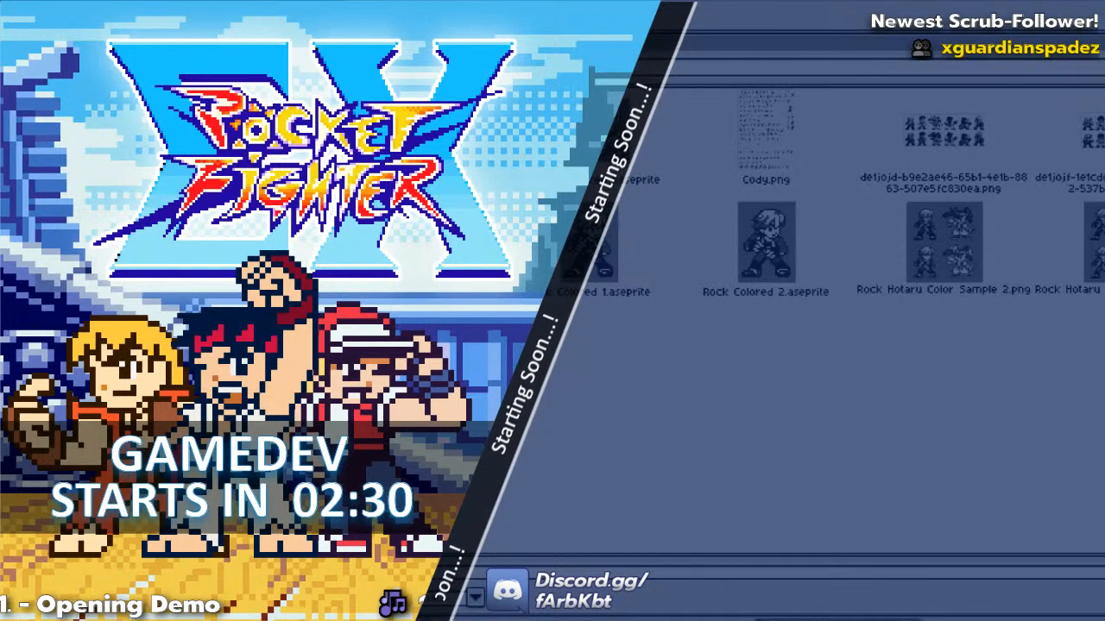
Open the sprite sheet of the fighter in the cap and examine its animation frames row by row.
double_click(932, 246)
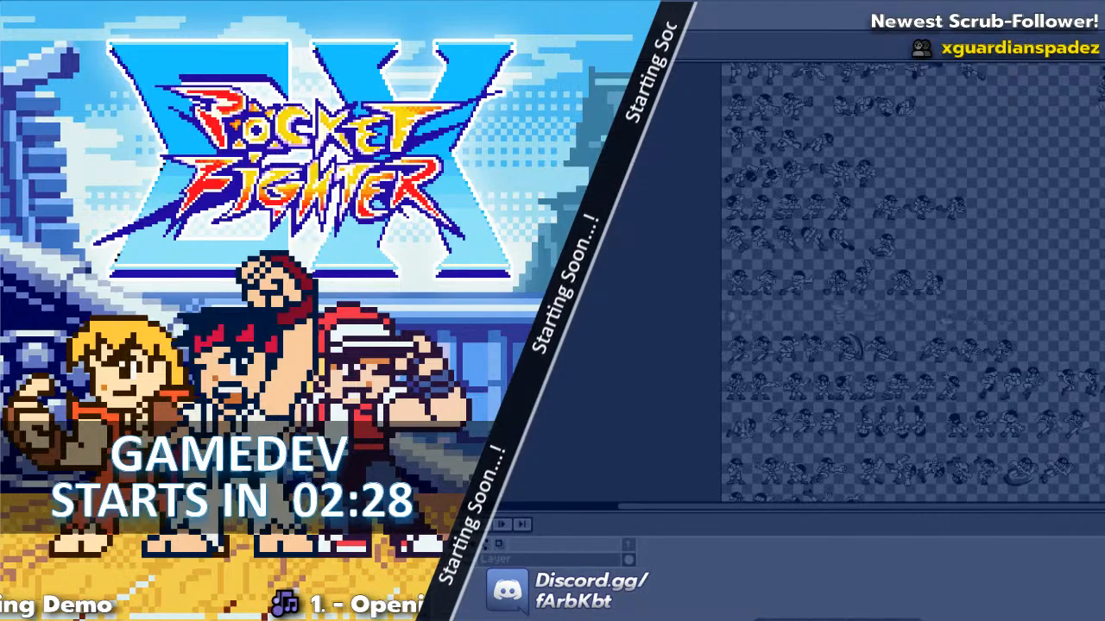
scroll(846, 285, "down", 2)
scroll(845, 285, "up", 1)
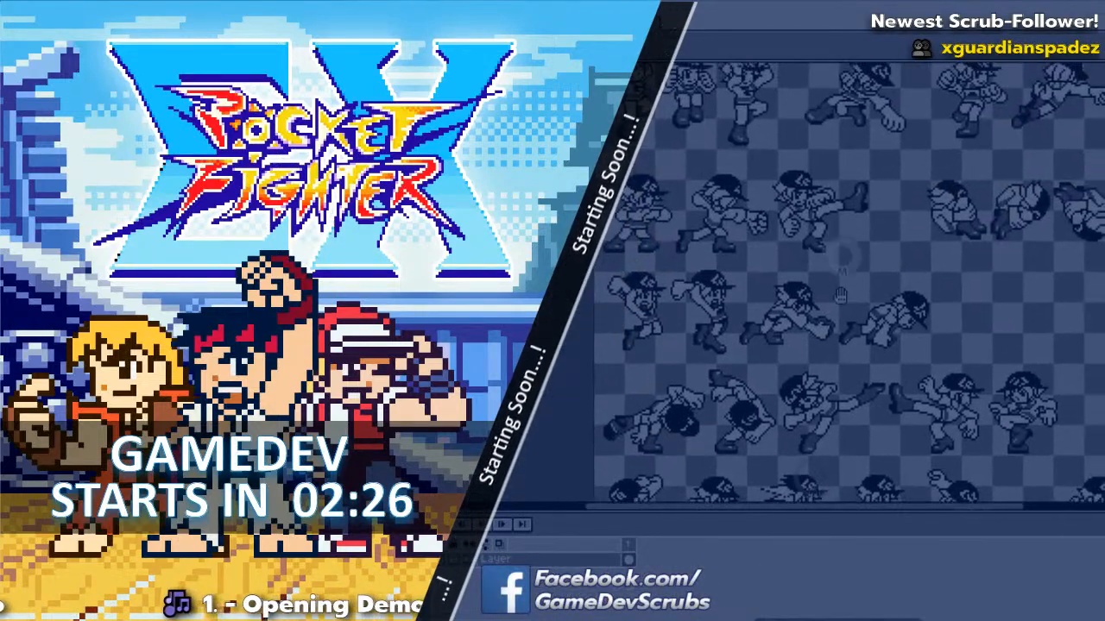
left_click_drag(906, 261, 854, 419)
left_click_drag(924, 233, 885, 431)
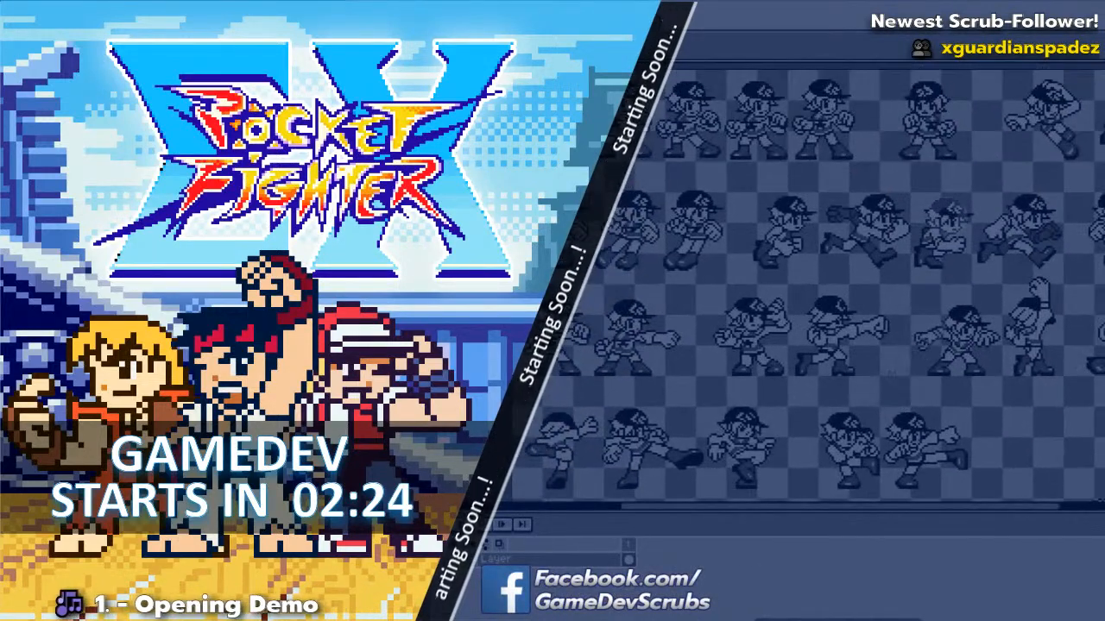
left_click_drag(958, 276, 811, 143)
left_click_drag(813, 297, 816, 160)
left_click_drag(975, 285, 914, 216)
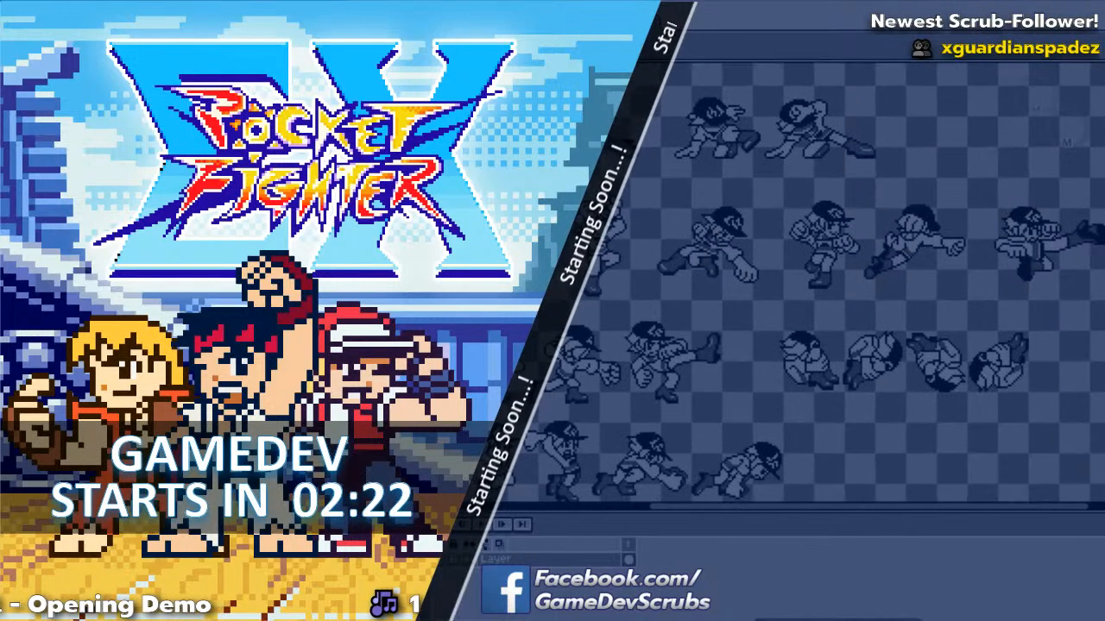
left_click_drag(1027, 345, 811, 233)
left_click_drag(980, 299, 812, 373)
left_click_drag(983, 319, 976, 346)
left_click_drag(820, 345, 1027, 285)
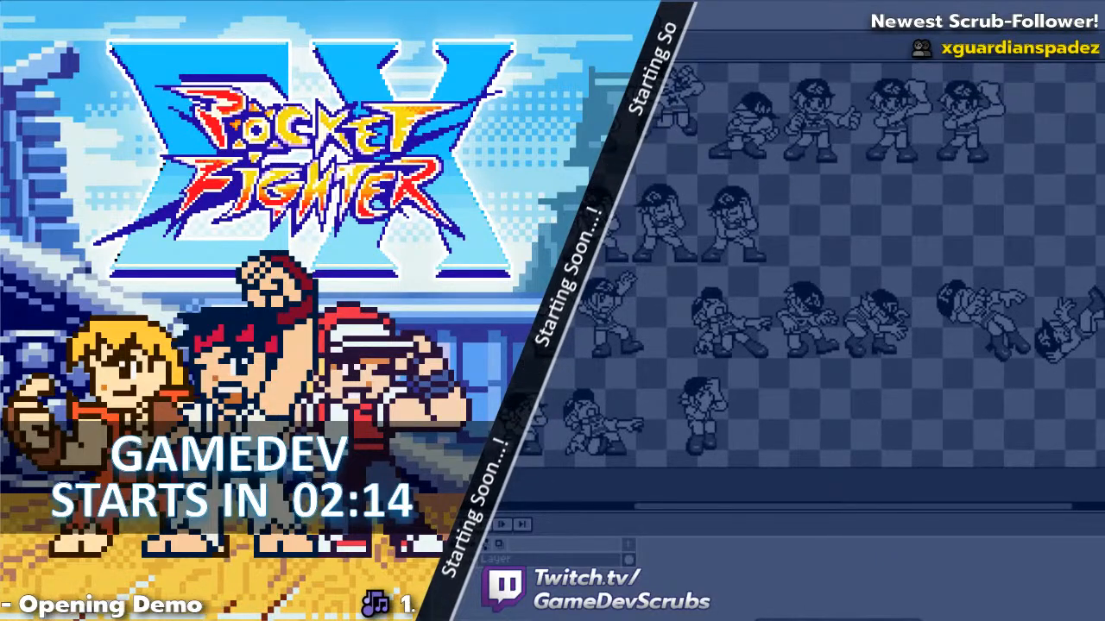
Open Cody.png and examine the first rows of Cody's animation frames.
key("ctrl+o")
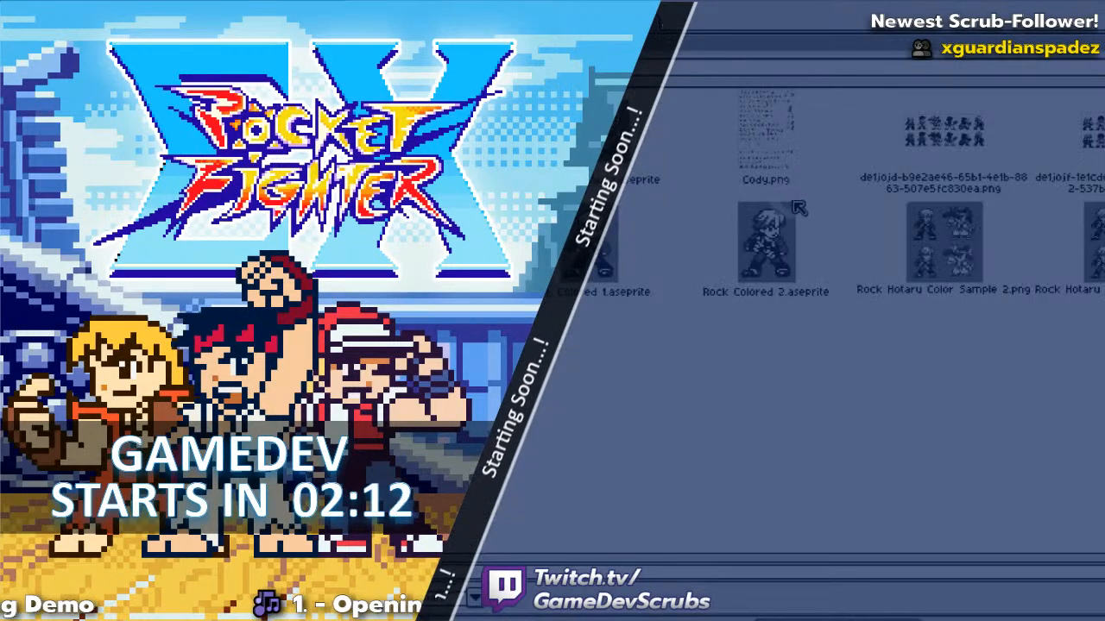
double_click(766, 147)
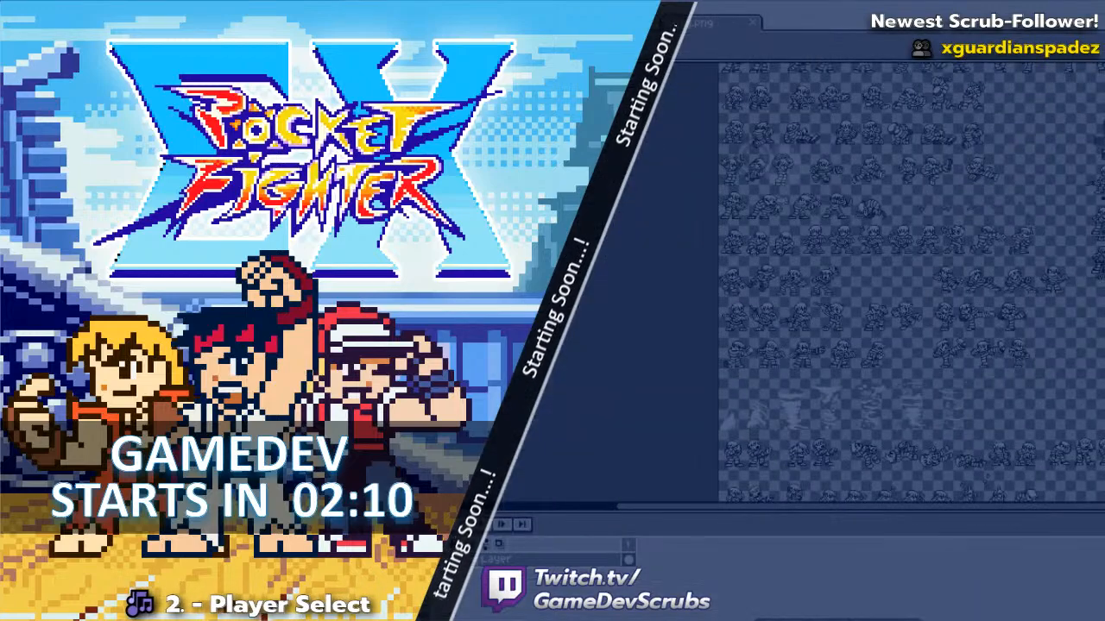
scroll(839, 156, "up", 3)
scroll(839, 156, "down", 1)
left_click_drag(839, 156, 767, 250)
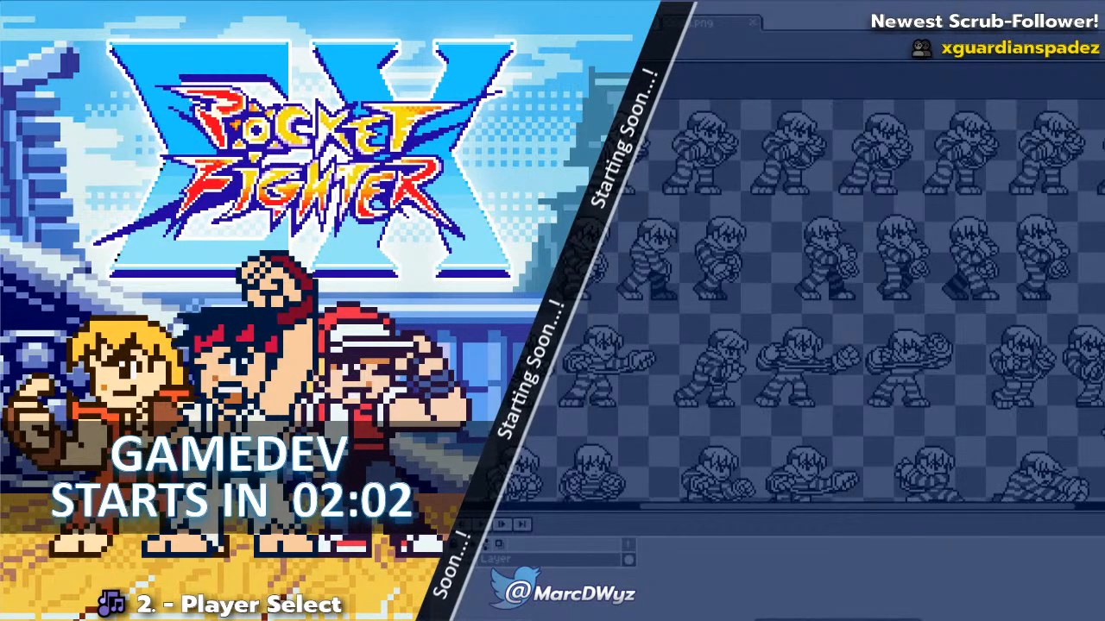
key("ctrl+o")
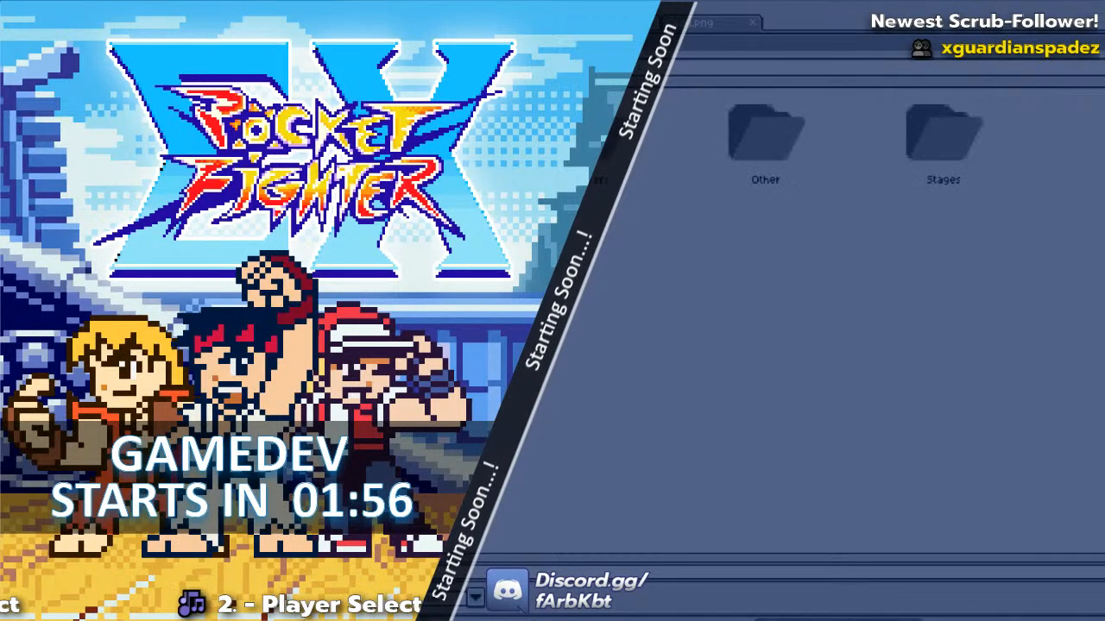
key("BackSpace")
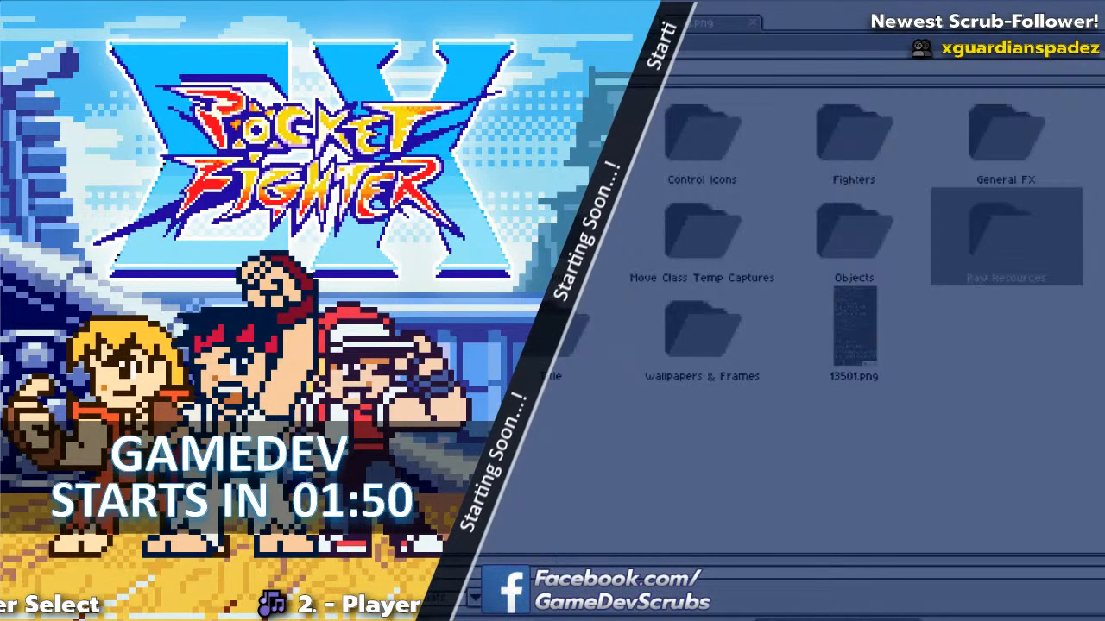
key("Escape")
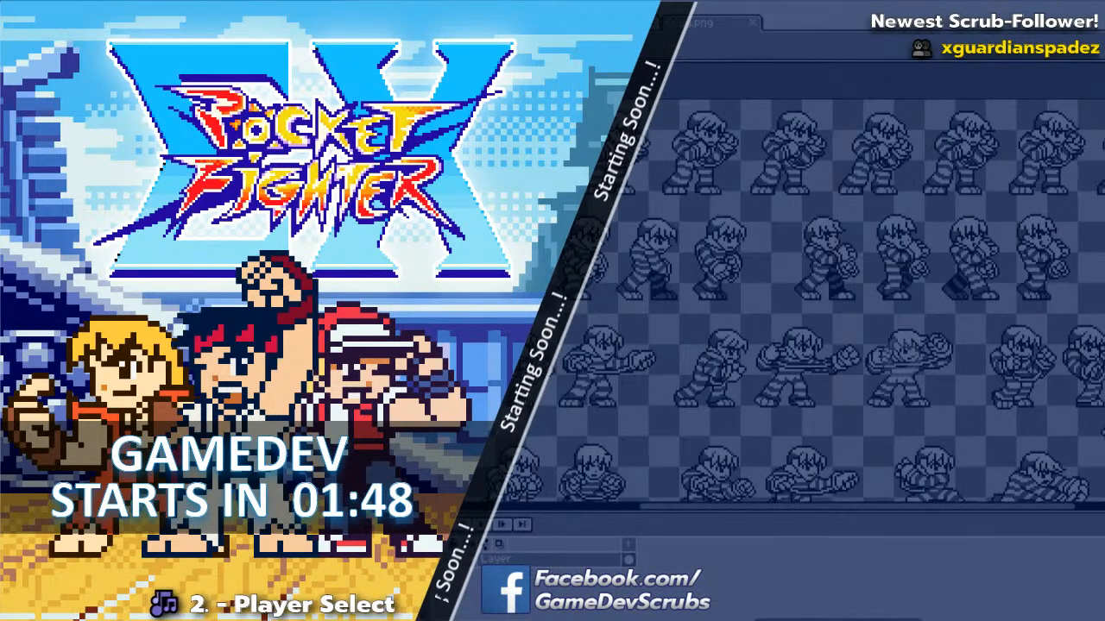
Examine the far side and lower rows of Cody's sprite sheet.
left_click_drag(744, 359, 724, 279)
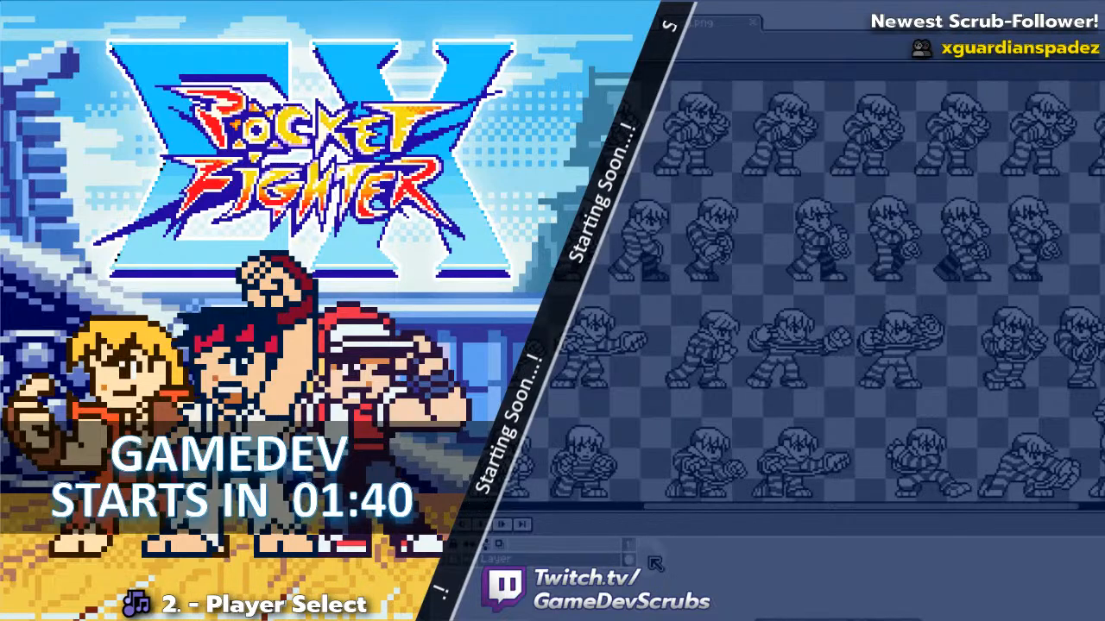
left_click_drag(736, 511, 1010, 517)
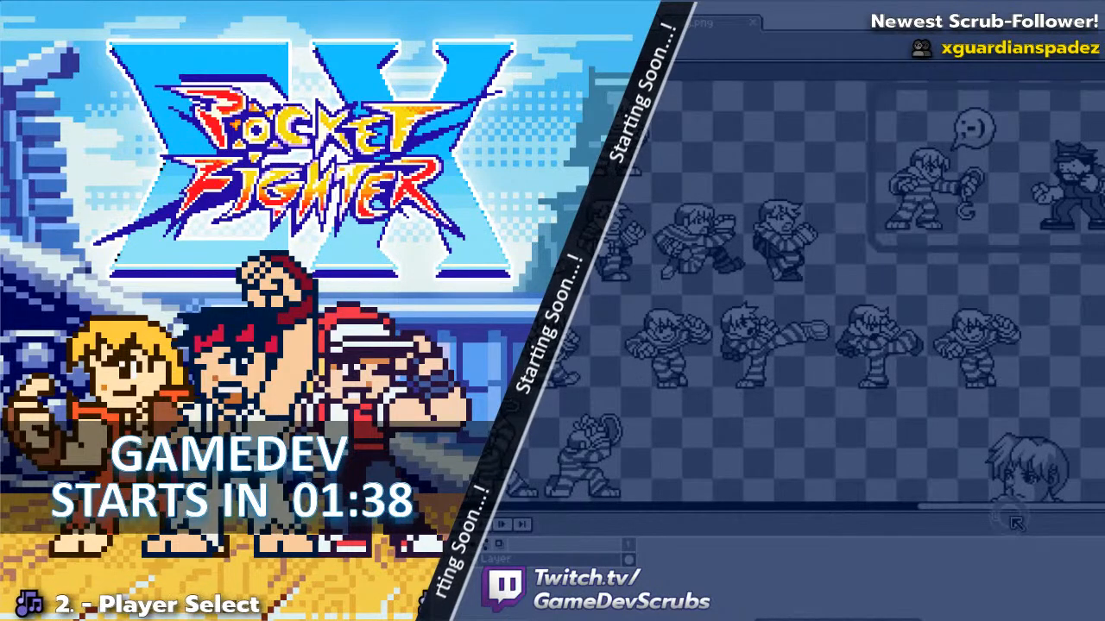
left_click_drag(861, 439, 893, 232)
left_click_drag(794, 410, 885, 179)
left_click_drag(705, 347, 1012, 183)
mouse_move(713, 406)
left_mouse_down()
mouse_move(870, 377)
mouse_move(1005, 274)
left_mouse_up()
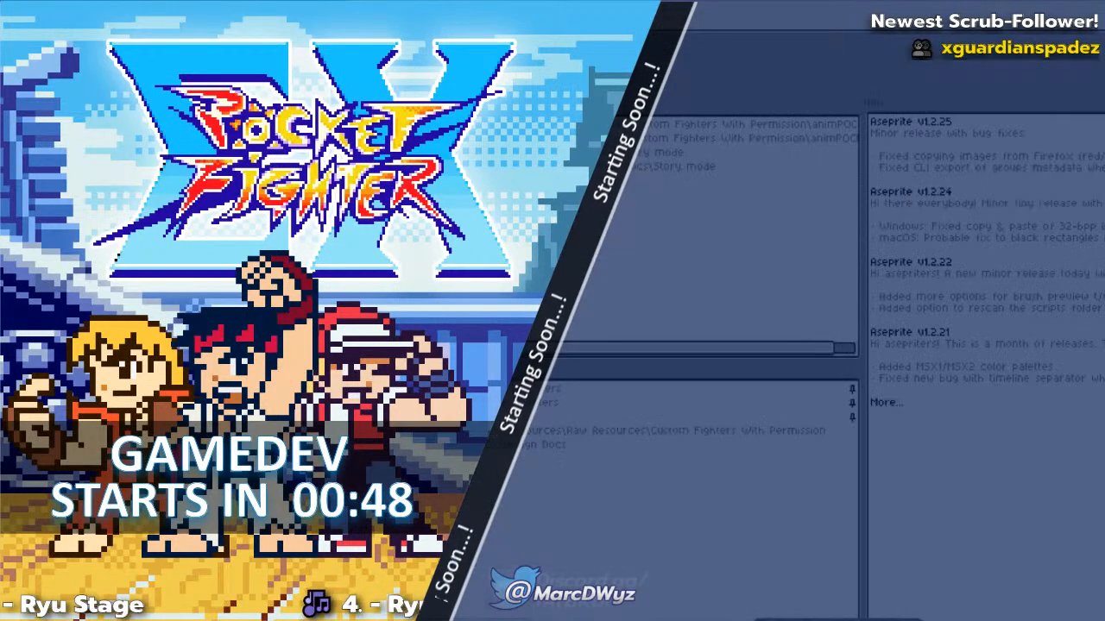
Browse the fighter sprite files in the raw resources through the file-open dialog.
key("ctrl+o")
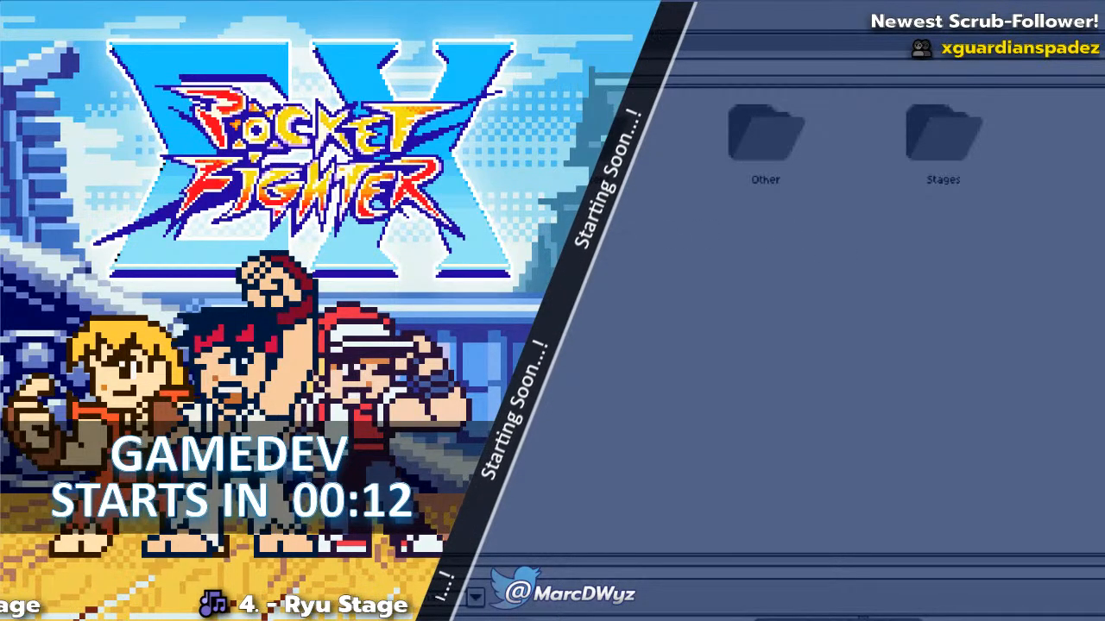
double_click(590, 138)
scroll(681, 276, "down", 15)
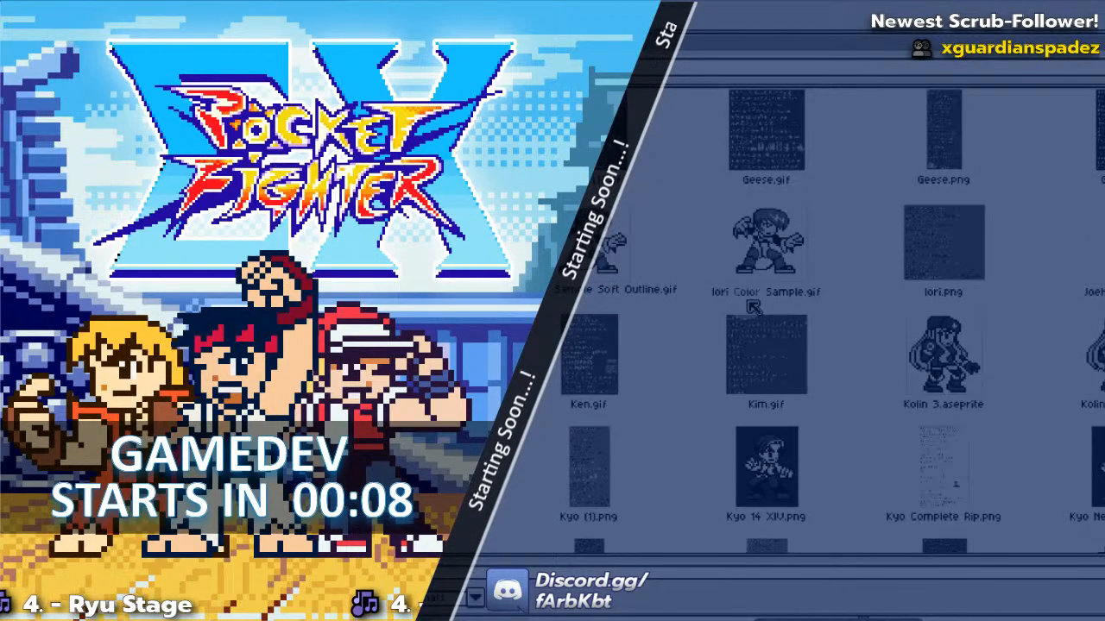
scroll(753, 306, "down", 10)
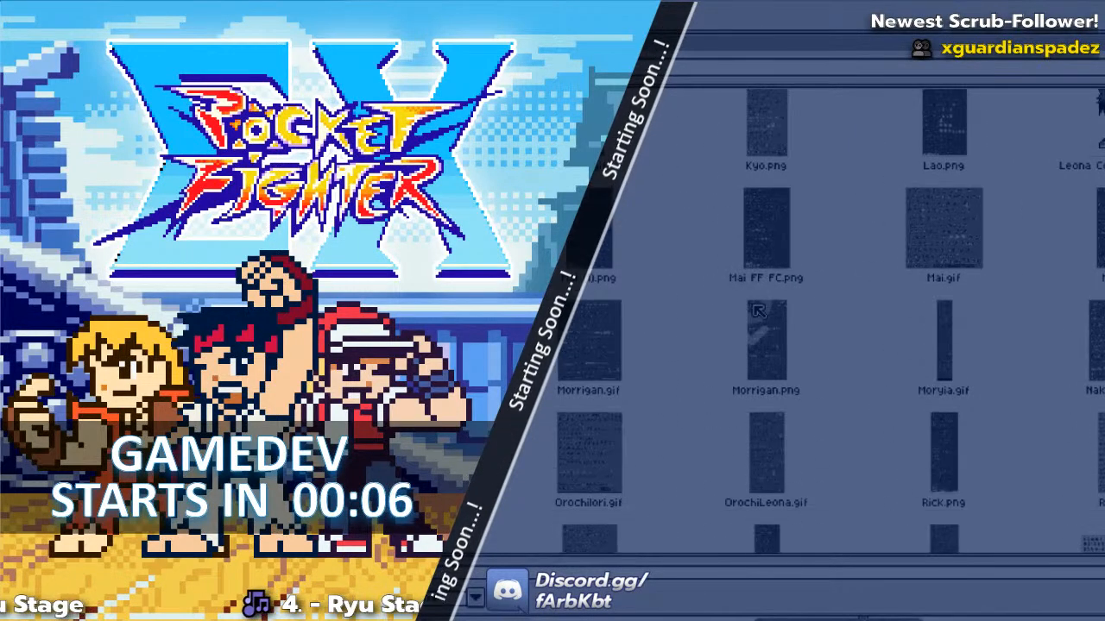
scroll(756, 309, "down", 5)
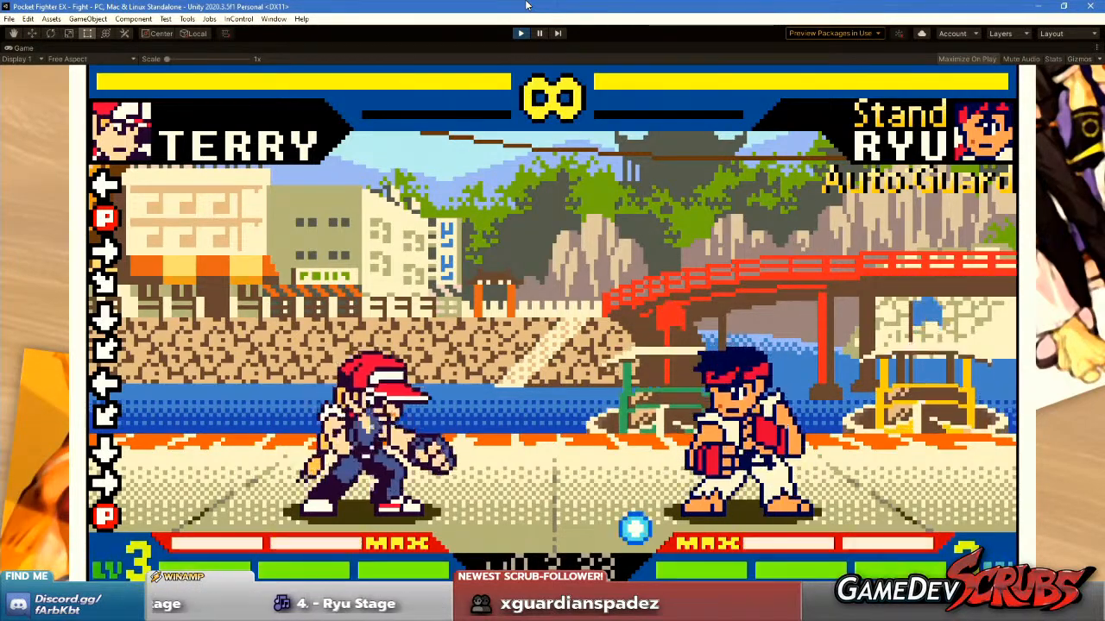
key("alt+Tab")
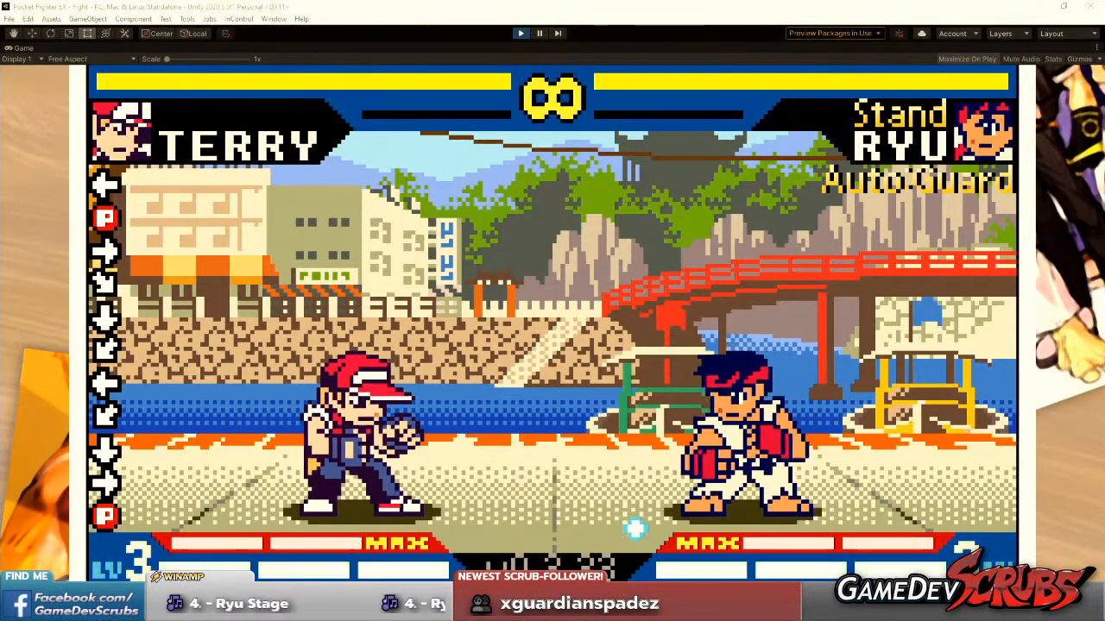
left_click(680, 374)
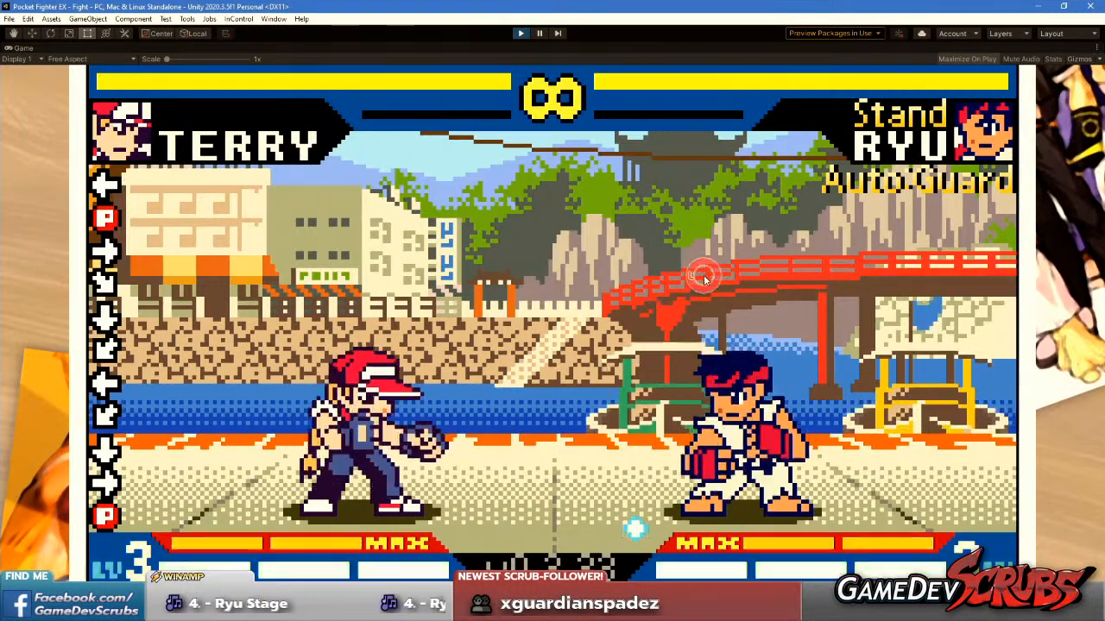
left_click(683, 371)
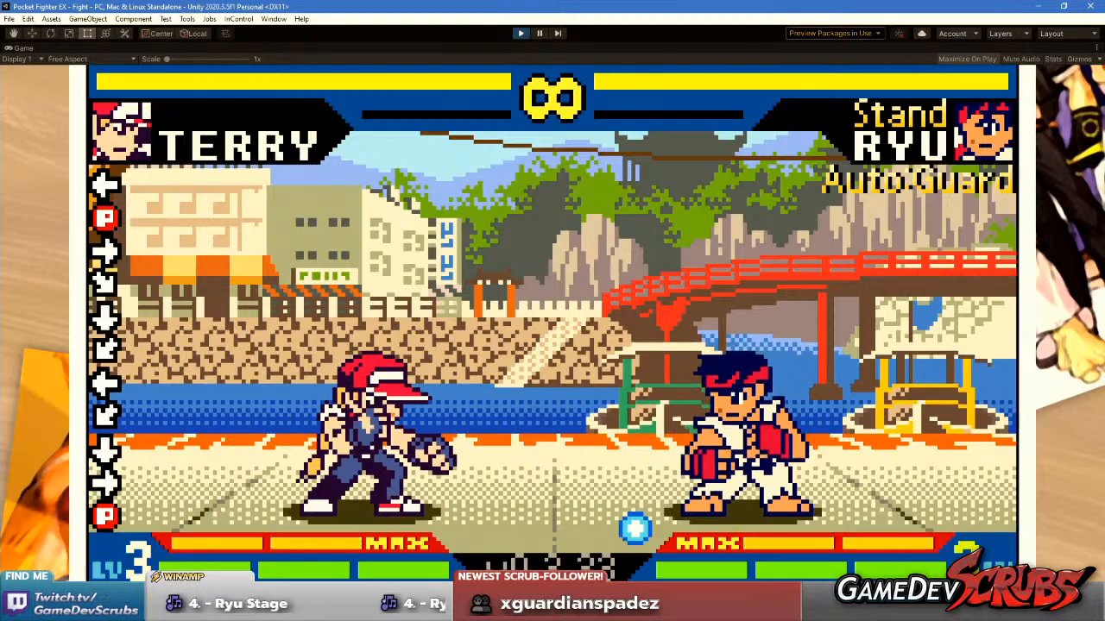
Switch to Aseprite and examine the win icons below player one's RYU name plate in the HUD layout.
key("alt+Tab")
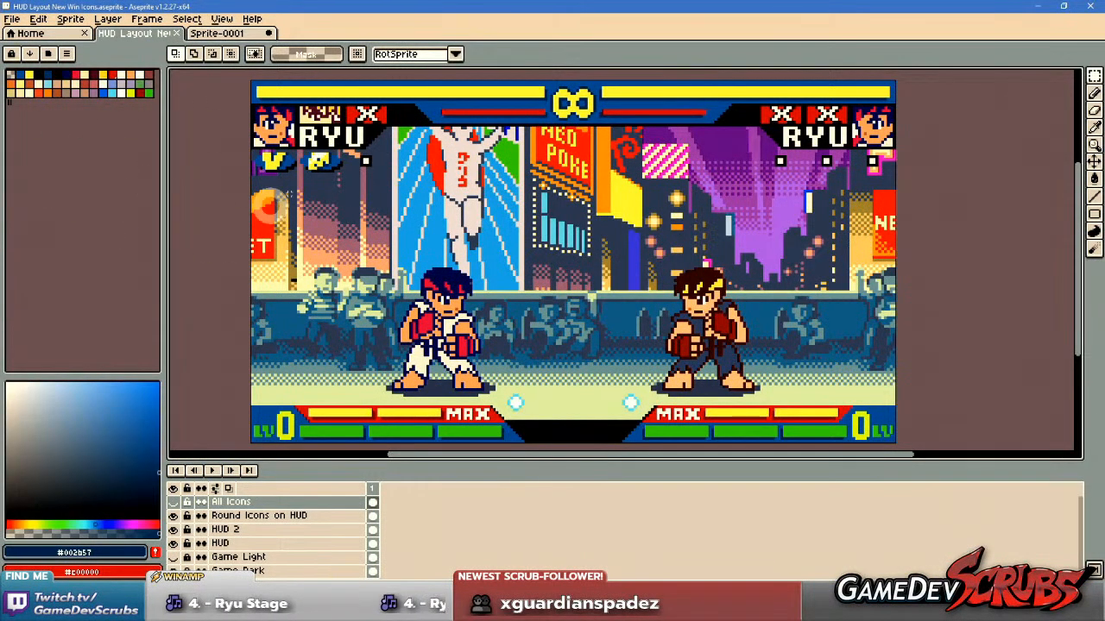
scroll(297, 166, "up", 4)
left_click_drag(253, 174, 478, 232)
left_click_drag(541, 202, 493, 255)
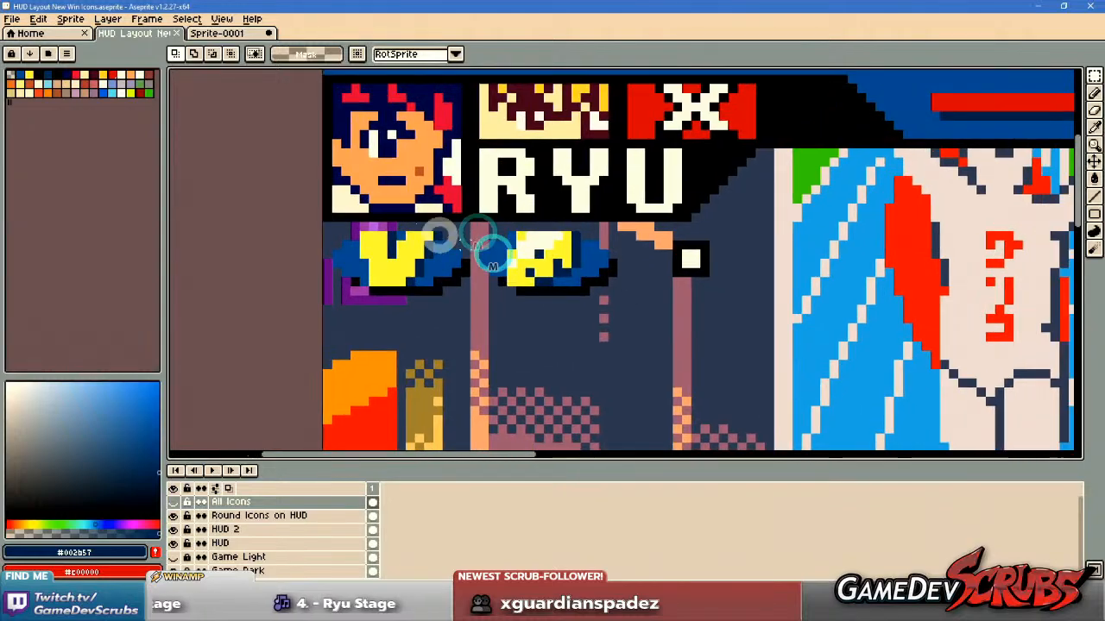
scroll(727, 300, "down", 2)
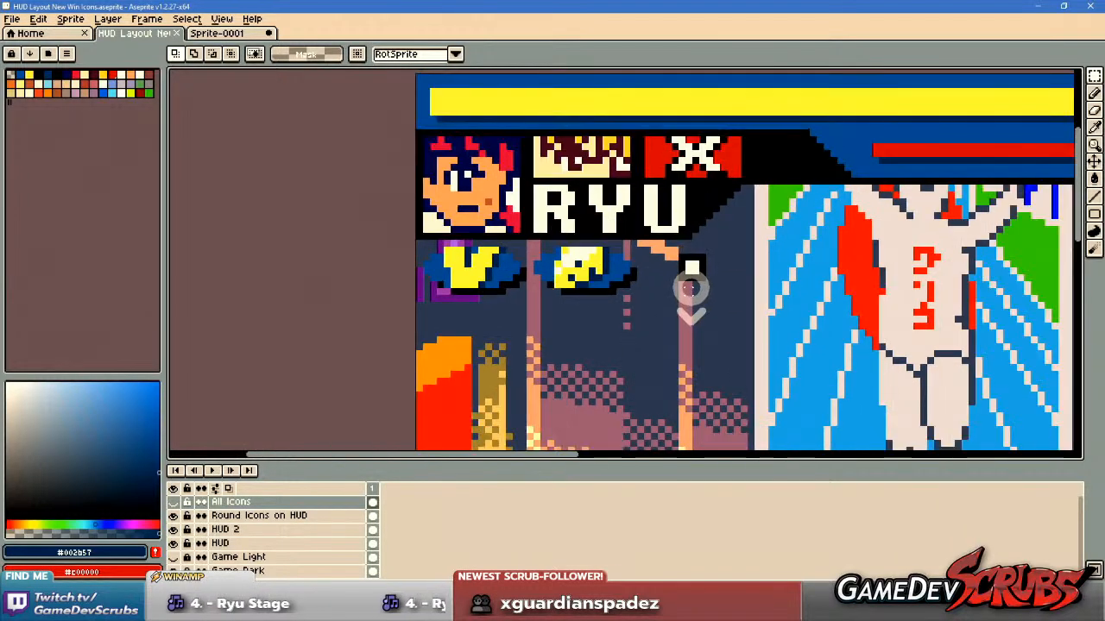
scroll(690, 288, "up", 1)
middle_click(592, 273)
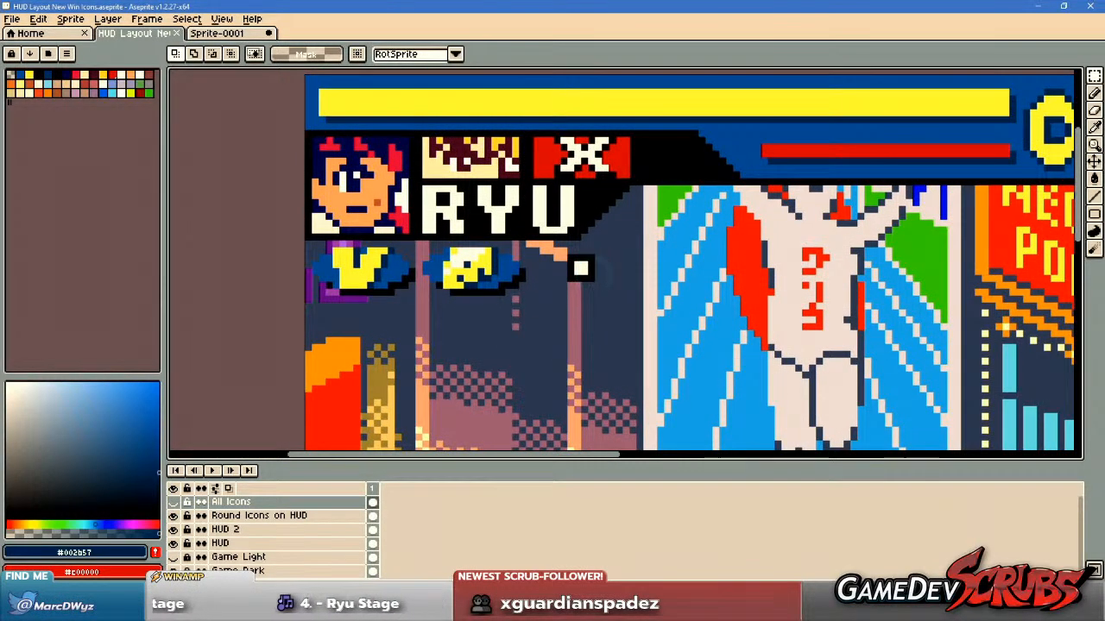
Switch to the running game in Unity and leave the training match for the main menu.
key("alt+Tab")
left_click(460, 248)
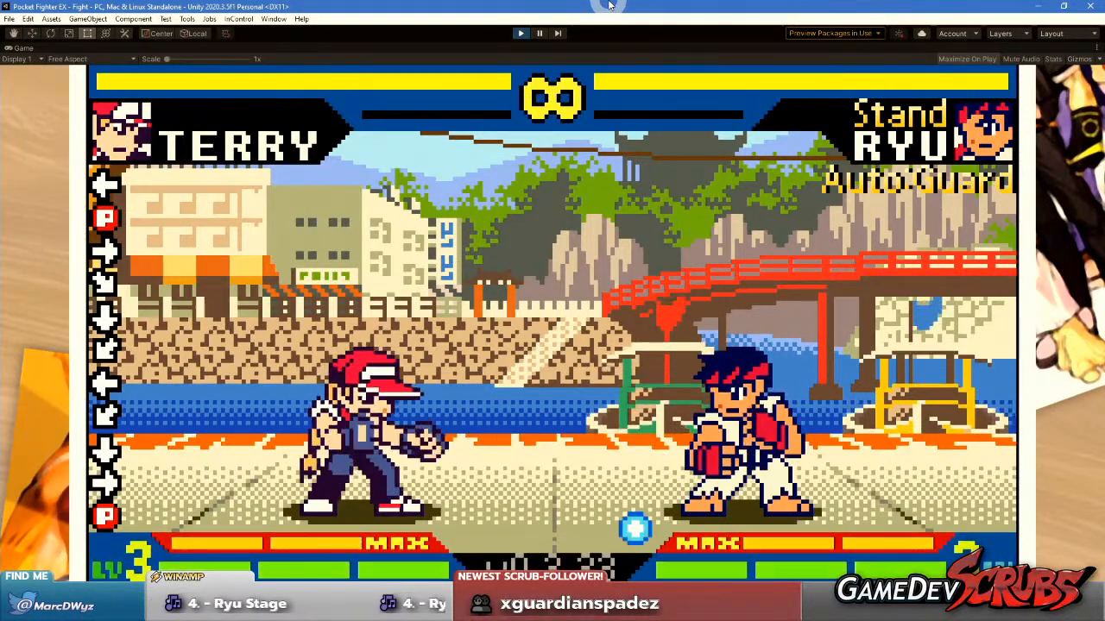
key("Return")
key("Down")
key("Down")
key("Down")
key("Down")
key("Down")
key("Down")
key("Down")
key("Down")
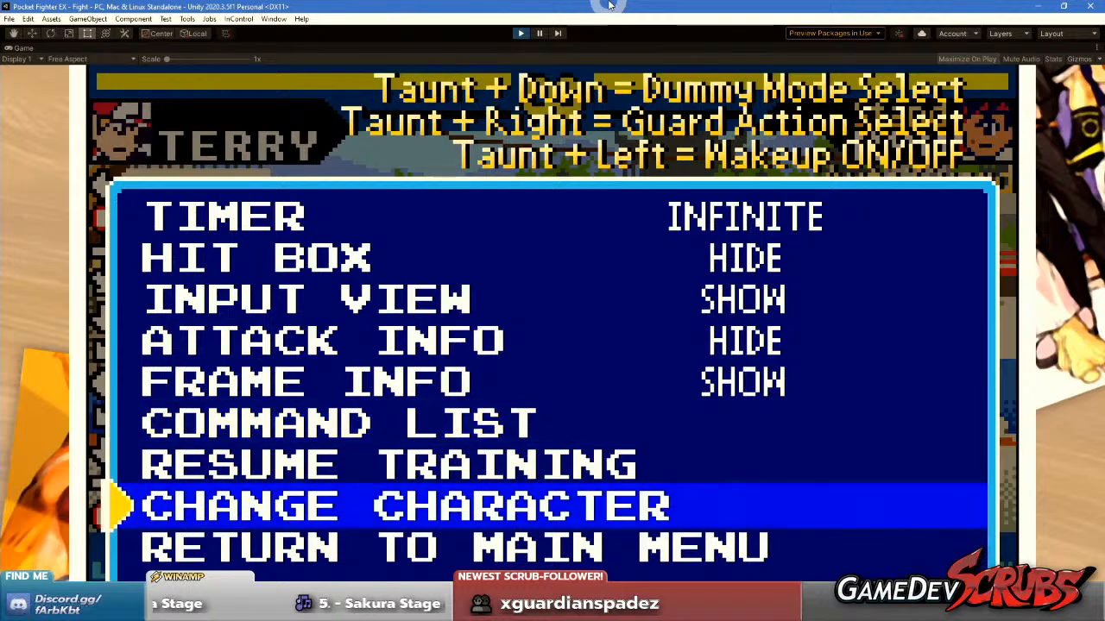
key("Return")
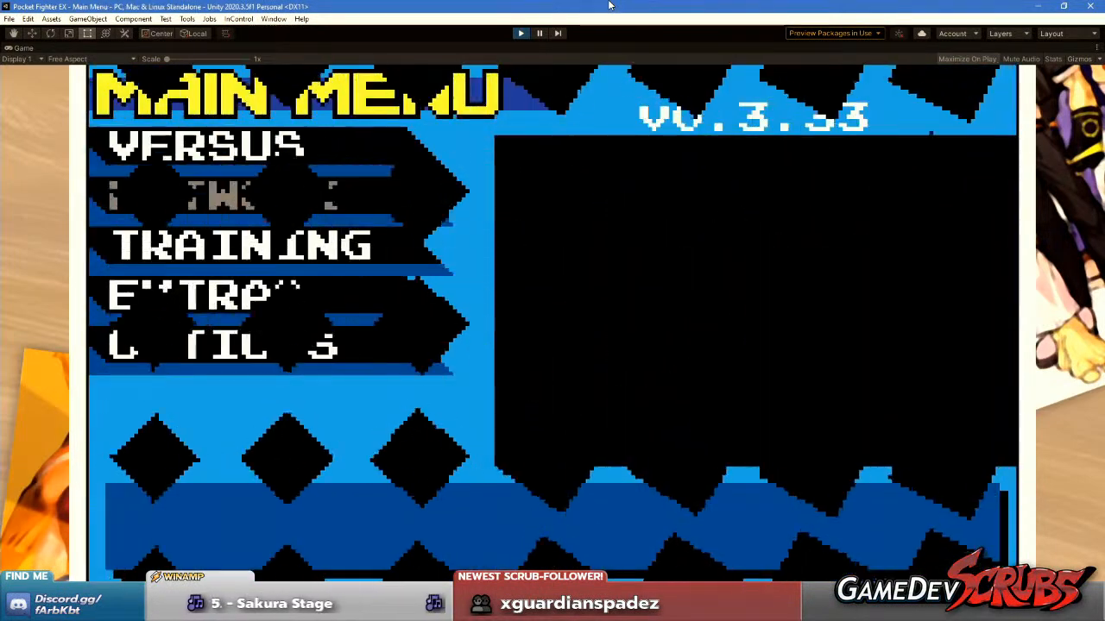
Start a Single 2P match from the Versus mode.
key("Return")
key("Down")
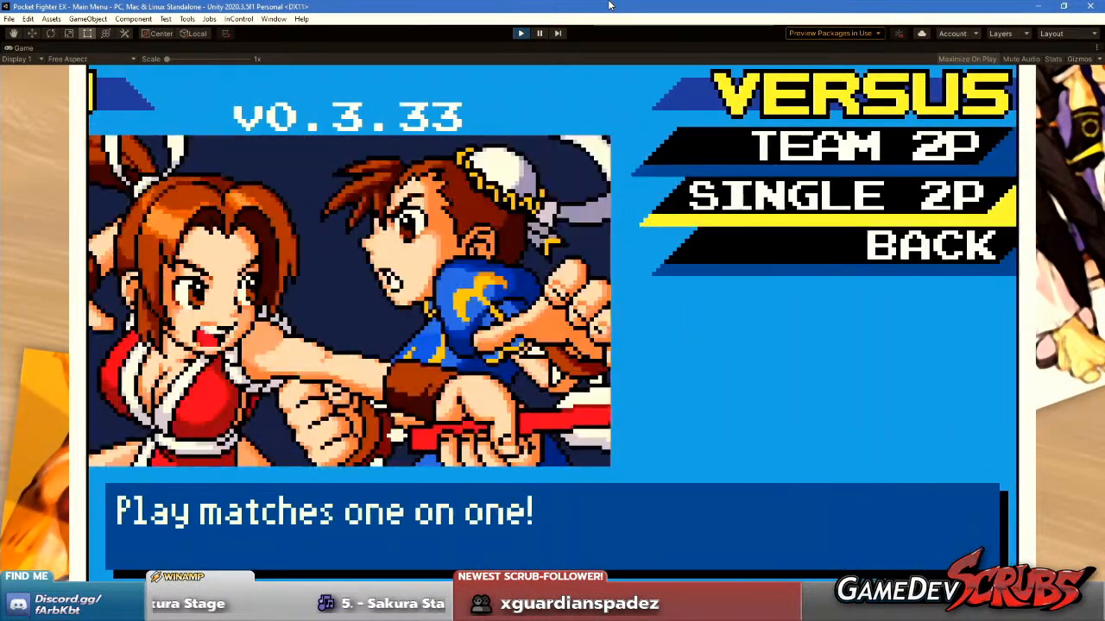
key("Return")
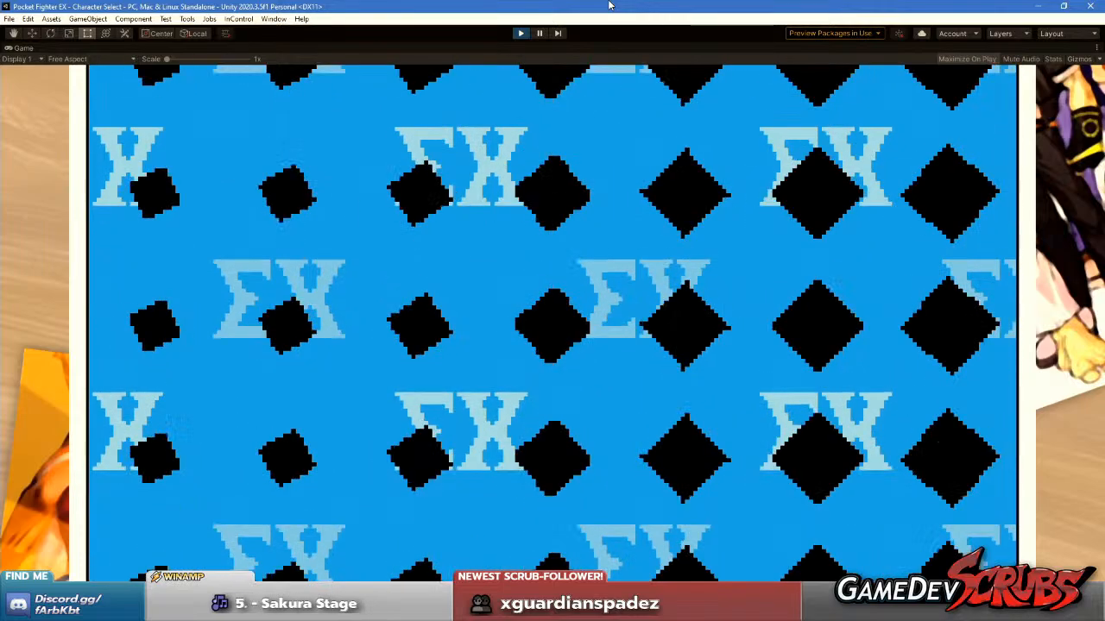
Select Ryu as player one's fighter and Ken as player two's.
key("Return")
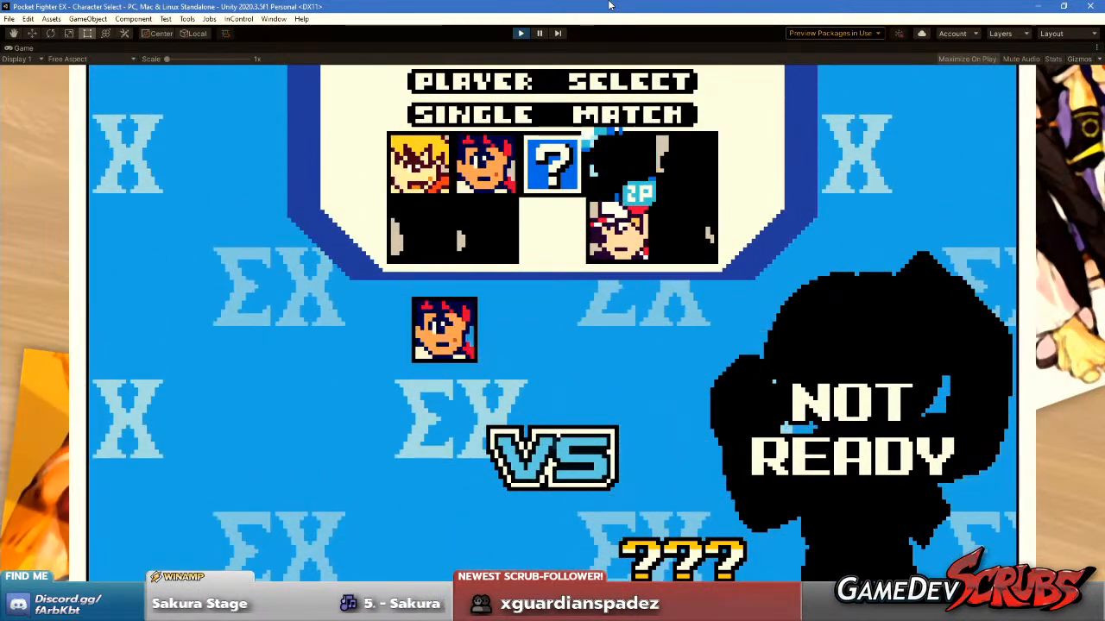
key("Left")
key("Left")
key("Left")
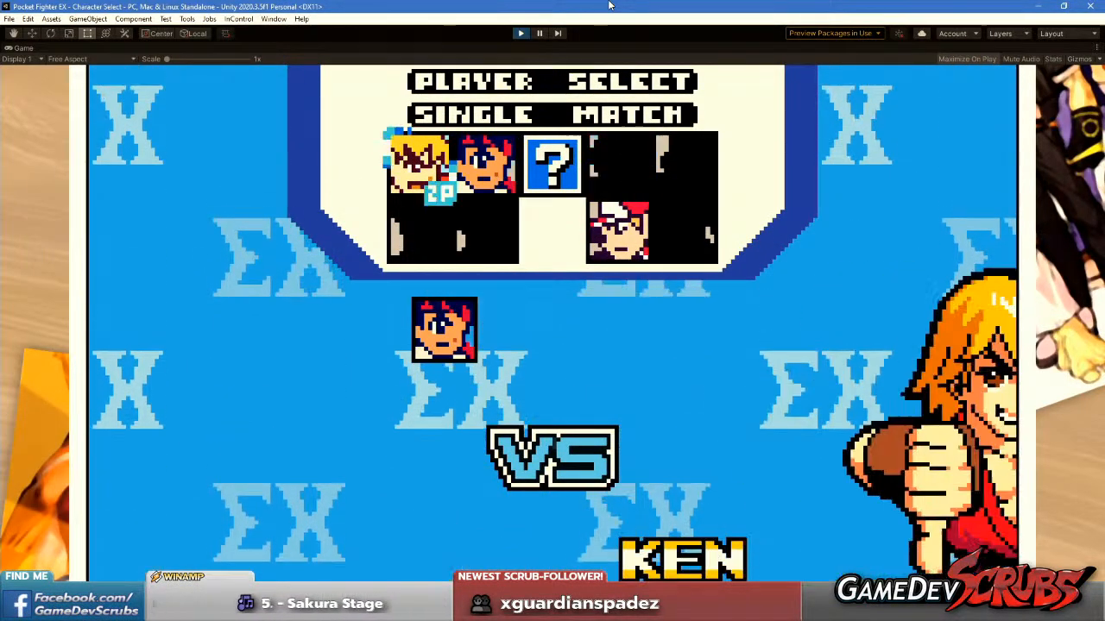
key("Return")
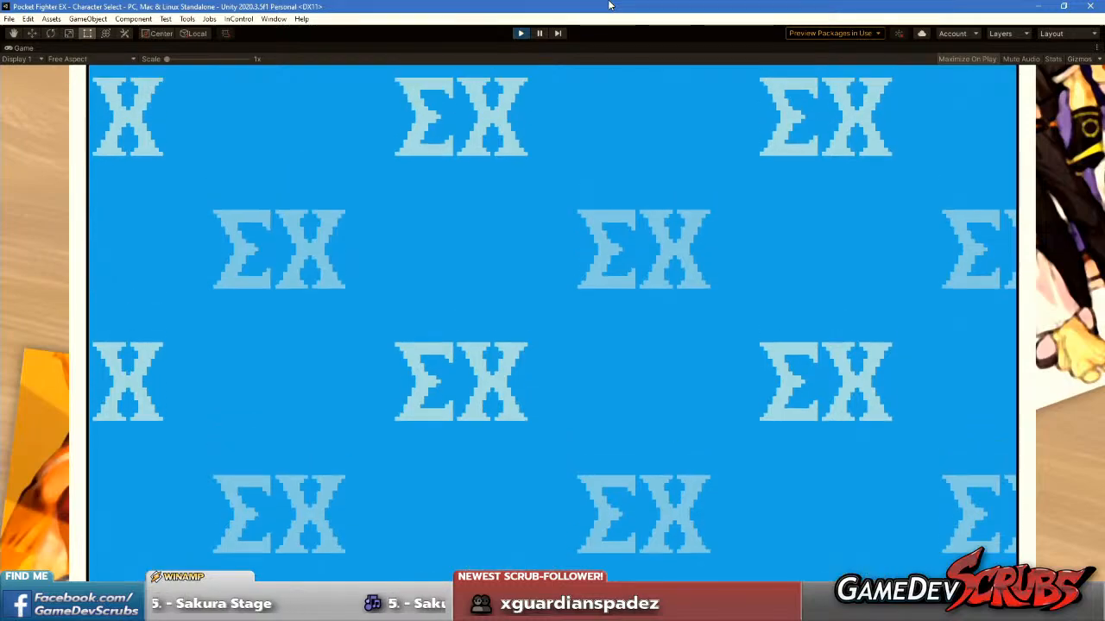
Browse the stages on the Stage Select screen and confirm one for the Ryu versus Ken match.
key("Right")
key("Right")
key("Right")
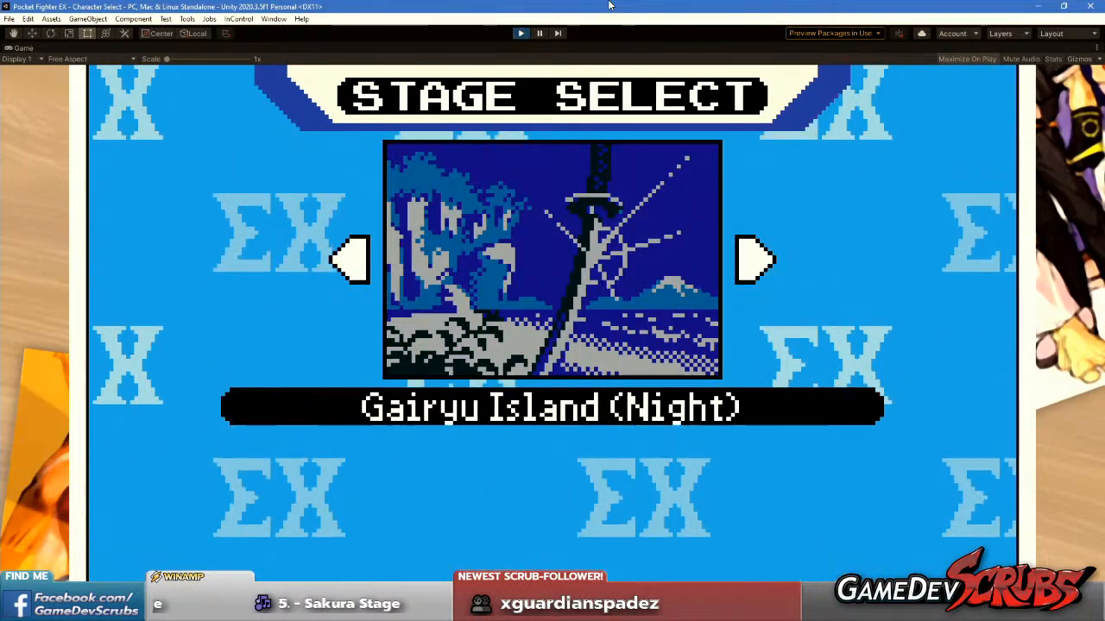
key("Left")
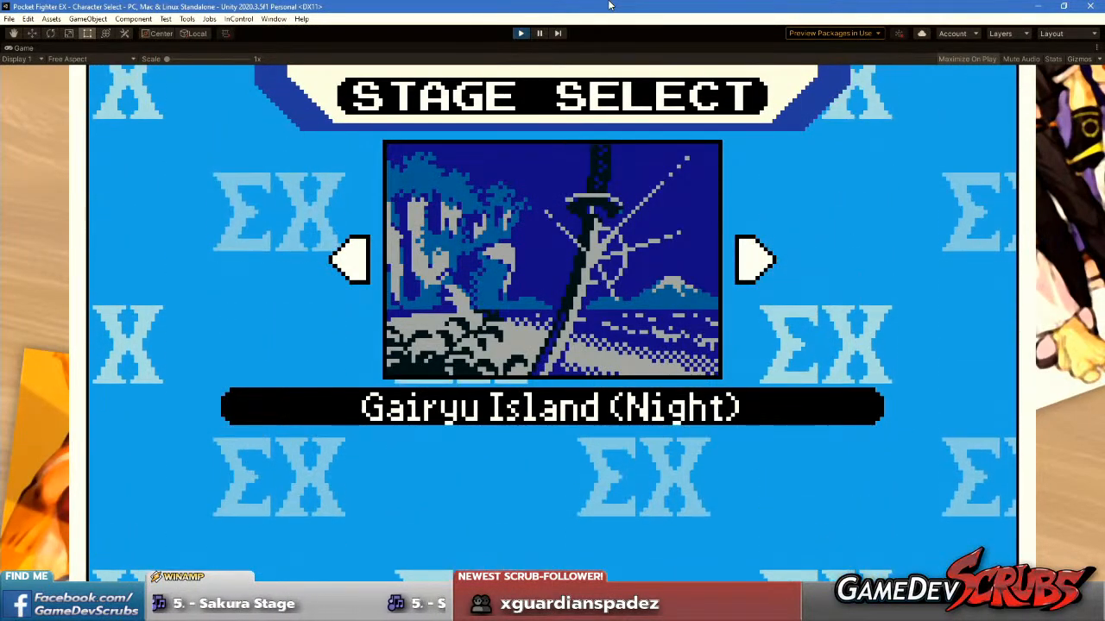
key("Right")
key("Return")
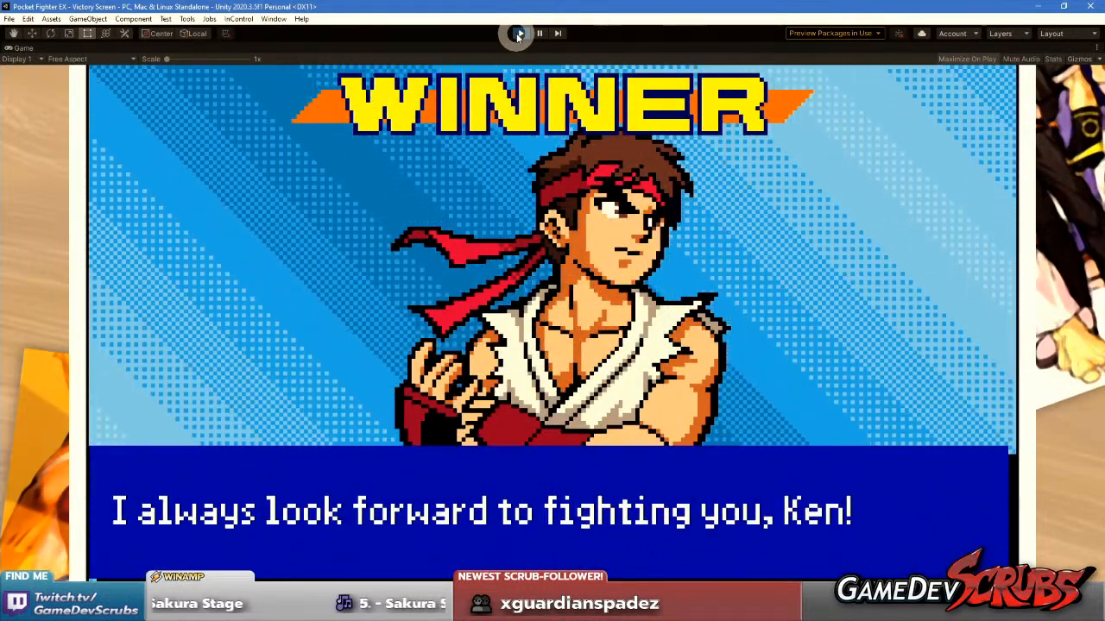
Stop the running game in Unity and switch to the HUD layout sprite in Aseprite.
left_click(518, 34)
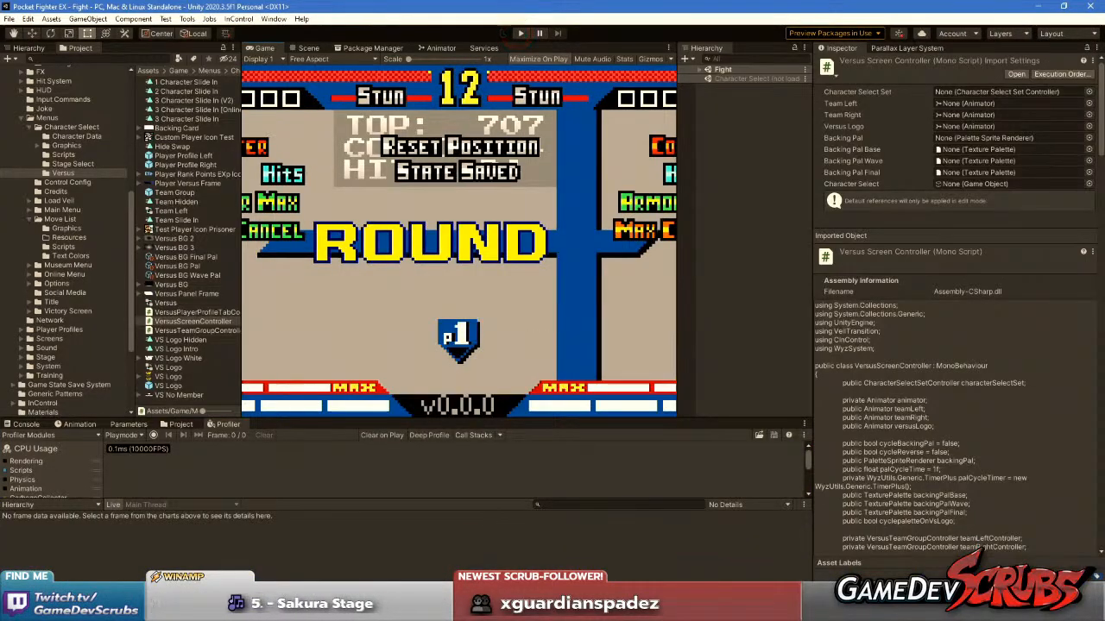
key("alt+Tab")
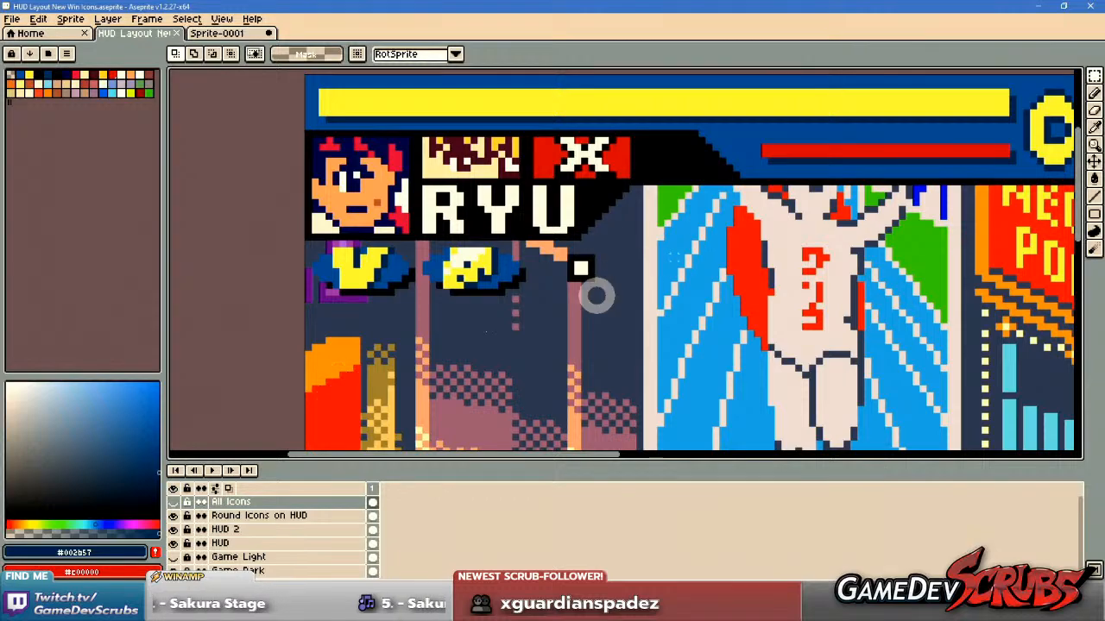
scroll(367, 259, "up", 2)
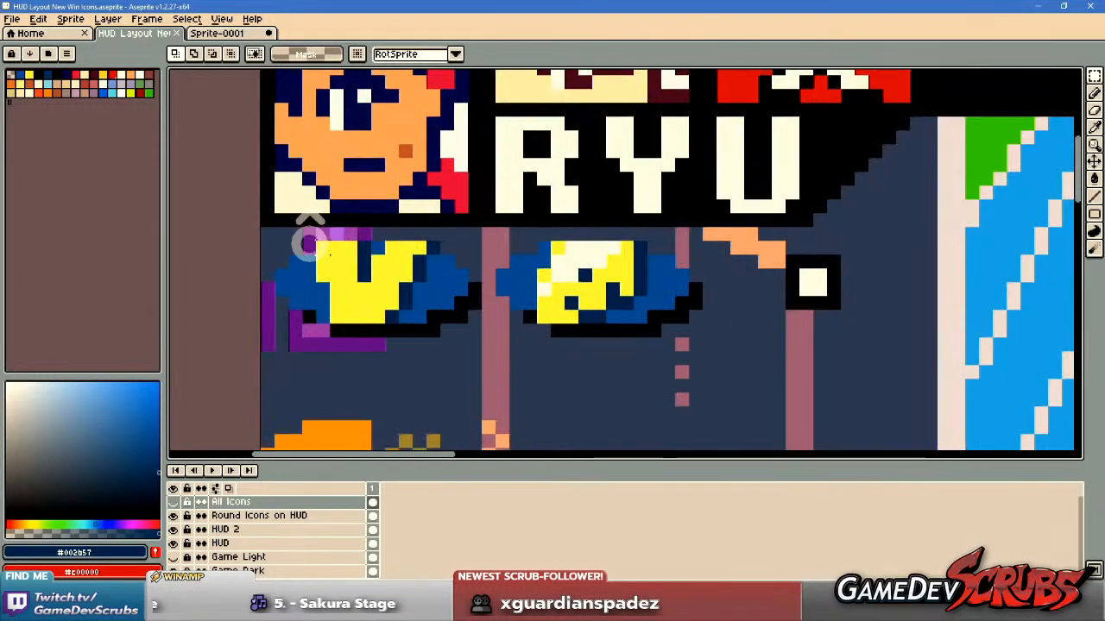
Examine player one's win icons below the name plate and how they sit within the overall HUD layout.
scroll(636, 302, "down", 2)
left_click_drag(702, 279, 565, 275)
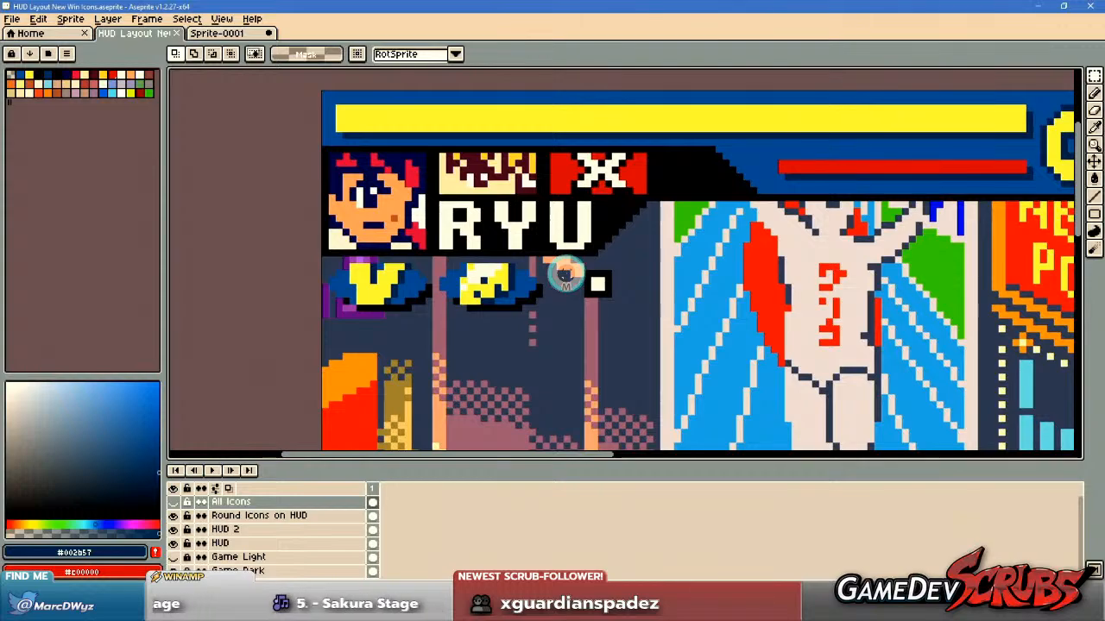
left_click_drag(502, 295, 382, 285)
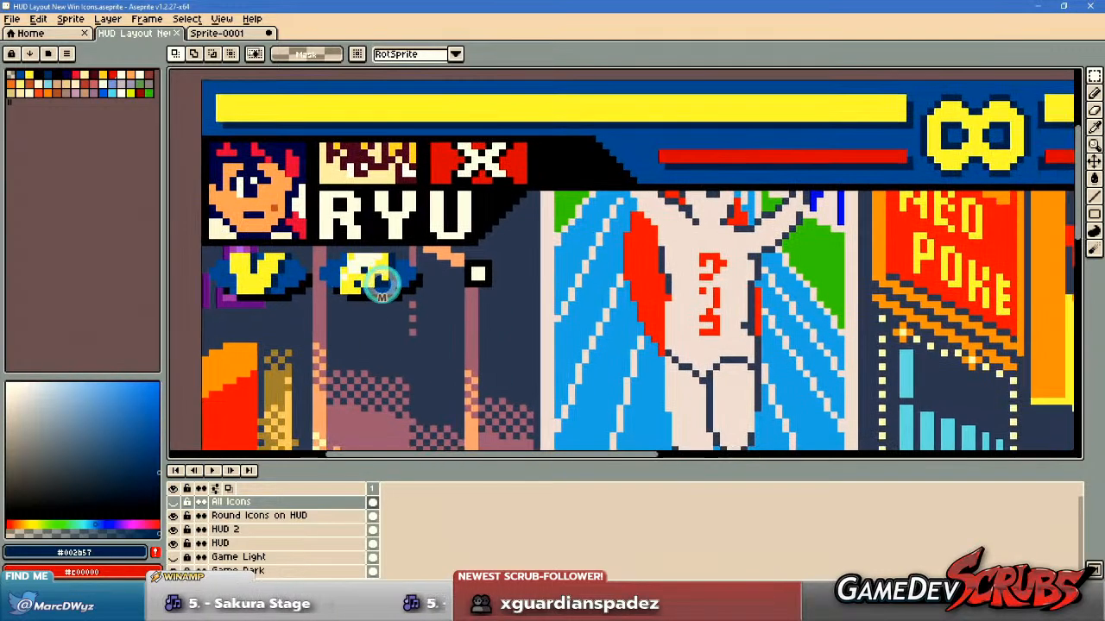
scroll(363, 298, "down", 2)
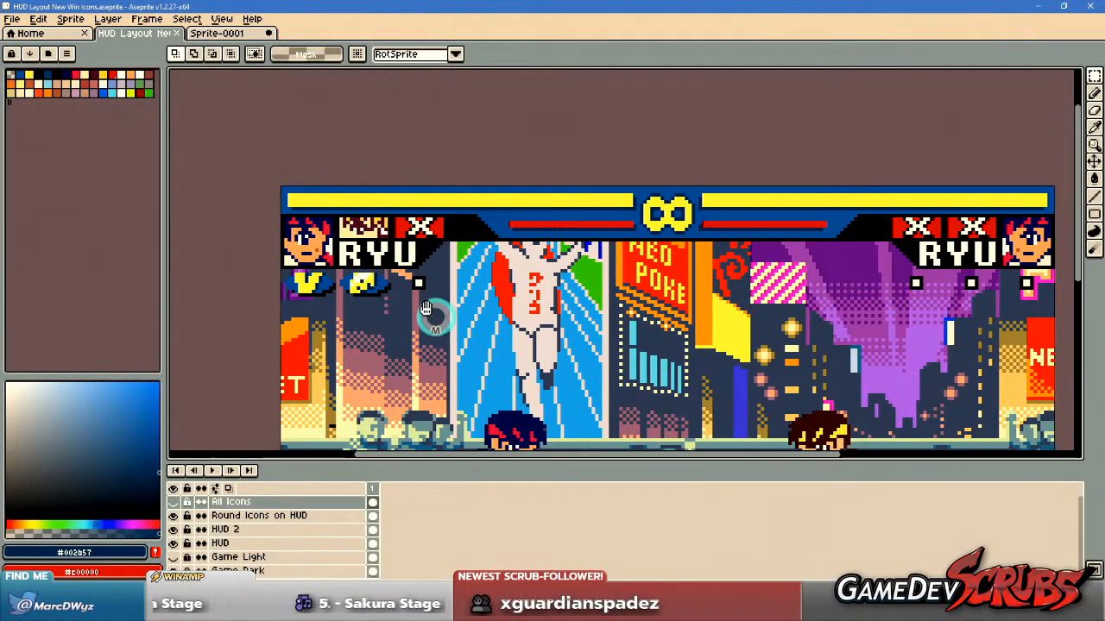
scroll(386, 276, "up", 2)
left_click_drag(396, 298, 437, 326)
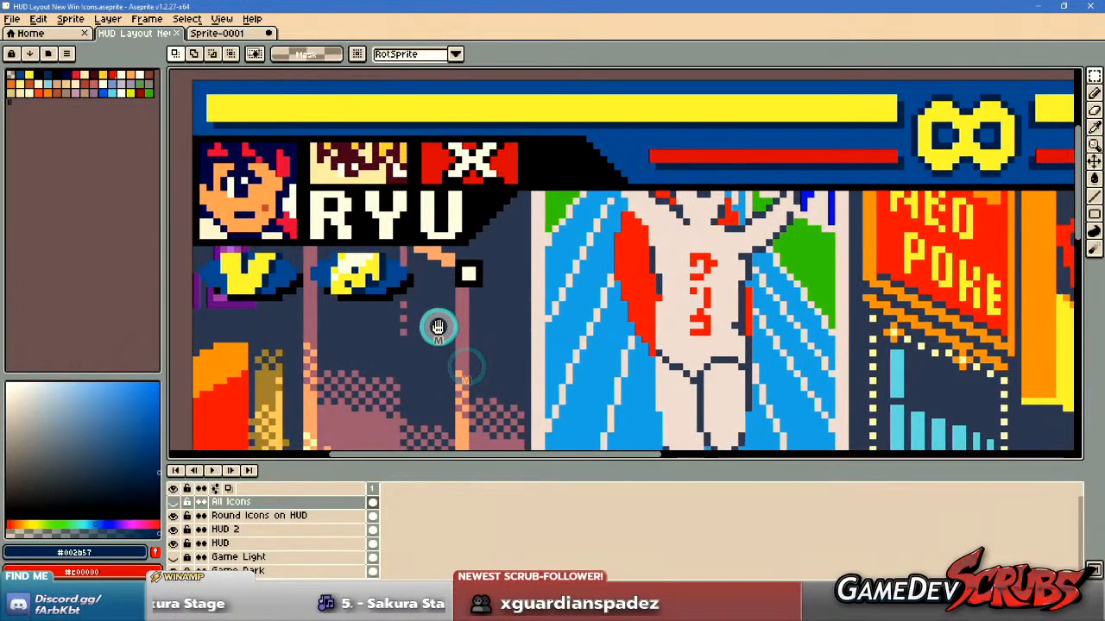
scroll(431, 304, "down", 1)
left_click_drag(506, 320, 427, 274)
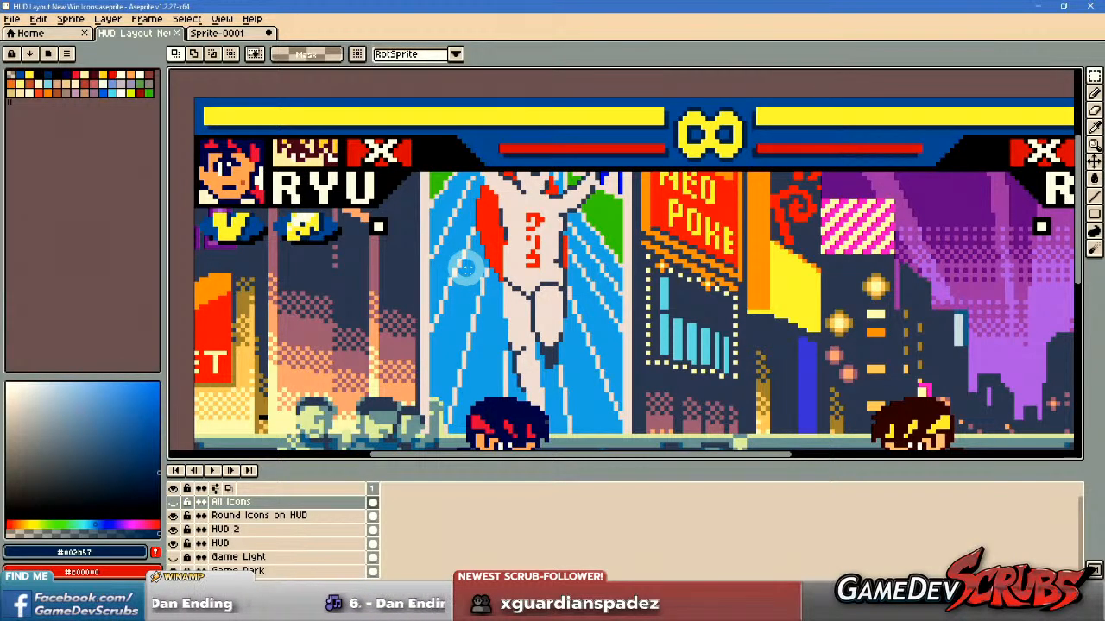
scroll(448, 272, "down", 1)
left_click_drag(502, 283, 459, 273)
scroll(452, 252, "down", 1)
scroll(462, 256, "up", 1)
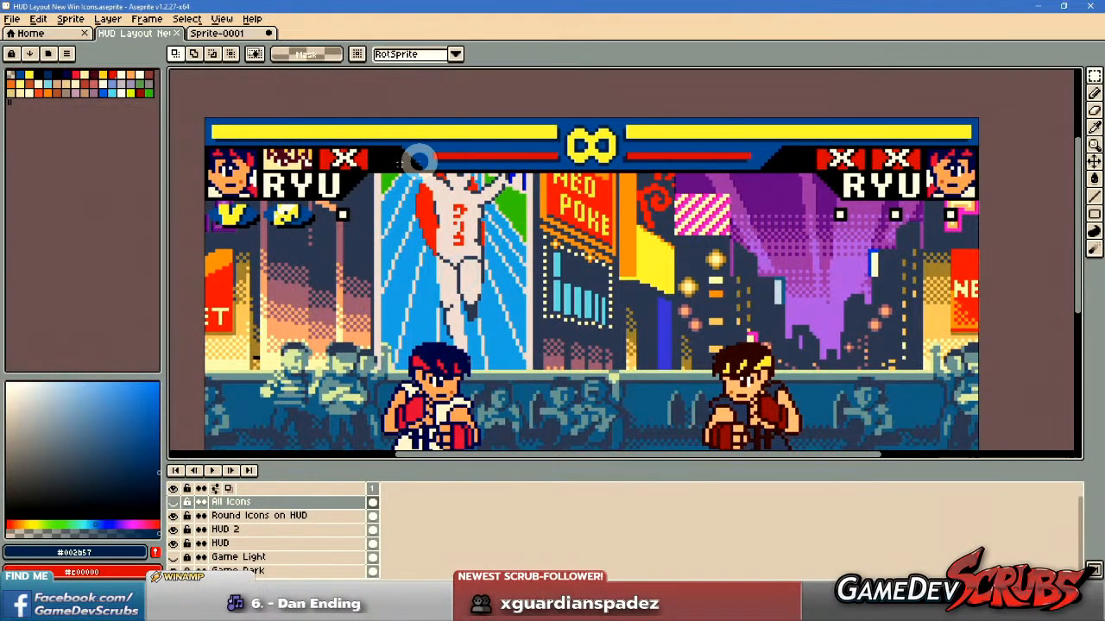
Compare the portraits, teammate slots and win markers of player one and player two across the upper HUD.
scroll(409, 160, "up", 2)
left_click_drag(370, 153, 592, 172)
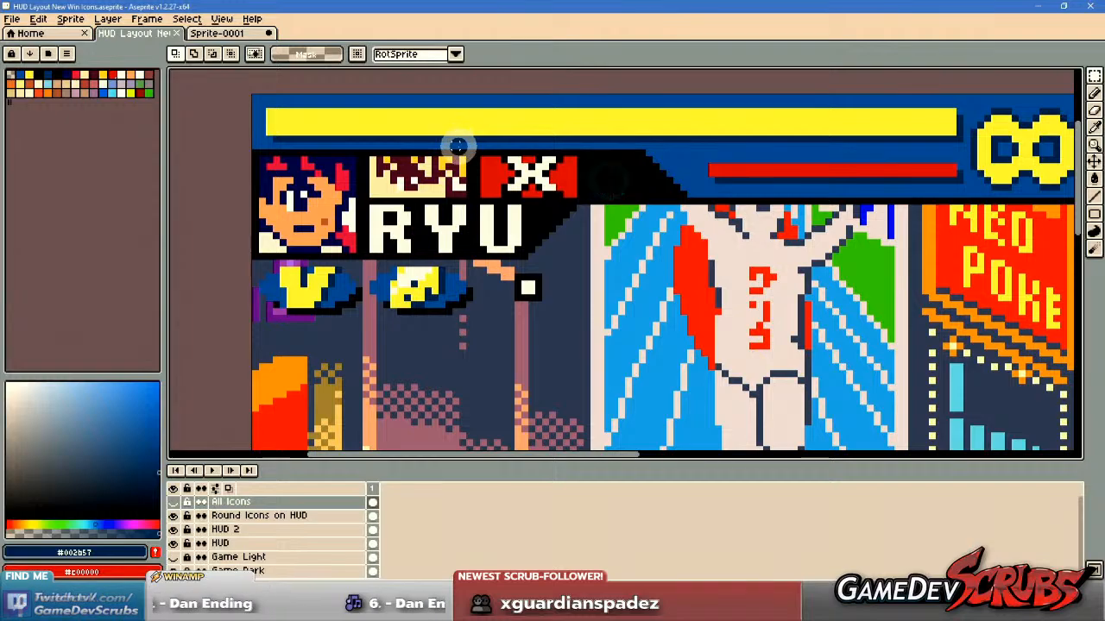
scroll(523, 191, "down", 2)
left_click_drag(553, 192, 267, 185)
left_click_drag(611, 206, 299, 193)
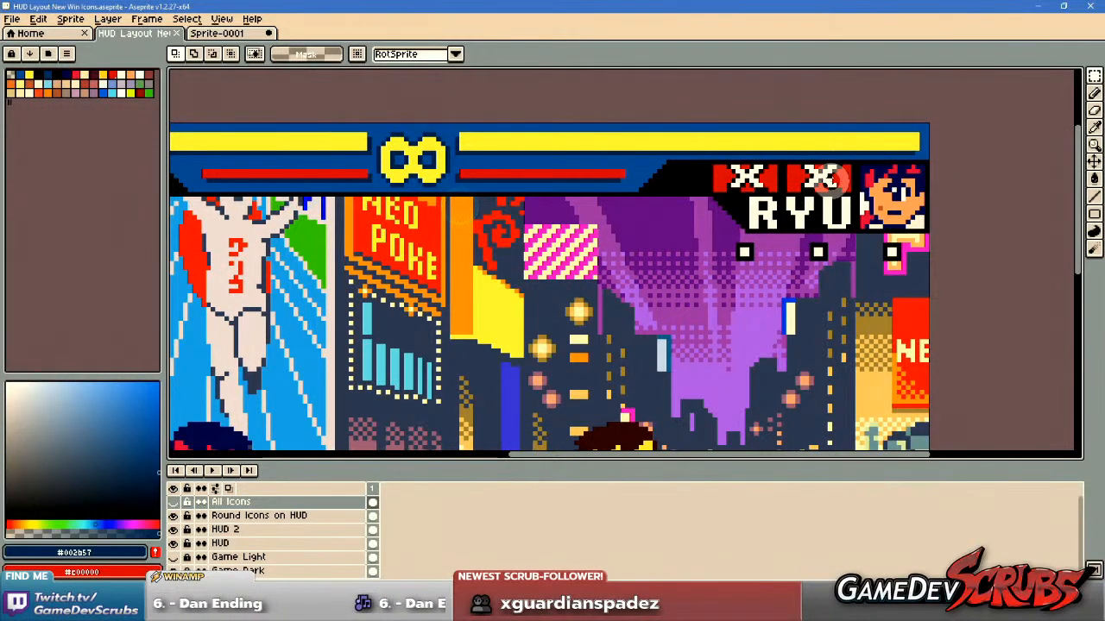
left_click_drag(545, 184, 740, 186)
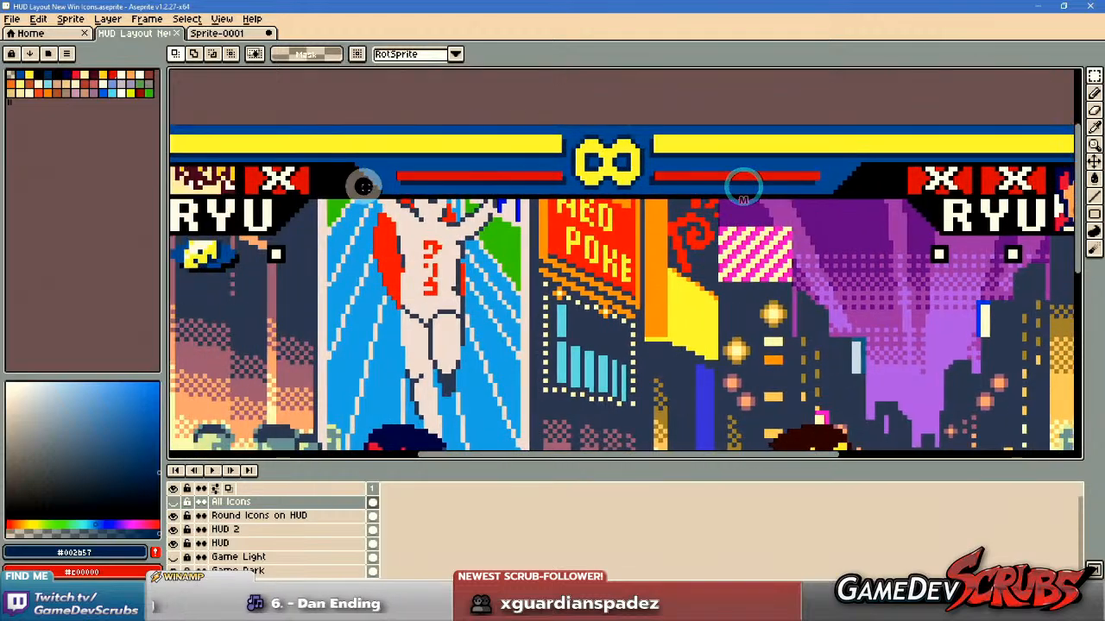
left_click_drag(363, 182, 526, 184)
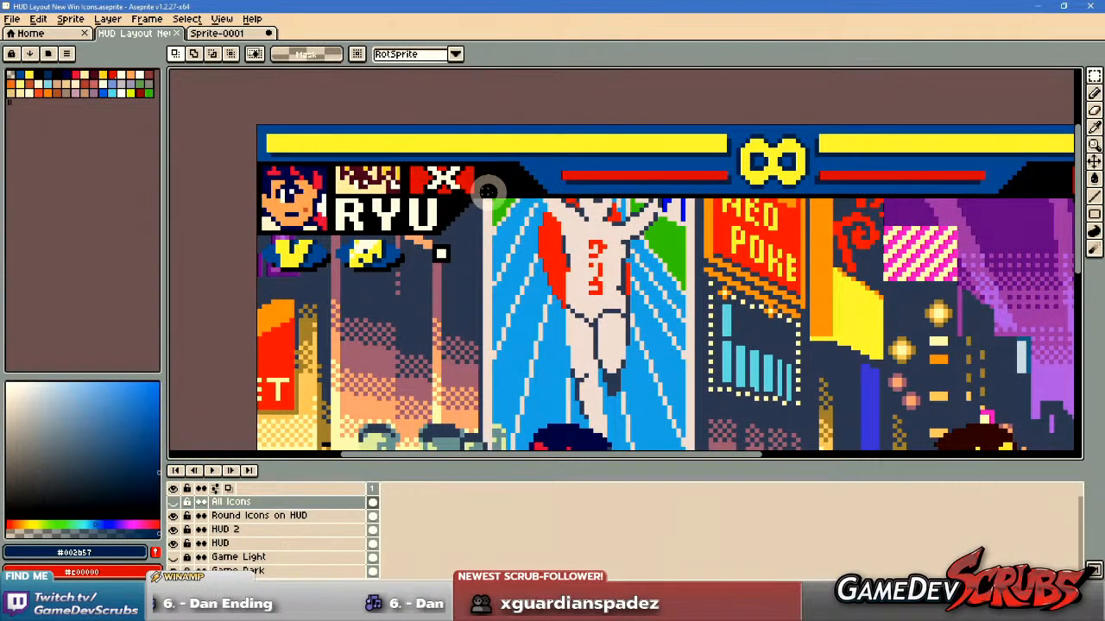
left_click_drag(606, 184, 343, 184)
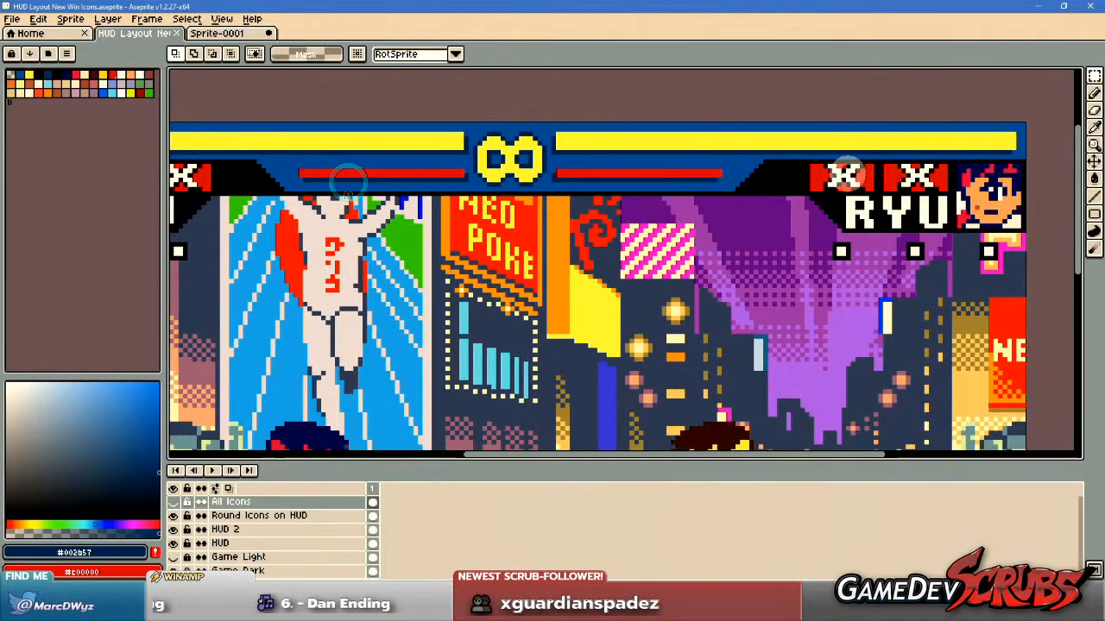
scroll(379, 211, "down", 1)
left_click_drag(381, 219, 494, 222)
scroll(688, 241, "down", 2)
left_click_drag(672, 298, 550, 236)
scroll(553, 225, "up", 1)
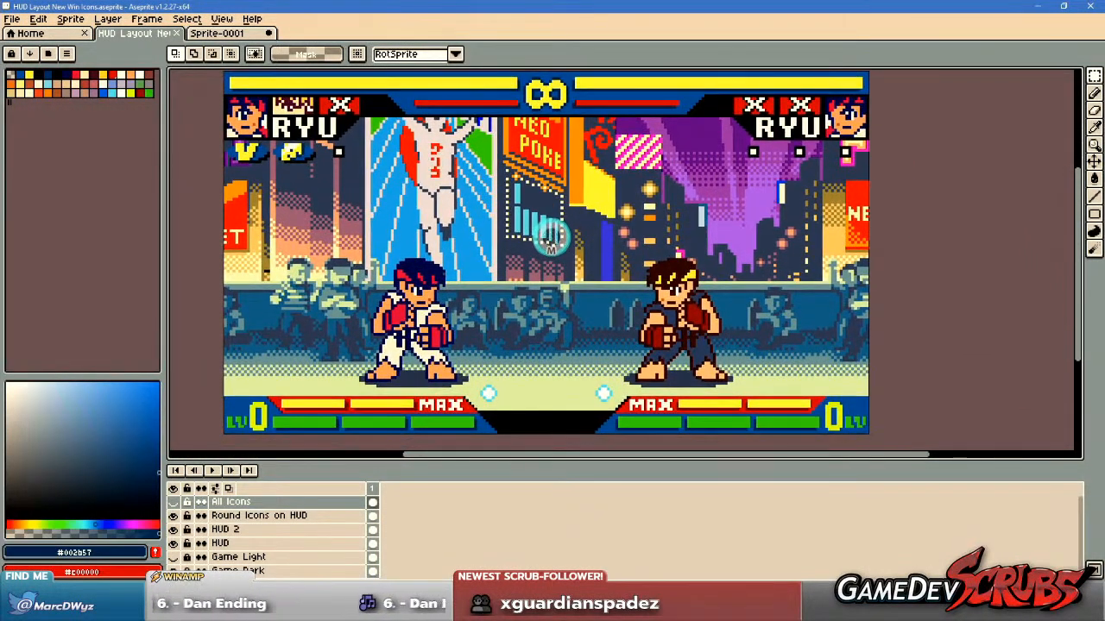
Hide the HUD 2 layer and show it again to compare the two HUD versions.
left_click(174, 529)
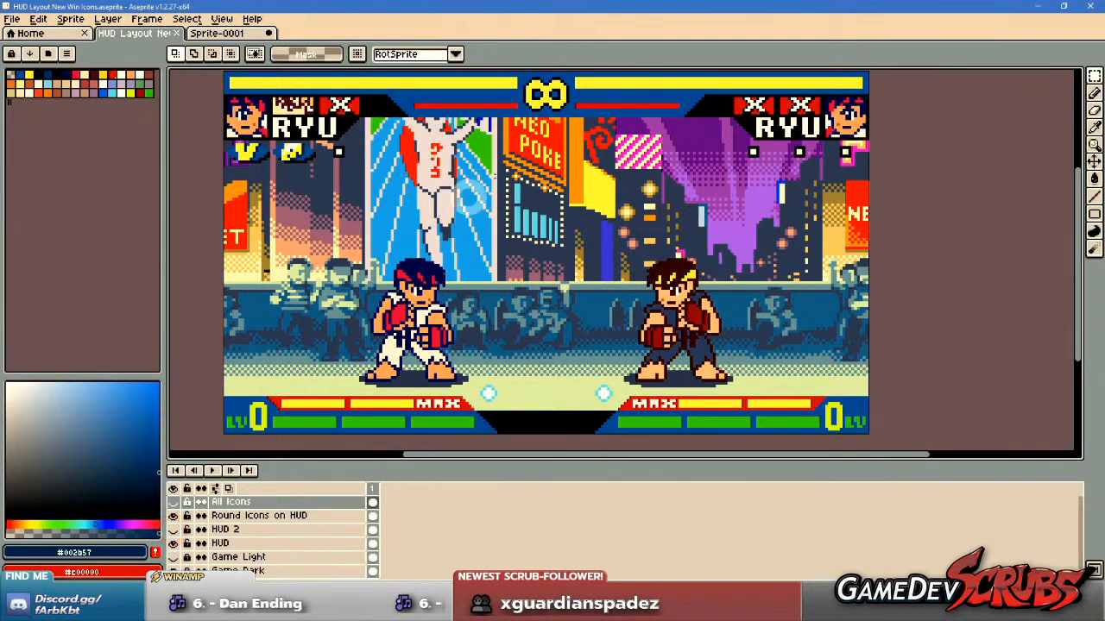
left_click(174, 530)
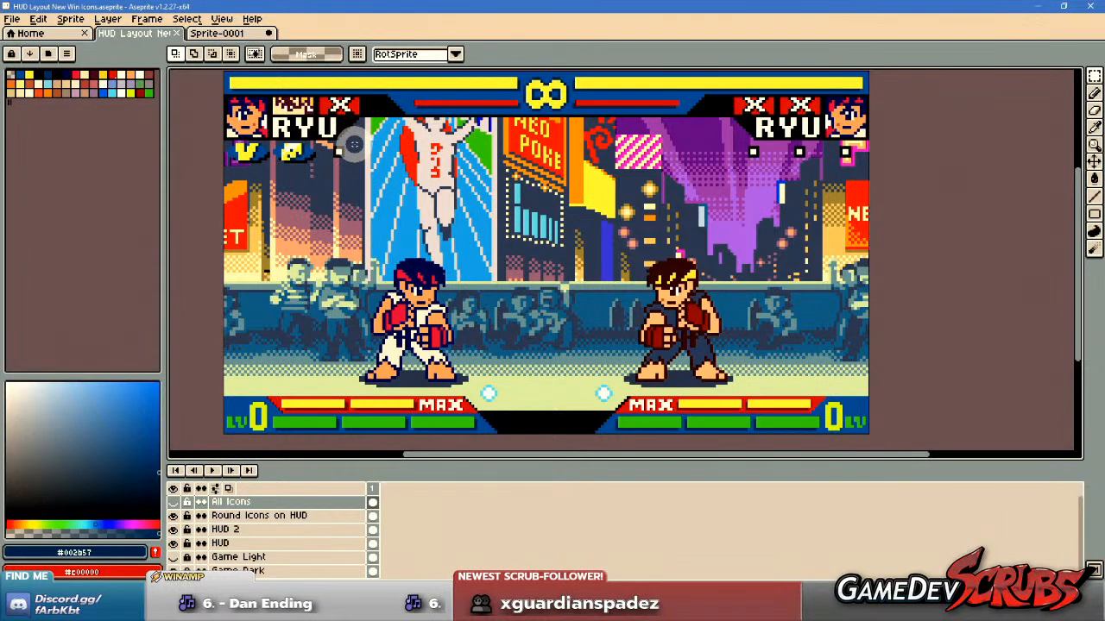
left_click_drag(380, 147, 384, 161)
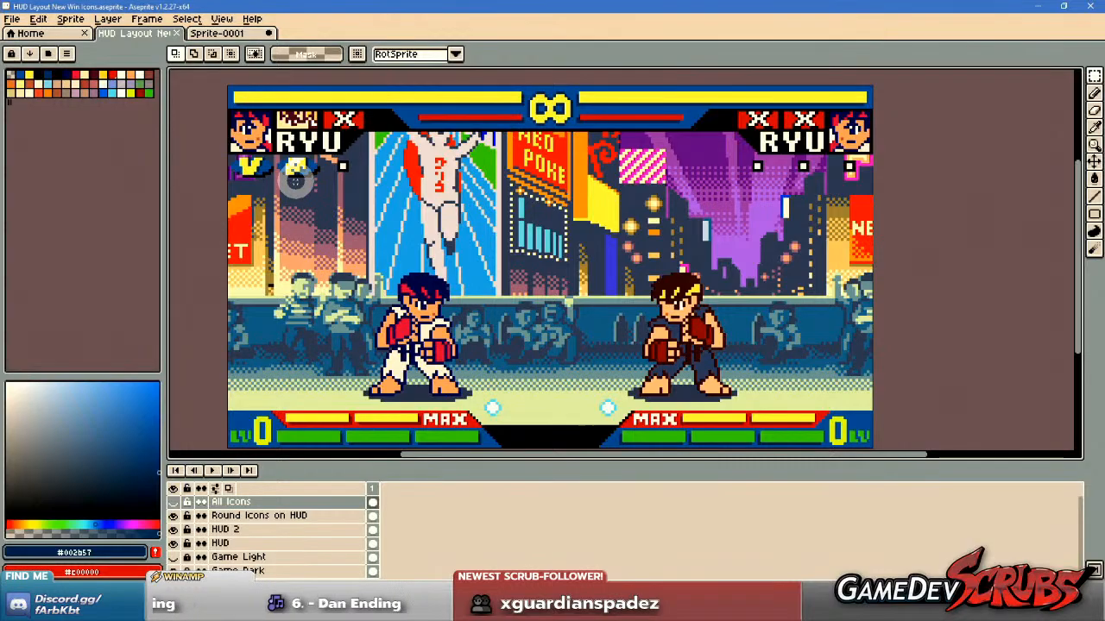
Examine the V and perfect-style win icons under player one's RYU name plate up close and at full-layout scale.
scroll(295, 181, "up", 3)
scroll(292, 179, "up", 1)
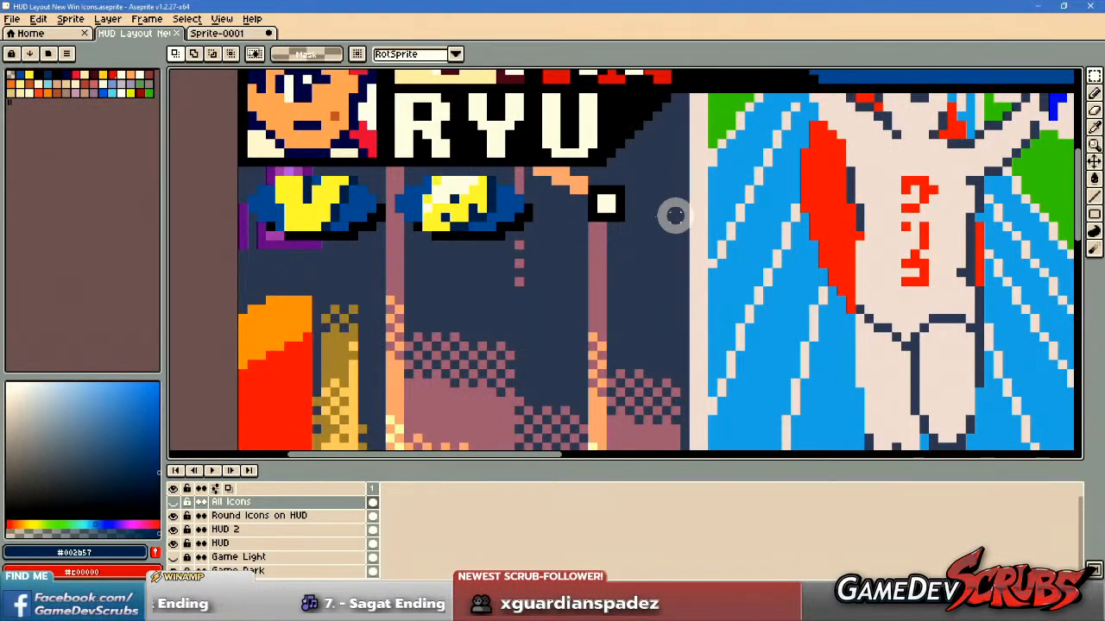
left_click_drag(721, 231, 487, 197)
scroll(489, 199, "down", 5)
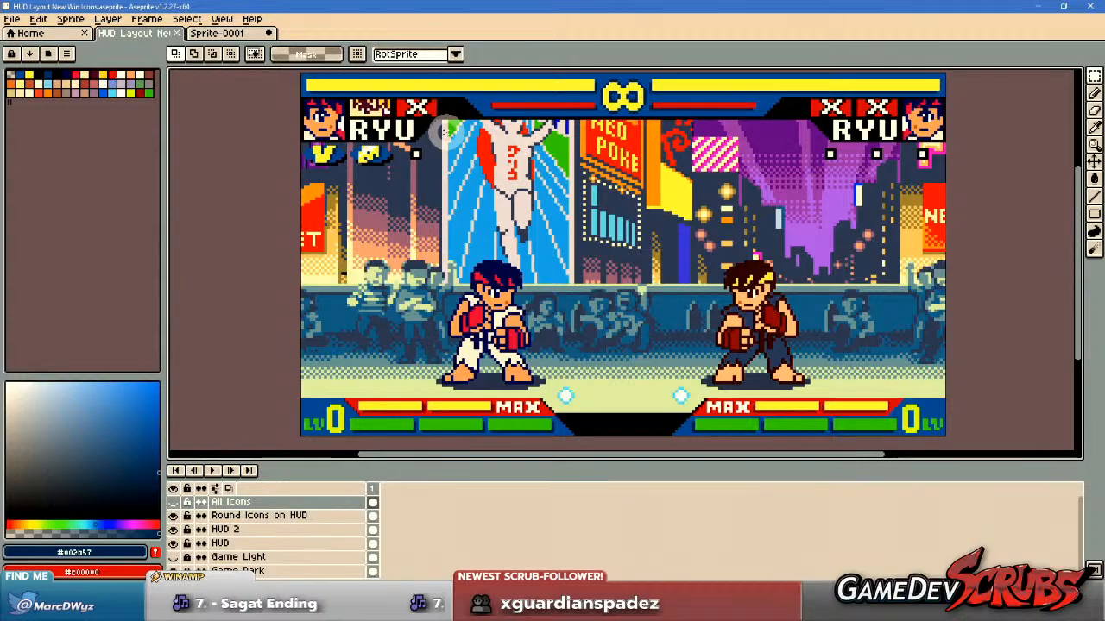
scroll(362, 153, "up", 2)
scroll(392, 168, "down", 2)
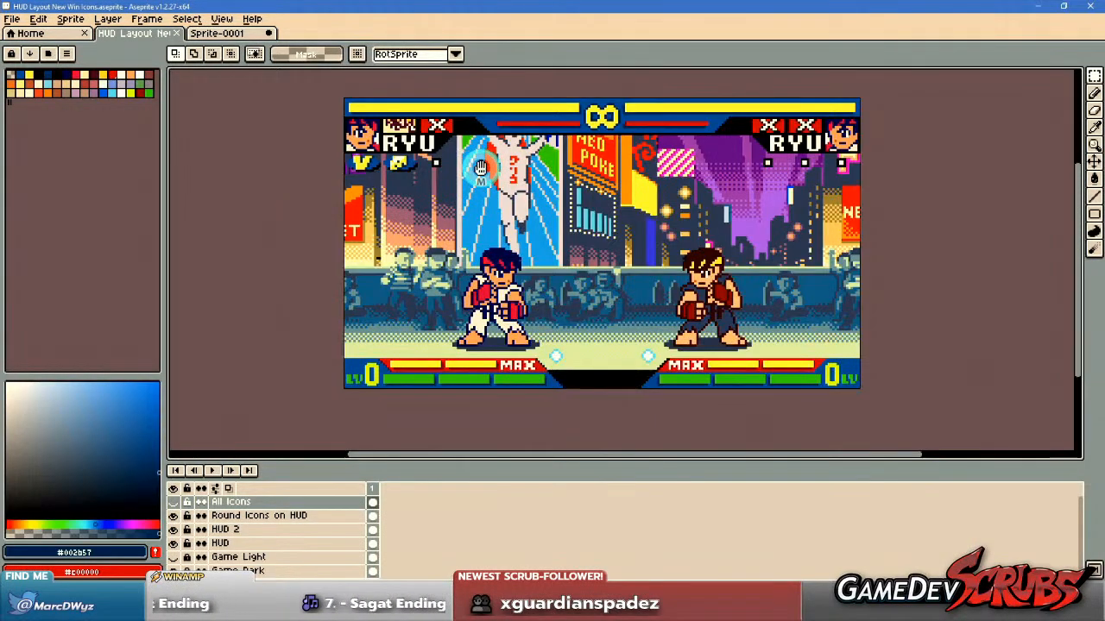
scroll(362, 160, "up", 1)
scroll(332, 169, "up", 1)
scroll(334, 168, "up", 2)
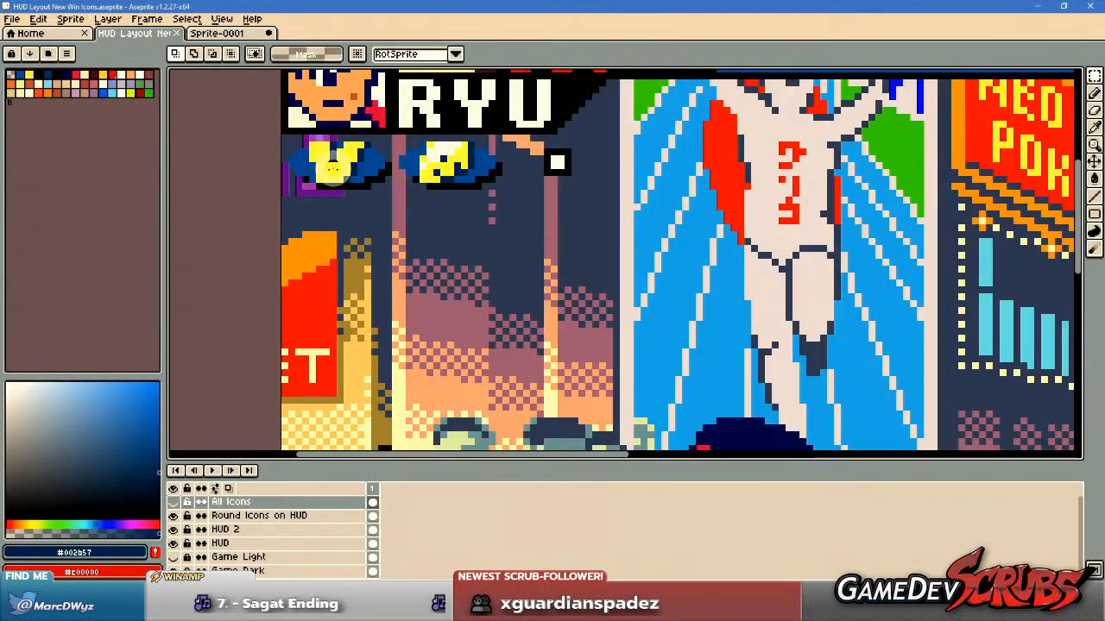
scroll(339, 169, "down", 3)
left_click_drag(635, 266, 584, 257)
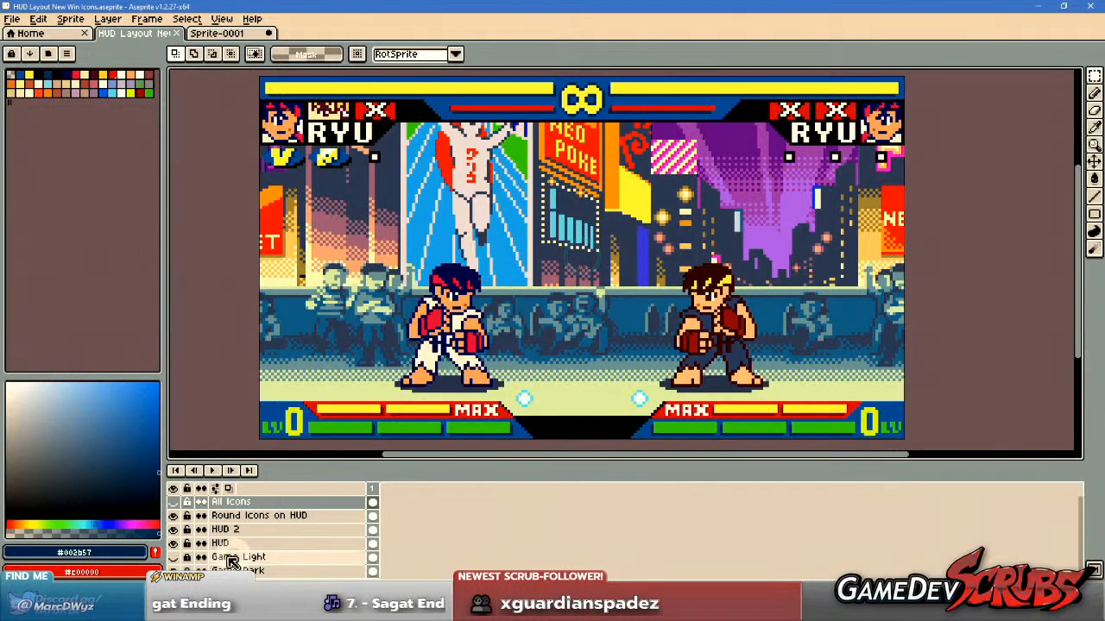
Show the All Icons layer and hide the Game Dark background layer.
left_click(172, 504)
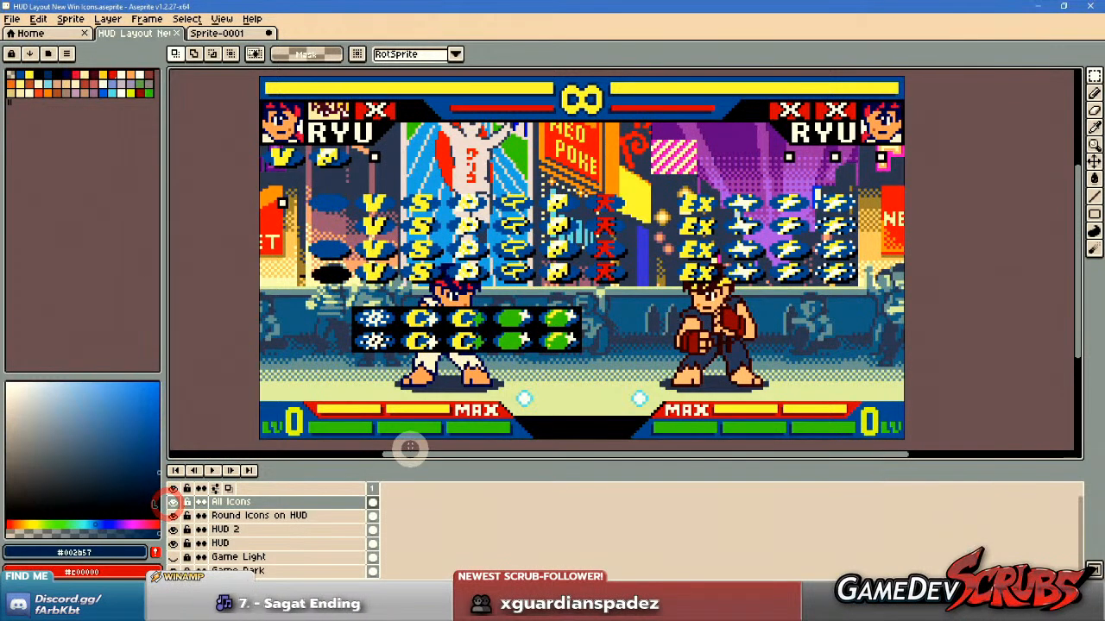
left_click(173, 569)
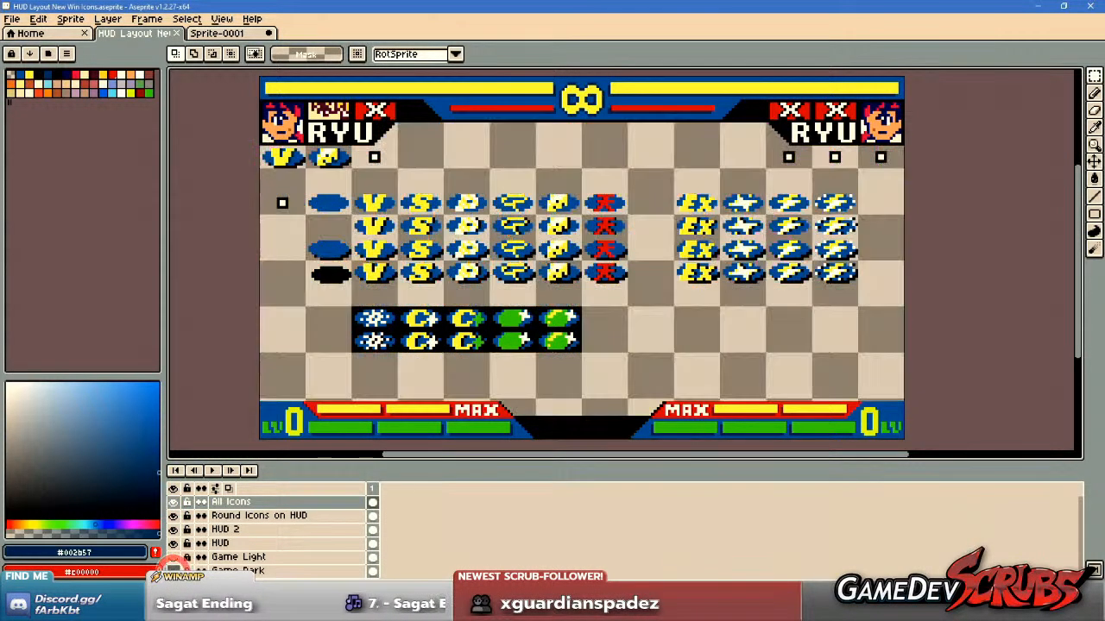
left_click_drag(530, 353, 552, 348)
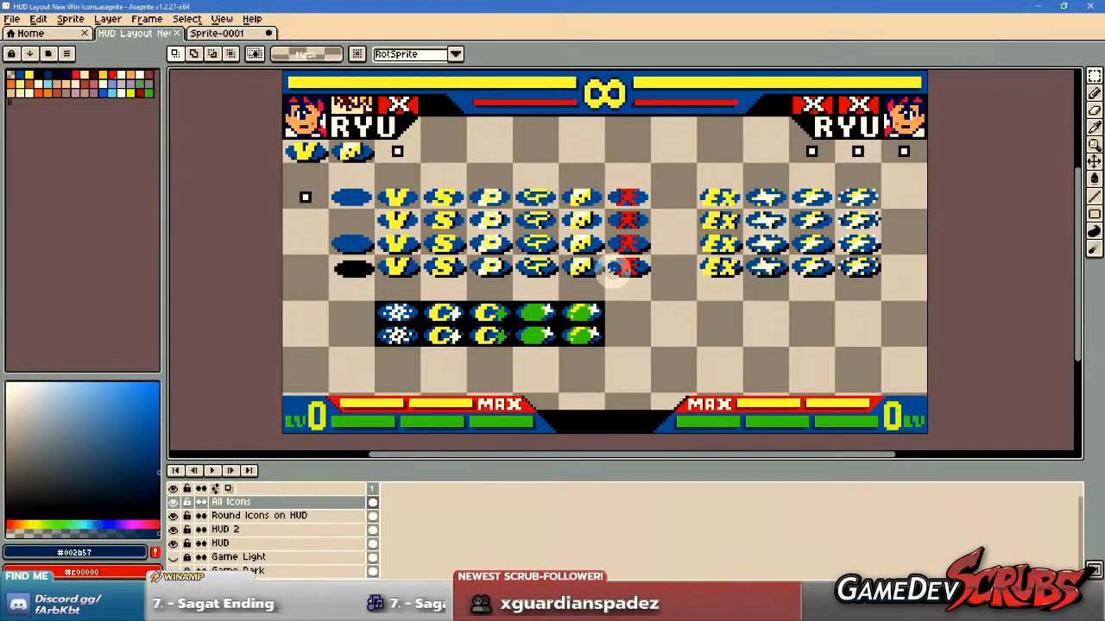
Examine the rows of win icon variants up close, comparing their outlines and drop shadows from the V icon through the EX icon.
scroll(540, 241, "up", 1)
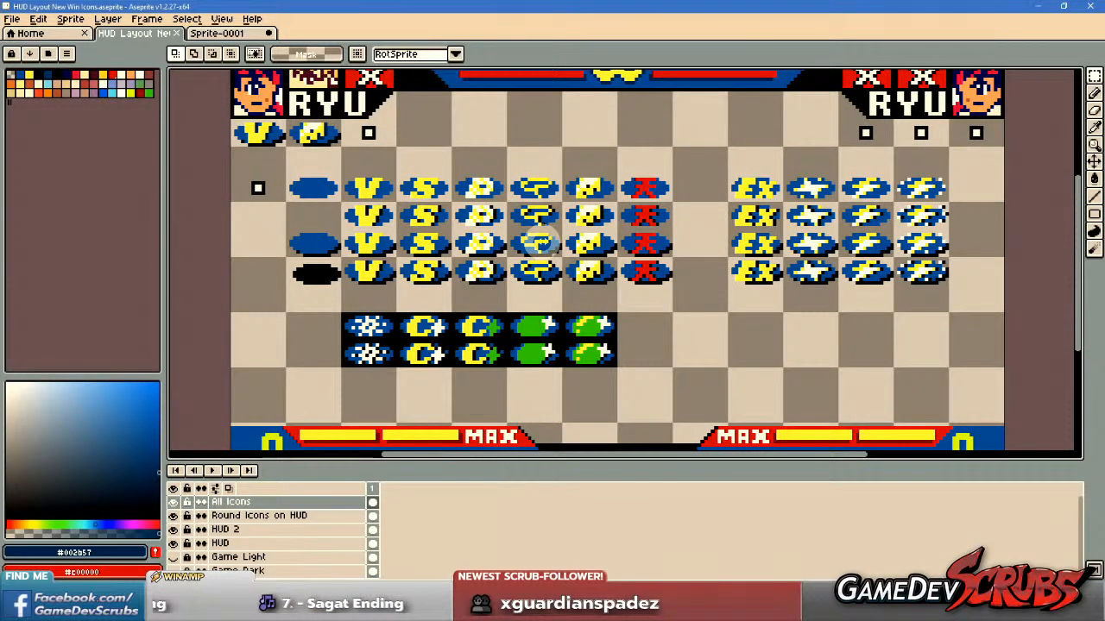
scroll(539, 242, "up", 4)
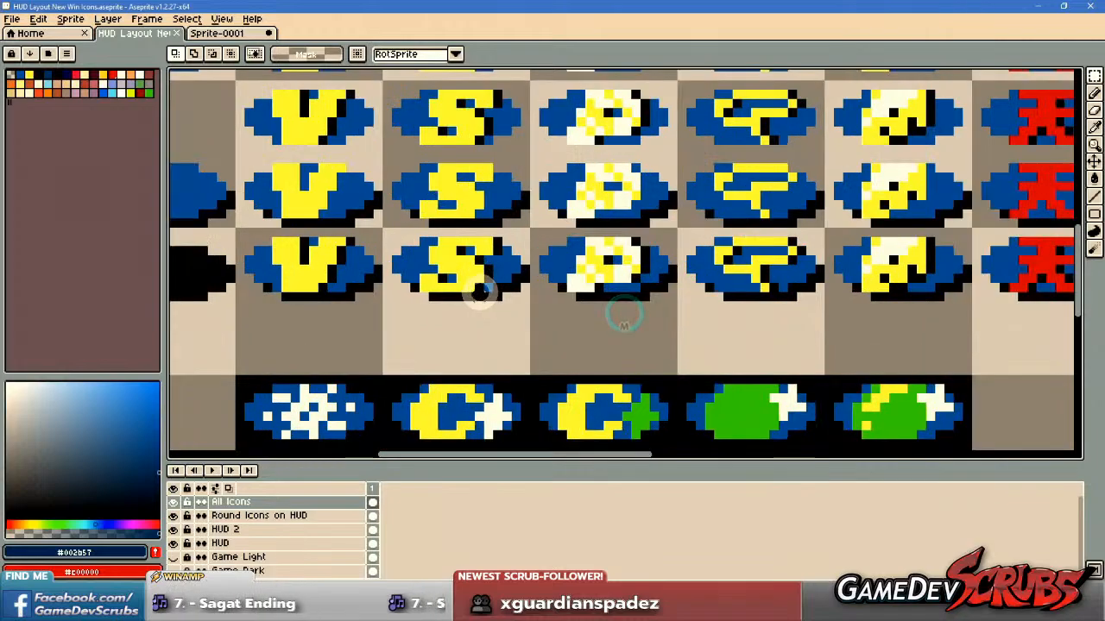
scroll(480, 298, "up", 2)
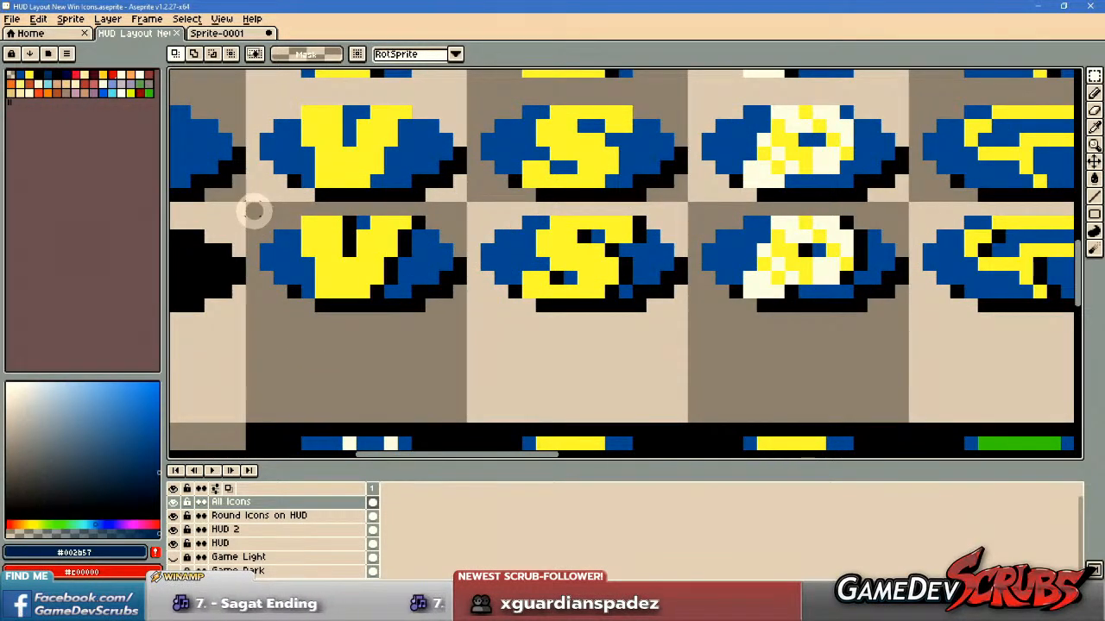
scroll(254, 211, "down", 1)
left_click_drag(558, 231, 475, 239)
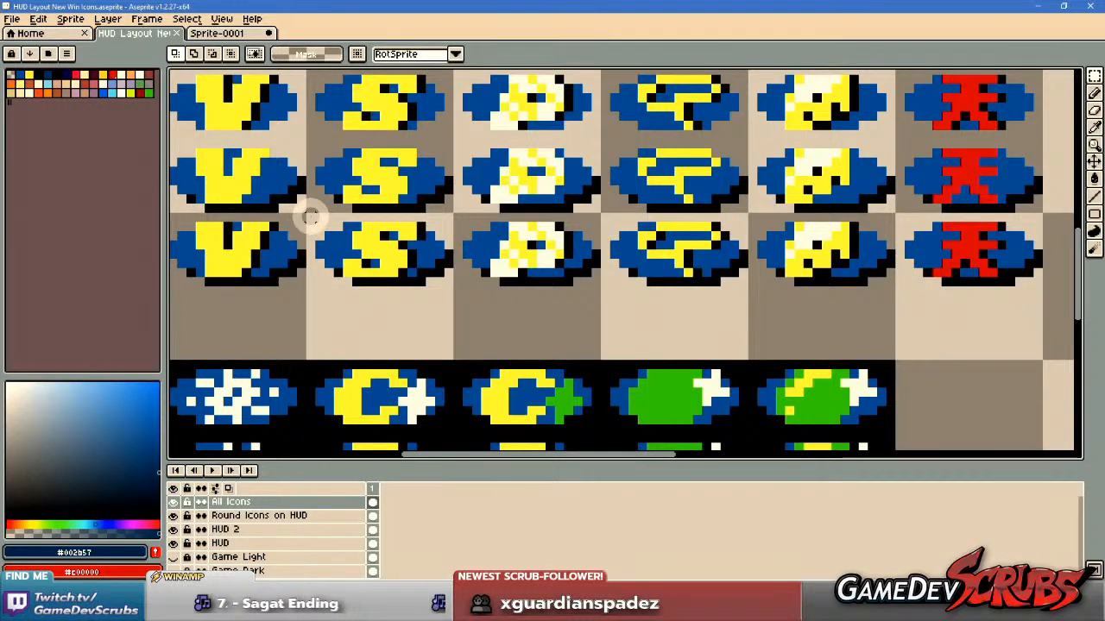
scroll(466, 283, "down", 1)
left_click_drag(471, 275, 358, 298)
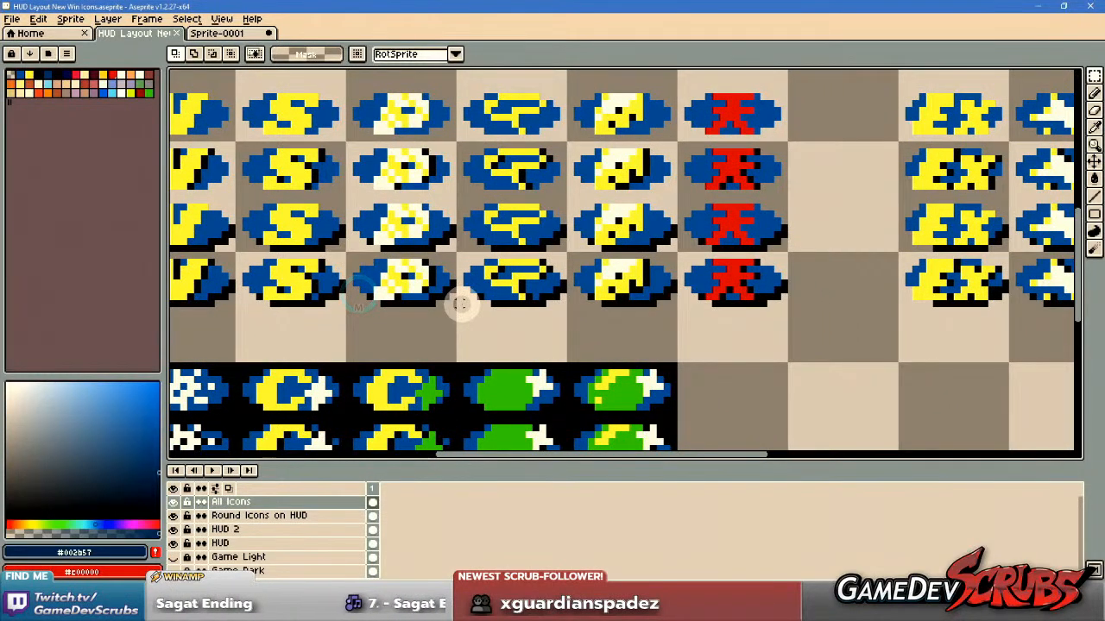
left_click_drag(461, 304, 366, 304)
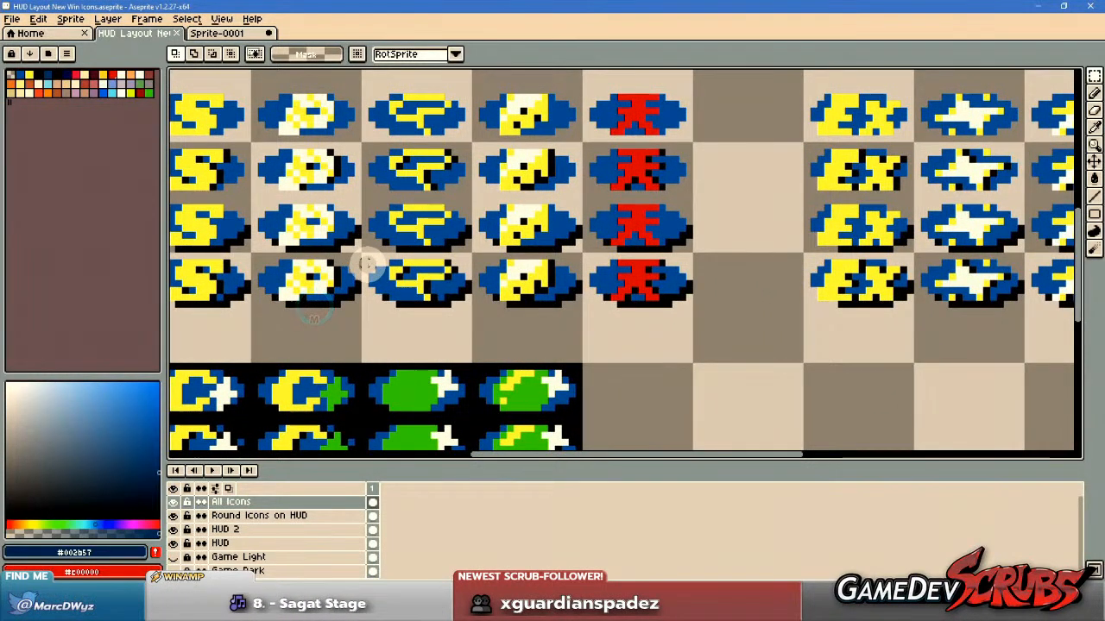
Examine the four rows of V, S, P, swirl, cheese and red kanji win icons up close, comparing their outlines and drop shadows.
left_click_drag(258, 274, 455, 282)
left_click_drag(319, 287, 461, 285)
left_click_drag(652, 284, 514, 289)
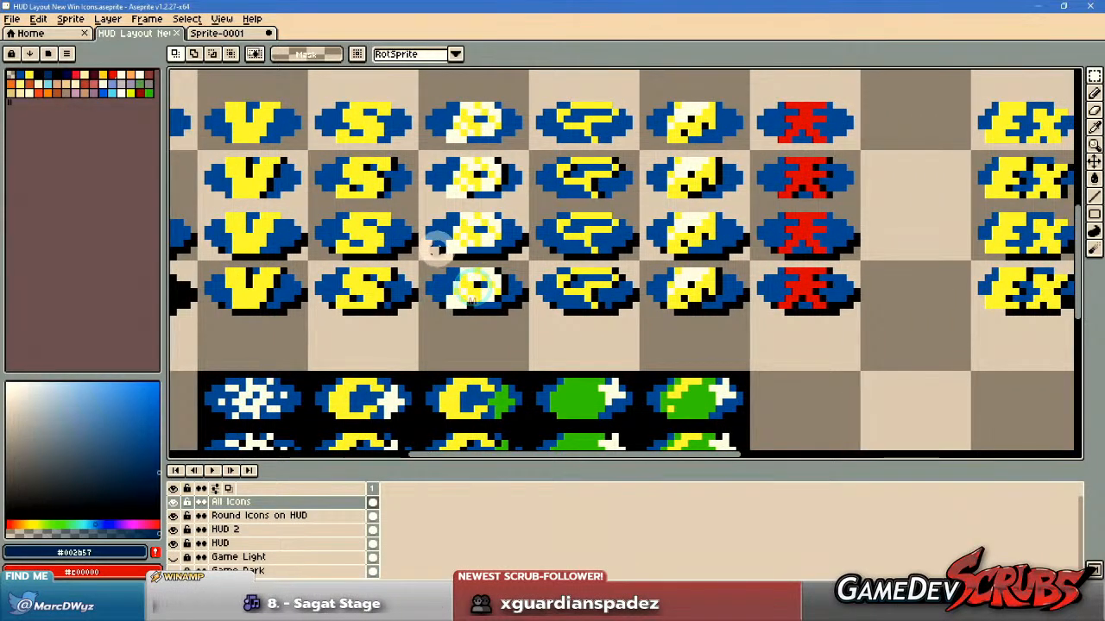
scroll(458, 269, "down", 1)
scroll(483, 268, "up", 2)
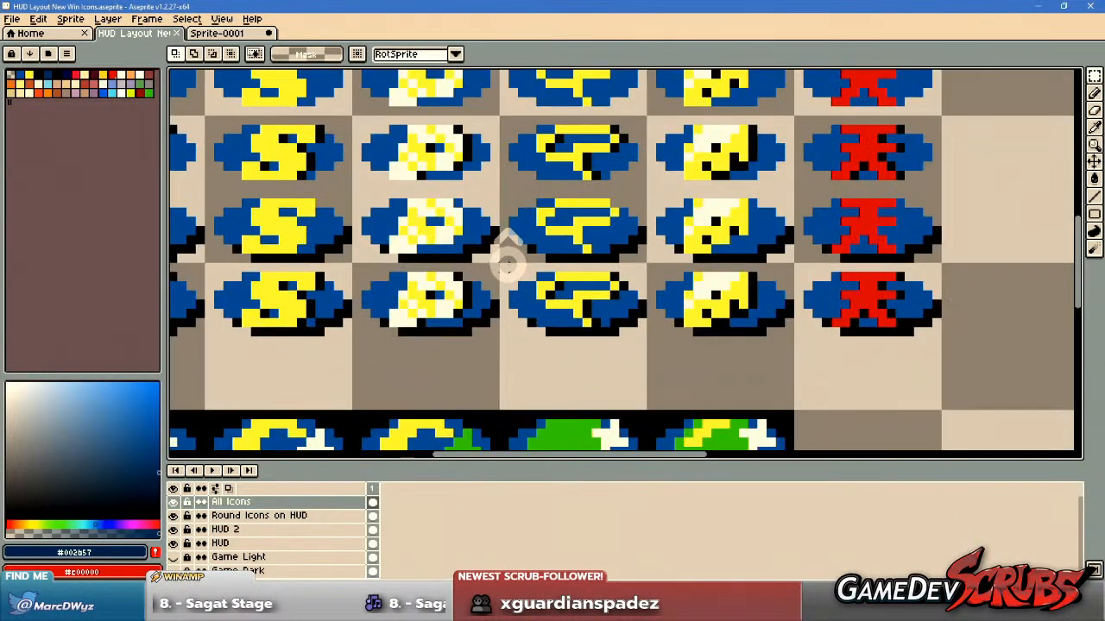
scroll(545, 265, "down", 1)
left_click_drag(544, 265, 413, 268)
scroll(413, 268, "up", 1)
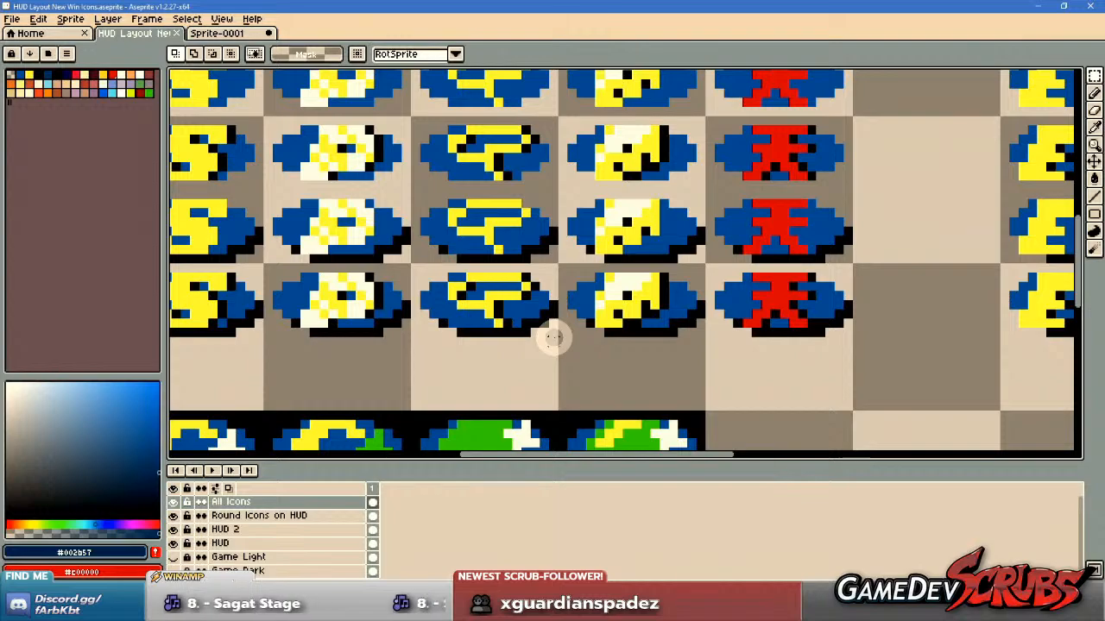
left_click_drag(609, 338, 395, 333)
left_click_drag(316, 316, 296, 319)
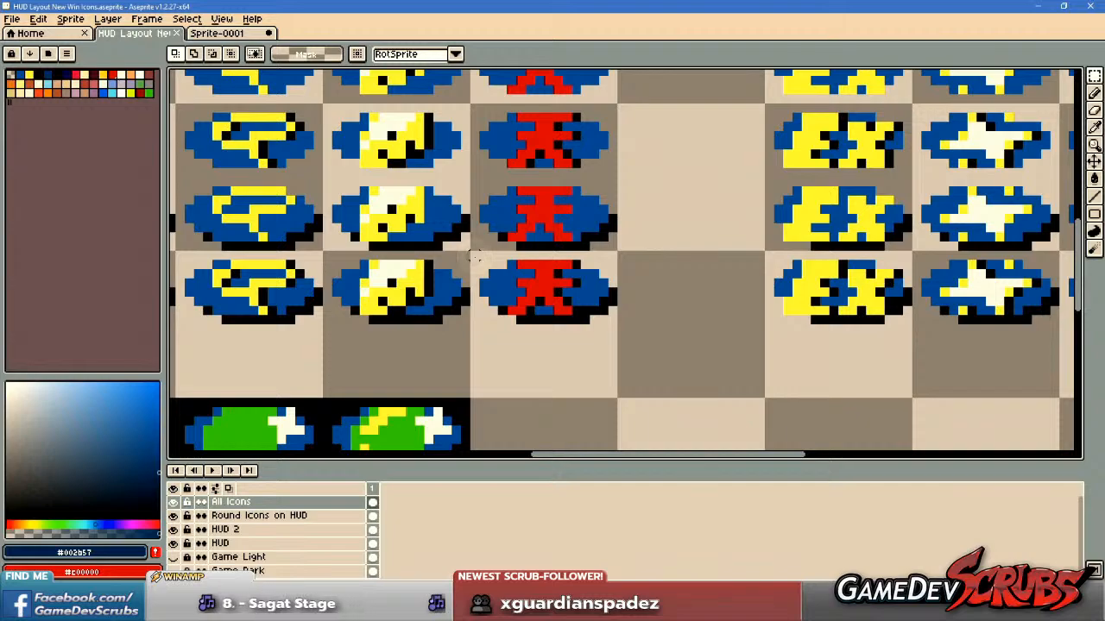
Single out the bottom-row red kanji icon with a rectangular selection, clear the selection, and inspect the icon among its neighbours.
left_click_drag(473, 254, 614, 332)
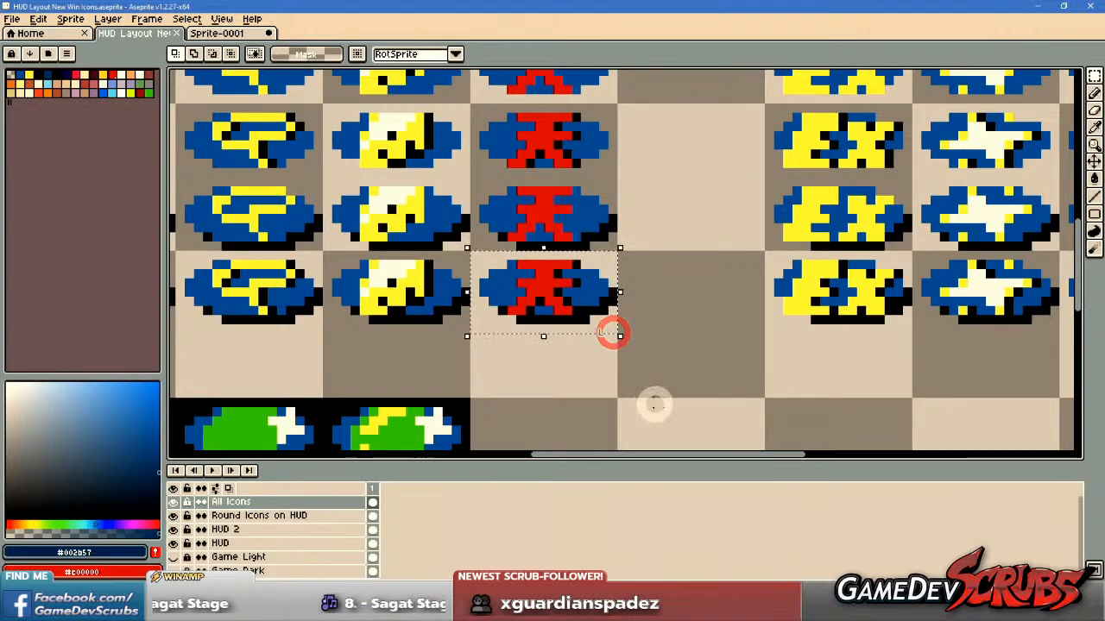
left_click(533, 316)
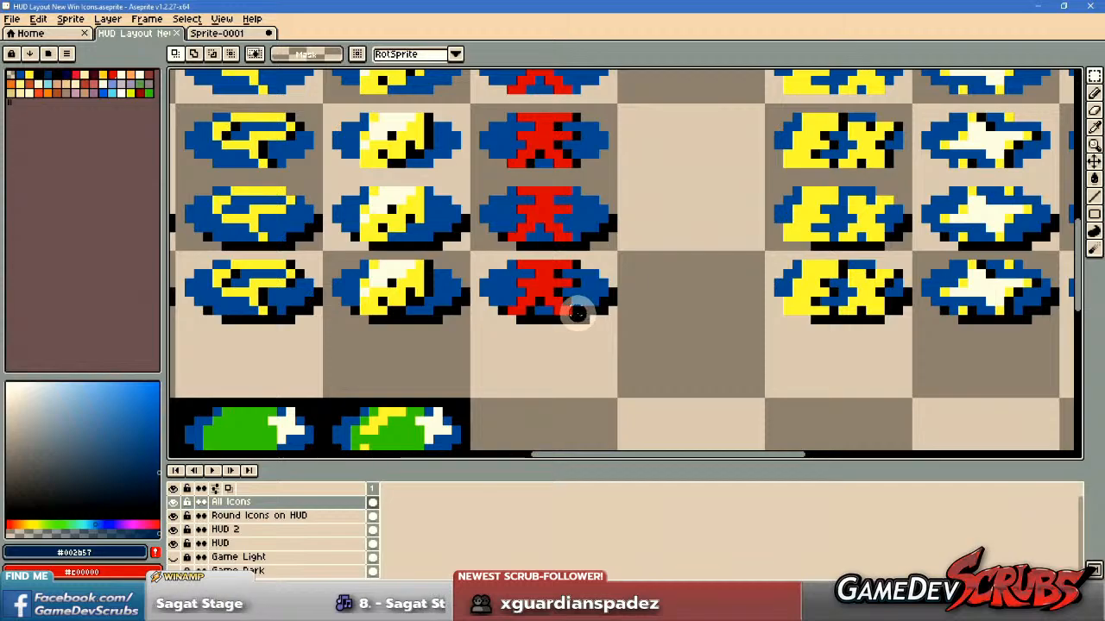
scroll(555, 312, "down", 3)
left_click_drag(555, 312, 601, 284)
scroll(580, 271, "up", 2)
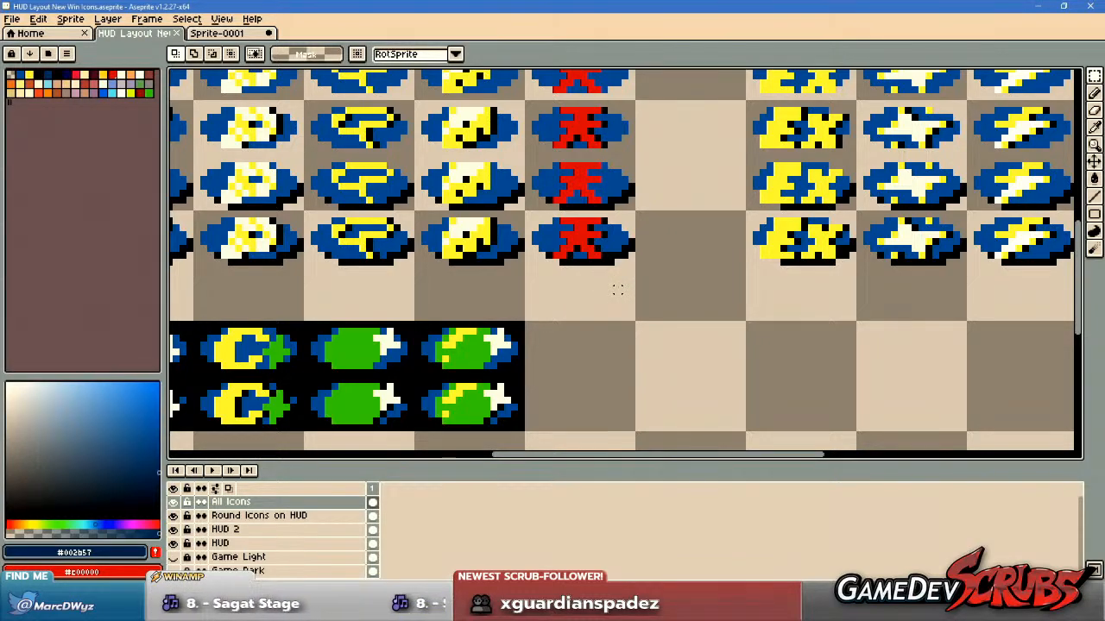
Examine the EX, star and lightning bolt icon columns up close and compare them with the V through red kanji icons.
left_click_drag(708, 239, 575, 264)
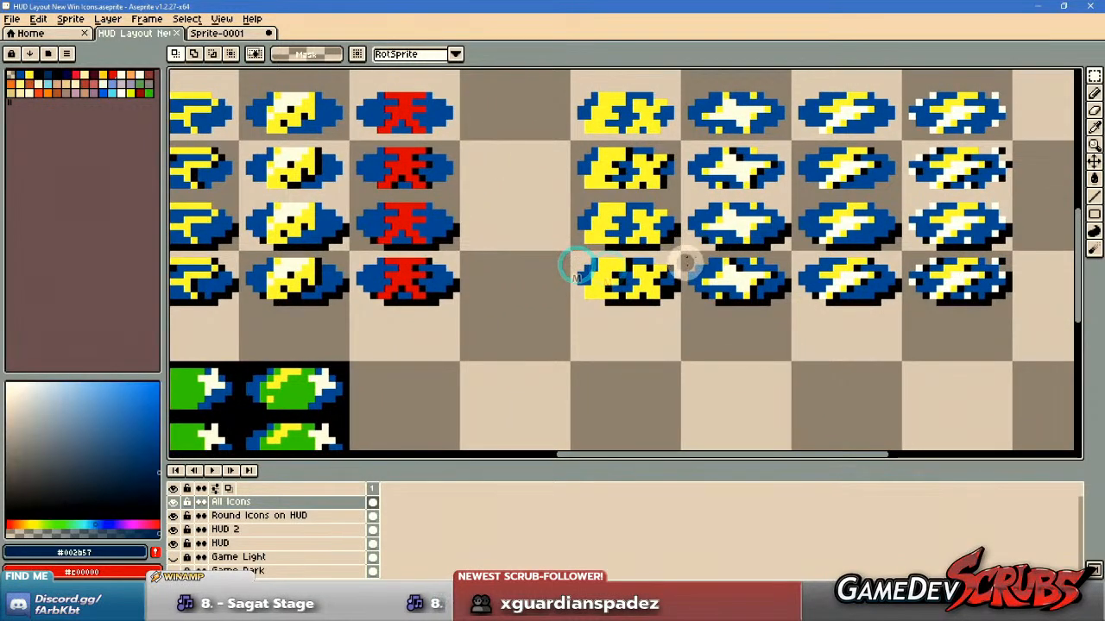
left_click_drag(716, 257, 591, 275)
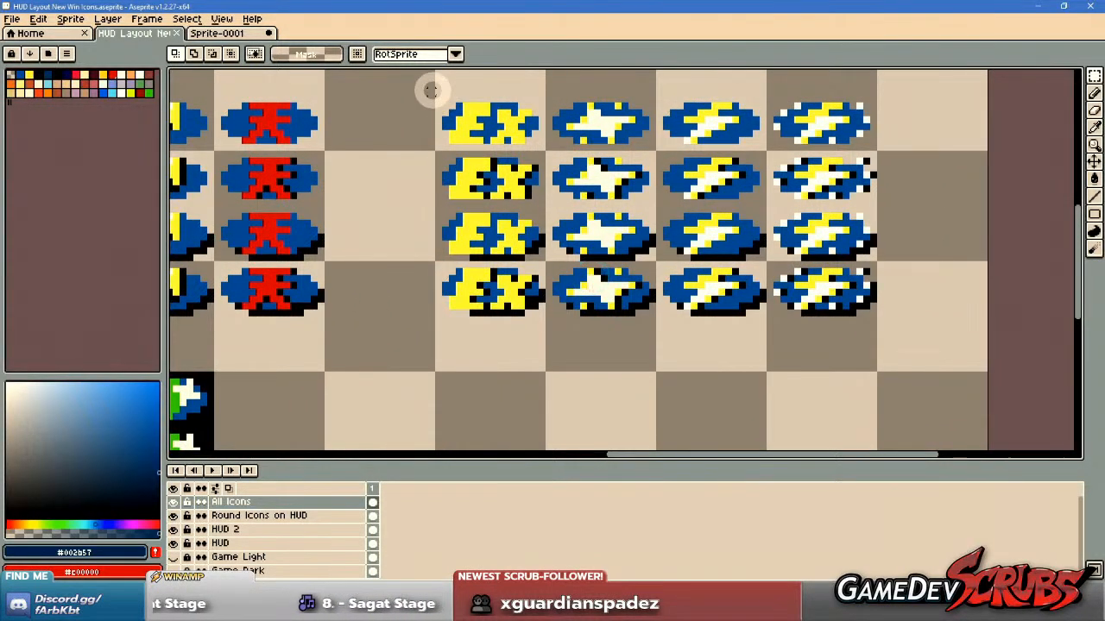
left_click_drag(654, 101, 651, 110)
scroll(593, 138, "up", 1)
scroll(590, 143, "down", 1)
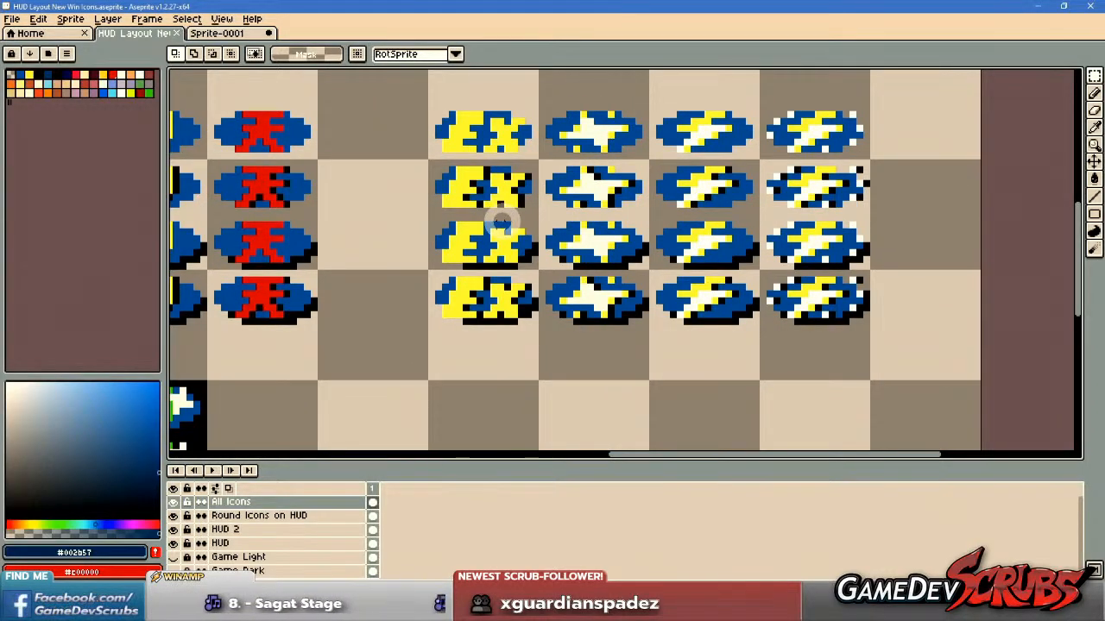
scroll(503, 237, "down", 1)
left_click_drag(456, 256, 658, 264)
left_click_drag(539, 279, 641, 264)
left_click_drag(723, 264, 565, 280)
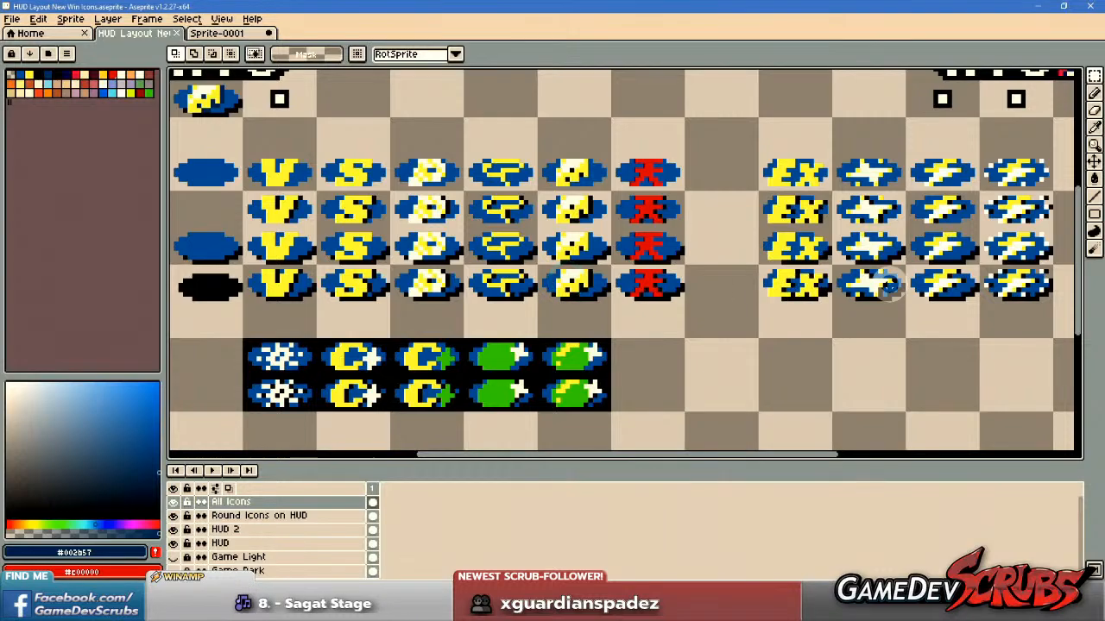
scroll(792, 279, "up", 1)
scroll(792, 279, "down", 1)
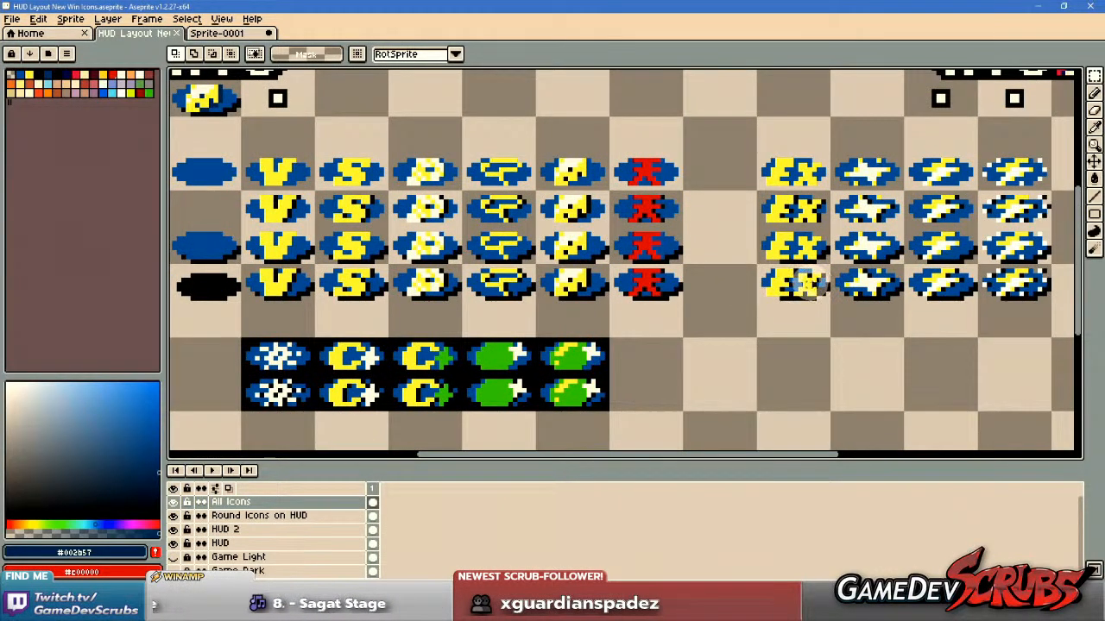
Compare the outline and shadow variants of the plain and speckled lightning bolt icons at close and medium zoom.
left_click_drag(875, 283, 633, 316)
scroll(714, 268, "up", 4)
scroll(685, 269, "down", 1)
scroll(647, 314, "down", 1)
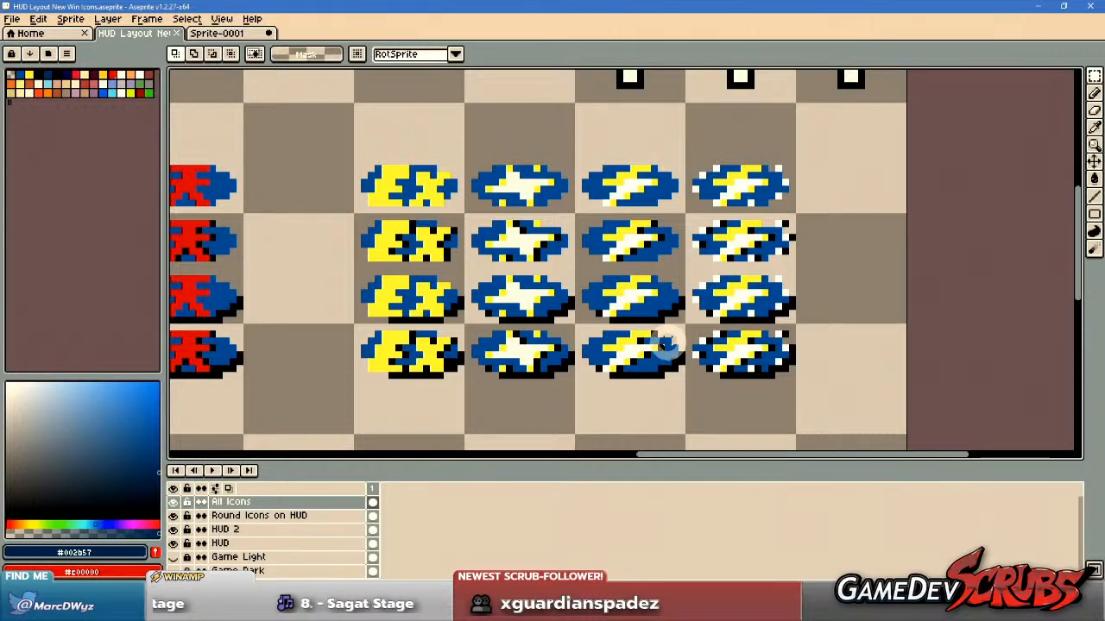
scroll(649, 337, "up", 1)
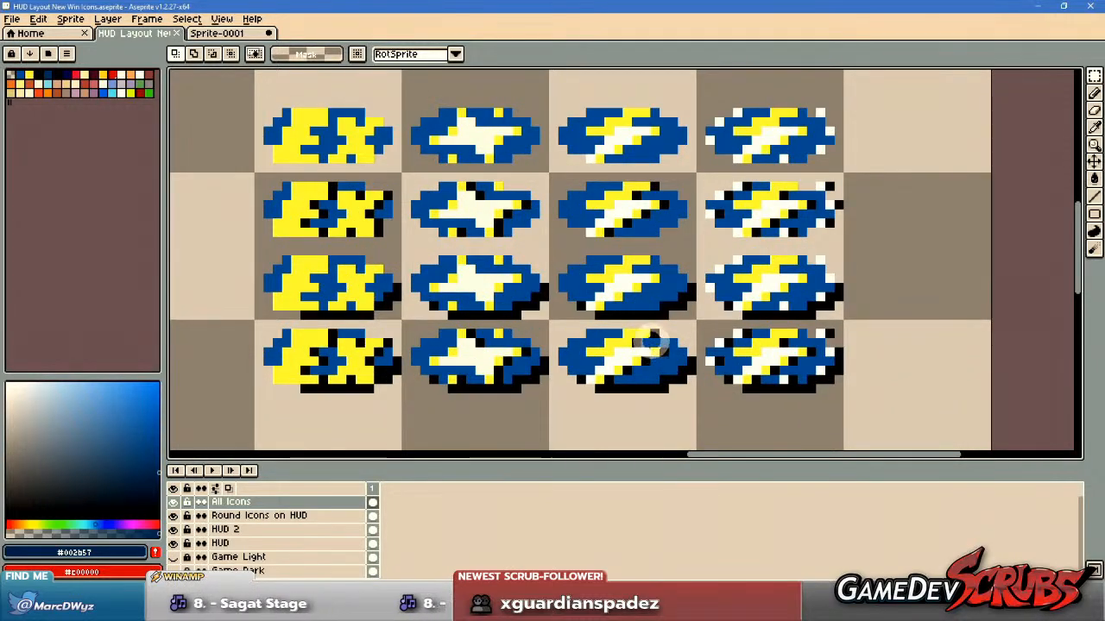
scroll(653, 341, "down", 1)
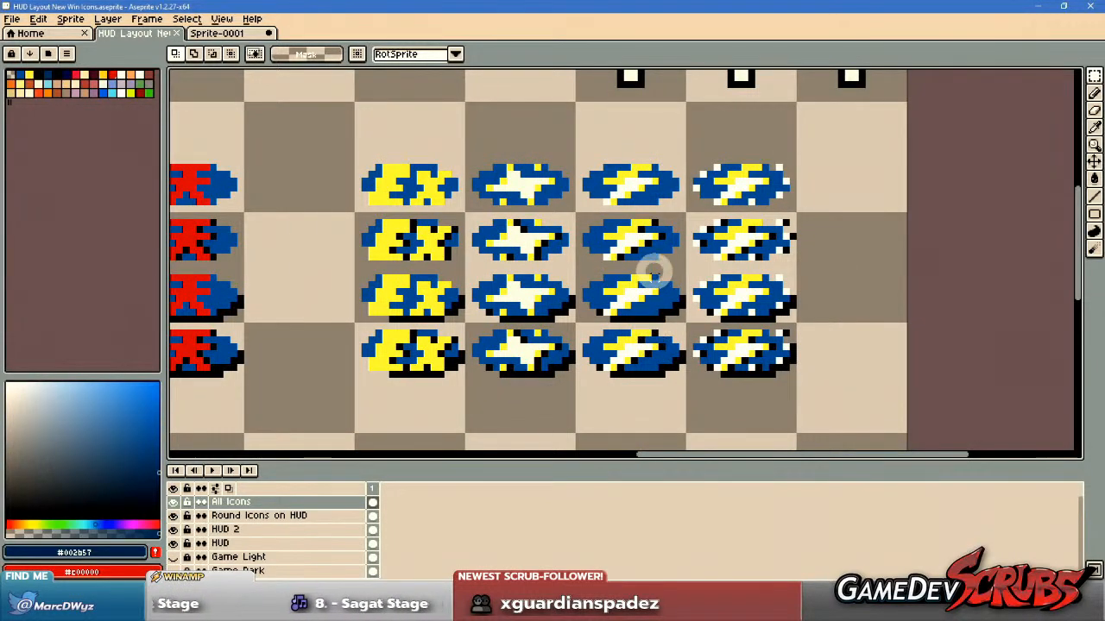
scroll(661, 276, "up", 1)
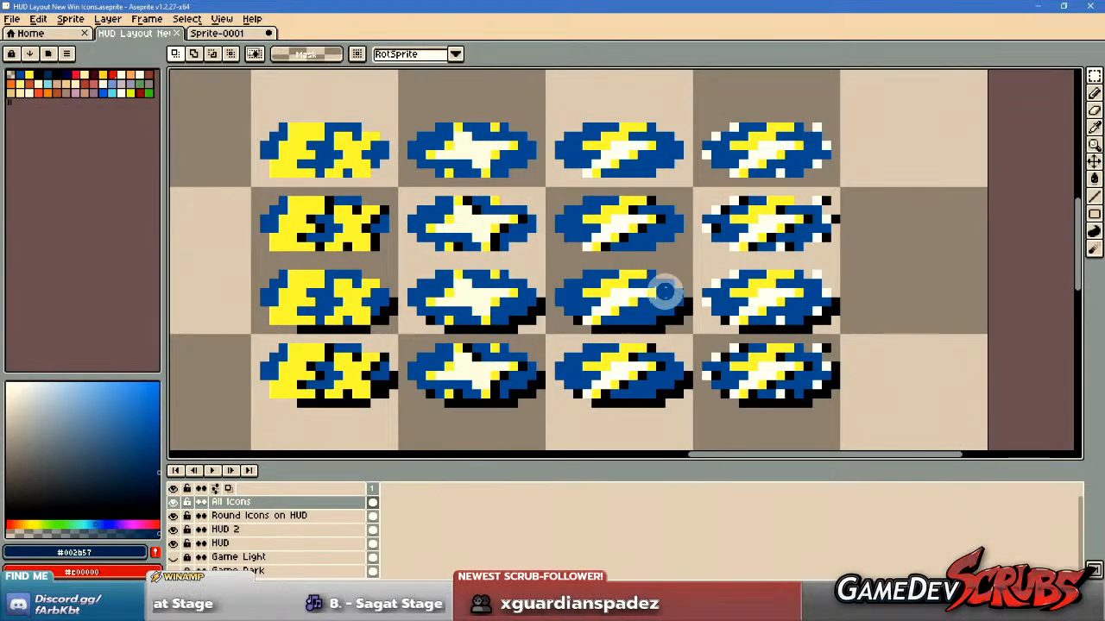
scroll(660, 312, "down", 2)
scroll(660, 304, "up", 1)
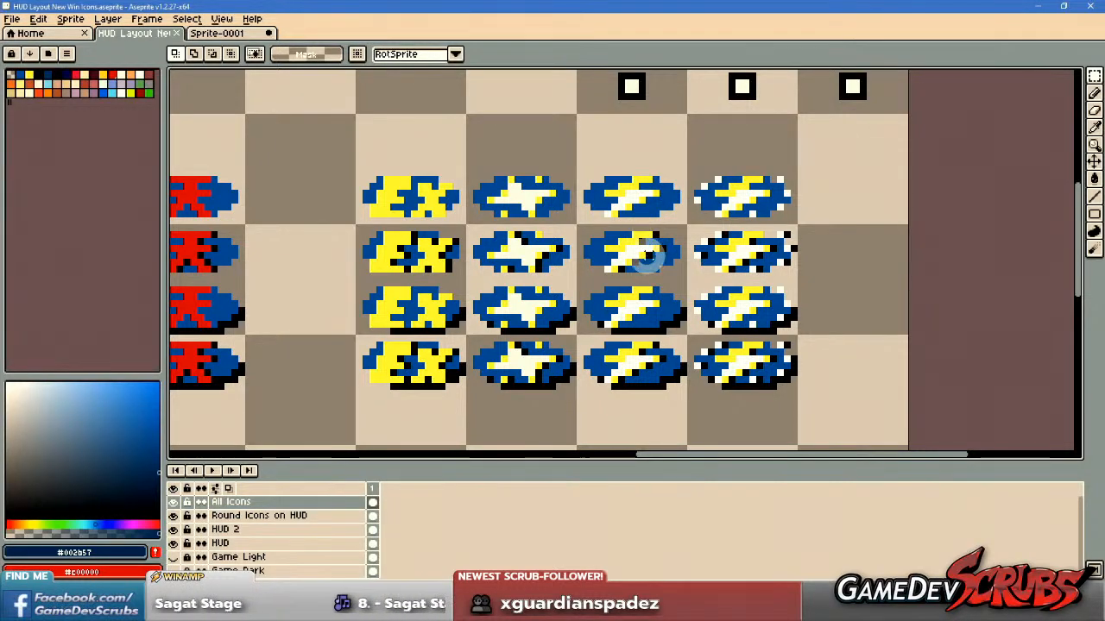
left_click_drag(644, 254, 628, 244)
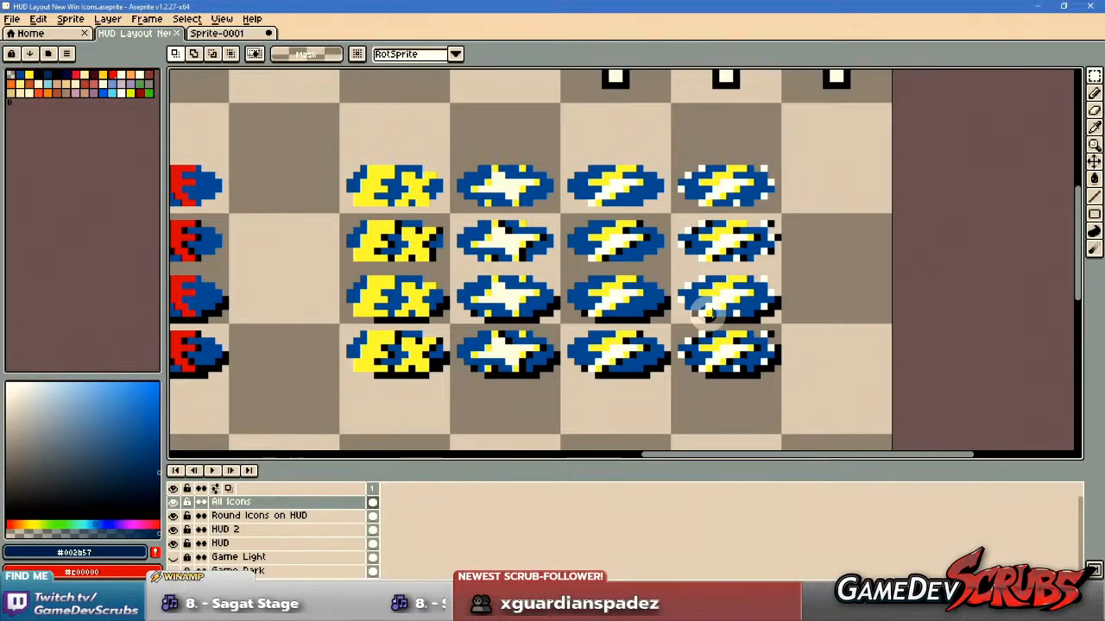
Review all win icon rows beneath the HUD, from the blank blue oval and V icon across to the speckled lightning bolt.
scroll(680, 307, "down", 3)
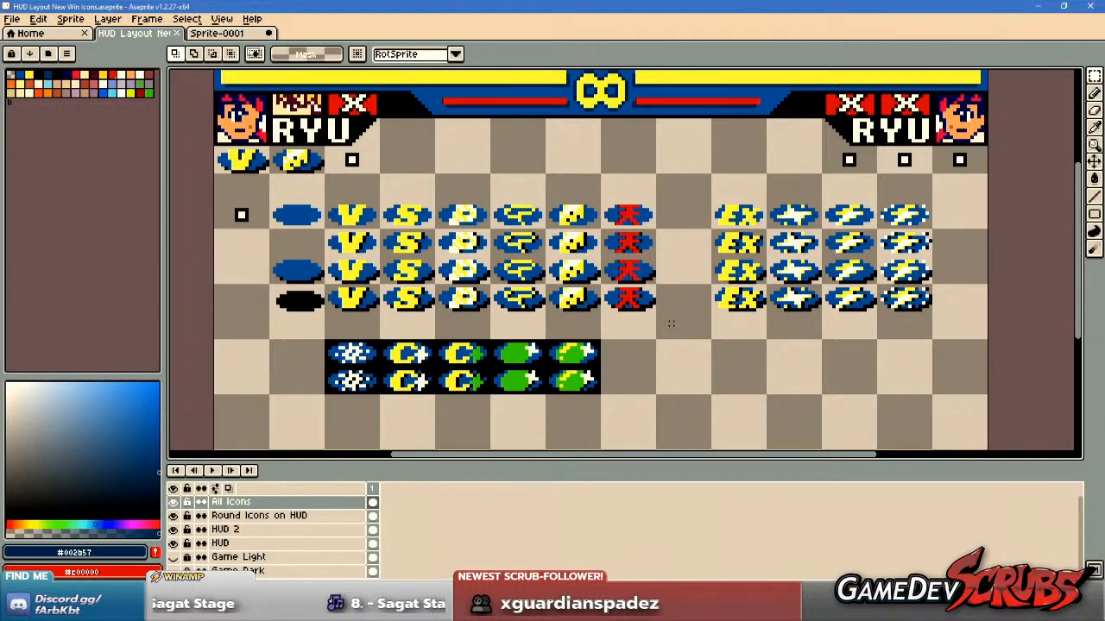
left_click_drag(725, 363, 708, 361)
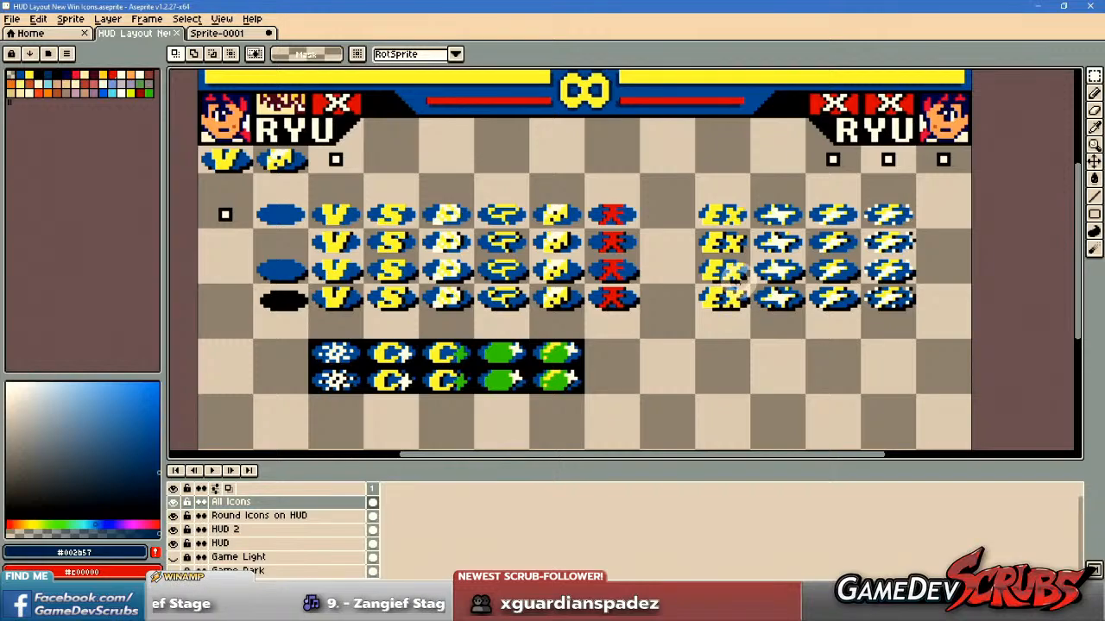
scroll(863, 269, "up", 1)
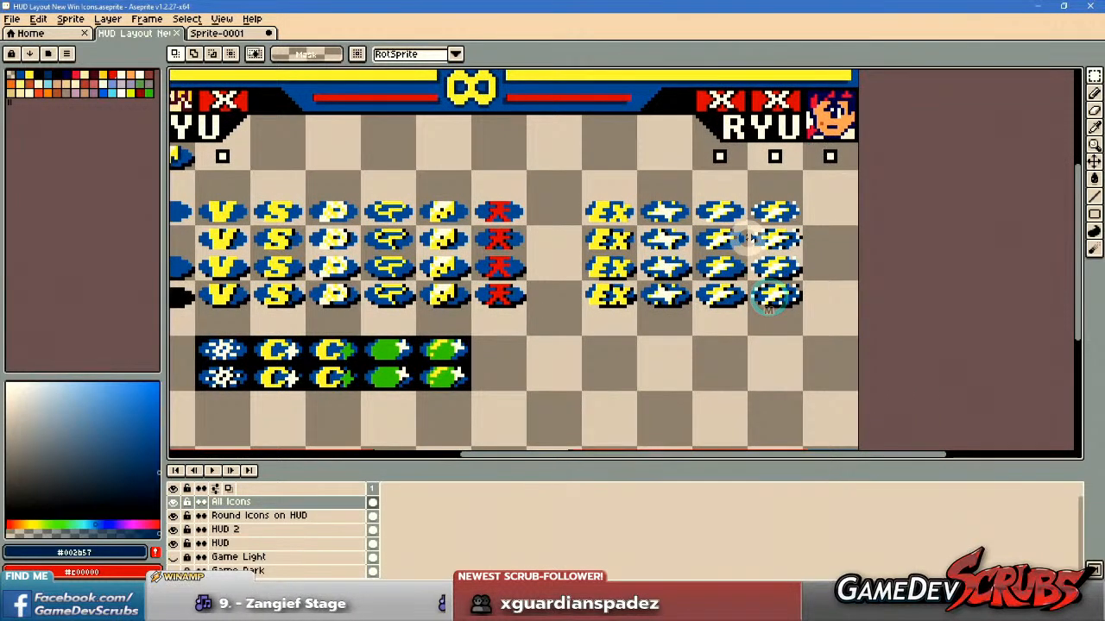
scroll(750, 251, "up", 1)
scroll(762, 252, "left", 5)
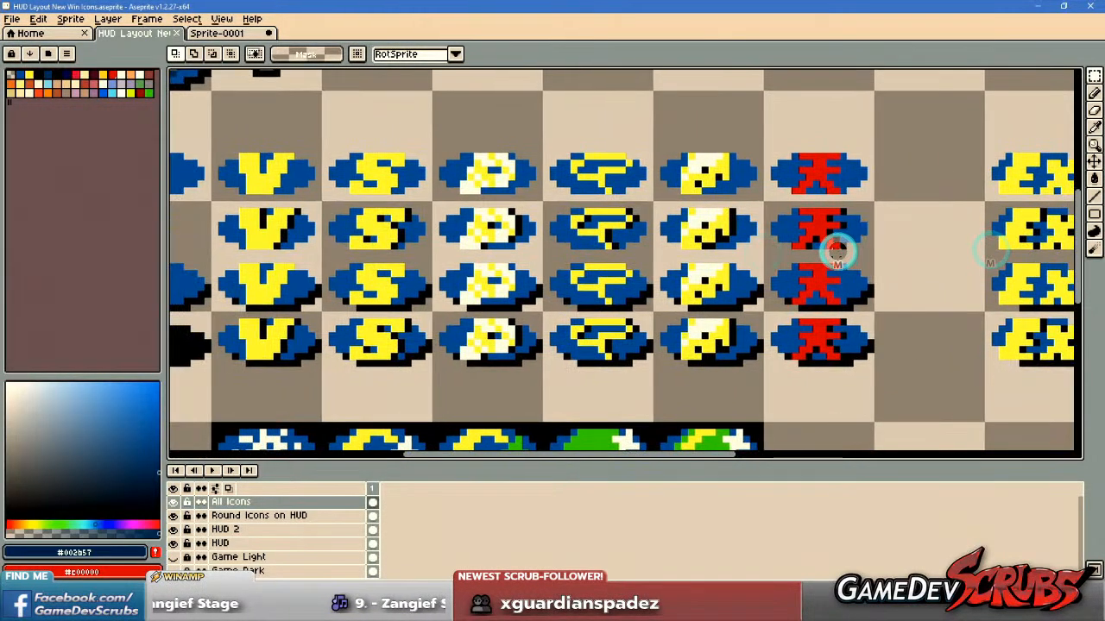
scroll(836, 289, "left", 1)
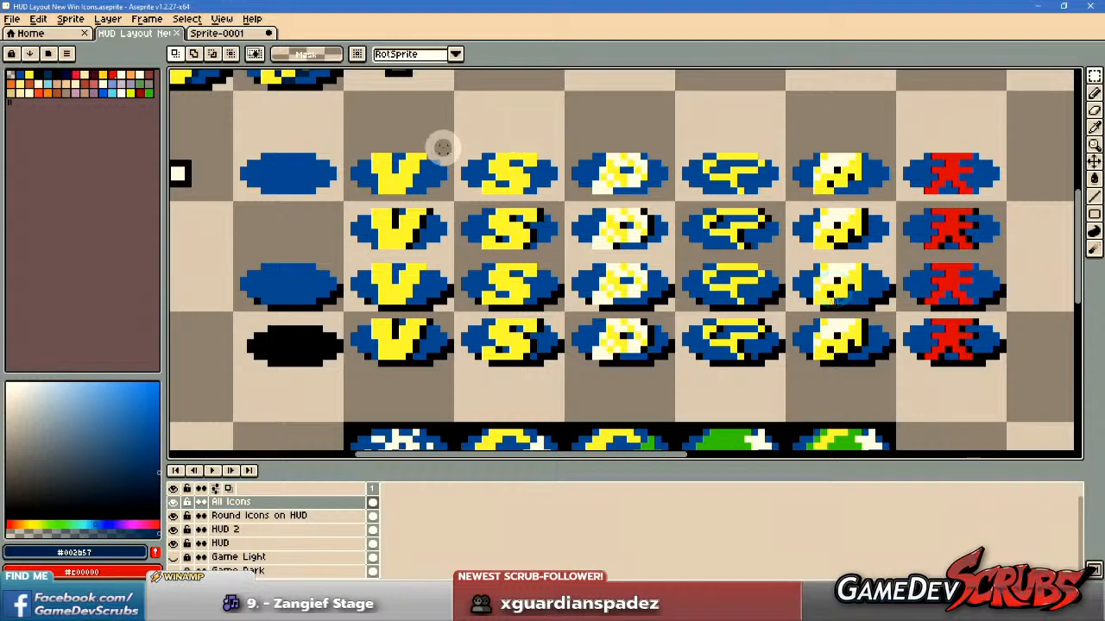
scroll(815, 223, "down", 1)
left_click_drag(818, 223, 469, 223)
scroll(708, 222, "up", 2)
left_click_drag(708, 223, 625, 251)
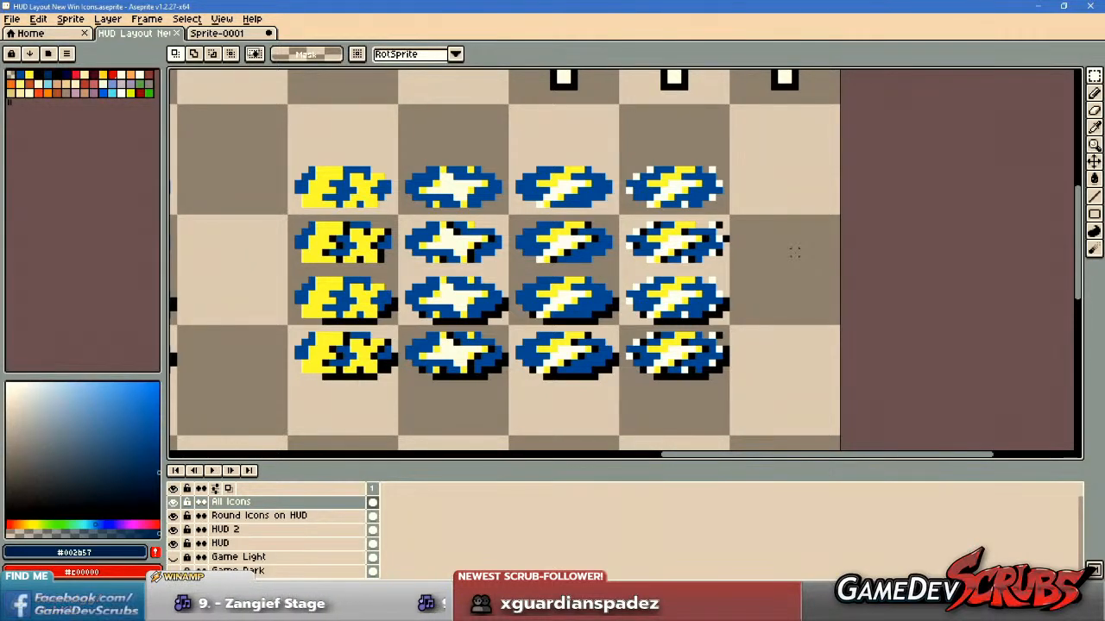
View the complete HUD layout with all its icon rows, checking both the main icon group and the EX group up close.
scroll(795, 251, "down", 3)
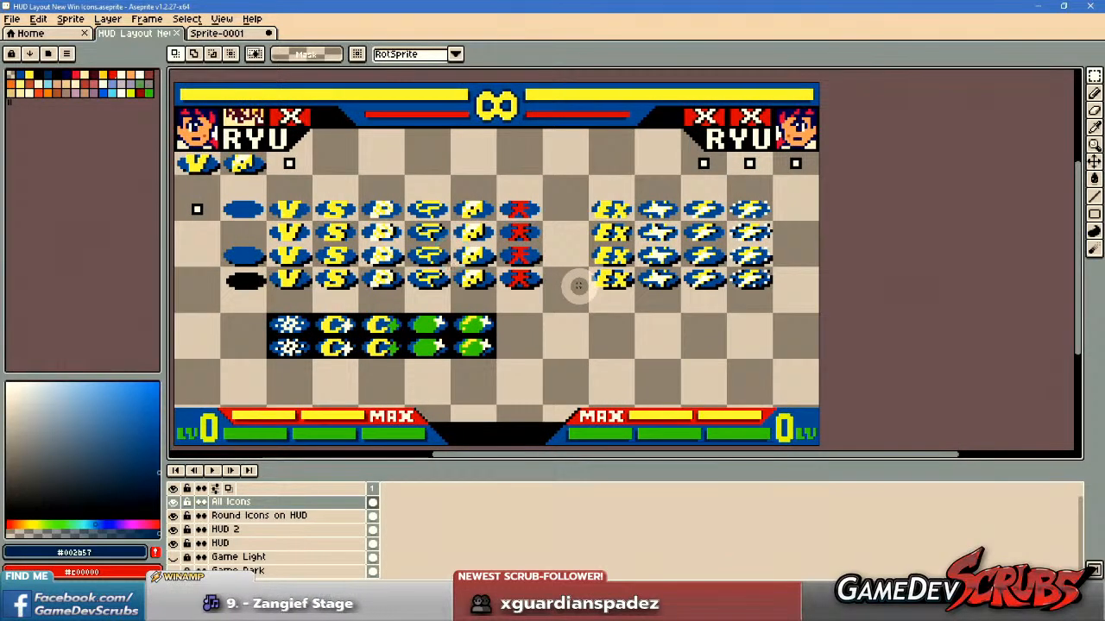
scroll(471, 297, "up", 1)
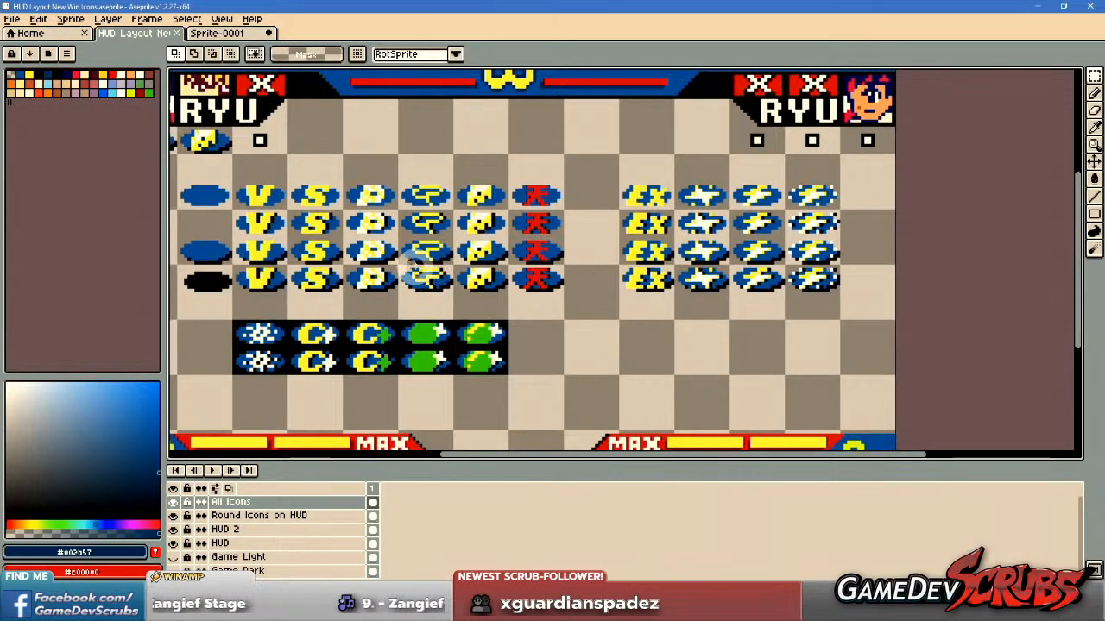
scroll(414, 272, "up", 1)
left_click_drag(377, 276, 532, 287)
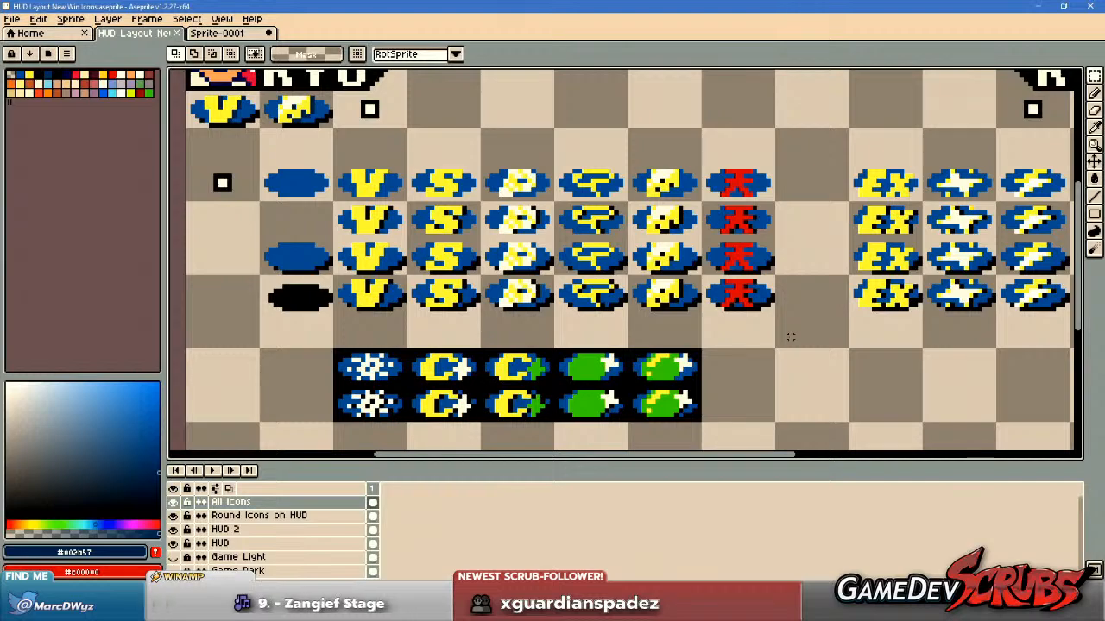
left_click_drag(883, 261, 571, 257)
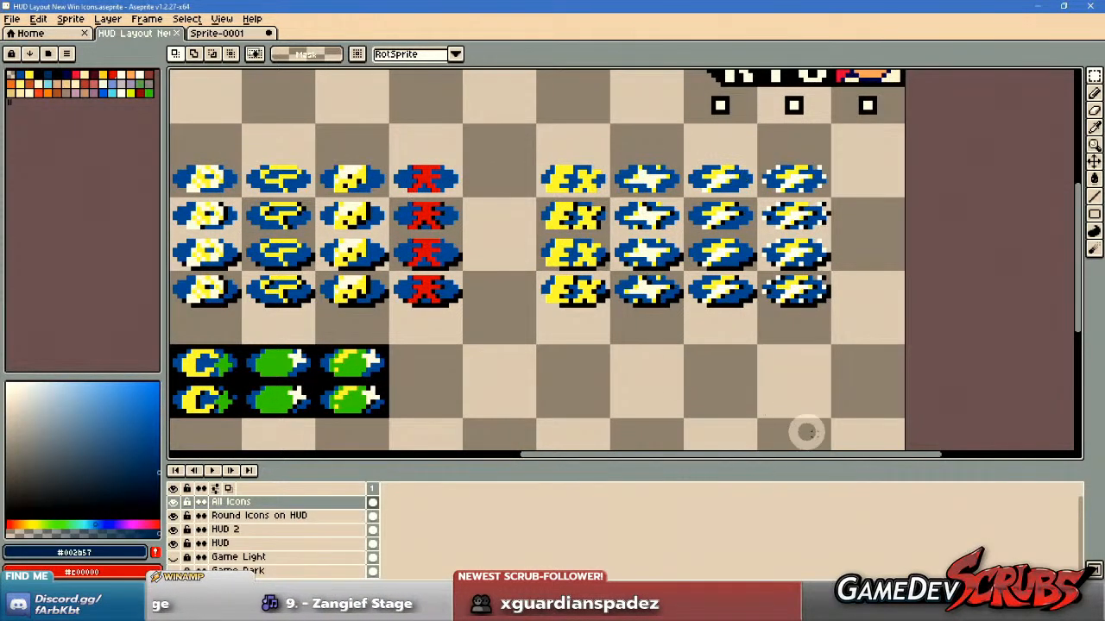
scroll(751, 246, "up", 2)
scroll(510, 273, "down", 2)
scroll(516, 277, "up", 1)
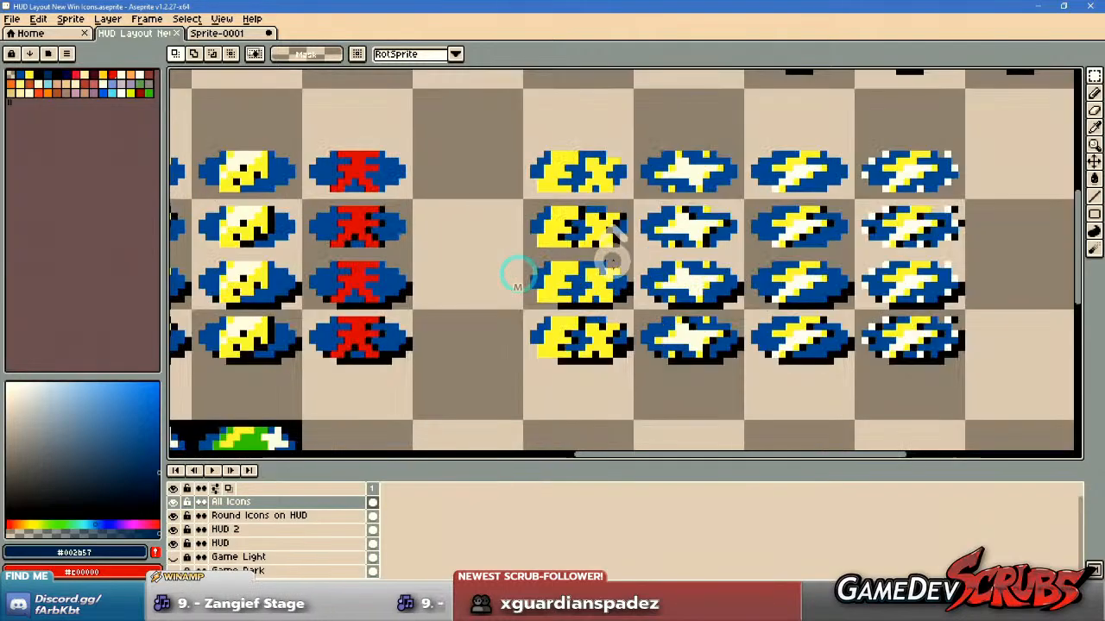
Single out the column of four EX icon variants with a rectangular selection, inspect it beside the other icons, and clear the selection.
left_click_drag(489, 123, 643, 423)
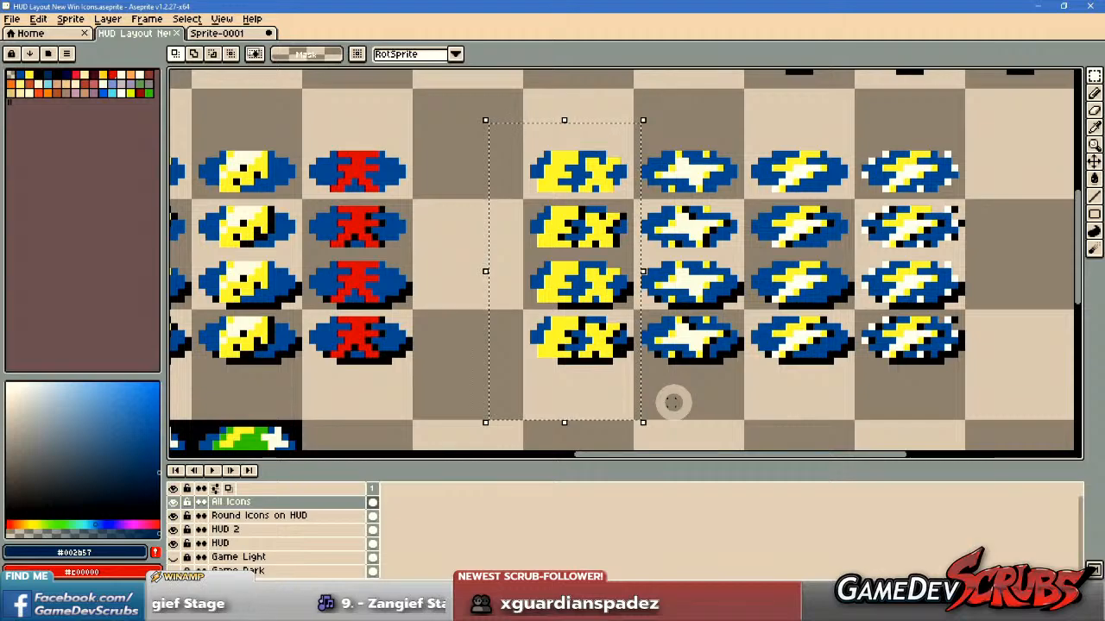
scroll(669, 404, "down", 1)
left_click_drag(578, 391, 506, 353)
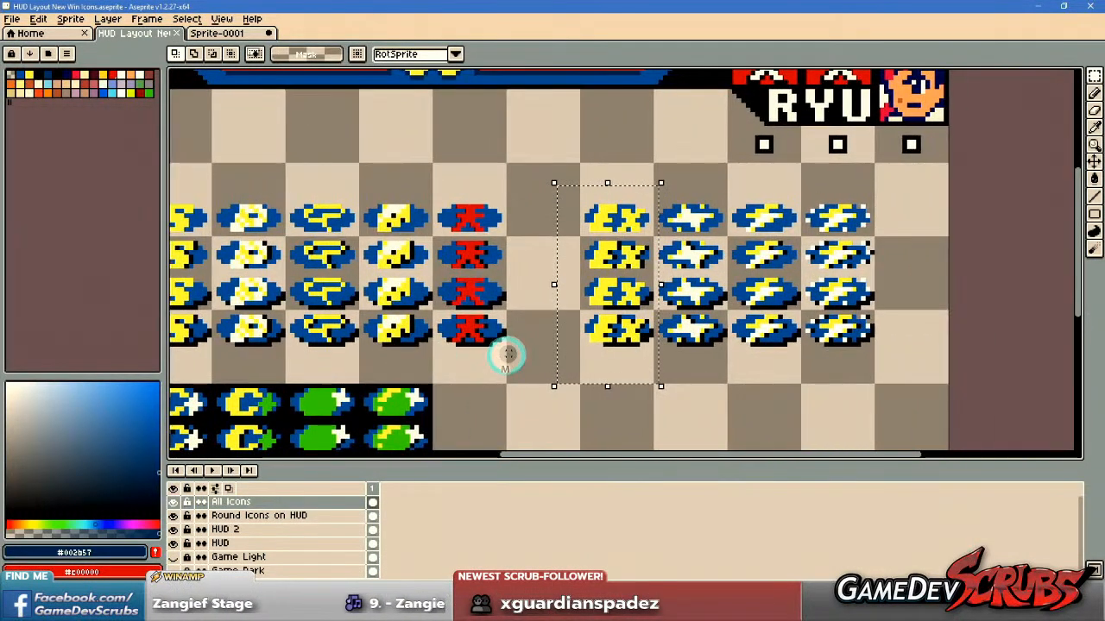
left_click_drag(700, 339, 578, 331)
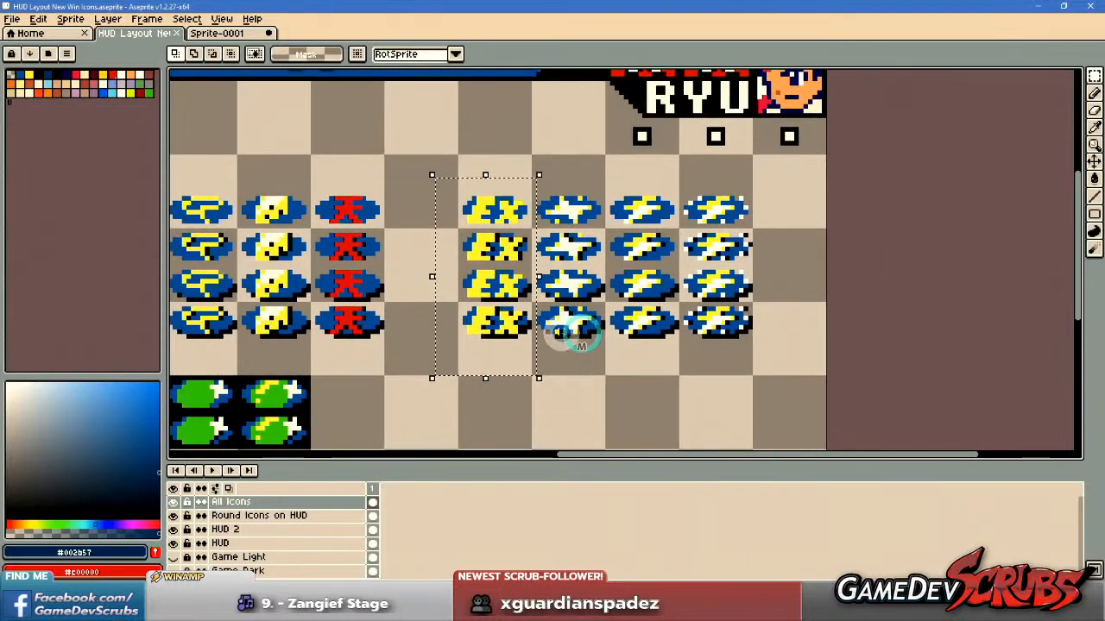
left_click(487, 188)
left_click(468, 247)
left_click_drag(468, 247, 651, 274)
Single out the column of four star icon variants with a rectangular selection and clear the selection.
left_click_drag(846, 314, 779, 313)
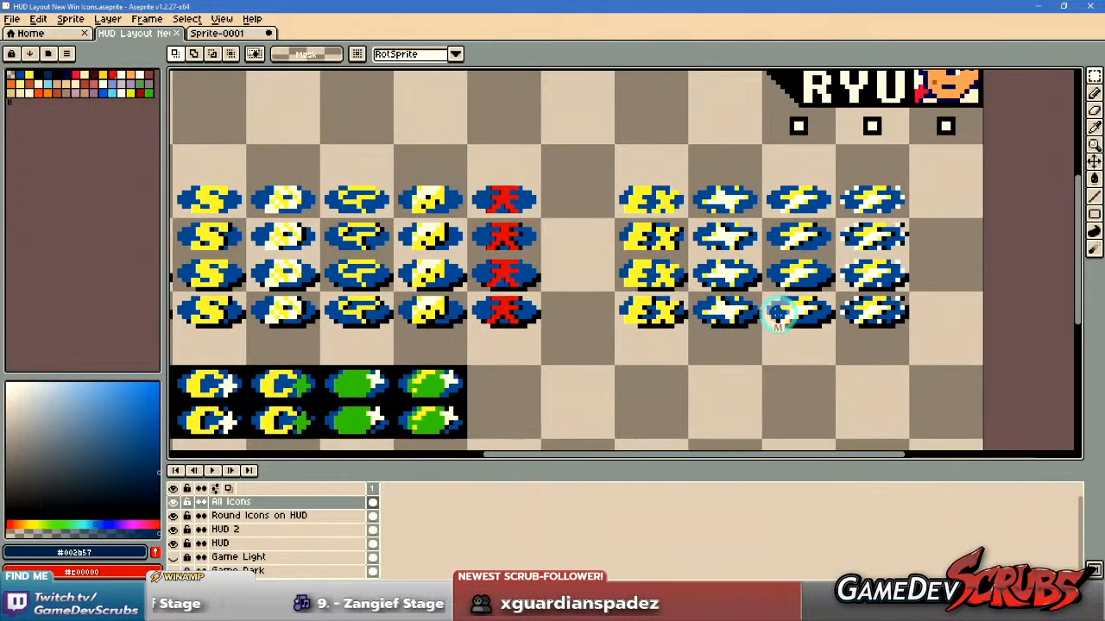
left_click_drag(902, 287, 816, 281)
scroll(728, 240, "up", 1)
left_click_drag(538, 132, 601, 321)
left_click_drag(637, 385, 637, 386)
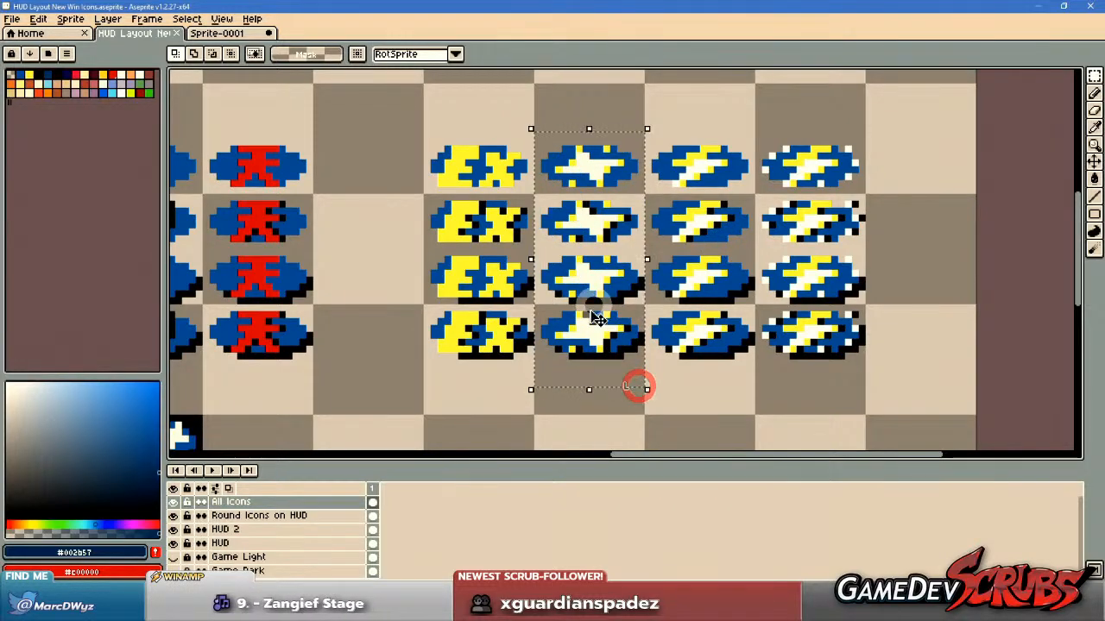
left_click(648, 313)
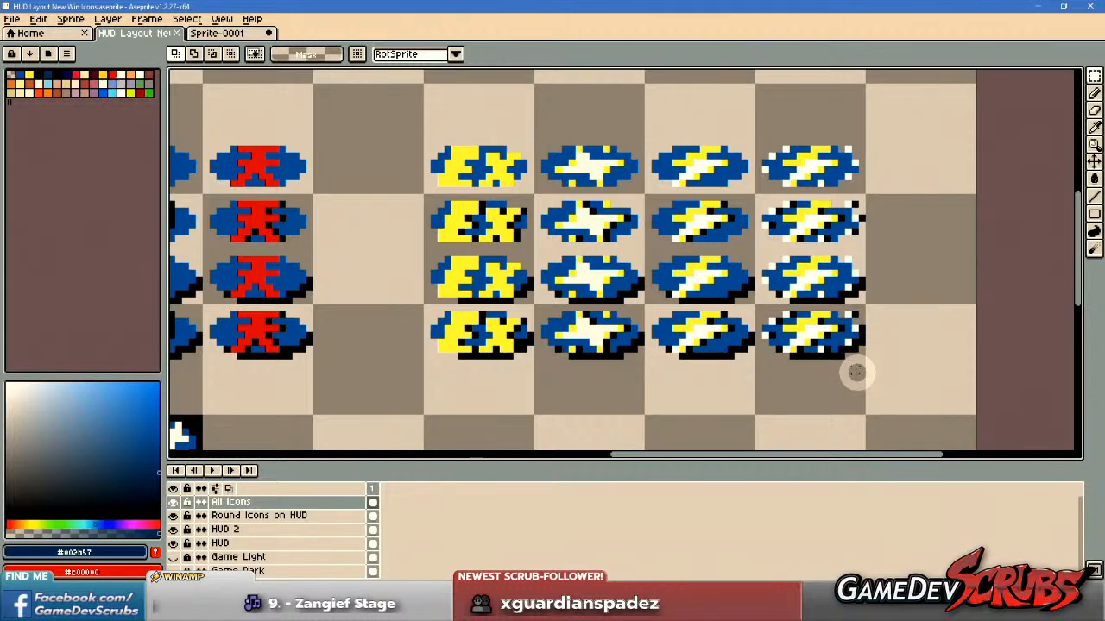
Examine the four outline and shadow variants of the plain and speckled lightning bolt icons in the EX group.
left_click_drag(863, 370, 859, 383)
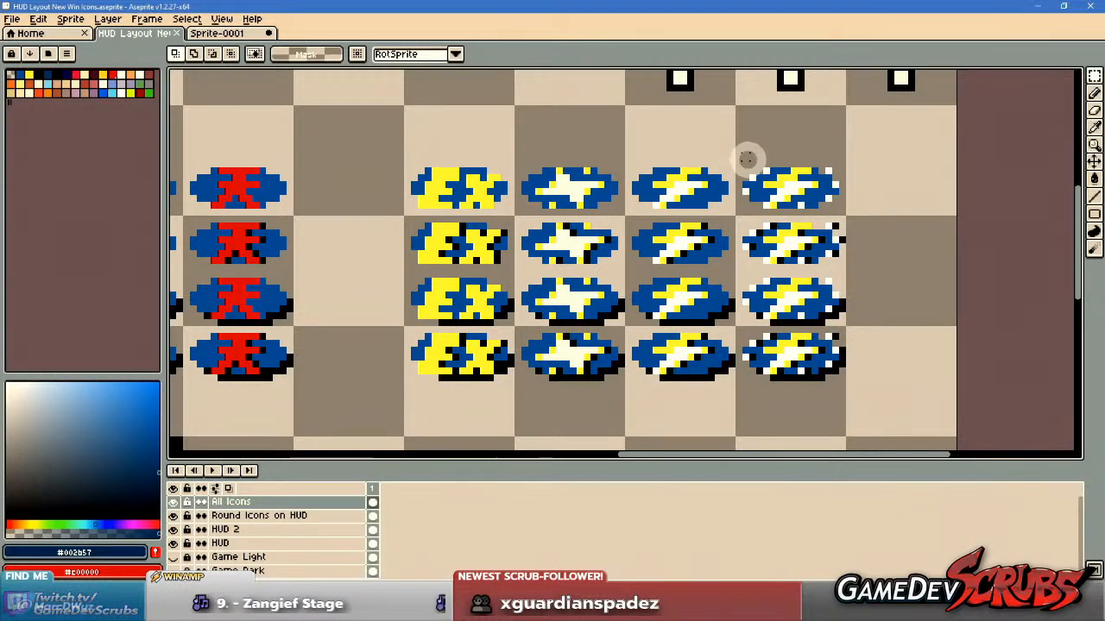
scroll(745, 164, "down", 2)
scroll(731, 224, "up", 1)
left_click_drag(730, 249, 734, 226)
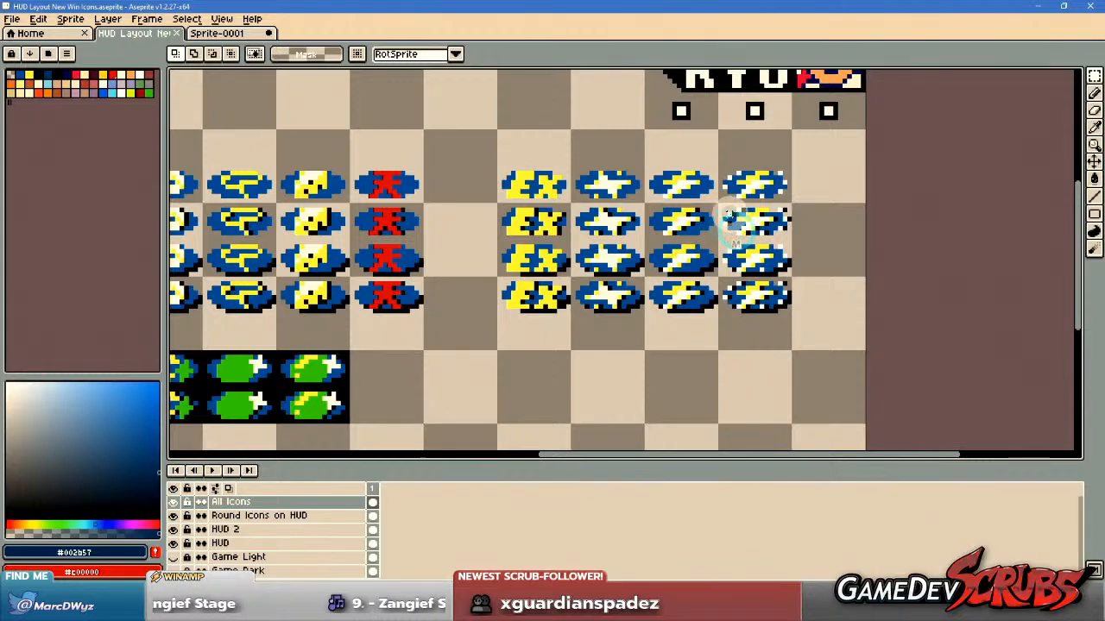
scroll(721, 175, "up", 1)
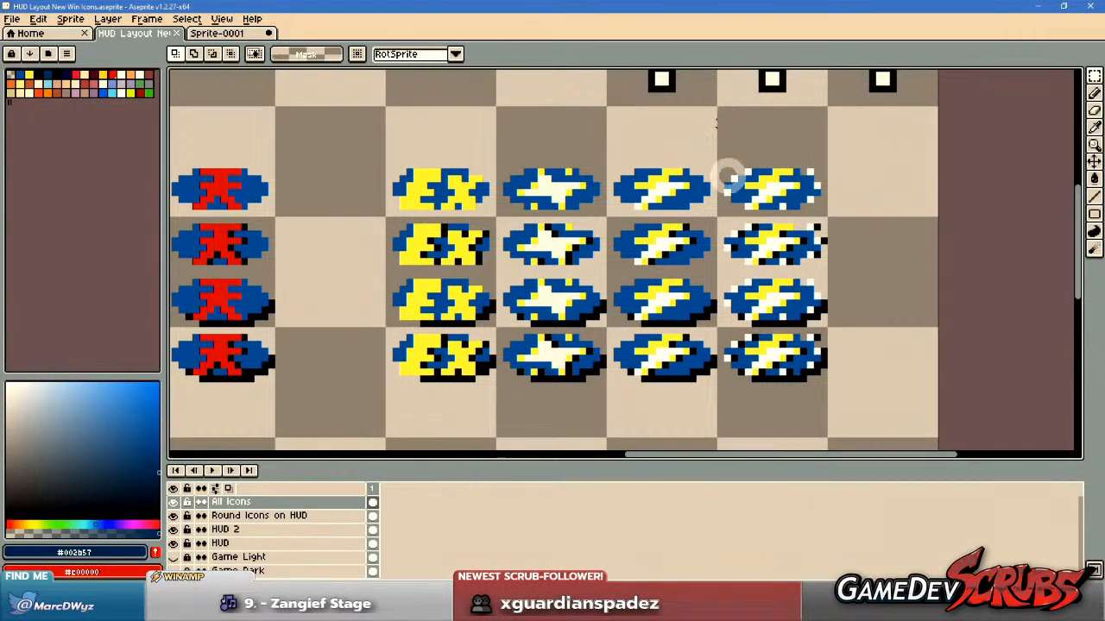
left_click_drag(777, 311, 786, 308)
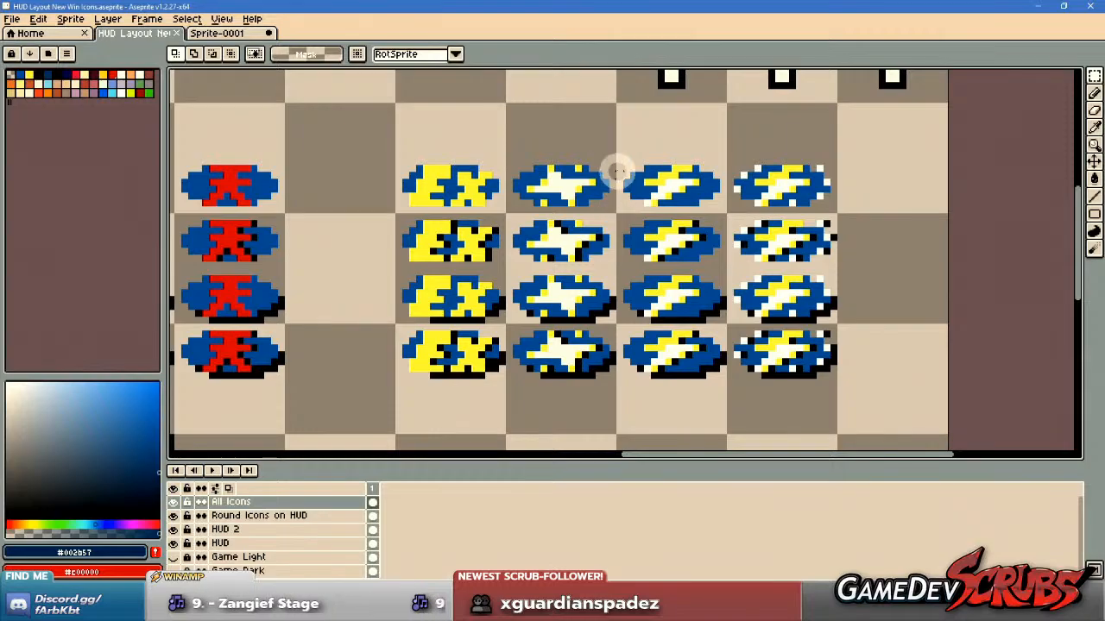
Mark off the column of four star icon variants beside the EX icons with a rectangular selection.
scroll(604, 319, "down", 3)
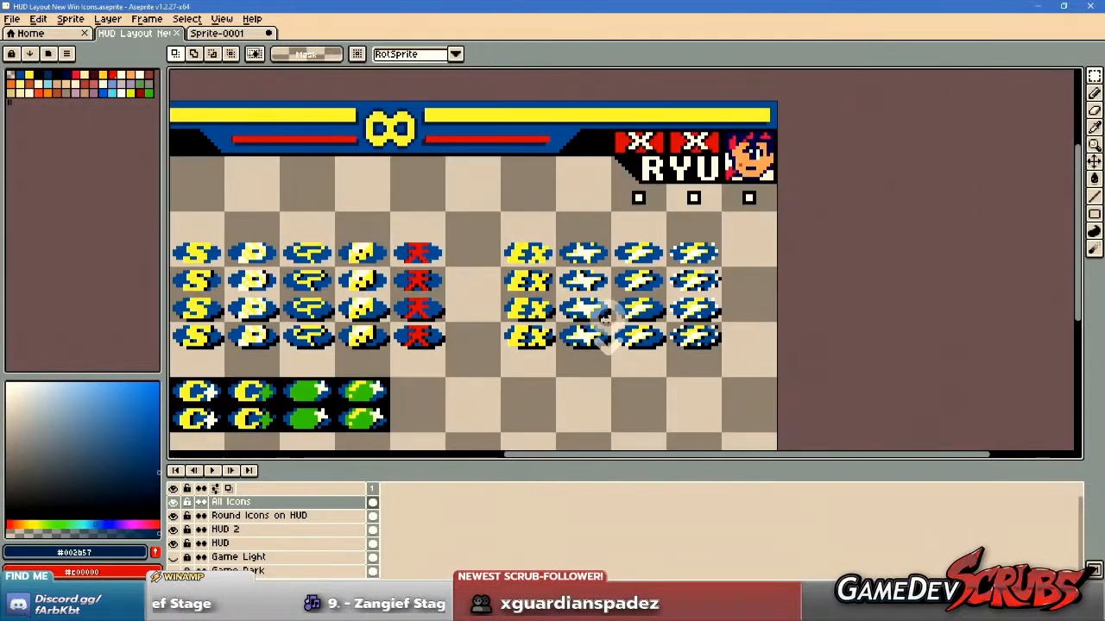
scroll(585, 318, "up", 1)
left_click_drag(581, 193, 669, 395)
Inspect the two rows of speckled, crescent-and-star and green oval icons on the black background below the main icon group.
left_click_drag(497, 390, 841, 368)
left_click_drag(689, 384, 787, 295)
scroll(542, 345, "up", 1)
left_click_drag(542, 345, 509, 333)
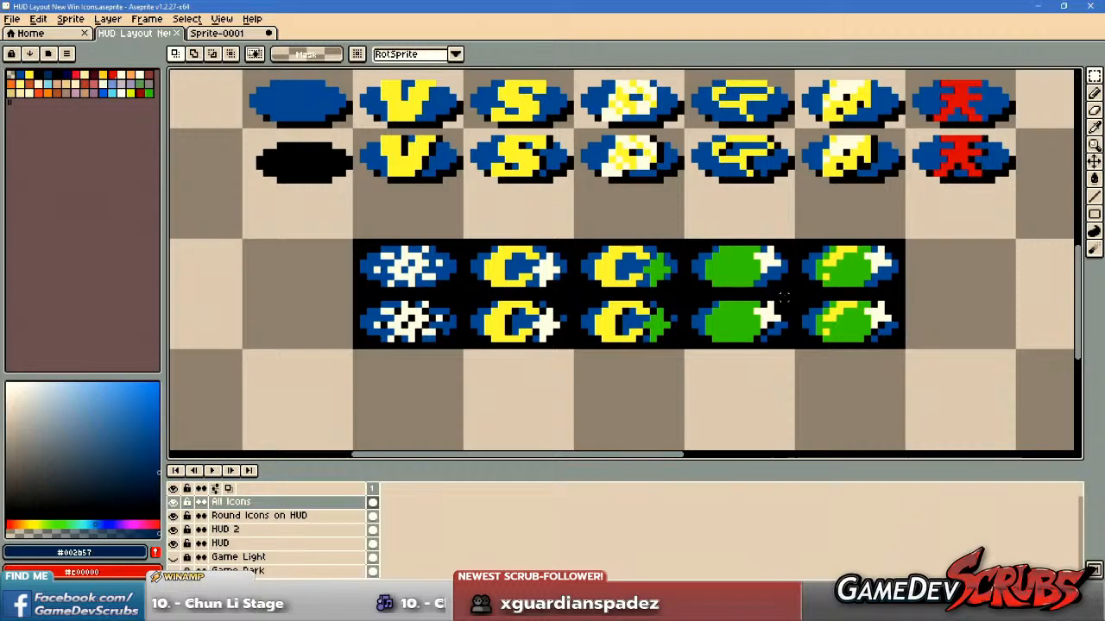
left_click_drag(541, 315, 466, 309)
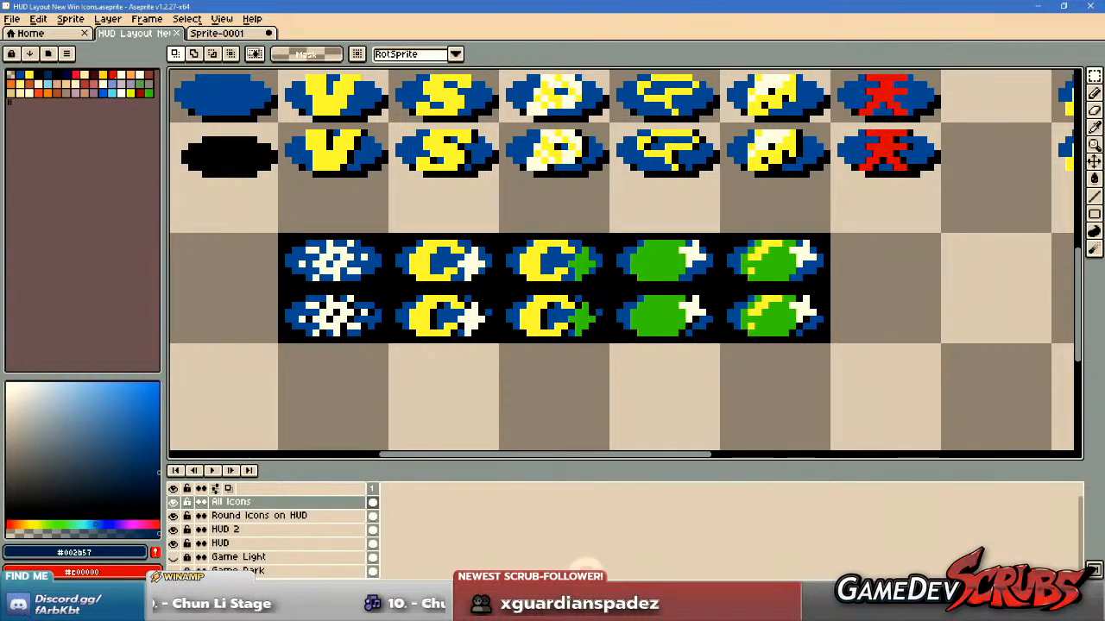
Switch to Unity, run Pocket Fighter EX, leave the versus fight and enter Training mode from the game's main menu.
key("alt+Tab")
left_click(521, 34)
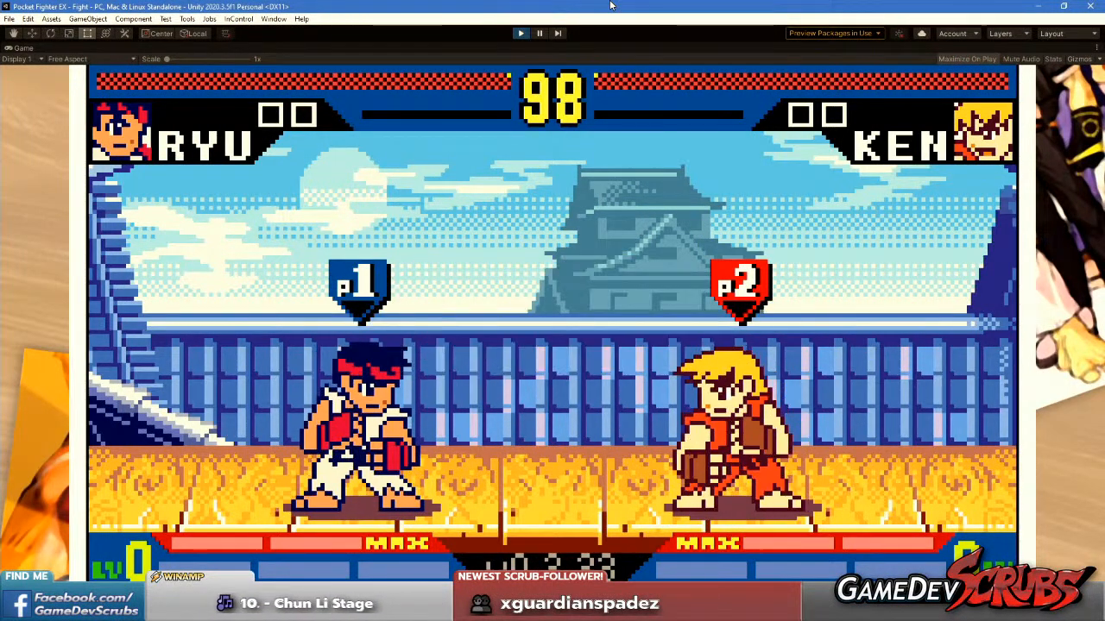
key("Escape")
key("Down")
key("Return")
key("Down")
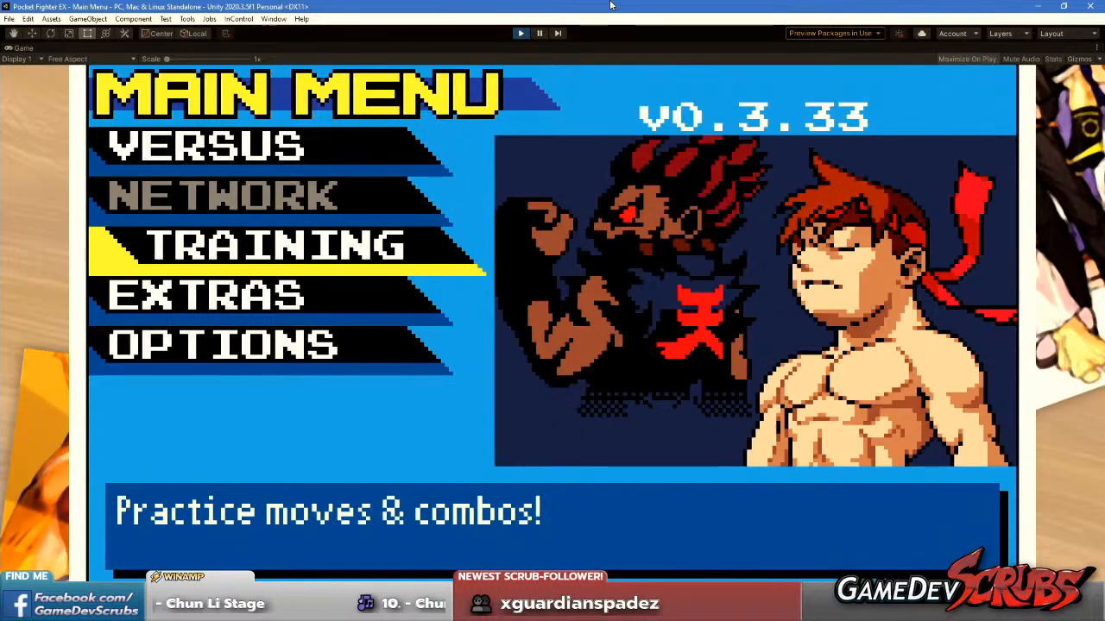
key("Return")
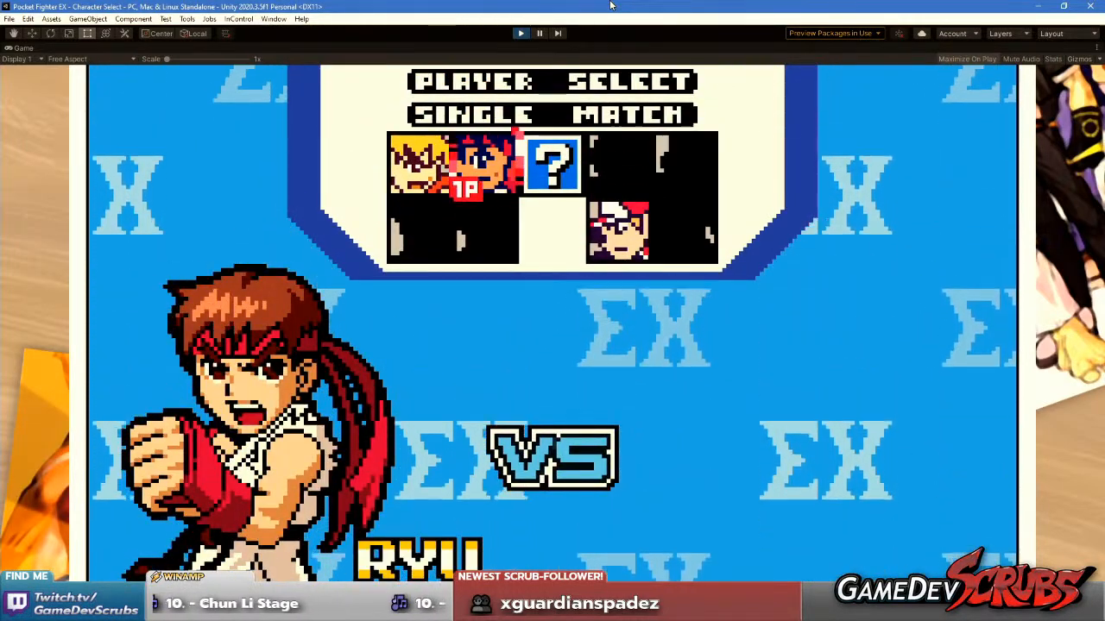
Choose Ryu against Terry, browse the stage selection and start the training match.
key("Return")
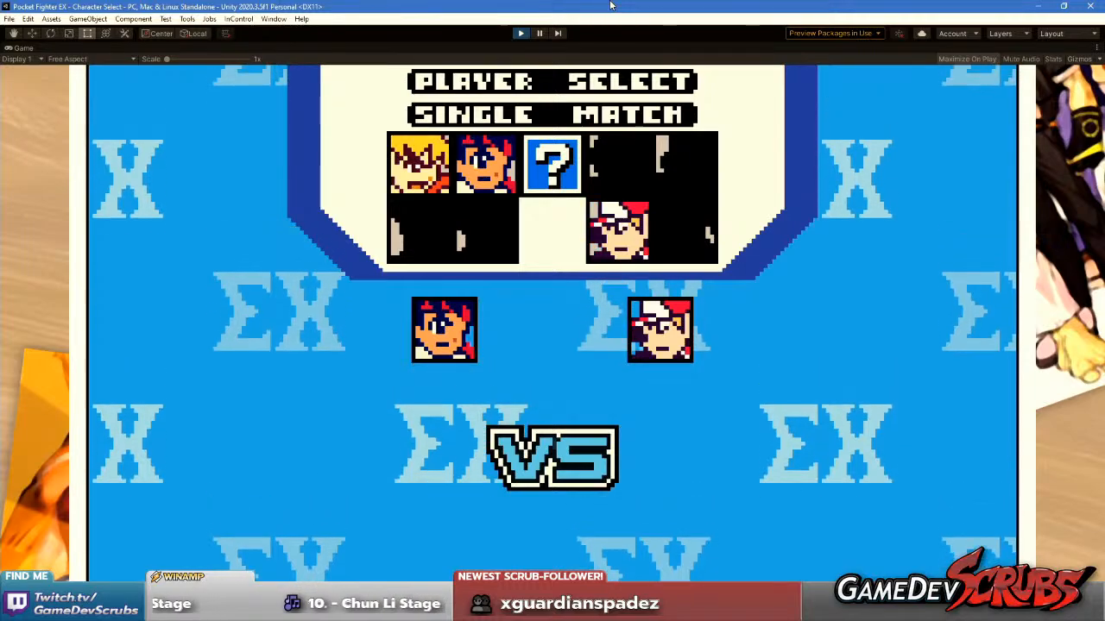
key("Right")
key("Right")
key("Right")
key("Right")
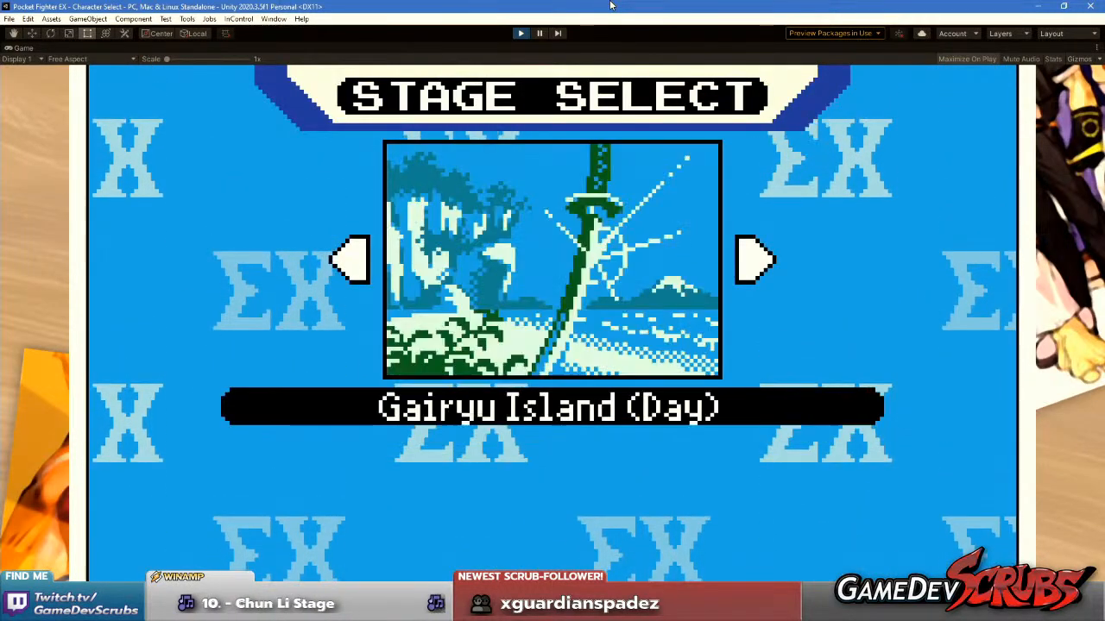
key("Return")
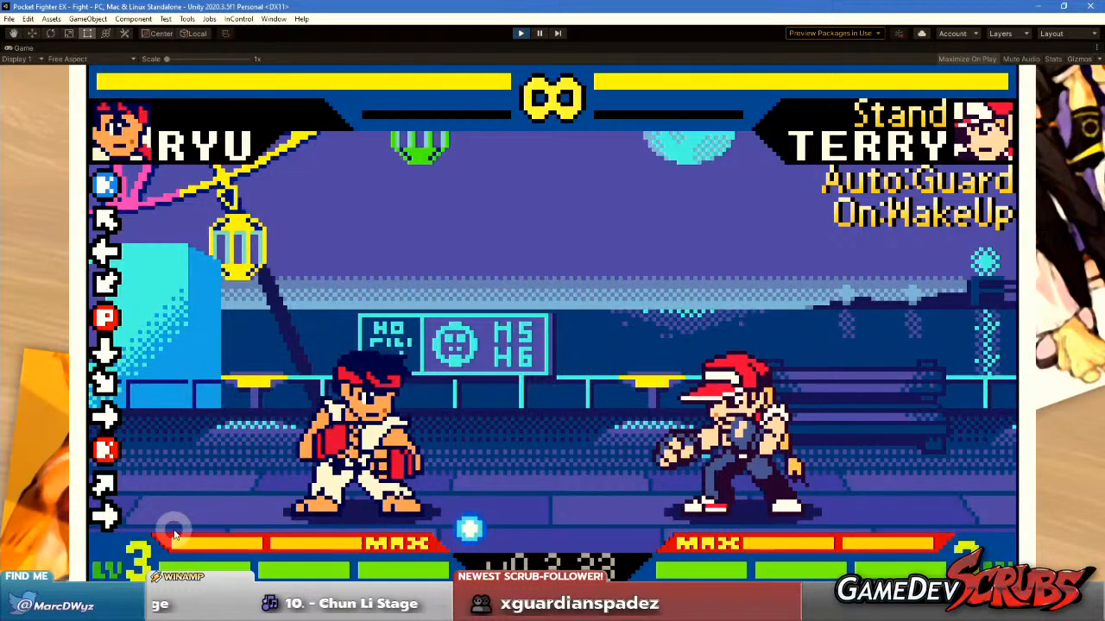
Switch back to Aseprite and examine the crescent-and-star and green oval icons on the black background up close.
key("alt+Tab")
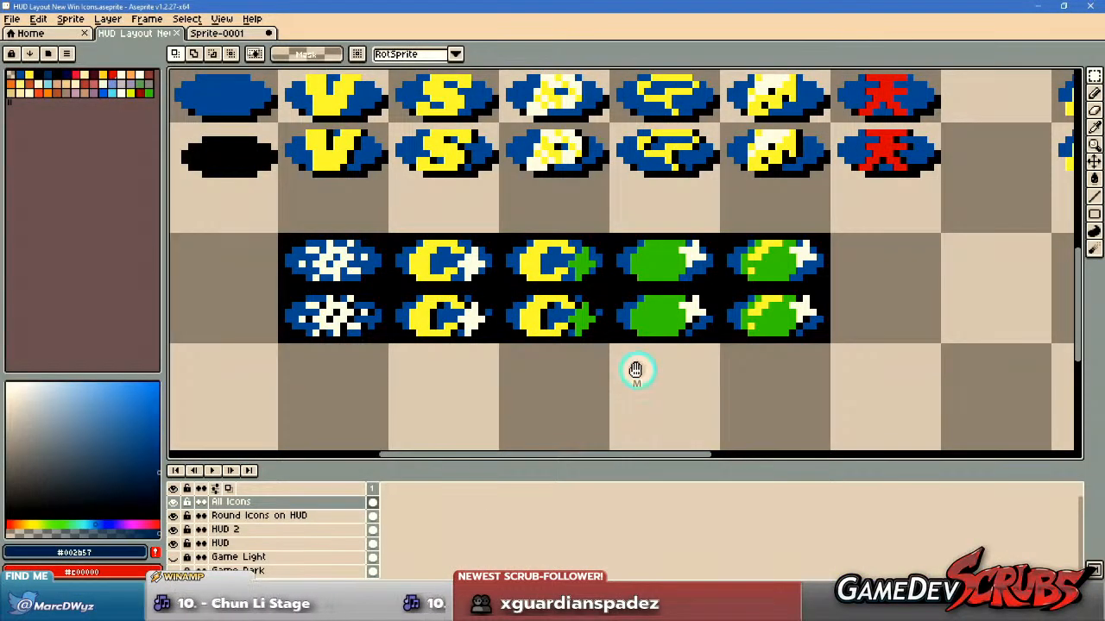
left_click_drag(636, 369, 597, 377)
scroll(656, 238, "up", 1)
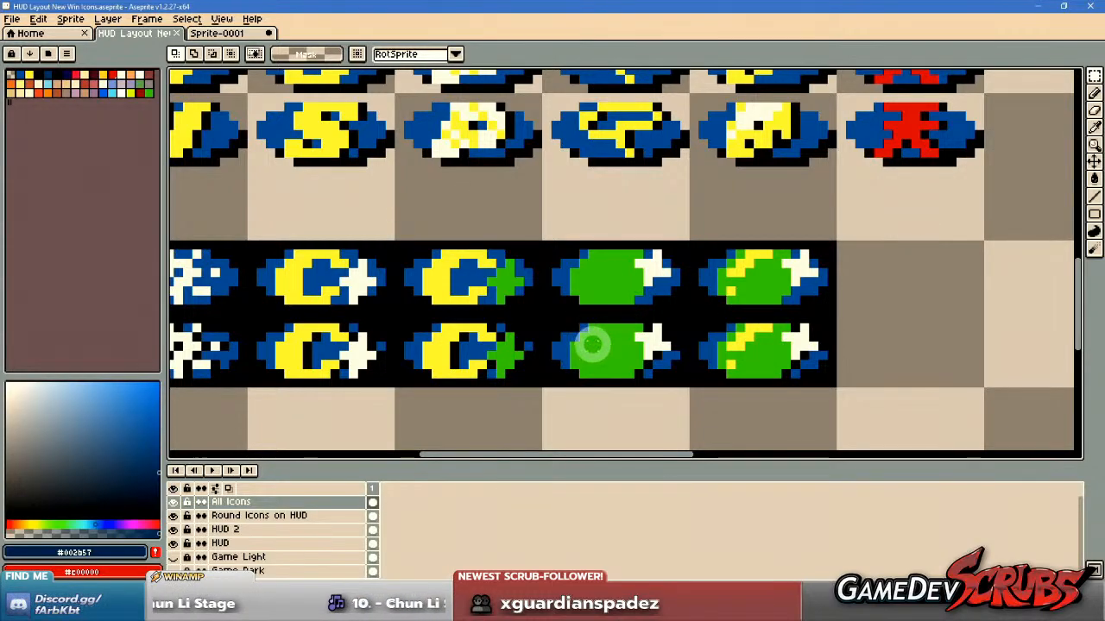
scroll(621, 339, "down", 1)
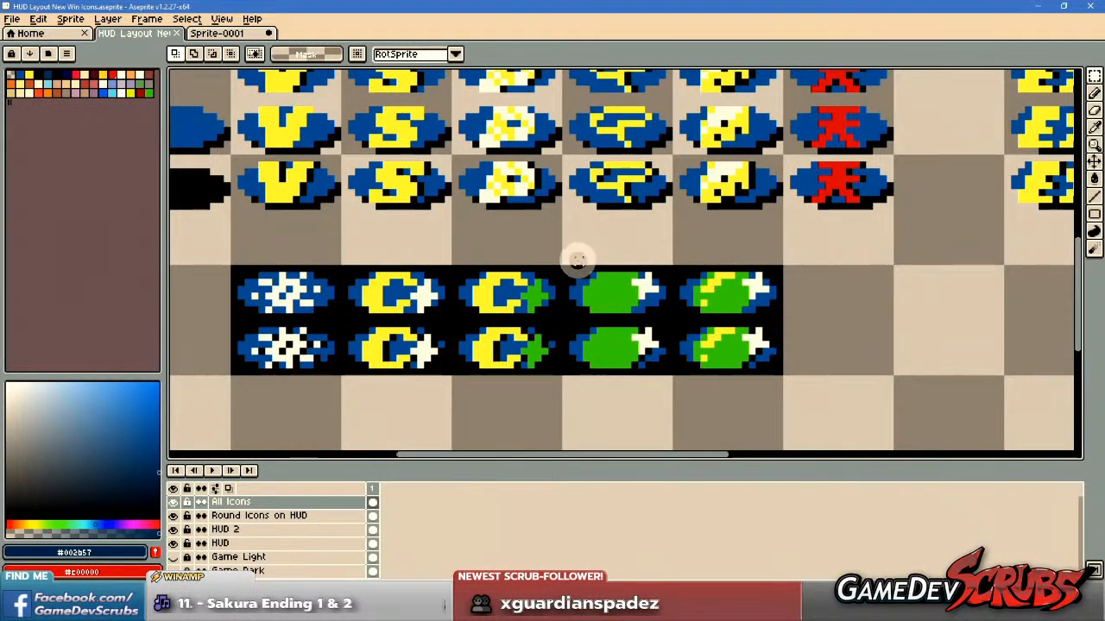
scroll(488, 293, "down", 3)
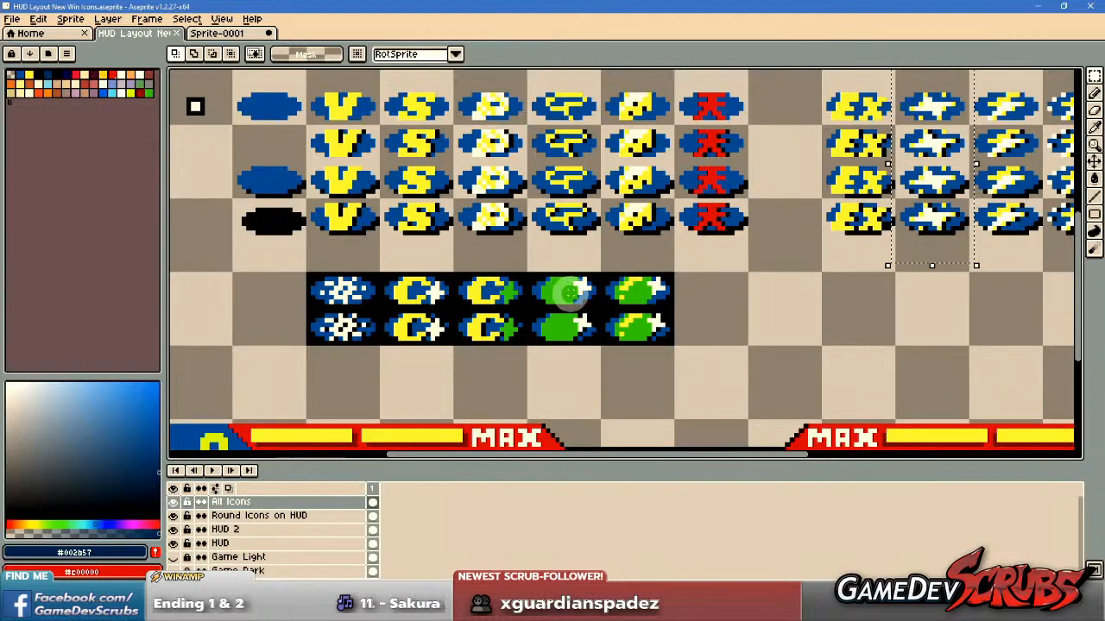
scroll(506, 296, "up", 4)
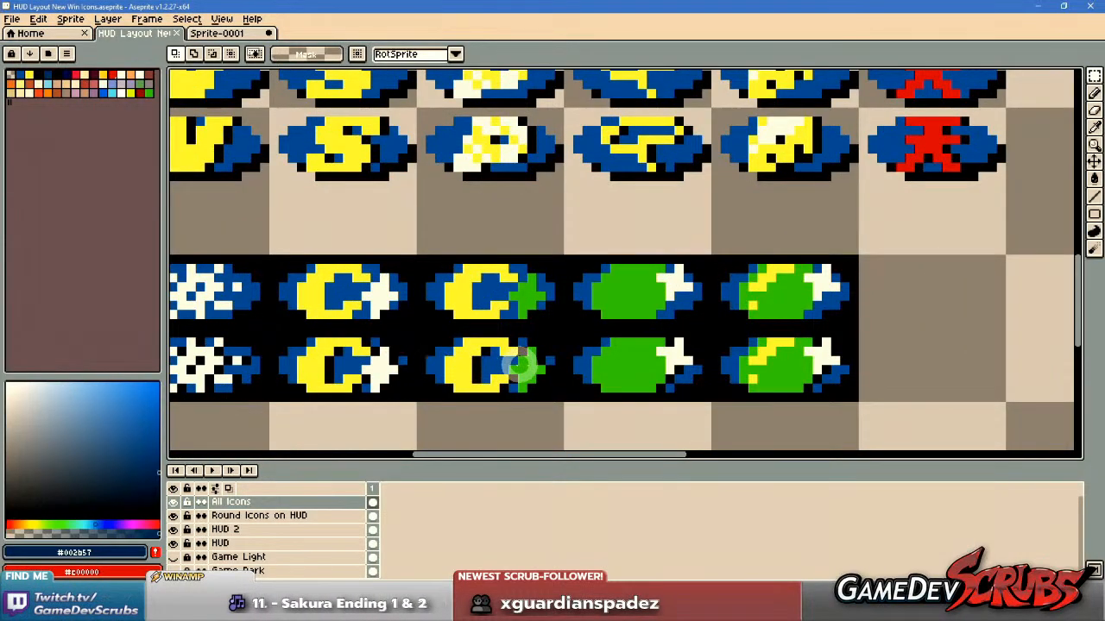
scroll(479, 333, "down", 1)
scroll(522, 345, "up", 1)
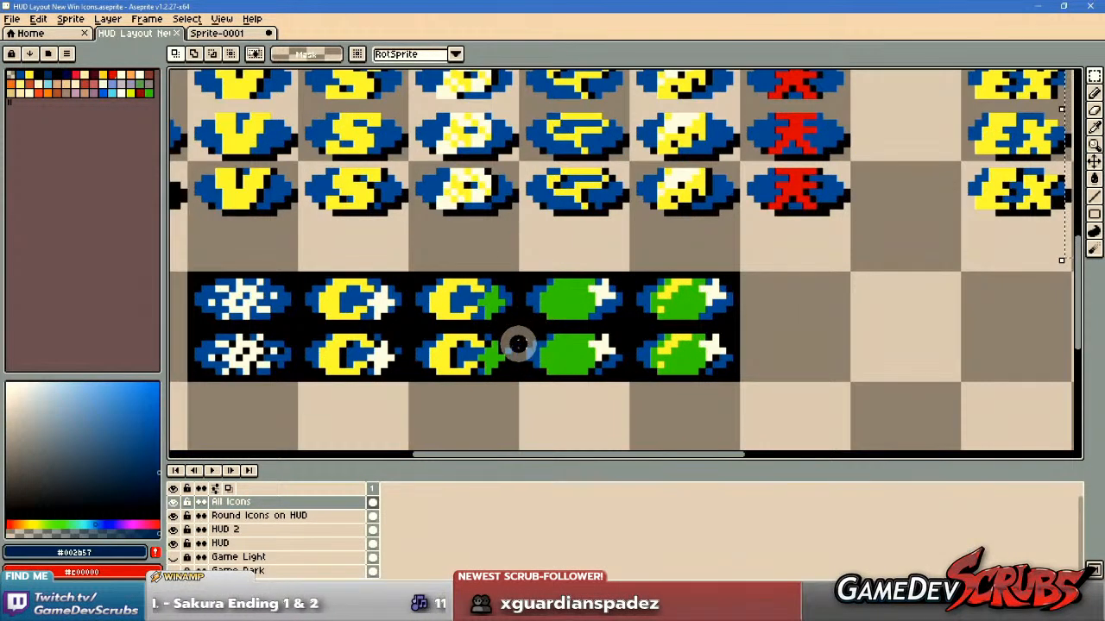
scroll(530, 348, "up", 1)
left_click_drag(533, 347, 577, 349)
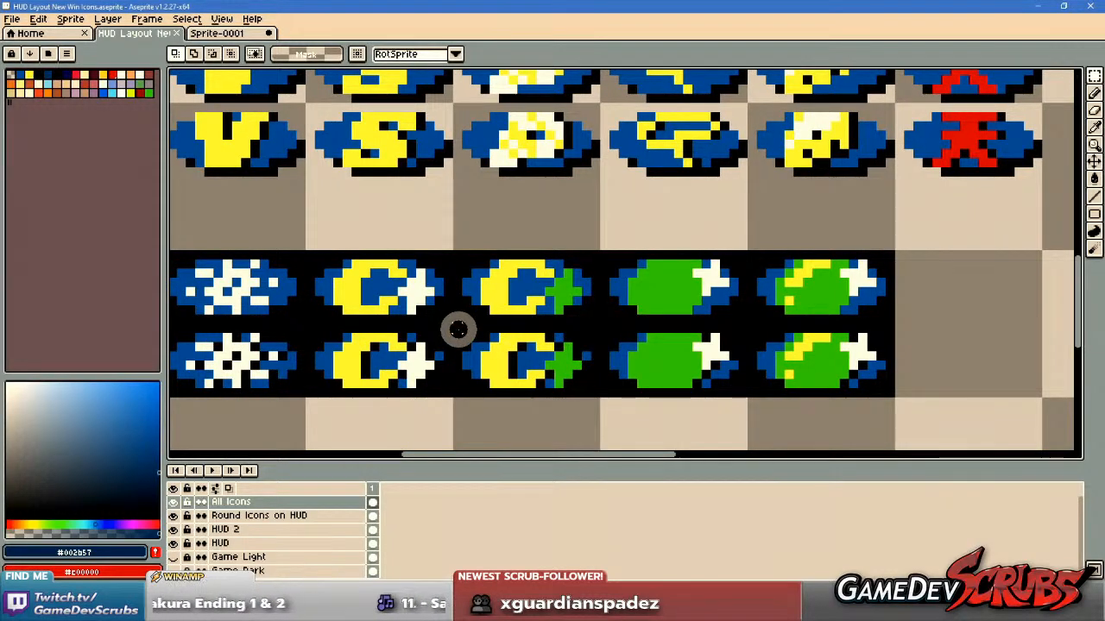
Compare the black-background icon rows with the main icon group, the EX group and the full HUD layout.
scroll(733, 337, "down", 1)
left_click_drag(733, 337, 594, 337)
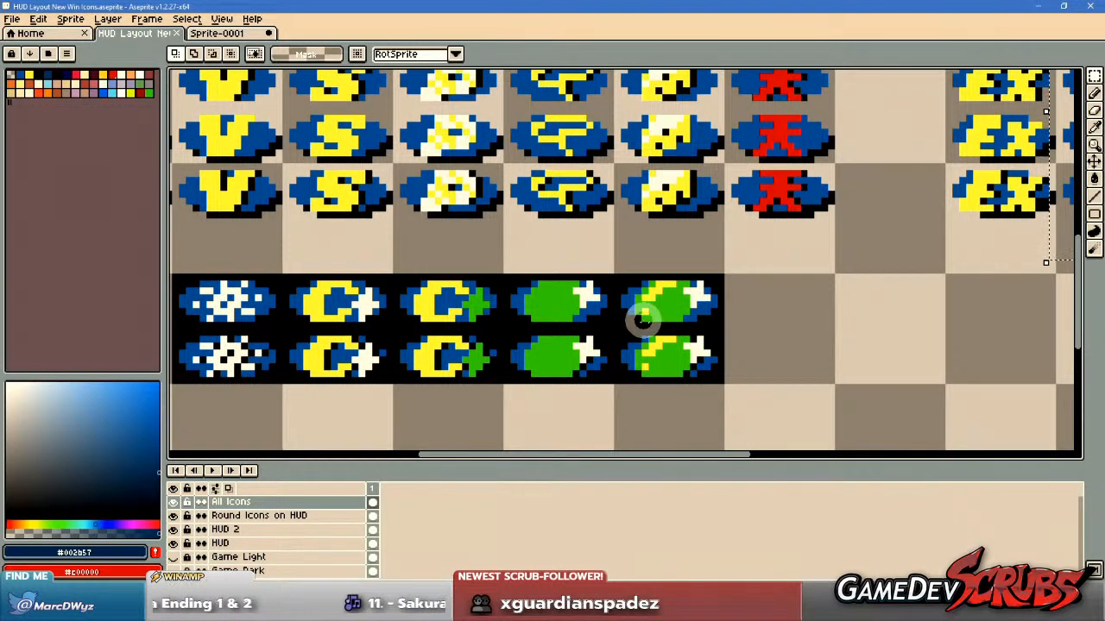
scroll(643, 321, "down", 1)
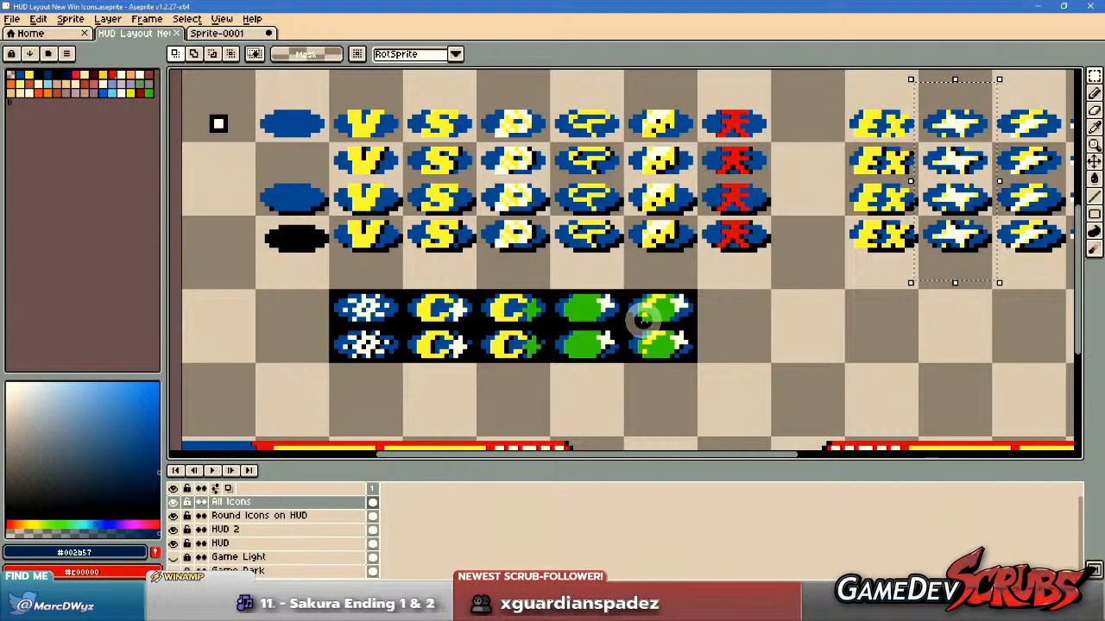
scroll(643, 321, "up", 1)
left_click_drag(631, 316, 688, 354)
scroll(734, 352, "down", 1)
left_click_drag(785, 355, 618, 350)
left_click_drag(713, 353, 629, 353)
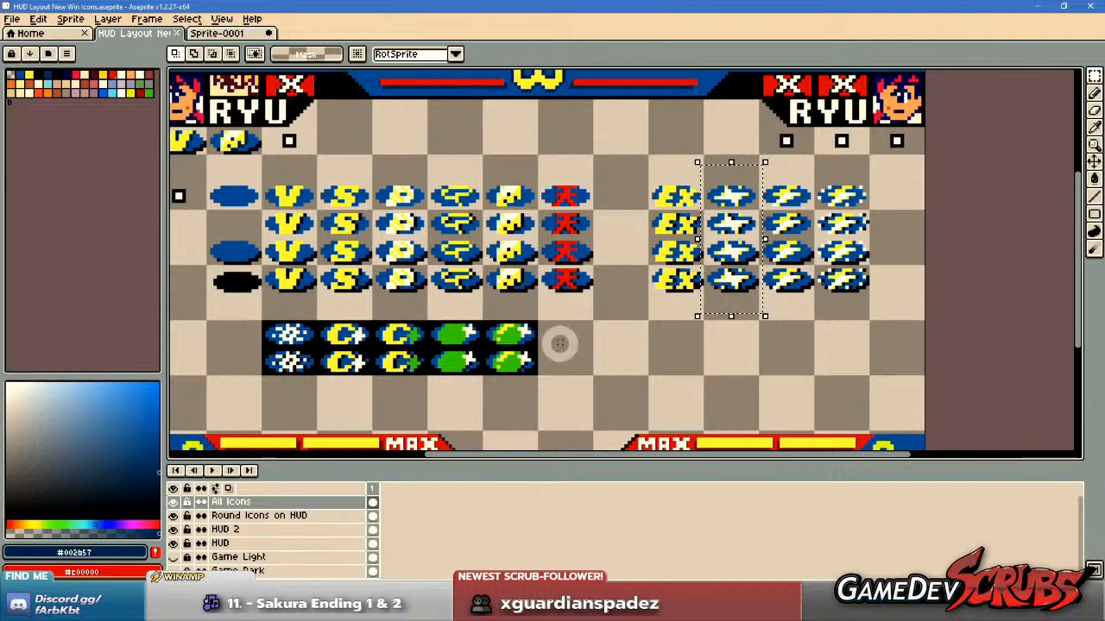
scroll(562, 342, "up", 1)
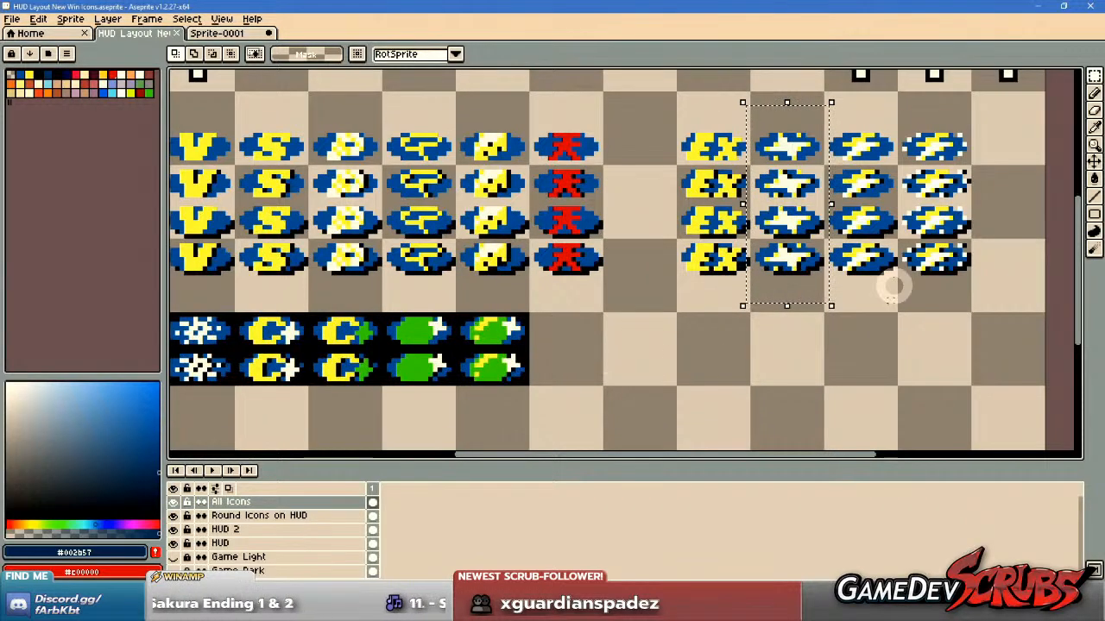
left_click_drag(863, 254, 858, 289)
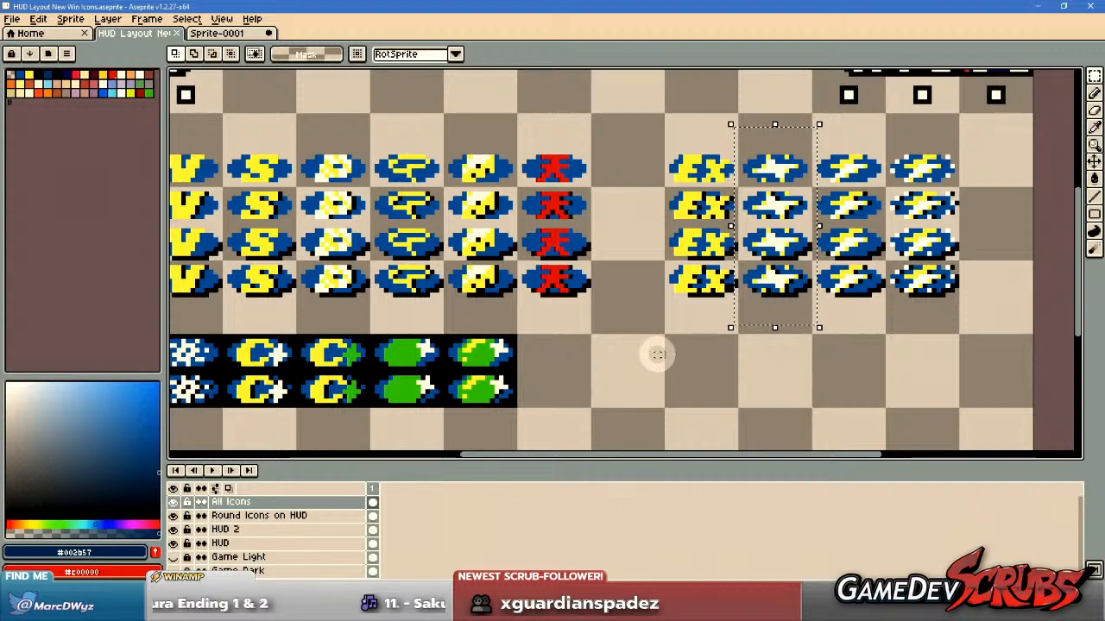
scroll(661, 354, "down", 1)
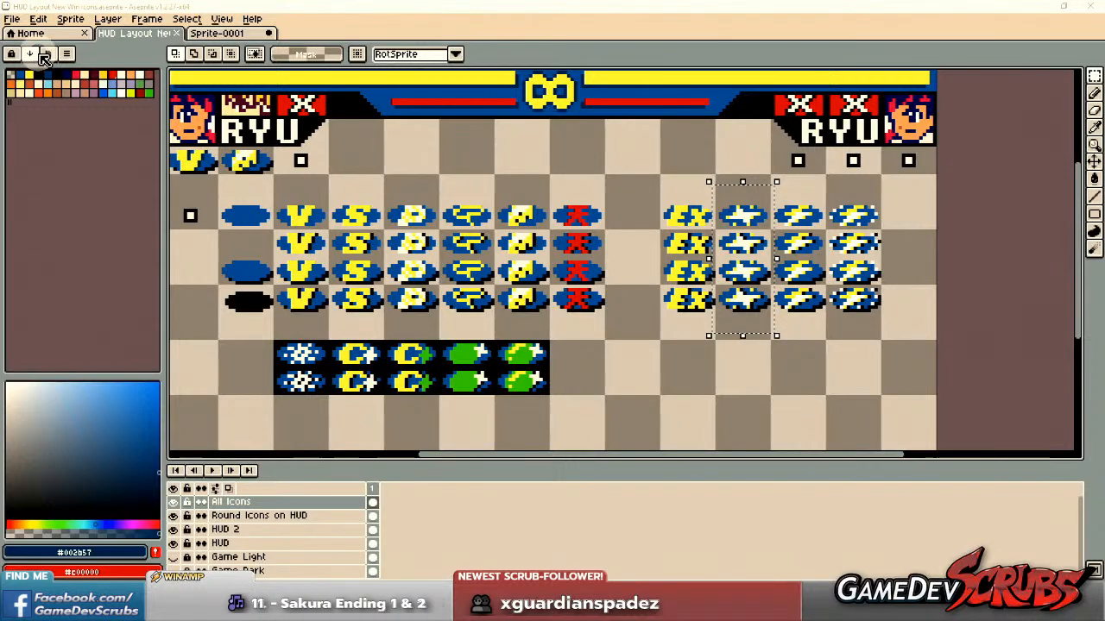
Create a 342 × 512 px RGBA sprite with a transparent background, paste the copied win-icon reference image into it and deselect it.
left_click(12, 19)
left_click(21, 36)
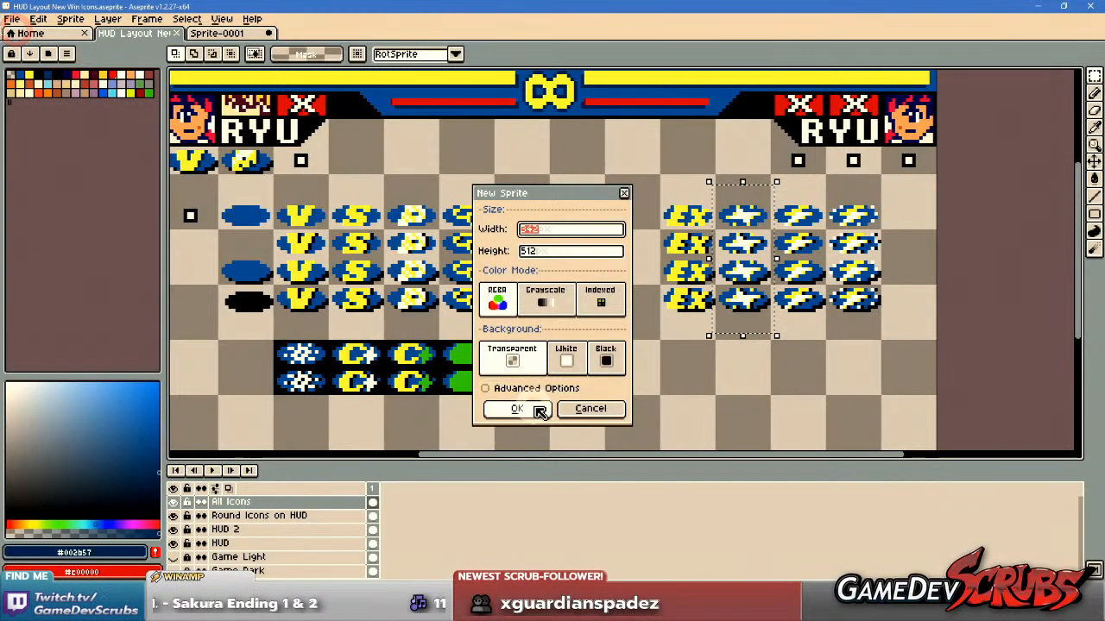
left_click(539, 411)
key("ctrl+v")
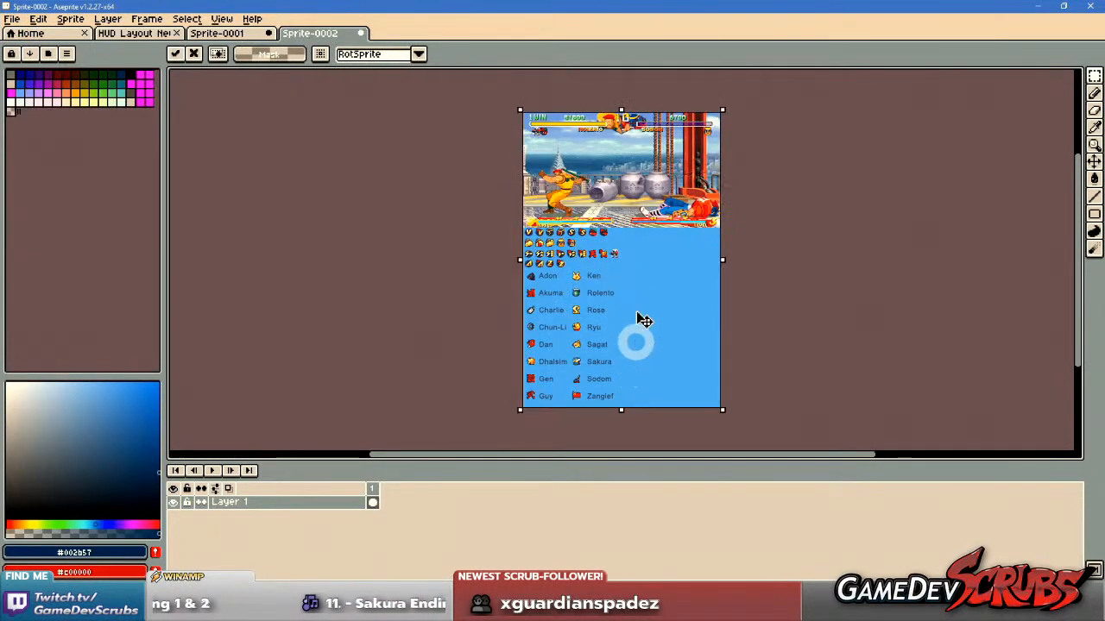
scroll(559, 322, "up", 3)
scroll(552, 312, "up", 1)
left_click_drag(556, 331, 723, 251)
key("ctrl+d")
Examine the reference image's rows of win icons, from the V and S icons to the cheese, lightning, A and Z icons.
left_click_drag(537, 321, 557, 226)
scroll(557, 226, "down", 2)
left_click_drag(566, 371, 550, 216)
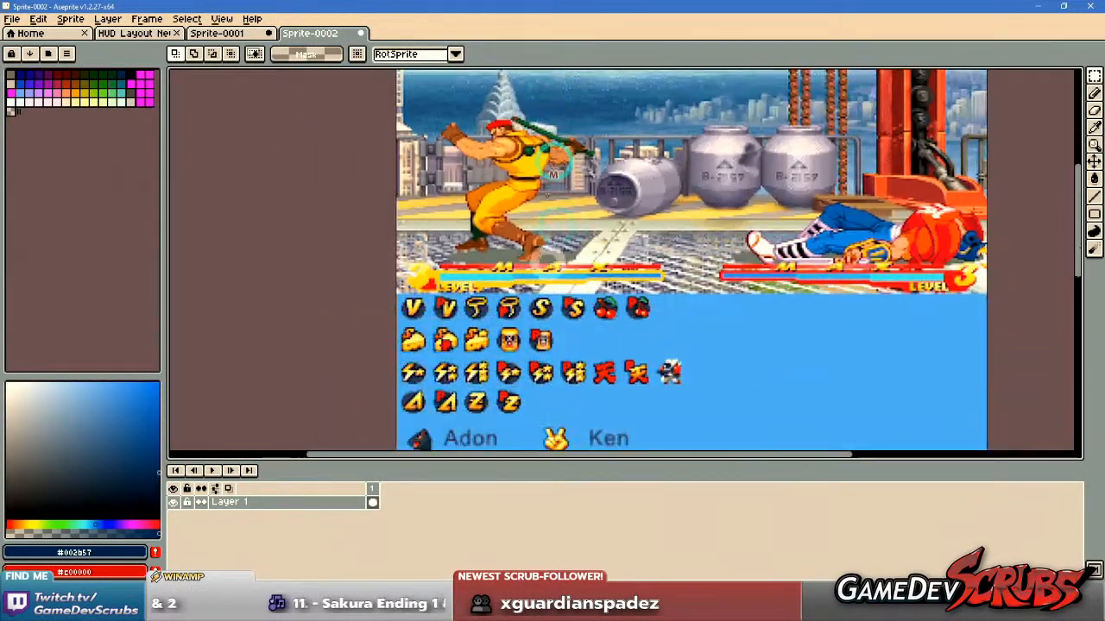
left_click_drag(583, 287, 553, 163)
scroll(523, 229, "up", 3)
left_click_drag(535, 229, 552, 284)
scroll(482, 272, "up", 1)
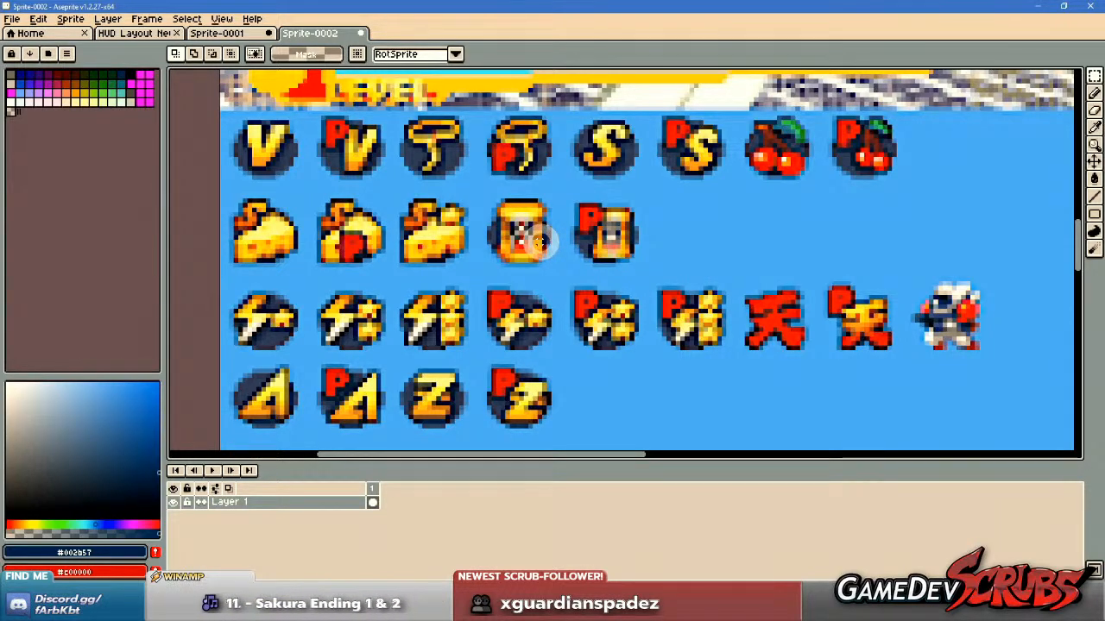
scroll(629, 333, "down", 1)
scroll(632, 340, "up", 1)
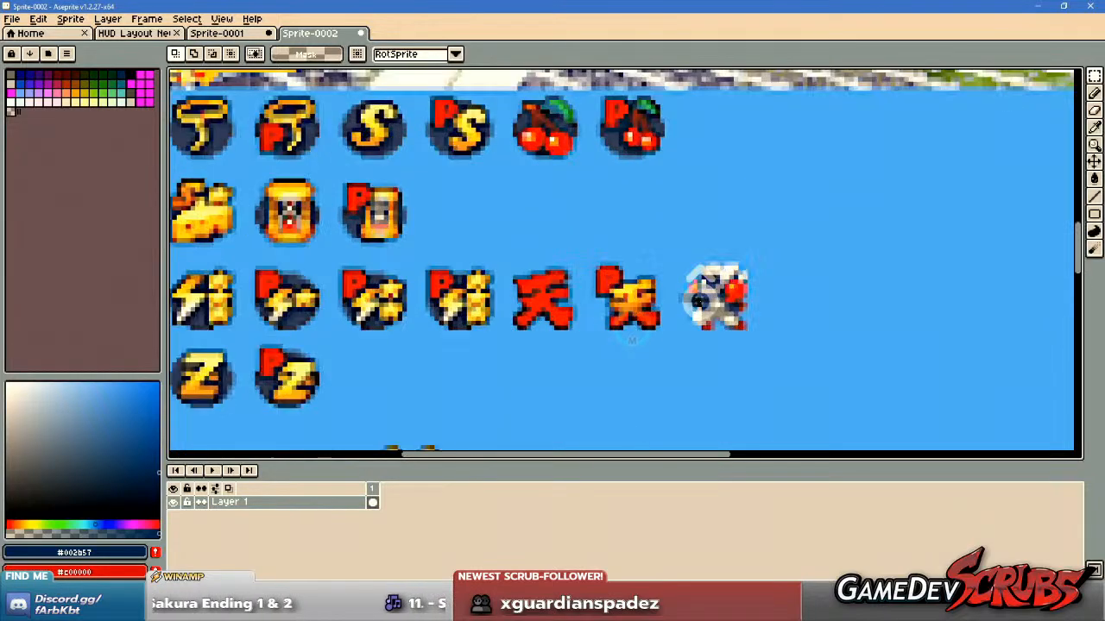
Single out the small figure icon ending the lightning row with a rectangular selection and view the character icon list below.
left_click_drag(770, 255, 667, 345)
scroll(596, 355, "down", 1)
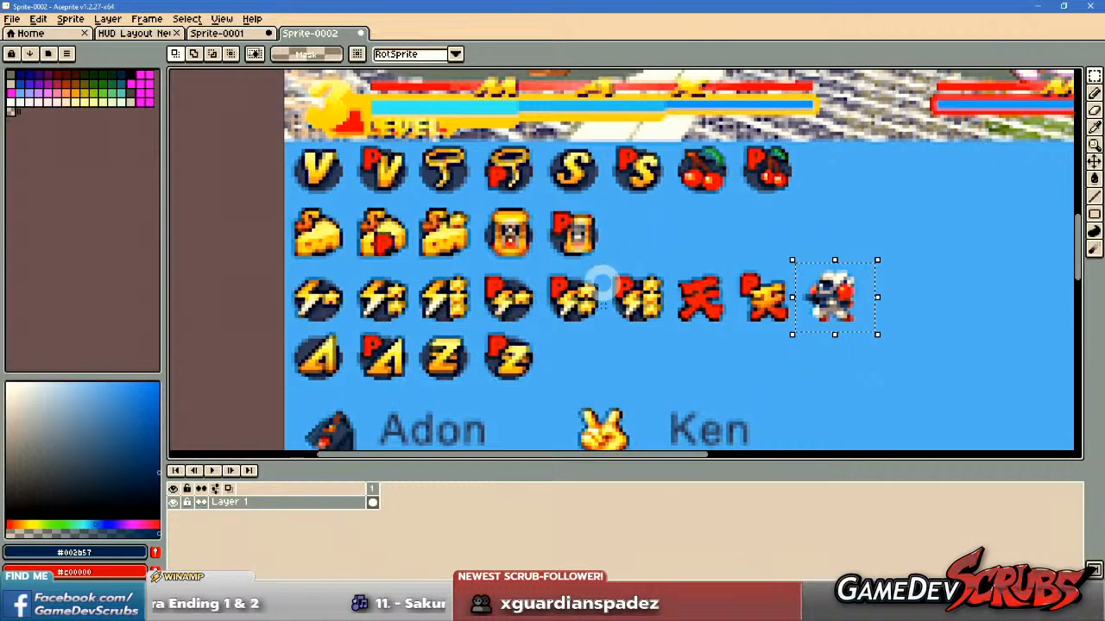
scroll(659, 352, "down", 6)
scroll(623, 341, "up", 3)
mouse_move(683, 382)
left_mouse_down()
mouse_move(669, 287)
mouse_move(691, 287)
mouse_move(620, 384)
left_mouse_up()
left_click_drag(653, 264, 646, 338)
left_click_drag(607, 252, 606, 352)
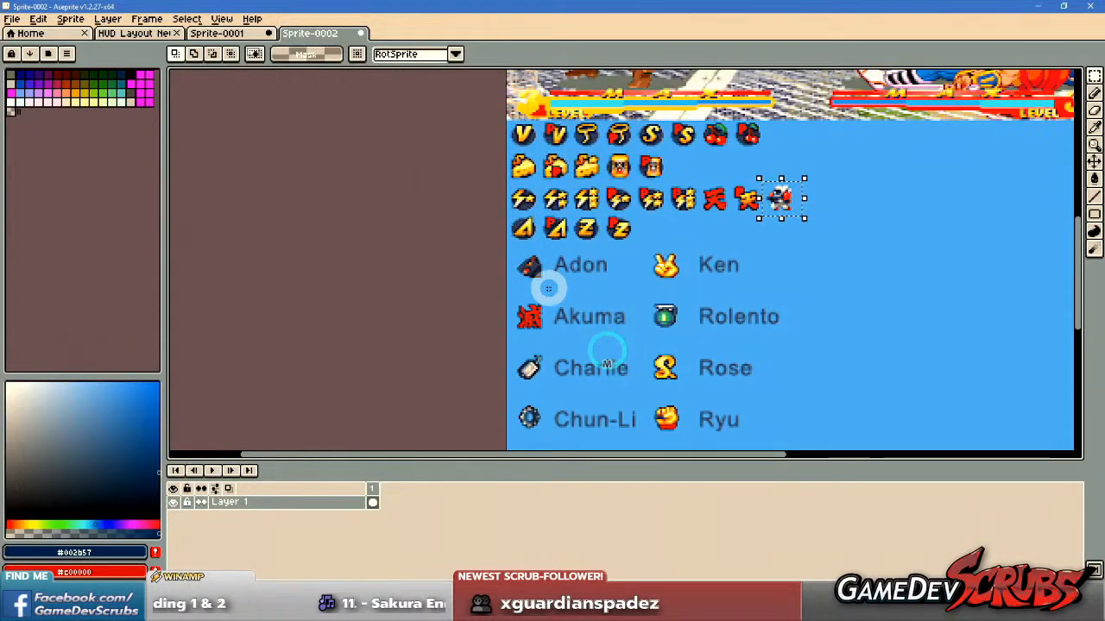
Single out Akuma's red kanji icon and the red kanji win icon in turn with rectangular selections to compare them.
scroll(548, 289, "up", 2)
left_click_drag(469, 302, 539, 393)
mouse_move(739, 203)
left_mouse_down()
mouse_move(705, 353)
mouse_move(661, 384)
left_mouse_up()
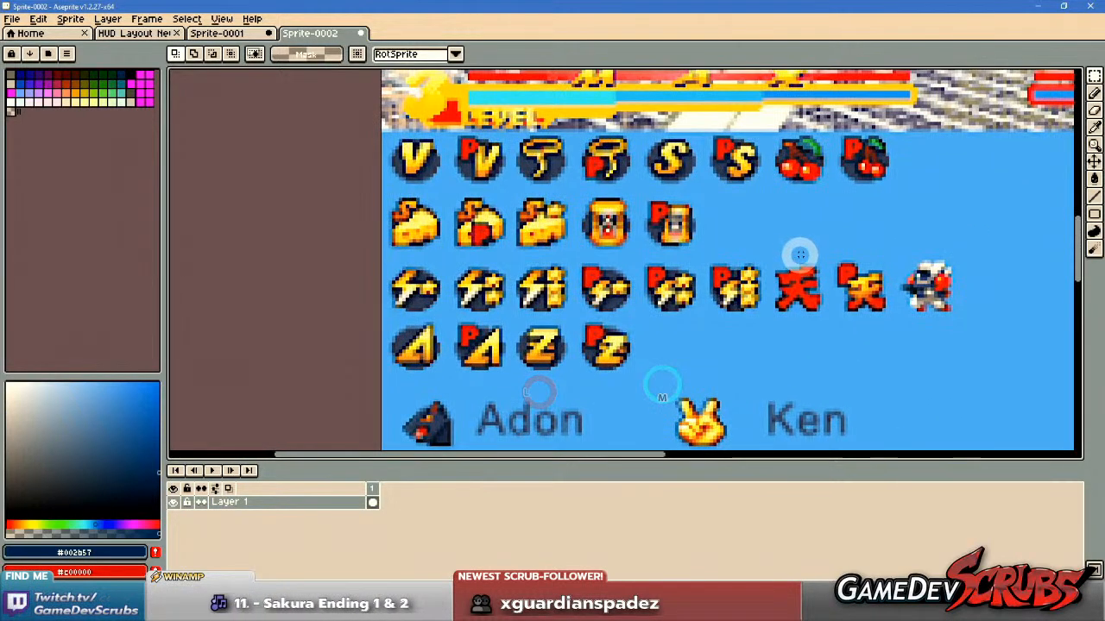
left_click_drag(765, 258, 826, 323)
left_click_drag(759, 382, 851, 200)
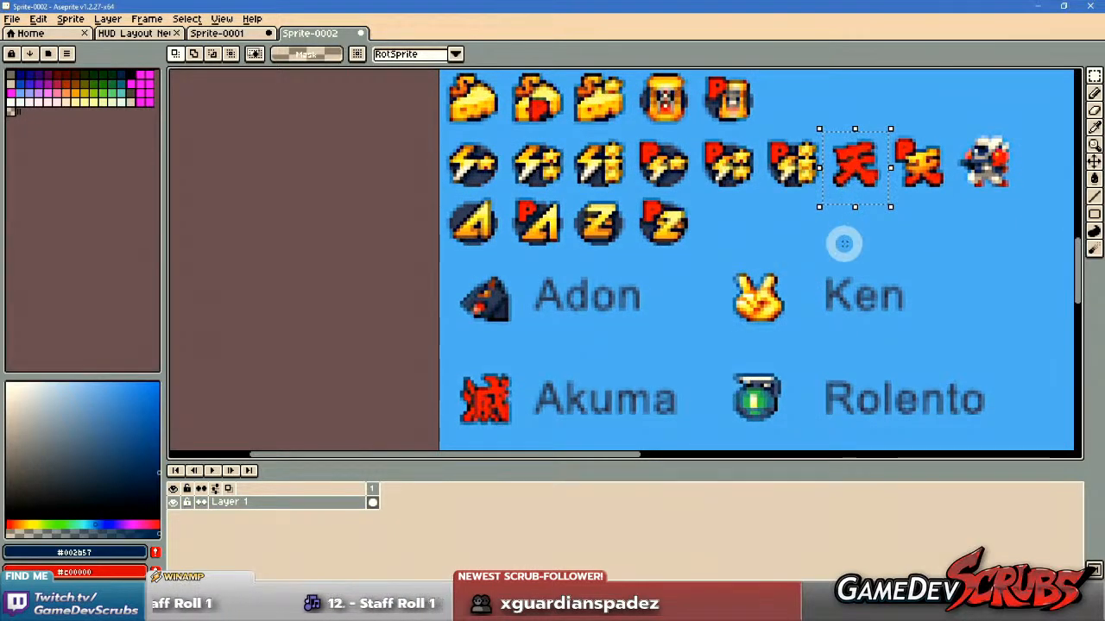
Frame Akuma's red kanji icon in a rectangular selection and compare it with the win-icon rows above.
left_click_drag(843, 242, 755, 207)
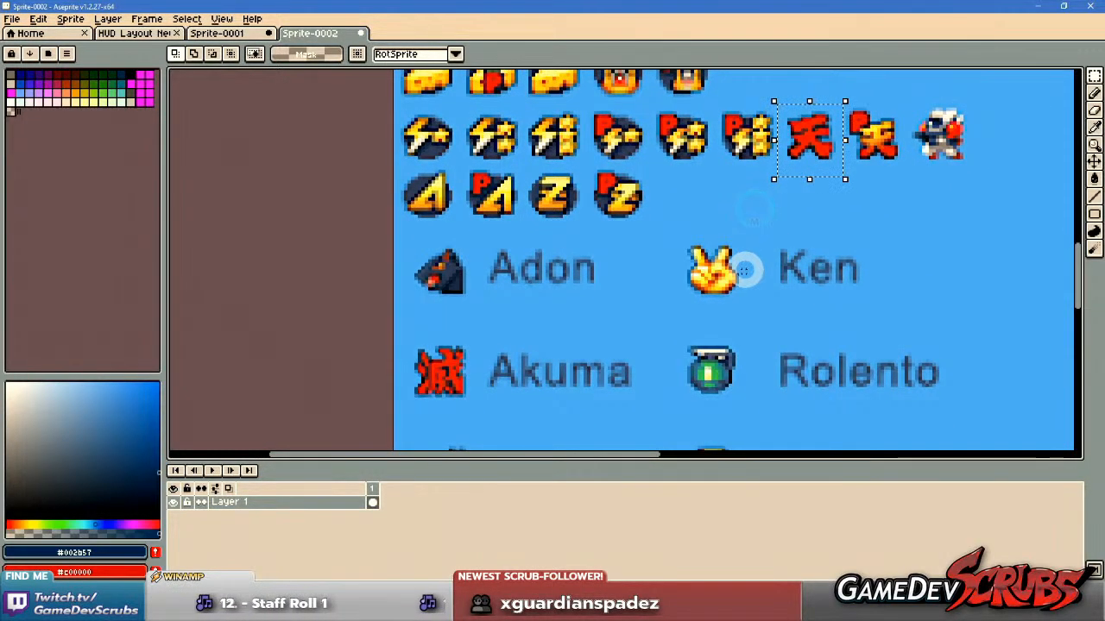
left_click_drag(796, 218, 789, 229)
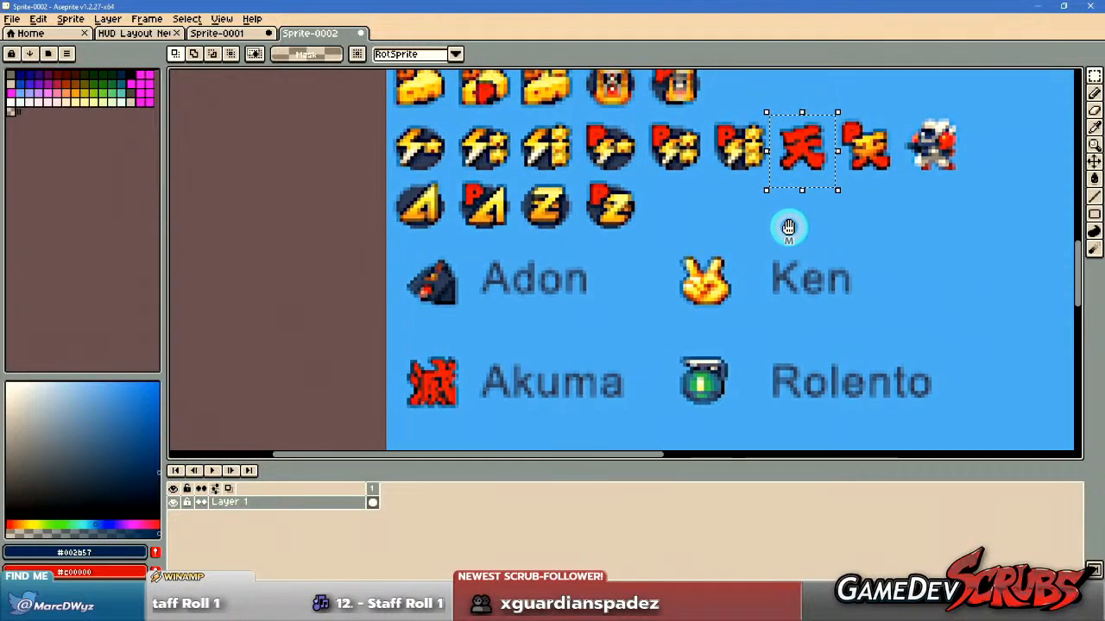
left_click_drag(649, 311, 705, 248)
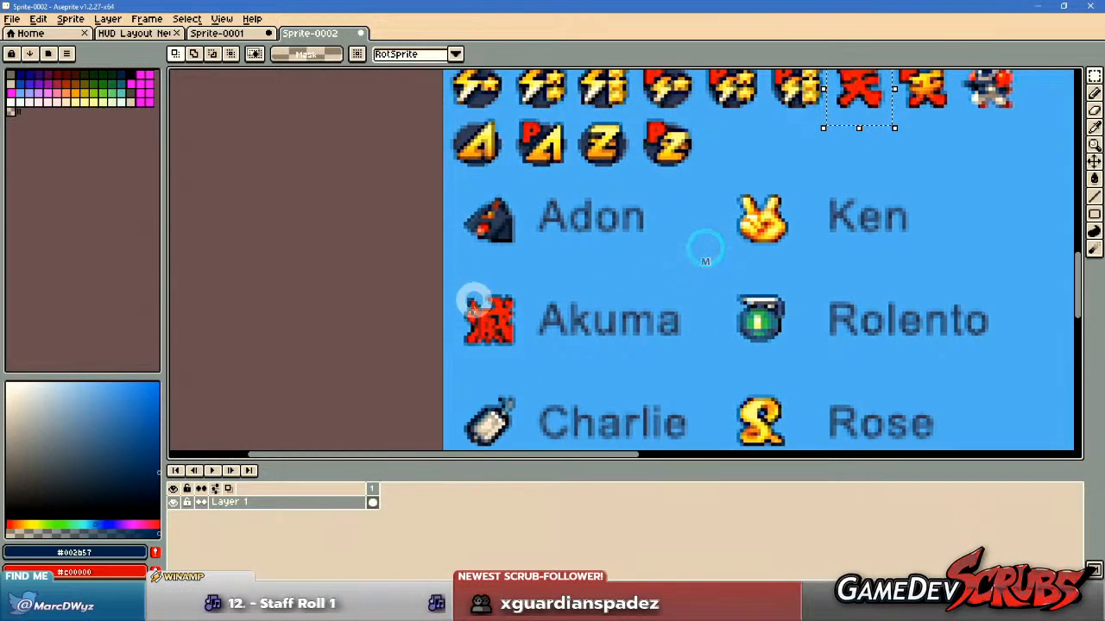
left_click_drag(527, 358, 528, 360)
left_click_drag(845, 154, 838, 179)
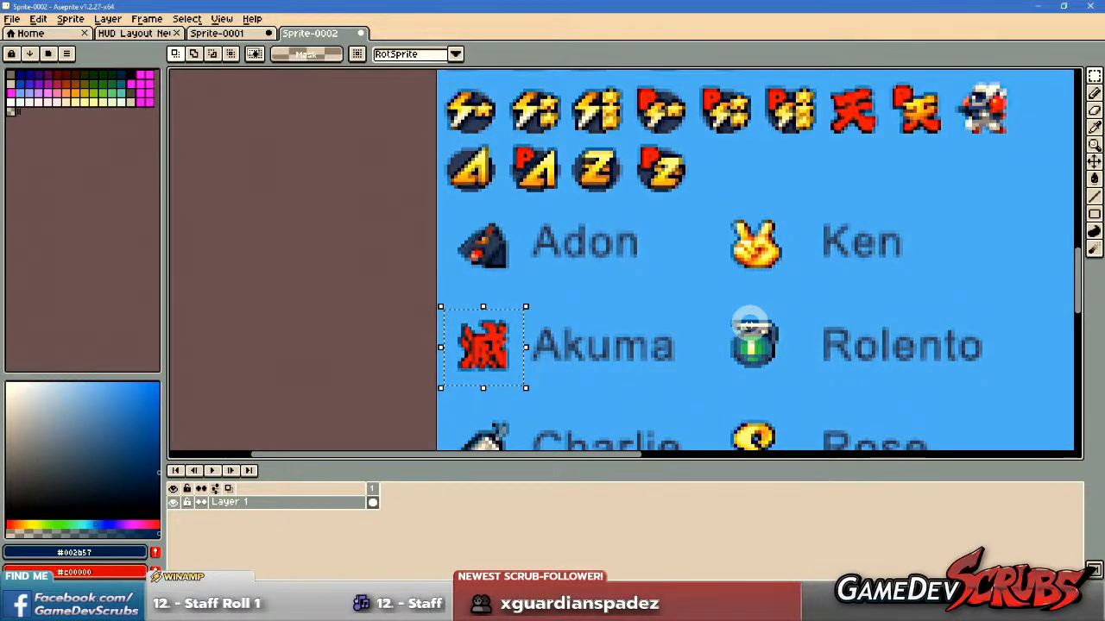
Frame the small figure icon at the end of the lightning row in a rectangular selection and examine it beside the other win icons.
scroll(749, 323, "up", 4)
left_click_drag(777, 270, 850, 338)
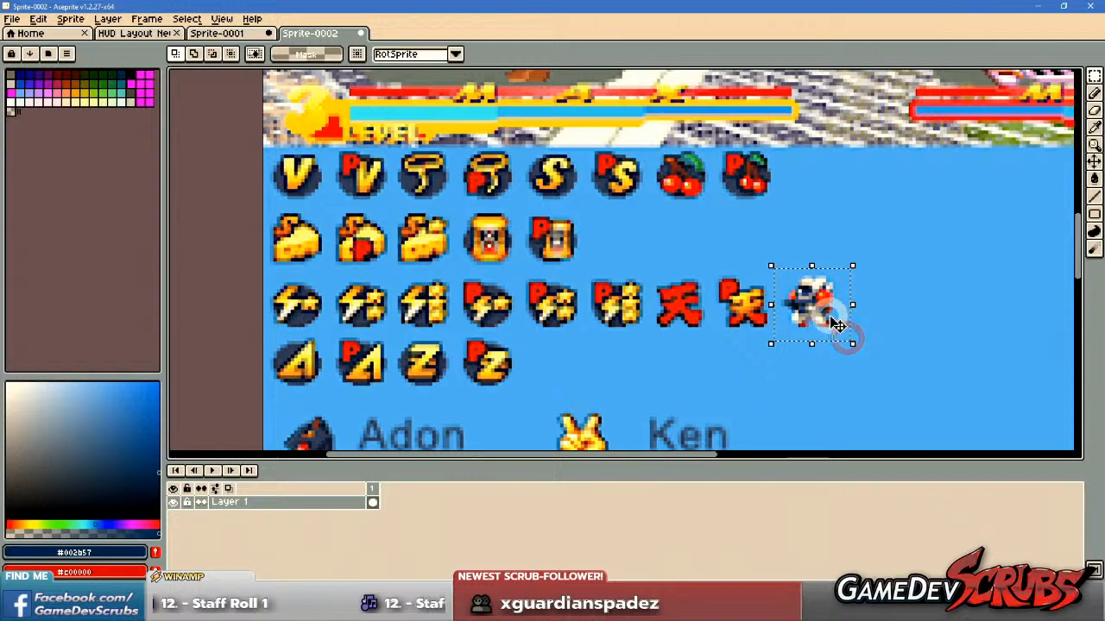
left_click_drag(763, 354, 768, 315)
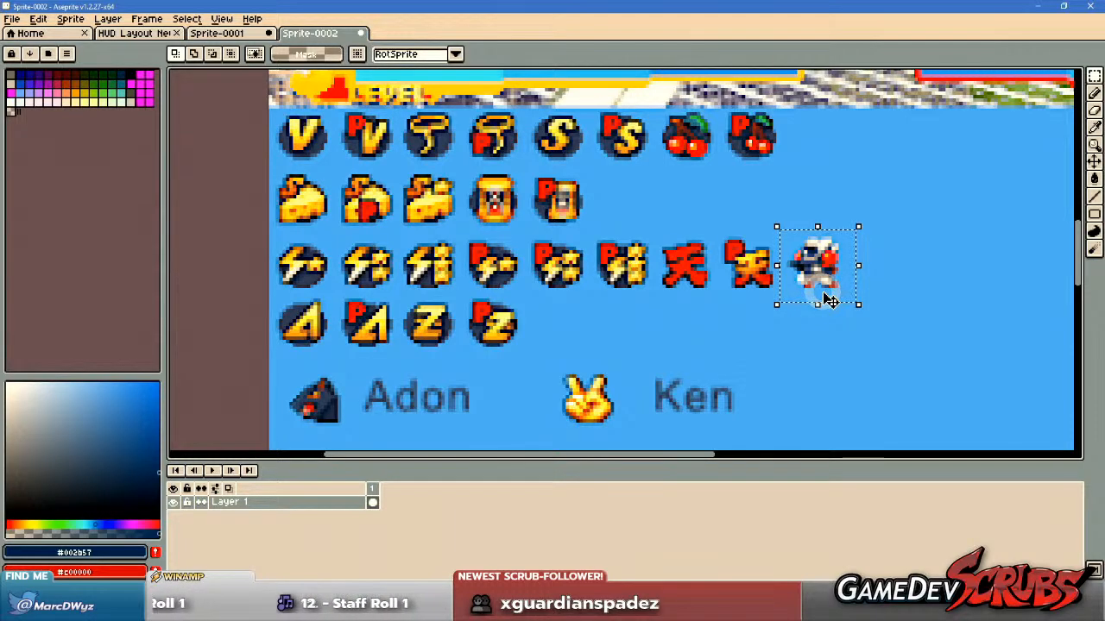
left_click_drag(819, 299, 816, 326)
left_click_drag(717, 325, 715, 311)
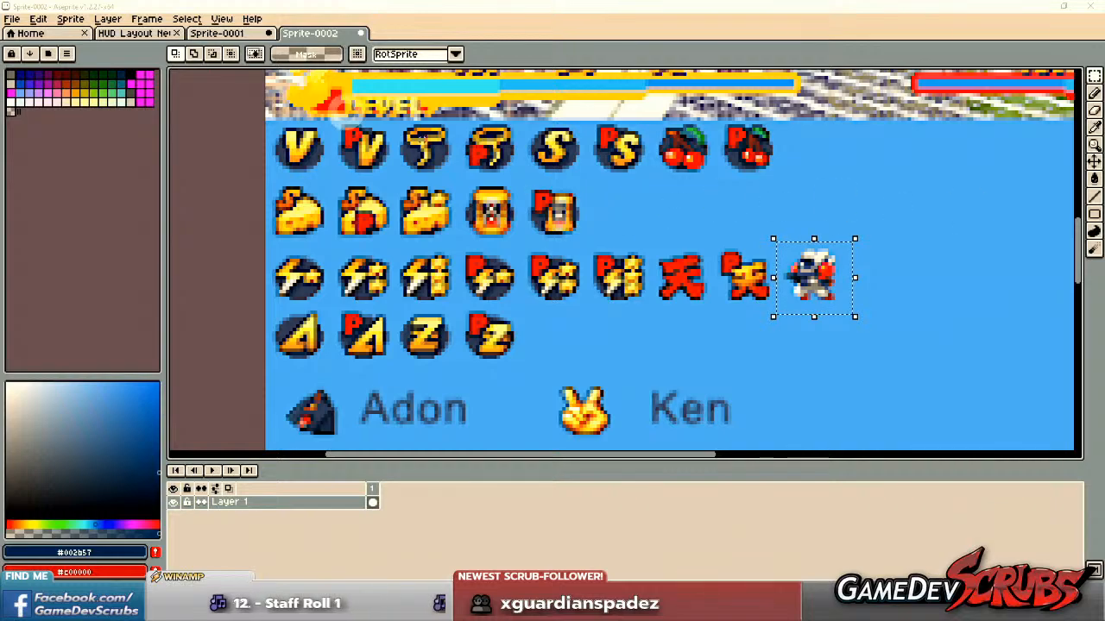
Create an RGBA sprite with a transparent background and paste the copied 8-bit win-icon sheet into it.
left_click(12, 18)
left_click(26, 32)
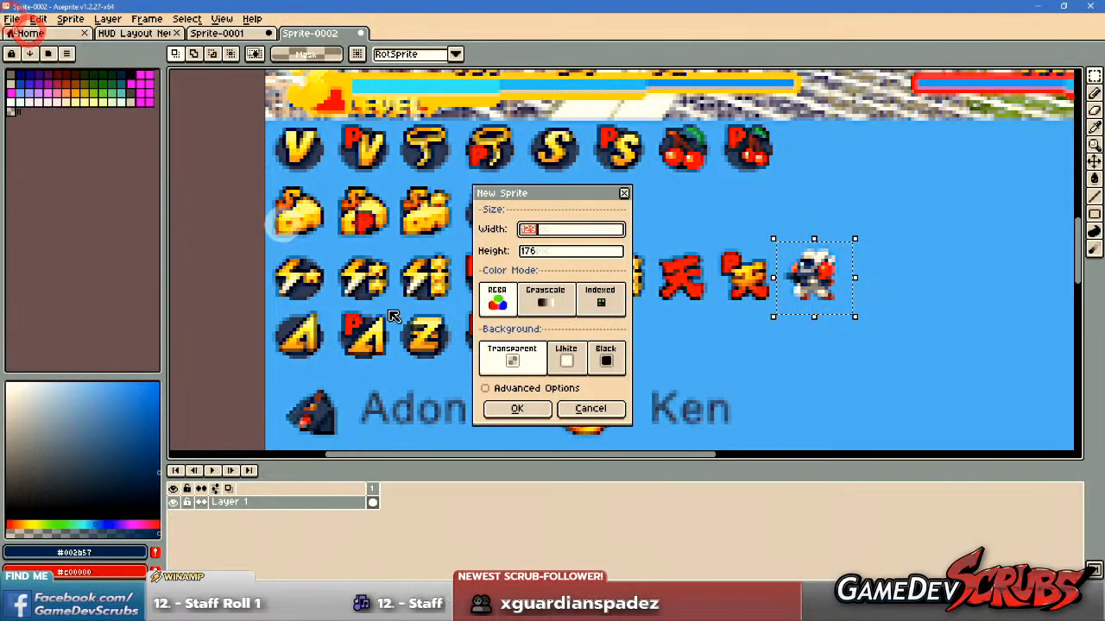
left_click(514, 408)
key("ctrl+v")
scroll(615, 293, "up", 4)
key("Return")
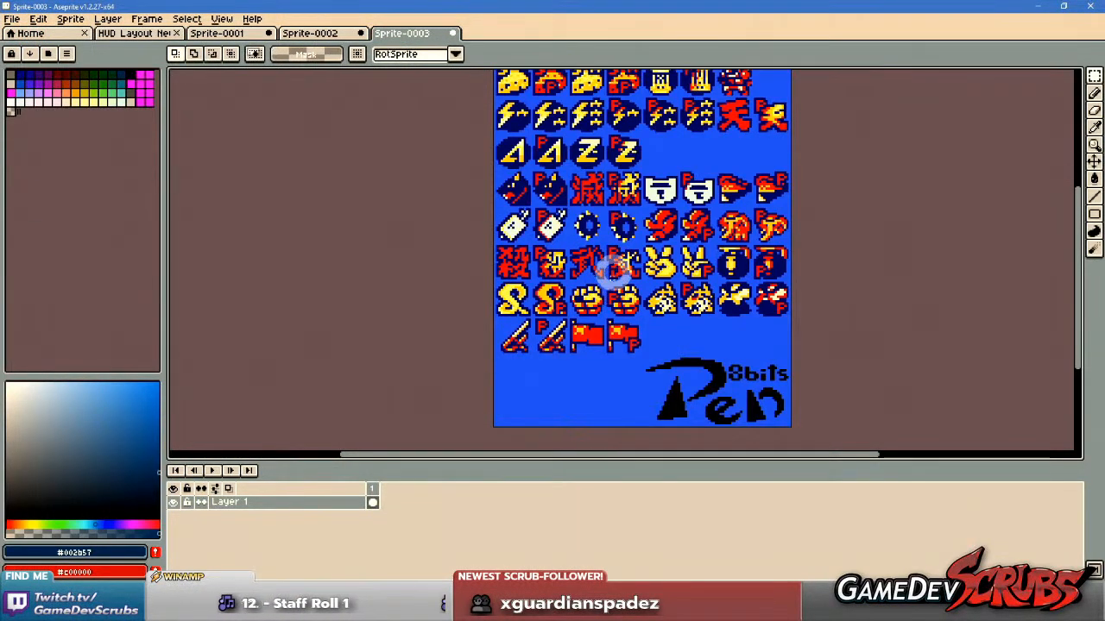
Examine the 8-bit sheet's icon rows, from the V and cheese icons down to the sword and flag icons.
scroll(611, 293, "up", 3)
scroll(609, 243, "up", 3)
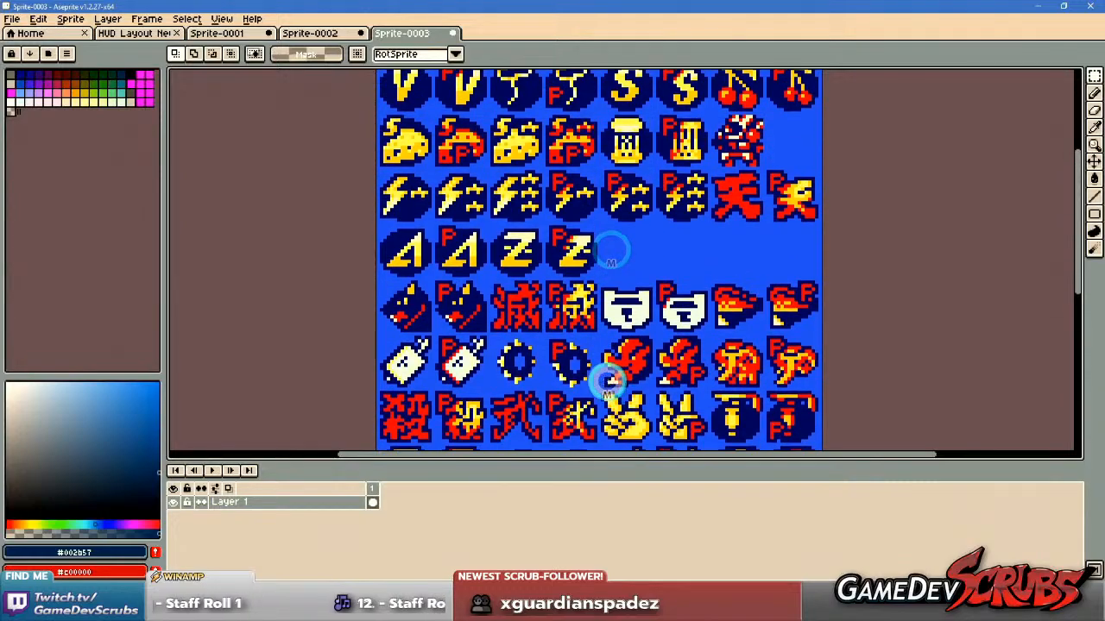
scroll(608, 366, "up", 2)
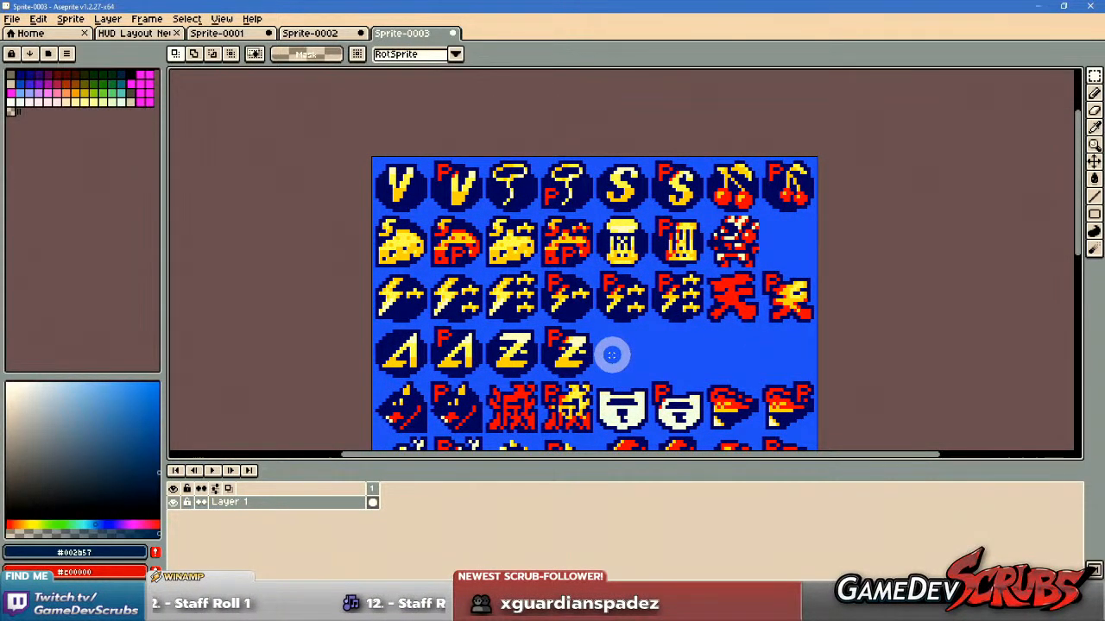
scroll(611, 354, "up", 1)
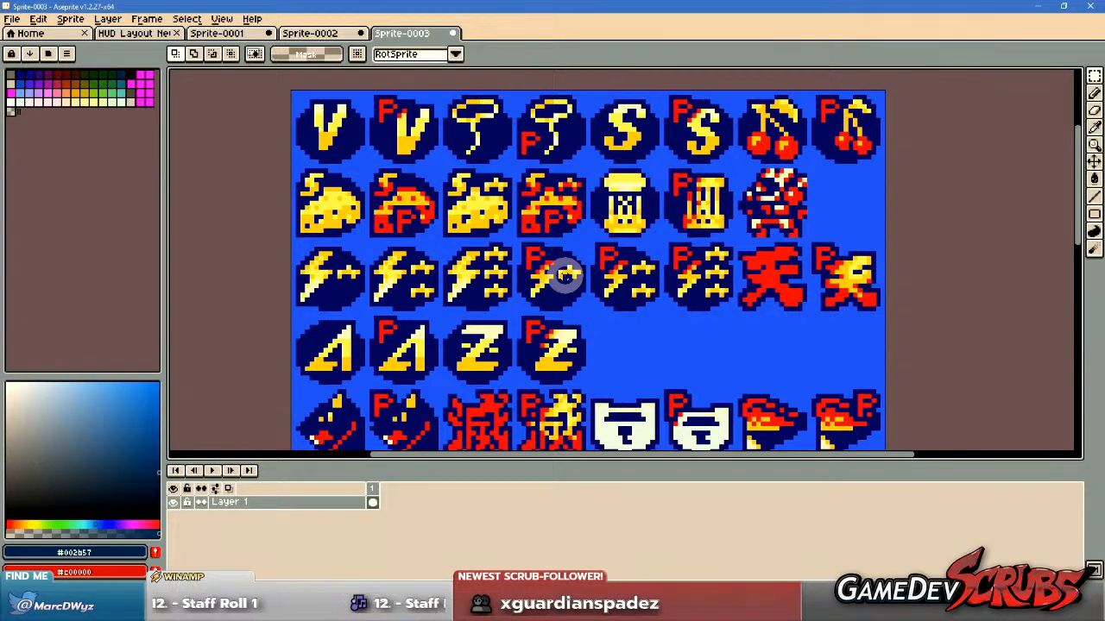
scroll(565, 294, "down", 5)
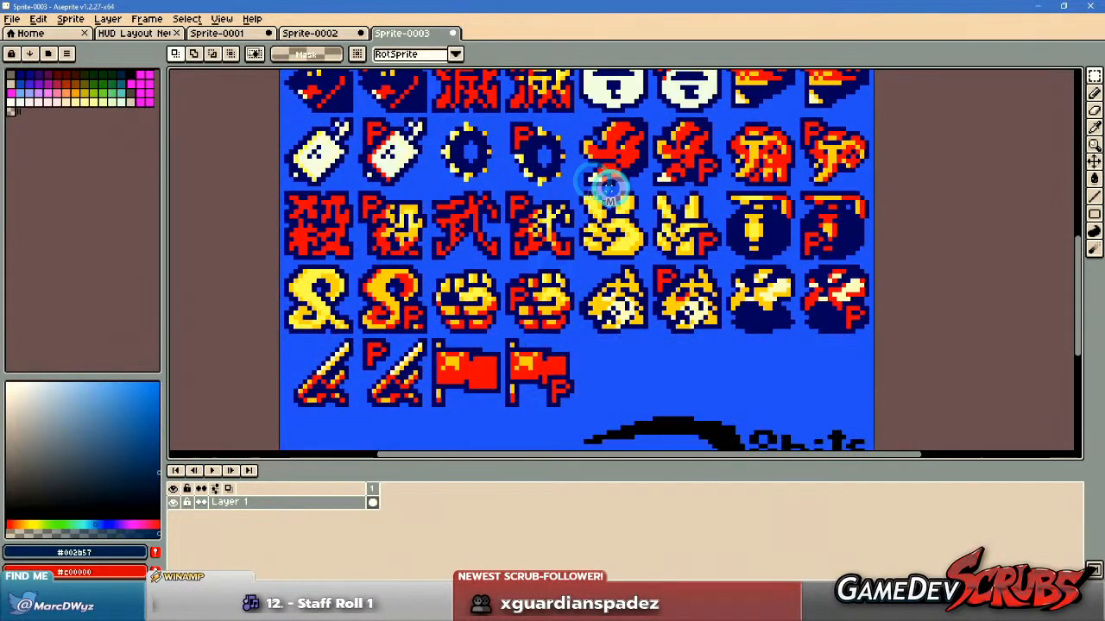
scroll(626, 211, "down", 1)
left_click_drag(600, 264, 602, 281)
Look at Sprite-0001's HUD and Sprite-0002's lightning, kanji and hourglass icons for comparison with the 8-bit sheet.
left_click(220, 34)
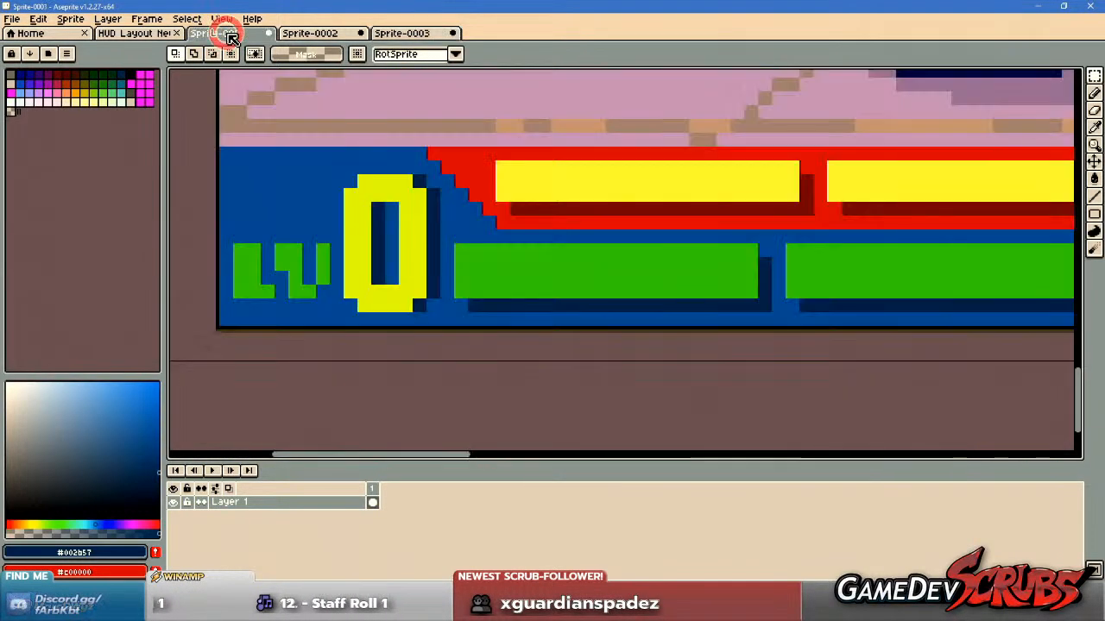
left_click(293, 33)
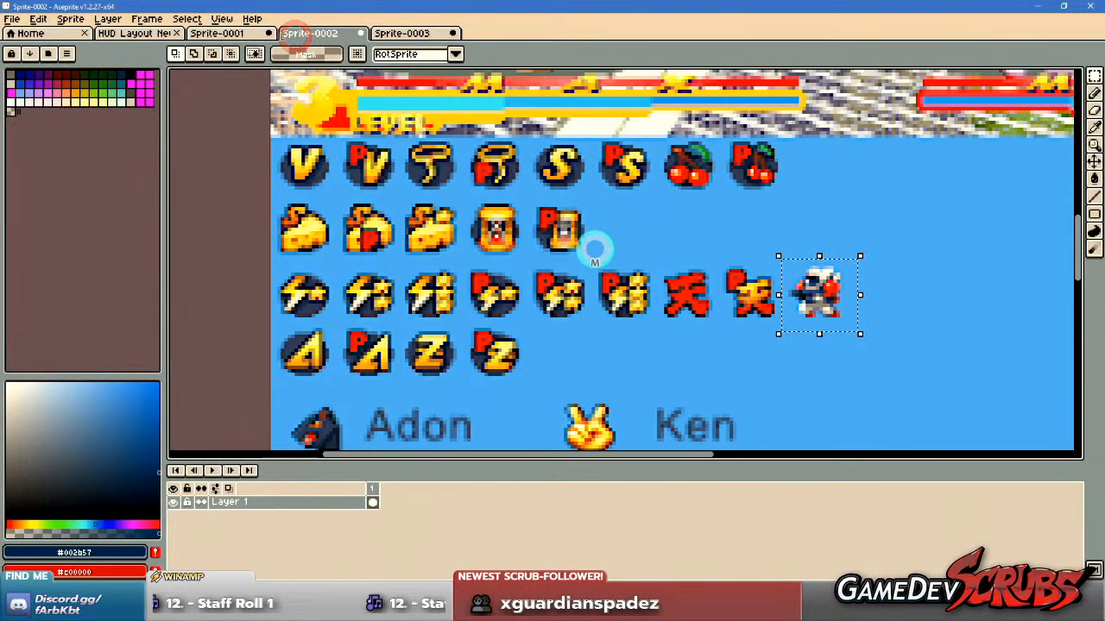
scroll(592, 250, "up", 3)
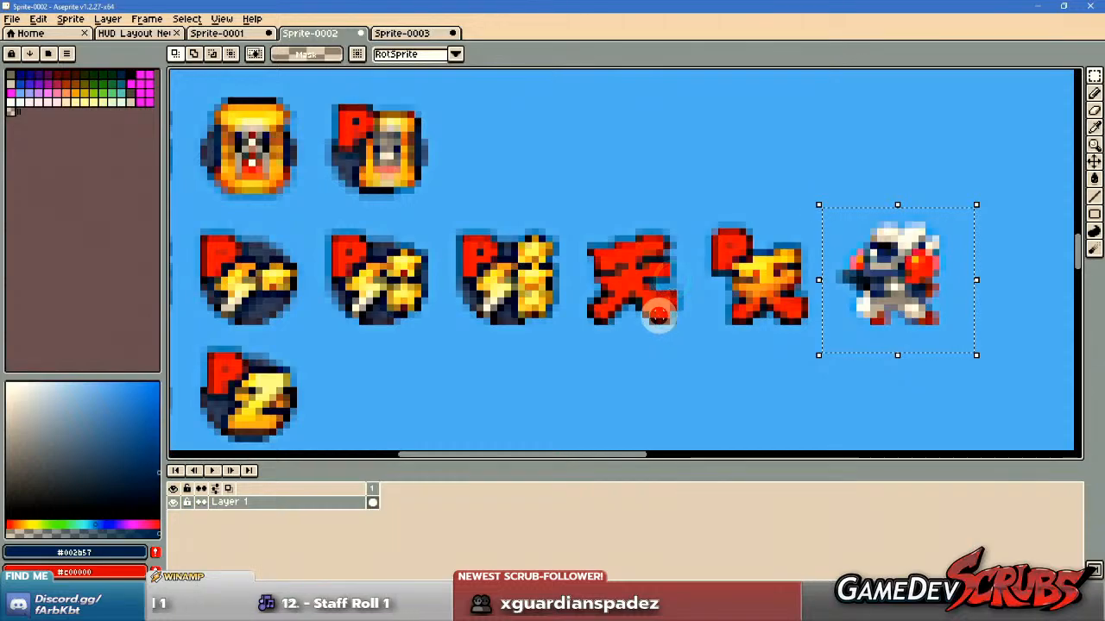
scroll(664, 321, "down", 3)
scroll(484, 276, "up", 2)
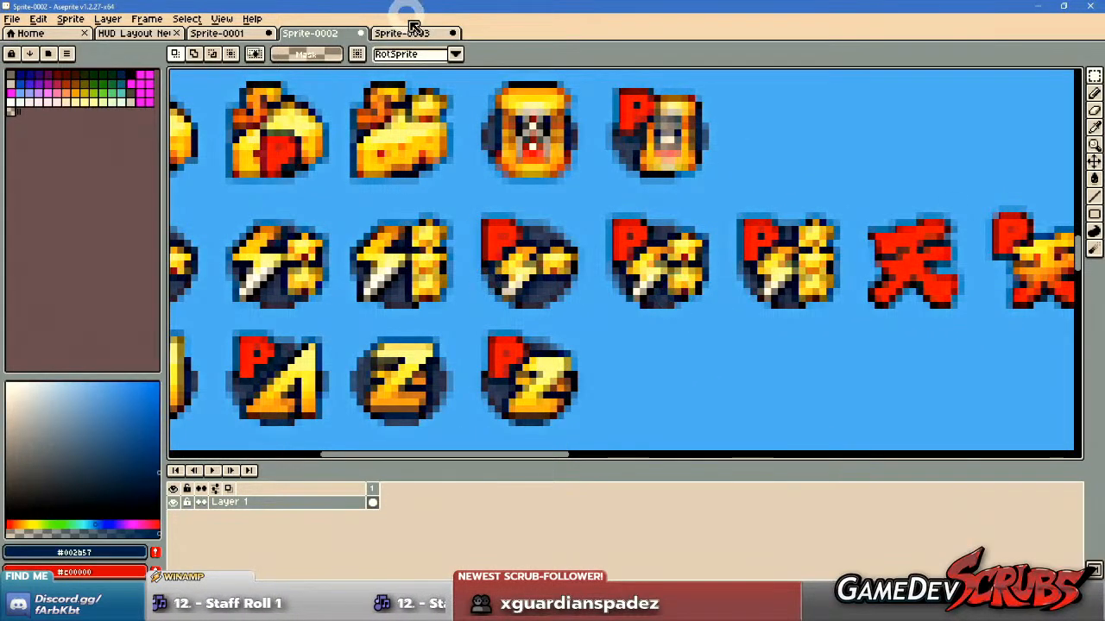
Return to Sprite-0003 and examine its character icons up close, from the dog and kanji rows to the swords and flags, plus its upper rows.
left_click(400, 33)
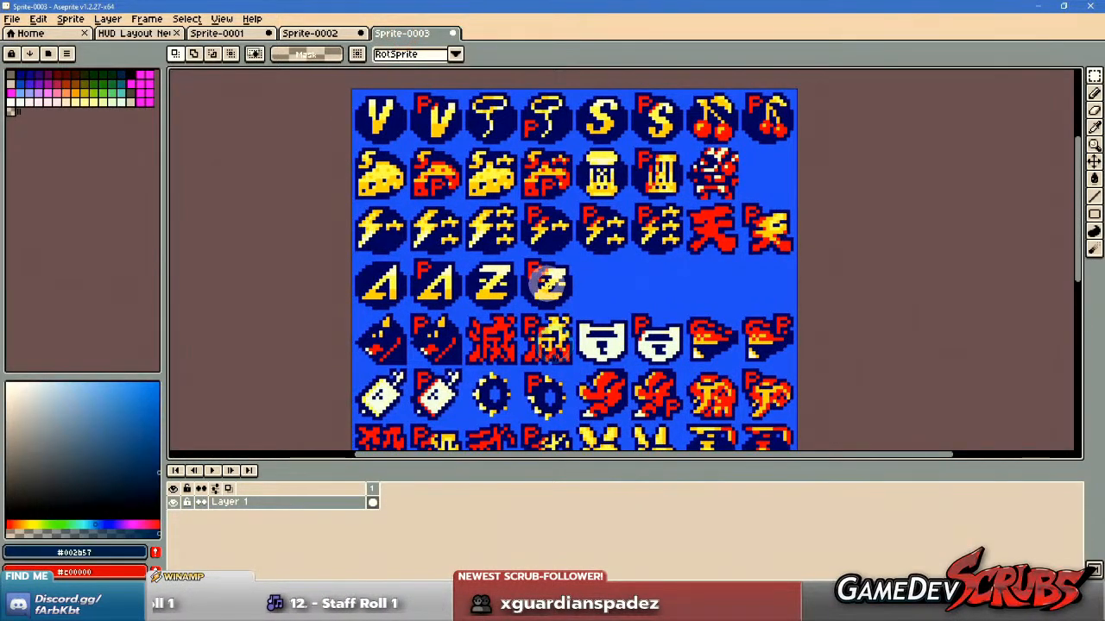
scroll(549, 259, "up", 2)
scroll(552, 250, "down", 2)
left_click_drag(631, 291, 589, 268)
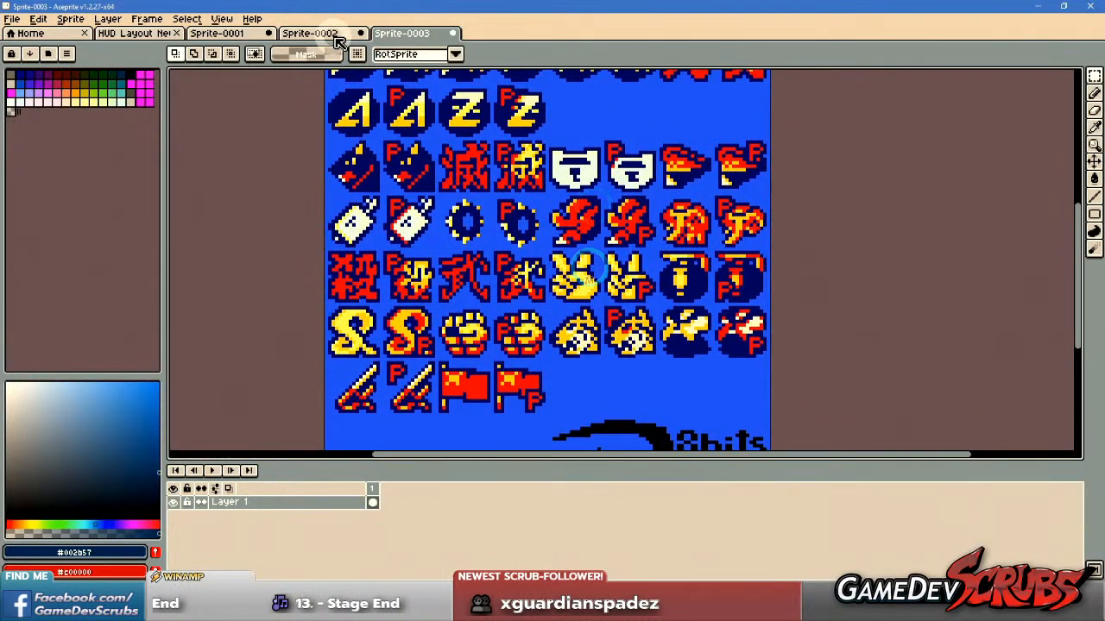
scroll(423, 241, "up", 3)
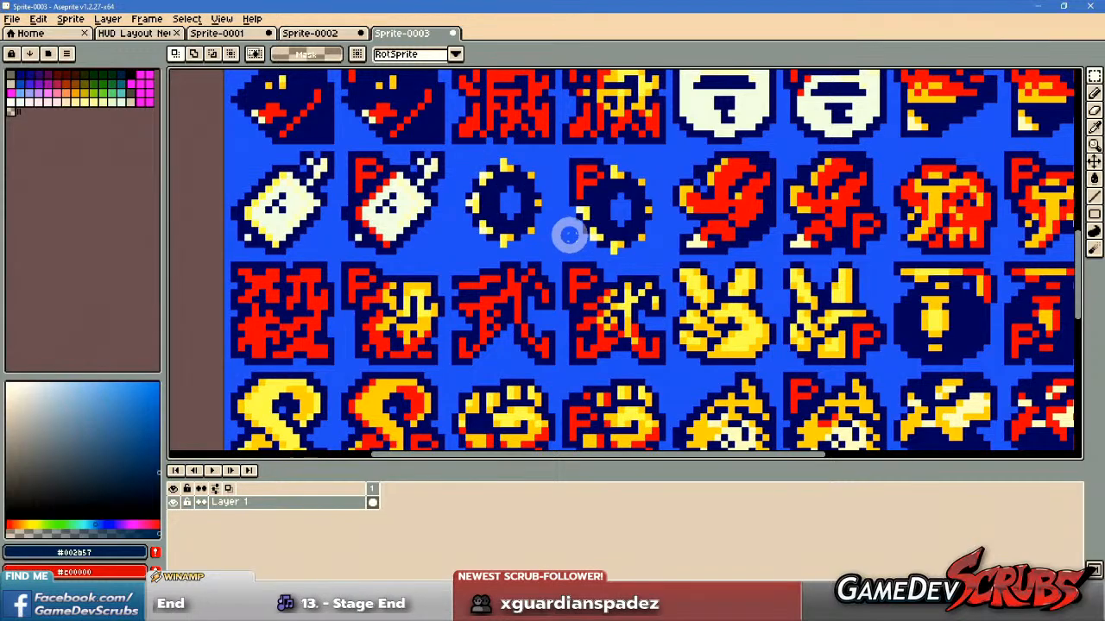
scroll(553, 243, "down", 3)
left_click_drag(629, 251, 617, 263)
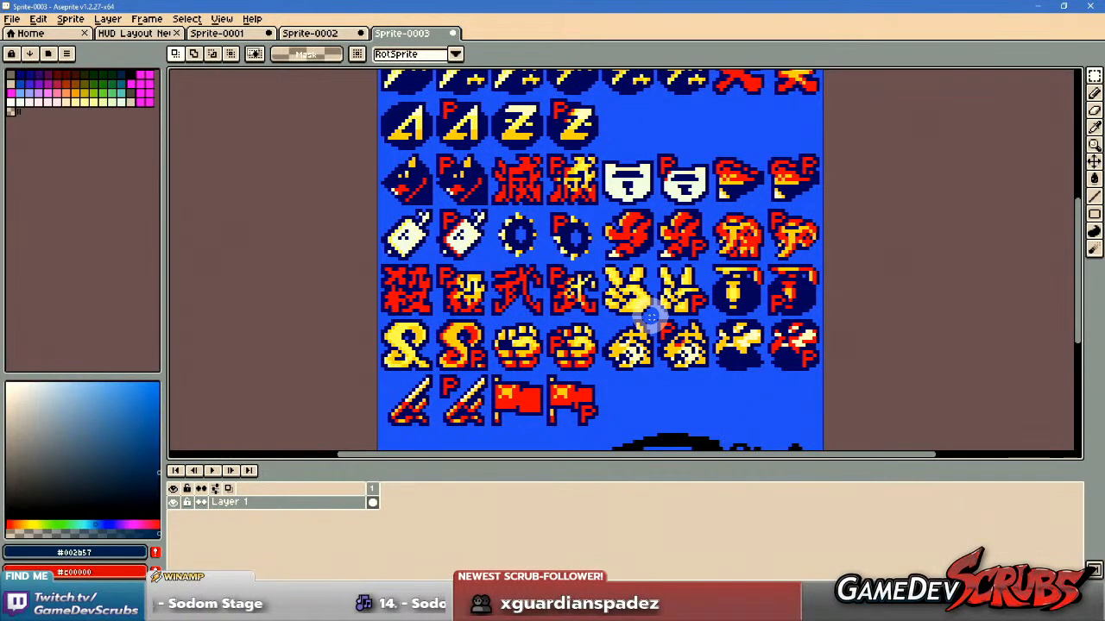
left_click_drag(663, 332, 577, 135)
left_click_drag(673, 214, 708, 259)
left_click_drag(698, 216, 710, 278)
left_click_drag(692, 117, 745, 293)
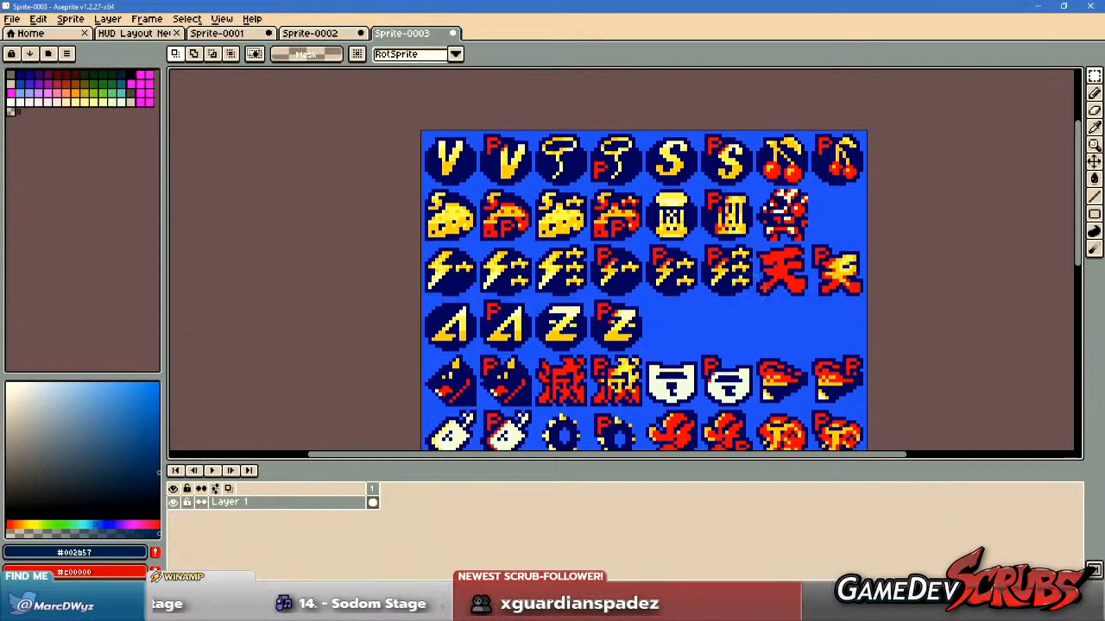
Create another sprite with the default new-sprite settings, paste the sharper fight-screen win-icon reference into it and deselect it.
key("alt+Tab")
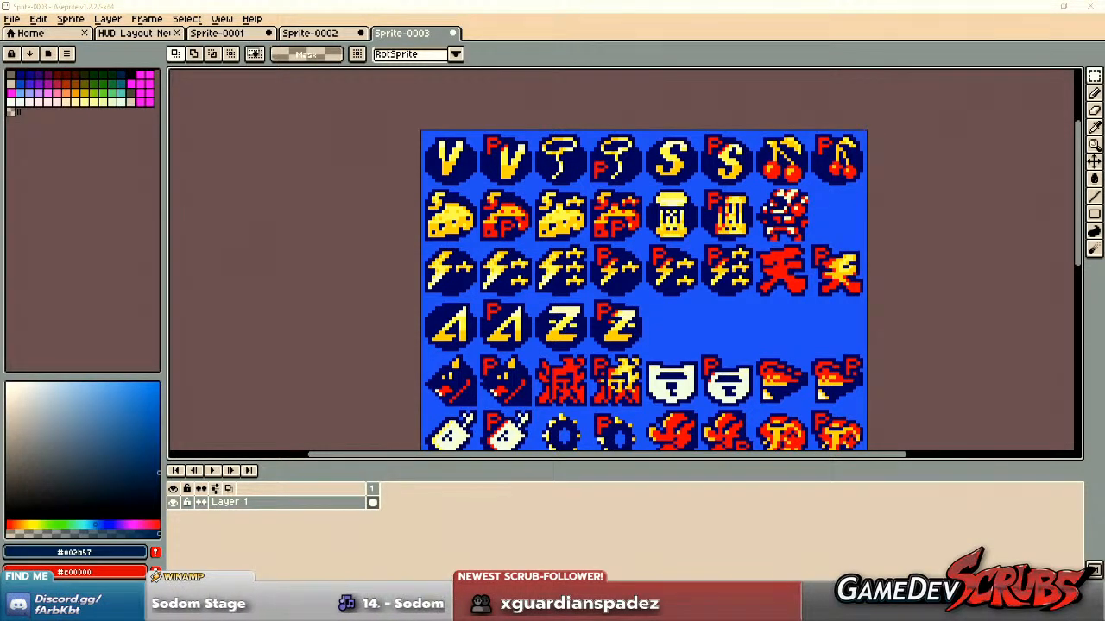
left_click(12, 18)
left_click(19, 29)
left_click(517, 410)
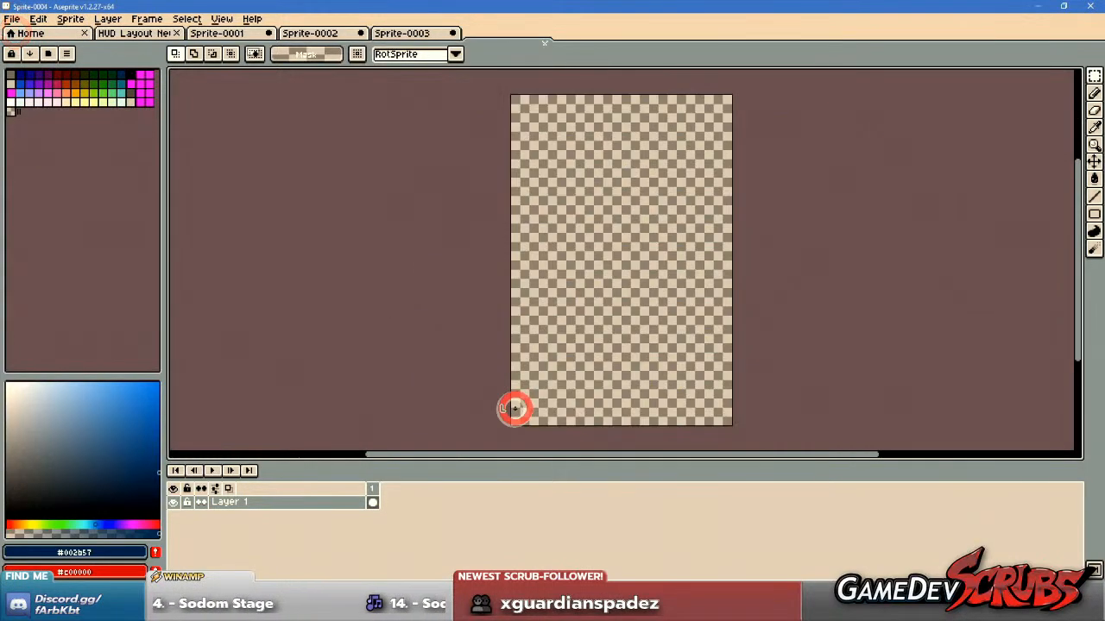
key("ctrl+v")
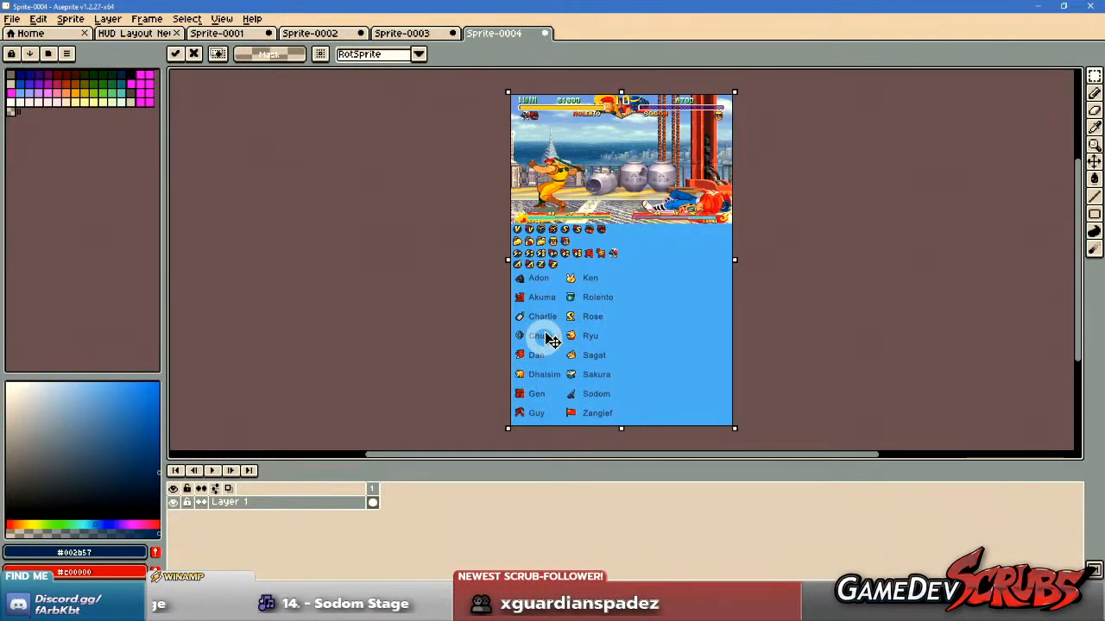
key("ctrl+d")
Check the sharpness of the pasted icons and close Sprite-0003 and Sprite-0002 without saving.
scroll(565, 263, "up", 6)
left_click_drag(501, 185, 580, 377)
scroll(587, 240, "down", 2)
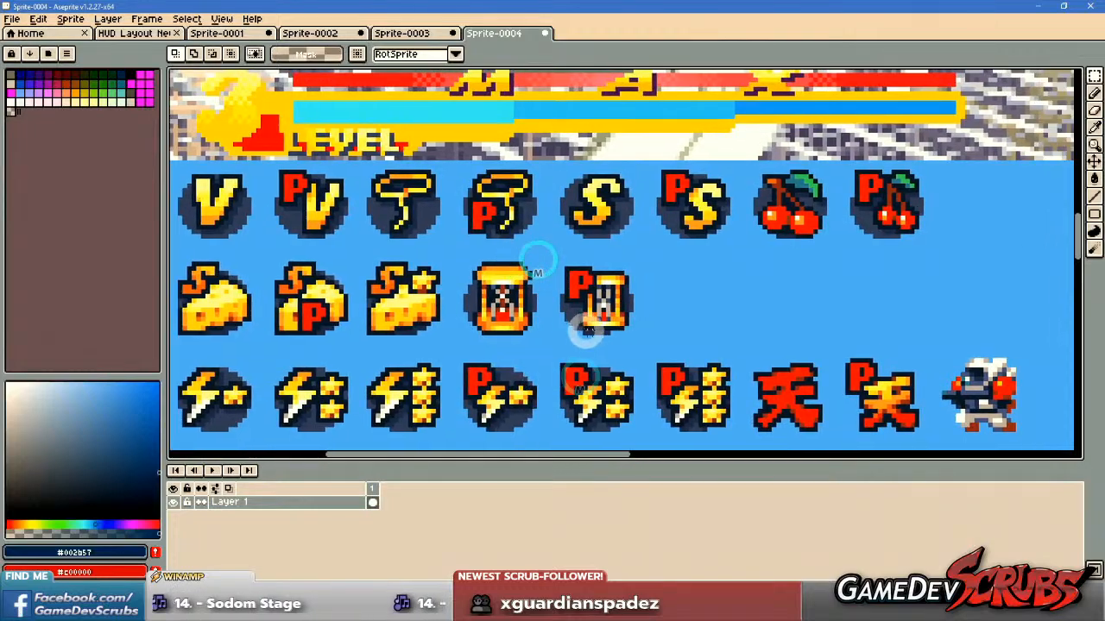
left_click(404, 33)
left_click(456, 33)
left_click(566, 330)
left_click(341, 32)
left_click(361, 34)
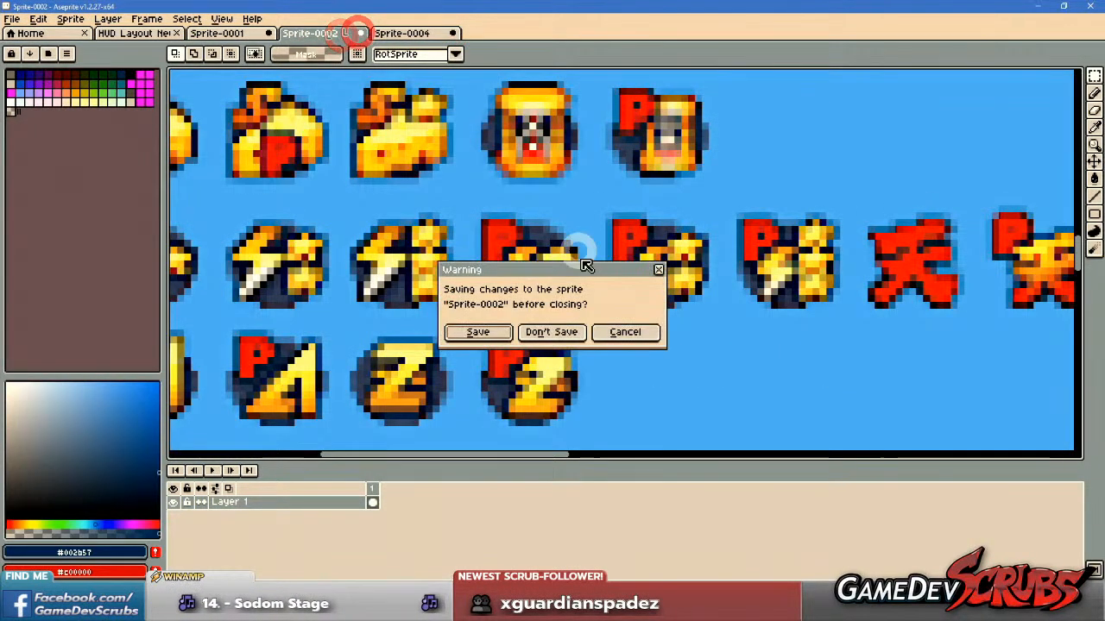
left_click(561, 332)
Examine the sharper reference's V, S, cherry, cheese and hourglass icons, glancing at Sprite-0001 for comparison.
scroll(558, 319, "down", 1)
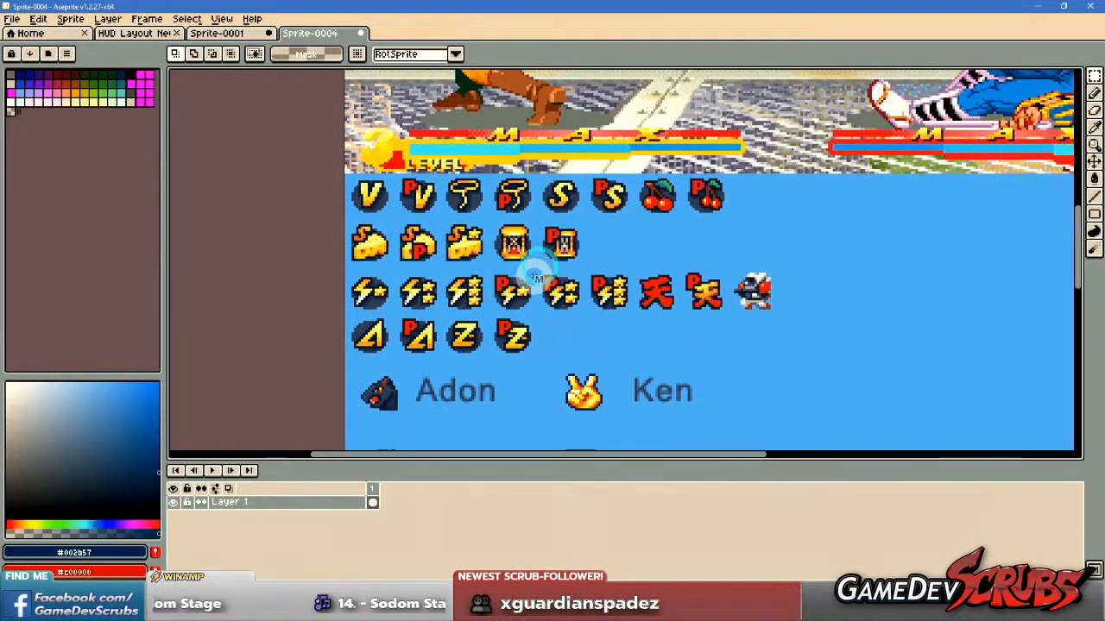
scroll(517, 247, "up", 3)
left_click_drag(506, 277, 587, 263)
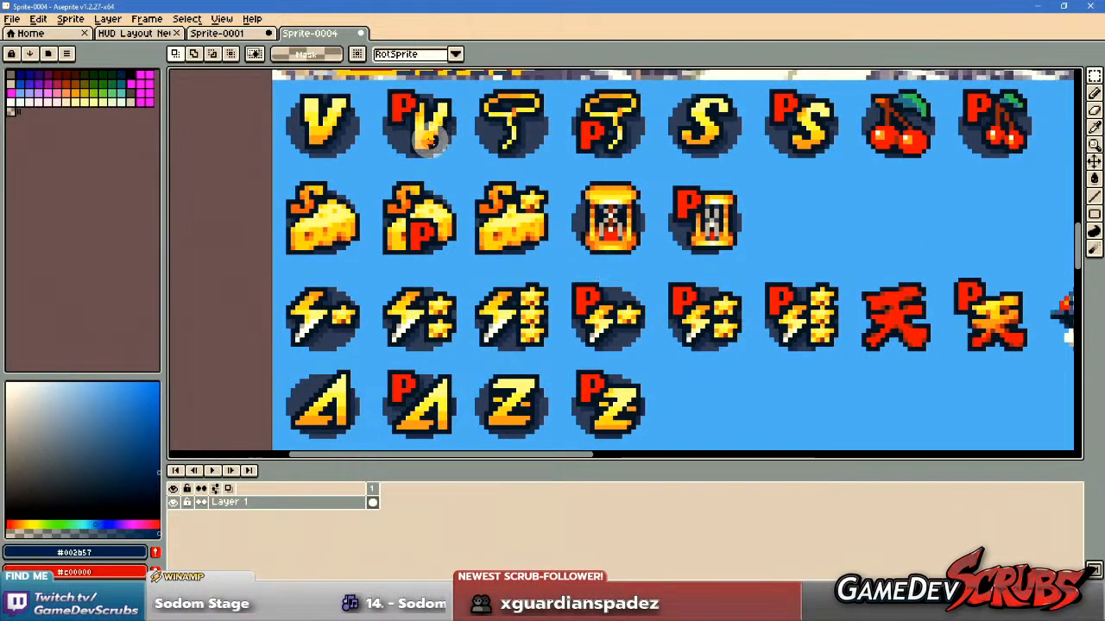
left_click(247, 32)
left_click(306, 33)
left_click_drag(539, 222, 513, 258)
left_click_drag(602, 275, 495, 257)
Examine the lightning-and-star icons and the A and Z icons up close, including their red P variants.
scroll(494, 257, "down", 1)
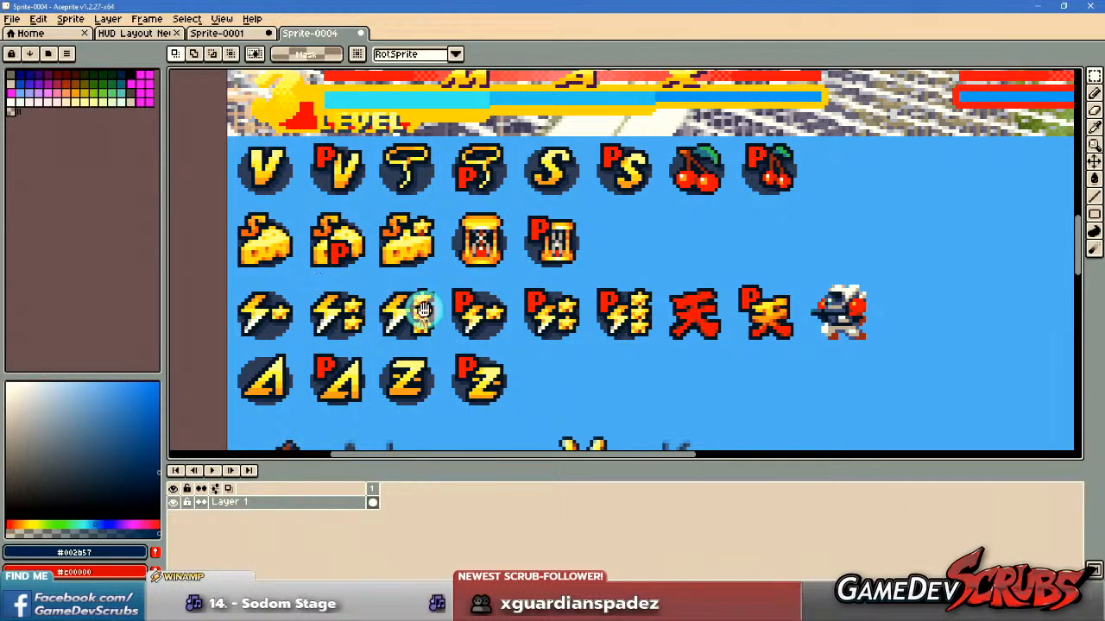
scroll(371, 294, "down", 4)
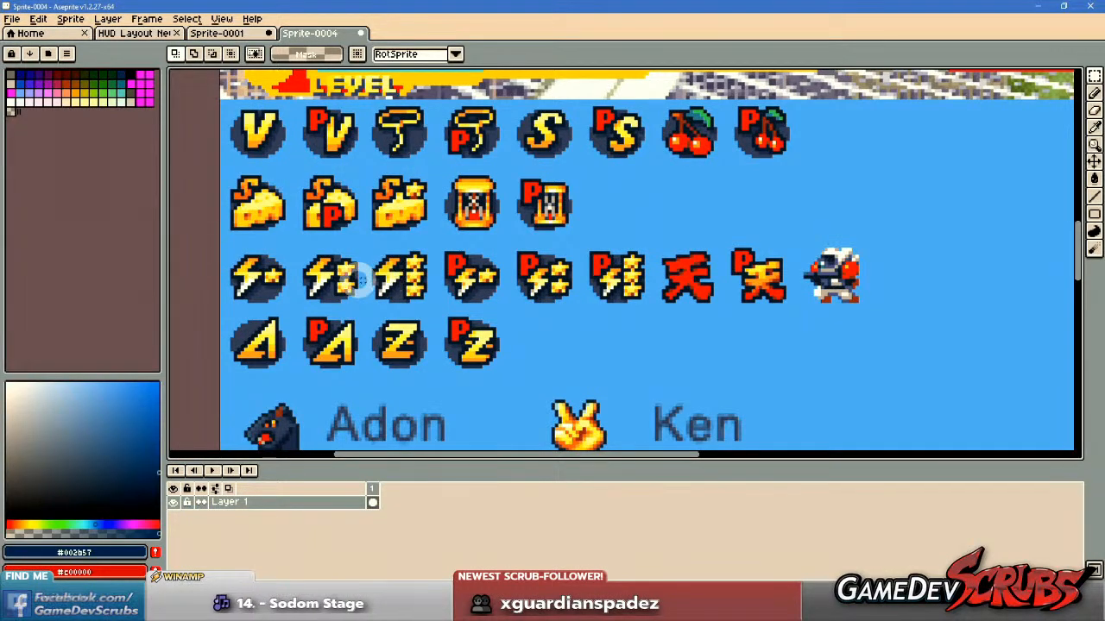
scroll(243, 269, "up", 3)
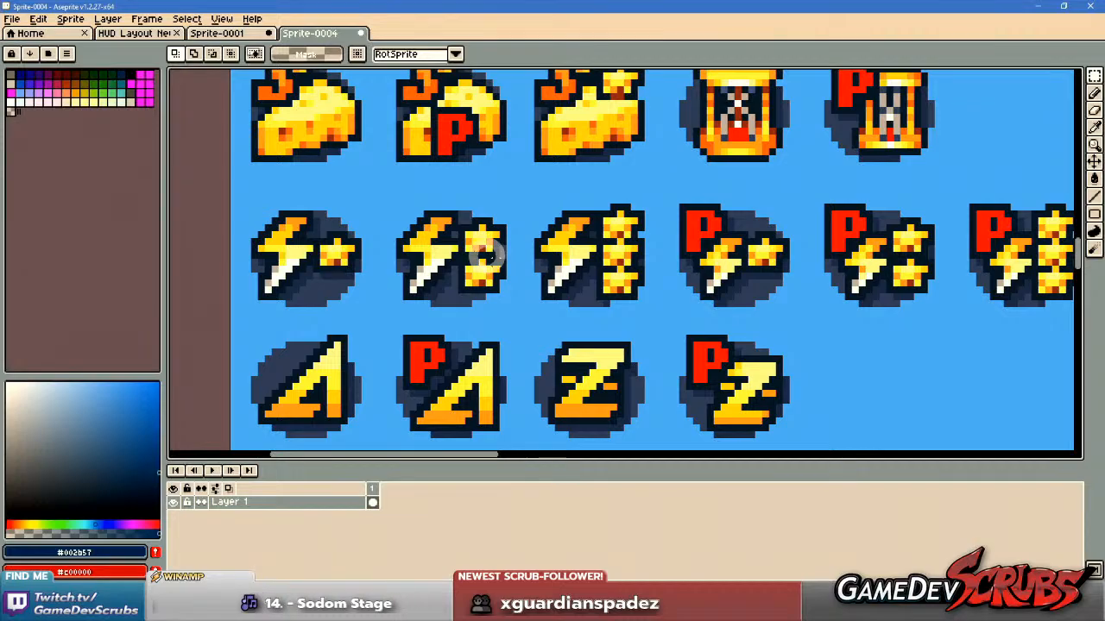
scroll(683, 241, "down", 2)
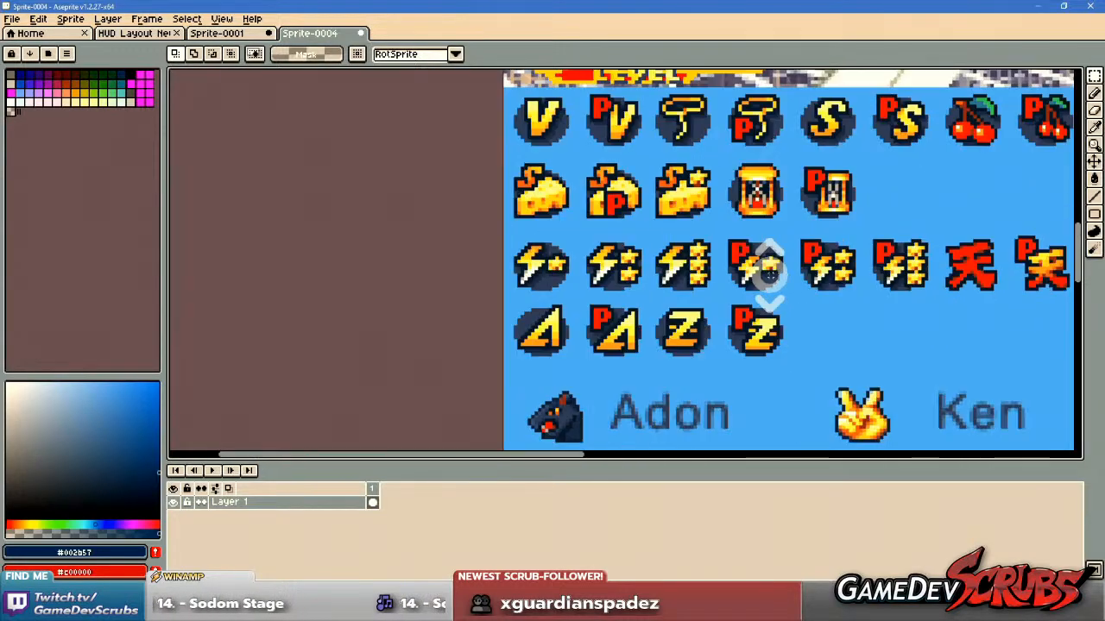
scroll(585, 242, "up", 1)
scroll(557, 211, "up", 1)
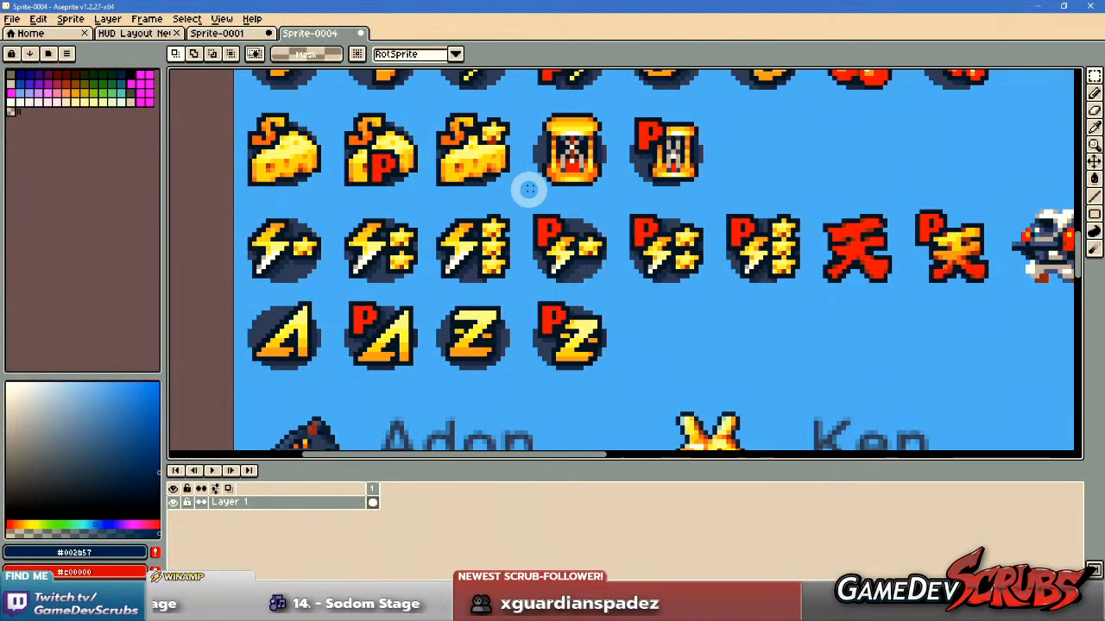
scroll(525, 215, "up", 1)
scroll(596, 258, "down", 1)
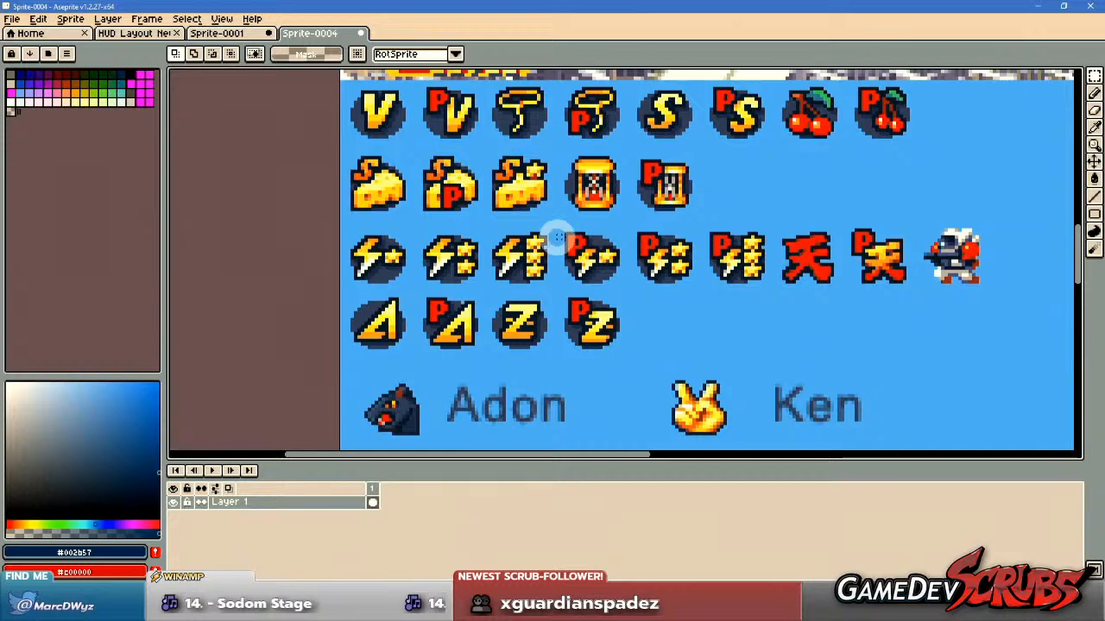
Examine the hourglass icons, the red kanji icon with its P variant, and the small armed figure in the lightning row up close.
left_click_drag(708, 274, 666, 276)
left_click_drag(520, 228, 519, 258)
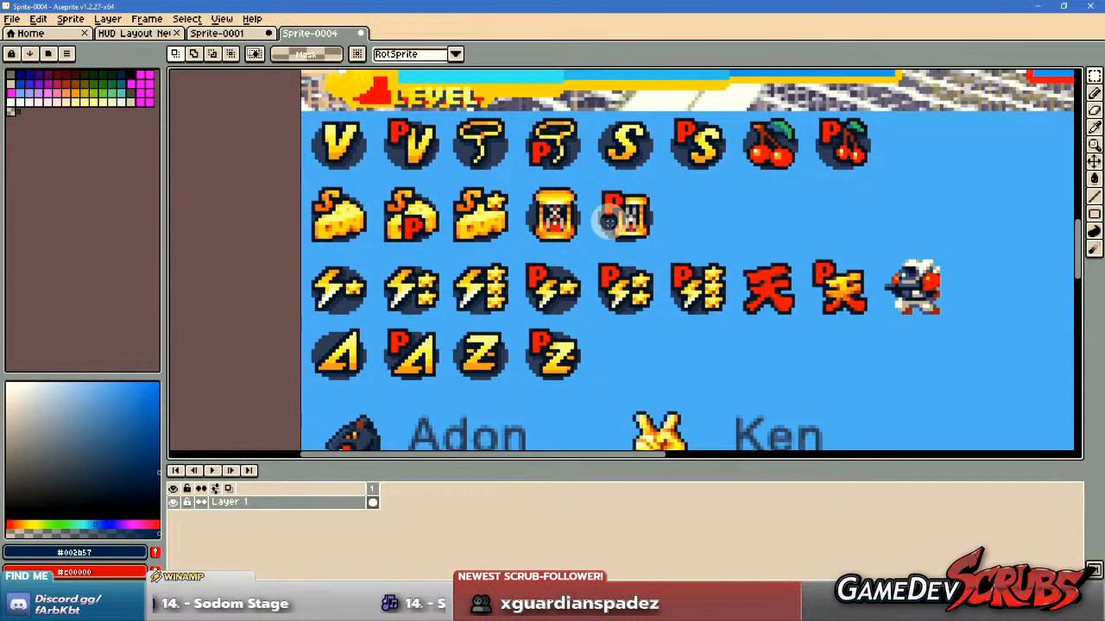
scroll(699, 321, "up", 1)
left_click_drag(703, 322, 592, 318)
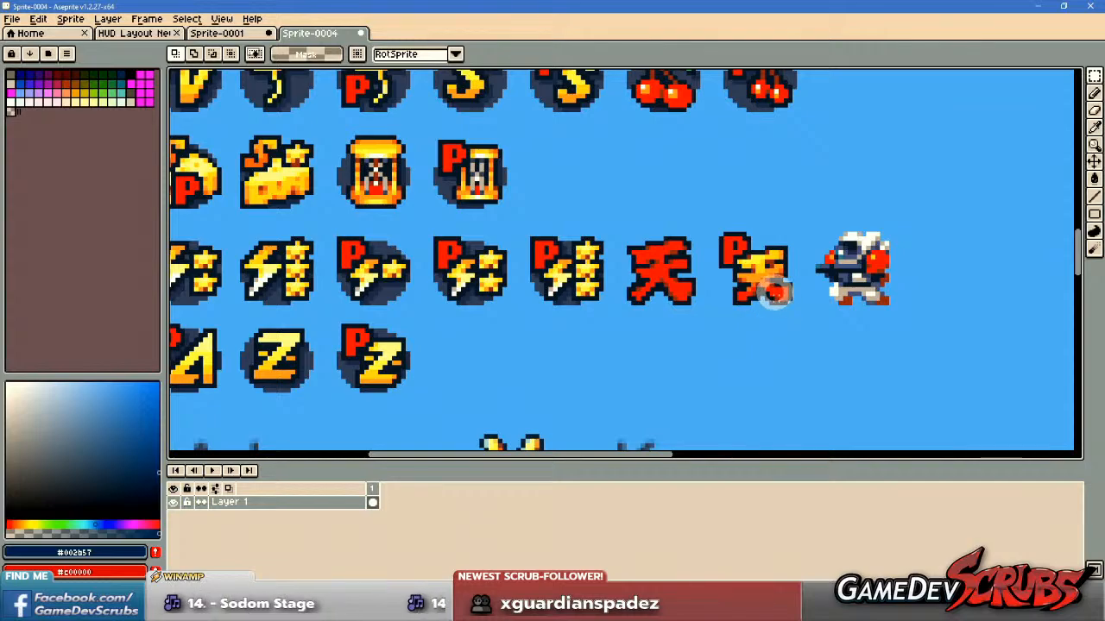
scroll(746, 262, "up", 1)
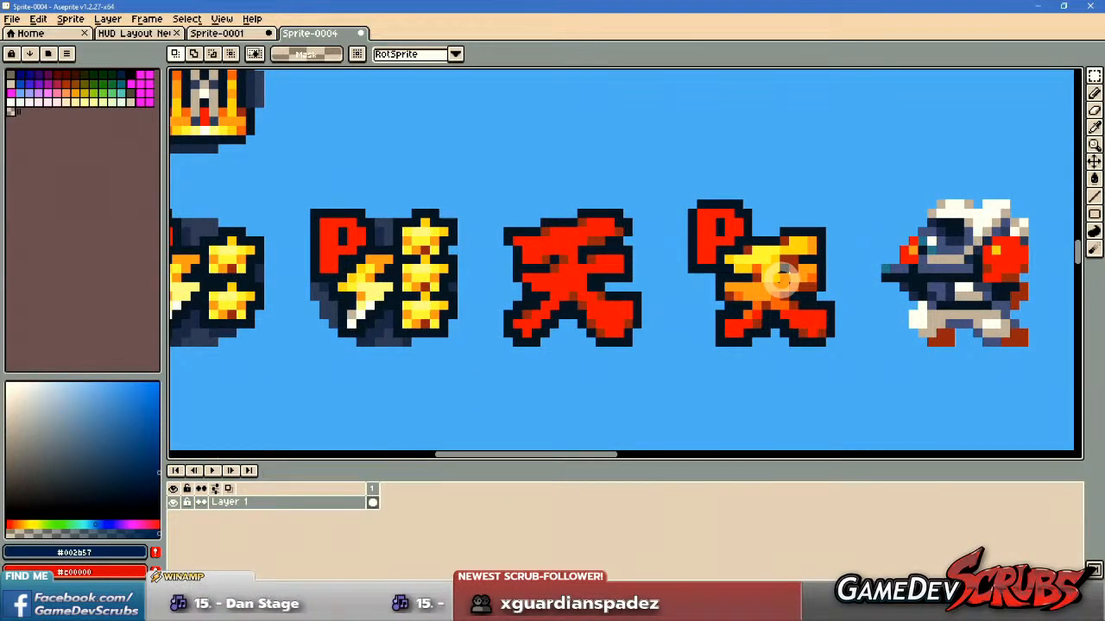
scroll(781, 276, "down", 2)
scroll(614, 245, "up", 2)
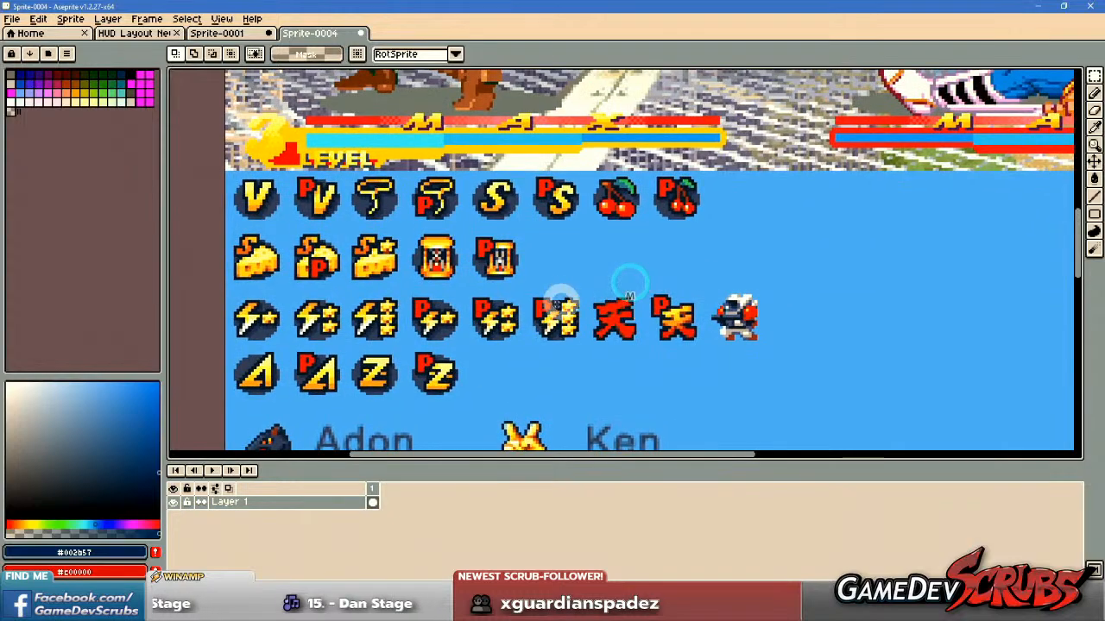
Look over the lightning, A and Z icons again, and mark out the armed figure beside the P kanji icon with a rectangular selection.
left_click_drag(521, 309, 880, 186)
left_click_drag(611, 265, 620, 250)
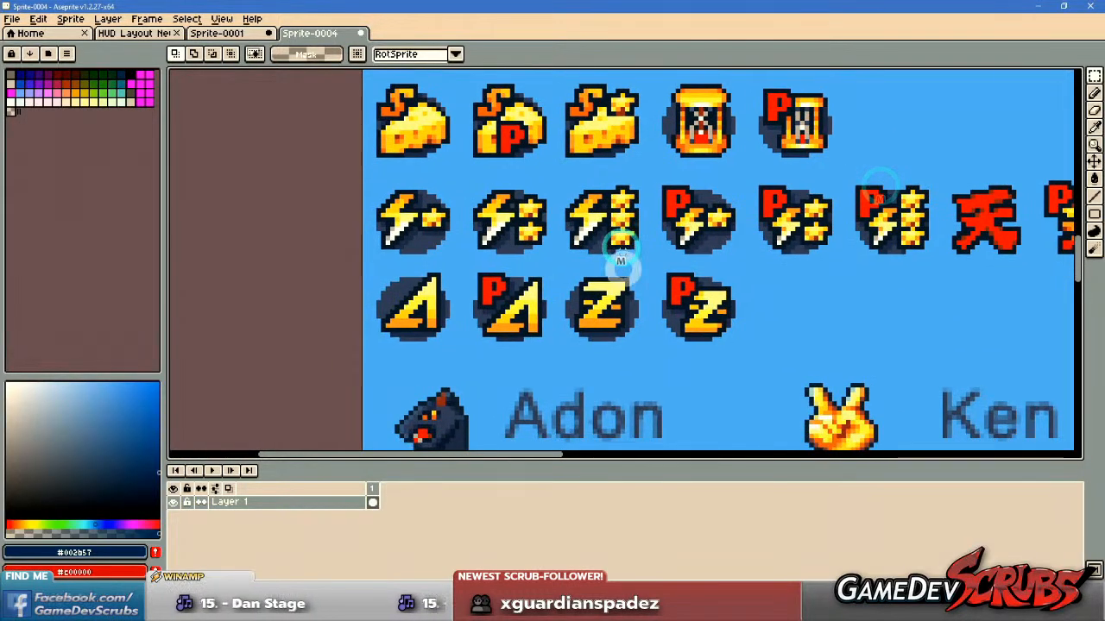
left_click_drag(753, 291, 695, 292)
scroll(554, 264, "up", 1)
left_click_drag(455, 271, 600, 398)
scroll(521, 355, "down", 1)
left_click_drag(509, 345, 537, 344)
left_click_drag(327, 294, 407, 382)
mouse_move(743, 347)
left_mouse_down()
mouse_move(363, 320)
mouse_move(477, 302)
left_mouse_up()
scroll(426, 321, "down", 1)
scroll(697, 297, "up", 3)
left_click_drag(766, 223, 610, 348)
left_click_drag(568, 166, 840, 386)
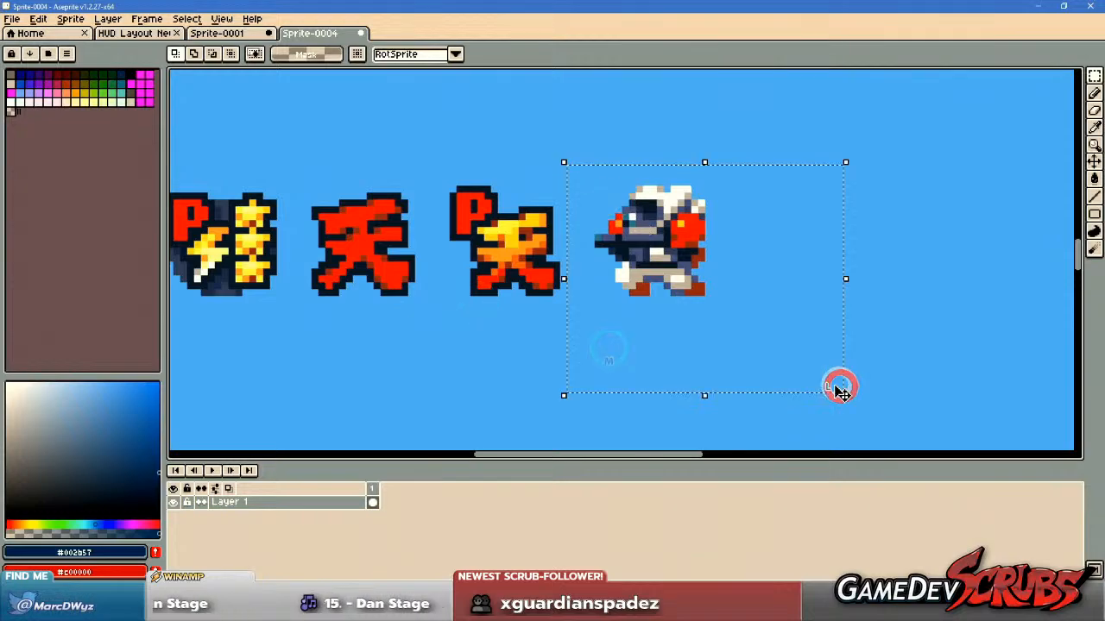
Examine the character-specific win icons from Adon and Ken down to Guy and Zangief, and return to the general icon rows.
left_click_drag(391, 398, 622, 323)
scroll(620, 322, "down", 4)
left_click_drag(538, 392, 662, 289)
scroll(638, 286, "up", 1)
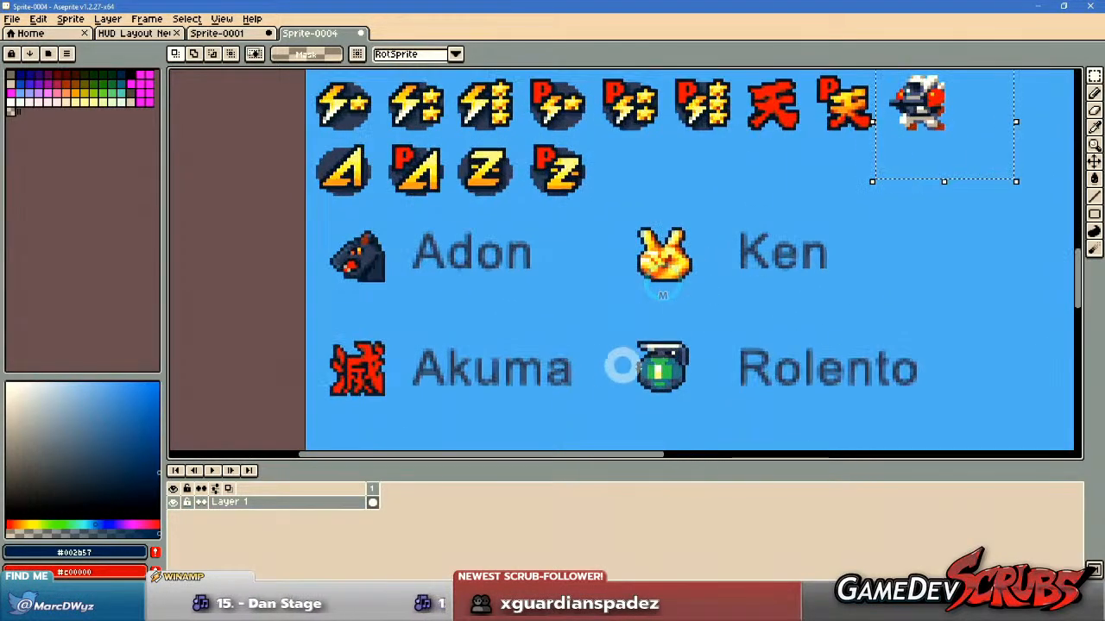
left_click_drag(523, 367, 650, 163)
left_click_drag(602, 300, 595, 214)
left_click_drag(676, 304, 584, 205)
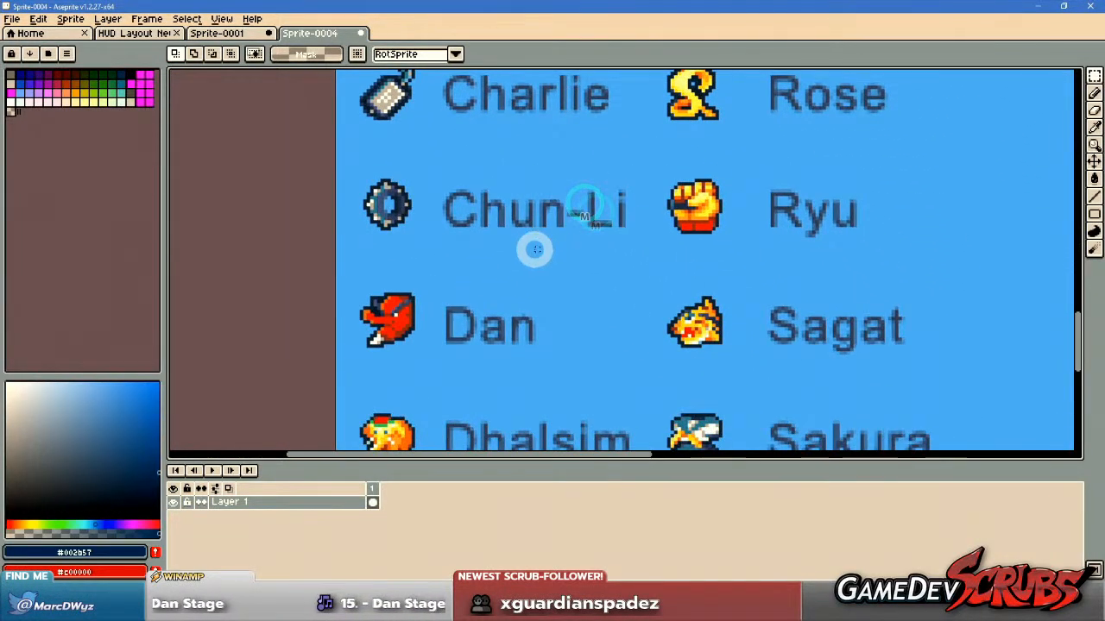
left_click_drag(497, 338, 506, 185)
left_click_drag(585, 353, 591, 233)
left_click_drag(608, 368, 597, 259)
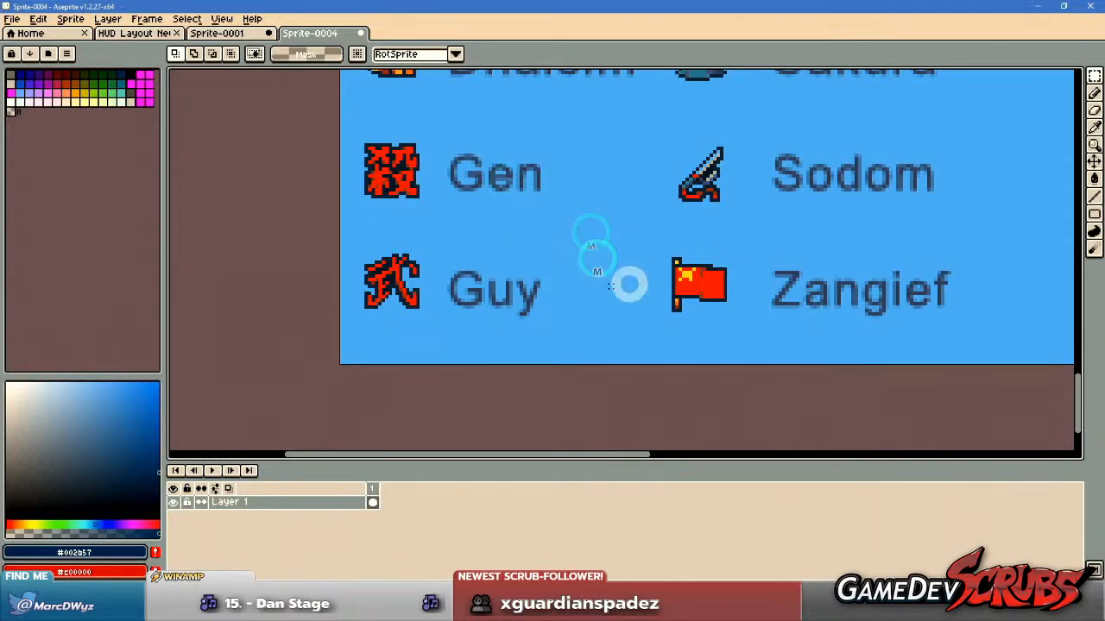
left_click_drag(606, 216, 611, 375)
left_click_drag(582, 252, 582, 314)
left_click_drag(604, 182, 608, 357)
left_click_drag(565, 267, 586, 388)
left_click_drag(573, 254, 576, 375)
left_click_drag(643, 284, 630, 408)
left_click_drag(613, 213, 606, 355)
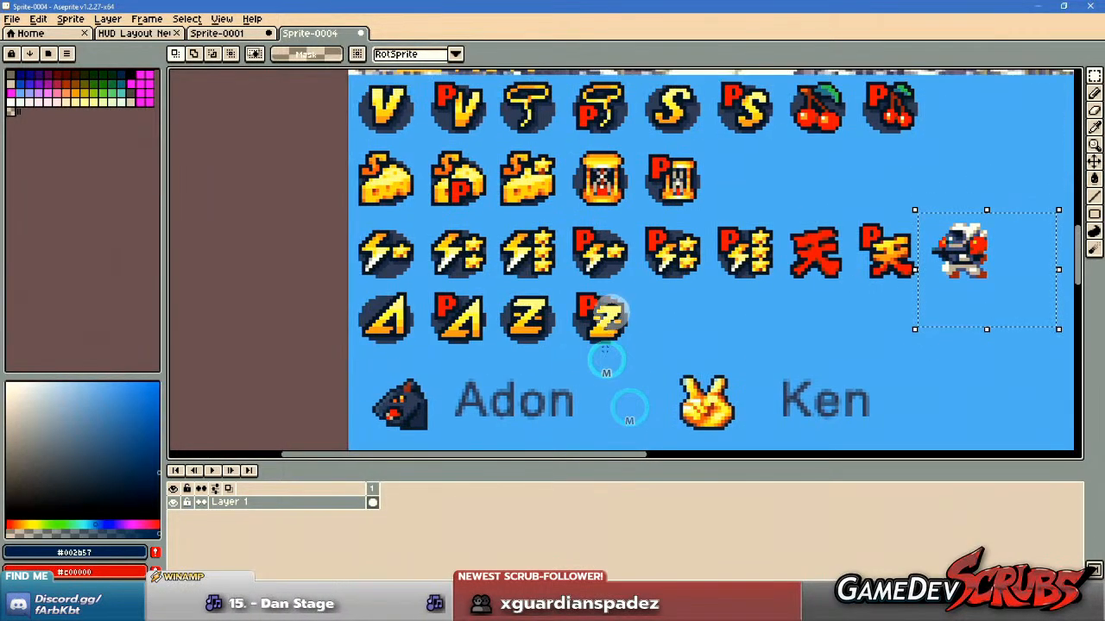
left_click_drag(616, 258, 609, 343)
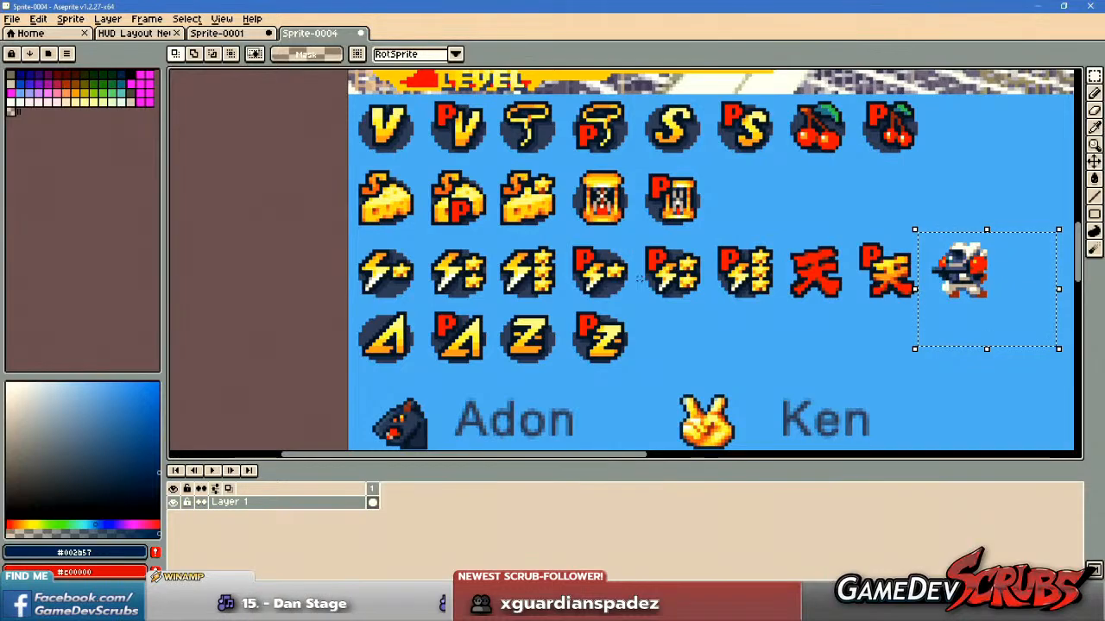
Select and copy the plain hourglass icon without the P in the cheese row of the reference.
left_click_drag(598, 118, 591, 204)
scroll(596, 246, "up", 1)
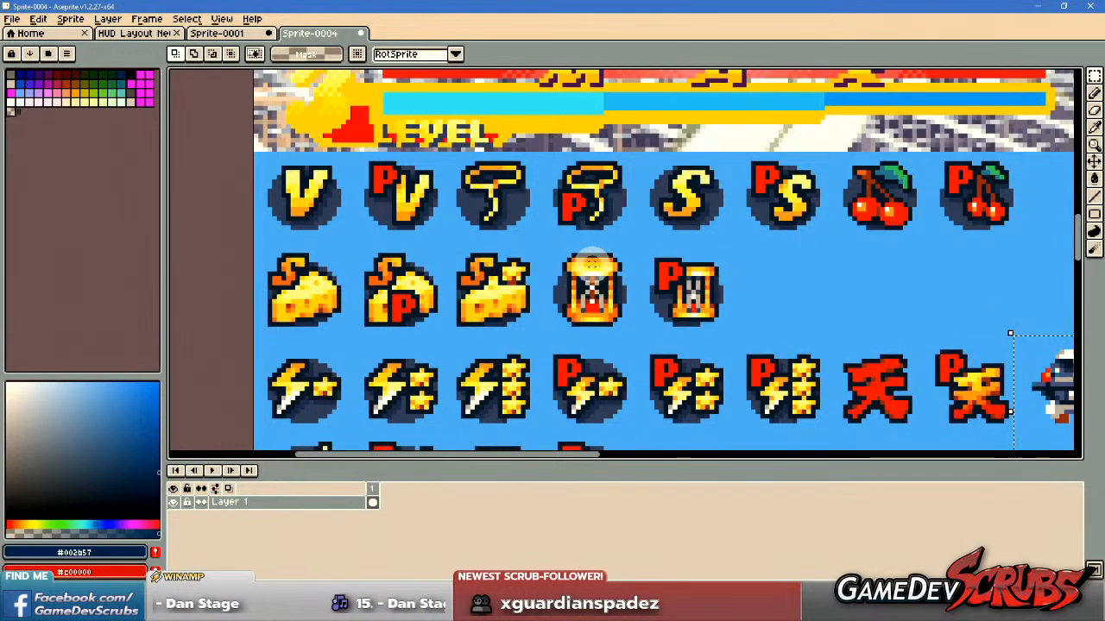
scroll(592, 259, "up", 1)
scroll(587, 254, "up", 1)
left_click_drag(518, 212, 687, 398)
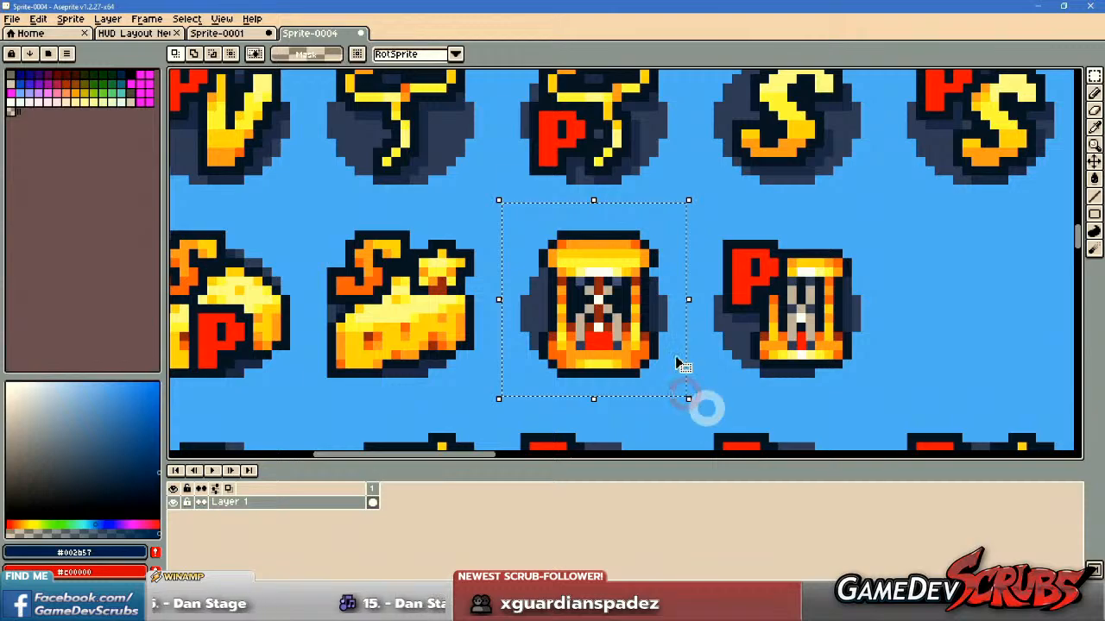
Check the full fight-screen mockup in Sprite-0001 and close that sprite without saving.
left_click(222, 19)
left_click(200, 33)
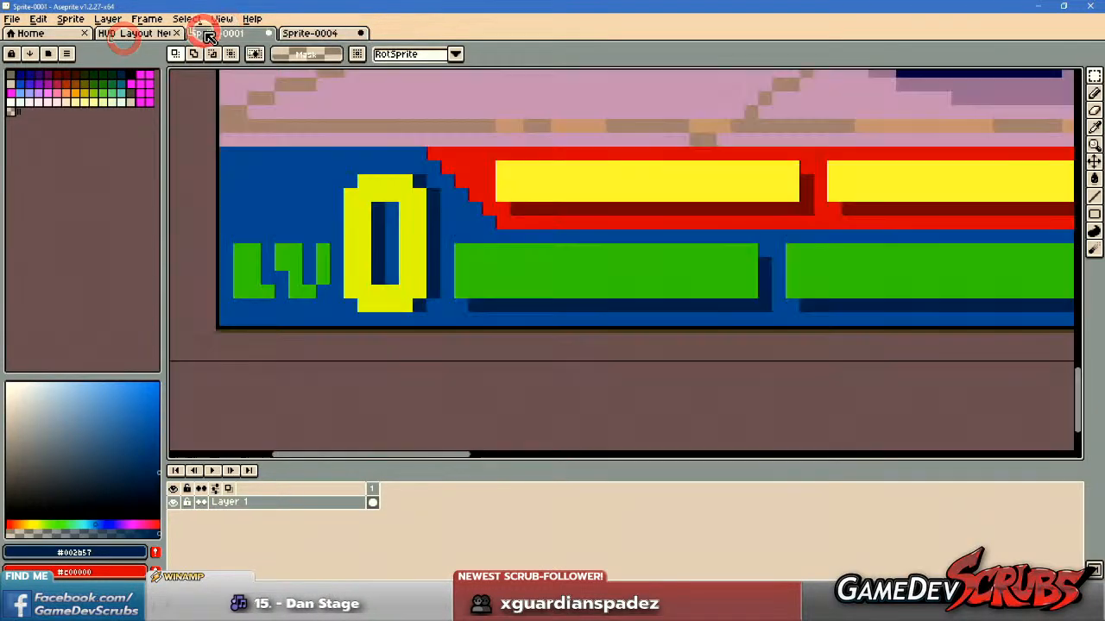
scroll(432, 194, "down", 5)
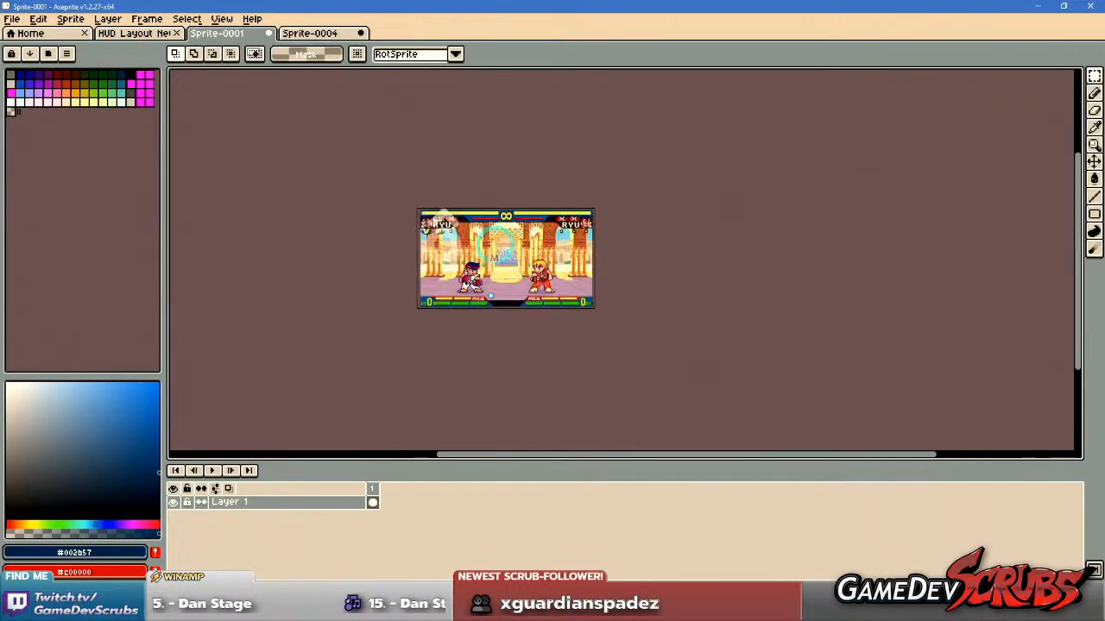
scroll(403, 224, "up", 5)
scroll(403, 225, "down", 3)
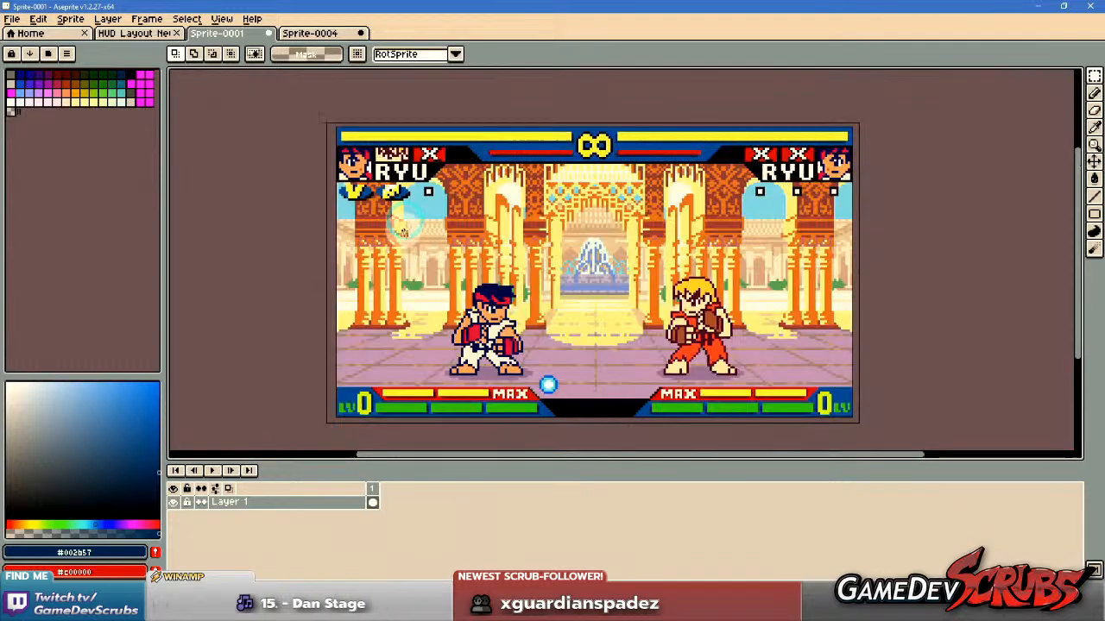
left_click_drag(498, 236, 462, 239)
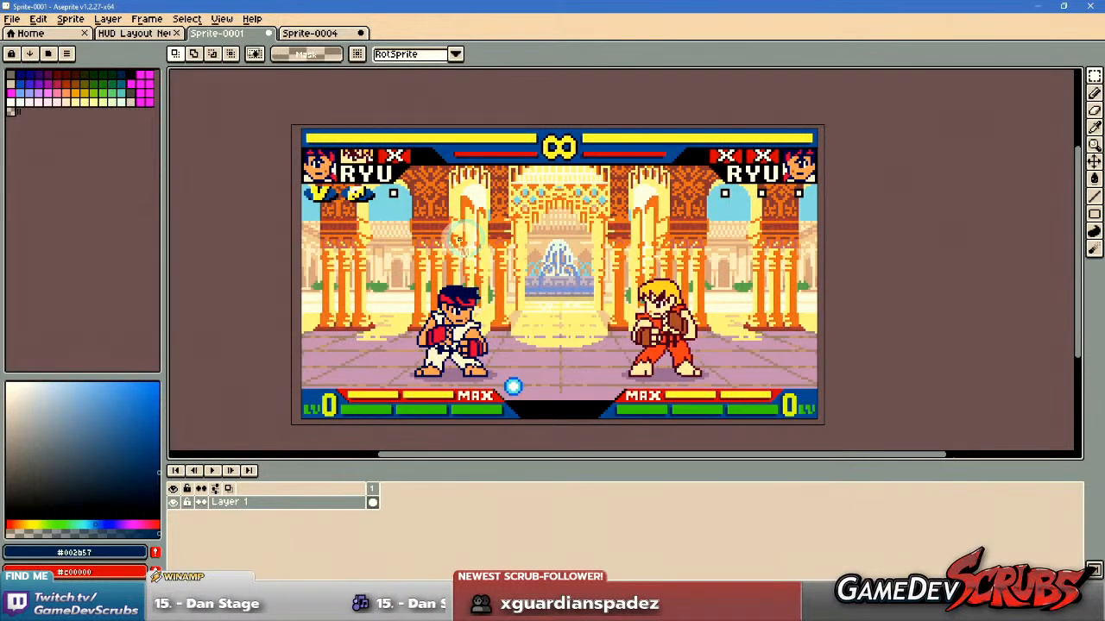
left_click(268, 33)
left_click(553, 332)
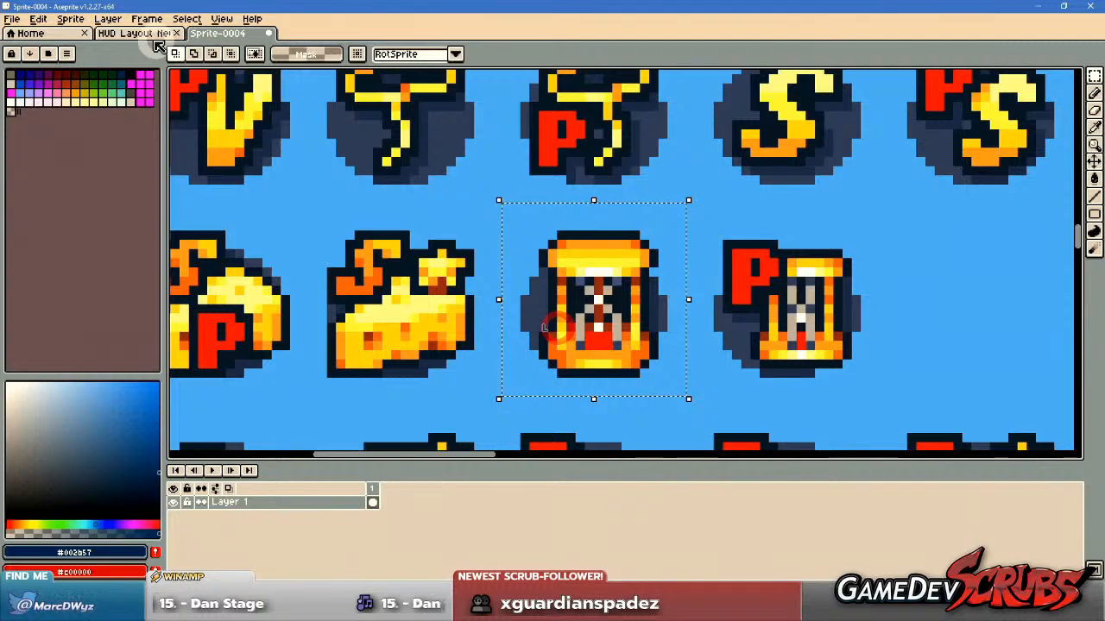
Paste the hourglass icon into the HUD Layout New Win Icons file, place it below the star and lightning columns and deselect it.
left_click(138, 33)
left_click_drag(475, 223, 513, 210)
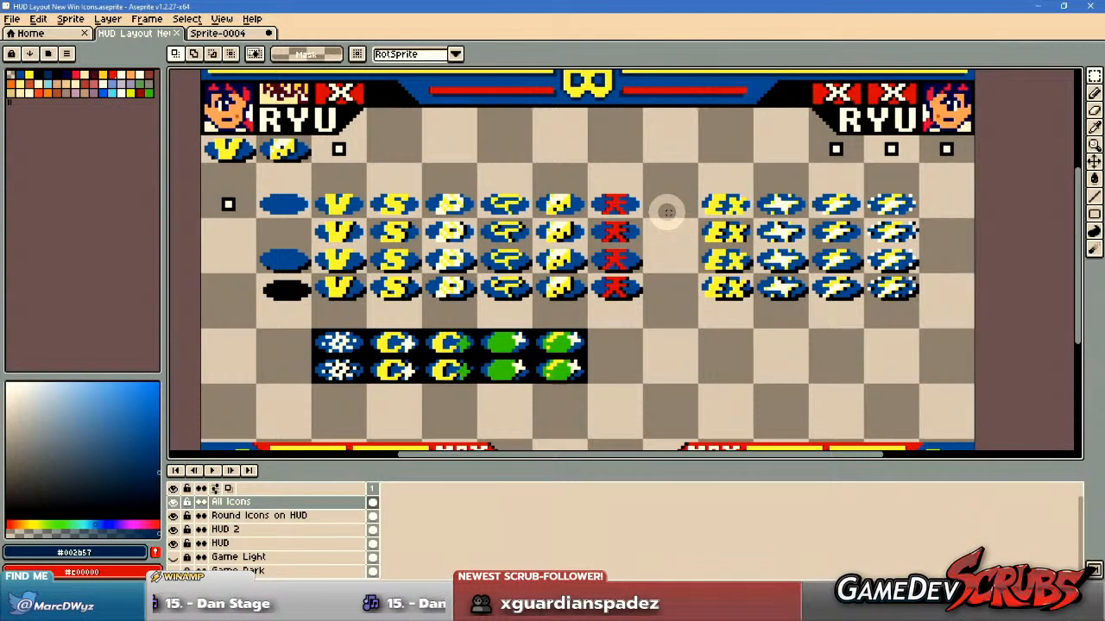
scroll(676, 338, "up", 1)
left_click_drag(671, 333, 623, 273)
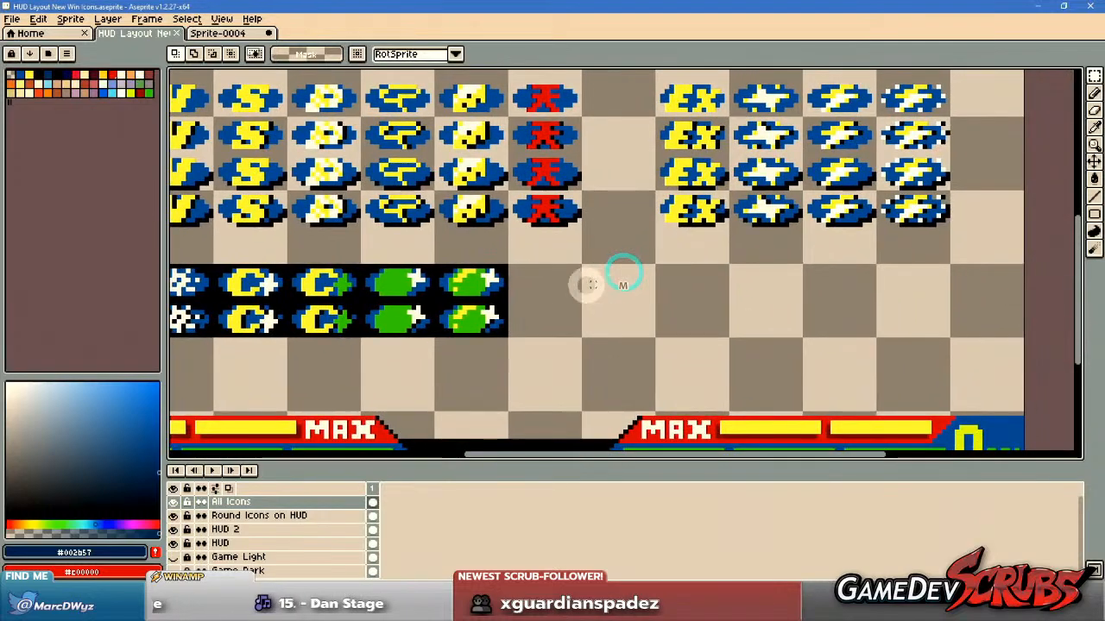
key("ctrl+v")
left_click_drag(353, 277, 784, 326)
key("ctrl+d")
Copy the blank blue oval with the black drop shadow from the first column of the icon sheet.
left_click_drag(568, 297, 712, 305)
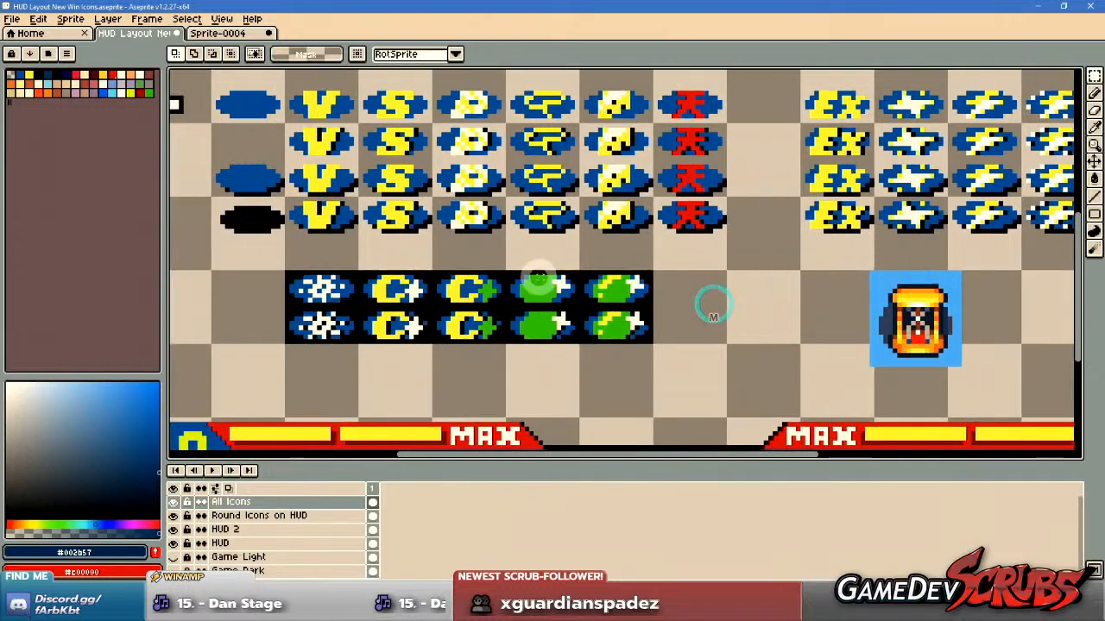
left_click_drag(537, 277, 672, 315)
scroll(357, 209, "up", 2)
left_click_drag(303, 185, 483, 271)
key("ctrl+c")
scroll(472, 266, "down", 5)
scroll(626, 281, "up", 5)
left_click_drag(627, 282, 211, 197)
left_click_drag(289, 203, 567, 205)
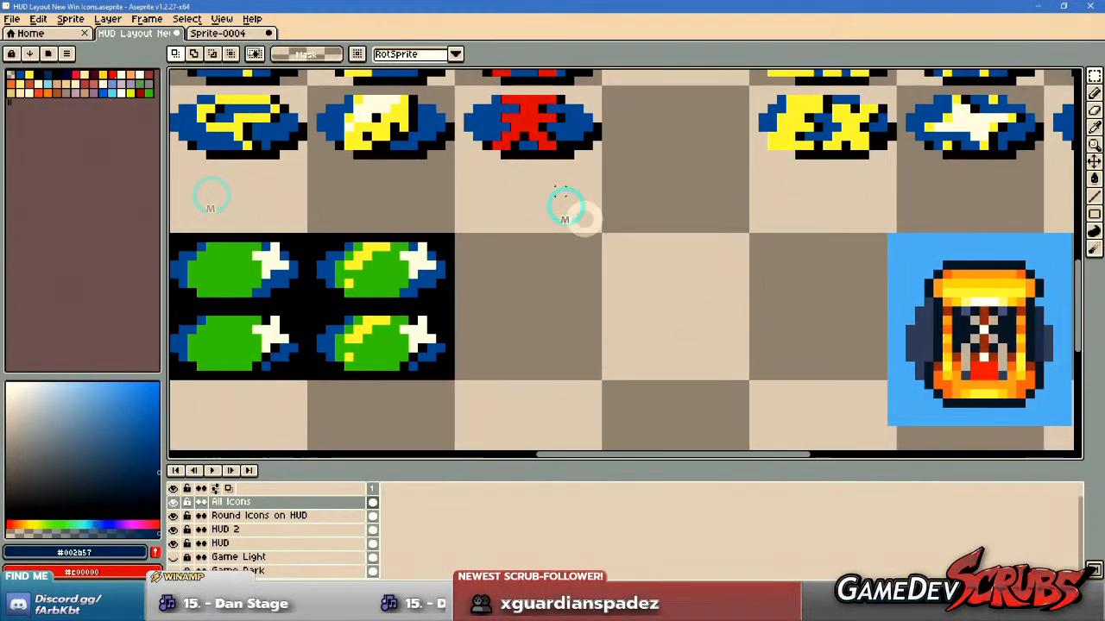
Paste the blank oval beside the hourglass reference, show the grid for alignment, and deselect the placed oval.
key("ctrl+v")
left_click_drag(644, 252, 690, 264)
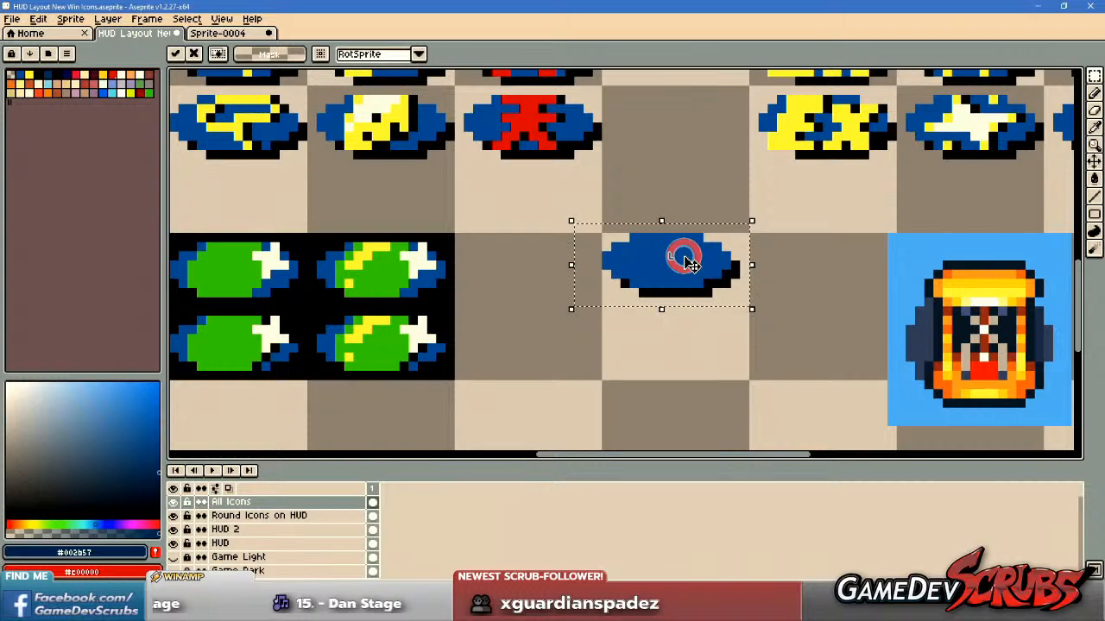
key("ctrl+apostrophe")
left_click_drag(690, 264, 760, 342)
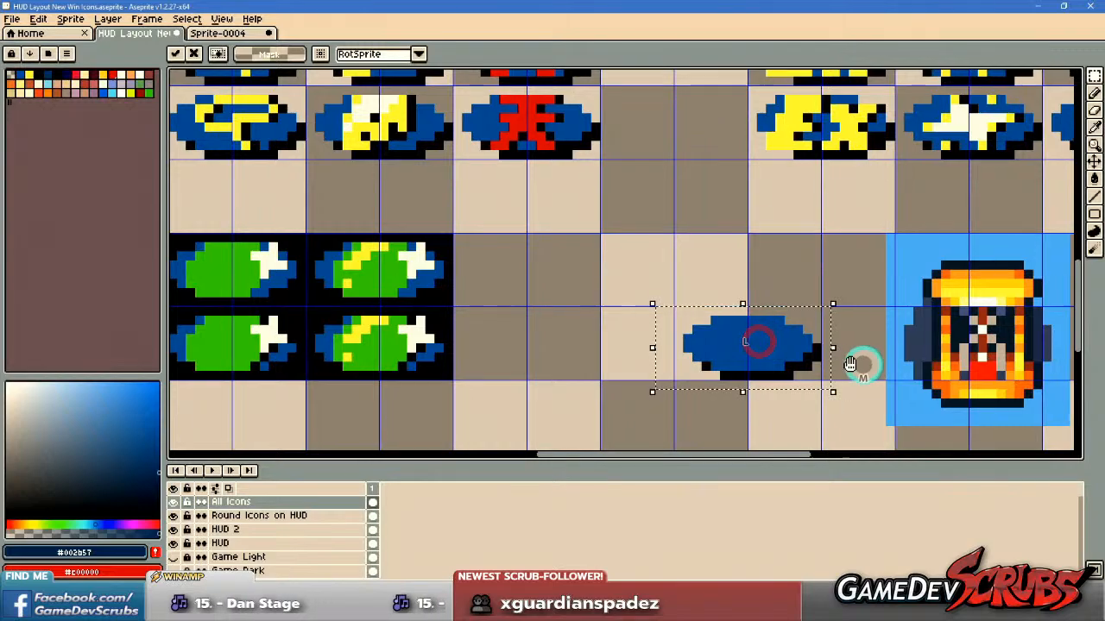
left_click_drag(866, 365, 738, 364)
key("ctrl+d")
Activate the Pencil tool and compare the blank oval with the existing V, S, P, cheese and kanji win icons.
scroll(759, 326, "up", 1)
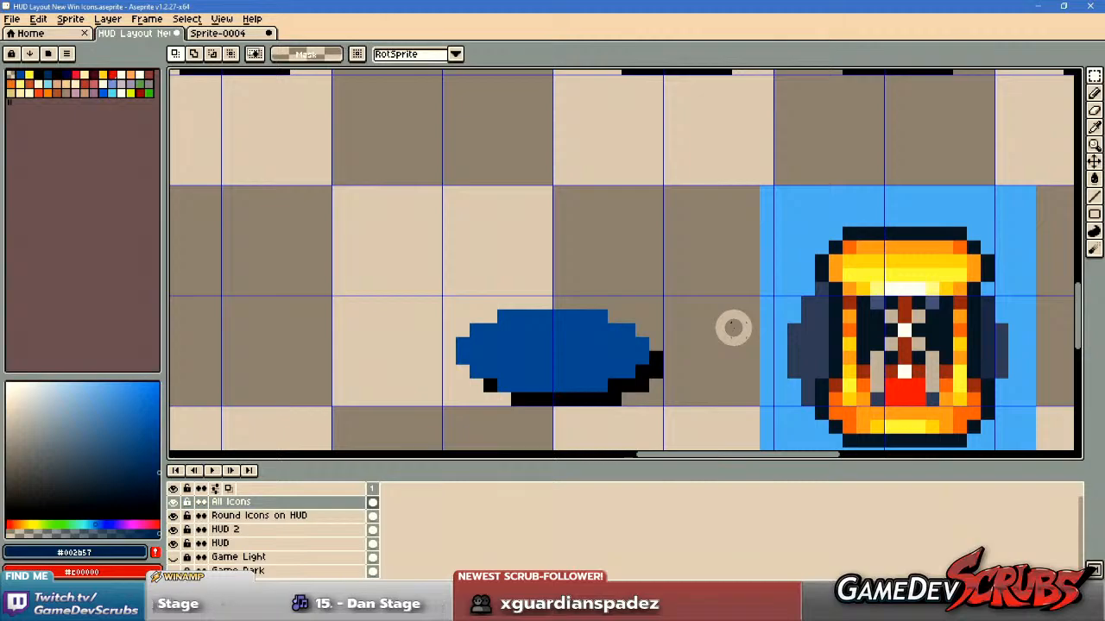
scroll(727, 324, "down", 1)
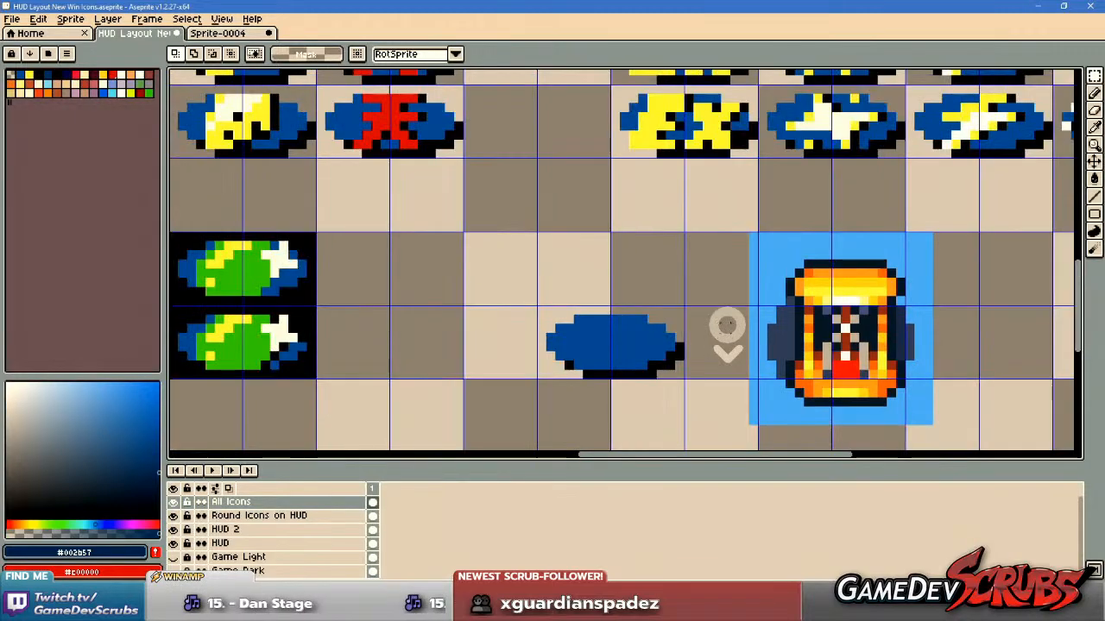
scroll(723, 326, "down", 2)
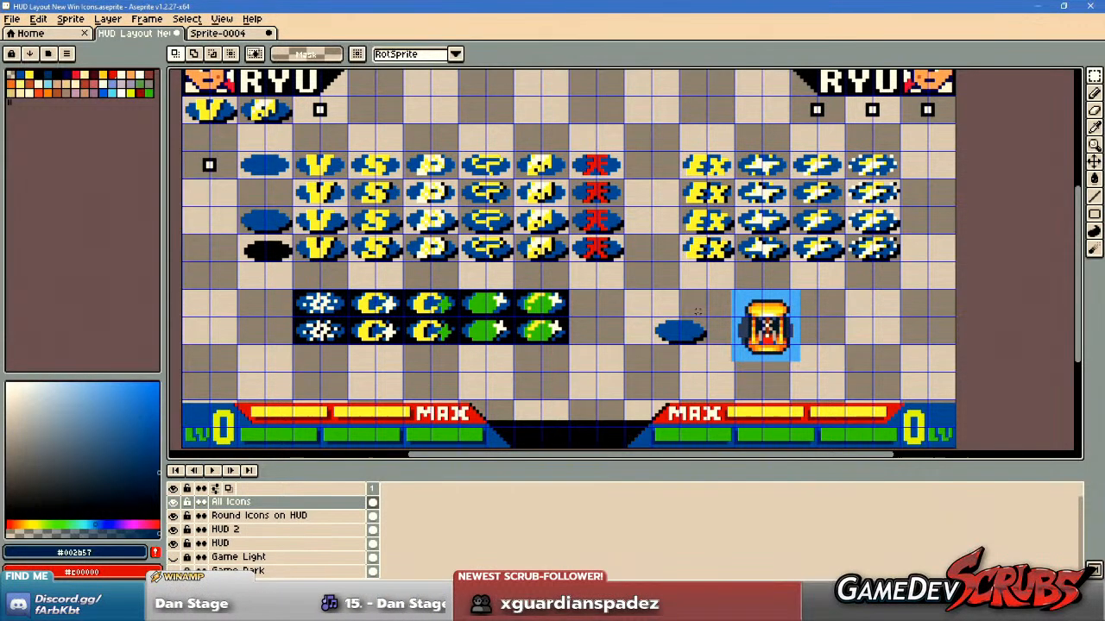
key("b")
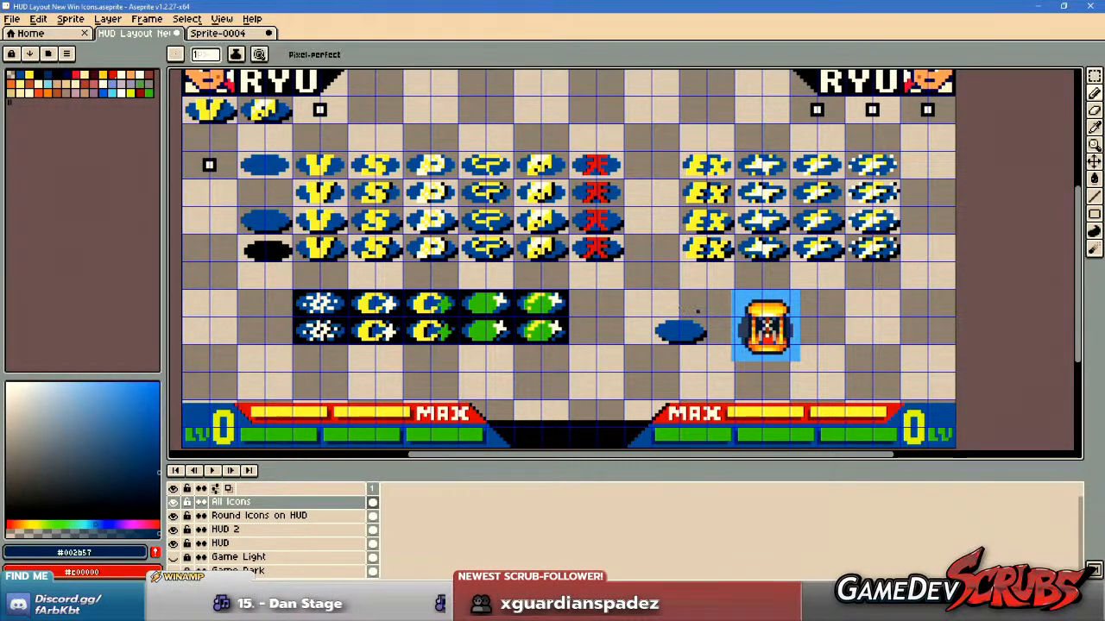
scroll(581, 235, "up", 2)
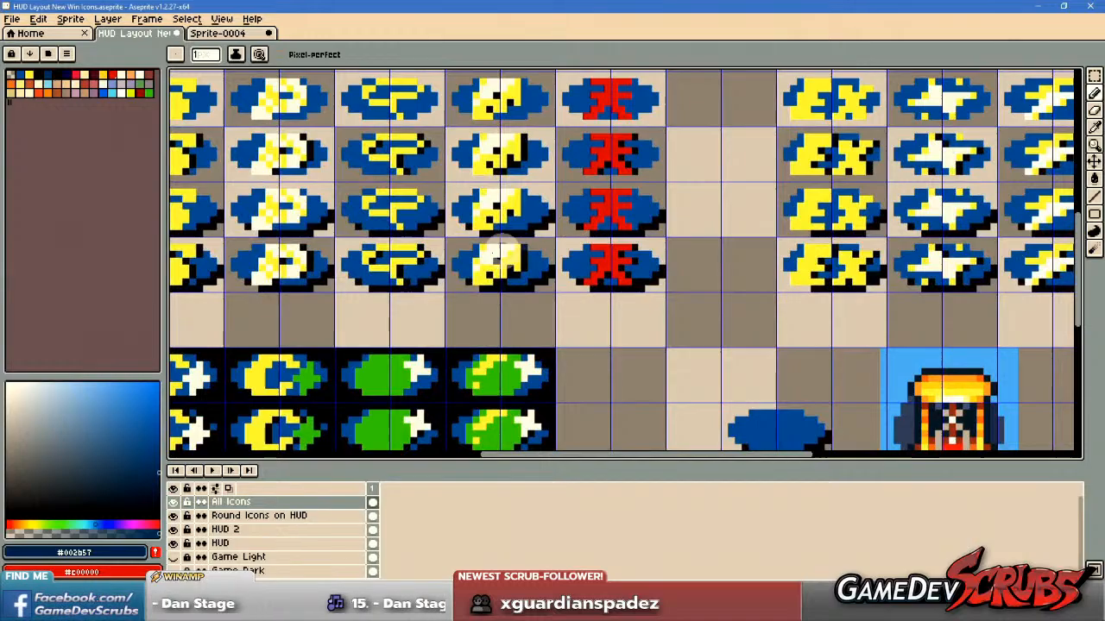
left_click_drag(521, 252, 772, 260)
left_click_drag(342, 238, 473, 264)
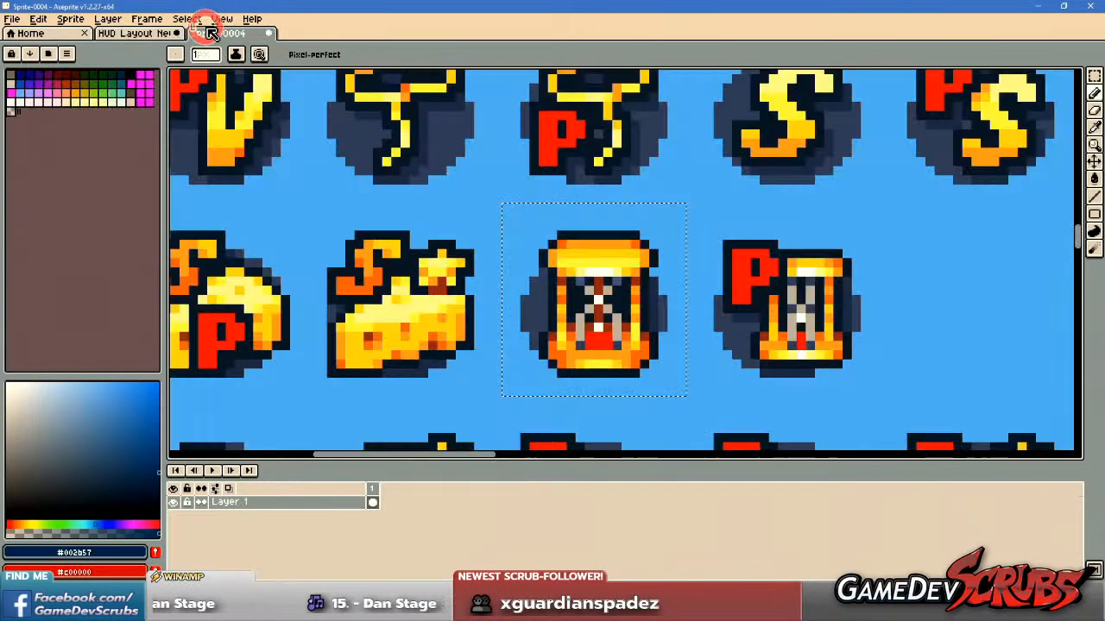
Switch to Sprite-0004 and examine Ken's hand icon up close alongside the neighbouring character icons.
left_click(218, 33)
scroll(380, 267, "down", 3)
left_click_drag(409, 321, 498, 113)
left_click_drag(569, 317, 524, 251)
scroll(590, 152, "up", 4)
left_click_drag(578, 161, 570, 264)
scroll(568, 272, "up", 1)
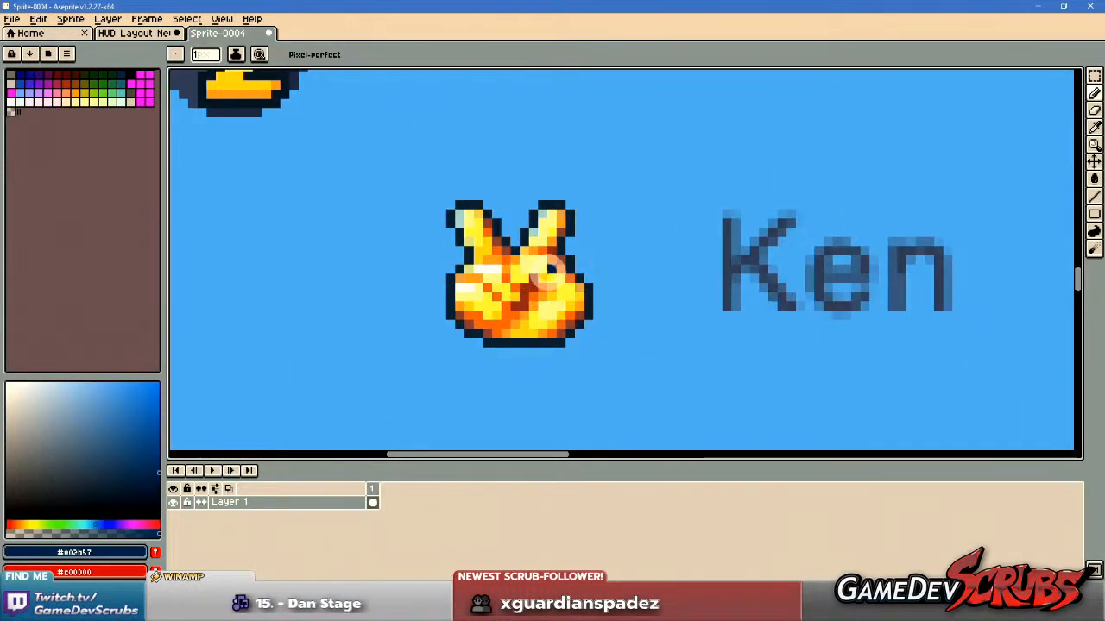
scroll(549, 272, "down", 2)
left_click_drag(537, 236, 519, 235)
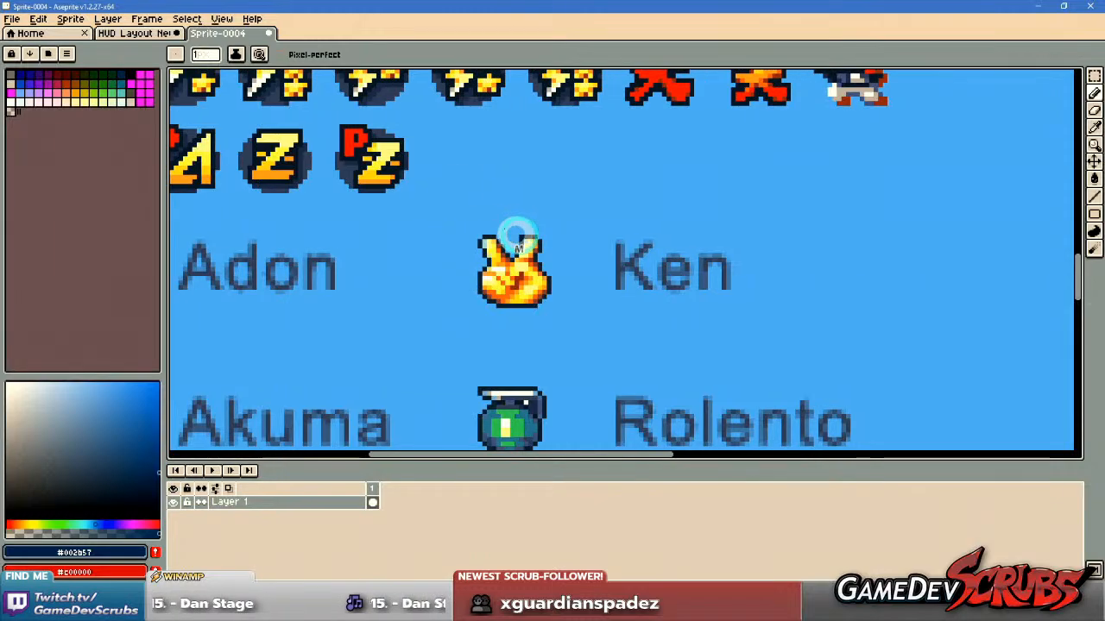
left_click_drag(585, 190, 579, 200)
Return to the HUD layout file and examine the blank oval next to the hourglass reference up close.
left_click(134, 33)
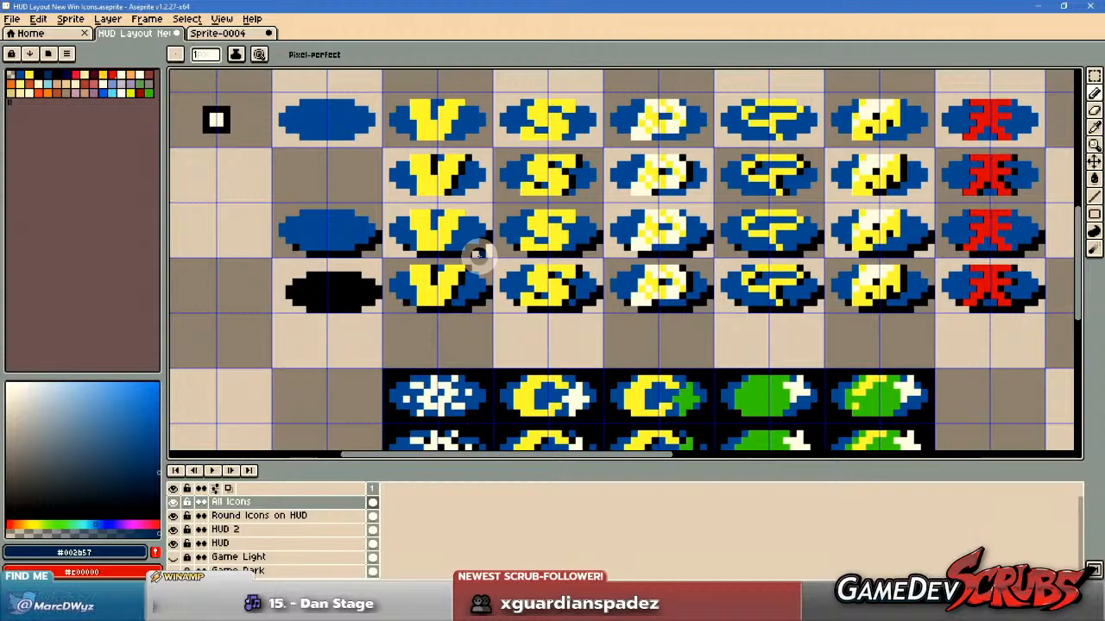
left_click_drag(590, 306, 302, 269)
scroll(705, 301, "down", 2)
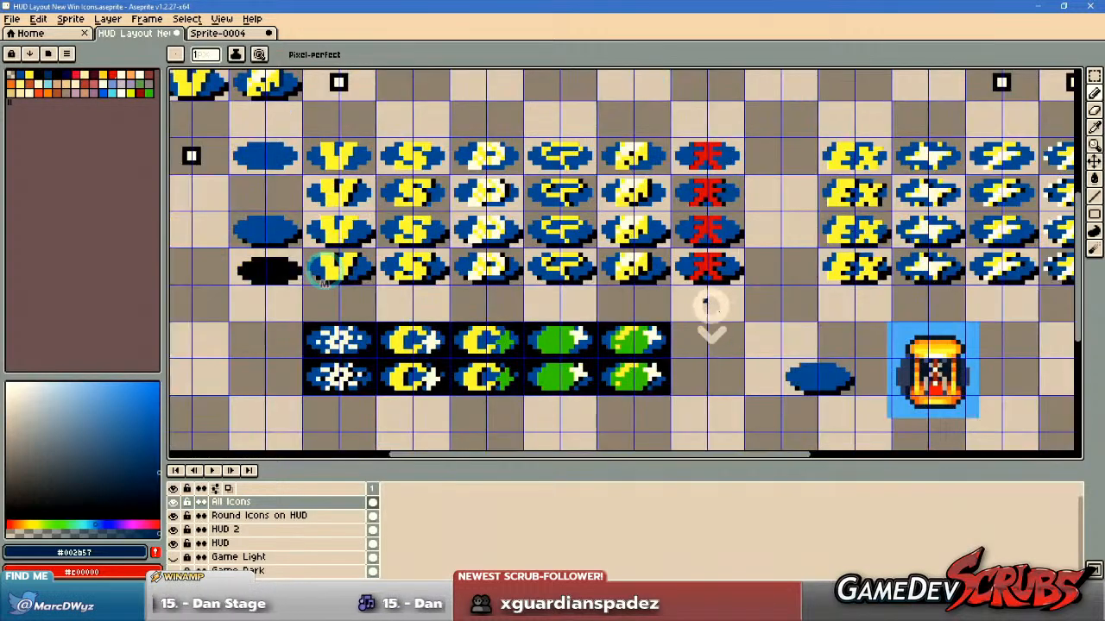
left_click_drag(705, 301, 591, 289)
scroll(718, 322, "up", 3)
left_click_drag(726, 321, 667, 300)
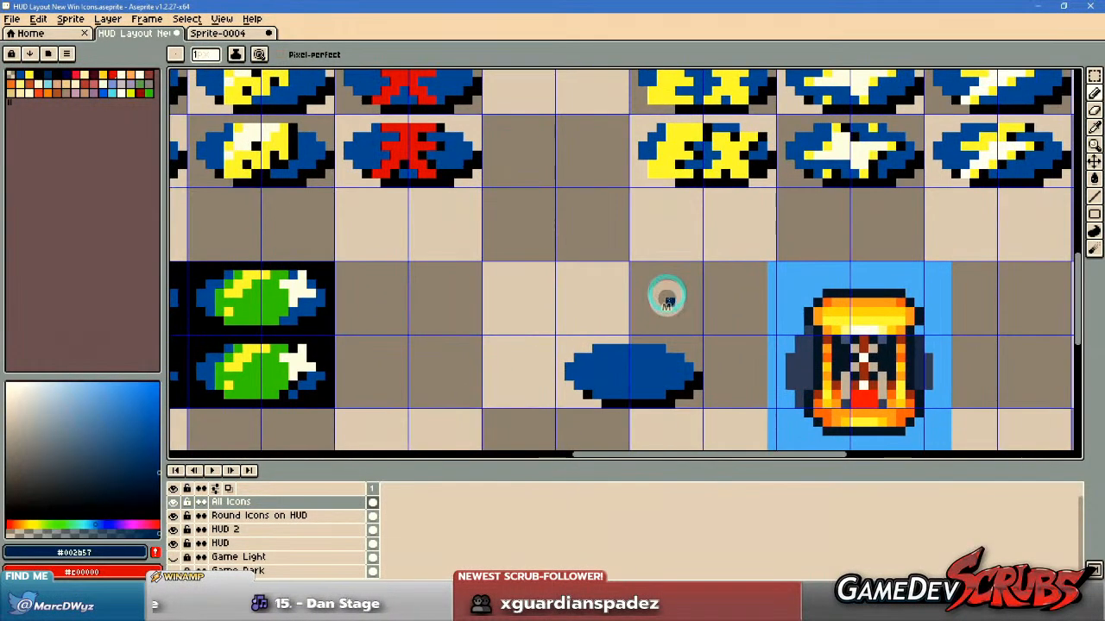
Sample the S icon's yellow as the foreground colour and the cheese icon's dark navy shading as the background colour.
left_click_drag(558, 287, 816, 325)
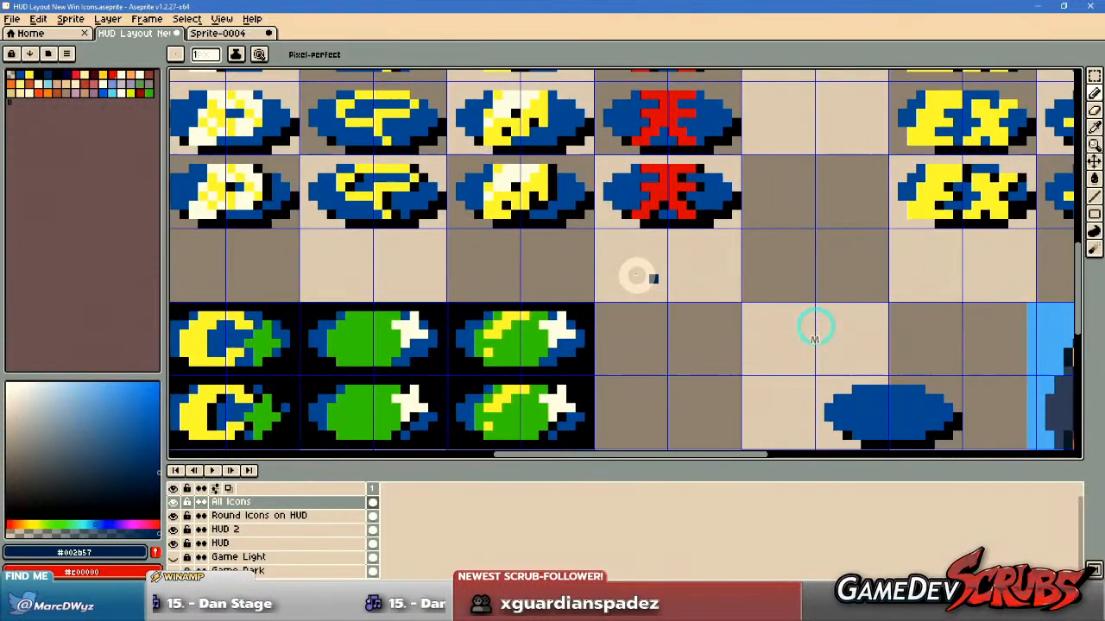
left_click_drag(720, 281, 945, 322)
left_click_drag(556, 238, 685, 239)
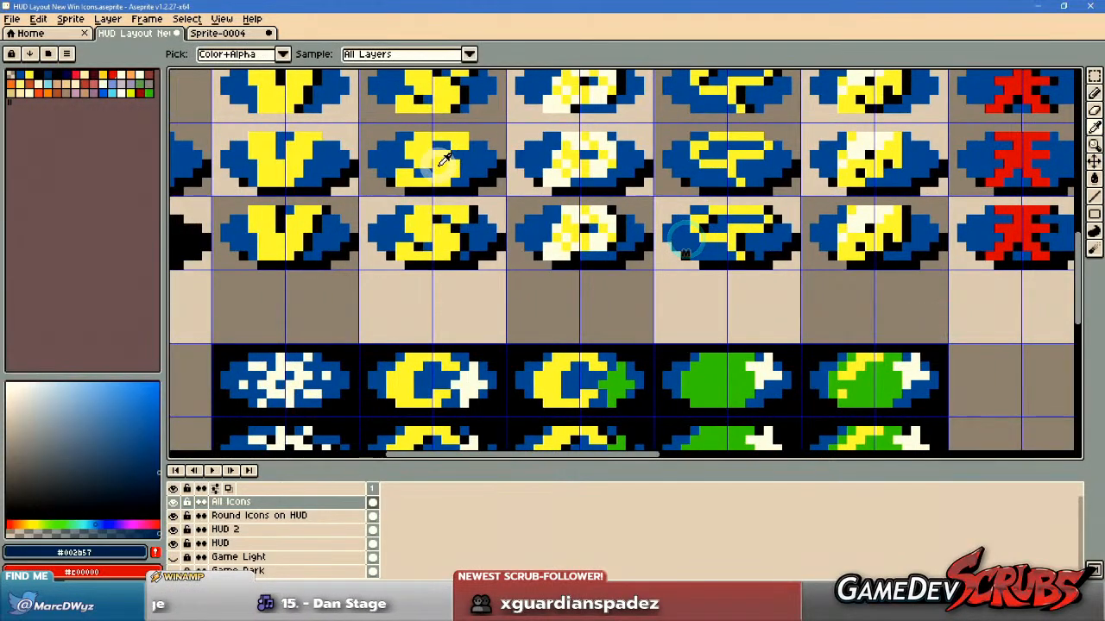
left_click(442, 160)
scroll(630, 315, "down", 3)
scroll(630, 315, "up", 3)
scroll(670, 271, "up", 1)
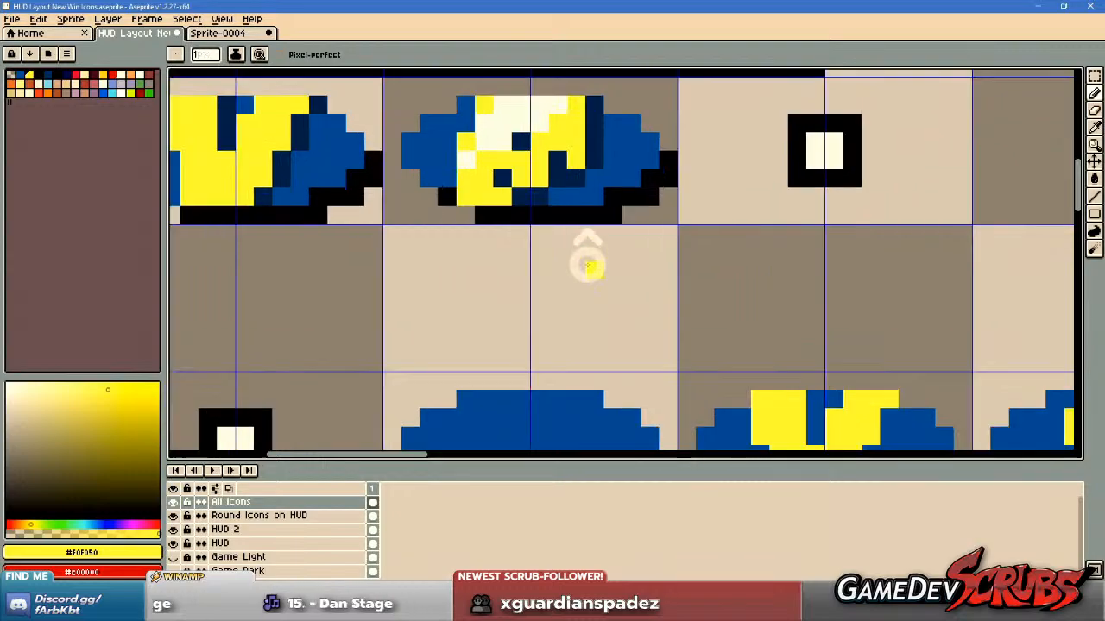
left_click_drag(587, 263, 674, 355)
right_click(613, 292, "alt")
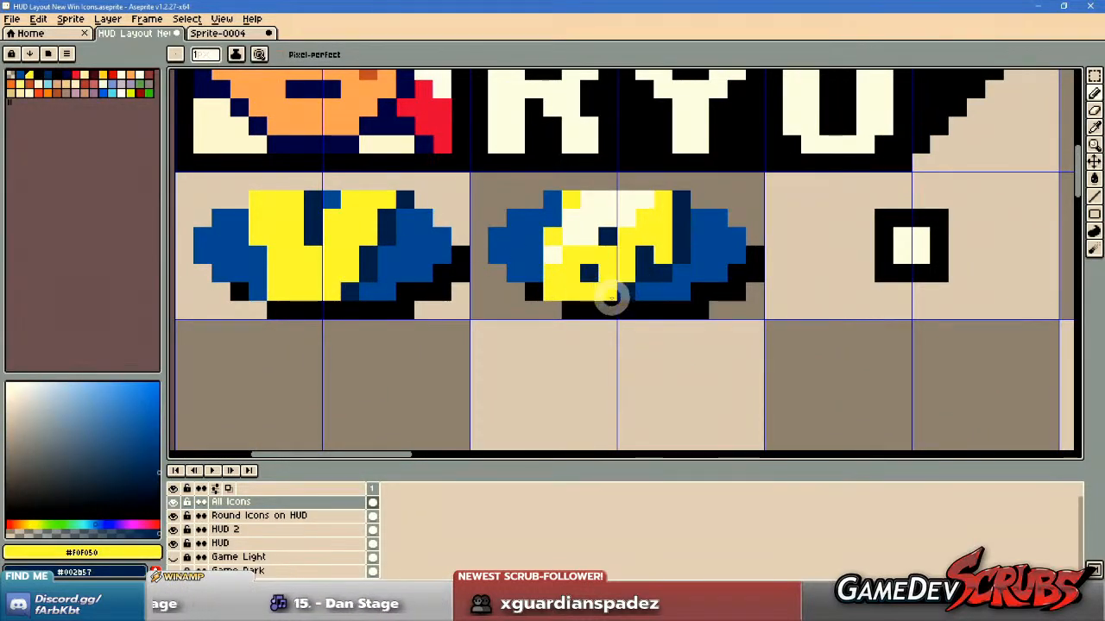
Draw yellow caps 8 pixels wide and two rows tall on the blank oval's upper and lower edges, and dab a navy patch beside it.
scroll(600, 320, "down", 6)
left_click_drag(771, 398, 401, 219)
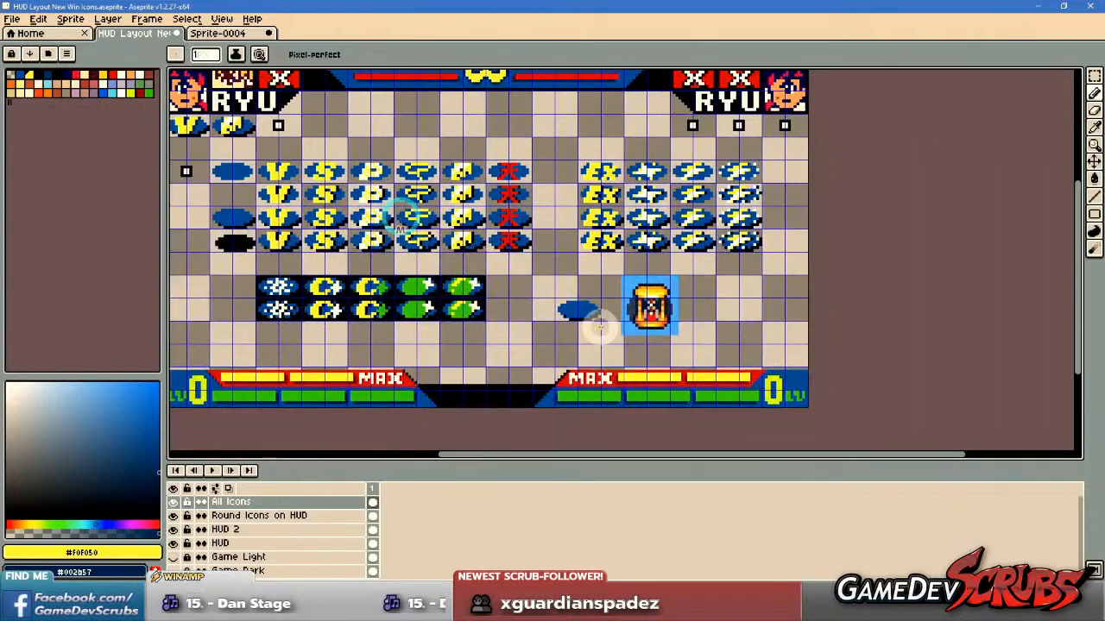
scroll(590, 326, "up", 4)
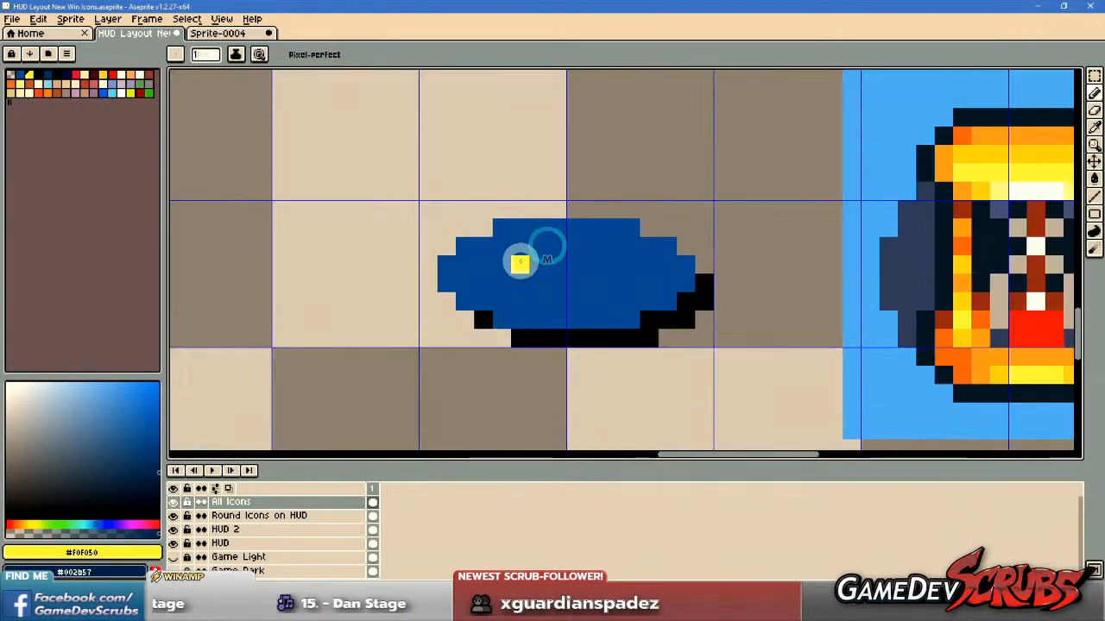
scroll(594, 254, "down", 1)
left_click_drag(594, 253, 443, 278)
scroll(535, 277, "up", 1)
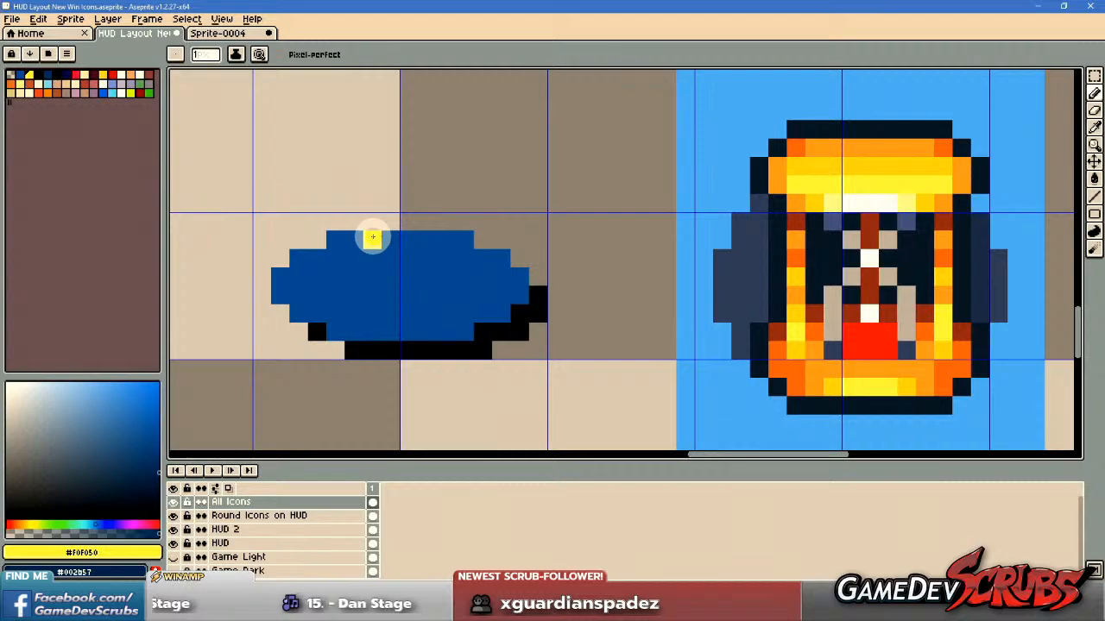
left_click_drag(353, 223, 446, 223)
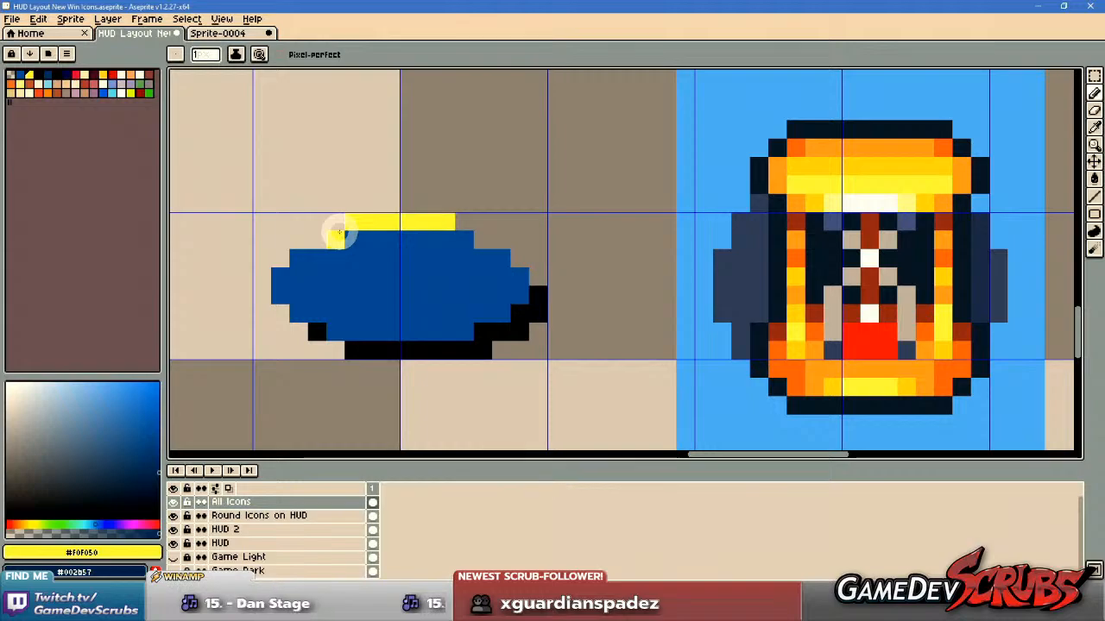
mouse_move(338, 226)
left_mouse_down()
mouse_move(461, 234)
mouse_move(467, 222)
left_mouse_up()
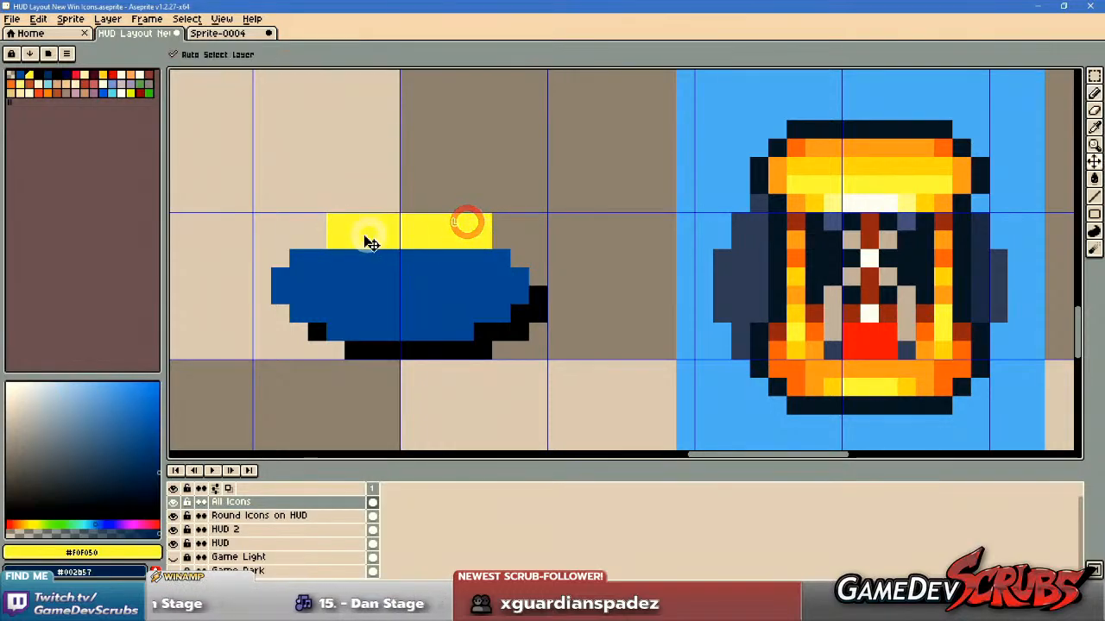
key("ctrl+z")
mouse_move(335, 223)
left_mouse_down()
mouse_move(375, 242)
mouse_move(462, 227)
left_mouse_up()
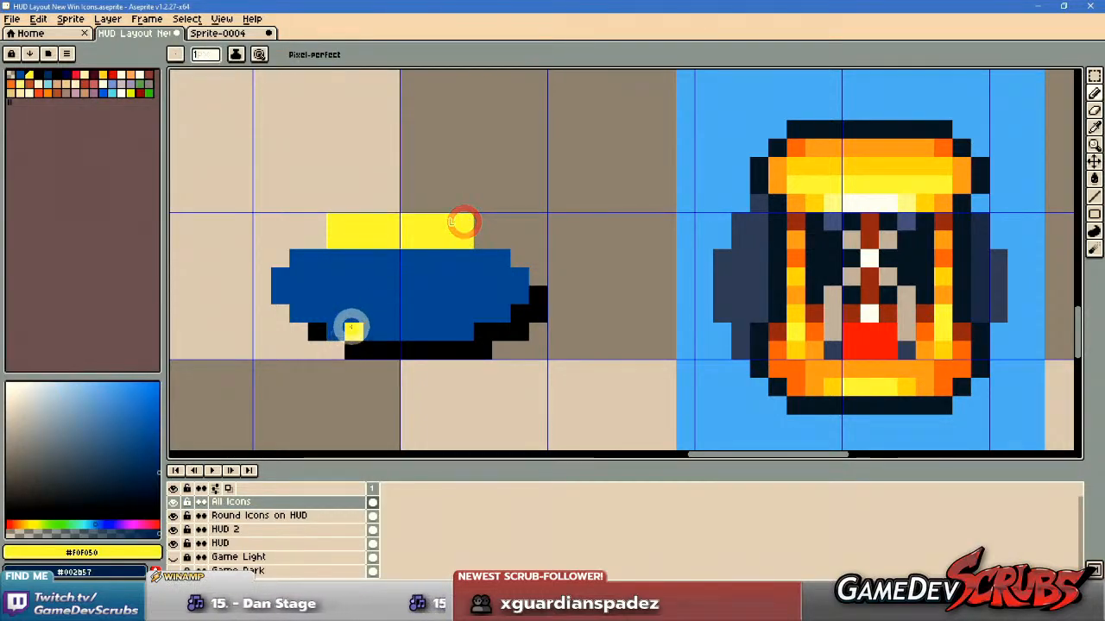
mouse_move(338, 334)
left_mouse_down()
mouse_move(409, 345)
mouse_move(452, 333)
mouse_move(464, 349)
mouse_move(430, 328)
mouse_move(345, 333)
left_mouse_up()
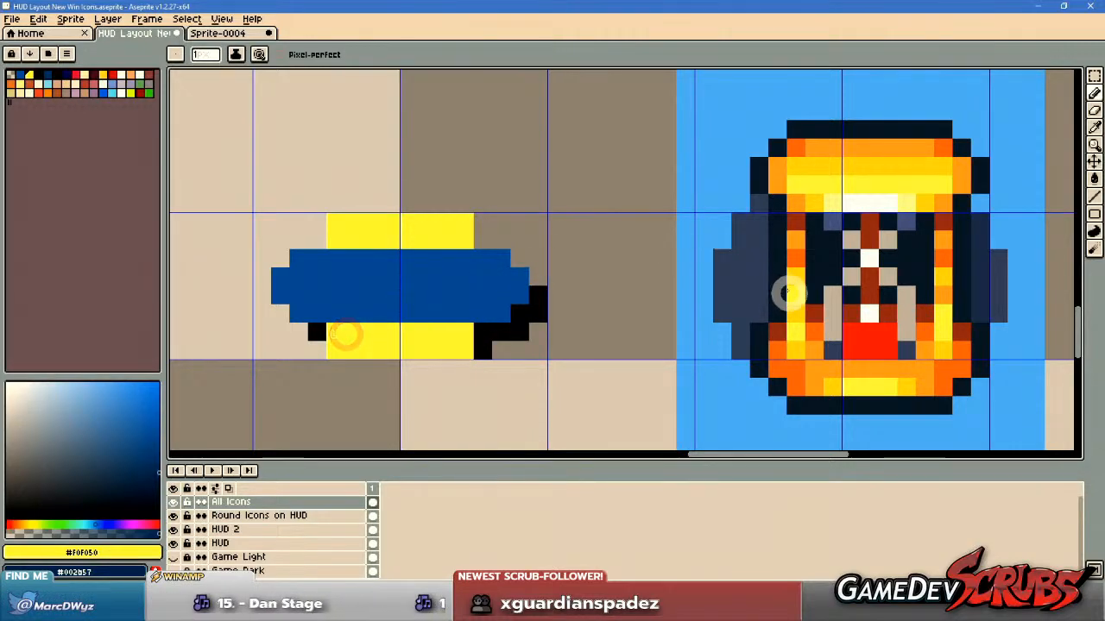
right_click(557, 184)
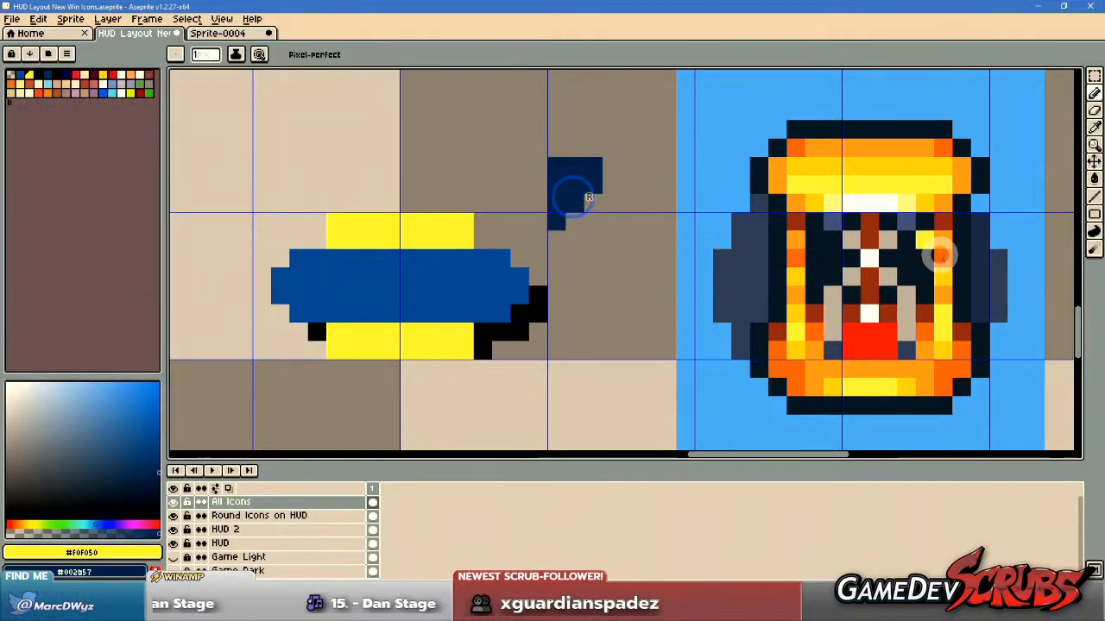
Sample white from the hourglass reference and paint white glass bulbs with a narrow waist between and slightly into the yellow caps.
key("alt")
left_click(864, 260)
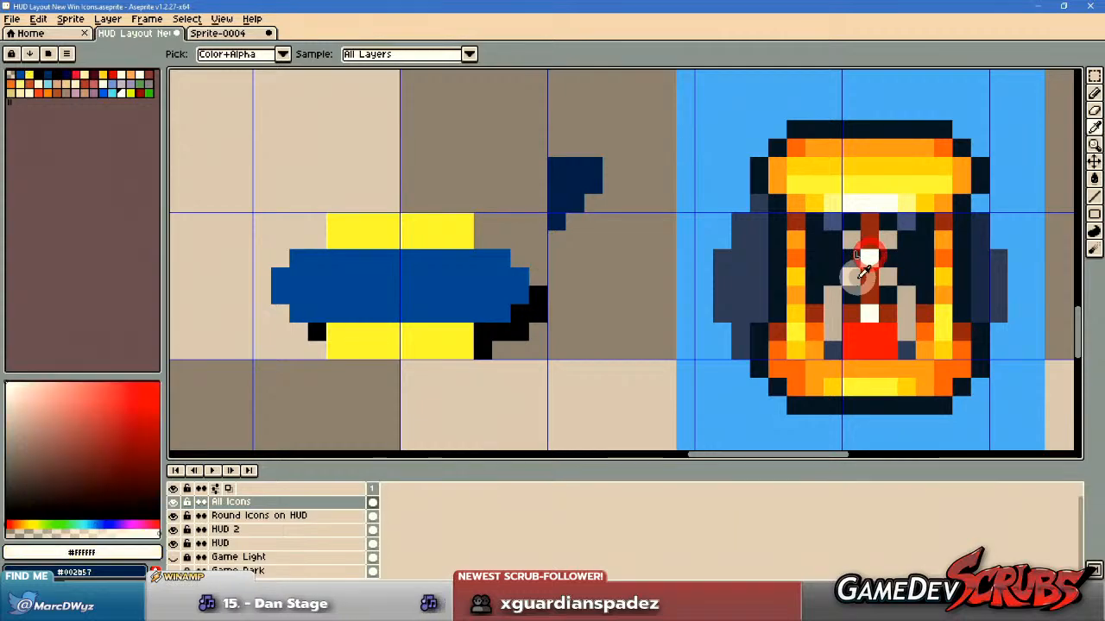
left_click(374, 267)
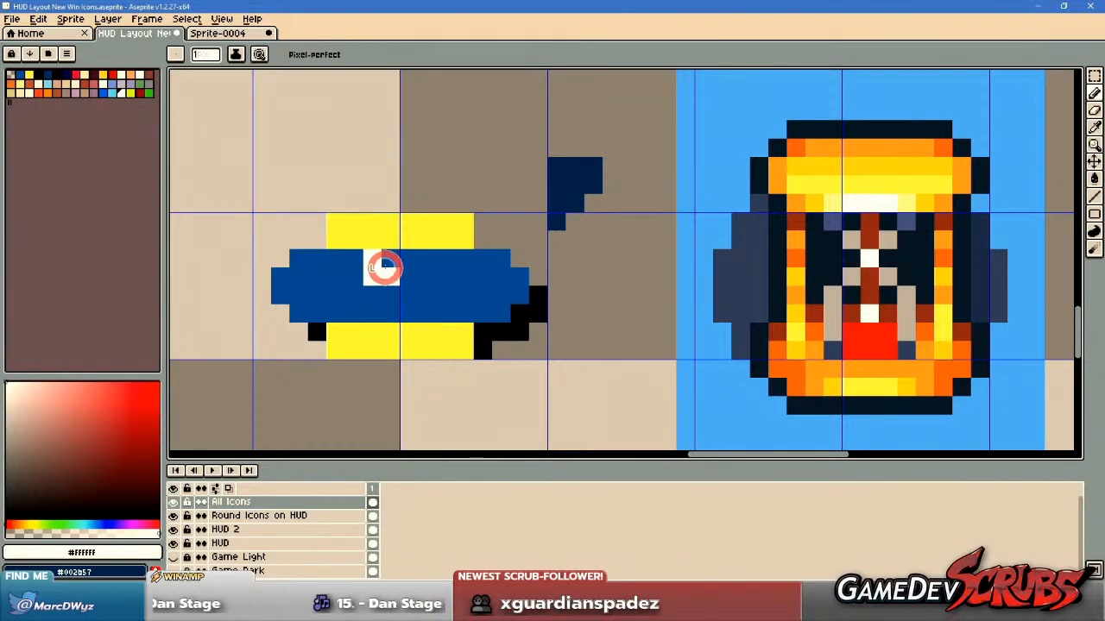
left_click(372, 311)
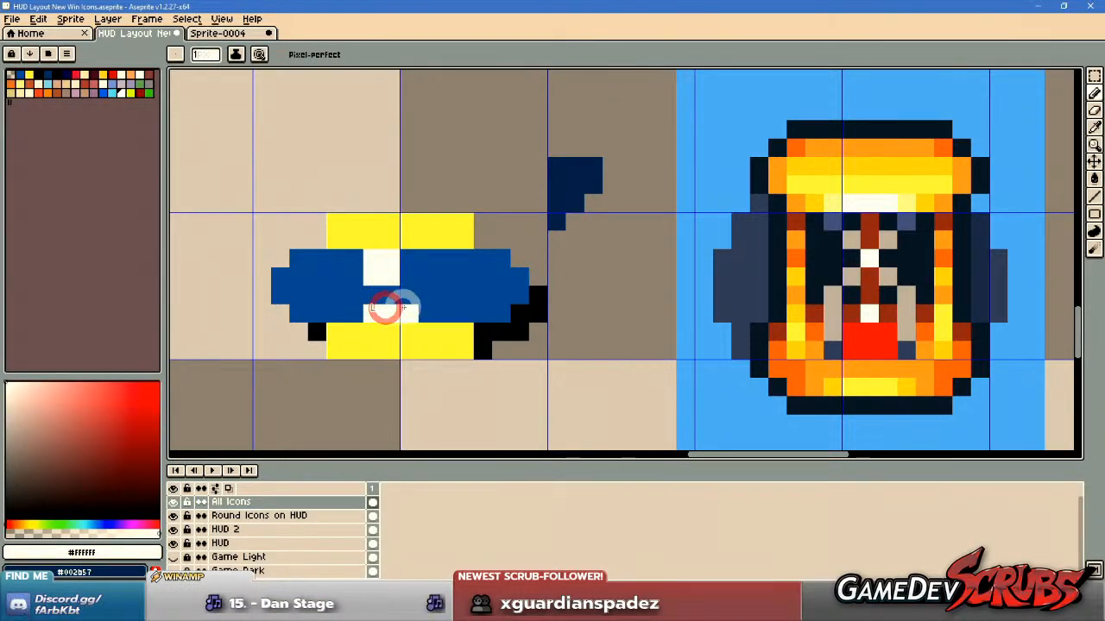
left_click(419, 308)
left_click(414, 259)
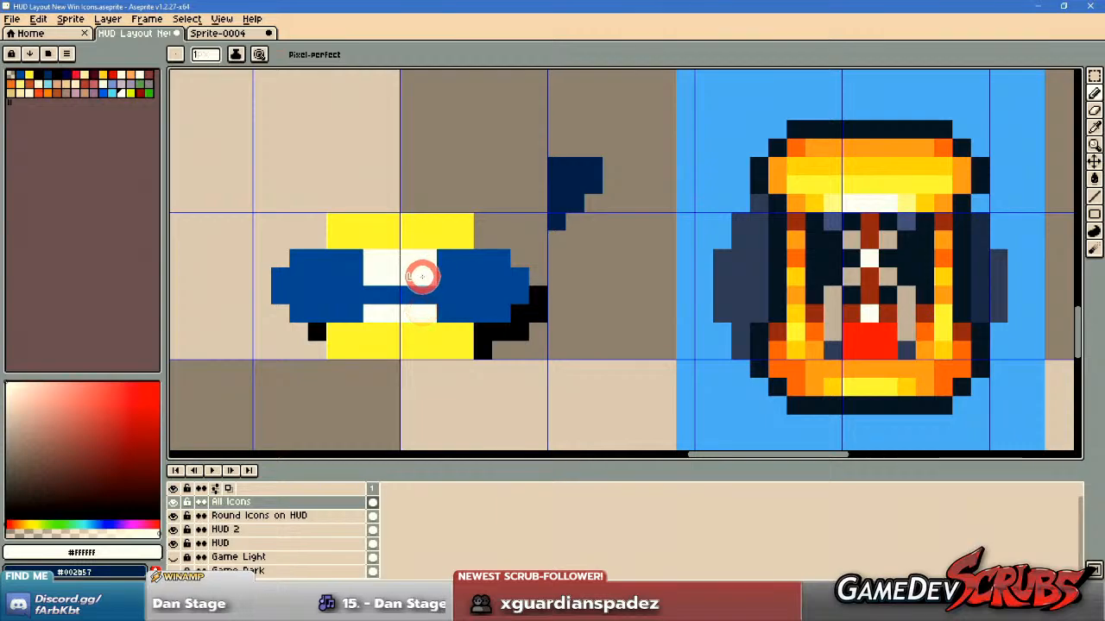
left_click(423, 328)
left_click(406, 293)
left_click_drag(390, 291, 403, 291)
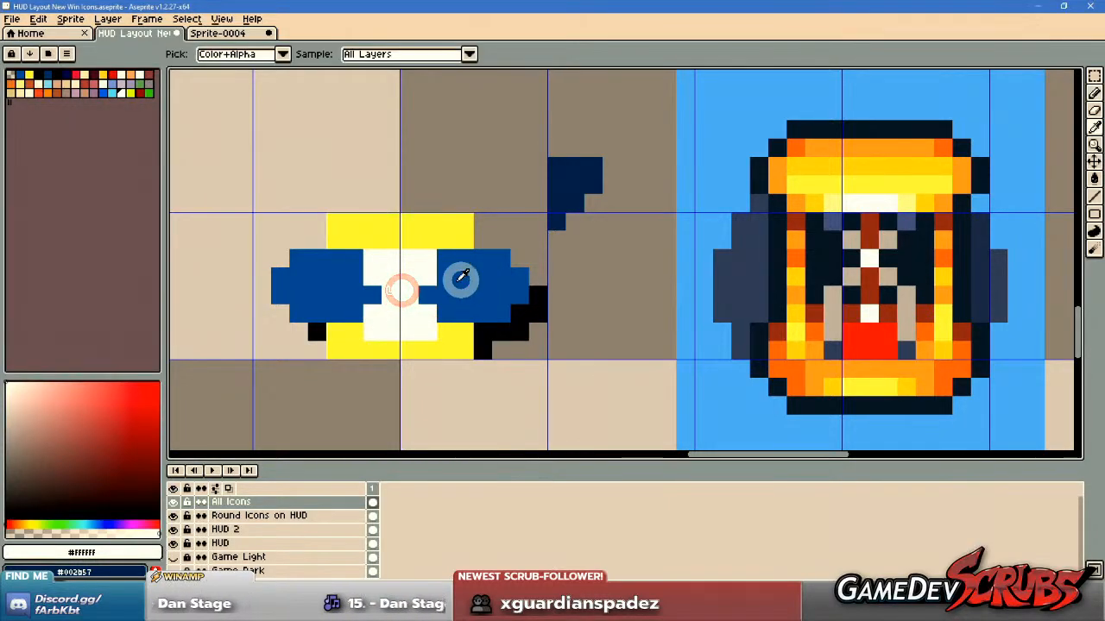
right_click(445, 283, "alt")
right_click(431, 282)
left_click_drag(369, 240, 426, 239)
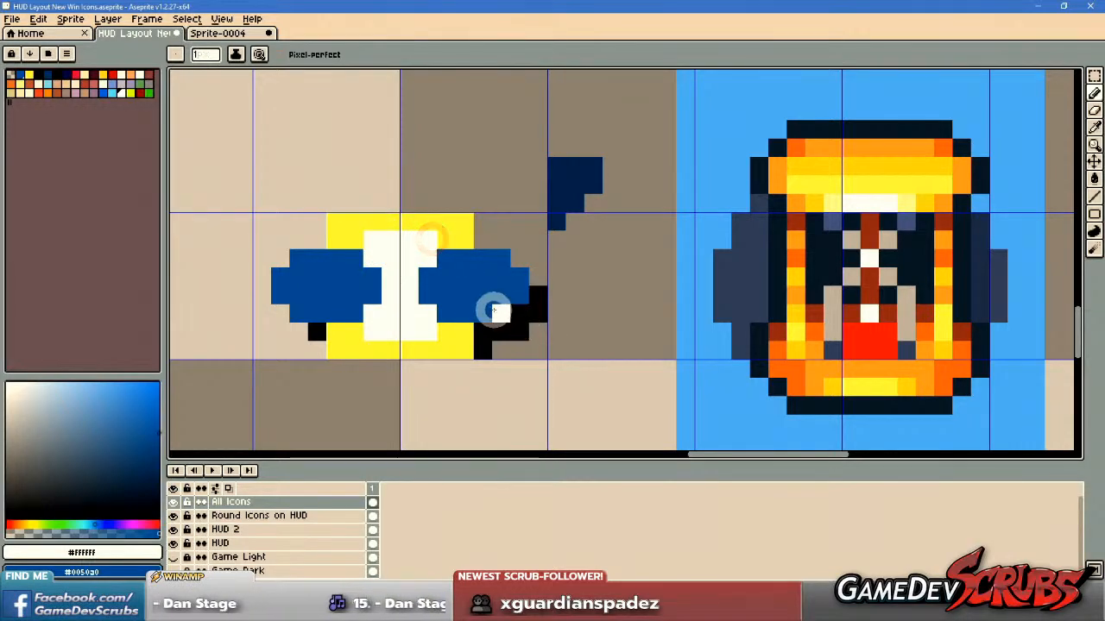
Move the lower yellow cap up one pixel and redraw the black shadow row beneath it.
key("m")
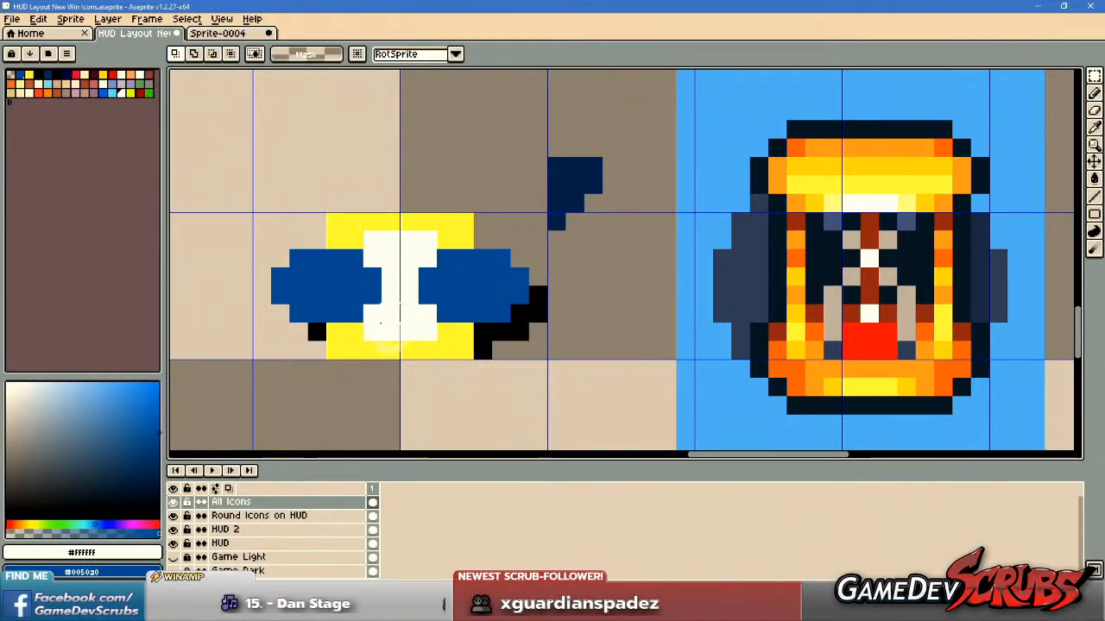
mouse_move(332, 328)
left_mouse_down()
mouse_move(463, 348)
mouse_move(432, 339)
left_mouse_up()
key("b")
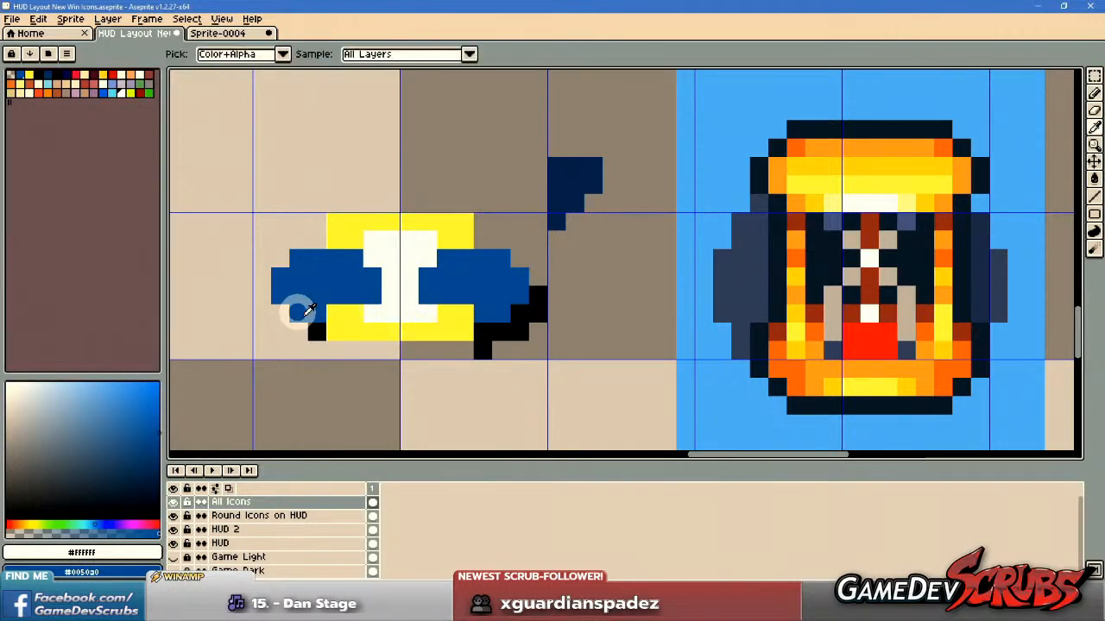
left_click(315, 329, "alt")
left_click_drag(339, 349, 468, 348)
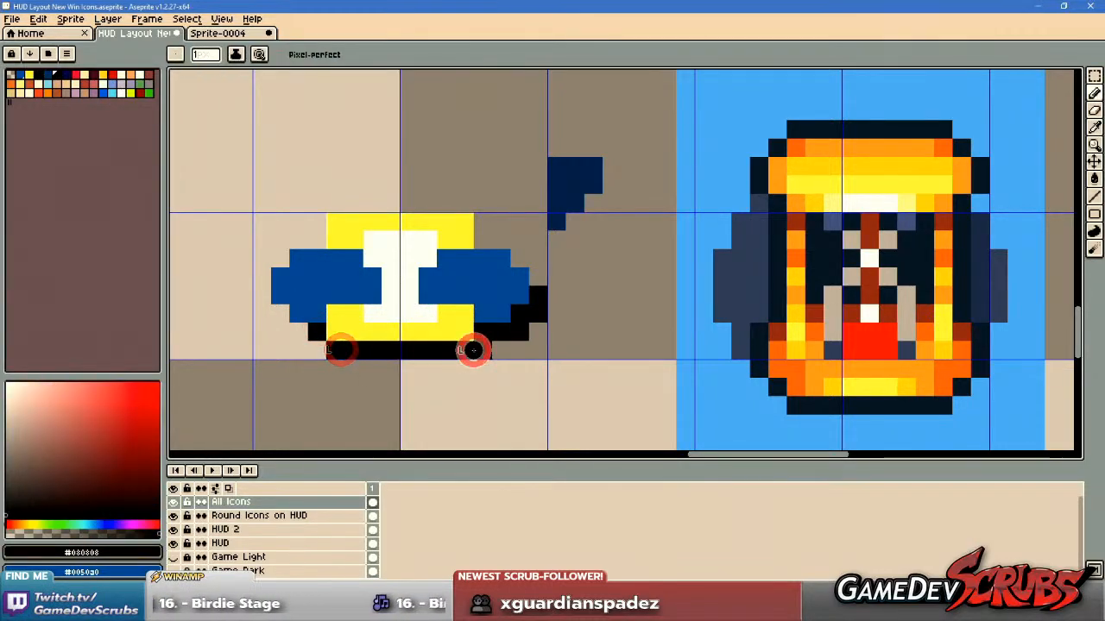
scroll(377, 309, "down", 3)
scroll(380, 293, "up", 1)
scroll(471, 349, "up", 3)
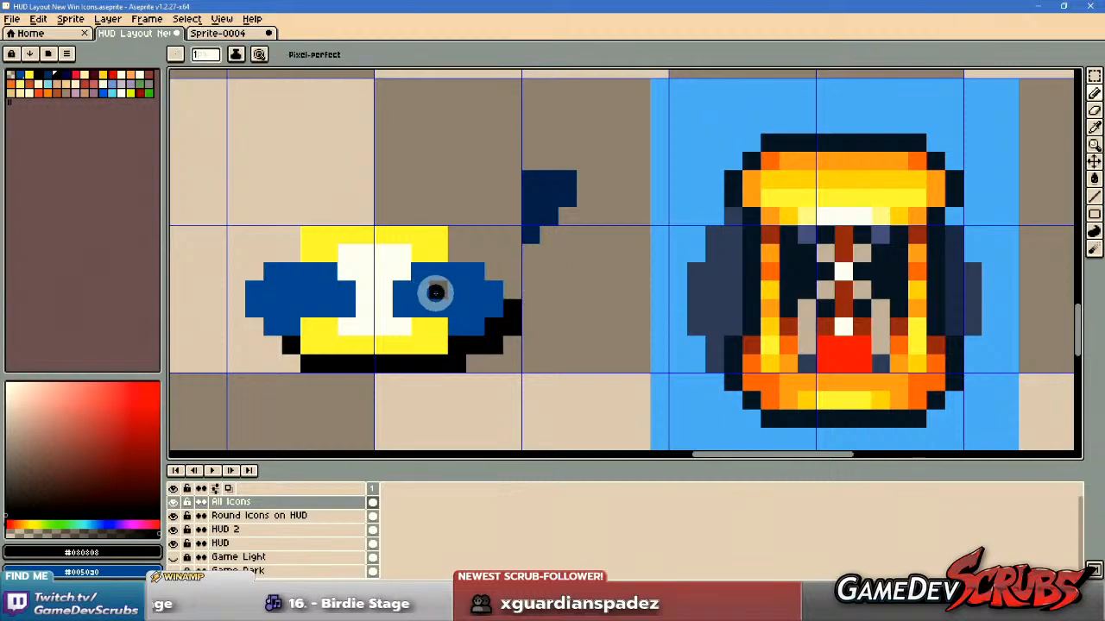
Widen the white bulbs to leave a single-row waist and draw yellow side posts joining the two caps.
scroll(435, 298, "left", 1)
left_click(431, 302, "alt")
left_click(406, 306)
left_click(458, 310)
left_click_drag(461, 305, 471, 309)
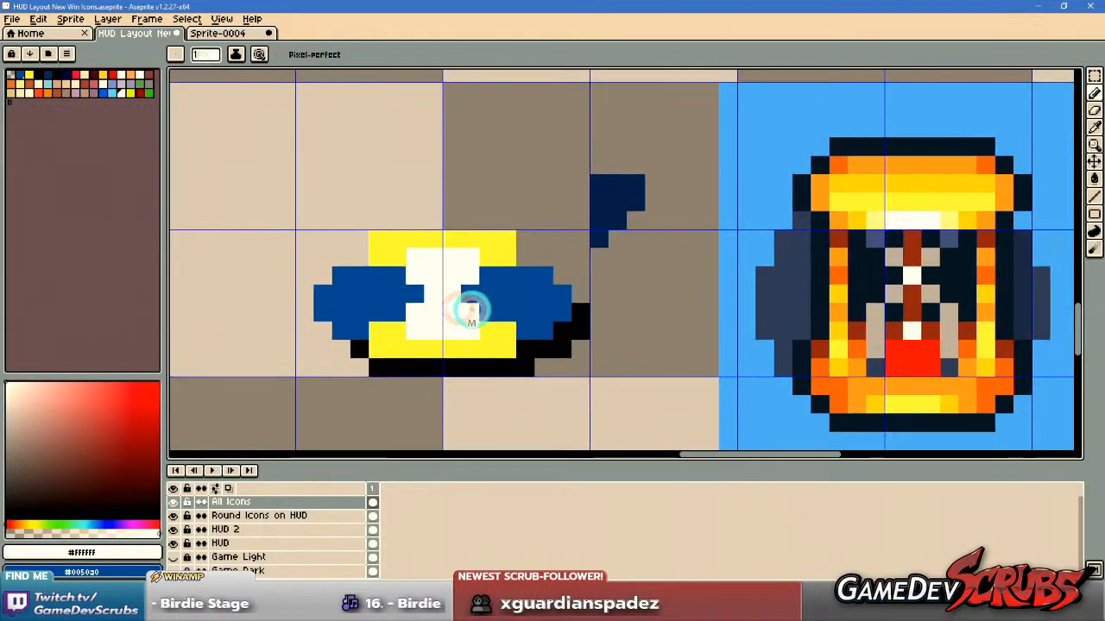
left_click(391, 262, "alt")
left_click_drag(397, 272, 396, 309)
left_click_drag(489, 276, 494, 319)
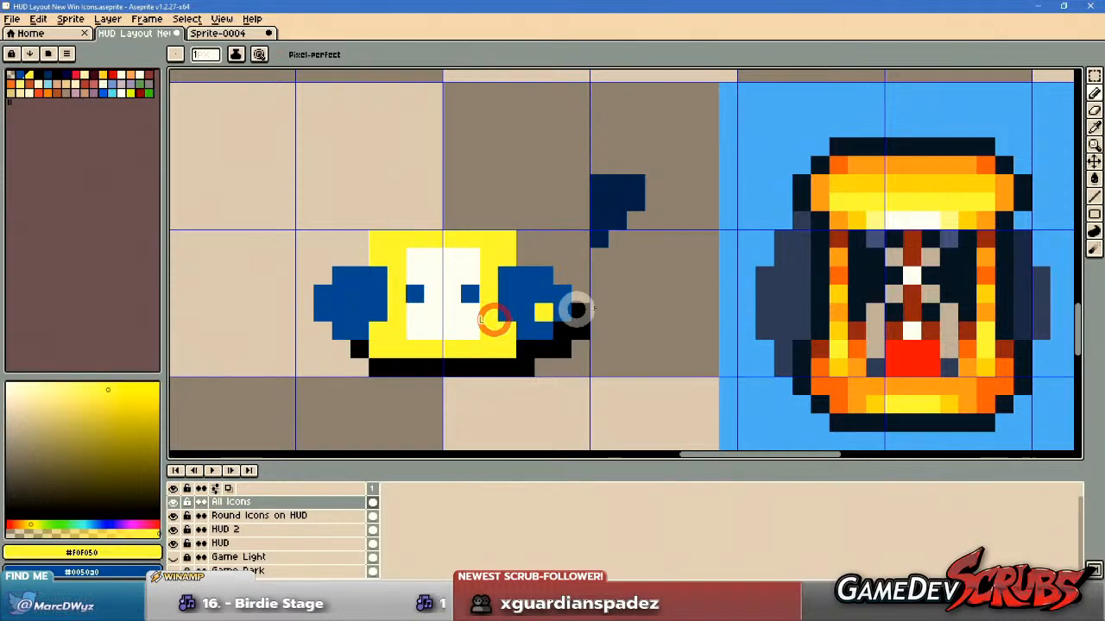
Extend both yellow caps of the hourglass outward by one pixel on each side.
scroll(517, 308, "down", 1)
scroll(496, 302, "up", 1)
left_click(525, 356, "alt")
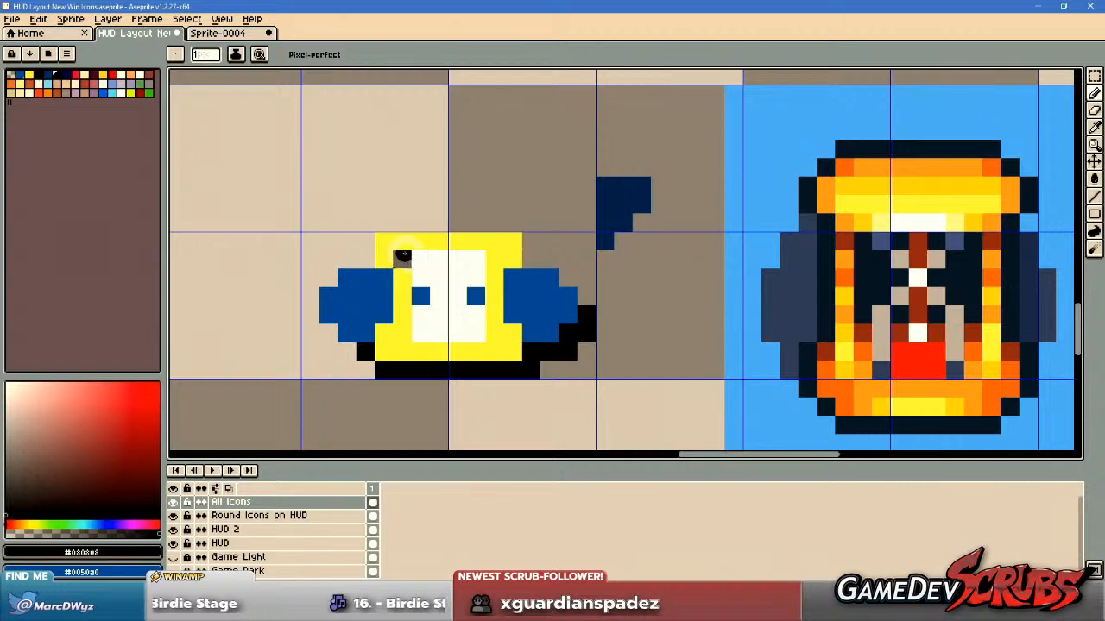
scroll(466, 276, "down", 4)
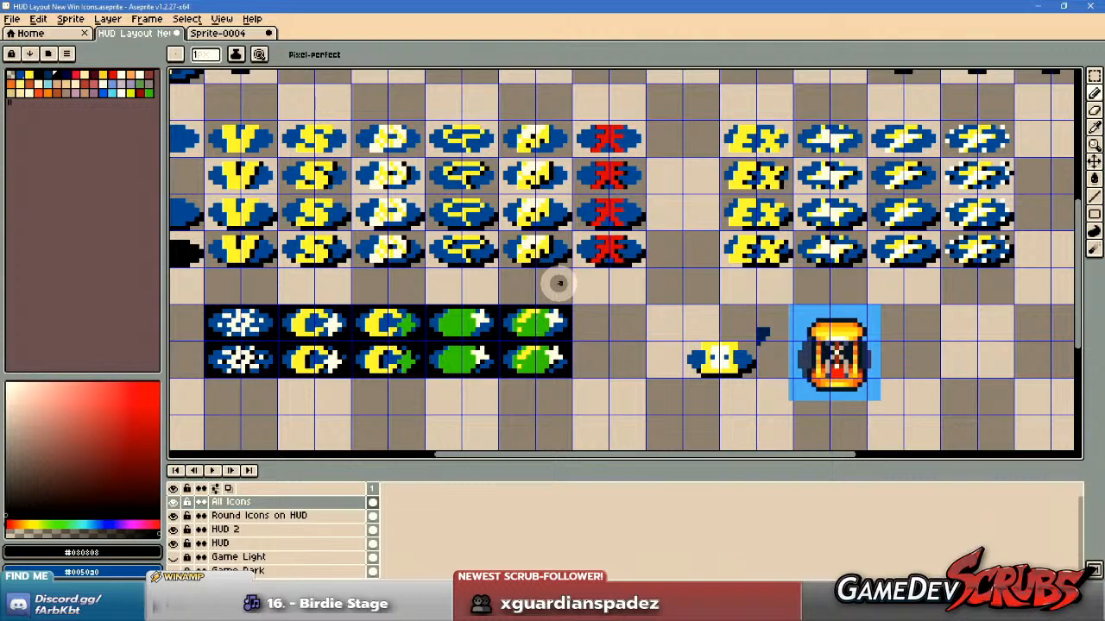
scroll(716, 356, "up", 4)
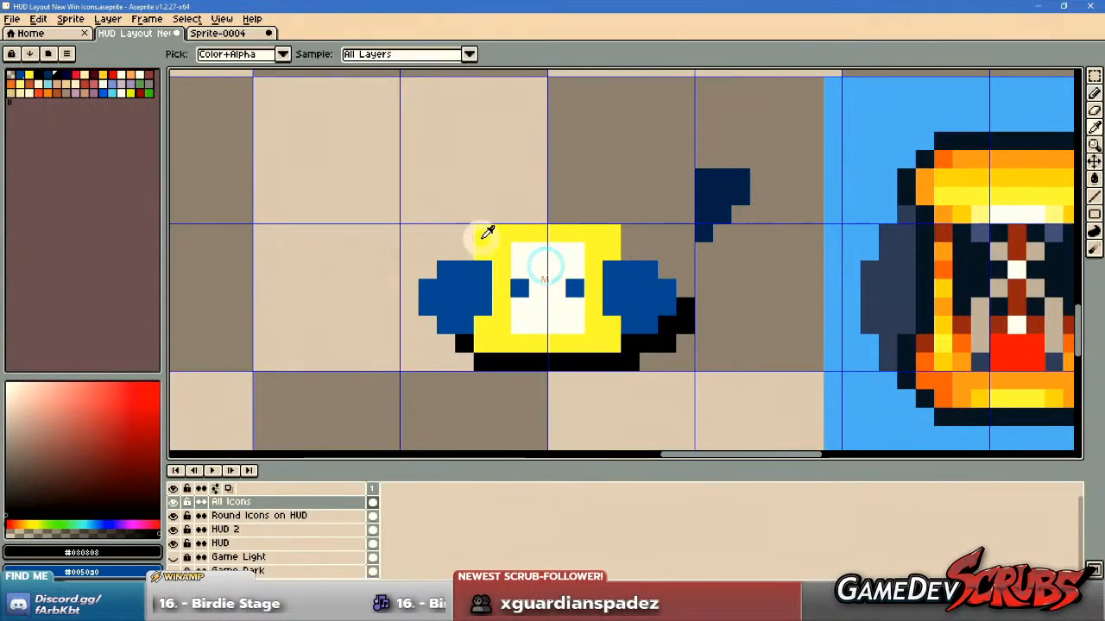
left_click(481, 239, "alt")
left_click_drag(465, 234, 465, 248)
left_click_drag(466, 326, 466, 347)
left_click(626, 343)
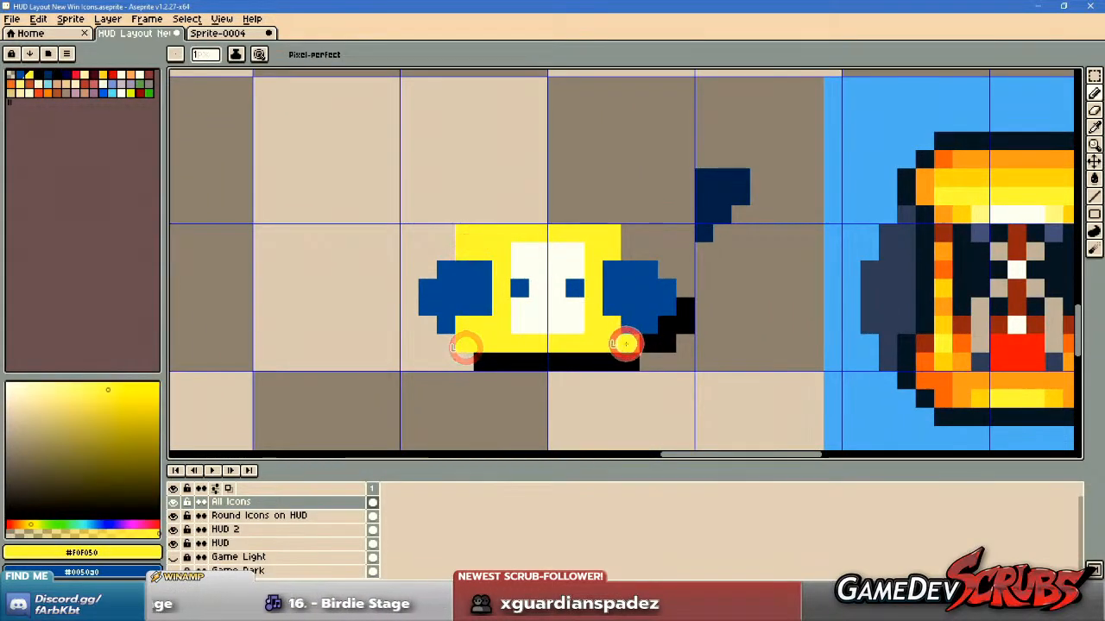
left_click_drag(624, 250, 623, 235)
Paint yellow post columns one pixel farther out on both sides of the white glass.
left_click(537, 262, "alt")
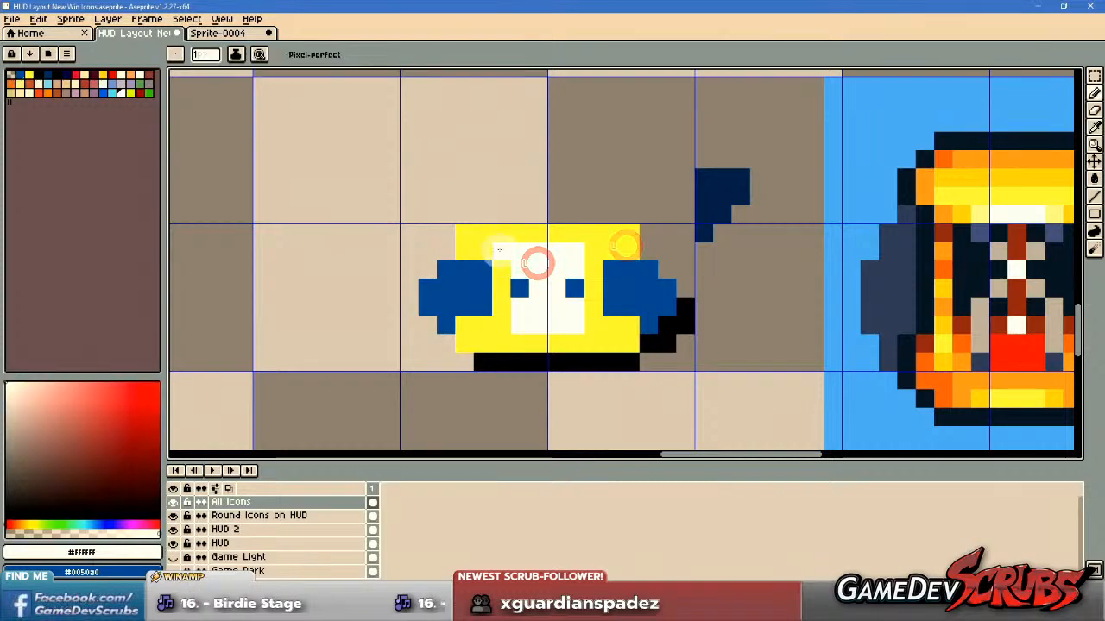
left_click(498, 262, "alt")
left_click_drag(493, 266, 483, 324)
left_click(606, 273)
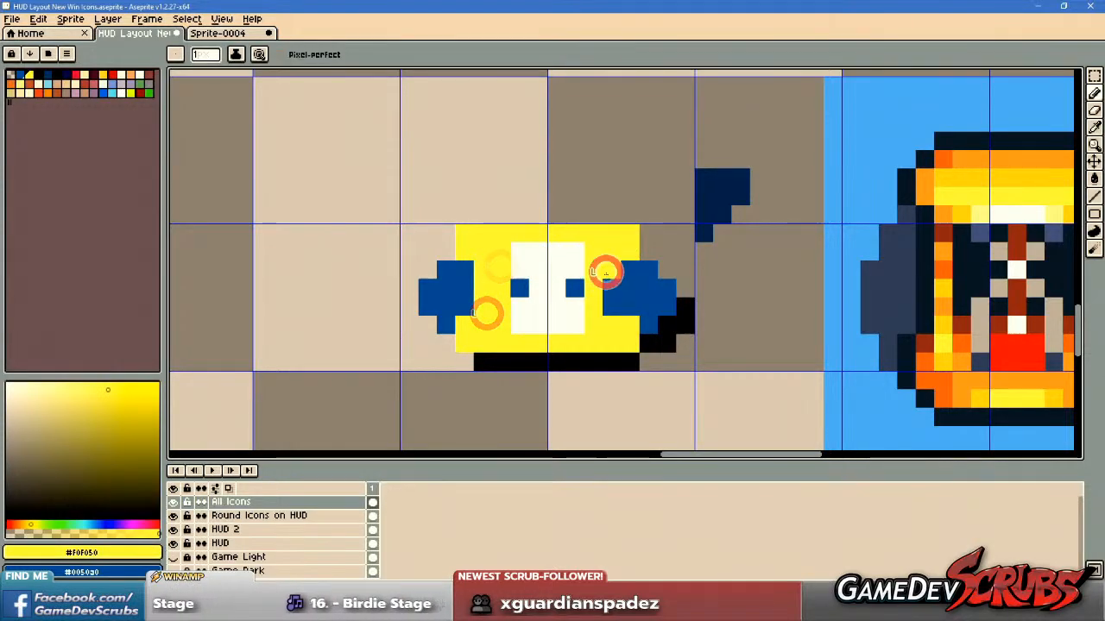
left_click_drag(605, 273, 601, 310)
Sample black from the oval's shadow and draw black columns between the glass and the posts, blackening the waist gaps.
left_click(659, 323, "alt")
left_click_drag(592, 267, 592, 310)
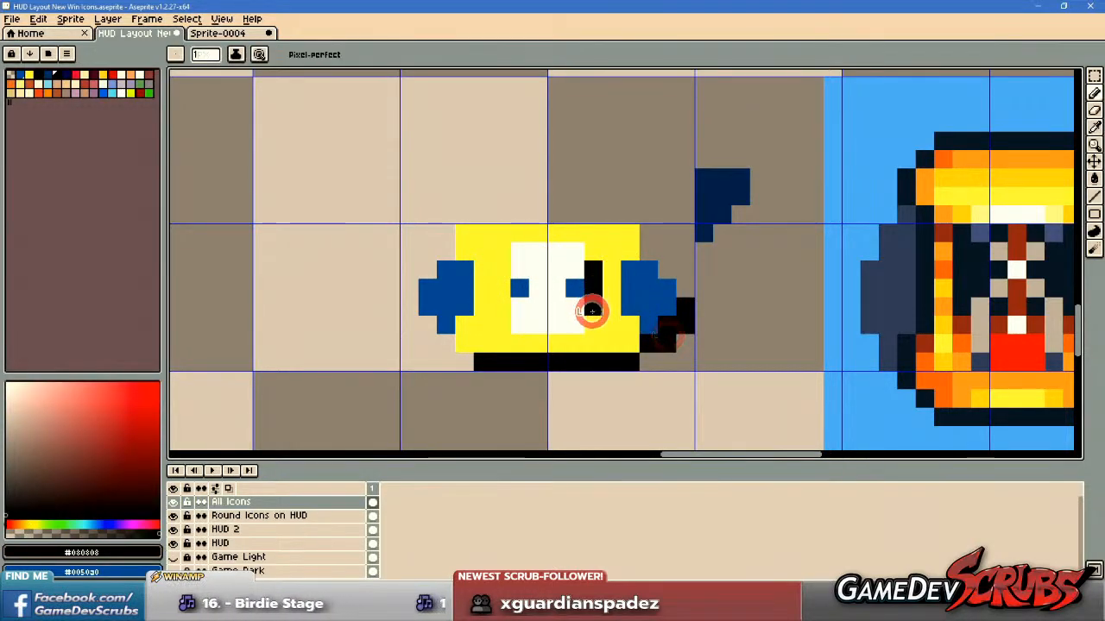
left_click_drag(515, 283, 499, 304)
left_click(494, 324)
left_click(593, 319)
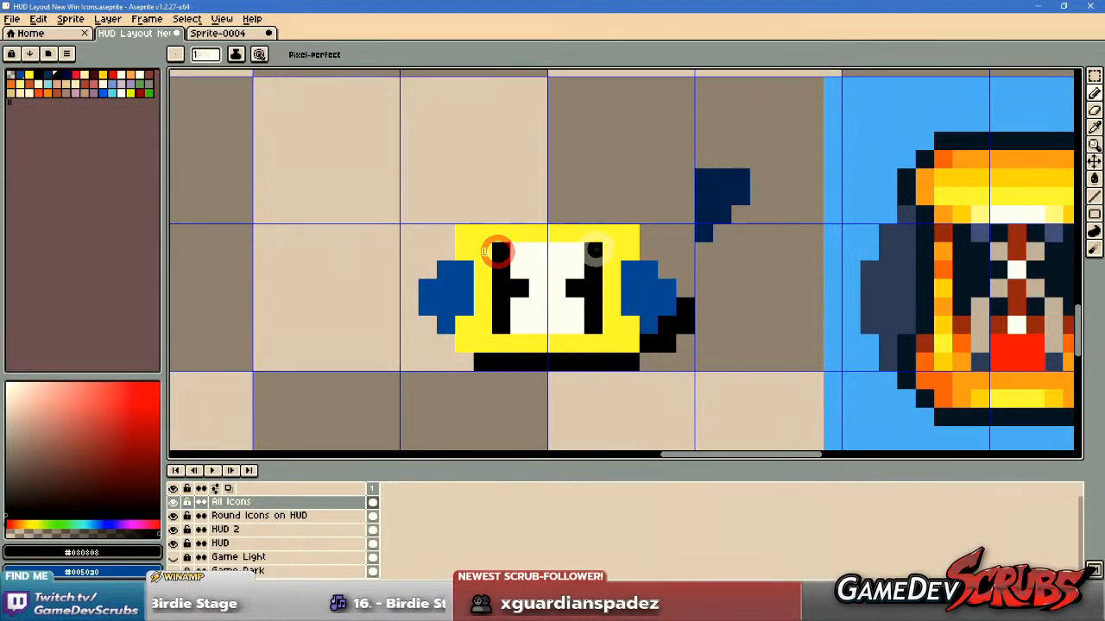
scroll(716, 298, "down", 3)
scroll(674, 285, "up", 3)
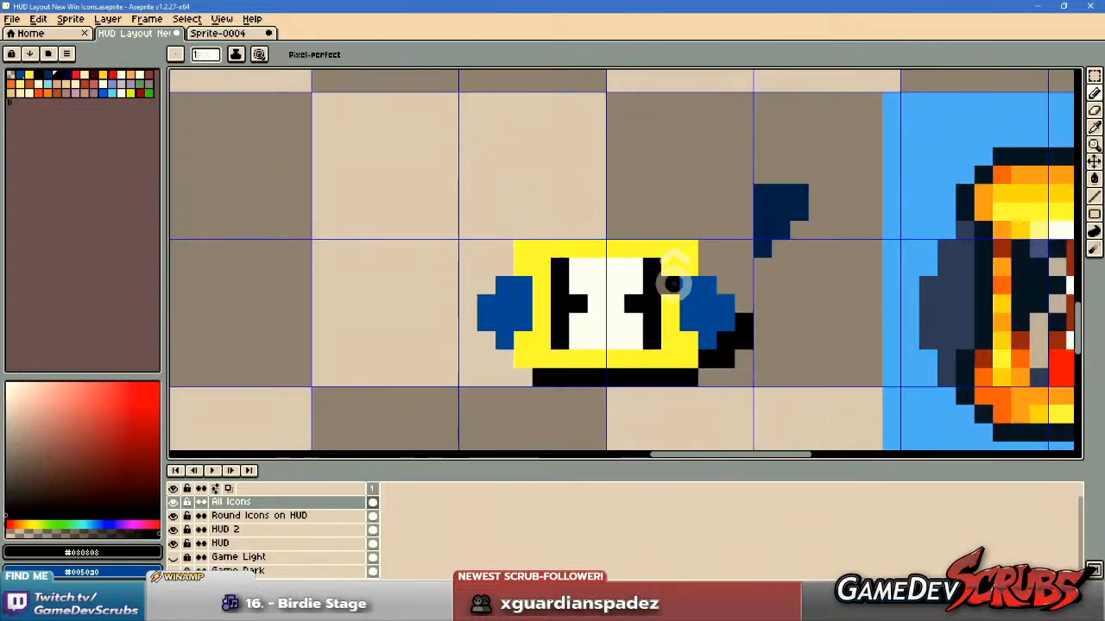
Sample red from the existing red character icon and paint the bottom row of the hourglass's white glass as sand.
left_click_drag(748, 292, 596, 291)
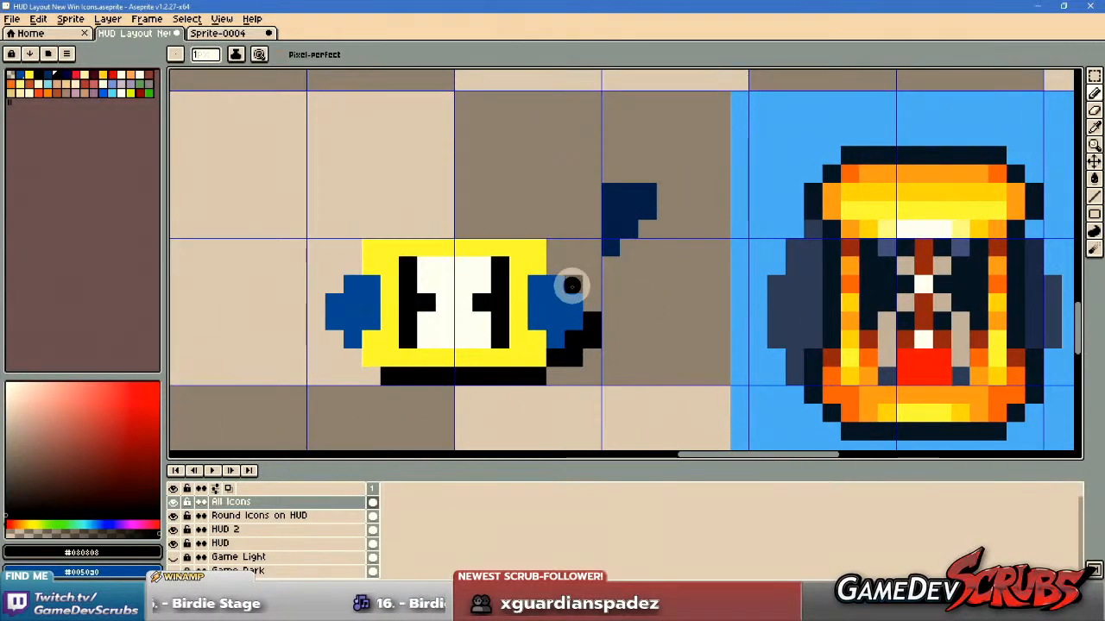
scroll(557, 294, "down", 3)
left_click_drag(420, 246, 513, 272)
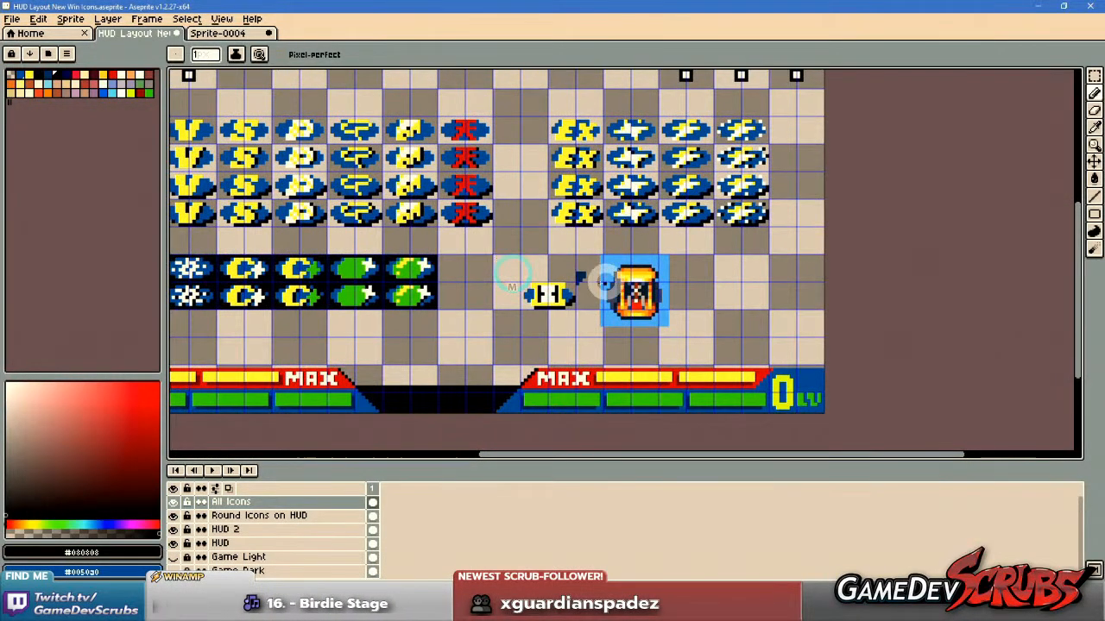
scroll(601, 288, "up", 4)
left_click_drag(426, 257, 635, 412)
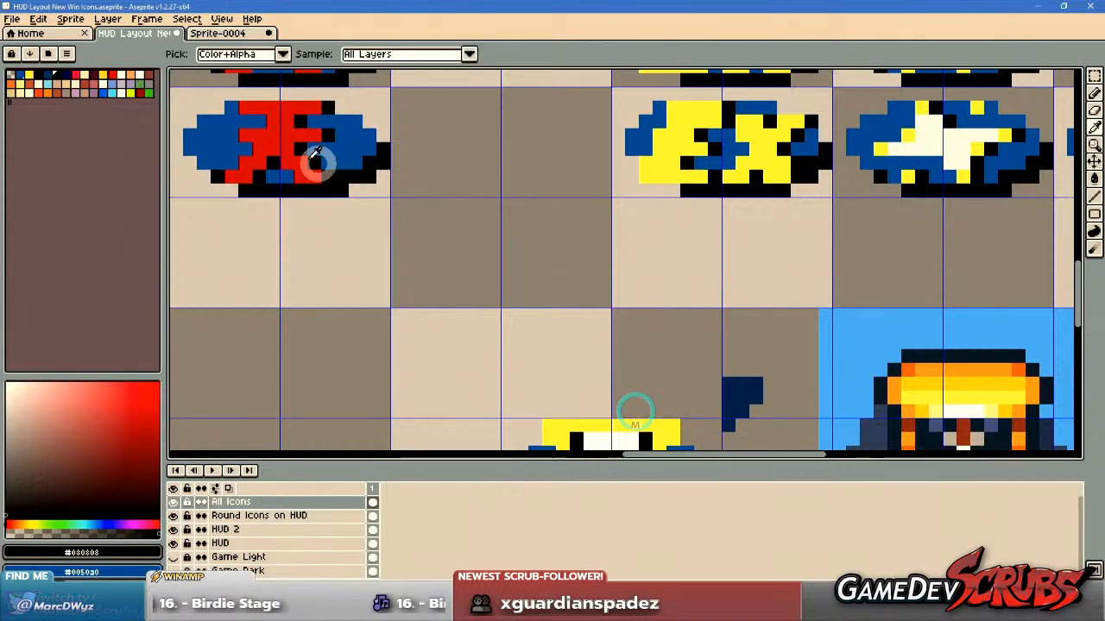
left_click(283, 149, "alt")
left_click_drag(643, 359, 588, 144)
scroll(592, 263, "up", 1)
left_click(523, 282)
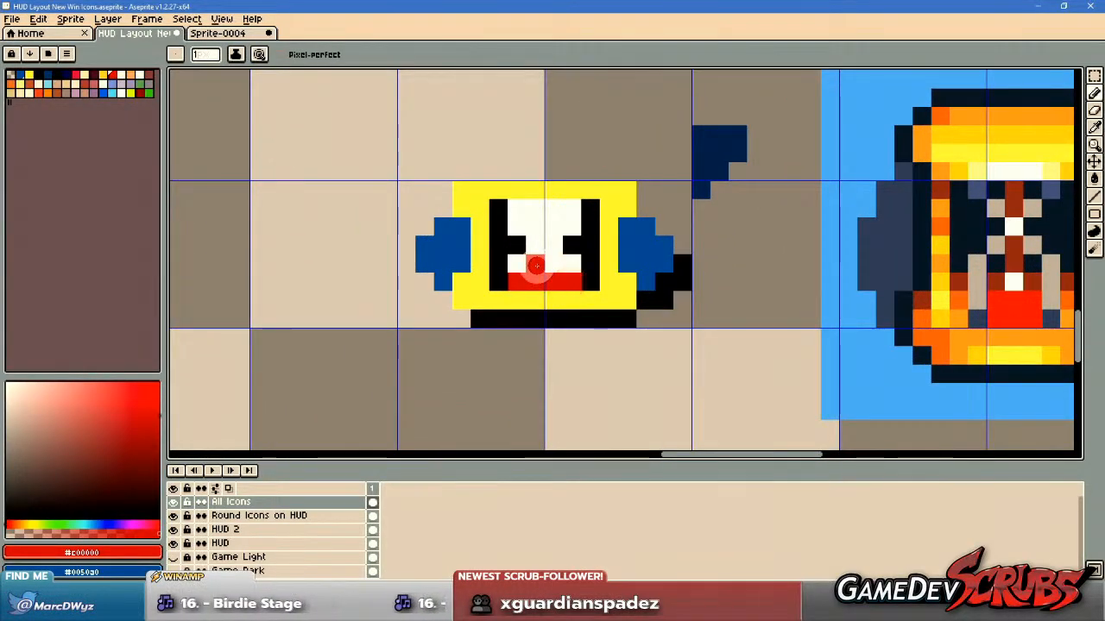
scroll(607, 271, "down", 2)
scroll(600, 251, "up", 3)
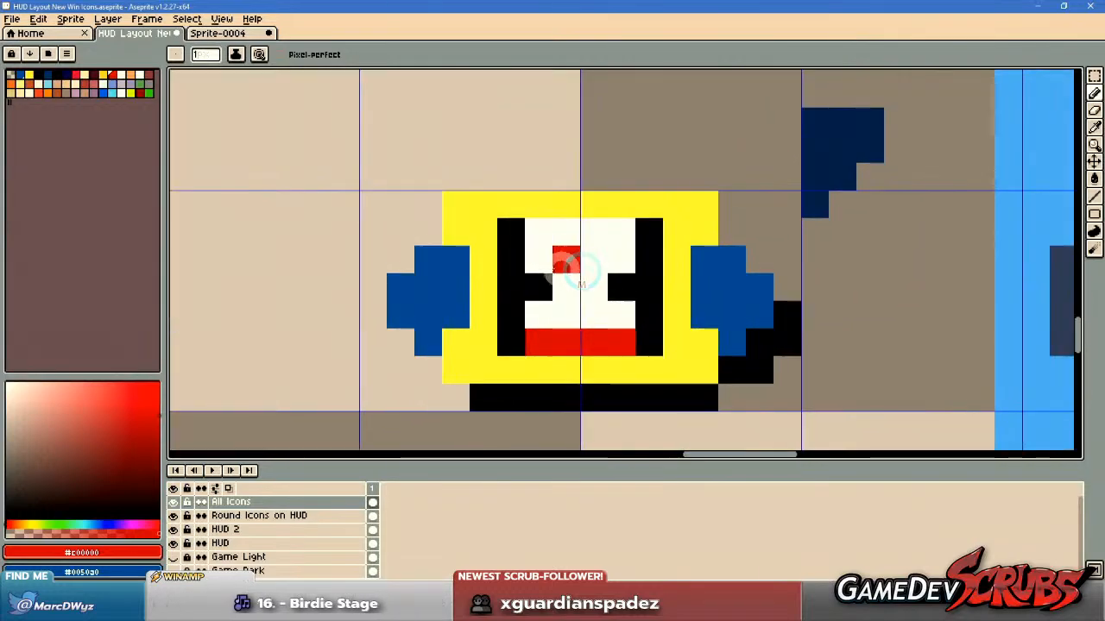
Sample black from the hourglass and blacken the centre pixels of the upper and lower bulbs, keeping a white waist.
left_click(512, 264, "alt")
left_click(567, 237)
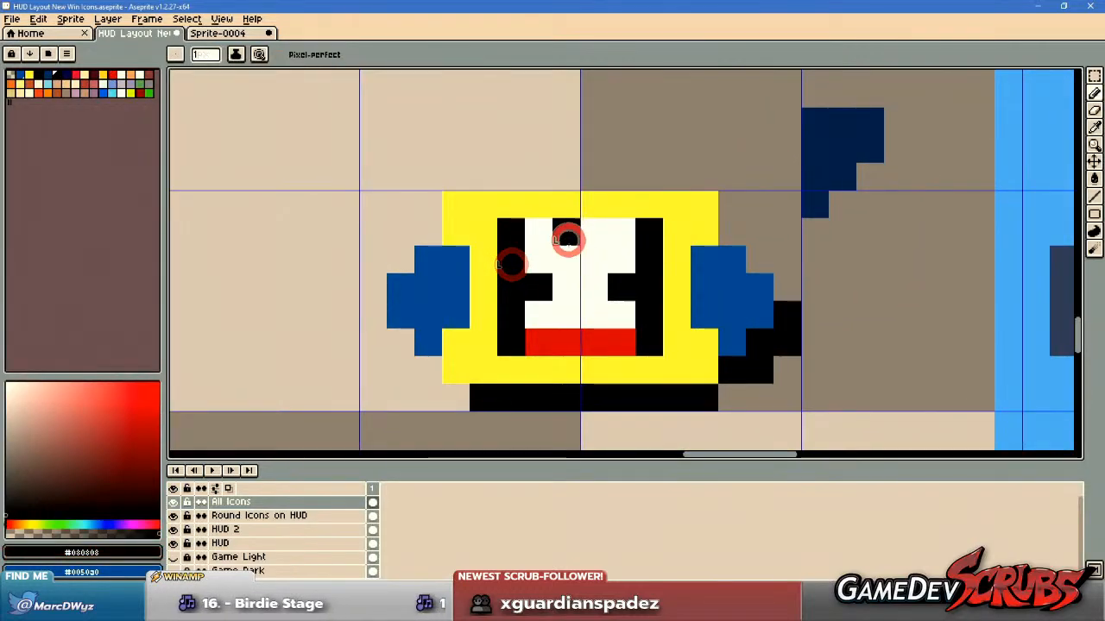
scroll(742, 310, "down", 3)
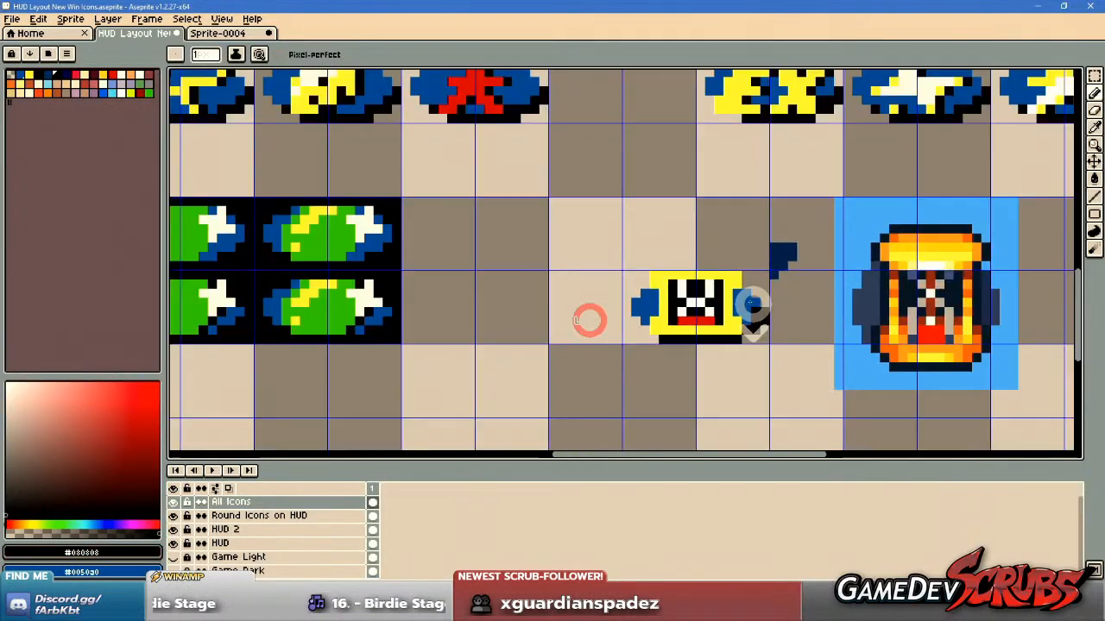
Sample white and repaint the black columns beside the yellow posts white, keeping the waist-row ends black and whitening the pixels just inside them.
scroll(747, 308, "up", 3)
scroll(730, 298, "up", 1)
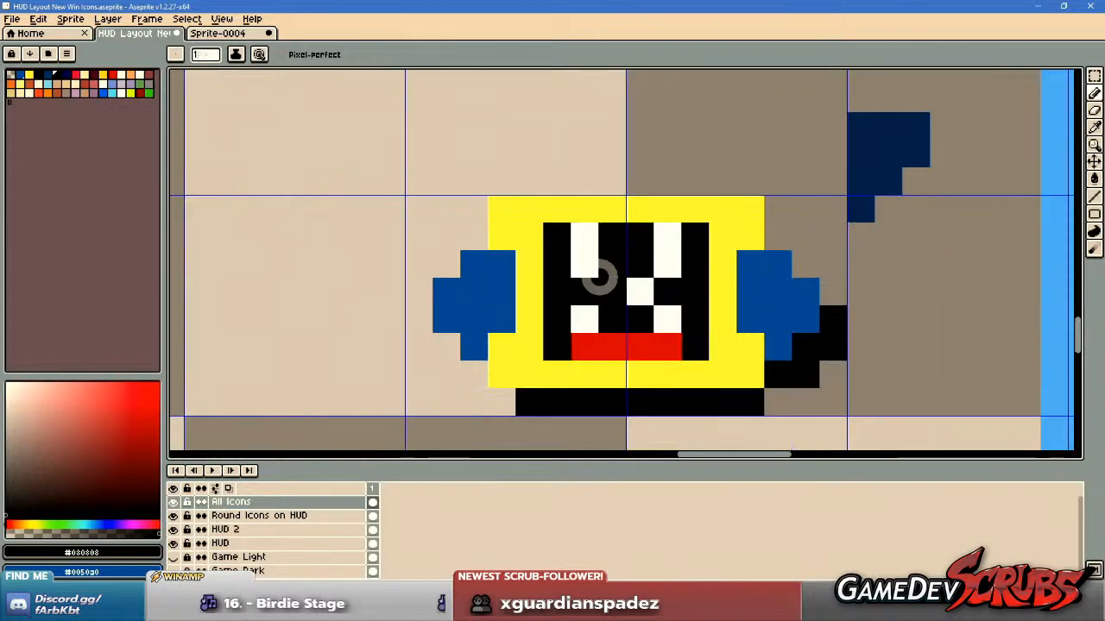
left_click(582, 247, "alt")
left_click(567, 263)
left_click(580, 295)
left_click_drag(560, 316, 564, 337)
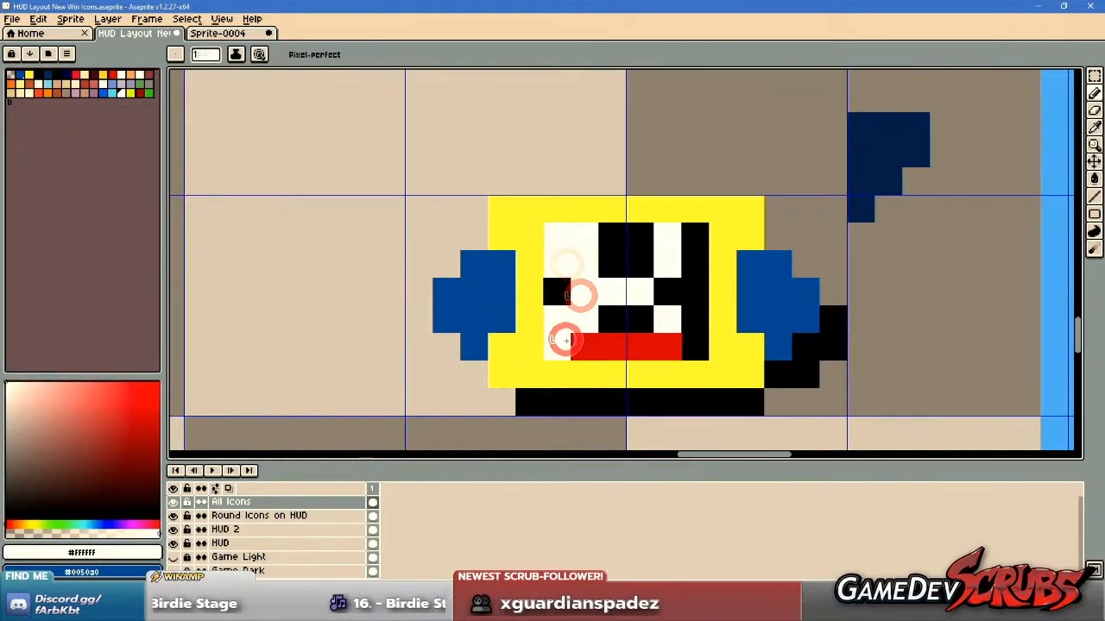
left_click_drag(686, 325, 686, 348)
left_click_drag(689, 267, 691, 241)
left_click(663, 284)
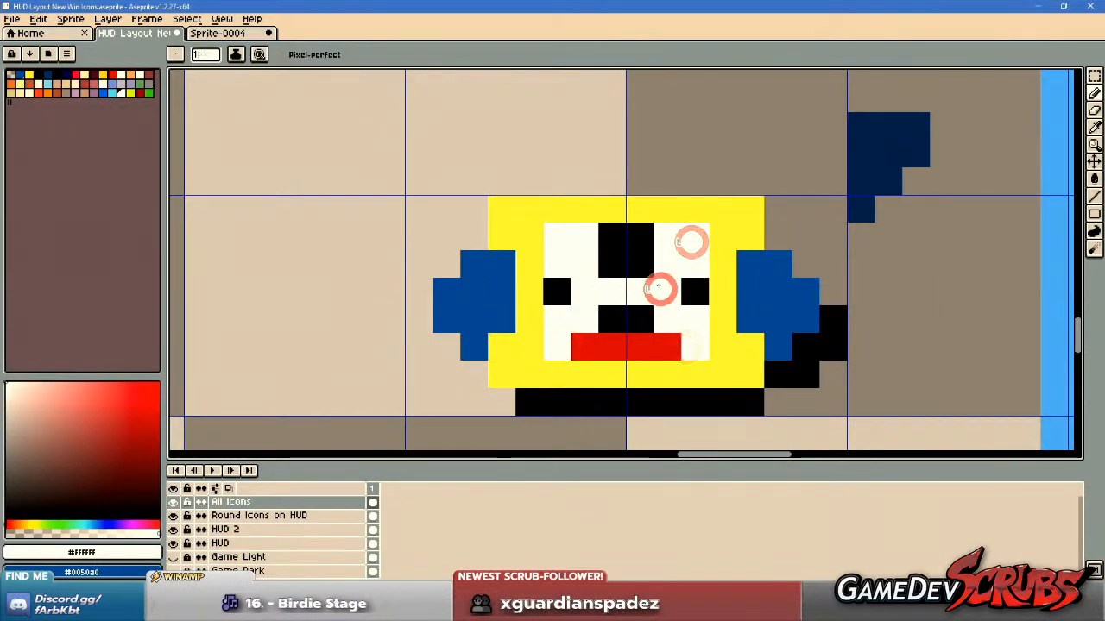
Sample black and fill the glass interior above, through and below the waist, leaving one white pixel on each side of the waist.
left_click(636, 246, "alt")
left_click_drag(584, 233, 587, 257)
left_click(618, 293)
left_click_drag(619, 293, 664, 247)
left_click_drag(592, 316, 651, 316)
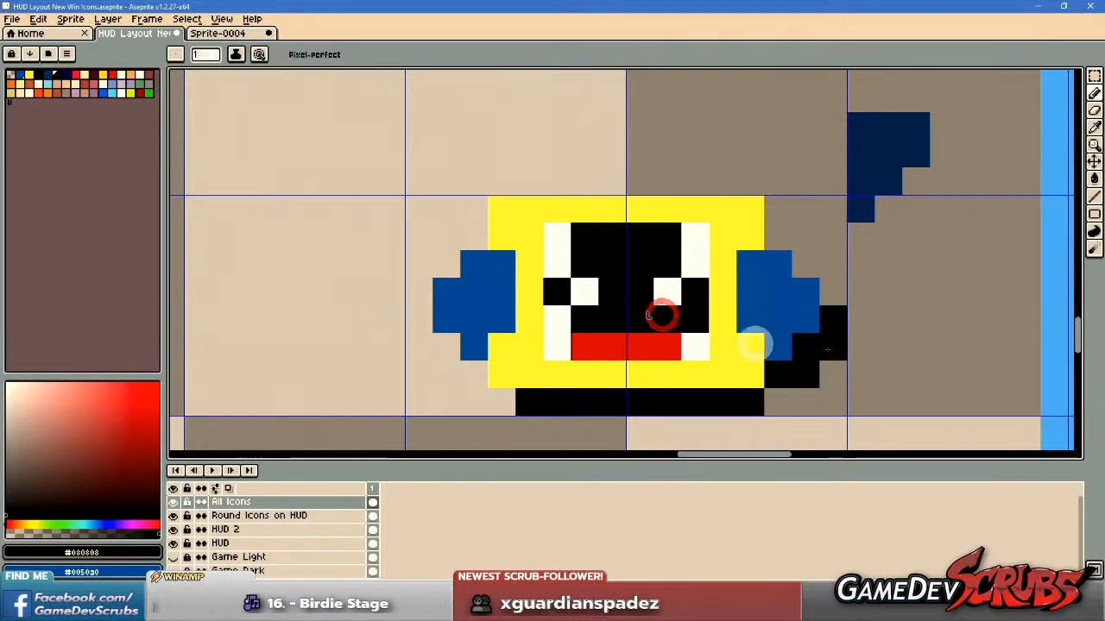
scroll(661, 313, "down", 3)
Try thickening the glass walls with extra white pixels above and below the waist.
scroll(661, 313, "up", 2)
left_click(759, 336, "alt")
left_click_drag(762, 336, 759, 356)
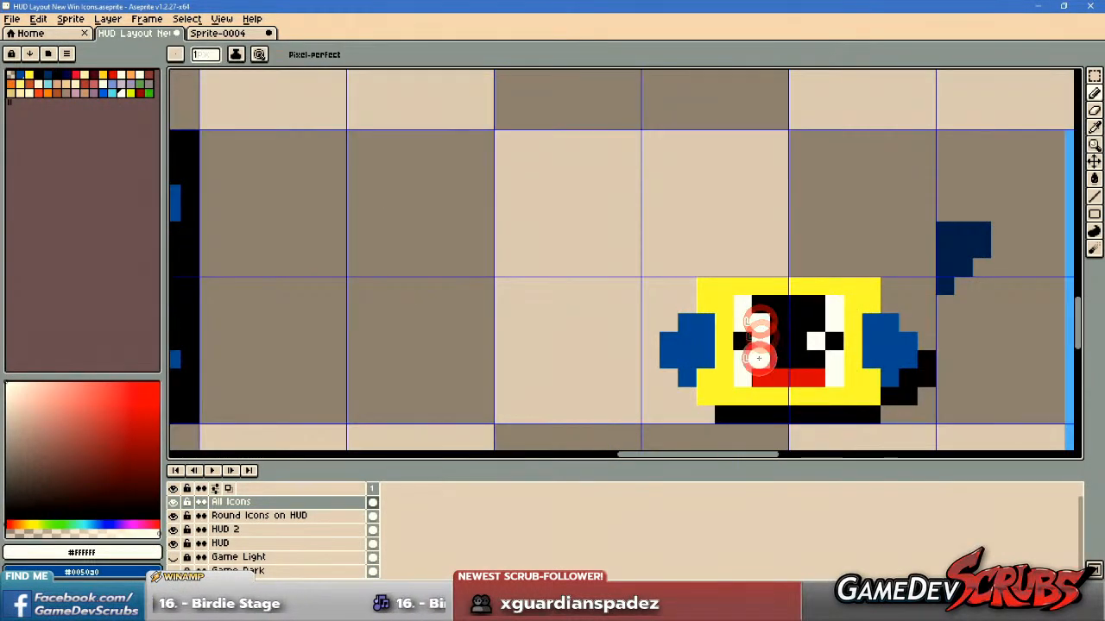
left_click_drag(814, 320, 815, 352)
scroll(893, 360, "down", 3)
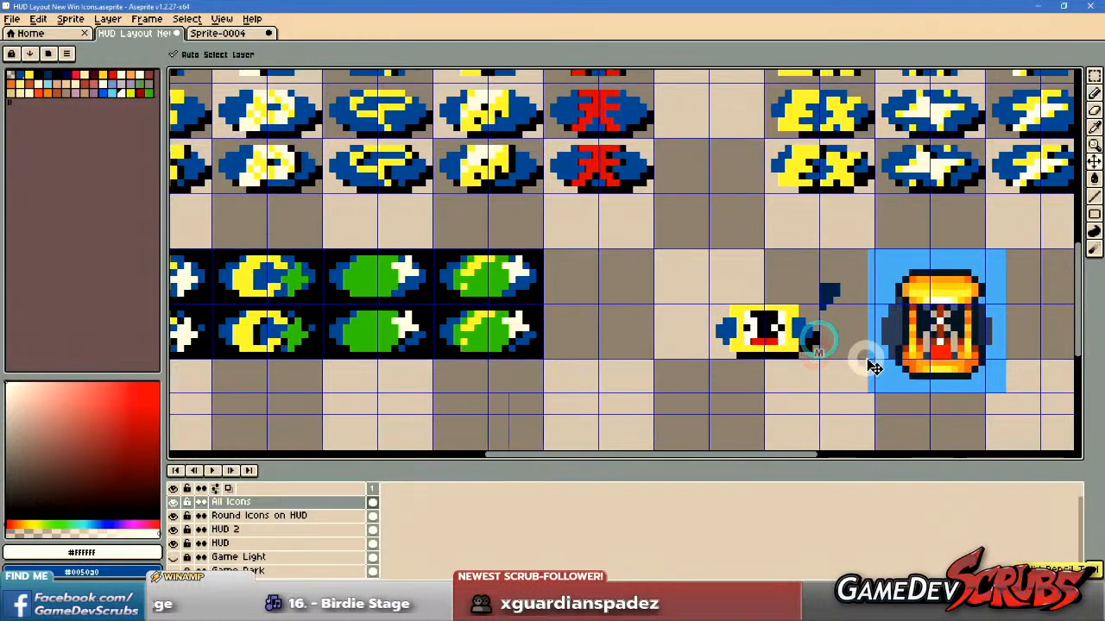
scroll(863, 362, "up", 2)
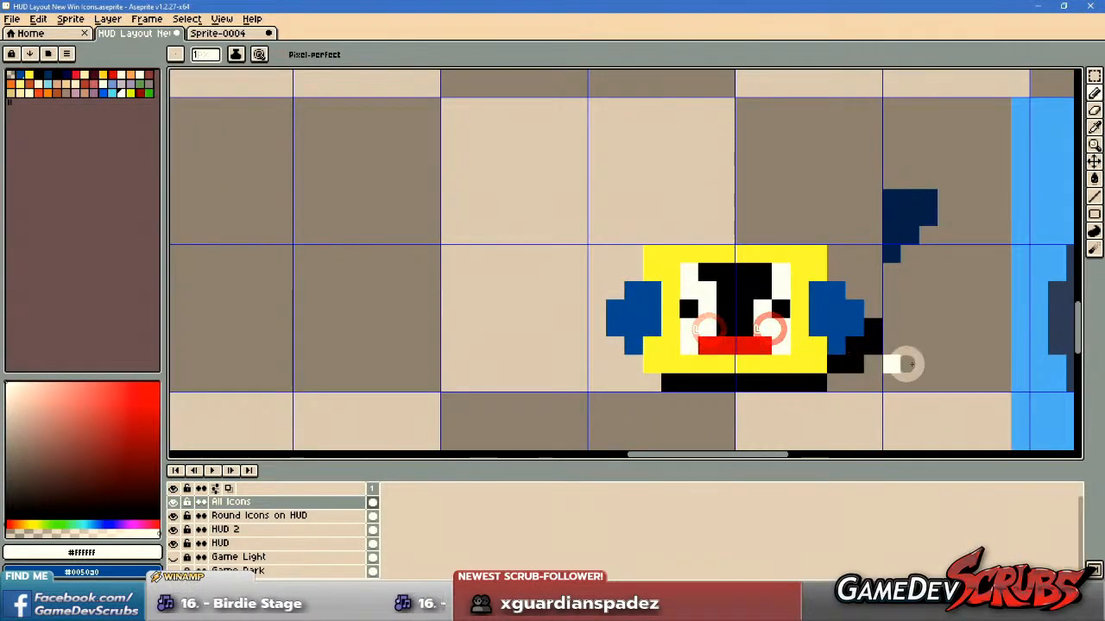
scroll(900, 363, "down", 3)
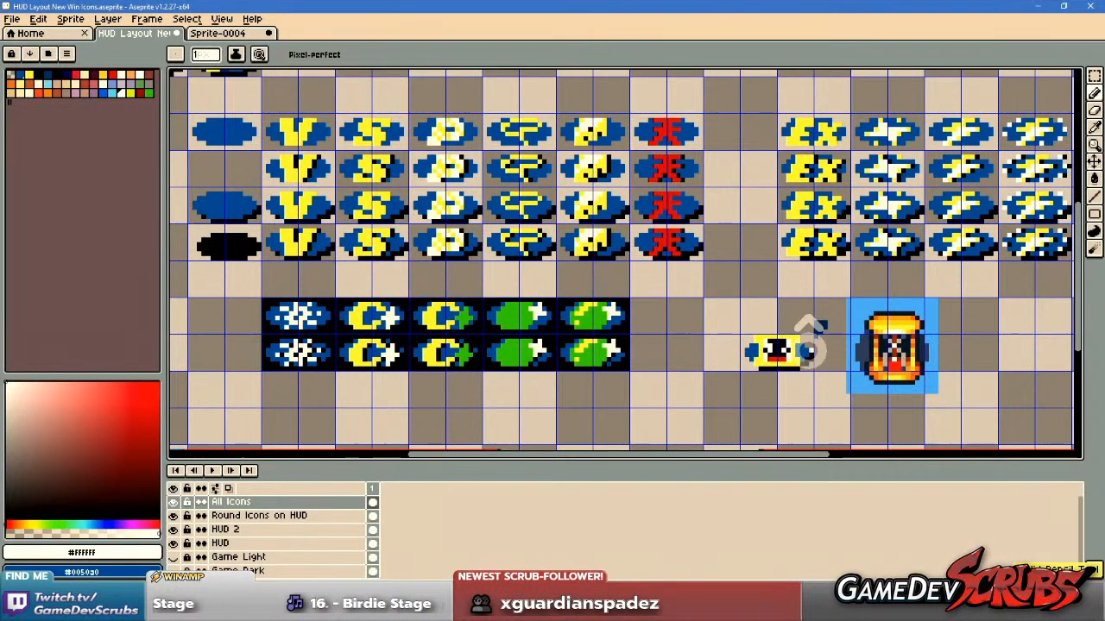
scroll(811, 352, "up", 2)
scroll(811, 336, "down", 3)
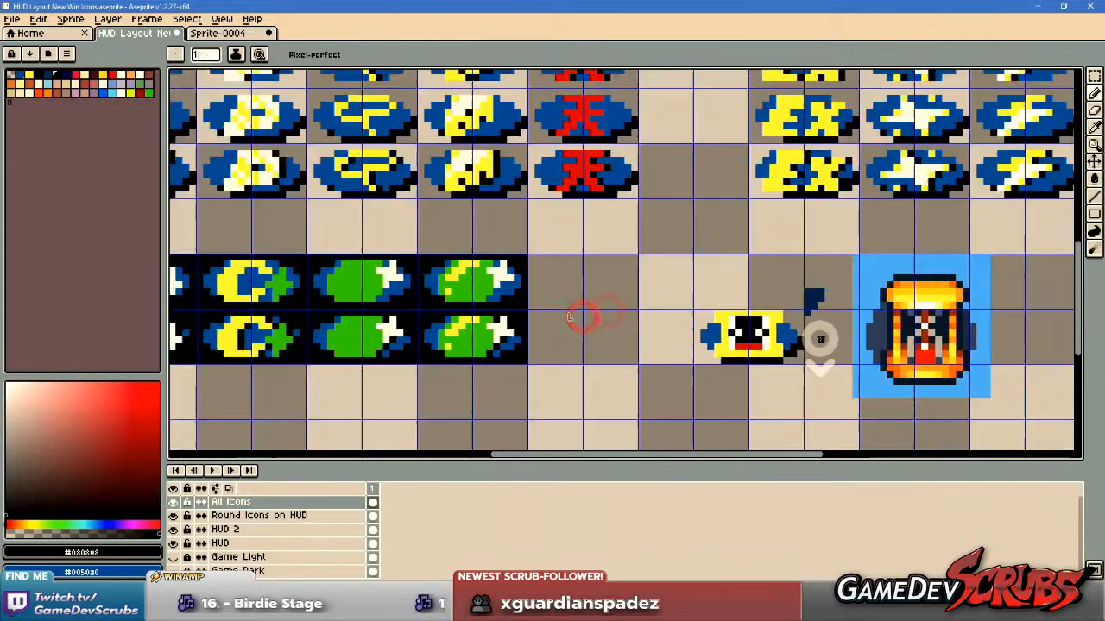
Sample the dark navy swatch beside the icon and paint a shadow along the outer edge of the yellow caps and one post.
scroll(815, 354, "up", 2)
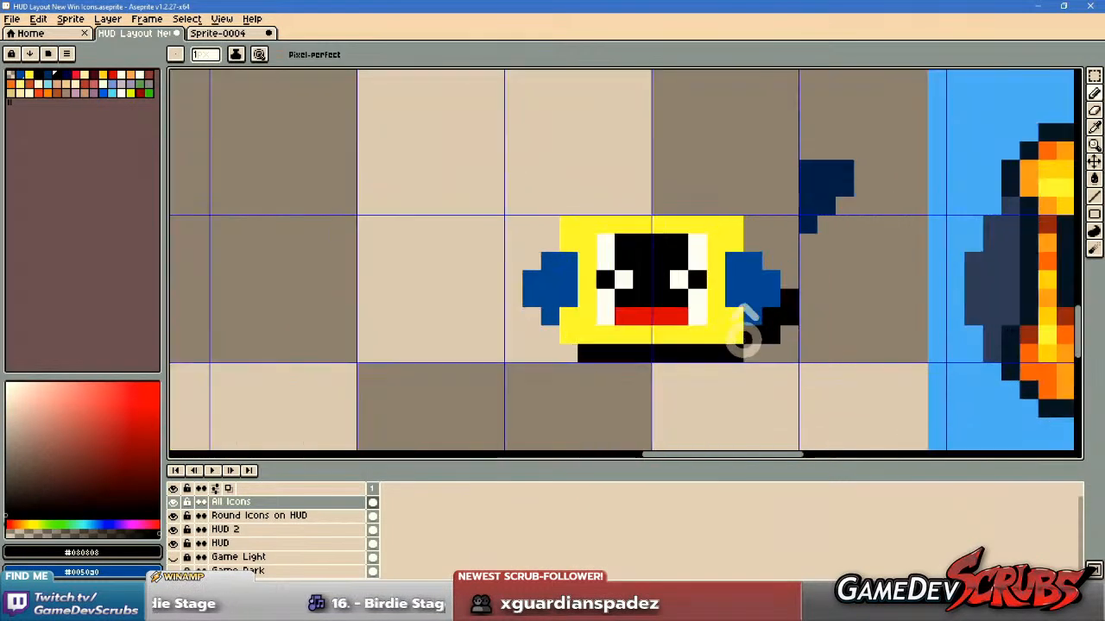
left_click(808, 182, "alt")
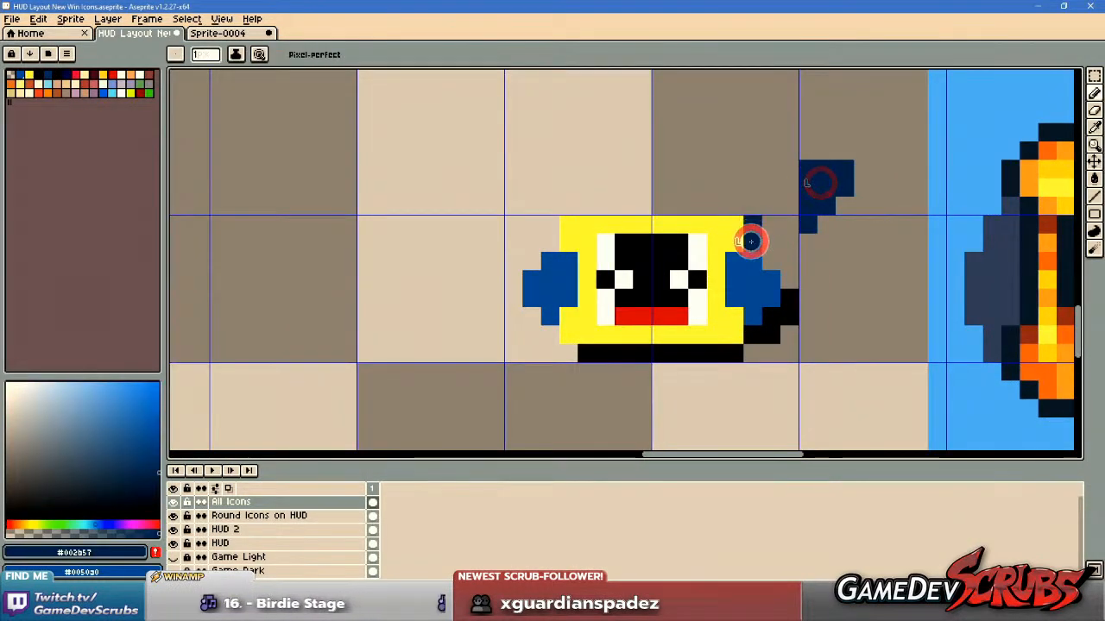
left_click_drag(733, 269, 733, 299)
Compare the shaded hourglass with the blank ovals, the lettered icons and the reference hourglass across the HUD layout.
scroll(811, 290, "down", 3)
left_click_drag(521, 265, 764, 444)
scroll(368, 308, "up", 2)
left_click_drag(345, 302, 727, 320)
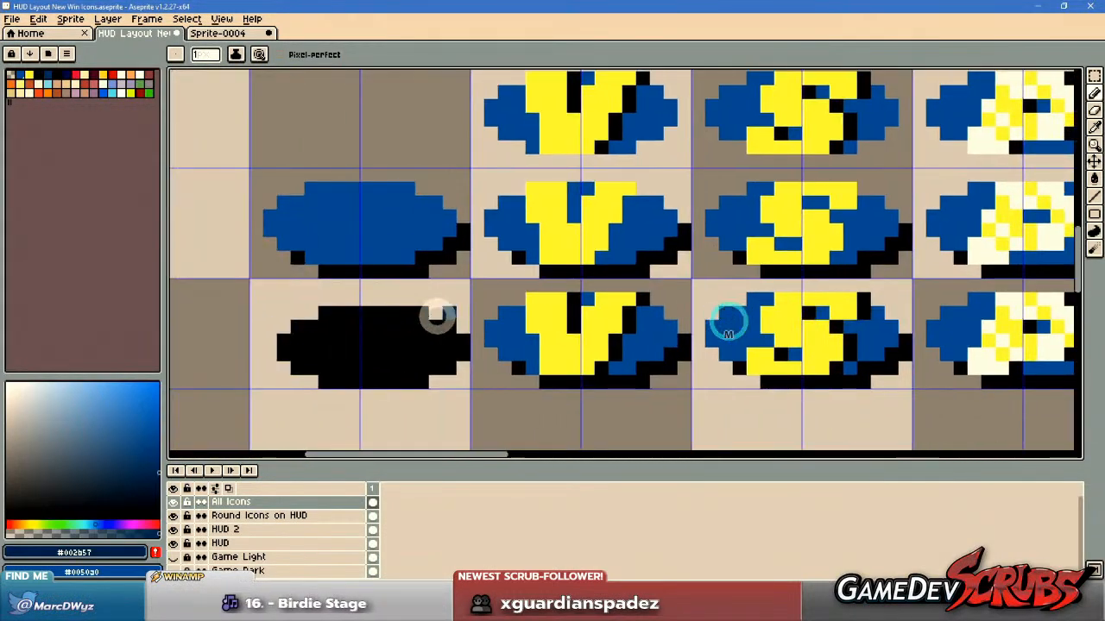
scroll(705, 347, "down", 4)
left_click_drag(840, 317, 197, 177)
scroll(425, 271, "up", 2)
scroll(425, 271, "up", 1)
left_click_drag(363, 285, 508, 286)
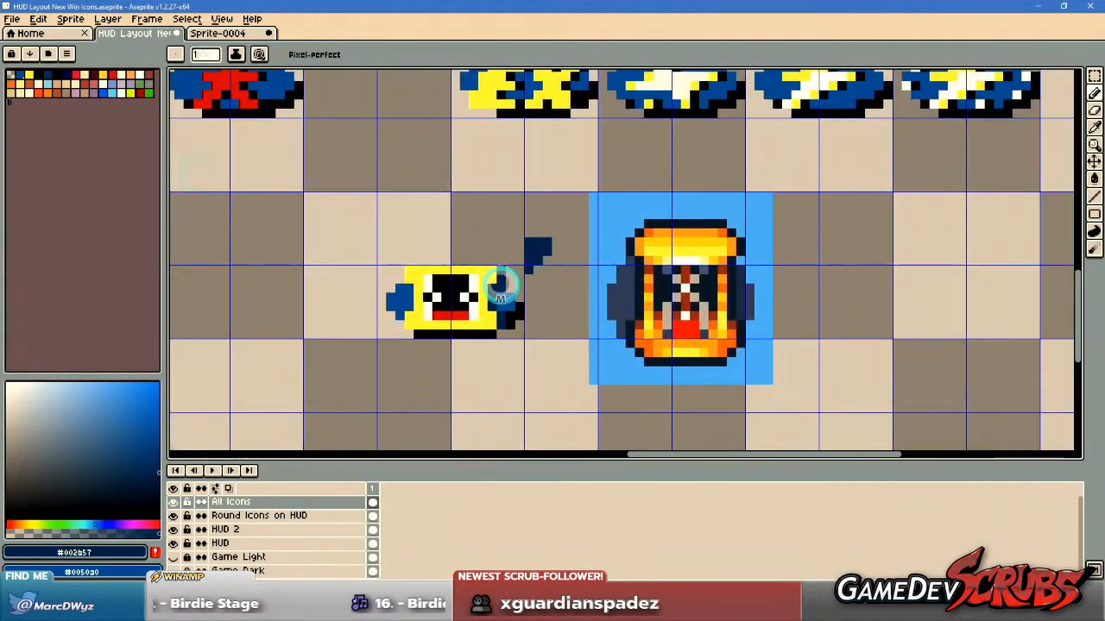
scroll(425, 291, "up", 4)
scroll(595, 306, "down", 3)
scroll(765, 333, "down", 1)
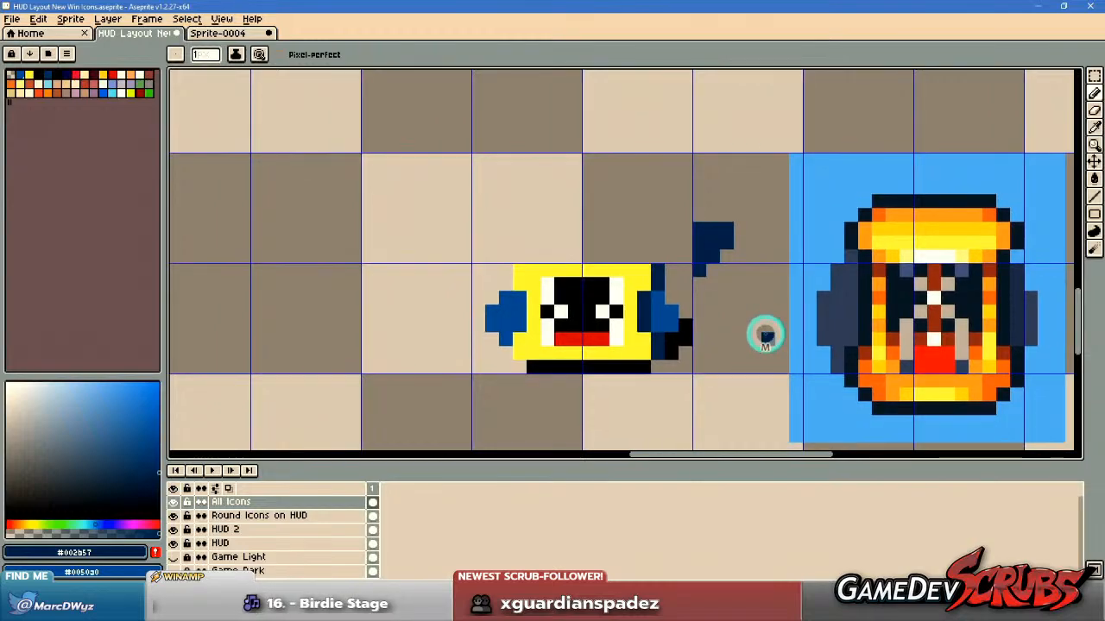
scroll(765, 333, "up", 2)
scroll(715, 328, "down", 4)
scroll(730, 342, "down", 1)
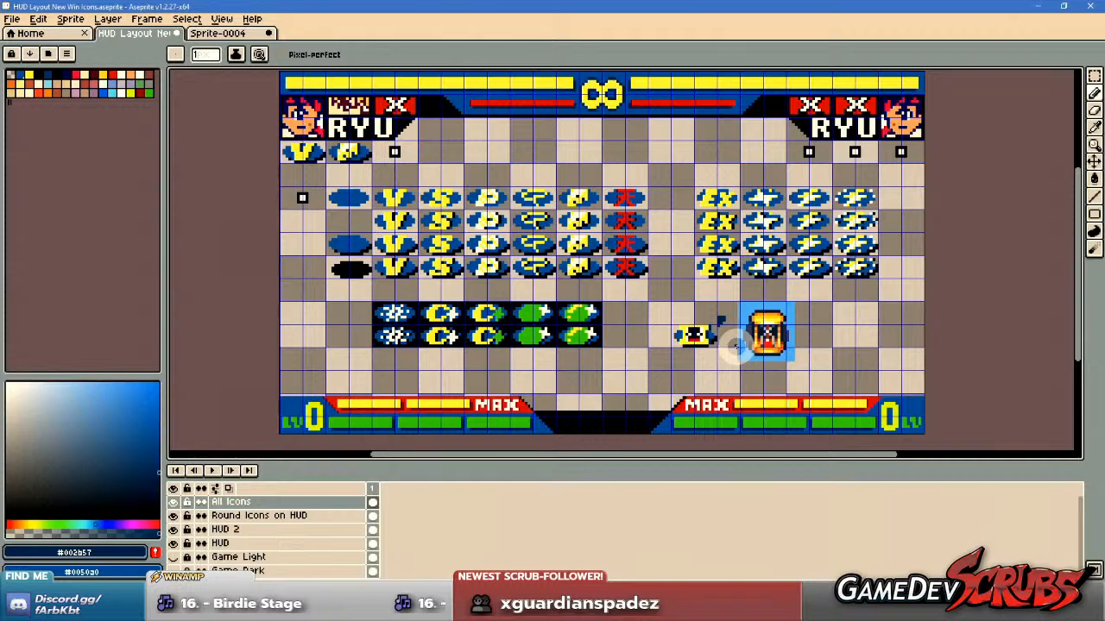
left_click_drag(733, 346, 711, 361)
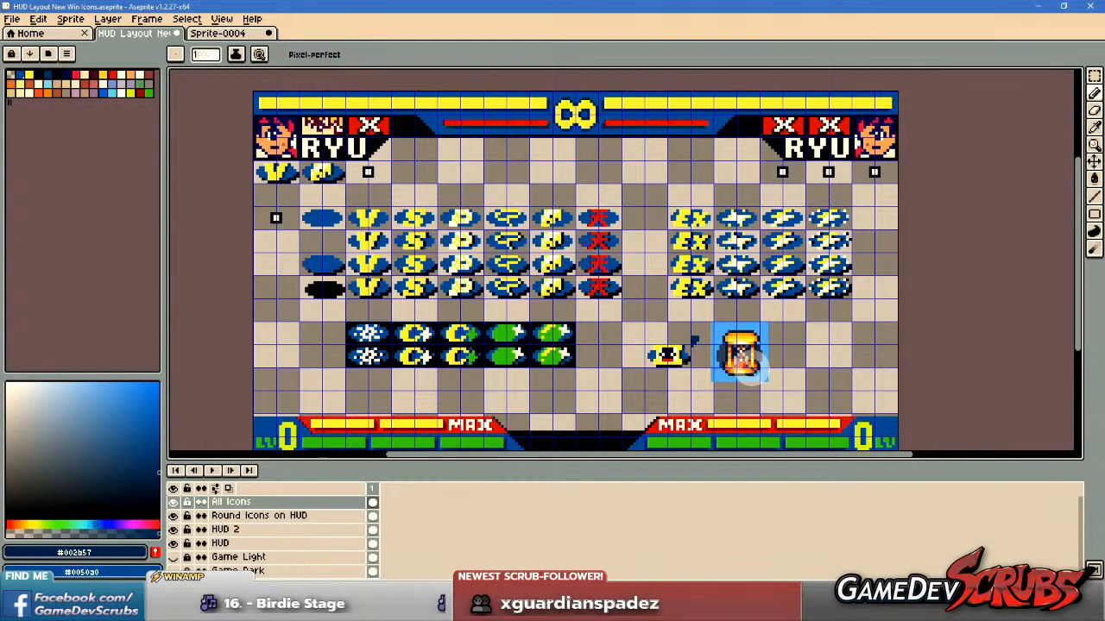
Sample white and paint a full row along the top of the glass, just under the yellow cap.
scroll(729, 363, "up", 5)
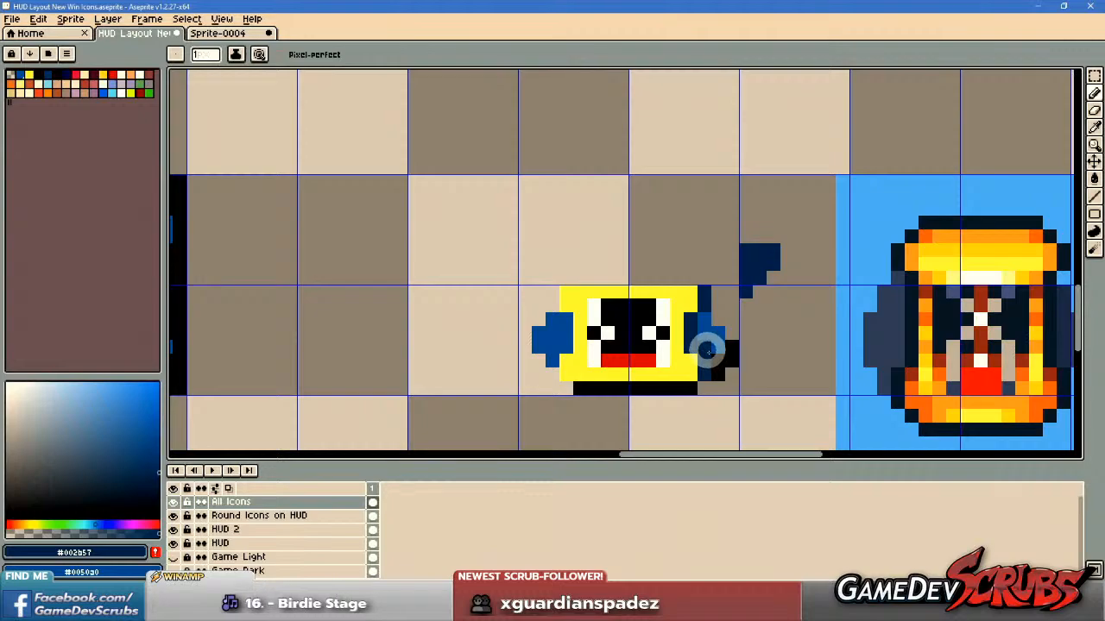
scroll(707, 351, "up", 1)
left_click(557, 301, "alt")
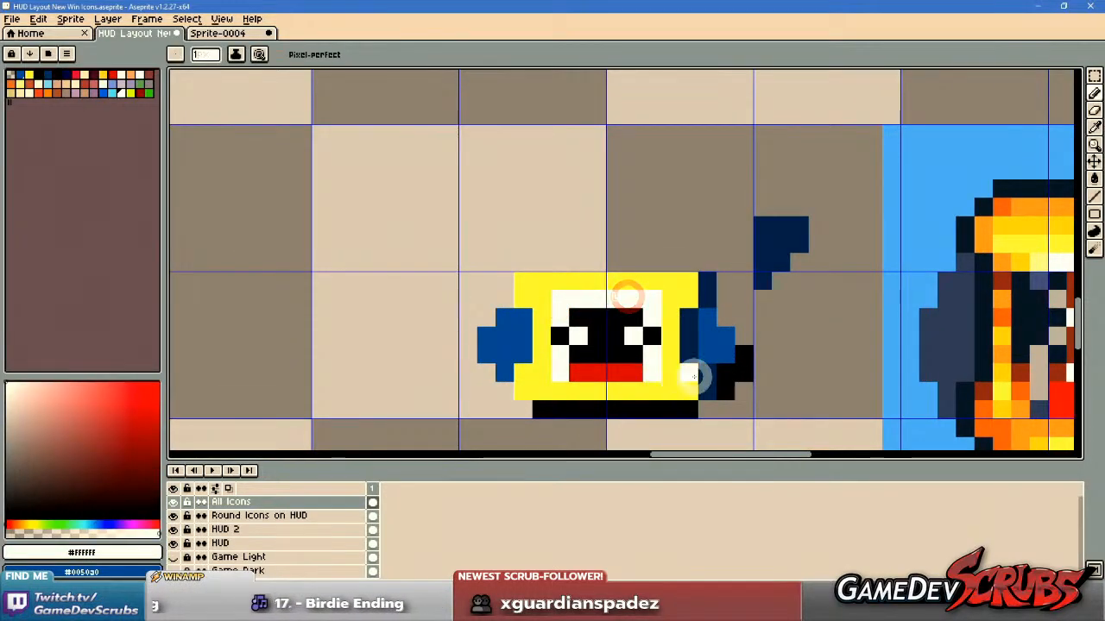
scroll(703, 370, "down", 3)
Try trimming the red sand with white pixels, undo it, and sample red and white as the foreground and background colours.
scroll(715, 369, "up", 3)
scroll(604, 366, "up", 1)
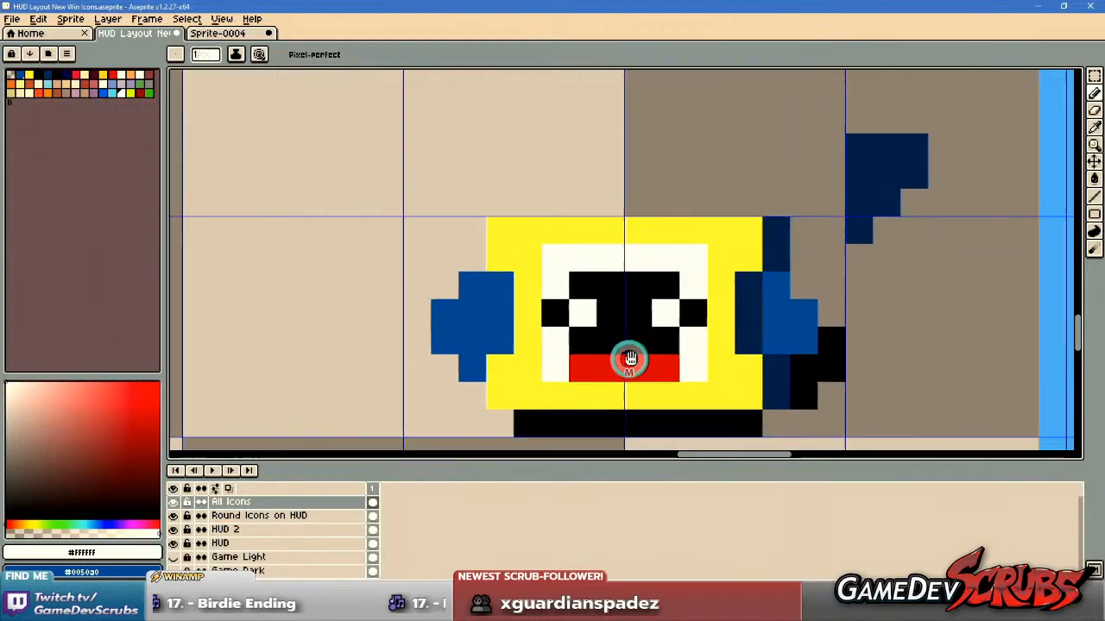
left_click_drag(595, 361, 682, 365)
key("ctrl+z")
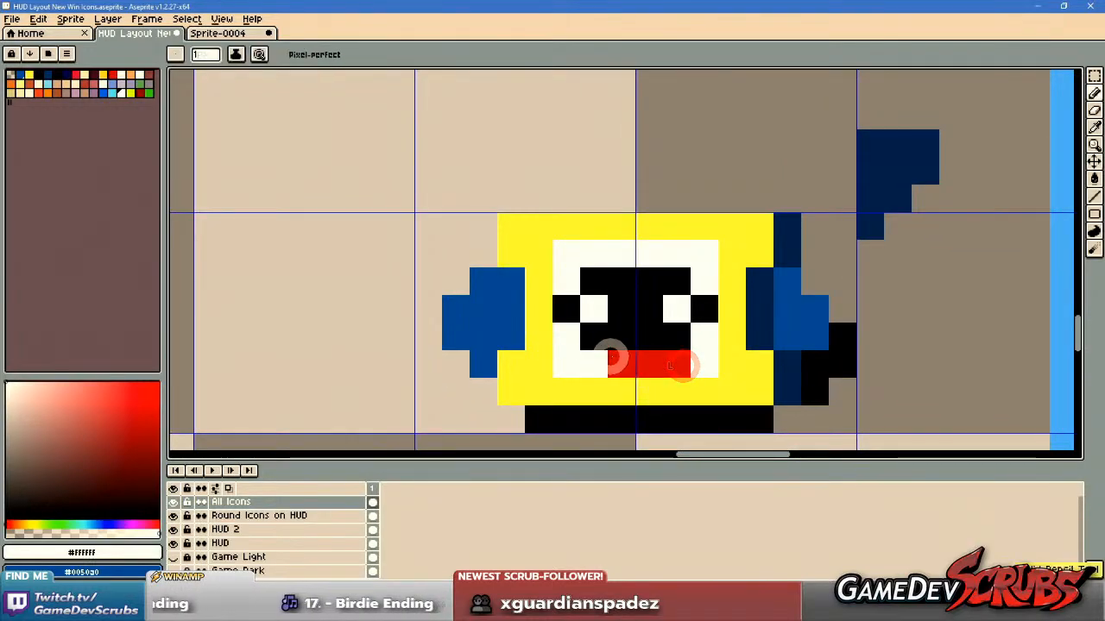
key("alt")
left_click(599, 359, "alt")
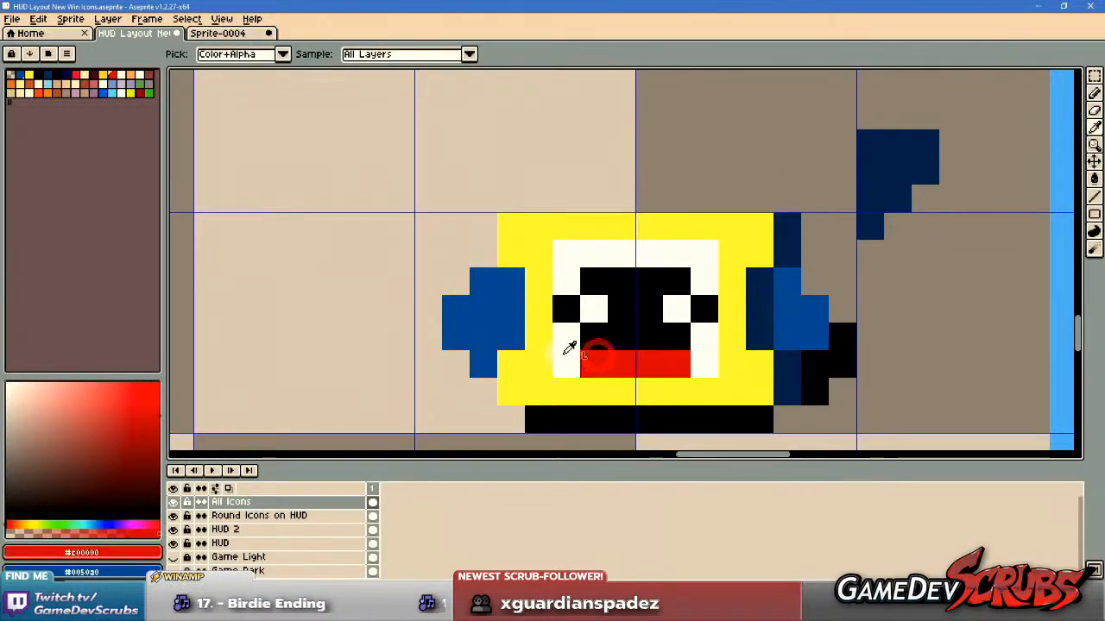
right_click(563, 353, "alt")
mouse_move(597, 340)
left_mouse_down()
mouse_move(674, 337)
mouse_move(605, 361)
left_mouse_up()
scroll(757, 365, "down", 3)
Examine the hourglass icon's readability against the existing win icons and the reference at several magnifications.
scroll(739, 388, "up", 3)
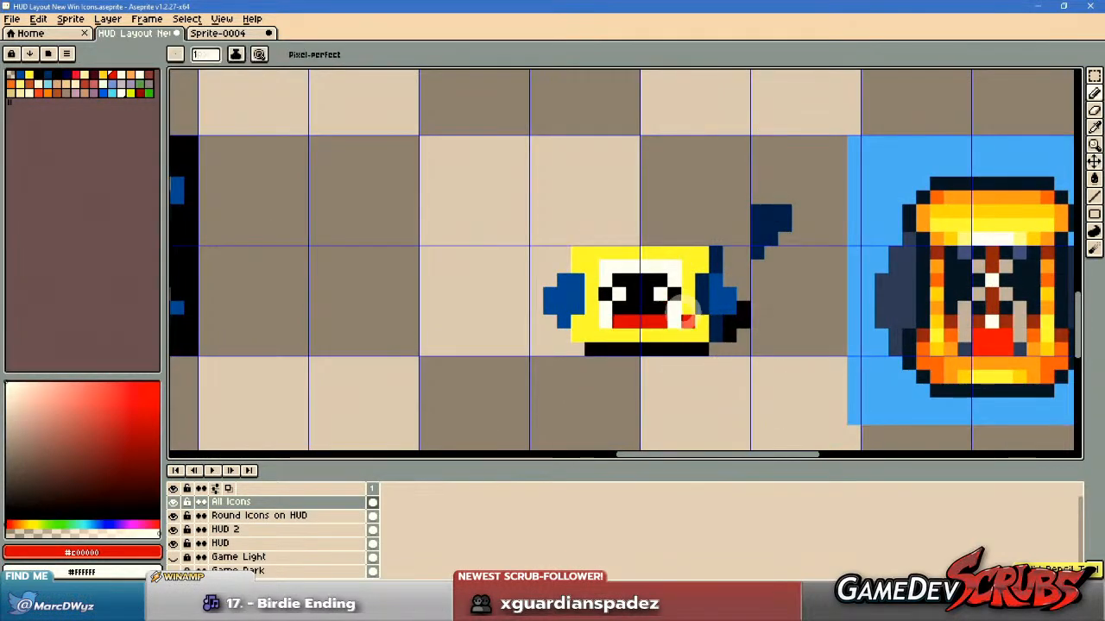
scroll(740, 388, "up", 2)
scroll(764, 315, "down", 1)
scroll(764, 315, "down", 4)
scroll(769, 318, "up", 4)
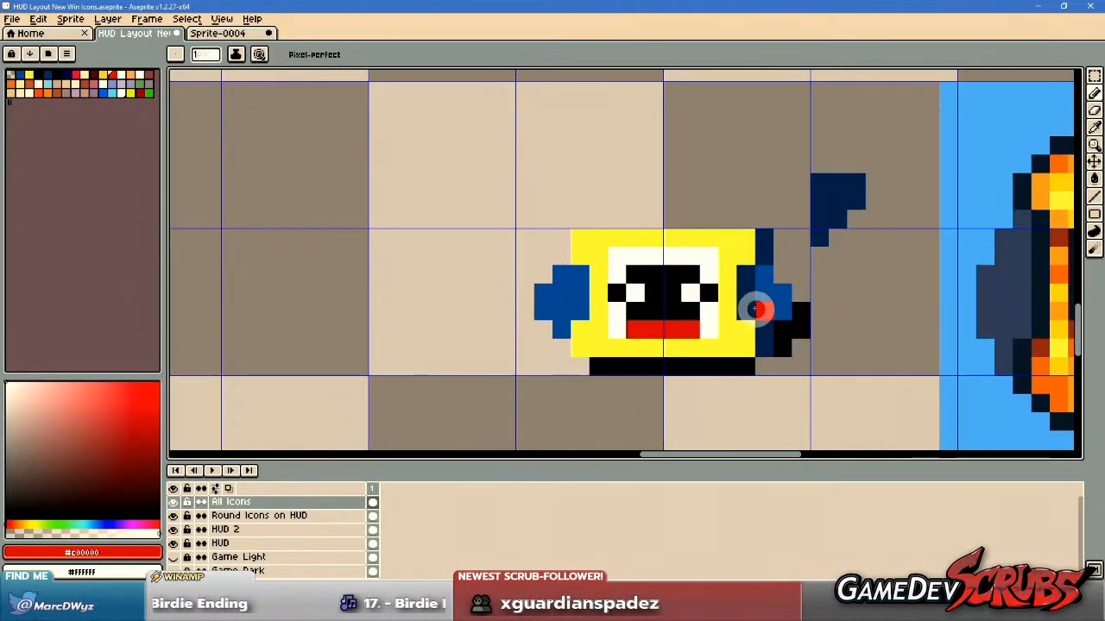
left_click_drag(757, 311, 753, 340)
scroll(763, 338, "up", 1)
scroll(855, 302, "down", 1)
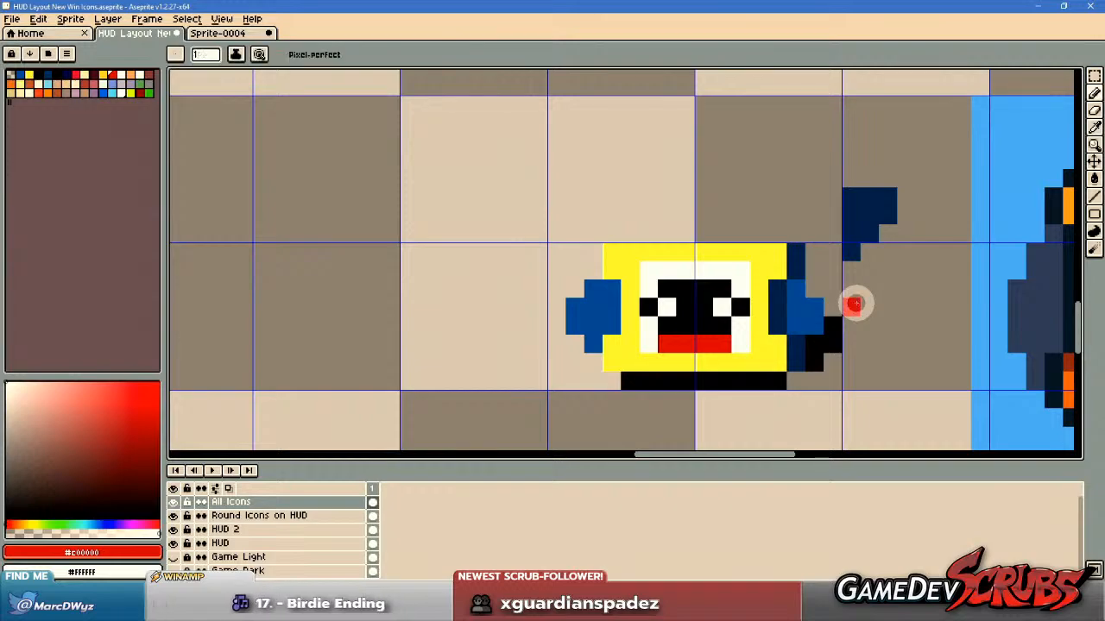
scroll(844, 298, "up", 1)
scroll(836, 297, "down", 1)
left_click_drag(840, 307, 788, 294)
scroll(783, 296, "up", 1)
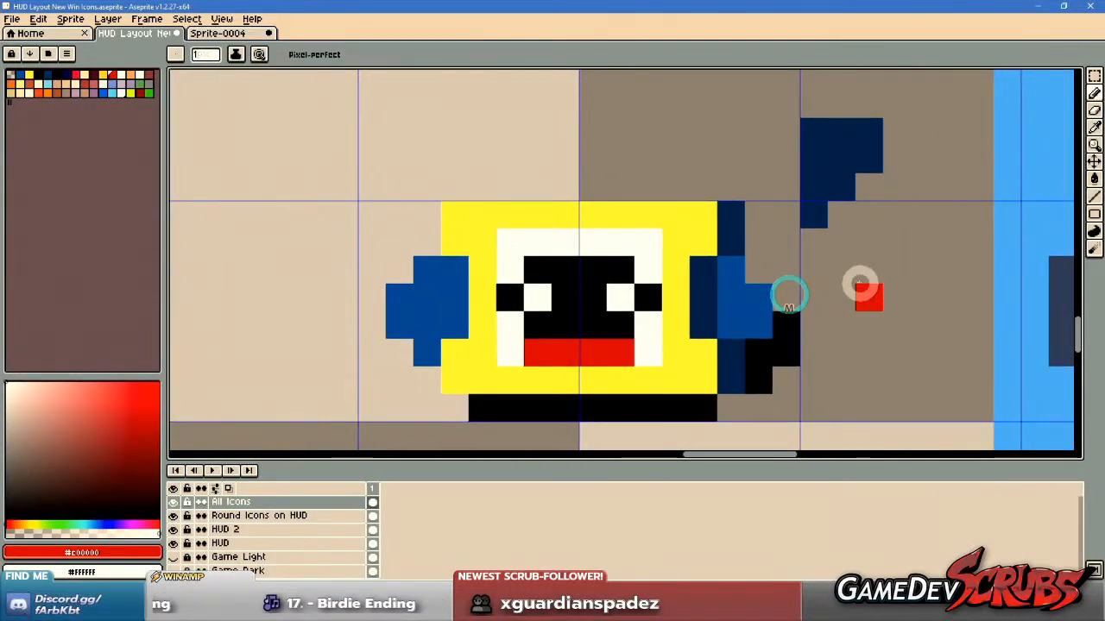
scroll(779, 274, "down", 1)
scroll(768, 274, "down", 4)
mouse_move(545, 252)
left_mouse_down()
mouse_move(708, 333)
mouse_move(677, 309)
left_mouse_up()
scroll(715, 301, "down", 3)
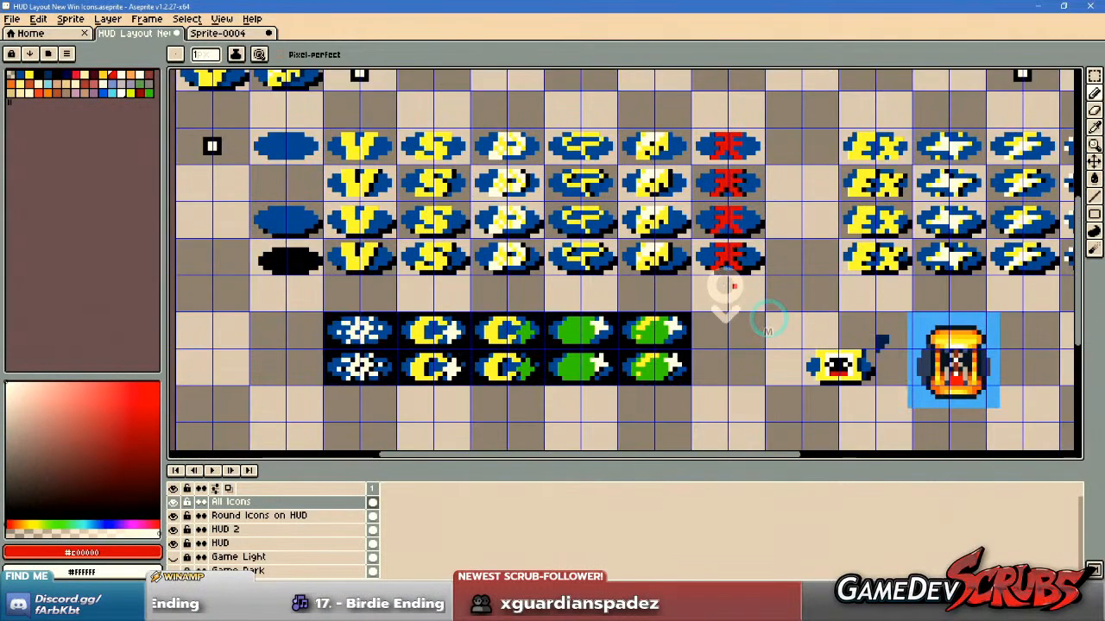
scroll(720, 286, "up", 1)
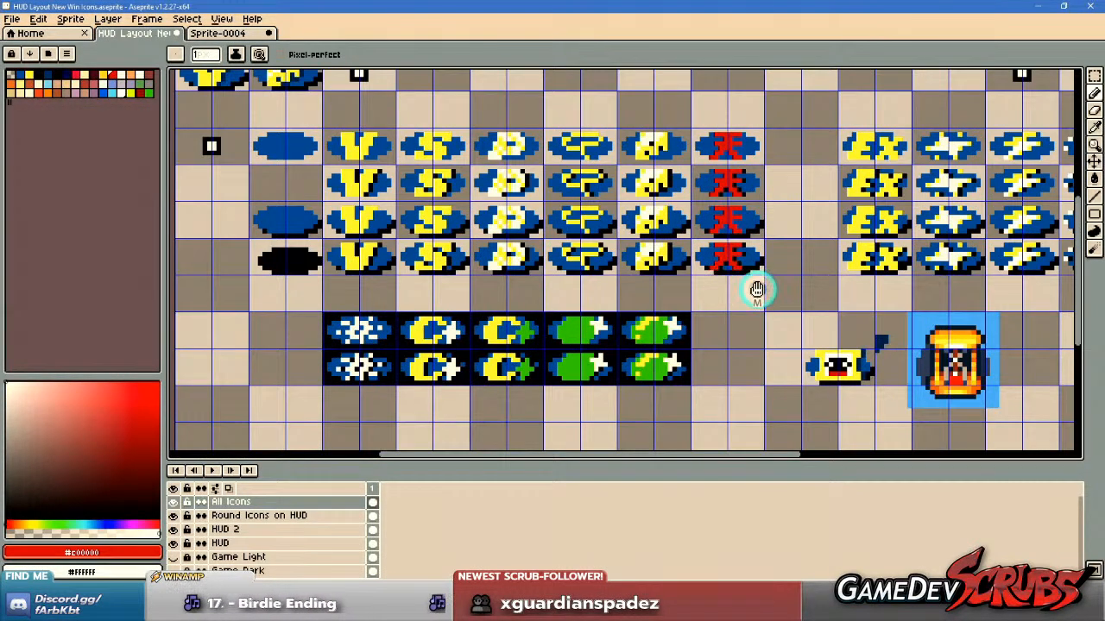
left_click_drag(756, 290, 637, 269)
scroll(781, 351, "up", 2)
scroll(695, 326, "up", 2)
left_click_drag(696, 322, 698, 297)
scroll(703, 314, "up", 2)
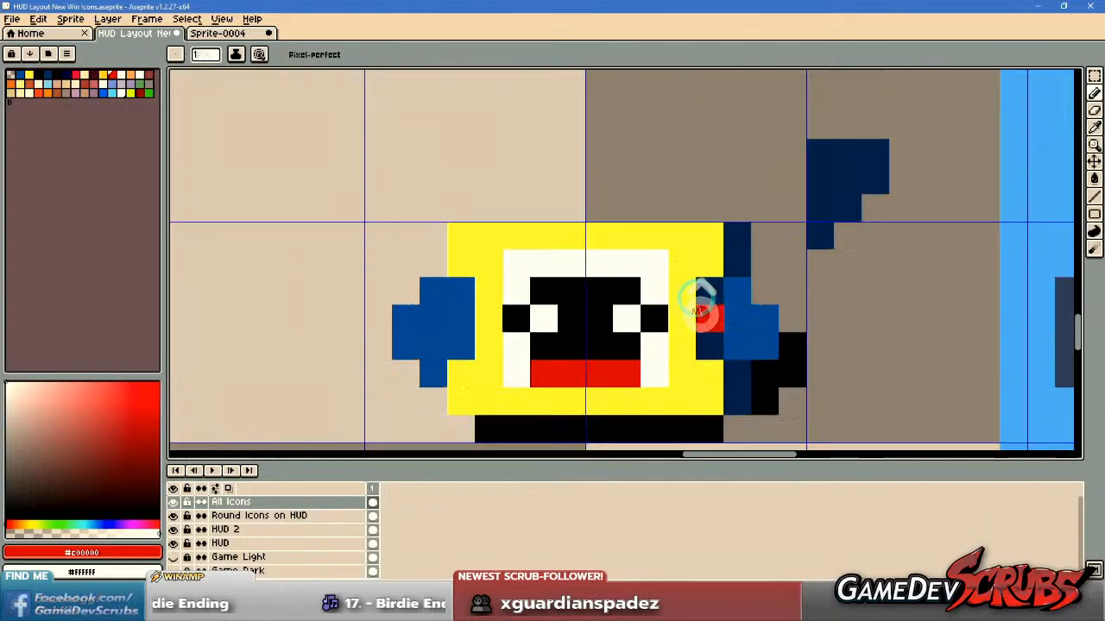
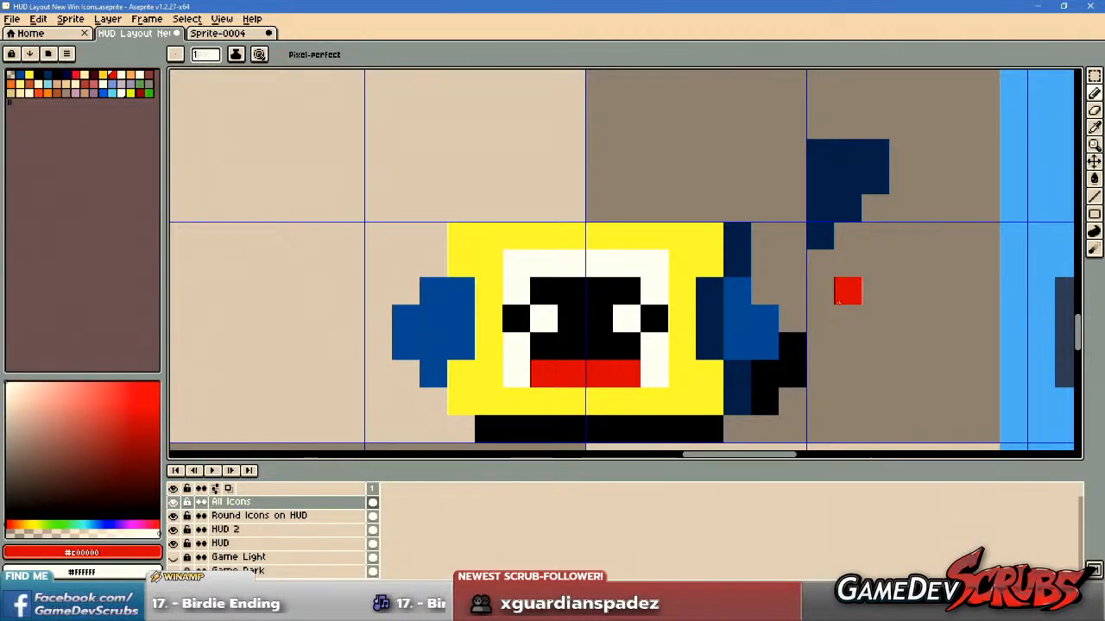
Compare the hourglass icon with the existing win icons and the reference hourglass at several magnifications, with the grid shown and hidden.
scroll(848, 291, "down", 2)
scroll(777, 306, "down", 1)
scroll(777, 305, "up", 1)
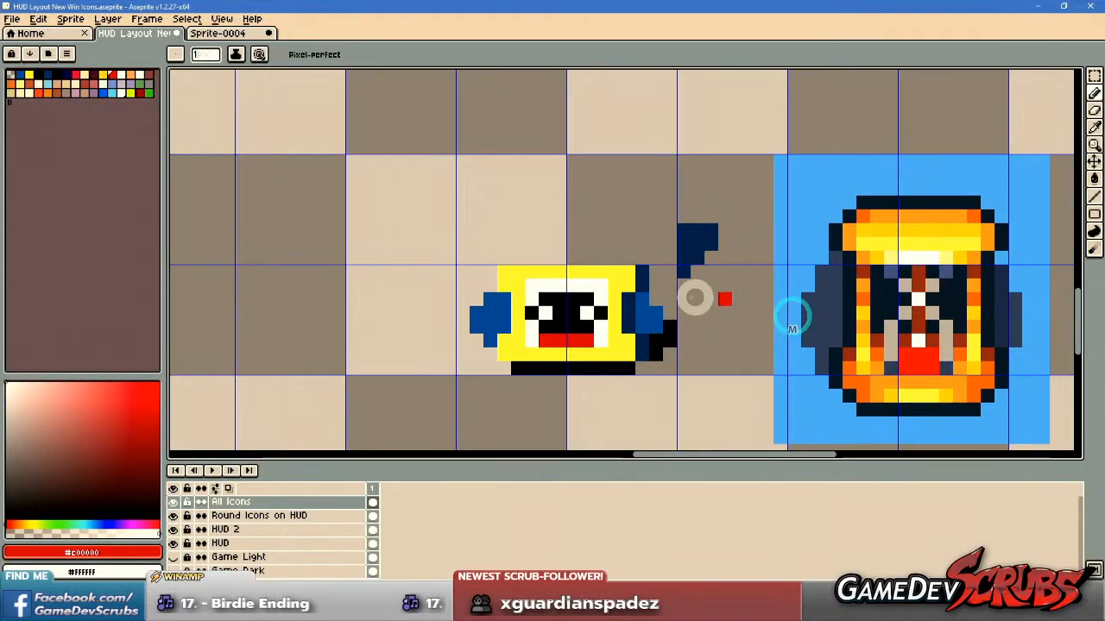
scroll(604, 276, "down", 3)
scroll(803, 298, "up", 1)
left_click_drag(803, 298, 548, 296)
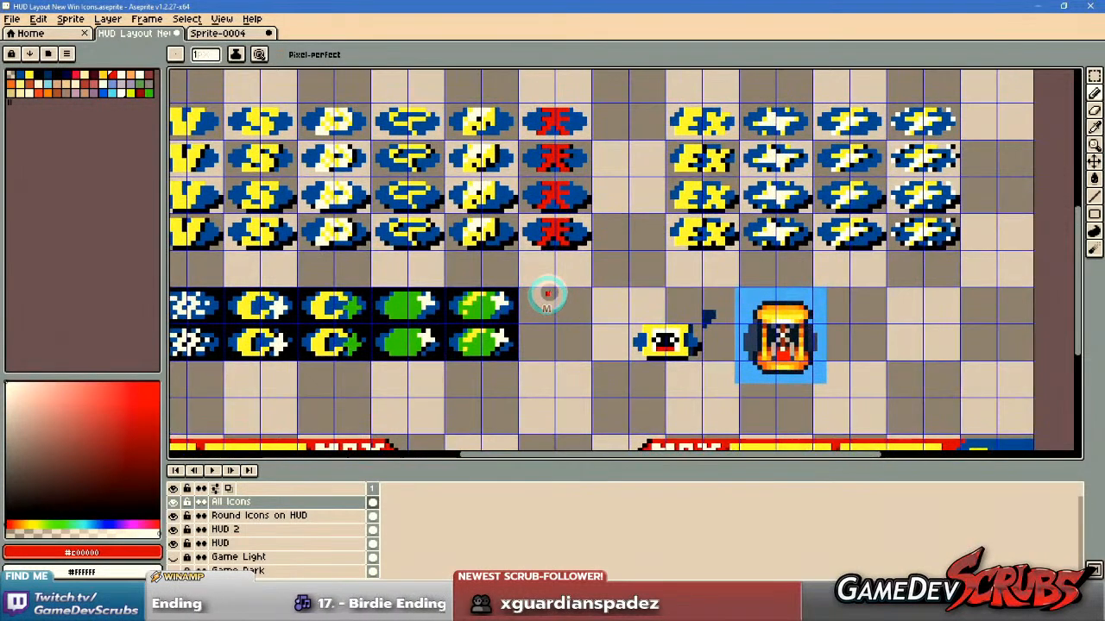
scroll(671, 335, "up", 1)
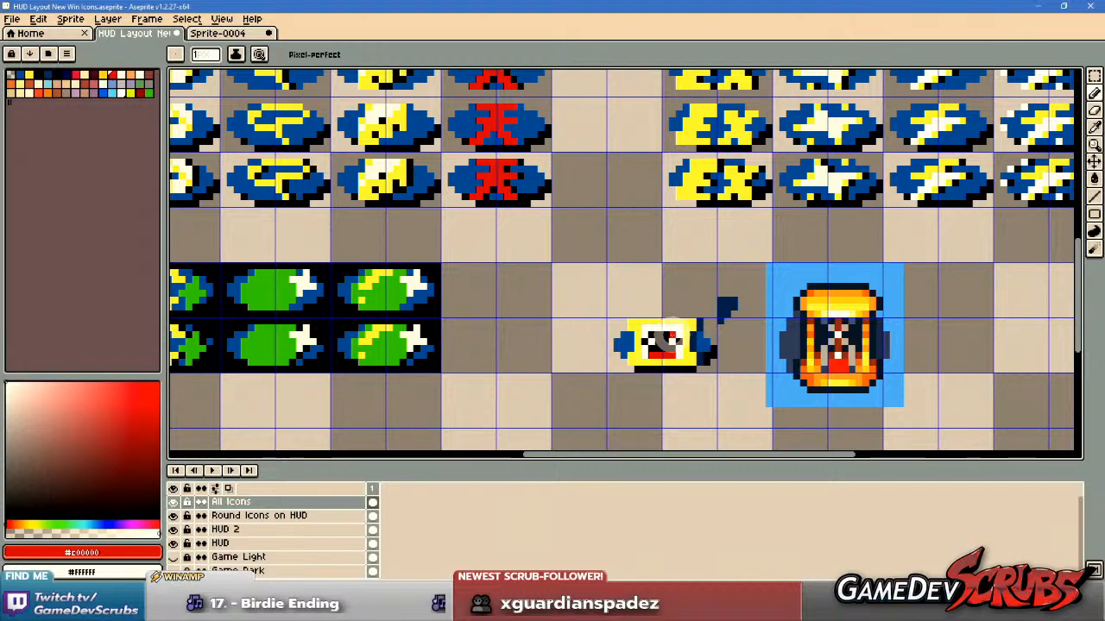
scroll(681, 317, "up", 1)
scroll(697, 360, "down", 3)
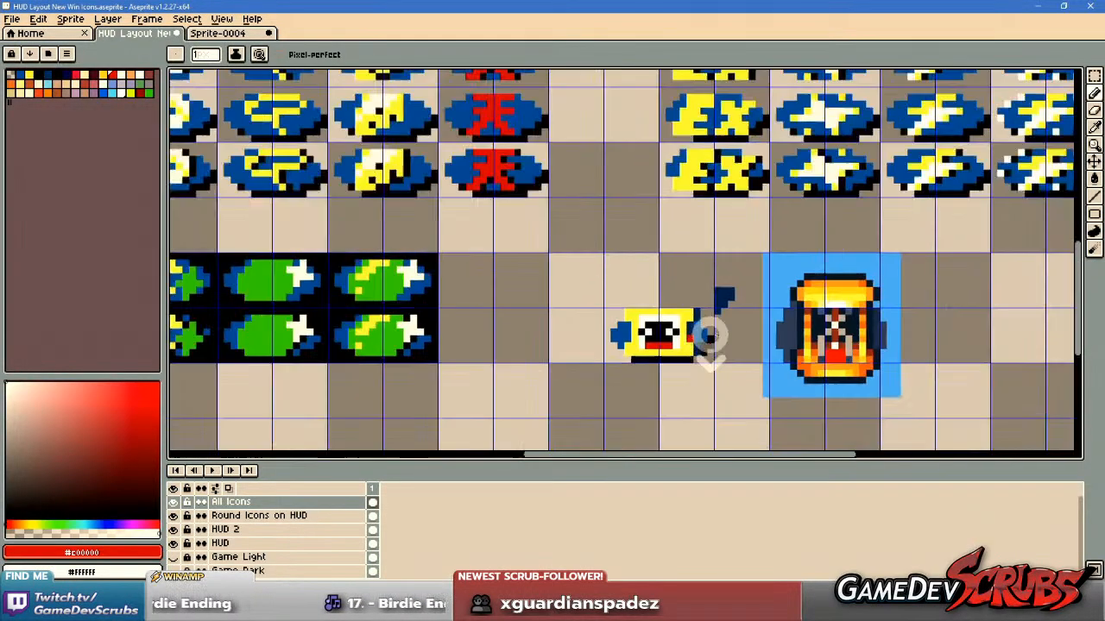
scroll(787, 347, "up", 1)
scroll(803, 341, "down", 1)
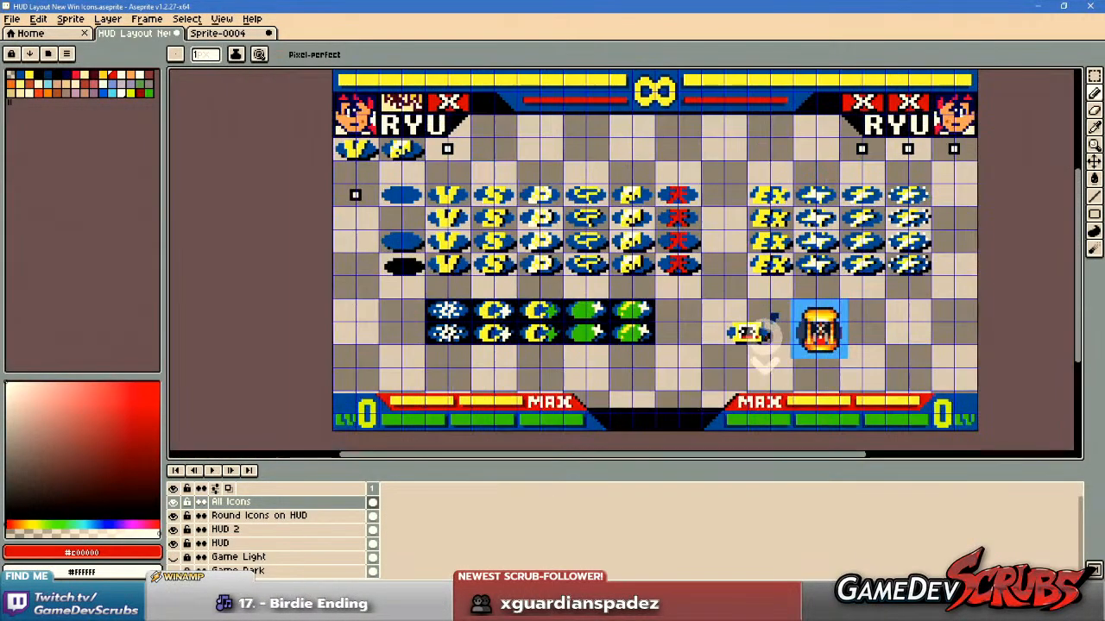
key("v")
key("ctrl+apostrophe")
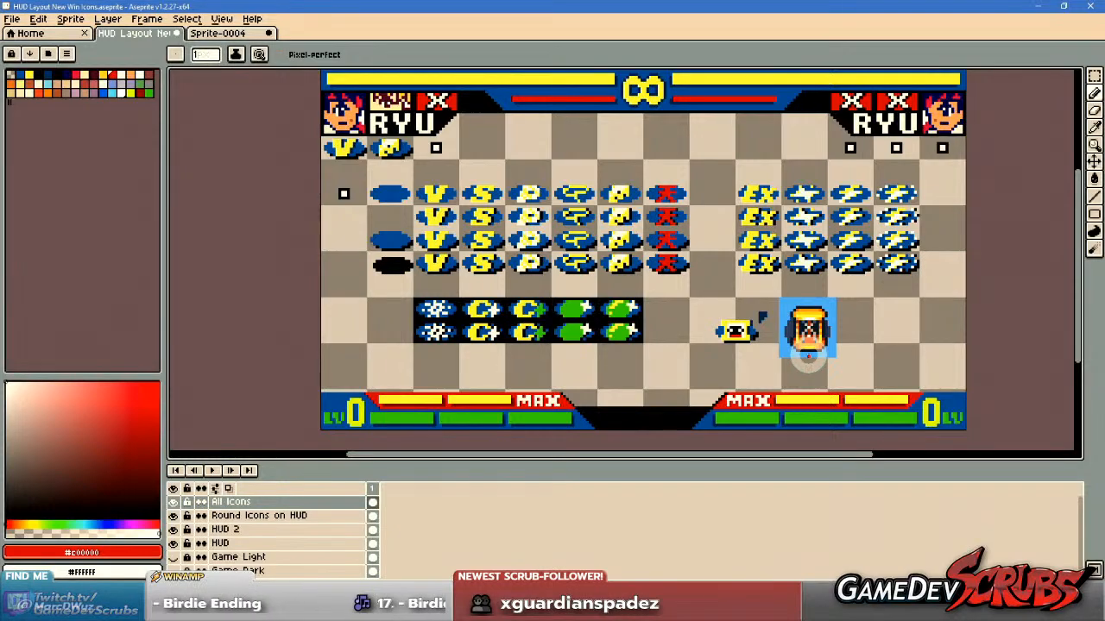
scroll(814, 353, "down", 1)
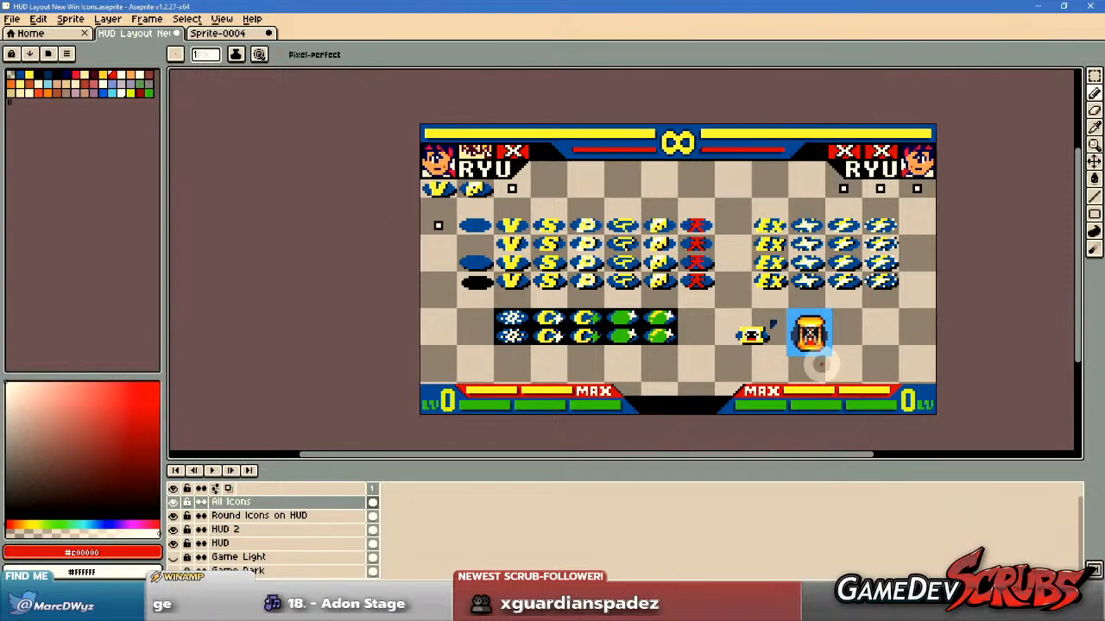
scroll(757, 340, "up", 3)
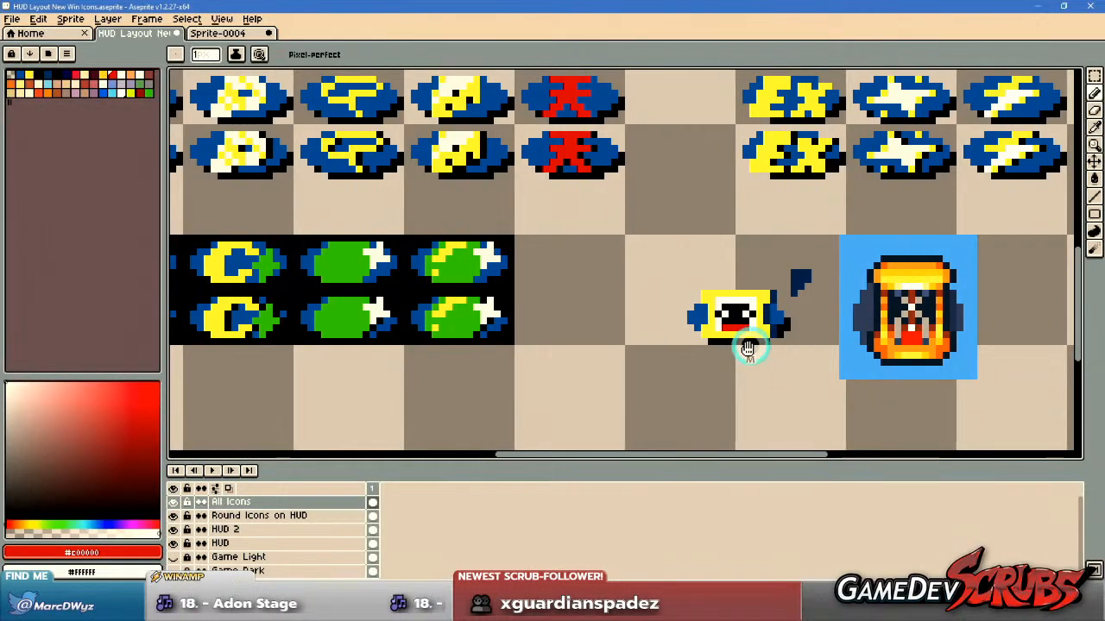
Delete the stray navy pixels between the hourglass icon and the reference, and move the hourglass icon beside the green icons.
left_click_drag(755, 340, 739, 363)
scroll(740, 362, "up", 3)
key("ctrl")
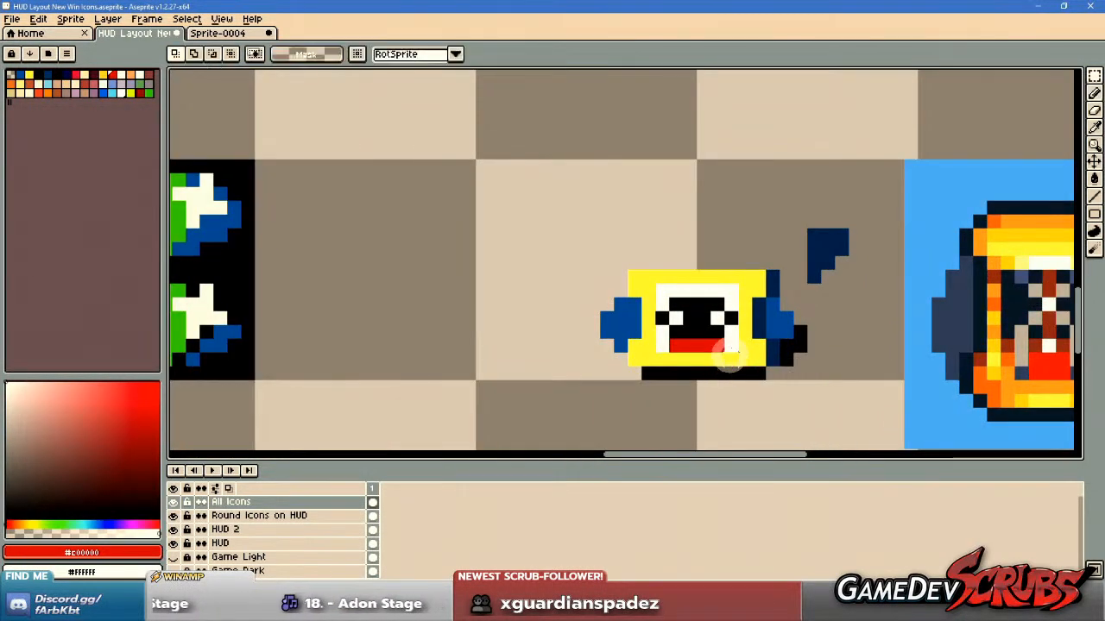
left_click_drag(809, 219, 859, 285)
key("Delete")
left_click_drag(537, 221, 834, 414)
left_click_drag(768, 341, 493, 343)
Select and copy the blank blue oval with the black shadow from the rows of win icons.
scroll(454, 314, "down", 5)
left_click_drag(366, 303, 790, 331)
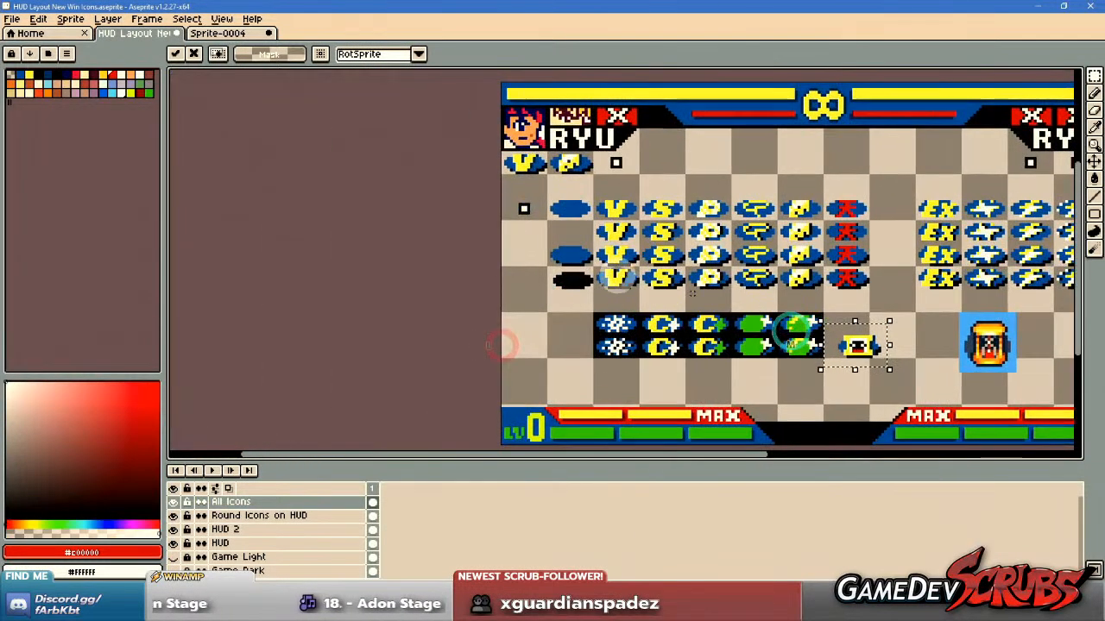
scroll(616, 237, "up", 3)
scroll(475, 242, "up", 1)
left_click_drag(397, 230, 593, 336)
key("ctrl+c")
Paste the copied oval between the hourglass icon and the reference hourglass, show the grid and align the oval's base to it.
left_click_drag(923, 370, 203, 197)
left_click_drag(846, 318, 557, 214)
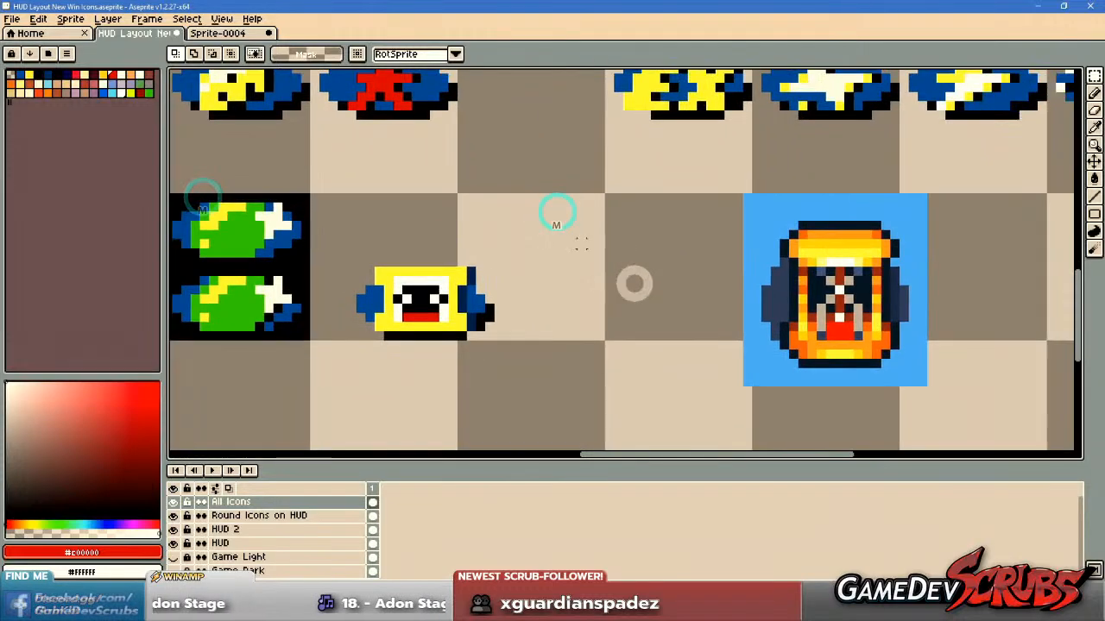
key("ctrl+v")
left_click_drag(669, 278, 619, 304)
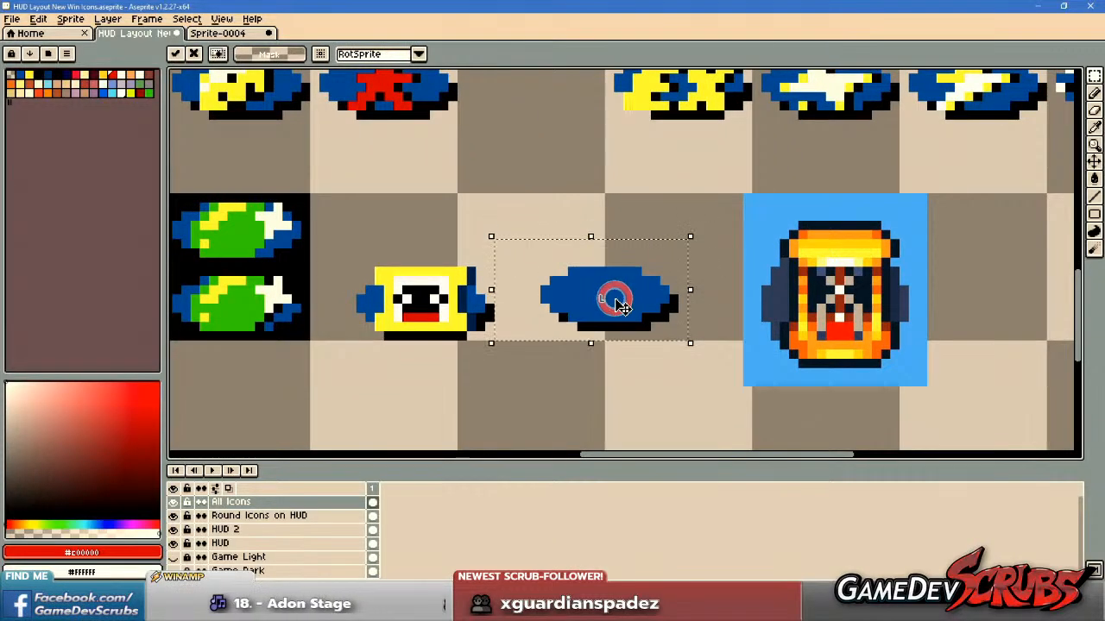
key("ctrl+apostrophe")
scroll(620, 303, "up", 1)
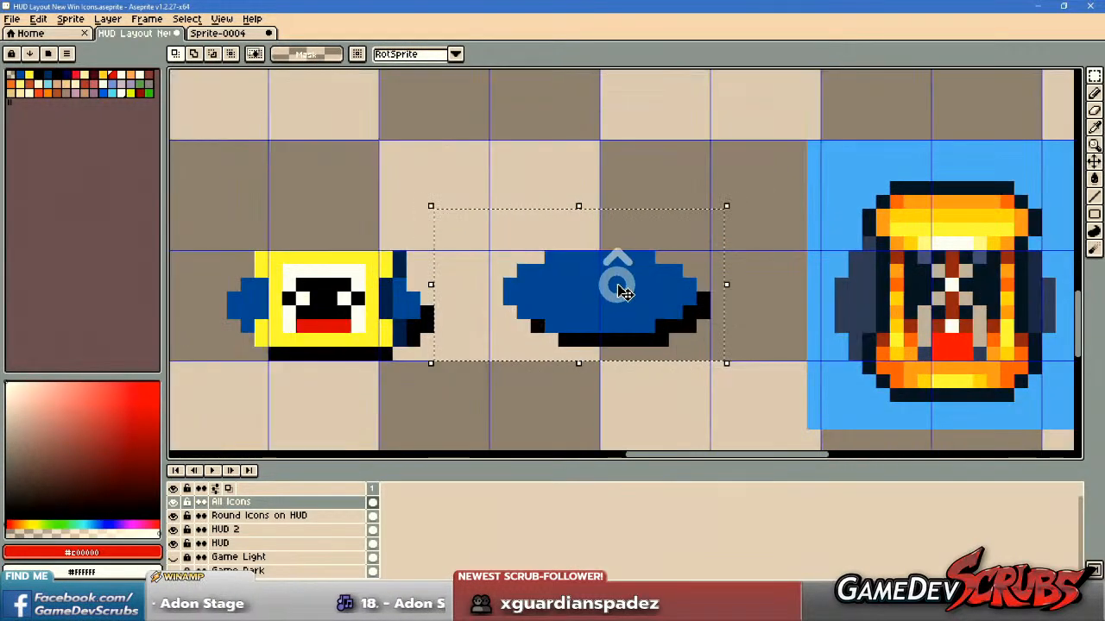
left_click(544, 197)
Sample white and black, and paint a round clock with a white rim and black face over the middle of the pasted oval.
key("b")
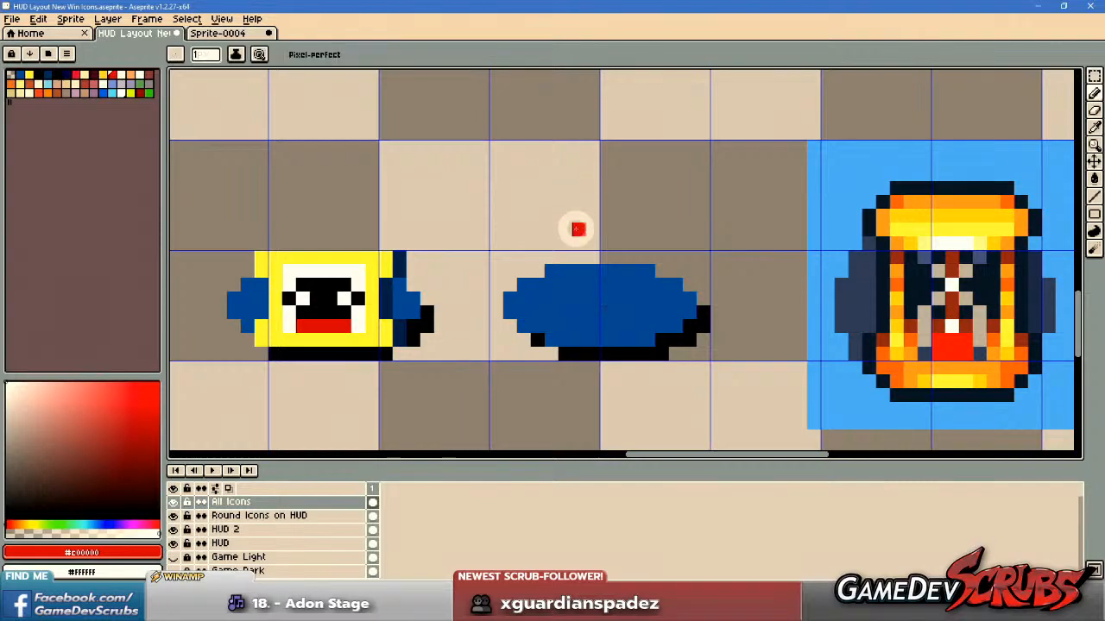
left_click(357, 278, "alt")
scroll(686, 297, "up", 1)
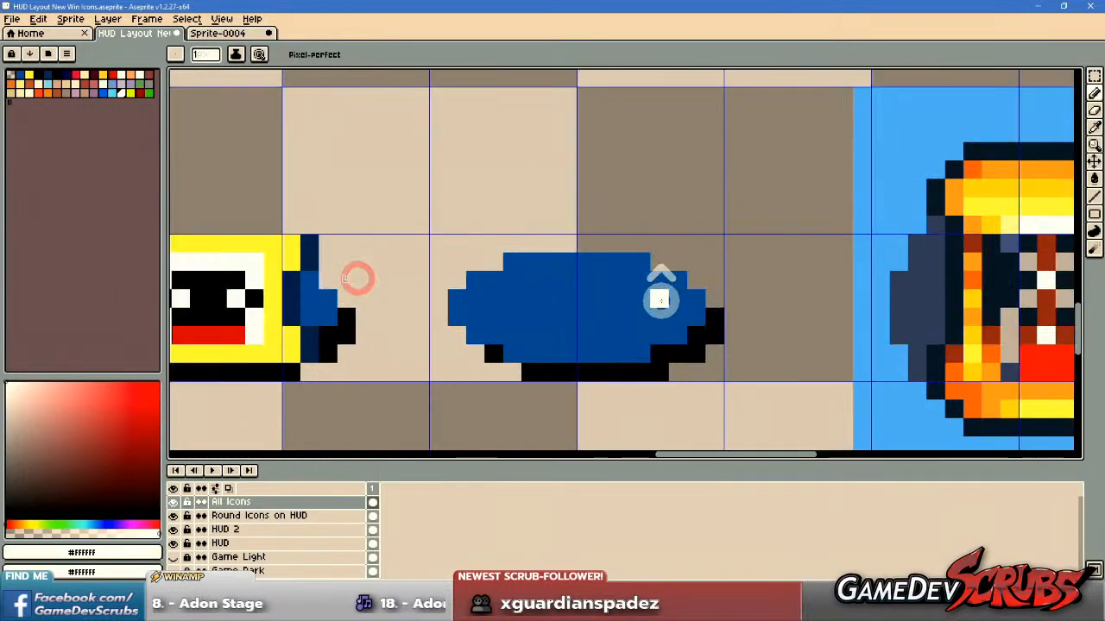
scroll(595, 298, "down", 1)
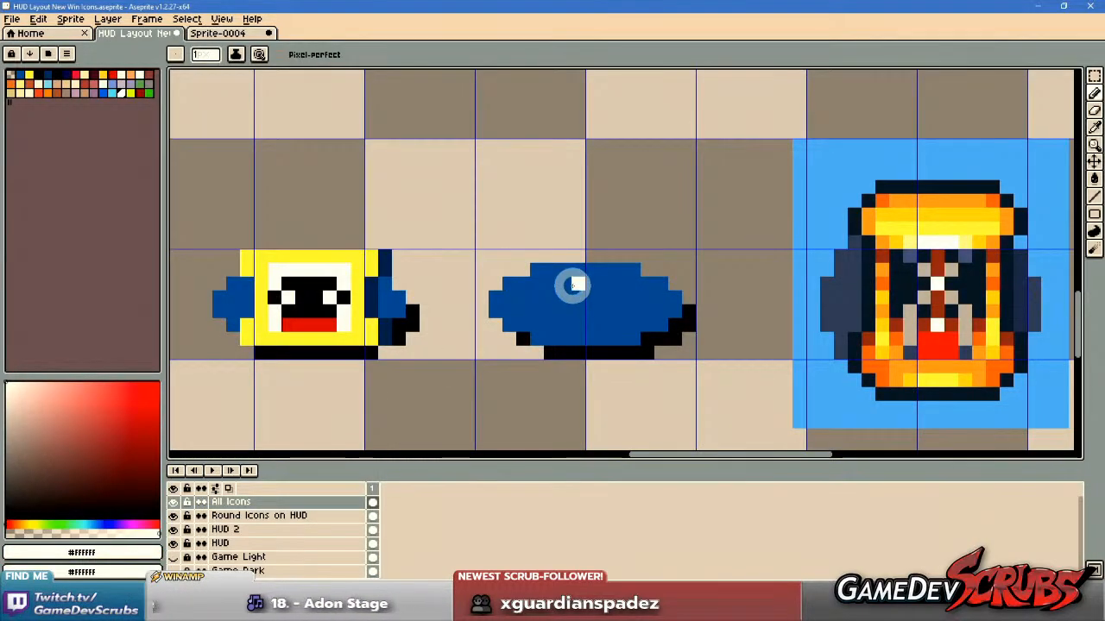
scroll(577, 285, "up", 1)
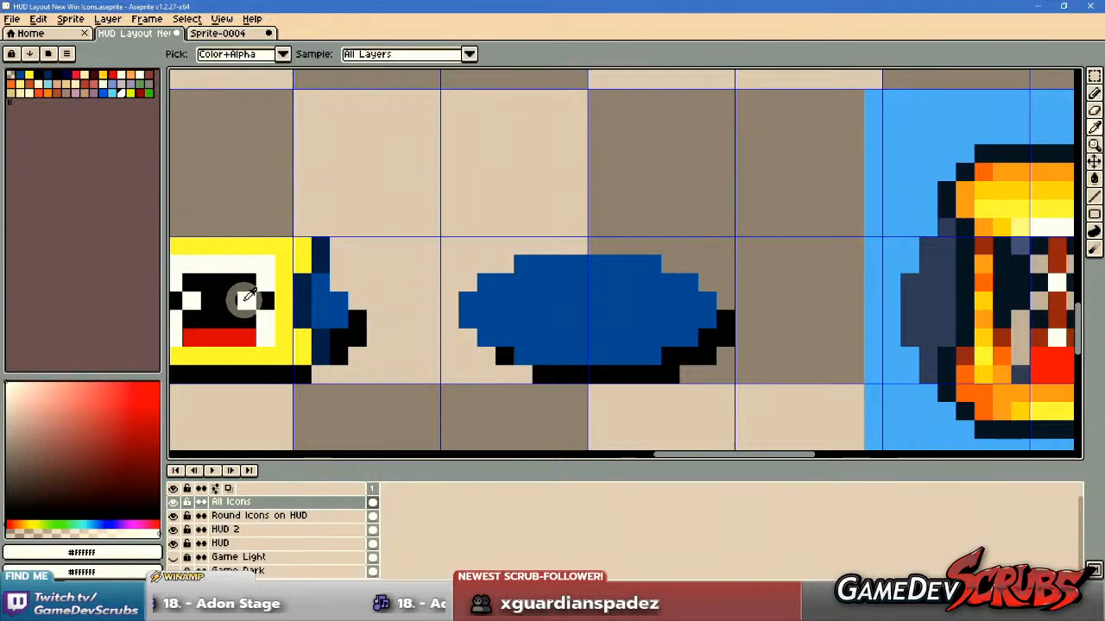
right_click(238, 295, "alt")
left_click(596, 319)
right_click(579, 314)
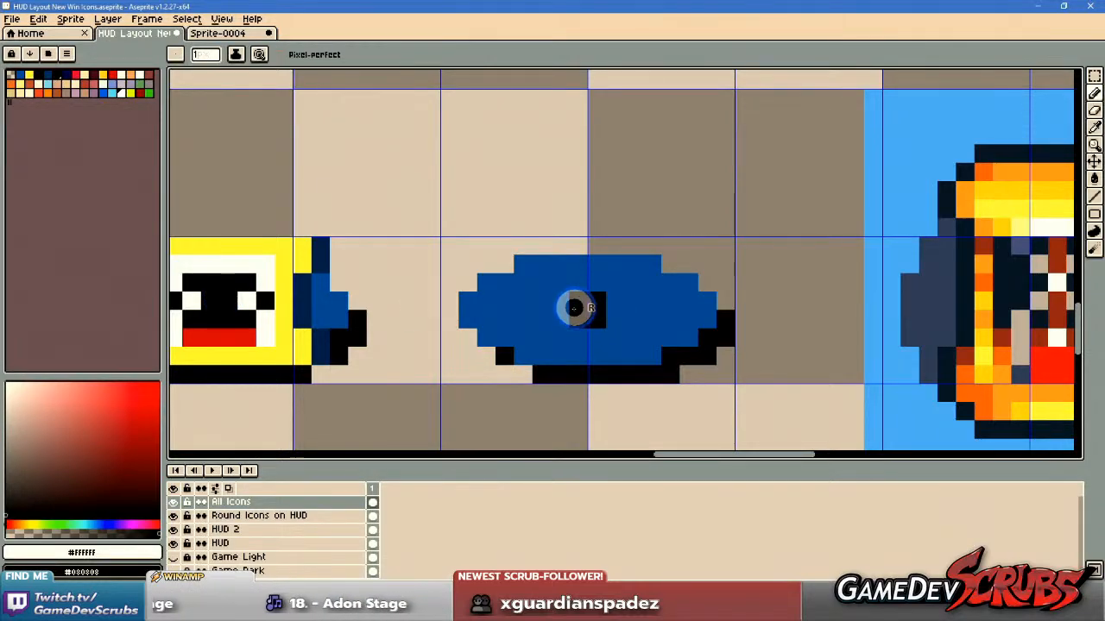
mouse_move(563, 321)
left_mouse_down()
mouse_move(581, 289)
mouse_move(611, 301)
mouse_move(612, 315)
mouse_move(579, 338)
mouse_move(591, 337)
mouse_move(546, 308)
mouse_move(543, 320)
mouse_move(570, 333)
mouse_move(557, 340)
mouse_move(580, 358)
mouse_move(632, 335)
mouse_move(633, 301)
mouse_move(601, 265)
mouse_move(562, 273)
mouse_move(524, 302)
mouse_move(538, 346)
mouse_move(562, 362)
mouse_move(612, 364)
mouse_move(580, 373)
mouse_move(595, 373)
mouse_move(517, 339)
mouse_move(559, 381)
mouse_move(617, 369)
mouse_move(629, 341)
mouse_move(648, 333)
mouse_move(650, 290)
mouse_move(618, 247)
mouse_move(558, 244)
mouse_move(524, 286)
left_mouse_up()
left_click_drag(657, 314, 664, 337)
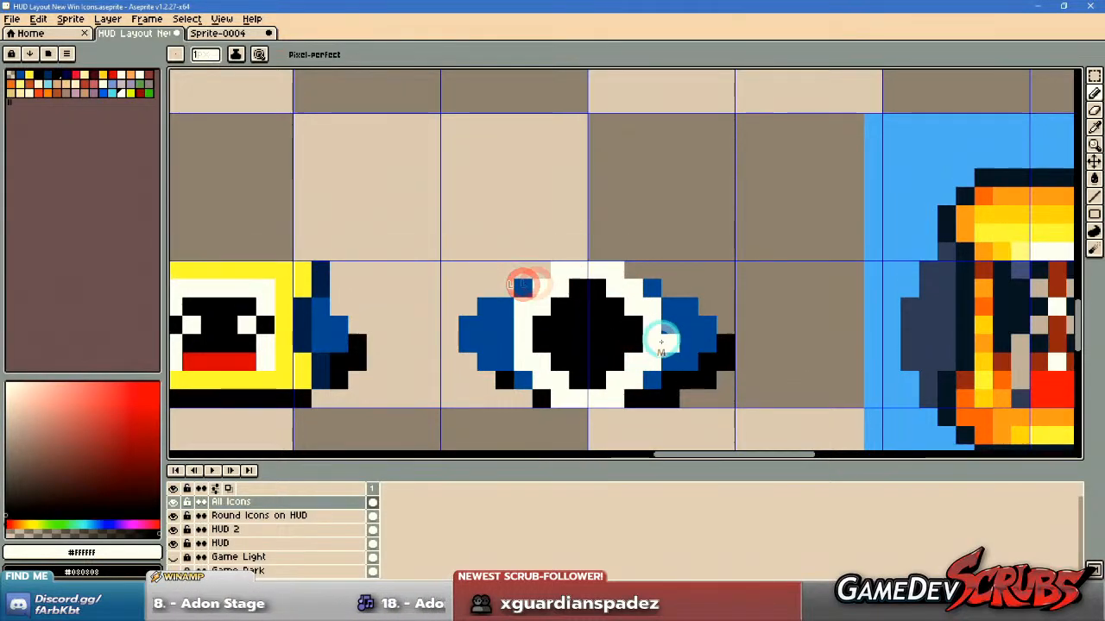
Paint short white clock hands in the centre of the black clock face and check the icon within the HUD.
scroll(663, 337, "down", 1)
scroll(662, 337, "up", 1)
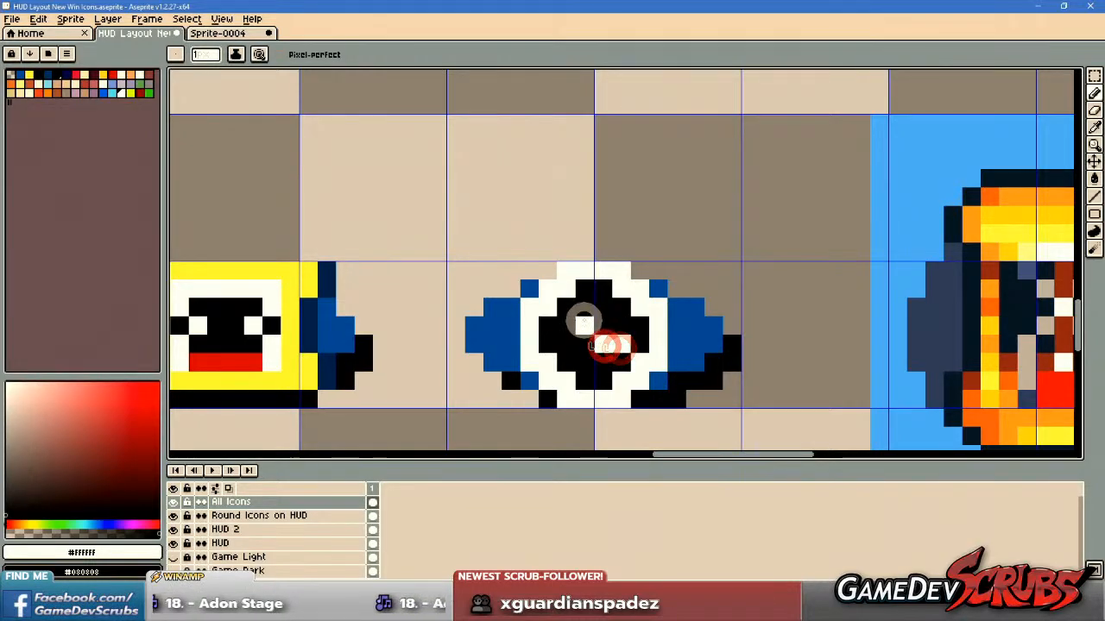
scroll(580, 320, "down", 5)
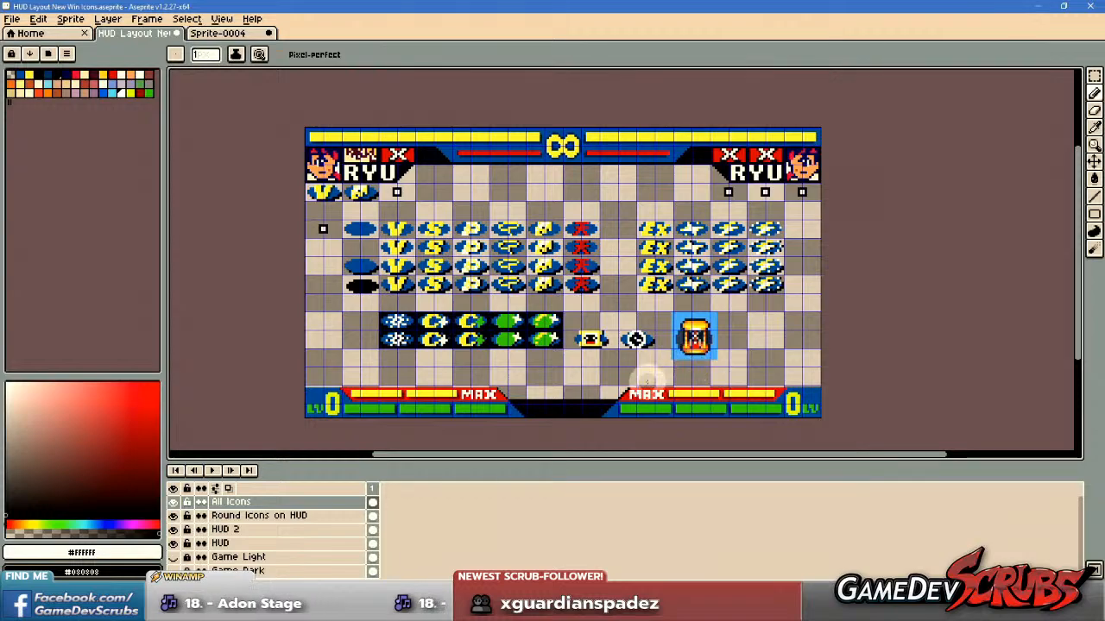
scroll(653, 345, "up", 4)
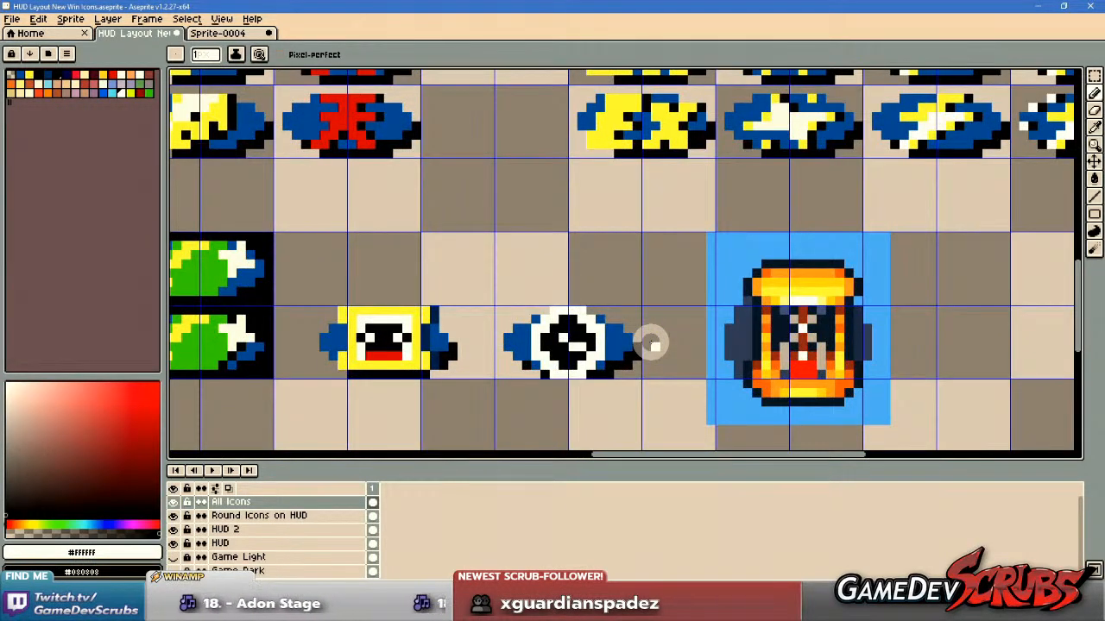
Duplicate the finished clock icon into the grid cell directly above it and deselect the copy.
key("m")
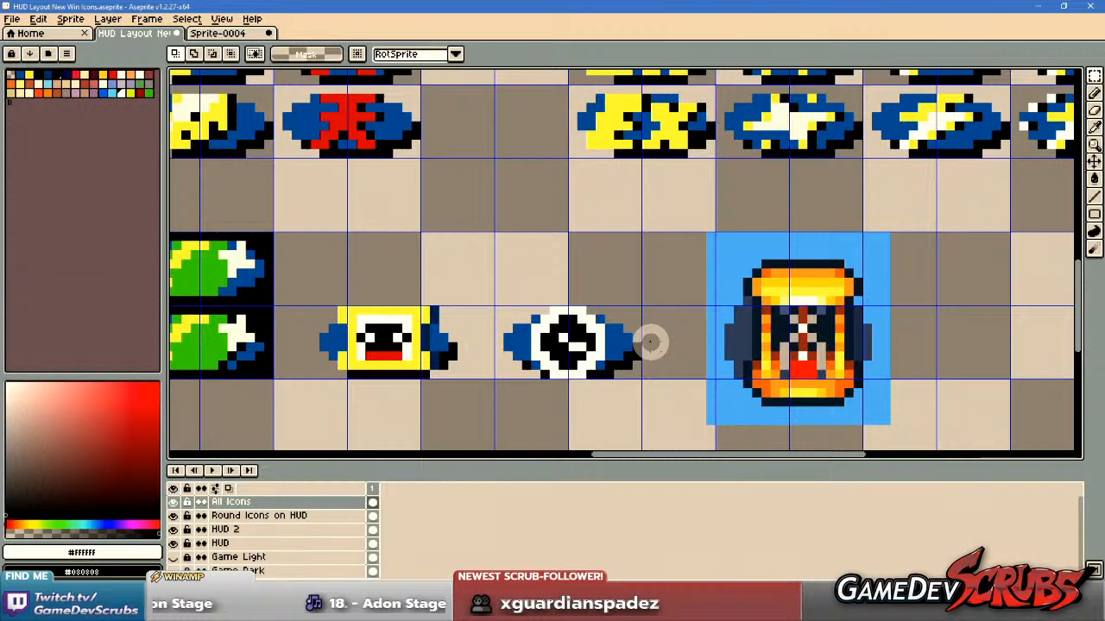
scroll(647, 349, "up", 1)
mouse_move(403, 253)
left_mouse_down()
mouse_move(667, 430)
mouse_move(699, 437)
left_mouse_up()
left_click_drag(539, 376, 539, 265)
key("ctrl+d")
key("b")
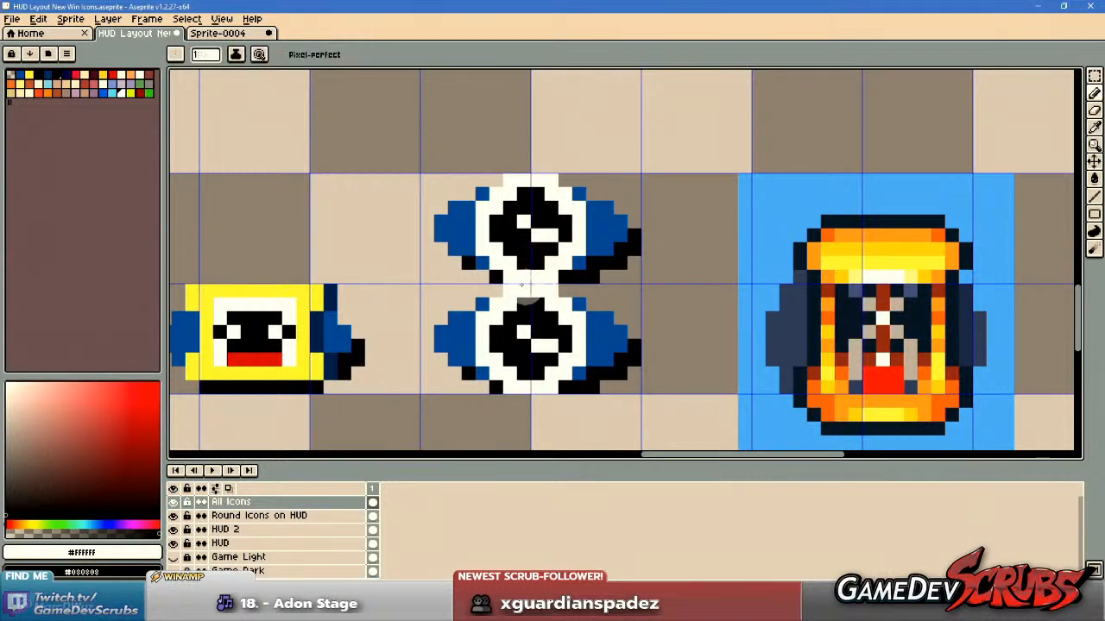
left_click_drag(570, 311, 621, 339)
scroll(621, 341, "down", 3)
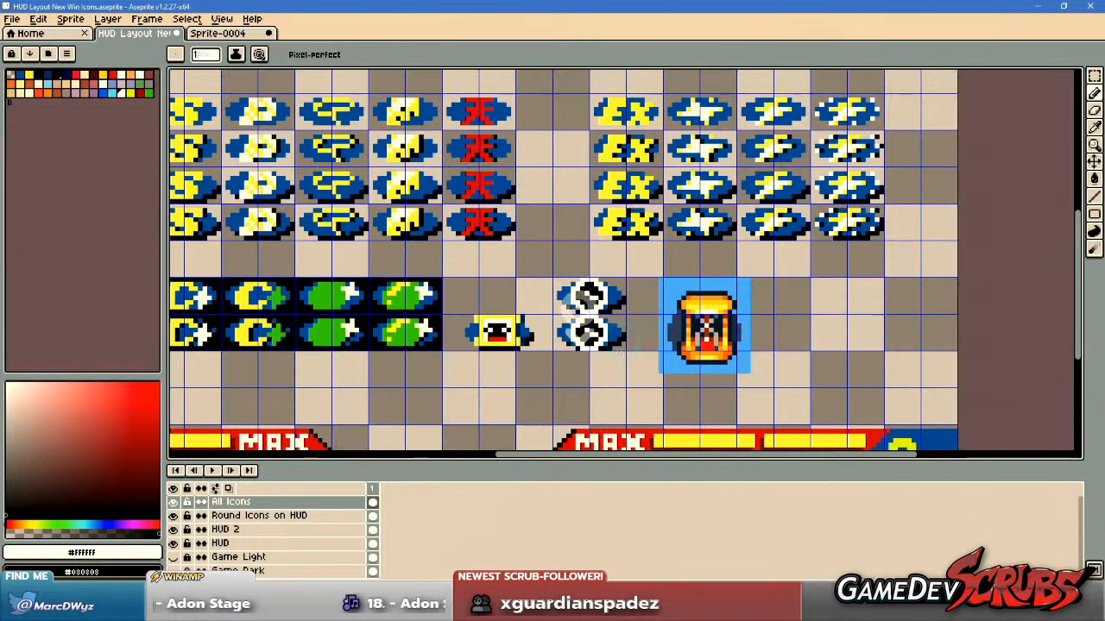
Sample the hourglass's yellow, close off the upper clock's rim with a yellow bottom row and fill the rim yellow.
scroll(569, 319, "up", 3)
key("i")
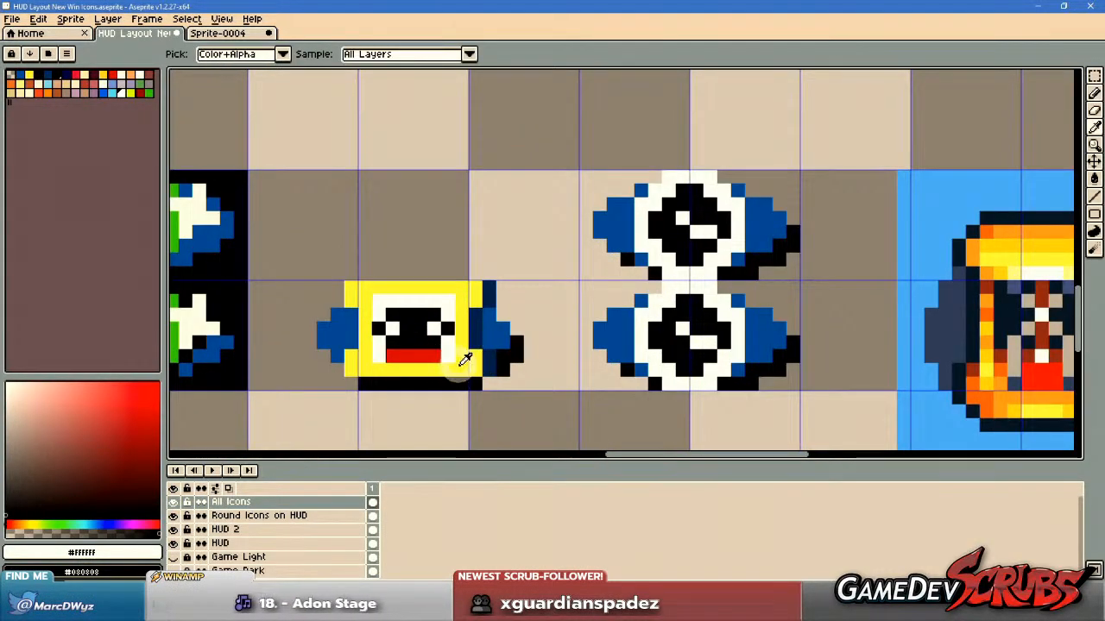
left_click(458, 365, "alt")
left_click_drag(793, 286, 725, 313)
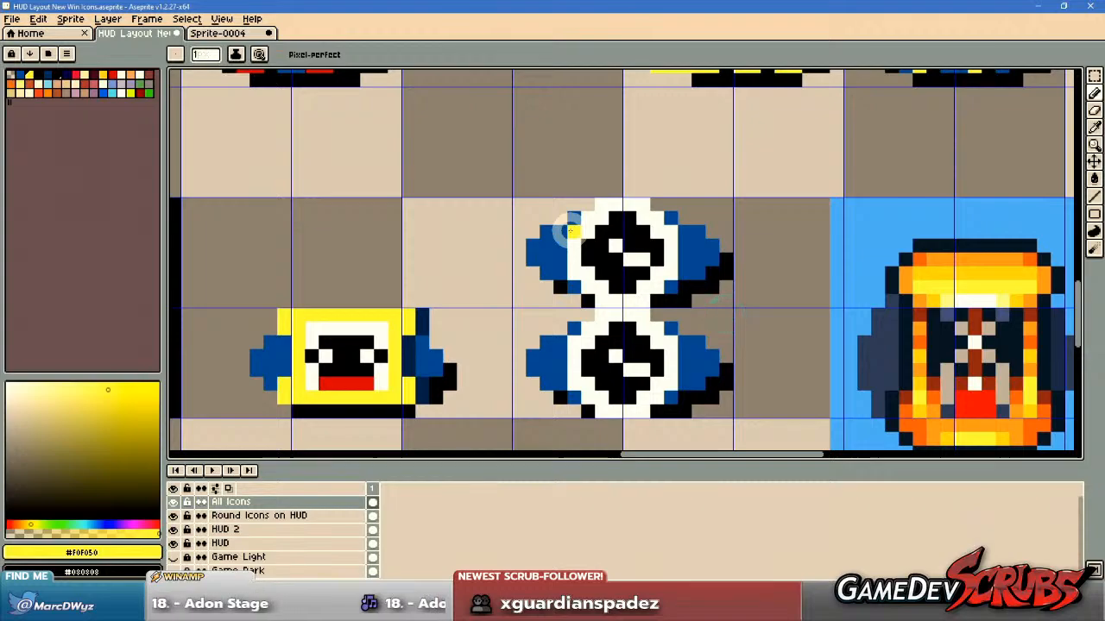
key("g")
left_click(571, 229)
key("ctrl+z")
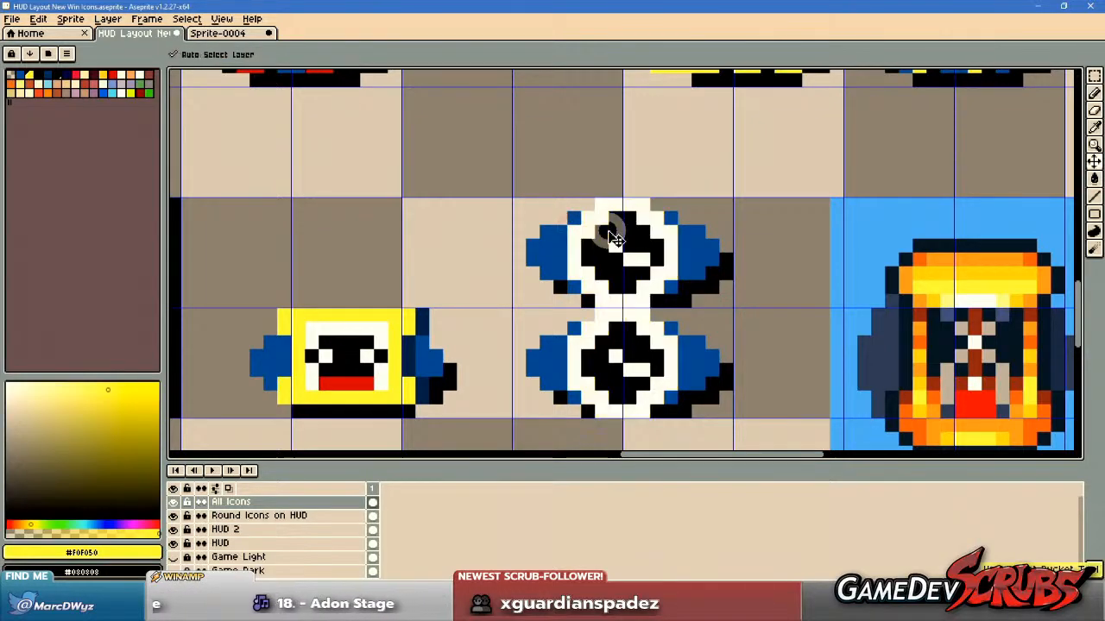
key("b")
left_click_drag(595, 299, 639, 299)
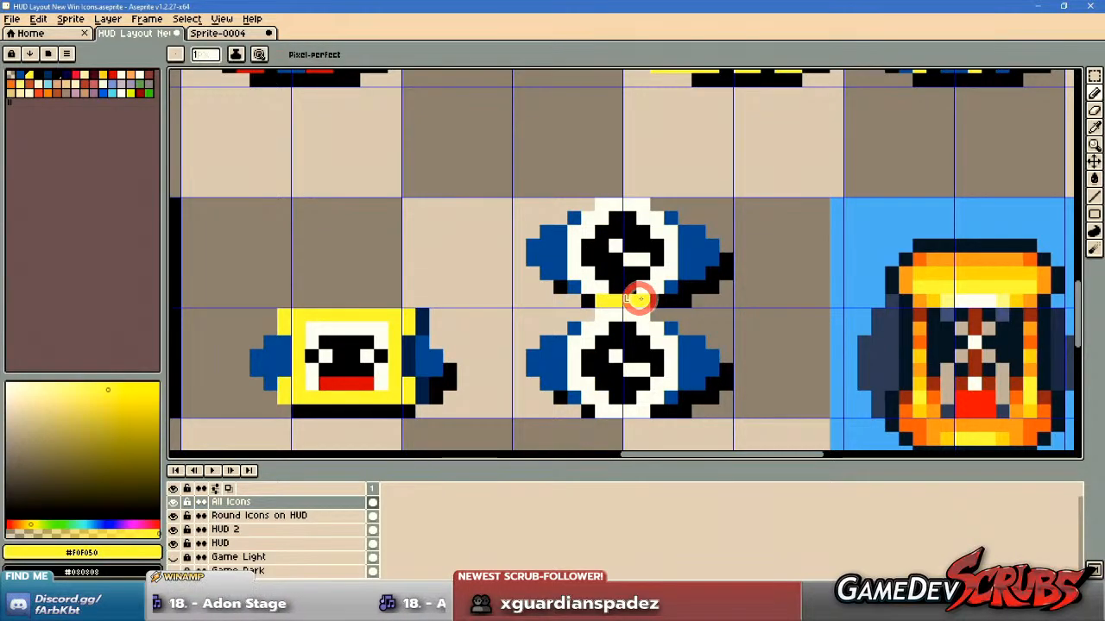
key("g")
left_click(575, 260)
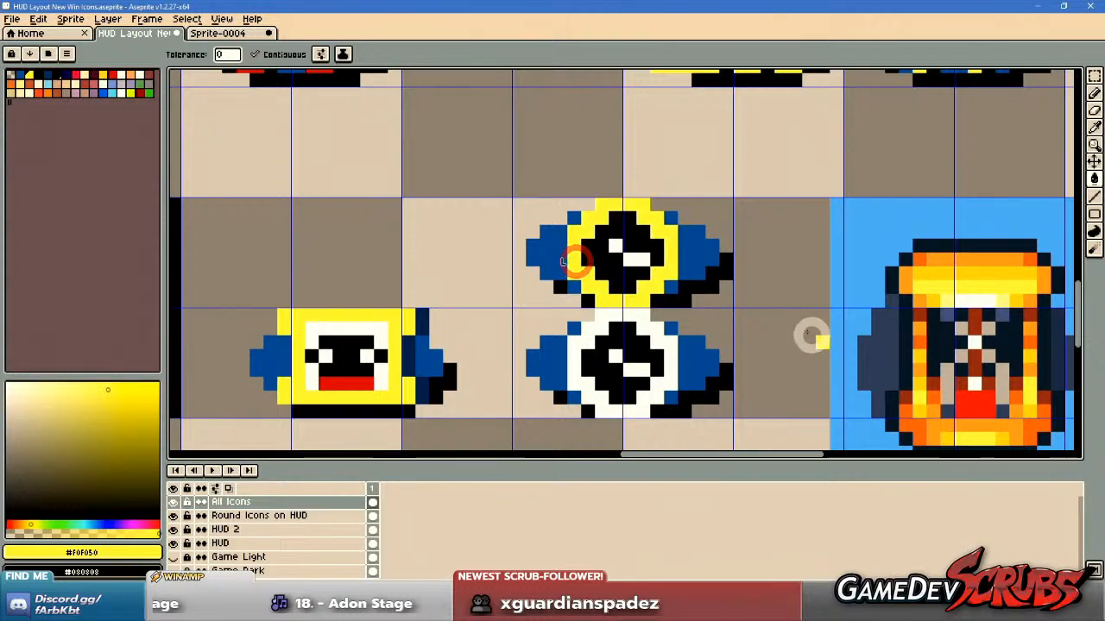
Try filling the upper clock's rim with the sampled black, and undo the fill.
scroll(693, 275, "up", 1)
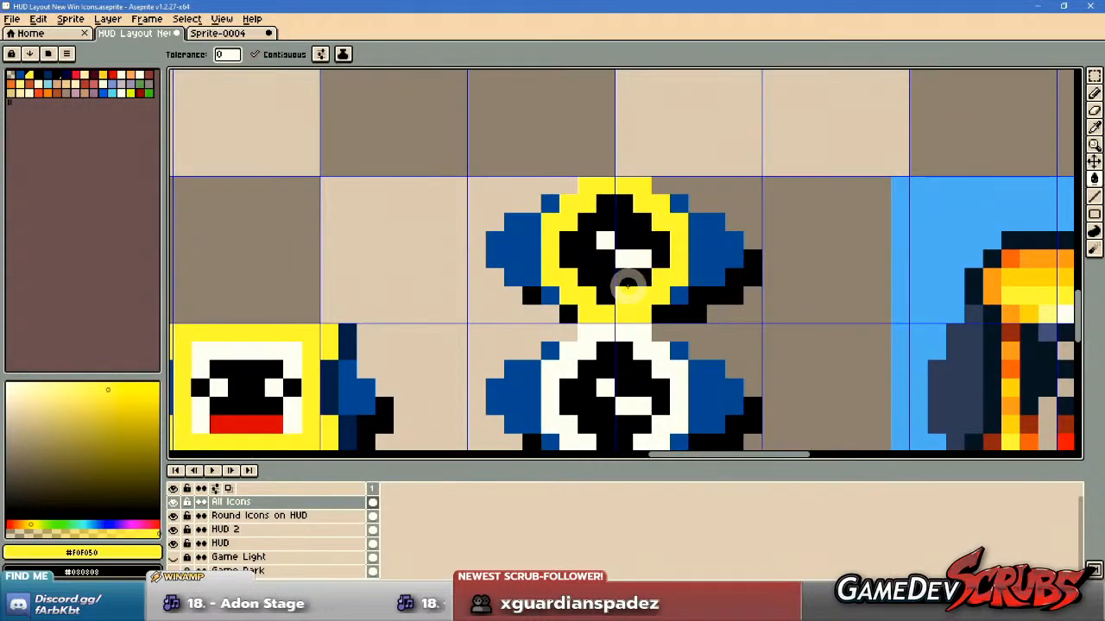
left_click(615, 285, "alt")
left_click(567, 285)
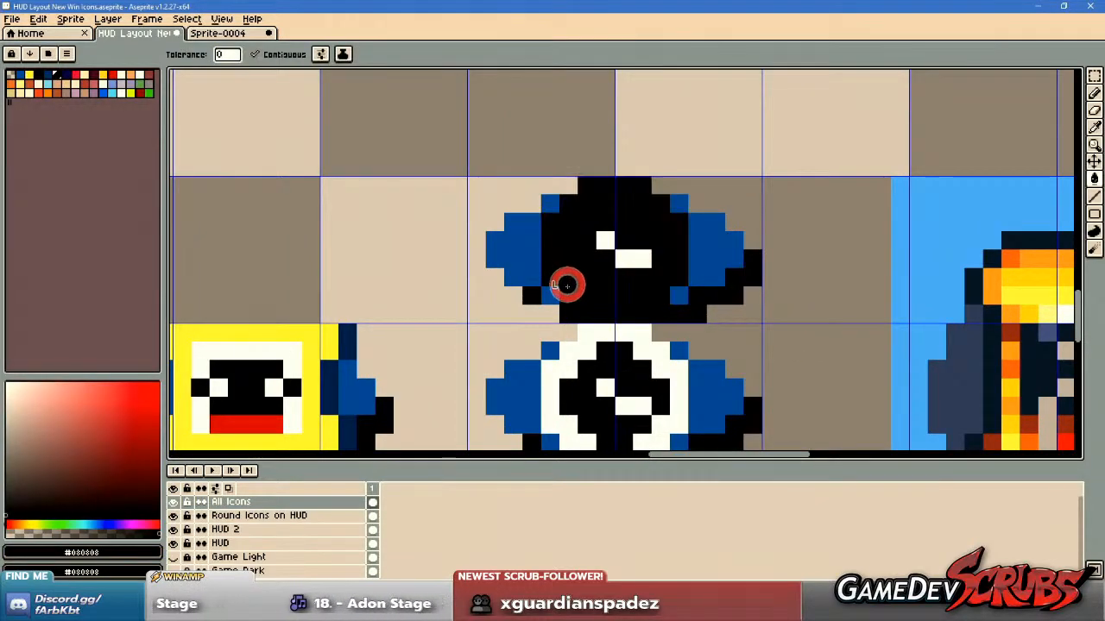
key("ctrl+z")
Sample the dark navy #002b57 from the existing icon shading and recolour the upper clock's rim and hands with it.
scroll(497, 263, "down", 3)
left_click_drag(380, 248, 486, 328)
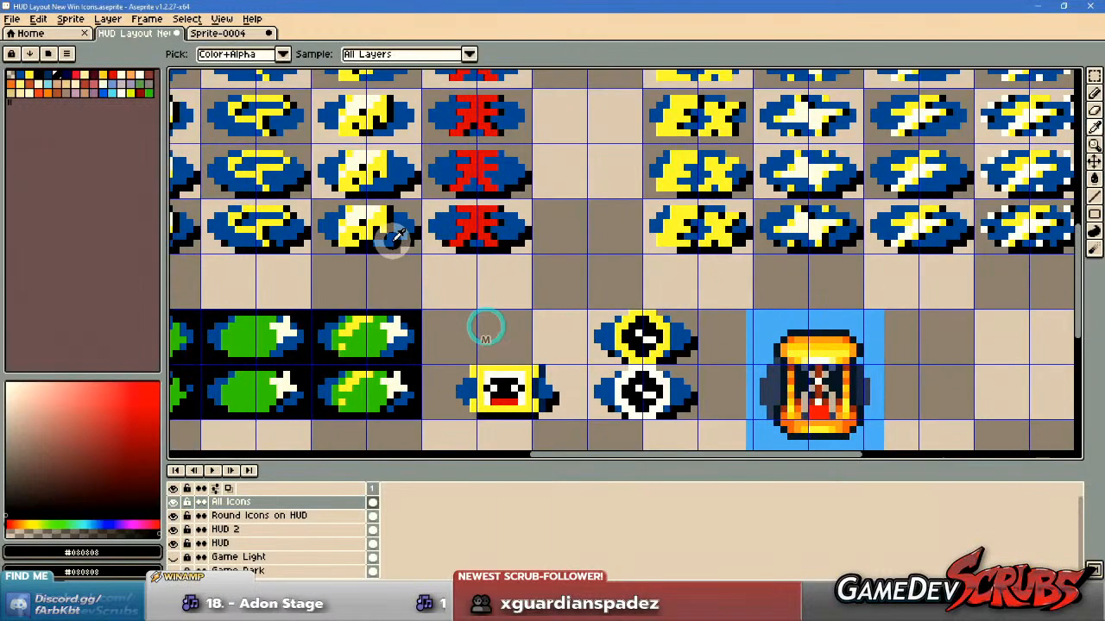
scroll(486, 328, "up", 2)
left_click(517, 271, "alt")
left_click_drag(530, 276, 464, 307)
scroll(703, 205, "down", 1)
mouse_move(703, 204)
left_mouse_down()
mouse_move(663, 192)
mouse_move(631, 274)
mouse_move(683, 274)
left_mouse_up()
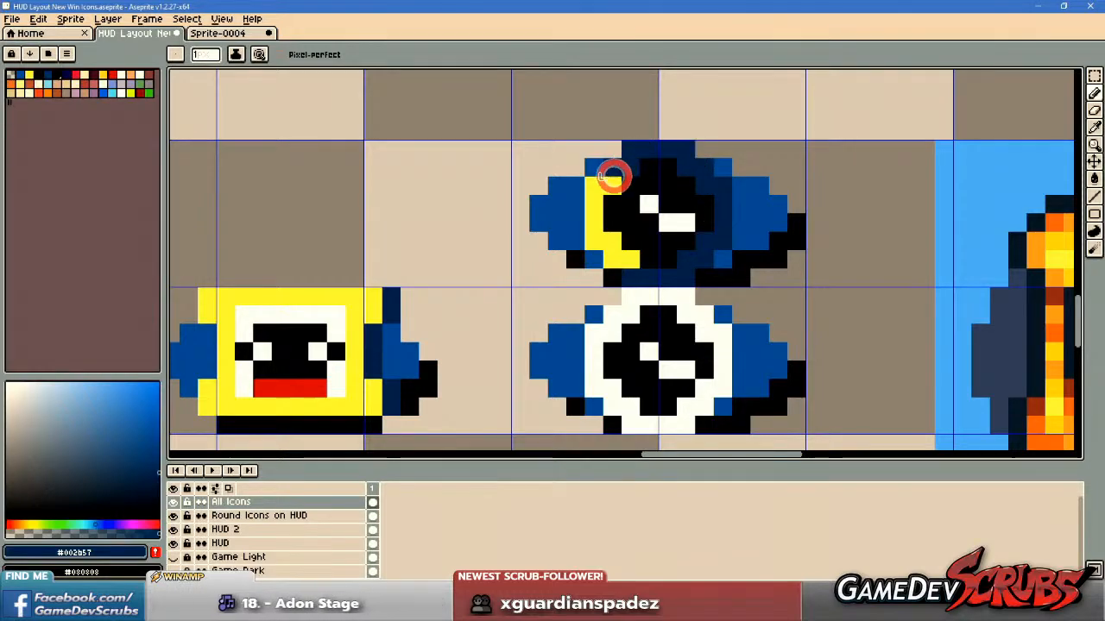
mouse_move(596, 210)
left_mouse_down()
mouse_move(598, 236)
mouse_move(629, 260)
mouse_move(628, 200)
mouse_move(680, 221)
left_mouse_up()
Sample white from the lower clock's rim and fill the upper clock's black face with it.
scroll(628, 255, "up", 1)
left_click(695, 364, "alt")
key("g")
left_click(631, 240)
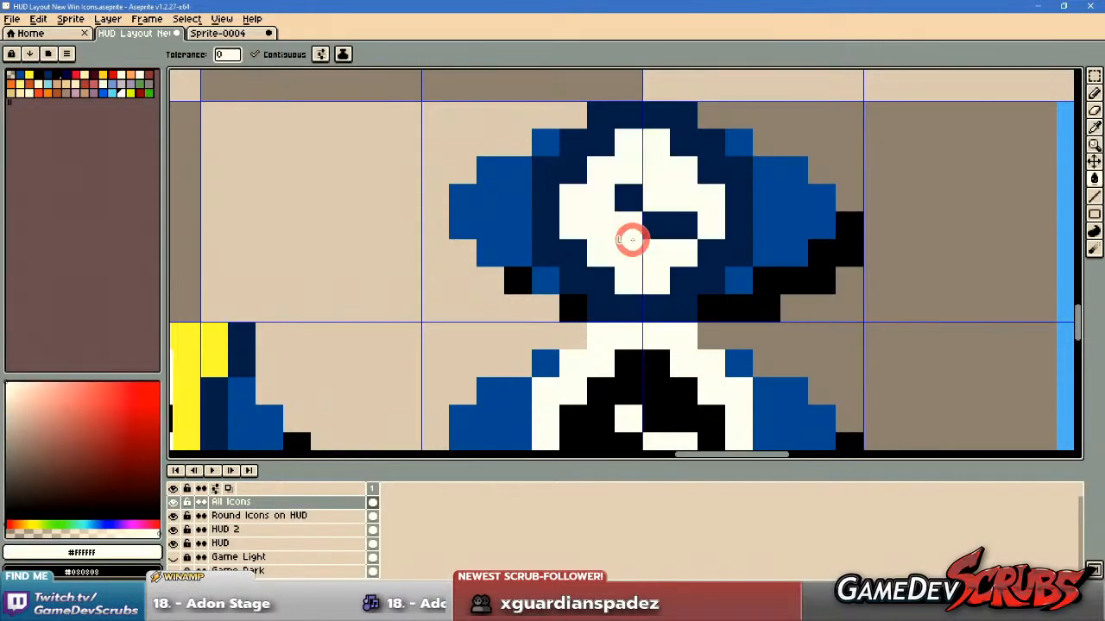
Swap the positions of the two clock icons so the white-rimmed one sits above the navy-rimmed one, and clear the selection.
scroll(773, 287, "down", 7)
scroll(772, 307, "up", 3)
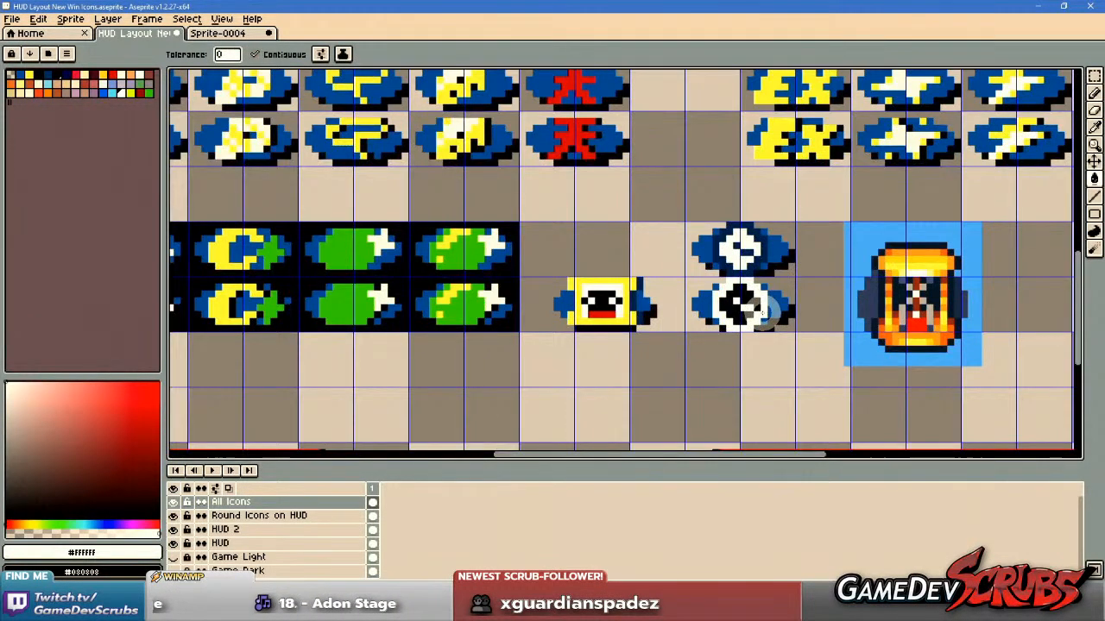
key("m")
left_click_drag(760, 313, 733, 346)
scroll(699, 327, "up", 1)
left_click_drag(644, 304, 789, 390)
mouse_move(741, 358)
left_mouse_down()
mouse_move(594, 264)
mouse_move(579, 240)
left_mouse_up()
left_click_drag(653, 226, 802, 330)
mouse_move(715, 256)
left_mouse_down()
mouse_move(723, 339)
mouse_move(712, 337)
left_mouse_up()
left_click_drag(497, 185, 671, 277)
mouse_move(582, 239)
left_mouse_down()
mouse_move(732, 238)
mouse_move(715, 237)
left_mouse_up()
key("ctrl+d")
key("b")
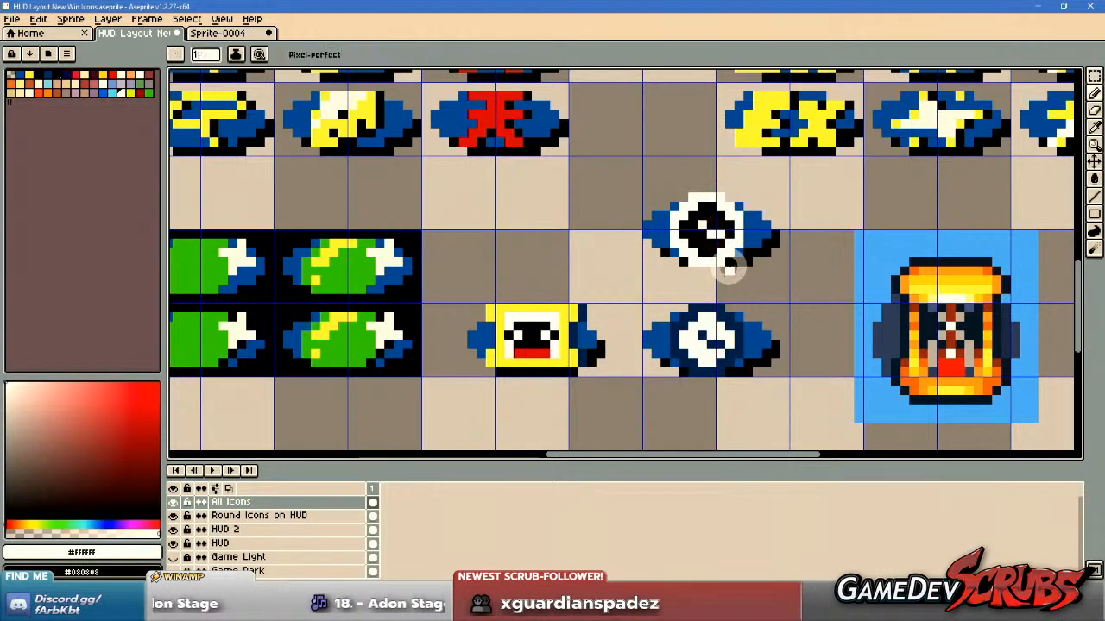
Sample the navy #002b57 from the lower clock's rim and fill the upper clock's black face with it.
scroll(729, 268, "up", 2)
key("i")
left_click(712, 350)
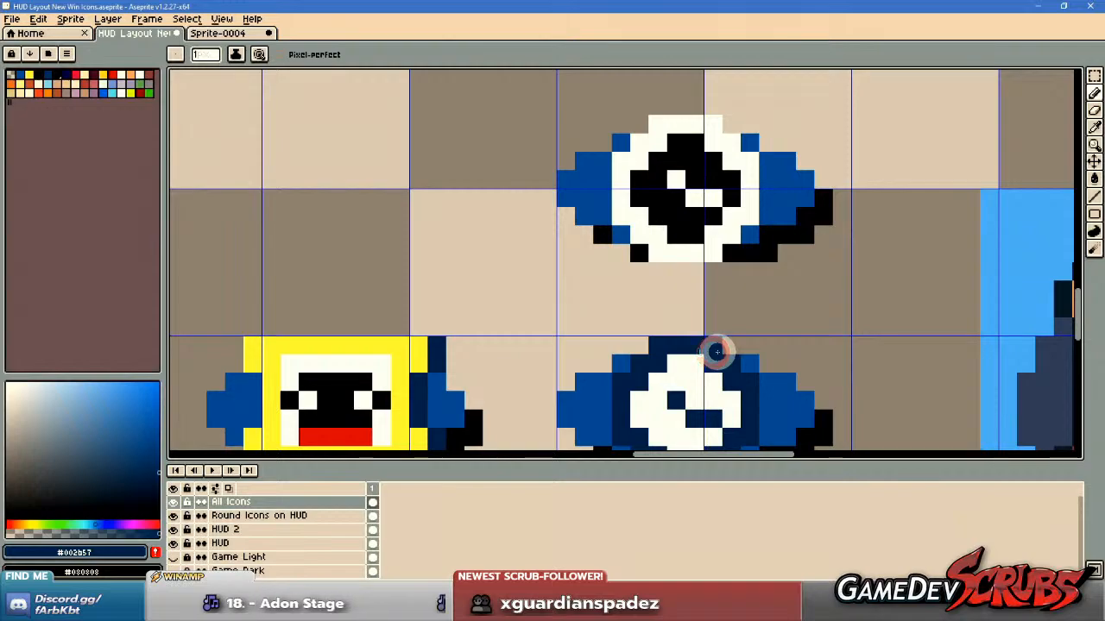
scroll(716, 352, "down", 4)
scroll(768, 347, "up", 4)
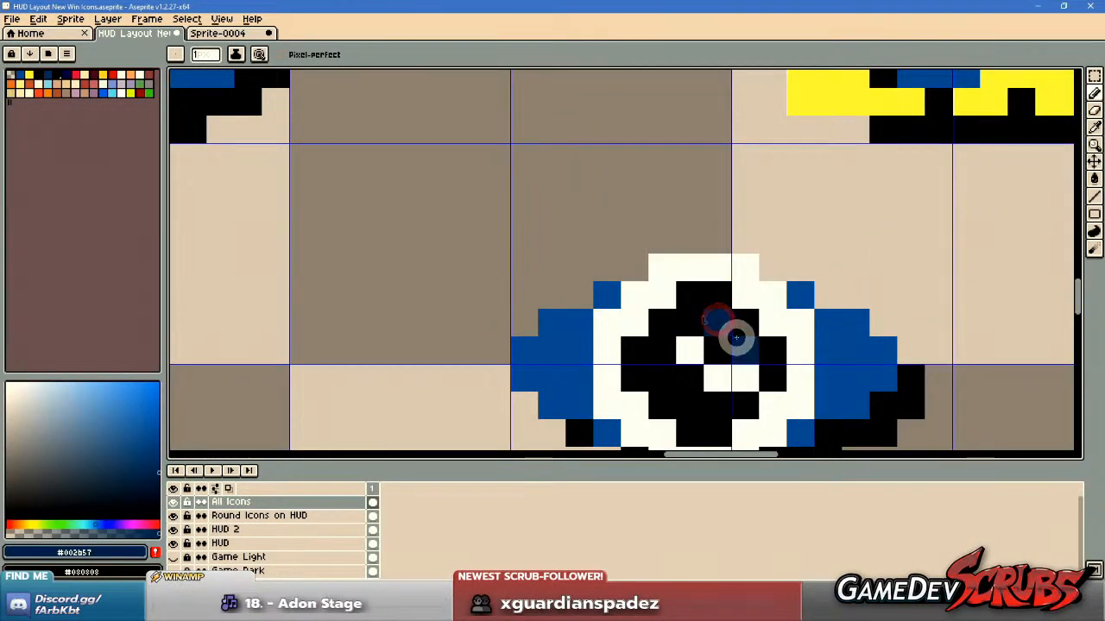
key("g")
left_click(722, 320)
scroll(836, 386, "down", 3)
scroll(835, 385, "down", 1)
scroll(707, 315, "up", 2)
Sample yellow from the EX icon, try it as a fill on the upper clock, and undo the fill.
key("i")
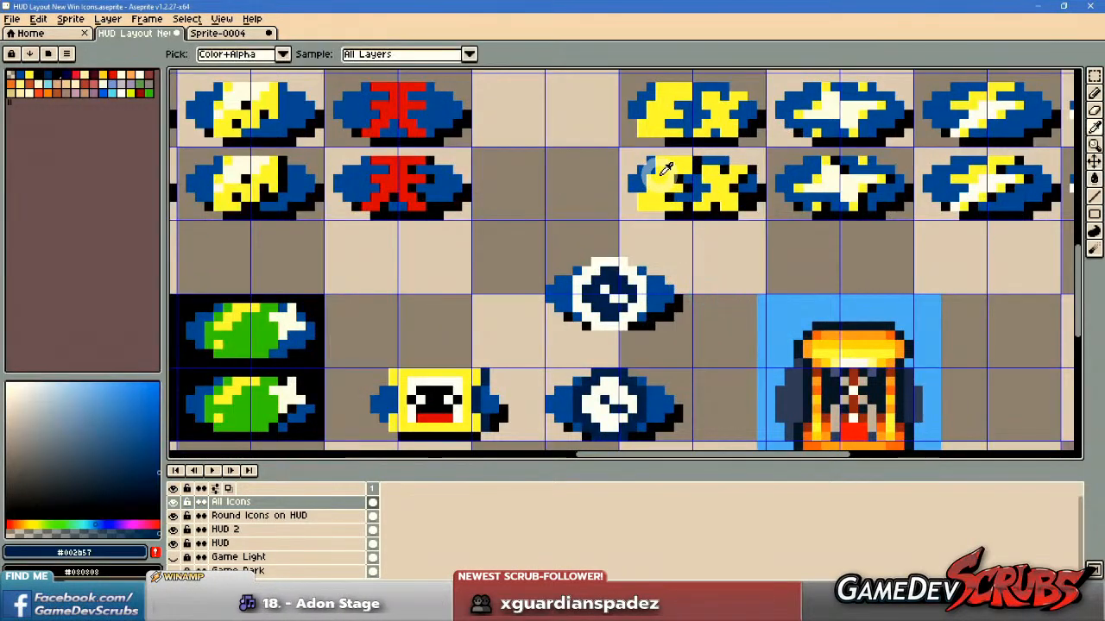
left_click(660, 176, "alt")
scroll(627, 277, "up", 1)
left_click(608, 281)
scroll(764, 349, "down", 3)
scroll(740, 327, "up", 3)
key("ctrl+z")
scroll(772, 366, "down", 3)
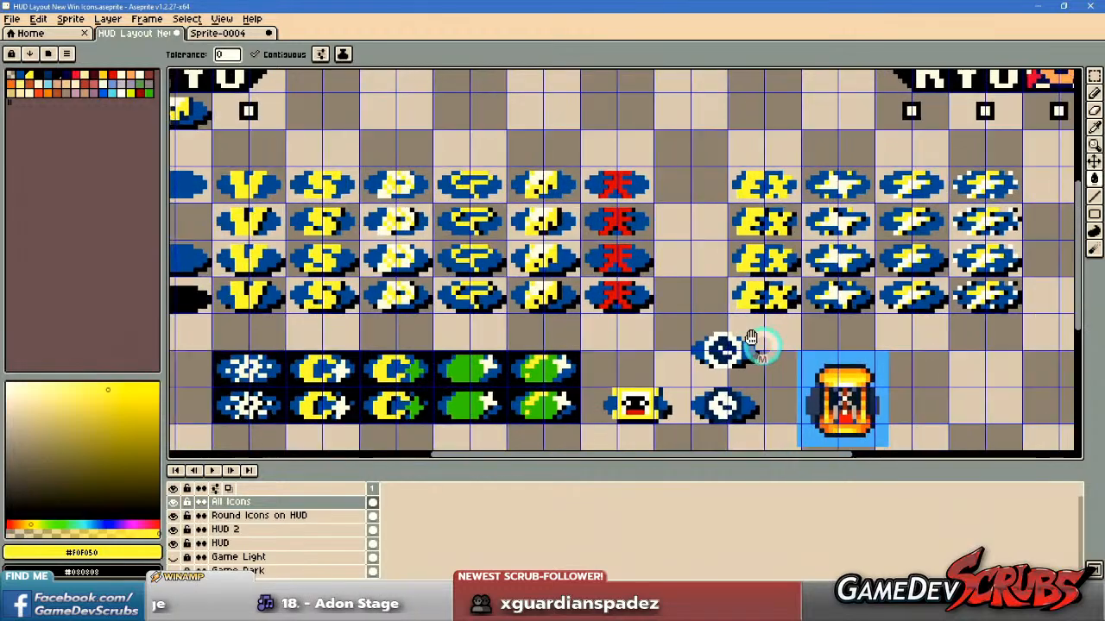
Sample red from an existing icon and fill both hands of the lower clock with it.
scroll(764, 357, "up", 1)
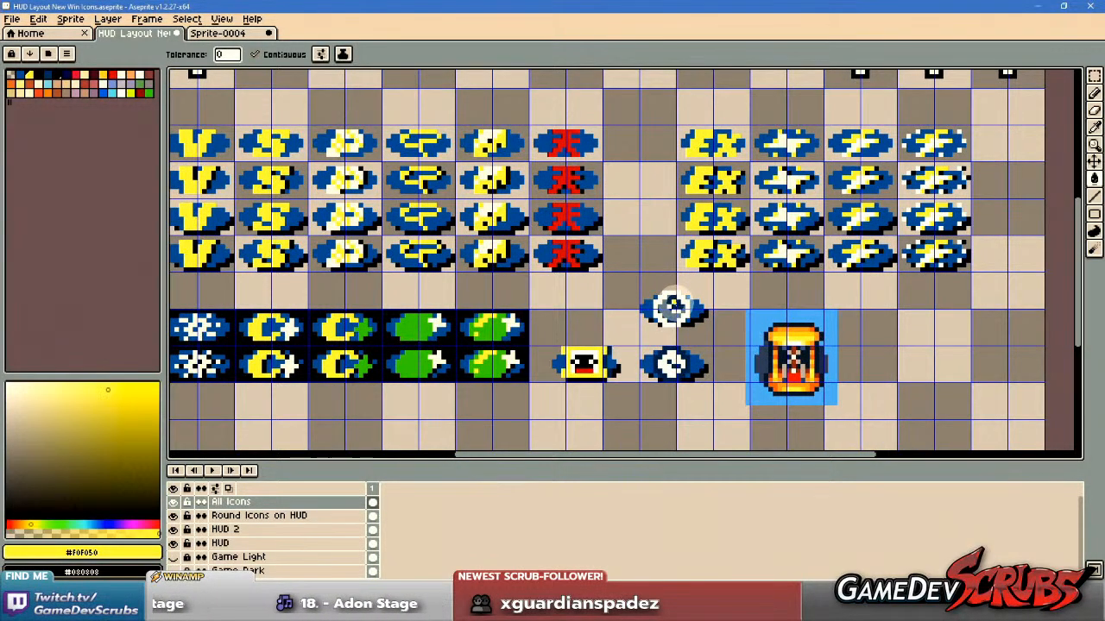
scroll(680, 305, "up", 3)
scroll(734, 345, "down", 1)
left_click_drag(722, 354, 715, 289)
left_click(487, 213, "alt")
scroll(649, 350, "up", 3)
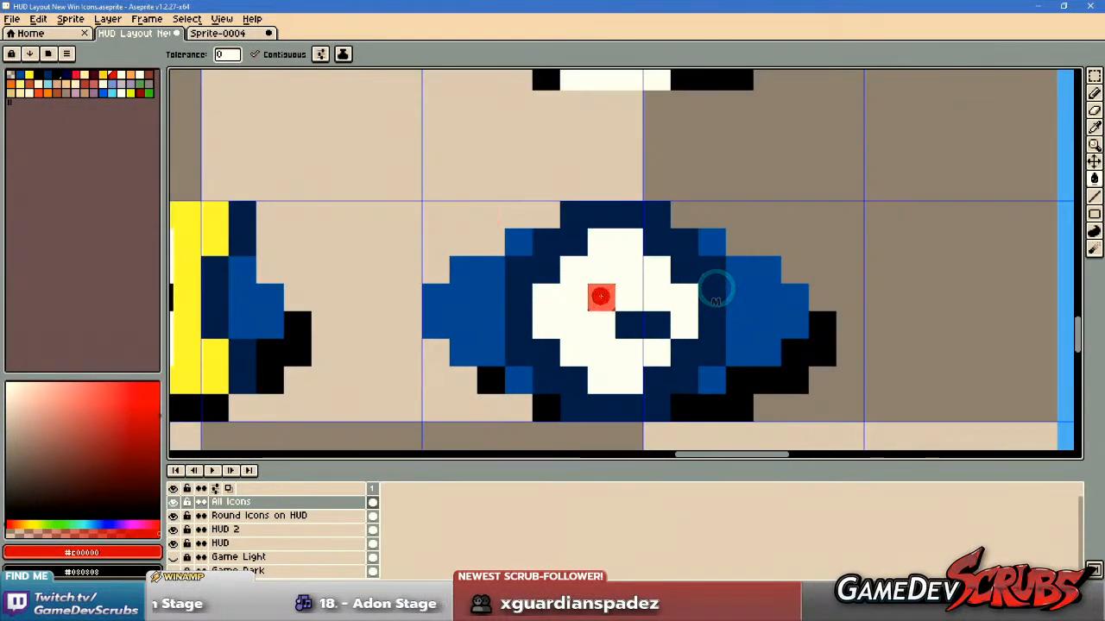
left_click(636, 326)
scroll(751, 345, "down", 5)
left_click_drag(791, 347, 762, 347)
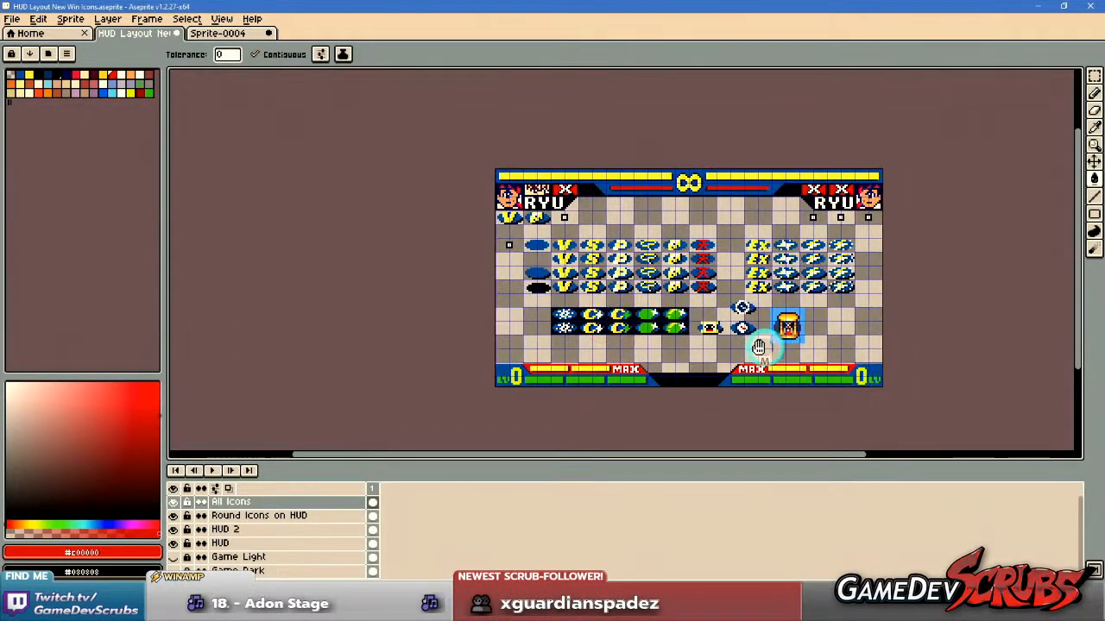
Try a red fill beside the hands on the lower clock and undo it, returning to the Pencil tool.
scroll(761, 347, "up", 2)
scroll(736, 335, "up", 3)
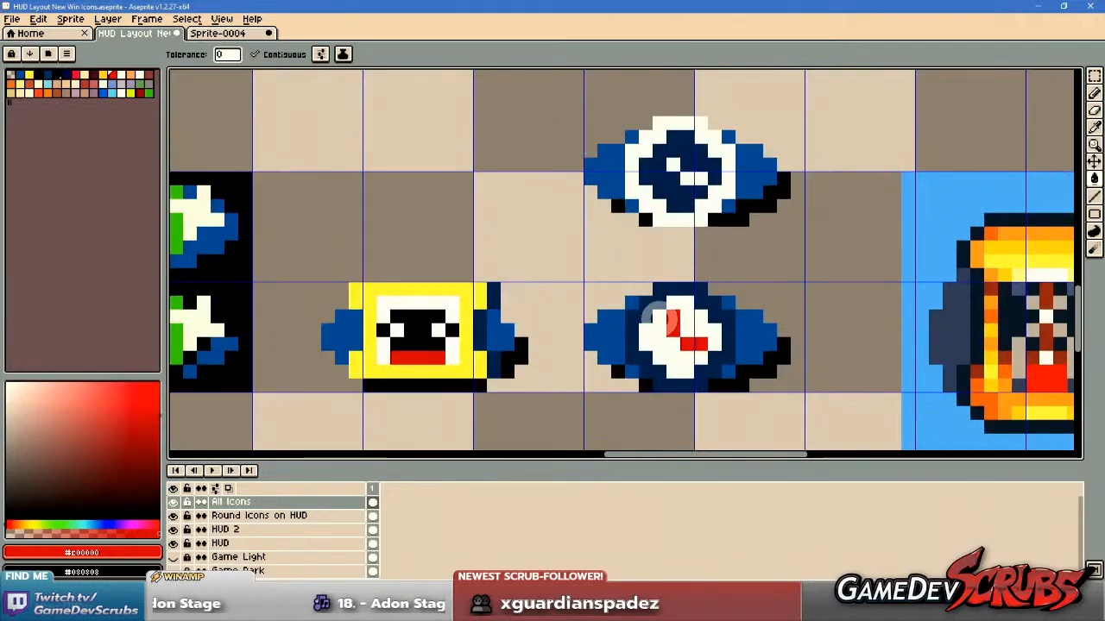
left_click(647, 317)
key("ctrl+z")
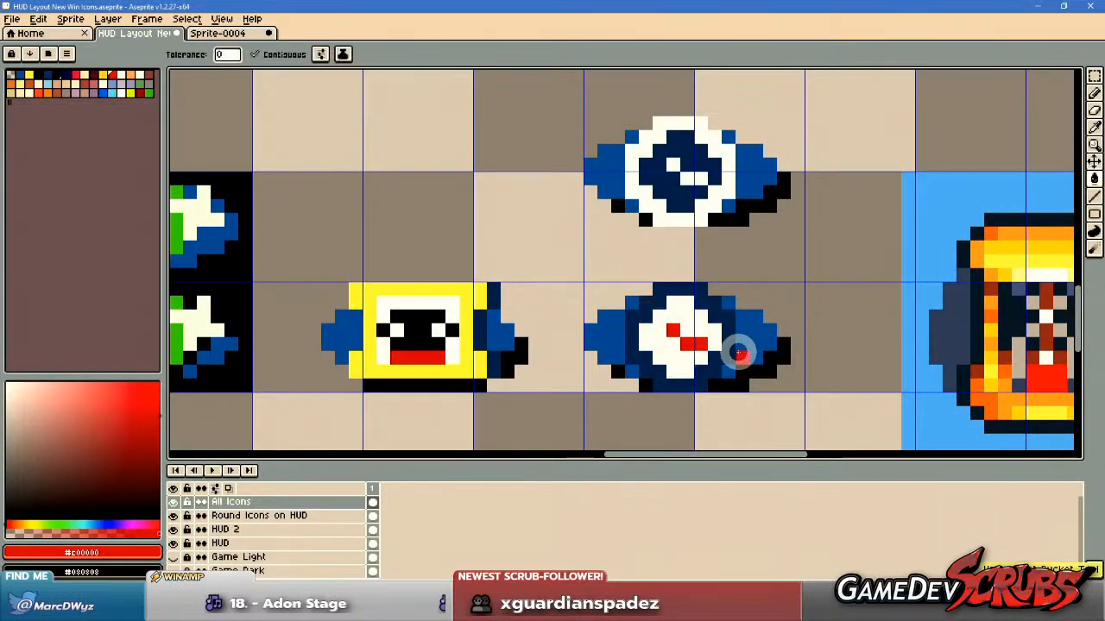
key("b")
scroll(811, 395, "down", 3)
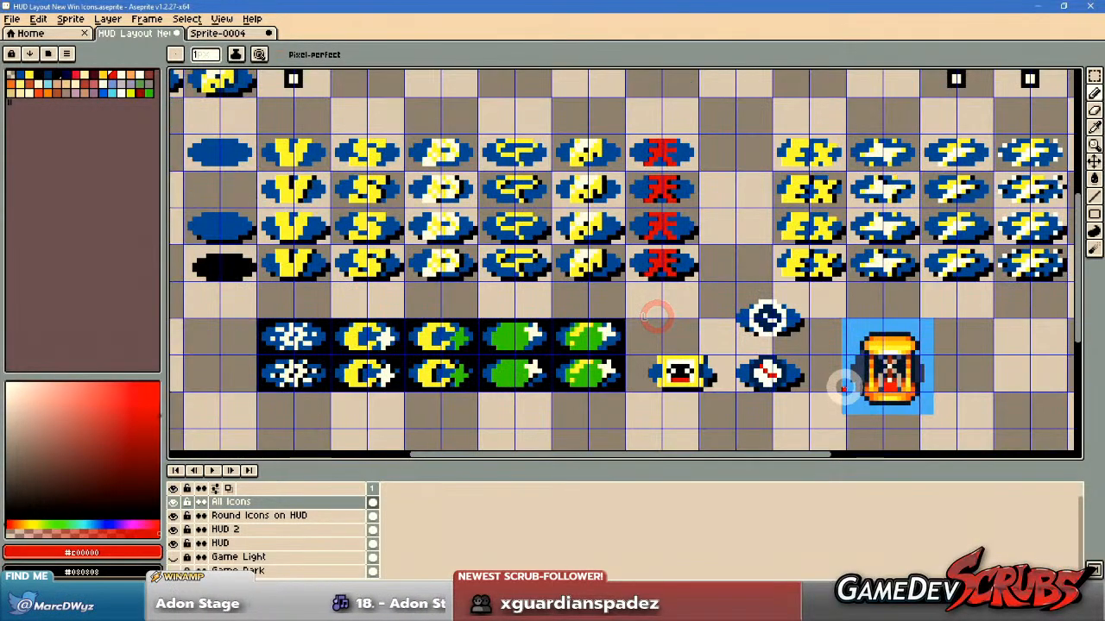
scroll(803, 388, "up", 2)
Dismiss the .NET Framework error by continuing the application, and return to Aseprite.
left_click(587, 334)
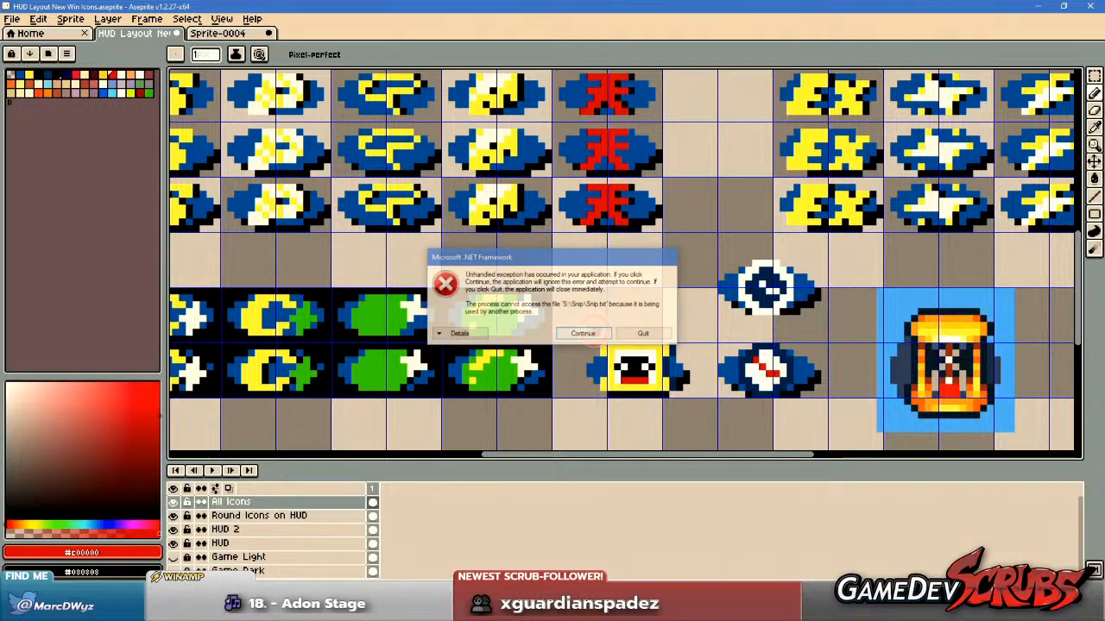
left_click(207, 606)
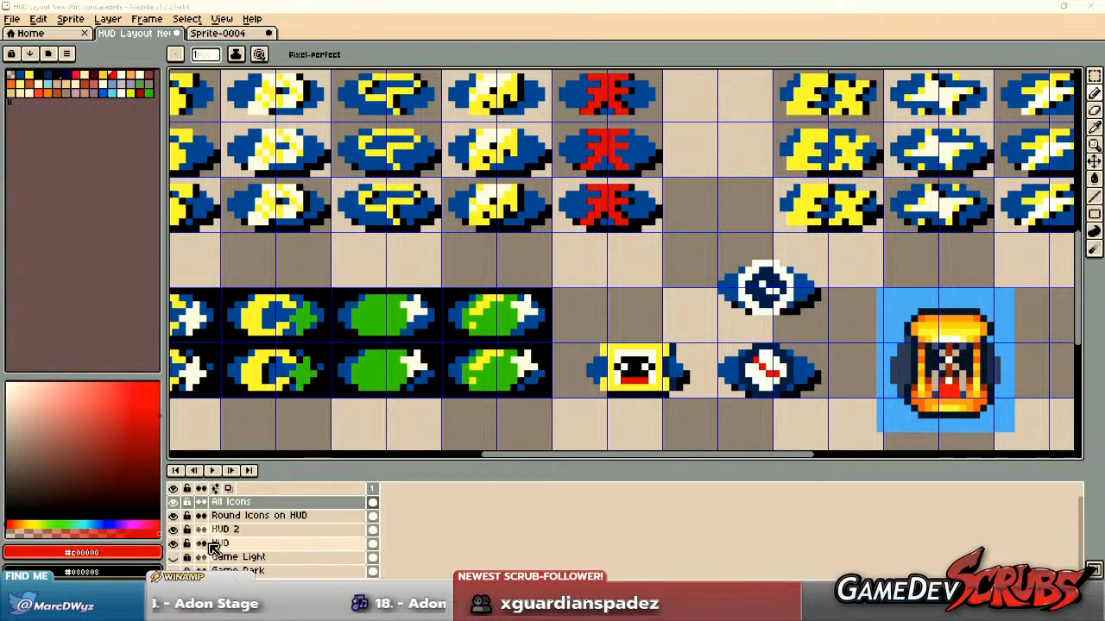
left_click_drag(783, 7, 787, 0)
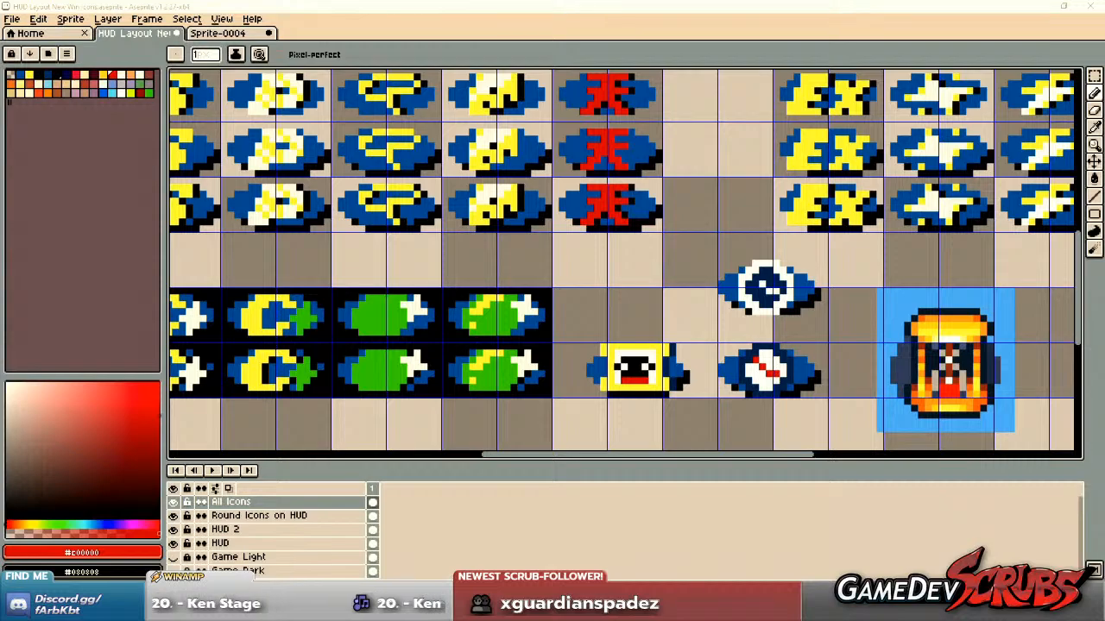
key("alt+Tab")
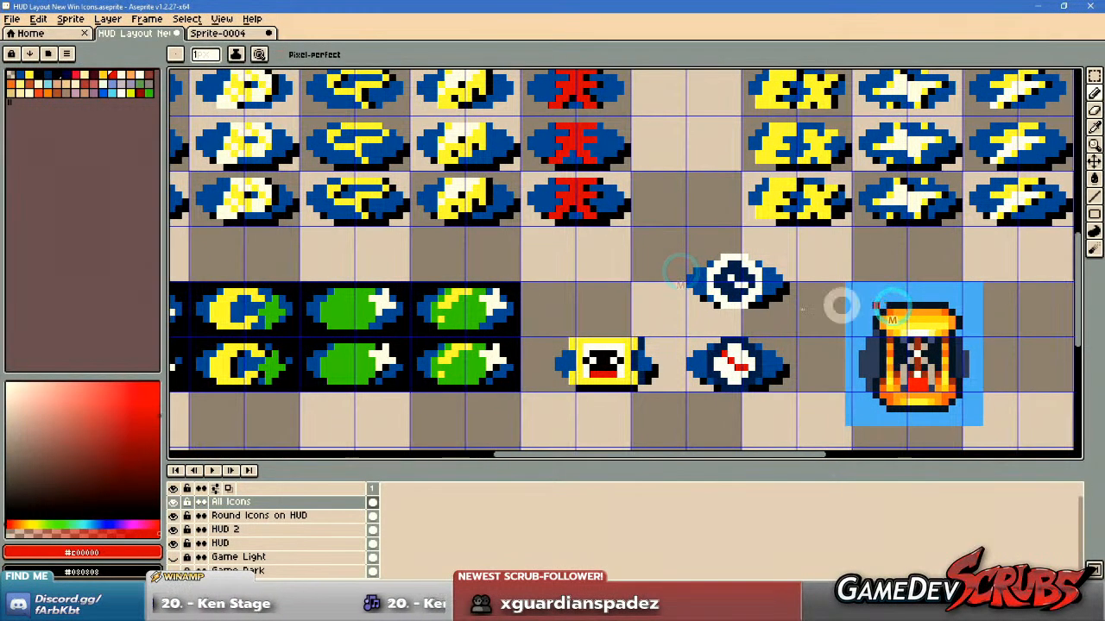
Extend the lower clock's upright hand by one red pixel and paint over the stray red pixel beside it with sampled white.
scroll(742, 354, "up", 3)
left_click_drag(713, 351, 711, 330)
left_click(712, 331)
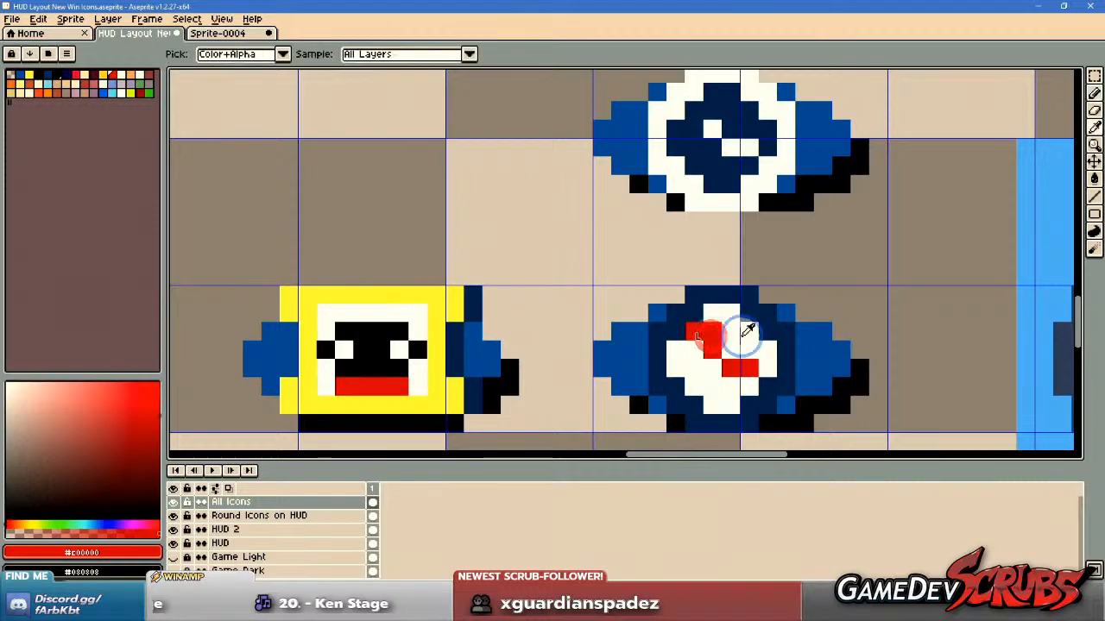
right_click(742, 334, "alt")
right_click(694, 328)
Hide the grid and compare the two clock icons with the rest of the icon set.
scroll(844, 374, "down", 5)
left_click_drag(844, 375, 788, 363)
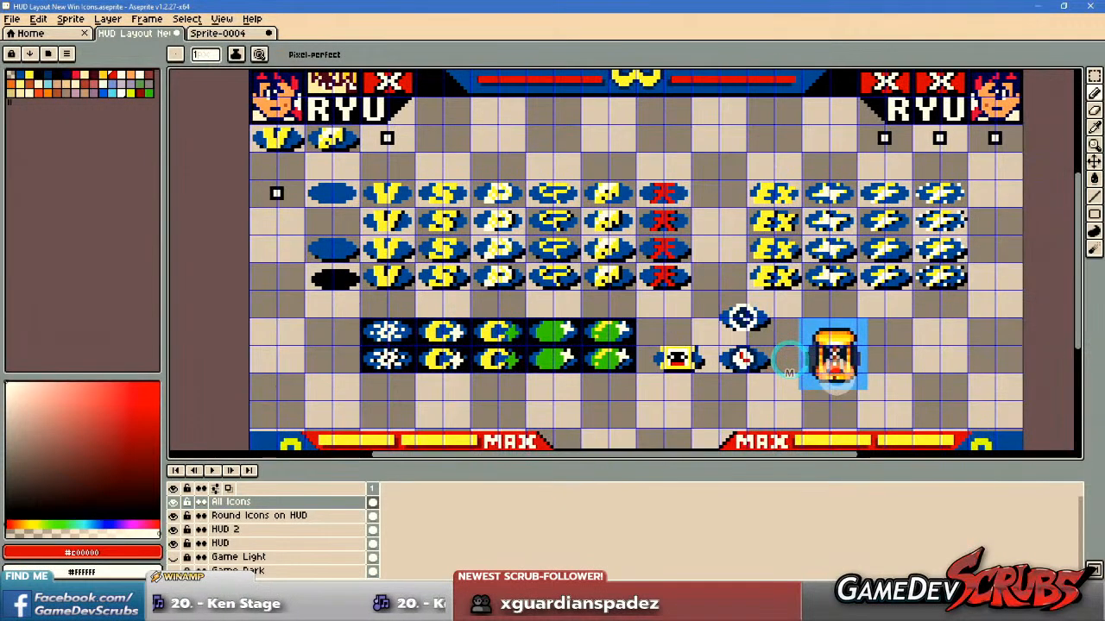
key("ctrl+apostrophe")
scroll(801, 384, "down", 1)
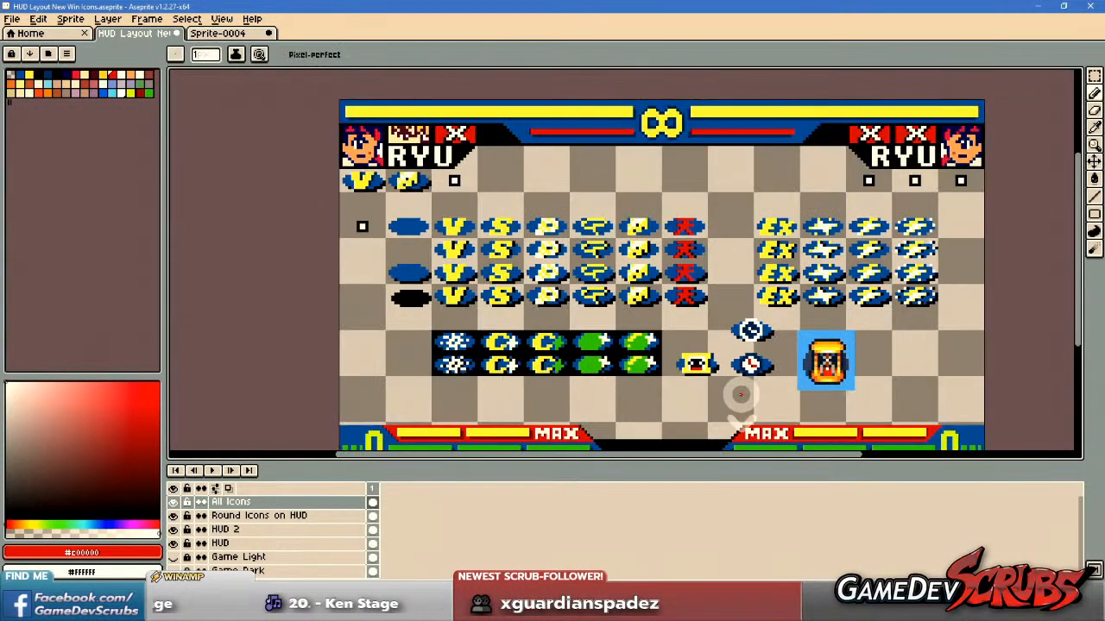
left_click_drag(740, 392, 657, 365)
scroll(656, 366, "up", 3)
scroll(682, 345, "down", 5)
scroll(701, 319, "up", 2)
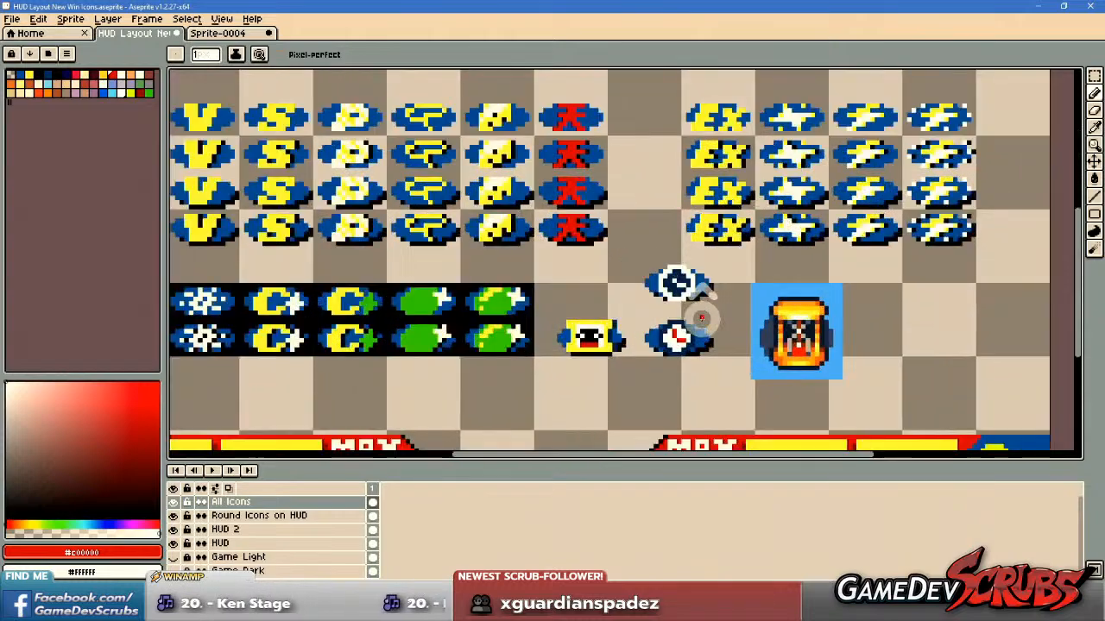
left_click_drag(712, 304, 656, 309)
Show the Preview window, frame the new clock and hourglass icons in it, and place it at the canvas's upper-right corner.
left_click(221, 18)
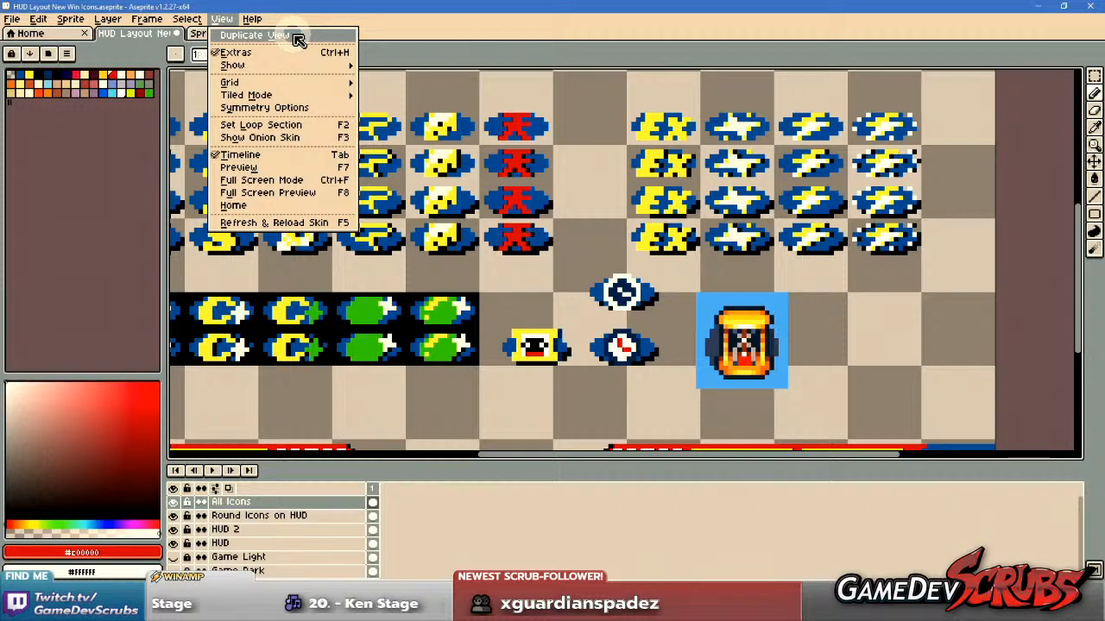
left_click(292, 167)
left_click_drag(456, 438, 148, 311)
scroll(275, 316, "up", 4)
mouse_move(65, 233)
left_mouse_down()
mouse_move(14, 197)
mouse_move(57, 220)
left_mouse_up()
left_click_drag(78, 130, 993, 32)
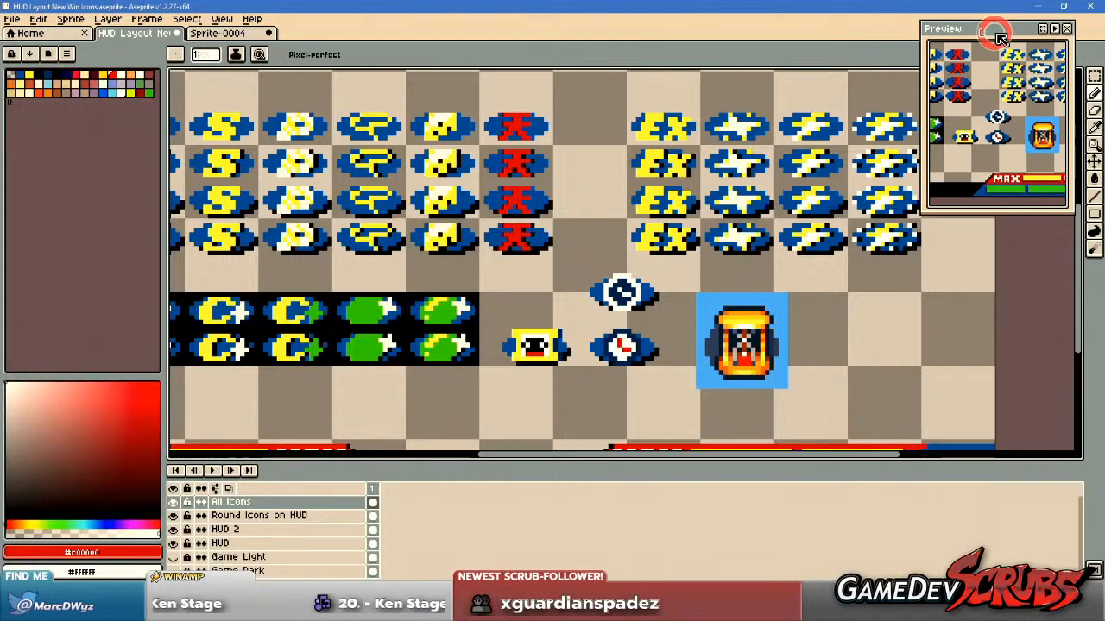
Sample yellow from the small hourglass icon, try painting the lower clock's rim with it, and undo the strokes.
scroll(703, 381, "down", 2)
scroll(704, 382, "up", 3)
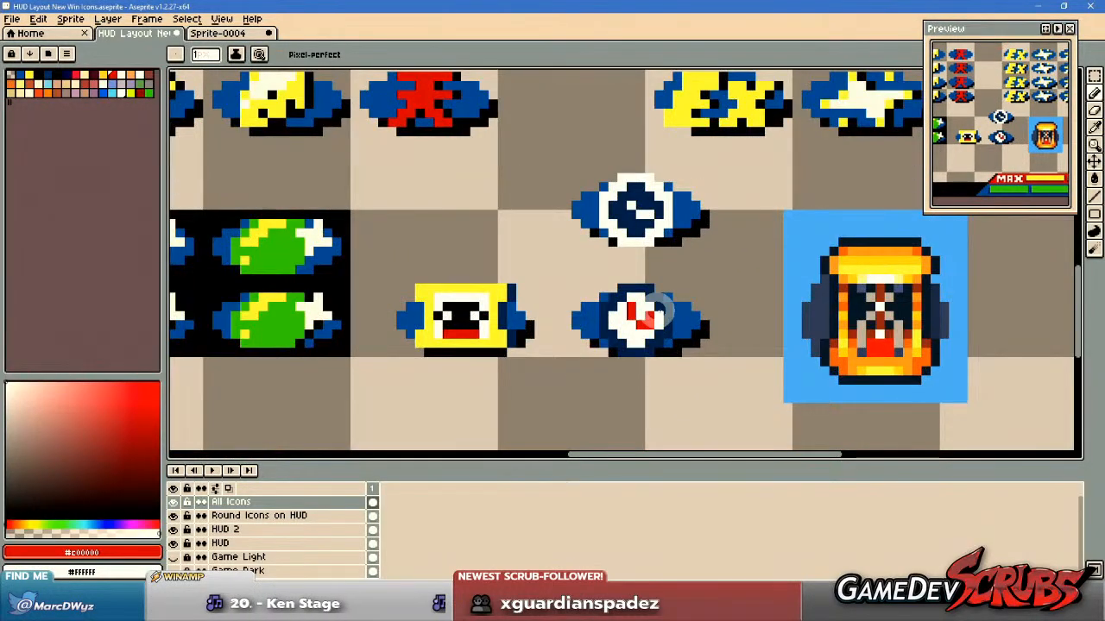
scroll(604, 338, "up", 1)
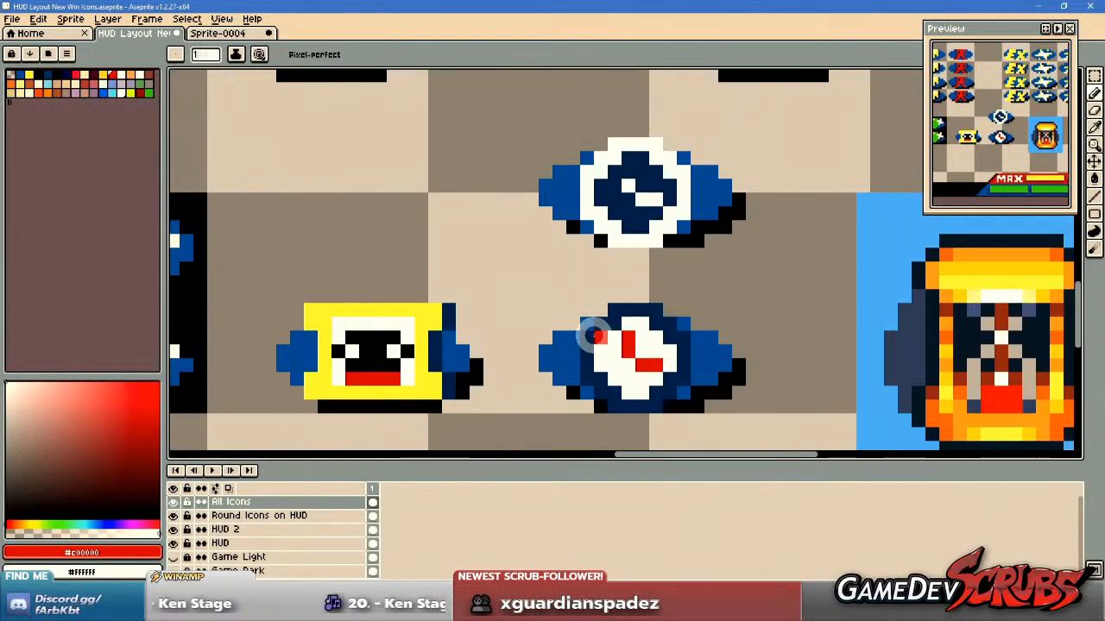
left_click_drag(595, 337, 531, 311)
left_click(361, 296, "alt")
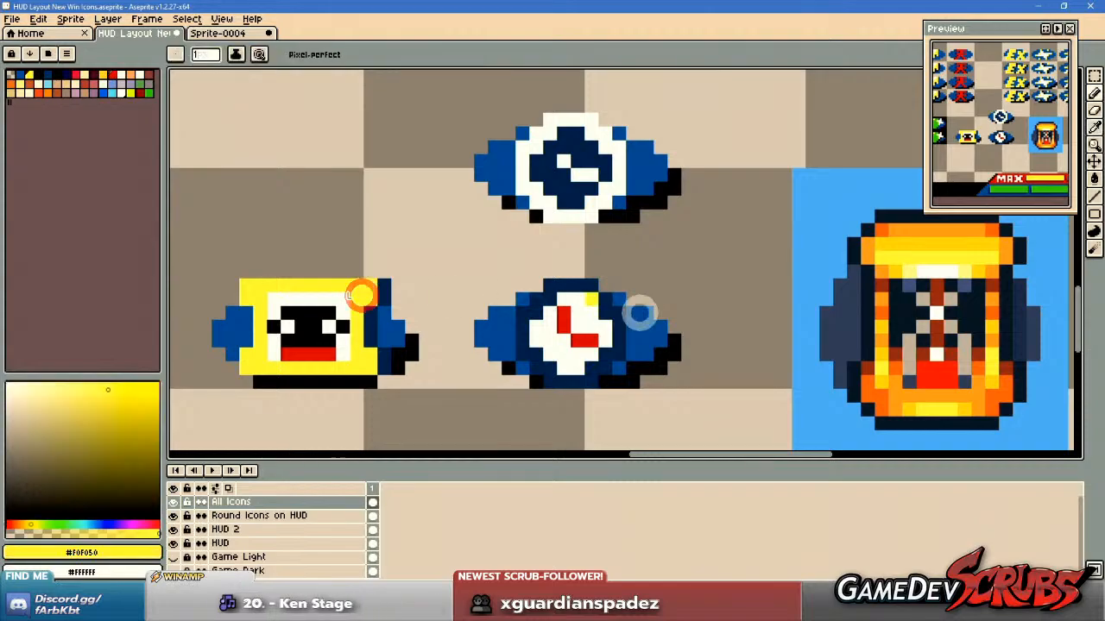
scroll(573, 315, "up", 1)
left_click_drag(505, 312, 509, 364)
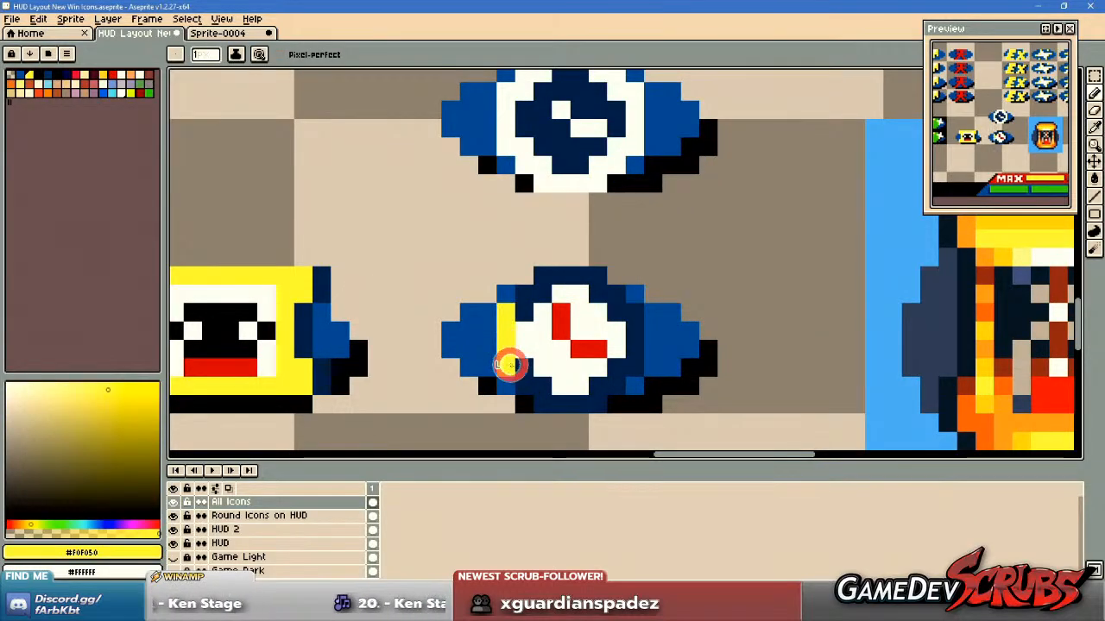
left_click_drag(594, 406, 633, 321)
key("ctrl+z")
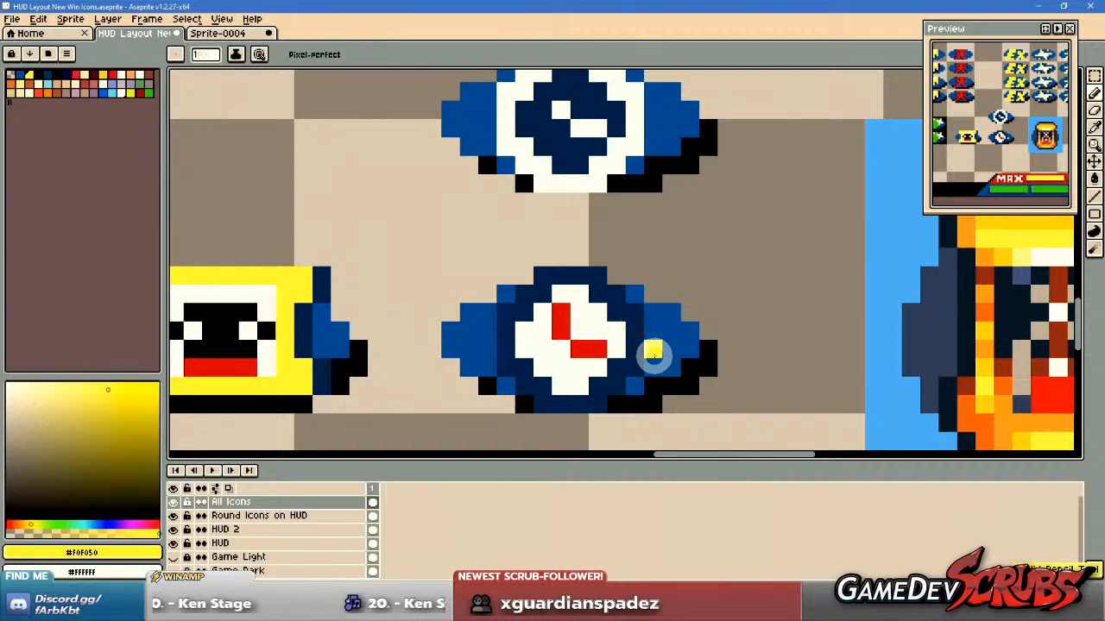
Sample white from the lower clock's face and widen the face by painting its diagonal corner pixels white.
left_click(547, 365, "alt")
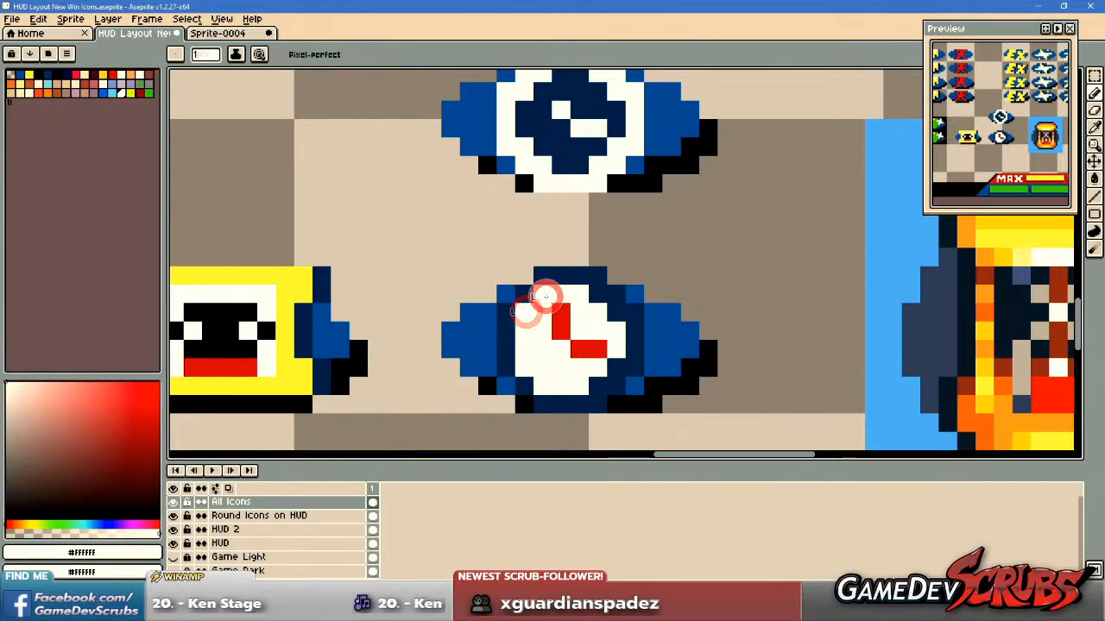
left_click(611, 314)
left_click(617, 371)
left_click(600, 380)
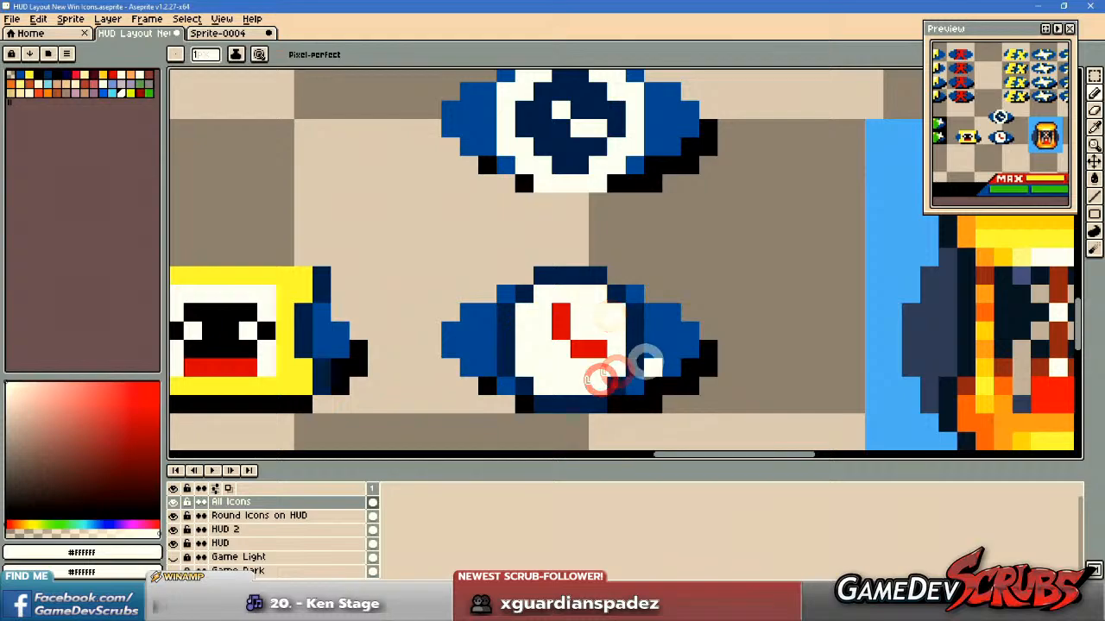
Sample red from the hands, try lengthening the lower clock's horizontal hand, and undo it.
left_click(600, 343, "alt")
scroll(735, 362, "down", 2)
scroll(715, 370, "up", 1)
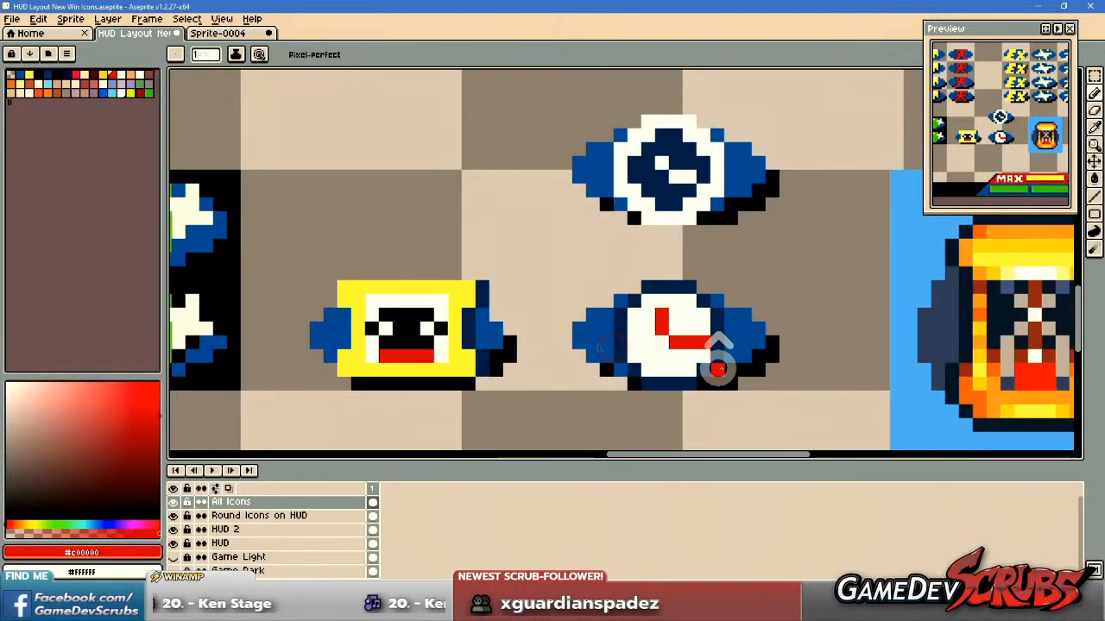
key("ctrl+z")
Try a slanted arrangement of the lower clock's hands with red and white pixels, and revert to the upright L-shaped hands.
scroll(658, 324, "up", 2)
left_click(637, 309)
right_click(696, 309, "alt")
right_click(666, 309)
left_click(743, 378)
scroll(837, 399, "down", 3)
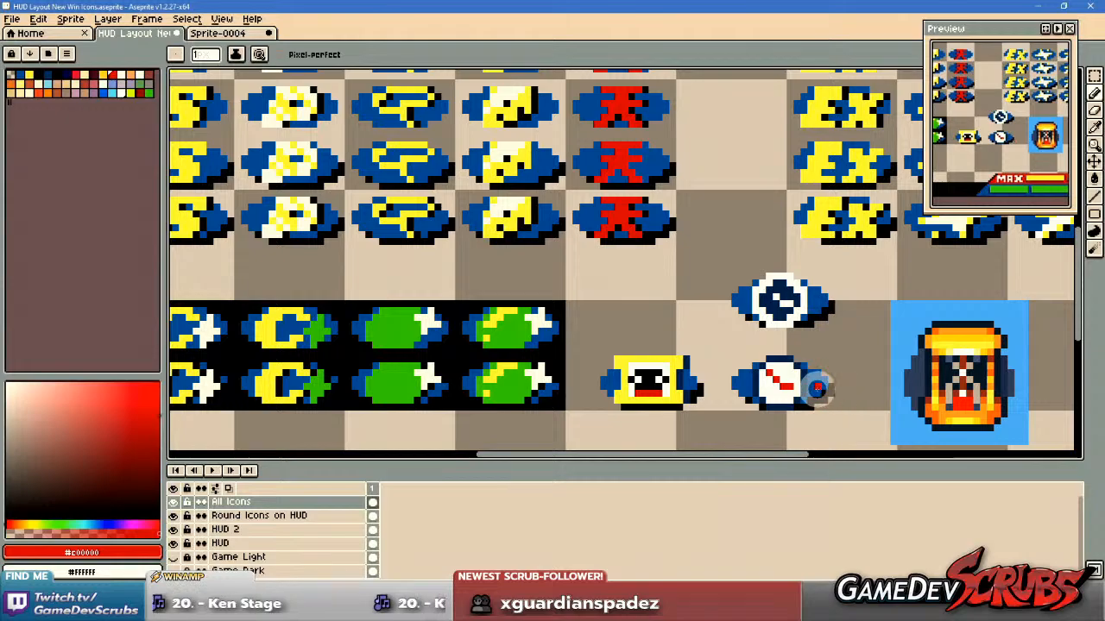
scroll(817, 389, "up", 3)
scroll(770, 384, "down", 3)
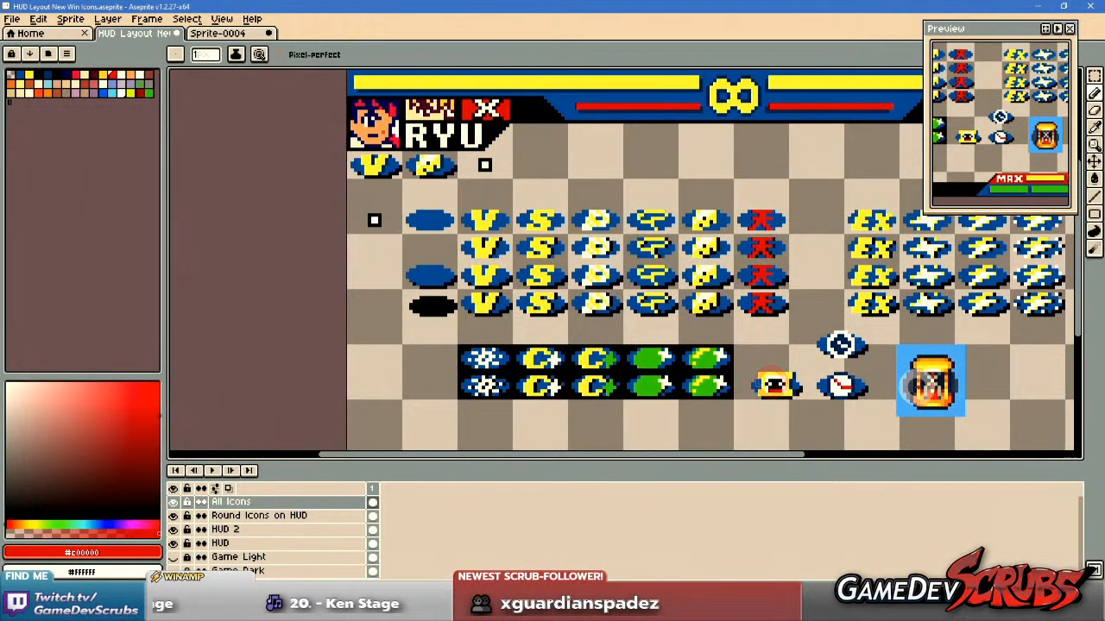
key("v")
key("b")
scroll(912, 392, "up", 3)
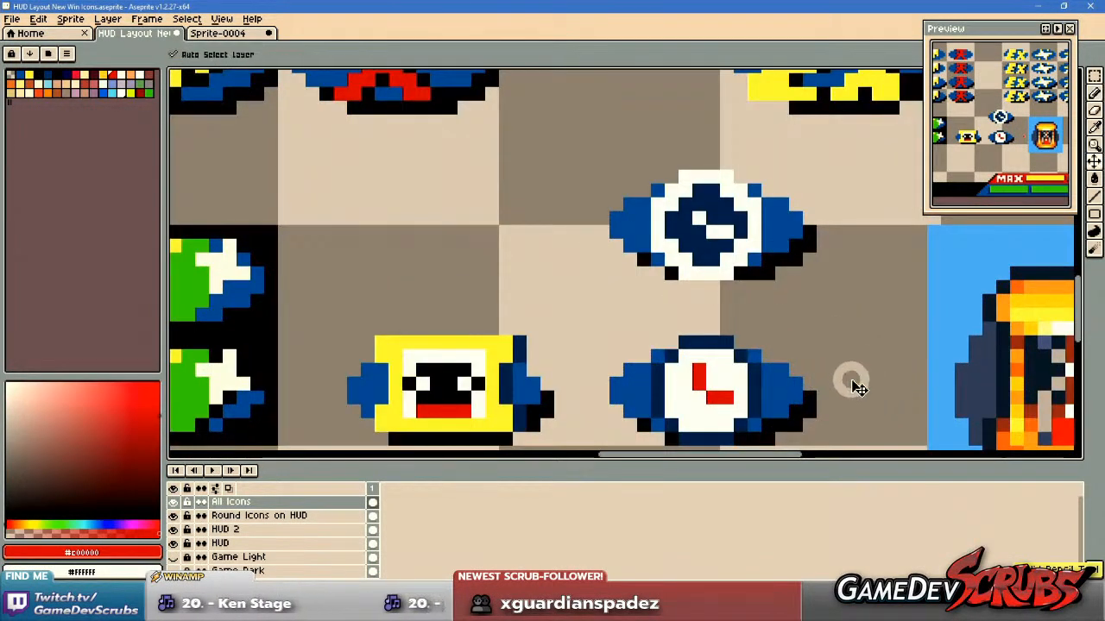
scroll(842, 388, "down", 4)
scroll(863, 384, "down", 1)
scroll(794, 374, "up", 3)
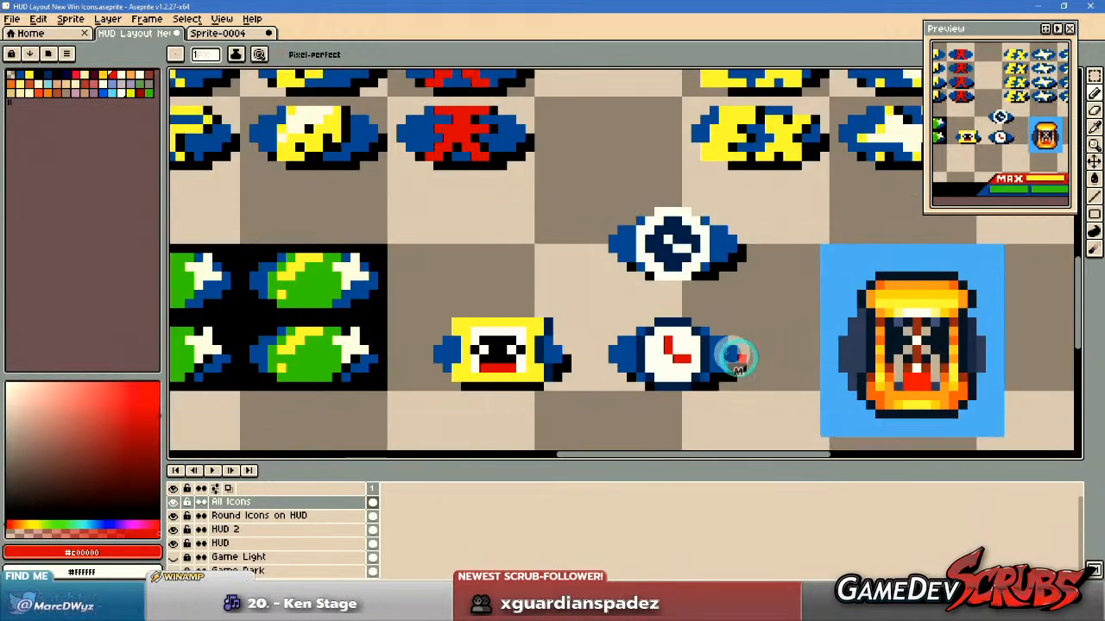
scroll(735, 356, "up", 3)
left_click(763, 290)
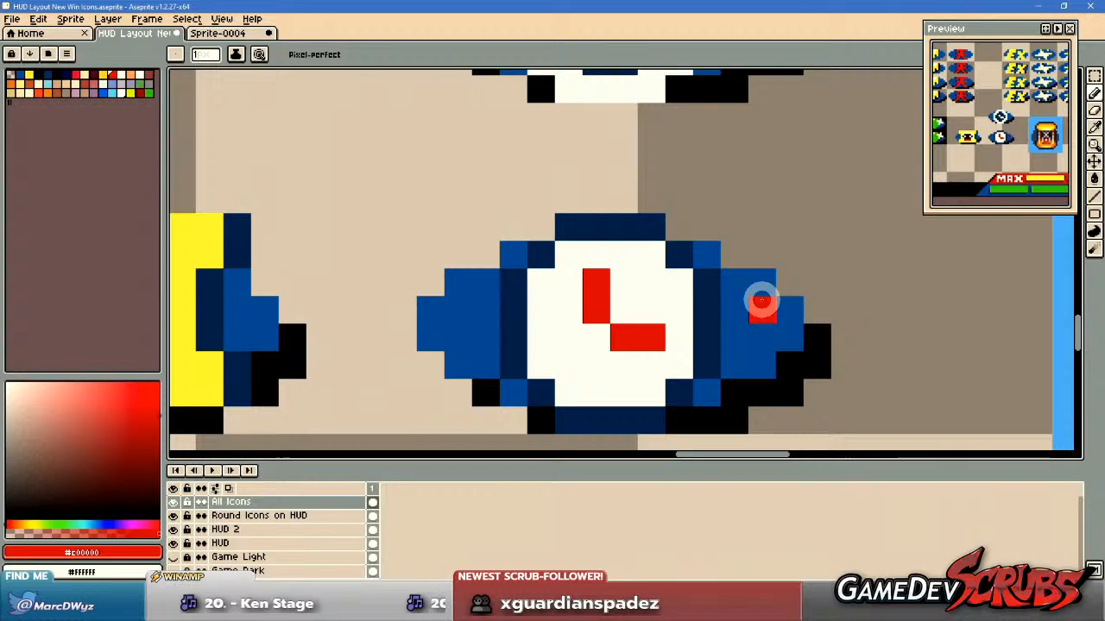
Whiten the lower clock's vertical red hand and repaint it one column over, directly above the horizontal hand.
key("ctrl+z")
key("i")
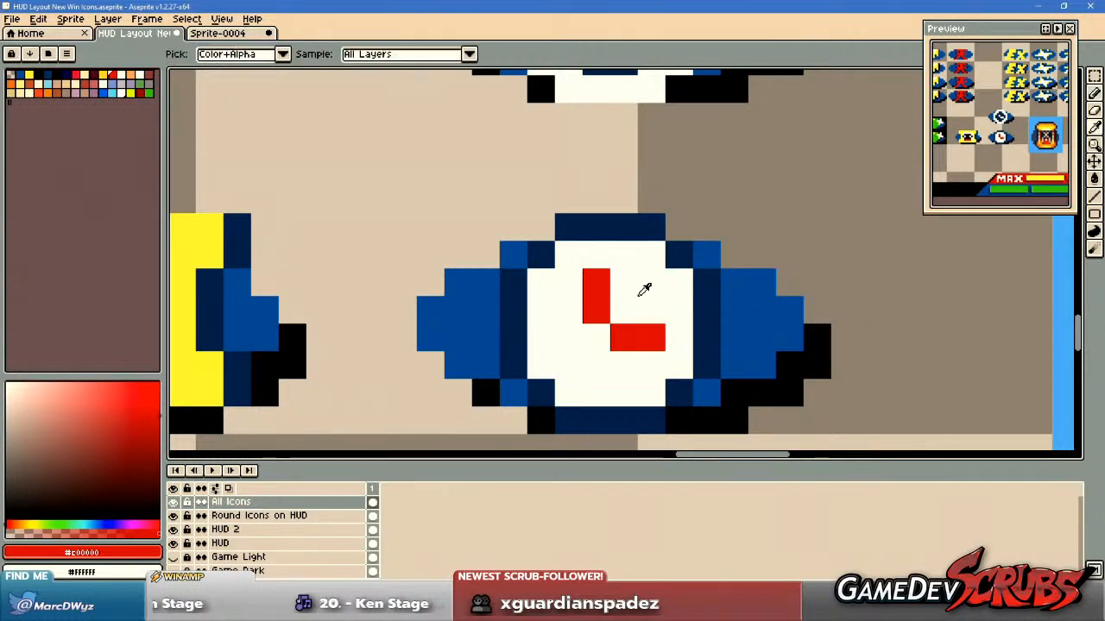
key("b")
right_click(592, 288)
right_click(592, 308)
left_click(615, 307)
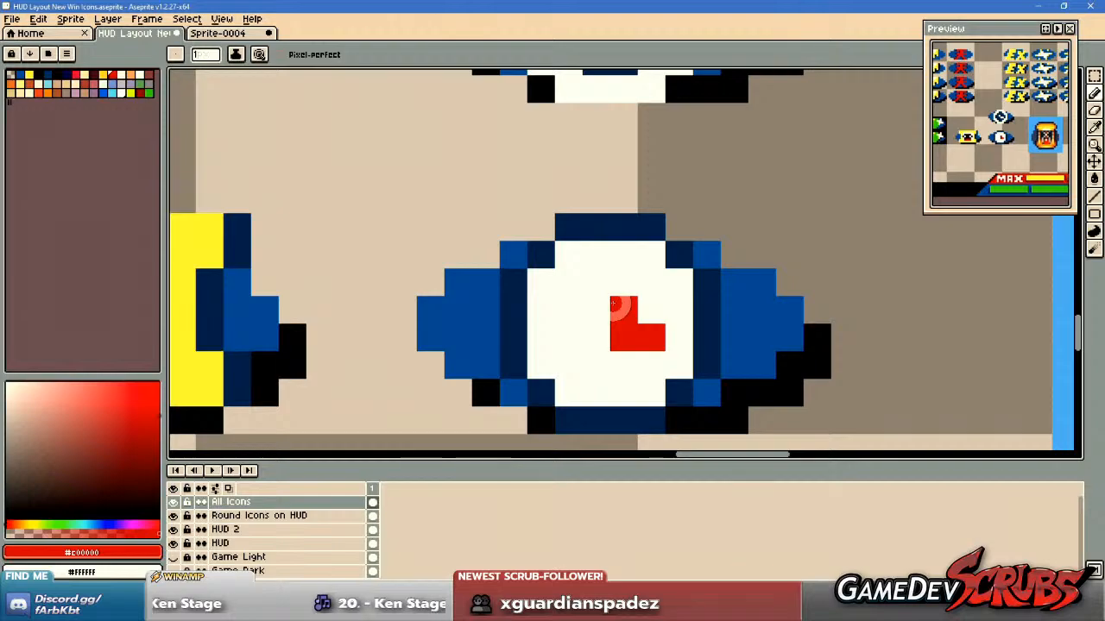
Try a red hand slanting up to the right above the lower clock's horizontal hand, and check it at HUD scale.
scroll(615, 304, "down", 2)
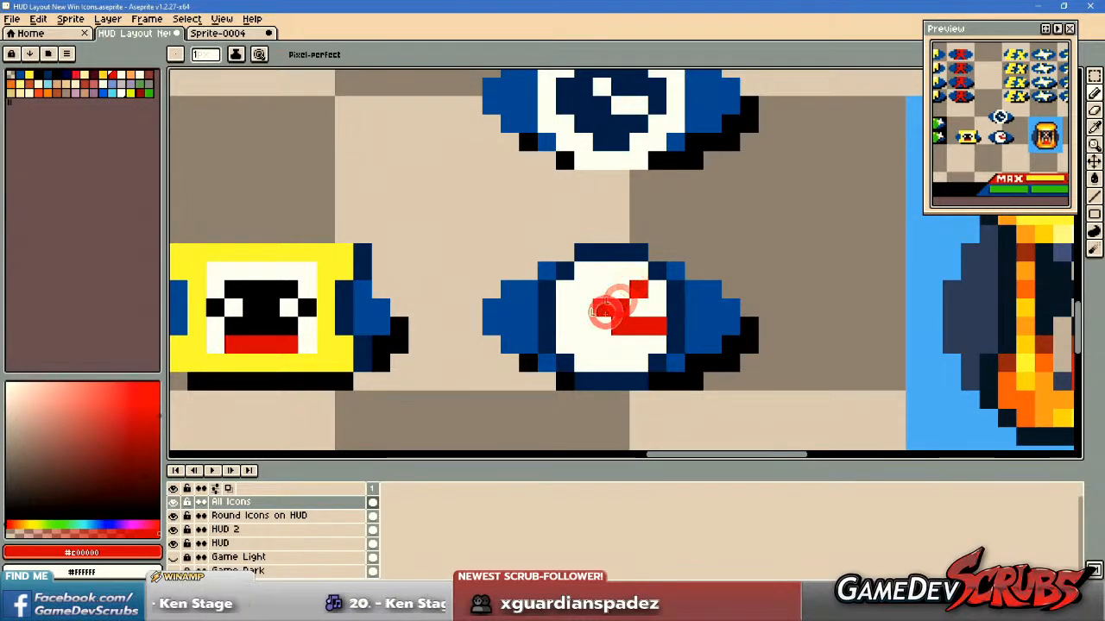
scroll(794, 345, "down", 1)
scroll(813, 343, "down", 1)
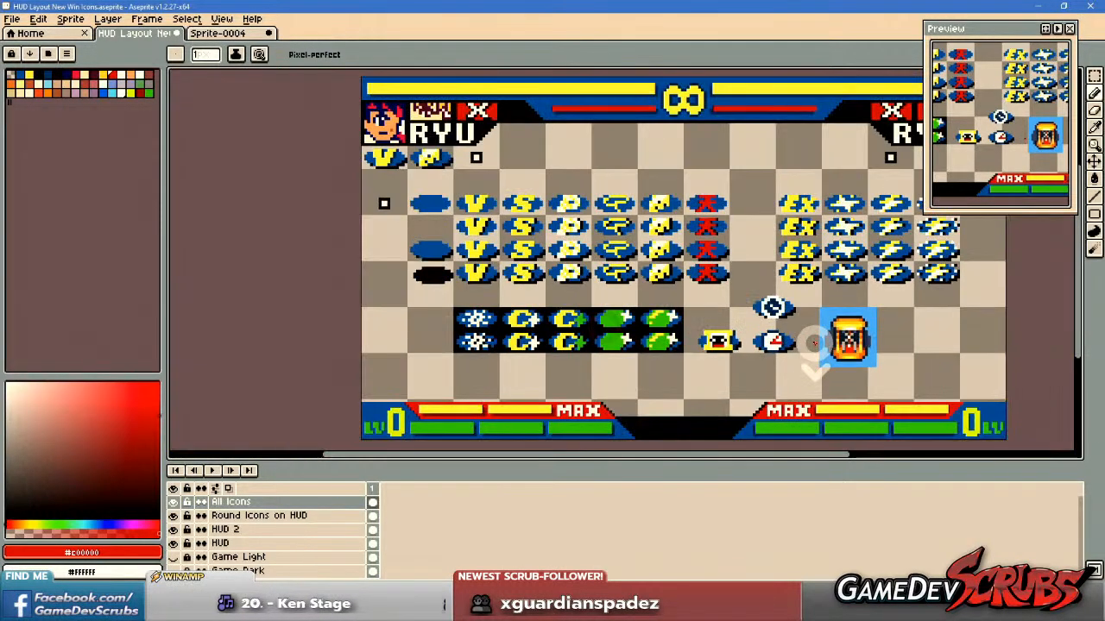
scroll(813, 345, "up", 3)
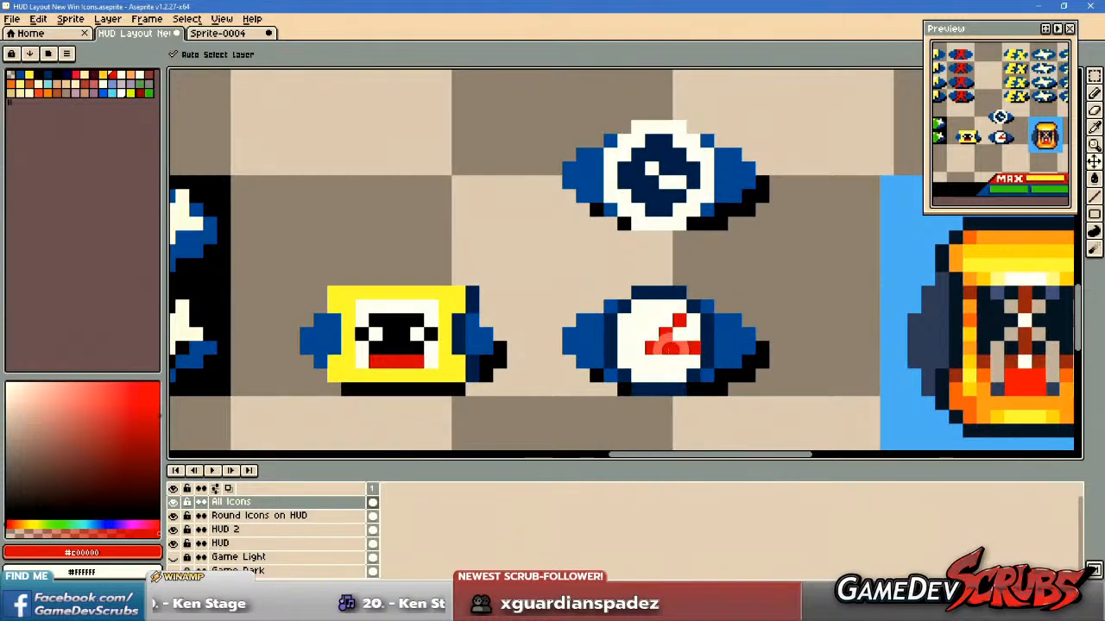
scroll(658, 335, "up", 2)
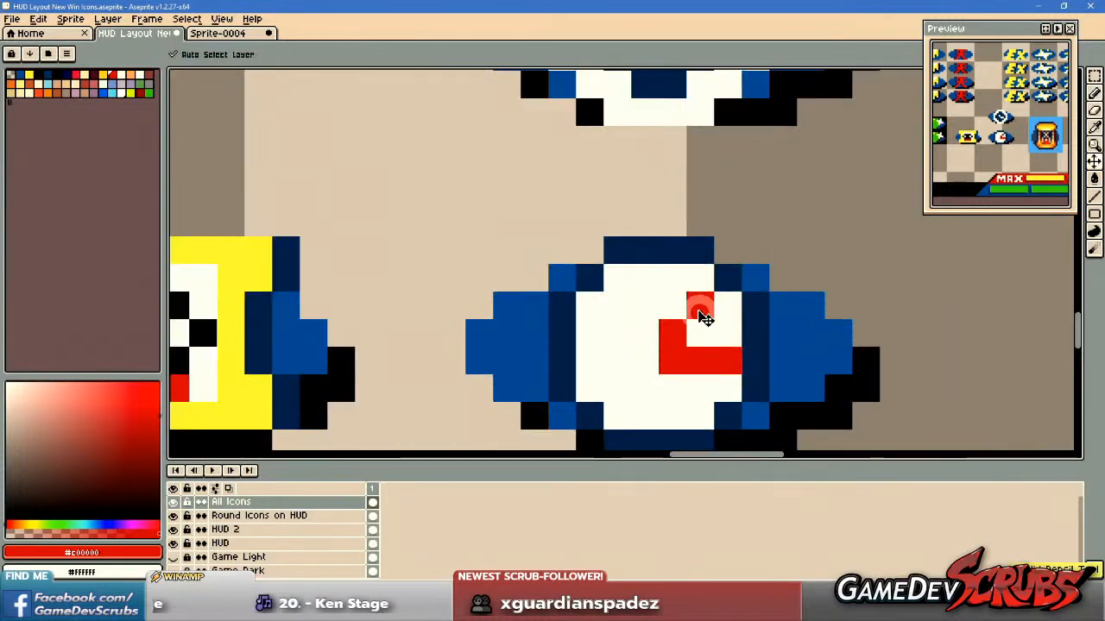
Redraw the lower clock's upper hand as a stepped red line reaching the face's upper edge, joined to the horizontal hand.
left_click(646, 333)
left_click(647, 358)
left_click(671, 278)
left_click(672, 308)
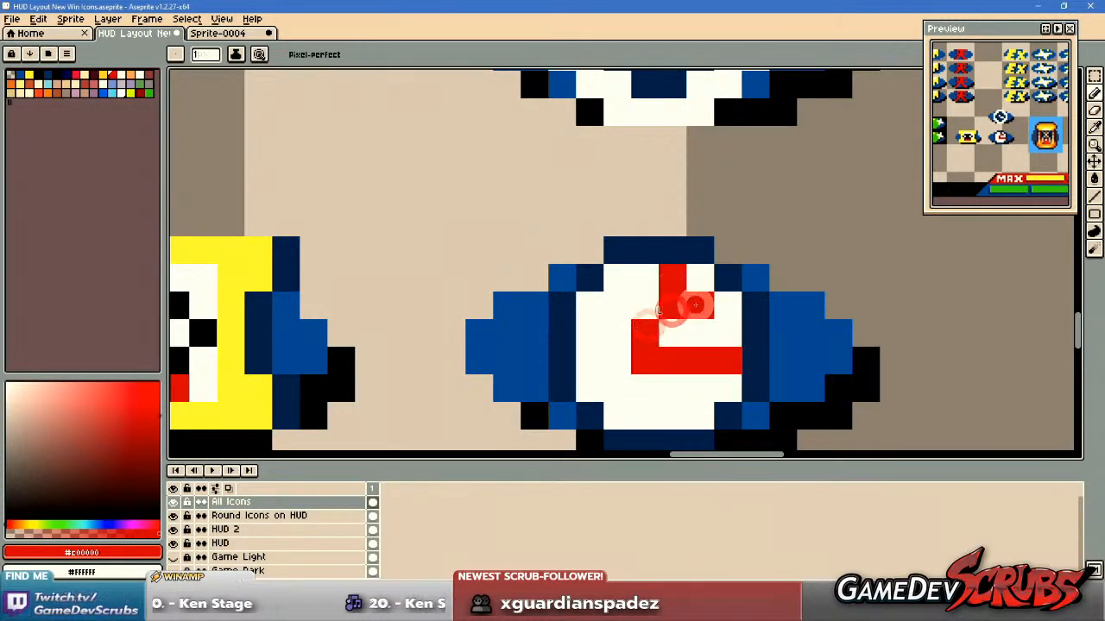
right_click(723, 351)
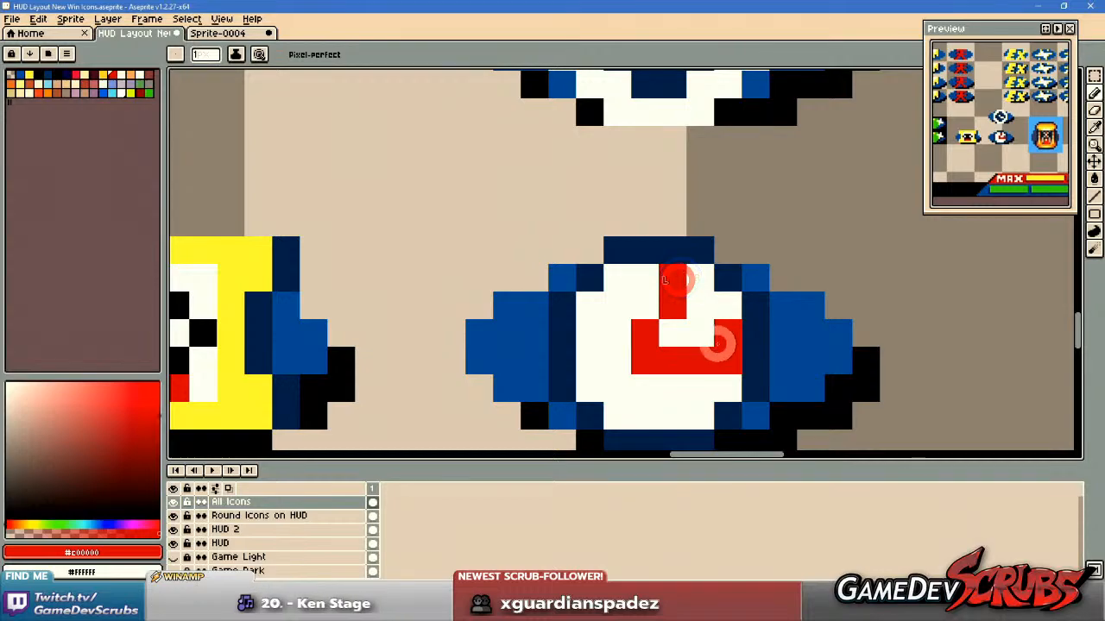
scroll(861, 371, "down", 4)
scroll(894, 371, "down", 3)
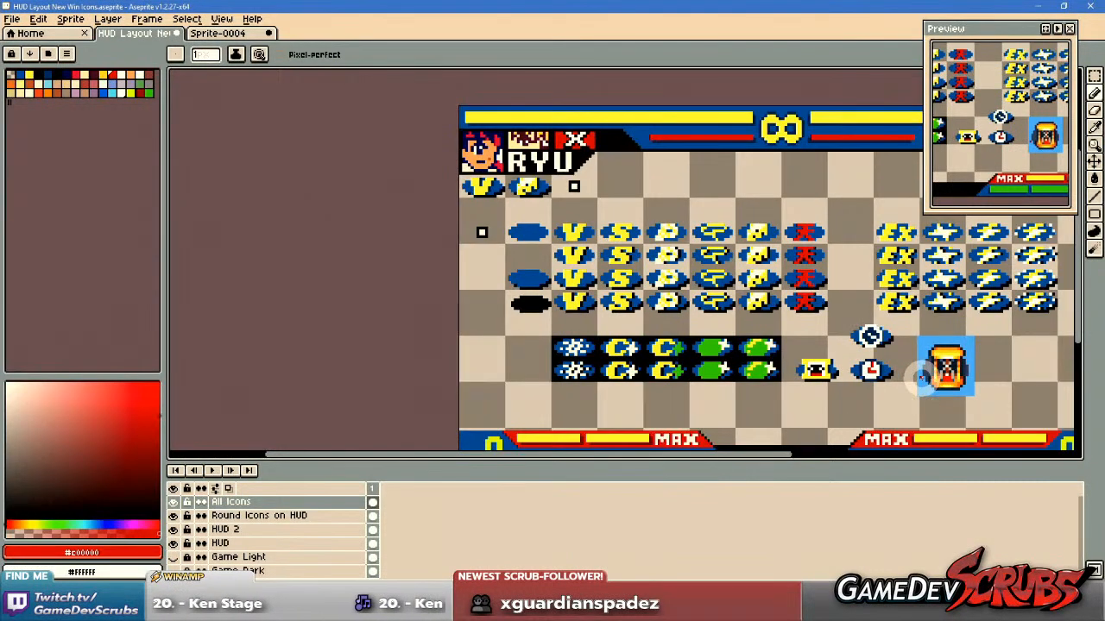
Shorten the lower clock's stepped upper hand by whitening its tip, and compare it with the other icons.
scroll(898, 371, "up", 6)
scroll(769, 340, "up", 1)
left_click_drag(688, 324, 688, 276)
right_click(600, 224)
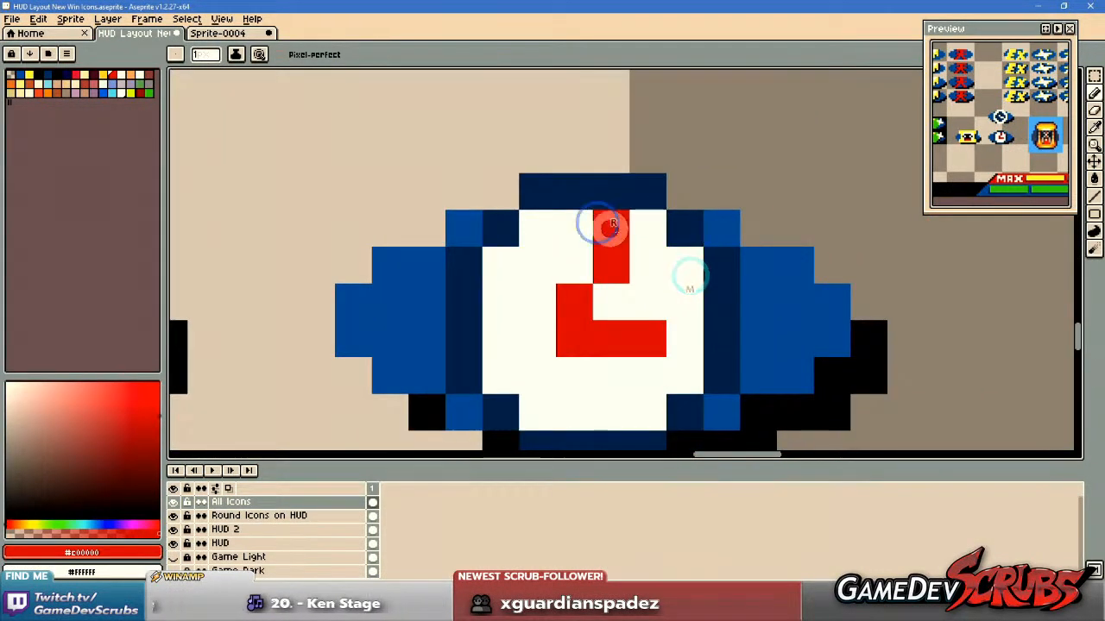
scroll(808, 340, "down", 9)
scroll(809, 340, "up", 6)
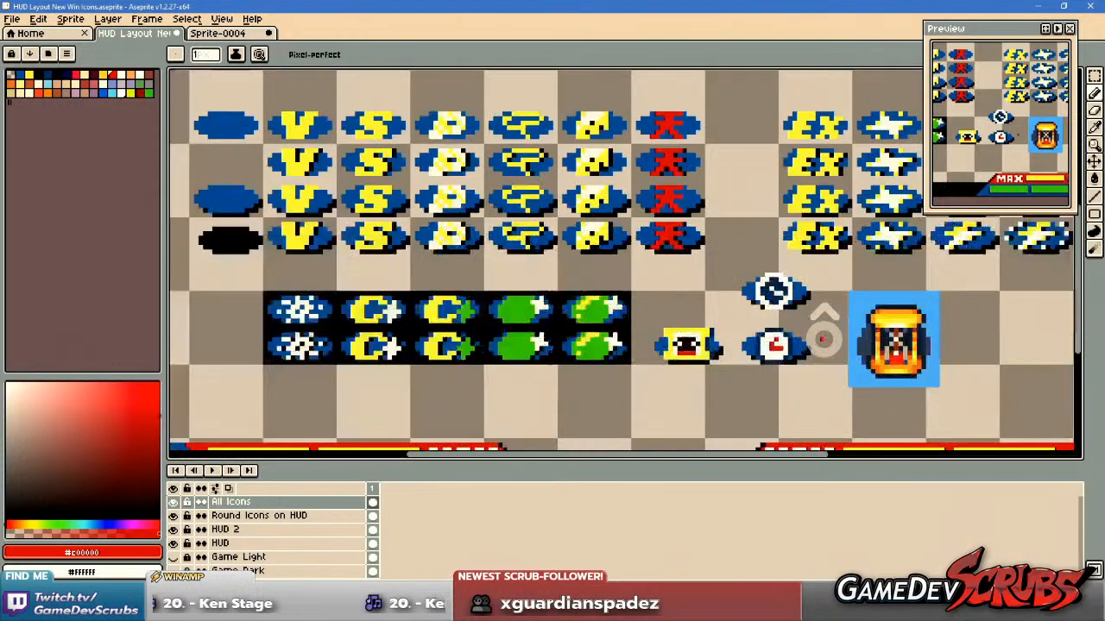
right_click(691, 380)
scroll(905, 349, "down", 5)
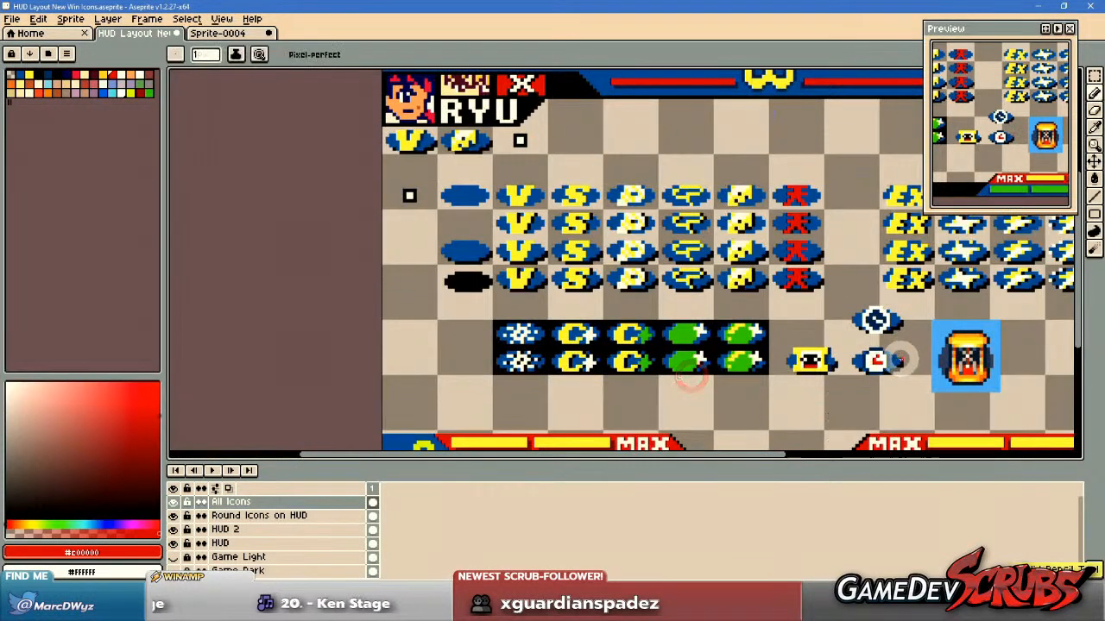
Flip the lower clock's hands so the stepped hand points down and the horizontal hand sits above it, with a shortened tip.
scroll(898, 354, "up", 5)
left_click_drag(733, 328, 813, 297)
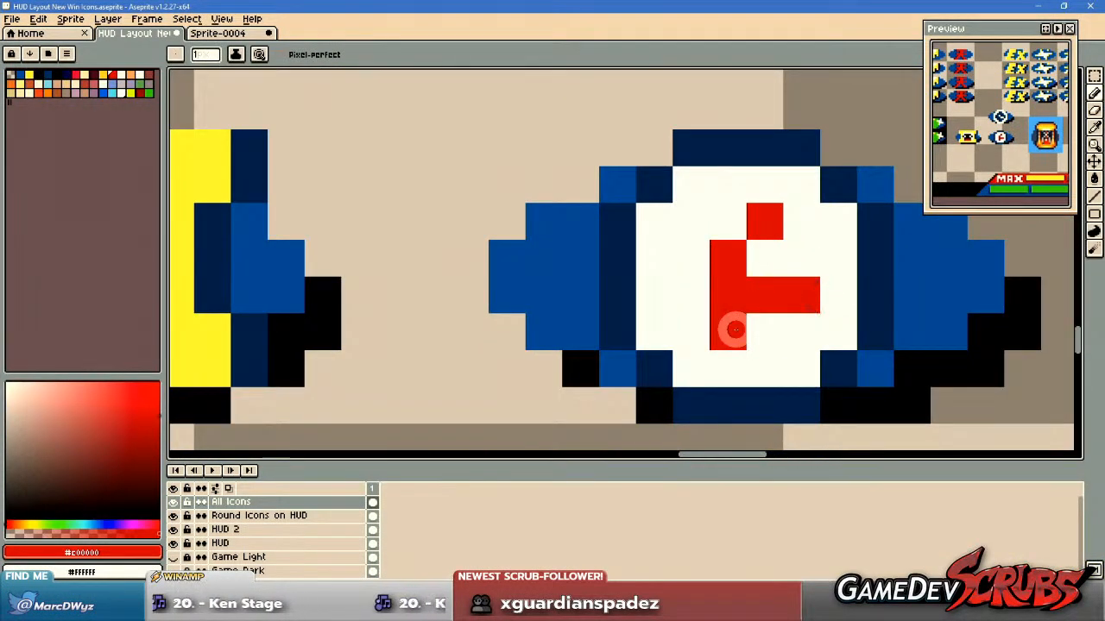
right_click(758, 224)
right_click(726, 255)
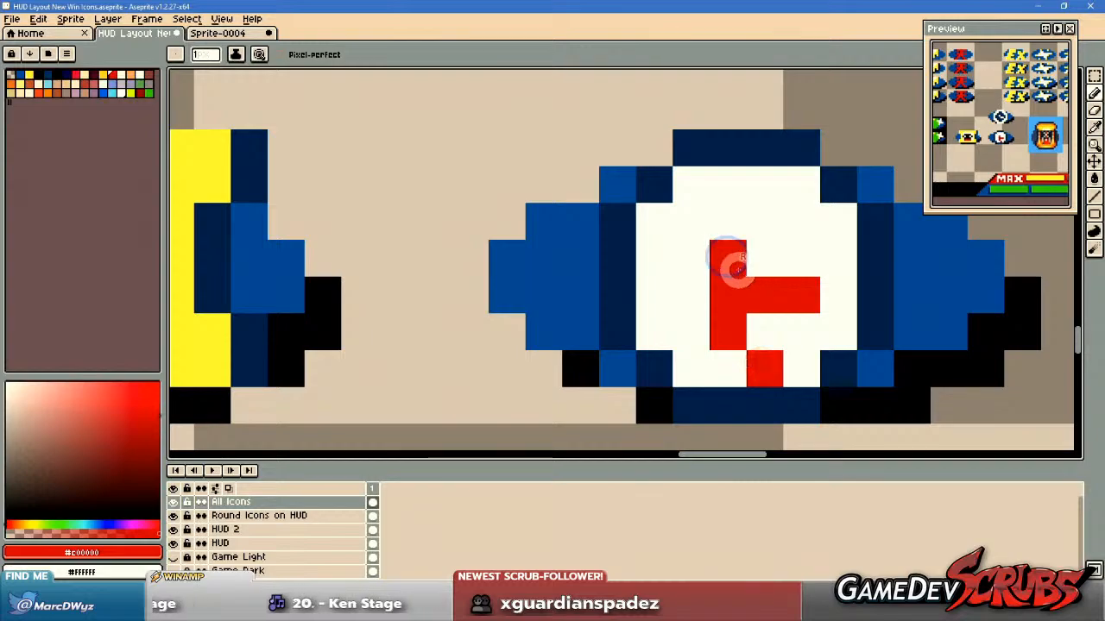
left_click_drag(736, 269, 799, 267)
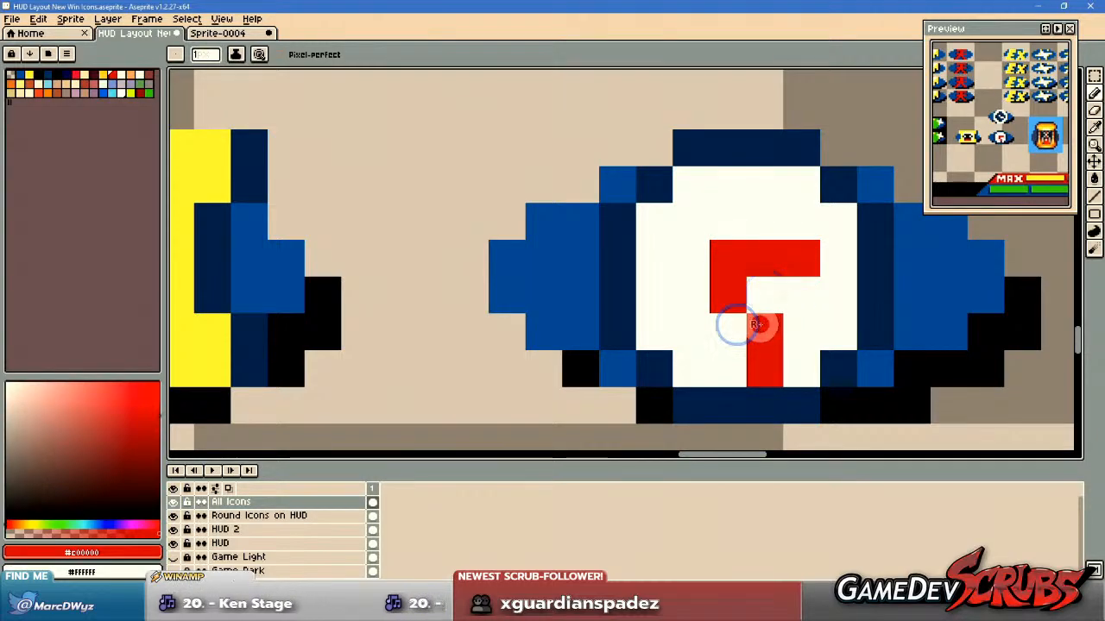
scroll(755, 324, "down", 4)
scroll(897, 357, "up", 2)
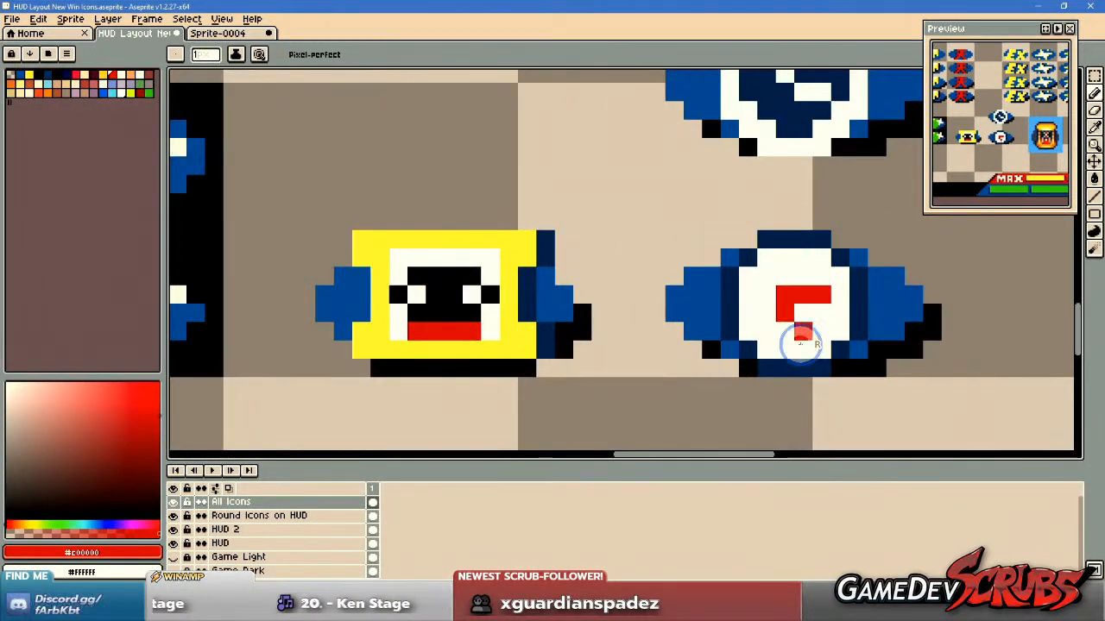
scroll(839, 297, "down", 4)
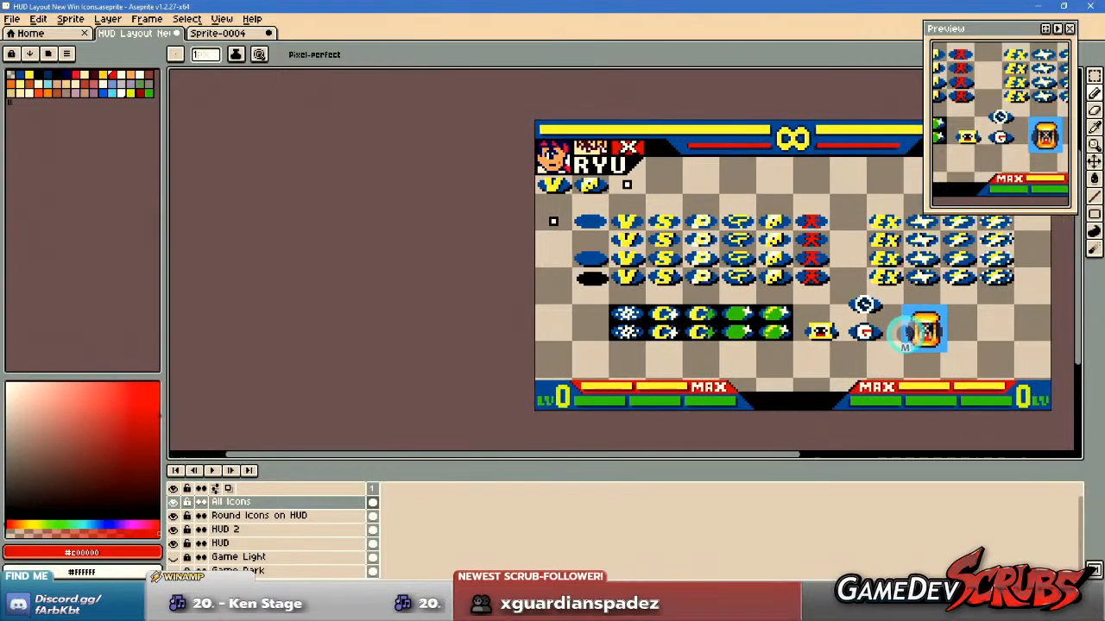
Try angling the tip of the lower clock's horizontal hand upward, and return it to a straight line.
scroll(902, 333, "up", 2)
scroll(837, 357, "up", 2)
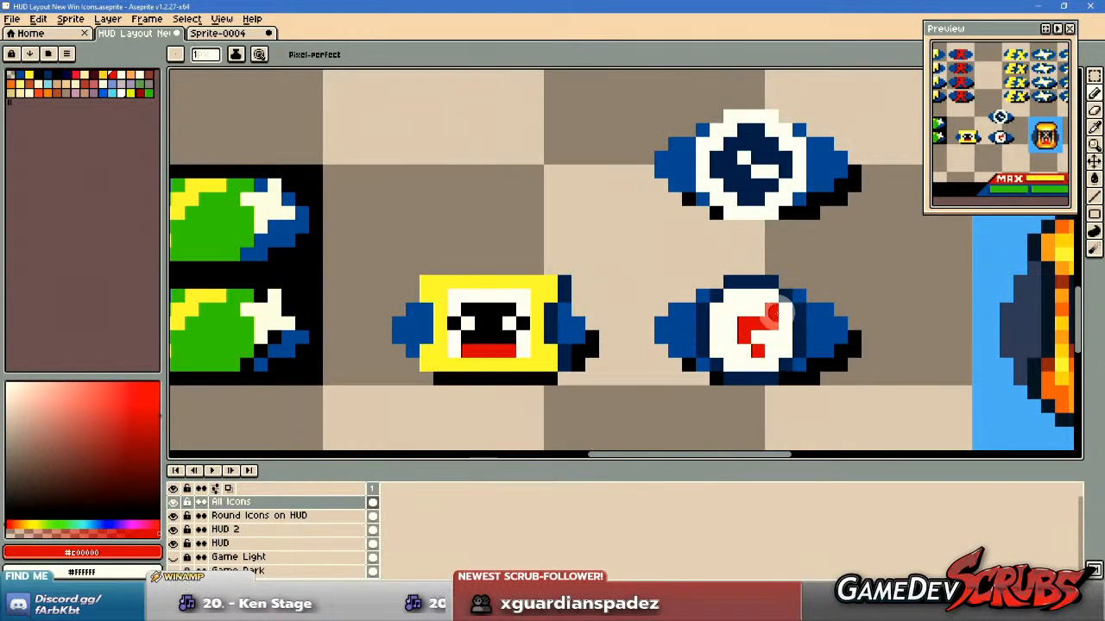
scroll(809, 328, "down", 4)
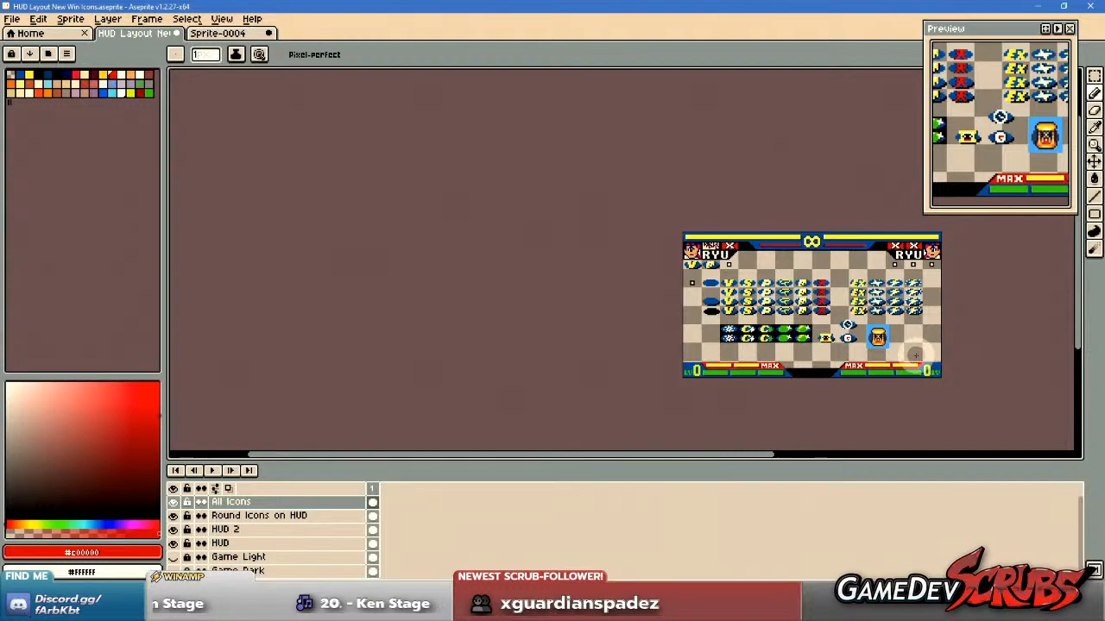
scroll(846, 335, "up", 4)
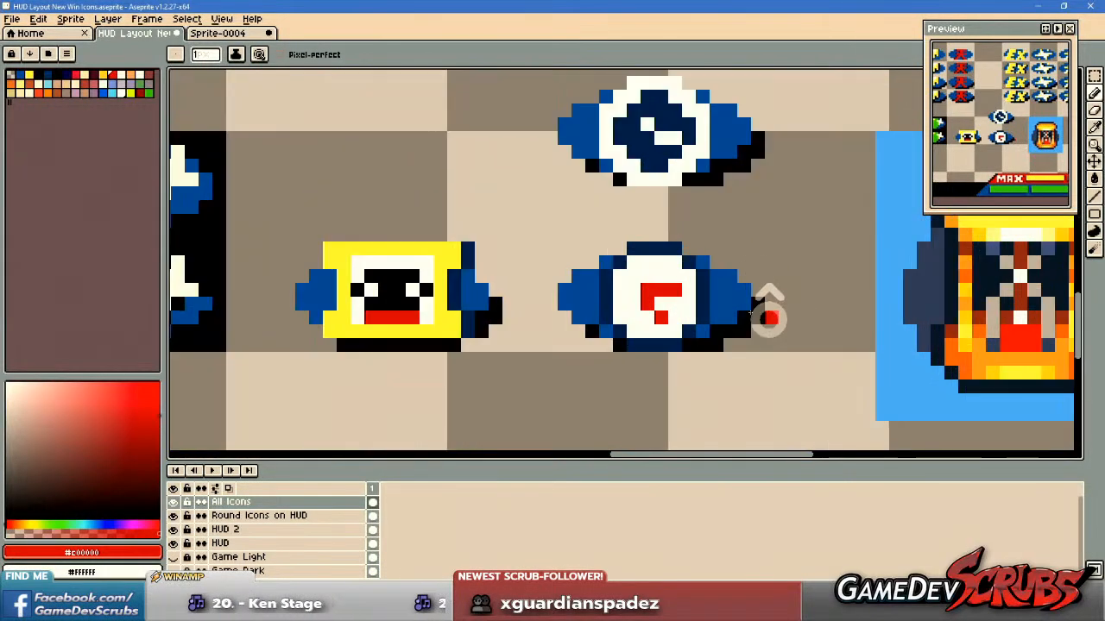
Repaint the lower clock's hands as a diagonal toward the upper left and a short horizontal hand to the right.
left_click_drag(709, 295, 715, 313)
scroll(714, 314, "up", 1)
mouse_move(668, 322)
left_mouse_down()
mouse_move(655, 324)
mouse_move(666, 323)
left_mouse_up()
right_click(668, 303)
right_click(649, 337)
right_click(612, 285)
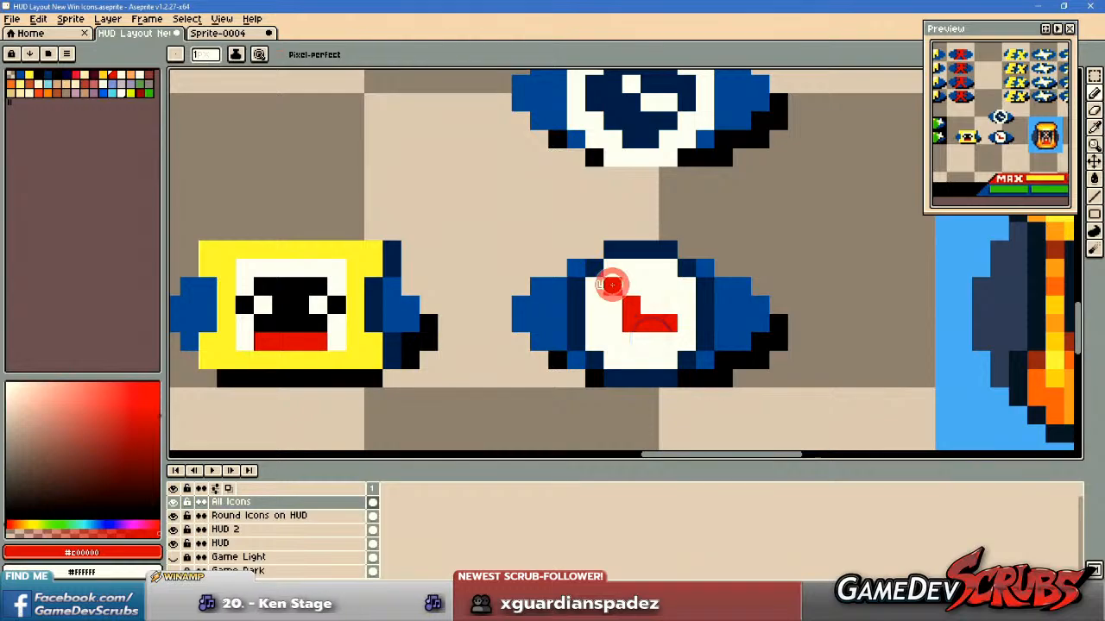
scroll(850, 338, "down", 7)
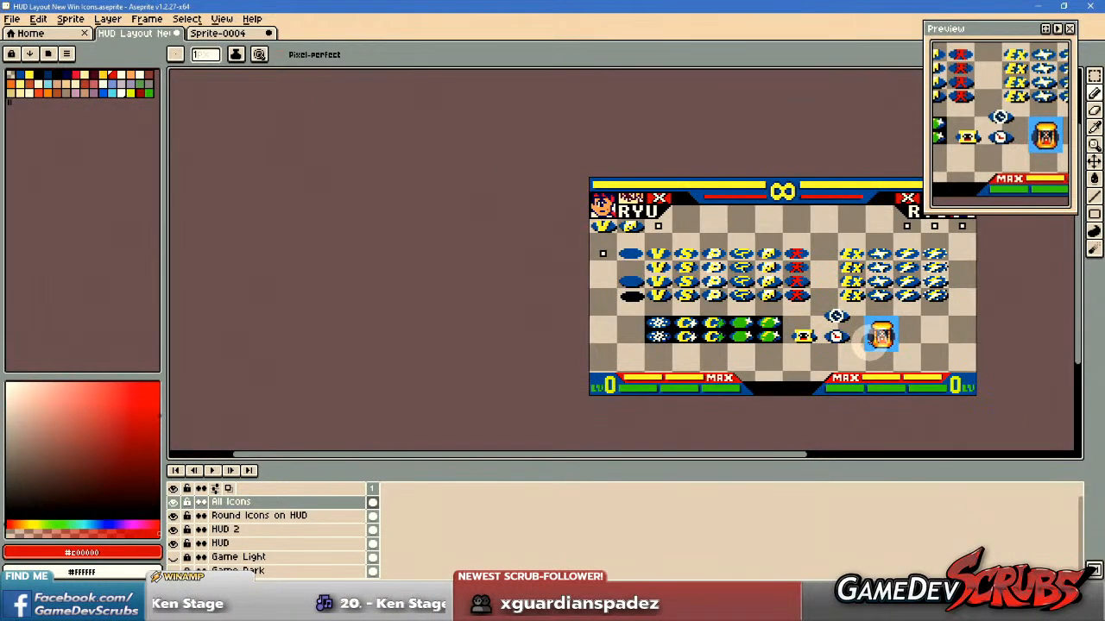
scroll(850, 328, "up", 5)
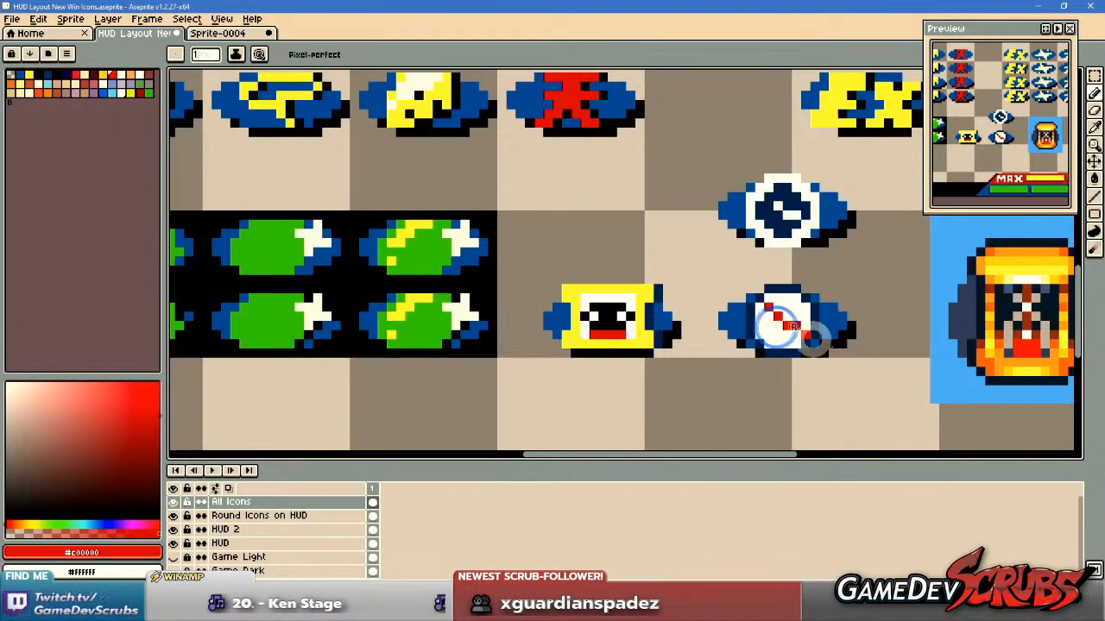
scroll(768, 321, "down", 4)
left_click_drag(841, 345, 835, 347)
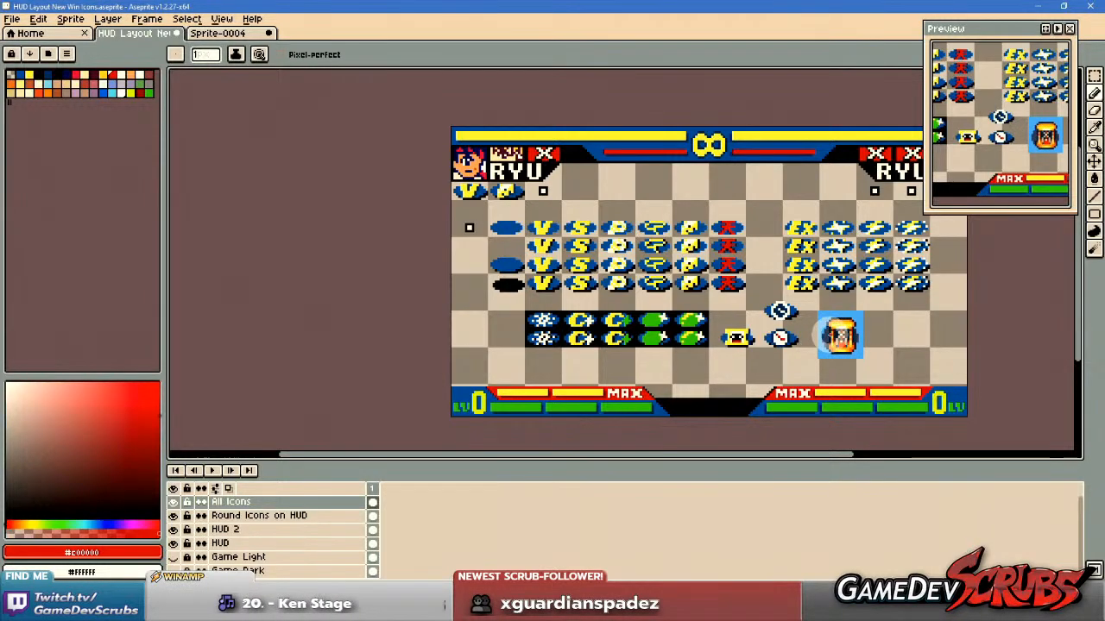
Mirror the lower clock's diagonal hand toward the upper right, extend the horizontal hand leftward, and whiten the old diagonal pixels.
scroll(779, 338, "up", 4)
left_click(809, 331)
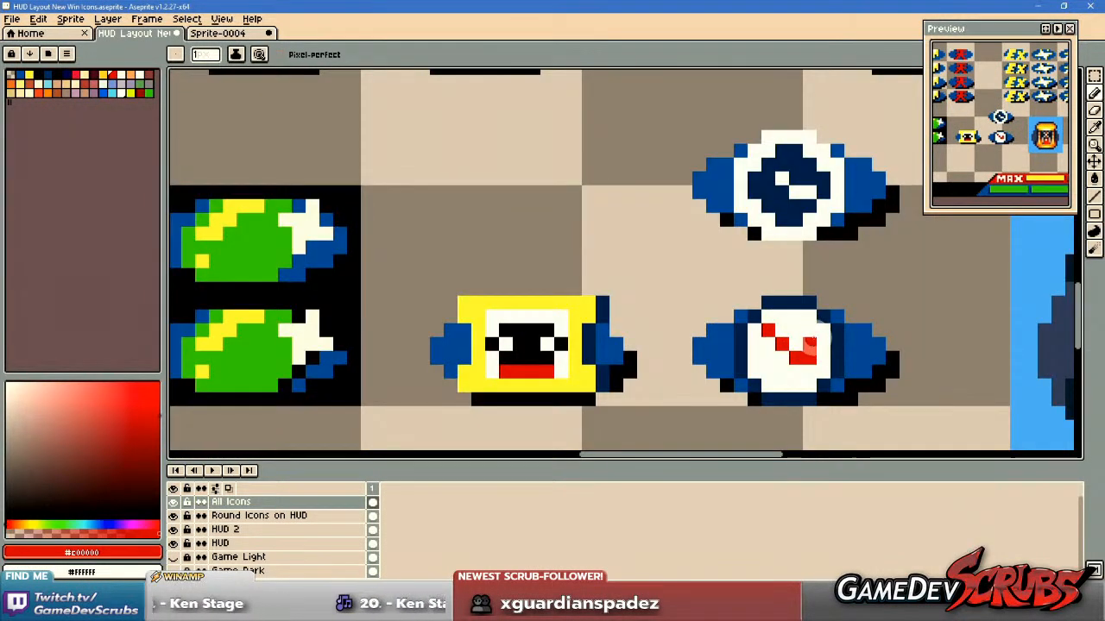
scroll(824, 339, "up", 2)
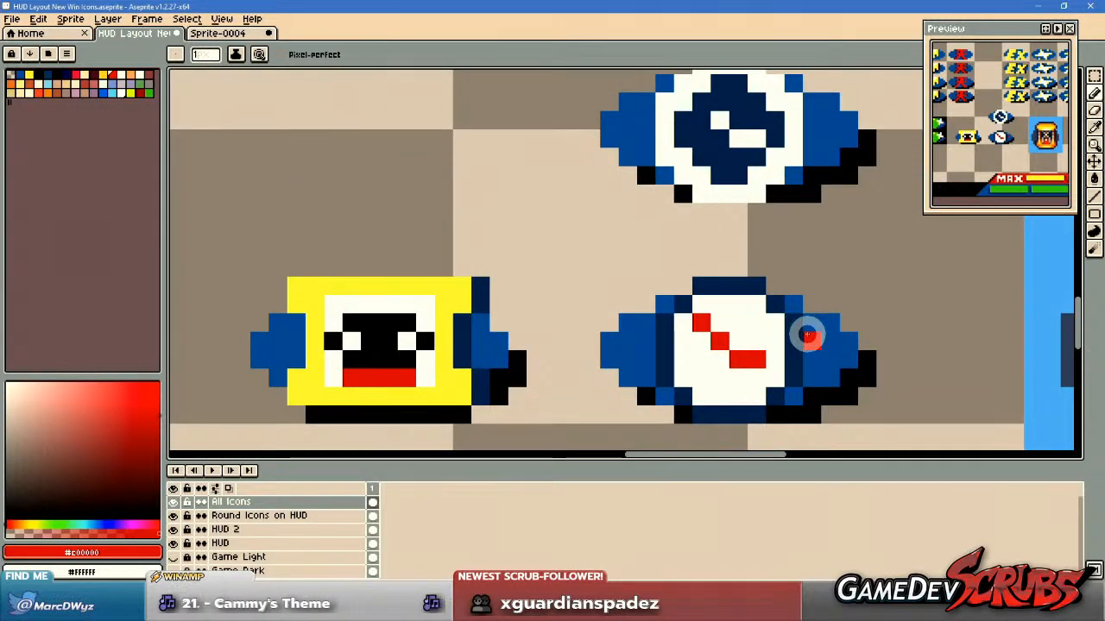
left_click(754, 322)
left_click_drag(735, 332, 704, 356)
left_click(718, 353)
right_click(705, 354)
right_click(711, 330)
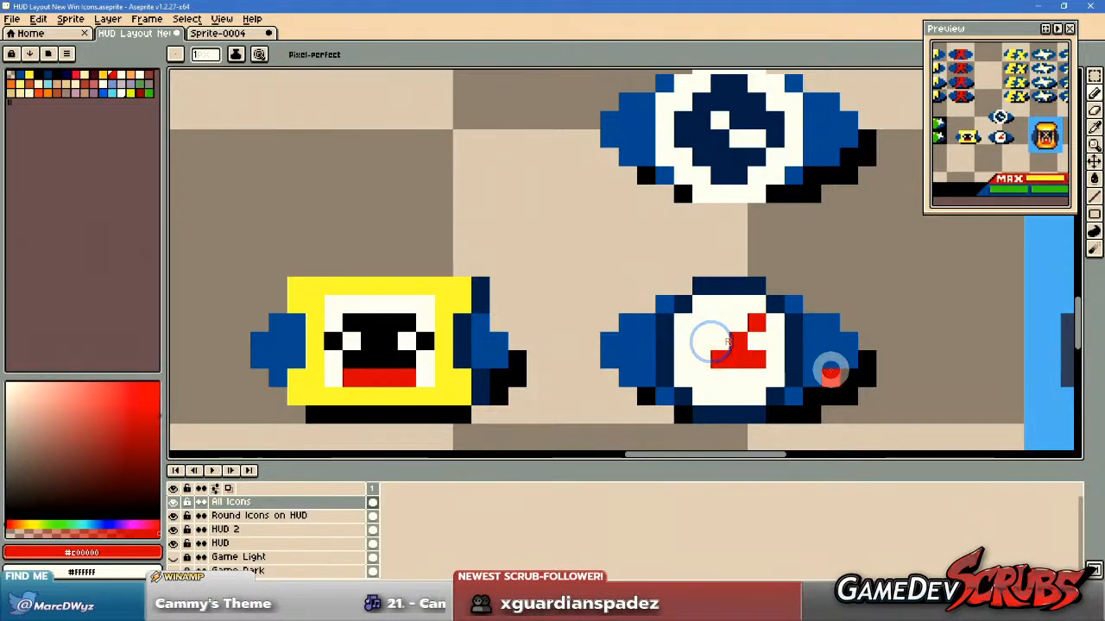
scroll(831, 370, "down", 8)
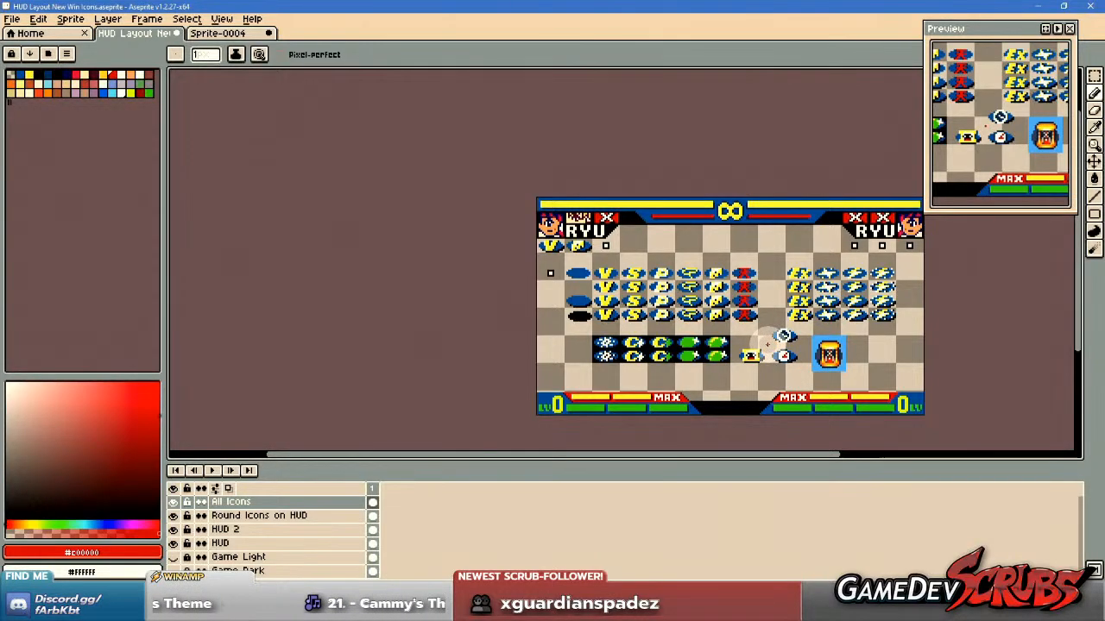
Whiten the lower clock's upper-right hand and paint a red diagonal hand toward the lower left instead.
scroll(749, 332, "up", 8)
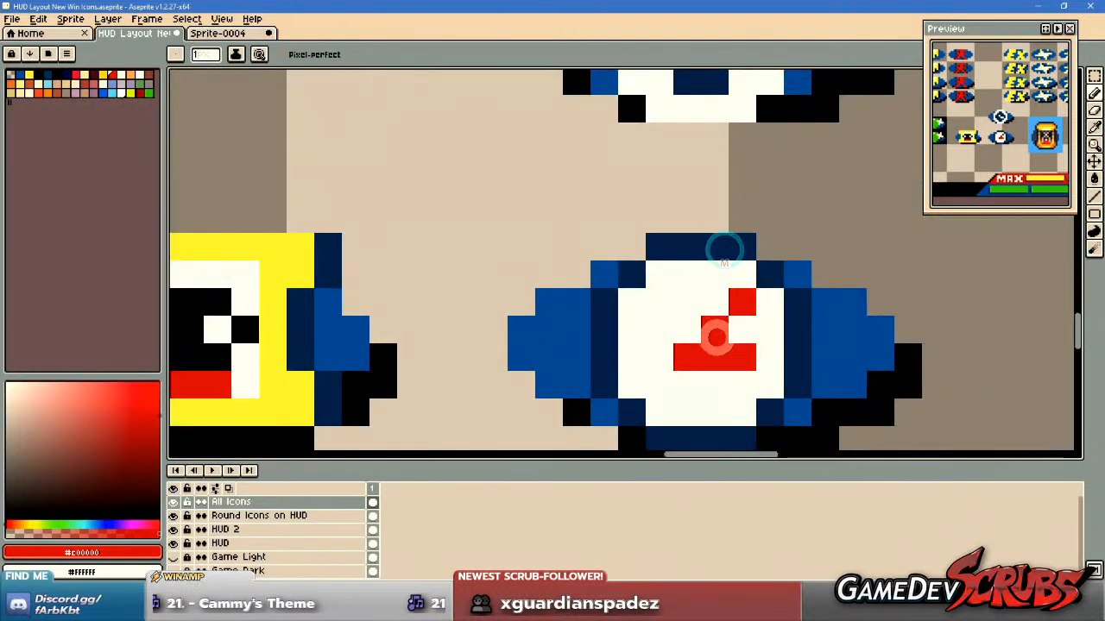
right_click(718, 332)
right_click(736, 311)
right_click(684, 361)
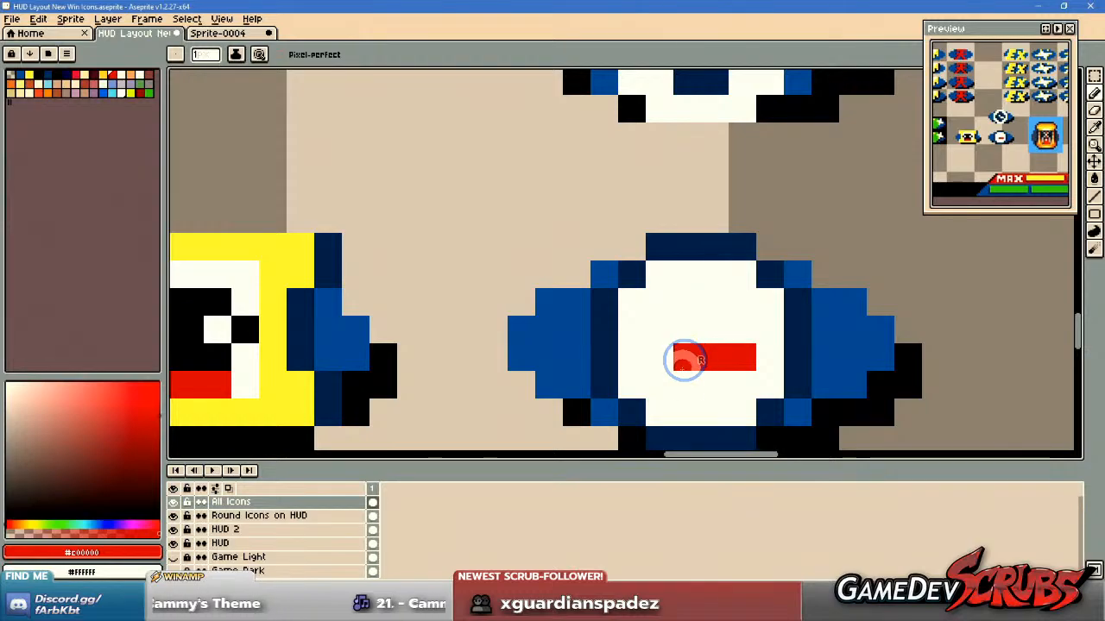
left_click(680, 366)
left_click(662, 376)
left_click(832, 354)
key("ctrl+z")
Try raising the lower clock's short horizontal hand by one row, and undo the last pixel edits.
left_click(742, 330)
left_click(715, 329)
right_click(742, 358)
scroll(718, 354, "down", 4)
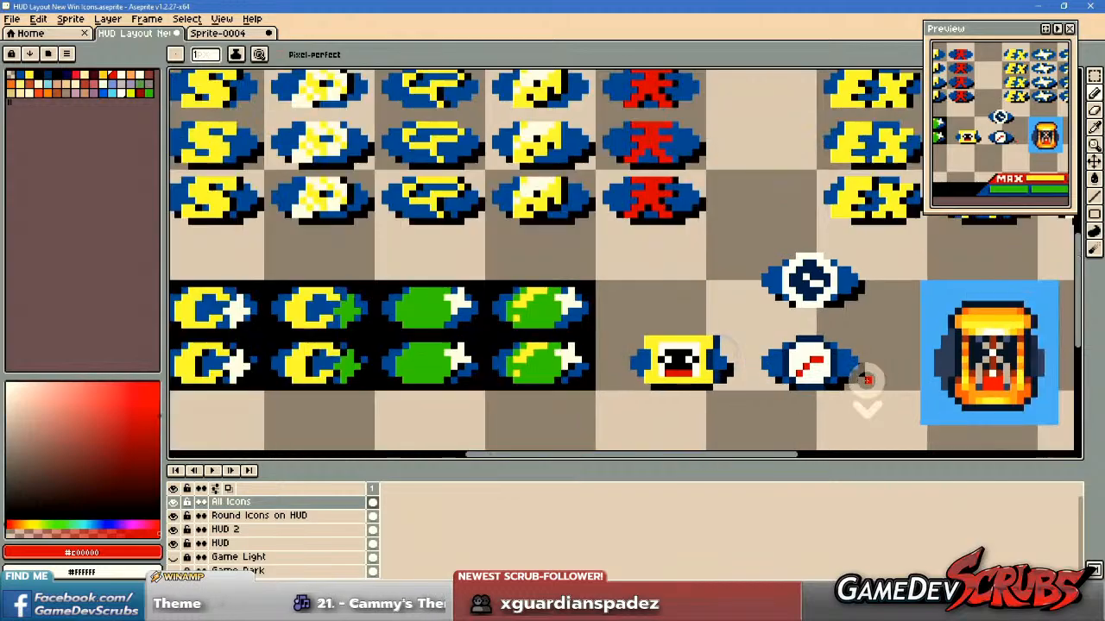
scroll(863, 382, "up", 4)
key("ctrl+z")
key("ctrl+z")
scroll(870, 371, "down", 4)
scroll(865, 363, "up", 4)
Paint the lower clock's horizontal hand three pixels wide one row higher, whiten the old row, and straighten the other hand downward.
left_click_drag(792, 343, 748, 343)
right_click(770, 361)
right_click(790, 362)
scroll(869, 388, "down", 4)
scroll(789, 358, "down", 2)
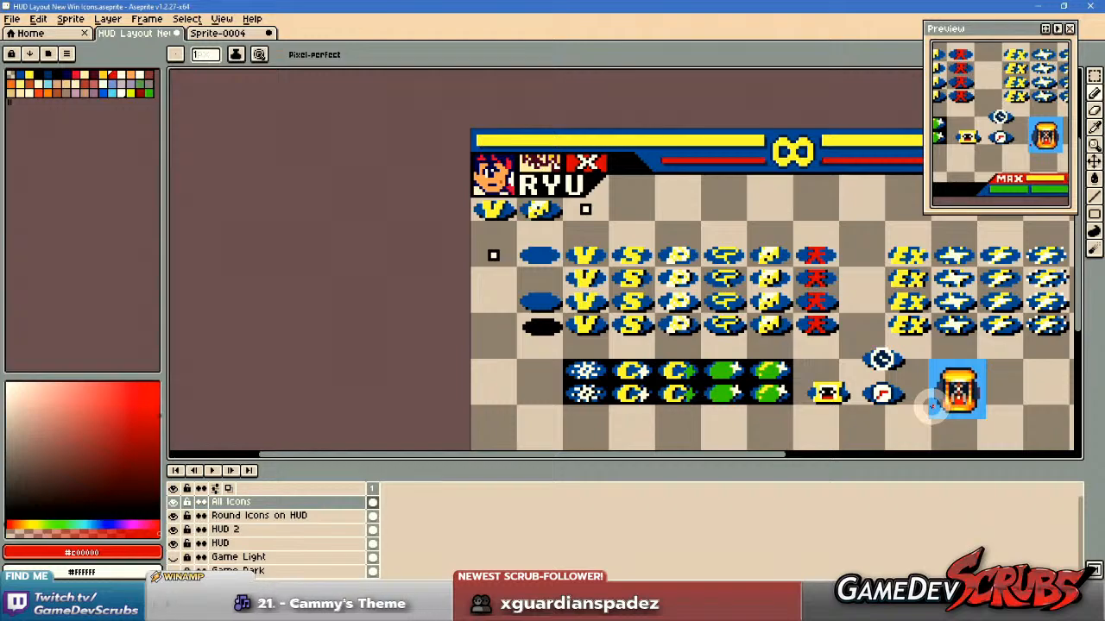
scroll(931, 407, "down", 1)
left_click_drag(933, 410, 858, 389)
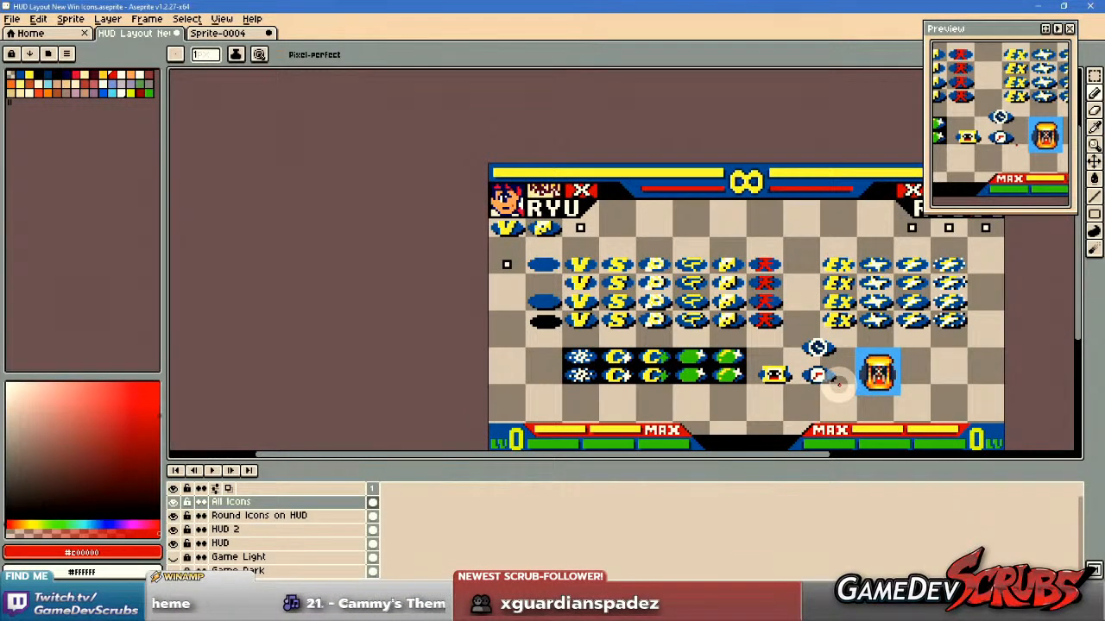
scroll(837, 385, "up", 5)
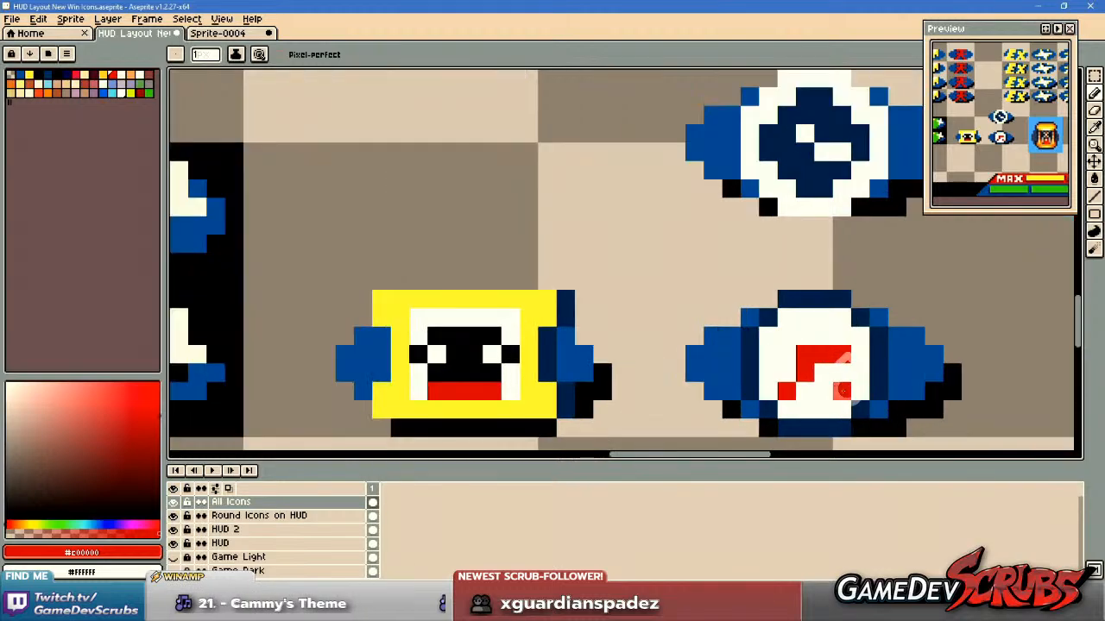
scroll(974, 375, "down", 4)
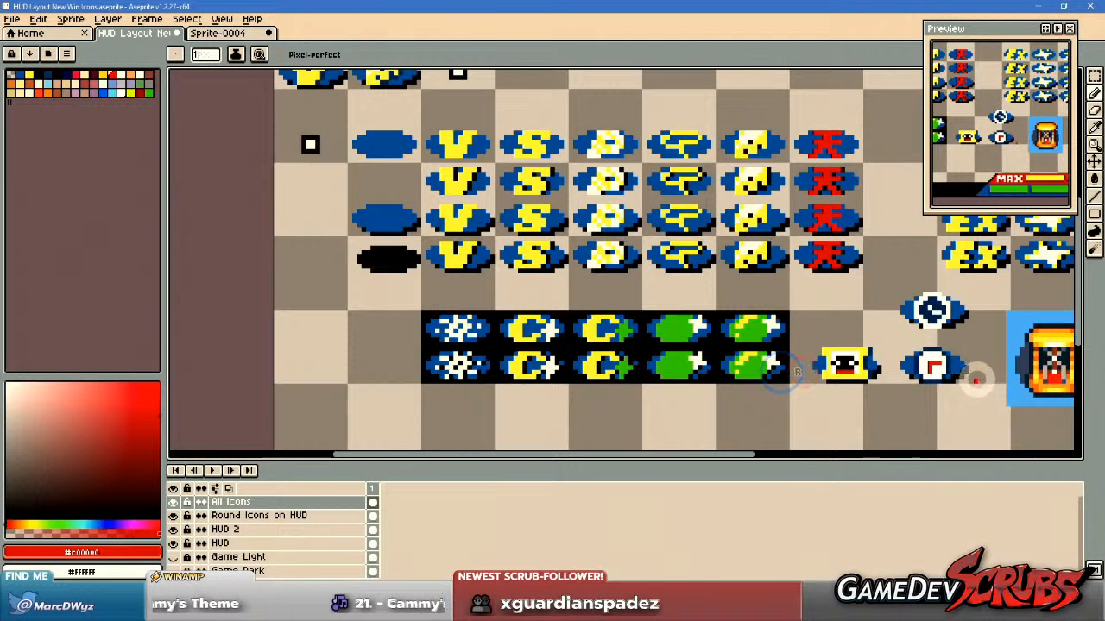
Check how the lower clock's red hands read up close and at full HUD layout size.
scroll(973, 375, "down", 3)
left_click_drag(986, 369, 911, 393)
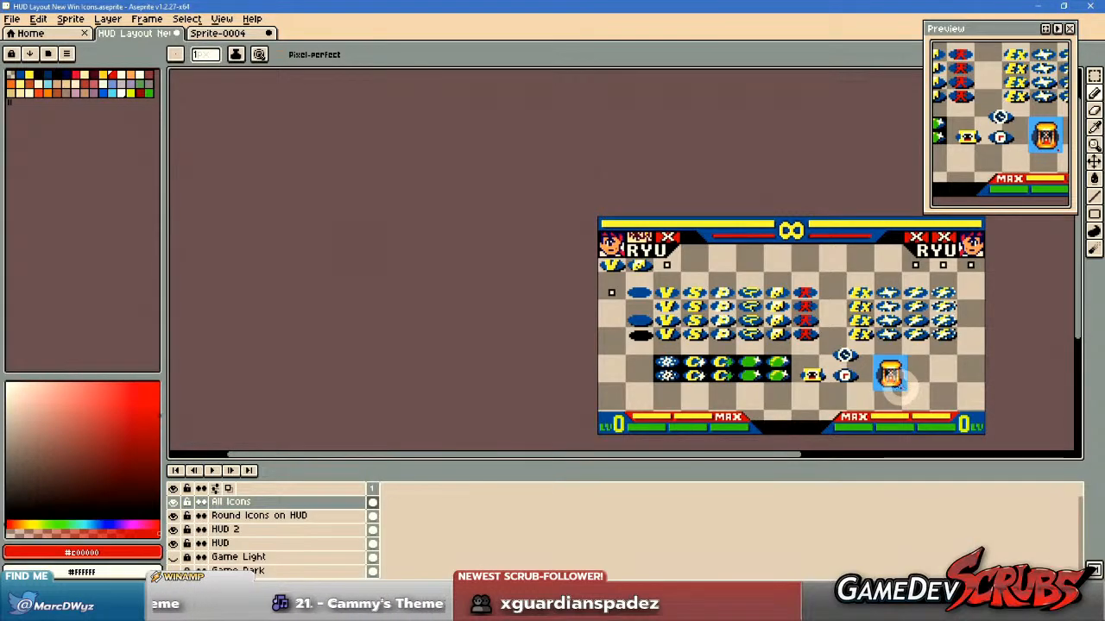
scroll(863, 378, "up", 1)
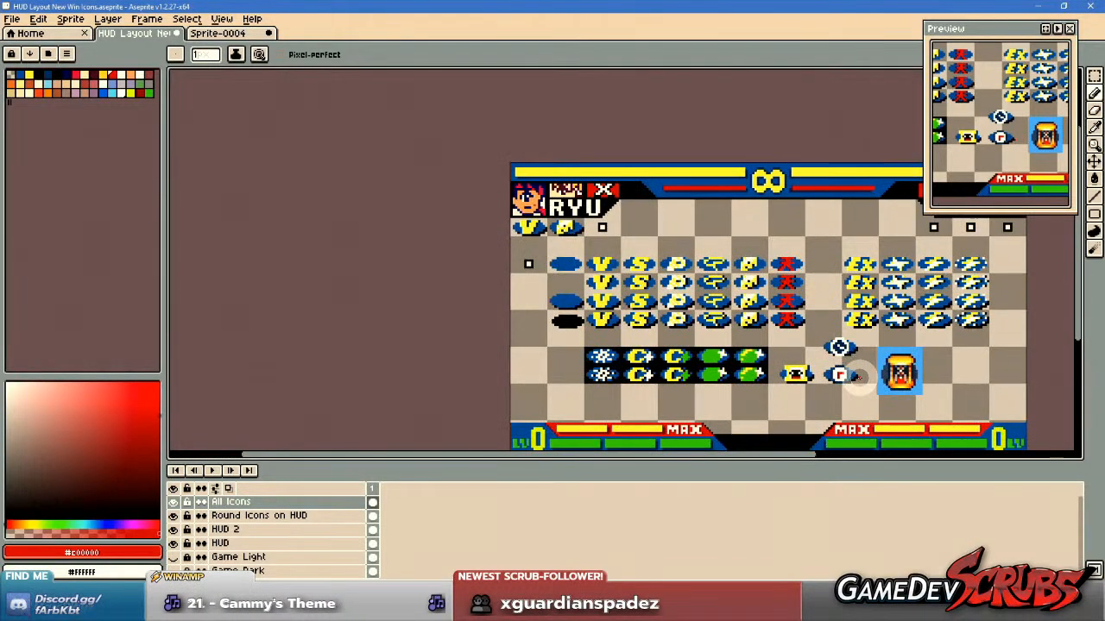
left_click_drag(886, 384, 842, 382)
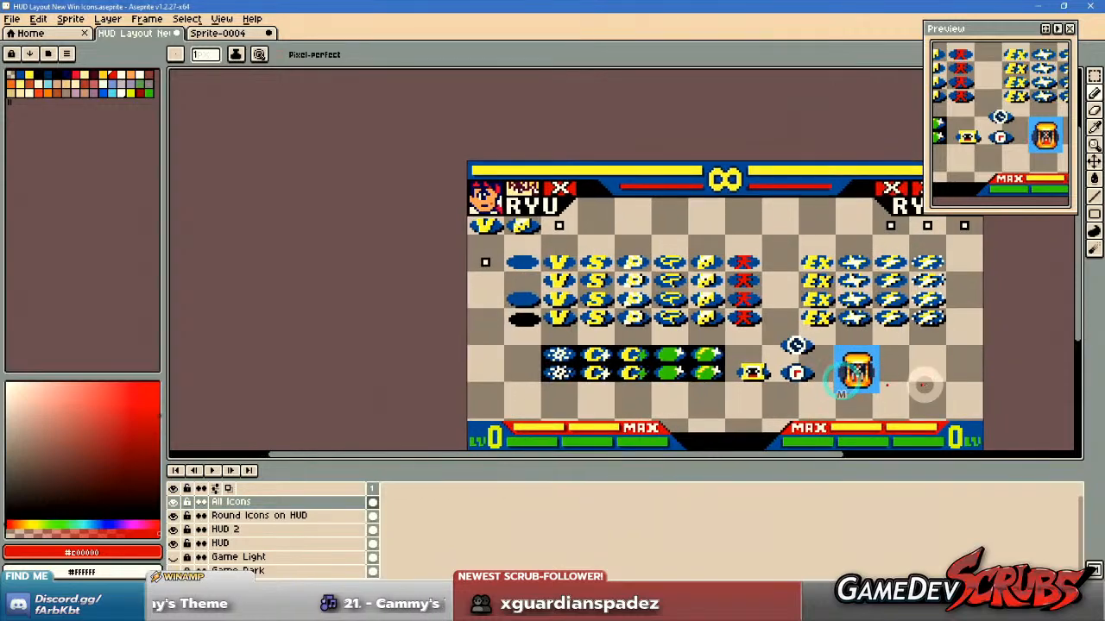
scroll(824, 380, "up", 1)
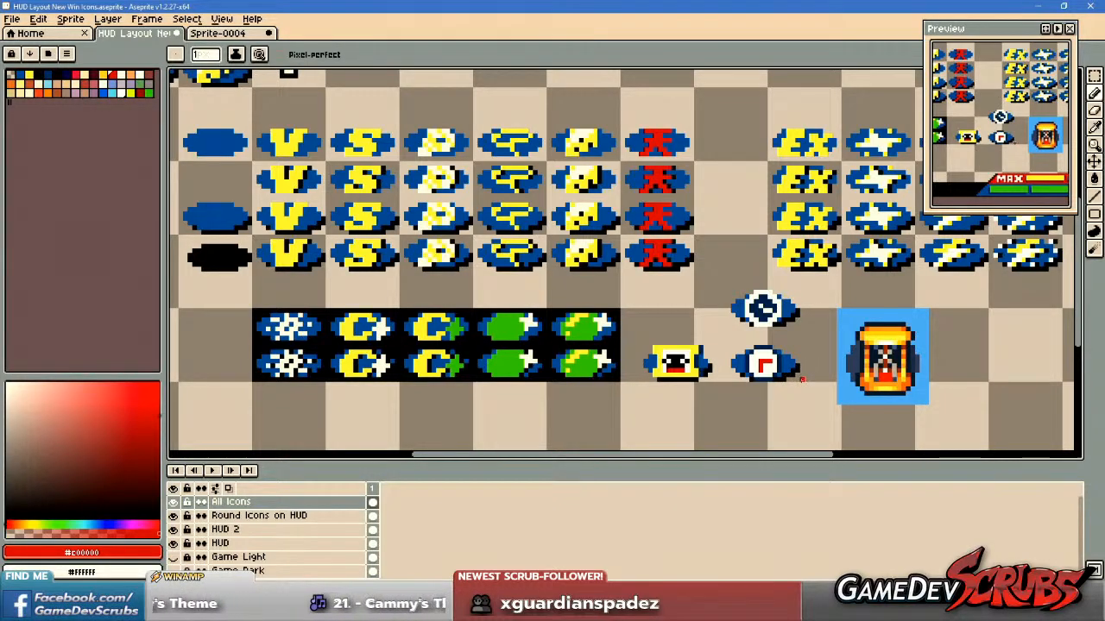
scroll(749, 362, "up", 2)
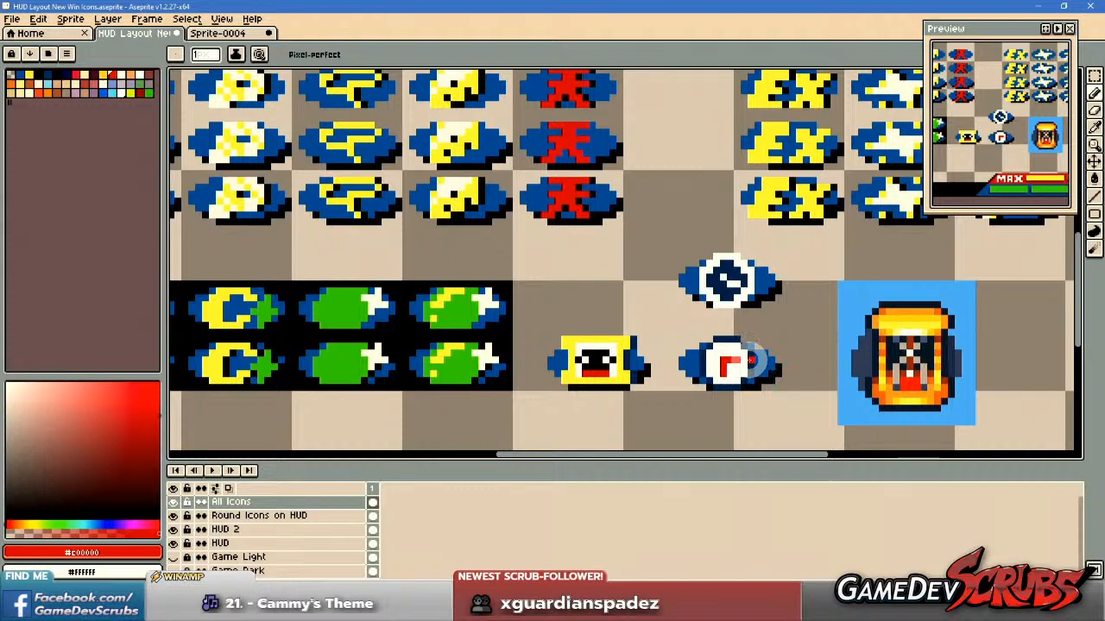
scroll(750, 361, "up", 2)
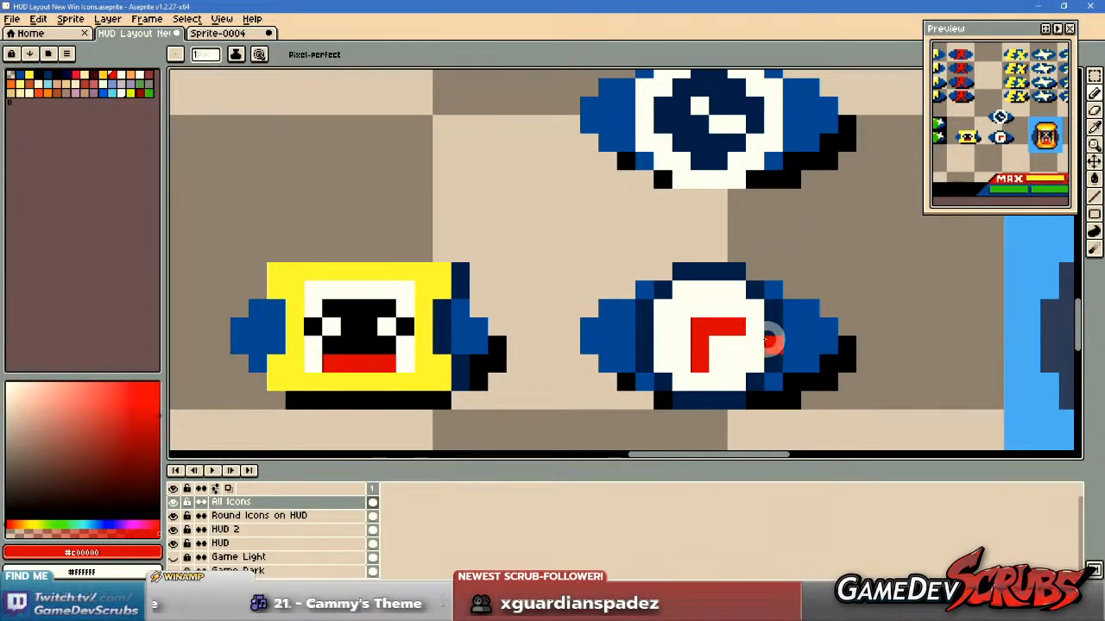
scroll(773, 345, "up", 1)
scroll(772, 346, "down", 5)
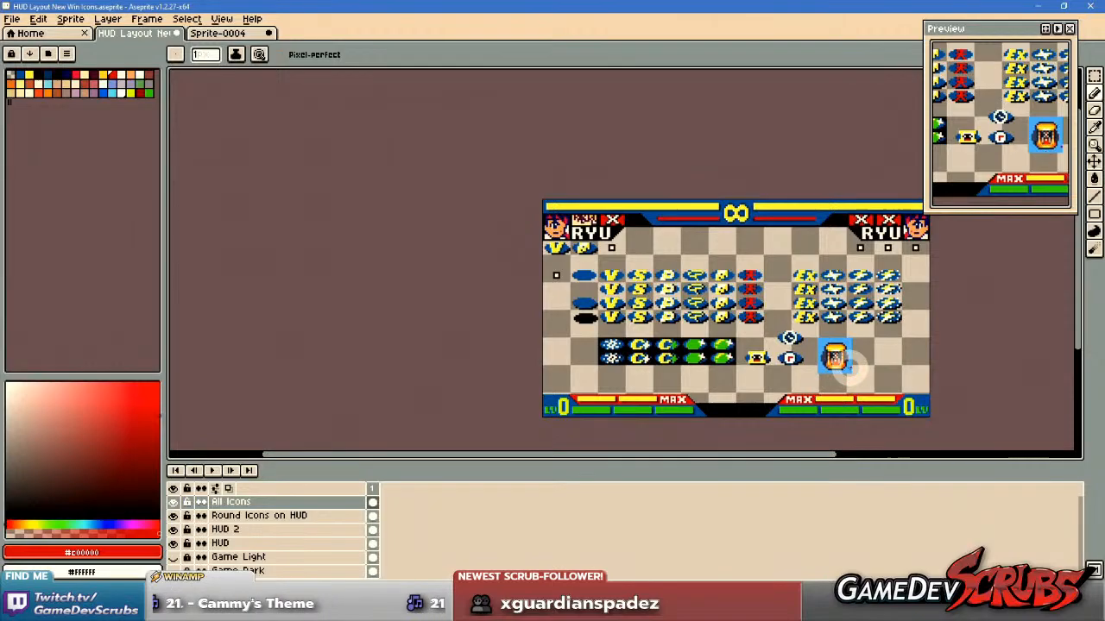
scroll(835, 361, "up", 4)
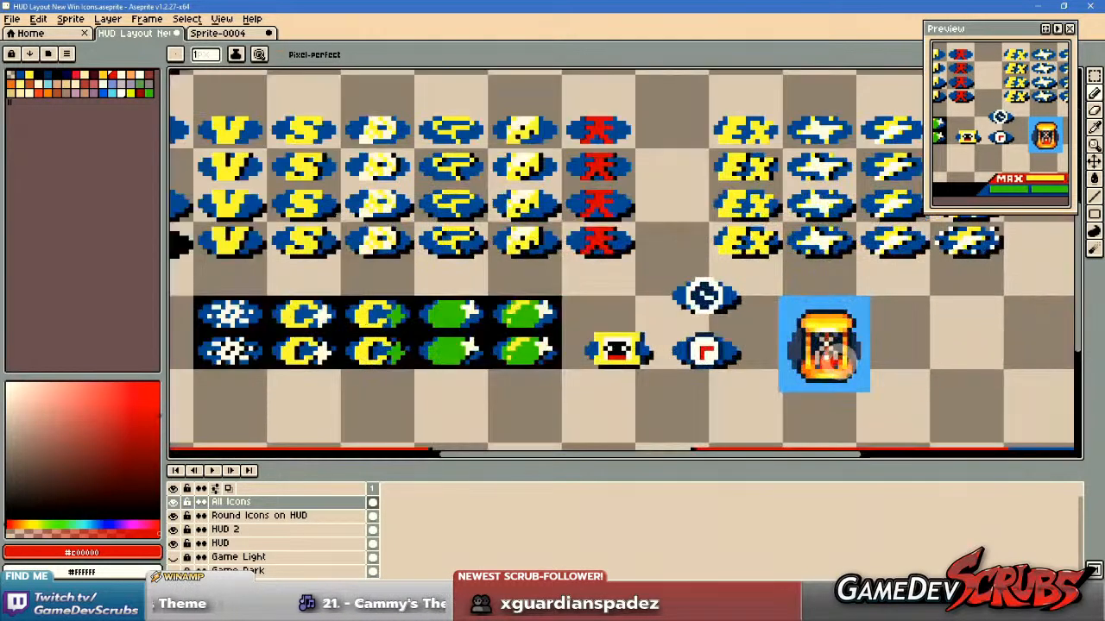
Show the grid and whiten the dark navy outline around the lower clock's face.
key("ctrl")
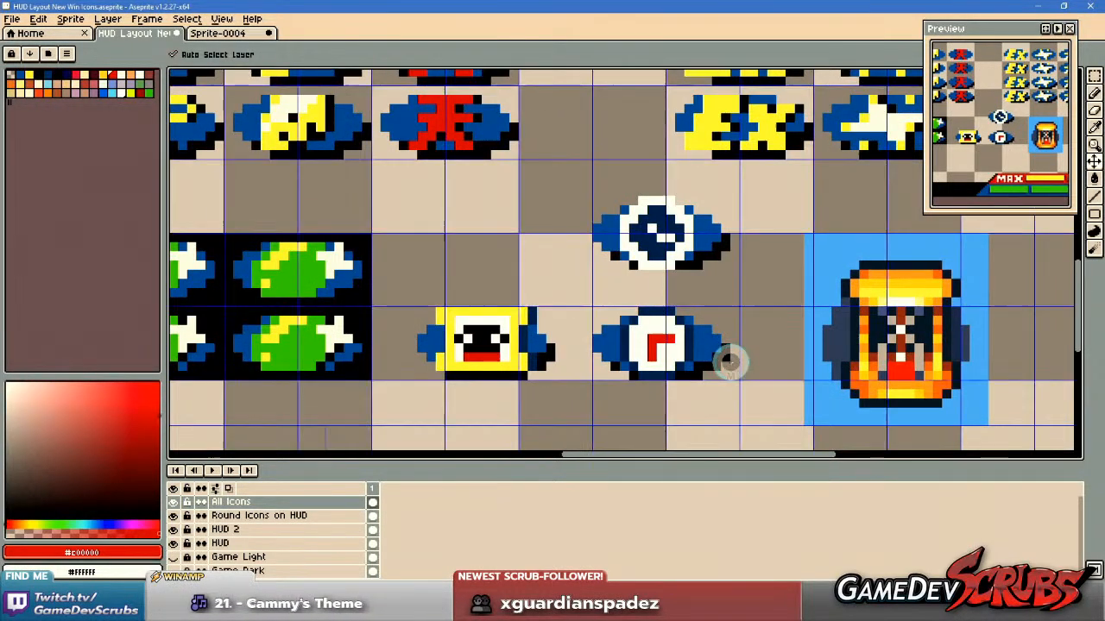
scroll(730, 360, "up", 2)
left_click_drag(729, 339, 755, 320)
left_click(637, 323, "alt")
mouse_move(623, 314)
left_mouse_down()
mouse_move(629, 378)
mouse_move(690, 406)
mouse_move(723, 387)
mouse_move(738, 321)
mouse_move(725, 298)
mouse_move(699, 279)
mouse_move(637, 294)
left_mouse_up()
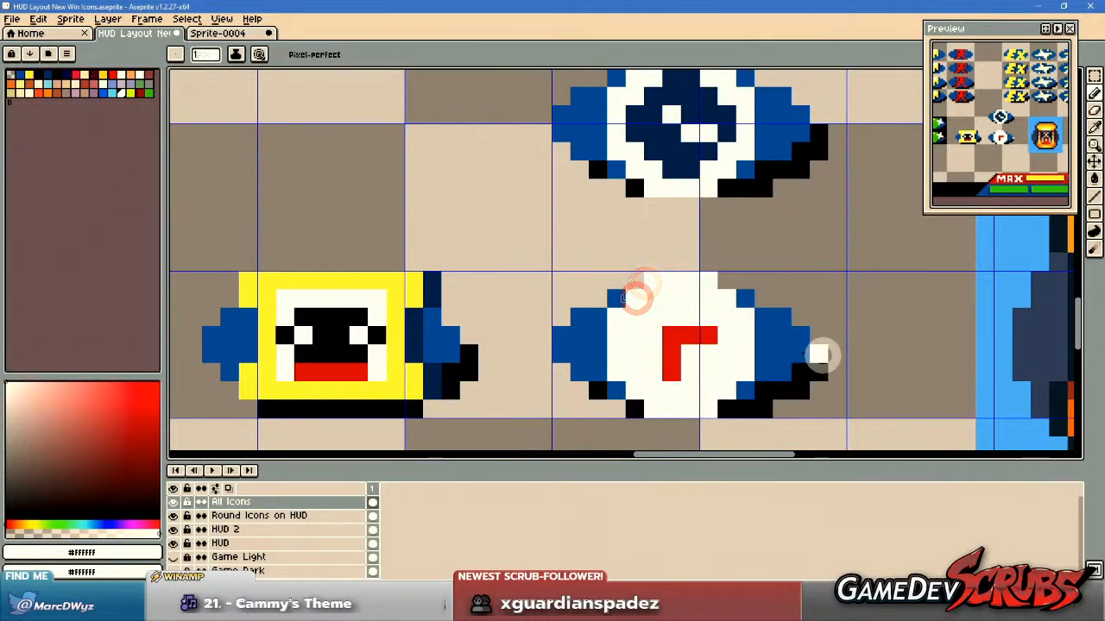
Sample navy #002b57 from the upper clock and shade the right edge of the lower clock's face with it.
scroll(817, 354, "down", 1)
left_click_drag(787, 349, 685, 357)
right_click(875, 334, "alt")
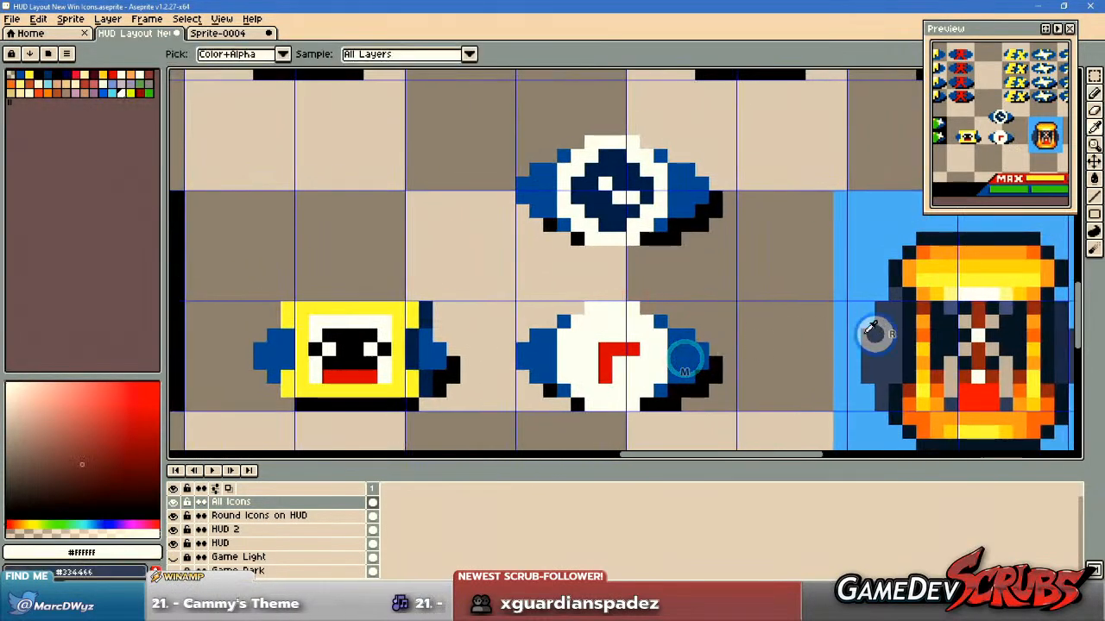
right_click(615, 173, "alt")
left_click_drag(666, 337, 672, 378)
key("ctrl+z")
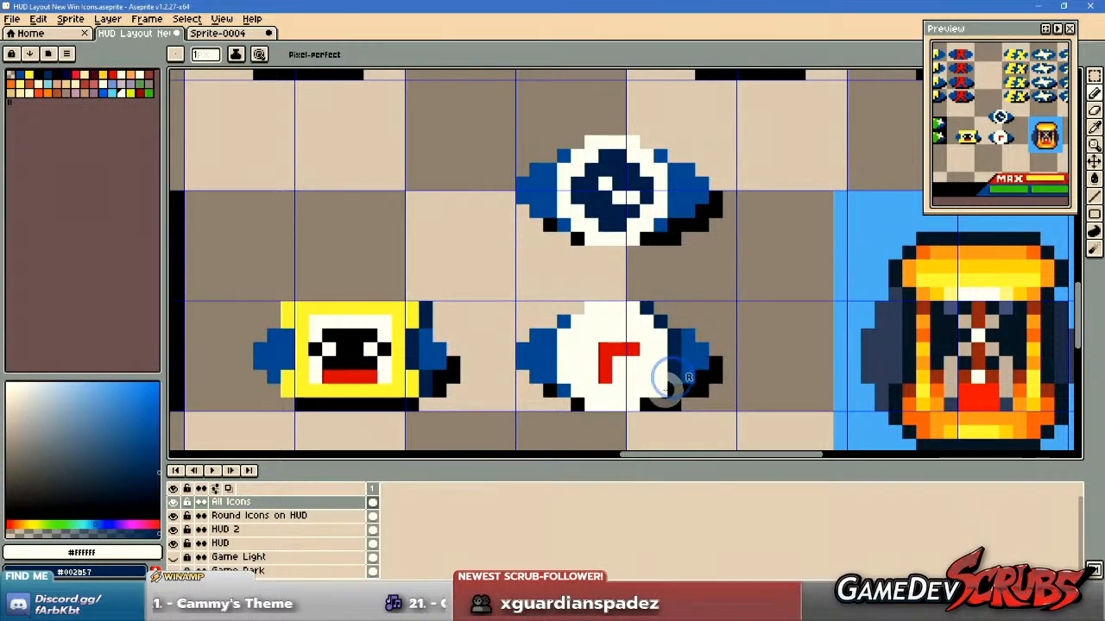
Sample the hand's red and extend the lower clock's downward hand by one pixel.
scroll(755, 336, "down", 4)
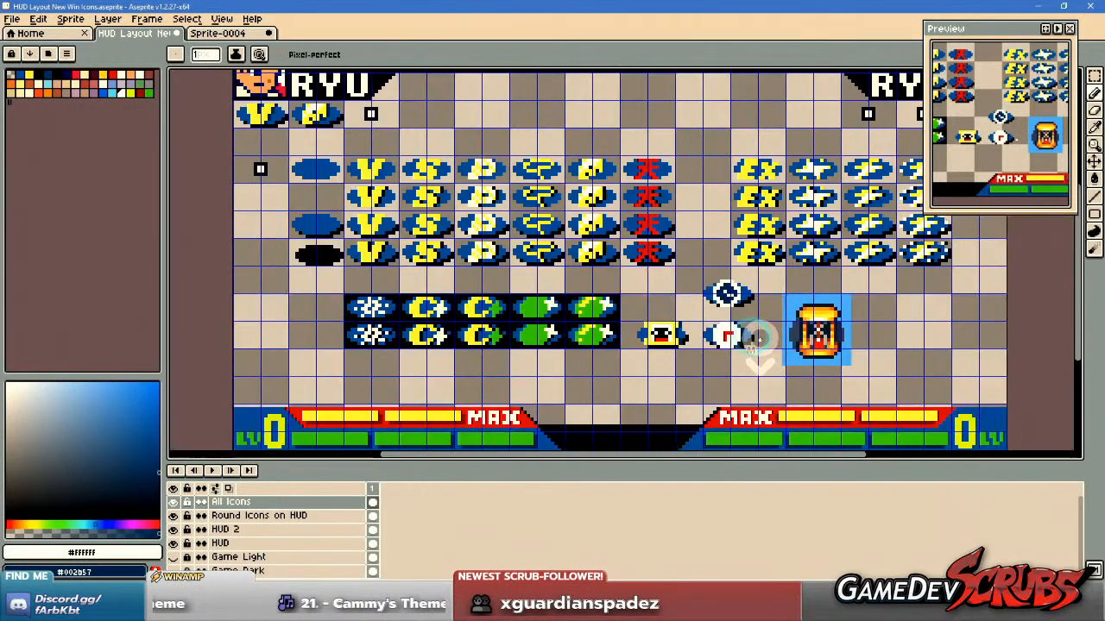
scroll(742, 333, "up", 4)
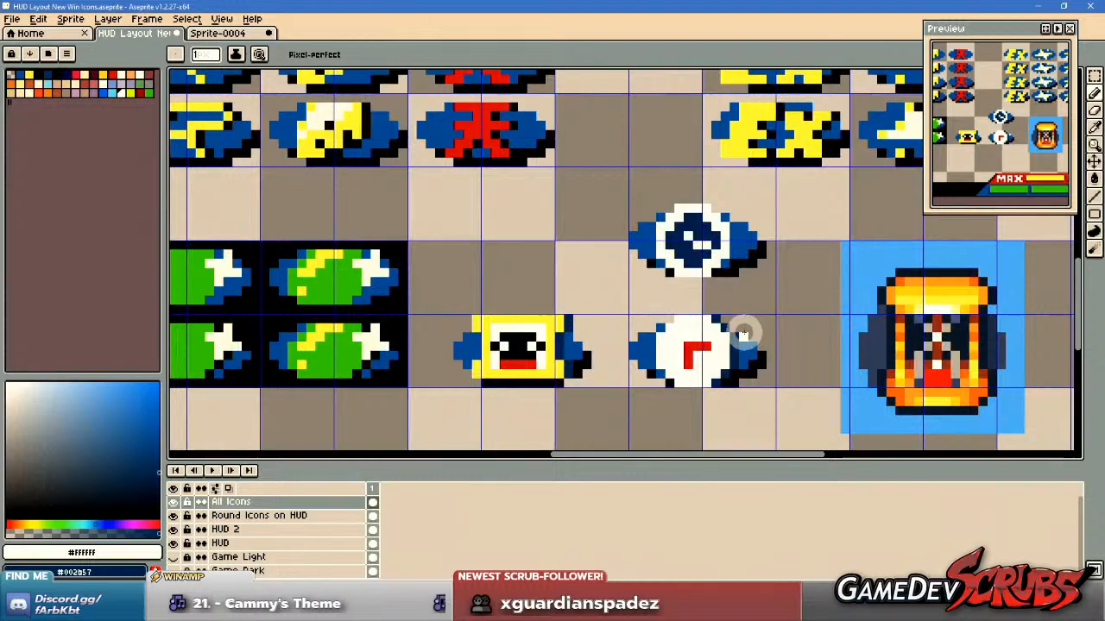
scroll(742, 333, "up", 2)
key("alt")
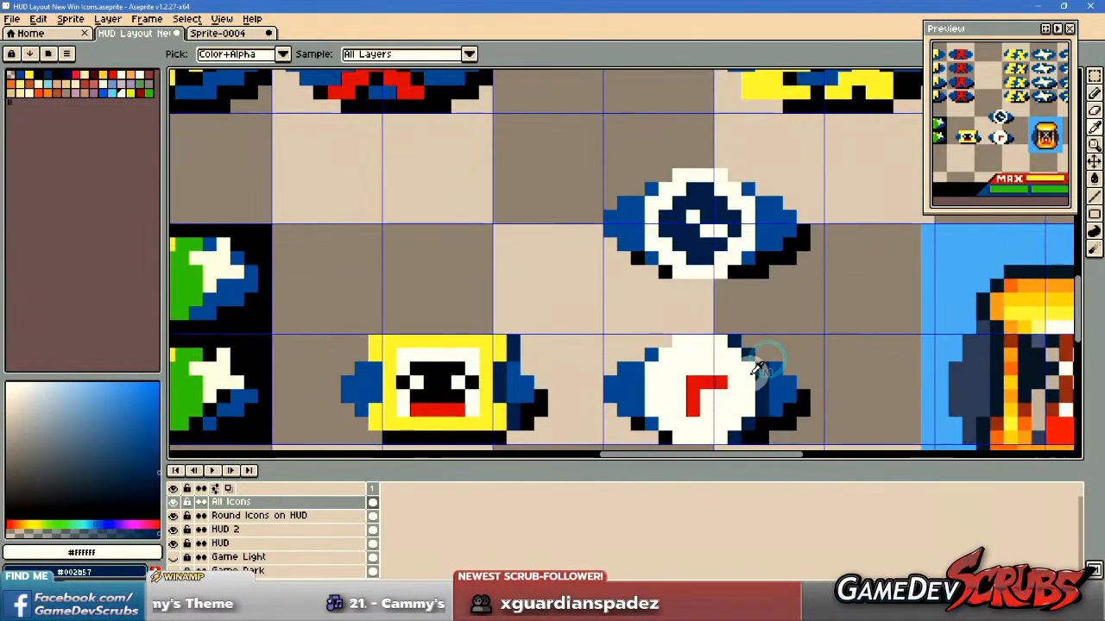
left_click(701, 386, "alt")
scroll(703, 380, "up", 1)
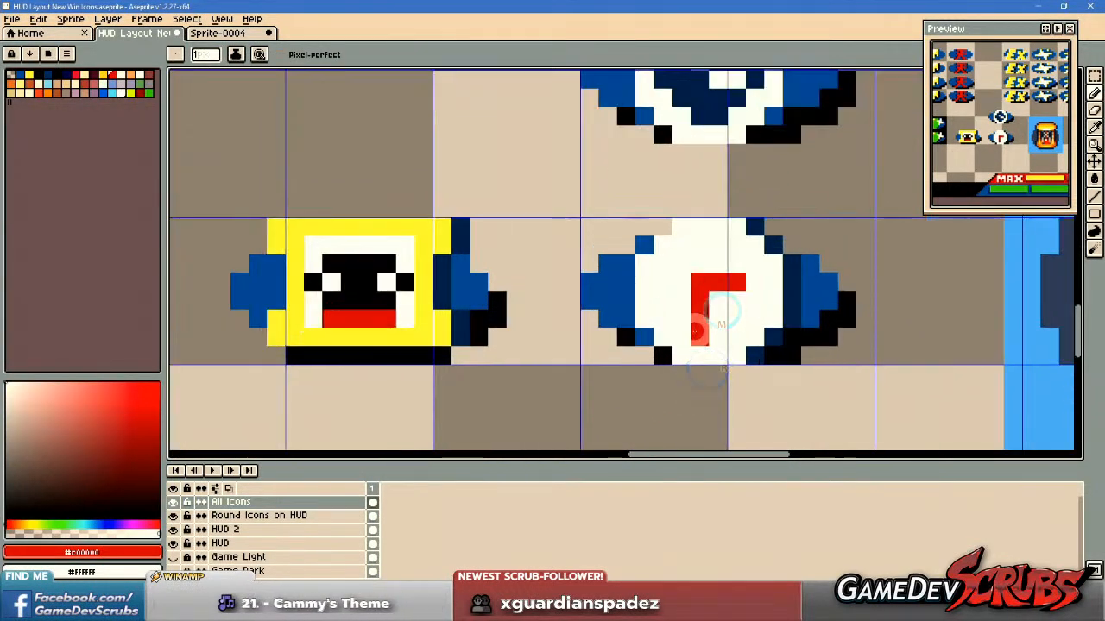
Compare the lower clock with the other win icons across the whole HUD layout.
scroll(750, 283, "down", 4)
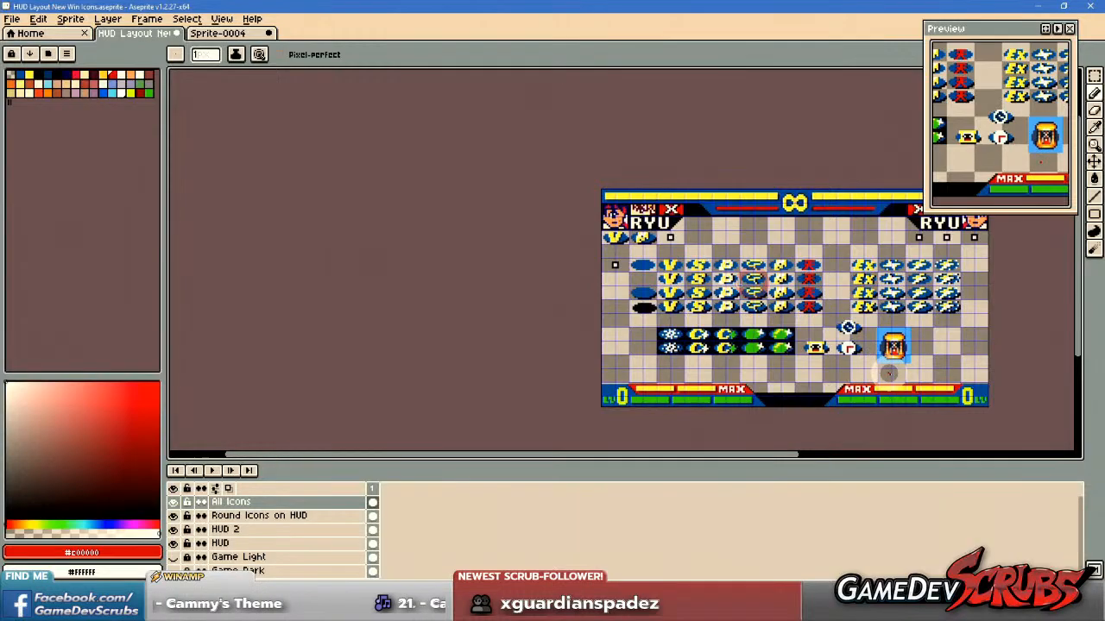
scroll(831, 383, "up", 3)
scroll(998, 384, "down", 6)
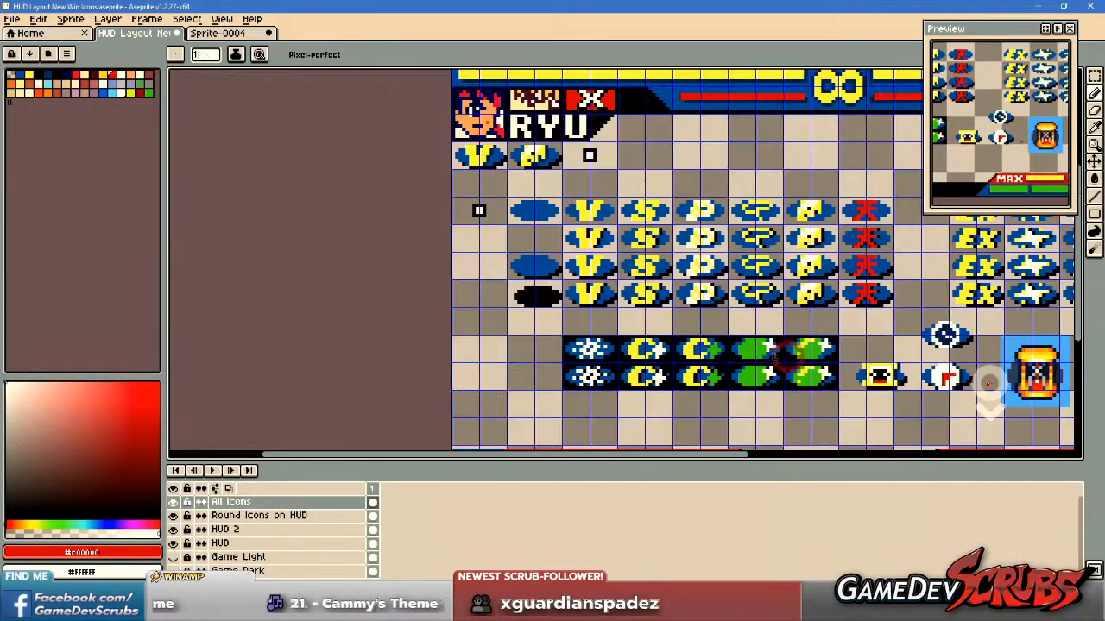
left_click_drag(980, 381, 822, 374)
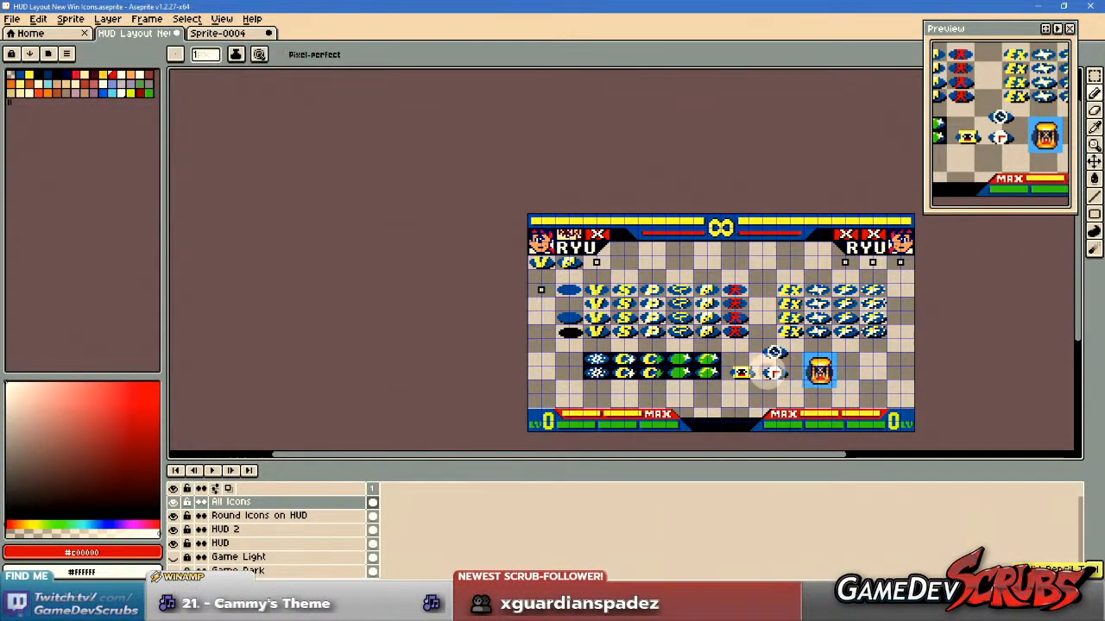
scroll(807, 371, "up", 5)
scroll(915, 389, "down", 5)
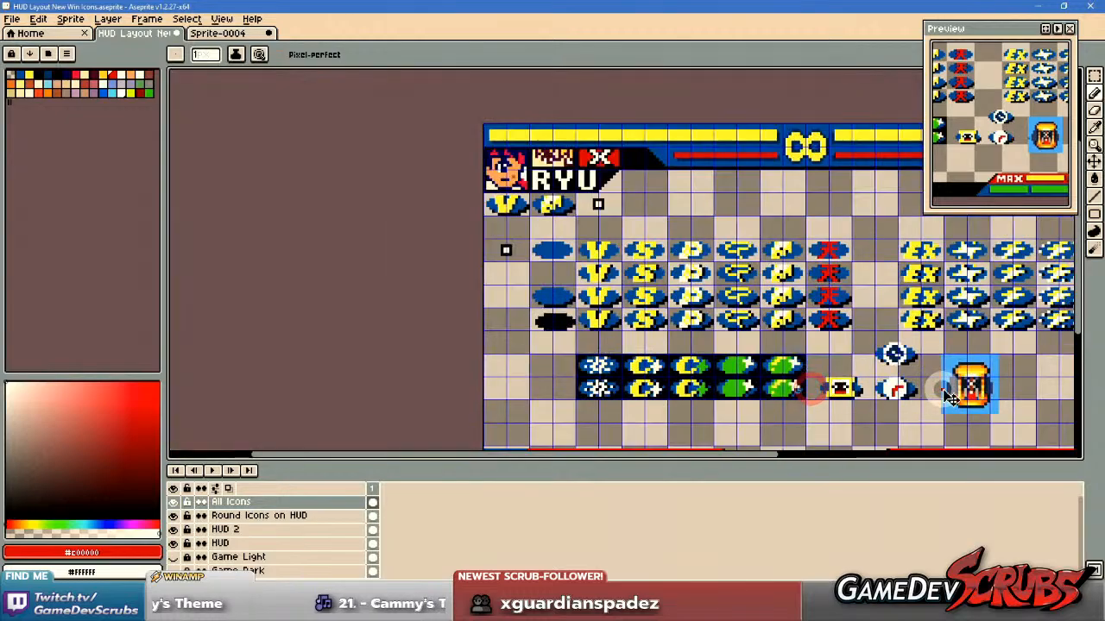
scroll(922, 392, "up", 4)
scroll(921, 392, "down", 5)
mouse_move(944, 382)
left_mouse_down()
mouse_move(734, 377)
mouse_move(544, 345)
left_mouse_up()
Hide the grid overlay on the canvas.
key("v")
key("ctrl+apostrophe")
scroll(628, 384, "up", 5)
left_click_drag(992, 151, 993, 160)
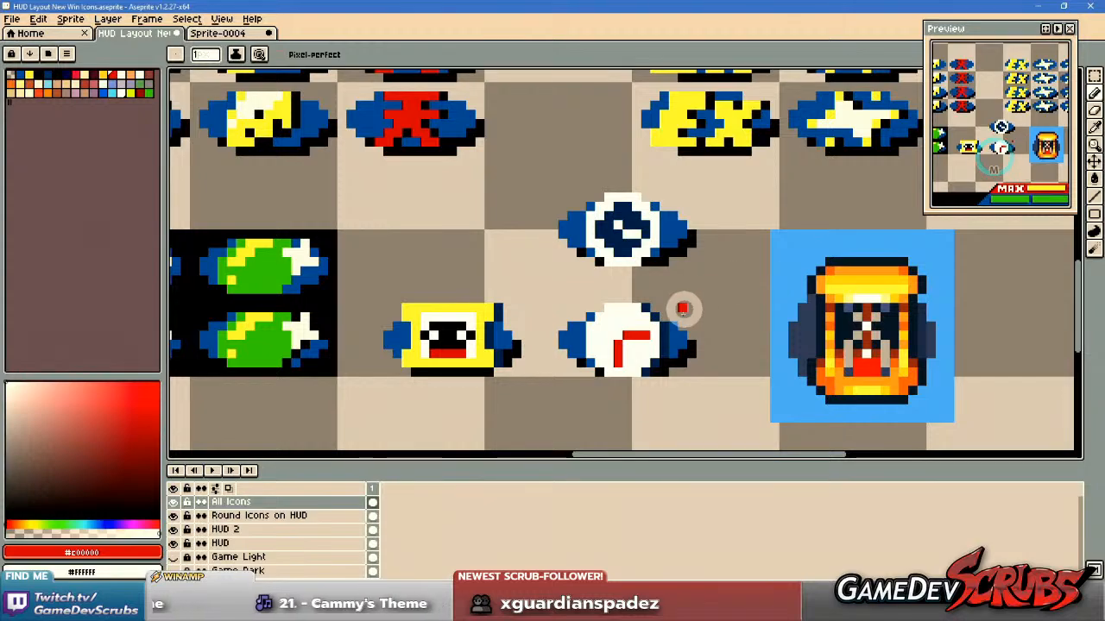
left_click_drag(683, 327, 706, 325)
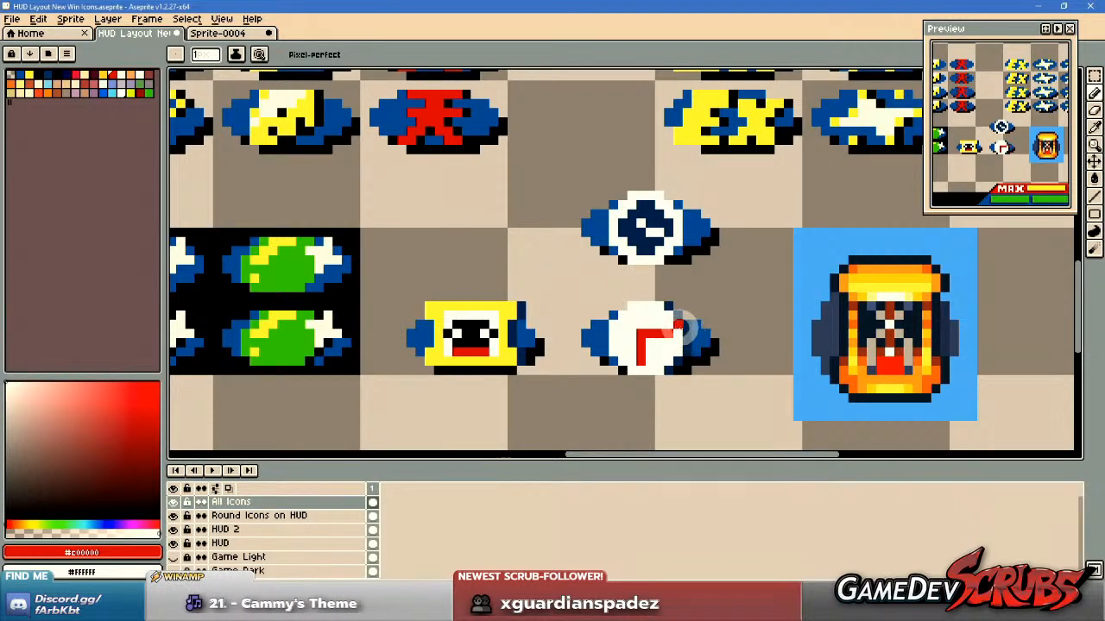
Touch up the lower clock's right face edge and paint black #080808 hour marks at its top, bottom, left and right.
scroll(680, 326, "up", 3)
left_click_drag(682, 363, 682, 345)
left_click_drag(666, 382, 677, 363)
left_click(688, 391, "alt")
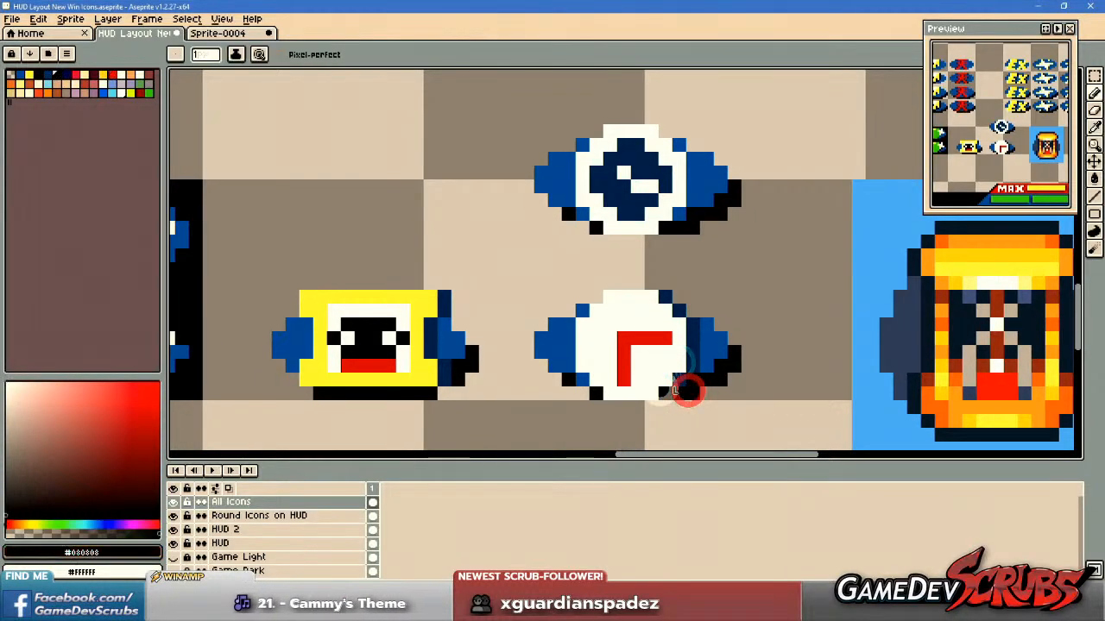
left_click(627, 390)
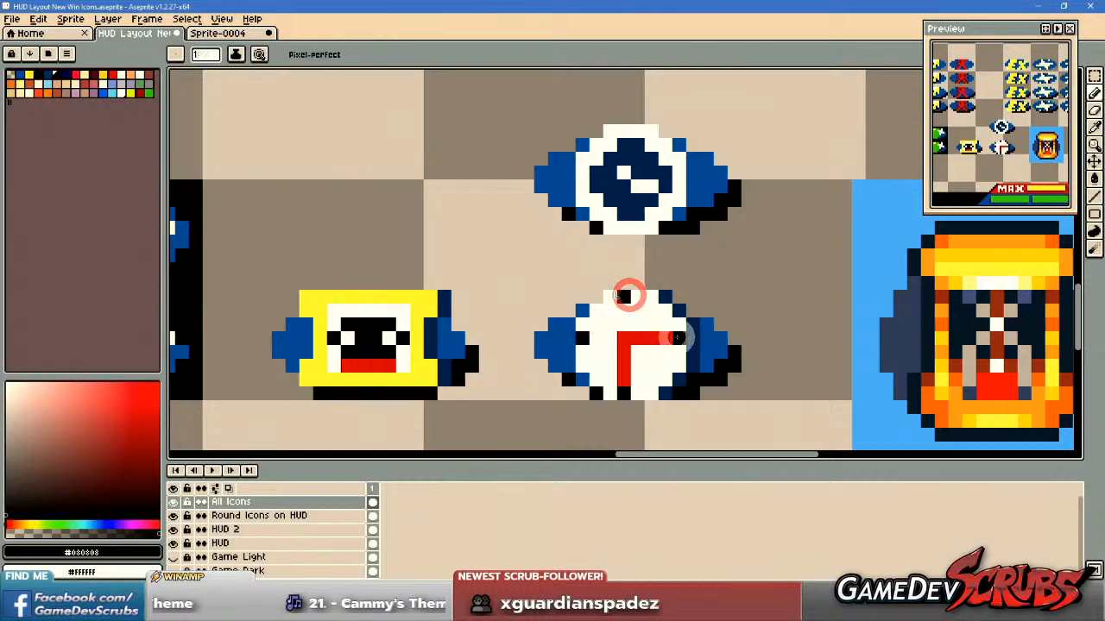
Shorten both red hands of the lower clock to three pixels by whitening their end pixels.
scroll(745, 387, "down", 6)
scroll(719, 371, "up", 4)
scroll(719, 371, "up", 1)
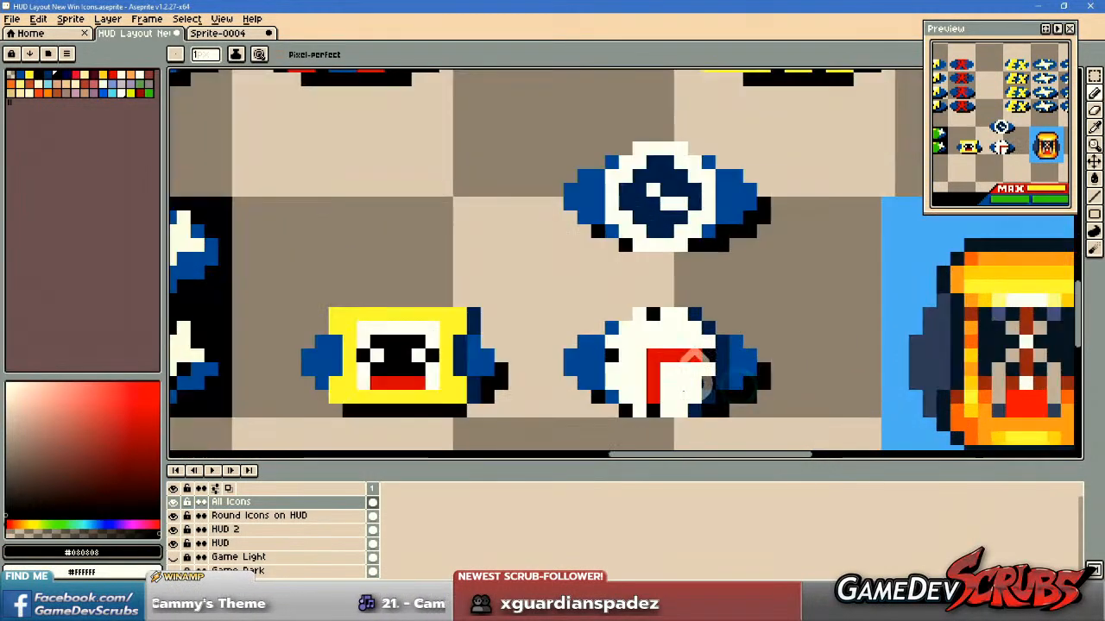
scroll(759, 383, "up", 2)
left_click(666, 386, "alt")
left_click_drag(667, 386, 698, 357)
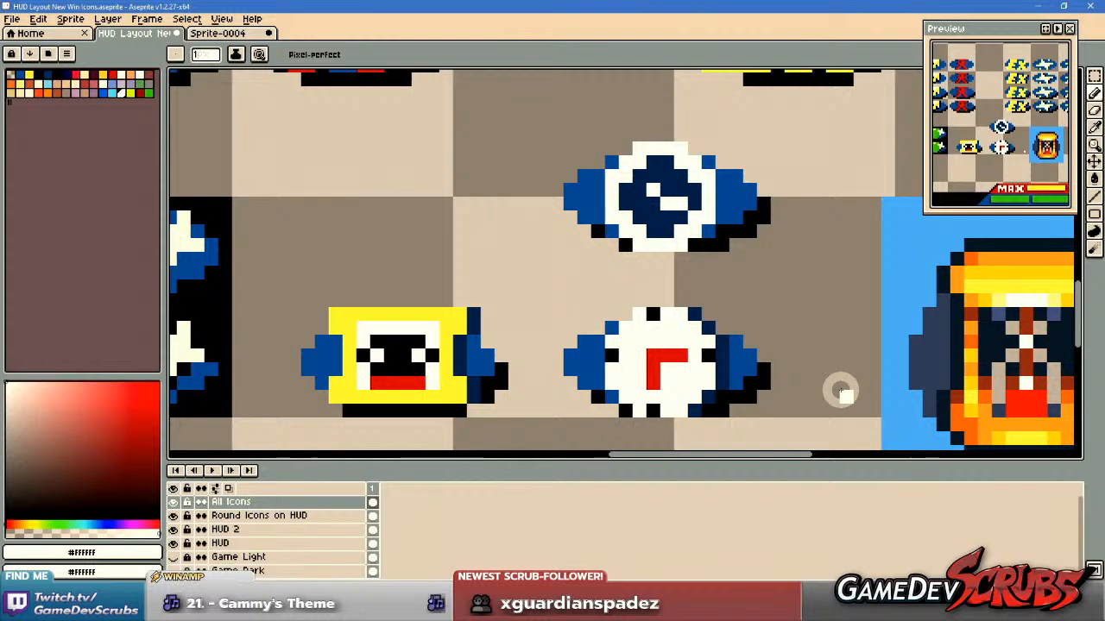
Try navy #002b57 pixels beside the lower clock's top and bottom hour marks.
middle_click(762, 377)
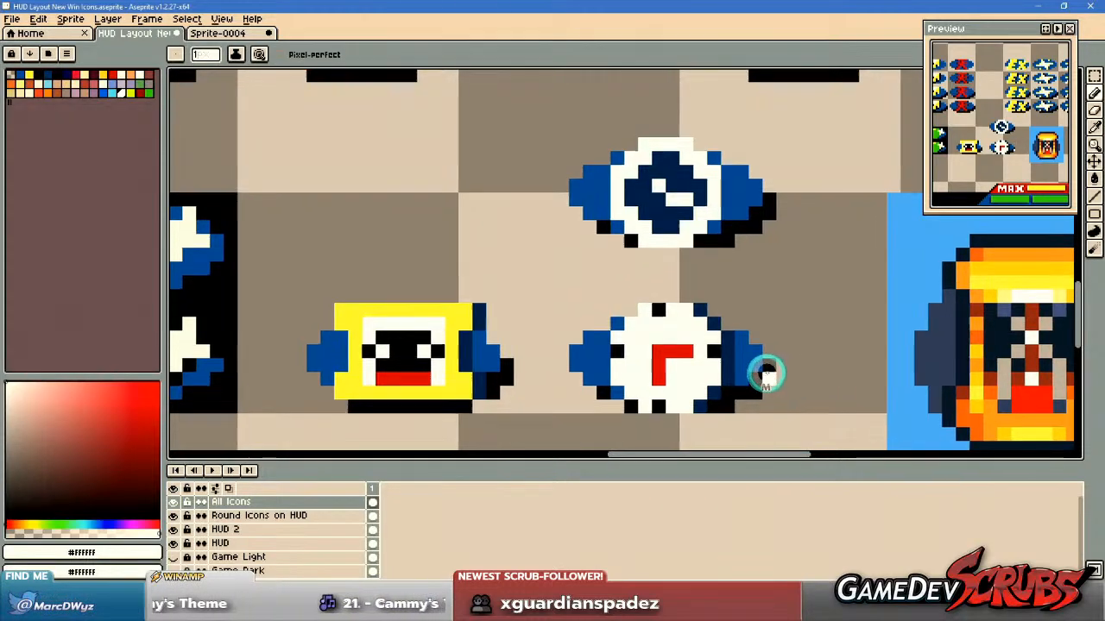
left_click(681, 311, "alt")
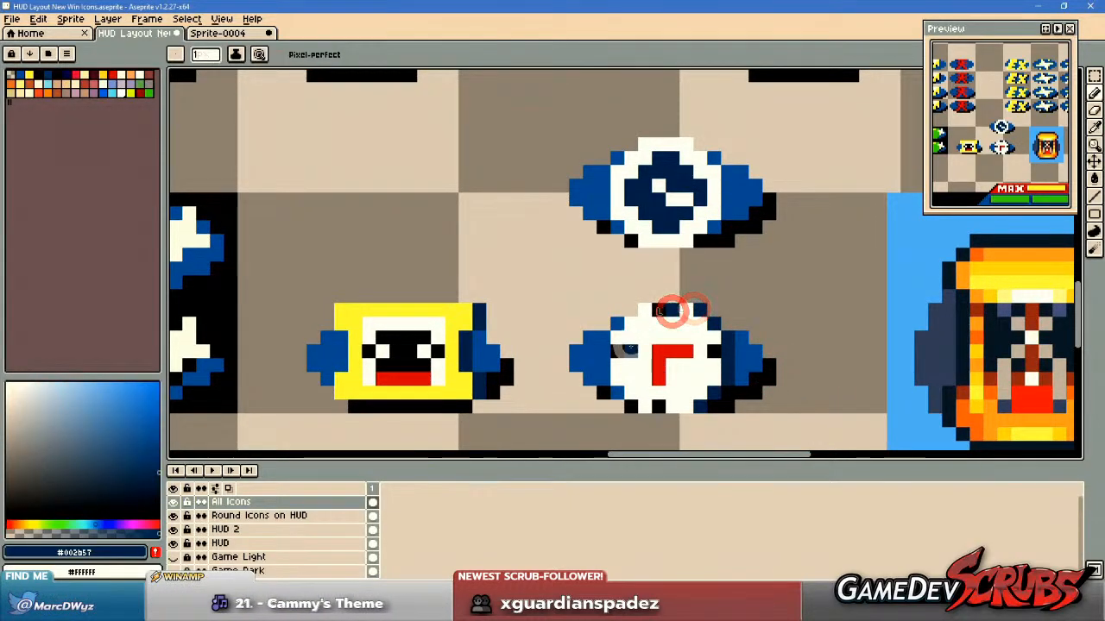
left_click(669, 403)
key("ctrl")
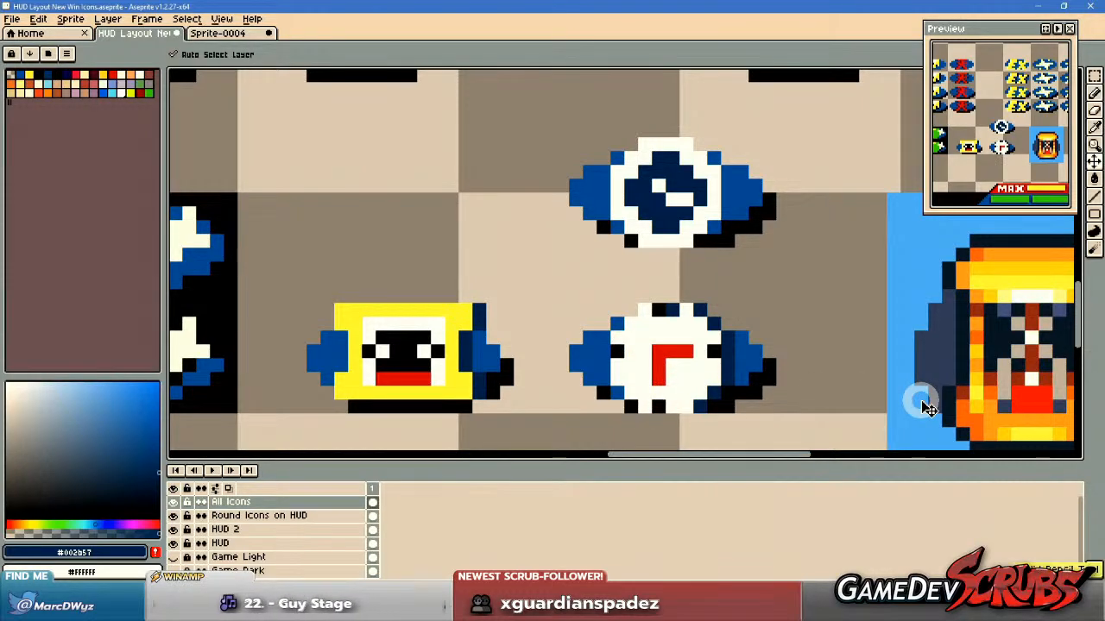
Whiten the ends of the lower clock's red hands so each is two pixels long.
scroll(763, 384, "up", 1)
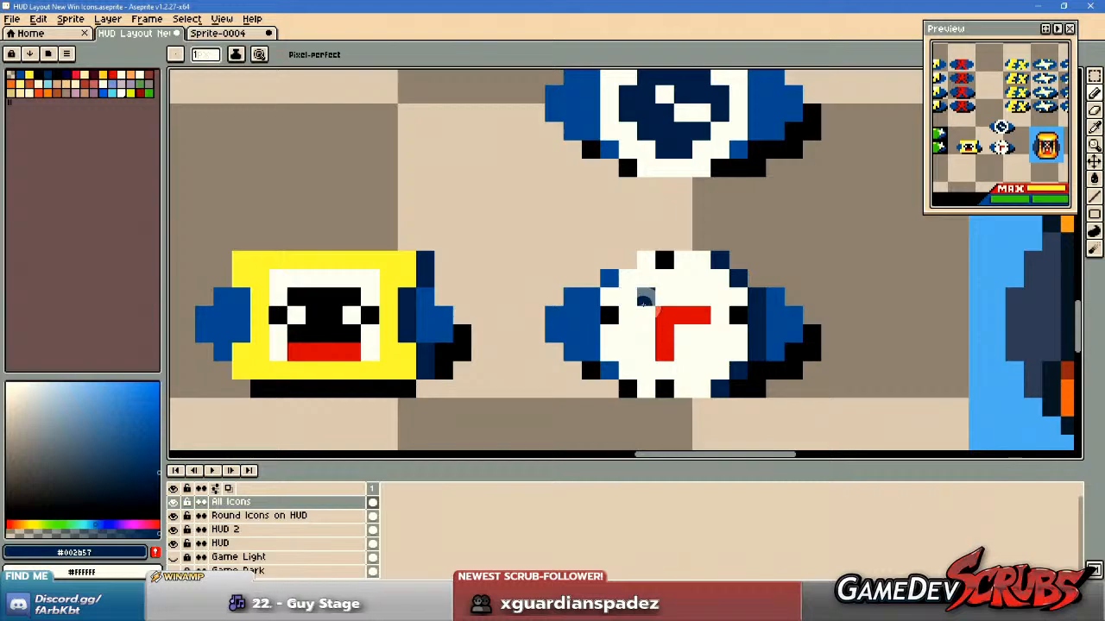
left_click_drag(644, 311, 644, 319)
scroll(643, 319, "up", 1)
scroll(645, 323, "down", 1)
left_click(686, 344, "alt")
left_click(666, 361)
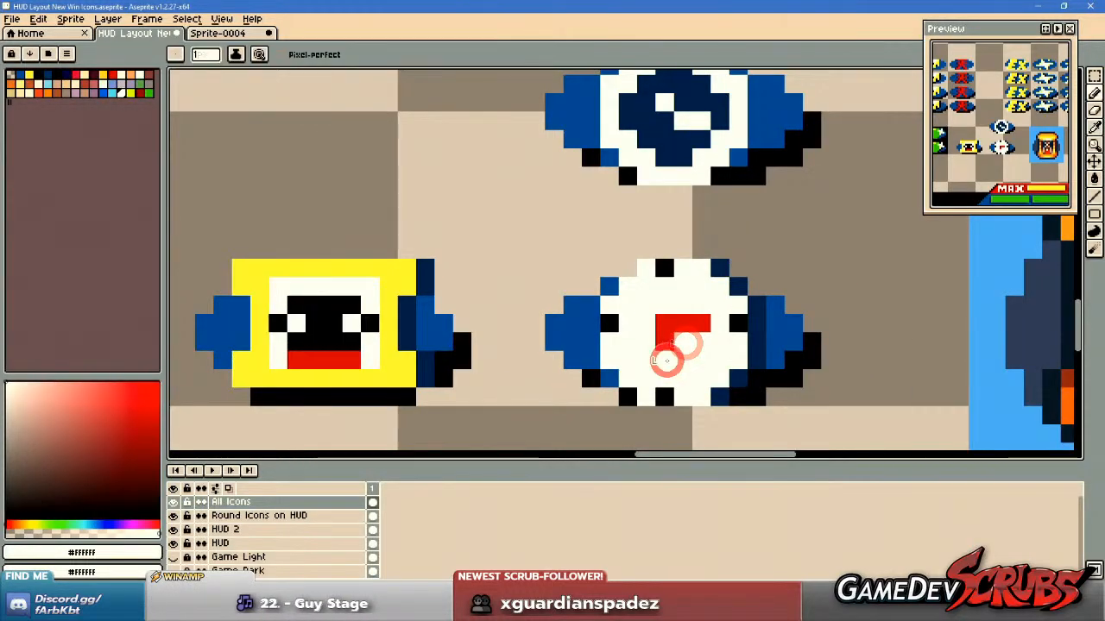
left_click(696, 330)
left_click_drag(676, 350, 635, 355)
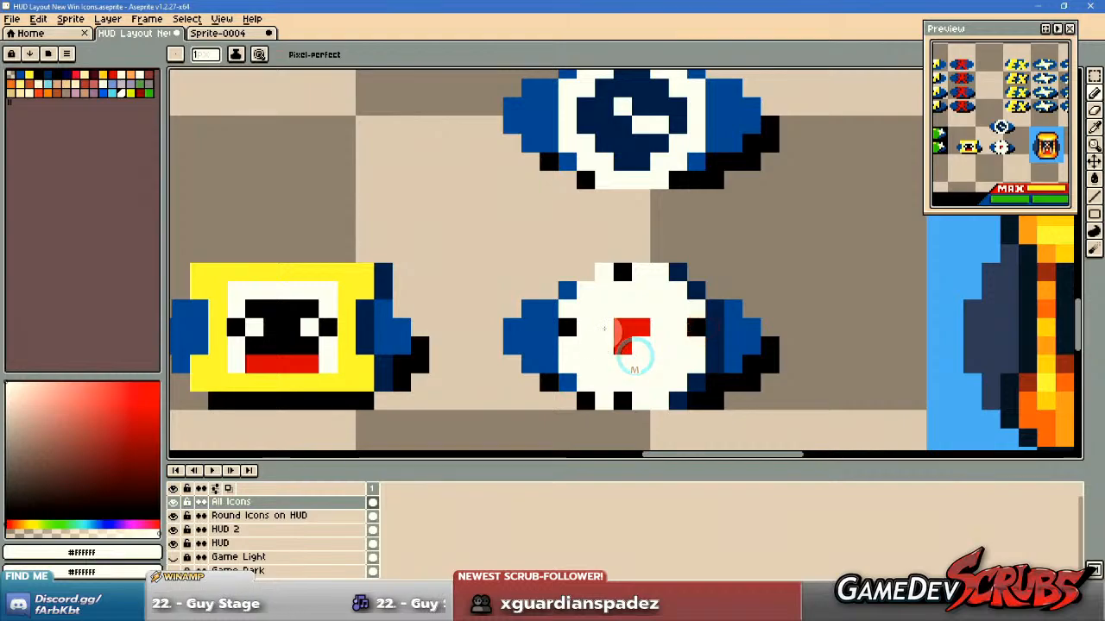
Try erasing the left column and upper-left edge pixels of the lower clock's face.
left_click(602, 277, "alt")
left_click(600, 266)
left_click(582, 292)
left_click(569, 317)
left_click_drag(568, 328, 573, 360)
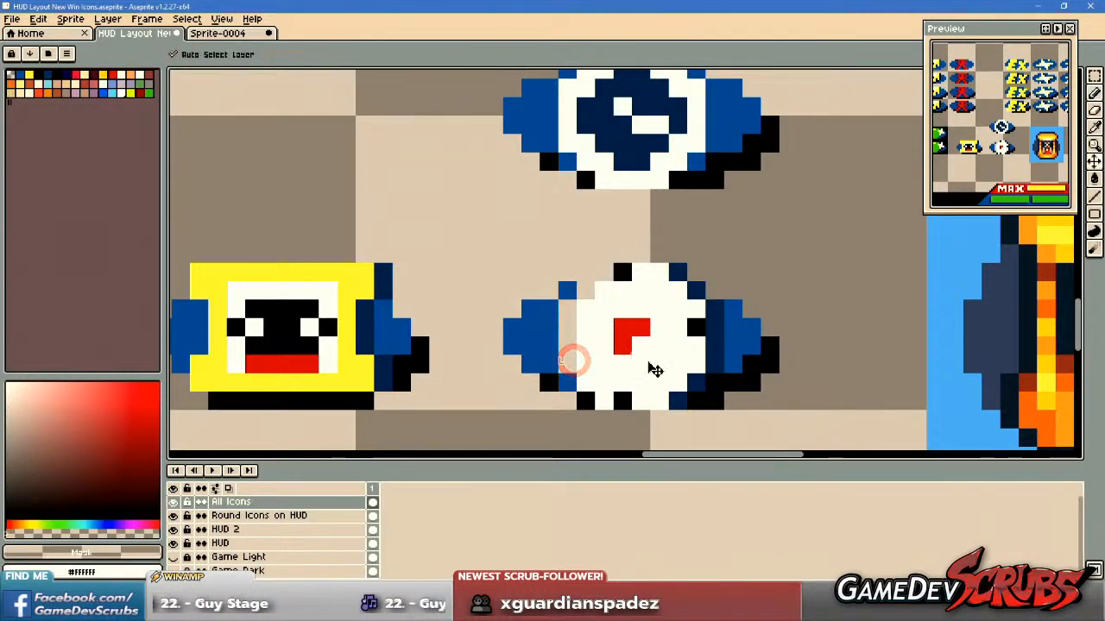
key("ctrl+z")
Erase the top row and the left column of the lower clock's face, including their hour marks.
left_click(638, 326)
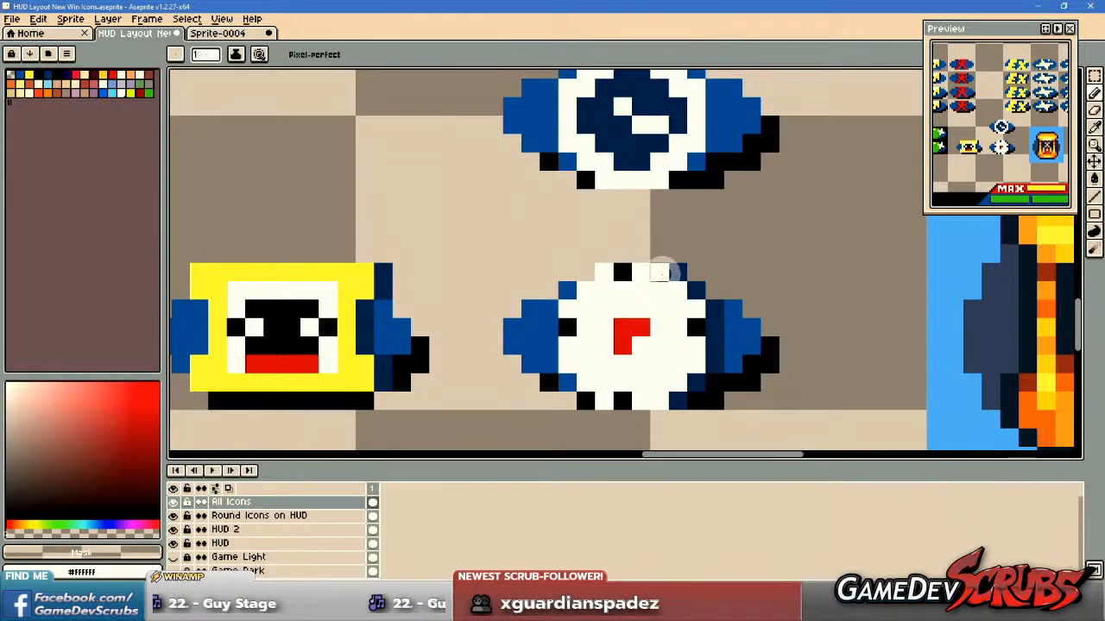
left_click_drag(604, 273, 678, 275)
left_click_drag(567, 289, 574, 361)
Round the lower clock face's left side with blue #0050a0 pixels along its lower-left edge and erased pixels along its upper-left edge.
scroll(616, 308, "up", 2)
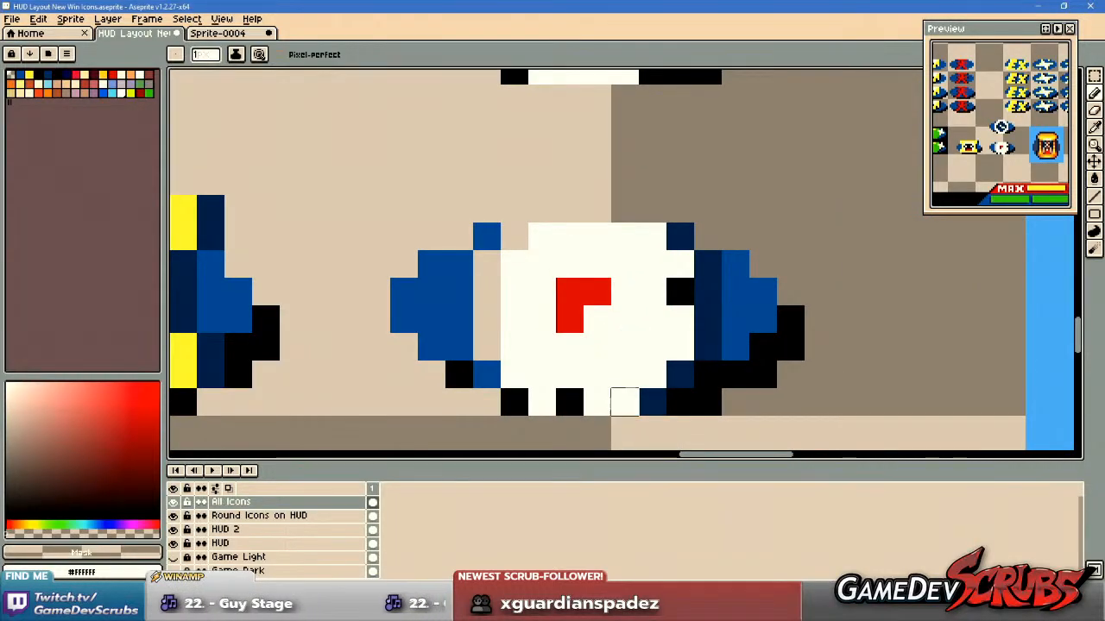
left_click(494, 370, "alt")
left_click(511, 373)
left_click(538, 394)
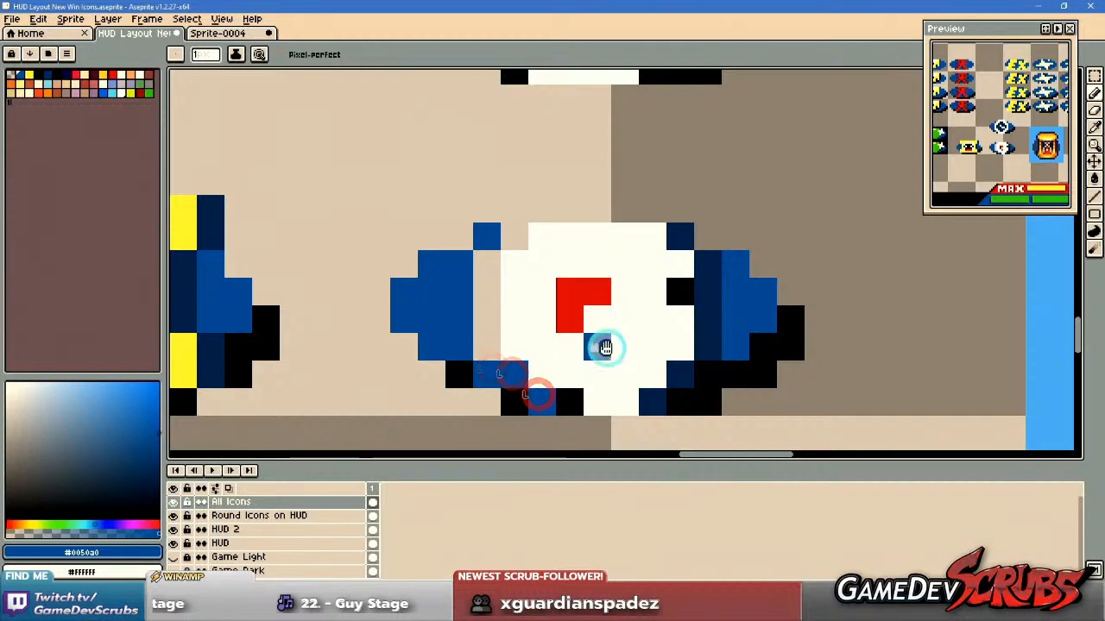
left_click_drag(605, 348, 608, 389)
scroll(595, 318, "down", 1)
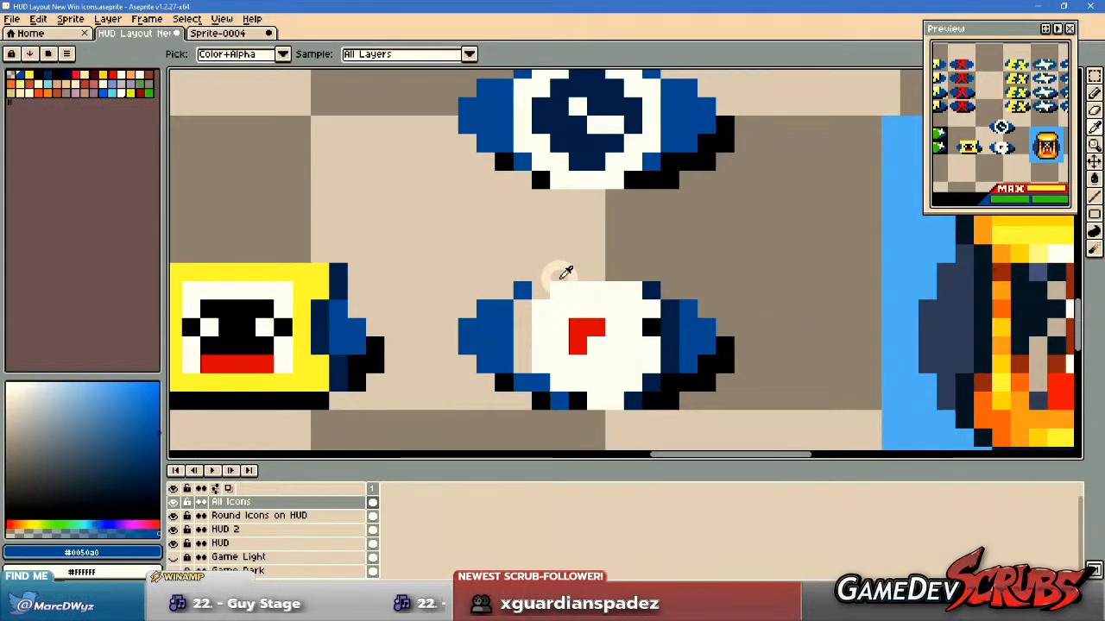
left_click(560, 278, "alt")
left_click(559, 292)
left_click(541, 309)
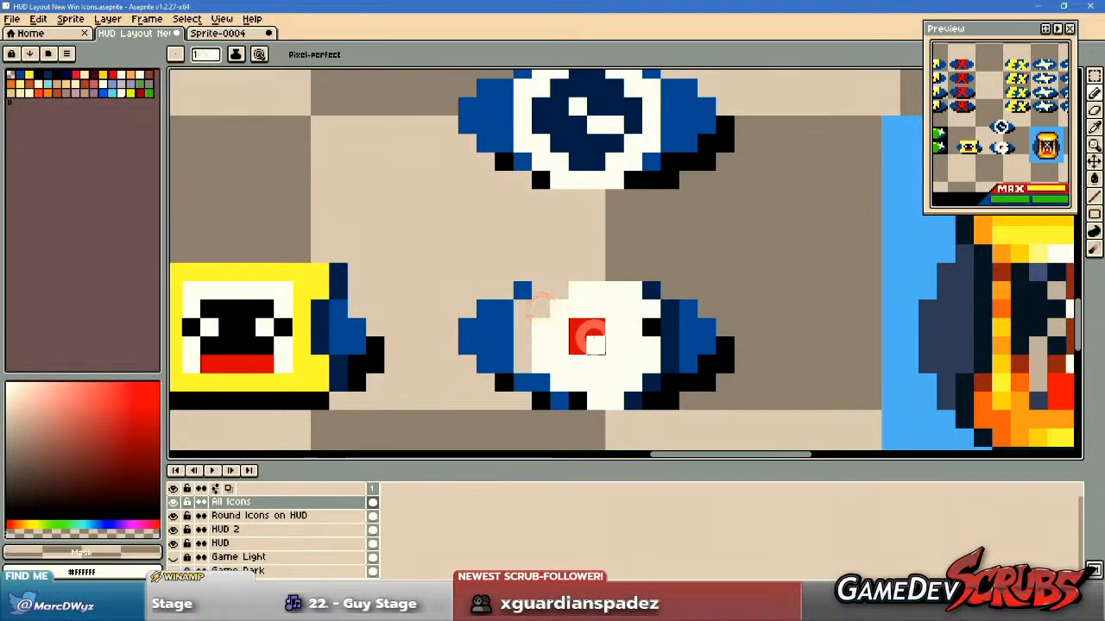
Shift the lower clock's L-shaped red hands one pixel right and down, and whiten its old bottom hour mark.
left_click(587, 328, "alt")
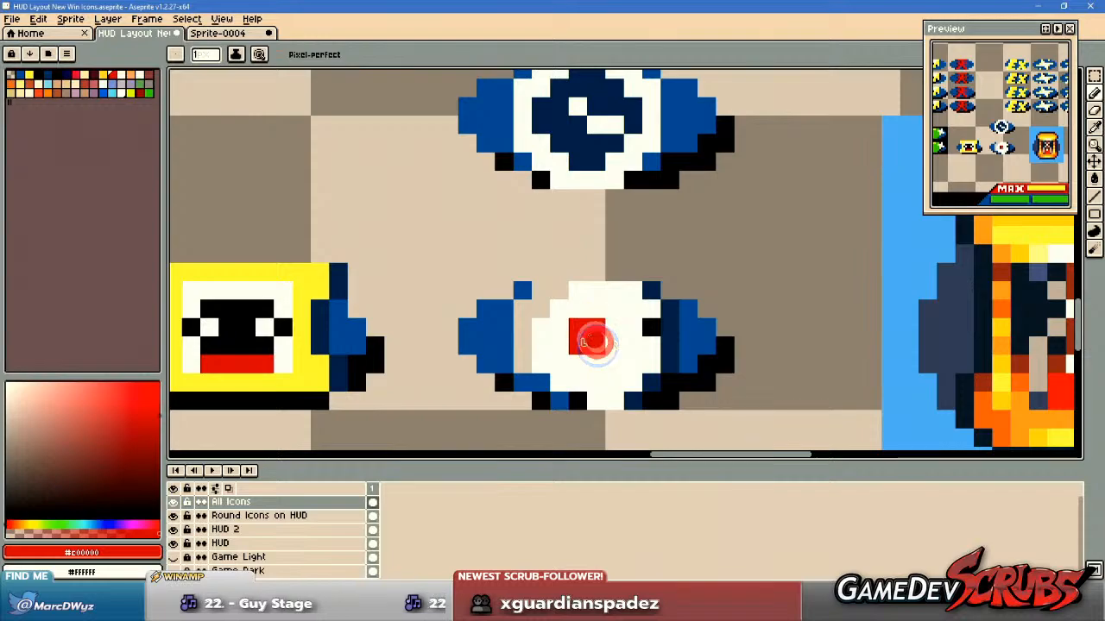
right_click(579, 384, "alt")
right_click(579, 403)
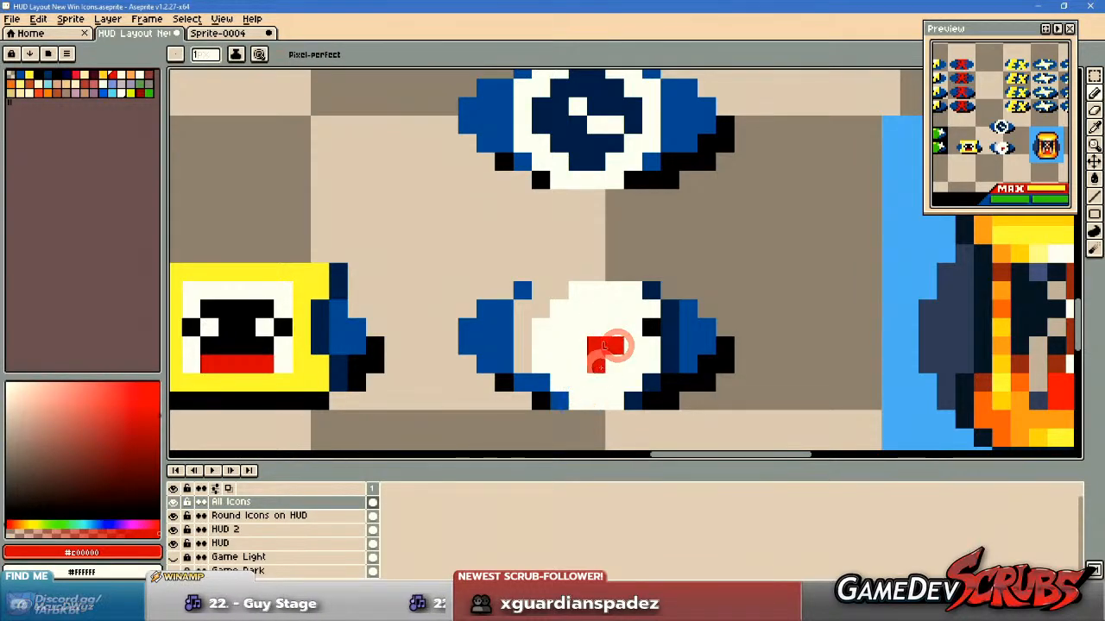
left_click(598, 365)
Place black hour marks at the top, bottom, left and right of the lower clock's smaller face, centred on the hands.
left_click(653, 328, "alt")
left_click(649, 345)
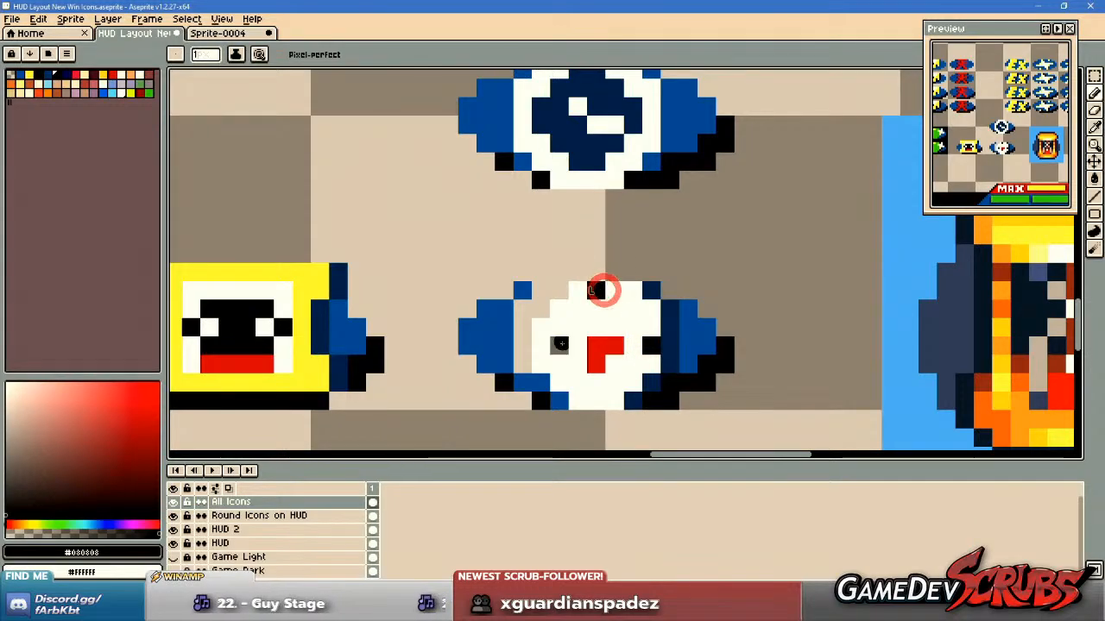
left_click(597, 397)
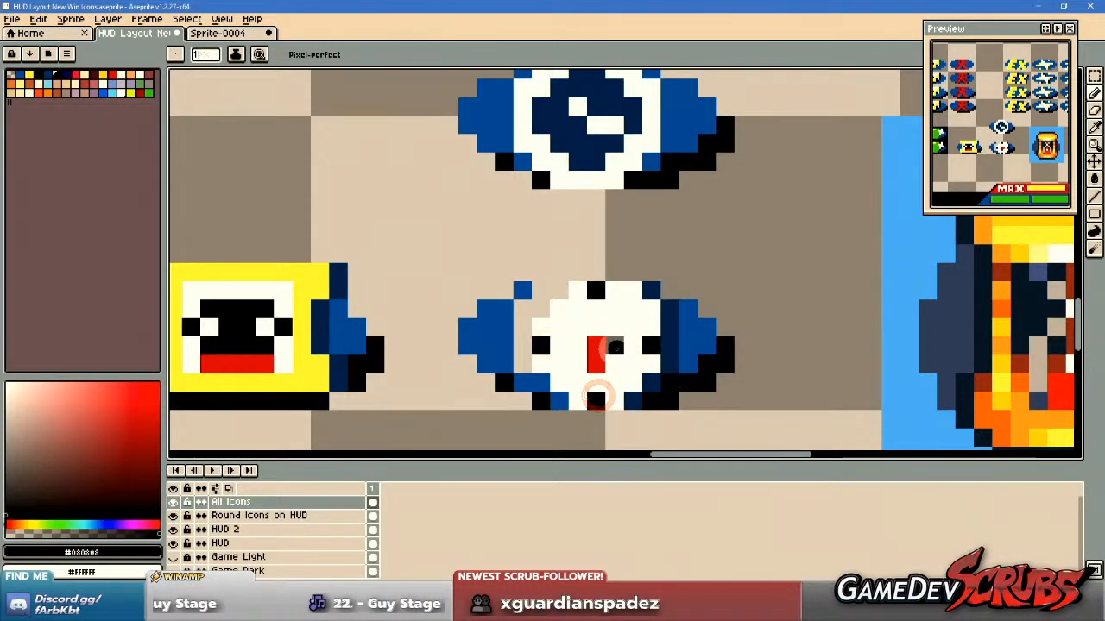
scroll(615, 347, "up", 1)
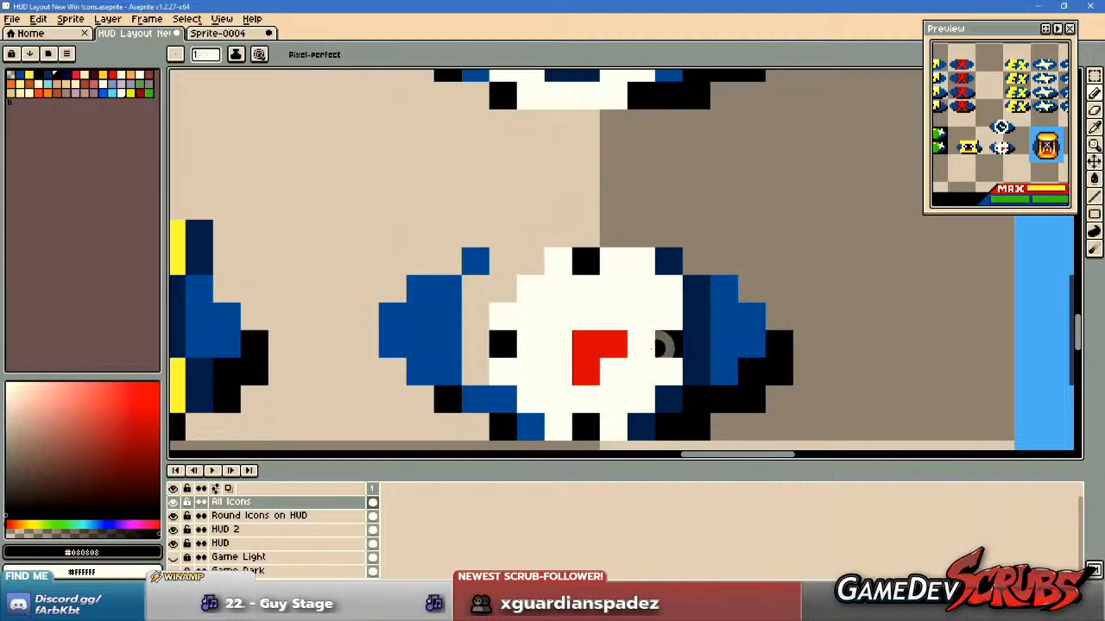
Redraw the lower clock's downward red hand as a single pixel diagonally below and left of the centre.
left_click(586, 366, "alt")
left_click(557, 373)
scroll(700, 370, "down", 4)
scroll(706, 377, "up", 2)
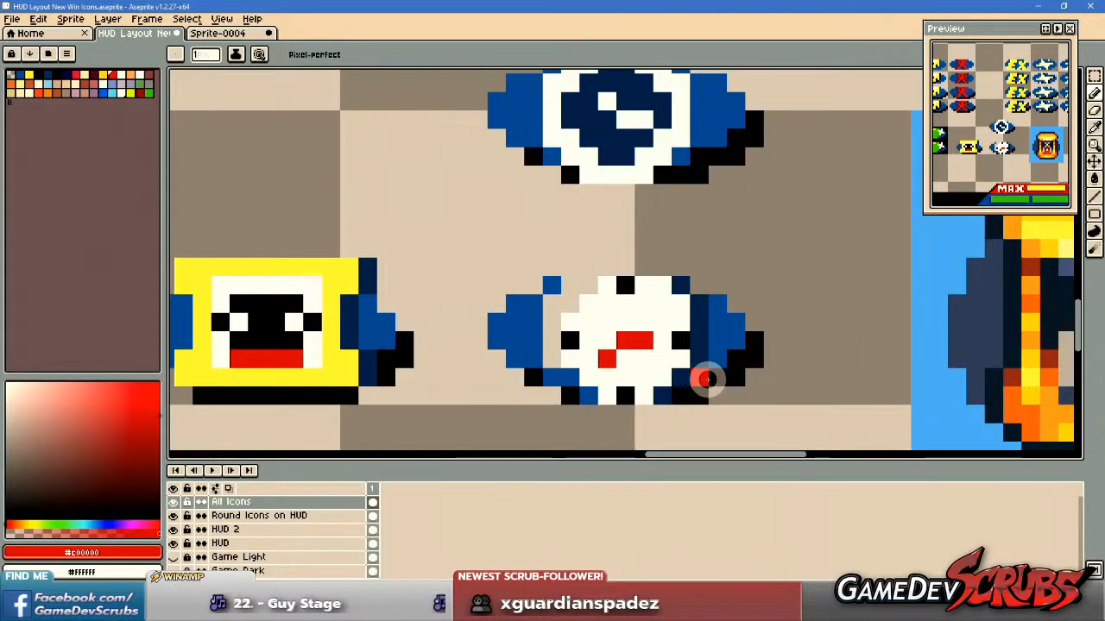
scroll(676, 297, "up", 1)
left_click_drag(713, 389, 713, 347)
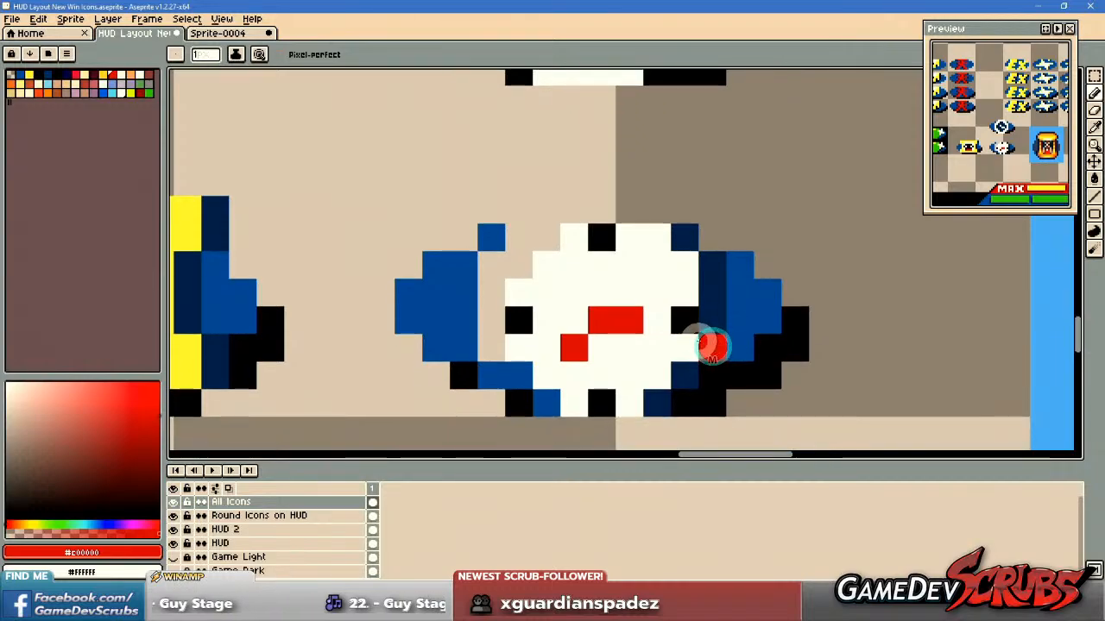
Fill the stepped corners of the lower clock's face with white so the face is nearly square.
left_click(565, 263, "alt")
left_click(519, 261)
left_click(543, 239)
left_click_drag(528, 369, 547, 392)
left_click(548, 393)
left_click(657, 391)
left_click(687, 373)
Extend the navy #002b57 shading down the face's right side and fill the gap left of the face with blue #0050a0.
right_click(711, 354, "alt")
right_click(710, 373)
right_click(682, 404)
left_click(498, 235, "alt")
mouse_move(498, 235)
left_mouse_down()
mouse_move(495, 269)
mouse_move(495, 354)
left_mouse_up()
scroll(694, 278, "down", 5)
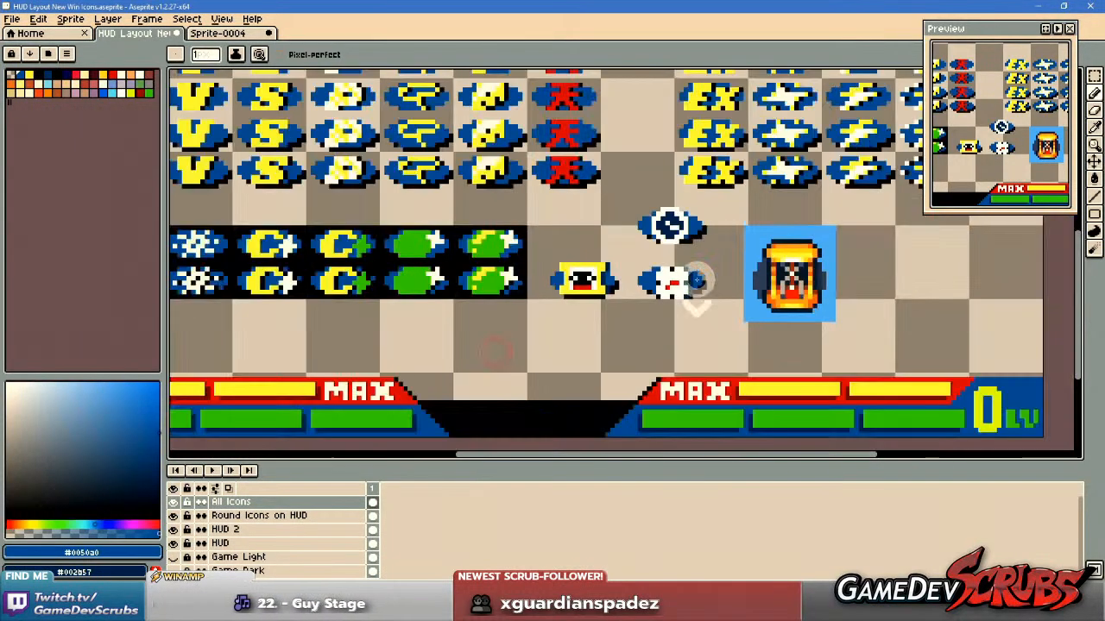
scroll(733, 281, "down", 2)
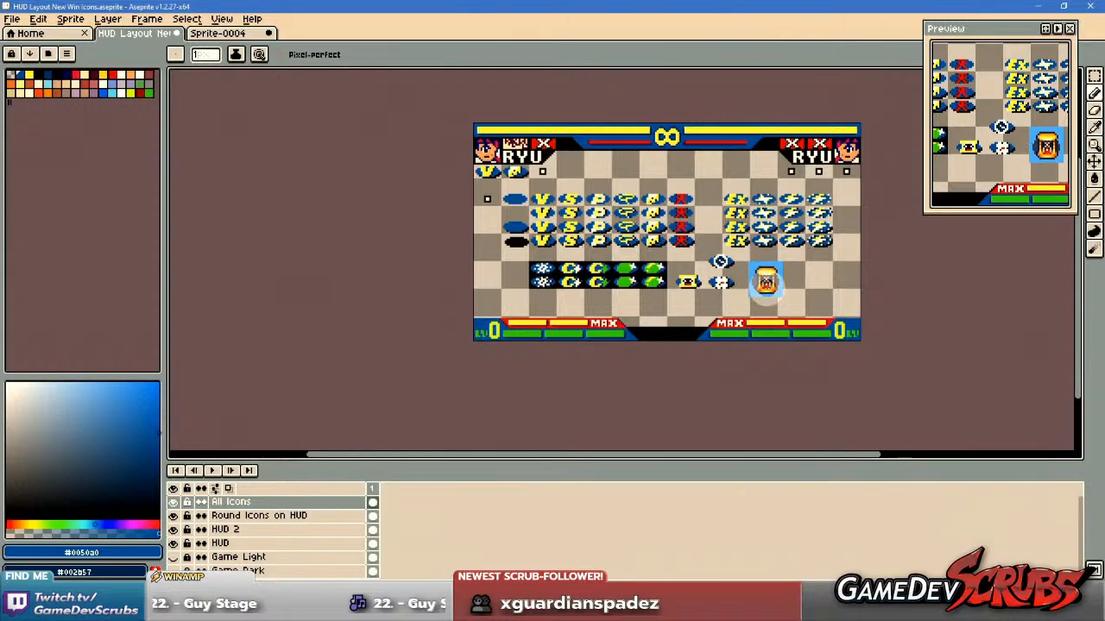
Try a navy #002b57 row along the top edge of the lower clock's face.
scroll(766, 285, "up", 4)
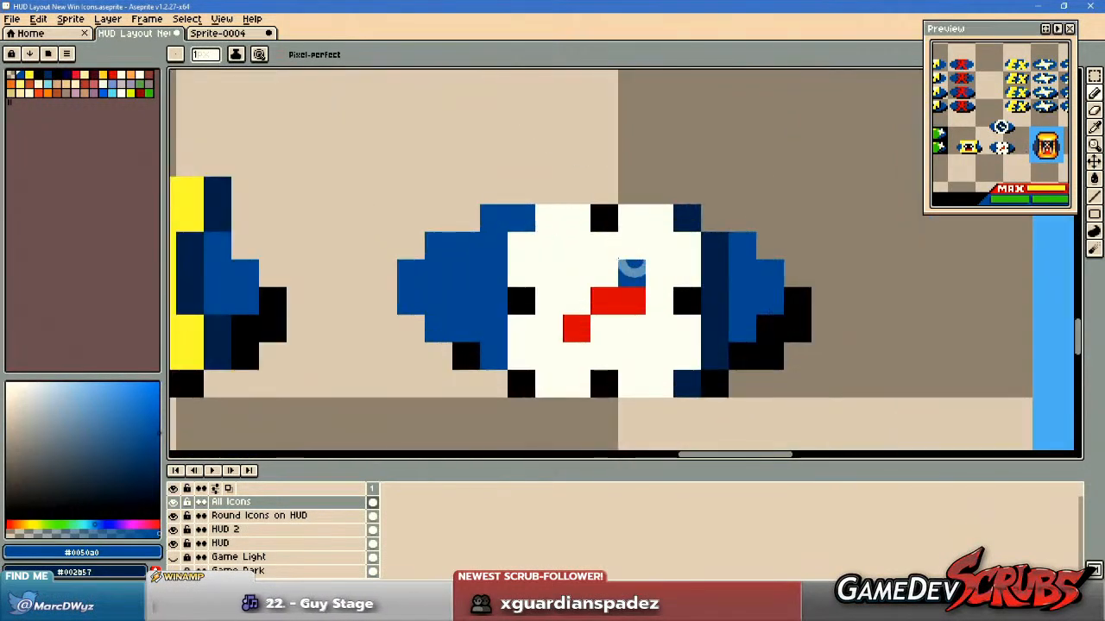
left_click(682, 216, "alt")
left_click_drag(549, 190, 647, 196)
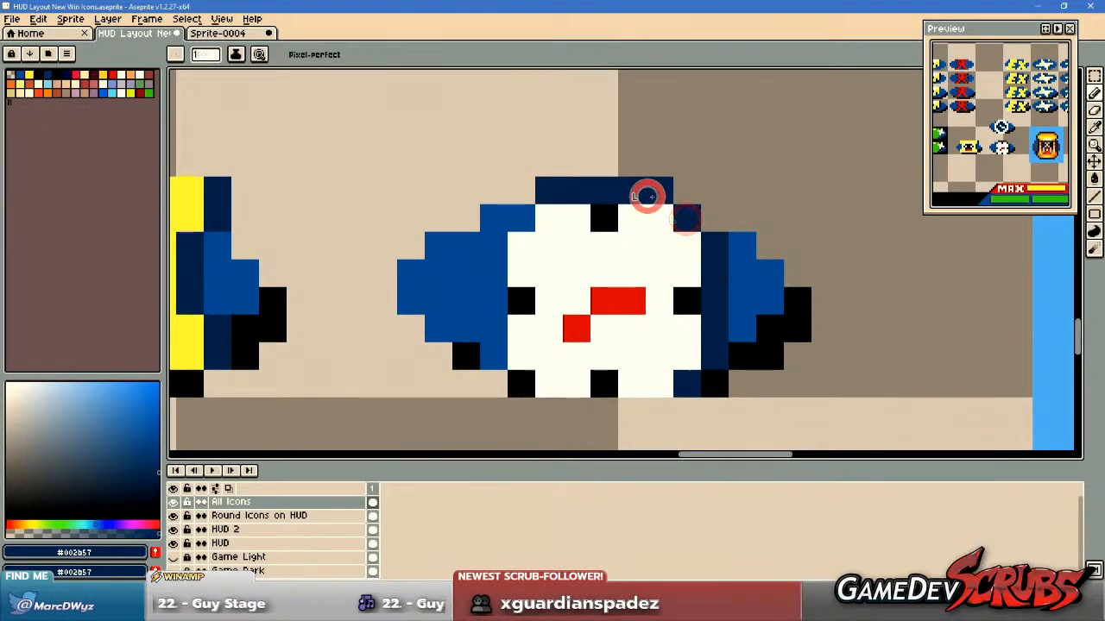
scroll(793, 359, "down", 3)
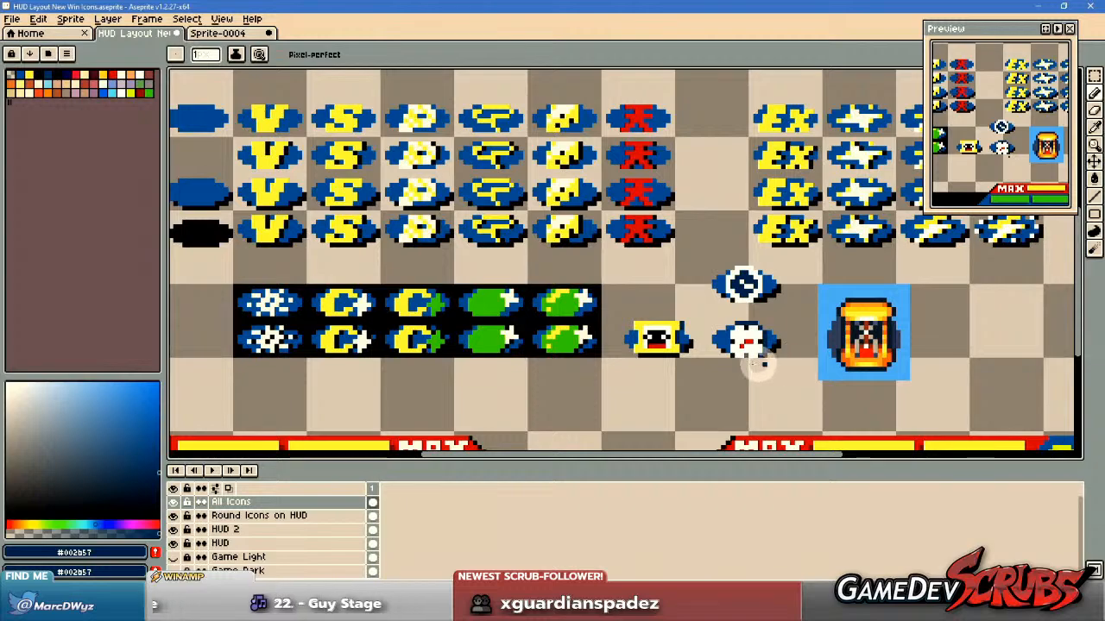
scroll(771, 364, "up", 3)
scroll(729, 345, "down", 3)
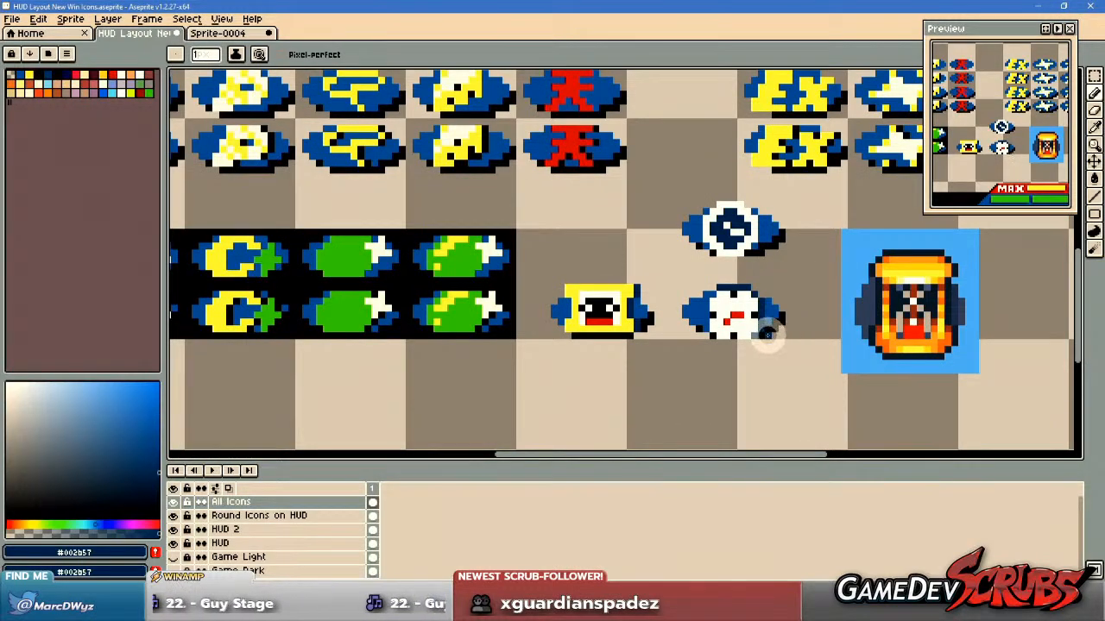
scroll(765, 334, "up", 2)
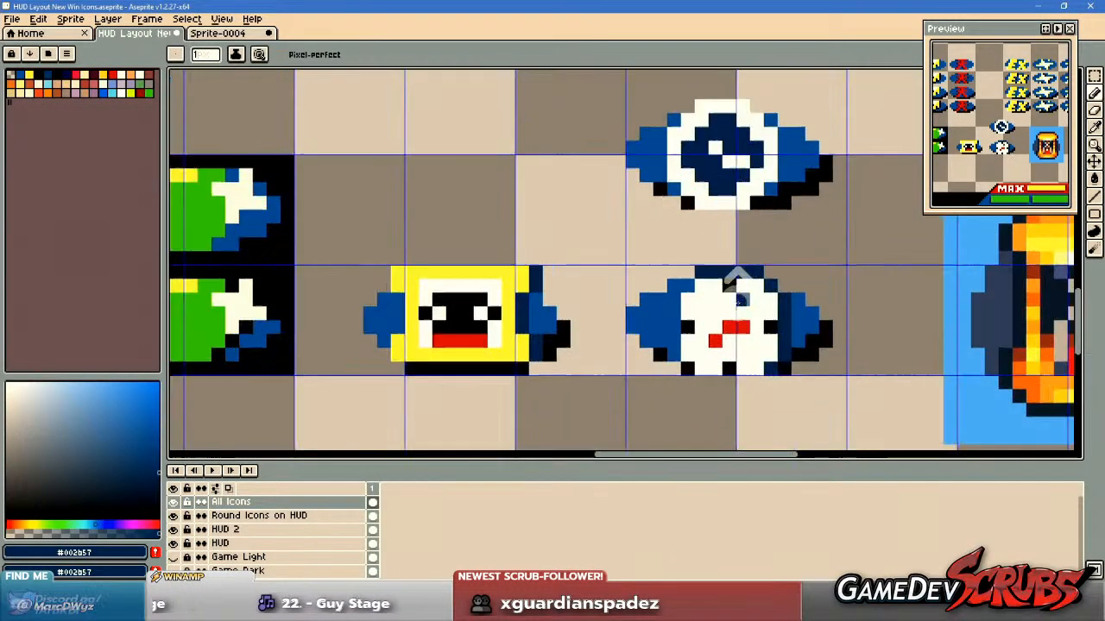
scroll(720, 298, "down", 3)
Copy the smaller clock icon, restore the original larger clock, and paste the smaller version below it.
key("m")
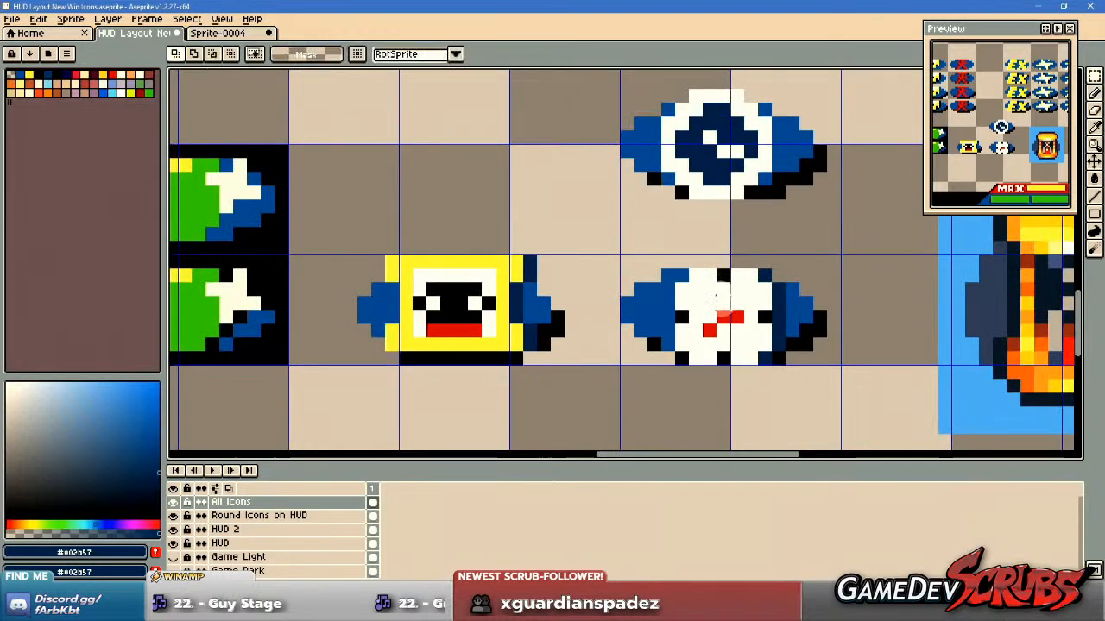
left_click_drag(610, 244, 863, 374)
left_click(854, 373)
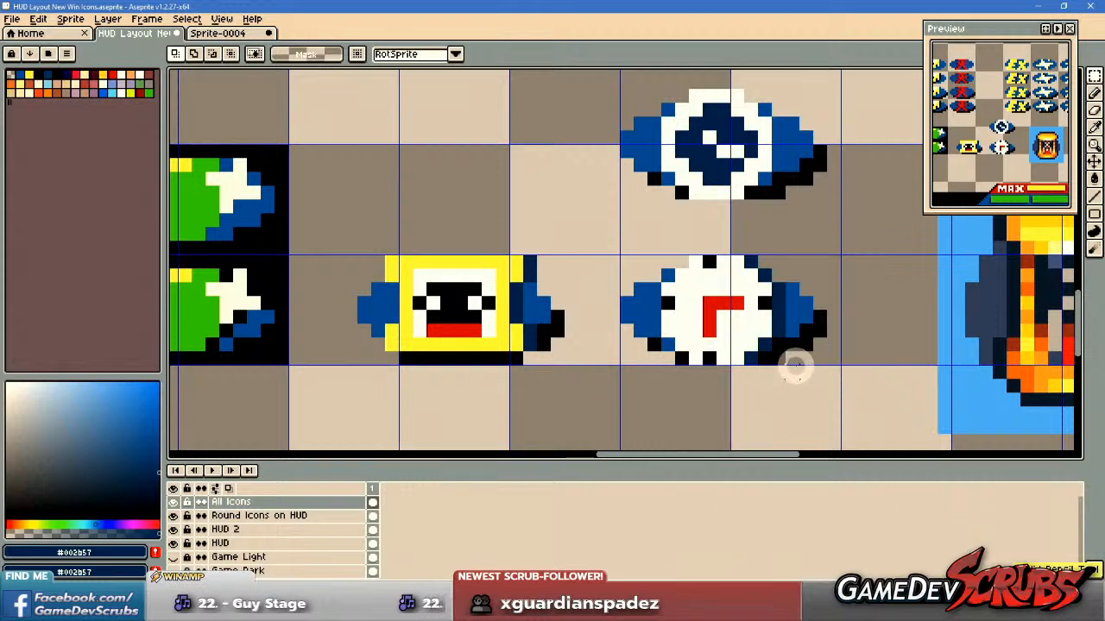
scroll(798, 367, "down", 1)
left_click_drag(821, 395, 750, 341)
key("ctrl+v")
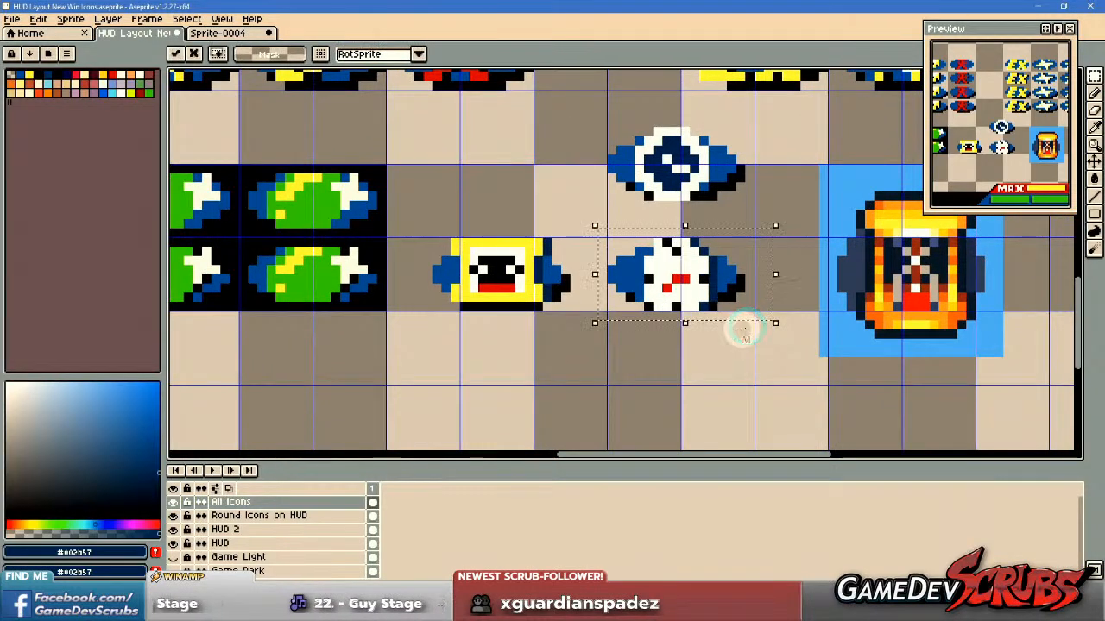
mouse_move(688, 302)
left_mouse_down()
mouse_move(688, 377)
mouse_move(707, 304)
mouse_move(689, 318)
left_mouse_up()
left_click(794, 310)
scroll(793, 313, "up", 2)
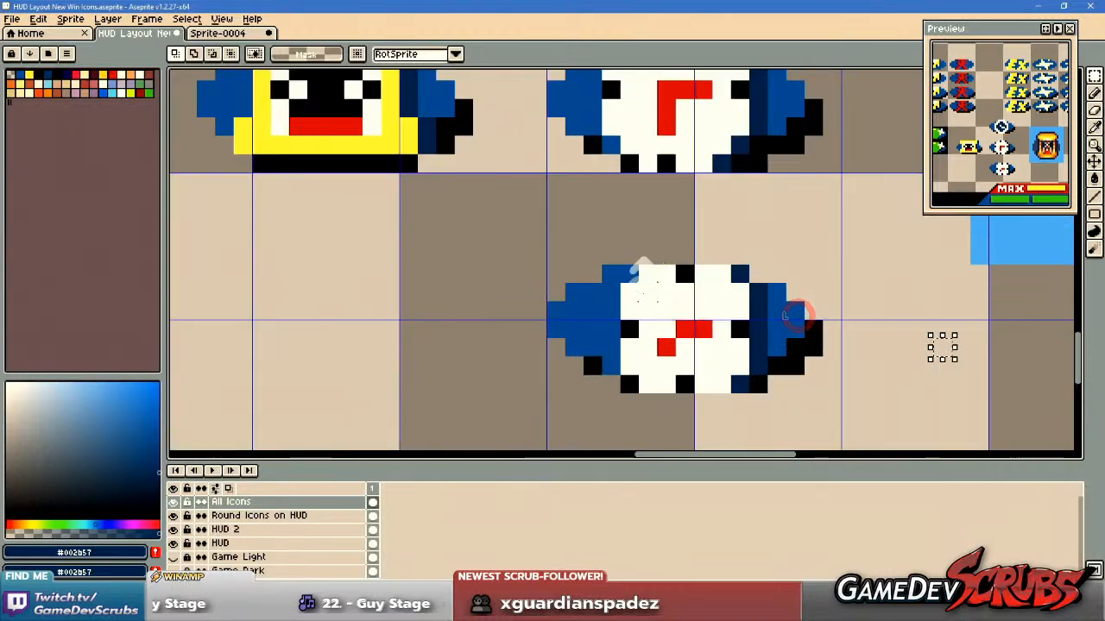
Move the pasted clock's face and its navy side shading up one pixel on the blue base.
left_click_drag(618, 270, 781, 422)
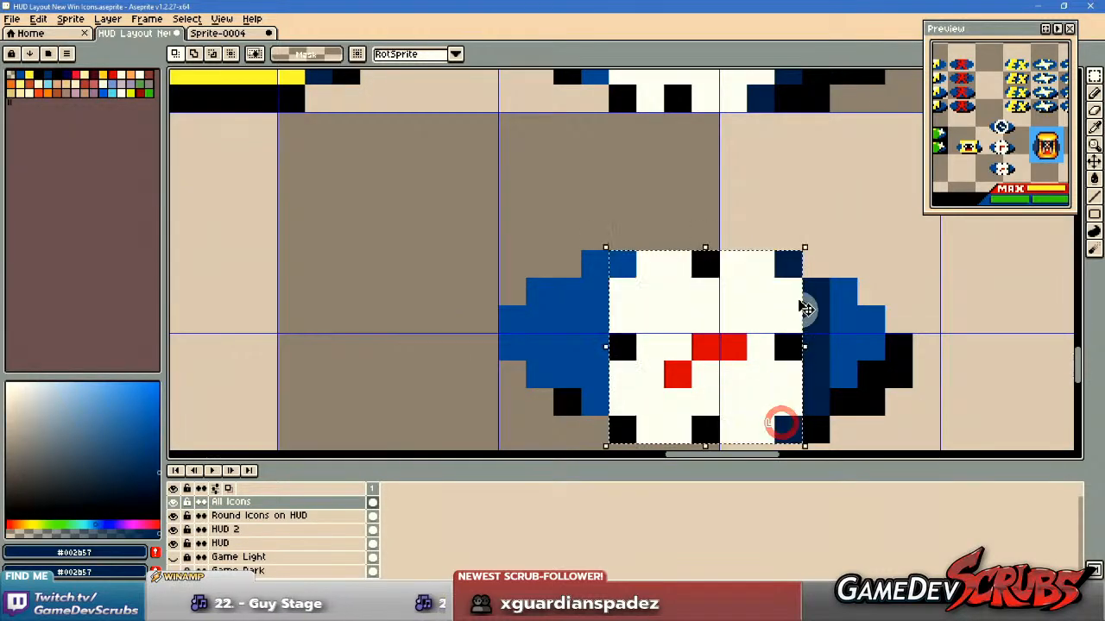
left_click_drag(809, 287, 771, 398)
left_click_drag(703, 377, 702, 352)
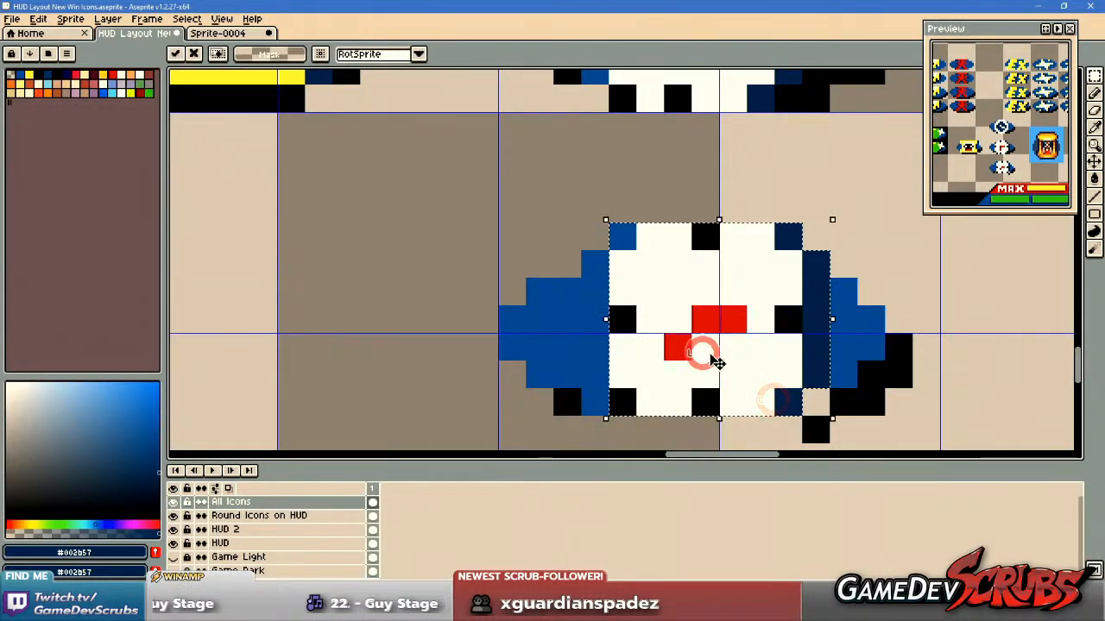
left_click_drag(796, 364, 787, 334)
key("ctrl+d")
Try extending the pasted clock's base with a blue #0050a0 row beneath the face and a black outline pixel at its lower left.
key("b")
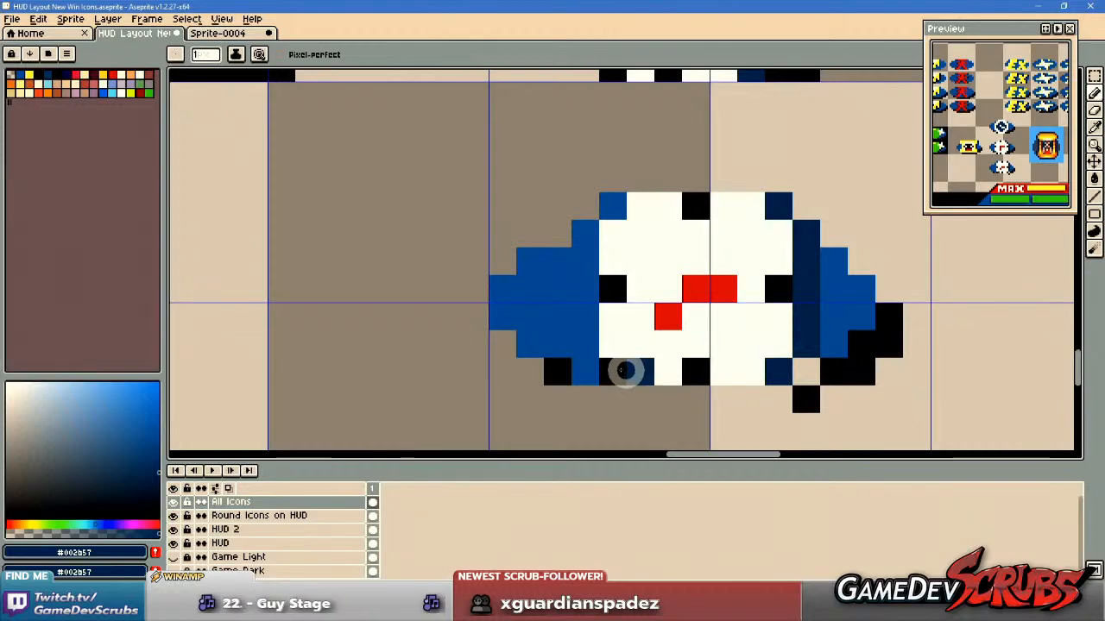
left_click(587, 369, "alt")
left_click_drag(639, 398, 768, 399)
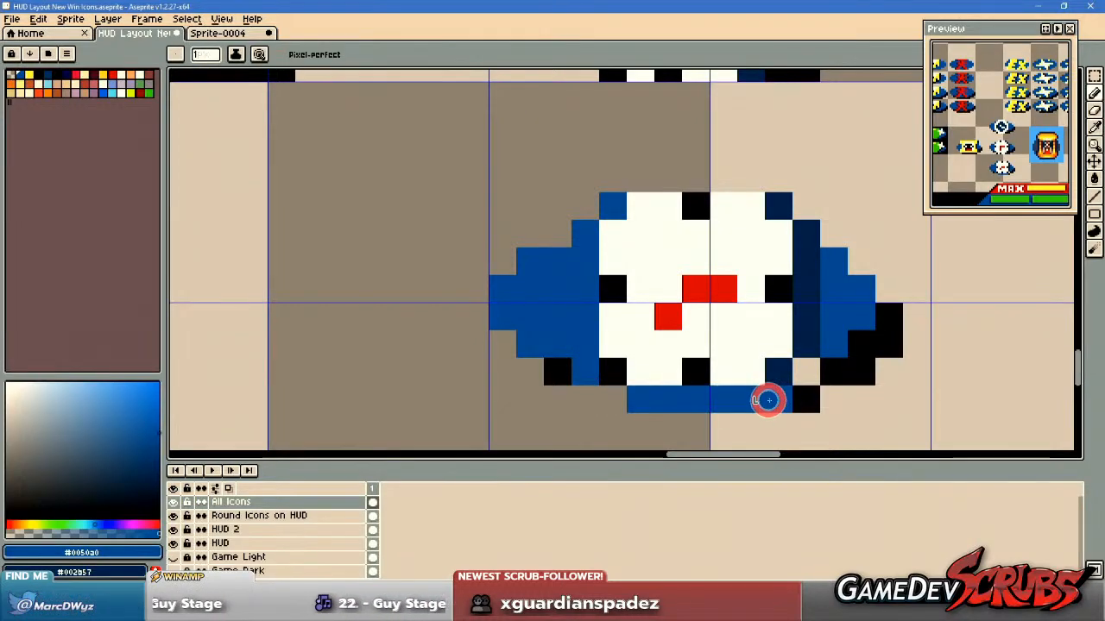
left_click(809, 377)
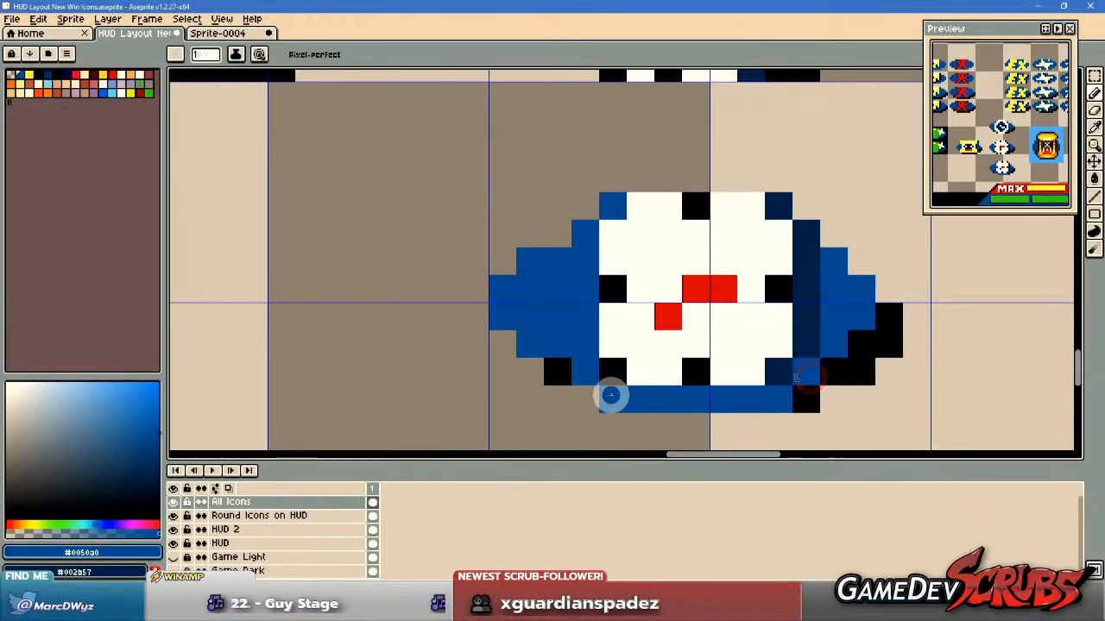
left_click(610, 396)
scroll(761, 326, "down", 2)
scroll(732, 355, "up", 1)
left_click(632, 356, "alt")
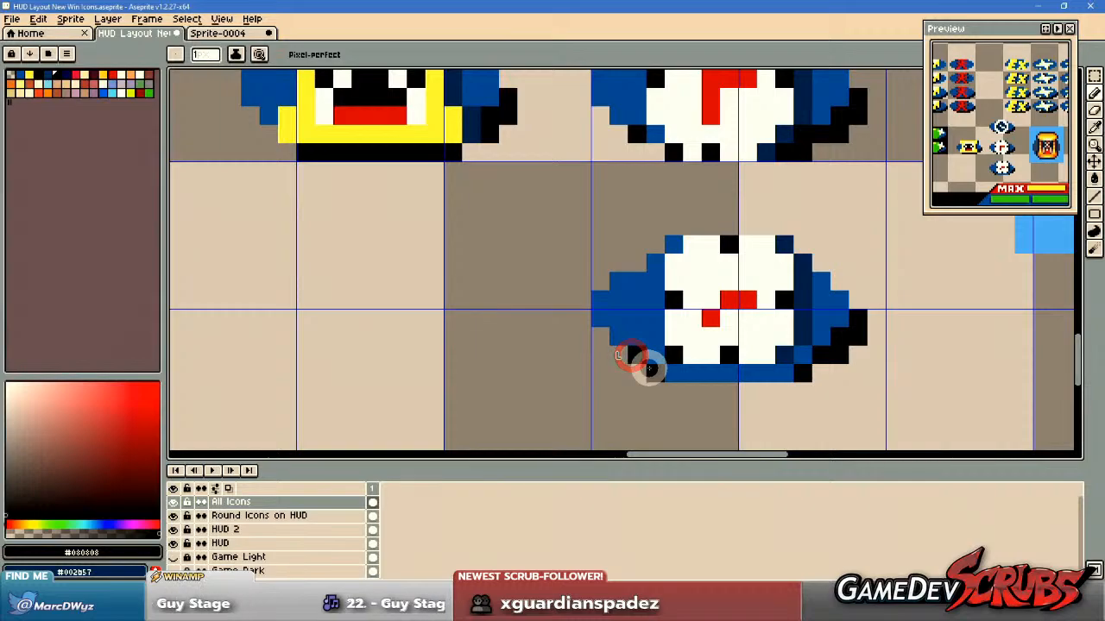
Copy the blank blue oval base from the icon rows and paste it beside the small clock.
scroll(647, 365, "down", 2)
scroll(900, 357, "down", 2)
left_click_drag(904, 369, 693, 310)
key("m")
scroll(549, 237, "up", 1)
left_click_drag(519, 199, 610, 241)
left_click_drag(746, 283, 320, 214)
left_click_drag(725, 338, 666, 307)
scroll(663, 313, "up", 4)
key("ctrl+v")
scroll(624, 320, "up", 1)
left_click_drag(624, 258, 276, 329)
left_click_drag(477, 343, 659, 324)
left_click_drag(519, 298, 445, 338)
Move the small clock's face with its navy shading onto the blank oval base and delete the leftover old base.
left_click_drag(598, 226, 937, 402)
mouse_move(813, 345)
left_mouse_down()
mouse_move(473, 355)
mouse_move(487, 328)
mouse_move(483, 286)
mouse_move(489, 363)
mouse_move(893, 350)
mouse_move(860, 350)
left_mouse_up()
left_click(702, 203)
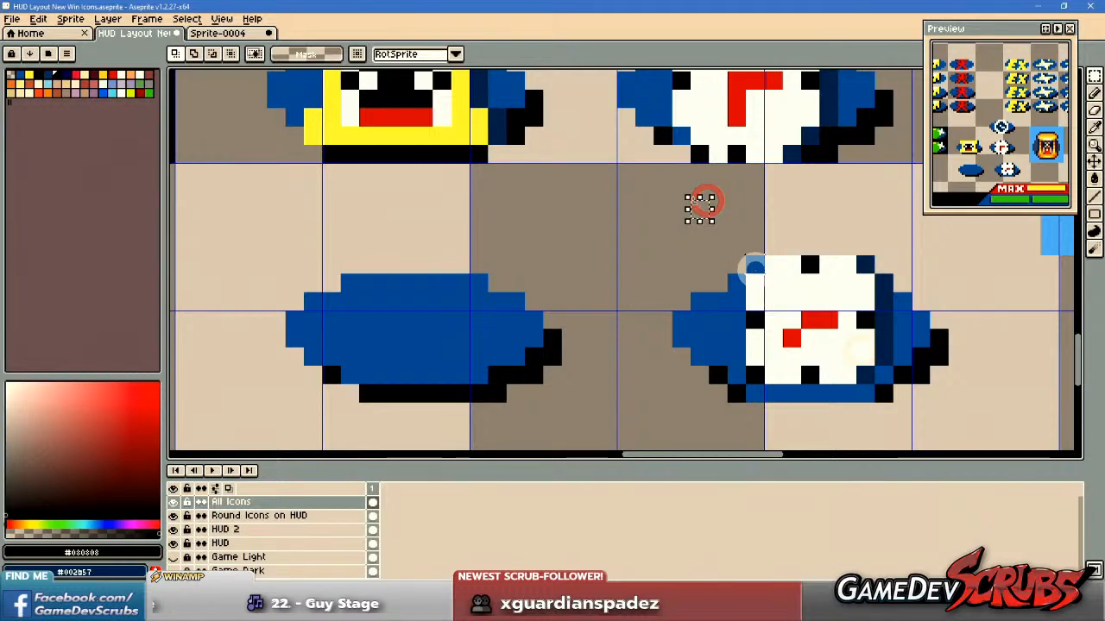
mouse_move(754, 265)
left_mouse_down()
mouse_move(868, 365)
mouse_move(442, 364)
left_mouse_up()
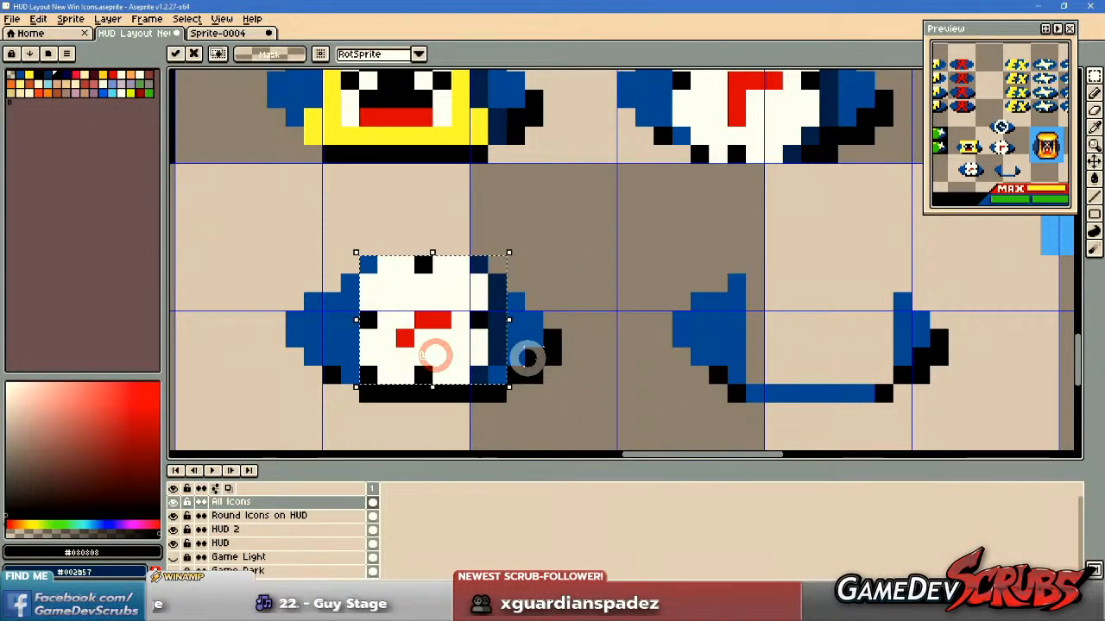
left_click_drag(653, 239, 1035, 419)
key("Delete")
Move the reassembled small clock icon to the empty grid cells below the yellow face icon, aligned to the grid.
left_click_drag(202, 247, 636, 423)
left_click_drag(441, 351, 756, 382)
left_click_drag(807, 385, 775, 325)
left_click_drag(687, 308, 418, 332)
left_click_drag(481, 329, 574, 340)
left_click(806, 337)
scroll(759, 342, "down", 8)
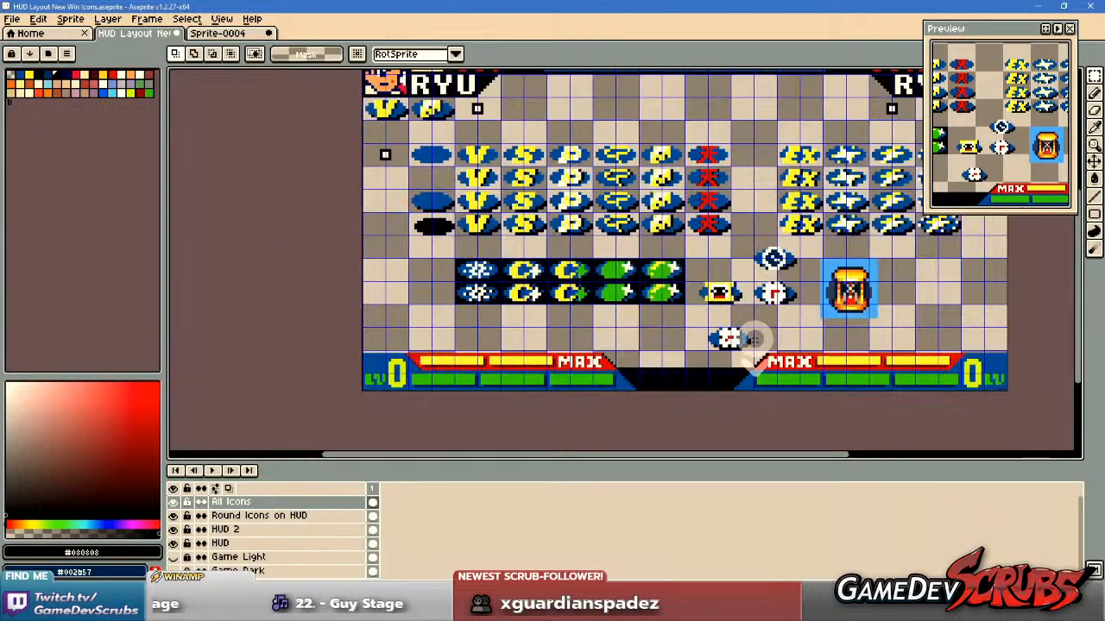
left_click_drag(805, 345, 691, 276)
Round all four corners of the small clock's white face with two blue #0050a0 pixels each.
scroll(716, 339, "up", 5)
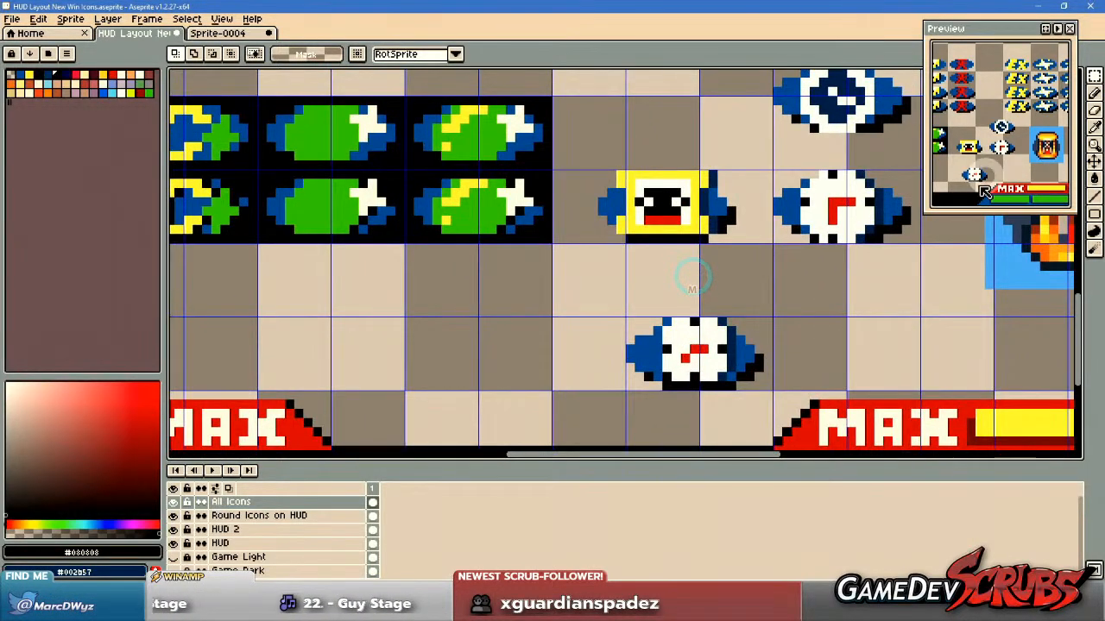
scroll(708, 338, "up", 2)
key("b")
scroll(687, 350, "up", 1)
key("alt")
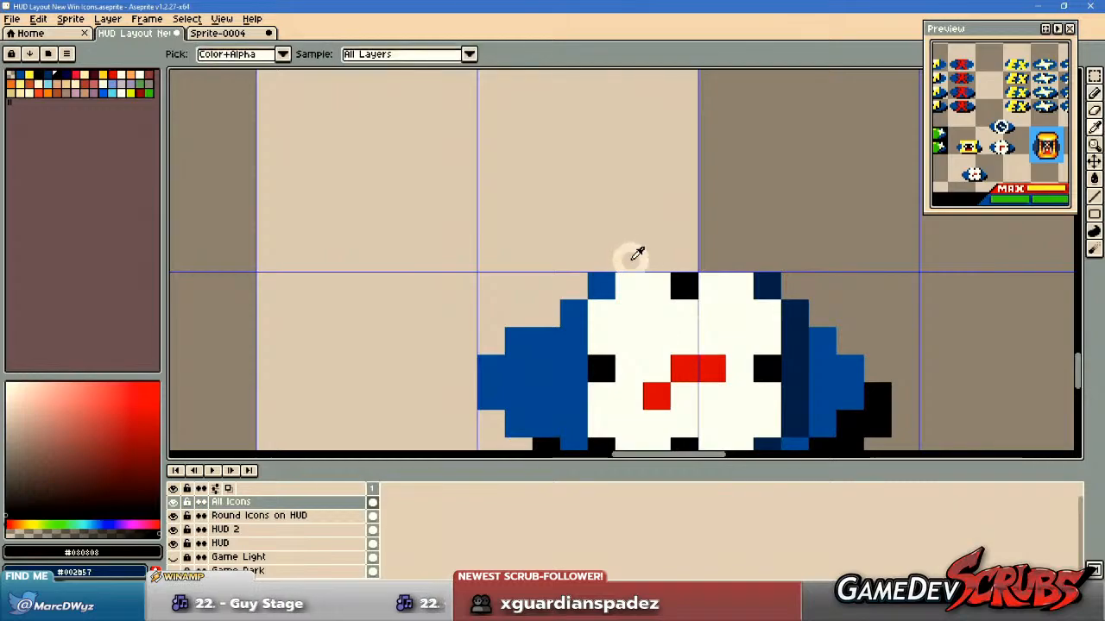
left_click(613, 284, "alt")
left_click(604, 314)
left_click_drag(742, 341, 739, 264)
left_click(742, 208)
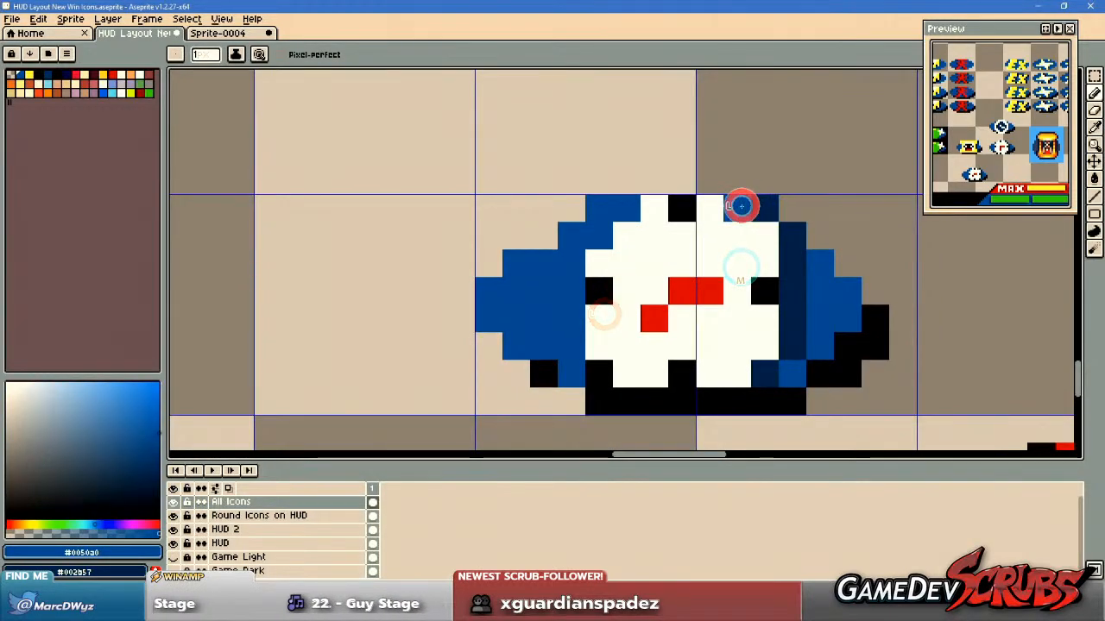
left_click(755, 226)
left_click(737, 373)
left_click(627, 373)
left_click(599, 345)
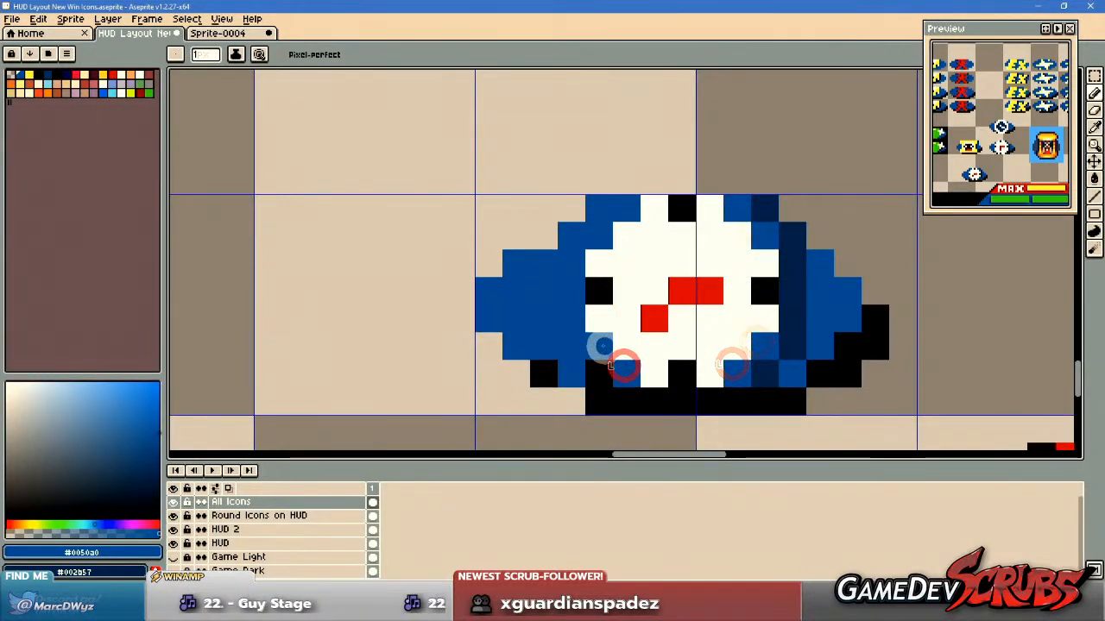
Recolour the two blue pixels at each right-hand corner of the small clock's face in navy #002b57.
key("alt")
right_click(620, 375, "alt")
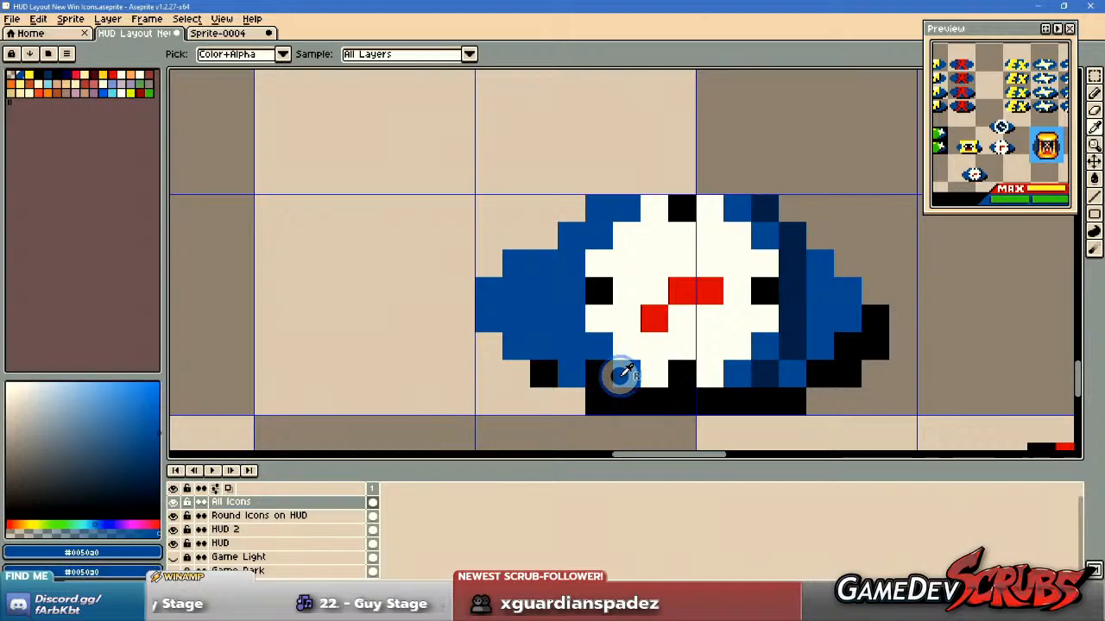
scroll(628, 328, "down", 5)
left_click_drag(573, 314, 543, 333)
scroll(543, 338, "up", 5)
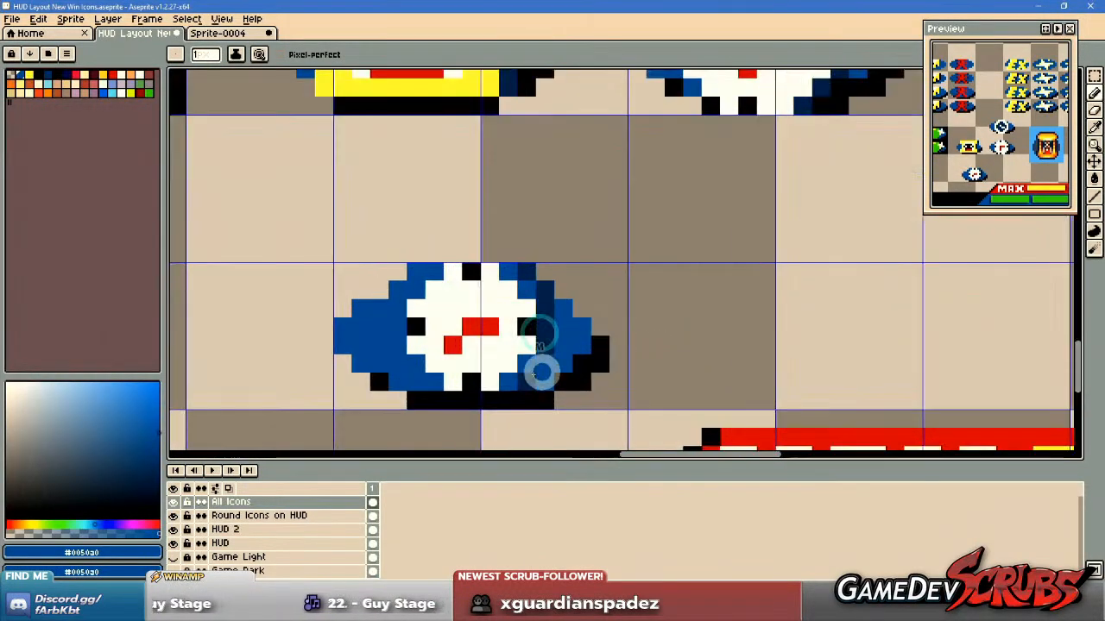
left_click_drag(654, 364, 653, 375)
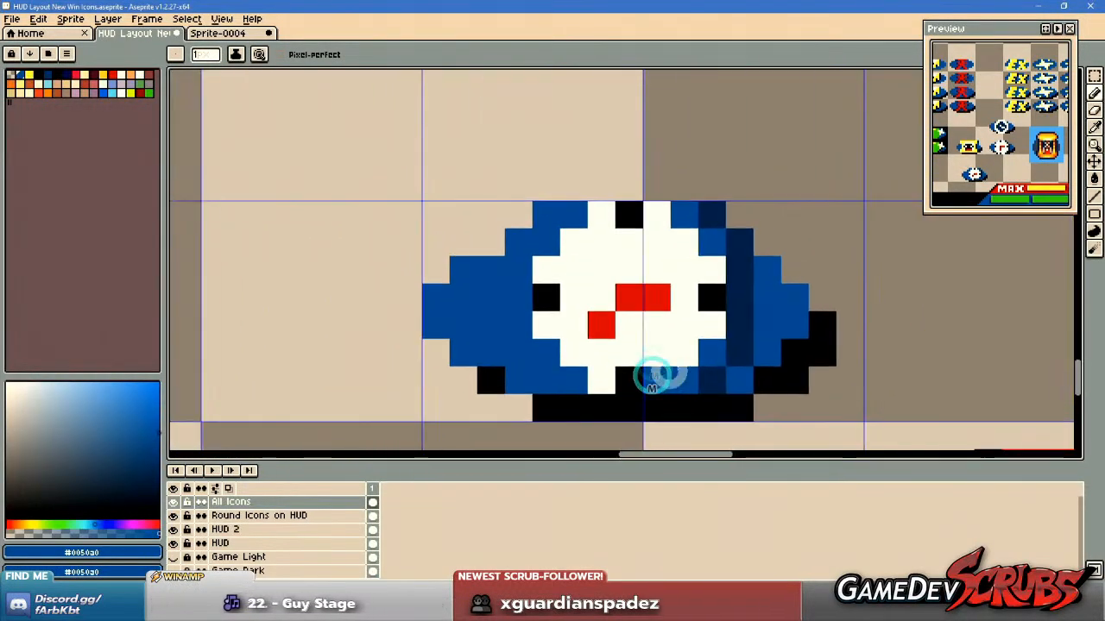
left_click(731, 354, "alt")
left_click(706, 354)
left_click(691, 374)
left_click(718, 237)
left_click(691, 216)
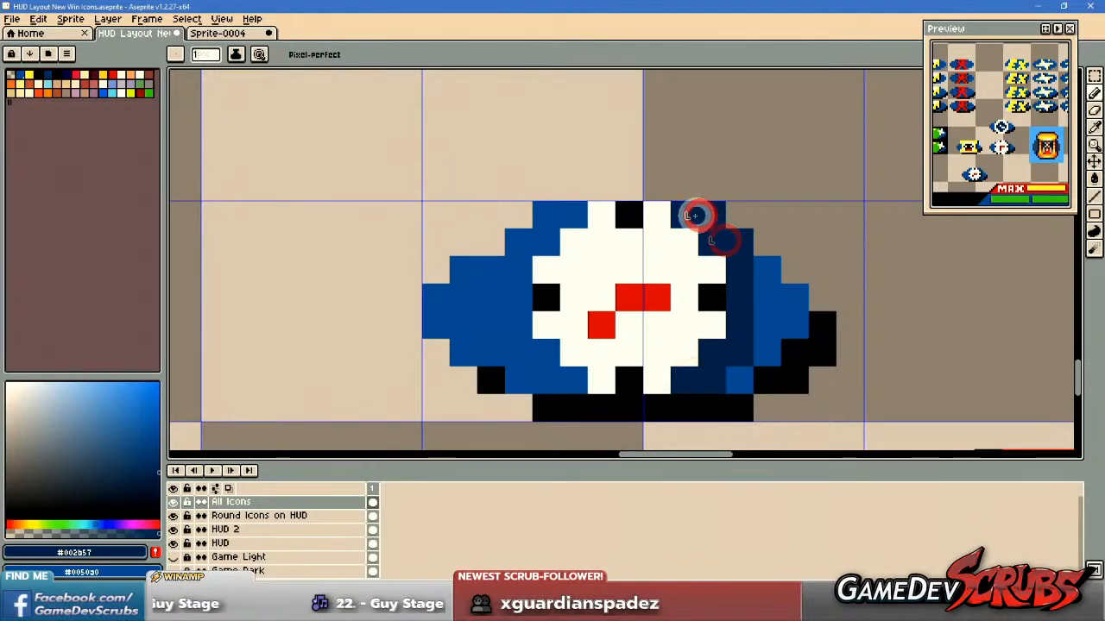
Add two navy #002b57 pixels along the outer edge of each left-hand corner of the small clock.
left_click(544, 216)
left_click(518, 240)
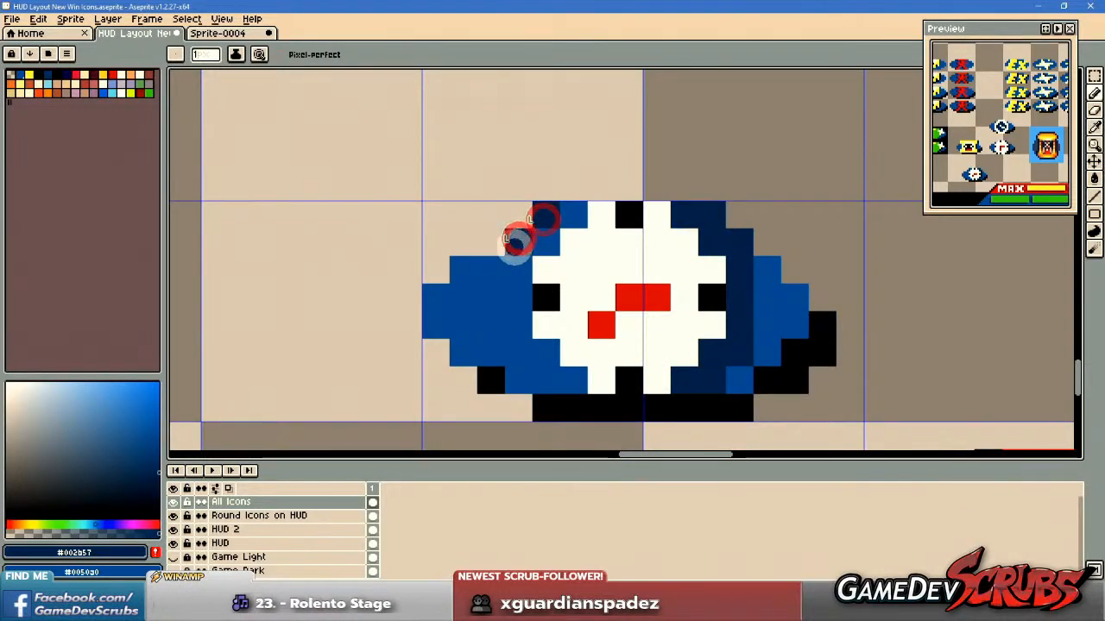
left_click(533, 372)
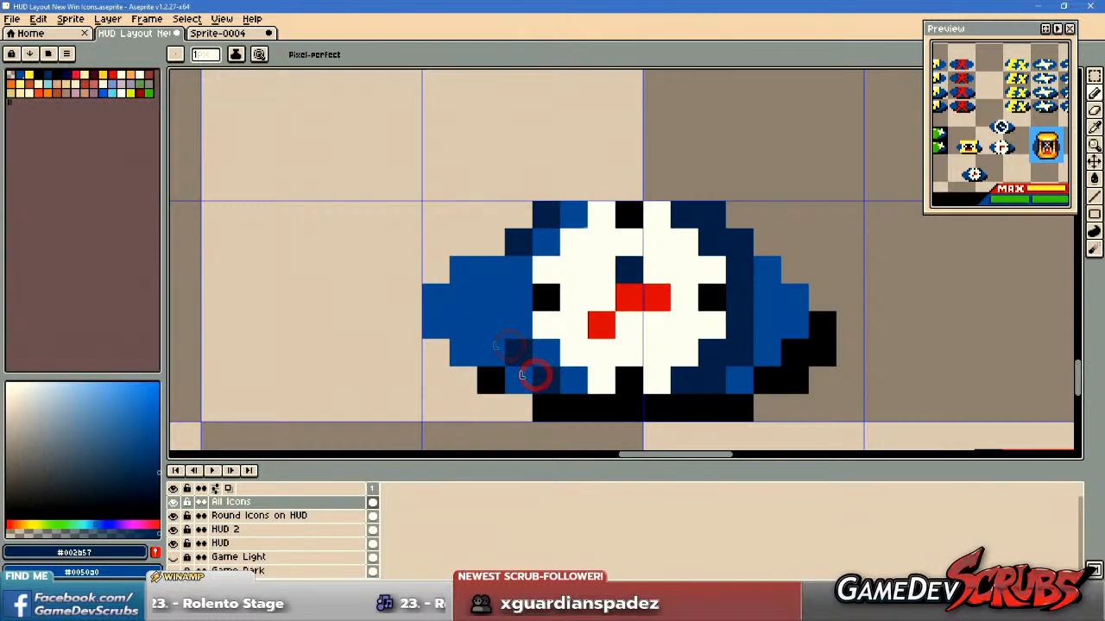
left_click(807, 358)
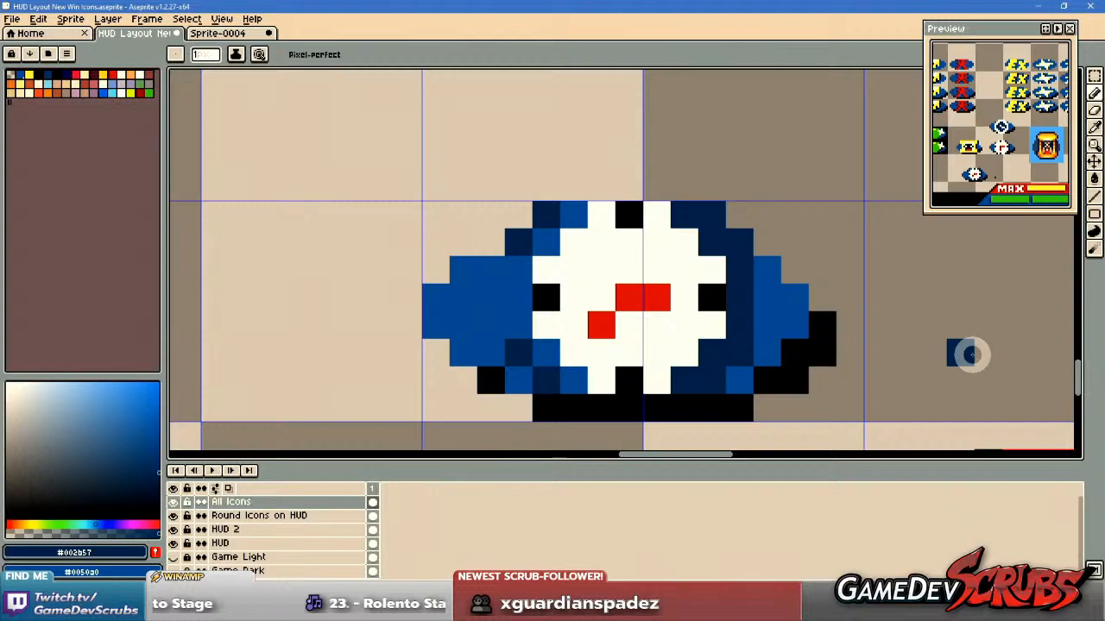
key("i")
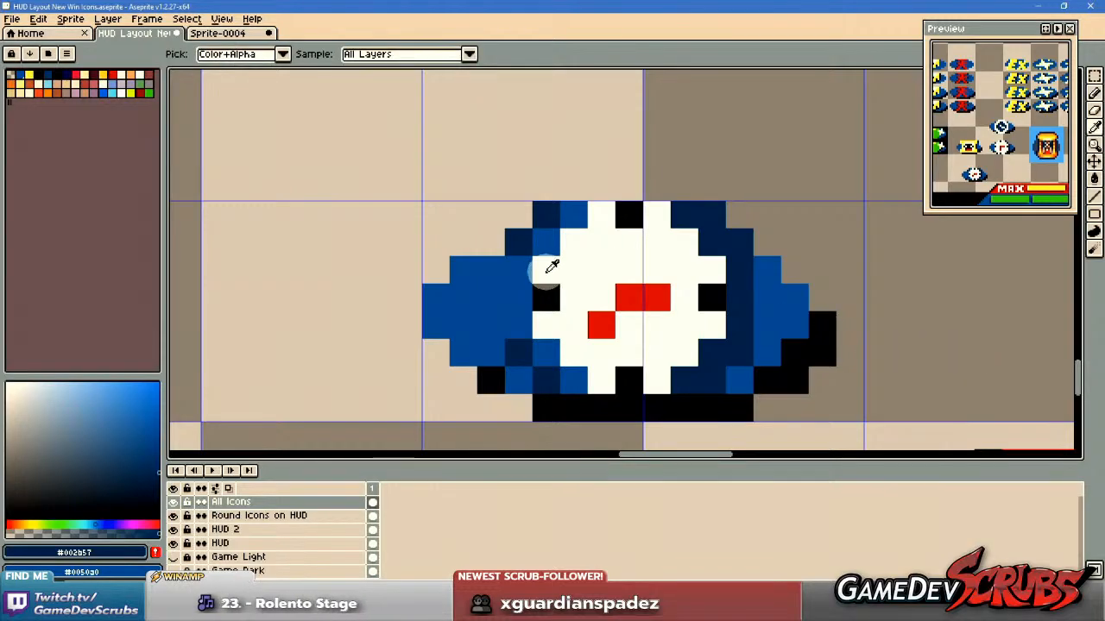
left_click(546, 273)
key("b")
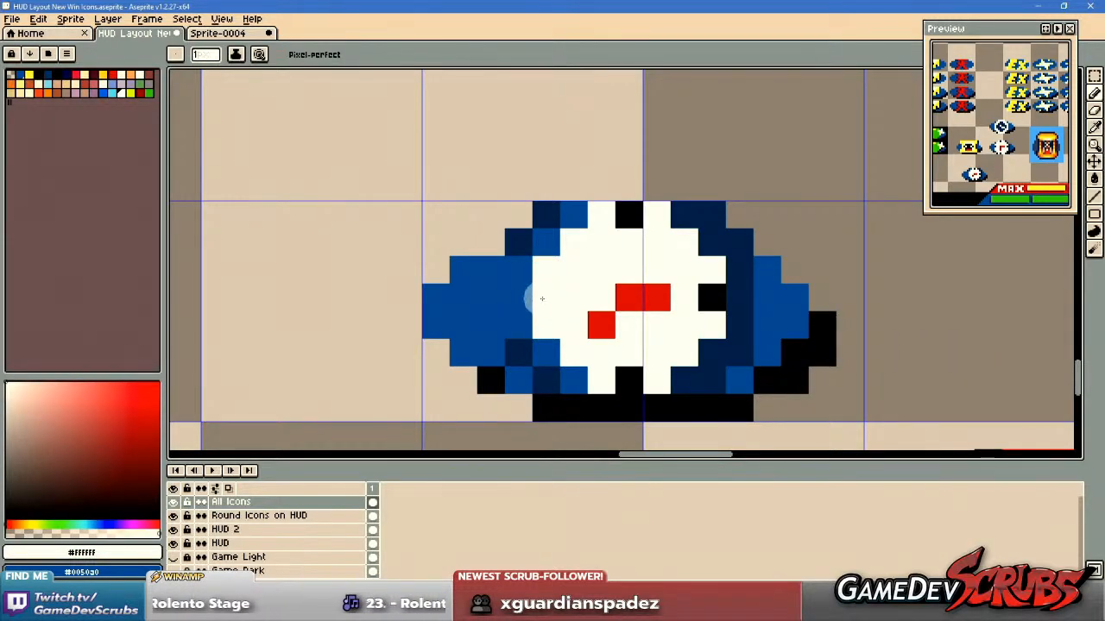
scroll(984, 376, "down", 1)
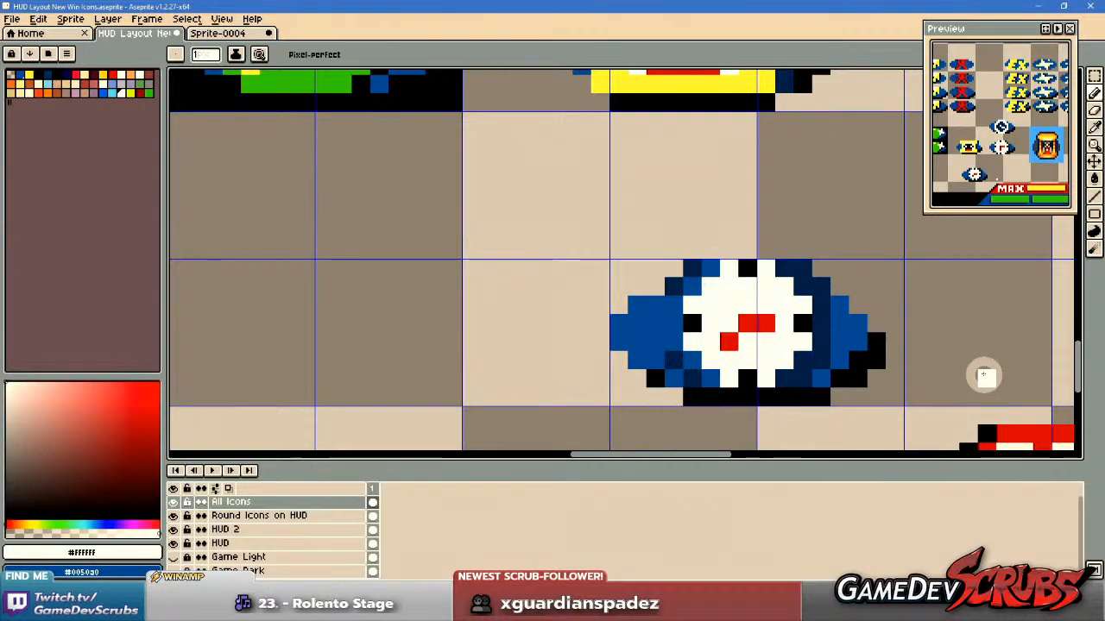
left_click_drag(984, 375, 965, 362)
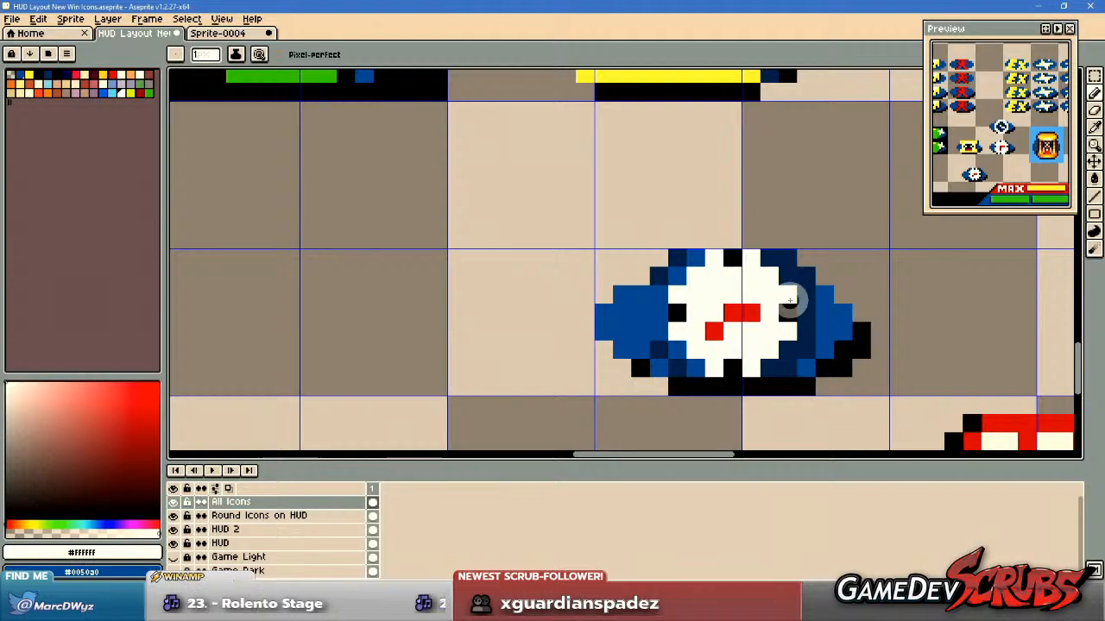
scroll(789, 300, "up", 1)
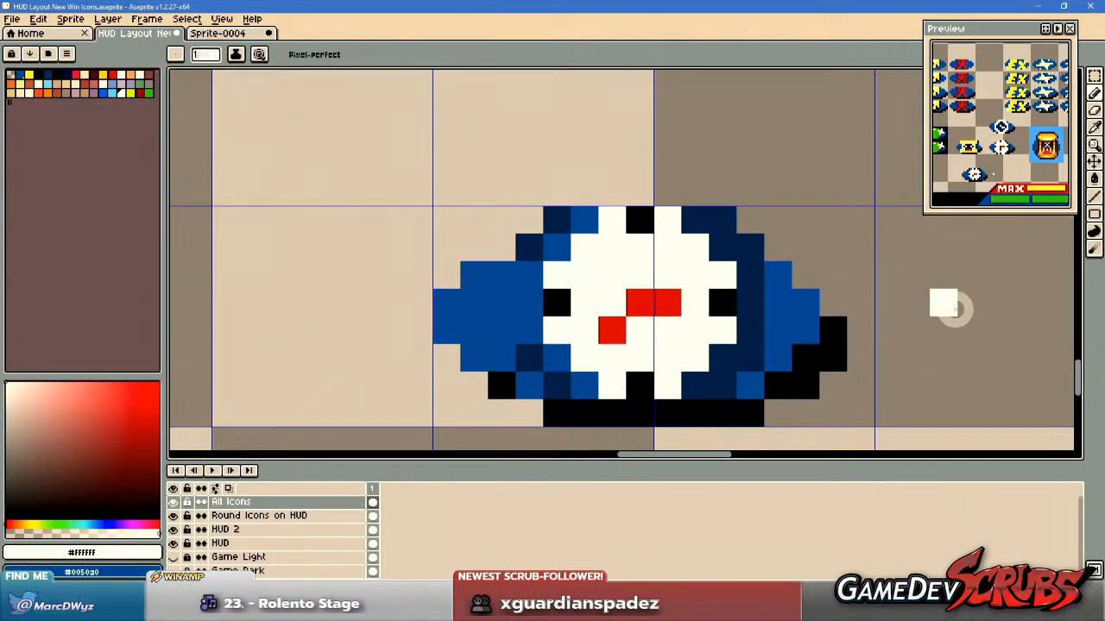
scroll(756, 273, "down", 1)
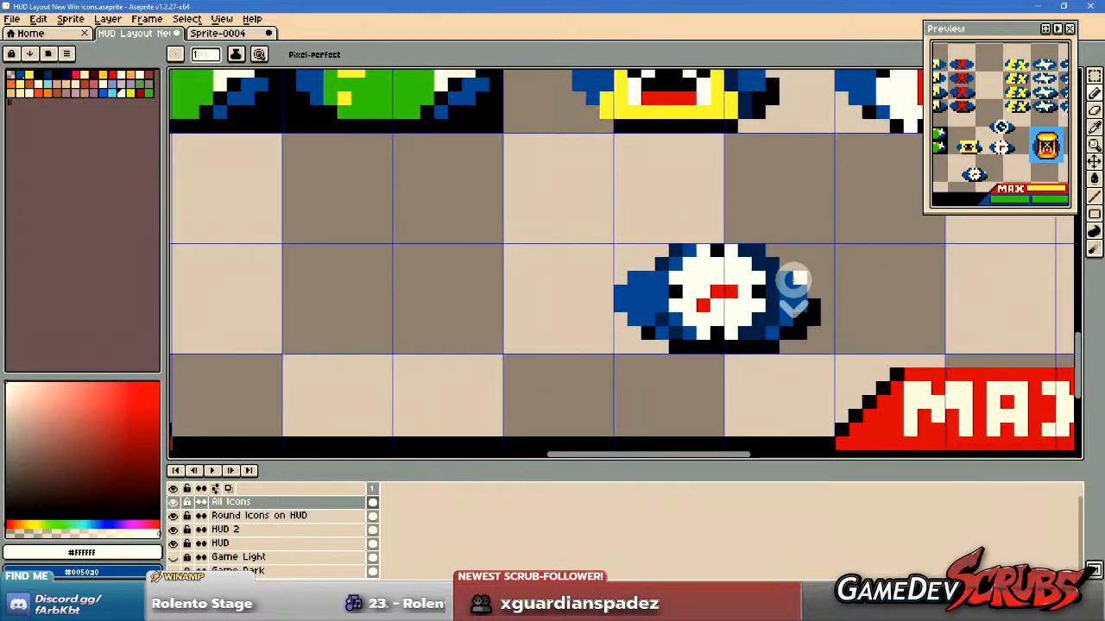
Draw a yellow ring of pixels around the small clock's white face, along both sides and all four corners.
left_click_drag(826, 271, 690, 281)
left_click(600, 115, "alt")
scroll(577, 240, "up", 1)
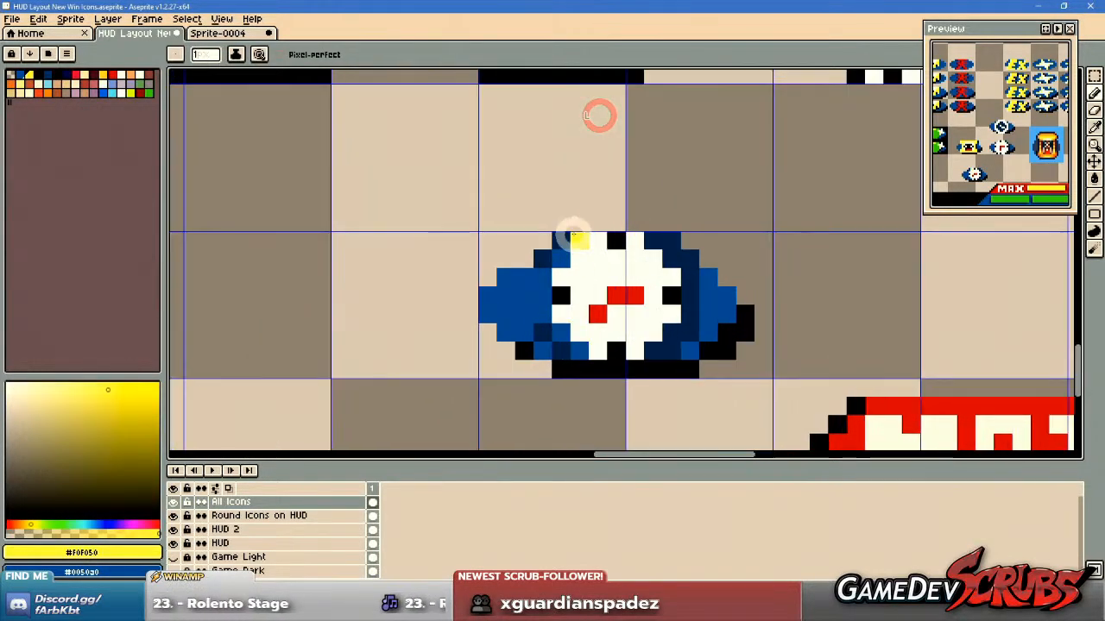
mouse_move(560, 263)
left_mouse_down()
mouse_move(544, 285)
mouse_move(574, 347)
left_mouse_up()
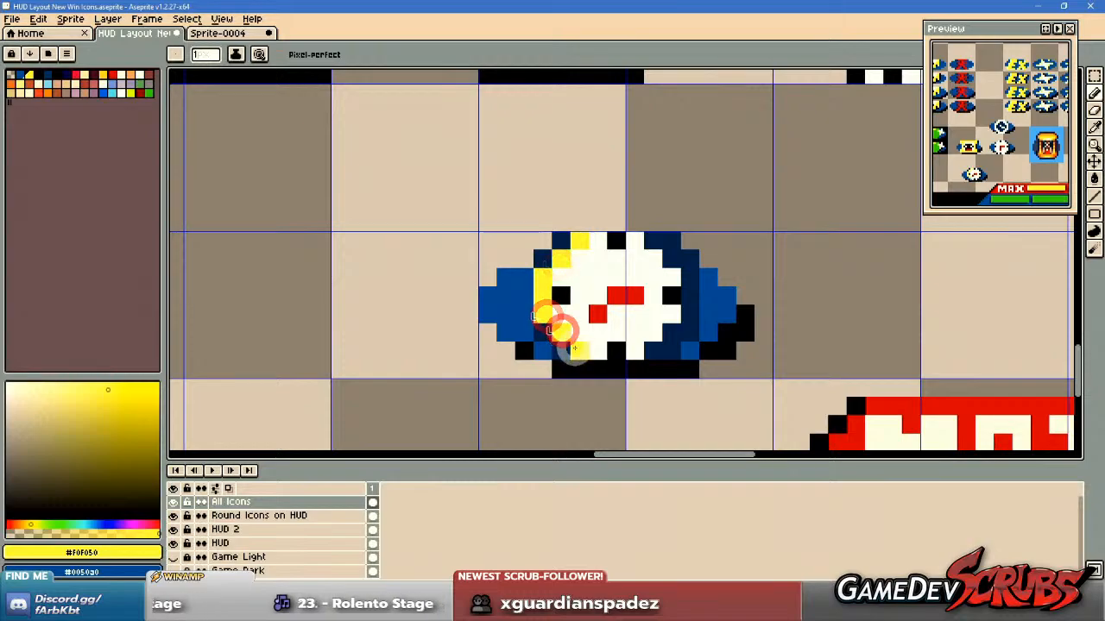
left_click_drag(653, 349, 690, 314)
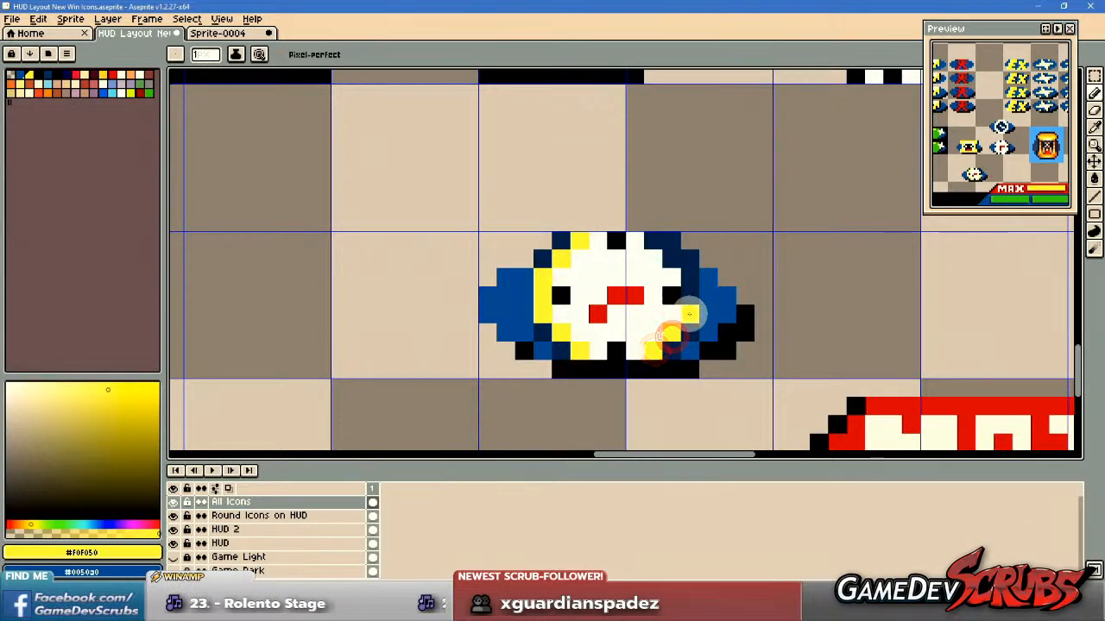
left_click_drag(675, 257, 657, 243)
mouse_move(789, 319)
left_mouse_down()
mouse_move(779, 342)
mouse_move(800, 328)
left_mouse_up()
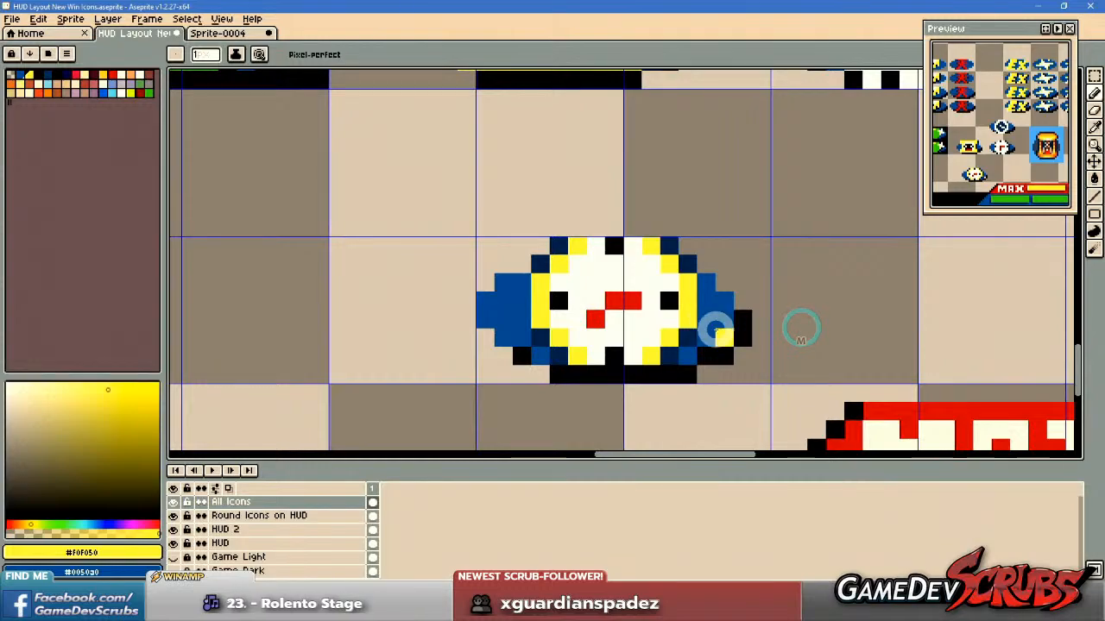
scroll(716, 322, "up", 2)
left_click_drag(632, 374, 698, 348)
left_click_drag(592, 374, 656, 373)
left_click_drag(842, 351, 832, 379)
key("ctrl+z")
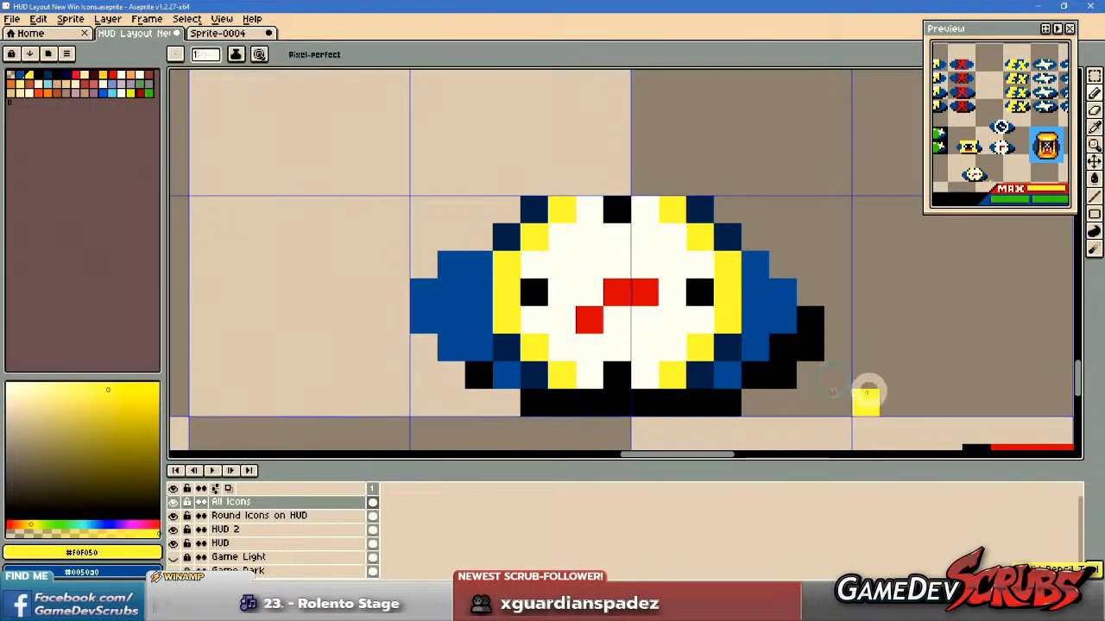
Paint navy #002b57 shading along the middle of the clock's bottom row and down the right outside of its ring.
left_click(695, 369, "alt")
mouse_move(593, 389)
left_mouse_down()
mouse_move(565, 397)
mouse_move(665, 401)
left_mouse_up()
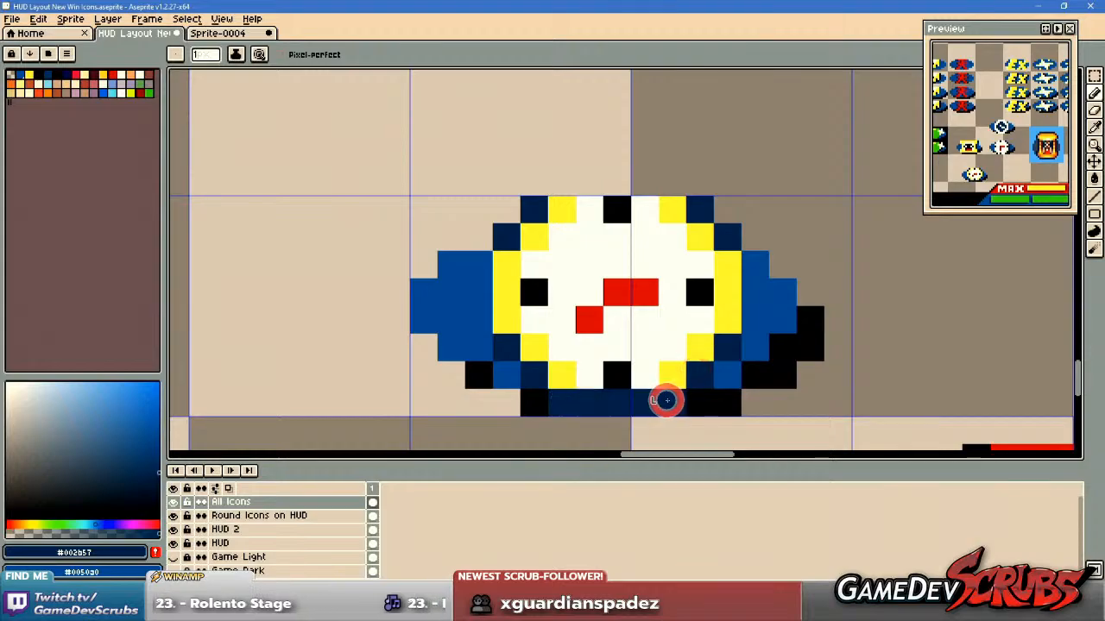
left_click(749, 273)
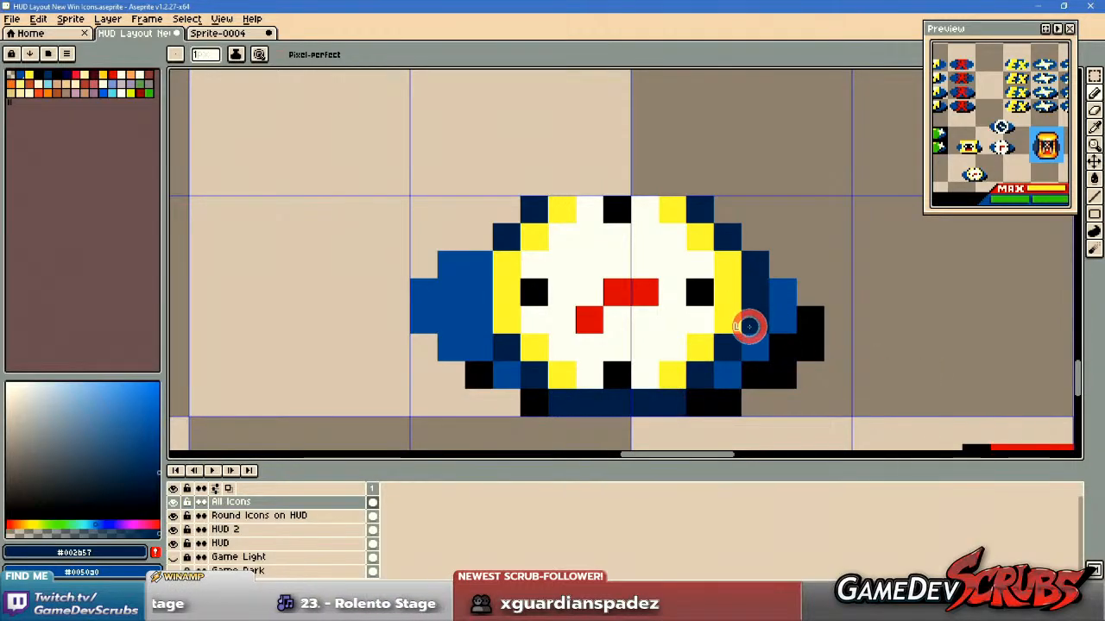
Extend the yellow ring with a three-pixel strip above the small clock and another along its bottom row.
scroll(897, 341, "down", 2)
mouse_move(897, 341)
left_mouse_down()
mouse_move(752, 340)
mouse_move(752, 358)
left_mouse_up()
scroll(755, 345, "up", 2)
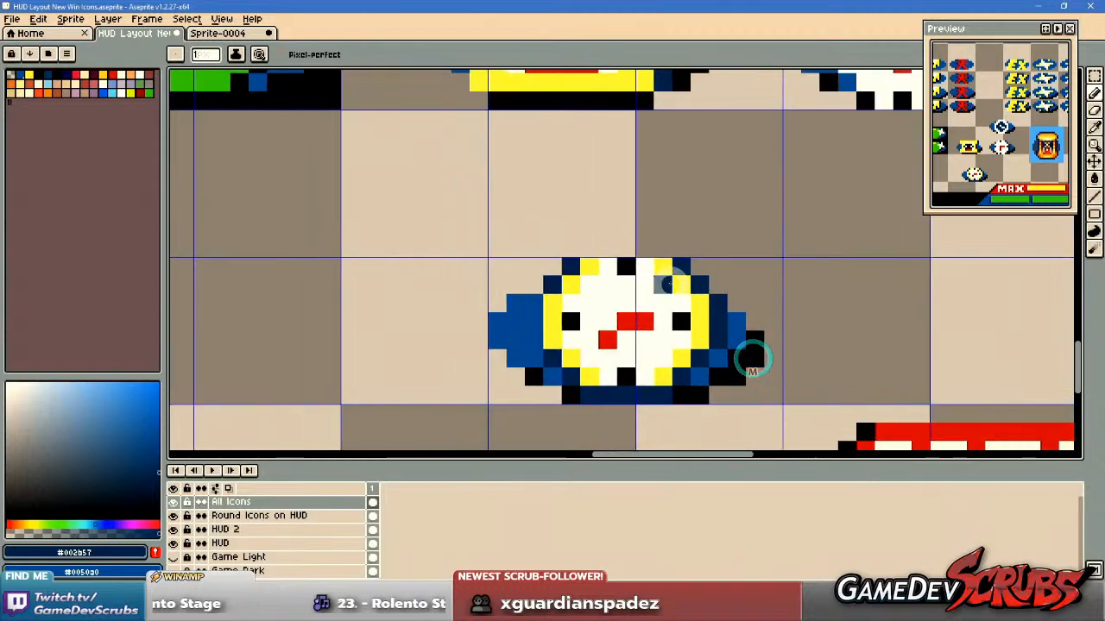
left_click(664, 269, "alt")
left_click(600, 250)
left_click_drag(601, 250, 636, 249)
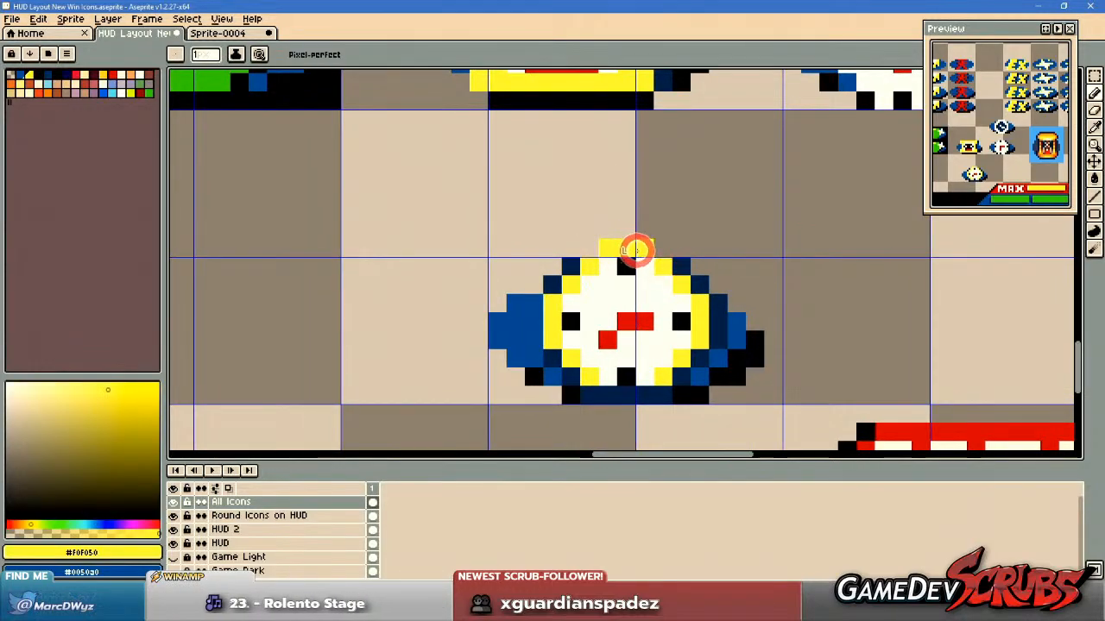
left_click_drag(609, 393, 647, 393)
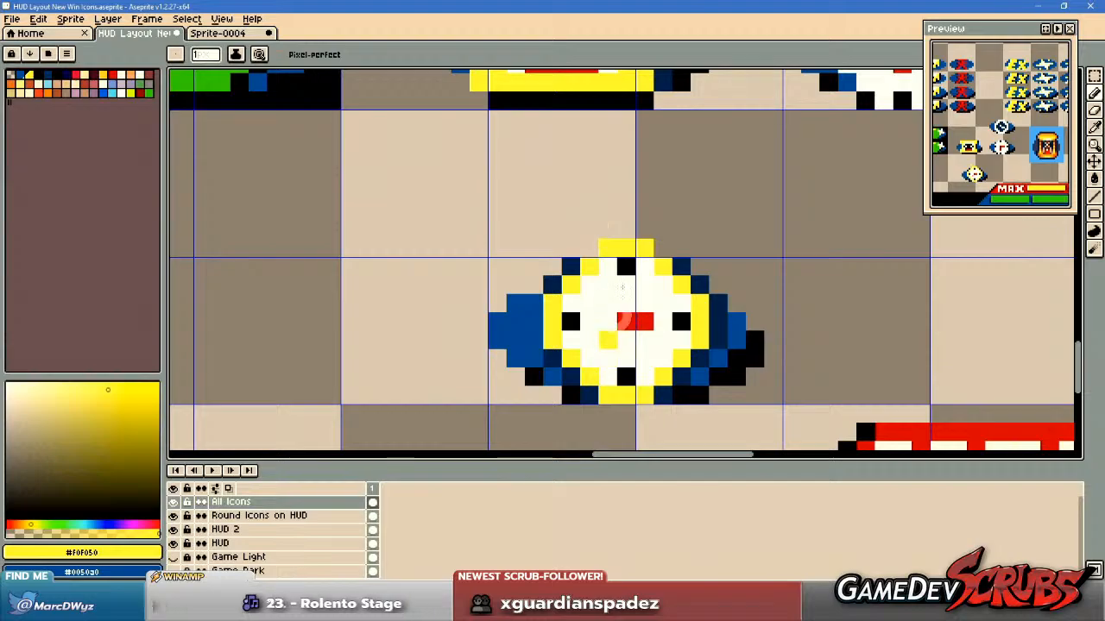
Compare the yellow-ringed clock with the rows of win icons and the icons placed under the HUD portrait.
scroll(576, 266, "down", 3)
left_click_drag(512, 261, 855, 349)
scroll(597, 221, "down", 1)
left_click_drag(562, 207, 643, 313)
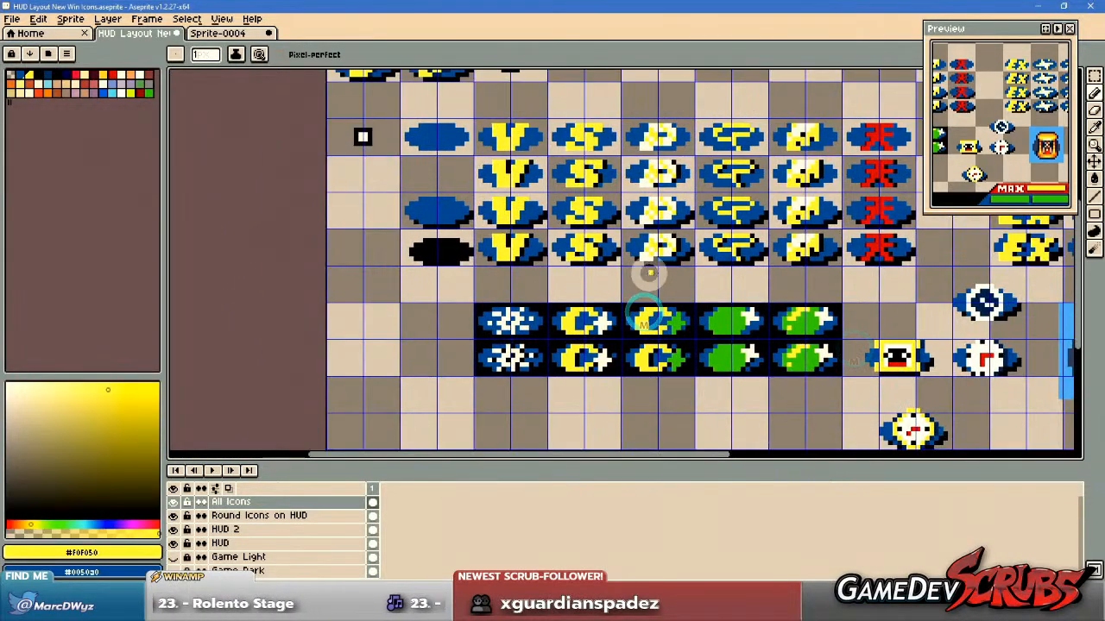
scroll(437, 248, "down", 4)
scroll(436, 248, "up", 1)
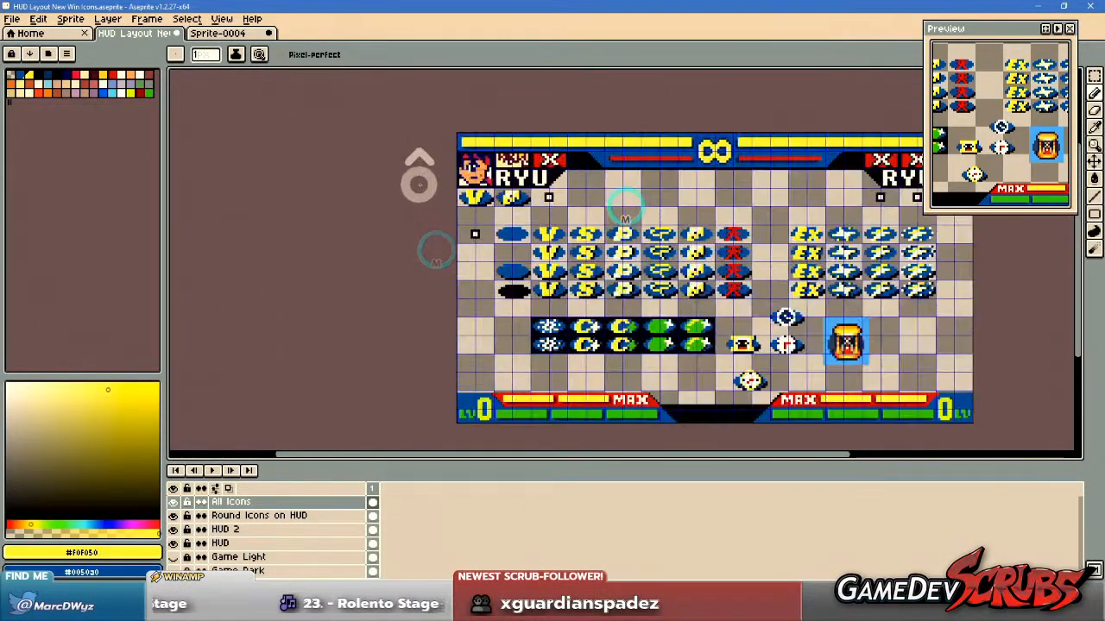
scroll(473, 188, "up", 5)
left_click_drag(781, 188, 673, 201)
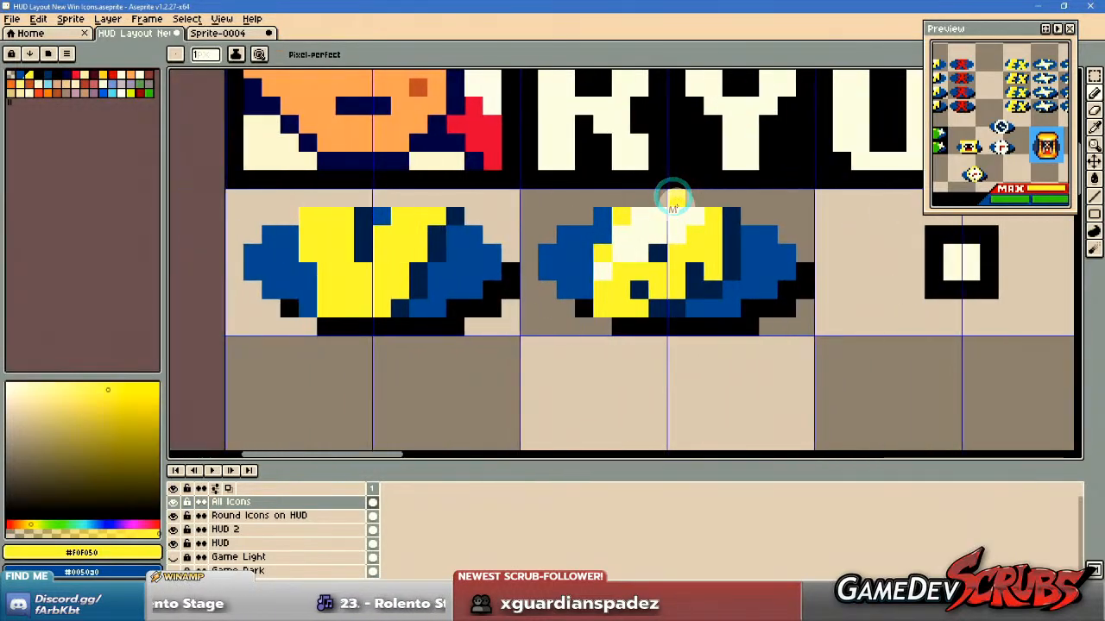
scroll(675, 205, "down", 3)
left_click_drag(787, 290, 504, 80)
left_click_drag(716, 316, 541, 78)
left_click_drag(664, 178, 489, 116)
scroll(761, 209, "up", 2)
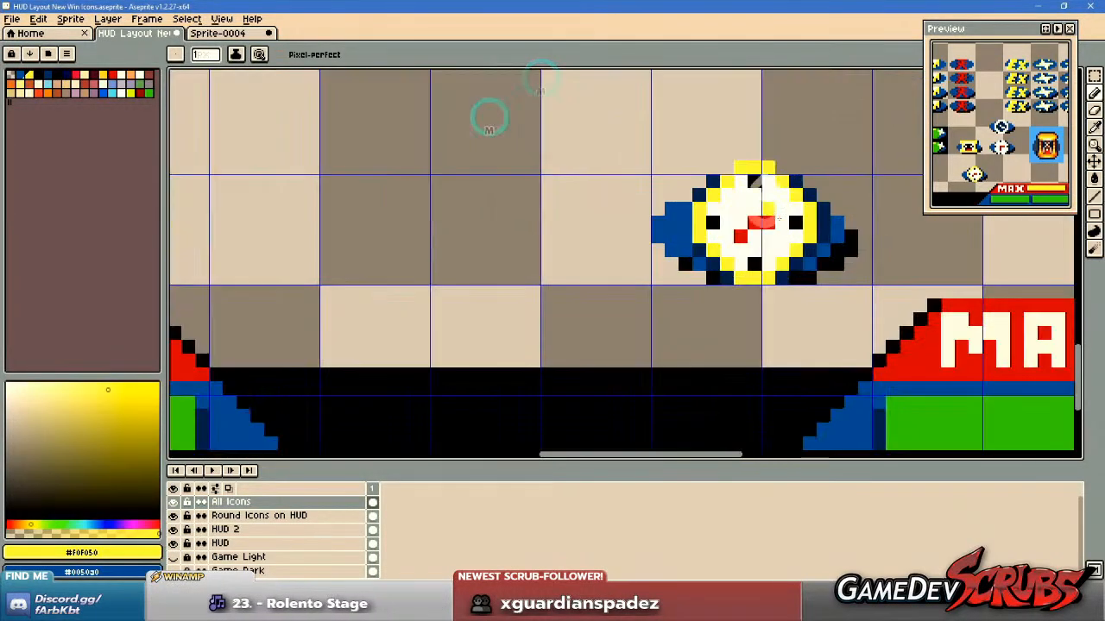
scroll(746, 229, "up", 1)
scroll(669, 210, "down", 2)
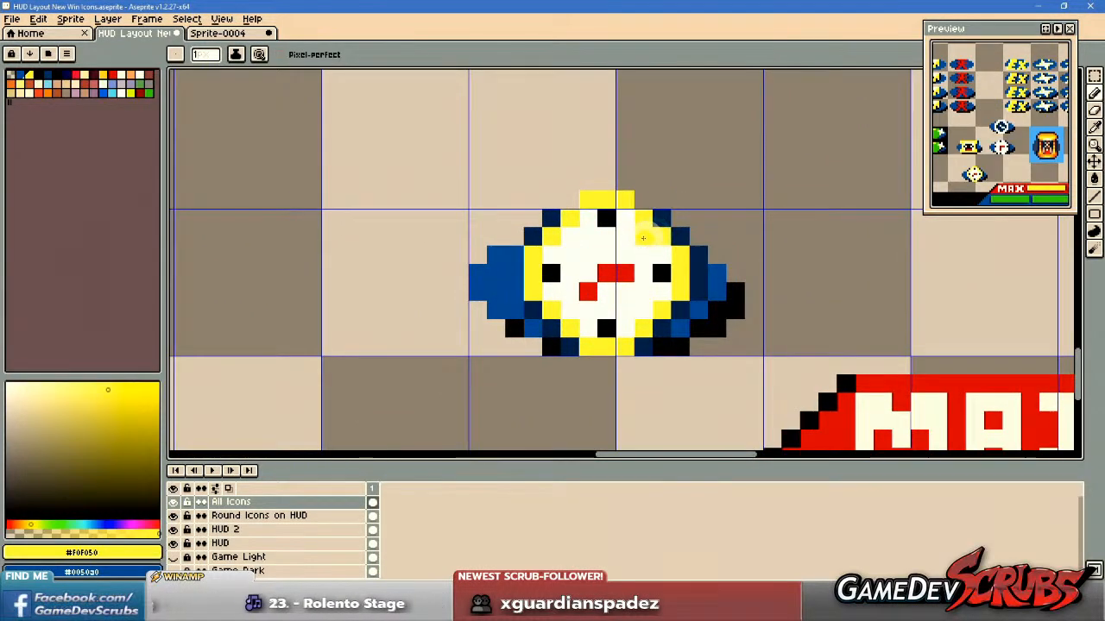
scroll(625, 243, "up", 1)
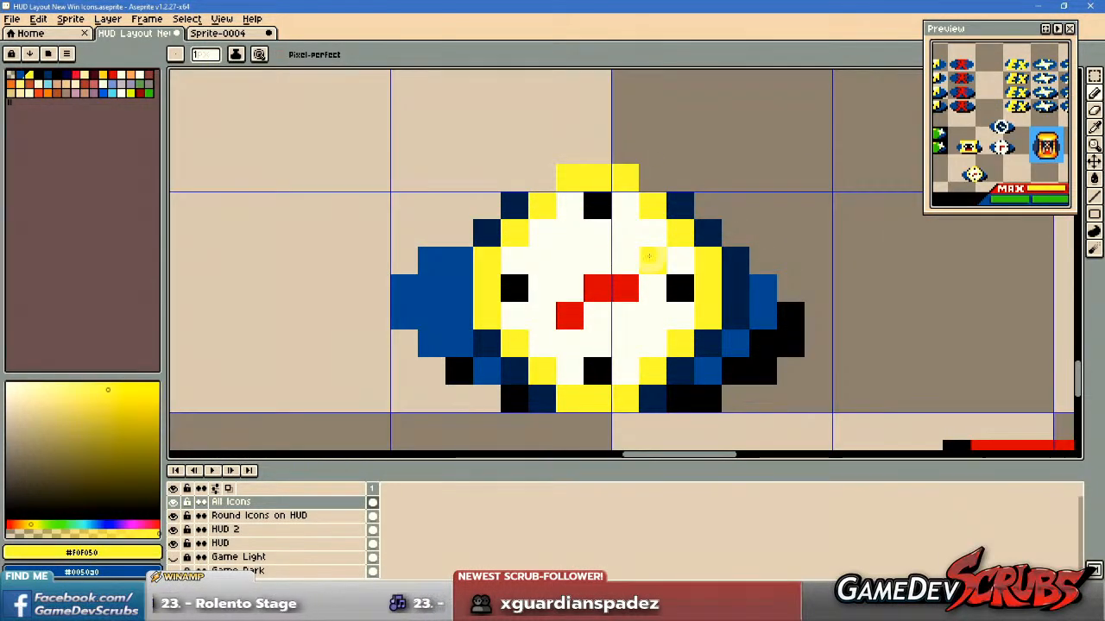
scroll(579, 216, "down", 2)
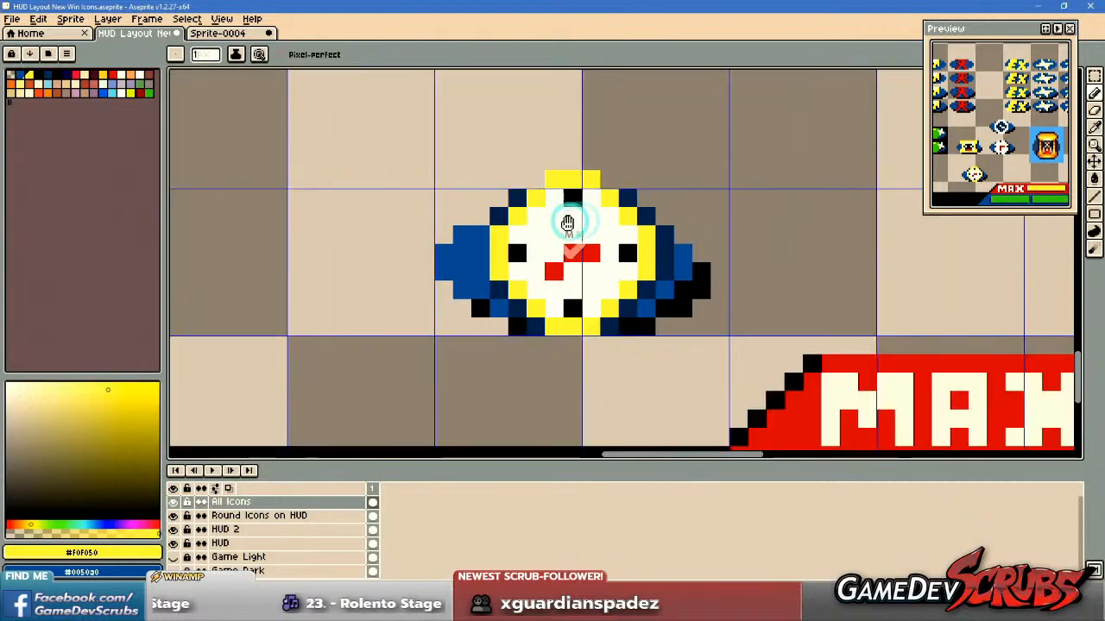
scroll(569, 222, "up", 1)
Erase the yellow strip above the small clock and repaint the yellow pixels in its bottom row navy #002b57.
left_click(510, 142, "alt")
left_click_drag(551, 159, 716, 162)
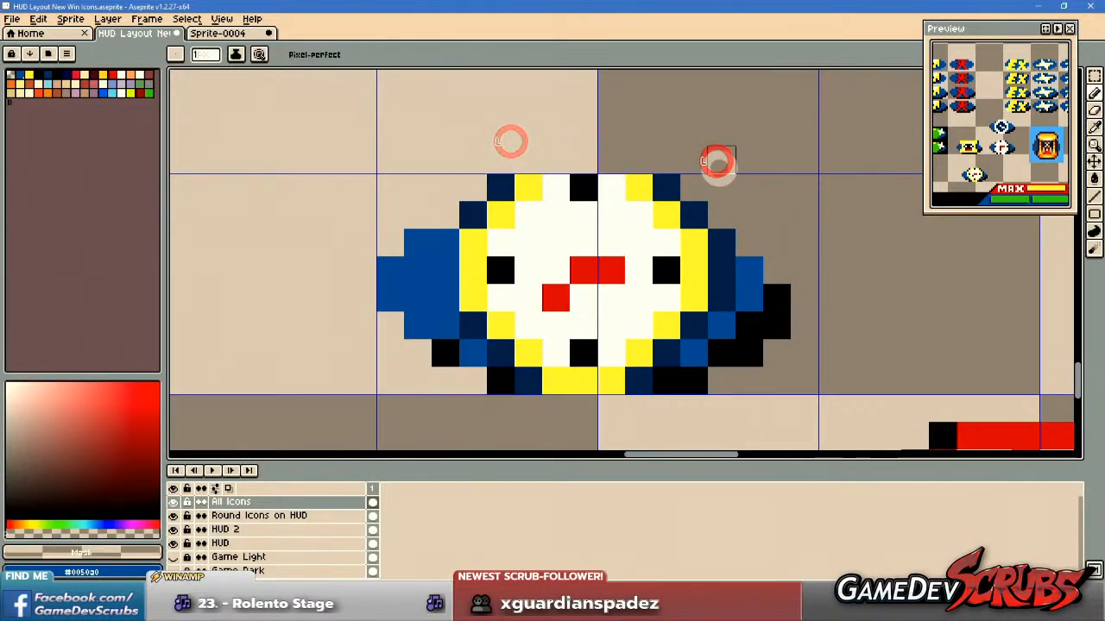
left_click(639, 385, "alt")
left_click_drag(638, 384, 531, 385)
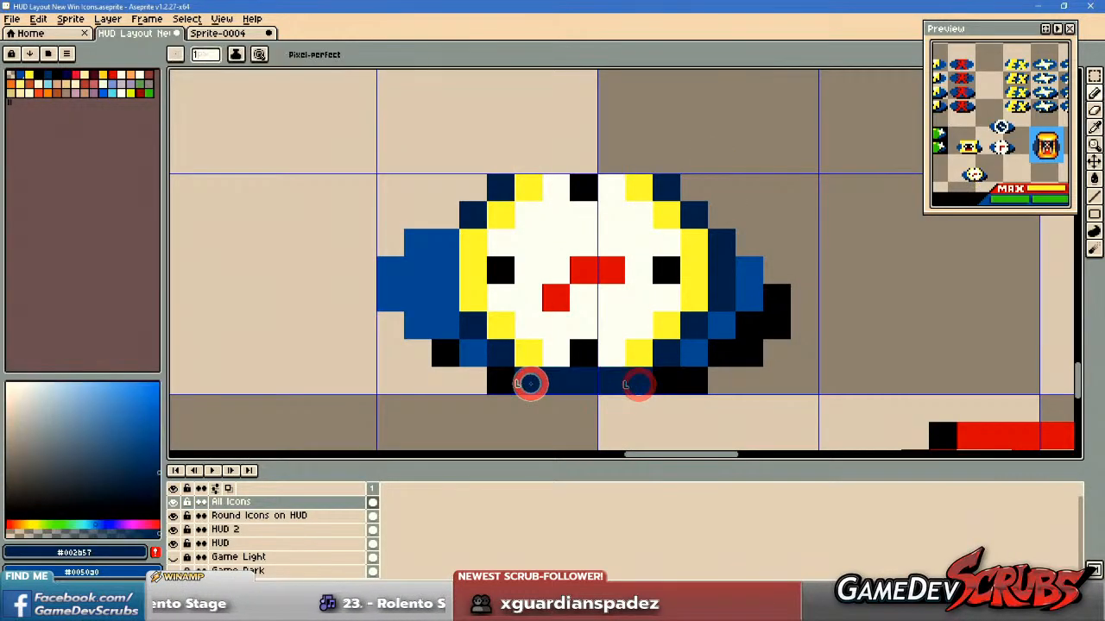
Recolour the yellow ring around the small clock's white face in blue #0050a0.
left_click(446, 290, "alt")
mouse_move(473, 249)
left_mouse_down()
mouse_move(479, 302)
mouse_move(517, 341)
left_mouse_up()
left_click_drag(505, 216, 527, 188)
mouse_move(646, 182)
left_mouse_down()
mouse_move(704, 254)
mouse_move(708, 298)
mouse_move(721, 296)
left_mouse_up()
right_click(725, 243, "alt")
left_click(666, 330)
left_click(640, 345)
left_click_drag(660, 348, 640, 361)
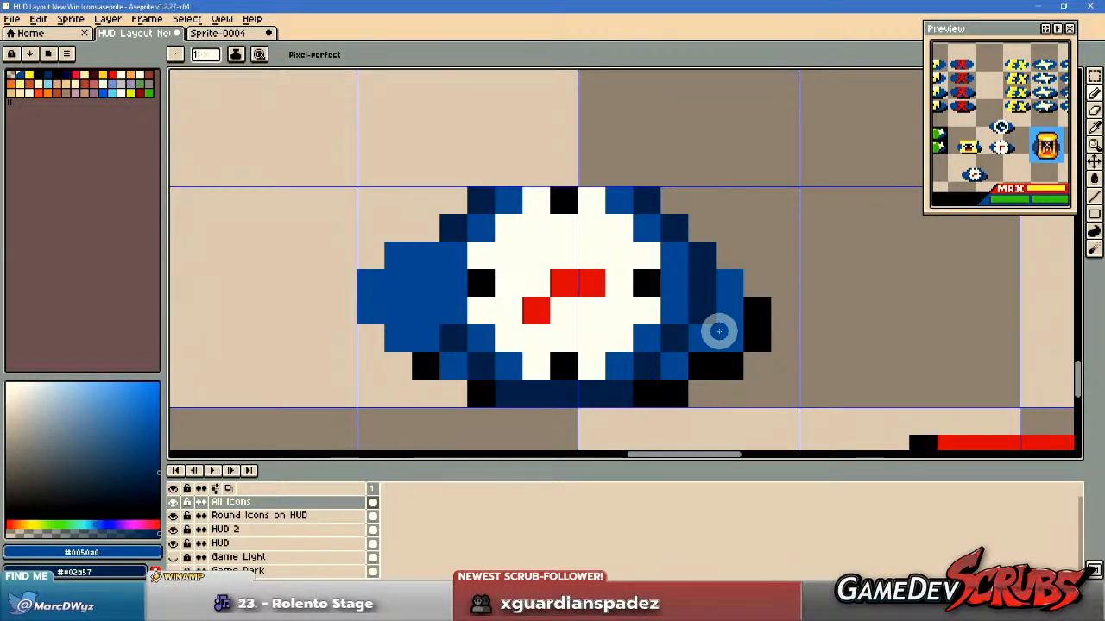
left_click(561, 179)
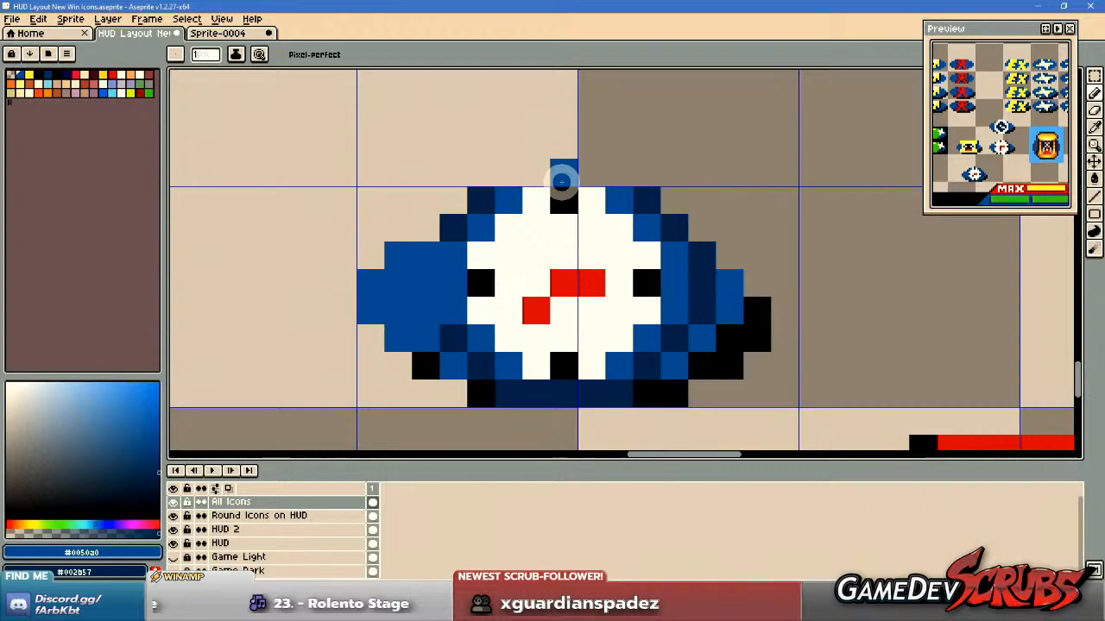
Duplicate the finished small clock icon into the grid cells directly to its left and clear the selection.
key("m")
scroll(506, 212, "down", 2)
left_click_drag(463, 179, 705, 321)
left_click_drag(633, 284, 603, 308, "ctrl")
key("ctrl+d")
Move the round face of the copied clock down one pixel within its blue base and clear the selection.
scroll(463, 283, "up", 2)
left_click_drag(402, 163, 622, 328)
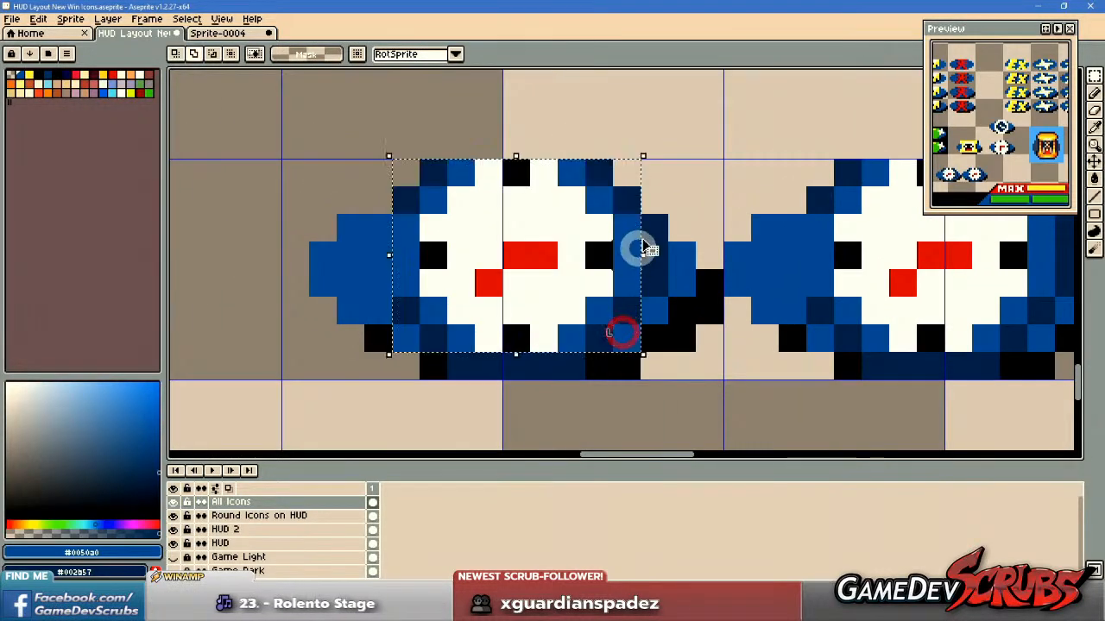
left_click_drag(657, 226, 643, 283, "shift")
left_click(711, 384)
left_click_drag(441, 170, 597, 333)
left_click_drag(405, 309, 623, 193, "shift")
left_click_drag(656, 239, 394, 276)
mouse_move(528, 244)
left_mouse_down()
mouse_move(534, 267)
mouse_move(511, 322)
left_mouse_up()
key("ctrl+d")
Paint a white #ffffff row with navy #002b57 end pixels above the copied clock's face.
key("b")
key("i")
left_click(548, 242)
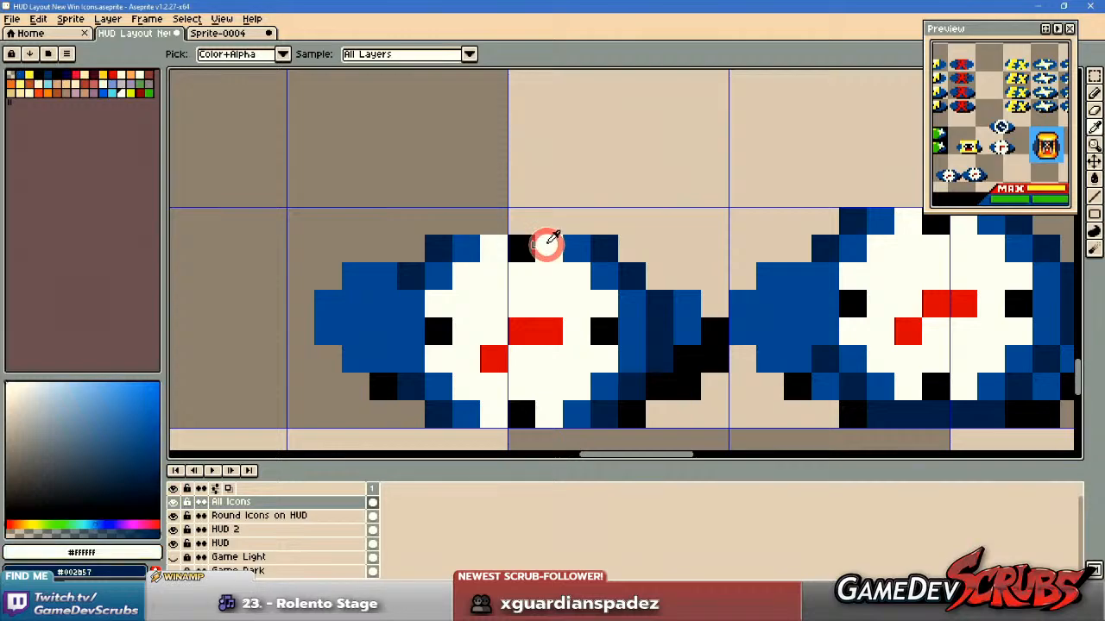
key("b")
left_click(476, 215)
left_click_drag(477, 216, 582, 217)
key("i")
right_click(611, 240)
key("b")
right_click(606, 221)
right_click(432, 213)
Compare the enlarged clock copy with the original clock beside it and the win icons under the HUD portrait.
scroll(698, 321, "down", 4)
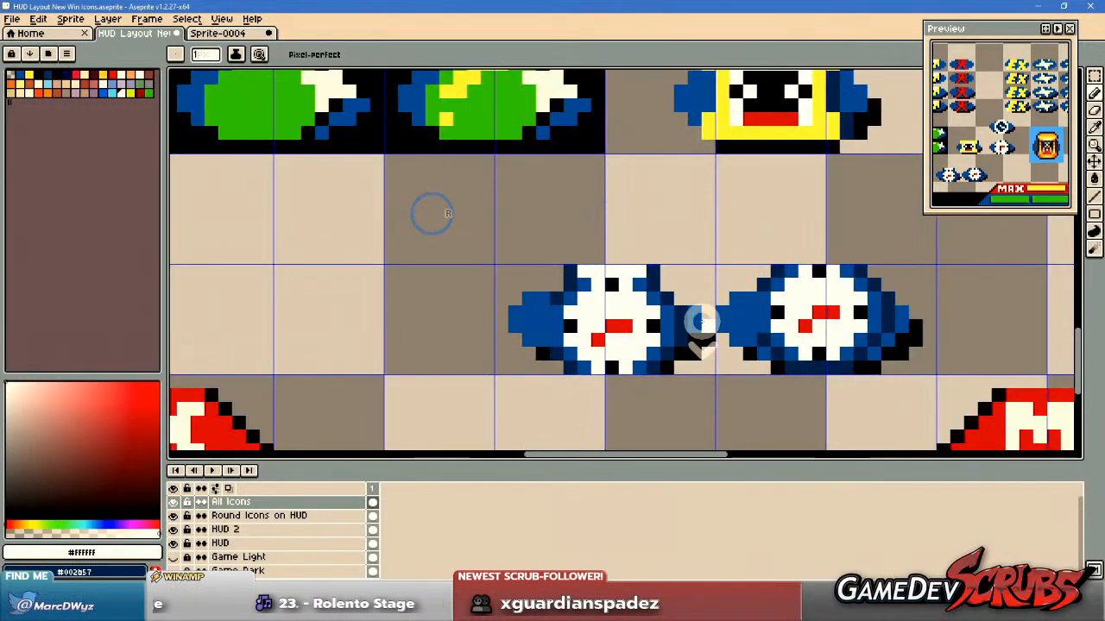
scroll(698, 322, "up", 3)
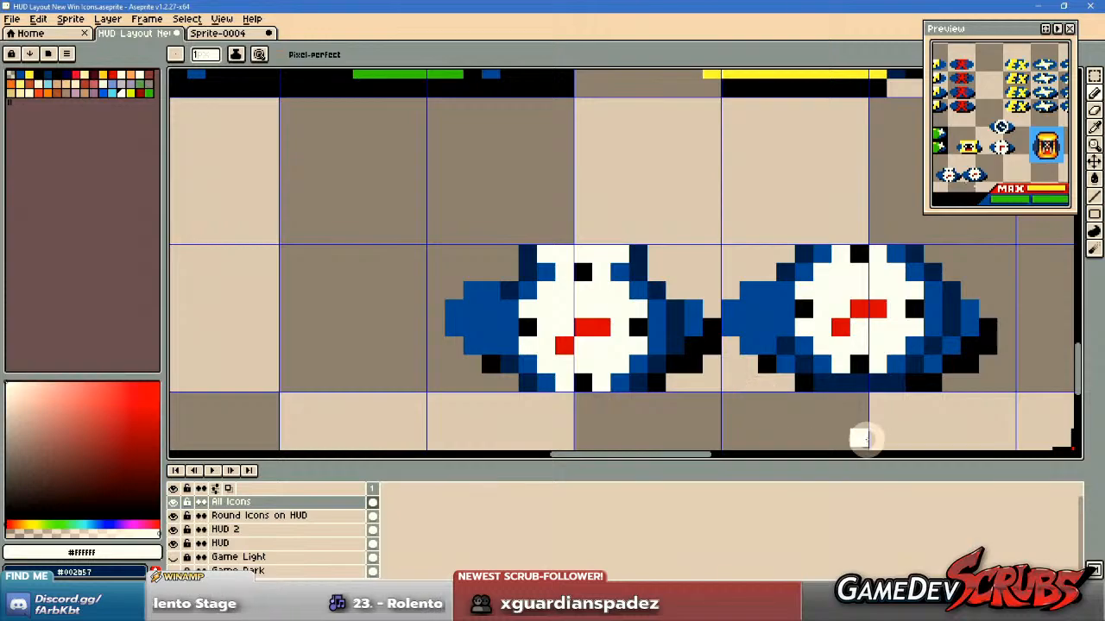
scroll(854, 428, "right", 1)
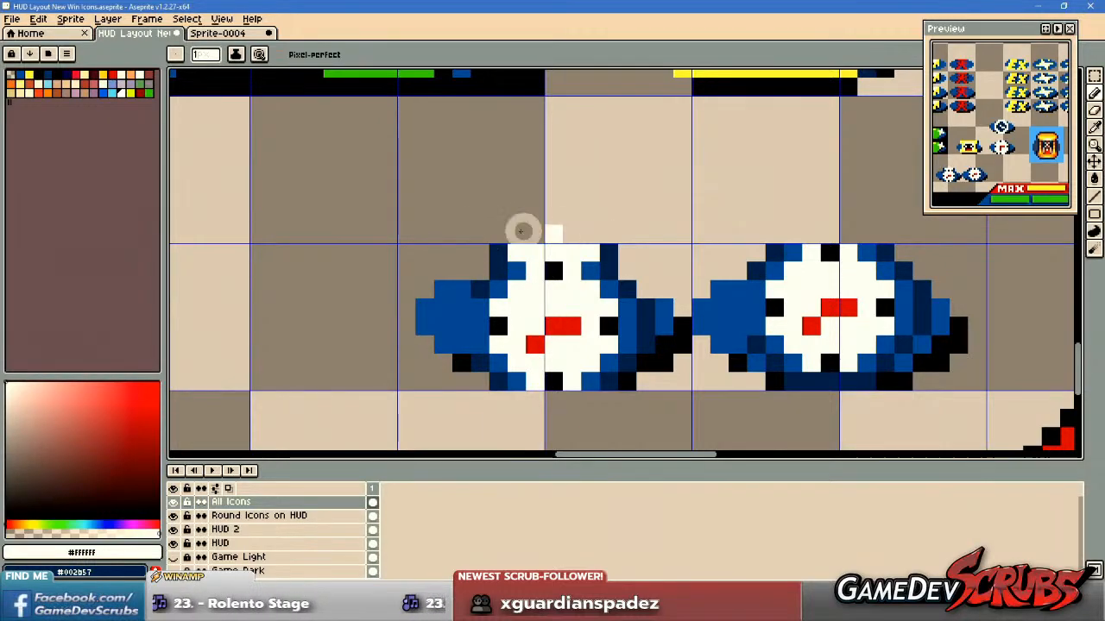
scroll(640, 211, "down", 5)
left_click_drag(462, 177, 685, 342)
left_click_drag(447, 152, 597, 358)
scroll(594, 190, "up", 5)
left_click_drag(608, 143, 585, 360)
left_click_drag(619, 299, 914, 299)
key("ctrl+z")
scroll(806, 357, "down", 5)
left_click_drag(835, 378, 516, 187)
left_click_drag(801, 368, 682, 235)
left_click_drag(797, 406, 721, 295)
left_click_drag(500, 142, 949, 442)
scroll(627, 221, "up", 4)
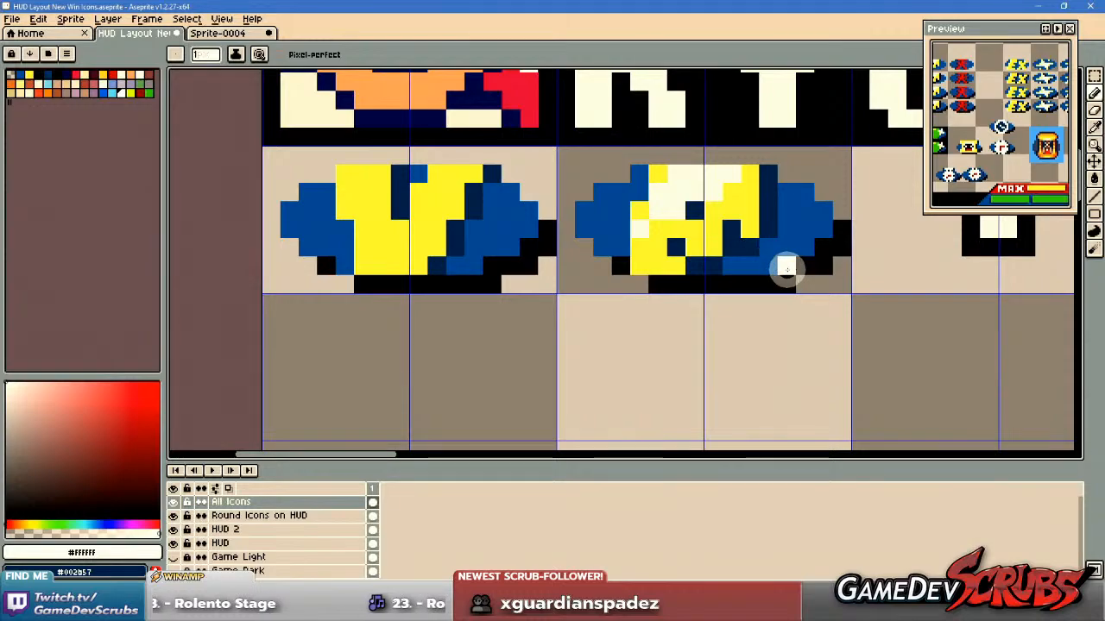
scroll(785, 269, "down", 3)
left_click_drag(792, 278, 518, 112)
left_click_drag(773, 356, 630, 150)
left_click_drag(828, 342, 641, 278)
Erase the added row above the copied clock's face and the top pixel row of the original clock.
scroll(630, 283, "up", 4)
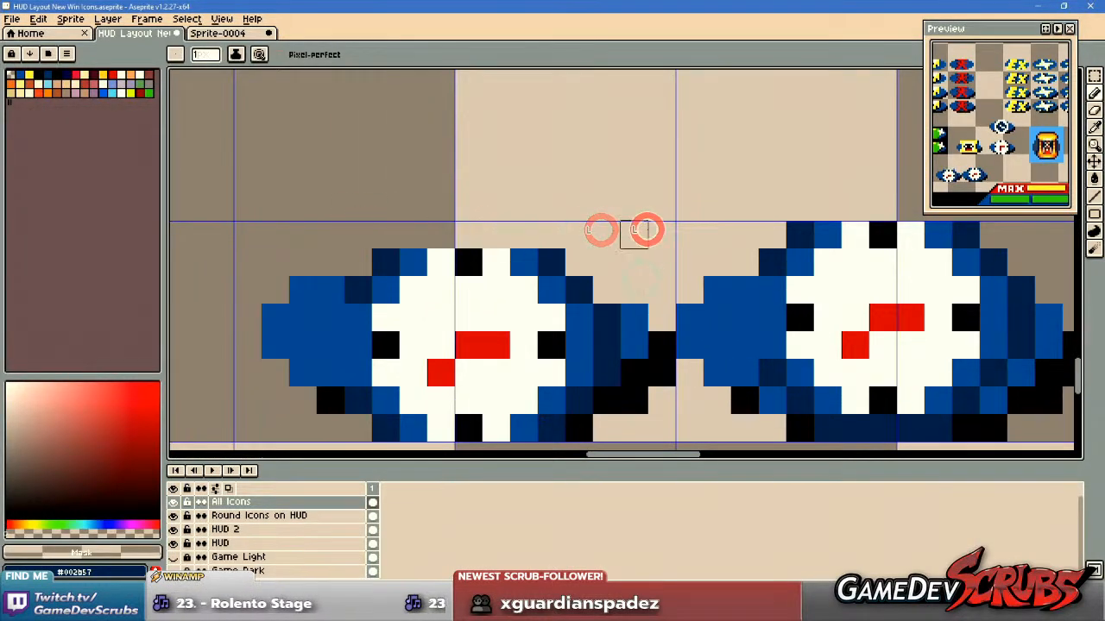
scroll(759, 326, "down", 4)
scroll(763, 328, "up", 2)
scroll(759, 332, "up", 1)
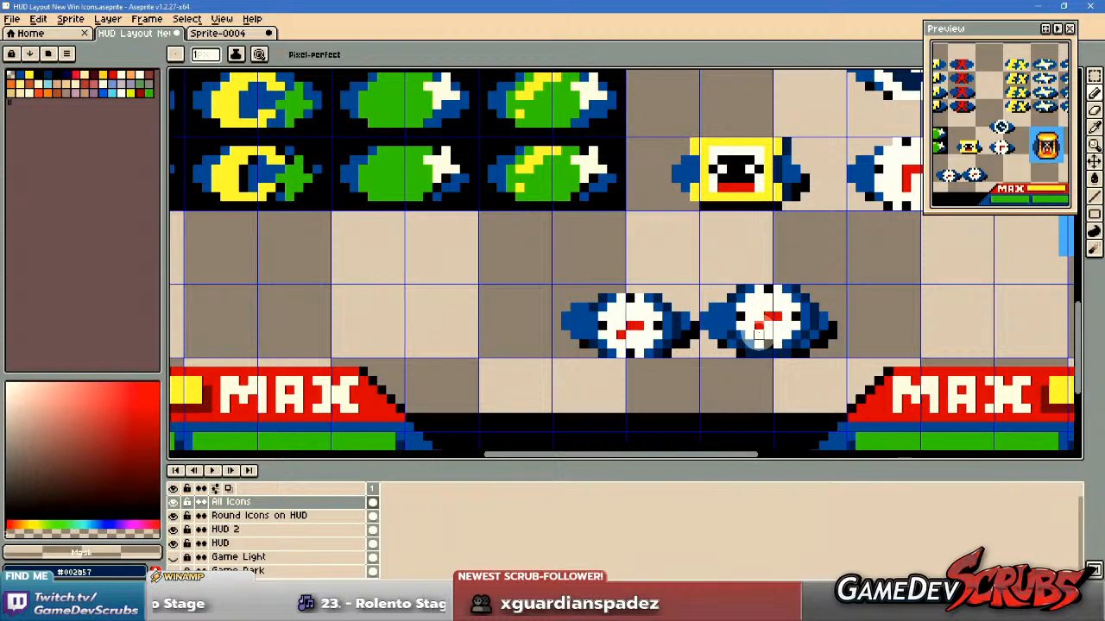
scroll(729, 325, "up", 3)
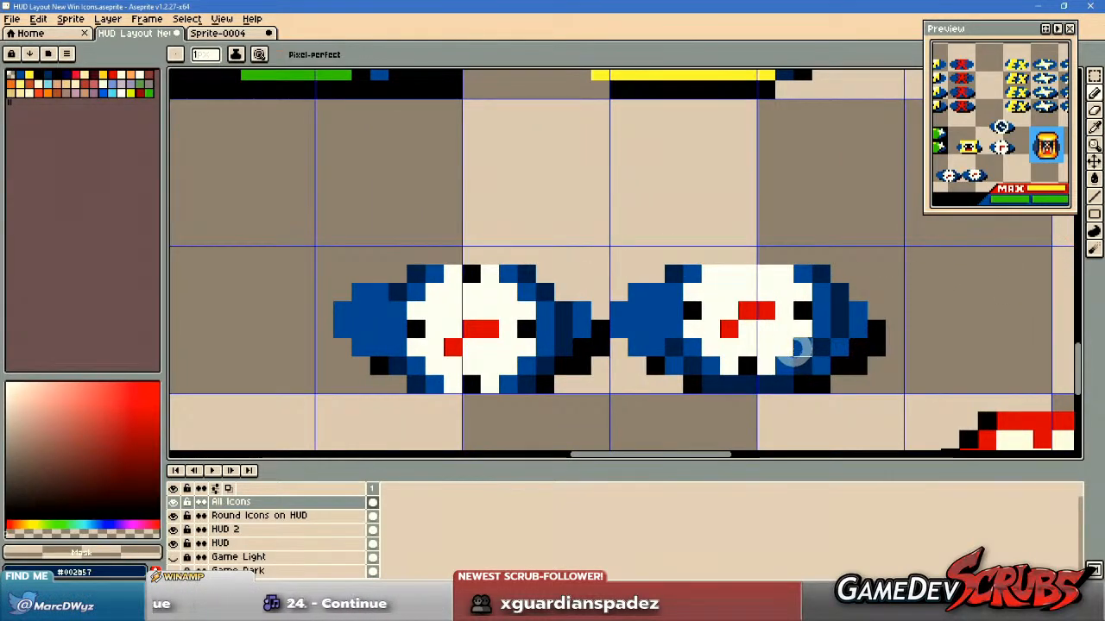
Delete the original small clock icon beside the lowered copy and clear the selection.
key("m")
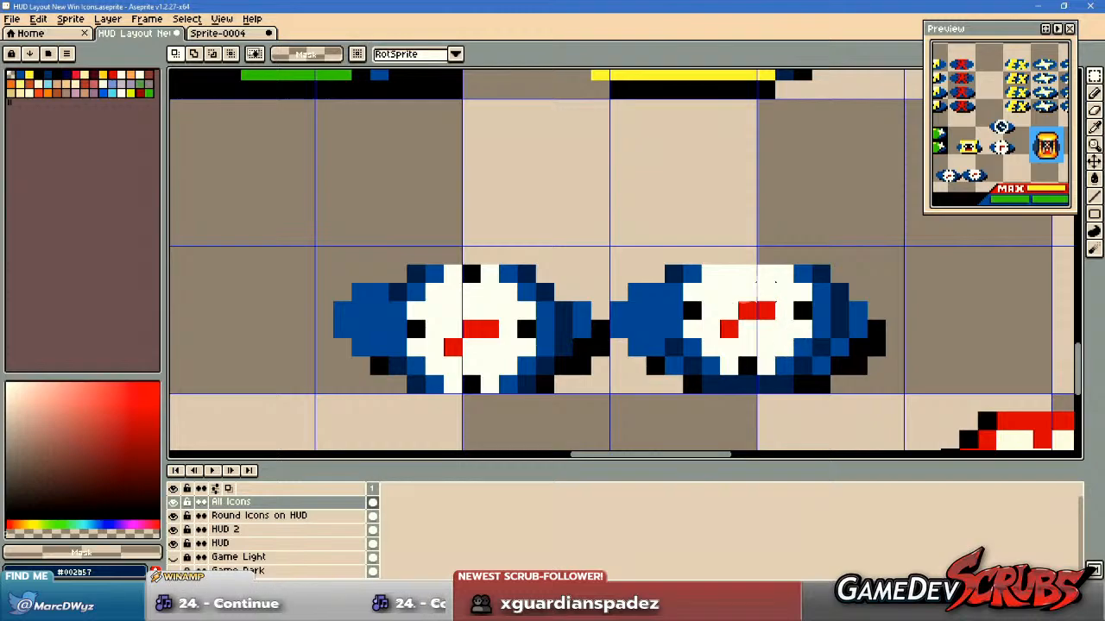
left_click_drag(614, 248, 904, 397)
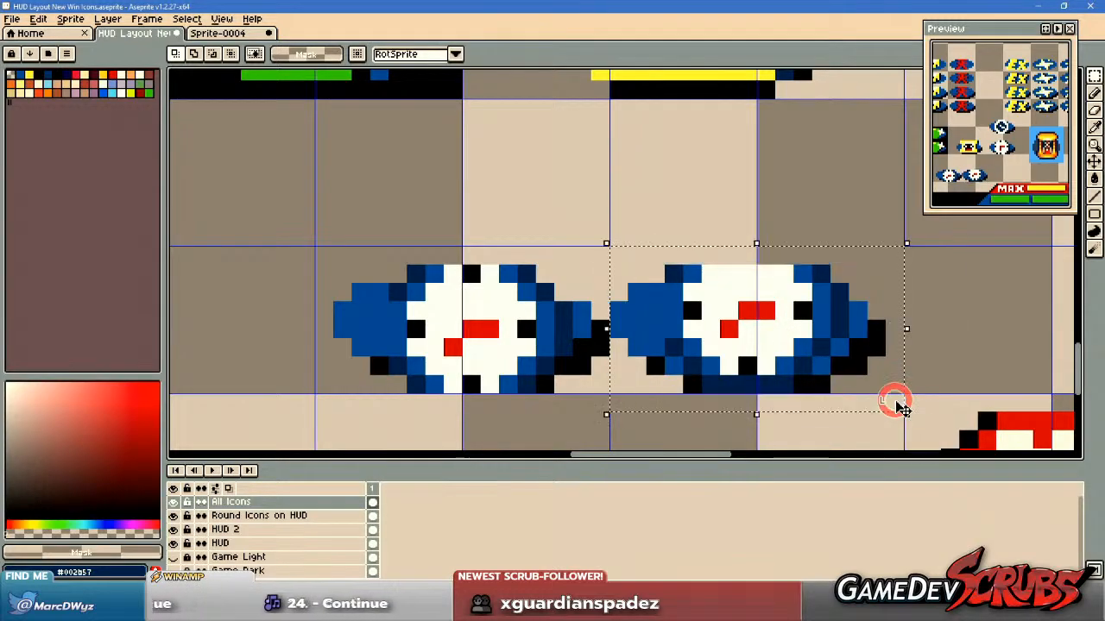
key("Delete")
key("ctrl+d")
Compare the remaining small clock with the win icons under the HUD portrait and in the icon rows.
scroll(581, 252, "down", 5)
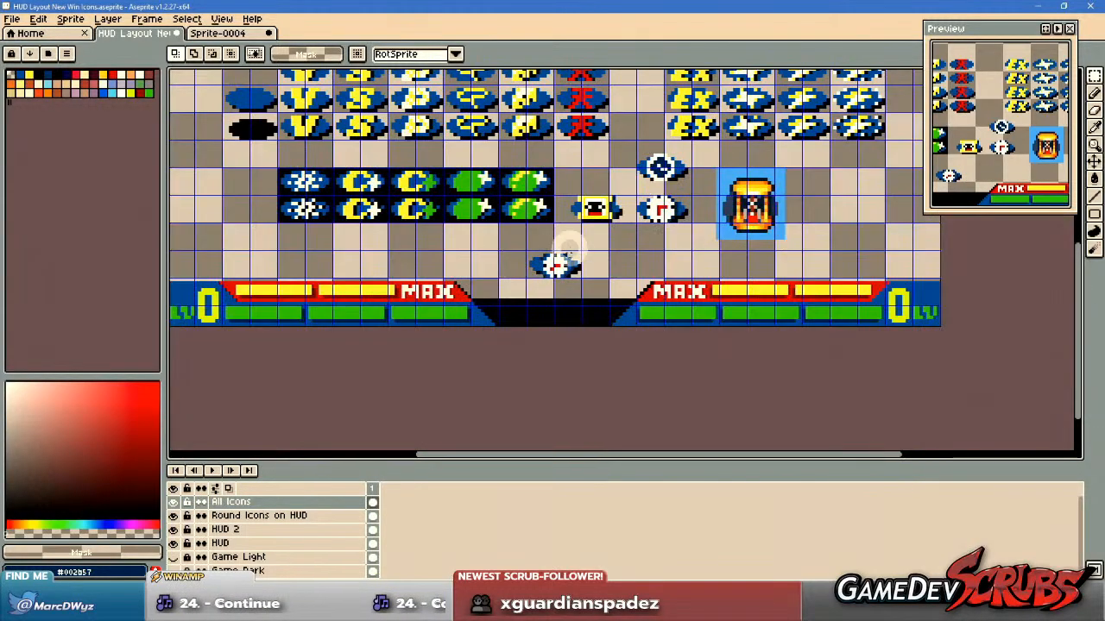
left_click_drag(491, 229, 604, 373)
left_click_drag(509, 158, 643, 331)
scroll(486, 271, "up", 4)
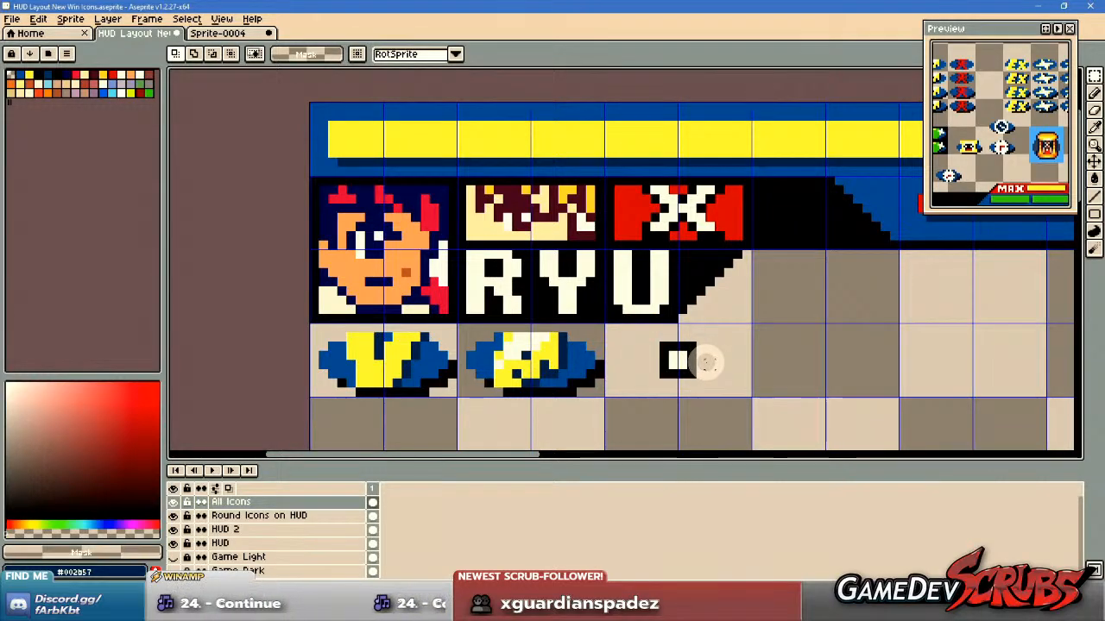
scroll(707, 362, "down", 2)
left_click_drag(796, 316, 510, 194)
left_click_drag(611, 342, 540, 189)
left_click_drag(680, 347, 665, 329)
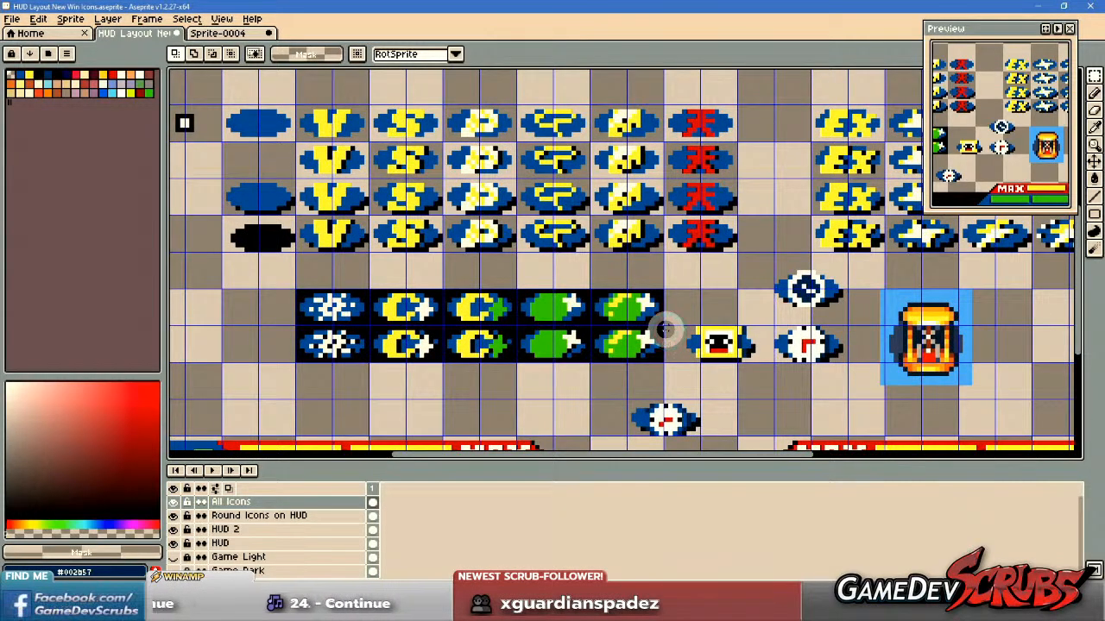
left_click_drag(737, 346, 681, 241)
Repaint the entire bottom pixel row of the remaining small clock in black #080808.
scroll(618, 330, "up", 4)
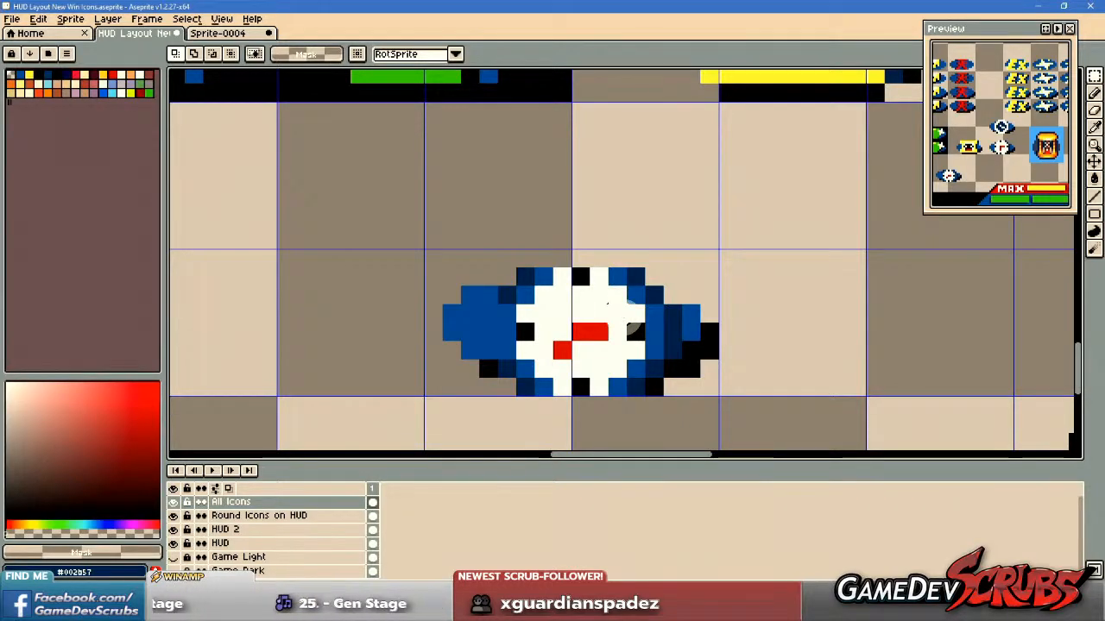
scroll(592, 354, "up", 2)
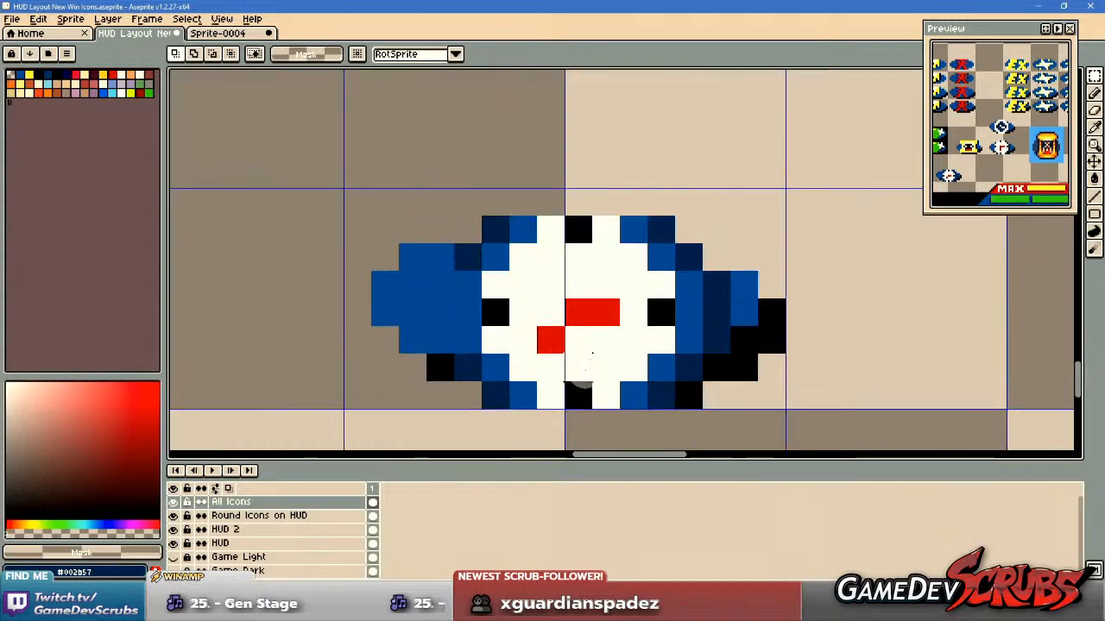
key("b")
left_click(439, 365, "alt")
left_click_drag(486, 388, 686, 389)
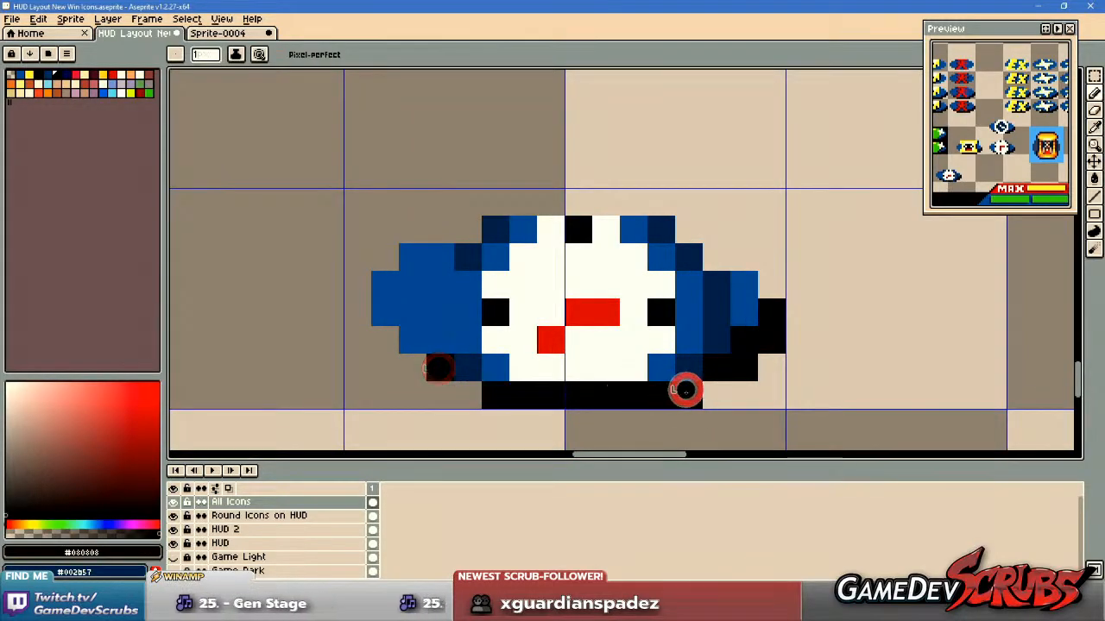
scroll(720, 427, "down", 3)
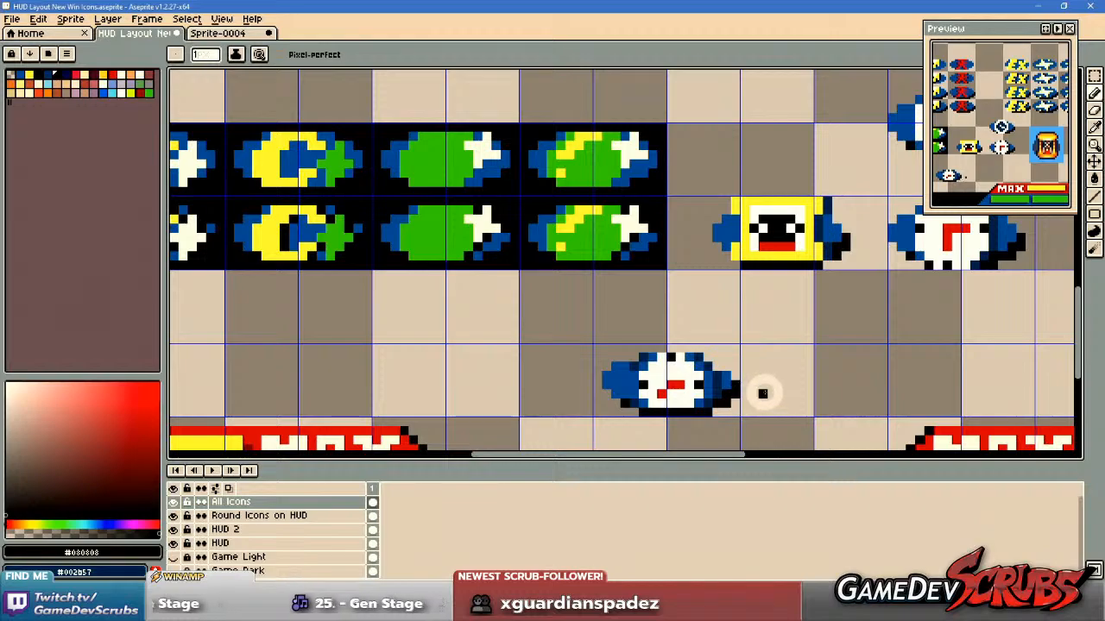
left_click_drag(781, 383, 716, 353)
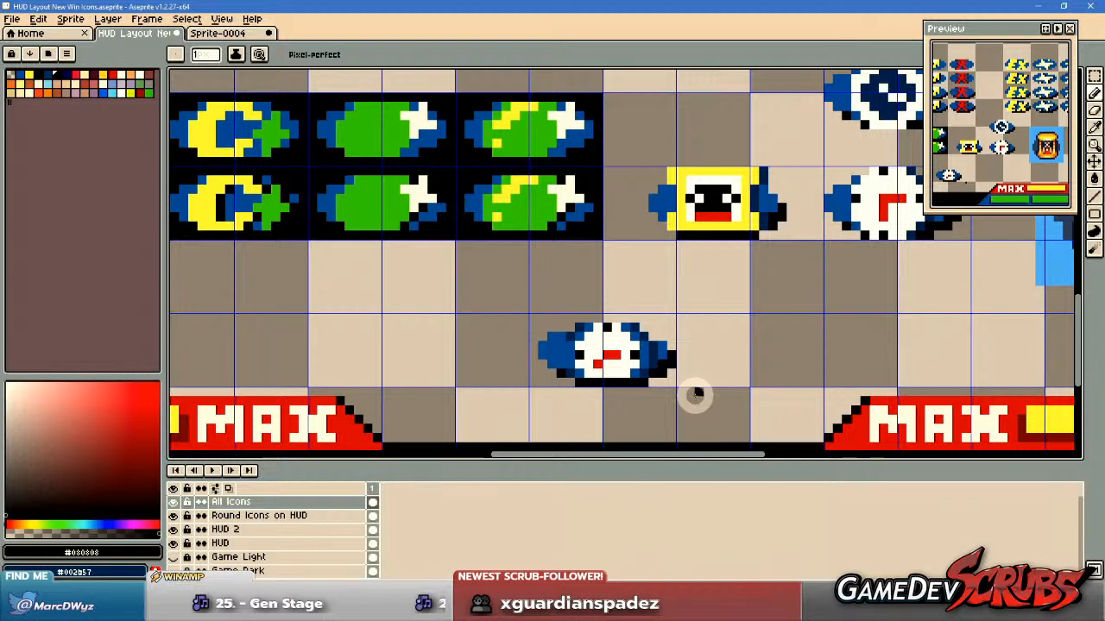
scroll(680, 392, "up", 3)
scroll(656, 367, "down", 3)
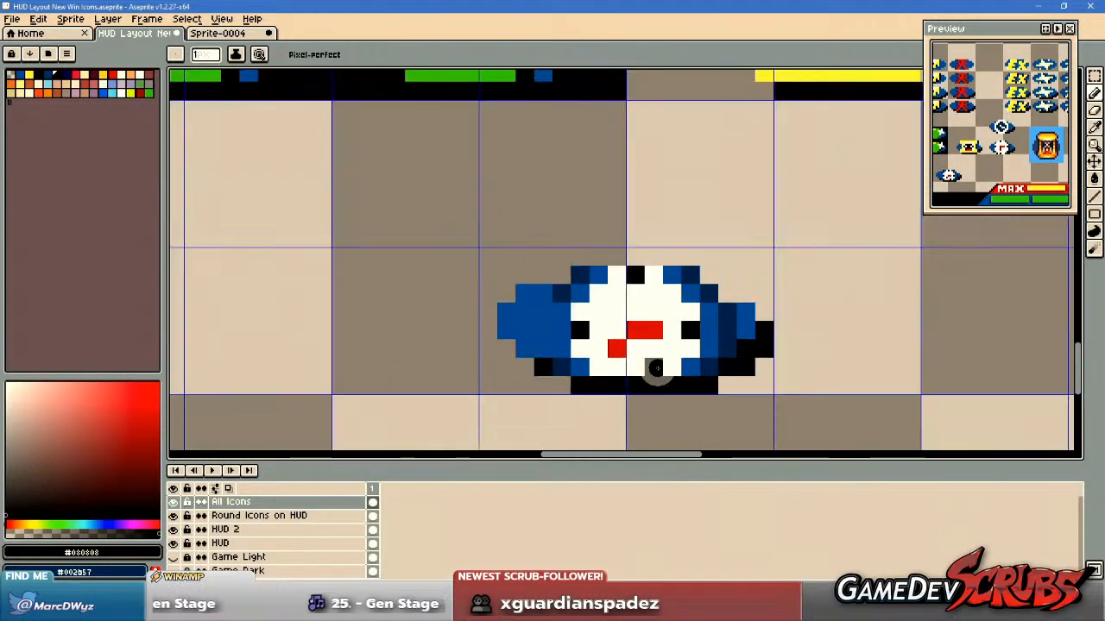
mouse_move(682, 369)
left_mouse_down()
mouse_move(662, 372)
mouse_move(669, 378)
left_mouse_up()
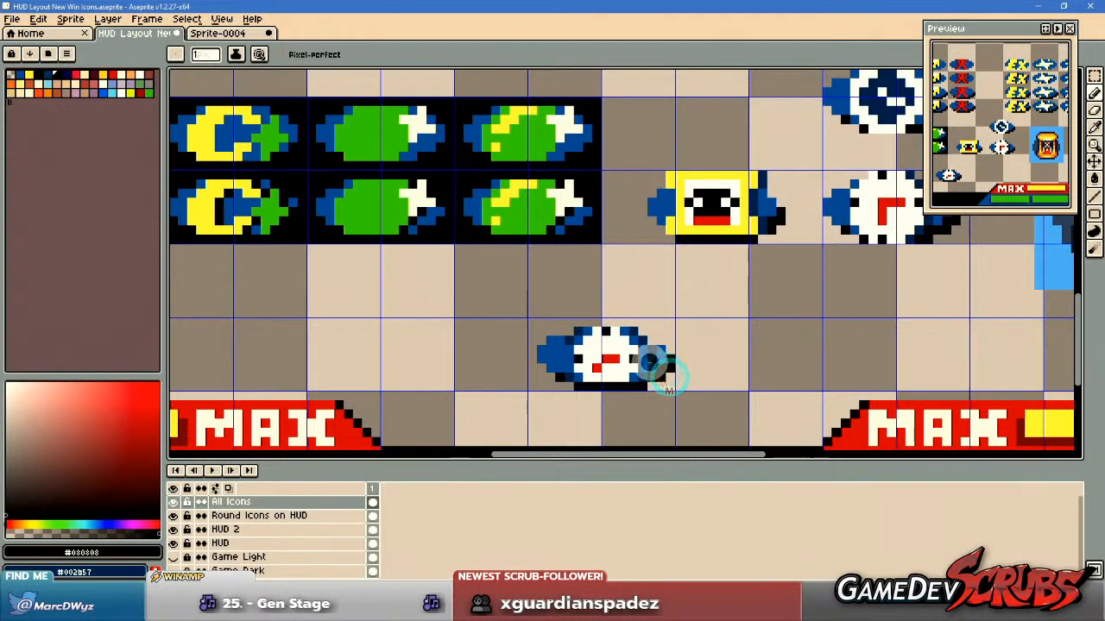
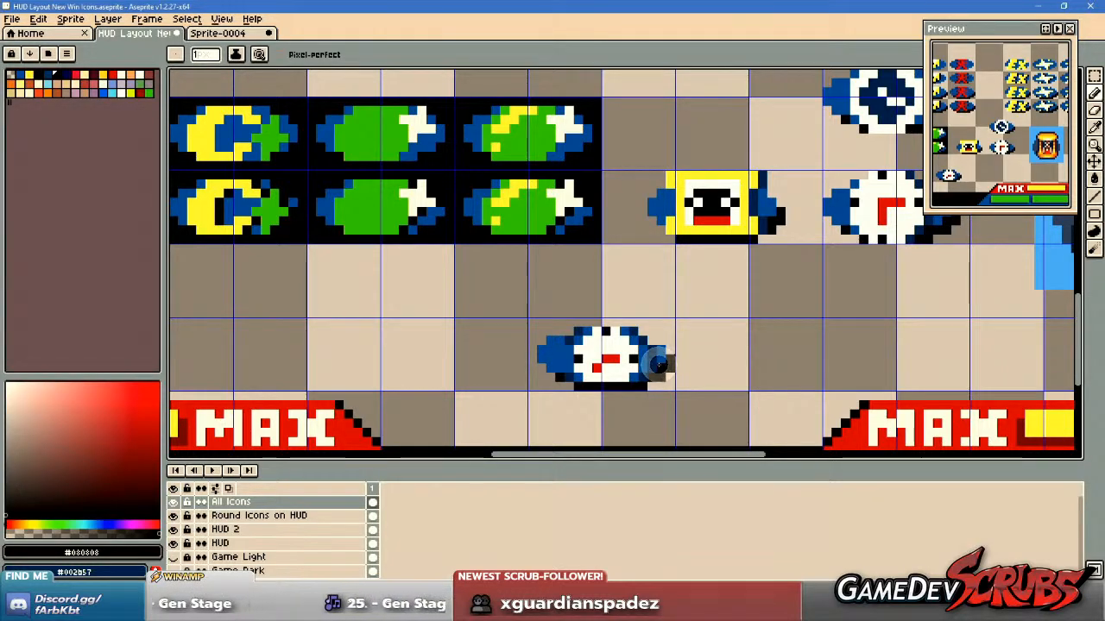
Copy the blank blue badge with the black shadow from the icon rows and place the copy beside the small clock.
left_click_drag(697, 377, 677, 344)
key("m")
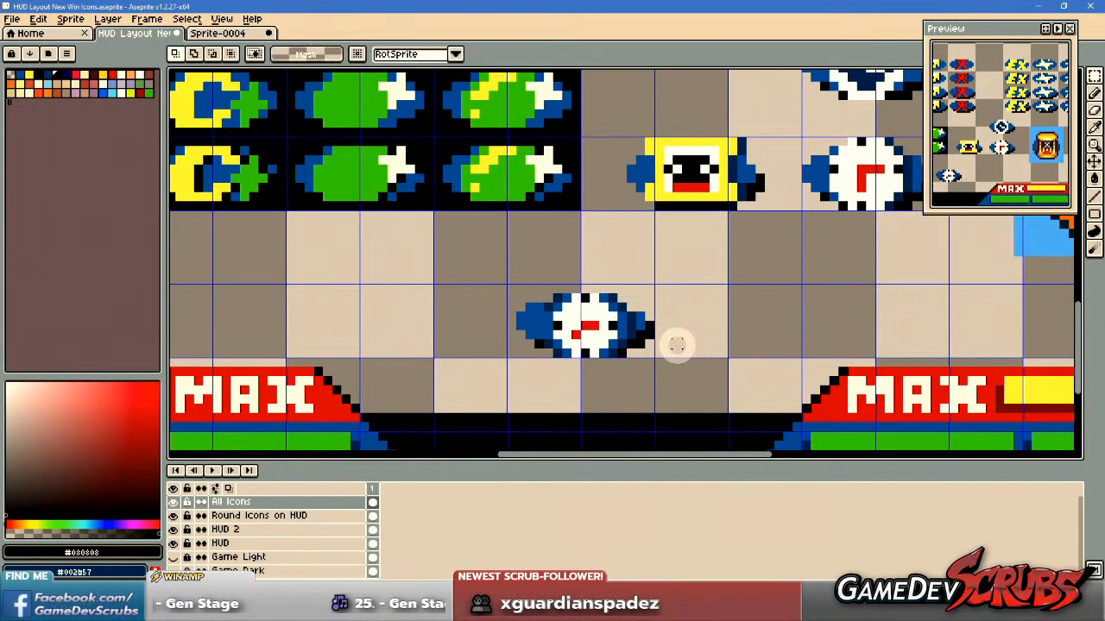
scroll(676, 345, "up", 2)
left_click_drag(500, 296, 913, 382)
scroll(527, 326, "down", 4)
left_click_drag(467, 324, 673, 369)
scroll(534, 213, "up", 3)
left_click_drag(468, 239, 615, 312)
scroll(831, 354, "down", 3)
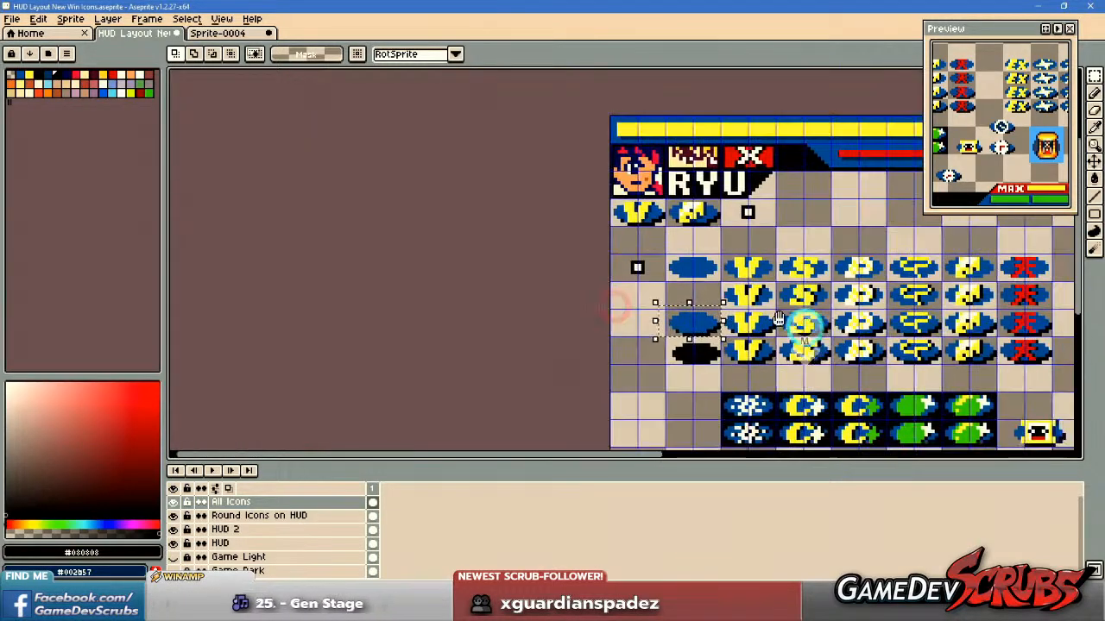
left_click_drag(882, 337, 296, 192)
left_click_drag(589, 321, 571, 320)
scroll(424, 333, "up", 3)
scroll(498, 361, "up", 1)
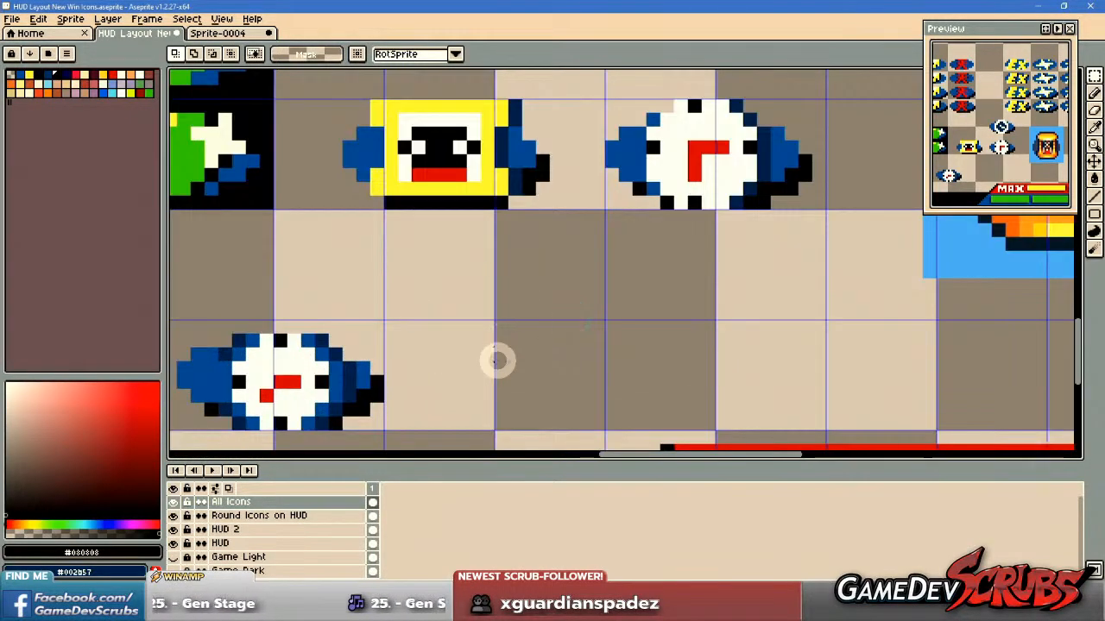
key("ctrl+v")
left_click_drag(587, 247, 567, 365)
left_click_drag(759, 382, 759, 358)
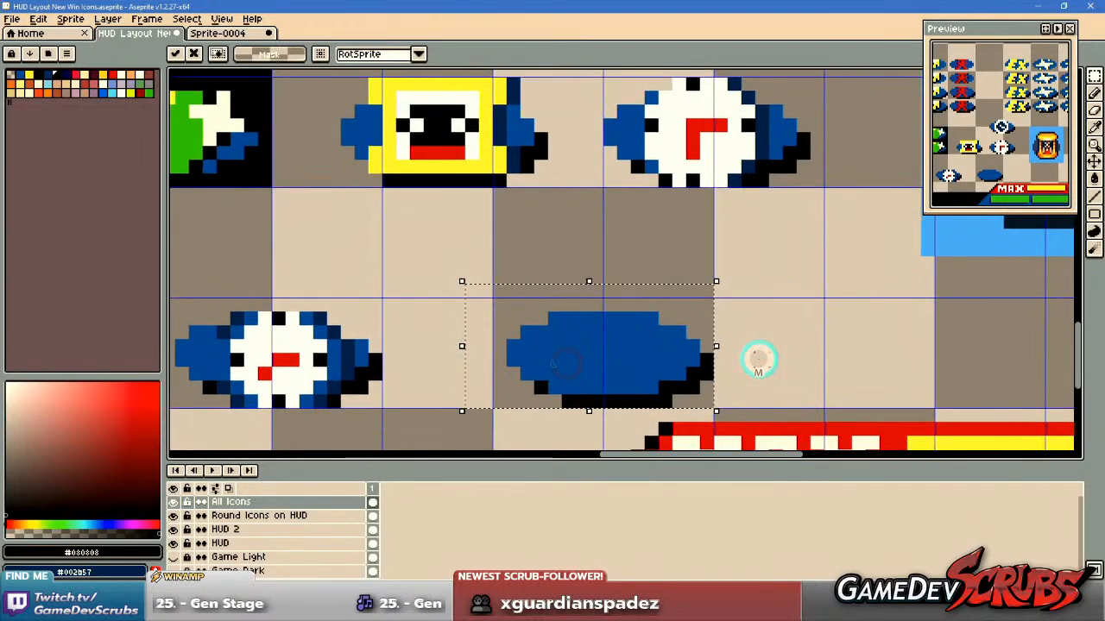
key("b")
Compare the pasted blank badge and small clock with the finished win icons in the icon rows.
scroll(451, 304, "down", 4)
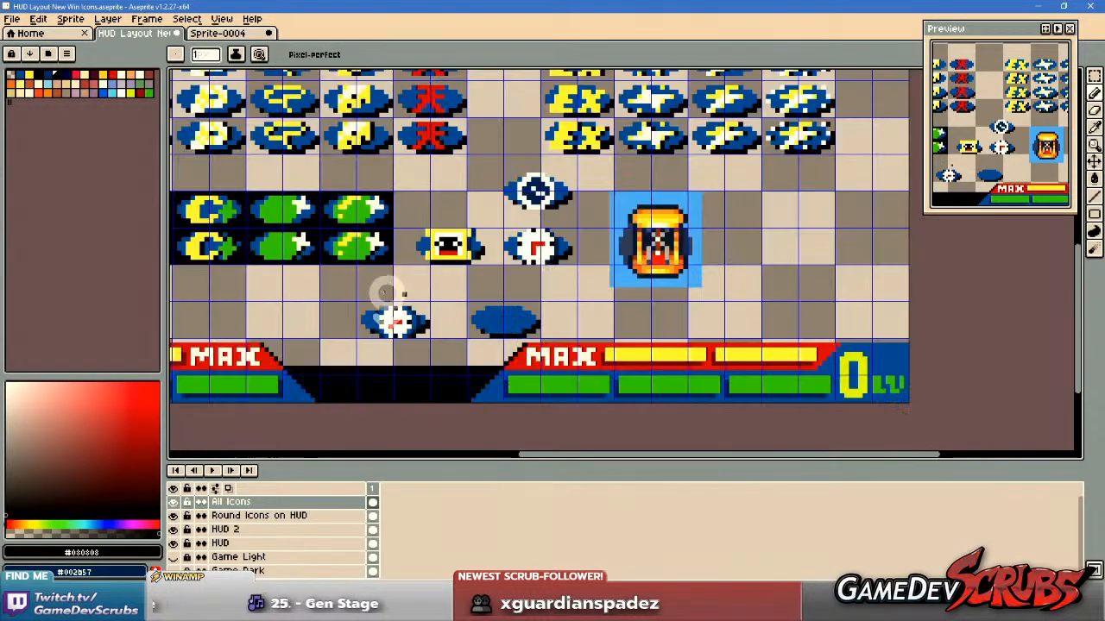
left_click_drag(358, 270, 695, 416)
scroll(699, 332, "up", 1)
left_click_drag(693, 332, 772, 449)
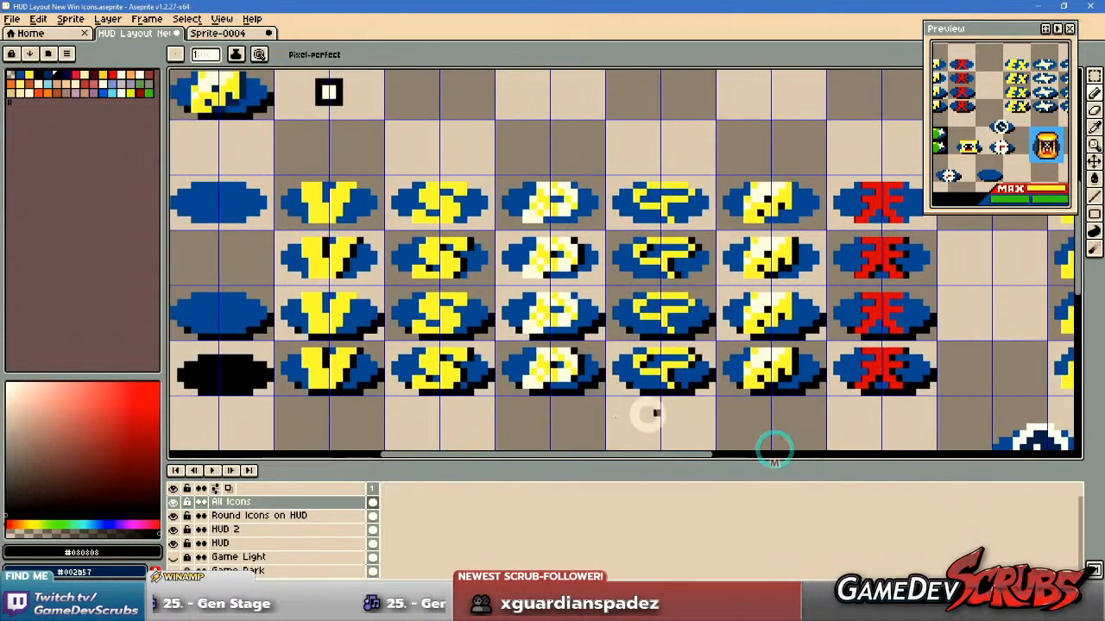
left_click_drag(620, 407, 631, 434)
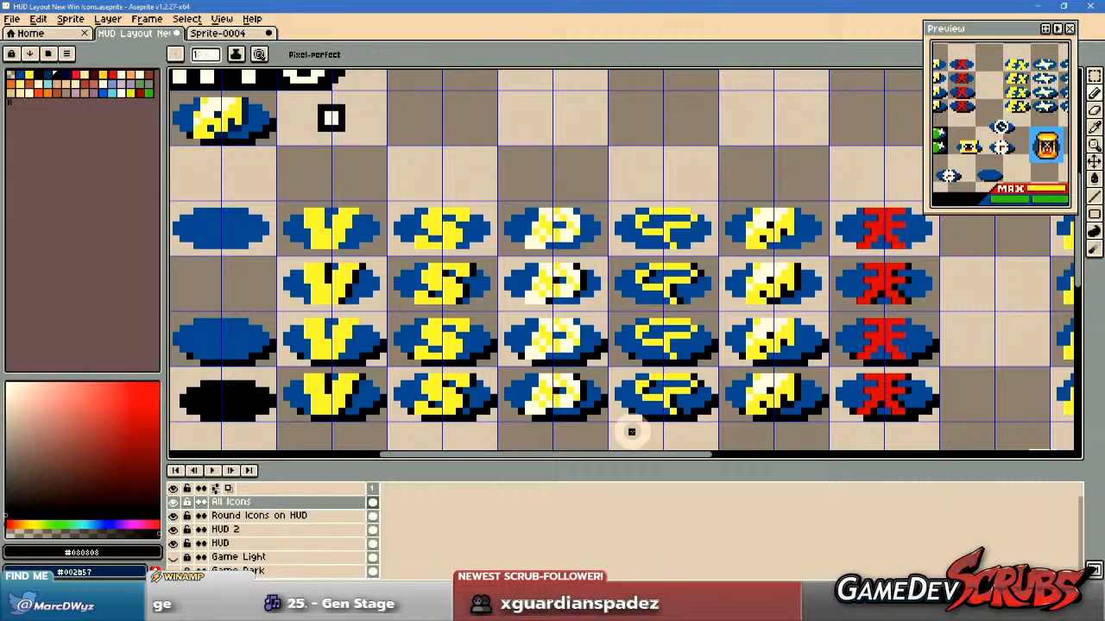
scroll(631, 433, "down", 3)
left_click_drag(641, 414, 530, 300)
scroll(658, 349, "up", 5)
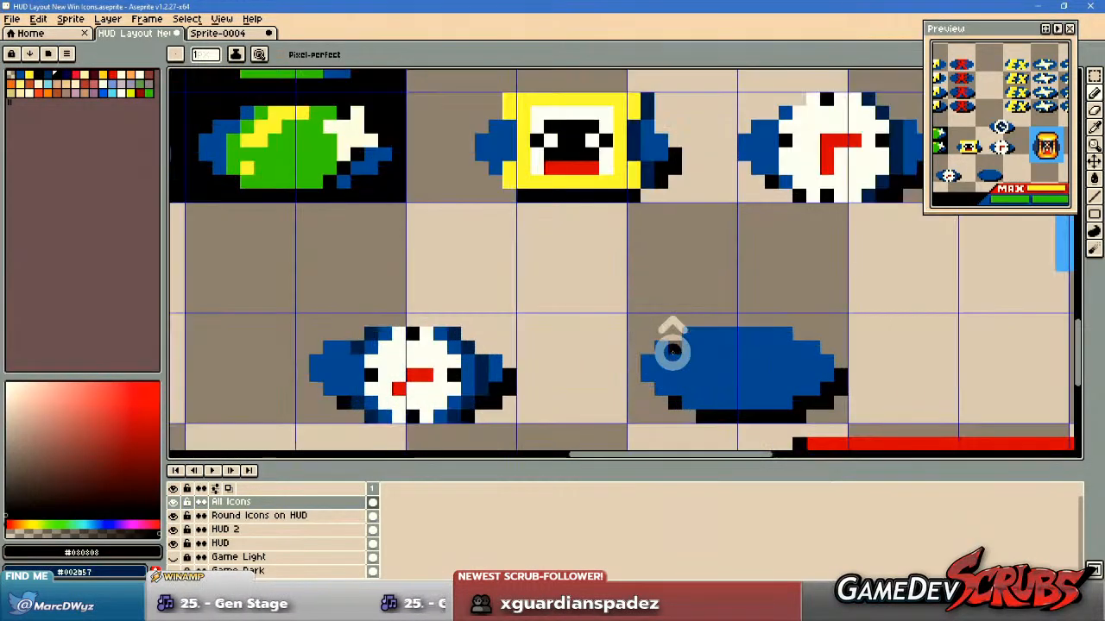
left_click_drag(672, 351, 537, 320)
Draw small L-shaped red clock hands at the blank badge's centre and surround them with a white ring, using the small clock's colours.
left_click(288, 324, "alt")
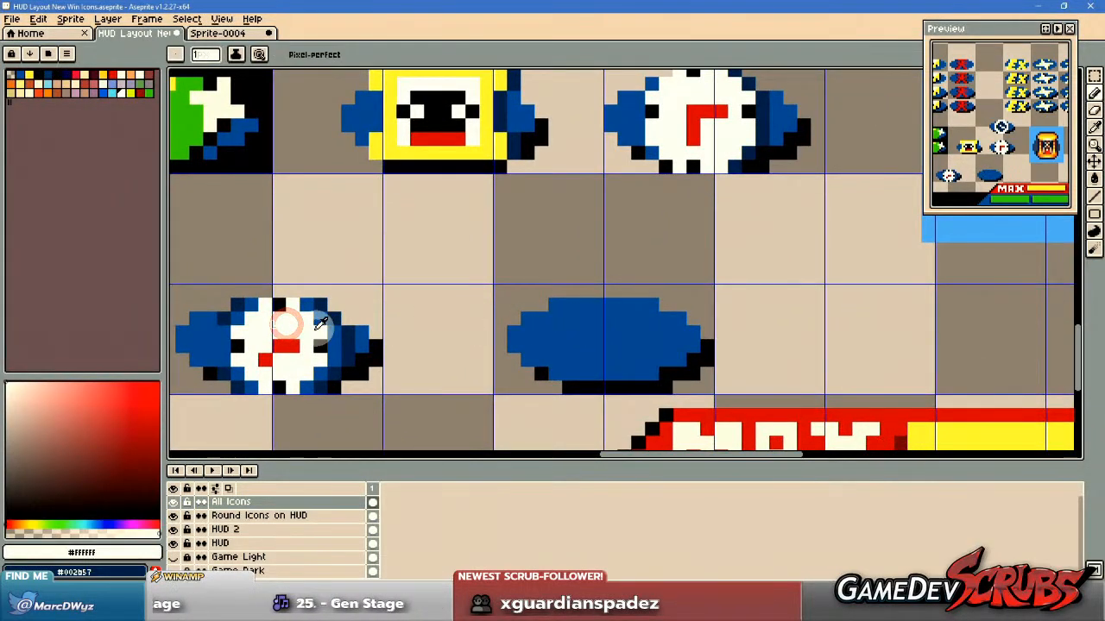
left_click(285, 346, "alt")
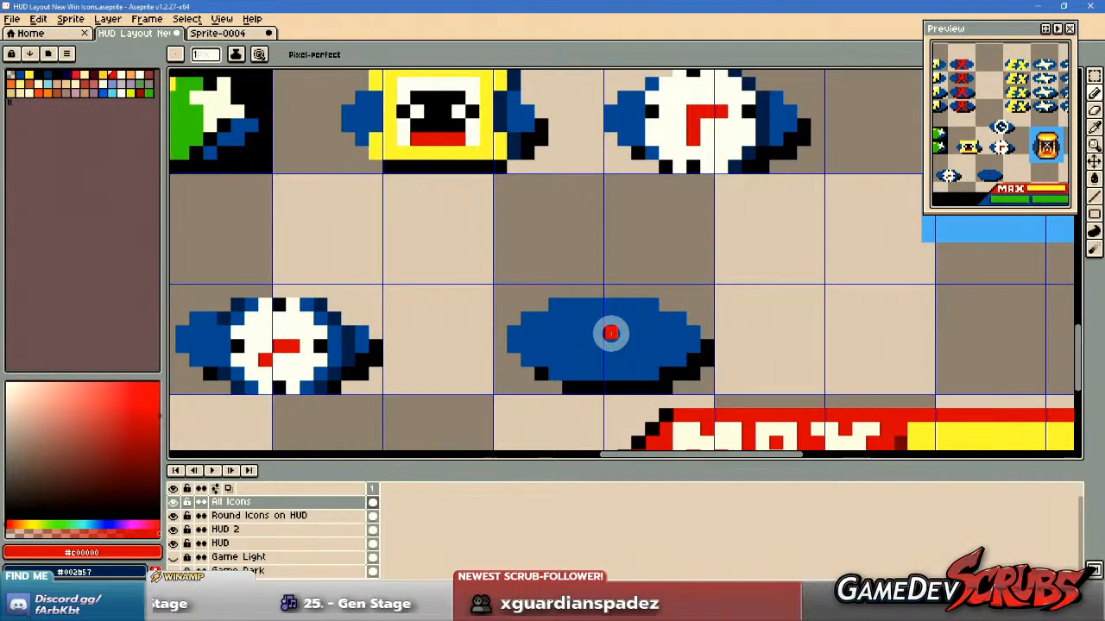
left_click_drag(619, 334, 612, 334)
right_click(289, 327, "alt")
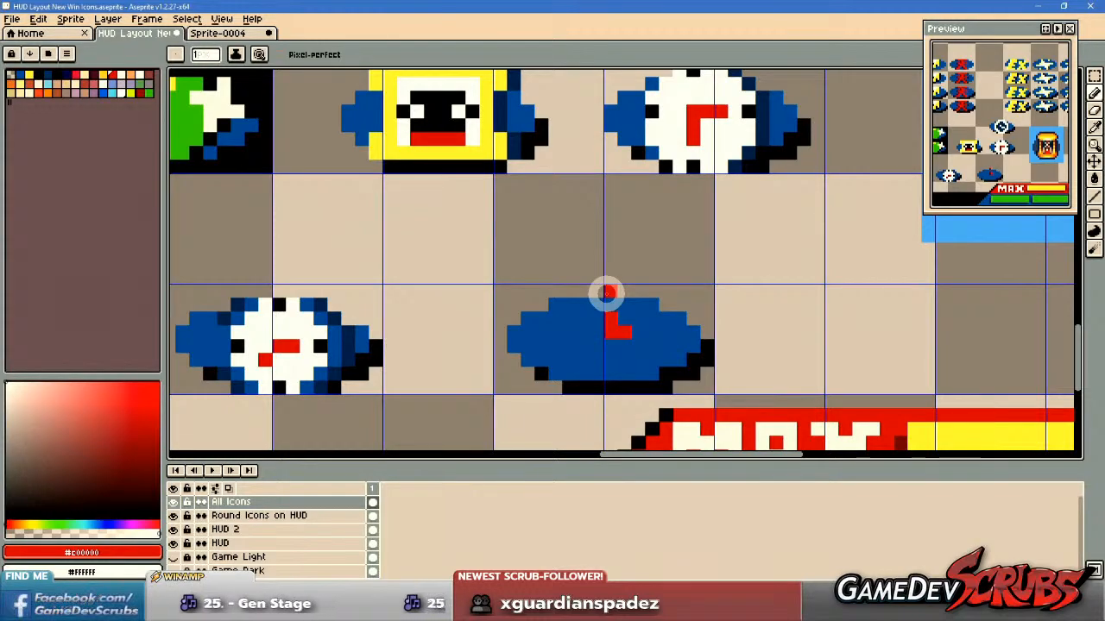
mouse_move(605, 305)
left_mouse_down()
mouse_move(595, 304)
mouse_move(618, 305)
mouse_move(634, 346)
left_mouse_up()
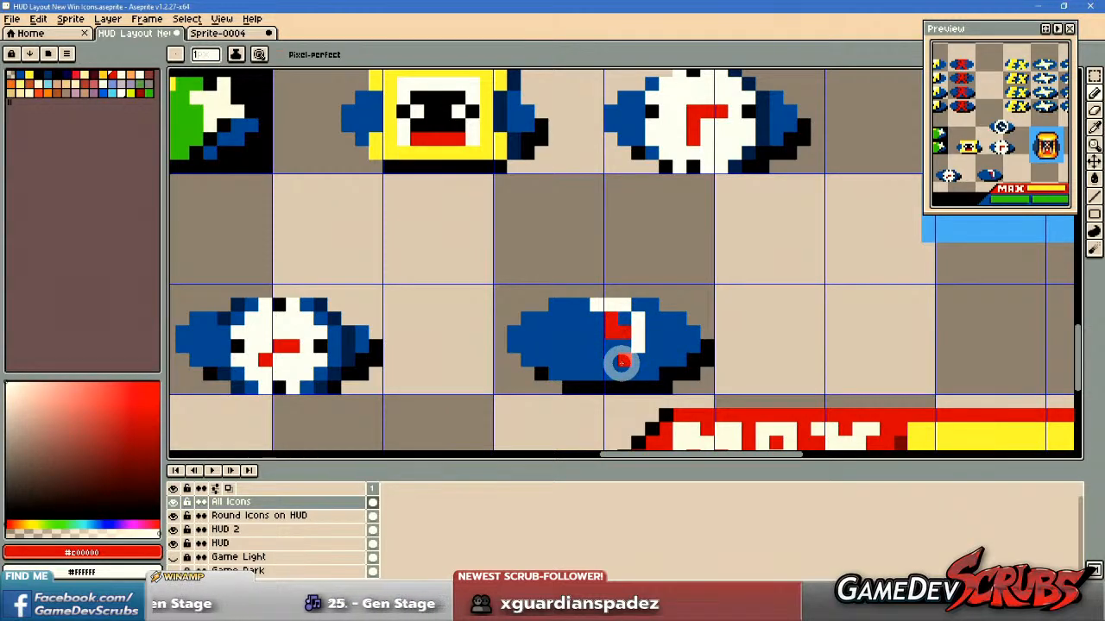
left_click_drag(624, 363, 596, 361)
left_click_drag(581, 320, 578, 350)
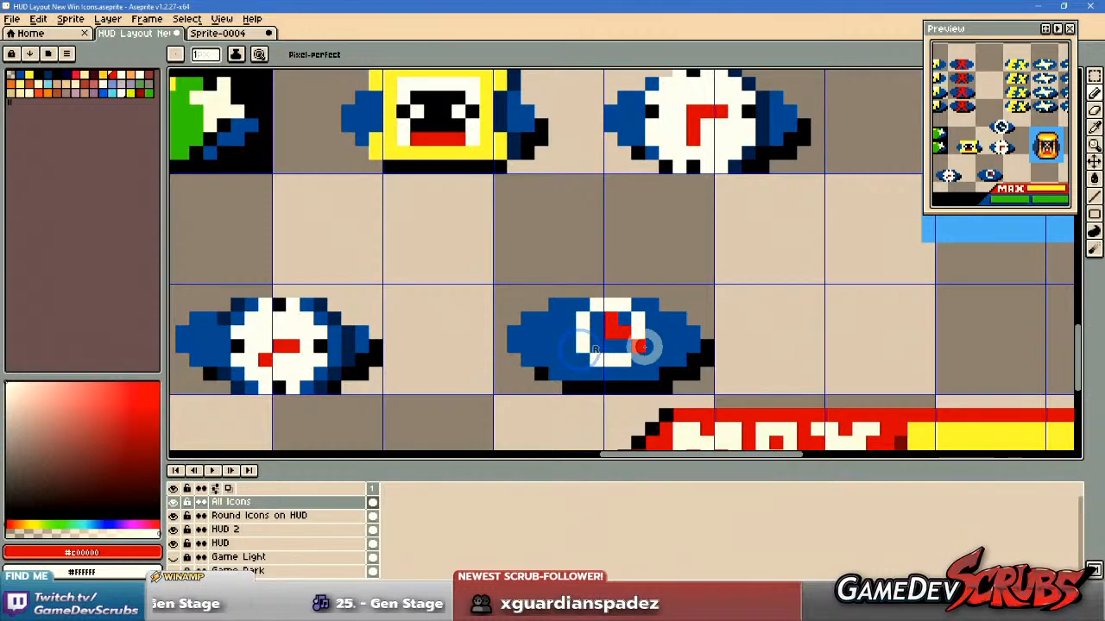
Enlarge and fill the ring into a solid white clock face, with the upright red hand three pixels tall.
scroll(643, 348, "up", 1)
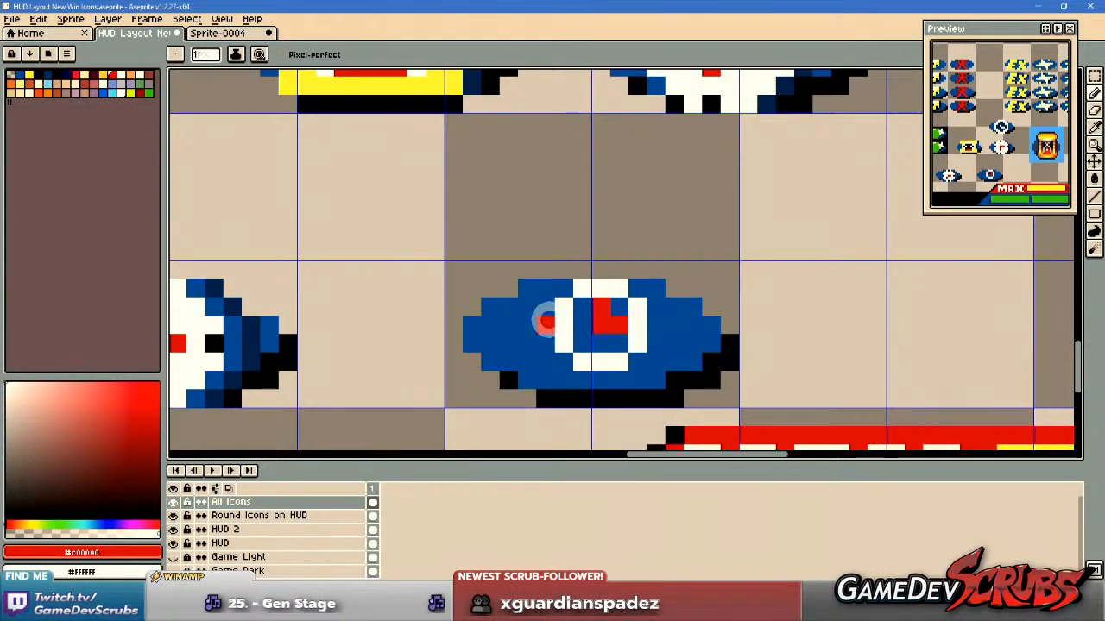
left_click_drag(567, 363, 613, 378)
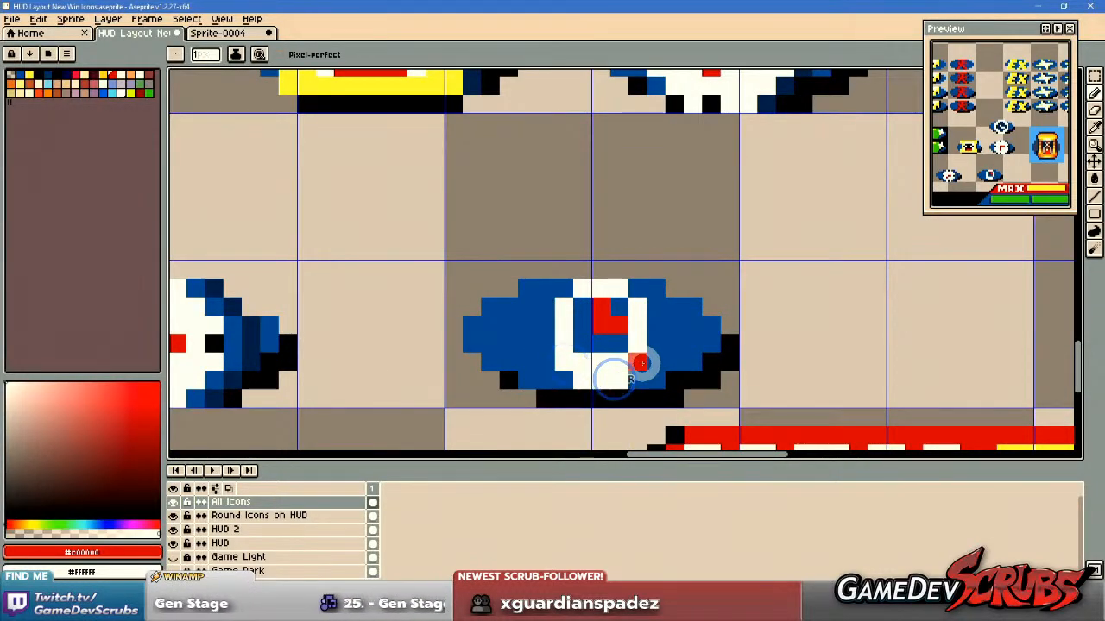
right_click(641, 362)
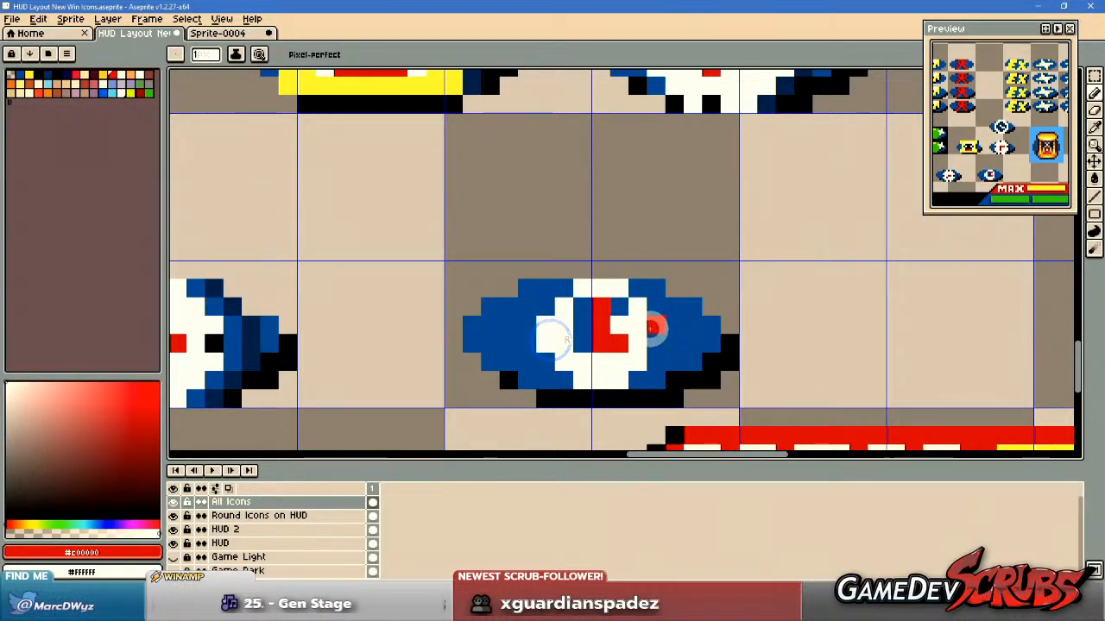
scroll(615, 342, "down", 1)
scroll(601, 328, "up", 1)
left_click(626, 322)
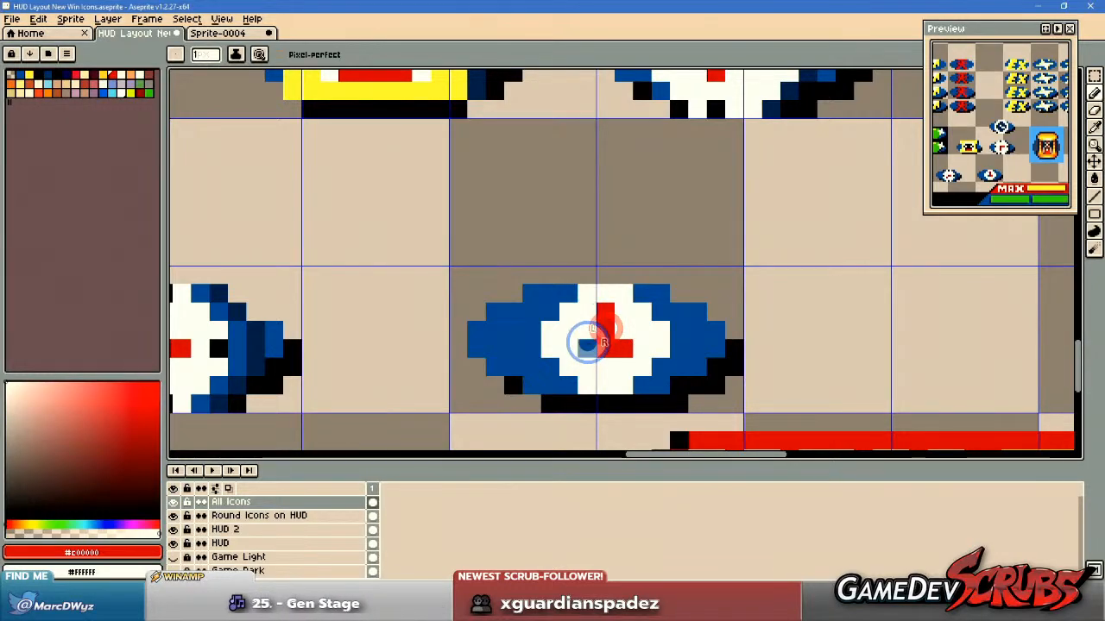
scroll(586, 346, "down", 3)
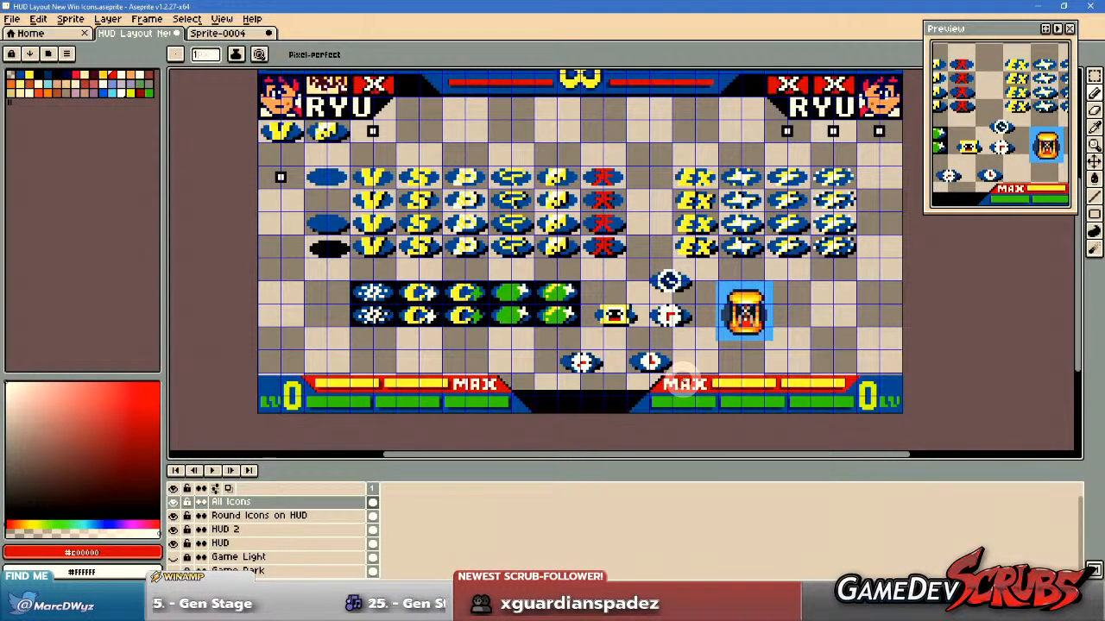
Try black #080808 tick marks at the four quarter positions of the new clock face.
scroll(681, 379, "up", 1)
scroll(668, 349, "up", 2)
key("alt")
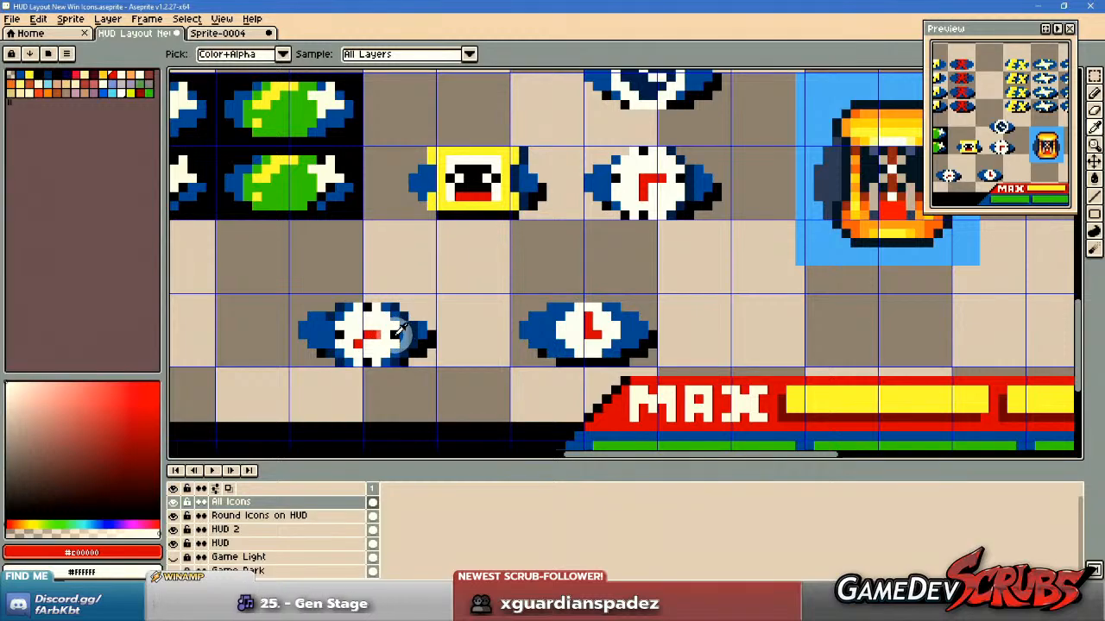
left_click(399, 330, "alt")
scroll(535, 324, "up", 1)
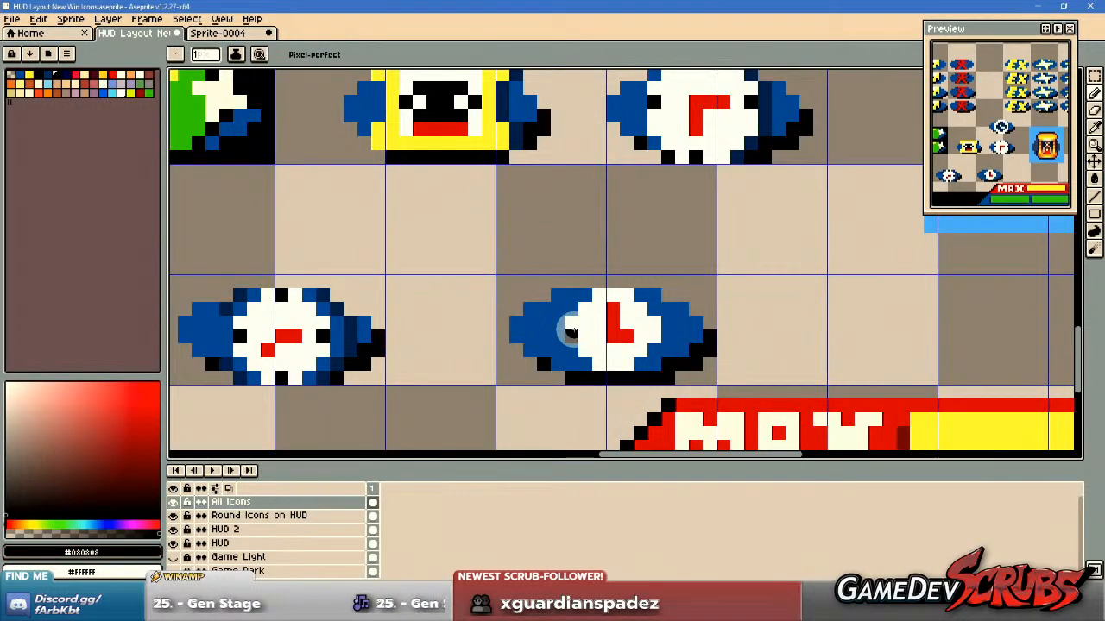
scroll(557, 328, "up", 2)
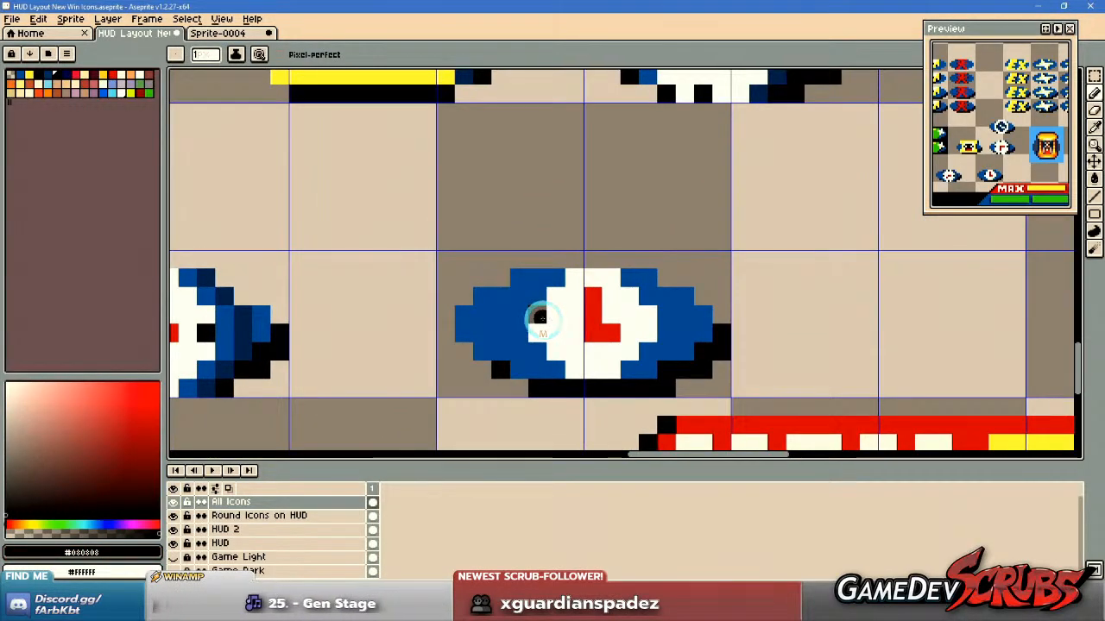
left_click(591, 276)
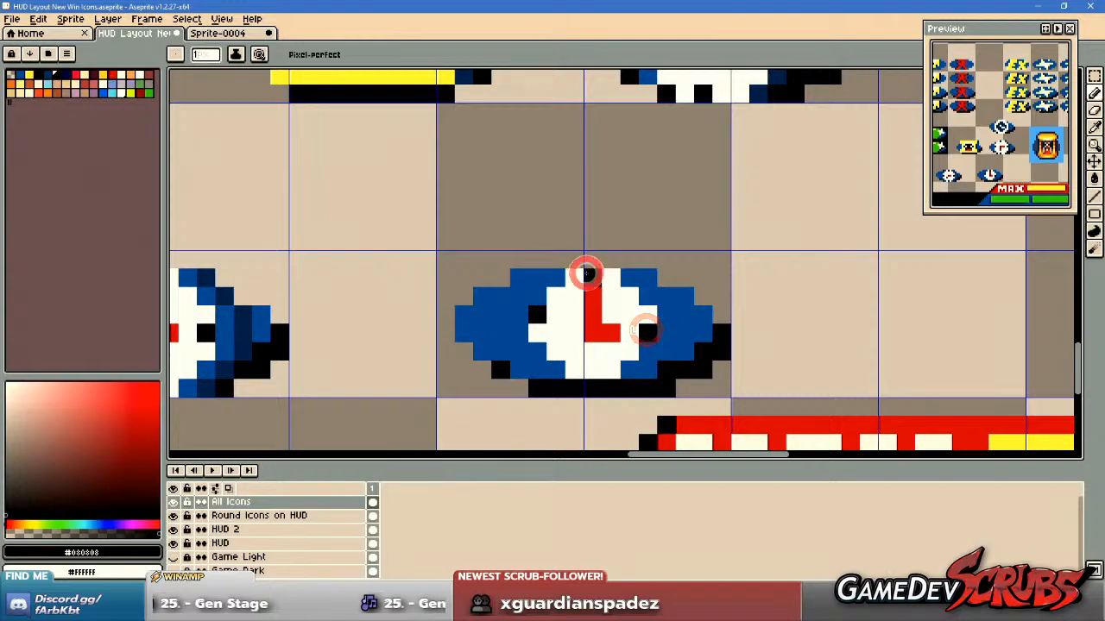
left_click(592, 370)
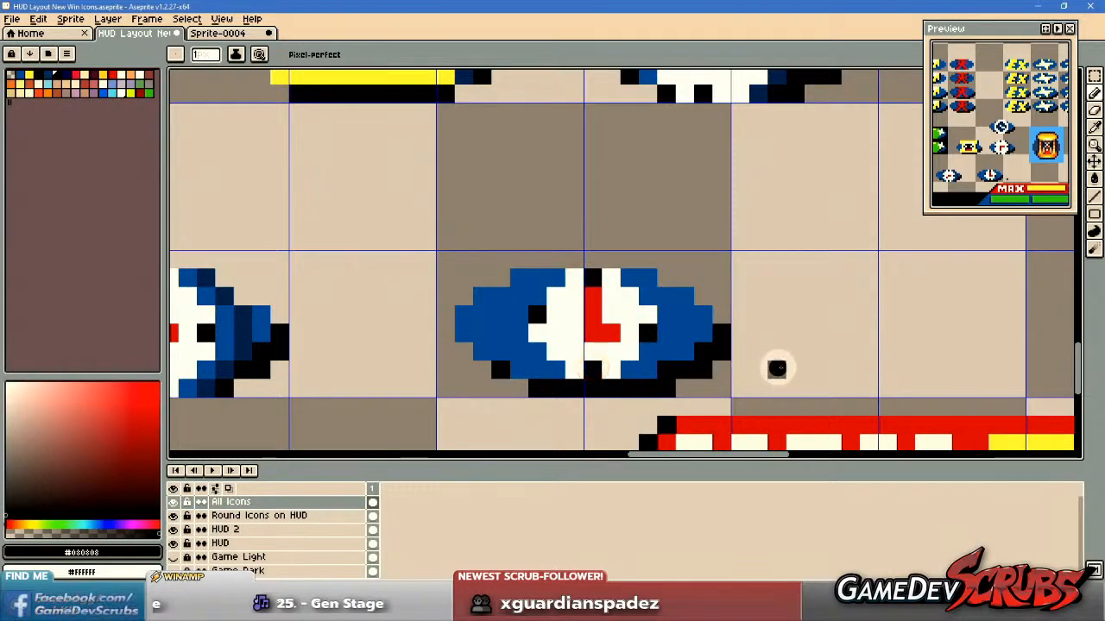
Undo the four black tick marks on the new clock face.
key("ctrl+z")
key("ctrl+z")
key("ctrl+z")
key("ctrl+z")
left_click(515, 318)
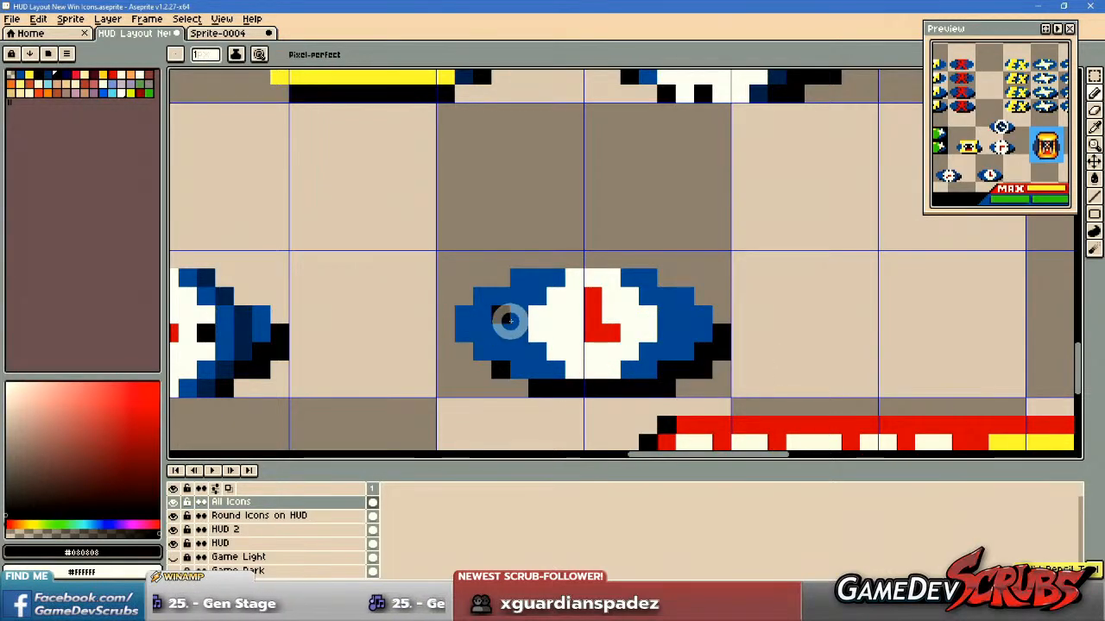
Widen the new clock's face by painting white #FFFFFF pixels around its four rounded corners.
scroll(703, 361, "down", 4)
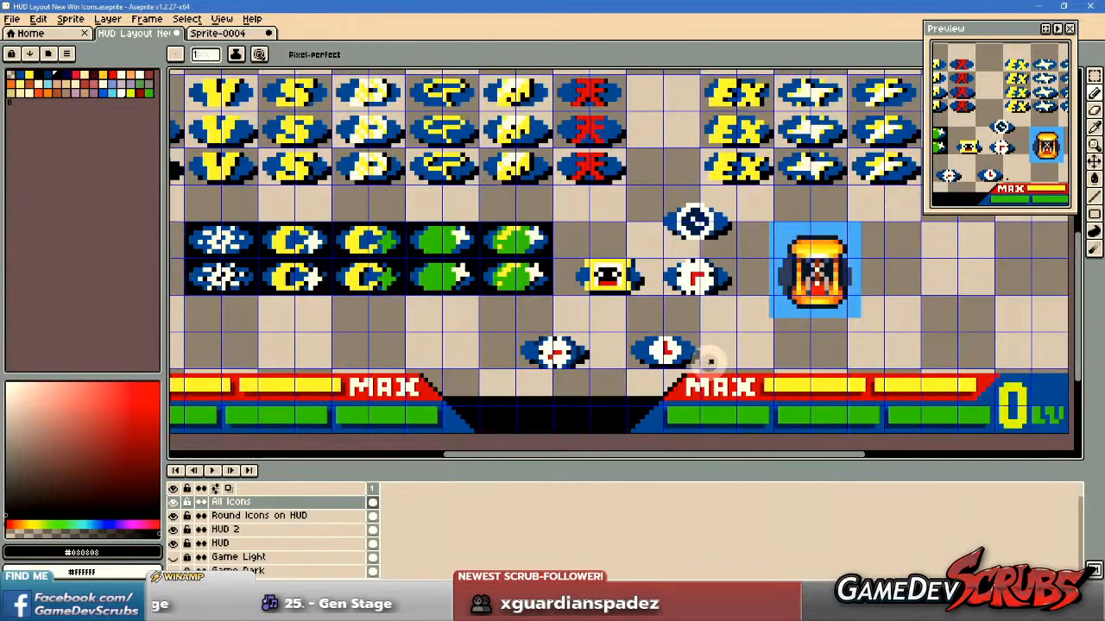
scroll(704, 361, "up", 3)
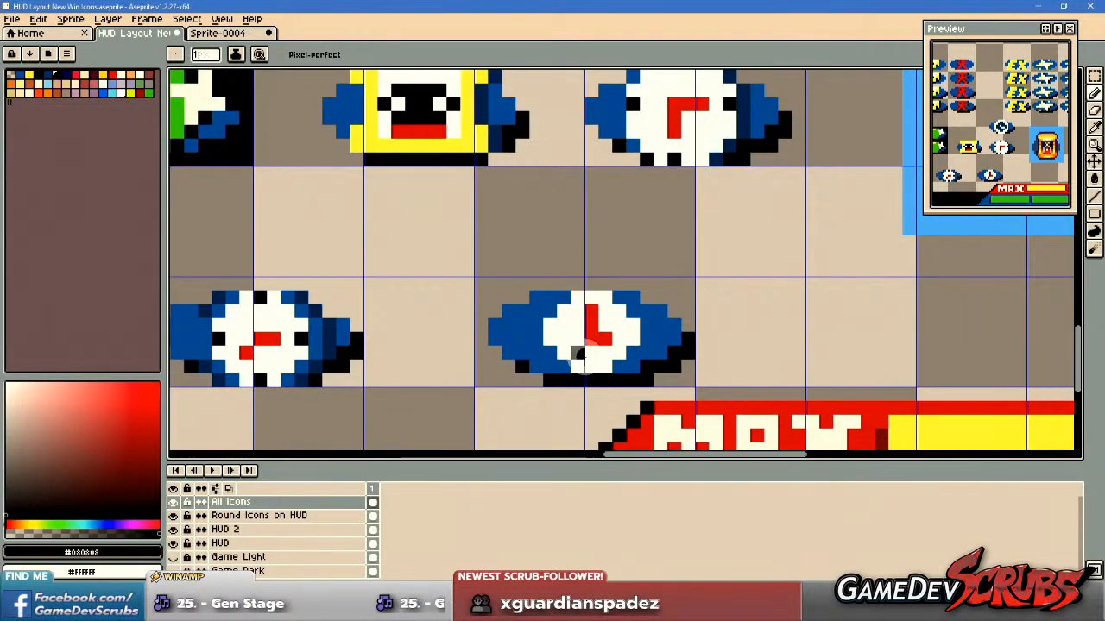
scroll(607, 349, "up", 1)
left_click(554, 309, "alt")
left_click(546, 282)
left_click(627, 282)
left_click(647, 303)
left_click(647, 353)
left_click(625, 365)
left_click(548, 365)
left_click(535, 349)
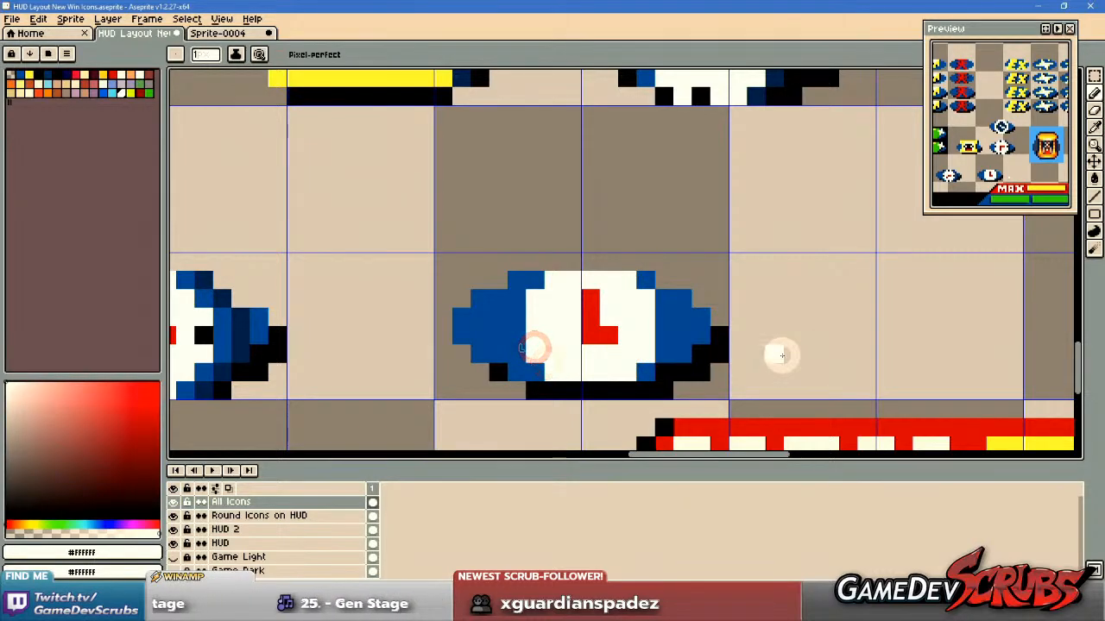
Lengthen the new clock's horizontal red hand by one pixel away from the centre.
scroll(703, 347, "up", 1)
scroll(681, 345, "down", 1)
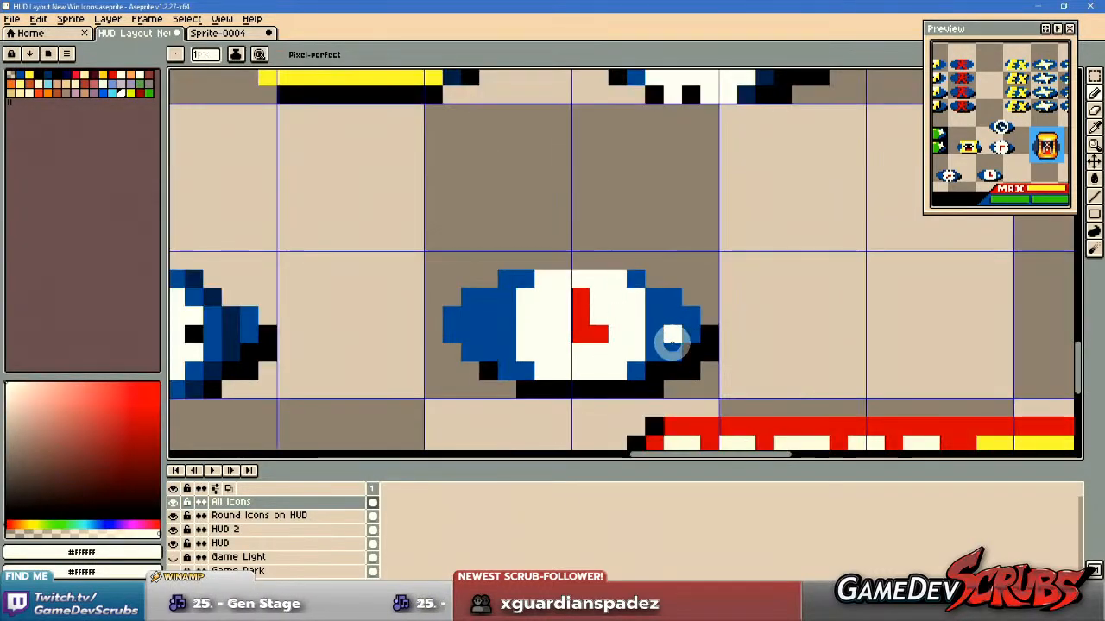
scroll(647, 345, "down", 1)
scroll(647, 341, "up", 1)
left_click_drag(622, 346, 731, 352)
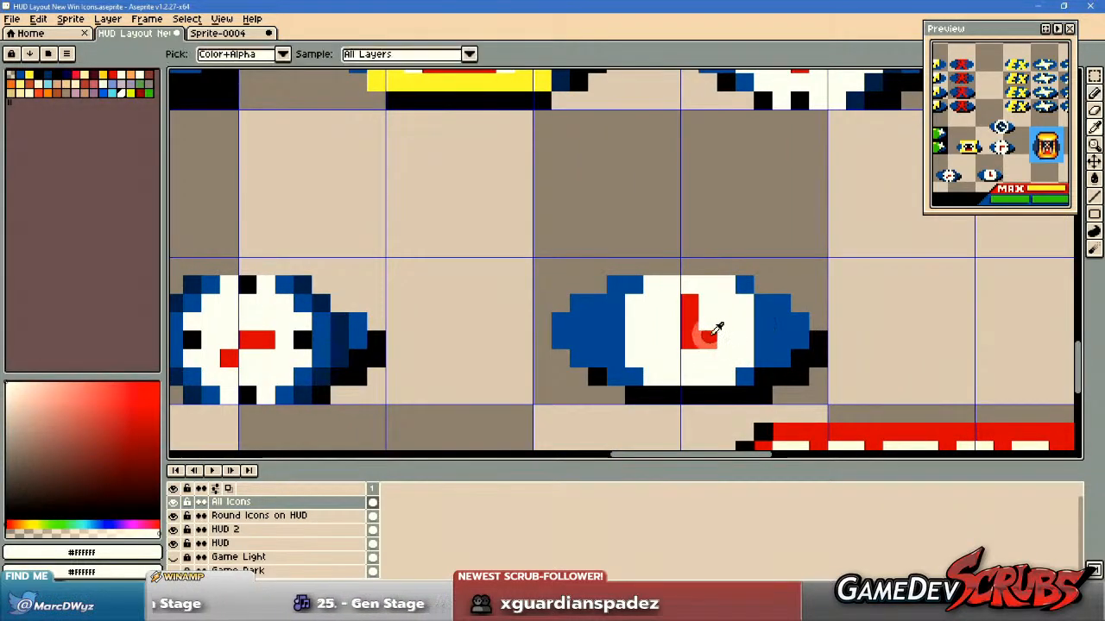
left_click(704, 338, "alt")
left_click(725, 339)
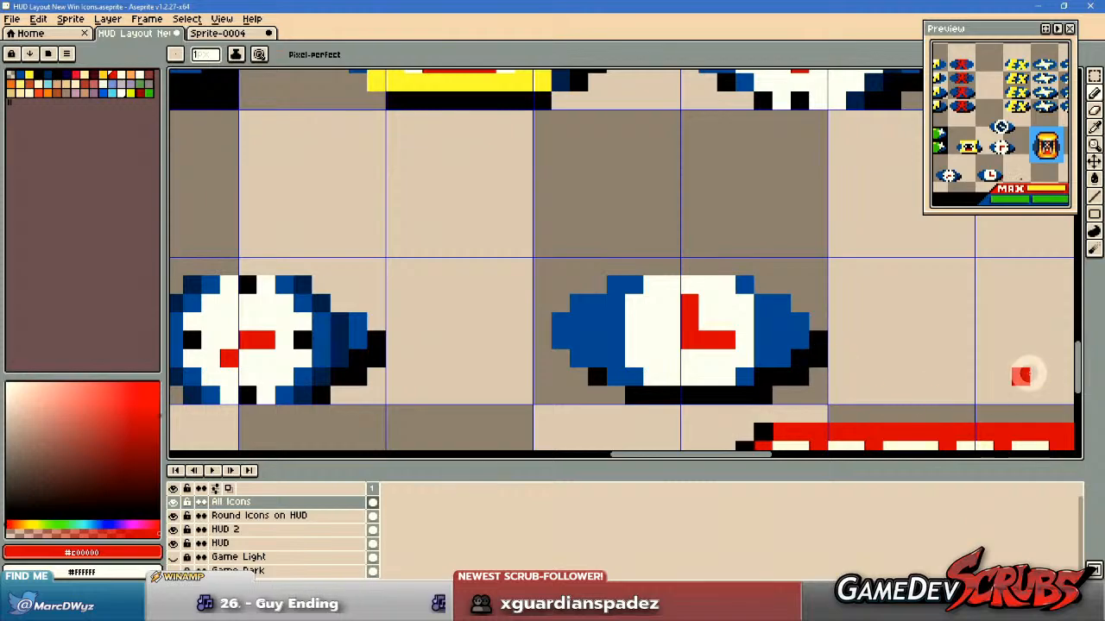
left_click_drag(908, 358, 813, 365)
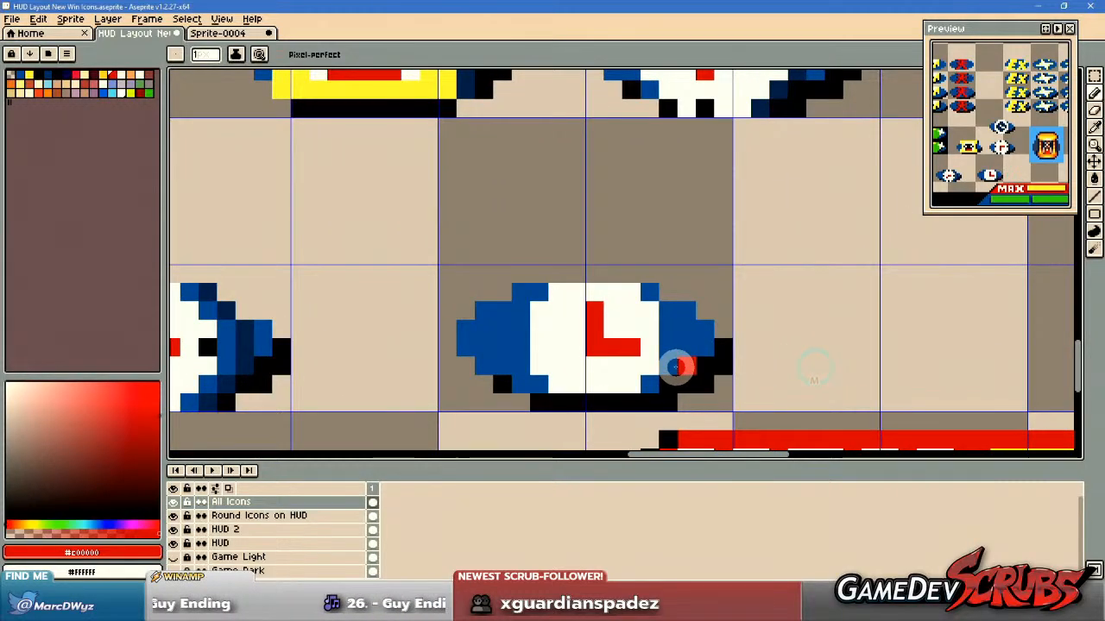
Try a dark blue #002b57 shadow directly against the right edge of the new clock's face and its right corners.
left_click(245, 348, "alt")
mouse_move(650, 300)
left_mouse_down()
mouse_move(668, 312)
mouse_move(669, 369)
left_mouse_up()
left_click(649, 382)
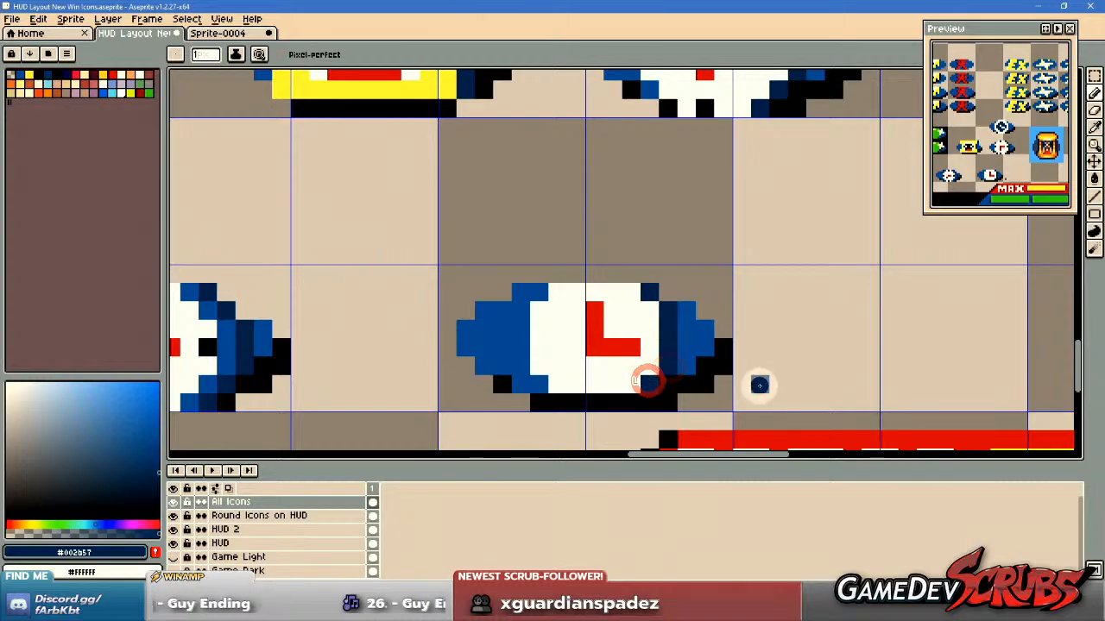
key("v")
key("b")
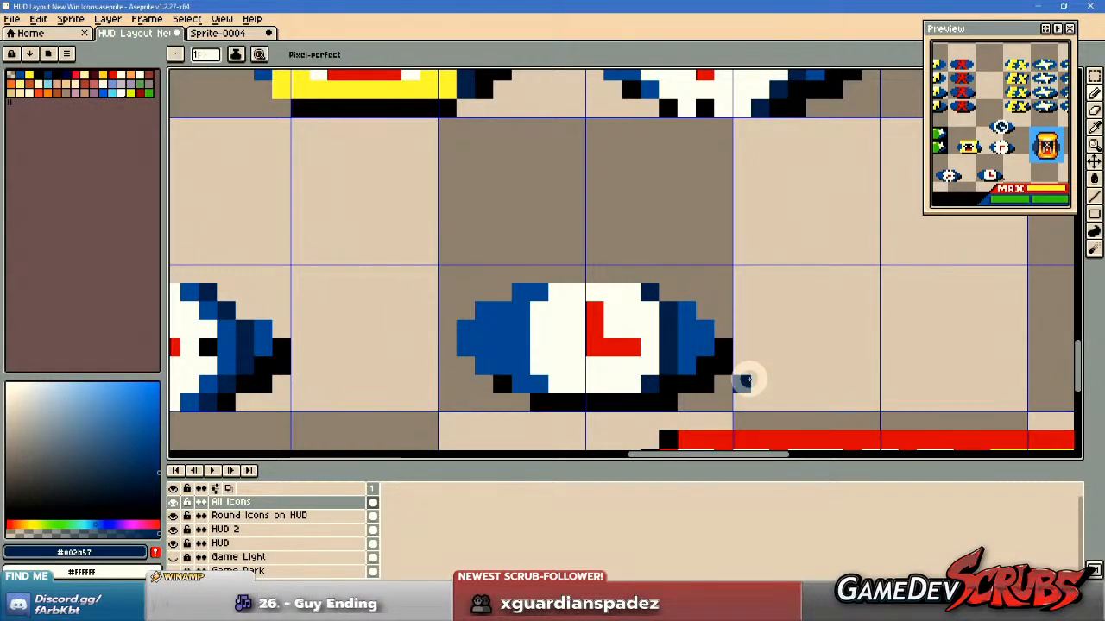
Undo the dark blue shadow strokes along the new clock face's right edge.
key("ctrl+z")
key("ctrl+z")
key("ctrl+z")
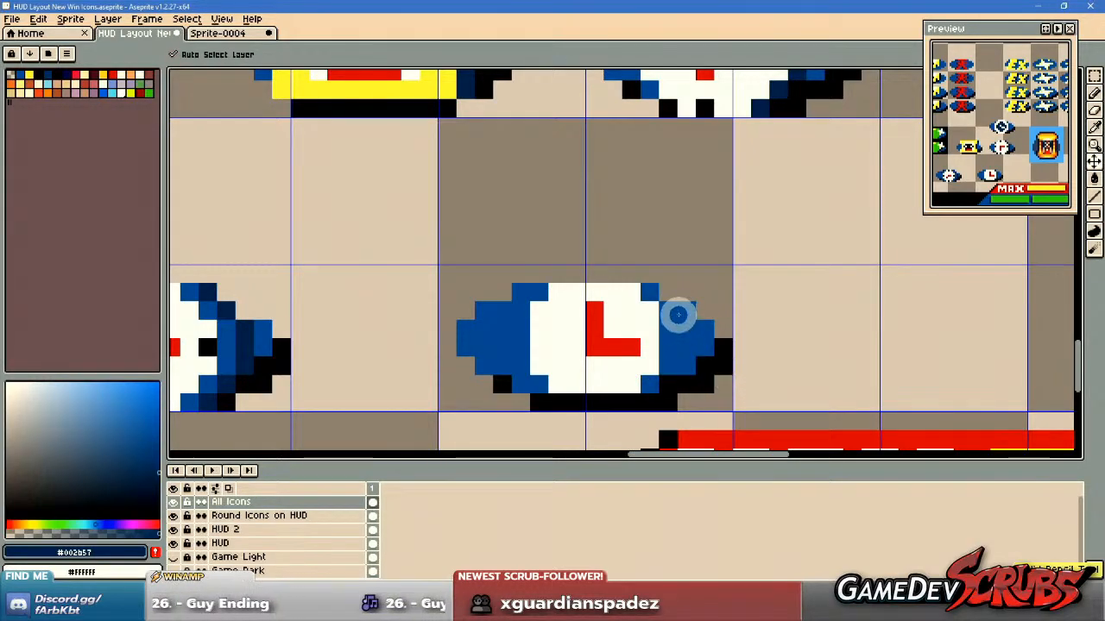
Paint a dark blue #002b57 shadow one pixel outside the face's right edge, plus single dark pixels beyond its two left corners.
left_click_drag(679, 311, 682, 360)
left_click(667, 379)
left_click(665, 298)
left_click(518, 294)
left_click(516, 380)
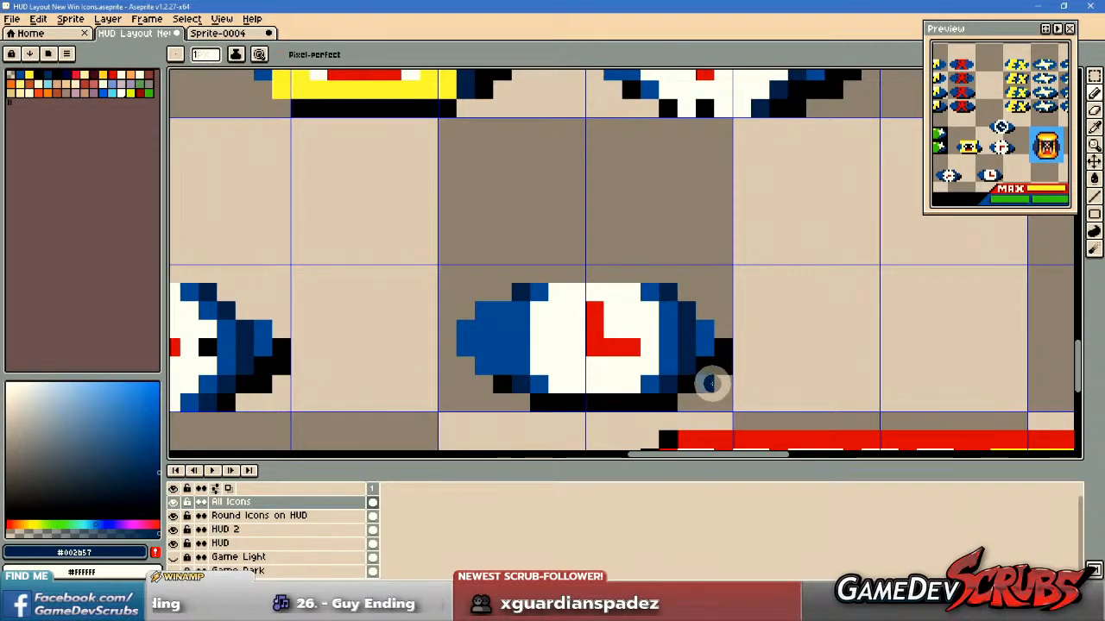
Cut the newly shaded wide-faced clock with the L-shaped red hands out of its spot above the right MAX gauge.
scroll(710, 383, "down", 2)
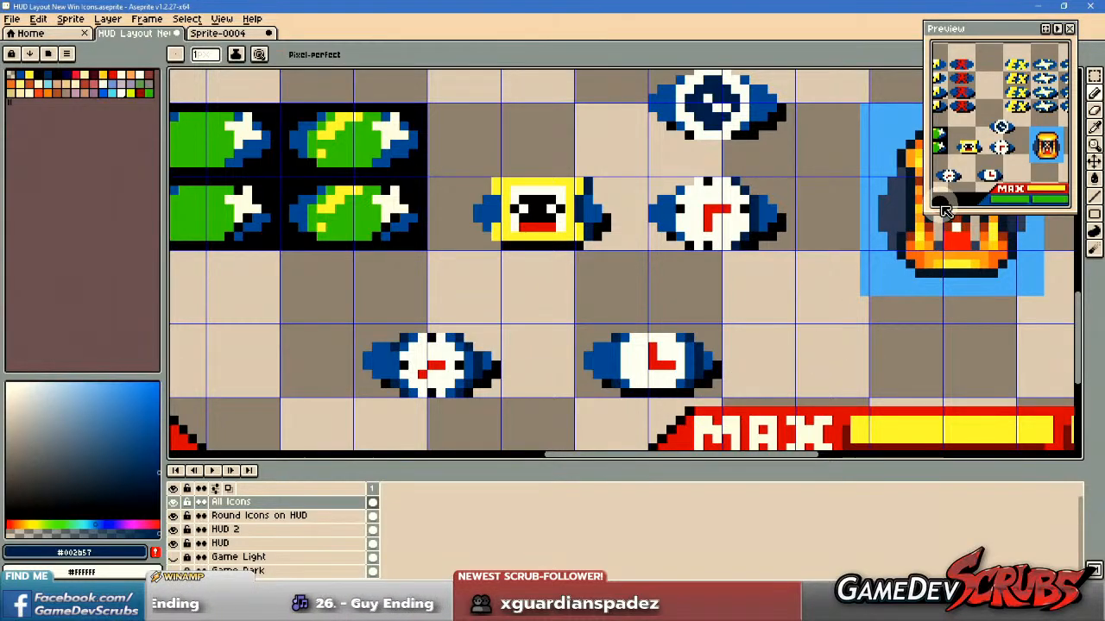
scroll(661, 298, "down", 3)
scroll(656, 276, "down", 1)
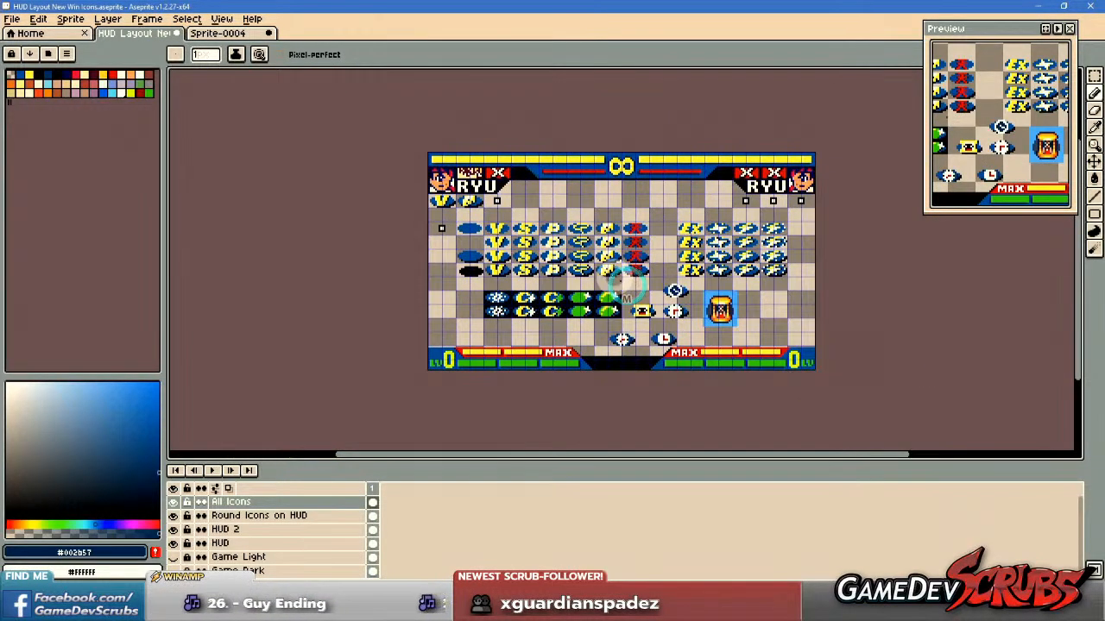
scroll(605, 274, "down", 1)
scroll(606, 274, "up", 3)
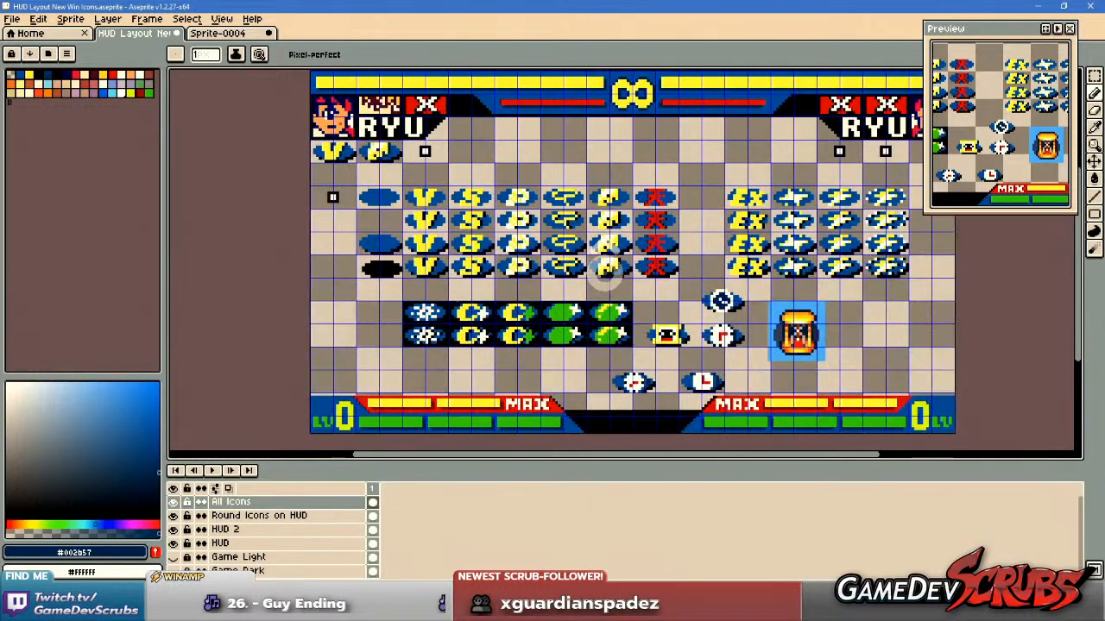
scroll(644, 313, "up", 4)
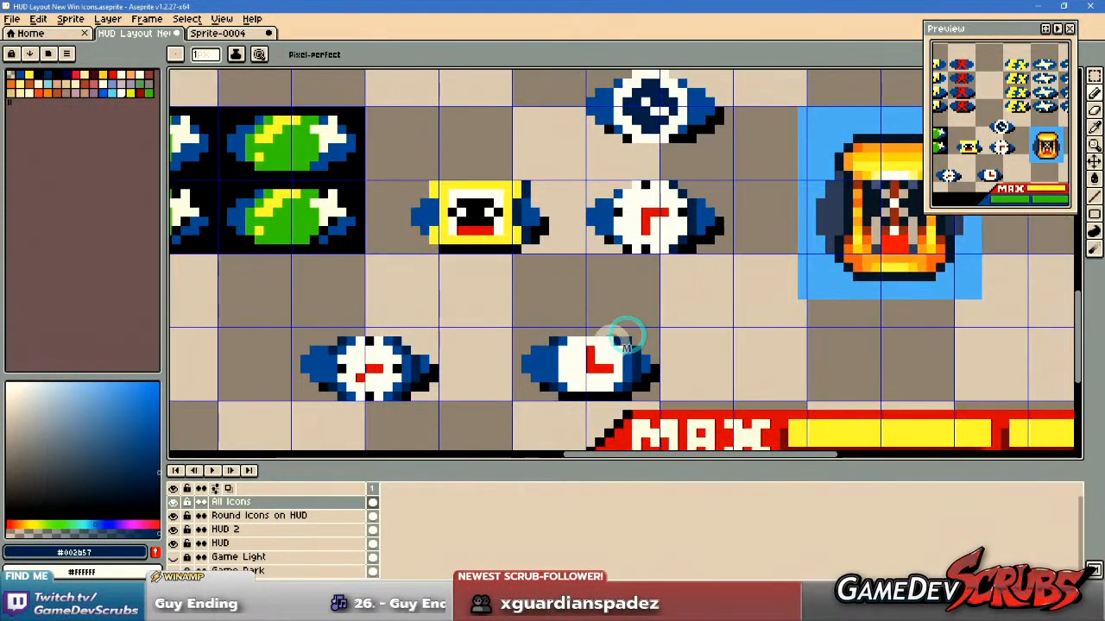
scroll(625, 339, "up", 1)
key("m")
left_click_drag(447, 317, 701, 431)
key("Delete")
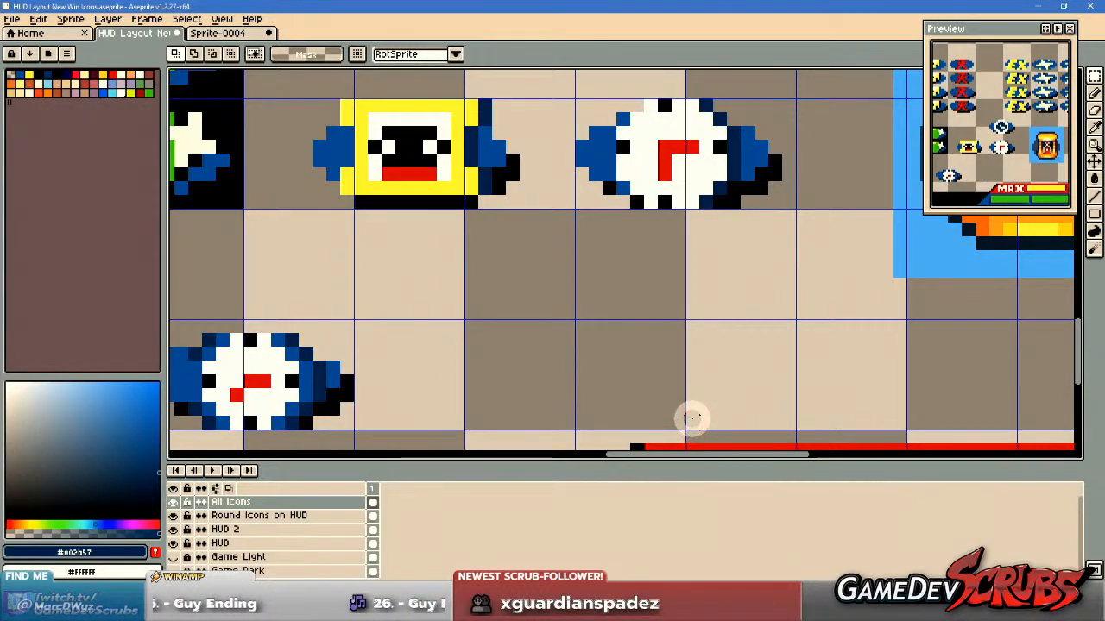
Undo back to the clock's earlier narrower-faced version and paste the cut wide-faced clock into the spot right beside it.
key("ctrl+z")
key("ctrl+z")
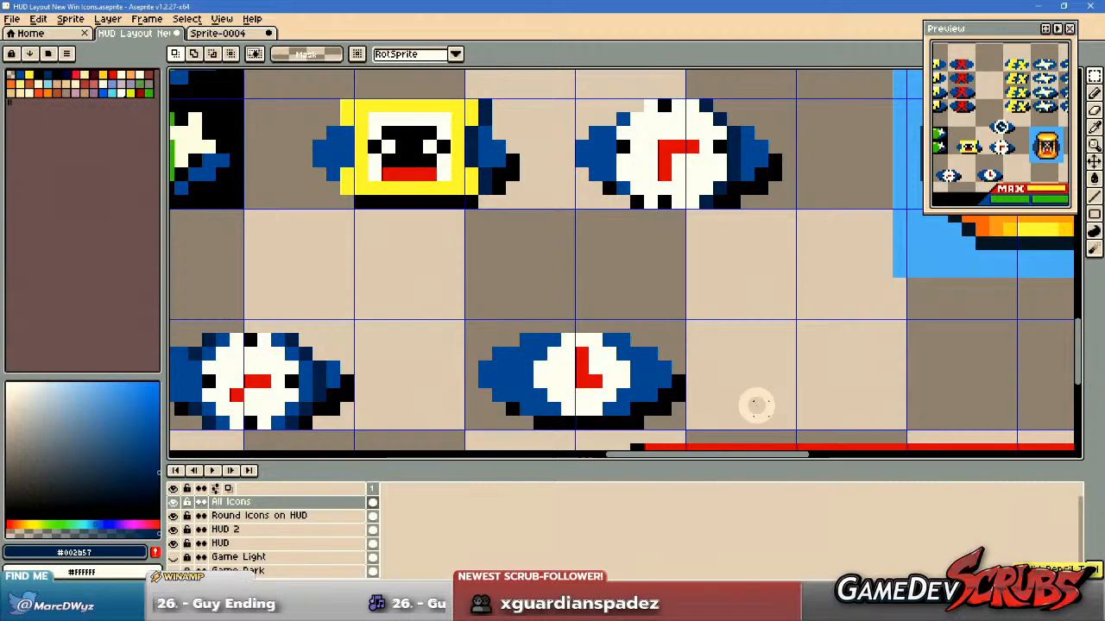
left_click_drag(755, 379, 748, 376)
key("ctrl+v")
left_click_drag(599, 372, 813, 369)
key("ctrl+d")
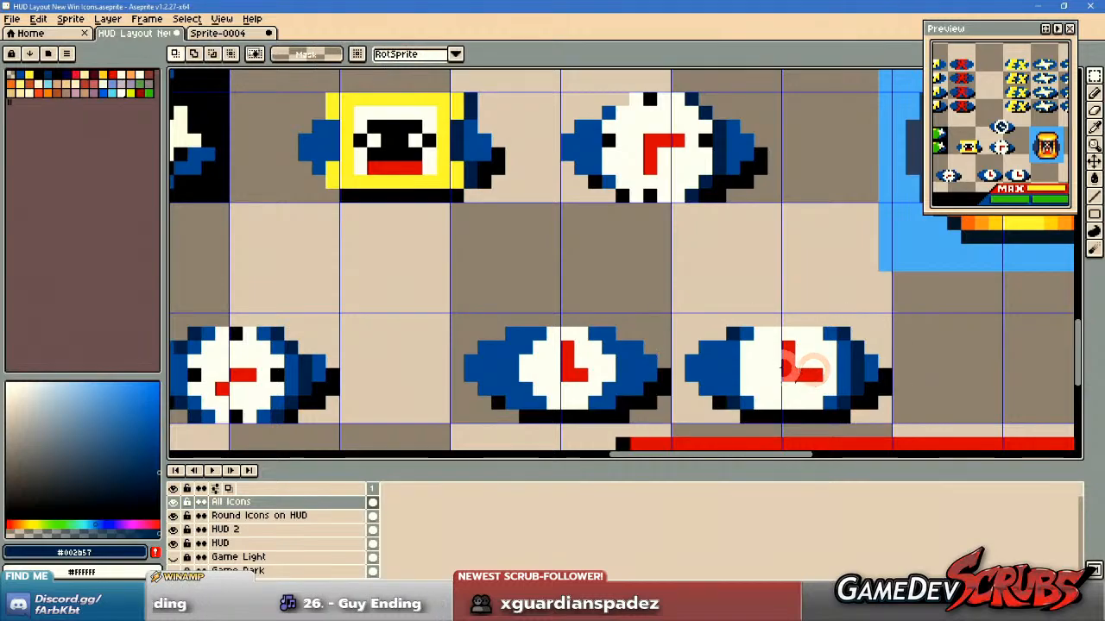
Paint dark blue #002b57 shadow pixels around the upper-right, right and lower-right edges of the narrower clock face.
key("b")
scroll(678, 376, "up", 1)
left_click(918, 338, "alt")
left_click(588, 324)
left_click(603, 337)
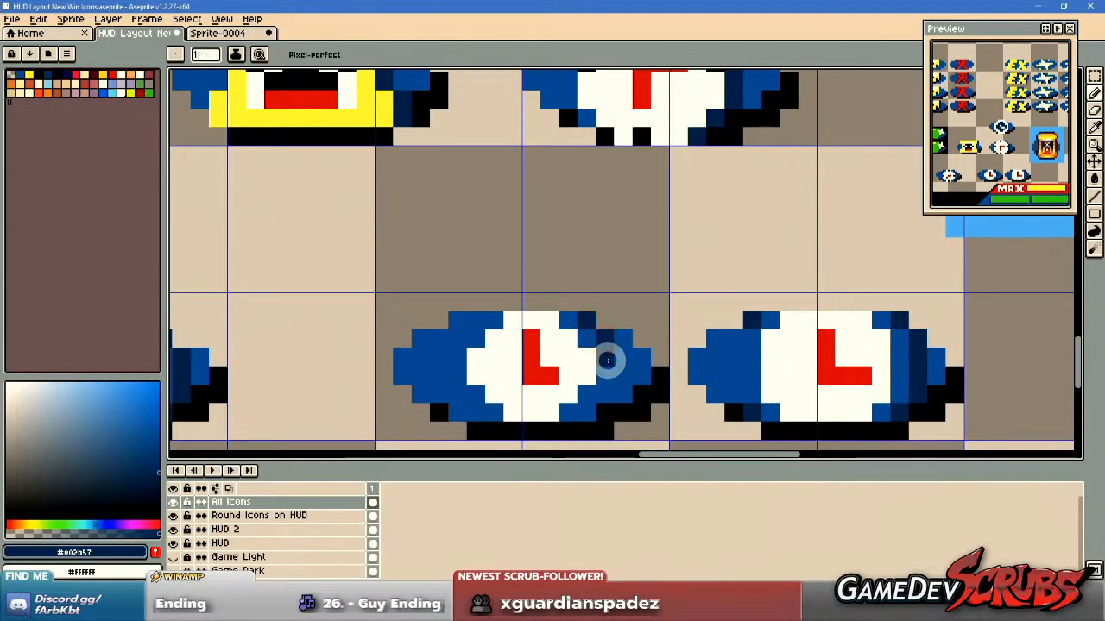
left_click(592, 408)
left_click(601, 398)
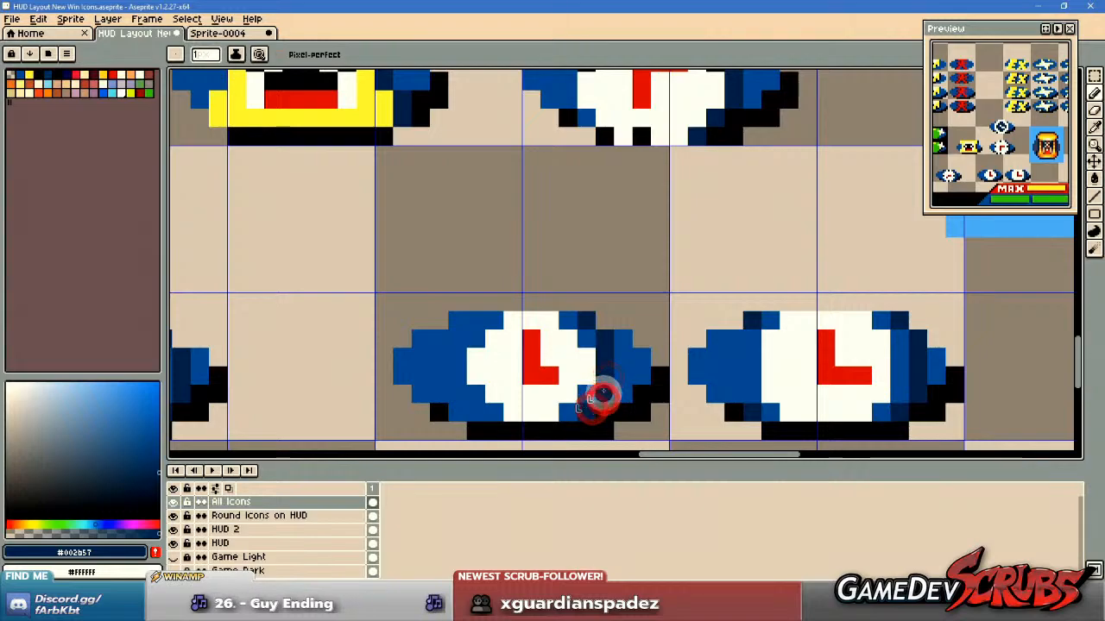
Add dark blue #002b57 pixels along the upper-left and lower-left edges of the narrower clock face.
left_click_drag(511, 353, 573, 354)
left_click(523, 333)
left_click(535, 321)
left_click(523, 389)
left_click(537, 411)
scroll(528, 406, "down", 4)
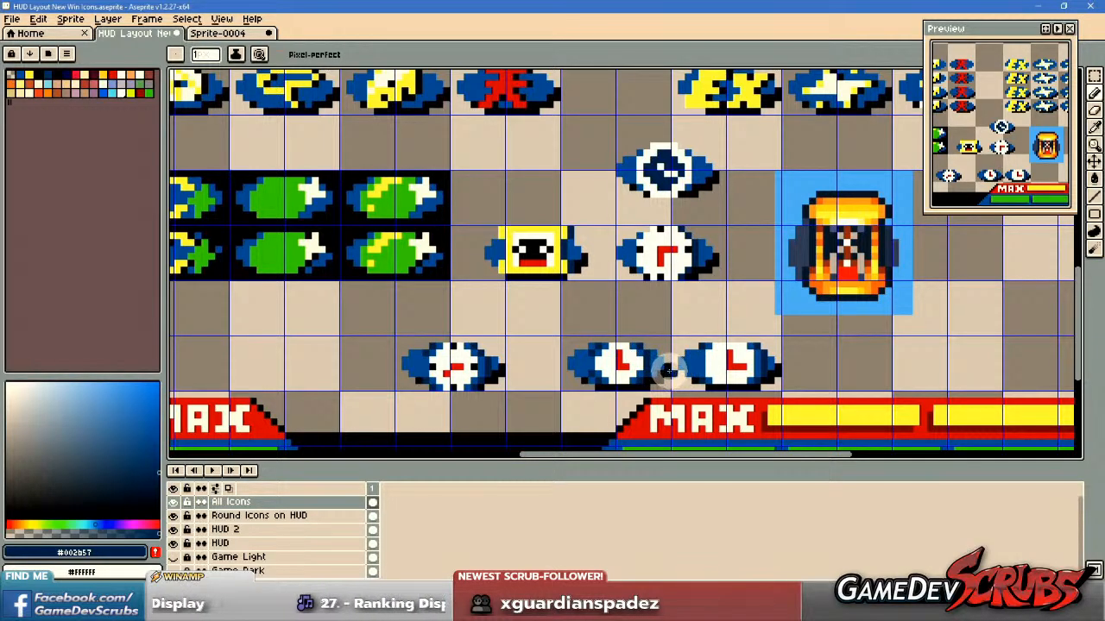
Move the narrower clock icon into the third slot of the icon row beneath the left RYU name.
scroll(658, 369, "up", 1)
key("m")
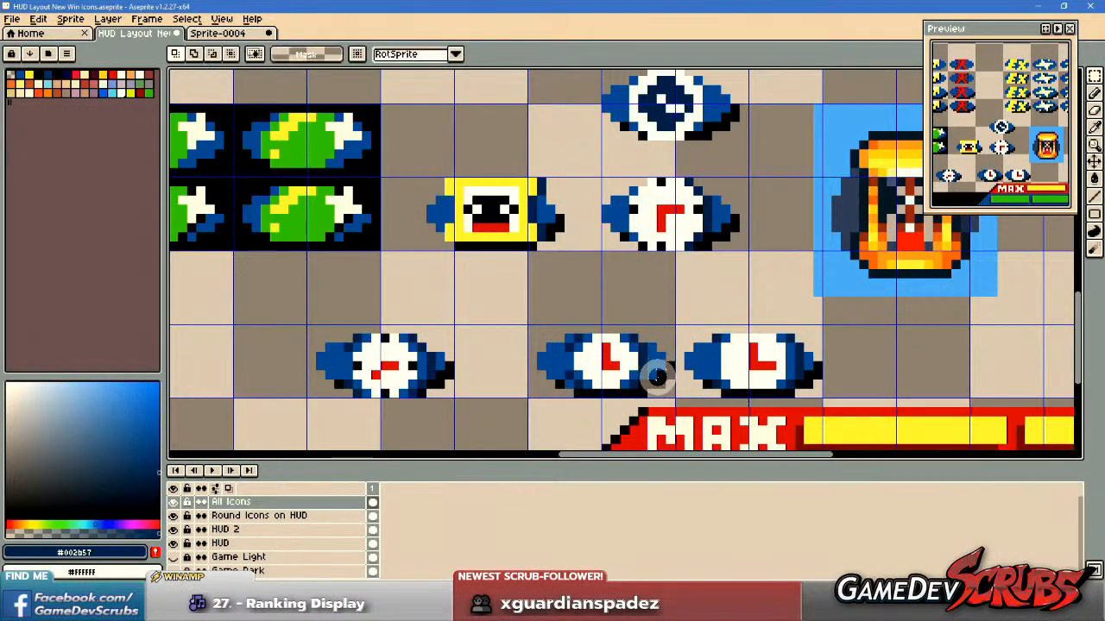
left_click_drag(519, 327, 674, 398)
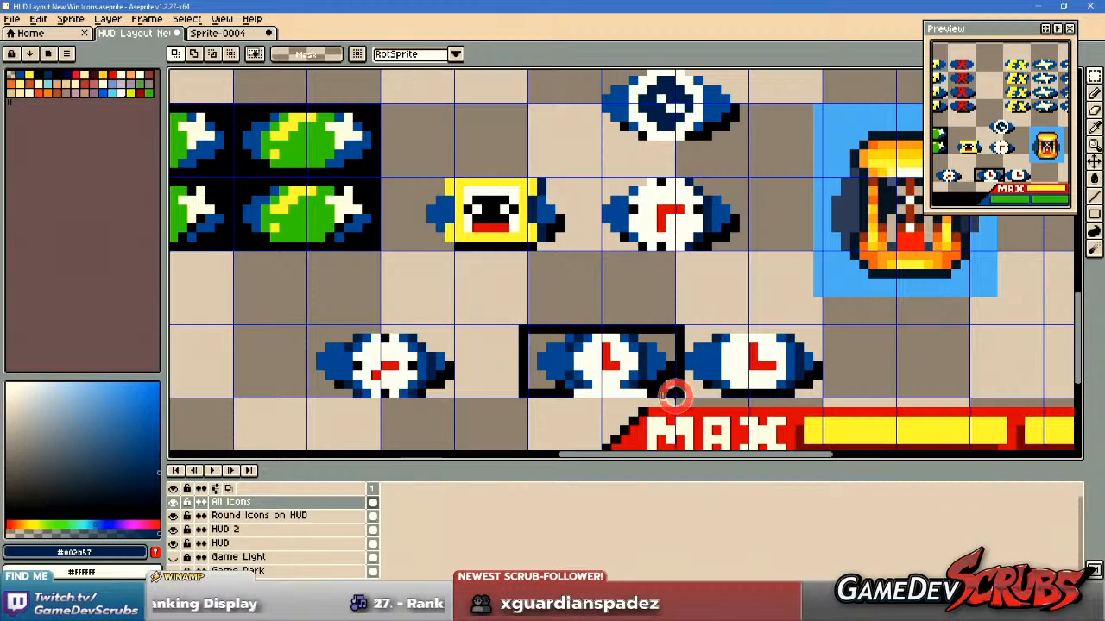
scroll(661, 375, "down", 3)
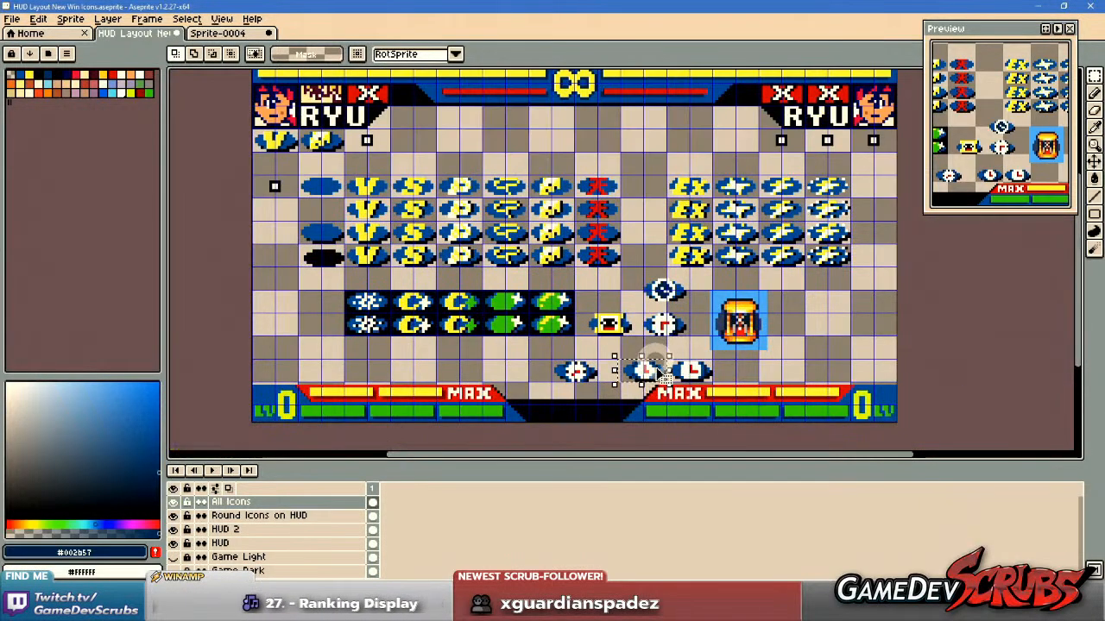
left_click_drag(649, 376, 369, 149)
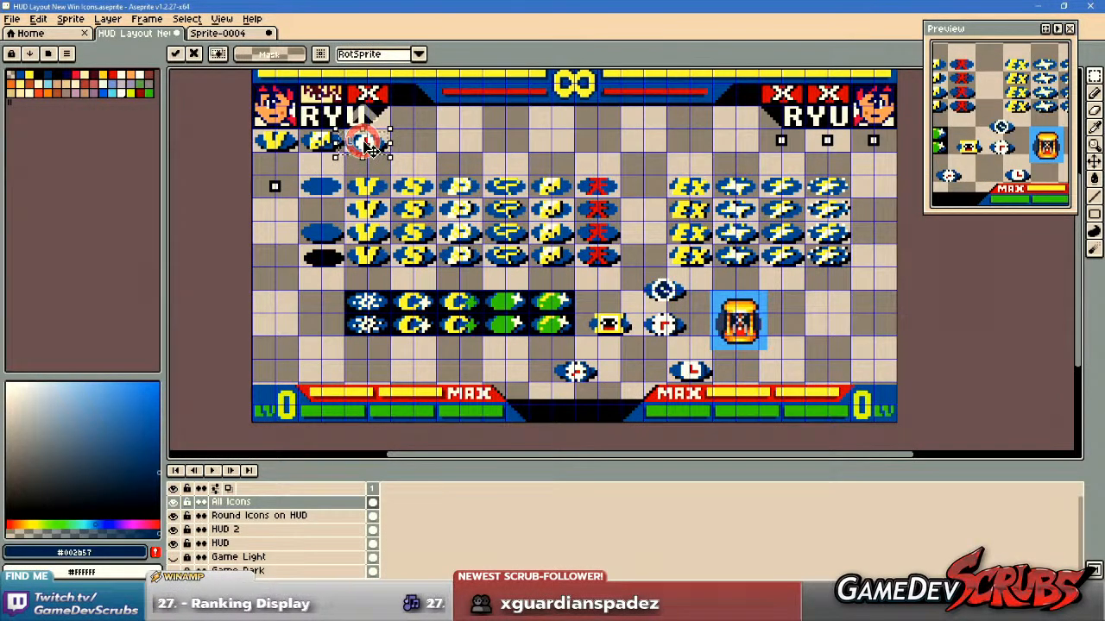
scroll(369, 149, "up", 5)
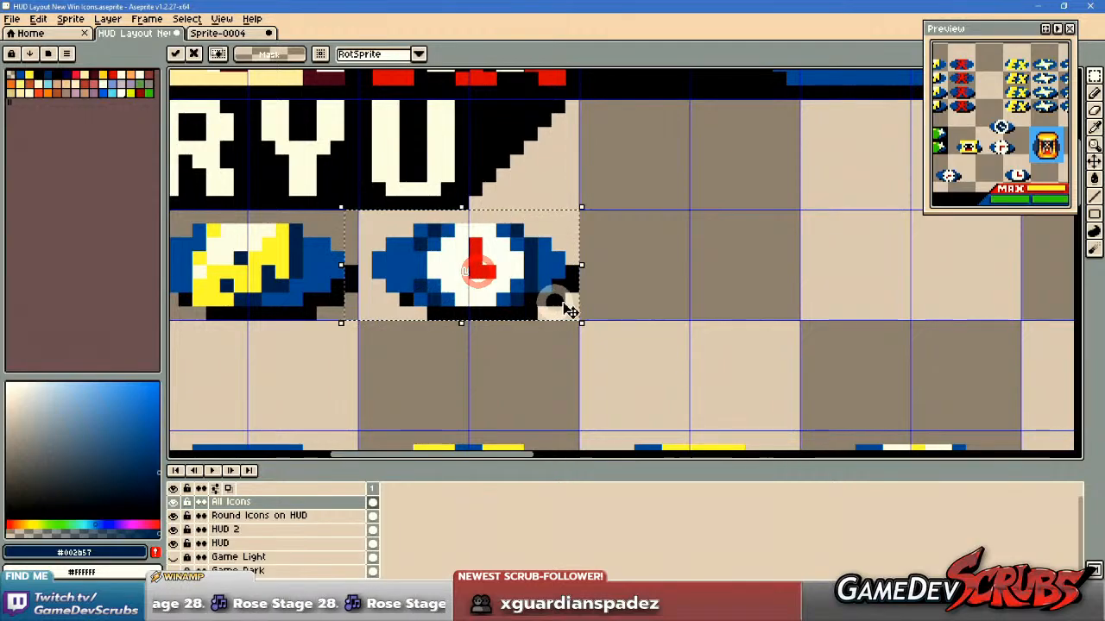
scroll(557, 305, "down", 2)
left_click_drag(554, 328, 649, 335)
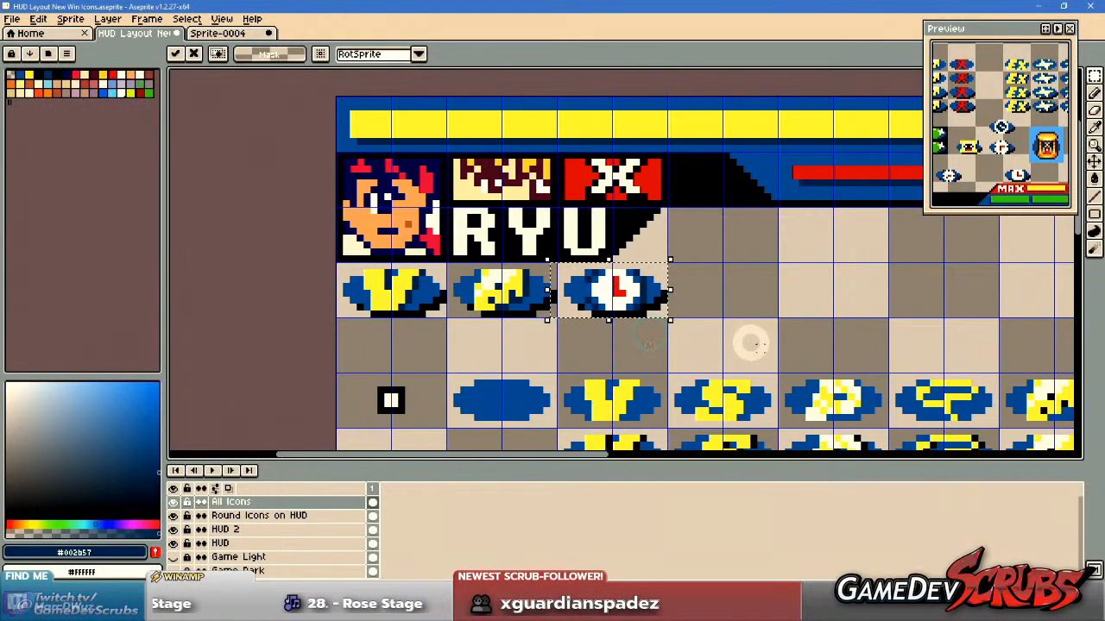
left_click(738, 325)
Hide the grid and examine the placed clock icon within the whole HUD layout.
scroll(737, 325, "down", 4)
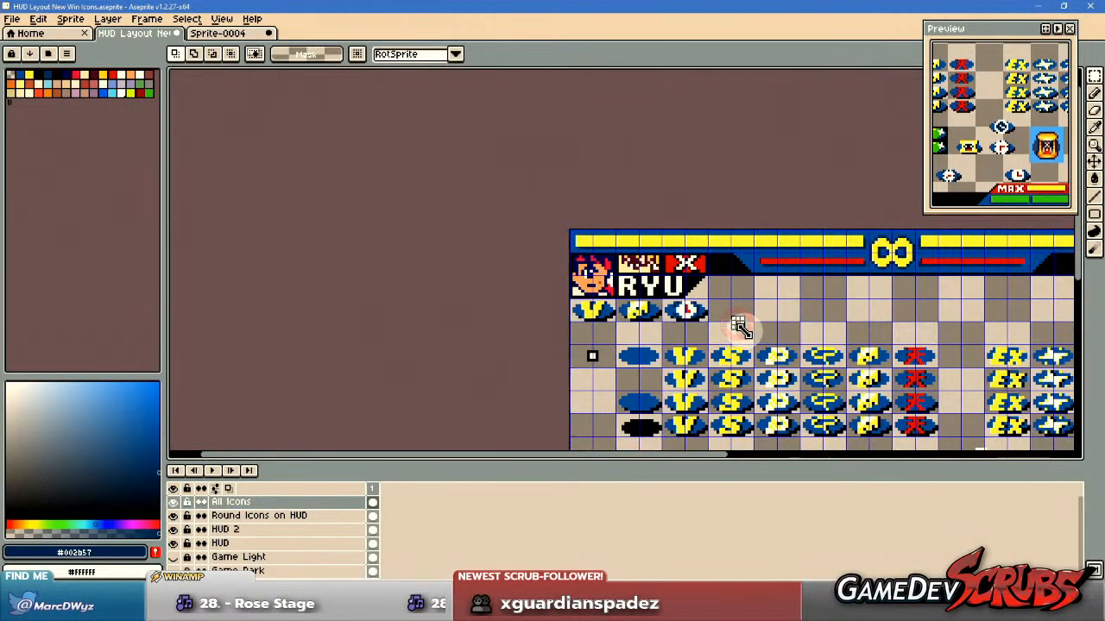
scroll(740, 328, "up", 1)
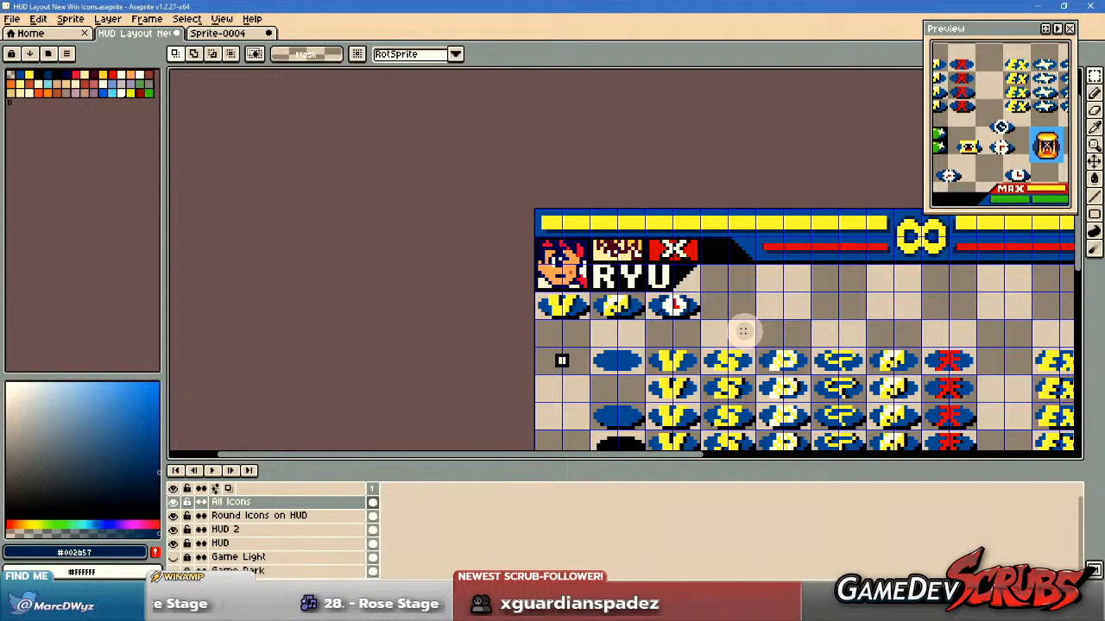
key("ctrl+'")
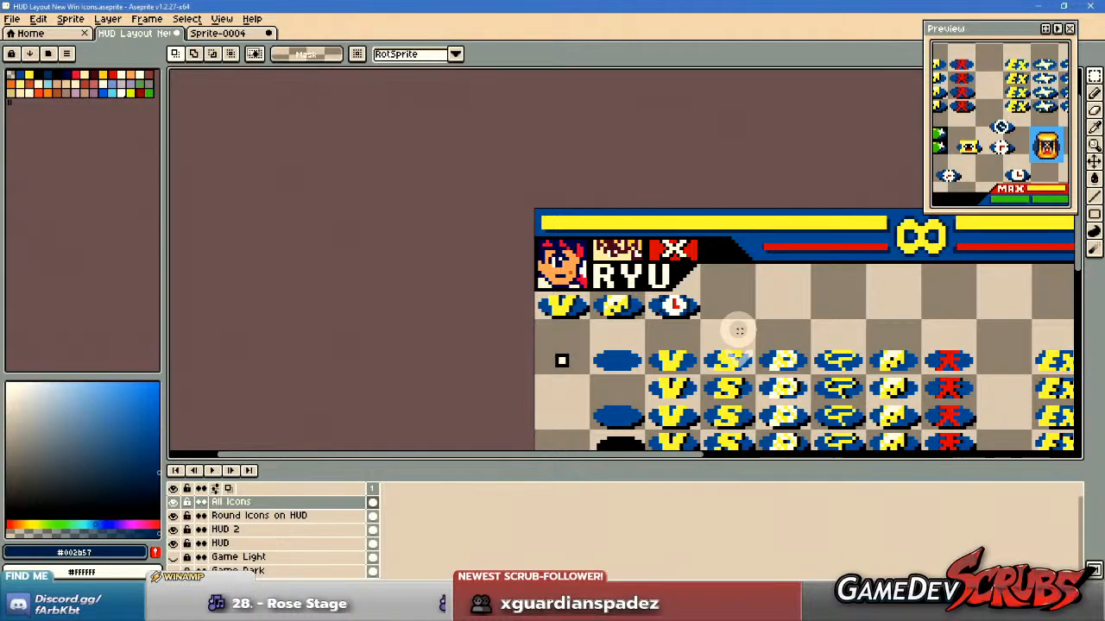
scroll(739, 329, "down", 4)
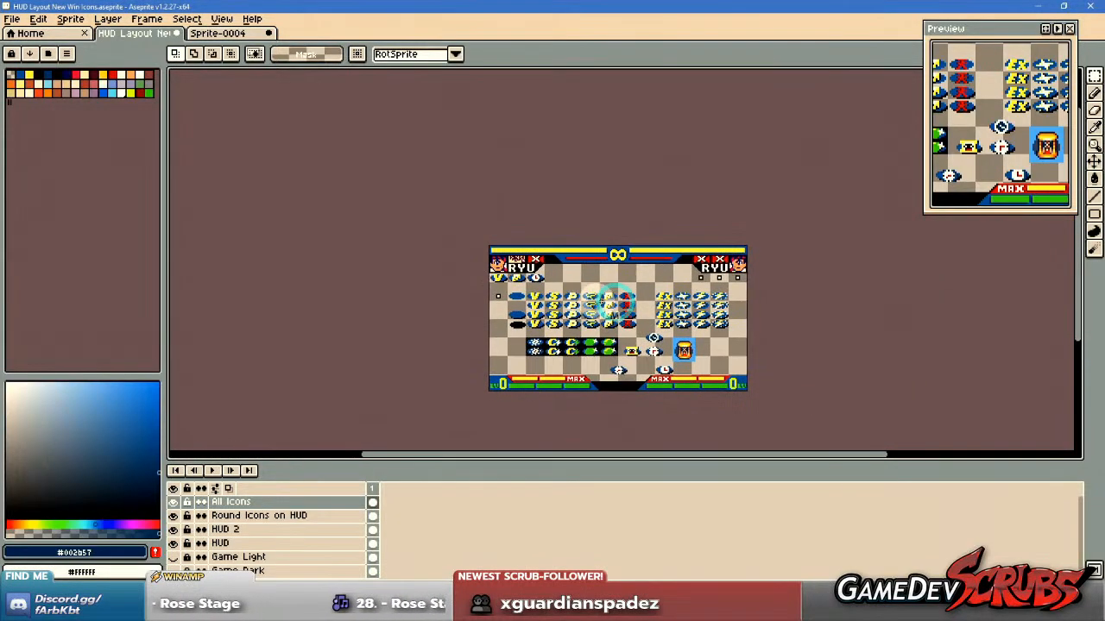
scroll(609, 300, "up", 1)
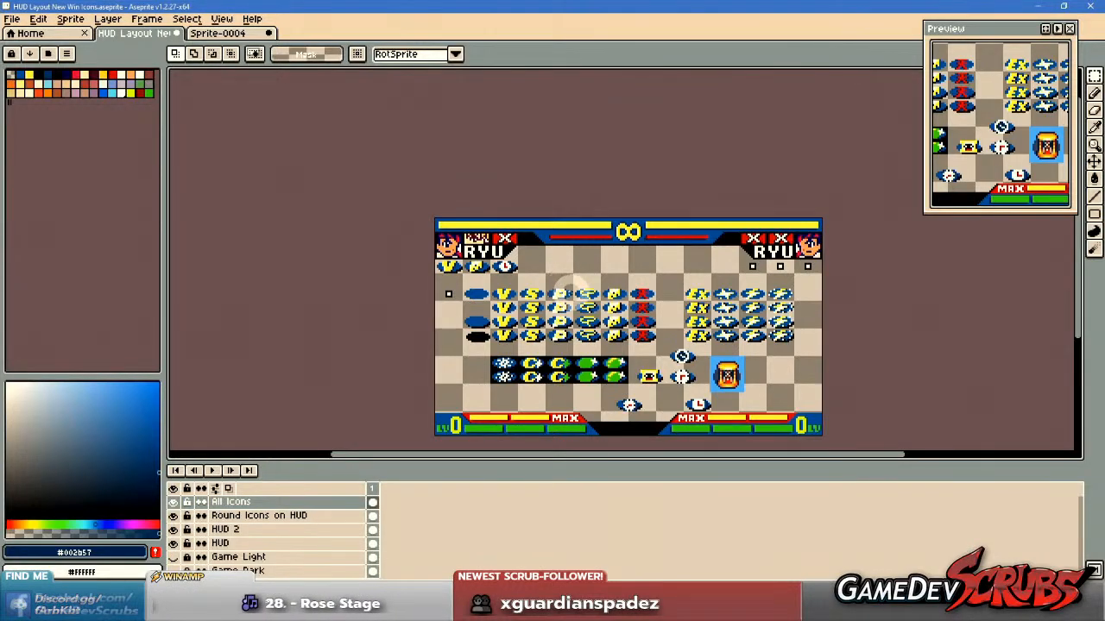
scroll(651, 409, "up", 3)
scroll(652, 410, "up", 1)
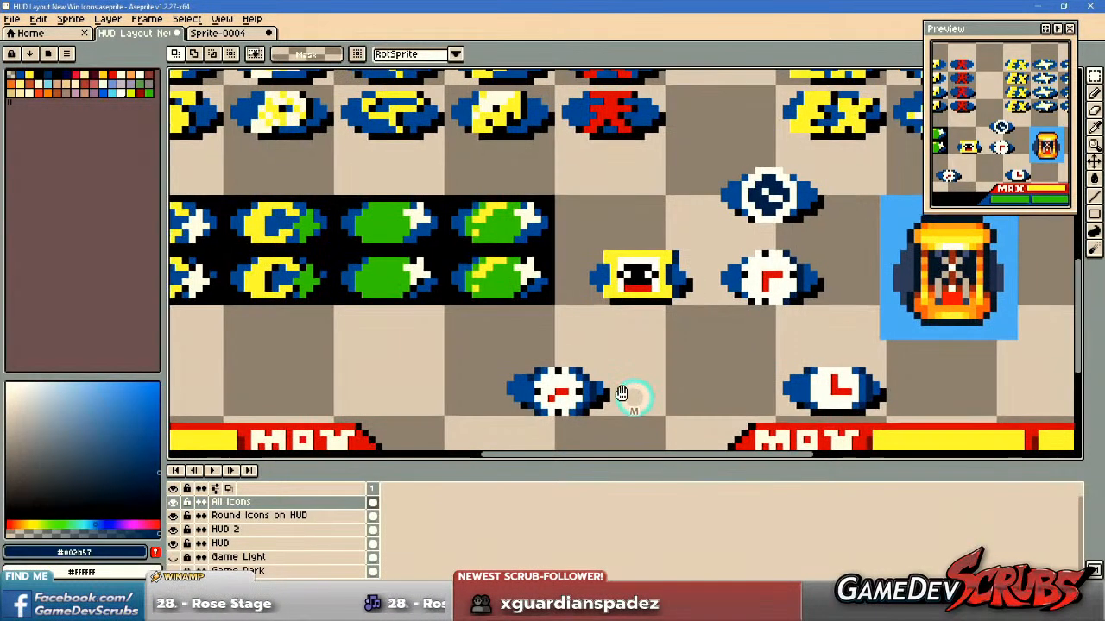
Delete the wide-faced clock copy above the right MAX gauge.
left_click_drag(451, 346, 608, 420)
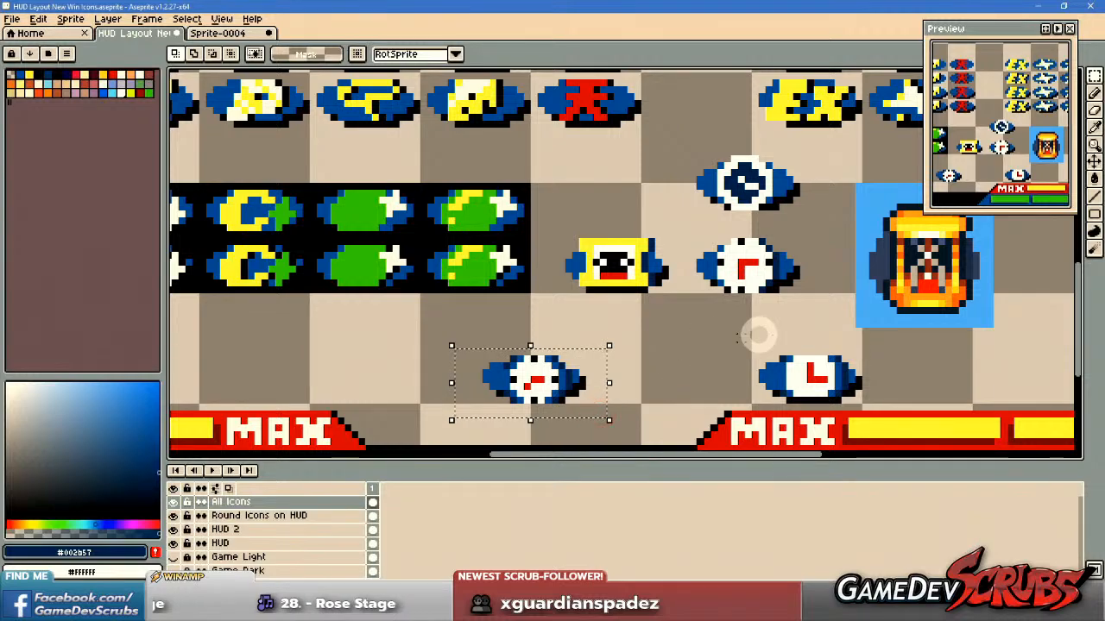
left_click_drag(753, 345, 885, 416)
key("Delete")
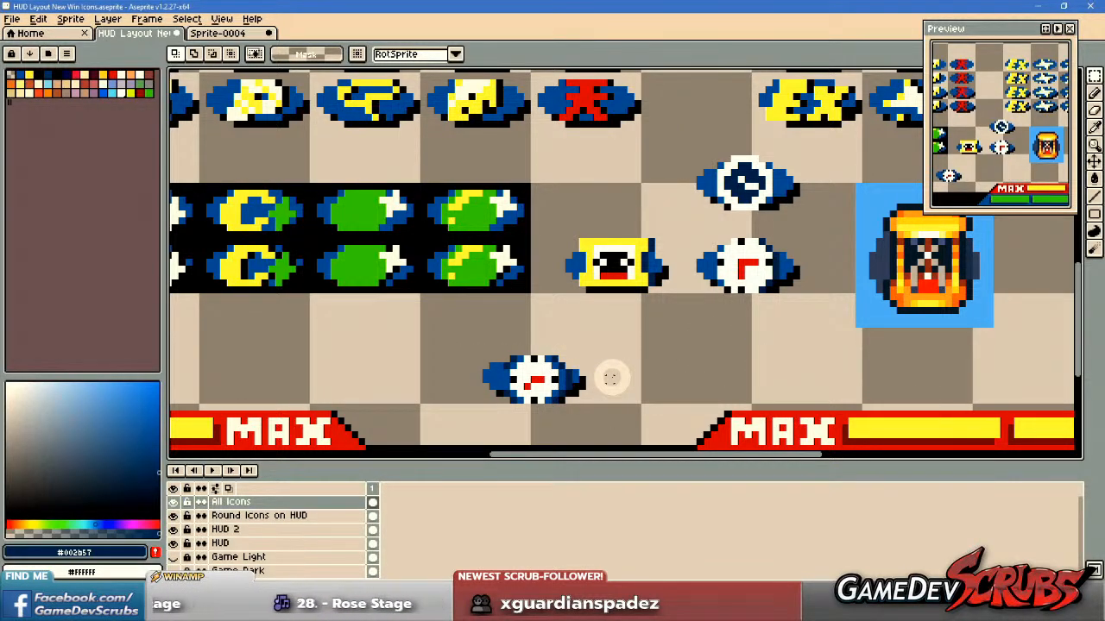
Show the grid again and move the round clock with black hour marks into the fourth slot beneath the left RYU name.
key("ctrl+apostrophe")
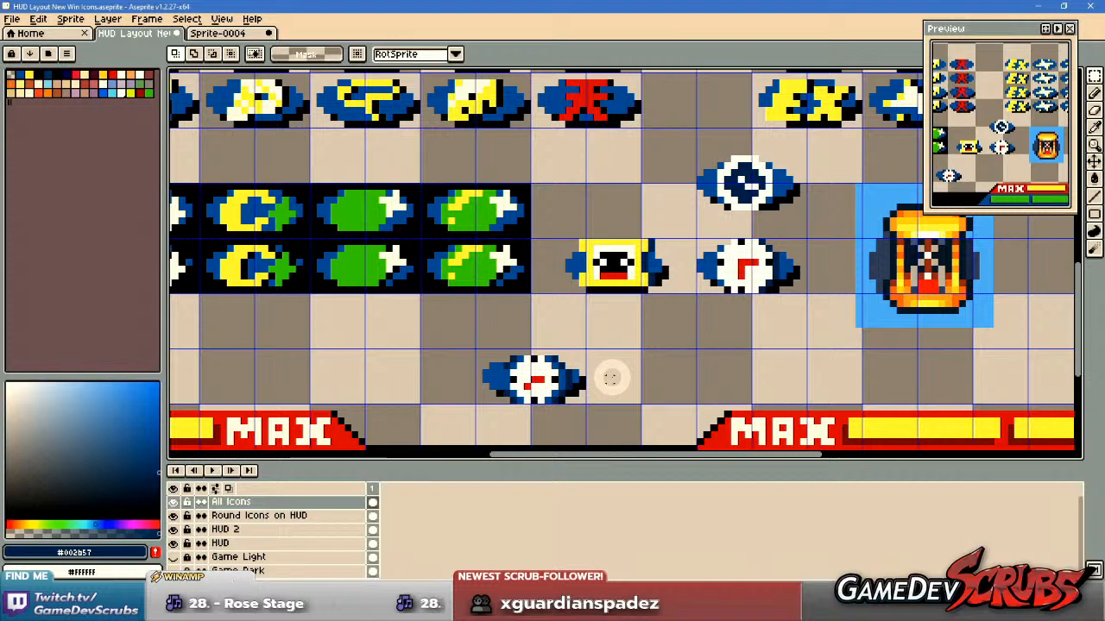
left_click_drag(449, 334, 656, 422)
scroll(532, 354, "down", 3)
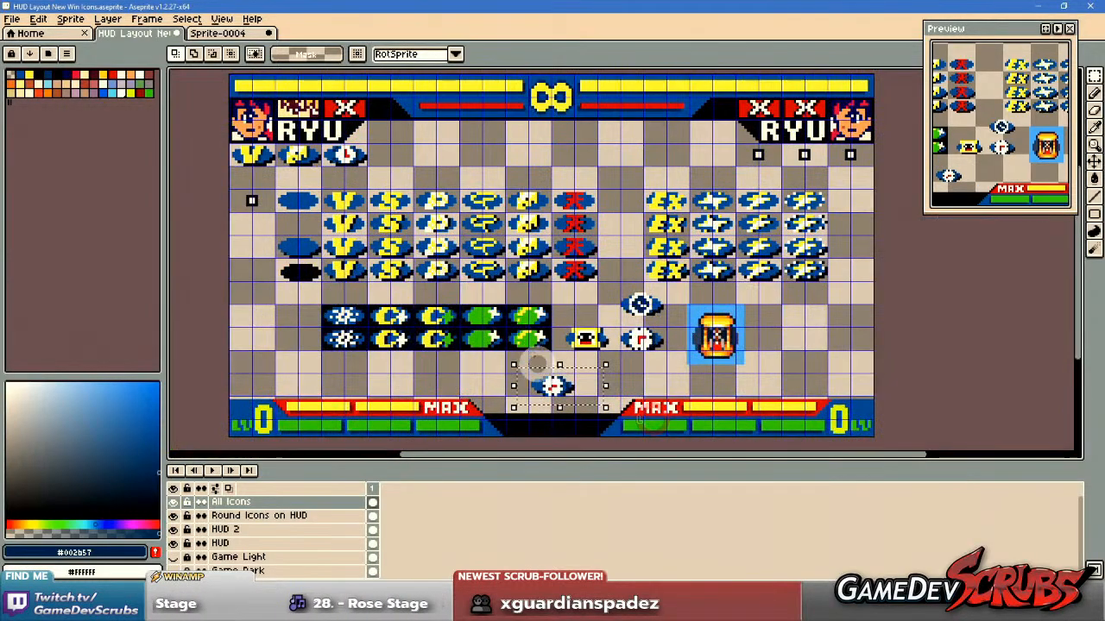
left_click_drag(539, 384, 534, 249)
scroll(419, 207, "up", 3)
scroll(601, 308, "down", 2)
key("ctrl+d")
scroll(600, 332, "down", 2)
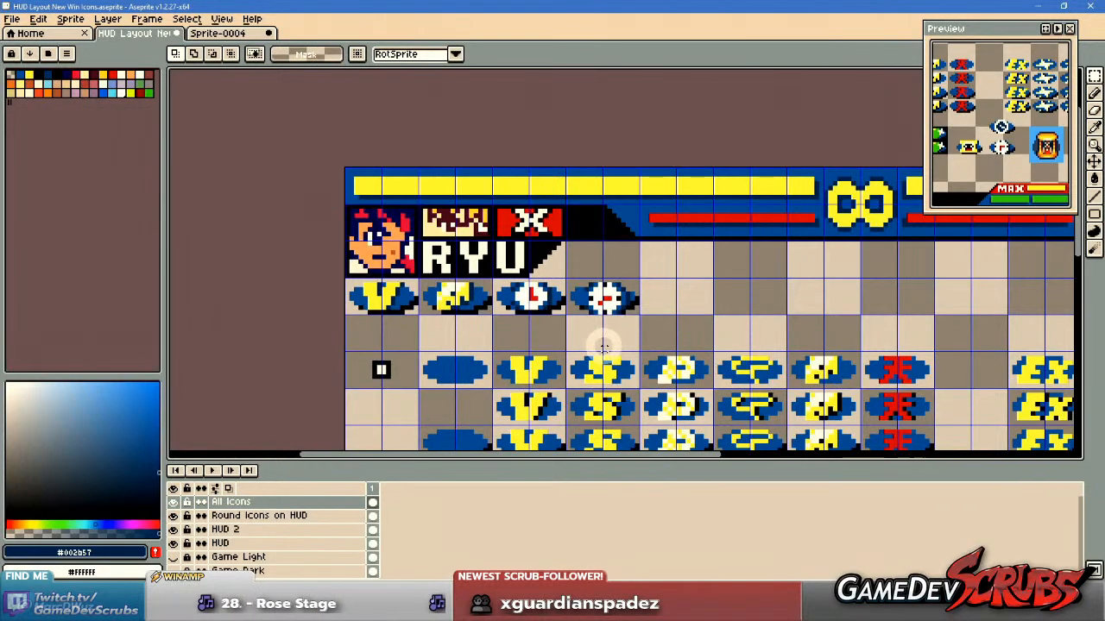
Sample the badge blue #0050a0 from the third-slot clock icon as the Pencil colour.
scroll(599, 345, "up", 2)
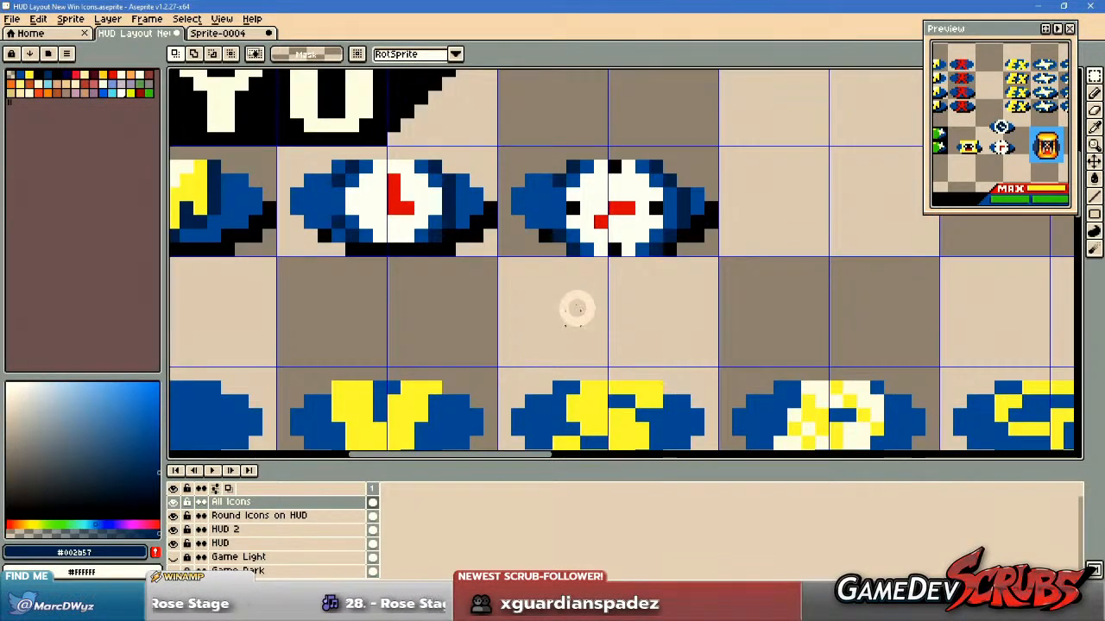
key("b")
left_click(474, 197, "alt")
left_click_drag(637, 274, 640, 299)
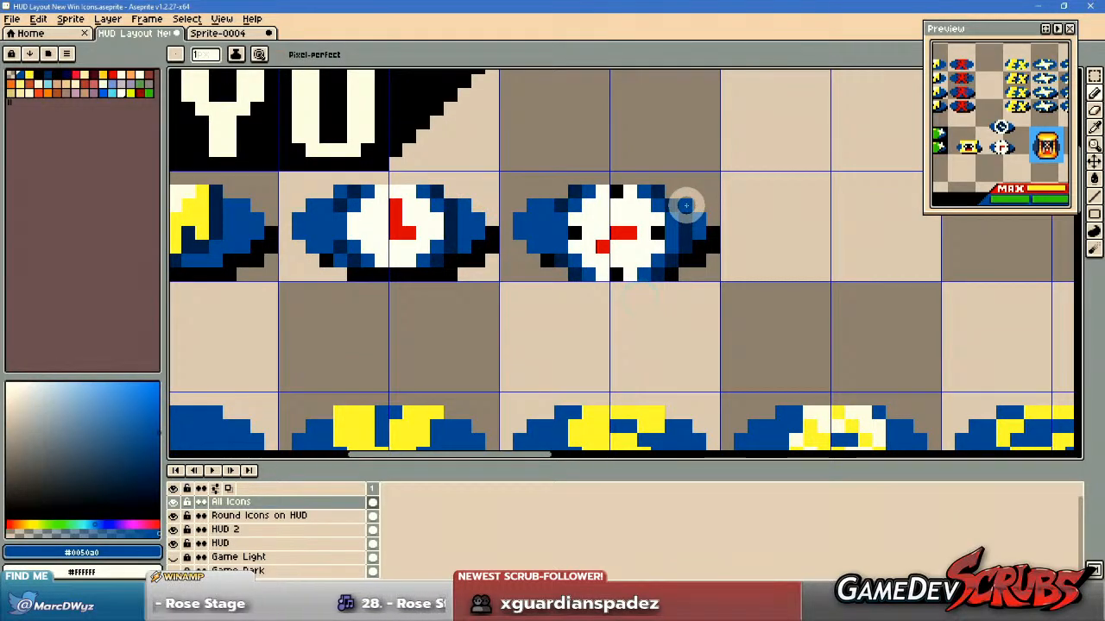
Compare the two clock icons with each other and with the neighbouring icons in the row beneath the left RYU name.
scroll(713, 287, "down", 2)
scroll(664, 250, "up", 2)
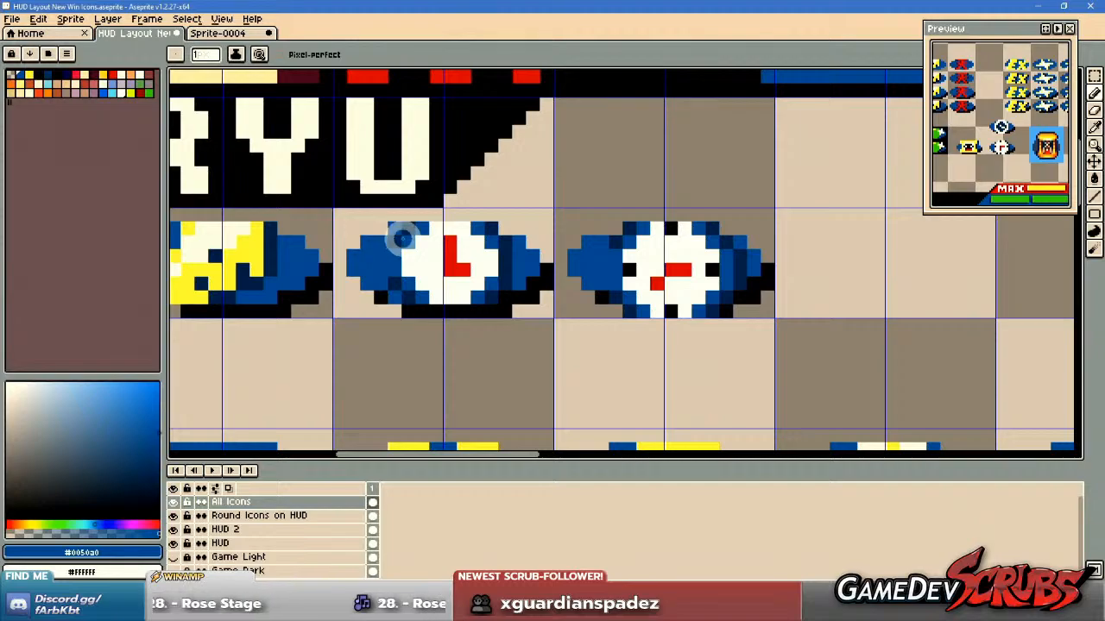
scroll(767, 341, "down", 2)
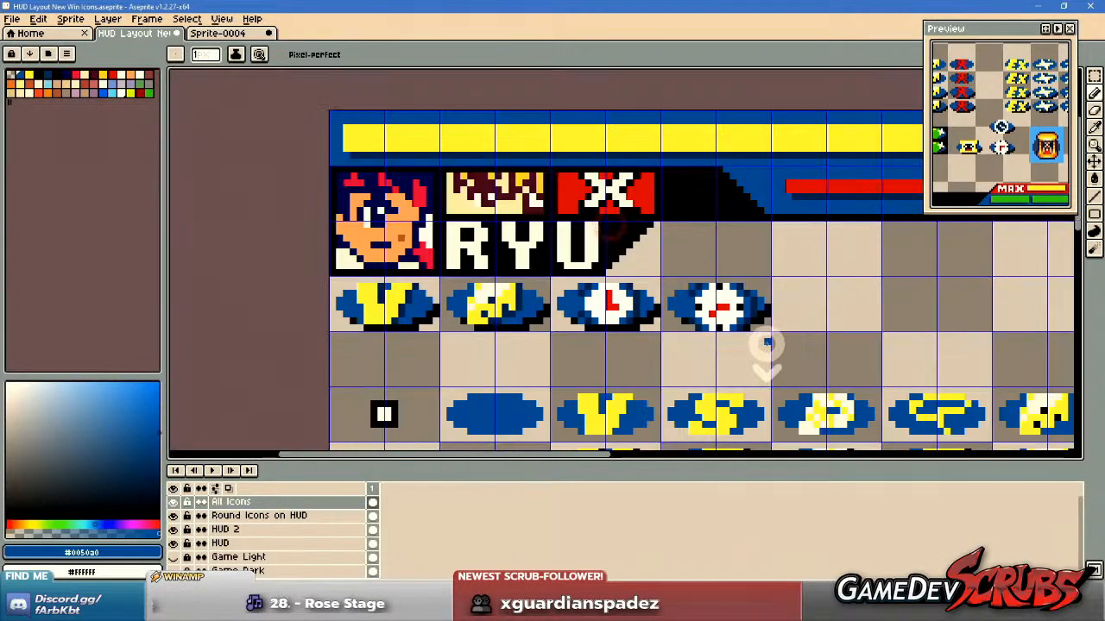
scroll(675, 322, "up", 2)
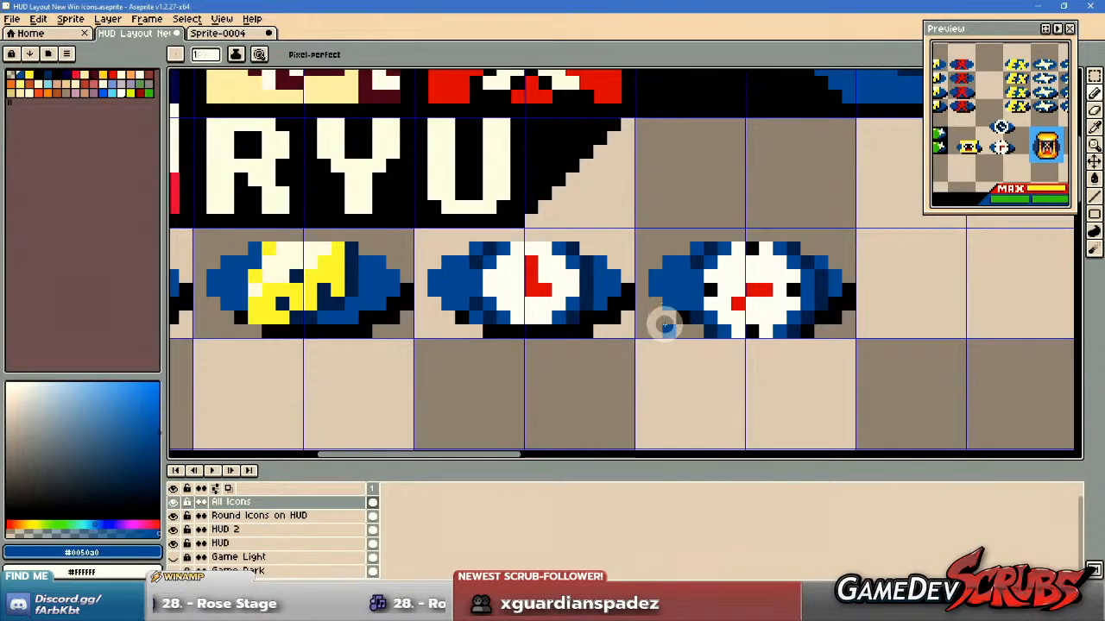
scroll(665, 324, "down", 2)
scroll(661, 345, "up", 1)
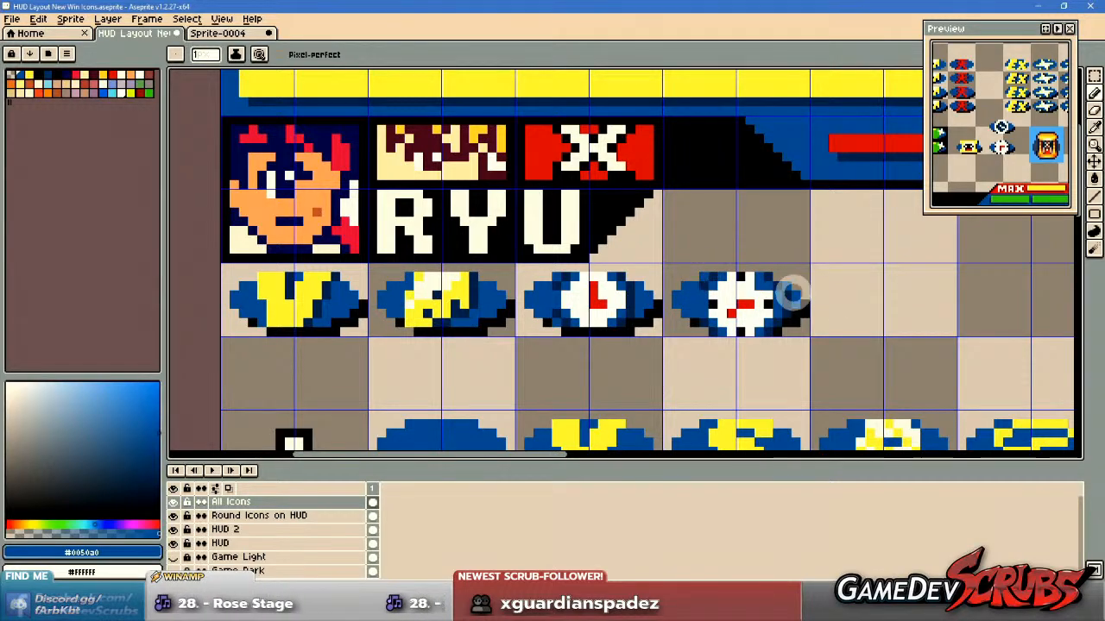
left_click_drag(824, 303, 826, 317)
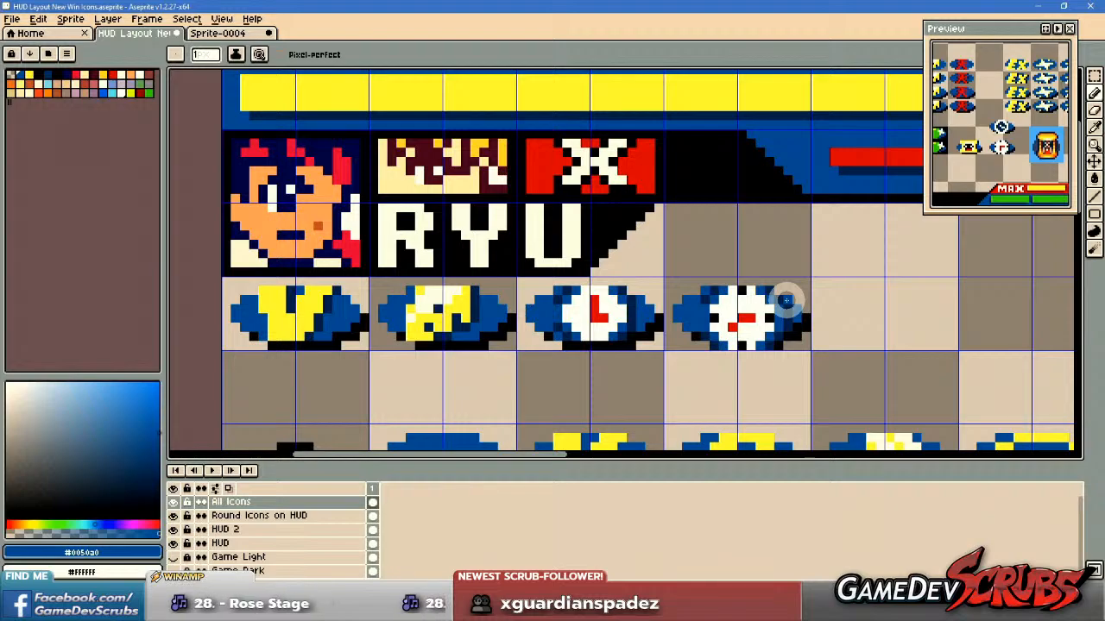
scroll(777, 292, "down", 2)
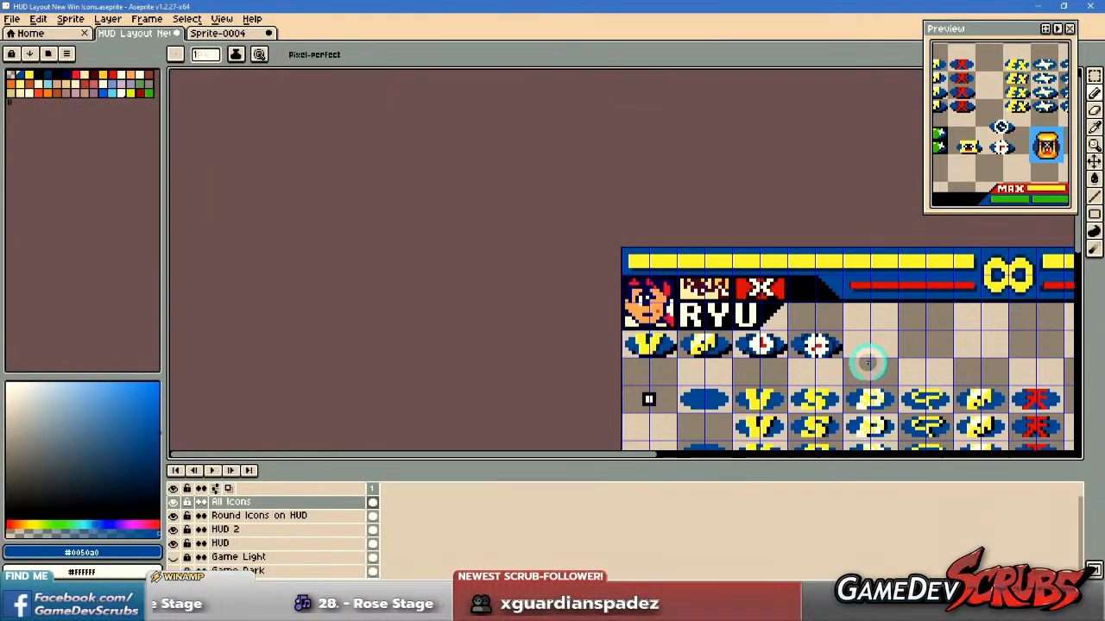
Delete the round clock with black hour marks from the fourth slot beneath the left RYU name.
key("v")
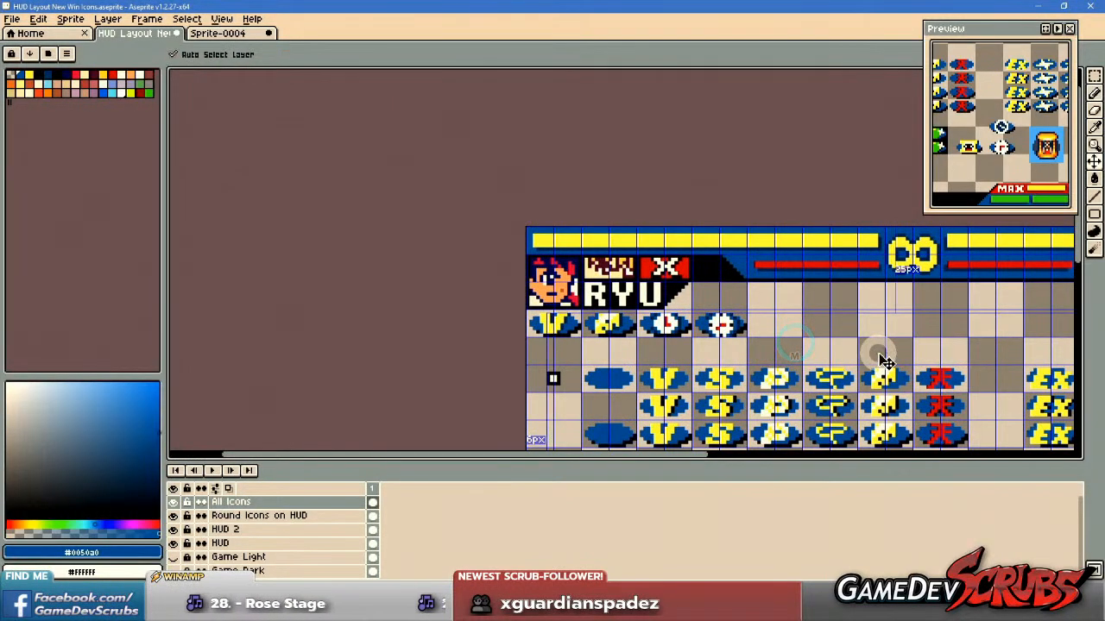
scroll(838, 375, "up", 2)
left_click_drag(774, 318, 608, 306)
scroll(769, 318, "down", 4)
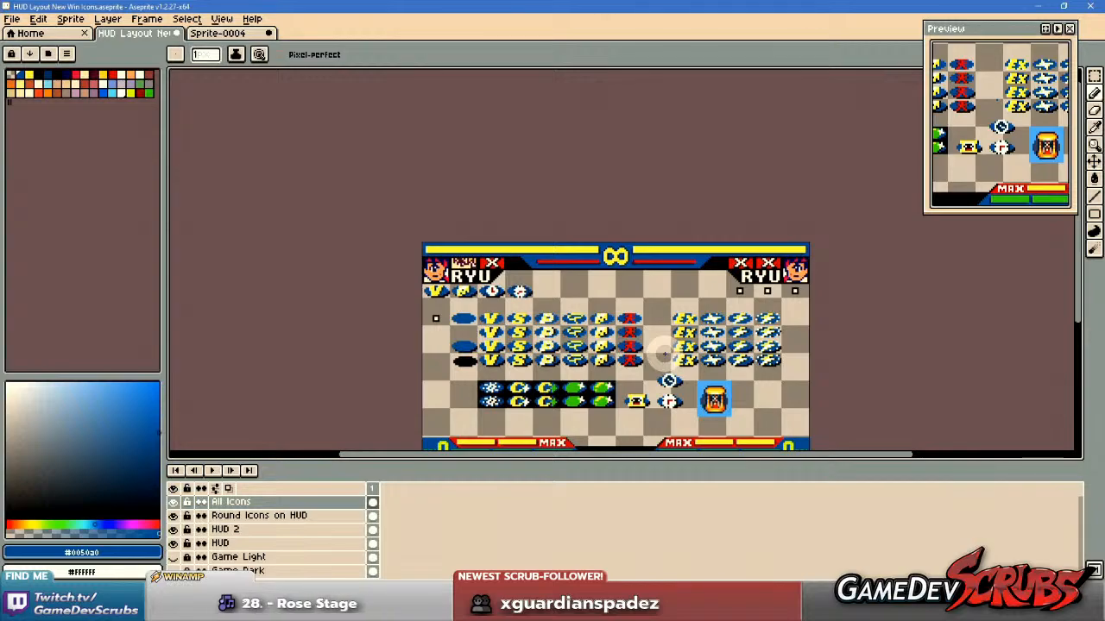
left_click_drag(654, 352, 696, 366)
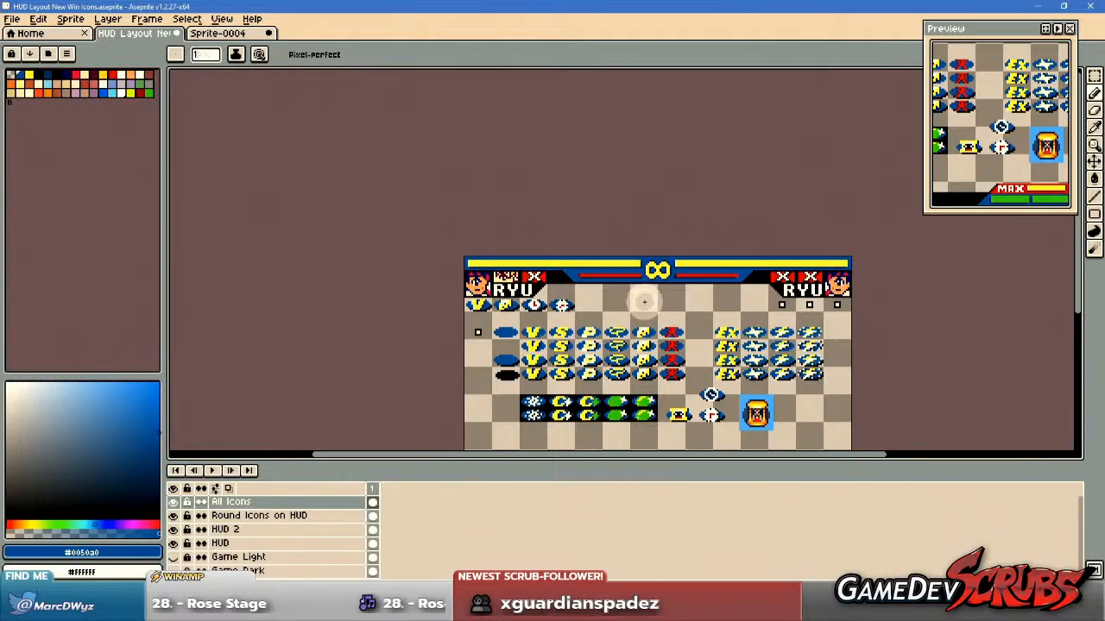
scroll(643, 301, "up", 5)
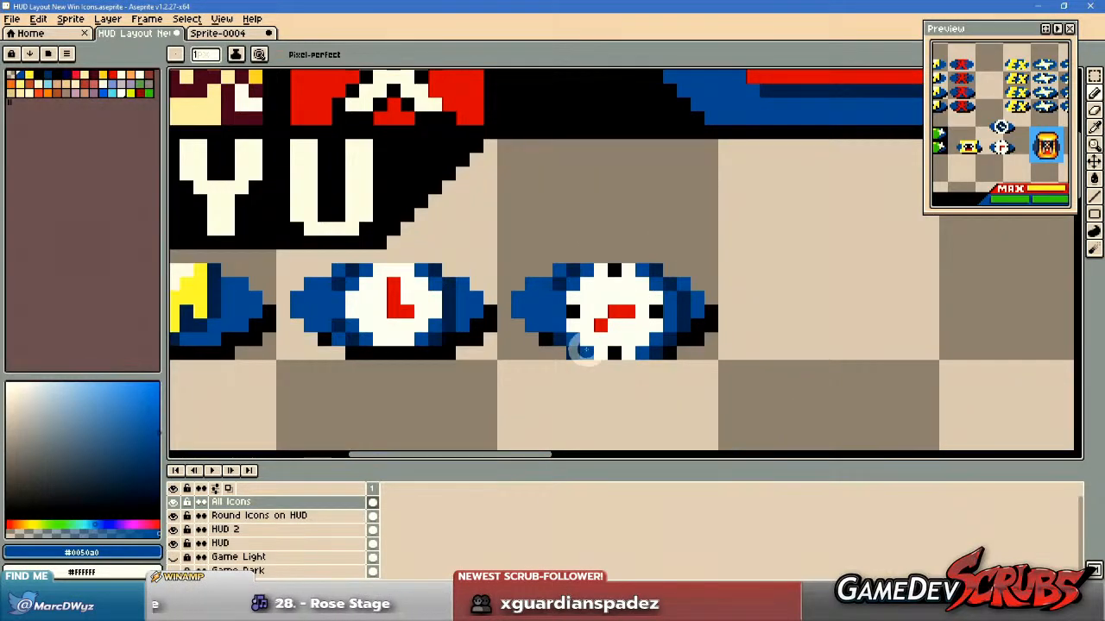
key("m")
left_click_drag(510, 249, 781, 403)
key("Delete")
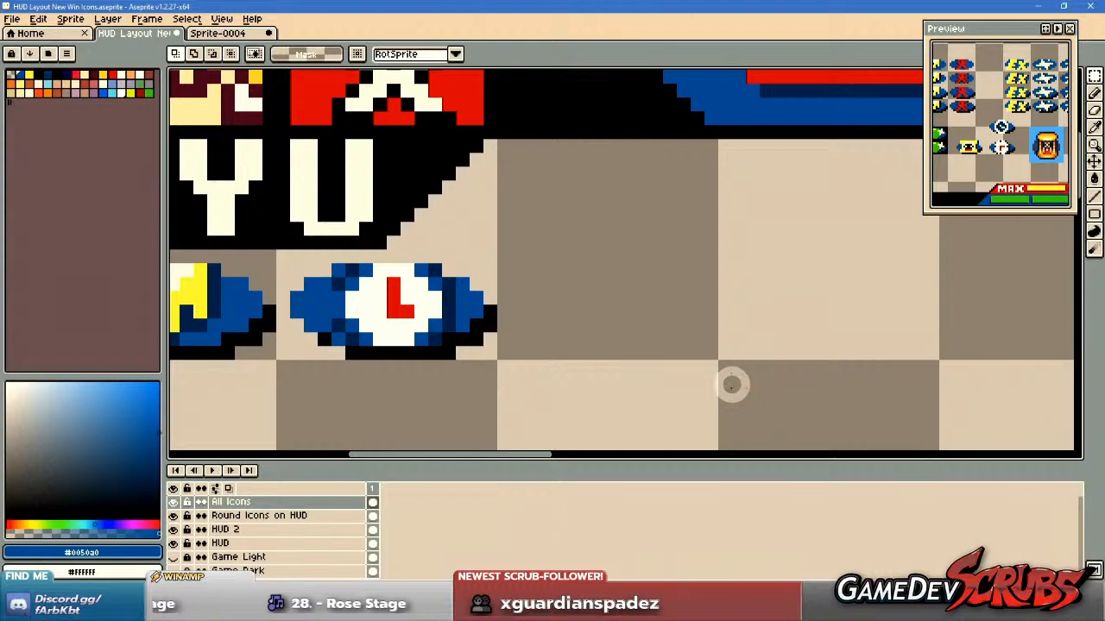
Check how the remaining red-handed clock looks beside the V and cheese icons beneath the left RYU name.
scroll(667, 393, "down", 2)
scroll(667, 393, "down", 2)
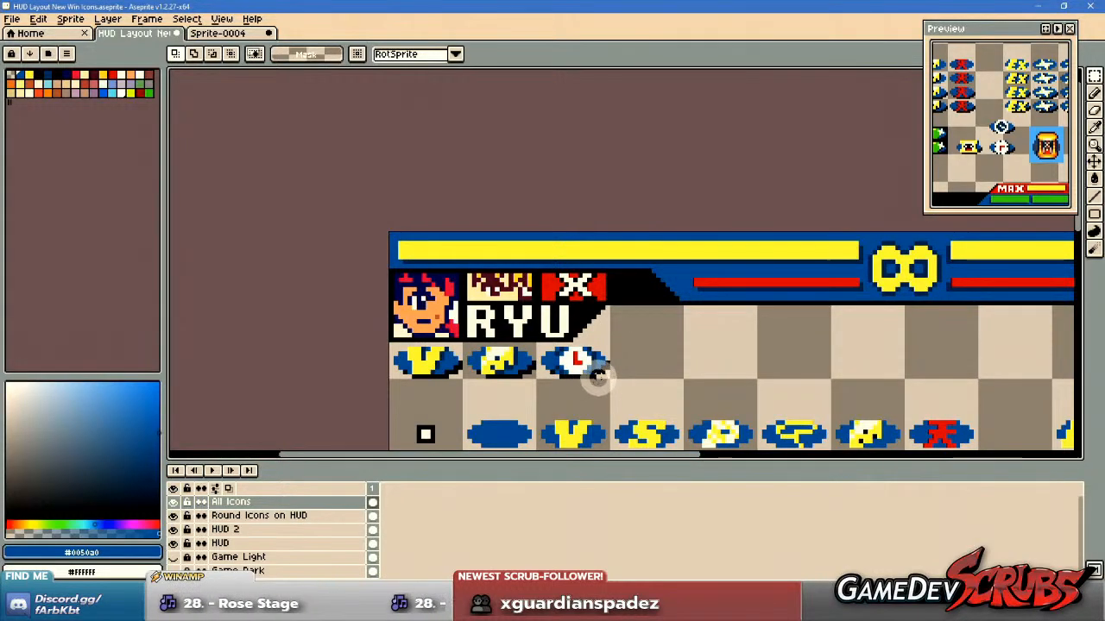
scroll(592, 378, "up", 3)
scroll(524, 379, "down", 1)
left_click_drag(525, 379, 660, 383)
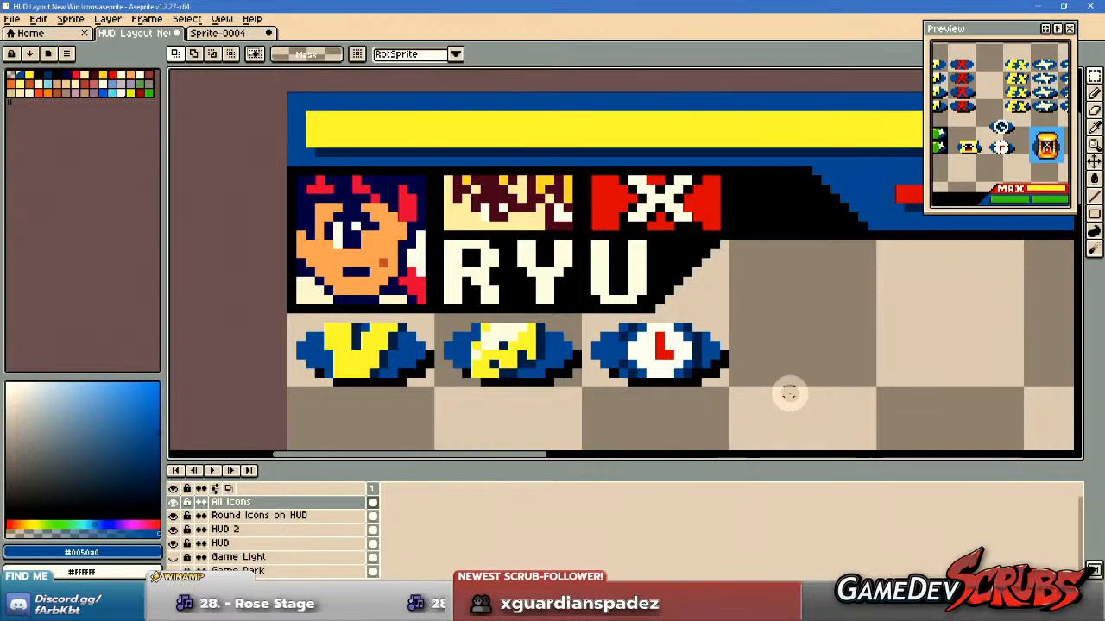
scroll(789, 394, "down", 2)
scroll(792, 395, "down", 4)
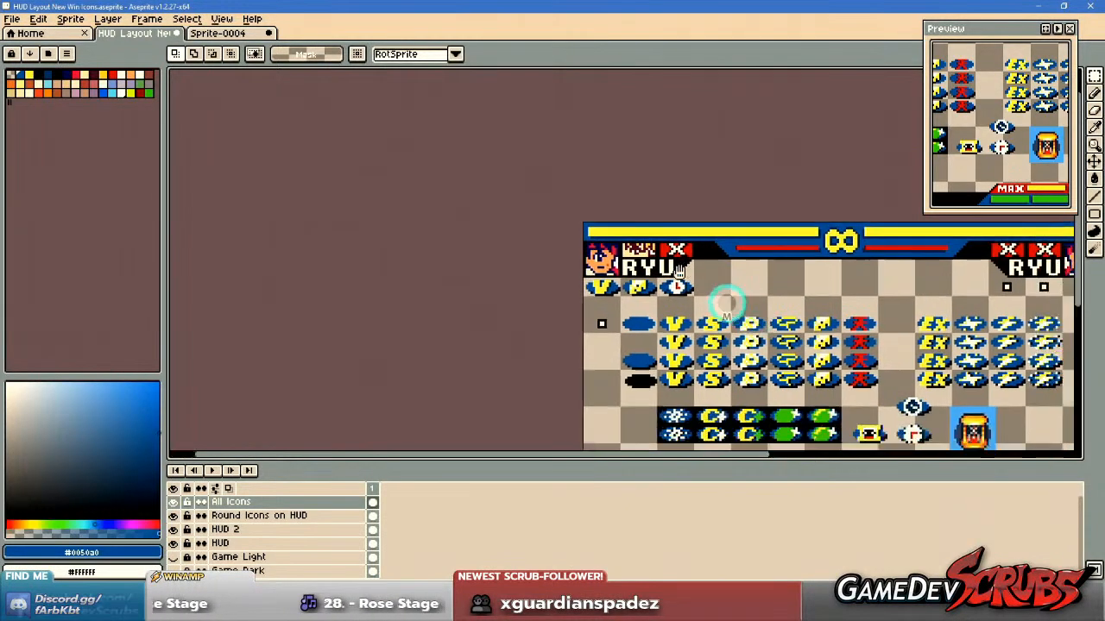
Delete the draft hourglass badge, both draft clocks and the blue-backed hourglass reference to the right of the green cherry icons.
left_click_drag(724, 342, 644, 349)
left_click_drag(503, 333, 765, 417)
scroll(725, 406, "up", 1)
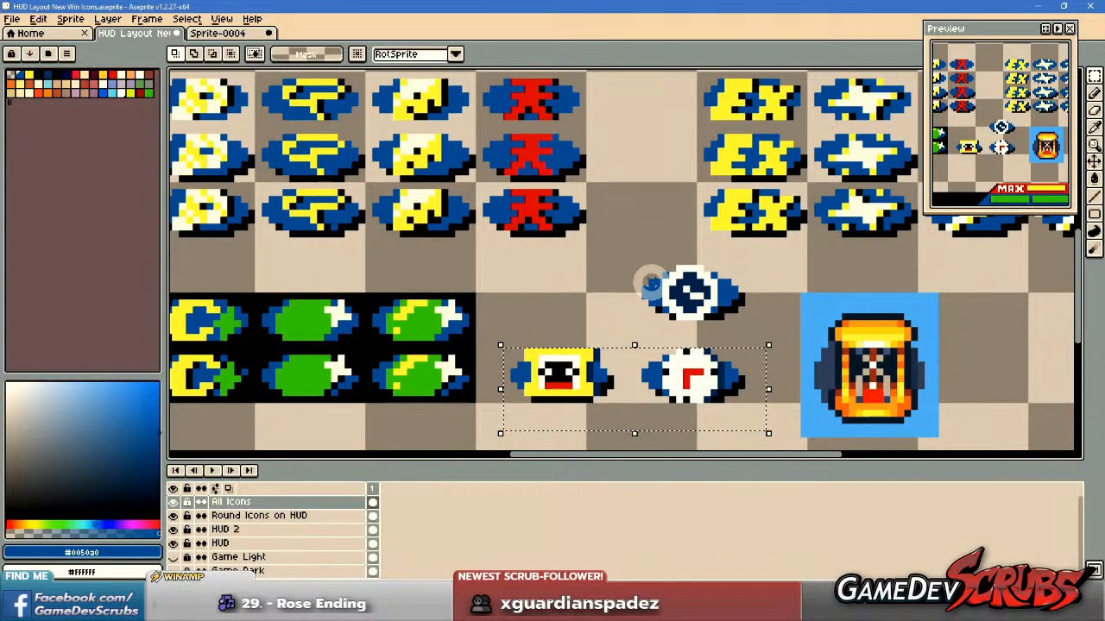
key("Delete")
mouse_move(576, 262)
left_mouse_down()
mouse_move(767, 343)
mouse_move(624, 330)
mouse_move(821, 392)
mouse_move(840, 417)
left_mouse_up()
key("Delete")
scroll(764, 341, "down", 1)
key("Delete")
scroll(513, 319, "down", 2)
Move the finished clock icon from the third slot beneath the left RYU name into the grid cell below the EX icon column.
left_click_drag(515, 319, 657, 354)
mouse_move(447, 179)
left_mouse_down()
mouse_move(802, 423)
mouse_move(837, 392)
mouse_move(790, 388)
mouse_move(835, 383)
mouse_move(767, 377)
left_mouse_up()
scroll(823, 390, "up", 2)
key("ctrl+d")
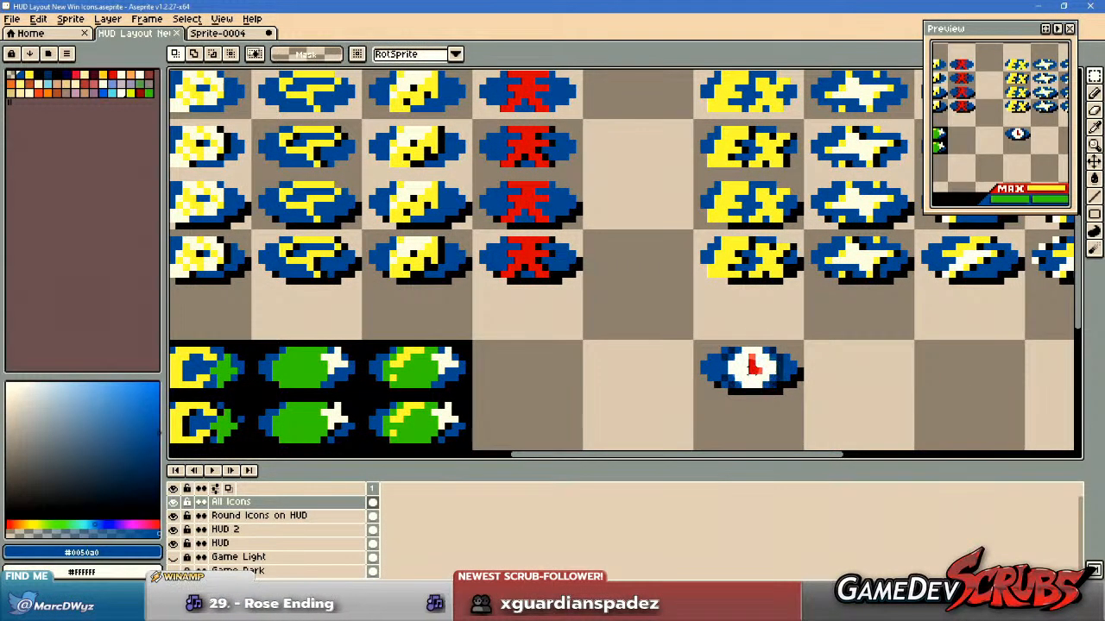
scroll(749, 369, "down", 2)
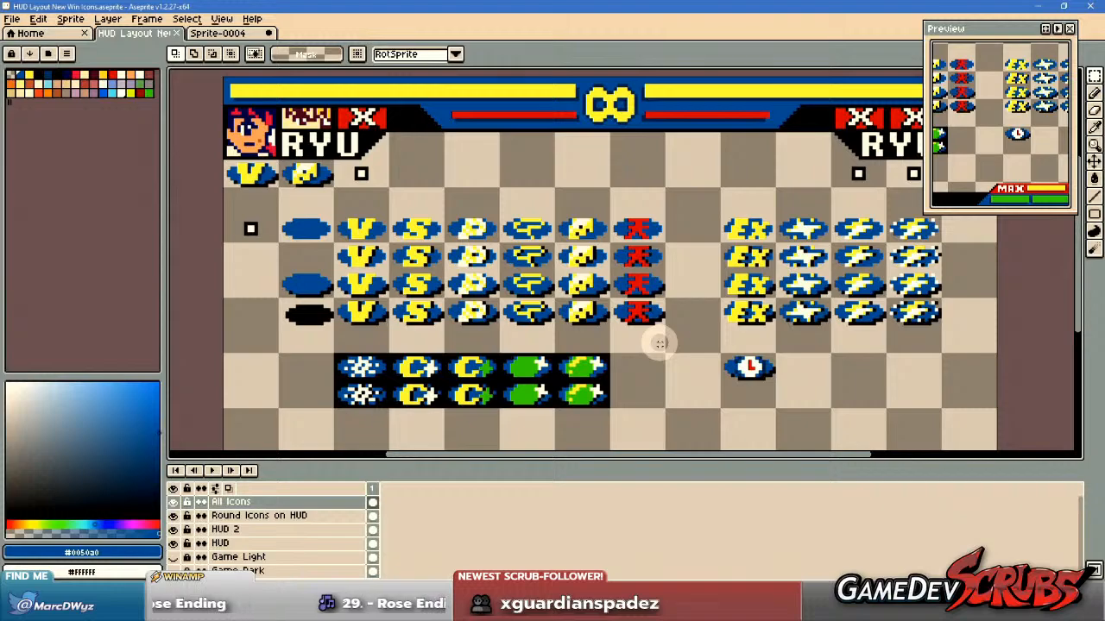
scroll(662, 345, "up", 1)
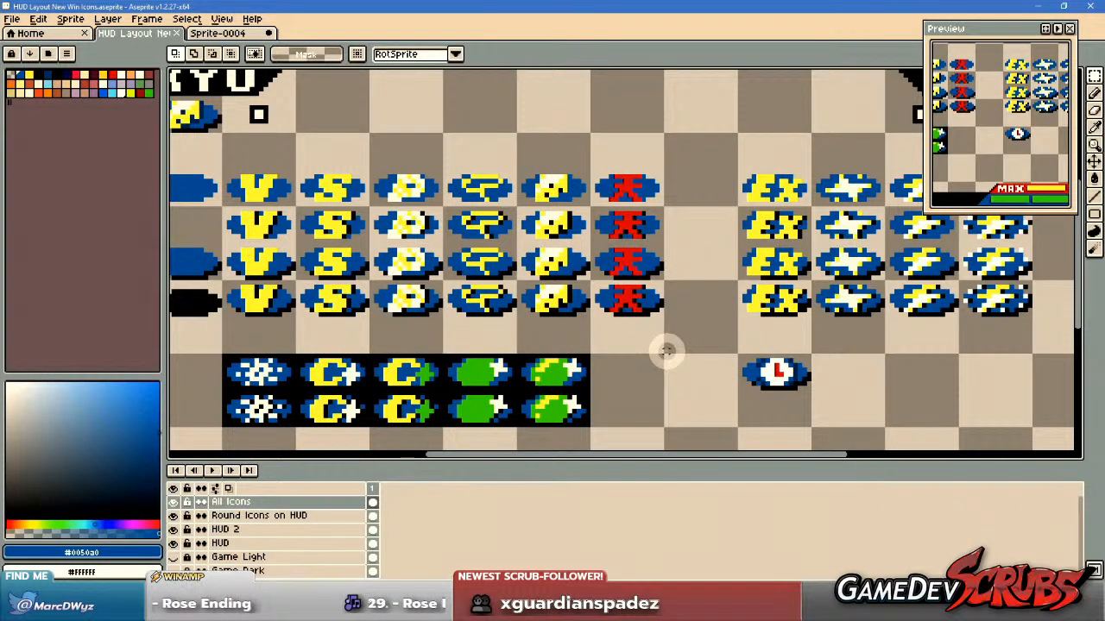
Try yellow Pencil pixels on the corners of the clock face below the EX icon column.
key("b")
scroll(672, 338, "up", 1)
left_click(501, 274, "alt")
scroll(498, 274, "up", 2)
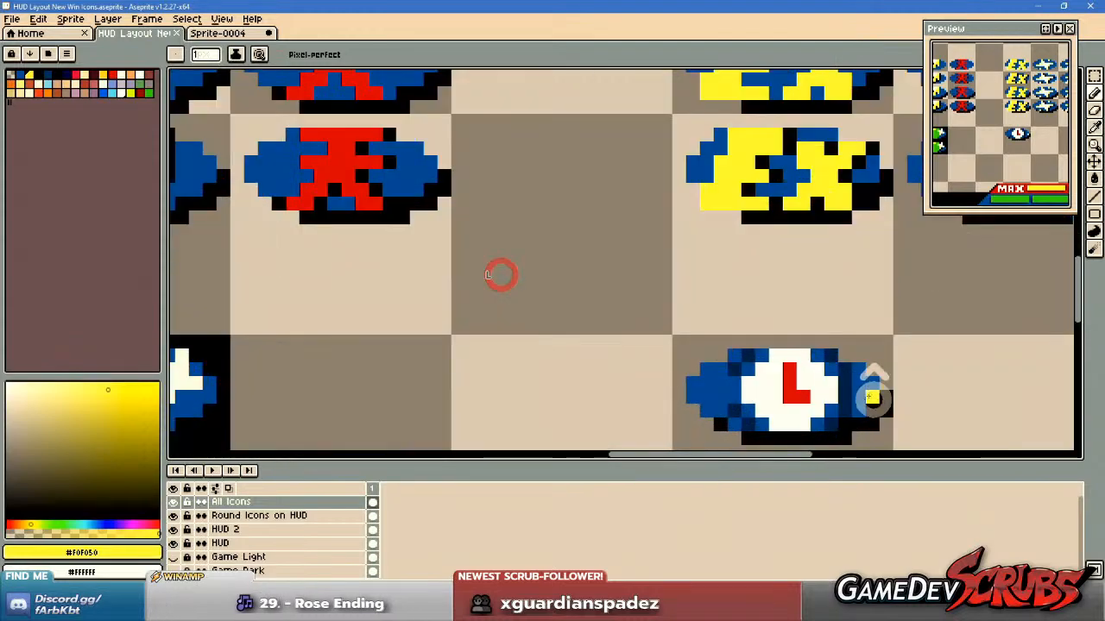
left_click(666, 321)
left_click(664, 385)
left_click(679, 404)
left_click(750, 406)
left_click(773, 389)
left_click(775, 335)
left_click(755, 317)
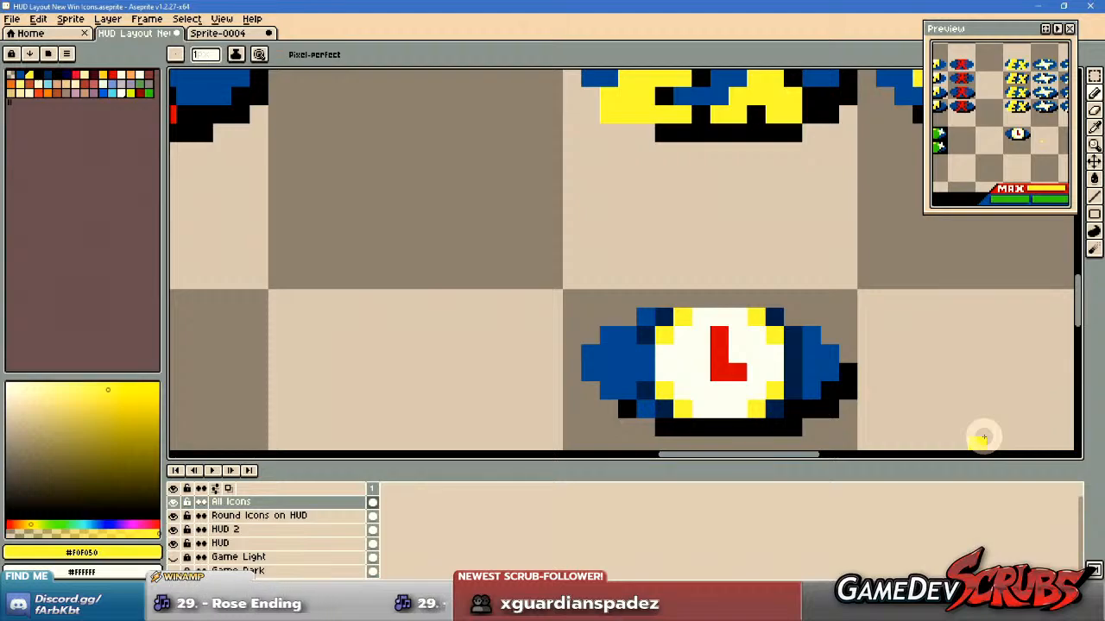
Undo the yellow corner pixels on the clock icon.
key("ctrl+z")
key("ctrl+z")
key("ctrl+z")
key("ctrl+z")
key("ctrl+z")
key("ctrl+z")
key("ctrl+z")
key("ctrl+z")
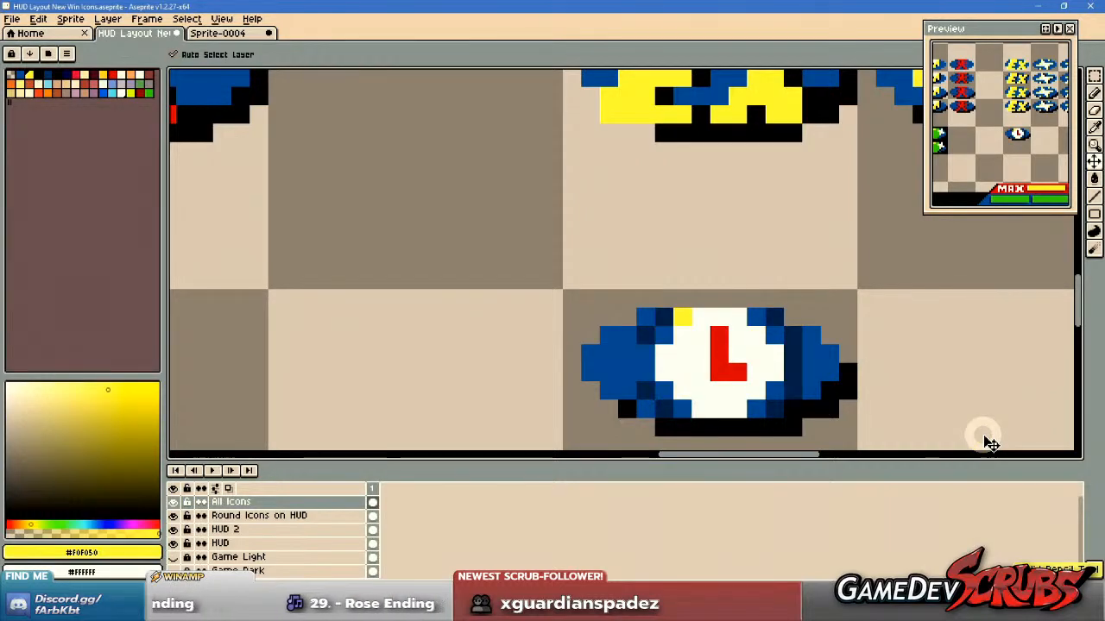
Switch to Sprite-0004 and examine its reference win icons below the LEVEL gauge.
scroll(827, 411, "down", 3)
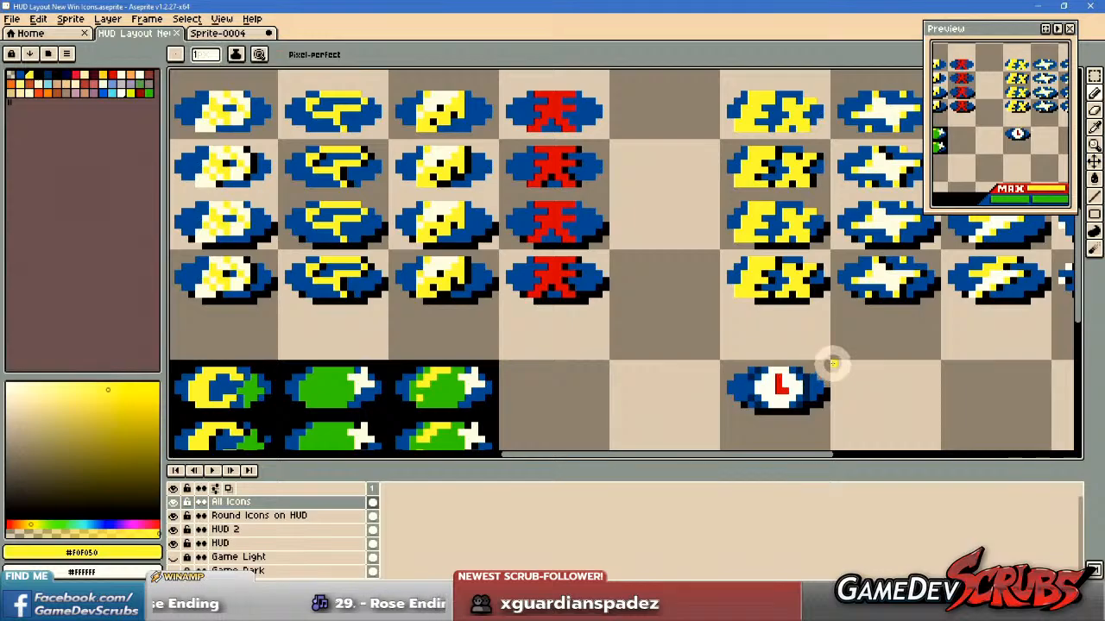
scroll(833, 360, "down", 3)
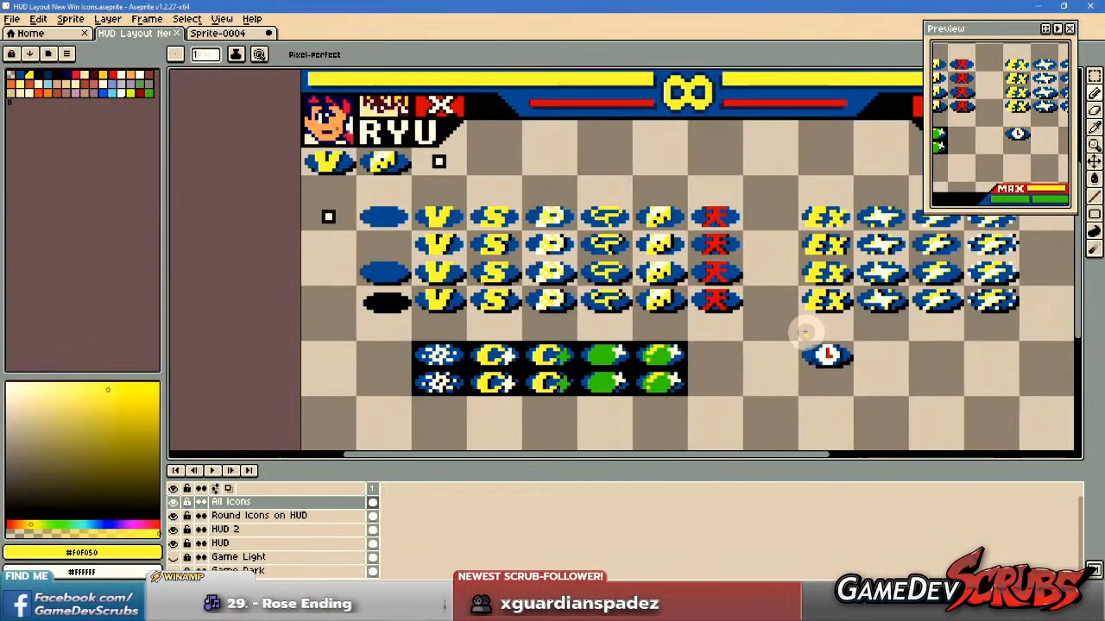
left_click(230, 34)
scroll(505, 212, "down", 1)
left_click_drag(504, 212, 592, 371)
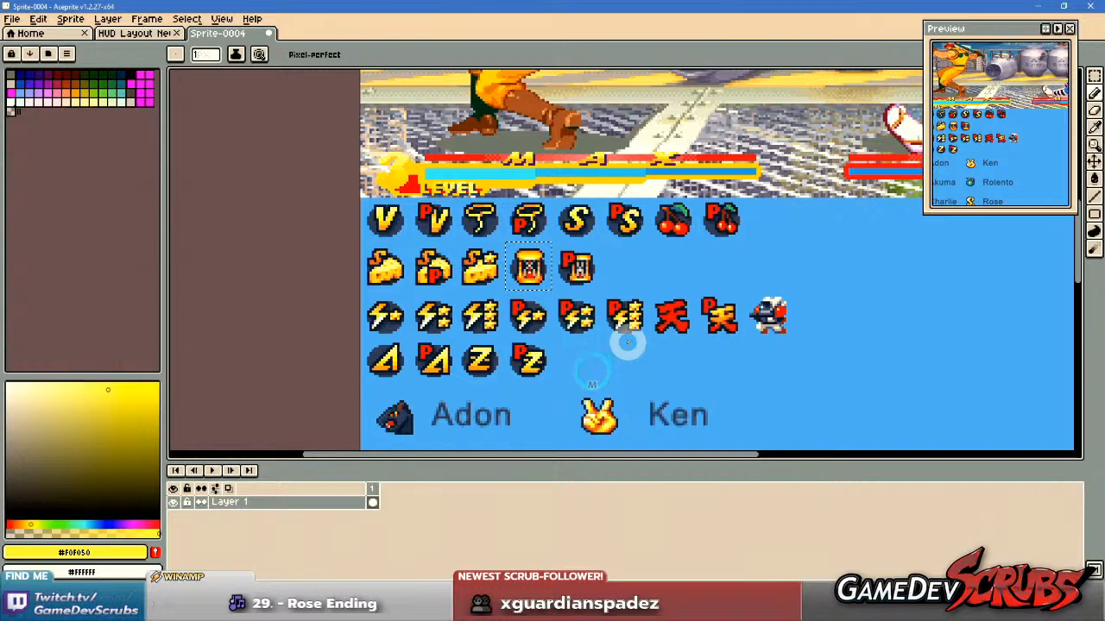
scroll(608, 308, "up", 1)
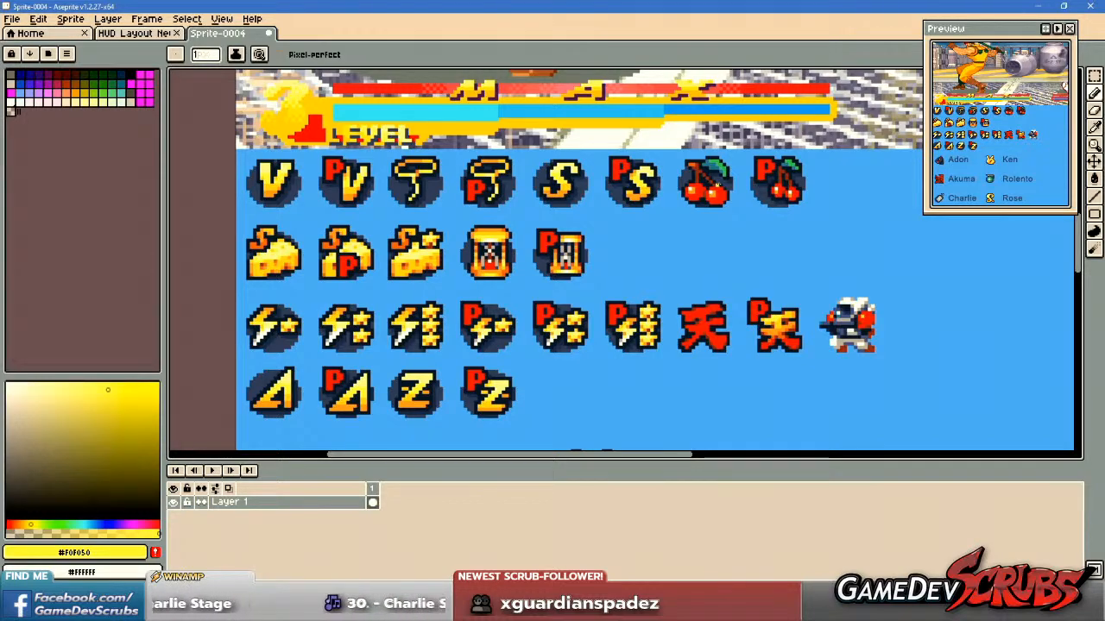
Open Player Icons.aseprite from the Player Icons folder inside Resources, Menu, Player profile.
left_click(12, 19)
left_click(32, 48)
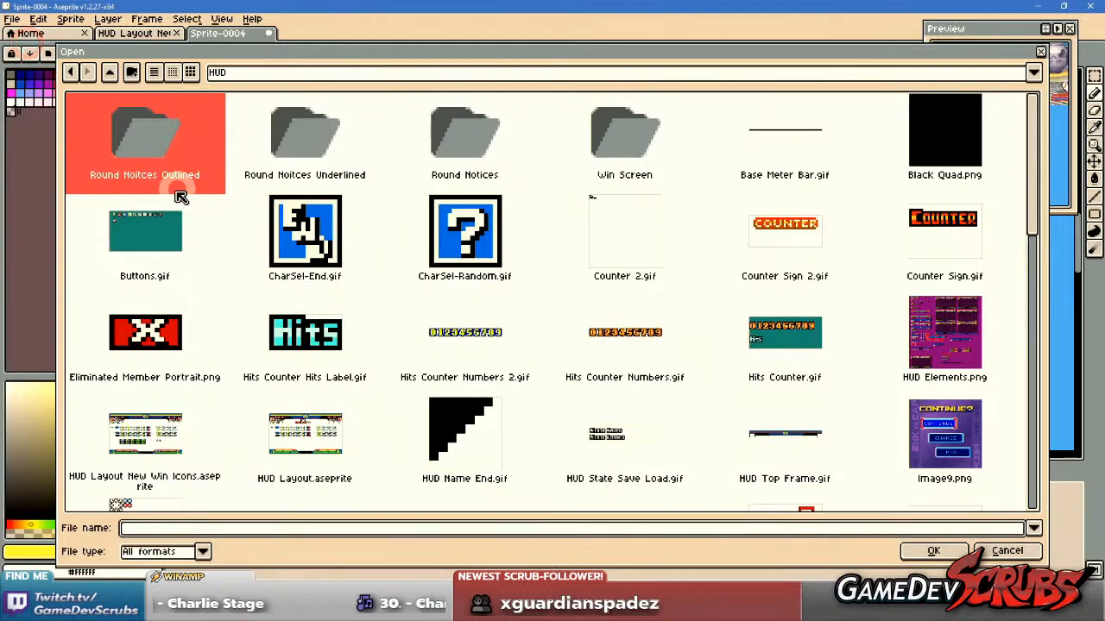
left_click(117, 74)
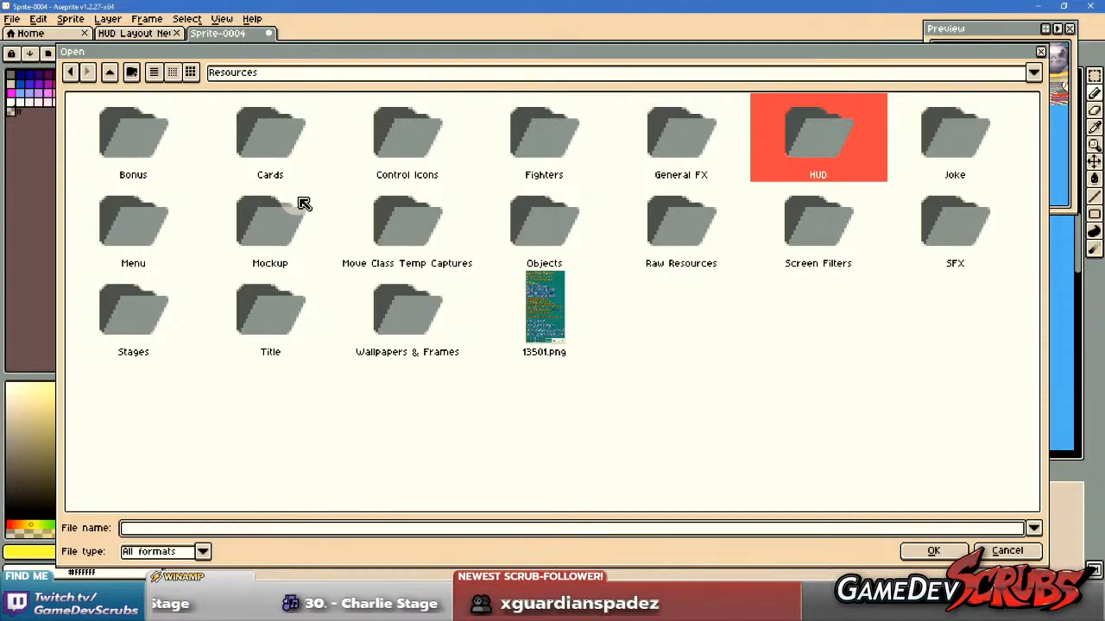
double_click(130, 220)
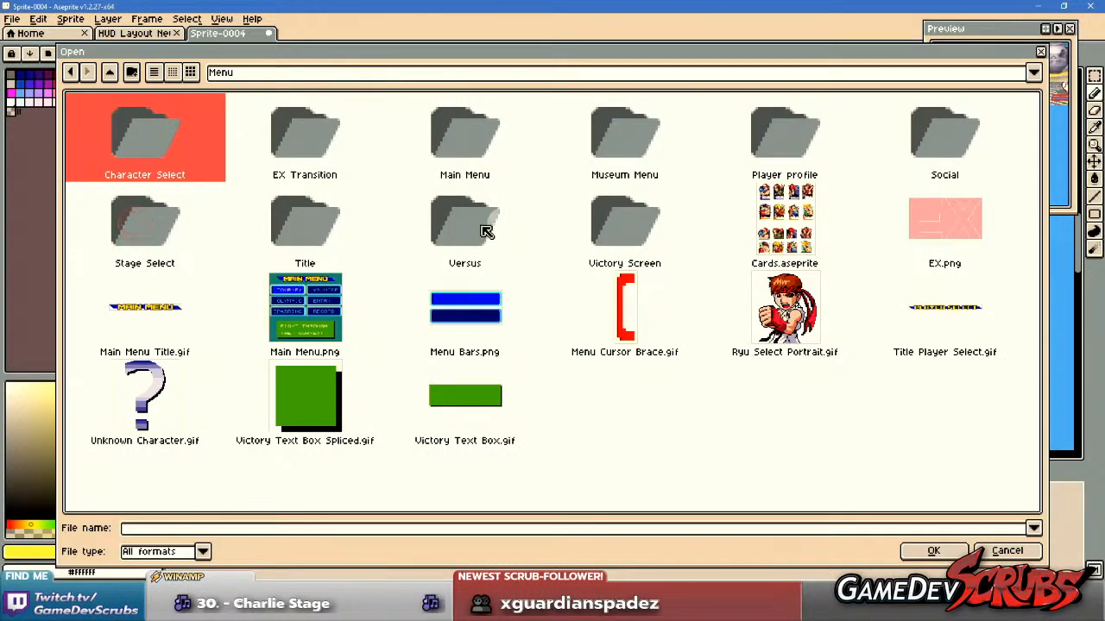
double_click(802, 143)
double_click(157, 138)
left_click(141, 144)
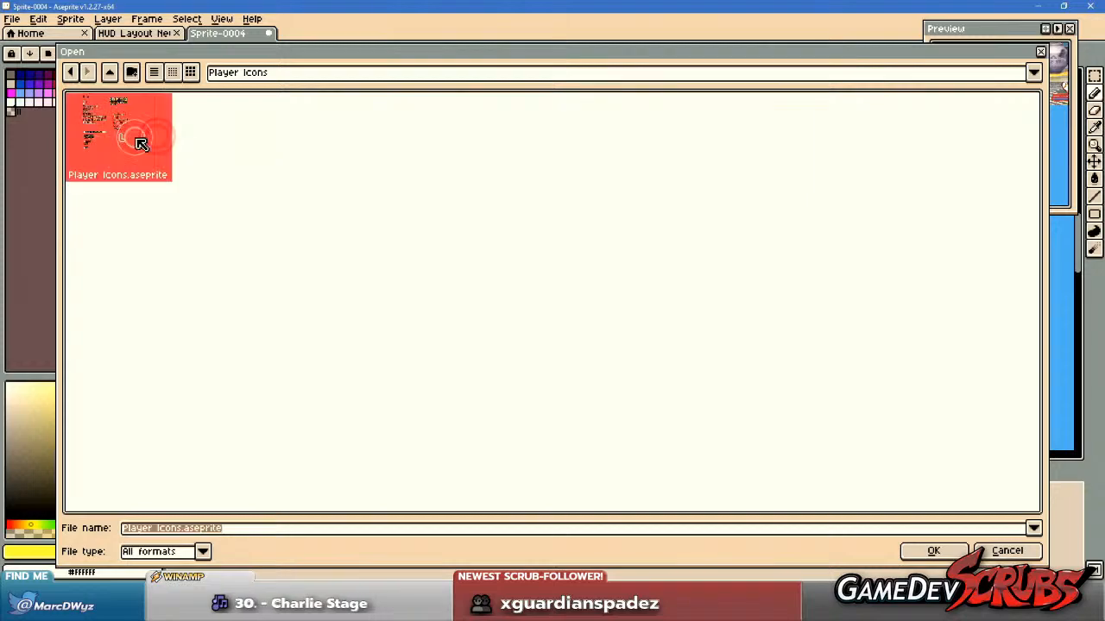
double_click(141, 143)
Examine the row of square player icons from the NEXT icon to the blank white squares.
scroll(494, 239, "up", 3)
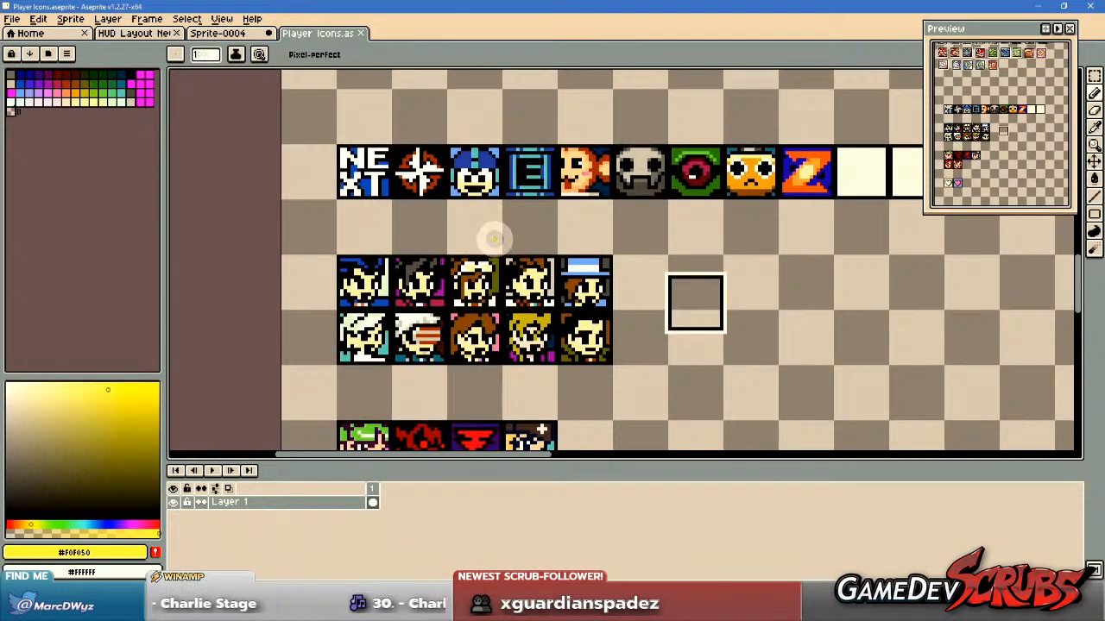
left_click_drag(494, 239, 467, 253)
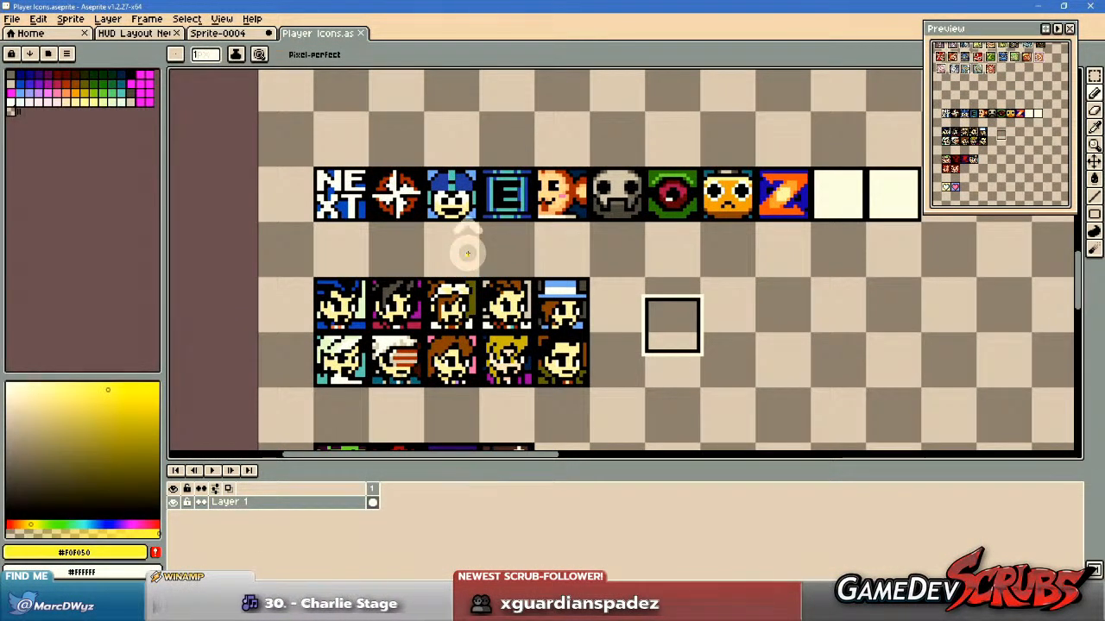
scroll(465, 249, "up", 1)
left_click_drag(463, 239, 343, 291)
scroll(577, 254, "up", 1)
left_click_drag(574, 254, 433, 262)
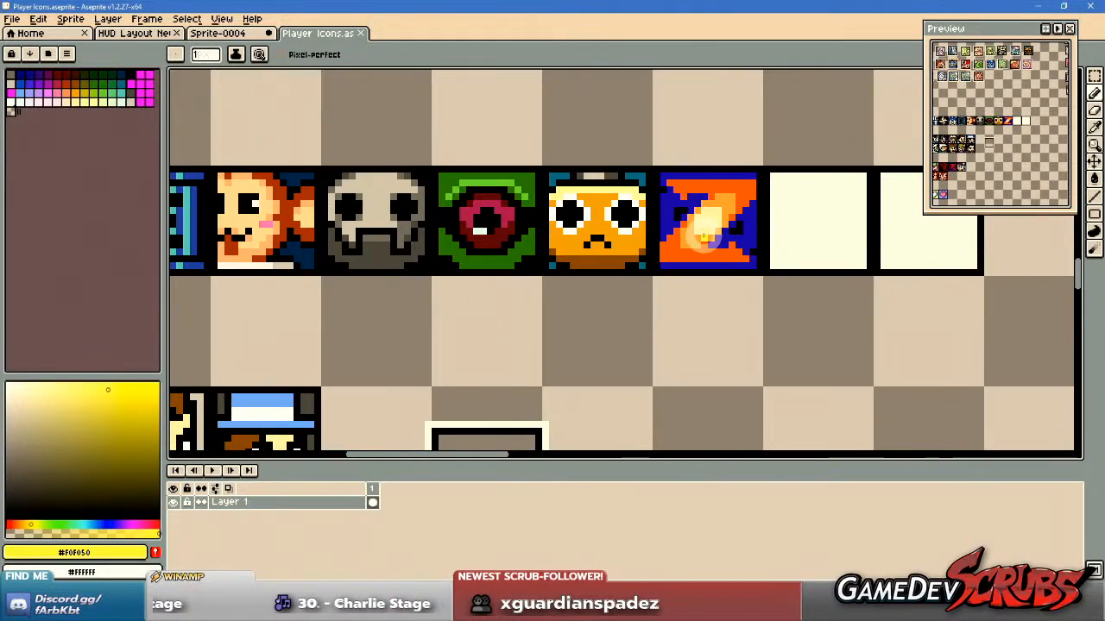
Examine the ten-face portrait block and the smaller portrait group beneath it in the Player Icons sheet.
scroll(704, 233, "down", 1)
left_click_drag(539, 292, 598, 252)
scroll(440, 325, "up", 1)
left_click_drag(439, 324, 484, 298)
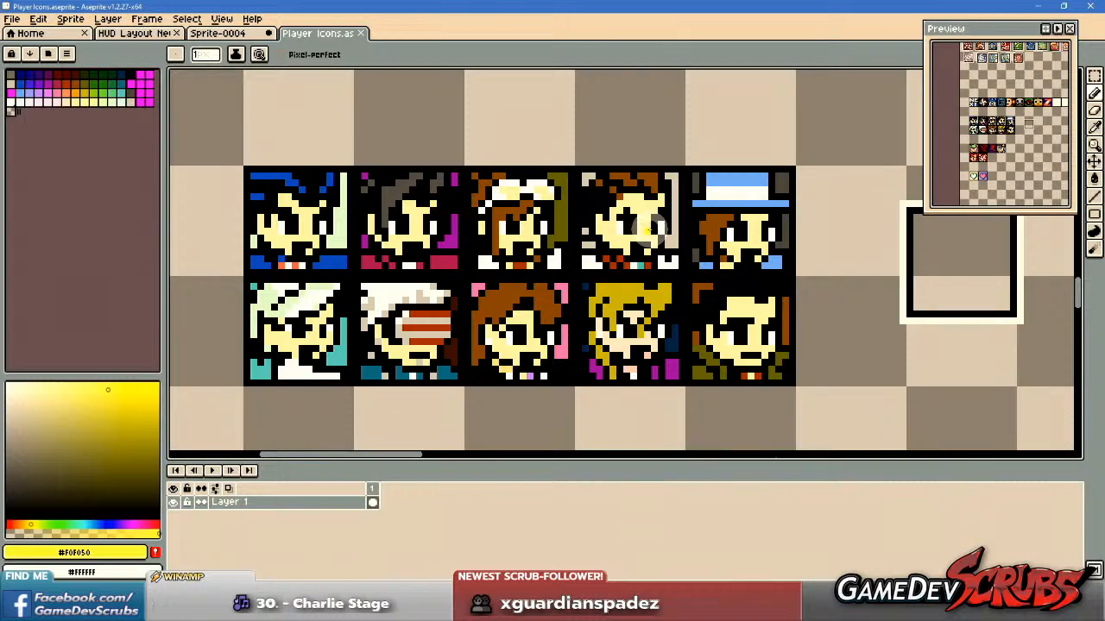
scroll(639, 226, "down", 3)
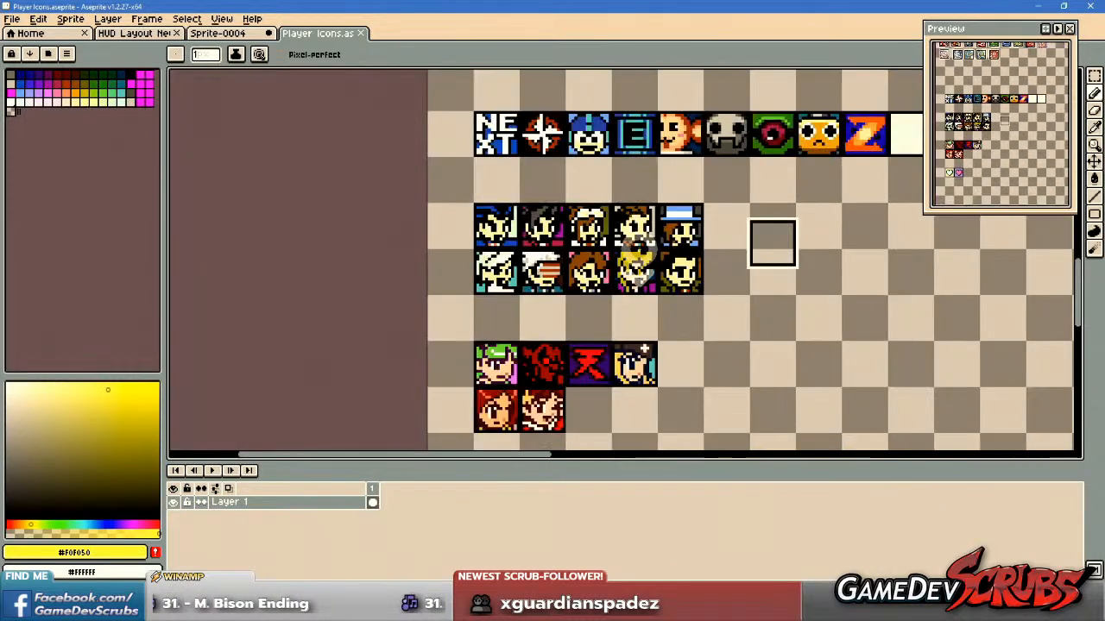
scroll(647, 241, "up", 3)
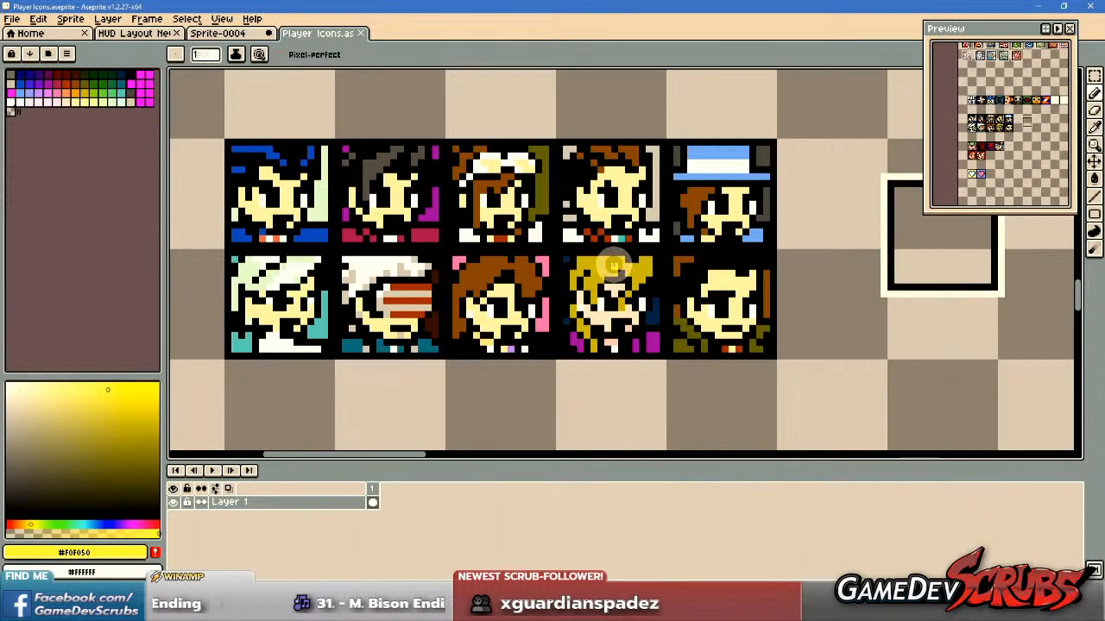
scroll(604, 242, "down", 3)
scroll(574, 388, "up", 3)
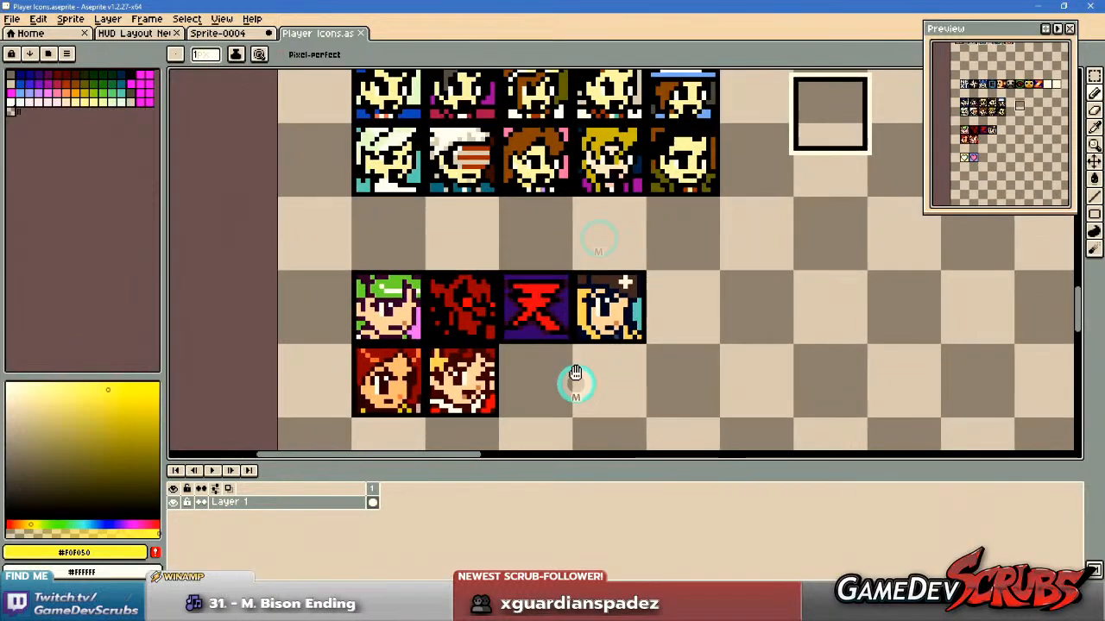
left_click_drag(540, 299, 548, 308)
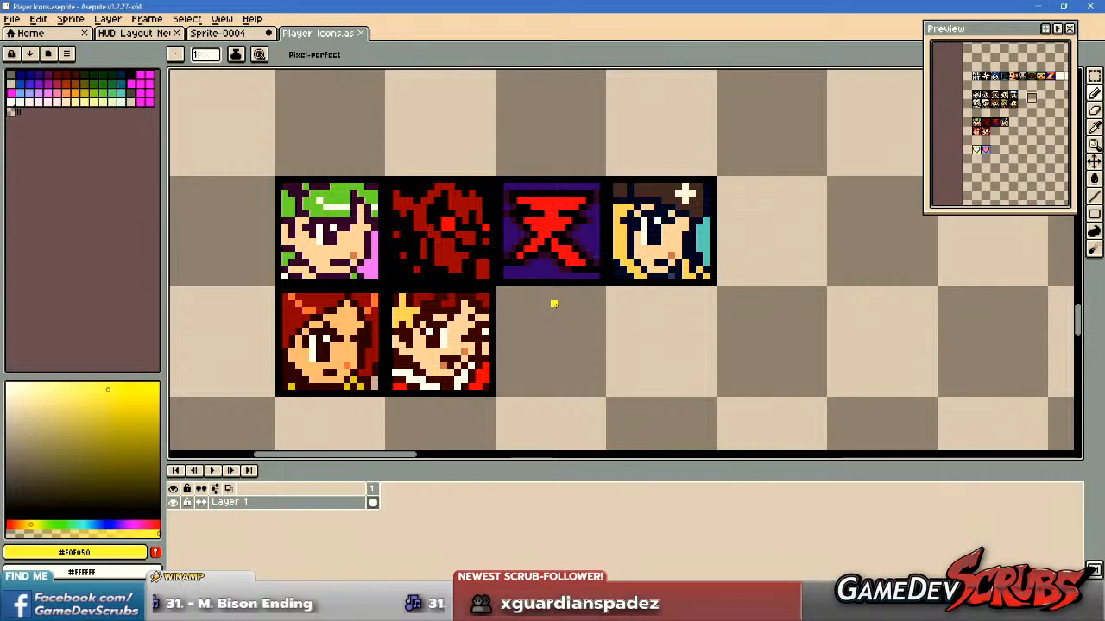
scroll(554, 304, "down", 4)
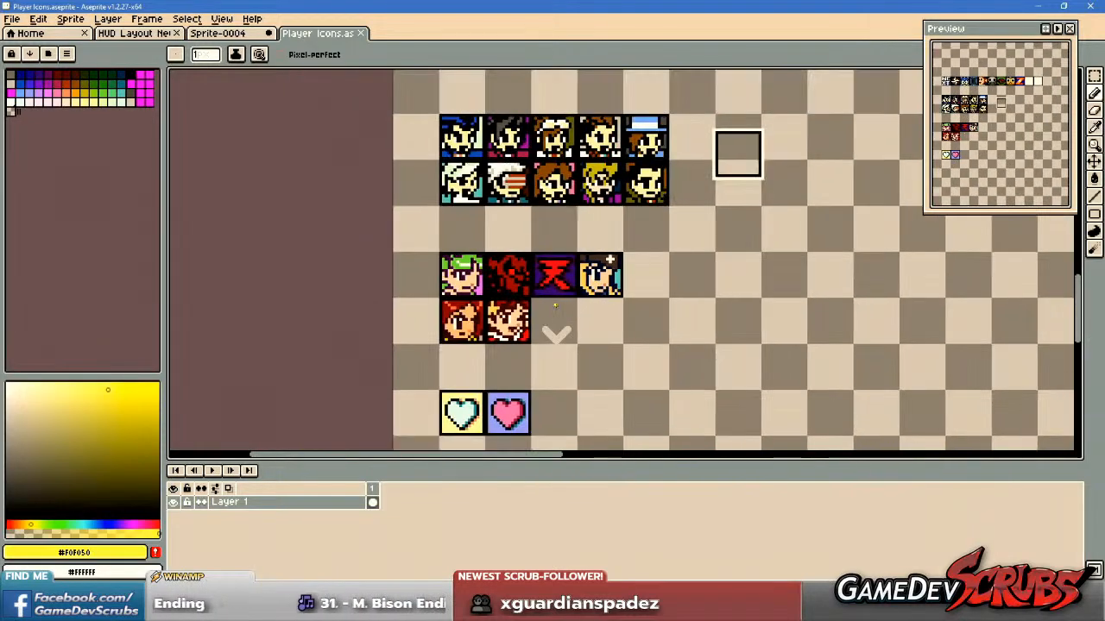
Copy the robot figure from Sprite-0004 into Player Icons.aseprite, placing it on the empty area beside the heart icons.
left_click(221, 34)
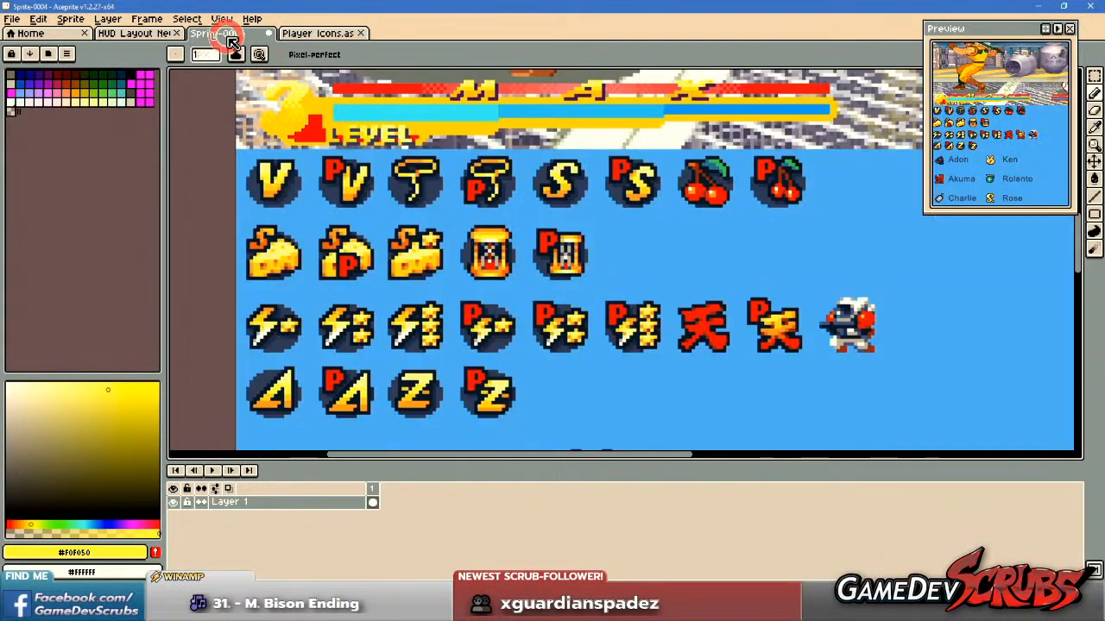
scroll(661, 313, "right", 3)
scroll(657, 313, "up", 2)
key("m")
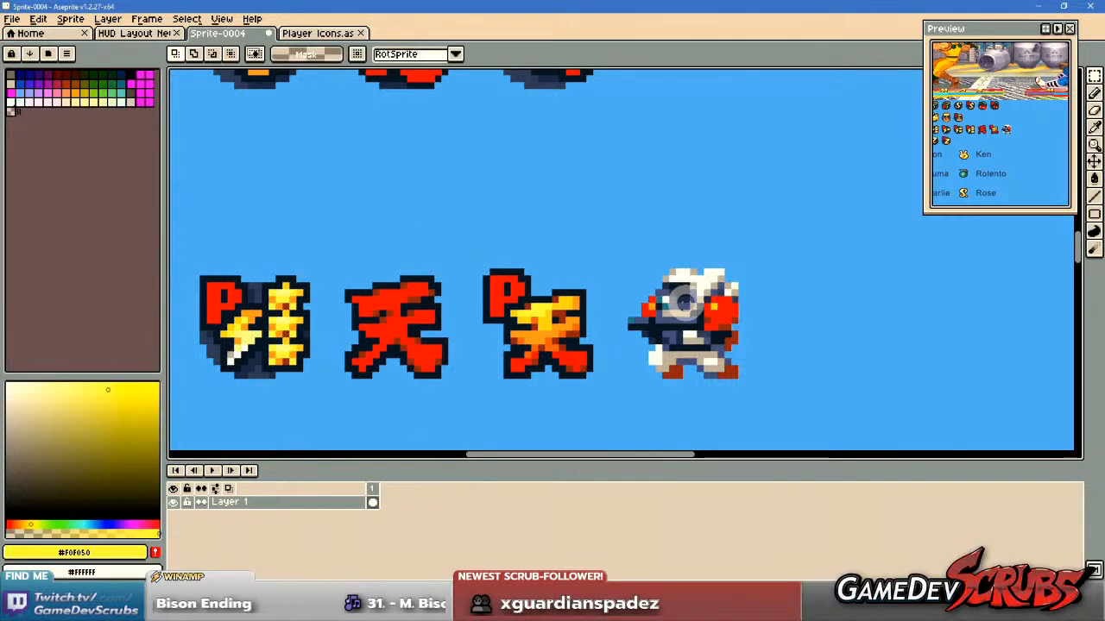
left_click_drag(604, 246, 788, 401)
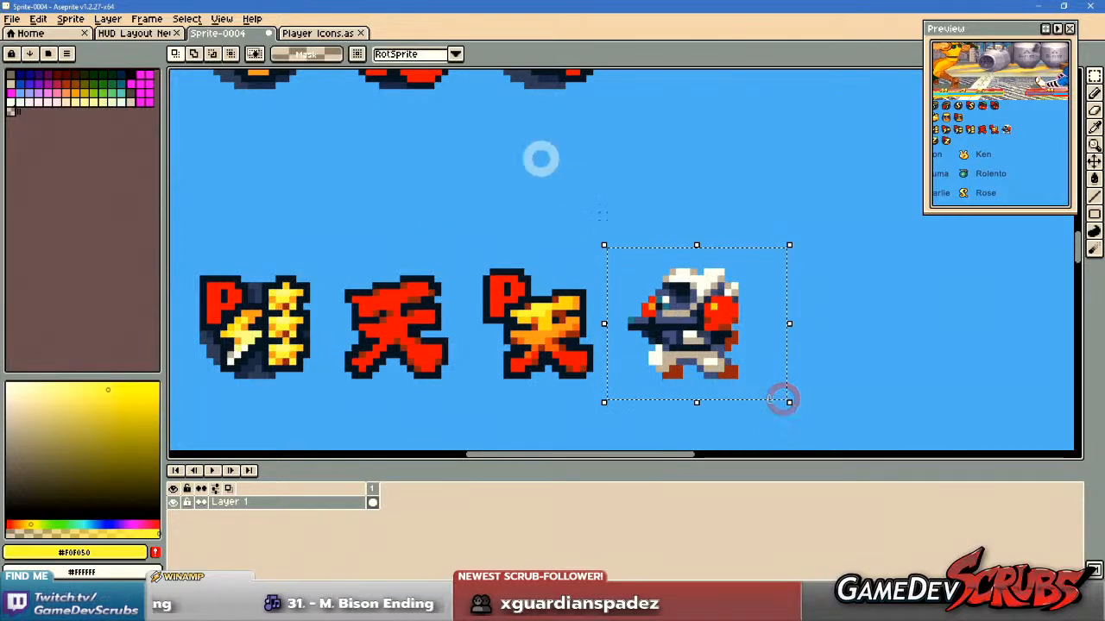
left_click(312, 34)
scroll(483, 345, "up", 2)
key("ctrl+v")
left_click_drag(852, 258, 570, 274)
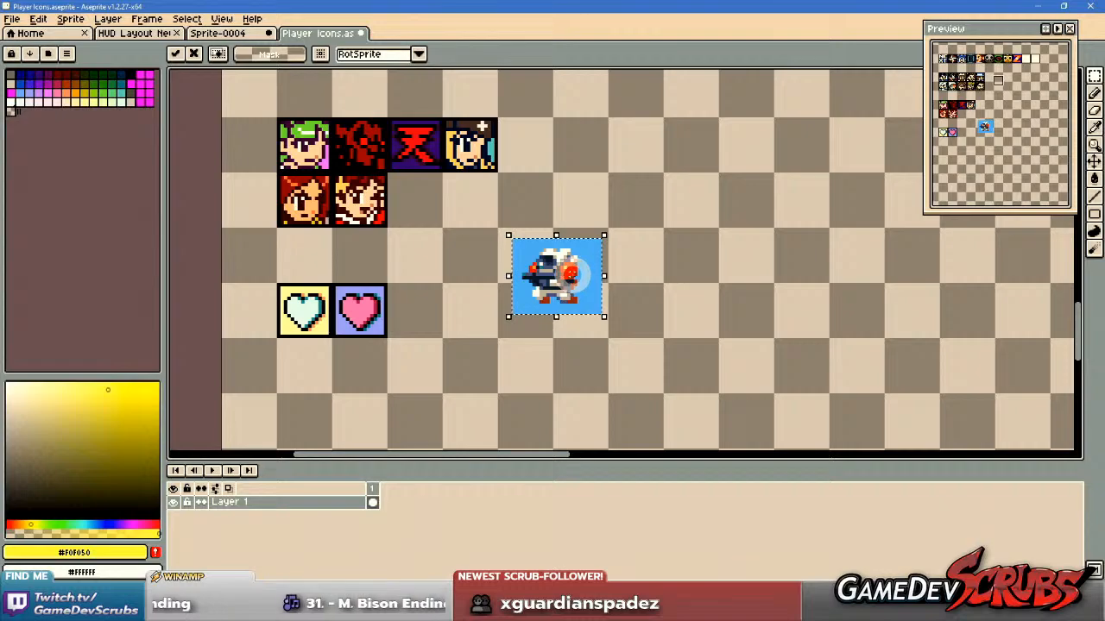
Flip the pasted robot horizontally and clear its blue background.
key("shift+h")
key("g")
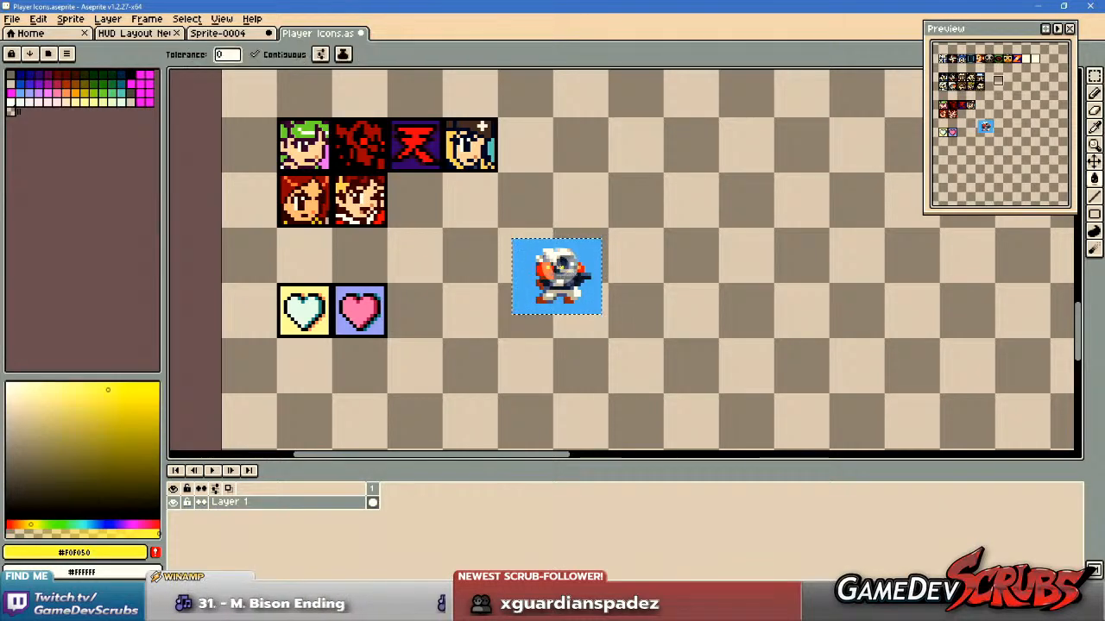
scroll(560, 267, "up", 3)
left_click(486, 155, "alt")
left_click(486, 248)
key("ctrl+d")
Place the empty square icon frame over the robot so that it encloses the head and upper body.
key("v")
key("m")
scroll(435, 261, "down", 3)
left_click_drag(471, 261, 523, 377)
left_click_drag(626, 192, 756, 263)
left_click_drag(706, 357, 701, 238)
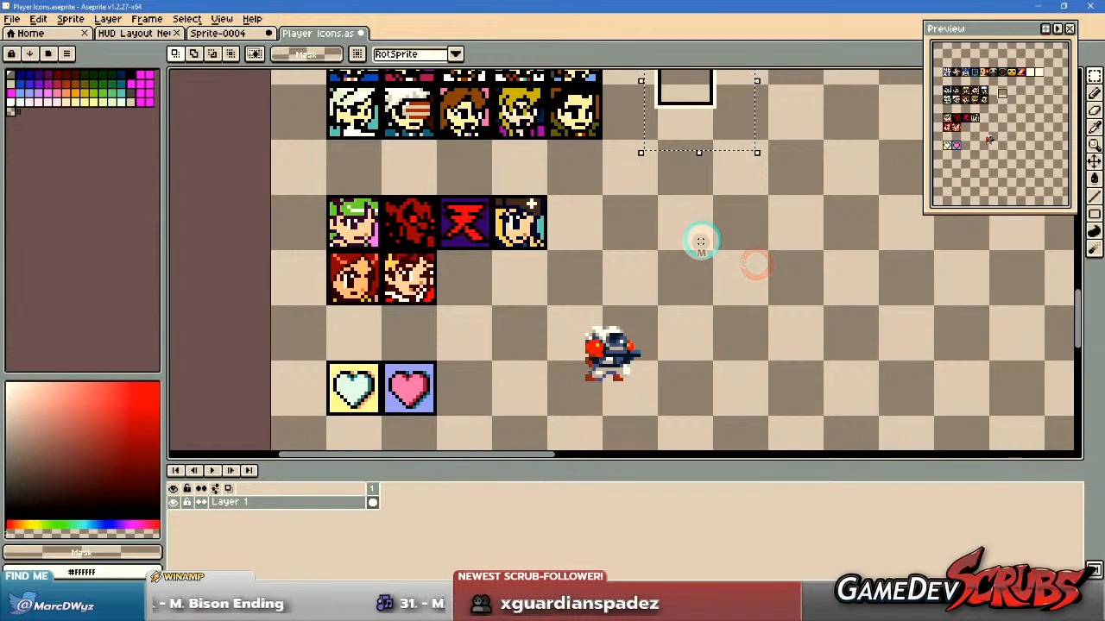
left_click_drag(696, 106, 641, 380)
scroll(636, 382, "up", 3)
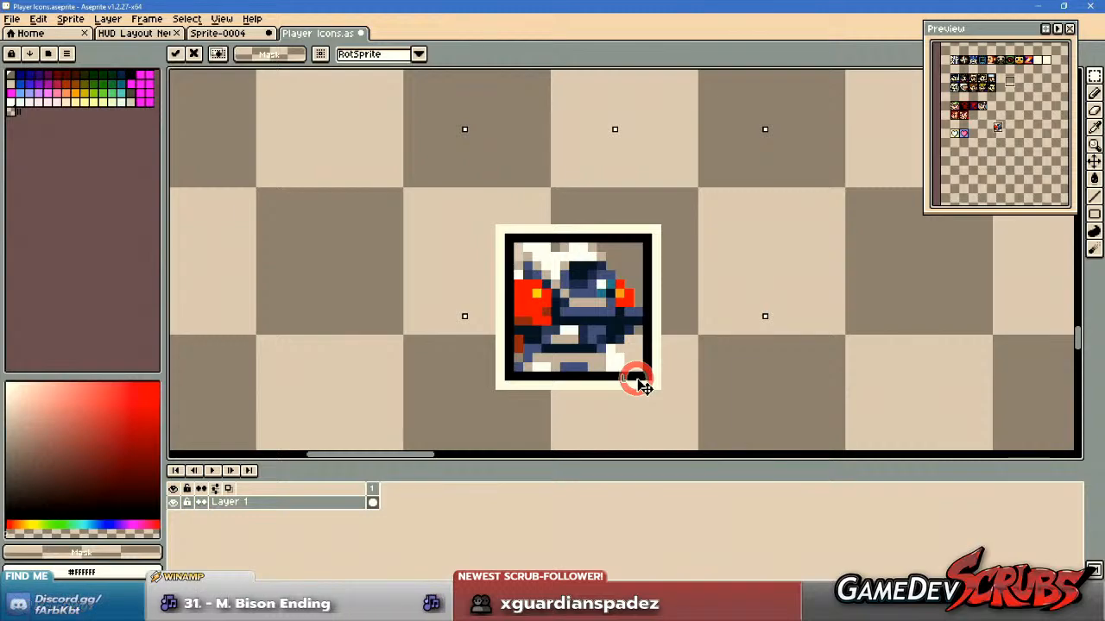
left_click(398, 236)
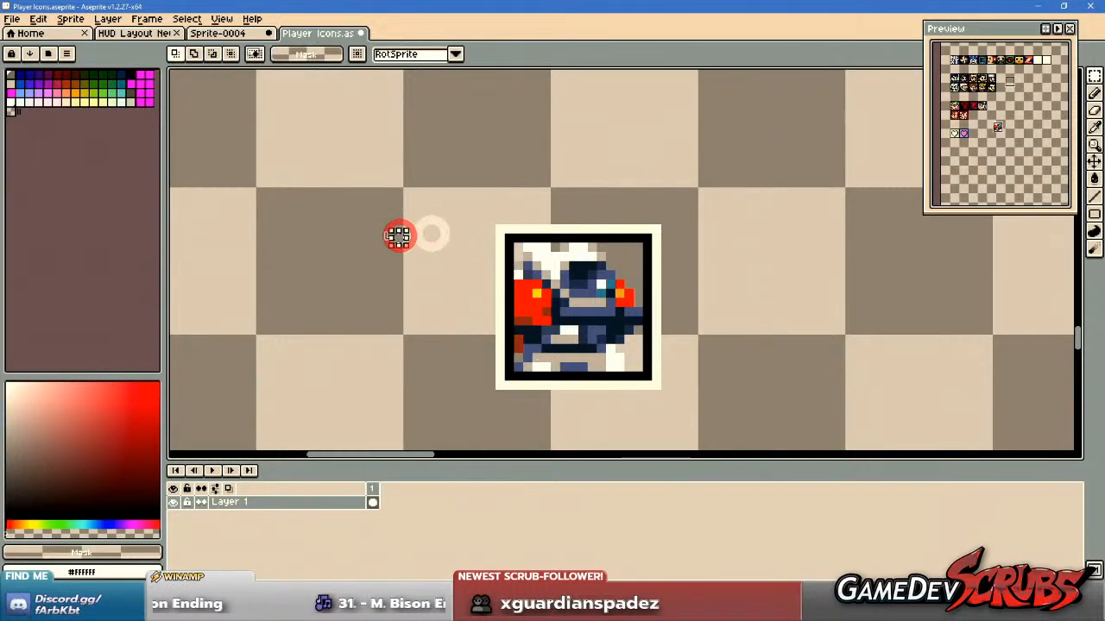
Move the black-framed robot square out of its white outer border and choose teal palette colour Idx-44.
left_click_drag(505, 238, 646, 375)
left_click_drag(742, 334, 513, 341)
left_click_drag(358, 337, 592, 315)
scroll(579, 303, "up", 1)
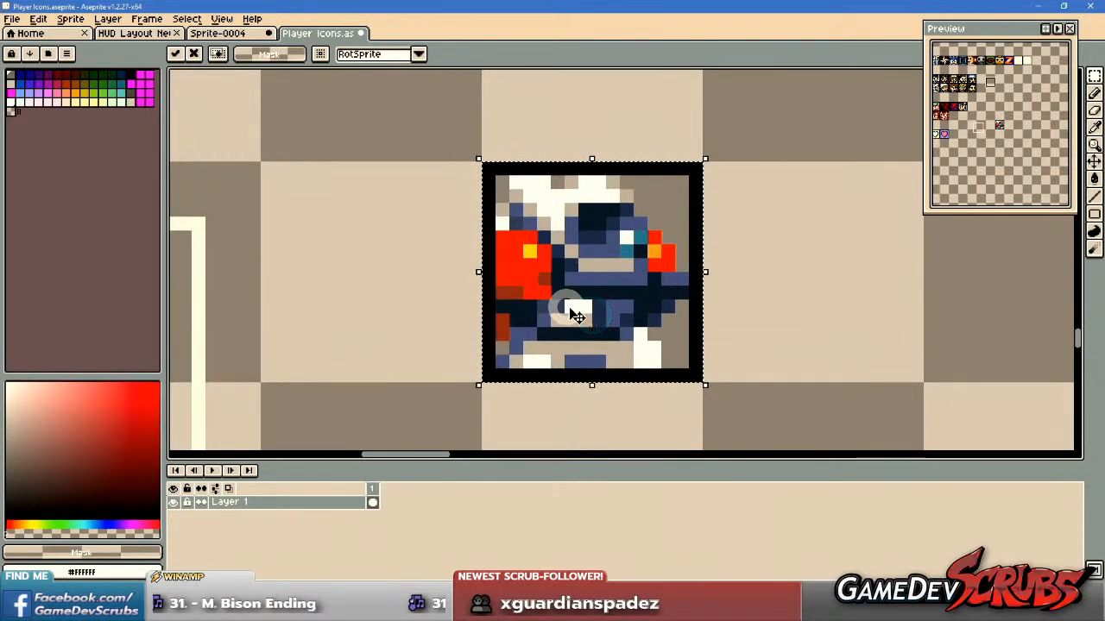
key("Return")
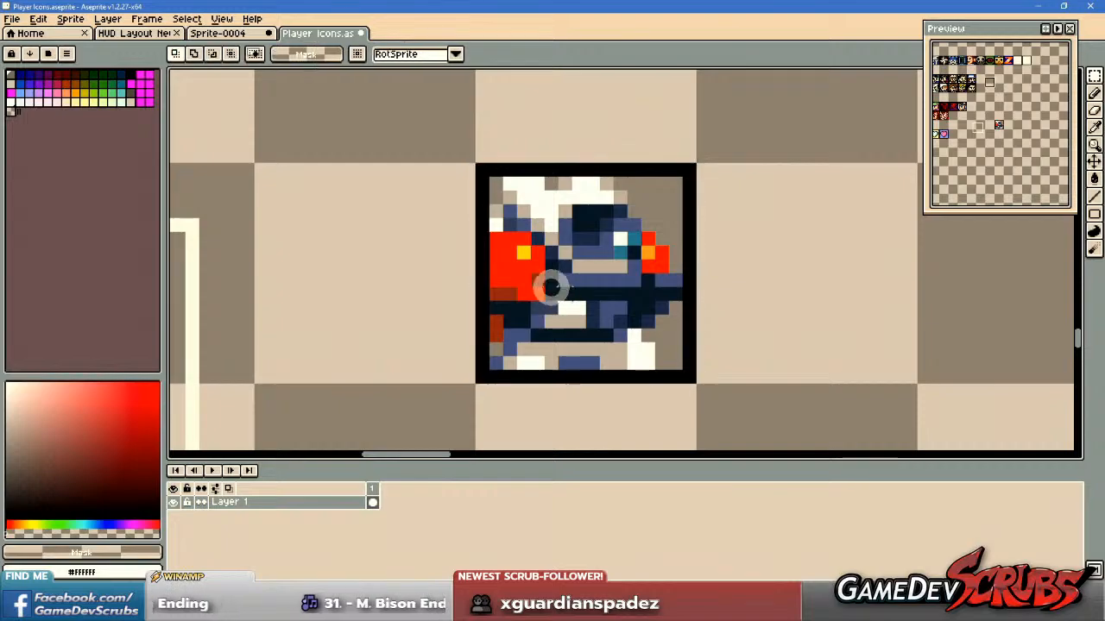
left_click(123, 92)
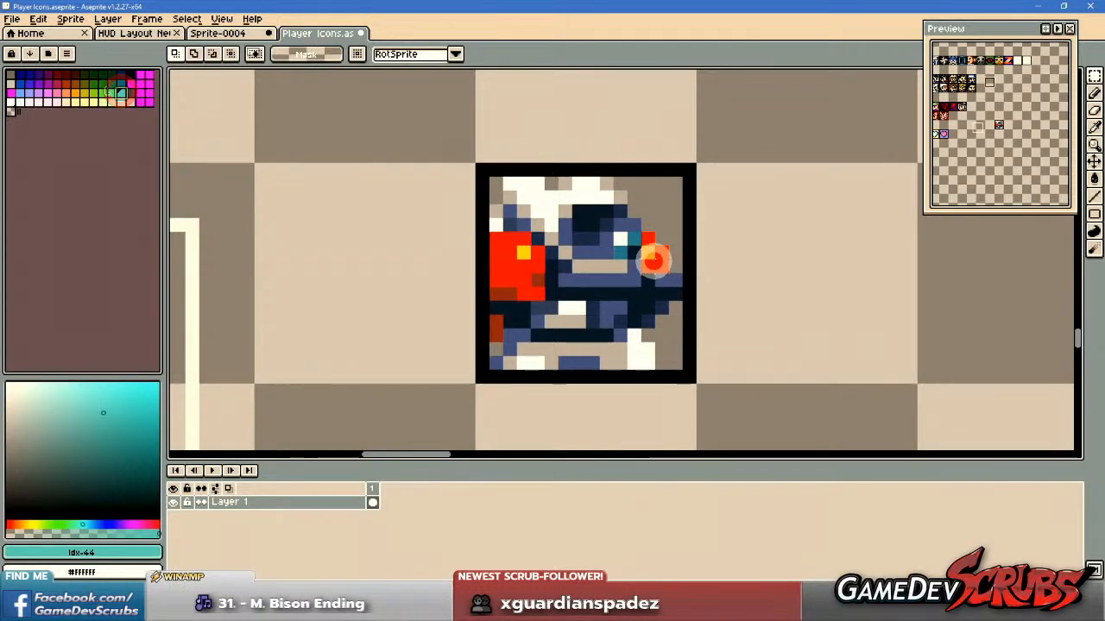
Try to fill the empty background around the robot with teal, with contiguous filling both off and on.
key("g")
left_click(264, 54)
left_click(671, 197)
key("ctrl+z")
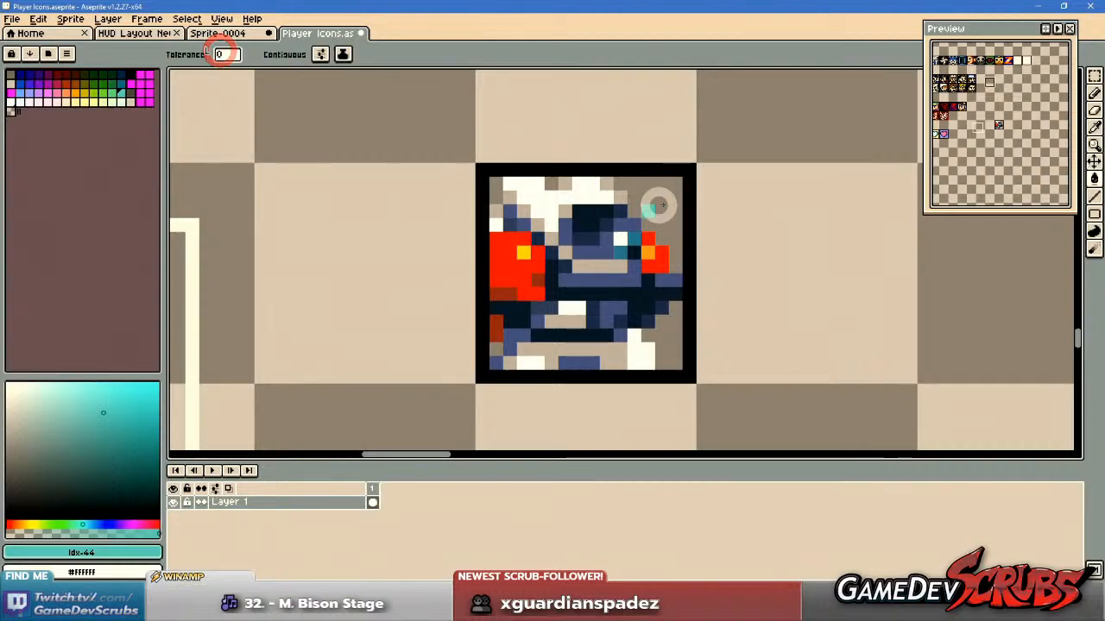
left_click(661, 200)
key("ctrl+z")
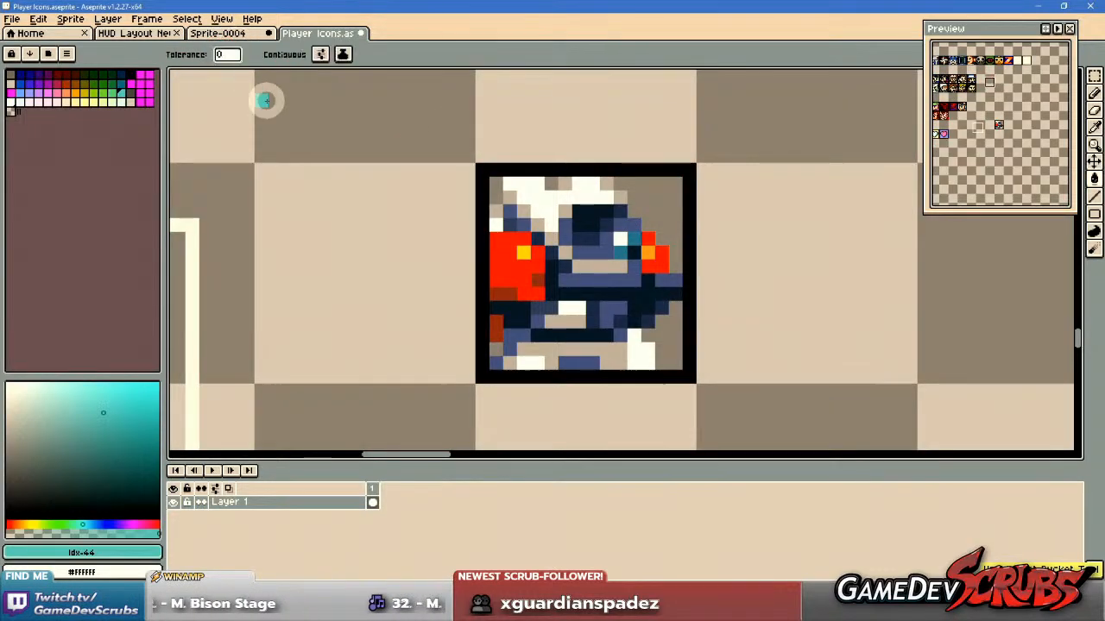
left_click(266, 54)
left_click(661, 188)
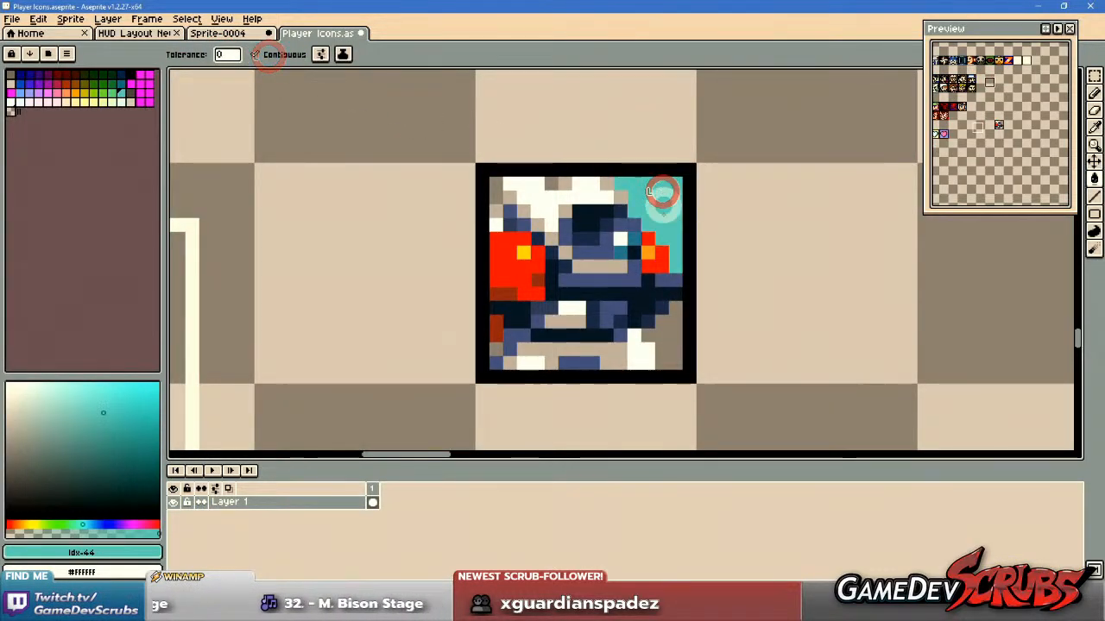
scroll(661, 188, "up", 3)
scroll(507, 128, "down", 2)
key("v")
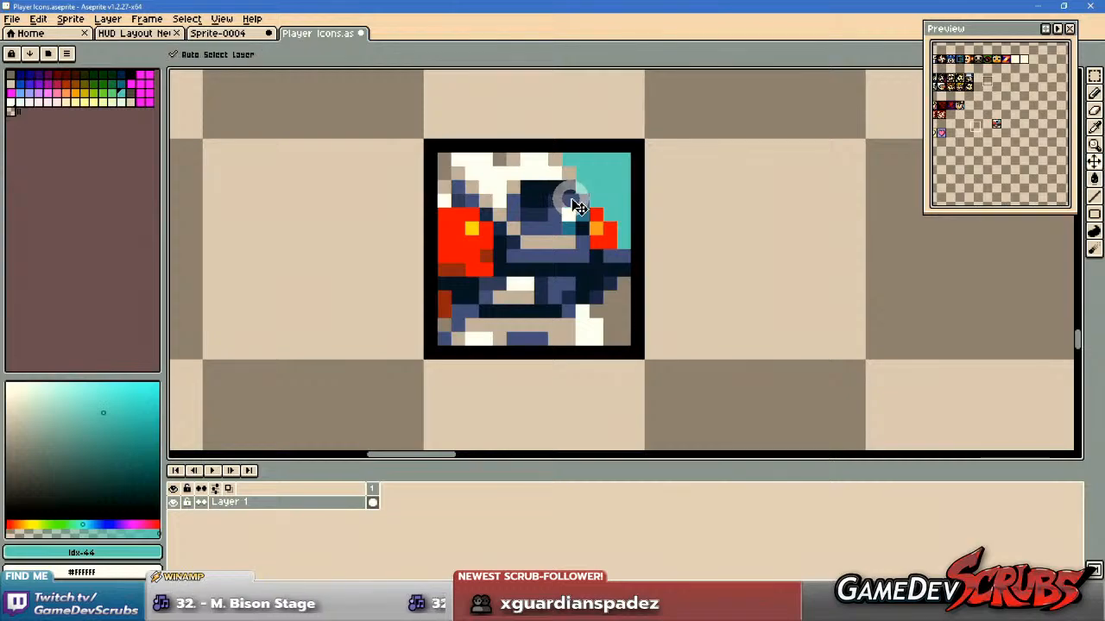
key("ctrl+z")
Fill all transparent background pixels inside the selected robot icon with teal, using a non-contiguous fill.
left_click_drag(429, 140, 631, 345)
key("g")
left_click(267, 55)
left_click(628, 166)
key("ctrl+d")
Repaint the beige shading pixels on the robot's helmet and face in white (#FFFFFF).
key("b")
scroll(597, 188, "up", 1)
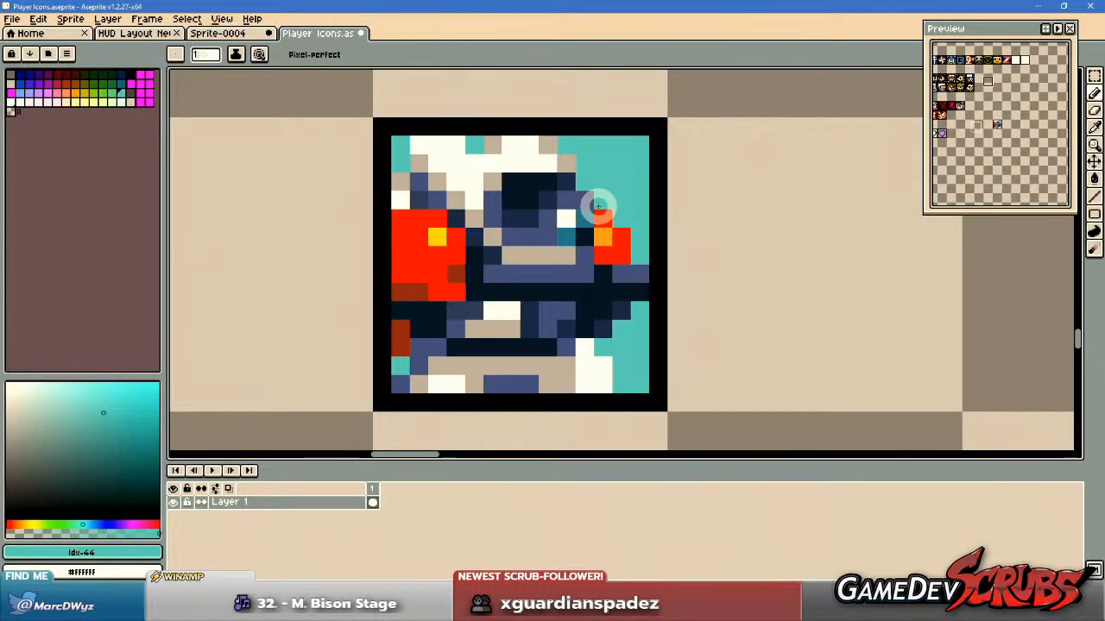
left_click(454, 163, "alt")
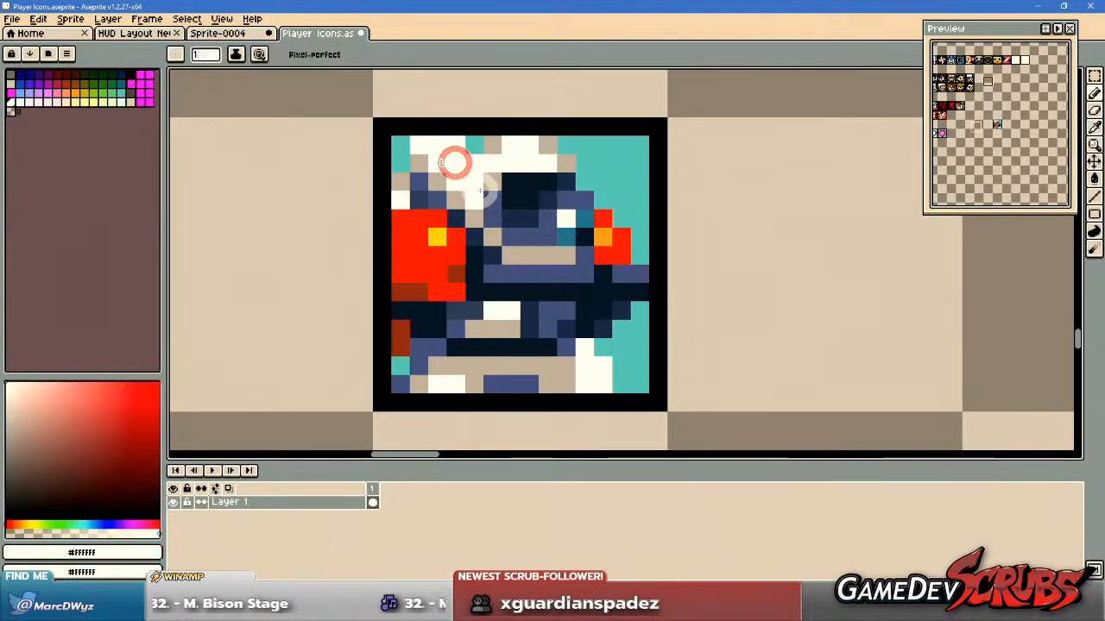
scroll(455, 162, "up", 1)
left_click(397, 145)
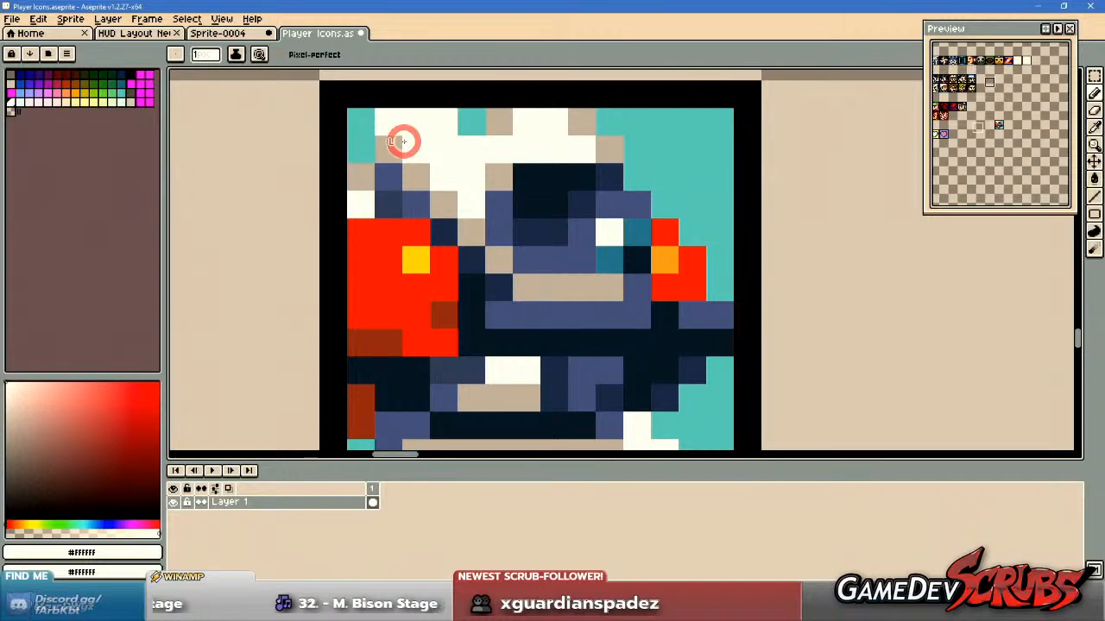
left_click(502, 253)
mouse_move(530, 286)
left_mouse_down()
mouse_move(608, 288)
mouse_move(675, 341)
mouse_move(684, 320)
left_mouse_up()
left_click(662, 210)
left_click(578, 211)
scroll(700, 308, "down", 2)
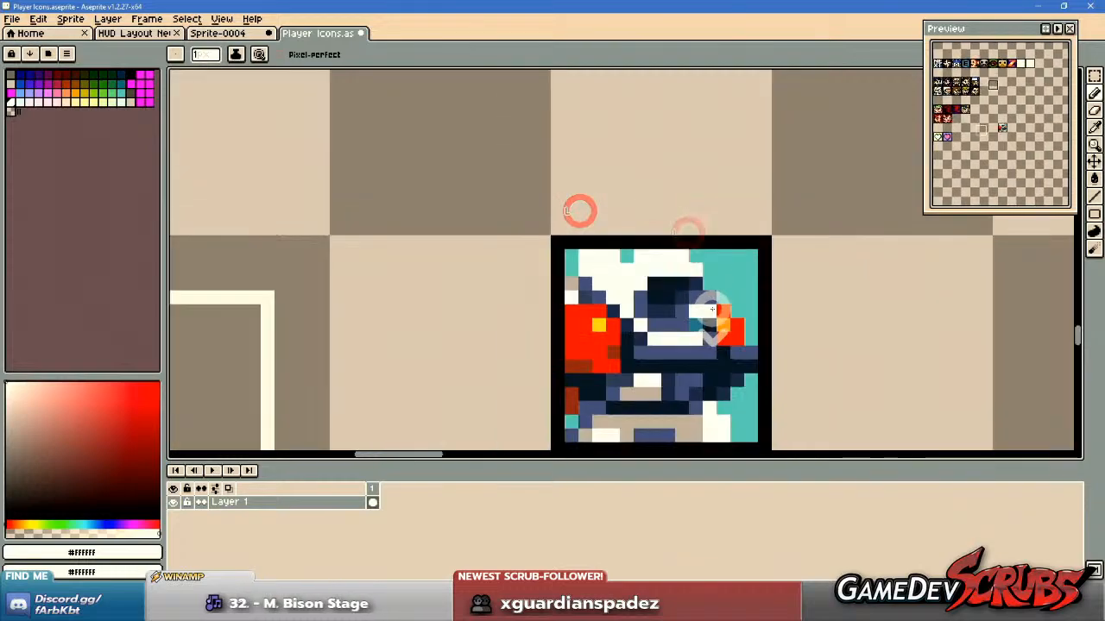
Reshape the top edge of the robot's helmet with teal background pixels (#47C1C5).
scroll(687, 285, "up", 2)
right_click(566, 227, "alt")
right_click(588, 227)
scroll(710, 235, "down", 2)
scroll(744, 264, "up", 1)
scroll(744, 264, "up", 1)
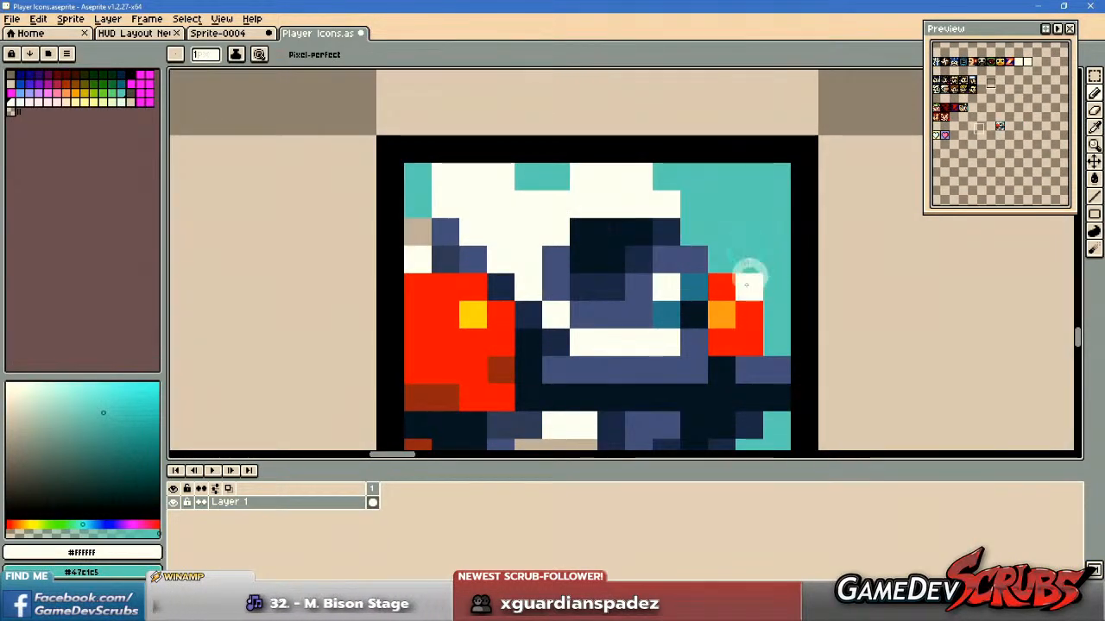
Repaint the yellow and orange pixels on the two red parts as white highlights.
scroll(749, 317, "down", 2)
scroll(634, 328, "up", 1)
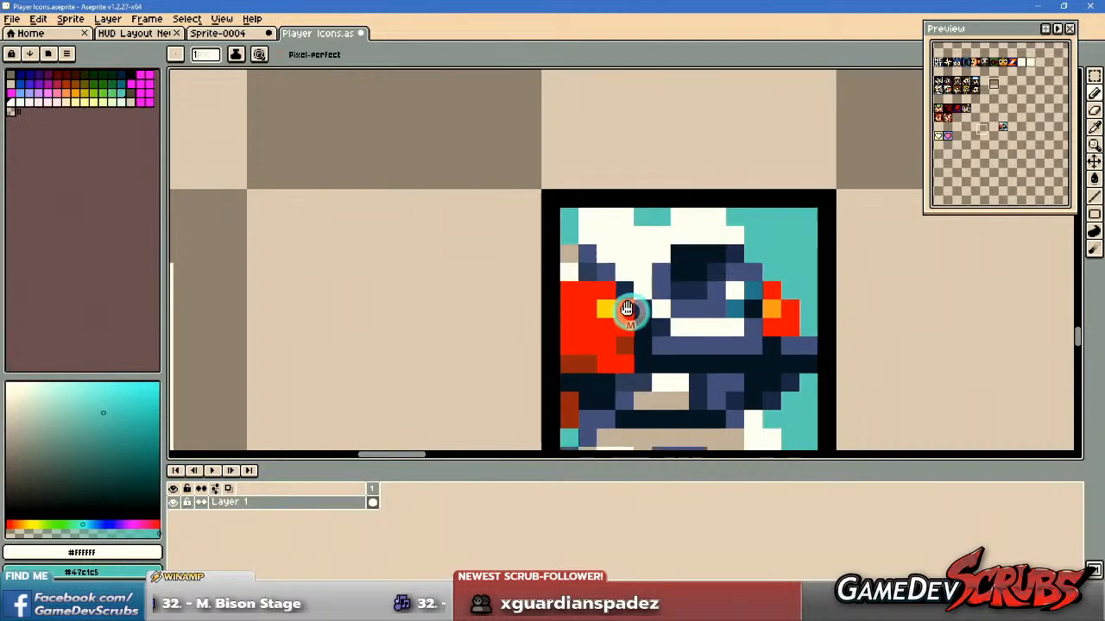
left_click_drag(628, 308, 476, 239)
scroll(466, 228, "up", 1)
left_click(453, 222)
left_click(734, 228)
left_click(709, 216)
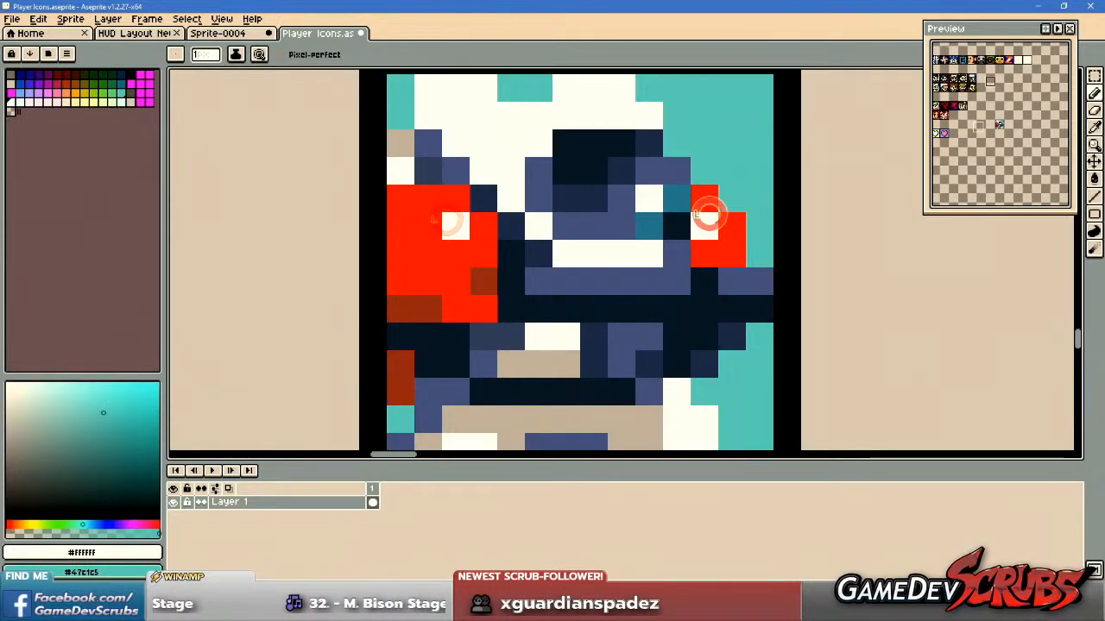
Simplify the robot's face by repainting the teal and darker mid-tone pixels around the eye in #445588.
left_click_drag(693, 263, 715, 312)
left_click(634, 266, "alt")
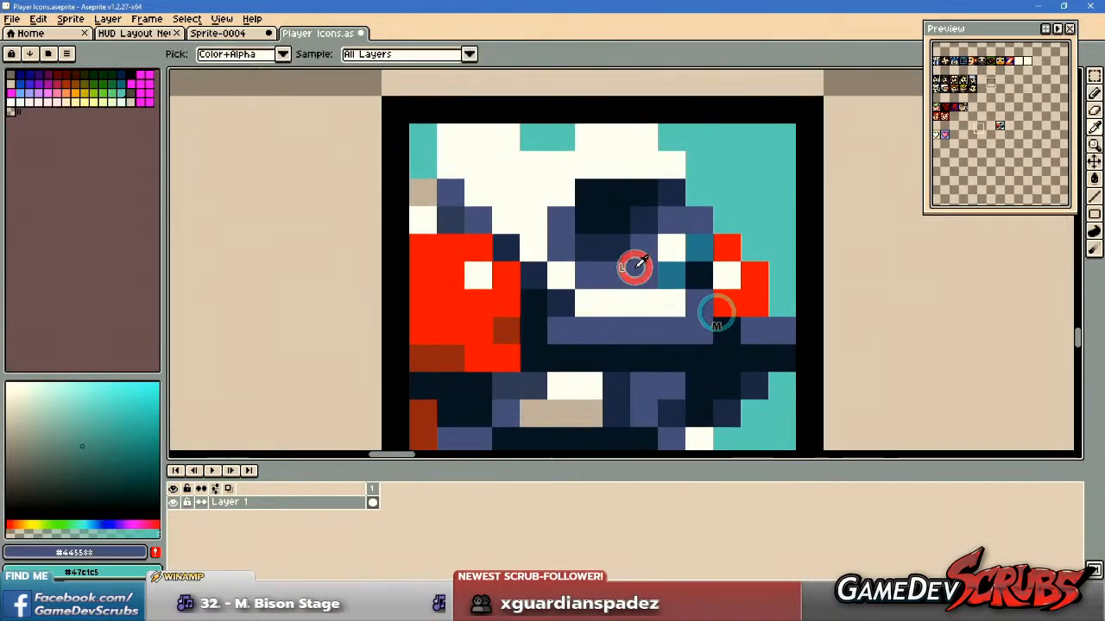
left_click(677, 266)
left_click(697, 246)
mouse_move(637, 249)
left_mouse_down()
mouse_move(607, 248)
mouse_move(645, 226)
left_mouse_up()
Darken the shading pixels around the arm beneath the gun barrel with #112233.
left_click_drag(730, 312, 746, 253)
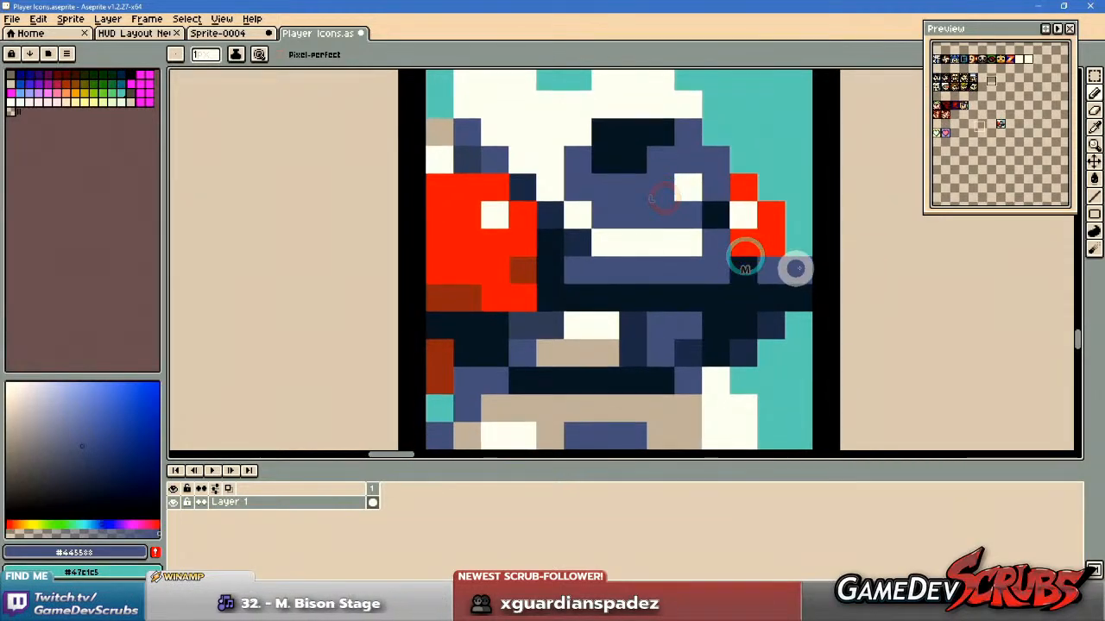
left_click_drag(657, 356, 701, 341)
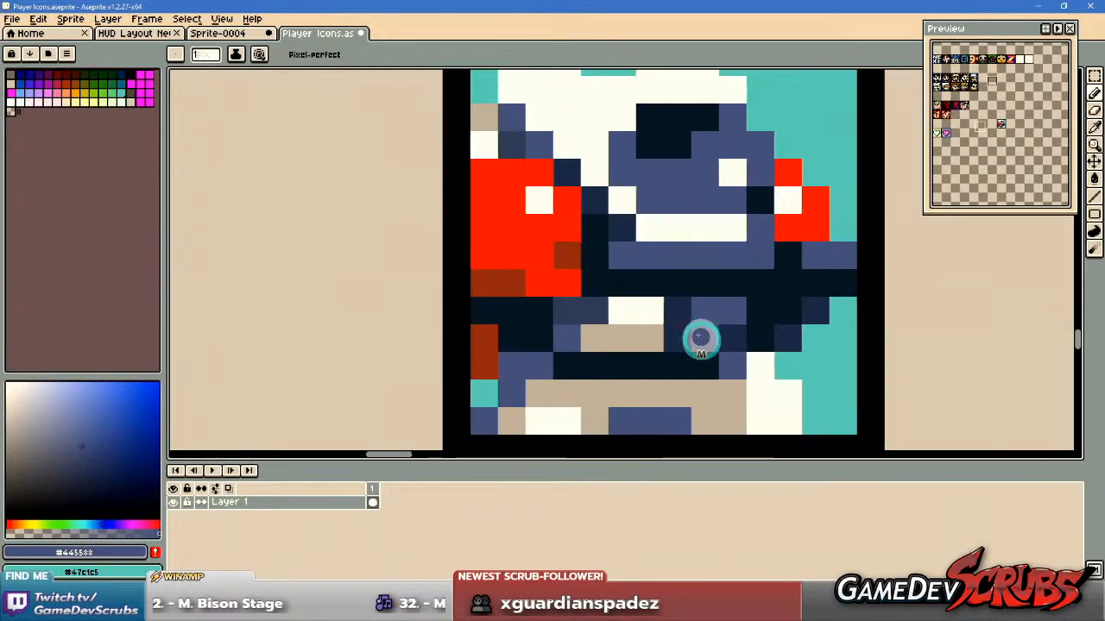
right_click(677, 328, "alt")
right_click(676, 335)
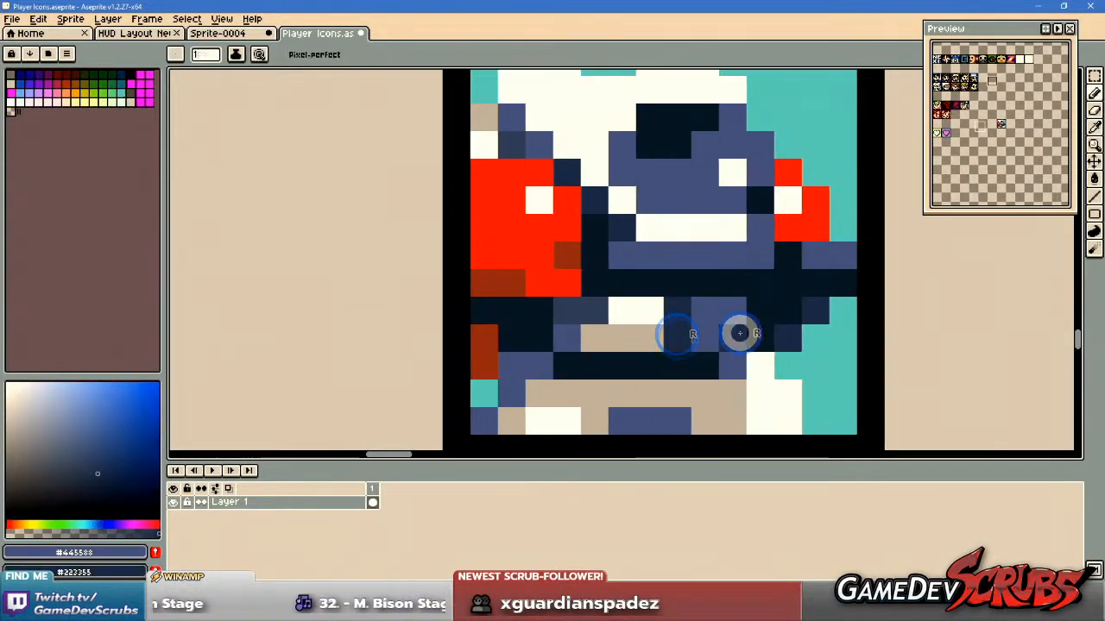
right_click(781, 312, "alt")
right_click(739, 336)
left_click_drag(681, 312, 680, 342)
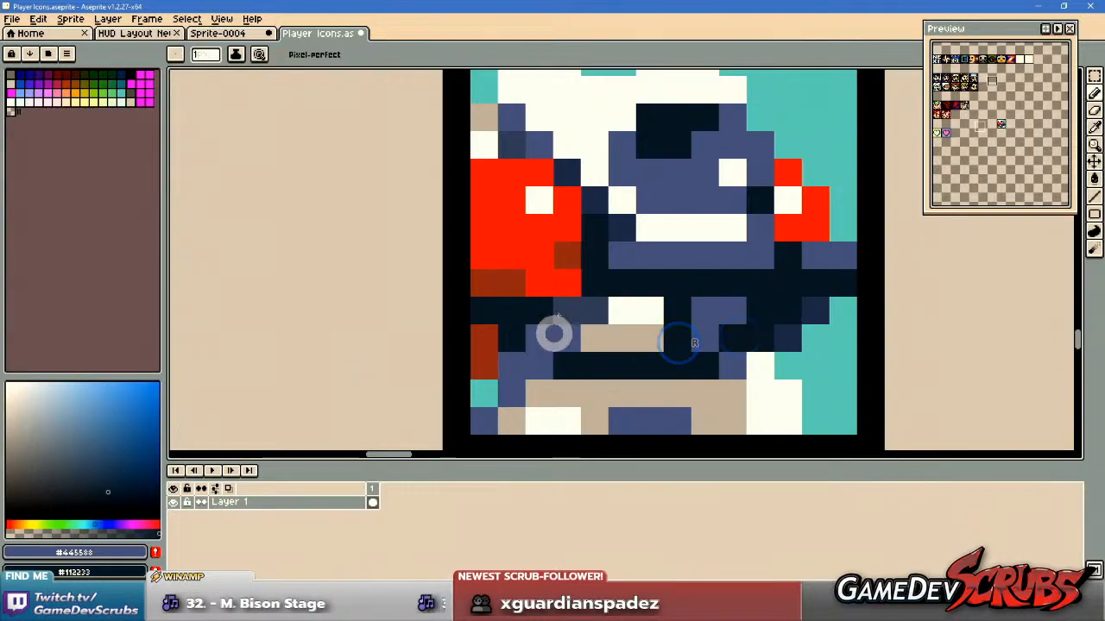
Repaint the slate pixels beside the white chest patch in #445588.
left_click(583, 303)
scroll(653, 354, "down", 2)
scroll(653, 370, "up", 2)
left_click_drag(653, 369, 614, 393)
scroll(507, 303, "down", 2)
scroll(528, 299, "up", 2)
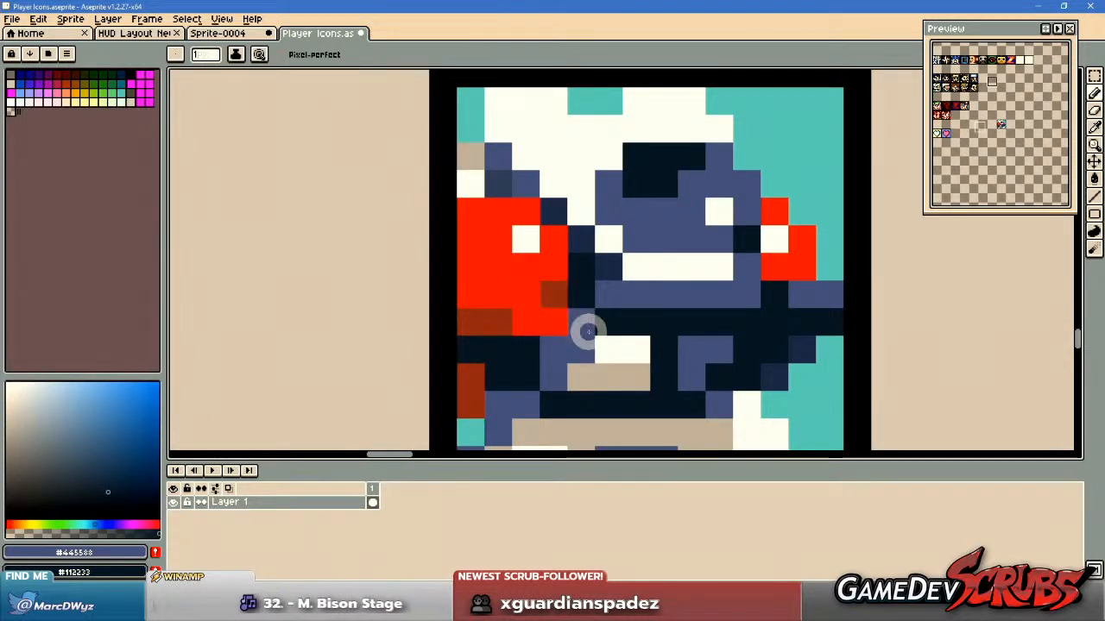
scroll(585, 328, "down", 2)
scroll(561, 284, "up", 2)
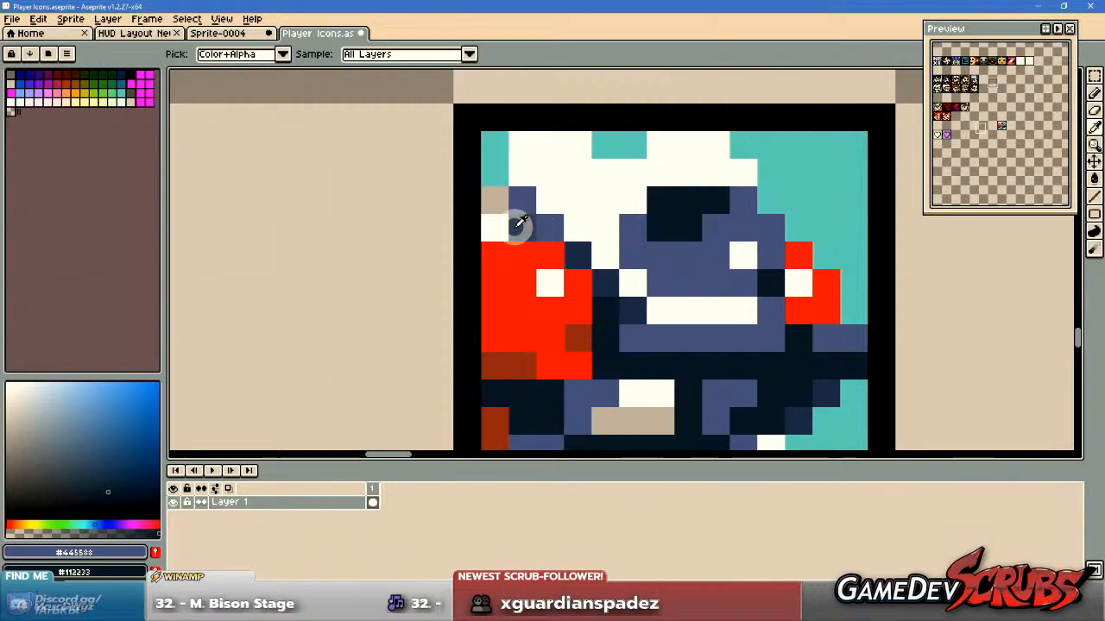
Repaint the beige pixel at the icon's left edge above the red shoulder in #334466.
left_click(515, 226, "alt")
left_click(493, 203)
left_click_drag(645, 275, 669, 298)
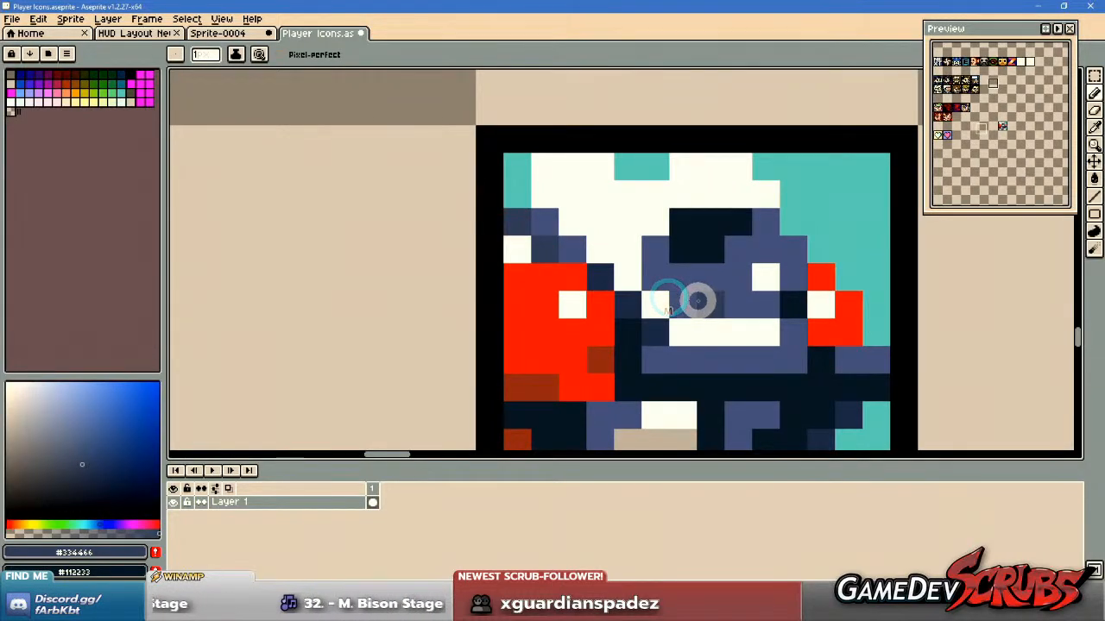
Repaint the dark blue shadow pixels along the helmet's jaw and above the red shoulder in #112233.
left_click_drag(697, 348, 701, 321)
scroll(649, 297, "up", 1)
key("alt")
left_click(631, 331, "alt")
left_click(665, 299)
left_click(622, 264)
left_click(591, 238)
left_click(528, 193)
left_click(479, 156)
scroll(733, 272, "down", 3)
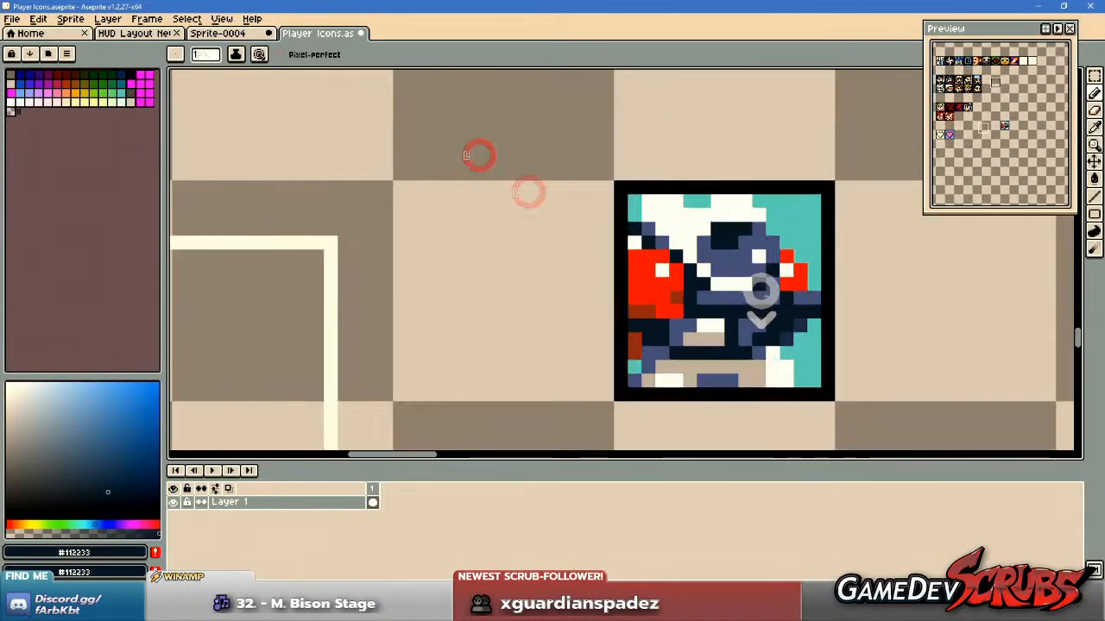
Repaint the two dark blue pixels beneath the tip of the gun barrel in #445588.
left_click_drag(763, 297, 726, 292)
scroll(768, 306, "up", 1)
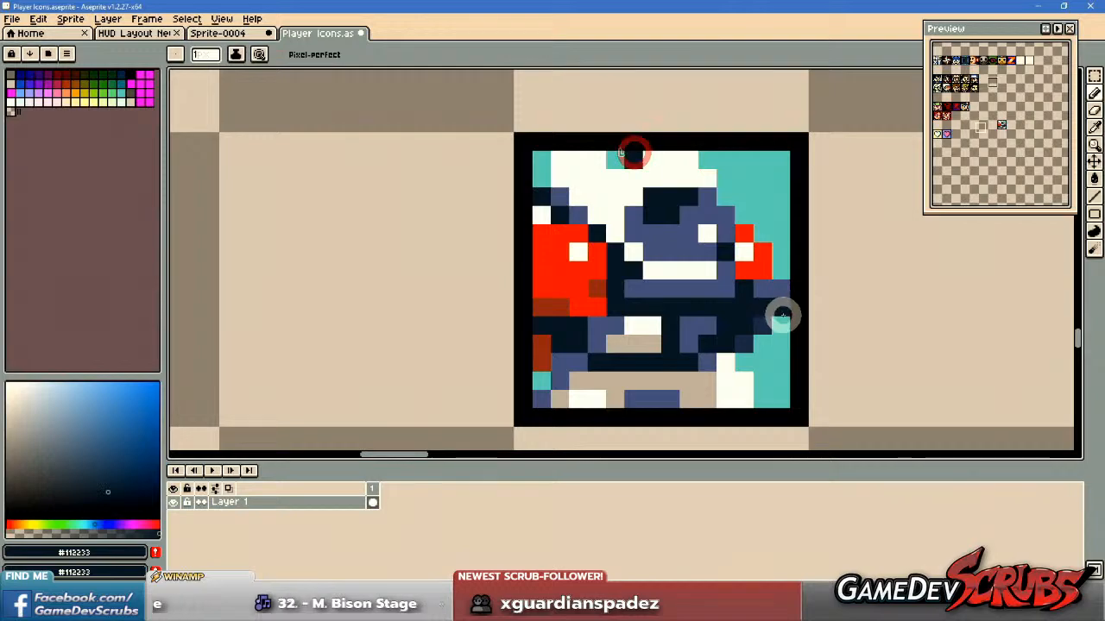
scroll(808, 339, "up", 1)
scroll(788, 326, "up", 1)
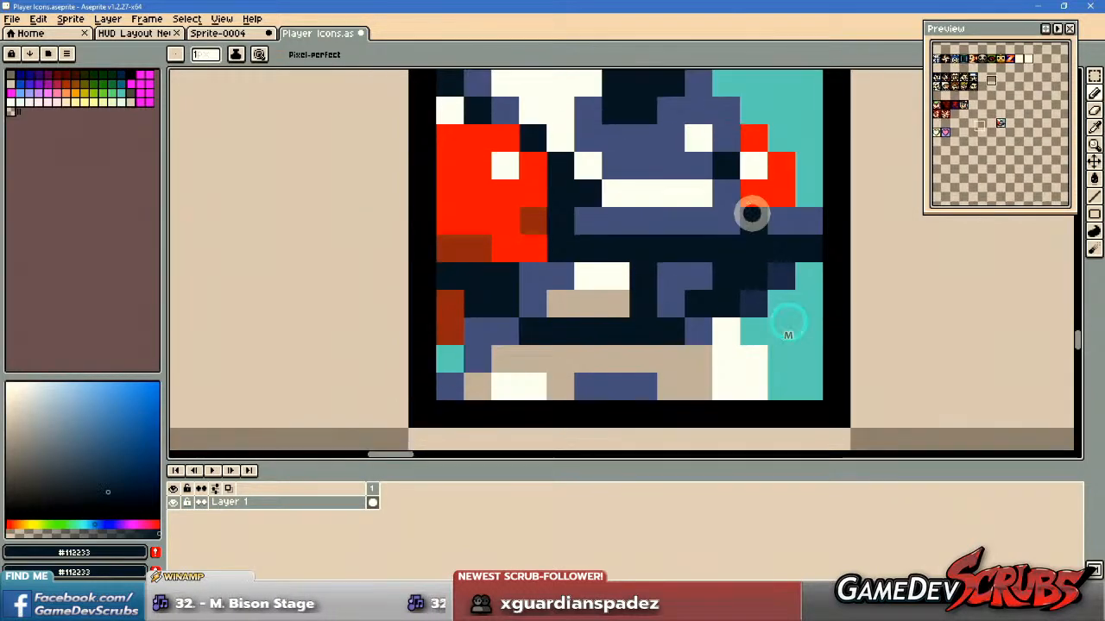
left_click(731, 168)
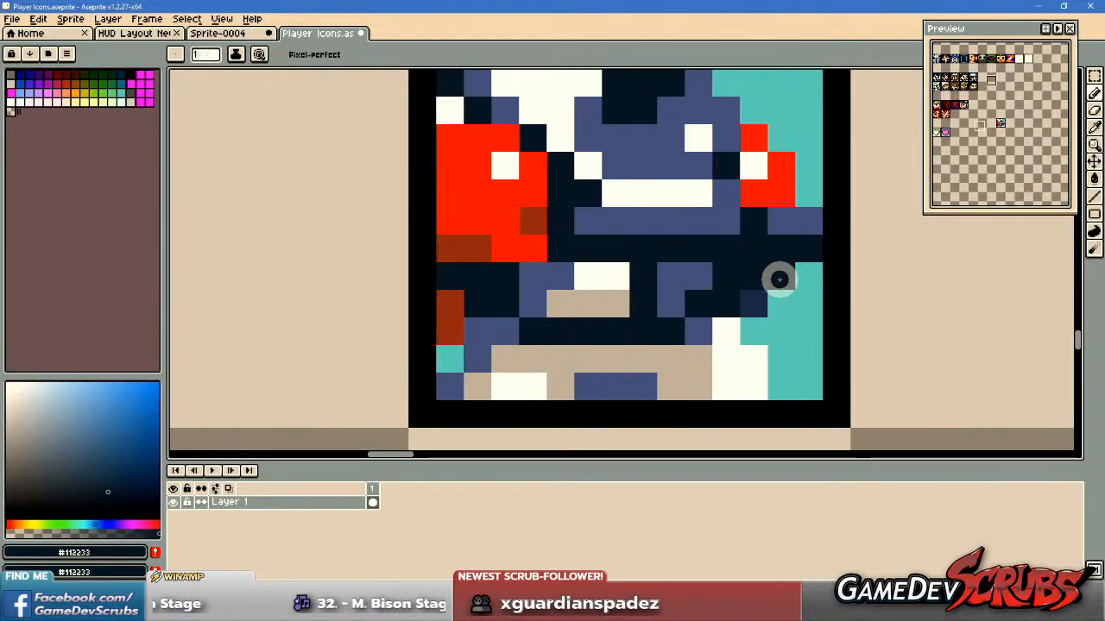
left_click(698, 332, "alt")
left_click(751, 298)
left_click(777, 272)
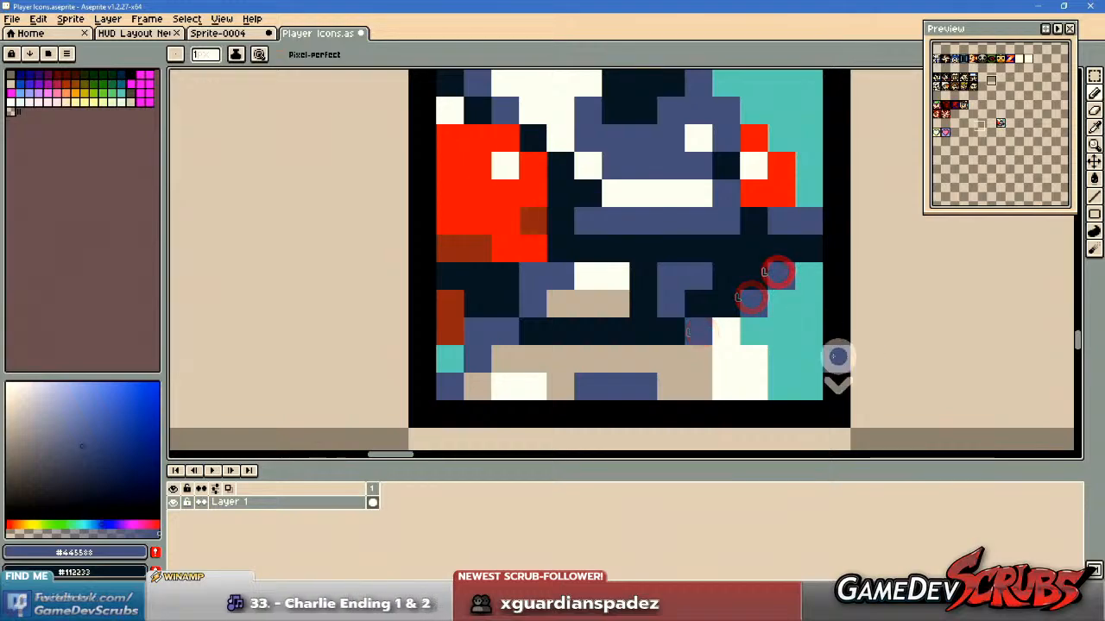
Repaint the beige pixels between the robot's legs in #445588.
scroll(850, 357, "down", 2)
scroll(823, 358, "up", 3)
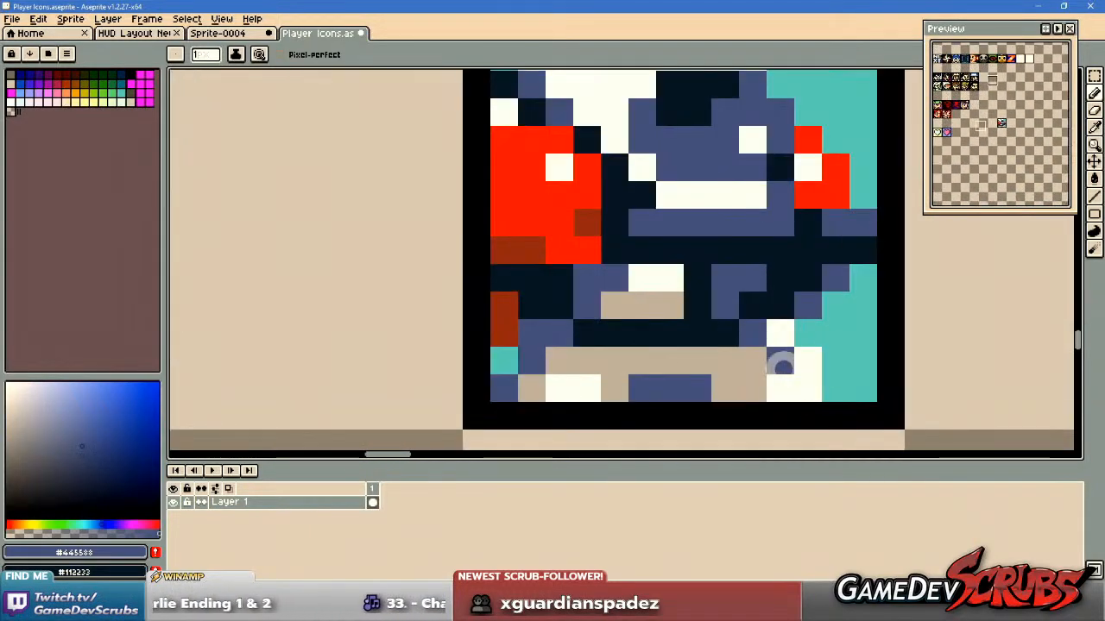
left_click(779, 377, "alt")
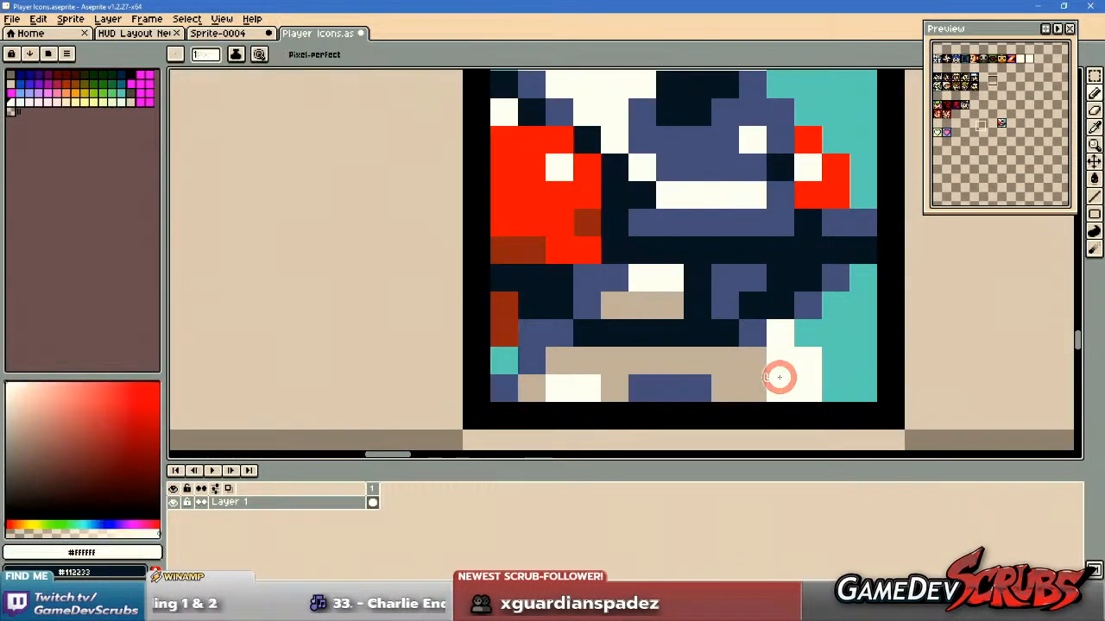
key("g")
key("b")
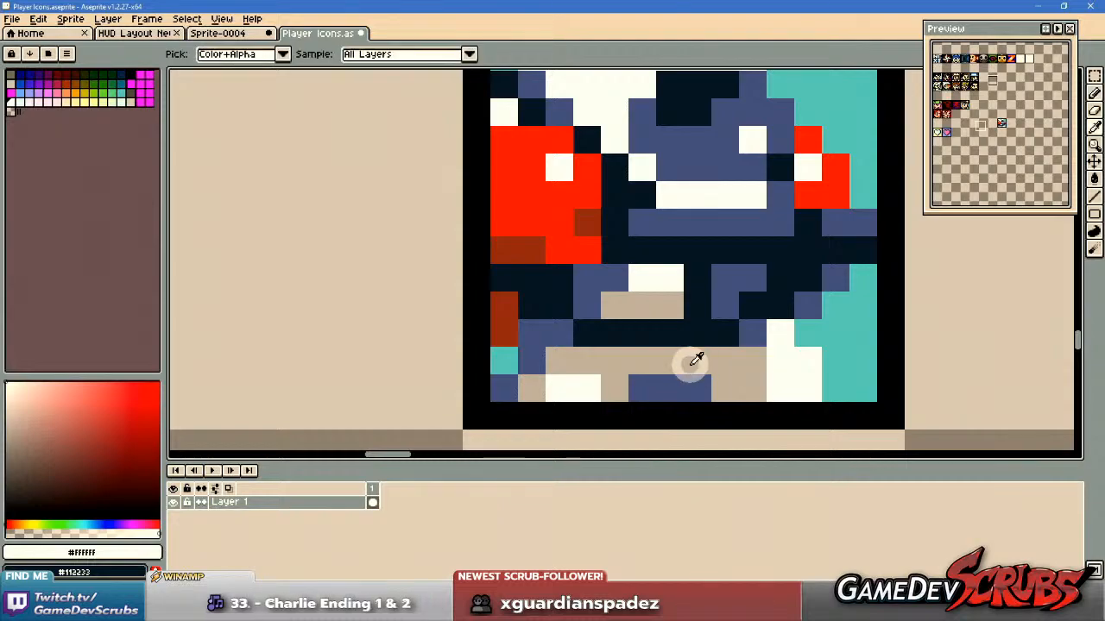
left_click(680, 388, "alt")
left_click(704, 360)
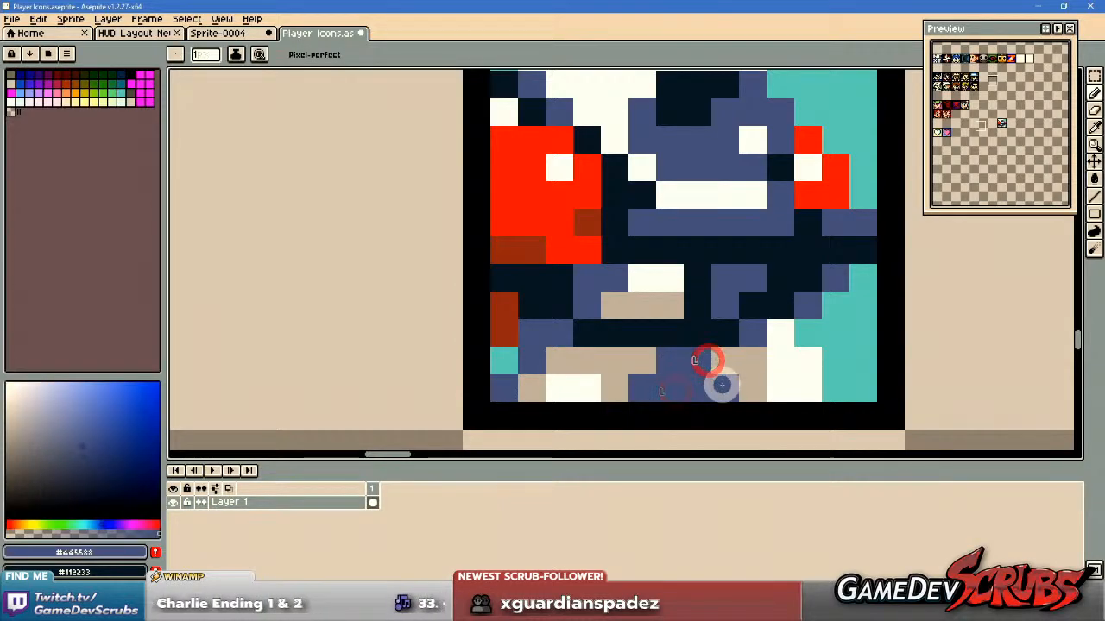
left_click(739, 363)
Repaint the remaining beige leg pixels and the inner edge of the right leg in #FFFFFF.
right_click(787, 367, "alt")
right_click(574, 360)
right_click(615, 361)
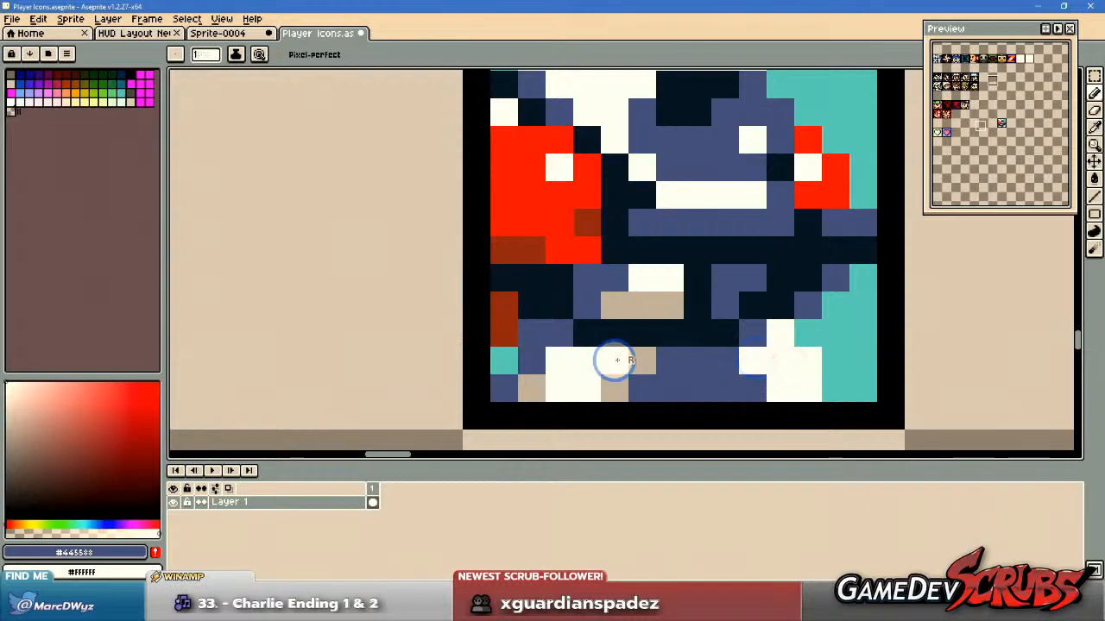
right_click(537, 389)
scroll(714, 376, "down", 4)
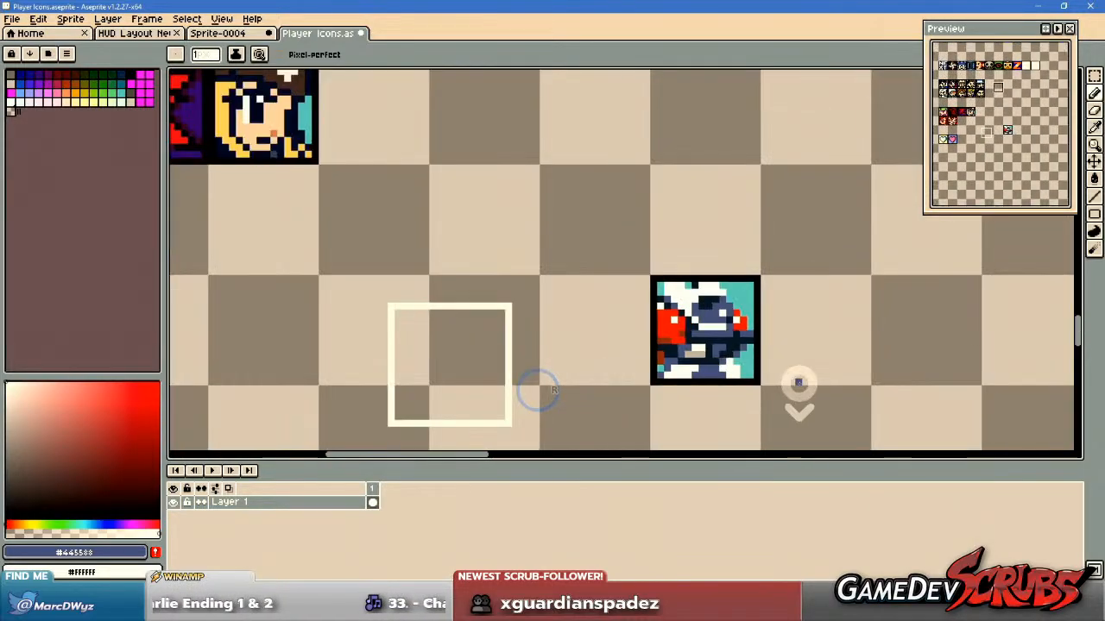
scroll(768, 371, "up", 3)
right_click(653, 363)
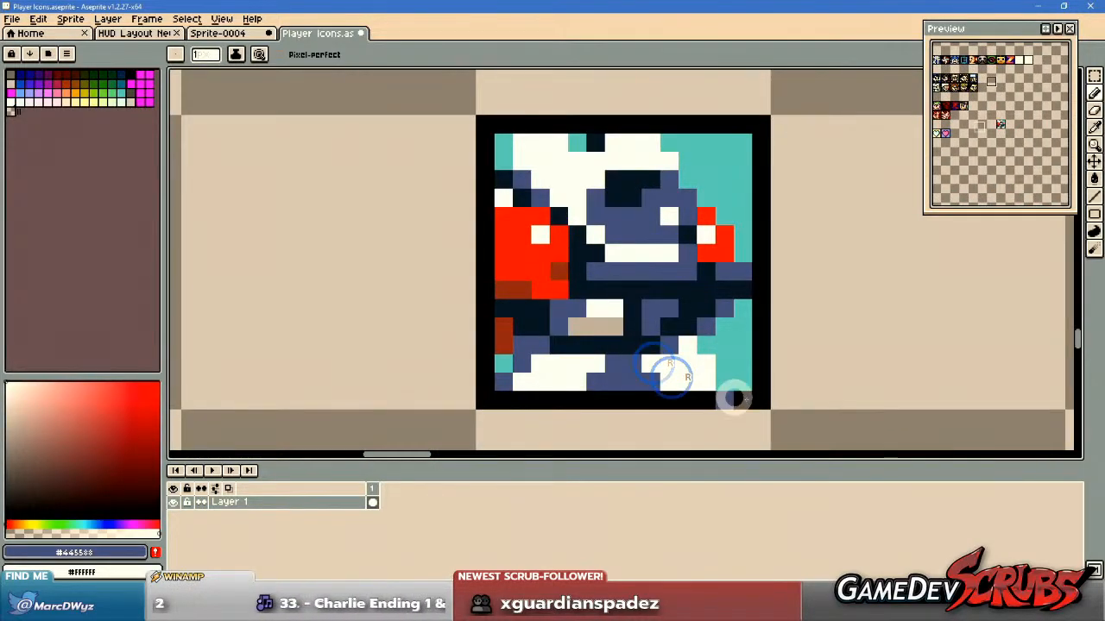
Move the finished robot icon into the free slot at the end of the second row of the lower portrait group.
scroll(773, 388, "down", 3)
mouse_move(778, 380)
left_mouse_down()
mouse_move(792, 411)
mouse_move(755, 285)
left_mouse_up()
scroll(742, 365, "up", 3)
mouse_move(755, 296)
left_mouse_down()
mouse_move(757, 328)
mouse_move(736, 368)
left_mouse_up()
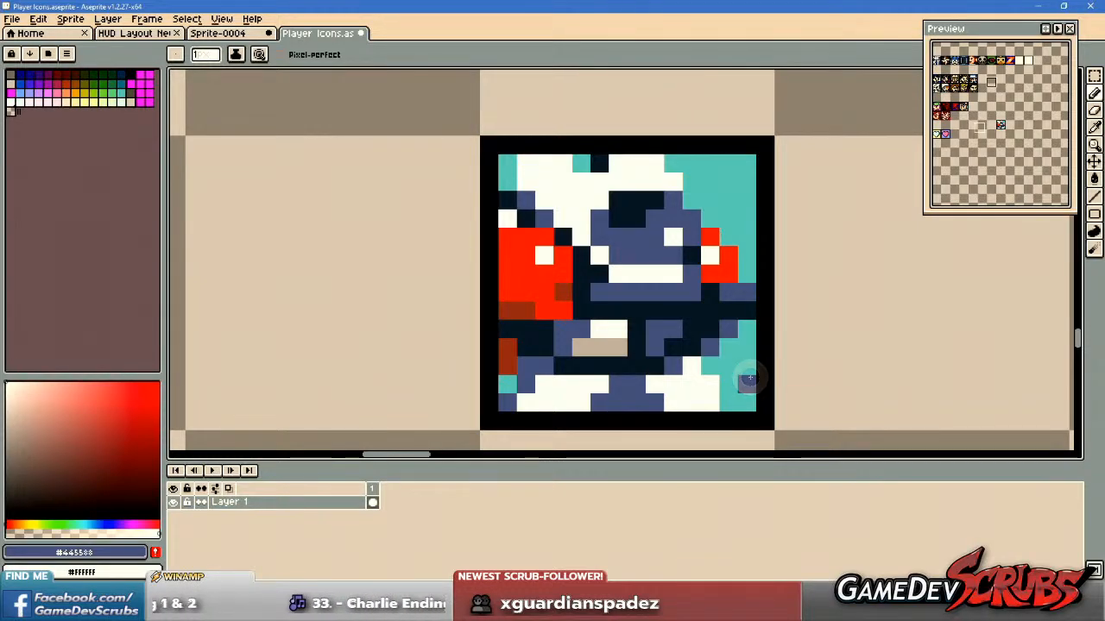
scroll(673, 339, "down", 4)
key("m")
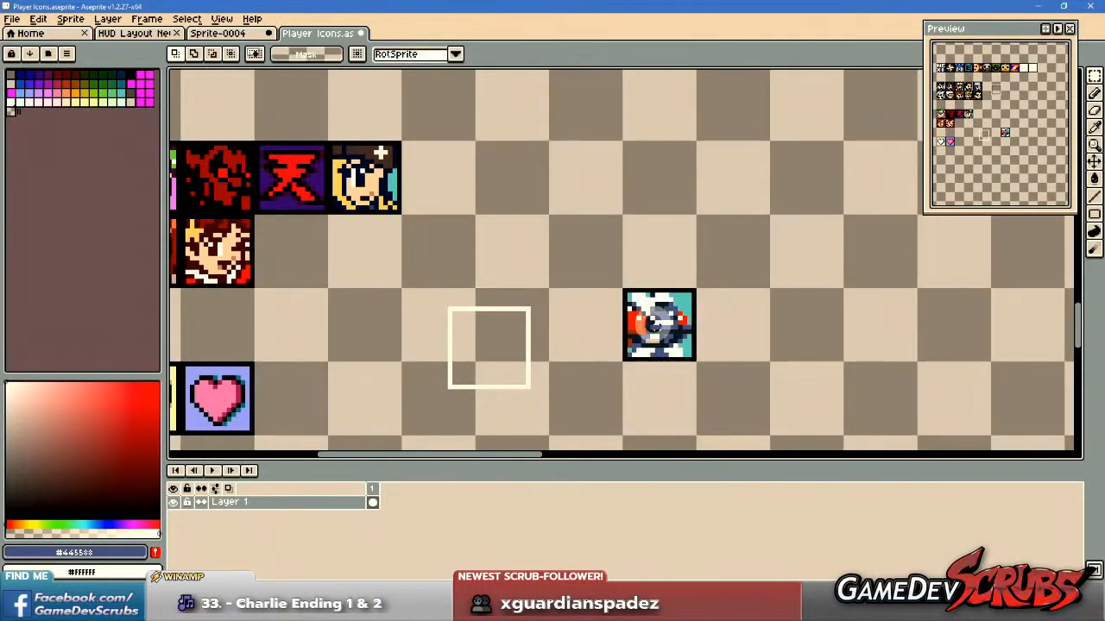
left_click_drag(612, 296, 597, 337)
scroll(595, 339, "up", 4)
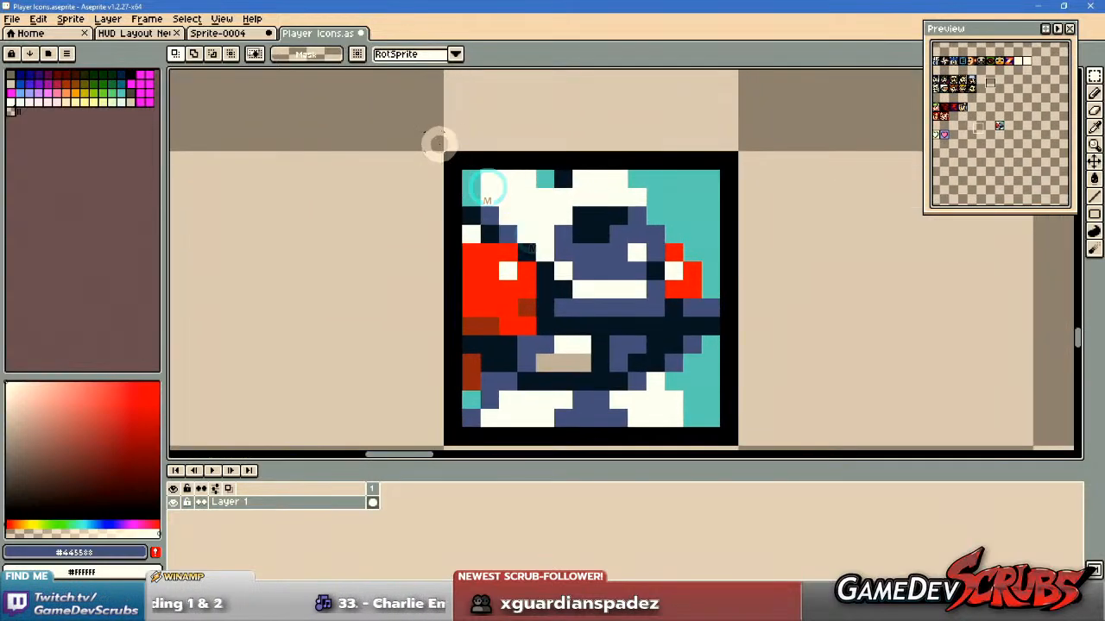
left_click_drag(437, 143, 732, 435)
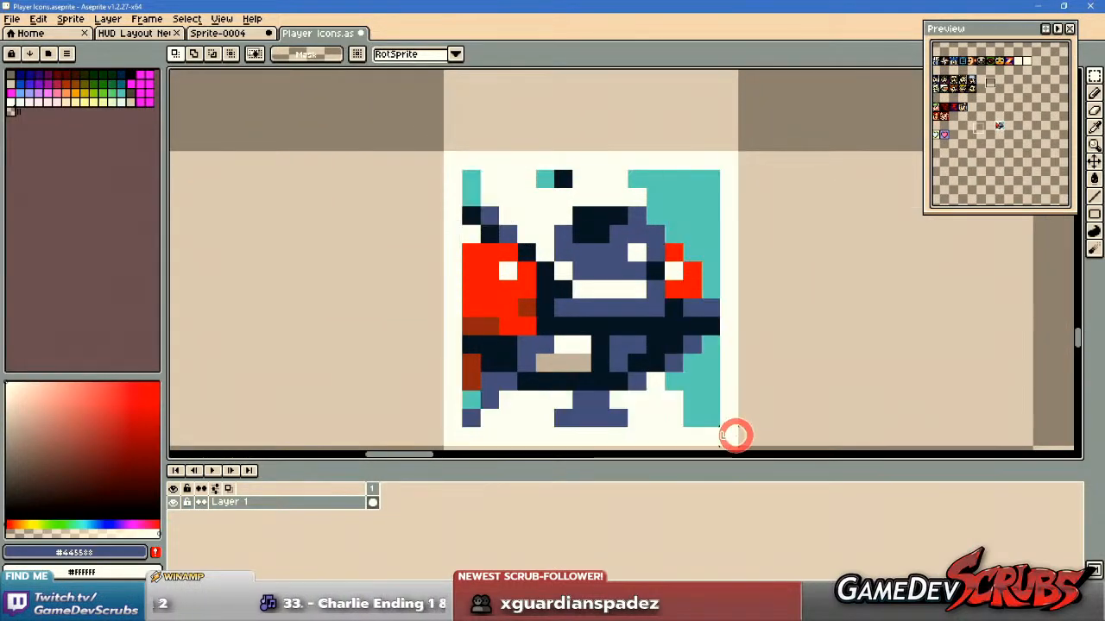
scroll(712, 376, "down", 2)
scroll(712, 375, "down", 3)
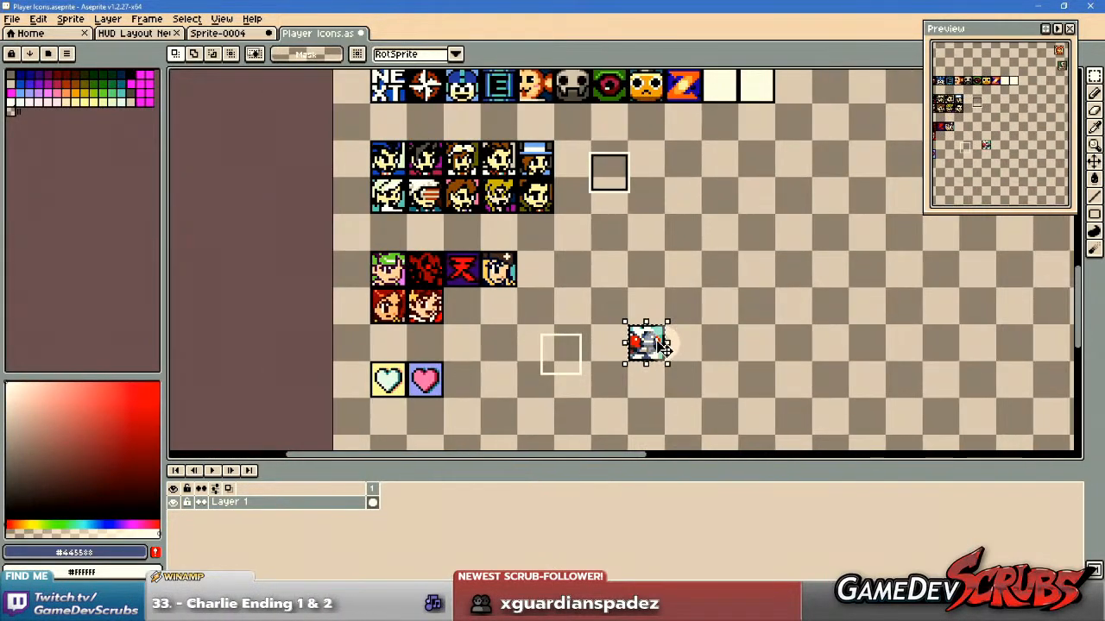
left_click_drag(621, 354, 424, 296)
scroll(461, 306, "up", 7)
scroll(605, 311, "down", 4)
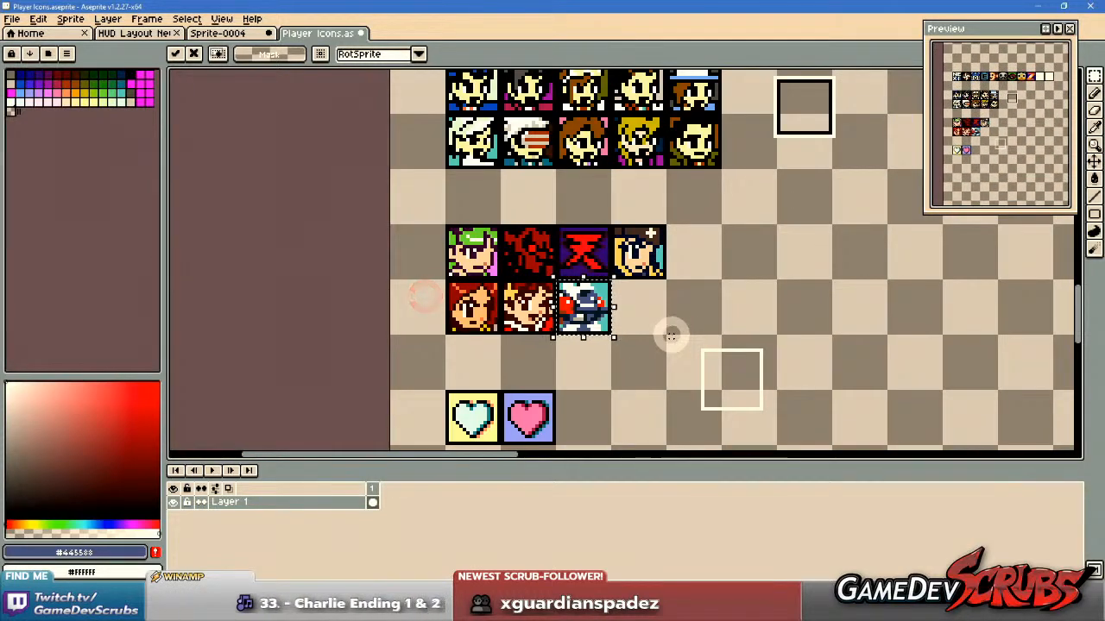
key("ctrl+d")
Draw the label "Mobi" in #112233 pixel letters beneath the robot icon.
scroll(625, 360, "up", 4)
key("alt")
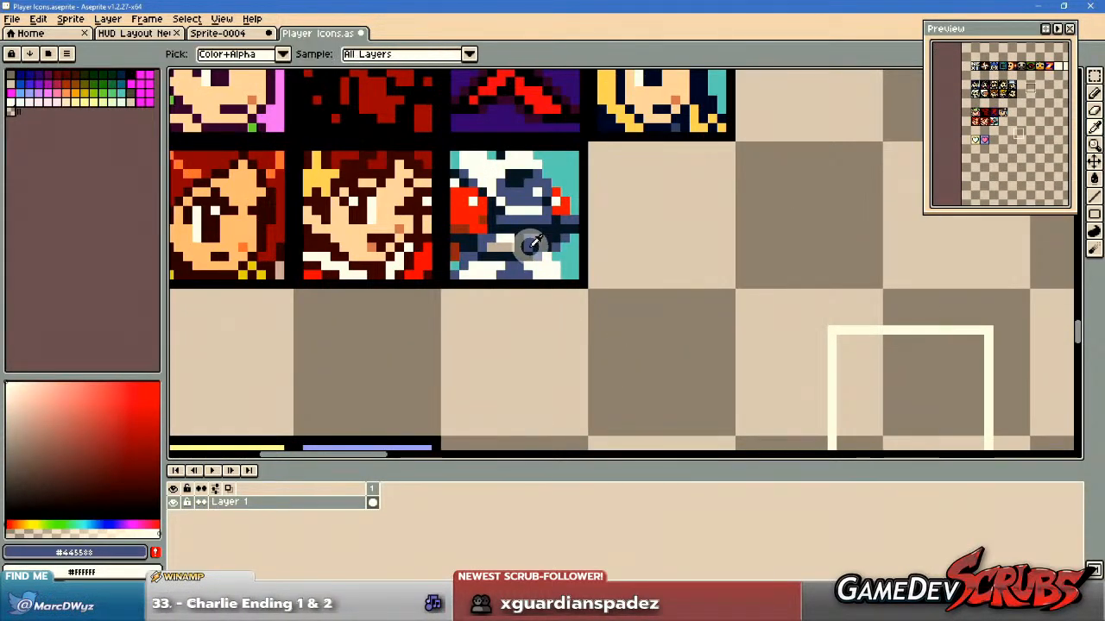
left_click(518, 255)
scroll(444, 333, "up", 1)
key("b")
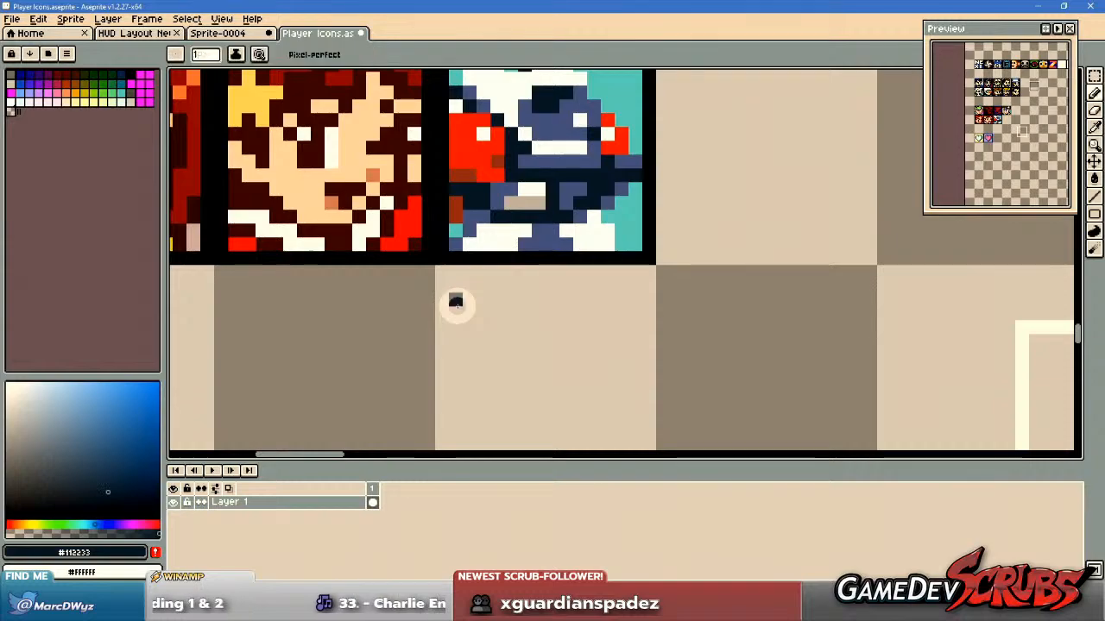
scroll(454, 306, "up", 1)
left_click_drag(453, 298, 455, 369)
mouse_move(466, 311)
left_mouse_down()
mouse_move(486, 324)
mouse_move(506, 298)
mouse_move(509, 367)
left_mouse_up()
key("ctrl+z")
mouse_move(510, 298)
left_mouse_down()
mouse_move(534, 365)
mouse_move(561, 323)
mouse_move(564, 361)
mouse_move(592, 364)
mouse_move(605, 357)
mouse_move(605, 329)
mouse_move(583, 316)
mouse_move(635, 293)
mouse_move(639, 338)
left_mouse_up()
left_click(636, 358)
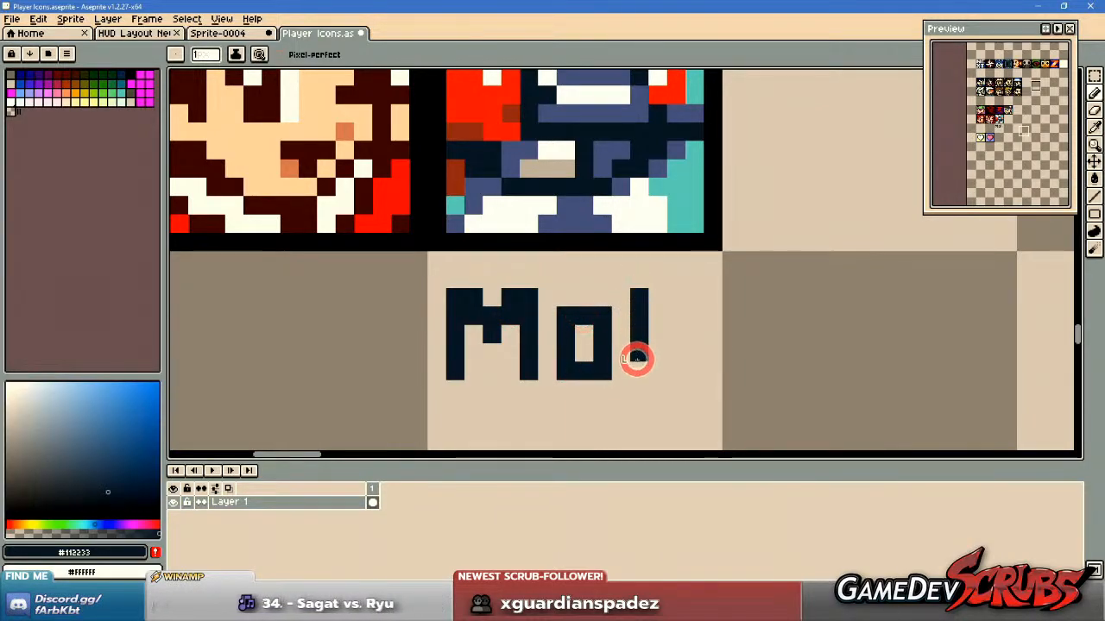
left_click_drag(710, 328, 715, 364)
key("ctrl+z")
left_click(711, 298)
Move the "Mobi" label down to leave a gap beneath the robot icon.
left_click_drag(593, 359, 574, 273)
key("m")
left_click_drag(386, 179, 813, 326)
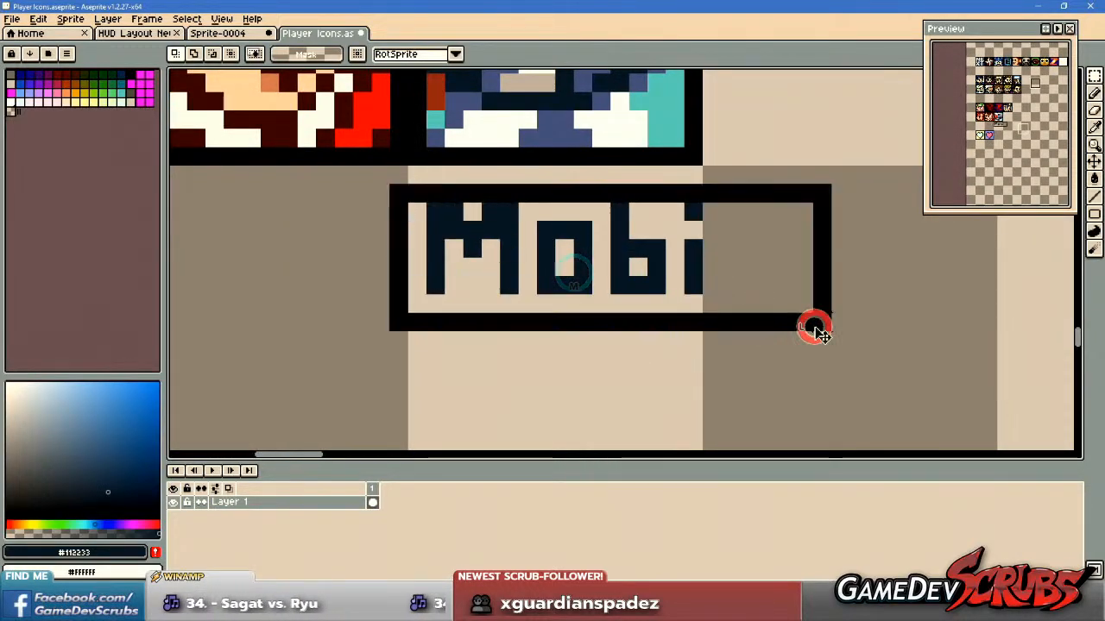
left_click_drag(695, 274, 698, 367)
scroll(655, 345, "down", 1)
left_click(618, 349)
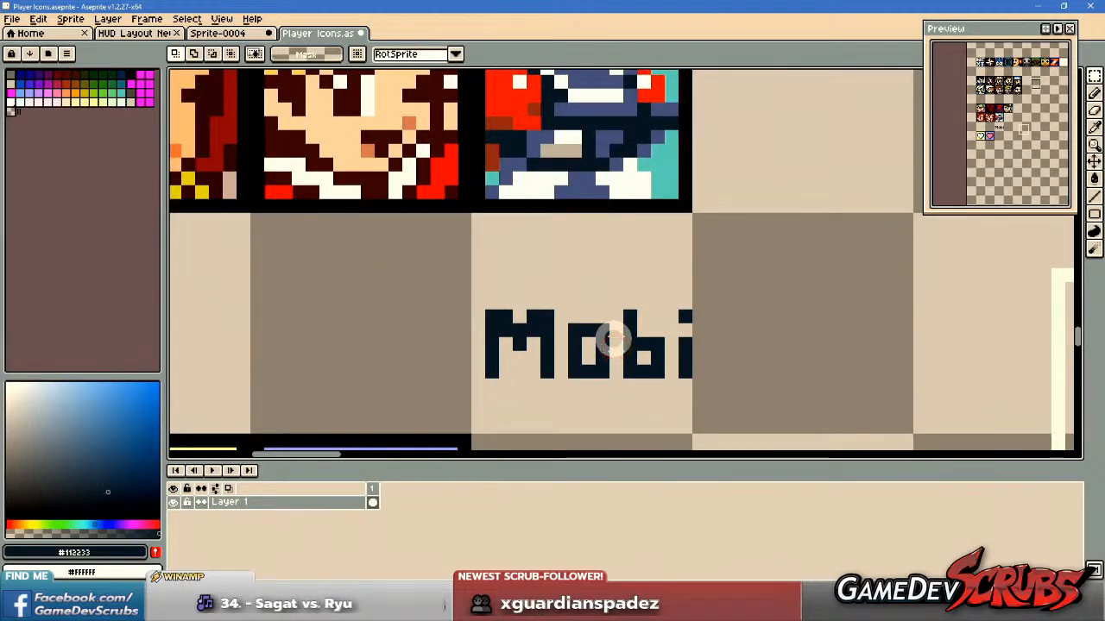
Draw an upward-pointing arrow in #112233 between the robot icon and the "Mobi" label.
key("v")
key("b")
scroll(548, 261, "up", 1)
mouse_move(597, 296)
left_mouse_down()
mouse_move(596, 239)
mouse_move(598, 265)
mouse_move(634, 239)
mouse_move(624, 226)
left_mouse_up()
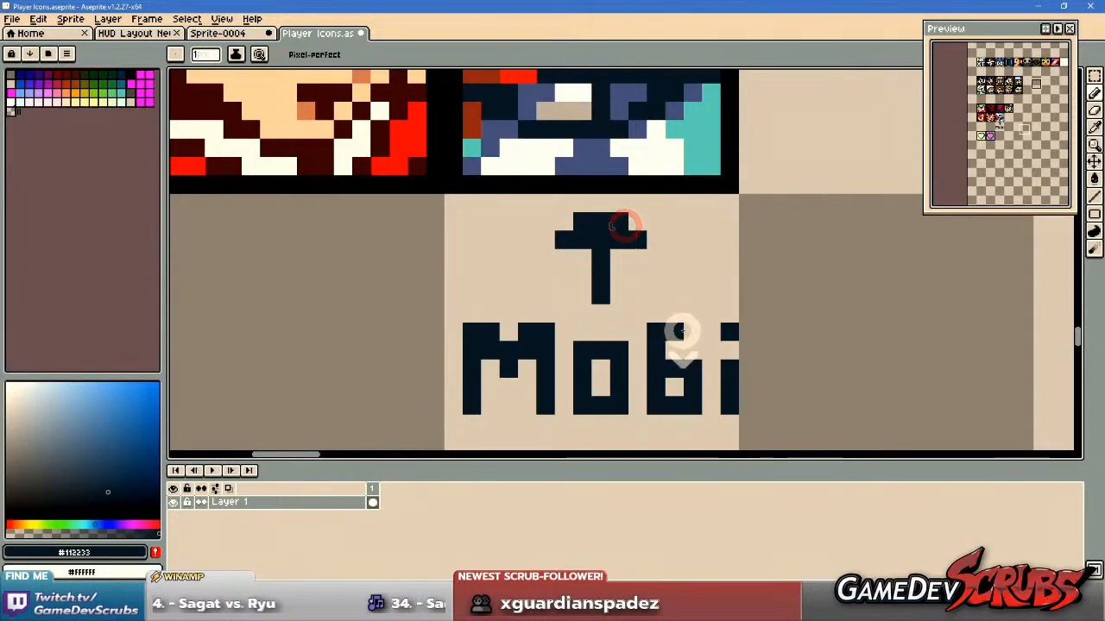
scroll(682, 331, "down", 2)
scroll(646, 286, "up", 2)
left_click(643, 247)
Shift the arrow's head down by one pixel and lengthen its stem towards the "Mobi" label.
key("m")
left_click_drag(581, 249, 653, 298)
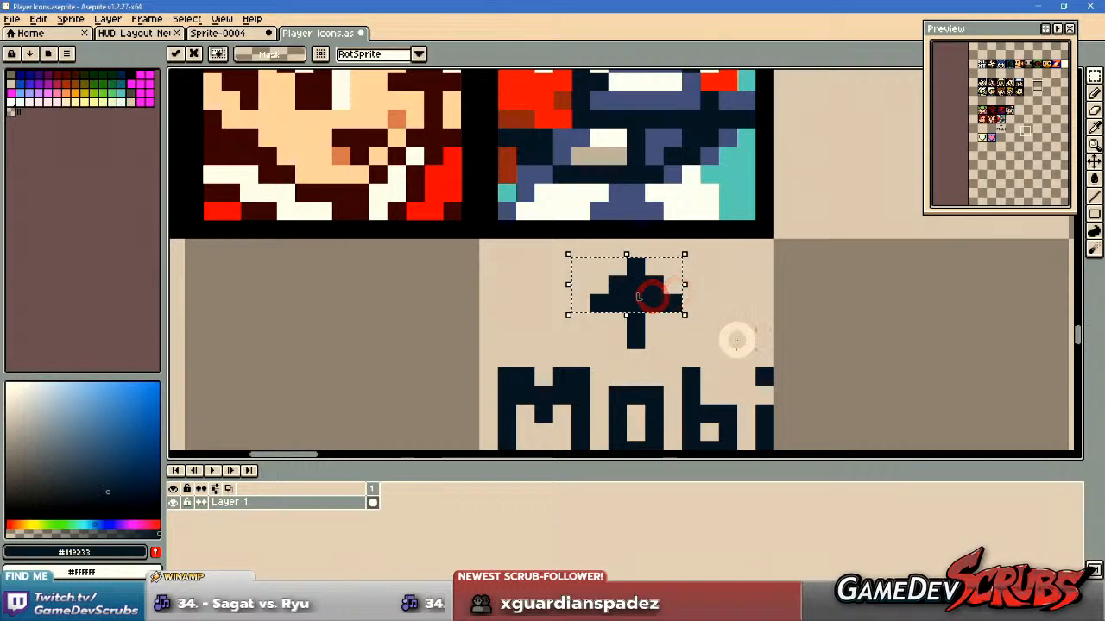
key("ctrl+d")
key("b")
left_click(636, 333, "alt")
left_click(641, 355)
Delete the empty white square frame to the right of the "Mobi" label.
scroll(641, 354, "down", 3)
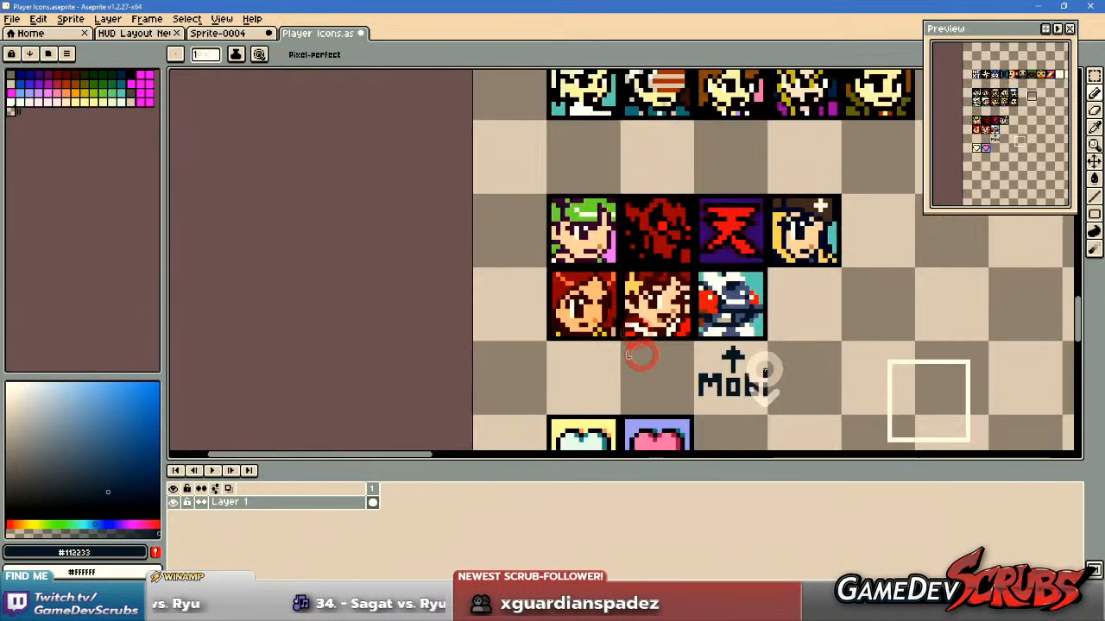
key("v")
key("b")
scroll(598, 380, "down", 2)
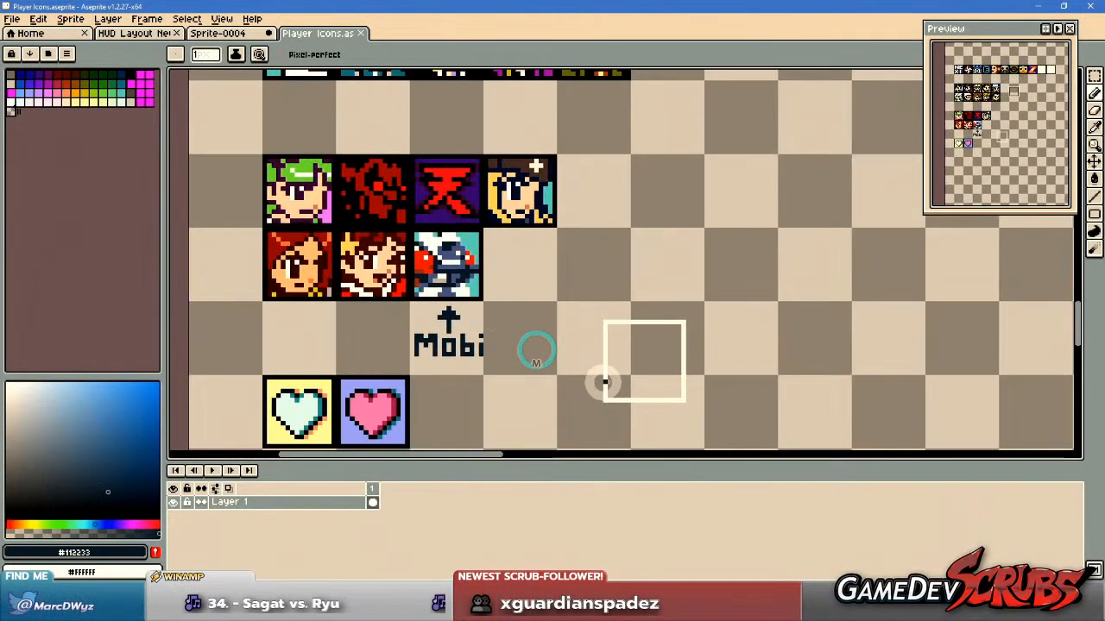
key("m")
left_click_drag(584, 308, 724, 416)
key("Delete")
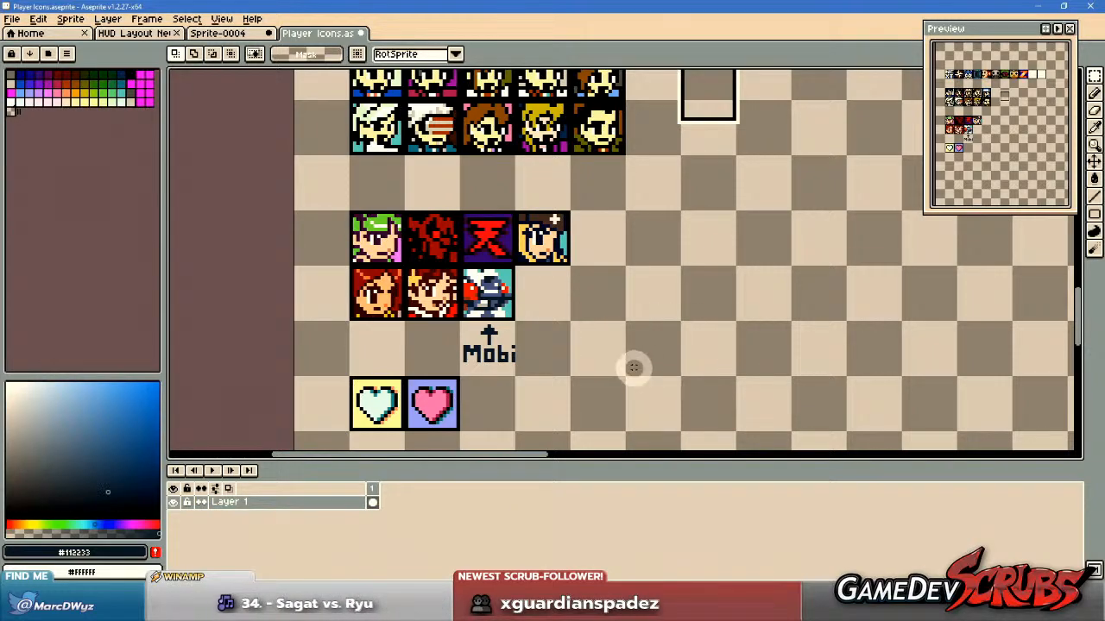
Look over the lower portrait rows and the heart icons around the newly placed robot icon.
scroll(633, 369, "down", 1)
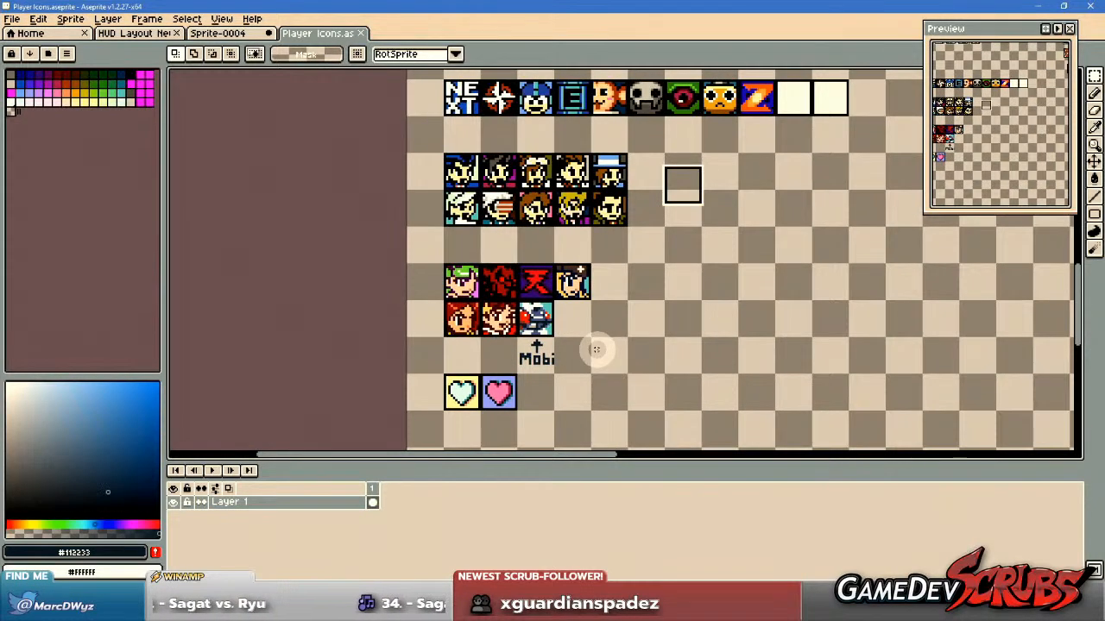
scroll(580, 272, "up", 2)
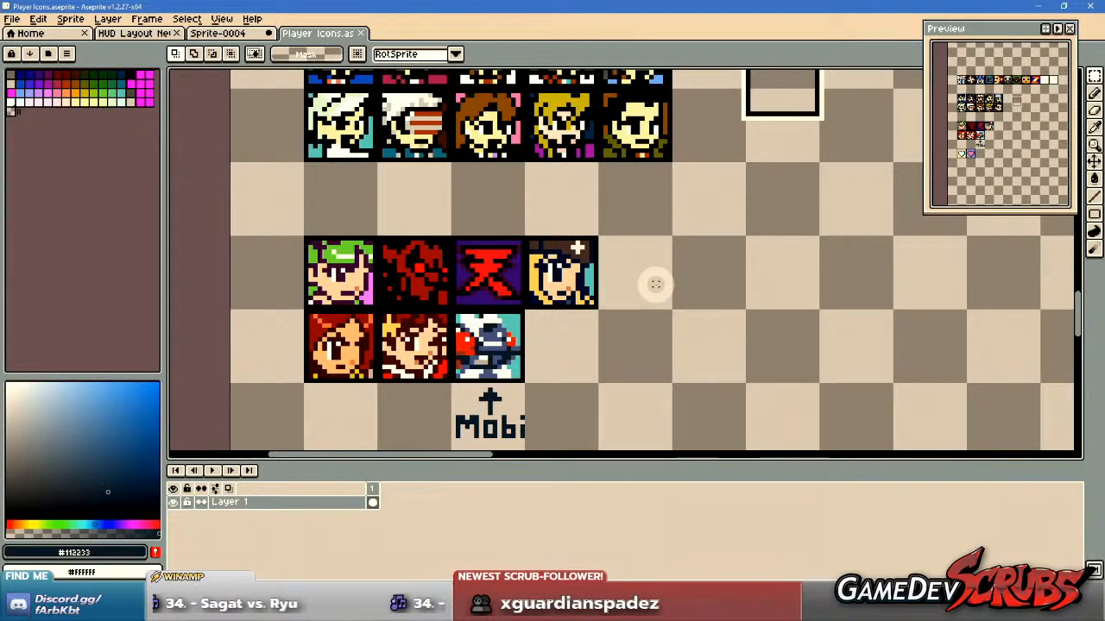
scroll(655, 284, "down", 1)
left_click_drag(653, 284, 619, 331)
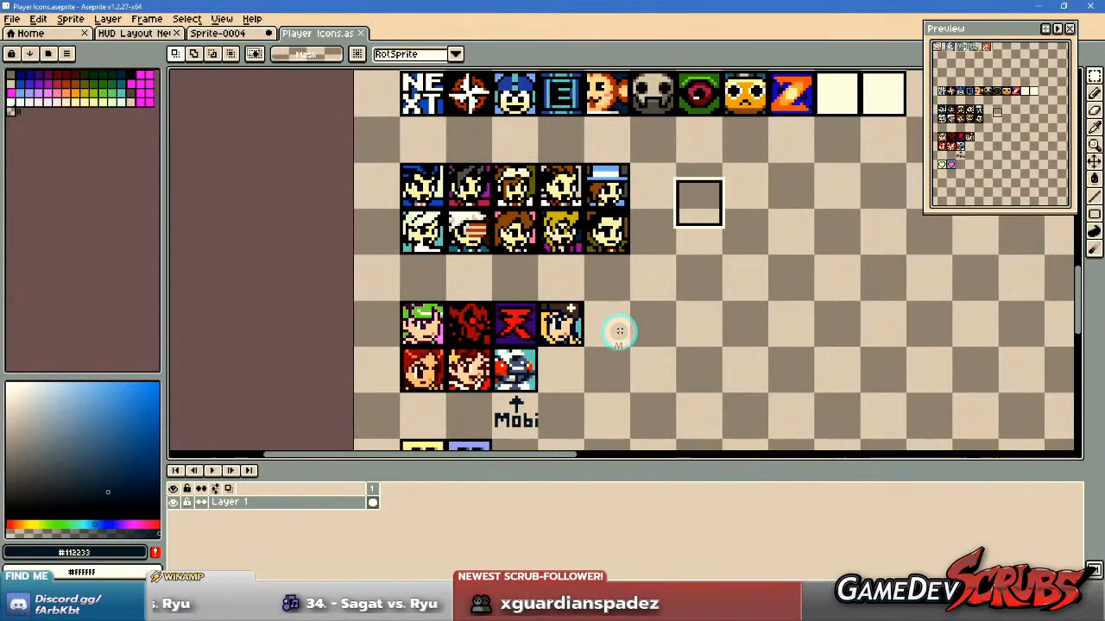
scroll(619, 331, "down", 1)
left_click_drag(691, 356, 691, 314)
scroll(488, 375, "up", 1)
left_click_drag(424, 411, 668, 314)
key("ctrl+d")
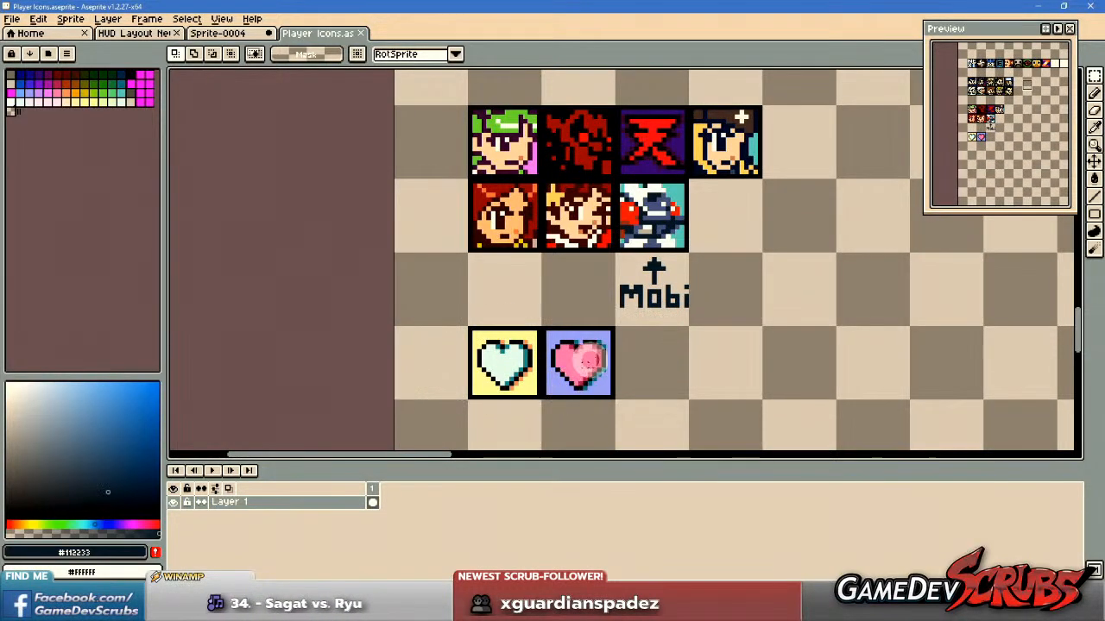
left_click_drag(686, 206, 669, 282)
left_click_drag(645, 371, 643, 279)
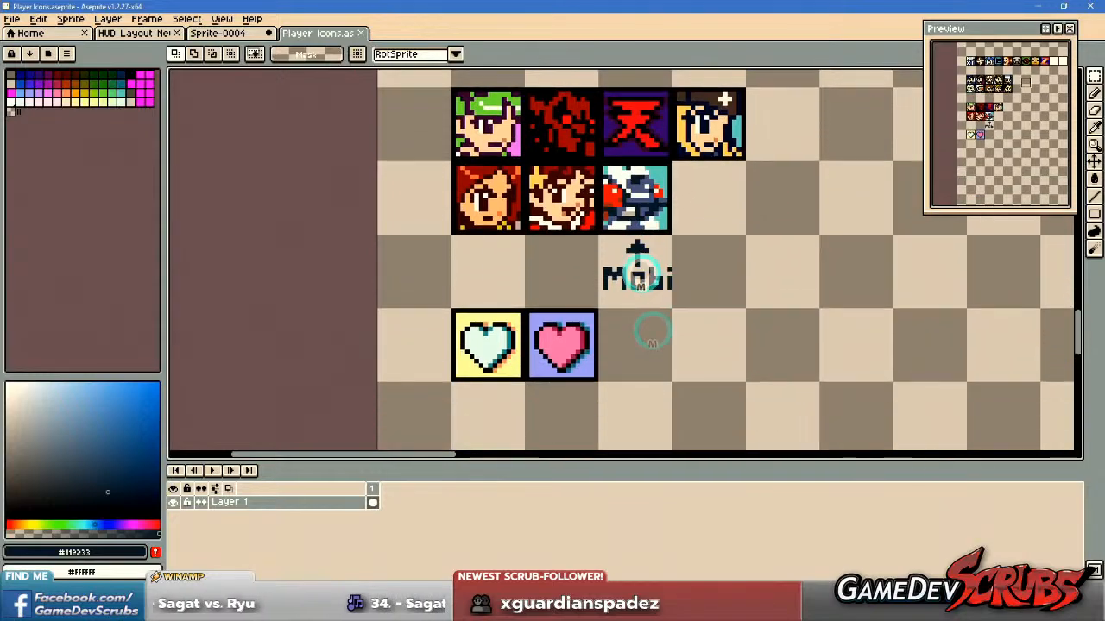
scroll(676, 335, "down", 5)
left_click_drag(747, 321, 629, 370)
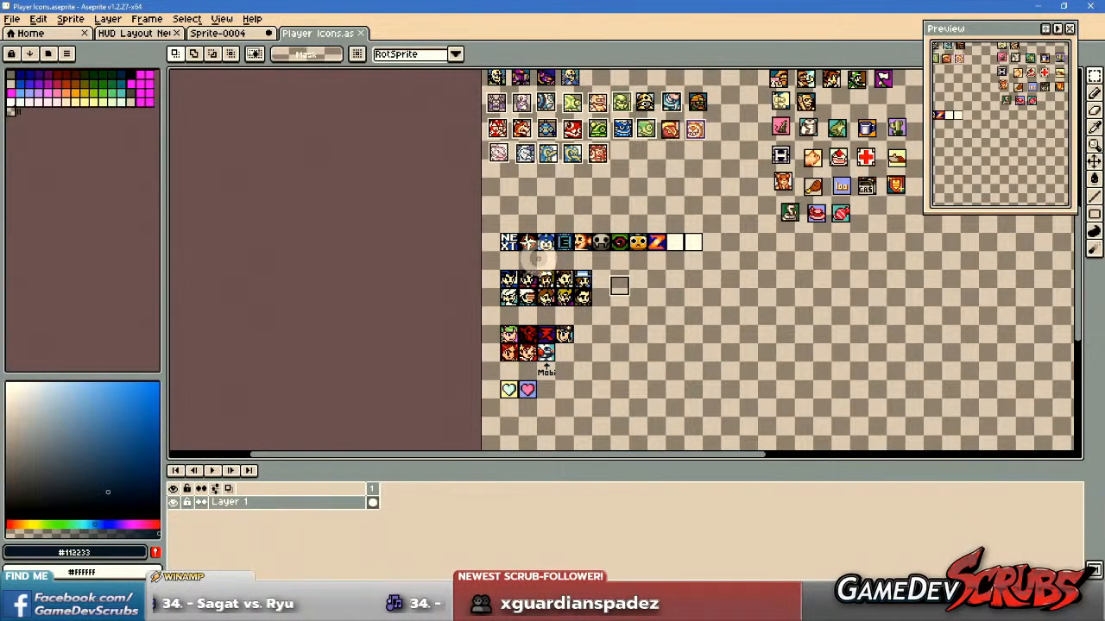
Examine the icon row that begins with the NEXT icon, including the compass-like star icon beside it.
scroll(535, 258, "up", 4)
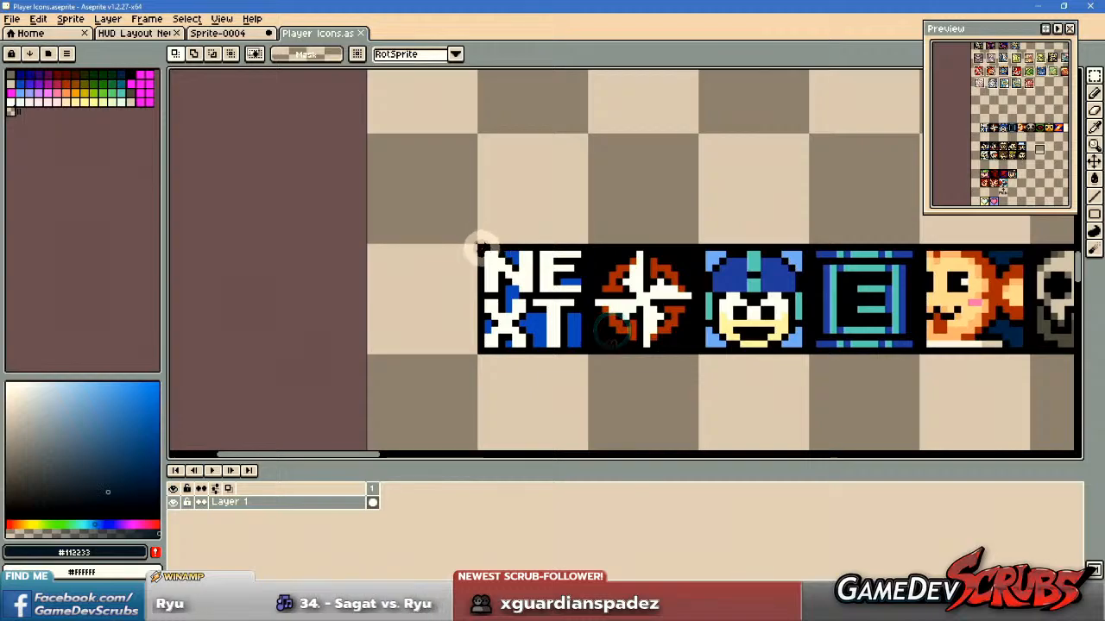
left_click_drag(585, 349, 586, 350)
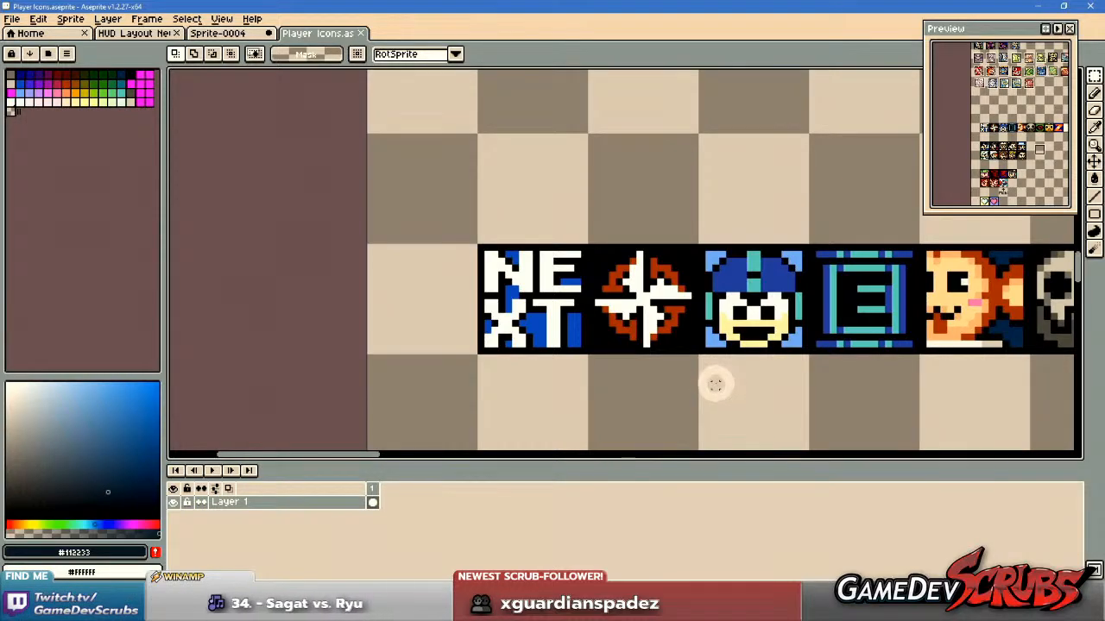
scroll(716, 384, "down", 1)
left_click_drag(729, 382, 530, 352)
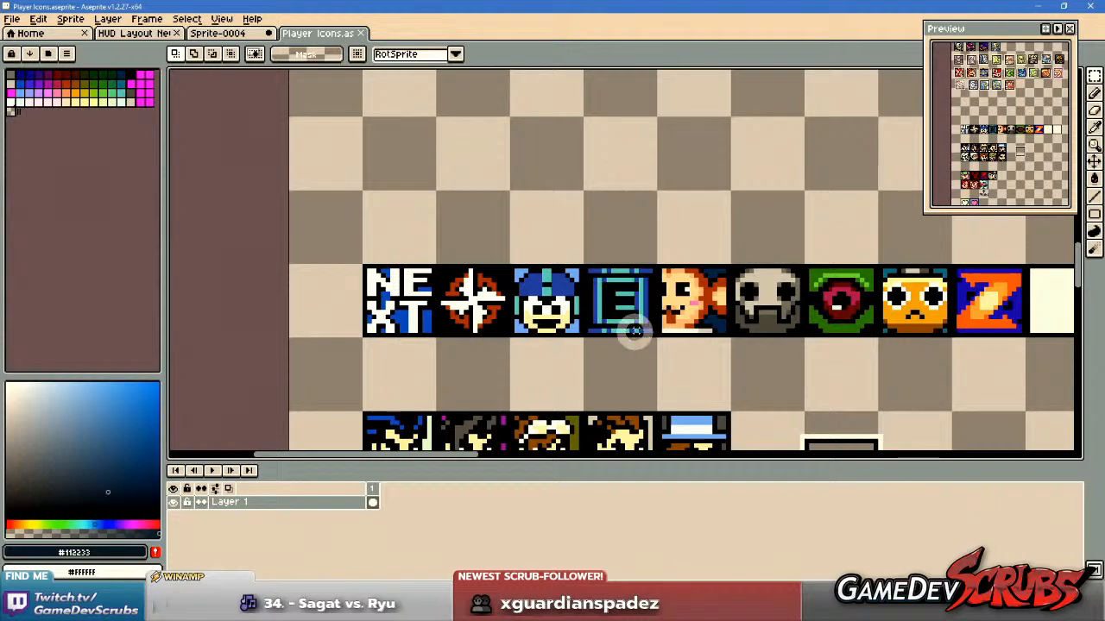
scroll(592, 328, "up", 1)
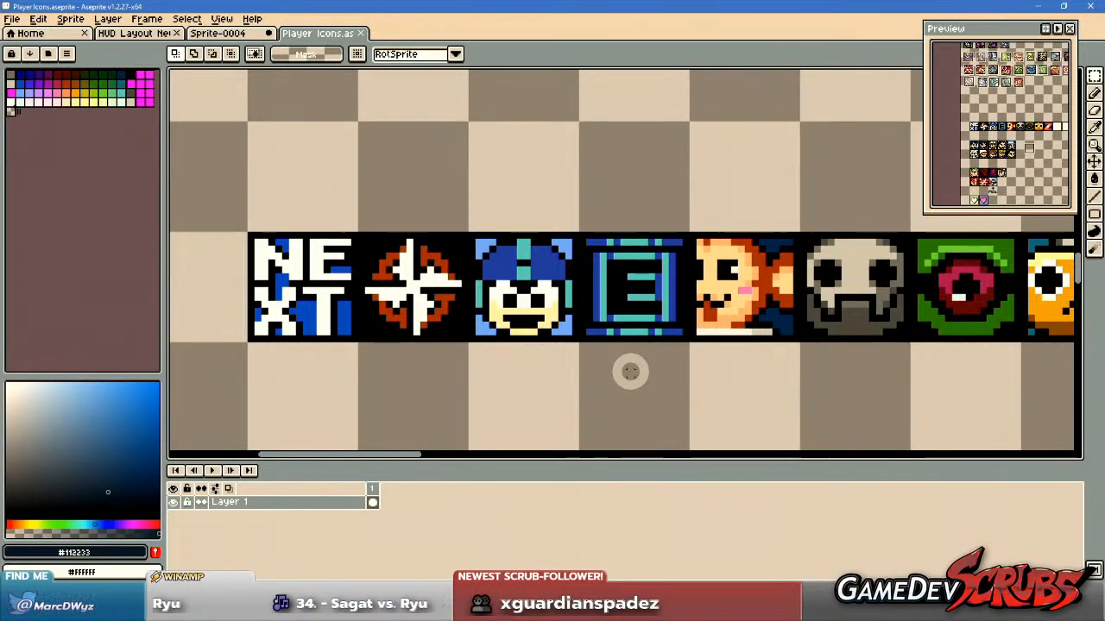
left_click_drag(356, 231, 547, 363)
scroll(538, 326, "up", 2)
scroll(533, 323, "down", 2)
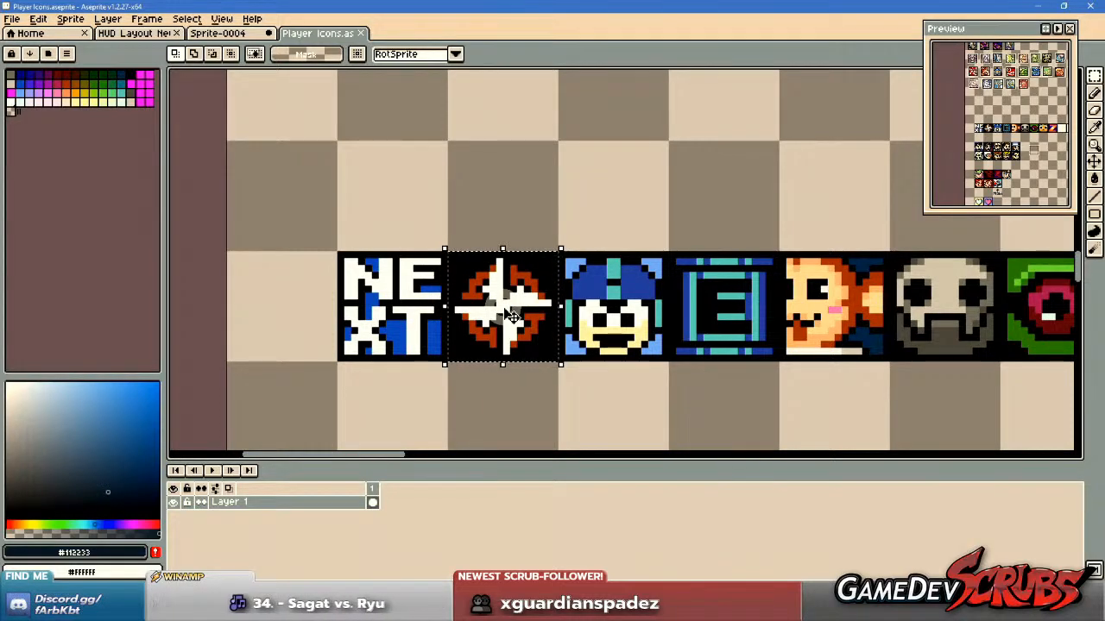
scroll(513, 316, "down", 1)
left_click(602, 361)
scroll(573, 298, "up", 3)
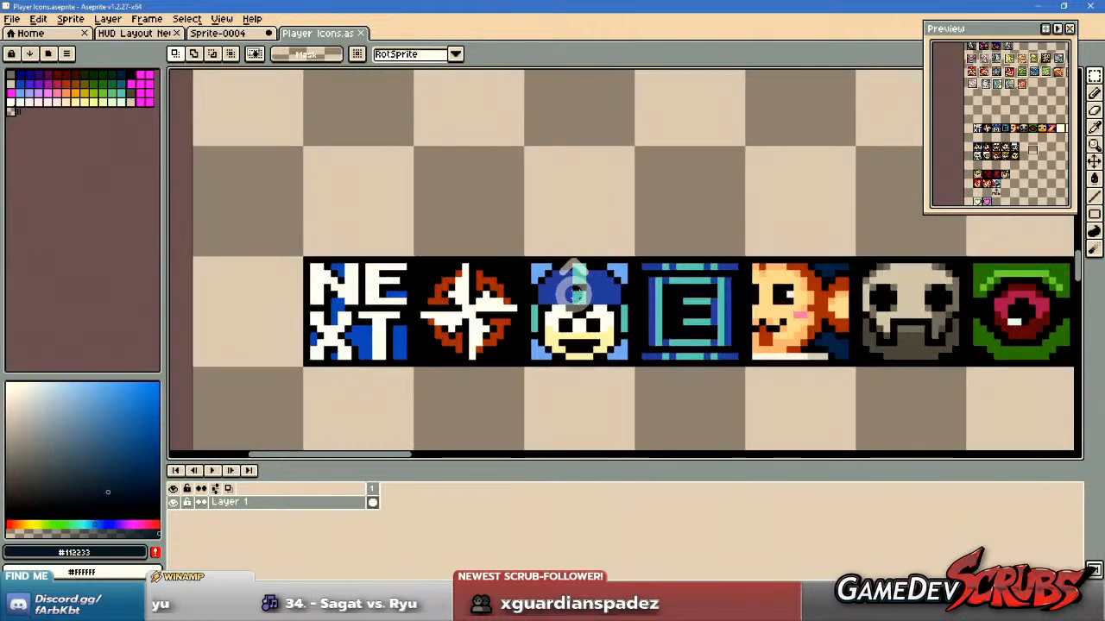
Try recolouring the teal ear strips of the blue-helmet face icon with the pale yellow of its face.
key("b")
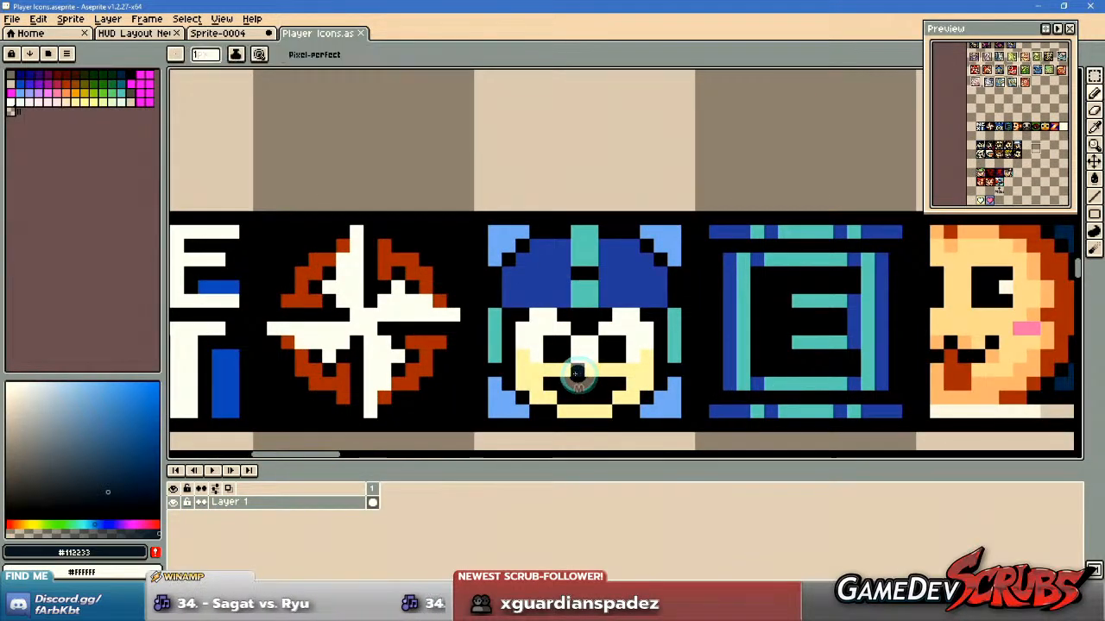
left_click(521, 369, "alt")
left_click(497, 317)
left_click_drag(497, 317, 494, 357)
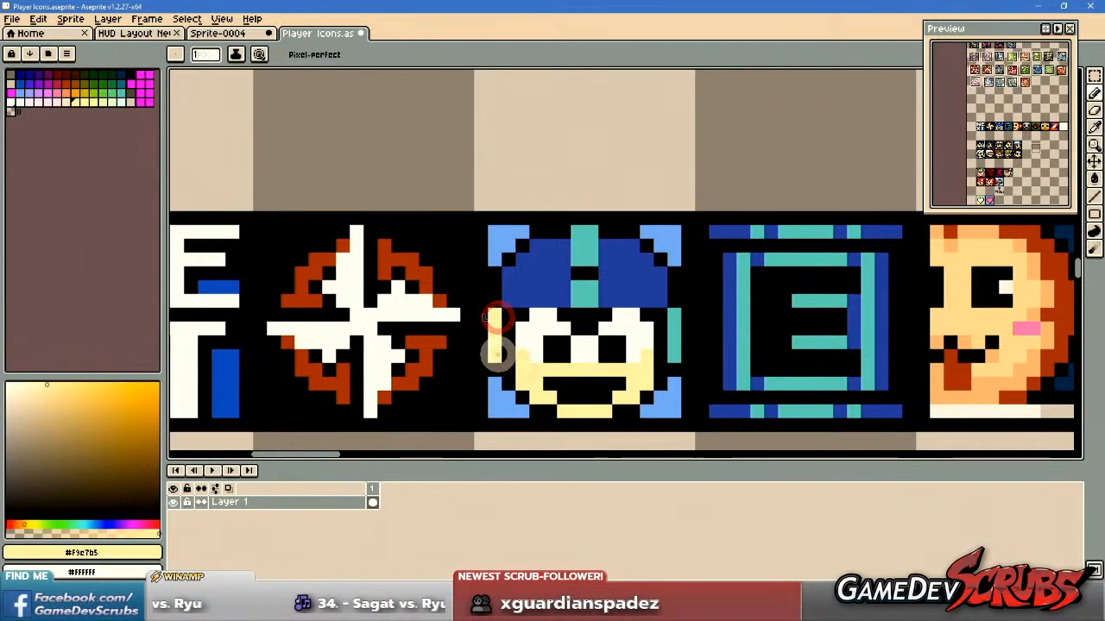
left_click(673, 321)
left_click(674, 354, "shift")
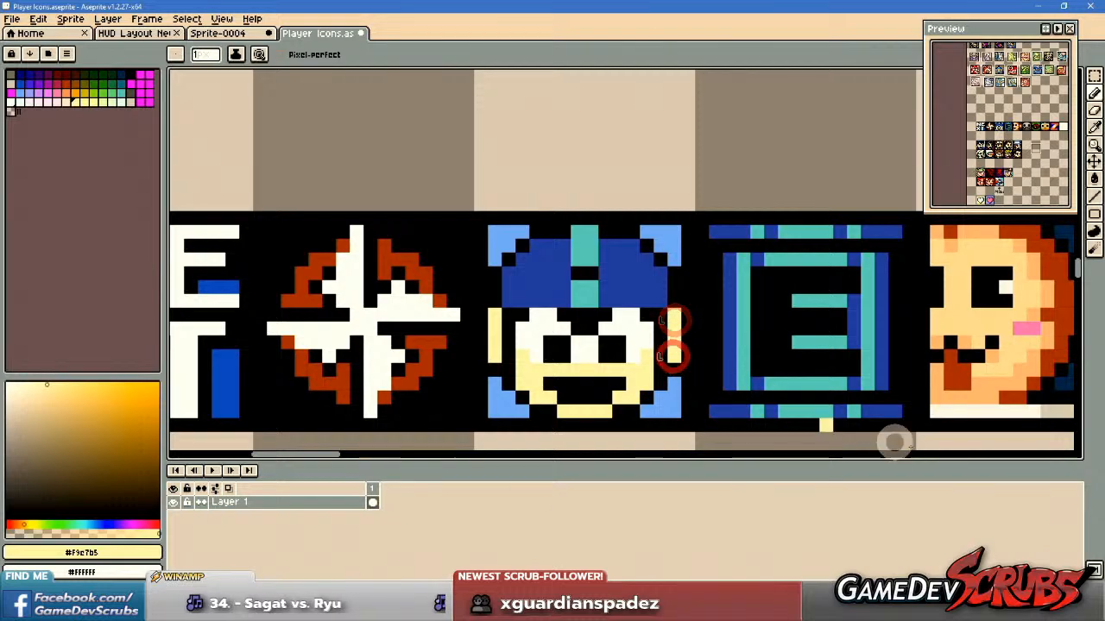
key("ctrl+z")
key("ctrl+z")
key("ctrl+z")
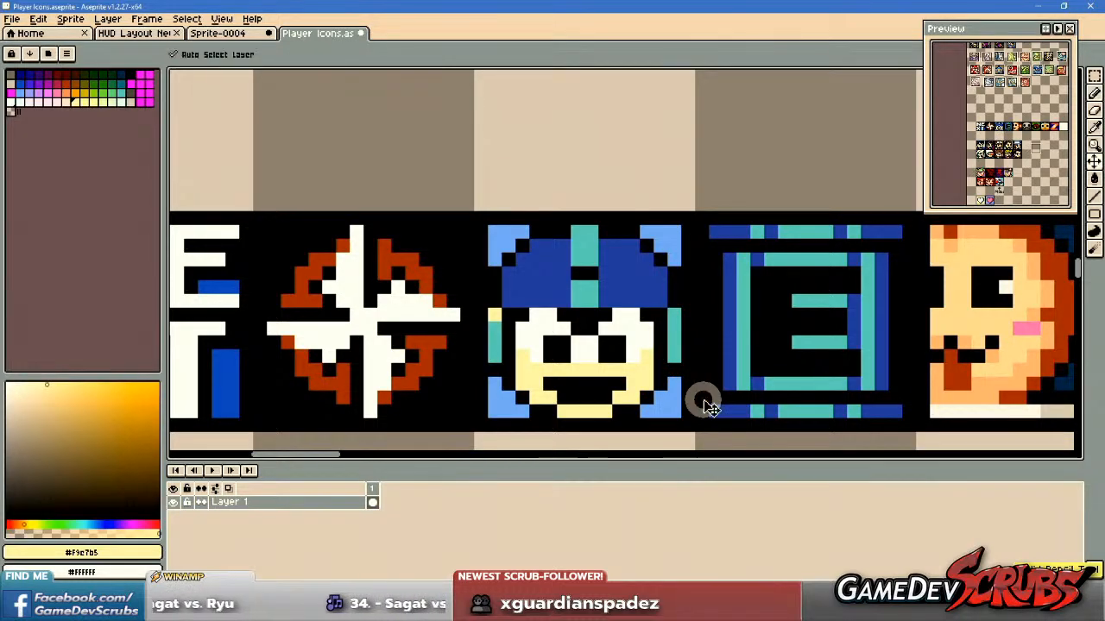
Examine the icon row from the NEXT icon along to the Z icon and the blank white frames.
scroll(711, 399, "down", 3)
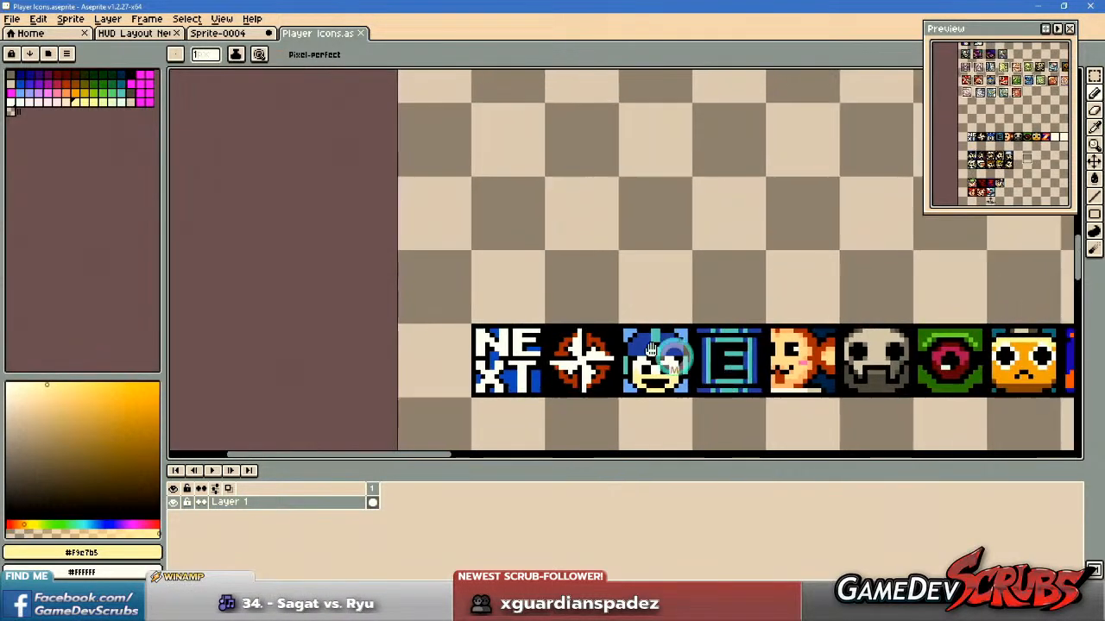
left_click_drag(711, 397, 414, 307)
left_click_drag(498, 286, 390, 326)
scroll(570, 297, "up", 2)
scroll(504, 293, "down", 1)
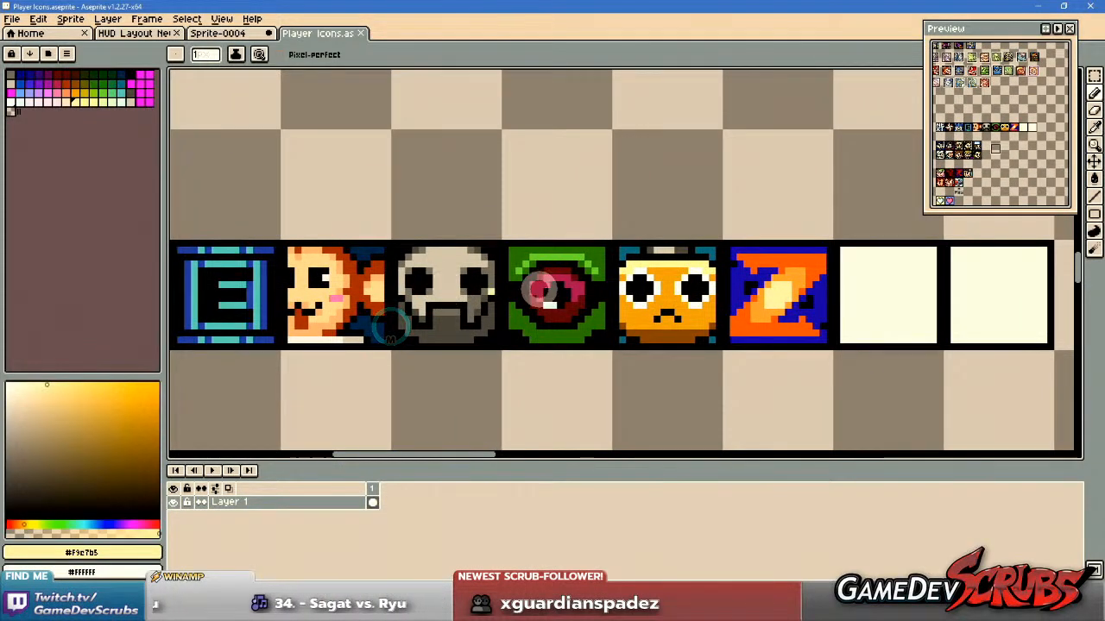
left_click_drag(554, 294, 517, 311)
left_click_drag(618, 306, 593, 265)
scroll(782, 250, "down", 4)
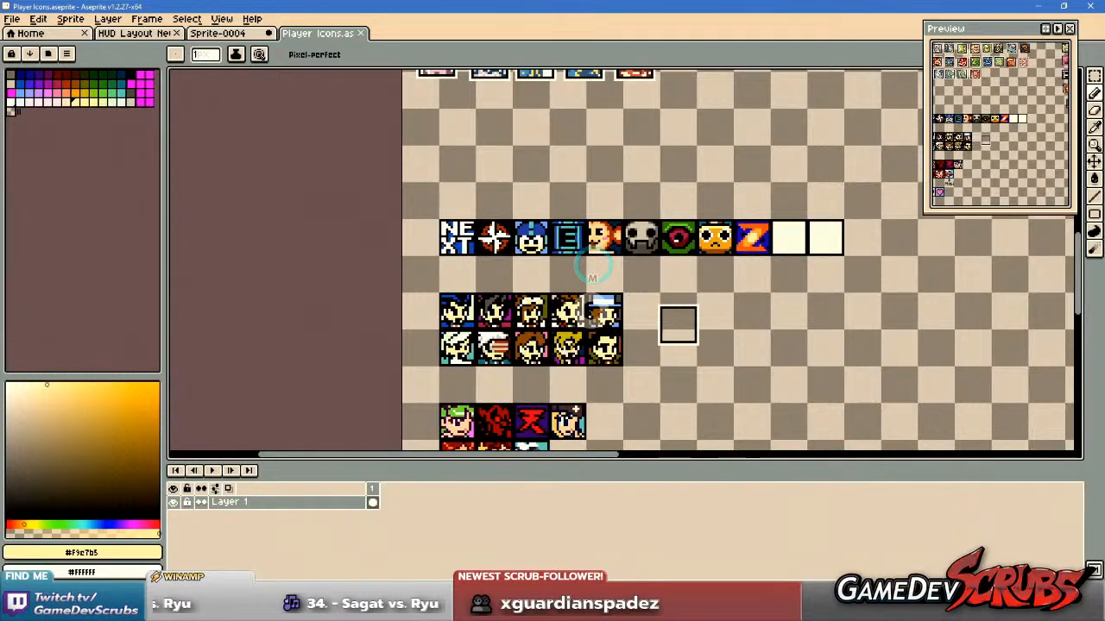
Examine the portrait rows below the NEXT row, down to the robot icon above the "Mobi" label.
left_click_drag(535, 289, 529, 251)
scroll(529, 251, "up", 2)
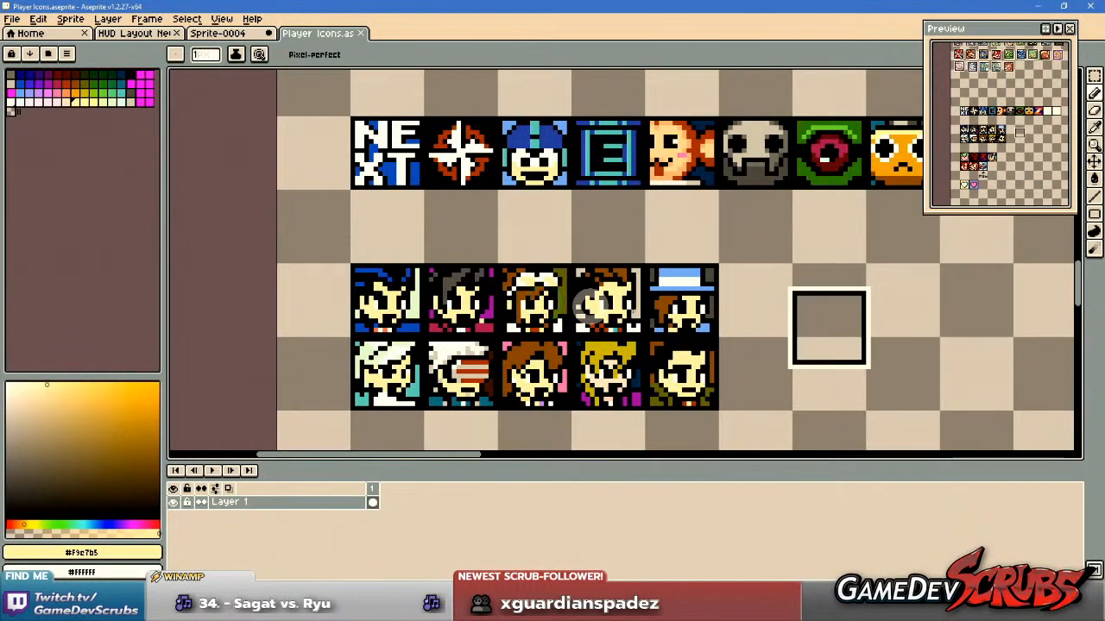
scroll(563, 363, "down", 3)
left_click_drag(570, 375, 584, 233)
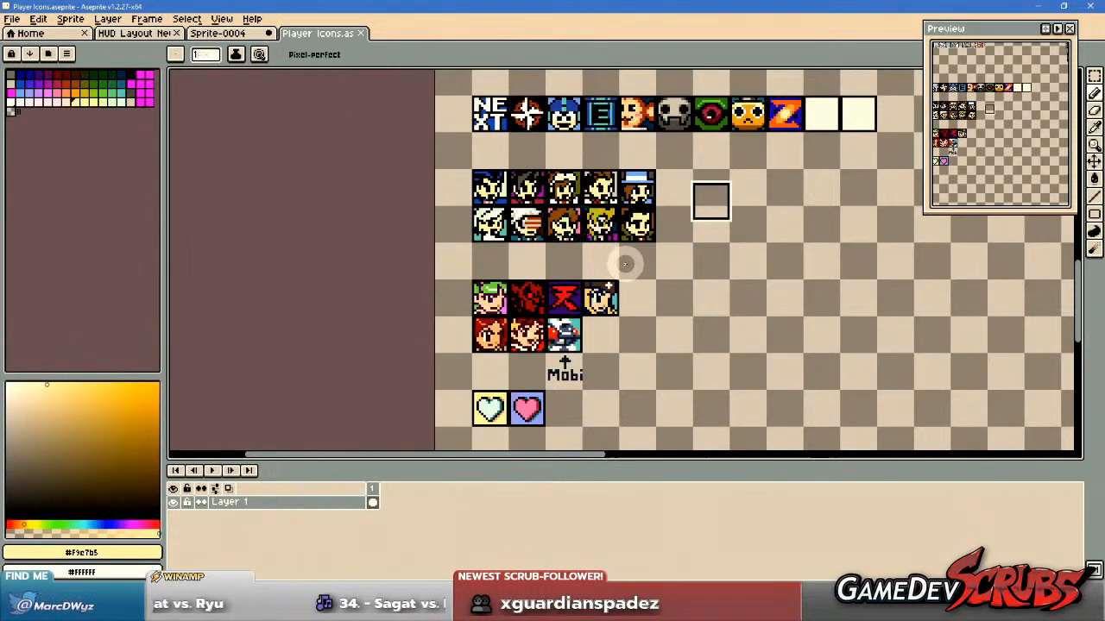
left_click_drag(673, 317, 566, 367)
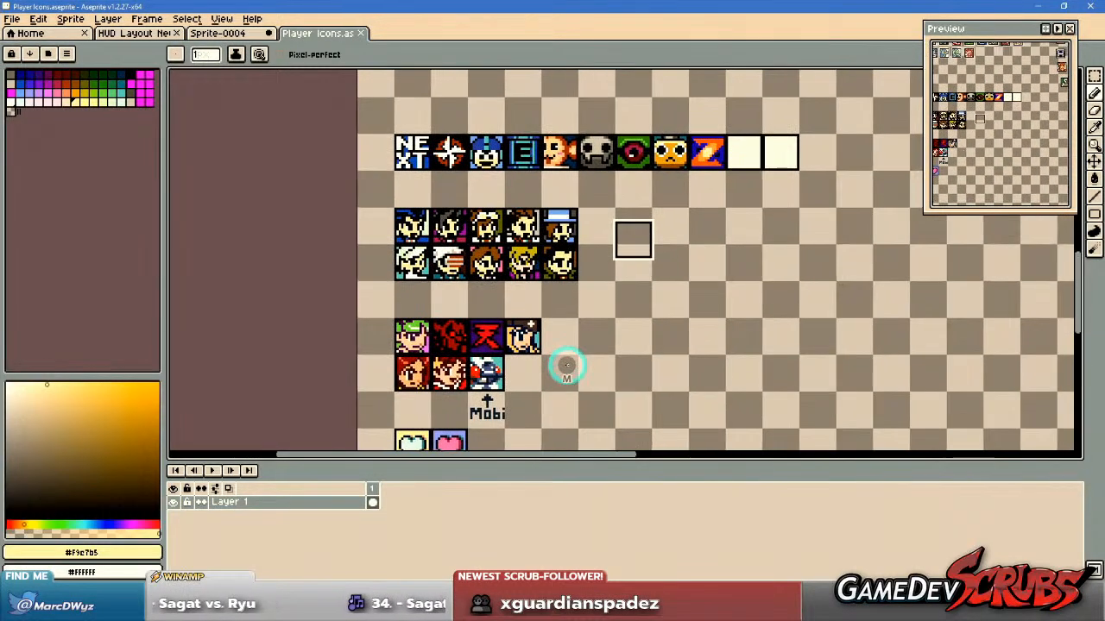
scroll(566, 367, "up", 3)
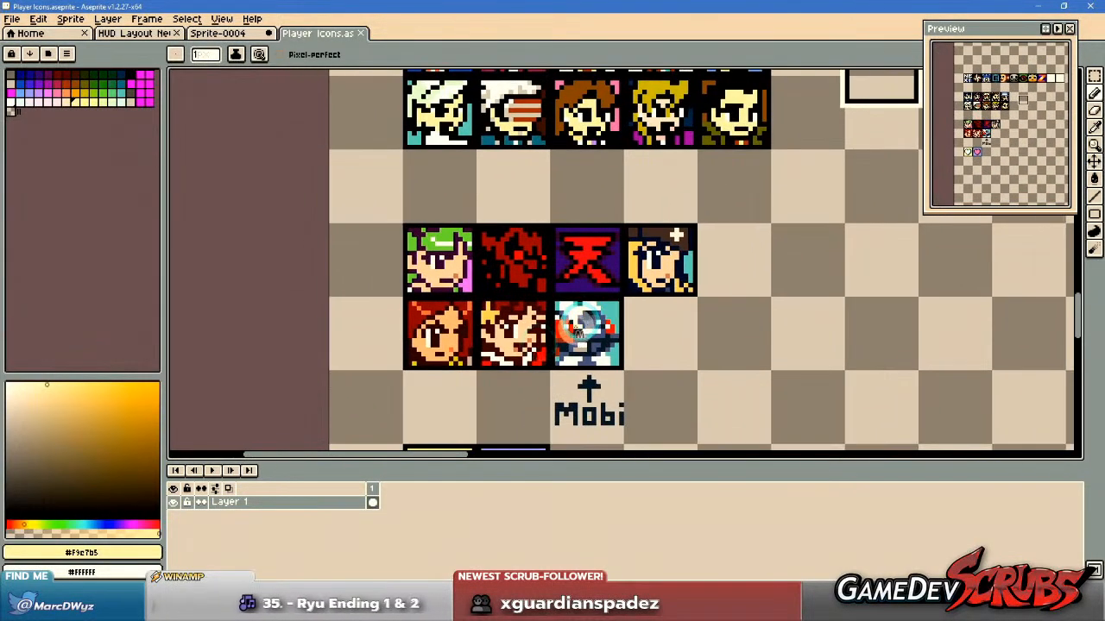
scroll(577, 328, "up", 1)
left_click_drag(553, 304, 527, 277)
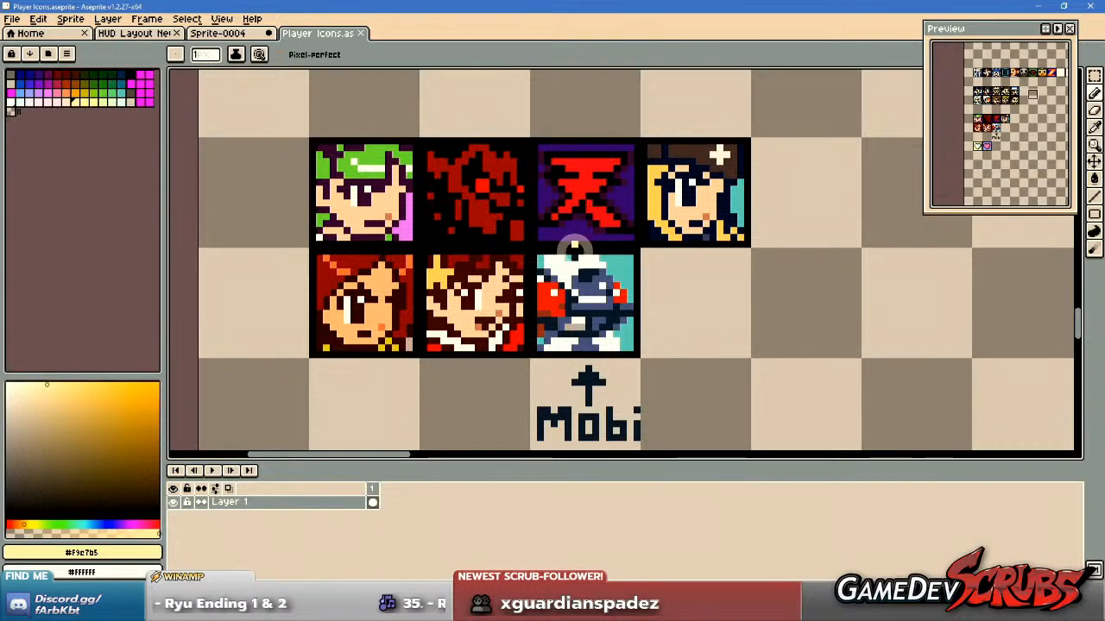
left_click_drag(595, 283, 598, 280)
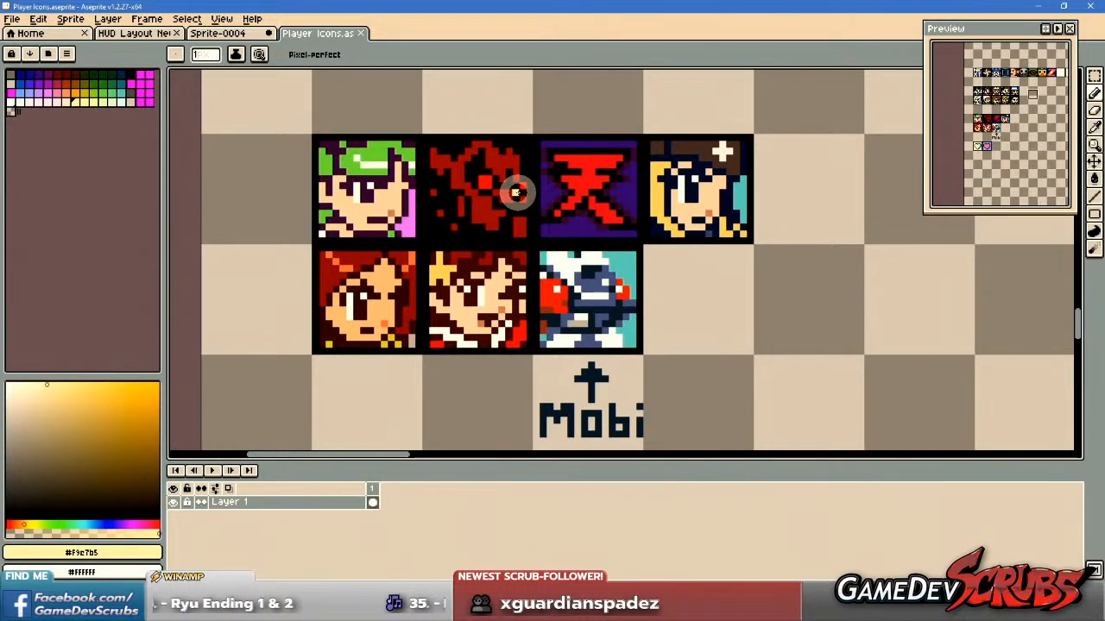
Switch to Sprite-0004 and look through the fighter symbols from Adon to Zangief for another icon candidate.
scroll(516, 194, "down", 2)
left_click(221, 33)
scroll(405, 346, "down", 3)
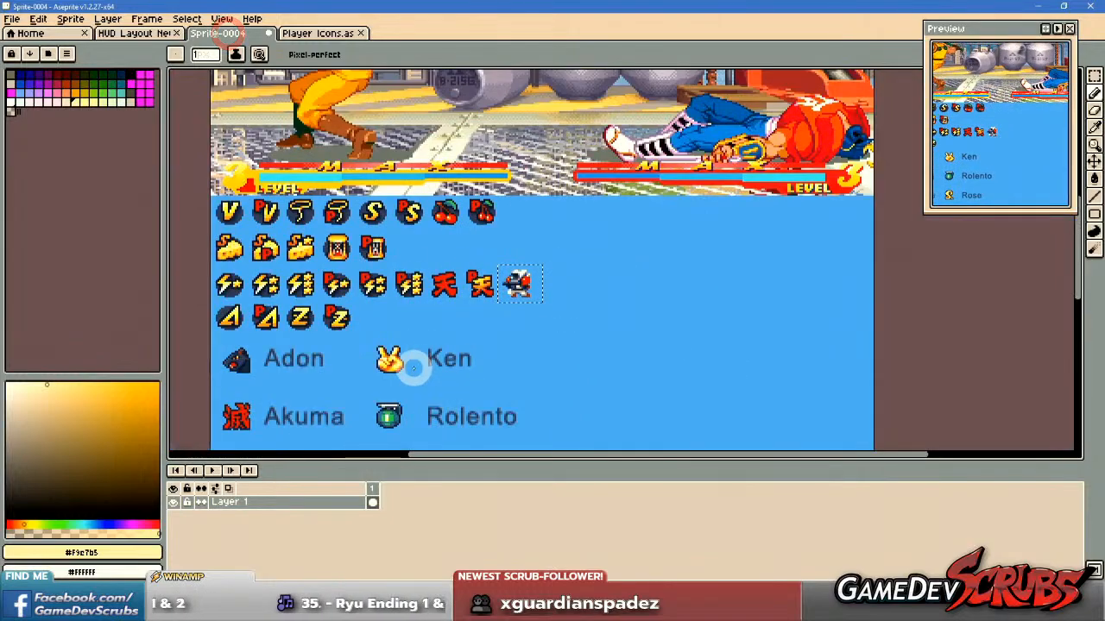
left_click_drag(414, 368, 536, 223)
left_click_drag(420, 301, 437, 212)
left_click_drag(505, 300, 516, 162)
left_click_drag(515, 267, 520, 217)
left_click_drag(536, 186, 537, 266)
scroll(535, 339, "up", 2)
left_click_drag(535, 345, 593, 302)
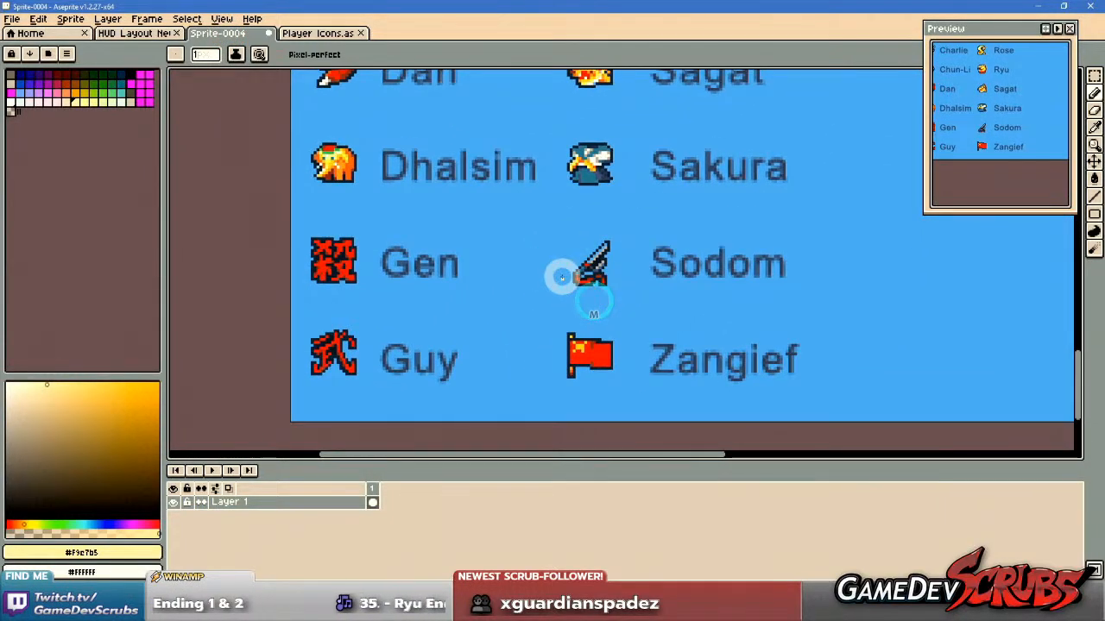
scroll(561, 276, "up", 1)
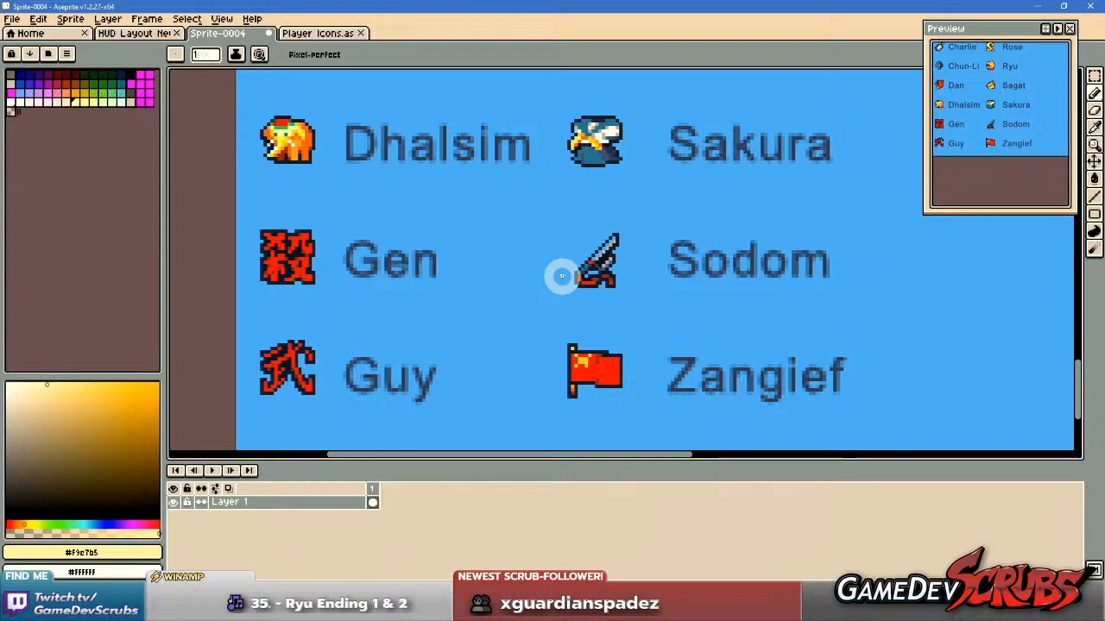
left_click_drag(557, 248, 575, 375)
left_click_drag(541, 256, 530, 345)
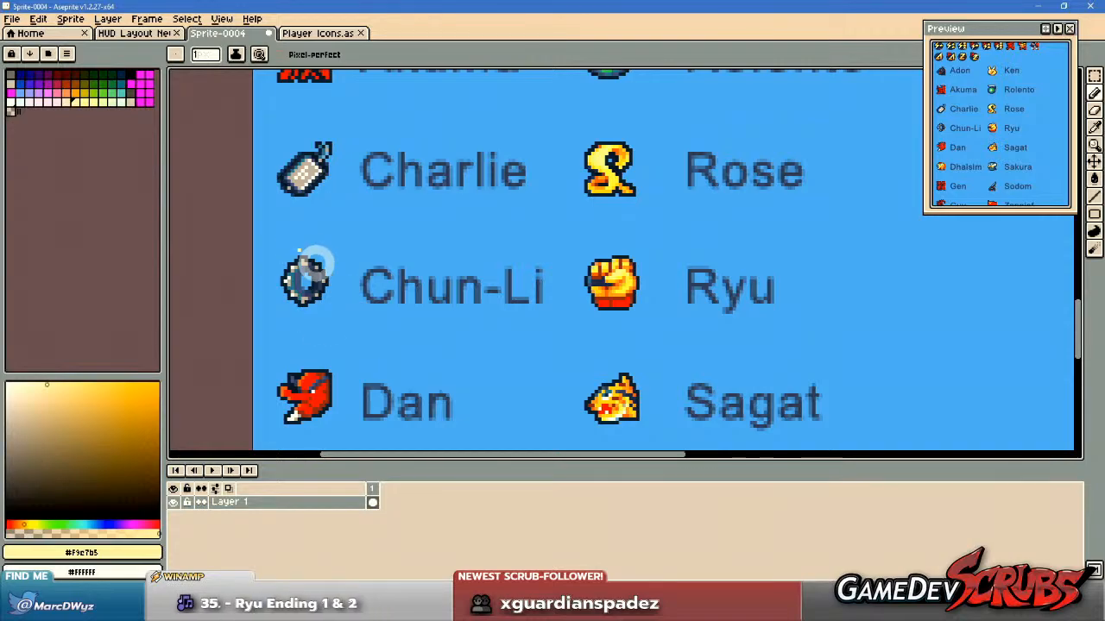
Show the grid and move the Chun-Li bracelet symbol into a single grid cell at the sprite's edge.
left_click_drag(498, 274, 507, 318)
left_click_drag(343, 322, 458, 314)
scroll(390, 313, "up", 4)
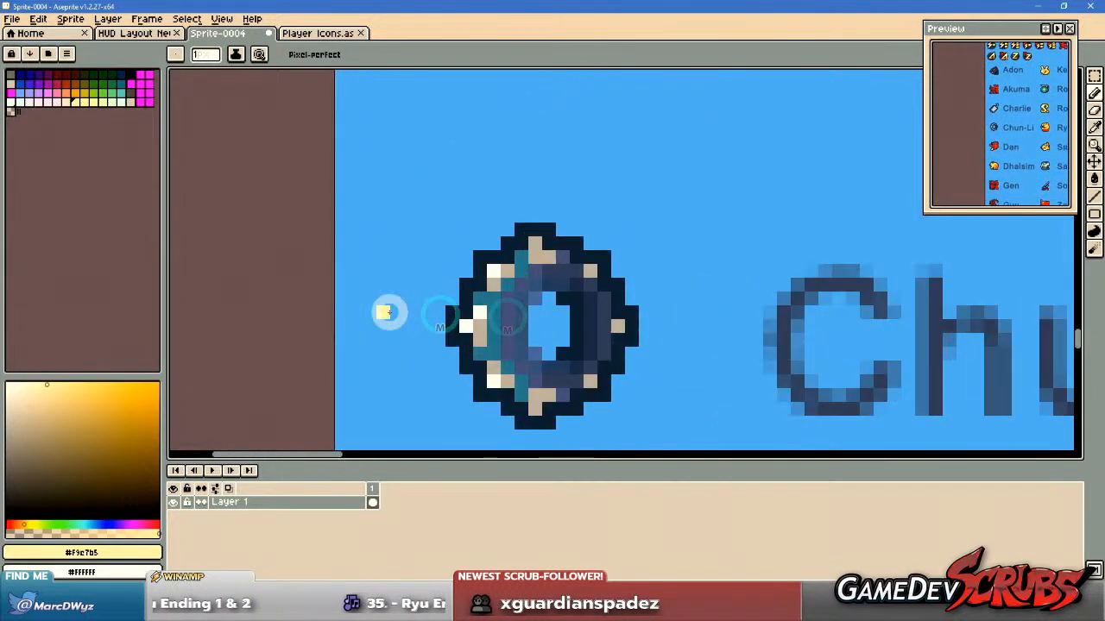
scroll(486, 292, "down", 1)
key("ctrl+apostrophe")
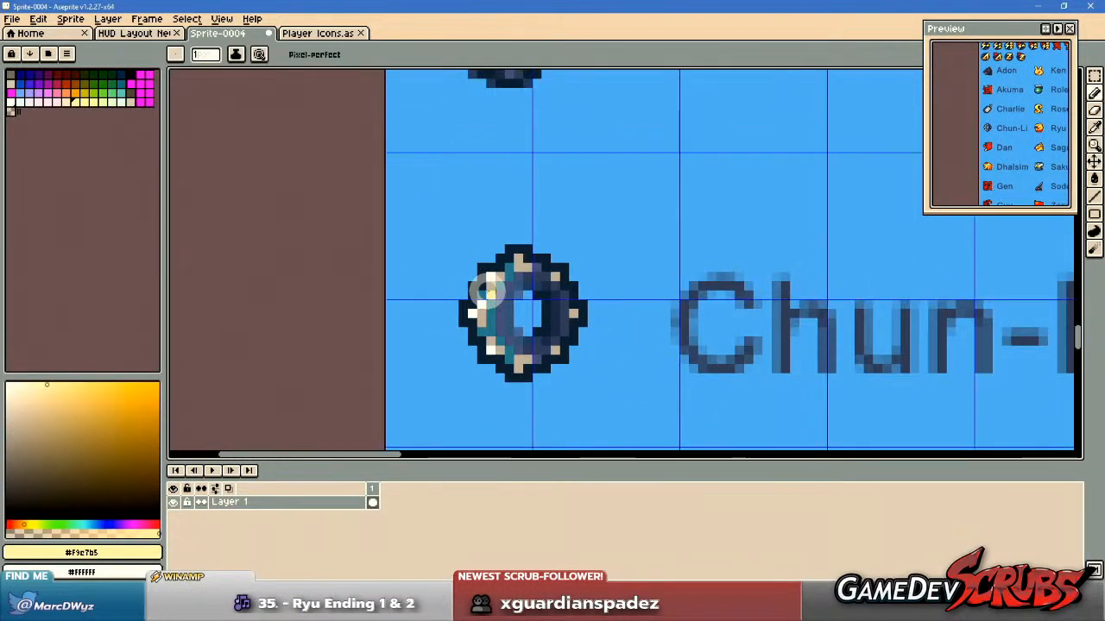
scroll(481, 296, "down", 1)
key("m")
left_click_drag(413, 239, 607, 409)
left_click_drag(562, 365, 509, 293)
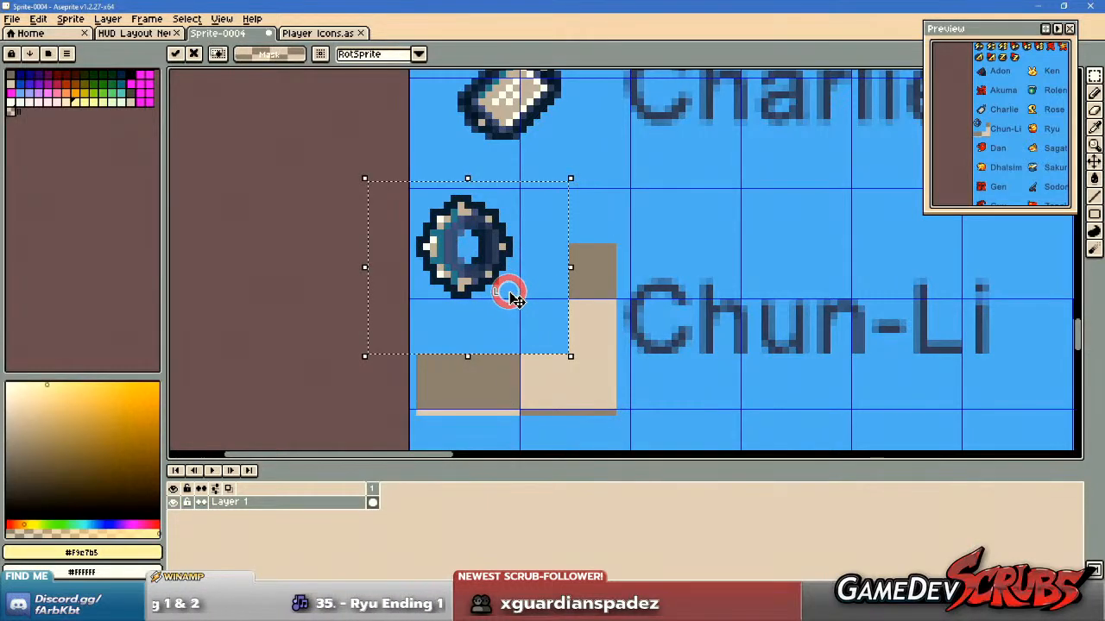
scroll(494, 256, "up", 1)
left_click_drag(494, 256, 492, 265)
scroll(552, 278, "up", 1)
key("ctrl+d")
Draw a one-pixel square frame in the bracelet's dark outline colour along the edges of its grid cell.
key("b")
left_click(399, 346, "alt")
left_click_drag(413, 276, 425, 323)
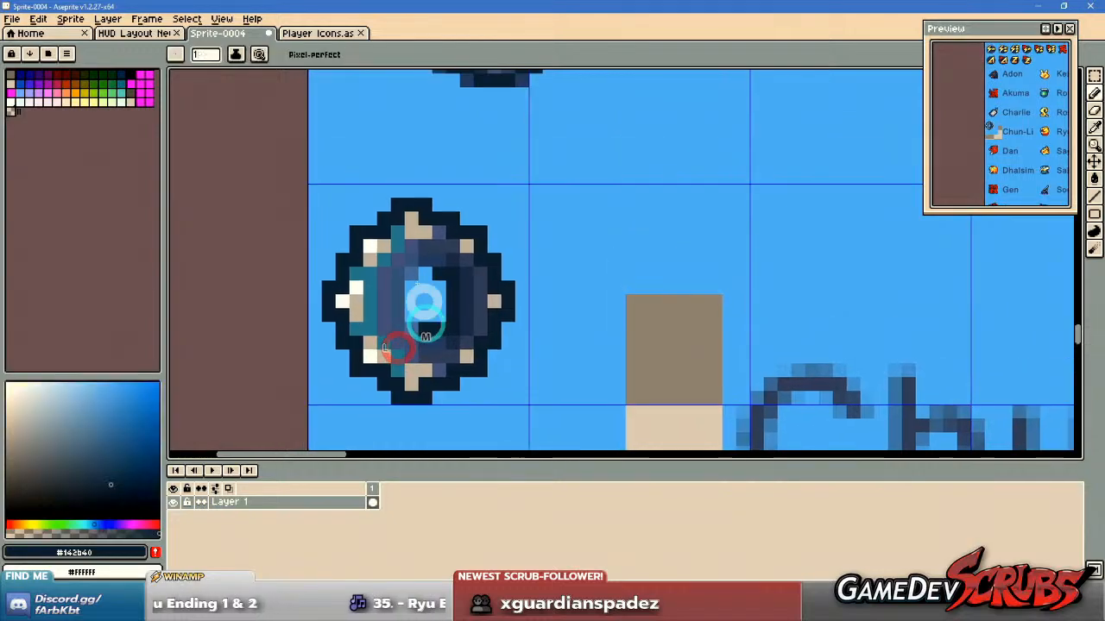
mouse_move(313, 186)
left_mouse_down()
mouse_move(519, 190)
mouse_move(525, 396)
mouse_move(311, 399)
left_mouse_up()
left_click_drag(313, 388, 308, 207)
left_click(311, 204)
scroll(604, 300, "down", 3)
scroll(606, 299, "up", 2)
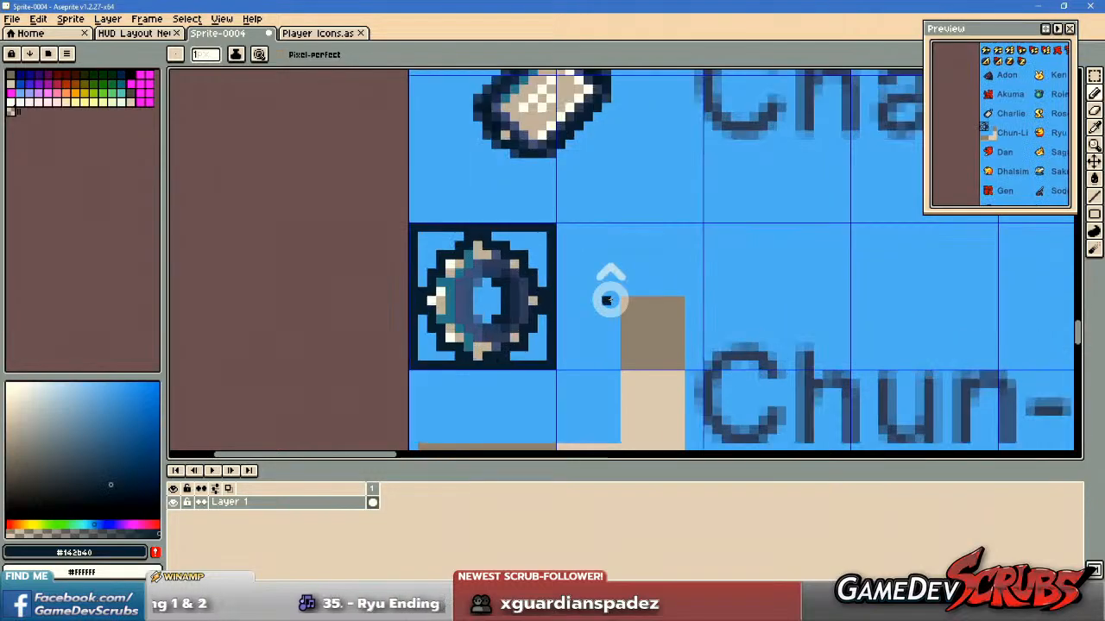
Copy the framed bracelet cell into the Player Icons sheet, directly beside the robot icon and below the blonde portrait.
key("m")
left_click_drag(311, 188, 526, 402)
key("ctrl+c")
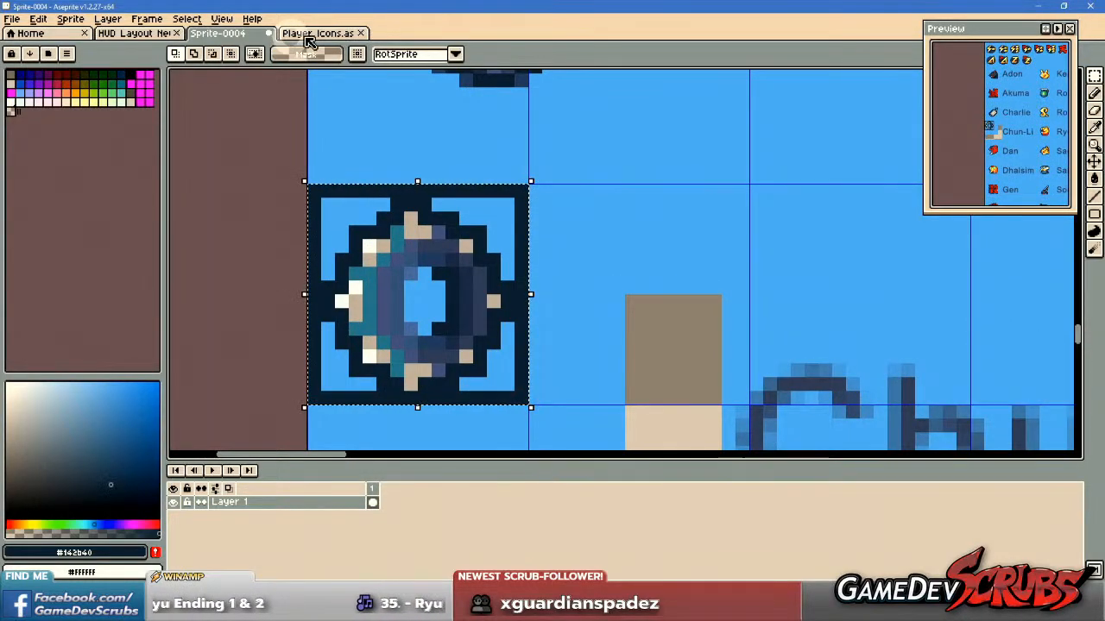
left_click(319, 33)
key("ctrl+v")
left_click_drag(266, 208, 559, 207)
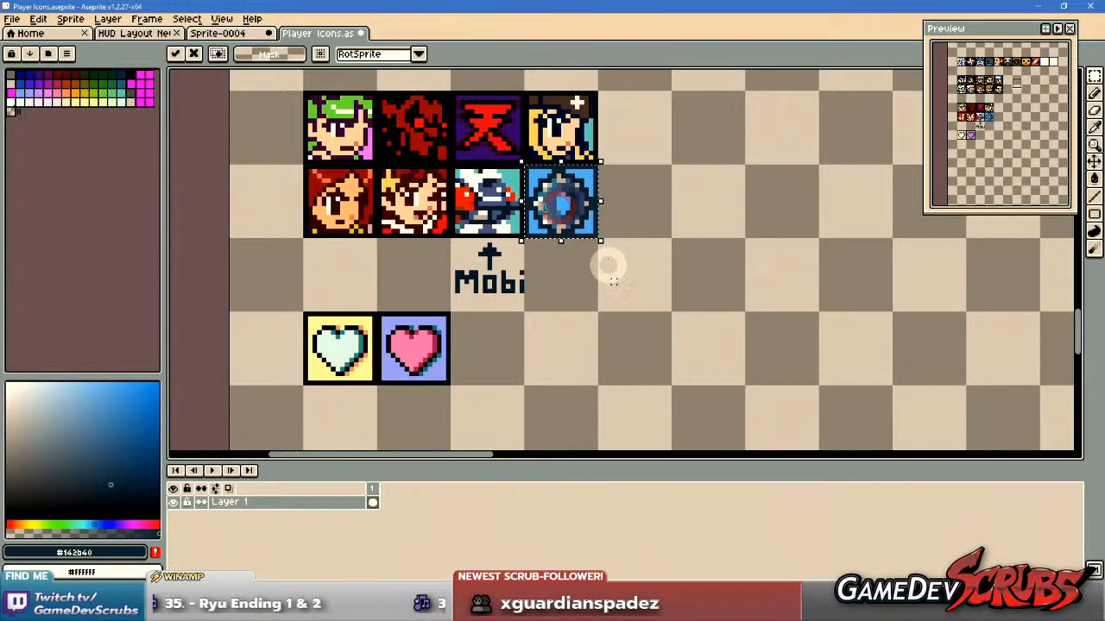
Recolour the bracelet icon's frame and outline with the black of the neighbouring icon frames.
scroll(580, 147, "up", 2)
key("b")
left_click(373, 208, "alt")
key("g")
left_click(505, 216)
key("ctrl+d")
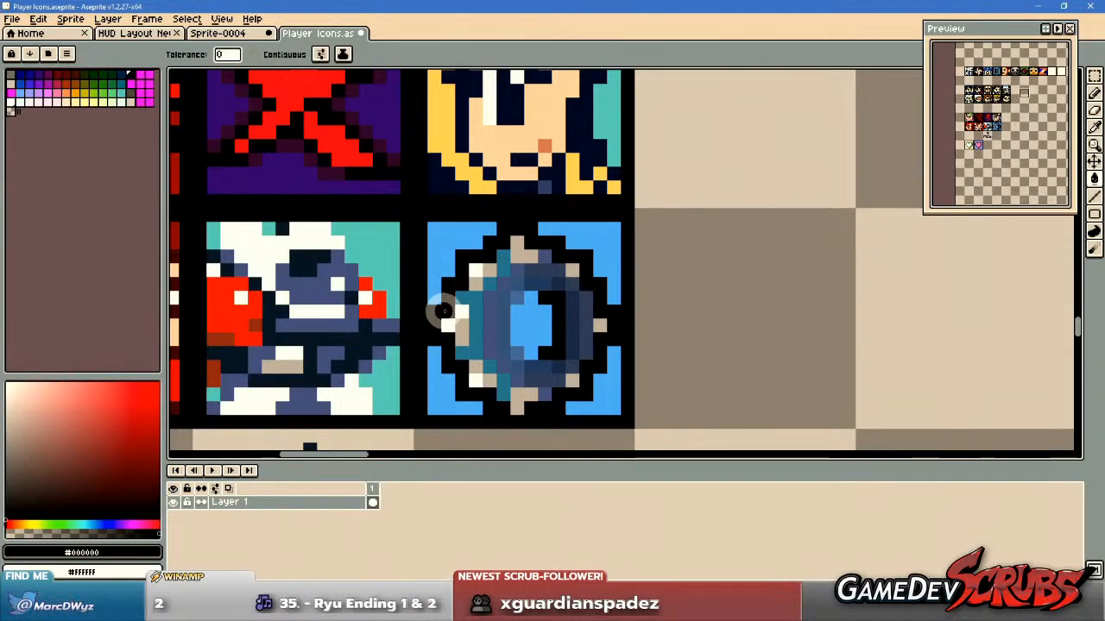
scroll(463, 316, "down", 2)
scroll(479, 315, "up", 2)
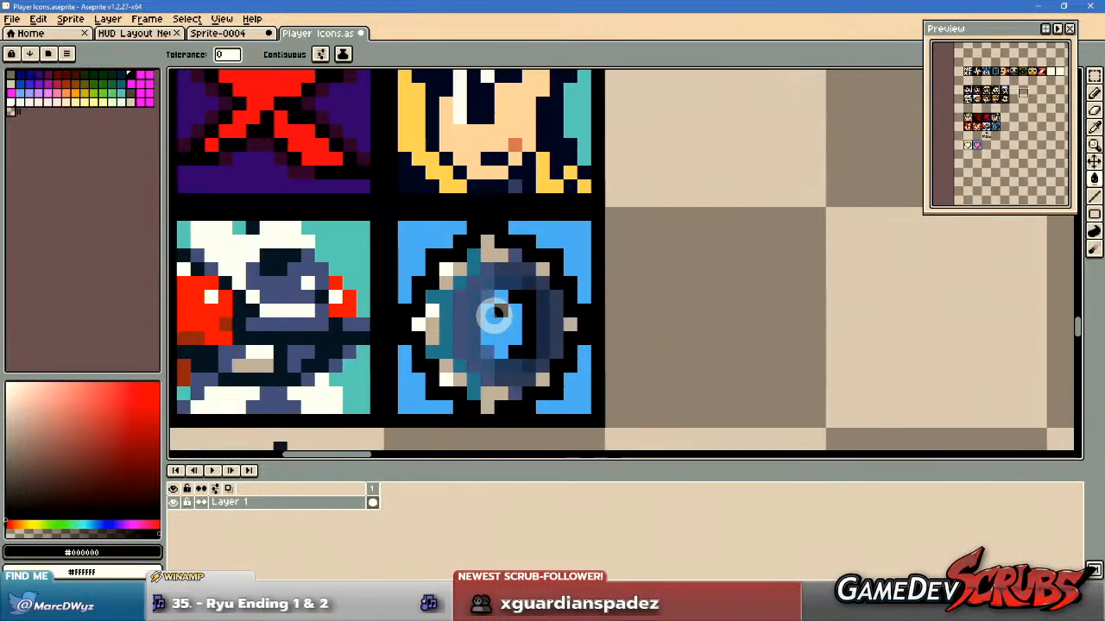
Fill the bracelet icon's blue corners and centre hole with orange palette colour 38, limiting the fill to contiguous areas.
scroll(489, 311, "down", 1)
scroll(490, 320, "down", 1)
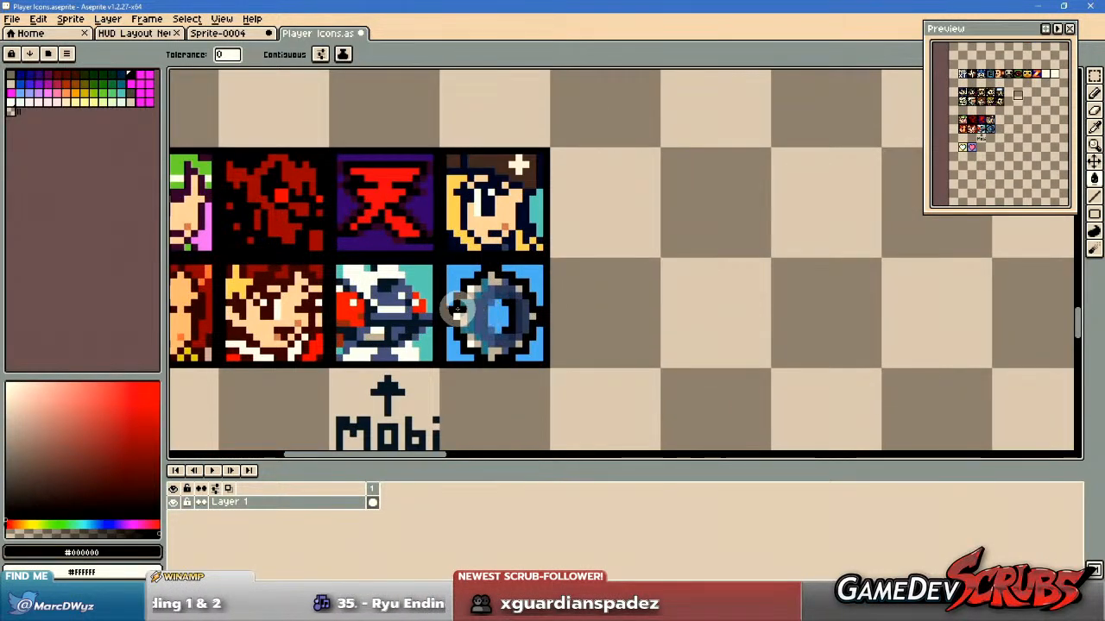
left_click(69, 92)
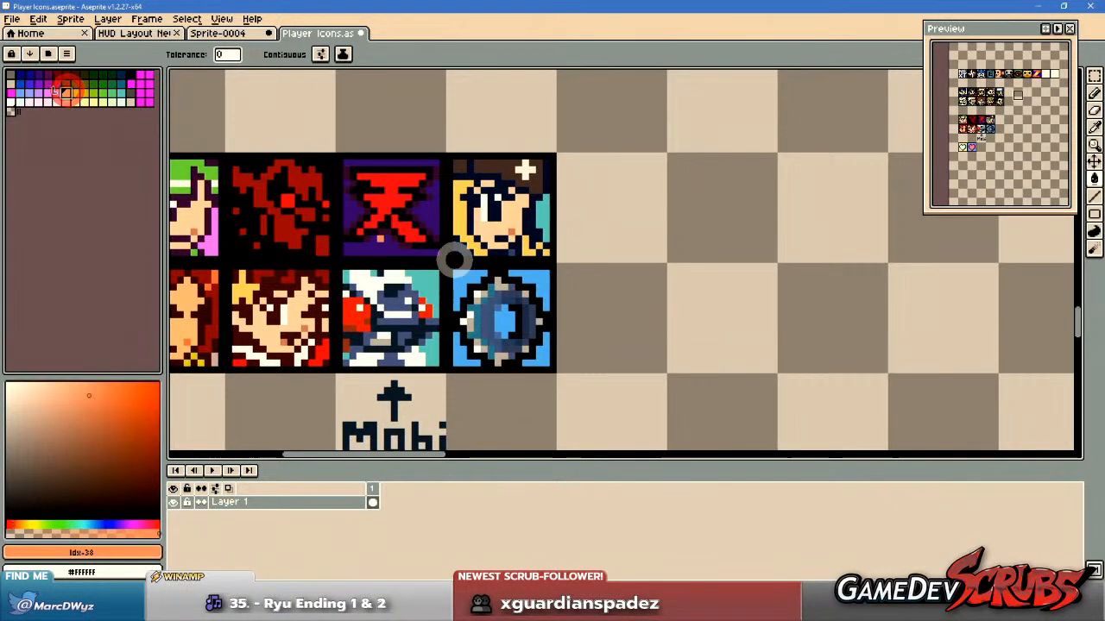
scroll(447, 267, "up", 1)
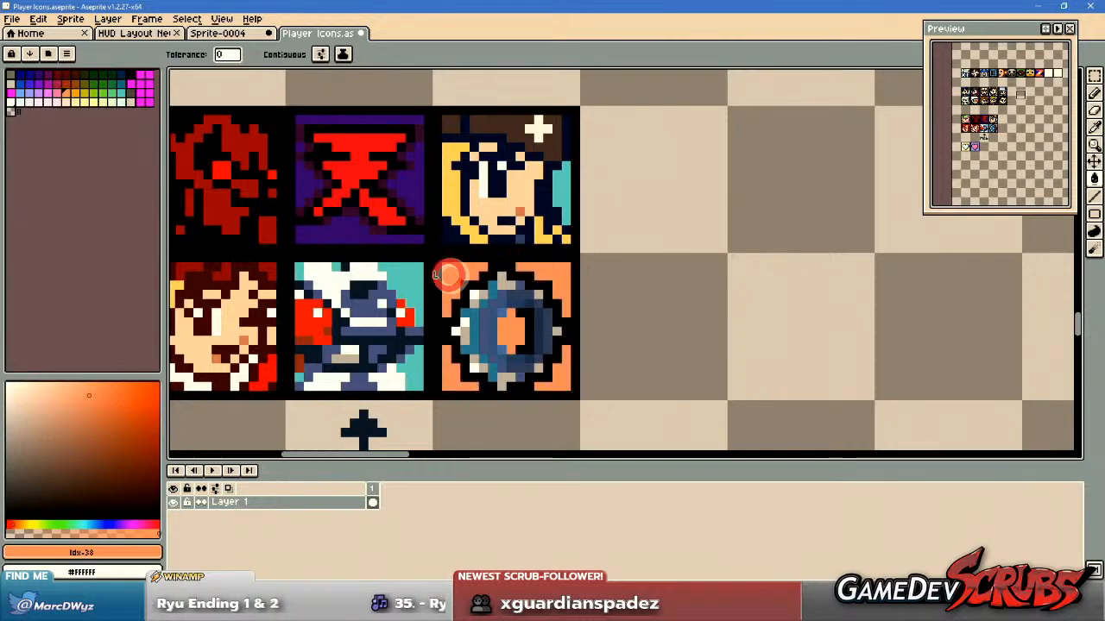
left_click(272, 54)
left_click(453, 277)
left_click(555, 276)
left_click(512, 330)
left_click(559, 373)
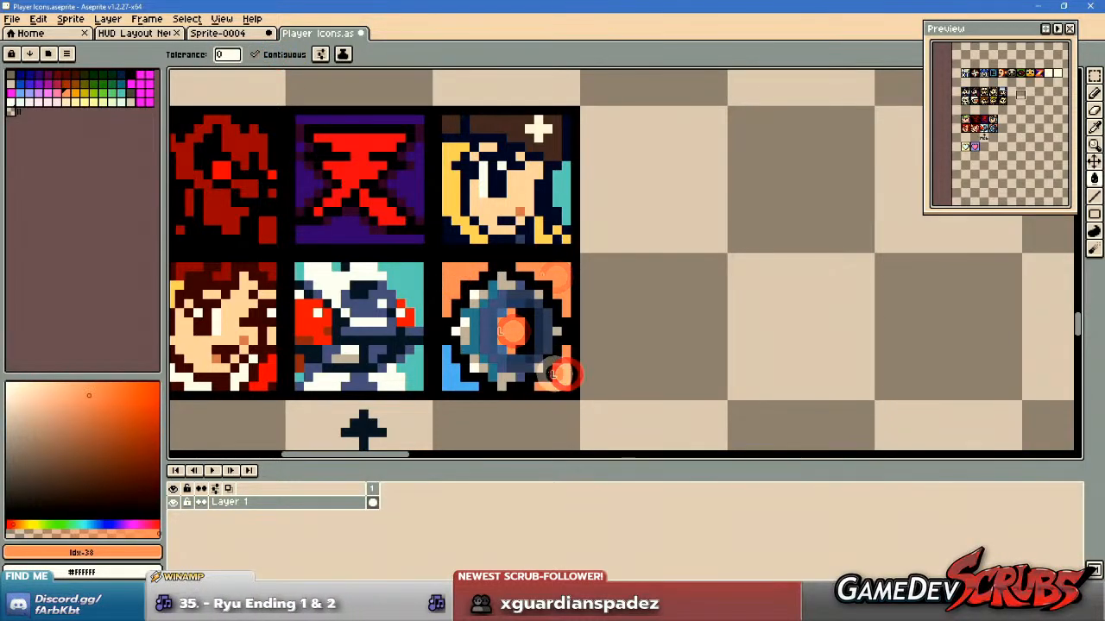
left_click(448, 380)
Simplify the bracelet's shading by recolouring its mixed purple and blue body tones to #334466 and retouching the hole's inner shadow in black.
scroll(542, 323, "up", 2)
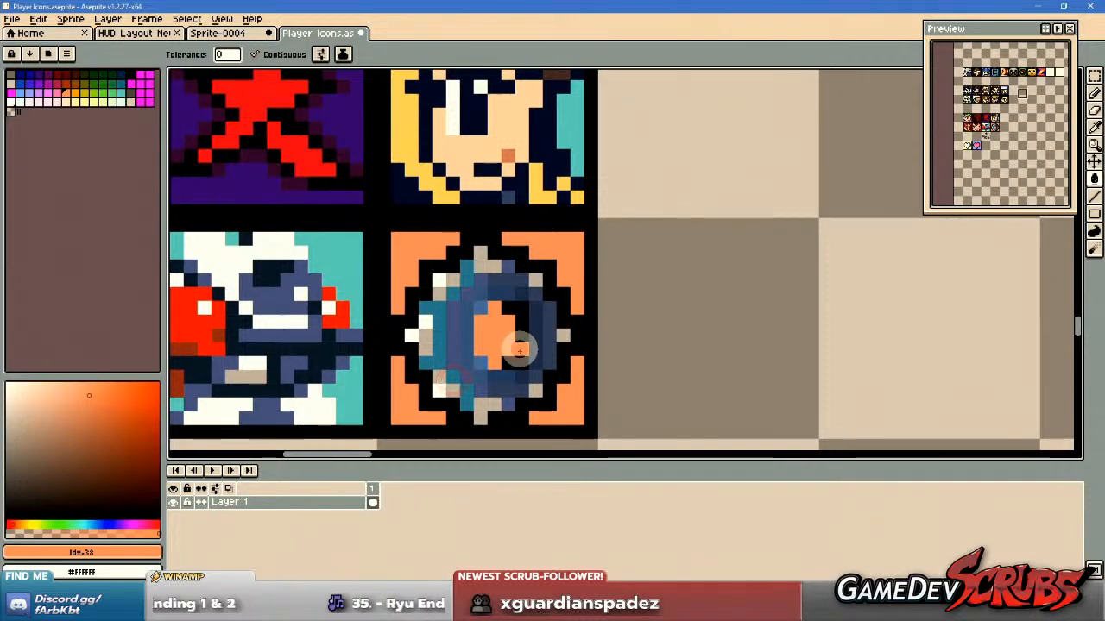
key("b")
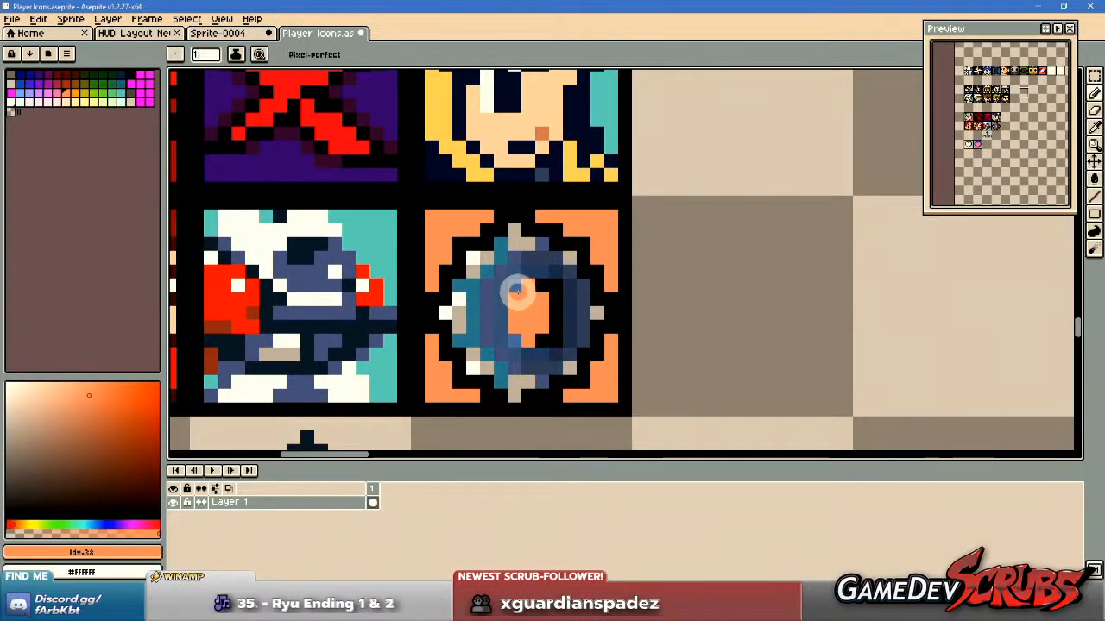
scroll(497, 256, "up", 2)
key("i")
left_click(446, 257)
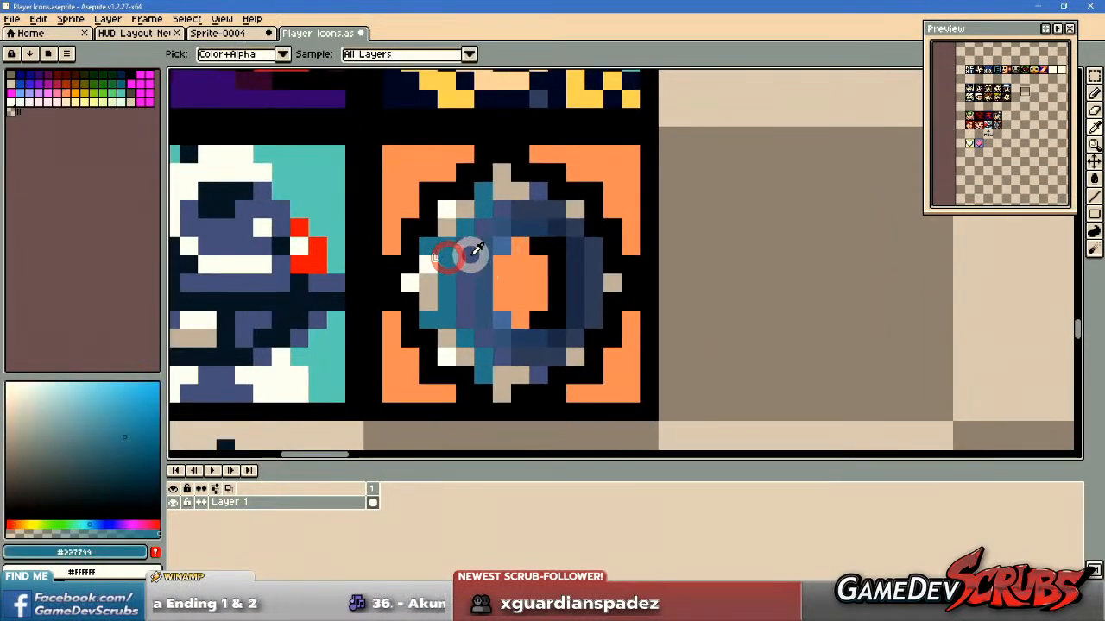
right_click(535, 216)
key("b")
mouse_move(480, 258)
left_mouse_down()
mouse_move(468, 309)
mouse_move(476, 314)
mouse_move(485, 274)
mouse_move(484, 314)
mouse_move(509, 349)
mouse_move(539, 343)
mouse_move(544, 352)
mouse_move(573, 327)
mouse_move(561, 228)
left_mouse_up()
left_click(541, 233, "alt")
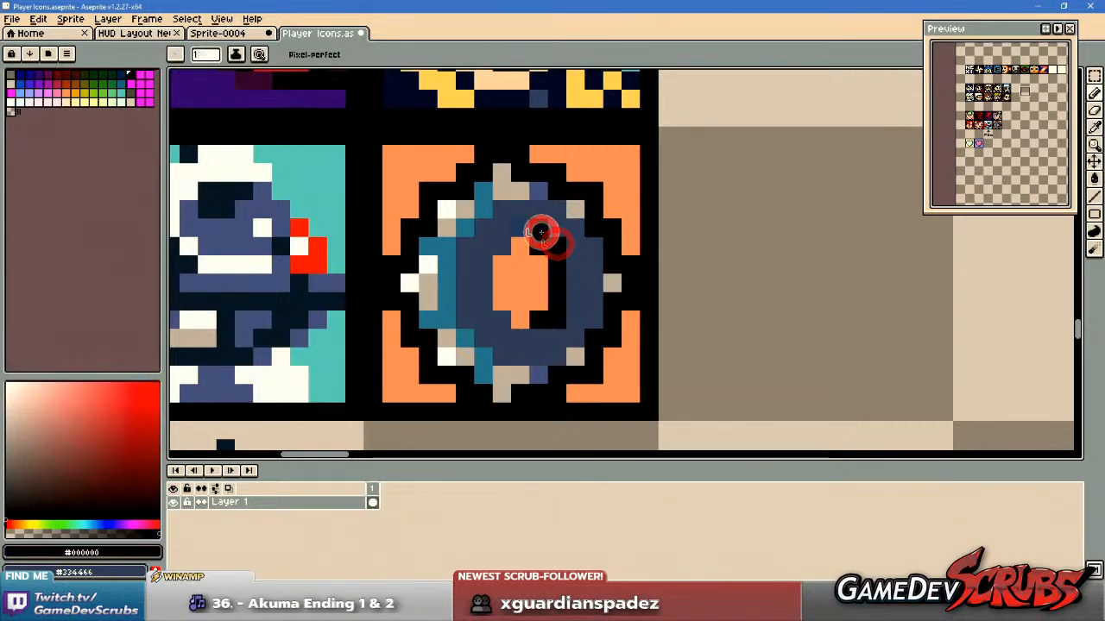
scroll(553, 345, "down", 3)
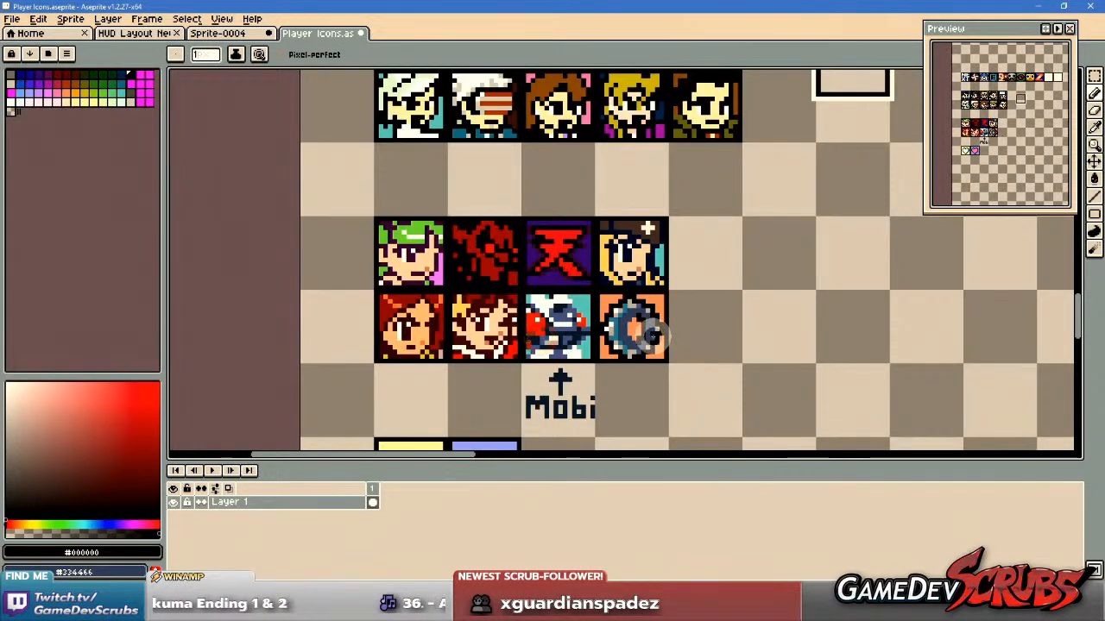
Round the upper and lower corners of the bracelet's orange centre hole with single black pixels.
scroll(703, 357, "up", 3)
left_click(579, 247)
left_click(575, 365)
scroll(704, 350, "down", 3)
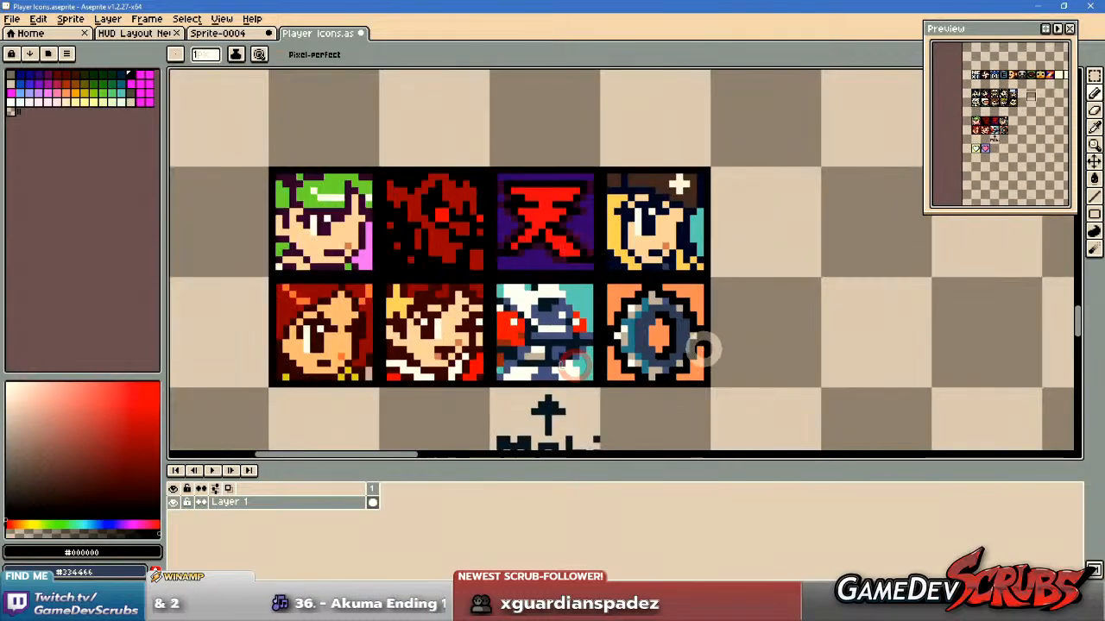
scroll(673, 340, "up", 3)
left_click(614, 288)
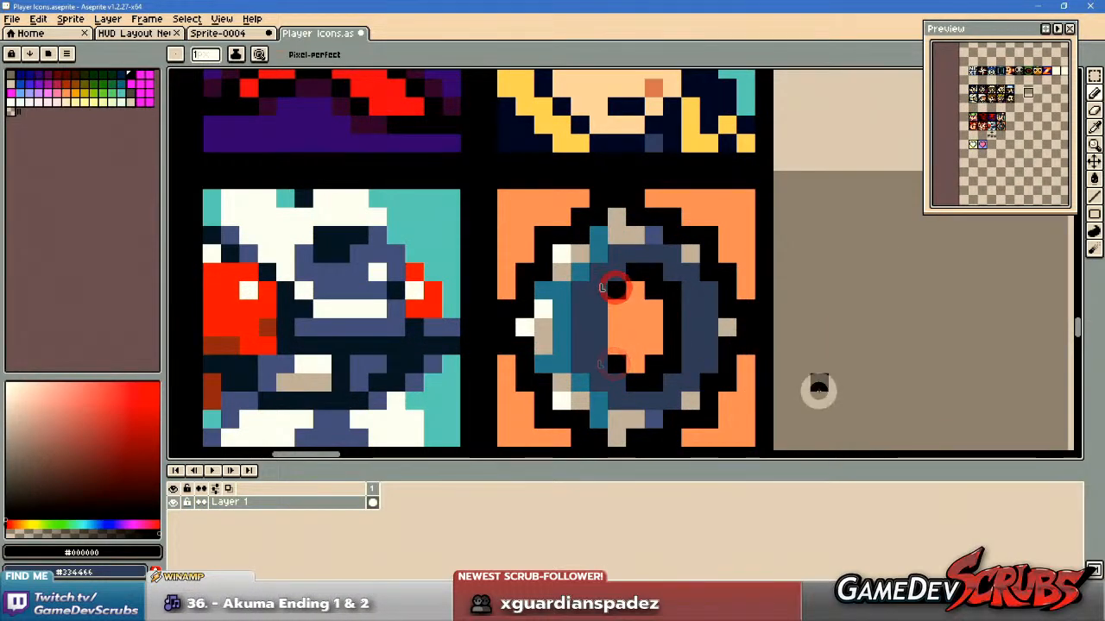
Sample the bracelet's white highlight colour #ffffff and save the Player Icons sheet.
scroll(818, 388, "down", 2)
left_click_drag(743, 385, 663, 360)
scroll(662, 361, "up", 2)
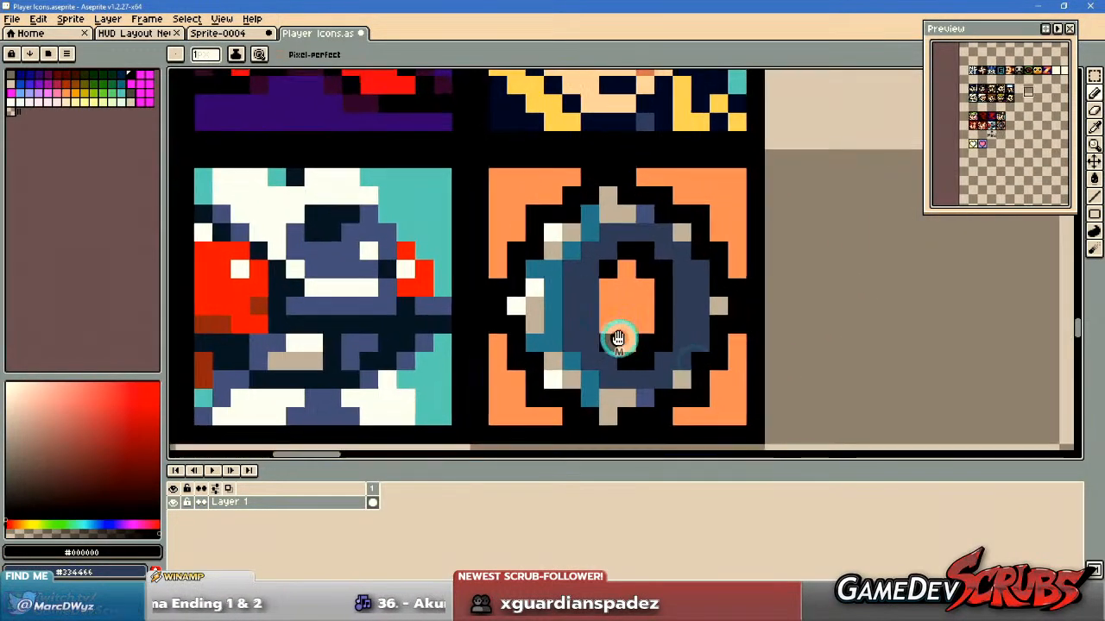
left_click(508, 299, "alt")
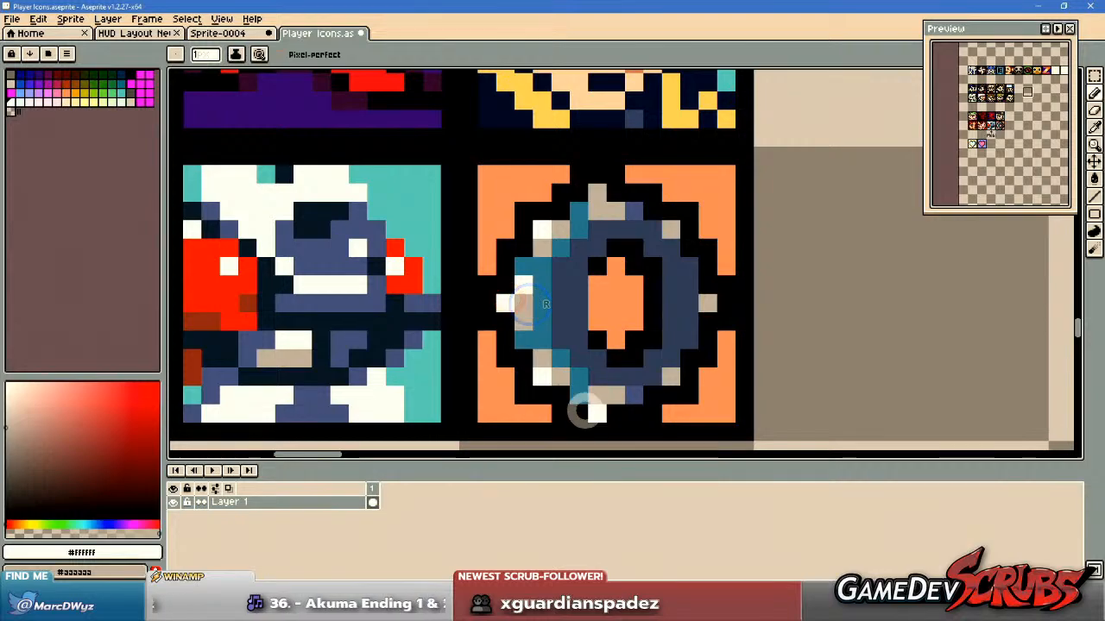
scroll(802, 394, "down", 4)
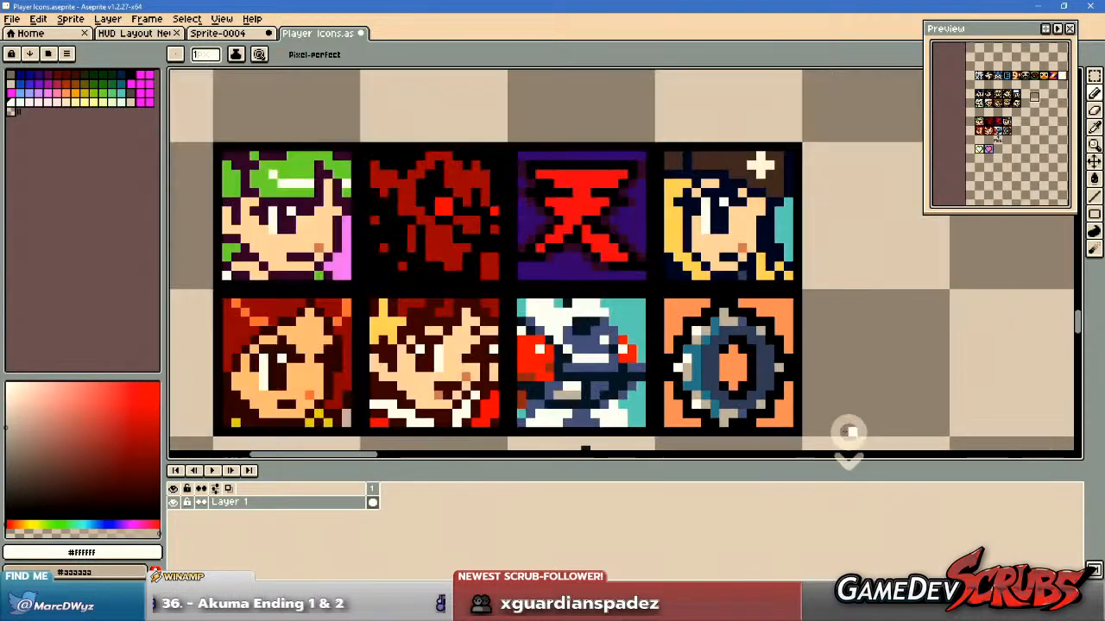
left_click_drag(831, 420, 601, 362)
scroll(602, 362, "down", 1)
scroll(612, 383, "up", 1)
key("ctrl+s")
scroll(576, 349, "up", 1)
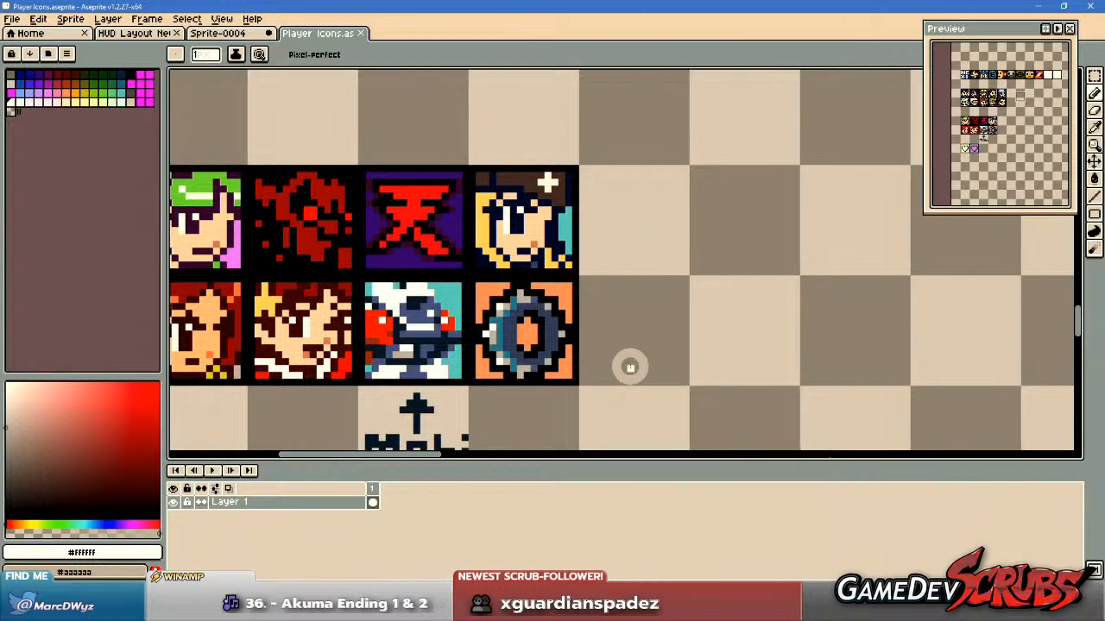
Recolour the leftover purple pixels on the bracelet's upper and lower rim with its sampled teal #227799, and save the sheet.
left_click_drag(630, 368, 702, 342)
key("m")
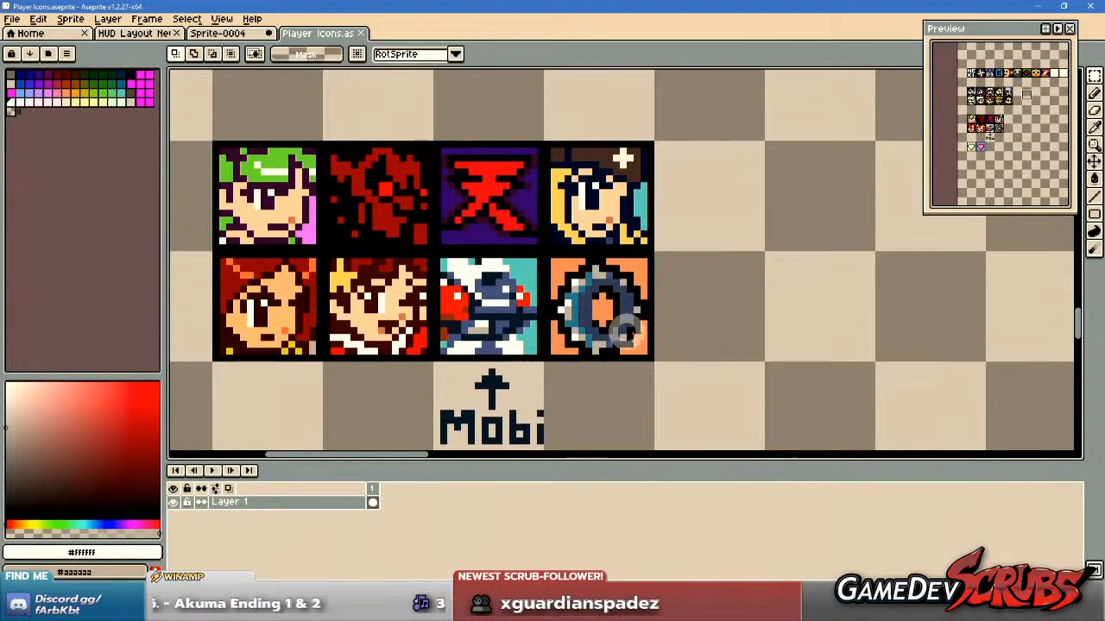
scroll(630, 335, "up", 2)
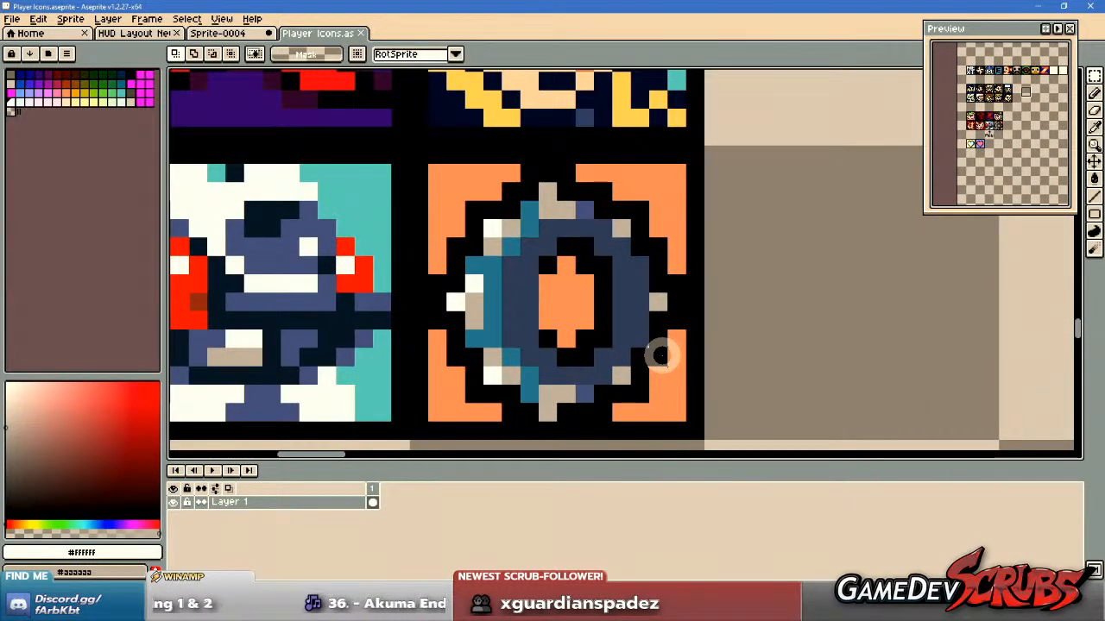
key("b")
left_click(530, 382, "alt")
left_click(582, 390)
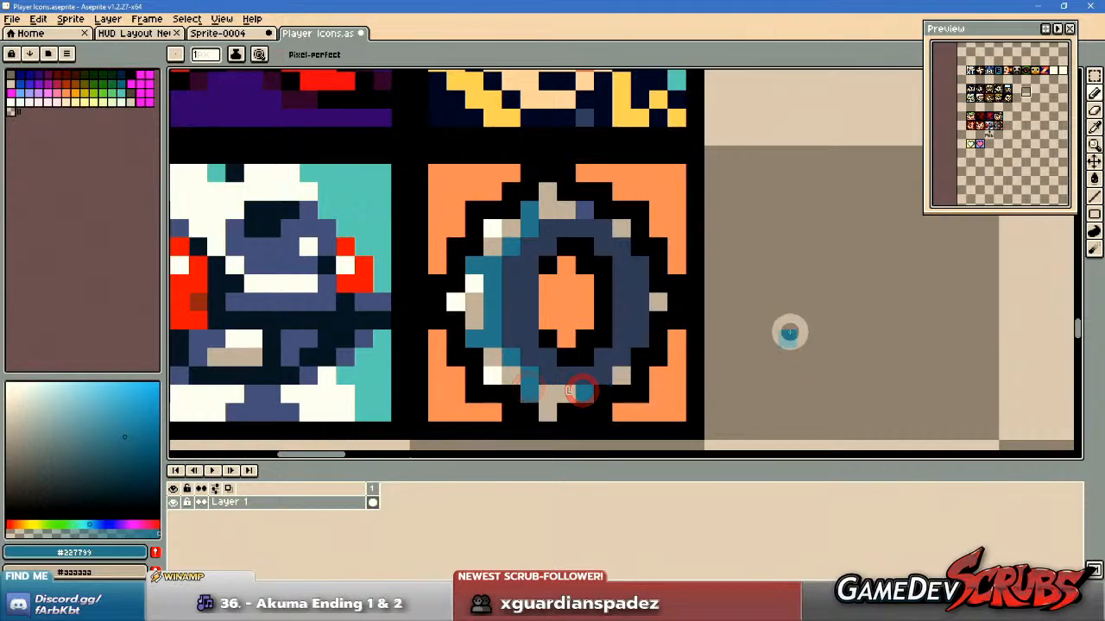
left_click(583, 216)
scroll(846, 319, "down", 2)
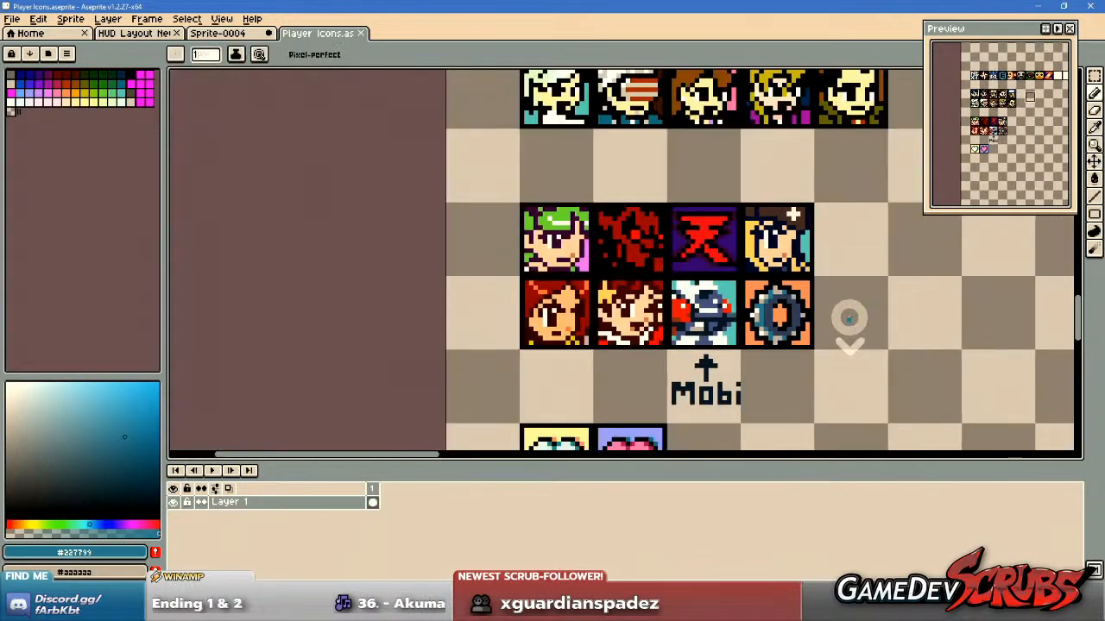
scroll(846, 316, "down", 1)
left_click_drag(846, 316, 728, 326)
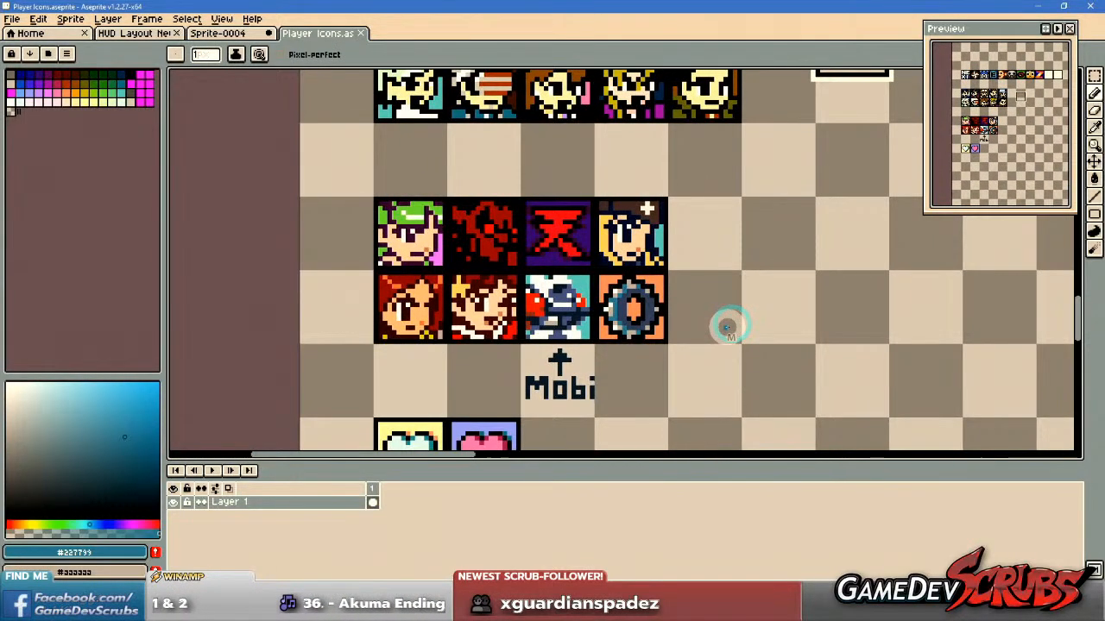
Switch to the Sprite-0004 sheet, clear the bracelet selection, and copy the red Akuma symbol with a margin around it.
scroll(728, 326, "up", 1)
left_click(226, 32)
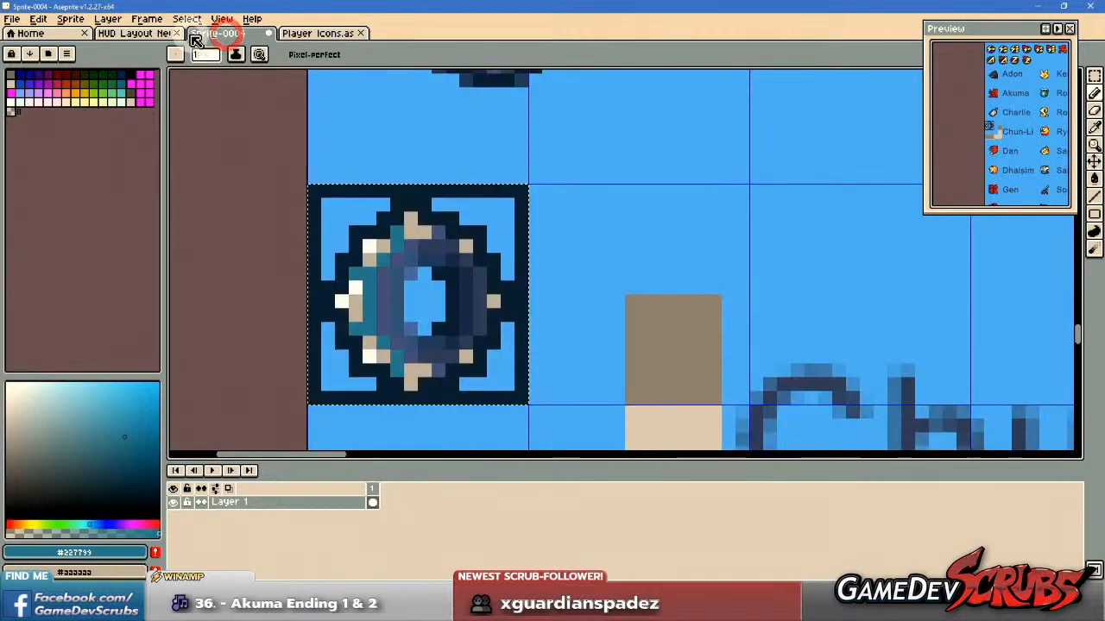
scroll(749, 345, "down", 3)
left_click_drag(757, 333, 485, 267)
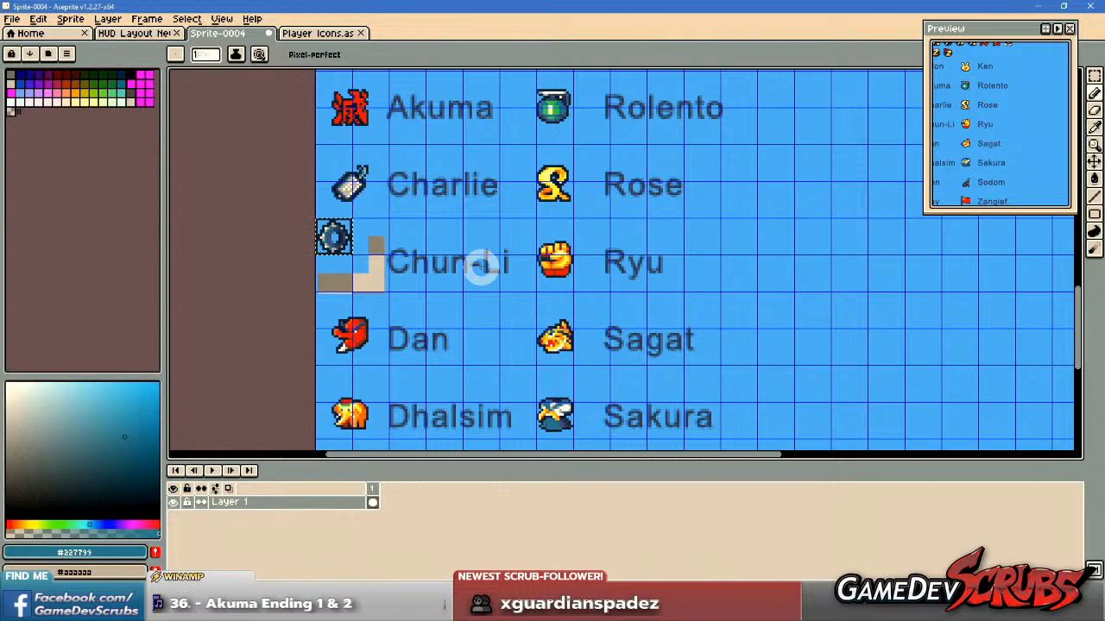
key("m")
scroll(354, 246, "up", 1)
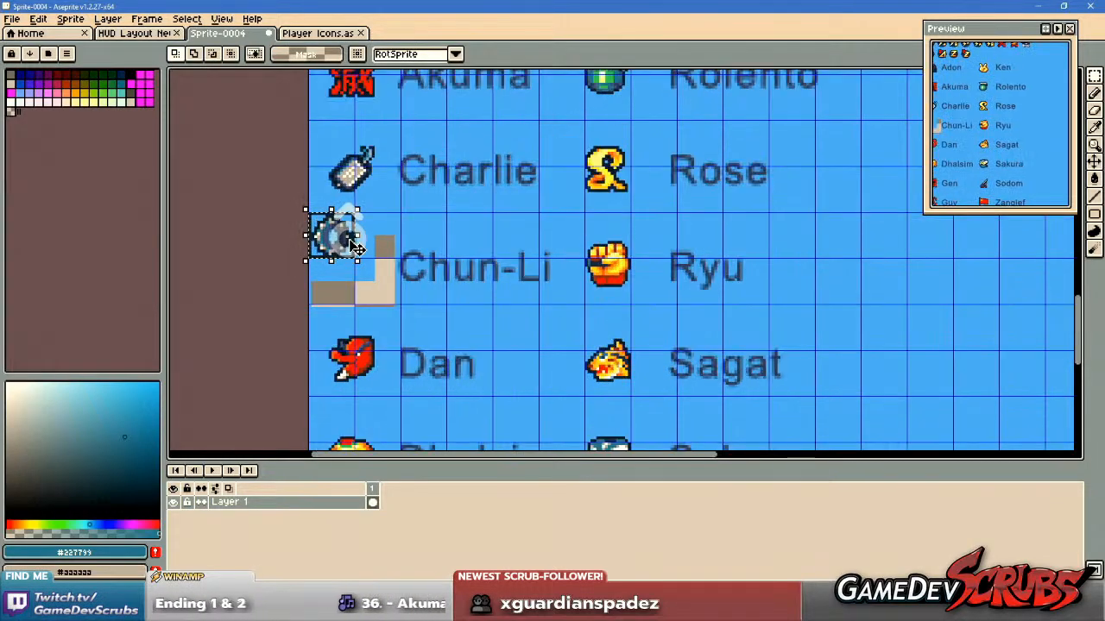
left_click(455, 258)
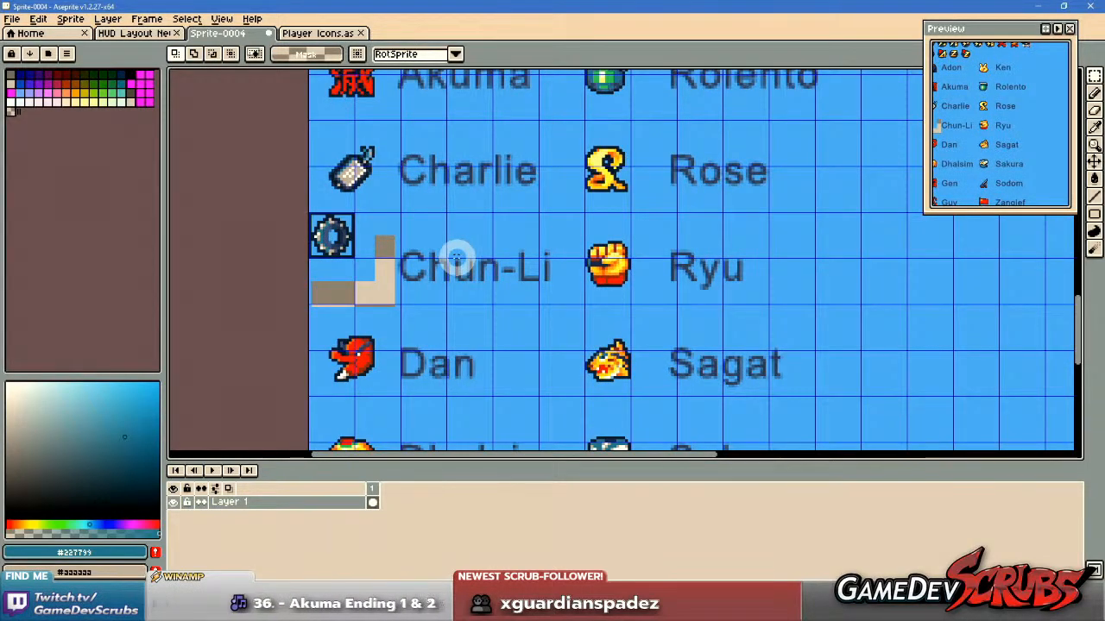
scroll(517, 293, "down", 1)
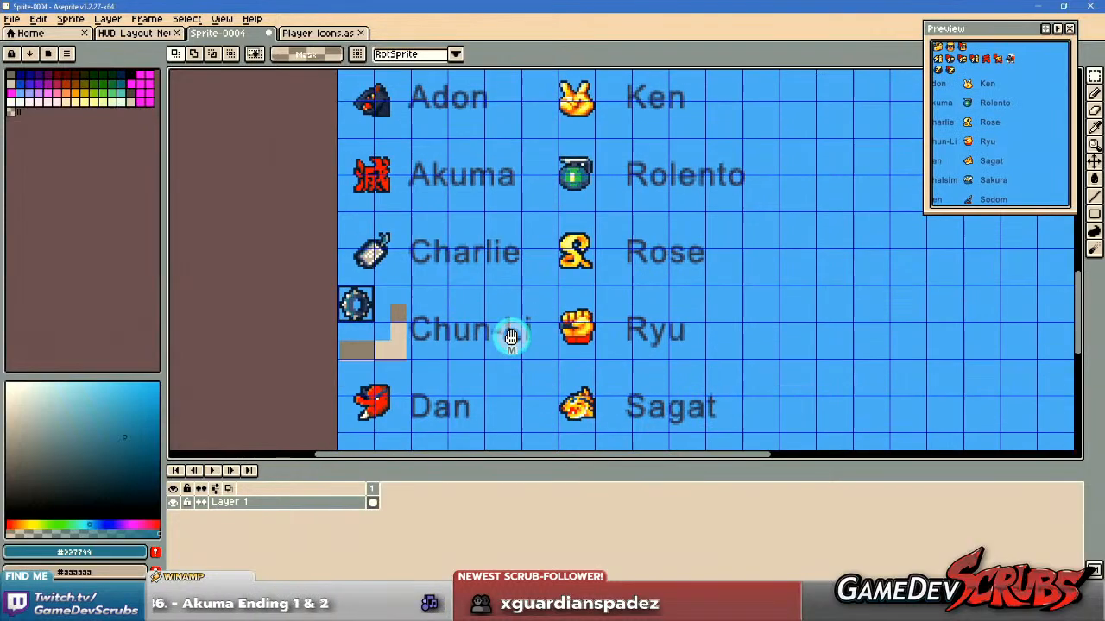
left_click_drag(495, 273, 510, 345)
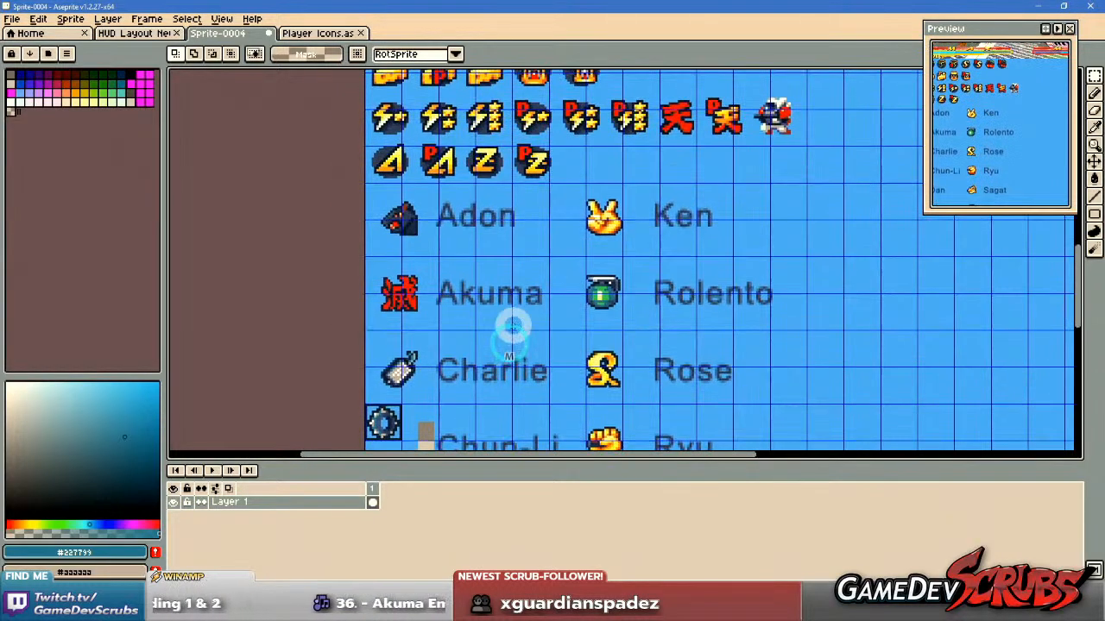
scroll(512, 325, "up", 4)
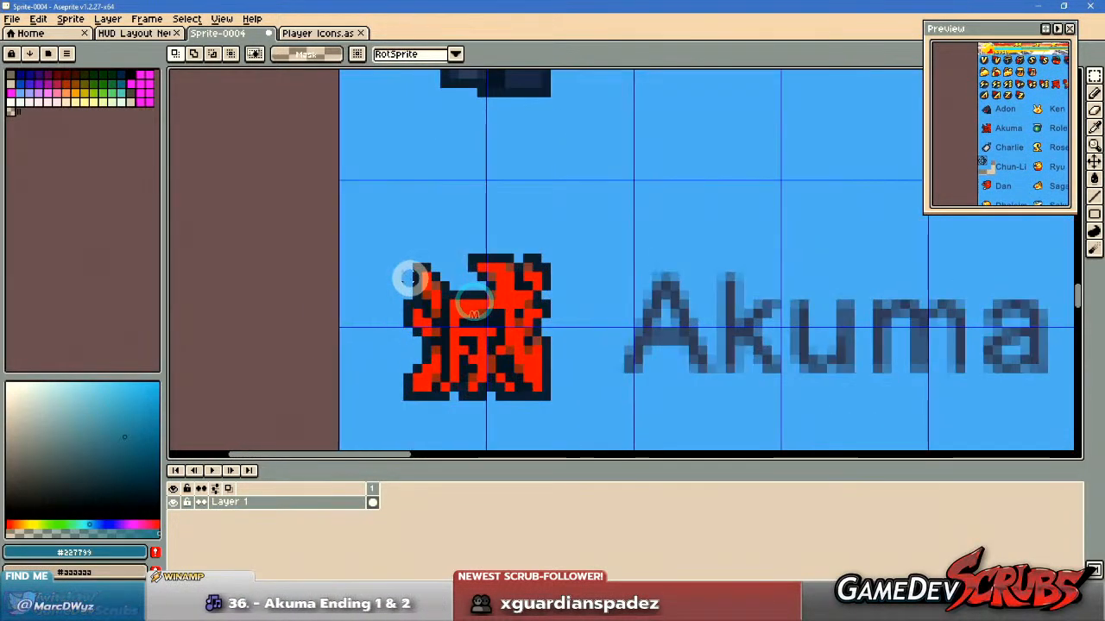
left_click_drag(372, 225, 569, 421)
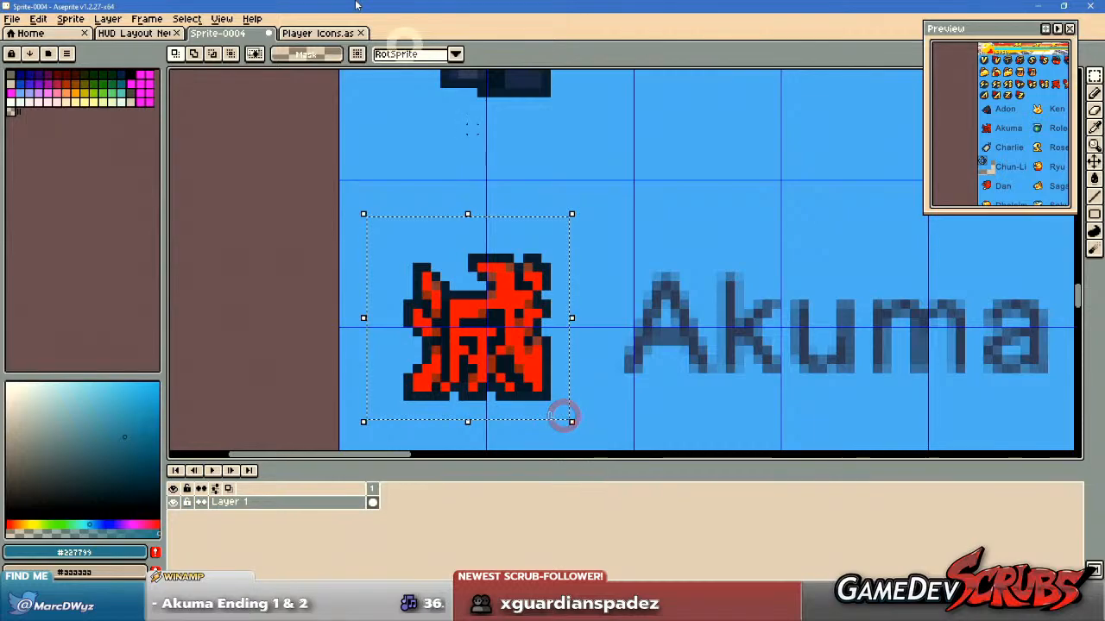
Paste the Akuma symbol into the Player Icons sheet beside the bracelet icon, show the grid, and align the symbol to one cell.
left_click(311, 35)
key("ctrl+v")
mouse_move(674, 279)
left_mouse_down()
mouse_move(706, 285)
mouse_move(678, 276)
left_mouse_up()
left_click(747, 287)
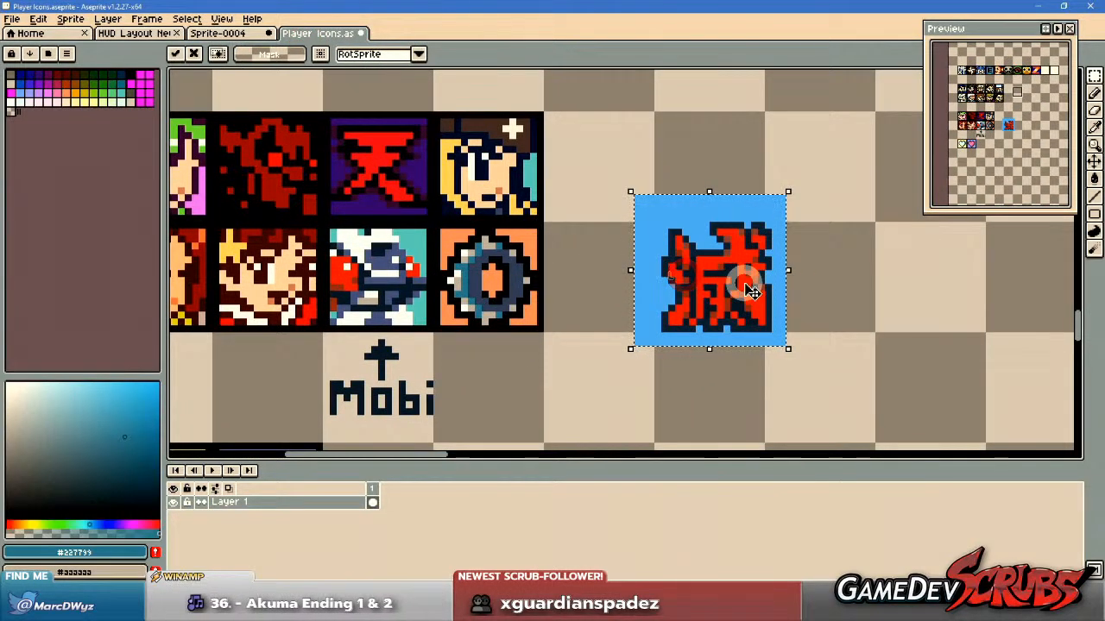
key("ctrl+apostrophe")
left_click_drag(753, 292, 746, 292)
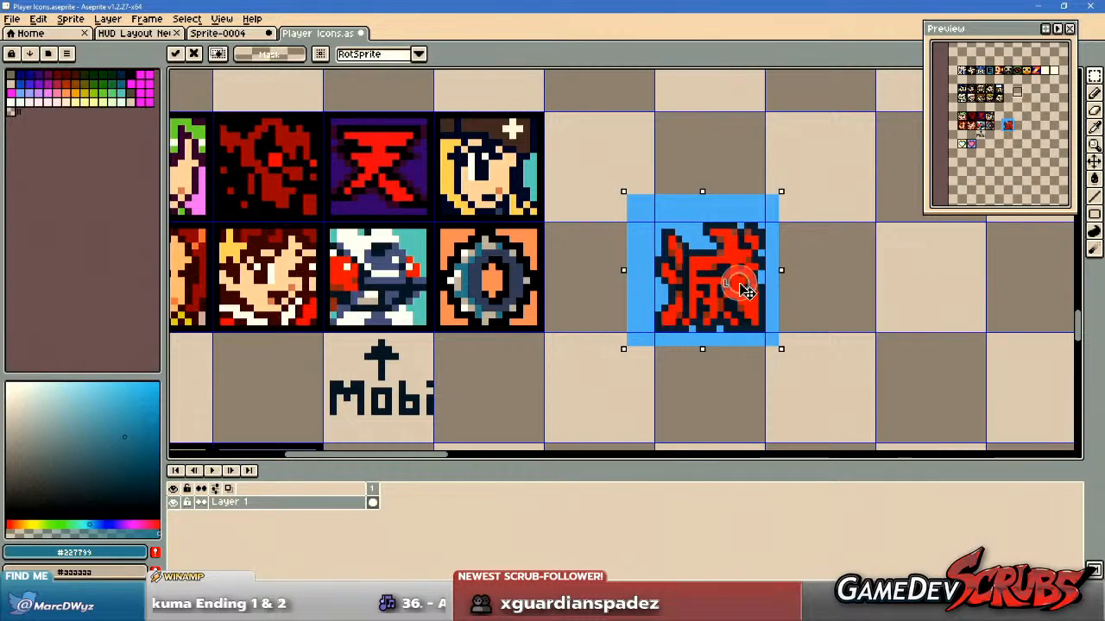
key("ctrl+d")
Select the empty black frame with its cream border, including some margin around it, beside the upper portraits.
scroll(607, 268, "down", 3)
left_click_drag(611, 250, 591, 283)
left_click_drag(618, 143, 724, 245)
key("ctrl+c")
key("ctrl+v")
left_click_drag(668, 203, 804, 322)
scroll(631, 339, "up", 4)
key("ctrl+d")
key("ctrl+z")
key("ctrl+z")
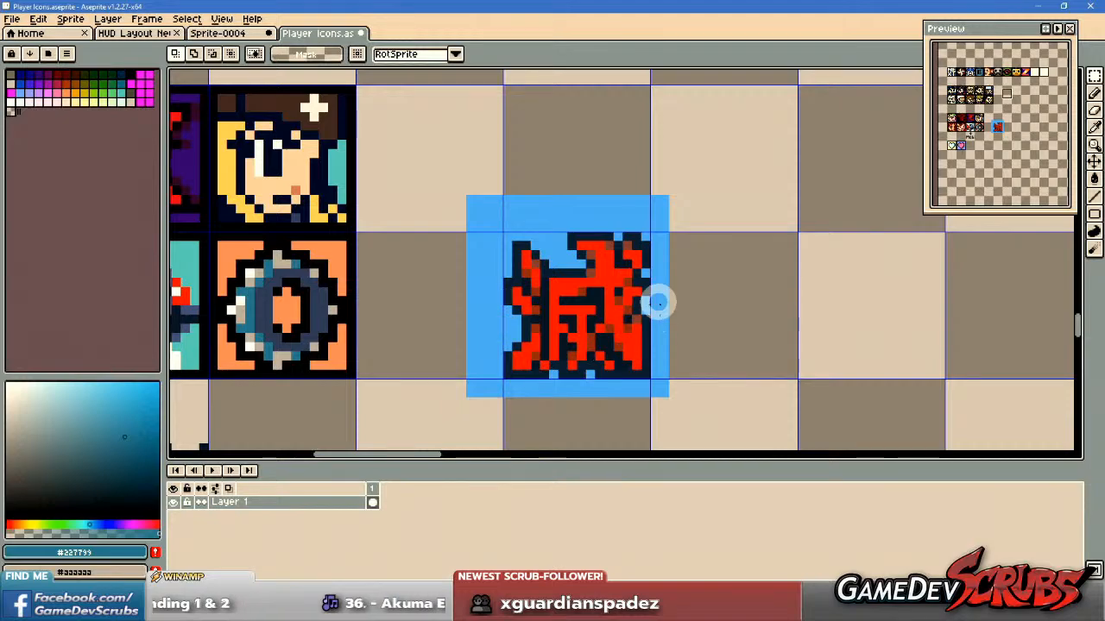
Place a copy of the selected empty frame over the Akuma symbol, aligning its black border with the grid cell.
scroll(670, 289, "down", 3)
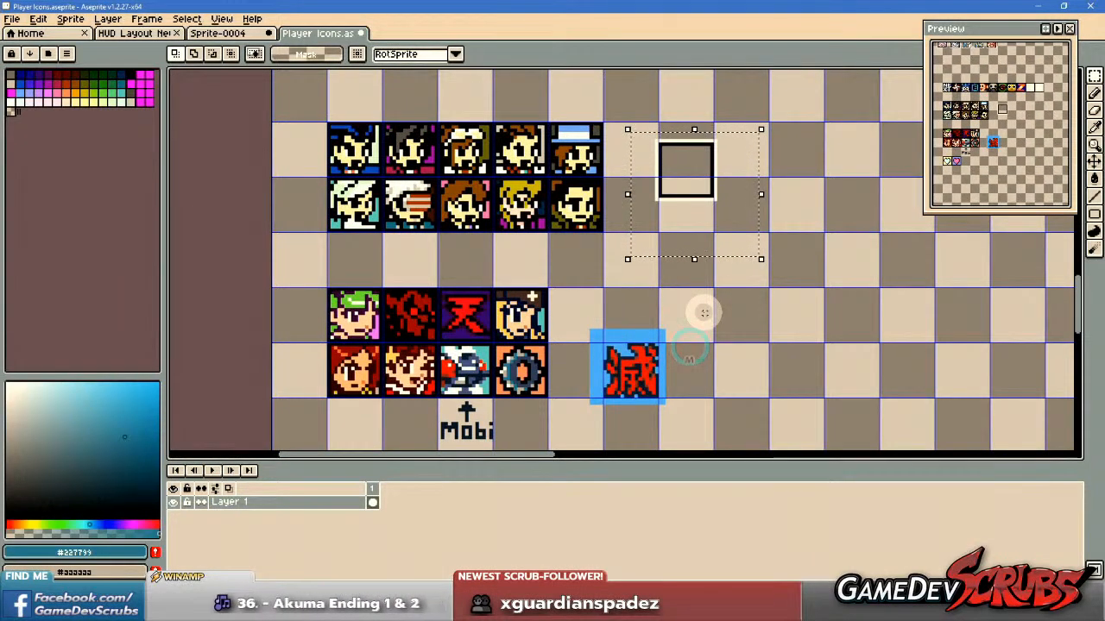
left_click_drag(711, 160, 660, 366)
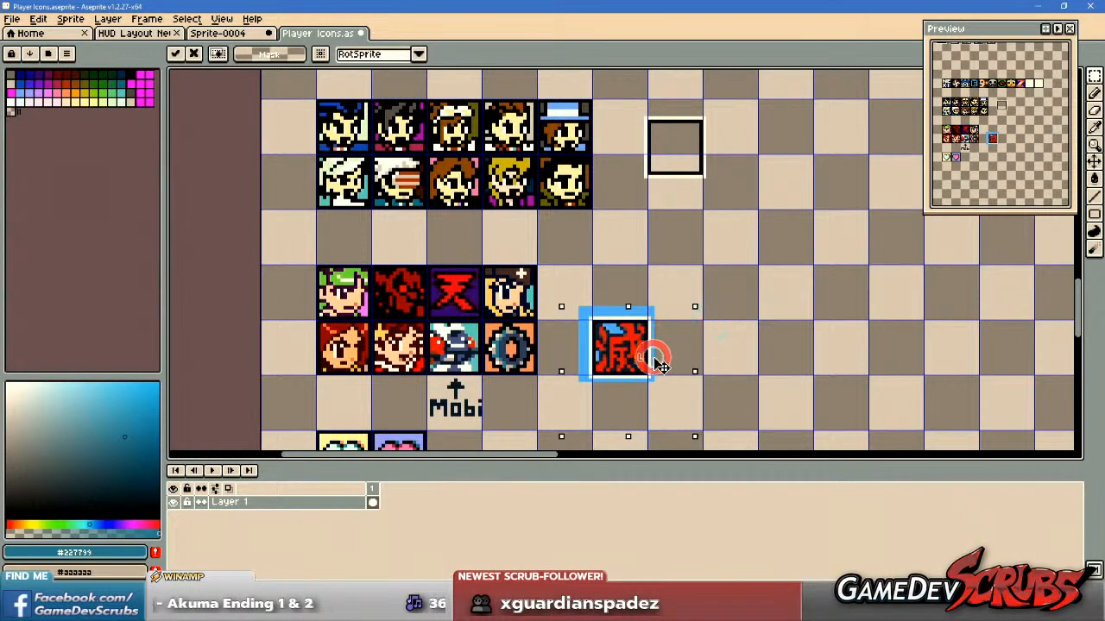
scroll(660, 367, "up", 3)
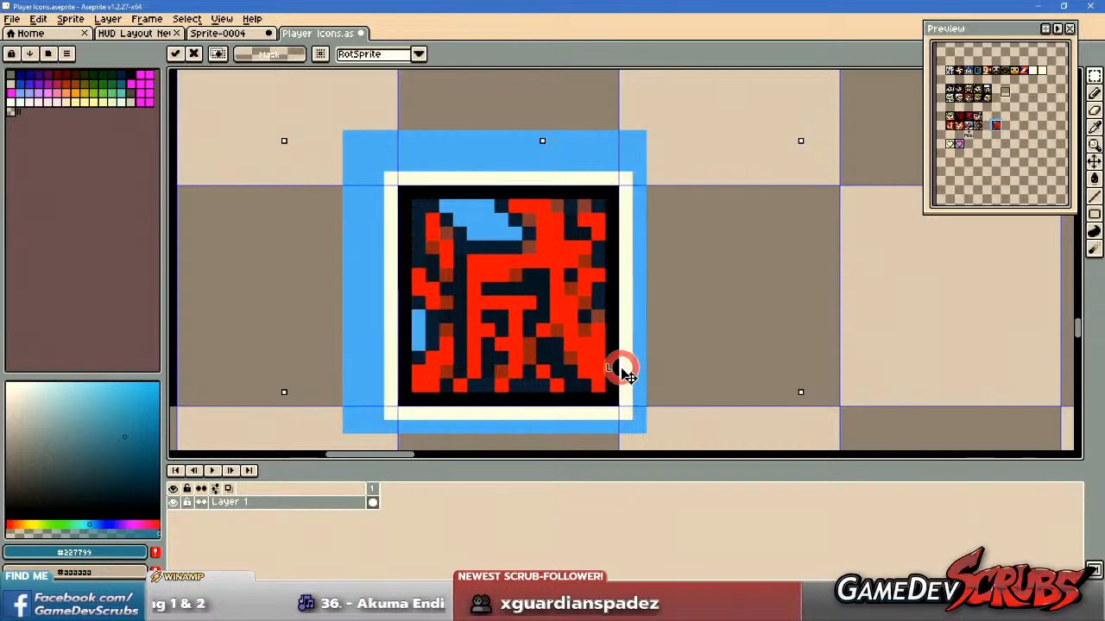
scroll(646, 388, "down", 3)
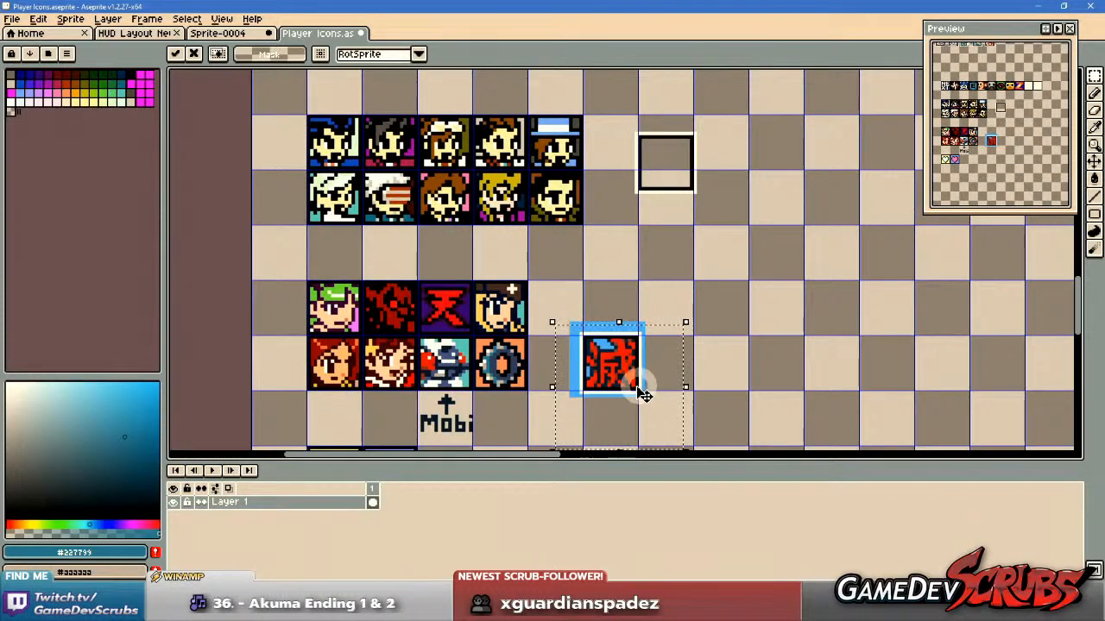
scroll(648, 395, "up", 1)
key("Return")
Select the framed Akuma cell and recolour all its dark navy outline pixels with the frame's #000000, using a non-contiguous fill.
scroll(628, 390, "up", 1)
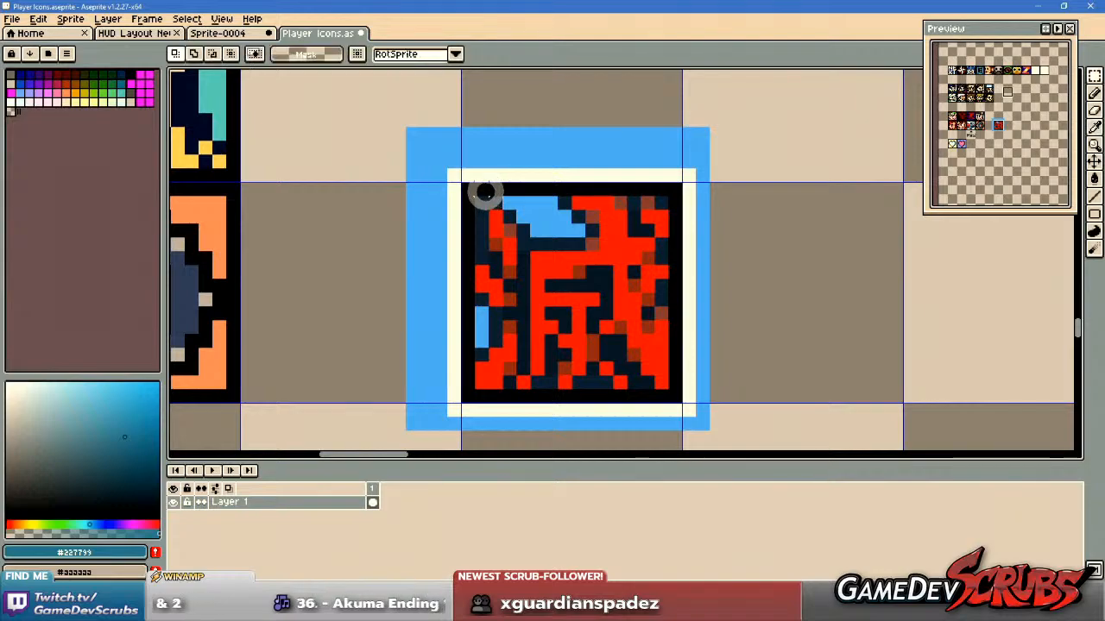
left_click_drag(461, 185, 671, 389)
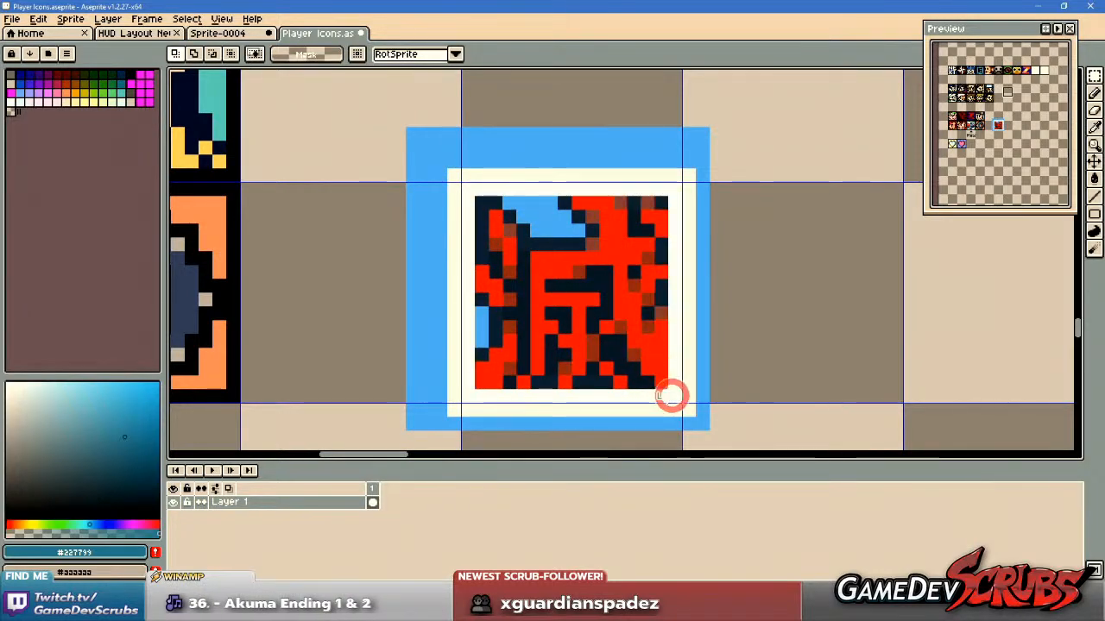
key("w")
left_click(606, 397, "alt")
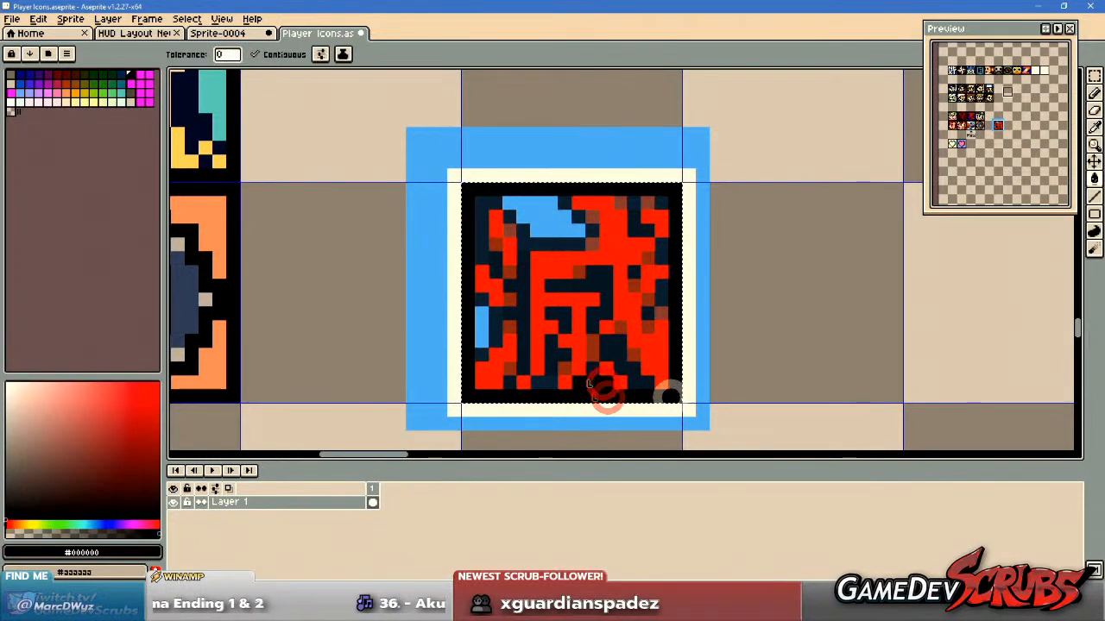
left_click(276, 57)
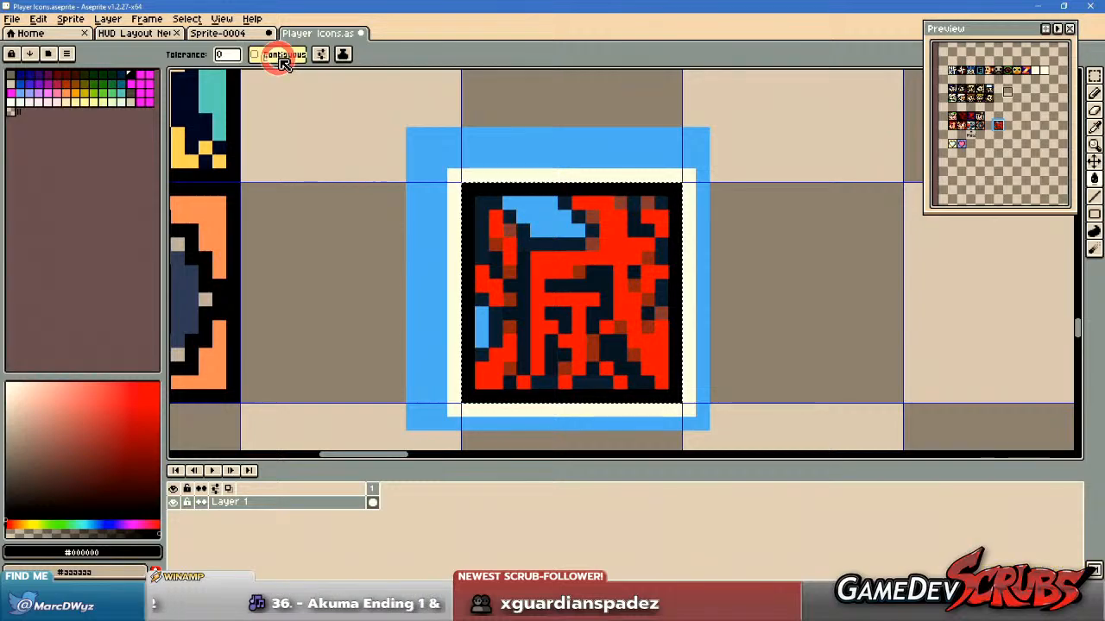
left_click(522, 322)
left_click_drag(541, 309, 559, 315)
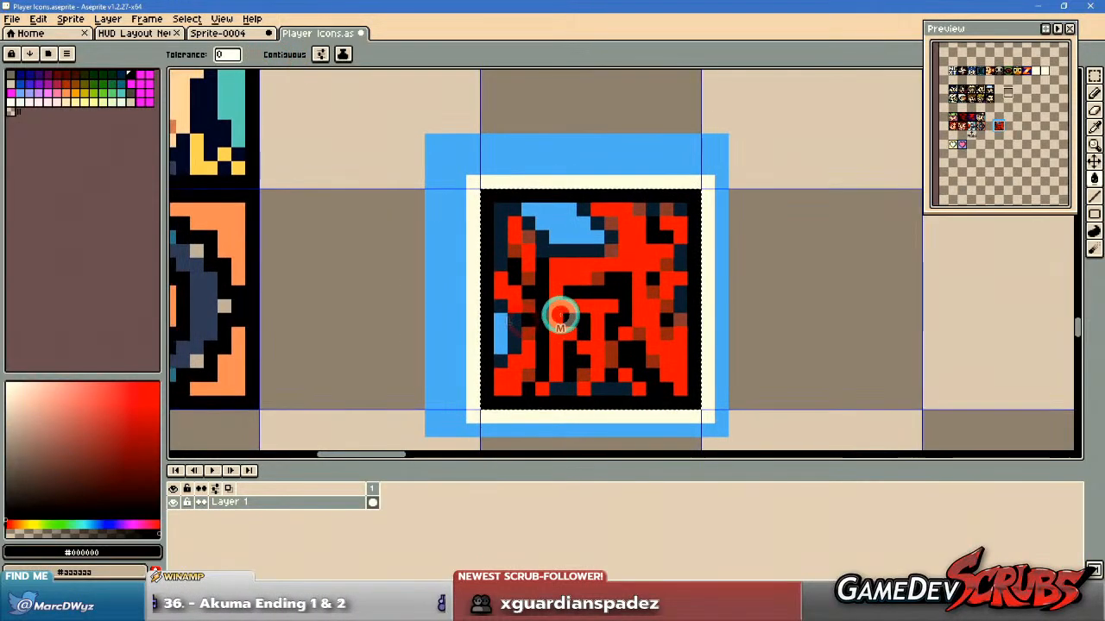
left_click(573, 246)
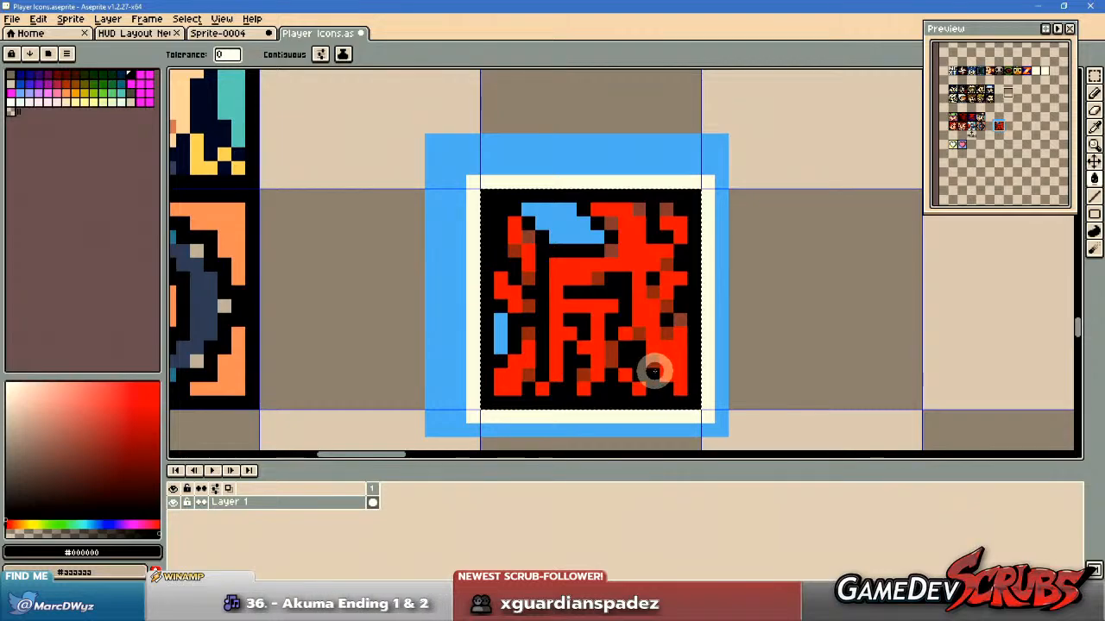
Unify the Akuma symbol's brownish shadow pixels by filling them with its sampled dark red #883322.
key("i")
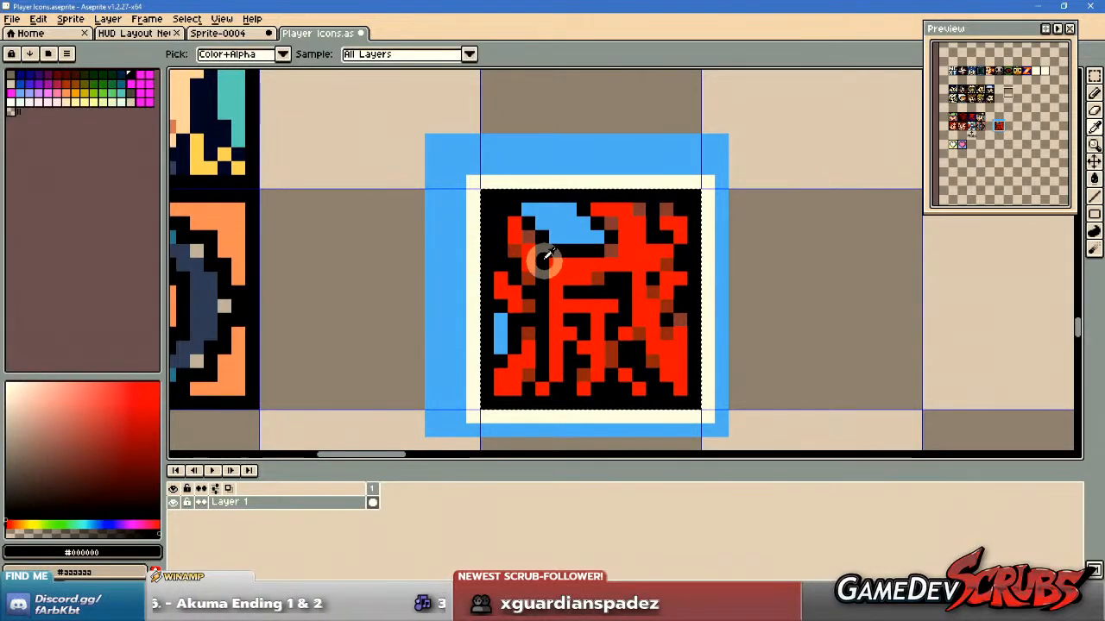
left_click(529, 275)
key("g")
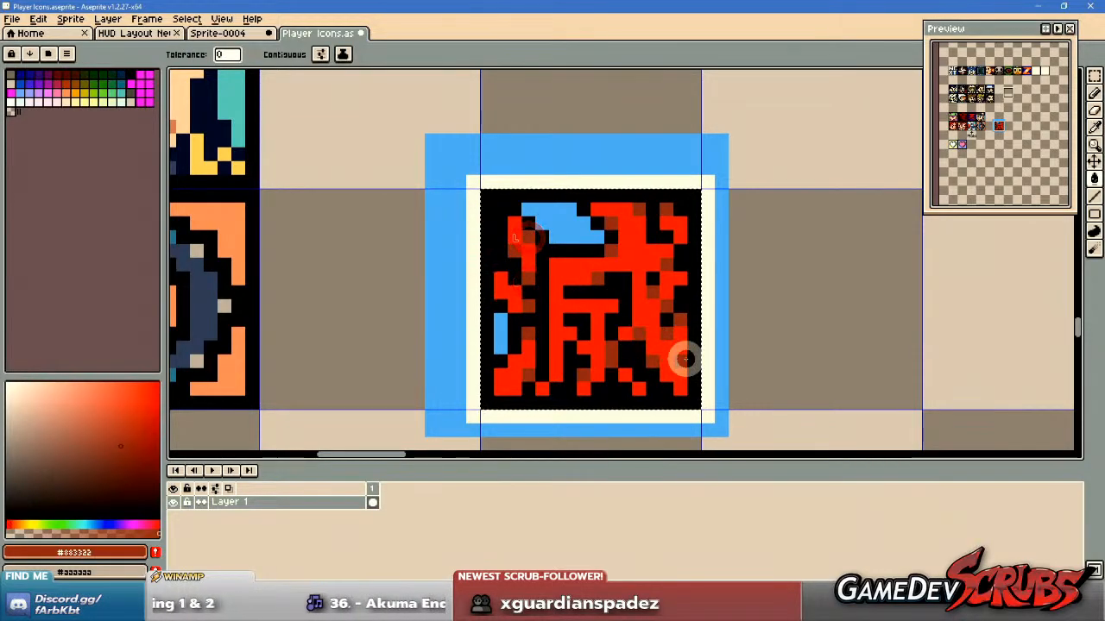
Strip the blue and cream surround from the framed Akuma icon and move the icon into the grid cell directly beside the bracelet icon.
key("m")
left_click_drag(483, 197, 688, 403)
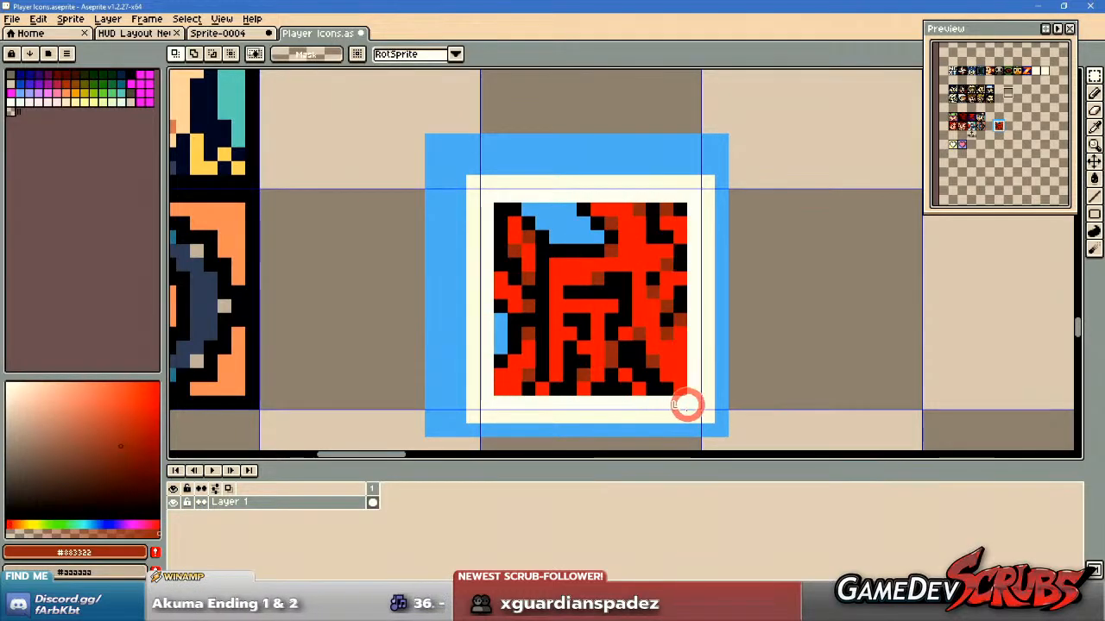
scroll(582, 365, "down", 2)
left_click_drag(607, 362, 824, 322)
left_click_drag(473, 232, 685, 429)
key("Delete")
left_click_drag(706, 194, 884, 384)
left_click_drag(844, 335, 517, 377)
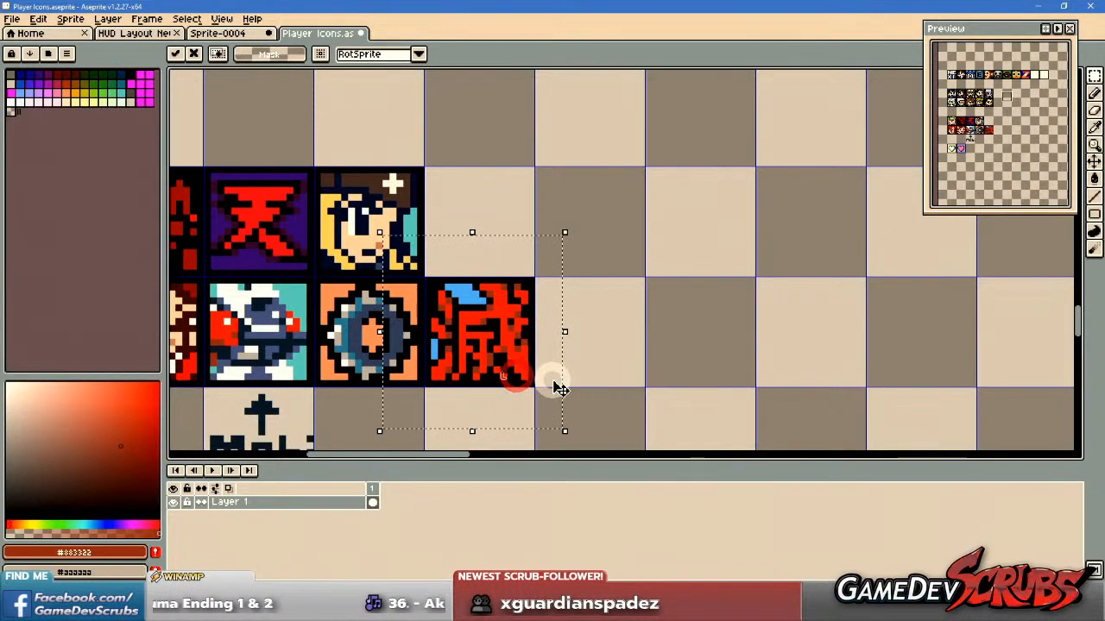
Fill the remaining blue background areas of the Akuma icon with the frame's sampled black #000000.
key("b")
scroll(466, 327, "up", 2)
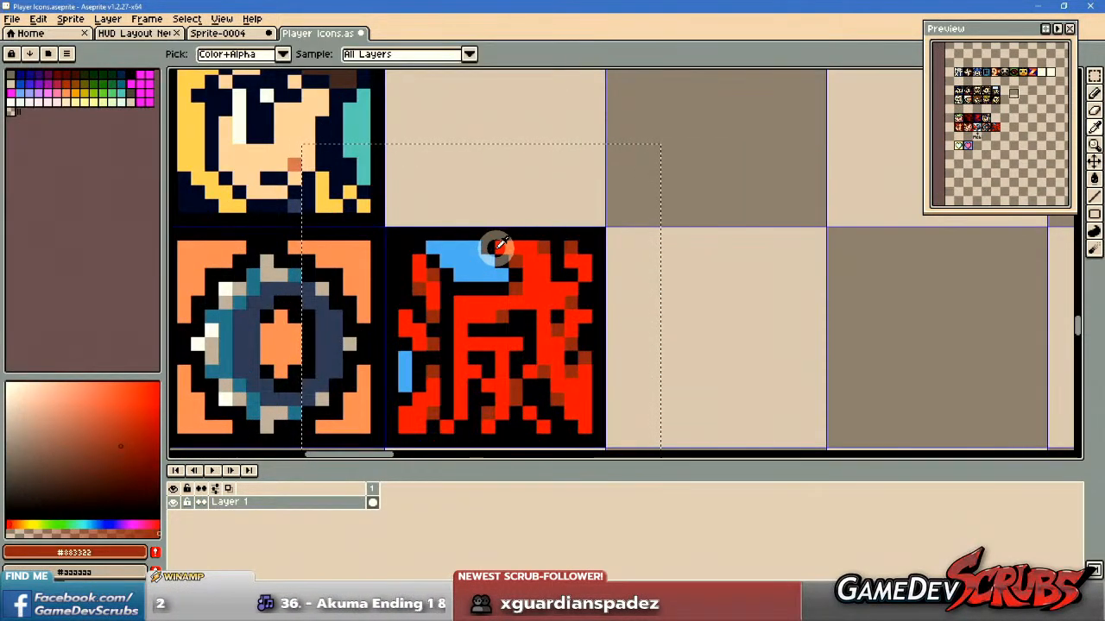
left_click(490, 249, "alt")
key("g")
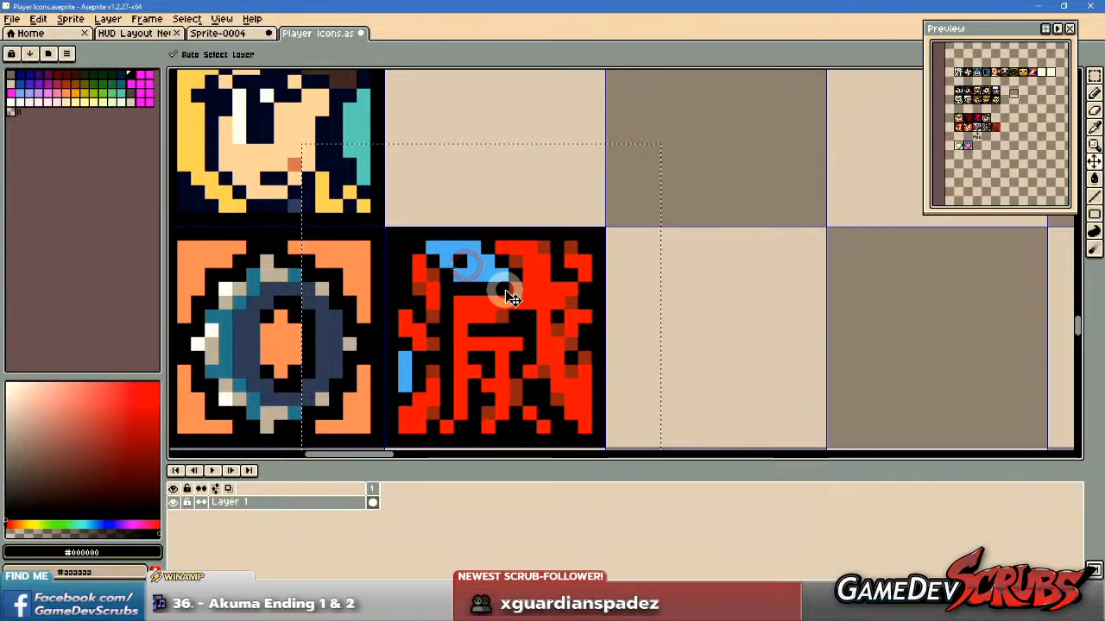
left_click(452, 256)
scroll(604, 345, "down", 4)
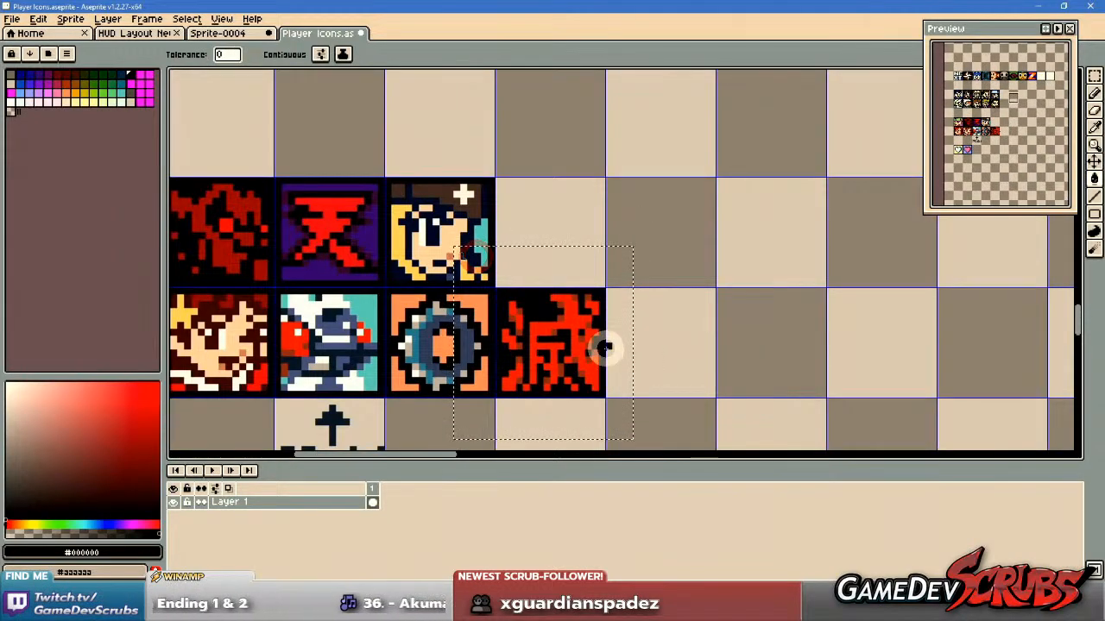
scroll(646, 382, "up", 1)
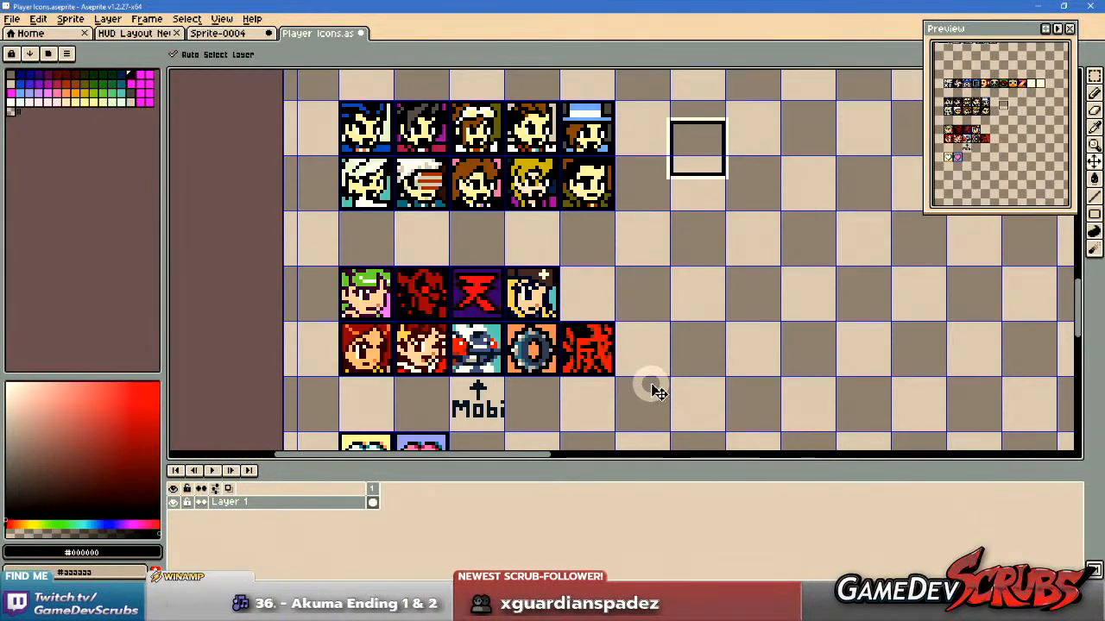
scroll(650, 387, "up", 2)
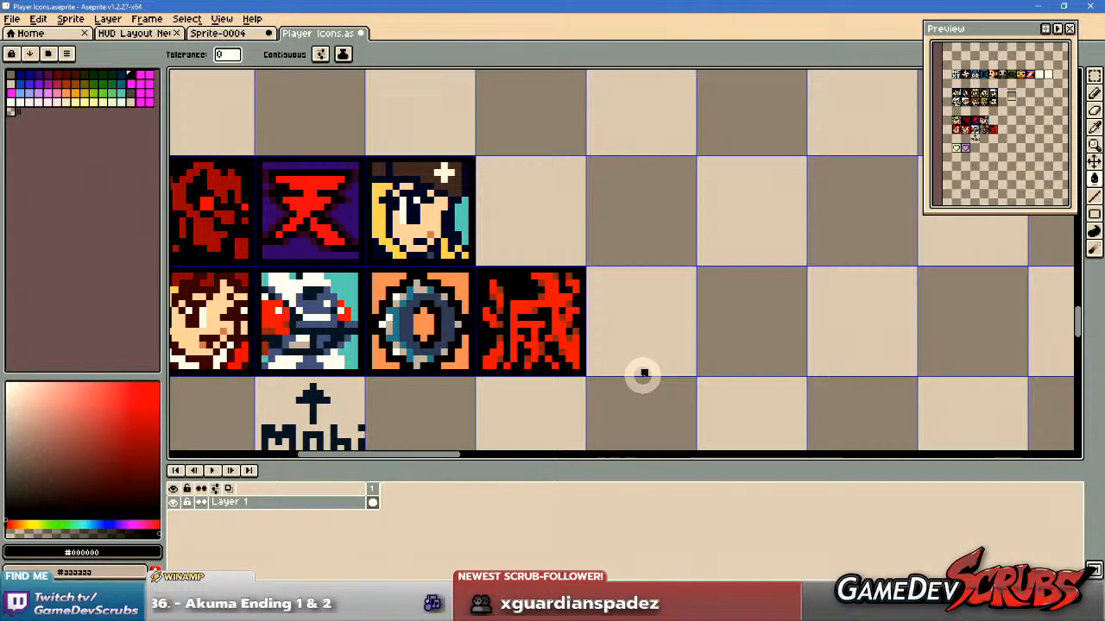
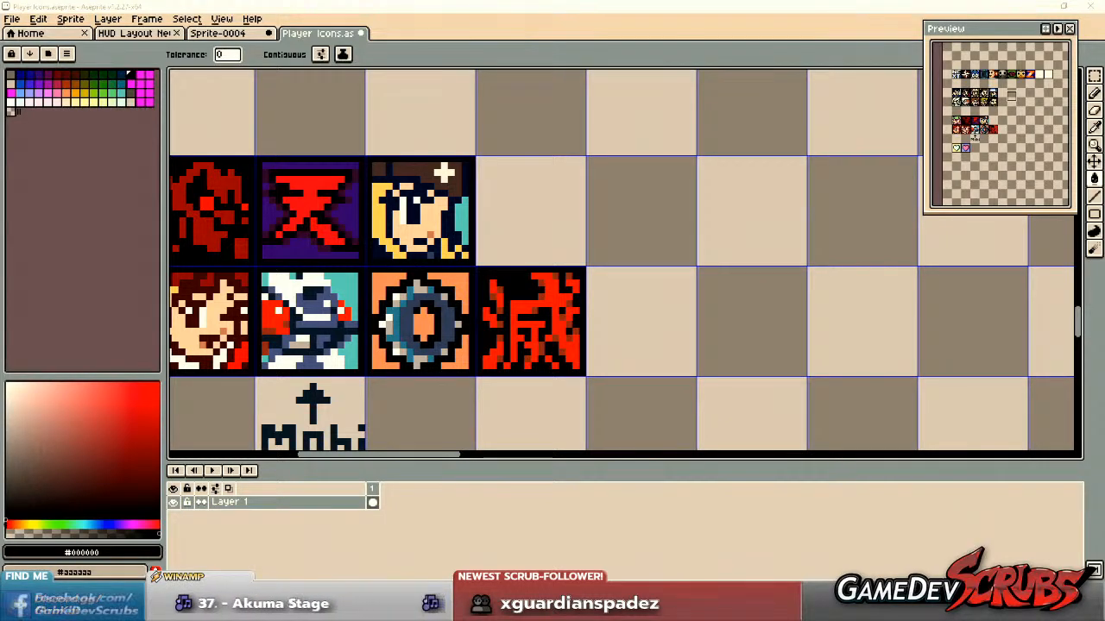
Create a new blank sprite and paste the copied sheet of coloured Pow logos into it.
left_click_drag(596, 302, 494, 266)
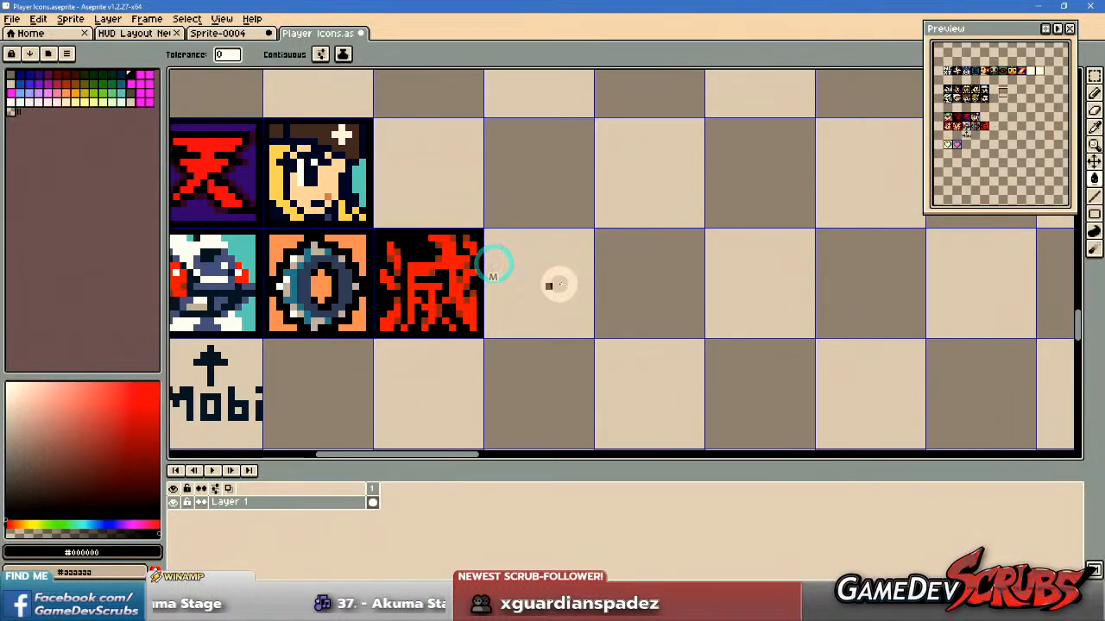
scroll(561, 284, "down", 2)
key("ctrl+v")
key("ctrl+z")
left_click(12, 19)
left_click(26, 34)
left_click(526, 403)
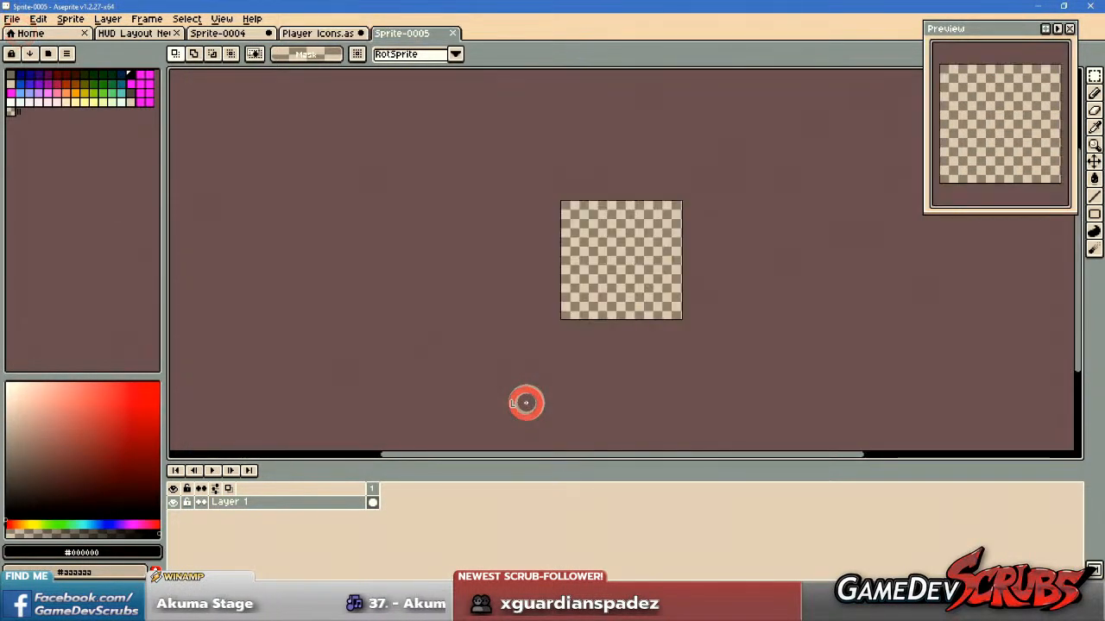
key("ctrl+v")
scroll(581, 268, "up", 4)
key("Return")
scroll(570, 337, "up", 3)
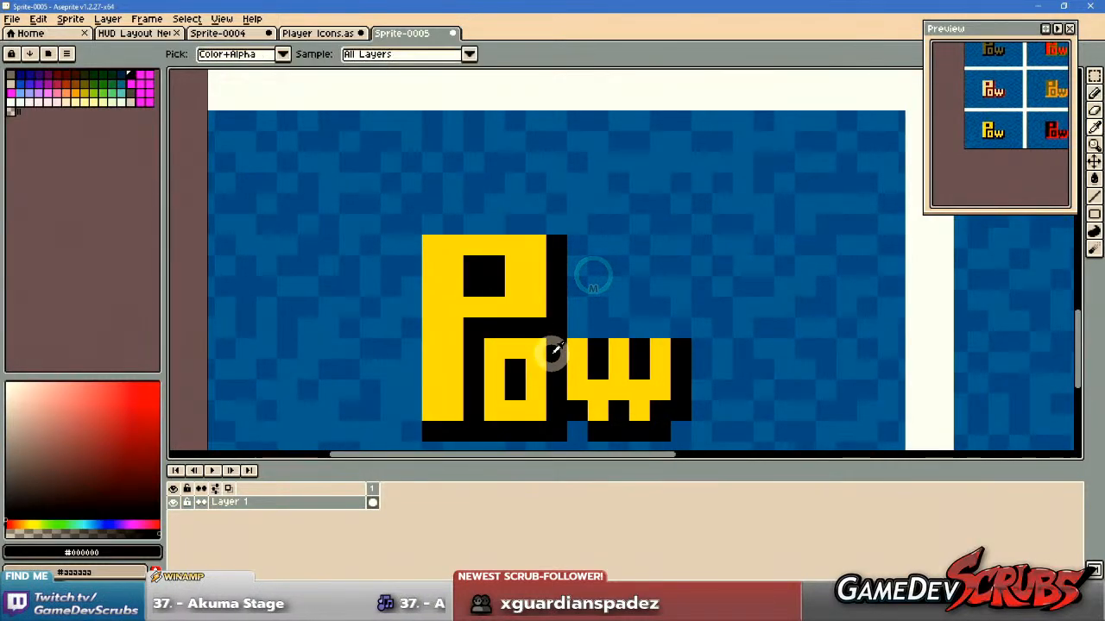
Sample the yellow #F1D200 from the yellow-and-black Pow logo as the Pencil colour.
scroll(552, 345, "up", 3)
left_click(466, 285)
key("b")
mouse_move(682, 300)
left_mouse_down()
mouse_move(366, 287)
mouse_move(711, 393)
left_mouse_up()
left_click_drag(410, 306, 563, 328)
scroll(519, 271, "up", 1)
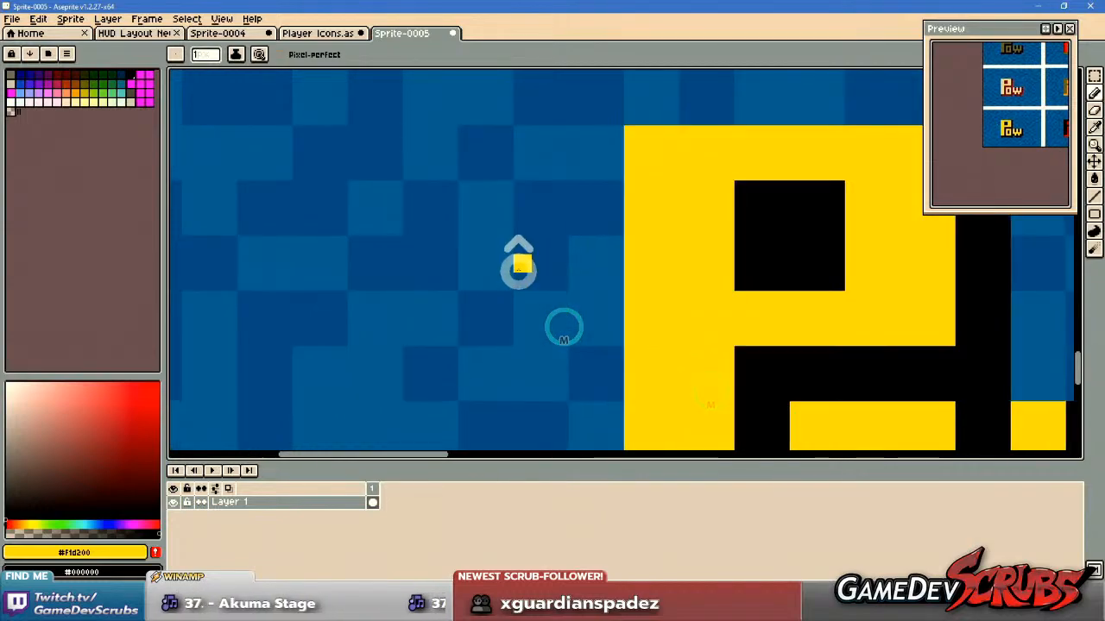
mouse_move(409, 259)
left_mouse_down()
mouse_move(423, 288)
mouse_move(423, 266)
left_mouse_up()
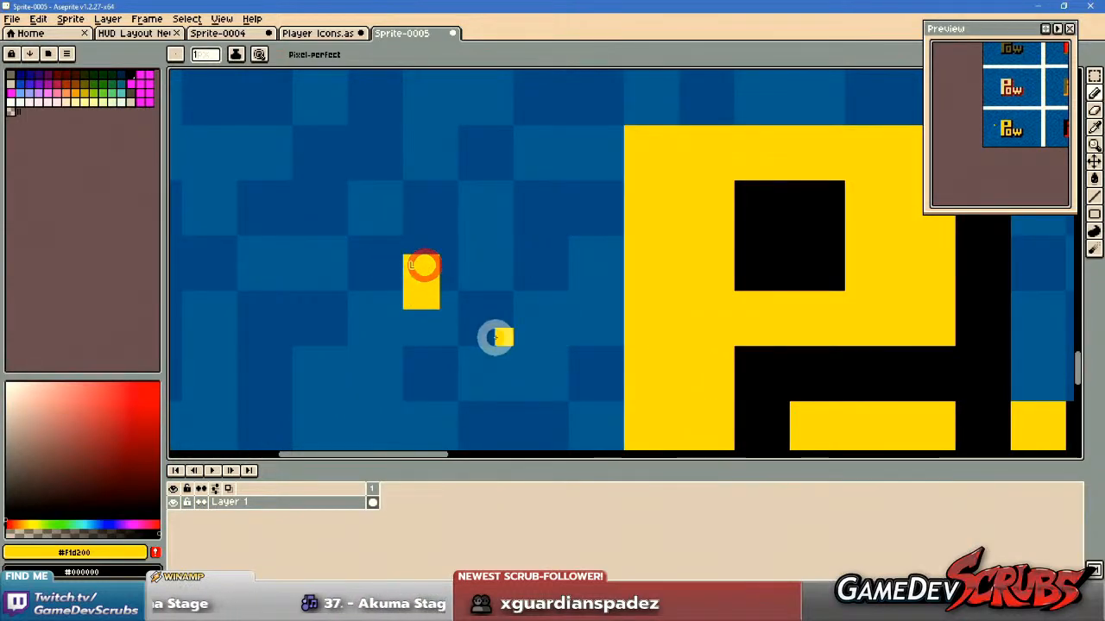
left_click_drag(496, 336, 476, 266)
scroll(470, 265, "down", 1)
key("ctrl+z")
Pencil a miniature yellow letter P and o with black shadows beside the yellow Pow logo, copying its lettering.
left_click_drag(414, 214, 481, 213)
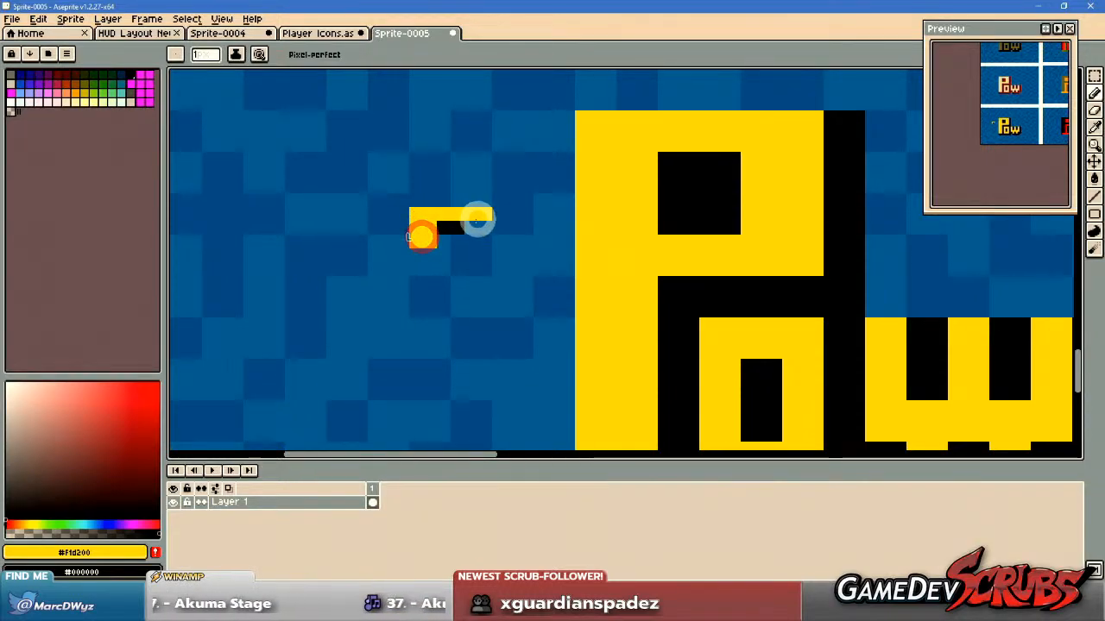
mouse_move(459, 271)
left_mouse_down()
mouse_move(428, 248)
mouse_move(428, 236)
mouse_move(495, 236)
mouse_move(496, 276)
mouse_move(503, 251)
left_mouse_up()
mouse_move(517, 176)
left_mouse_down()
mouse_move(512, 230)
mouse_move(436, 231)
left_mouse_up()
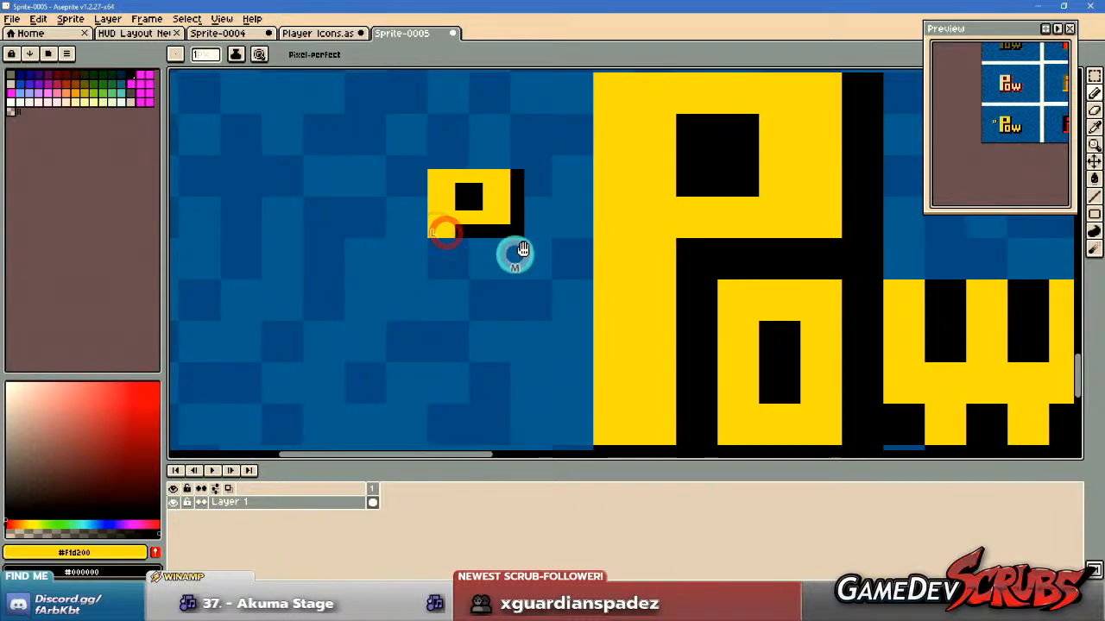
left_click_drag(513, 254, 544, 233)
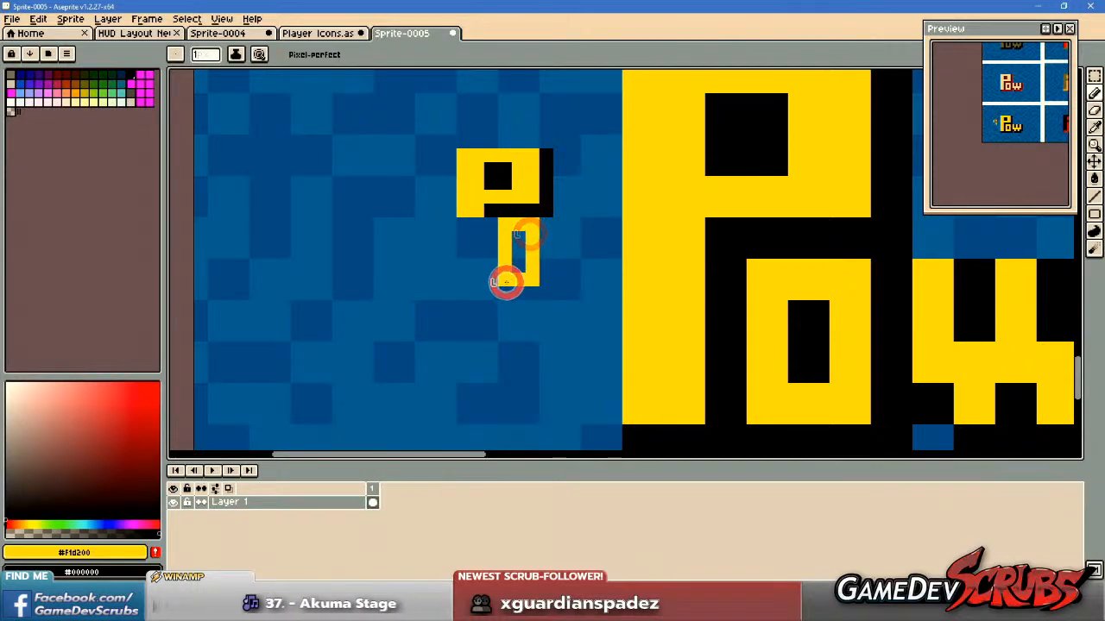
left_click_drag(557, 284, 555, 245)
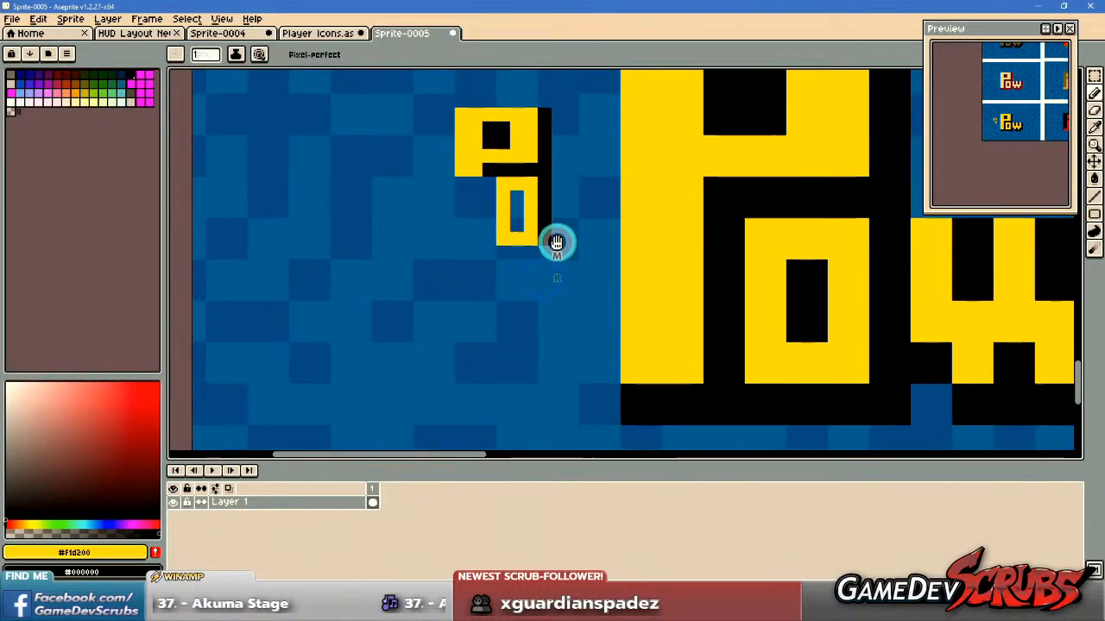
right_click(515, 213)
right_click(474, 254)
mouse_move(460, 227)
left_mouse_down()
mouse_move(467, 180)
mouse_move(472, 231)
left_mouse_up()
scroll(461, 239, "down", 3)
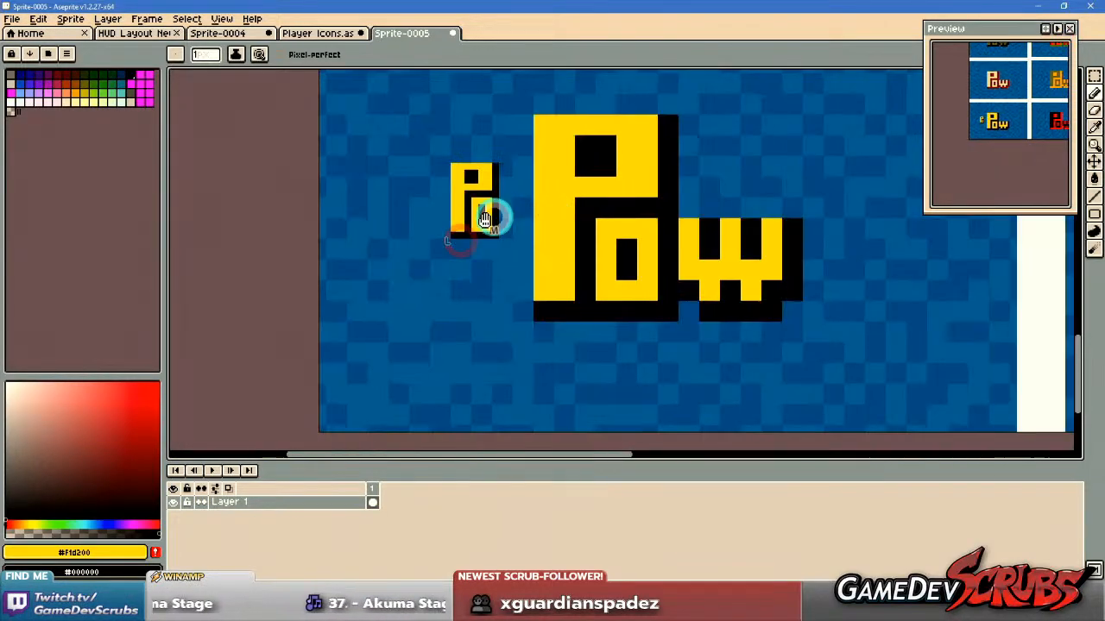
Select the miniature Po letters and move them lower on the blue background, beside the large logo's base.
scroll(474, 221, "up", 3)
key("m")
scroll(415, 216, "up", 1)
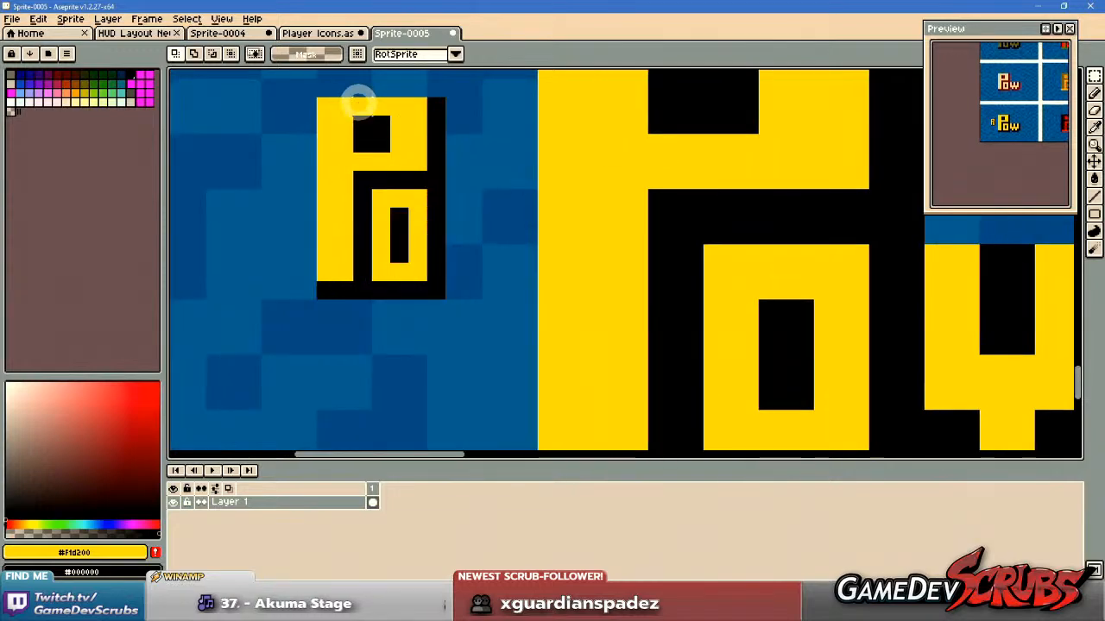
scroll(420, 234, "down", 3)
mouse_move(333, 134)
left_mouse_down()
mouse_move(450, 274)
mouse_move(347, 259)
mouse_move(345, 320)
mouse_move(323, 365)
mouse_move(359, 348)
left_mouse_up()
key("ctrl+d")
key("b")
left_click_drag(492, 321, 523, 305)
scroll(486, 291, "up", 1)
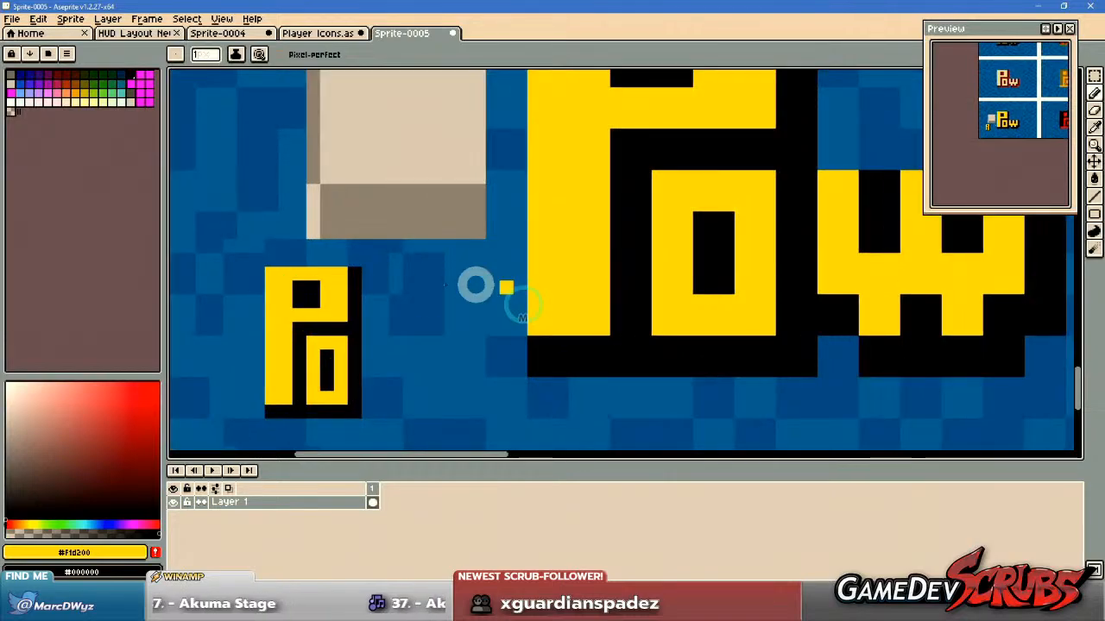
Shorten the miniature Po letters by one pixel row by shifting their lower part up.
left_click(336, 353, "alt")
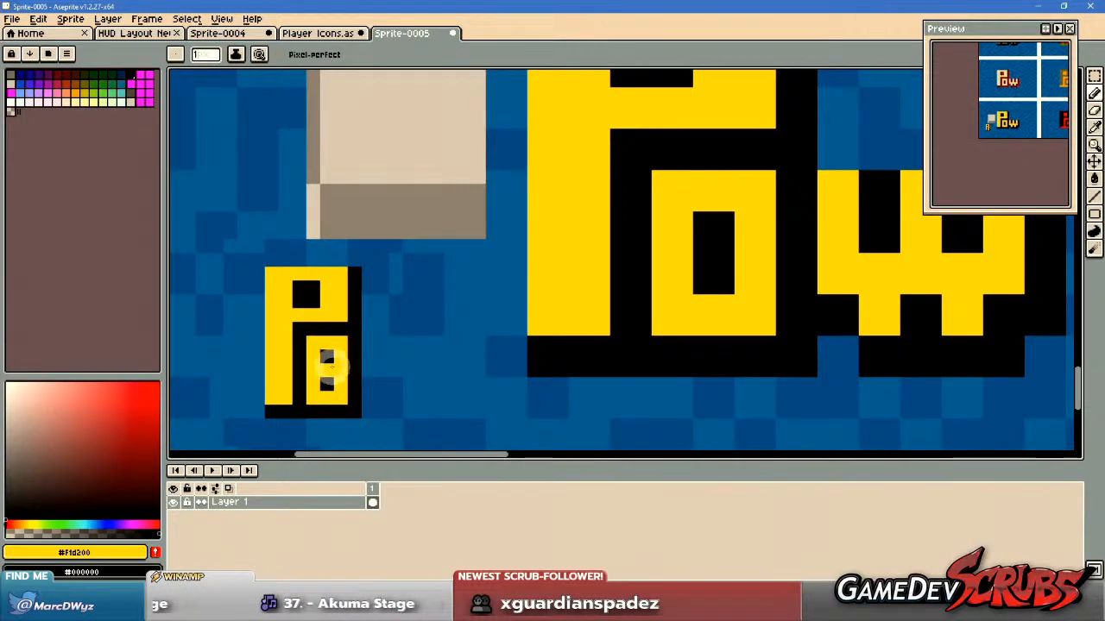
key("m")
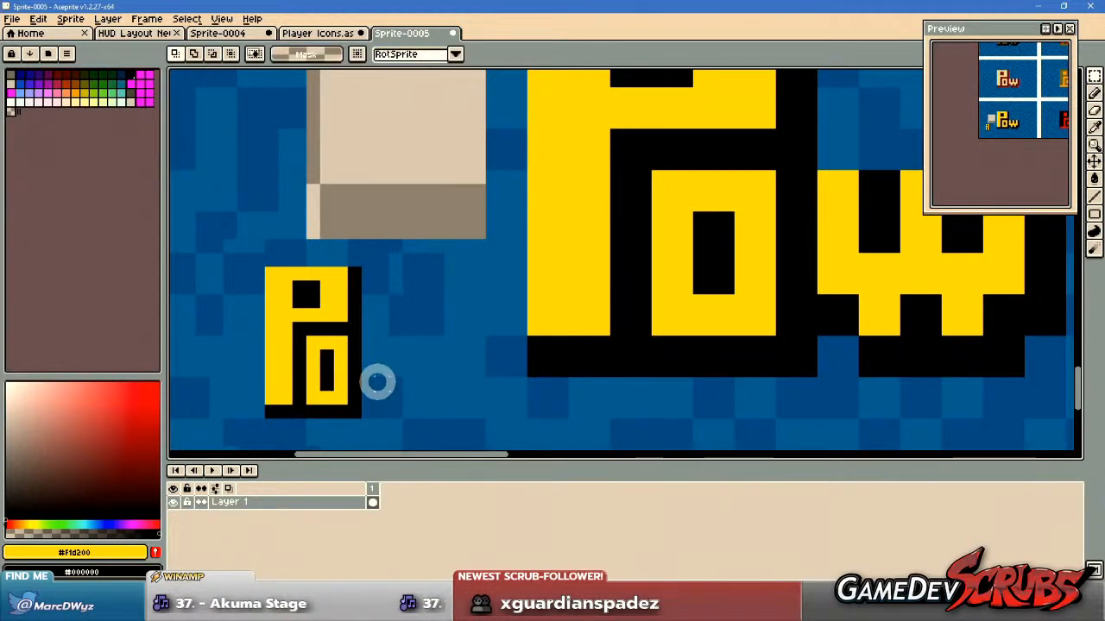
scroll(446, 372, "down", 2)
left_click_drag(421, 426, 308, 349)
mouse_move(364, 390)
left_mouse_down()
mouse_move(367, 373)
mouse_move(368, 382)
left_mouse_up()
key("ctrl+d")
Pencil a miniature yellow w with black gaps and shadow next to the o to complete the small Pow lettering.
key("b")
scroll(408, 352, "up", 2)
left_click_drag(417, 331, 354, 357)
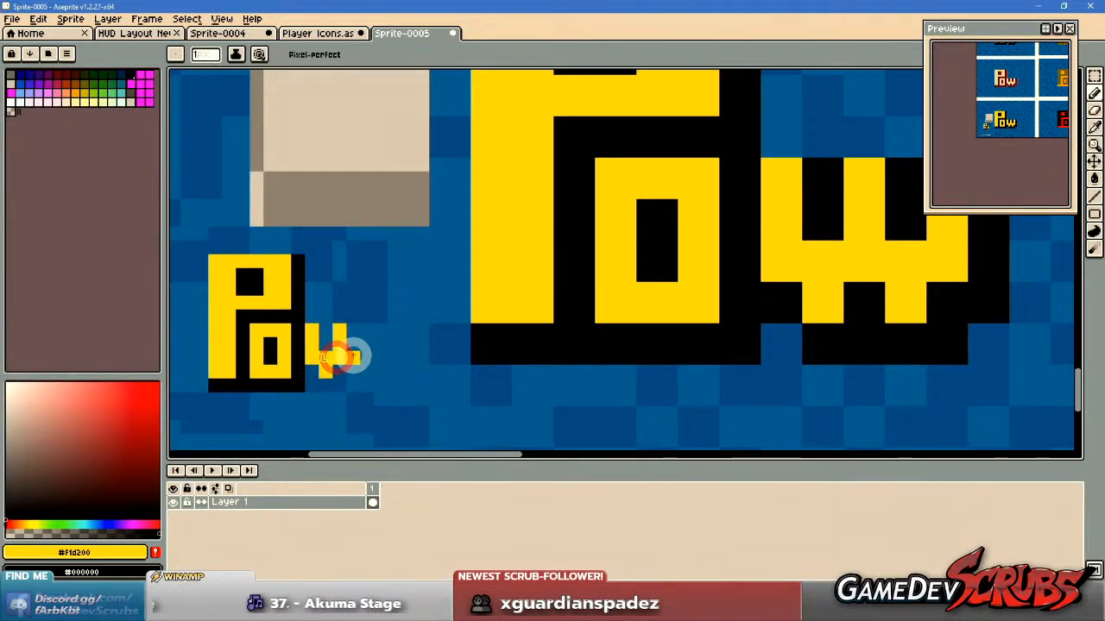
mouse_move(424, 327)
left_mouse_down()
mouse_move(318, 325)
mouse_move(418, 333)
mouse_move(374, 372)
left_mouse_up()
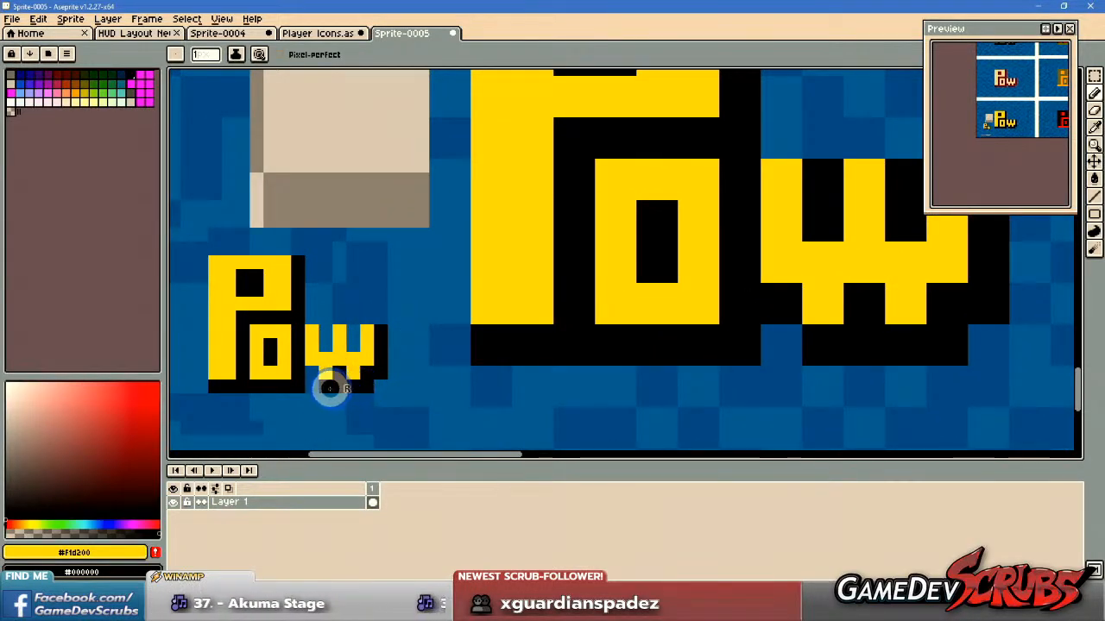
left_click_drag(324, 332, 323, 345)
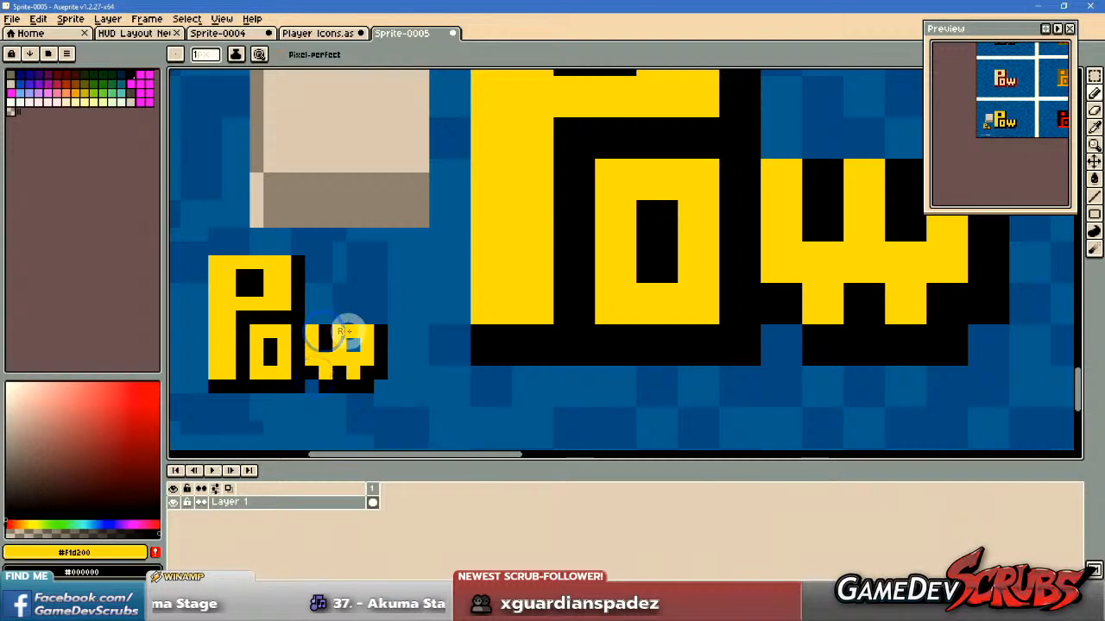
Select the finished miniature Pow logo tightly around its lettering and copy it.
scroll(349, 341, "down", 3)
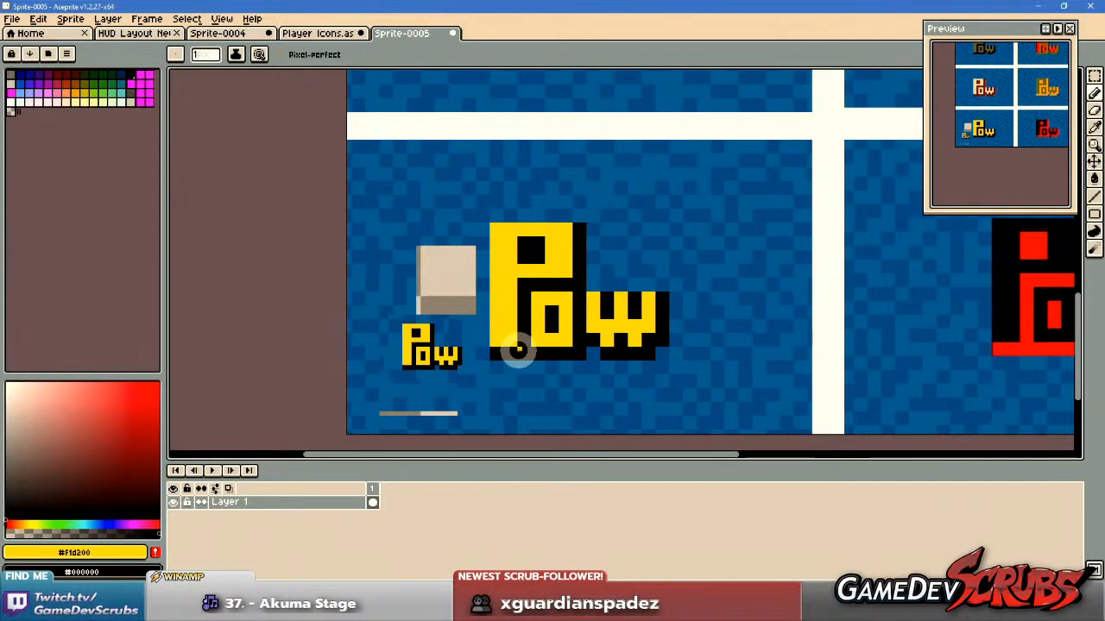
scroll(577, 342, "down", 3)
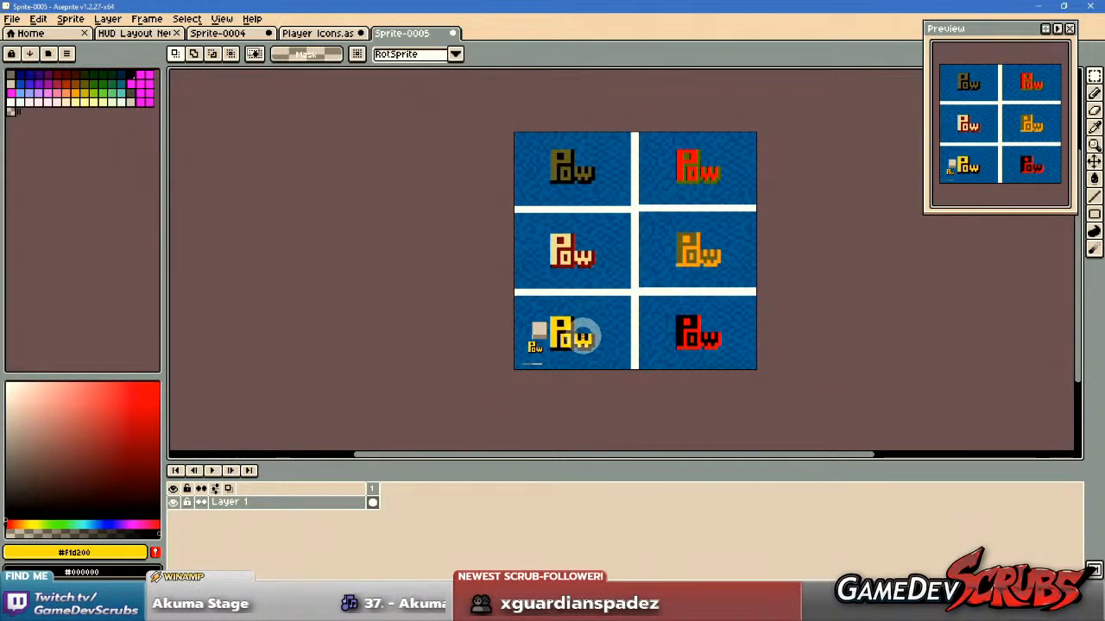
scroll(582, 336, "up", 3)
scroll(583, 335, "down", 2)
left_click_drag(581, 334, 587, 373)
scroll(616, 366, "up", 4)
scroll(681, 302, "down", 6)
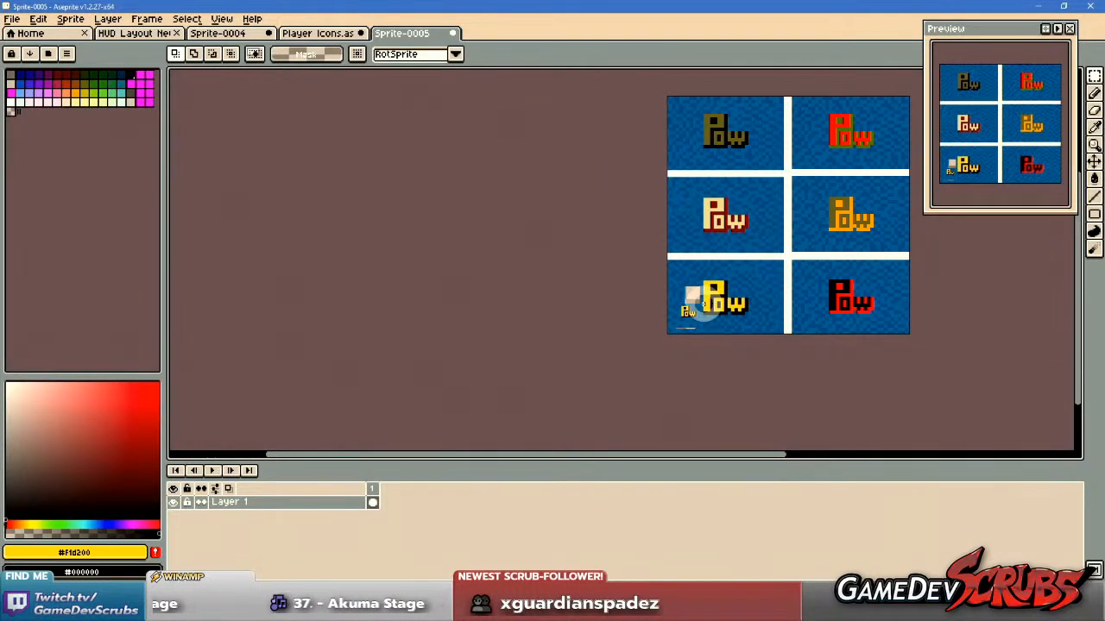
scroll(701, 308, "up", 5)
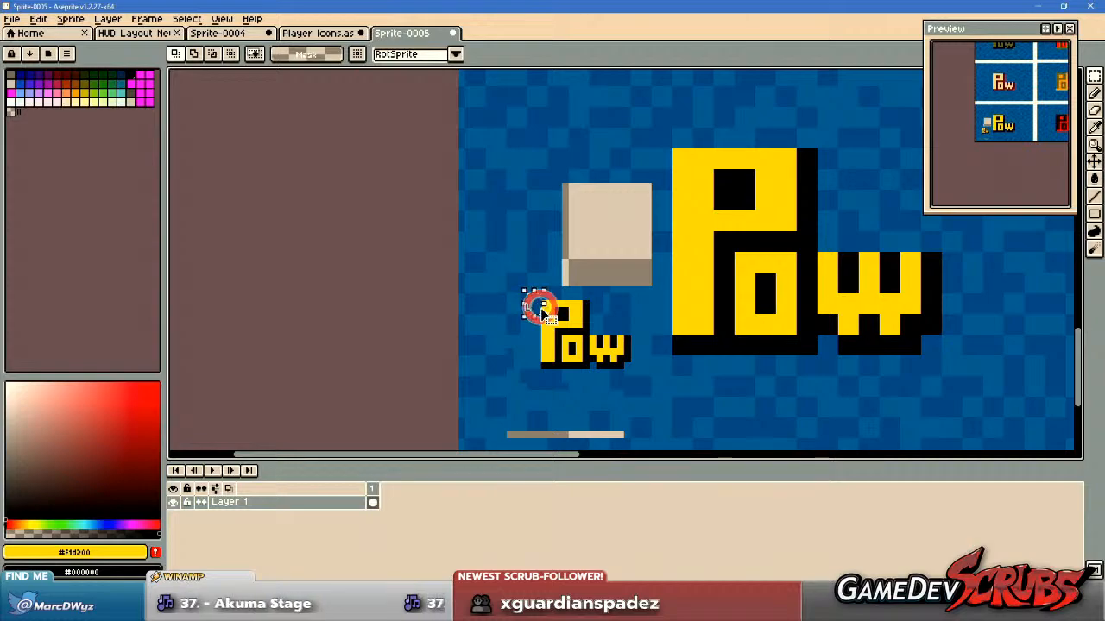
left_click(612, 311)
left_click_drag(540, 299, 634, 371)
Paste the miniature Pow logo into the Player Icons sheet, centred in an empty grid cell one row above the Akuma symbol.
left_click(312, 33)
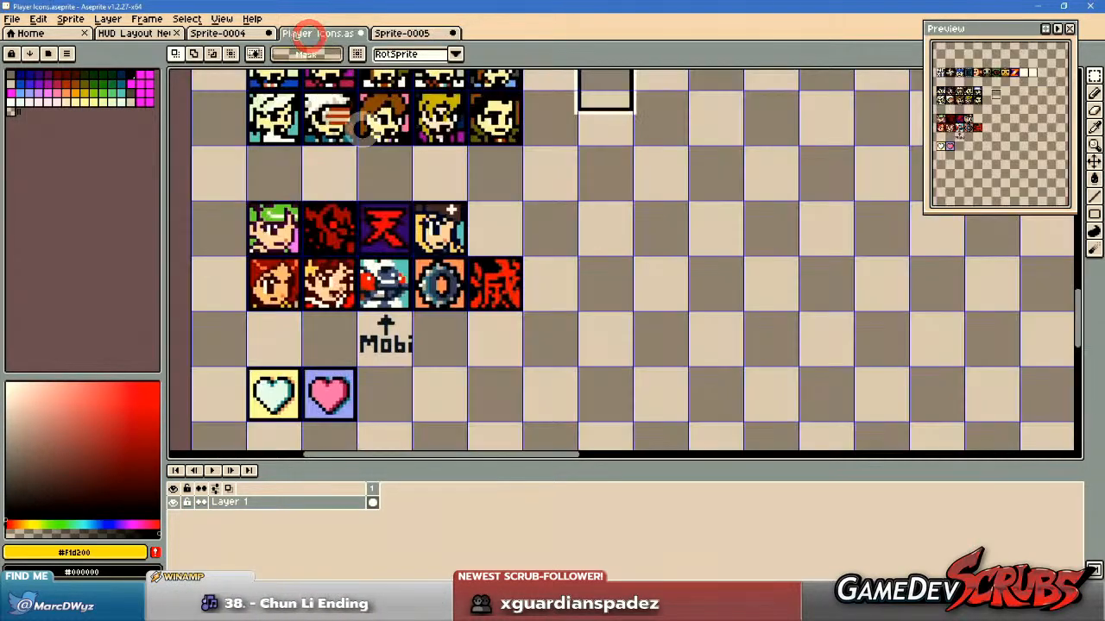
scroll(542, 276, "down", 2)
key("ctrl+v")
left_click_drag(302, 261, 621, 268)
scroll(611, 228, "up", 2)
left_click_drag(611, 293, 611, 285)
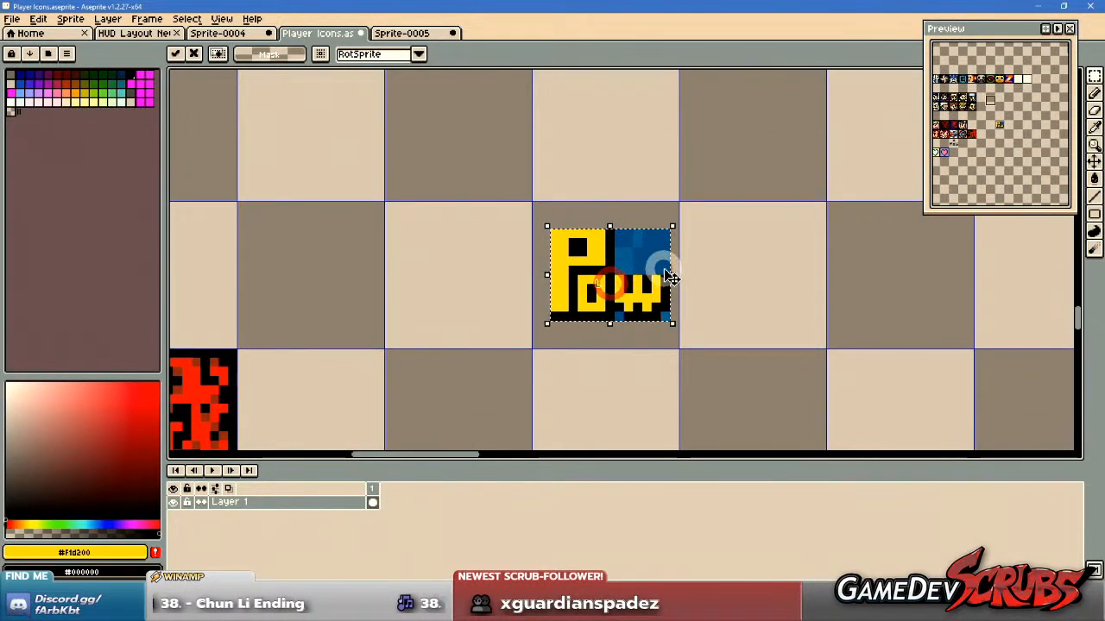
key("ctrl+d")
Paint the background around the Pow lettering in one solid dark blue, extending it to the inner edges of the cell.
key("b")
scroll(652, 266, "up", 2)
left_click(663, 229, "alt")
mouse_move(637, 206)
left_mouse_down()
mouse_move(610, 245)
mouse_move(595, 259)
mouse_move(590, 248)
mouse_move(609, 268)
left_mouse_up()
left_click(589, 367)
left_click(677, 368)
mouse_move(441, 162)
left_mouse_down()
mouse_move(450, 366)
mouse_move(440, 401)
mouse_move(674, 400)
mouse_move(674, 383)
mouse_move(443, 386)
left_mouse_up()
mouse_move(443, 167)
left_mouse_down()
mouse_move(662, 167)
mouse_move(678, 177)
mouse_move(445, 179)
left_mouse_up()
Sample the logo's black #000000 and draw a one-pixel black frame around the Pow icon's grid cell.
key("i")
left_click(573, 207)
key("b")
mouse_move(422, 140)
left_mouse_down()
mouse_move(427, 426)
mouse_move(655, 423)
left_mouse_up()
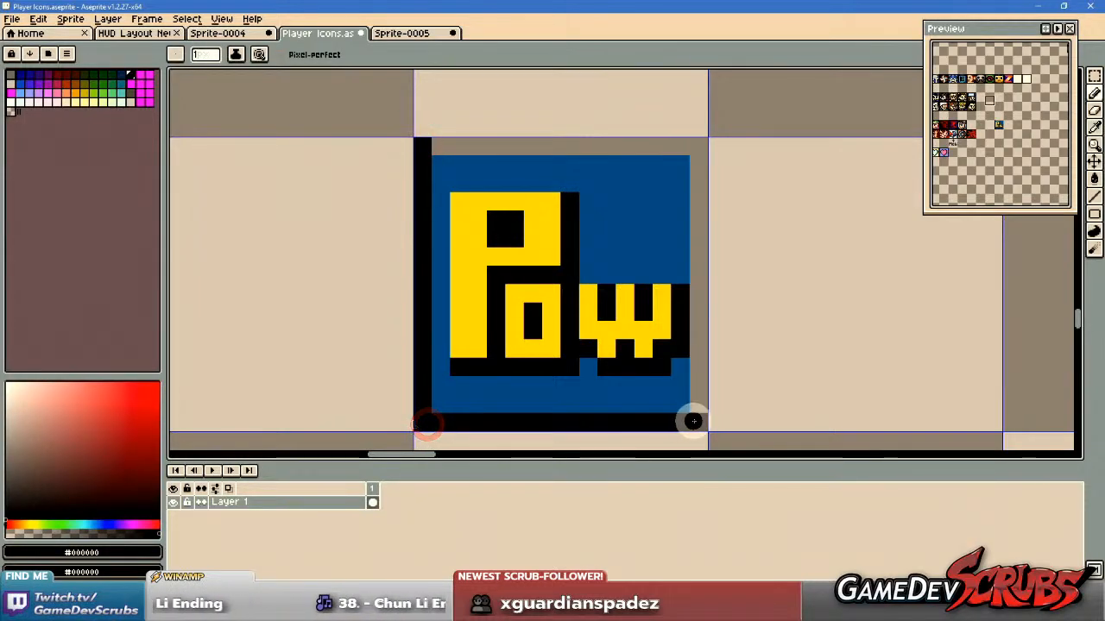
left_click(695, 421, "shift")
left_click(697, 150, "shift")
left_click(432, 145, "shift")
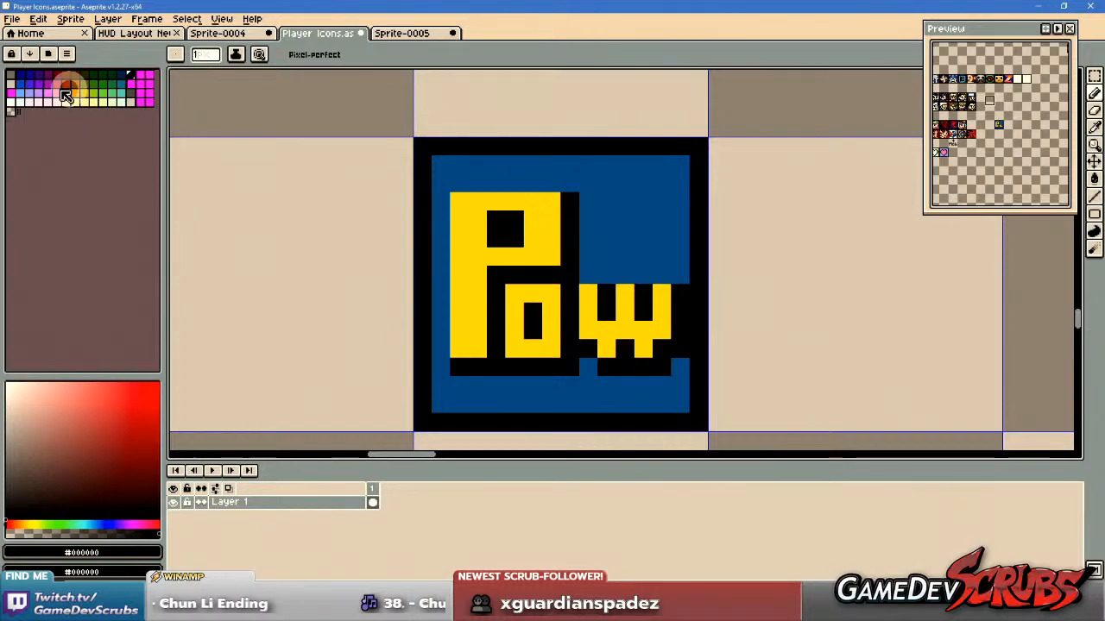
Choose the light blue palette colour Idx-33 and pencil stepped highlight streaks on the blue area above the w.
left_click(19, 92)
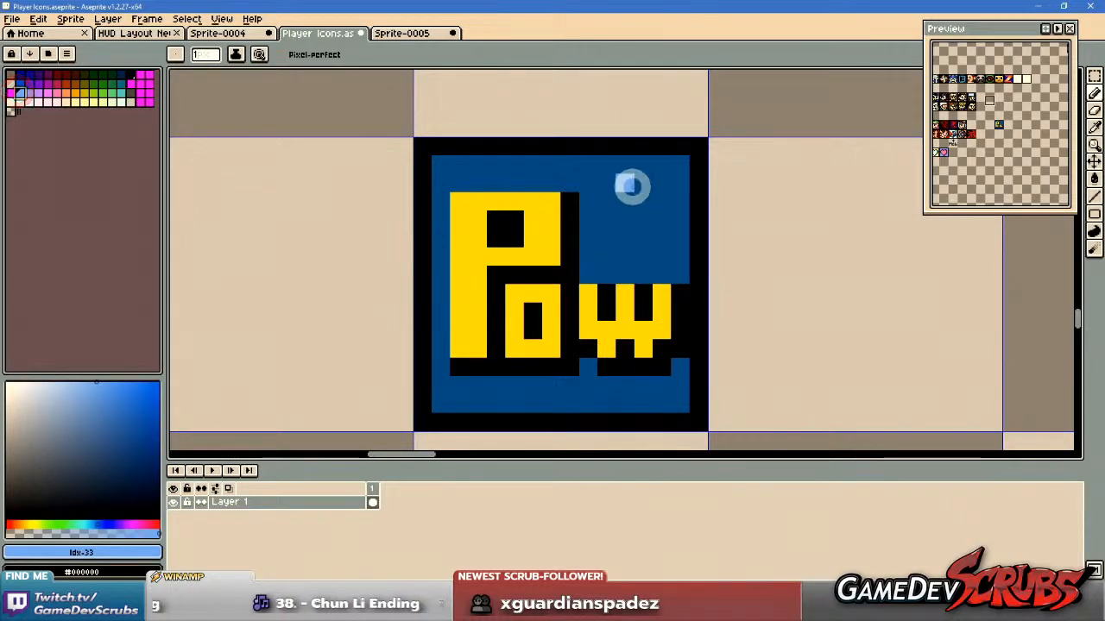
left_click(30, 91)
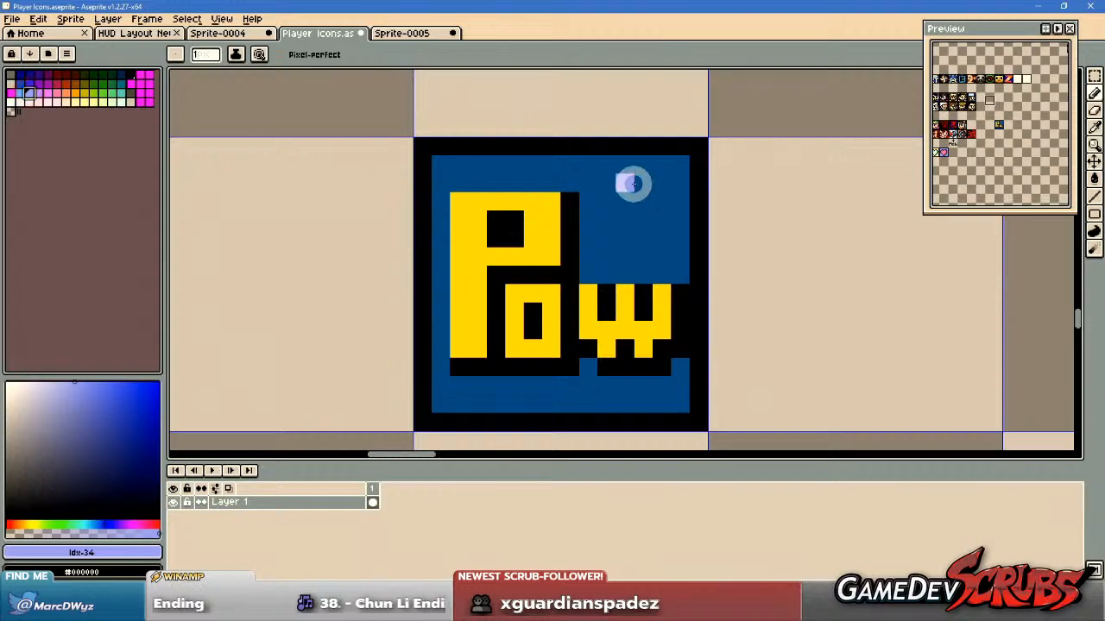
left_click(19, 83)
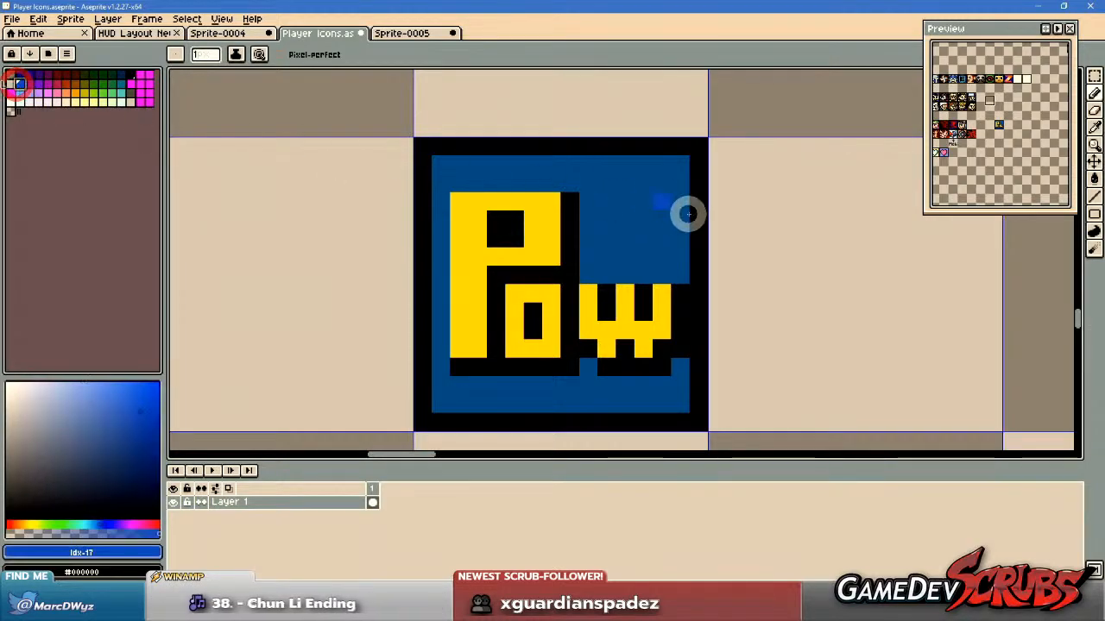
left_click(19, 92)
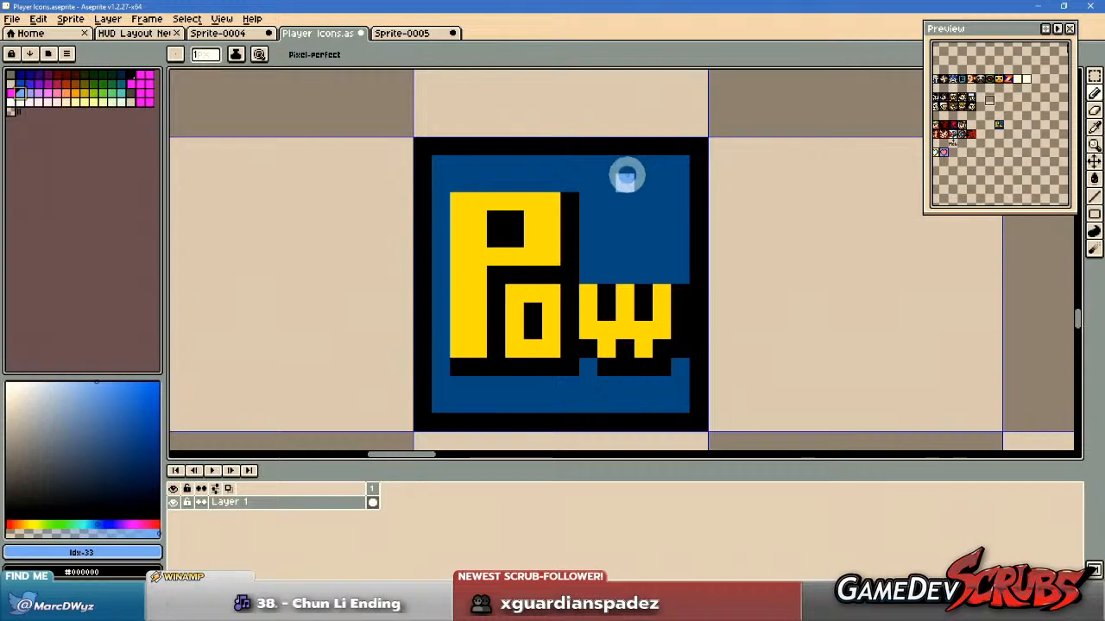
left_click_drag(626, 180, 672, 212)
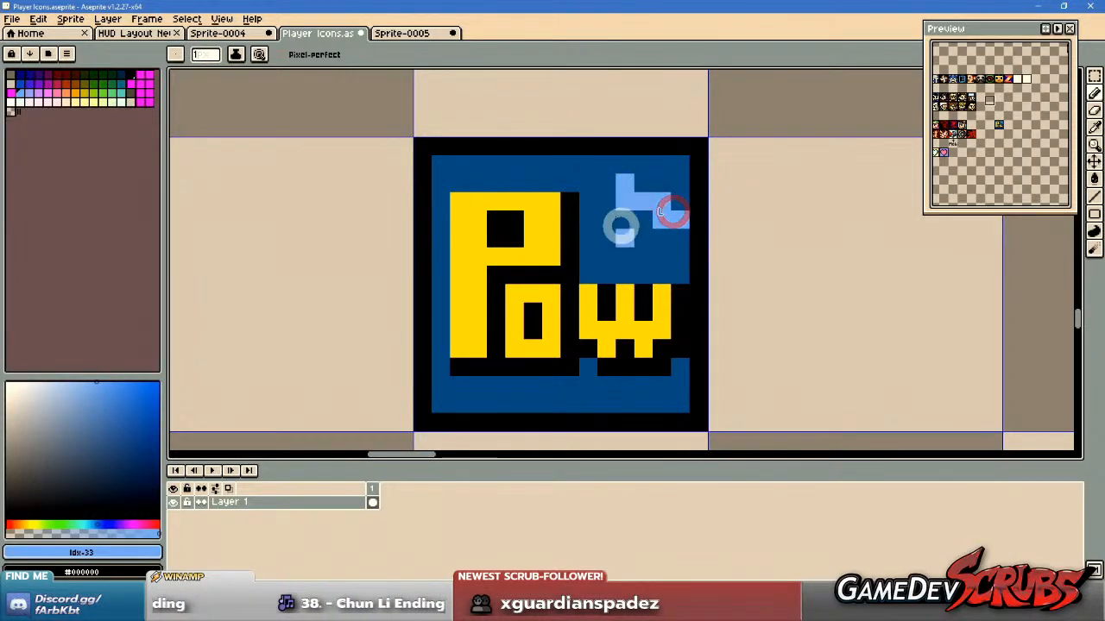
left_click_drag(608, 246, 628, 256)
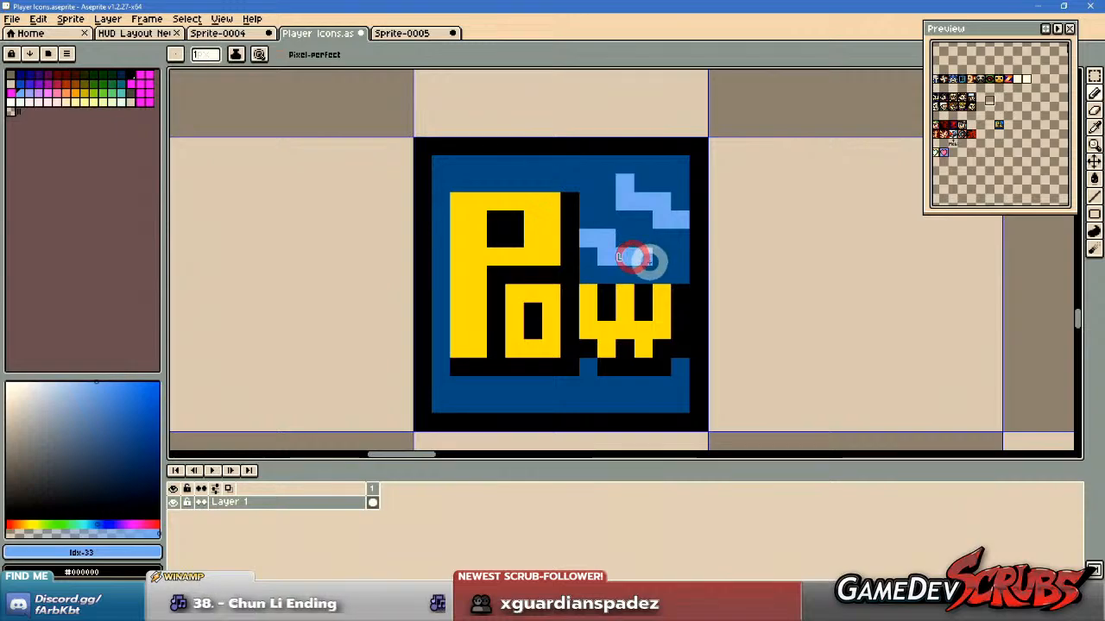
left_click_drag(609, 216, 641, 233)
left_click(640, 207)
left_click(604, 198)
Add light blue highlight pixels above the letter P, breaking up the streak with the sampled background blue.
left_click_drag(512, 184, 556, 185)
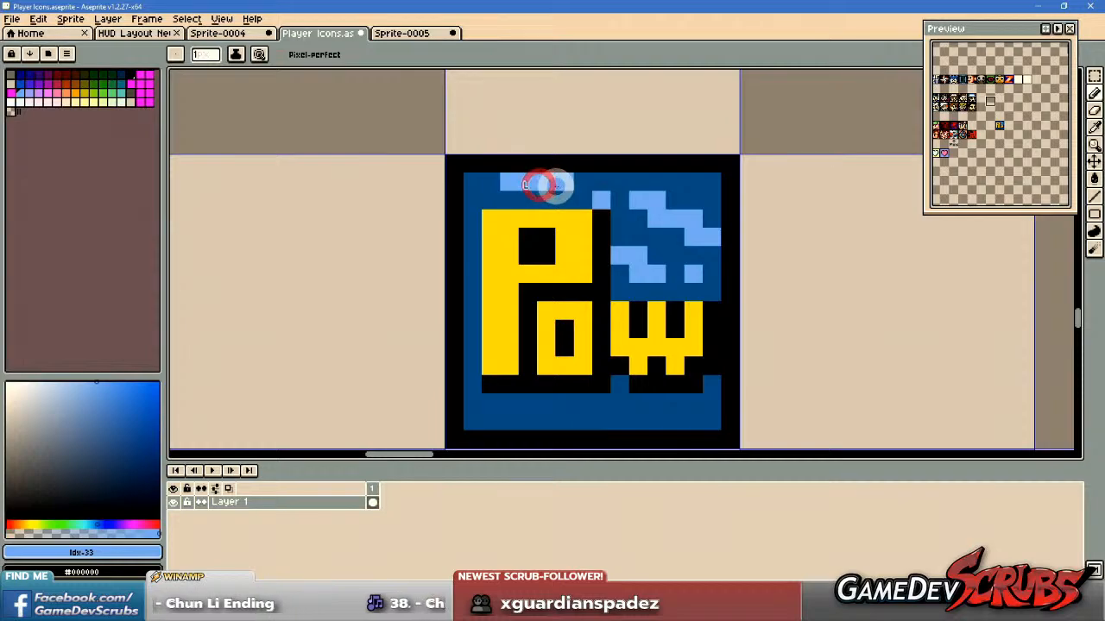
right_click(549, 186)
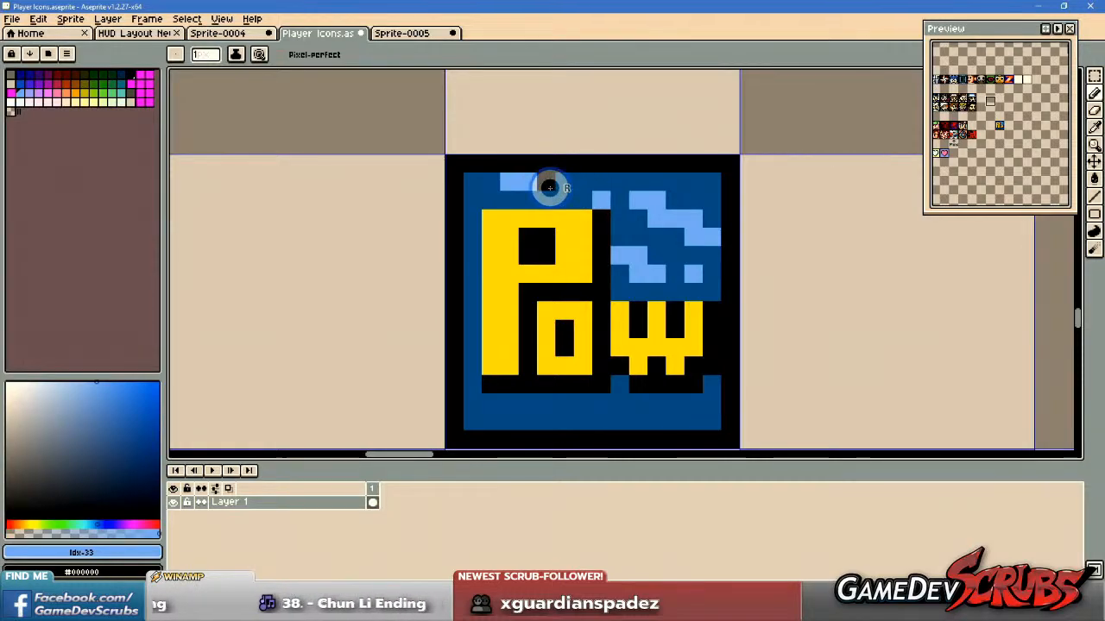
right_click(578, 187, "alt")
right_click(548, 186)
left_click(495, 187)
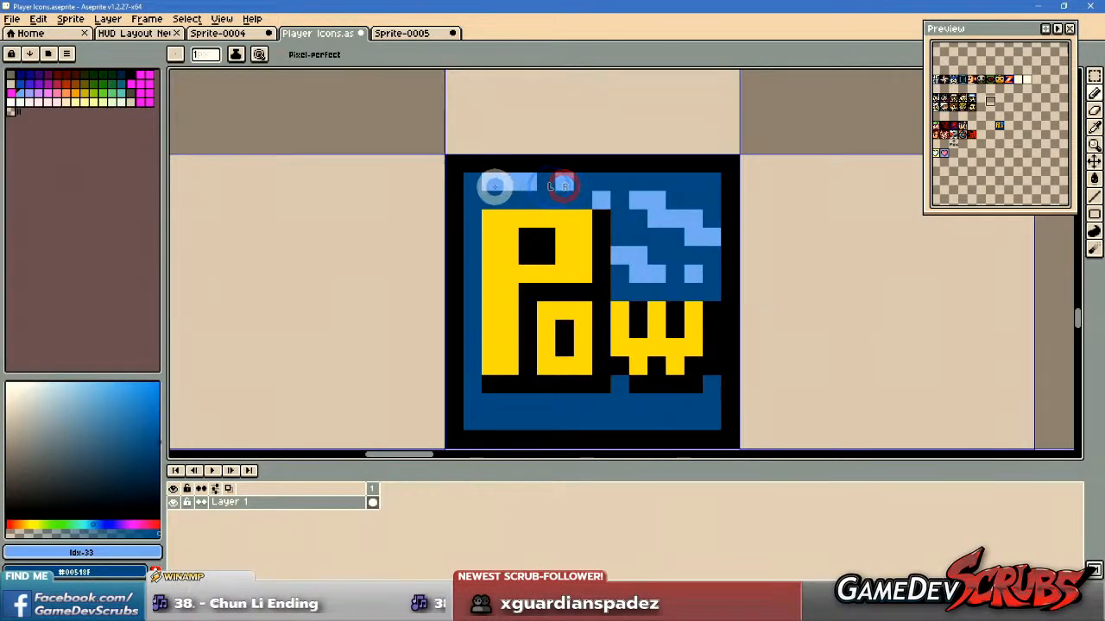
left_click_drag(598, 284, 617, 296)
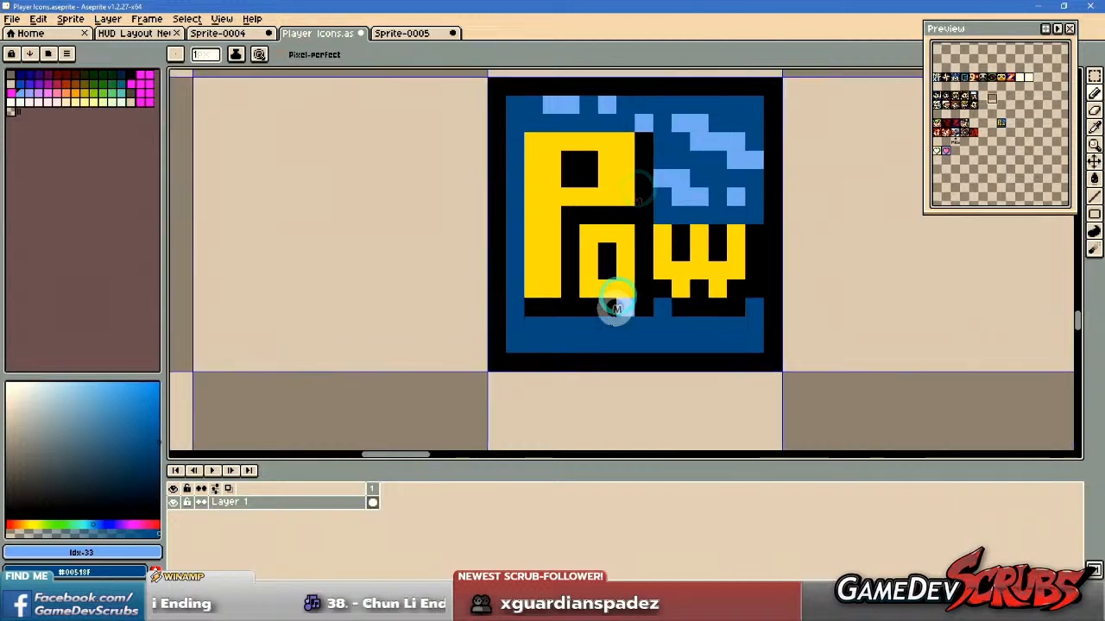
Pencil light blue stepped highlight streaks on the dark blue strip below the Pow lettering.
mouse_move(545, 336)
left_mouse_down()
mouse_move(547, 325)
mouse_move(617, 343)
left_mouse_up()
left_click(678, 344)
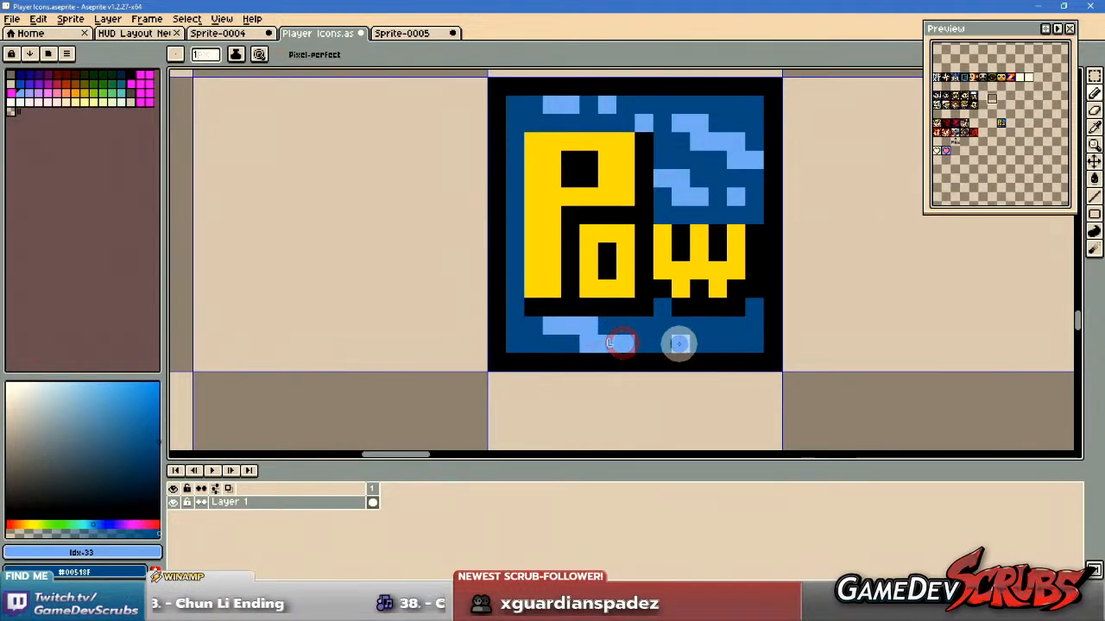
left_click(732, 337)
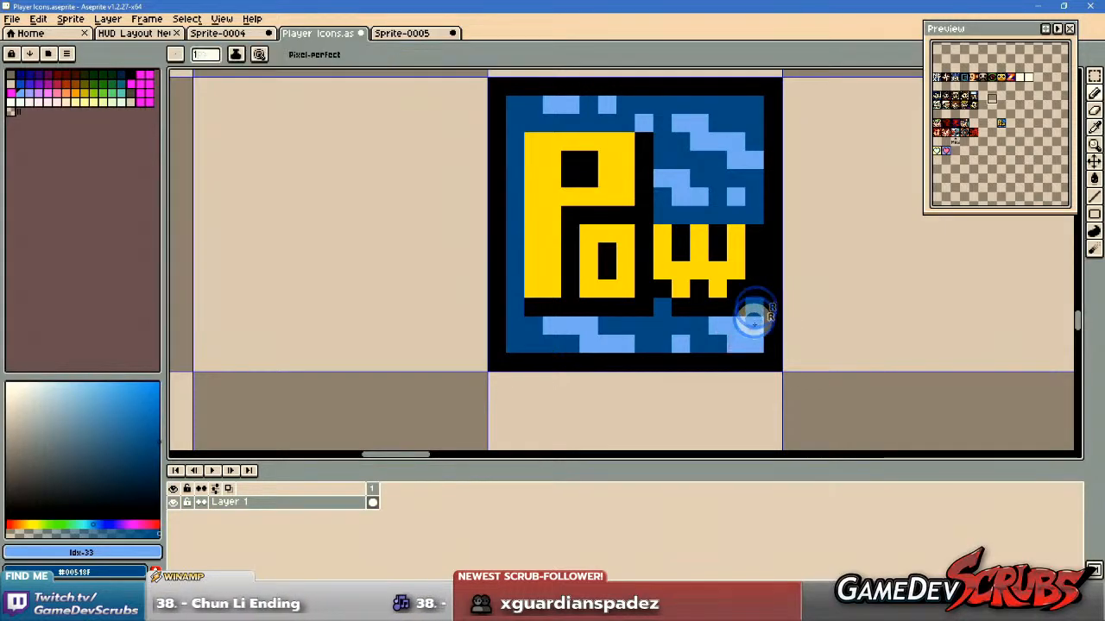
Add single light blue highlight pixels down the blue strip beside the letter P and in its bottom corner.
scroll(755, 313, "down", 4)
scroll(687, 371, "up", 4)
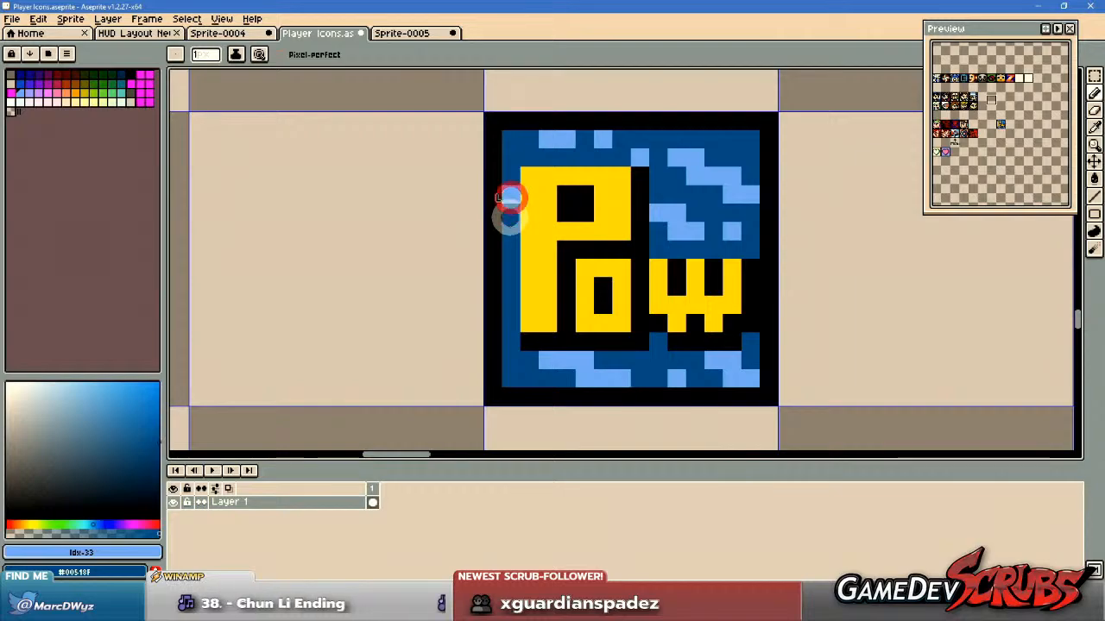
left_click(511, 285)
left_click(511, 372)
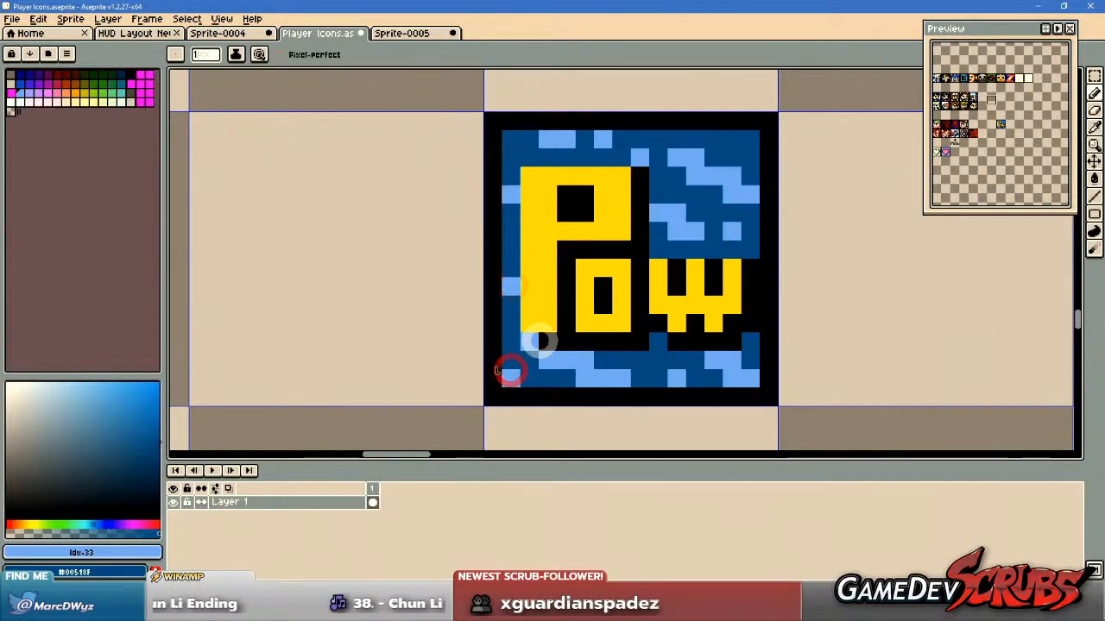
scroll(747, 363, "down", 4)
scroll(751, 369, "down", 1)
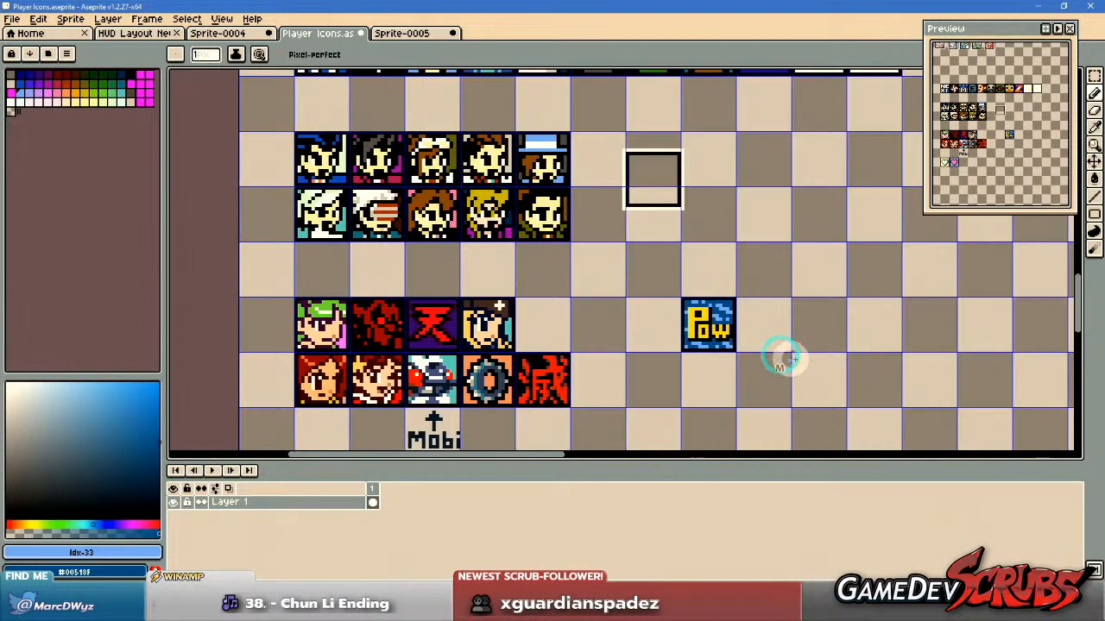
Select the finished Pow icon and move it into the empty cell beside the pink heart icon.
scroll(793, 352, "up", 1)
key("m")
left_click_drag(790, 355, 823, 381)
left_click_drag(651, 276, 957, 444)
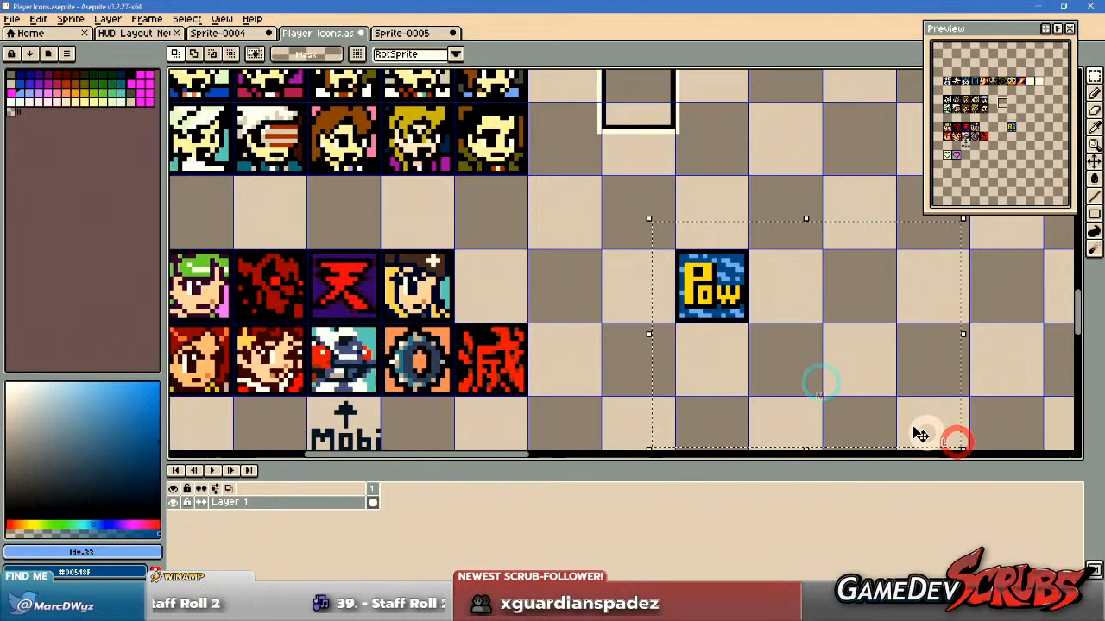
left_click_drag(749, 327, 849, 398)
left_click_drag(815, 349, 614, 343)
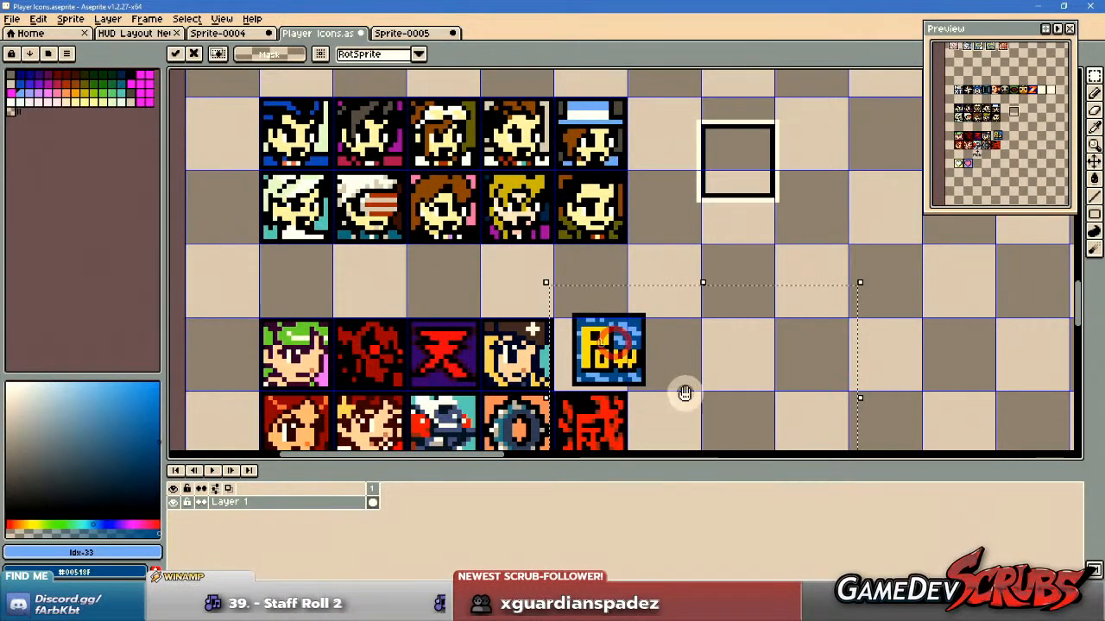
left_click_drag(686, 393, 766, 251)
left_click_drag(688, 211, 681, 355)
left_click_drag(700, 414, 723, 296)
left_click_drag(696, 222, 546, 306)
Move the white compass star icon from beside the NEXT icon into the cell next to the Pow icon.
left_click_drag(683, 212, 794, 447)
left_click_drag(679, 218, 771, 436)
left_click_drag(725, 244, 724, 359)
scroll(656, 281, "up", 2)
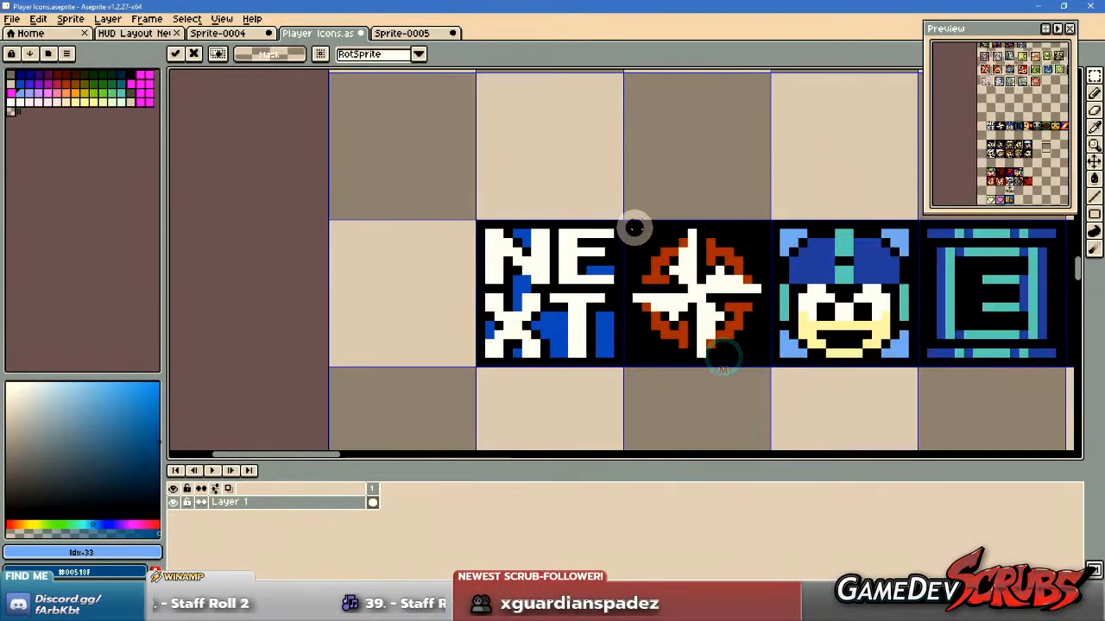
left_click(628, 224)
scroll(742, 385, "down", 2)
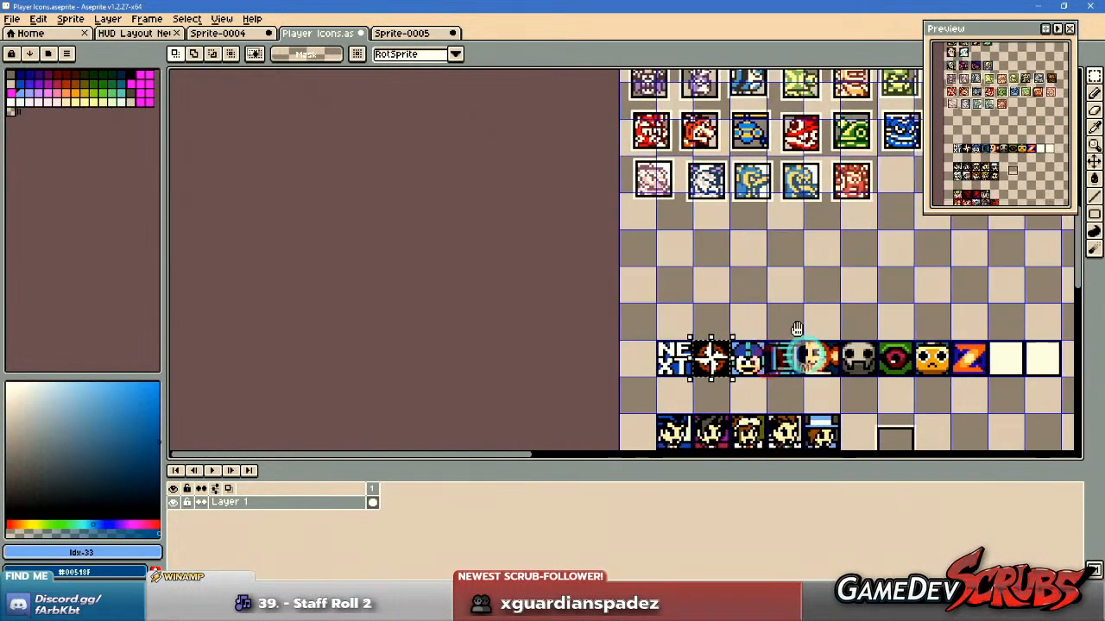
left_click_drag(812, 377, 768, 218)
left_click_drag(672, 214, 787, 393)
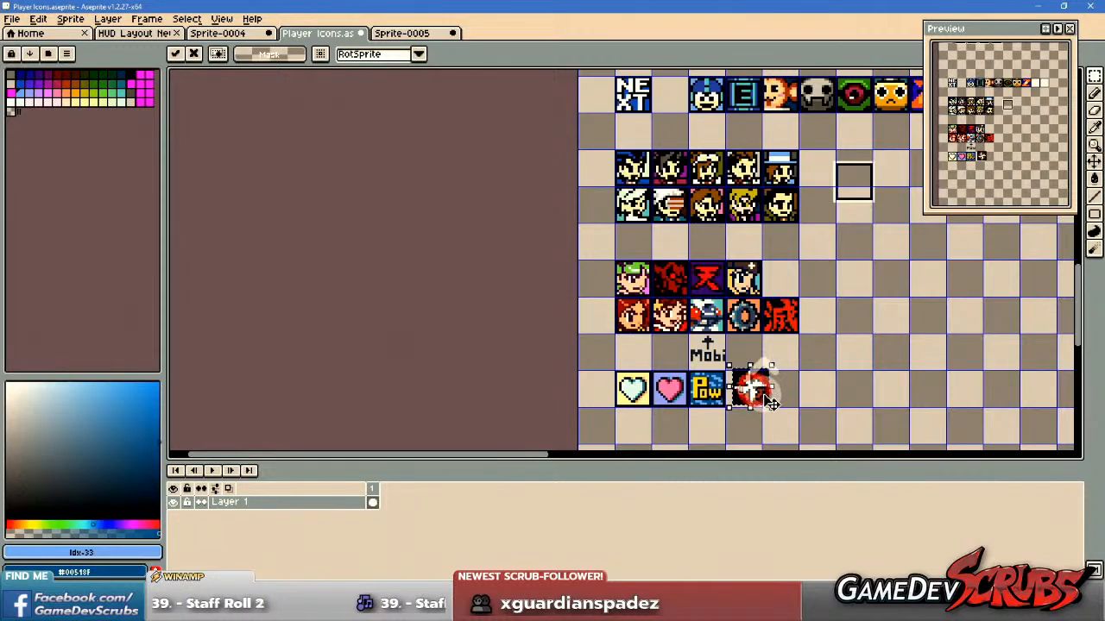
scroll(765, 396, "up", 4)
left_click_drag(744, 361, 752, 324)
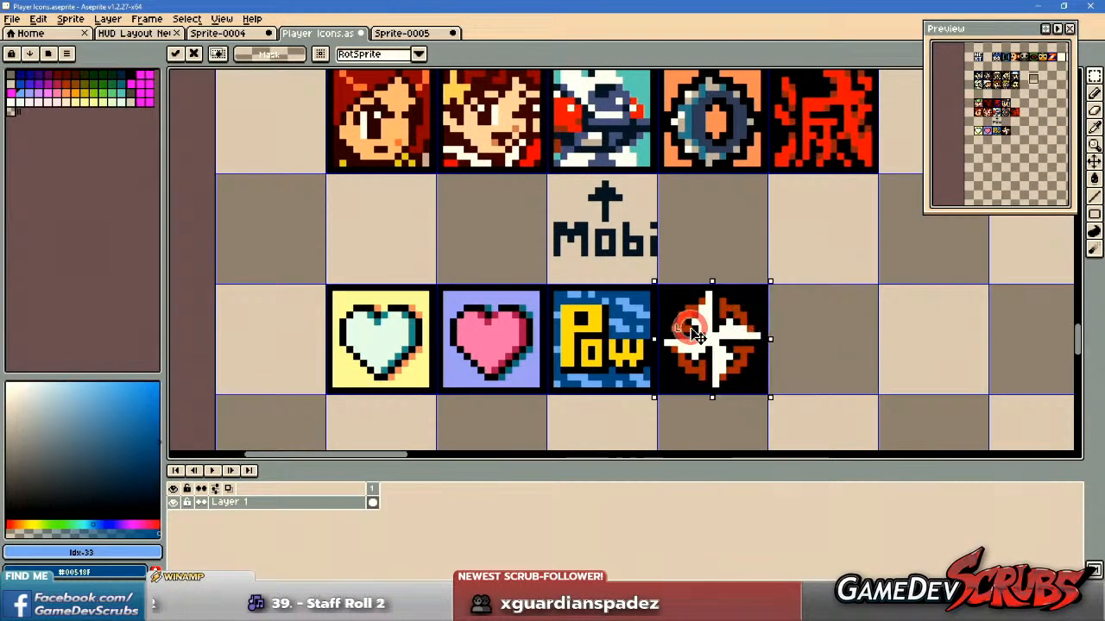
left_click(705, 249)
Select and cut the orange C logo icon near the top of the icon sheet.
scroll(708, 250, "down", 6)
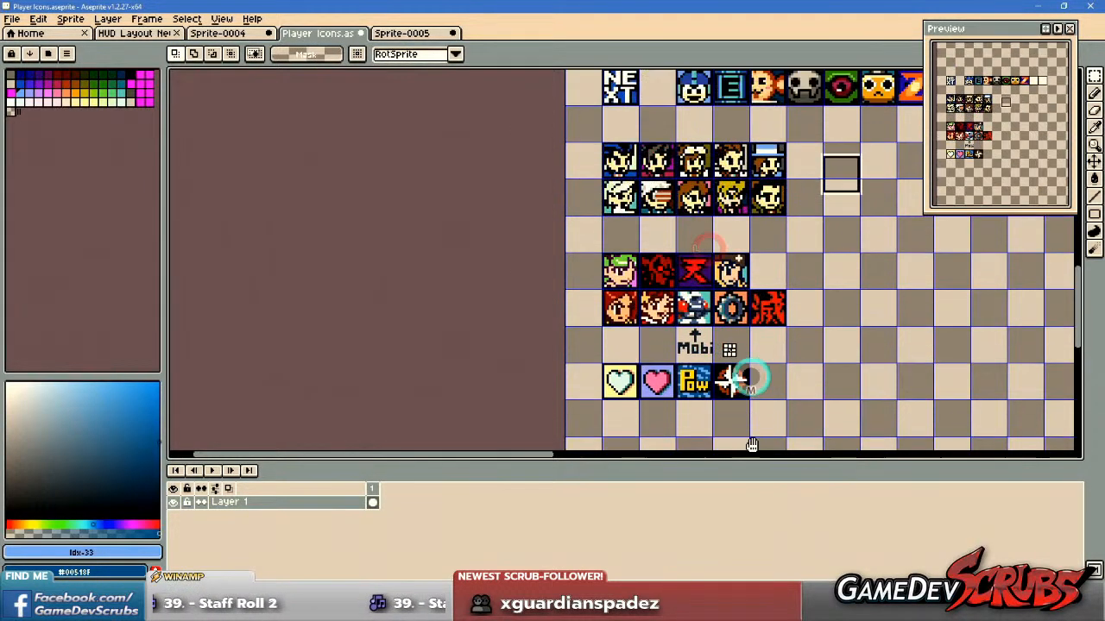
scroll(738, 250, "up", 5)
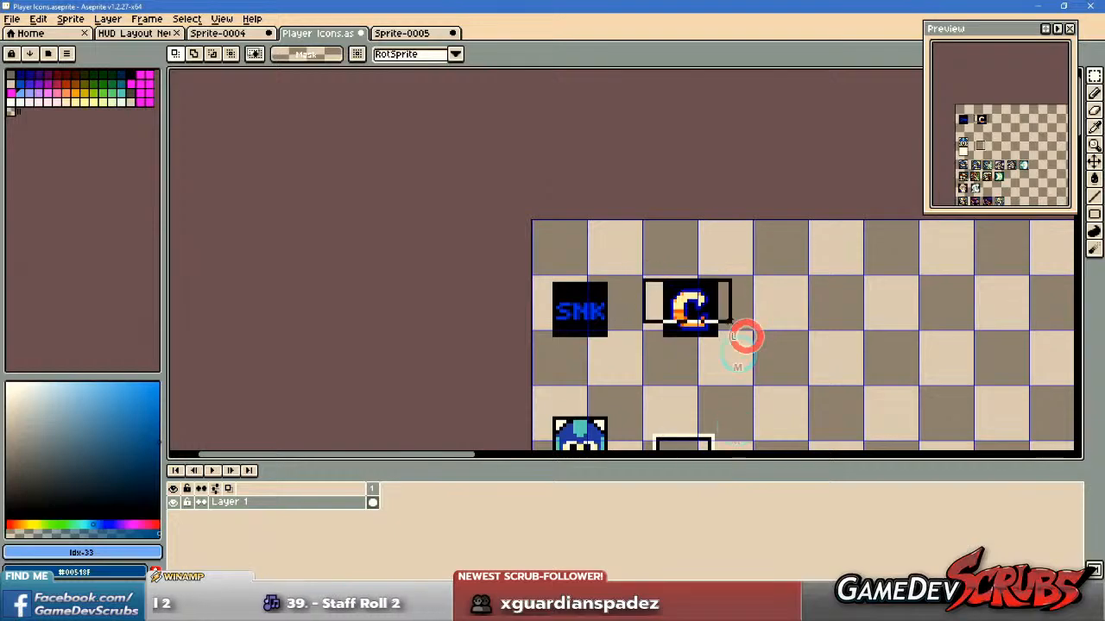
scroll(757, 353, "down", 5)
left_click_drag(753, 384, 751, 129)
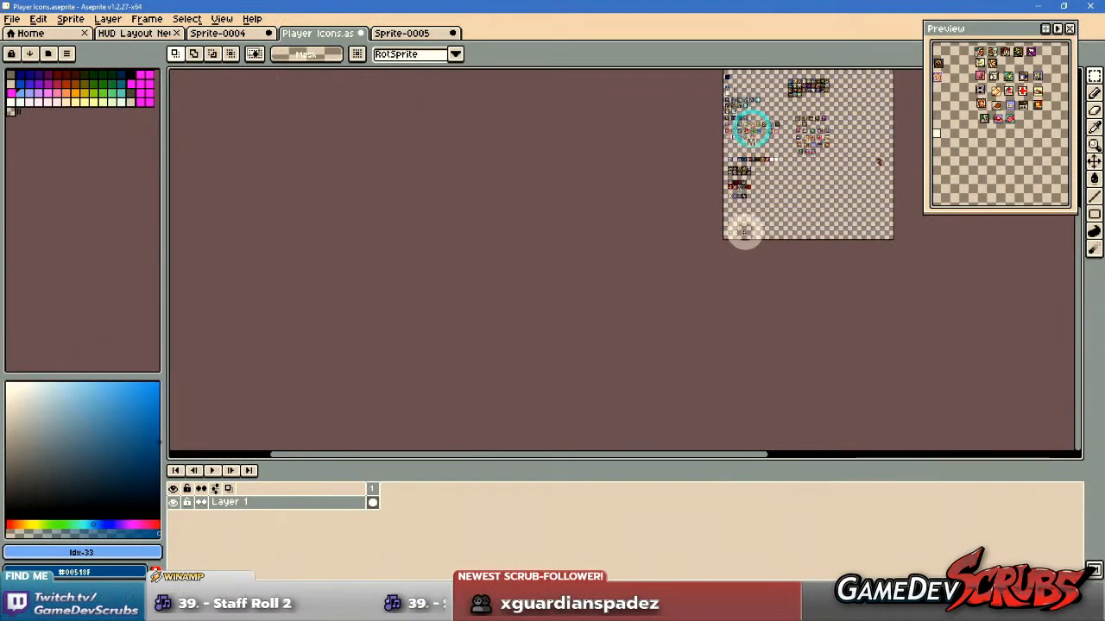
scroll(760, 203, "up", 4)
left_click_drag(660, 147, 682, 355)
scroll(681, 335, "down", 2)
left_click_drag(675, 293, 651, 203)
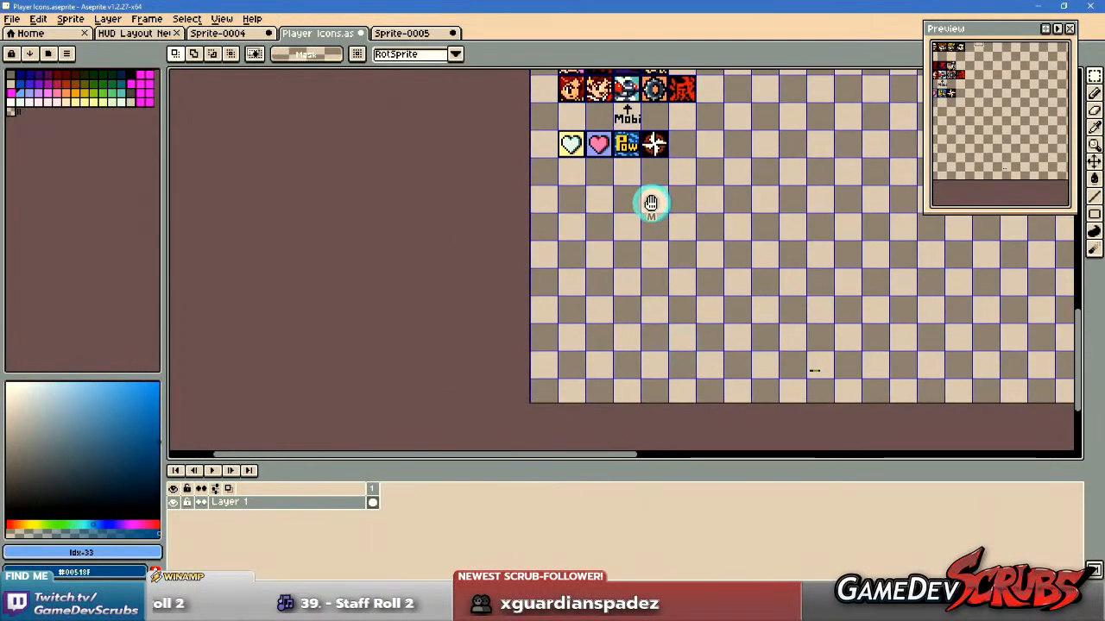
Delete the small stray dark mark near the bottom of the icon sheet.
left_click_drag(760, 343, 877, 389)
key("Delete")
Paste the C logo icon into the grid cell two rows below the white heart icon.
left_click_drag(579, 241, 661, 351)
scroll(659, 282, "up", 4)
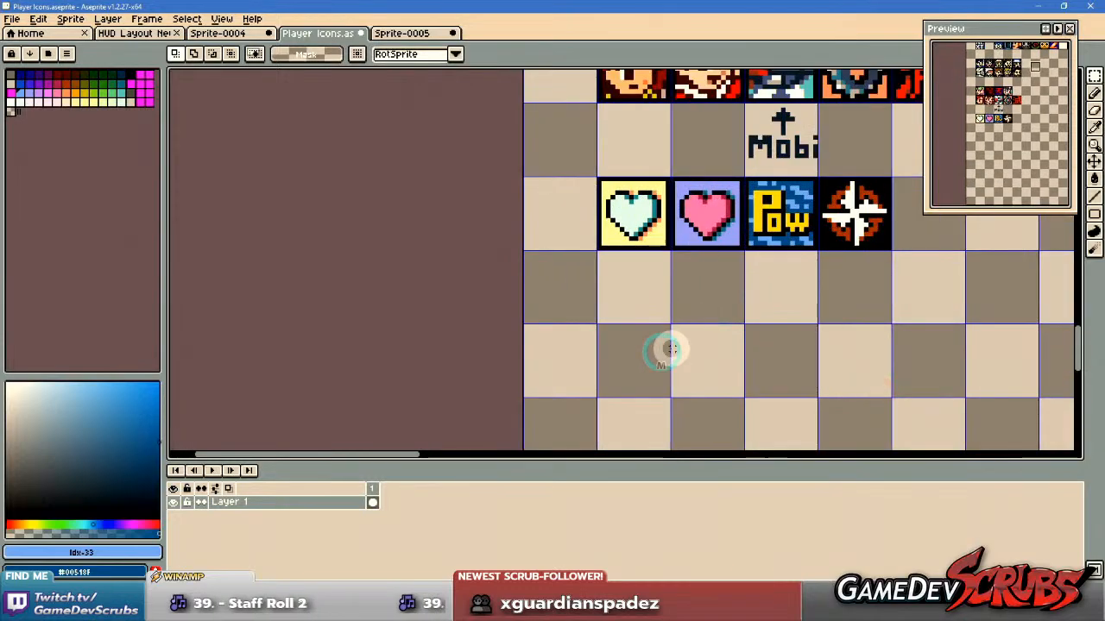
key("ctrl+v")
left_click_drag(743, 279, 638, 378)
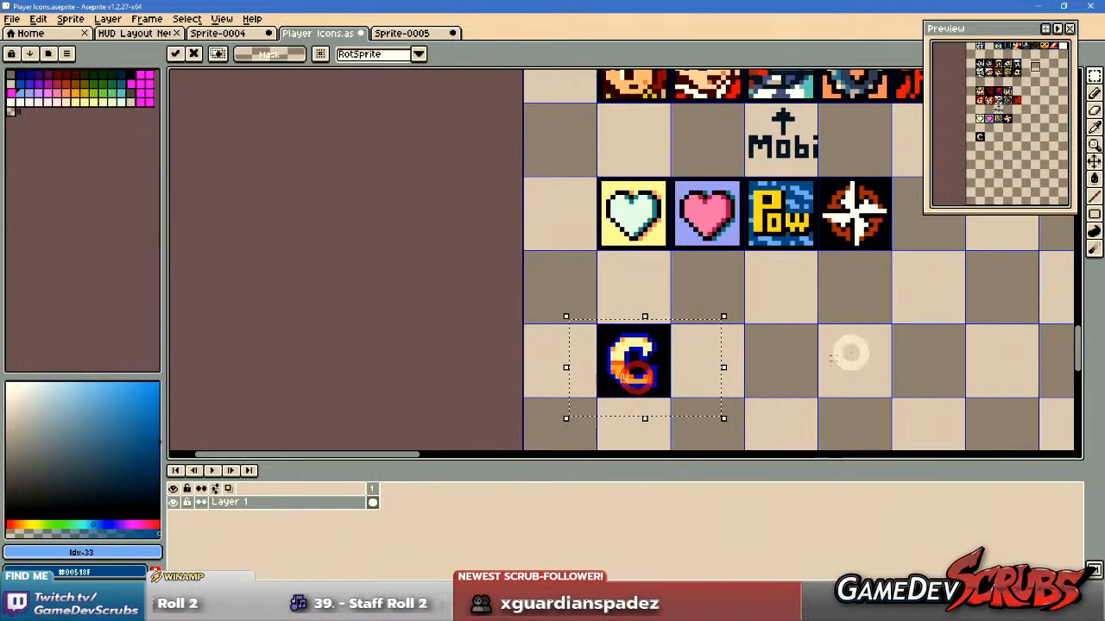
Move the Pow and compass star icons together into the cells beside the C icon, and clear the selection.
left_click_drag(845, 353, 744, 354)
left_click_drag(913, 275, 636, 167)
left_click_drag(671, 202, 596, 354)
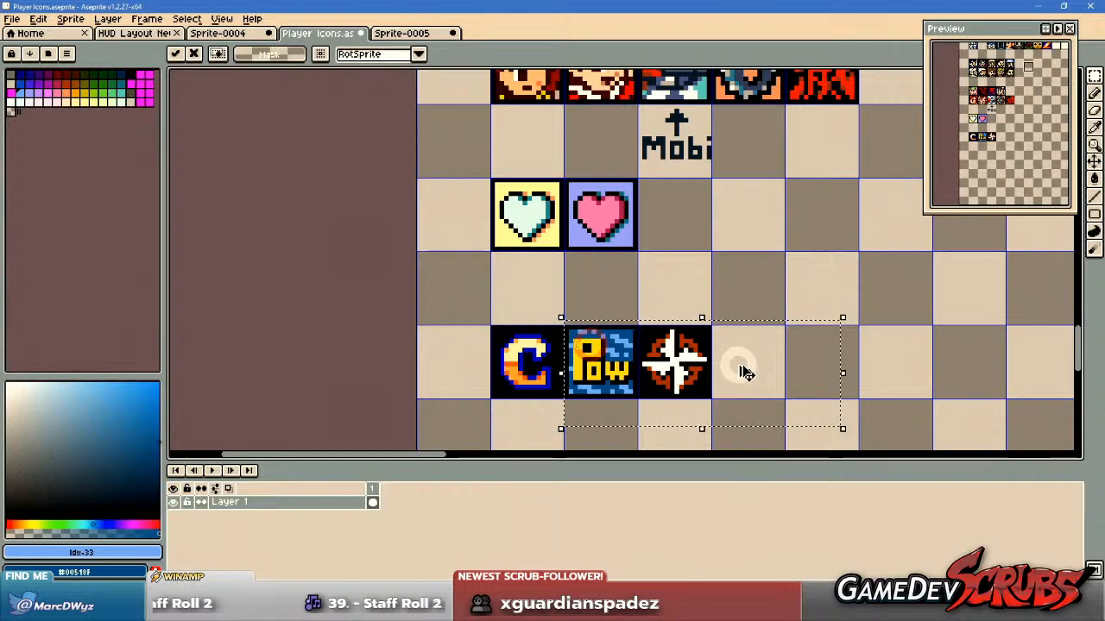
key("ctrl+d")
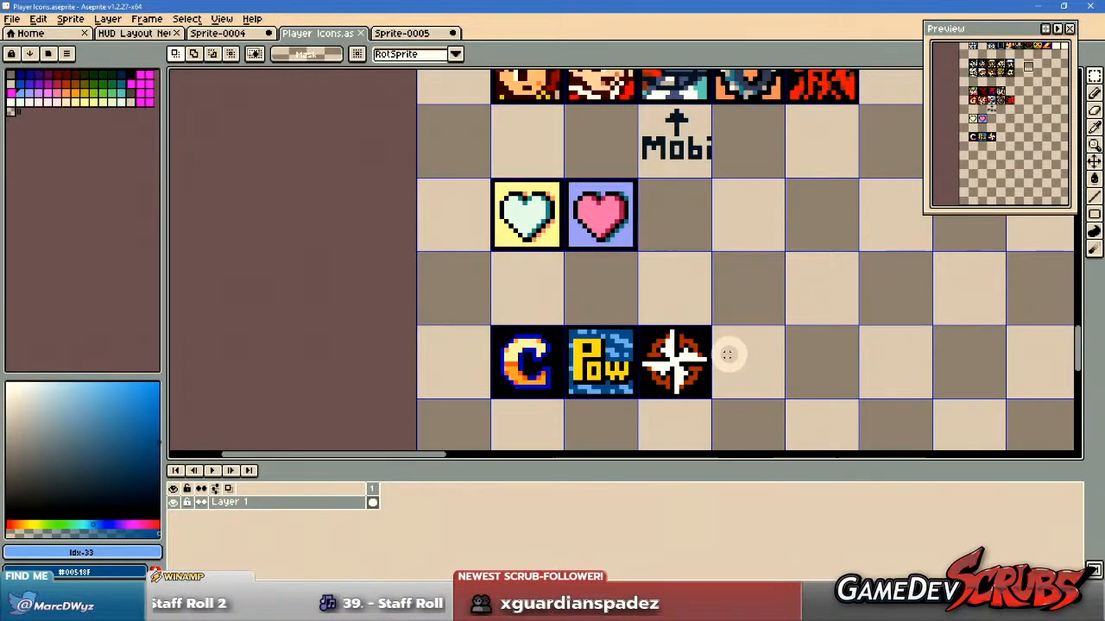
Examine the portrait and emblem icons in the rows above the hearts, including the red symbol on purple.
scroll(728, 354, "down", 1)
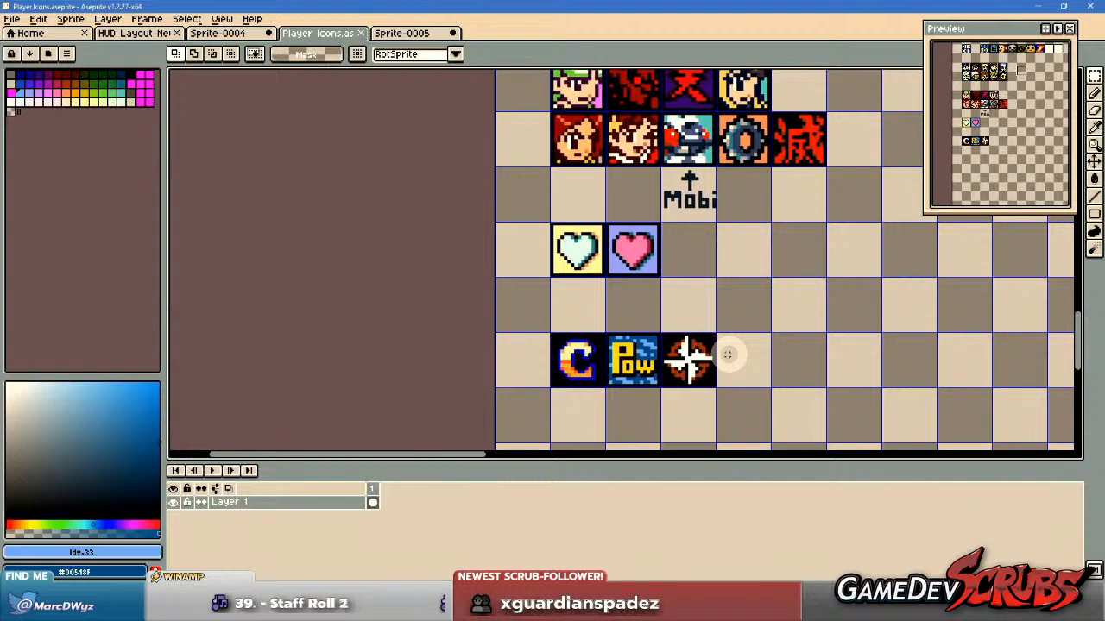
left_click_drag(757, 360, 674, 362)
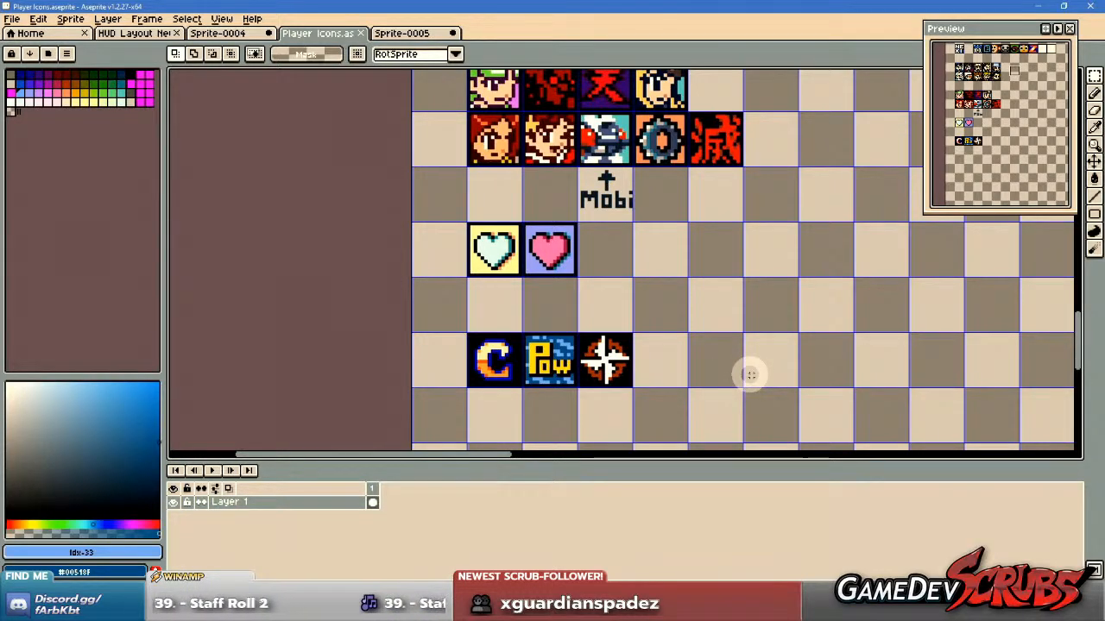
scroll(750, 374, "down", 1)
left_click_drag(766, 354, 745, 433)
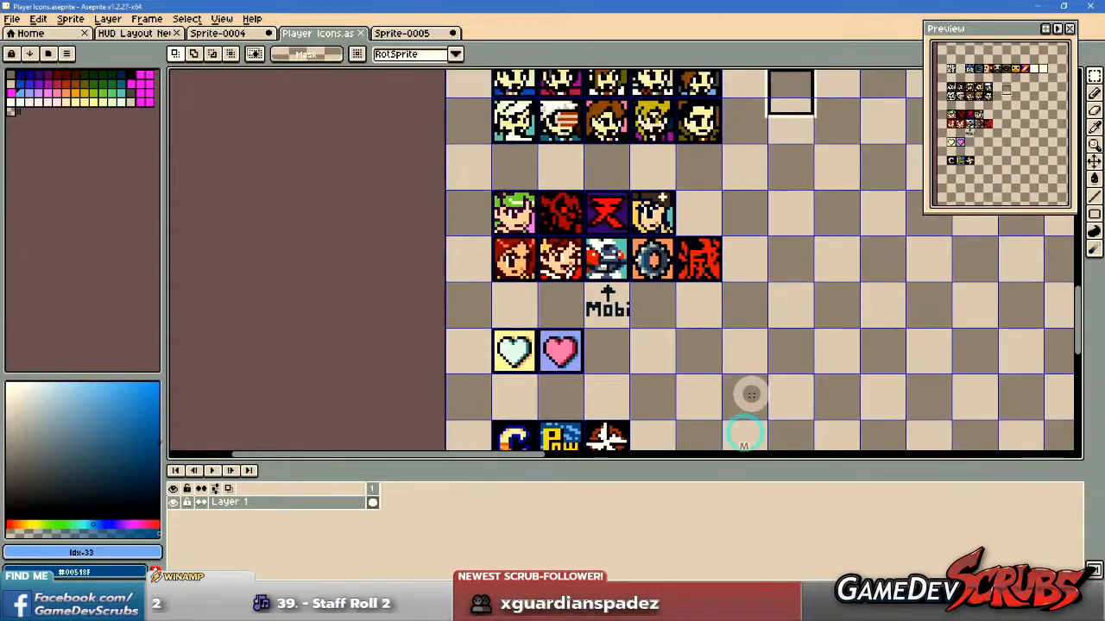
left_click_drag(678, 233, 753, 305)
left_click_drag(747, 234, 747, 406)
left_click_drag(668, 202, 627, 107)
scroll(566, 291, "up", 3)
scroll(566, 291, "up", 1)
left_click_drag(500, 192, 716, 328)
scroll(698, 383, "down", 4)
scroll(738, 398, "up", 1)
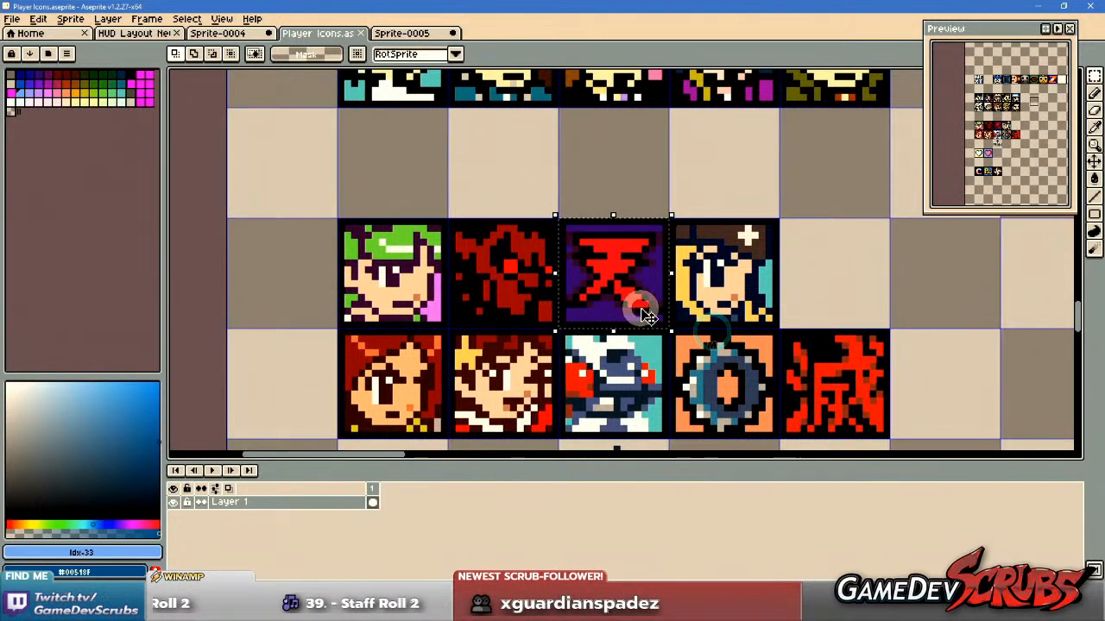
scroll(612, 294, "up", 2)
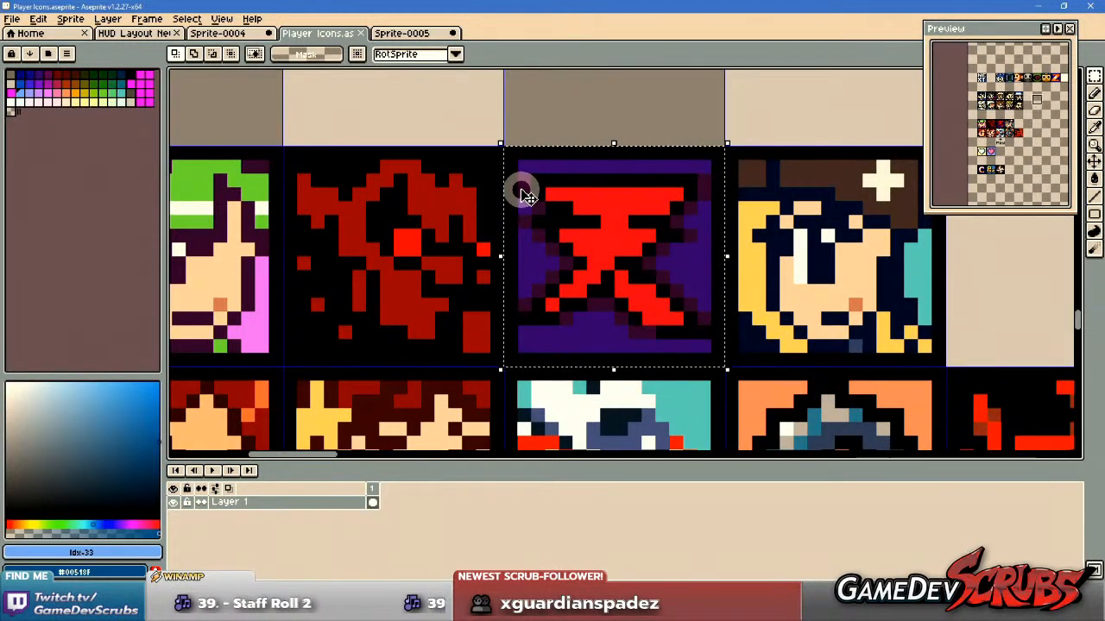
key("ctrl+d")
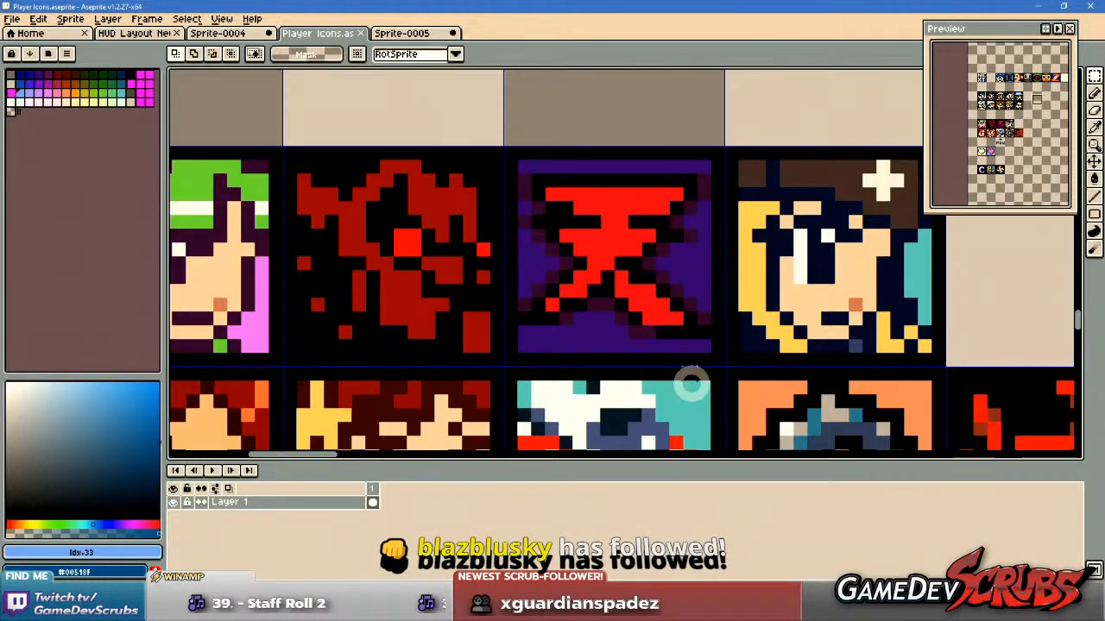
scroll(696, 377, "down", 2)
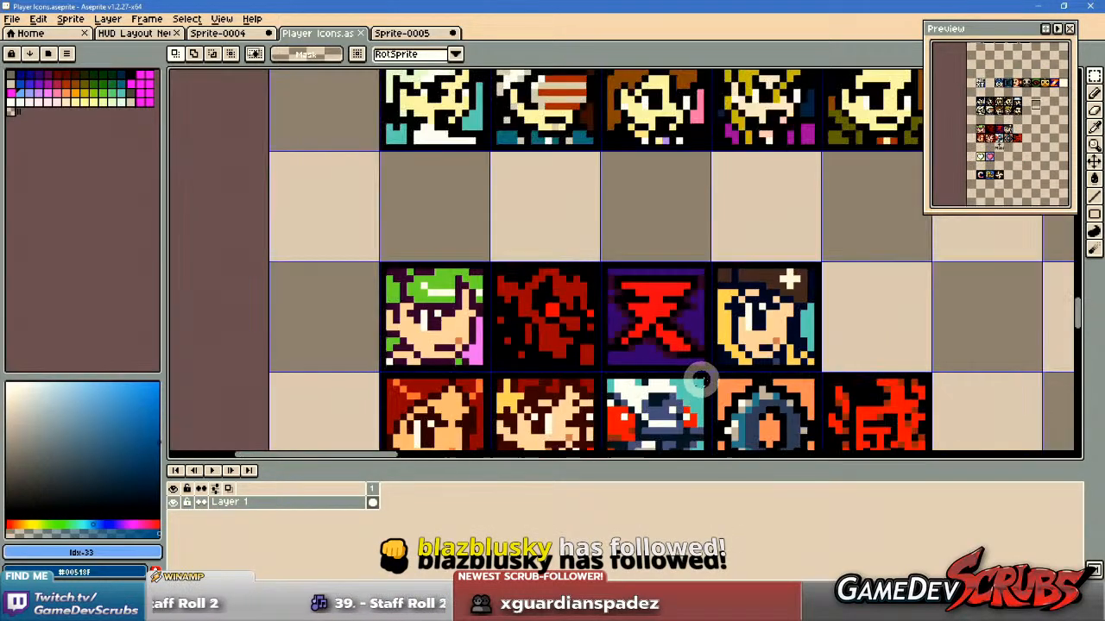
left_click_drag(770, 391, 716, 312)
left_click_drag(736, 354, 706, 302)
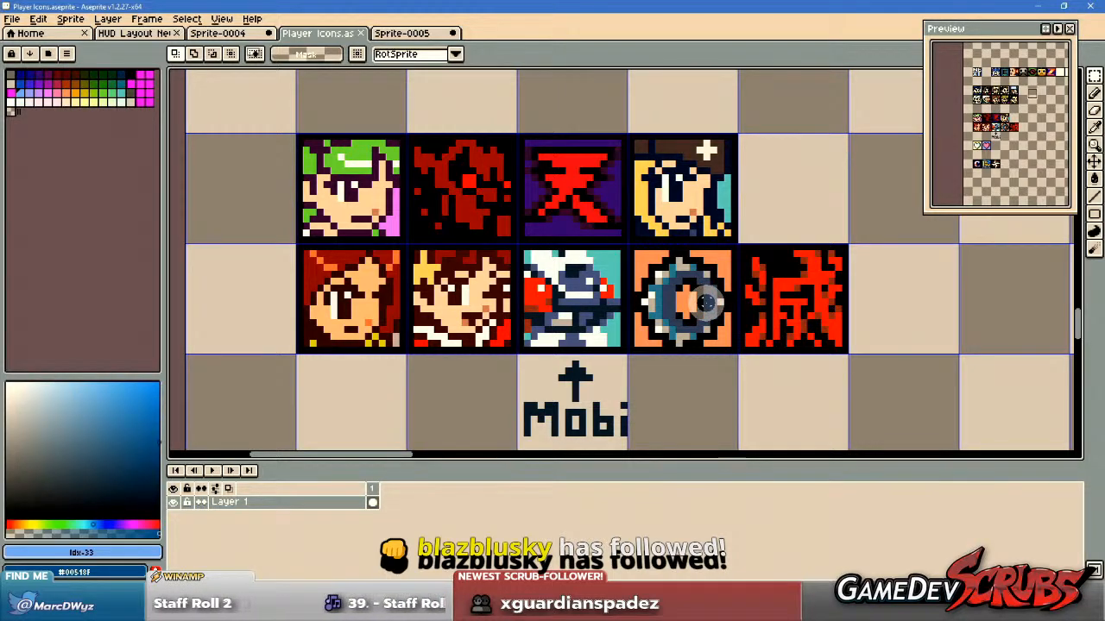
Move the white robot icon with its Mobi label into the new row, placing the robot beside the compass star.
scroll(706, 303, "down", 2)
left_click_drag(700, 299, 643, 337)
scroll(638, 335, "up", 3)
left_click_drag(450, 101, 594, 386)
scroll(708, 216, "down", 3)
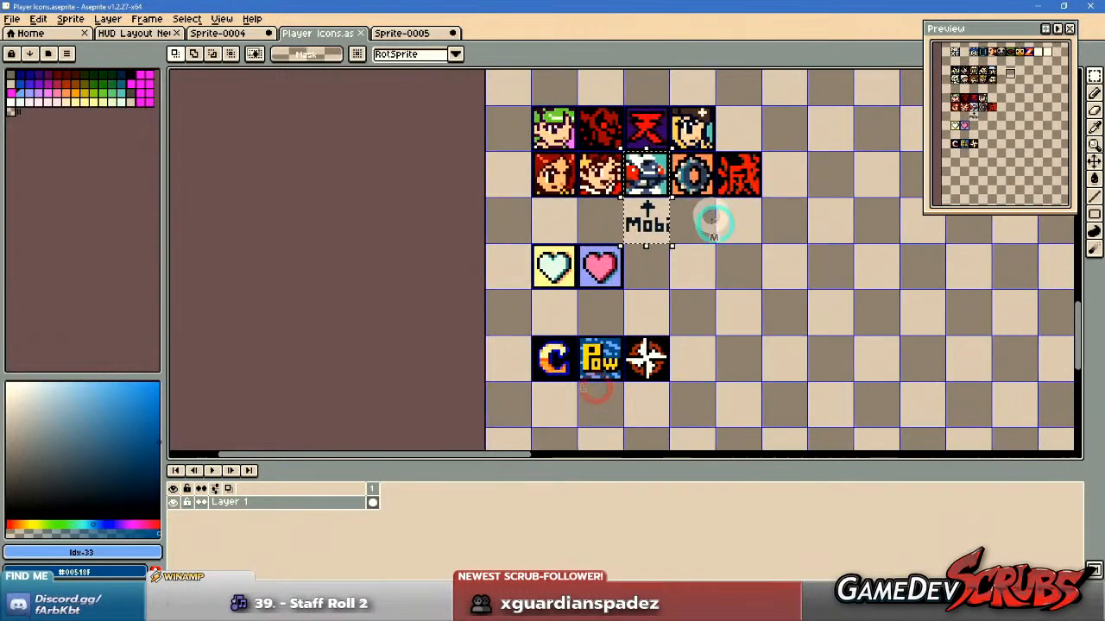
left_click_drag(665, 333, 753, 373)
scroll(649, 205, "up", 3)
scroll(656, 204, "down", 2)
left_click_drag(738, 416, 732, 316)
scroll(731, 314, "up", 3)
left_click_drag(762, 203, 714, 347)
left_click(856, 345)
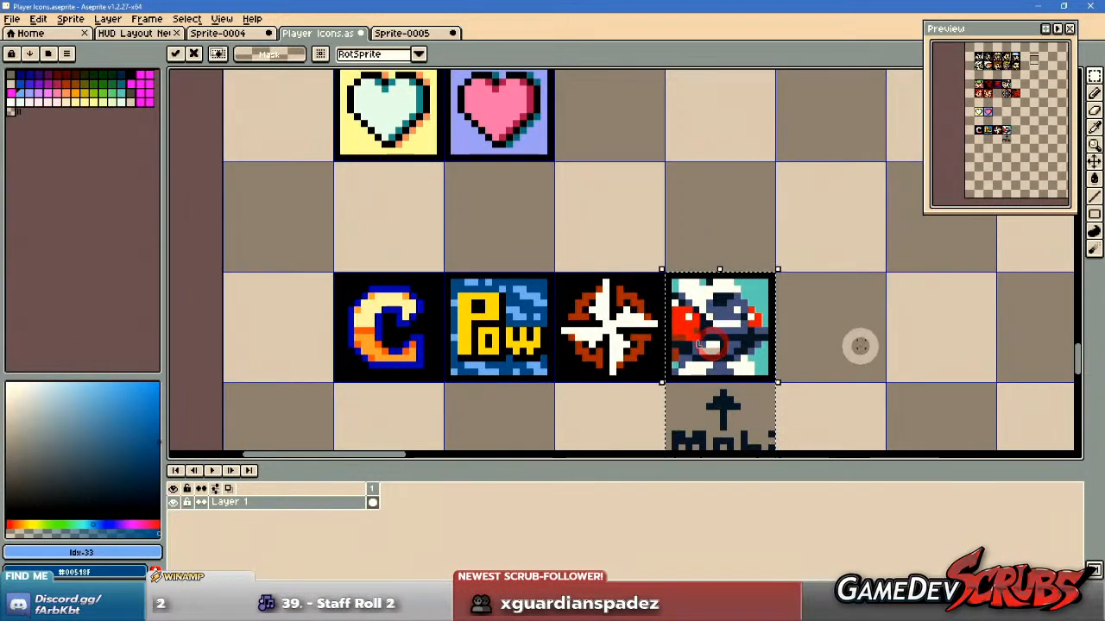
Move the Mobi label and its arrow from below the robot icon to the space above it.
scroll(852, 361, "down", 1)
left_click_drag(852, 360, 781, 349)
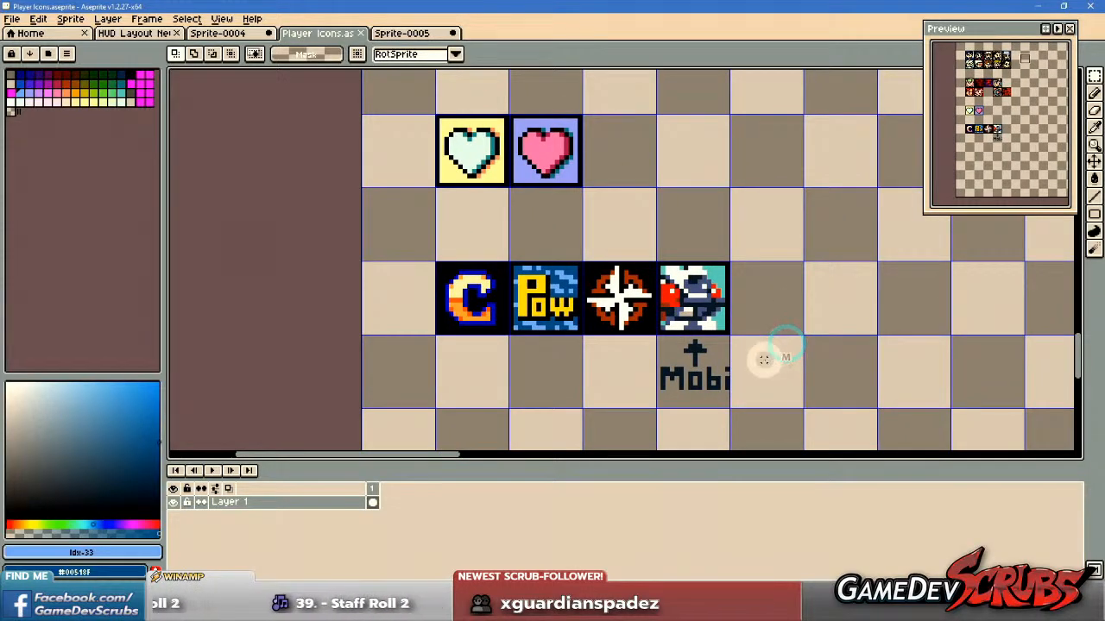
left_click_drag(653, 340, 769, 422)
left_click_drag(701, 345, 696, 223)
left_click(803, 302)
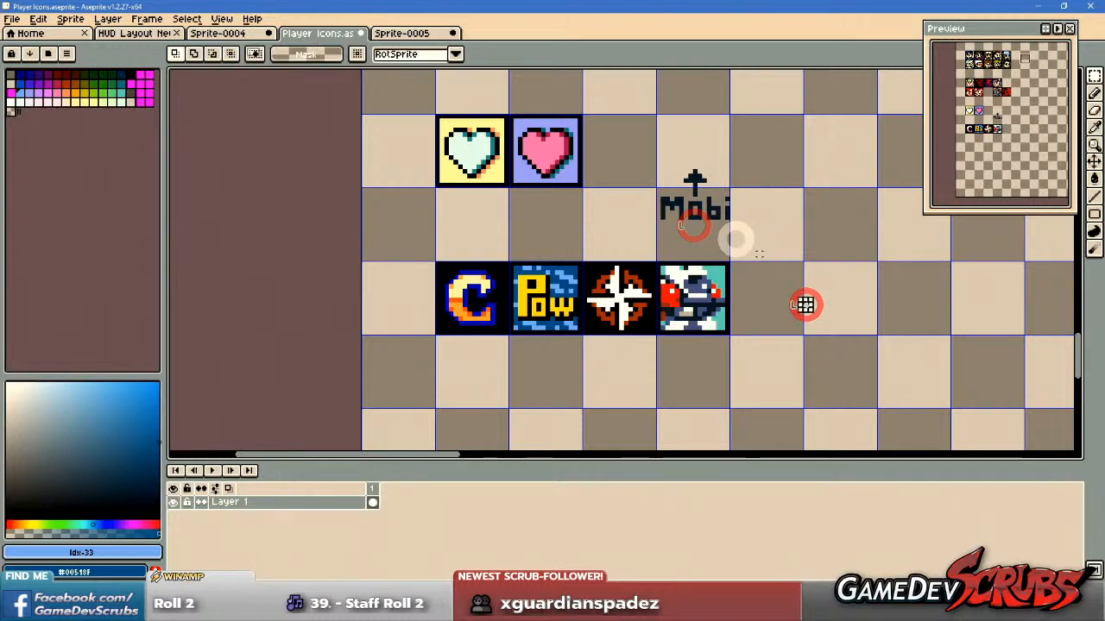
Sample the label's dark navy #112233 and pencil a small downward arrow between the Mobi text and the robot icon.
scroll(722, 248, "up", 2)
key("b")
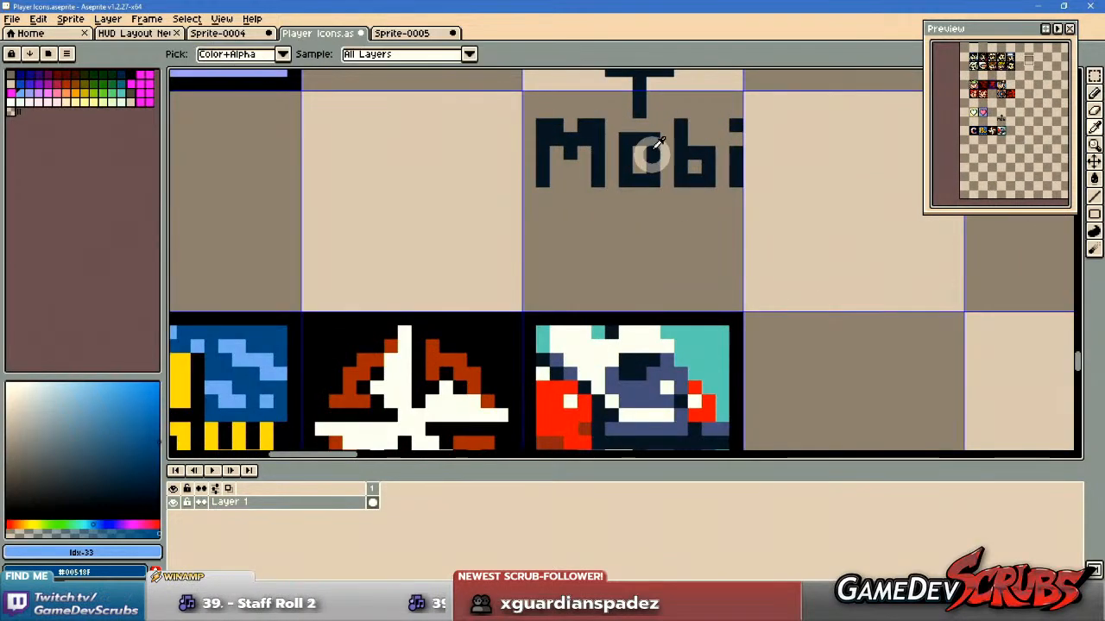
left_click(637, 105, "alt")
left_click(641, 291)
mouse_move(628, 279)
left_mouse_down()
mouse_move(658, 278)
mouse_move(605, 262)
mouse_move(677, 266)
mouse_move(641, 242)
mouse_move(661, 276)
mouse_move(666, 317)
left_mouse_up()
key("ctrl+z")
key("ctrl+z")
left_click(607, 261)
key("ctrl+z")
Adjust the Mobi text's spacing above the new arrow, and delete the old upward arrow.
key("m")
left_click_drag(552, 171, 747, 256)
left_click_drag(607, 101, 699, 184)
key("Delete")
scroll(780, 340, "down", 2)
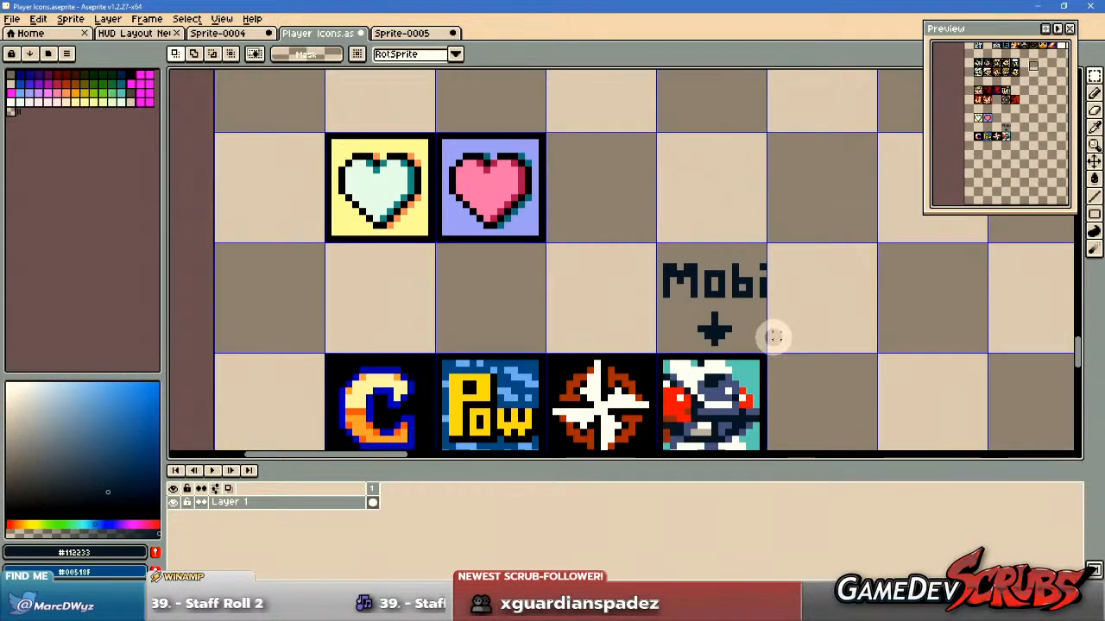
scroll(774, 336, "down", 1)
scroll(771, 355, "down", 1)
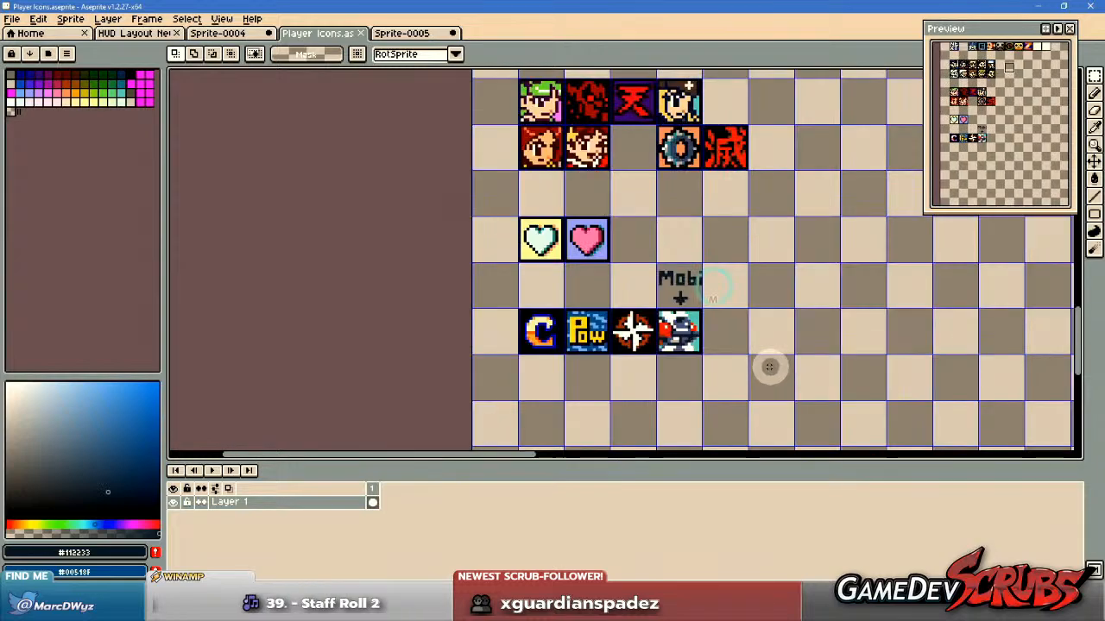
scroll(656, 335, "up", 1)
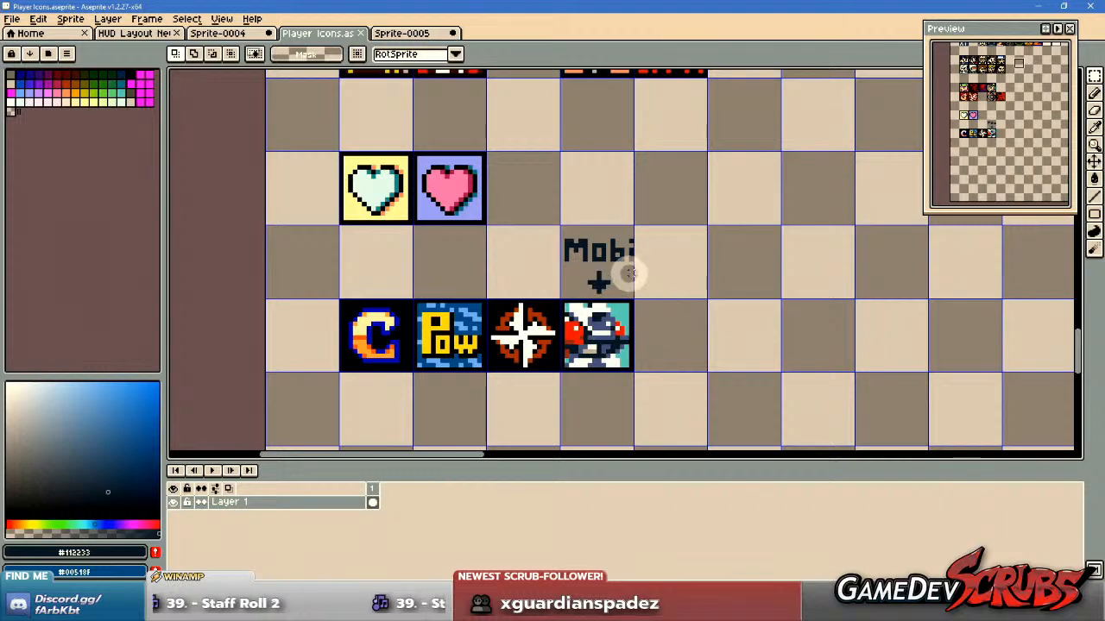
Close Sprite-0005 without saving its changes.
middle_click(414, 33)
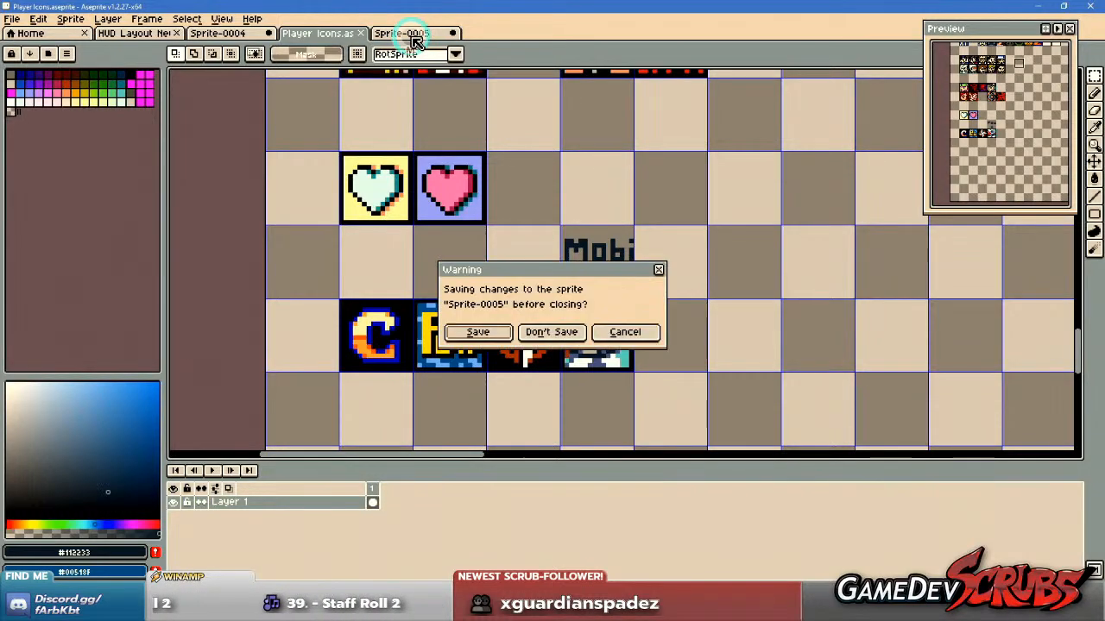
left_click(556, 338)
scroll(715, 320, "down", 2)
scroll(698, 316, "up", 1)
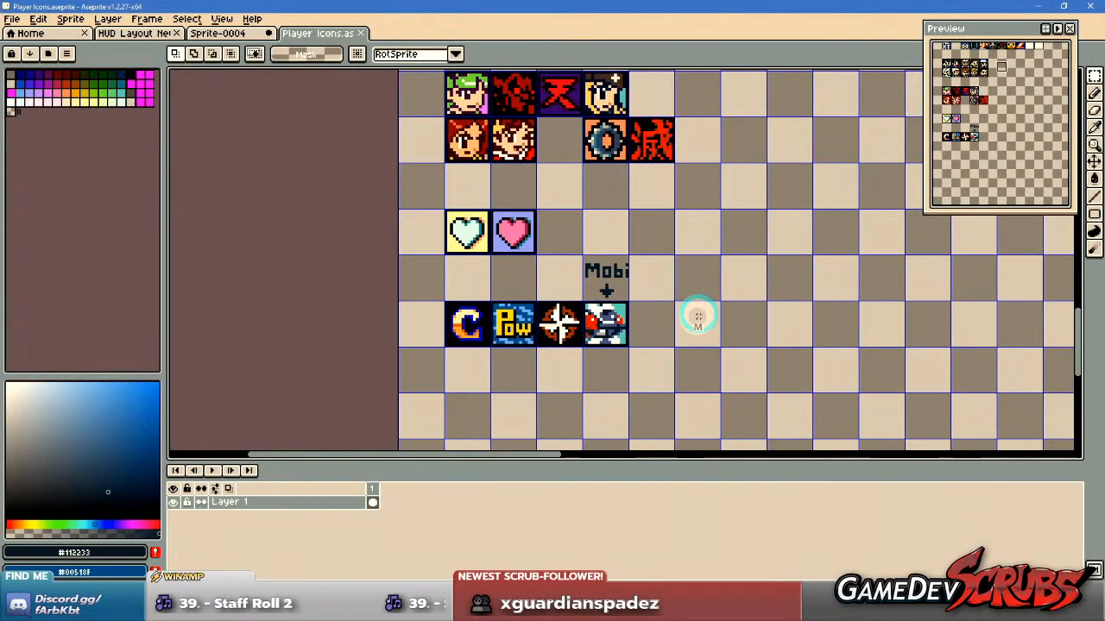
Move the gear and red kanji icons up one row beside the blonde portrait, then deselect and save the sheet.
left_click_drag(698, 316, 641, 349)
scroll(649, 323, "down", 1)
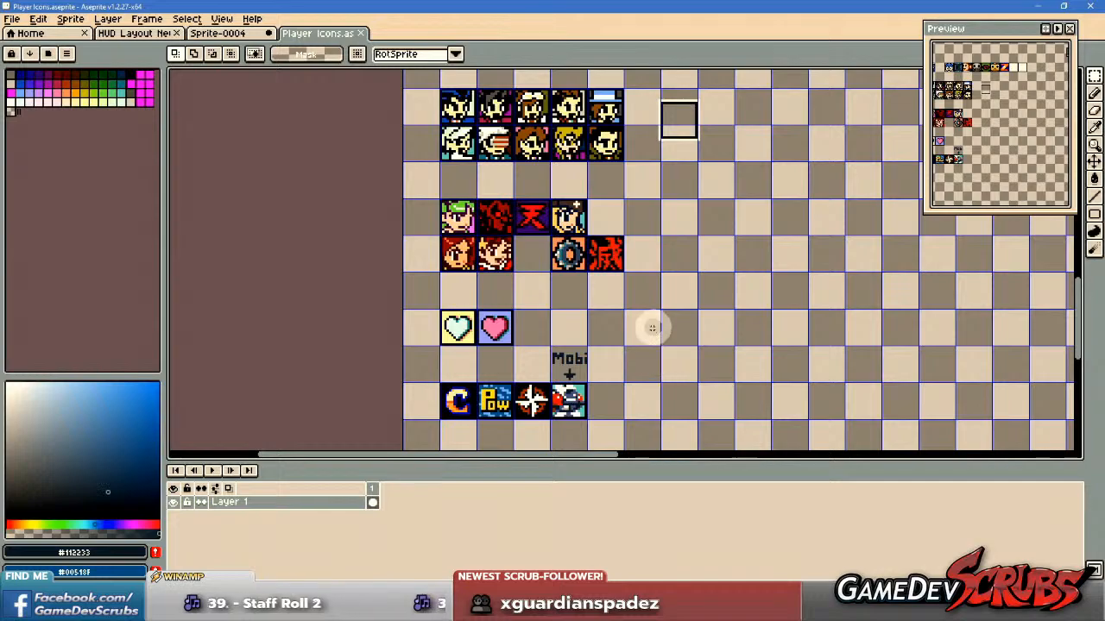
scroll(599, 253, "up", 2)
left_click_drag(516, 282, 761, 423)
left_click(648, 225)
left_click_drag(512, 281, 759, 388)
left_click_drag(587, 333, 697, 222)
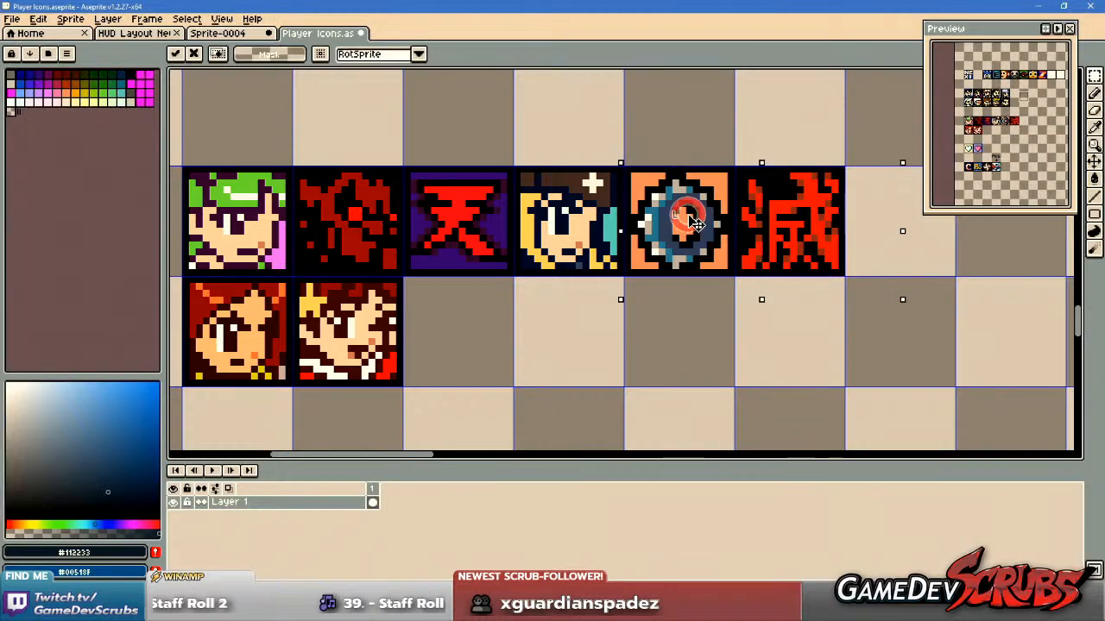
left_click_drag(537, 311, 588, 308)
key("ctrl+d")
key("ctrl+s")
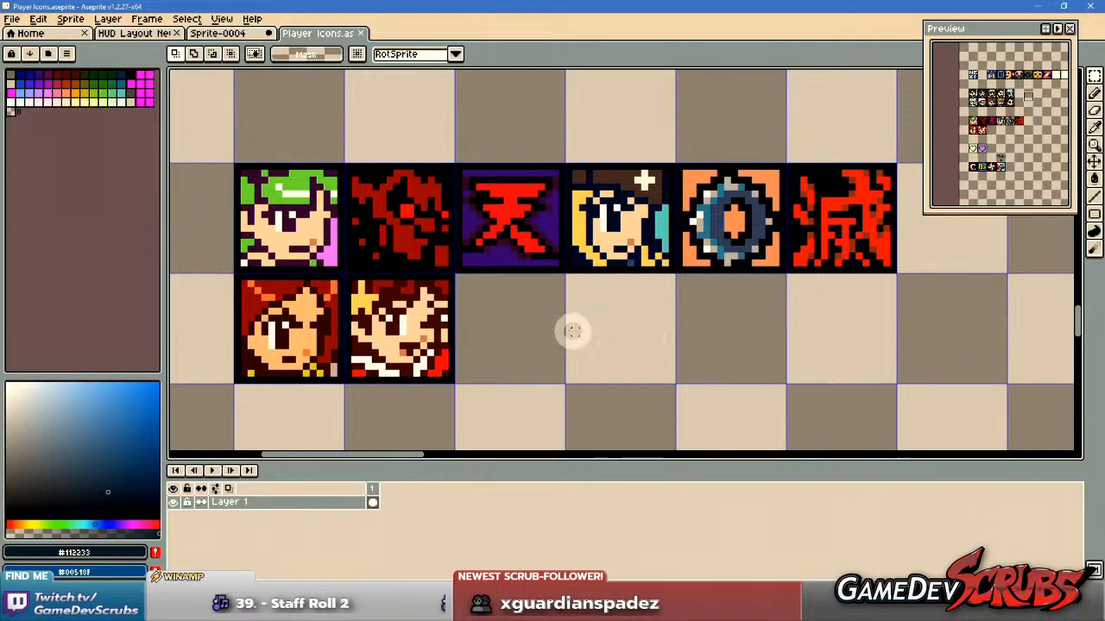
Look over the grouped icon rows across the sheet, from the NEXT row down to the hearts and logos.
scroll(575, 332, "down", 6)
scroll(553, 290, "up", 4)
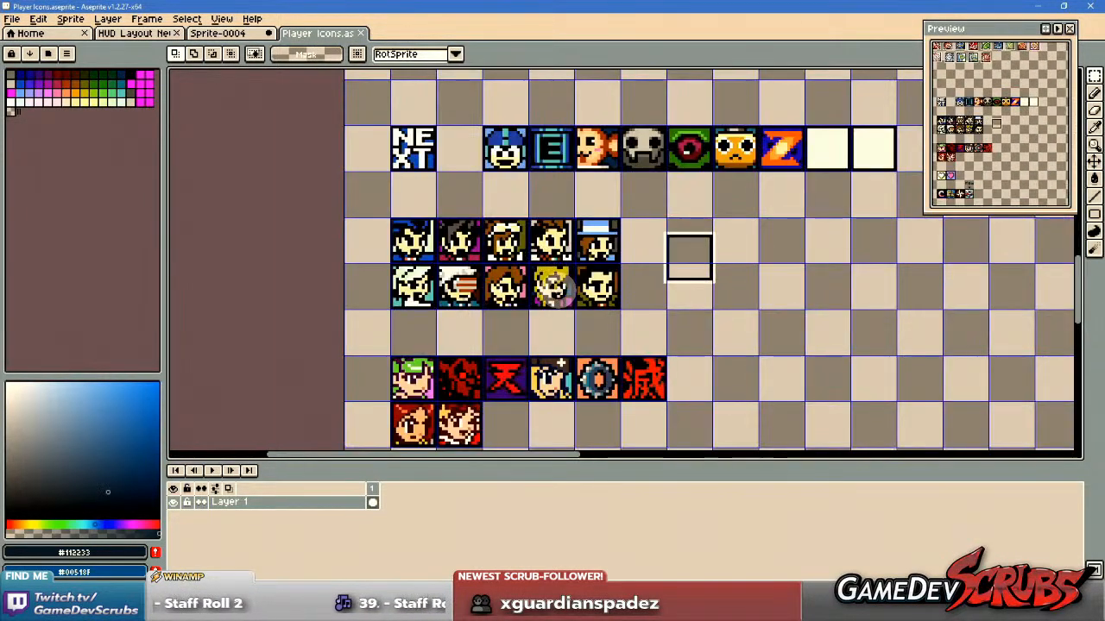
left_click_drag(597, 289, 602, 317)
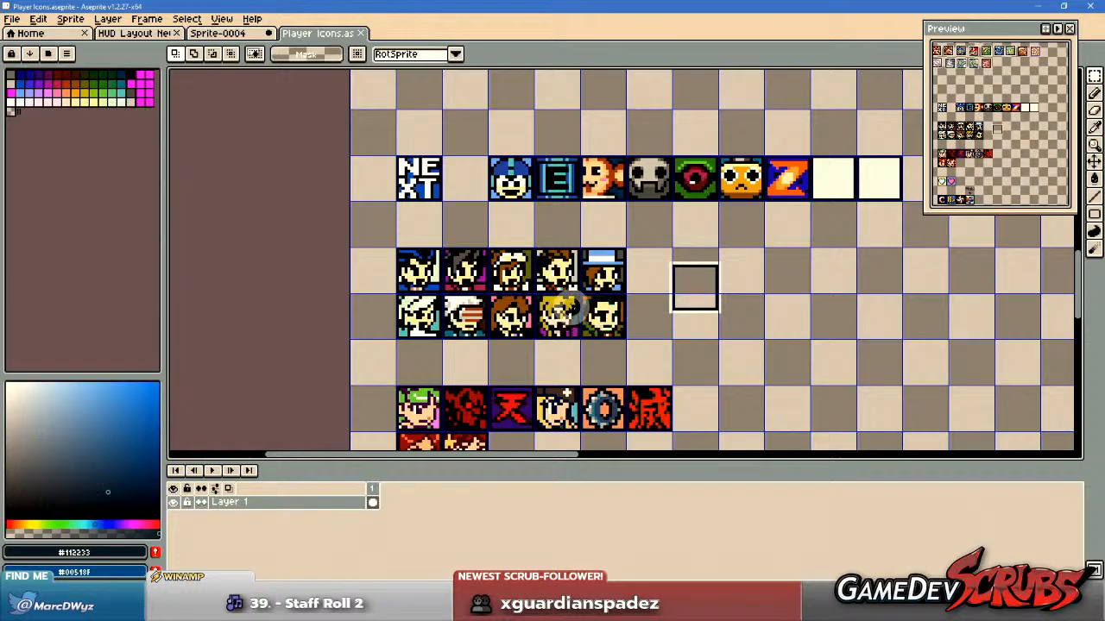
scroll(597, 317, "down", 3)
scroll(506, 357, "up", 2)
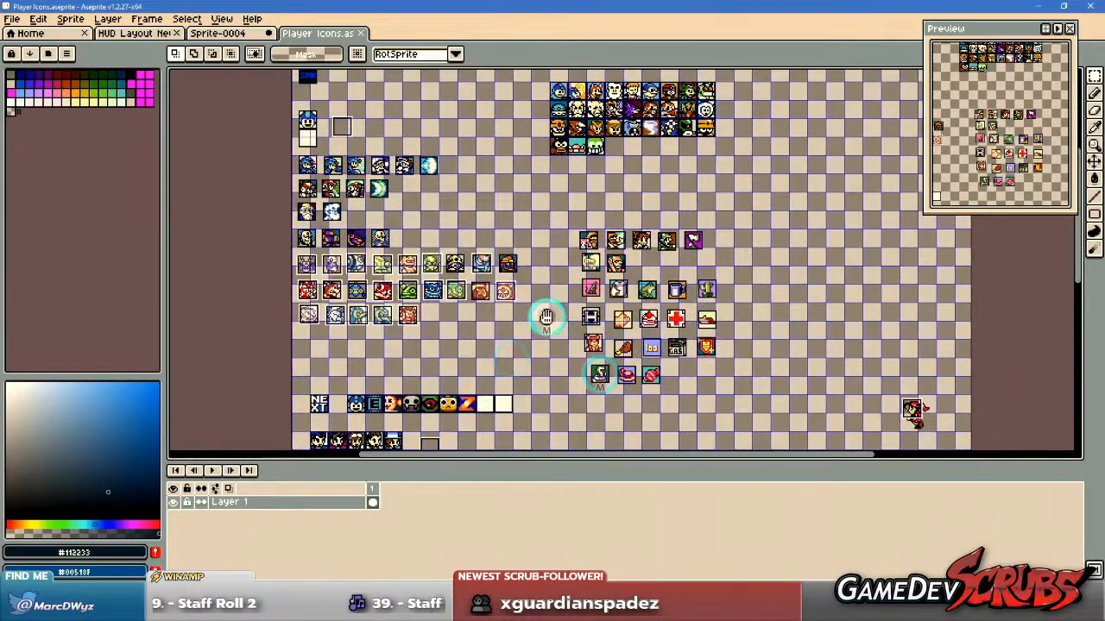
left_click_drag(545, 316, 648, 386)
mouse_move(625, 309)
left_mouse_down()
mouse_move(631, 323)
mouse_move(680, 241)
mouse_move(648, 207)
left_mouse_up()
mouse_move(653, 343)
left_mouse_down()
mouse_move(661, 217)
mouse_move(604, 291)
mouse_move(638, 326)
left_mouse_up()
scroll(583, 257, "up", 3)
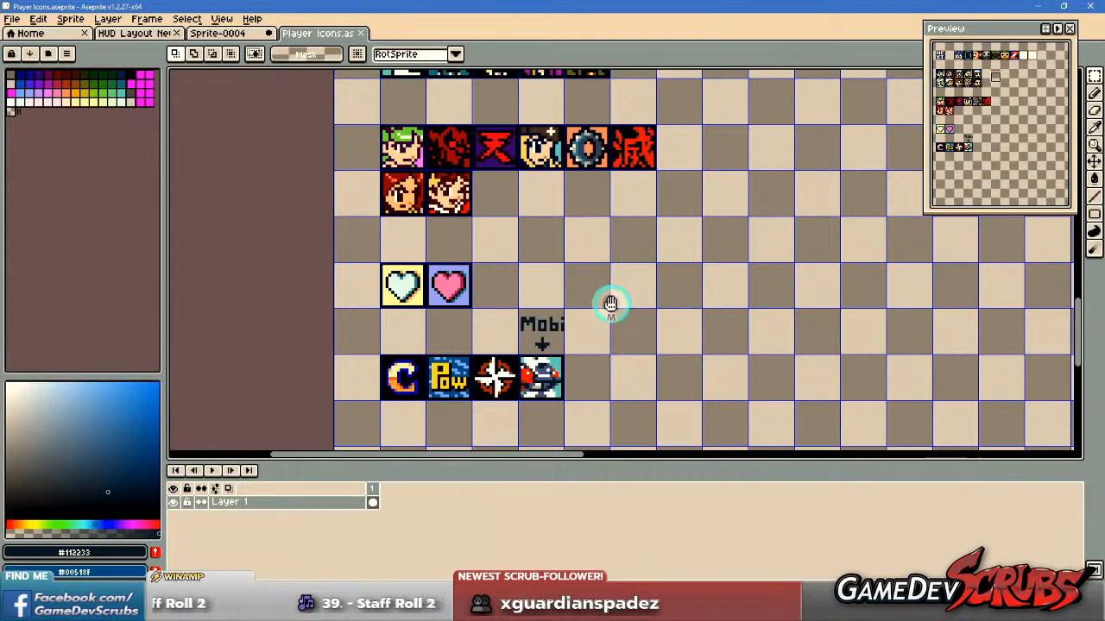
left_click_drag(611, 304, 607, 303)
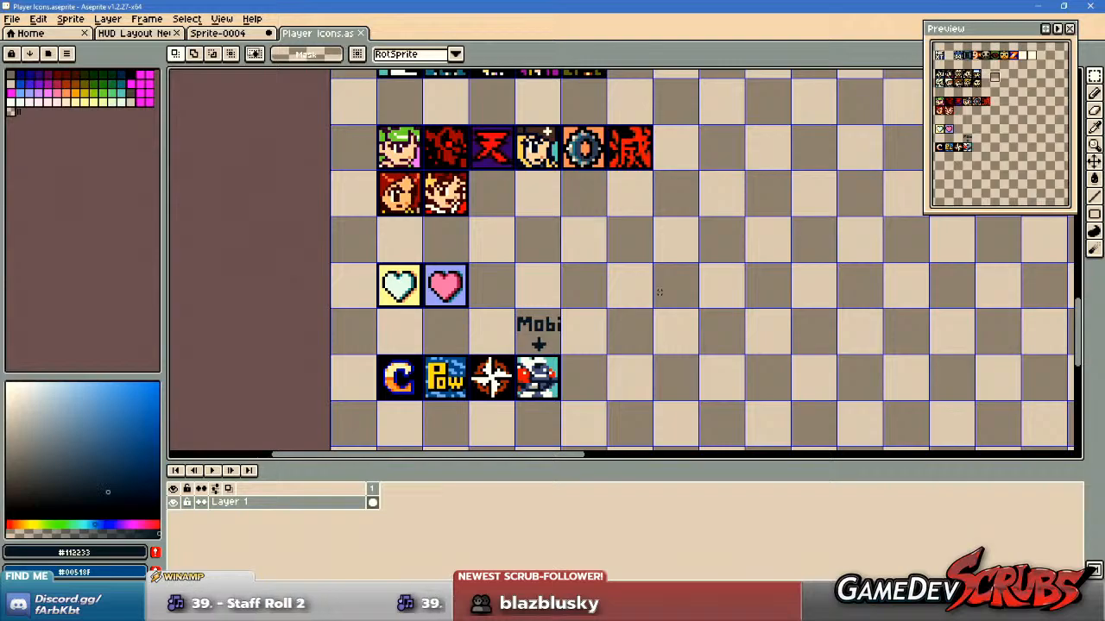
Delete the stray red character sprite with its framed head, to the right of the loose icon block.
scroll(785, 281, "down", 5)
left_click_drag(783, 280, 458, 395)
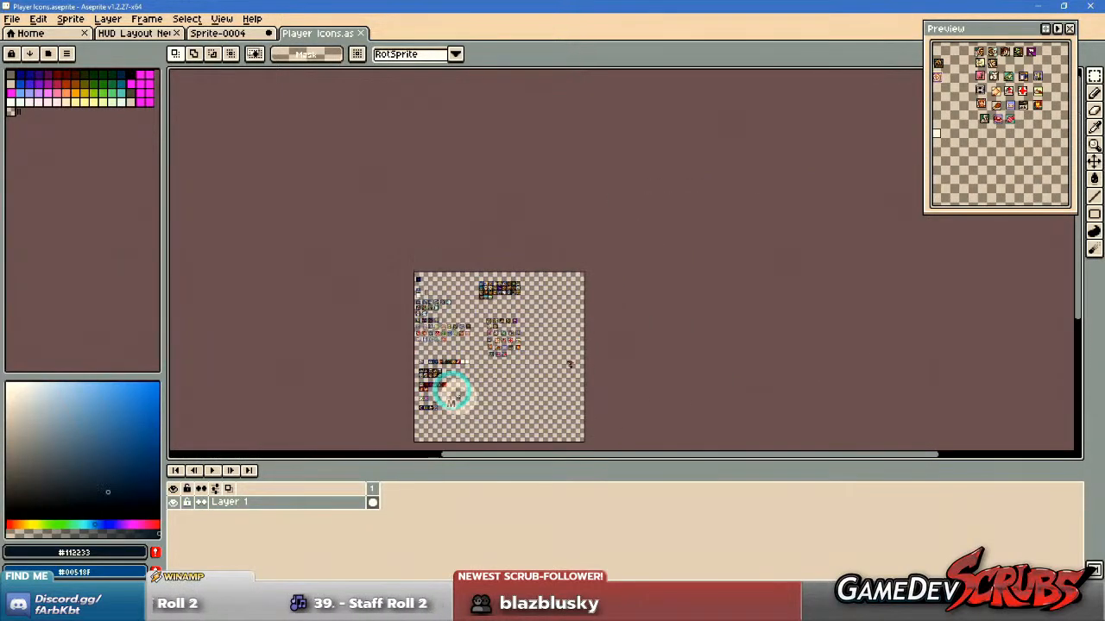
scroll(515, 316, "up", 3)
left_click_drag(562, 372, 640, 204)
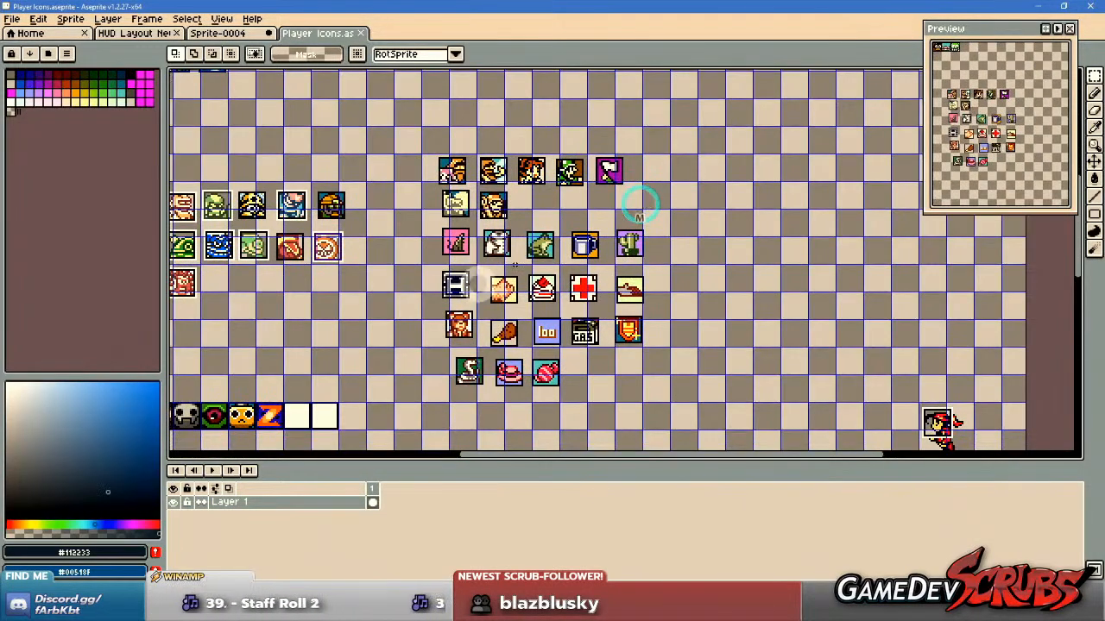
scroll(456, 292, "up", 6)
scroll(362, 240, "down", 5)
left_click_drag(520, 265, 592, 302)
scroll(496, 190, "down", 2)
left_click_drag(433, 138, 695, 347)
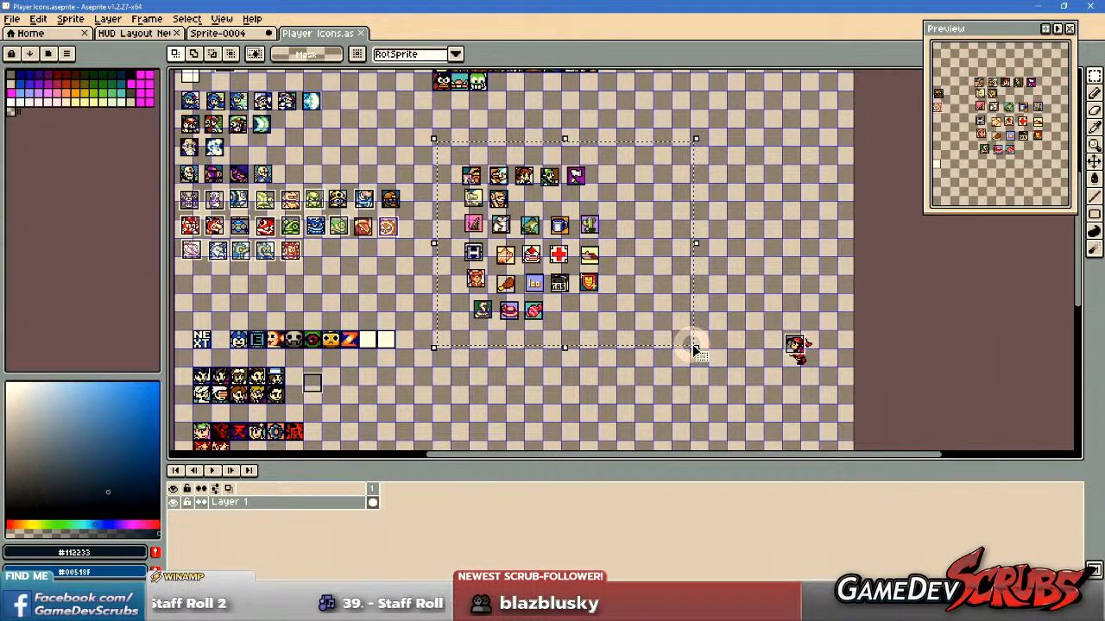
scroll(749, 318, "up", 1)
left_click_drag(772, 318, 907, 436)
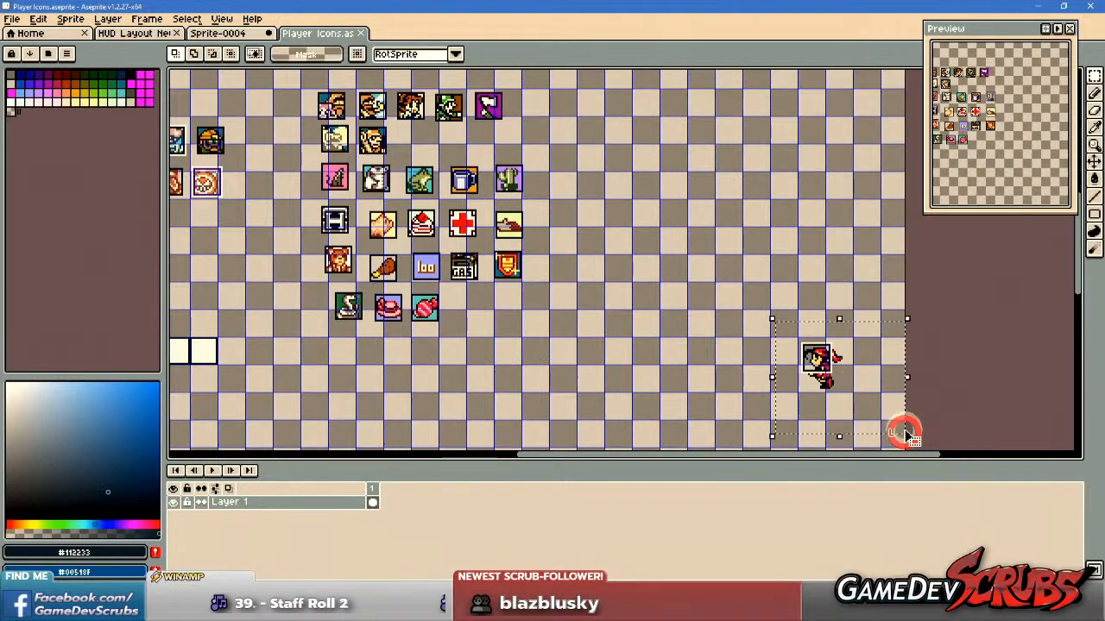
key("Delete")
Select the whole block of unaligned icons and inspect its two rows of portraits up close.
left_click_drag(523, 333, 636, 382)
left_click_drag(435, 114, 730, 395)
scroll(556, 138, "up", 5)
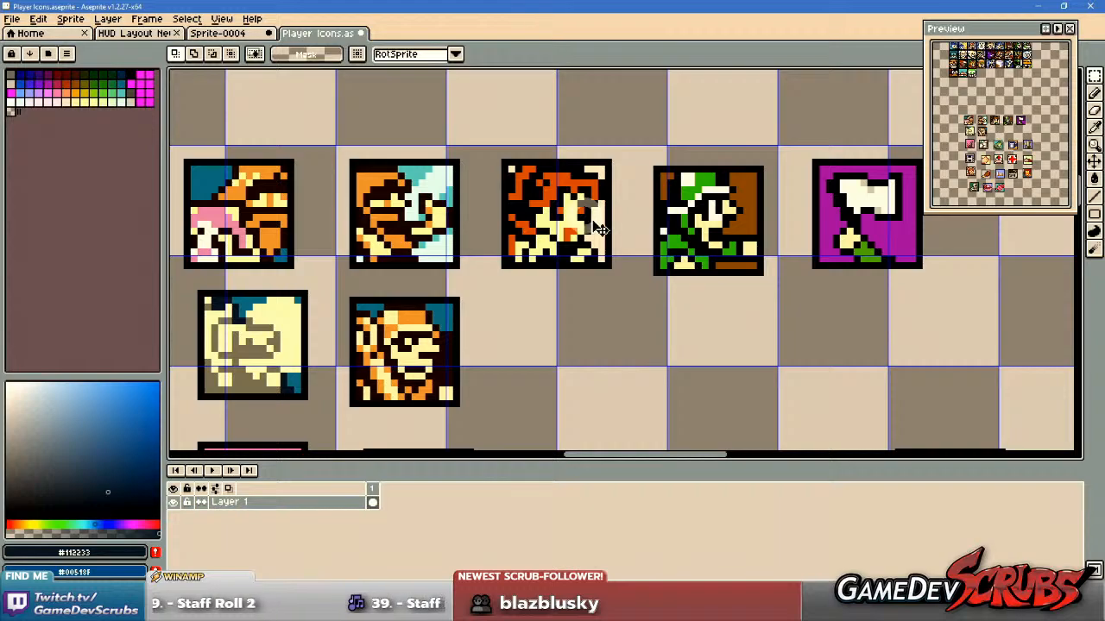
left_click_drag(575, 244, 656, 260)
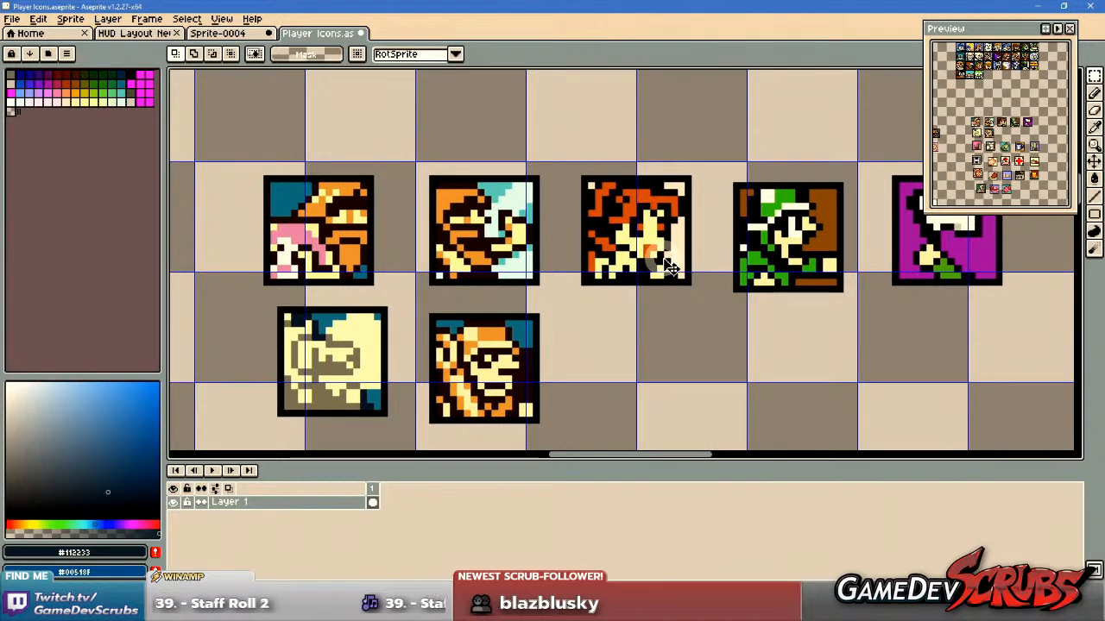
scroll(660, 266, "down", 1)
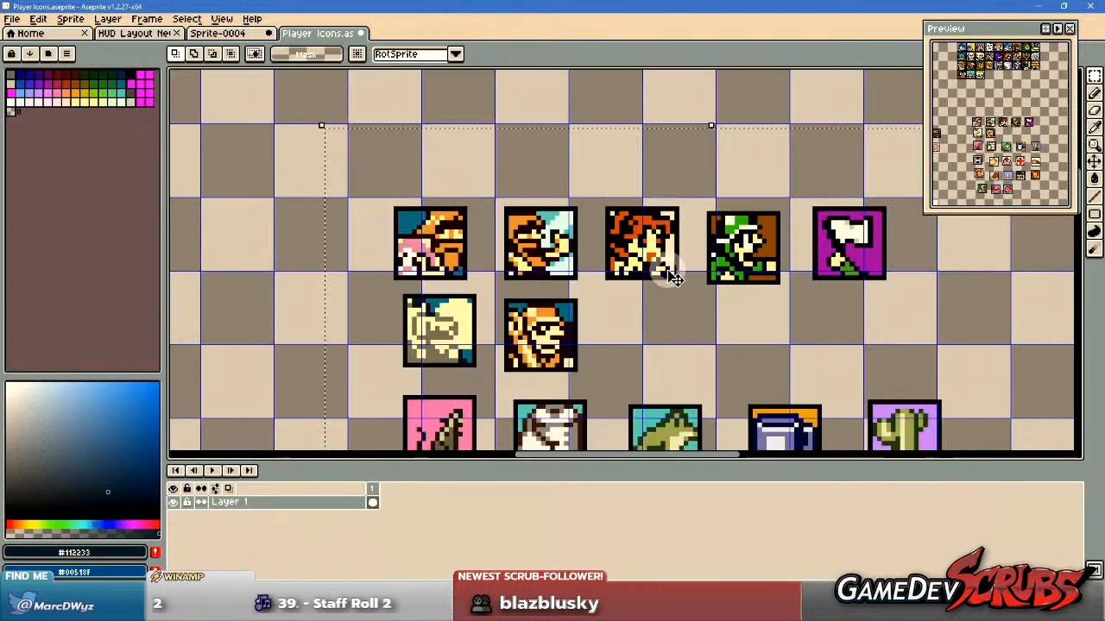
left_click_drag(659, 269, 609, 271)
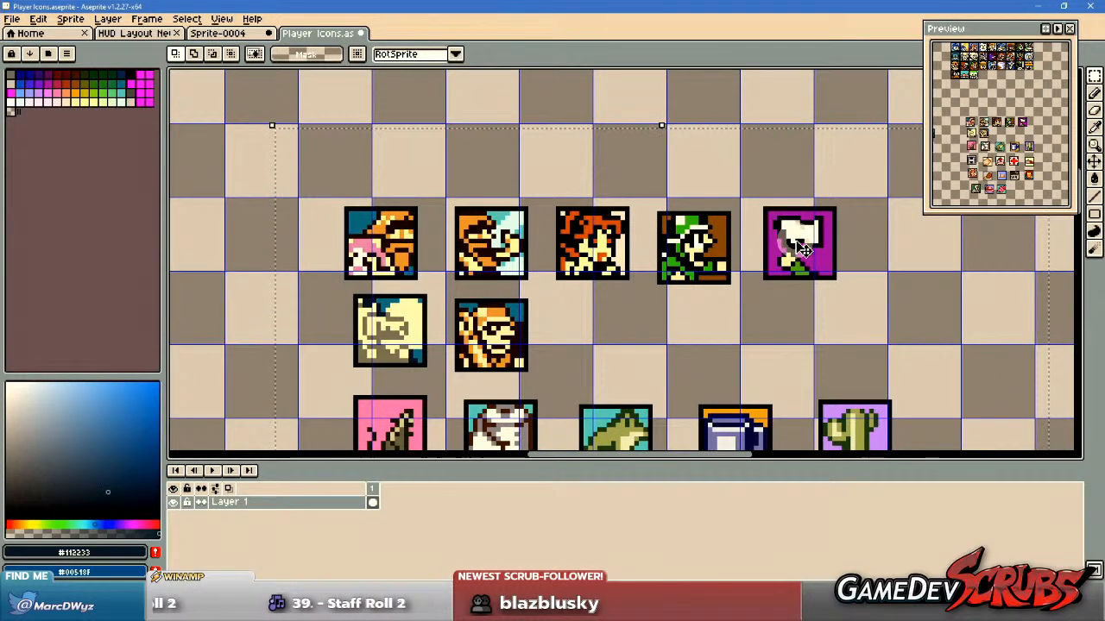
left_click_drag(725, 289, 820, 254)
left_click_drag(592, 305, 621, 305)
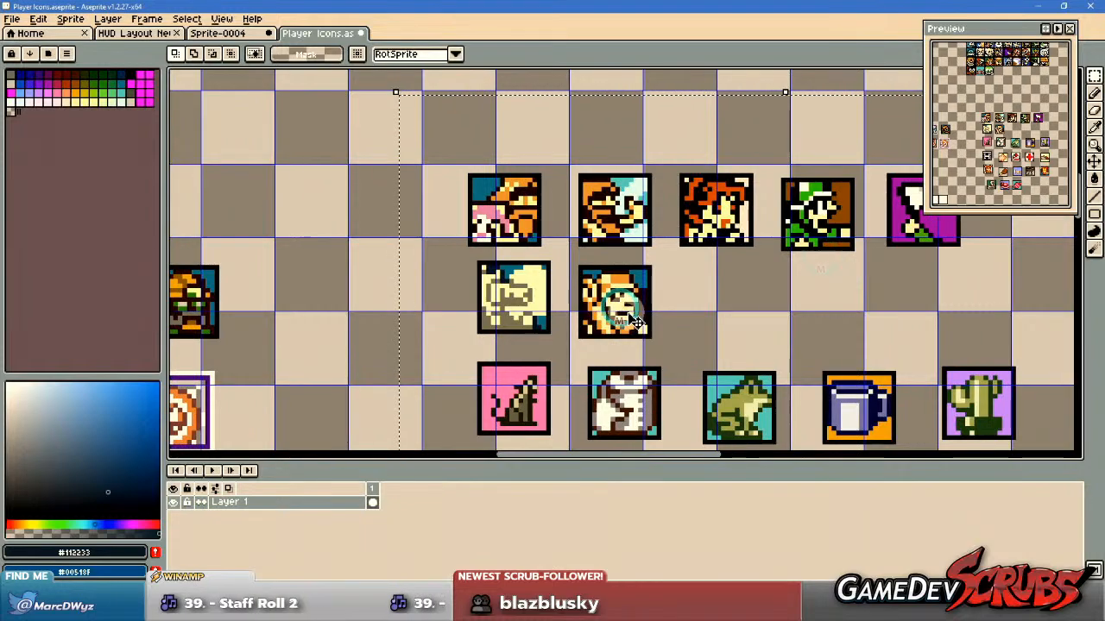
scroll(492, 300, "up", 2)
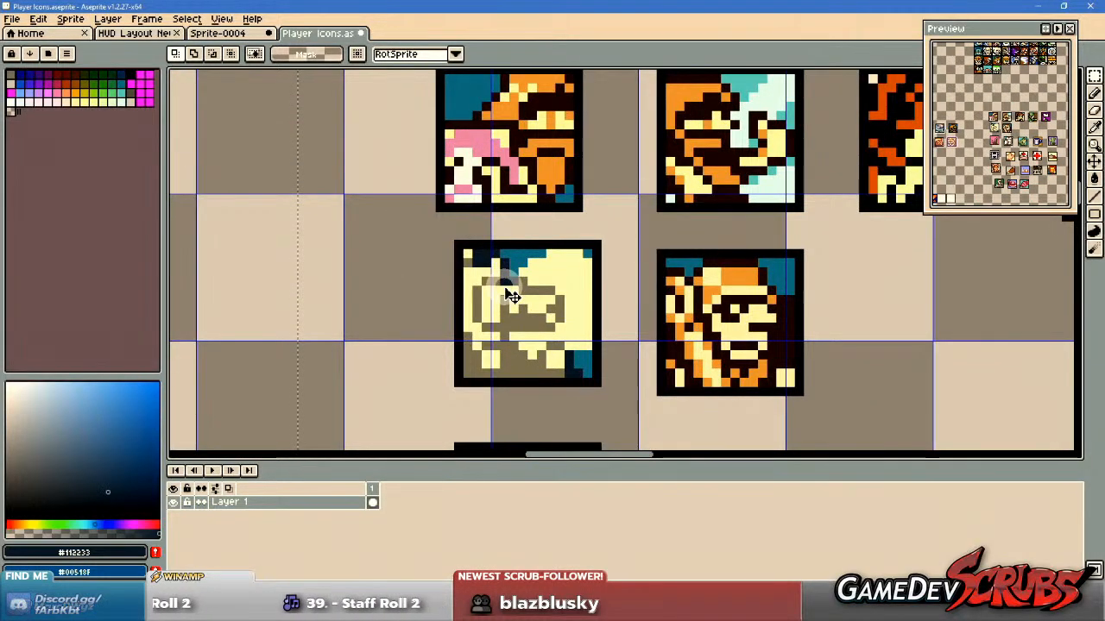
scroll(511, 296, "down", 1)
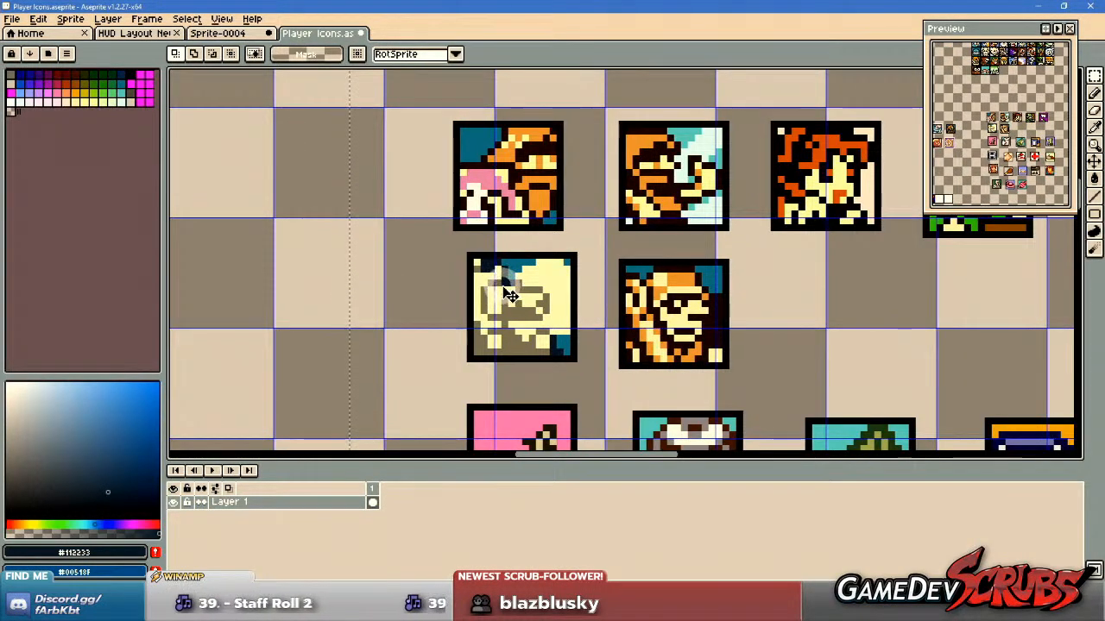
scroll(544, 298, "down", 1)
scroll(583, 298, "up", 1)
scroll(580, 302, "down", 1)
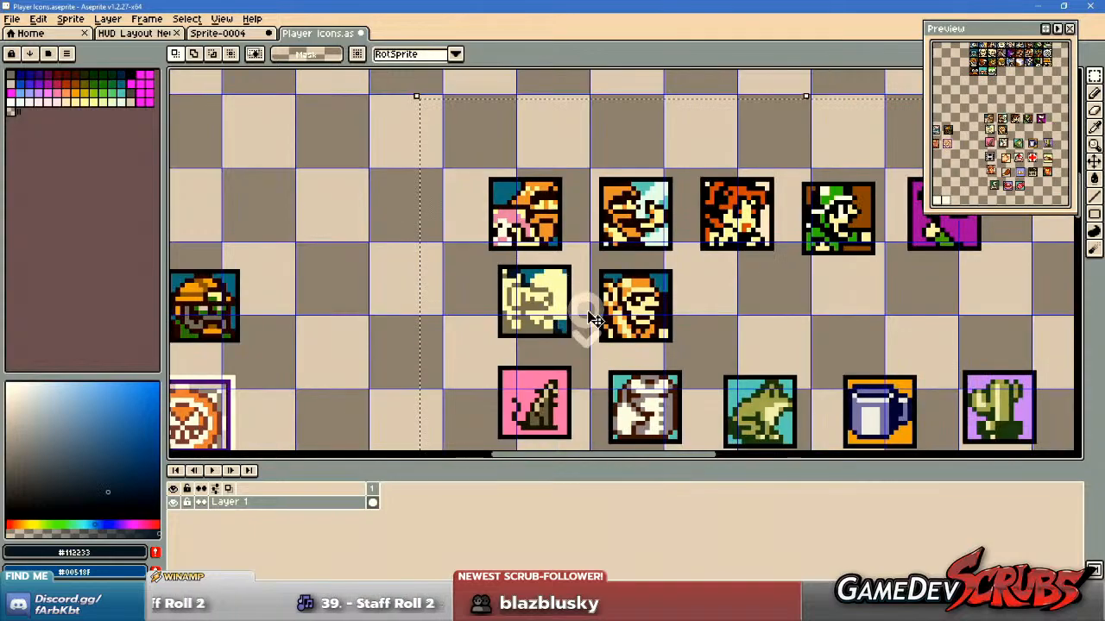
scroll(638, 328, "down", 1)
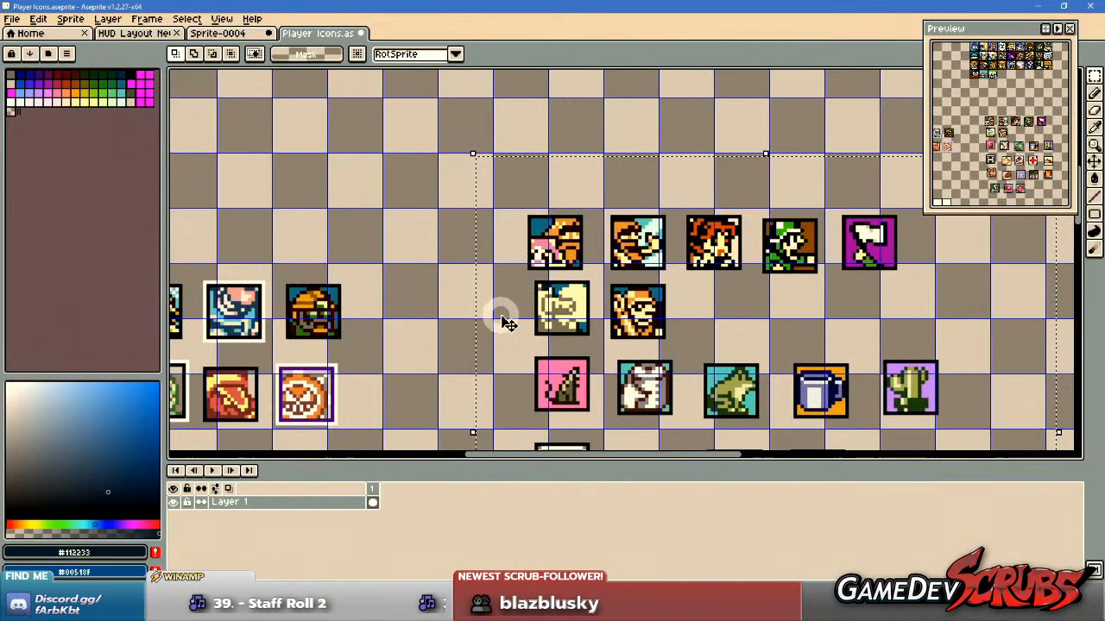
scroll(604, 319, "down", 1)
scroll(611, 332, "up", 1)
scroll(611, 332, "up", 2)
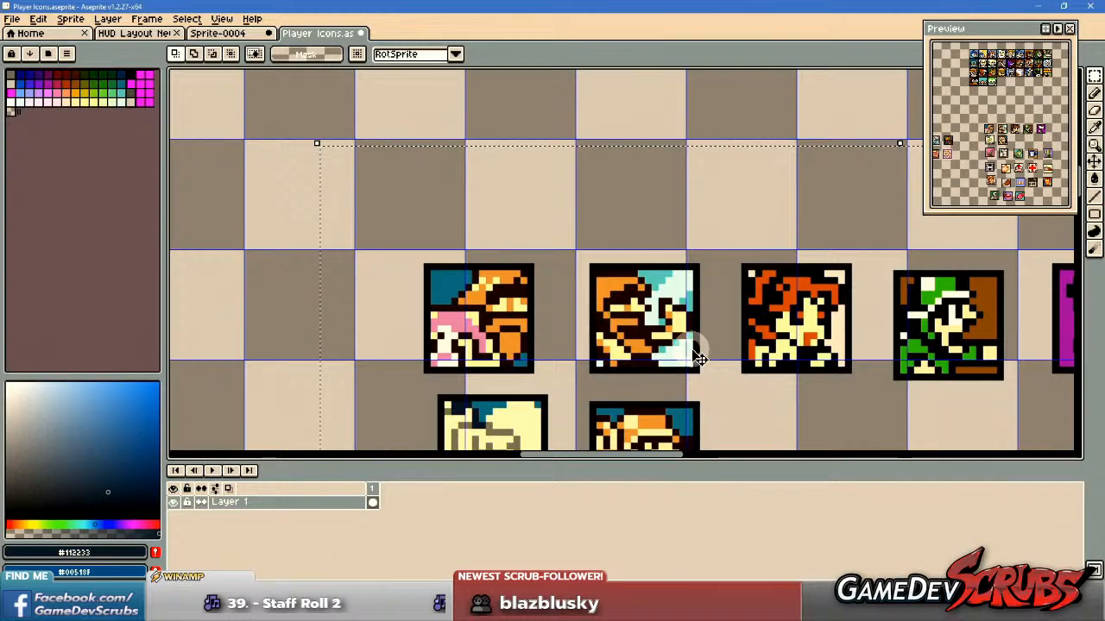
scroll(691, 350, "down", 2)
Examine the animal, food and object icons in the lower rows of the loose icon block.
left_click_drag(620, 357, 628, 211)
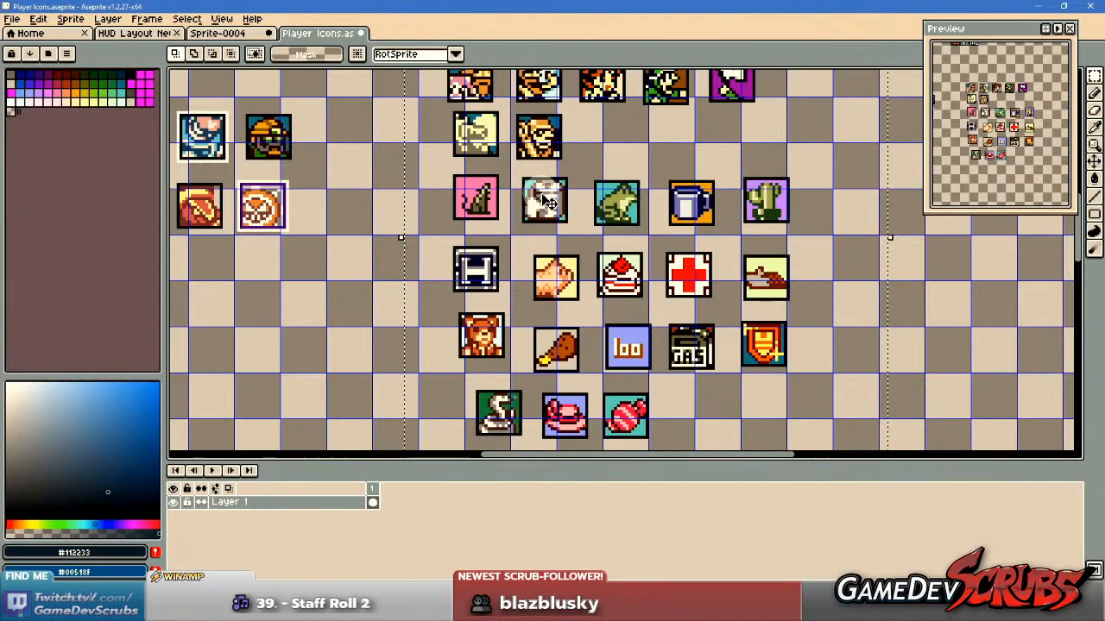
scroll(630, 216, "up", 3)
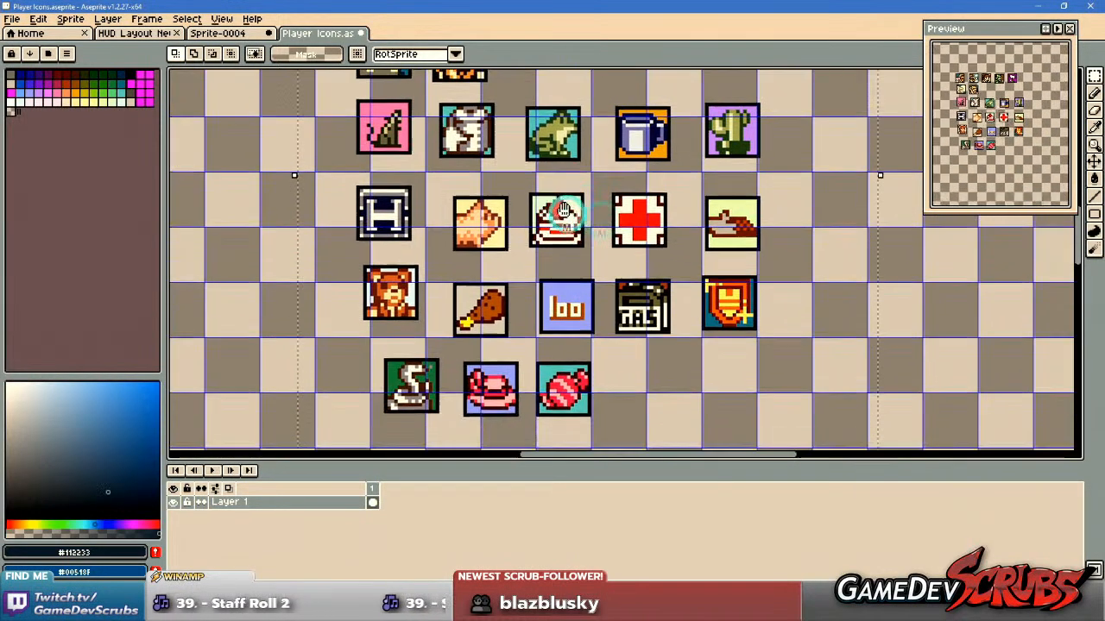
left_click_drag(564, 209, 642, 333)
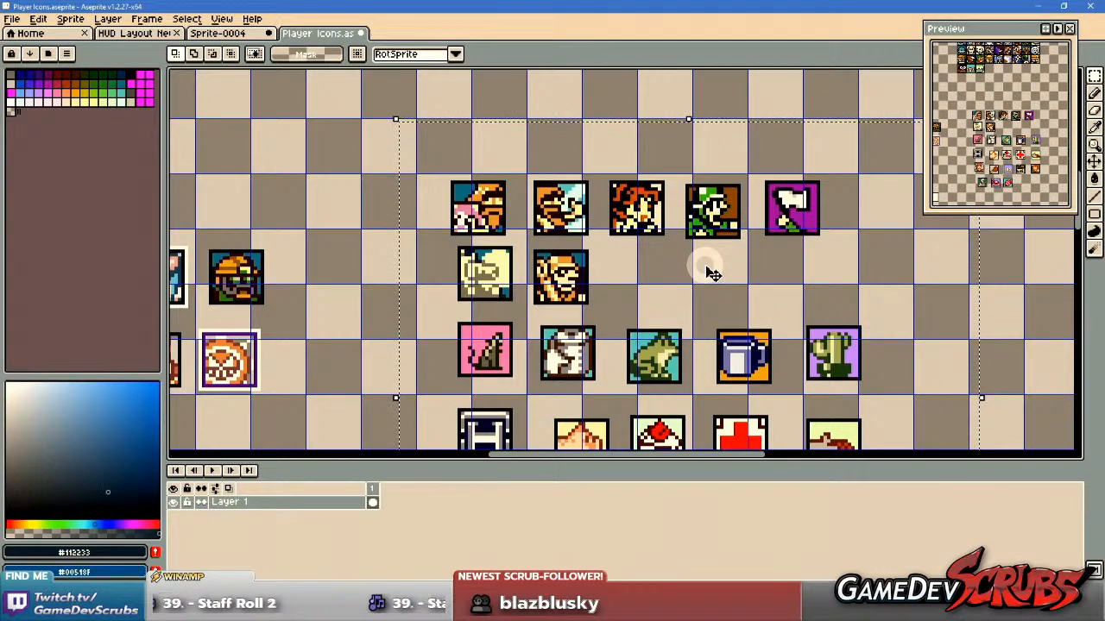
left_click_drag(712, 273, 607, 106)
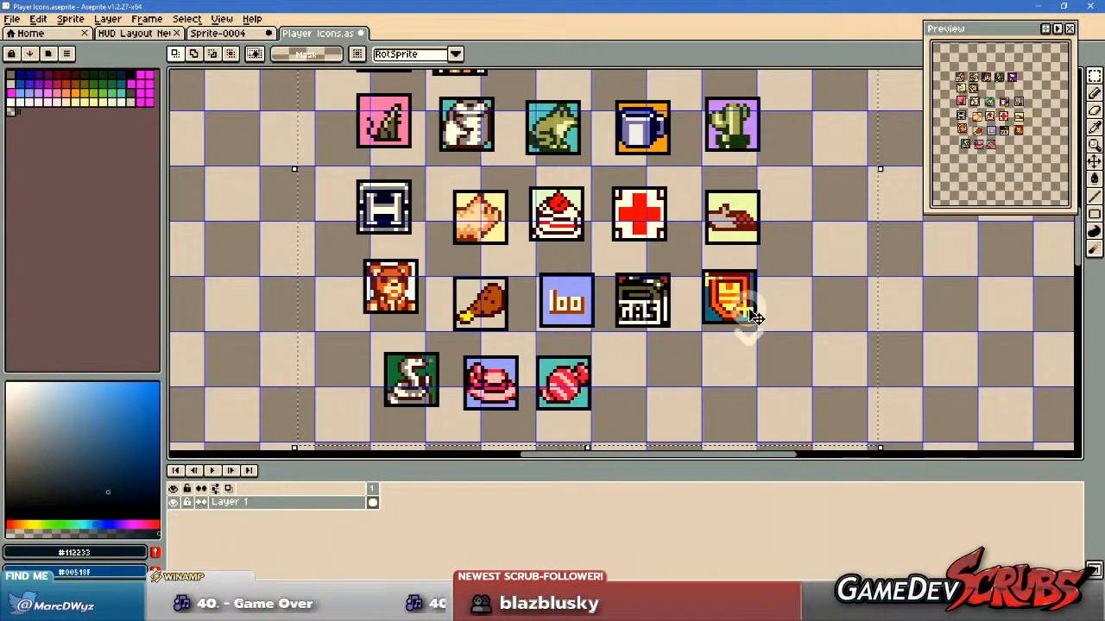
scroll(749, 311, "down", 1)
left_click_drag(723, 301, 677, 316)
scroll(748, 358, "down", 1)
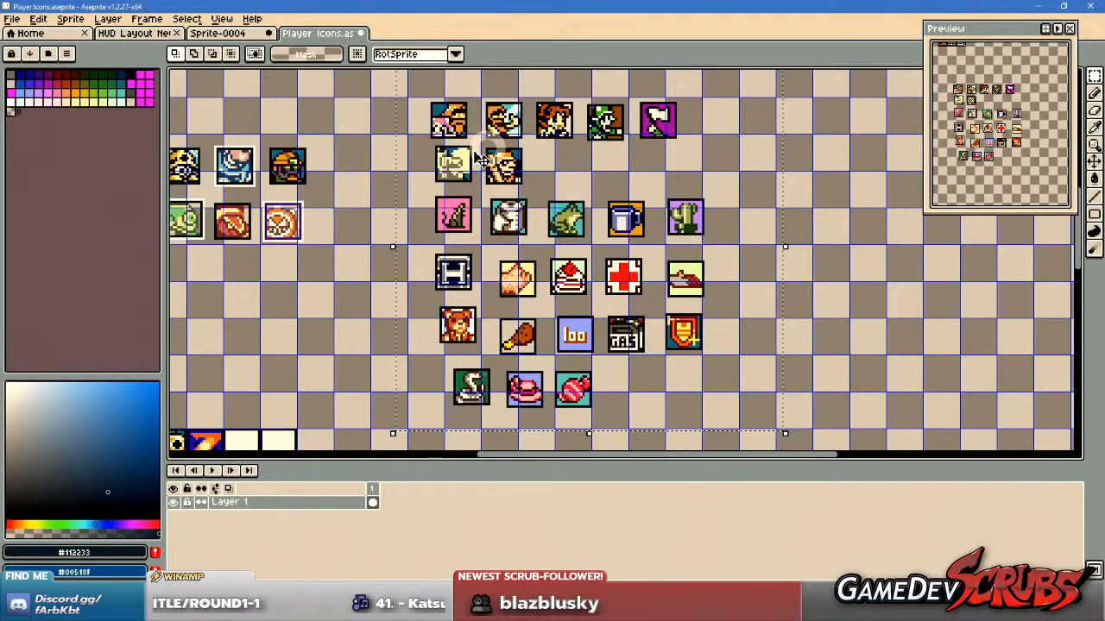
Examine the unaligned hero, scientist and robot icons along the sheet's left side, comparing their black and white frames.
scroll(642, 285, "down", 4)
scroll(647, 333, "up", 4)
scroll(608, 363, "up", 4)
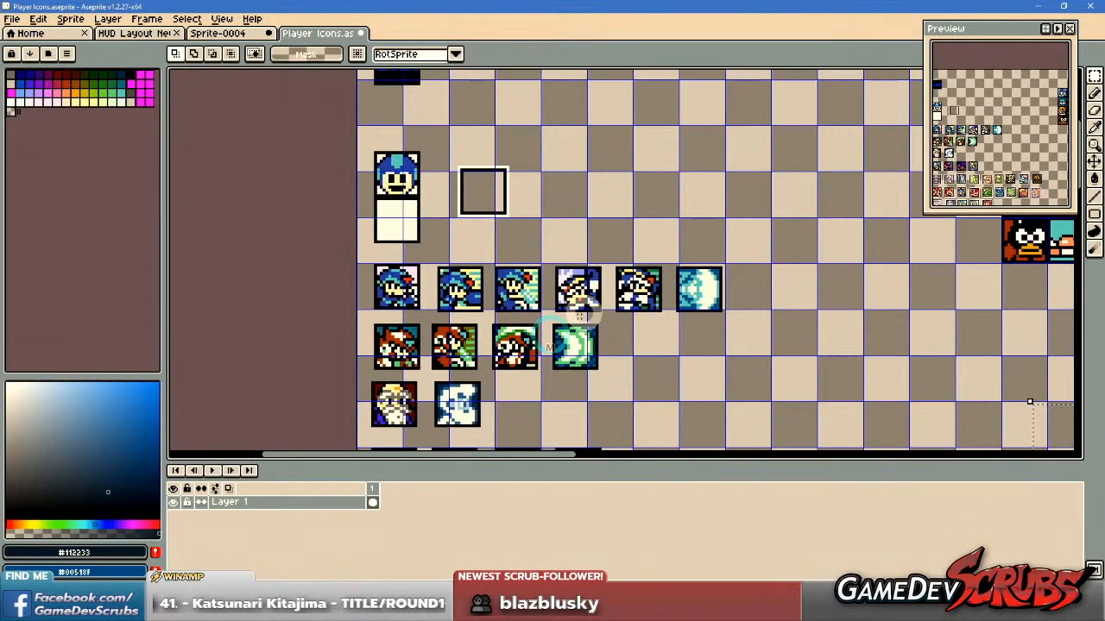
scroll(601, 304, "down", 6)
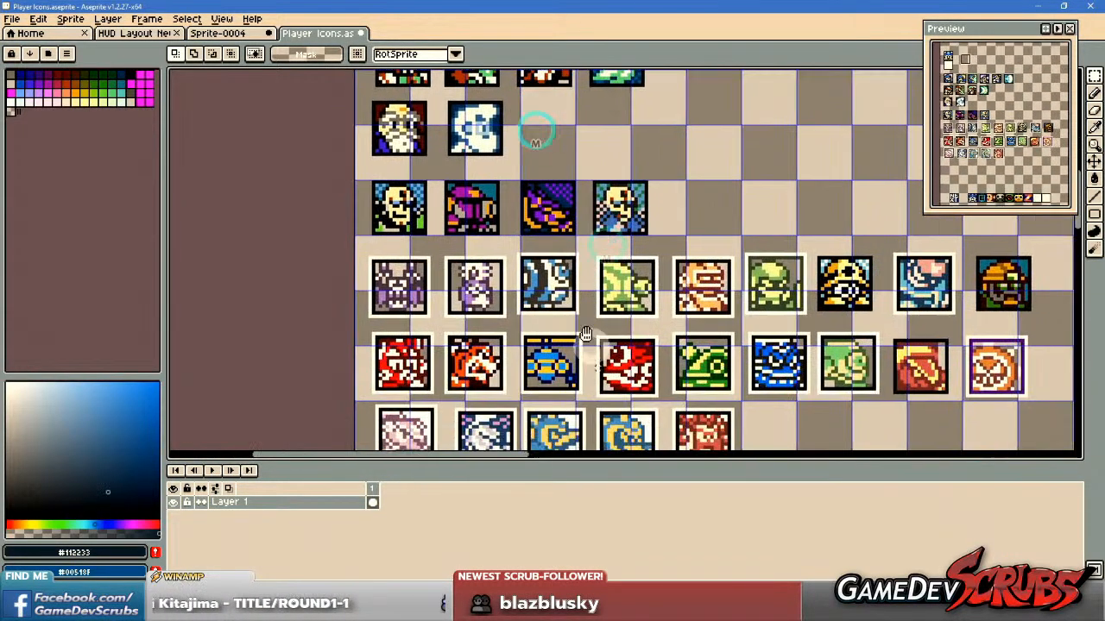
scroll(606, 332, "up", 1)
scroll(736, 201, "down", 1)
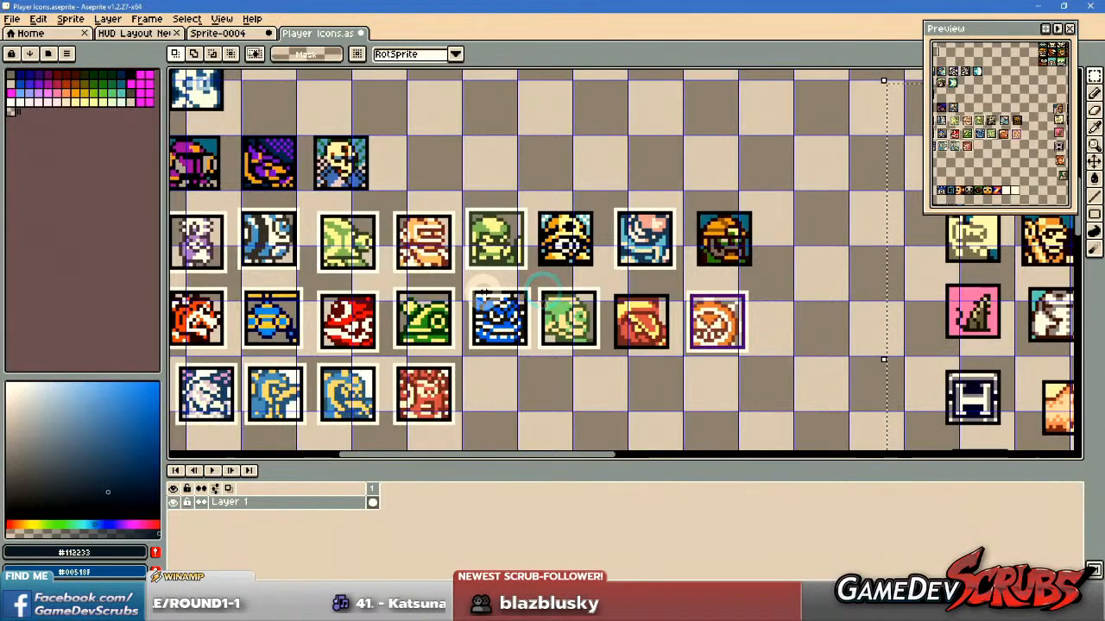
scroll(663, 245, "up", 1)
left_click_drag(662, 245, 647, 296)
left_click_drag(598, 333, 637, 277)
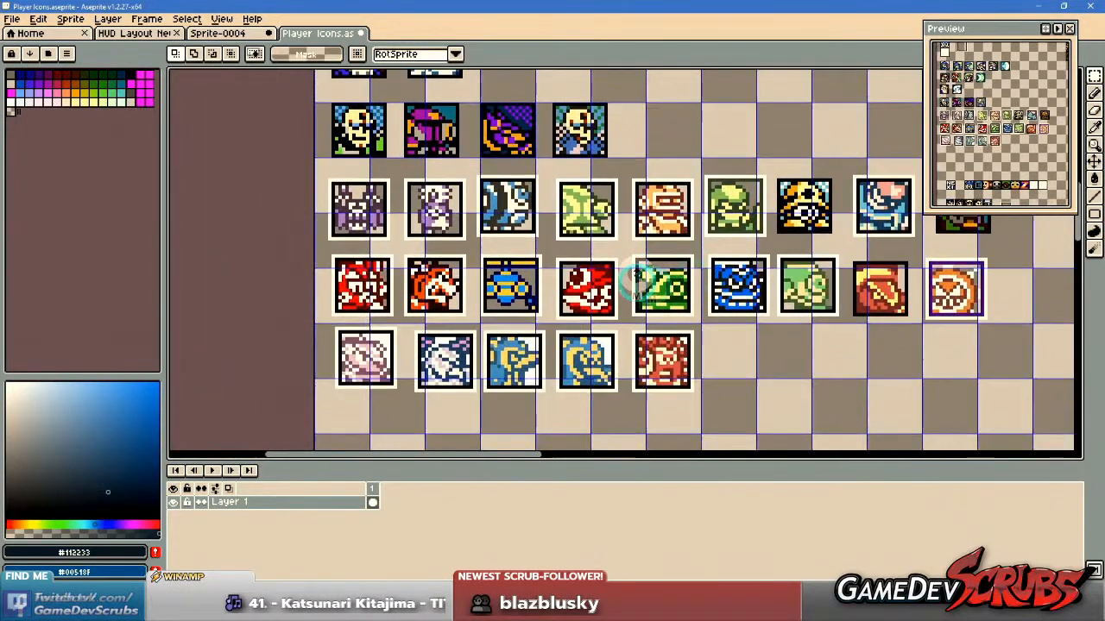
left_click_drag(702, 213, 617, 265)
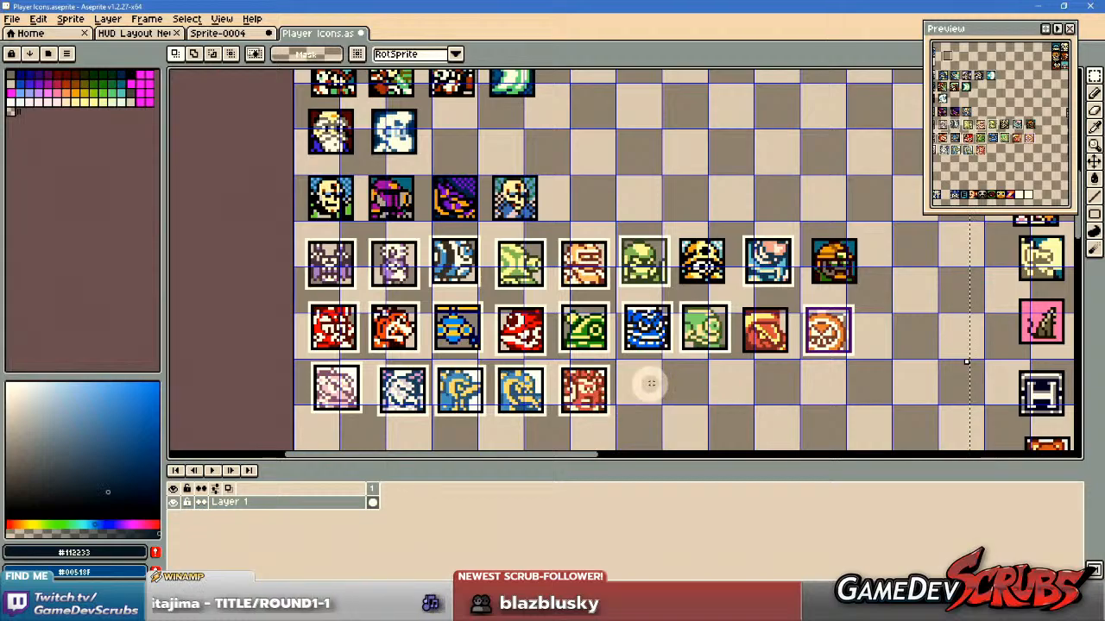
Examine the yellow-helmeted robot icon and the pale blue bearded portrait among the unaligned icons, selecting each one.
scroll(701, 264, "up", 2)
left_click_drag(702, 266, 686, 301)
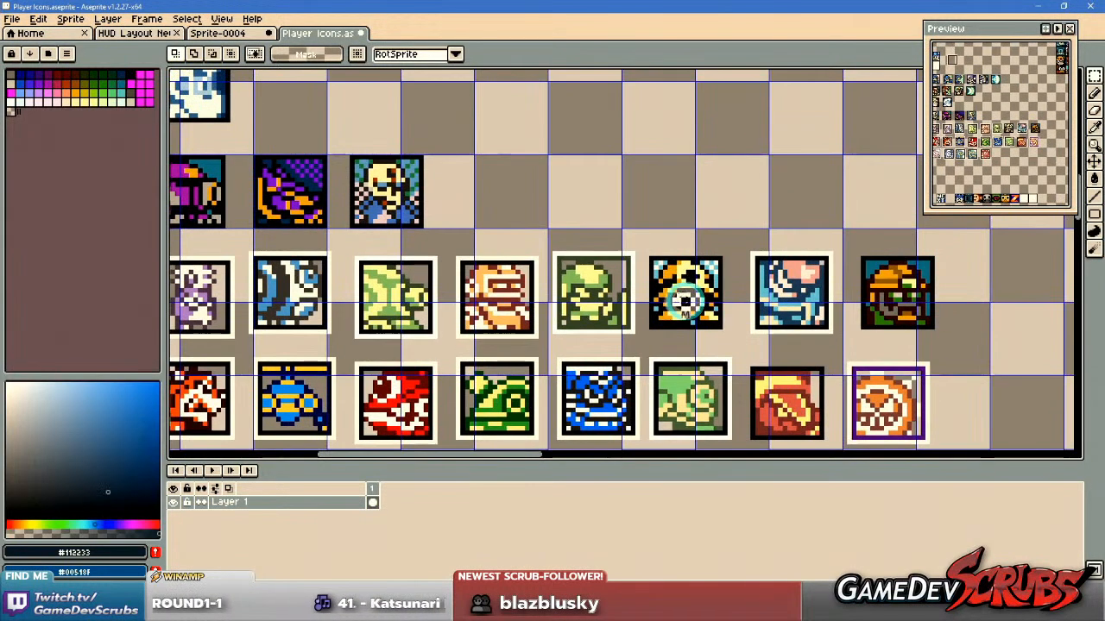
left_click_drag(639, 248, 737, 346)
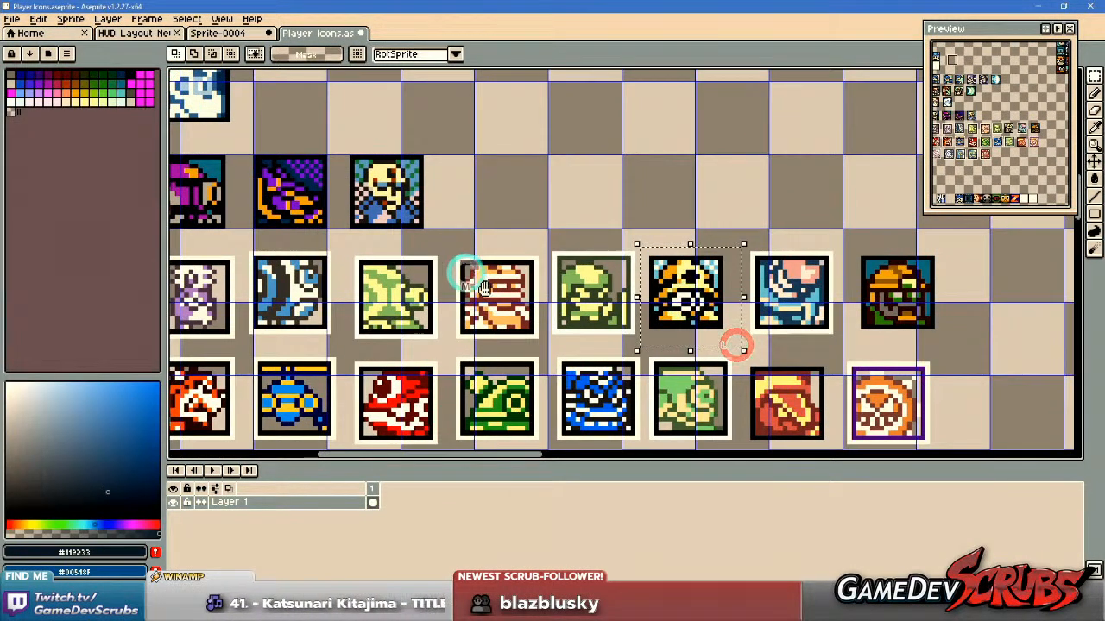
left_click_drag(462, 266, 836, 358)
left_click_drag(672, 287, 697, 395)
scroll(577, 274, "up", 1)
left_click_drag(533, 239, 682, 370)
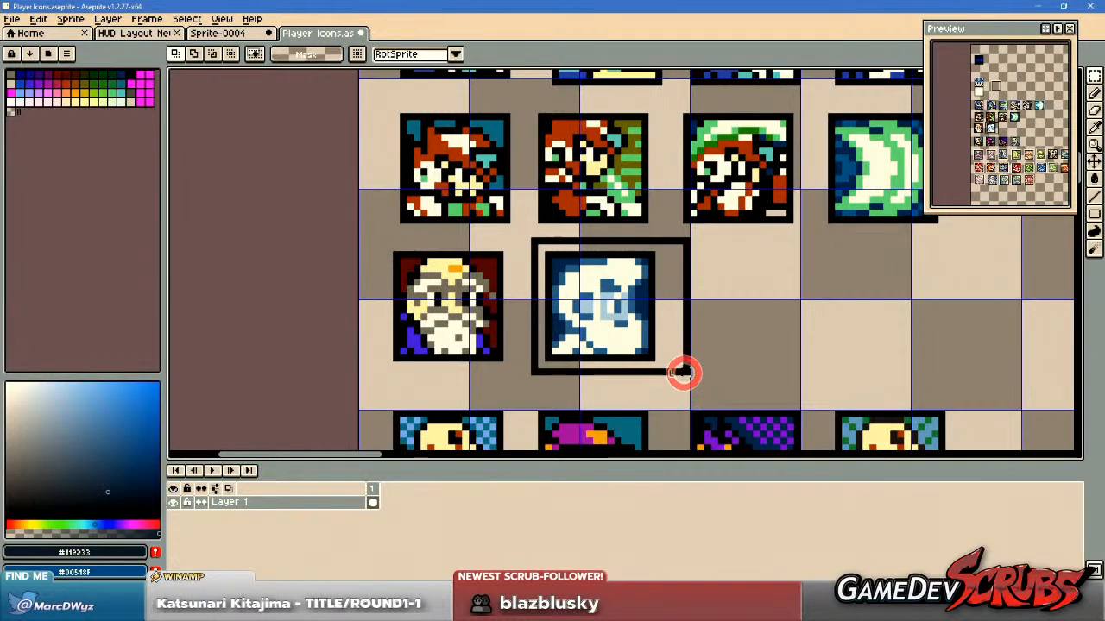
left_click_drag(737, 291, 572, 389)
scroll(715, 370, "down", 1)
left_click_drag(574, 186, 768, 293)
left_click(755, 342)
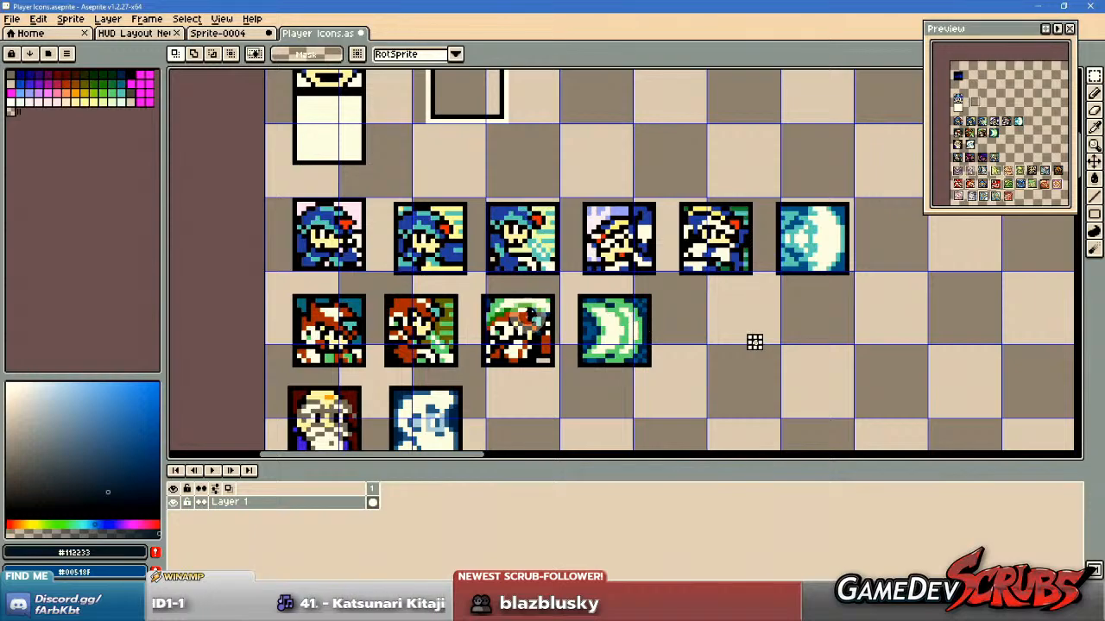
Compare the blue and red hero portraits and their crescent effect icons in the first two unaligned rows, selecting them in groups.
scroll(754, 343, "up", 1)
scroll(786, 357, "down", 1)
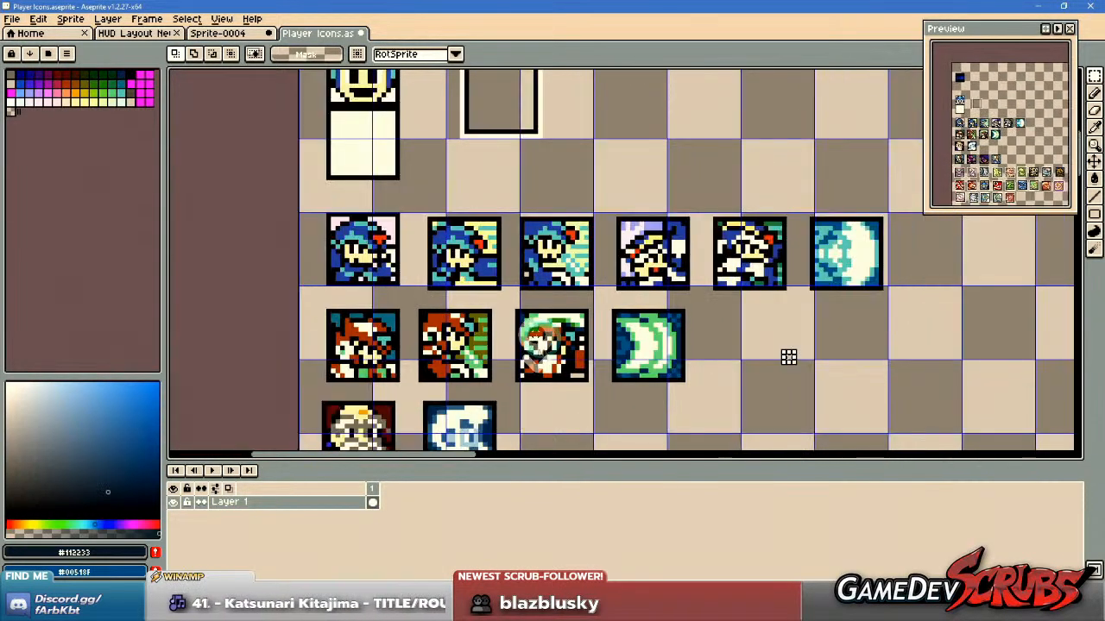
left_click_drag(411, 297, 604, 398)
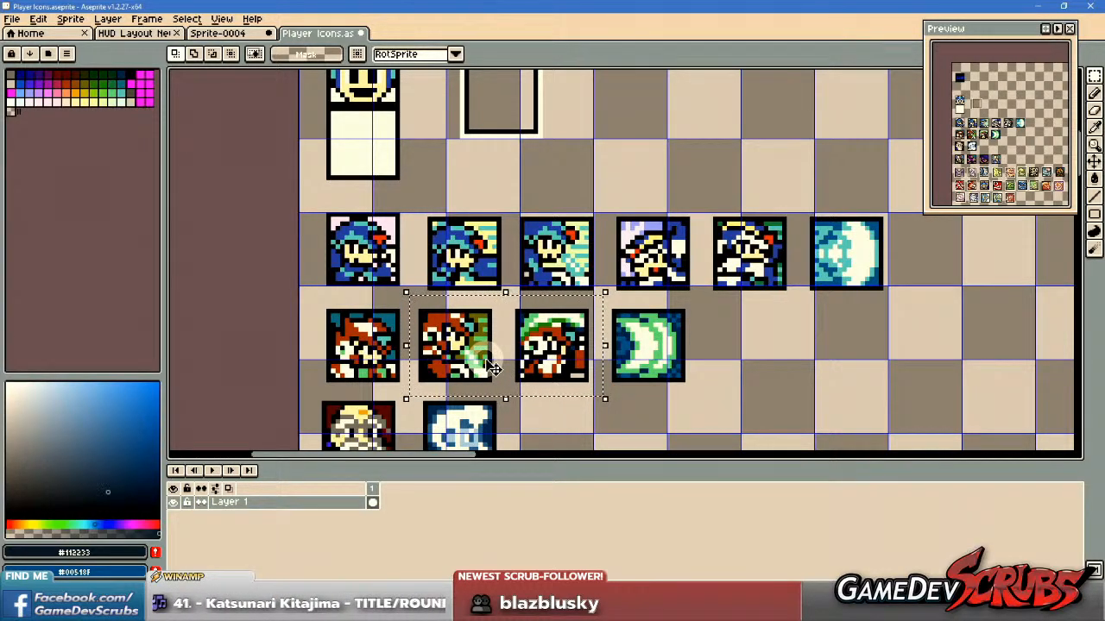
scroll(492, 366, "up", 2)
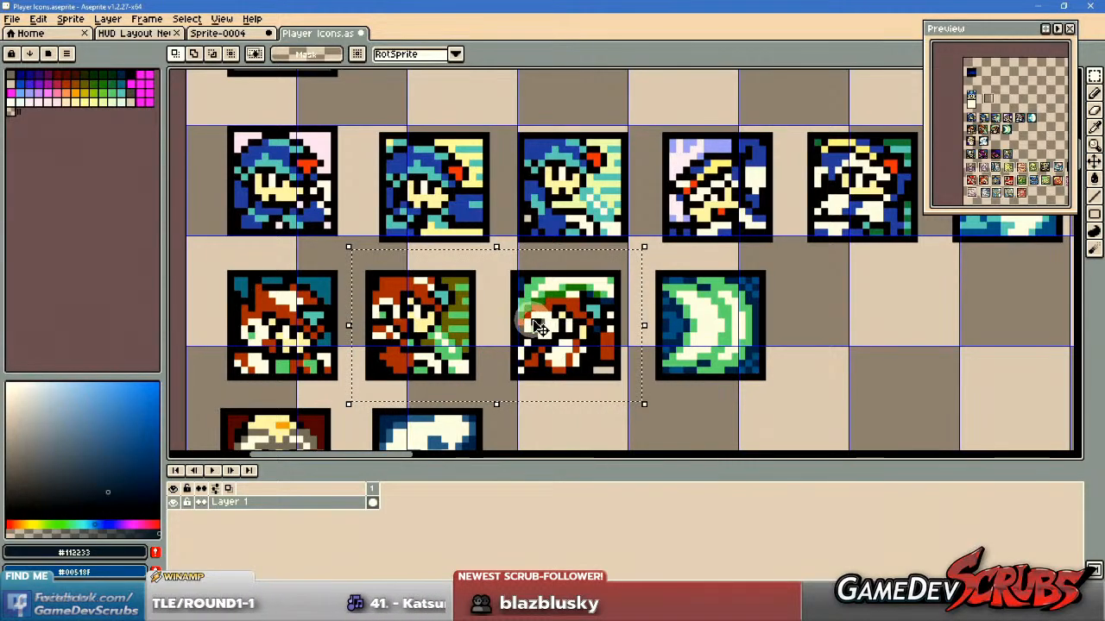
scroll(507, 325, "down", 1)
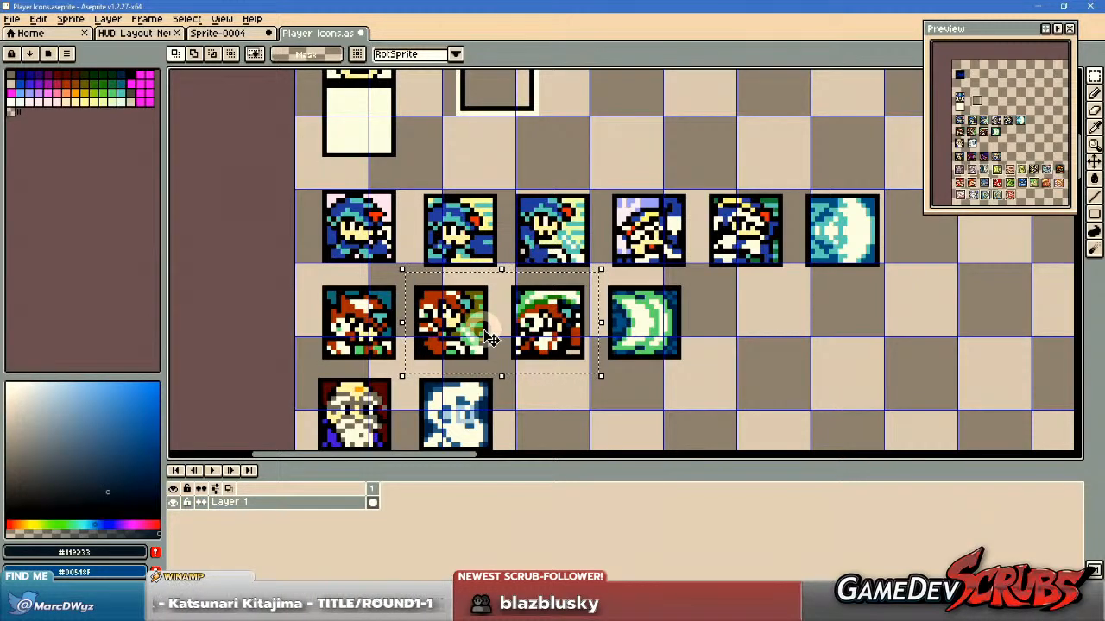
left_click_drag(604, 186, 799, 281)
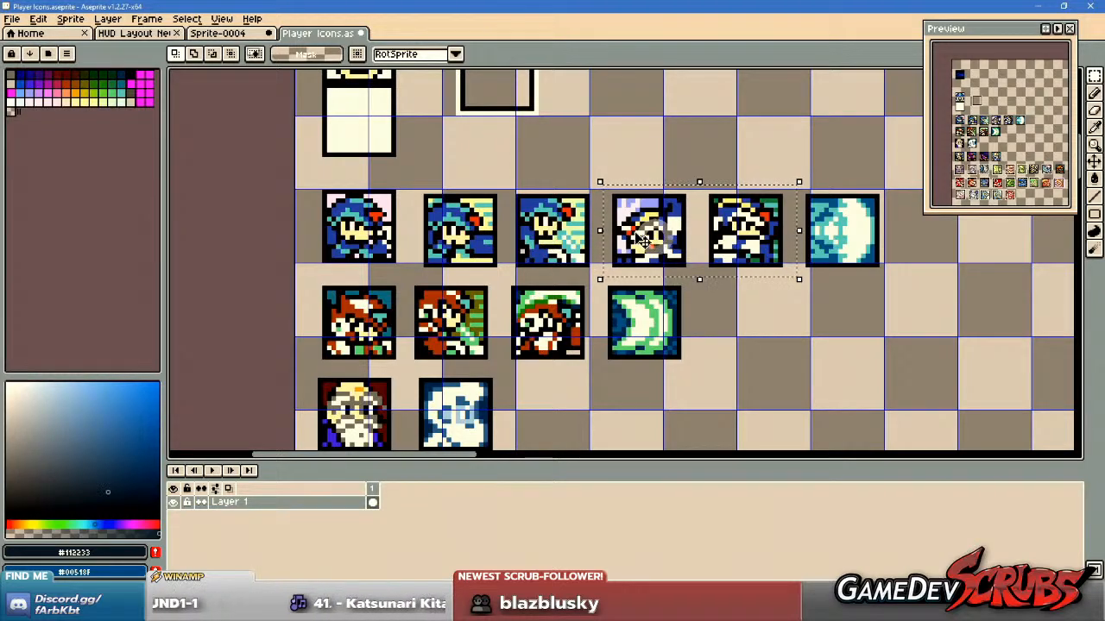
left_click_drag(411, 182, 509, 285)
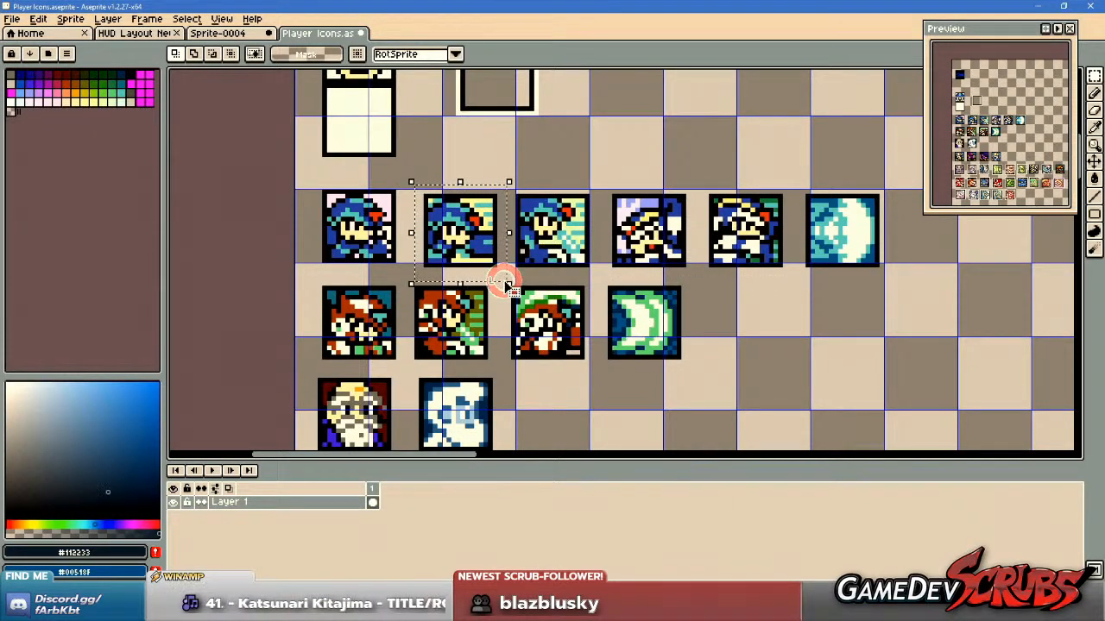
left_click_drag(599, 187, 796, 276)
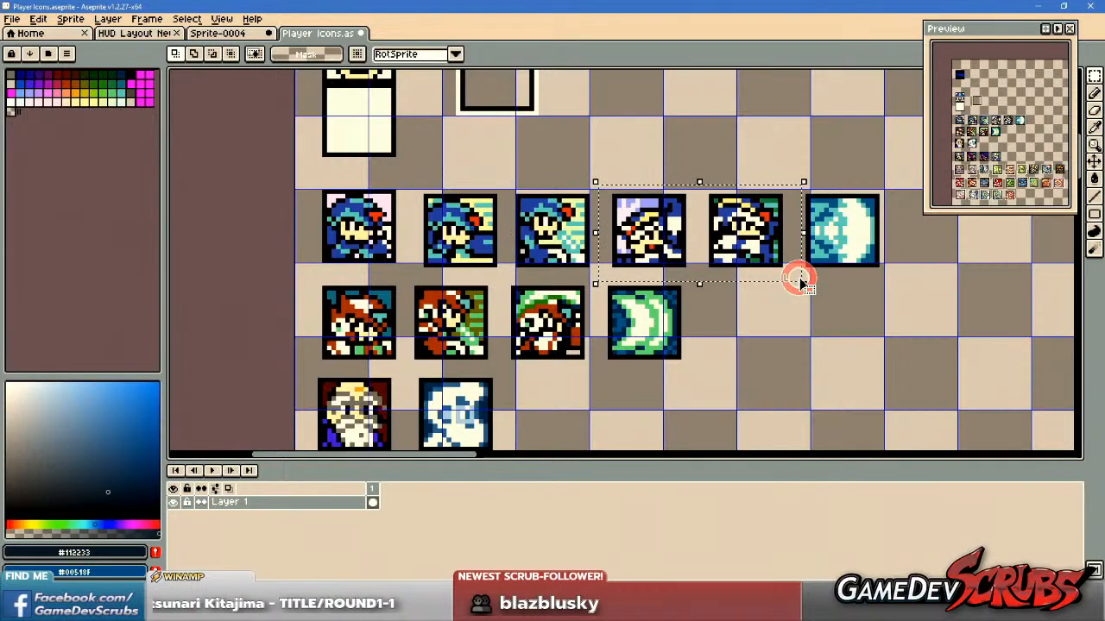
left_click_drag(904, 169, 789, 284)
left_click_drag(723, 382, 587, 271)
Inspect the bald scientist row up close and select its magenta robot icon.
scroll(736, 295, "down", 2)
mouse_move(726, 294)
left_mouse_down()
mouse_move(518, 409)
mouse_move(690, 170)
left_mouse_up()
scroll(537, 394, "down", 1)
left_click_drag(624, 303, 634, 246)
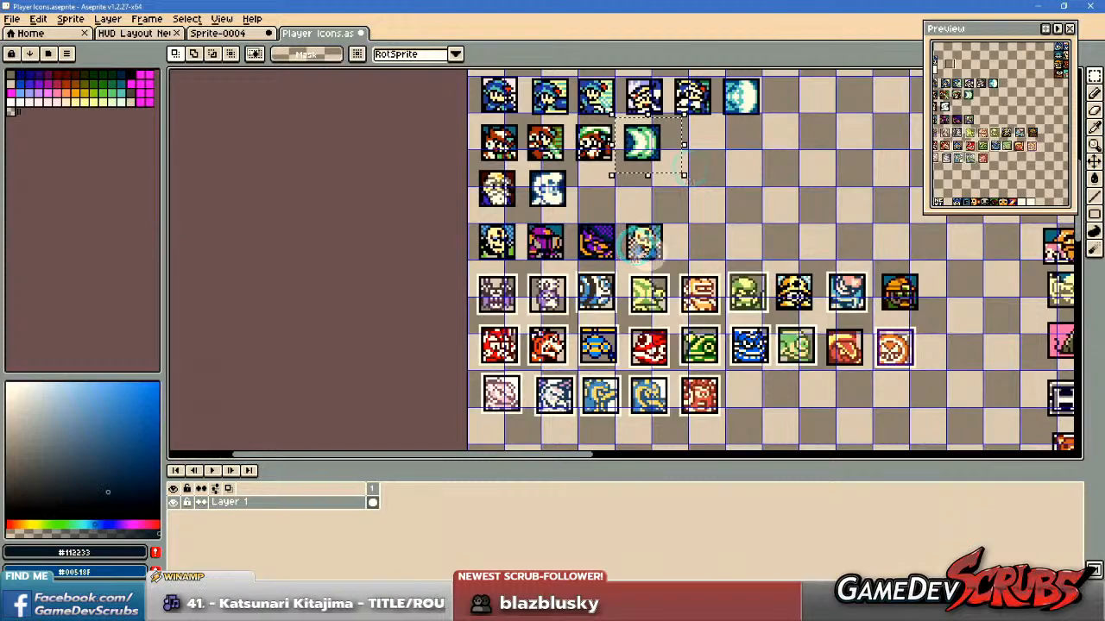
scroll(500, 216, "up", 3)
left_click_drag(462, 237, 616, 372)
scroll(729, 323, "down", 3)
scroll(729, 310, "up", 1)
scroll(729, 310, "up", 2)
left_click_drag(622, 264, 751, 394)
scroll(829, 366, "down", 3)
left_click_drag(829, 330, 516, 298)
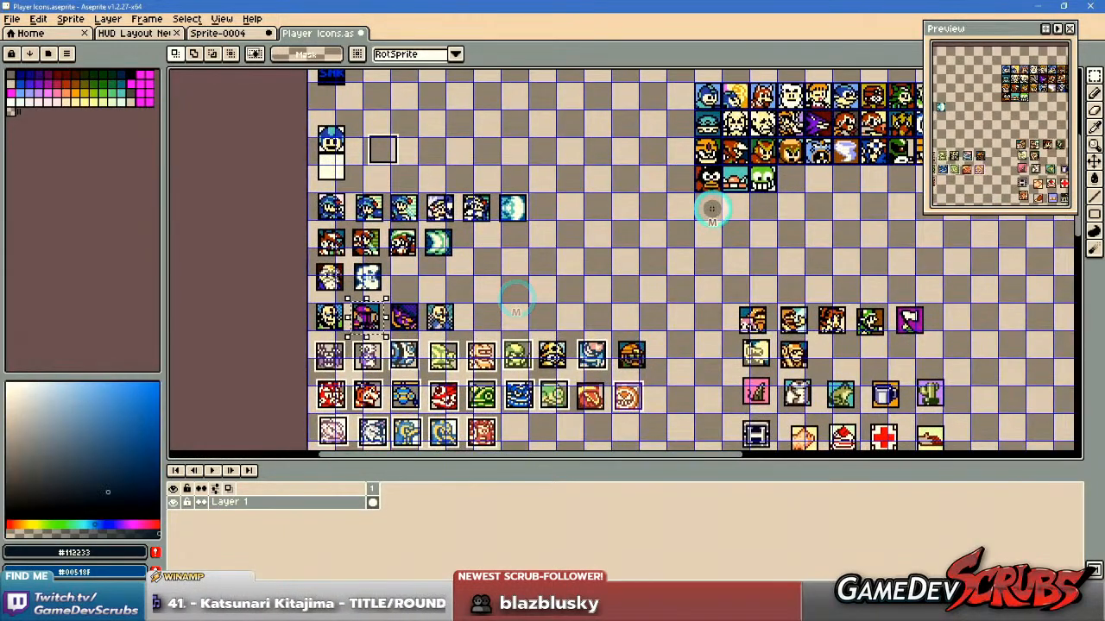
Compare the yellow-helmeted robot icon with the pale blue bearded portrait, selecting each in turn.
scroll(557, 336, "up", 3)
left_click_drag(560, 345, 598, 276)
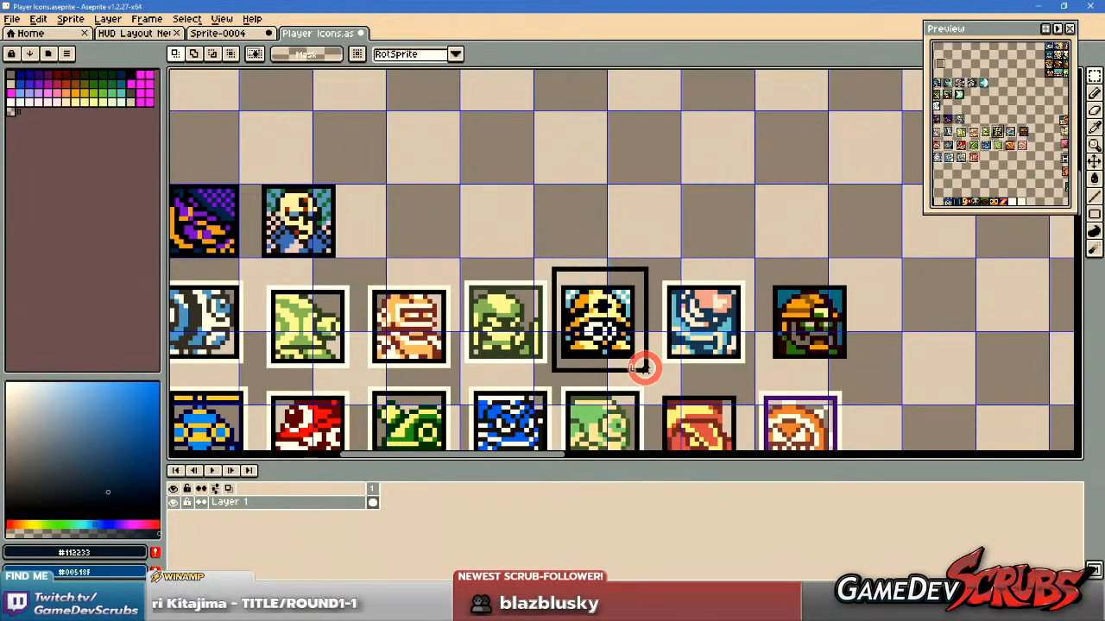
scroll(666, 367, "down", 4)
left_click_drag(761, 290, 609, 345)
left_click_drag(682, 300, 491, 390)
scroll(525, 287, "up", 2)
scroll(496, 282, "up", 2)
left_click_drag(495, 280, 542, 372)
scroll(561, 337, "down", 1)
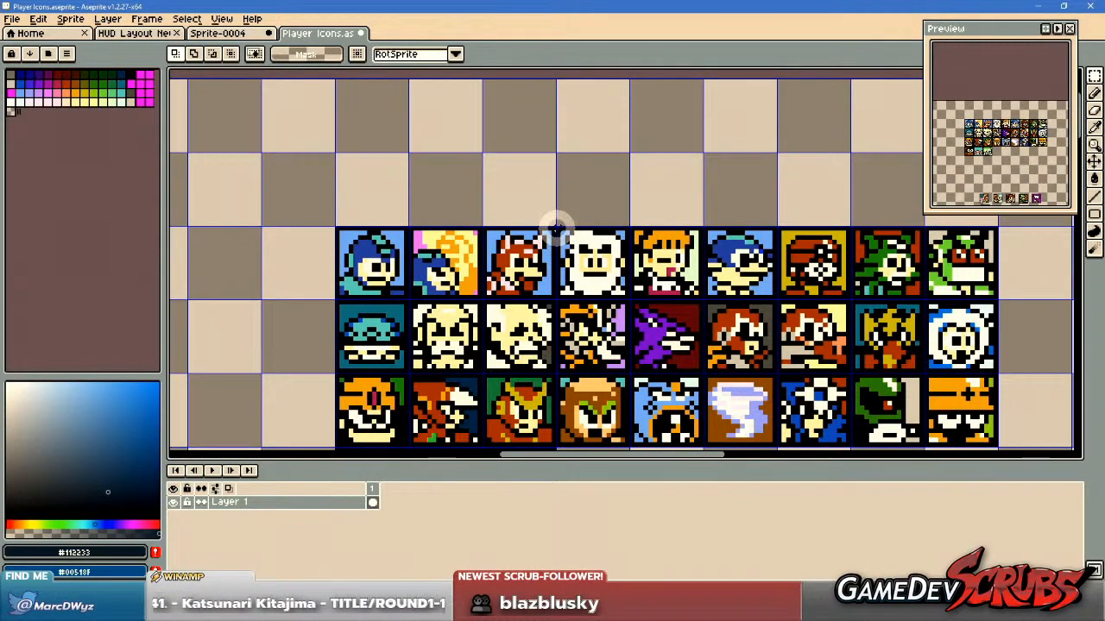
Review the aligned grid of finished character icons against the unaligned blue and red hero rows.
left_click_drag(406, 399, 919, 197)
left_click_drag(464, 315, 857, 189)
left_click_drag(525, 285, 722, 217)
left_click_drag(619, 382, 621, 400)
left_click_drag(759, 337, 484, 403)
left_click_drag(558, 370, 548, 374)
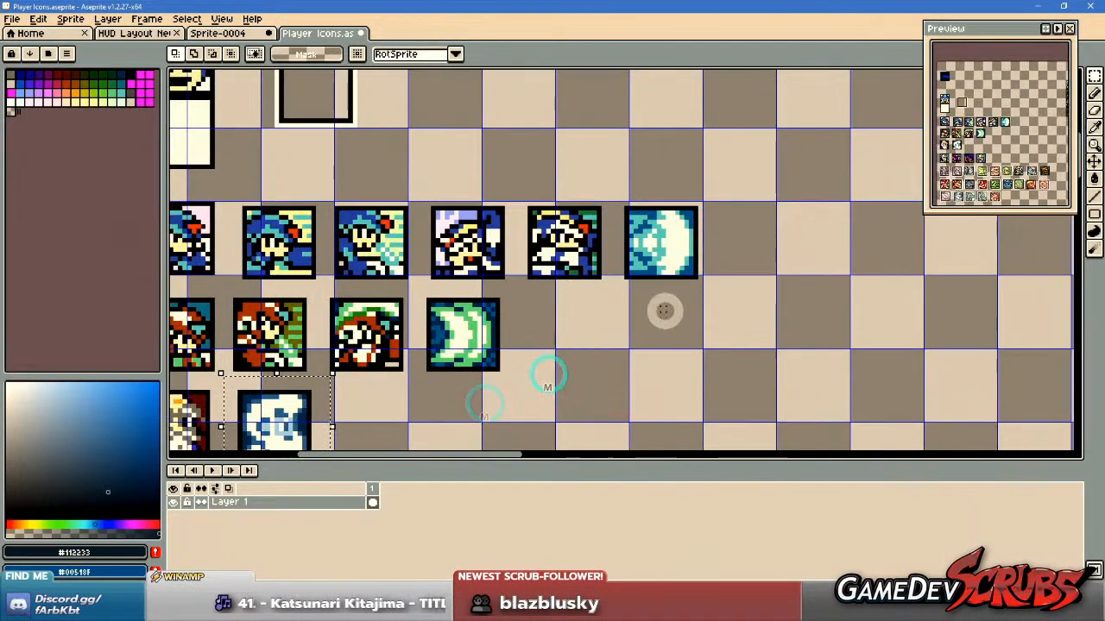
left_click_drag(665, 311, 510, 374)
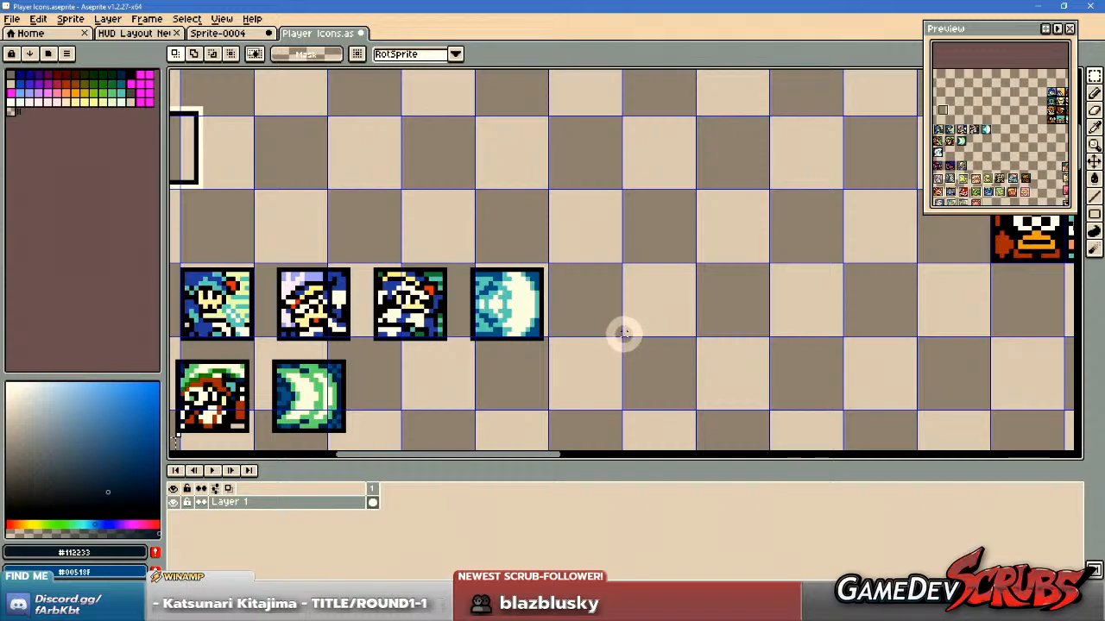
left_click_drag(506, 419, 712, 334)
left_click_drag(504, 347, 596, 350)
Select the red hero icon with the green slash overhead and inspect it beside its neighbouring portraits.
scroll(505, 293, "up", 1)
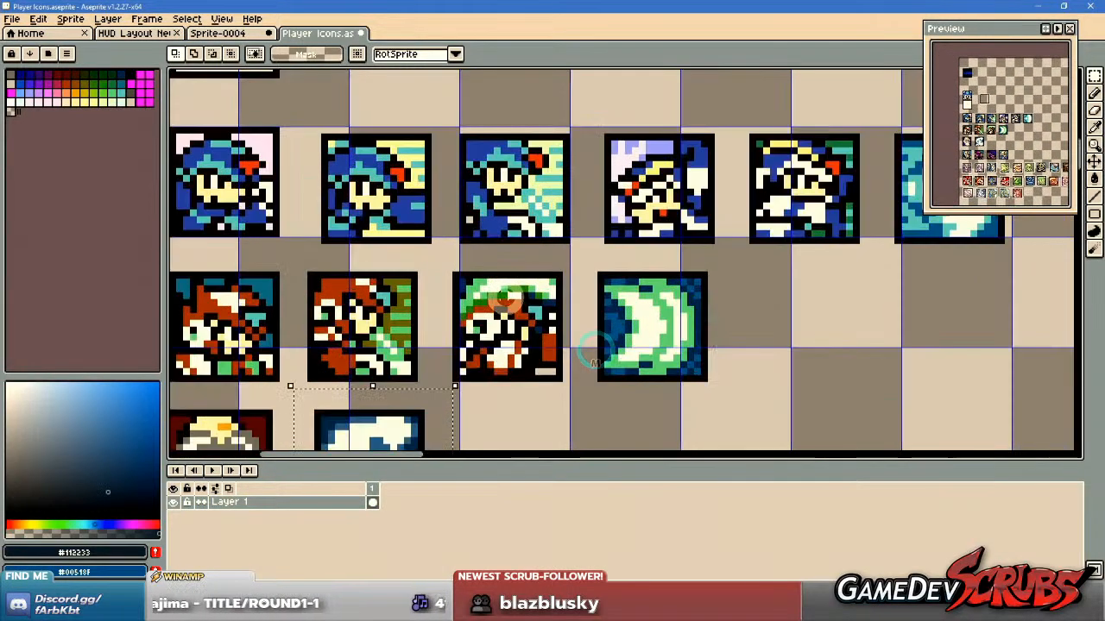
left_click_drag(447, 262, 574, 393)
scroll(574, 393, "down", 1)
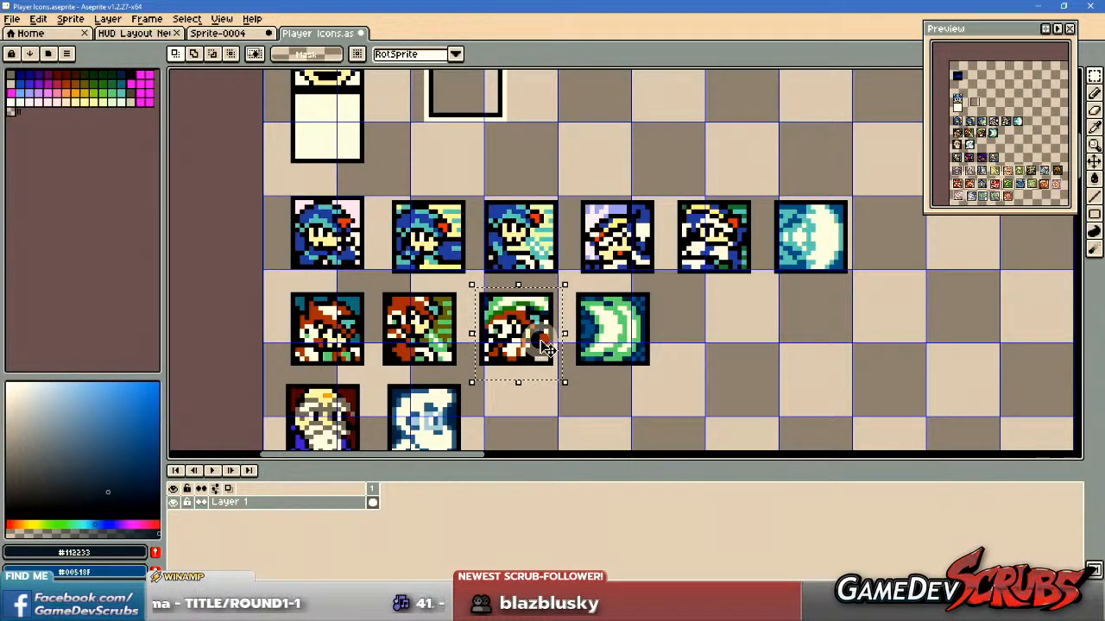
scroll(545, 347, "up", 1)
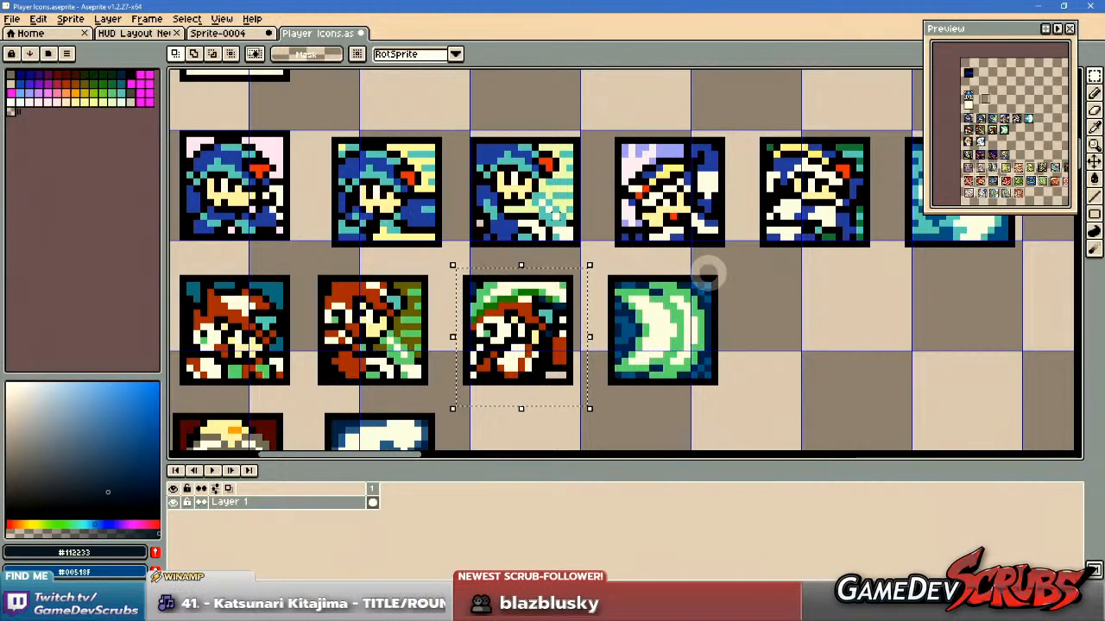
scroll(727, 311, "down", 4)
left_click_drag(759, 307, 428, 306)
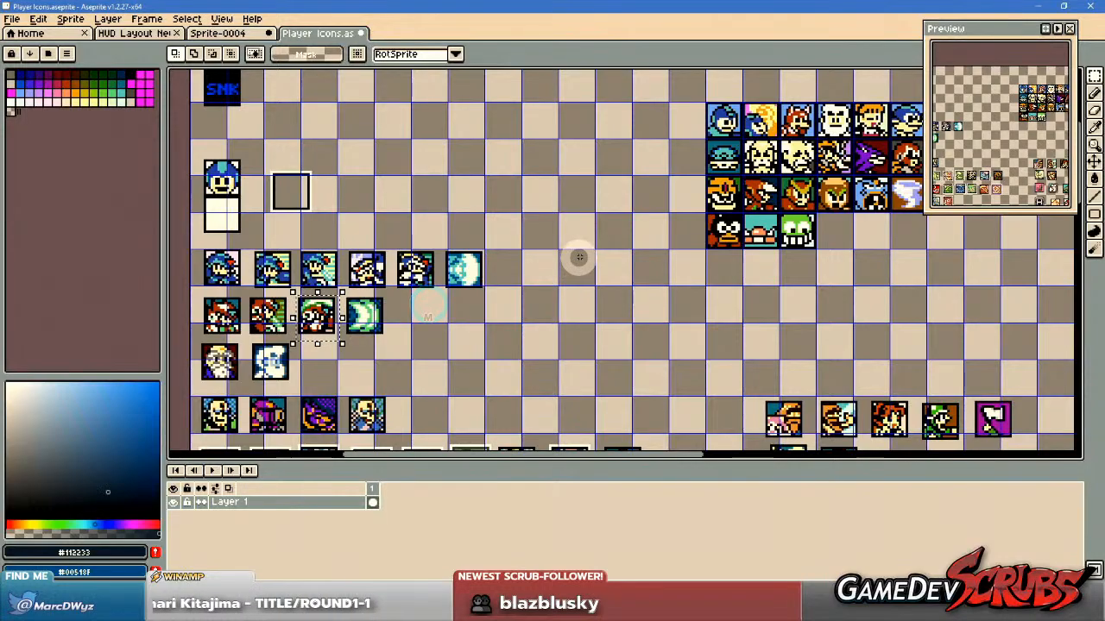
left_click_drag(569, 266, 722, 254)
scroll(535, 292, "up", 3)
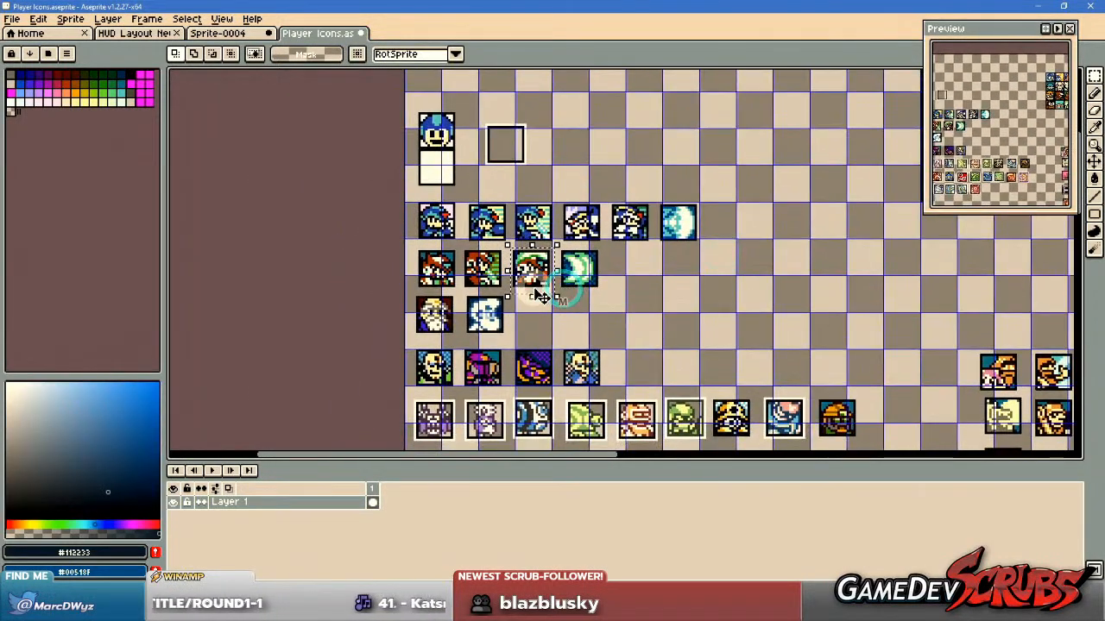
scroll(536, 292, "up", 1)
scroll(561, 295, "down", 1)
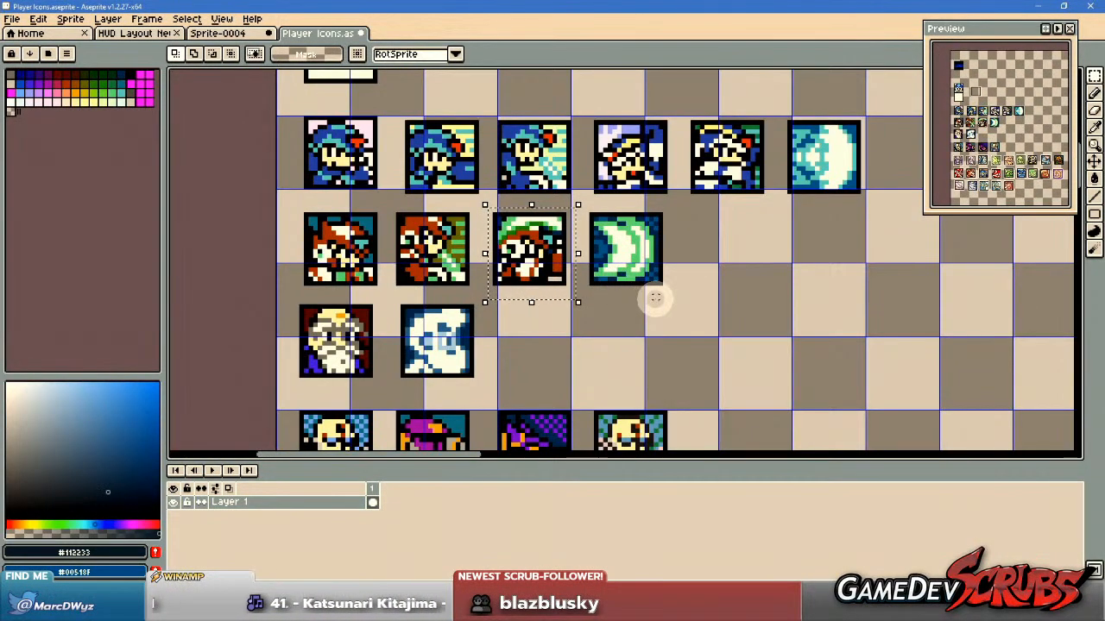
left_click_drag(654, 308, 653, 330)
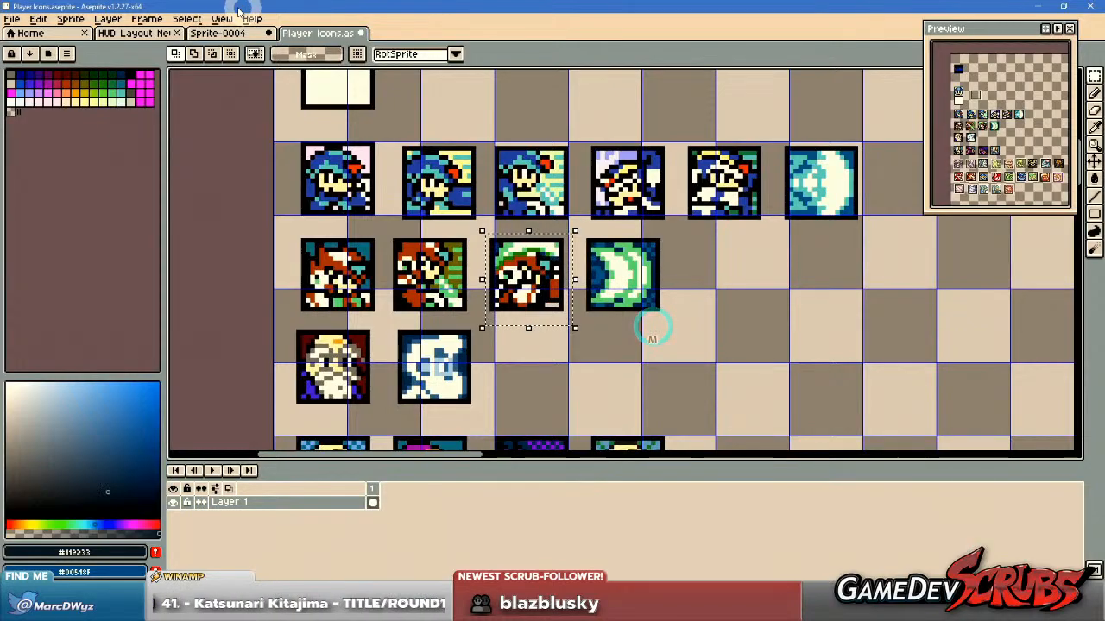
Check the Ryu portrait and round-win icons in the HUD layout file, then return to the player icon sheet.
left_click(145, 33)
scroll(569, 289, "down", 1)
left_click_drag(569, 294, 554, 323)
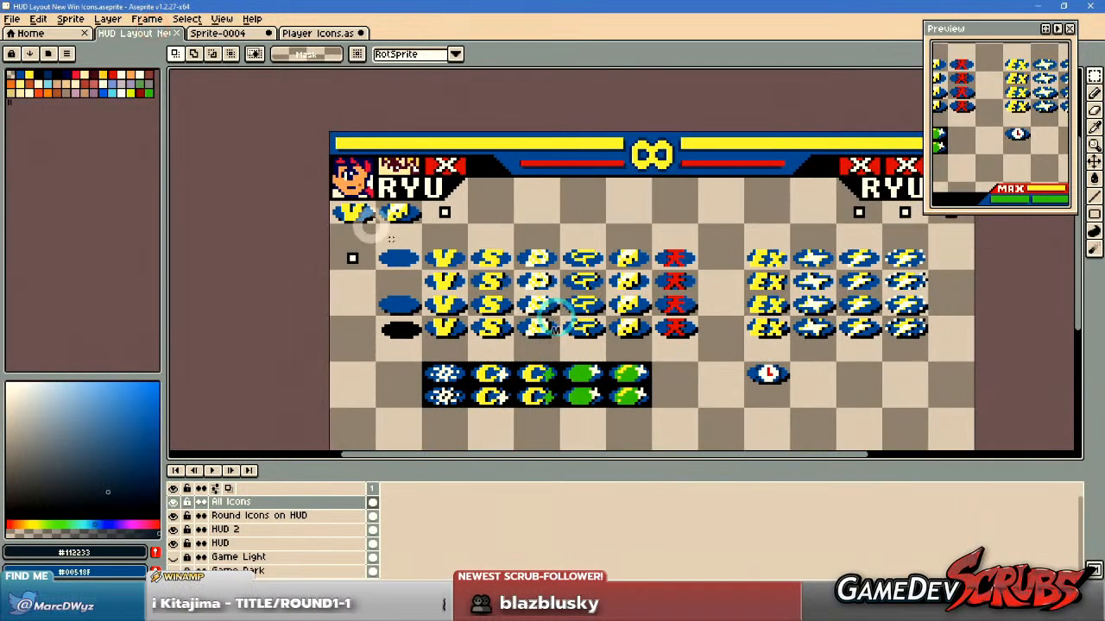
scroll(364, 216, "up", 3)
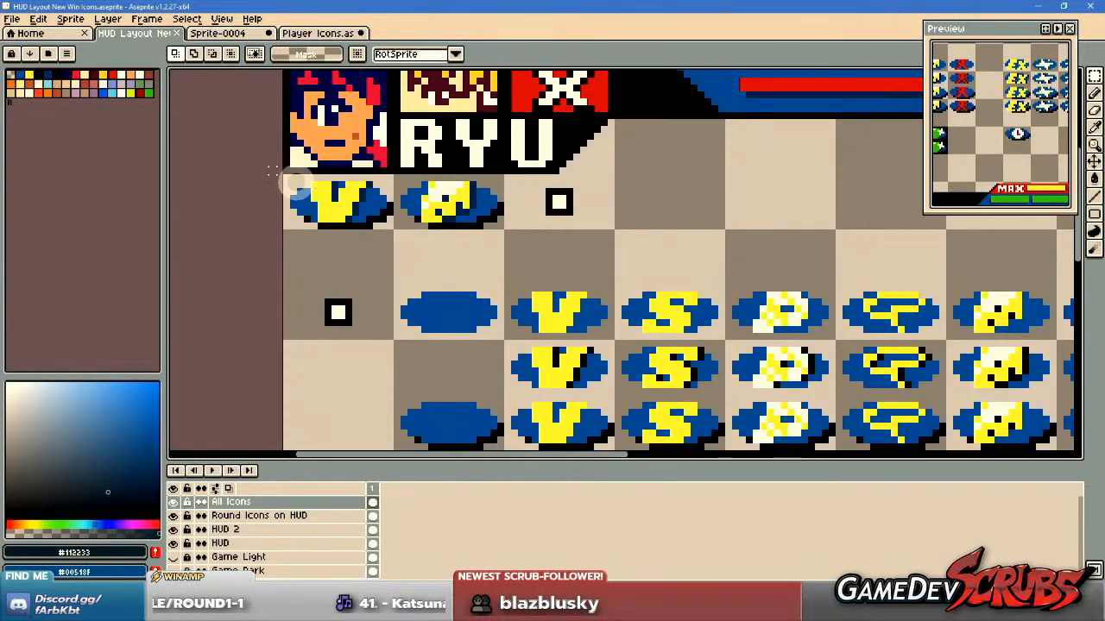
scroll(711, 277, "down", 2)
left_click_drag(802, 309, 459, 276)
left_click_drag(512, 345, 550, 304)
left_click(293, 32)
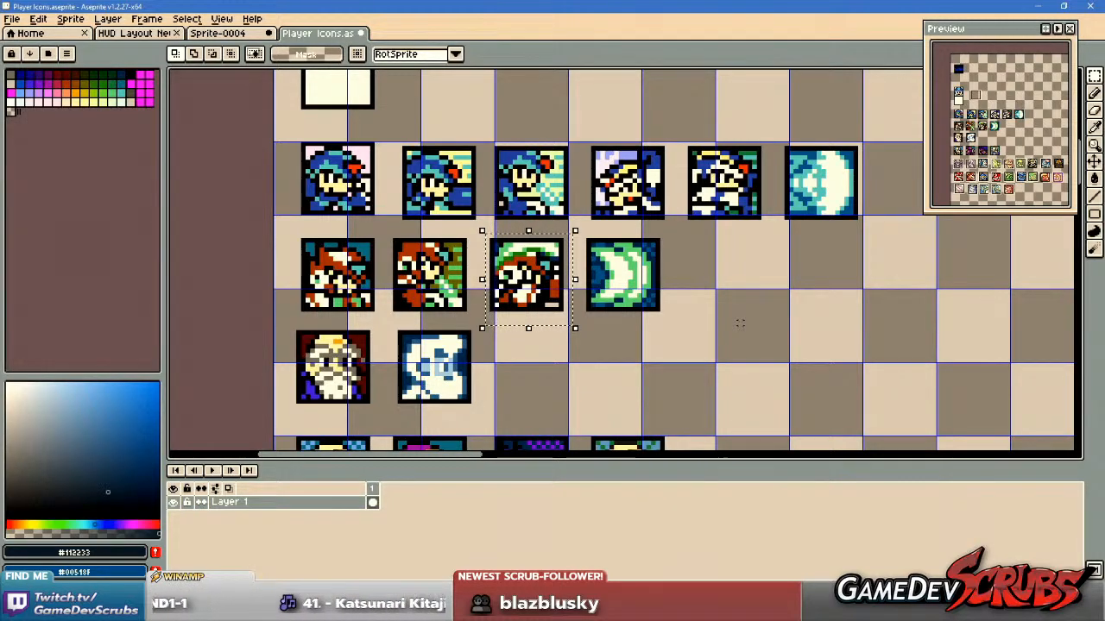
Select the white-bearded scientist icon and examine its colours and frame next to the pale blue portrait.
scroll(736, 323, "down", 1)
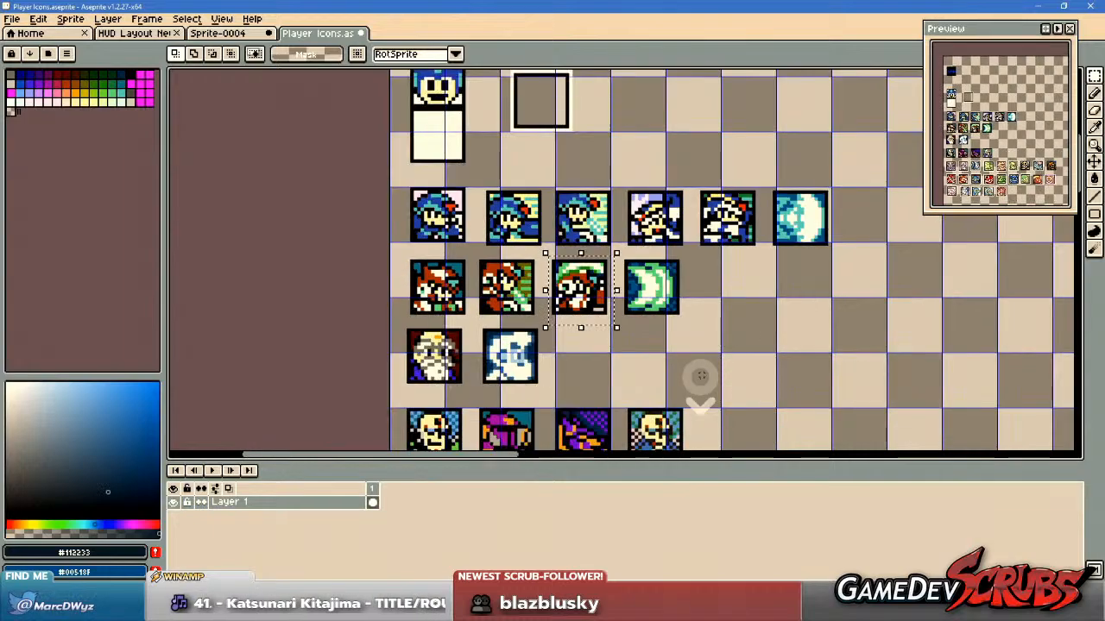
left_click_drag(700, 378, 740, 313)
scroll(516, 294, "up", 3)
scroll(516, 294, "up", 1)
left_click_drag(501, 302, 581, 305)
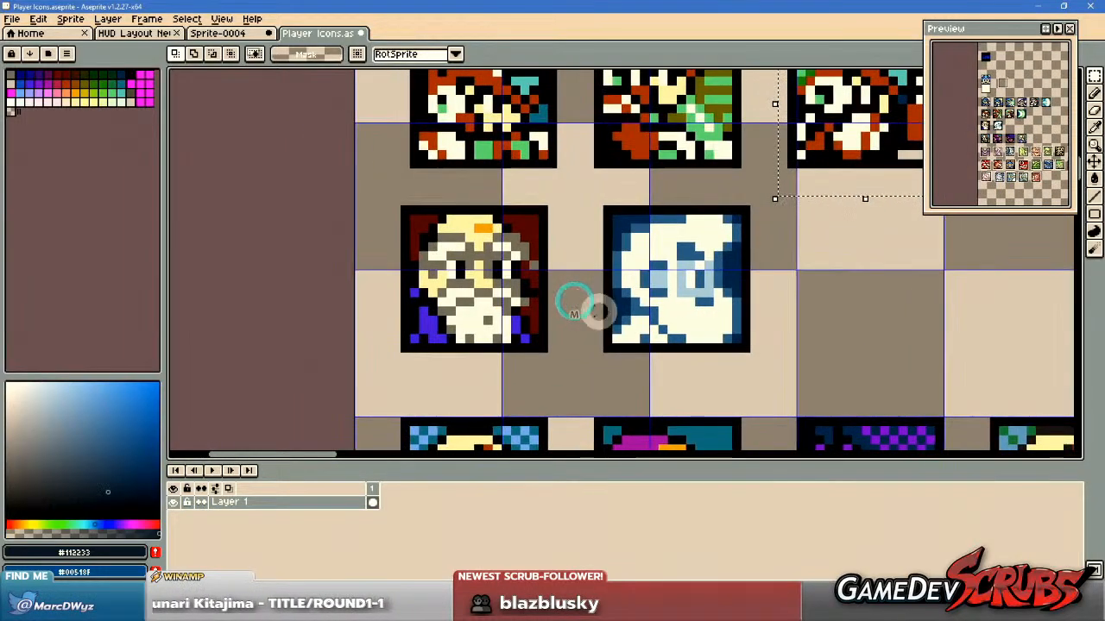
left_click_drag(375, 188, 574, 376)
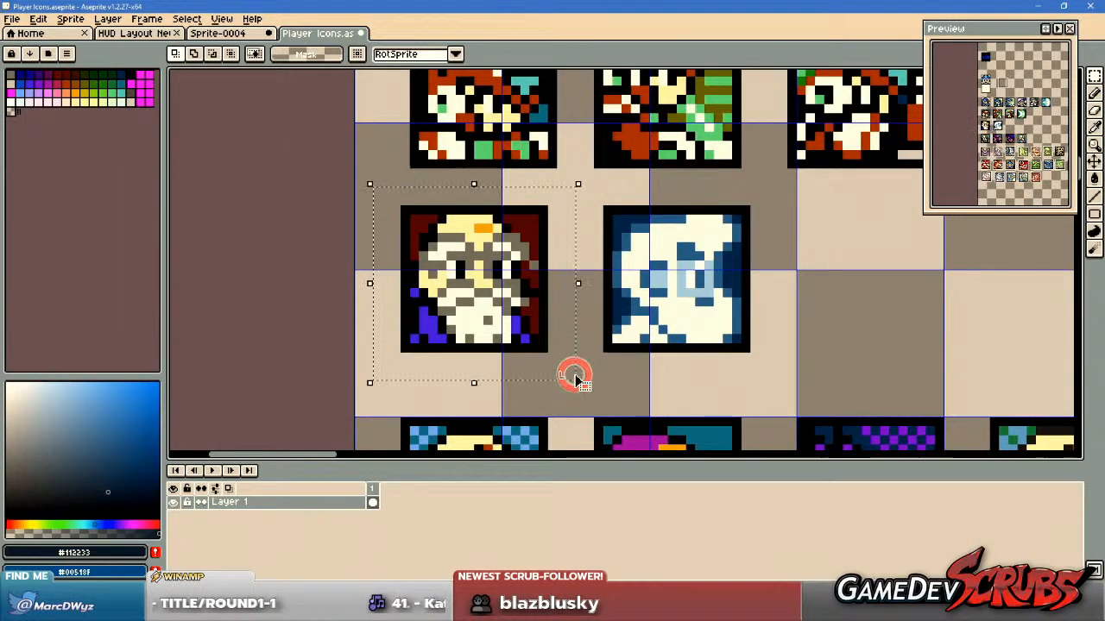
scroll(725, 365, "down", 4)
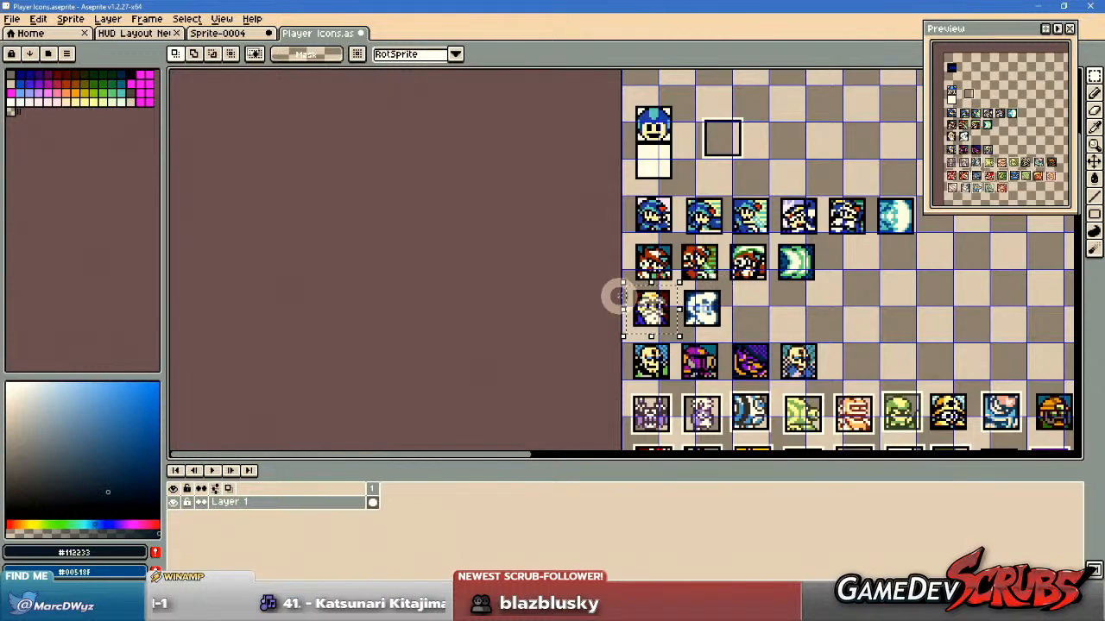
scroll(616, 296, "up", 3)
left_click_drag(741, 312, 592, 275)
scroll(558, 317, "up", 1)
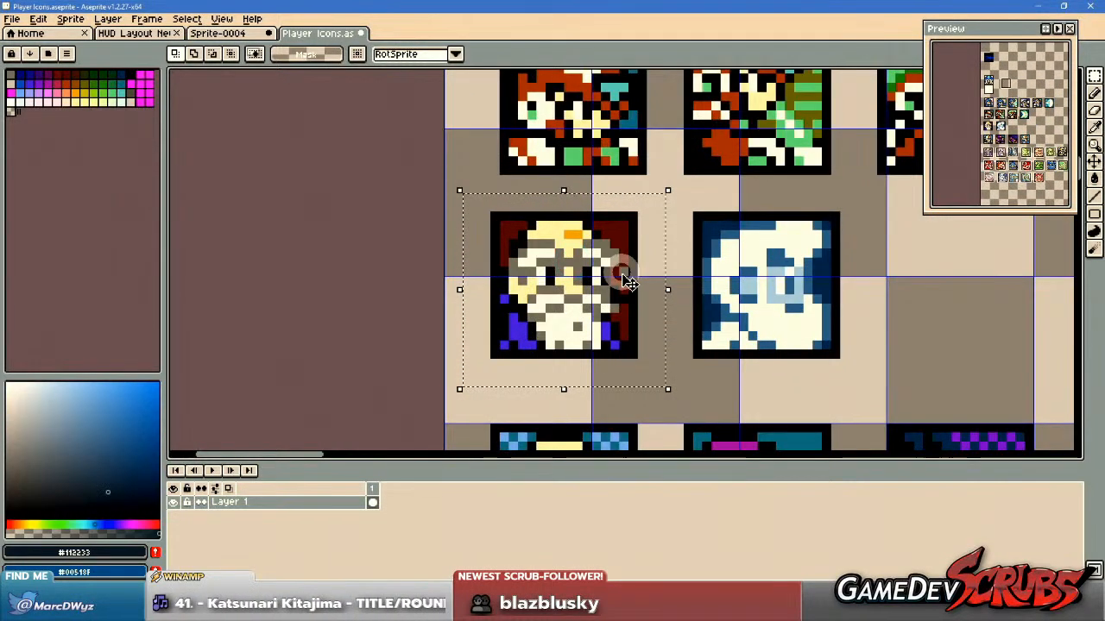
scroll(624, 288, "down", 2)
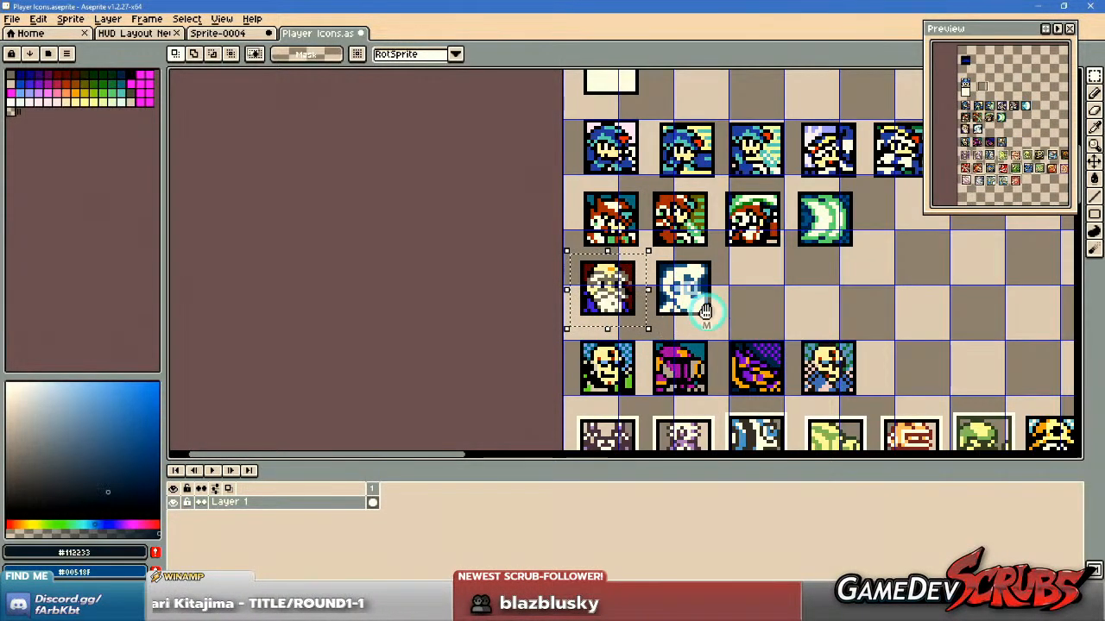
Examine the four rows of finished icons in the aligned character grid.
left_click_drag(702, 311, 374, 325)
scroll(577, 300, "down", 1)
left_click_drag(763, 304, 399, 297)
left_click_drag(640, 243, 561, 350)
left_click_drag(558, 267, 528, 334)
scroll(516, 220, "up", 2)
scroll(489, 241, "up", 2)
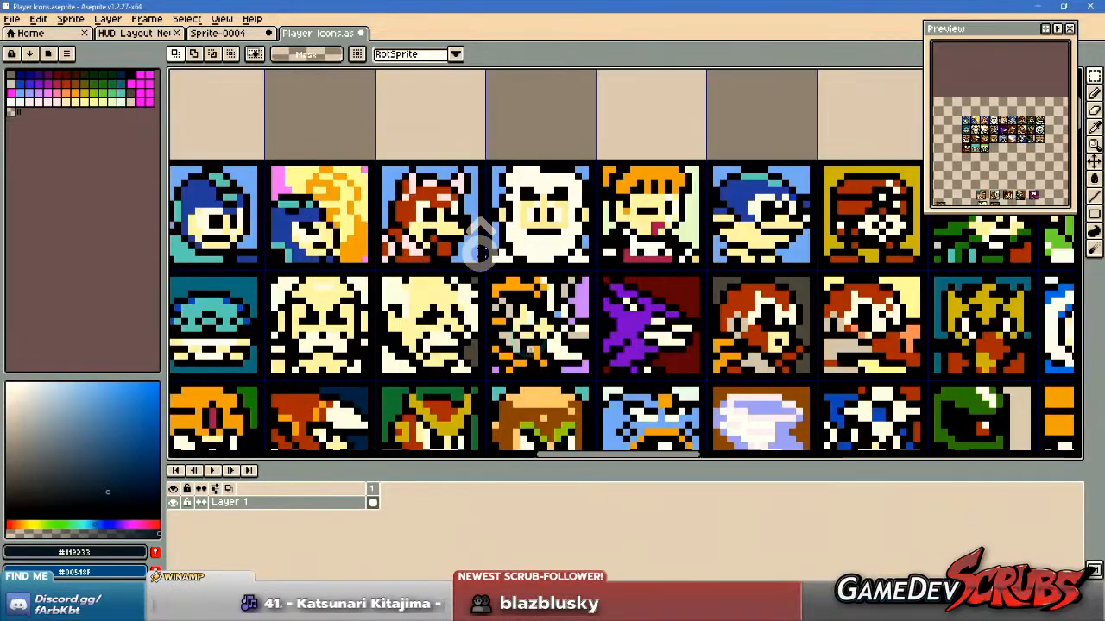
scroll(493, 264, "down", 1)
left_click_drag(601, 315, 561, 222)
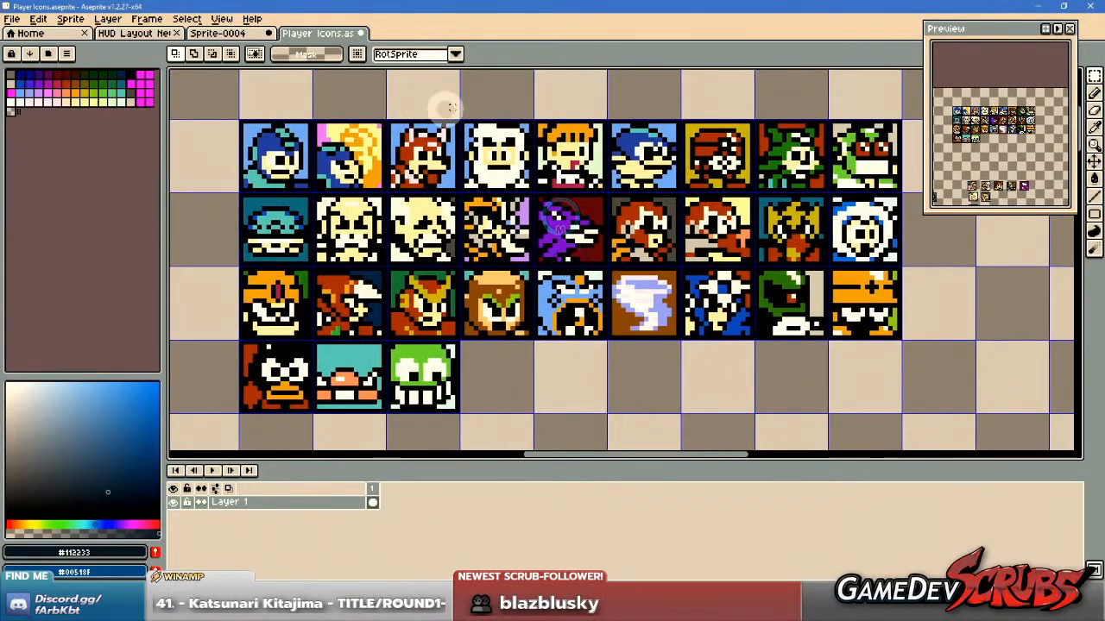
Move the Preview window farther from the icon grid and enlarge the finished icons shown inside it.
left_click_drag(1001, 29, 1022, 28)
scroll(1020, 123, "up", 1)
left_click_drag(1002, 129, 1040, 131)
left_click_drag(405, 168, 452, 173)
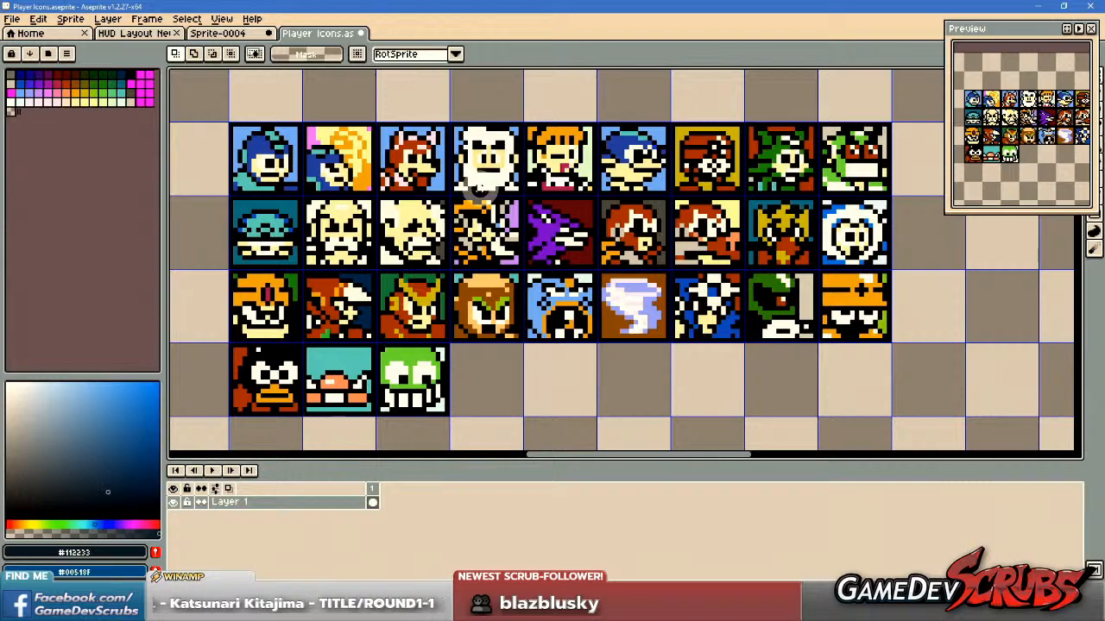
left_click_drag(522, 190, 522, 189)
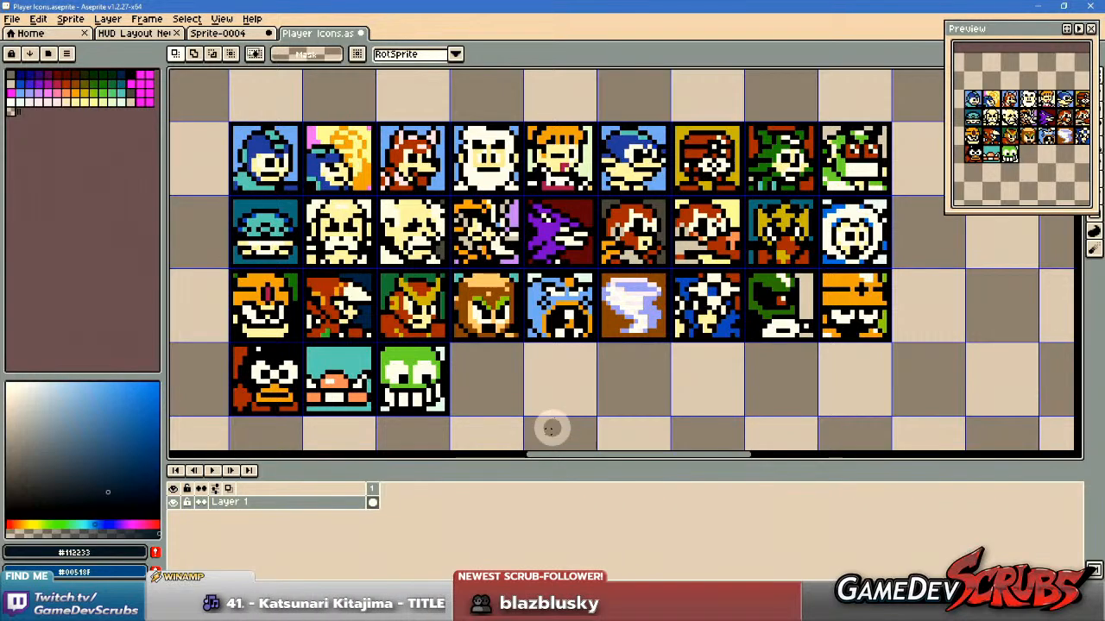
Select the first three portraits of the grid's top row one at a time and examine each beside its neighbours.
left_click_drag(216, 114, 303, 198)
left_click(281, 86)
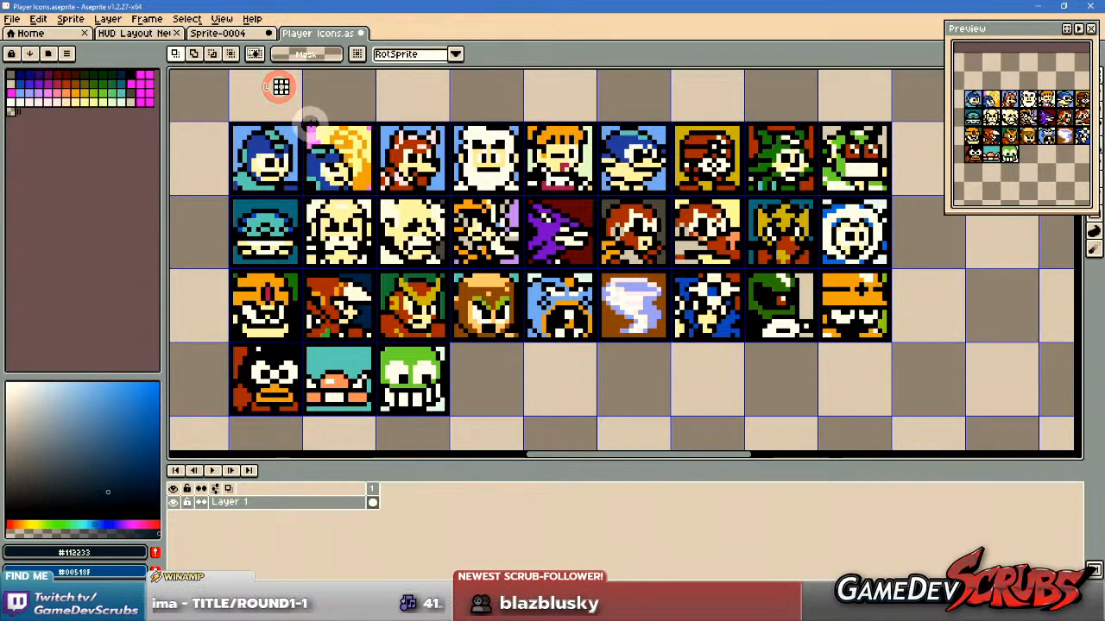
left_click_drag(302, 121, 377, 197)
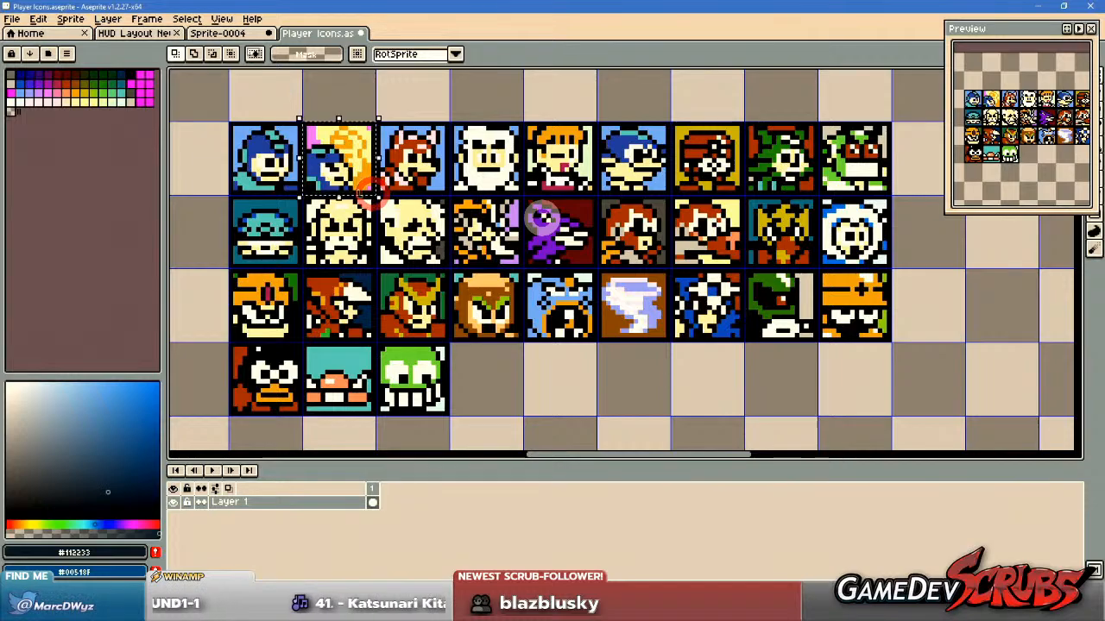
scroll(429, 159, "up", 1)
left_click_drag(414, 74, 426, 240)
left_click(327, 130)
left_click_drag(359, 193, 470, 302)
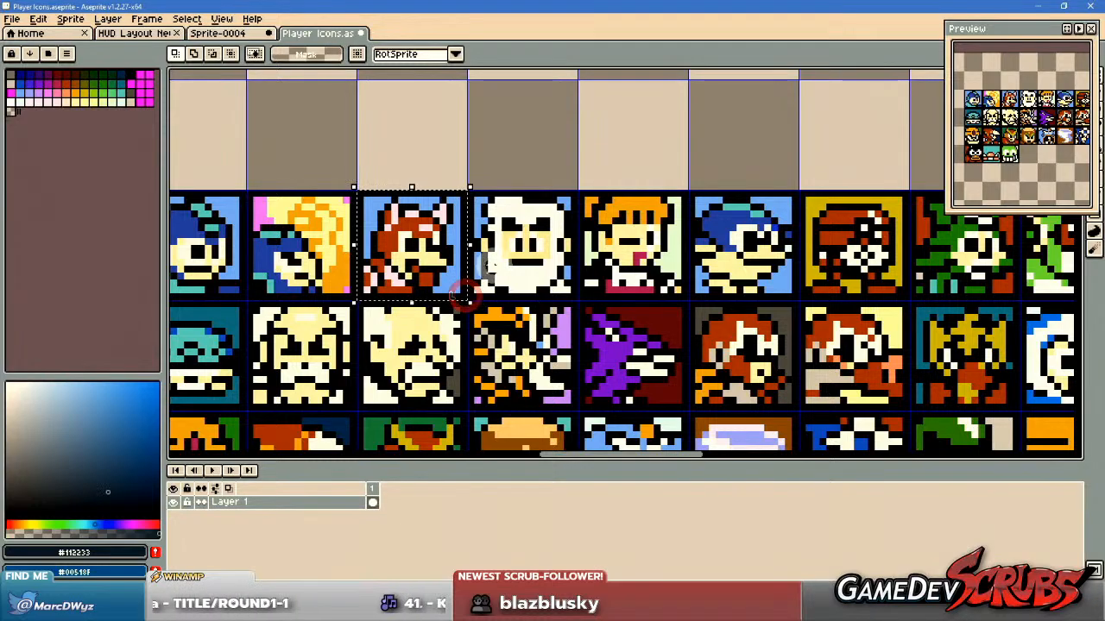
scroll(489, 200, "down", 1)
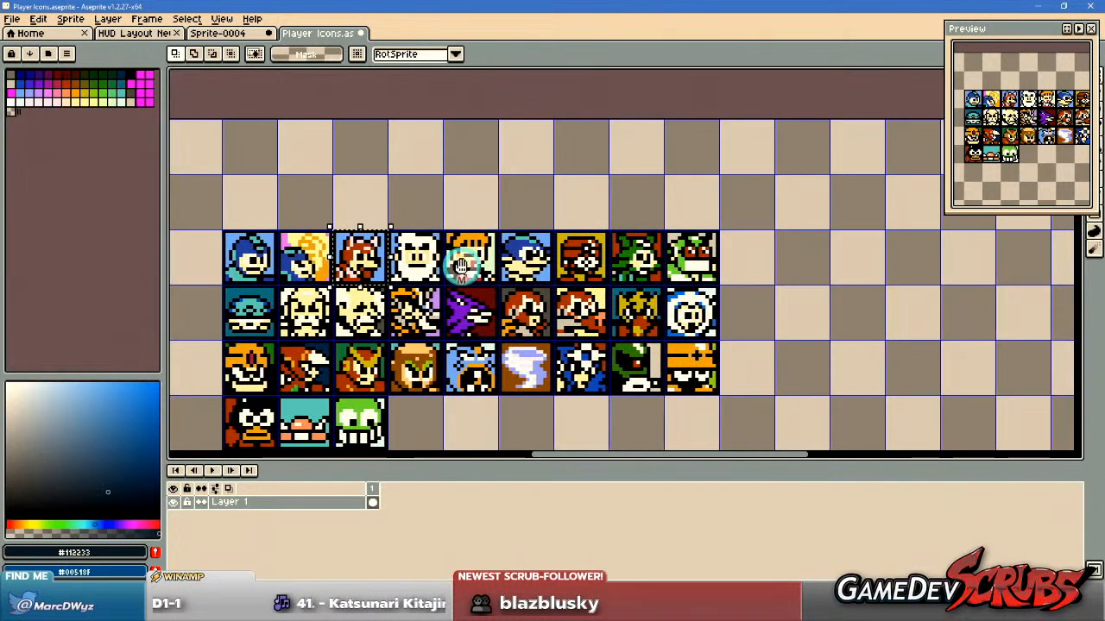
scroll(496, 202, "up", 2)
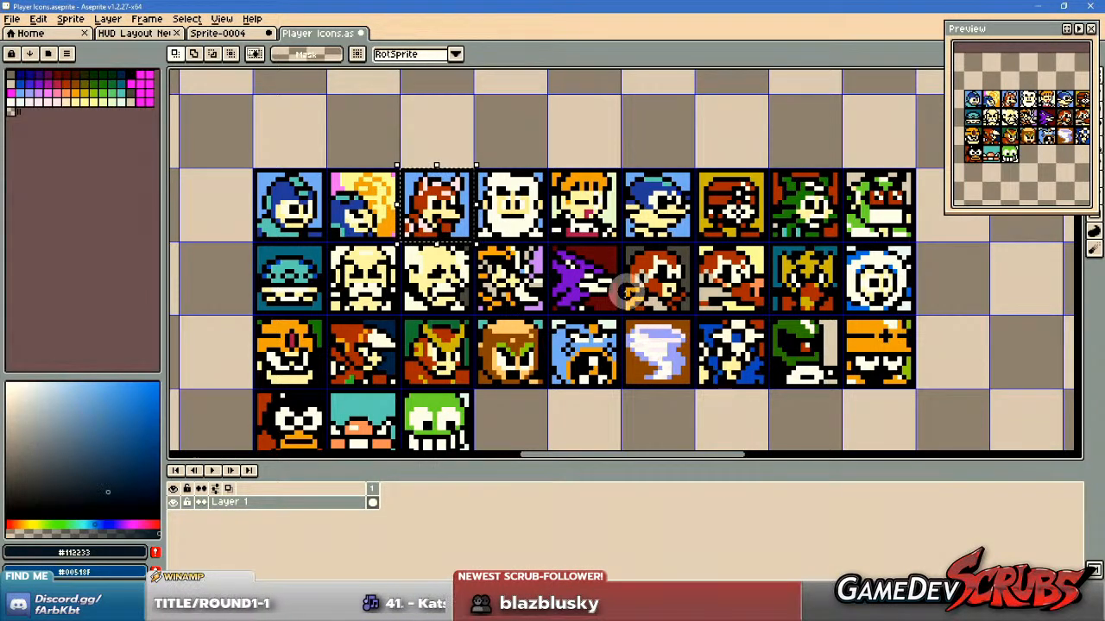
scroll(623, 299, "up", 2)
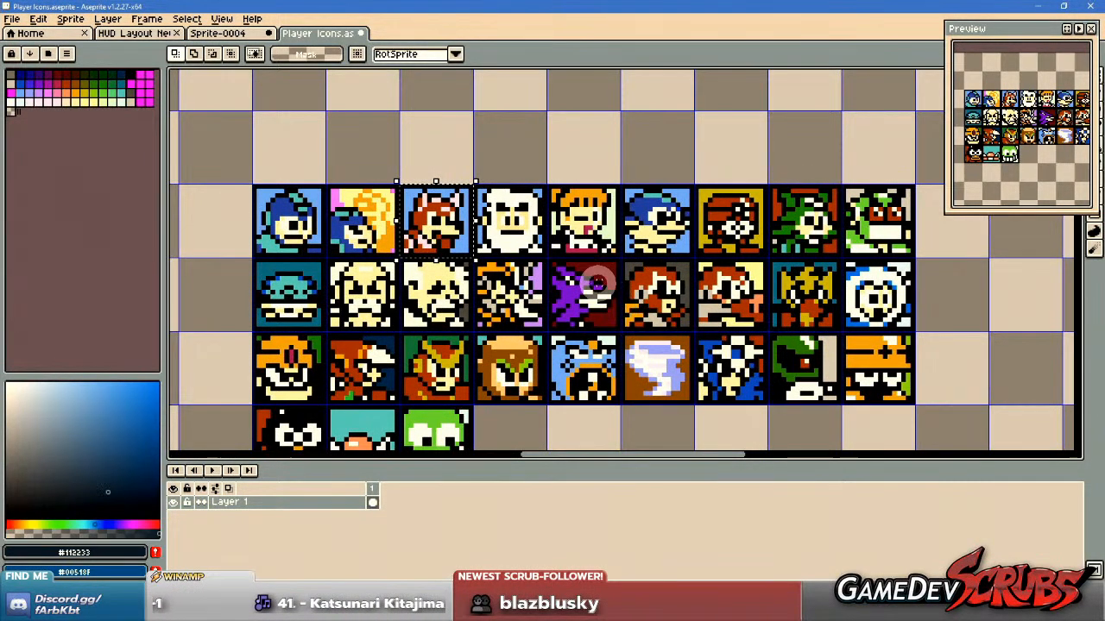
Select the orange-haired girl icon and the white-bearded scientist icon in turn, comparing them with the rest of the finished grid.
left_click_drag(599, 285, 595, 313)
scroll(601, 255, "up", 1)
left_click_drag(514, 192, 621, 298)
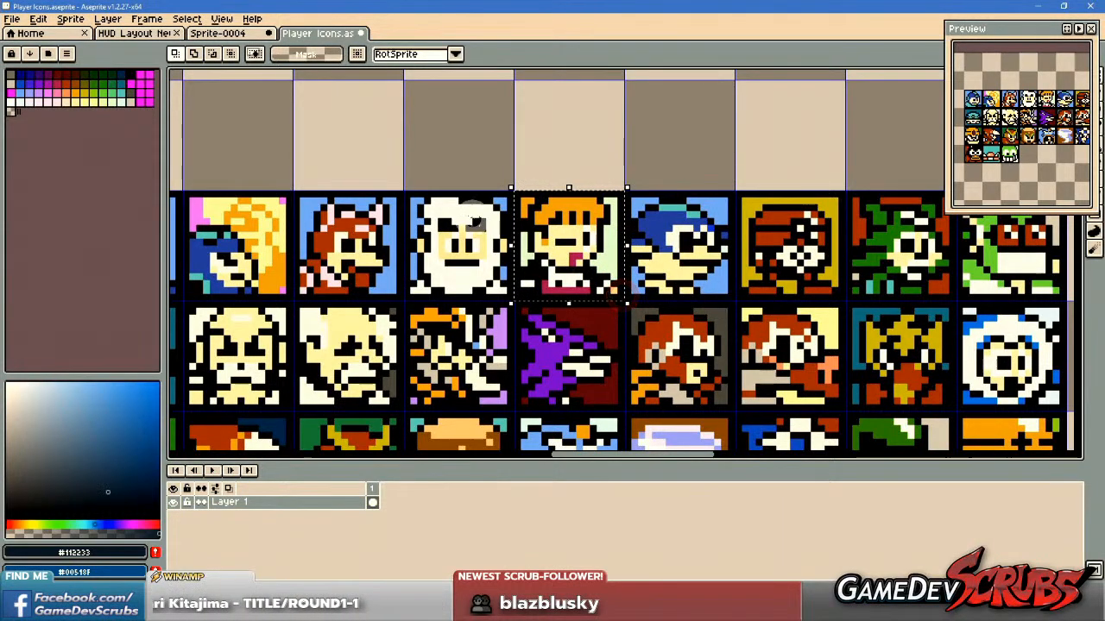
left_click_drag(404, 193, 516, 303)
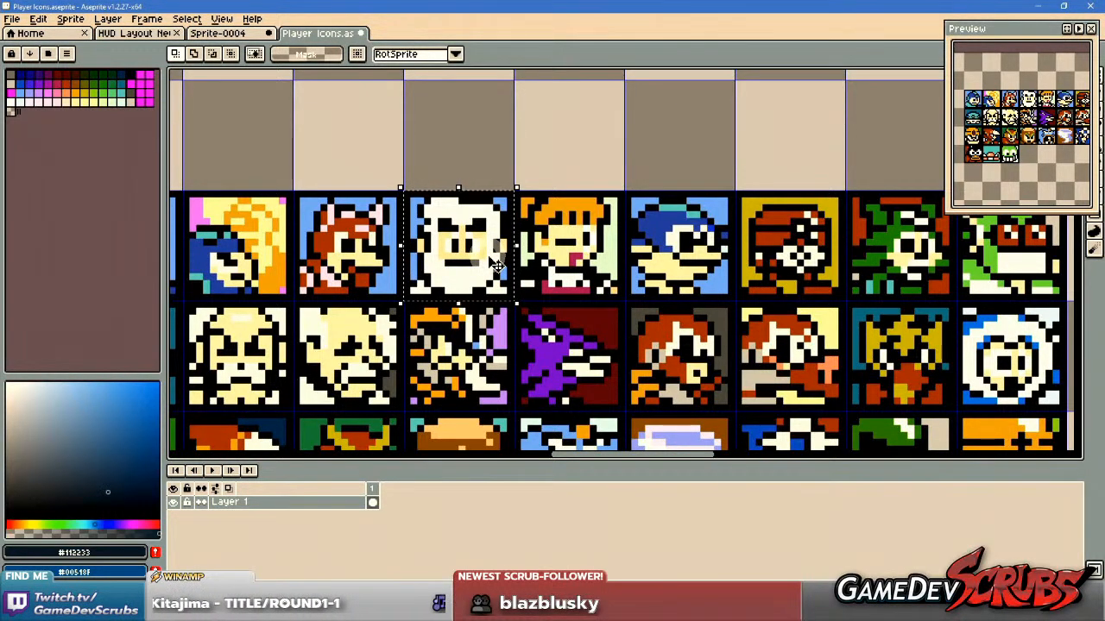
scroll(497, 265, "down", 2)
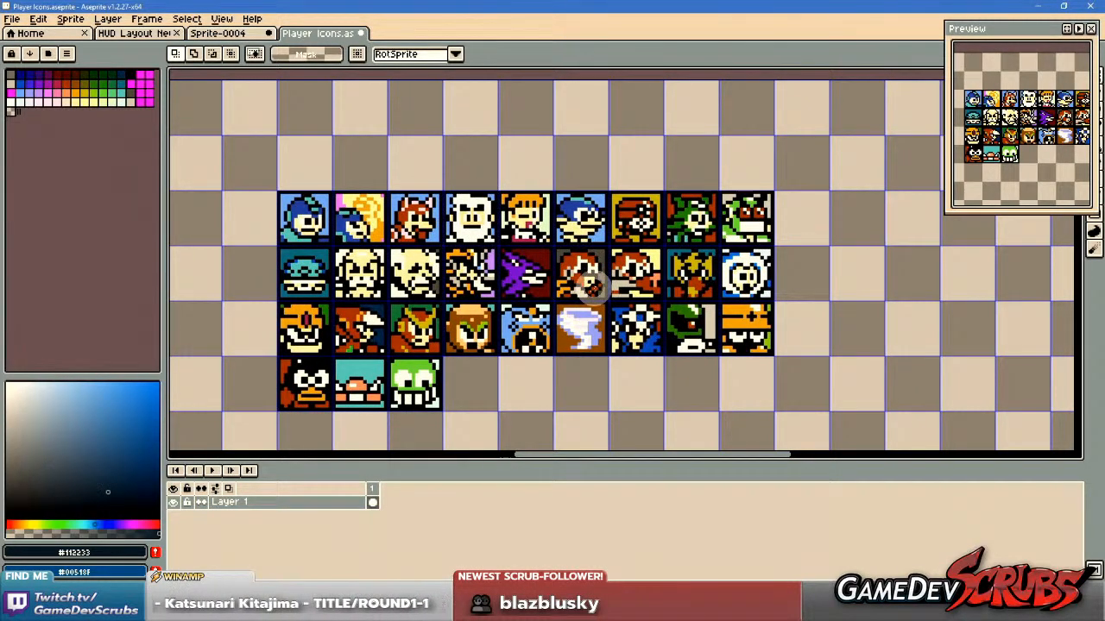
left_click_drag(594, 288, 595, 292)
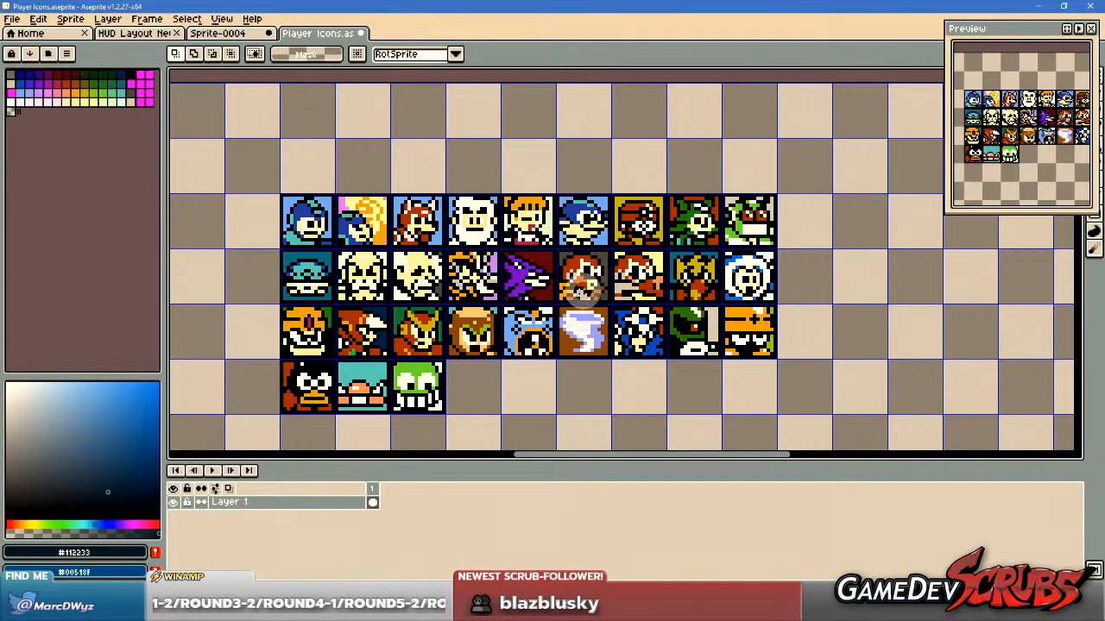
left_click_drag(545, 294, 551, 269)
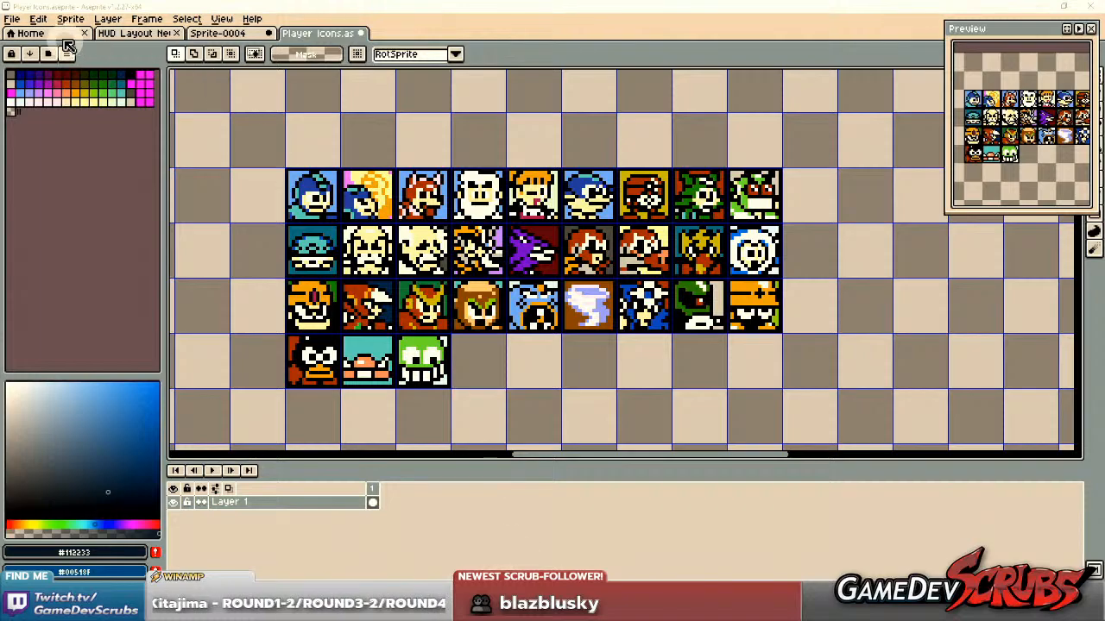
Create a new 1920 by 1080 RGBA sprite with a transparent background and paste the copied fighting-game screenshot into it.
left_click(19, 24)
left_click(27, 76)
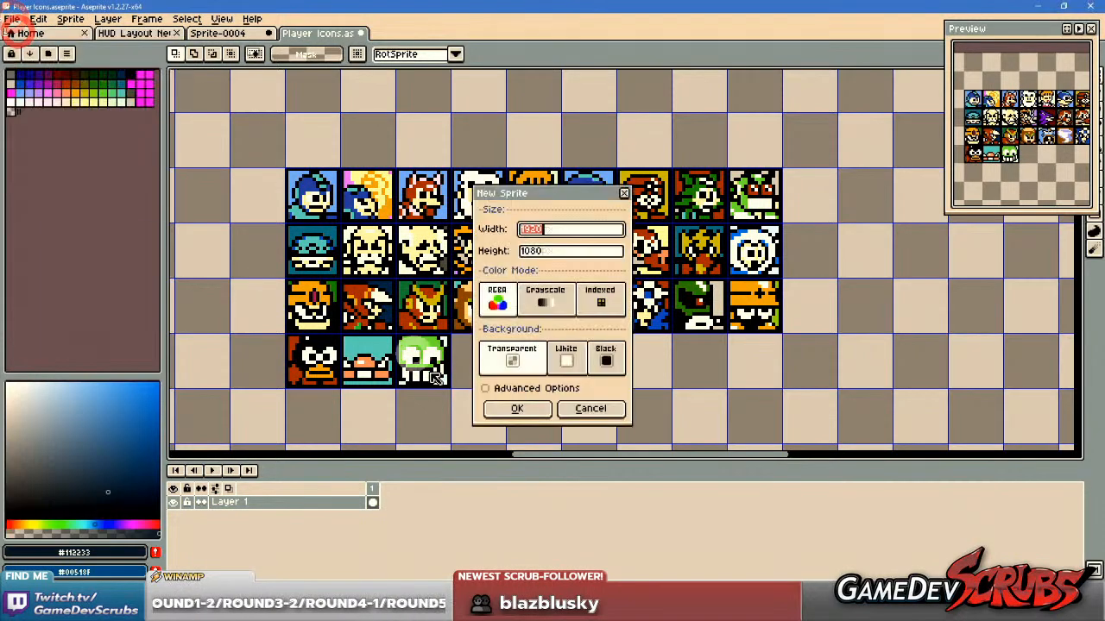
left_click(523, 416)
key("ctrl+v")
Examine the wing-shaped round-win icons below the Rock Howard health bar in the pasted screenshot.
scroll(471, 170, "up", 1)
left_click_drag(363, 141, 644, 434)
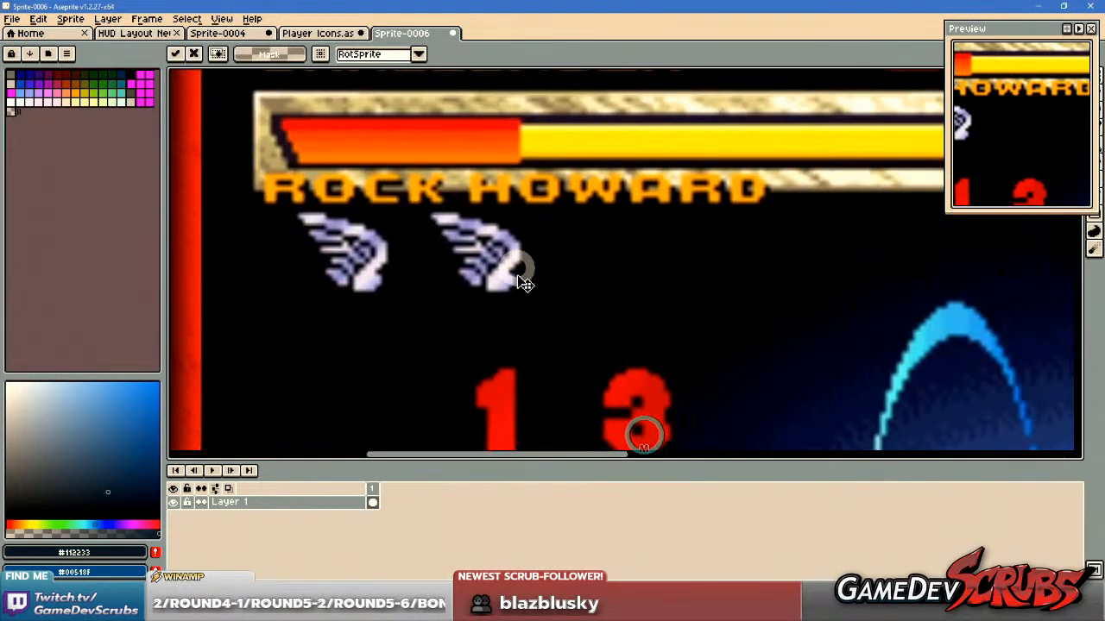
left_click_drag(525, 298, 541, 312)
scroll(434, 277, "up", 1)
scroll(441, 285, "up", 2)
scroll(434, 276, "down", 5)
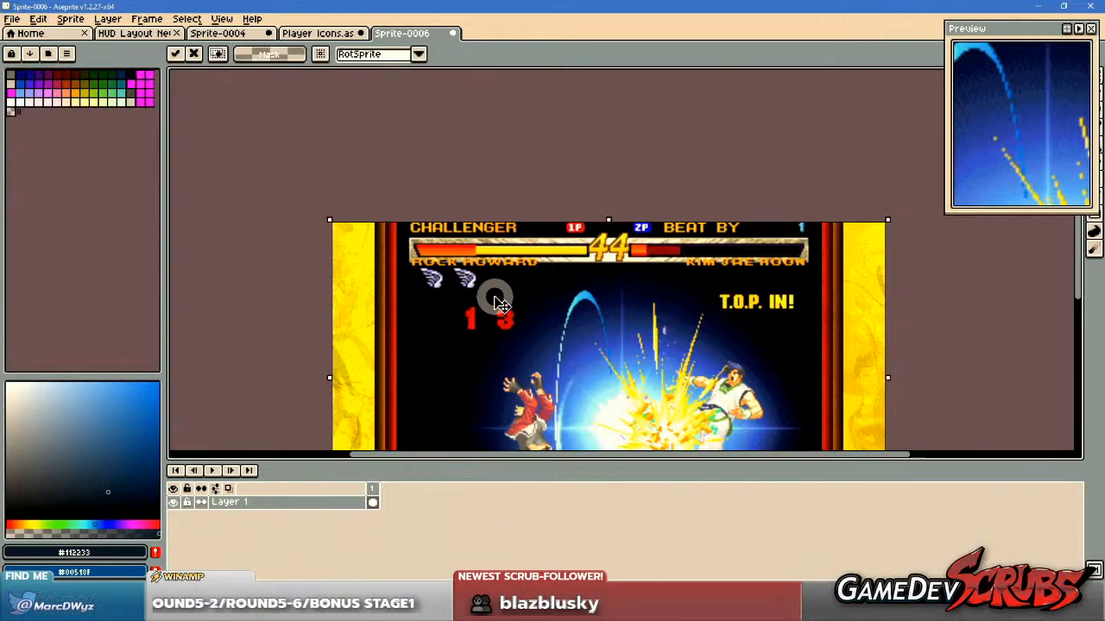
scroll(500, 300, "up", 1)
scroll(501, 302, "down", 1)
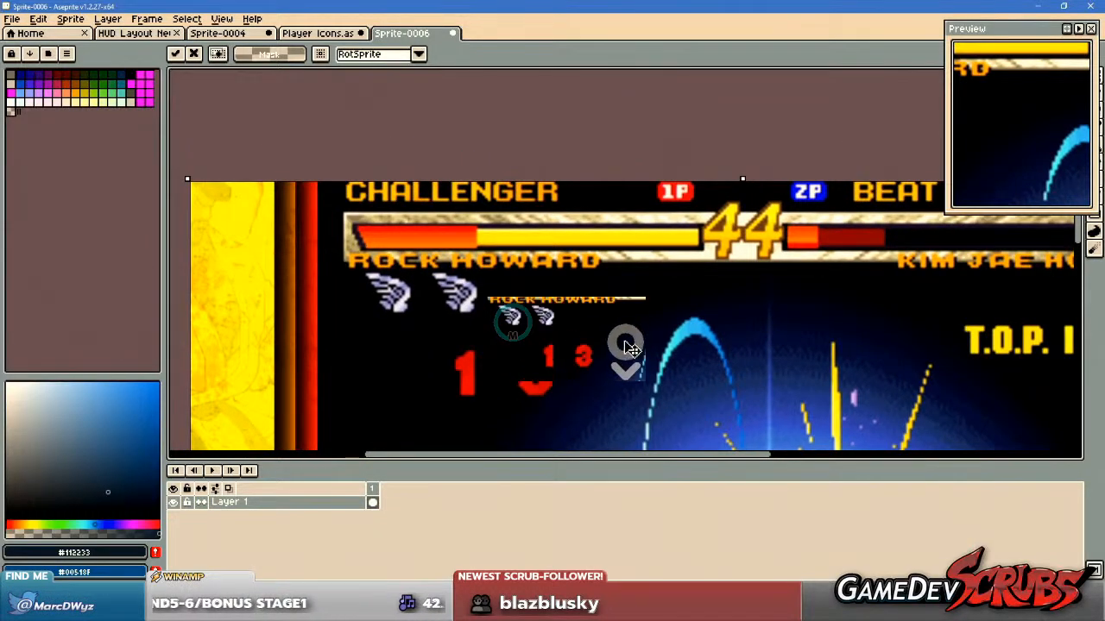
scroll(630, 354, "down", 2)
scroll(501, 271, "up", 2)
scroll(584, 353, "up", 2)
scroll(575, 340, "down", 5)
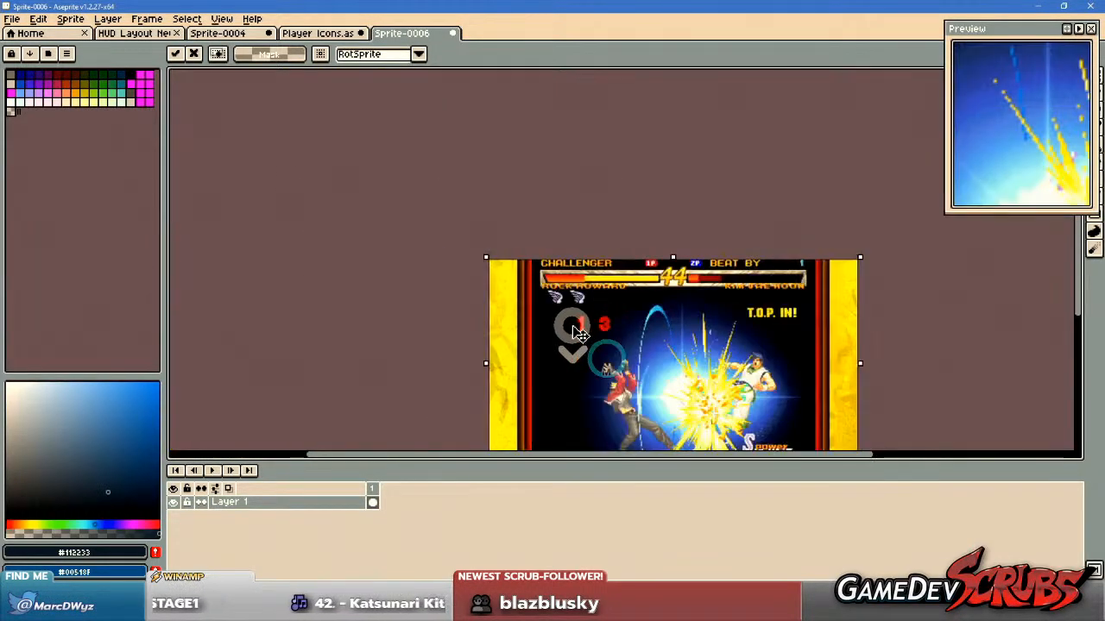
Place the pasted screenshot and crop the canvas tightly around one wing icon on its black background.
left_click(460, 259)
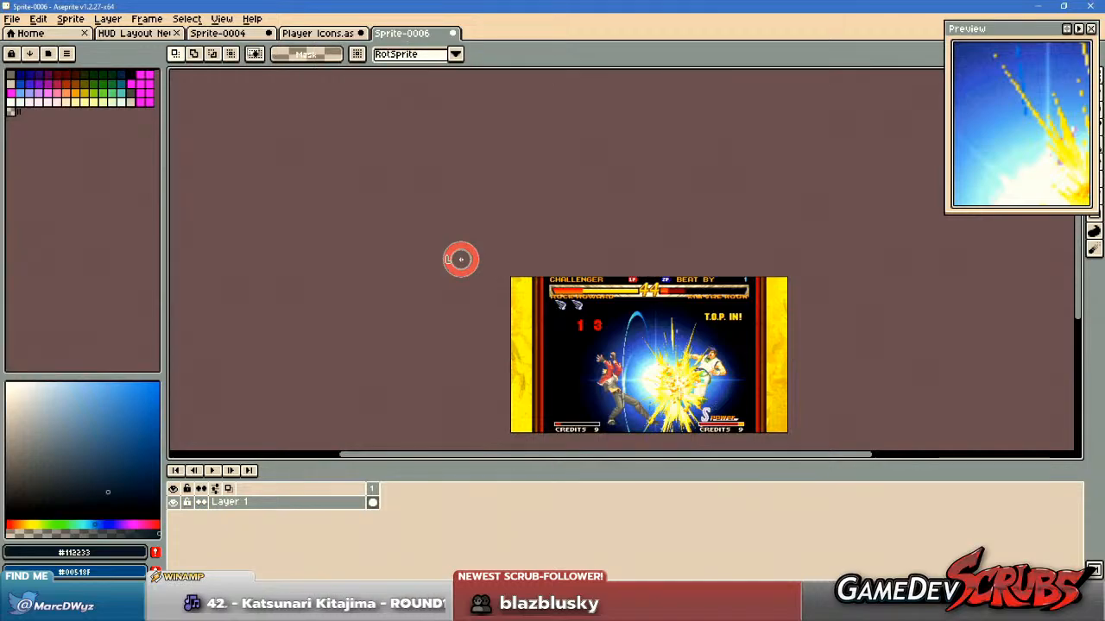
key("c")
left_click_drag(785, 432, 592, 313)
scroll(592, 298, "up", 5)
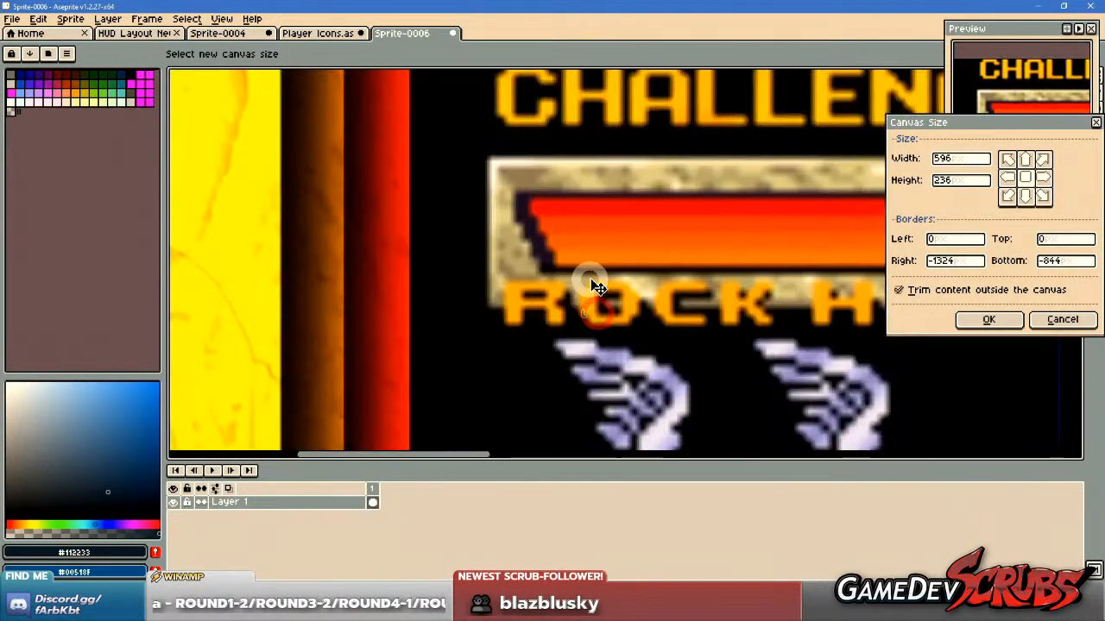
scroll(523, 269, "down", 3)
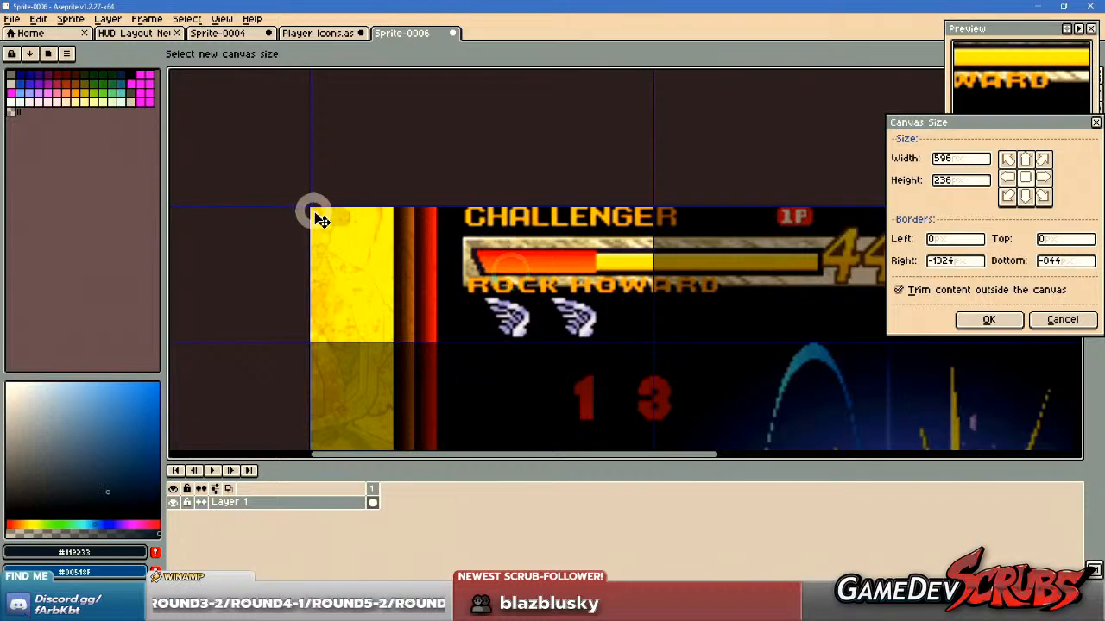
left_click_drag(307, 207, 466, 288)
scroll(523, 315, "up", 2)
left_click_drag(354, 295, 547, 300)
left_click_drag(671, 296, 571, 285)
left_click_drag(620, 224, 626, 239)
left_click_drag(808, 352, 698, 355)
left_click(1017, 320)
scroll(455, 301, "down", 1)
left_click_drag(456, 302, 540, 357)
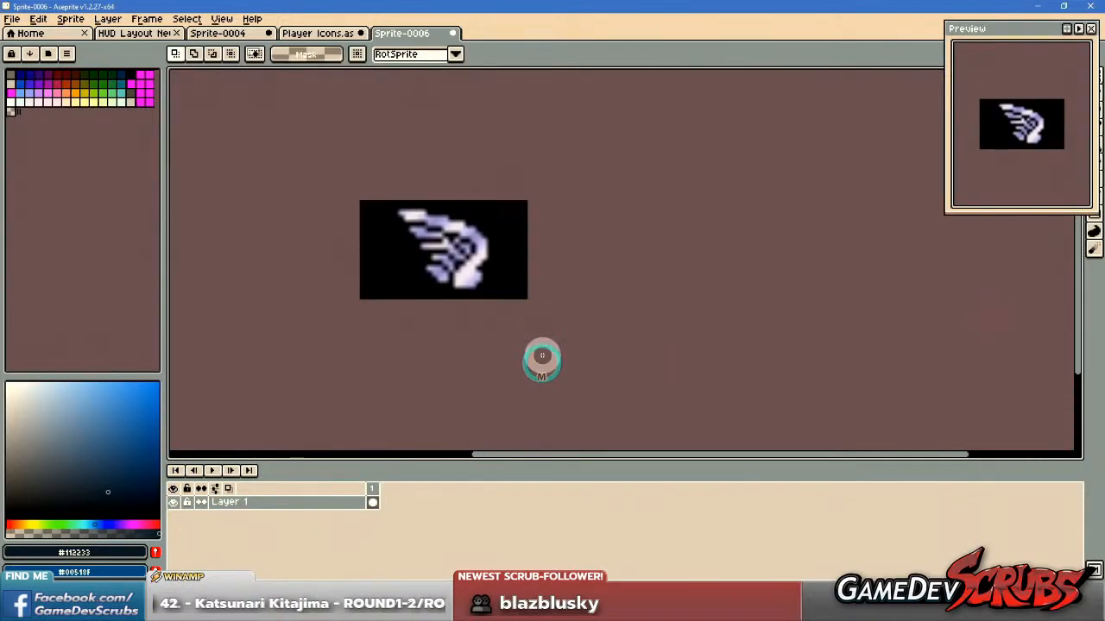
Try pasting the wing icon into the player icon sheet beside the finished character grid.
left_click(216, 33)
left_click(132, 32)
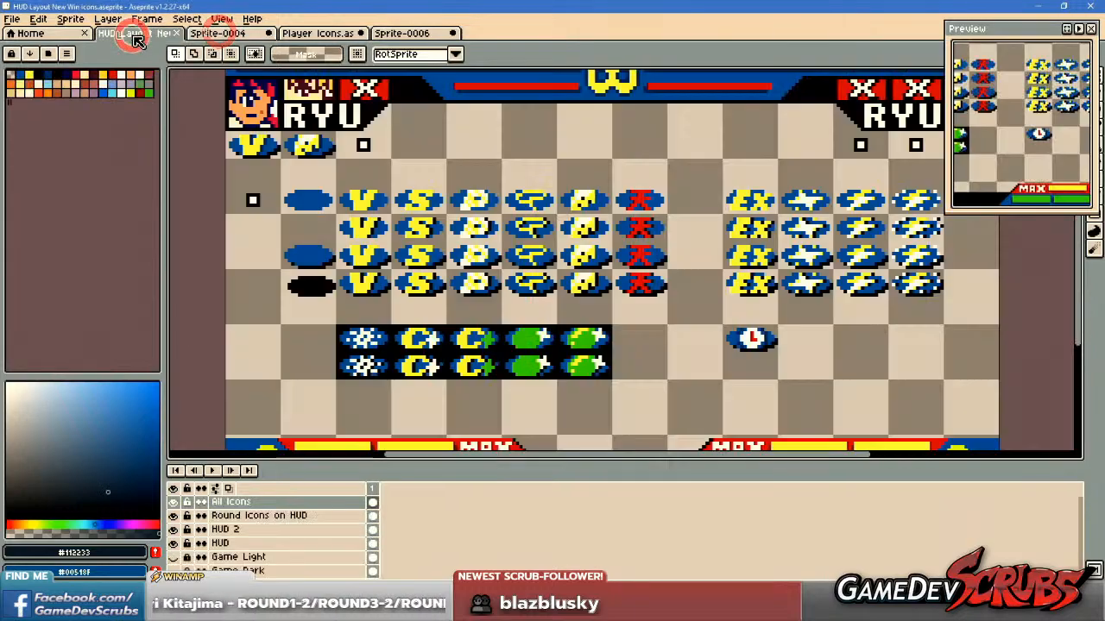
left_click(293, 33)
scroll(509, 285, "down", 1)
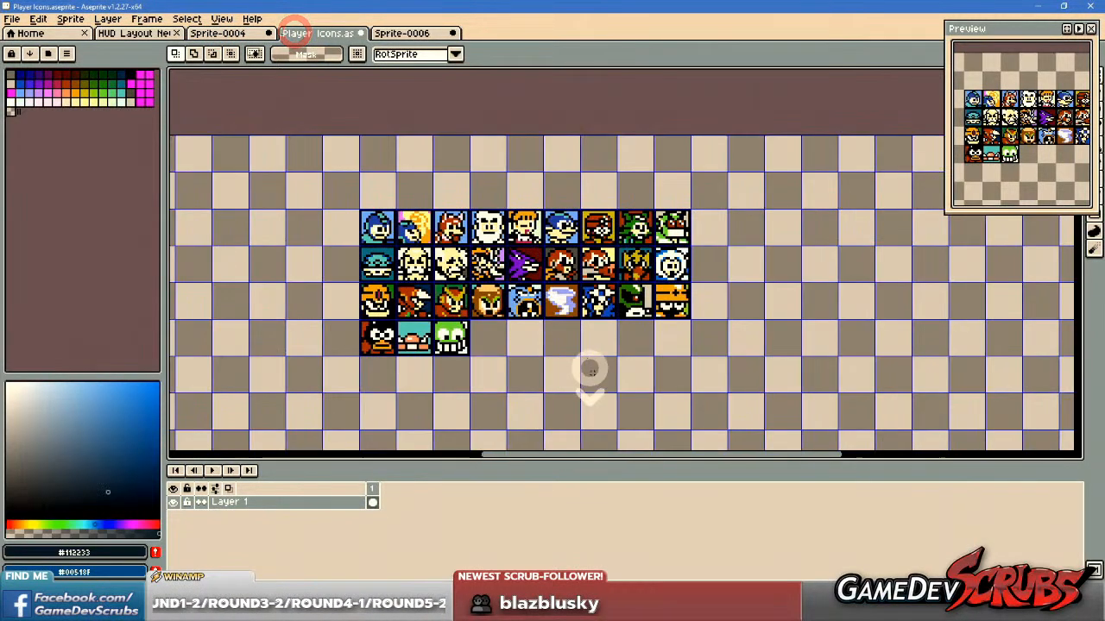
left_click_drag(592, 370, 487, 264)
key("ctrl+v")
scroll(540, 204, "down", 1)
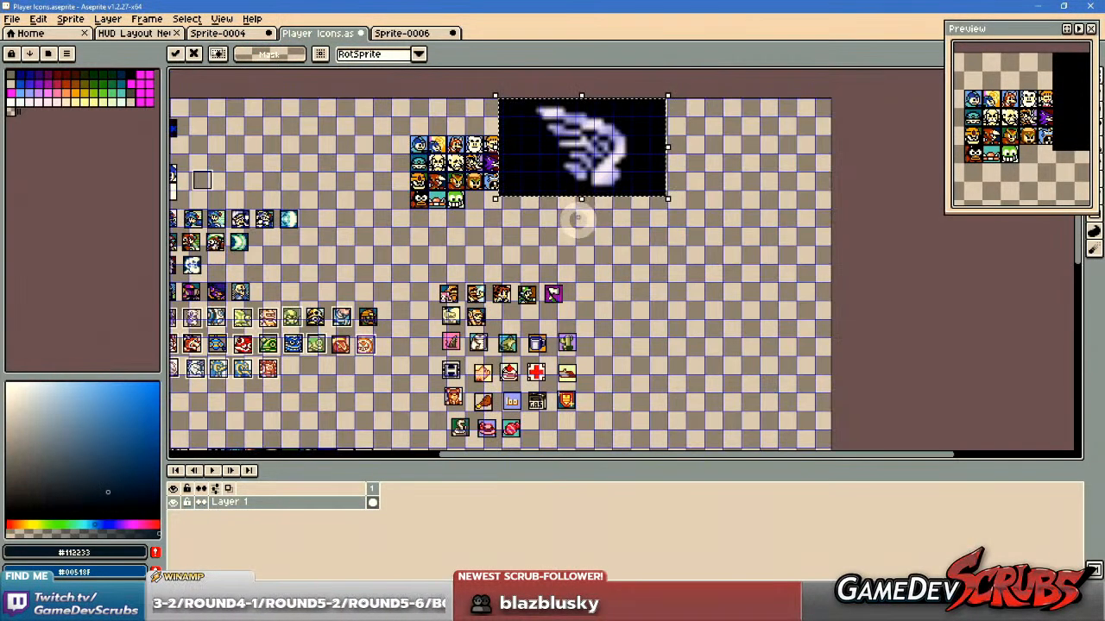
left_click_drag(578, 226, 586, 263)
key("ctrl+z")
Compare the cropped wing with the Akuma emblem in Sprite-0004 and return to the full player icon sheet.
left_click(383, 31)
left_click_drag(473, 250, 508, 295)
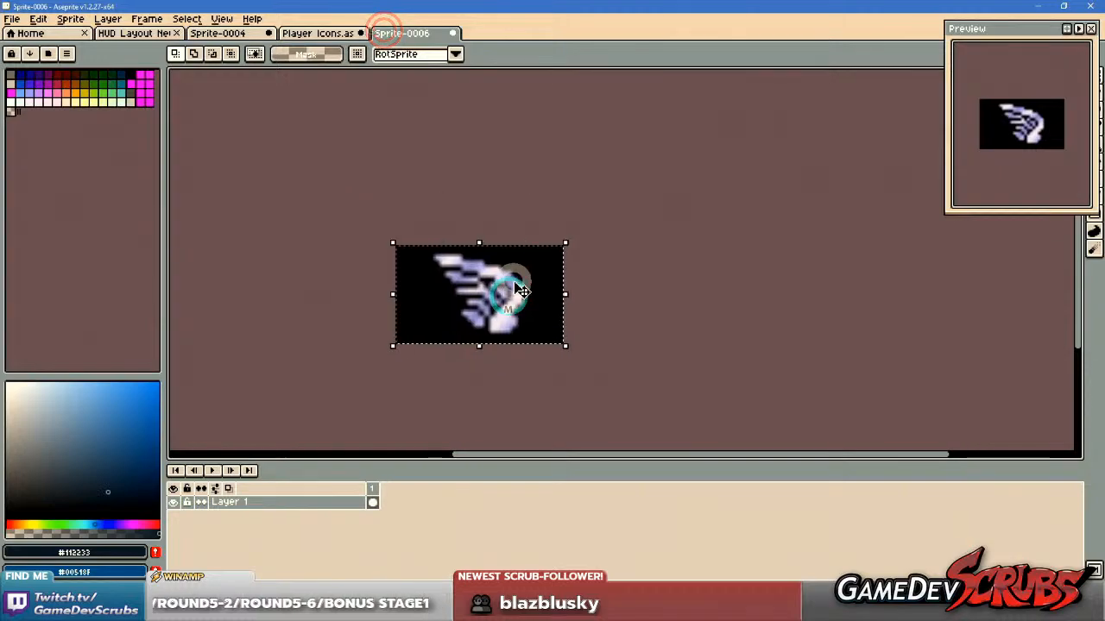
left_click(218, 33)
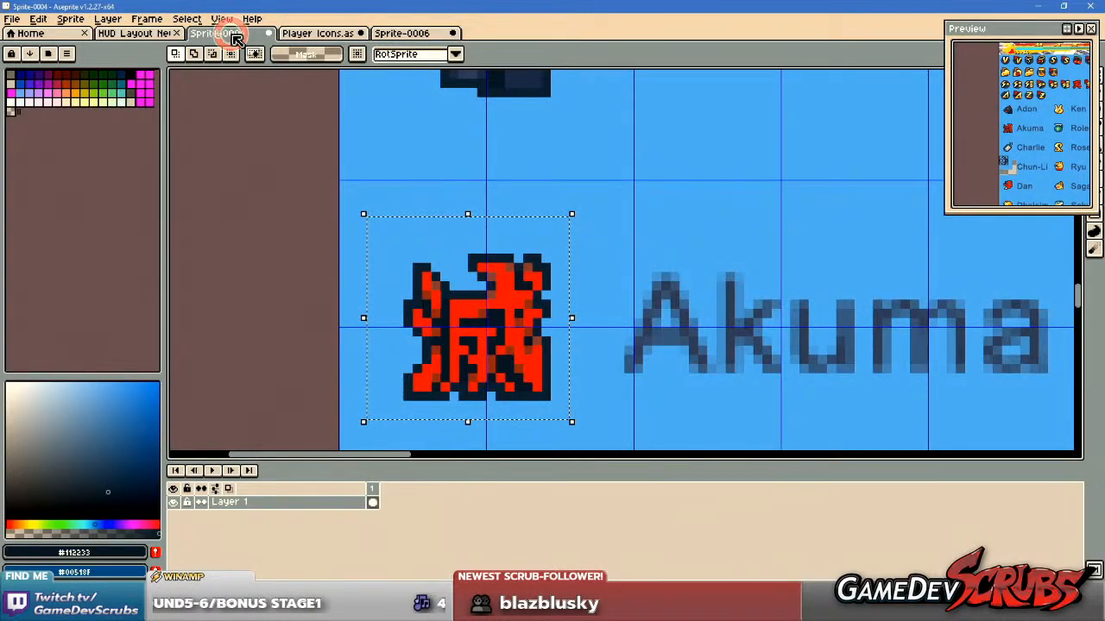
scroll(565, 250, "down", 2)
scroll(568, 248, "down", 2)
left_click(319, 33)
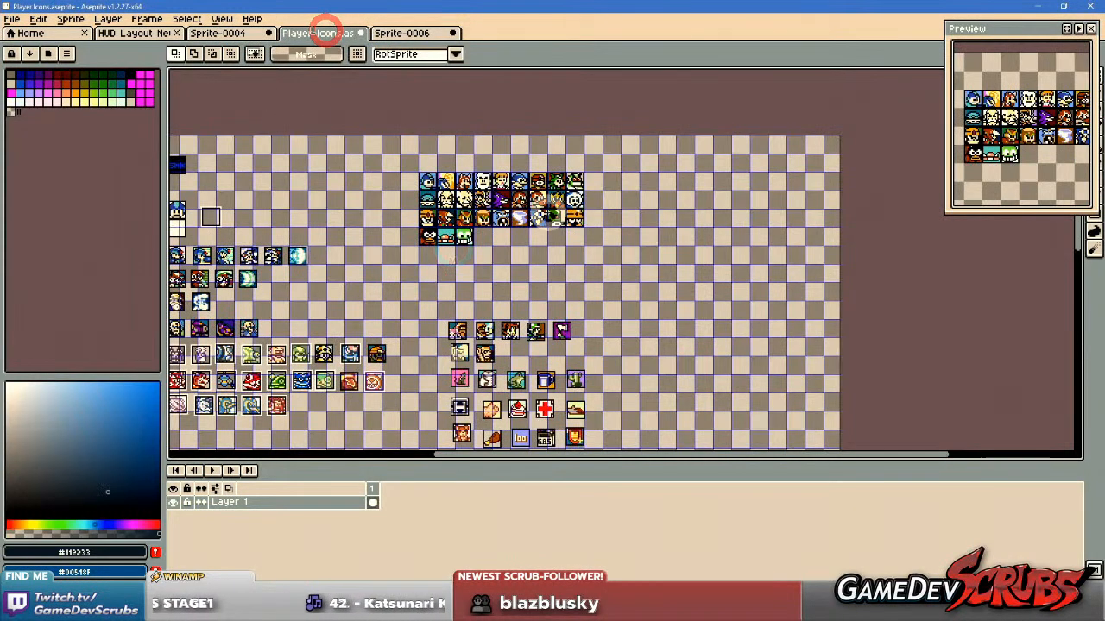
left_click_drag(421, 259, 561, 228)
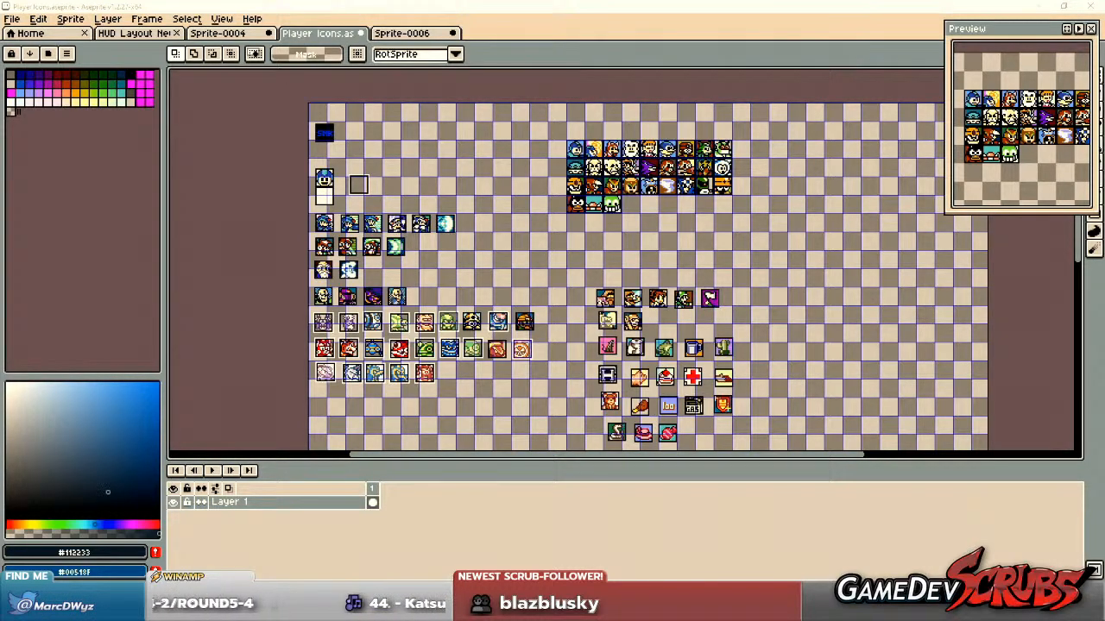
Switch to Microsoft Edge and bring up the Sprites INC page of Mega Man 2 boss sprites.
key("super")
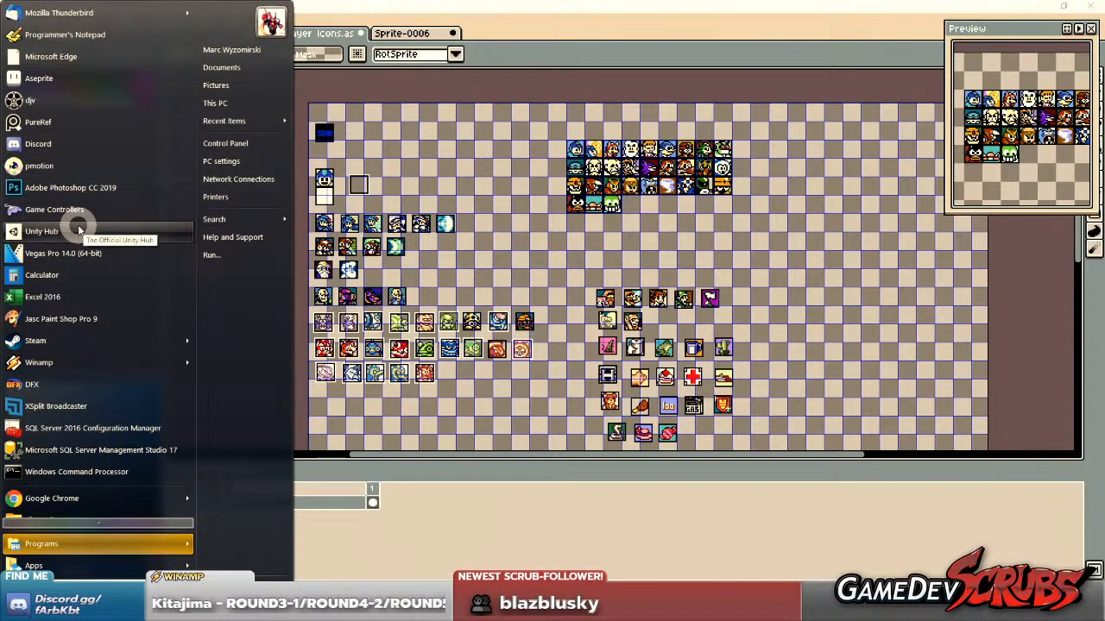
left_click(80, 58)
key("super")
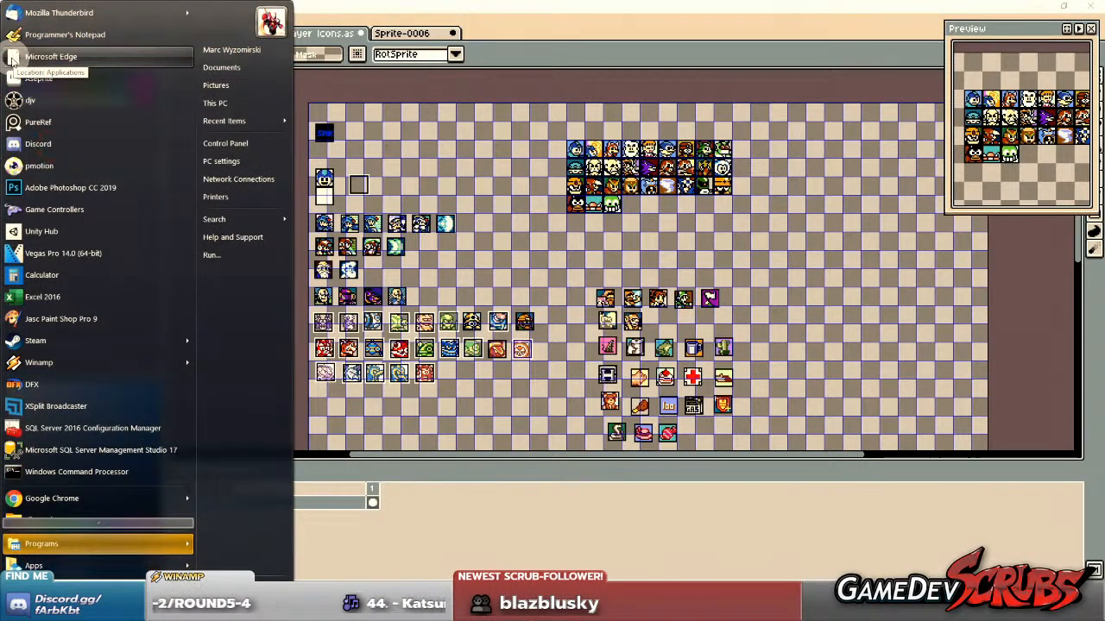
key("super")
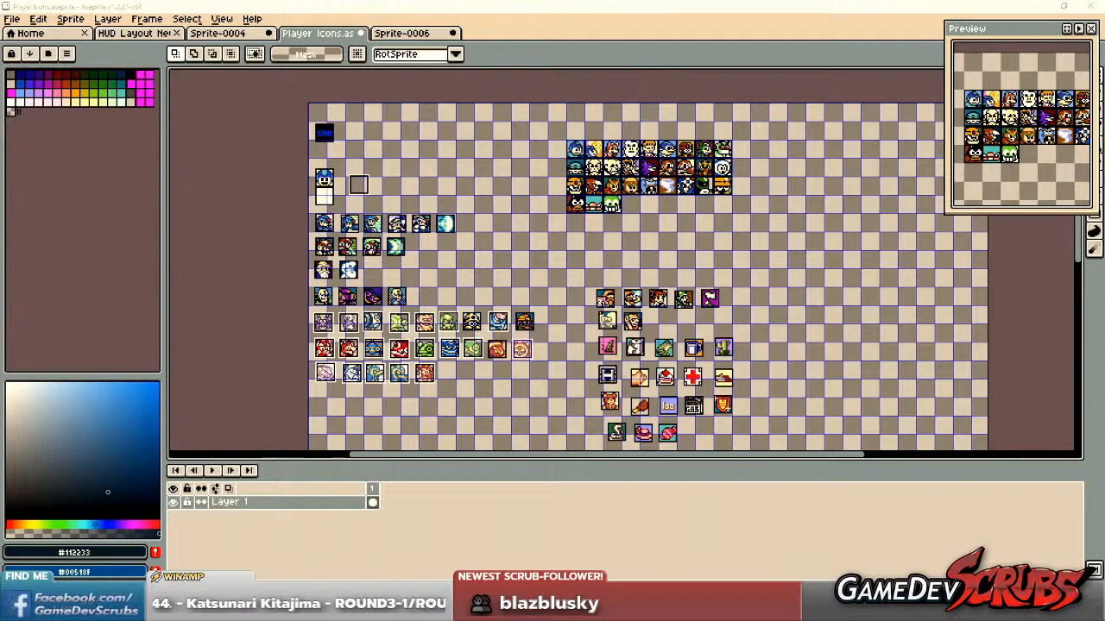
left_click_drag(1104, 104, 375, 4)
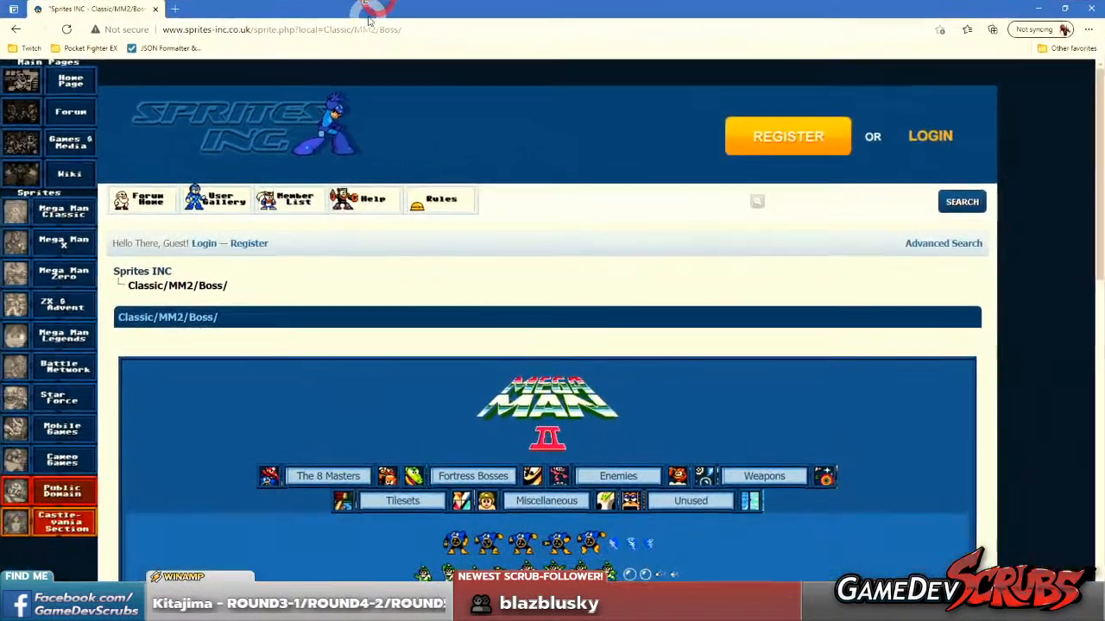
Examine the rows of Mega Man 2 boss sprites on the Classic/MM2/Boss page.
scroll(541, 309, "down", 3)
scroll(535, 285, "down", 5)
scroll(535, 285, "up", 5)
scroll(531, 282, "down", 5)
scroll(528, 277, "up", 5)
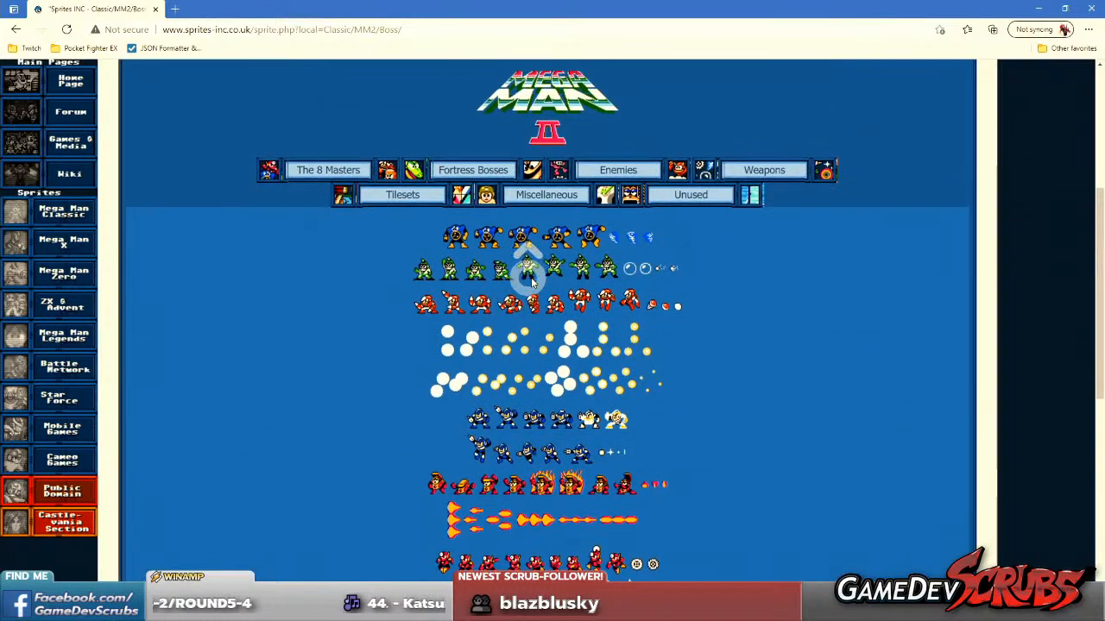
scroll(660, 298, "down", 1)
scroll(642, 345, "down", 2)
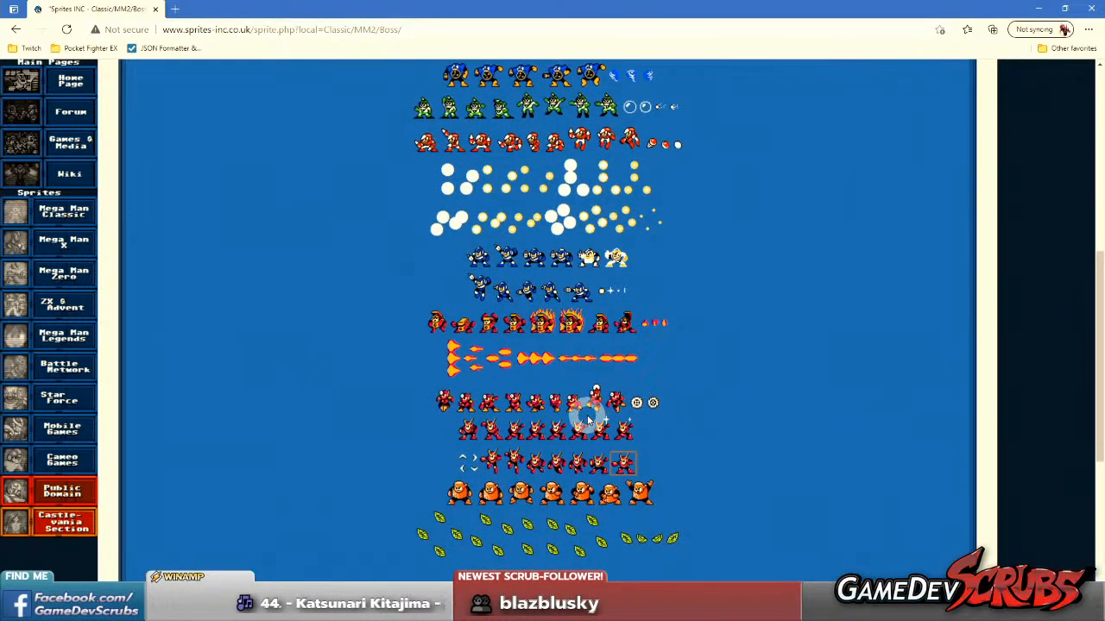
Open the Mega Man 2 sprite sheet metalsheet.gif from the boss page in a new tab and view it.
scroll(589, 397, "up", 3)
scroll(599, 388, "down", 4)
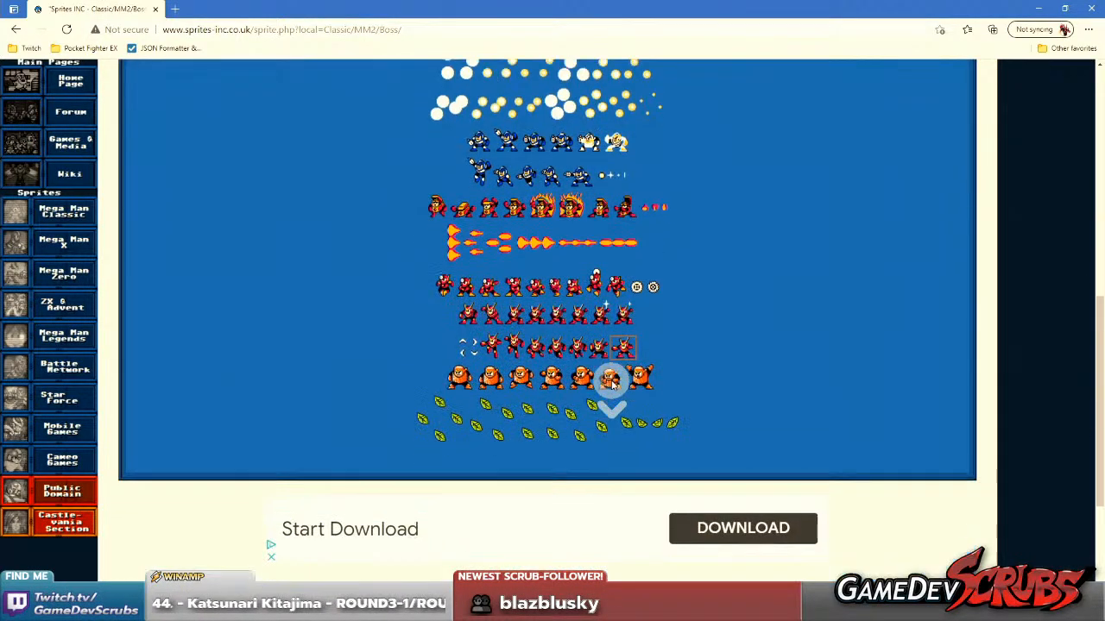
scroll(628, 377, "up", 1)
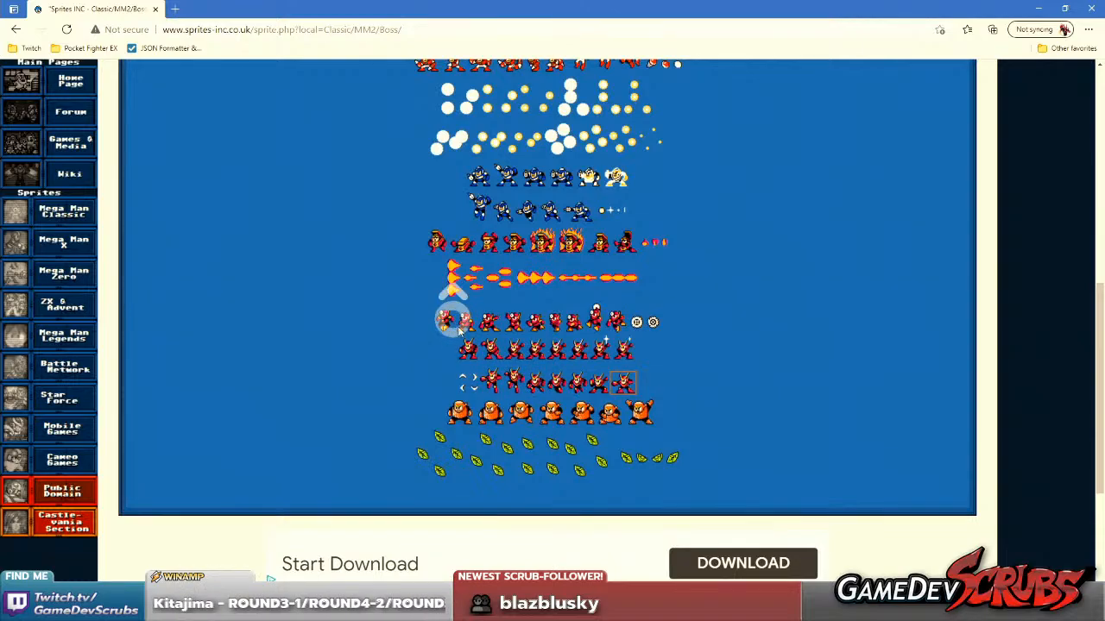
scroll(513, 478, "up", 2)
right_click(513, 484)
left_click(597, 305)
left_click(259, 7)
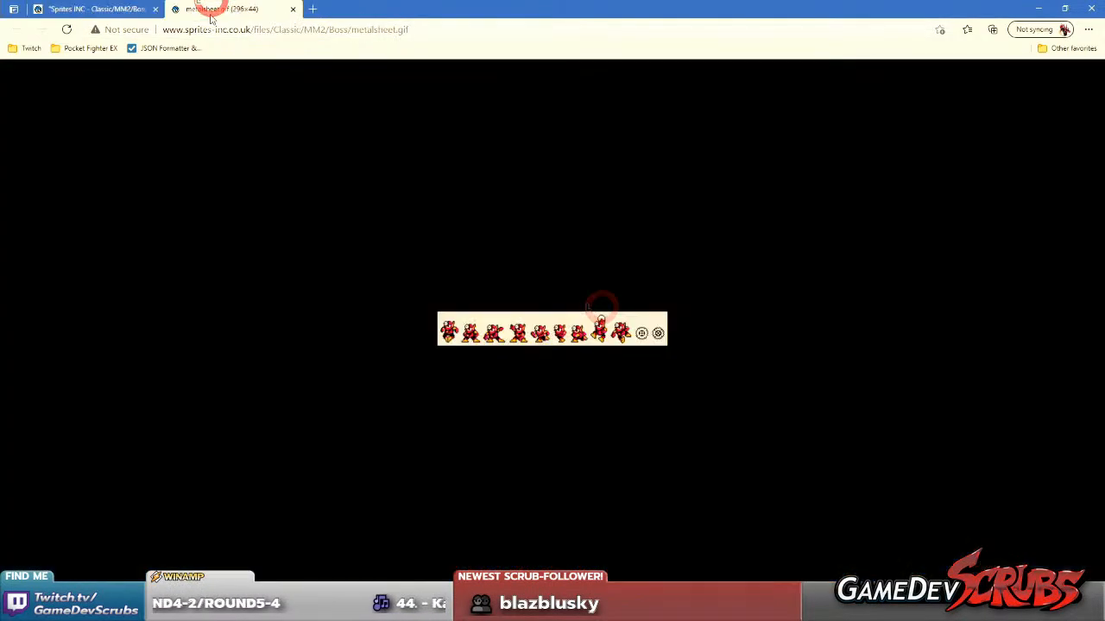
Return to the Mega Man 2 boss page and go to the site's Mega Man Classic section.
left_click(104, 9)
scroll(549, 330, "up", 1)
scroll(548, 331, "up", 3)
scroll(405, 293, "down", 2)
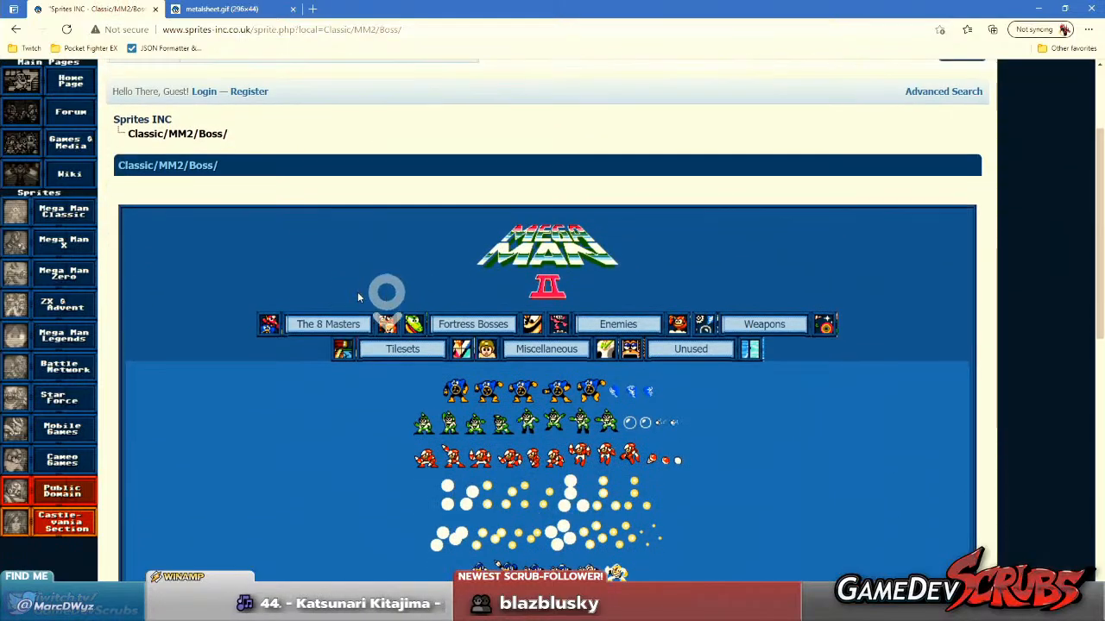
left_click(67, 213)
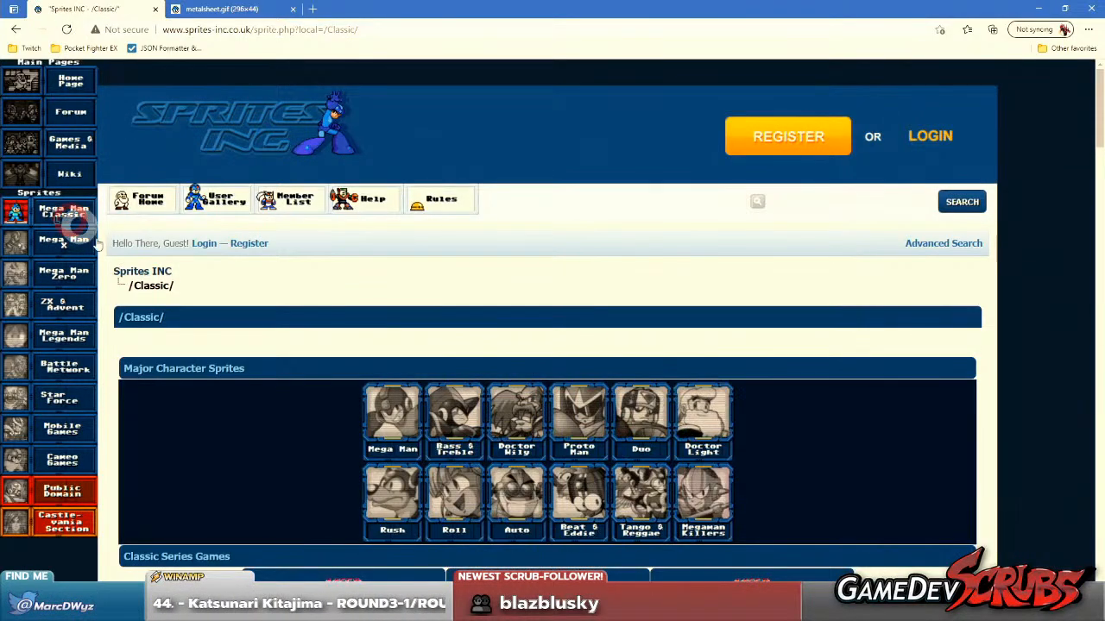
Find Rockman: Battle & Fighters (Neo Geo Pocket Color) among the Classic Series Fighting Games and open its Bosses page.
scroll(669, 384, "down", 8)
scroll(669, 388, "down", 5)
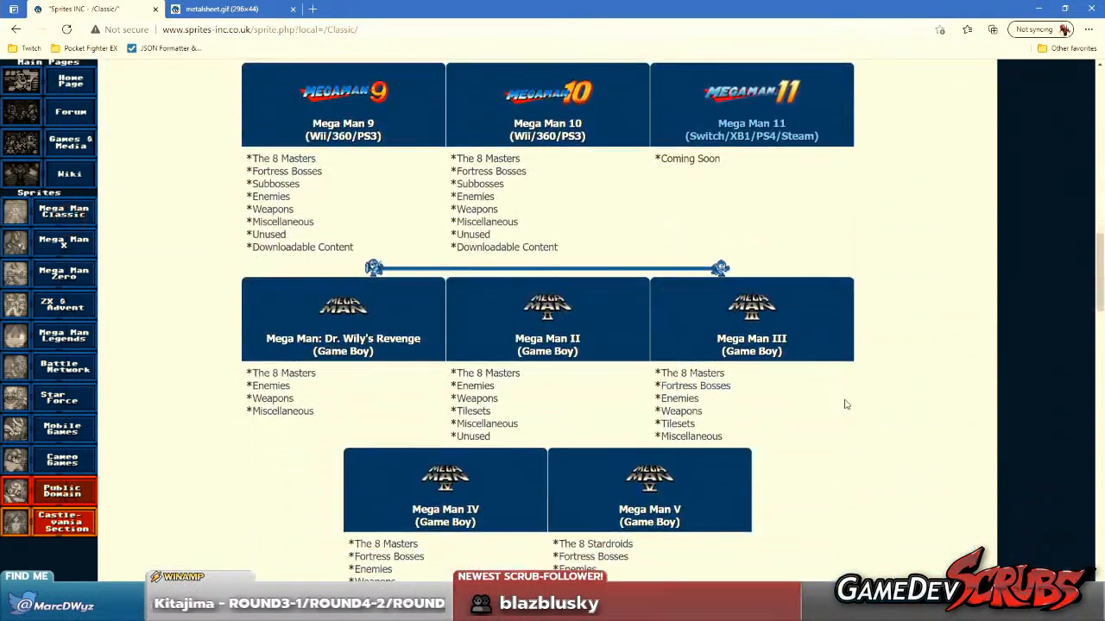
scroll(831, 392, "down", 6)
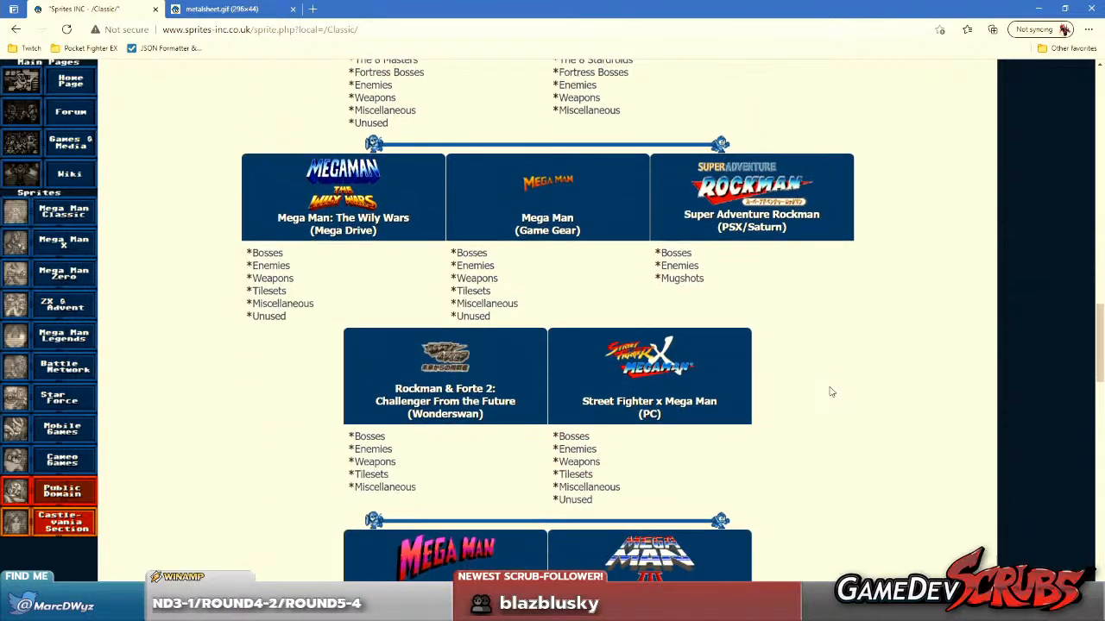
scroll(831, 392, "up", 1)
scroll(830, 392, "up", 9)
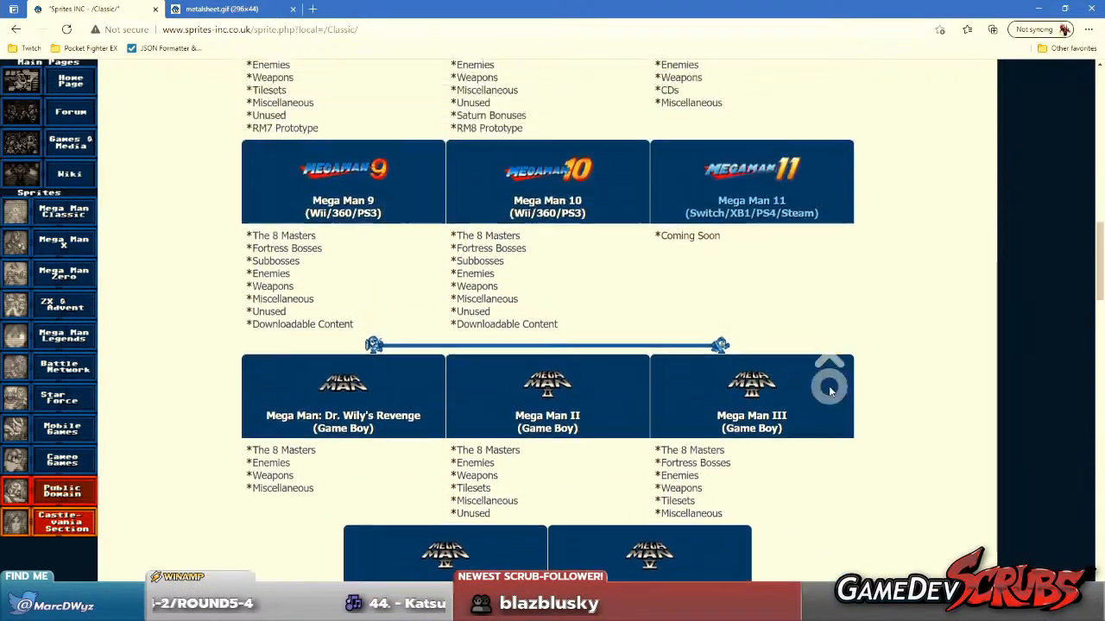
scroll(830, 392, "down", 12)
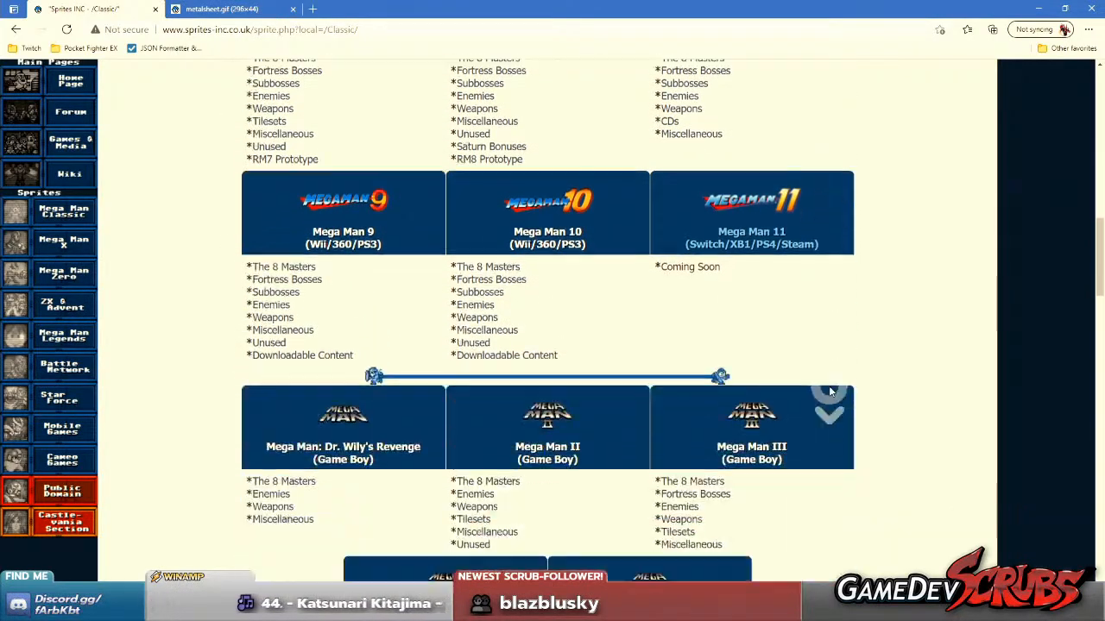
scroll(831, 387, "down", 1)
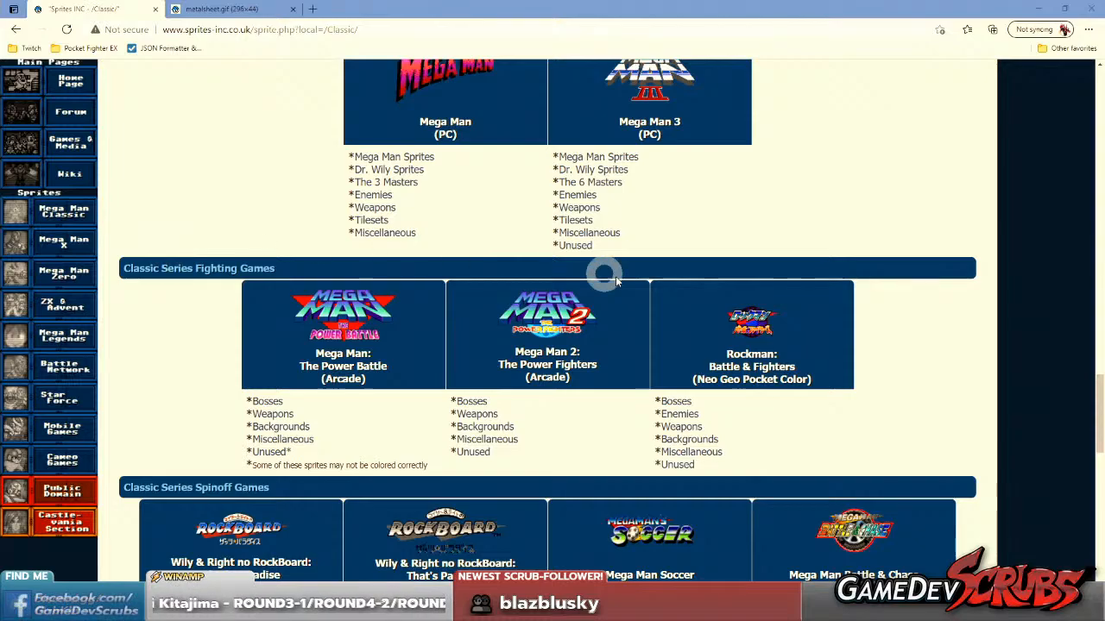
scroll(889, 313, "down", 2)
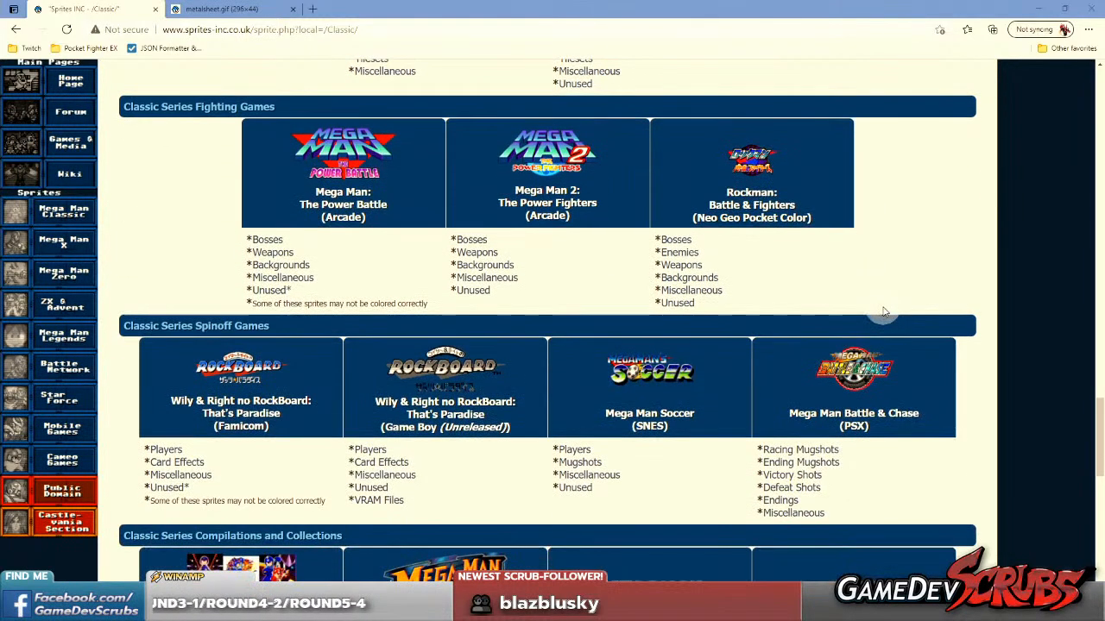
scroll(918, 320, "up", 1)
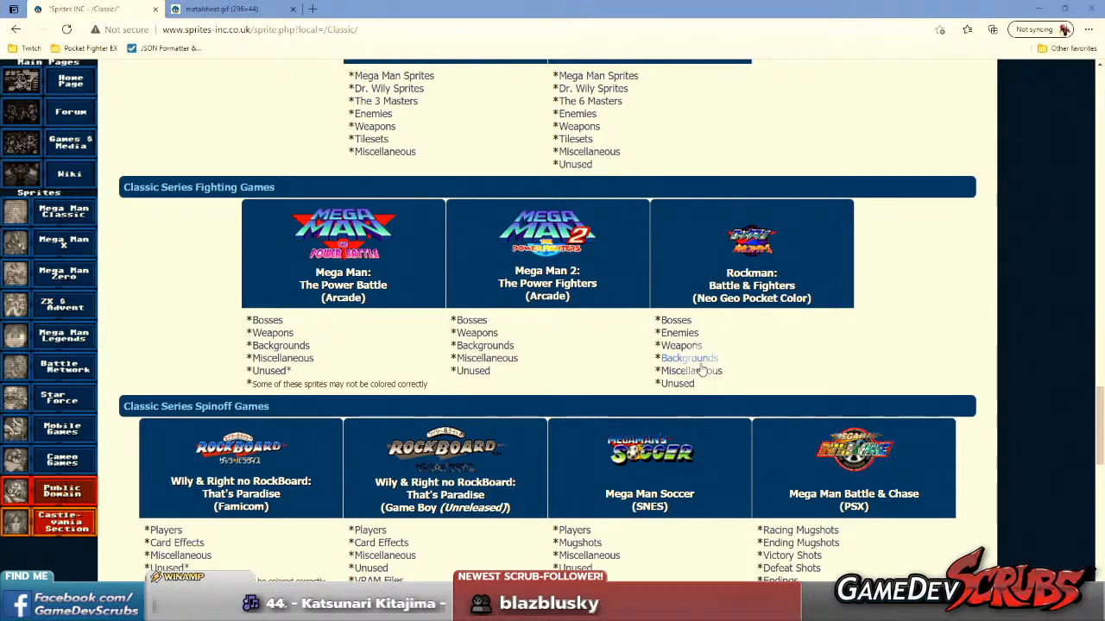
left_click(675, 320)
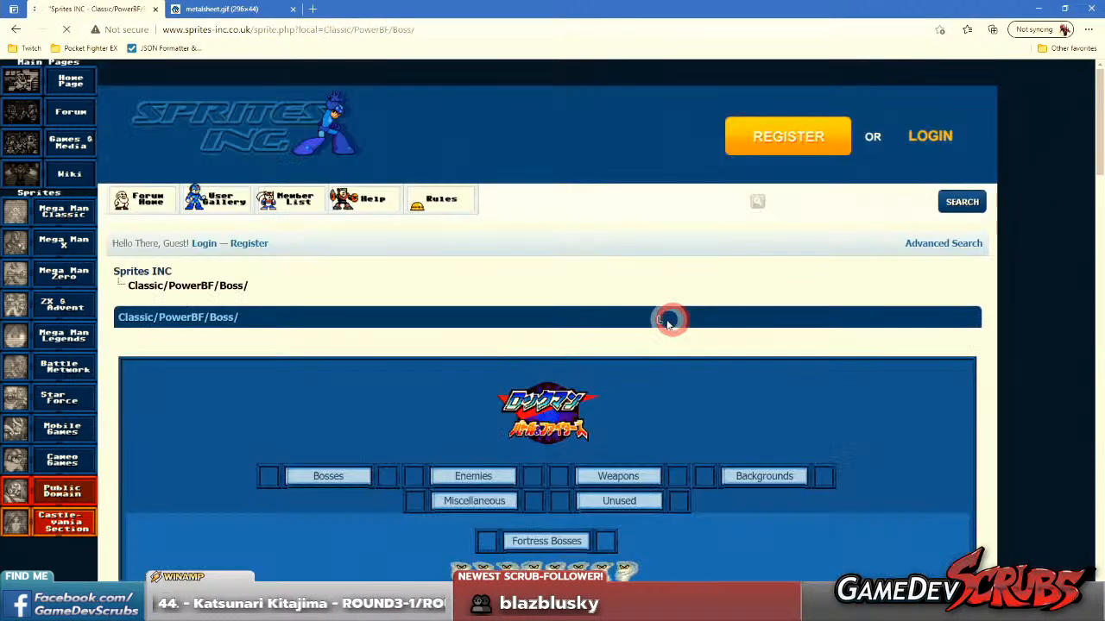
Examine the boss sprite rows of Rockman: Battle & Fighters down the whole Classic/PowerBF/Boss page.
scroll(664, 317, "down", 5)
scroll(647, 222, "down", 3)
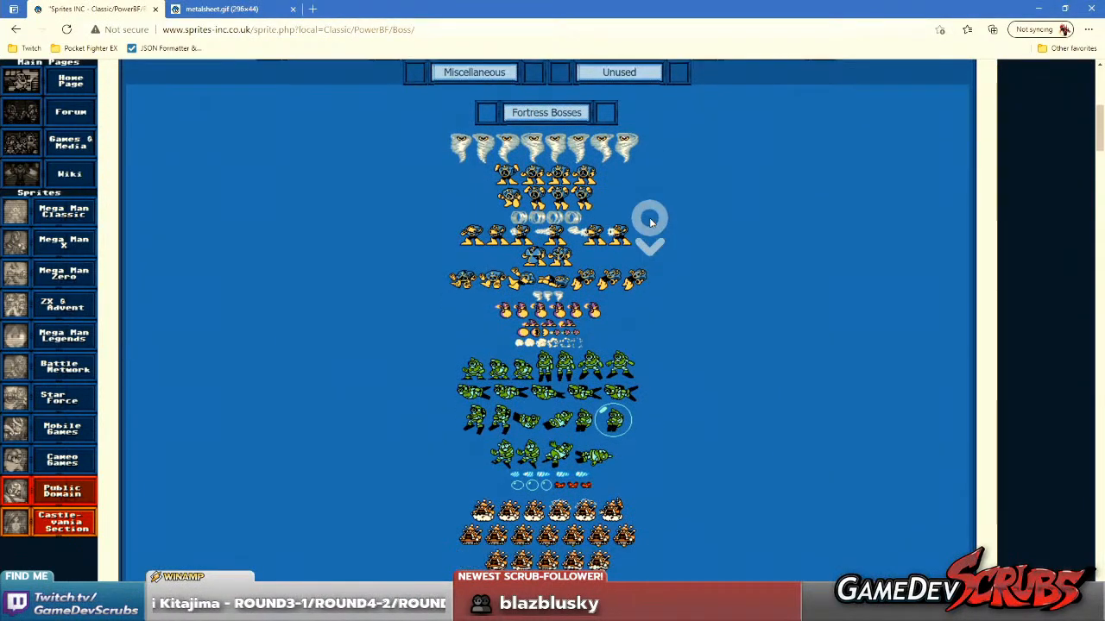
scroll(647, 222, "down", 5)
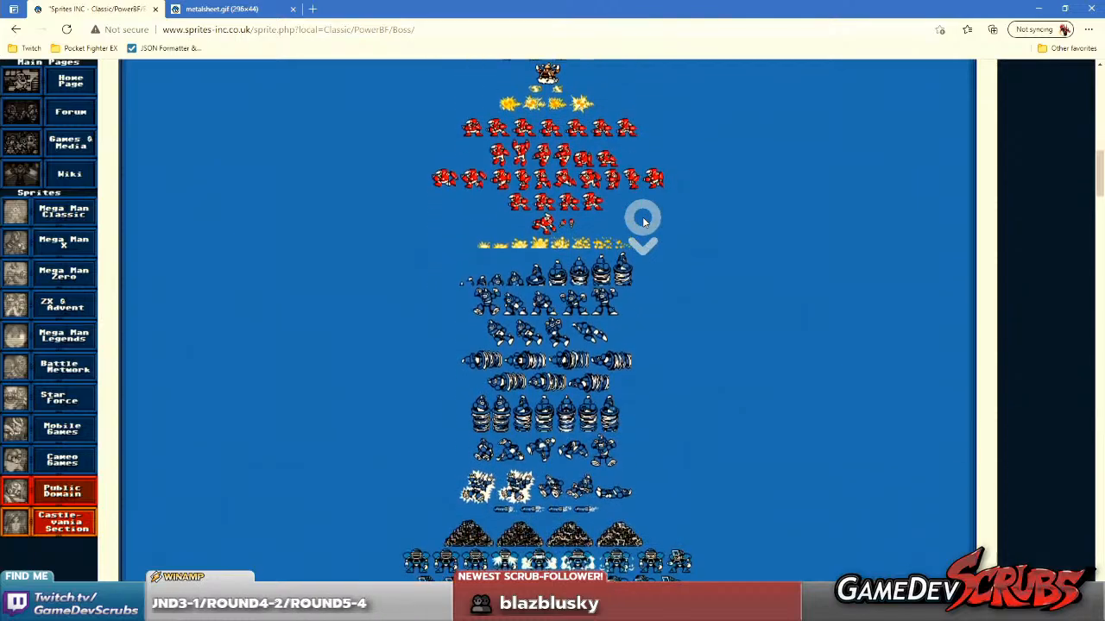
scroll(643, 221, "down", 2)
scroll(643, 221, "down", 2)
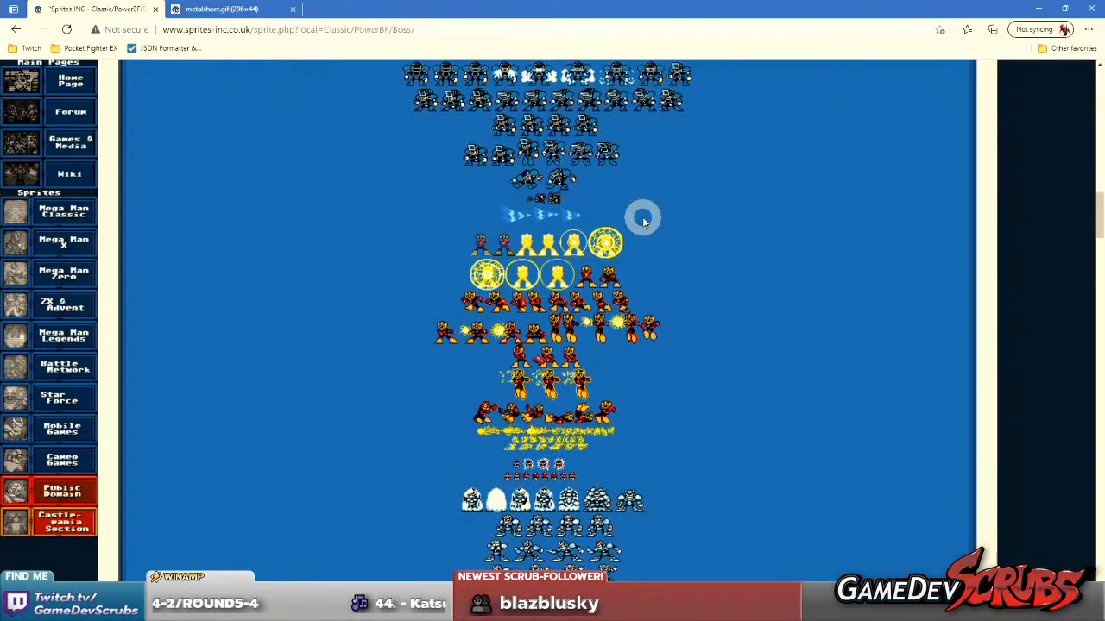
scroll(661, 222, "down", 4)
scroll(666, 228, "down", 6)
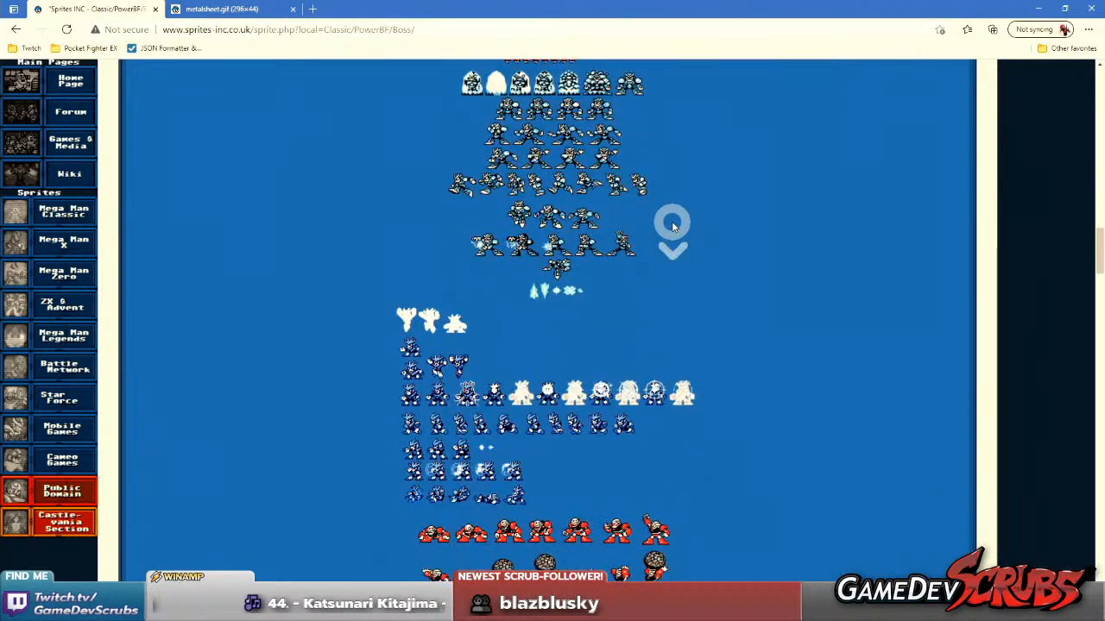
scroll(664, 240, "down", 2)
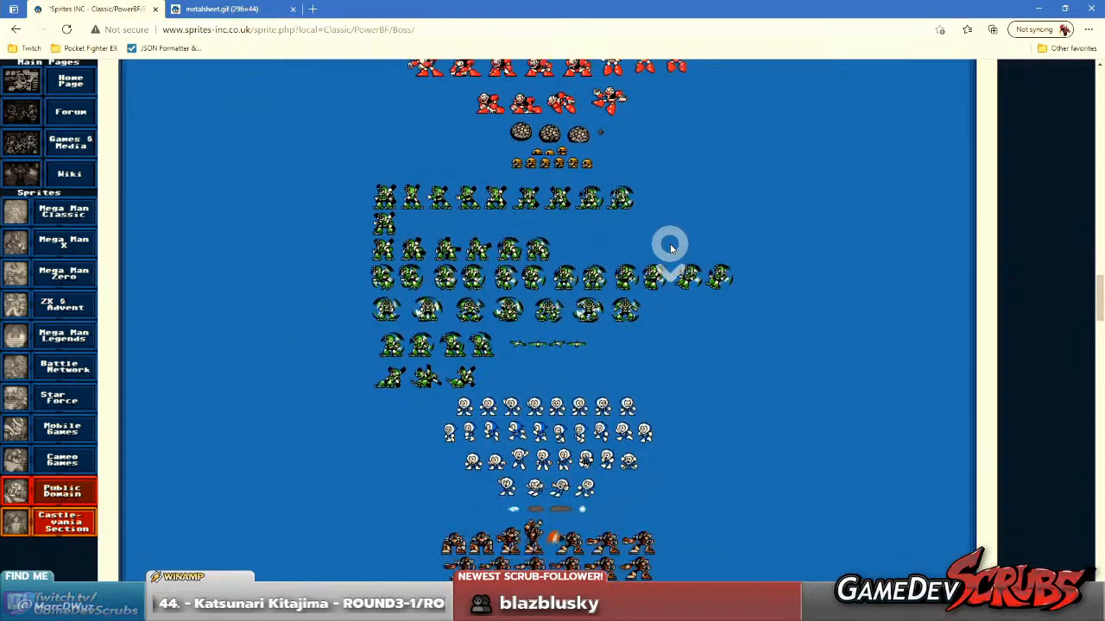
scroll(665, 241, "down", 3)
scroll(671, 248, "down", 3)
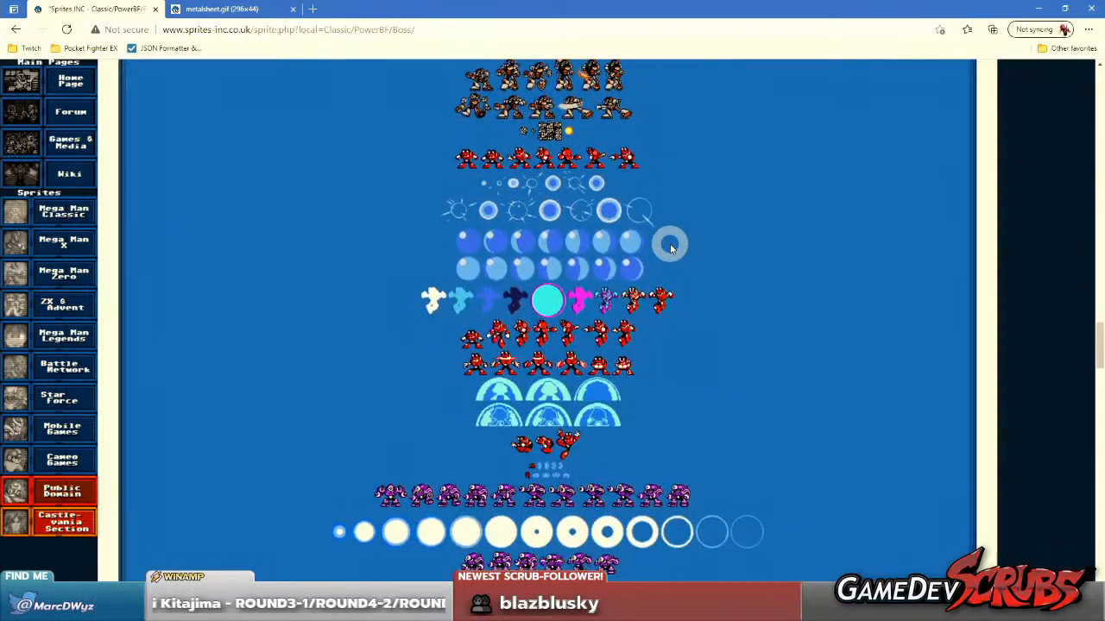
scroll(695, 264, "down", 2)
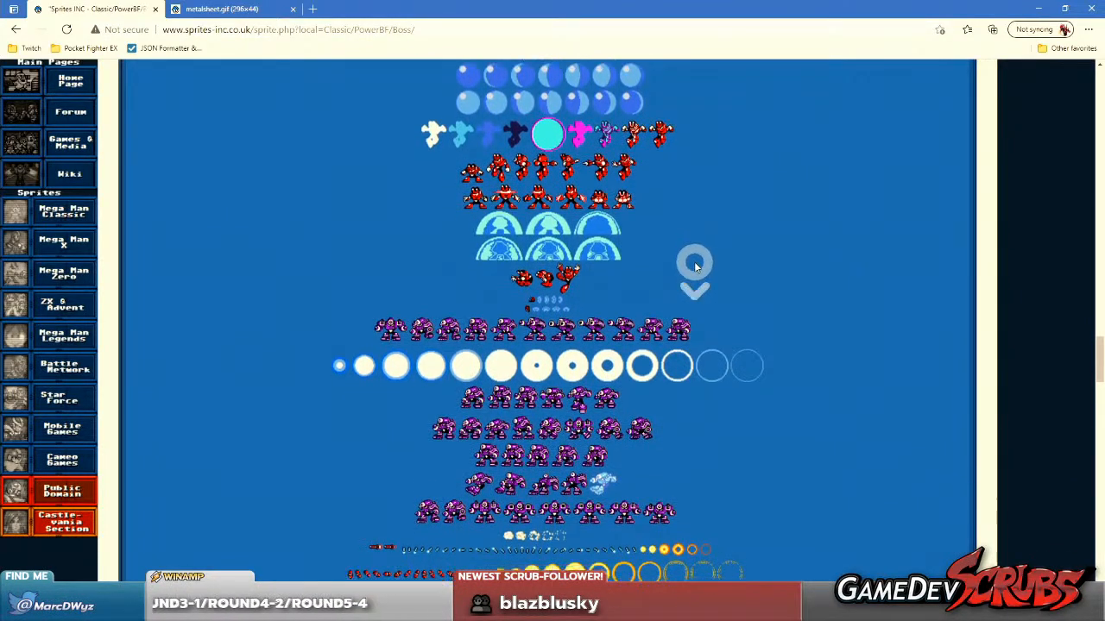
scroll(695, 266, "down", 4)
scroll(695, 265, "down", 9)
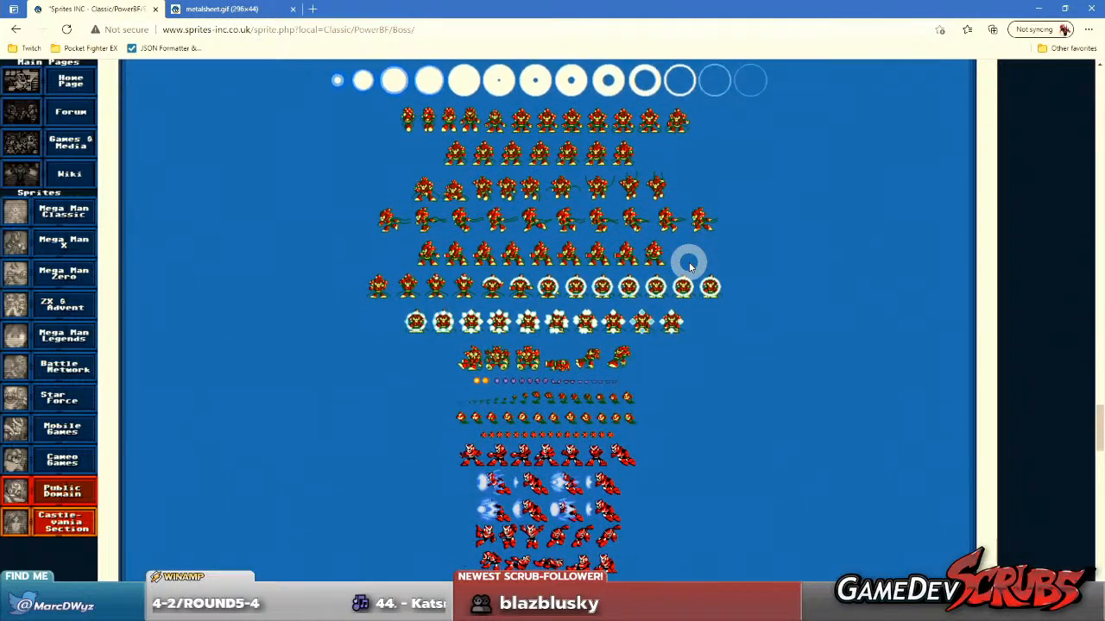
scroll(689, 266, "down", 6)
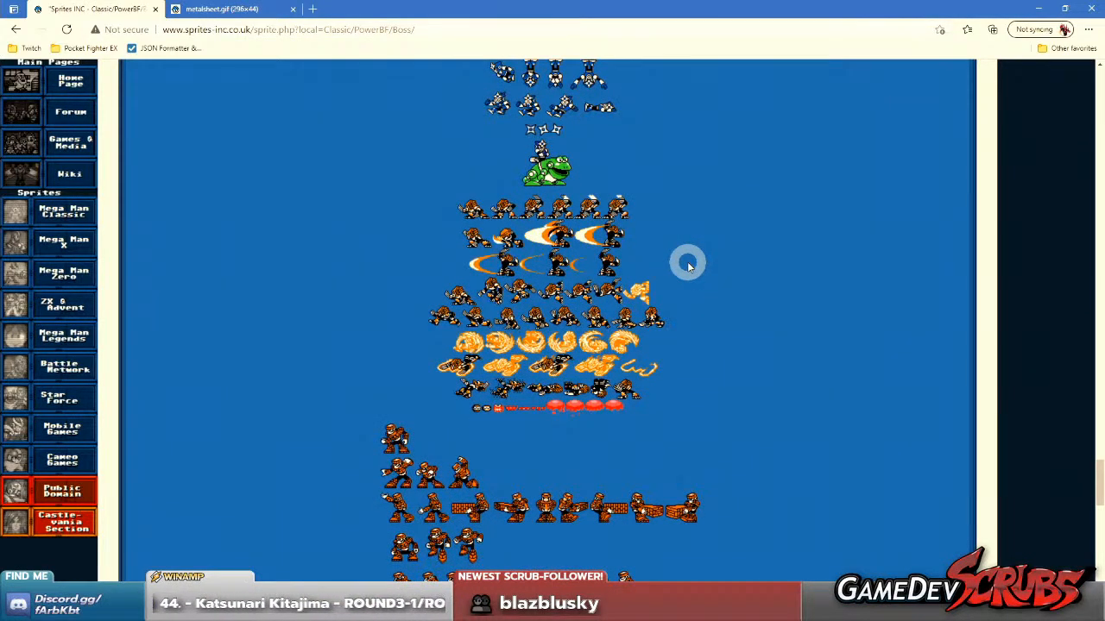
scroll(678, 267, "down", 3)
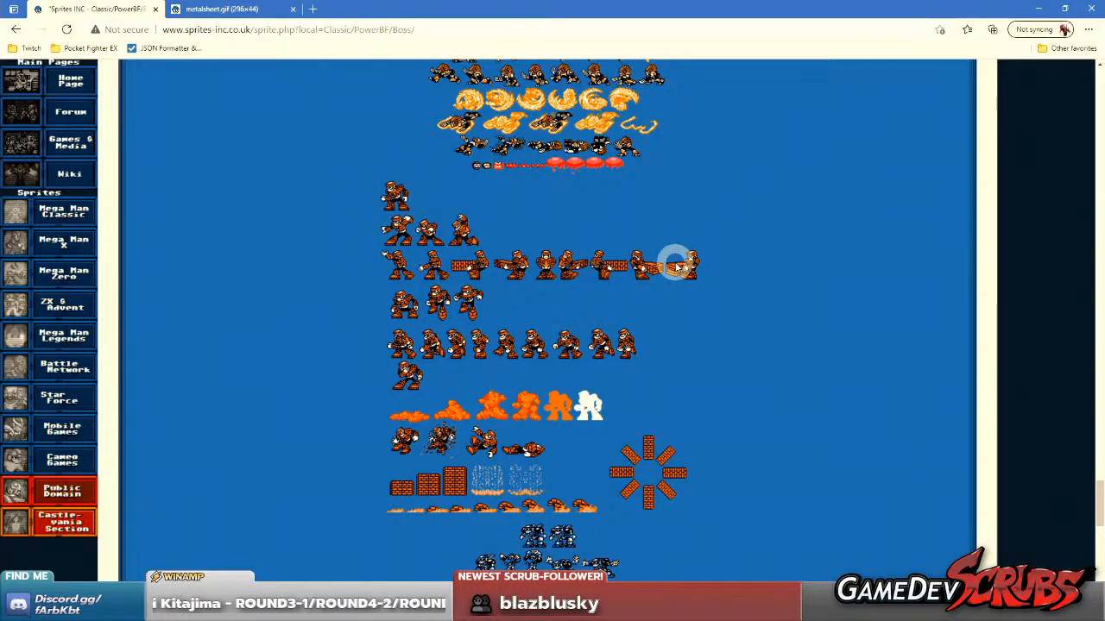
scroll(678, 267, "down", 5)
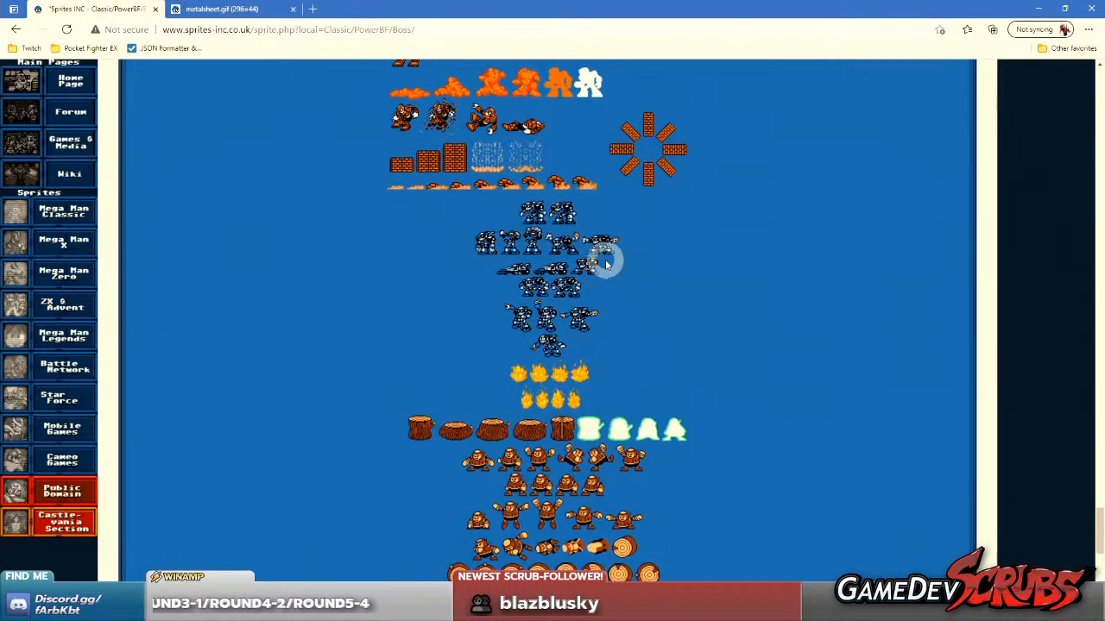
scroll(639, 266, "down", 1)
scroll(705, 298, "up", 20)
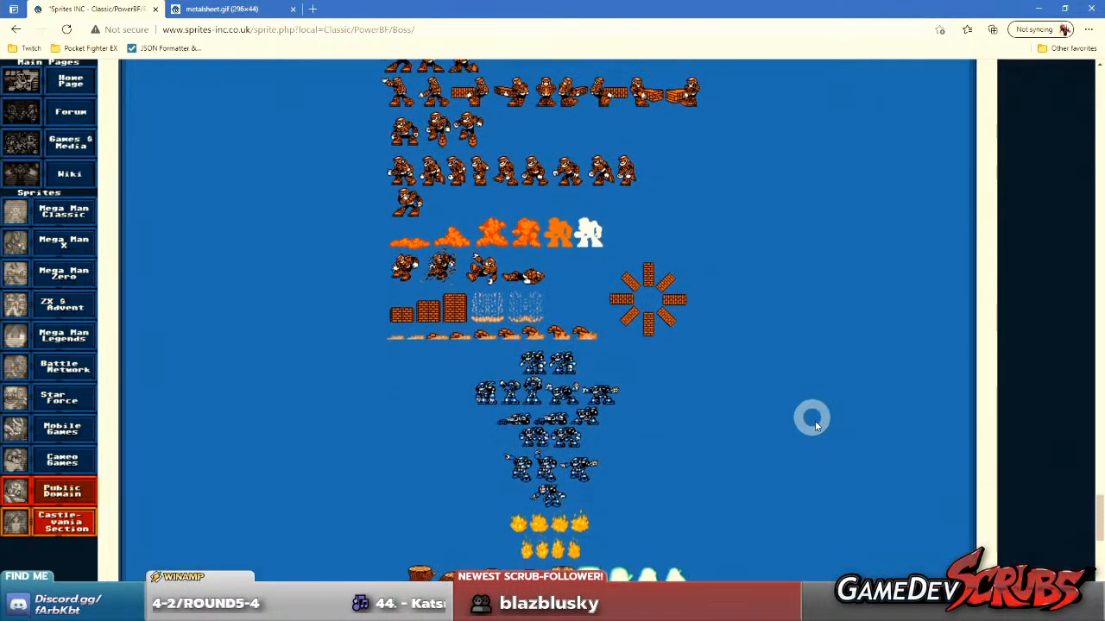
scroll(734, 265, "up", 3)
scroll(626, 304, "down", 2)
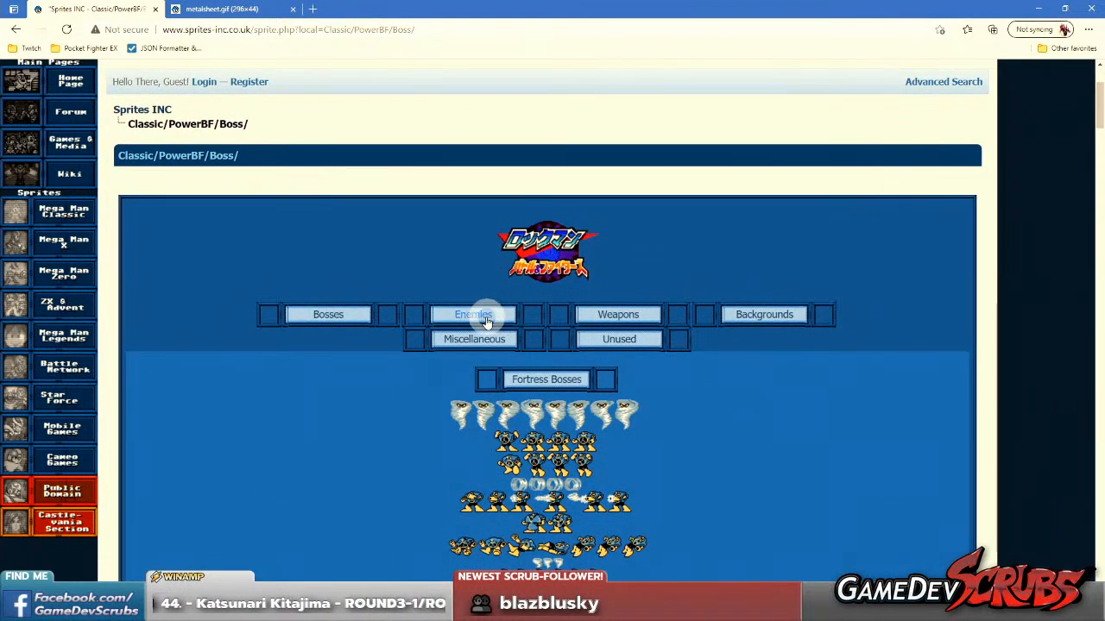
View the Enemies and Unused sprite pages of Rockman: Battle & Fighters.
left_click(484, 320)
scroll(834, 321, "down", 4)
scroll(825, 318, "up", 2)
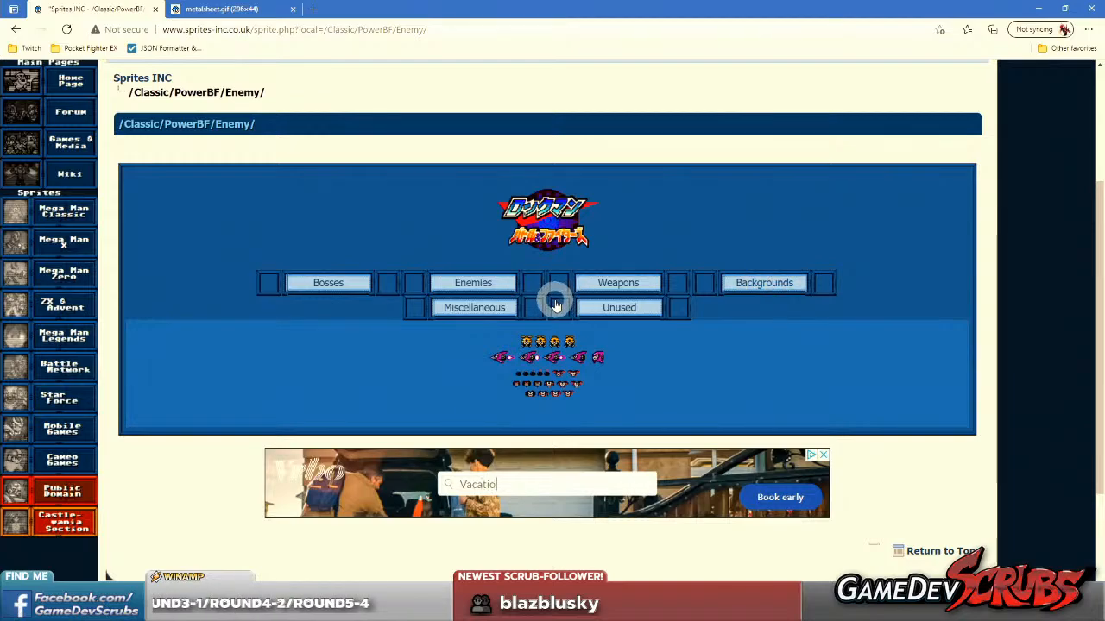
left_click(629, 308)
scroll(643, 308, "down", 2)
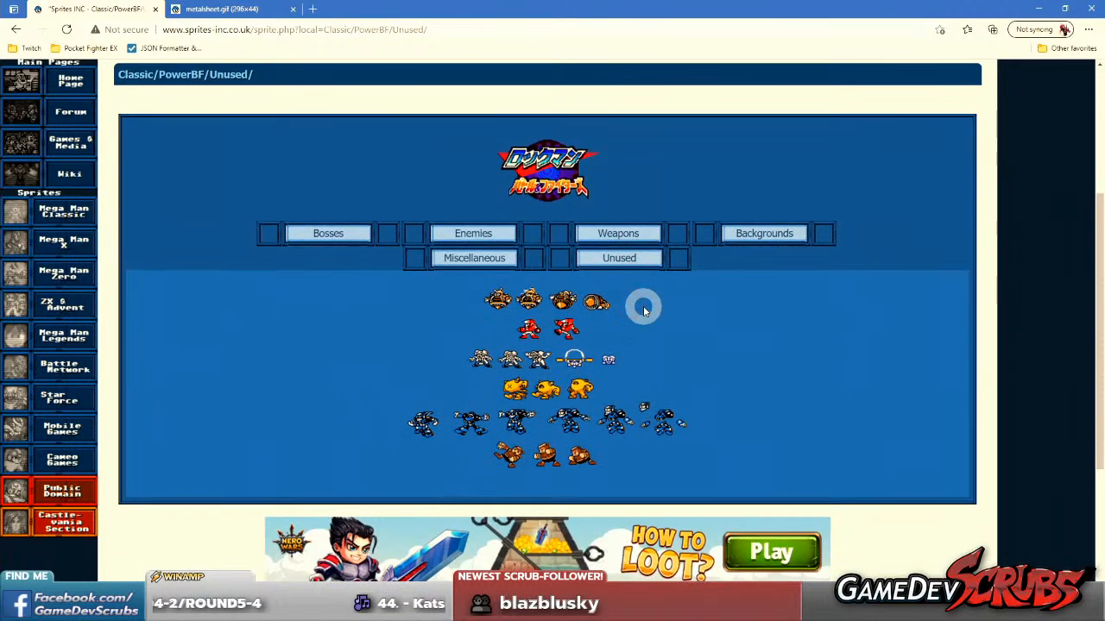
scroll(643, 311, "up", 1)
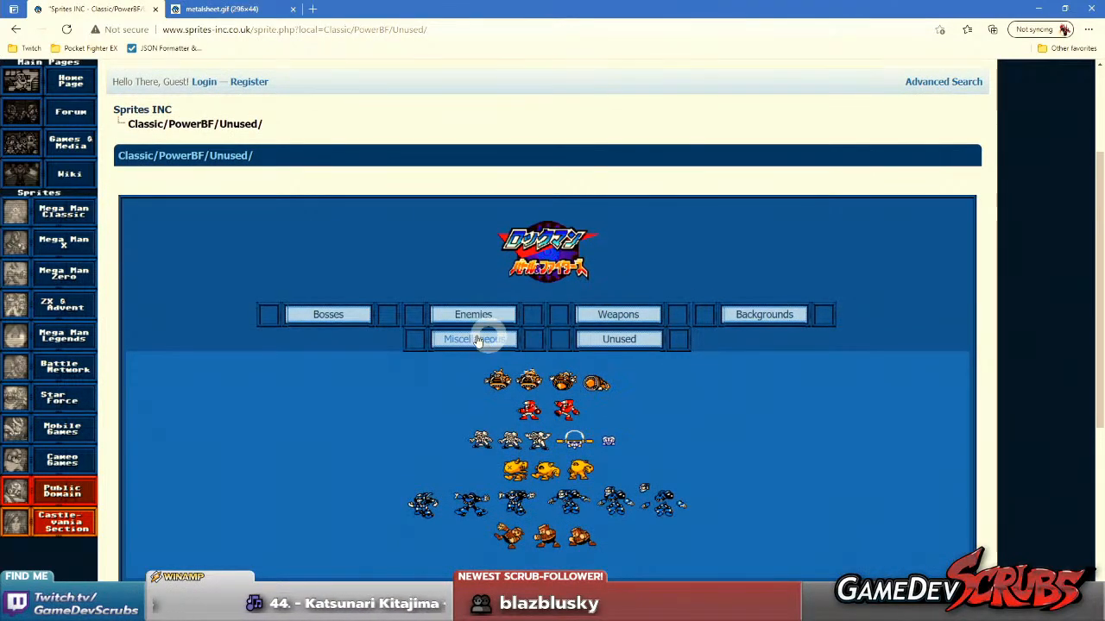
Open the Miscellaneous page of Rockman: Battle & Fighters and examine its portraits, small HUD icons and text graphics.
left_click(471, 339)
middle_click(748, 328)
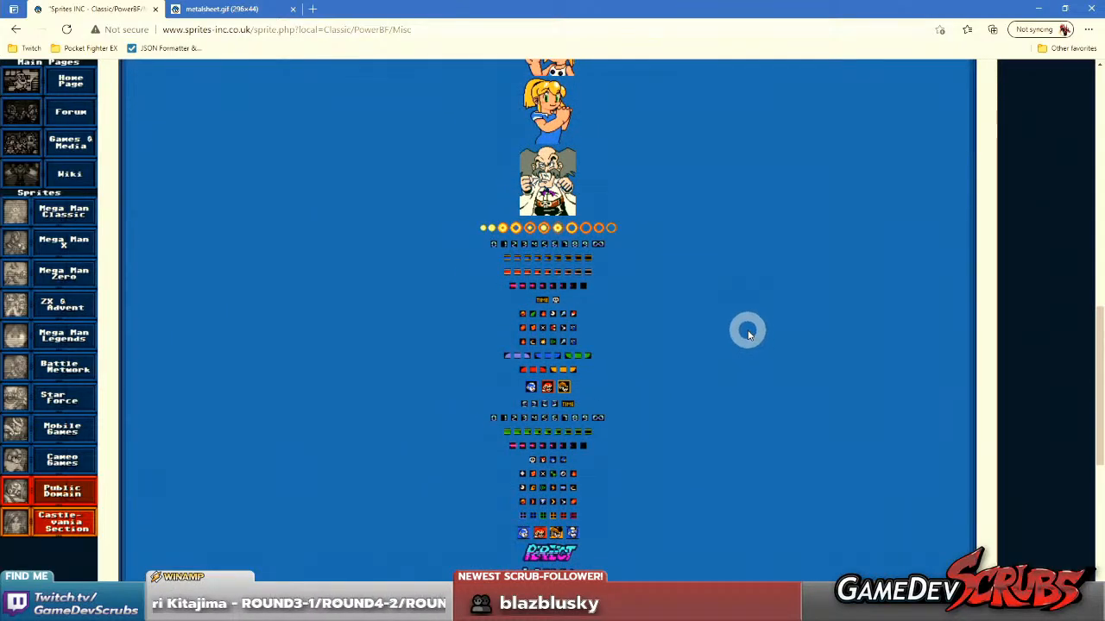
scroll(725, 323, "down", 3)
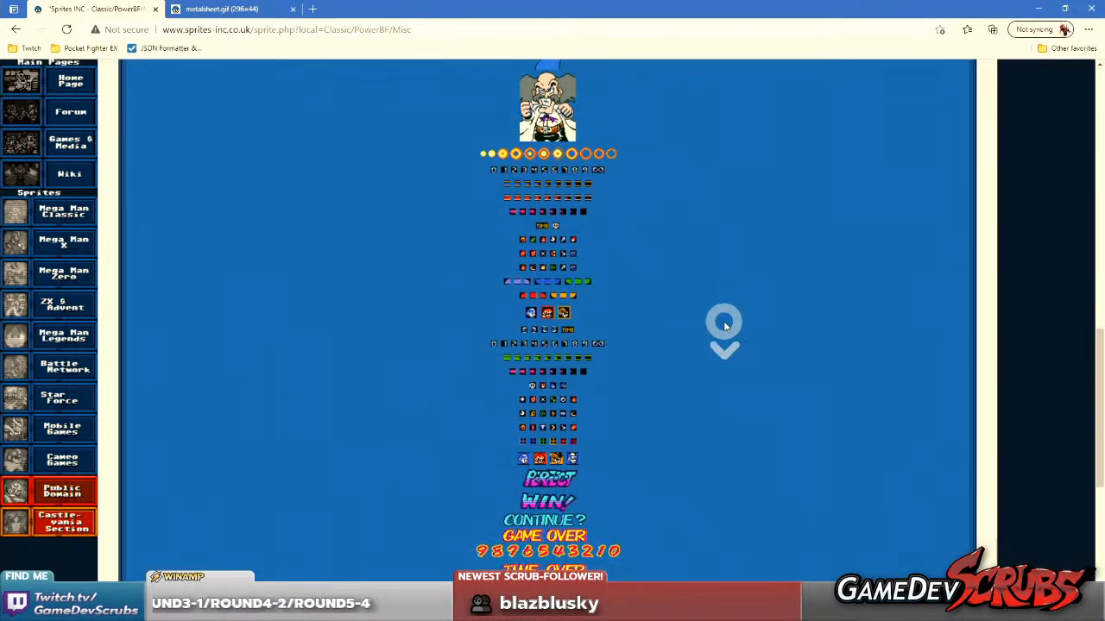
scroll(724, 325, "up", 1)
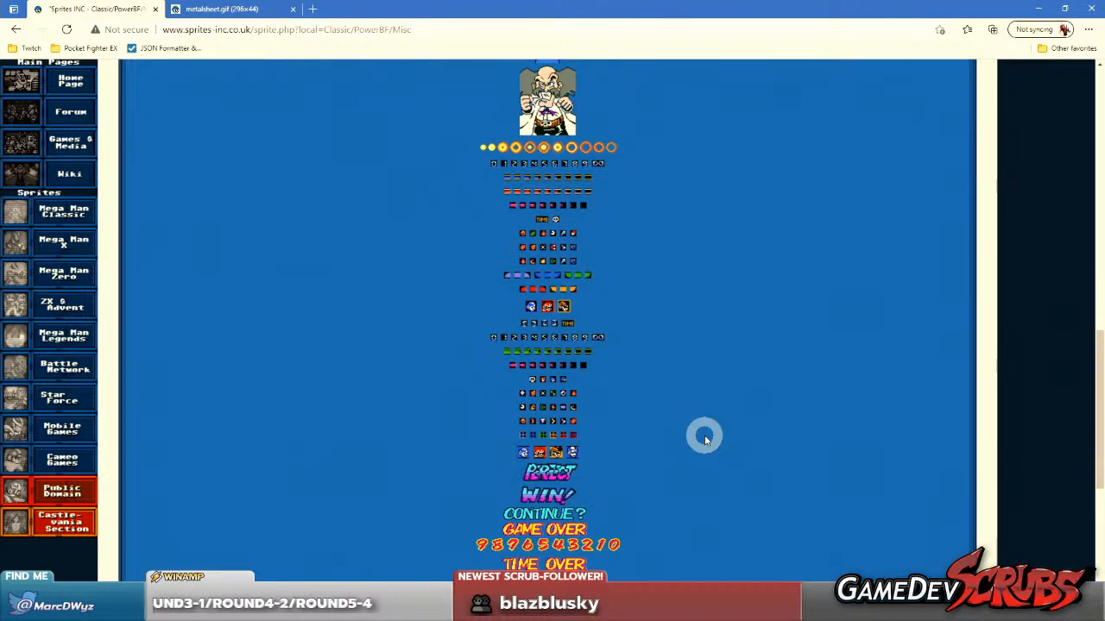
scroll(704, 436, "up", 2)
scroll(705, 429, "down", 2)
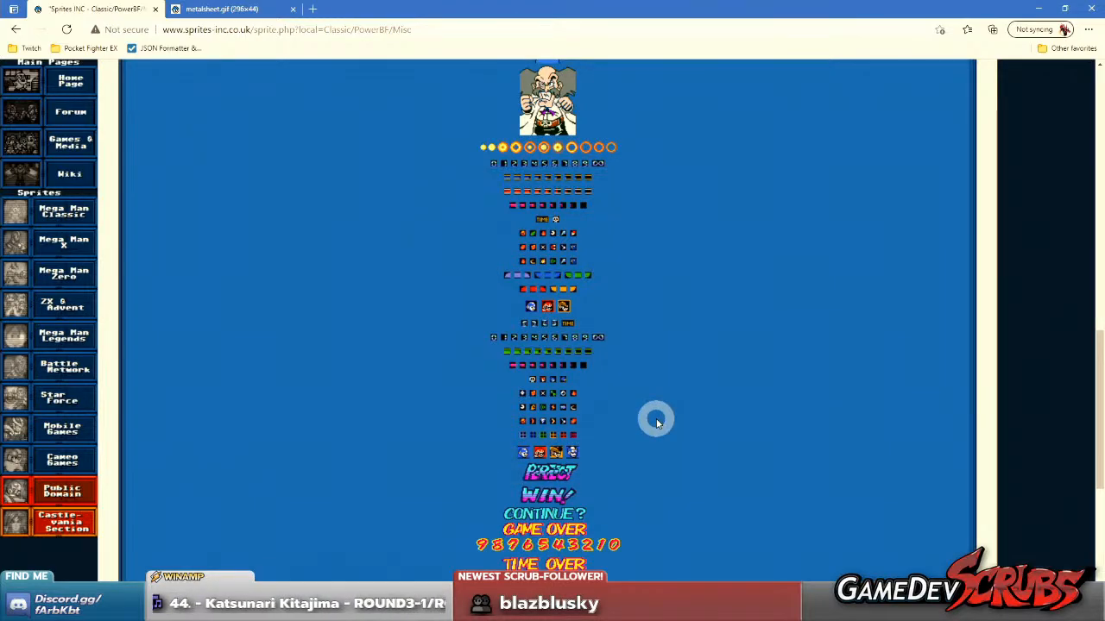
scroll(656, 421, "up", 5)
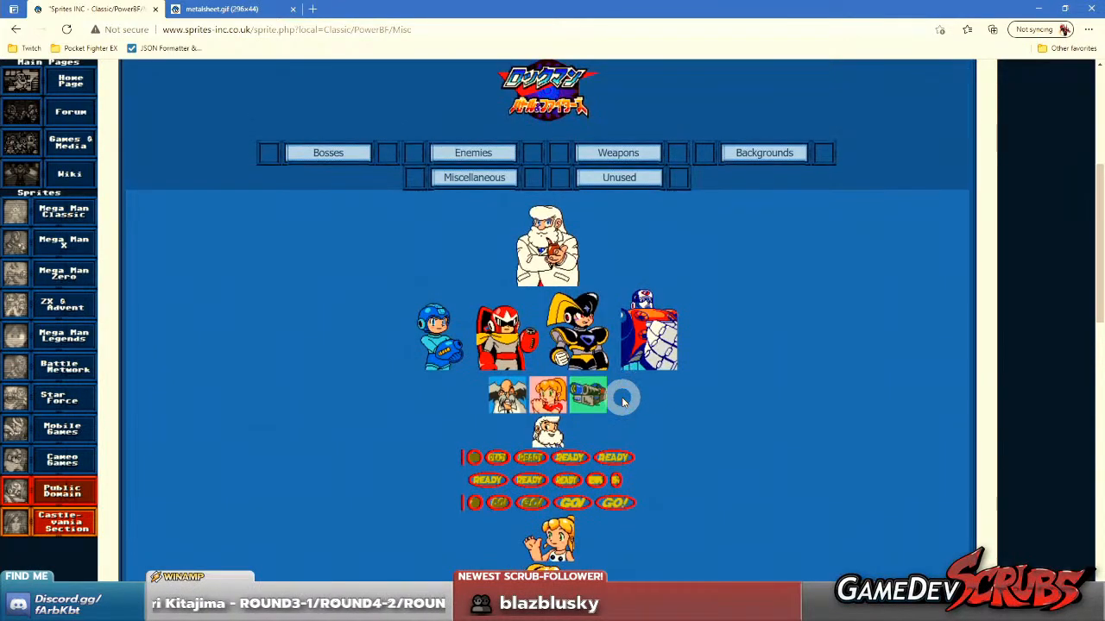
scroll(624, 399, "down", 3)
scroll(623, 395, "up", 2)
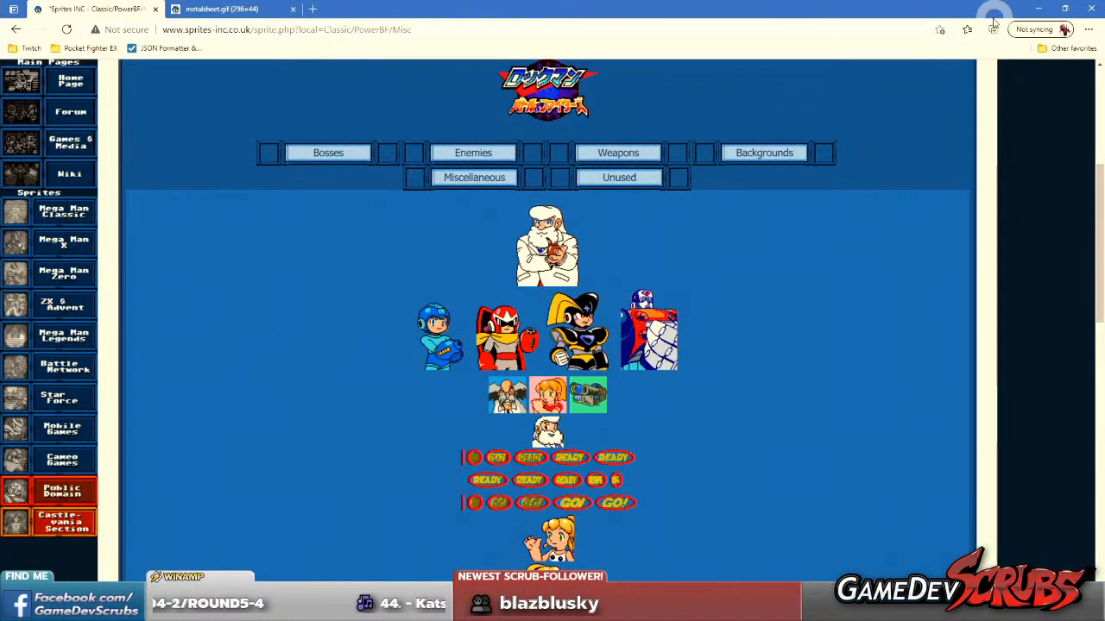
Switch to Aseprite and look over the grid of finished icons on the Player Icons sheet.
left_click_drag(922, 18, 1103, 93)
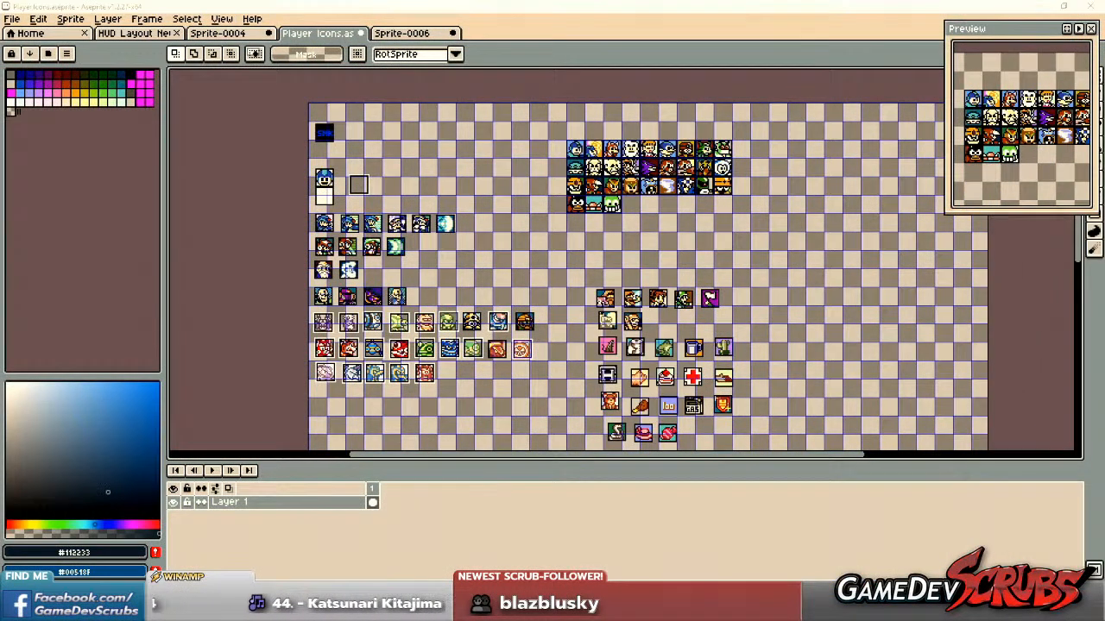
left_click_drag(636, 256, 501, 250)
scroll(534, 242, "up", 3)
scroll(553, 254, "down", 2)
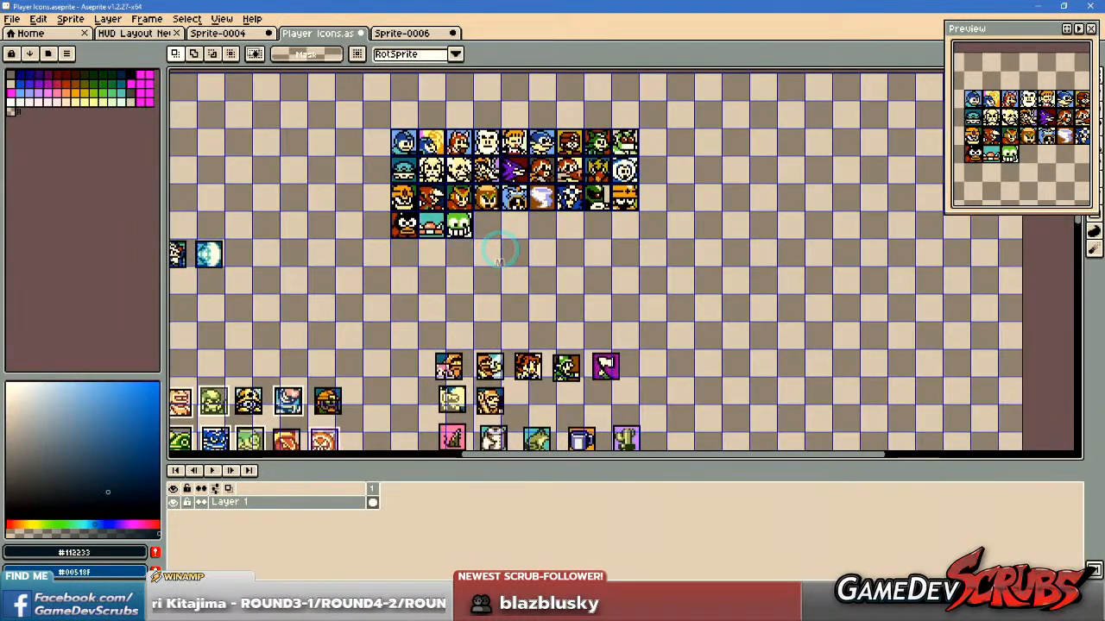
Create a transparent 296 × 44 RGBA sprite and paste the Metal Man sprite sheet from the browser into it.
key("alt+Tab")
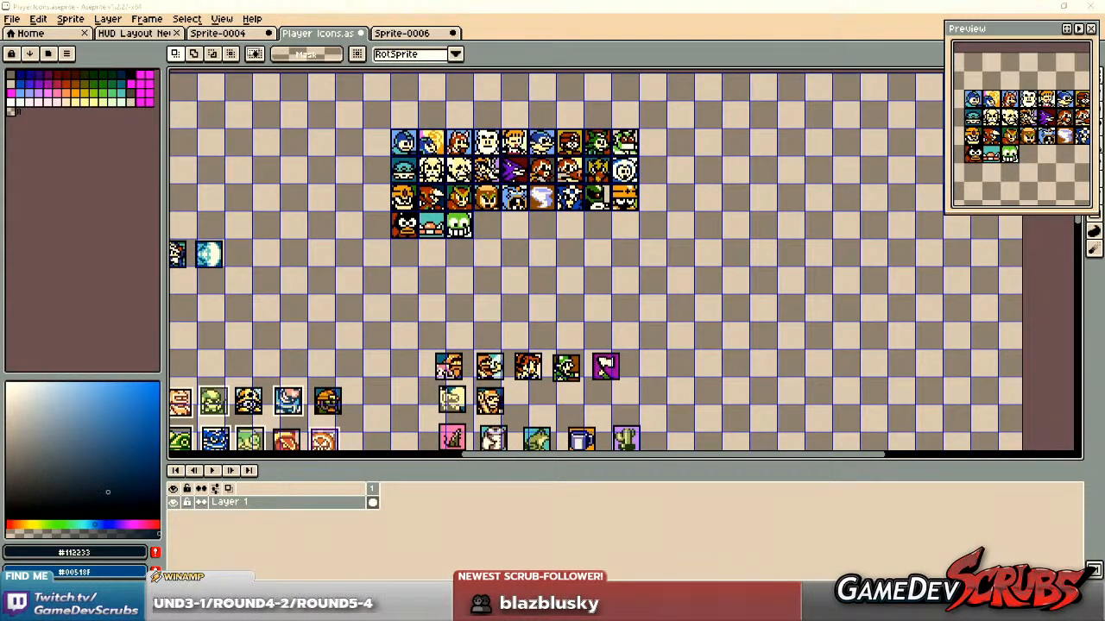
left_click(10, 18)
left_click(12, 21)
left_click(12, 18)
left_click(26, 77)
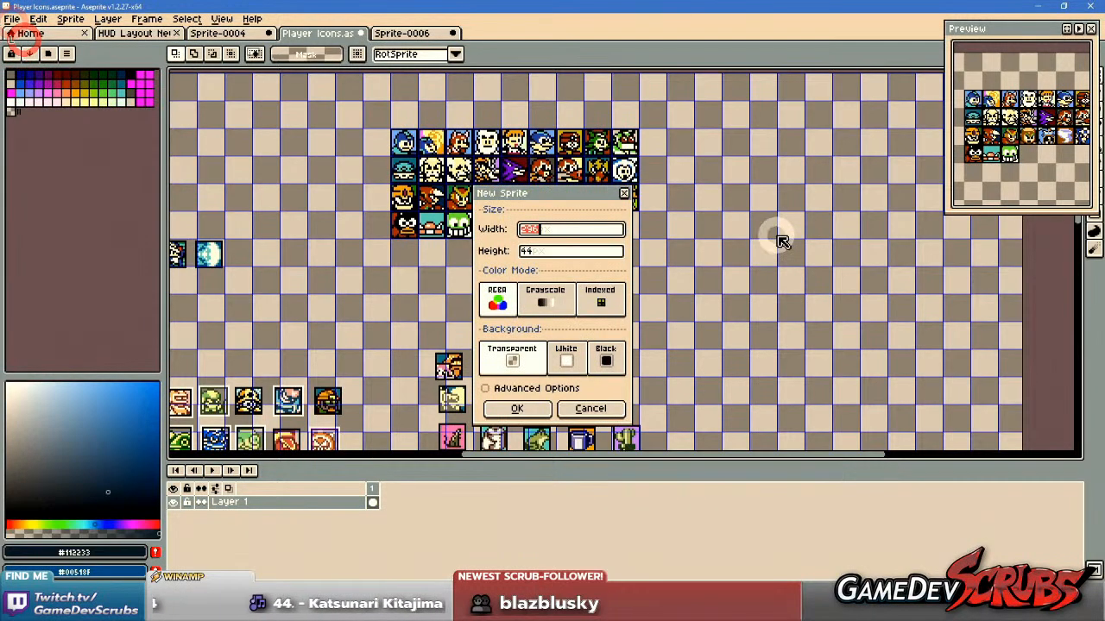
left_click(514, 407)
key("ctrl+v")
scroll(564, 249, "up", 6)
left_click_drag(743, 337, 484, 246)
key("ctrl+d")
scroll(712, 283, "down", 3)
left_click_drag(682, 280, 536, 278)
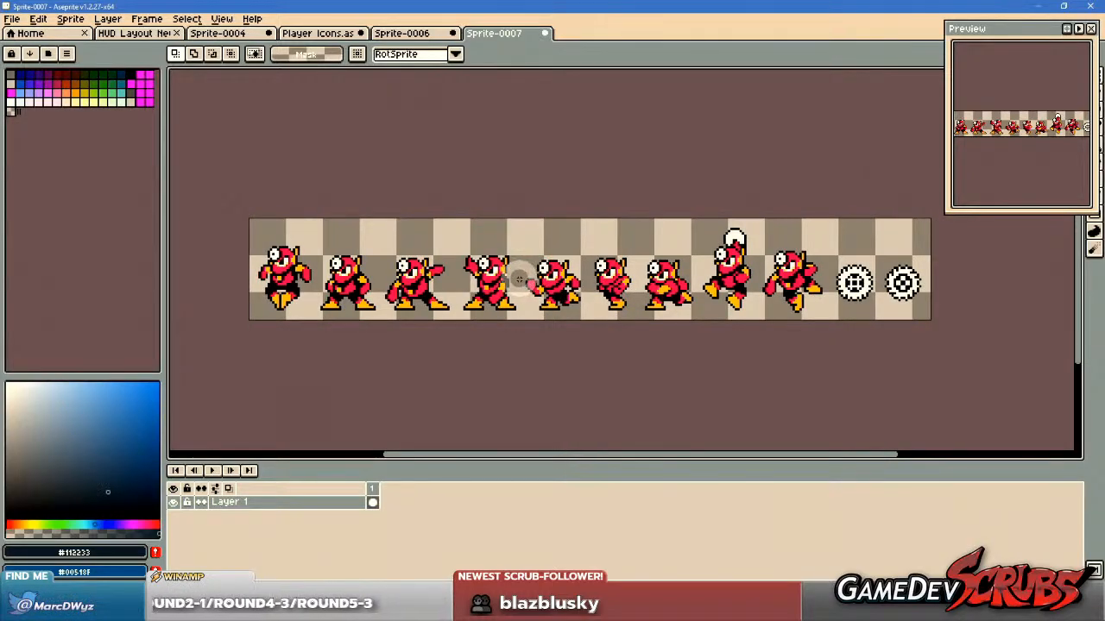
Copy the empty square icon frame from the Player Icons sheet and return to the Metal Man sprite.
left_click(236, 33)
left_click(316, 35)
left_click(227, 33)
left_click(143, 32)
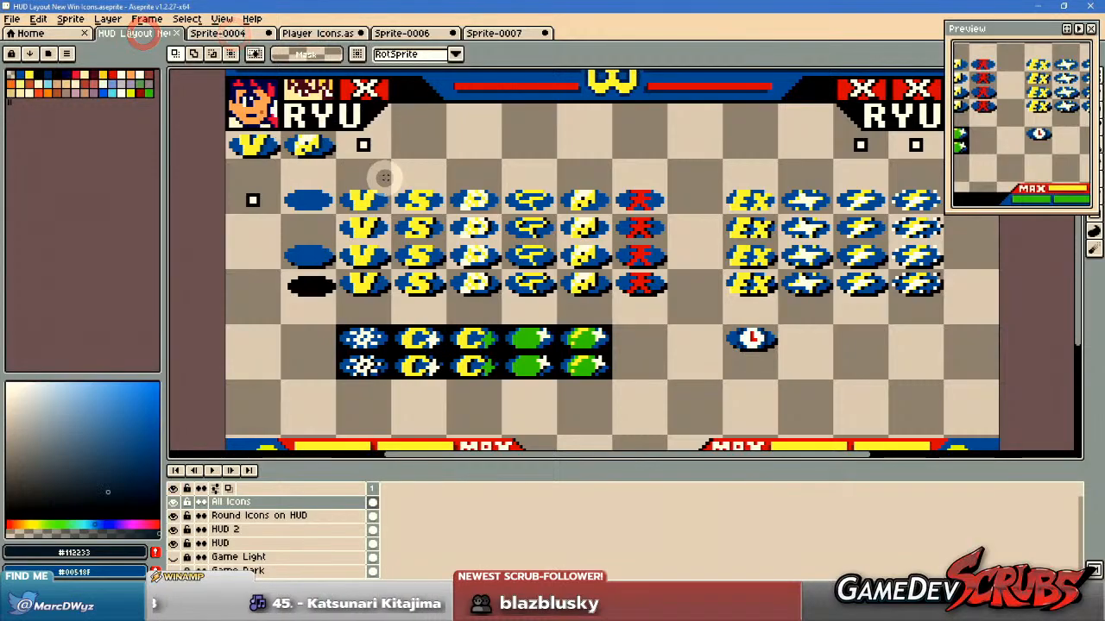
left_click(328, 34)
scroll(547, 247, "up", 1)
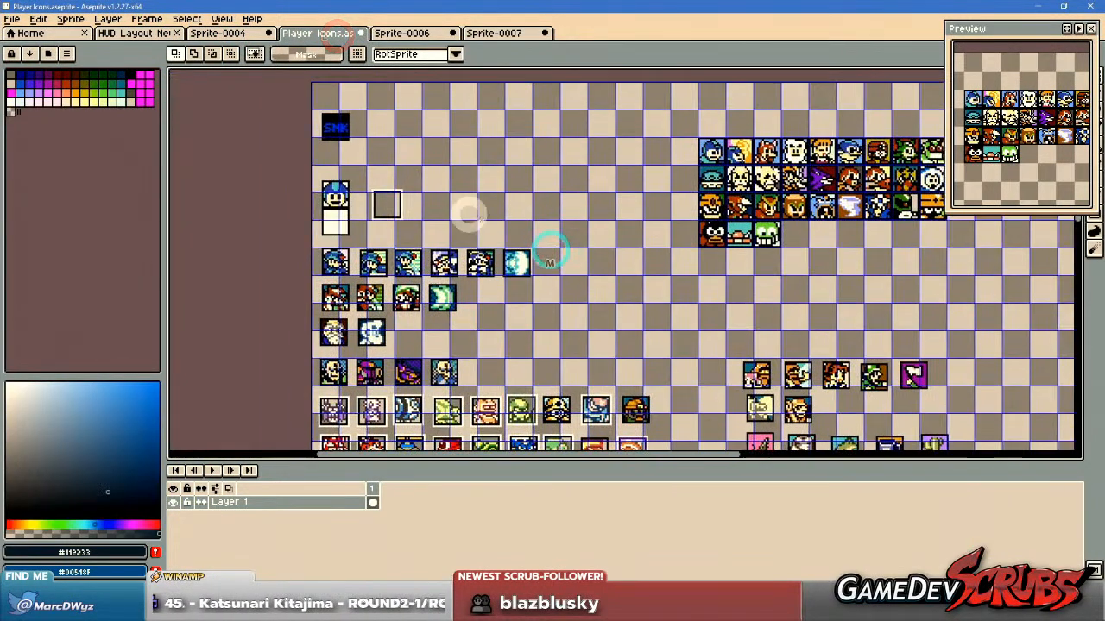
scroll(387, 198, "up", 1)
left_click_drag(375, 182, 457, 261)
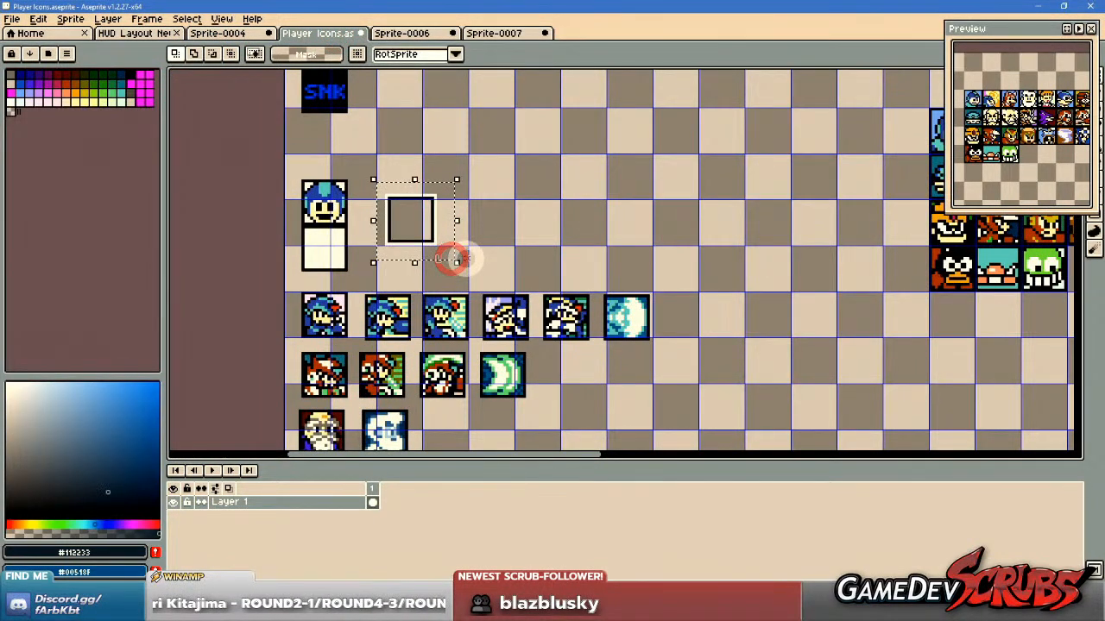
left_click(513, 36)
Try framing the jumping Metal Man's head with the pasted icon border and moving the framed head aside.
key("ctrl+v")
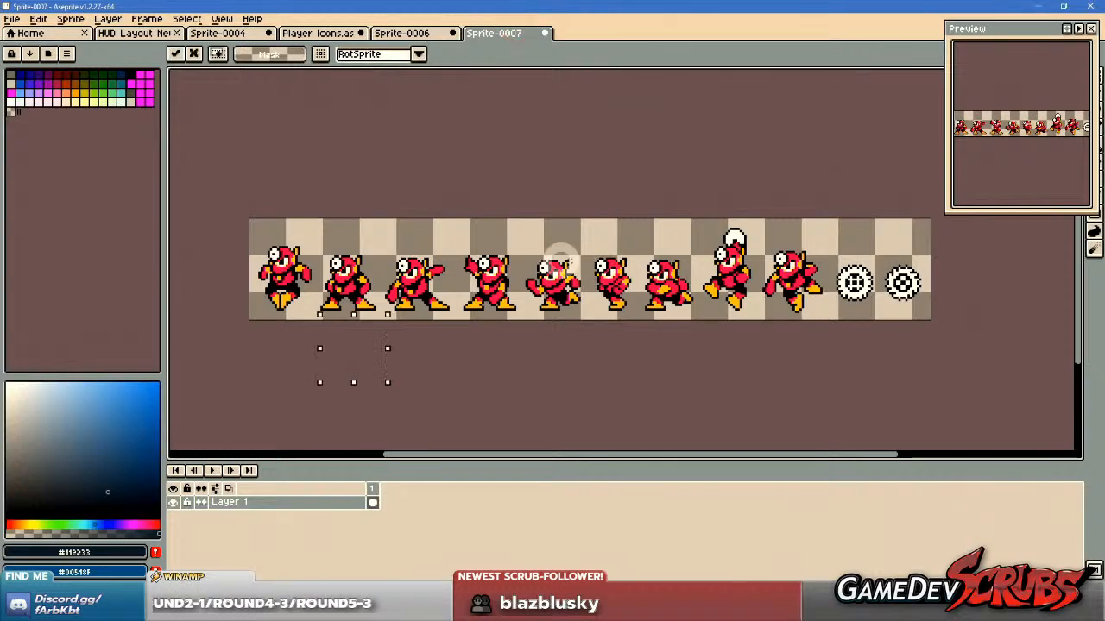
left_click_drag(367, 384, 749, 287)
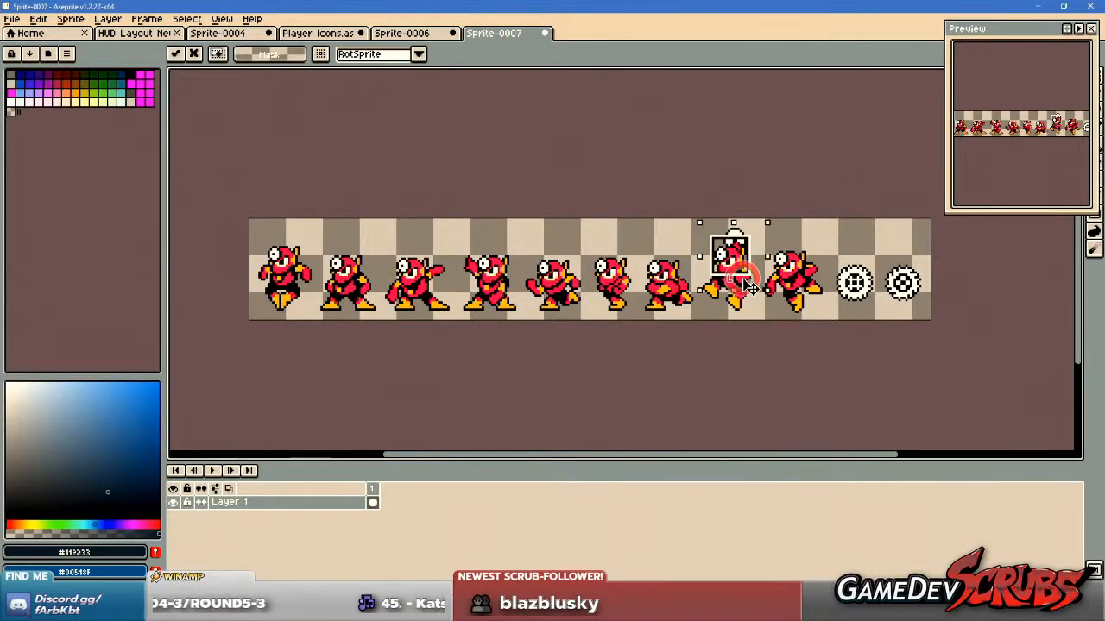
scroll(742, 276, "up", 2)
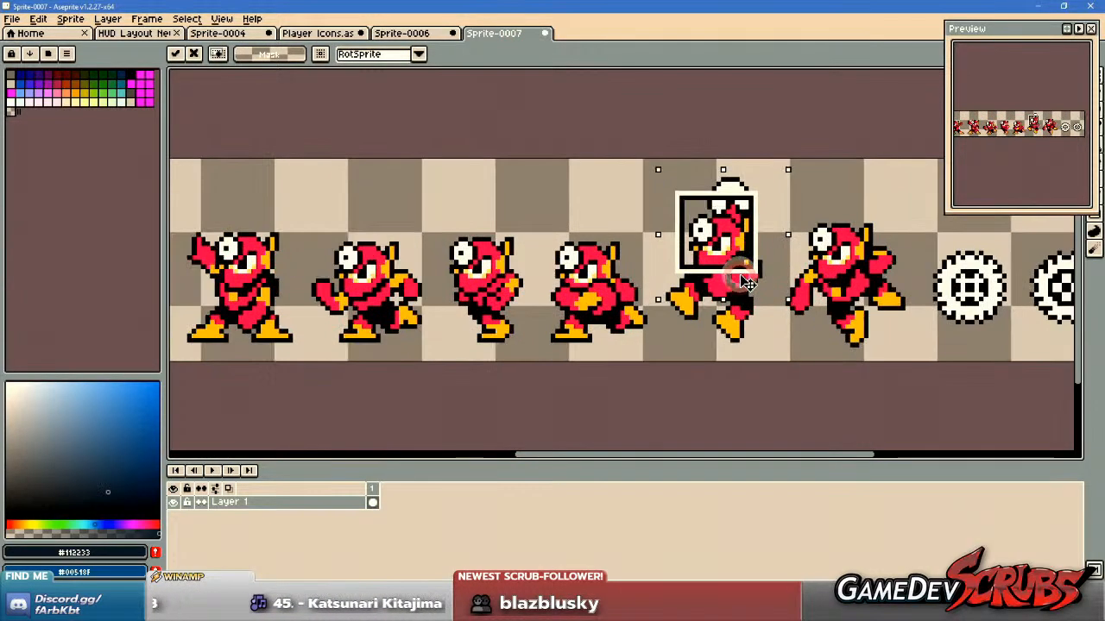
left_click_drag(720, 162, 720, 201)
left_click(635, 148)
left_click_drag(680, 241, 339, 275)
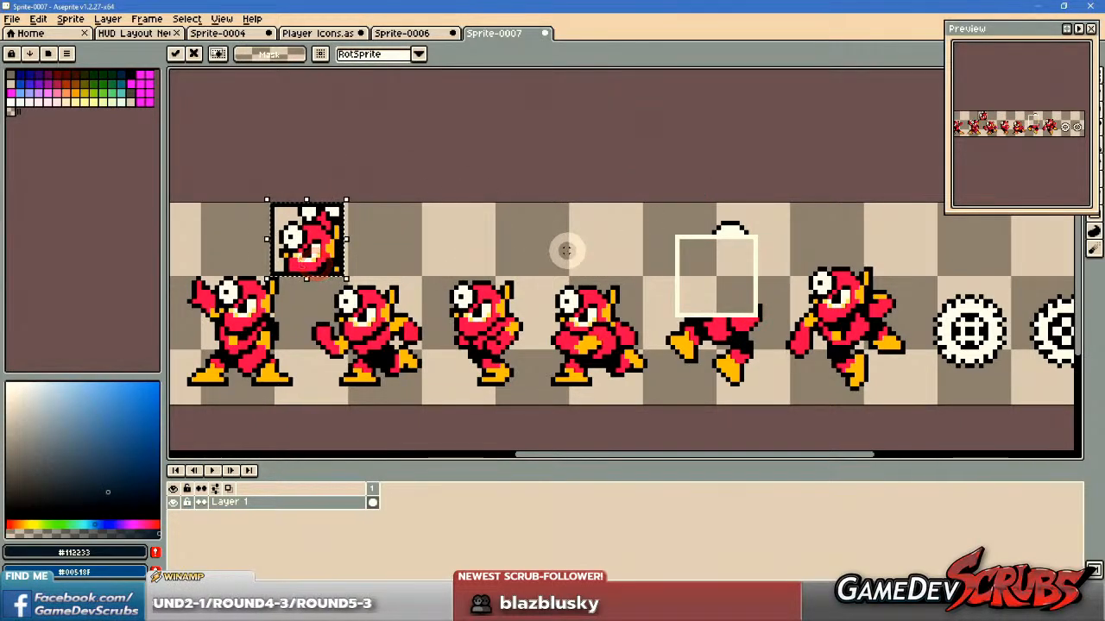
left_click_drag(463, 255, 621, 256)
left_click_drag(487, 239, 492, 248)
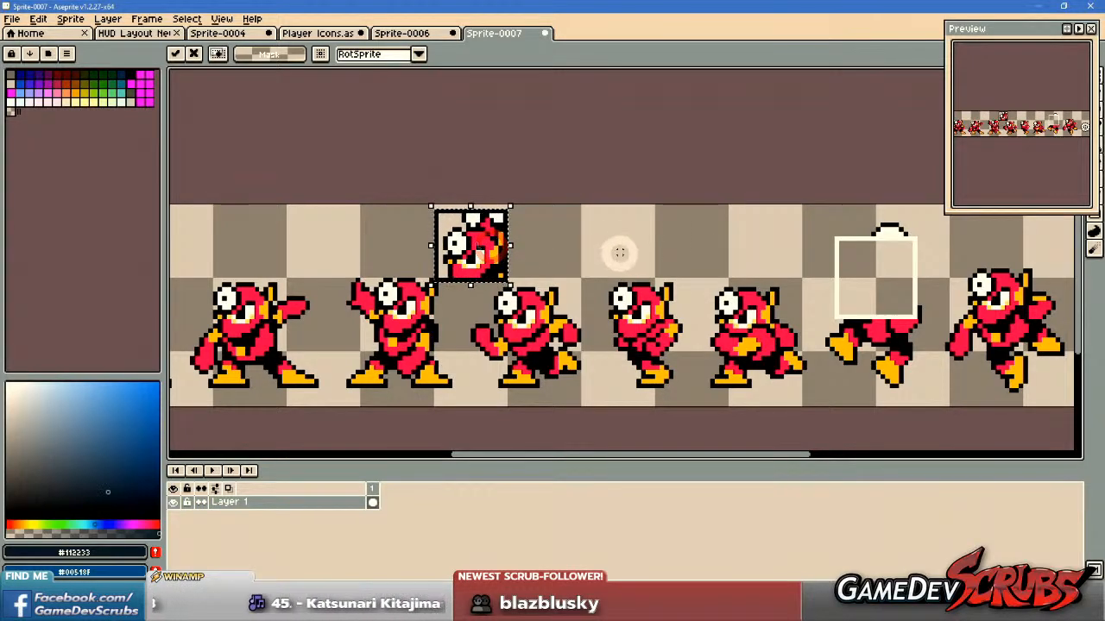
key("ctrl+z")
key("ctrl+z")
key("ctrl+z")
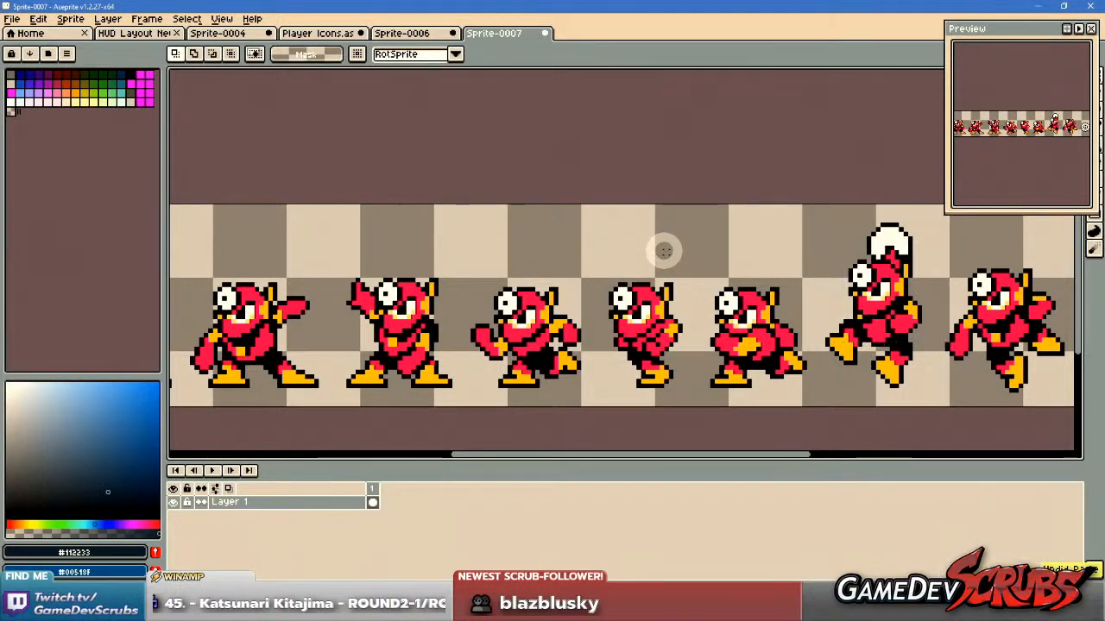
Paste the icon frame around the head of the standing Metal Man with the raised arm, fourth in the row.
key("ctrl+v")
scroll(538, 247, "down", 2)
left_click_drag(535, 241, 527, 255)
left_click_drag(572, 284, 453, 307)
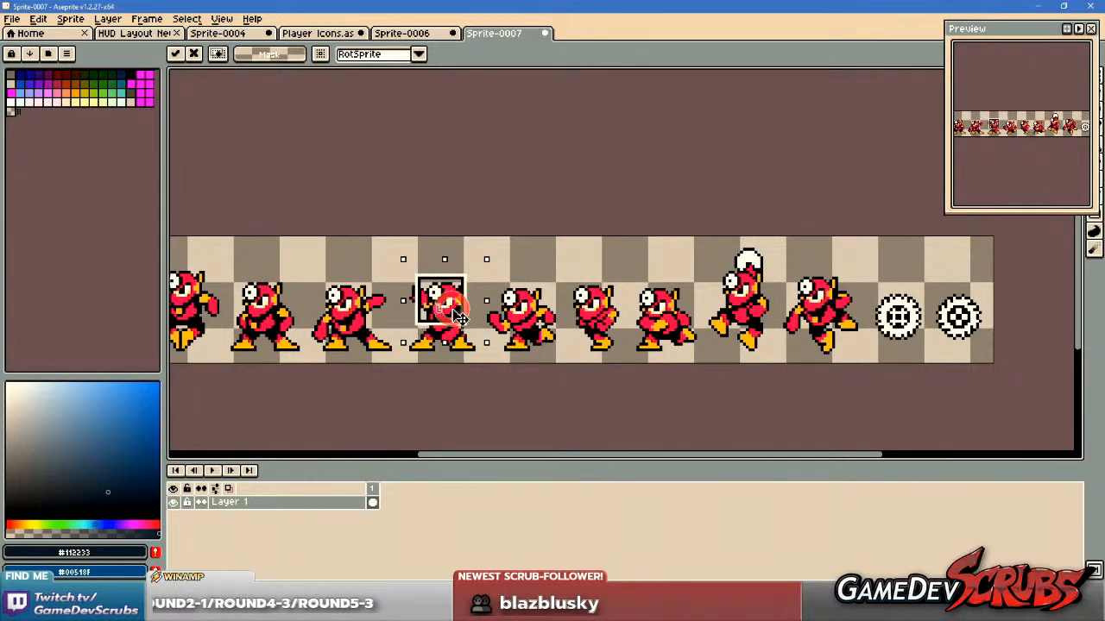
scroll(460, 317, "up", 1)
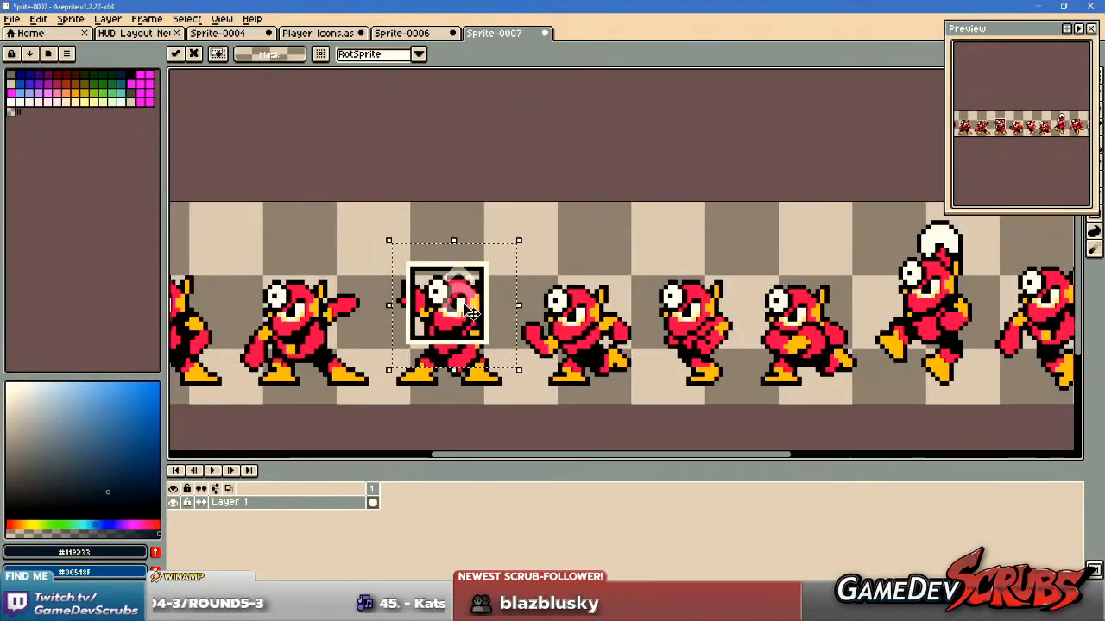
left_click_drag(496, 318, 498, 323)
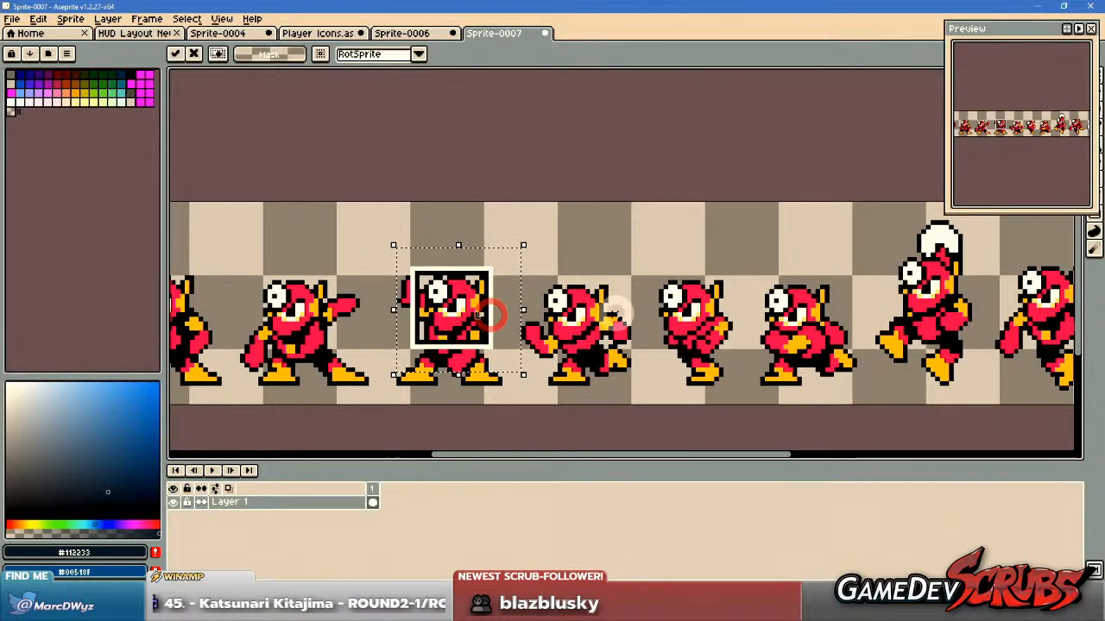
scroll(479, 315, "down", 2)
left_click(509, 224)
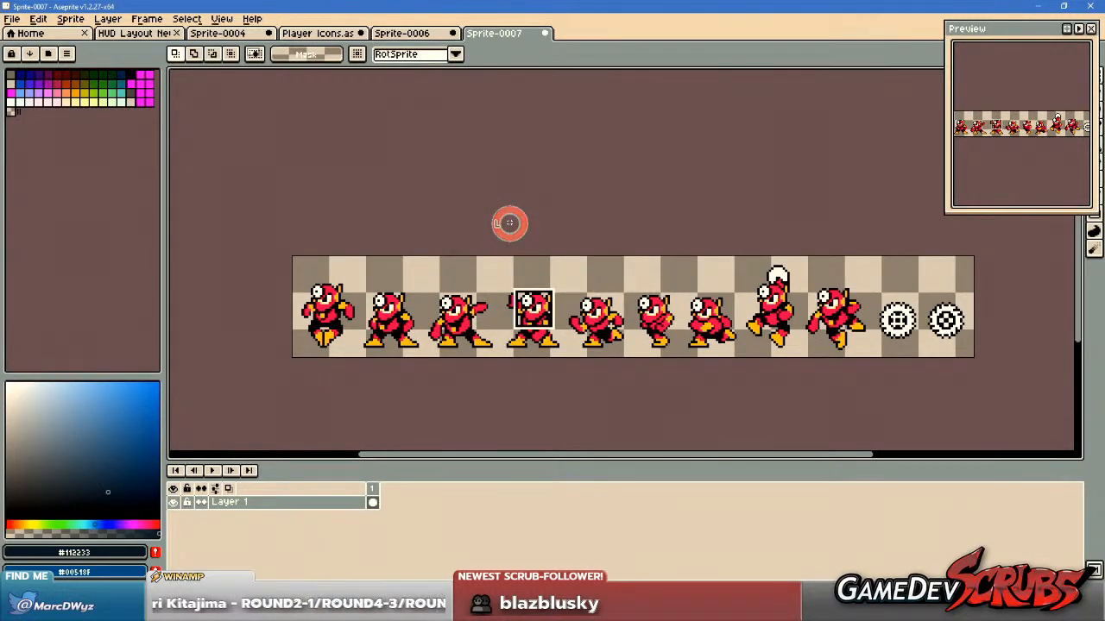
Paste another icon frame centred around the last Metal Blade at the end of the sheet.
left_click_drag(819, 326, 742, 317)
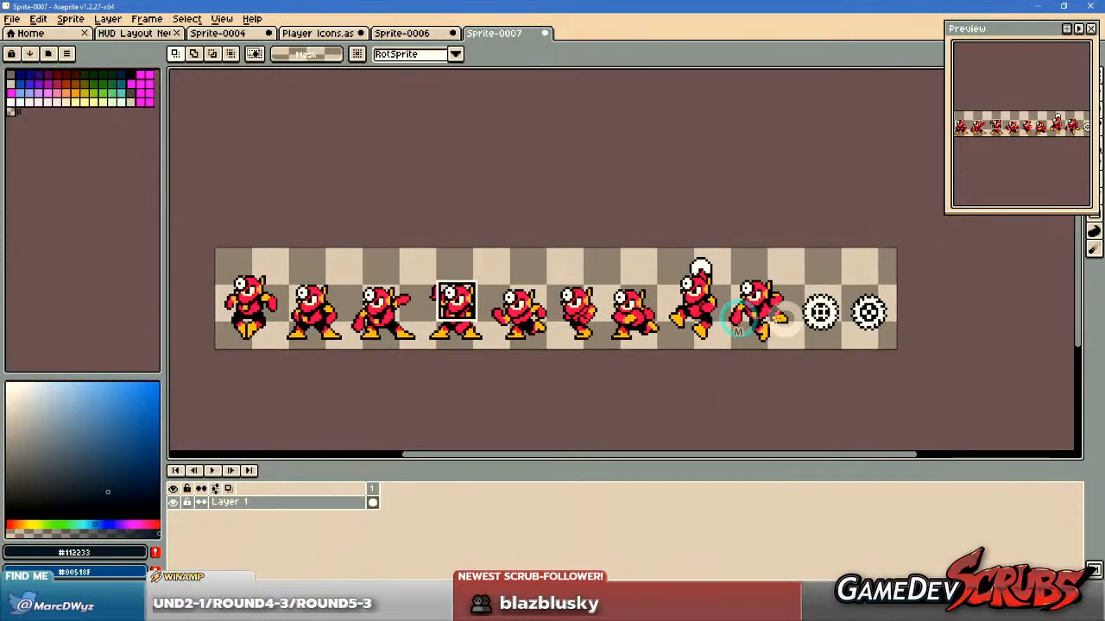
key("ctrl+v")
left_click_drag(322, 385, 892, 332)
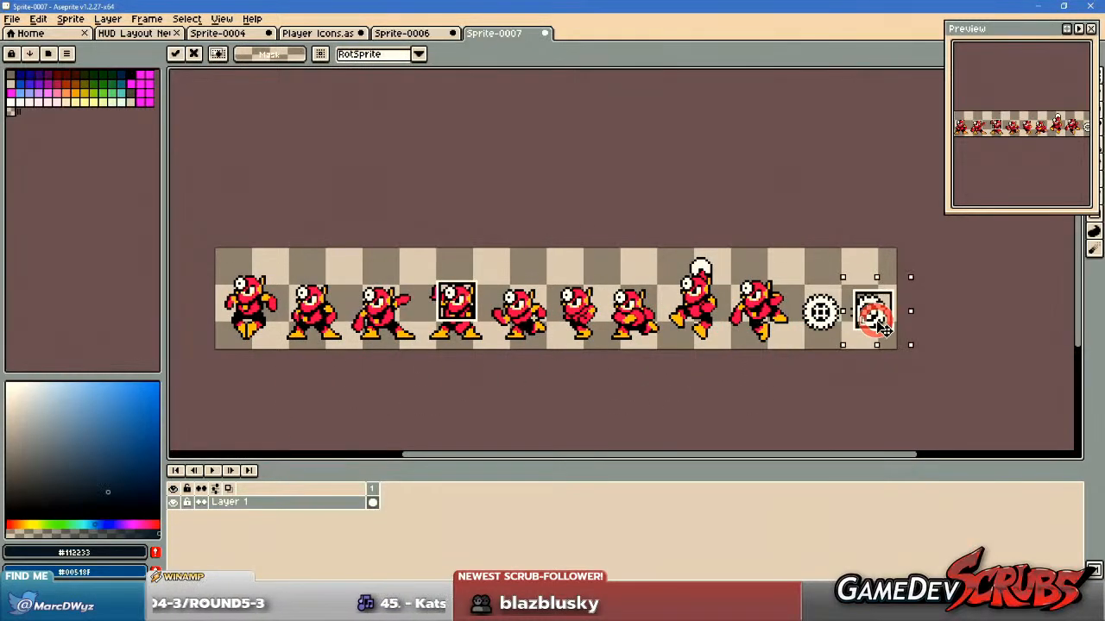
scroll(891, 332, "up", 3)
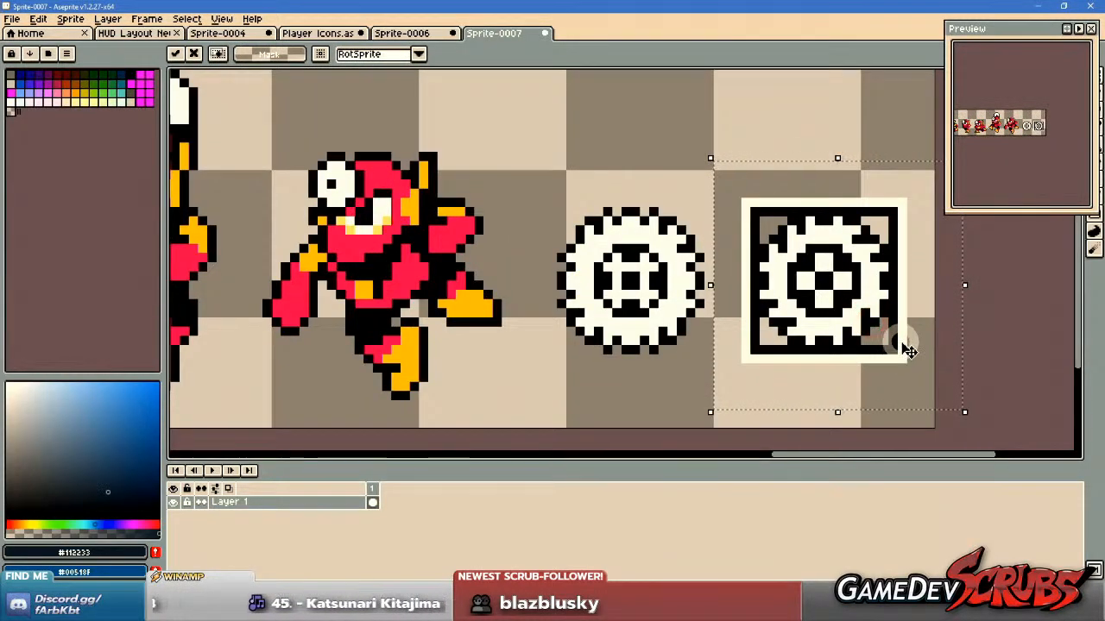
left_click(697, 133)
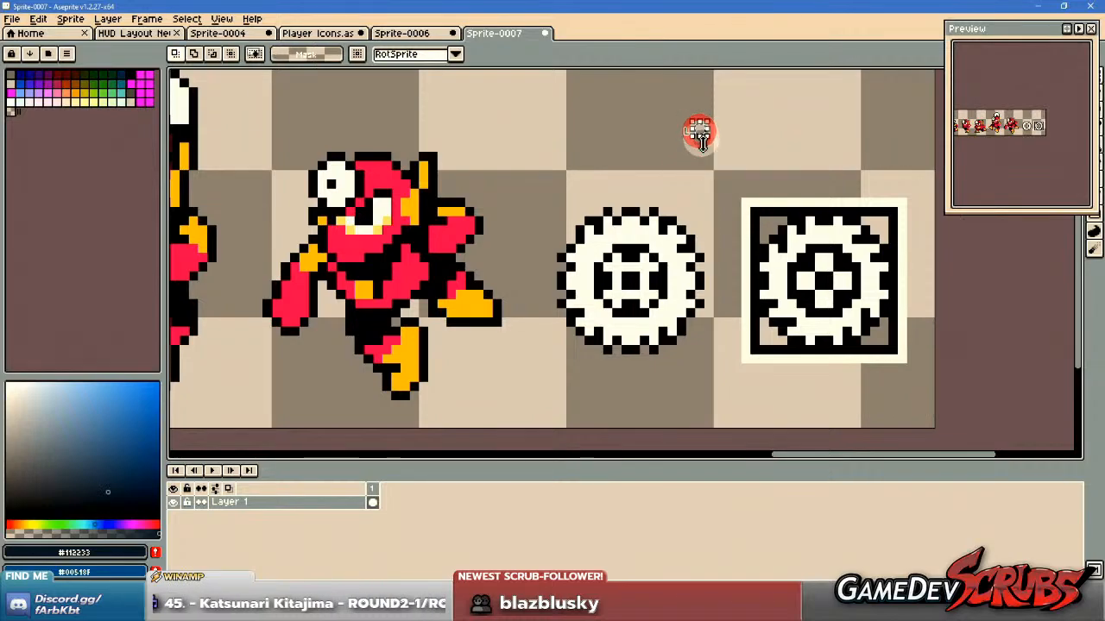
Copy the framed Metal Man head into the fourth row of the Player Icons grid, beside the green face icon.
scroll(703, 143, "down", 3)
scroll(712, 160, "down", 1)
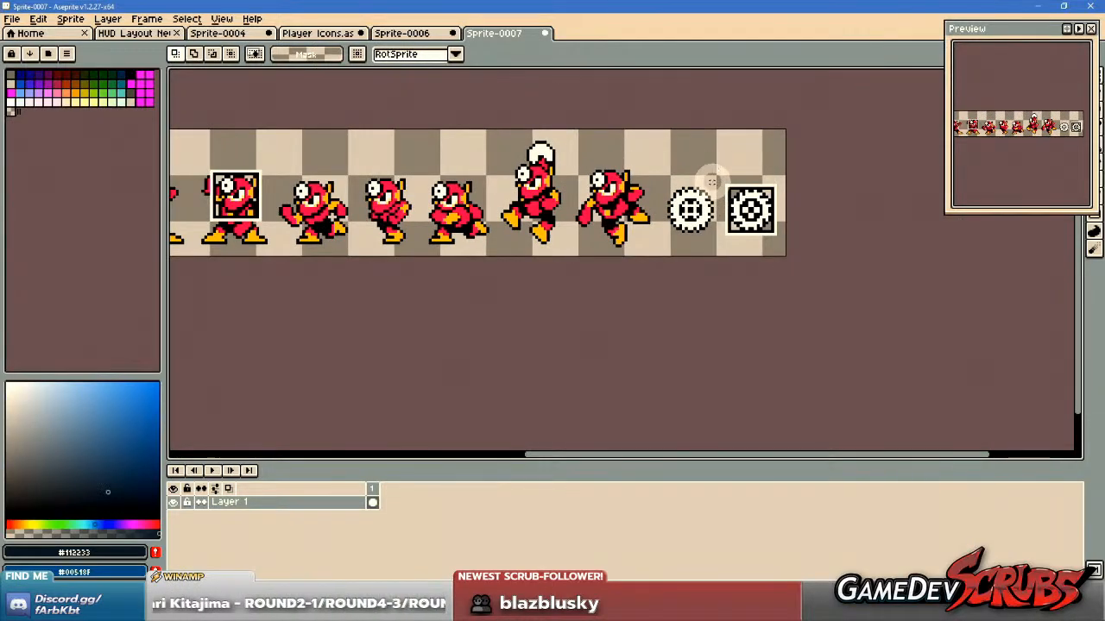
scroll(711, 181, "down", 1)
scroll(479, 242, "up", 3)
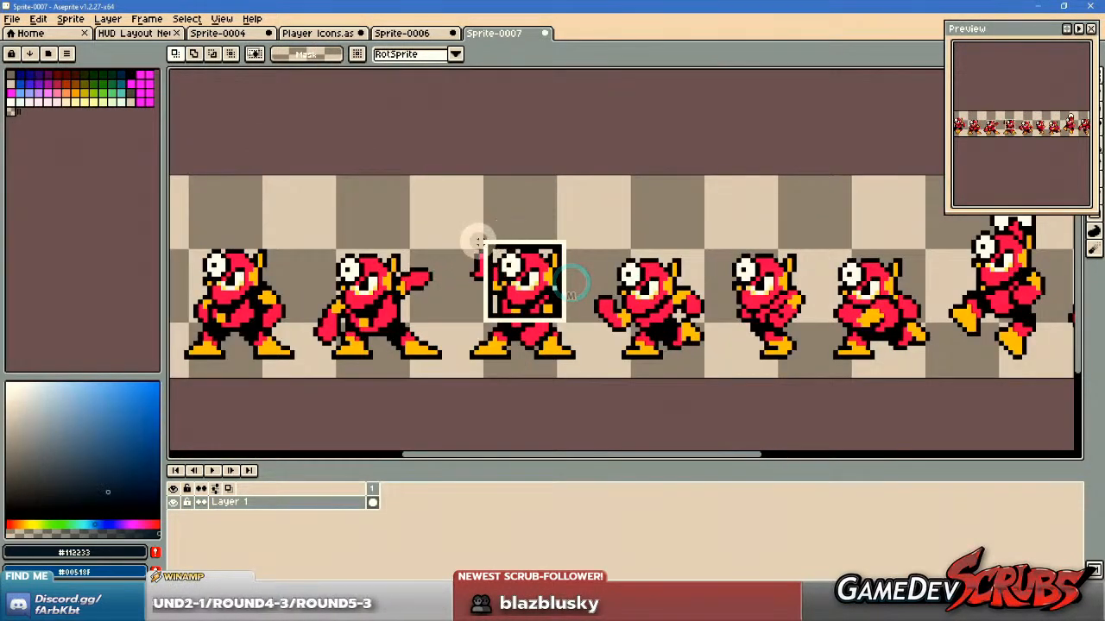
left_click_drag(490, 241, 563, 319)
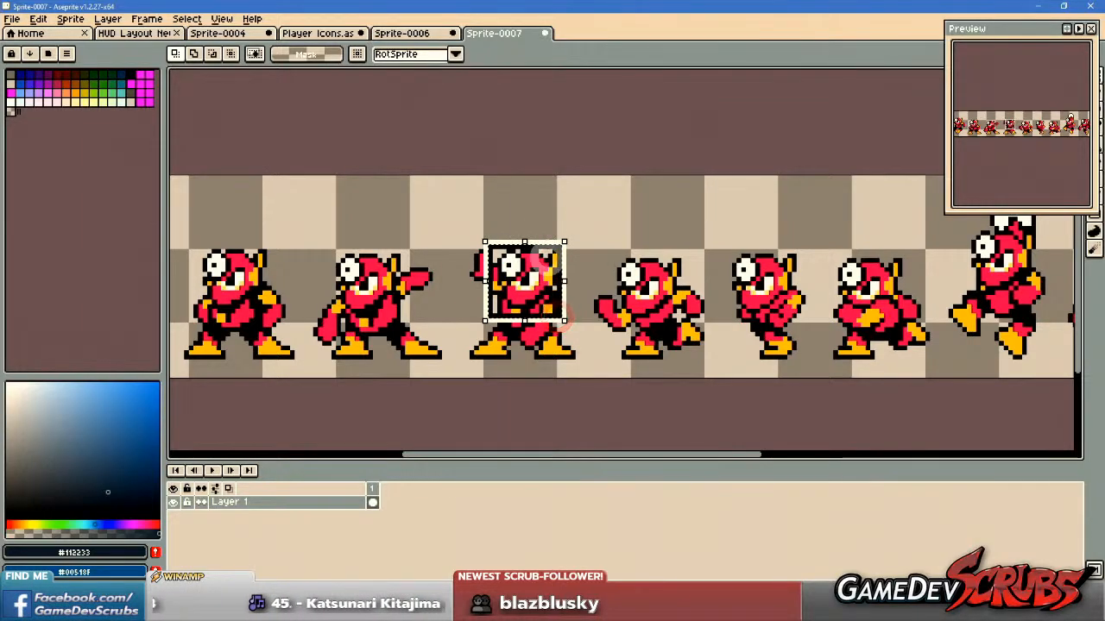
left_click(343, 36)
key("ctrl+v")
left_click_drag(592, 93, 732, 293)
scroll(714, 297, "up", 4)
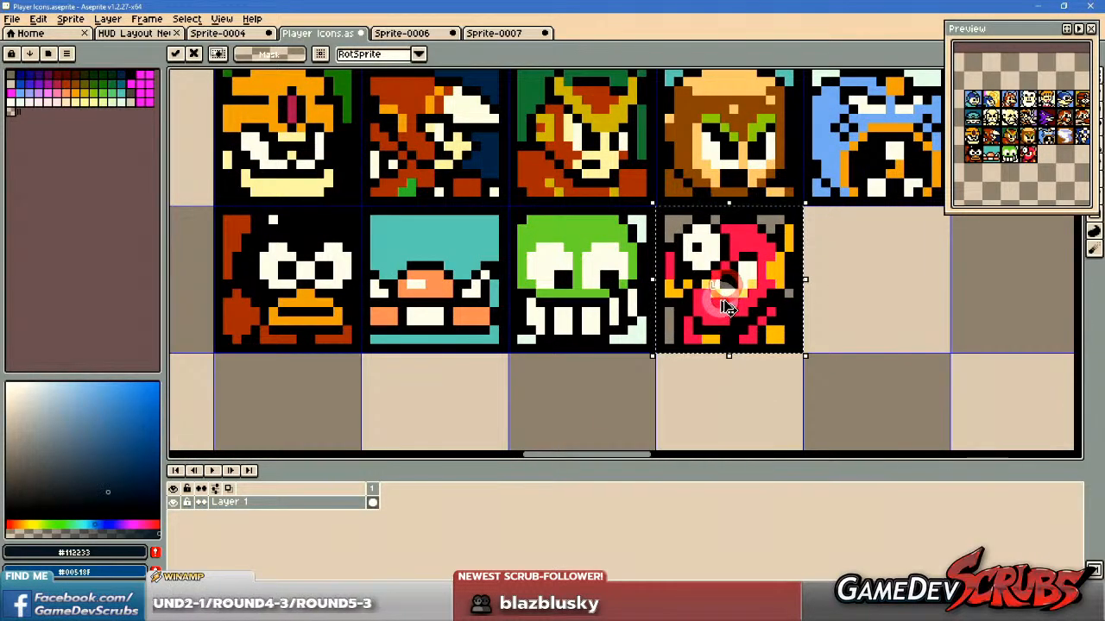
key("ctrl+d")
Copy the framed Metal Blade into the Player Icons grid, in the cell directly after the Metal Man icon.
left_click(498, 32)
scroll(753, 231, "down", 1)
left_click_drag(654, 220, 445, 226)
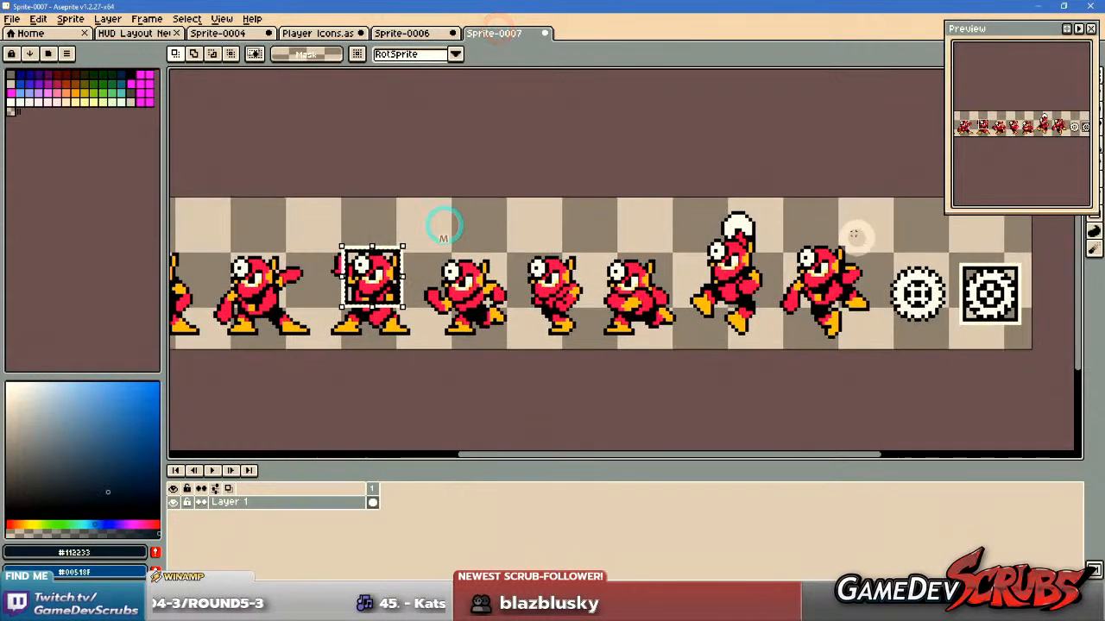
left_click_drag(811, 226, 427, 202)
scroll(589, 252, "up", 3)
left_click_drag(592, 259, 699, 367)
key("ctrl+c")
left_click(296, 33)
key("ctrl+v")
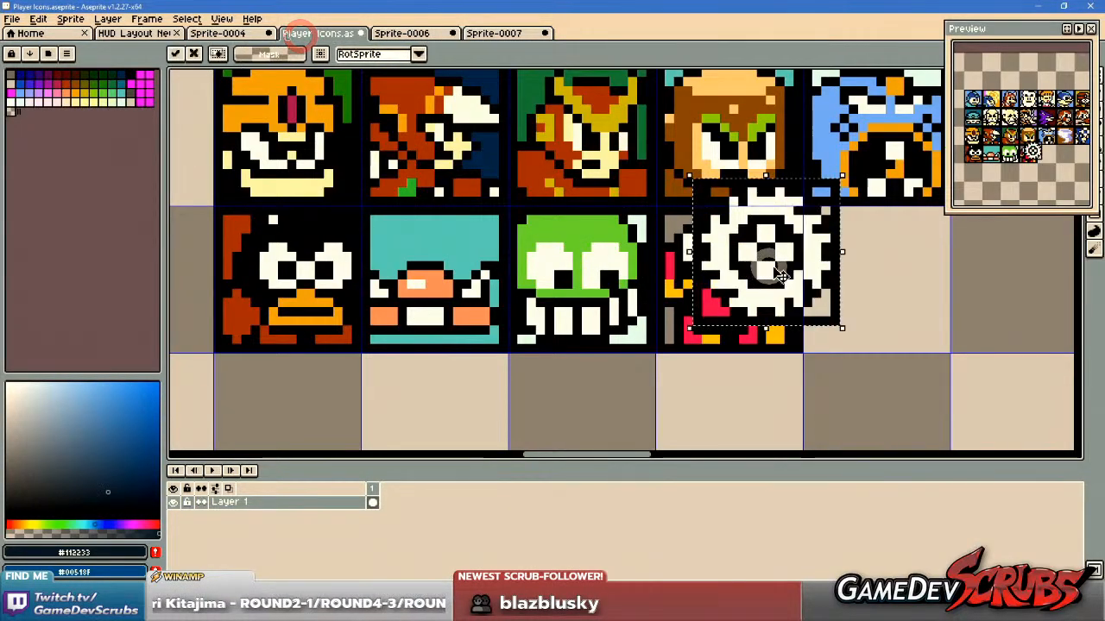
left_click_drag(777, 274, 836, 271)
left_click(828, 274)
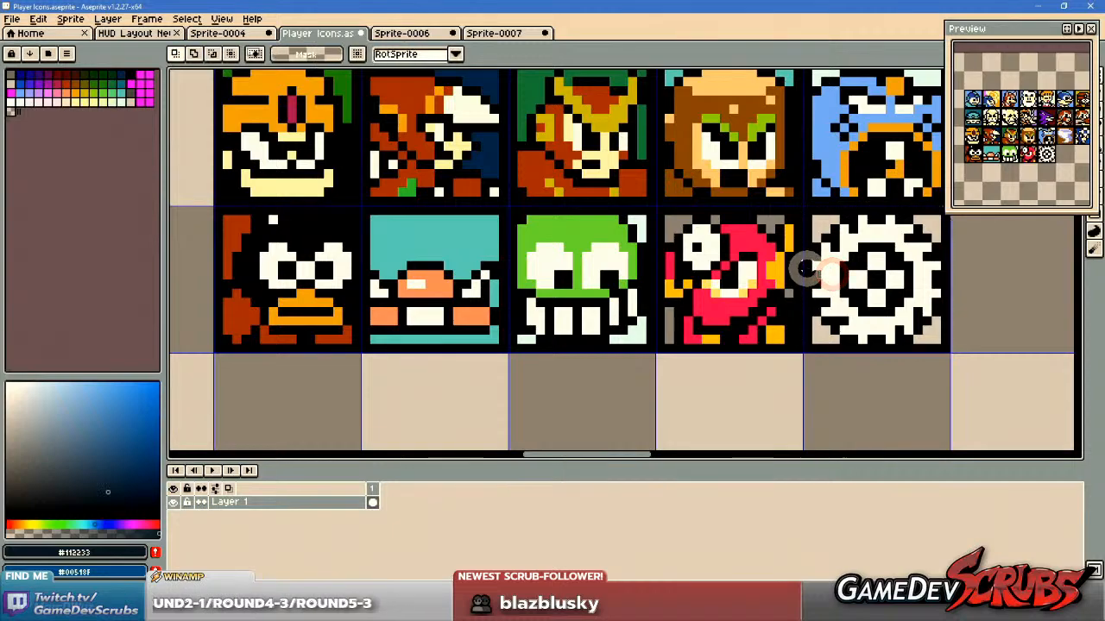
Examine the tornado icon in the third row alongside the new Metal Man and Metal Blade icons.
scroll(658, 250, "right", 3)
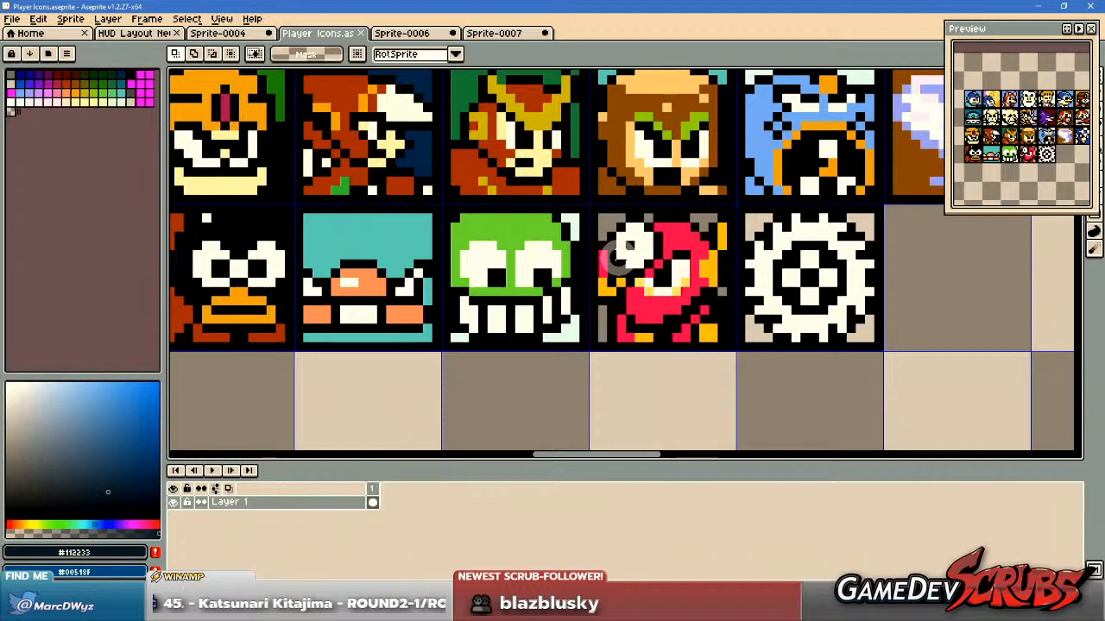
scroll(612, 257, "down", 4)
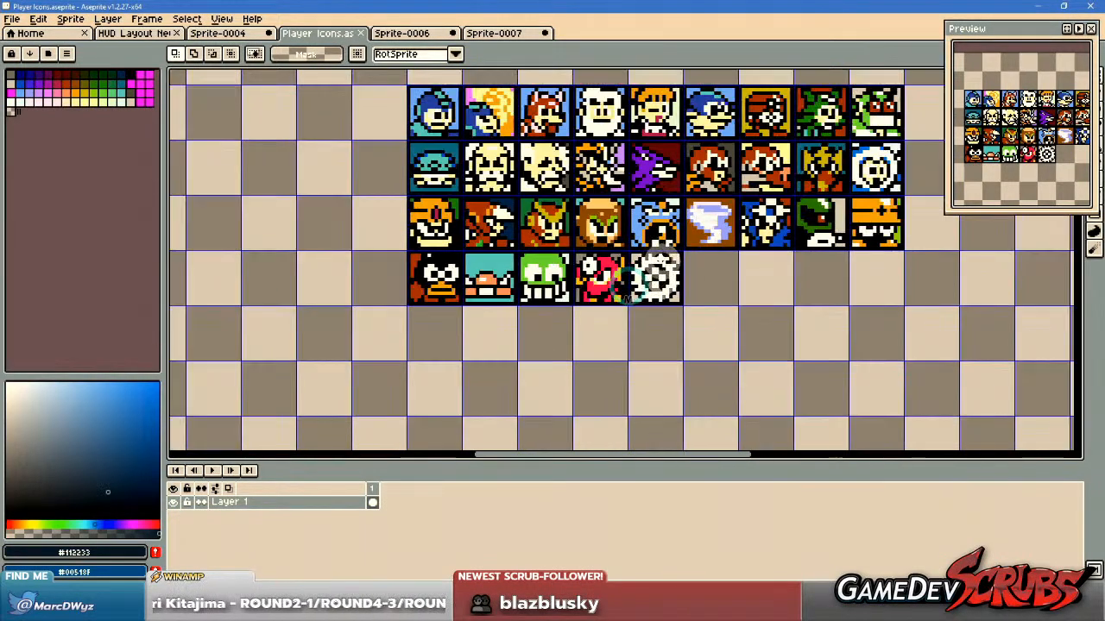
scroll(664, 307, "up", 3)
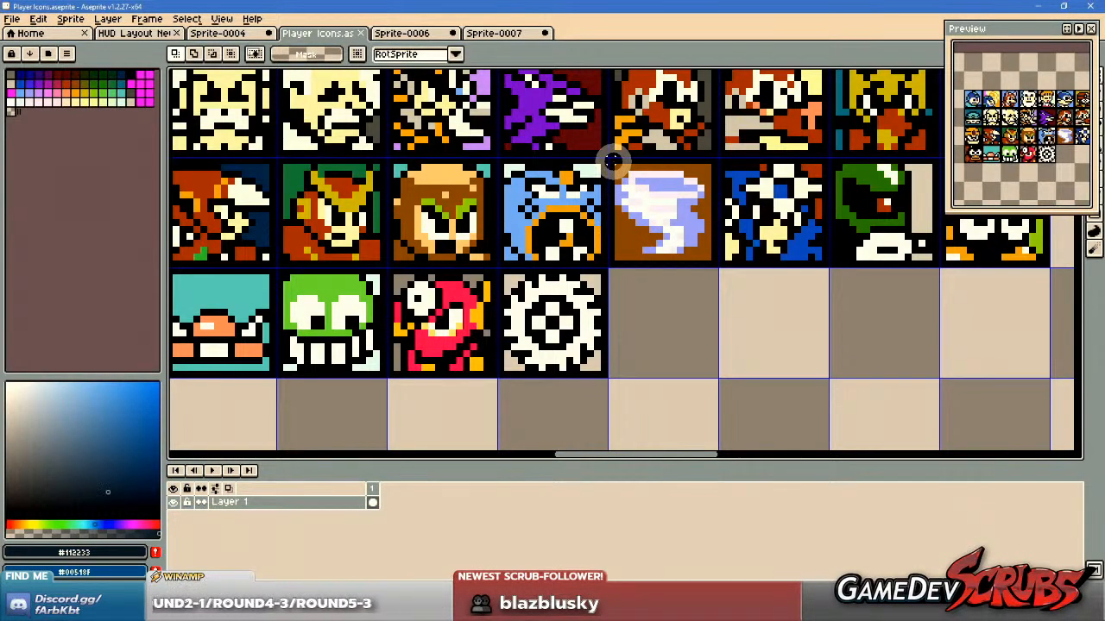
left_click_drag(609, 161, 718, 268)
scroll(666, 226, "down", 2)
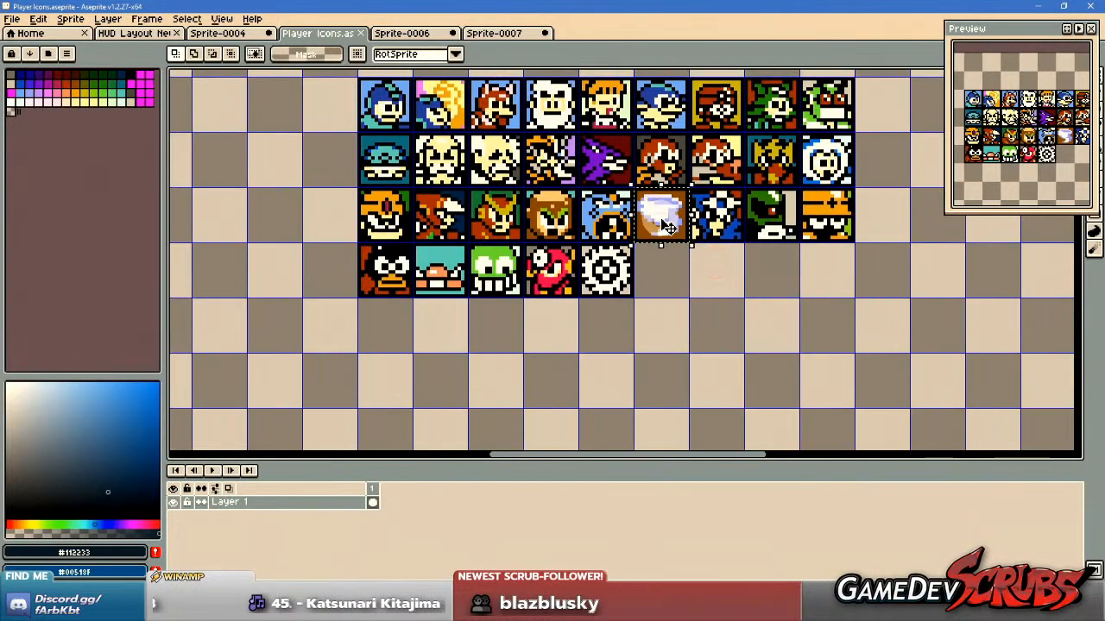
scroll(690, 267, "up", 1)
scroll(729, 318, "down", 2)
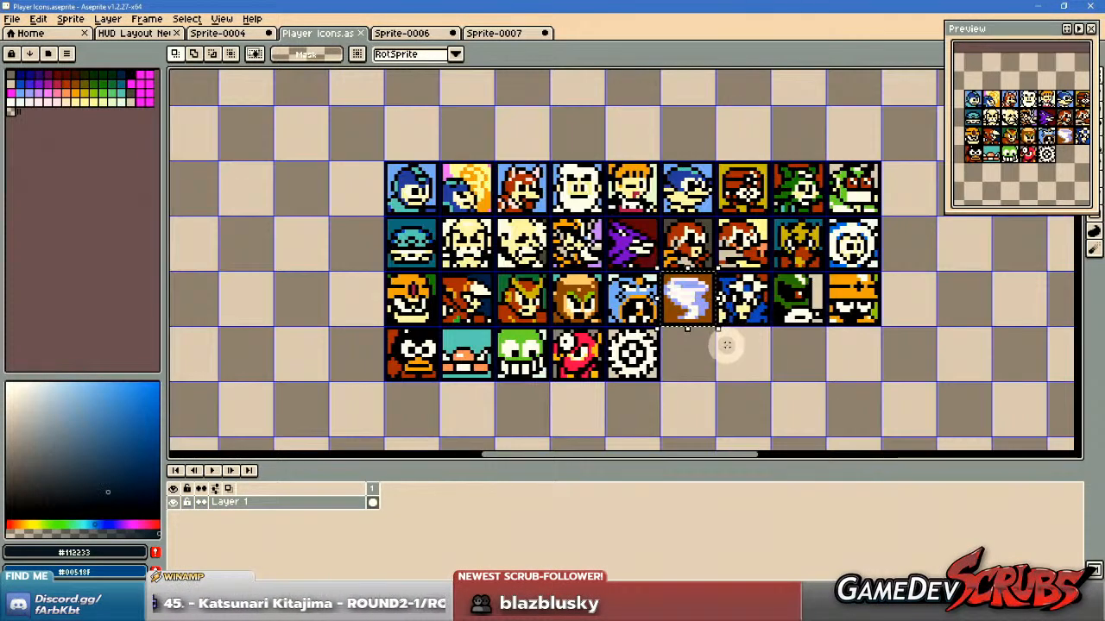
scroll(709, 351, "up", 2)
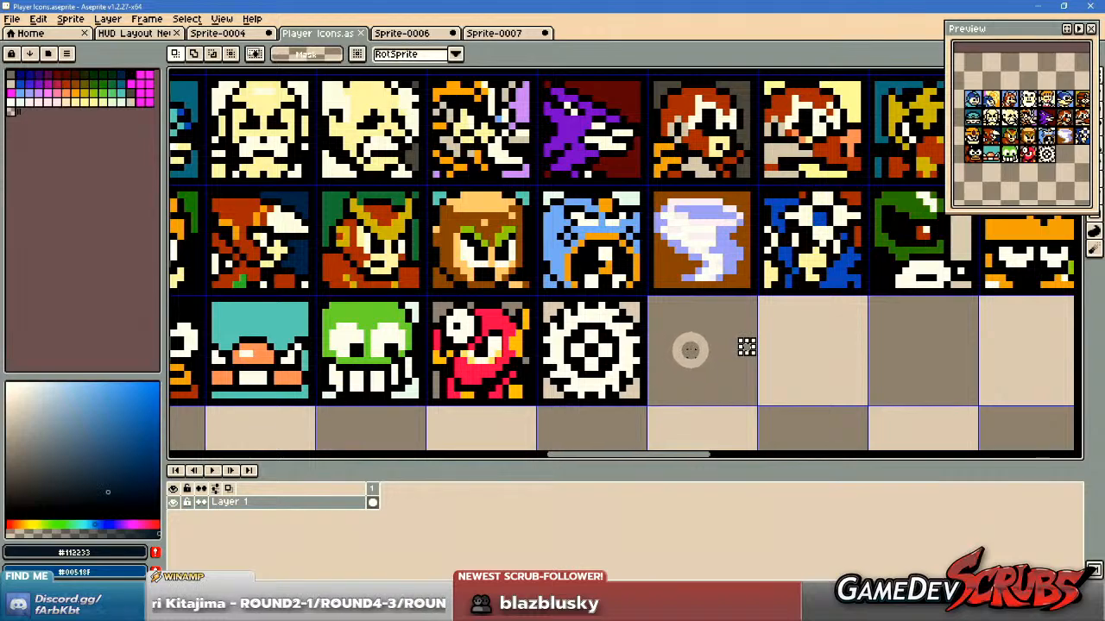
Fill the corner background of the Metal Blade icon with crimson, palette colour 21.
scroll(689, 348, "up", 1)
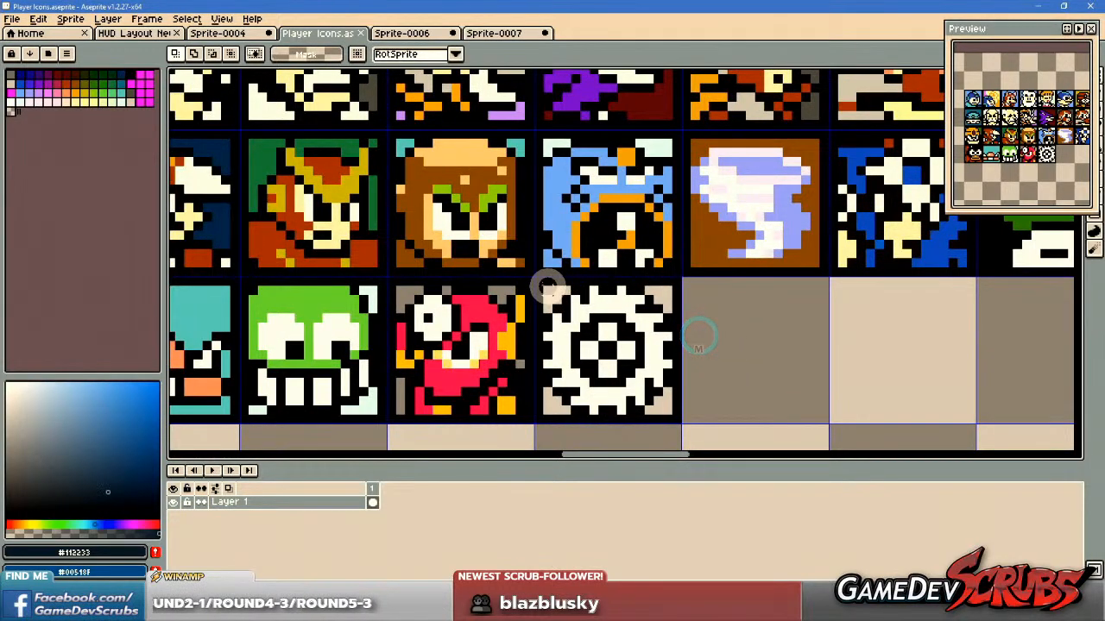
left_click_drag(566, 317, 678, 414)
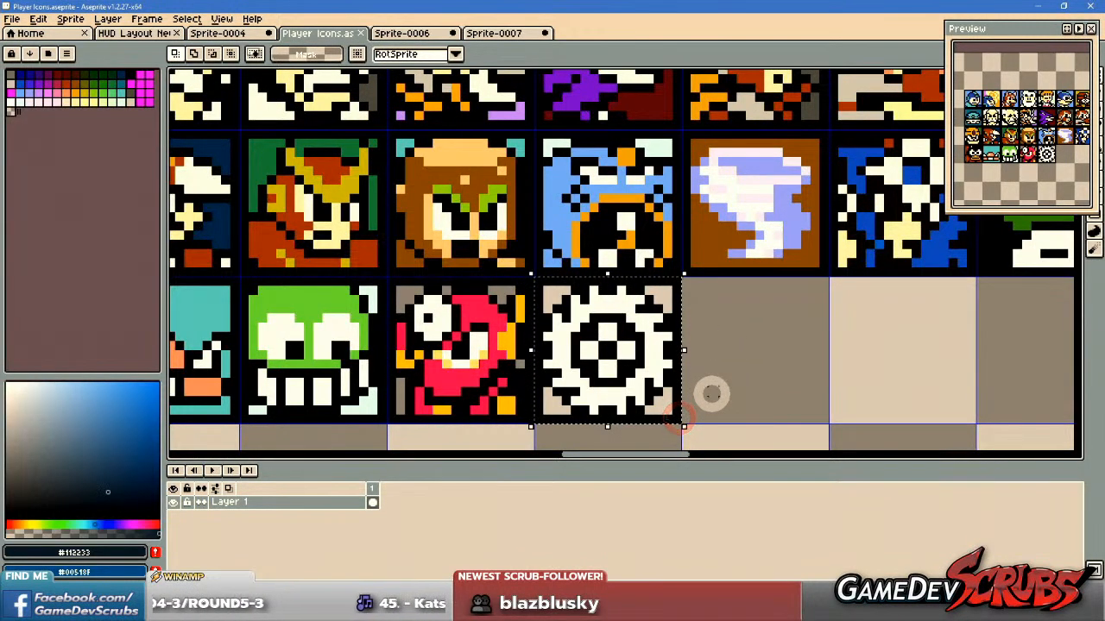
key("g")
left_click(493, 324, "alt")
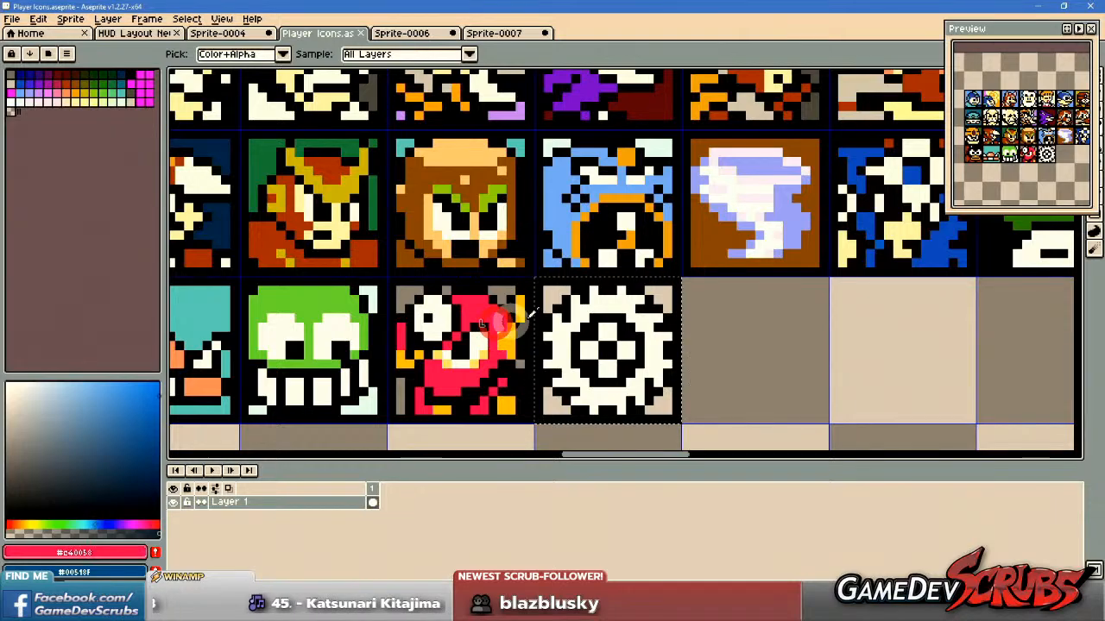
left_click(557, 289)
left_click_drag(688, 359, 666, 359)
left_click(55, 83)
left_click(464, 310)
left_click_drag(562, 358, 636, 358)
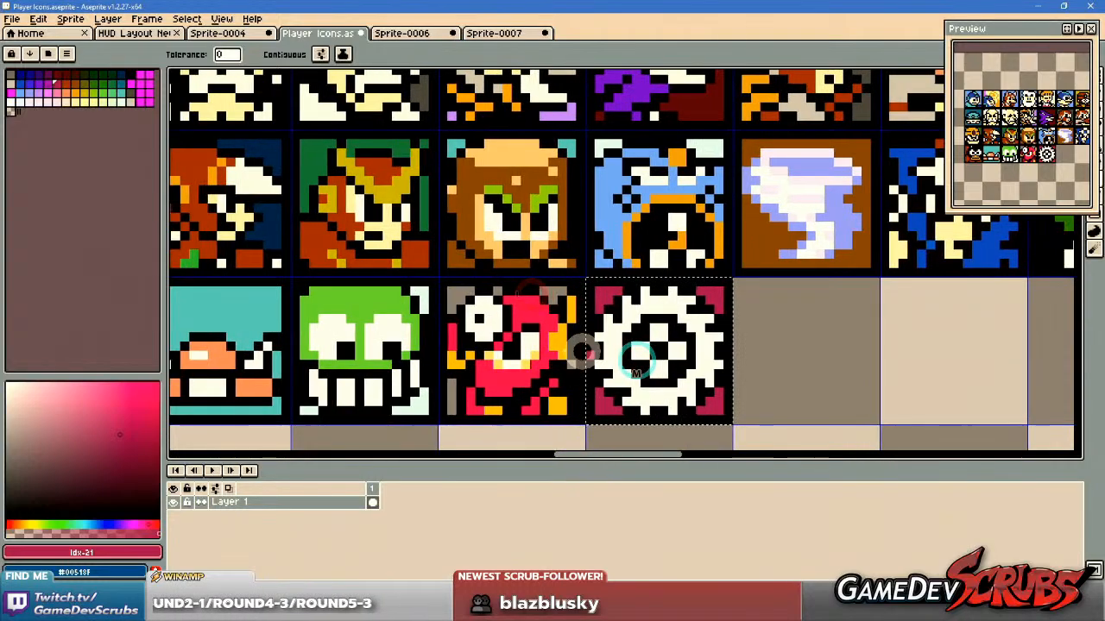
Isolate the Metal Man icon and recolour its bright red areas with crimson, palette colour 21.
key("v")
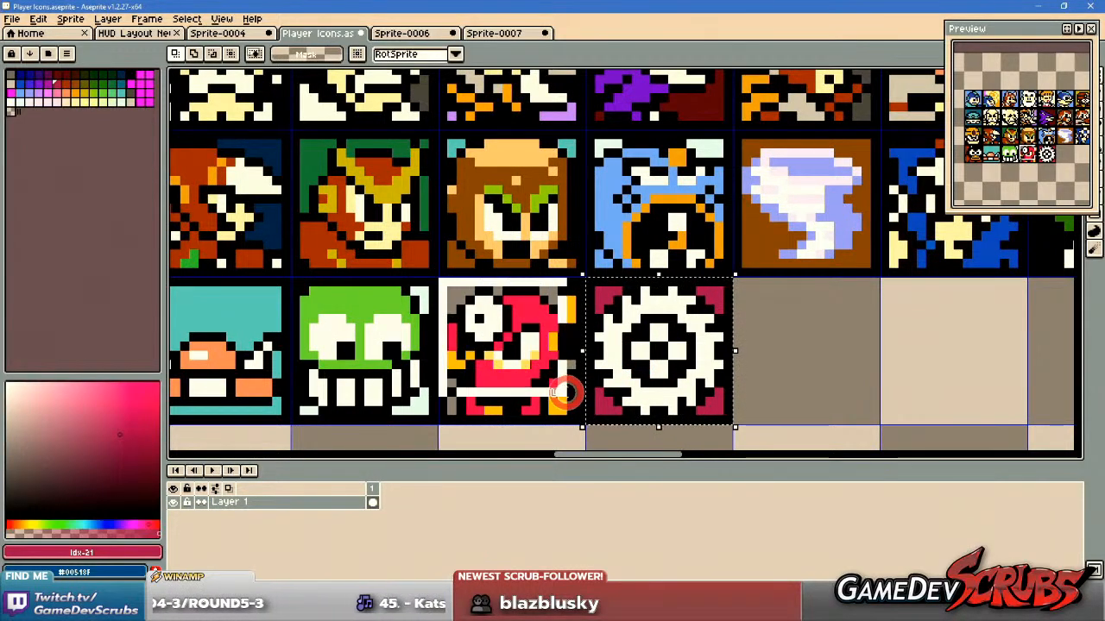
key("w")
left_click(488, 377)
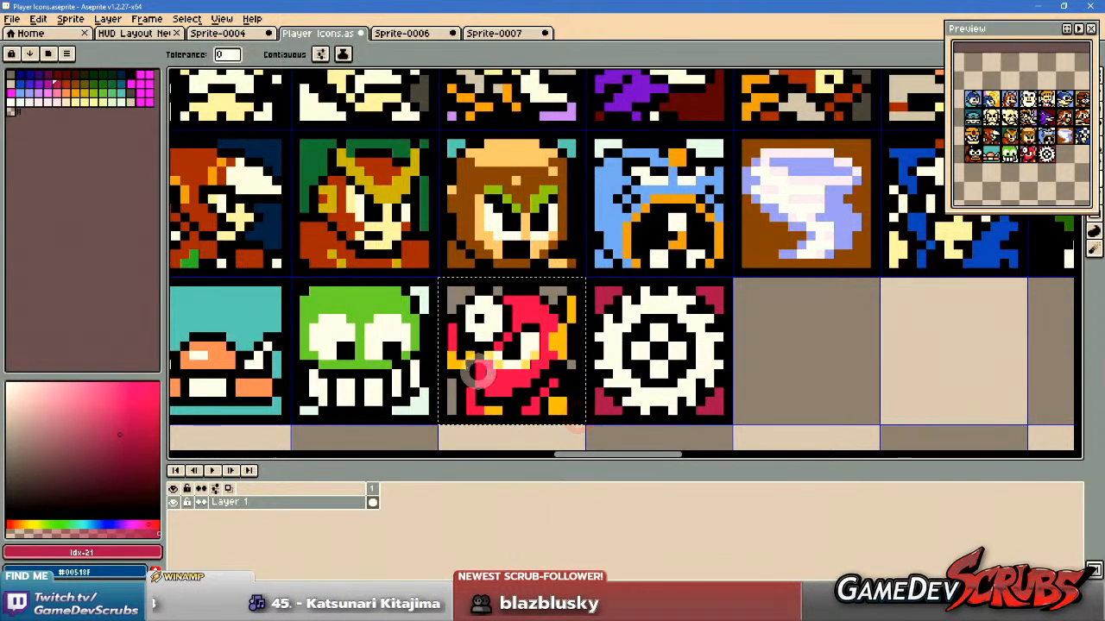
left_click(56, 84)
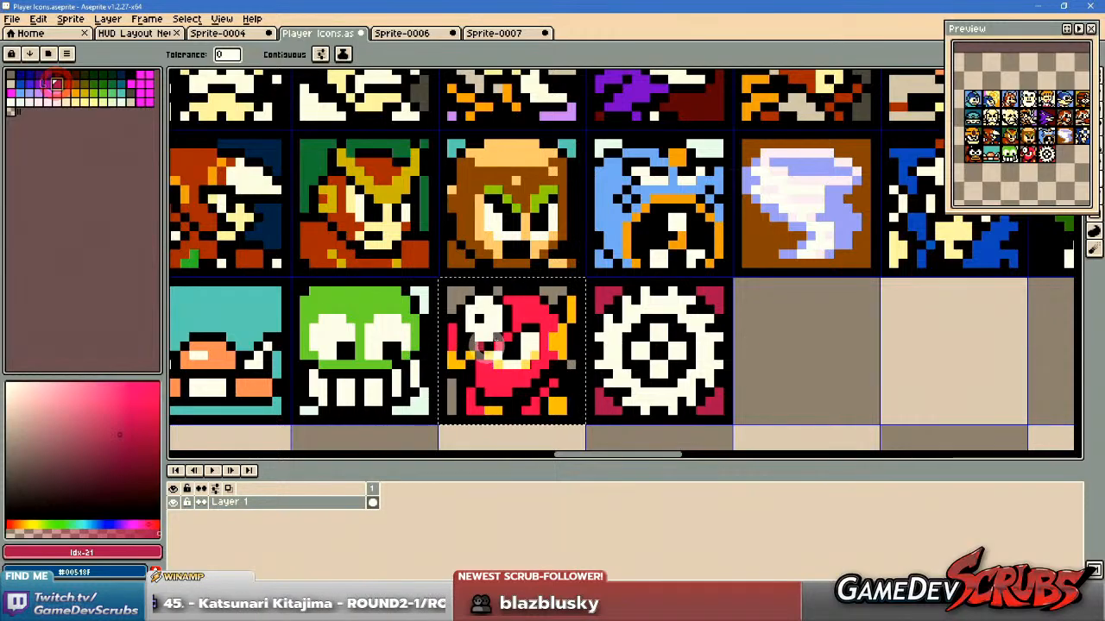
left_click(523, 305)
left_click_drag(606, 372, 574, 371)
Recolour the yellow parts of the Metal Man icon with orange, palette colour 39.
left_click(83, 92)
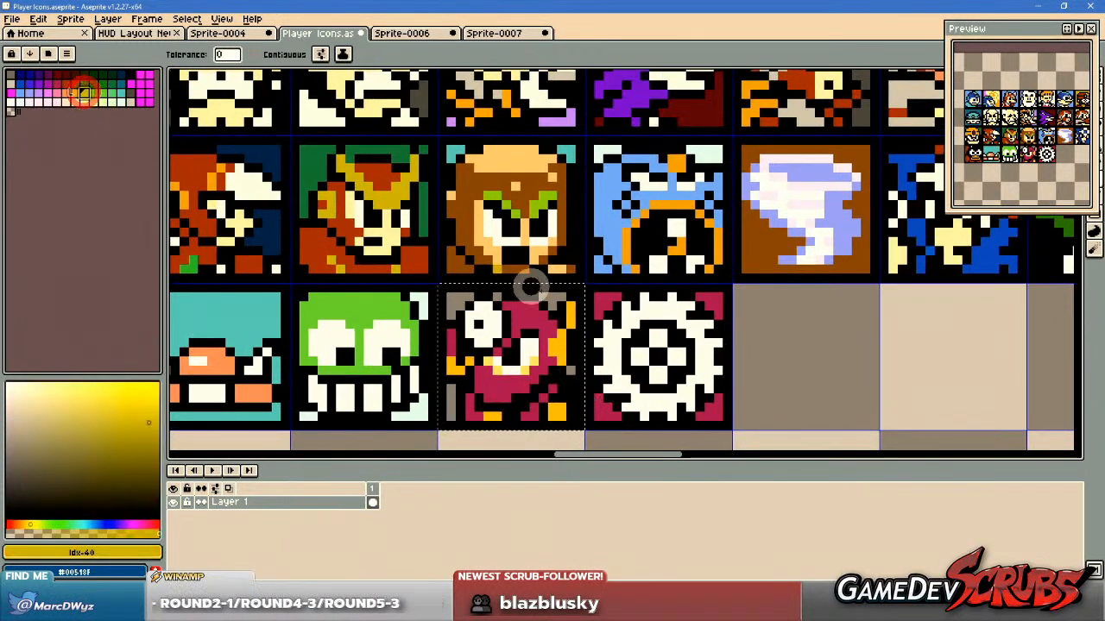
left_click(566, 317)
left_click(74, 93)
left_click(514, 296)
left_click(555, 347)
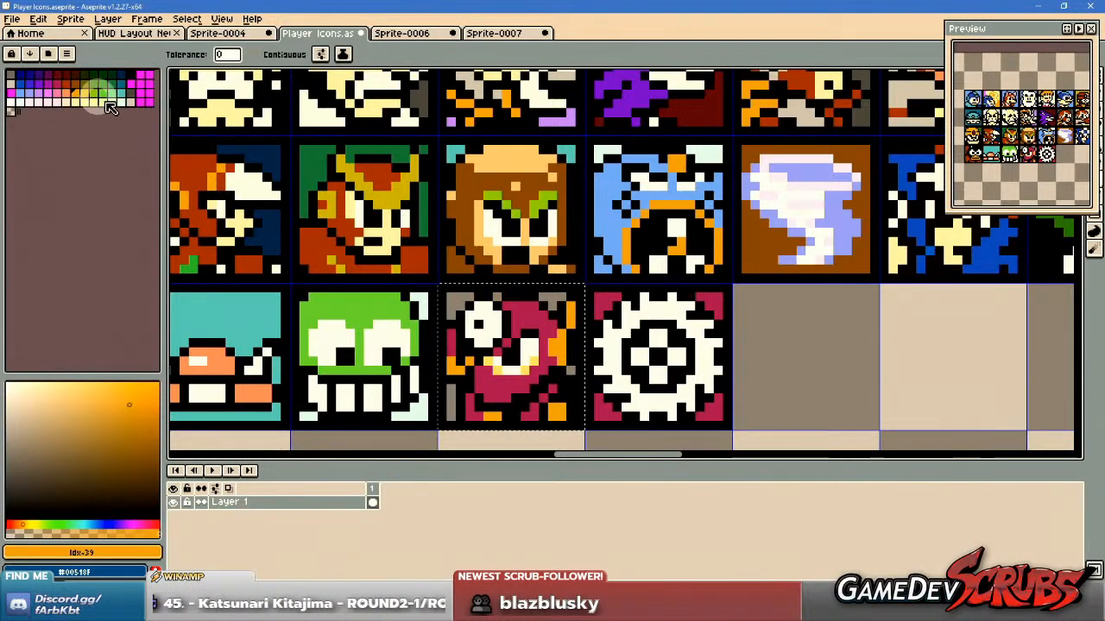
Recolour the shading around Metal Man's eyes with pale yellow, palette colour 55, and save the icon sheet.
left_click(75, 102)
left_click(550, 349)
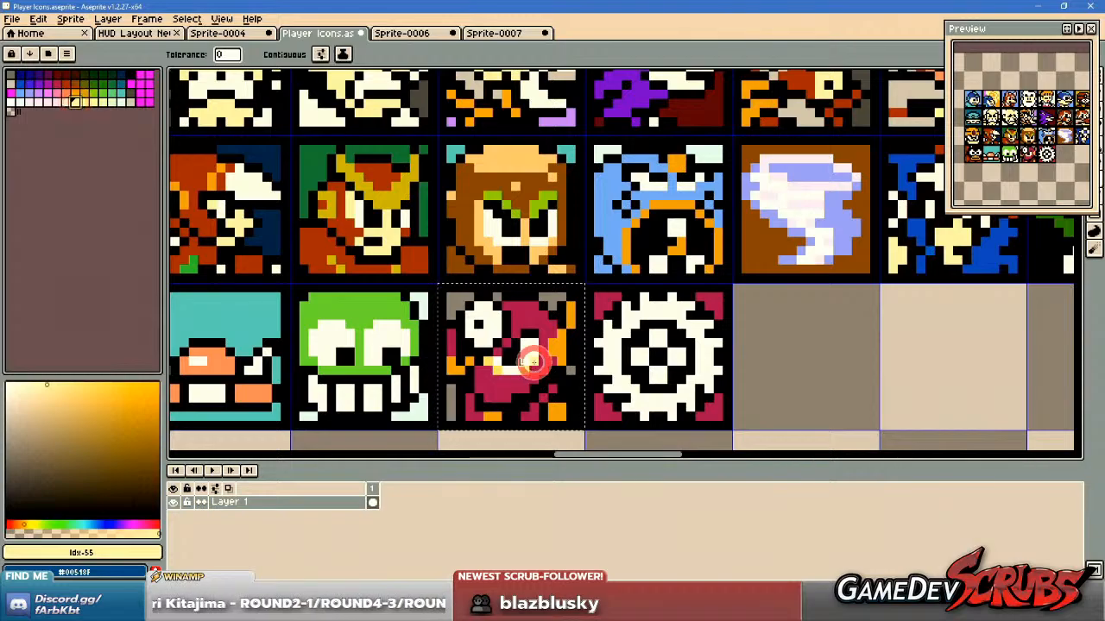
scroll(731, 397, "down", 1)
scroll(619, 375, "up", 1)
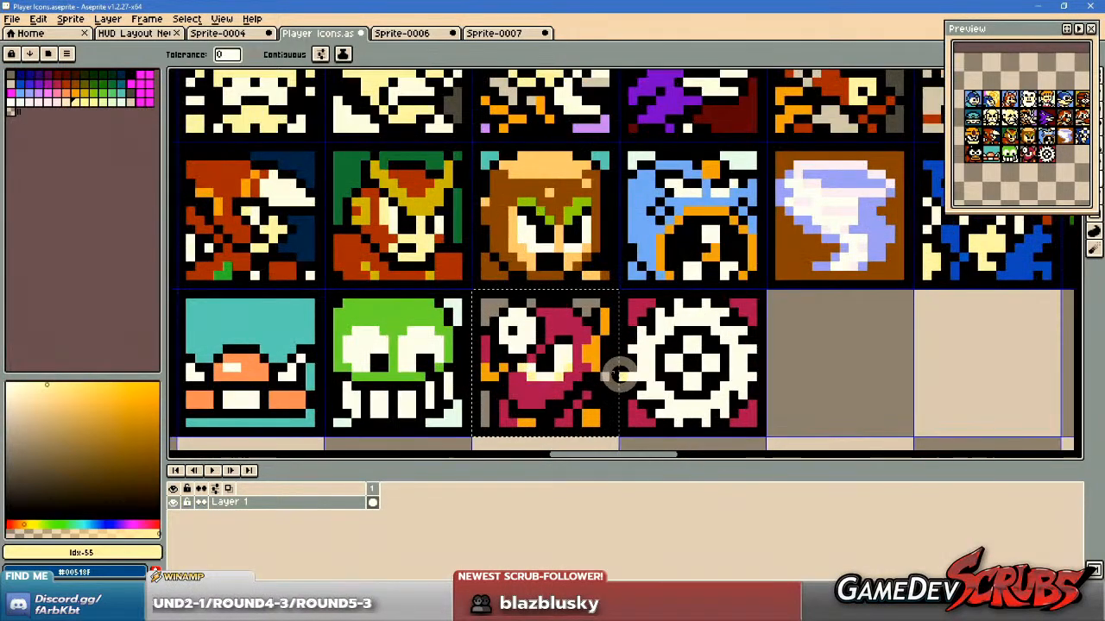
key("ctrl+d")
key("ctrl+s")
scroll(720, 357, "down", 3)
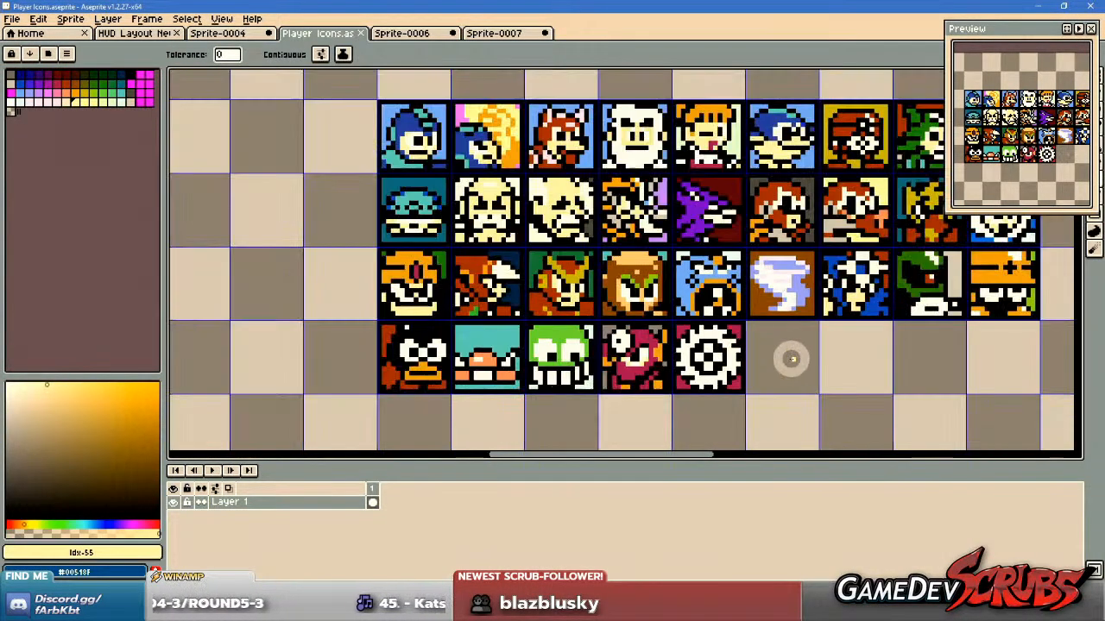
Examine all four rows of the Player Icons grid, comparing the recoloured Metal Man and Metal Blade with the other characters.
left_click_drag(791, 360, 596, 349)
left_click_drag(505, 356, 604, 354)
key("m")
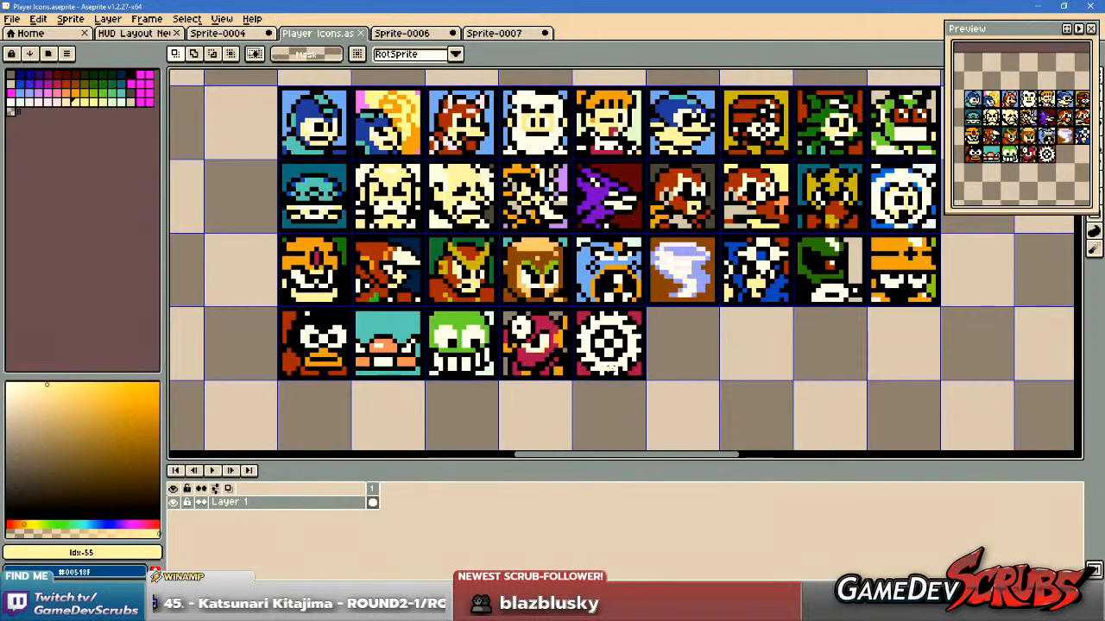
mouse_move(750, 402)
left_mouse_down()
mouse_move(639, 395)
mouse_move(739, 417)
left_mouse_up()
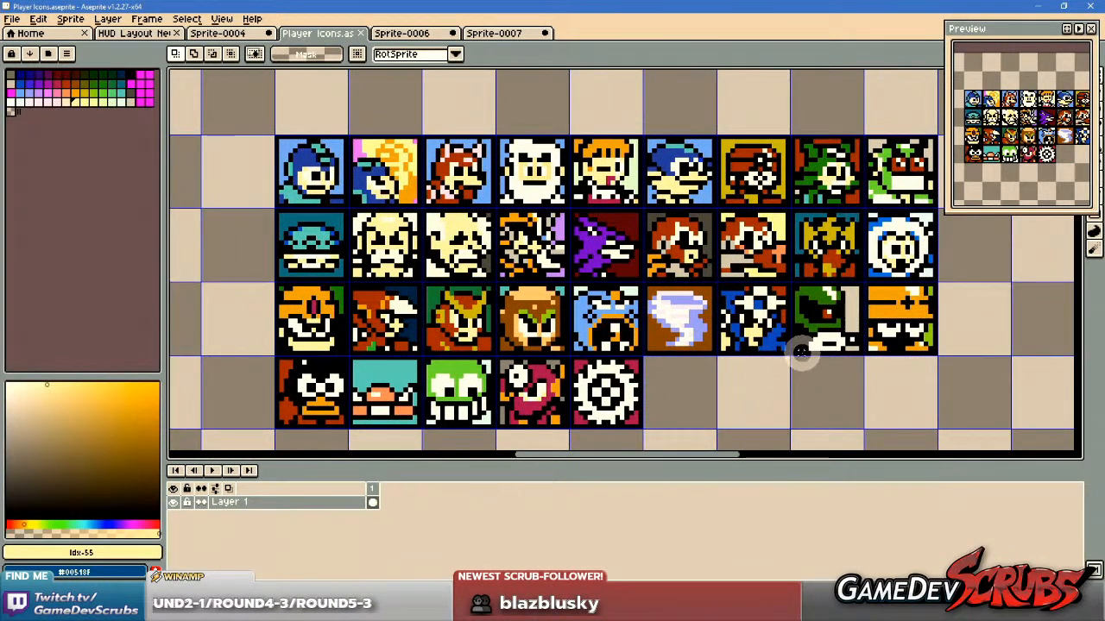
left_click_drag(629, 226, 652, 230)
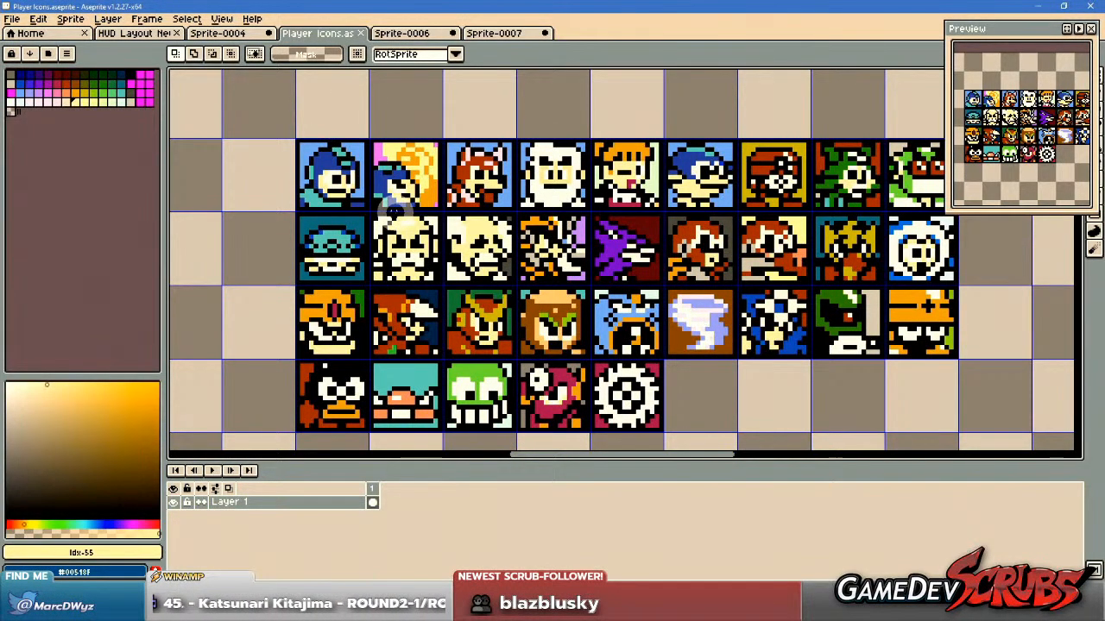
left_click_drag(389, 215, 366, 213)
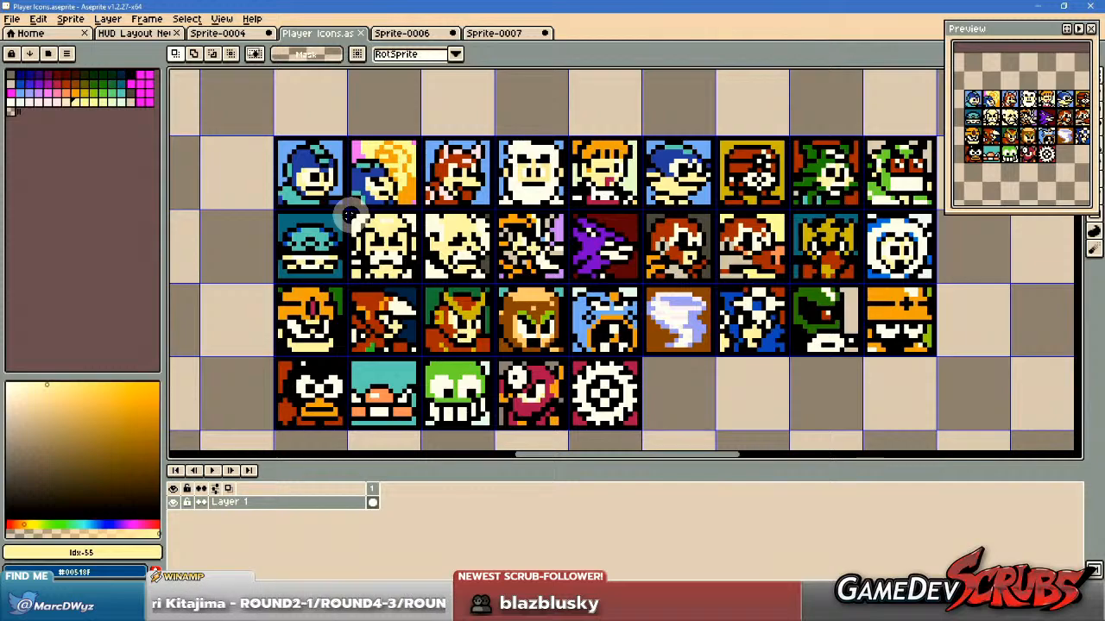
left_click_drag(348, 212, 419, 283)
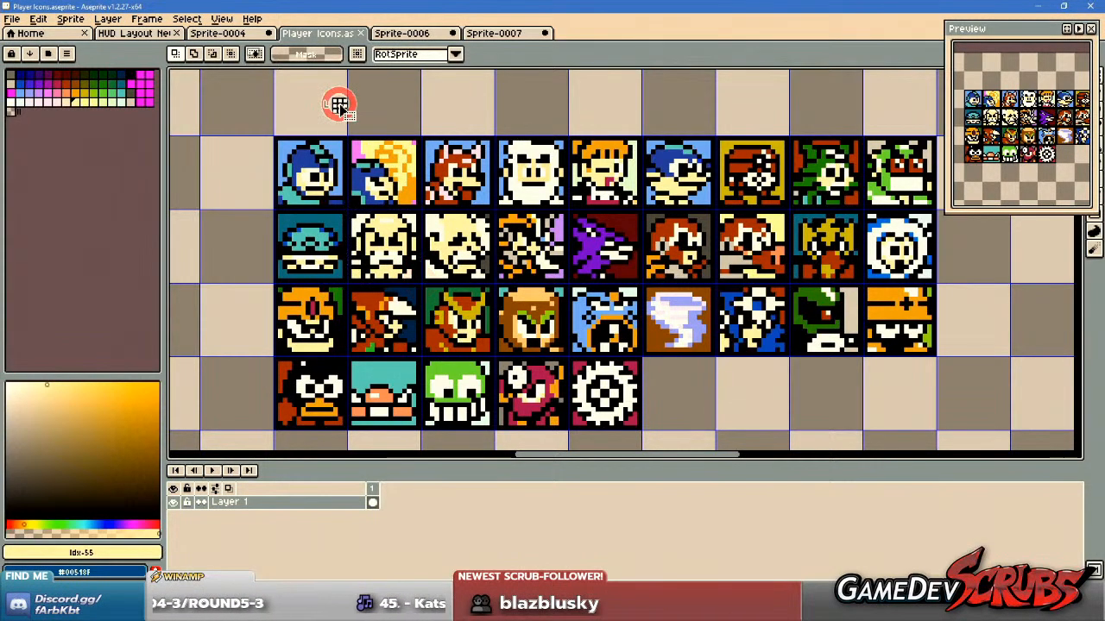
left_click_drag(339, 103, 298, 107)
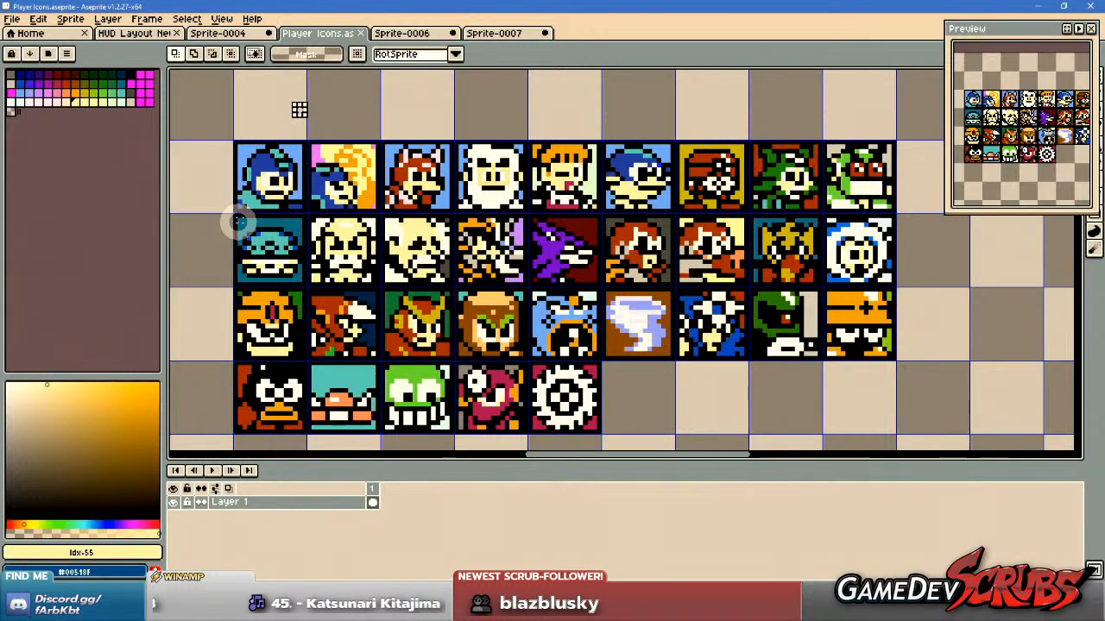
left_click_drag(663, 222, 587, 226)
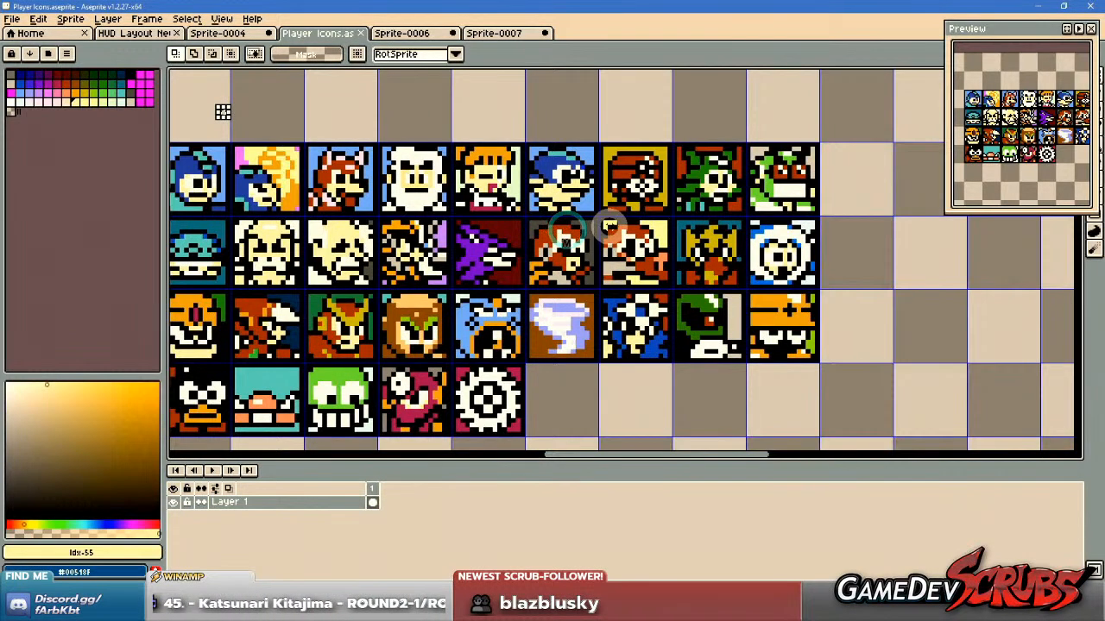
scroll(589, 223, "up", 1)
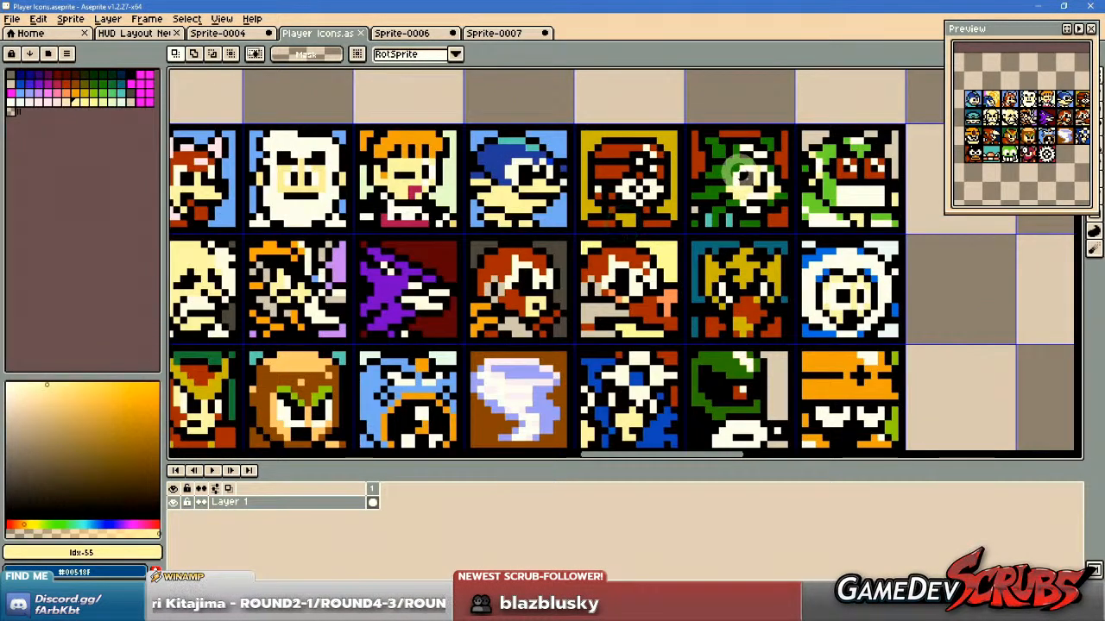
scroll(832, 176, "down", 1)
scroll(832, 176, "up", 1)
scroll(811, 166, "up", 1)
left_click_drag(791, 113, 926, 252)
left_click_drag(876, 217, 852, 331)
key("ctrl+z")
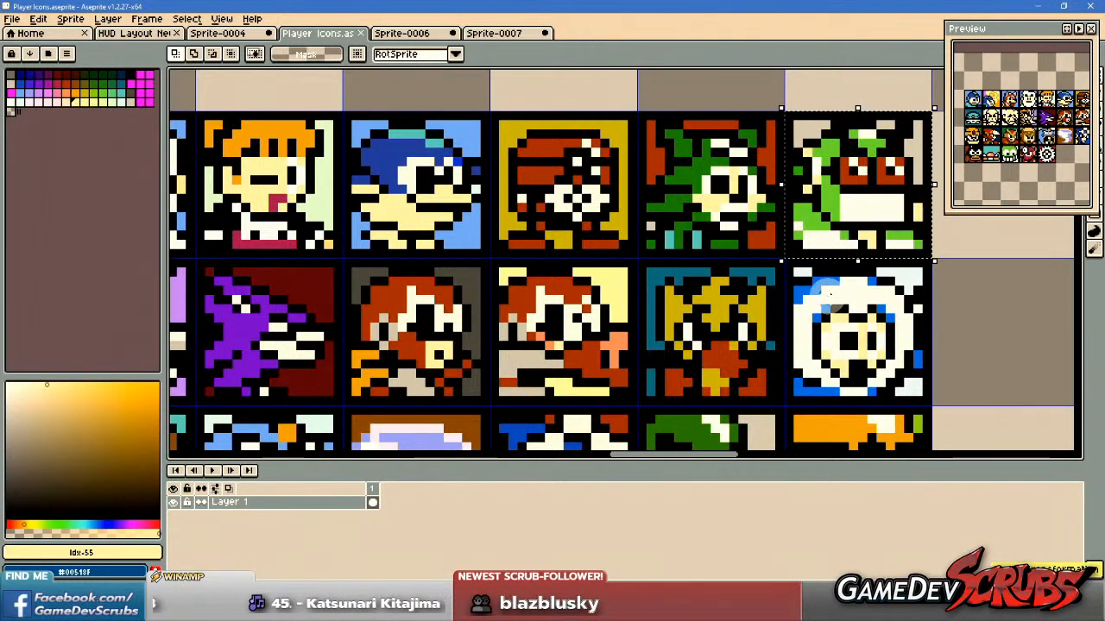
Examine the character icons at the ends of the first three rows against the full grid.
scroll(827, 294, "down", 2)
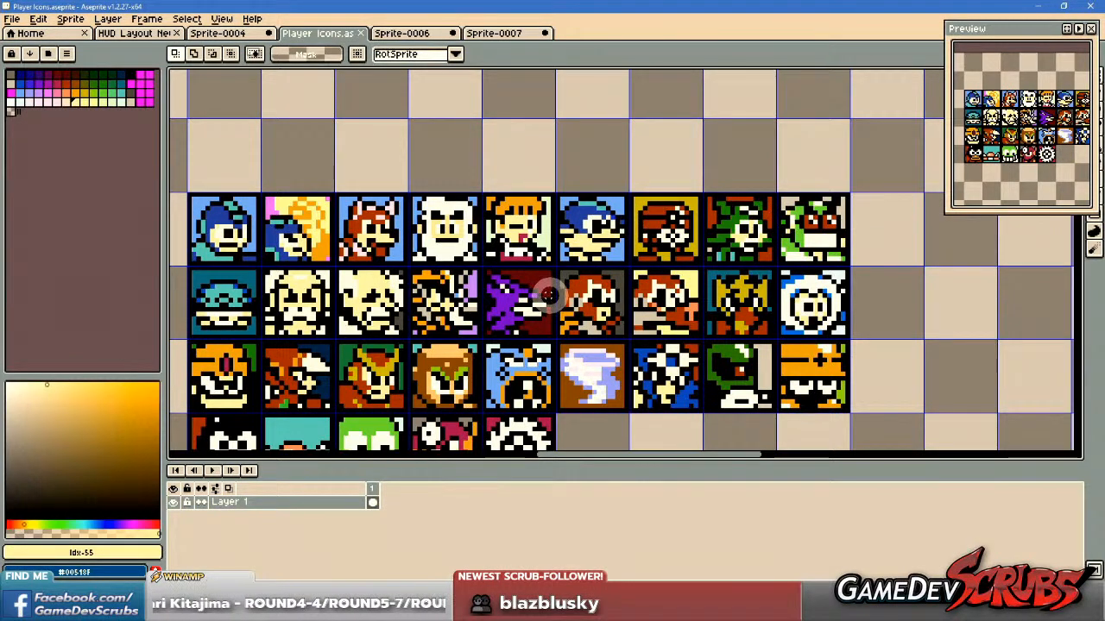
scroll(548, 295, "down", 2)
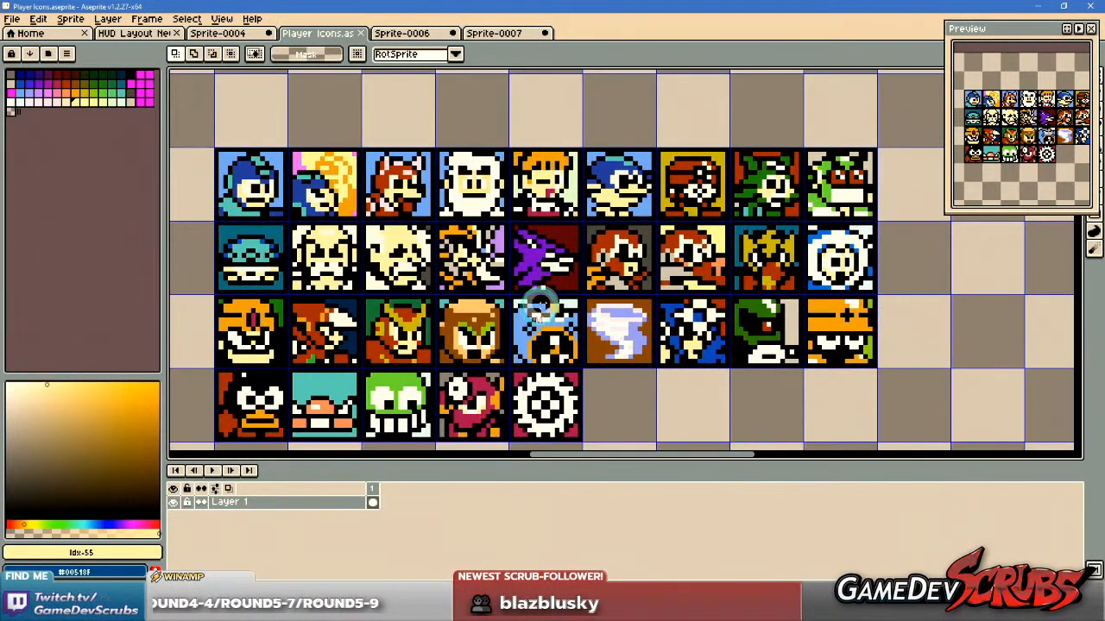
scroll(561, 300, "down", 1)
scroll(592, 285, "up", 1)
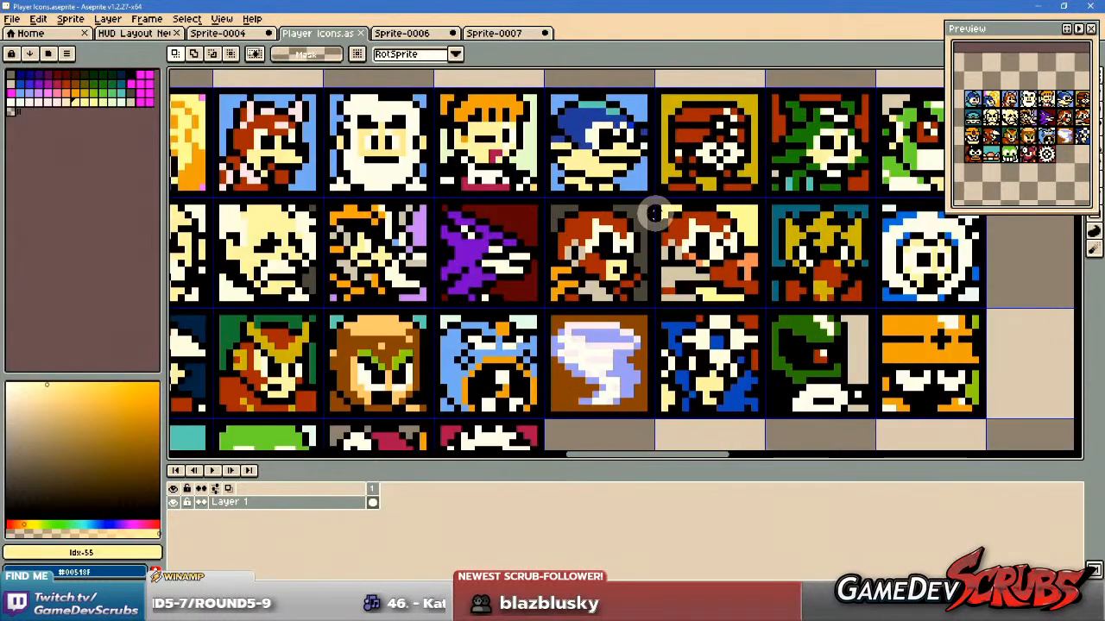
scroll(673, 249, "right", 3)
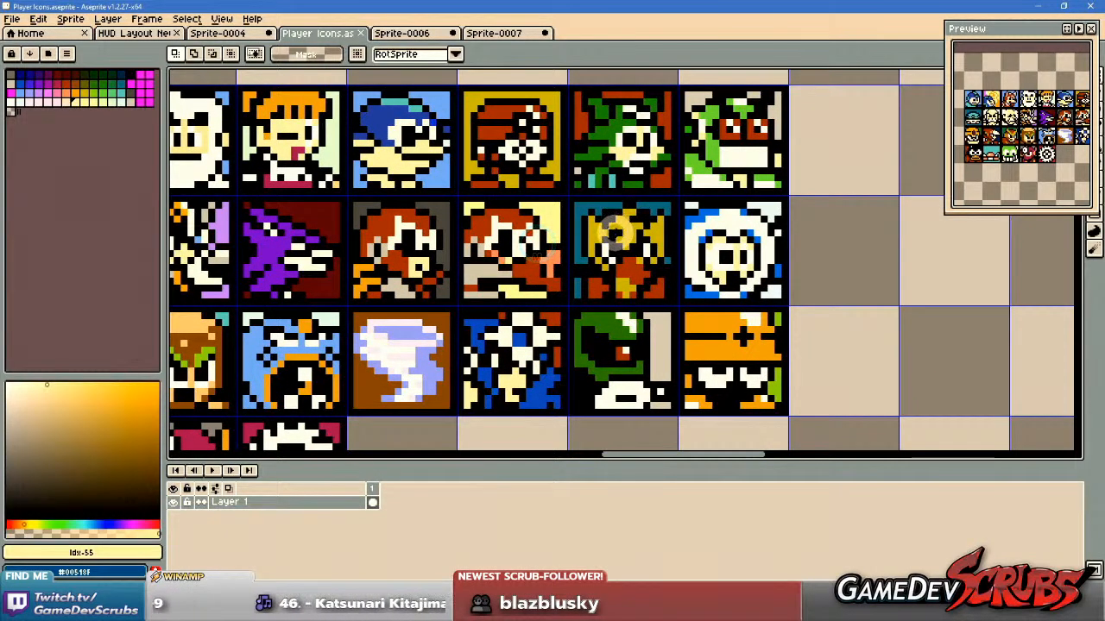
left_click_drag(626, 293, 667, 328)
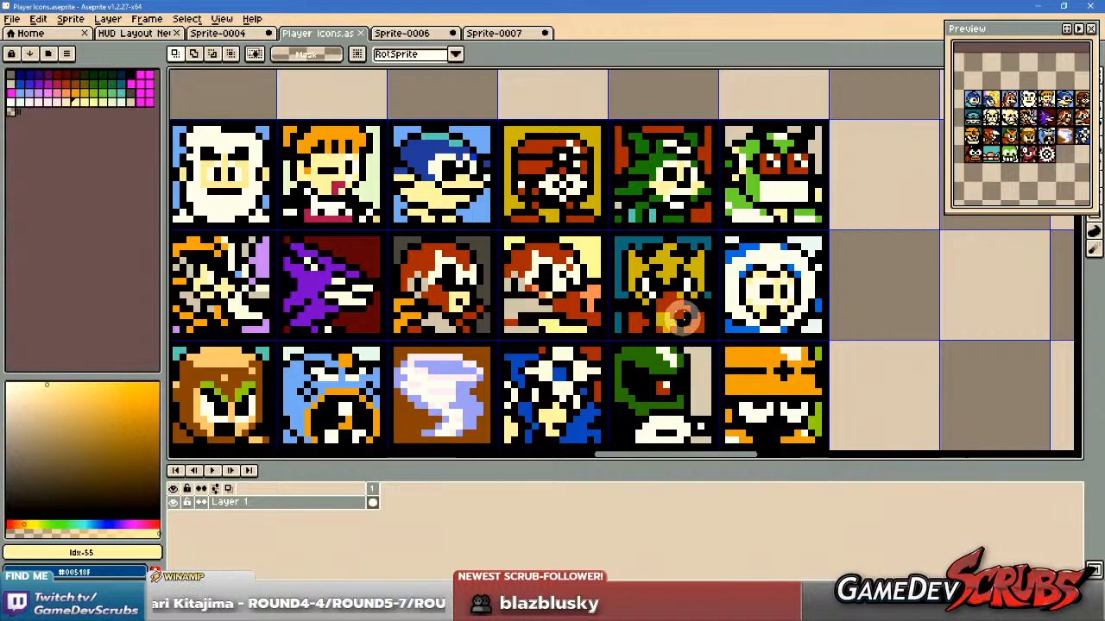
scroll(681, 324, "down", 1)
left_click_drag(646, 337, 812, 300)
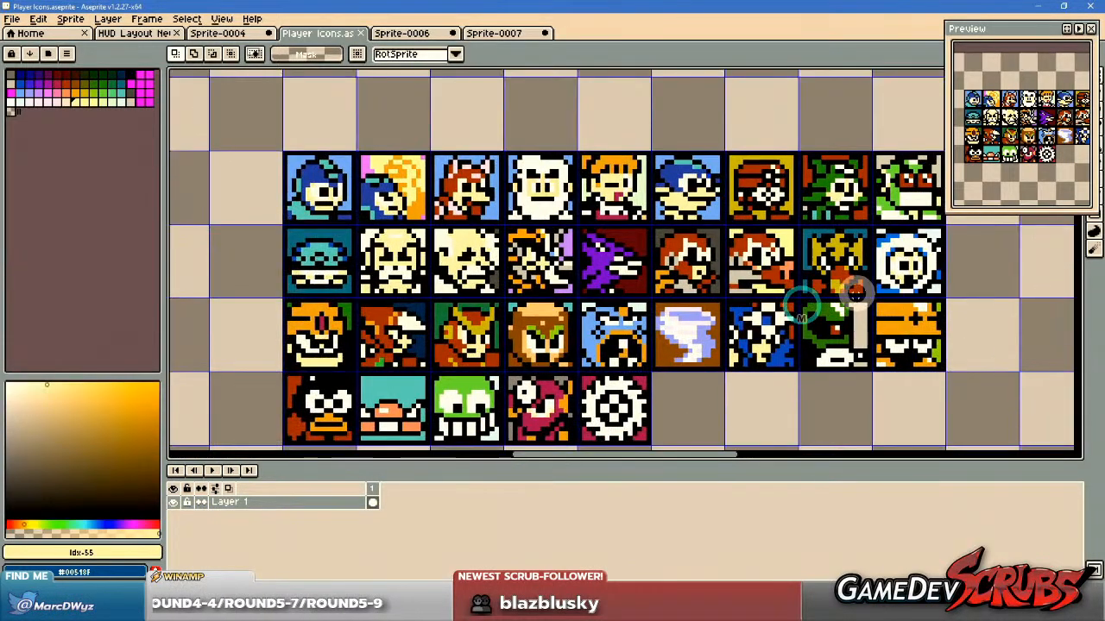
Inspect the orange-helmeted face starting the third row, the neighbouring robot heads and the fourth icon of the second row.
scroll(298, 298, "up", 2)
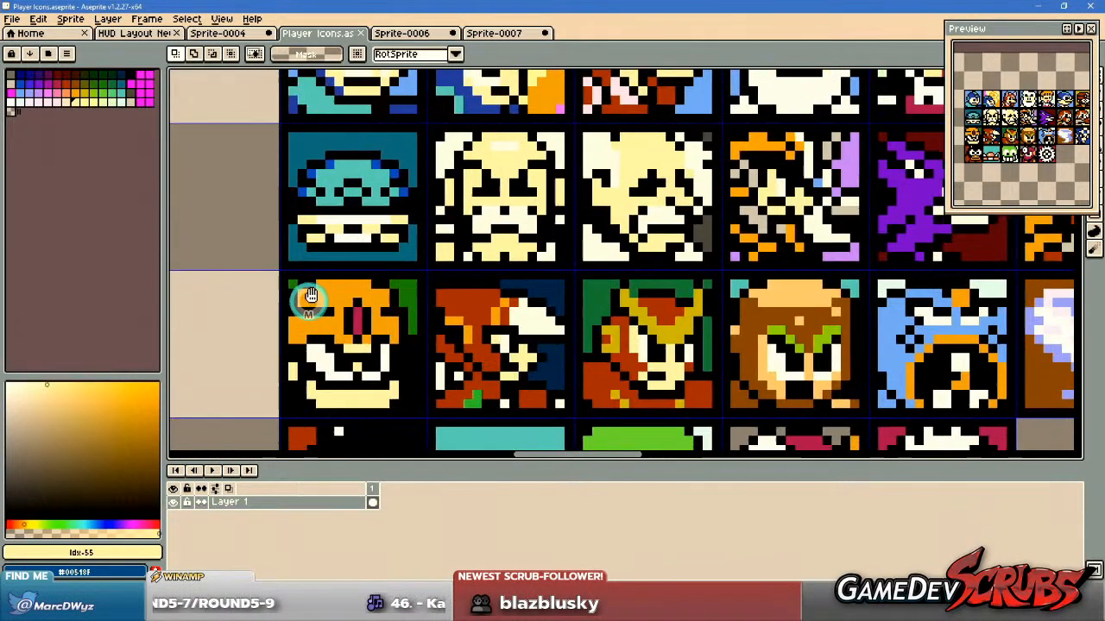
left_click_drag(289, 264, 429, 401)
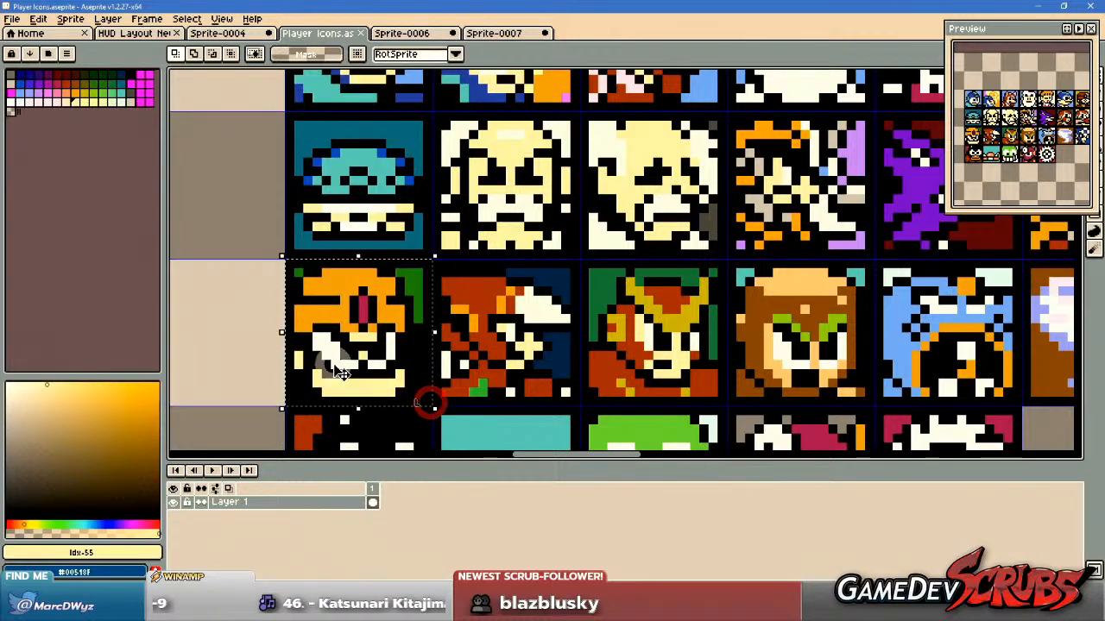
scroll(235, 332, "down", 3)
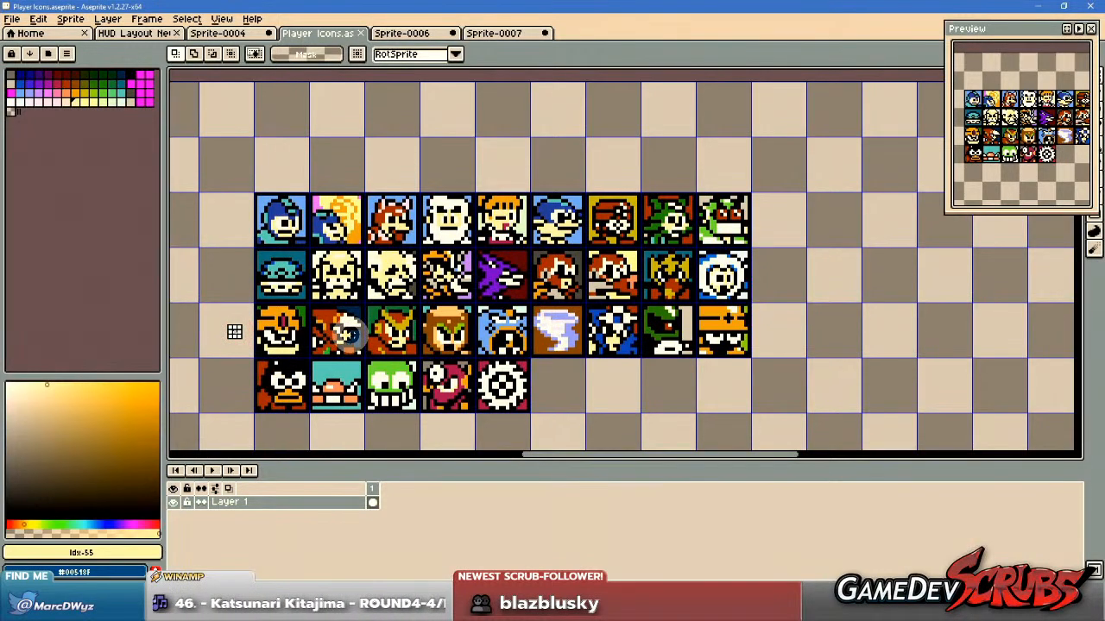
scroll(358, 333, "up", 1)
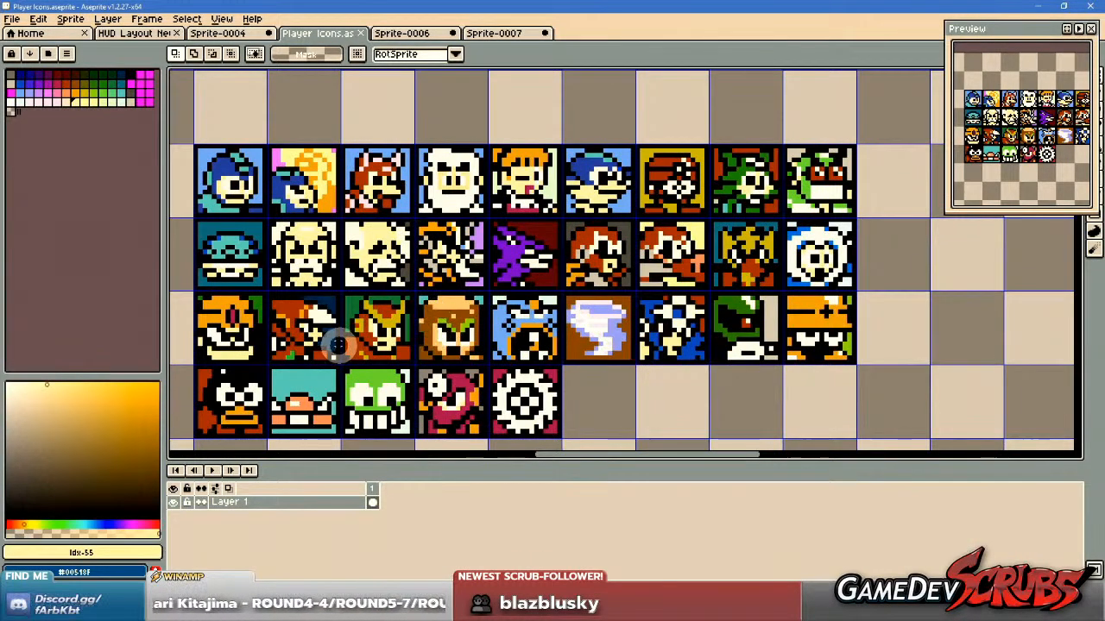
scroll(324, 341, "up", 2)
scroll(561, 346, "down", 2)
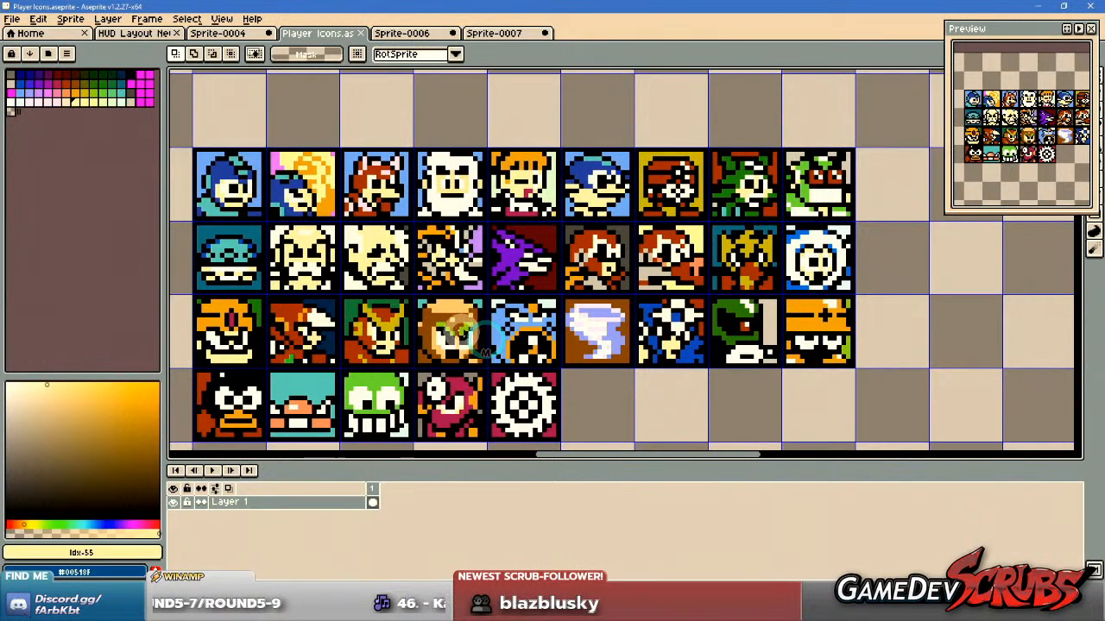
scroll(466, 295, "up", 2)
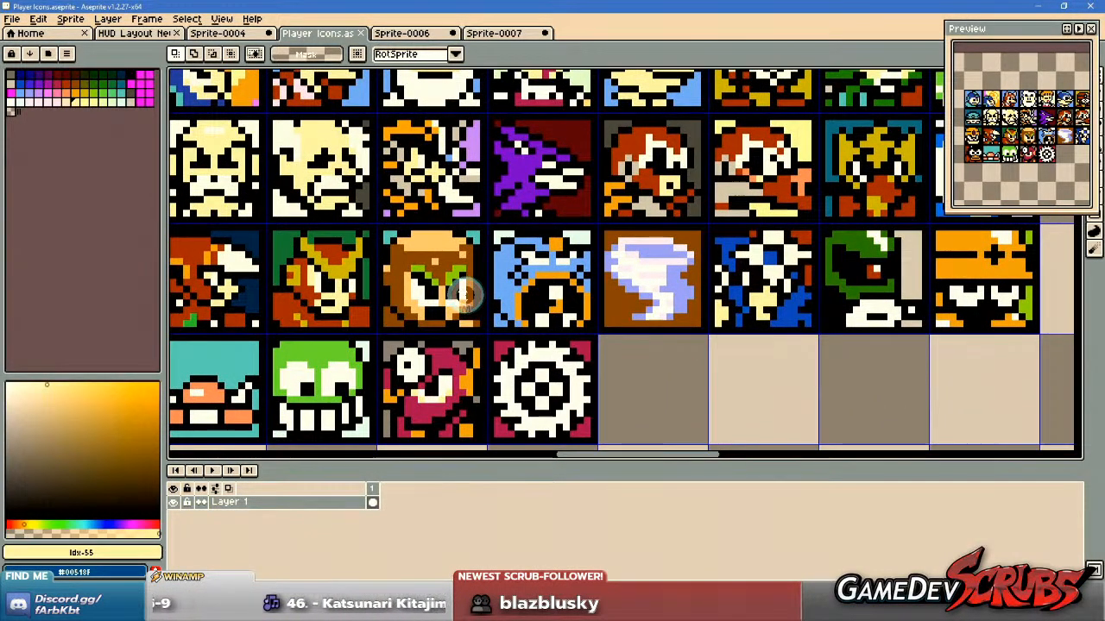
scroll(414, 449, "down", 1)
scroll(394, 412, "up", 2)
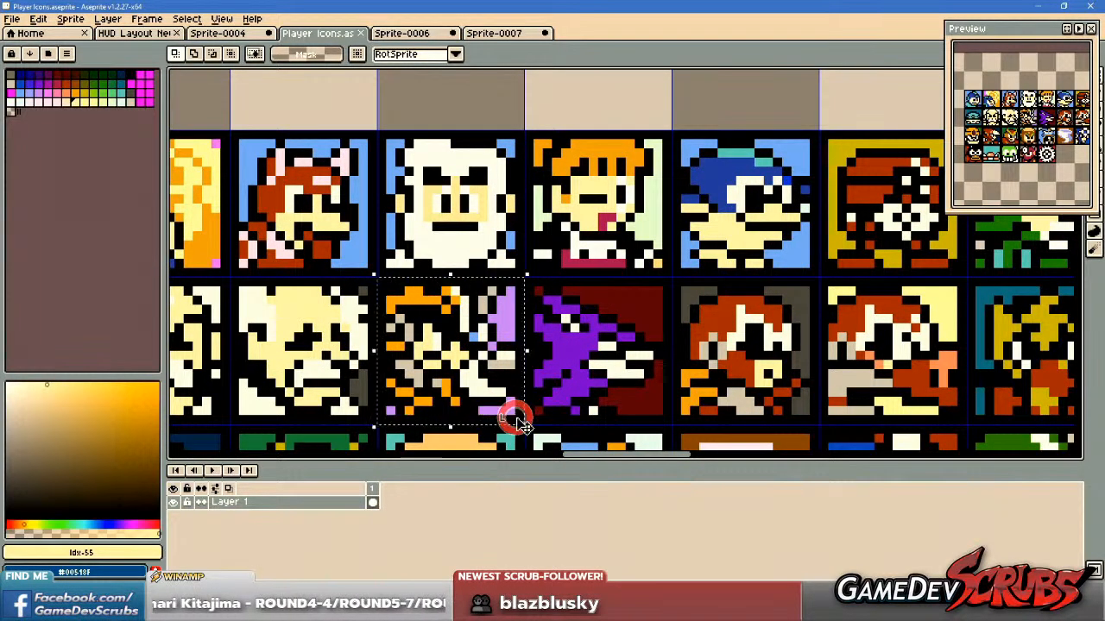
scroll(602, 388, "down", 2)
left_click_drag(604, 384, 600, 337)
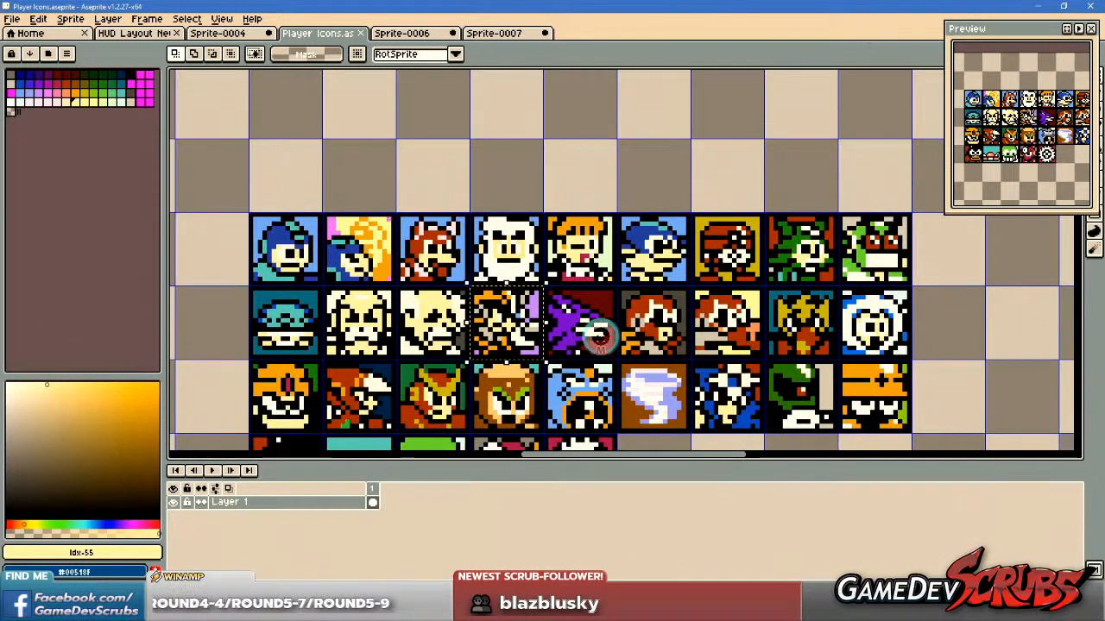
Inspect the purple bird icon and the two bald old men in the second row, comparing them with the surrounding icons.
scroll(586, 333, "up", 1)
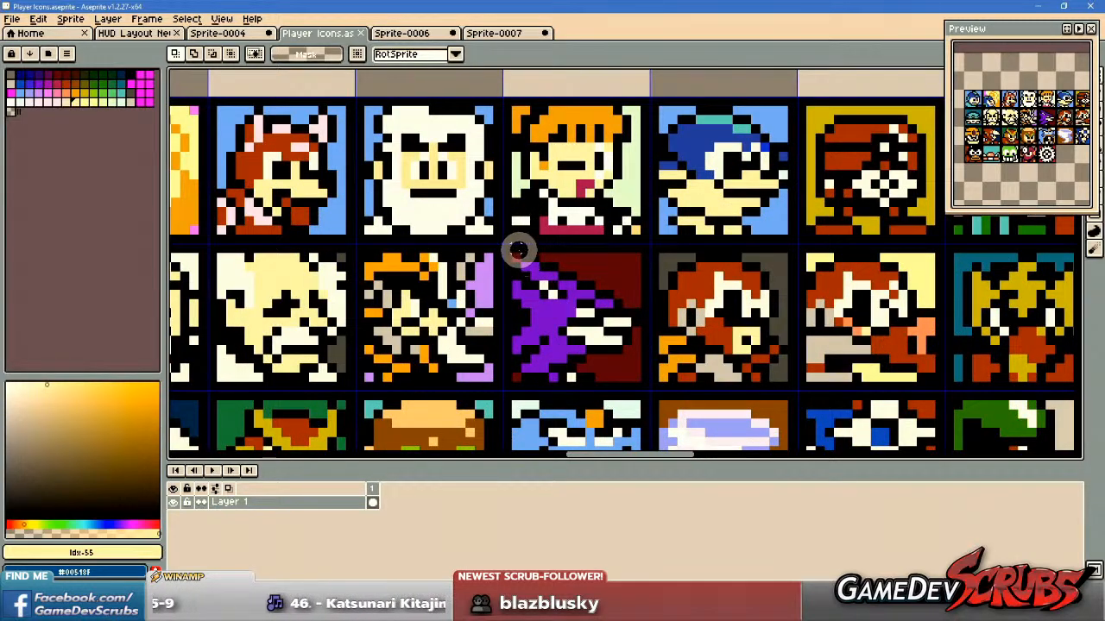
left_click_drag(504, 247, 648, 390)
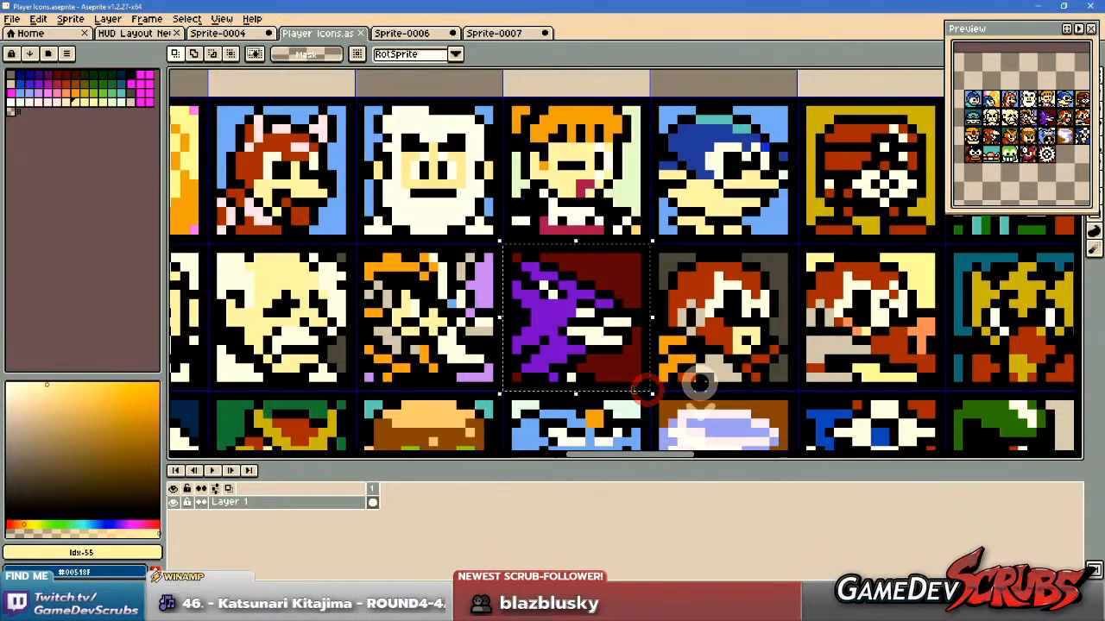
scroll(699, 383, "down", 3)
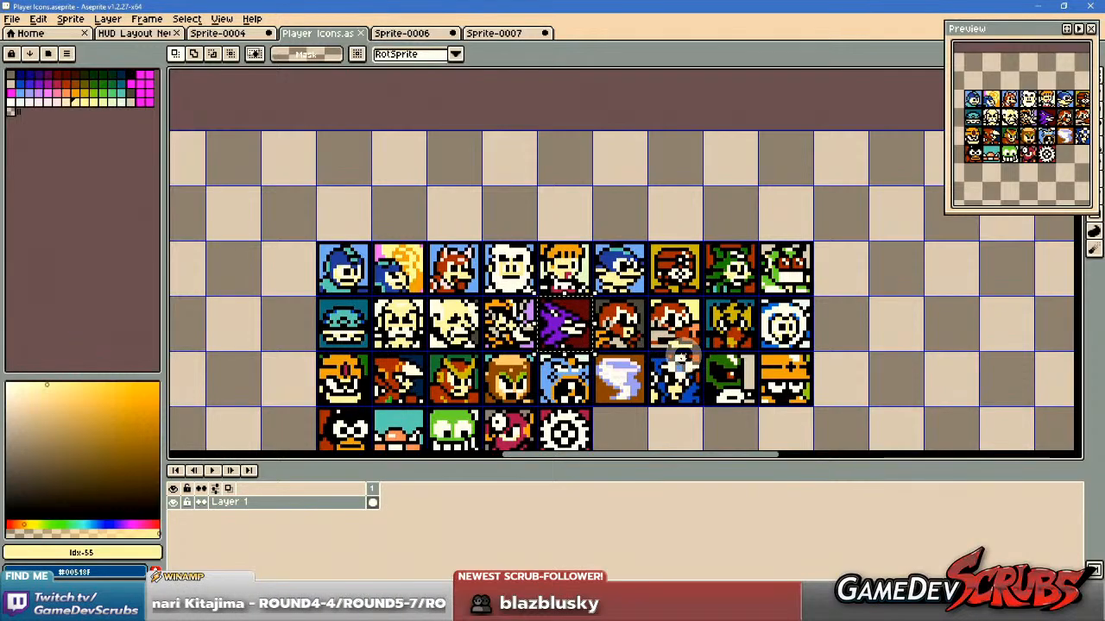
scroll(485, 337, "up", 1)
scroll(393, 290, "up", 1)
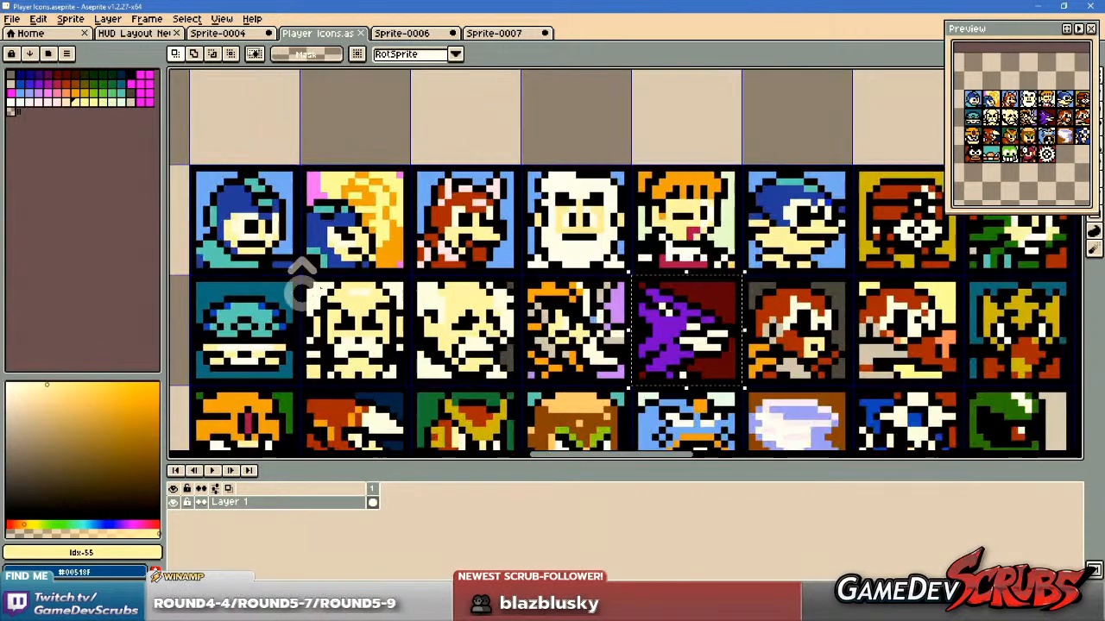
left_click_drag(302, 278, 406, 382)
left_click_drag(414, 278, 511, 380)
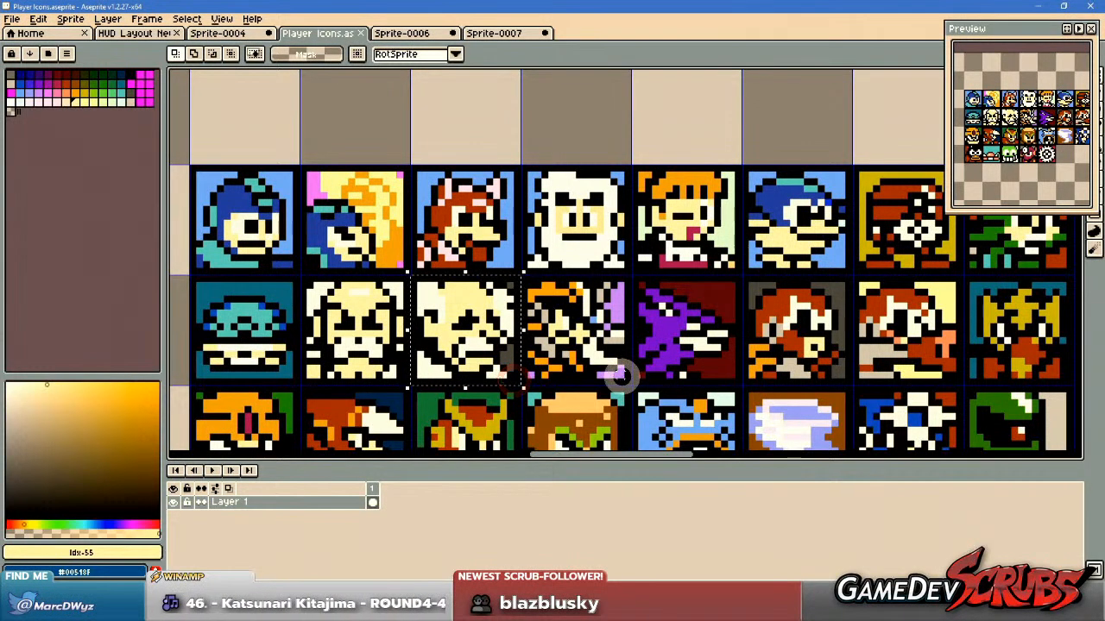
scroll(671, 377, "down", 2)
left_click_drag(756, 402, 647, 312)
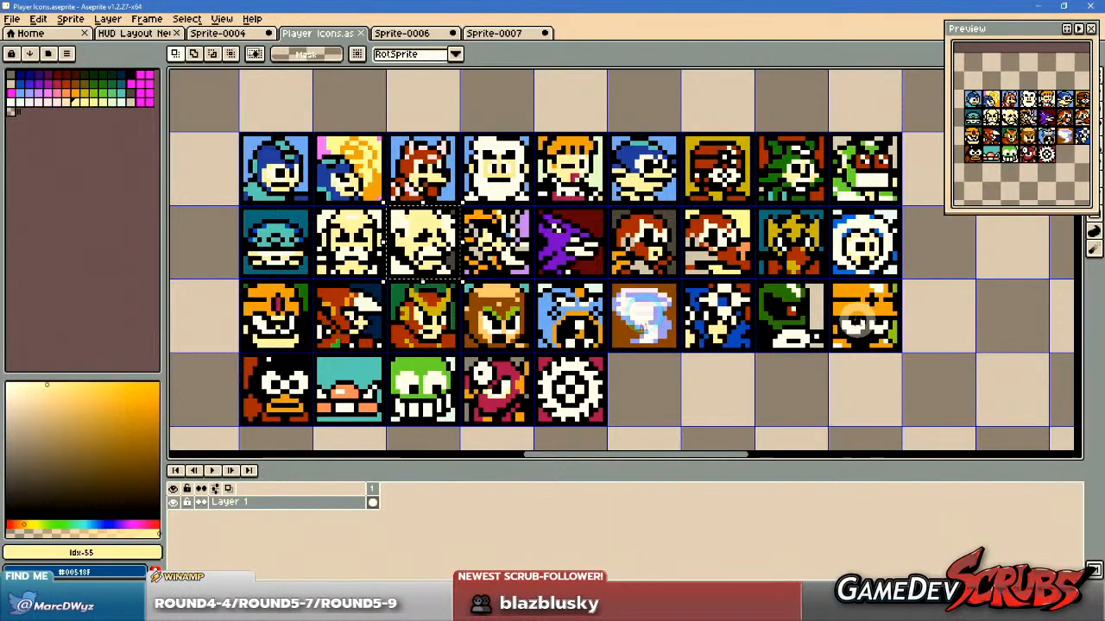
Compare the orange-helmeted icon ending the third row with the yellow-helmeted icon among the original sprites.
left_click_drag(829, 282, 898, 345)
scroll(802, 372, "down", 3)
left_click_drag(604, 365, 811, 197)
scroll(689, 348, "up", 5)
left_click_drag(728, 349, 630, 352)
scroll(630, 352, "up", 1)
left_click_drag(520, 250, 681, 402)
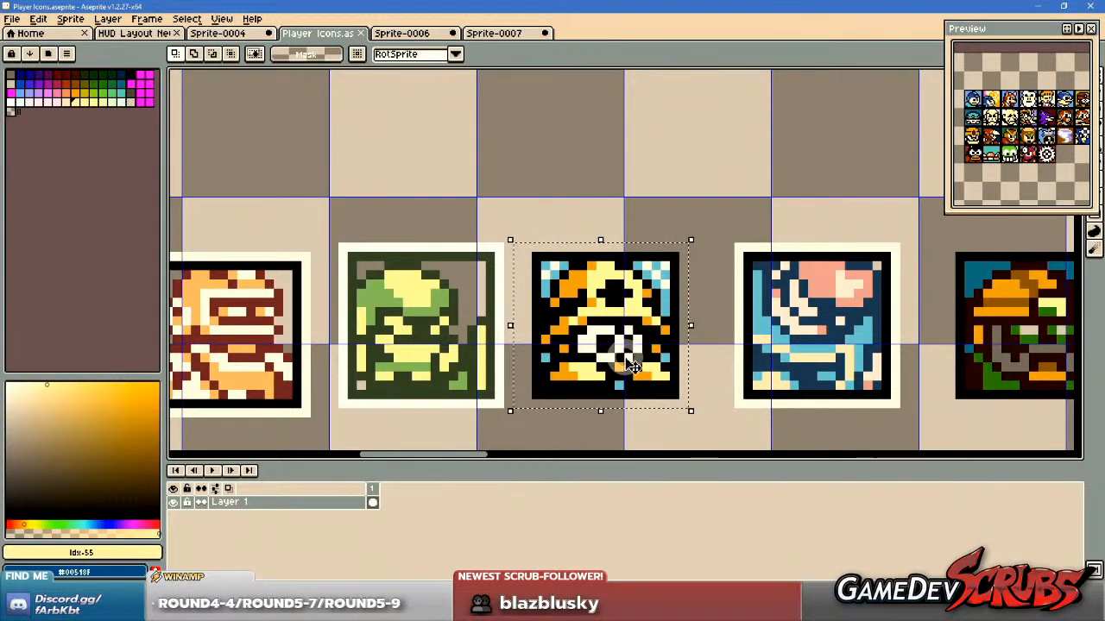
scroll(668, 328, "down", 5)
left_click_drag(716, 216, 547, 337)
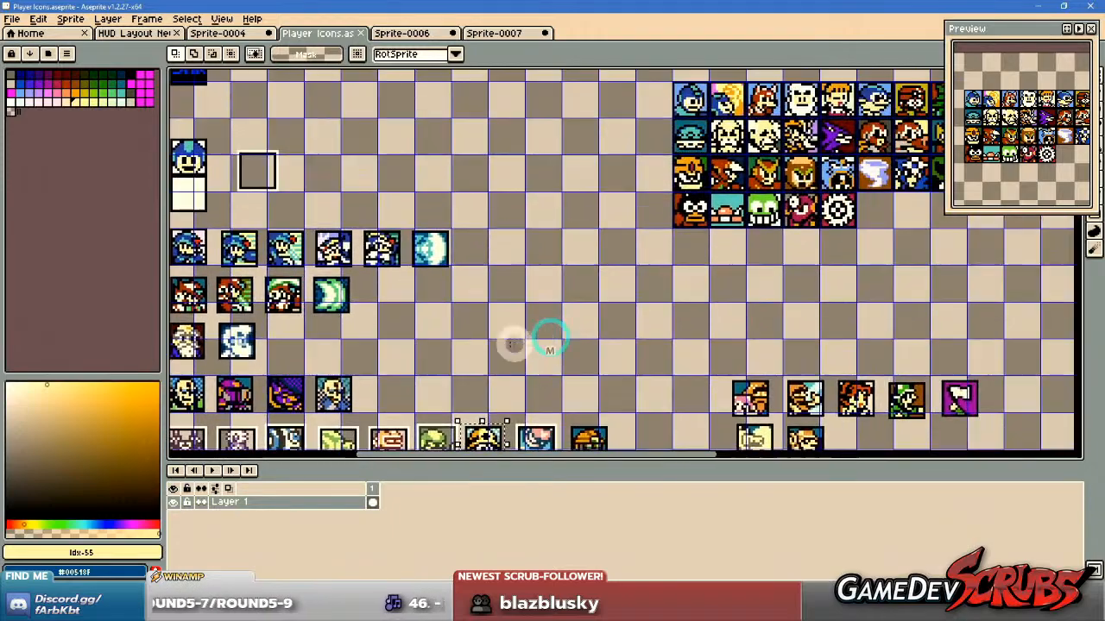
left_click_drag(900, 277, 630, 329)
scroll(721, 231, "up", 4)
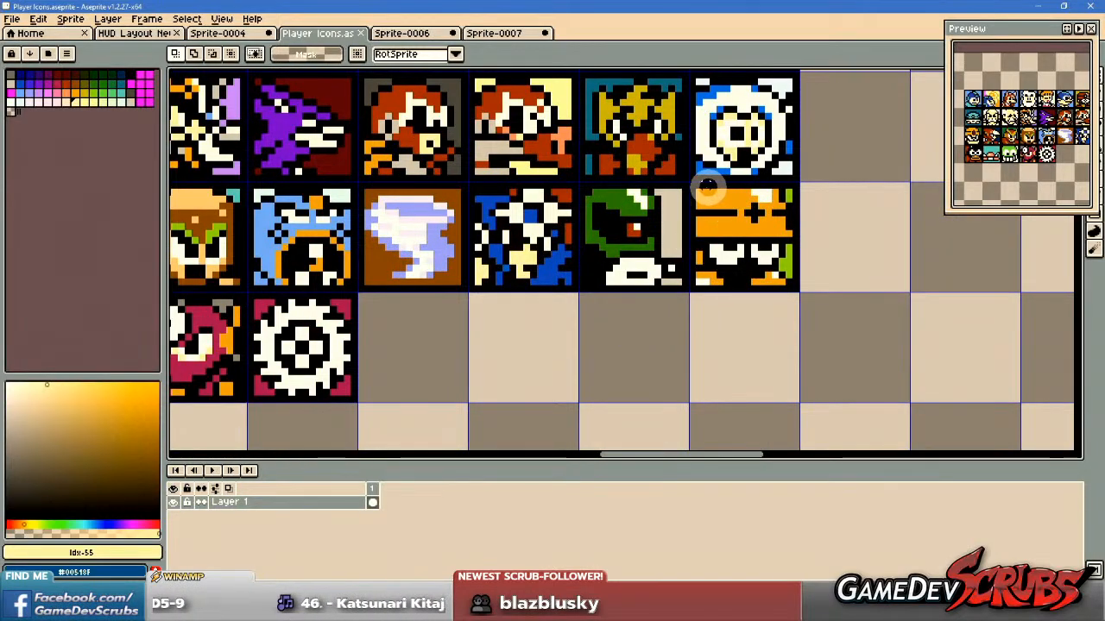
Examine the last three icons of the third row, then the green skull and black-faced icons in the fourth row.
left_click_drag(694, 187, 798, 273)
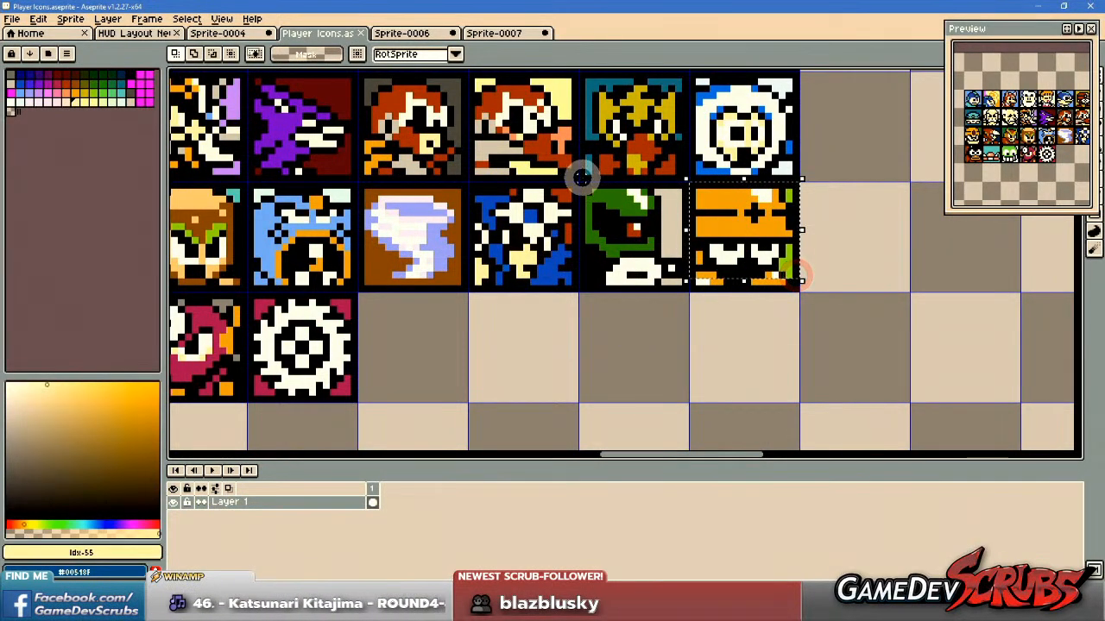
left_click_drag(583, 189, 690, 291)
left_click_drag(574, 315, 783, 322)
left_click_drag(690, 189, 789, 291)
left_click_drag(648, 336, 755, 334)
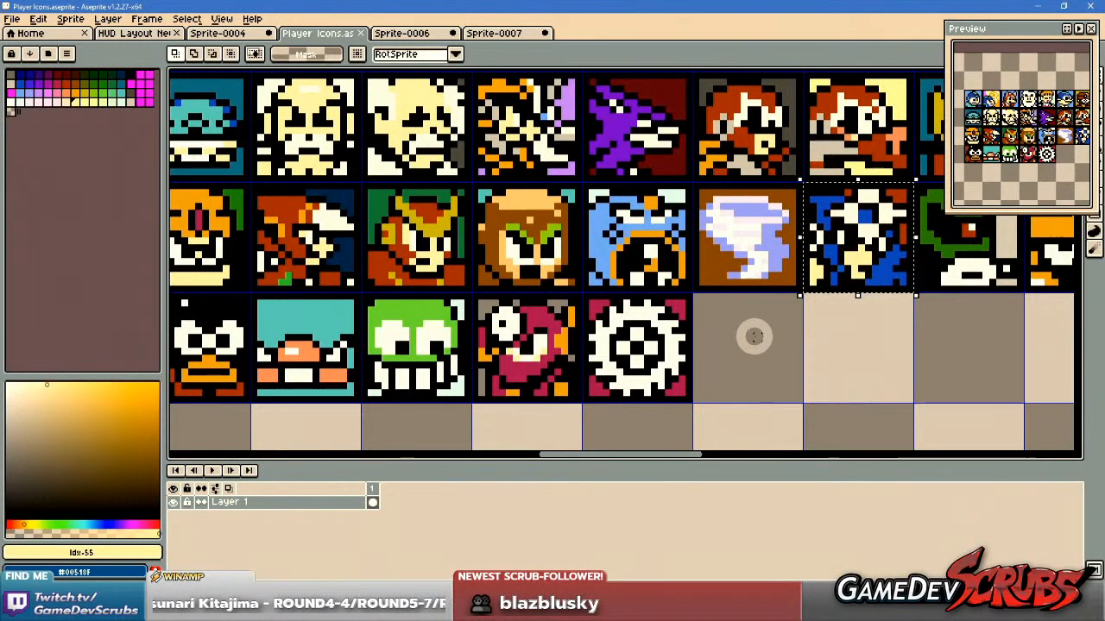
left_click_drag(604, 406, 678, 375)
left_click_drag(433, 285, 541, 394)
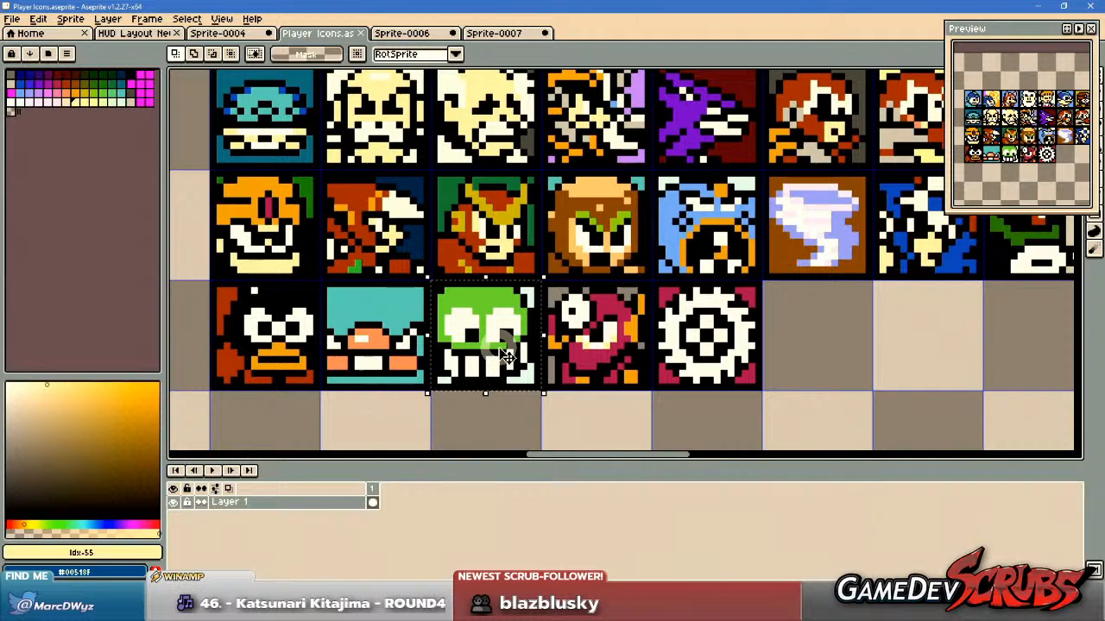
left_click_drag(510, 356, 546, 356)
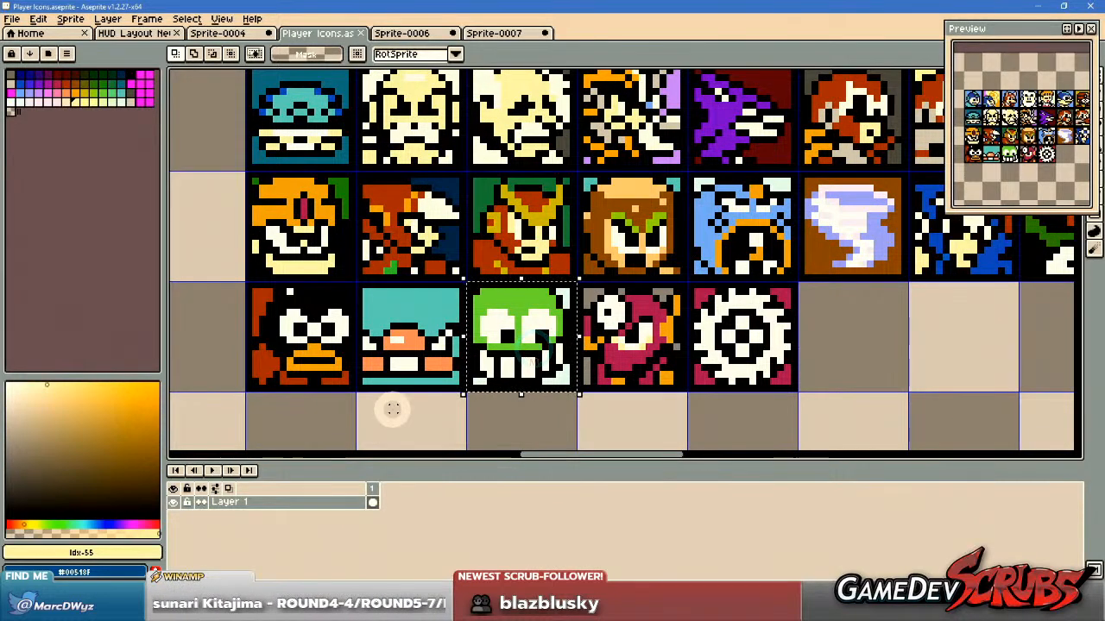
left_click_drag(246, 281, 355, 394)
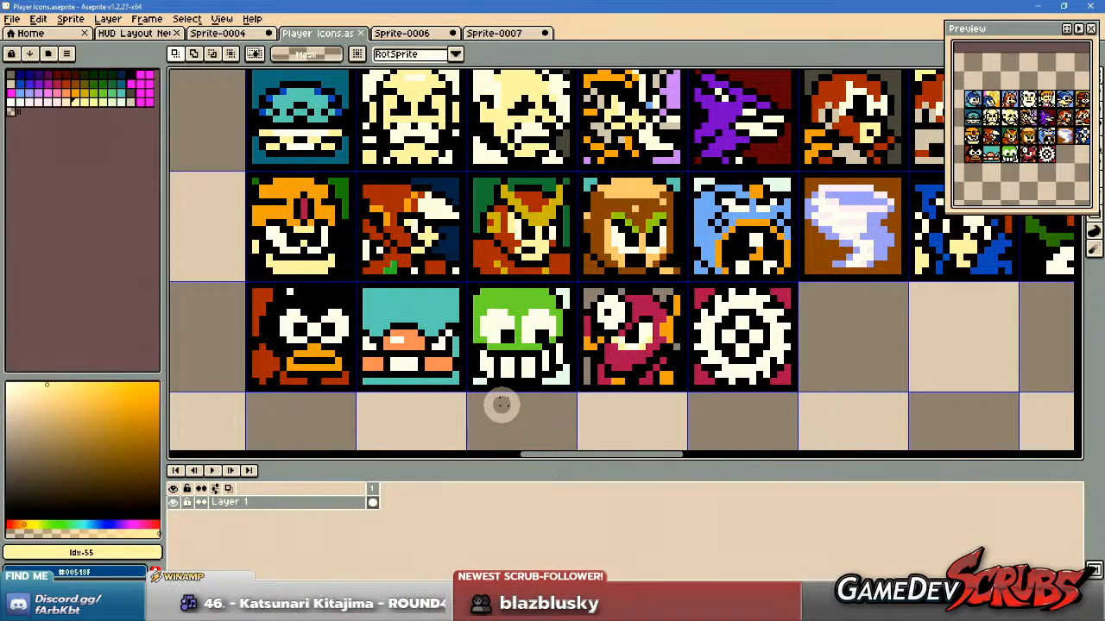
Review the complete four-row Player Icons grid as a whole, including the free cells beside the saw-blade icon.
scroll(546, 386, "down", 4)
left_click_drag(588, 325, 559, 255)
scroll(656, 366, "up", 1)
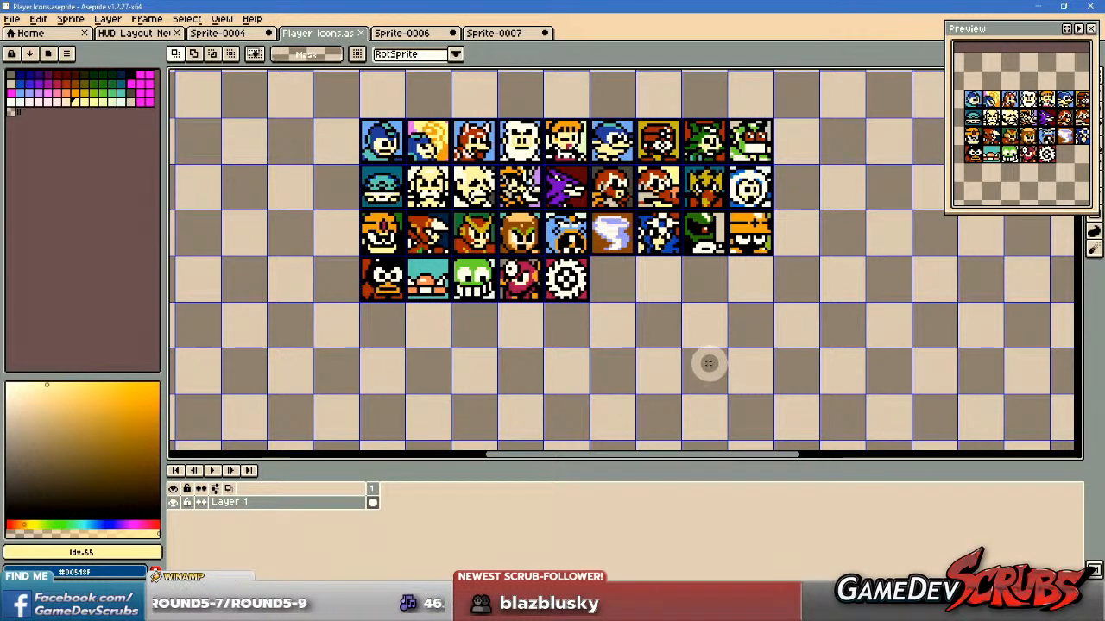
left_click_drag(695, 320, 707, 368)
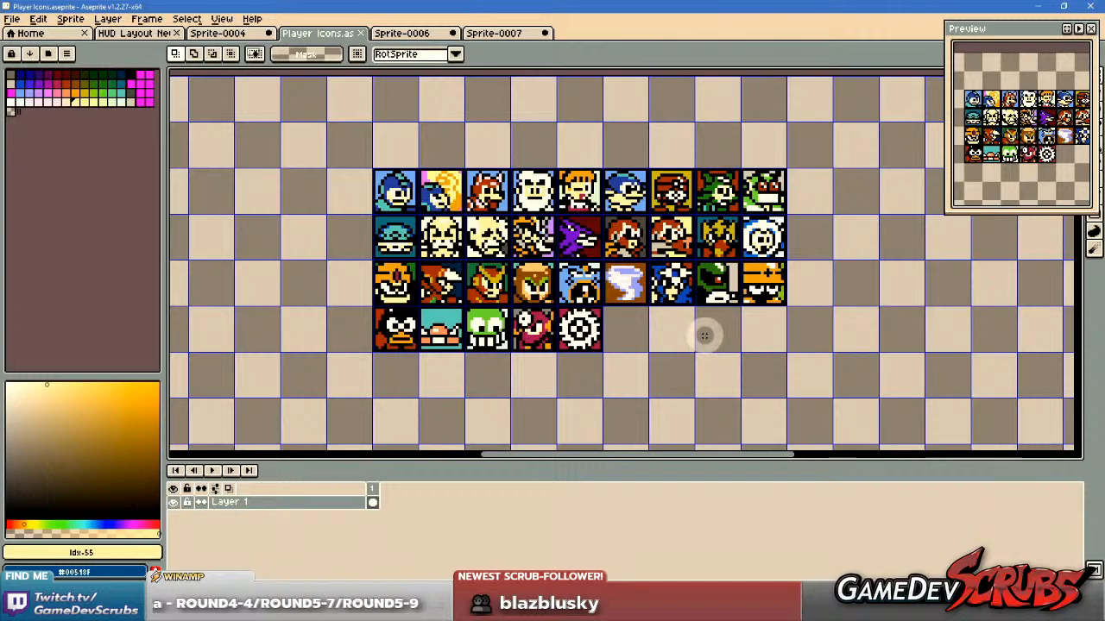
scroll(702, 333, "up", 1)
left_click_drag(767, 337, 774, 371)
left_click_drag(294, 156, 814, 392)
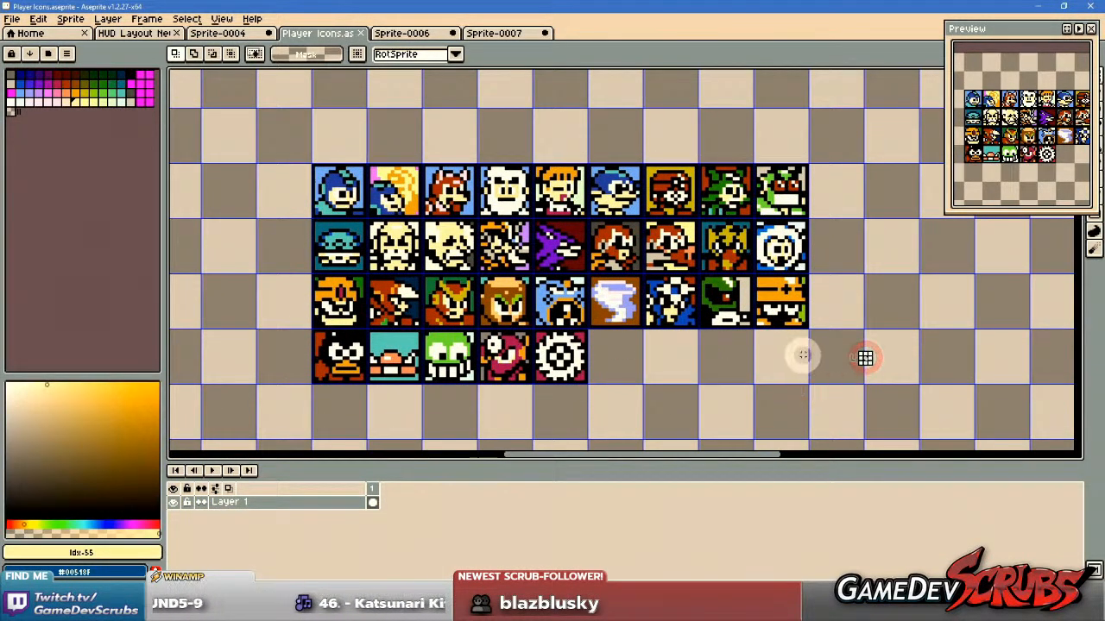
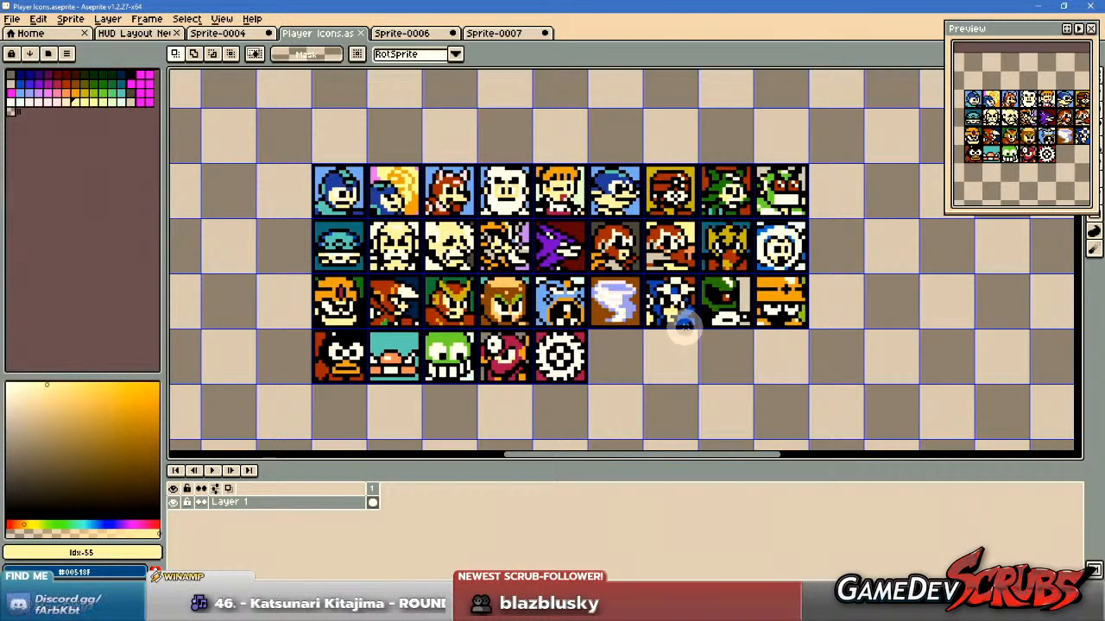
Examine the character portrait icons and the reference sprites around them in the Player Icons sheet.
scroll(395, 213, "down", 1)
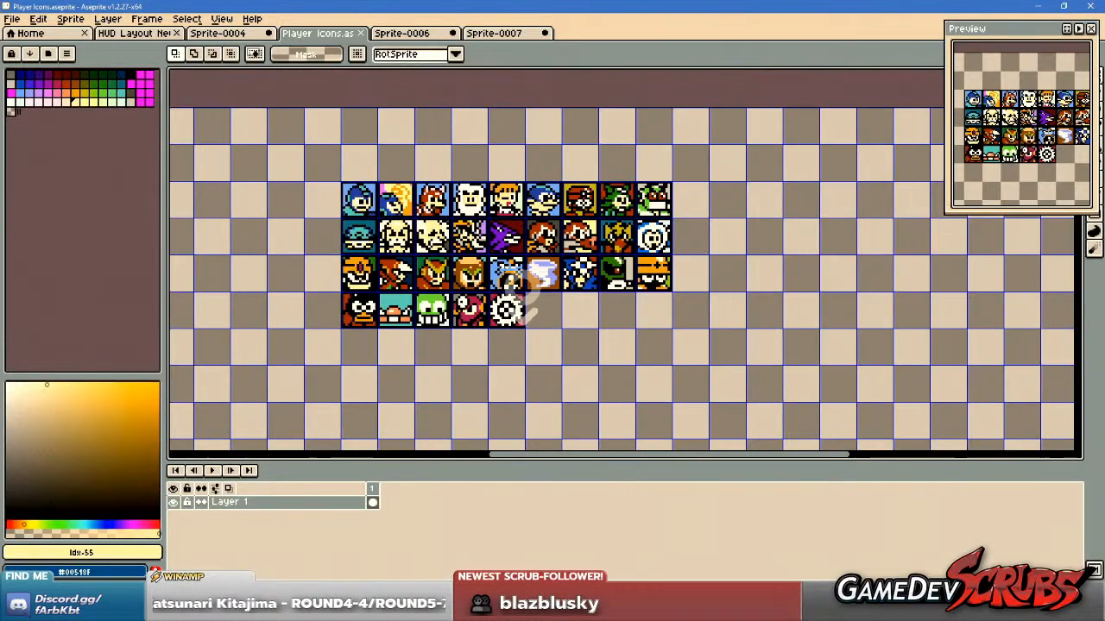
left_click_drag(551, 326, 568, 257)
left_click_drag(636, 363, 646, 284)
scroll(653, 279, "down", 2)
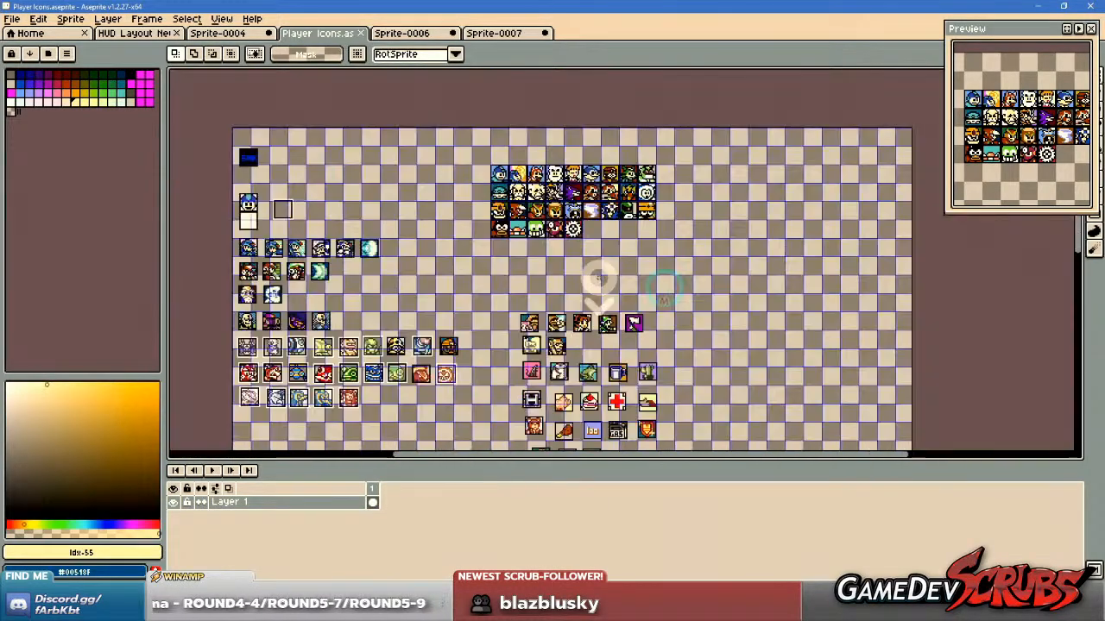
scroll(555, 226, "up", 2)
left_click_drag(554, 228, 547, 261)
scroll(553, 241, "up", 1)
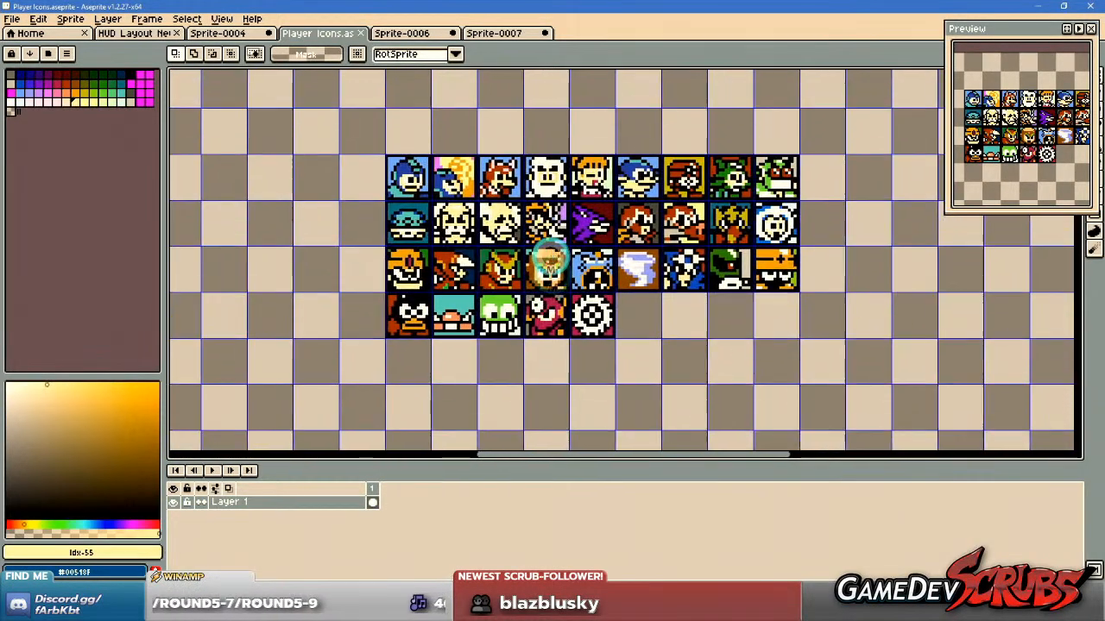
scroll(554, 248, "up", 1)
left_click_drag(617, 269, 609, 271)
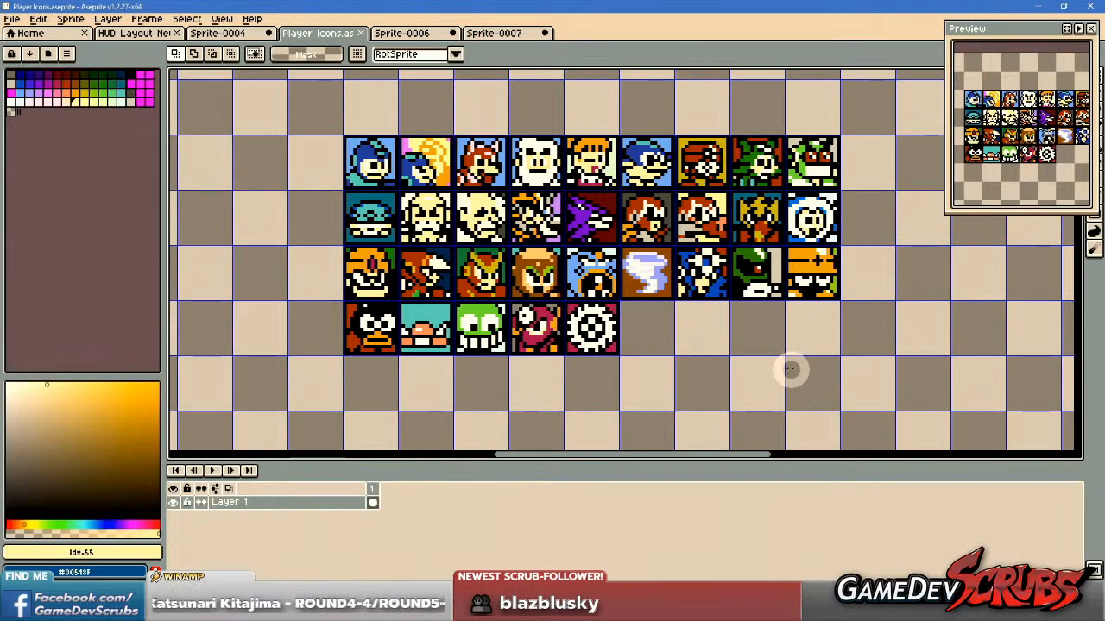
scroll(790, 370, "down", 4)
left_click_drag(790, 369, 604, 265)
scroll(612, 285, "up", 5)
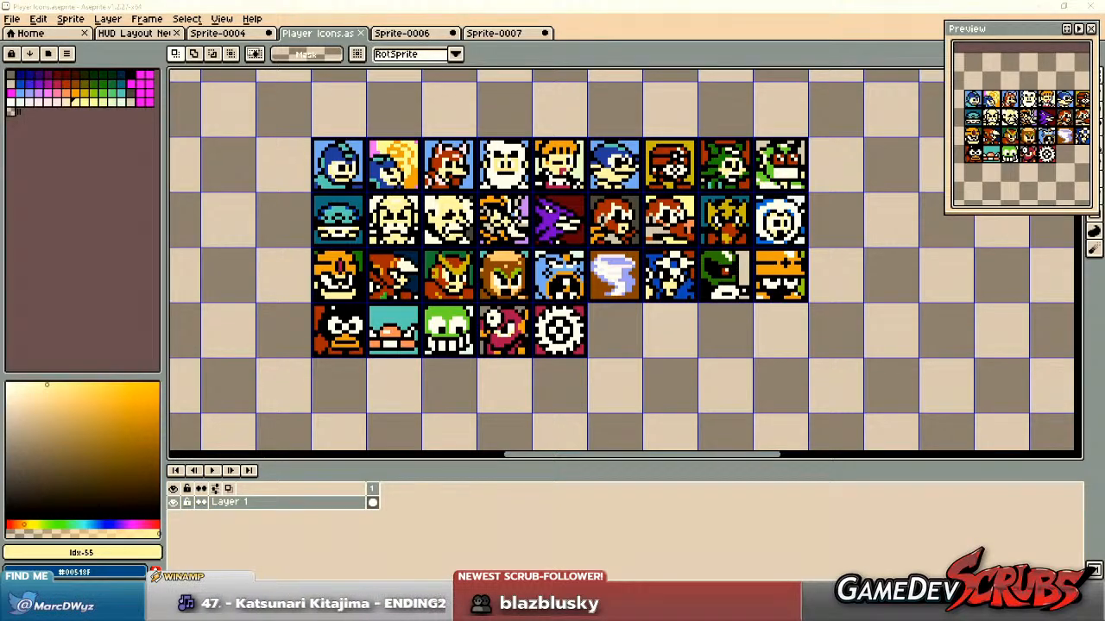
Switch to the browser's Mighty Final Fight page and open the Cody, Guy and Haggar sheet pages in background tabs.
left_click_drag(1103, 51, 723, 1)
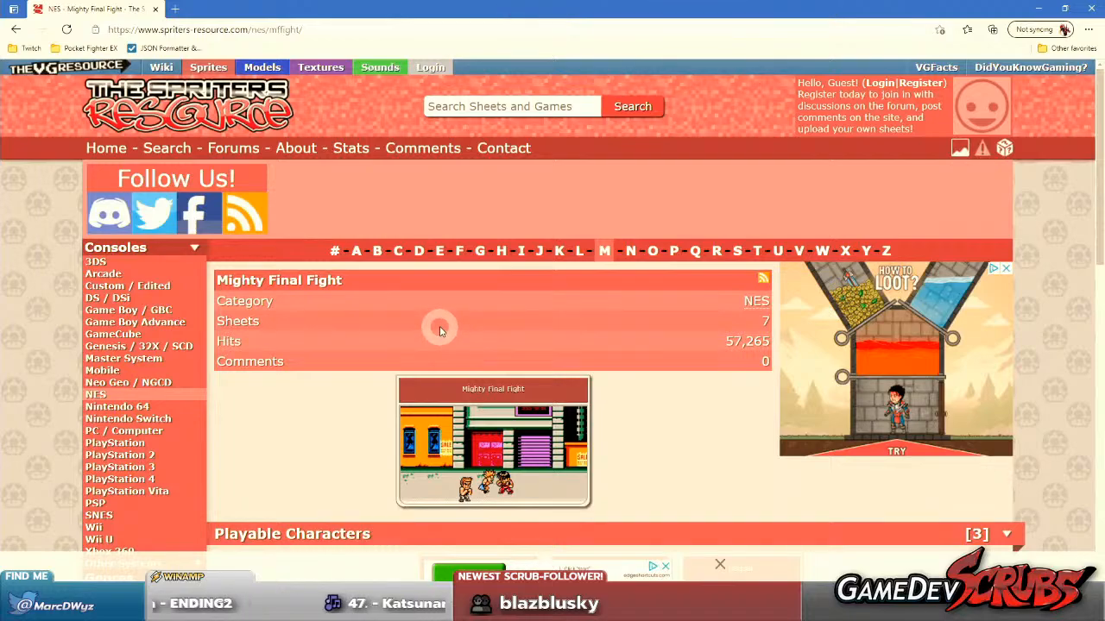
scroll(431, 328, "down", 1)
scroll(406, 315, "down", 4)
middle_click(478, 234)
middle_click(611, 236)
middle_click(744, 232)
Open the Enemies and the Items & NPCs sheet pages in background tabs as well.
scroll(661, 302, "down", 1)
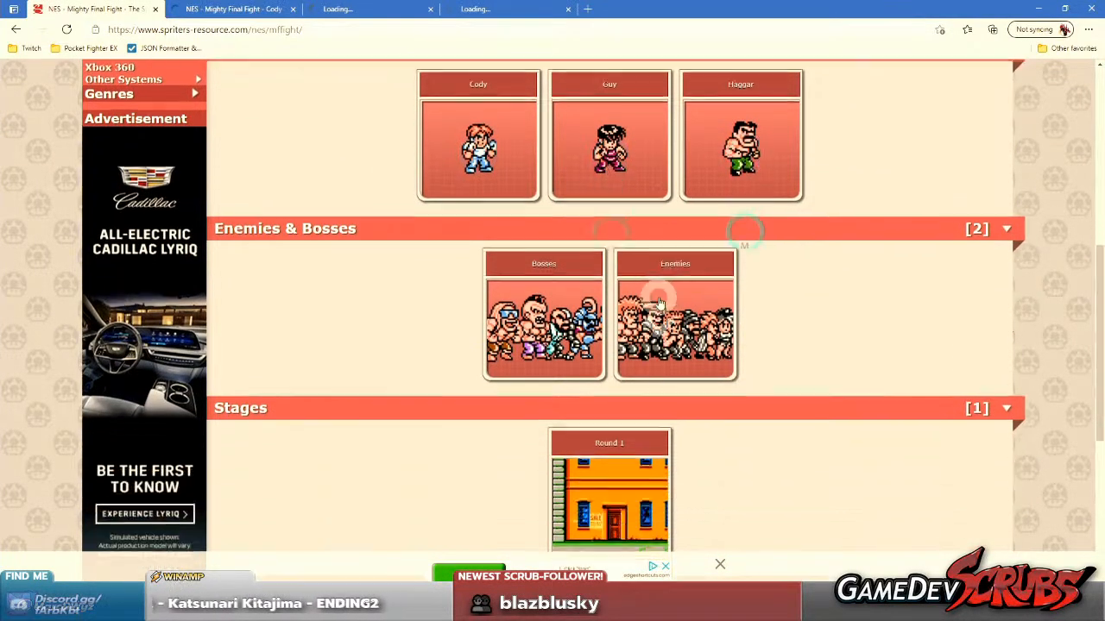
scroll(533, 302, "down", 1)
middle_click(675, 259)
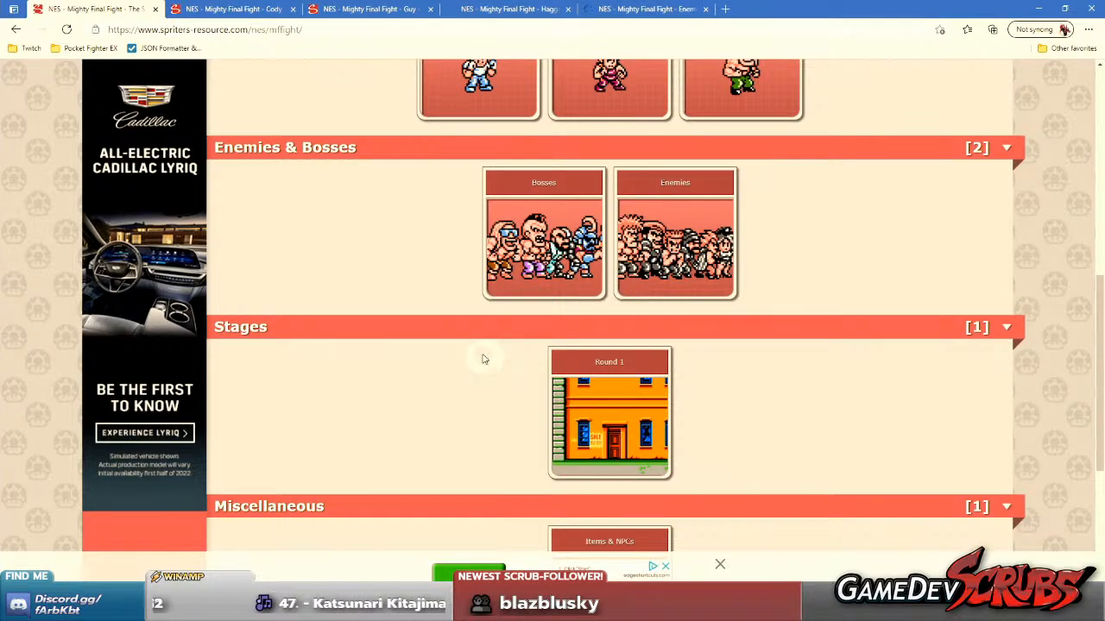
scroll(485, 361, "down", 3)
middle_click(622, 347)
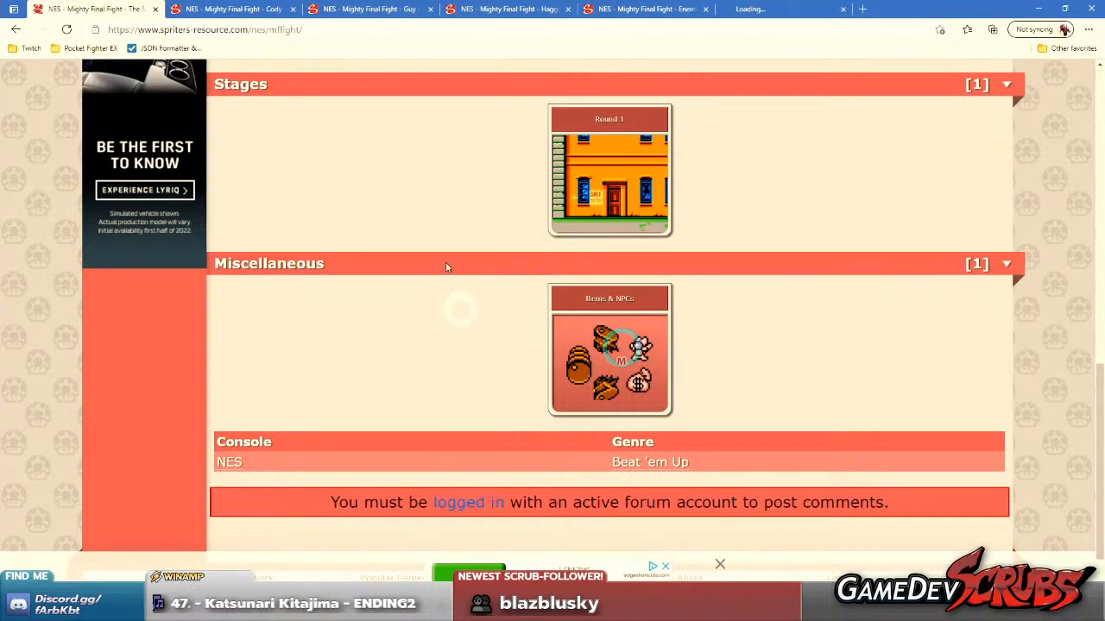
Open Cody's sprite sheet image in its own tab from the sheet page and view it.
key("ctrl+Tab")
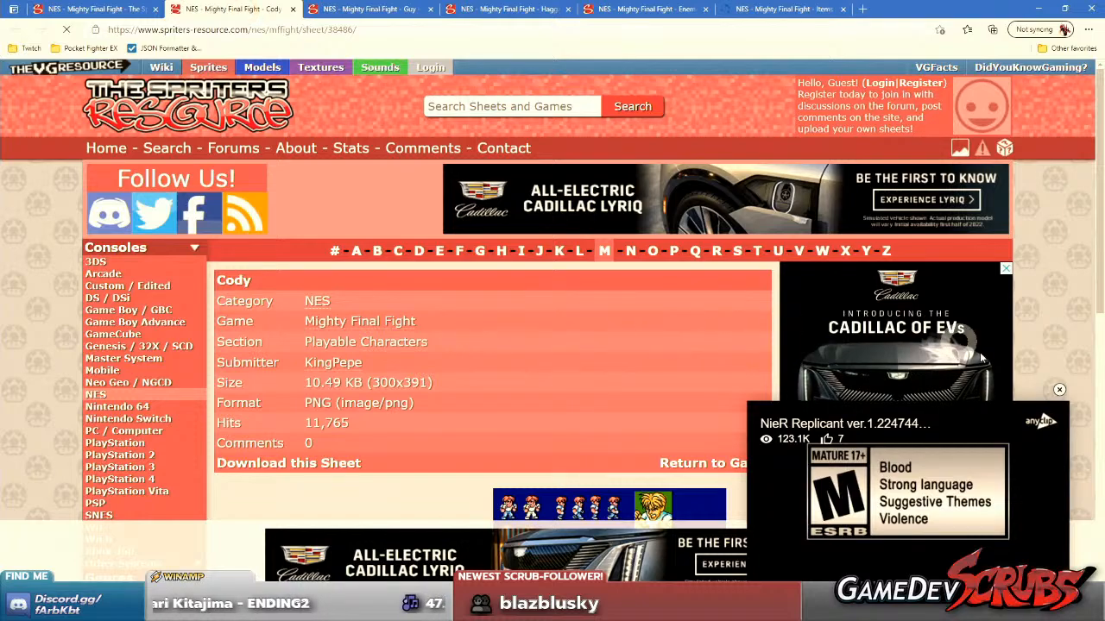
scroll(971, 354, "down", 3)
left_click(1059, 389)
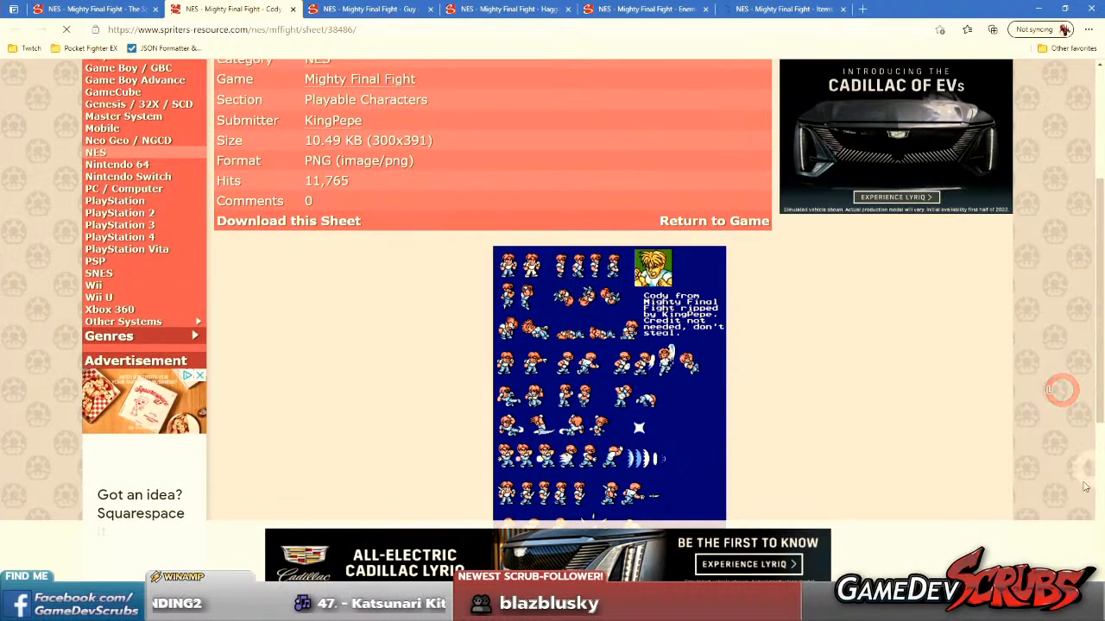
scroll(783, 385, "down", 1)
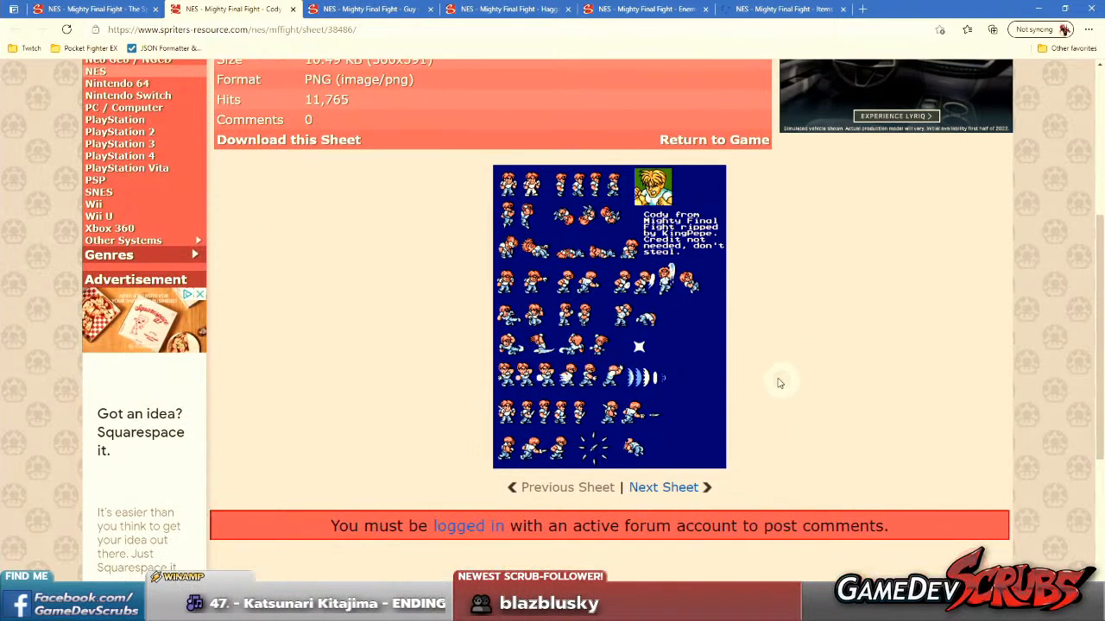
right_click(582, 310)
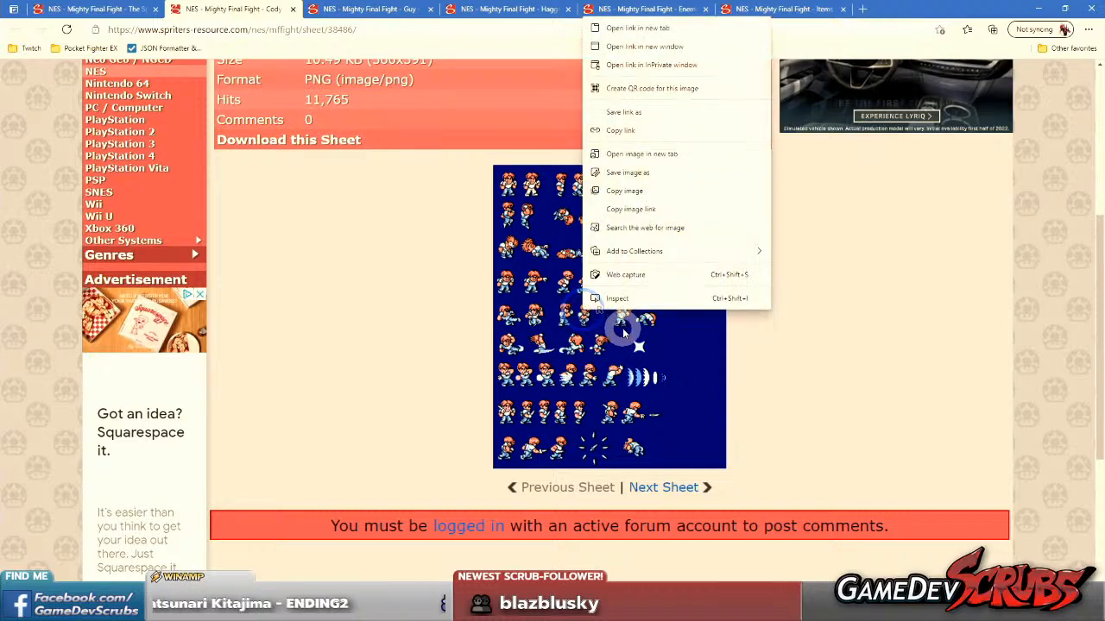
left_click(818, 411)
scroll(741, 402, "up", 1)
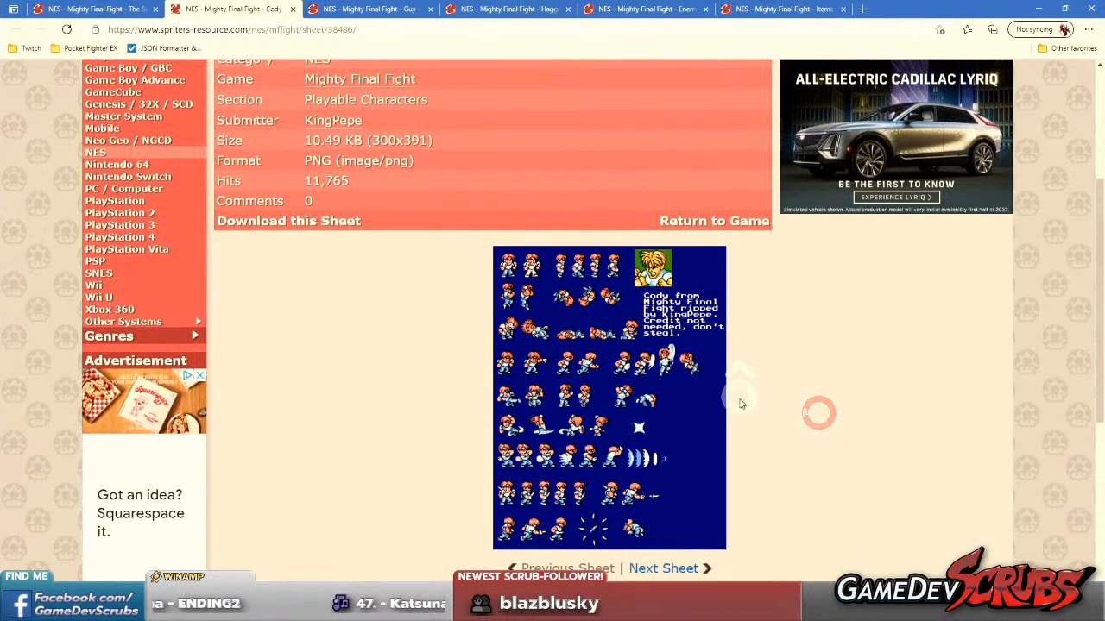
right_click(584, 367)
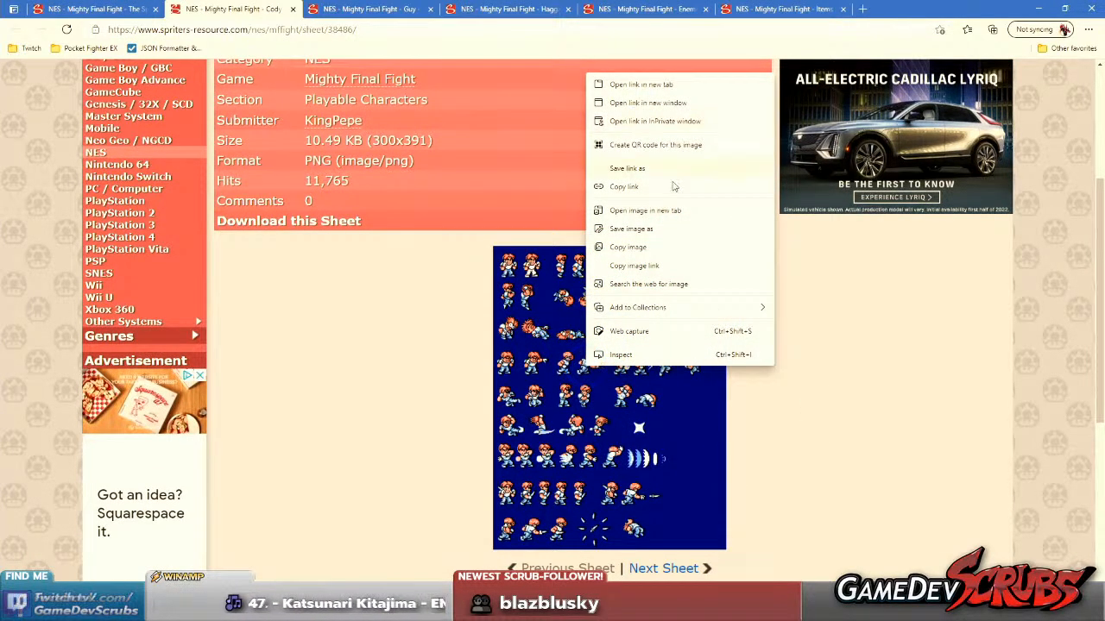
left_click(665, 209)
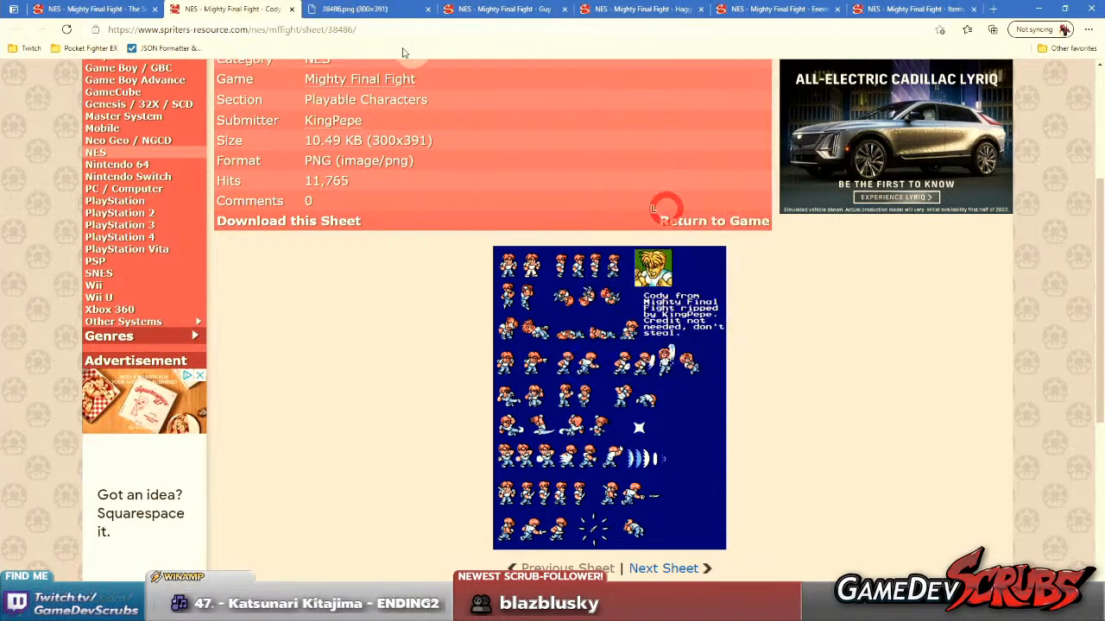
left_click(373, 6)
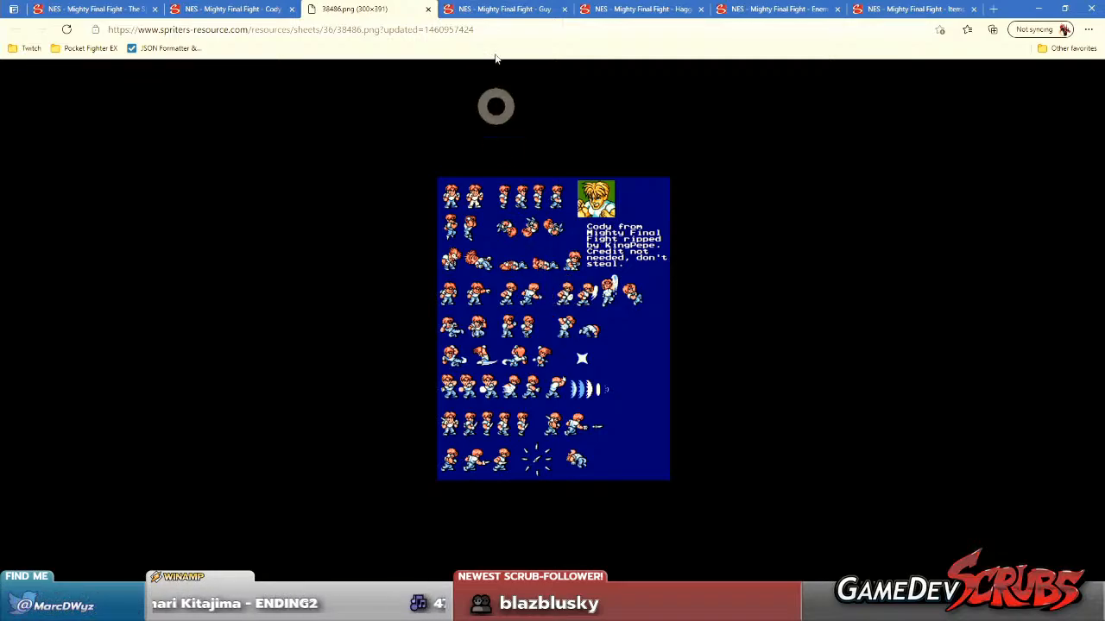
Open Guy's sprite sheet image in its own tab from the full sheet view and close the sheet page.
left_click(470, 8)
scroll(658, 395, "down", 3)
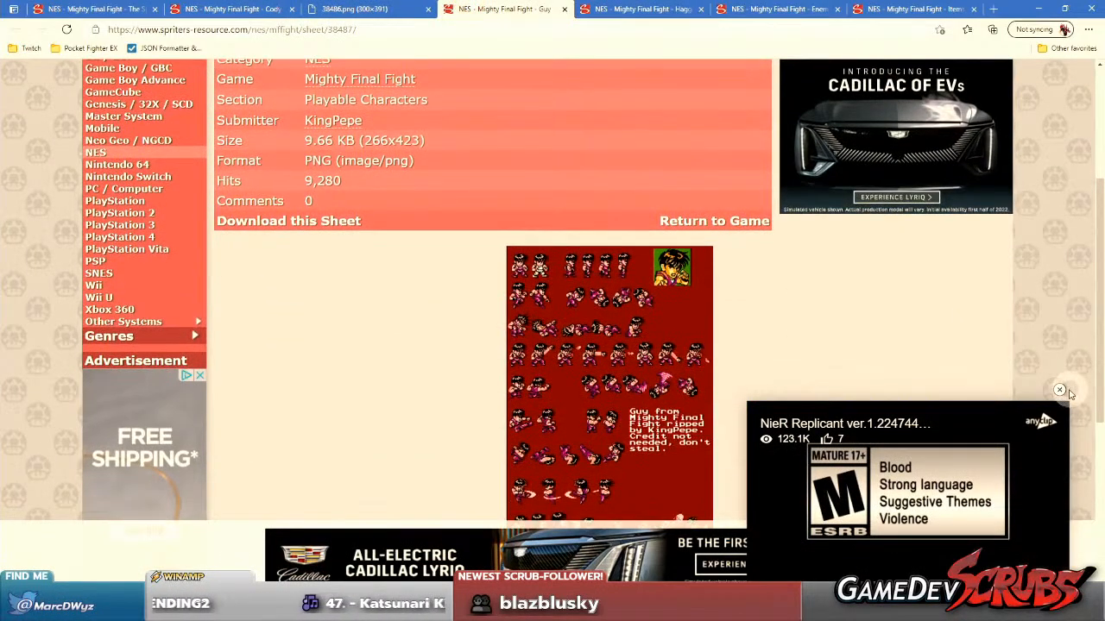
left_click(1059, 391)
right_click(665, 371)
left_click(575, 286)
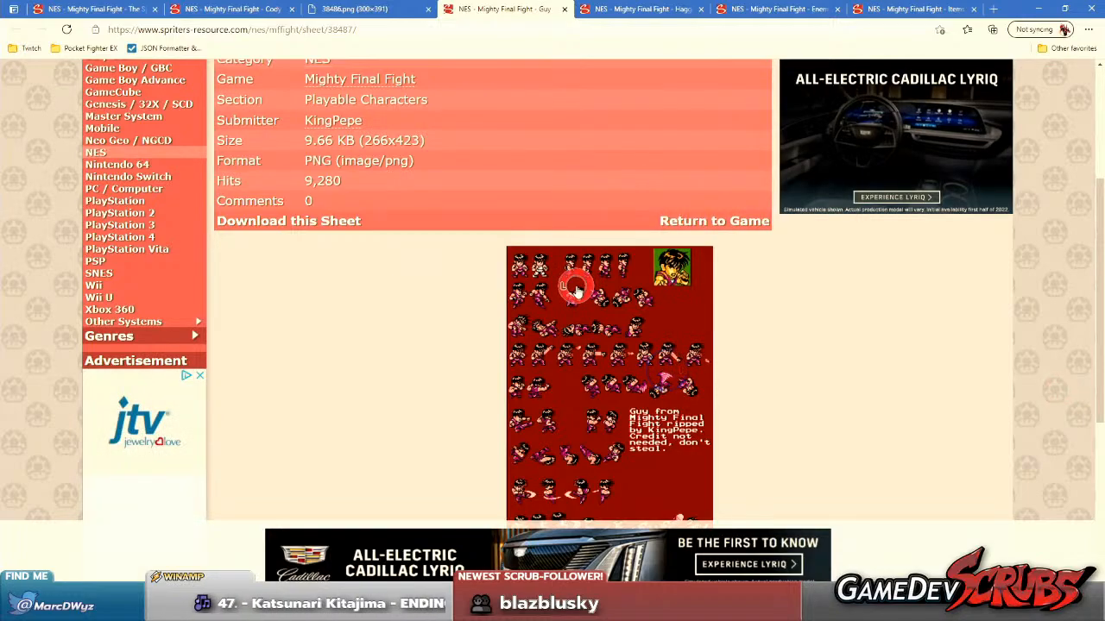
right_click(561, 306)
left_click(592, 316)
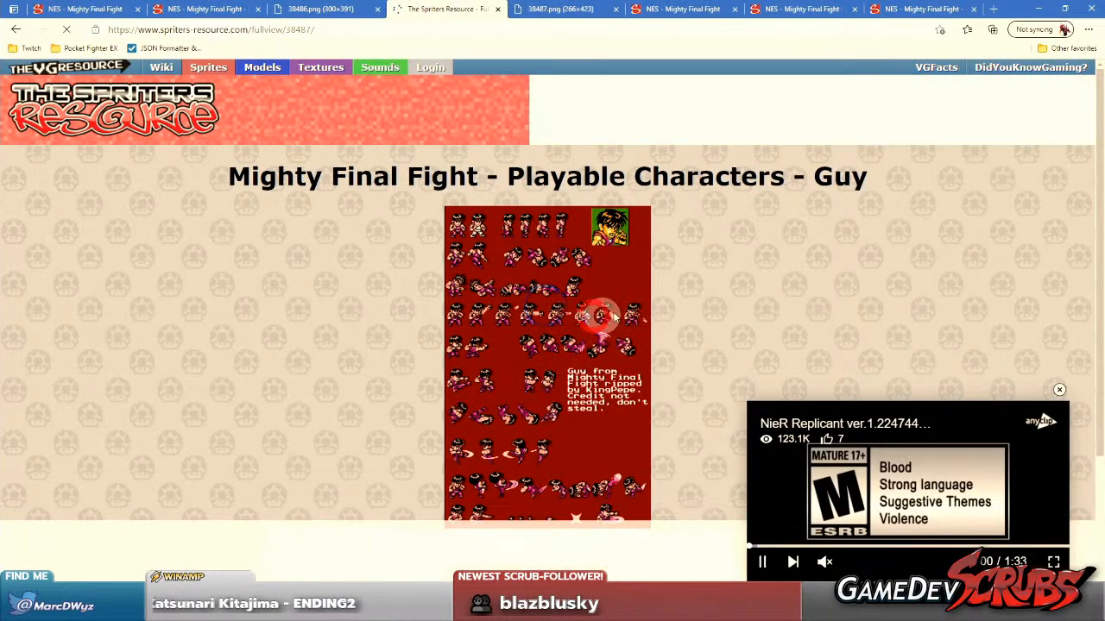
middle_click(438, 11)
Close Cody's image tab, reopen the image in a new tab from the full sheet view, and close the sheet page.
left_click(337, 7)
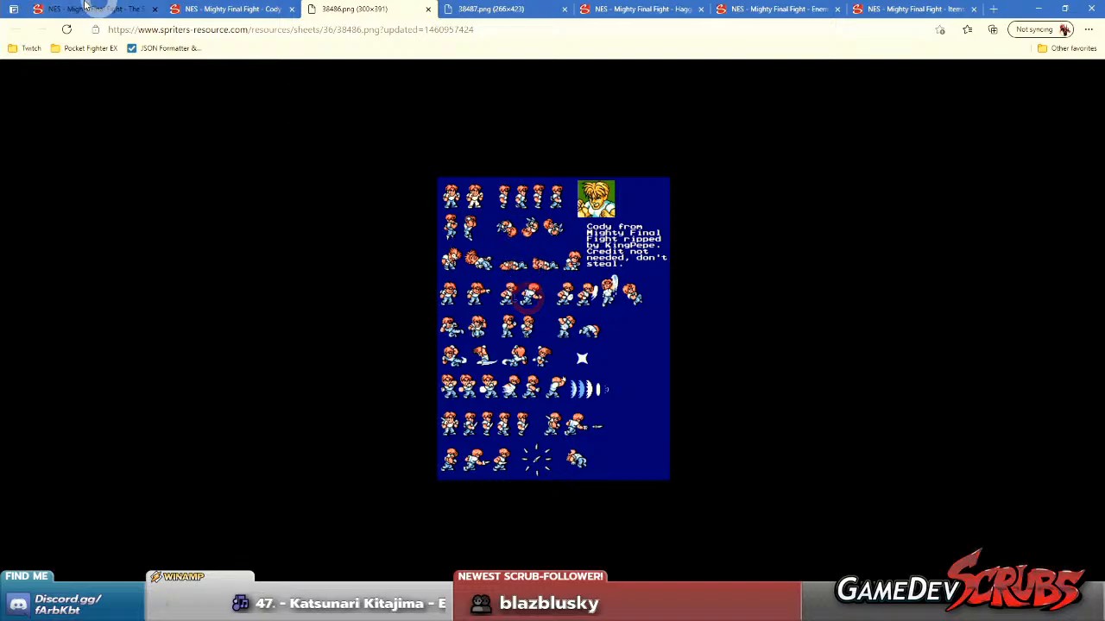
left_click(242, 6)
middle_click(359, 8)
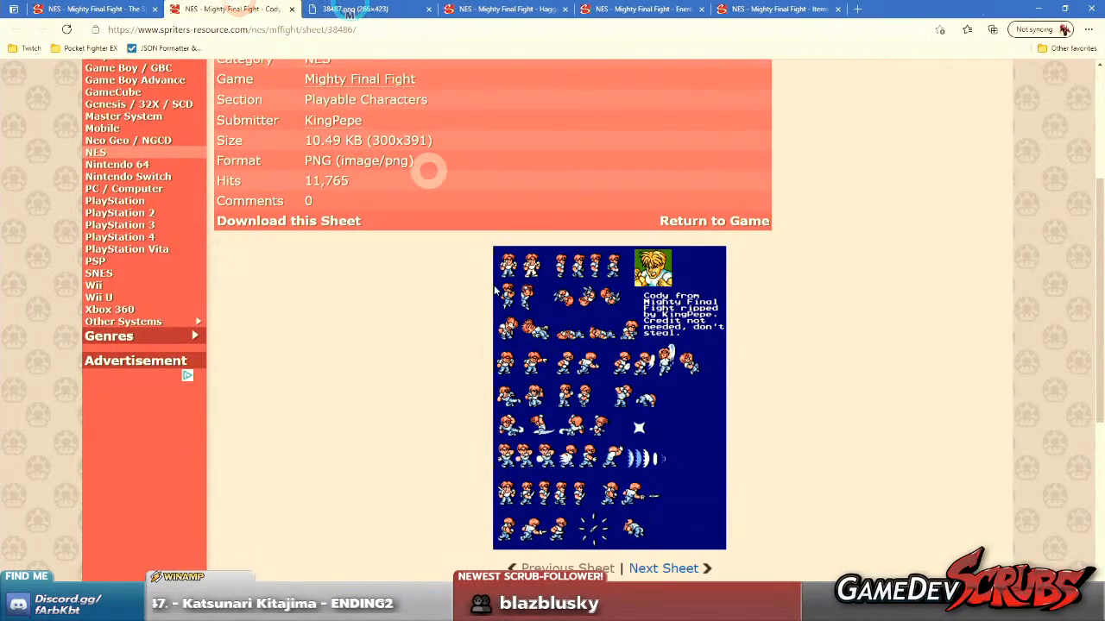
left_click(592, 375)
right_click(524, 289)
left_click(569, 298)
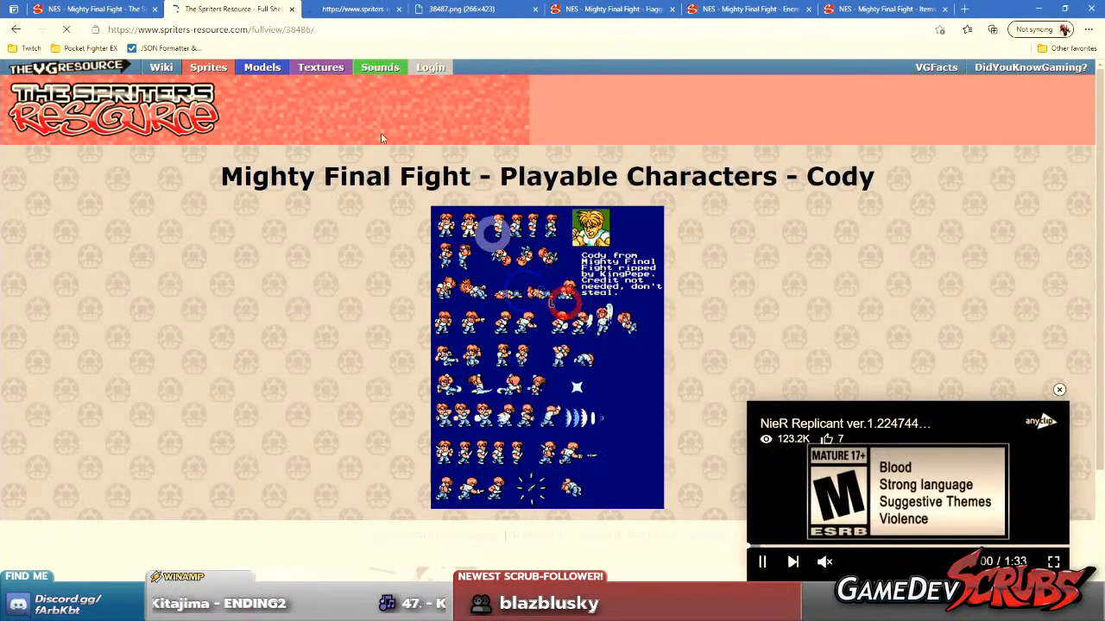
middle_click(241, 6)
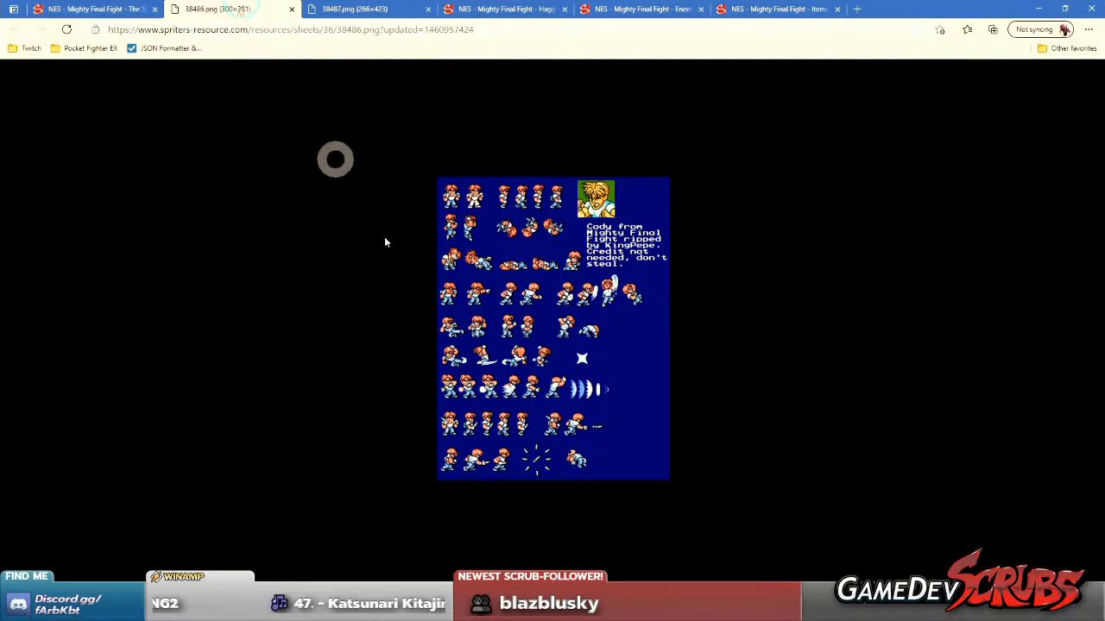
Open Haggar's full-view sprite sheet image in a separate tab and close his sheet page.
left_click(505, 9)
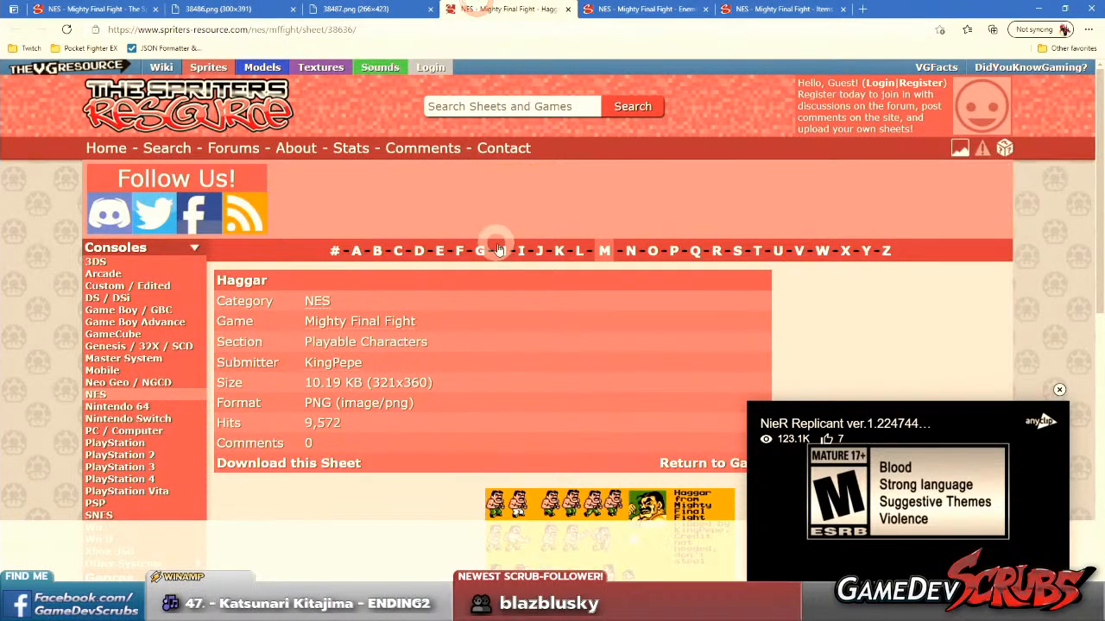
scroll(498, 250, "down", 7)
scroll(584, 283, "up", 4)
scroll(584, 283, "down", 1)
right_click(589, 257)
left_click(547, 258)
right_click(537, 243)
left_click(577, 255)
middle_click(502, 8)
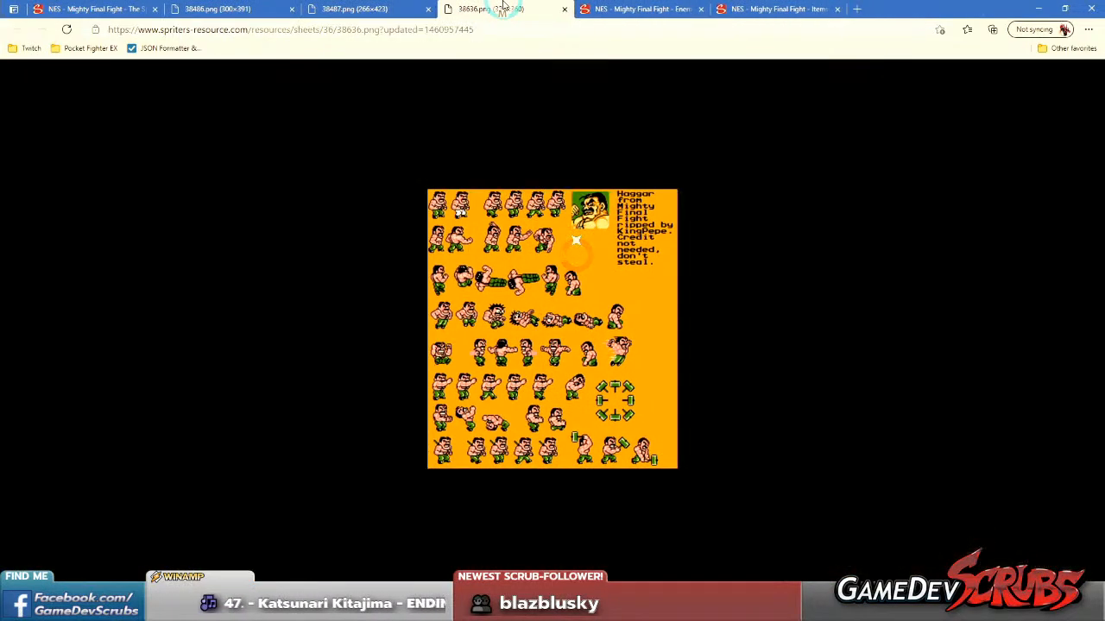
Open the Enemies sprite sheet image in its own tab from the full sheet view and close the page.
key("ctrl+Tab")
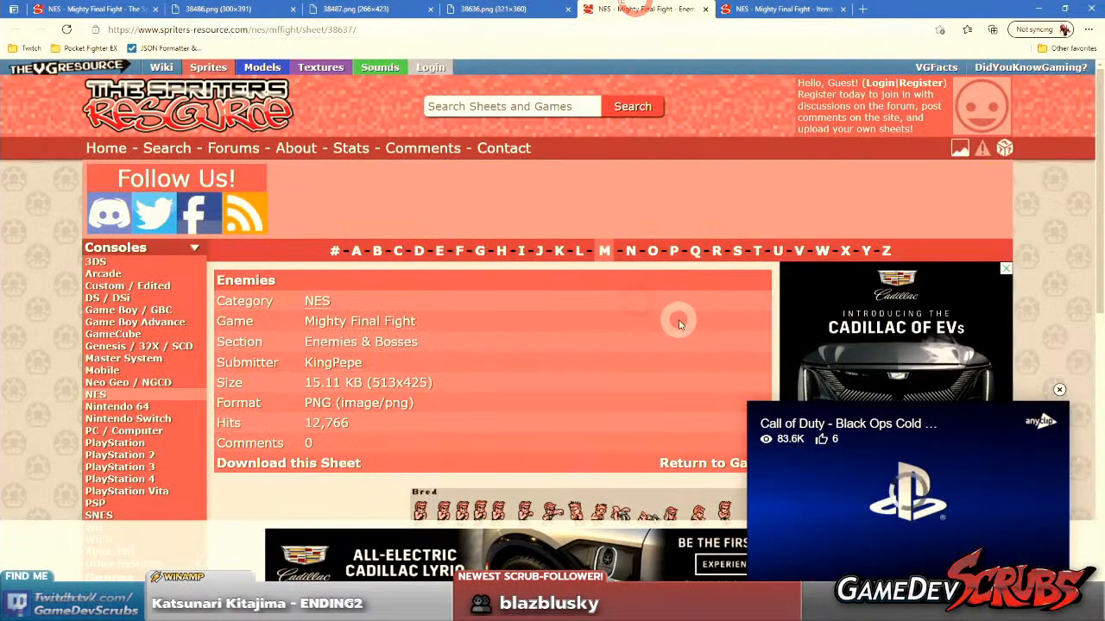
scroll(716, 332, "down", 2)
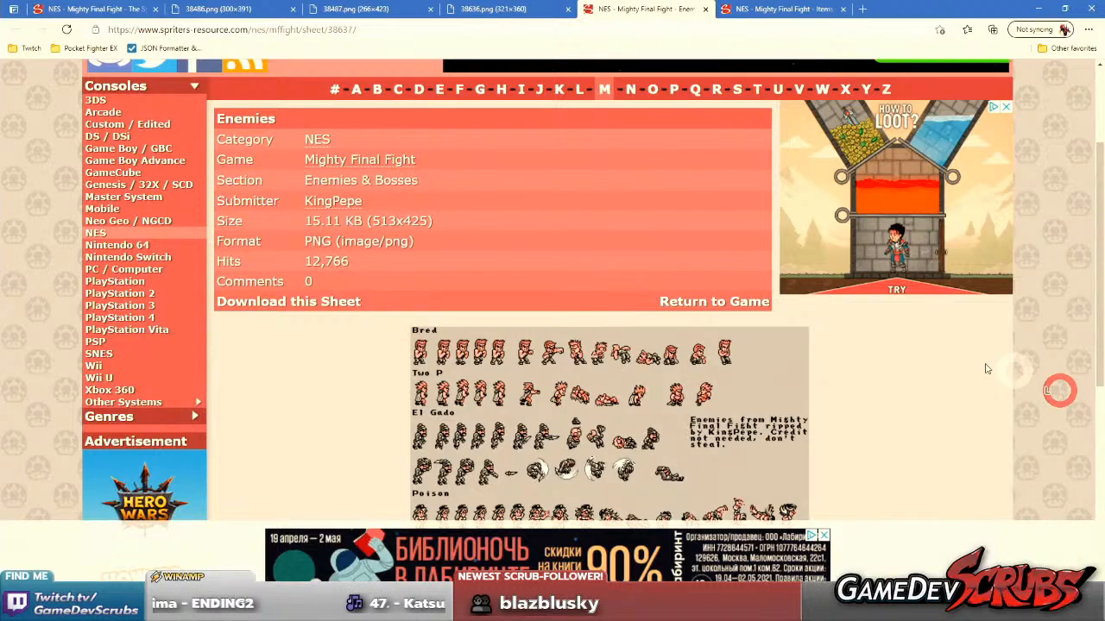
scroll(791, 335, "down", 2)
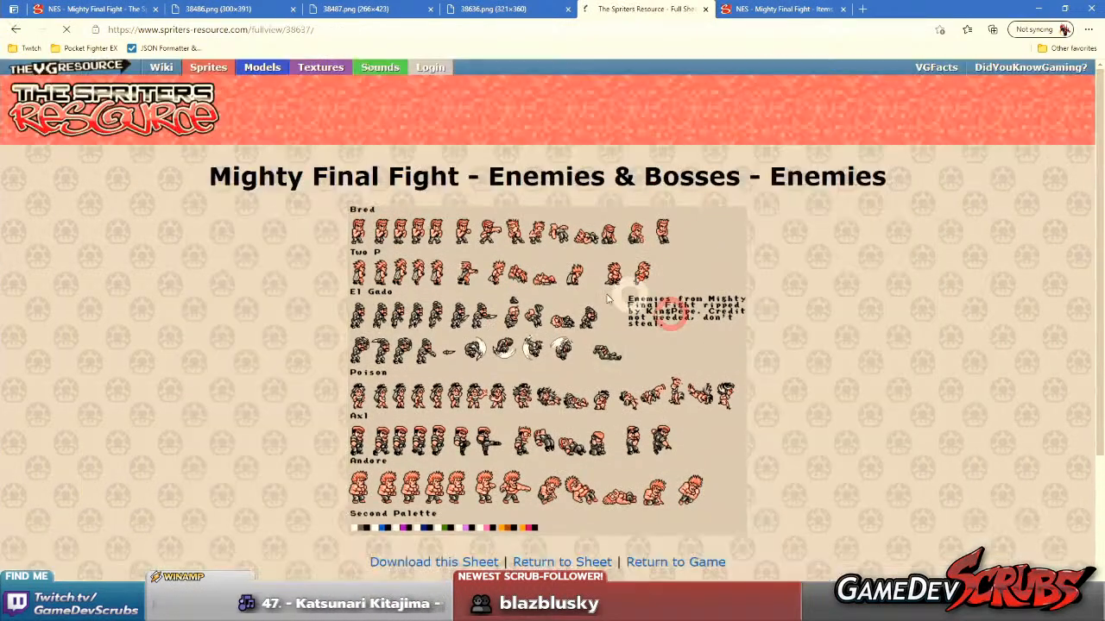
right_click(600, 293)
left_click(649, 304)
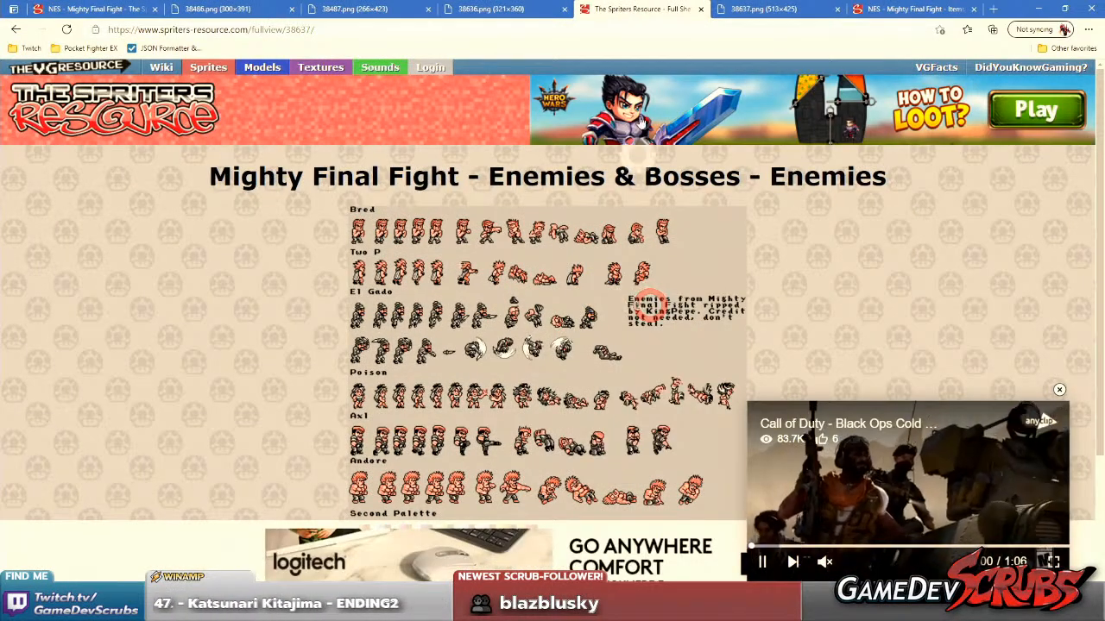
key("ctrl+w")
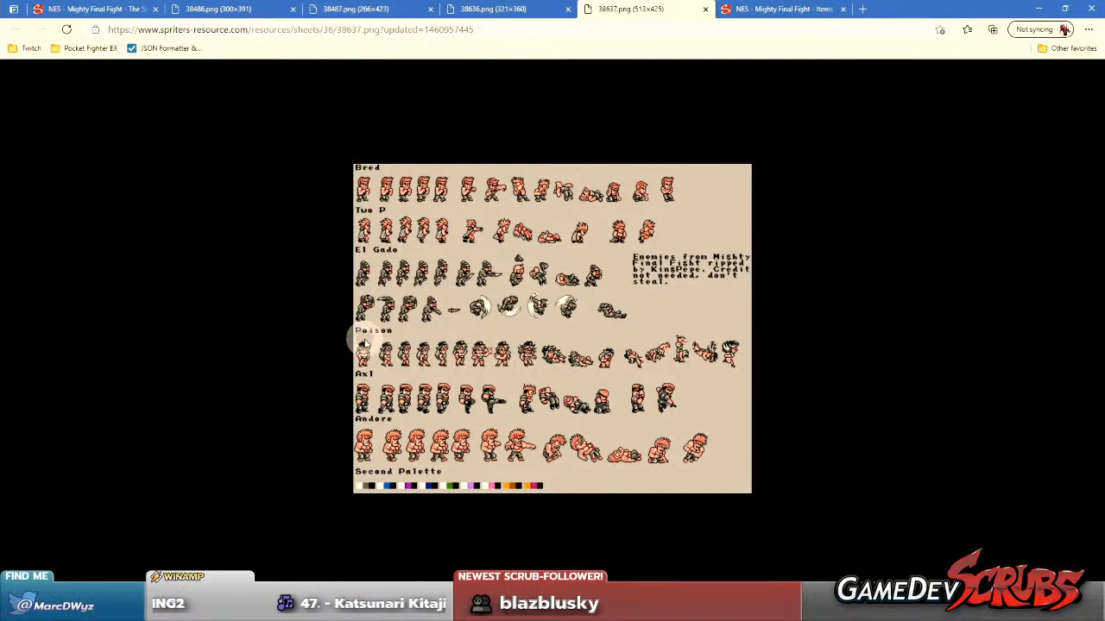
Check the Items & NPCs sheet page and look back through the opened sprite sheet images.
left_click(738, 7)
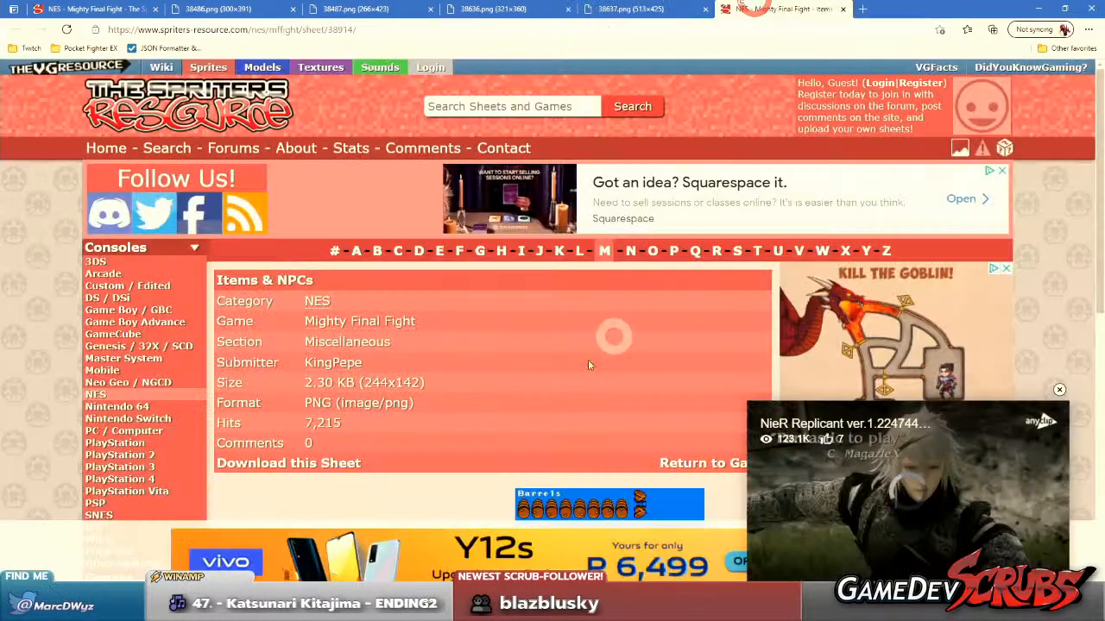
middle_click(582, 300)
key("ctrl+shift+Tab")
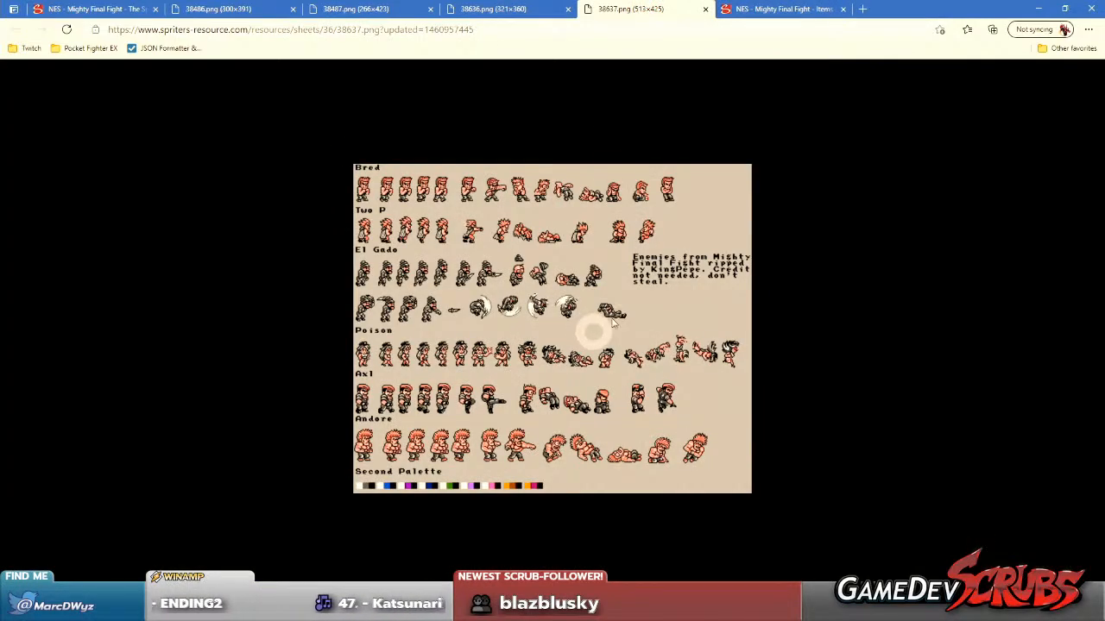
left_click(525, 7)
left_click(369, 7)
Return to the Mighty Final Fight game page and open the Bosses sheet page in a background tab.
left_click(95, 9)
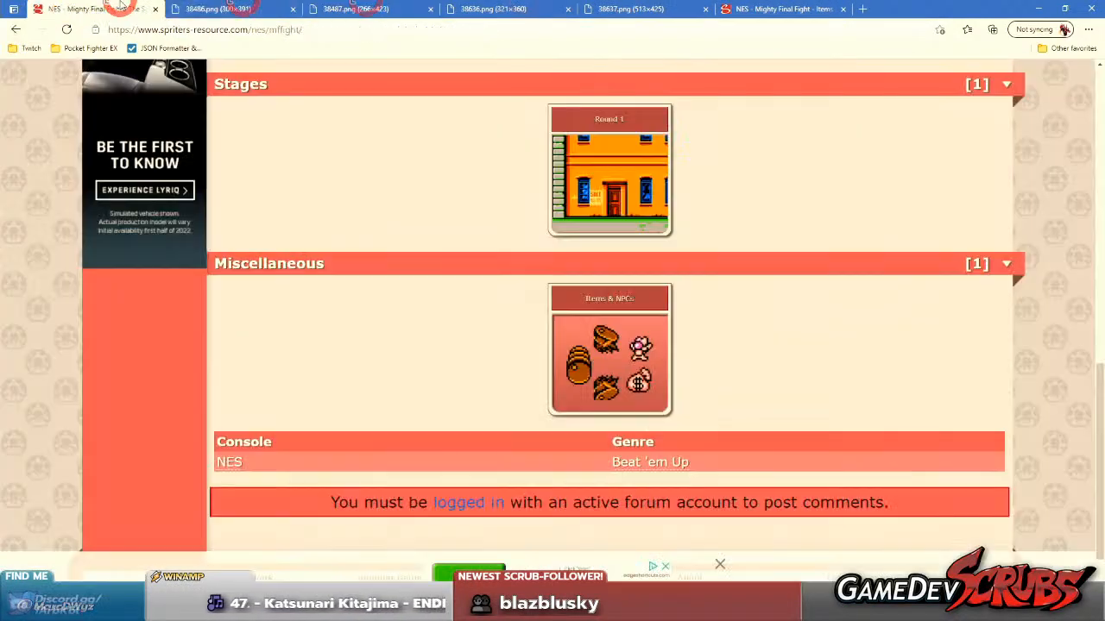
scroll(439, 288, "up", 5)
middle_click(551, 409)
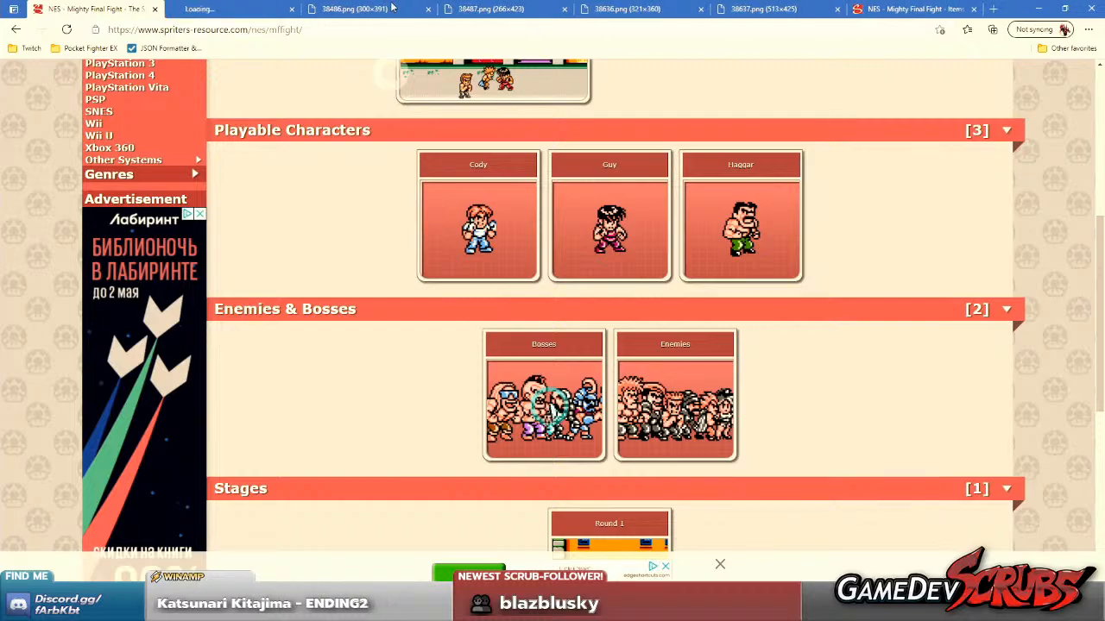
Open the Bosses sprite sheet image in its own tab from the full sheet view and close the page.
left_click(248, 5)
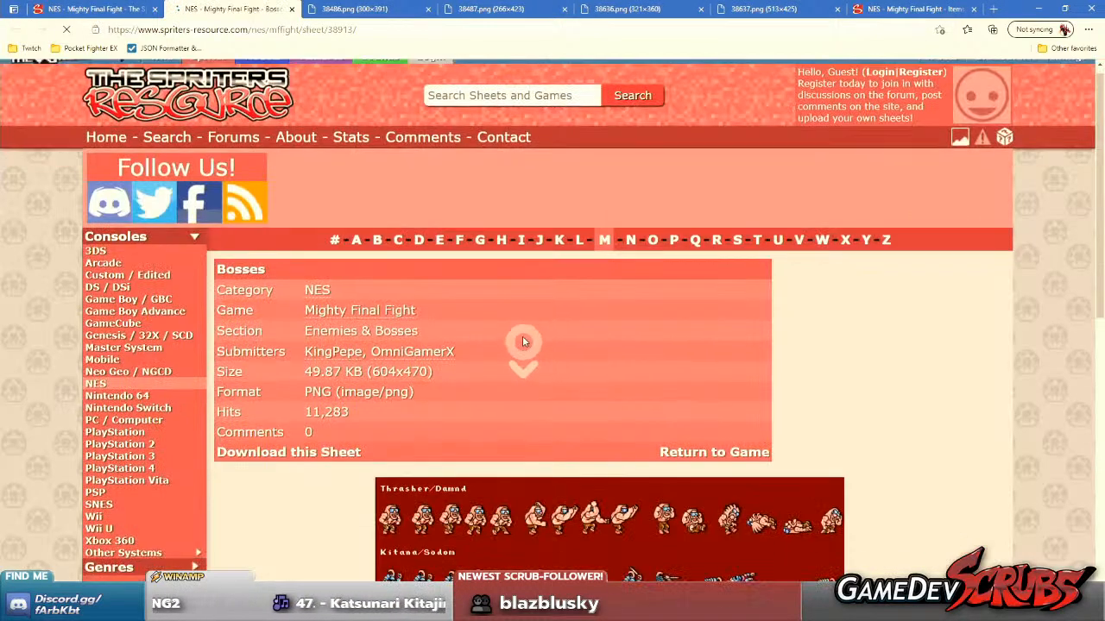
scroll(522, 335, "down", 3)
left_click(525, 320)
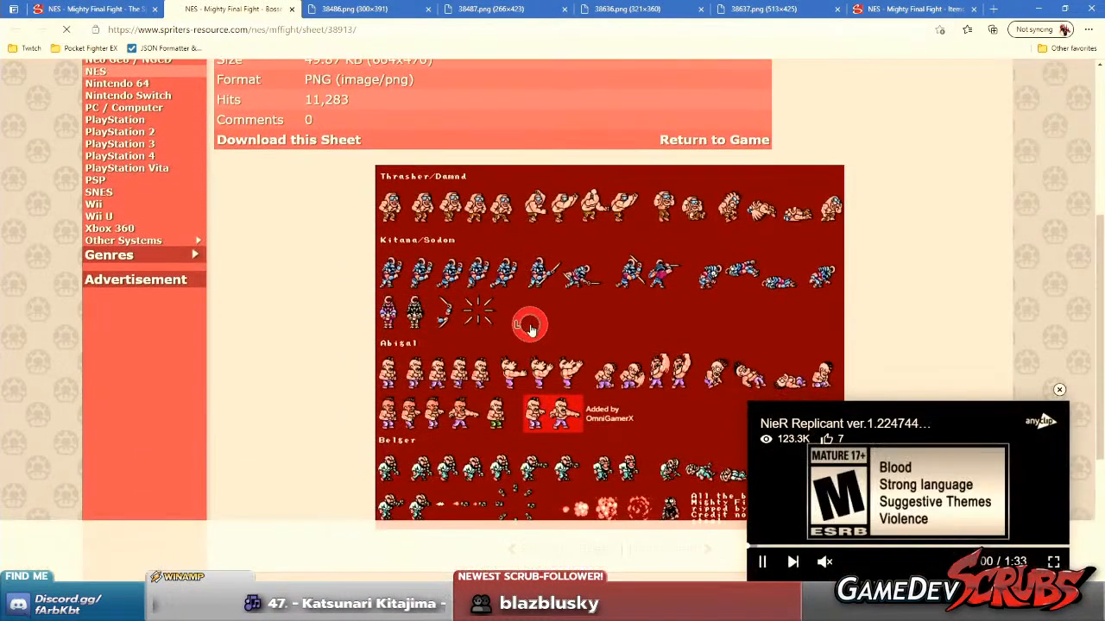
right_click(530, 276)
left_click(552, 265)
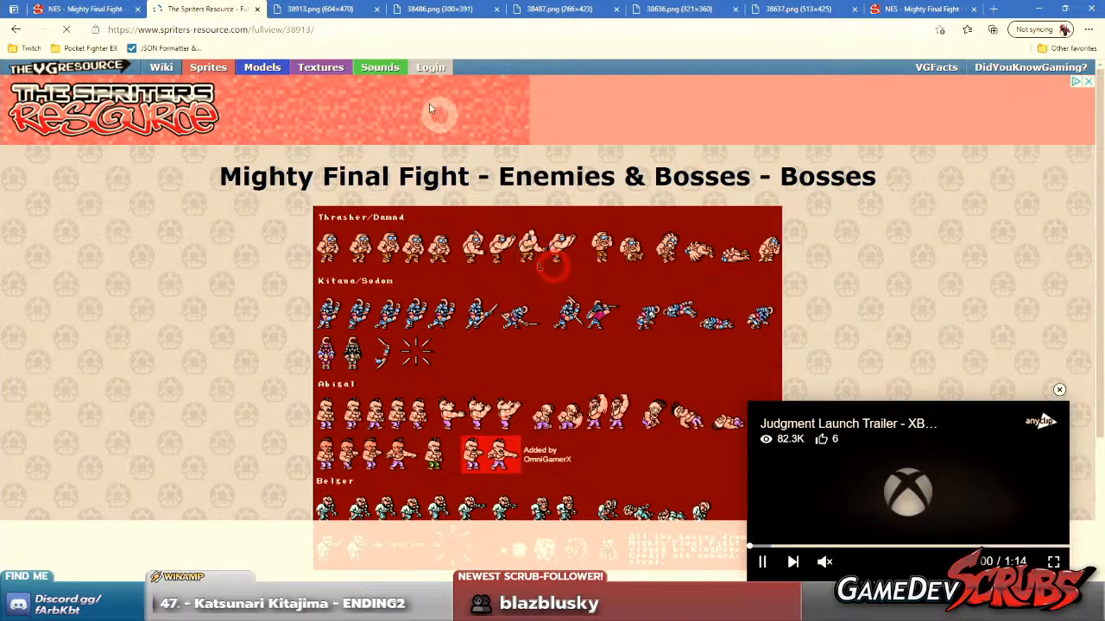
middle_click(240, 7)
Open the Items & NPCs sprite sheet image in a separate tab and close its full-view page.
left_click(788, 7)
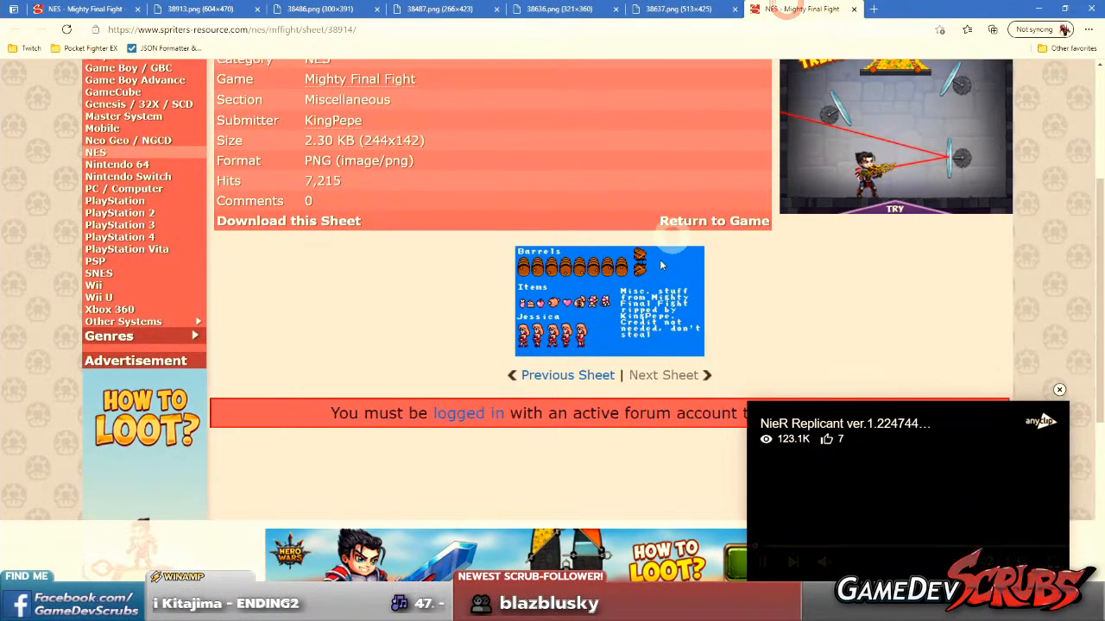
left_click(606, 301)
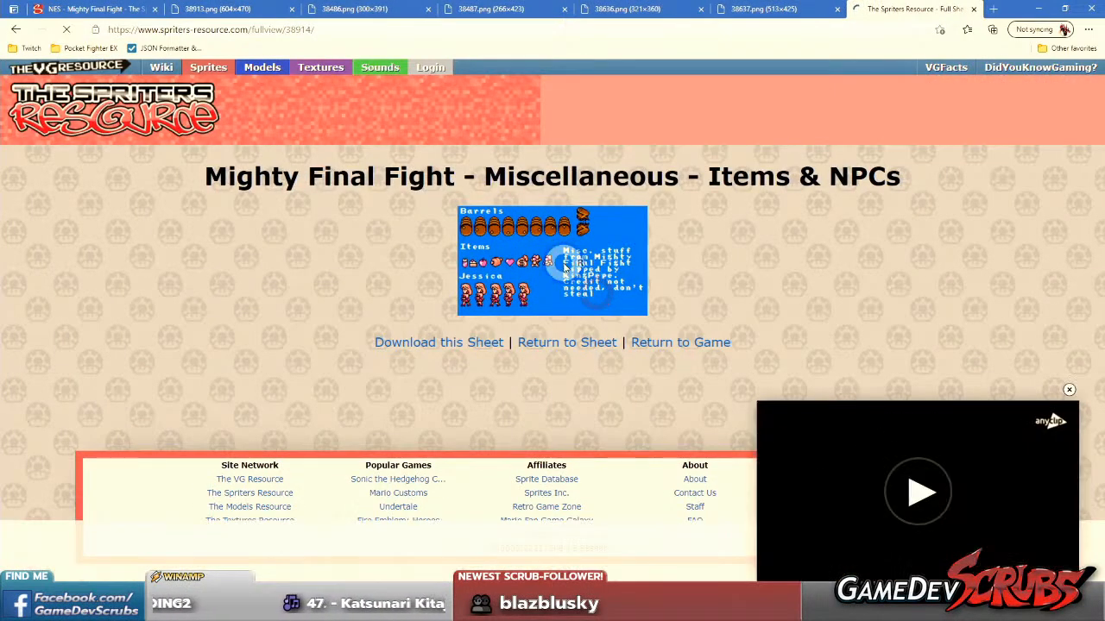
right_click(567, 266)
left_click(606, 275)
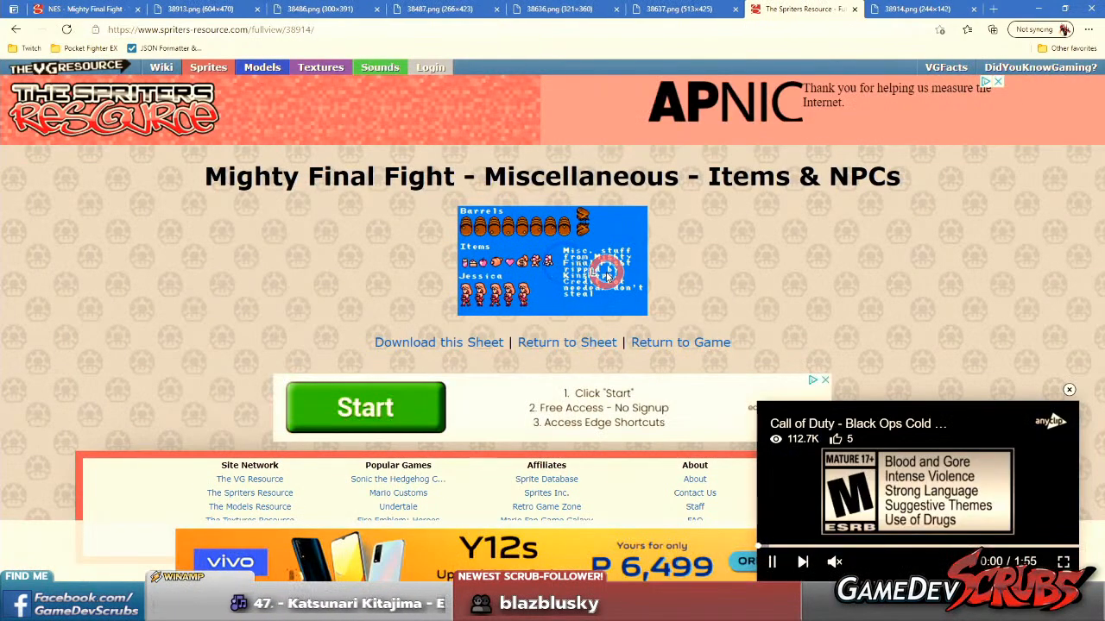
middle_click(787, 7)
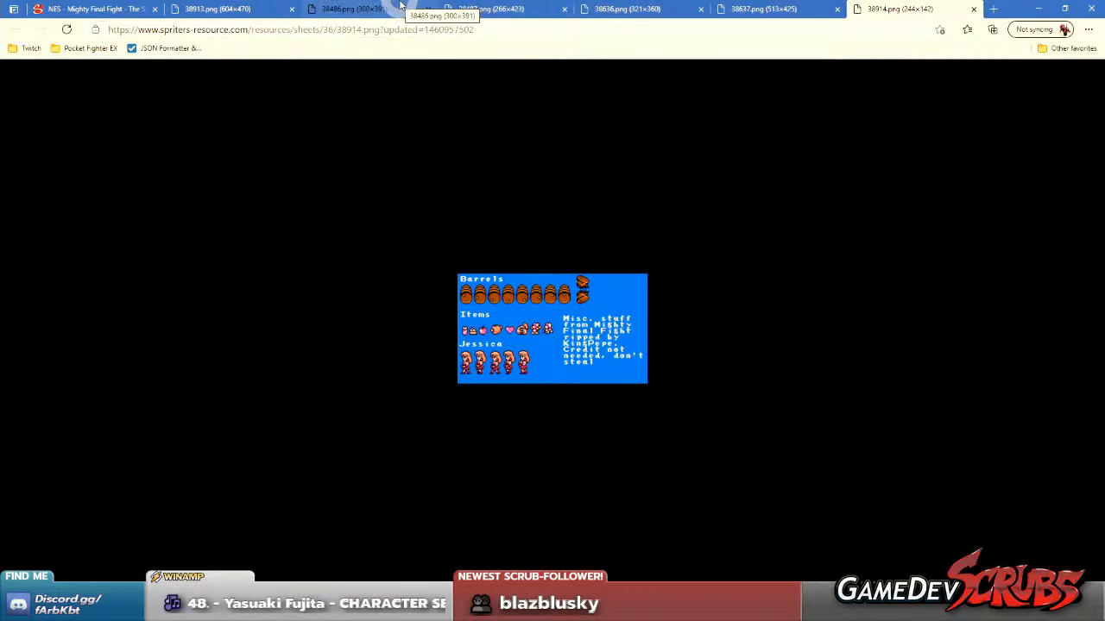
Compare the opened sprite sheet images of Cody, Guy and Haggar.
left_click(397, 8)
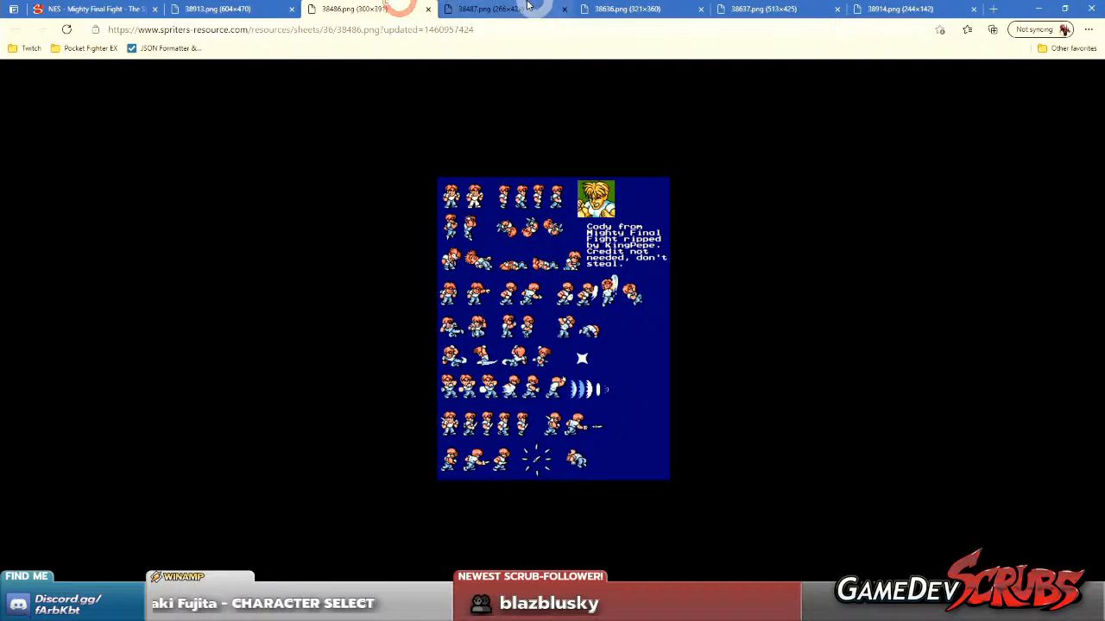
left_click(488, 9)
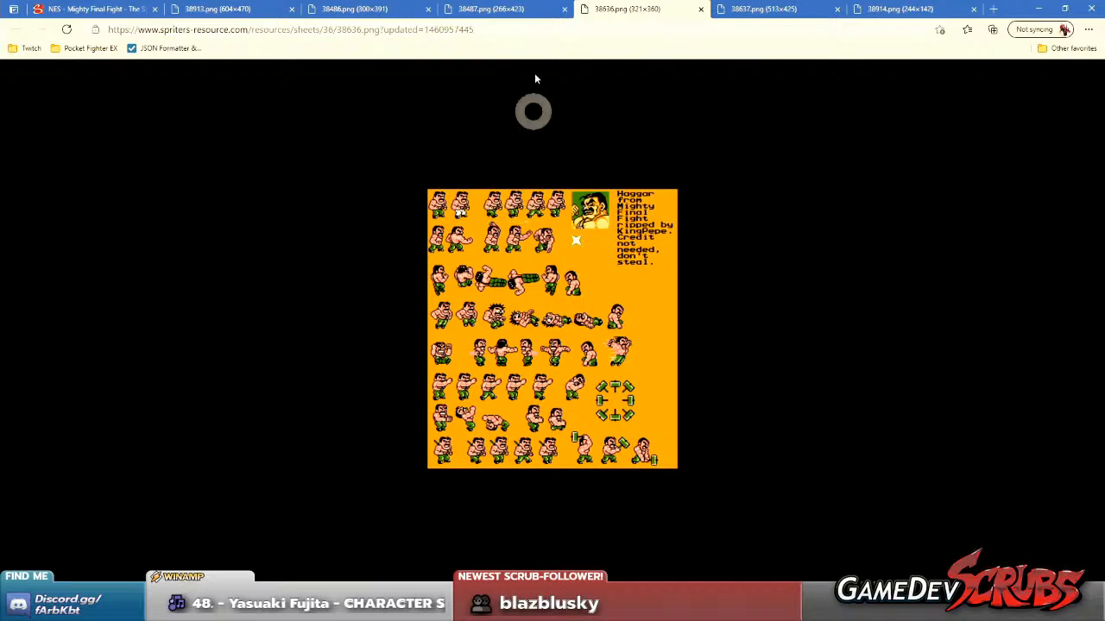
left_click(496, 9)
left_click(381, 5)
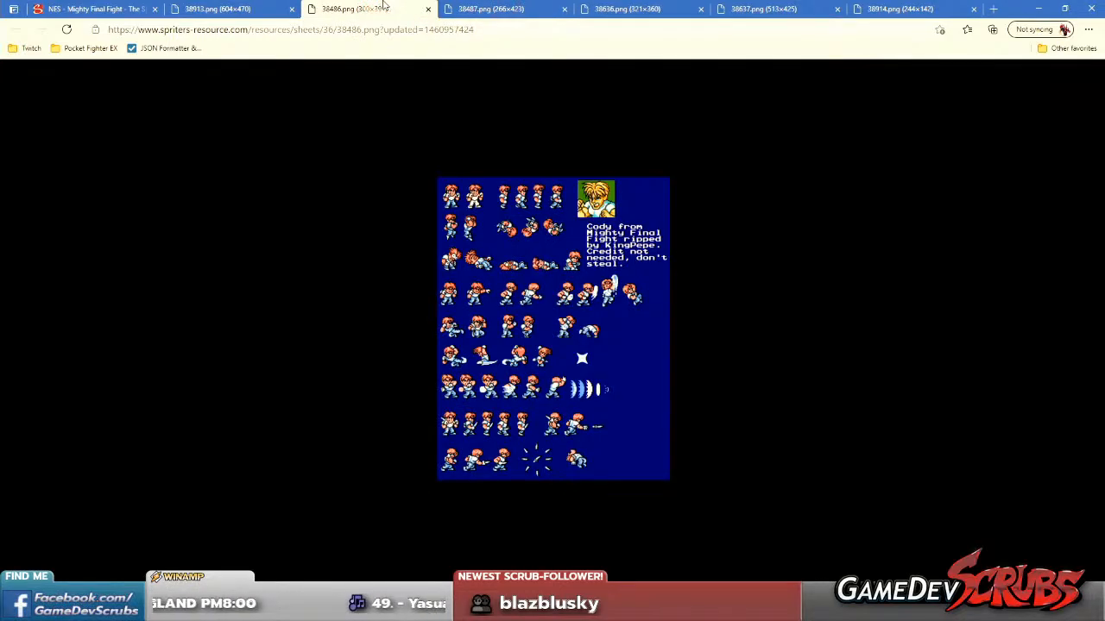
left_click(490, 9)
right_click(595, 309)
Copy Haggar's sprite sheet image 38636.png to the clipboard.
left_click(609, 9)
right_click(471, 314)
left_click(508, 361)
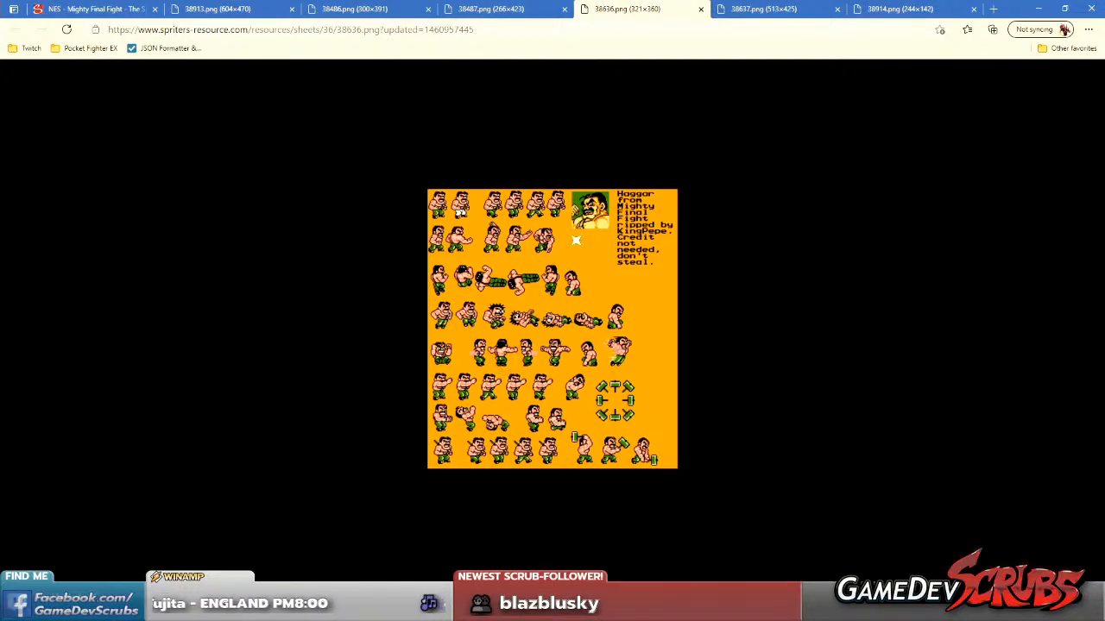
Switch to Aseprite, create a 321 × 360 RGBA sprite with a transparent background and paste Haggar's sheet into it.
key("alt+Tab")
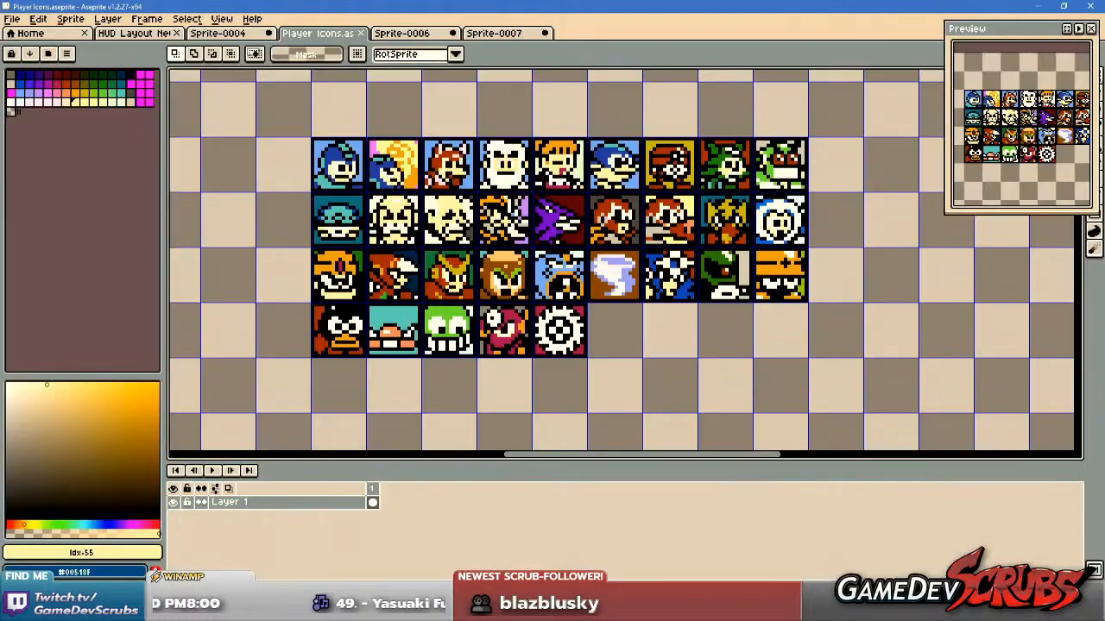
left_click(12, 19)
left_click(26, 30)
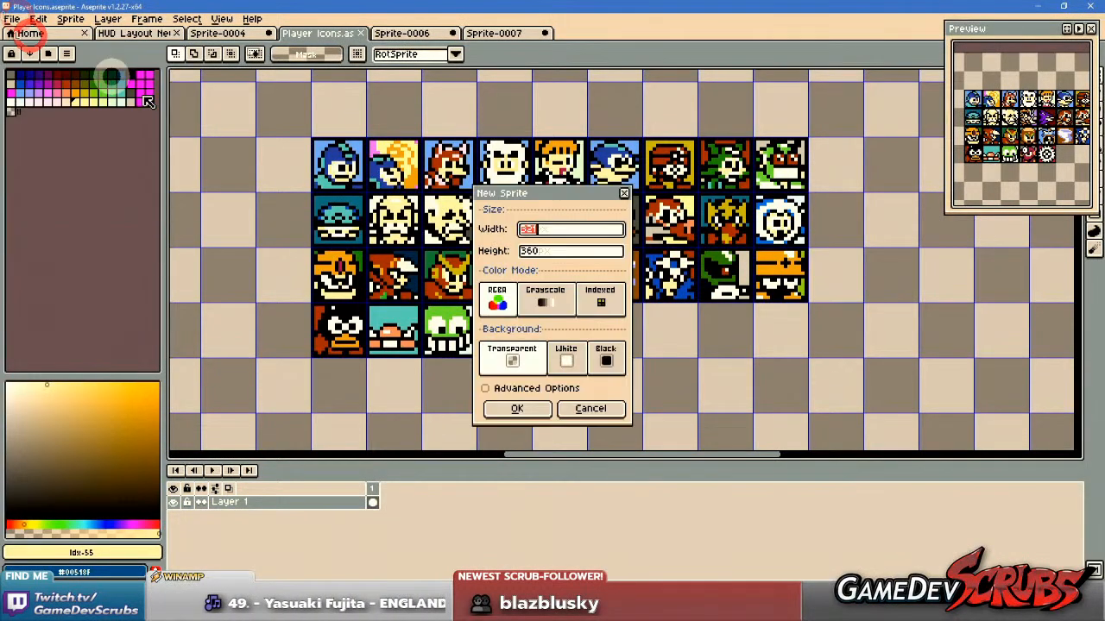
left_click(522, 409)
key("ctrl+v")
scroll(623, 205, "up", 4)
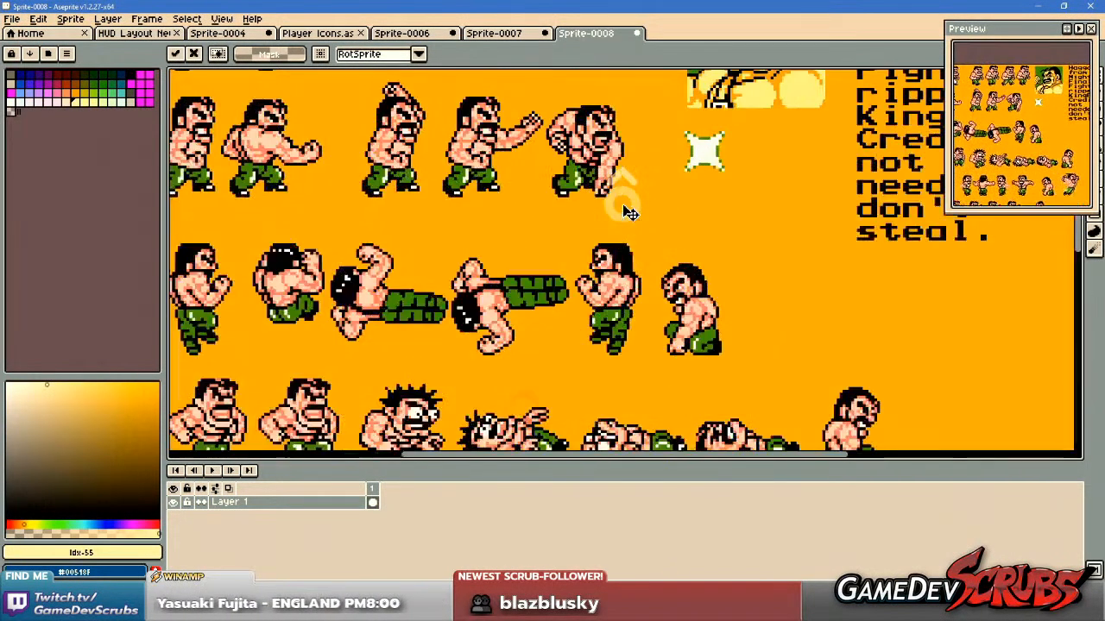
left_click_drag(546, 209, 672, 378)
key("Return")
Replace the orange background of Haggar's sheet with the dark grey palette colour Idx-45 using the Paint Bucket.
left_click_drag(663, 328, 515, 302)
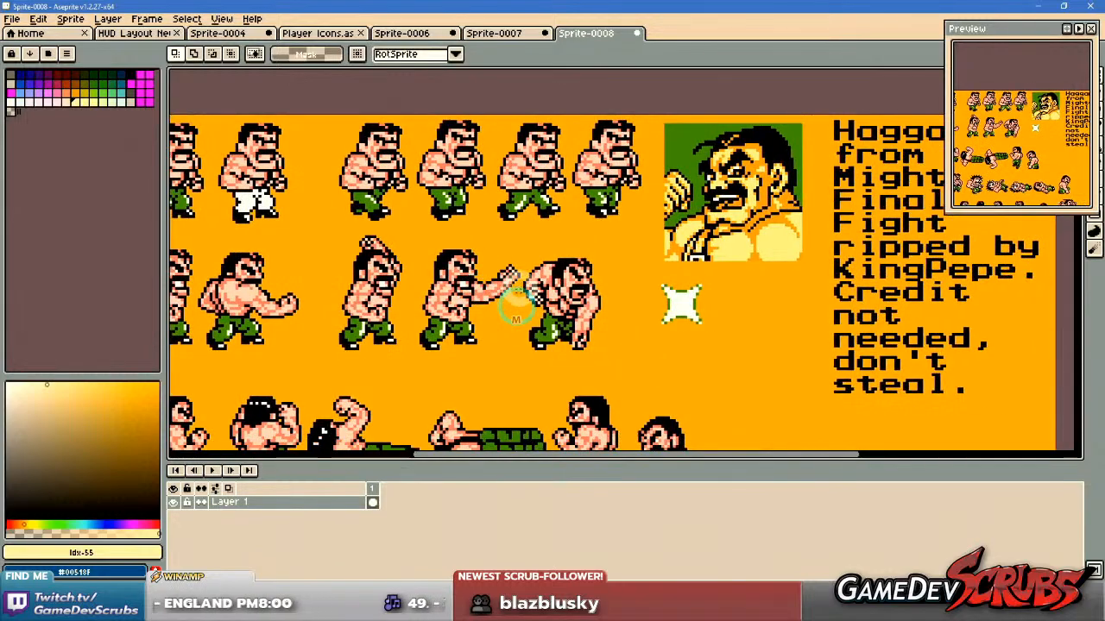
key("g")
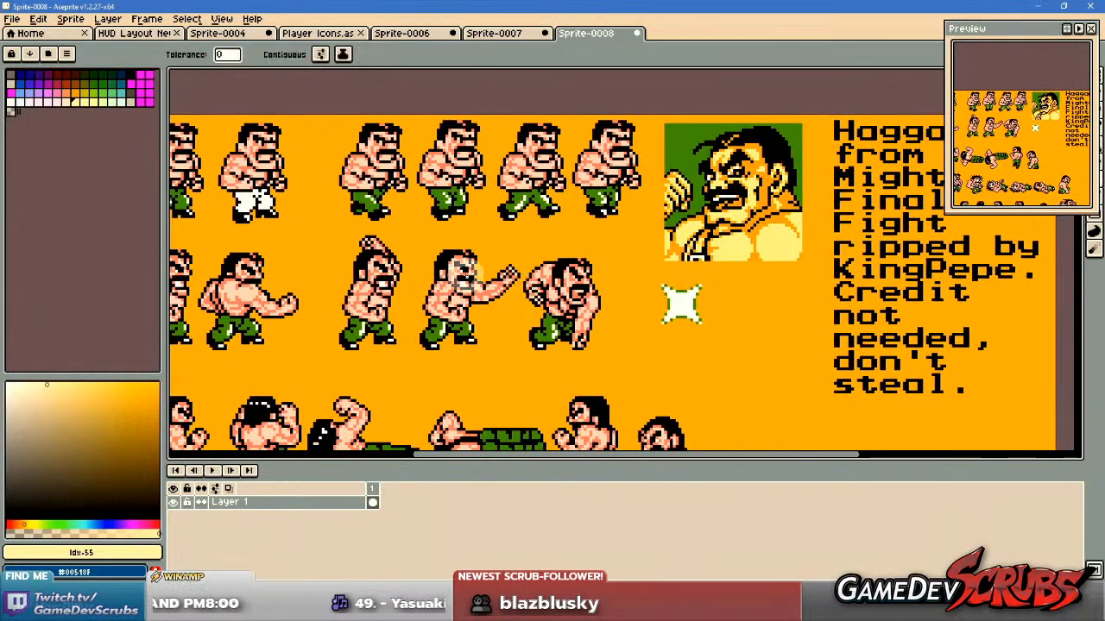
left_click(129, 102)
left_click(321, 241)
scroll(317, 241, "down", 1)
mouse_move(313, 242)
left_mouse_down()
mouse_move(408, 242)
mouse_move(404, 261)
left_mouse_up()
left_click(129, 94)
left_click(422, 250)
Paint the white of the eye on Haggar's second walking frame with the Pencil in #FFFFFF.
scroll(403, 257, "up", 1)
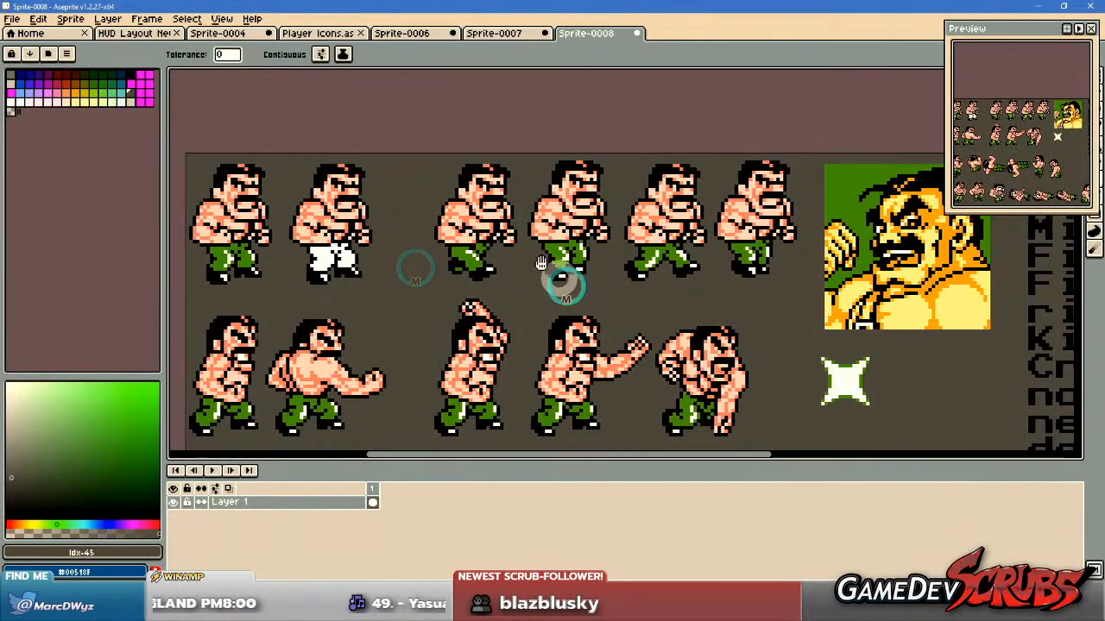
left_click_drag(567, 286, 476, 236)
scroll(479, 244, "up", 4)
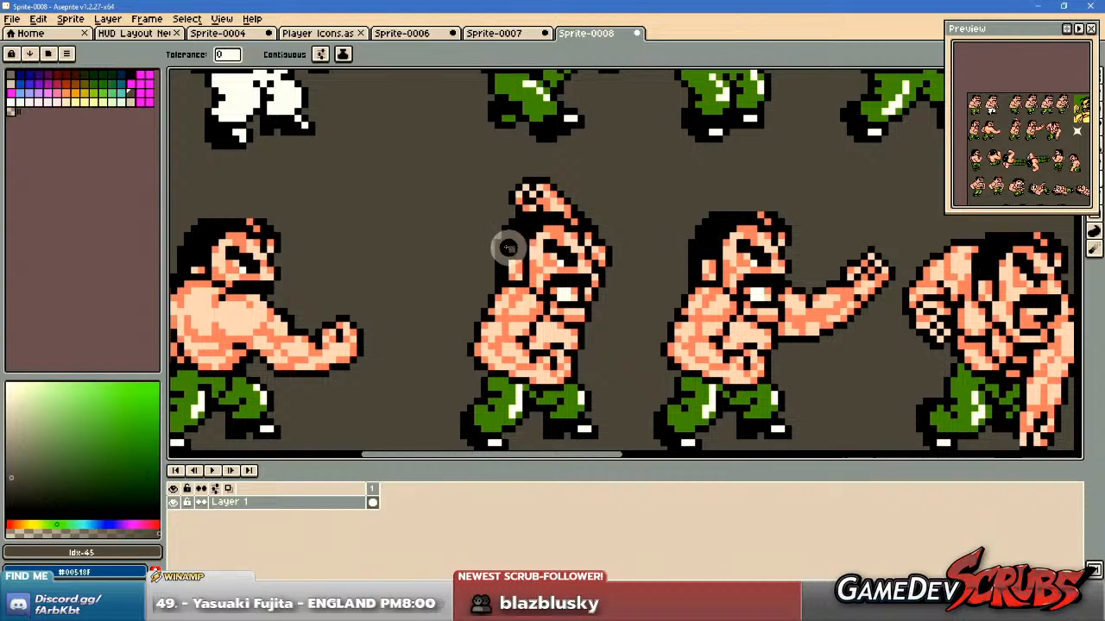
left_click_drag(510, 249, 457, 221)
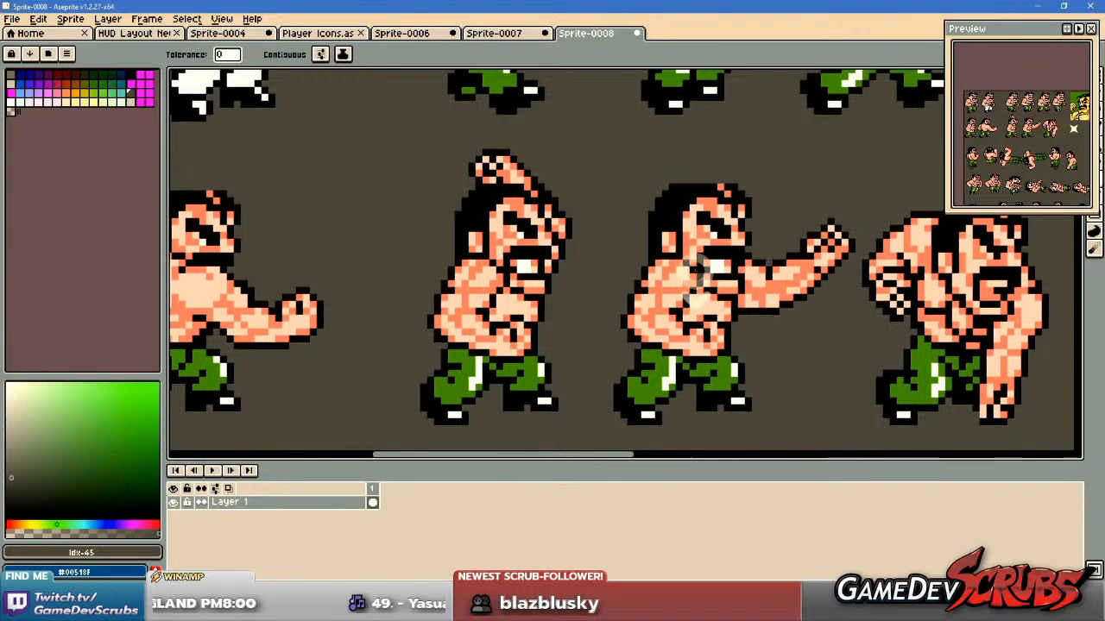
scroll(698, 275, "down", 2)
left_click_drag(574, 317, 468, 315)
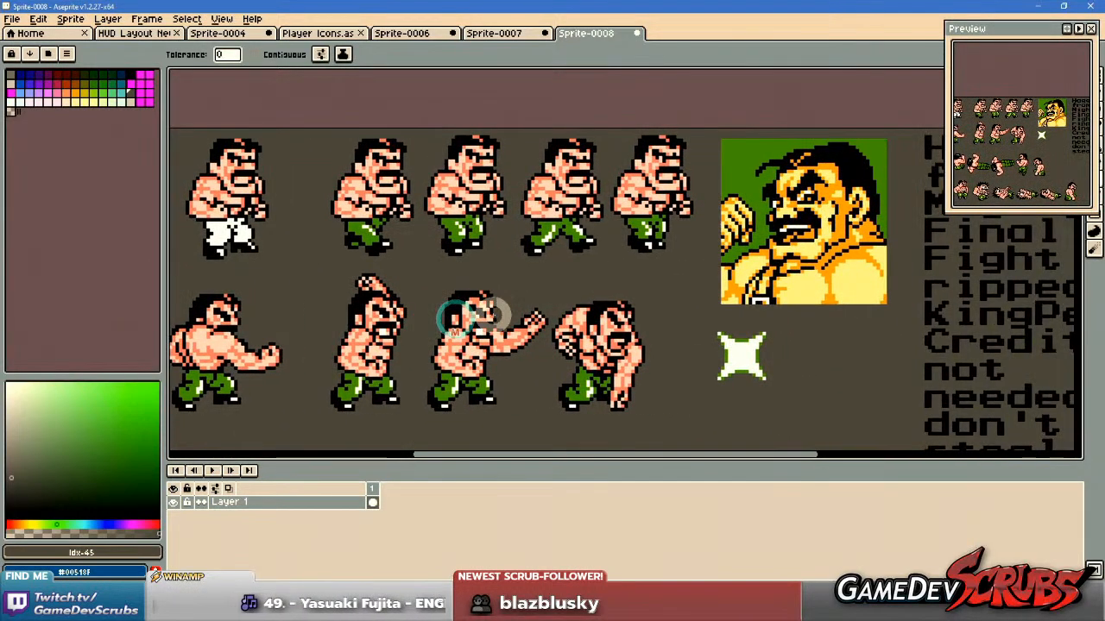
key("i")
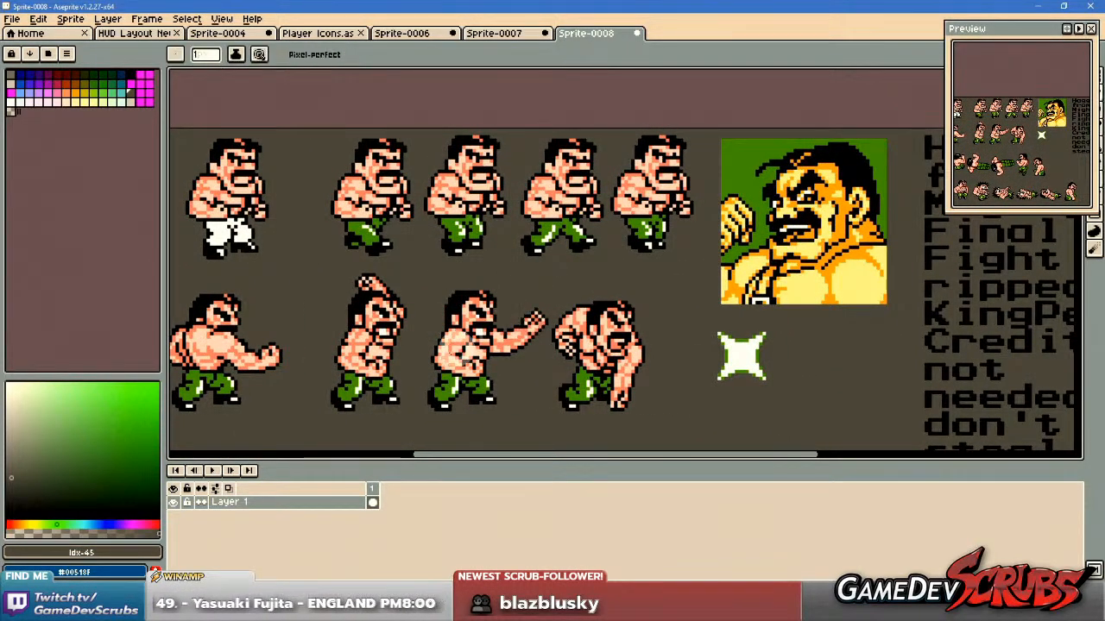
scroll(523, 316, "up", 1)
left_click(486, 319)
key("b")
left_click_drag(558, 222, 561, 323)
scroll(497, 236, "up", 4)
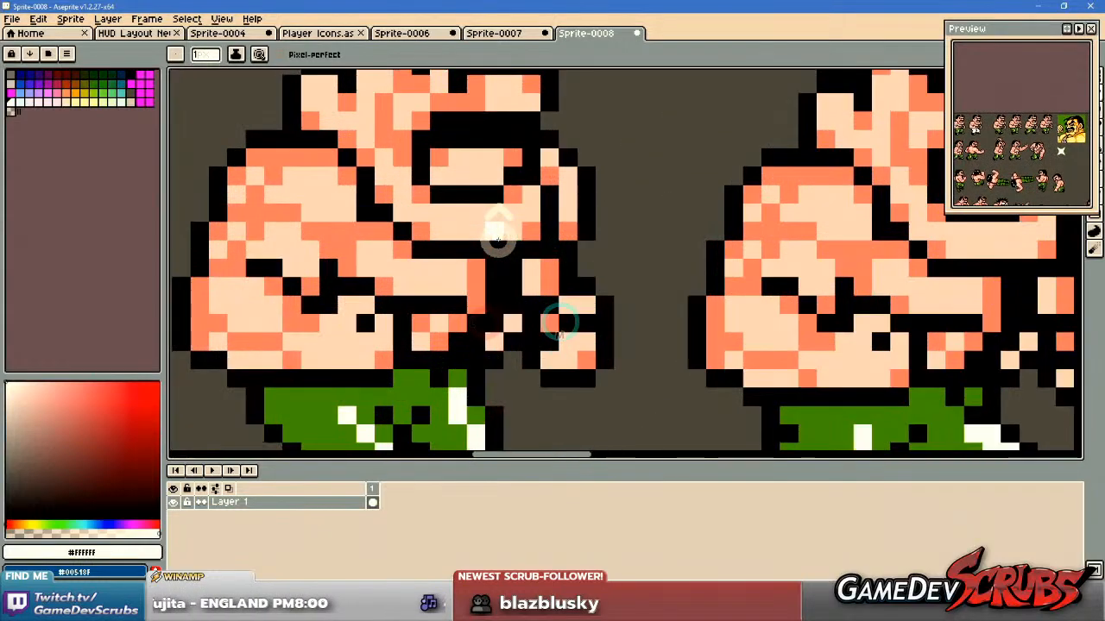
left_click_drag(503, 225, 510, 274)
Fill the open mouth of Haggar's second walking frame with white, using a contiguous fill.
key("g")
scroll(500, 259, "down", 1)
left_click(255, 54)
left_click(496, 220)
scroll(596, 246, "down", 3)
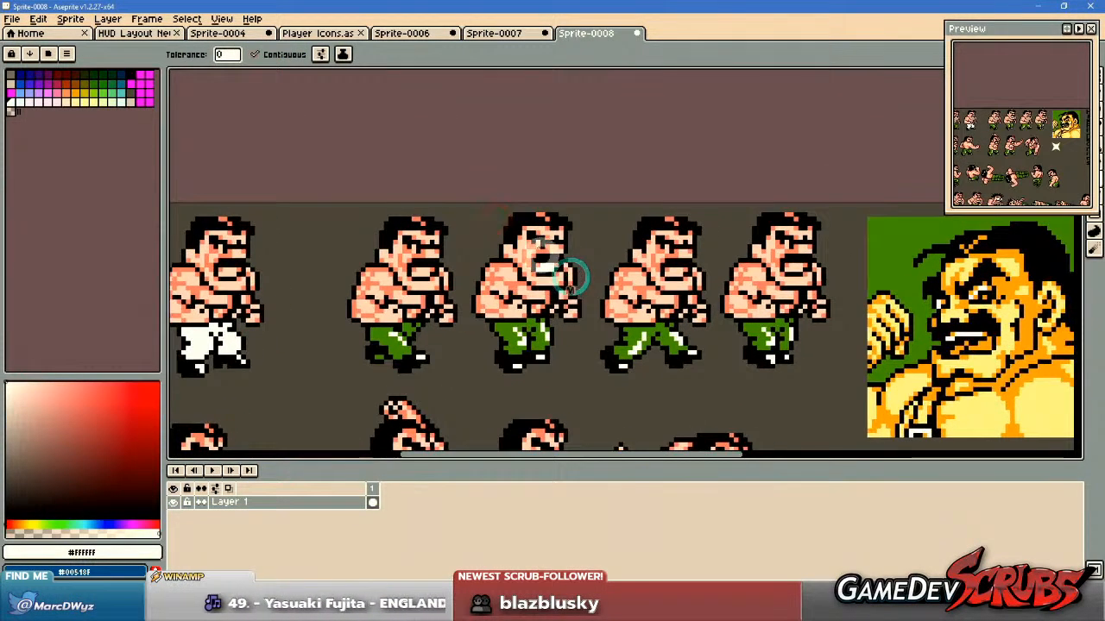
scroll(529, 247, "up", 3)
scroll(757, 342, "down", 1)
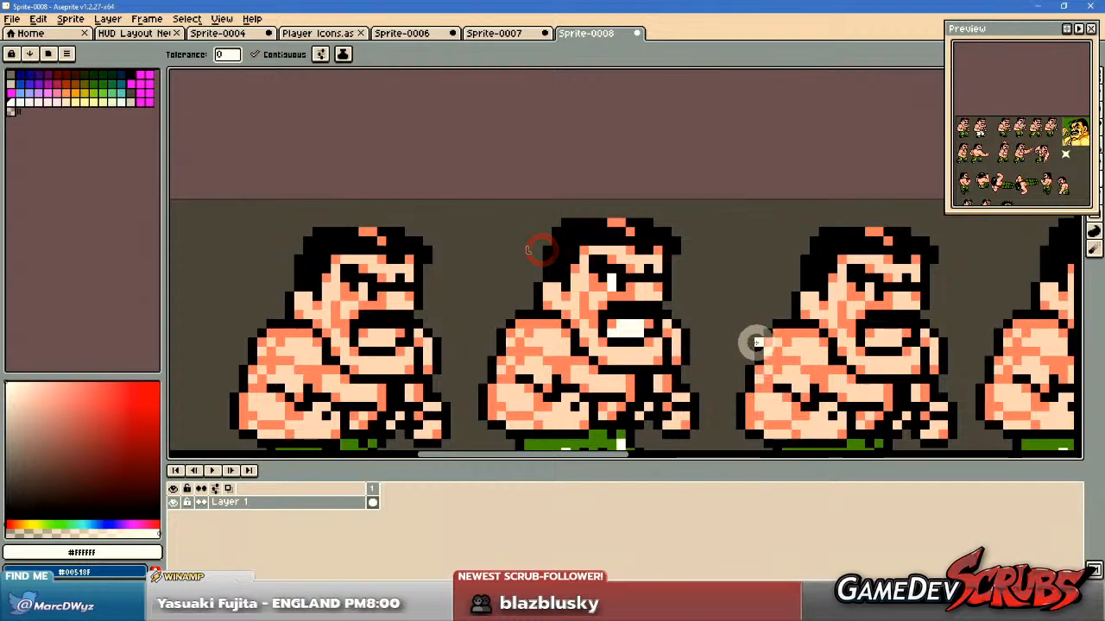
scroll(682, 302, "down", 1)
scroll(622, 288, "down", 1)
left_click_drag(630, 274, 584, 291)
Select the empty square icon frame in the Player Icons sprite for copying.
left_click(399, 34)
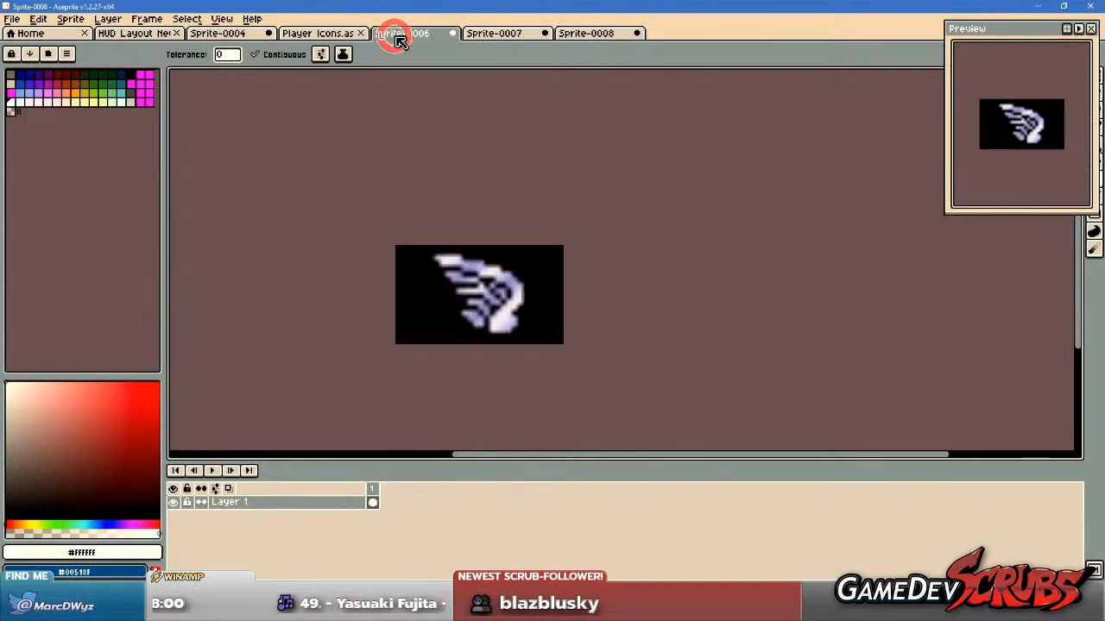
left_click(329, 34)
scroll(375, 228, "down", 1)
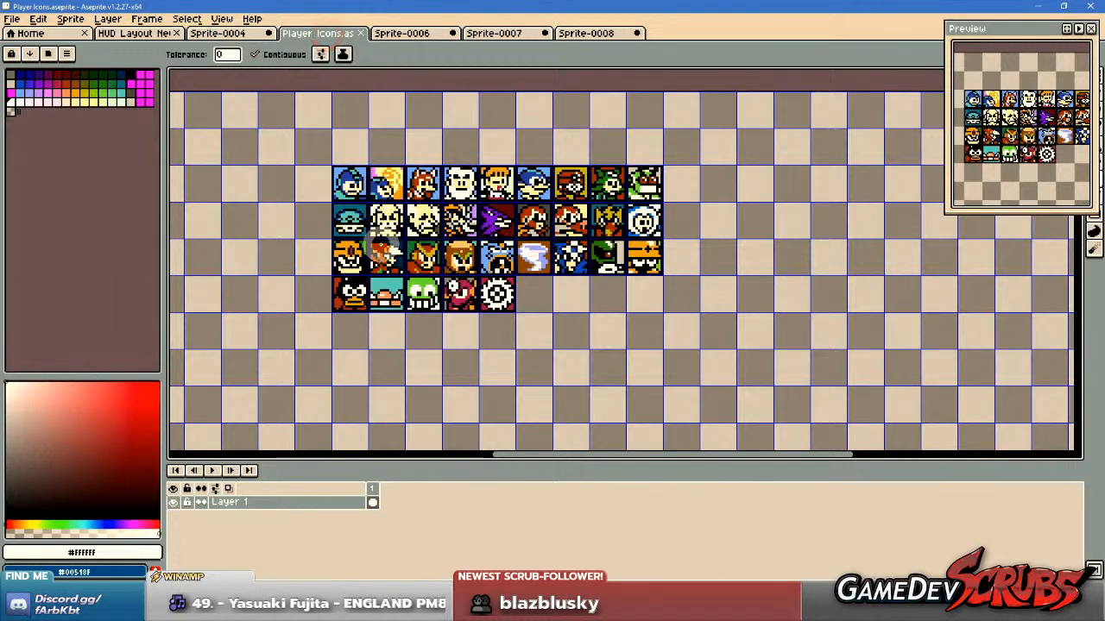
key("m")
left_click_drag(284, 277, 719, 278)
left_click_drag(321, 220, 407, 295)
Paste the empty icon frame into Haggar's sheet and position it around the face of the second walking frame.
left_click(585, 33)
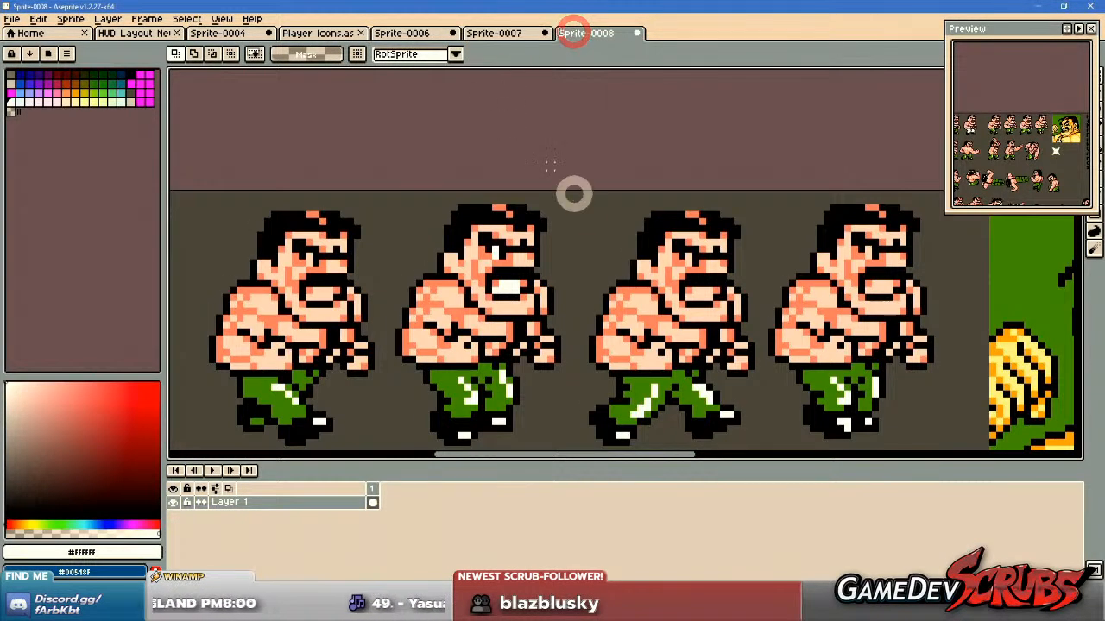
key("ctrl+v")
left_click_drag(653, 277, 574, 298)
scroll(834, 335, "down", 2)
left_click_drag(801, 304, 710, 294)
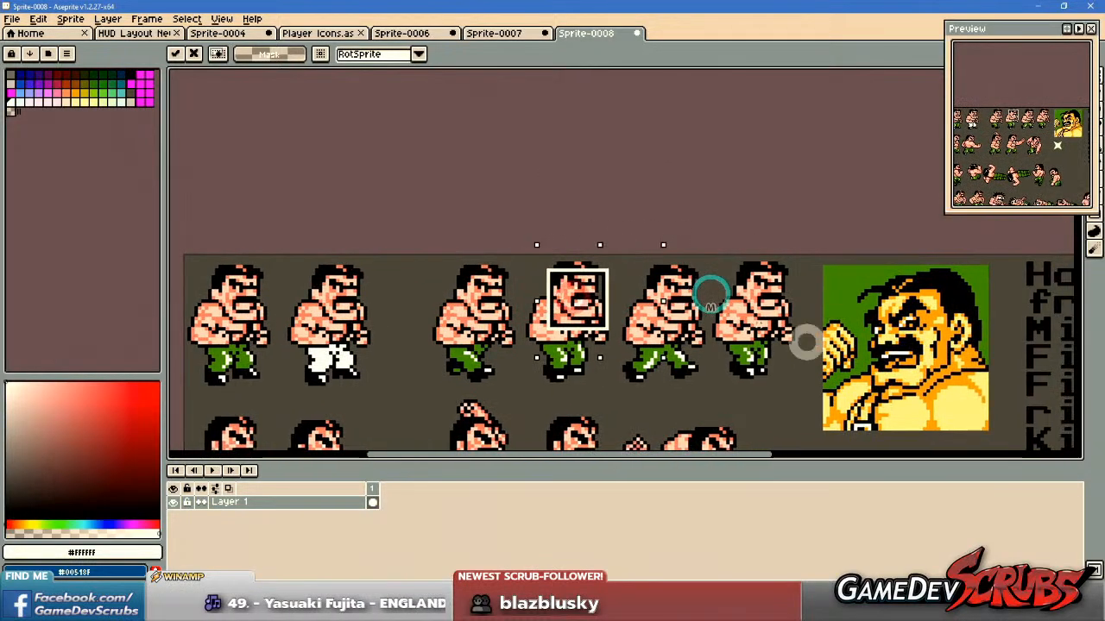
scroll(619, 300, "up", 2)
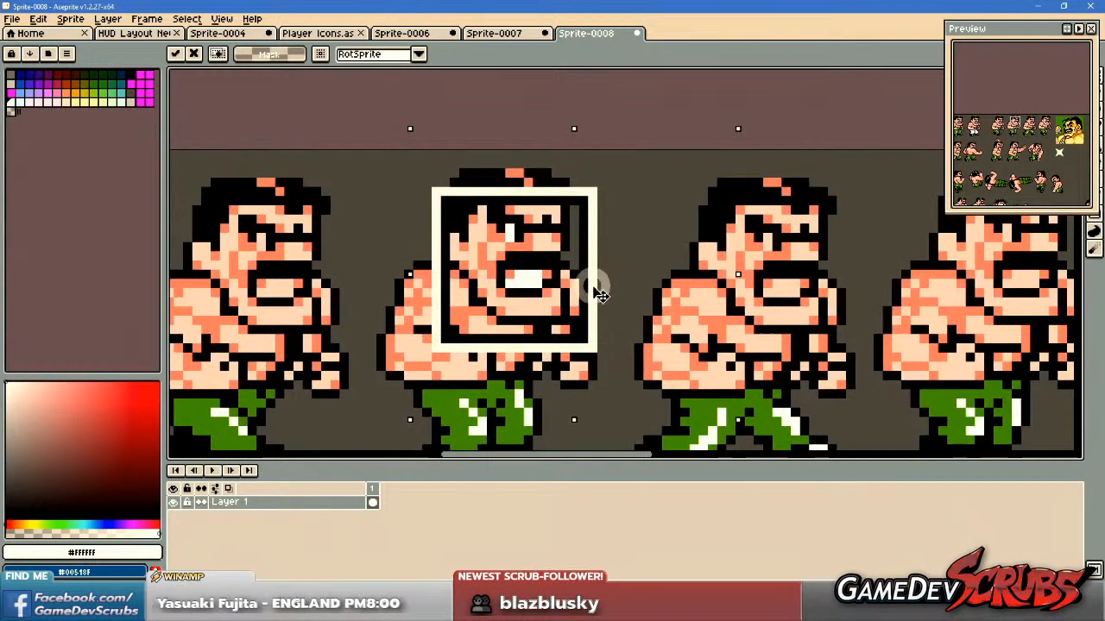
left_click_drag(601, 295, 599, 278)
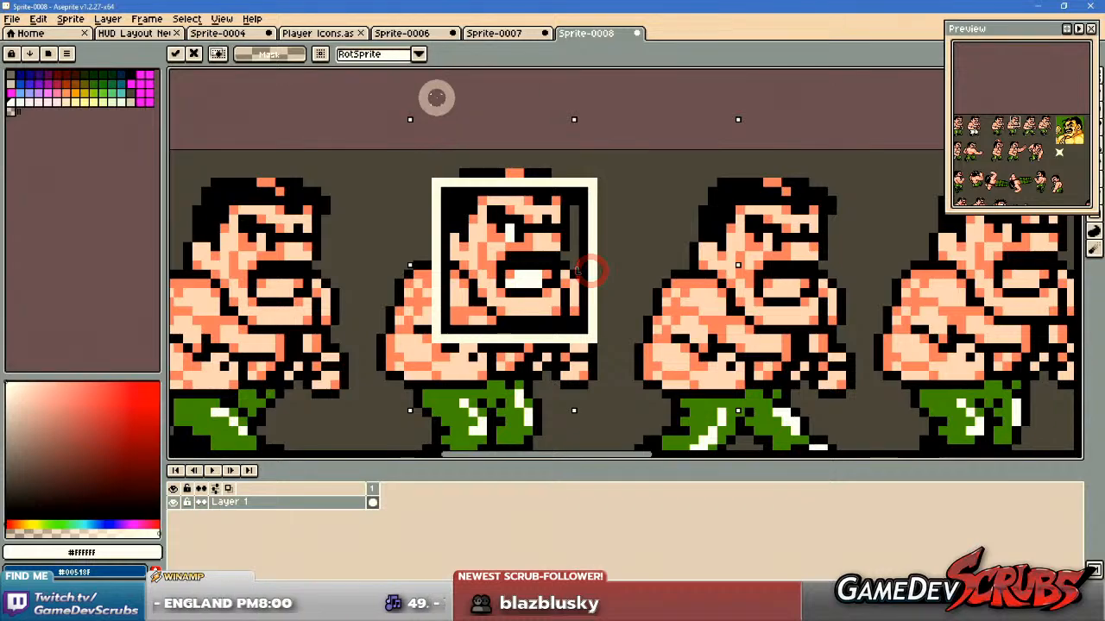
left_click(401, 83)
Copy the framed Haggar face without its outer white border and paste it into an empty grid cell of Player Icons.
left_click_drag(442, 190, 581, 326)
key("ctrl+c")
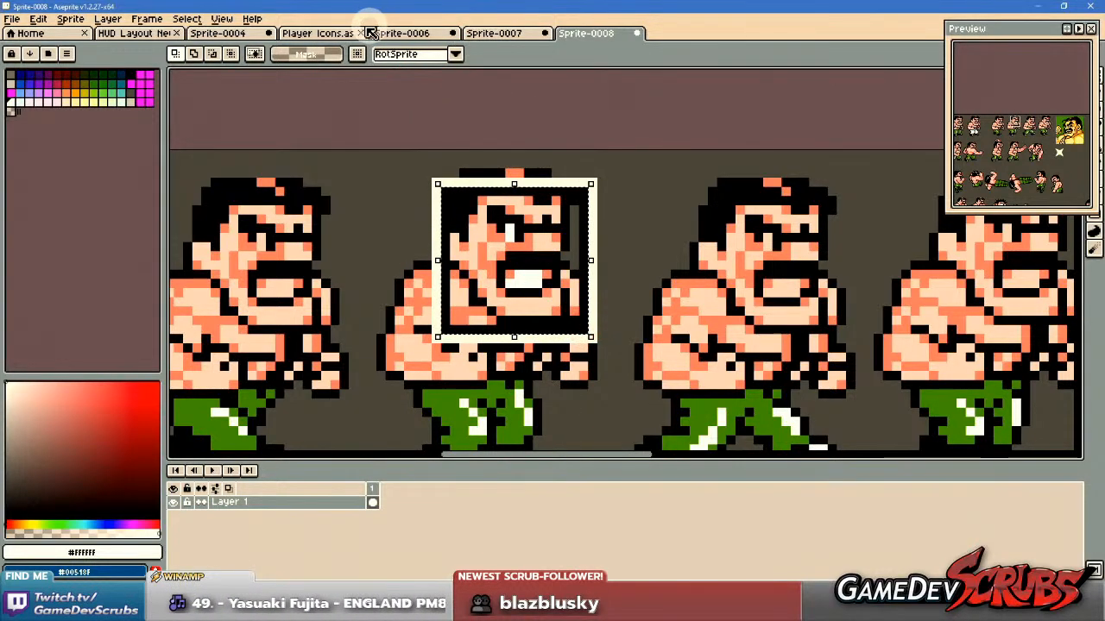
left_click(310, 32)
key("ctrl+v")
scroll(505, 110, "up", 1)
left_click_drag(520, 128, 647, 274)
scroll(666, 287, "up", 4)
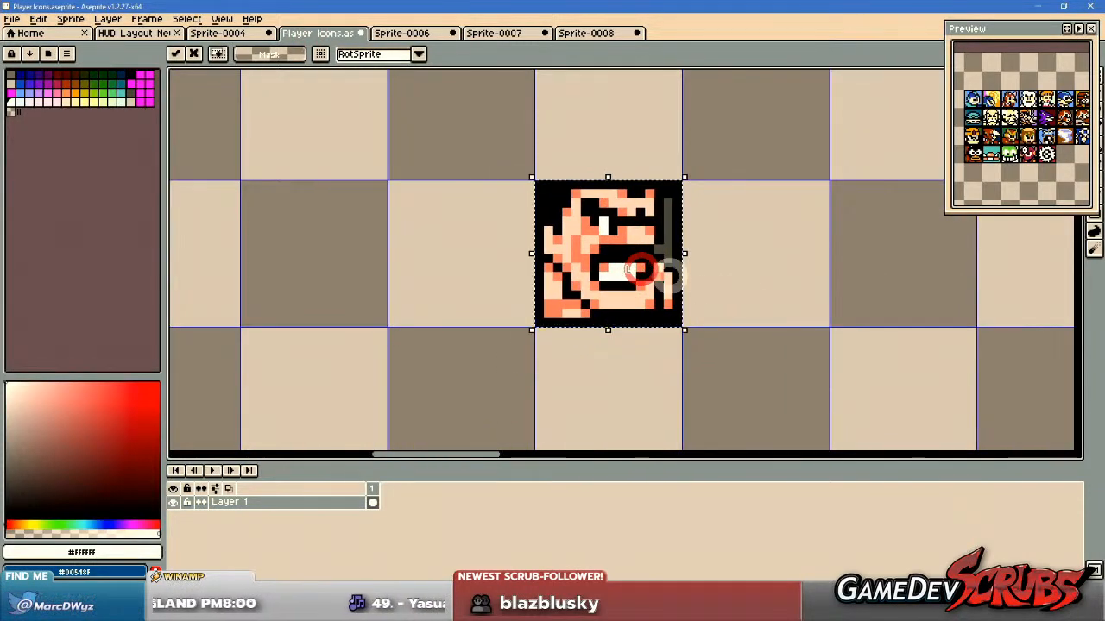
key("Return")
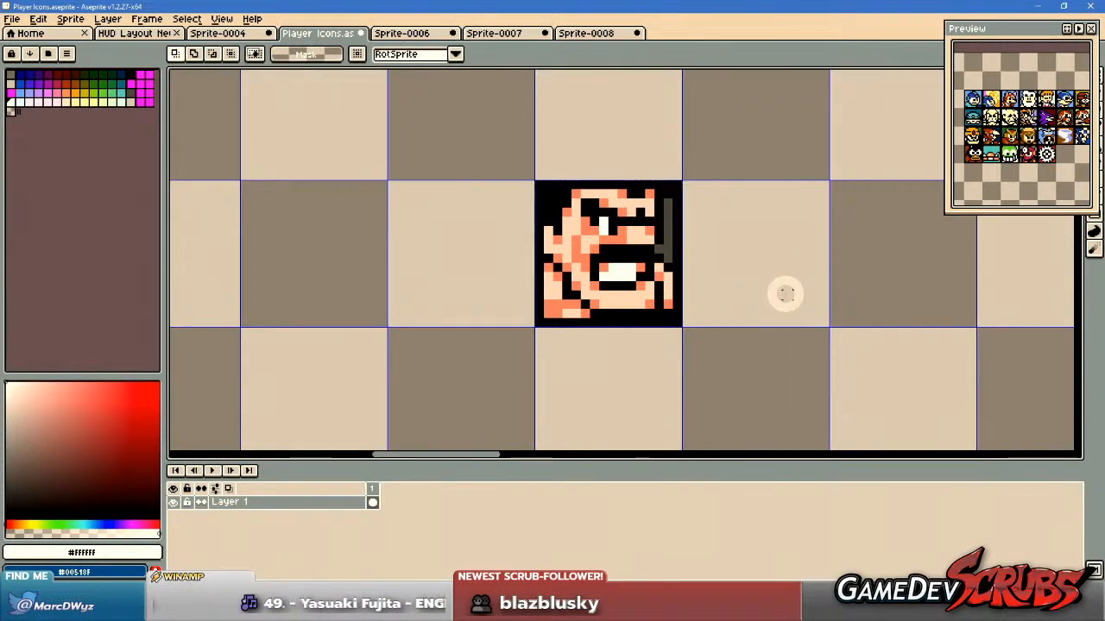
Delete the pasted Haggar face from the Player Icons sprite.
scroll(785, 294, "down", 3)
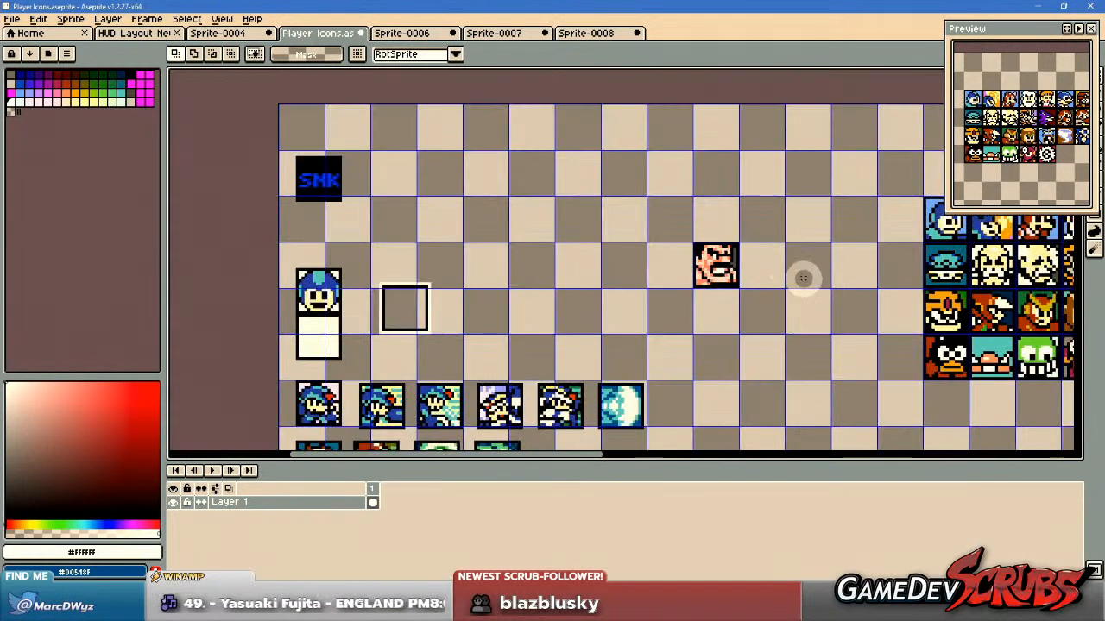
left_click_drag(803, 277, 702, 273)
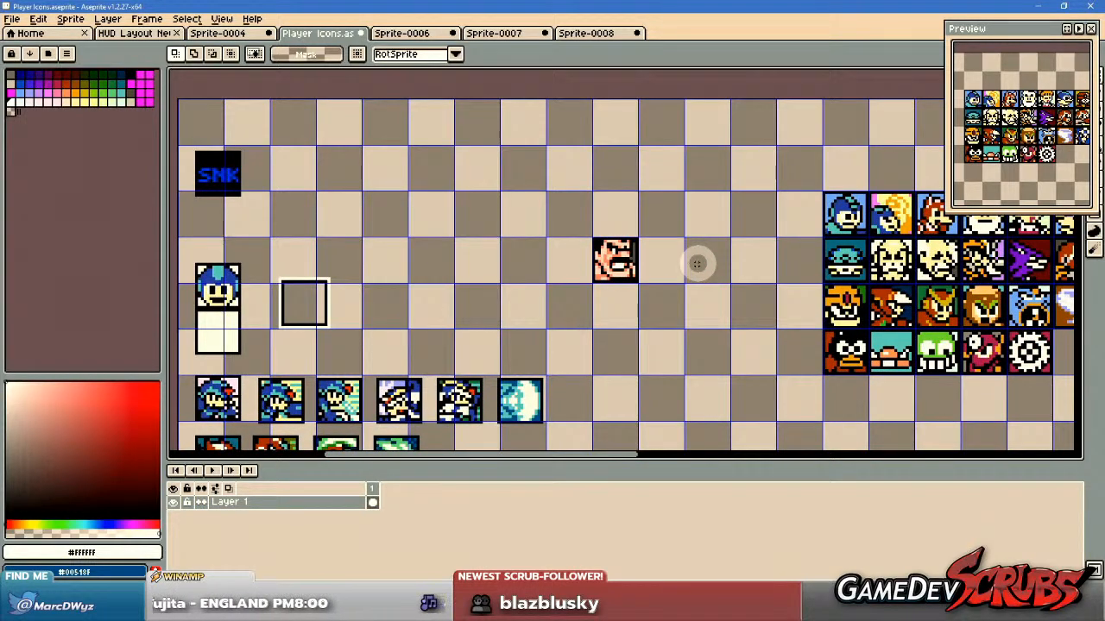
scroll(697, 263, "up", 1)
left_click_drag(545, 187, 705, 353)
key("Delete")
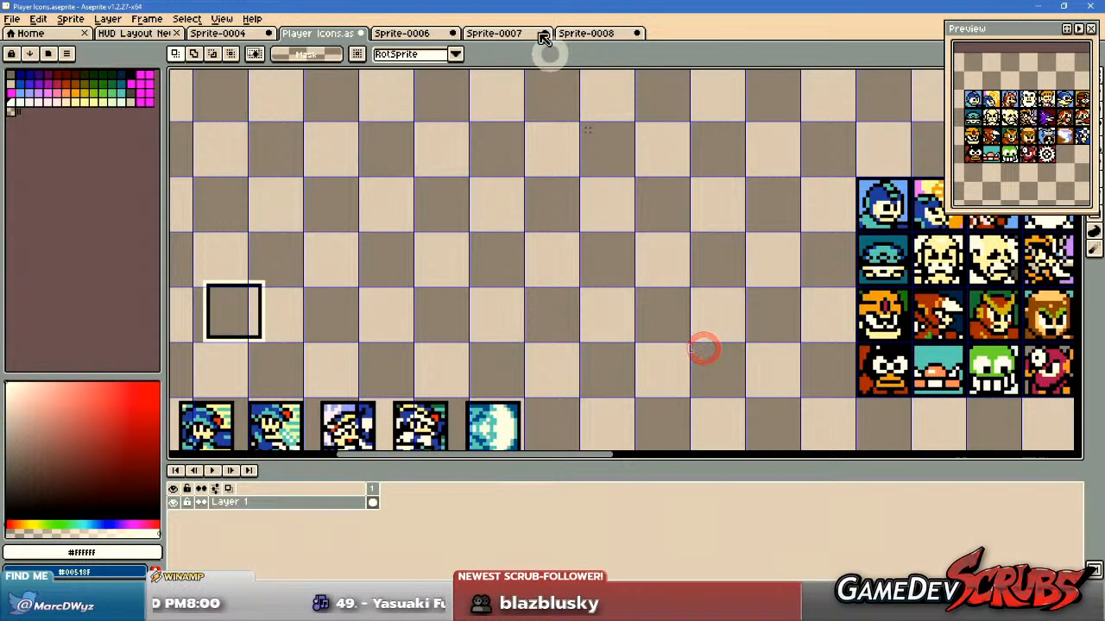
Look over all the poses on Haggar's sprite sheet for a face that suits the icon.
left_click(406, 33)
left_click(487, 33)
left_click(618, 34)
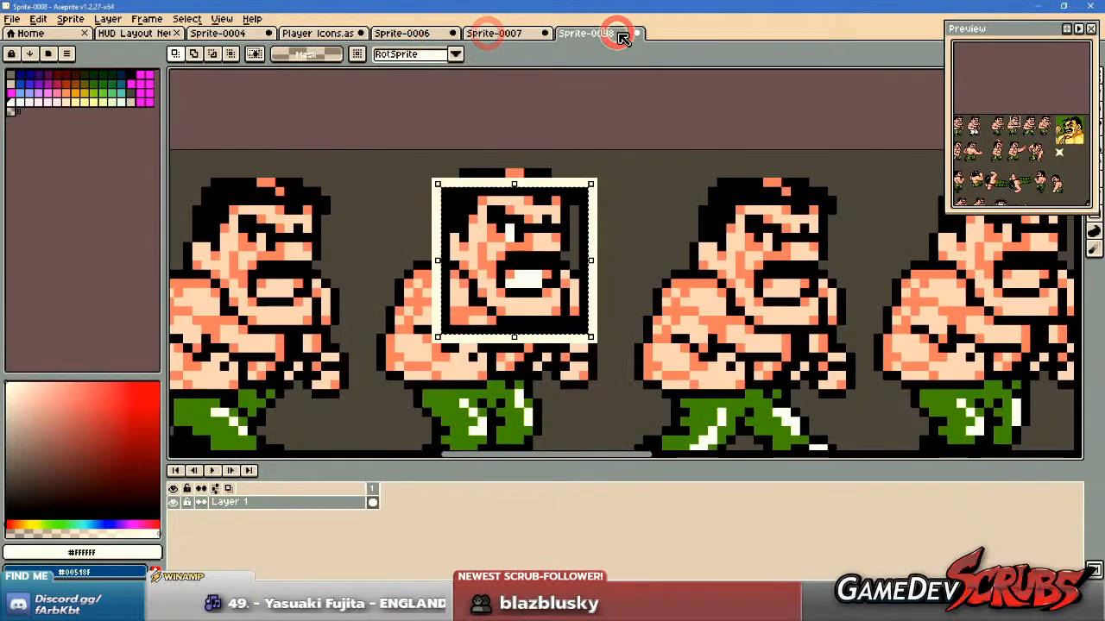
scroll(759, 263, "down", 6)
scroll(654, 181, "up", 2)
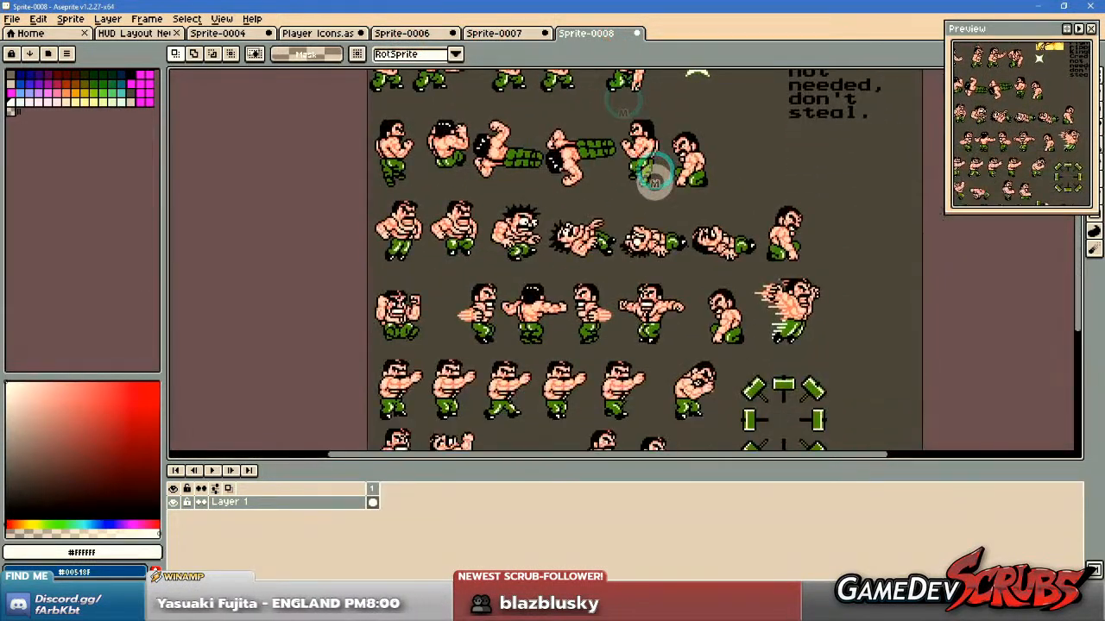
left_click_drag(658, 319, 656, 218)
left_click_drag(651, 318, 631, 205)
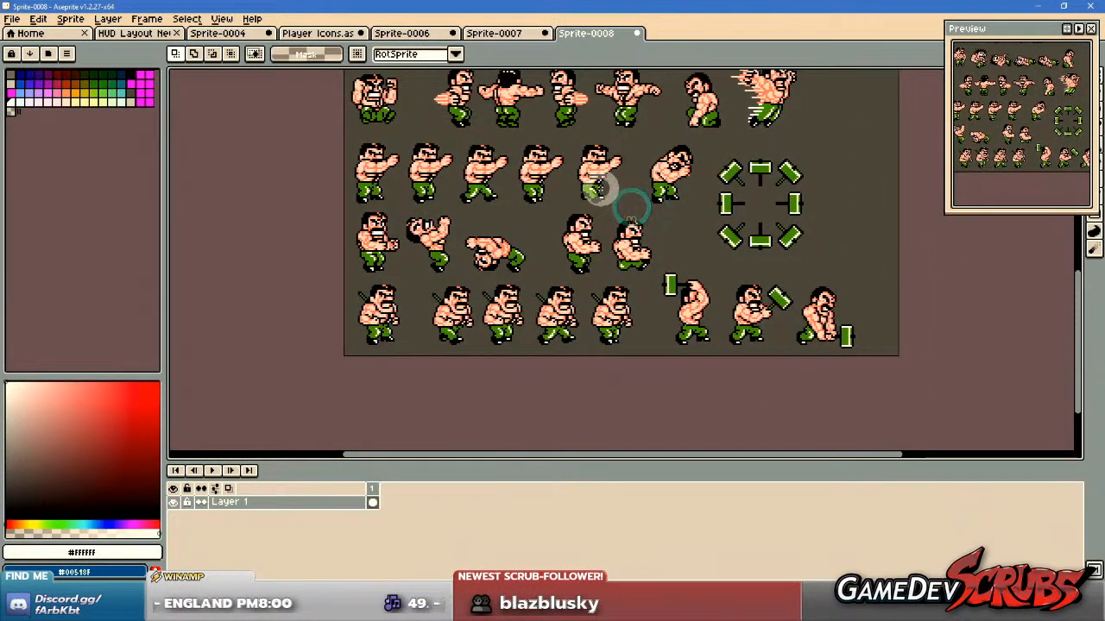
left_click_drag(573, 164, 667, 364)
left_click_drag(616, 163, 652, 300)
left_click_drag(603, 119, 637, 263)
scroll(637, 260, "up", 2)
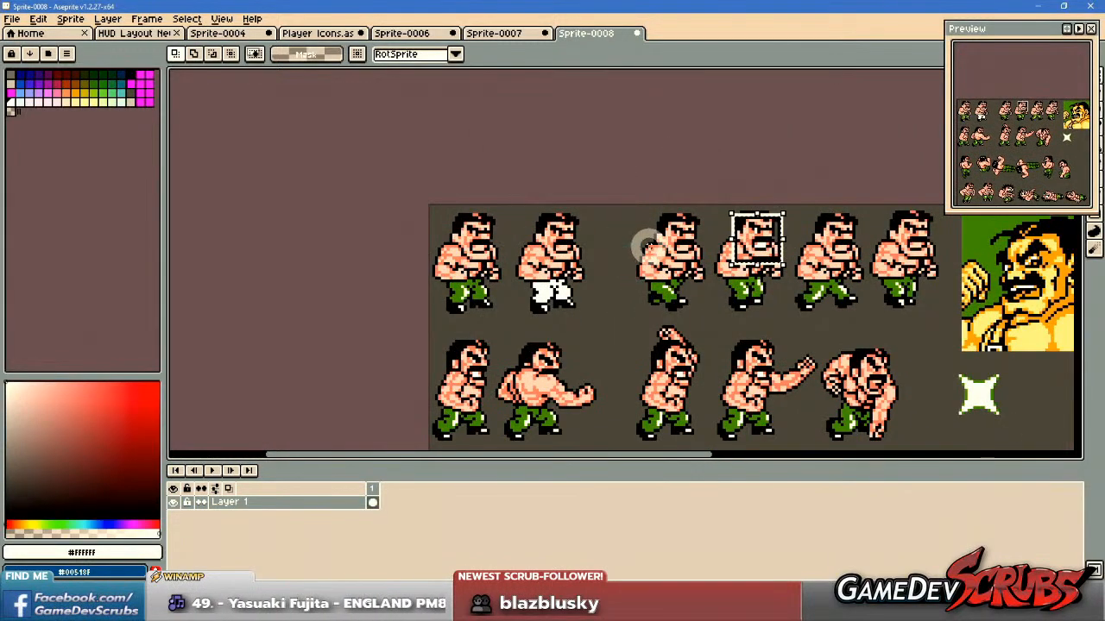
scroll(634, 231, "up", 1)
left_click_drag(619, 222, 618, 267)
Close the Haggar sheet Sprite-0008 without saving it.
middle_click(587, 33)
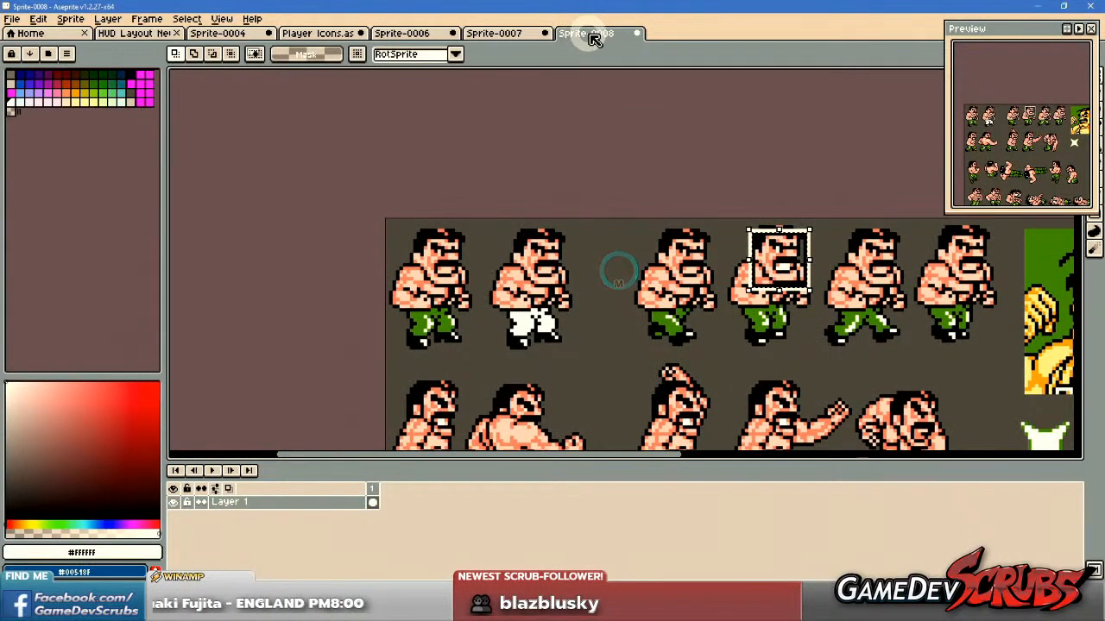
left_click(562, 334)
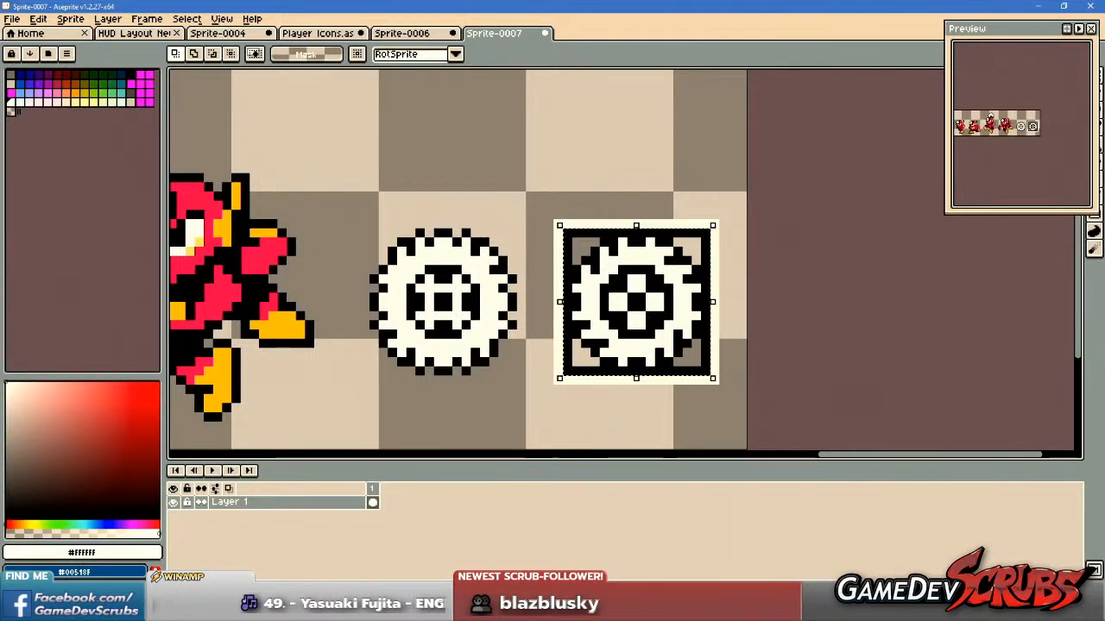
Switch to the browser and close the sprite sheets 38636.png, 38487.png and 38486.png.
key("alt+Tab")
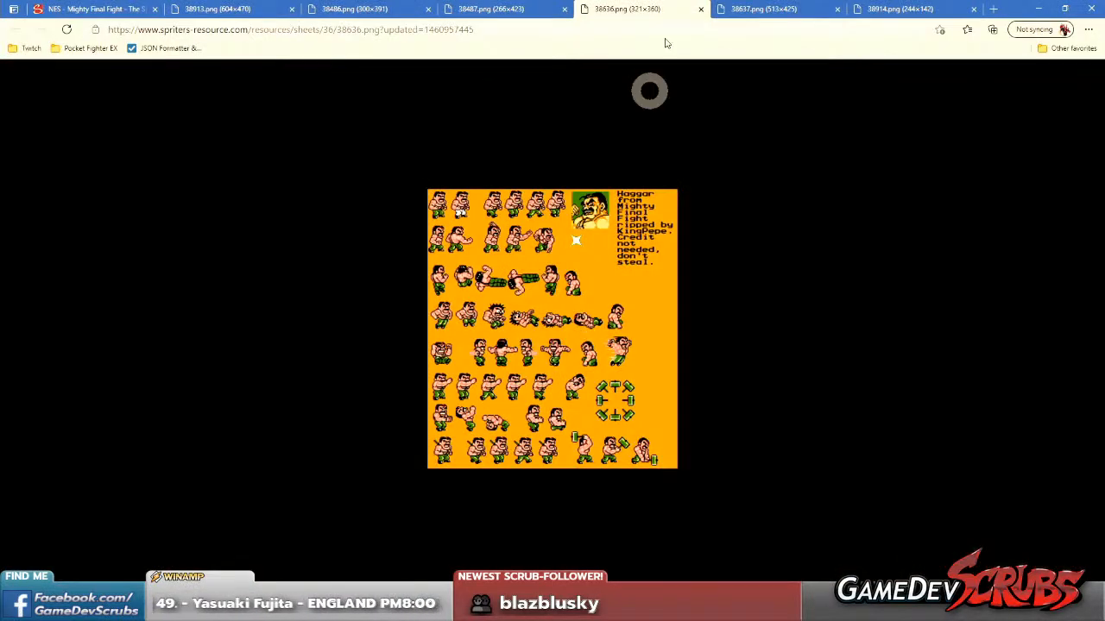
middle_click(643, 11)
left_click(516, 10)
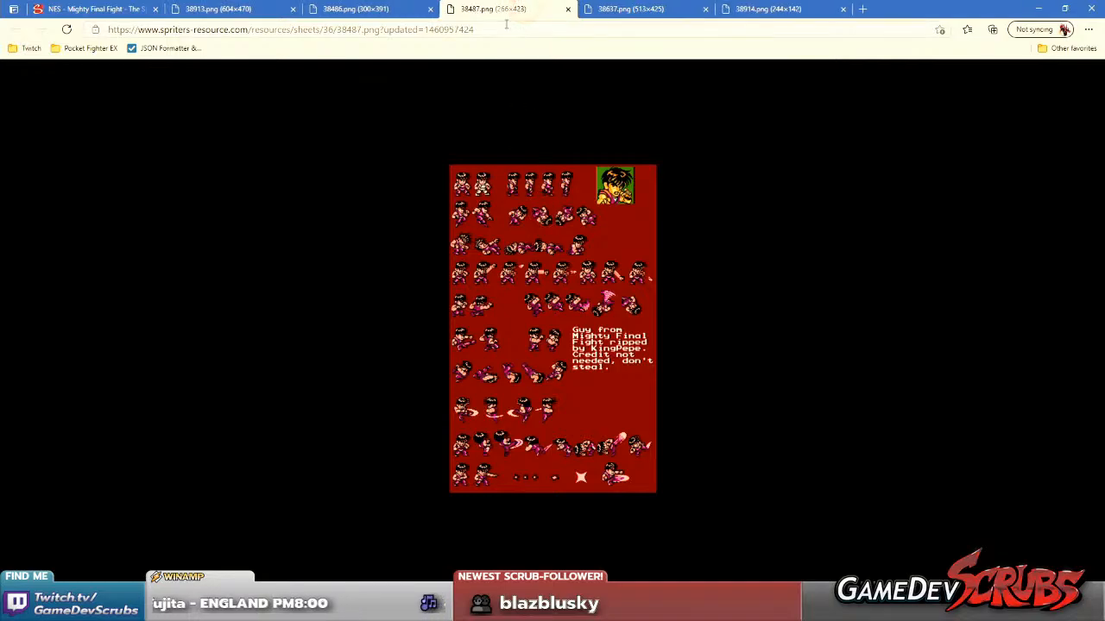
middle_click(473, 10)
left_click(385, 14)
middle_click(385, 10)
Copy the Mighty Final Fight bosses sprite sheet image, 38913.png.
left_click(242, 12)
left_click(503, 211)
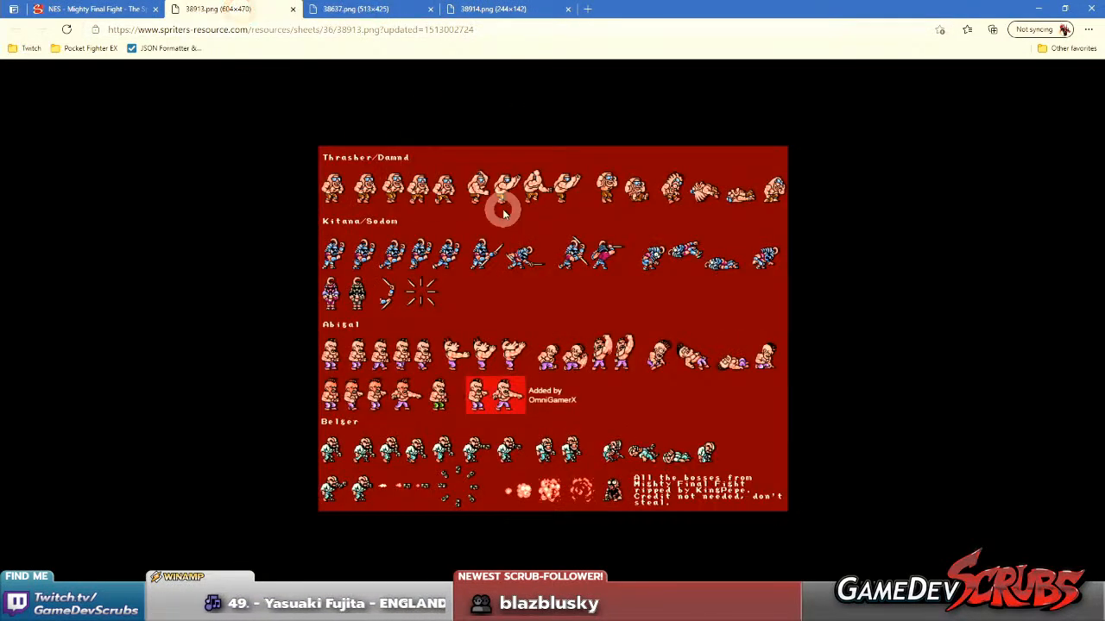
right_click(511, 226)
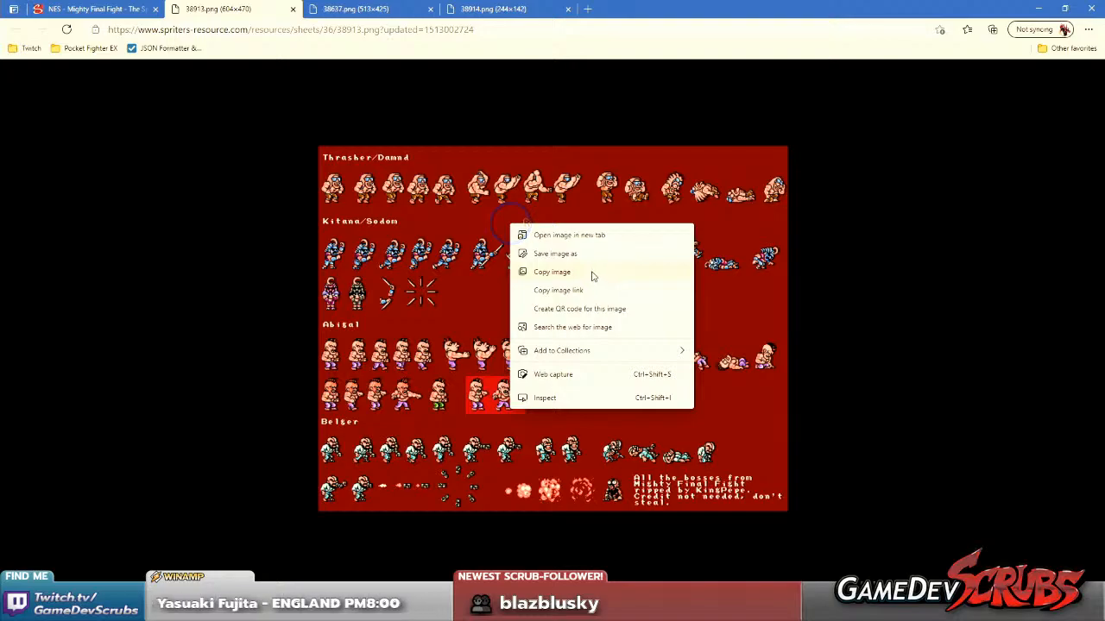
left_click(592, 273)
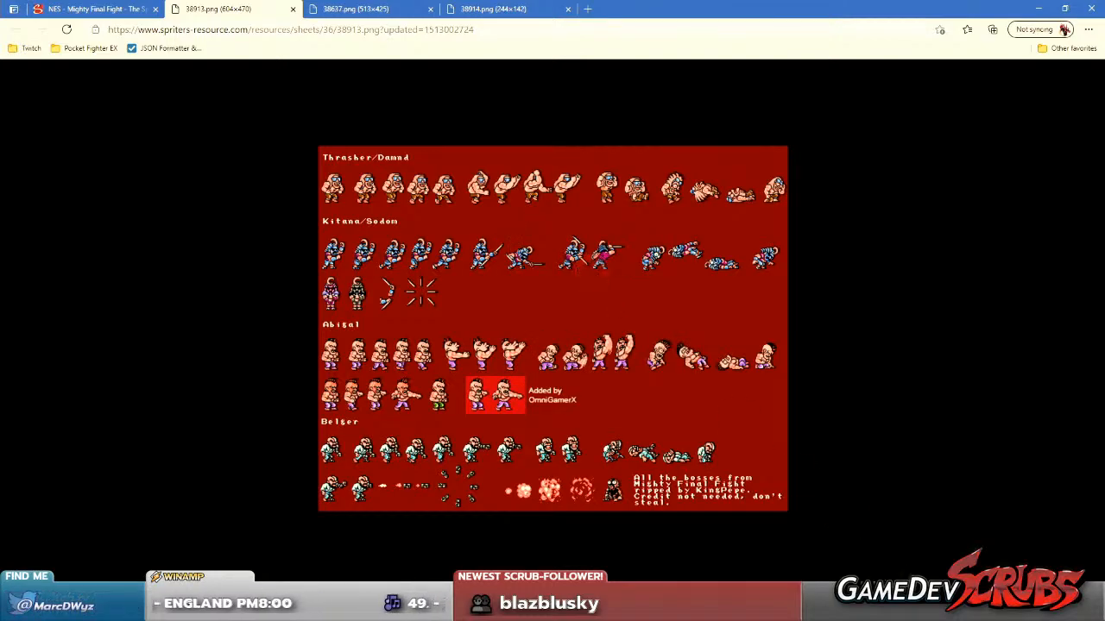
Switch to Aseprite, create a new sprite sized for the copied boss sheet and paste the sheet into it.
key("alt+Tab")
left_click(18, 21)
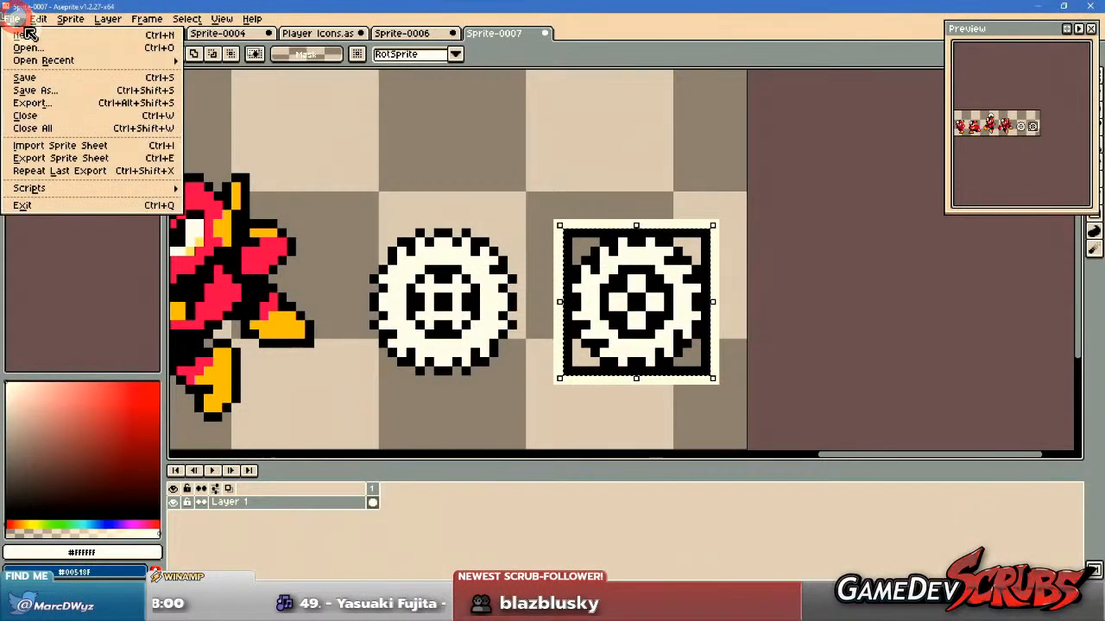
left_click(26, 33)
left_click(518, 407)
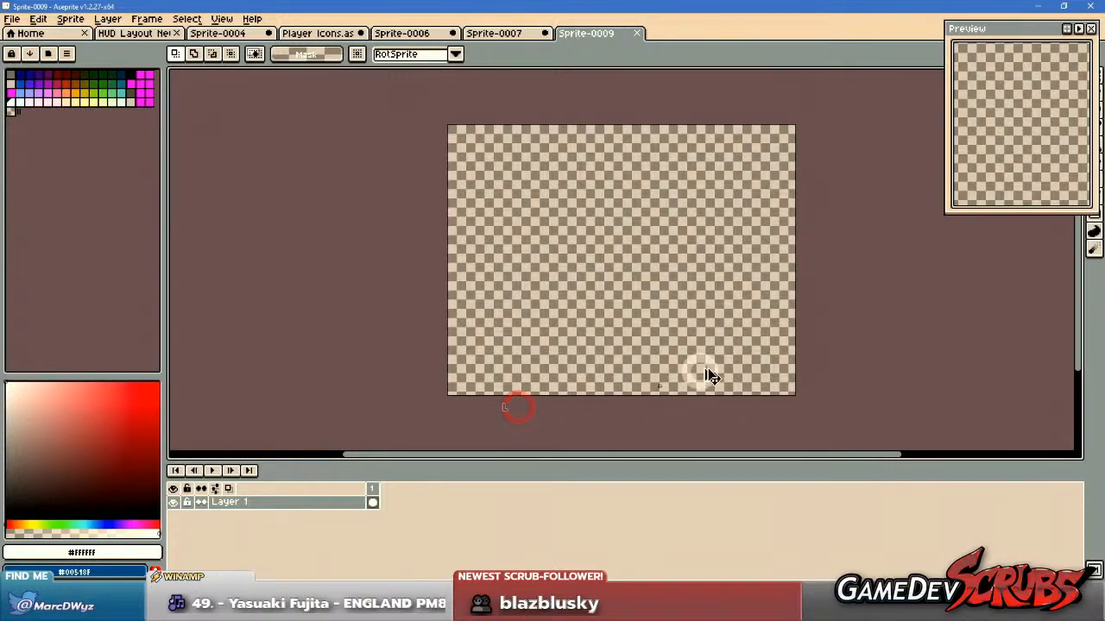
key("ctrl+v")
Examine the Thrasher/Damnd and Kitana/Sodom sprites on the boss sheet for a usable icon face.
scroll(517, 177, "up", 4)
left_click_drag(496, 144, 661, 385)
scroll(661, 385, "up", 2)
scroll(661, 385, "down", 1)
left_click_drag(640, 314, 308, 306)
left_click_drag(411, 299, 362, 300)
left_click_drag(498, 297, 337, 287)
scroll(515, 291, "down", 1)
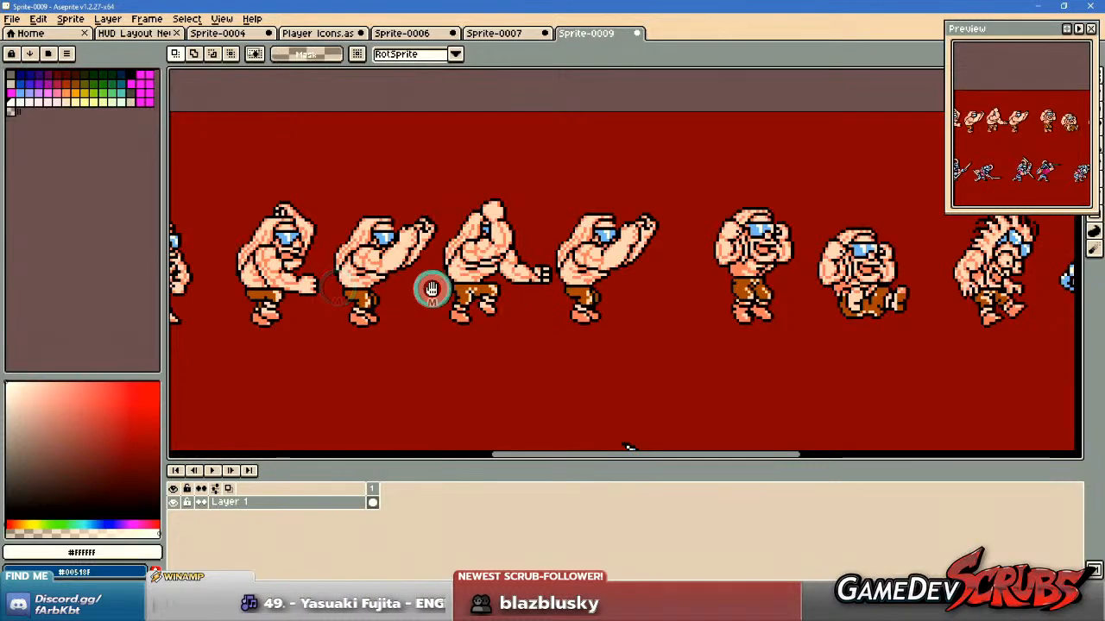
left_click_drag(431, 289, 311, 288)
left_click_drag(752, 303, 503, 302)
left_click_drag(575, 295, 795, 240)
scroll(629, 301, "down", 2)
left_click_drag(629, 351, 732, 178)
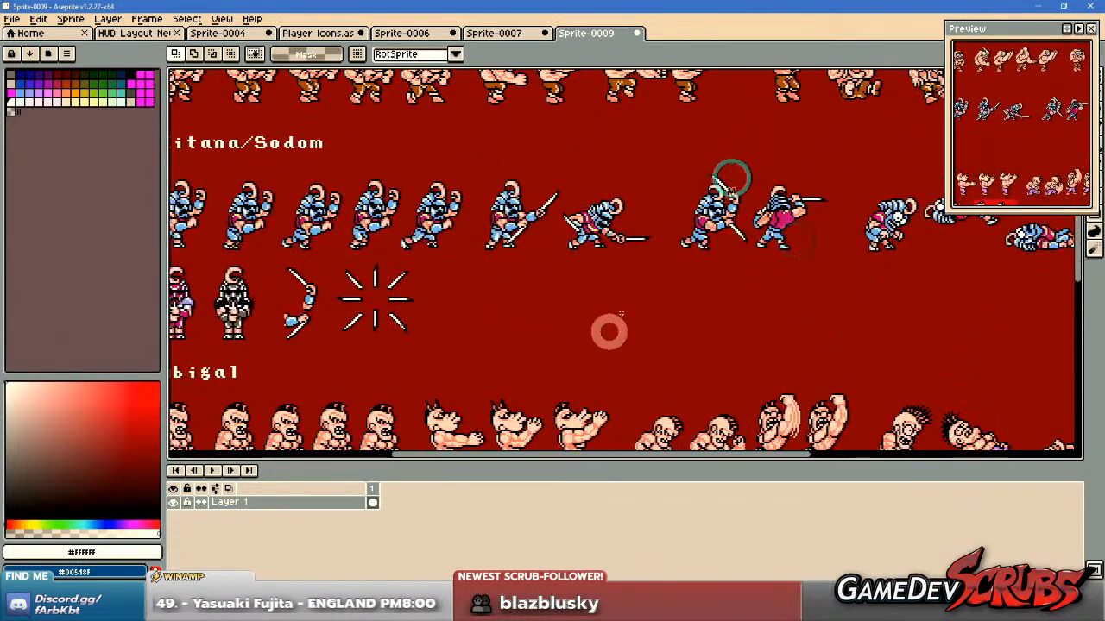
left_click_drag(442, 311, 646, 315)
scroll(475, 232, "up", 2)
left_click_drag(470, 207, 547, 326)
Select the empty square icon frame in the Player Icons sprite and copy it.
left_click(237, 35)
left_click(312, 33)
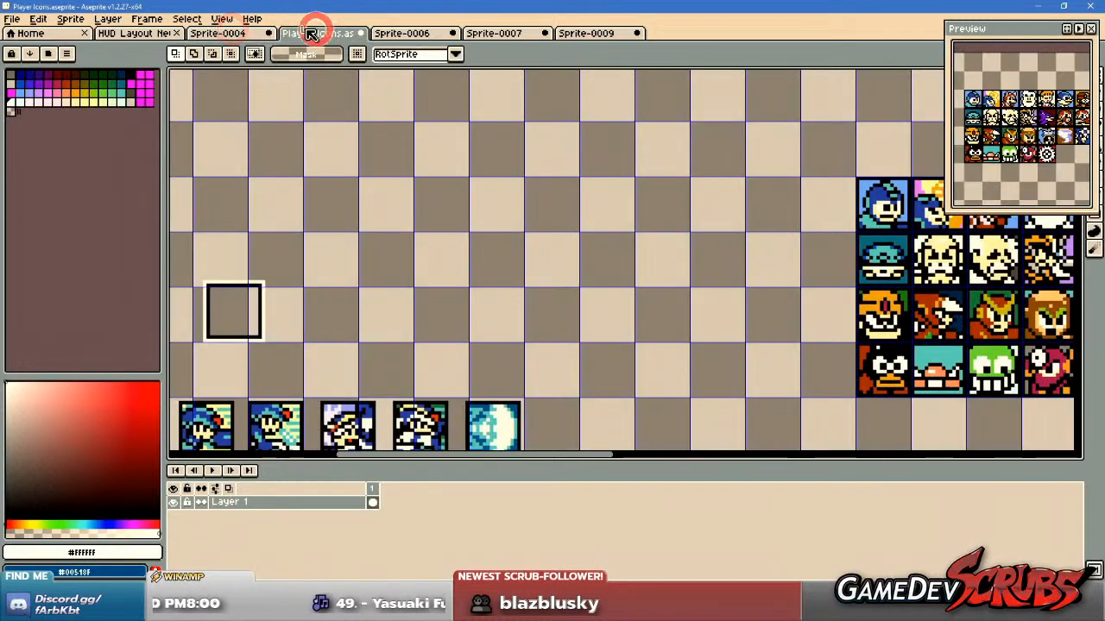
left_click_drag(203, 254, 333, 357)
Paste the empty icon frame into the boss sheet and position it around the face of the first Kitana/Sodom frame.
left_click(587, 35)
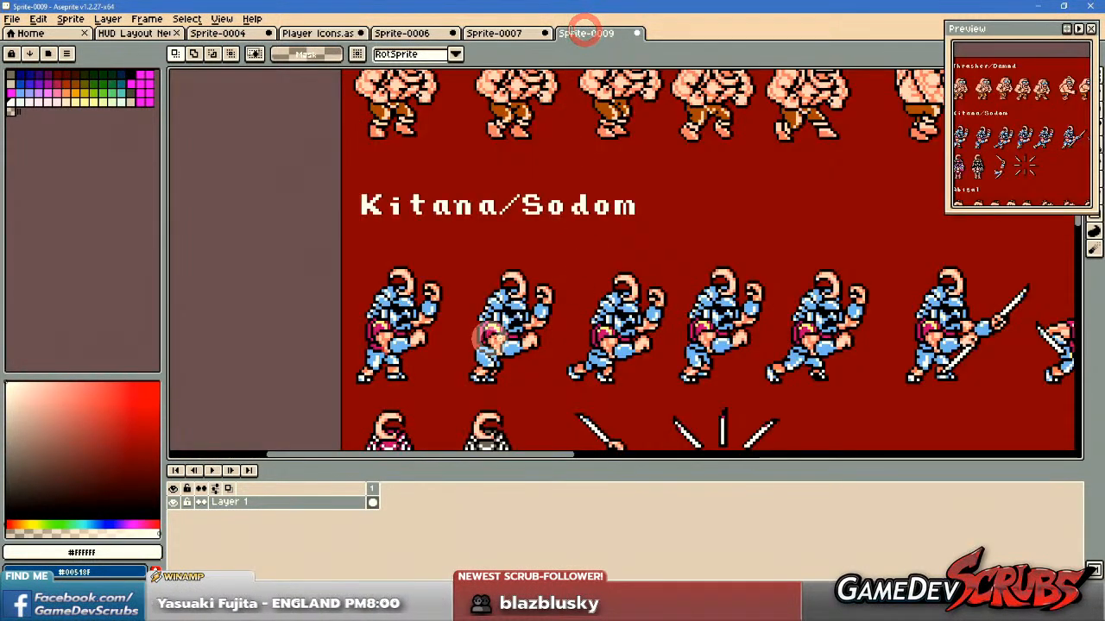
key("ctrl+v")
left_click_drag(466, 134, 440, 343)
scroll(429, 334, "up", 3)
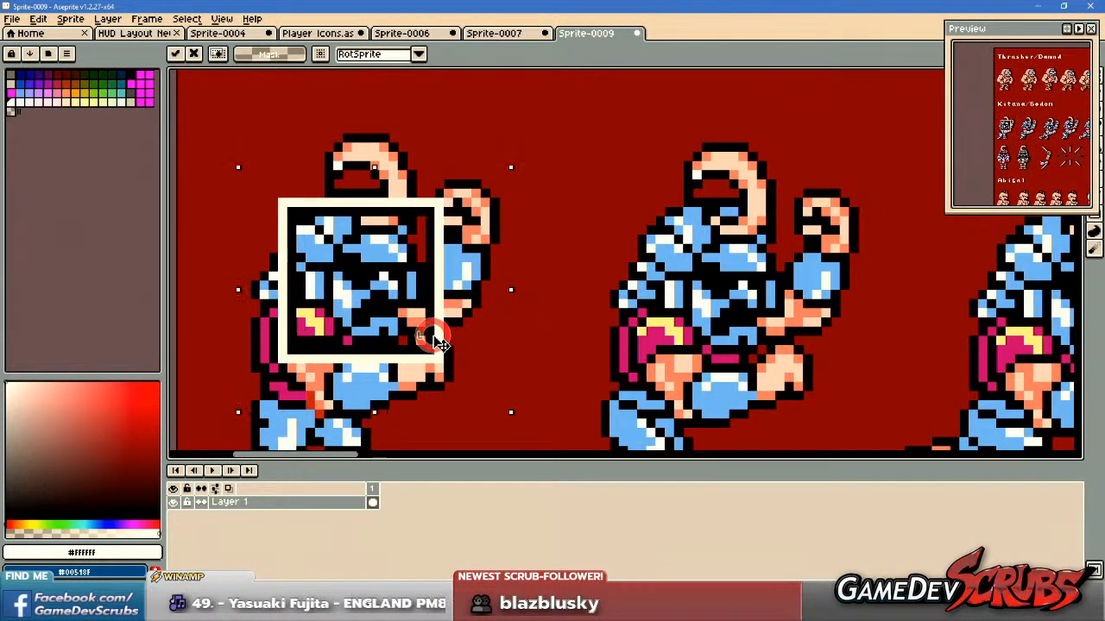
scroll(668, 285, "down", 4)
left_click_drag(729, 278, 625, 263)
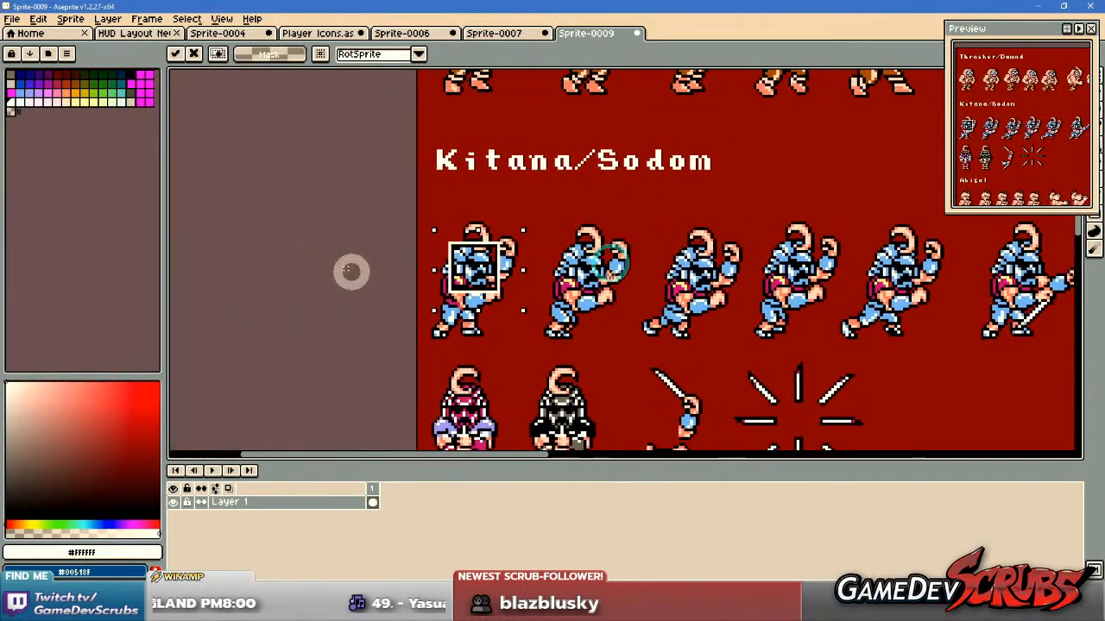
scroll(416, 265, "up", 4)
left_click(441, 234)
Copy the framed Sodom face without its outer white border and paste it into the cell beside the red kanji icon in Player Icons.
left_click_drag(549, 192, 643, 330)
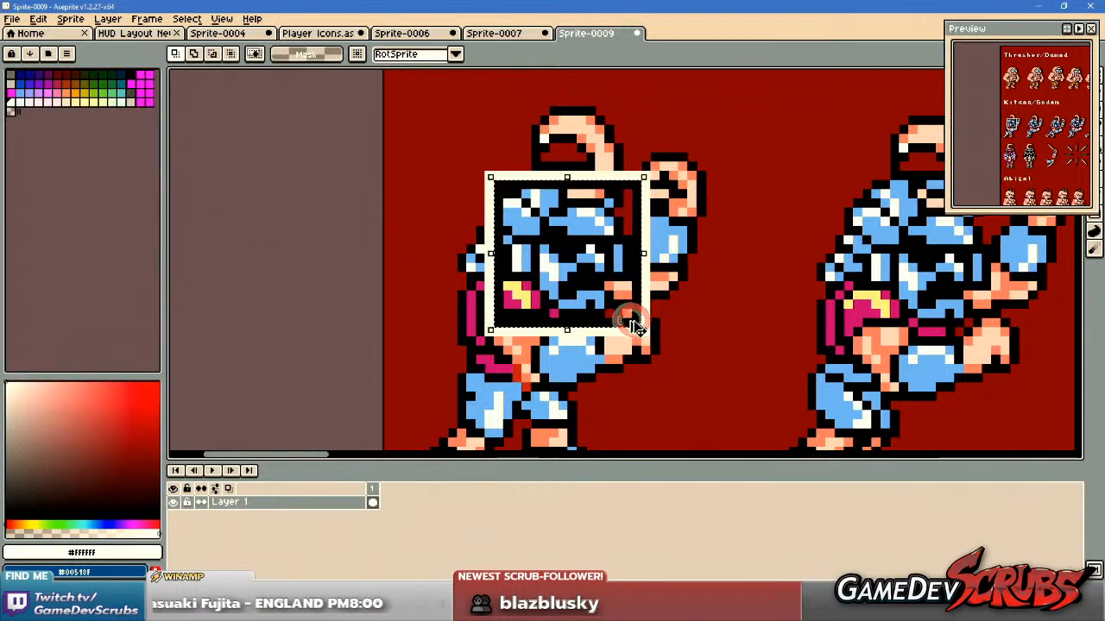
left_click(318, 35)
left_click_drag(400, 348, 455, 157)
key("ctrl+v")
scroll(377, 280, "down", 3)
left_click_drag(354, 130, 559, 280)
left_click_drag(473, 263, 461, 323)
scroll(539, 312, "up", 8)
left_click_drag(548, 316, 601, 274)
Recolour all the light blue areas of the Sodom icon with the palette's light blue using the Paint Bucket.
key("w")
left_click(278, 57)
left_click(121, 92)
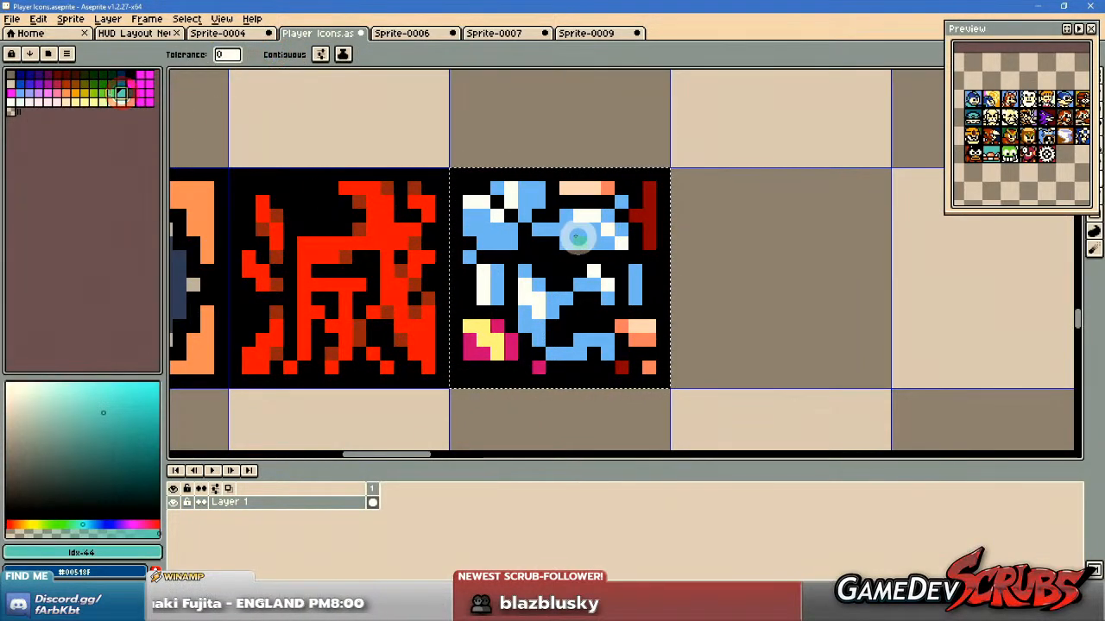
left_click(580, 238)
key("ctrl+z")
left_click(14, 91)
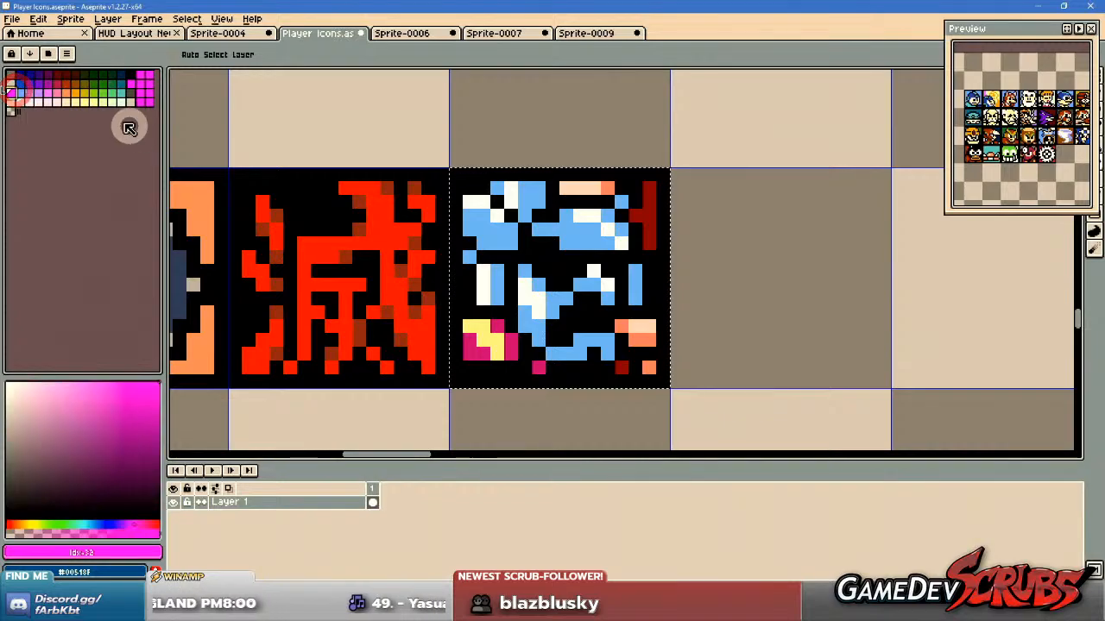
left_click(21, 94)
left_click(570, 242)
left_click_drag(601, 283, 584, 301)
Recolour the Sodom icon's skin tones with palette colours Idx-54 for the light areas and Idx-38 for the orange shading.
left_click(12, 101)
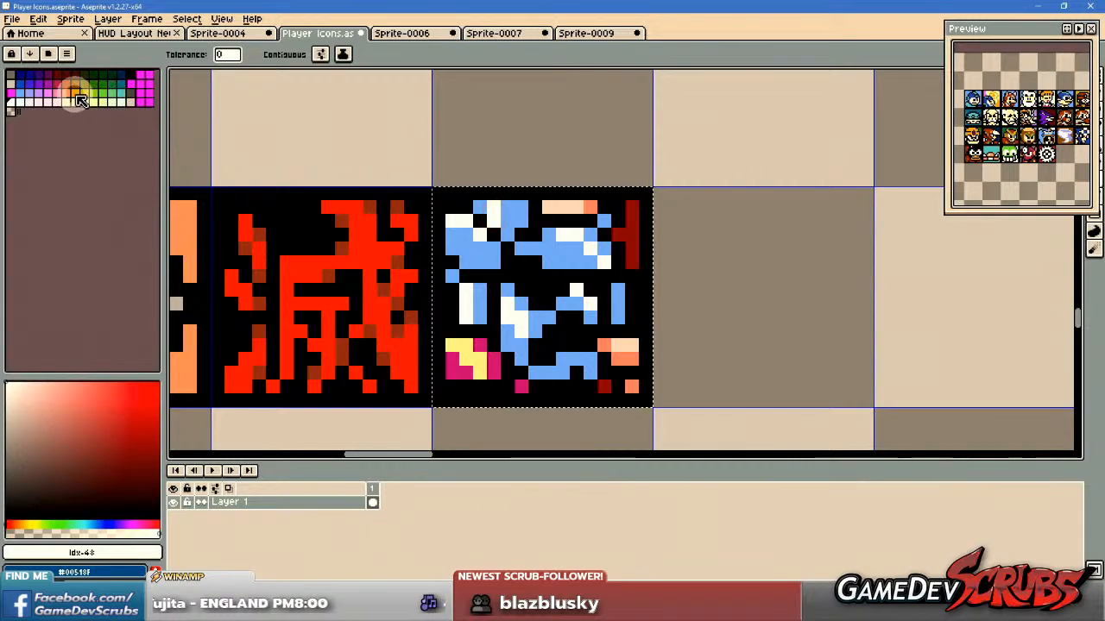
left_click(64, 102)
left_click(569, 208)
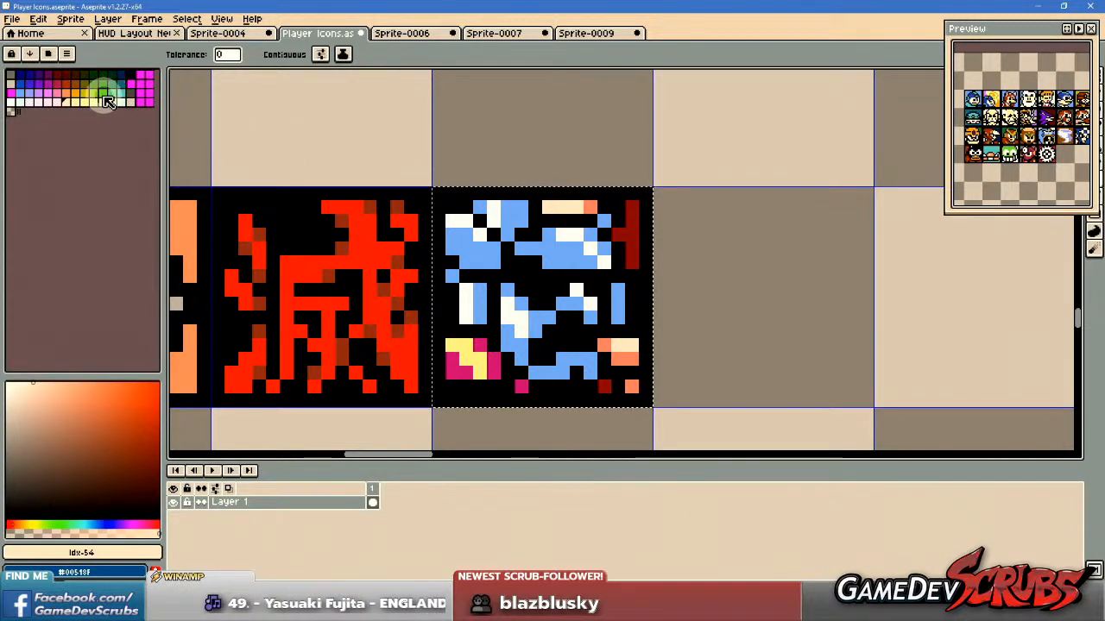
left_click(65, 92)
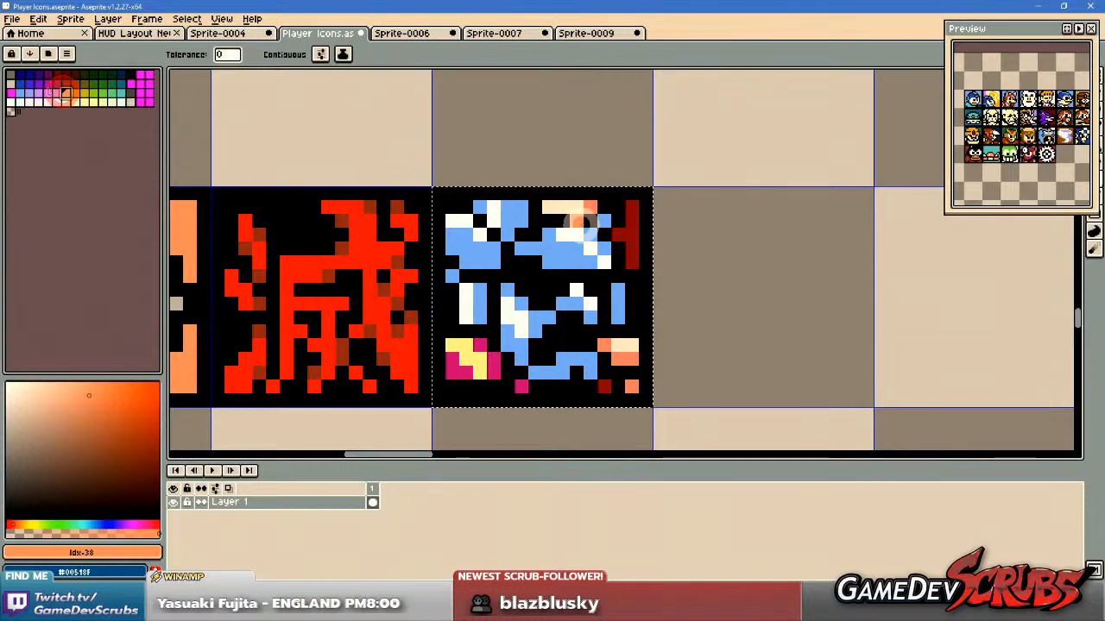
left_click(586, 207)
left_click_drag(581, 371, 617, 373)
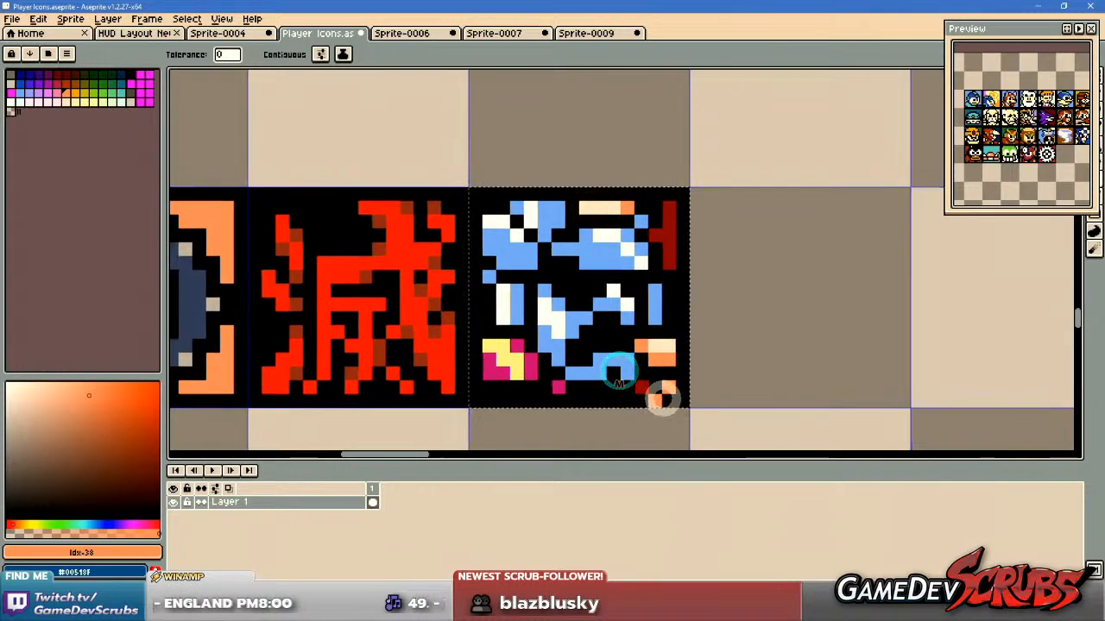
Try palette colours Idx-20, Idx-36 and Idx-37 on the Sodom icon's magenta areas.
left_click(61, 92)
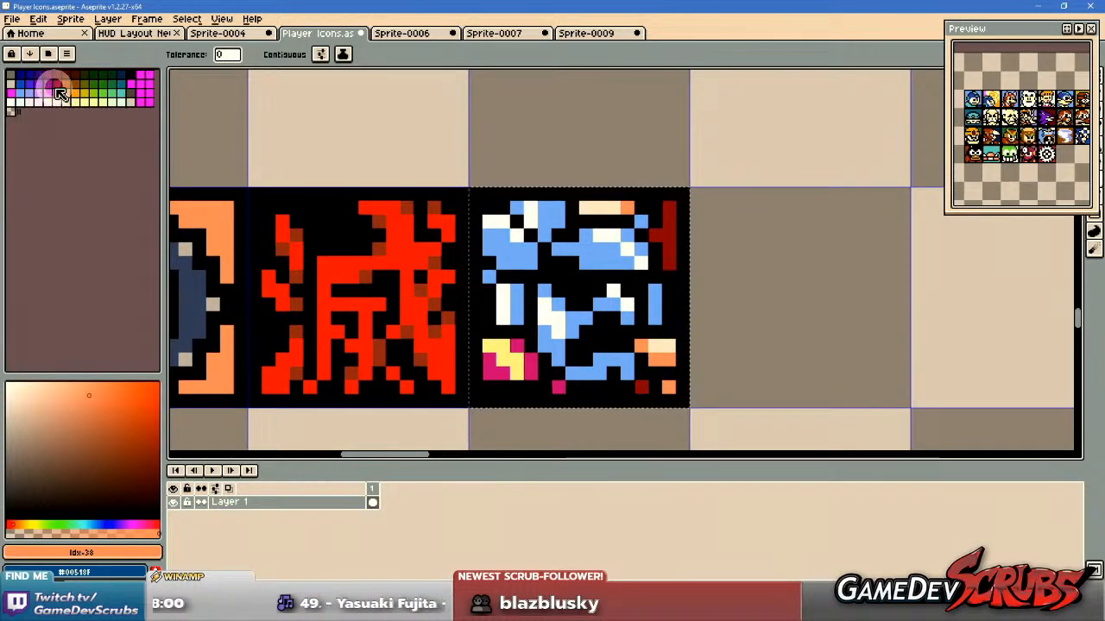
left_click(54, 84)
left_click(47, 83)
left_click(518, 362)
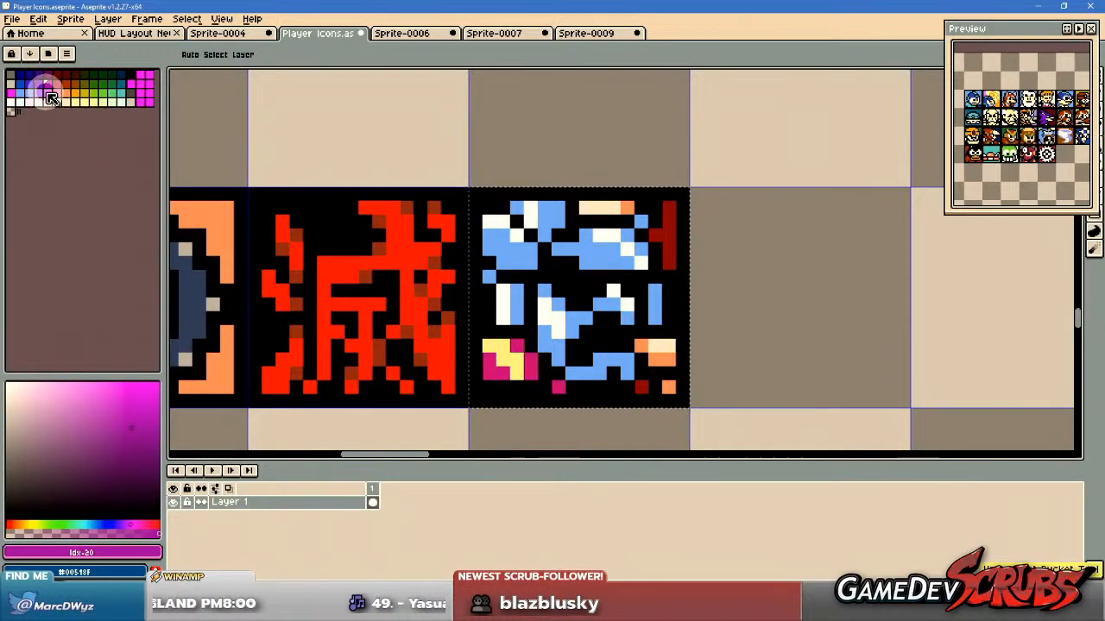
left_click(48, 93)
left_click(528, 362)
key("ctrl+z")
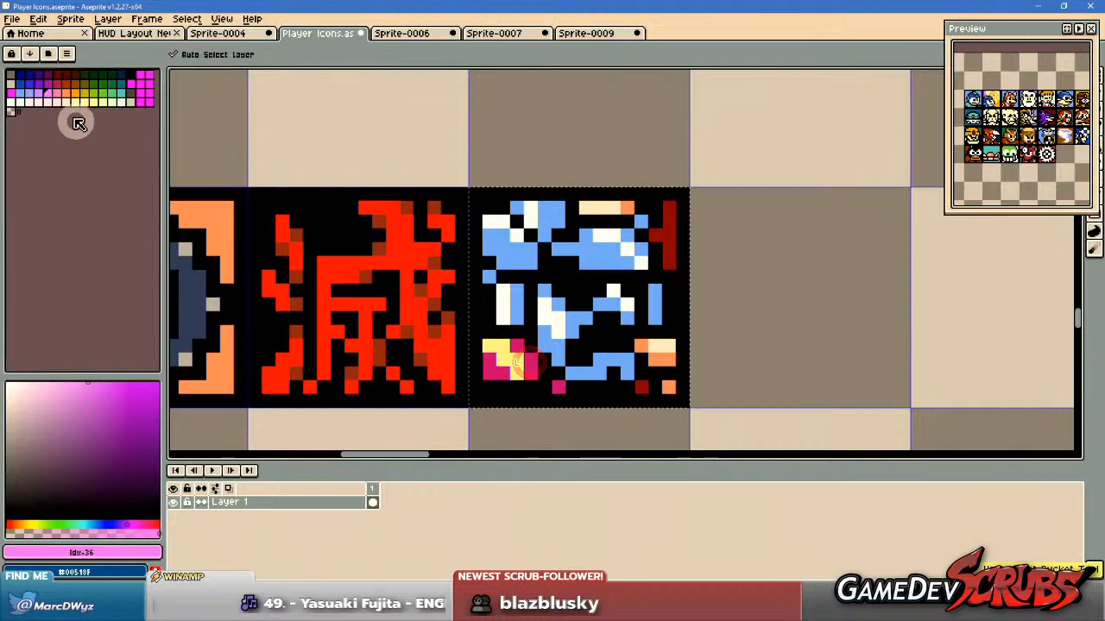
left_click(57, 89)
left_click(517, 343)
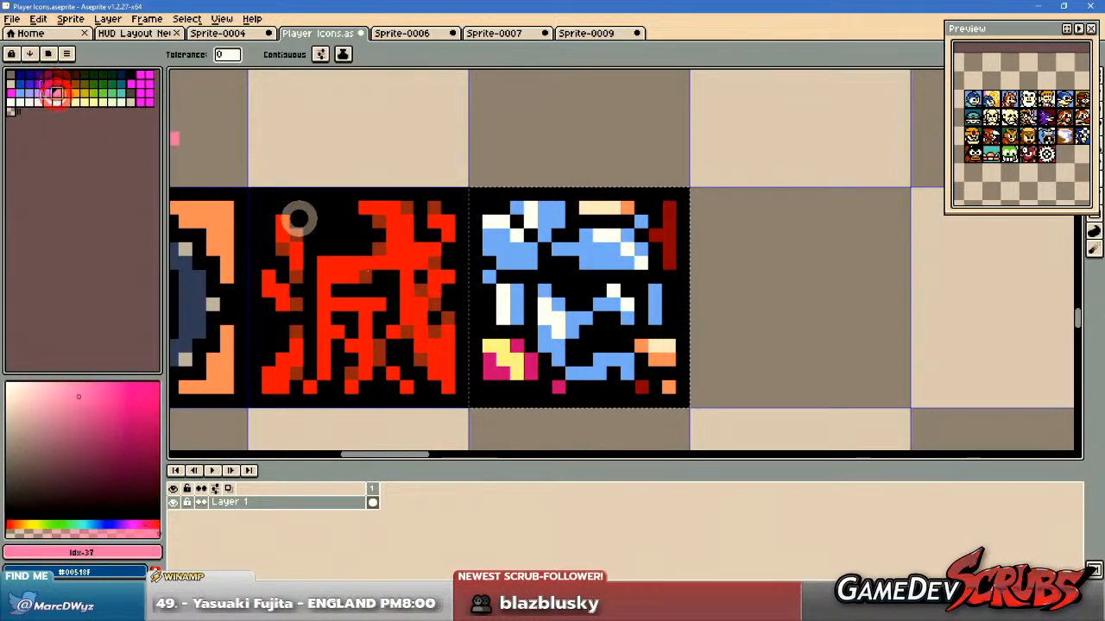
key("ctrl+z")
Recolour the Sodom icon's magenta areas with Idx-21 and its yellow area with Idx-56.
left_click(55, 84)
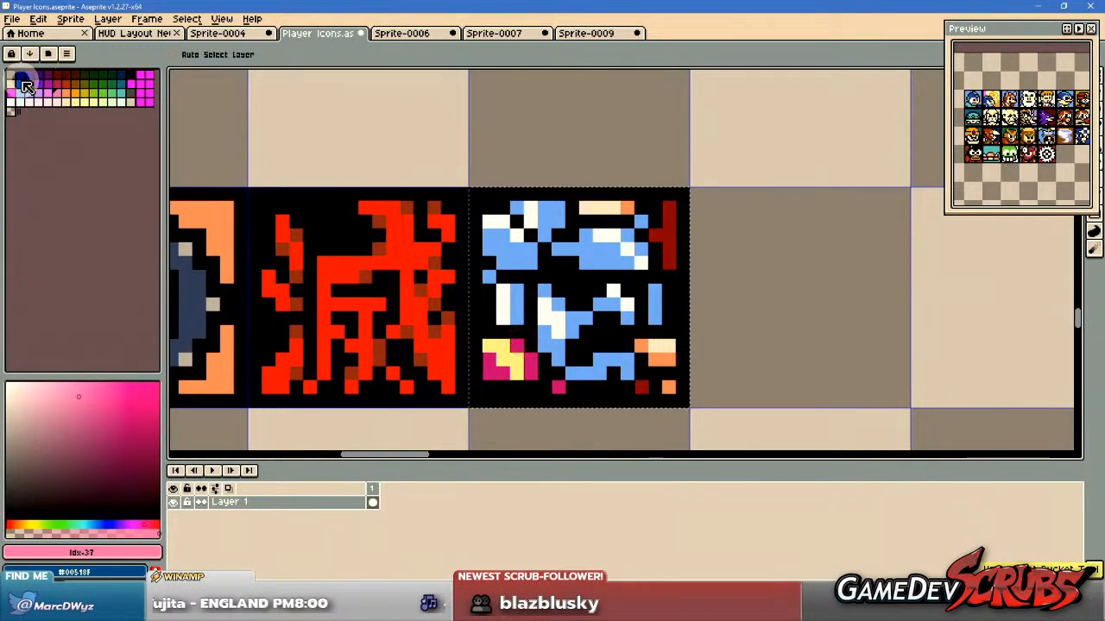
left_click(516, 345)
scroll(629, 357, "right", 2)
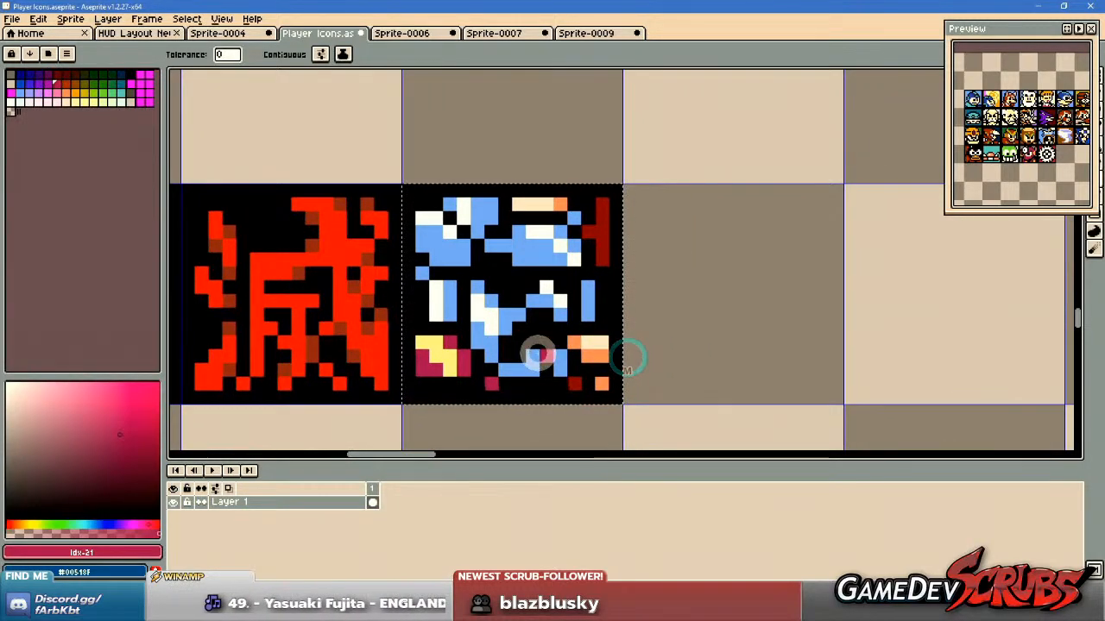
left_click(84, 102)
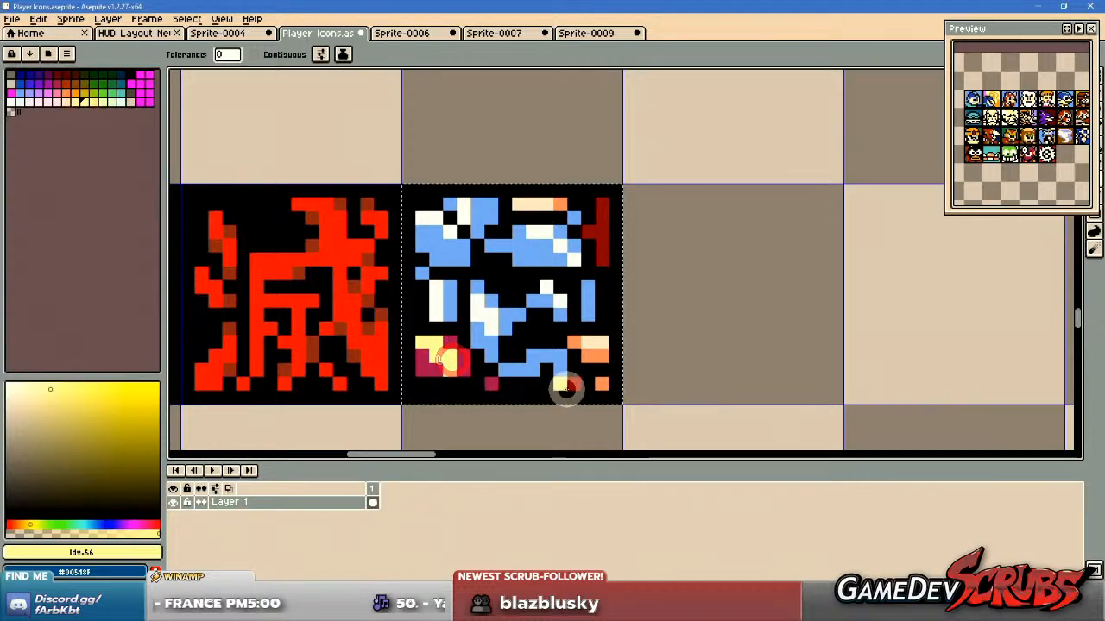
scroll(697, 384, "up", 1)
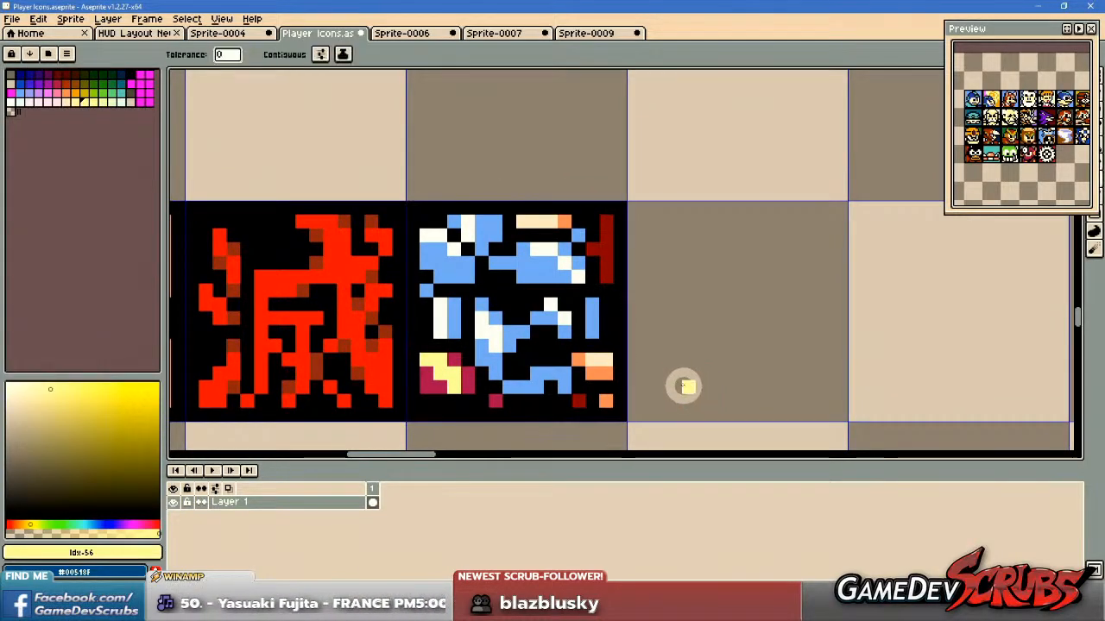
scroll(672, 374, "down", 1)
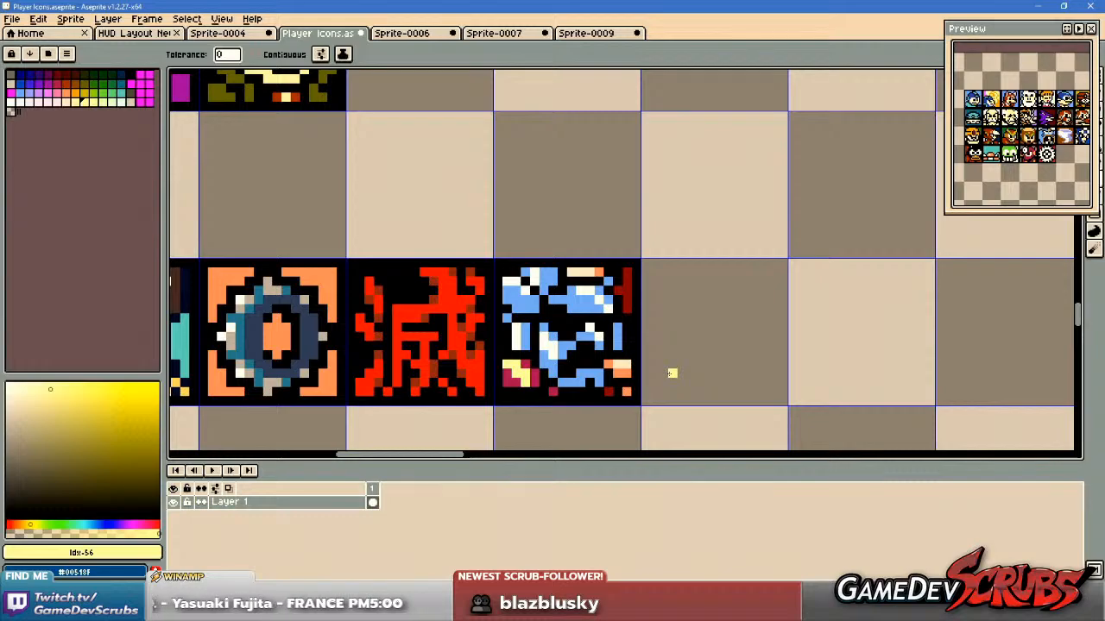
Save the Player Icons sprite with the recoloured Sodom icon.
key("m")
left_click_drag(674, 369, 636, 363)
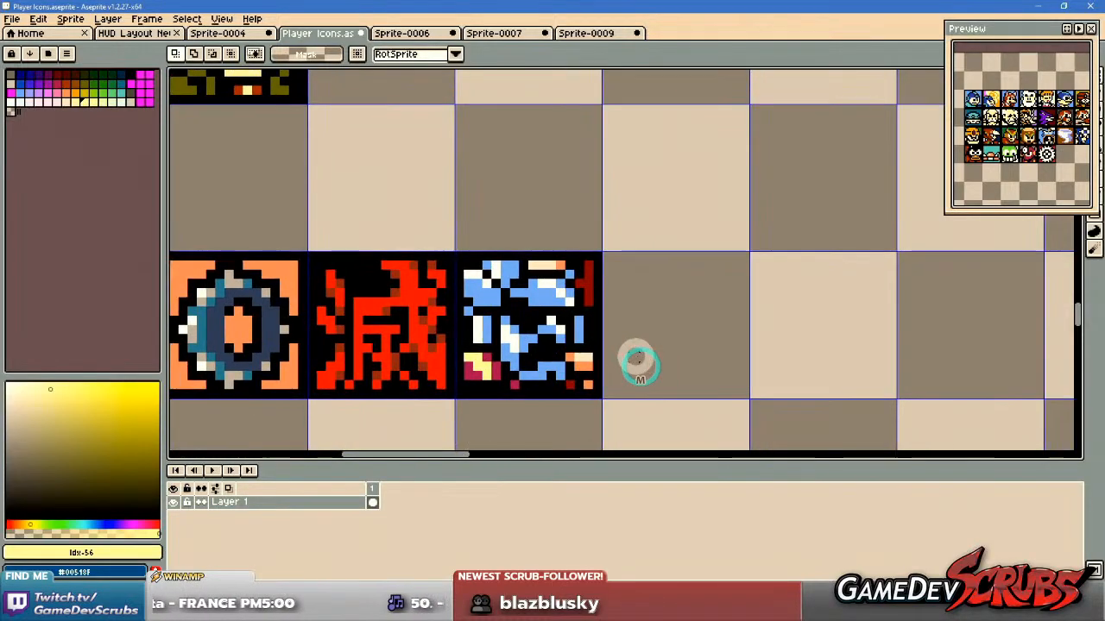
scroll(627, 352, "down", 3)
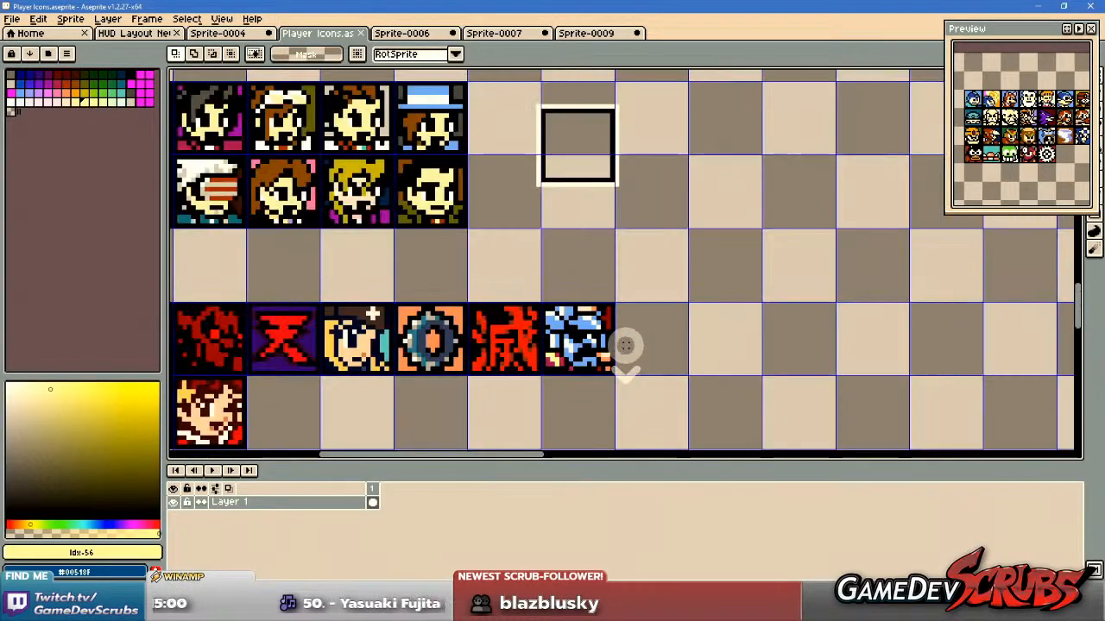
left_click_drag(239, 289, 643, 378)
left_click(687, 300)
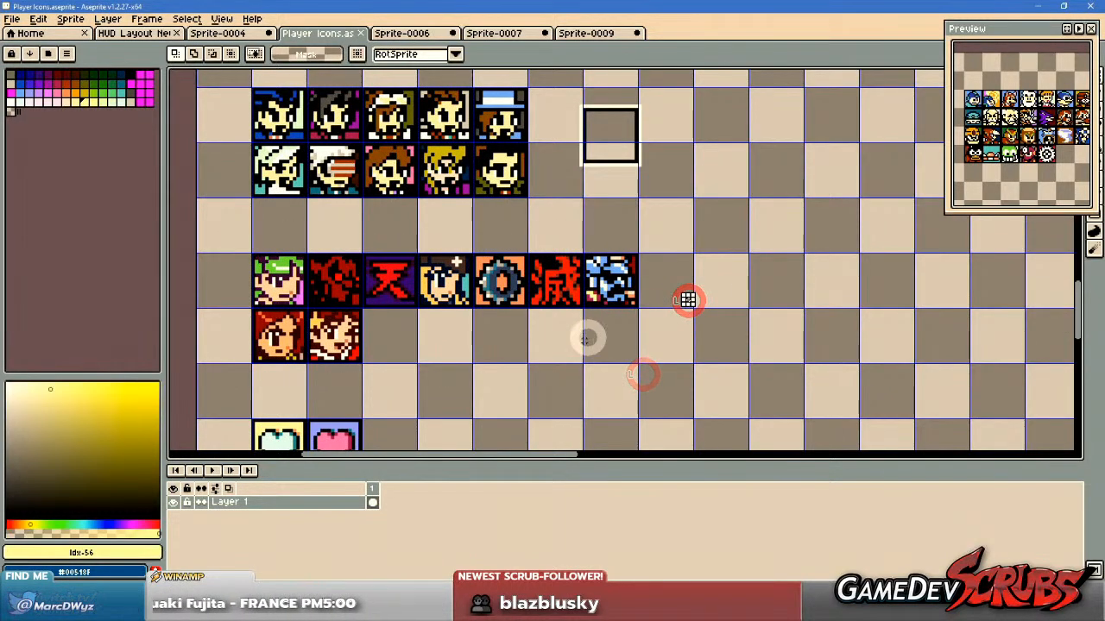
Look over the NEXT row, the character face rows and the item icons surrounding the Sodom icon's row.
left_click_drag(667, 336, 666, 350)
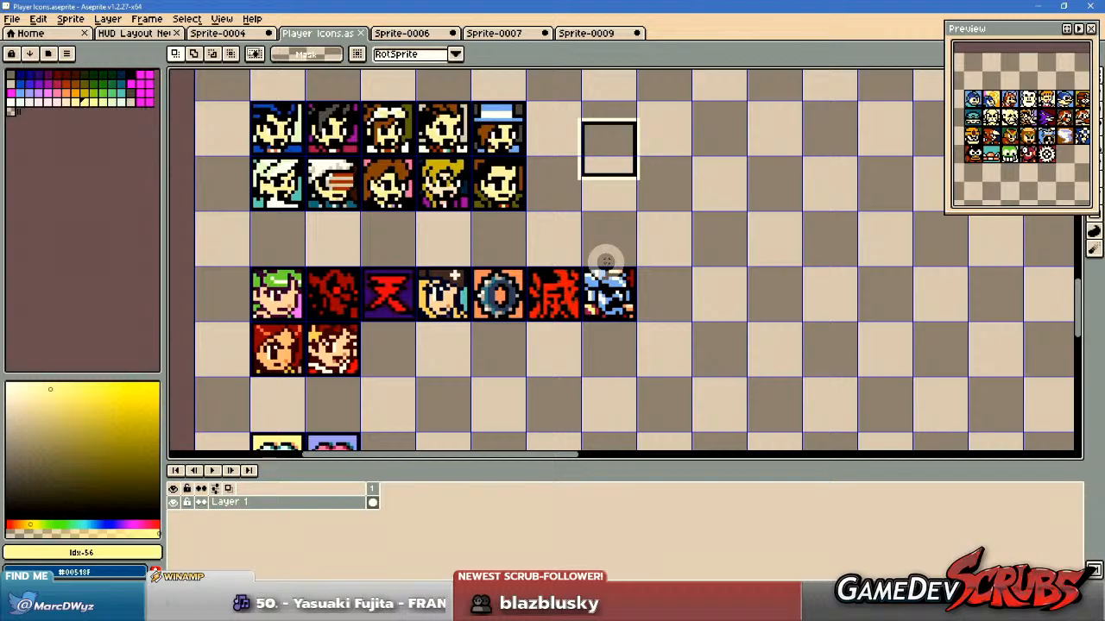
scroll(500, 362, "down", 2)
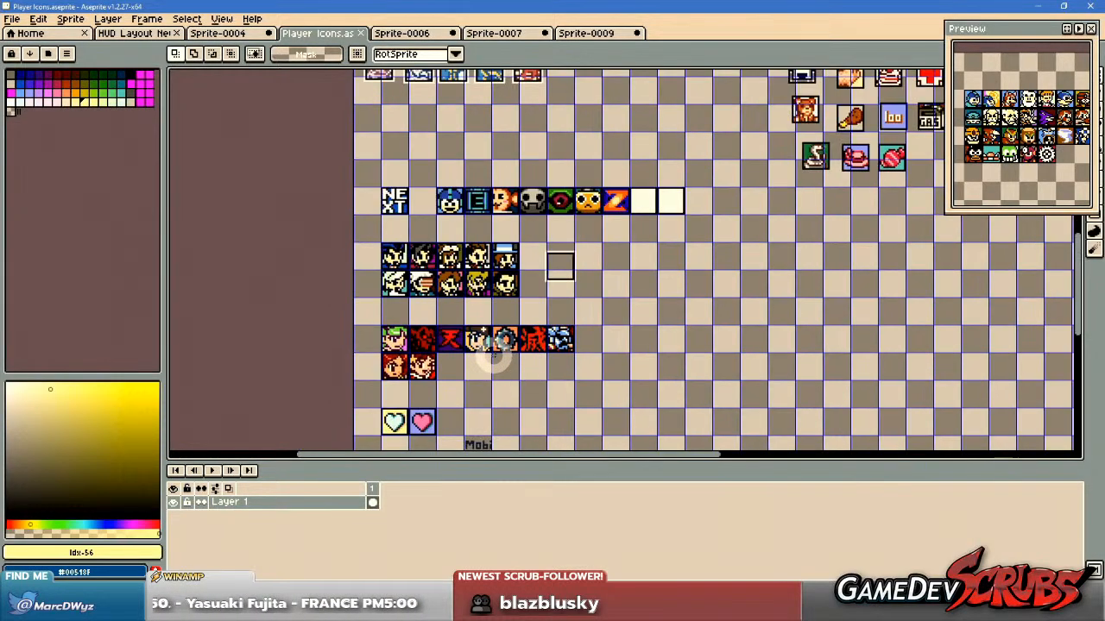
left_click_drag(444, 323, 468, 246)
scroll(468, 247, "up", 2)
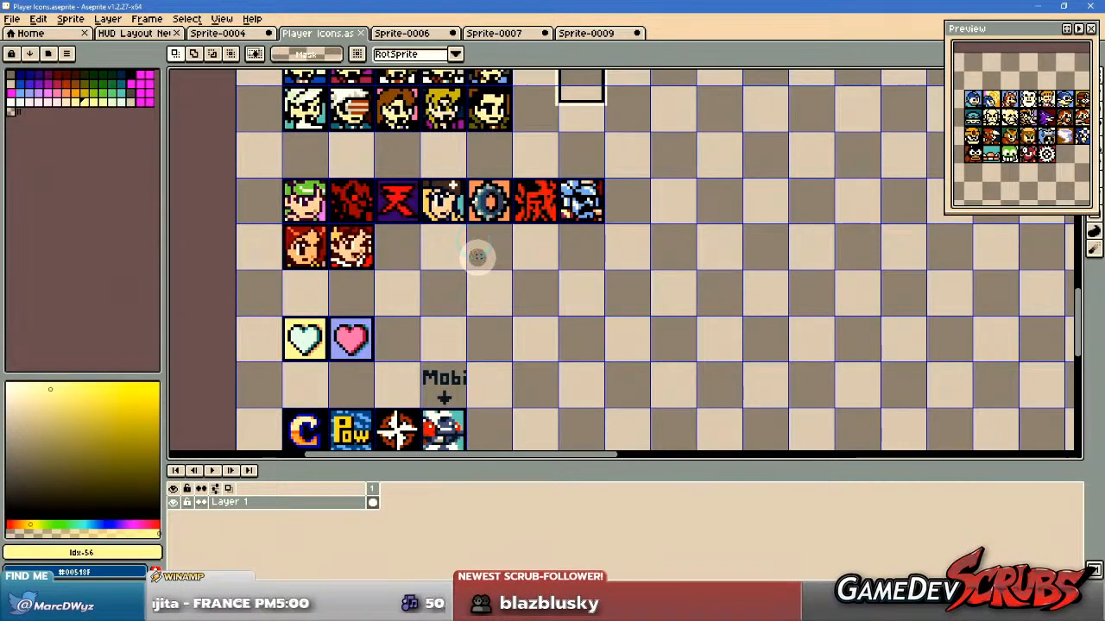
left_click_drag(484, 293, 527, 200)
left_click_drag(297, 294, 566, 400)
left_click_drag(643, 291, 653, 447)
left_click_drag(659, 248, 669, 428)
left_click_drag(725, 211, 697, 362)
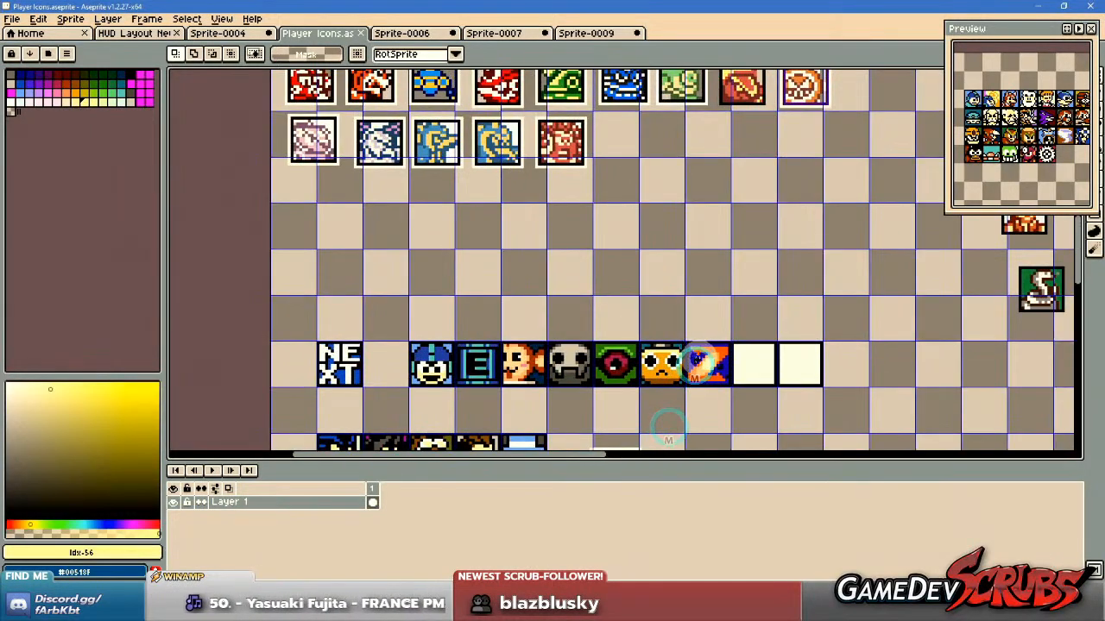
left_click_drag(382, 303, 792, 412)
left_click_drag(910, 266, 572, 453)
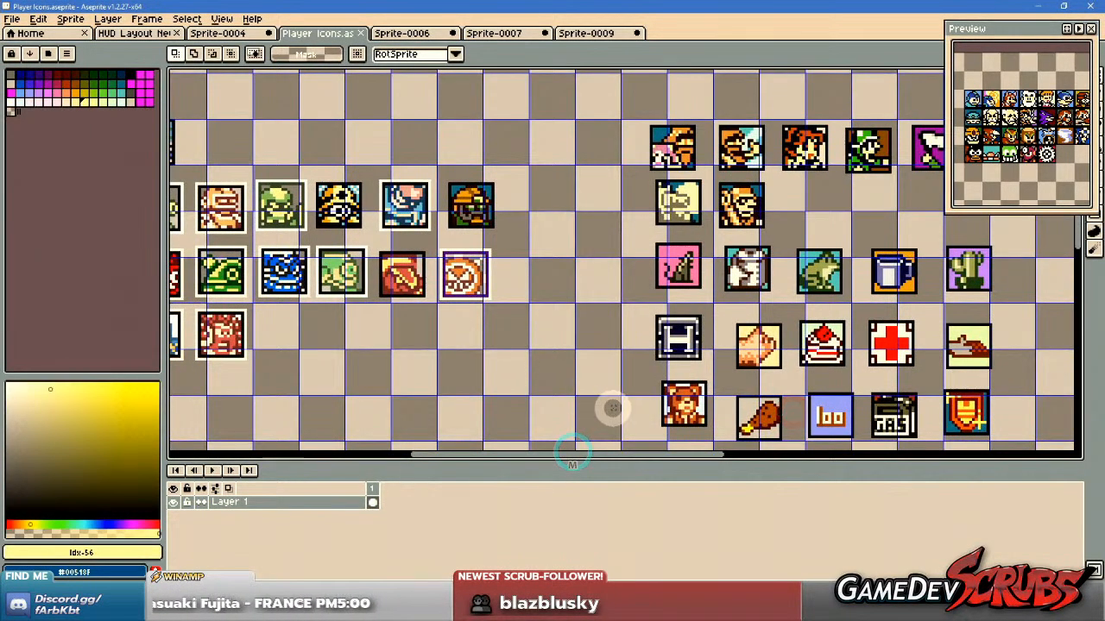
left_click_drag(597, 407, 683, 197)
left_click_drag(653, 364, 677, 291)
key("ctrl+d")
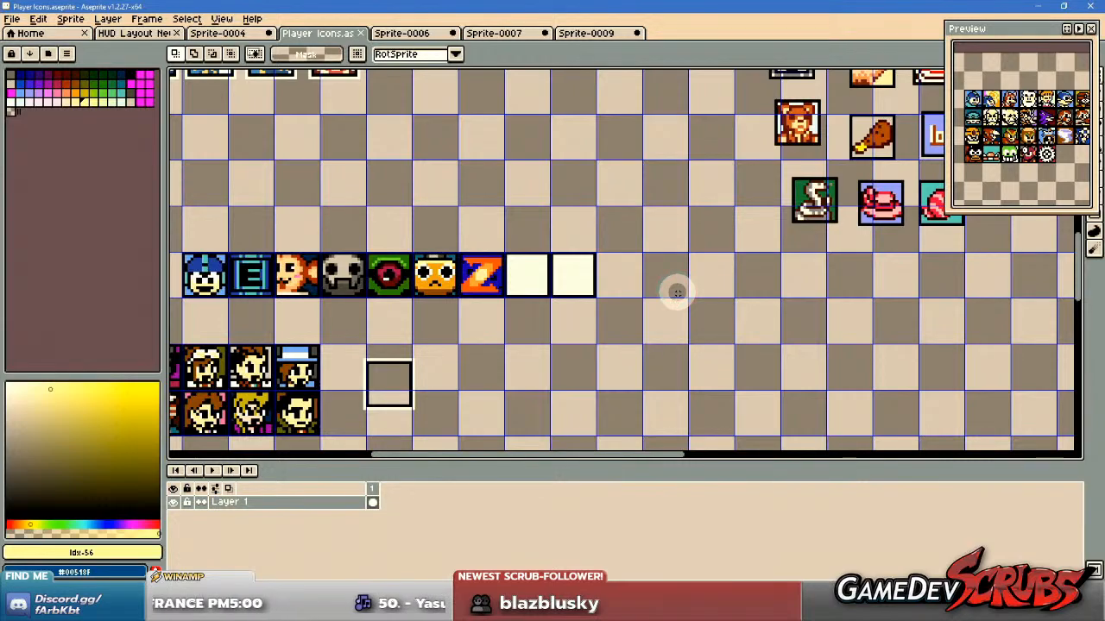
left_click_drag(599, 345, 647, 303)
left_click_drag(482, 369, 576, 337)
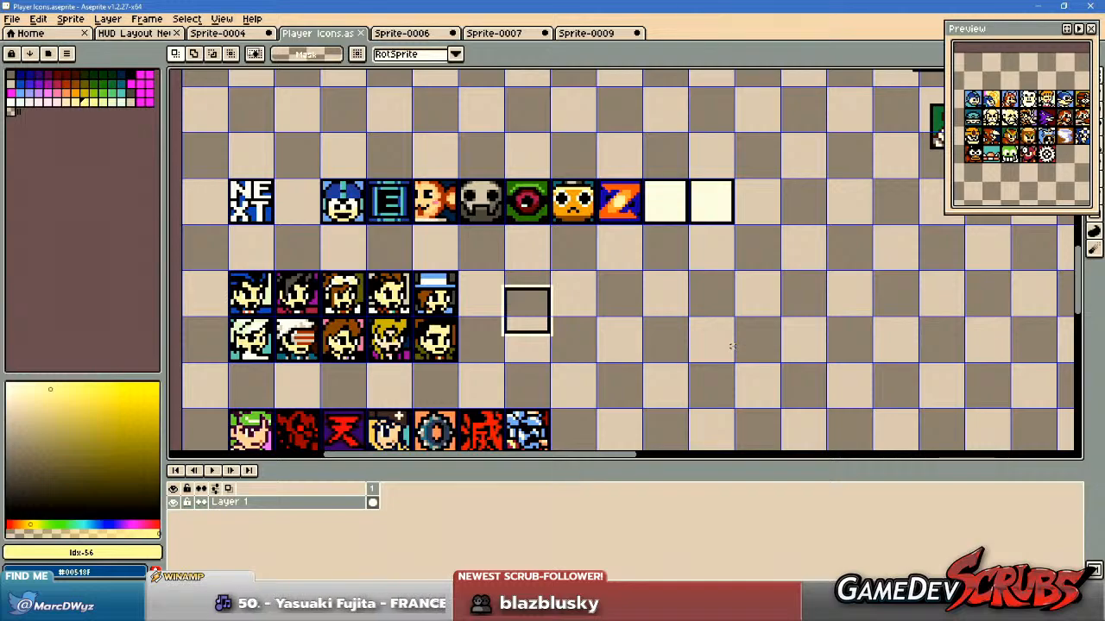
left_click_drag(489, 350, 531, 239)
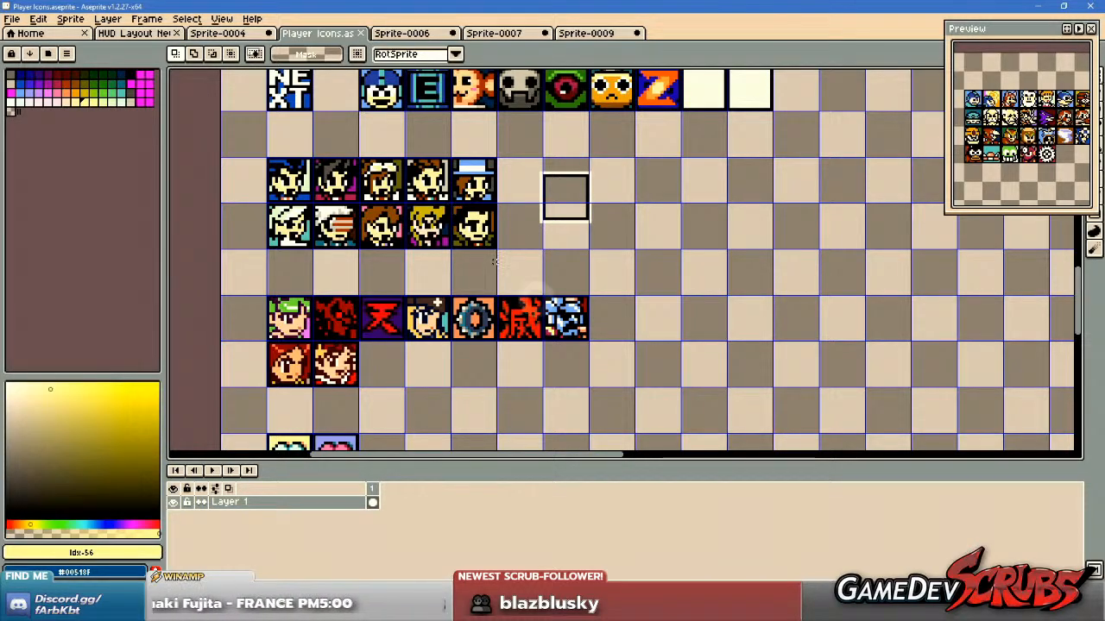
Select the whole Sodom icon with the Rectangular Marquee.
scroll(554, 325, "up", 5)
left_click_drag(415, 154, 634, 369)
scroll(592, 358, "down", 3)
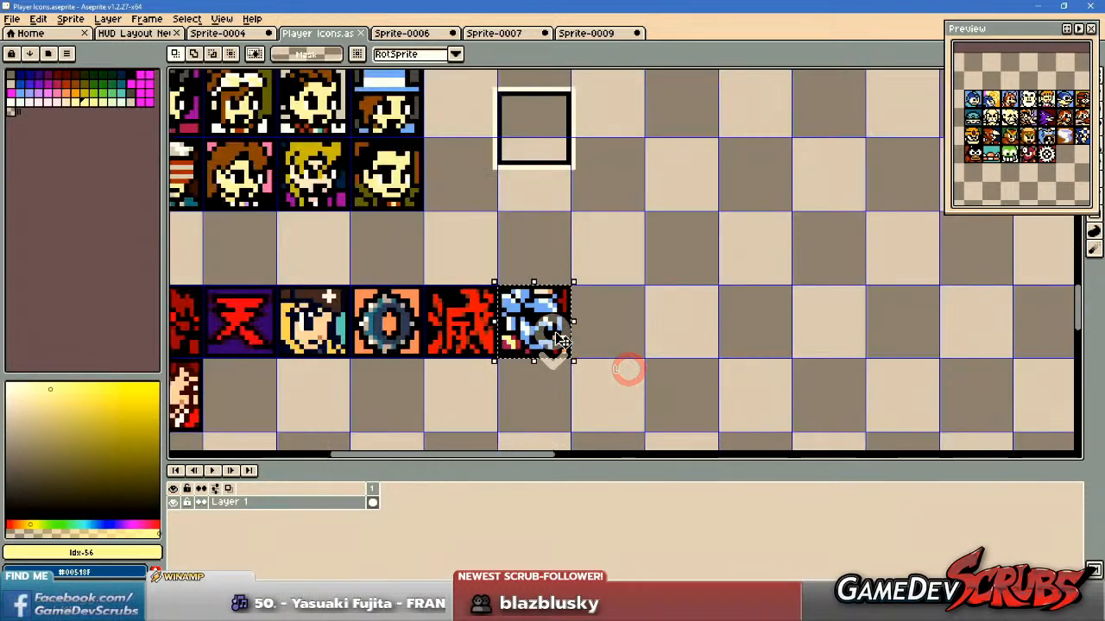
left_click_drag(566, 338, 590, 342)
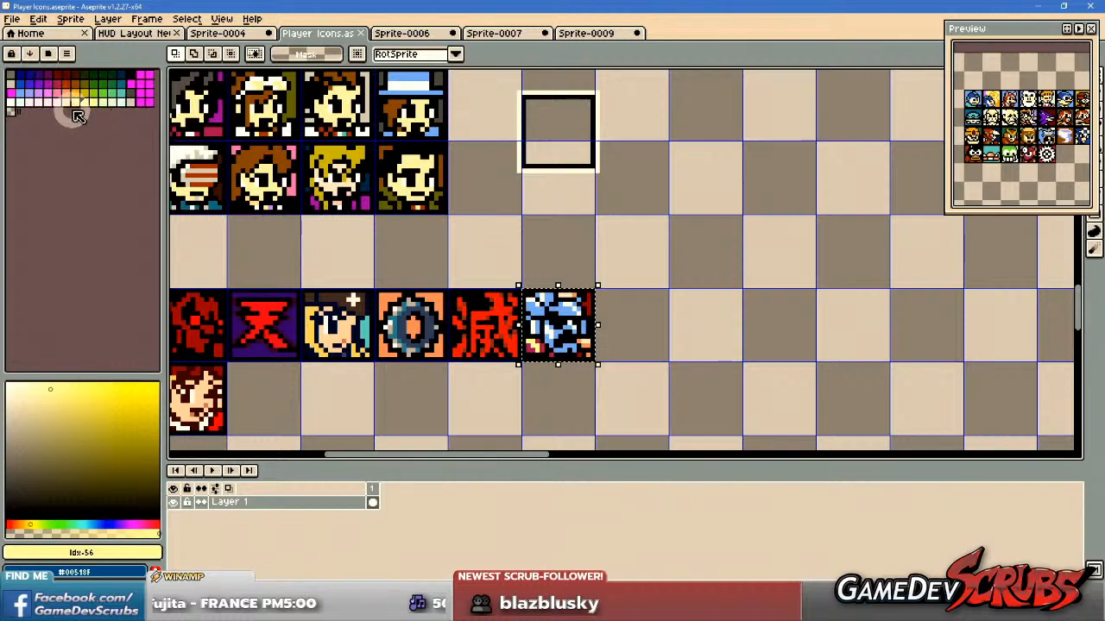
middle_click(12, 112)
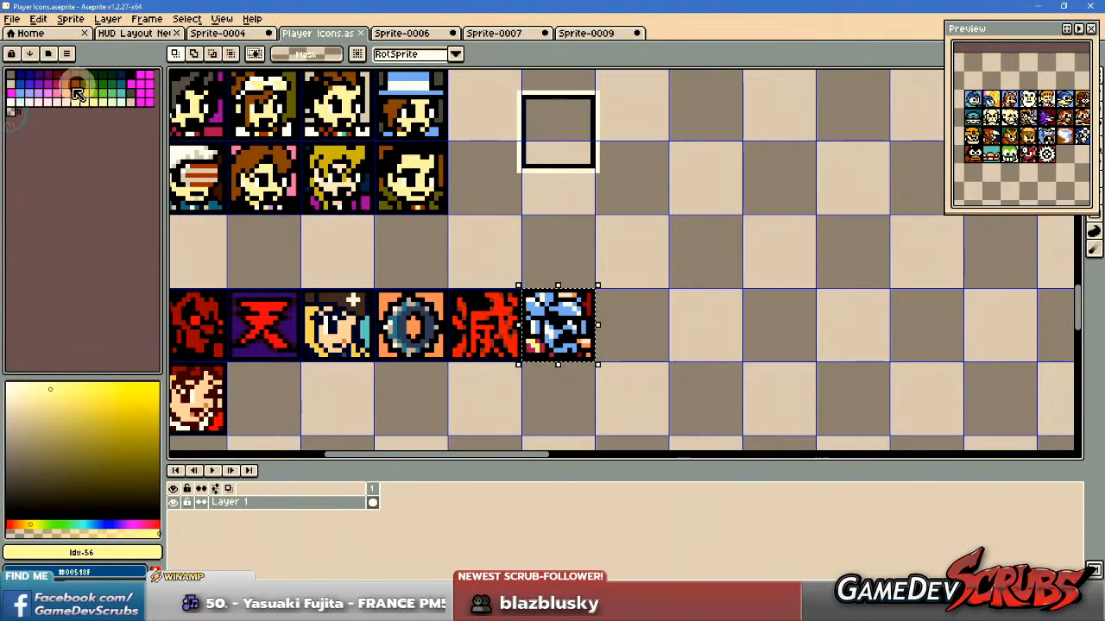
Examine the complete icon sheet, including the four-row block of Mega Man character faces.
left_click_drag(338, 247, 552, 254)
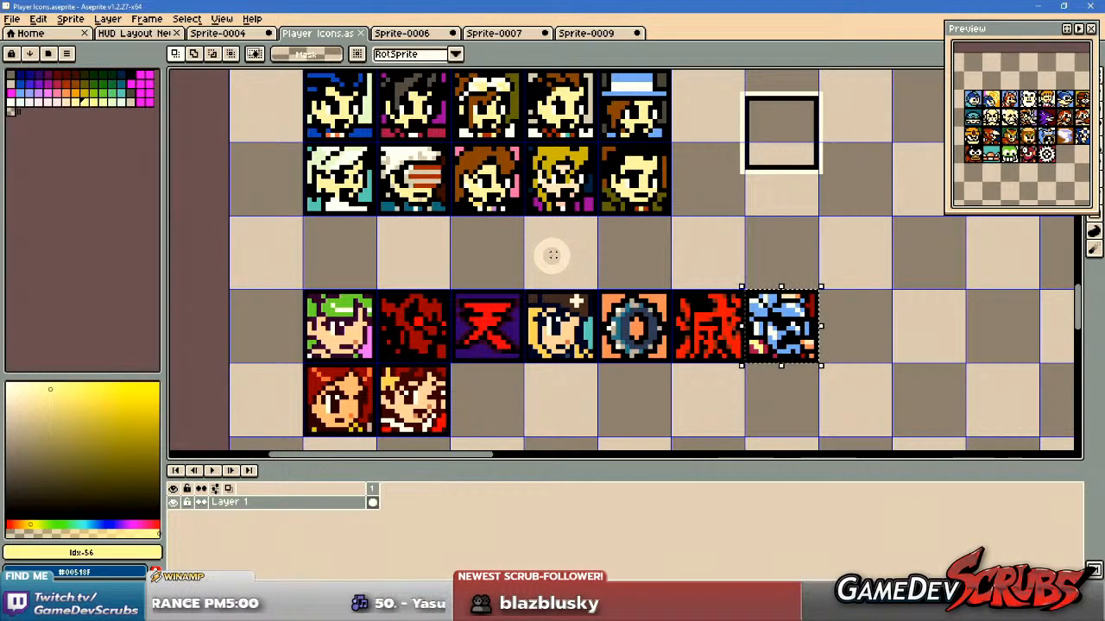
scroll(552, 256, "down", 3)
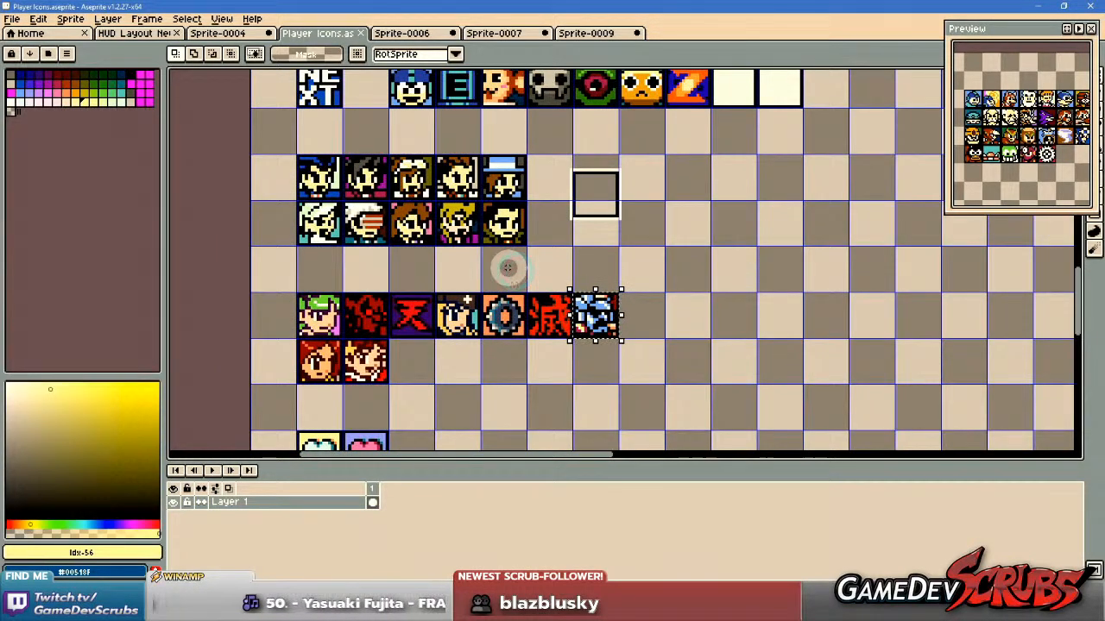
scroll(648, 225, "down", 2)
scroll(301, 325, "down", 3)
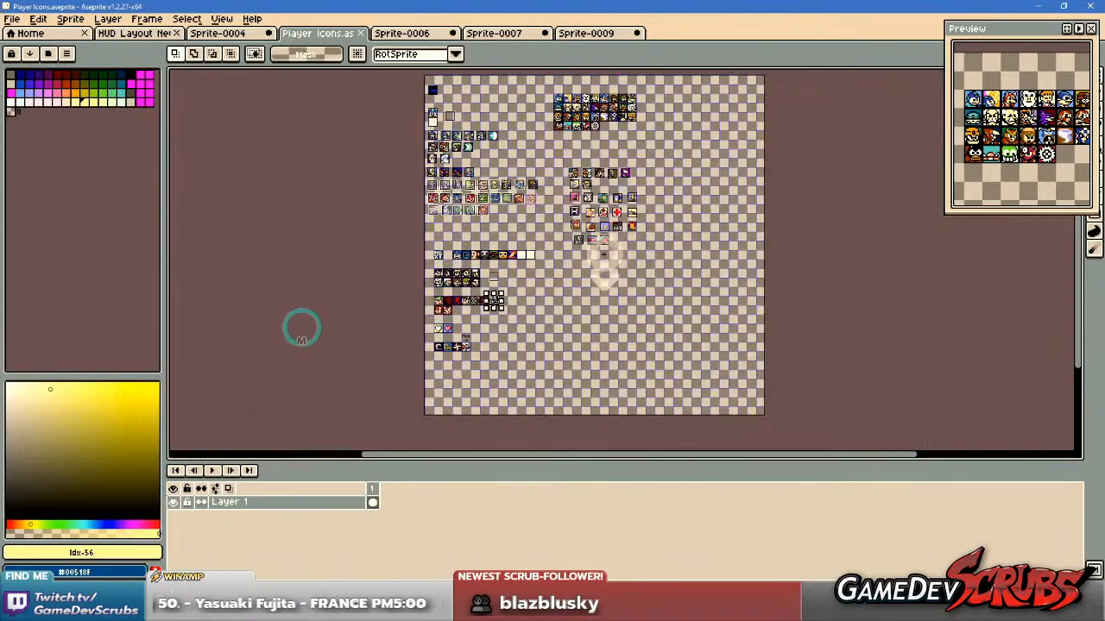
scroll(569, 237, "up", 5)
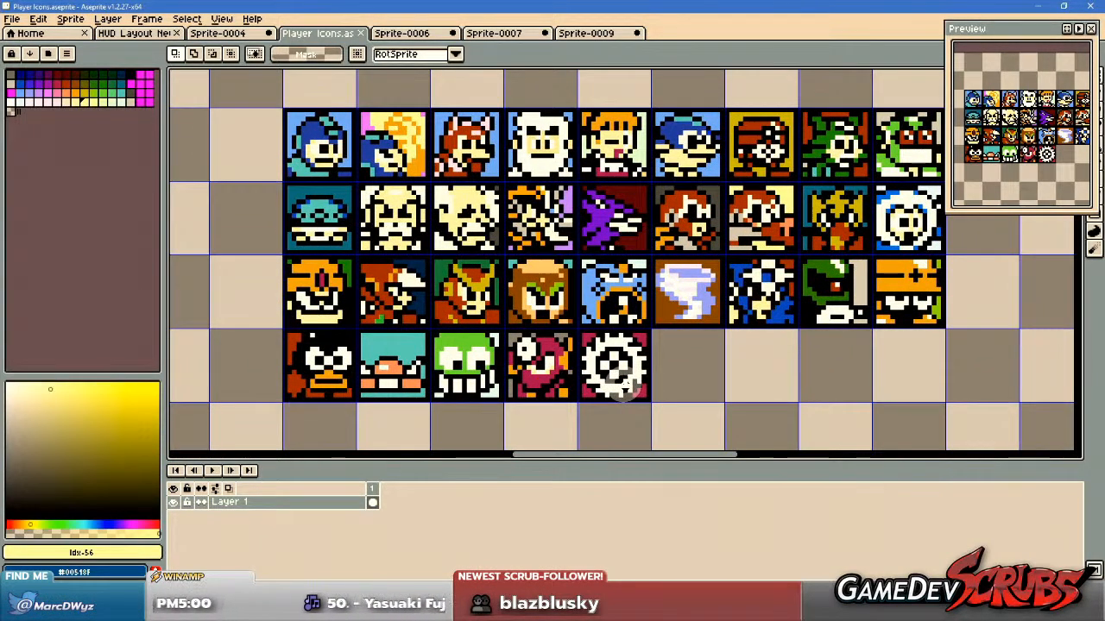
scroll(625, 386, "down", 3)
left_click_drag(606, 420, 739, 228)
left_click_drag(561, 363, 596, 288)
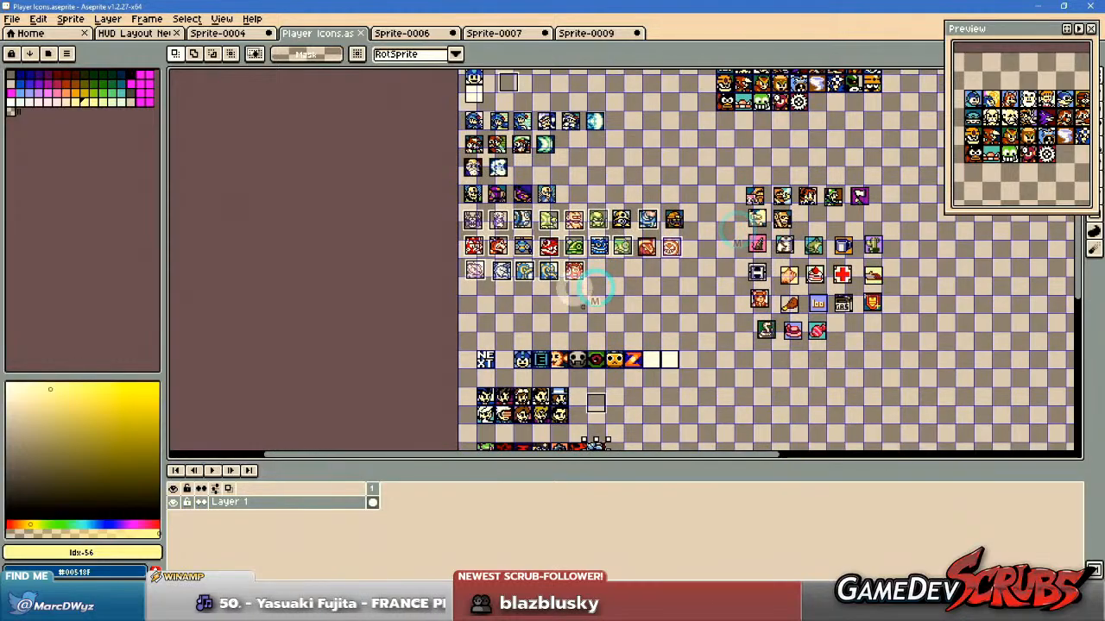
Look through the rows of blue, red and boss character icons, ending at the row with the Sodom icon.
scroll(583, 304, "up", 5)
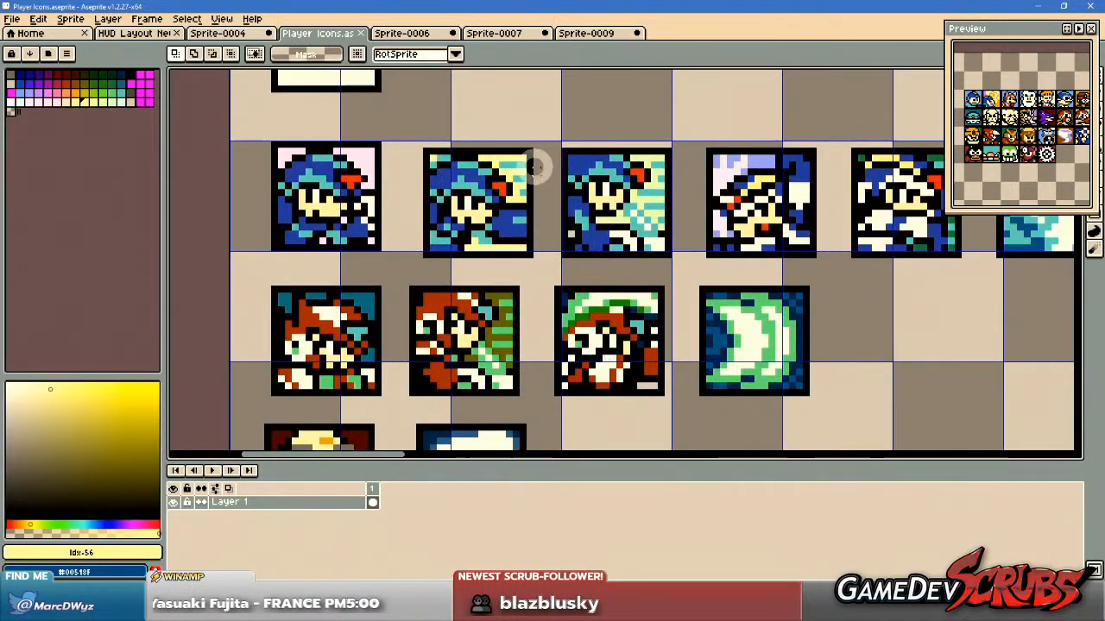
left_click_drag(611, 205, 428, 236)
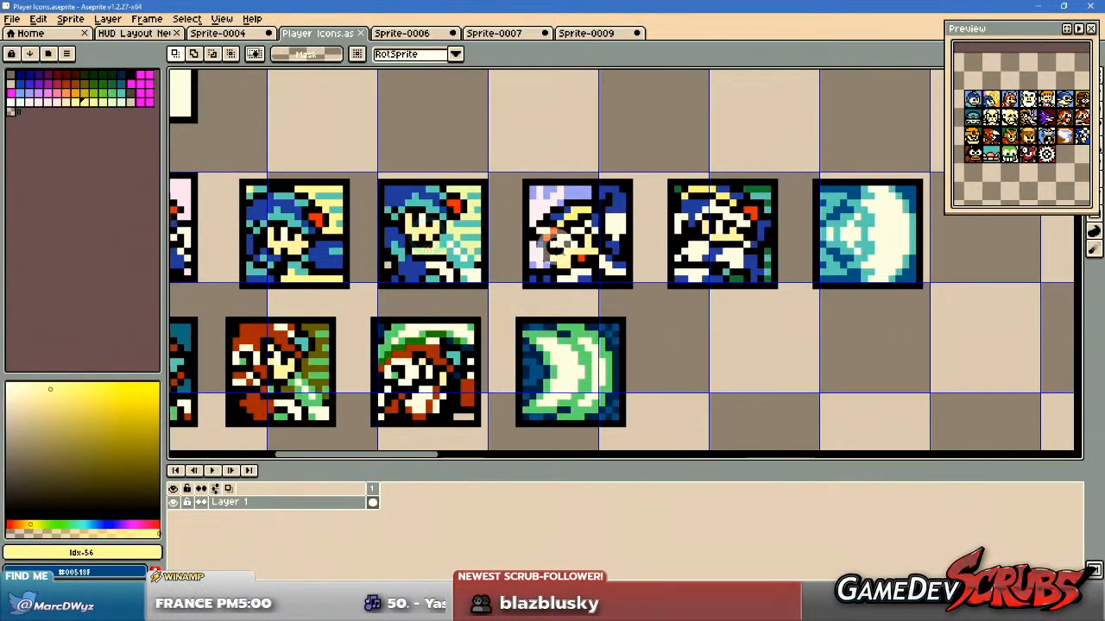
scroll(448, 274, "down", 1)
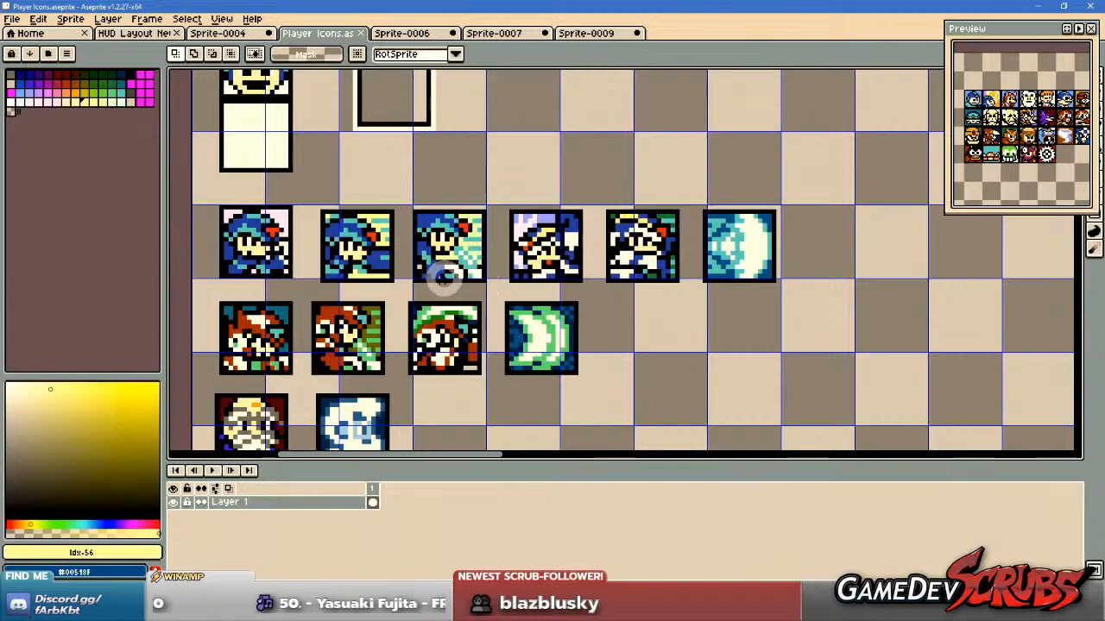
left_click_drag(442, 276, 494, 276)
scroll(470, 270, "up", 1)
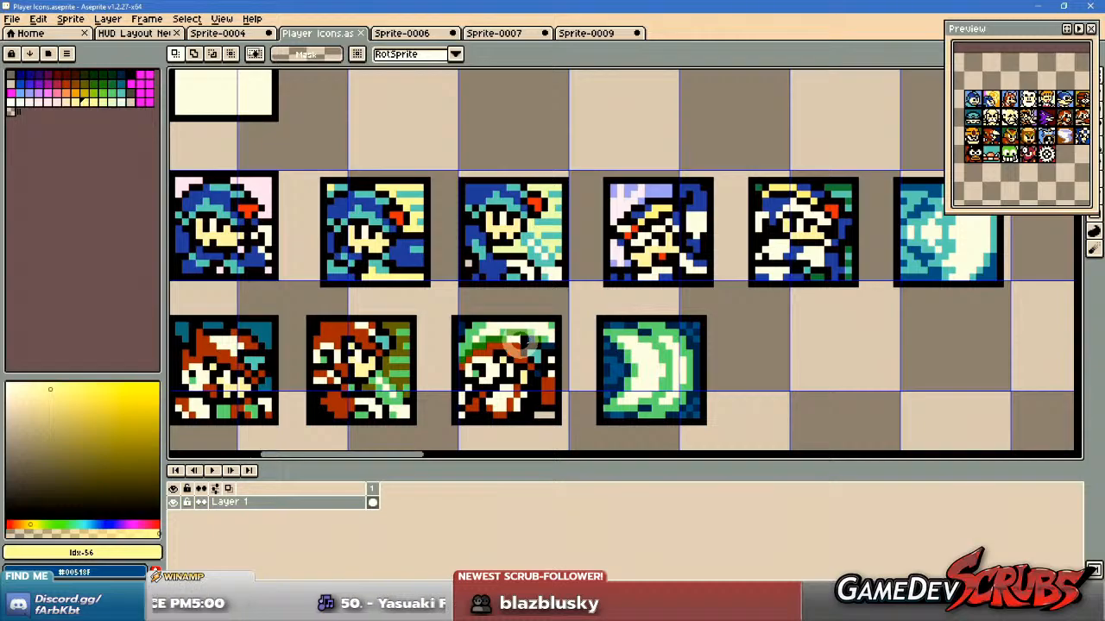
scroll(519, 341, "down", 2)
left_click_drag(518, 409, 514, 267)
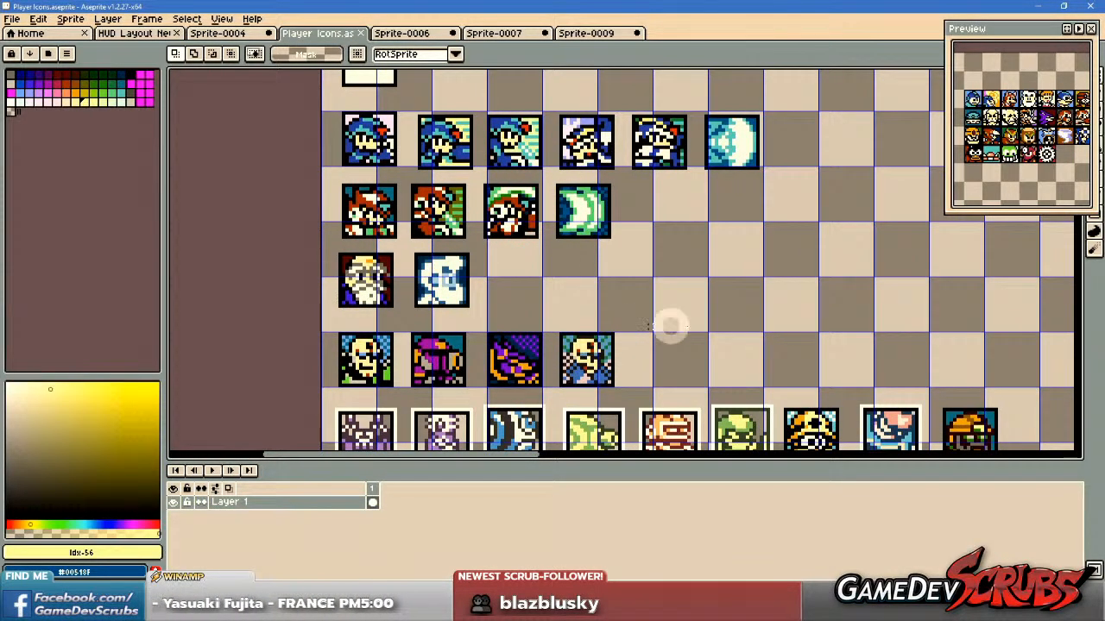
left_click_drag(655, 320, 611, 202)
left_click_drag(699, 409, 607, 213)
left_click_drag(589, 423, 629, 180)
left_click_drag(638, 319, 642, 242)
scroll(636, 302, "down", 2)
left_click_drag(663, 402, 634, 251)
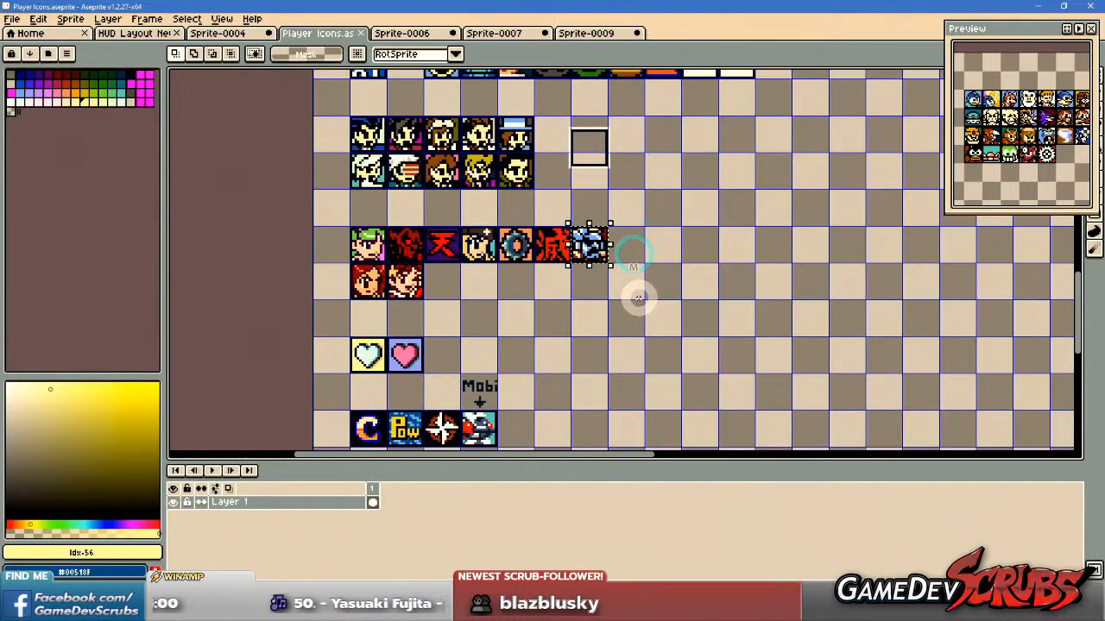
left_click_drag(638, 296, 626, 310)
scroll(626, 312, "up", 1)
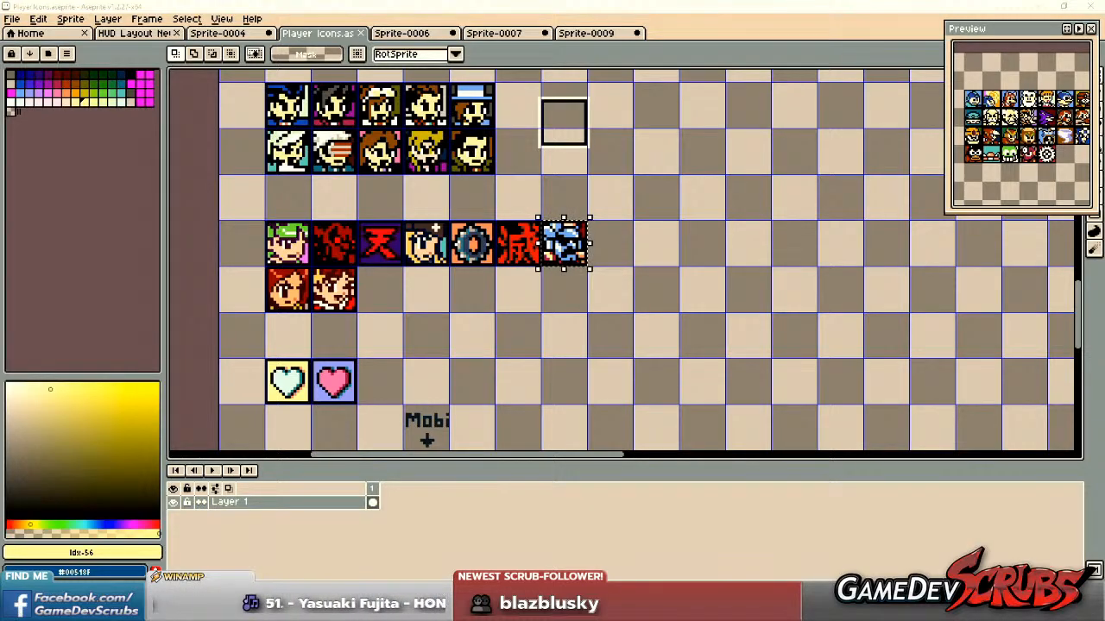
Switch to the browser and open the full view of Arthur's sheet from the NES Ghosts 'n Goblins page on The Spriters Resource.
left_click_drag(1103, 180, 722, 3)
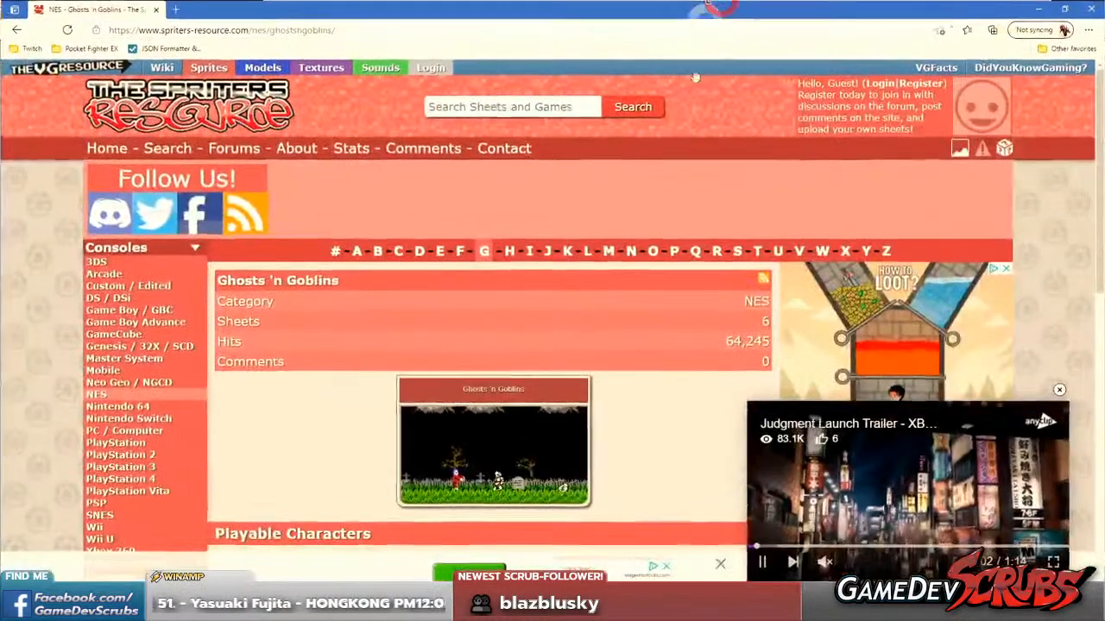
left_click(1059, 390)
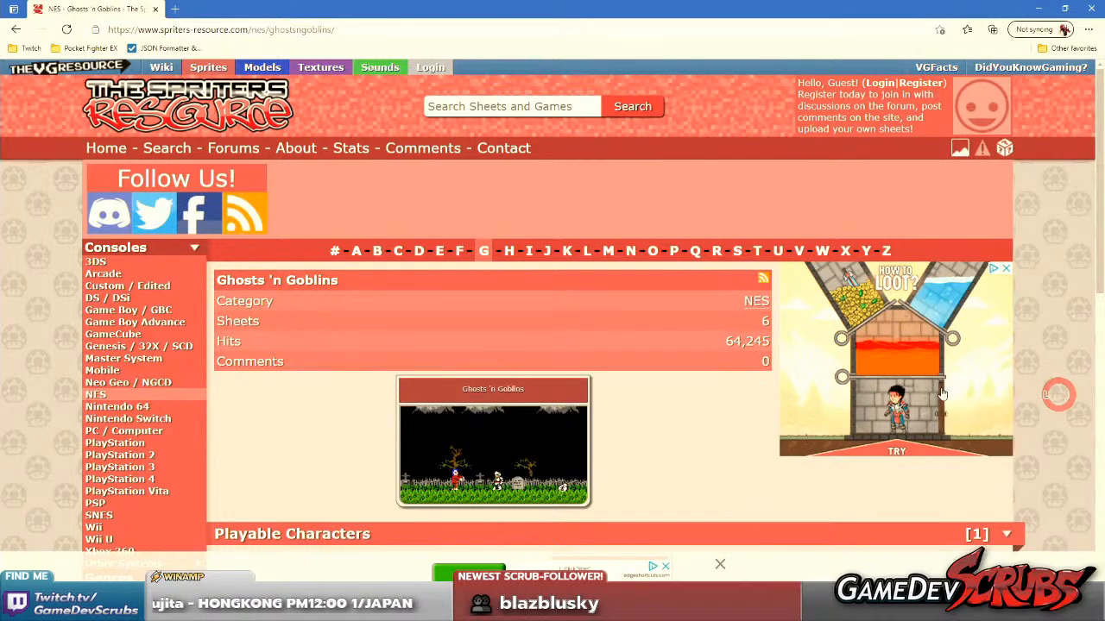
scroll(557, 367, "down", 3)
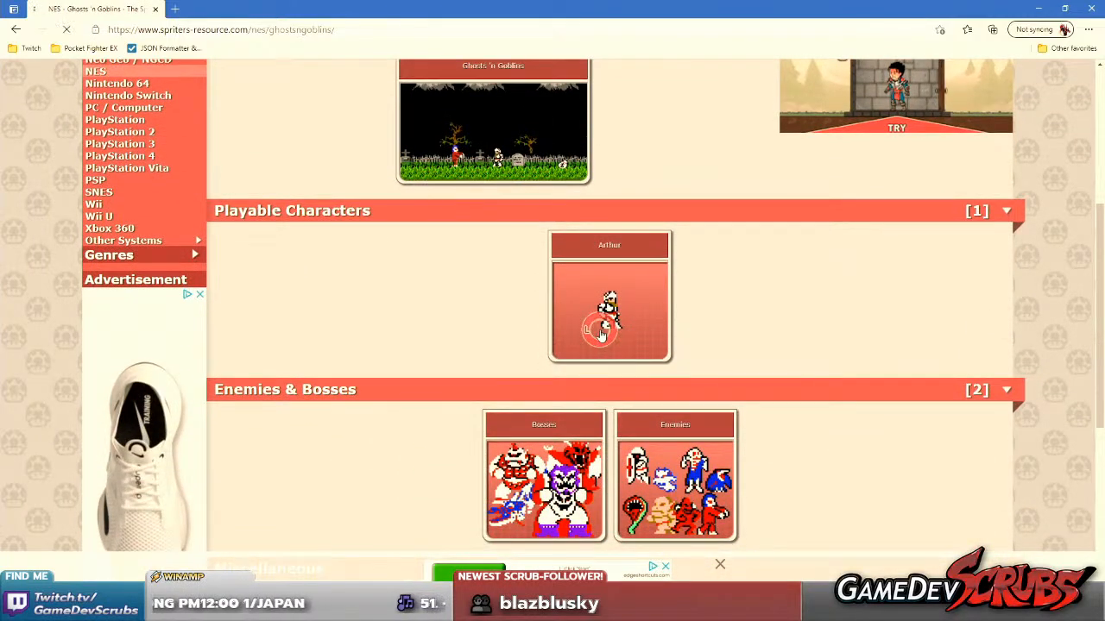
left_click(620, 322)
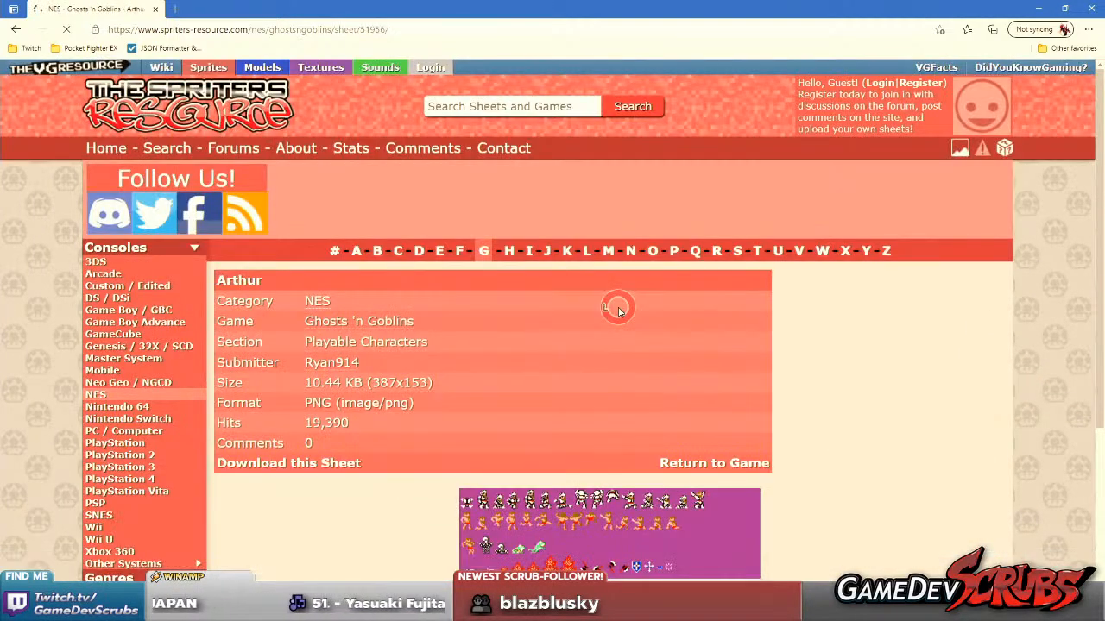
scroll(588, 377, "down", 4)
left_click(574, 268)
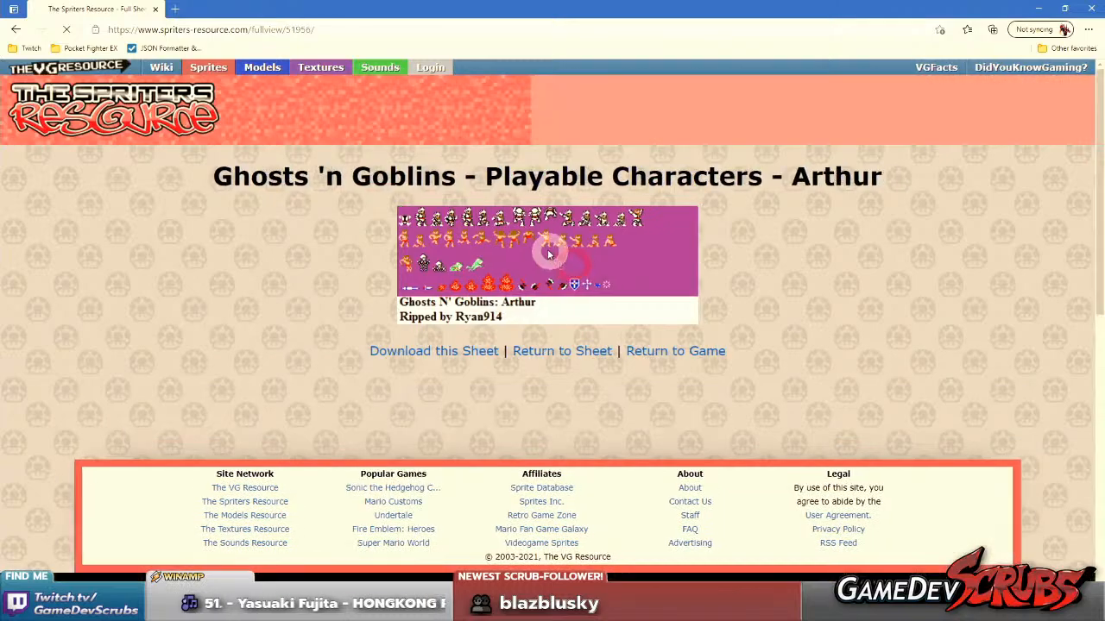
Open the Arthur sprite sheet image in its own browser tab and copy the image.
right_click(549, 250)
left_click(594, 262)
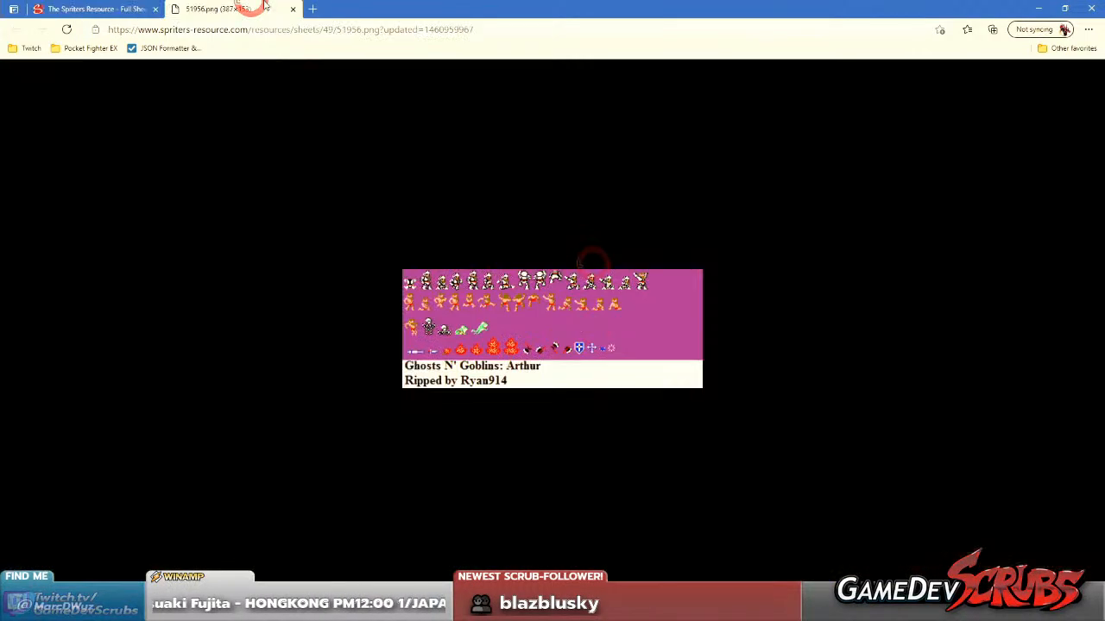
right_click(577, 319)
left_click(624, 348)
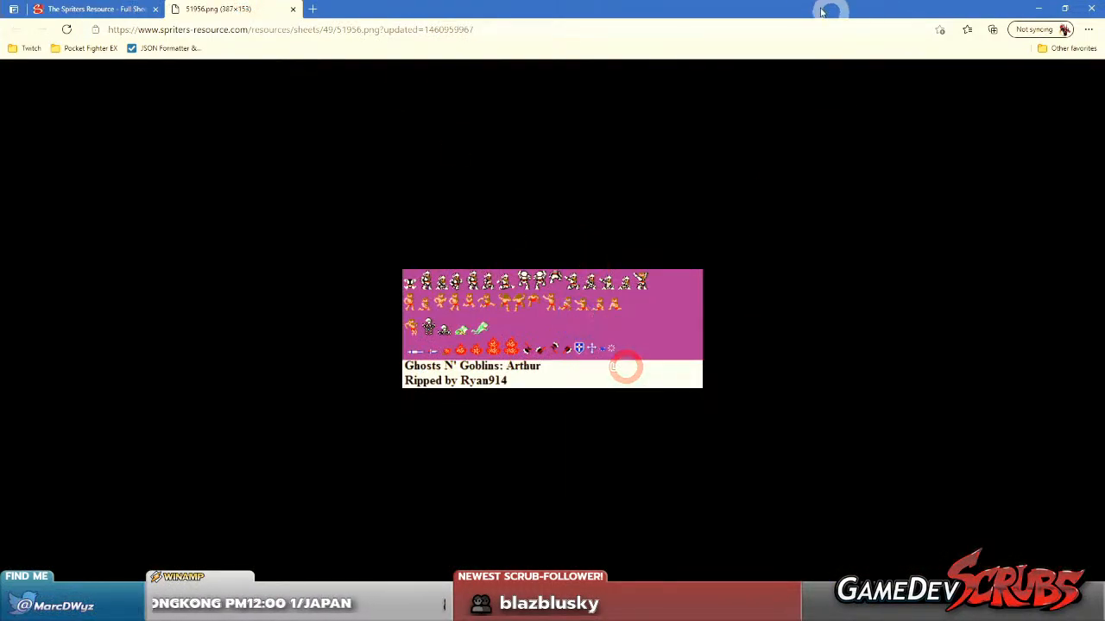
Return to Aseprite and paste the copied Arthur sprite sheet into an empty area of the Player Icons sprite.
left_click(1038, 9)
left_click_drag(488, 328, 426, 302)
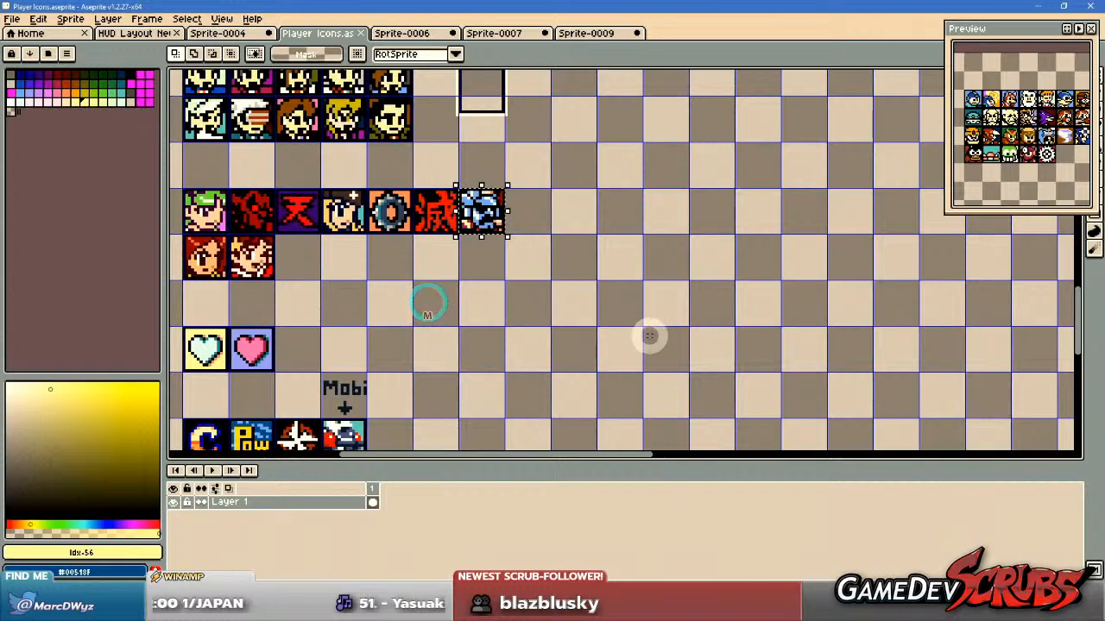
scroll(649, 336, "down", 2)
left_click_drag(651, 337, 485, 187)
scroll(641, 237, "down", 3)
key("ctrl+v")
left_click_drag(636, 204, 660, 235)
scroll(601, 202, "up", 4)
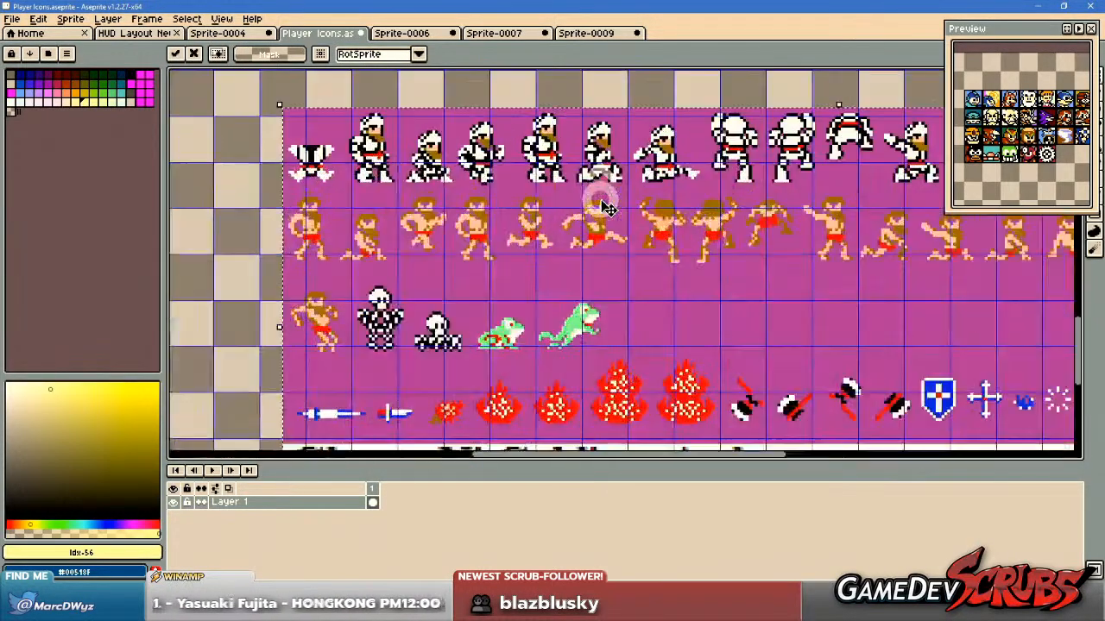
Undo the sheet paste in Player Icons and paste the Arthur sheet into a new RGBA sprite with a transparent background.
scroll(523, 205, "up", 1)
key("ctrl+z")
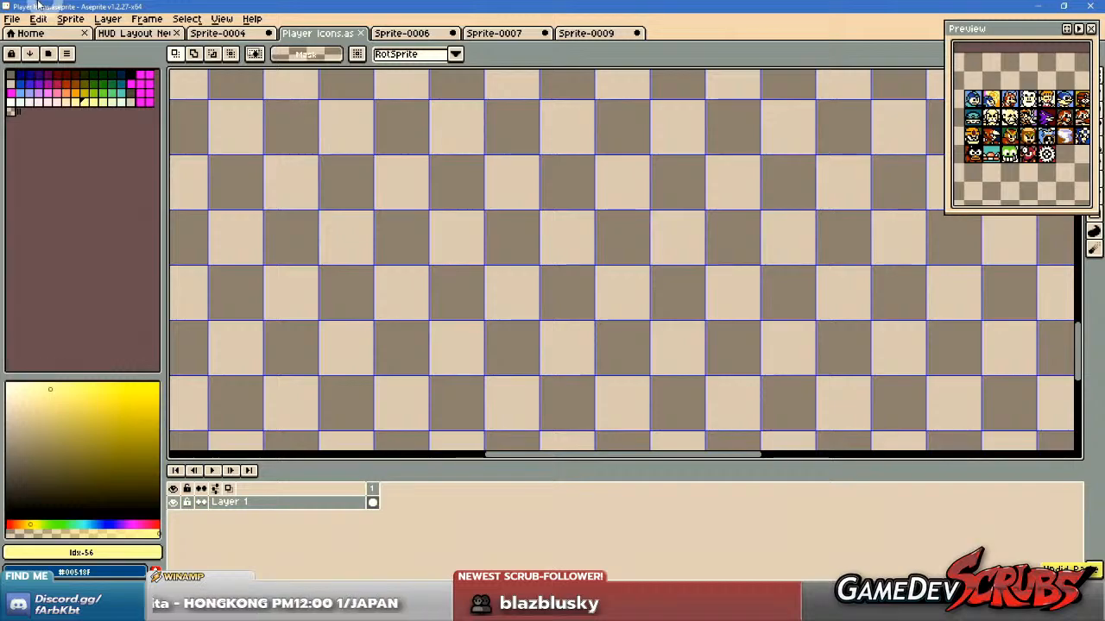
left_click(12, 18)
left_click(30, 33)
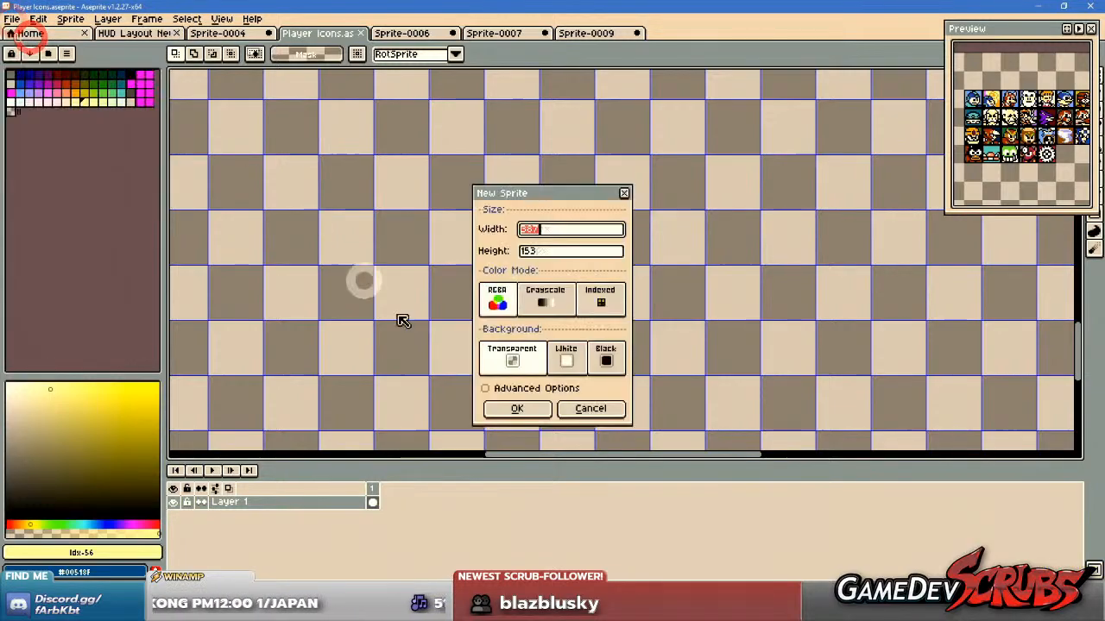
left_click(514, 408)
key("ctrl+v")
scroll(567, 276, "up", 2)
key("ctrl+d")
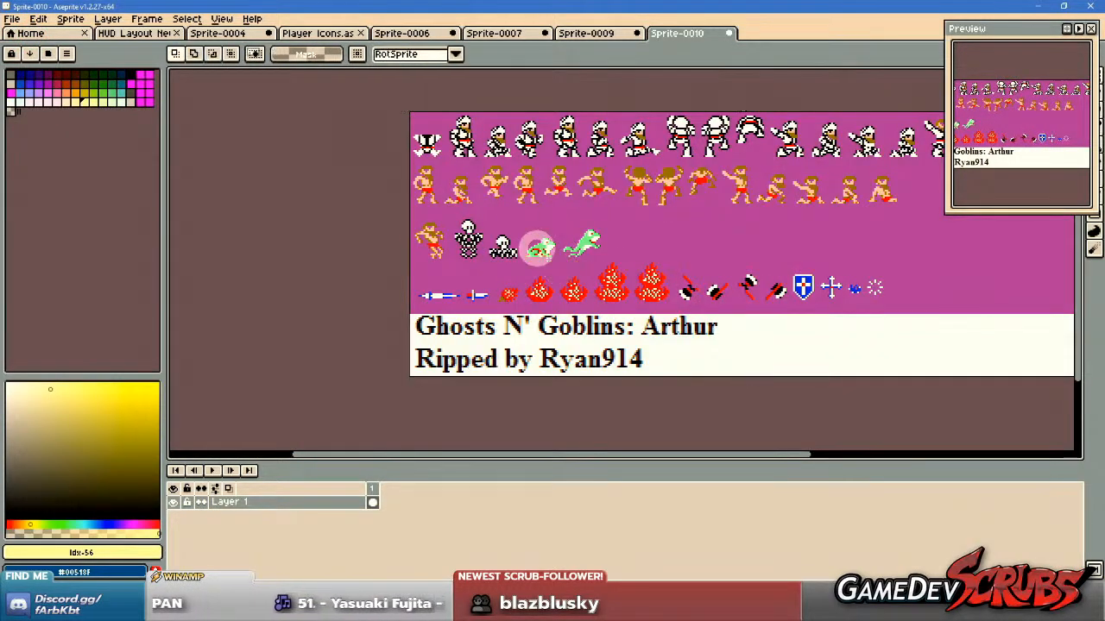
Sample black from the crouching armoured Arthur as the drawing colour for the Pencil tool.
scroll(512, 186, "up", 4)
scroll(537, 186, "down", 2)
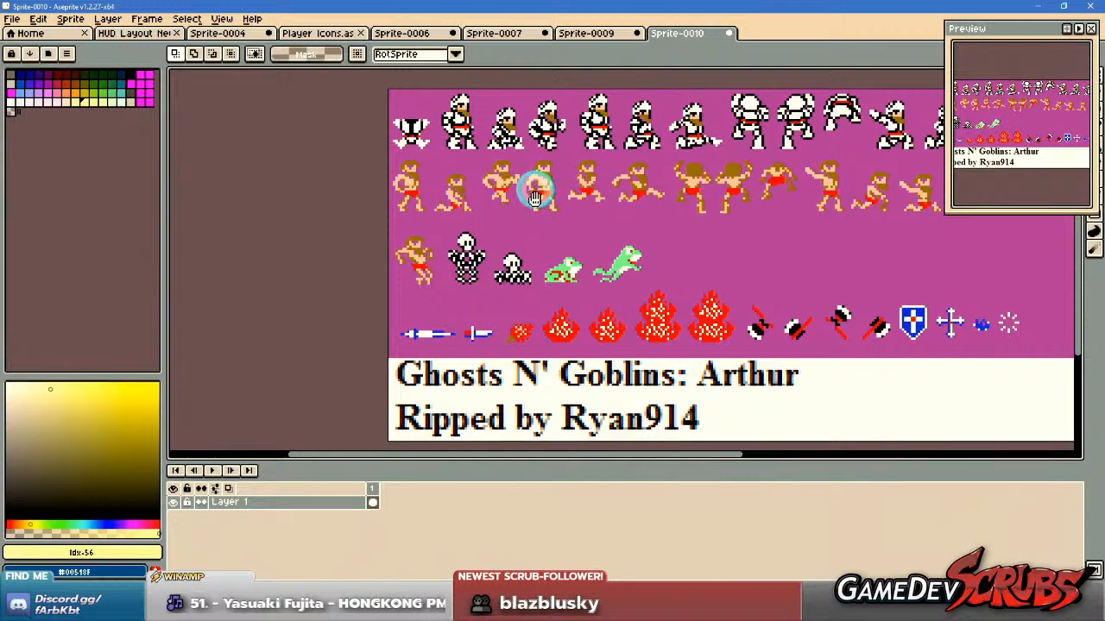
scroll(535, 190, "up", 2)
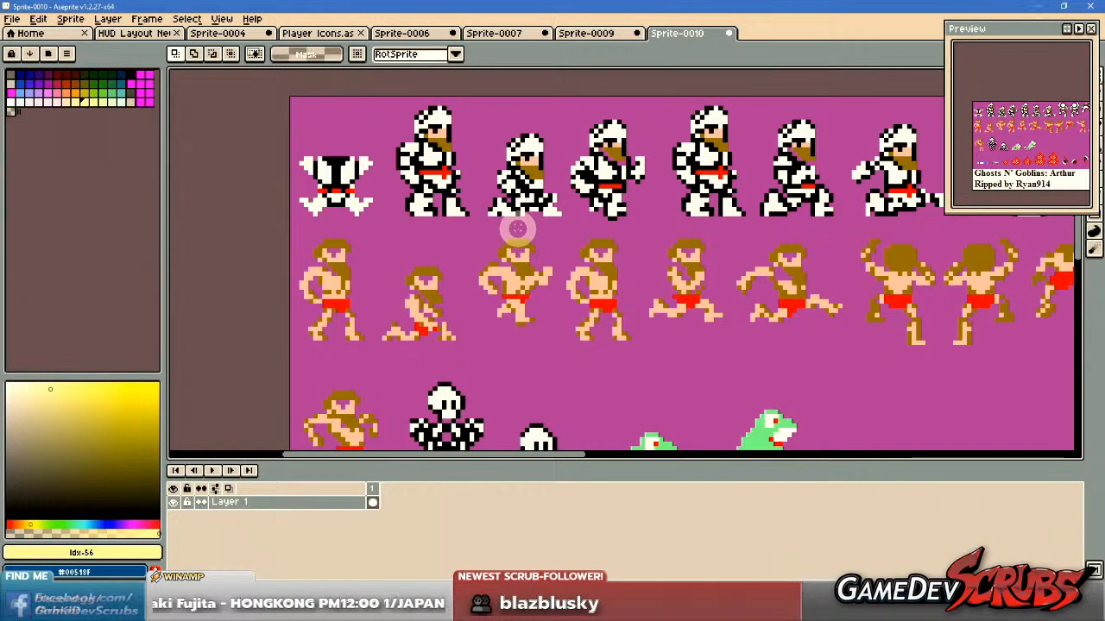
key("b")
scroll(518, 237, "up", 2)
middle_click(557, 267)
key("alt")
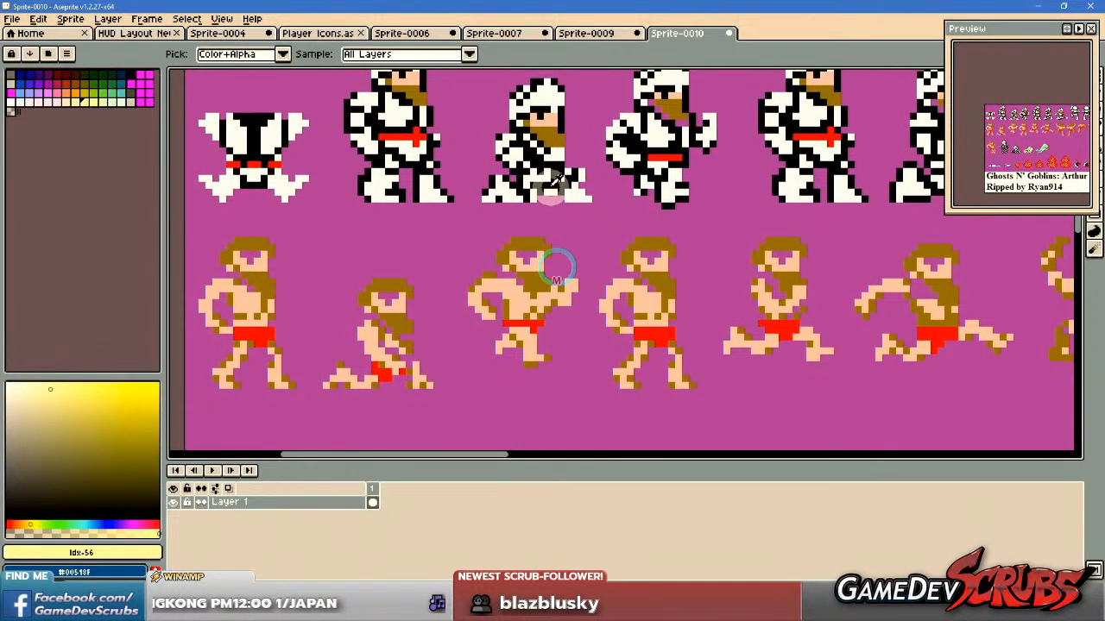
left_click(548, 185, "alt")
scroll(525, 321, "up", 2)
scroll(507, 258, "down", 4)
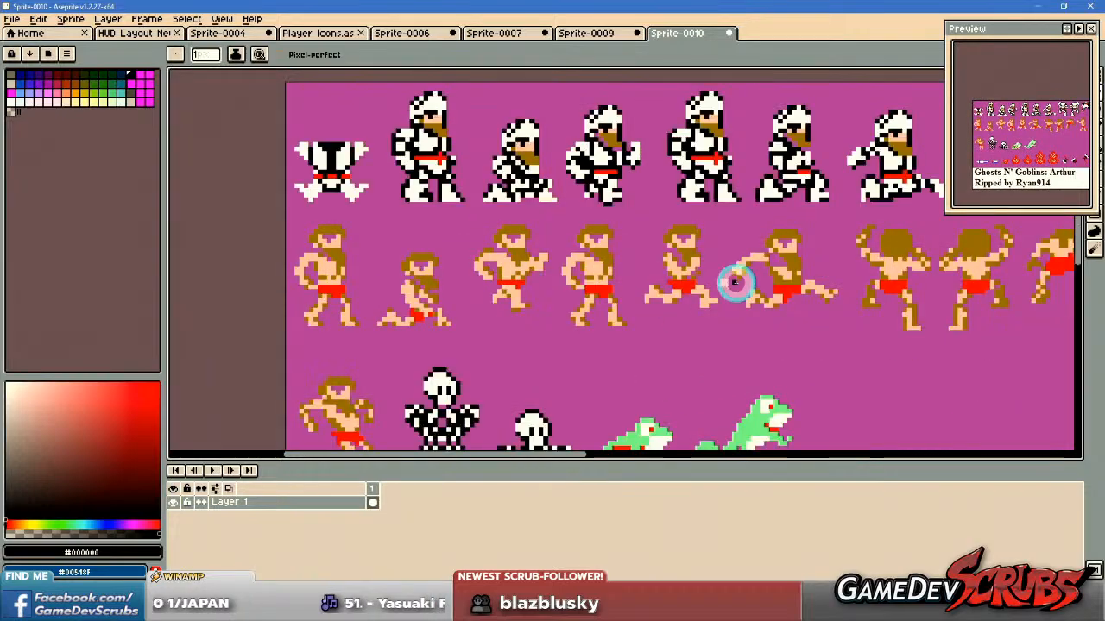
Examine the armoured and unarmoured Arthur poses on the sheet, ending at the unarmoured running pose with the outstretched arm.
middle_click(735, 282)
middle_click(604, 302)
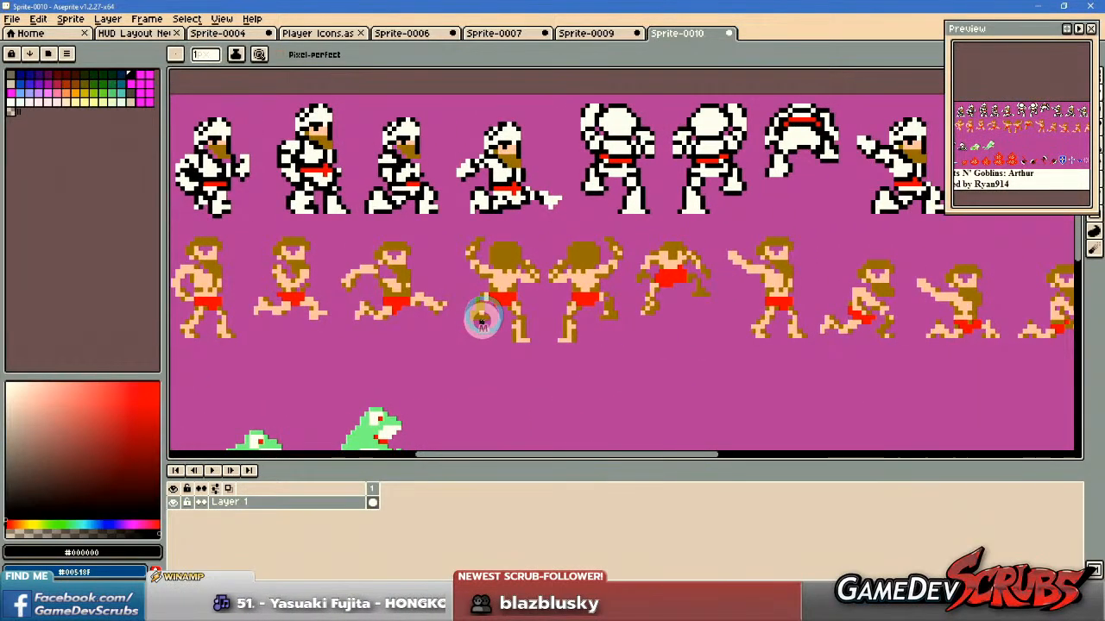
middle_click(483, 317)
middle_click(461, 308)
scroll(553, 289, "down", 2)
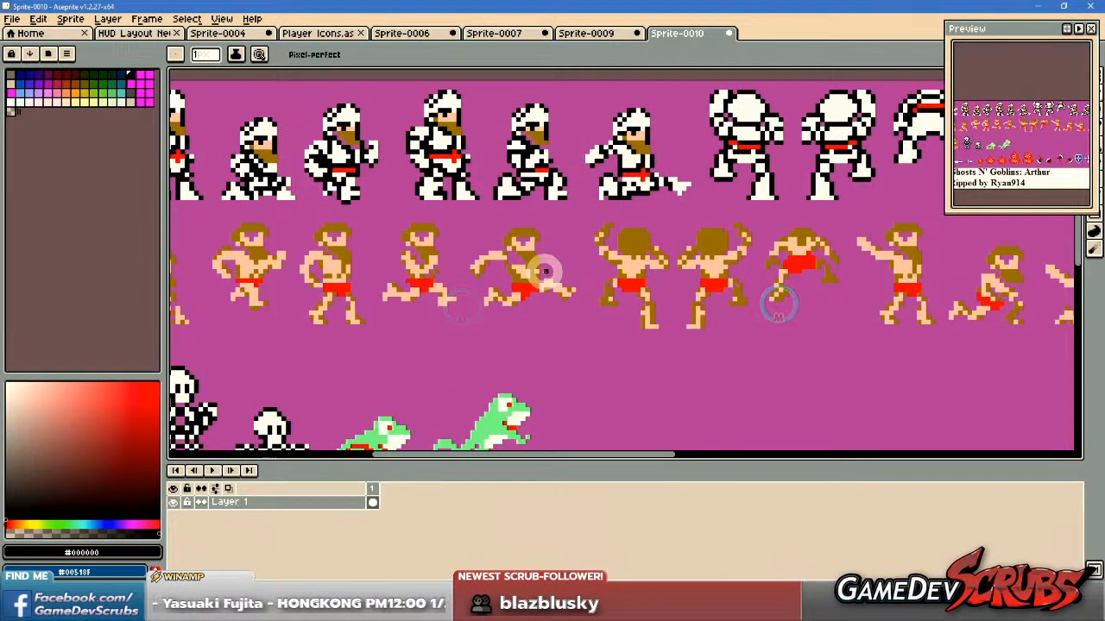
scroll(530, 276, "down", 2)
middle_click(522, 272)
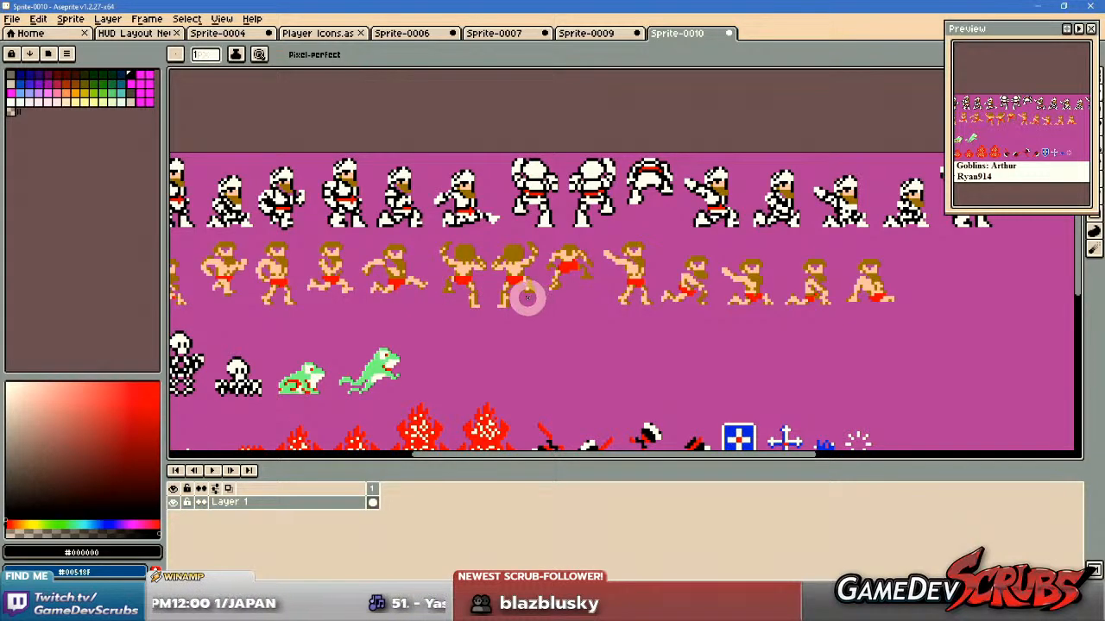
scroll(409, 273, "up", 3)
middle_click(414, 275)
scroll(665, 281, "down", 2)
middle_click(767, 288)
middle_click(641, 278)
scroll(636, 278, "up", 3)
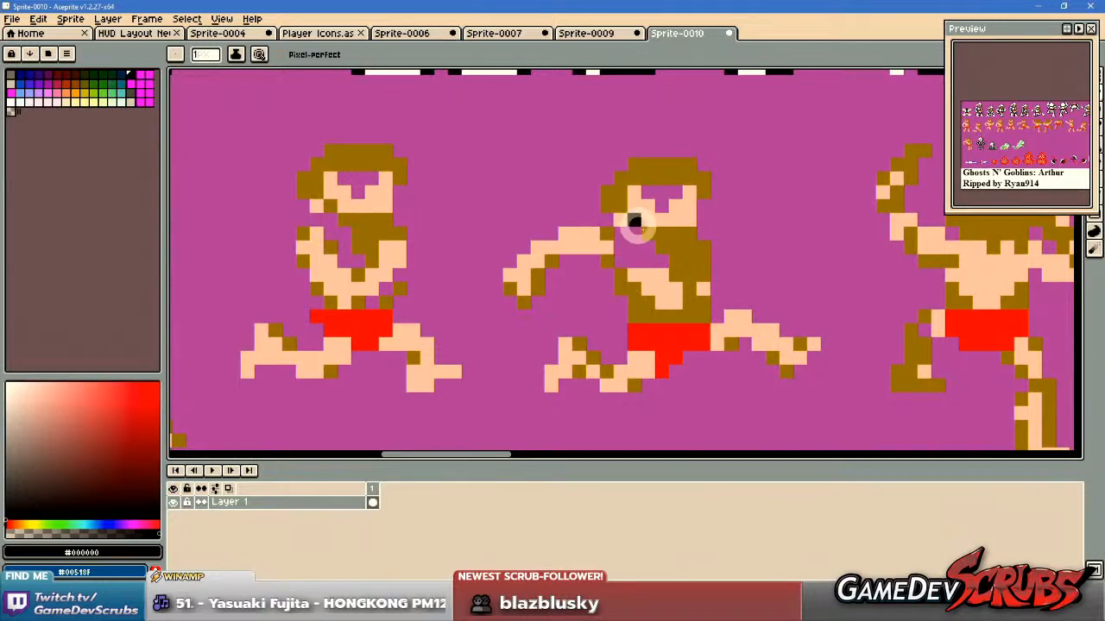
scroll(741, 315, "down", 3)
scroll(730, 308, "up", 4)
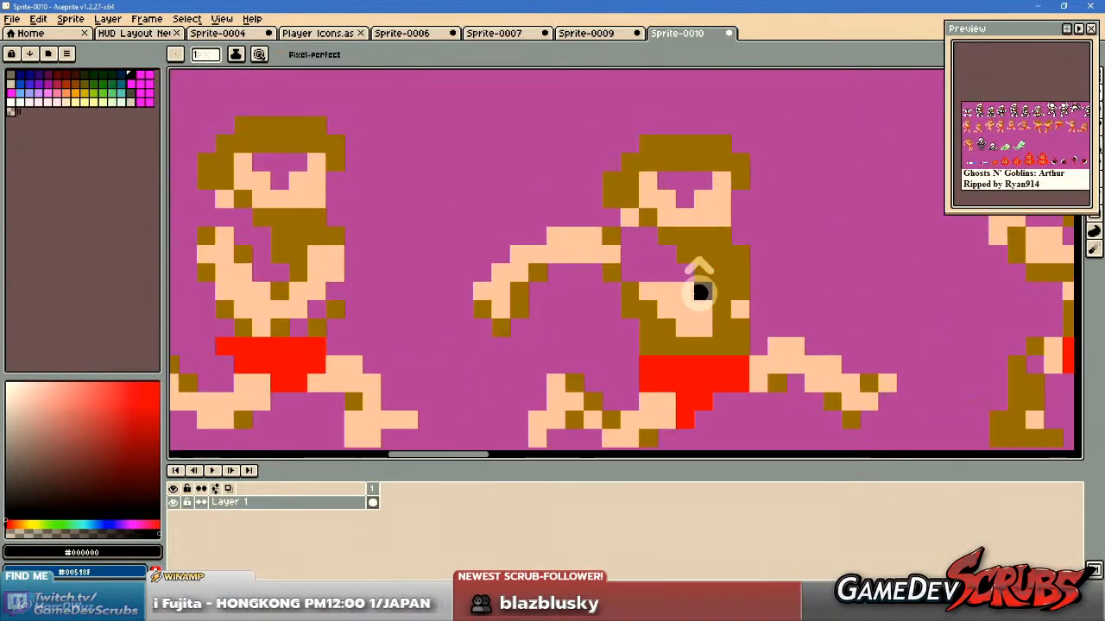
Fill the chest gap and eyes of the unarmoured running Arthur with black and outline the right side of his head.
left_click_drag(650, 270, 672, 269)
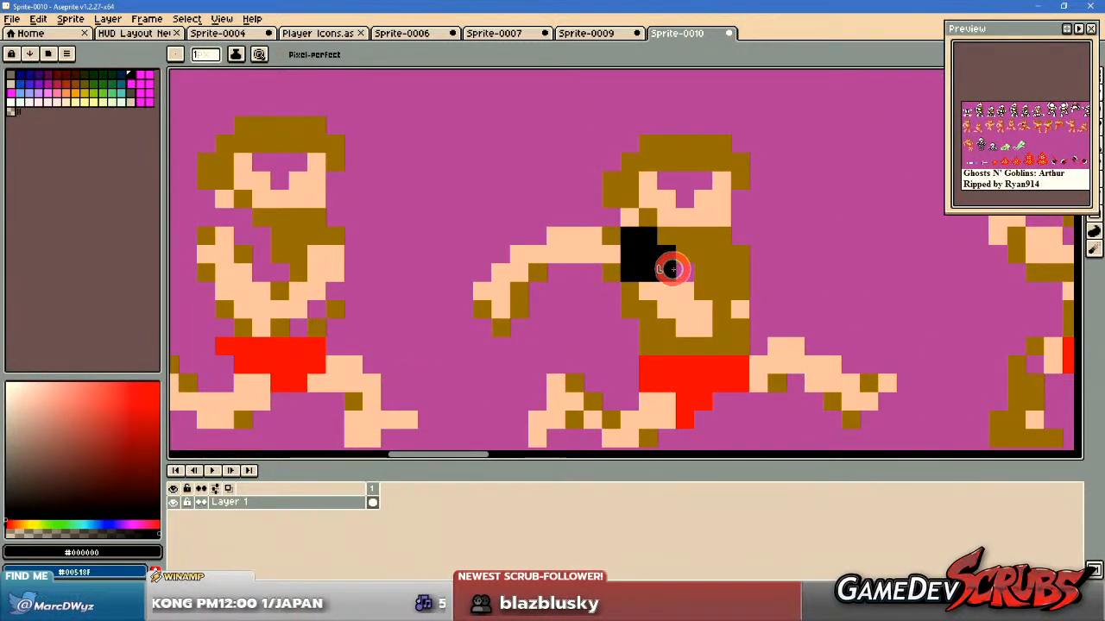
left_click(696, 185)
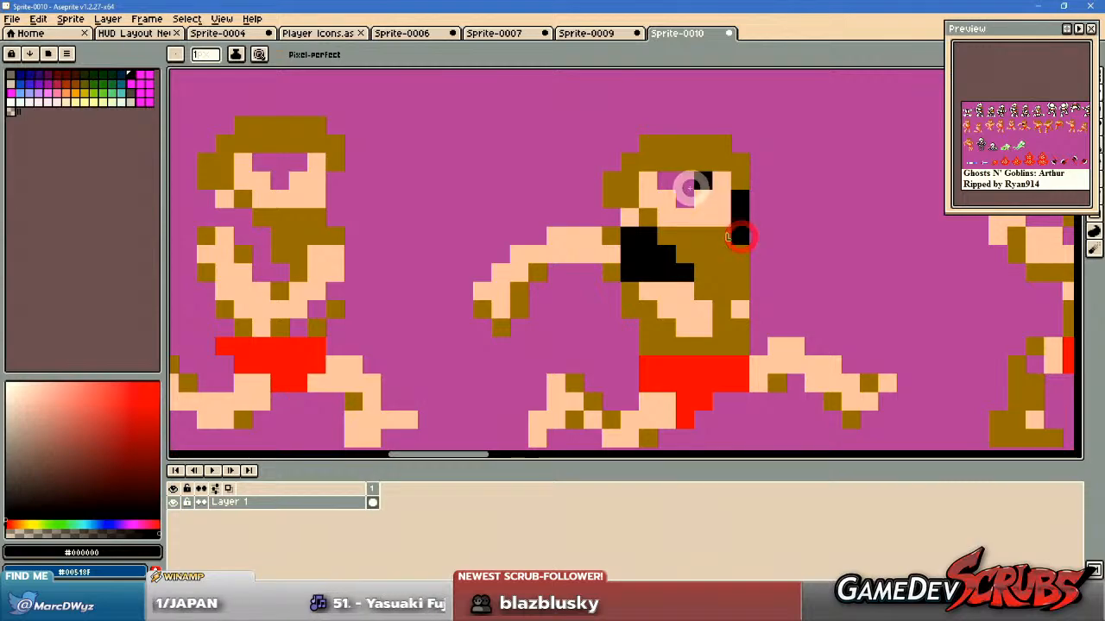
left_click(701, 180)
left_click_drag(742, 145, 753, 205)
key("ctrl+z")
left_click_drag(751, 163, 755, 176)
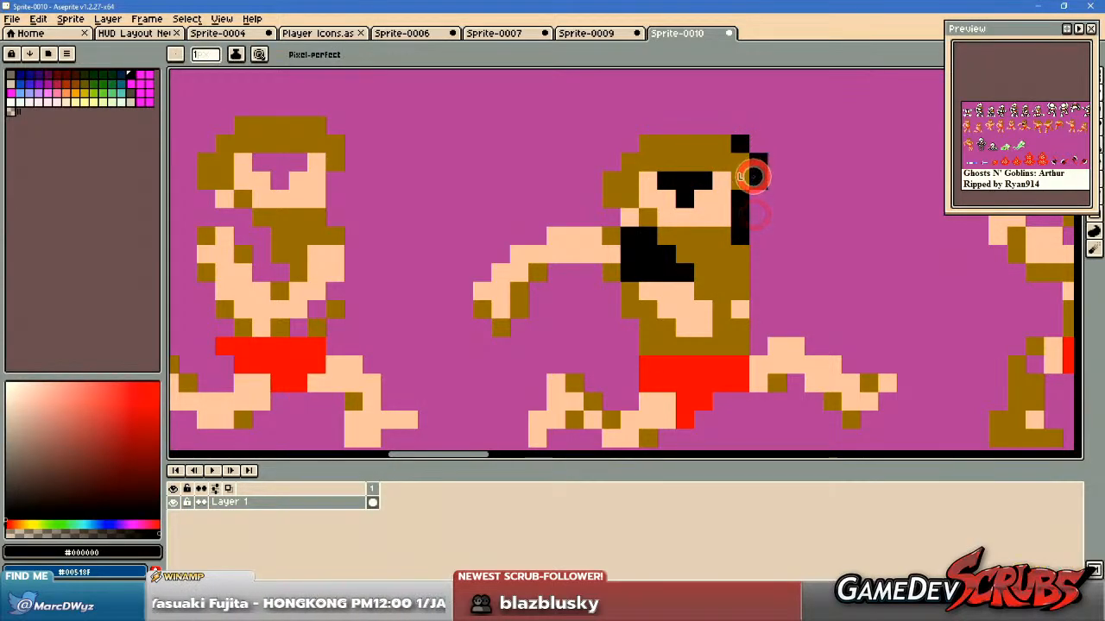
Draw a black outline down the right side of the running Arthur's torso and around his extended right-hand leg.
left_click_drag(761, 259, 763, 340)
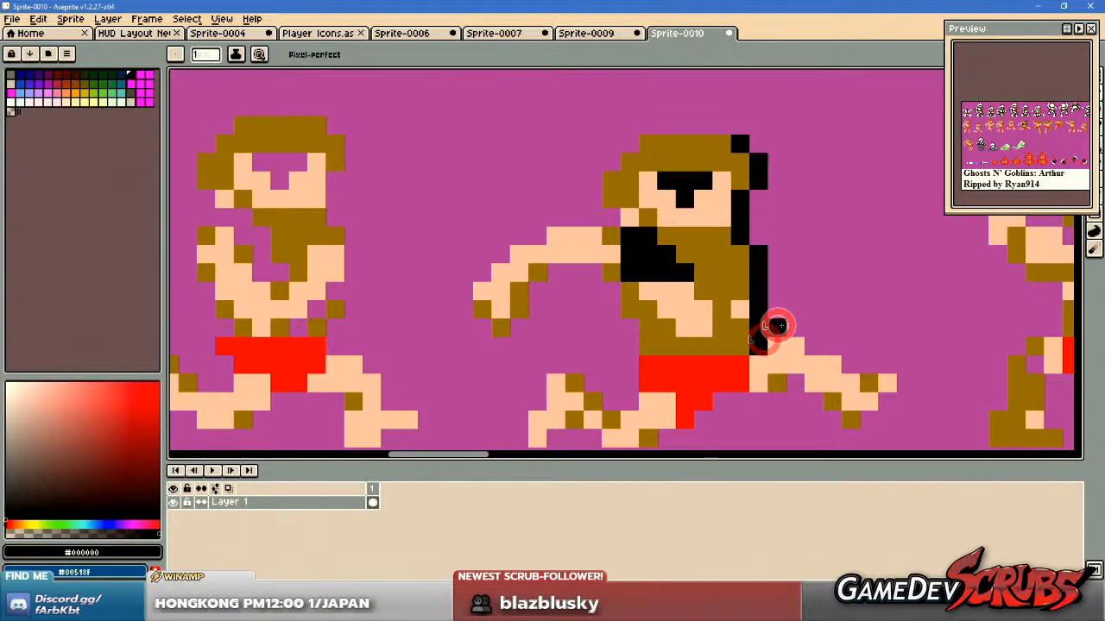
left_click_drag(882, 368, 859, 308)
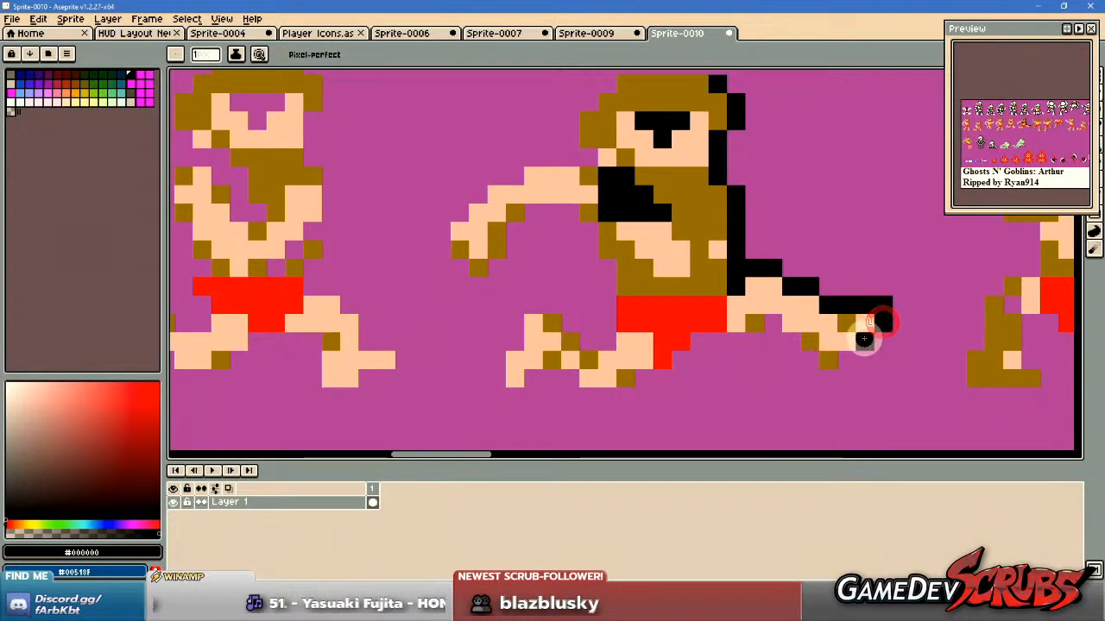
left_click(809, 364)
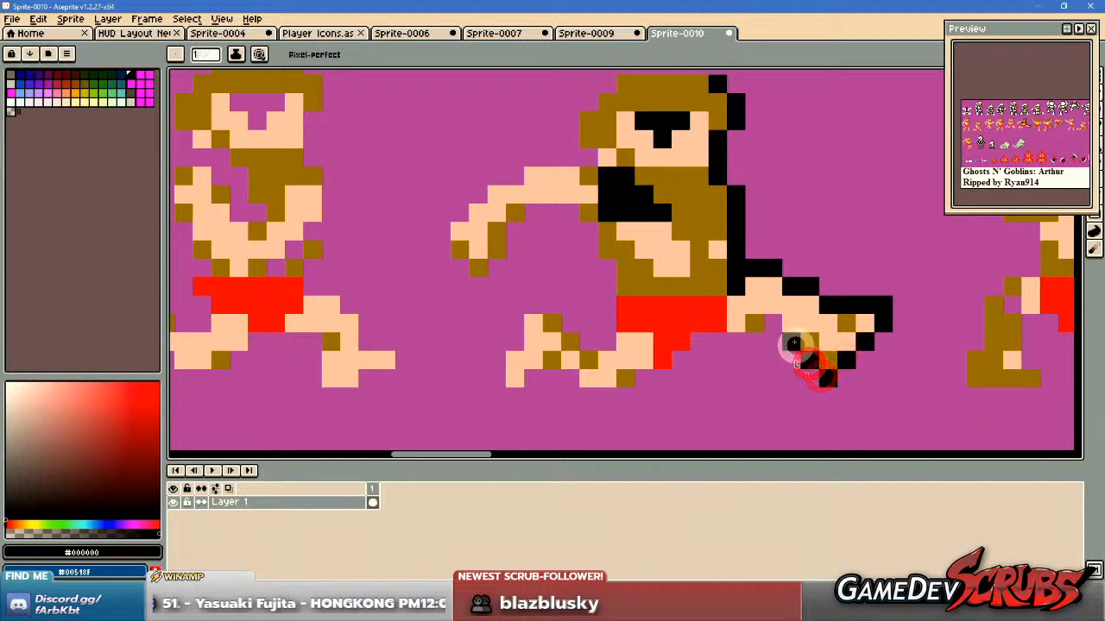
mouse_move(751, 338)
left_mouse_down()
mouse_move(700, 338)
mouse_move(700, 348)
mouse_move(834, 333)
left_mouse_up()
Outline the running Arthur's left-hand leg in black and continue the outline up the left side of his waist.
left_click(801, 345)
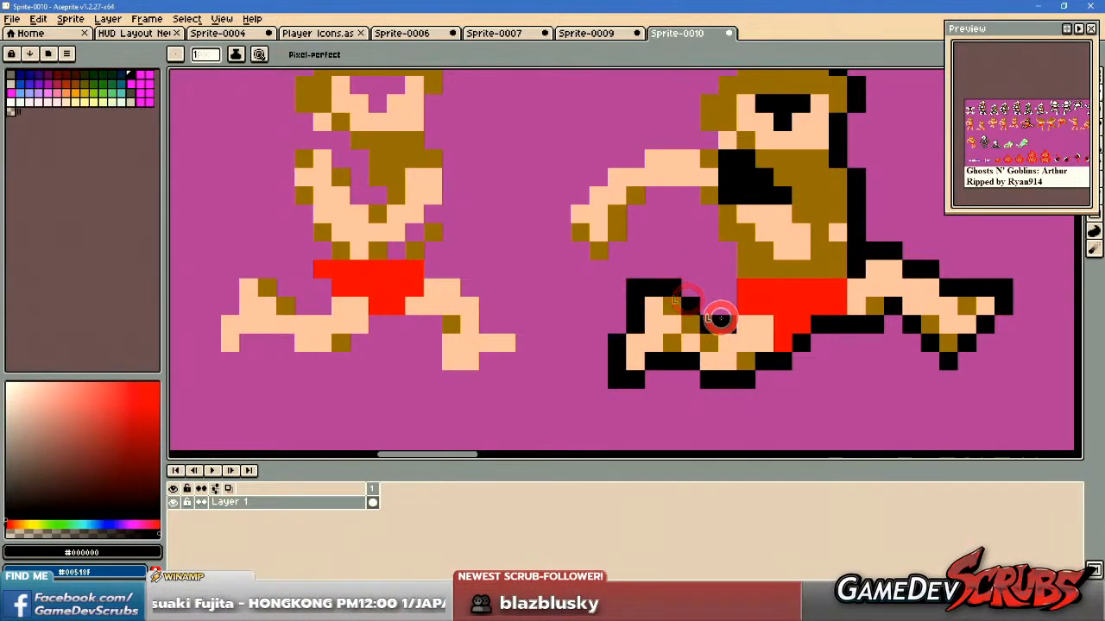
left_click_drag(854, 333, 864, 399)
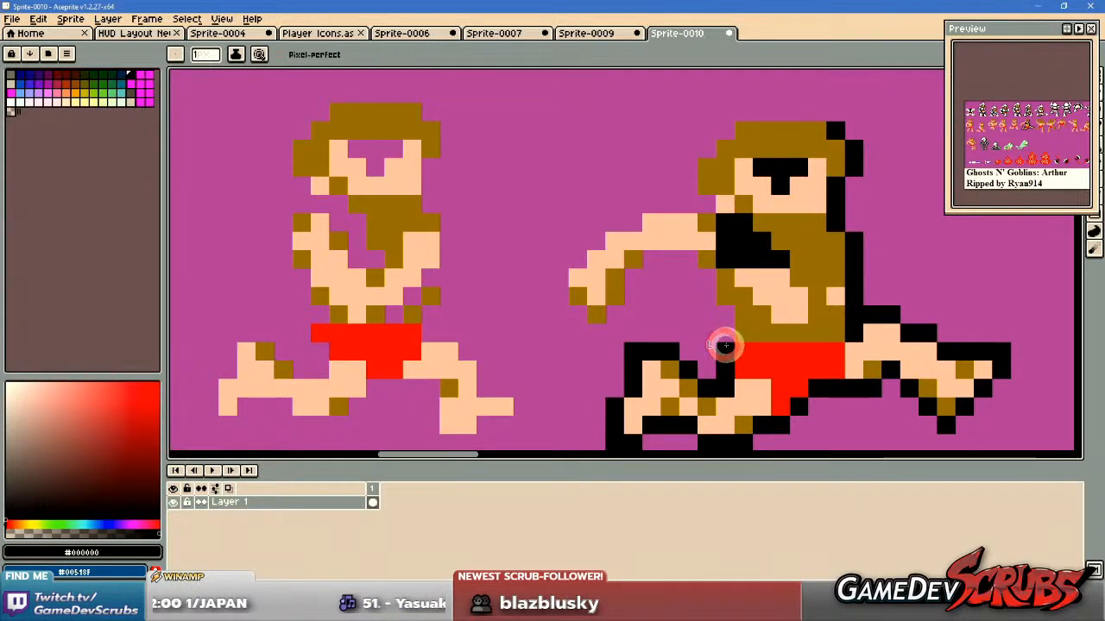
left_click_drag(708, 388, 726, 396)
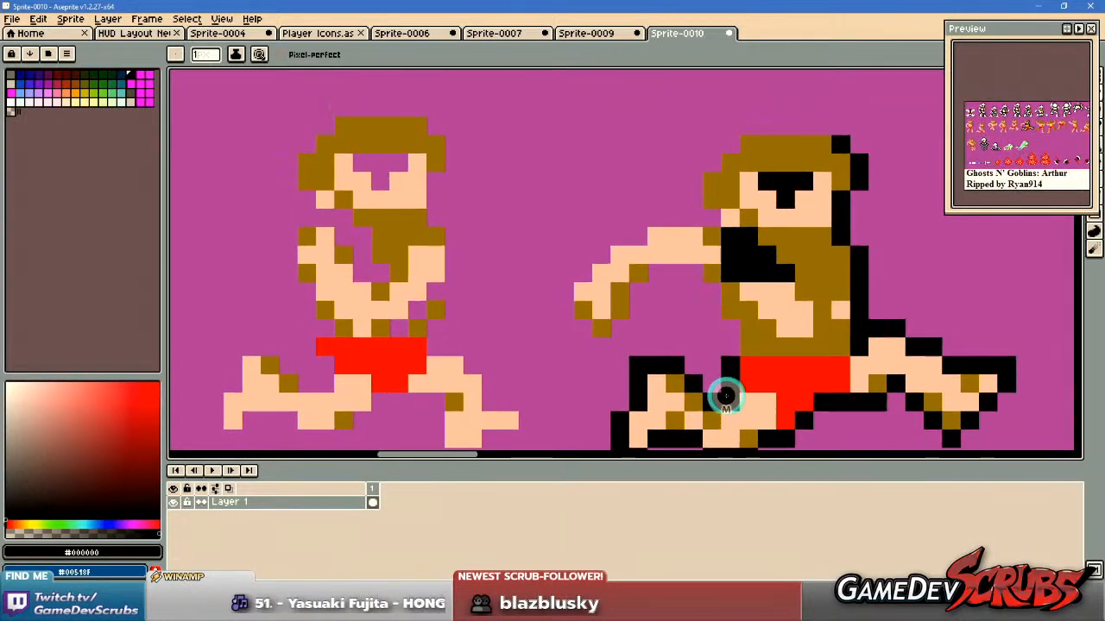
left_click_drag(728, 337, 712, 300)
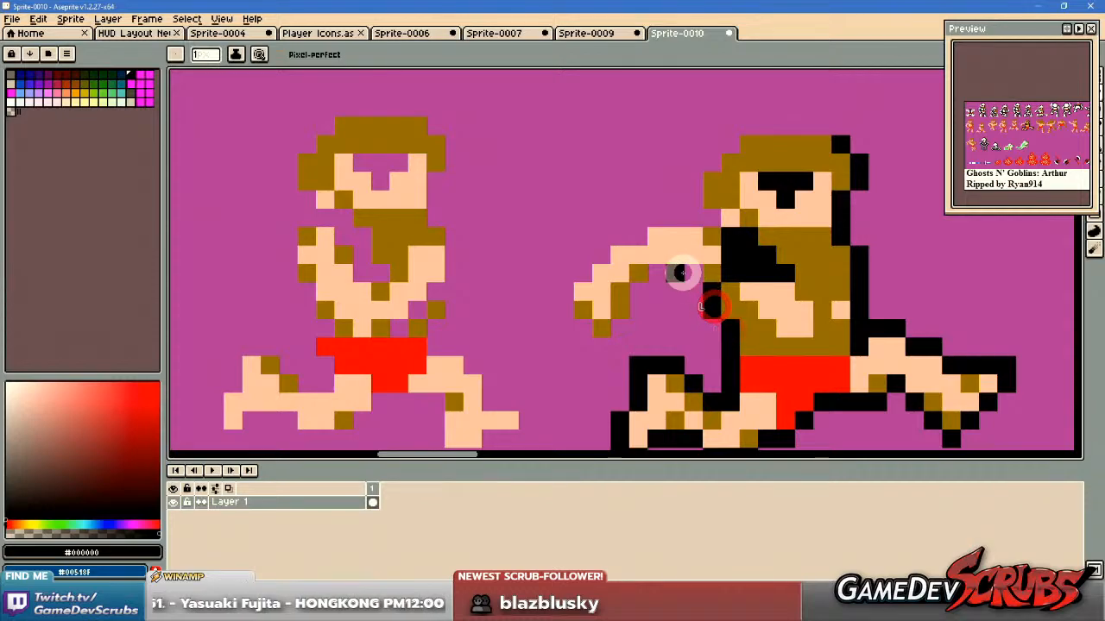
Complete the running Arthur's black outline around his outstretched arm and over the back and top of his hair.
left_click_drag(635, 280, 623, 332)
left_click(578, 331)
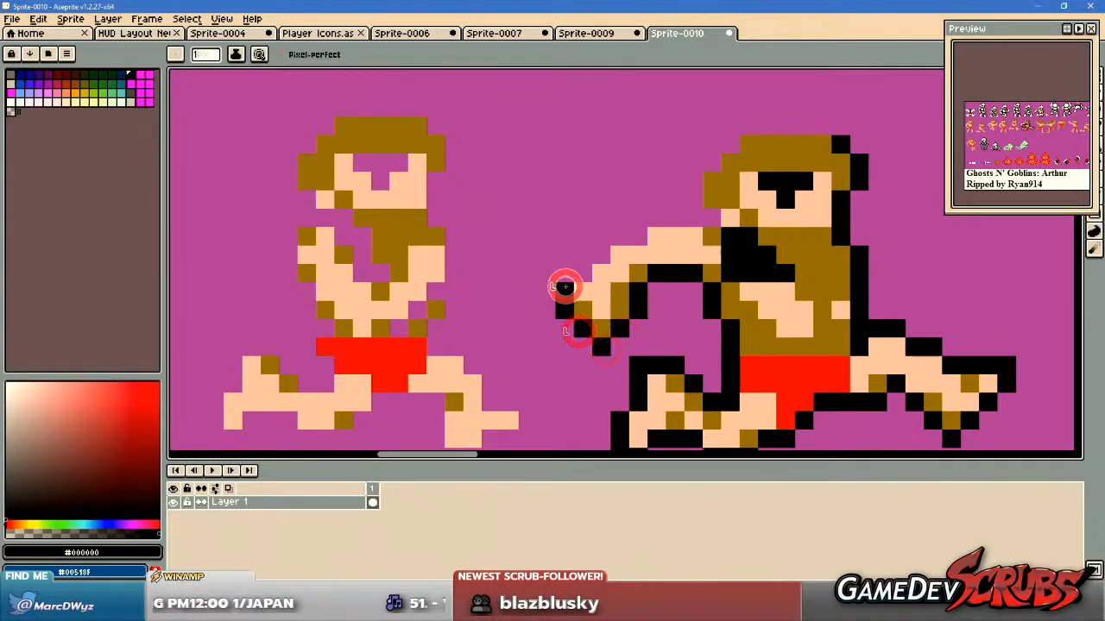
left_click(626, 232)
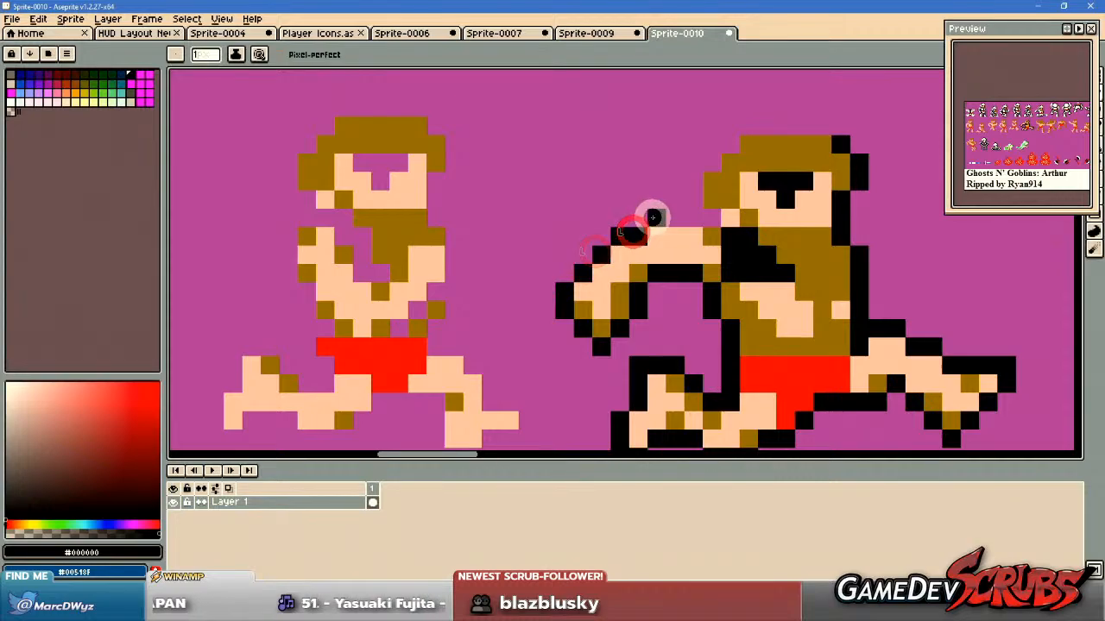
left_click_drag(716, 293, 705, 369)
left_click(685, 276)
left_click(688, 257)
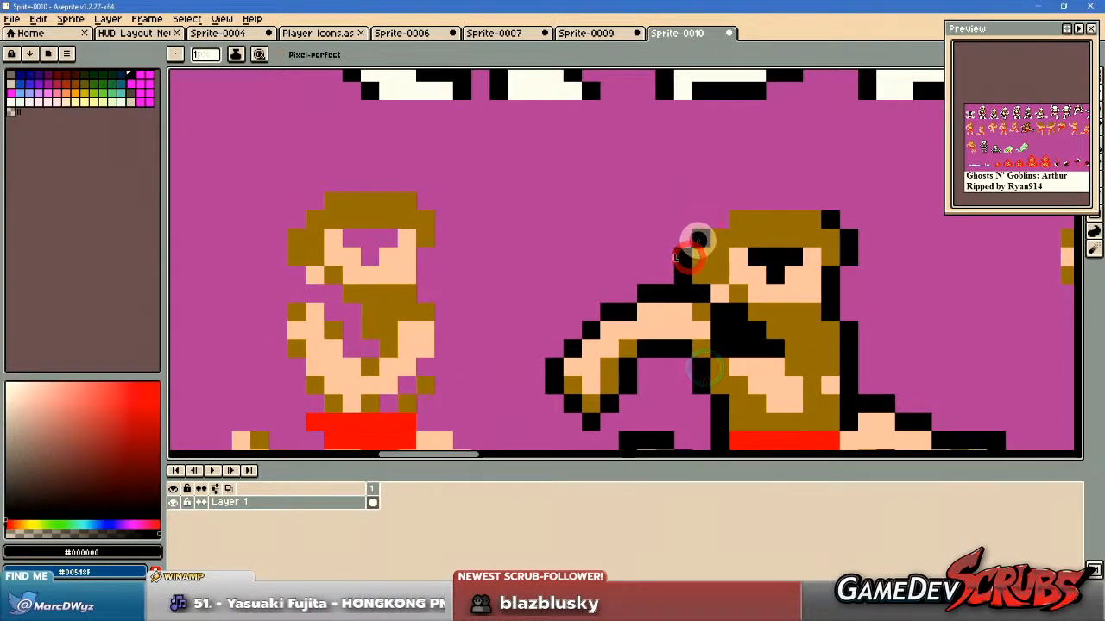
left_click_drag(741, 203, 816, 202)
Move the outlined running Arthur into the empty magenta area to the right of the frog sprites.
scroll(829, 331, "down", 5)
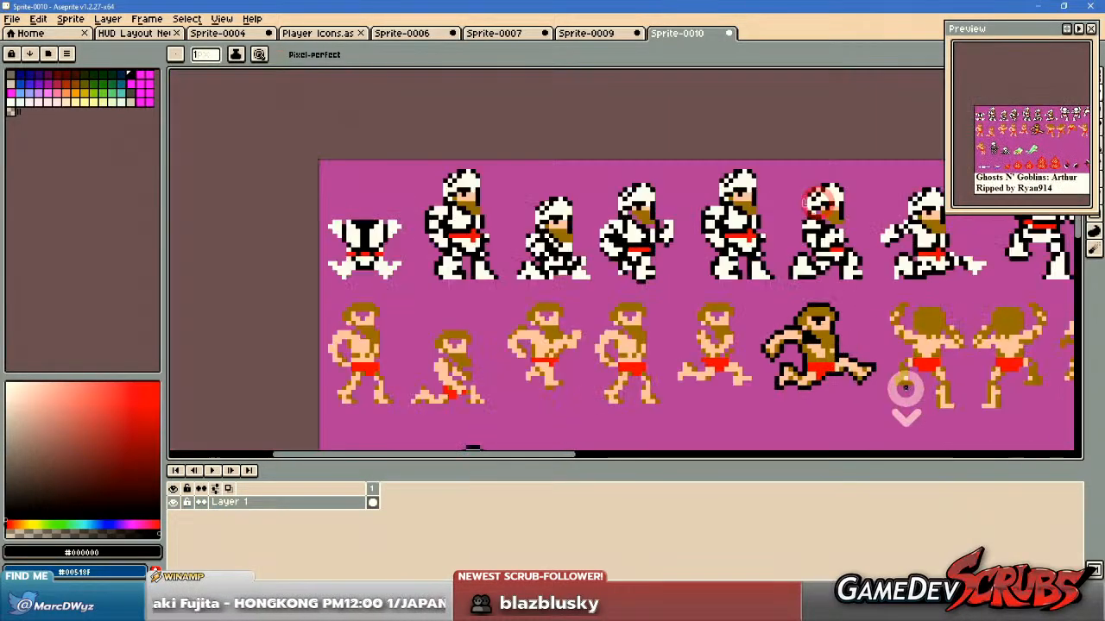
left_click_drag(903, 390, 766, 332)
key("m")
scroll(720, 342, "up", 1)
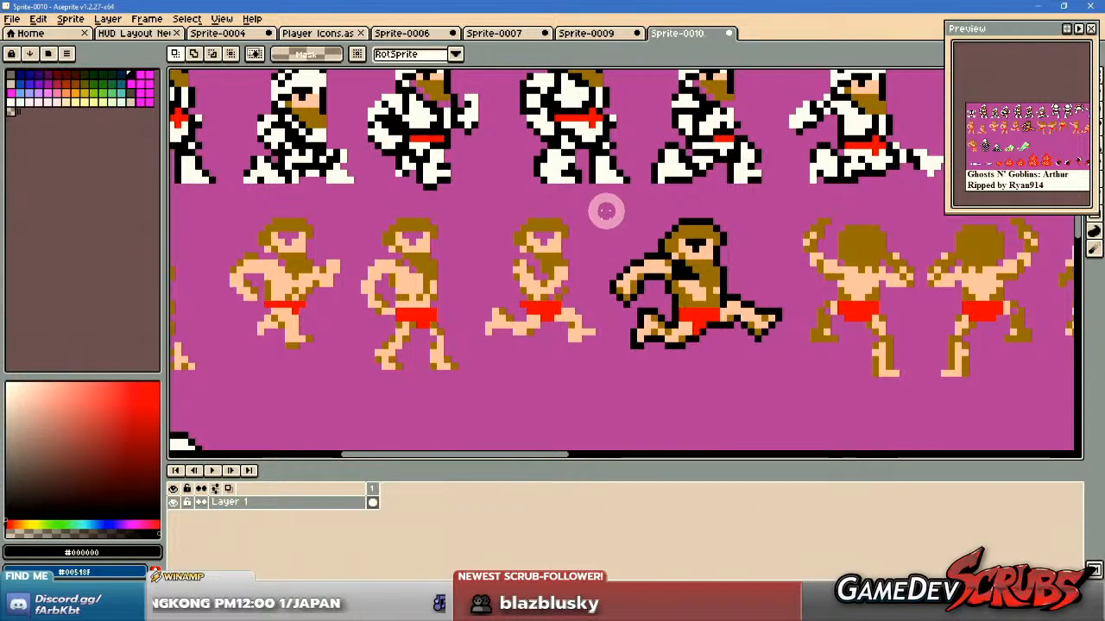
mouse_move(604, 213)
left_mouse_down()
mouse_move(781, 338)
mouse_move(562, 268)
mouse_move(553, 246)
mouse_move(892, 295)
mouse_move(908, 309)
left_mouse_up()
scroll(774, 370, "down", 3)
Move the collapsed skeleton sprite to the empty area just left of the outlined running Arthur.
scroll(423, 302, "up", 2)
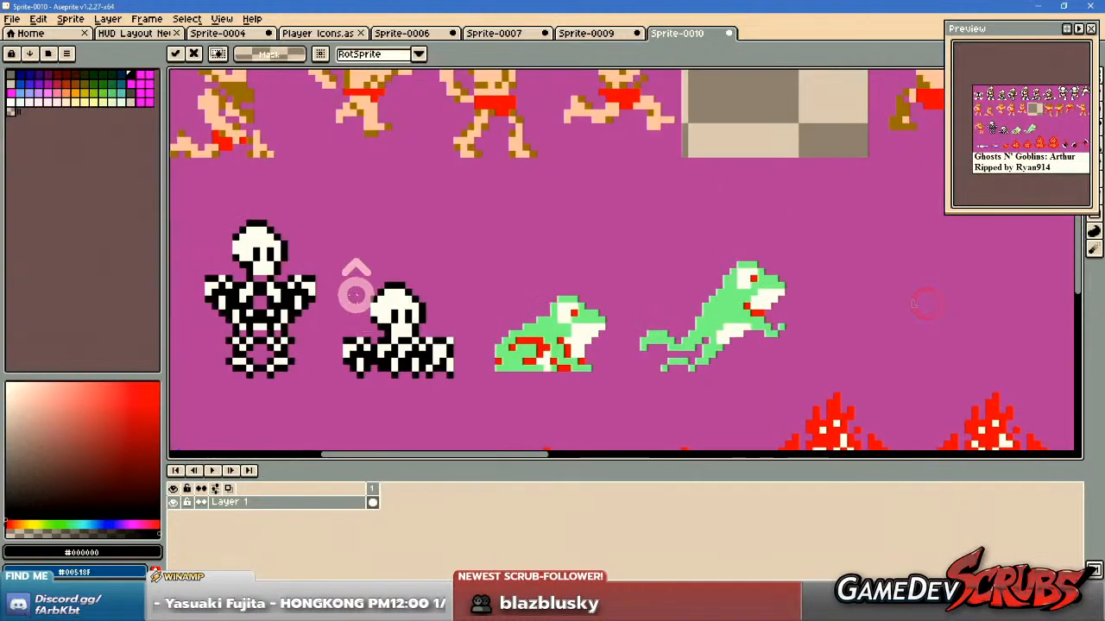
scroll(347, 285, "down", 1)
mouse_move(348, 282)
left_mouse_down()
mouse_move(435, 369)
mouse_move(917, 344)
mouse_move(817, 375)
mouse_move(671, 347)
left_mouse_up()
scroll(435, 369, "down", 1)
Move the blue shield with the cross to the right of the outlined running Arthur.
scroll(798, 404, "up", 1)
scroll(667, 346, "up", 1)
left_click_drag(606, 302, 811, 287)
scroll(662, 374, "down", 1)
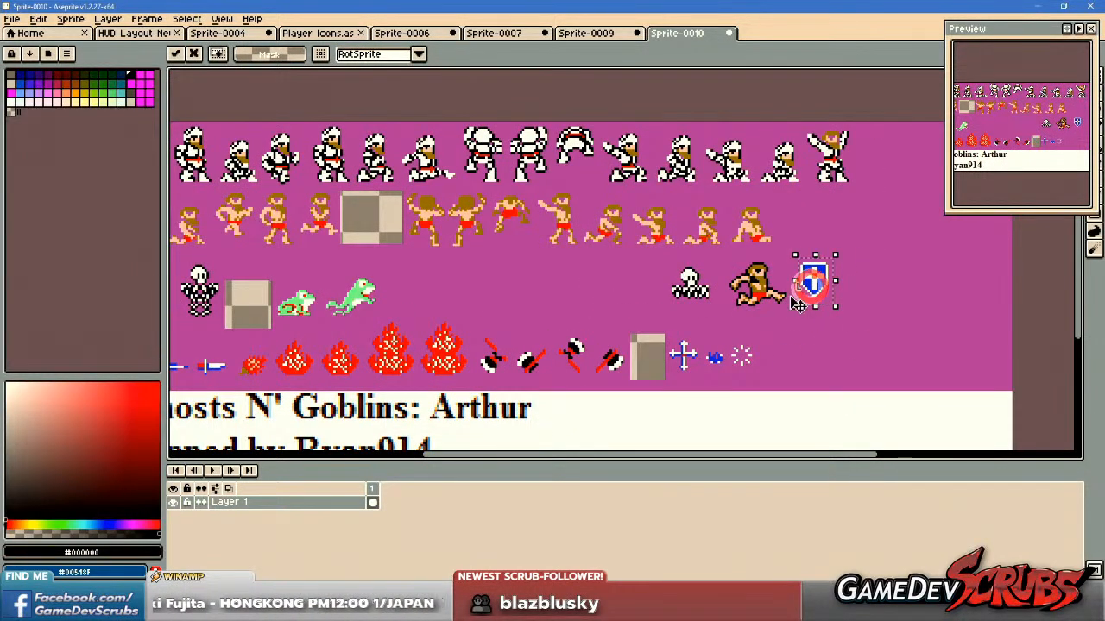
Move the short dagger sprite from the weapons row to the right of the blue shield.
left_click_drag(493, 317, 759, 335)
left_click_drag(459, 366, 483, 395)
left_click_drag(585, 379, 415, 387)
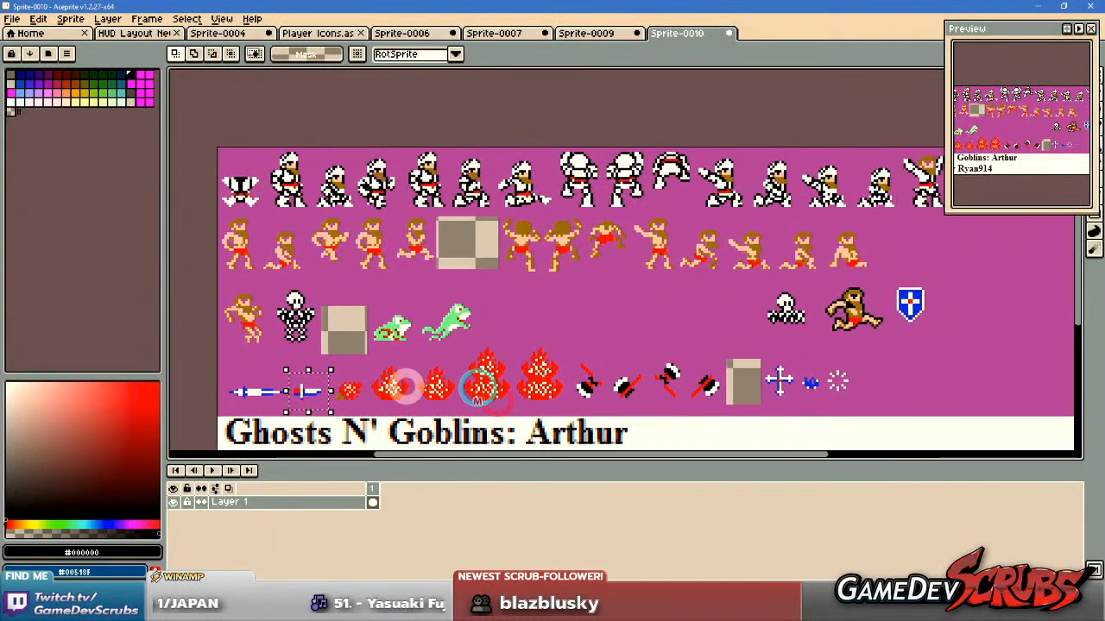
left_click_drag(309, 388, 963, 313)
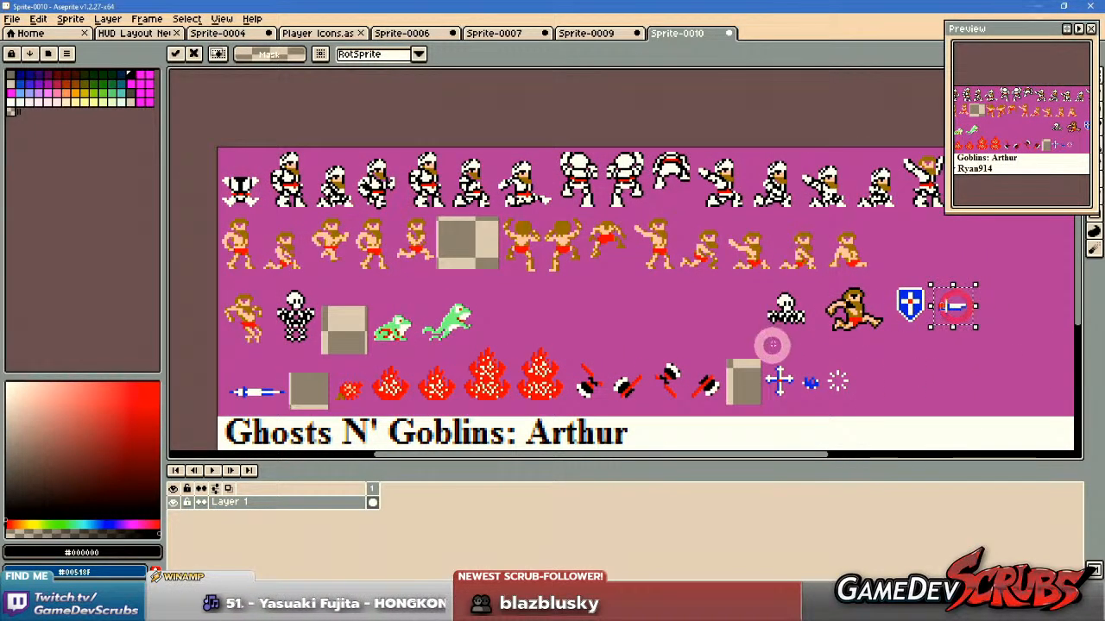
Move the blue and white cross from the weapons row to the right of the dagger.
scroll(810, 364, "up", 1)
left_click_drag(809, 364, 716, 344)
scroll(653, 345, "up", 1)
left_click_drag(635, 333, 710, 415)
scroll(777, 384, "down", 1)
left_click_drag(774, 388, 1004, 272)
Move the standing armoured Arthur throwing pose from the first row to the left of the collapsed skeleton.
left_click_drag(927, 273, 826, 384)
scroll(777, 358, "down", 1)
left_click_drag(615, 315, 693, 333)
left_click_drag(599, 309, 649, 336)
scroll(634, 230, "up", 3)
left_click_drag(652, 218, 804, 397)
scroll(895, 323, "down", 4)
left_click_drag(928, 388, 693, 244)
left_click_drag(608, 170, 611, 329)
left_click_drag(730, 336, 587, 316)
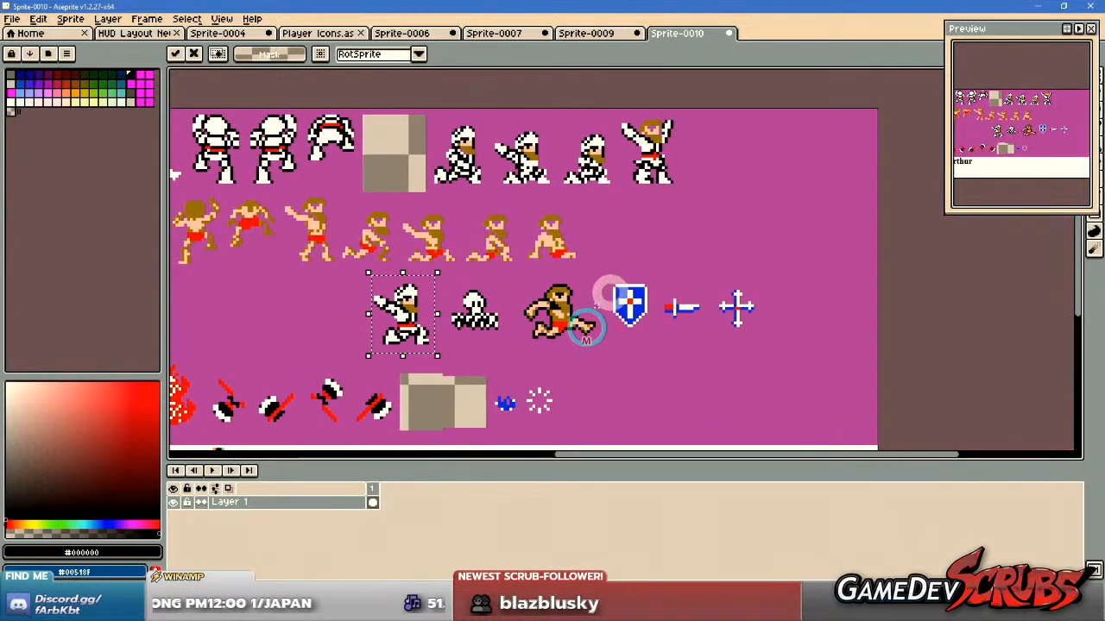
Copy the gathered row from the armoured Arthur to the cross and paste it into an empty area of Player Icons.
left_click_drag(353, 275, 780, 358)
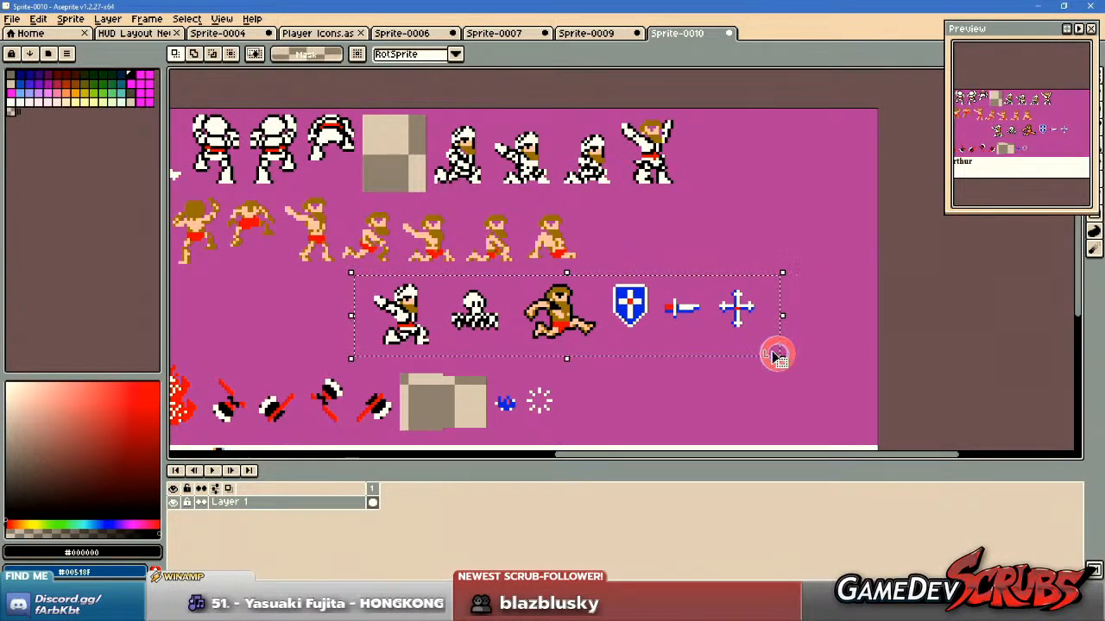
left_click(298, 33)
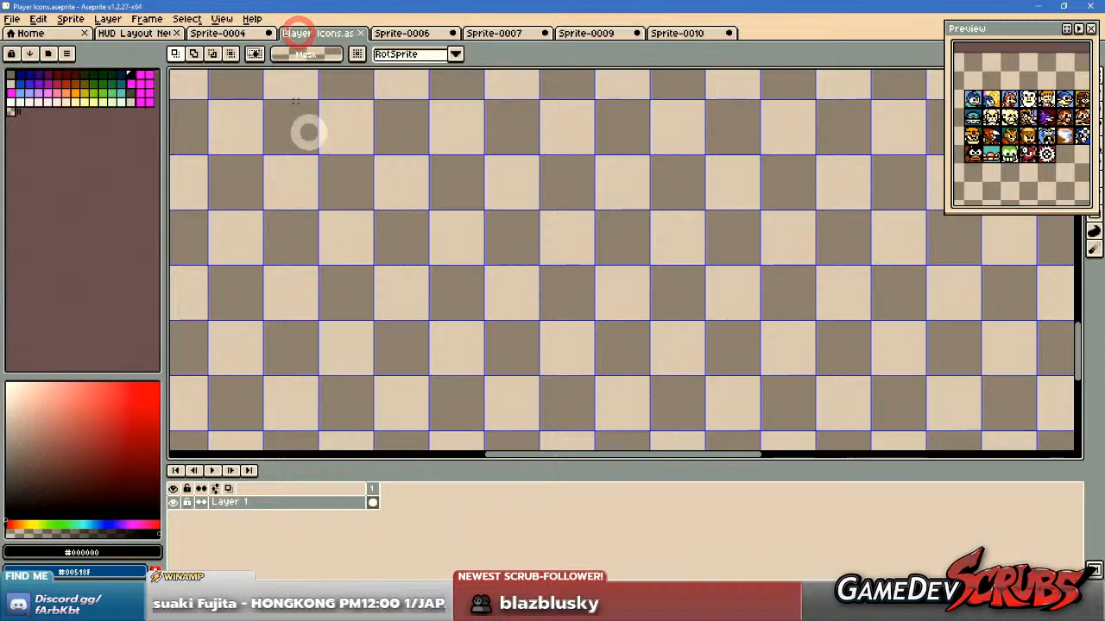
key("ctrl+v")
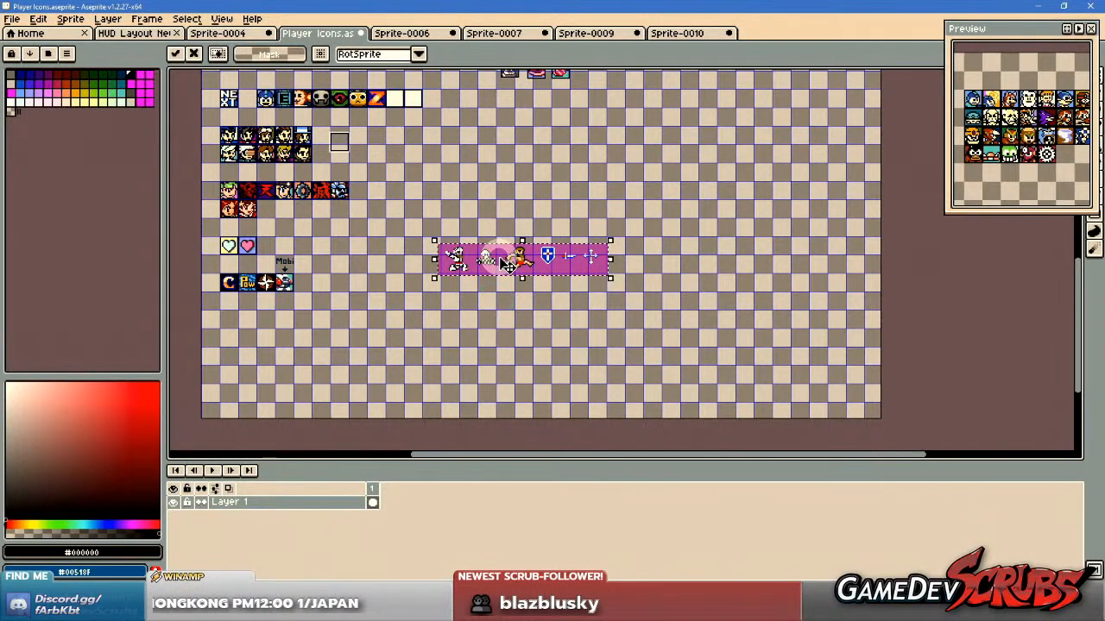
Place the pasted Arthur row and fill its magenta background with the transparent mask colour using the Paint Bucket.
scroll(507, 264, "up", 3)
left_click_drag(443, 229, 438, 227)
key("g")
left_click(402, 154, "alt")
left_click(408, 199)
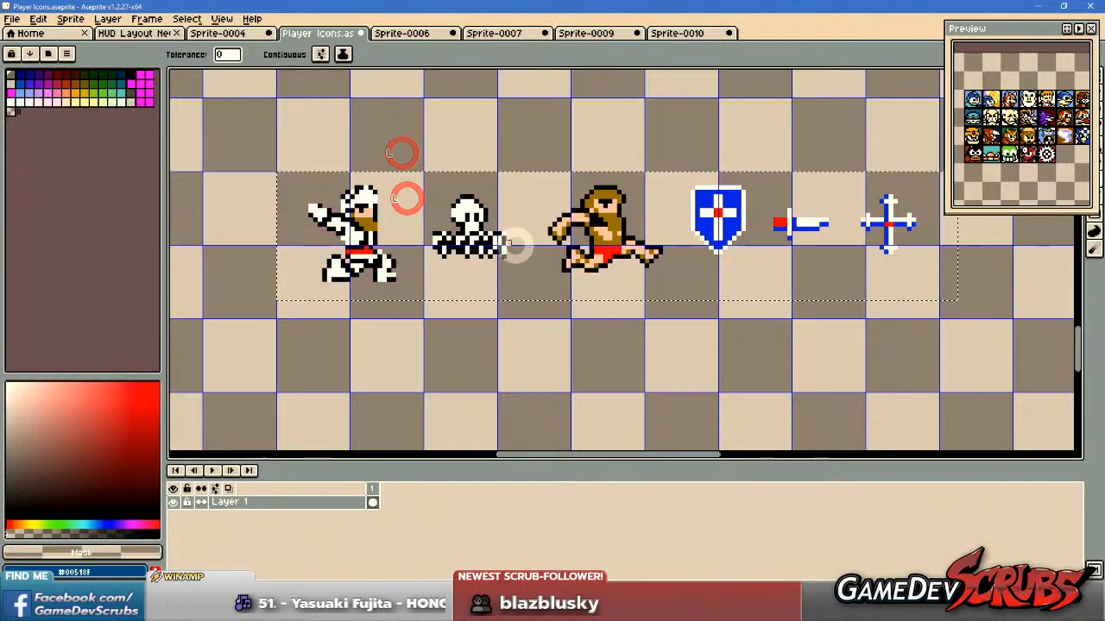
Recolour the bright red of the running Arthur's shorts and the matching red areas with palette colour Idx-22.
left_click_drag(541, 246, 526, 262)
scroll(616, 254, "up", 1)
left_click_drag(686, 267, 584, 268)
scroll(583, 268, "up", 2)
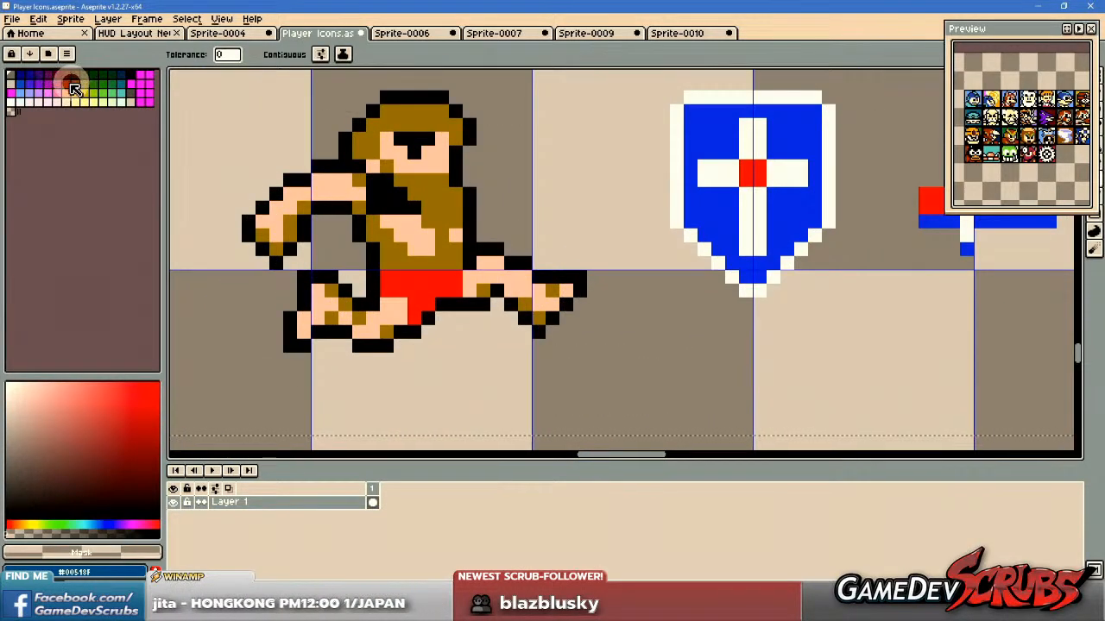
left_click(63, 84)
left_click(424, 290)
scroll(481, 302, "down", 2)
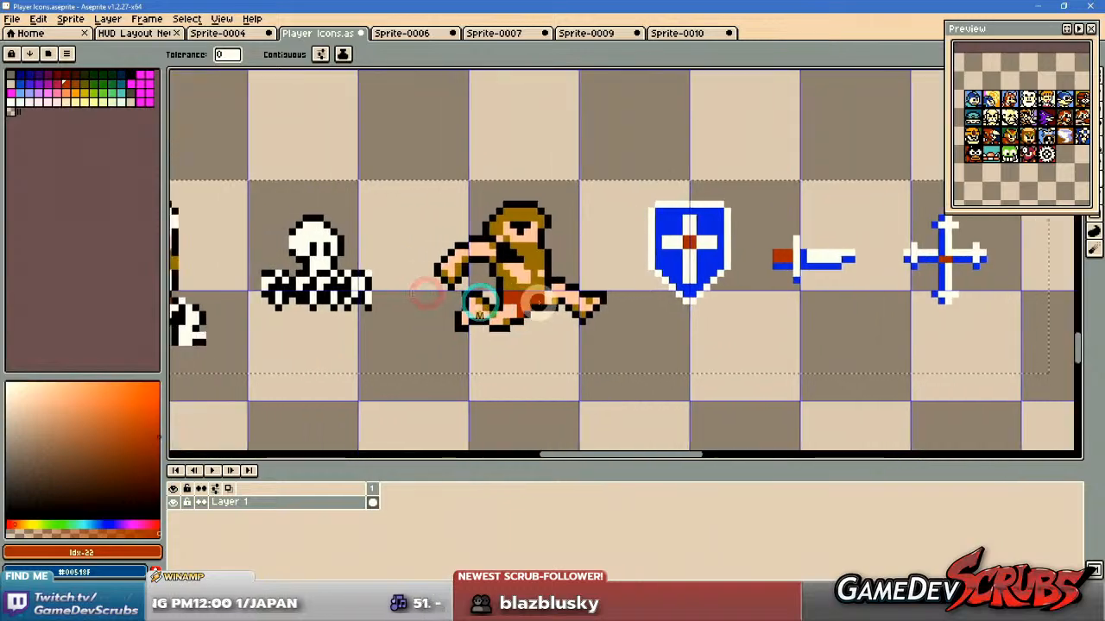
Try pale Idx-54 and orange Idx-38 as the running Arthur's skin colour and undo both fills.
scroll(481, 302, "up", 1)
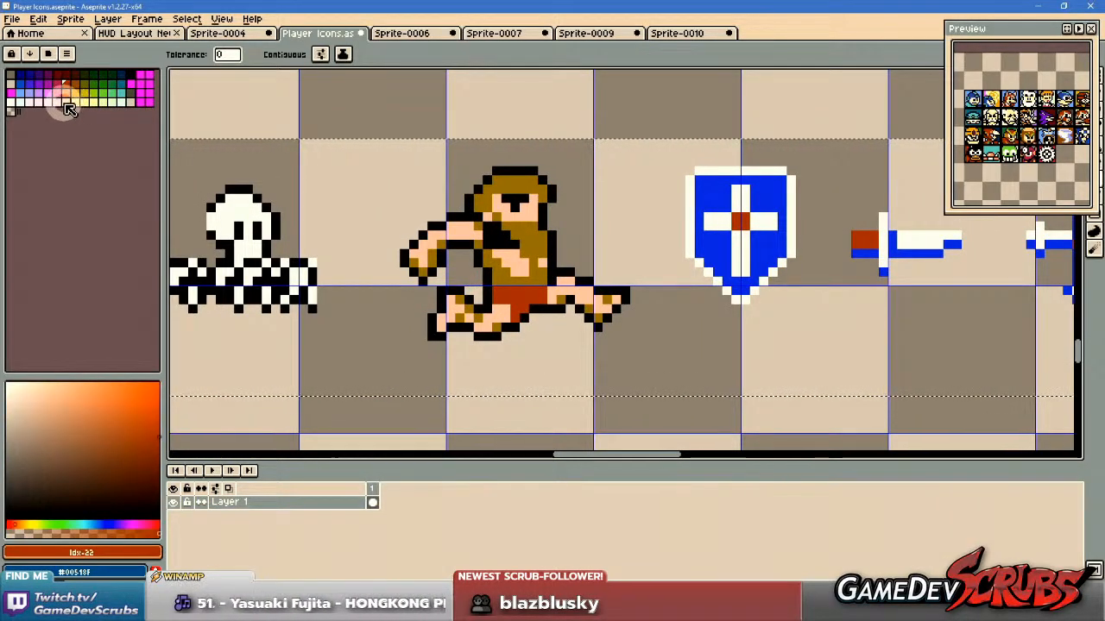
left_click(505, 261, "alt")
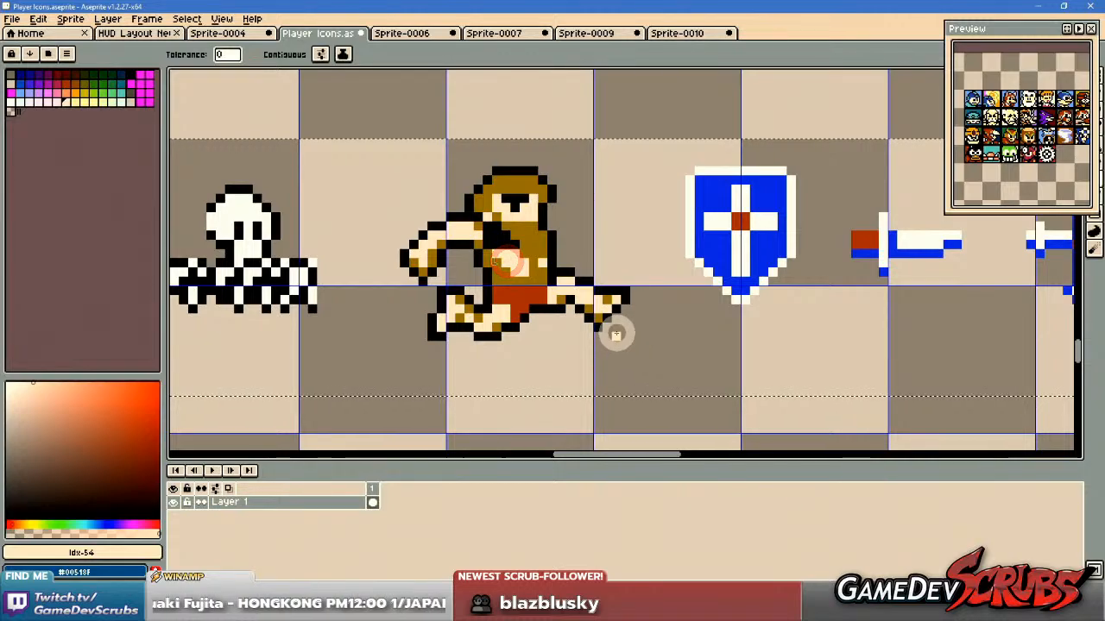
key("v")
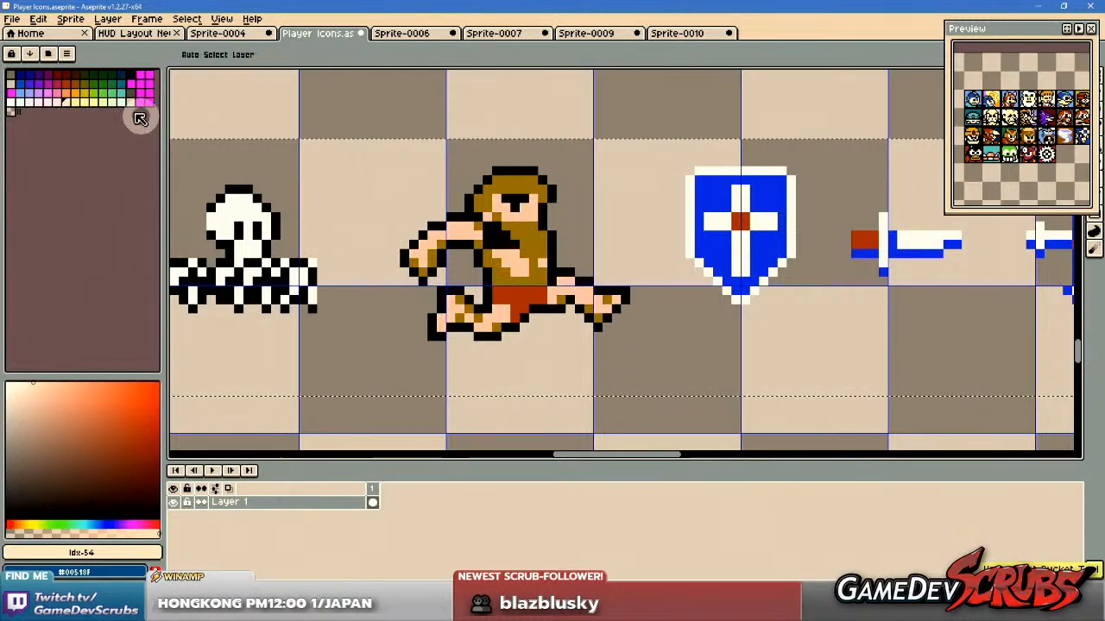
left_click(75, 92)
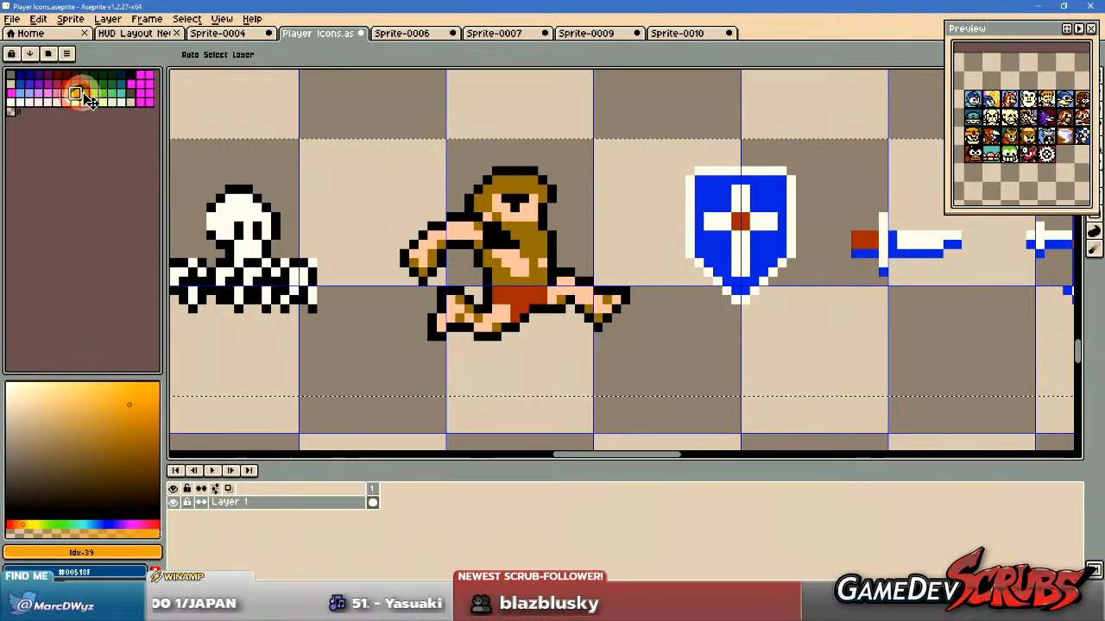
left_click(66, 94)
left_click(520, 266)
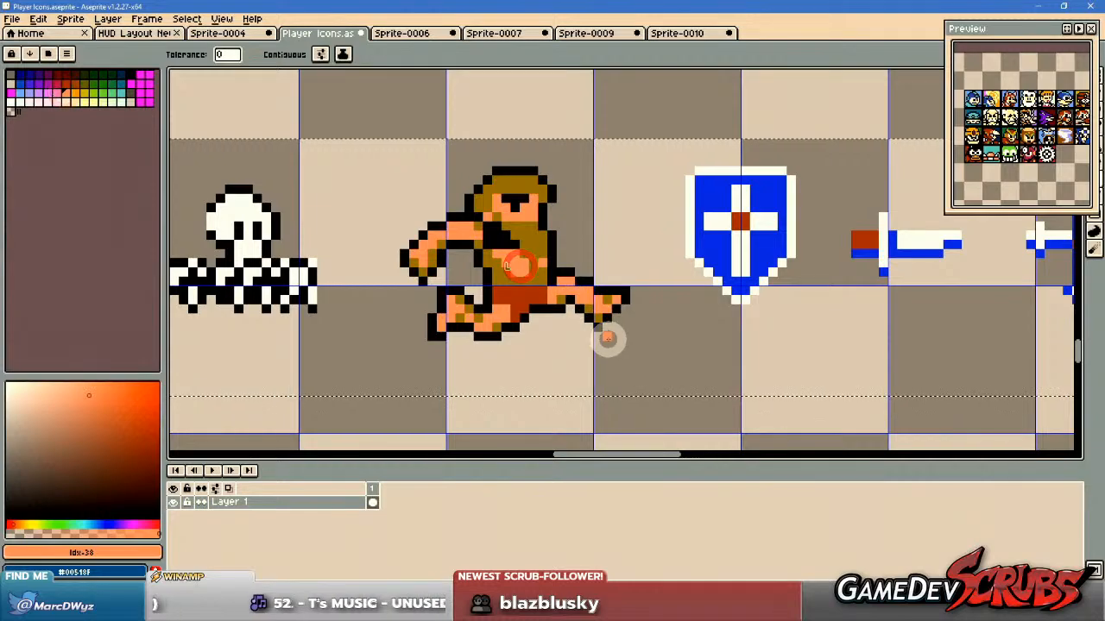
left_click_drag(585, 338, 591, 352)
scroll(510, 285, "up", 2)
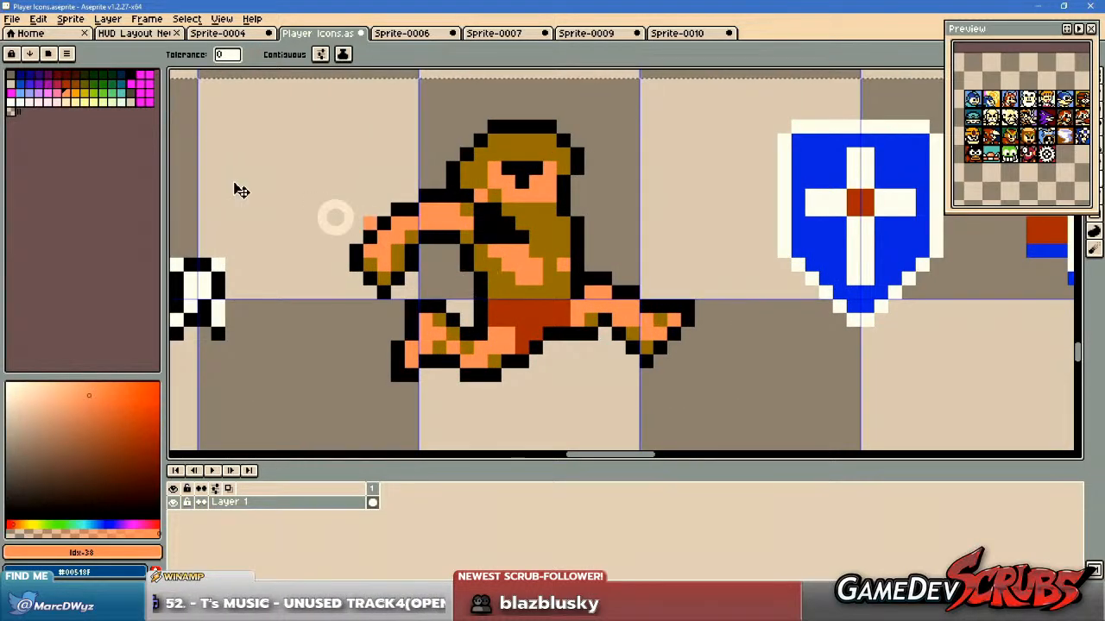
key("ctrl+z")
Recolour Arthur's skin with pale Idx-54 and his hair and beard with brown Idx-23.
left_click(69, 102)
left_click(512, 265)
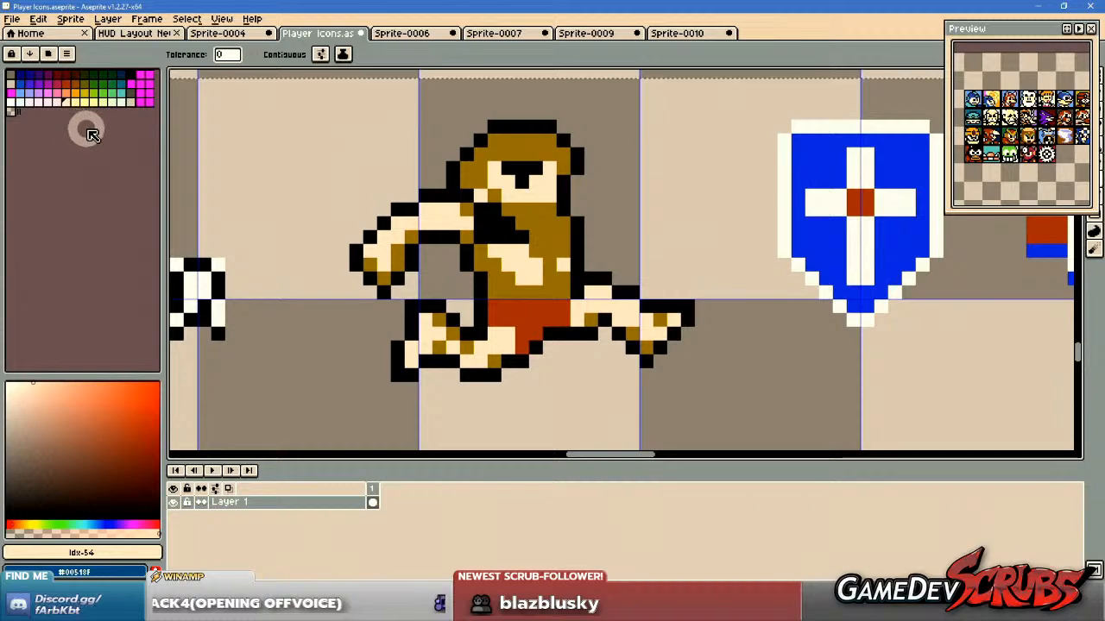
left_click(76, 87)
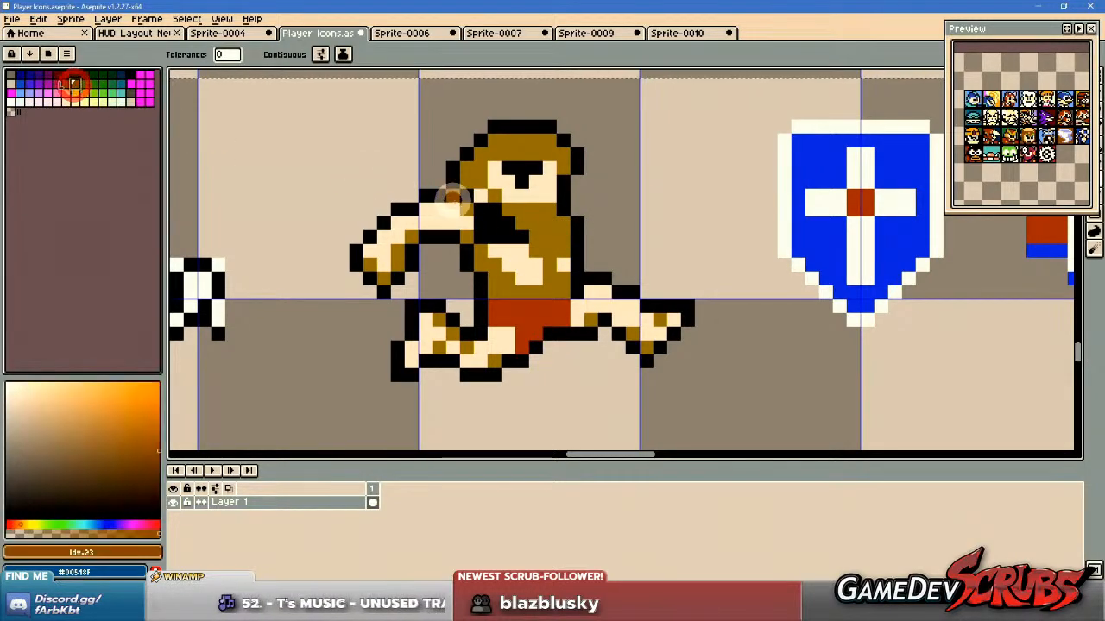
left_click(486, 275)
Try orange Idx-38 on the running Arthur's skin against the brown hair and undo that fill.
scroll(562, 314, "down", 2)
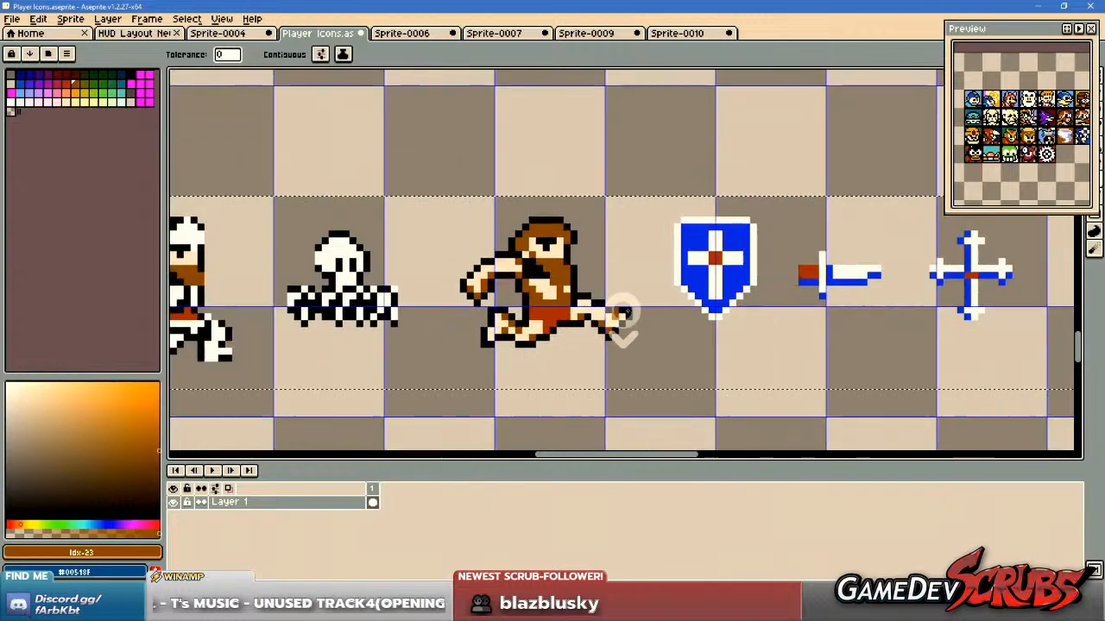
scroll(562, 315, "up", 1)
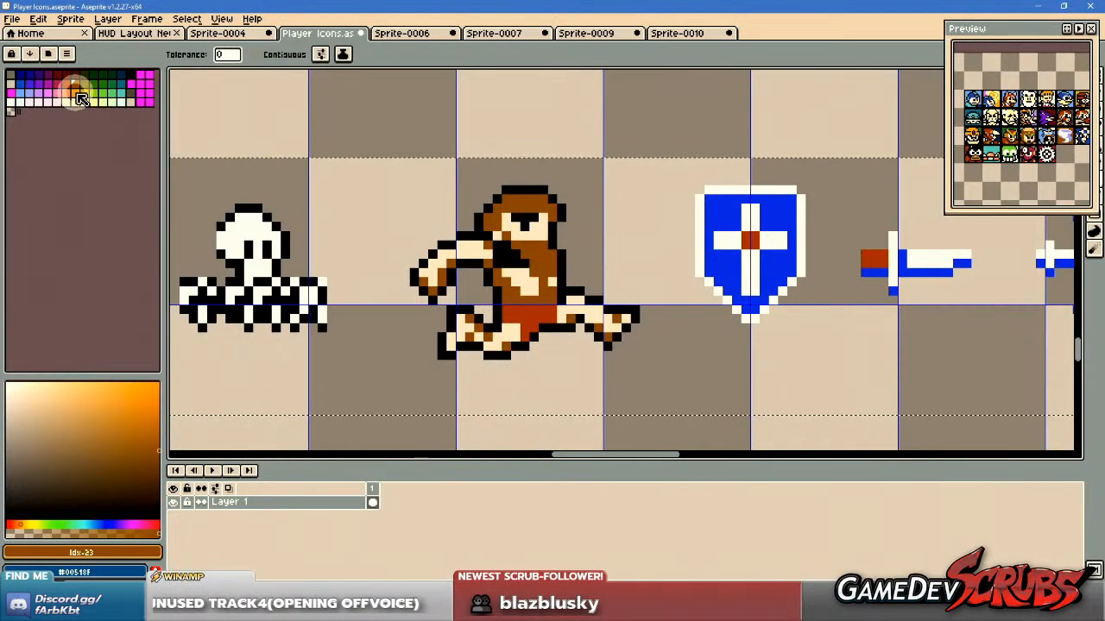
left_click(76, 93)
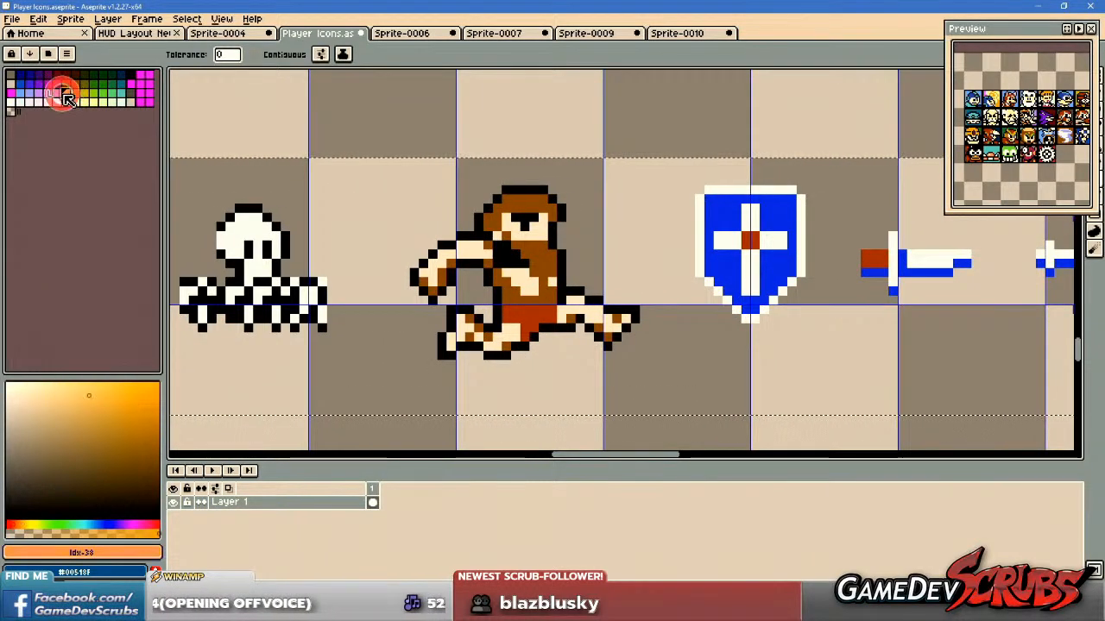
left_click(69, 93)
left_click(528, 278)
scroll(690, 335, "down", 1)
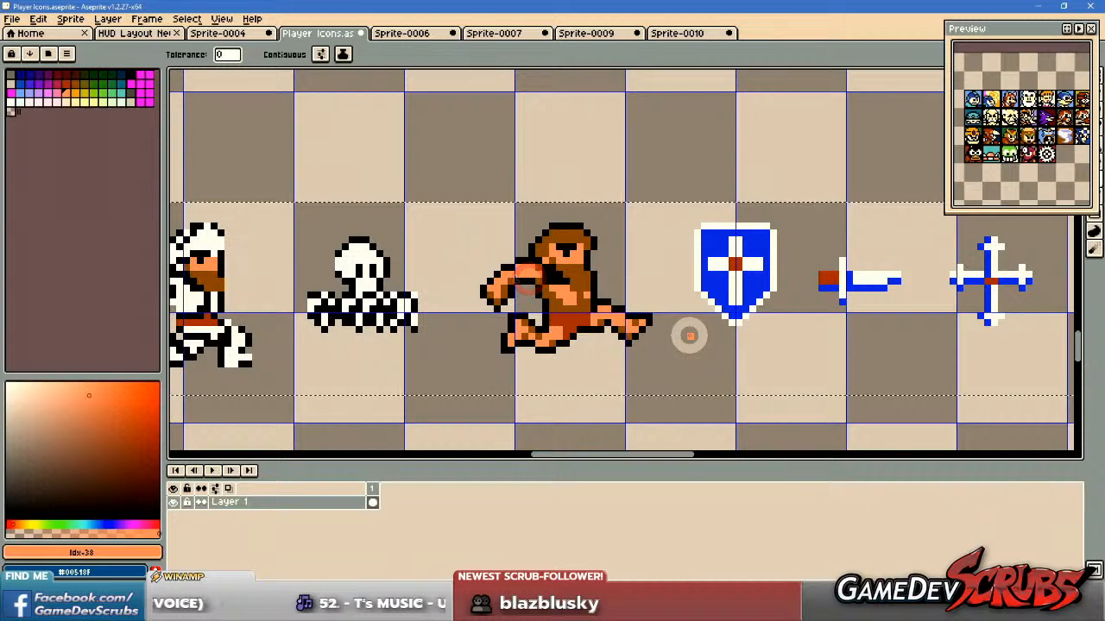
scroll(688, 333, "up", 1)
key("v")
key("ctrl+z")
Recolour the blue of the shield, dagger and cross with palette colour Idx-17.
scroll(613, 324, "down", 1)
left_click_drag(609, 318, 670, 313)
left_click_drag(504, 308, 571, 305)
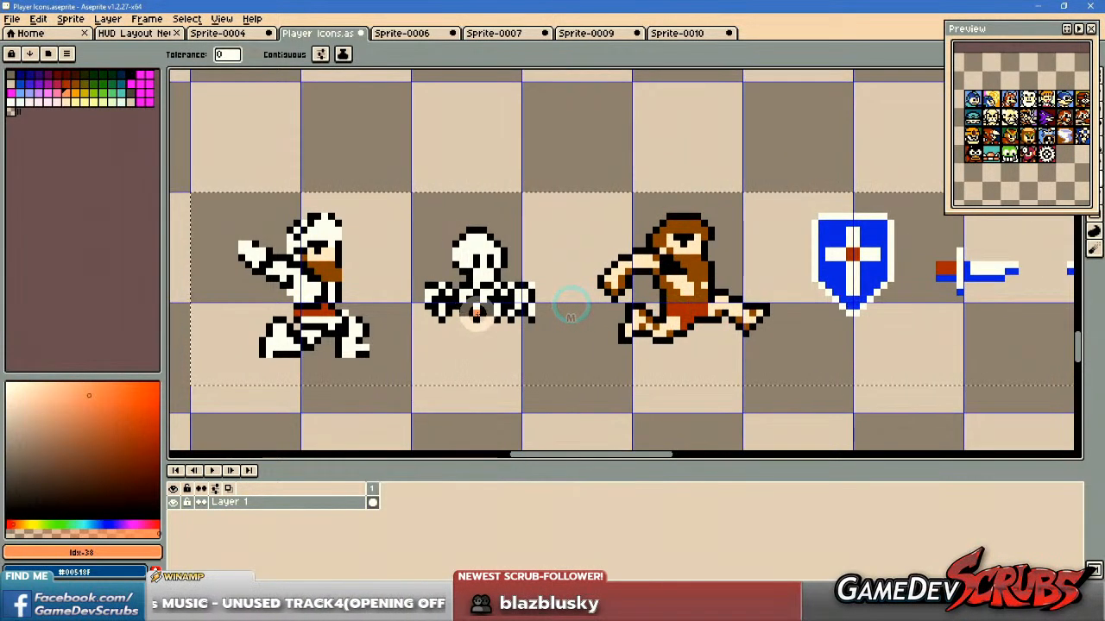
scroll(479, 315, "up", 1)
left_click_drag(478, 316, 569, 307)
left_click(66, 82)
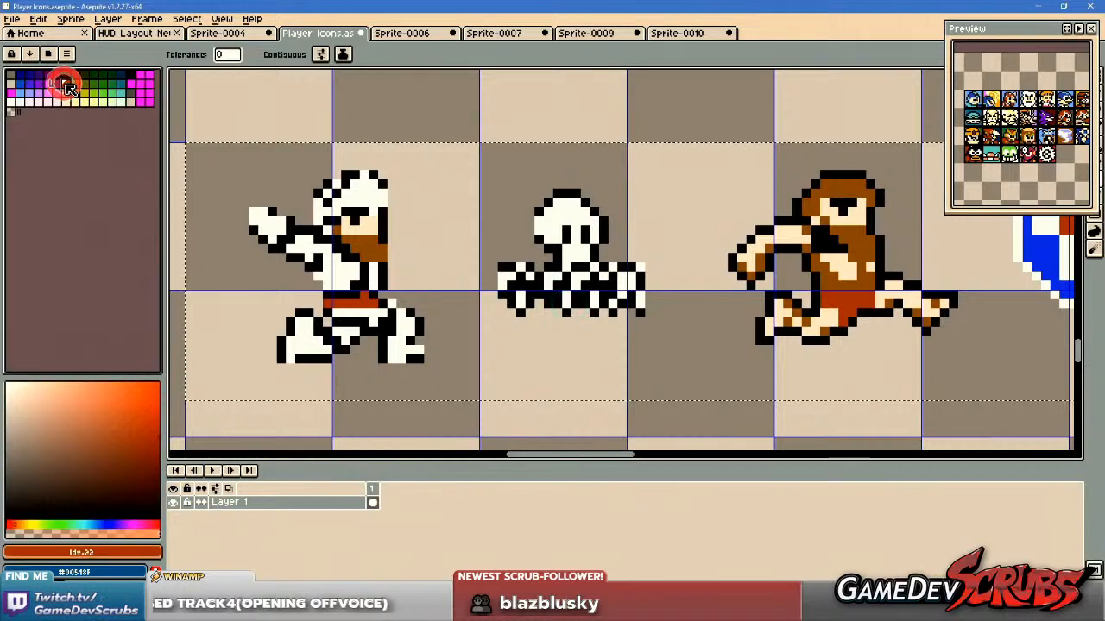
left_click_drag(821, 296, 405, 289)
left_click_drag(721, 285, 610, 288)
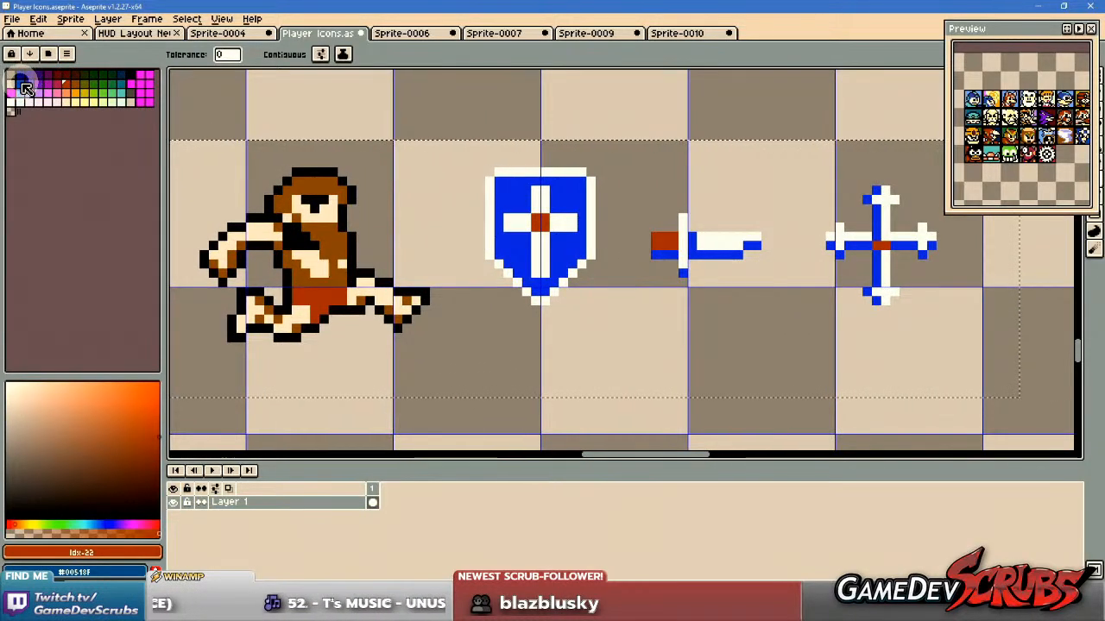
left_click(20, 80)
left_click(562, 246)
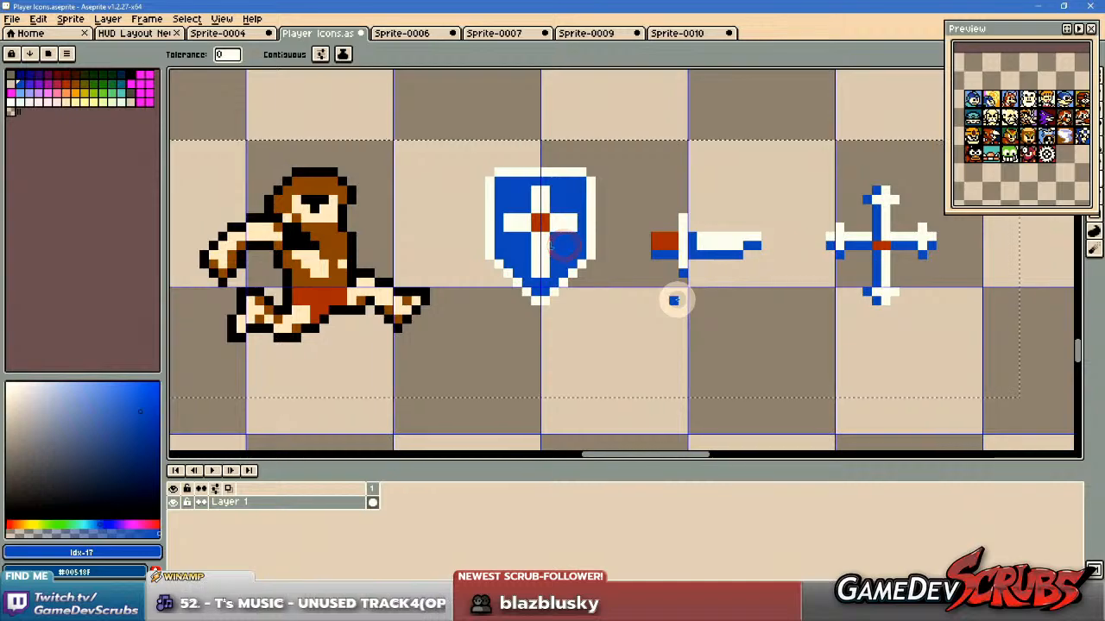
Check the recoloured row and clear the selection around it, with the Rectangular Marquee ready.
scroll(676, 301, "down", 2)
left_click_drag(473, 292, 627, 292)
scroll(499, 291, "up", 2)
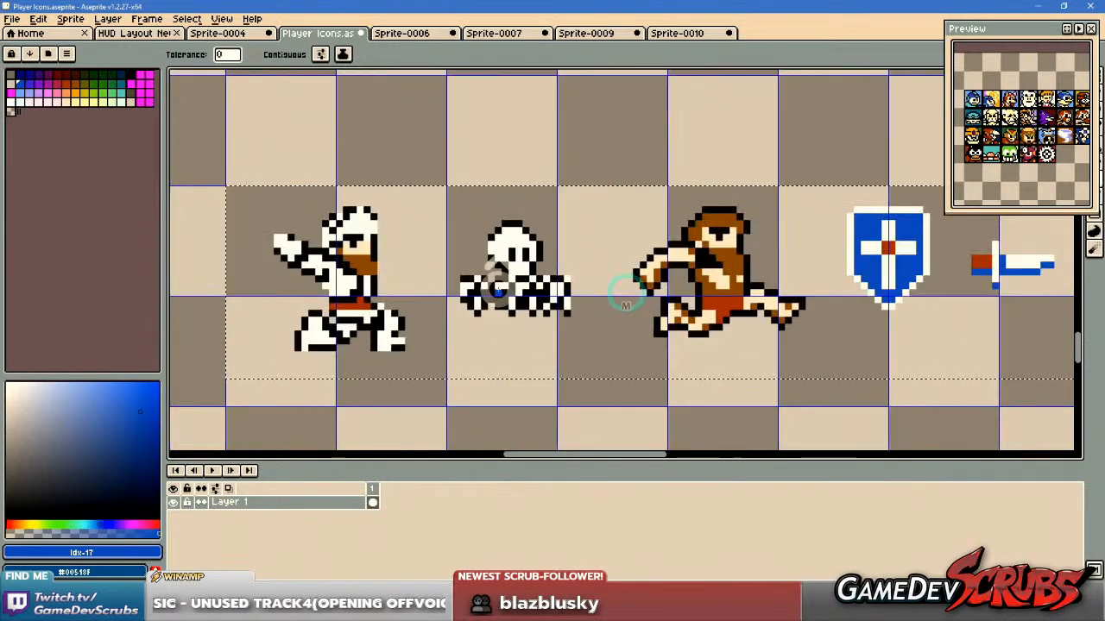
scroll(552, 285, "down", 1)
key("v")
key("m")
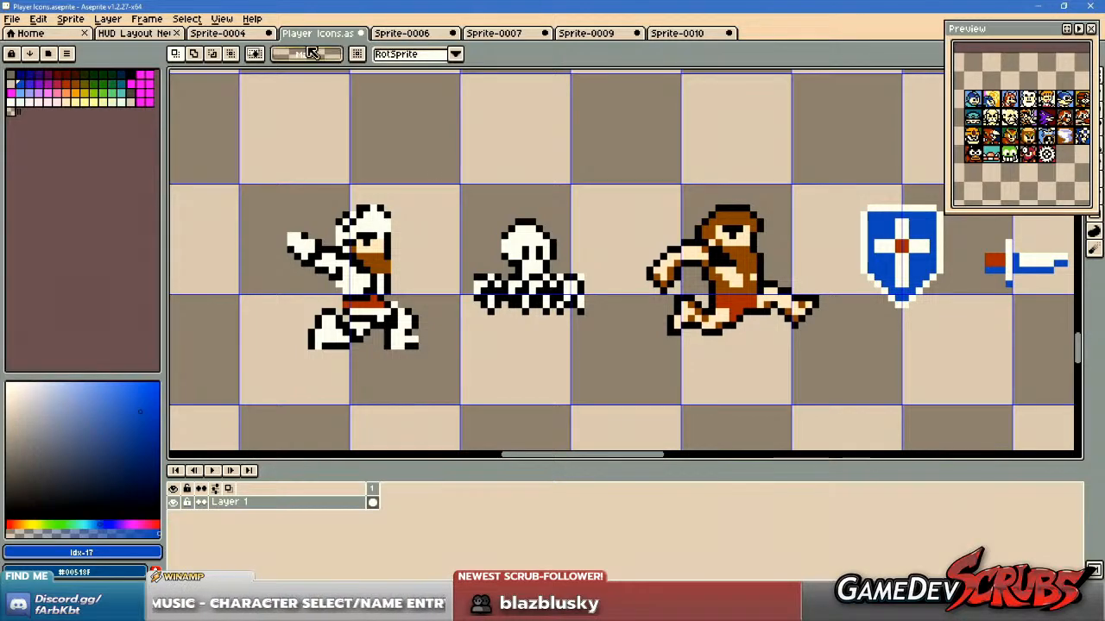
Examine the small blue flame and white burst sprites at the end of the weapons row in Sprite-0010.
left_click(695, 33)
left_click_drag(642, 215, 715, 191)
scroll(649, 345, "up", 3)
left_click_drag(569, 321, 653, 397)
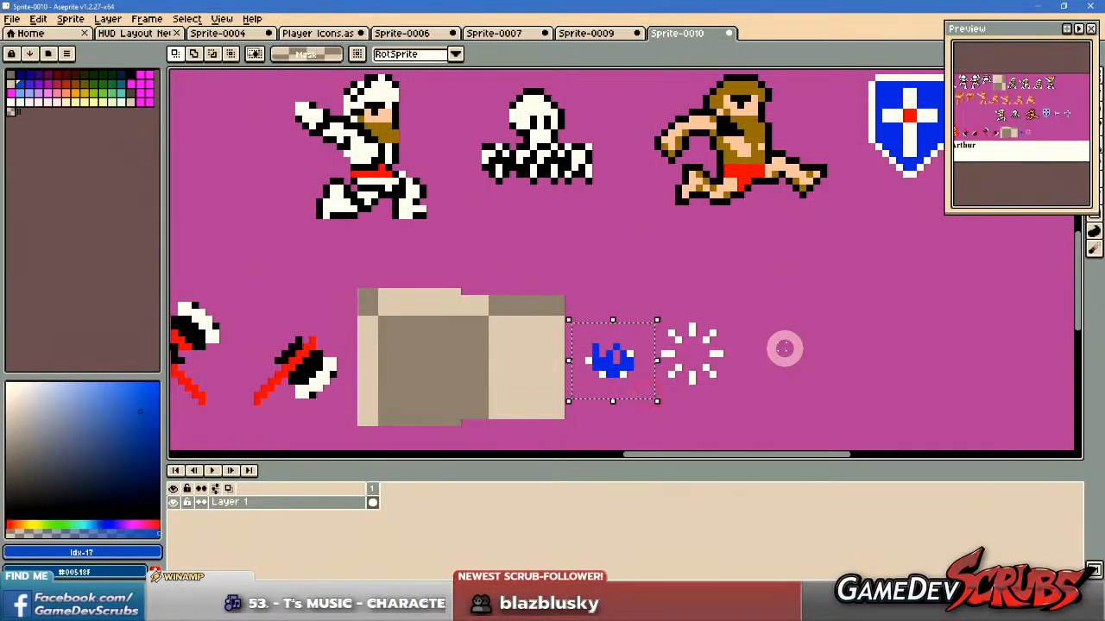
scroll(740, 332, "down", 2)
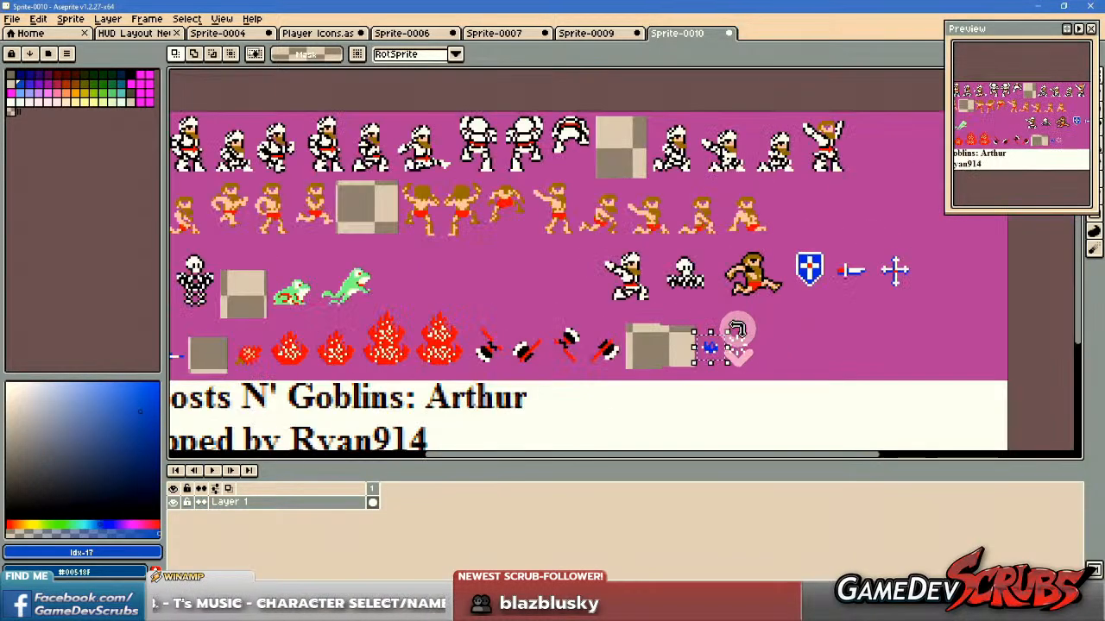
left_click_drag(735, 331, 698, 302)
scroll(698, 301, "up", 3)
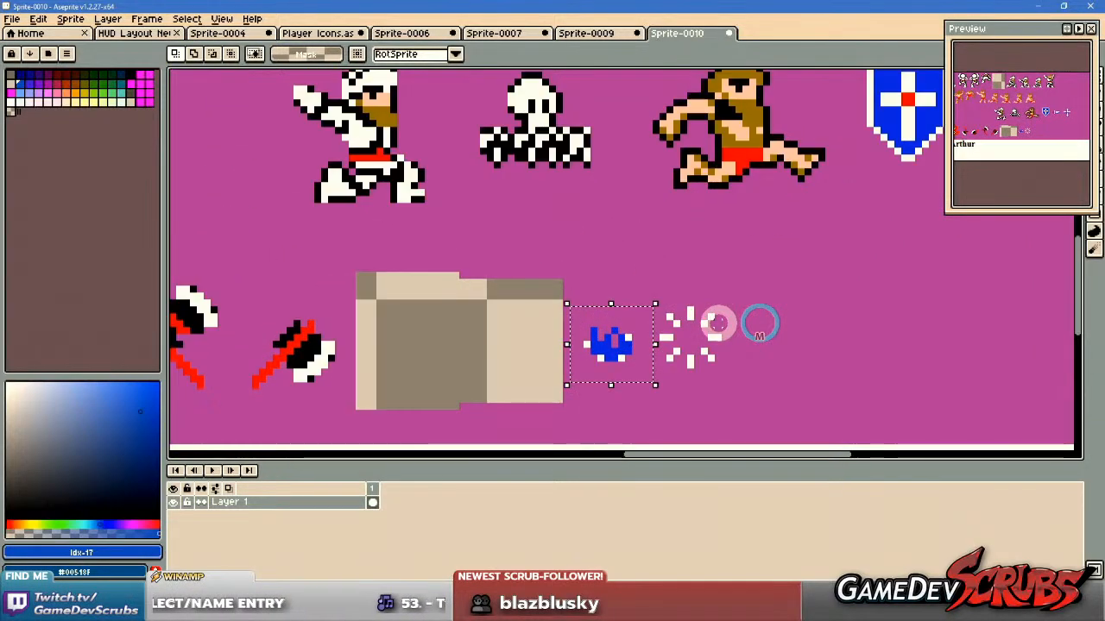
scroll(720, 326, "down", 2)
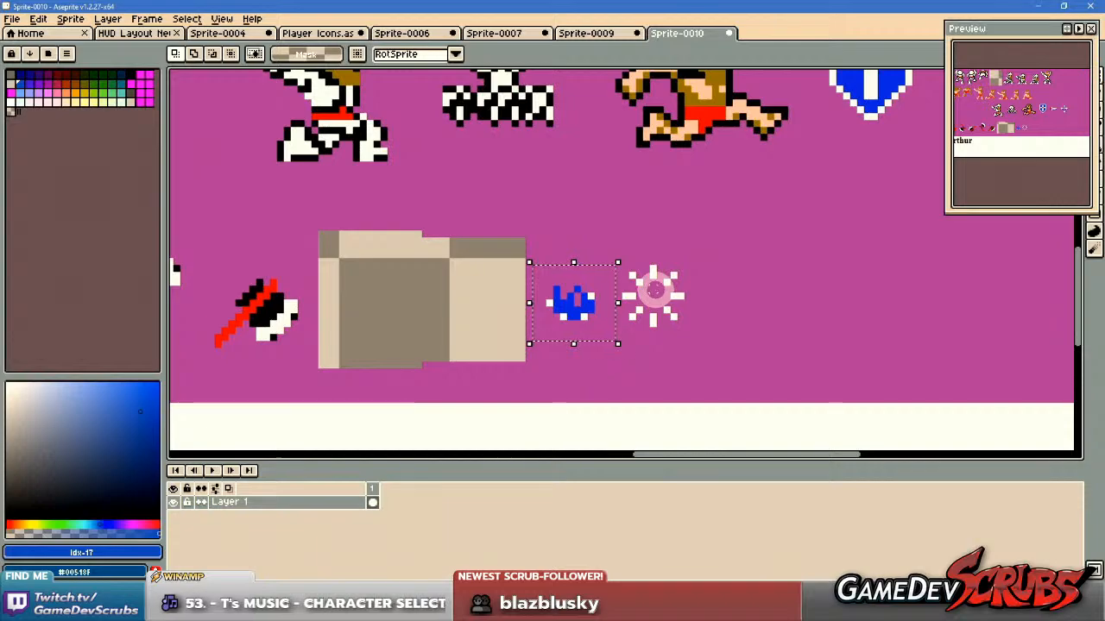
scroll(665, 288, "down", 2)
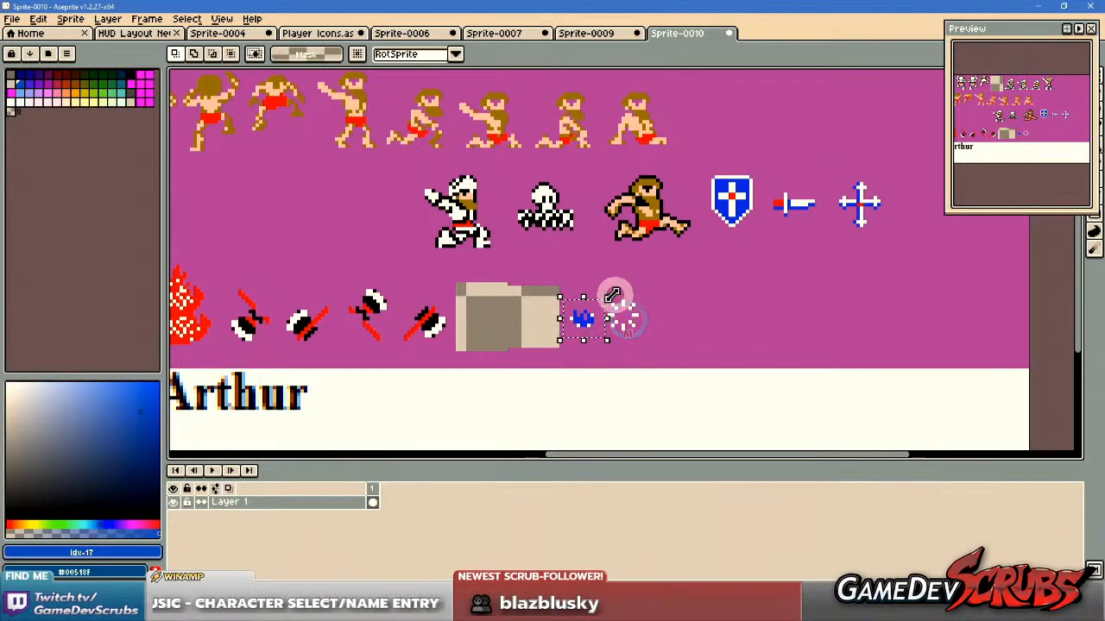
scroll(627, 318, "down", 3)
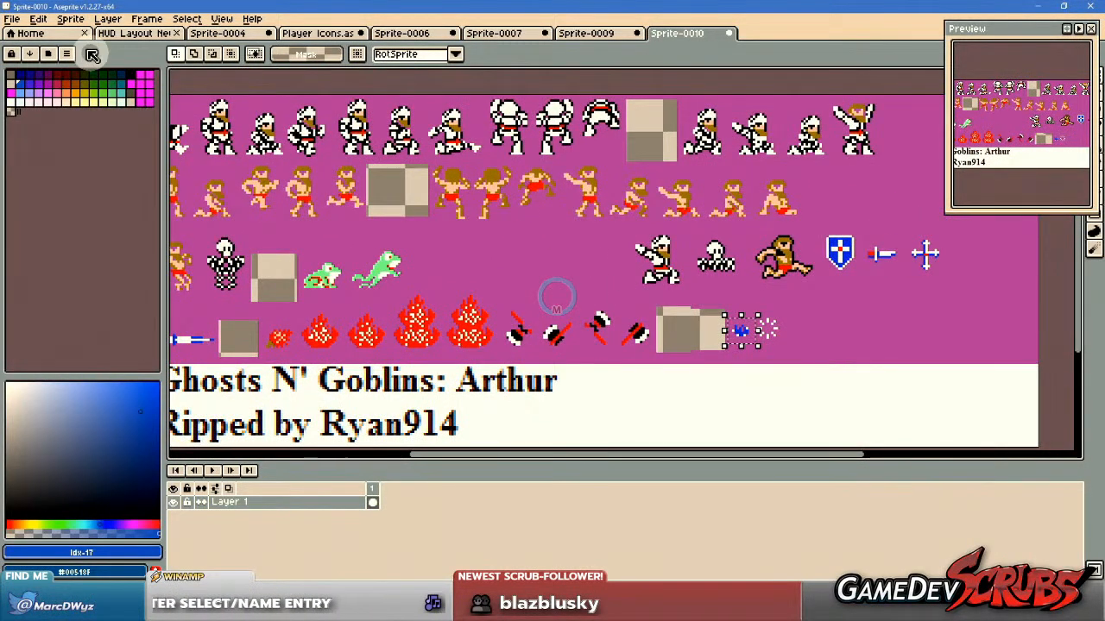
Browse for an image to open in the Fighters folder inside Resources > Raw Resources.
left_click(12, 18)
left_click(45, 54)
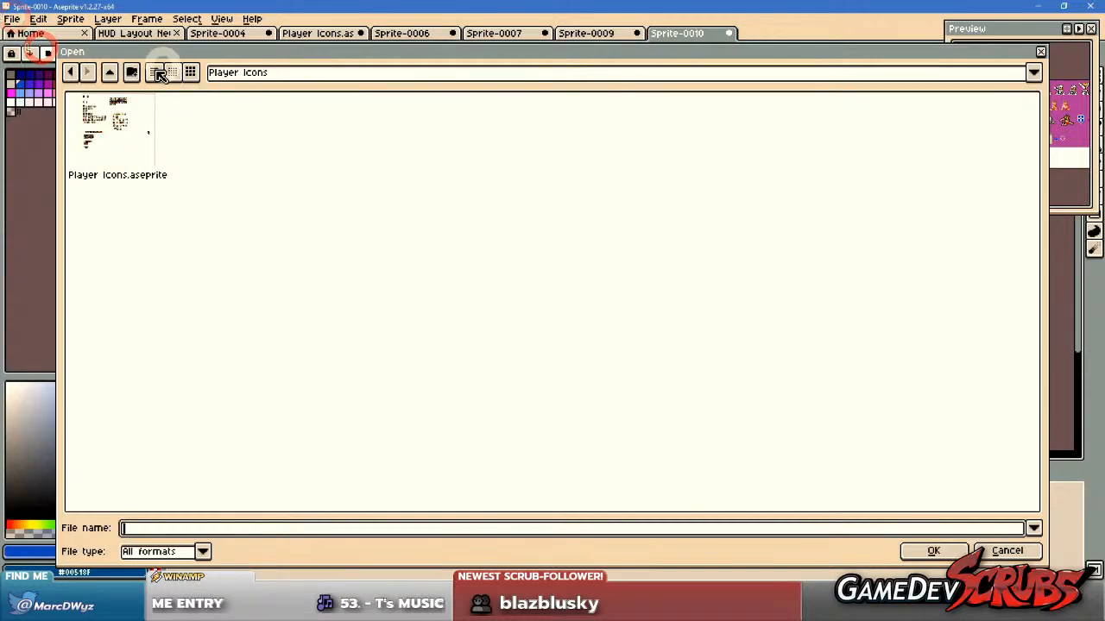
left_click(111, 74)
left_click(111, 73)
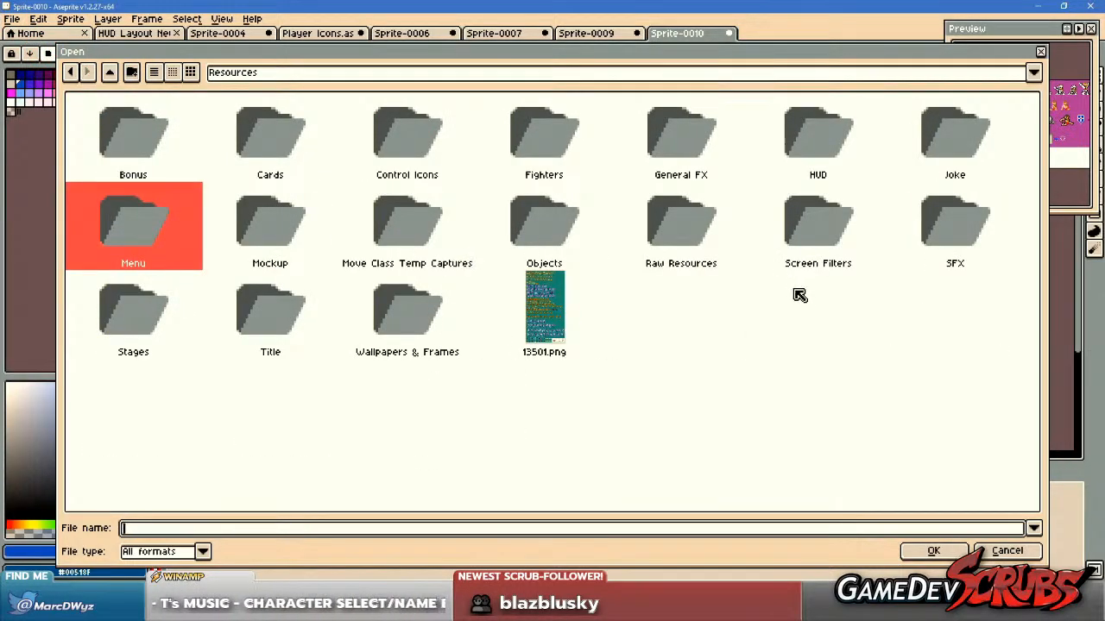
double_click(701, 233)
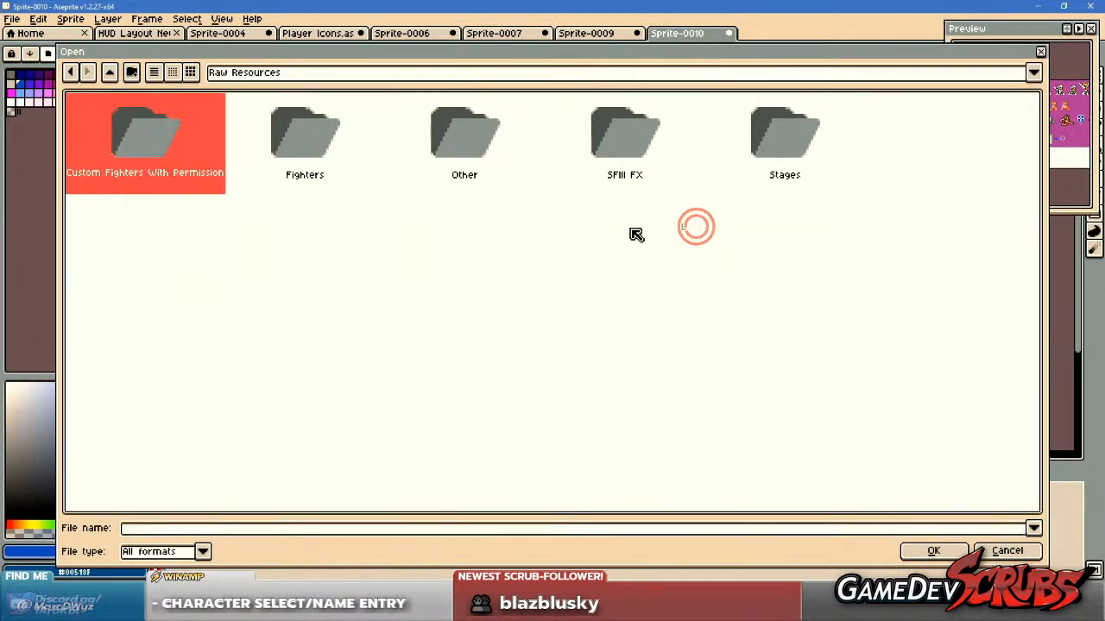
double_click(318, 152)
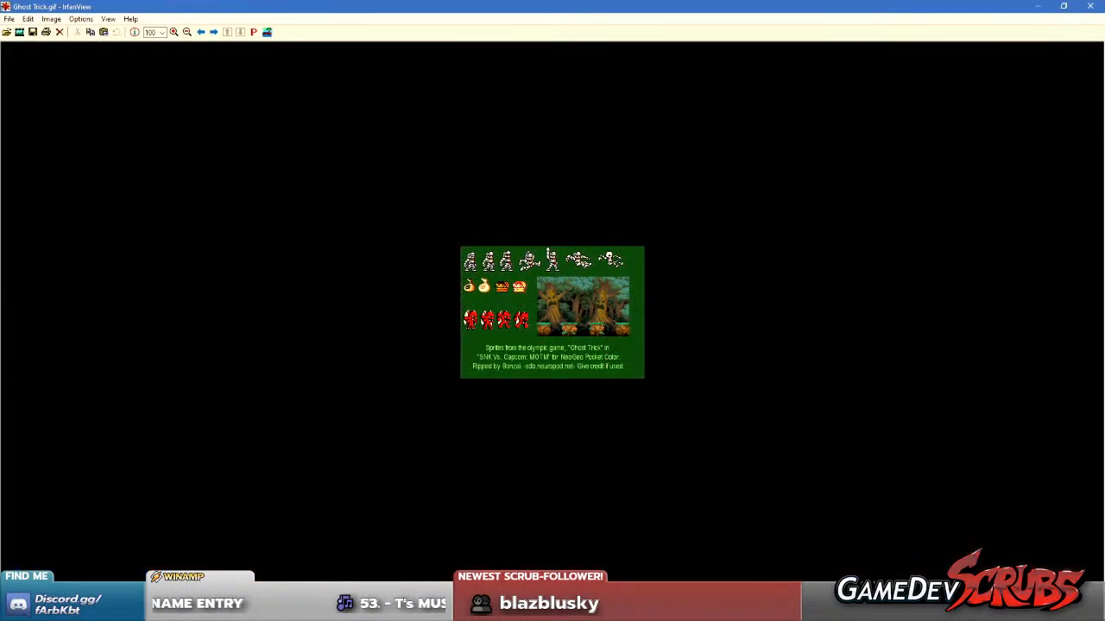
Move the IrfanView window showing Ghost Trick.gif off this screen and take a screen snip of the sprite sheet.
left_click_drag(807, 8, 1104, 28)
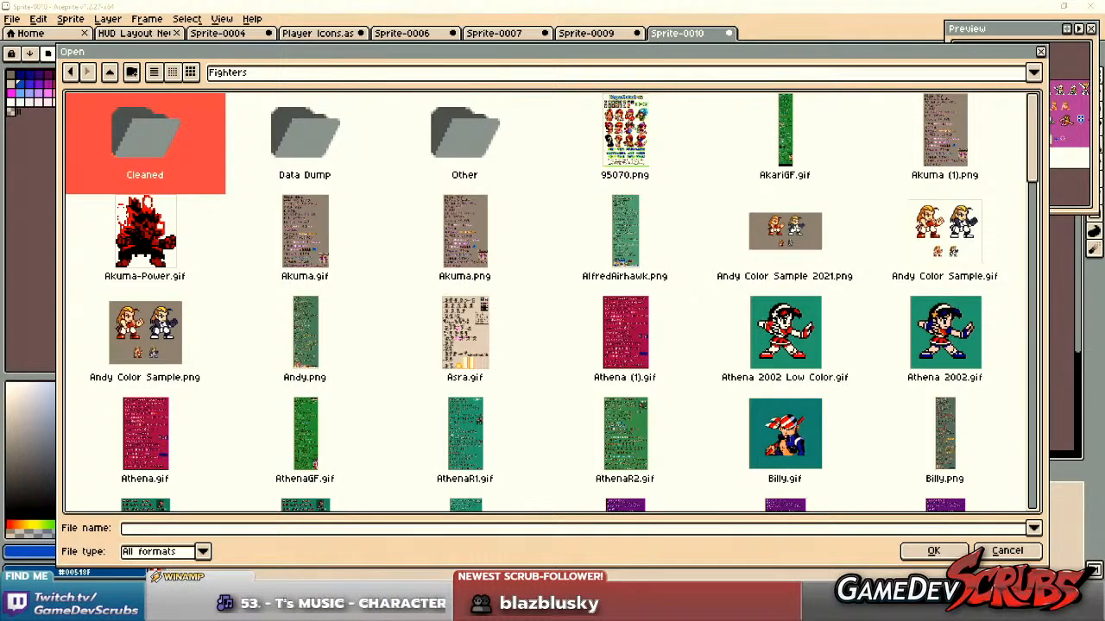
key("super+shift+s")
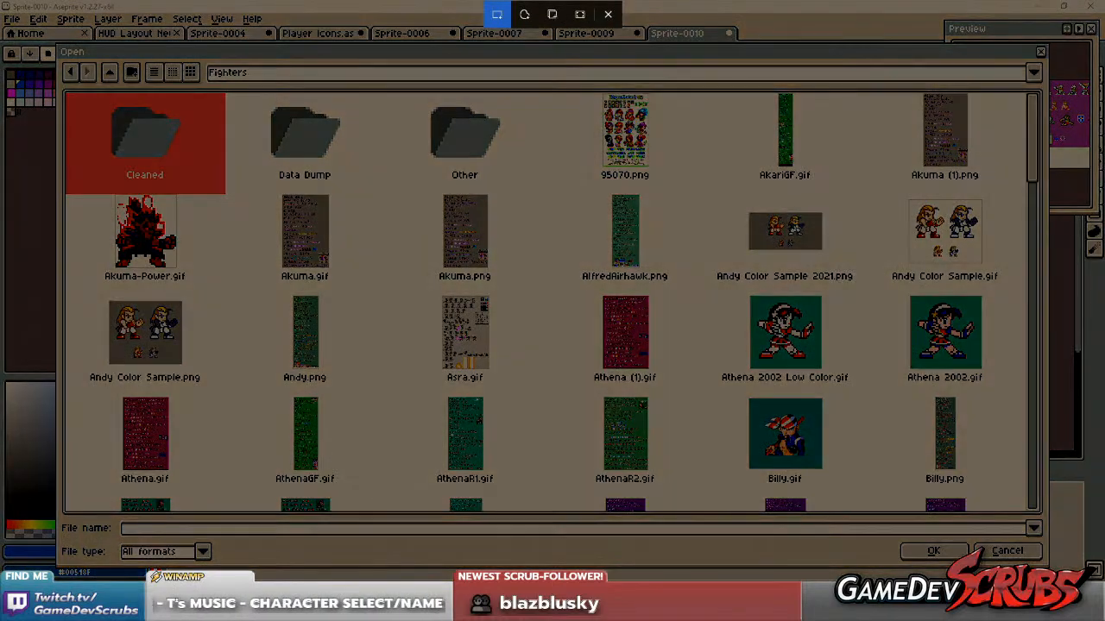
key("Escape")
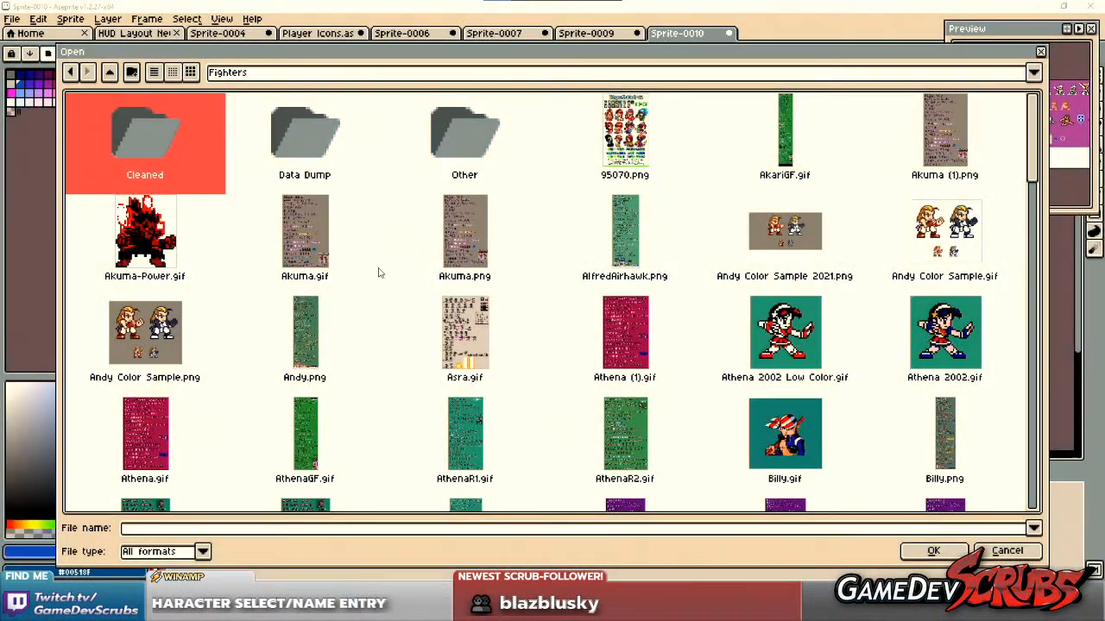
Cancel opening a file, create a new sprite and paste the captured Ghost Trick sheet into it.
left_click(1006, 551)
left_click(14, 19)
left_click(25, 35)
left_click(496, 406)
key("ctrl+v")
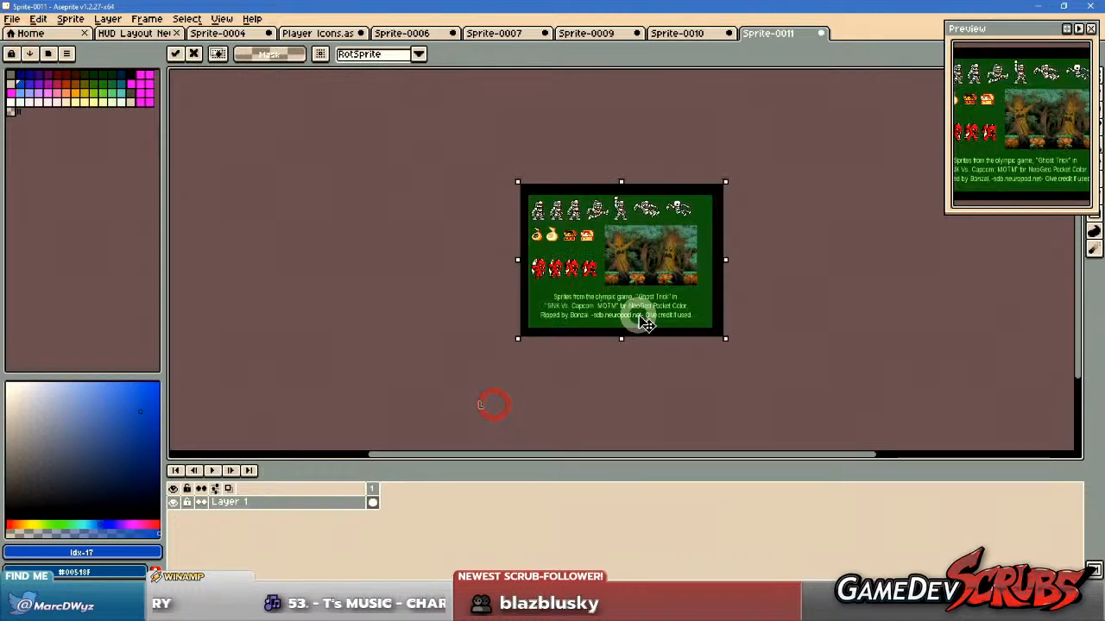
Commit the pasted Ghost Trick sheet in place on the new sprite's canvas.
scroll(609, 223, "up", 3)
scroll(609, 222, "up", 1)
key("Return")
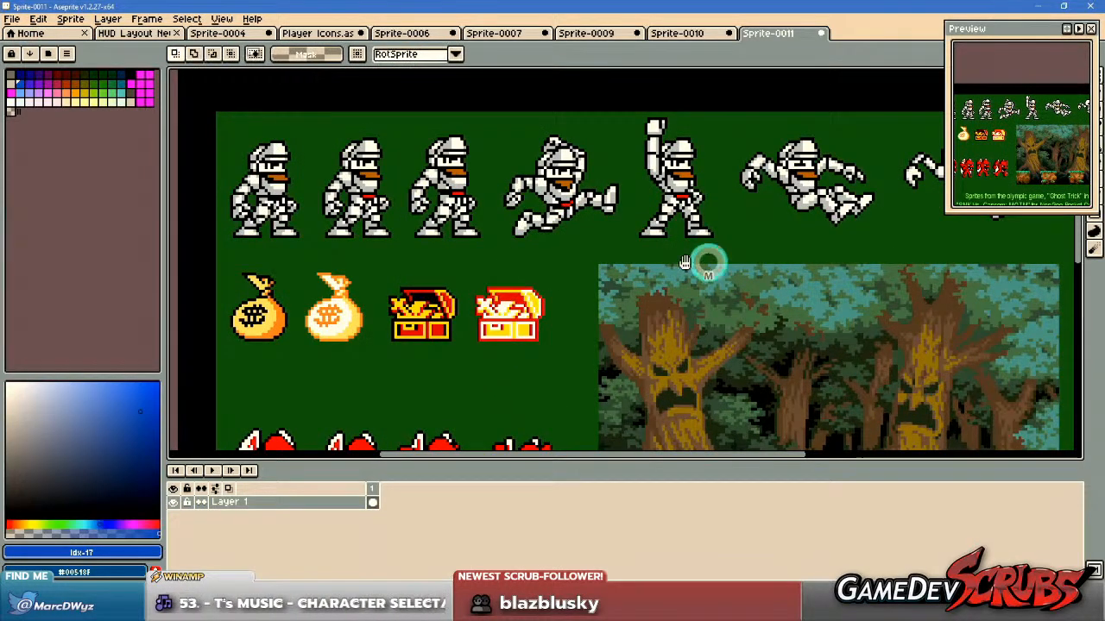
Examine the knight poses, treasure items and red demon sprites on the Ghost Trick sheet.
scroll(565, 259, "down", 3)
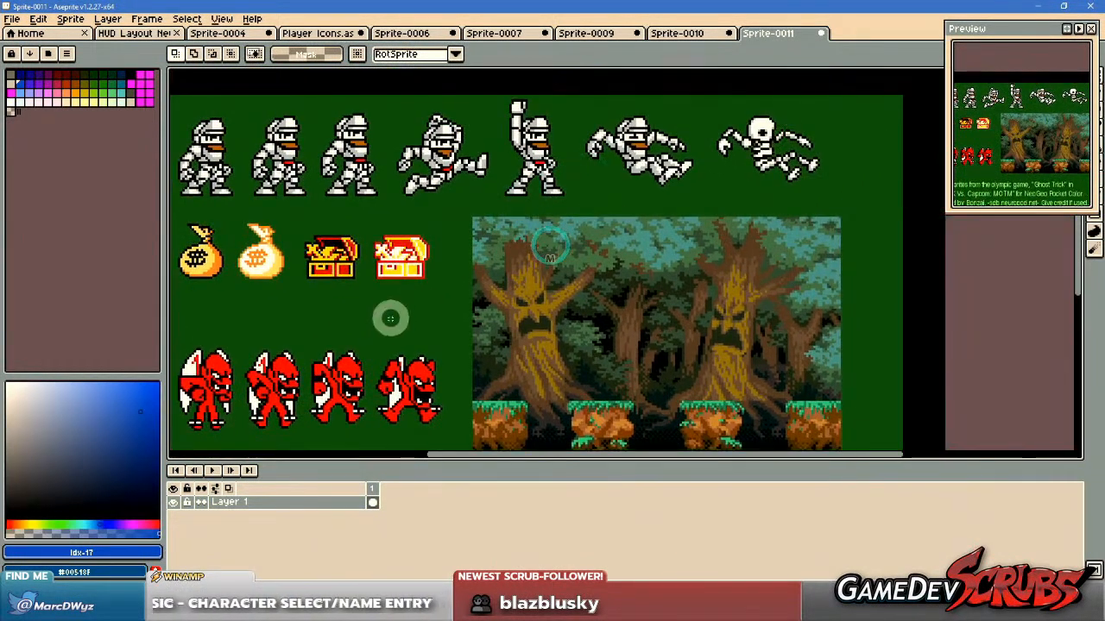
left_click_drag(389, 316, 518, 305)
left_click_drag(422, 322, 410, 345)
left_click_drag(323, 342, 338, 298)
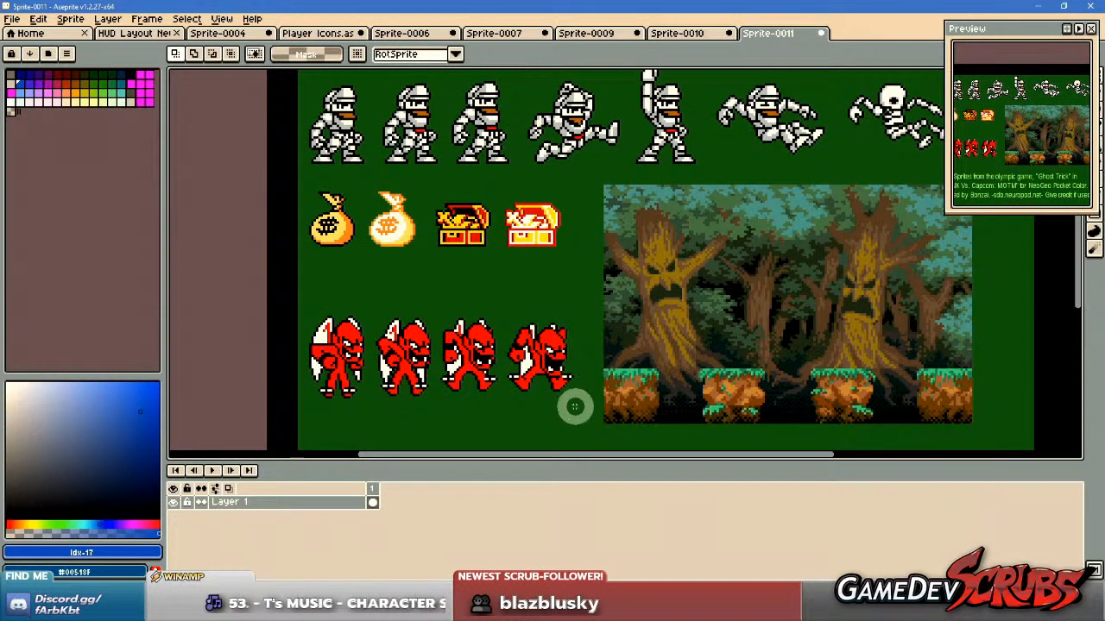
mouse_move(574, 387)
left_mouse_down()
mouse_move(587, 426)
mouse_move(570, 406)
left_mouse_up()
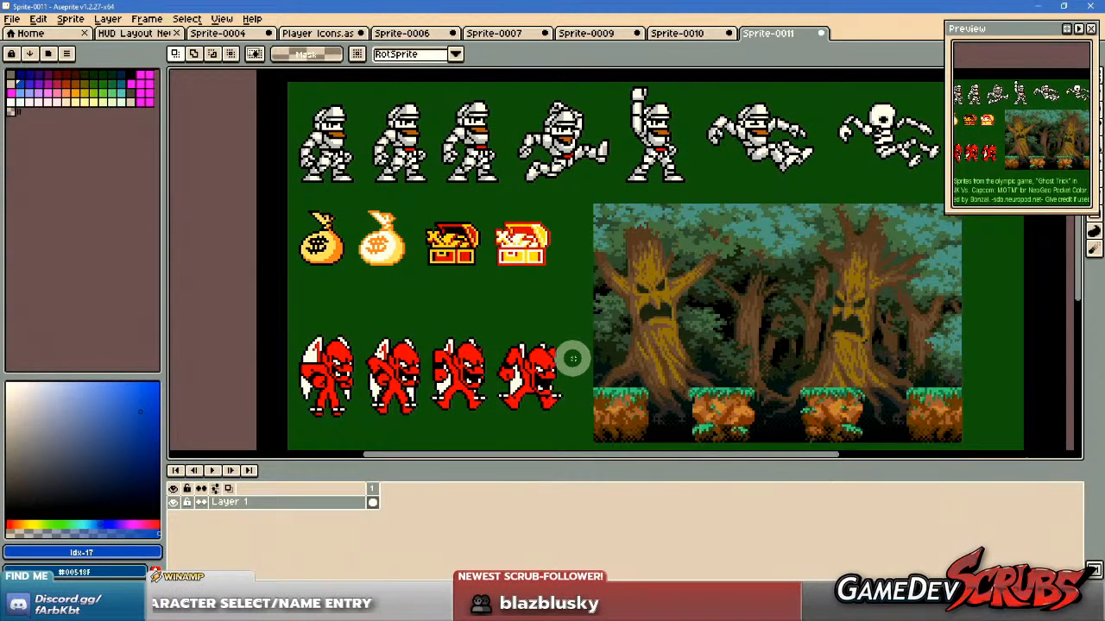
left_click_drag(581, 173, 579, 242)
scroll(571, 222, "up", 1)
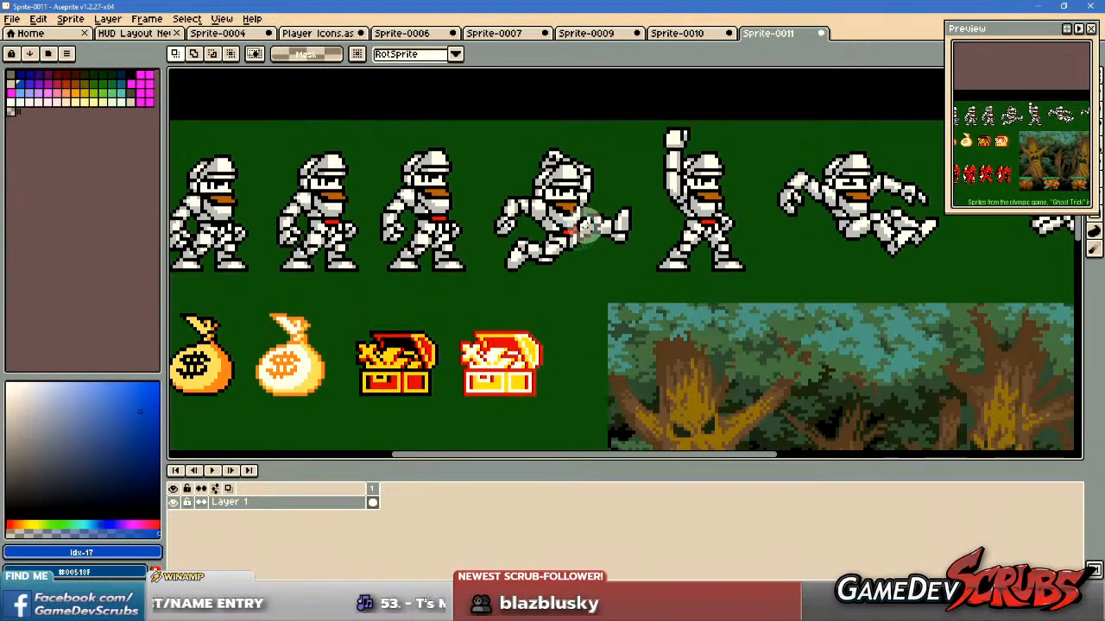
left_click_drag(345, 236, 560, 238)
left_click_drag(654, 241, 321, 226)
left_click_drag(621, 226, 732, 234)
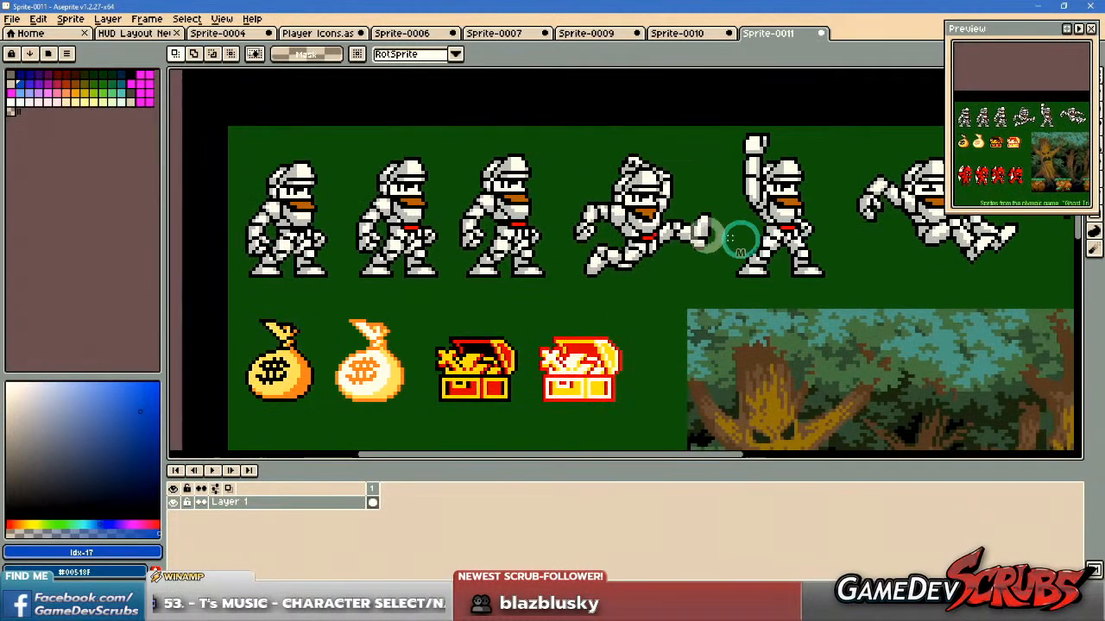
left_click_drag(490, 229, 567, 247)
left_click(681, 35)
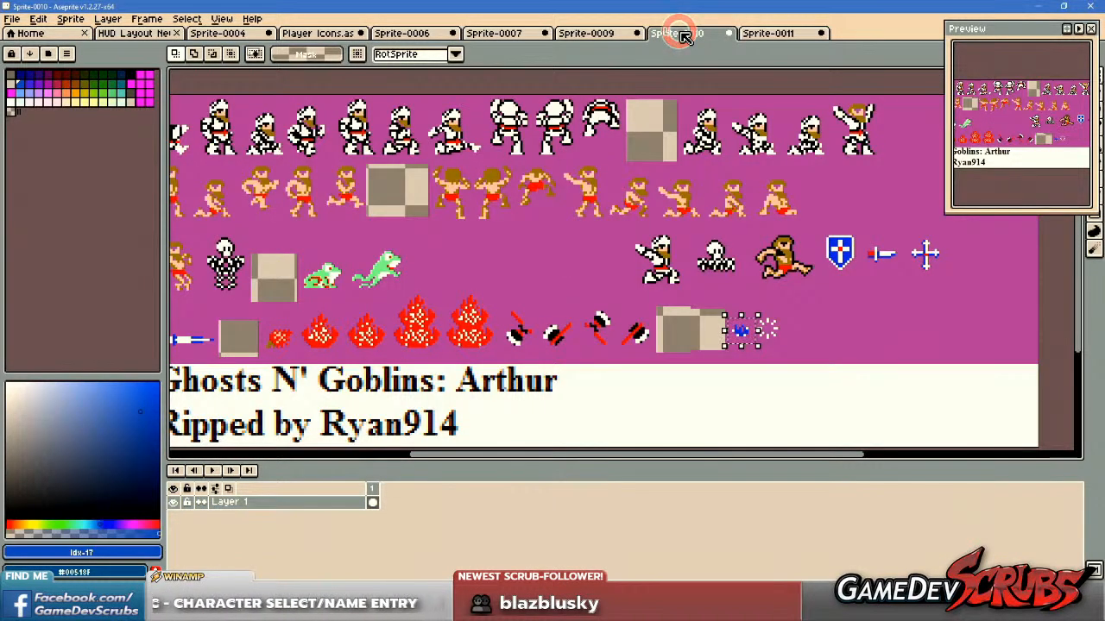
left_click(578, 35)
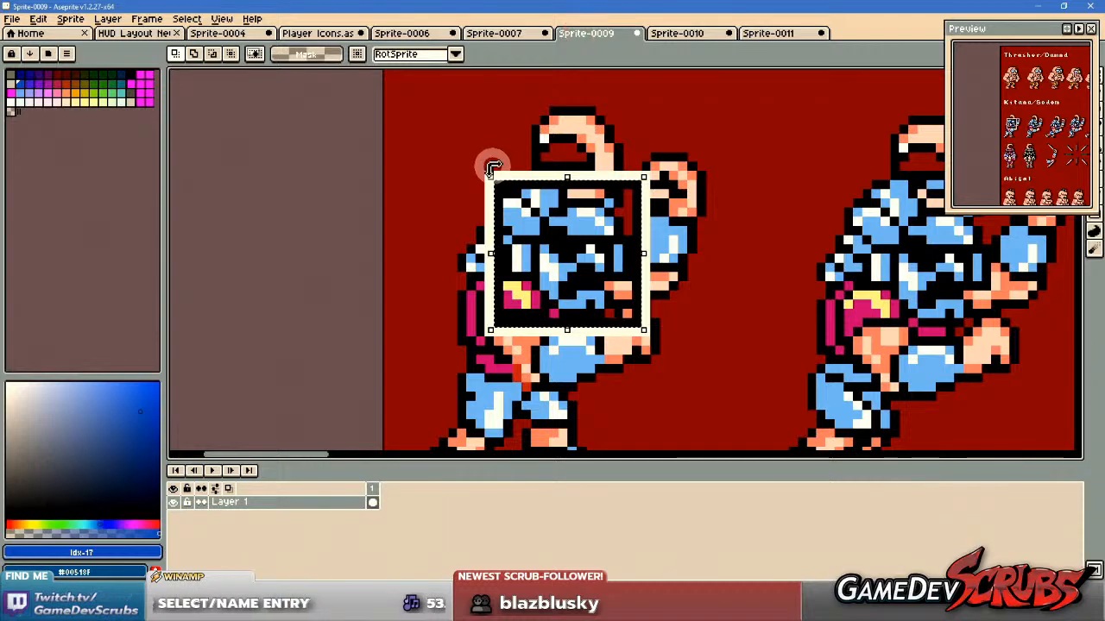
middle_click(583, 34)
left_click(624, 333)
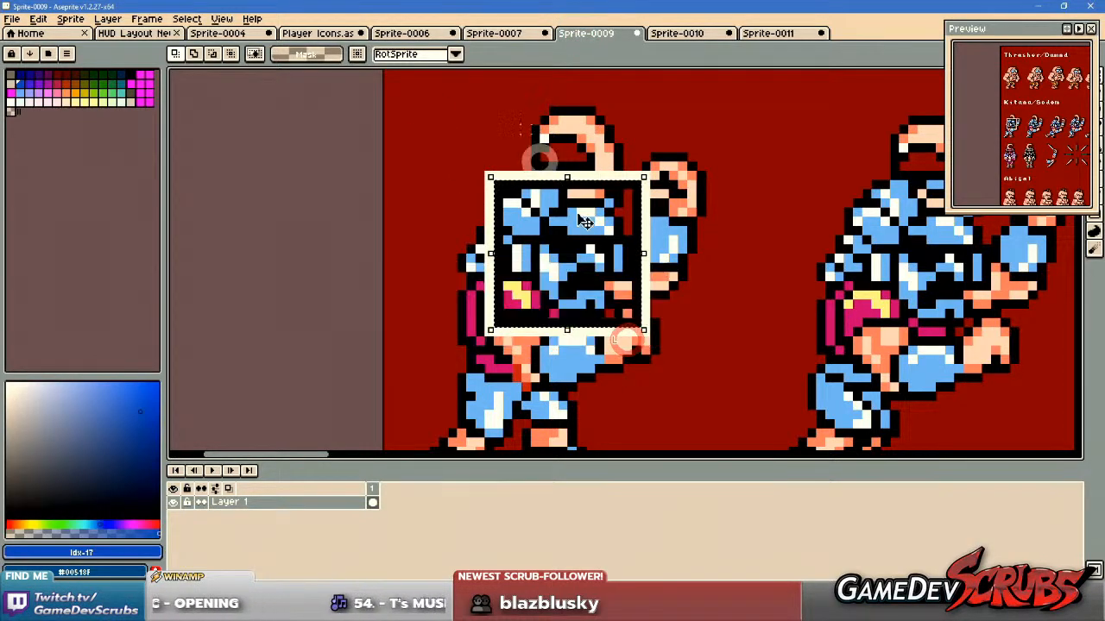
Close the Sprite-0007 document with the red robot and saw blades, discarding its changes.
left_click(503, 35)
scroll(427, 226, "down", 2)
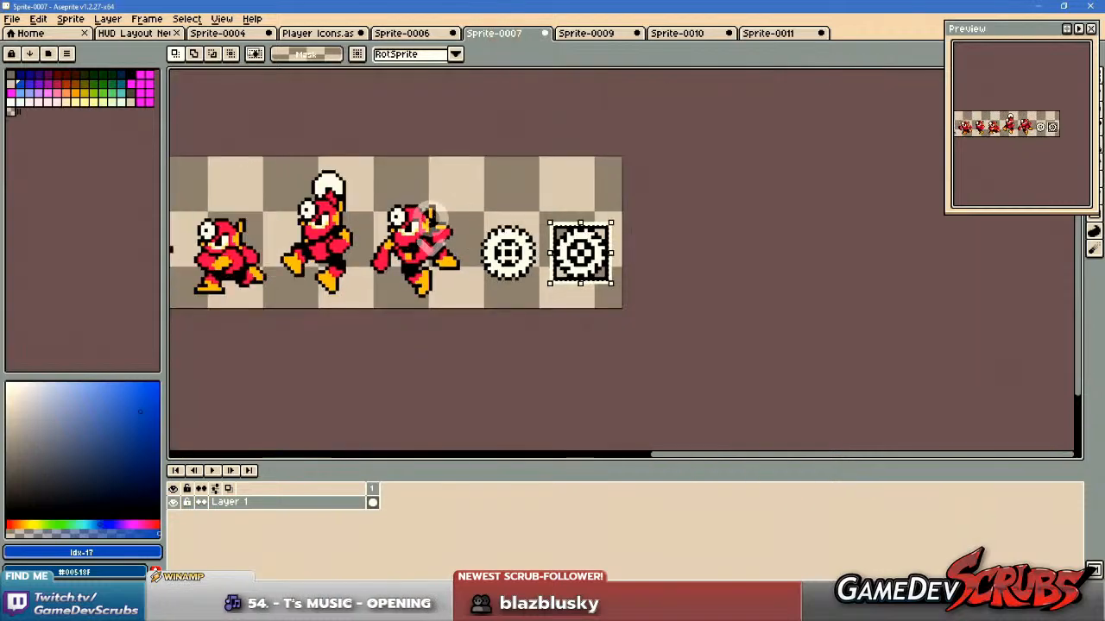
middle_click(505, 34)
left_click(561, 335)
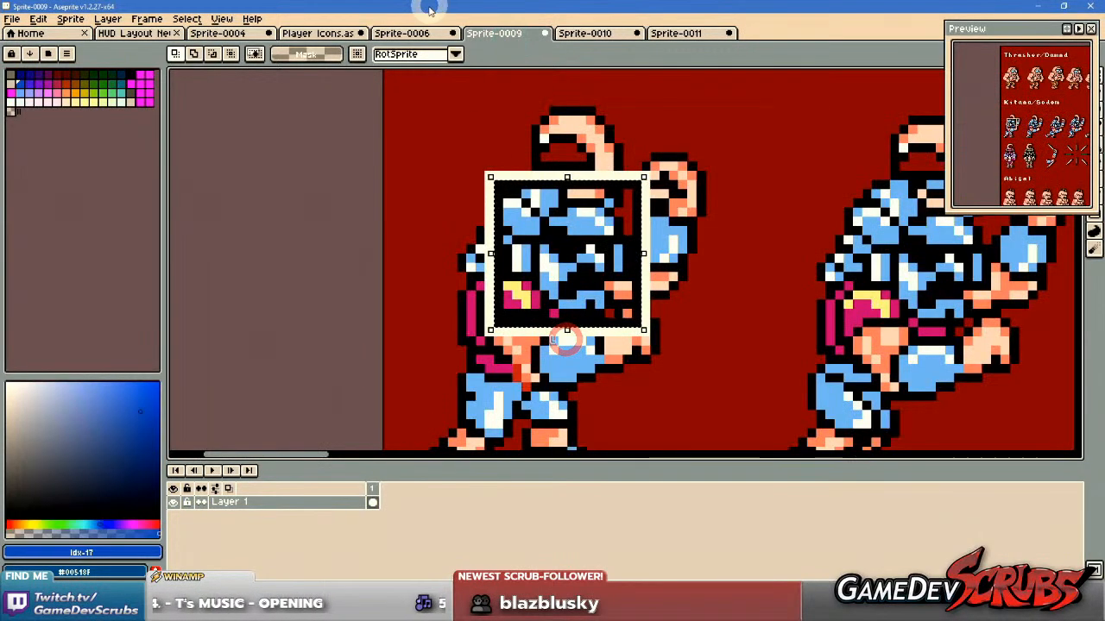
Select and copy the empty white-and-black icon frame beside the portrait icons in Player Icons.
left_click(397, 32)
left_click(302, 32)
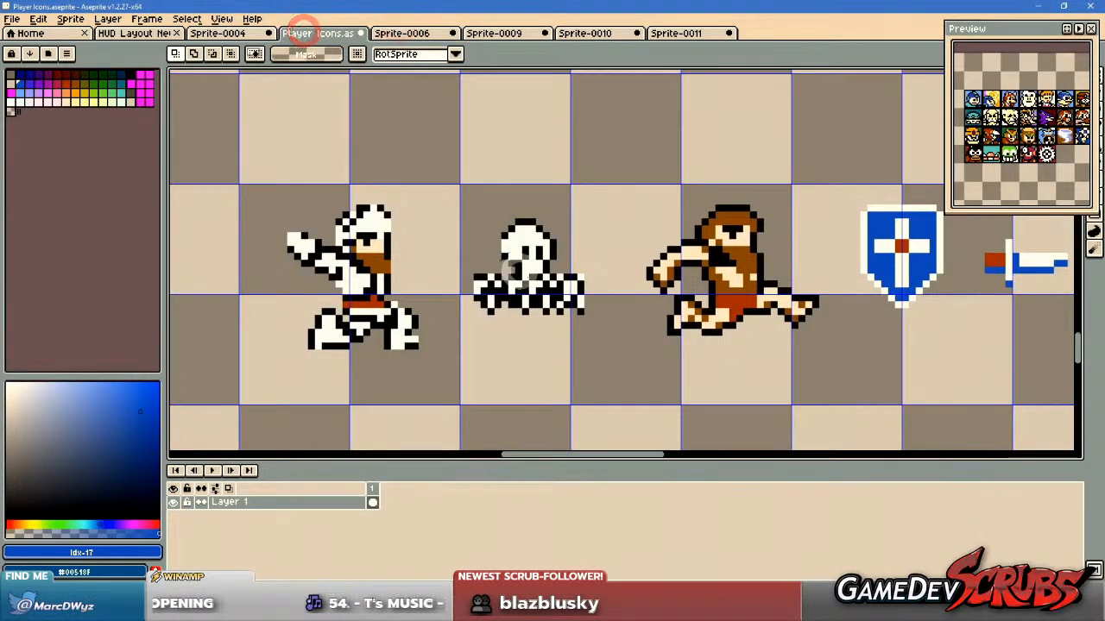
scroll(439, 227, "down", 4)
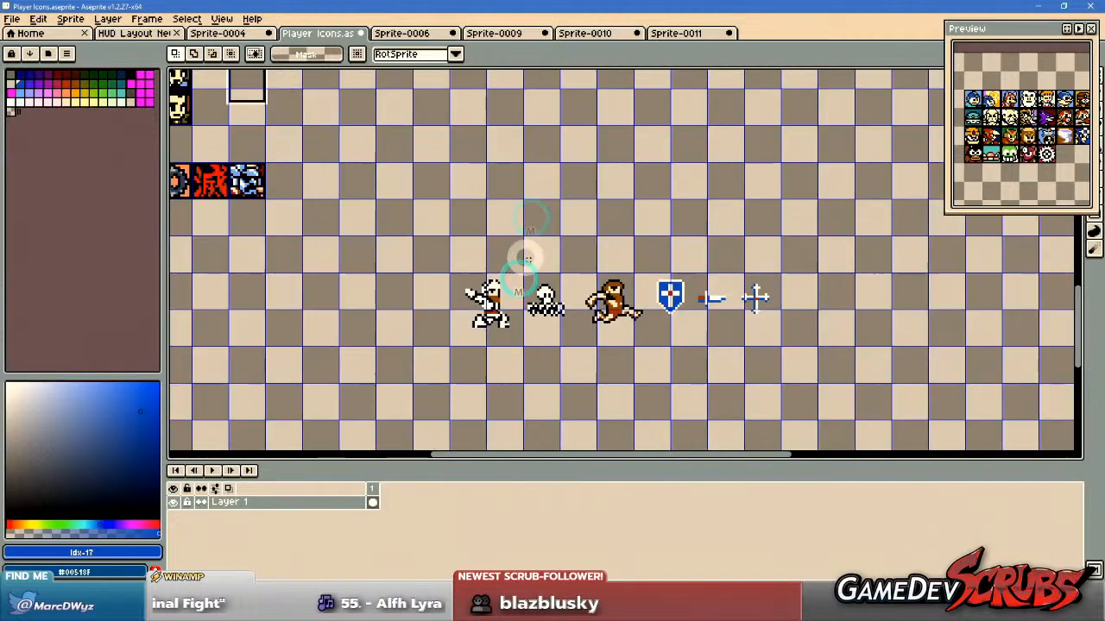
scroll(484, 242, "down", 2)
scroll(380, 207, "up", 3)
left_click_drag(371, 202, 468, 289)
Paste the icon frame into Sprite-0011 and position it around the third standing knight's head.
left_click(676, 33)
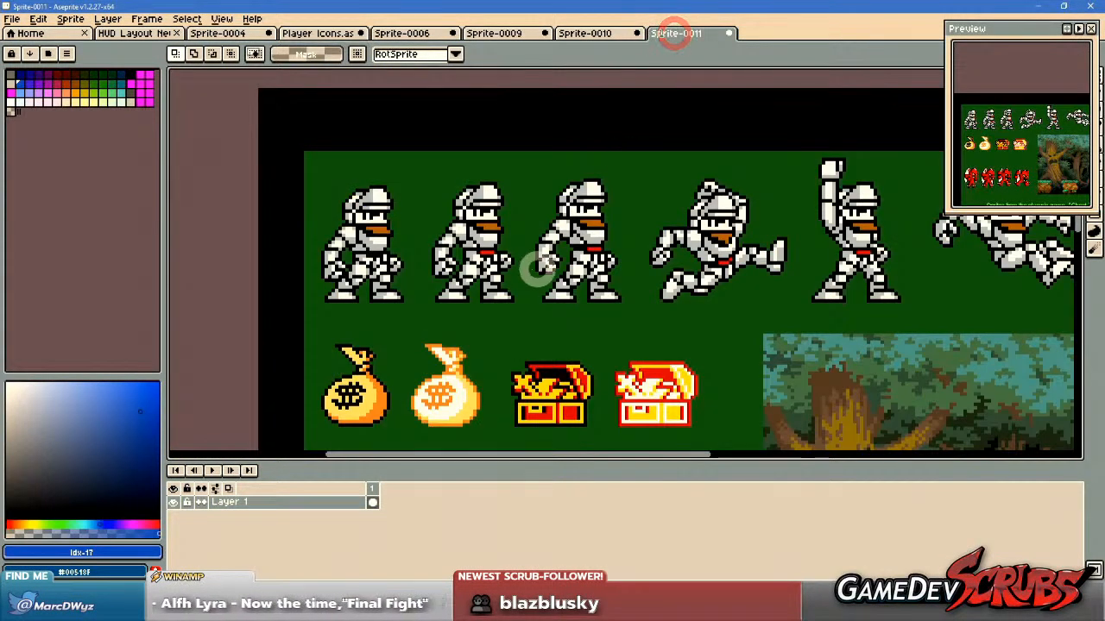
scroll(550, 261, "up", 3)
key("ctrl+v")
left_click_drag(590, 312, 404, 218)
left_click_drag(311, 244, 635, 275)
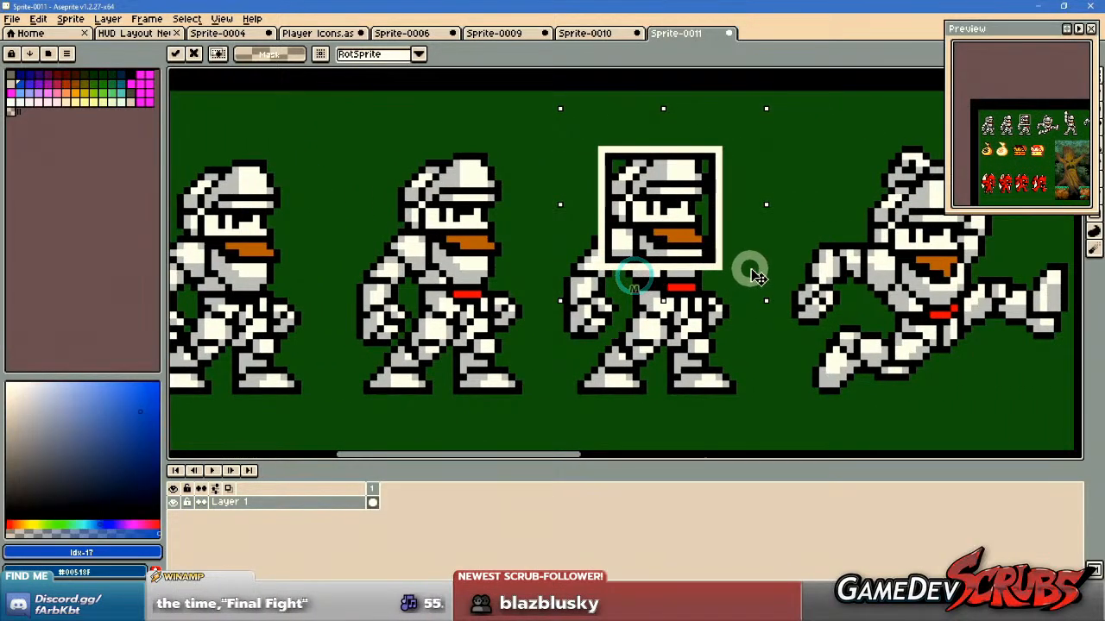
Paste a second icon frame in Sprite-0011 and position it around the first red demon's face.
left_click_drag(912, 264, 394, 259)
left_click_drag(744, 257, 338, 252)
left_click_drag(792, 254, 550, 250)
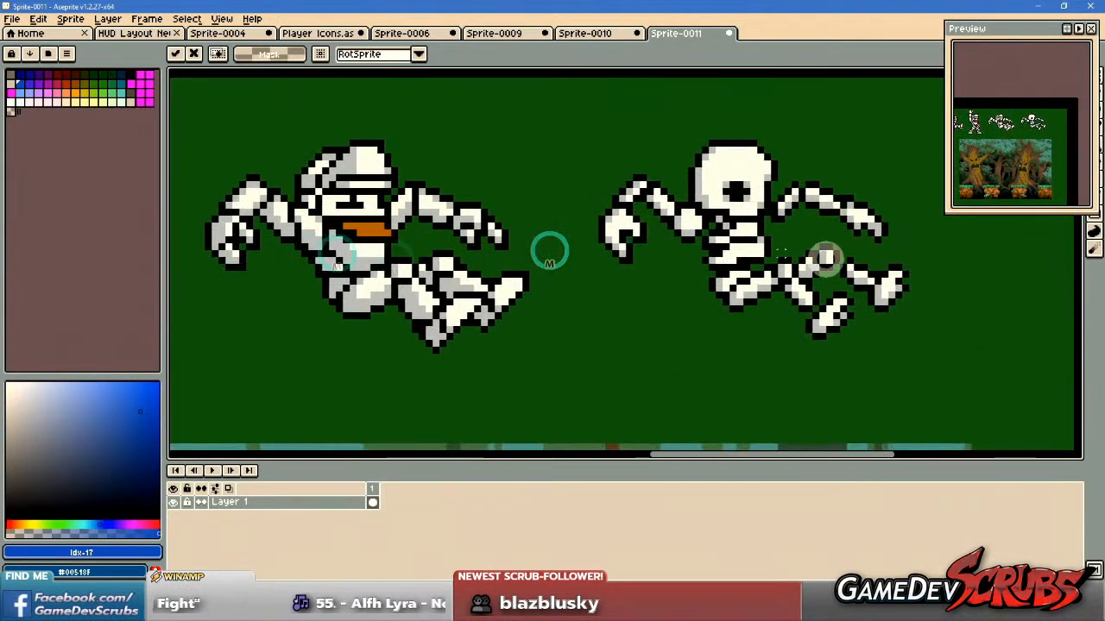
left_click_drag(826, 265, 566, 261)
scroll(404, 281, "down", 5)
left_click_drag(306, 298, 741, 238)
left_click_drag(425, 294, 548, 230)
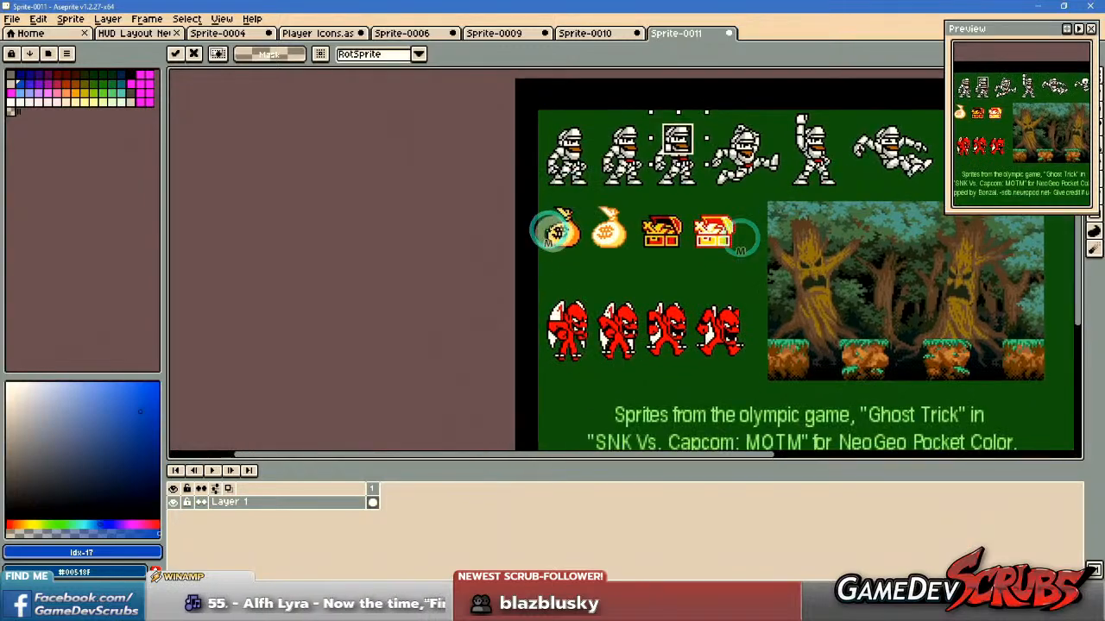
scroll(653, 327, "up", 3)
key("ctrl+v")
left_click_drag(808, 255, 520, 323)
scroll(518, 336, "up", 2)
left_click_drag(658, 320, 700, 241)
scroll(752, 245, "down", 1)
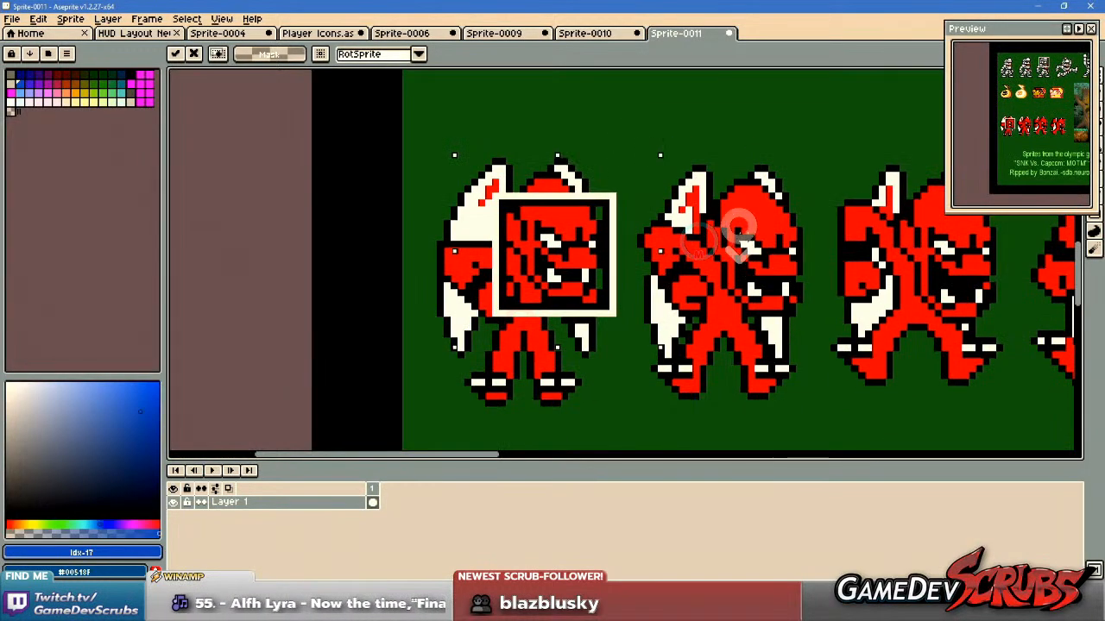
left_click(604, 121)
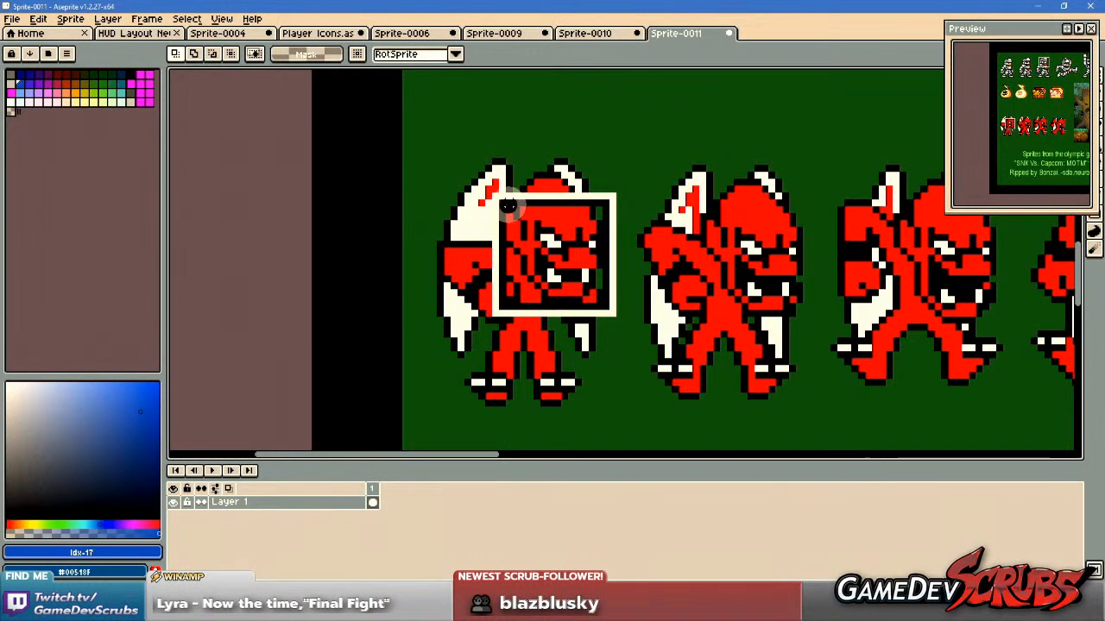
Copy the framed demon face without its white border and paste it directly to the right of the framed knight head.
left_click_drag(504, 204, 607, 304)
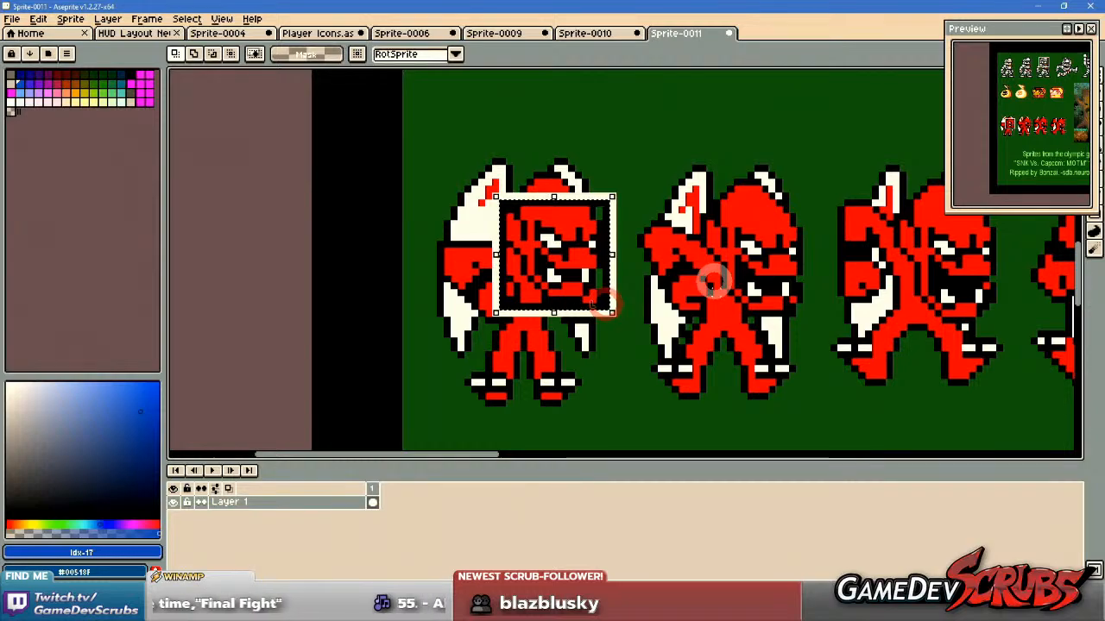
scroll(742, 193, "down", 3)
left_click_drag(742, 193, 665, 382)
left_click_drag(794, 158, 690, 316)
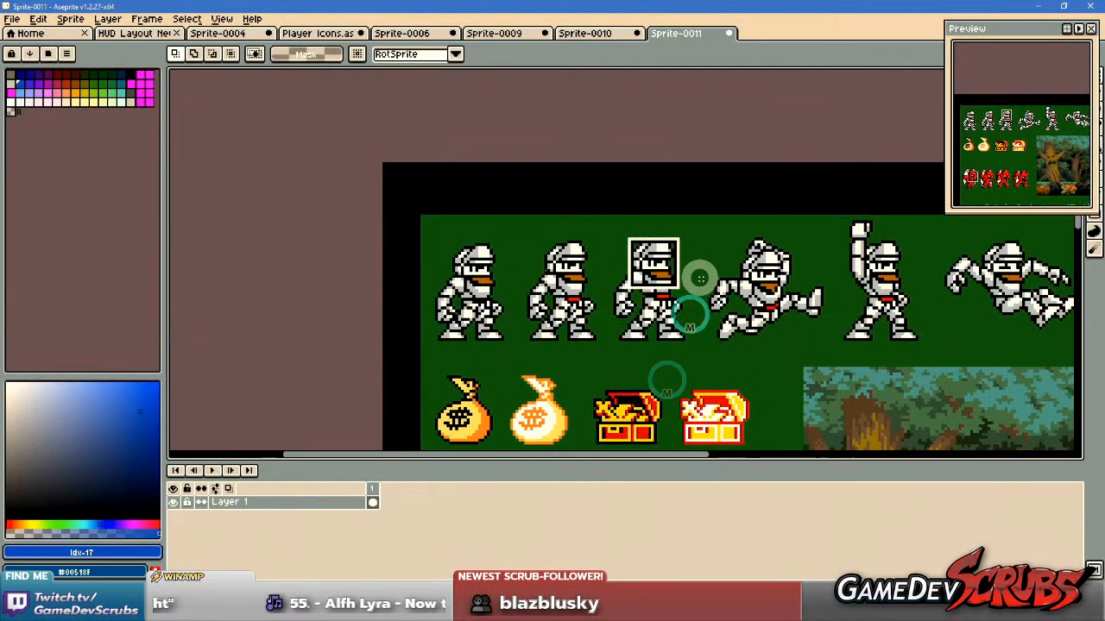
scroll(699, 279, "up", 3)
key("ctrl+v")
left_click_drag(210, 262, 723, 256)
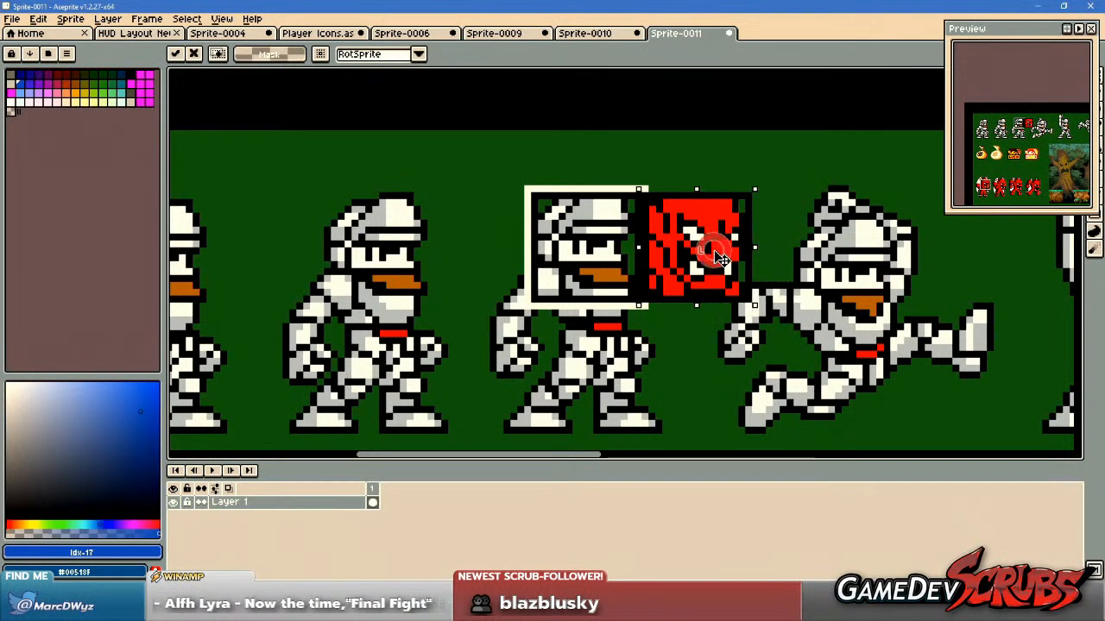
left_click(533, 195)
Copy the knight and demon face icons together and paste them into Player Icons, aligned to the grid below the Arthur sprites.
left_click_drag(532, 195, 751, 302)
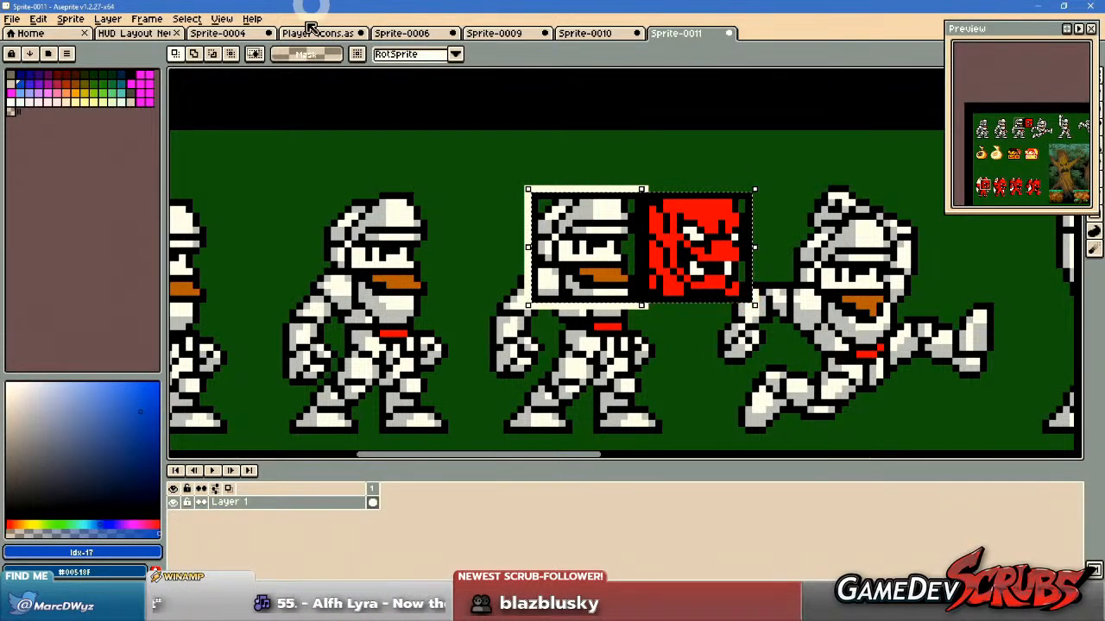
left_click(148, 38)
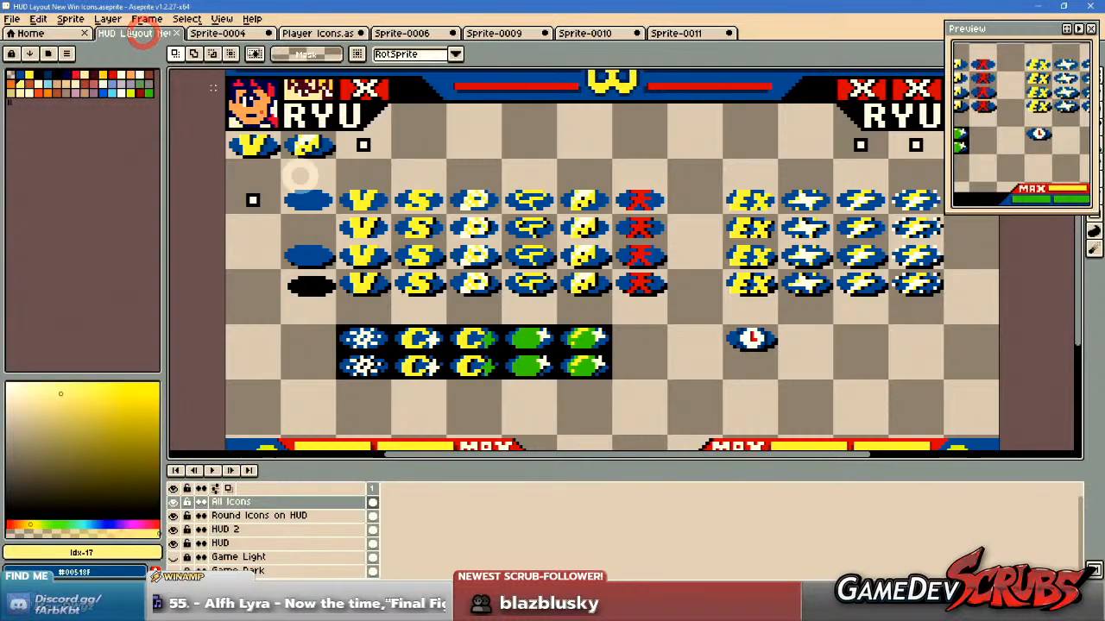
left_click(317, 36)
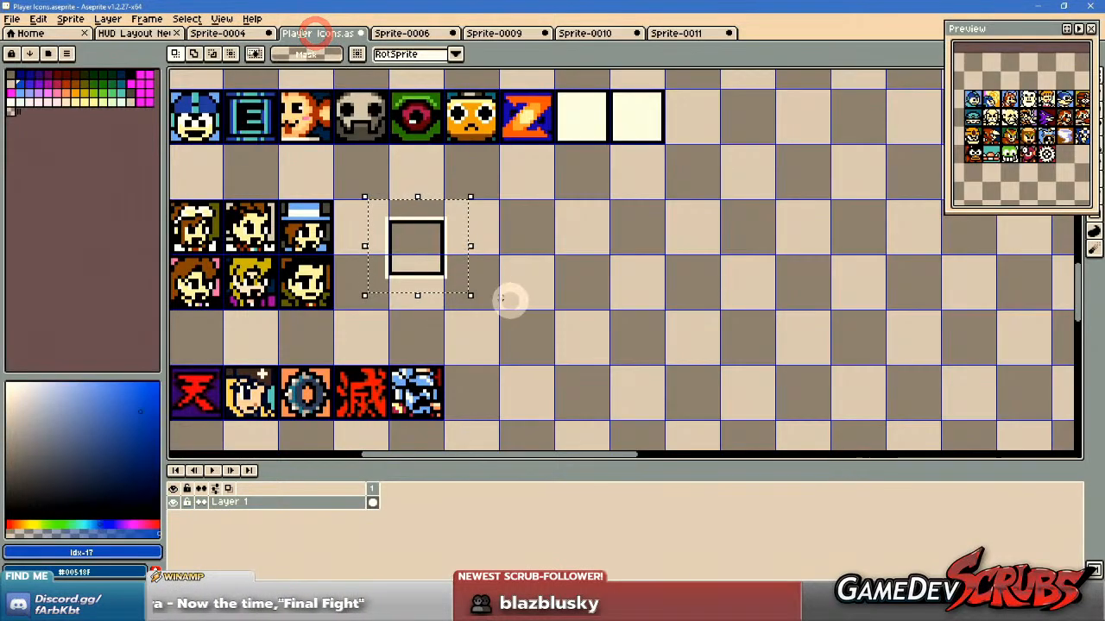
scroll(575, 328, "down", 4)
scroll(576, 245, "up", 2)
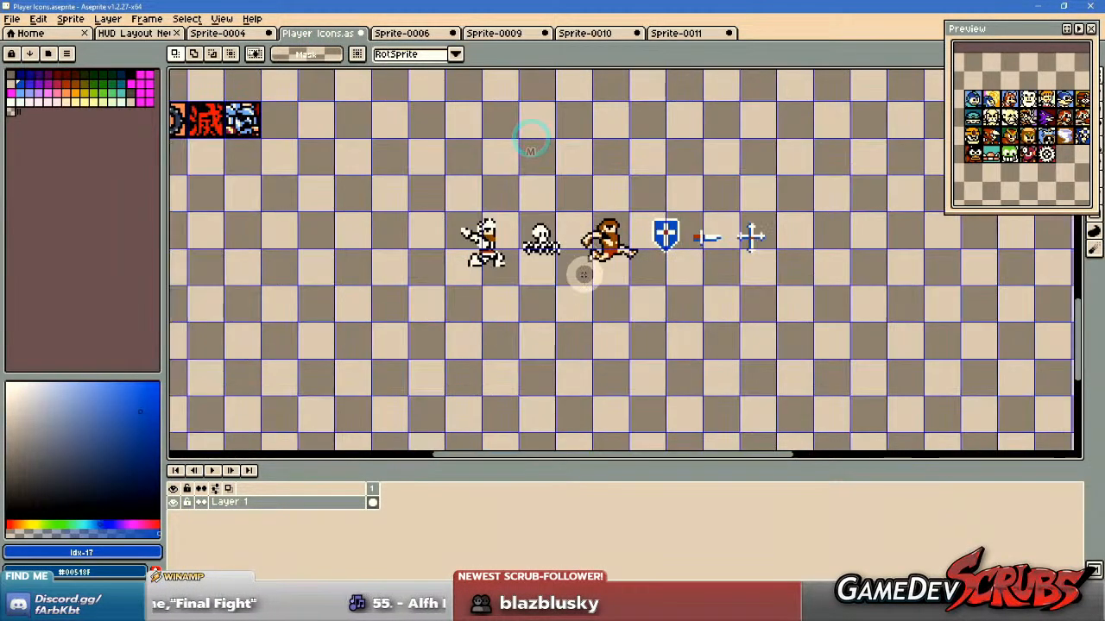
key("ctrl+v")
scroll(571, 273, "down", 4)
scroll(562, 258, "up", 4)
mouse_move(333, 287)
left_mouse_down()
mouse_move(579, 308)
mouse_move(505, 313)
mouse_move(496, 335)
mouse_move(596, 320)
mouse_move(605, 357)
left_mouse_up()
scroll(579, 308, "up", 2)
left_click(613, 321)
Fill the knight icon's face with the skin tone sampled from the Arthur sprites and touch up pixels in #F7F7F7.
scroll(475, 319, "up", 2)
key("g")
key("alt")
left_click(528, 96, "alt")
left_click_drag(525, 423, 508, 346)
scroll(433, 309, "up", 1)
left_click(259, 54)
left_click(447, 297)
key("i")
left_click(637, 250)
key("b")
left_click_drag(410, 276, 411, 290)
Draw a one-pixel black outline around the blue shield with the white cross.
scroll(691, 283, "down", 1)
mouse_move(691, 283)
left_mouse_down()
mouse_move(669, 299)
mouse_move(463, 307)
mouse_move(552, 300)
left_mouse_up()
scroll(506, 320, "down", 1)
scroll(462, 306, "up", 1)
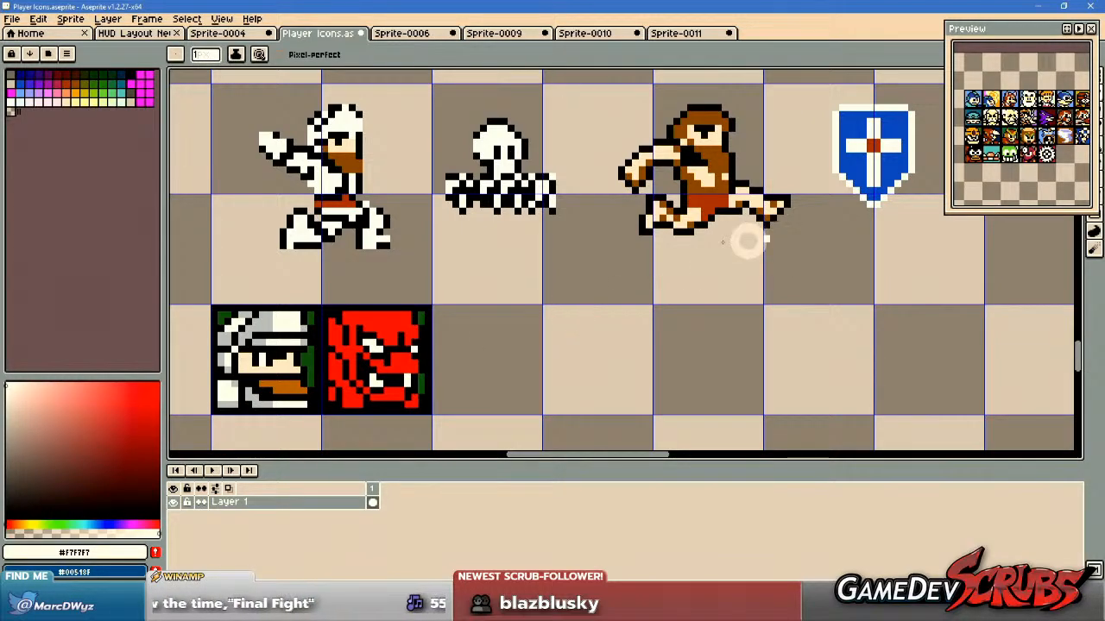
scroll(661, 301, "up", 3)
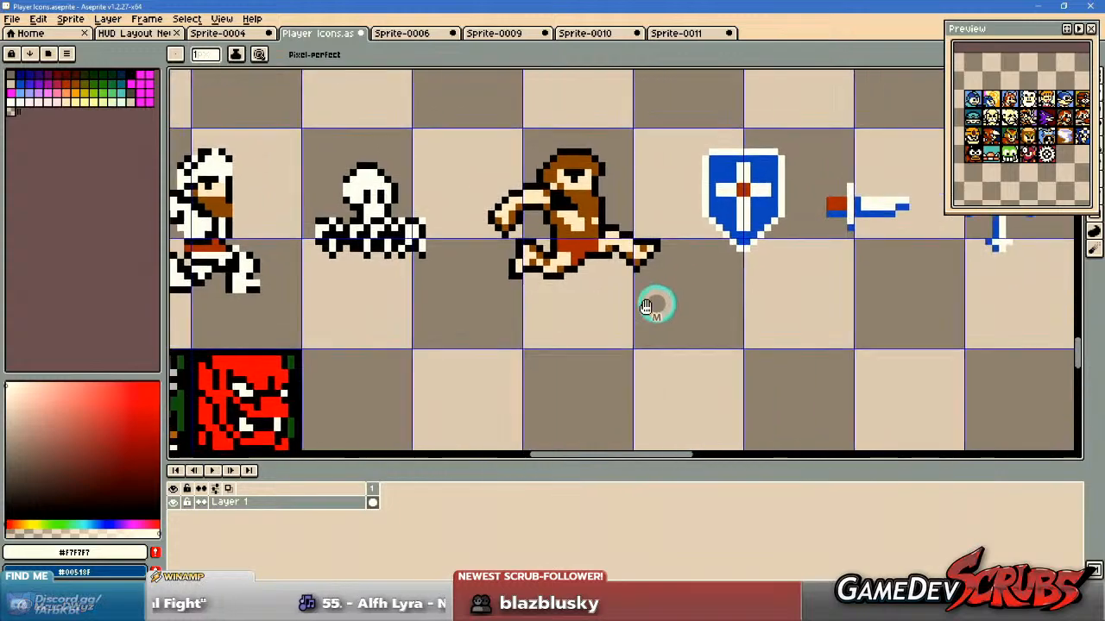
scroll(661, 277, "down", 4)
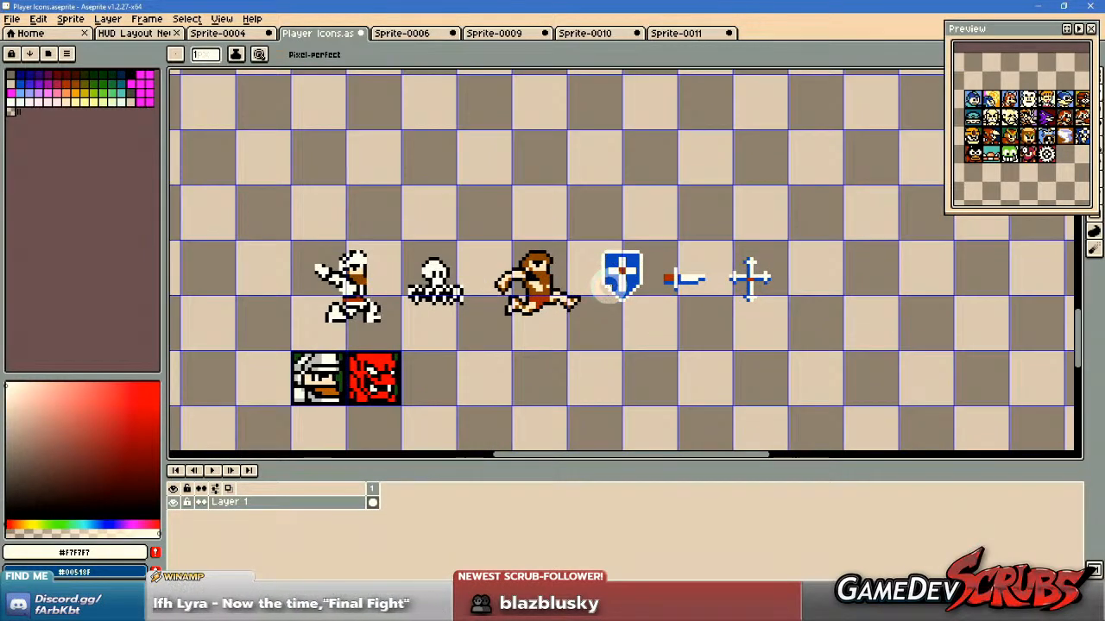
scroll(552, 283, "up", 3)
left_click(449, 282, "alt")
scroll(537, 178, "up", 2)
mouse_move(523, 165)
left_mouse_down()
mouse_move(523, 302)
mouse_move(611, 398)
left_mouse_up()
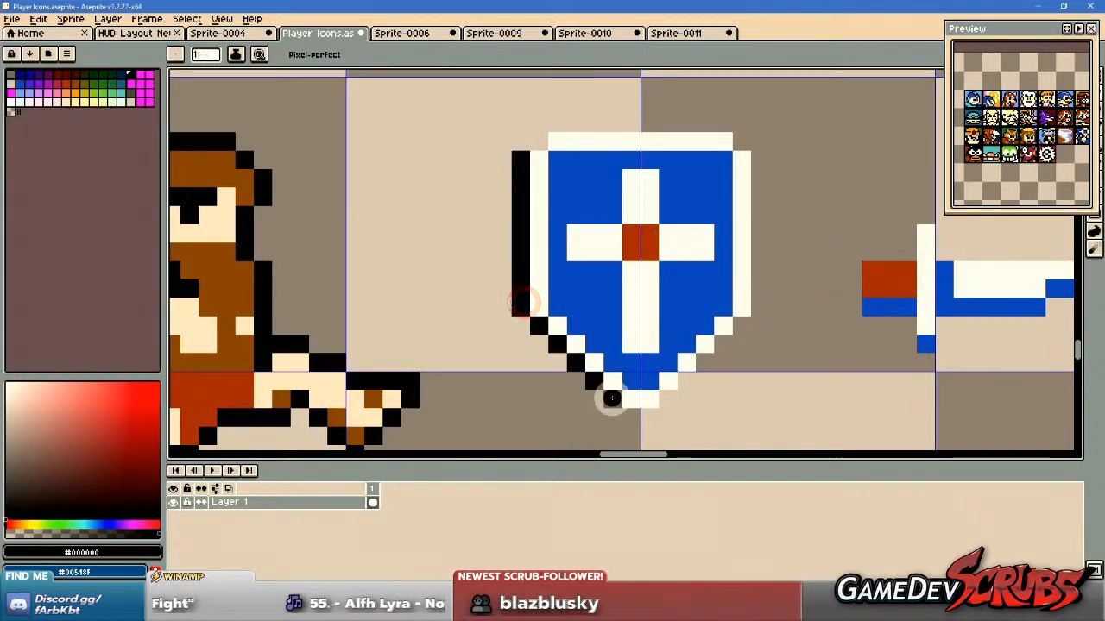
left_click(663, 404)
left_click(740, 327, "shift")
left_click(763, 306)
left_click(764, 155, "shift")
left_click(746, 145)
left_click(720, 129)
left_click(557, 123, "shift")
left_click(539, 141)
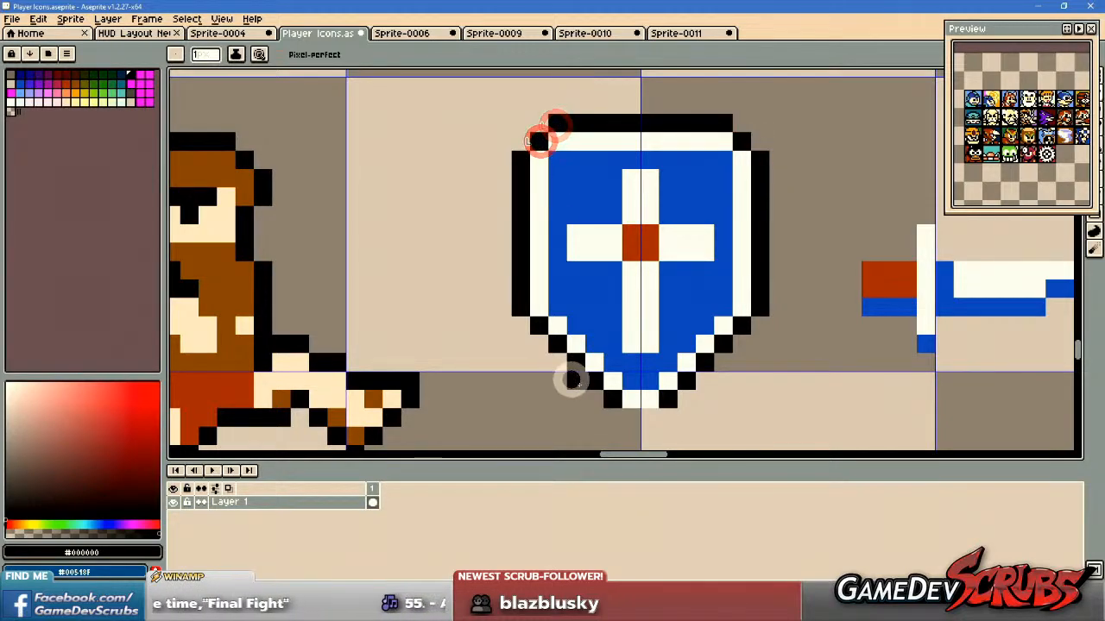
left_click_drag(631, 412, 641, 412)
Draw a one-pixel black outline around the dagger, covering the red handle, white crossguard and blade.
left_click_drag(942, 345, 579, 336)
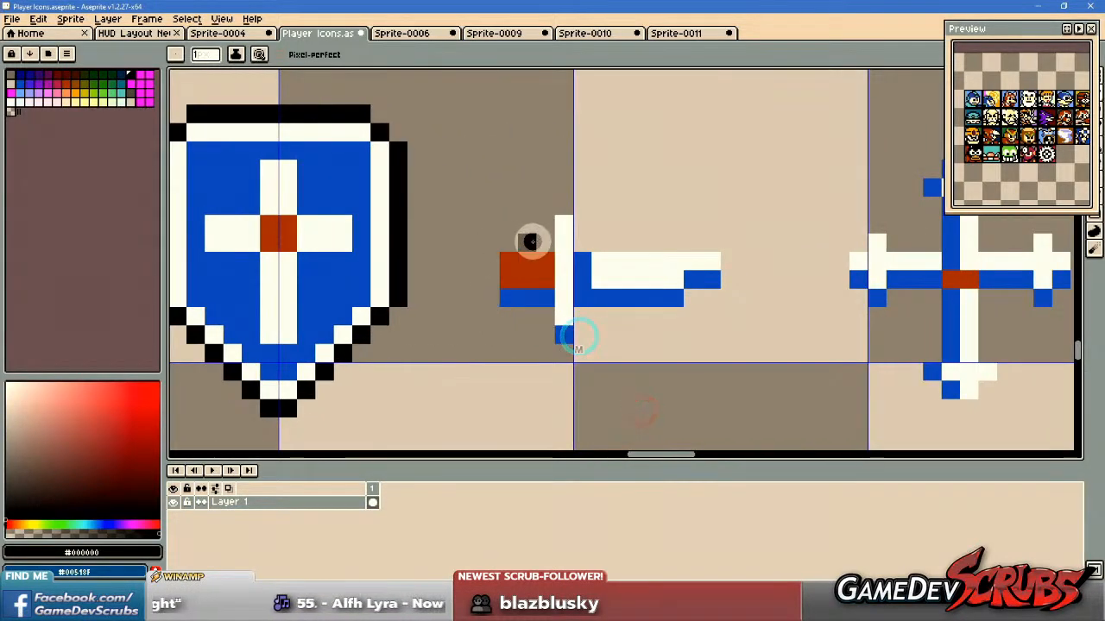
mouse_move(487, 250)
left_mouse_down()
mouse_move(492, 321)
mouse_move(537, 317)
left_mouse_up()
left_click_drag(554, 361, 576, 322)
left_click_drag(561, 207, 545, 223)
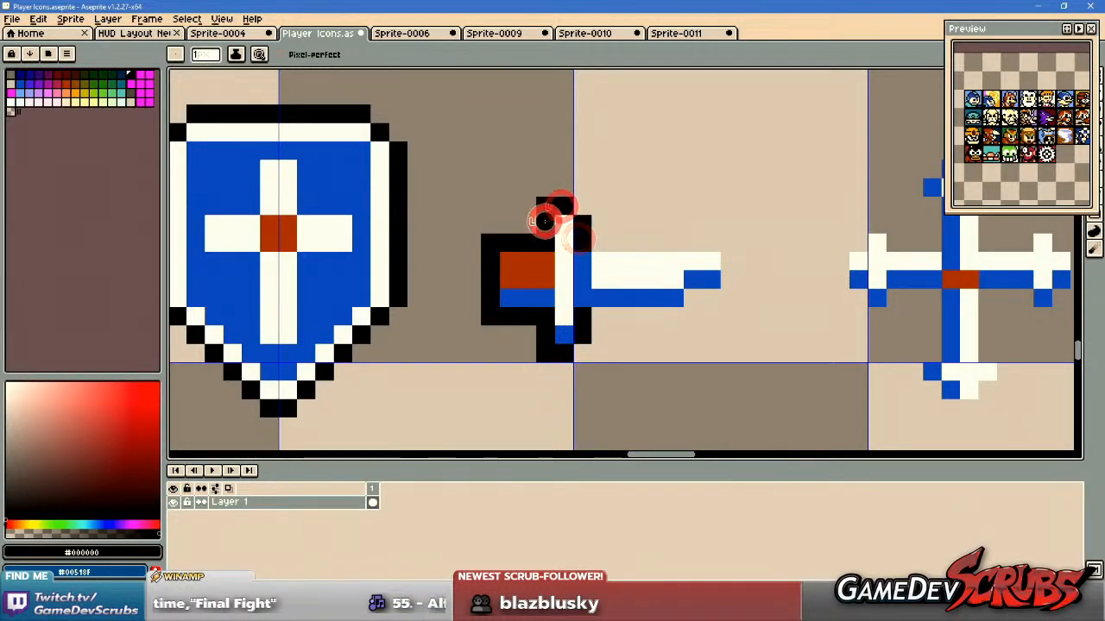
left_click(605, 248)
left_click(734, 246, "shift")
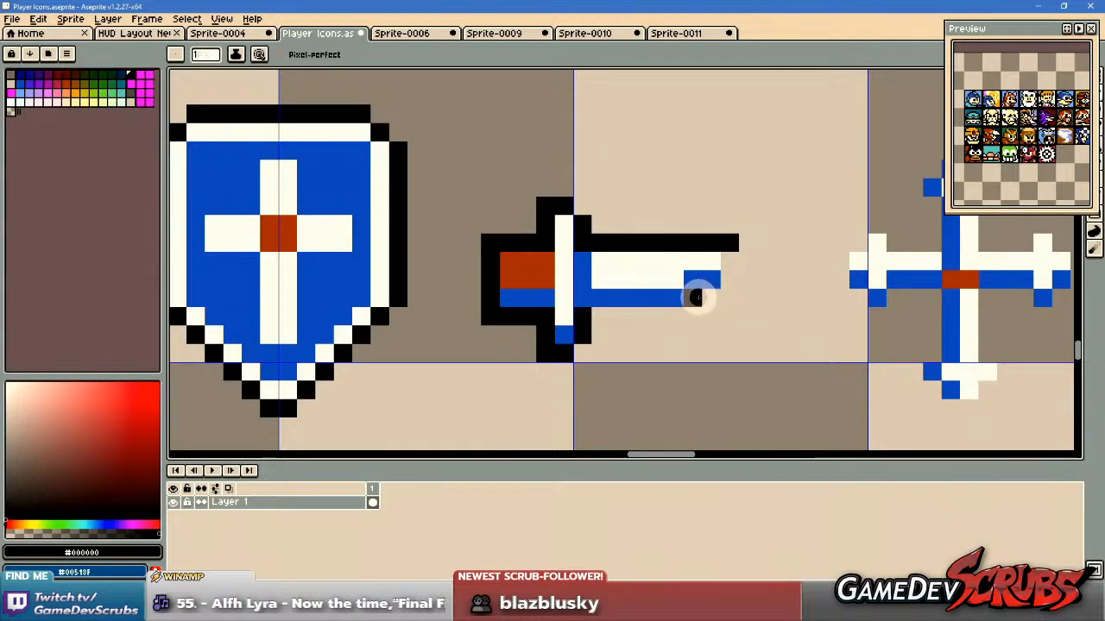
mouse_move(707, 297)
left_mouse_down()
mouse_move(683, 315)
mouse_move(596, 316)
left_mouse_up()
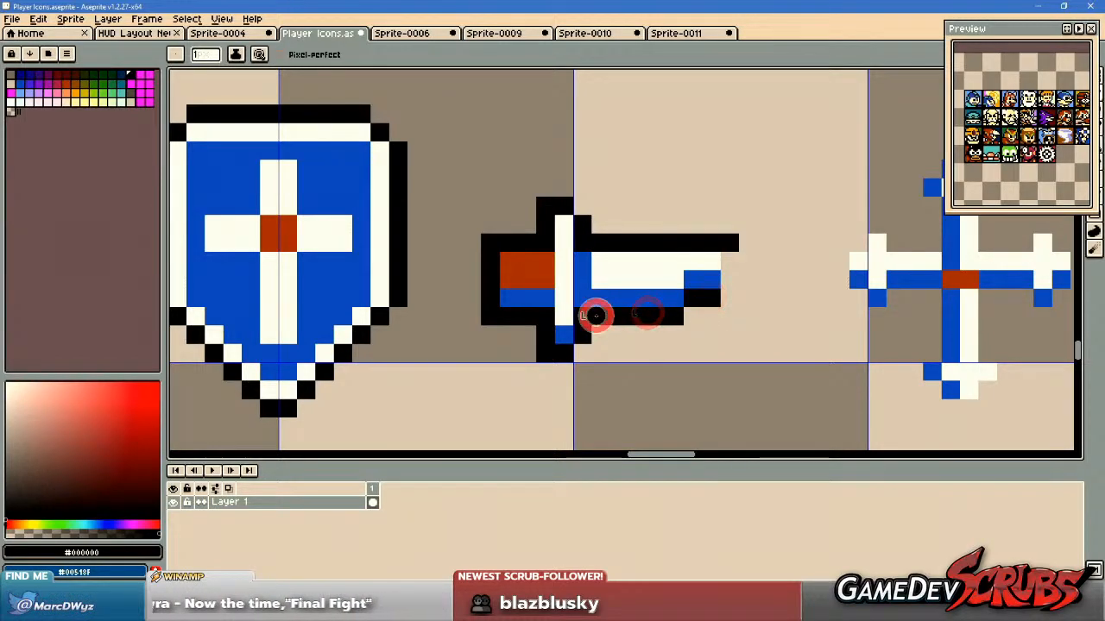
Draw a one-pixel black outline around the left and upper arms of the blue and white cross.
left_click_drag(826, 271, 446, 288)
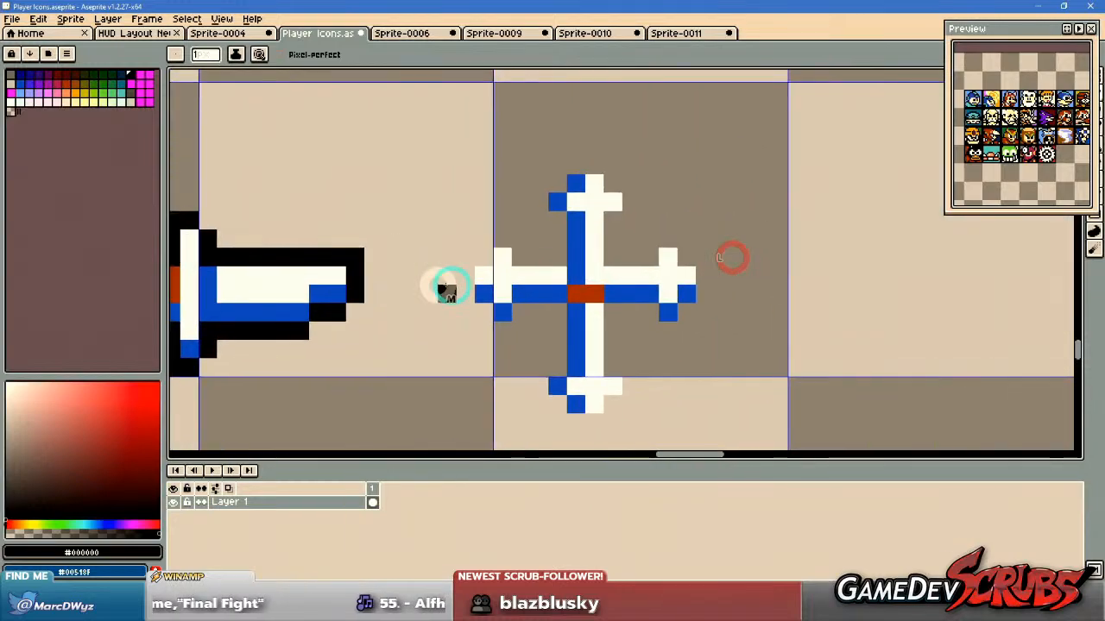
scroll(455, 288, "down", 2)
scroll(418, 299, "up", 2)
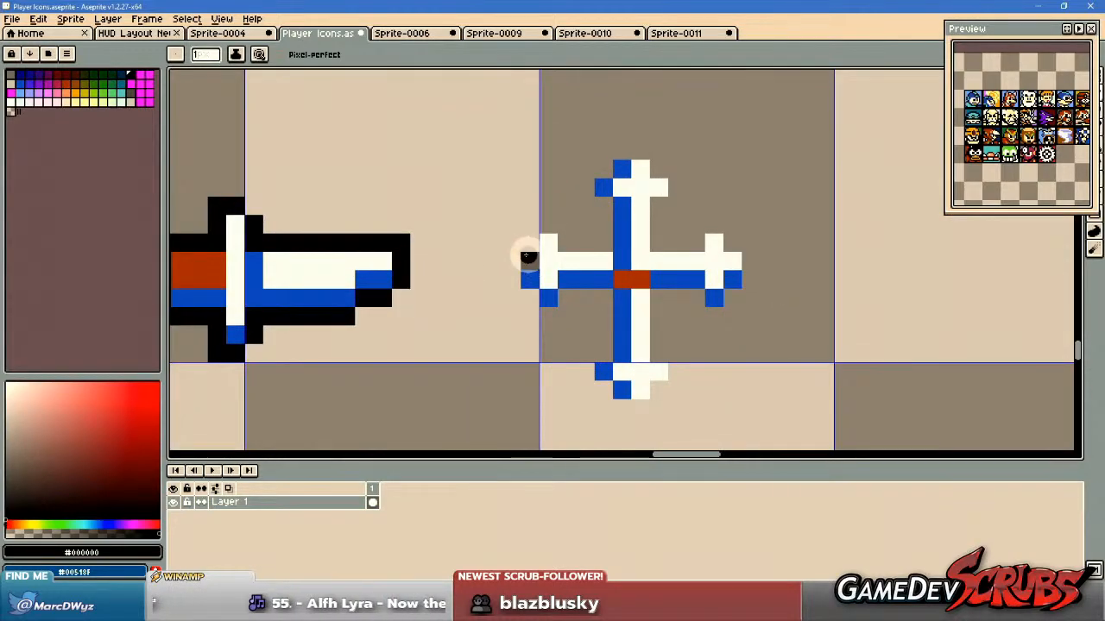
left_click(527, 243)
left_click(553, 221)
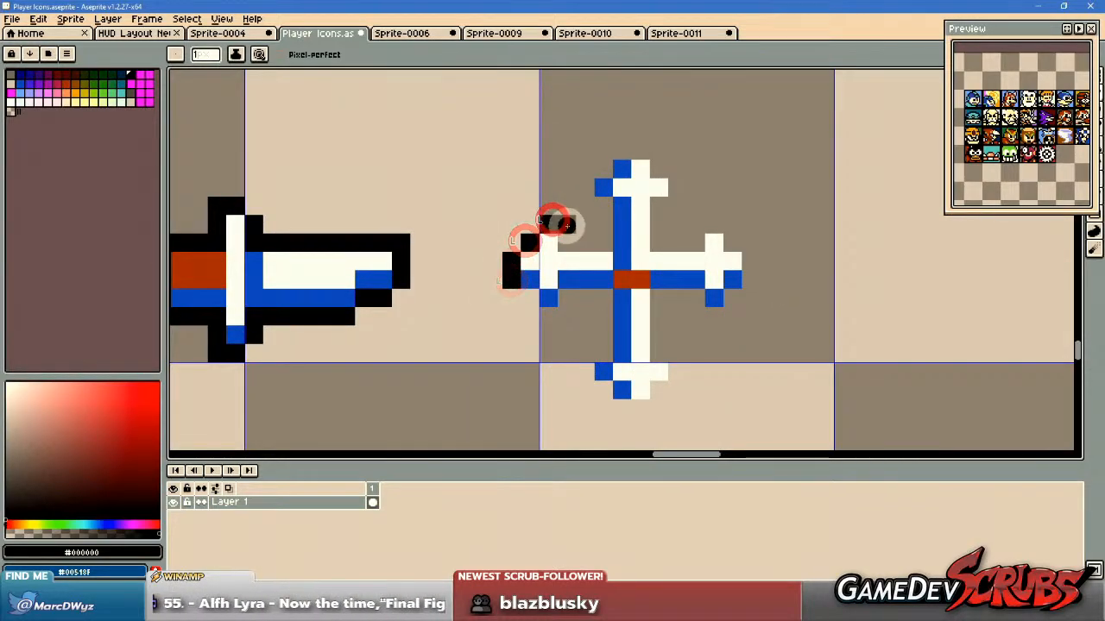
left_click(531, 229)
left_click_drag(528, 304, 528, 314)
left_click(541, 315)
left_click(567, 305)
left_click(568, 239)
mouse_move(582, 241)
left_mouse_down()
mouse_move(595, 172)
mouse_move(637, 152)
mouse_move(669, 165)
left_mouse_up()
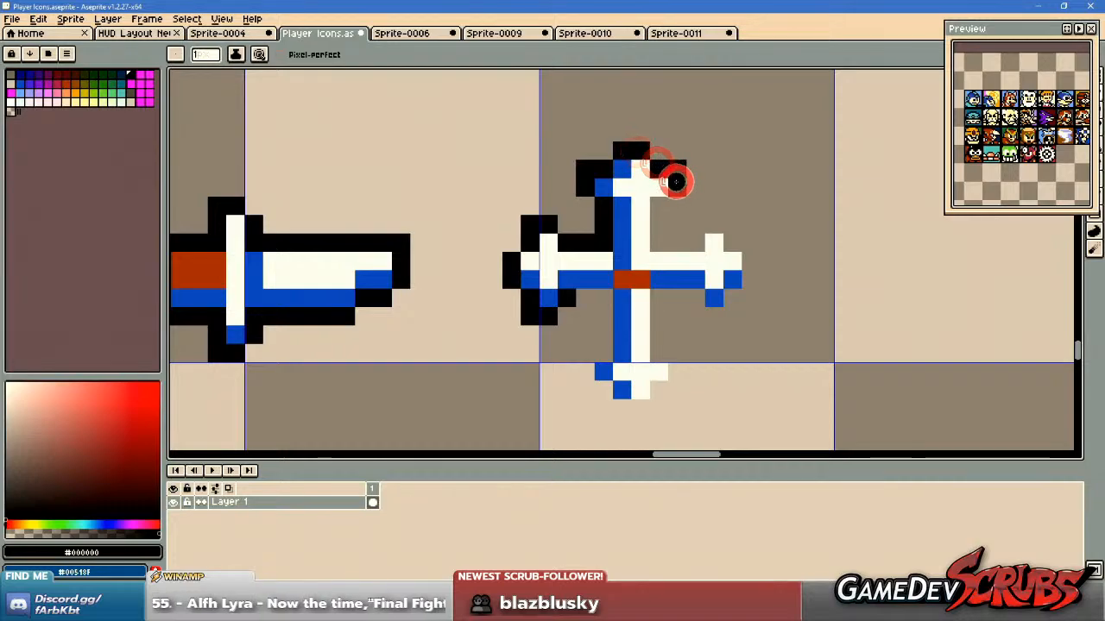
Outline the cross's right arm in black, undoing misplaced strokes, and square off its corner pixels.
mouse_move(661, 241)
left_mouse_down()
mouse_move(721, 224)
mouse_move(751, 275)
mouse_move(721, 317)
mouse_move(672, 299)
left_mouse_up()
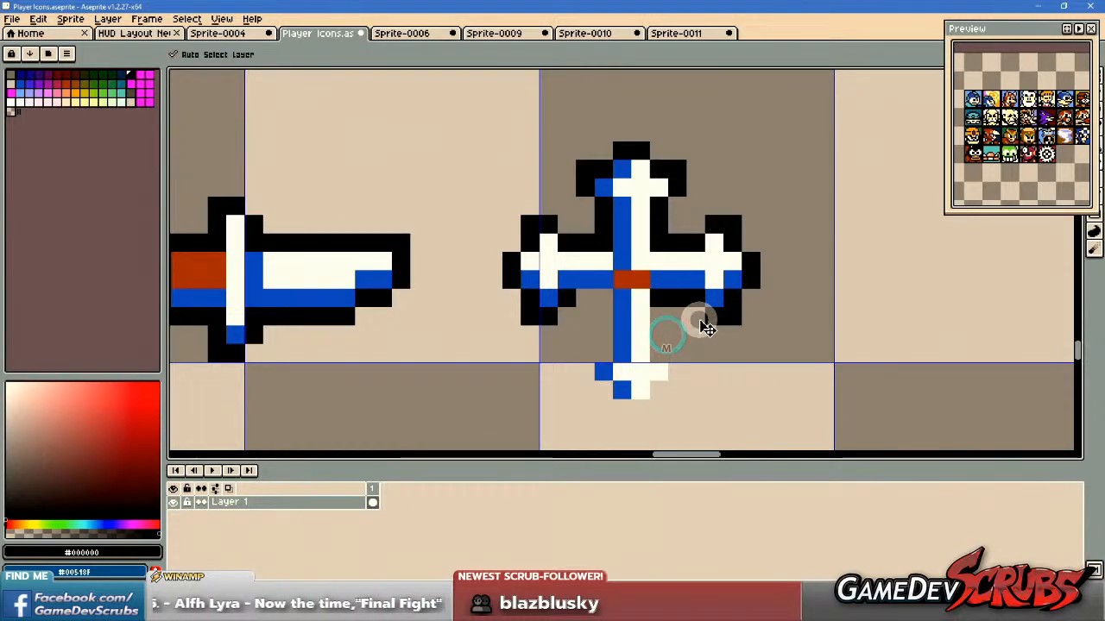
key("ctrl+z")
key("ctrl+z")
key("ctrl+z")
mouse_move(692, 223)
left_mouse_down()
mouse_move(742, 257)
mouse_move(738, 291)
mouse_move(713, 311)
mouse_move(693, 317)
mouse_move(666, 301)
mouse_move(583, 296)
left_mouse_up()
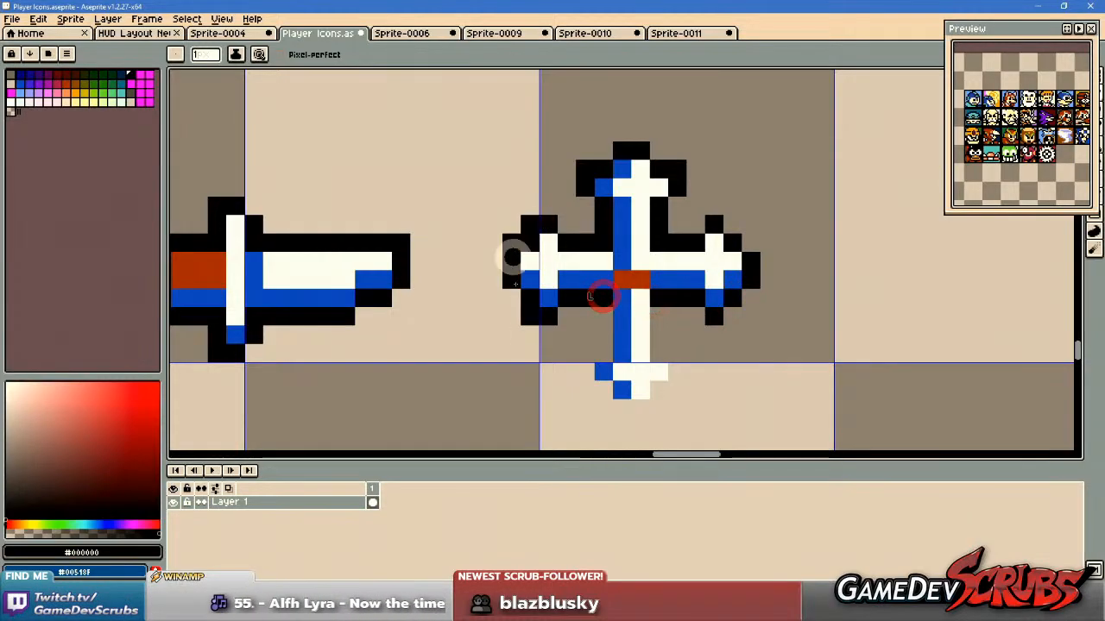
scroll(754, 285, "down", 3)
scroll(758, 290, "up", 2)
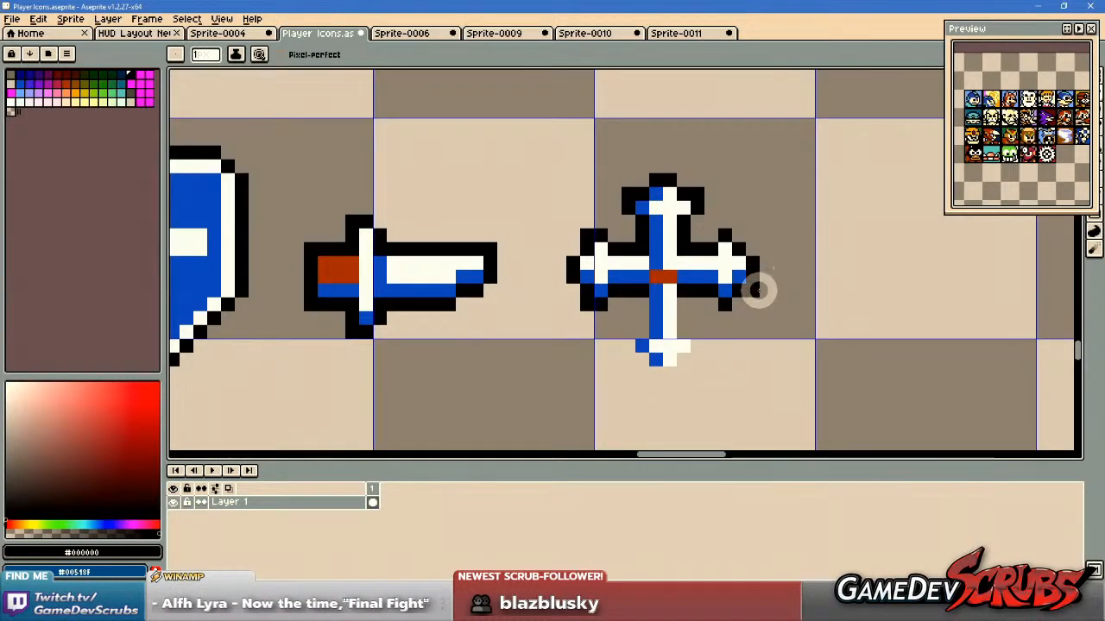
scroll(751, 288, "up", 1)
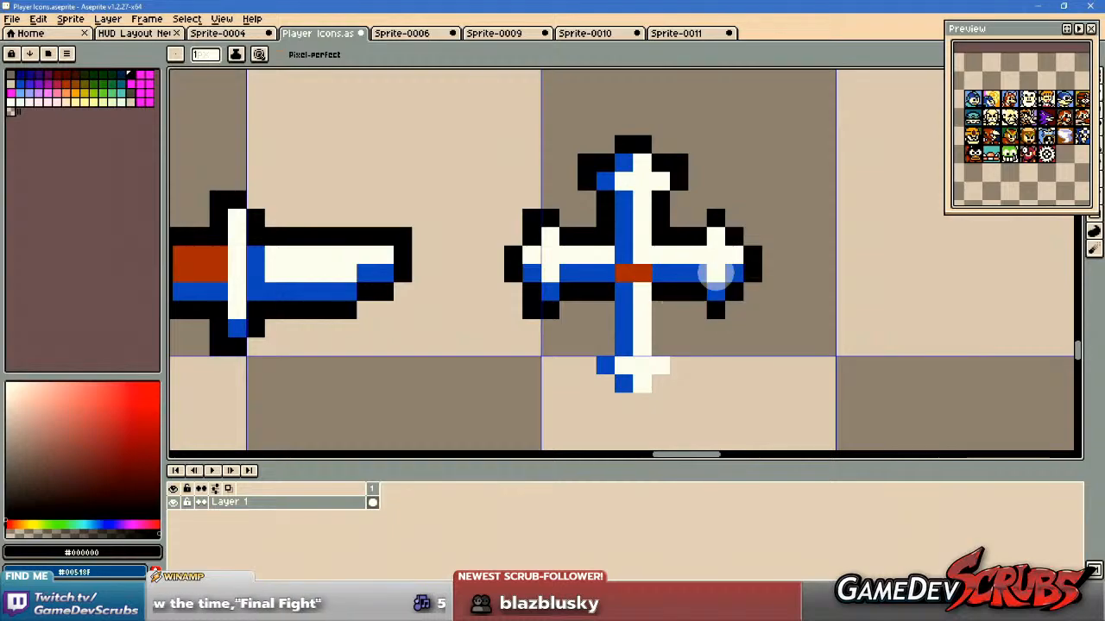
left_click(740, 218)
left_click(733, 308)
Outline the cross's lower arm in black, removing the stray pixel and closing both sides of the shaft.
mouse_move(629, 359)
left_mouse_down()
mouse_move(691, 350)
mouse_move(691, 365)
mouse_move(656, 389)
mouse_move(617, 388)
mouse_move(595, 354)
left_mouse_up()
left_click(598, 334)
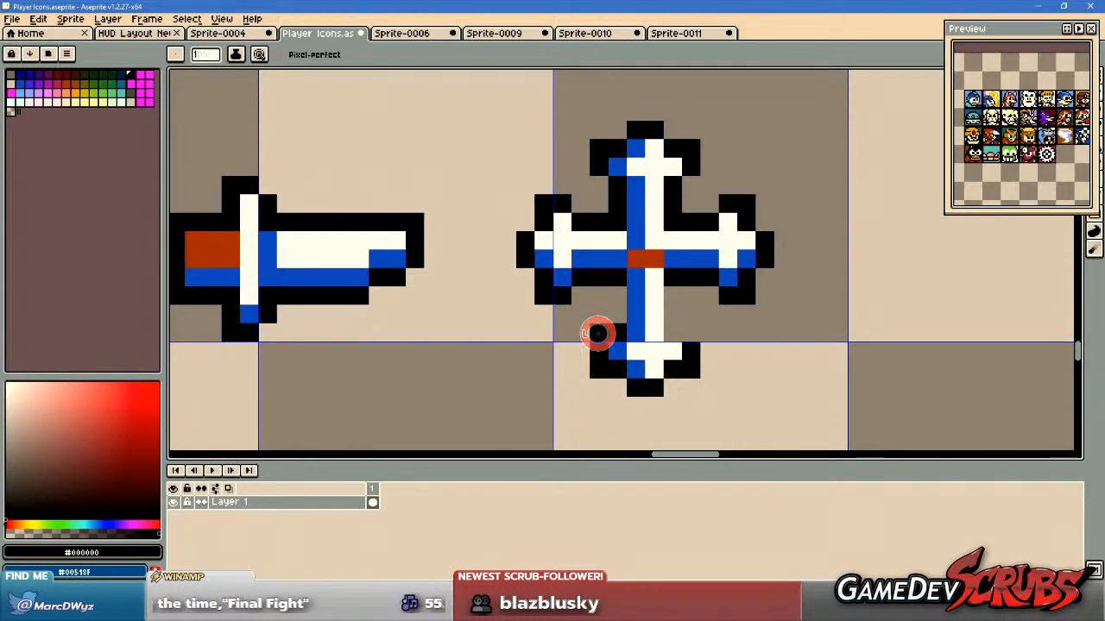
key("ctrl+z")
left_click(619, 333)
mouse_move(620, 291)
left_mouse_down()
mouse_move(619, 281)
mouse_move(618, 324)
left_mouse_up()
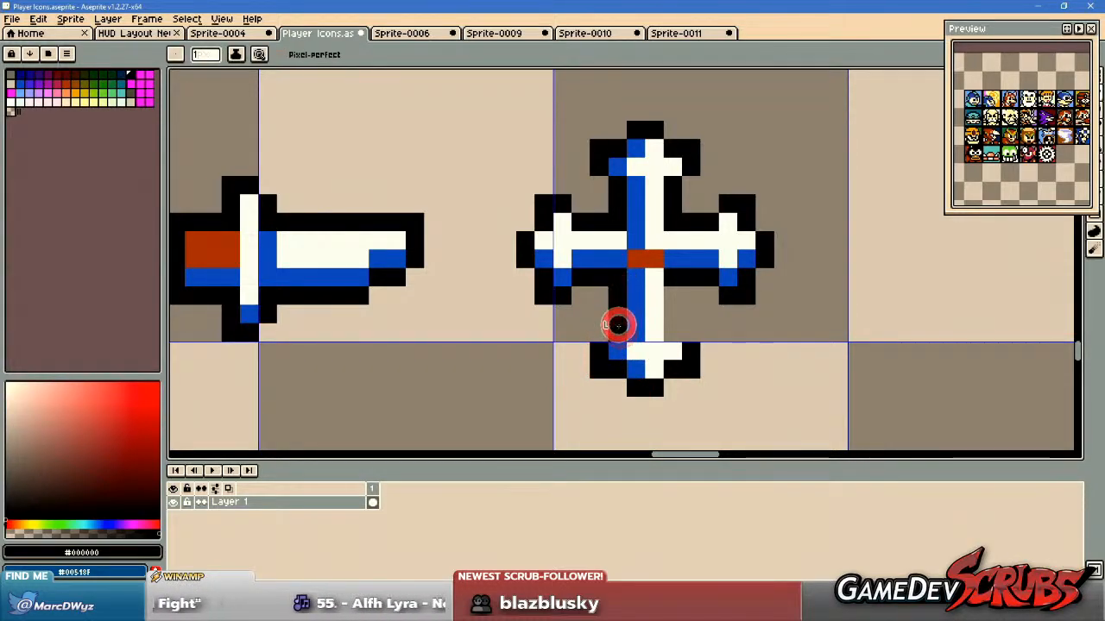
left_click_drag(678, 296, 678, 324)
Examine the outlined Arthur character and item sprites together with the knight and demon face icons.
scroll(841, 345, "down", 3)
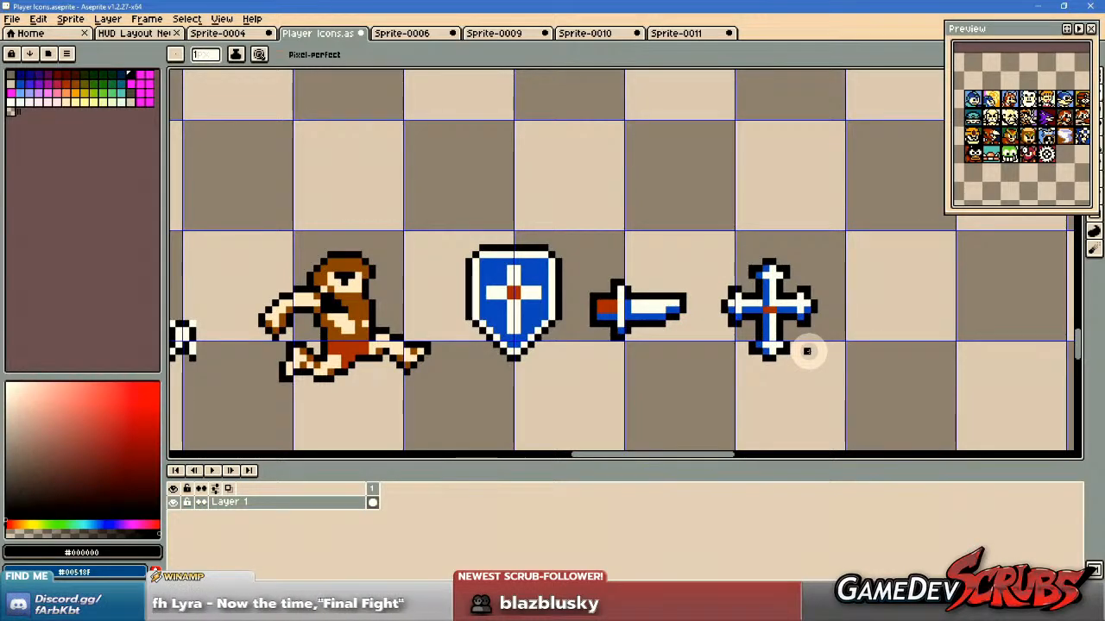
scroll(804, 354, "down", 2)
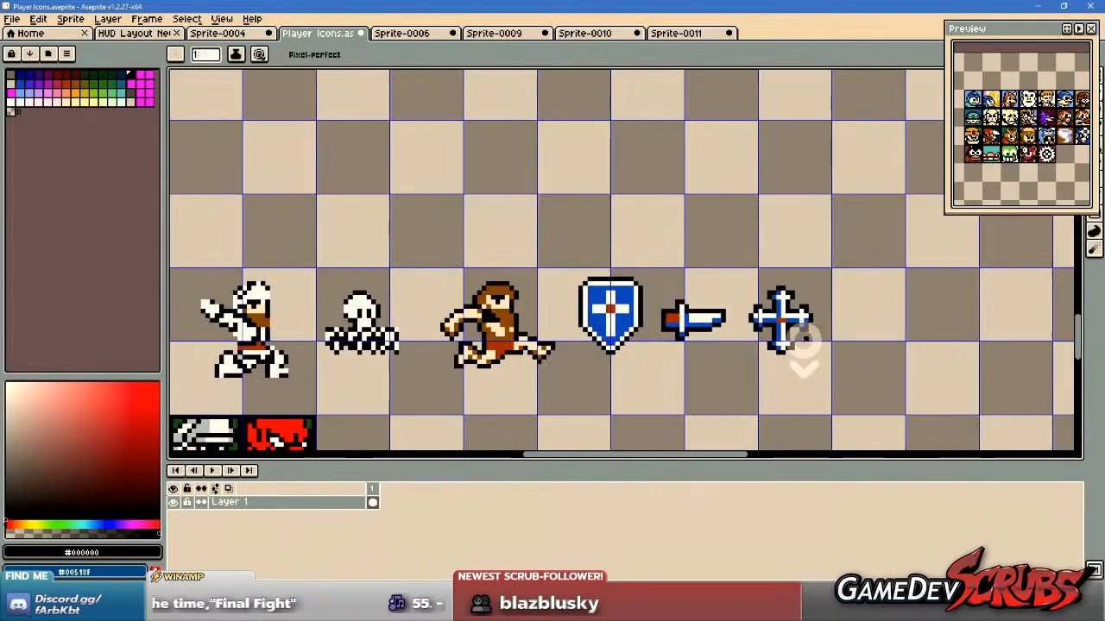
scroll(708, 333, "up", 2)
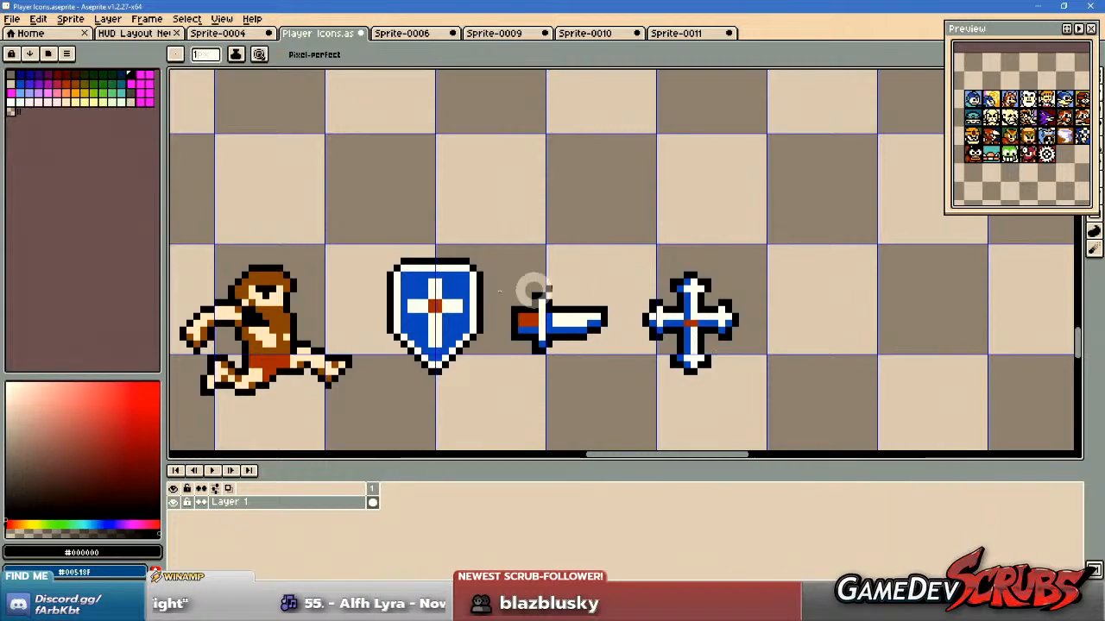
left_click_drag(488, 291, 584, 271)
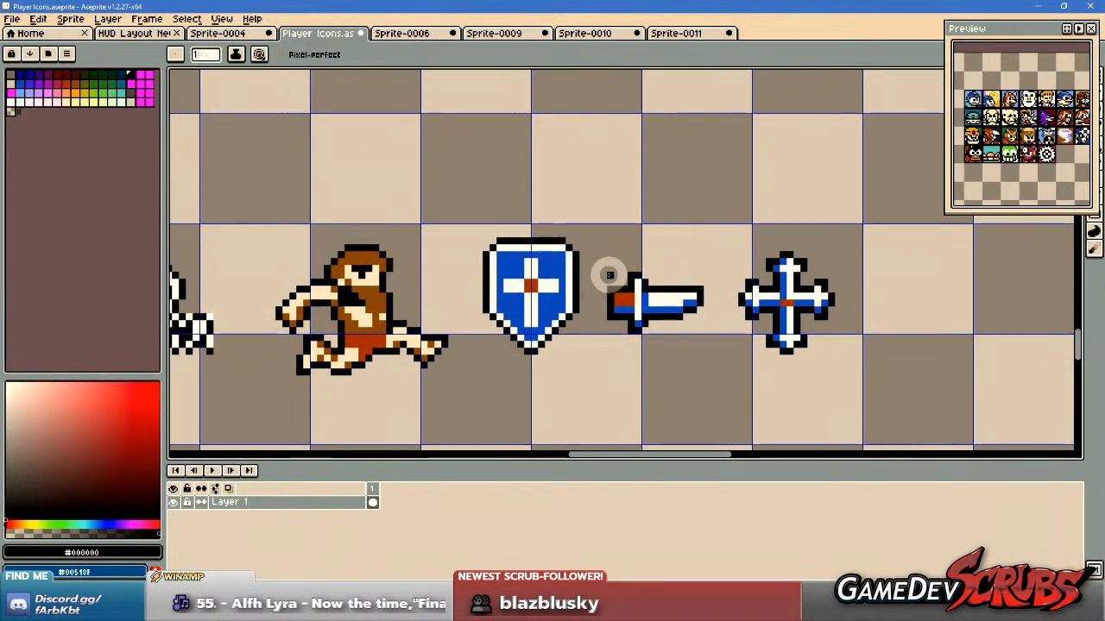
left_click_drag(510, 299, 798, 274)
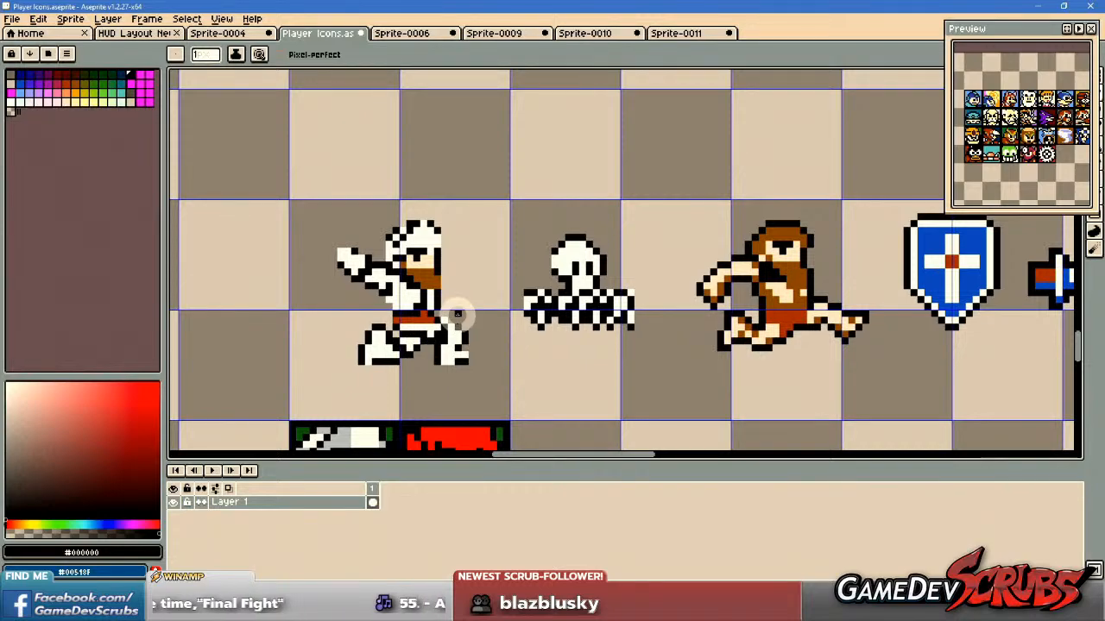
scroll(457, 316, "up", 2)
scroll(488, 312, "down", 2)
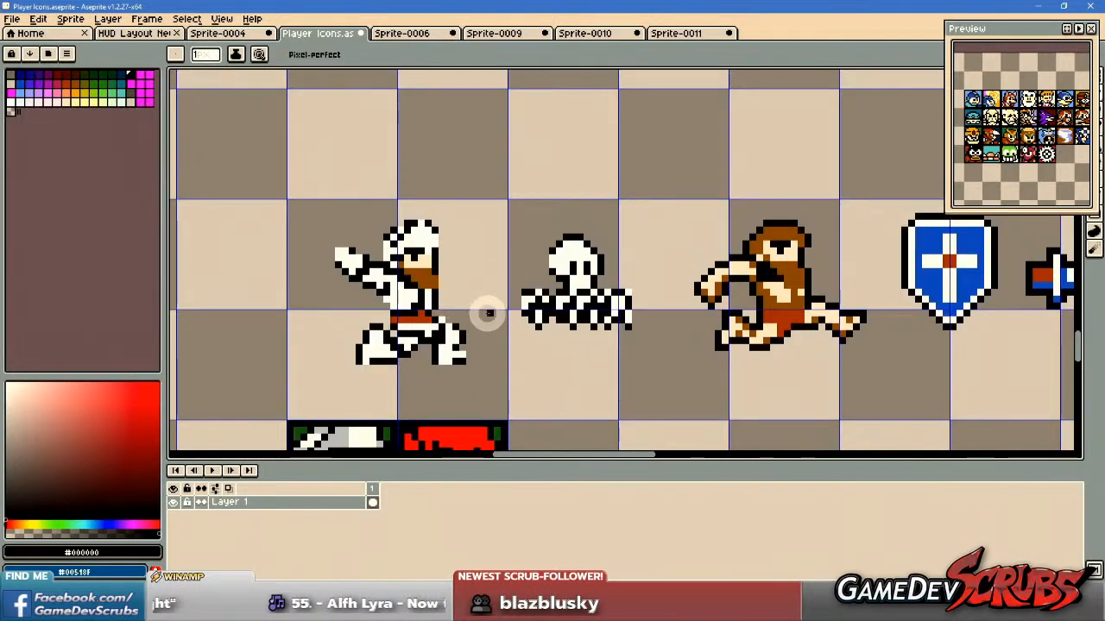
scroll(489, 312, "down", 1)
left_click_drag(611, 308, 503, 307)
key("m")
left_click_drag(645, 315, 568, 273)
left_click_drag(430, 321, 682, 316)
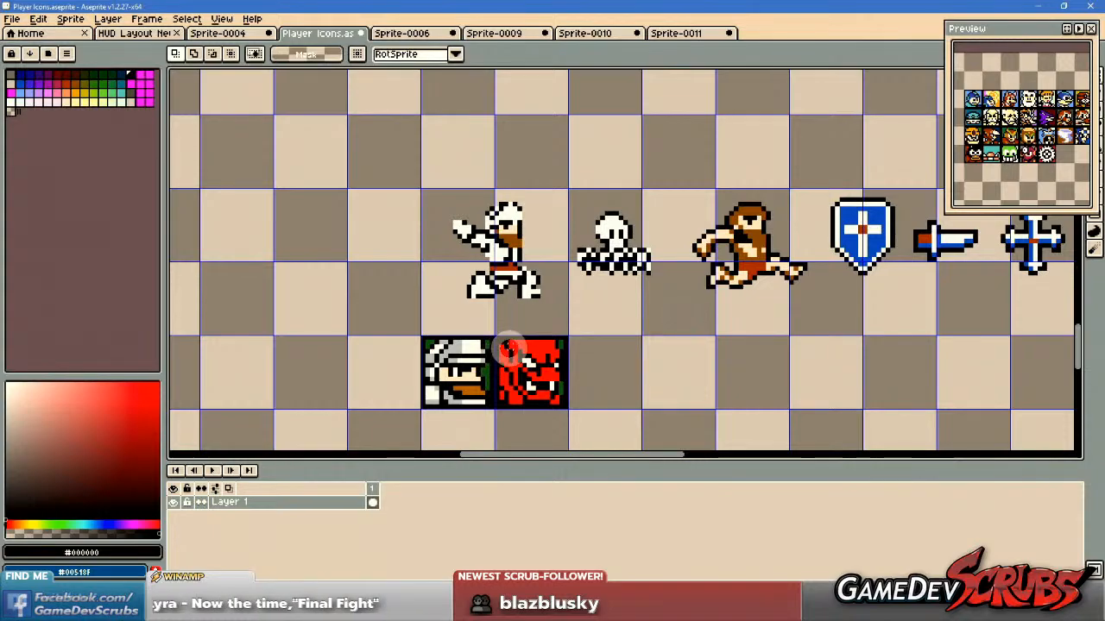
scroll(513, 354, "up", 1)
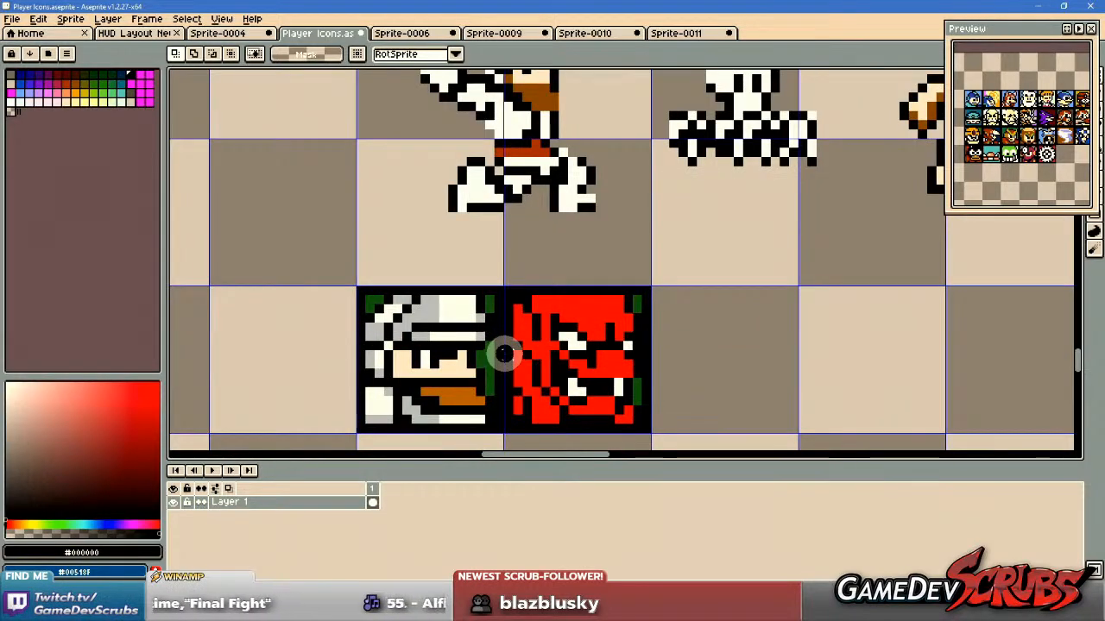
scroll(498, 339, "down", 4)
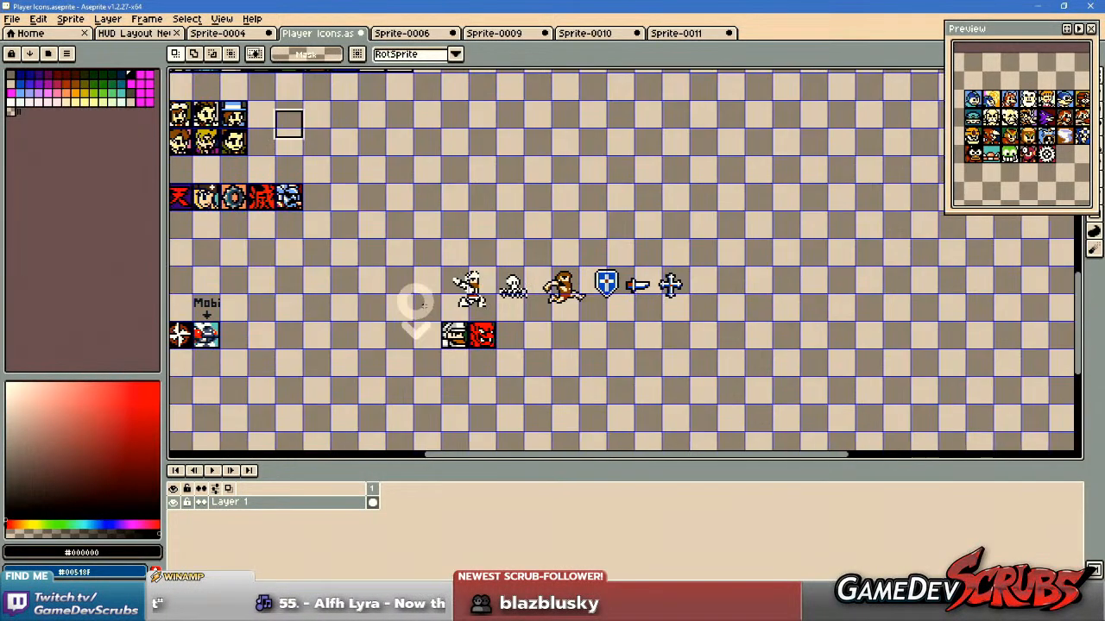
Place a copy of the row of six Arthur sprites directly above the originals.
left_click_drag(413, 127, 466, 177)
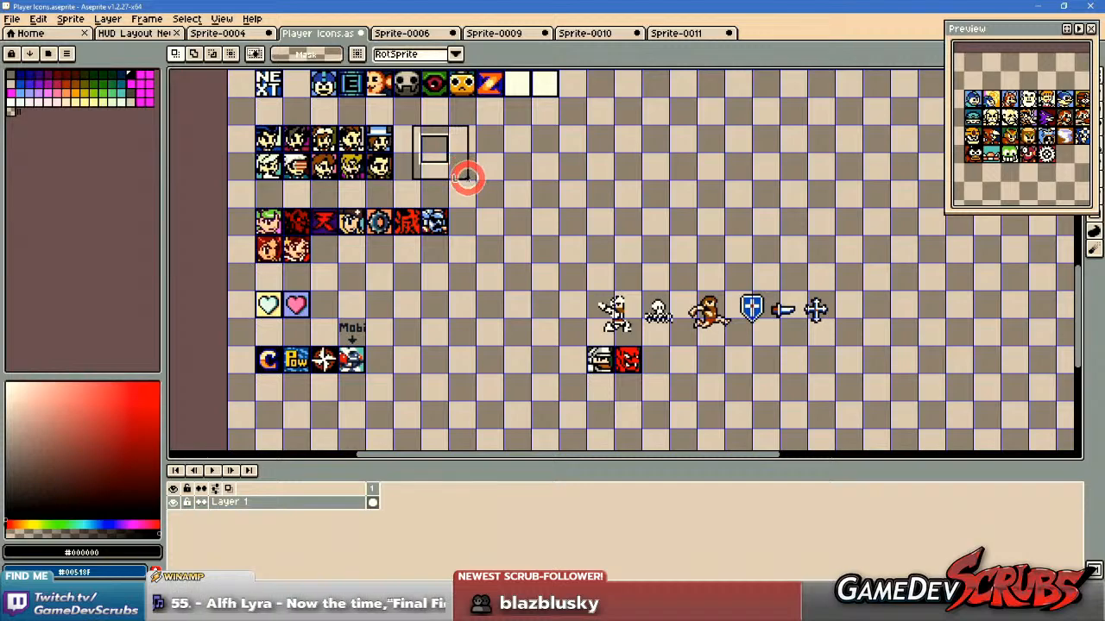
left_click_drag(559, 271, 760, 253)
left_click(530, 131)
Move the black and white square icon frame beside the copied sprites and position a frame over the knight's upper body.
left_click_drag(396, 121, 465, 177)
left_click_drag(422, 138, 546, 243)
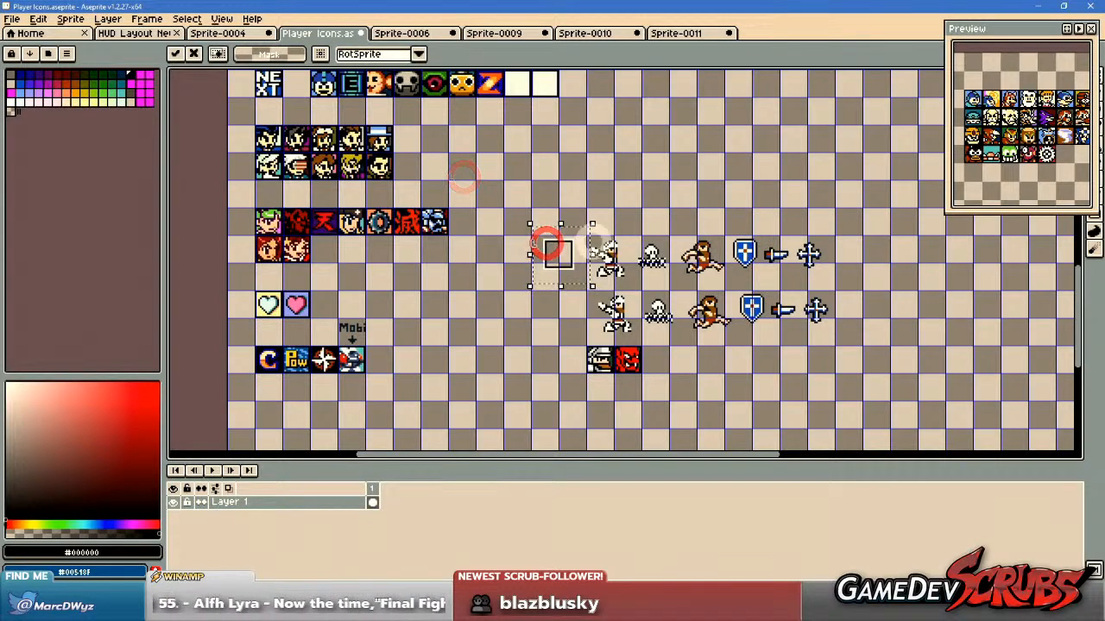
scroll(623, 272, "up", 2)
scroll(613, 255, "up", 1)
left_click_drag(447, 267, 570, 284)
scroll(579, 271, "up", 1)
left_click_drag(738, 278, 692, 278)
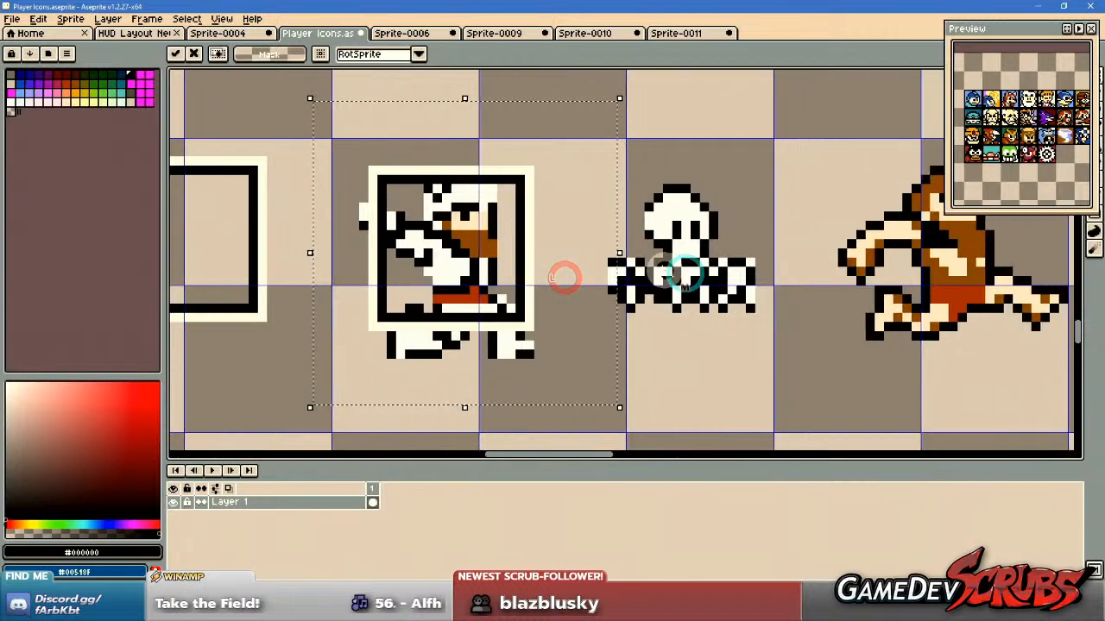
Paste copies of the square icon frame over the skeleton and the bearded man in the copied row.
key("ctrl+v")
left_click_drag(270, 275, 772, 282)
left_click_drag(903, 277, 527, 285)
key("ctrl+v")
left_click(576, 313)
Paste further copies of the icon frame centred over the shield, the dagger and the cross.
key("ctrl+v")
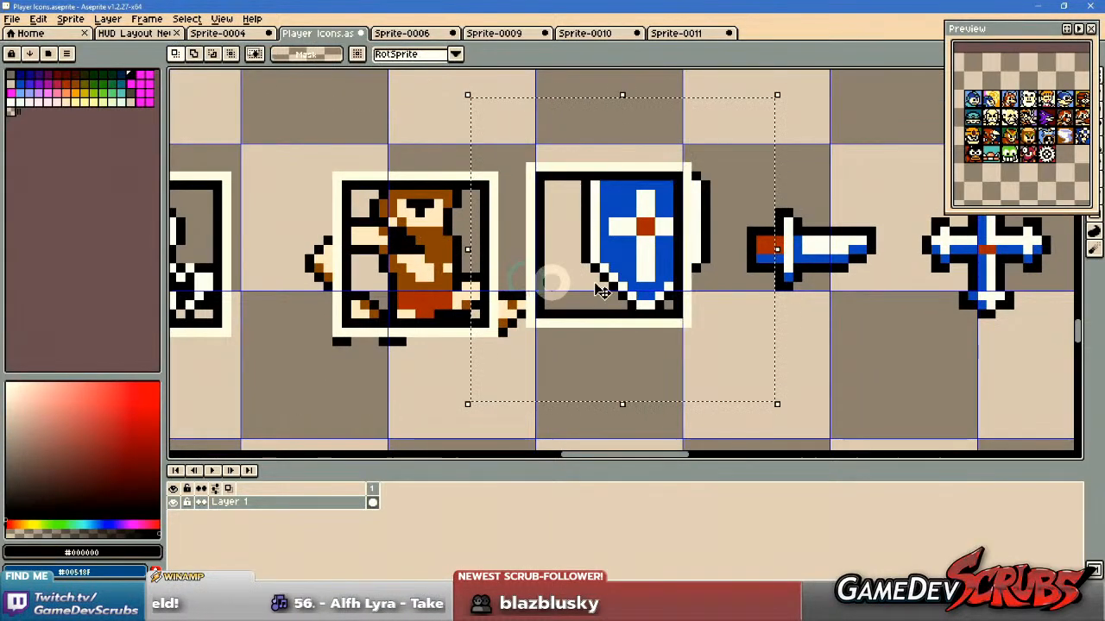
left_click_drag(673, 326, 572, 321)
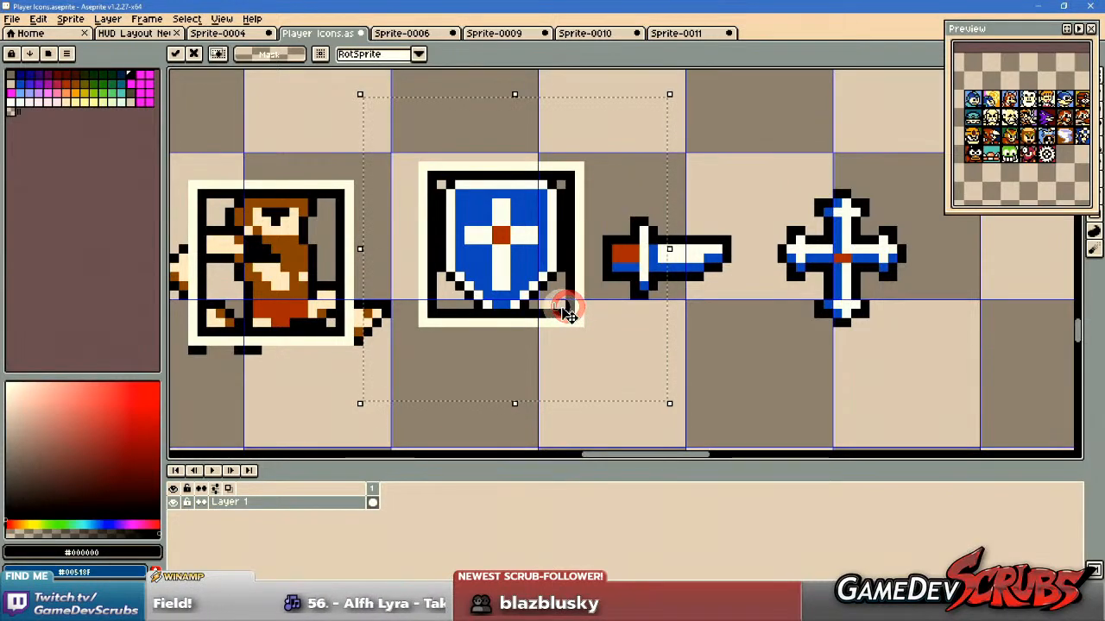
left_click_drag(563, 308, 618, 322)
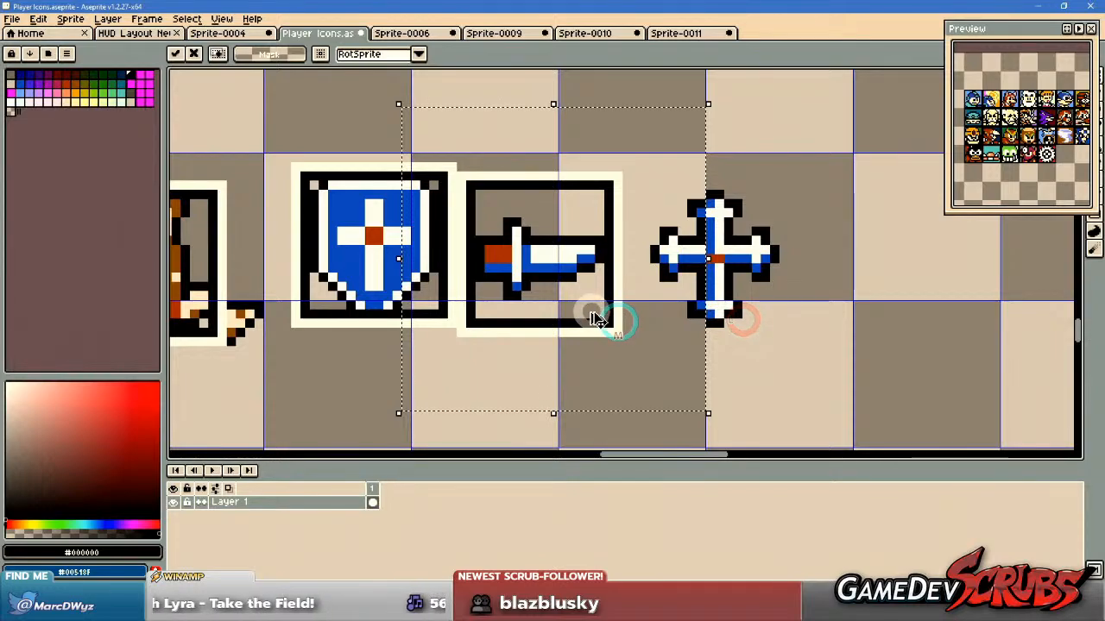
key("ctrl+v")
left_click_drag(687, 330, 798, 337)
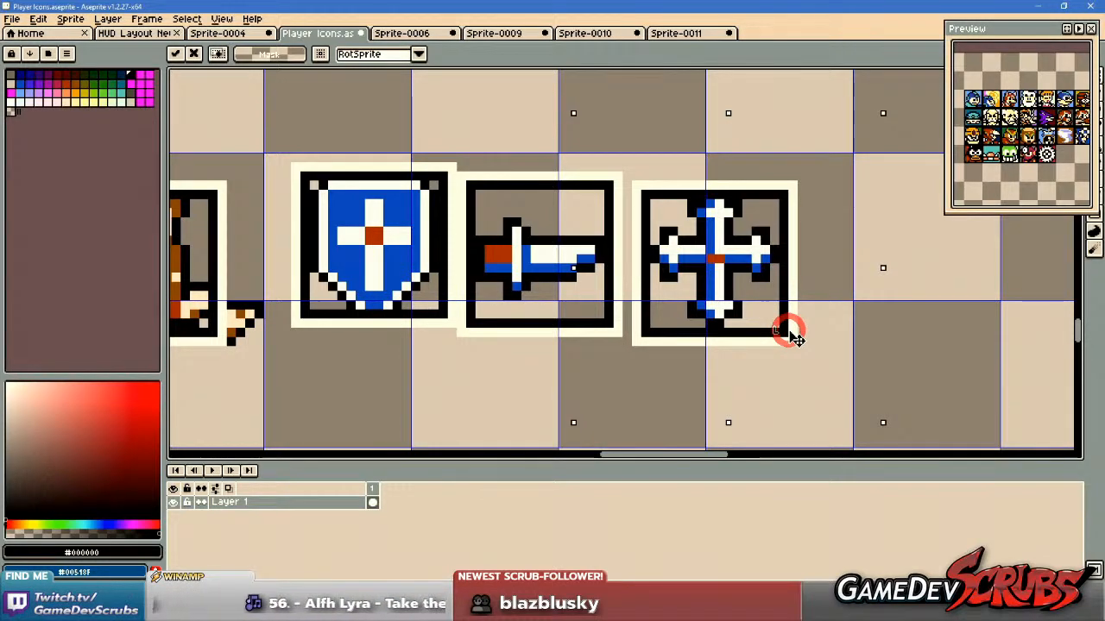
key("Return")
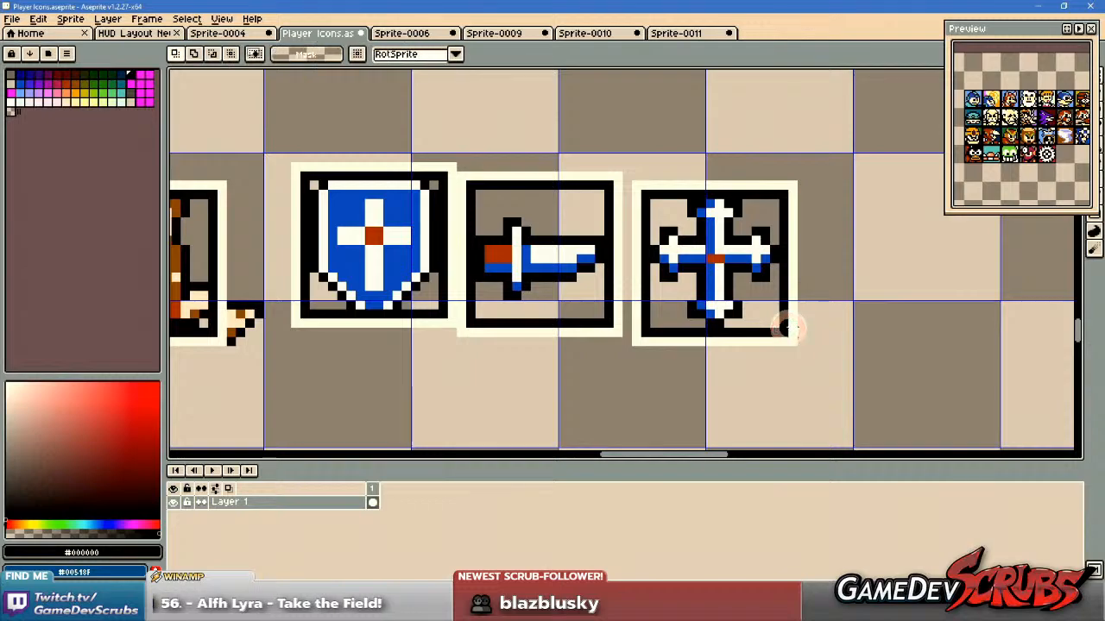
Move the foot of the framed cross down by one pixel and clear the selection.
scroll(787, 323, "up", 2)
left_click_drag(724, 323, 748, 324)
left_click_drag(732, 308, 732, 322)
key("ctrl+d")
Fill the one-pixel gap in the cross's lower shaft with sampled blue and white, and black outline pixels on both sides.
key("b")
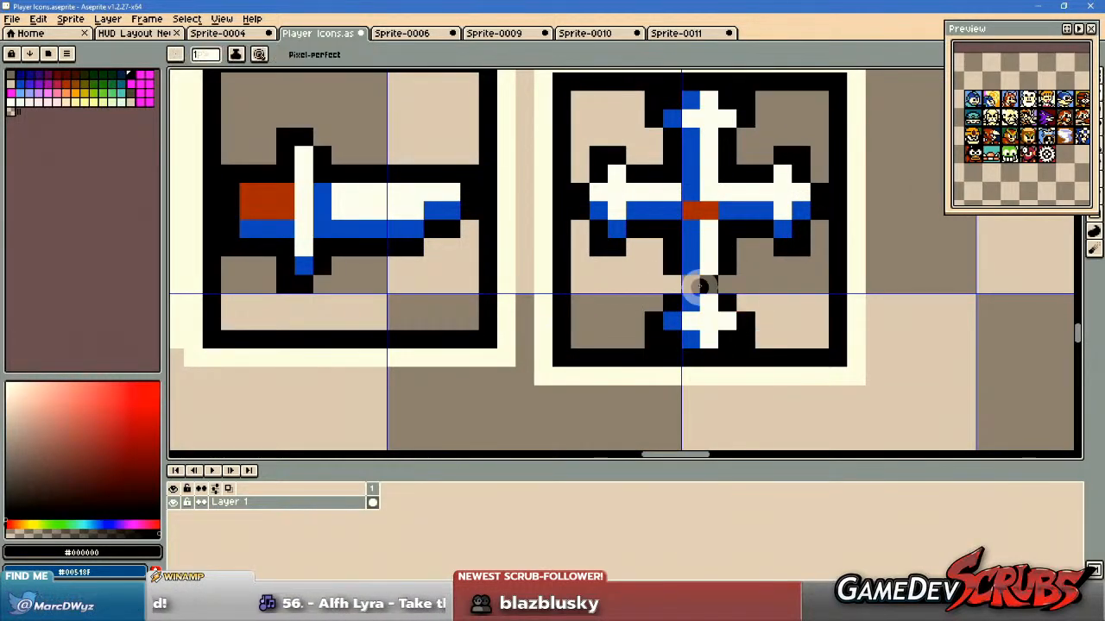
right_click(690, 265, "alt")
left_click(711, 264, "alt")
right_click(695, 263, "alt")
right_click(691, 282)
left_click(707, 282)
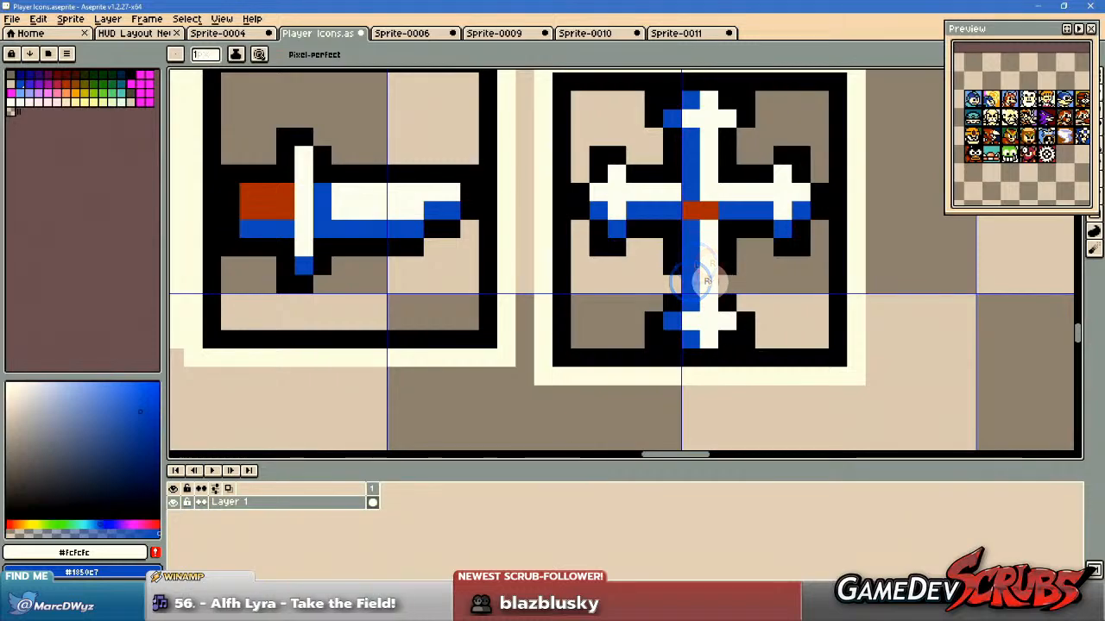
left_click(723, 264, "alt")
left_click(723, 289)
left_click(678, 284)
scroll(854, 314, "down", 3)
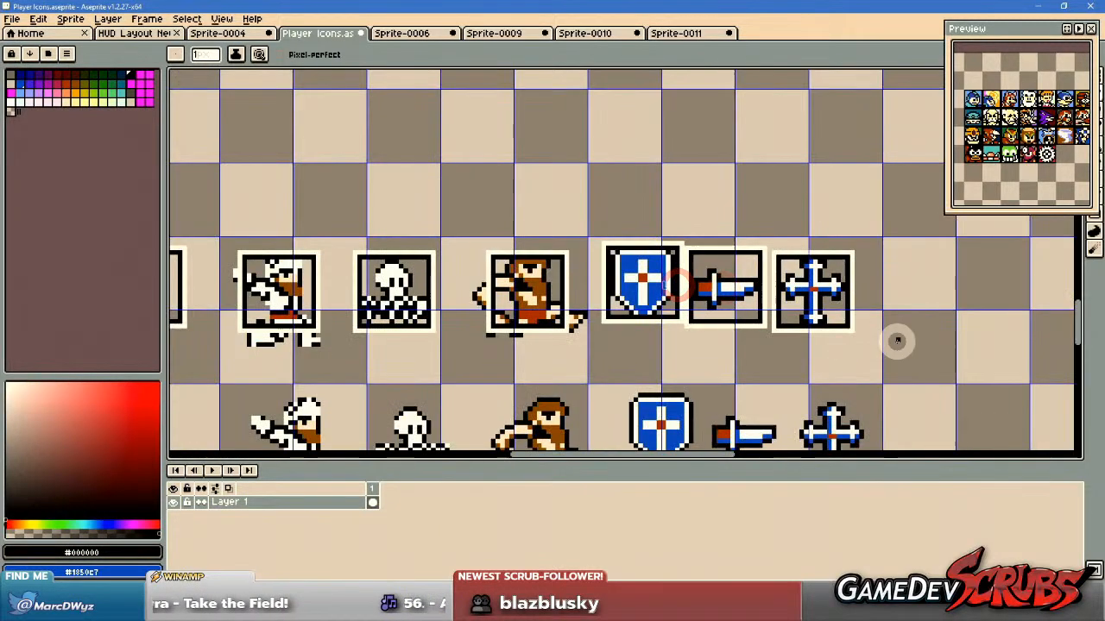
left_click_drag(895, 342, 846, 336)
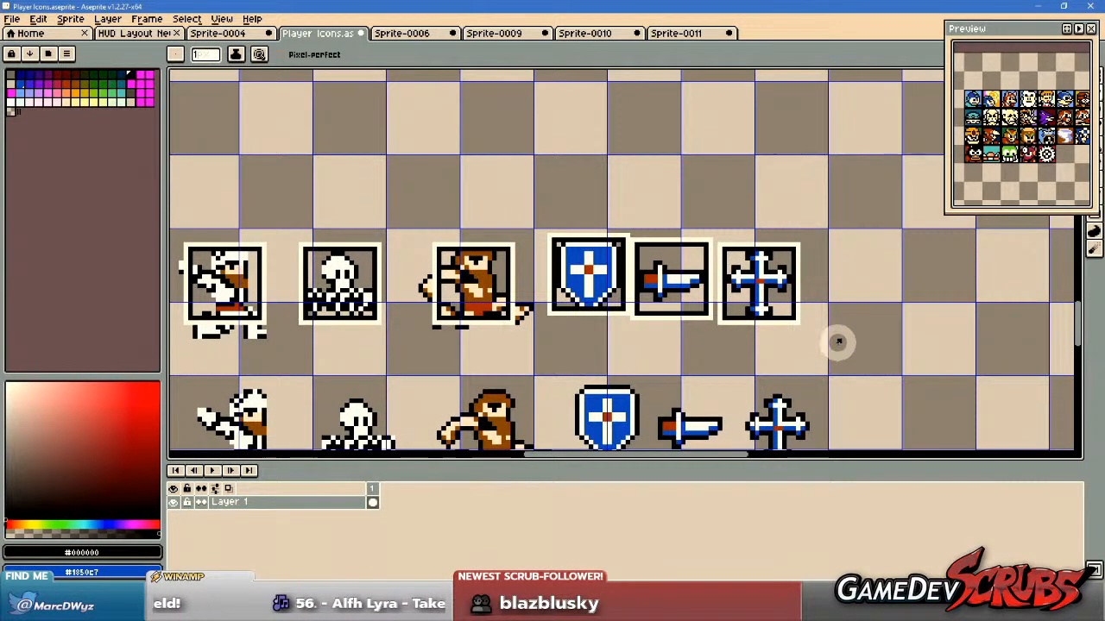
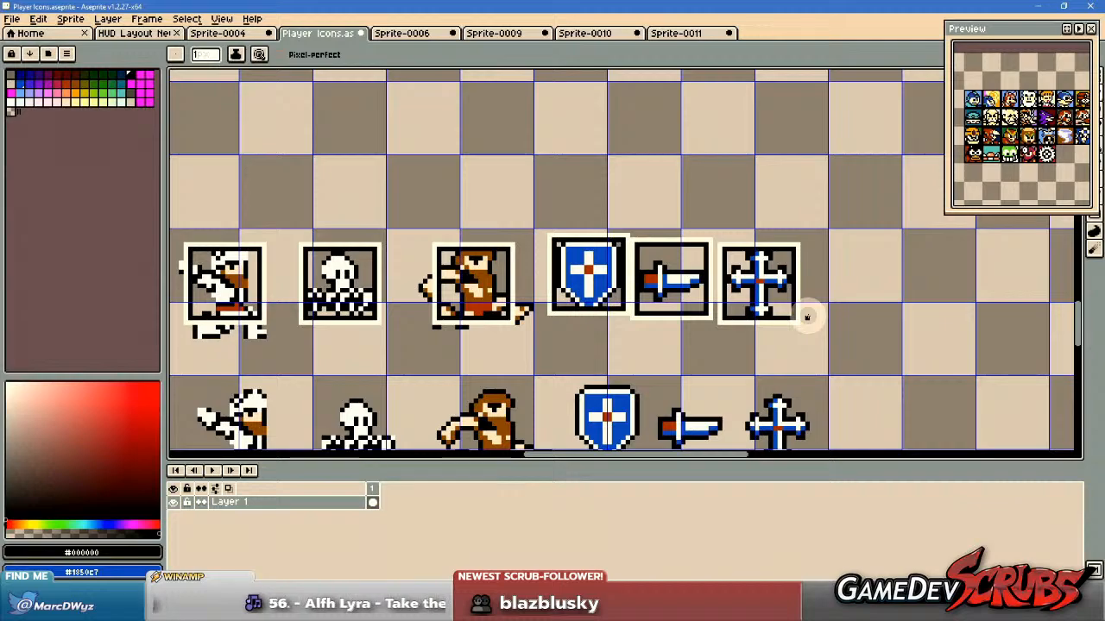
Try flood-filling the empty corner areas around the shield inside its frame with black.
key("g")
scroll(765, 259, "up", 1)
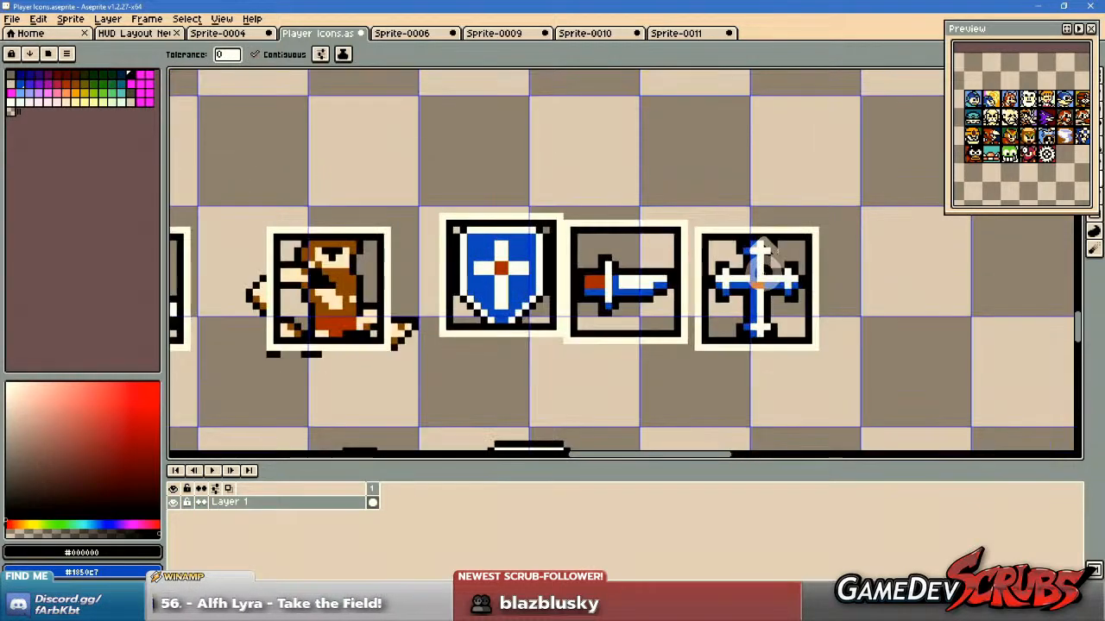
scroll(775, 276, "up", 2)
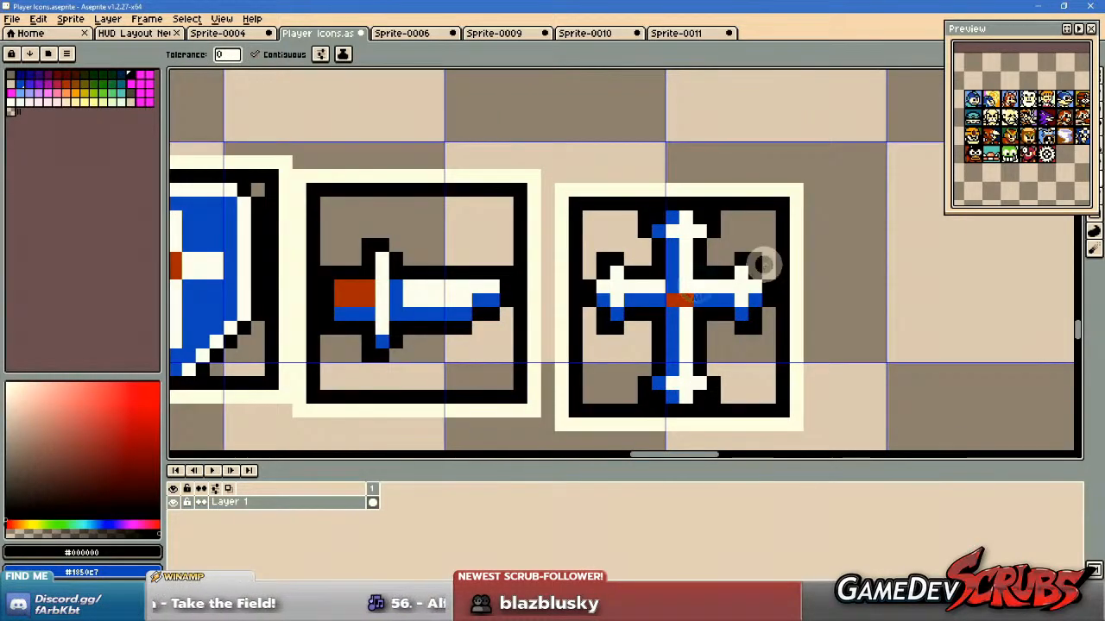
scroll(759, 276, "down", 2)
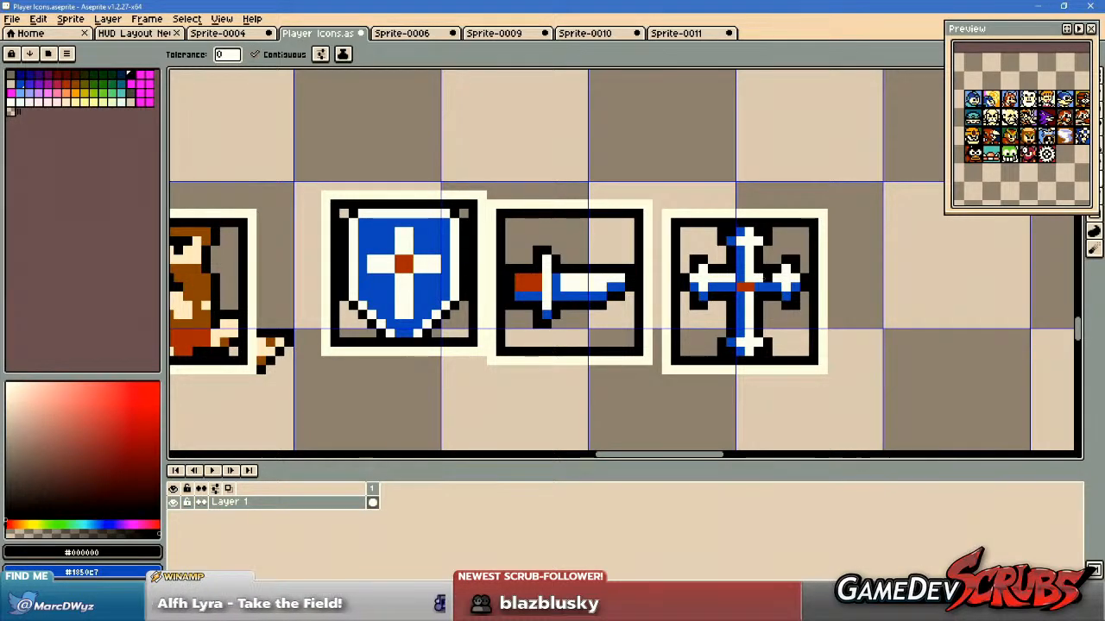
scroll(773, 274, "up", 1)
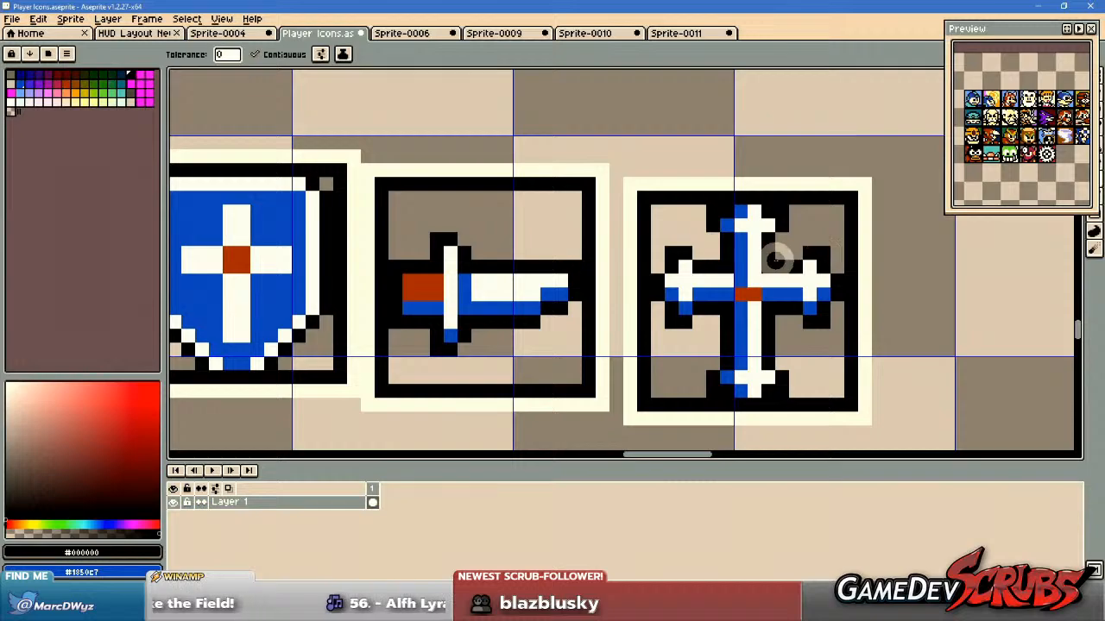
scroll(784, 247, "down", 1)
left_click_drag(595, 261, 688, 262)
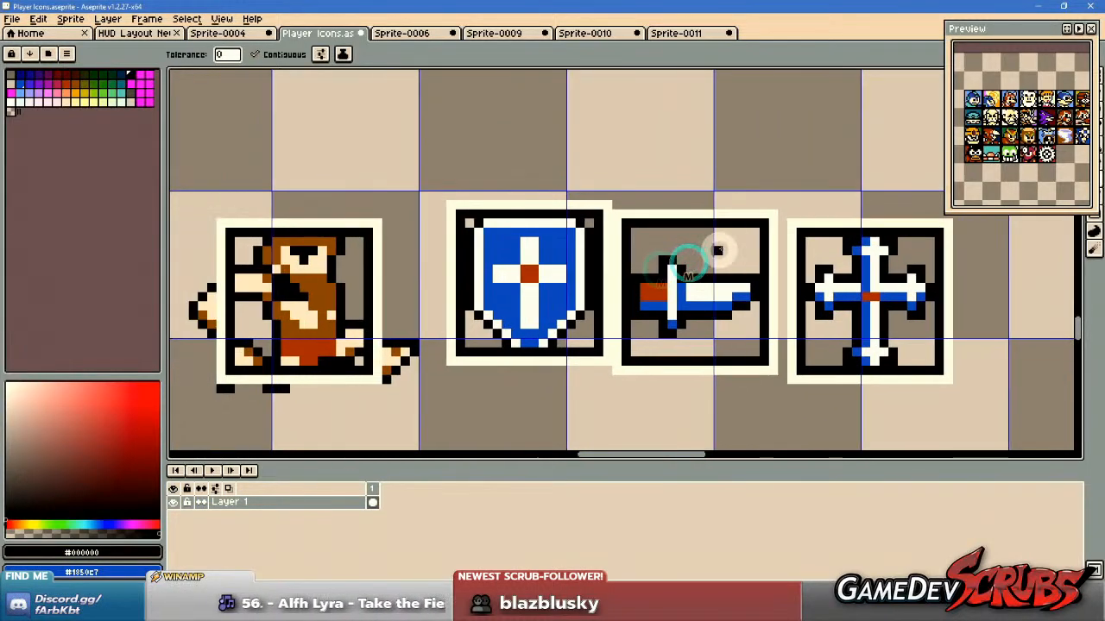
left_click_drag(565, 287, 633, 288)
left_click(555, 328, "alt")
left_click(541, 331)
left_click(649, 332)
left_click(656, 223)
left_click(536, 221)
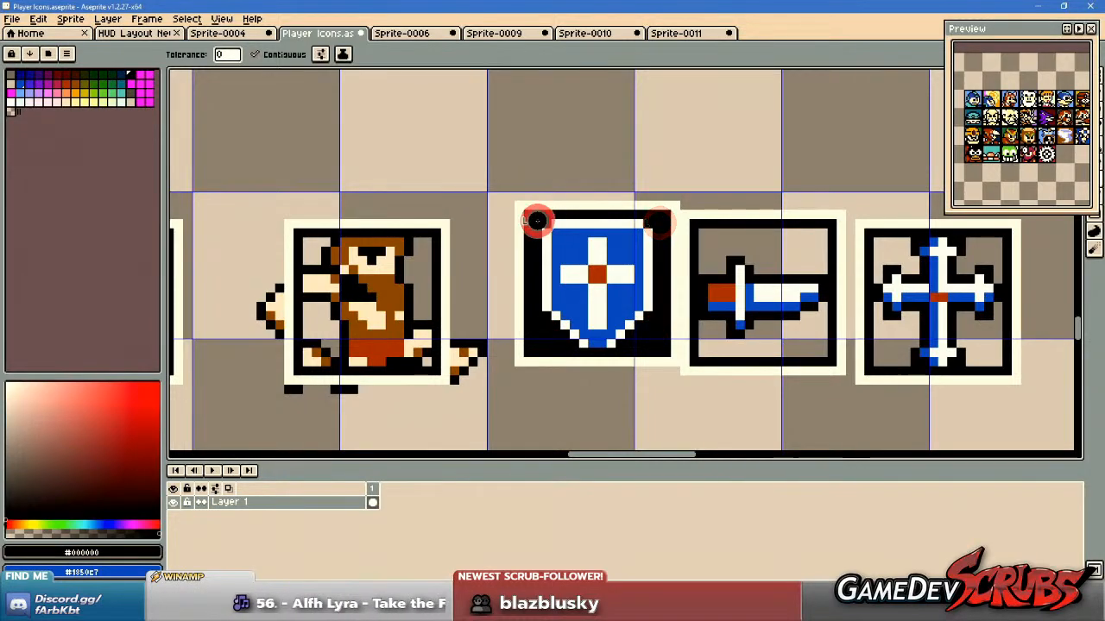
Undo the black fills around the shield.
scroll(818, 343, "down", 1)
scroll(658, 338, "up", 2)
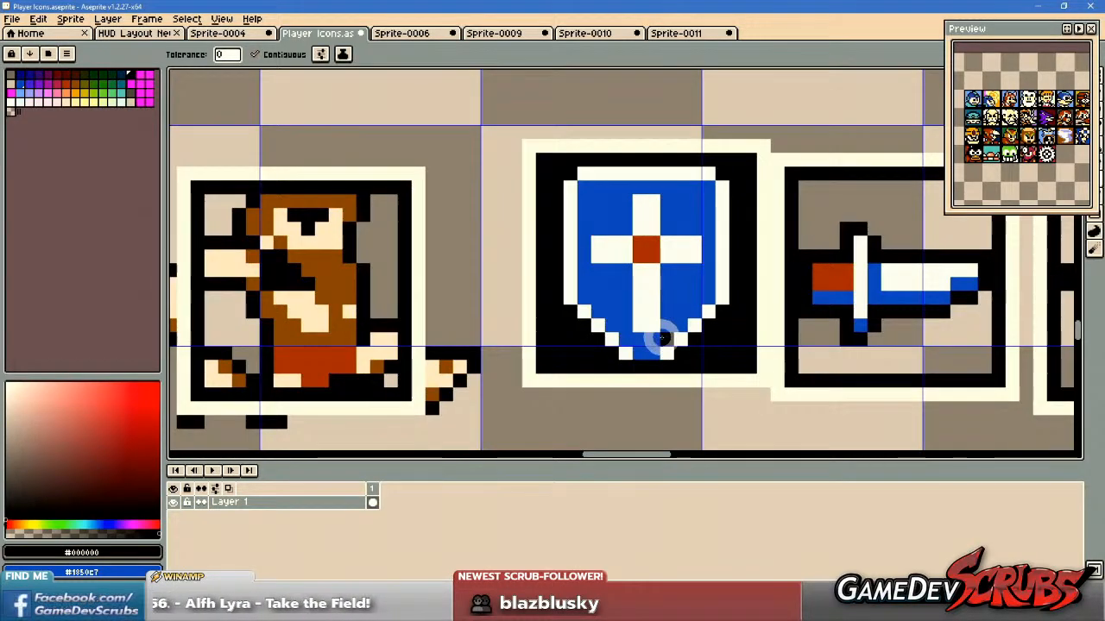
scroll(687, 331, "down", 1)
key("ctrl+z")
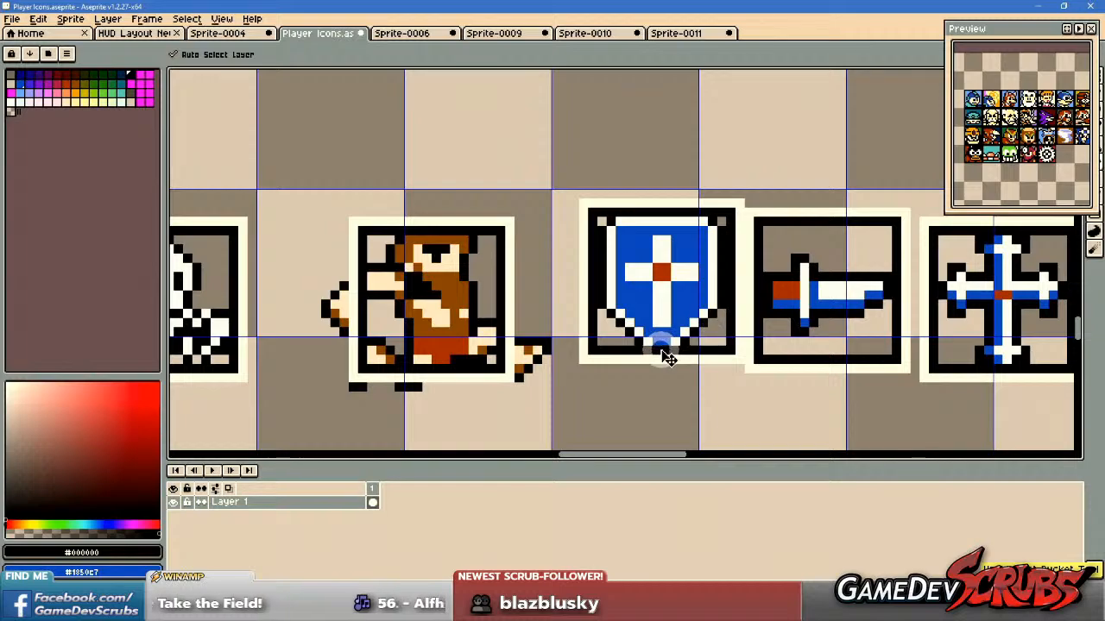
Try flood-filling every empty area around the framed bearded man with black.
left_click_drag(719, 336, 596, 334)
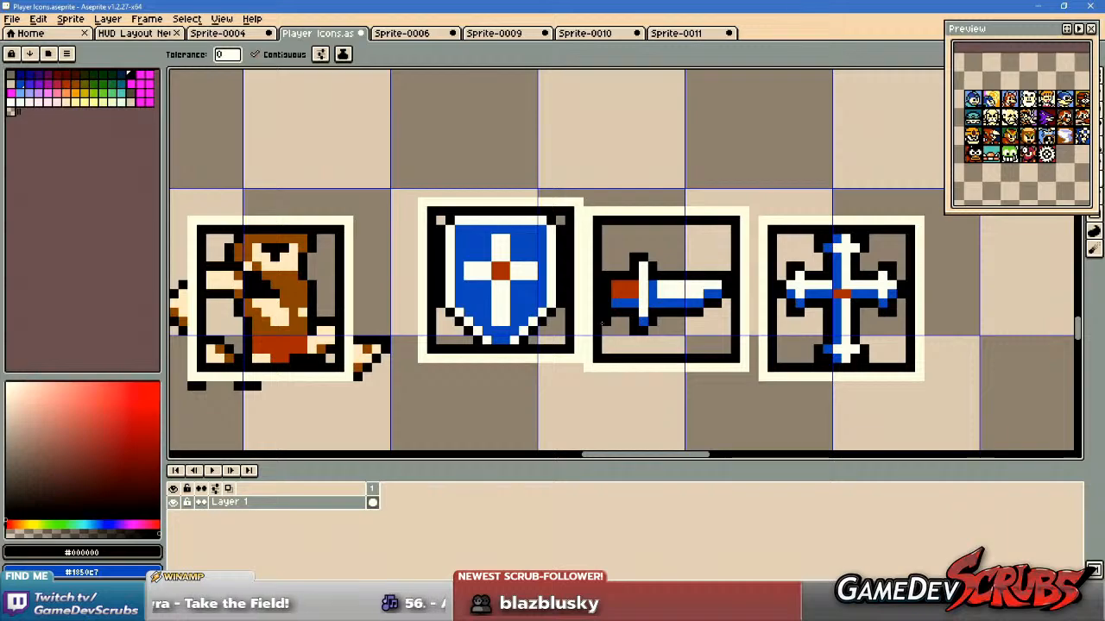
left_click_drag(601, 324, 626, 326)
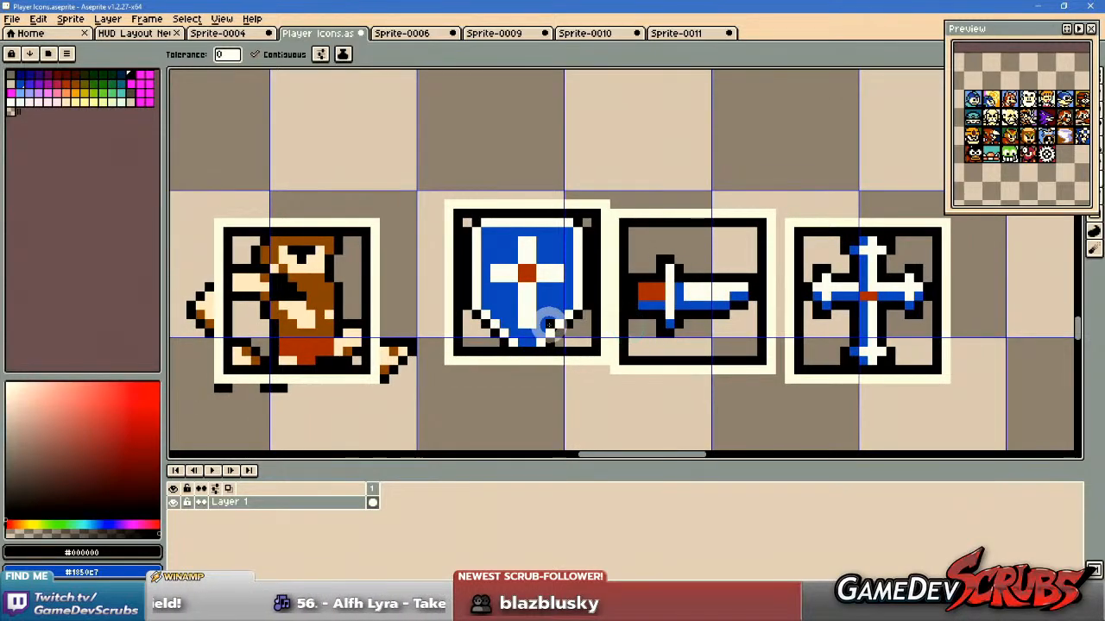
left_click_drag(493, 325, 710, 325)
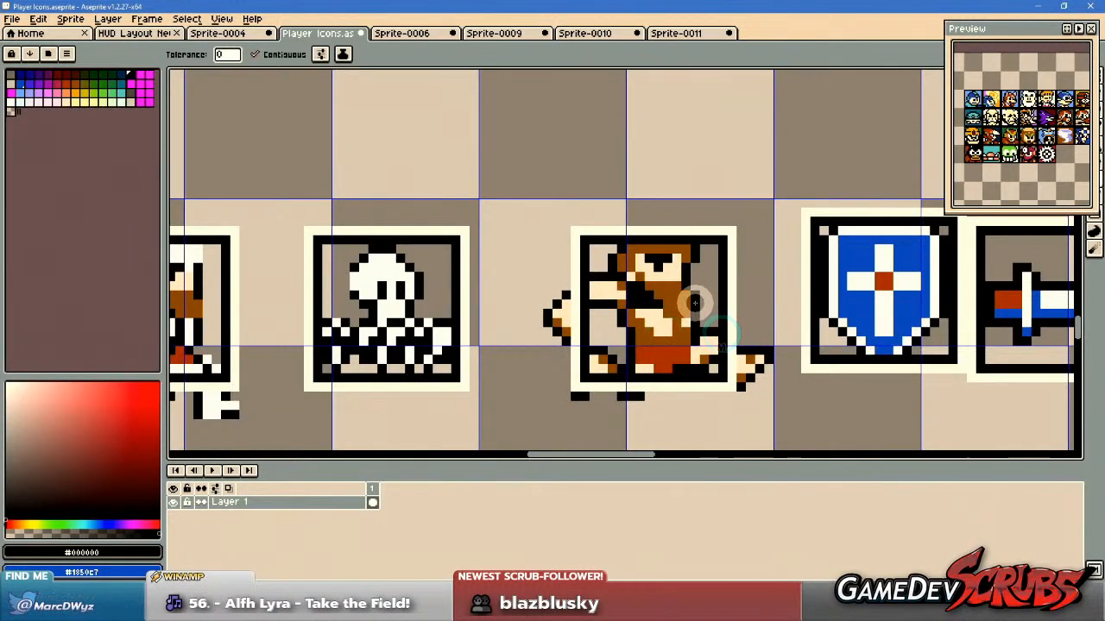
left_click(696, 301, "alt")
left_click(710, 285)
left_click(604, 259)
left_click(603, 324)
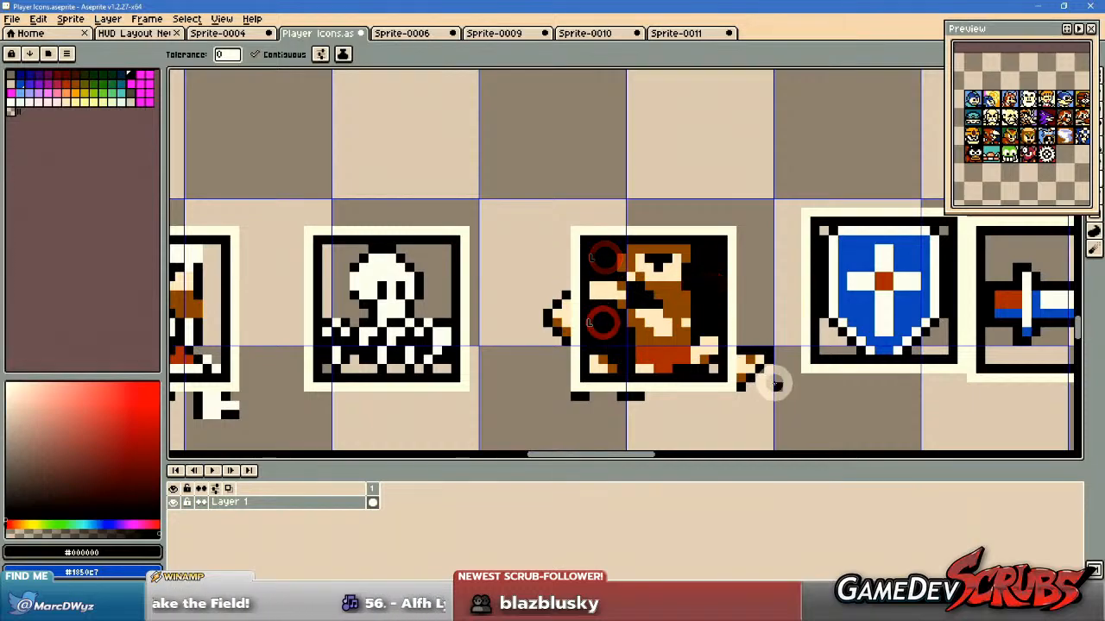
left_click(710, 366)
Try flood-filling the empty areas around framed Arthur with black.
scroll(838, 385, "down", 1)
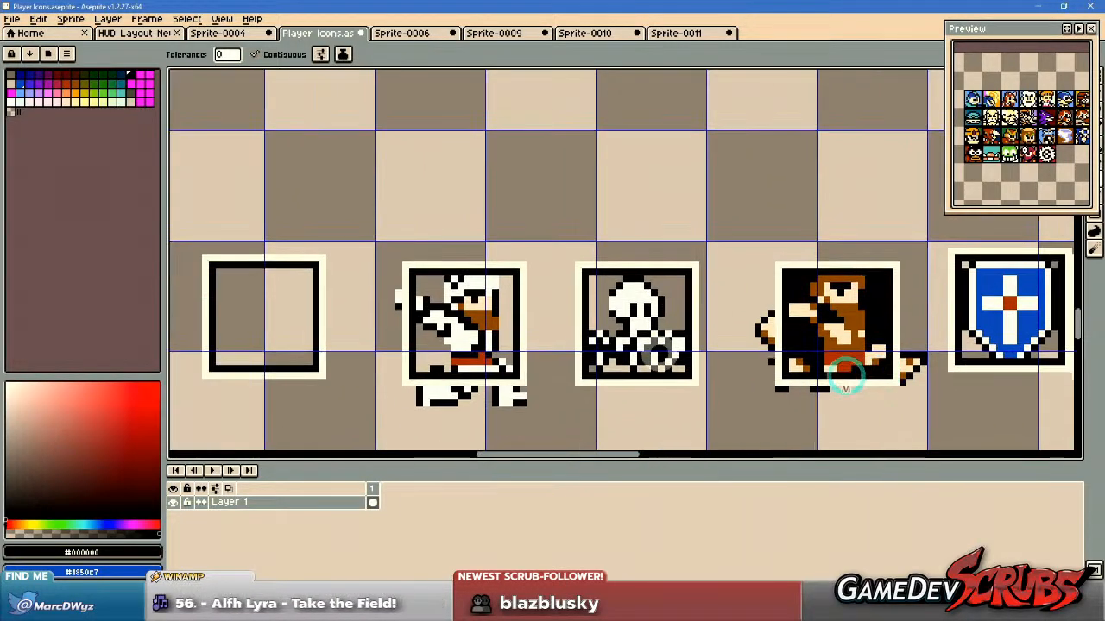
scroll(838, 382, "left", 2)
left_click(507, 337)
scroll(507, 337, "up", 1)
left_click(397, 349)
left_click(417, 273)
scroll(813, 334, "down", 1)
Try flood-filling the background and the gaps below the framed skeleton with black.
scroll(813, 333, "left", 2)
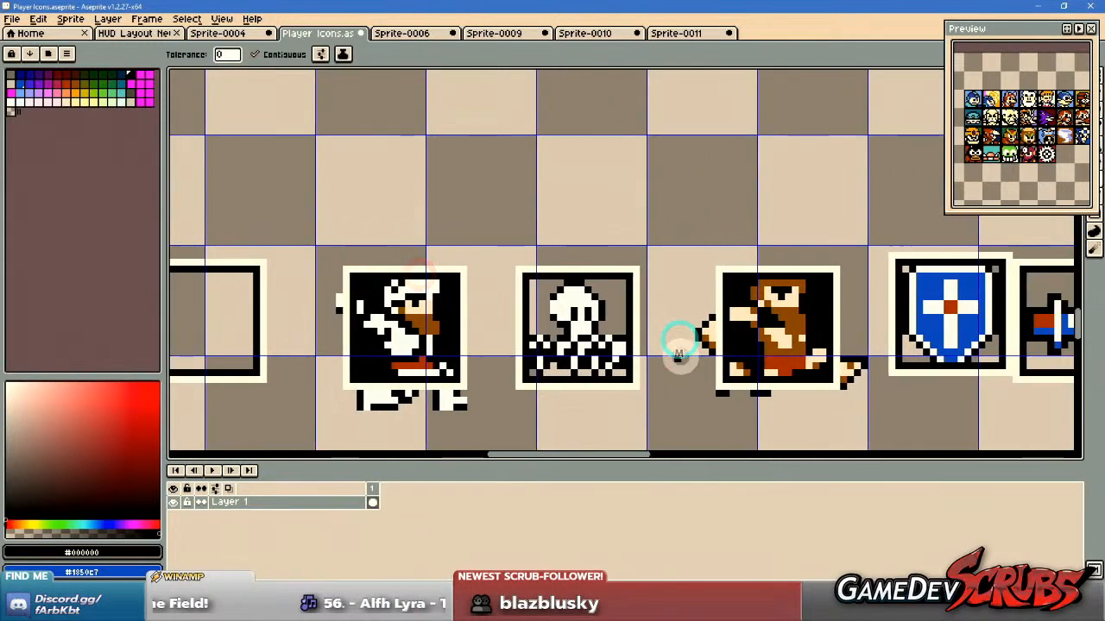
left_click(679, 355)
key("ctrl+z")
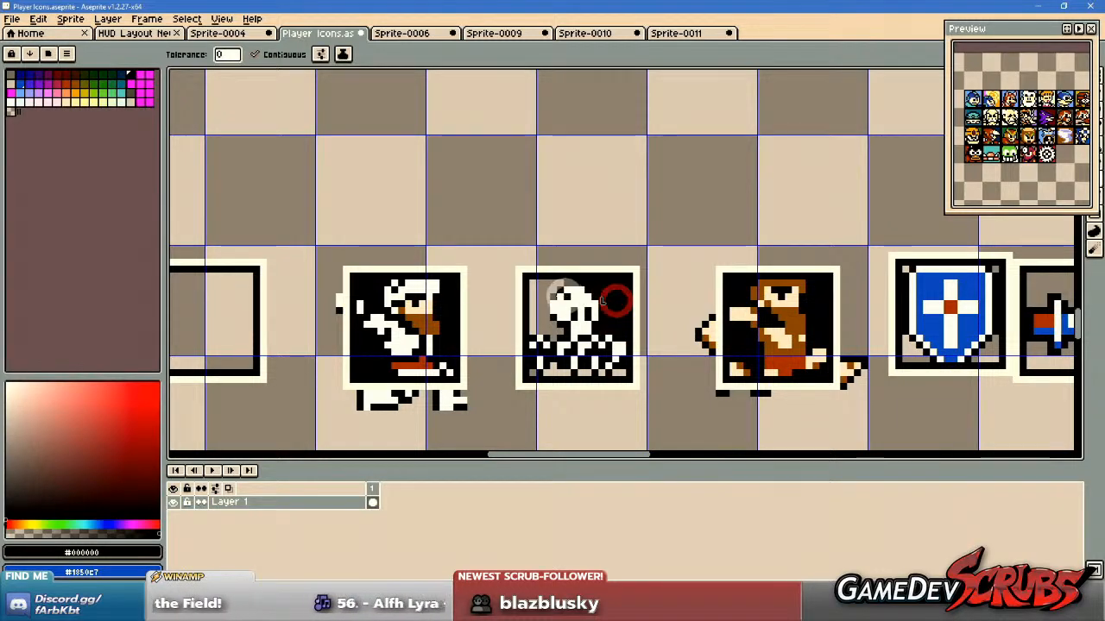
scroll(568, 367, "up", 2)
left_click_drag(509, 378, 708, 380)
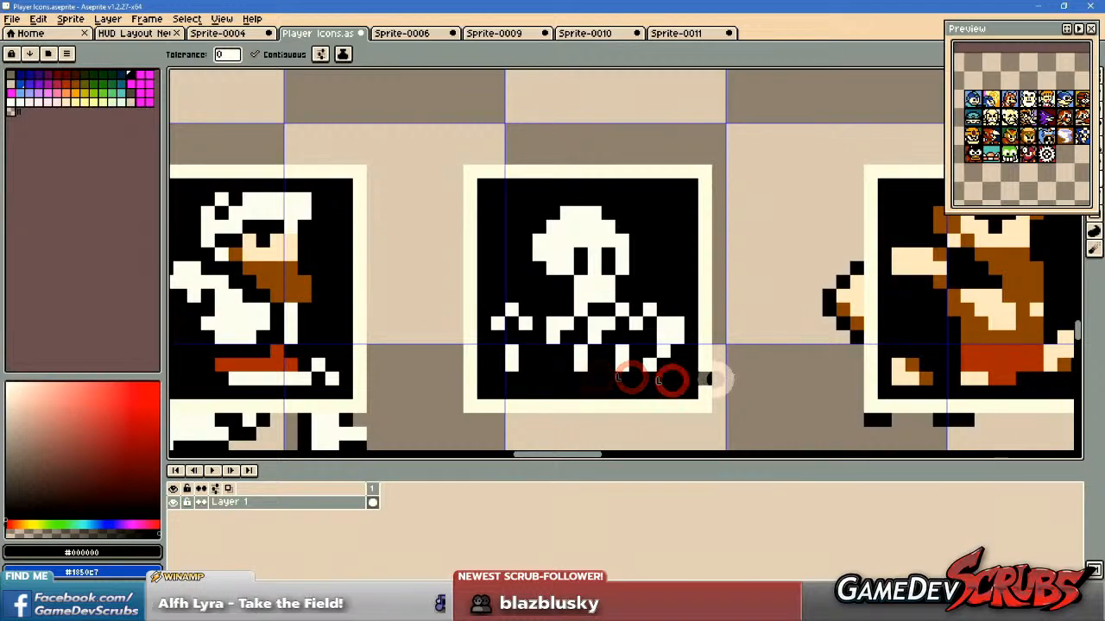
scroll(658, 380, "down", 2)
left_click_drag(807, 345, 629, 338)
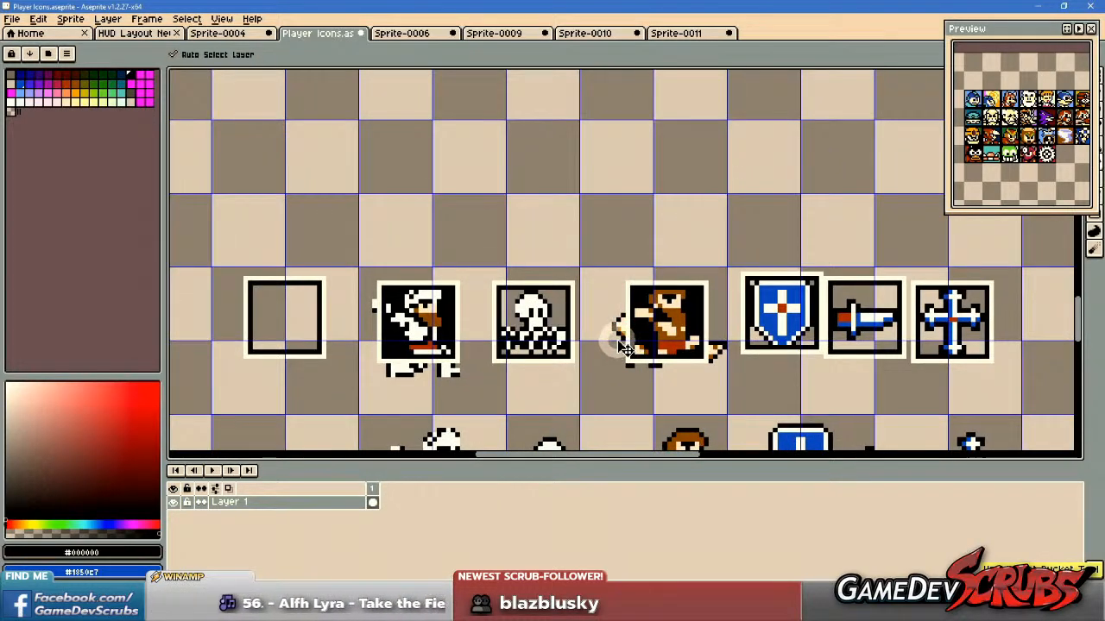
Choose the dark navy blue palette entry Idx-12 as the Paint Bucket colour.
key("g")
scroll(599, 318, "up", 1)
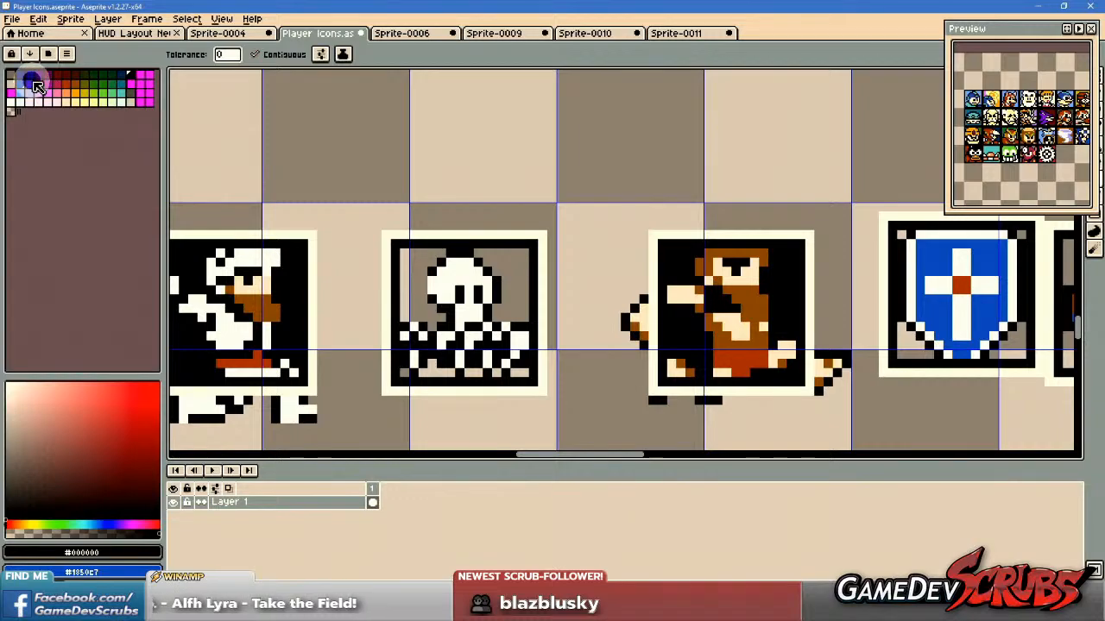
left_click(120, 75)
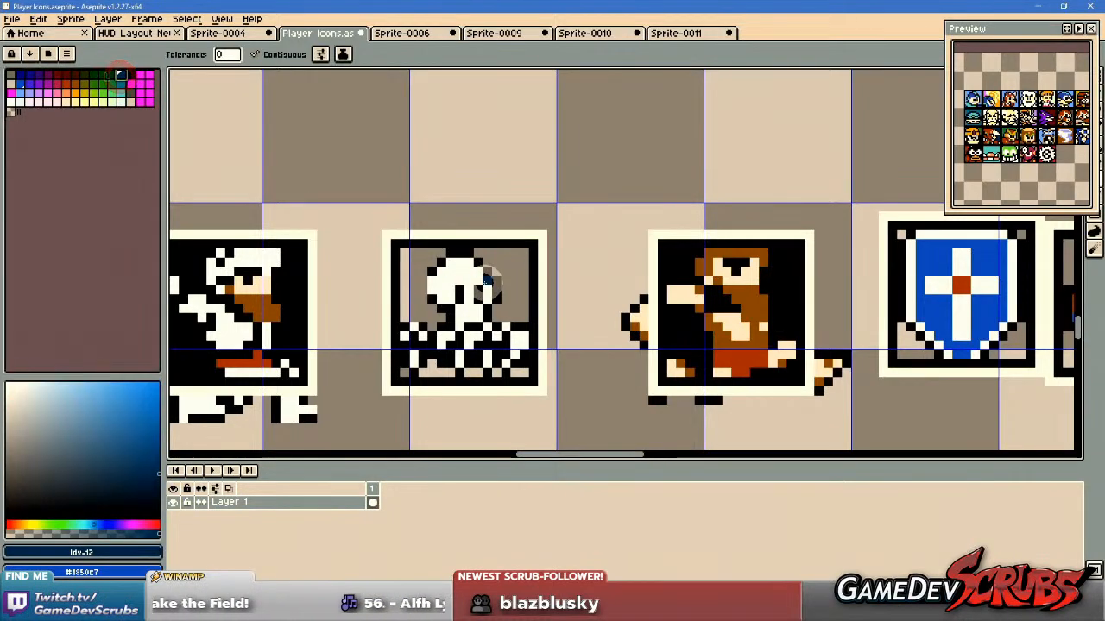
Fill the areas beside the skeleton and the small gaps beneath its ribs with dark navy blue.
left_click(511, 270)
left_click(411, 294)
scroll(444, 358, "up", 1)
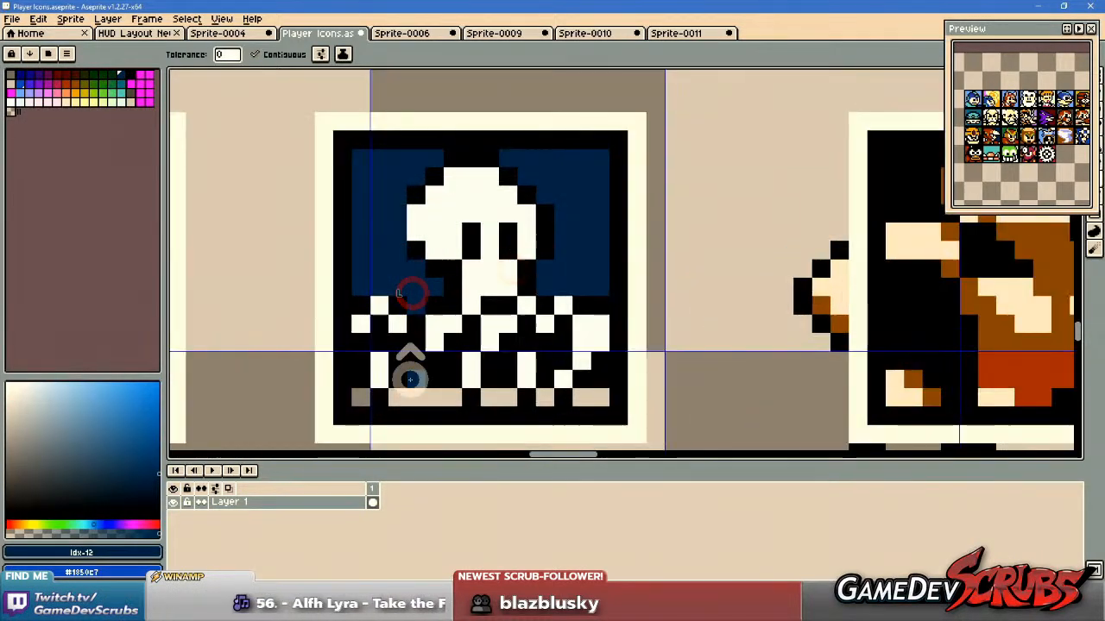
left_click(365, 394)
left_click(427, 394)
left_click(491, 394)
left_click(545, 394)
left_click(589, 395)
Undo the navy fills around the skeleton and the black fills around Arthur and the bearded man.
scroll(695, 362, "down", 5)
left_click_drag(718, 371, 621, 365)
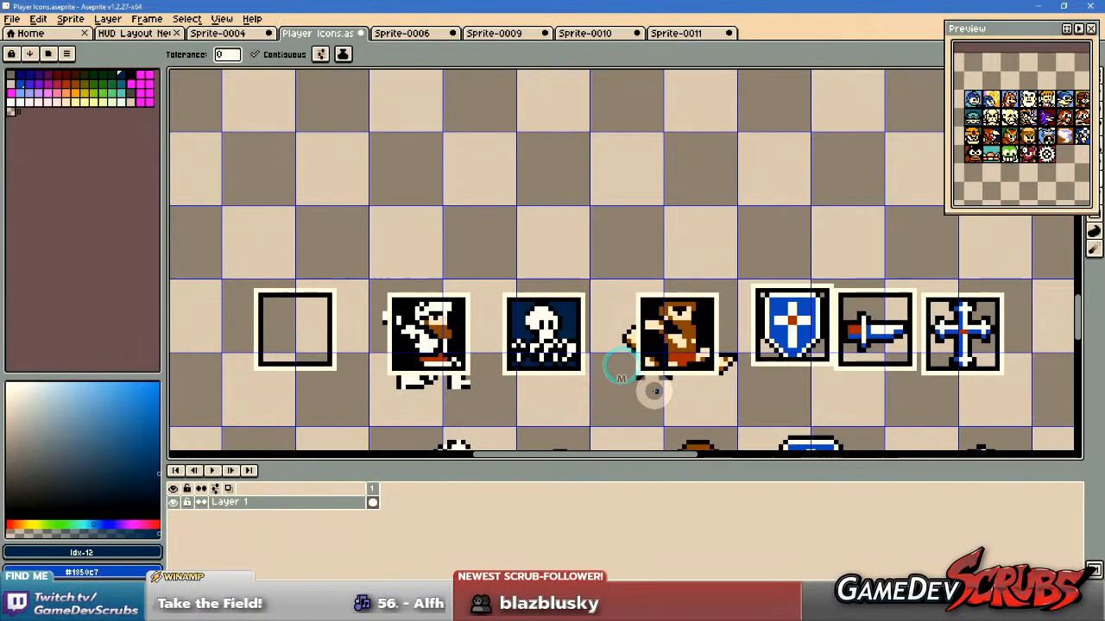
key("ctrl+z")
key("ctrl+z")
key("ctrl+z")
key("ctrl+z")
key("ctrl+z")
key("ctrl+z")
key("ctrl+z")
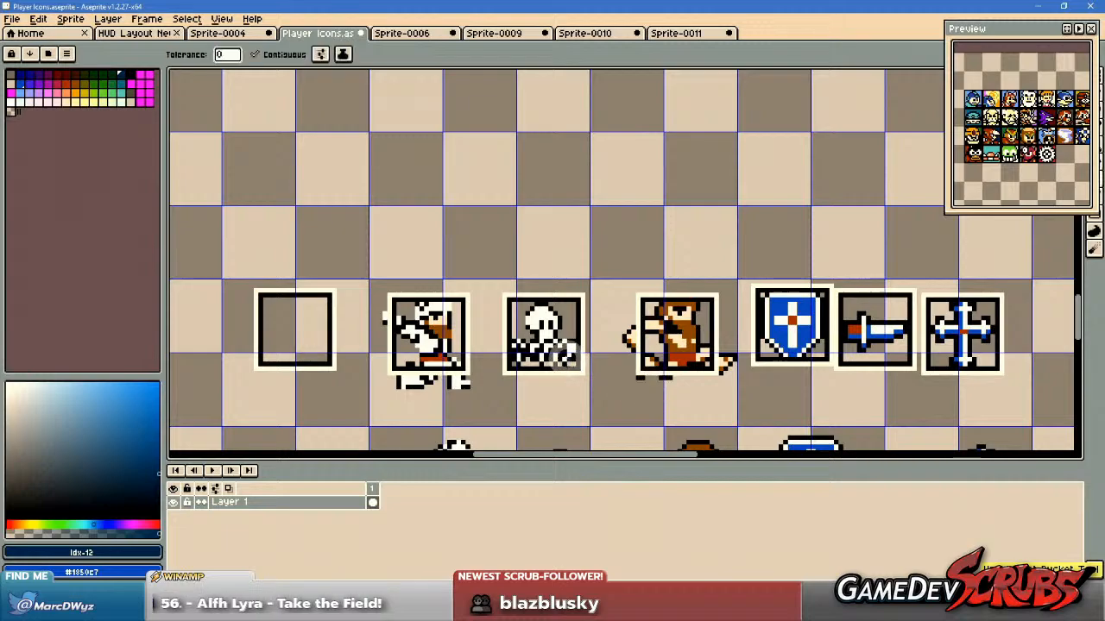
Refill the skeleton icon's background on both sides and all gaps along its lower edge with navy Idx-12.
scroll(537, 349, "up", 5)
left_click(489, 278)
left_click(505, 389)
left_click(461, 389)
left_click(566, 391)
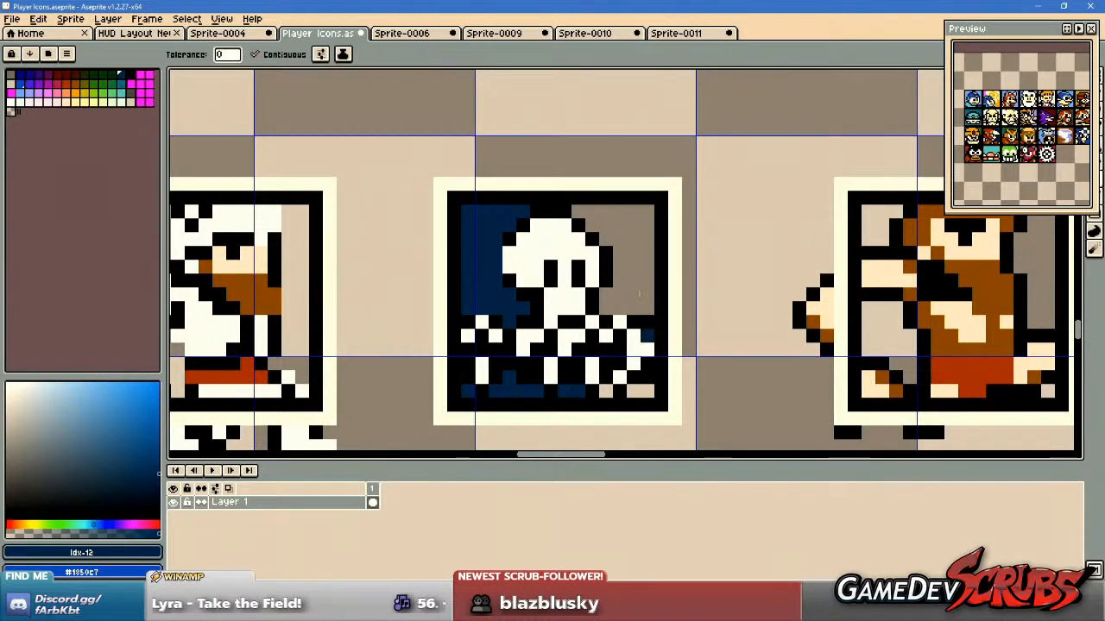
left_click(633, 274)
left_click(639, 390)
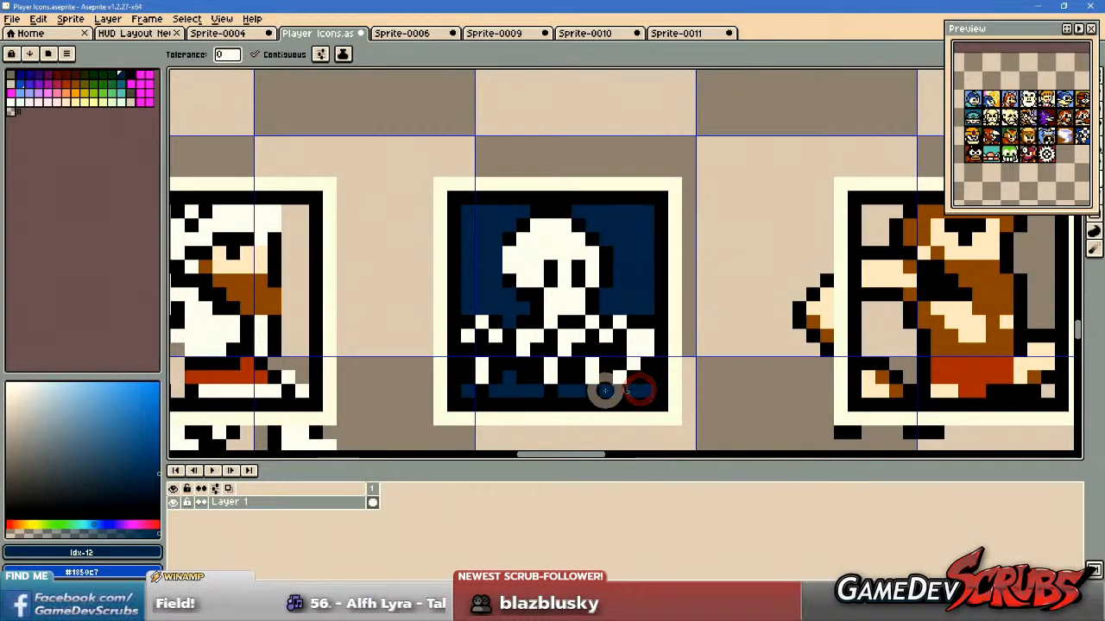
Fill all empty background areas of Arthur's framed icon with dark green, palette entry Idx-11.
scroll(604, 391, "down", 1)
left_click_drag(489, 377, 504, 355)
left_click(111, 75)
scroll(427, 302, "up", 1)
left_click(499, 361)
left_click_drag(435, 345, 457, 254)
left_click(370, 198)
left_click(350, 317)
scroll(584, 311, "down", 2)
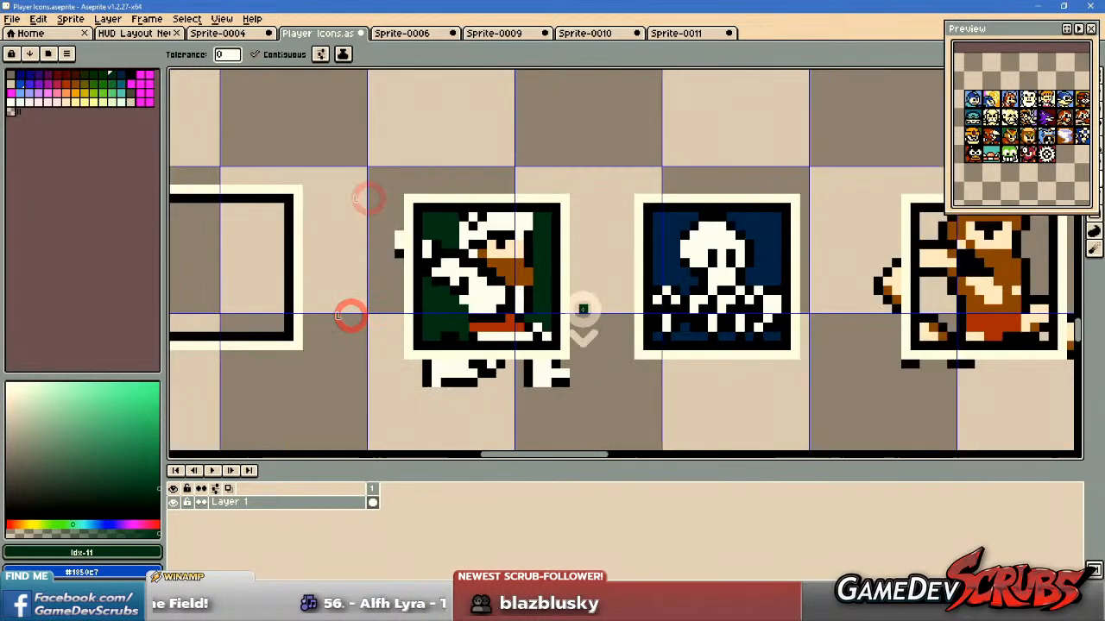
Fill the empty background areas of the bearded man's framed icon with dark green Idx-11.
left_click_drag(597, 308, 447, 312)
scroll(727, 296, "up", 1)
left_click(647, 315)
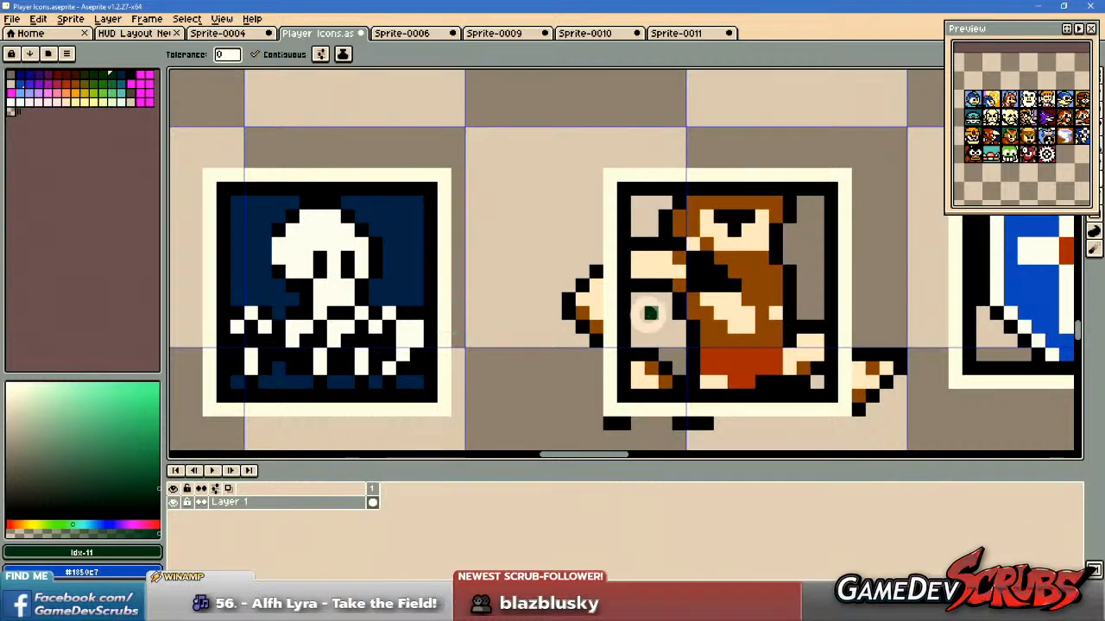
left_click(792, 270)
left_click(647, 215)
scroll(792, 280, "down", 1)
left_click_drag(794, 288, 671, 358)
scroll(686, 304, "up", 1)
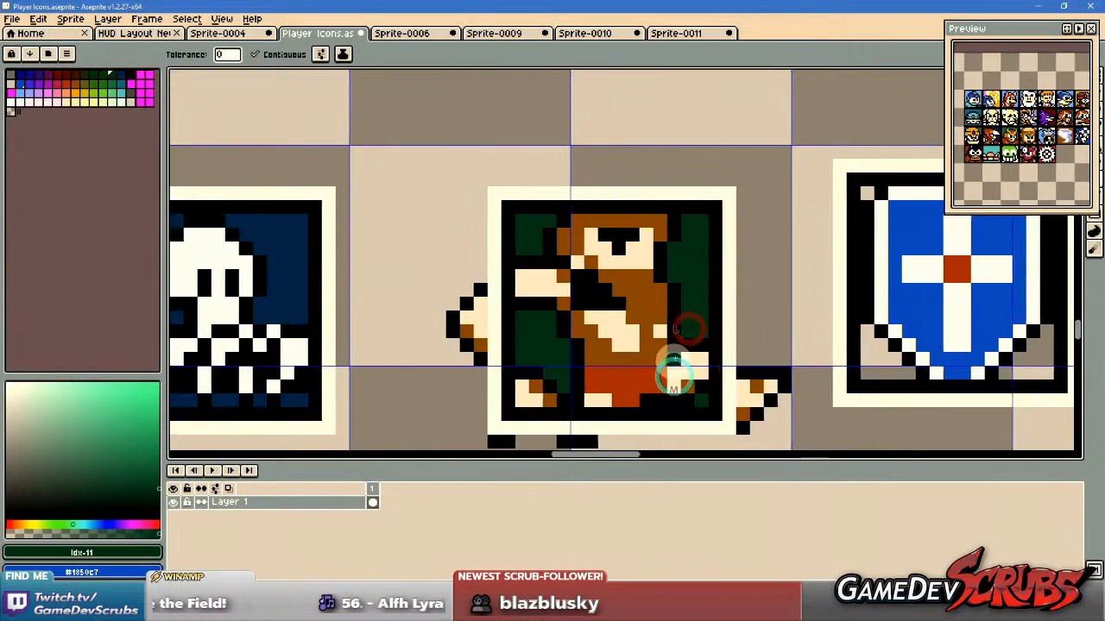
scroll(674, 378, "down", 1)
scroll(577, 332, "down", 1)
scroll(605, 333, "up", 2)
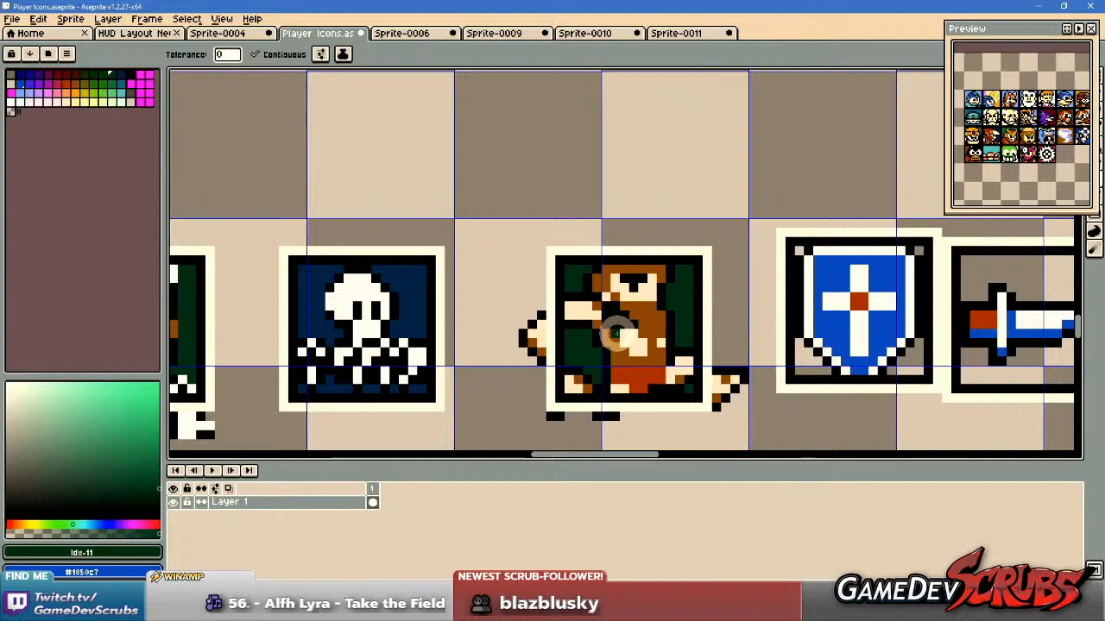
Recolour the bearded man's icon background with teal, palette entry Idx-28.
left_click_drag(625, 338, 471, 342)
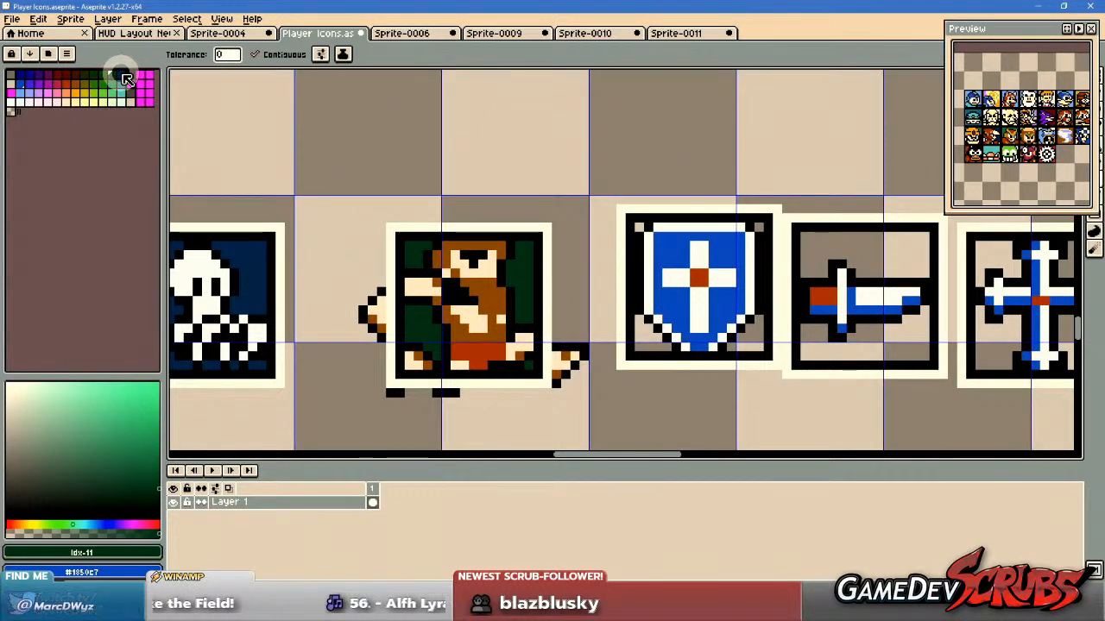
left_click(123, 76)
left_click(123, 85)
left_click(418, 259)
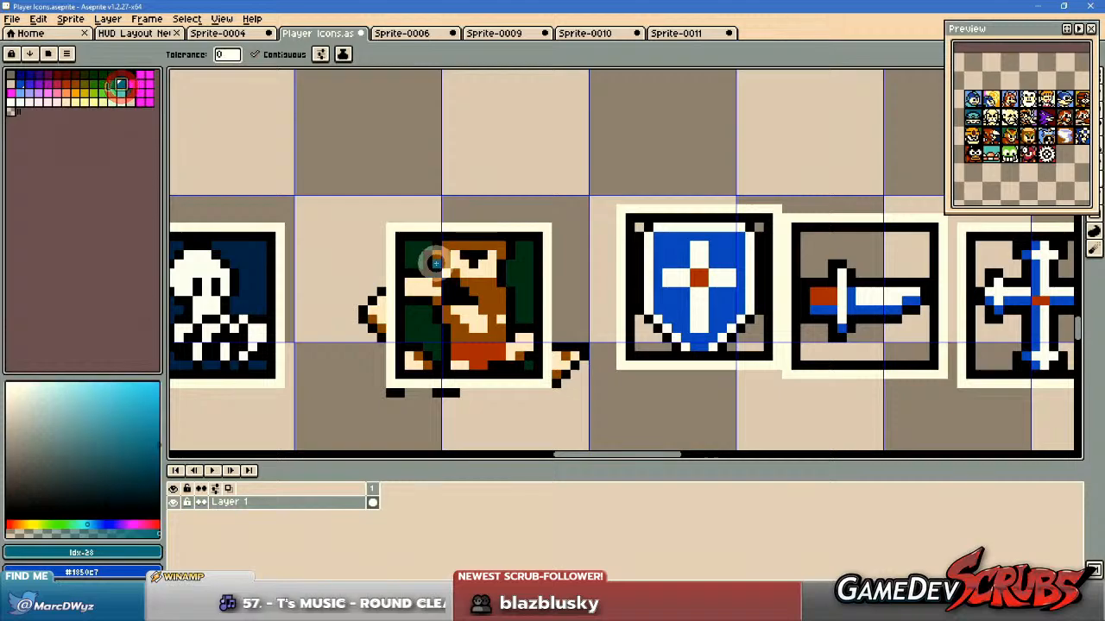
left_click(418, 323)
left_click(516, 280)
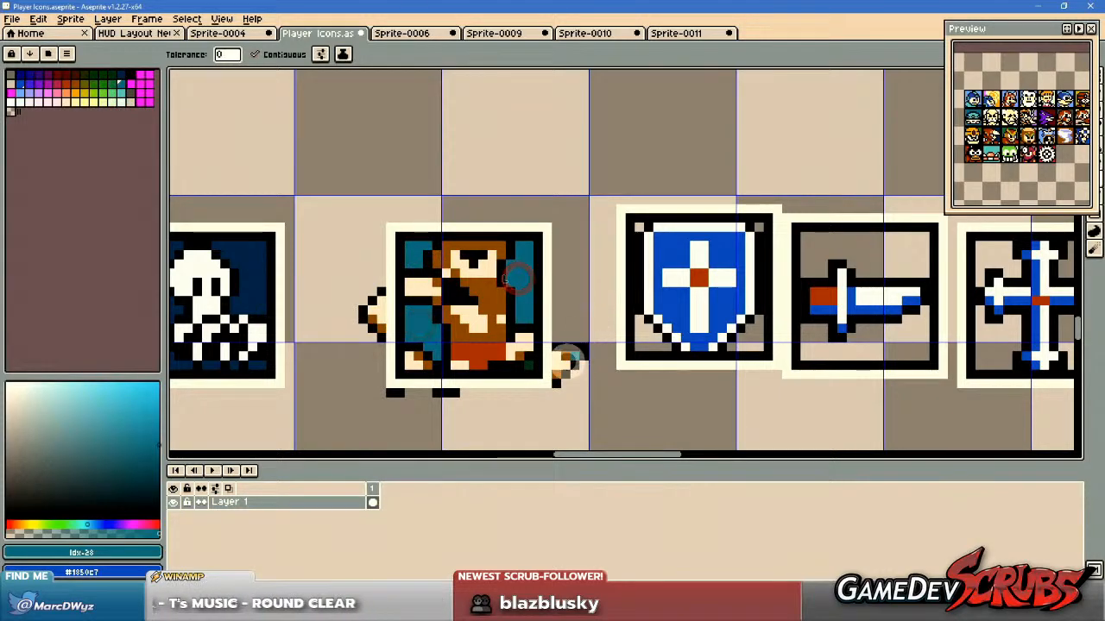
scroll(528, 362, "down", 1)
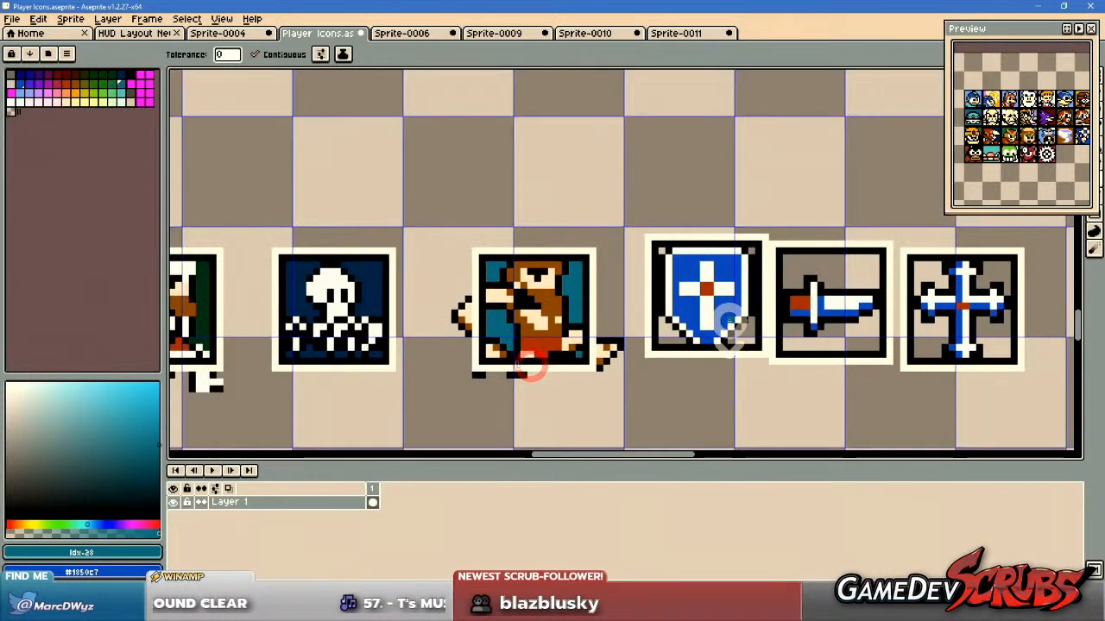
Move the black-bordered Arthur, bearded man and skeleton icons, in that order, into three adjacent grid cells above the row.
left_click_drag(555, 343, 625, 343)
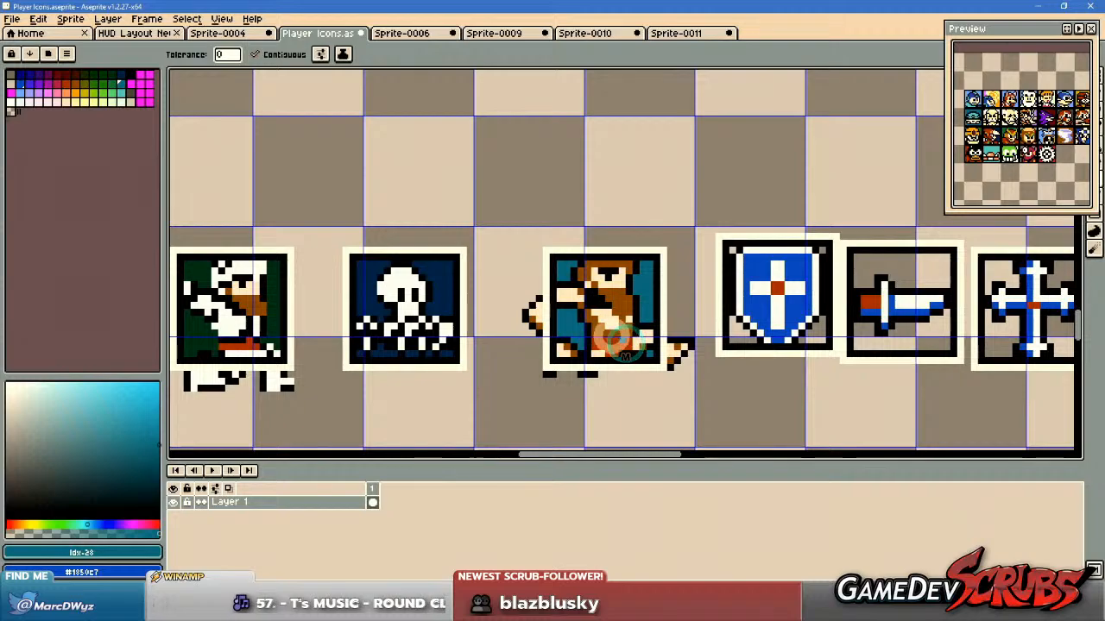
key("m")
left_click_drag(552, 258, 654, 359)
left_click_drag(600, 352, 726, 393)
left_click_drag(727, 373, 540, 235)
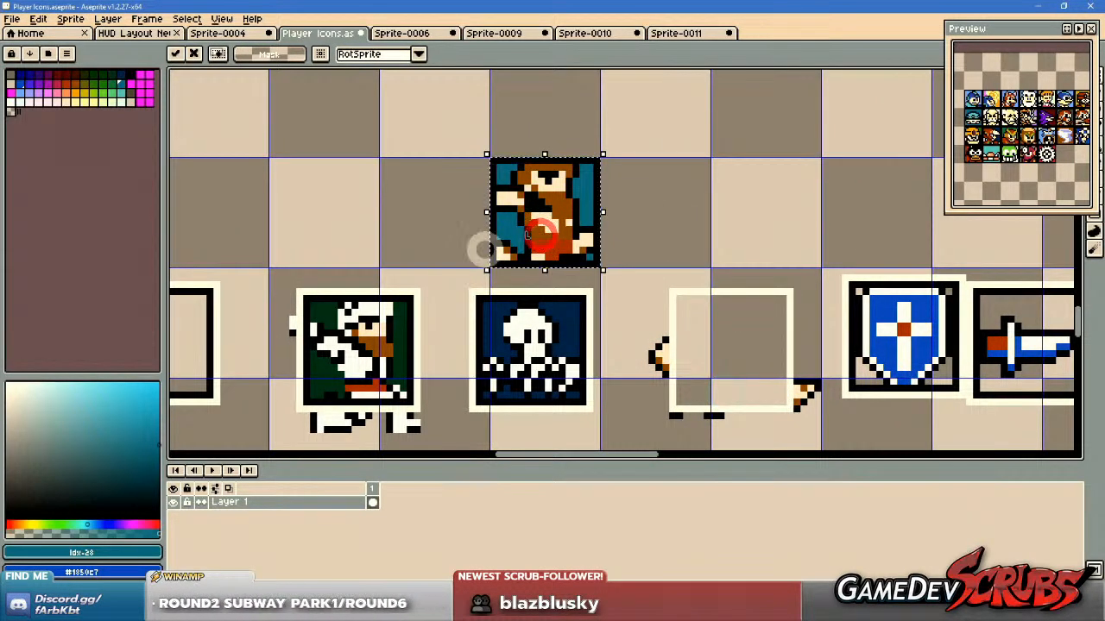
left_click(304, 297)
left_click_drag(304, 298, 688, 264)
Delete the leftover cream frames and stray sprite pieces below the three moved icons.
left_click_drag(276, 276, 833, 443)
key("Delete")
scroll(673, 389, "right", 5)
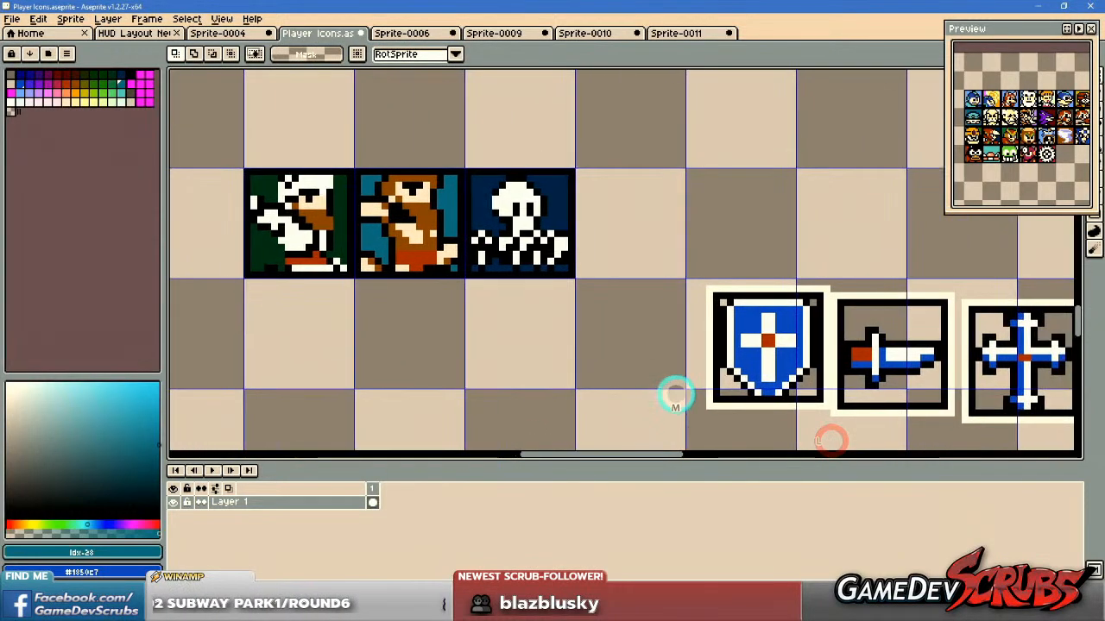
Move the black-bordered sword, cross and shield icons, in that order, into the three adjacent grid cells after the skeleton icon.
scroll(676, 334, "right", 2)
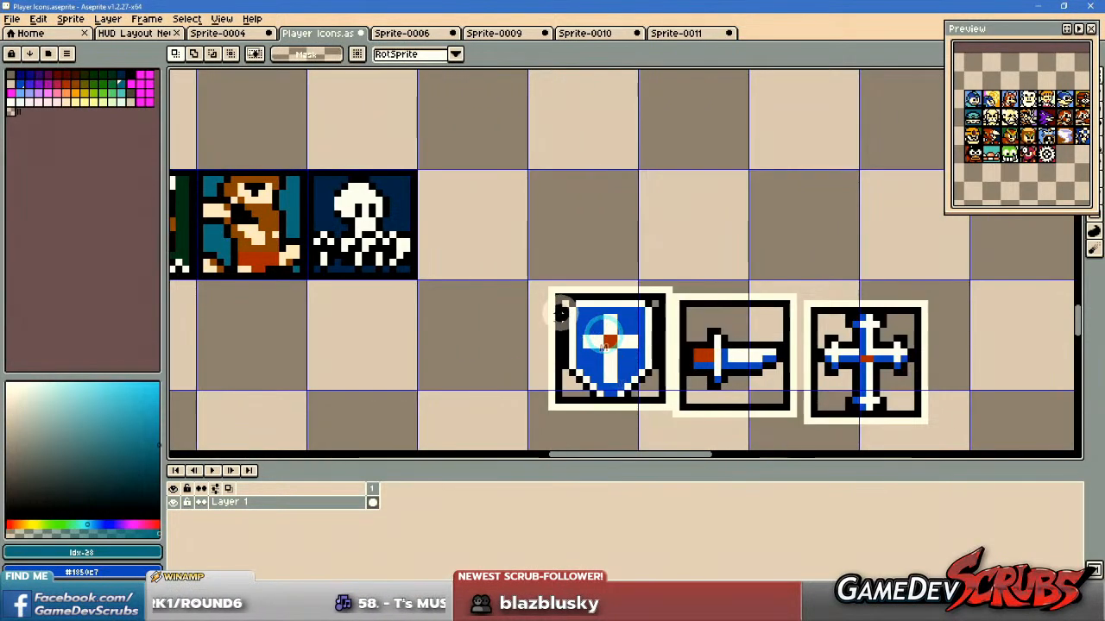
left_click_drag(535, 268, 670, 414)
left_click_drag(585, 388, 802, 220)
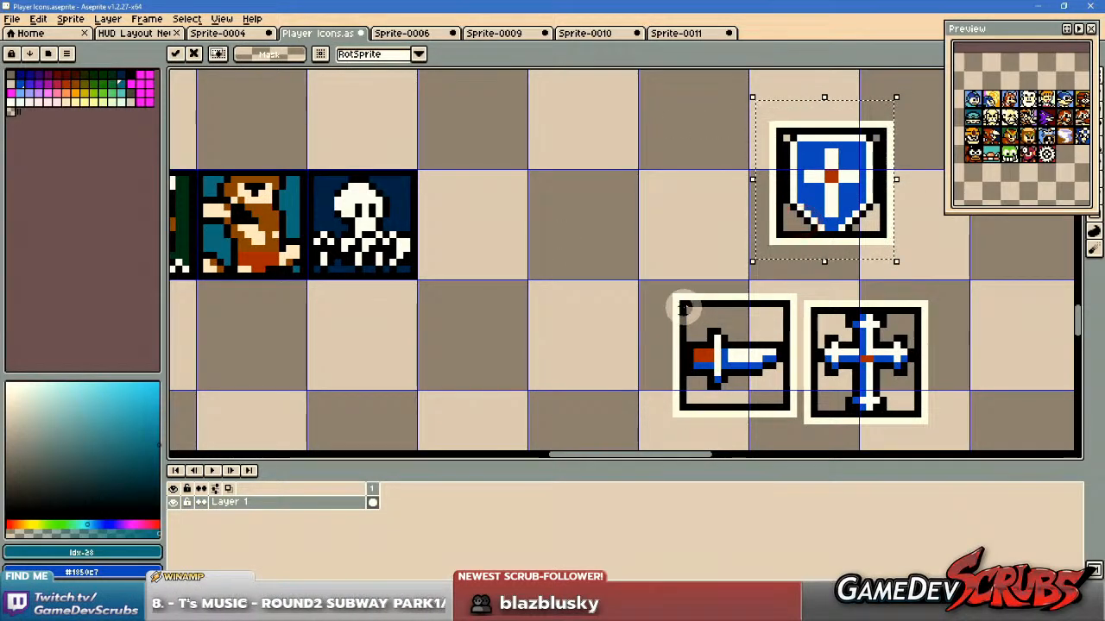
left_click_drag(682, 303, 515, 277)
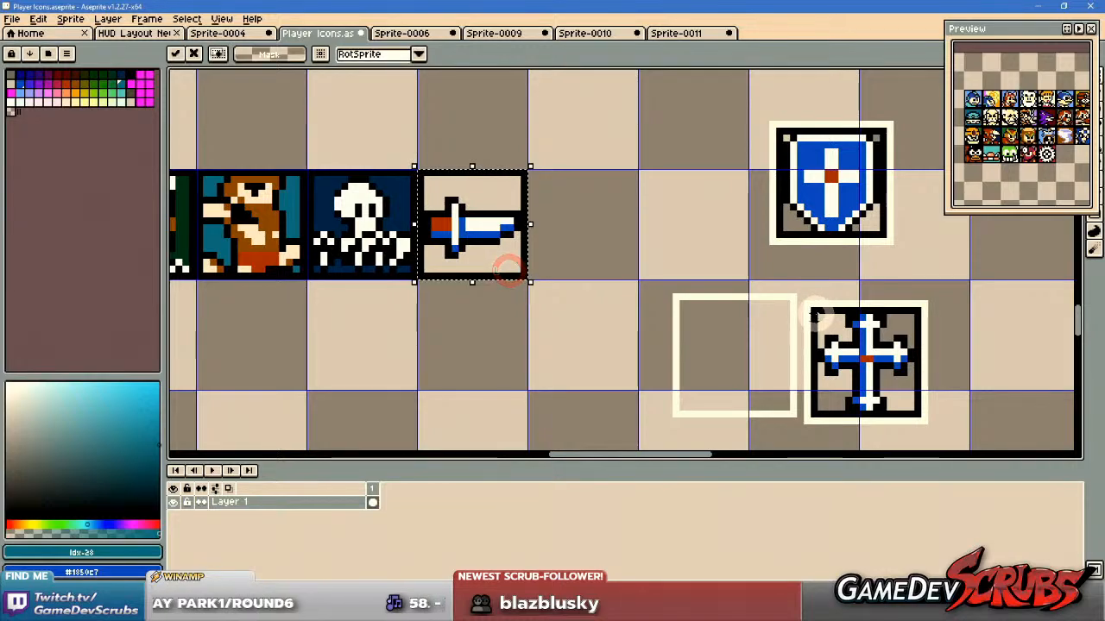
left_click_drag(813, 315, 611, 264)
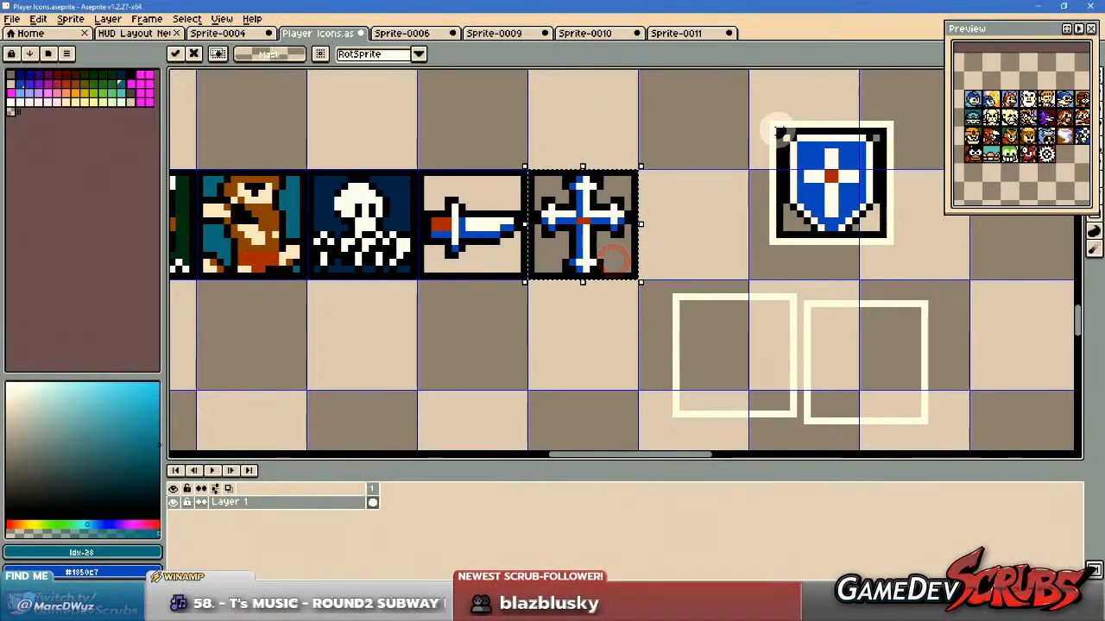
left_click(811, 169)
left_click_drag(878, 239, 802, 271)
Delete the leftover cream frames from which the sword, cross and shield icons were taken.
left_click_drag(760, 109, 947, 437)
left_click_drag(661, 301, 811, 435)
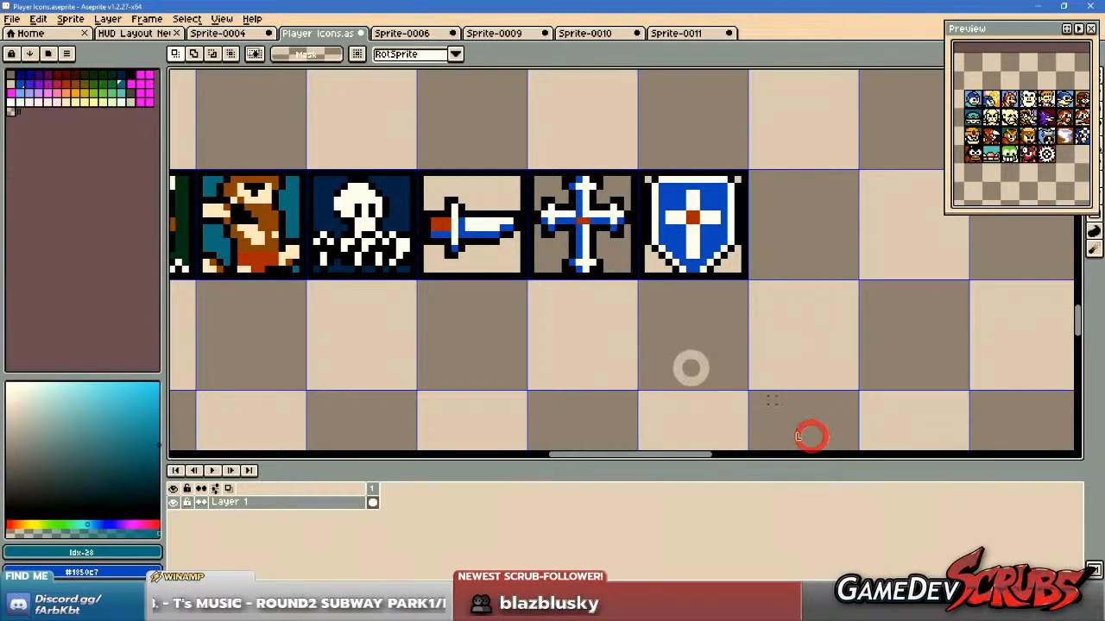
mouse_move(591, 337)
left_mouse_down()
mouse_move(653, 349)
mouse_move(608, 358)
left_mouse_up()
Fill the background areas above and below the sword in its icon with dark grey-brown, palette entry Idx-45.
key("g")
scroll(641, 328, "down", 1)
scroll(552, 309, "up", 2)
left_click_drag(415, 305, 513, 300)
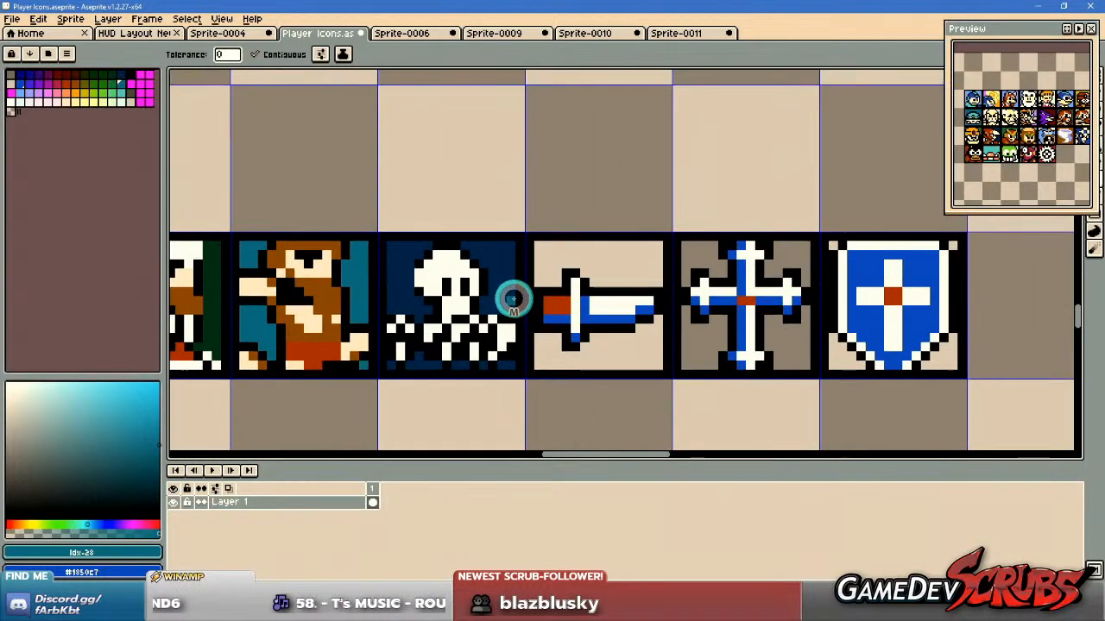
scroll(511, 294, "down", 2)
left_click_drag(391, 312, 549, 217)
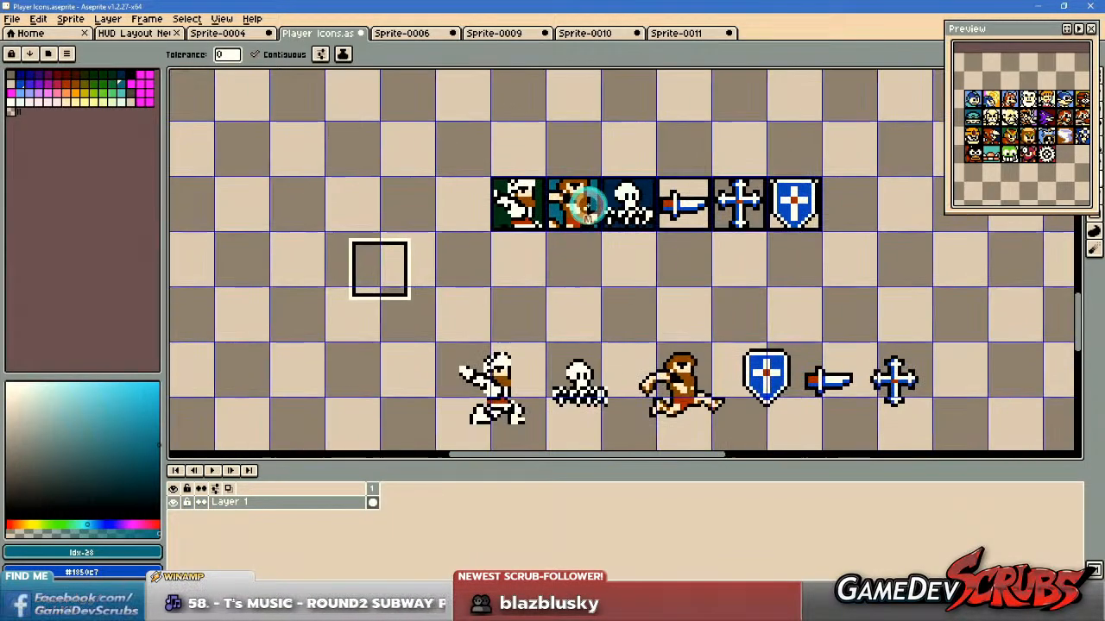
left_click_drag(577, 257, 535, 271)
scroll(617, 228, "up", 2)
scroll(617, 228, "up", 4)
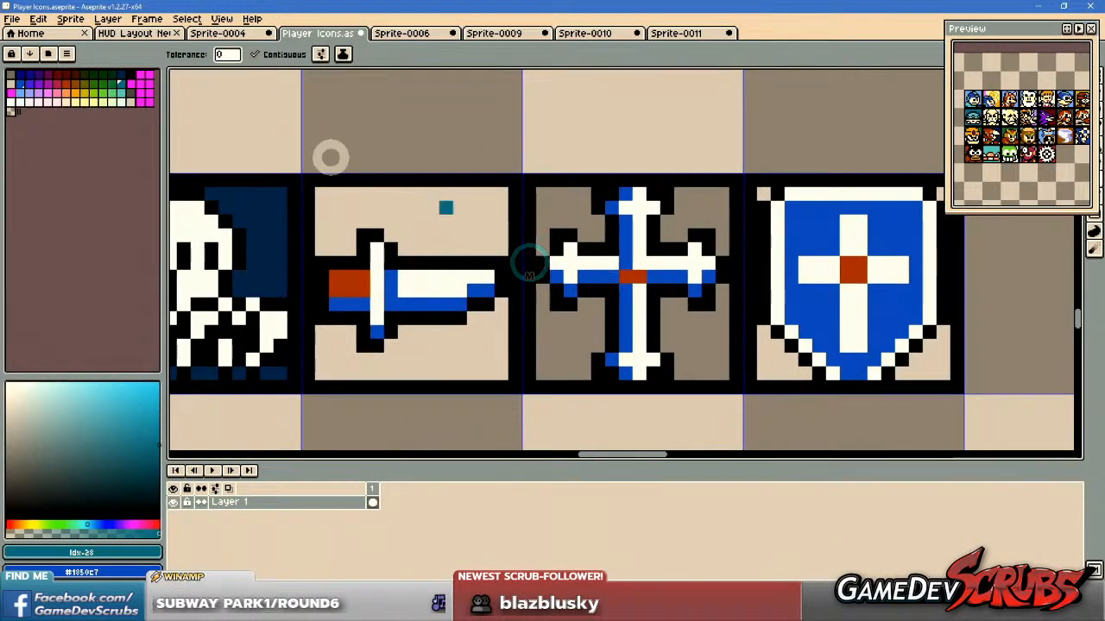
left_click(130, 101)
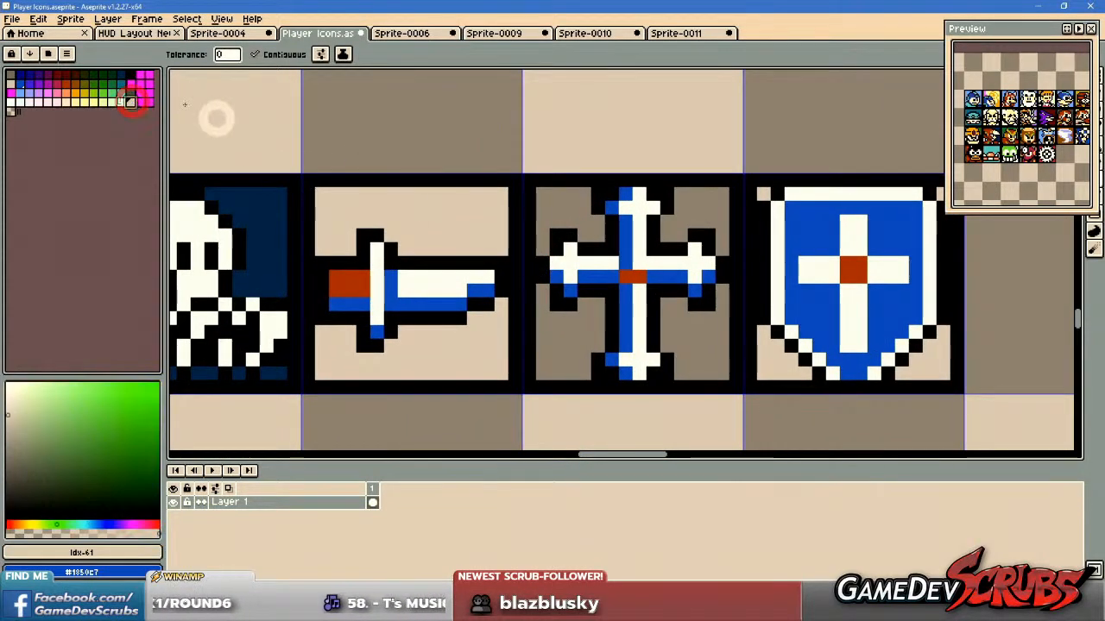
left_click(418, 202)
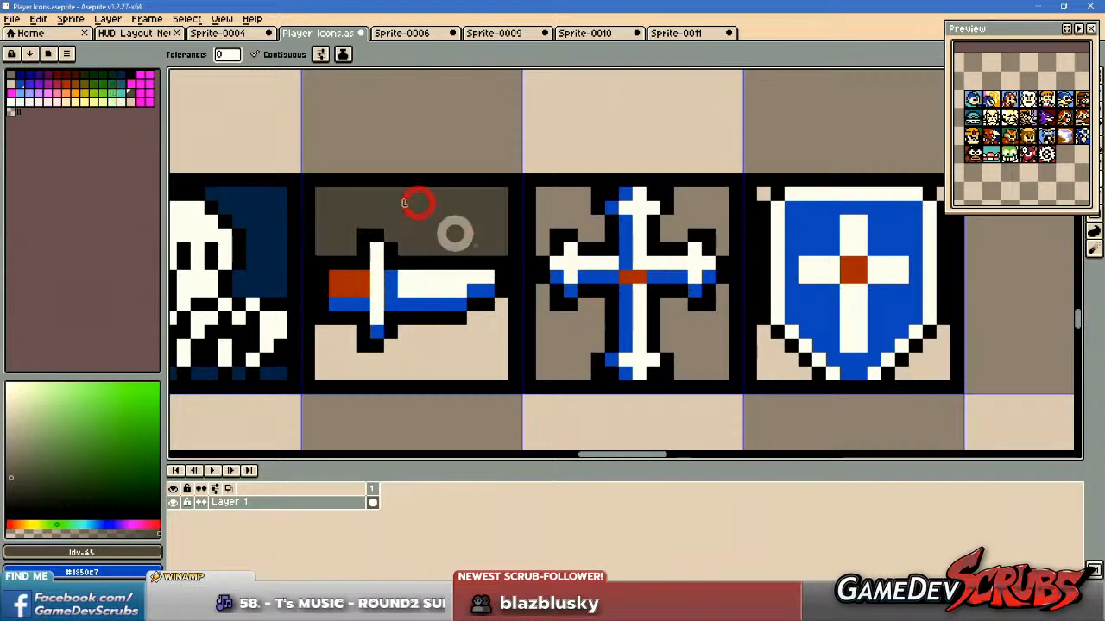
left_click(463, 352)
Draw one-pixel horizontal speed lines in cream Idx-61 across the sword icon's background, above and below the sword.
left_click_drag(540, 336, 618, 354)
key("b")
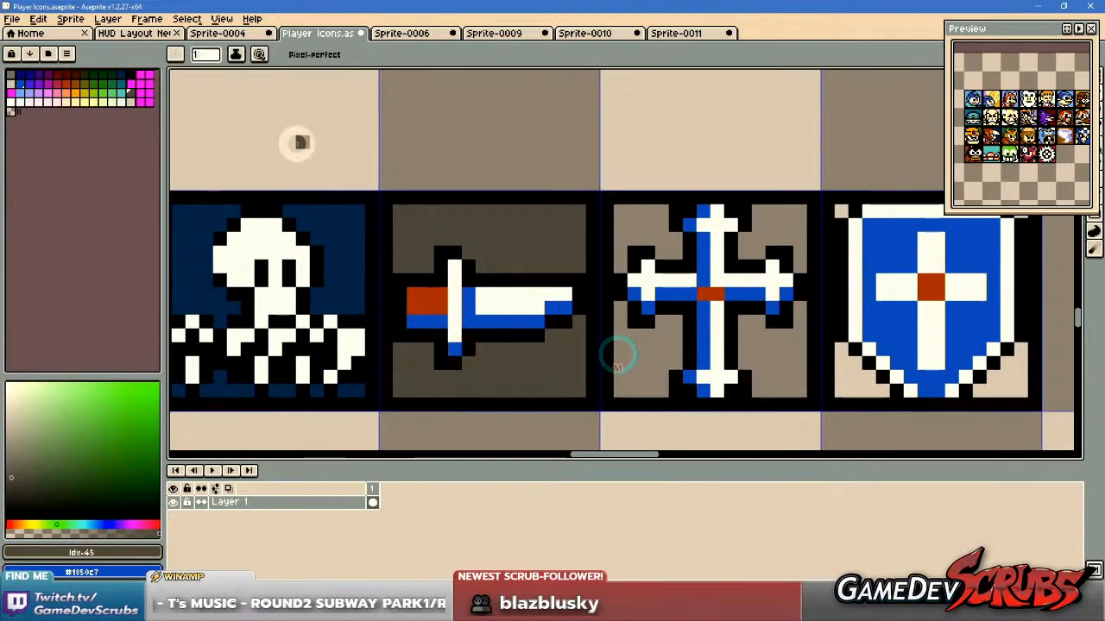
key("i")
scroll(538, 259, "up", 2)
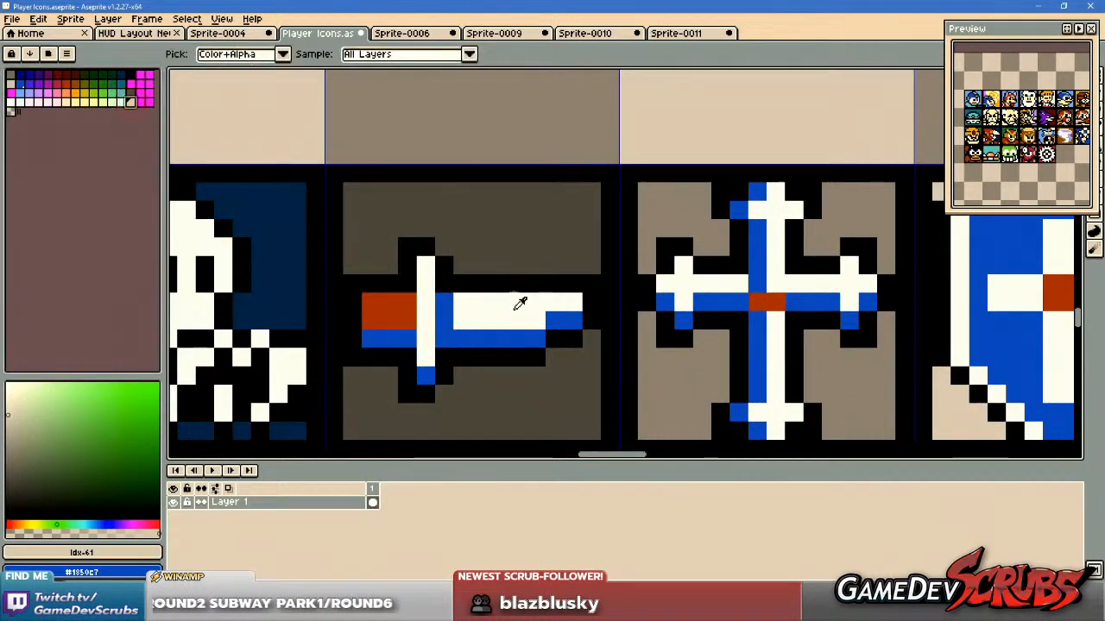
key("b")
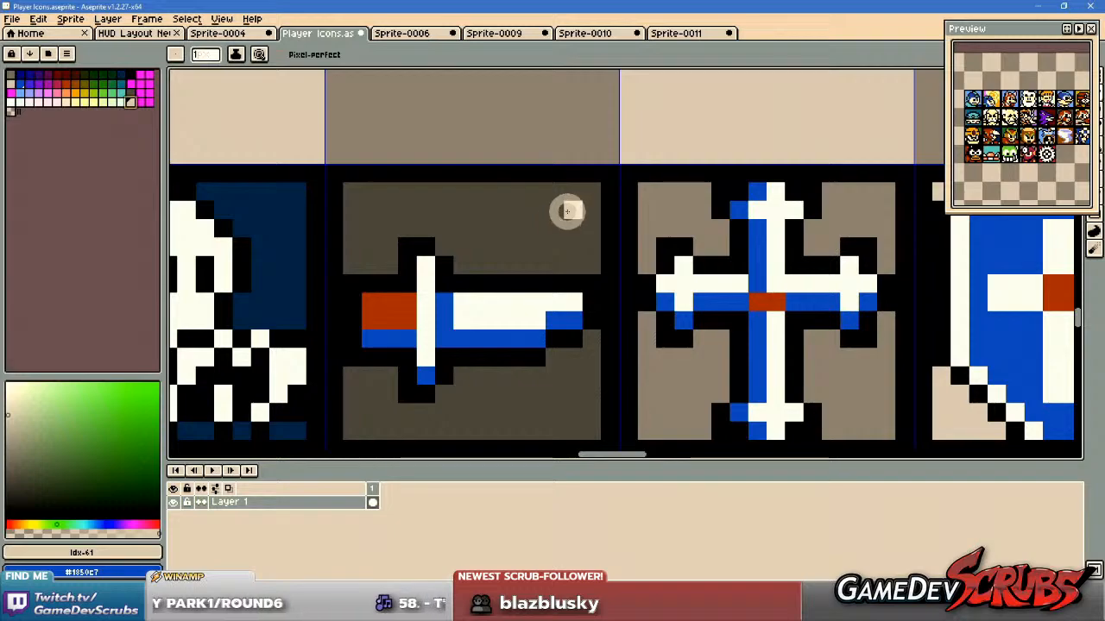
left_click_drag(567, 209, 359, 208)
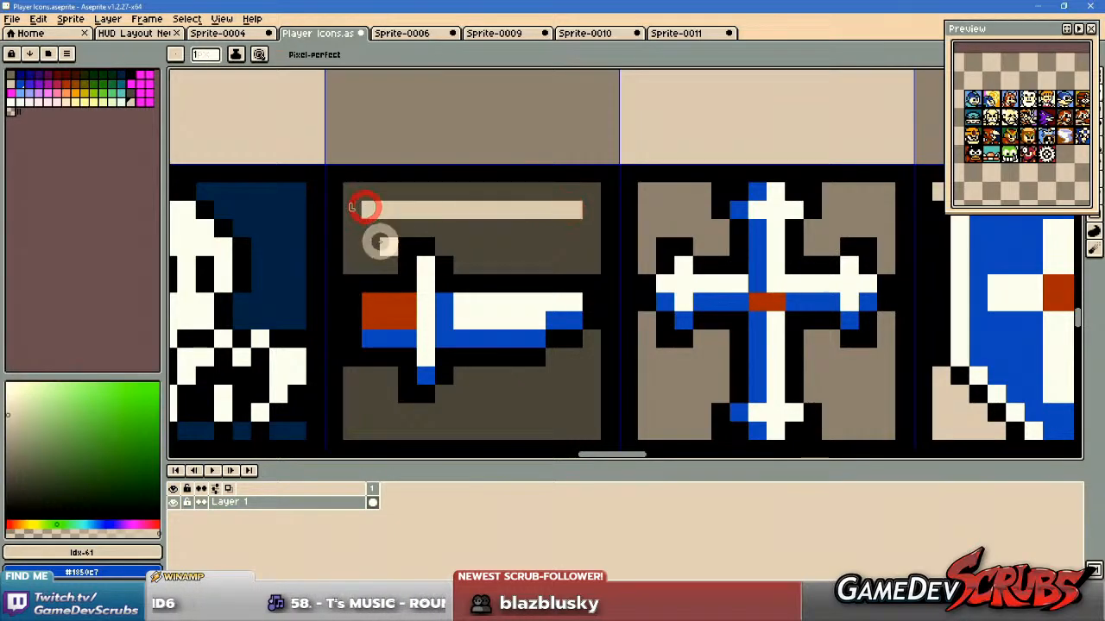
left_click(370, 243)
left_click_drag(574, 244, 476, 244)
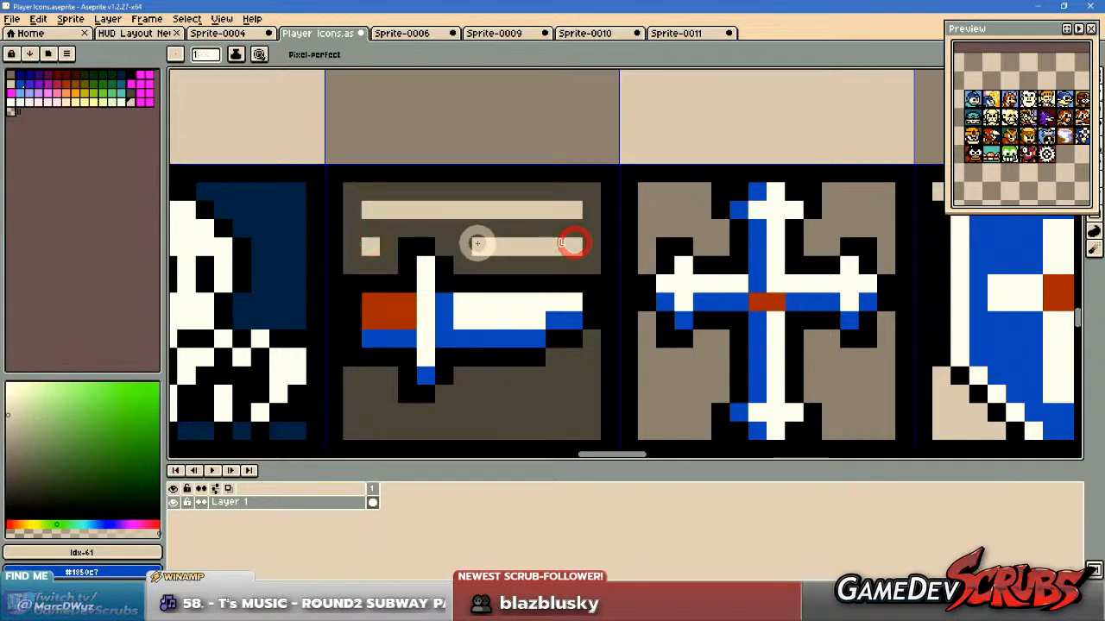
left_click_drag(529, 312, 665, 276)
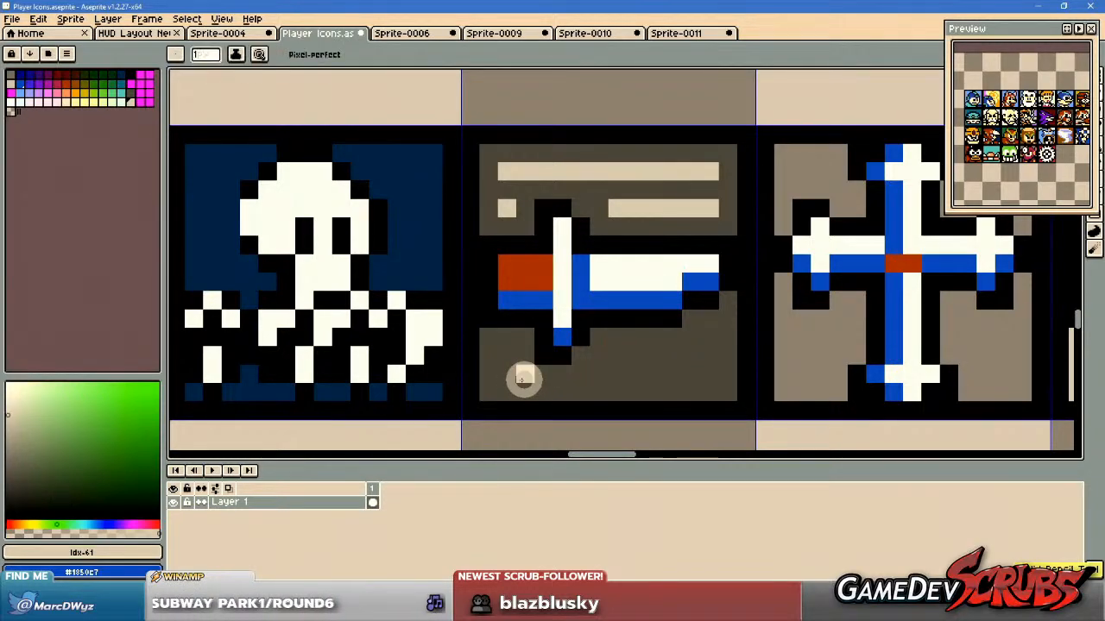
mouse_move(520, 373)
left_mouse_down()
mouse_move(723, 375)
mouse_move(704, 375)
mouse_move(688, 338)
left_mouse_up()
left_click(704, 338)
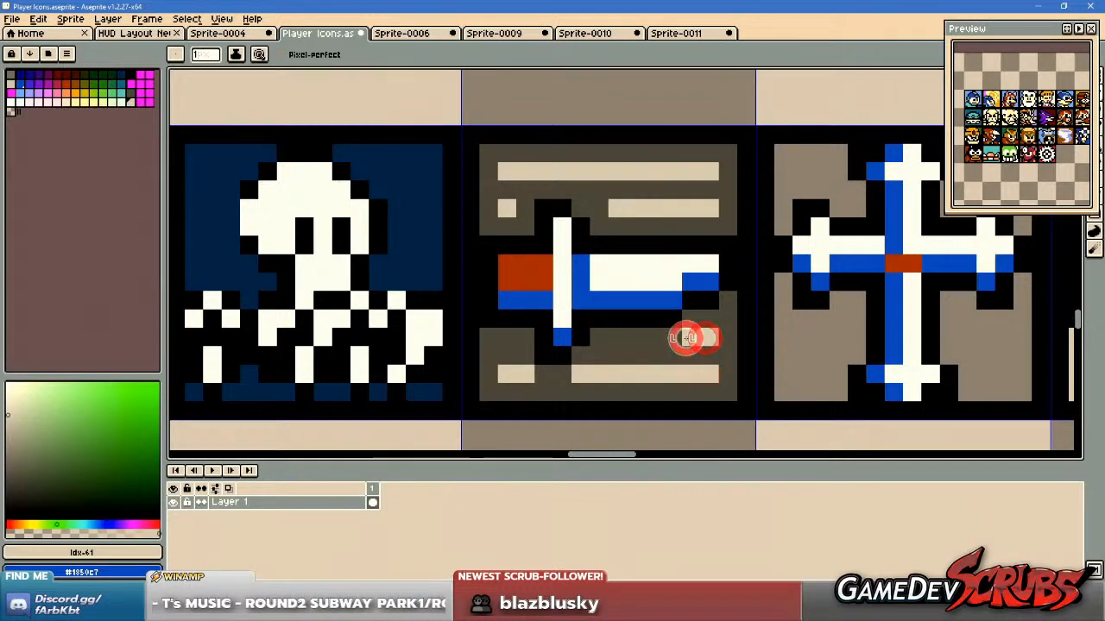
Shorten the cream speed lines around the sword by painting over their ends with the dark background colour #4a4d4a.
scroll(789, 352, "down", 3)
left_click_drag(787, 350, 653, 351)
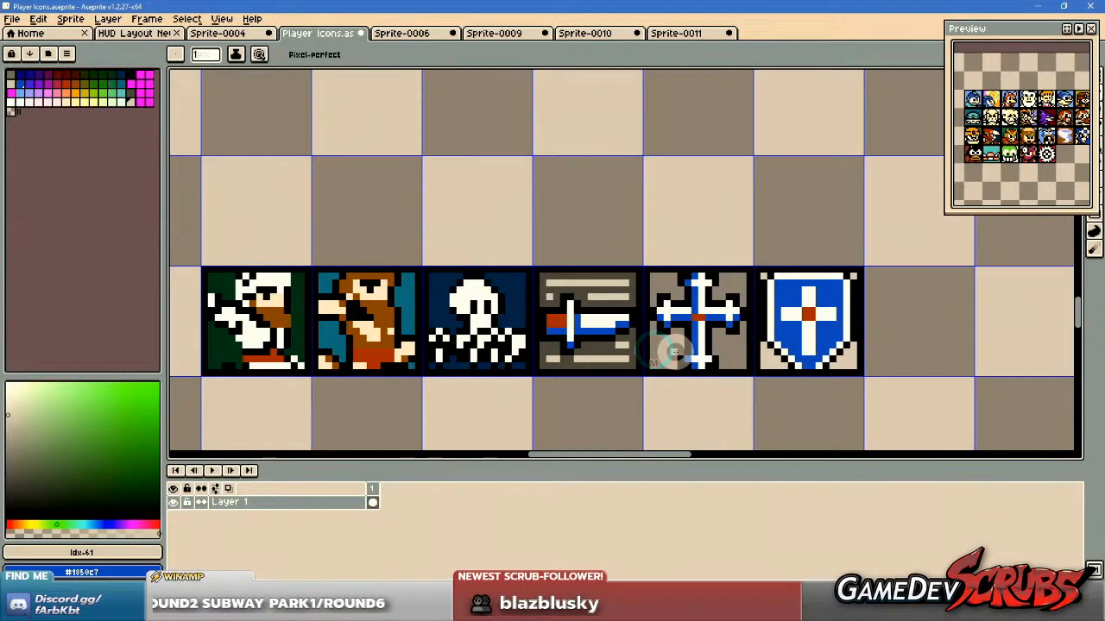
scroll(665, 323, "up", 3)
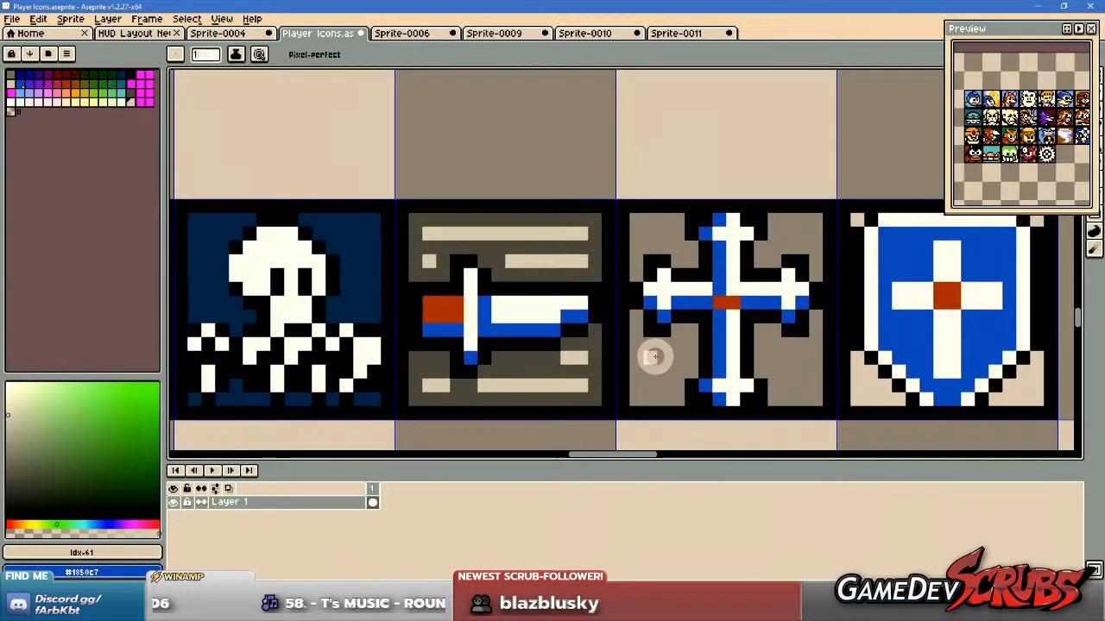
left_click_drag(574, 345, 636, 338)
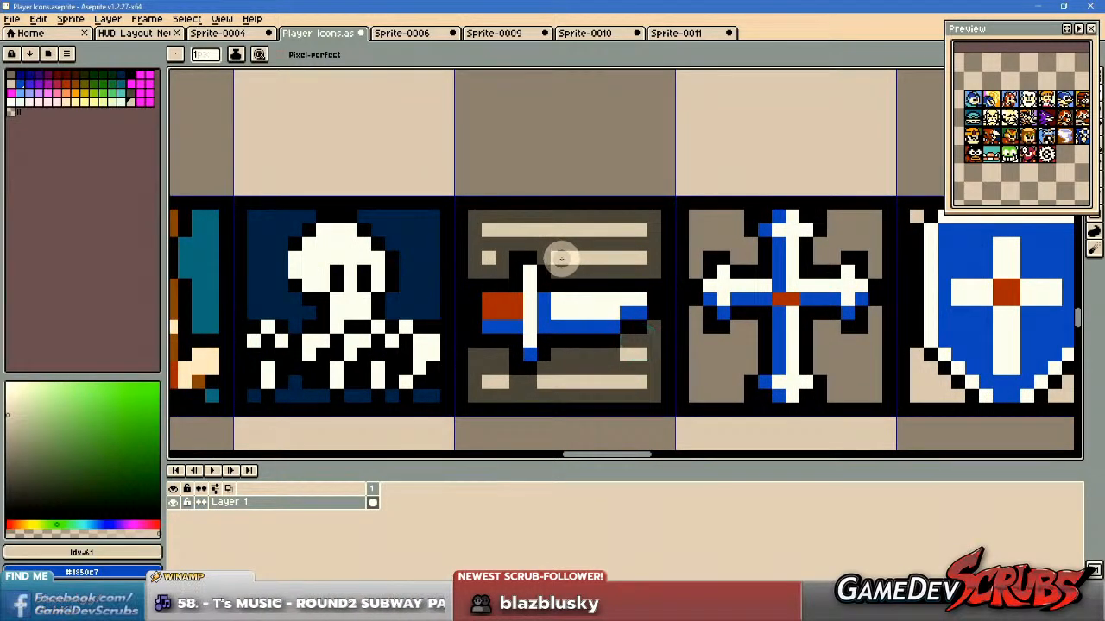
left_click(542, 377, "alt")
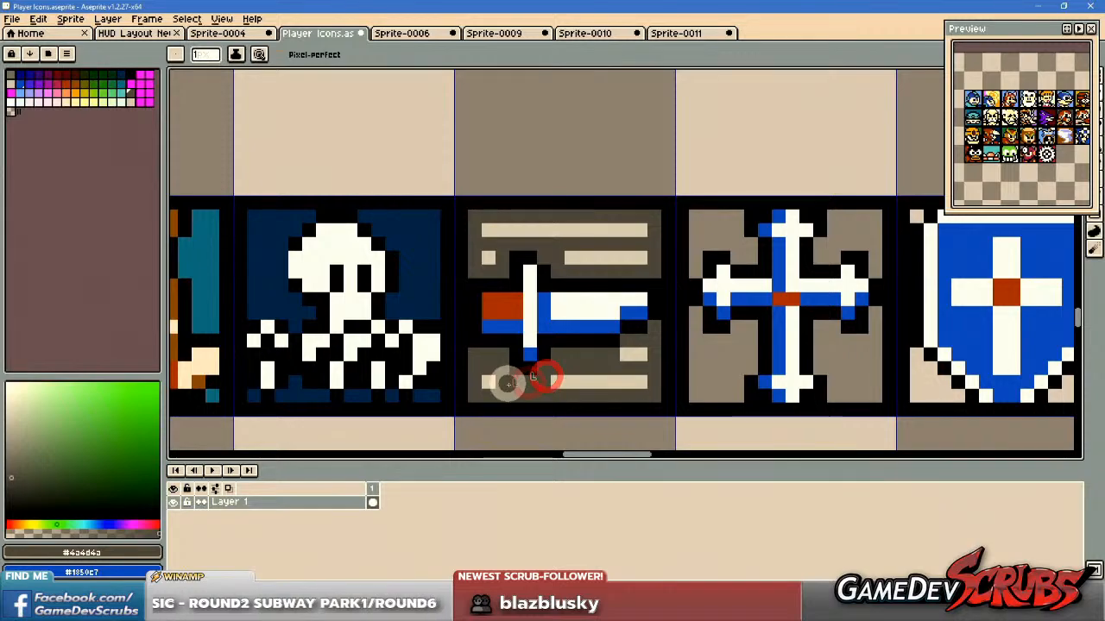
left_click_drag(623, 375, 623, 378)
Examine the row of icons at several magnifications, from the finished characters to the cross and shield.
scroll(506, 387, "down", 2)
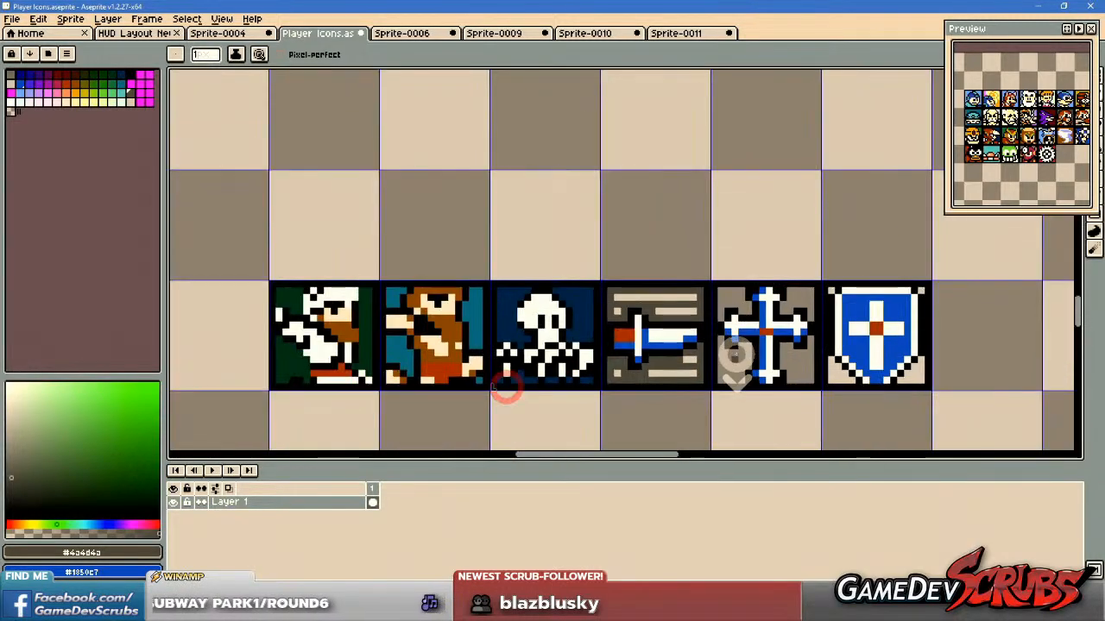
left_click_drag(732, 352, 686, 354)
scroll(630, 376, "up", 1)
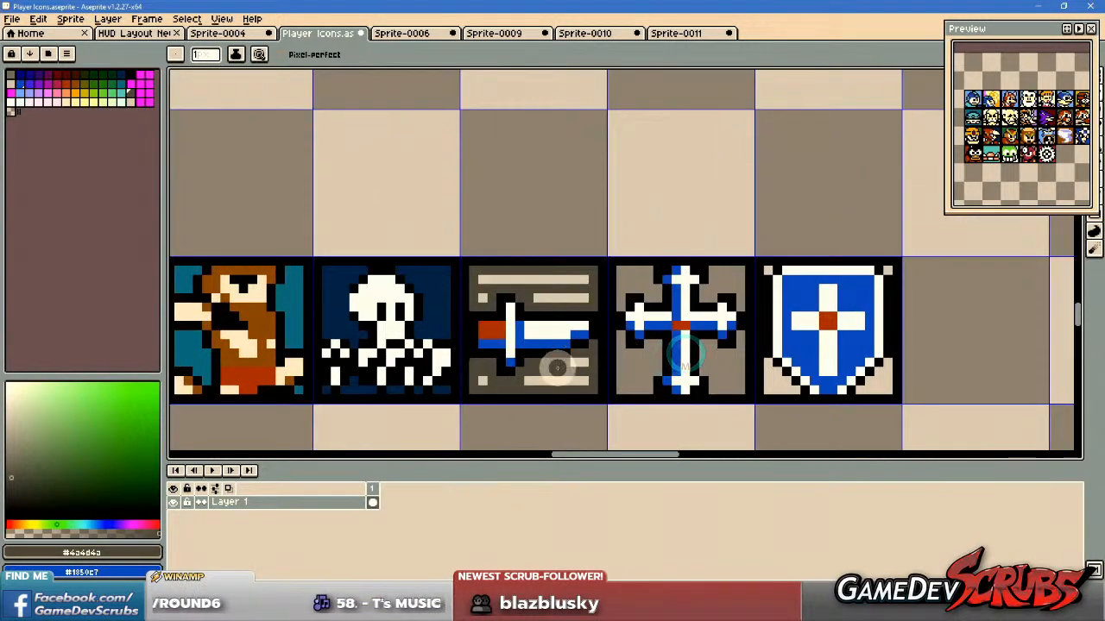
left_click_drag(770, 367, 811, 367)
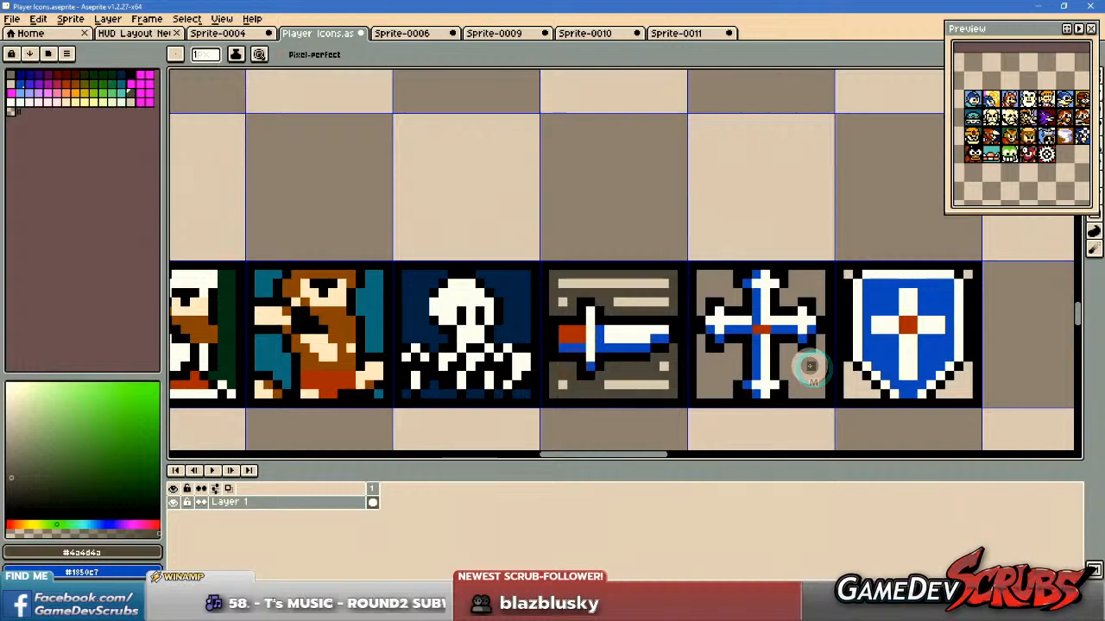
scroll(789, 362, "up", 2)
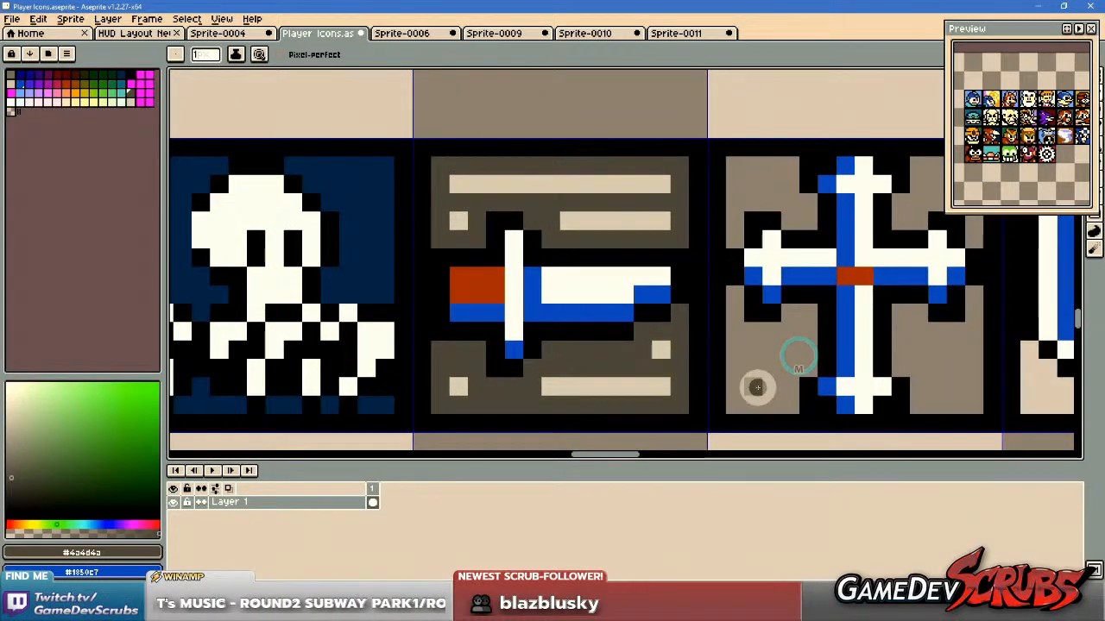
scroll(784, 367, "down", 2)
left_click_drag(771, 357, 537, 315)
scroll(632, 326, "up", 1)
scroll(626, 311, "down", 1)
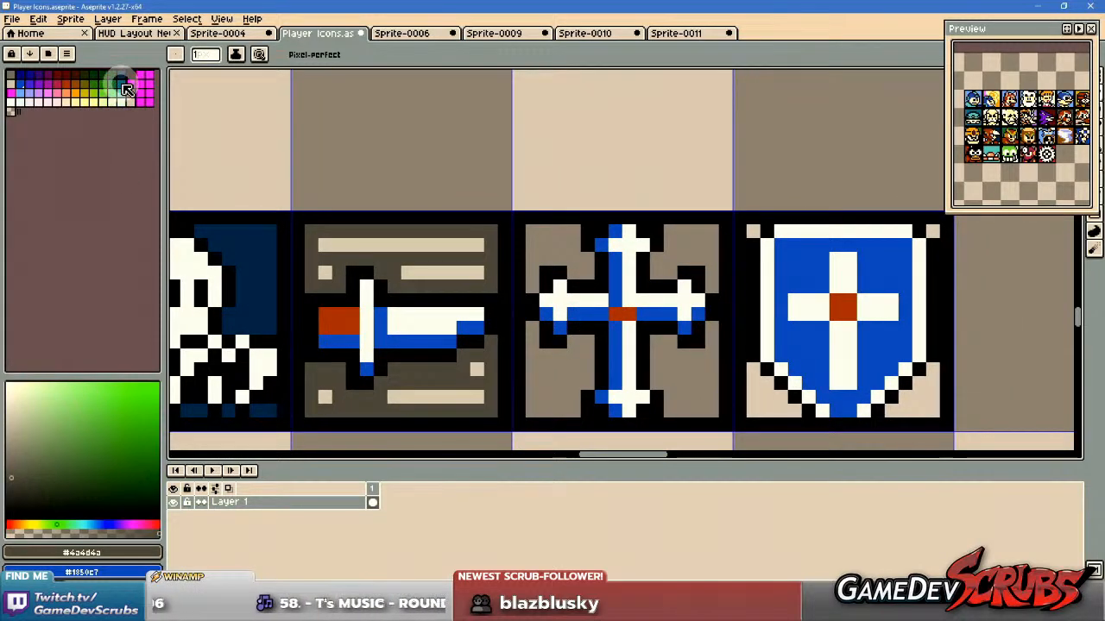
Try filling the four background areas around the cross with blue, palette entry Idx-17.
left_click(19, 84)
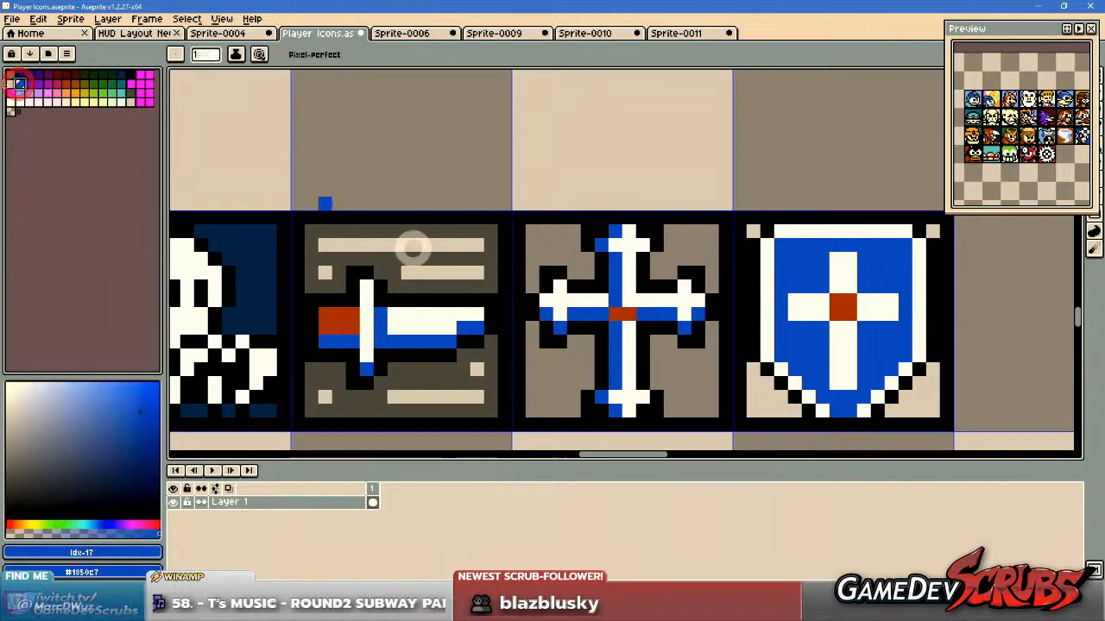
key("g")
left_click(557, 250)
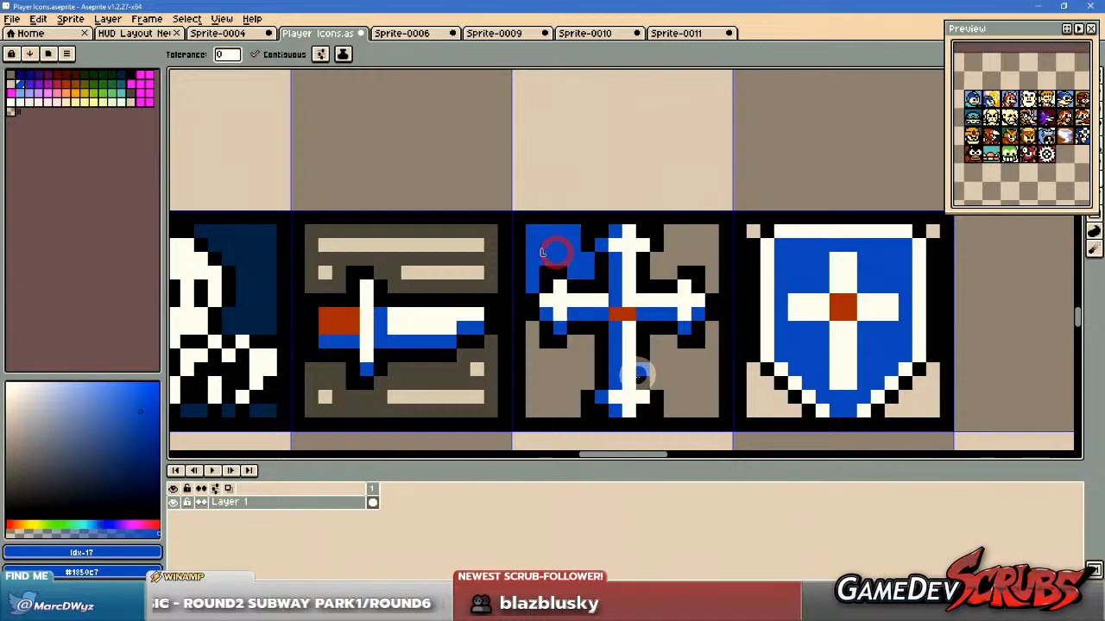
left_click(558, 371)
left_click(672, 253)
left_click(691, 377)
Undo all the blue fills in the cross icon's background.
key("ctrl+z")
key("ctrl+z")
key("ctrl+z")
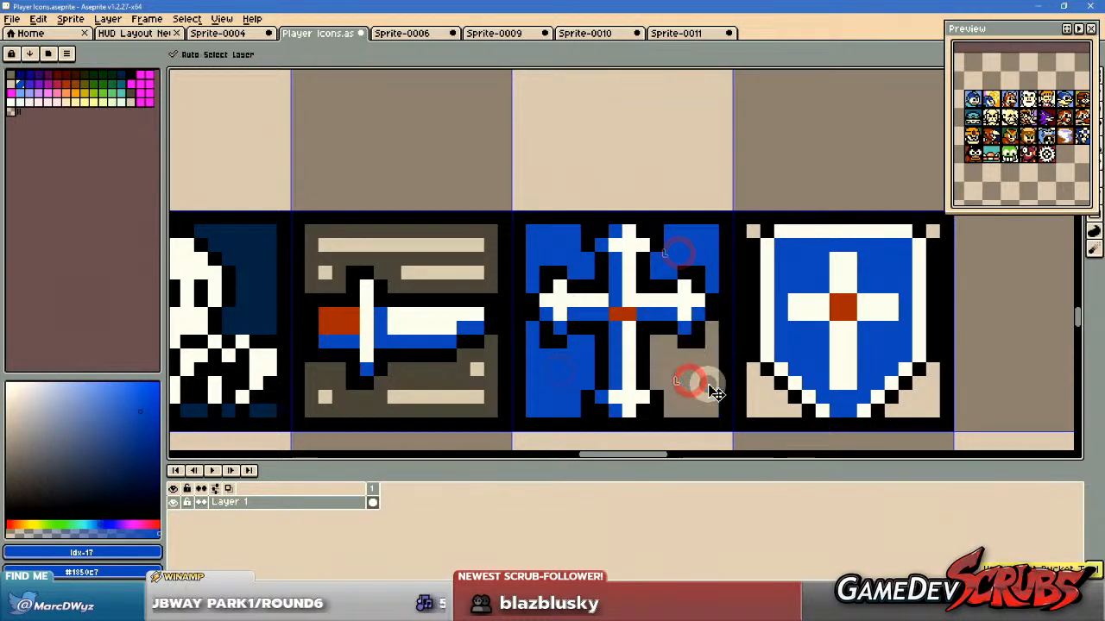
key("ctrl+z")
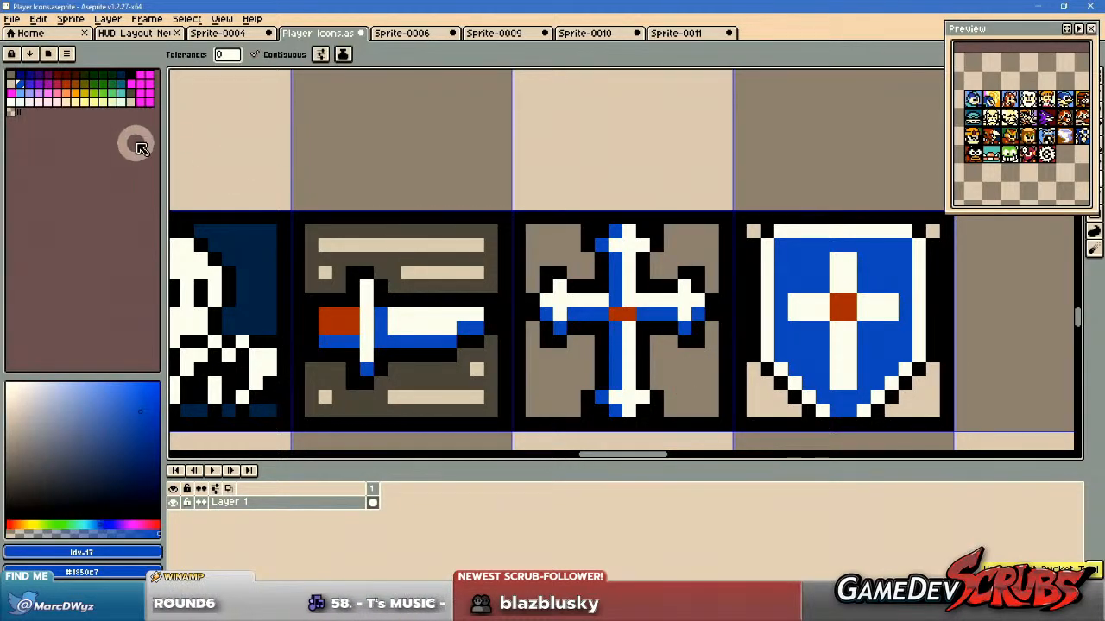
Fill the four background areas around the cross with pale white, palette entry Idx-49.
left_click(15, 104)
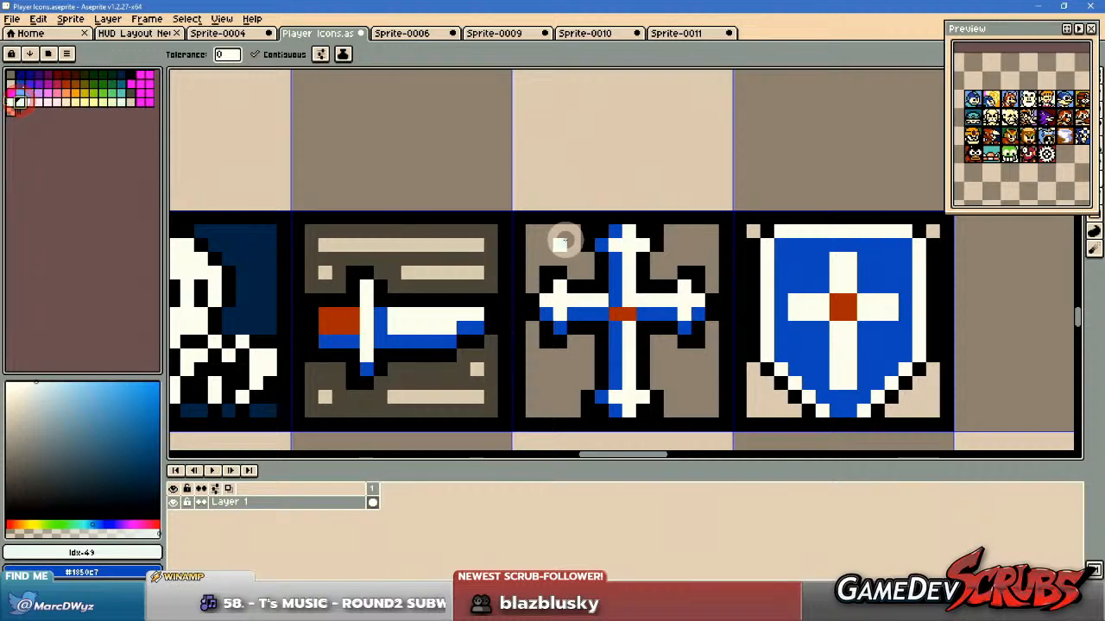
left_click(565, 240)
left_click(568, 369)
left_click(682, 356)
left_click(694, 244)
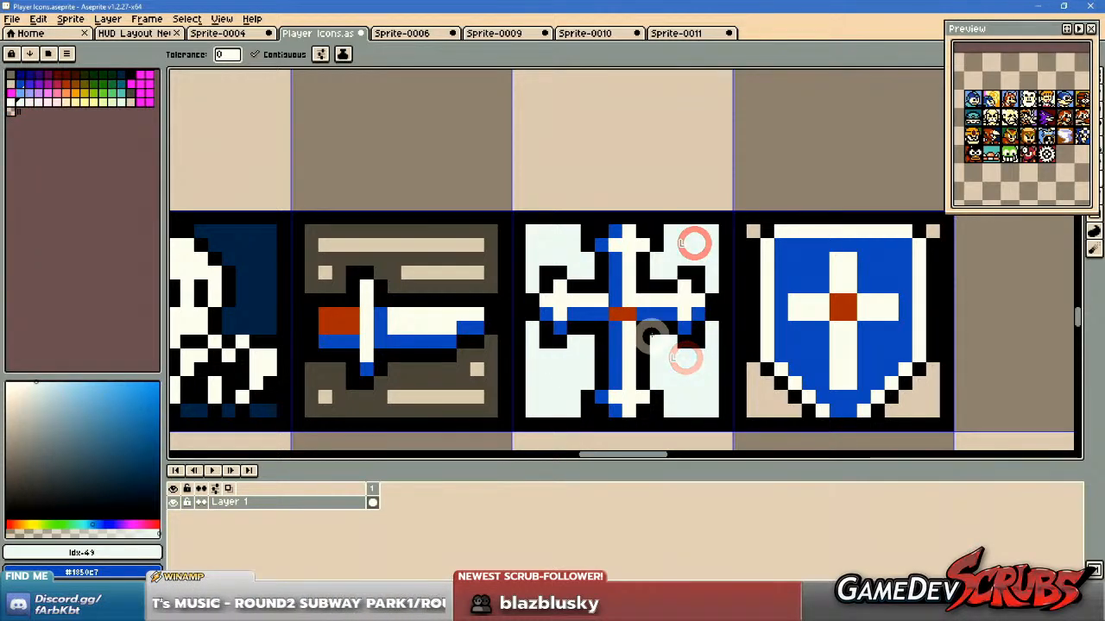
Pencil diagonal orange rays, palette entry Idx-39, across the upper-left and upper-right background areas of the cross icon.
key("b")
scroll(651, 332, "up", 1)
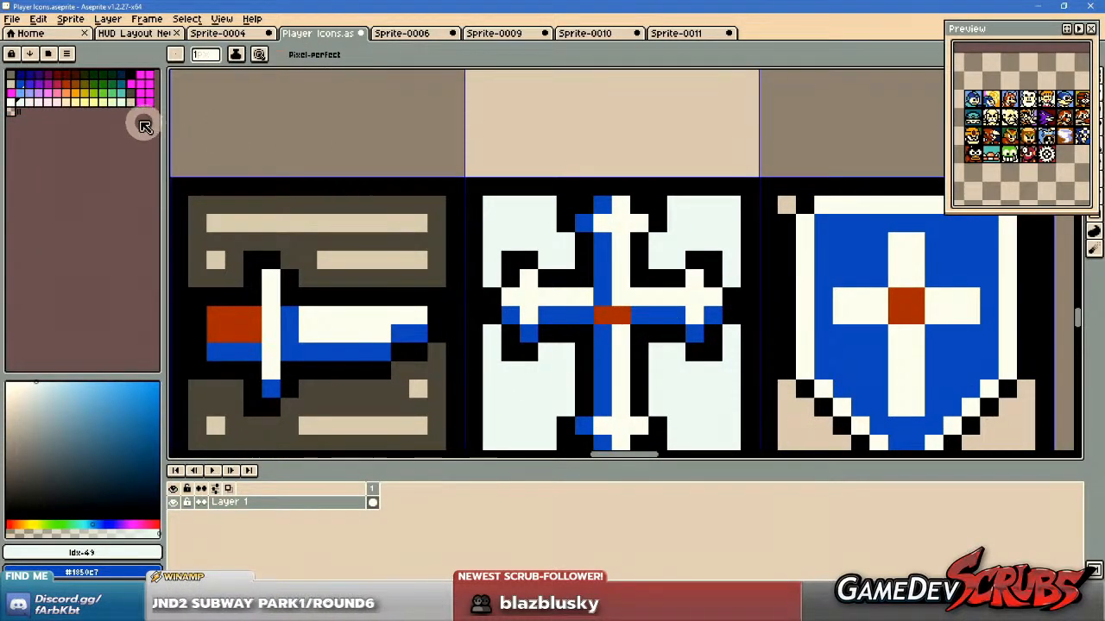
left_click(76, 94)
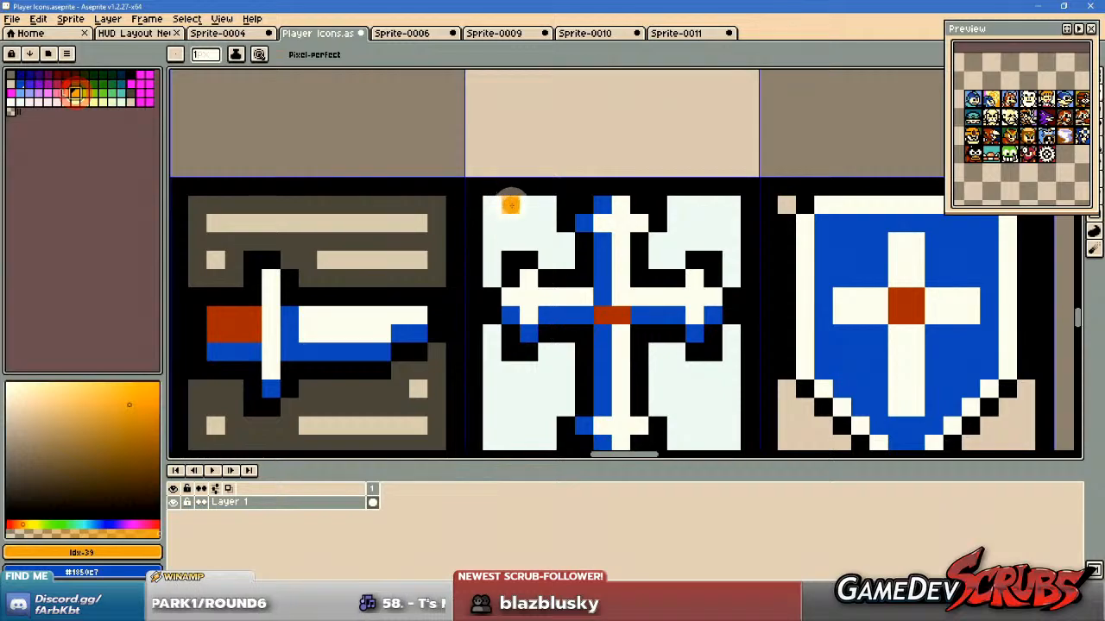
left_click_drag(509, 204, 547, 240)
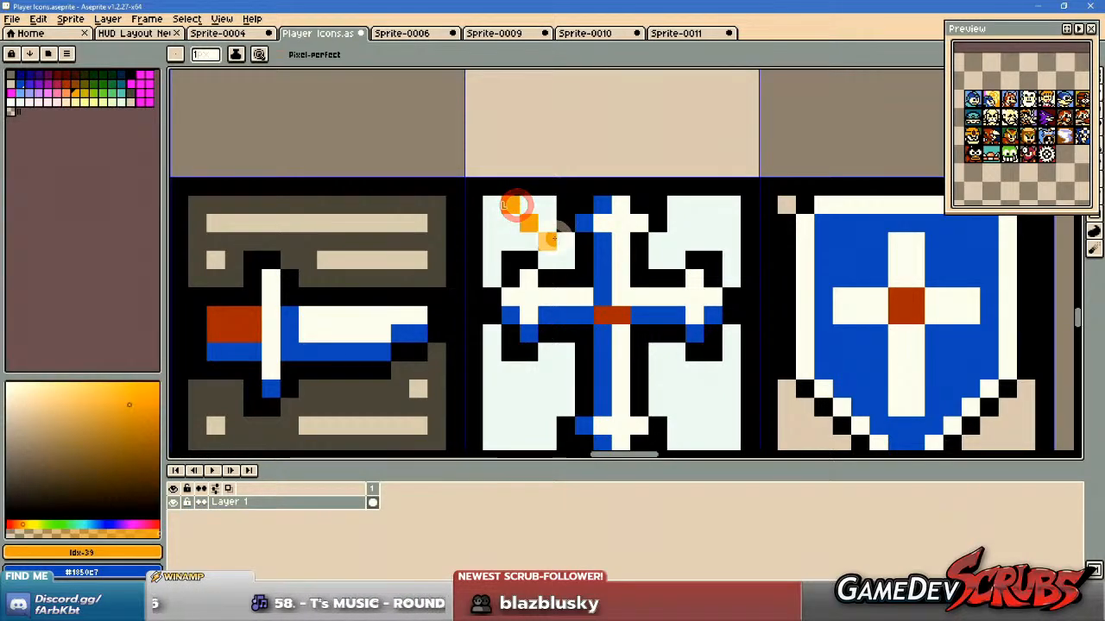
left_click_drag(495, 212, 542, 242)
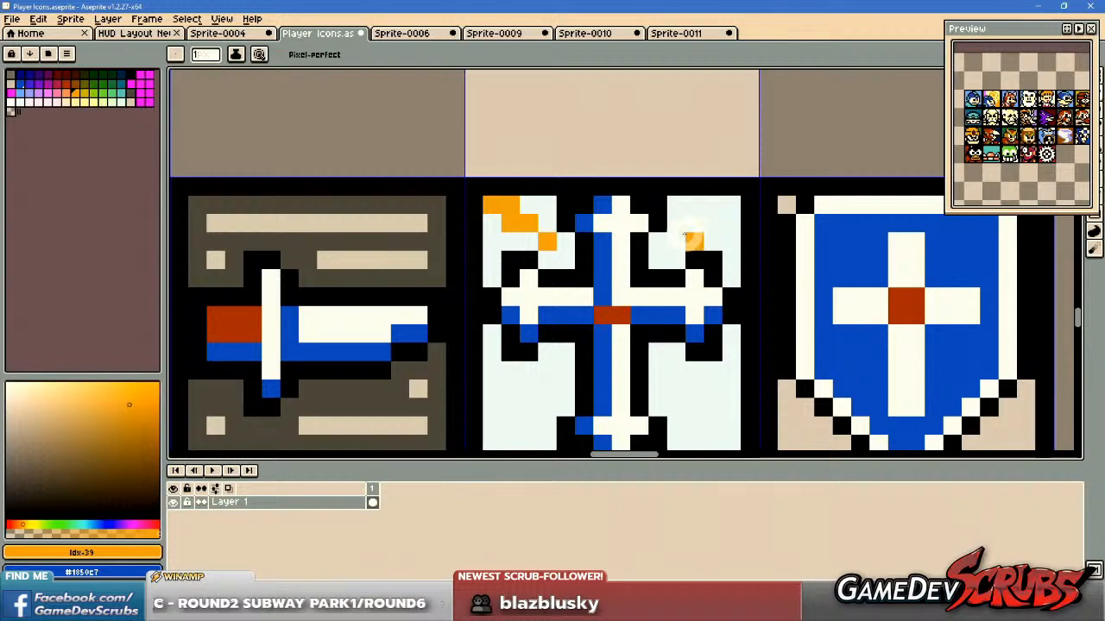
left_click_drag(678, 235, 707, 207)
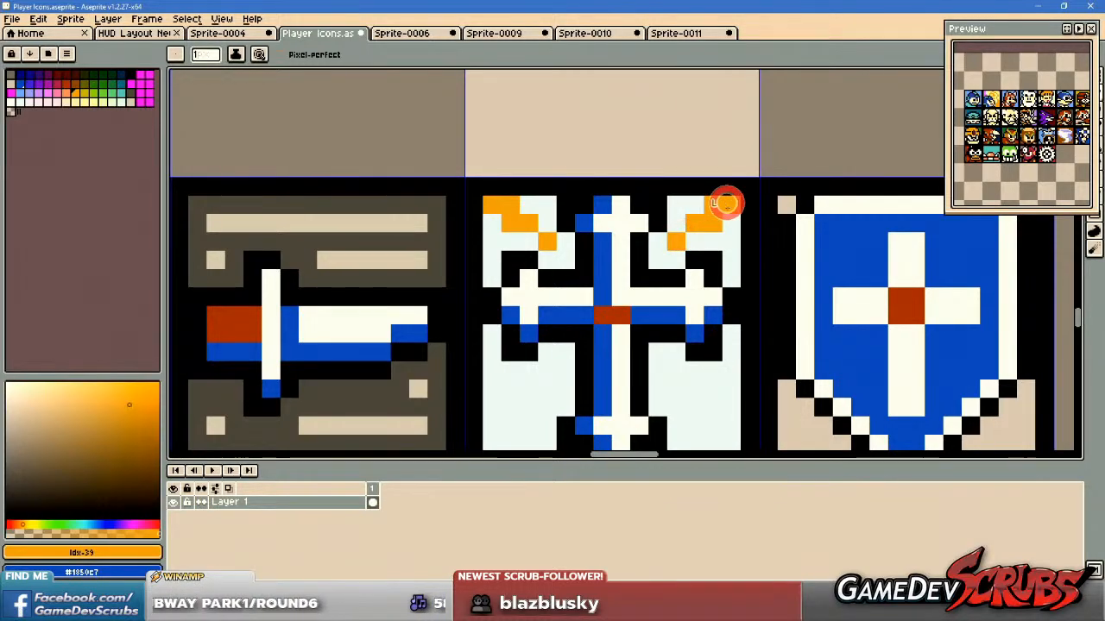
Pencil a widening orange ray from the cross's centre side to the corner in the icon's lower-left background area.
scroll(725, 203, "down", 2)
scroll(697, 271, "up", 4)
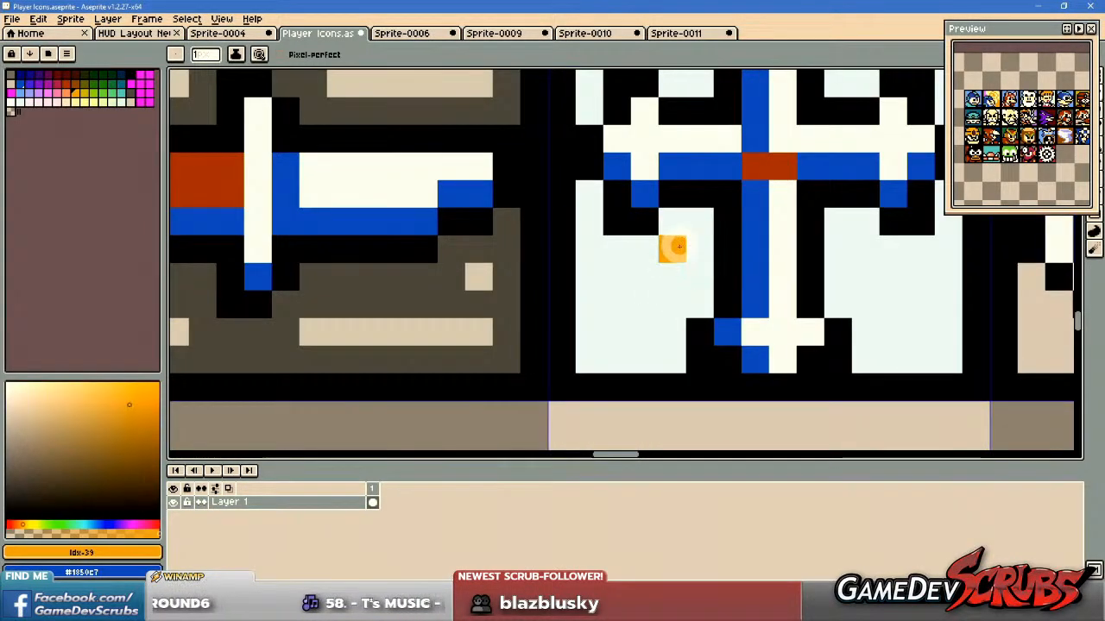
left_click_drag(678, 247, 616, 347)
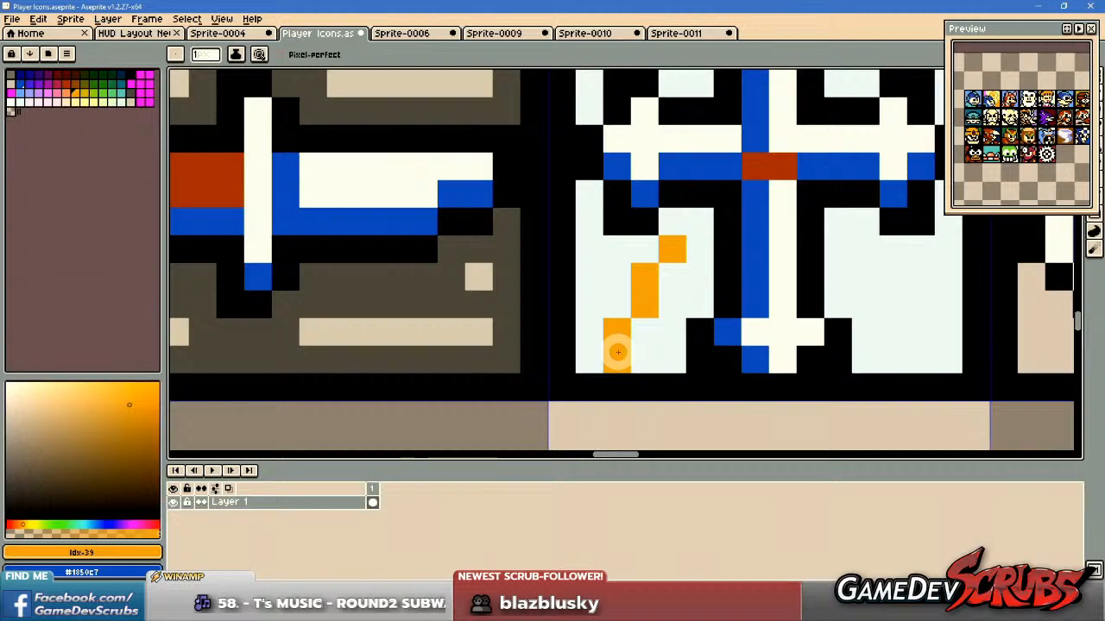
key("ctrl+z")
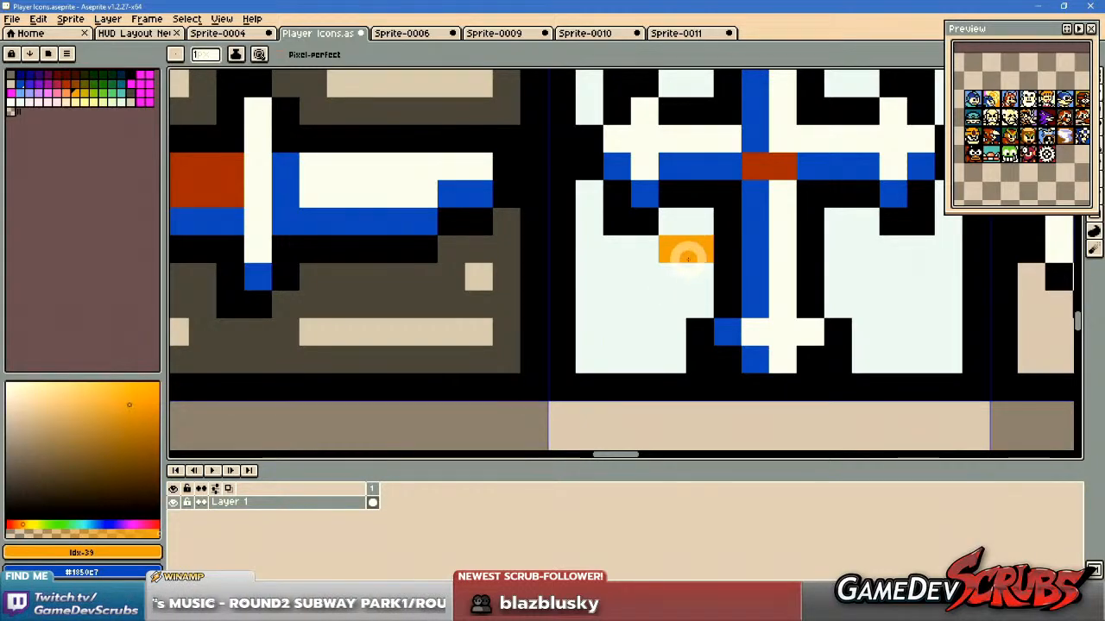
left_click(671, 271)
left_click_drag(644, 303, 640, 325)
left_click(621, 351)
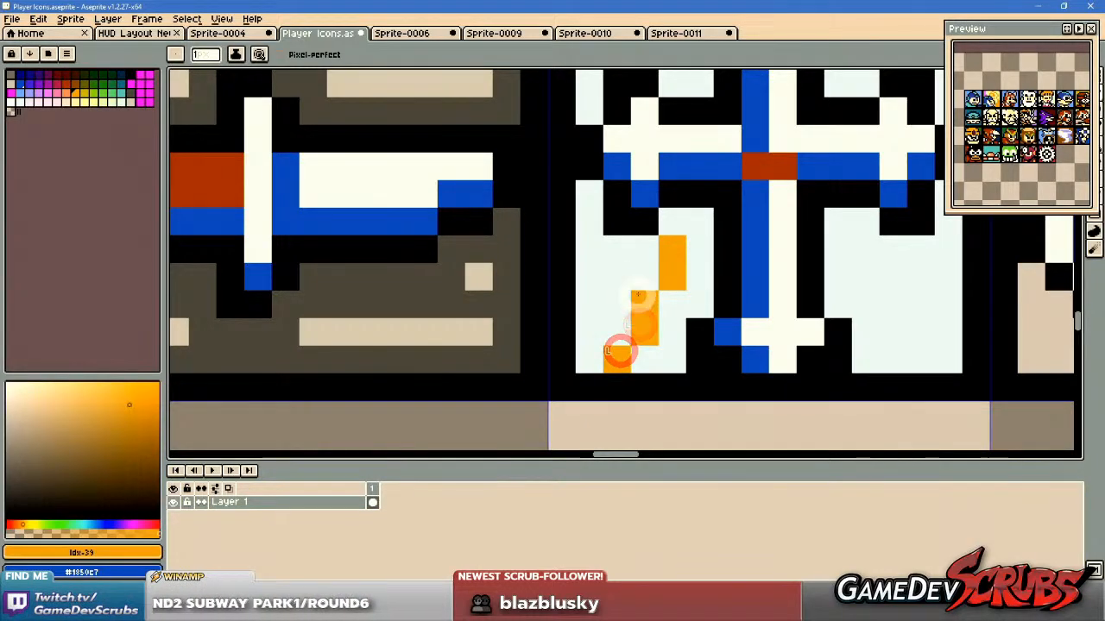
left_click(639, 359)
left_click(647, 283)
left_click_drag(624, 310, 609, 340)
left_click_drag(594, 356, 593, 331)
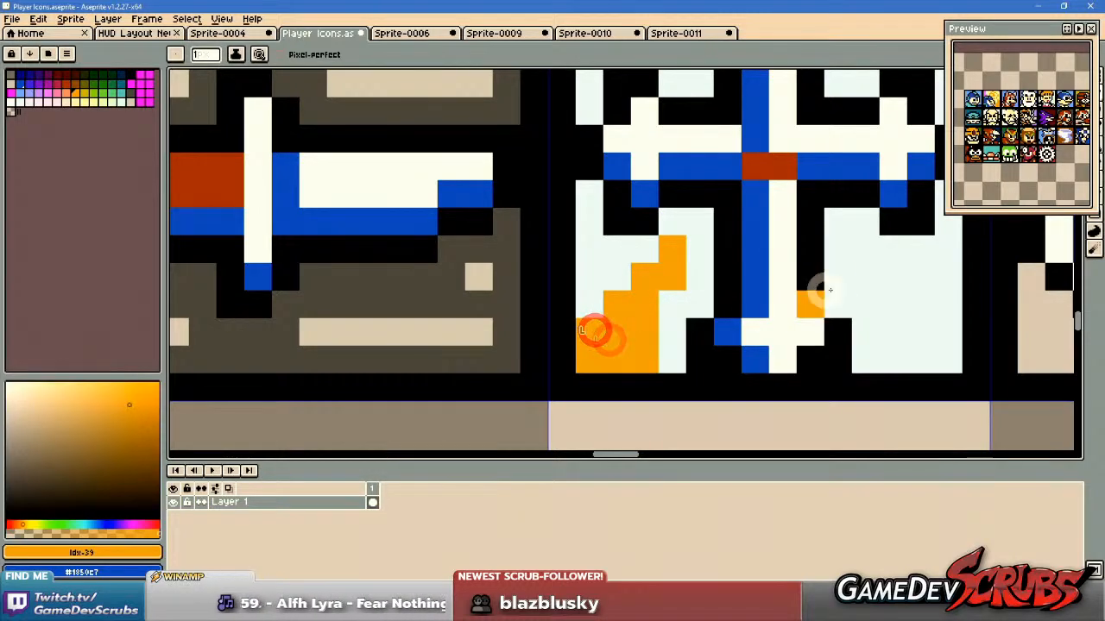
Pencil a matching widening orange ray in the cross icon's lower-right background area, with the pale background colour as secondary colour.
scroll(812, 291, "down", 2)
left_click_drag(812, 289, 749, 289)
scroll(749, 292, "up", 2)
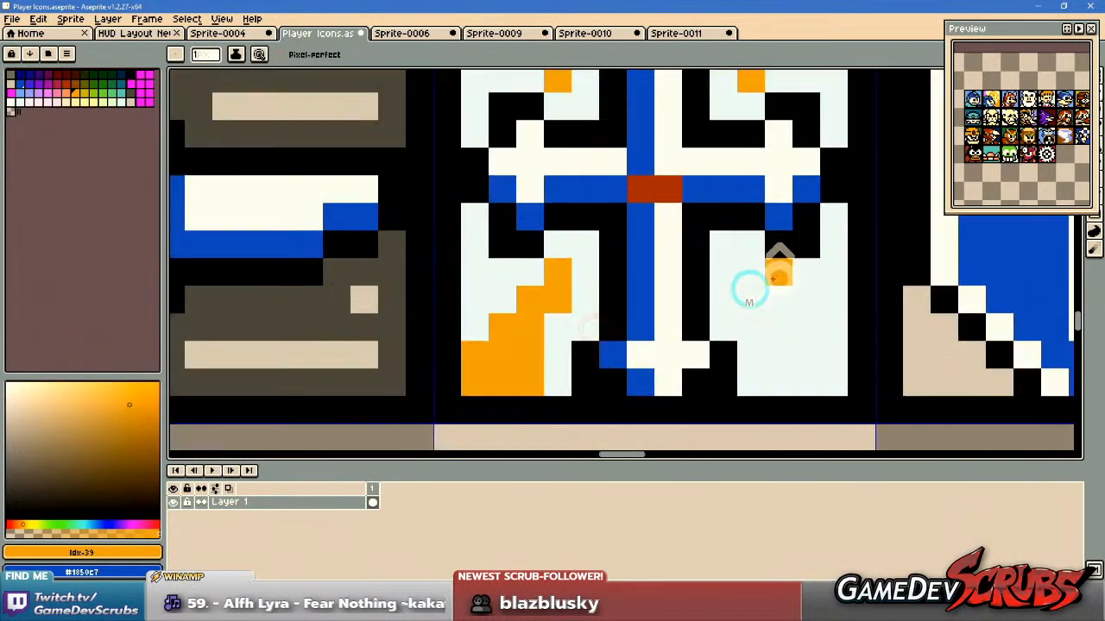
right_click(549, 363, "alt")
scroll(811, 337, "down", 1)
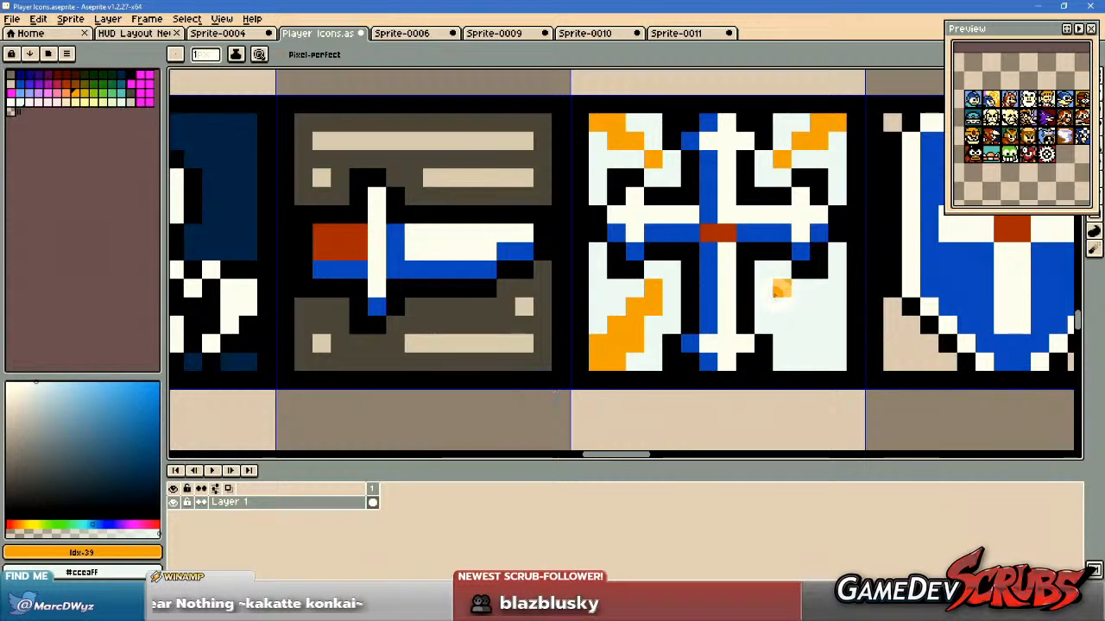
left_click_drag(797, 304, 801, 331)
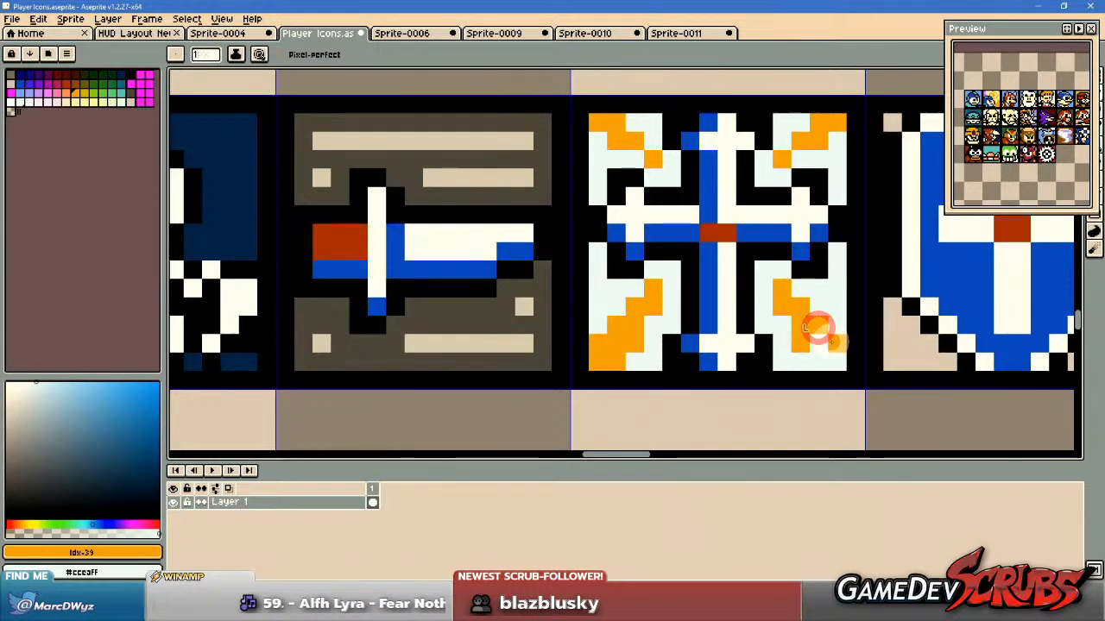
Try recolouring the cross icon's upper-left ray with pale orange, palette entry Idx-55, and undo the fill.
scroll(830, 359, "down", 2)
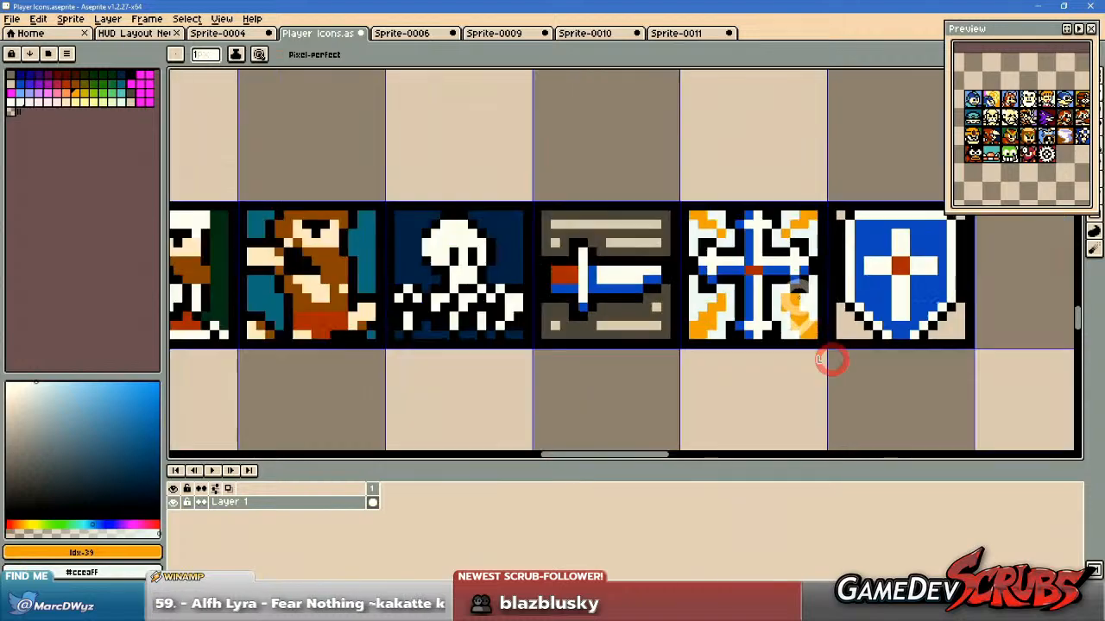
scroll(834, 357, "up", 1)
scroll(803, 328, "down", 2)
scroll(781, 307, "up", 1)
scroll(774, 307, "up", 3)
left_click_drag(756, 314, 880, 352)
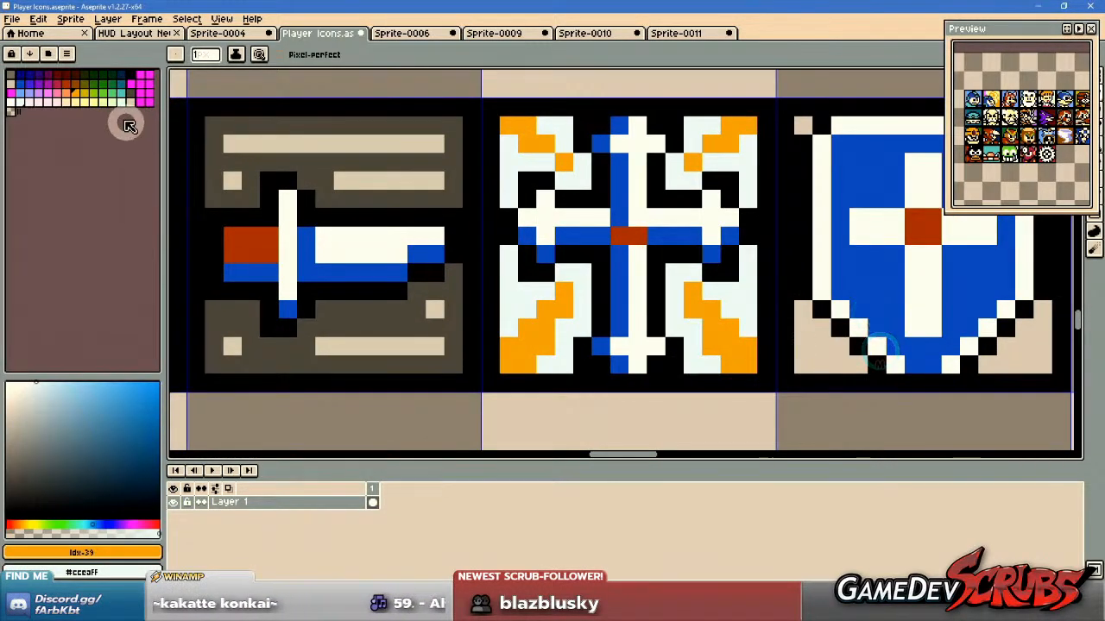
left_click(76, 102)
left_click_drag(483, 225, 490, 244)
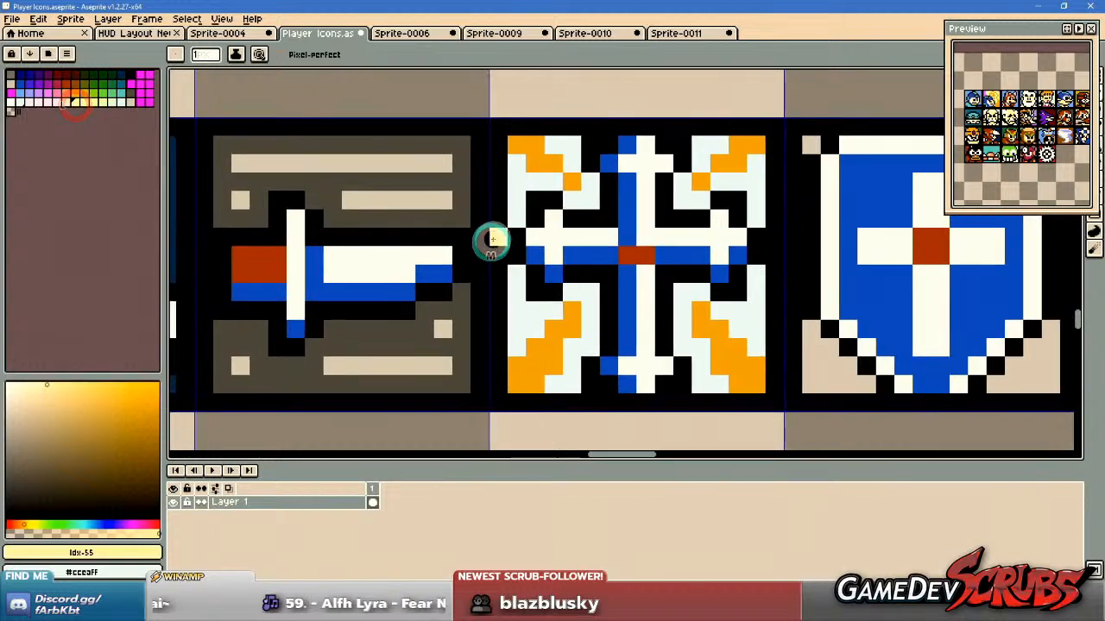
key("g")
left_click(531, 152)
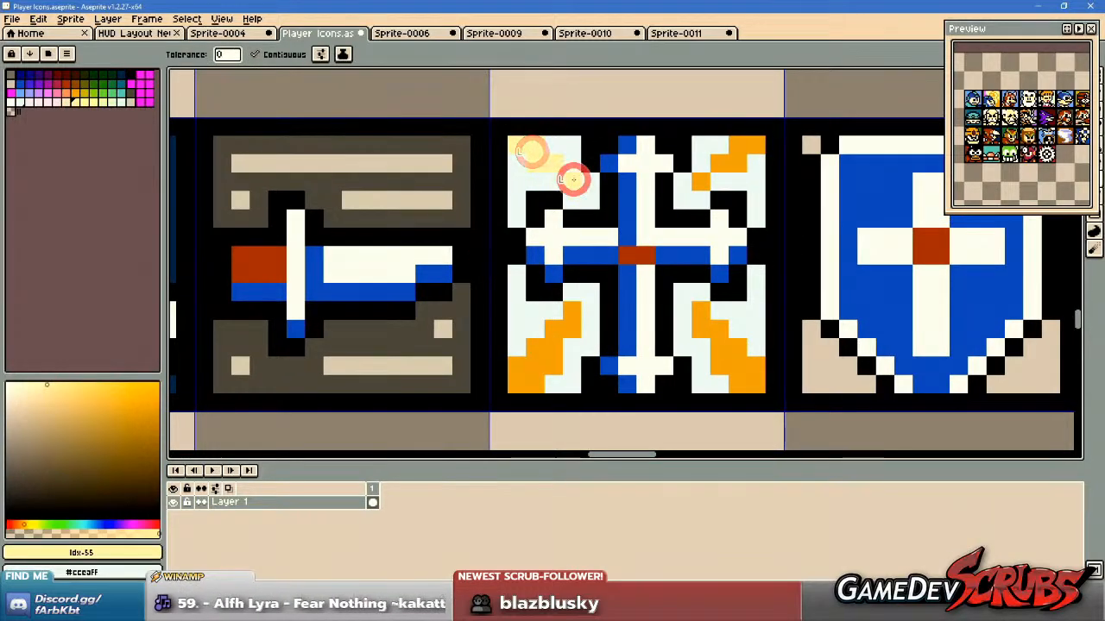
key("ctrl+z")
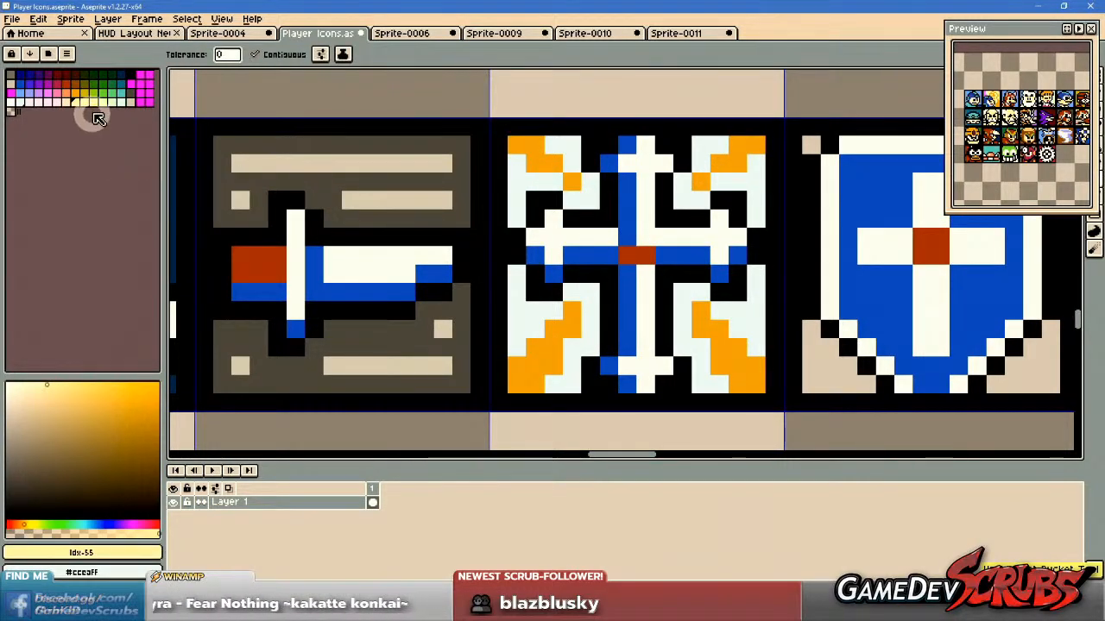
Recolour all four orange rays behind the cross with pale yellow, palette entry Idx-56.
left_click(83, 102)
left_click(530, 144)
left_click(572, 182)
left_click(699, 179)
left_click(724, 162)
left_click(727, 324)
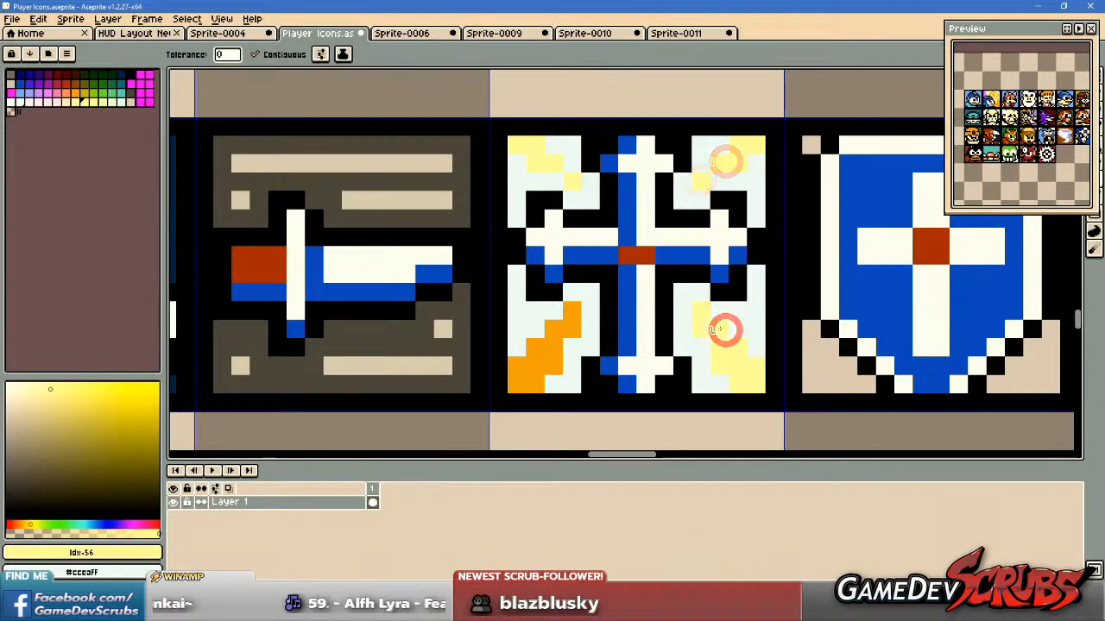
left_click(553, 339)
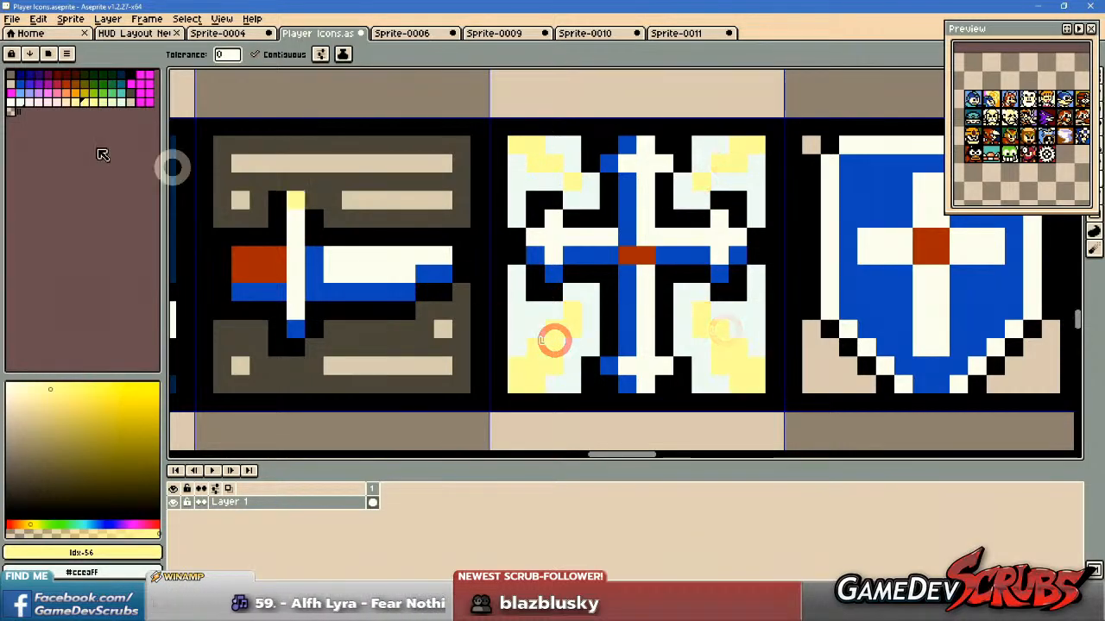
Try filling the background beside the lower-left ray with pale pink, palette entry Idx-52, and undo the fills.
left_click(47, 101)
left_click(528, 314)
left_click(586, 302)
key("ctrl+z")
key("ctrl+z")
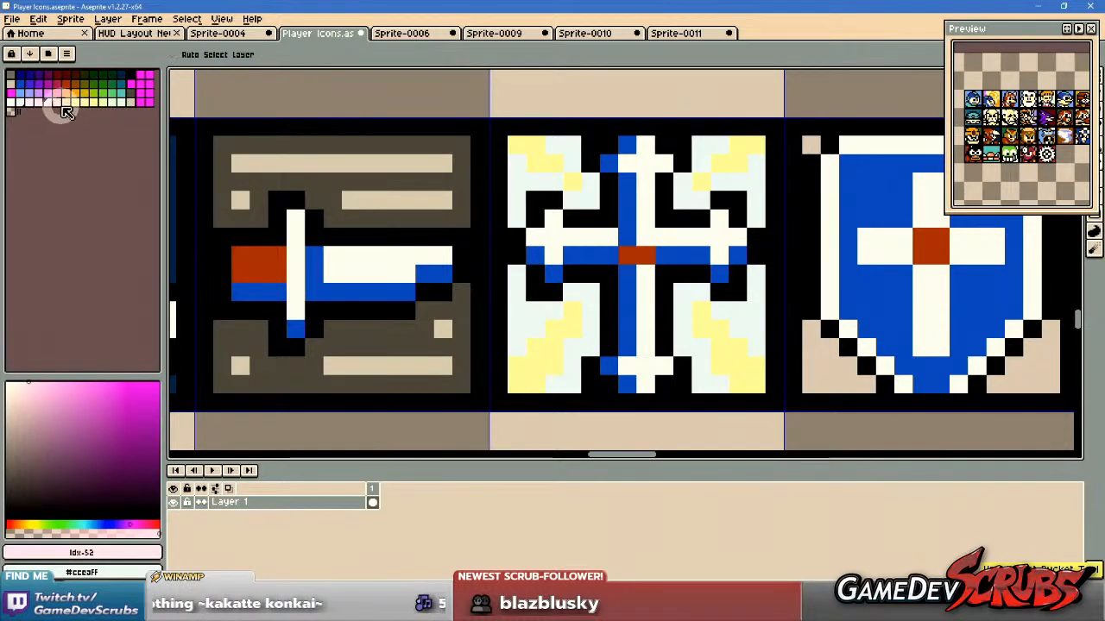
Fill the background areas beside all four yellow rays with palette entry Idx-50.
left_click(33, 103)
left_click(531, 317)
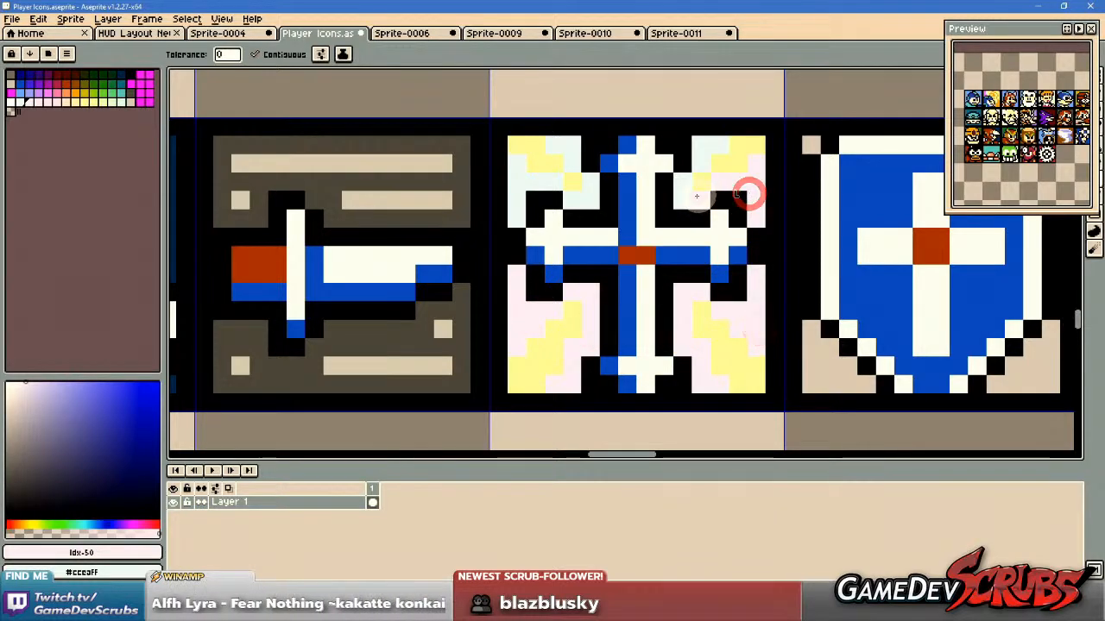
left_click(564, 153)
Try filling the area beside the cross icon's lower-left ray with periwinkle, palette entry Idx-34, and undo it.
scroll(643, 320, "down", 3)
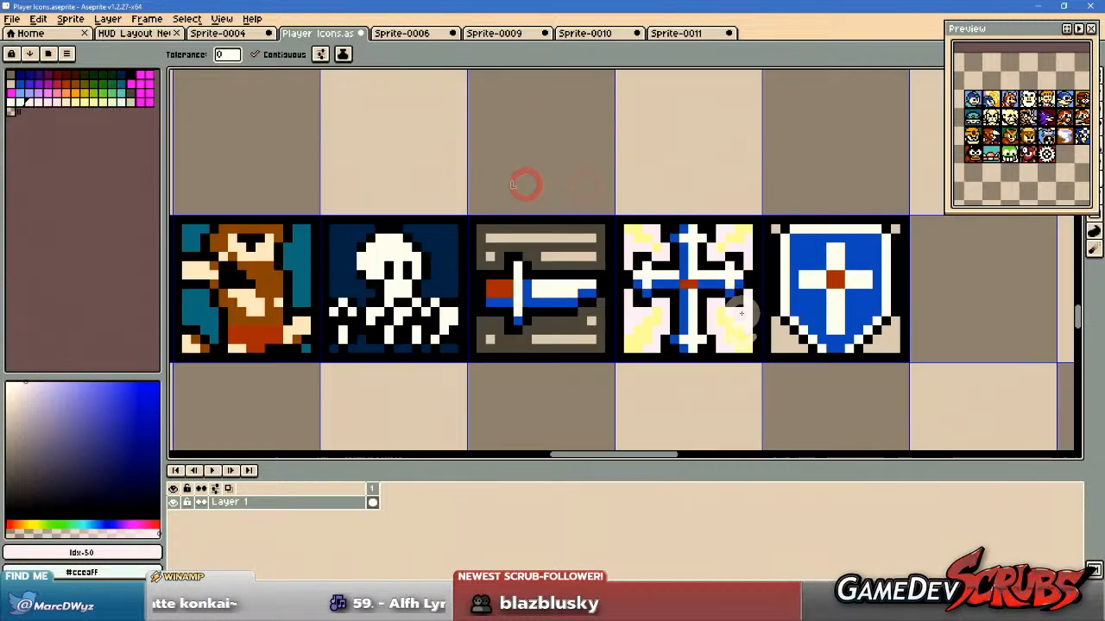
scroll(643, 320, "up", 1)
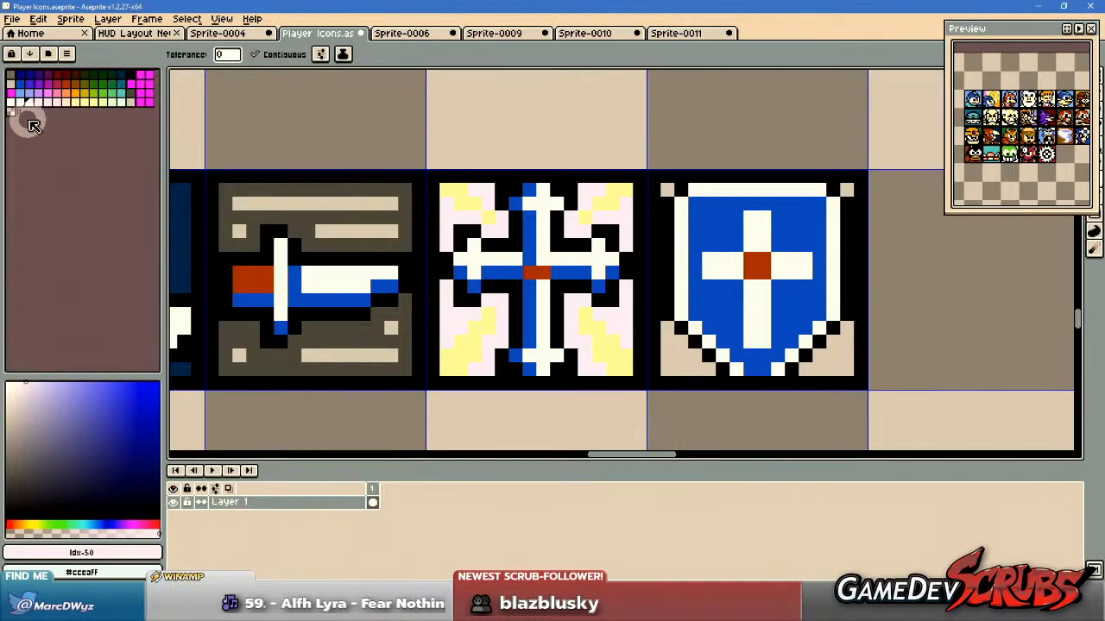
left_click(30, 93)
left_click(498, 338)
scroll(499, 339, "up", 1)
key("ctrl+z")
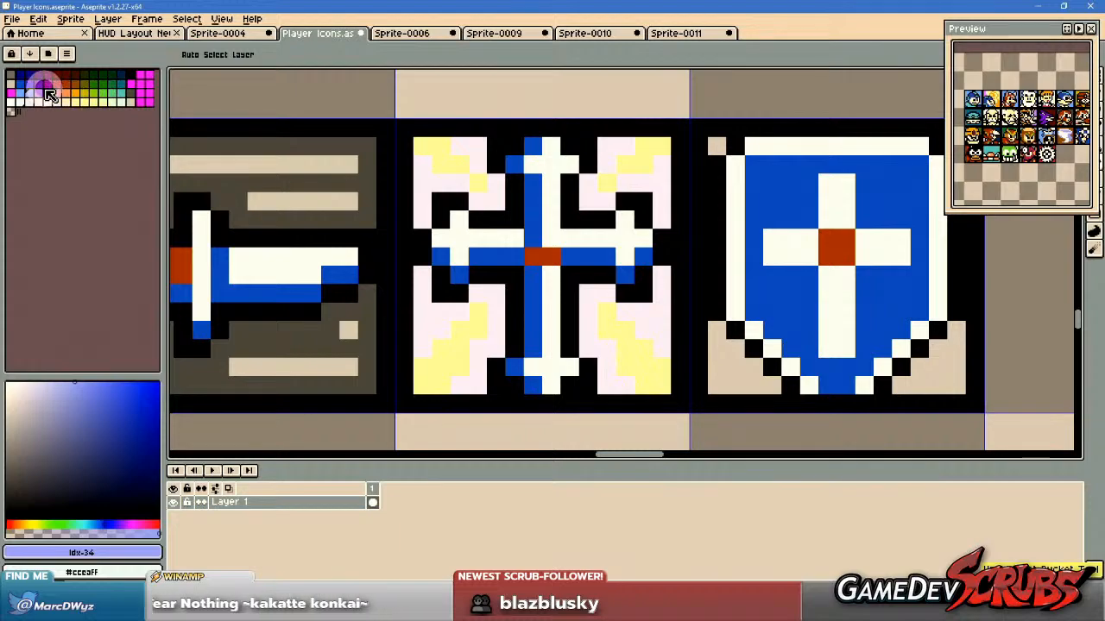
Fill the background areas beside all four yellow rays with light purple, palette entry Idx-35.
left_click(38, 93)
left_click(487, 297)
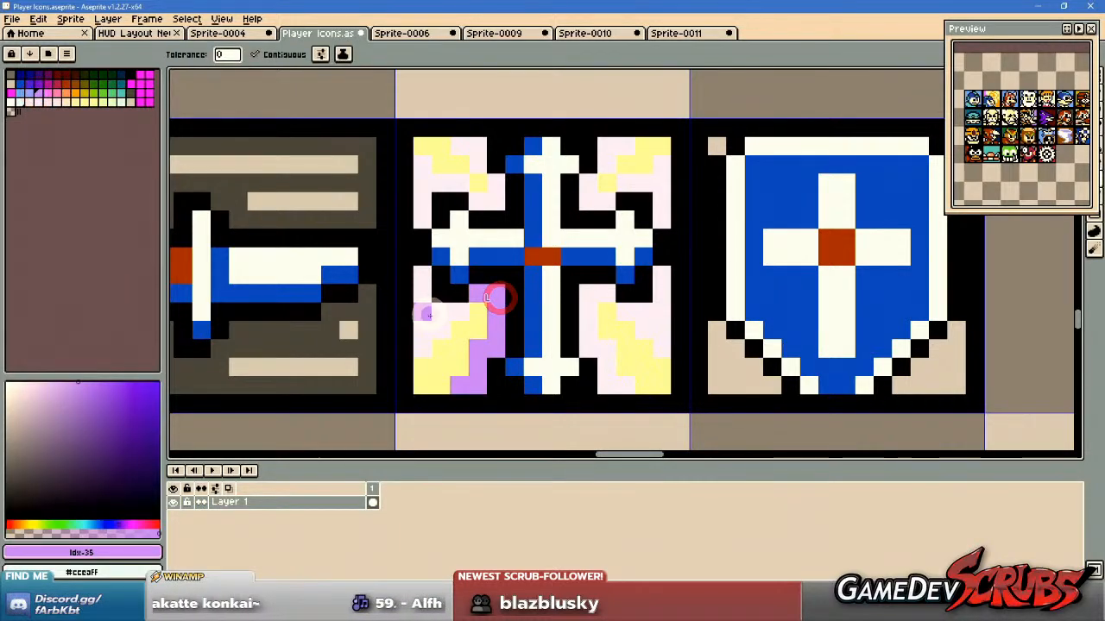
left_click(429, 318)
left_click(590, 308)
left_click(658, 312)
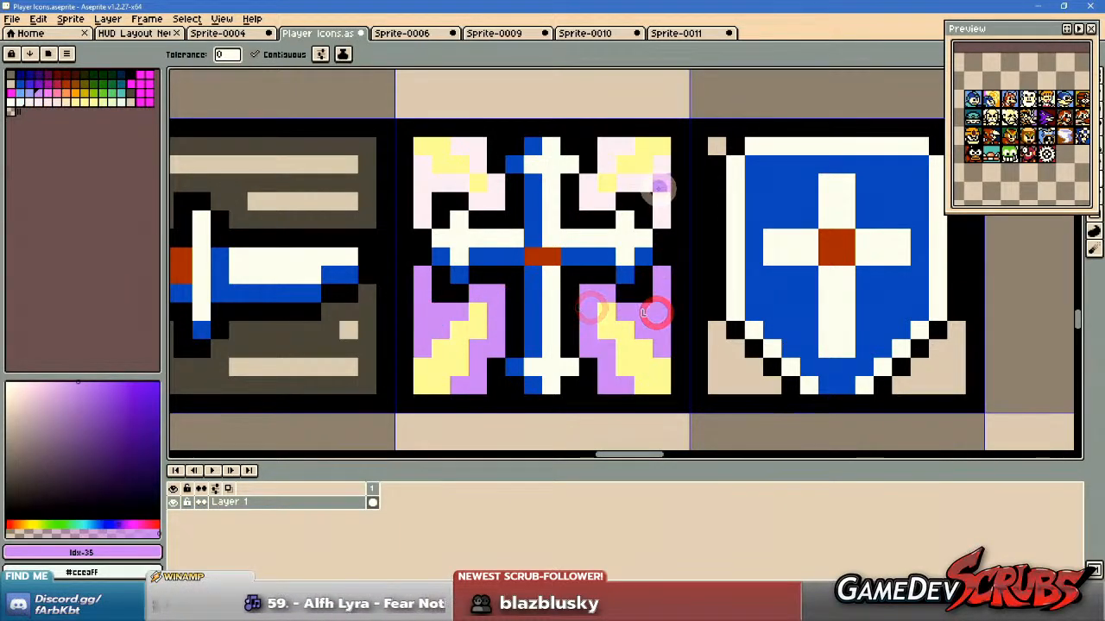
left_click(658, 183)
left_click(611, 153)
left_click(589, 191)
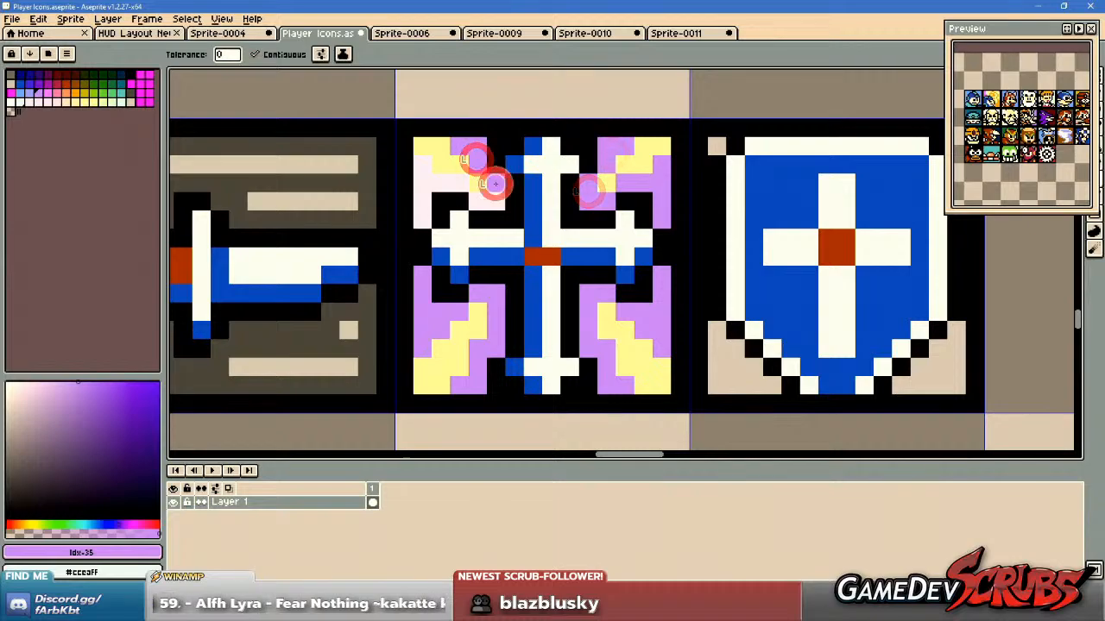
left_click(422, 178)
Examine the cross icon's yellow and purple background beside the sword and shield icons at several magnifications.
scroll(686, 272, "down", 2)
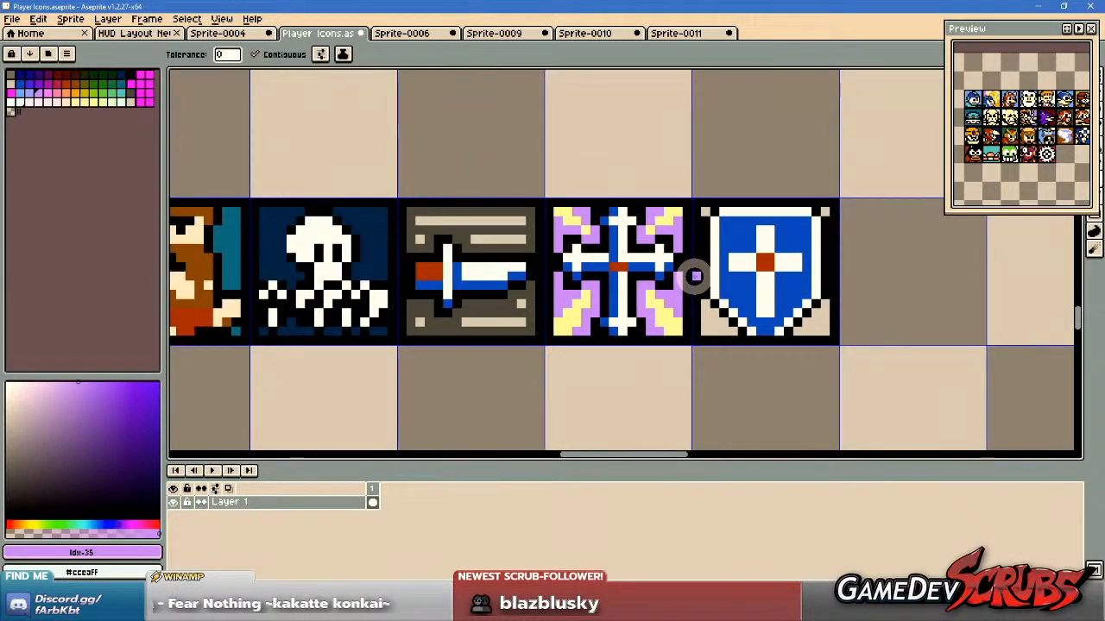
scroll(695, 276, "up", 1)
scroll(690, 274, "down", 3)
scroll(686, 274, "up", 3)
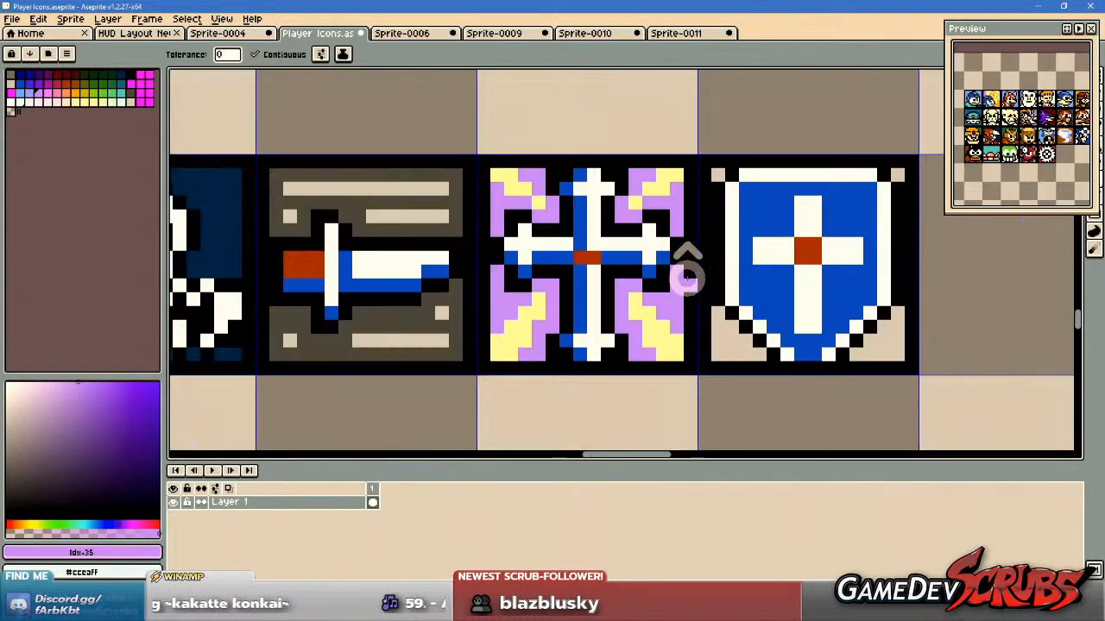
scroll(686, 274, "up", 2)
scroll(671, 276, "down", 1)
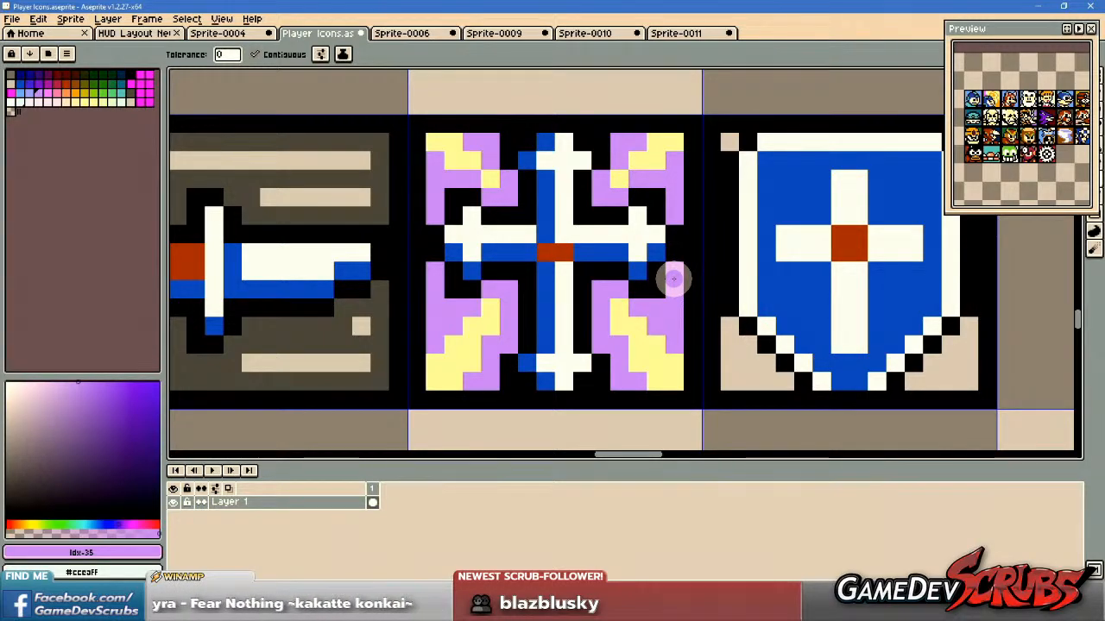
mouse_move(677, 280)
left_mouse_down()
mouse_move(678, 299)
mouse_move(662, 287)
left_mouse_up()
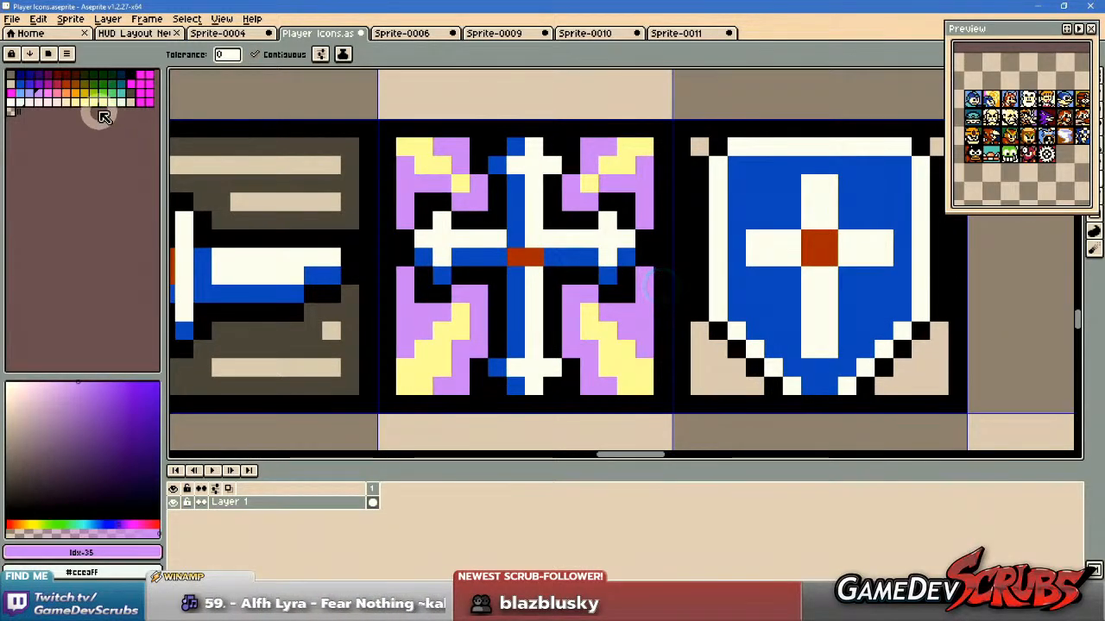
left_click_drag(603, 325, 601, 347)
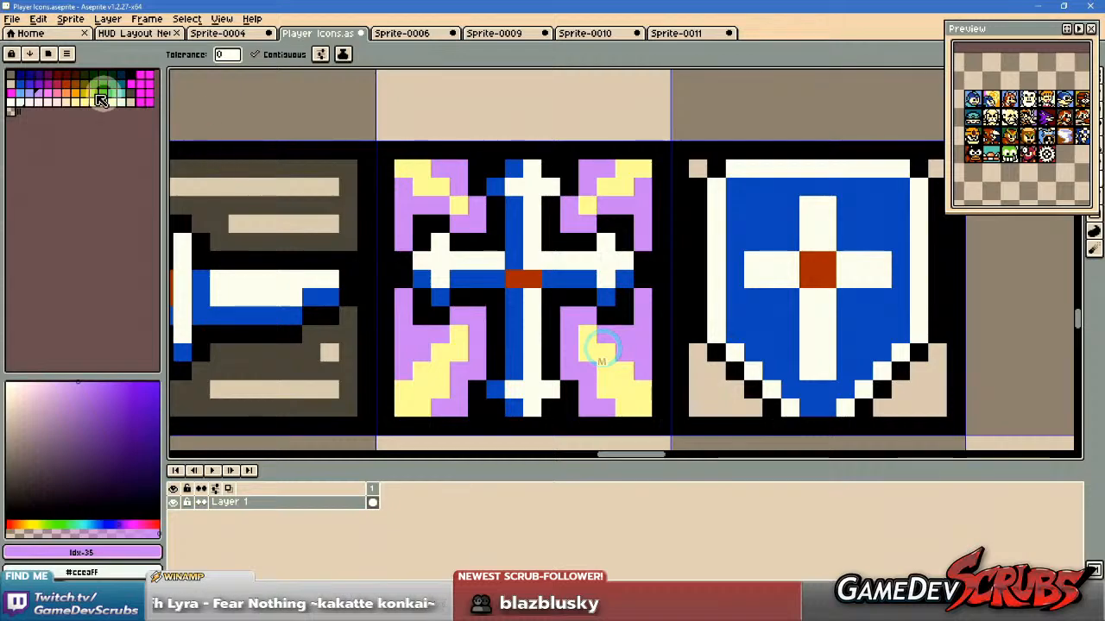
Fill the background areas beside all four yellow rays of the cross icon with orange, palette entry Idx-39.
left_click(74, 89)
left_click(463, 219)
left_click(419, 200)
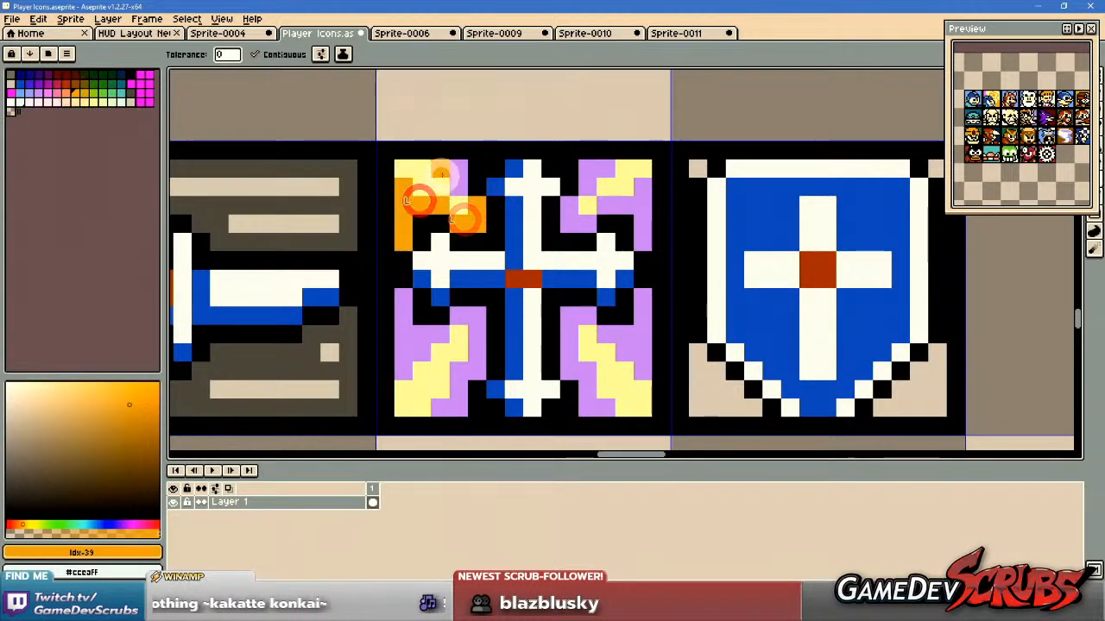
left_click(583, 173)
left_click(577, 220)
left_click(639, 203)
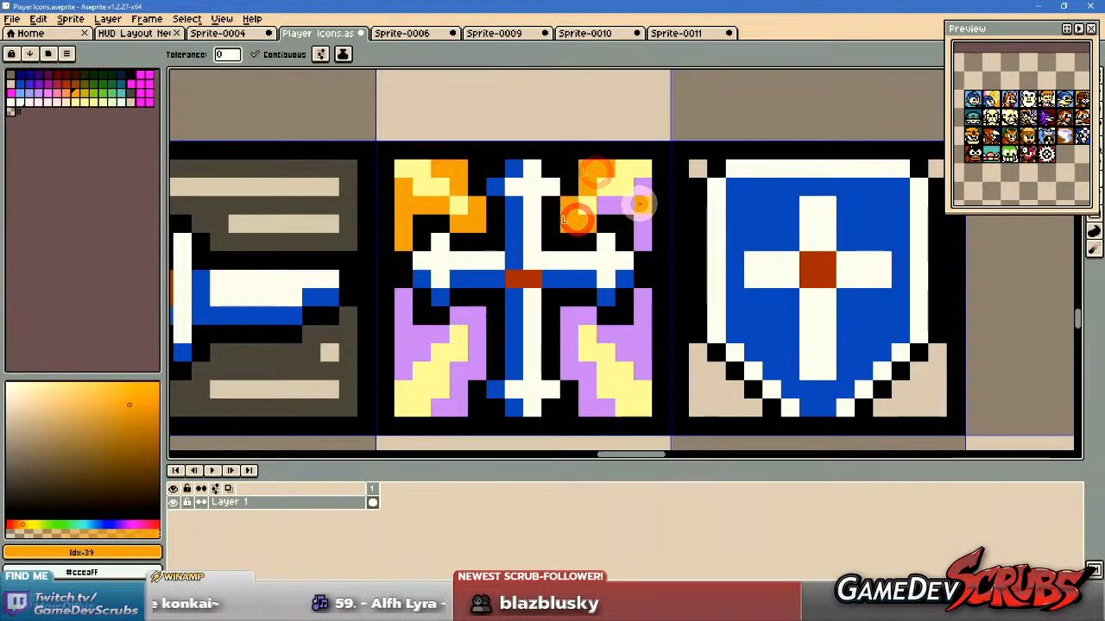
left_click(633, 347)
left_click(576, 325)
left_click(484, 341)
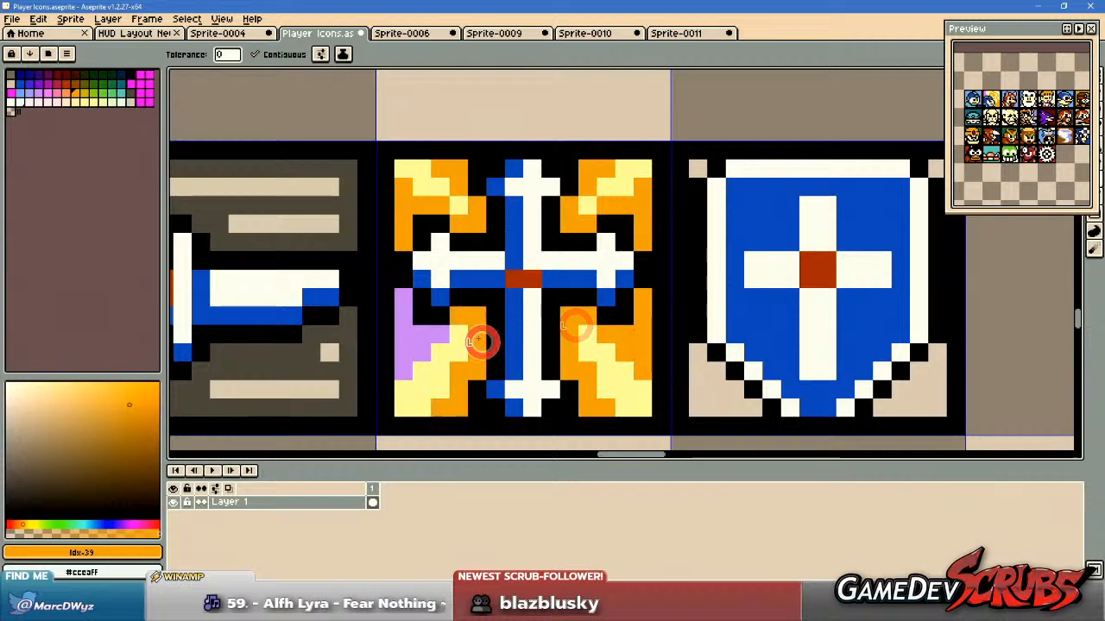
scroll(420, 332, "down", 5)
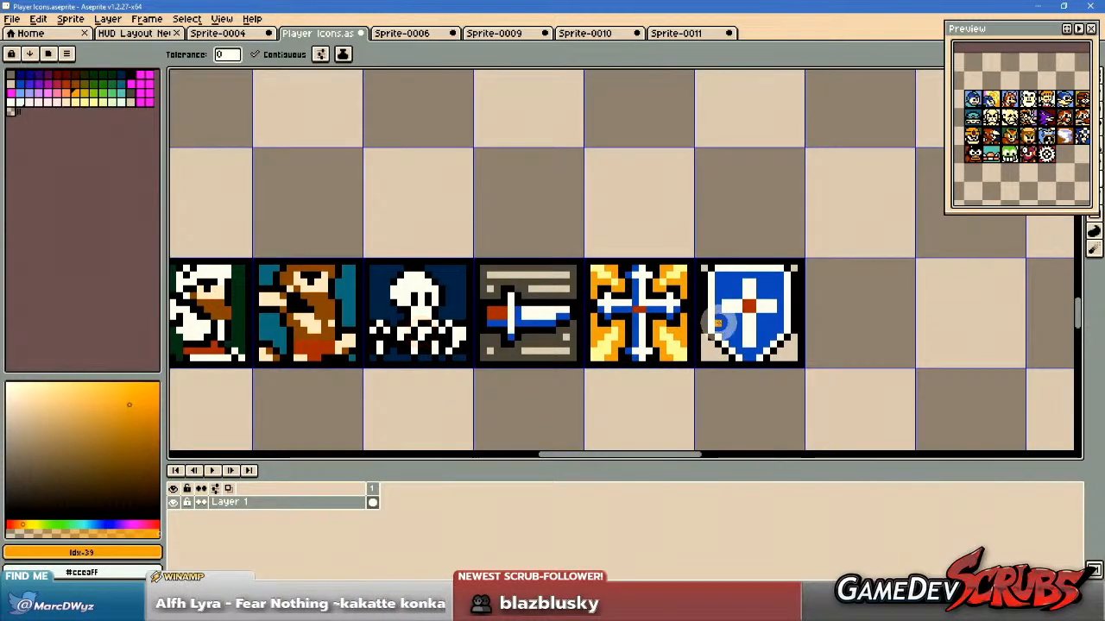
Recolour the white parts of the cross with pale blue, palette entry Idx-49.
scroll(708, 318, "up", 4)
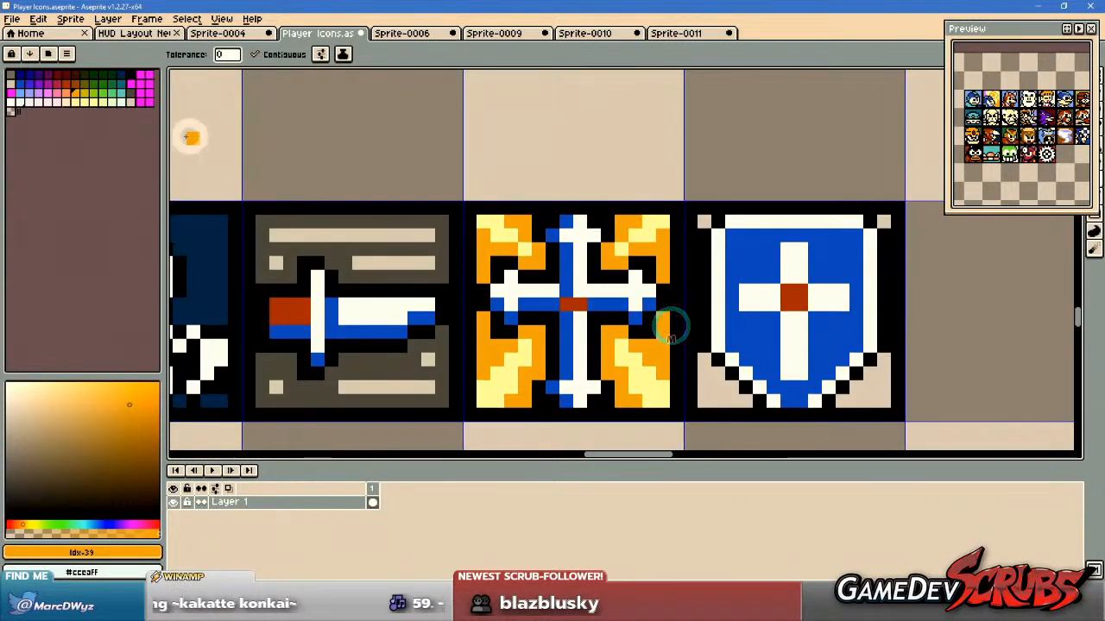
left_click(19, 101)
left_click(576, 285)
left_click(533, 288)
scroll(721, 393, "down", 2)
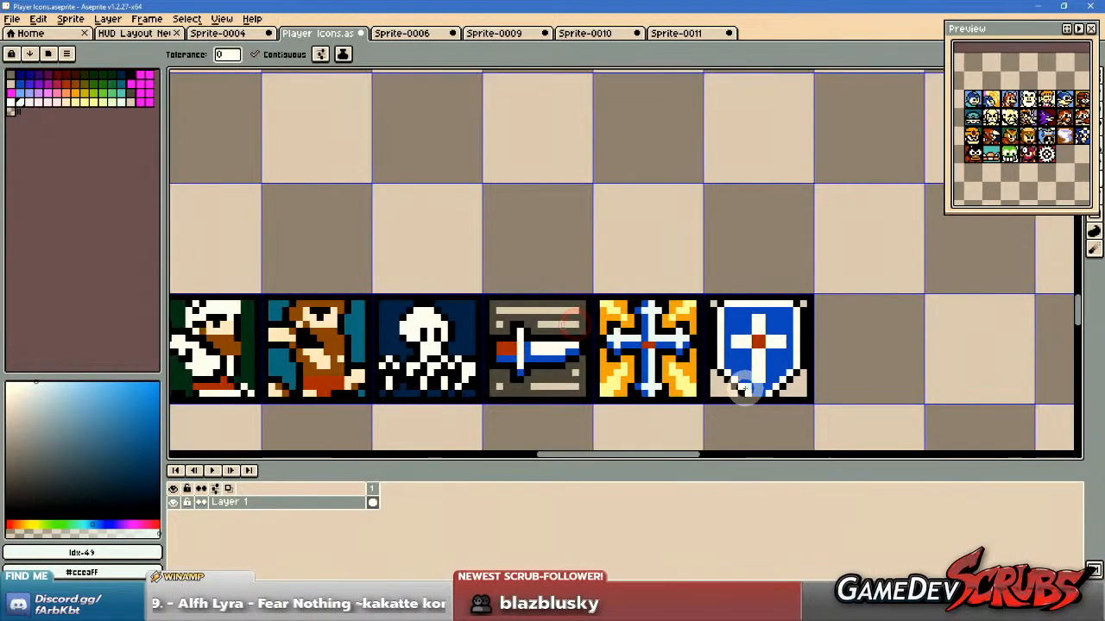
scroll(730, 379, "up", 1)
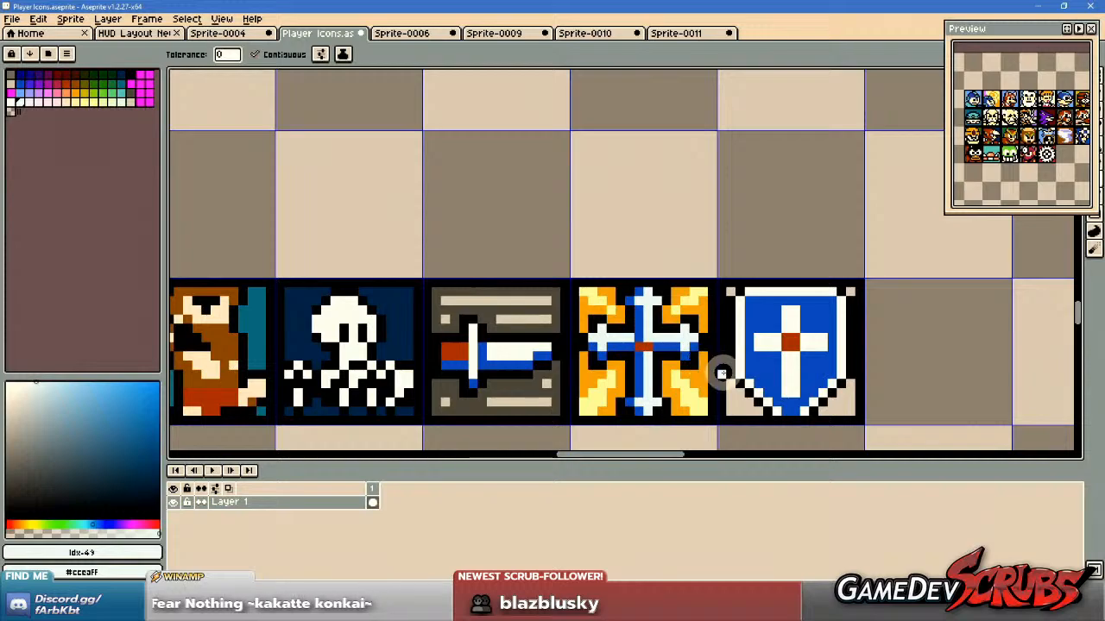
scroll(716, 366, "up", 1)
scroll(698, 352, "down", 1)
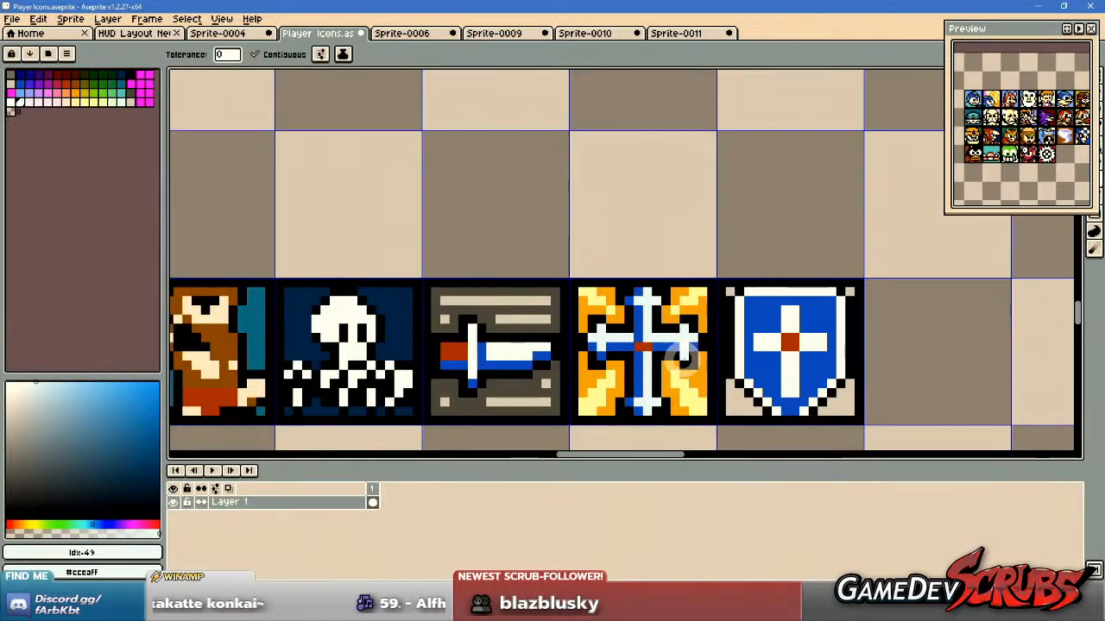
scroll(656, 350, "up", 1)
scroll(763, 369, "down", 1)
scroll(781, 379, "down", 2)
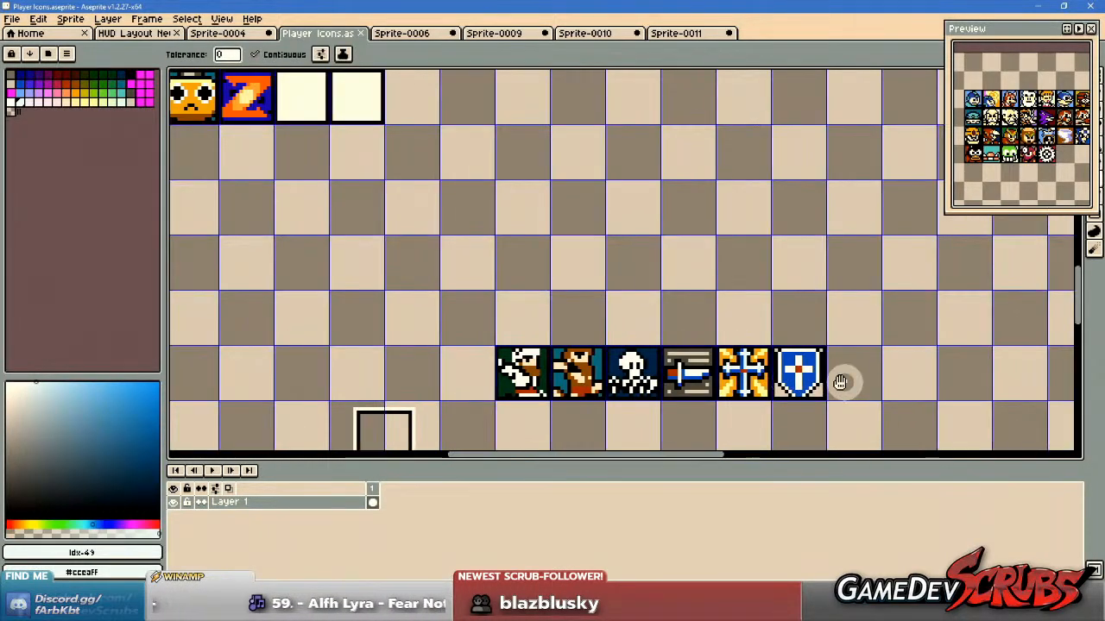
Delete the shield icon beside the cross icon from the bottom row.
scroll(751, 385, "up", 4)
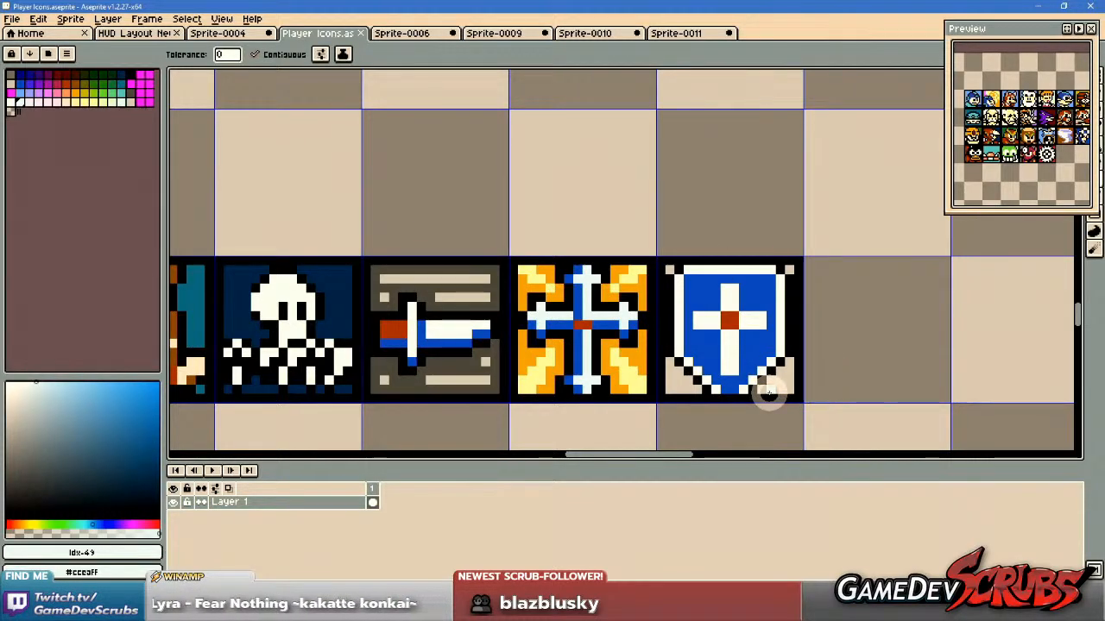
key("m")
left_click_drag(858, 229, 662, 415)
key("Delete")
left_click_drag(729, 383, 773, 372)
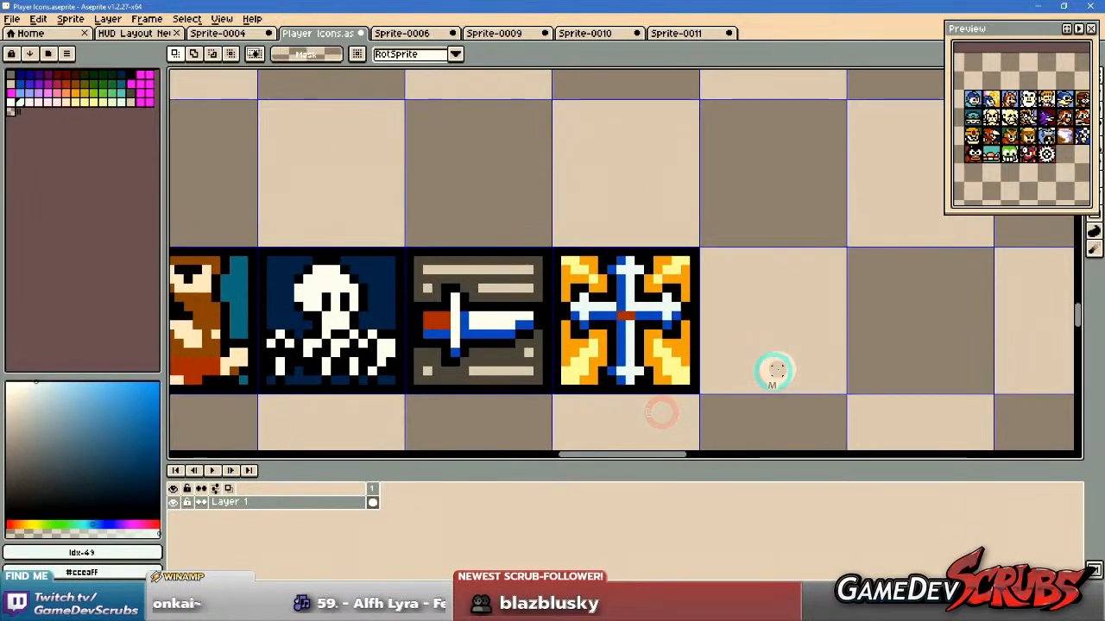
left_click_drag(606, 324, 790, 331)
scroll(655, 330, "down", 1)
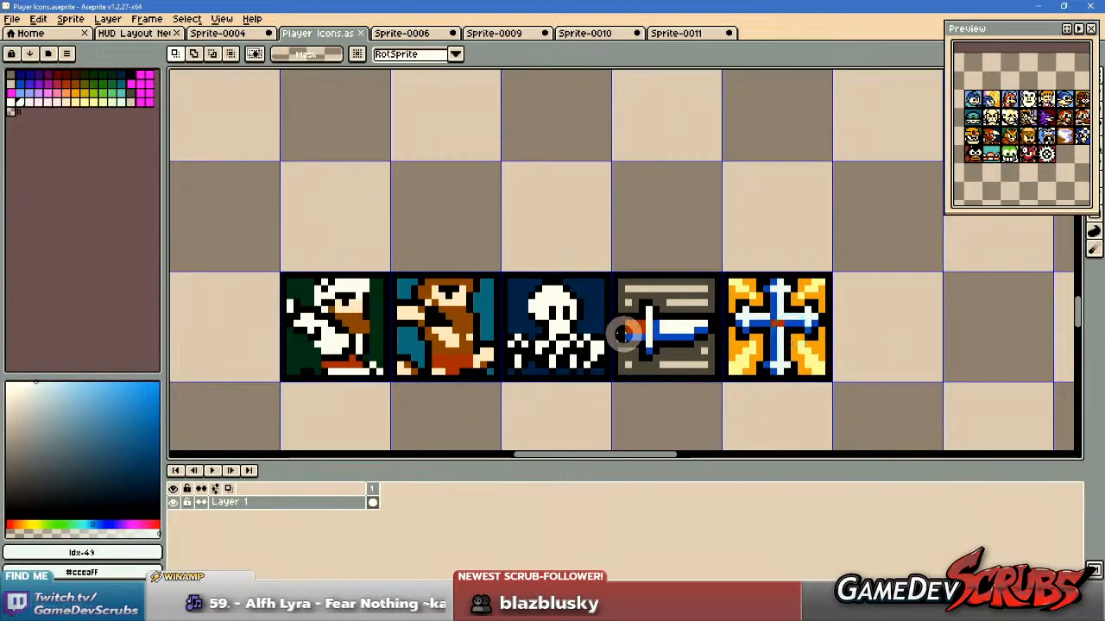
Set teal, palette entry Idx-28, as the drawing colour for the Pencil on the skull icon.
scroll(595, 312, "up", 3)
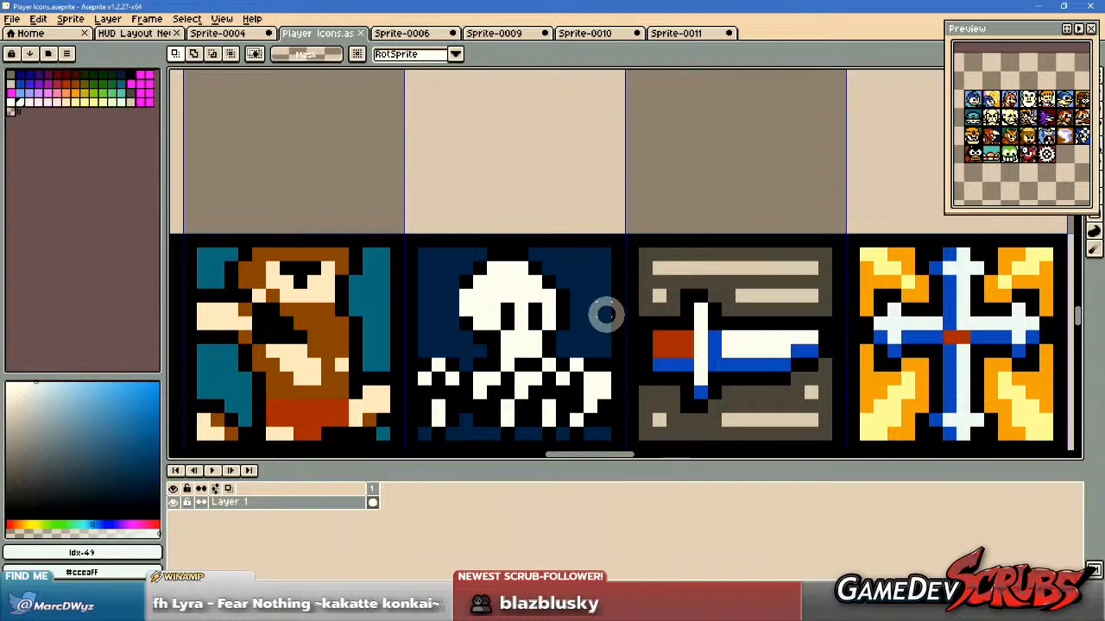
left_click(121, 84)
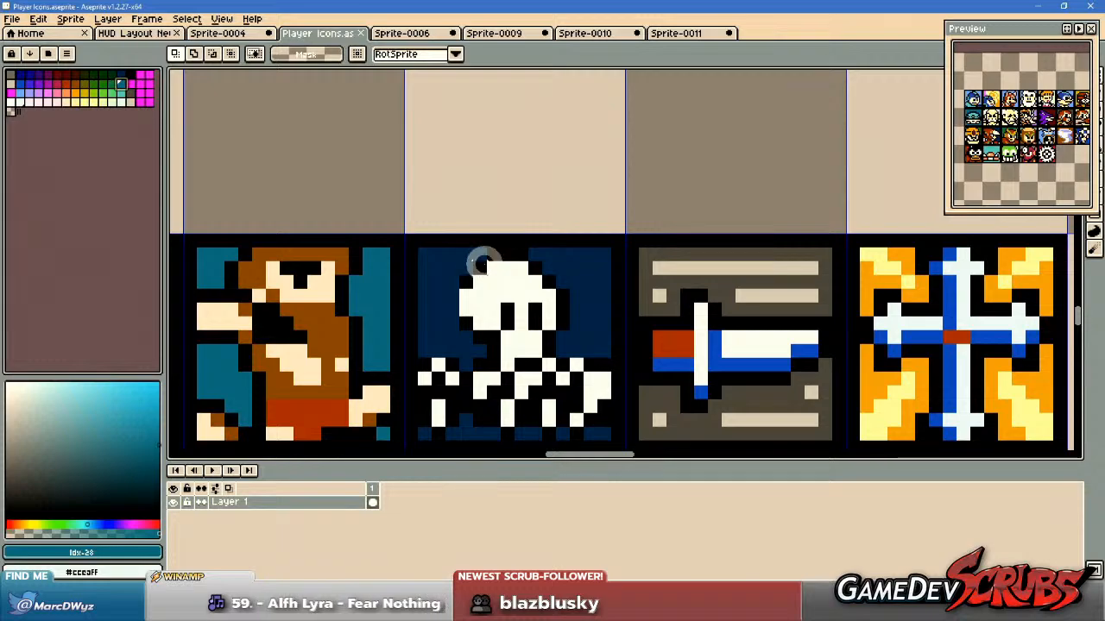
key("b")
scroll(587, 259, "up", 2)
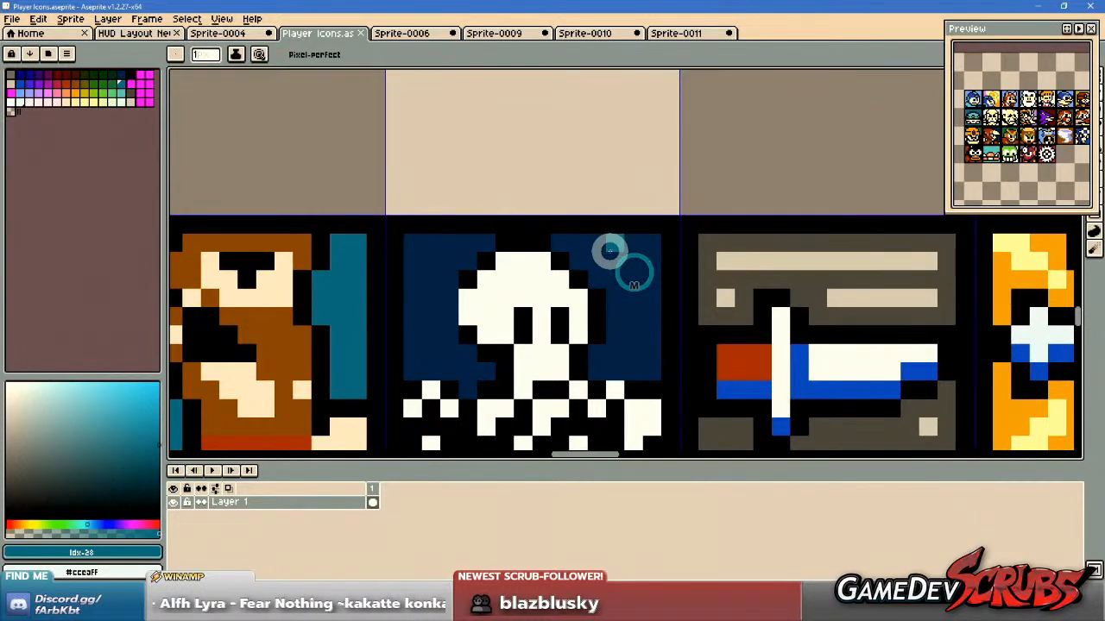
Try a small cluster of teal pixels in the dark blue background right of the skull, and undo it.
left_click(614, 246)
left_click(605, 265)
left_click(613, 279)
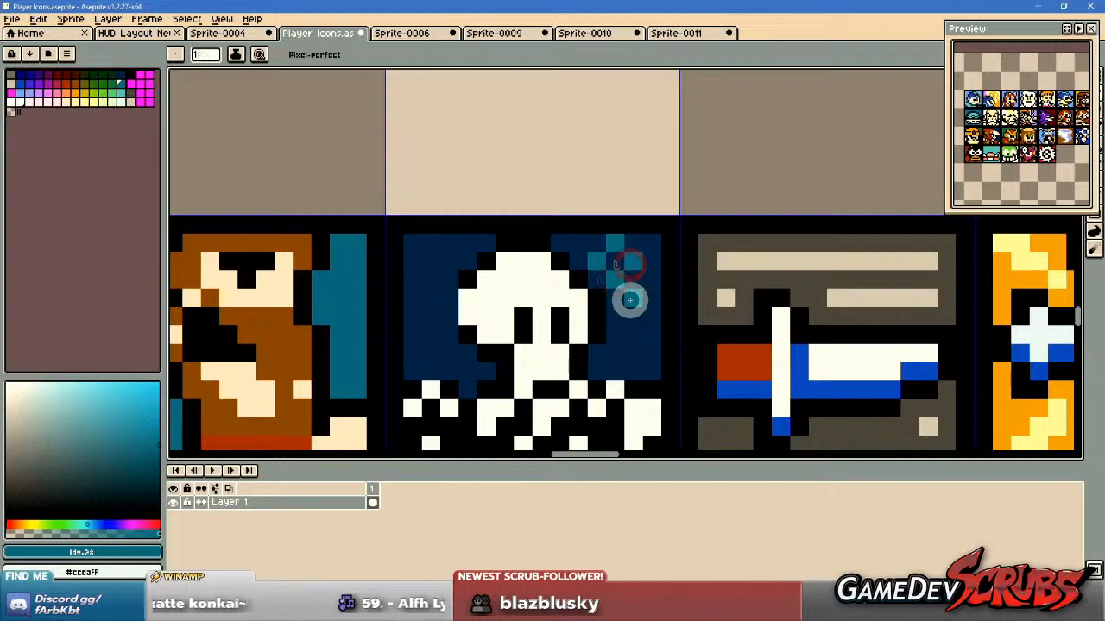
key("v")
key("ctrl+z")
key("ctrl+z")
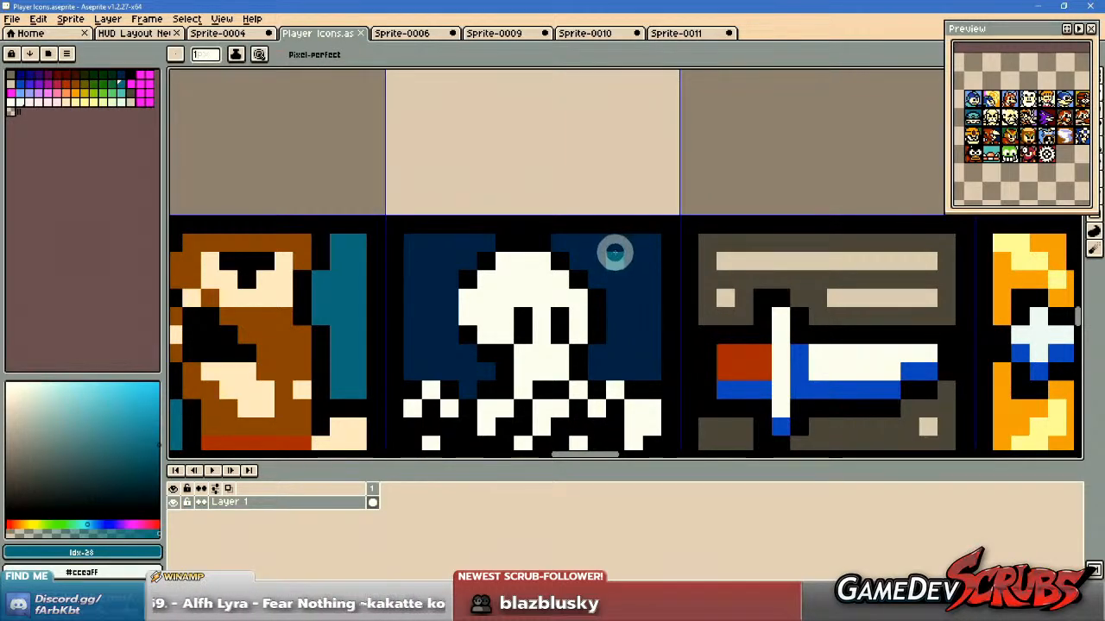
Draw scattered teal pixels, palette entry Idx-28, across the dark blue background right of the skull.
left_click(614, 252)
left_click(641, 295)
left_click_drag(646, 298, 646, 253)
left_click(645, 248)
left_click(630, 332)
left_click(649, 349)
scroll(762, 361, "down", 2)
left_click_drag(736, 353, 816, 357)
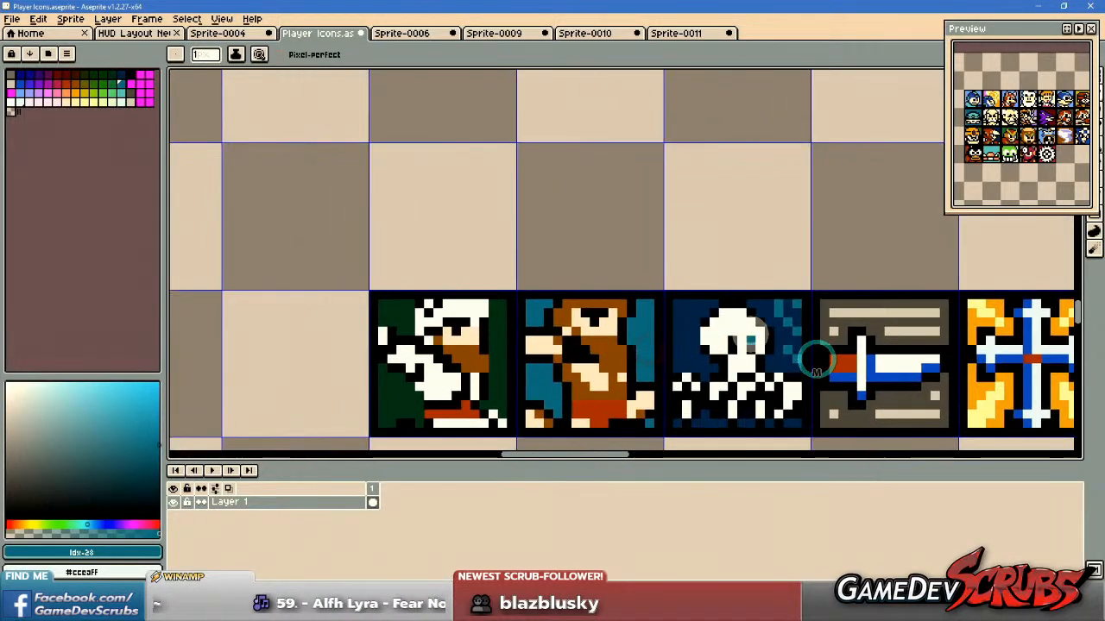
Draw two diagonal runs of teal pixels in the dark blue background left of the skull.
scroll(759, 338, "up", 3)
left_click(600, 253)
left_click(582, 267)
left_click(561, 306)
left_click_drag(585, 351, 632, 278)
left_click(633, 278)
left_click(609, 313)
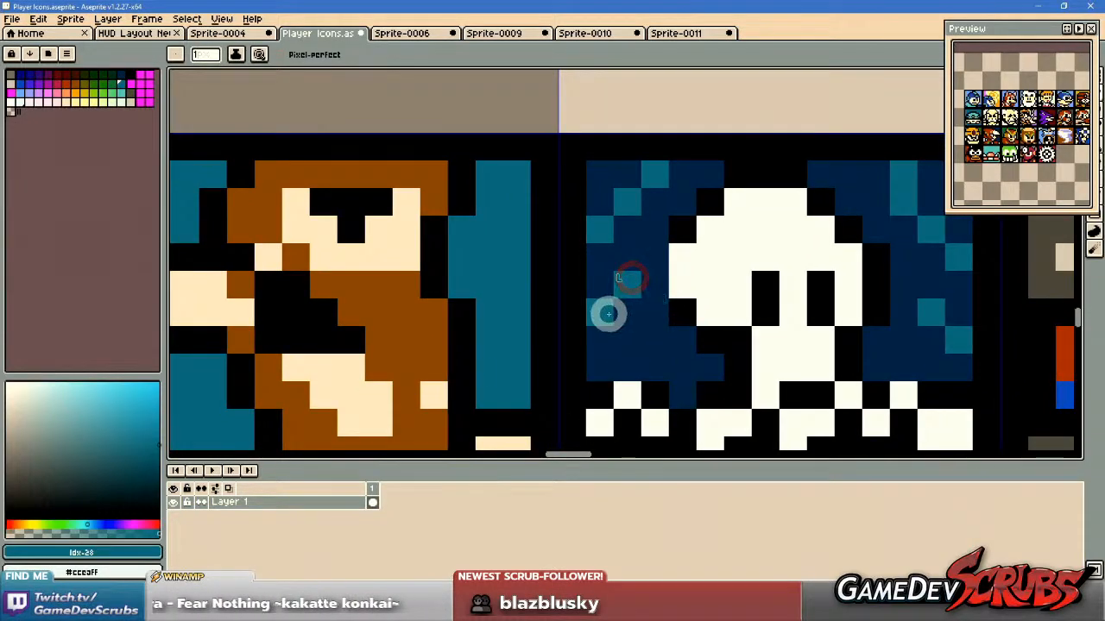
Add a teal pixel at the top edge of the background, just left of the skull's head.
scroll(895, 313, "down", 3)
left_click_drag(906, 332, 854, 332)
scroll(772, 290, "up", 3)
left_click(794, 258)
key("z")
right_click(812, 285)
left_click_drag(821, 286, 794, 277)
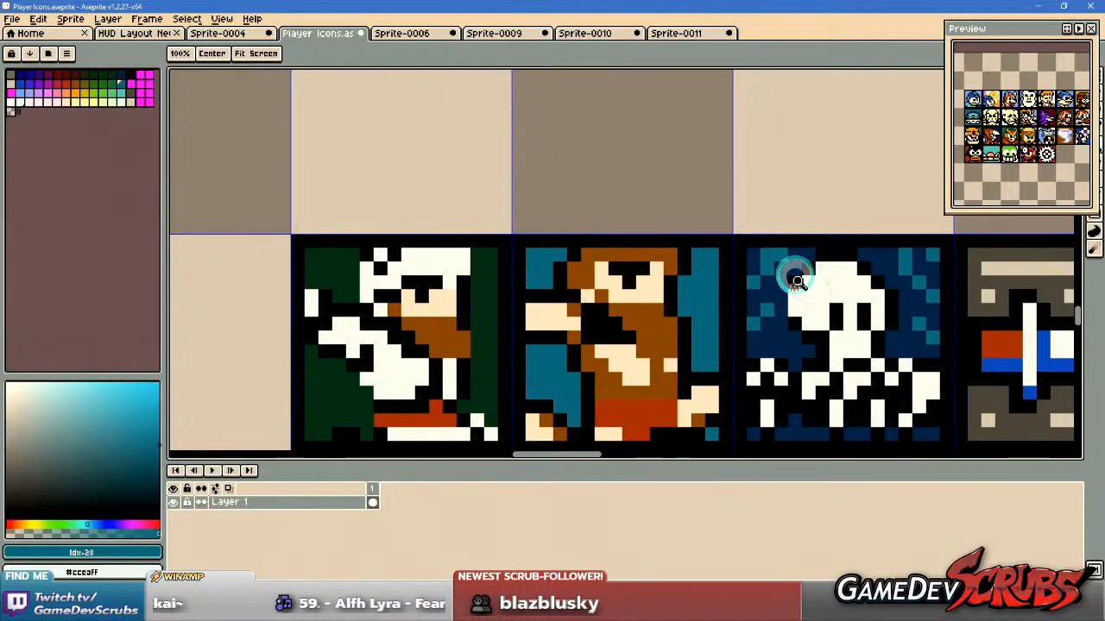
Rearrange the teal pixels left of the skull, using dark blue #002e55 as the background colour, and add one lower down.
scroll(795, 276, "up", 2)
right_click(770, 254, "alt")
scroll(761, 236, "down", 1)
key("alt")
right_click(759, 233)
scroll(772, 233, "up", 1)
left_click(772, 229)
scroll(810, 346, "down", 2)
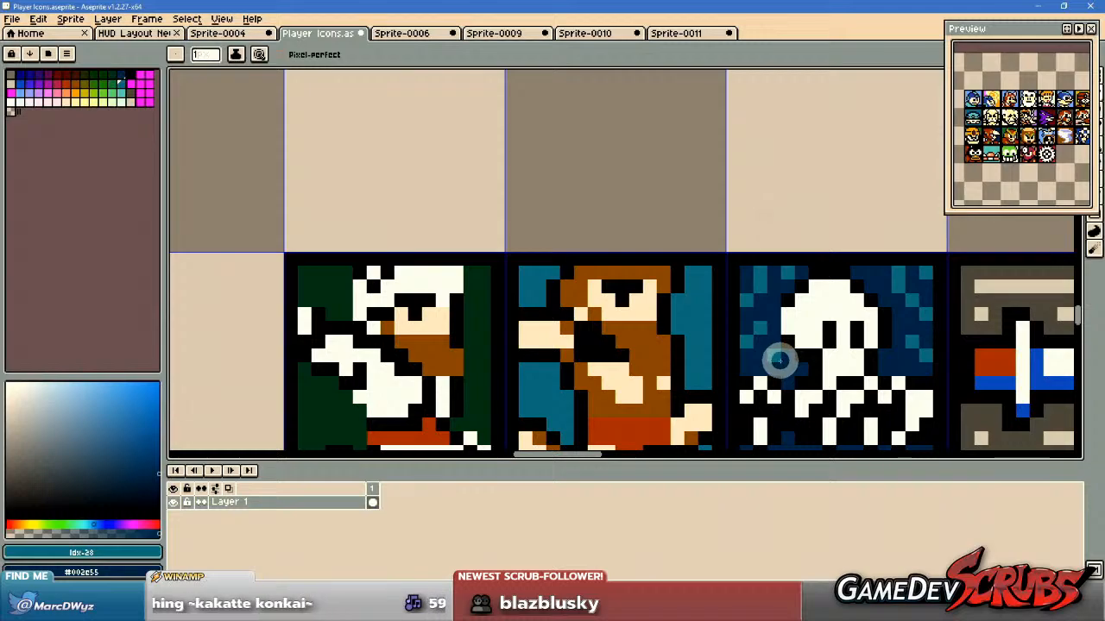
left_click(777, 360)
Examine the skull icon's dotted background beside the neighbouring character, sword and cross icons.
scroll(896, 360, "down", 1)
left_click_drag(879, 359, 710, 361)
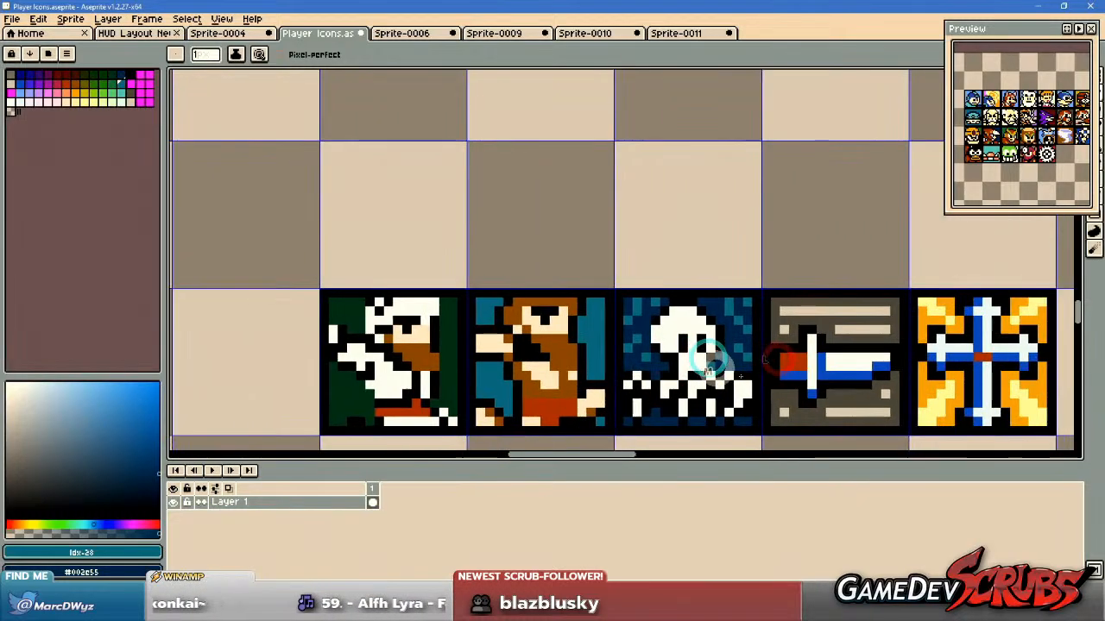
left_click_drag(868, 369, 763, 359)
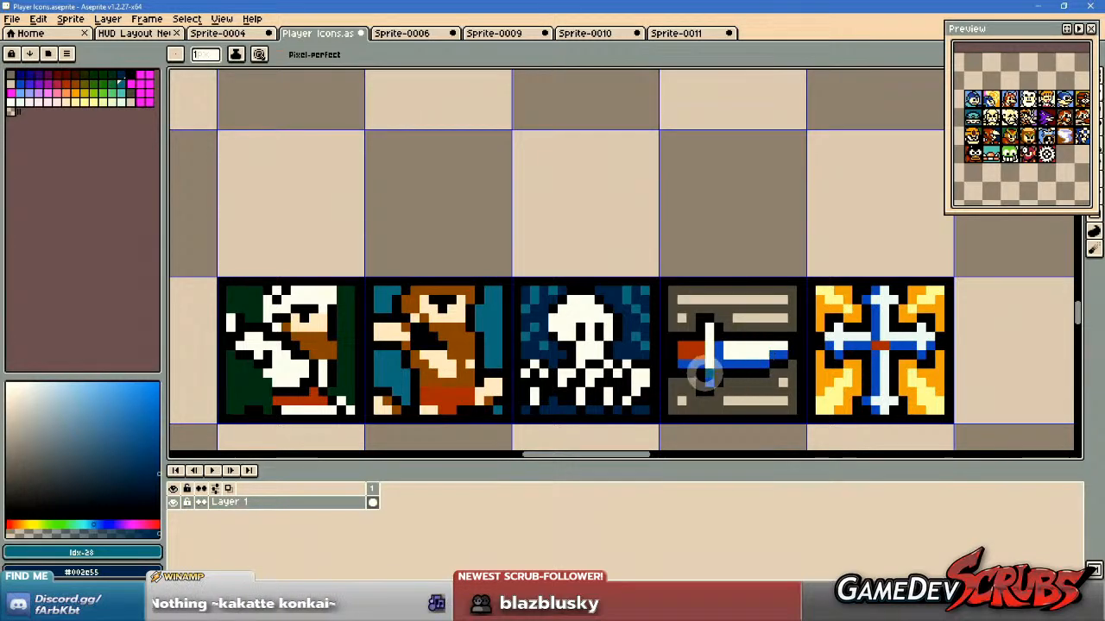
scroll(682, 388, "up", 1)
left_click_drag(668, 382, 852, 325)
scroll(851, 323, "down", 1)
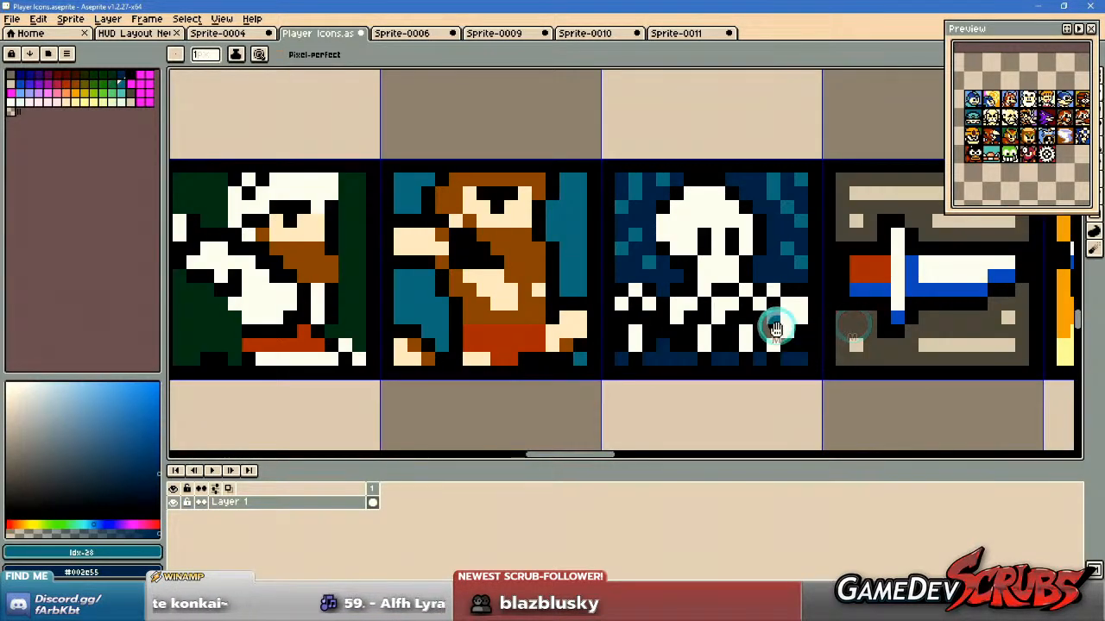
left_click_drag(776, 332, 793, 356)
Fill the ground areas along the skull icon's bottom edge with dark green #003924, sampled from the white-haired character's background.
left_click(366, 319, "alt")
left_click_drag(685, 324, 550, 317)
scroll(601, 330, "up", 1)
key("g")
left_click(538, 359)
left_click(626, 369)
left_click(673, 369)
left_click(717, 369)
left_click(486, 370)
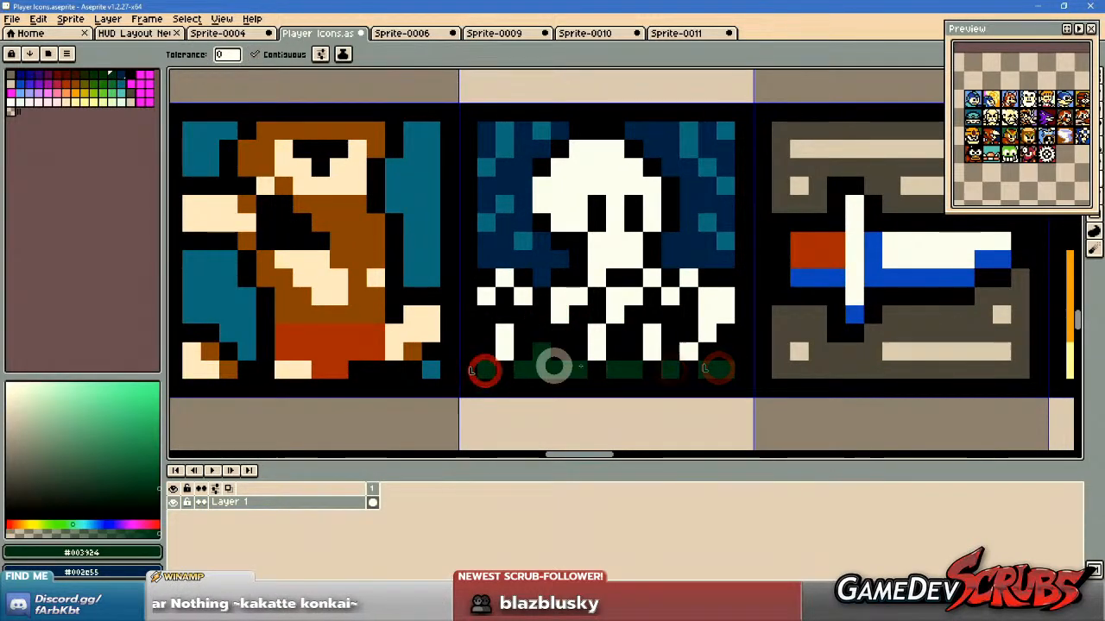
scroll(809, 353, "down", 3)
mouse_move(809, 353)
left_mouse_down()
mouse_move(503, 380)
mouse_move(612, 370)
left_mouse_up()
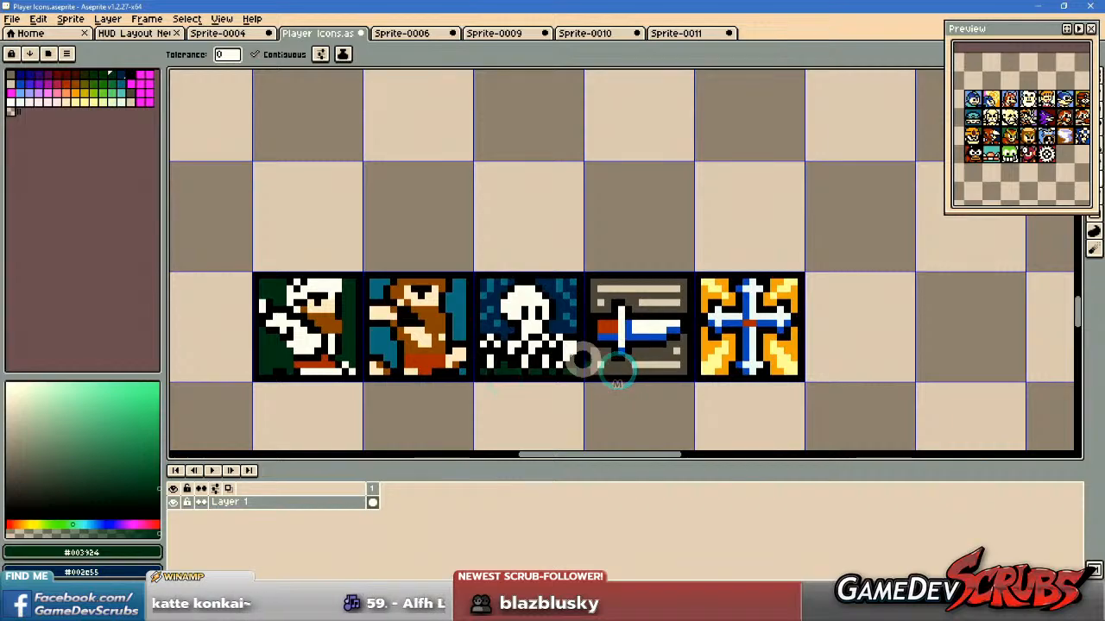
Try filling the skull icon's ground areas with brighter green, palette entry Idx-27, and undo it.
scroll(579, 362, "up", 1)
scroll(580, 362, "up", 1)
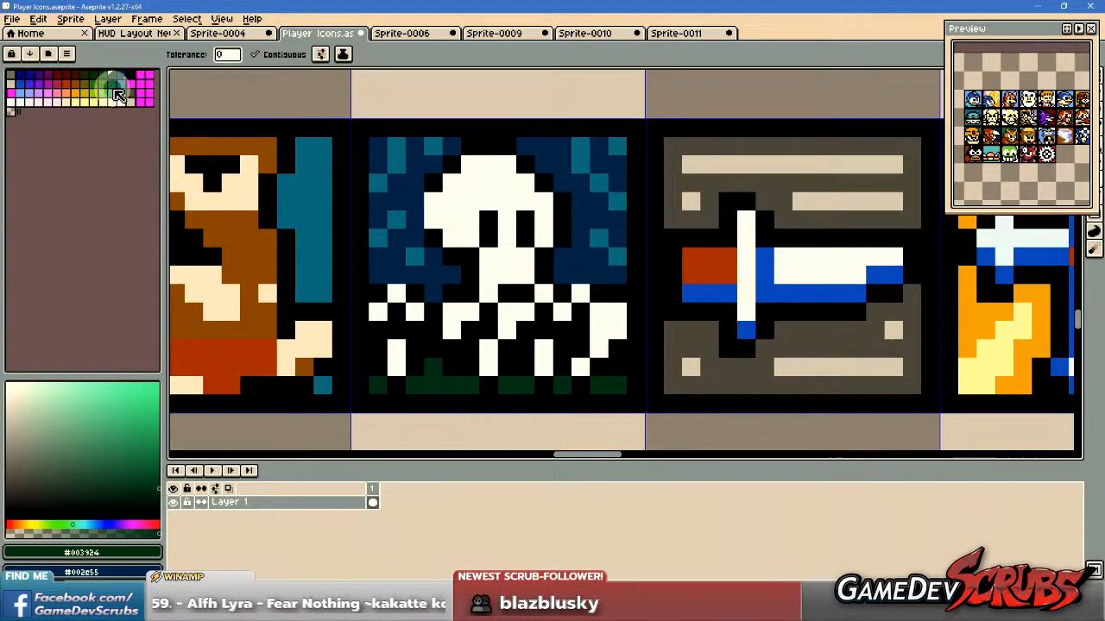
left_click(112, 84)
left_click(438, 387)
left_click(371, 386)
key("v")
key("ctrl+z")
key("ctrl+z")
Fill the ground areas along the skull icon's bottom edge with dark green, palette entry Idx-9, and save the sprite.
key("g")
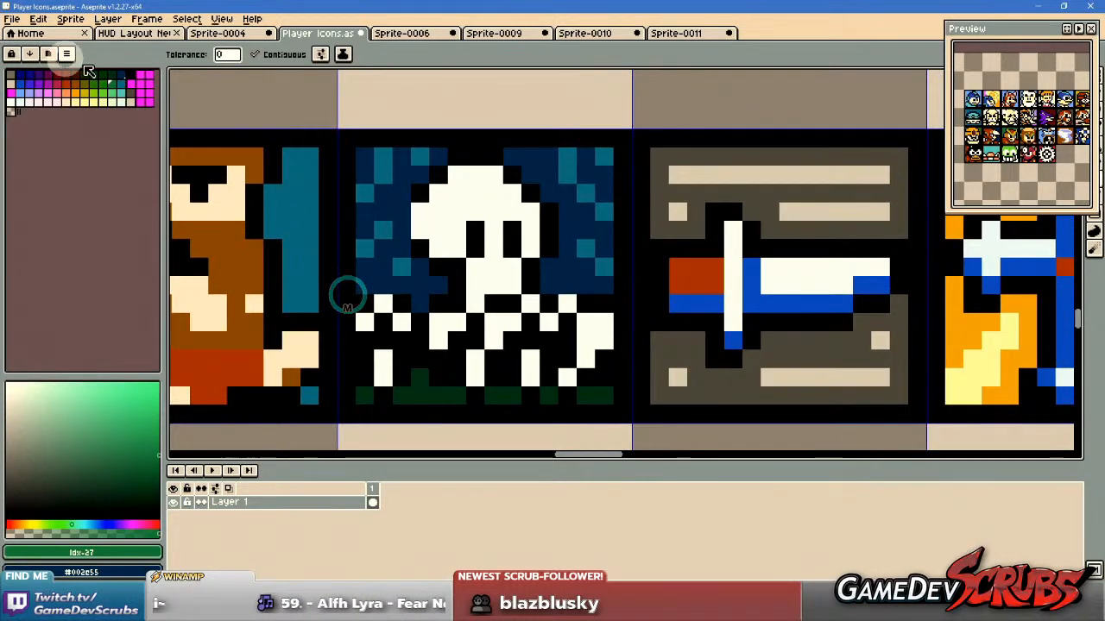
left_click(94, 74)
left_click(420, 391)
left_click(366, 394)
left_click(491, 394)
left_click(544, 394)
left_click(598, 394)
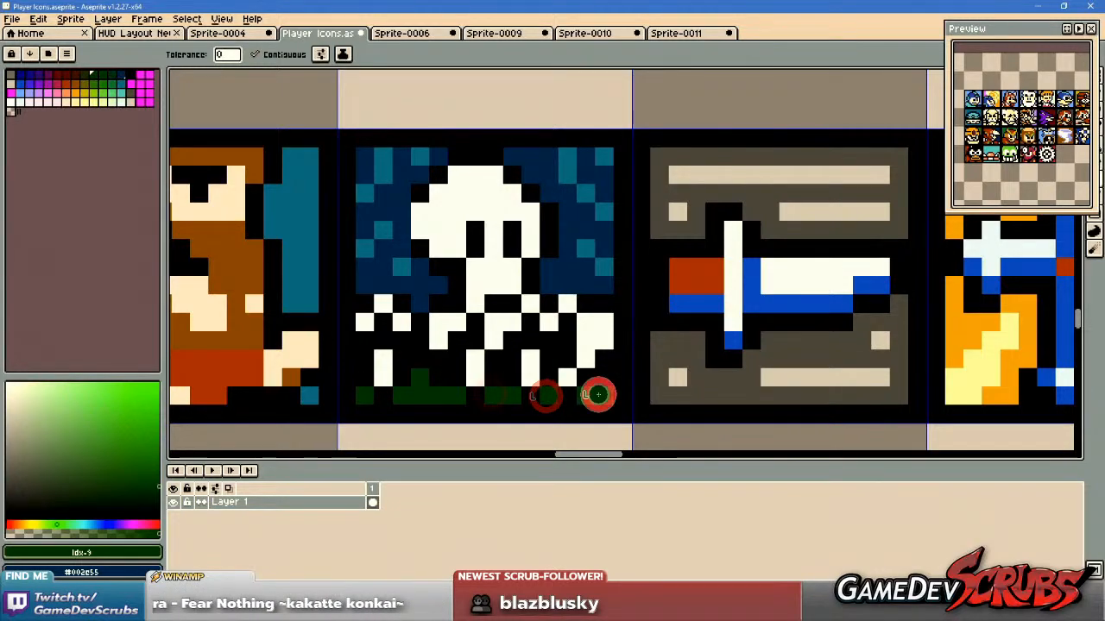
scroll(776, 355, "down", 3)
left_click_drag(782, 331, 604, 332)
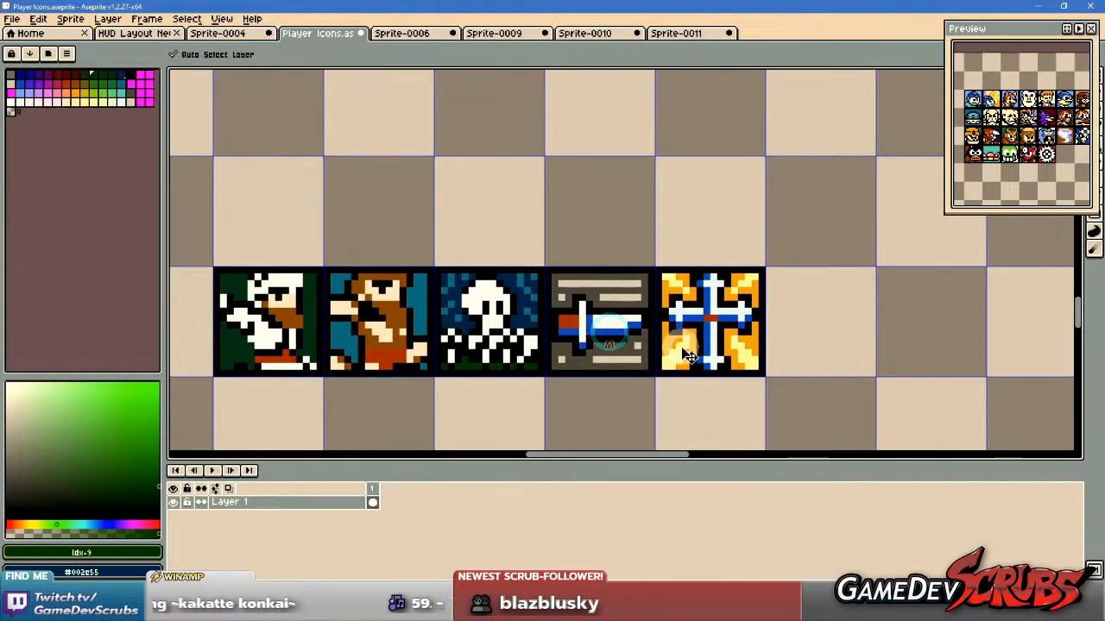
key("ctrl+s")
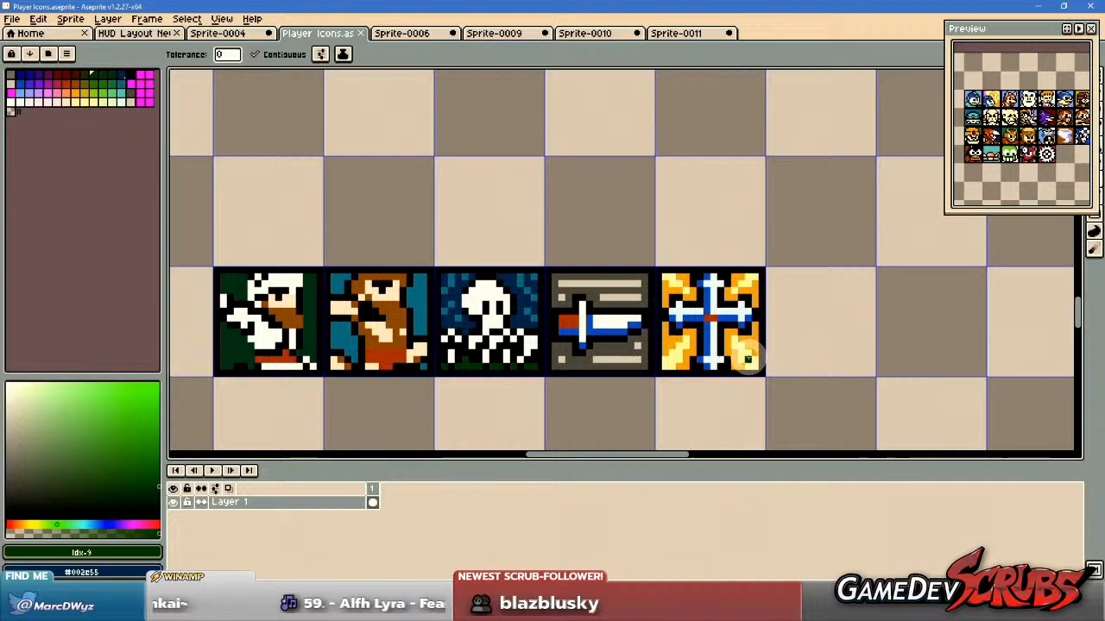
scroll(636, 363, "up", 1)
left_click_drag(592, 365, 695, 371)
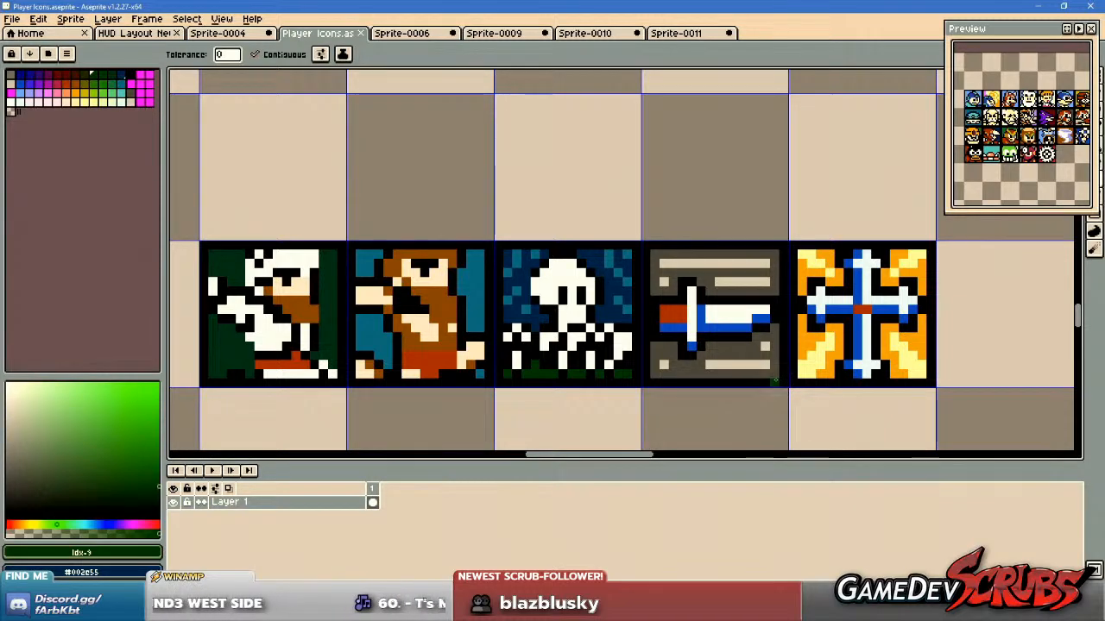
left_click_drag(778, 375, 685, 370)
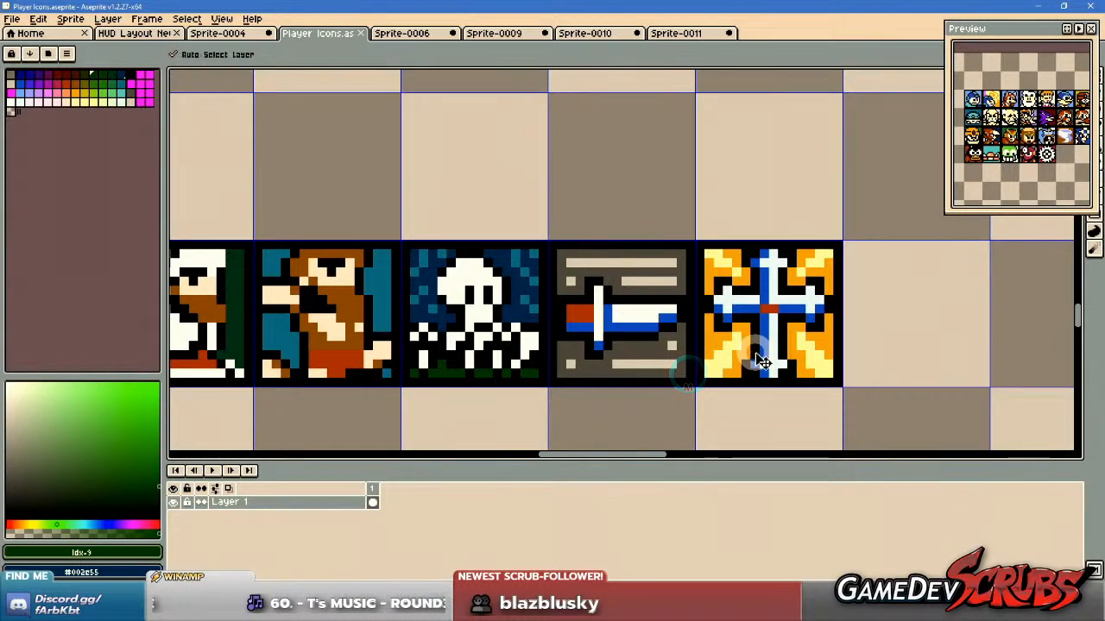
mouse_move(753, 349)
left_mouse_down()
mouse_move(745, 356)
mouse_move(733, 340)
left_mouse_up()
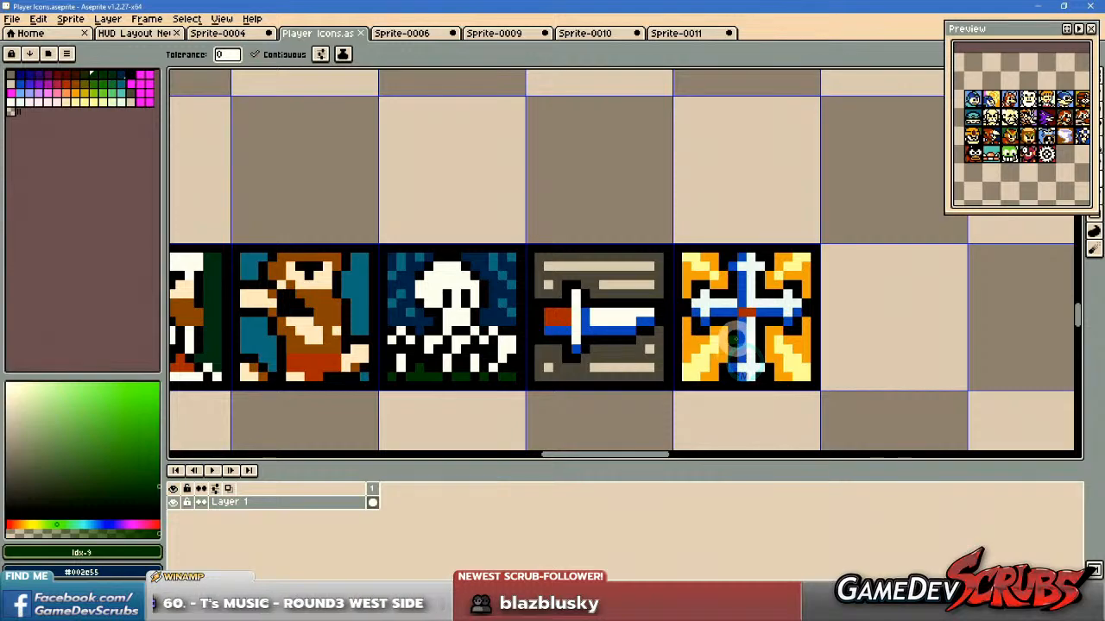
scroll(760, 344, "up", 2)
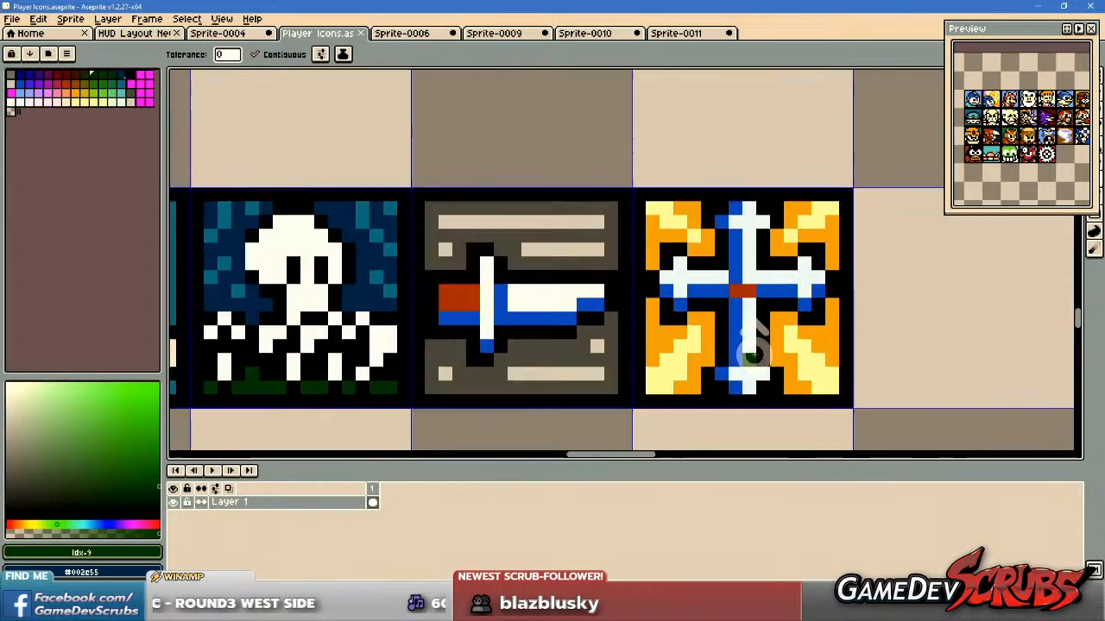
Add pale yellow #f1f0aa pixels to the rays at both sides of the cross icon's background and save the sprite.
scroll(768, 358, "down", 3)
left_click_drag(868, 338, 776, 342)
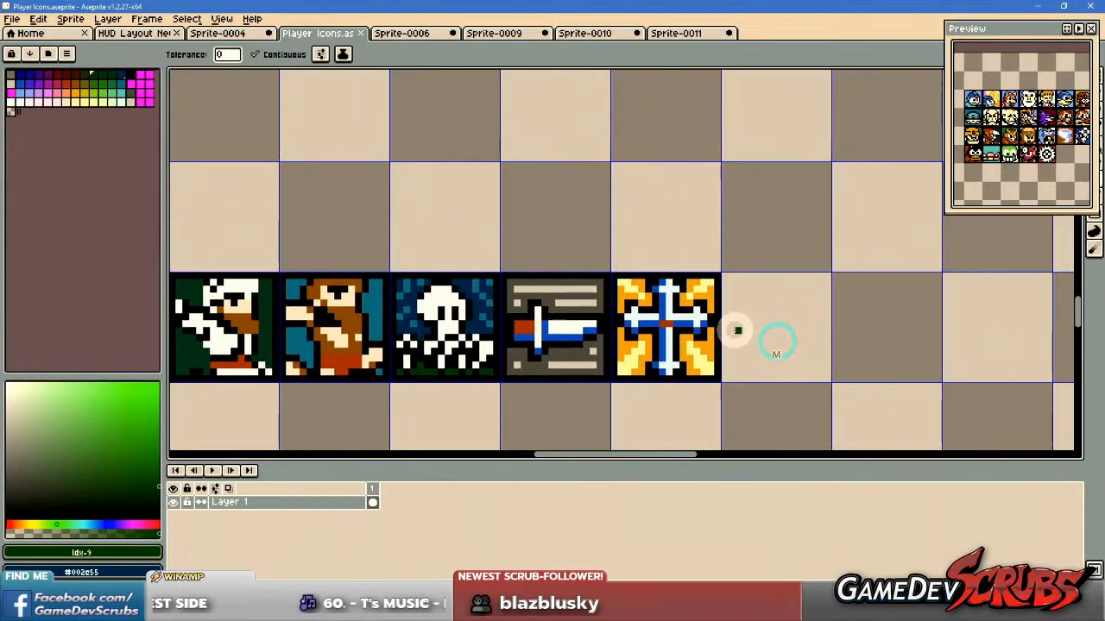
key("b")
scroll(735, 332, "up", 2)
left_click(703, 354, "alt")
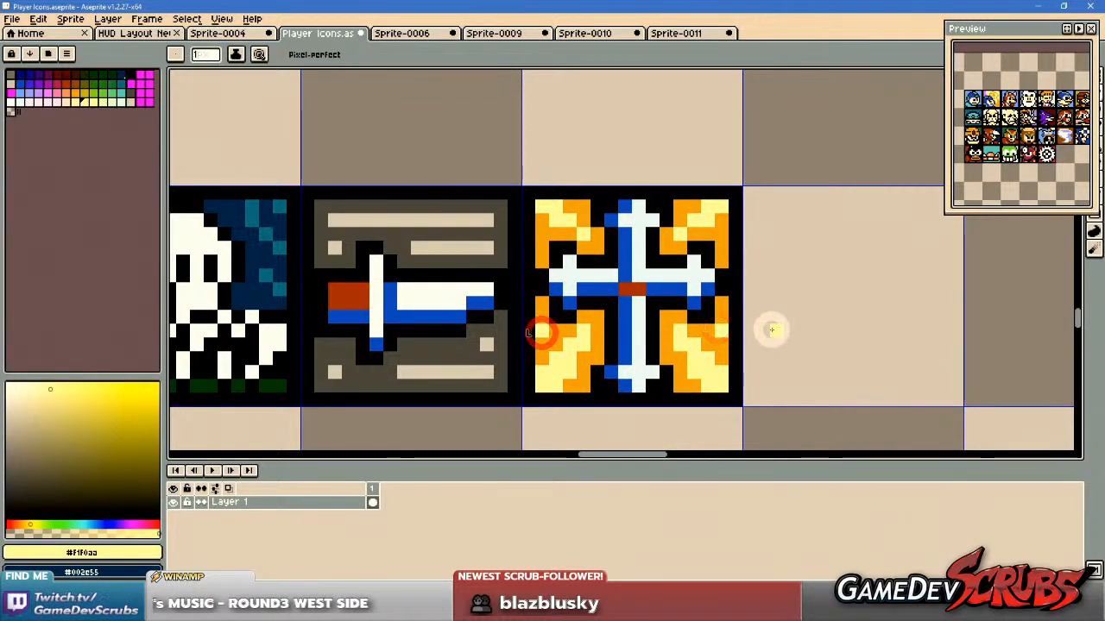
scroll(781, 331, "down", 3)
scroll(797, 334, "up", 3)
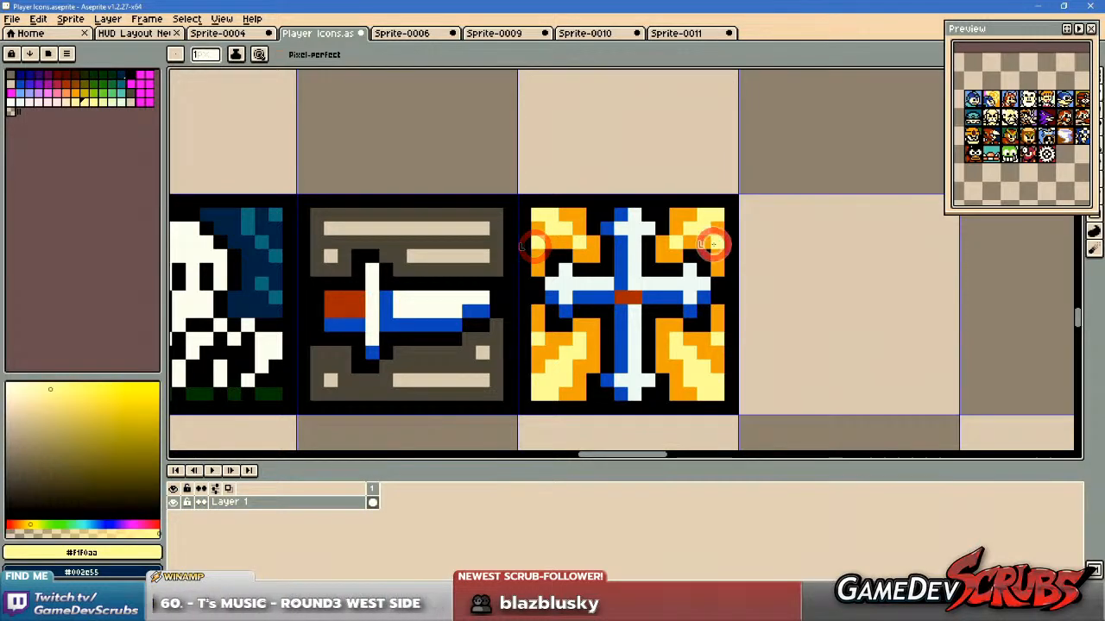
scroll(898, 350, "down", 3)
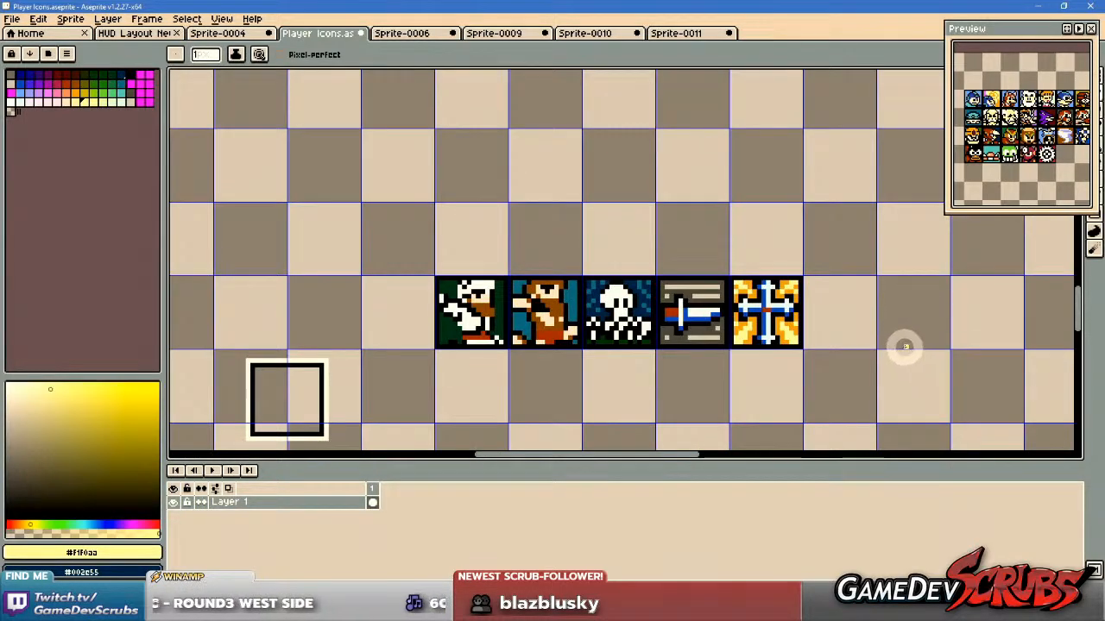
left_click_drag(900, 346, 844, 345)
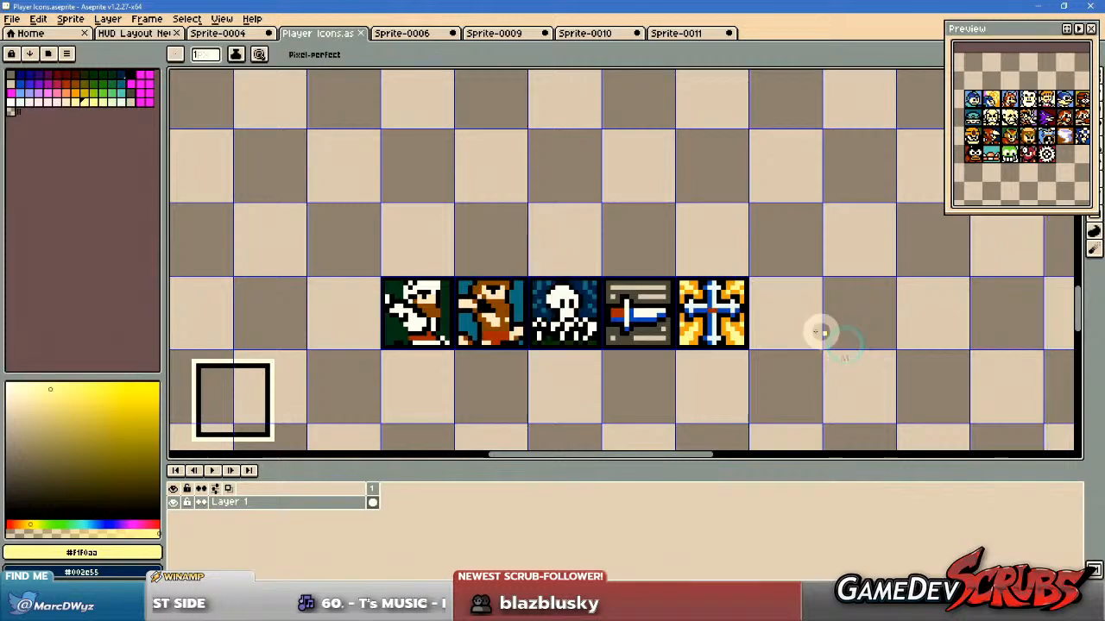
Examine the cross icon beside the sword, skull and two character icons, then save the sprite.
scroll(781, 319, "up", 1)
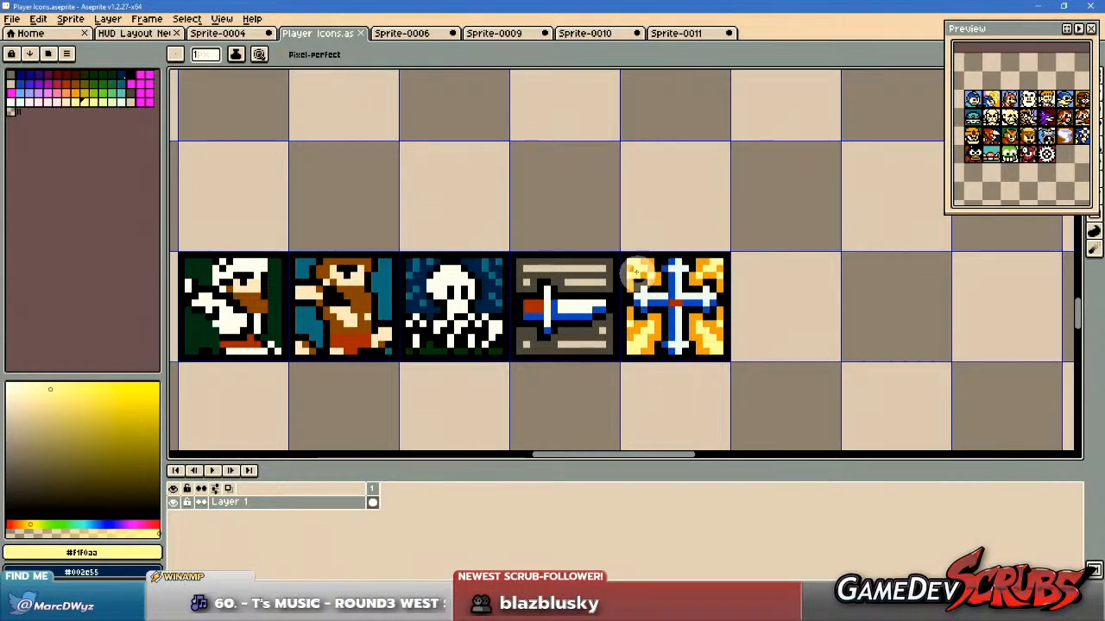
scroll(833, 362, "down", 2)
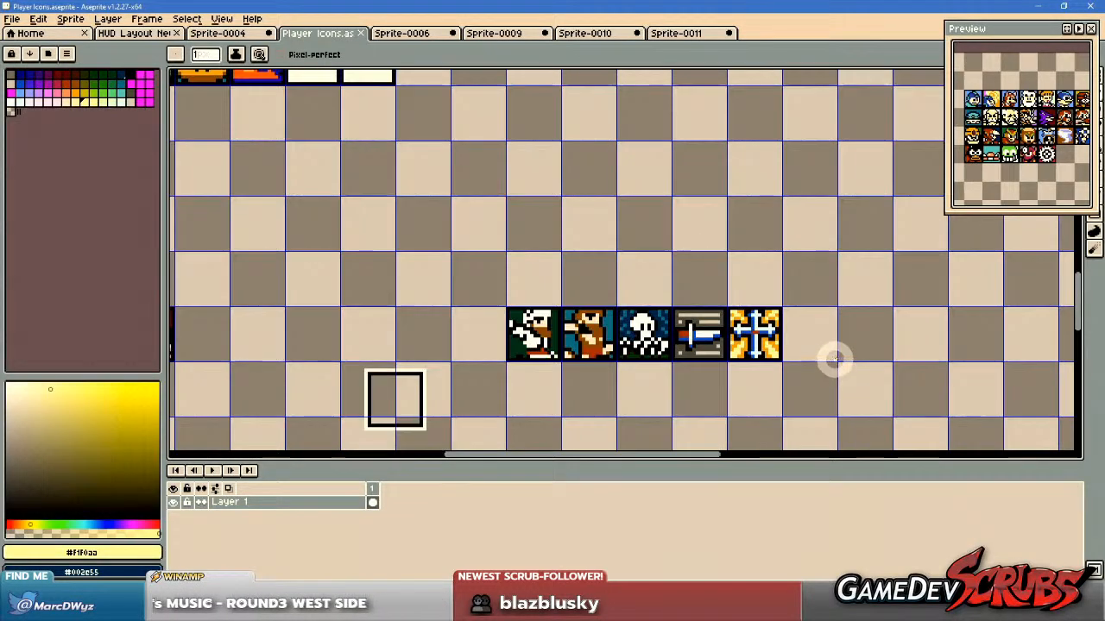
scroll(837, 354, "up", 2)
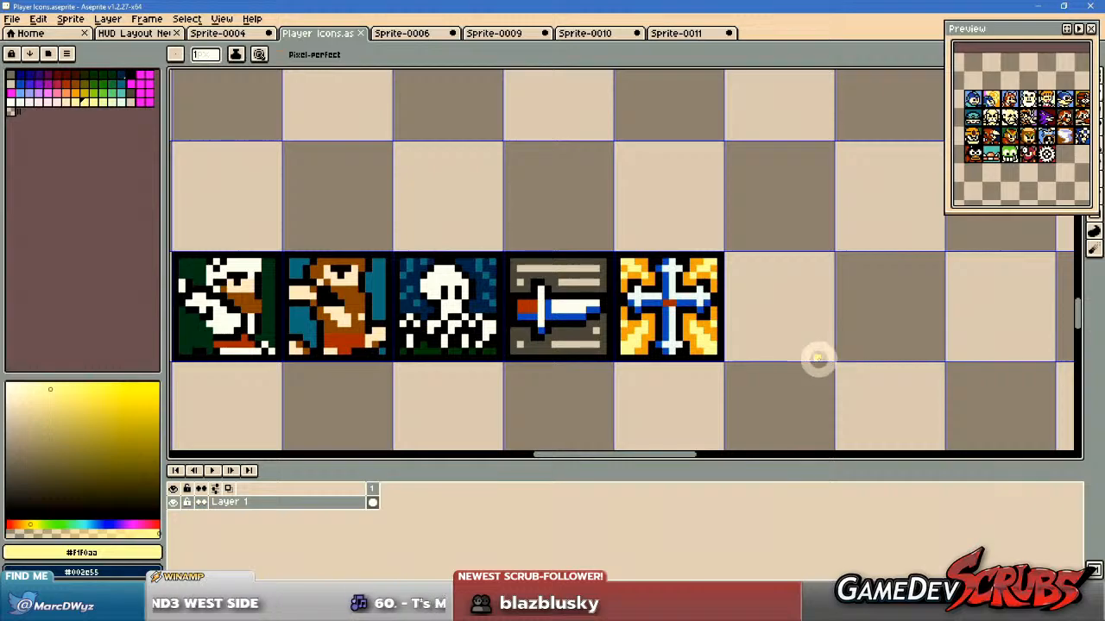
scroll(820, 363, "down", 2)
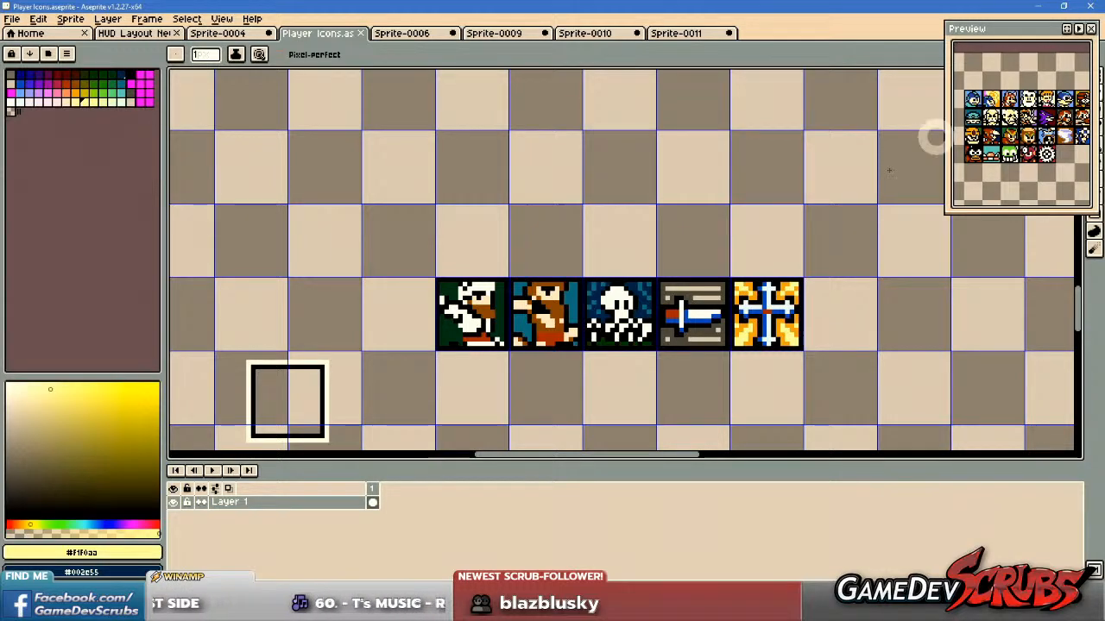
left_click_drag(584, 291, 511, 264)
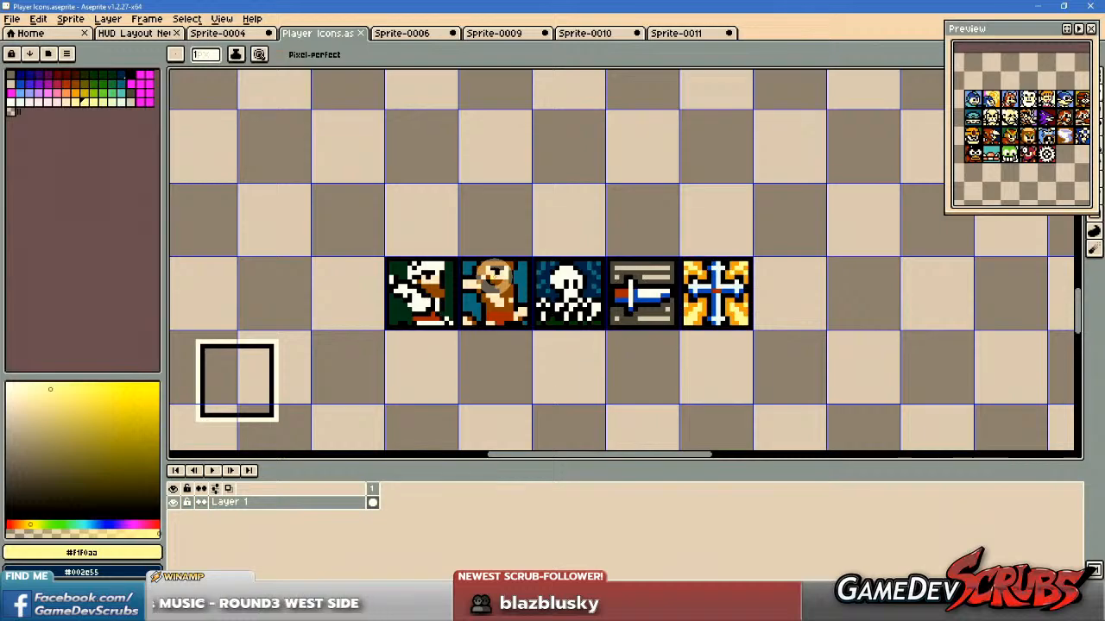
mouse_move(491, 276)
left_mouse_down()
mouse_move(464, 275)
mouse_move(485, 279)
left_mouse_up()
scroll(495, 275, "up", 1)
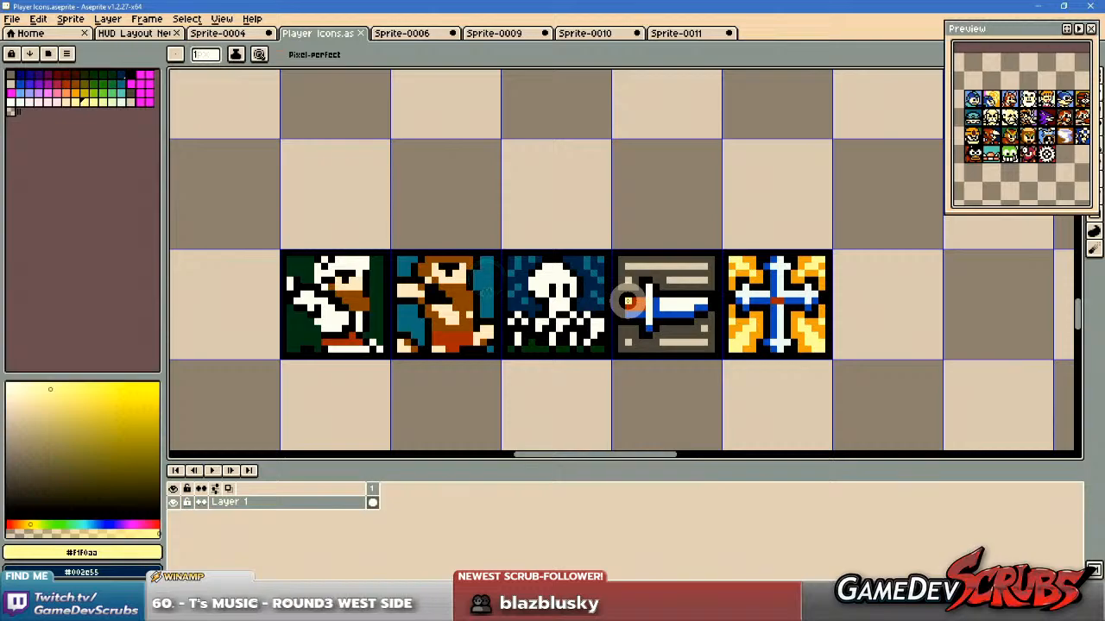
left_click_drag(647, 298, 580, 300)
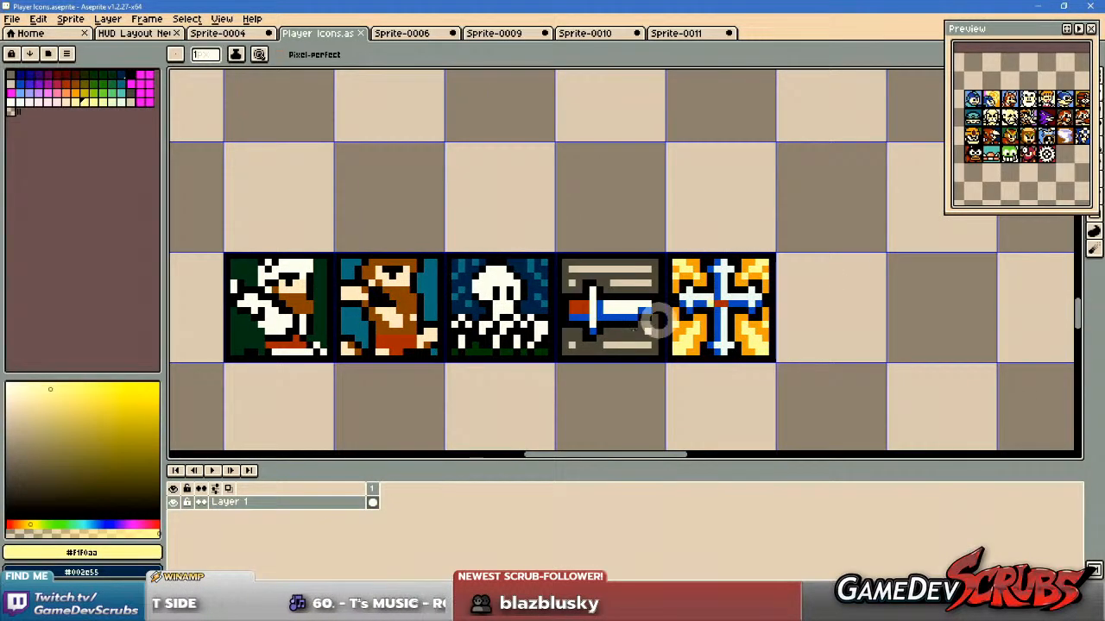
left_click_drag(653, 365, 647, 365)
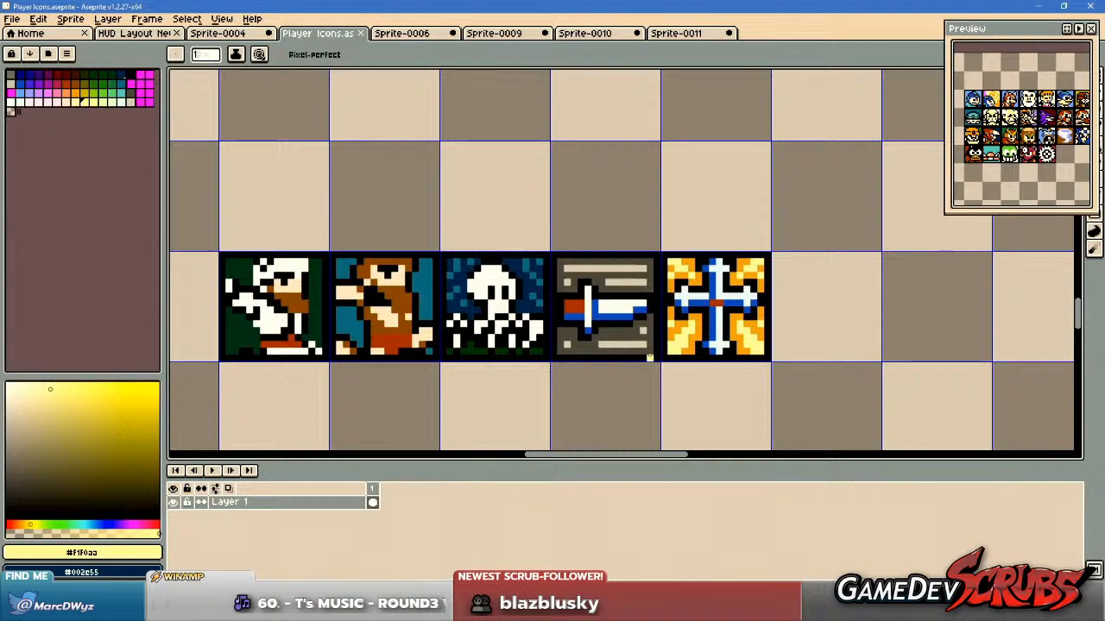
left_click_drag(552, 399, 554, 393)
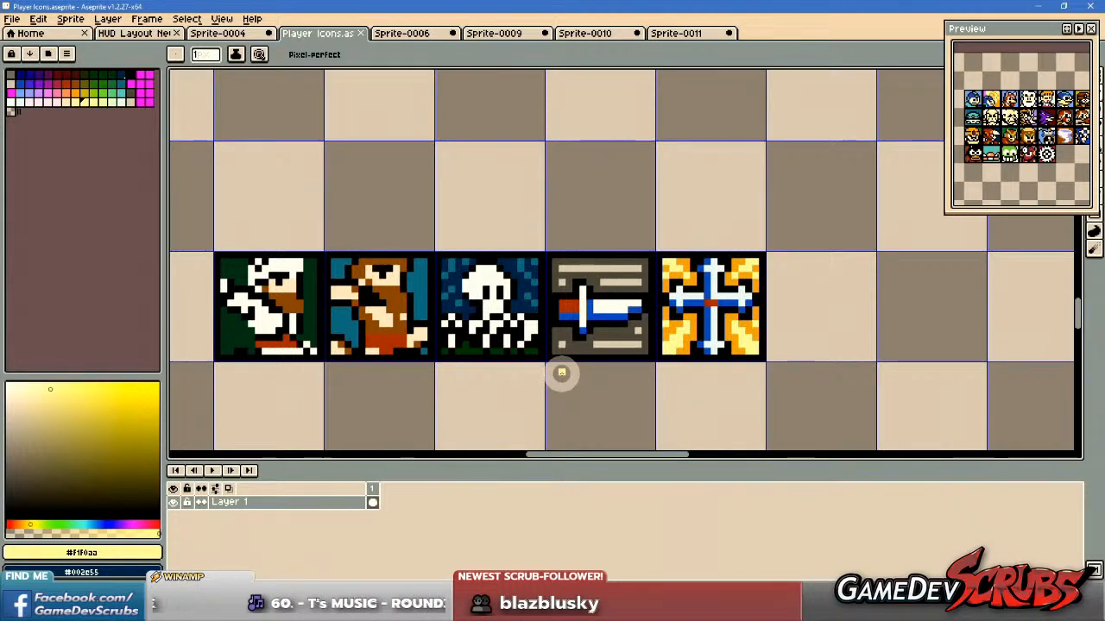
mouse_move(561, 373)
left_mouse_down()
mouse_move(514, 363)
mouse_move(560, 363)
left_mouse_up()
key("ctrl+s")
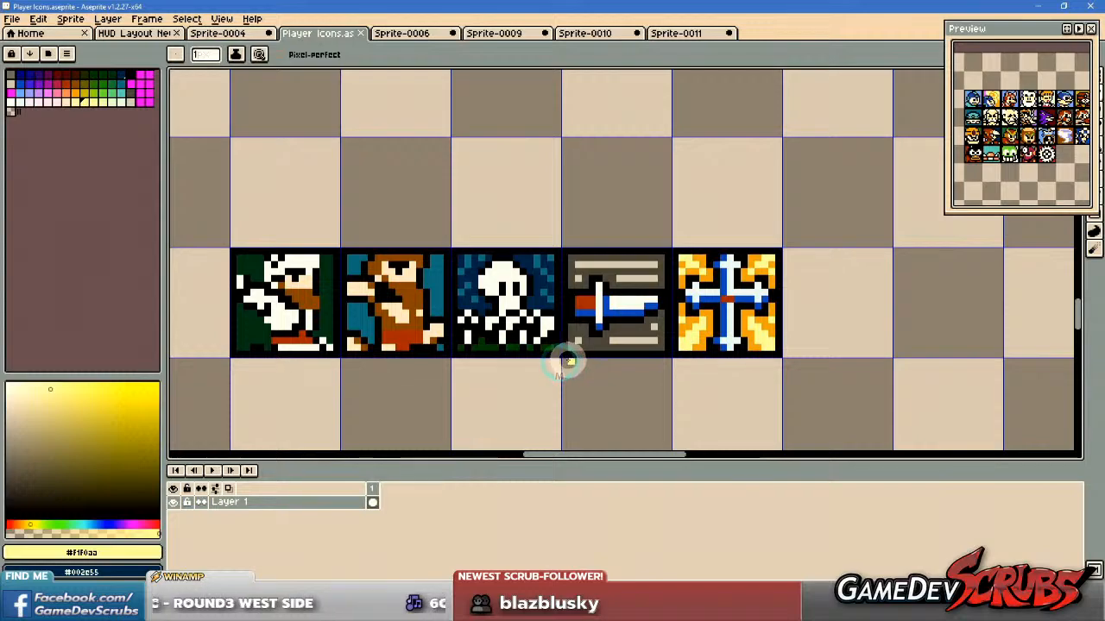
Move the five-icon row up beside the helmeted knight and red demon icons so all seven form one continuous row.
key("m")
scroll(572, 353, "down", 3)
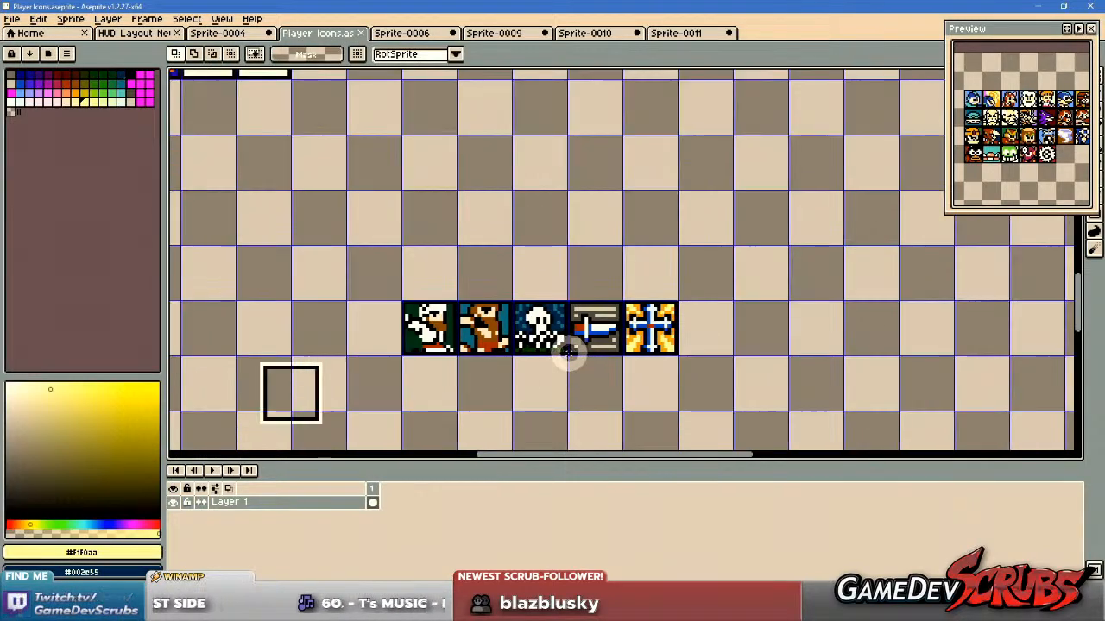
left_click_drag(524, 377, 698, 266)
left_click_drag(687, 375, 514, 298)
left_click_drag(560, 375, 612, 294)
left_click_drag(386, 307, 549, 375)
left_click_drag(533, 332, 574, 397)
mouse_move(532, 380)
left_mouse_down()
mouse_move(522, 280)
mouse_move(433, 120)
mouse_move(590, 395)
left_mouse_up()
scroll(491, 155, "up", 3)
left_click_drag(492, 317, 602, 365)
scroll(824, 363, "down", 2)
left_click_drag(825, 363, 708, 336)
key("ctrl+d")
Delete the leftover empty frame and the loose source sprites below the icon row.
left_click_drag(781, 439, 646, 245)
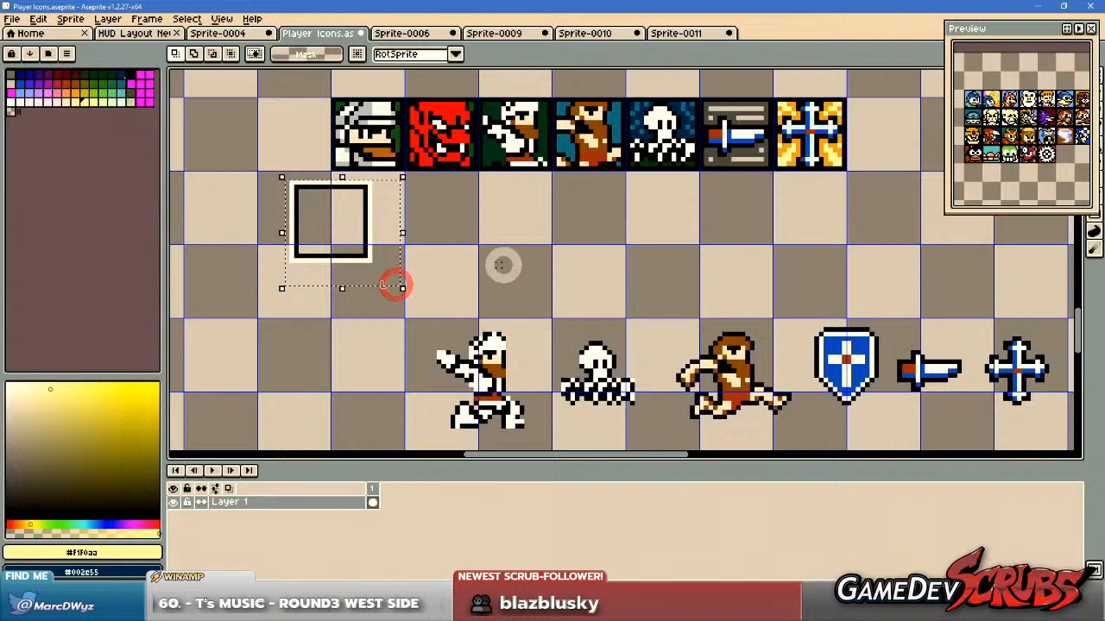
mouse_move(518, 264)
left_mouse_down()
mouse_move(422, 248)
mouse_move(488, 271)
left_mouse_up()
scroll(424, 247, "down", 1)
mouse_move(321, 270)
left_mouse_down()
mouse_move(338, 288)
mouse_move(863, 394)
left_mouse_up()
key("Delete")
left_click_drag(350, 200, 443, 251)
Sample the red demon's #f70000 and mute it to HSL saturation 82 and lightness 48.
scroll(420, 180, "up", 3)
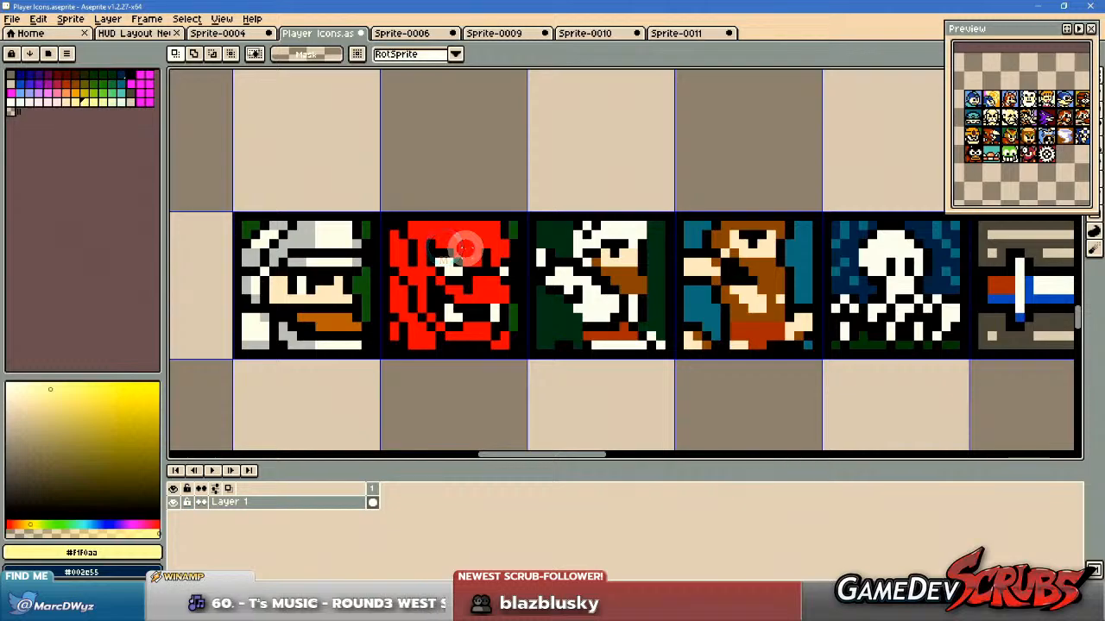
scroll(487, 239, "up", 1)
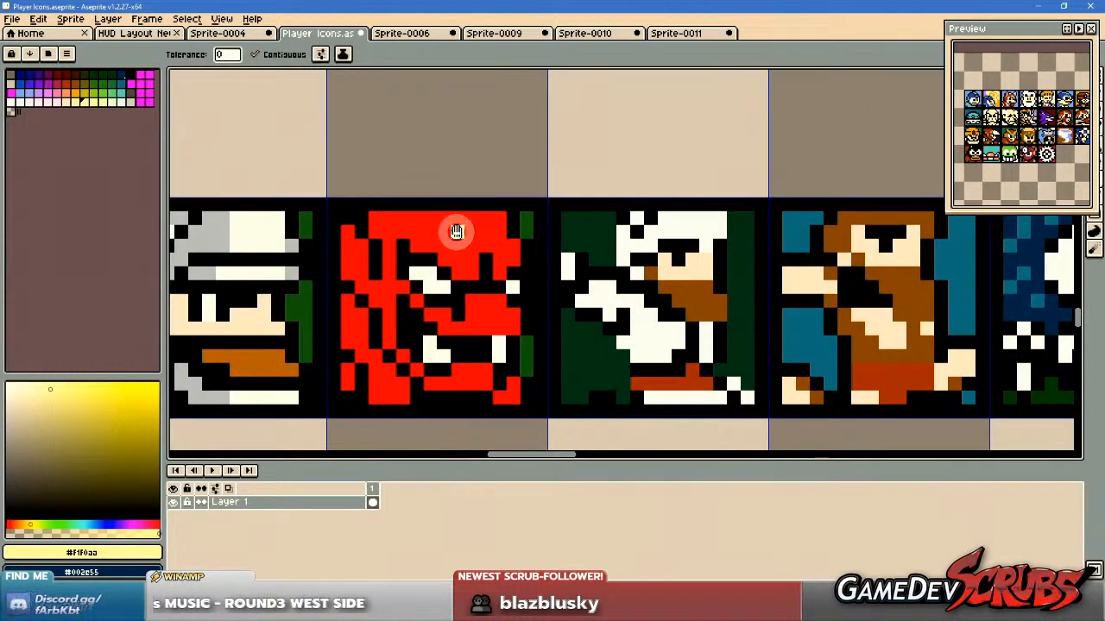
left_click_drag(484, 246, 468, 227)
left_click(468, 227, "alt")
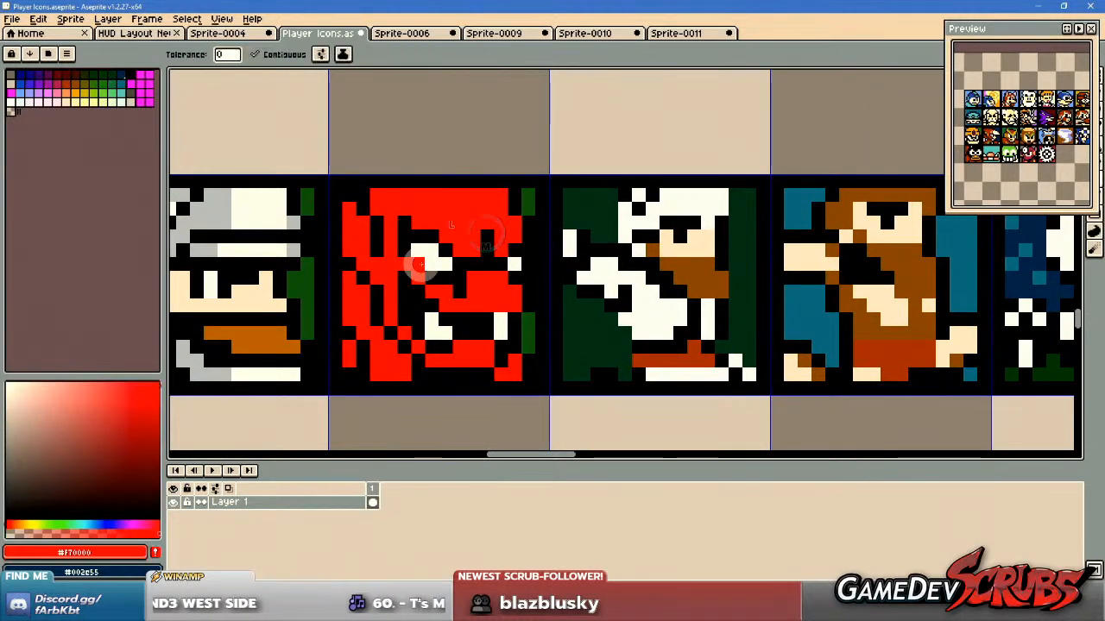
left_click(117, 552)
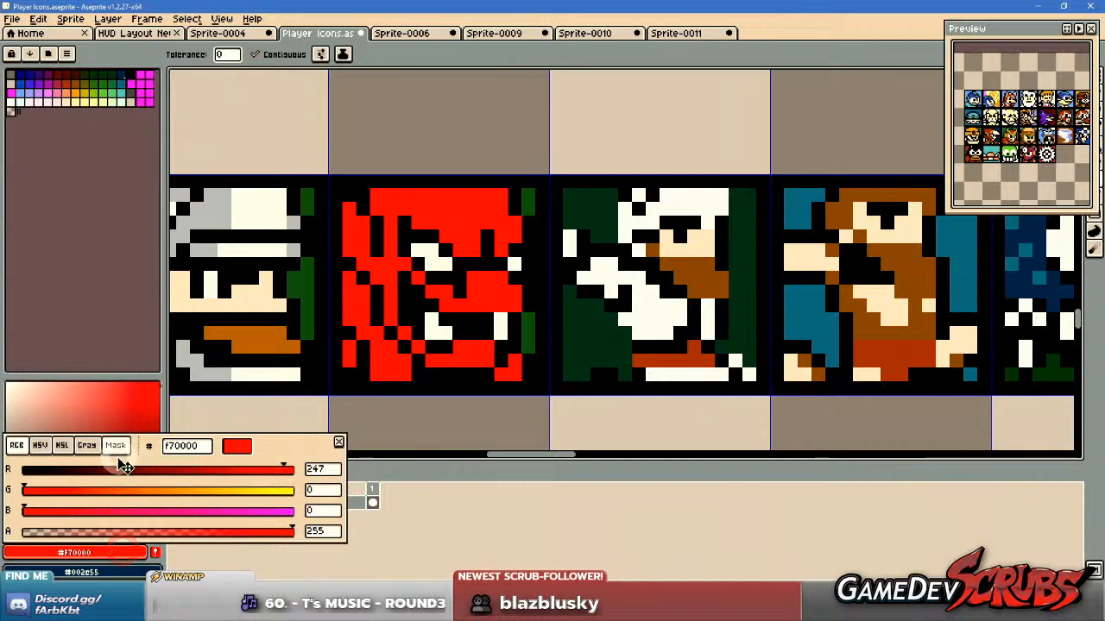
left_click(62, 445)
left_click_drag(193, 491, 244, 495)
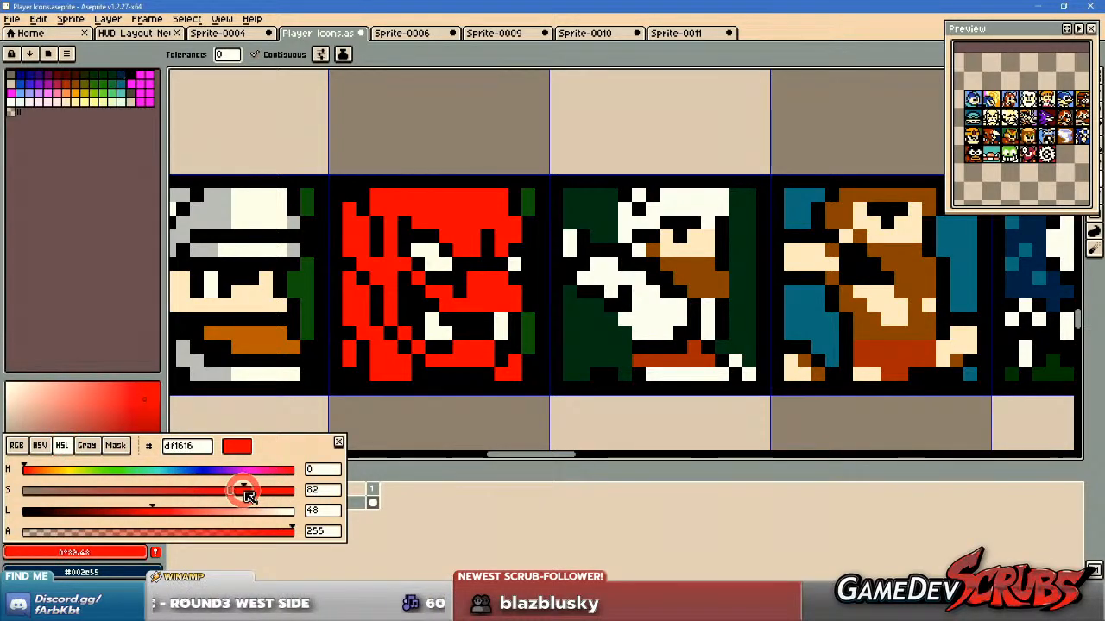
Fill the red areas of the demon icon's face and hair with the muted red and save the sprite.
left_click_drag(432, 337, 409, 365)
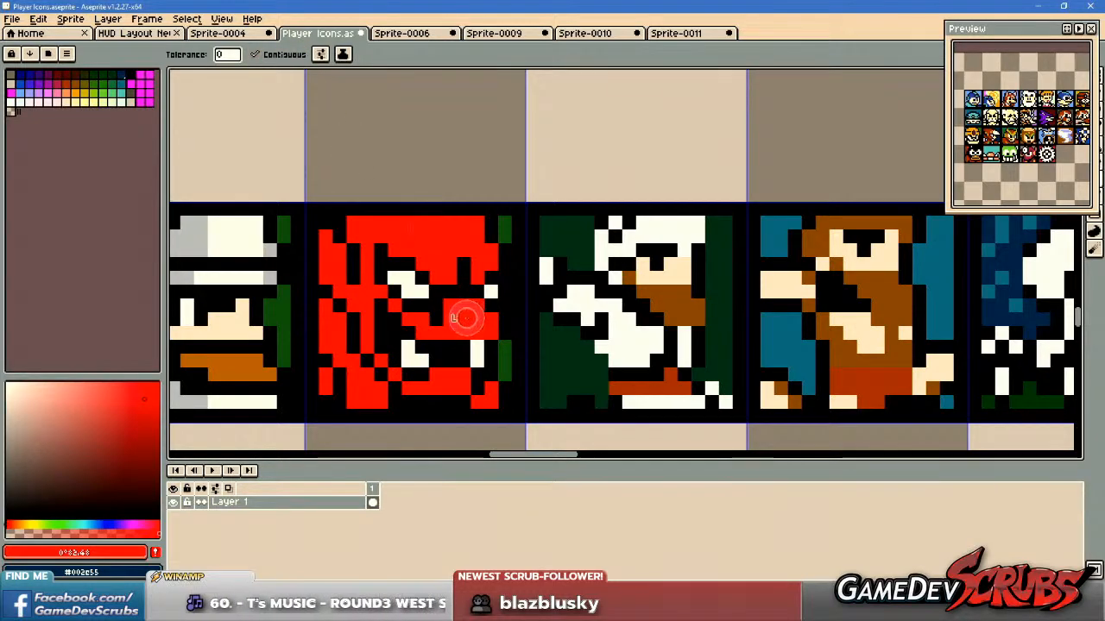
left_click(388, 363)
left_click(397, 375)
left_click(445, 387)
left_click(488, 398)
left_click(371, 395)
left_click(328, 382)
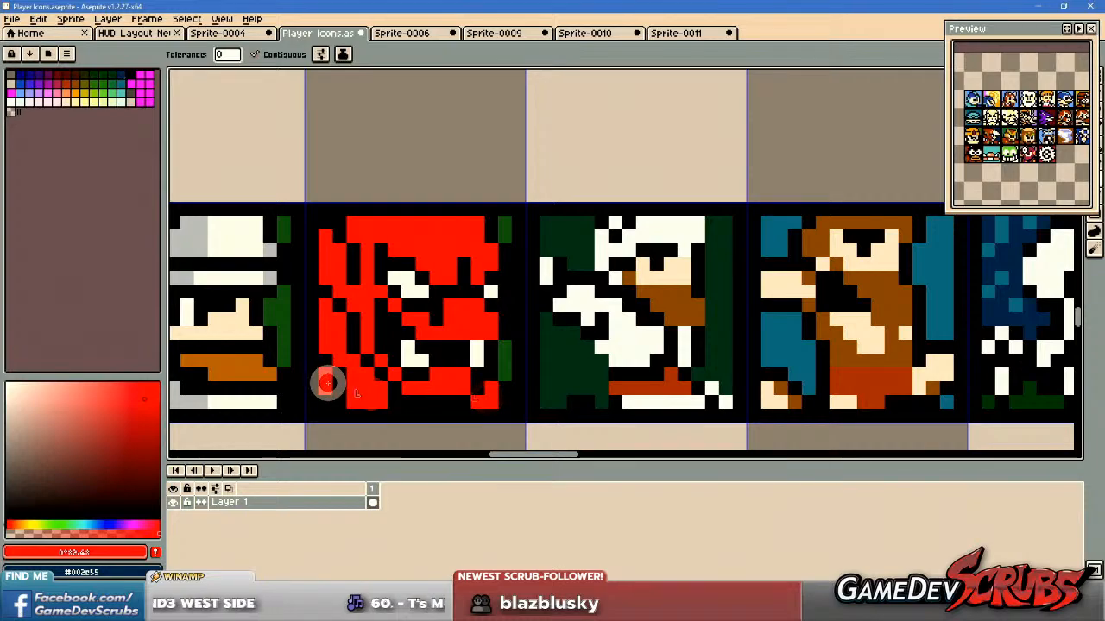
left_click_drag(569, 358, 599, 345)
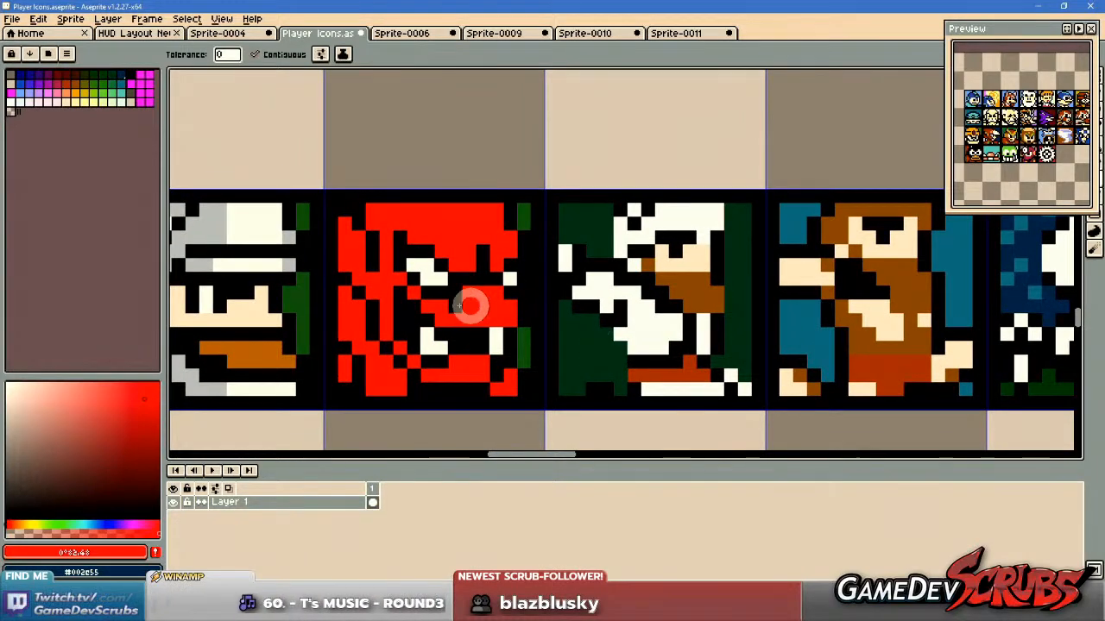
scroll(486, 303, "down", 1)
scroll(491, 304, "up", 1)
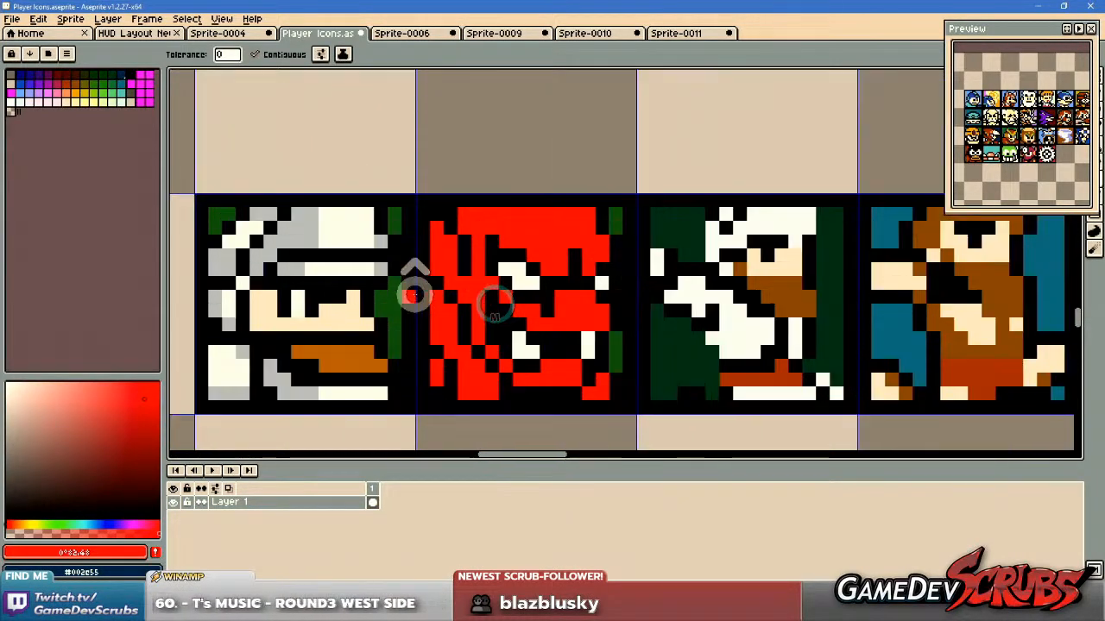
scroll(460, 296, "down", 1)
mouse_move(639, 289)
left_mouse_down()
mouse_move(280, 275)
mouse_move(623, 282)
left_mouse_up()
key("ctrl+s")
Fill the green background areas of the red demon icon with dark brown, palette entry Idx-7.
scroll(487, 283, "up", 1)
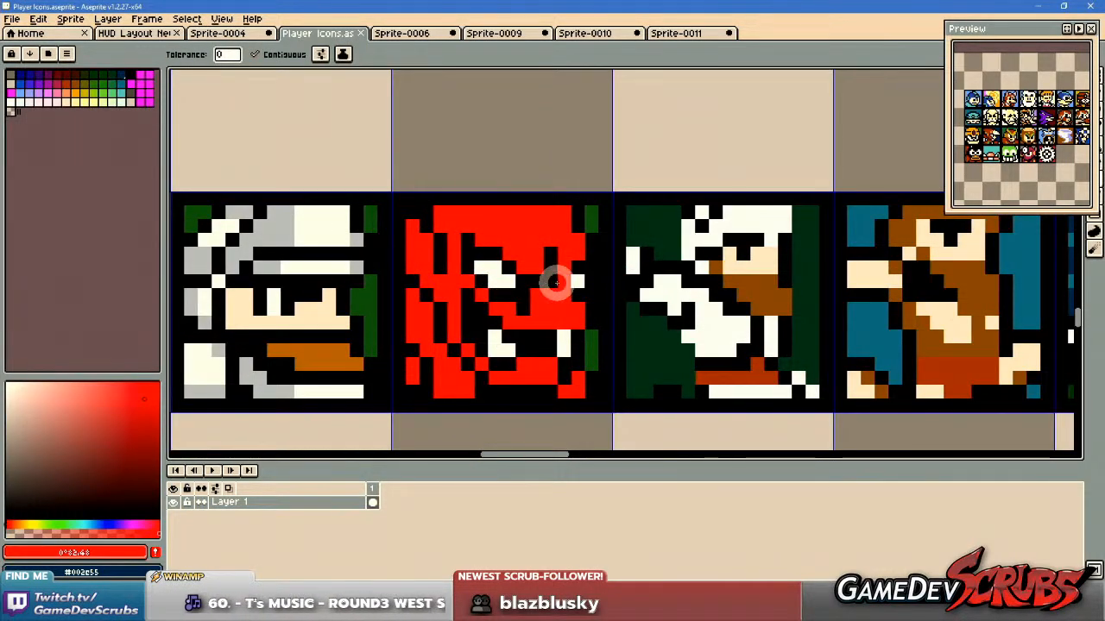
left_click_drag(555, 283, 530, 294)
left_click(76, 76)
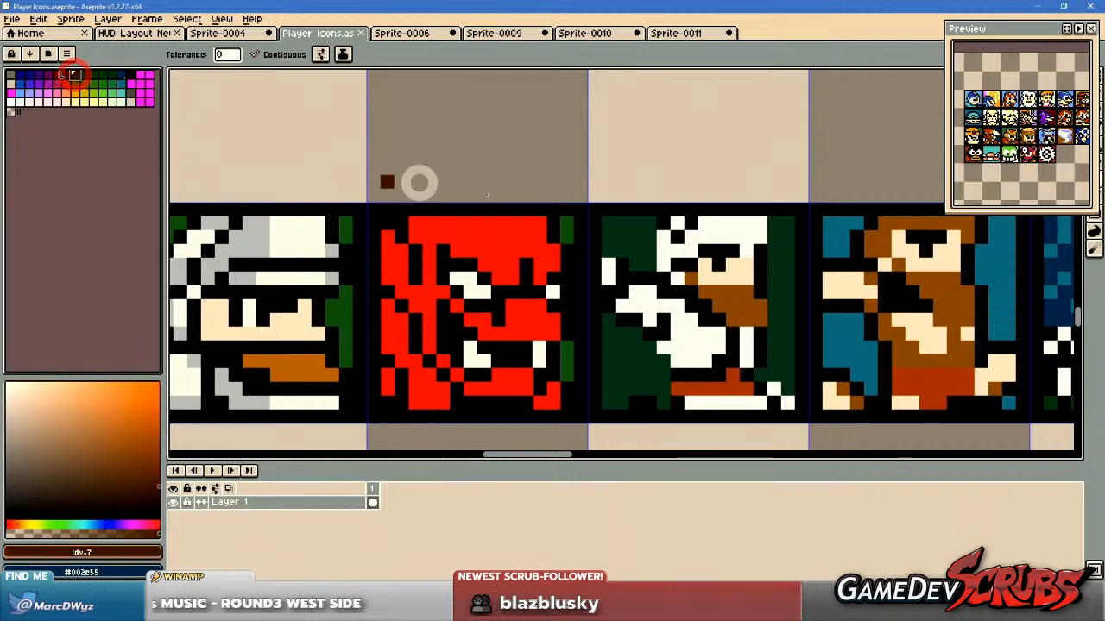
left_click(565, 236)
left_click(566, 354)
left_click_drag(676, 360, 686, 371)
left_click_drag(616, 356, 742, 349)
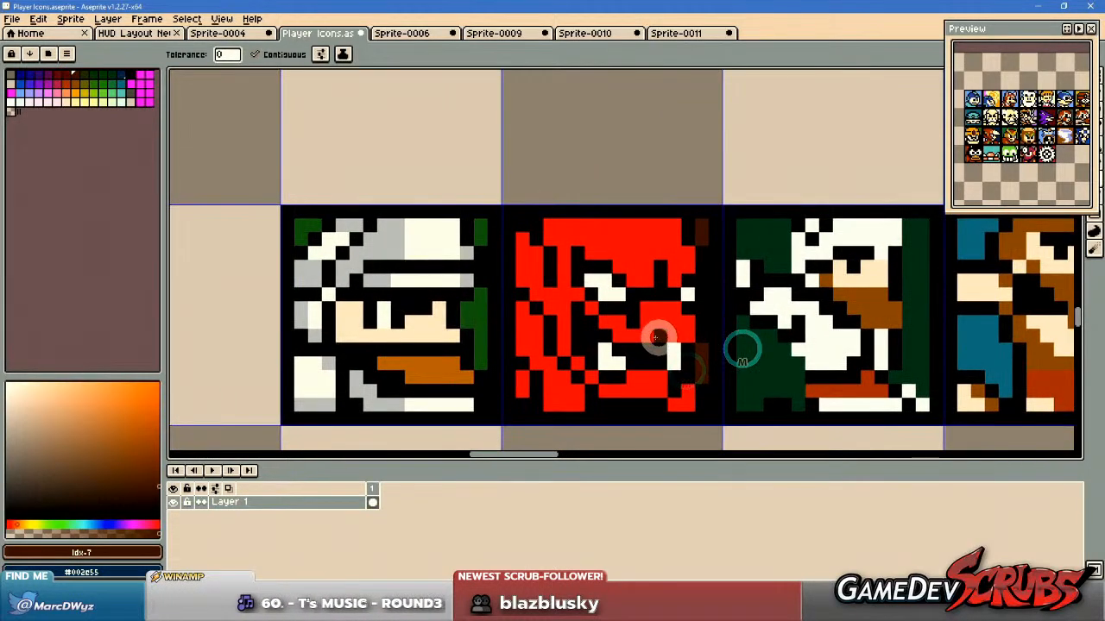
Fill the helmeted knight icon's background areas with dark green #003924, sampled from the white-haired character's background.
left_click_drag(476, 305, 470, 305)
left_click(467, 319, "alt")
left_click(757, 357, "alt")
left_click(470, 312)
left_click(473, 232)
left_click(298, 227)
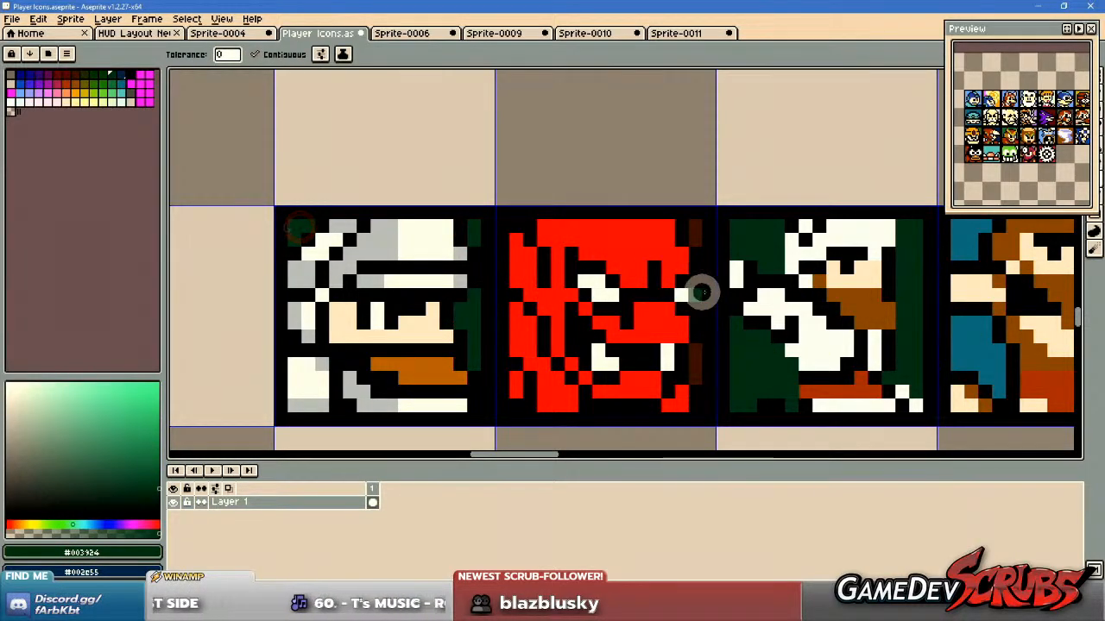
scroll(701, 300, "down", 2)
scroll(611, 300, "up", 2)
left_click_drag(611, 300, 549, 282)
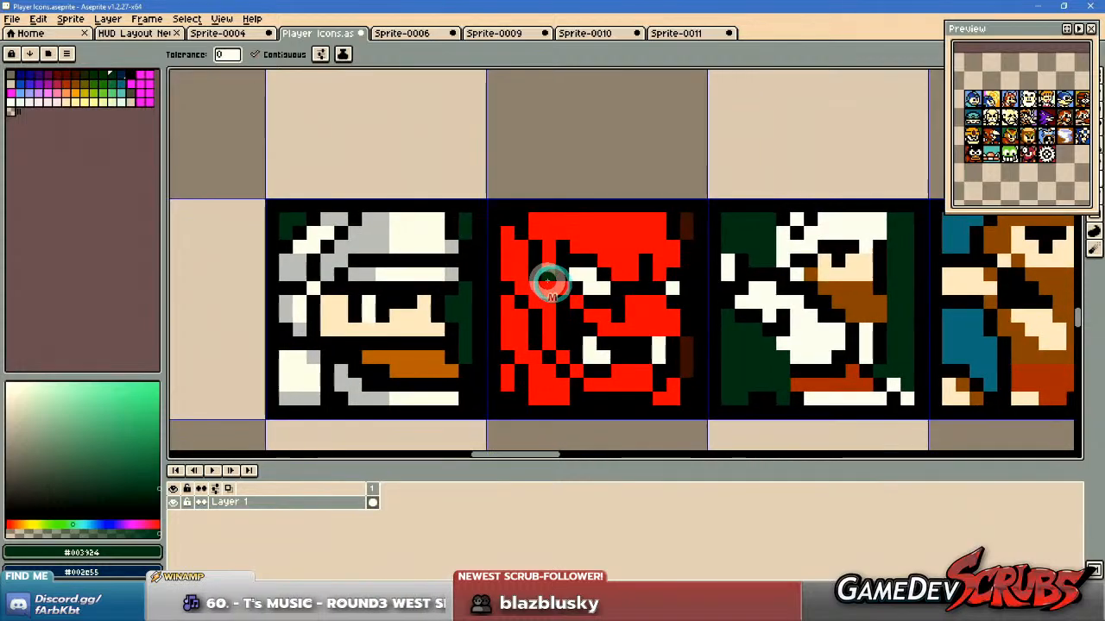
Try filling the helmeted knight icon's background areas with teal, palette entry Idx-28, and undo it.
left_click(121, 84)
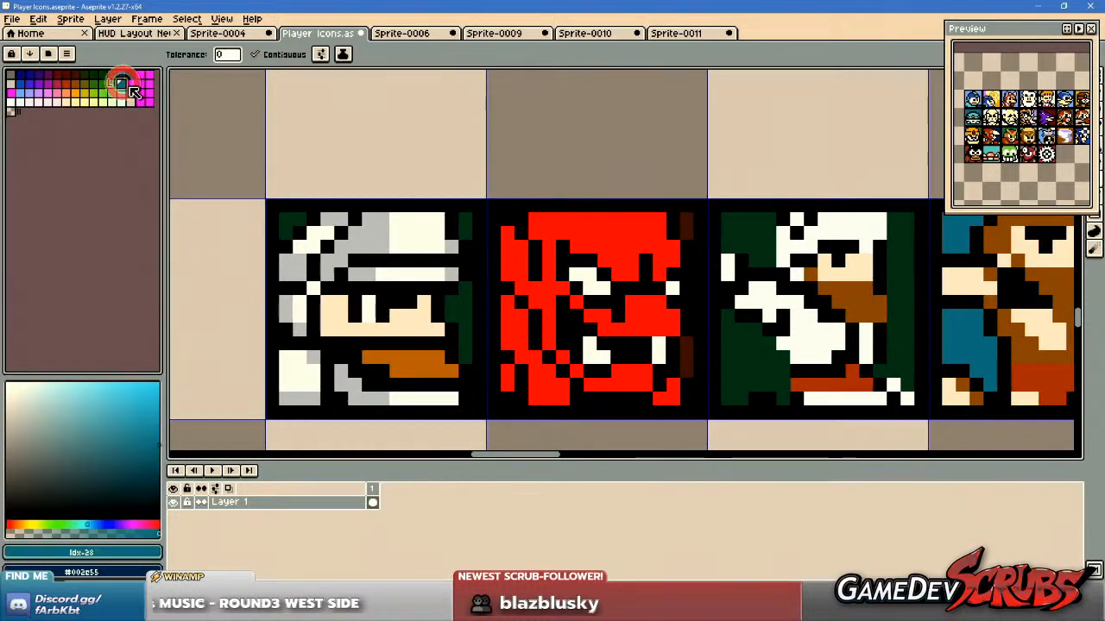
left_click(292, 220)
left_click(461, 219)
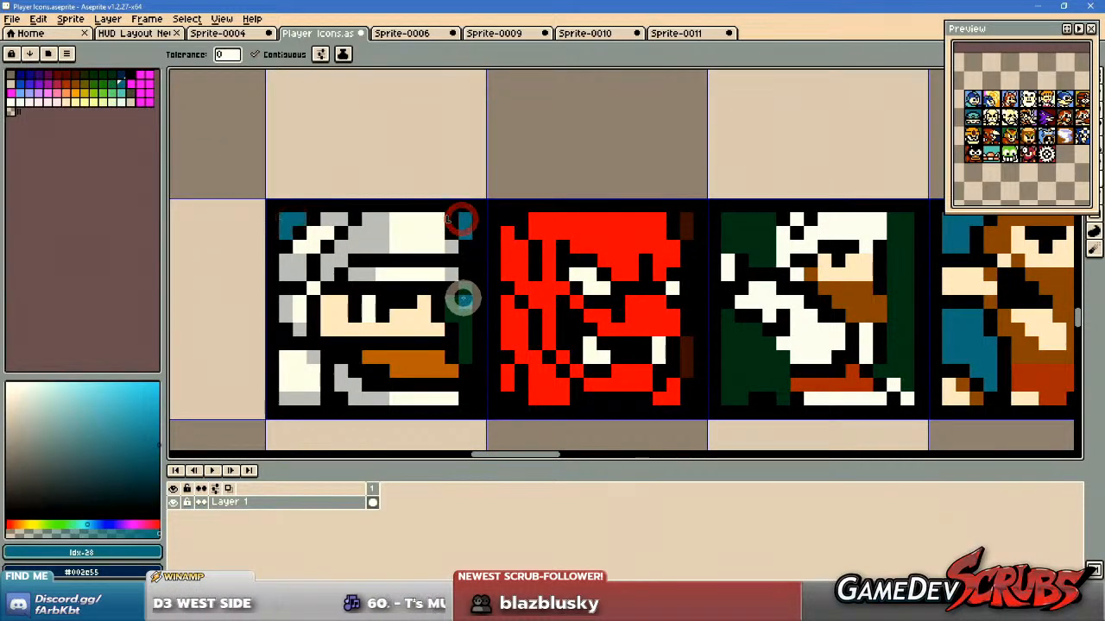
left_click(462, 297)
scroll(563, 320, "down", 2)
scroll(595, 314, "up", 2)
key("ctrl+z")
key("ctrl+z")
key("ctrl+z")
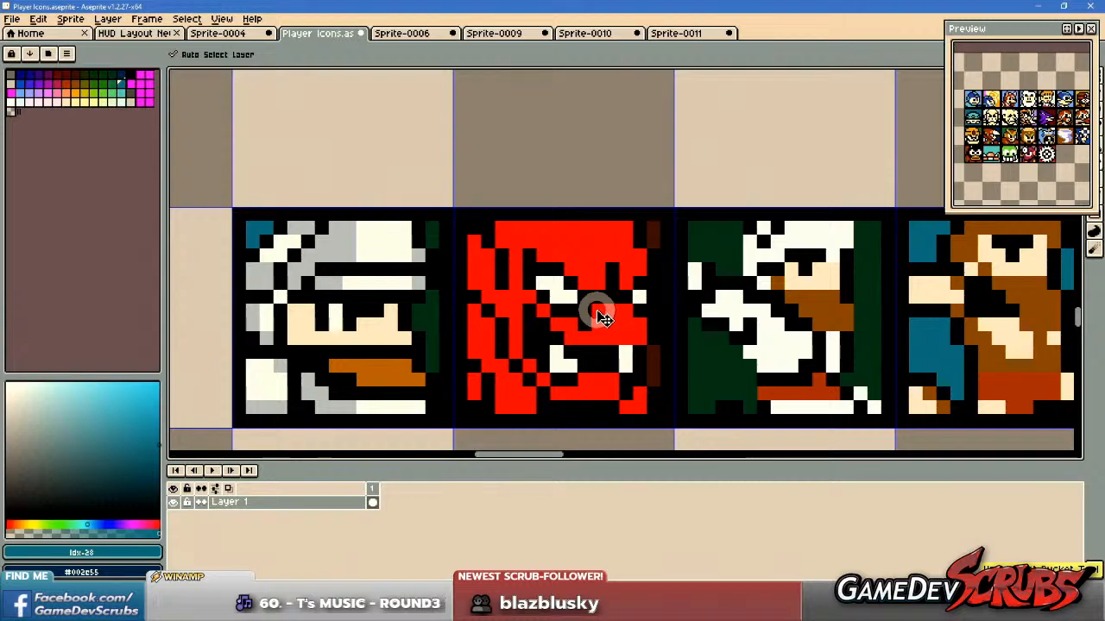
Fill the orange area below the helmeted knight's face with brown #7f4c00, sampled from the white-haired character's beard.
left_click_drag(563, 309, 611, 307)
left_click(873, 318, "alt")
left_click(435, 365)
left_click_drag(634, 356, 619, 362)
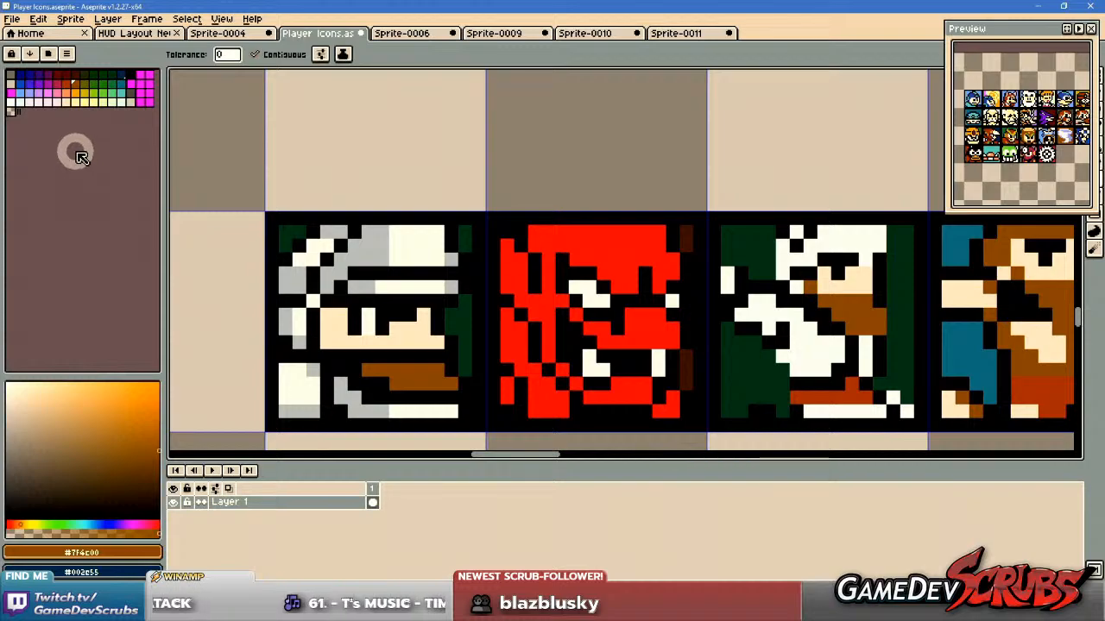
Try filling the helmeted knight icon's background areas with orange, palette entry Idx-39, and undo it.
left_click(78, 93)
left_click(463, 239)
left_click(458, 321)
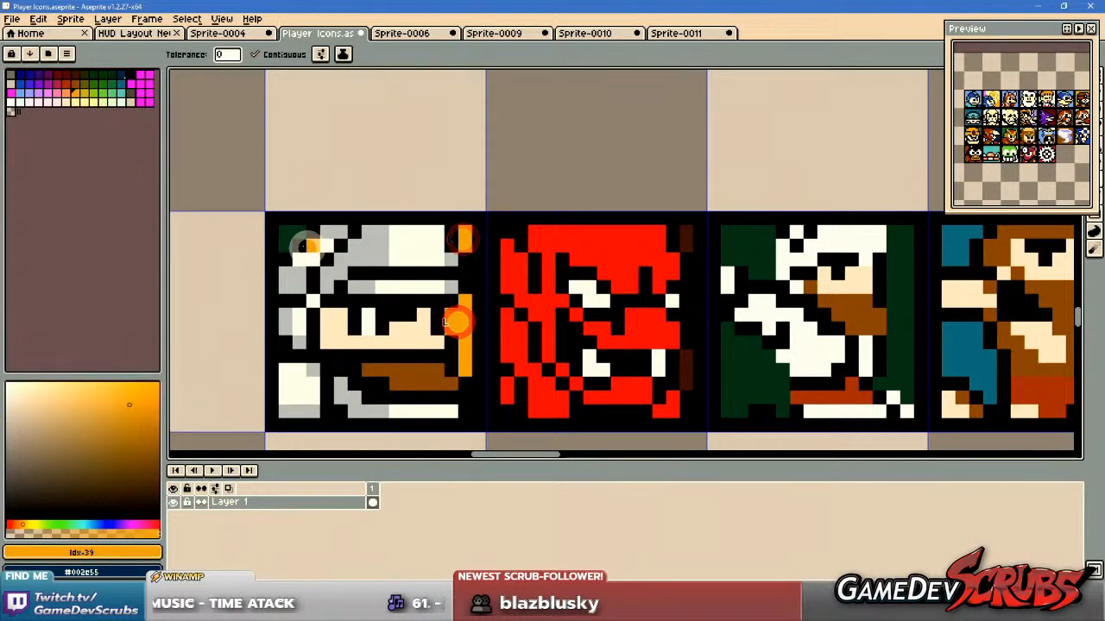
key("v")
key("ctrl+z")
key("ctrl+z")
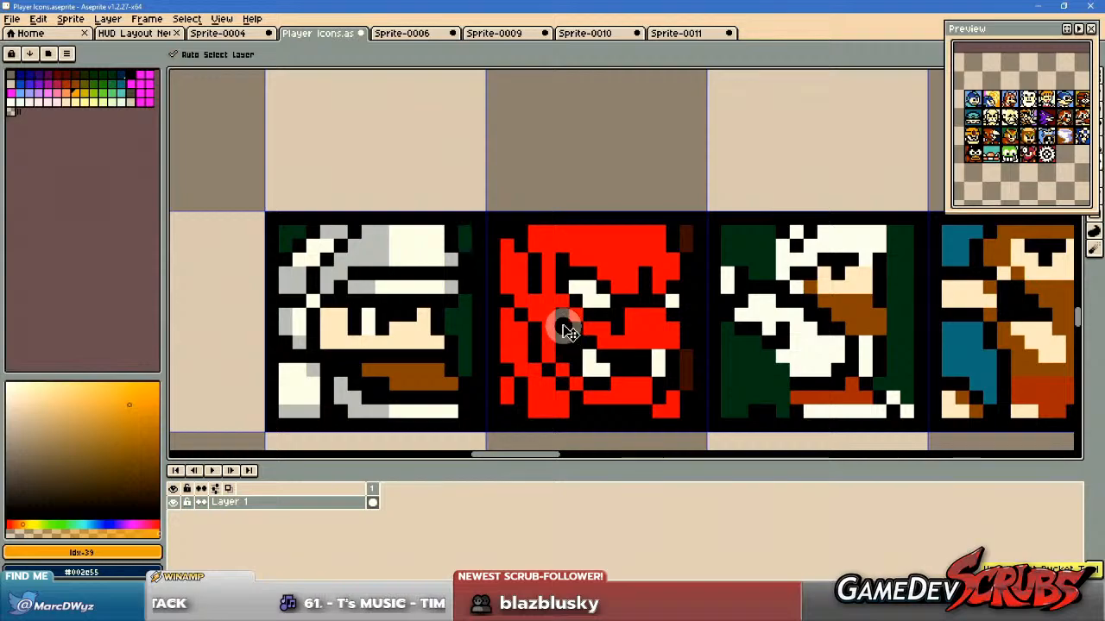
Try filling the helmeted knight icon's background areas with medium green, palette entry Idx-27, and undo it.
key("g")
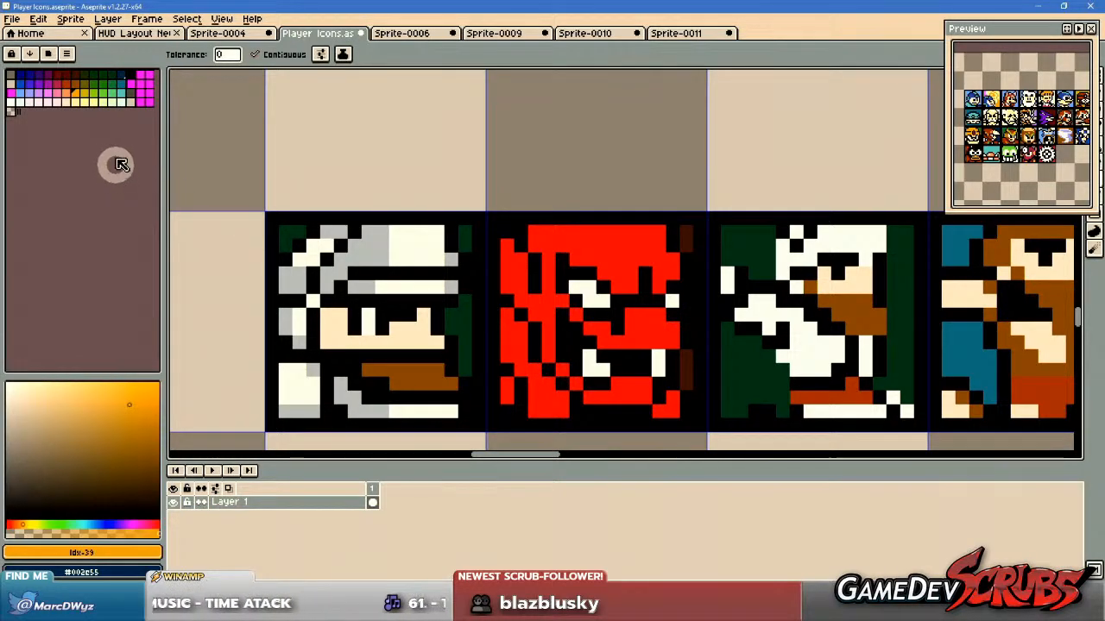
left_click(120, 85)
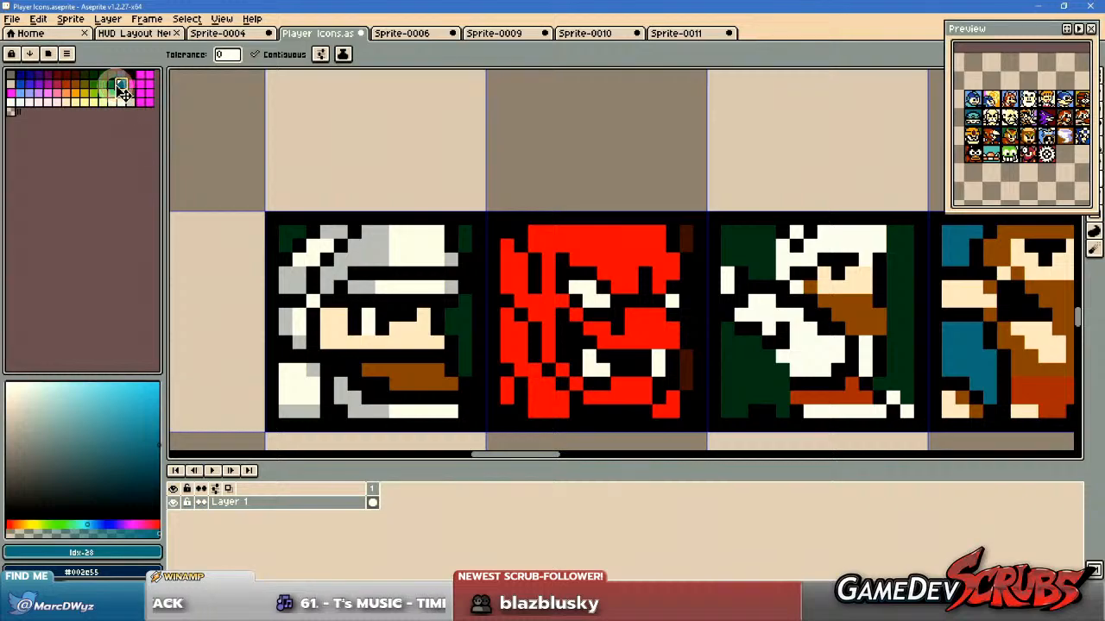
left_click(112, 85)
left_click(293, 233)
left_click(456, 317)
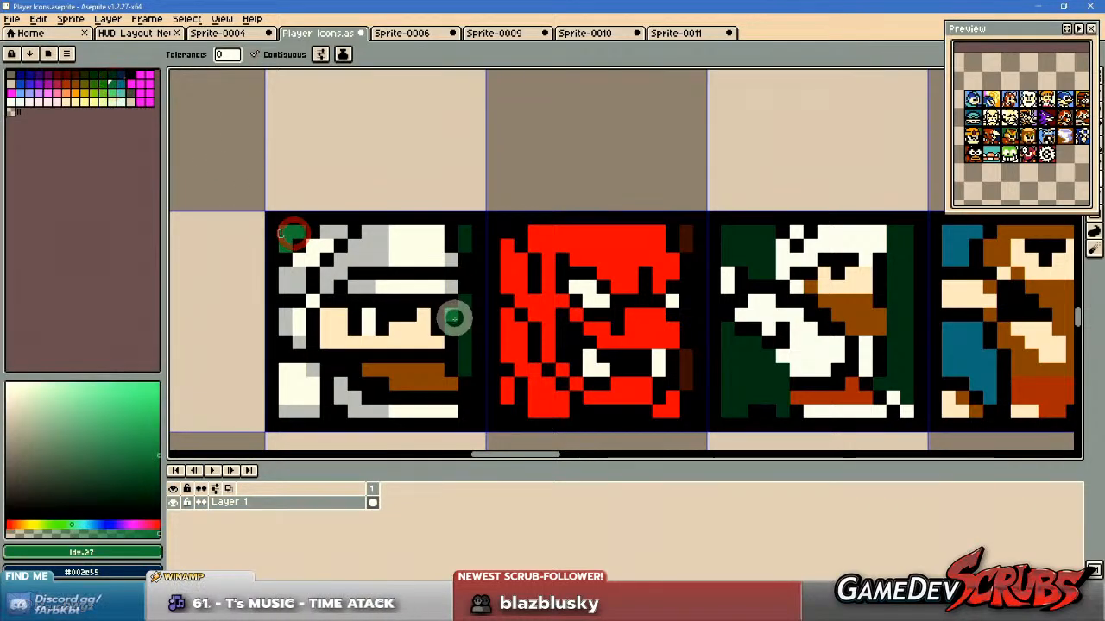
left_click(462, 233)
scroll(643, 355, "down", 1)
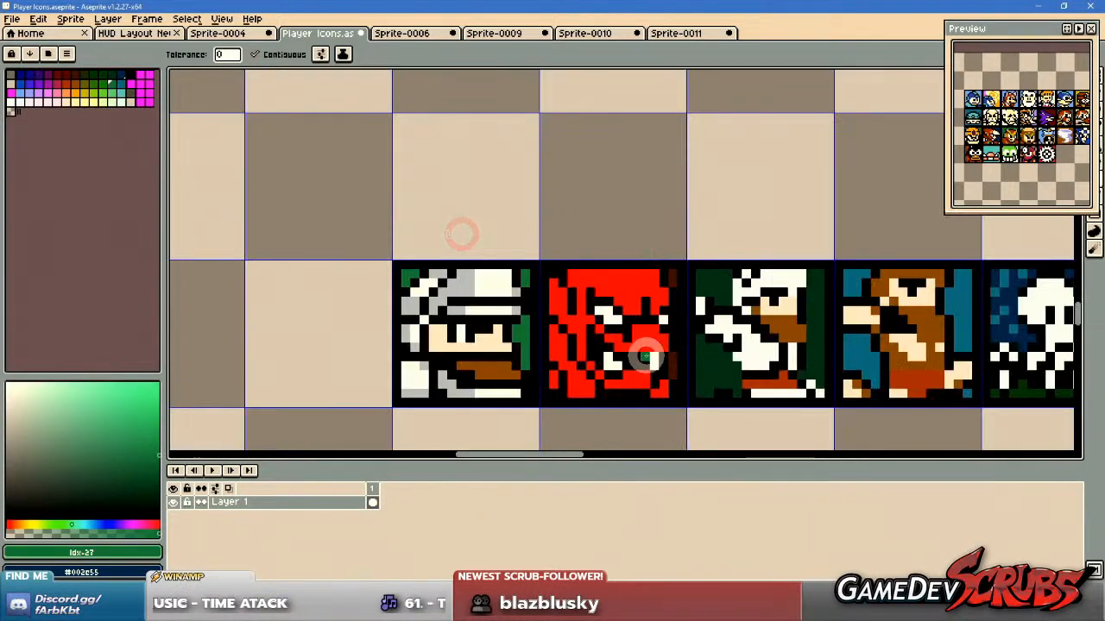
scroll(636, 349, "up", 1)
scroll(636, 355, "down", 1)
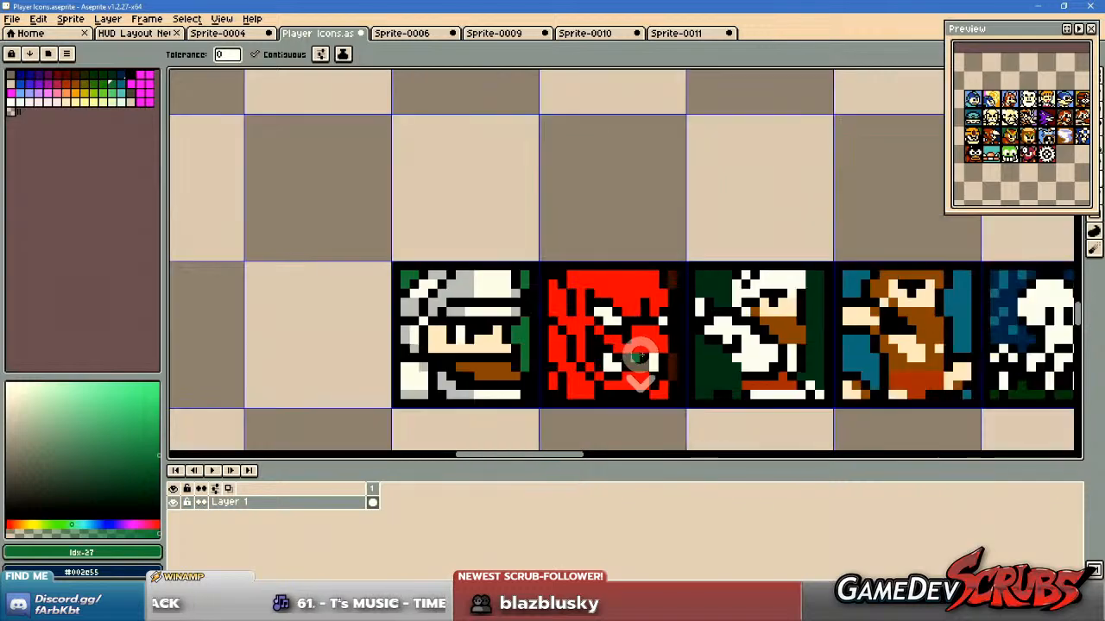
left_click_drag(646, 357, 606, 354)
scroll(577, 347, "up", 1)
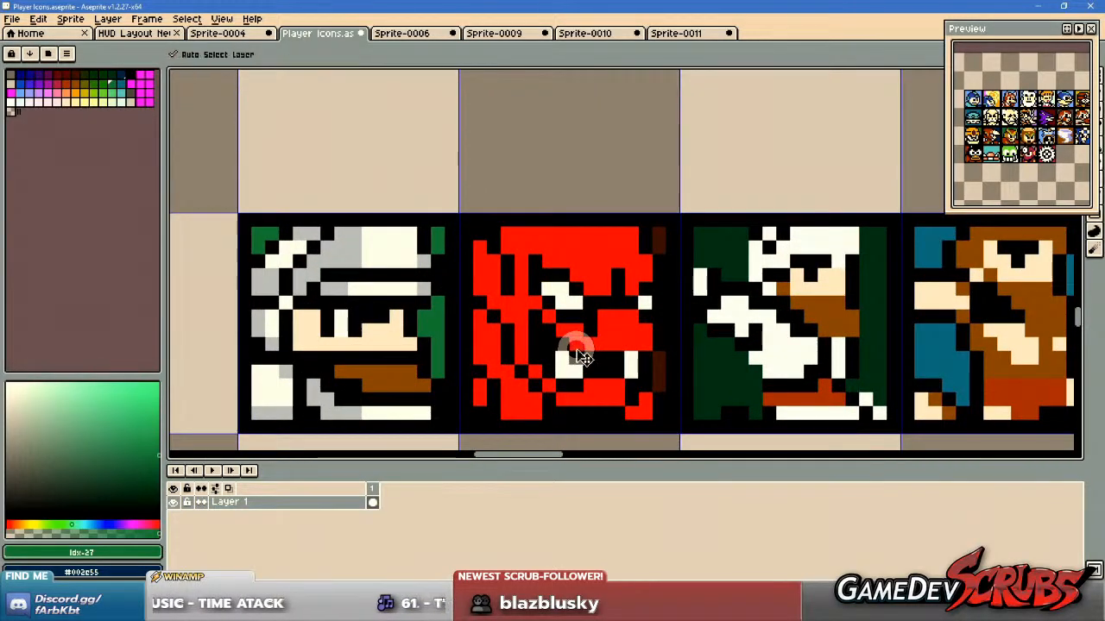
key("ctrl+z")
key("ctrl+z")
key("ctrl+z")
Save the Player Icons sprite and review the icon row from the helmeted knight to the cross.
key("ctrl+s")
left_click_drag(687, 360, 616, 359)
scroll(660, 363, "down", 1)
left_click_drag(777, 360, 609, 359)
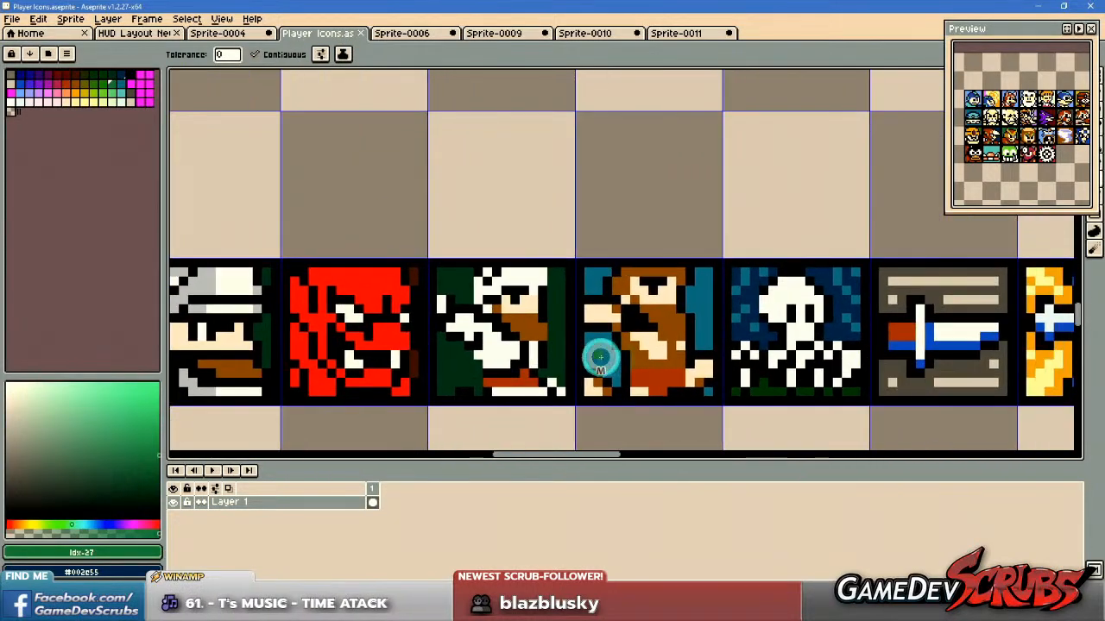
scroll(608, 358, "down", 1)
left_click_drag(686, 353, 585, 349)
scroll(584, 350, "down", 1)
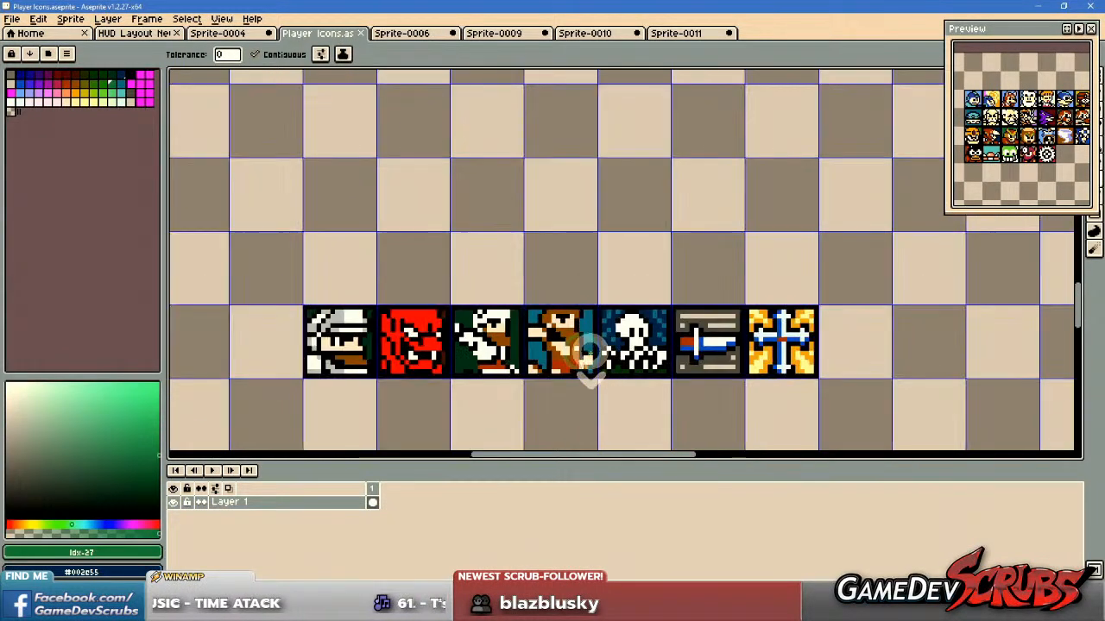
scroll(636, 420, "right", 1)
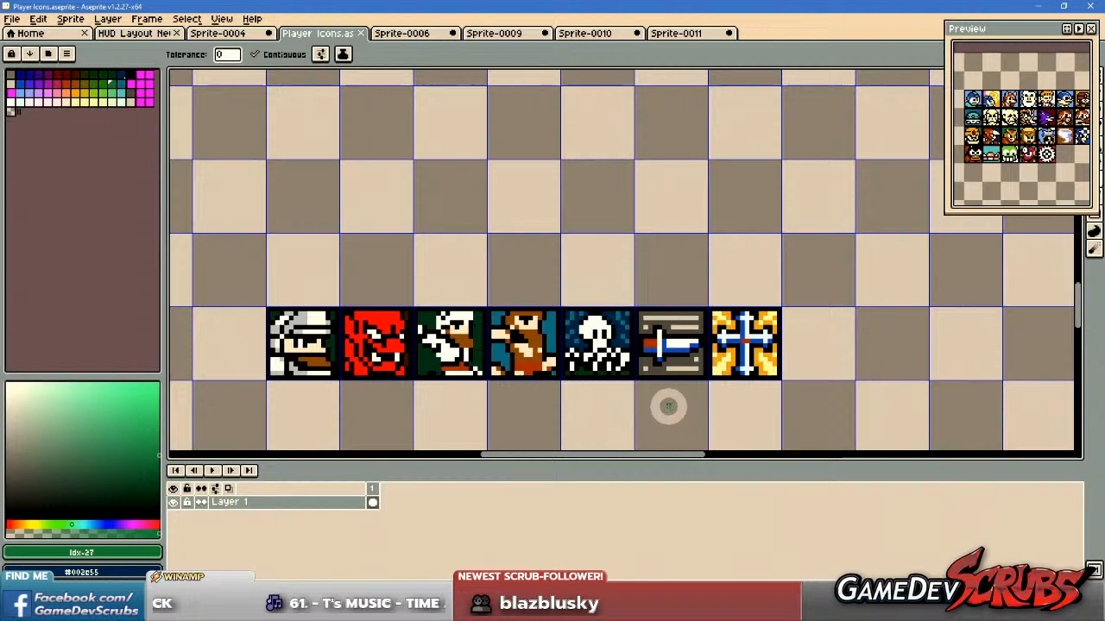
scroll(668, 406, "down", 1)
scroll(696, 404, "up", 1)
left_click_drag(697, 409, 666, 395)
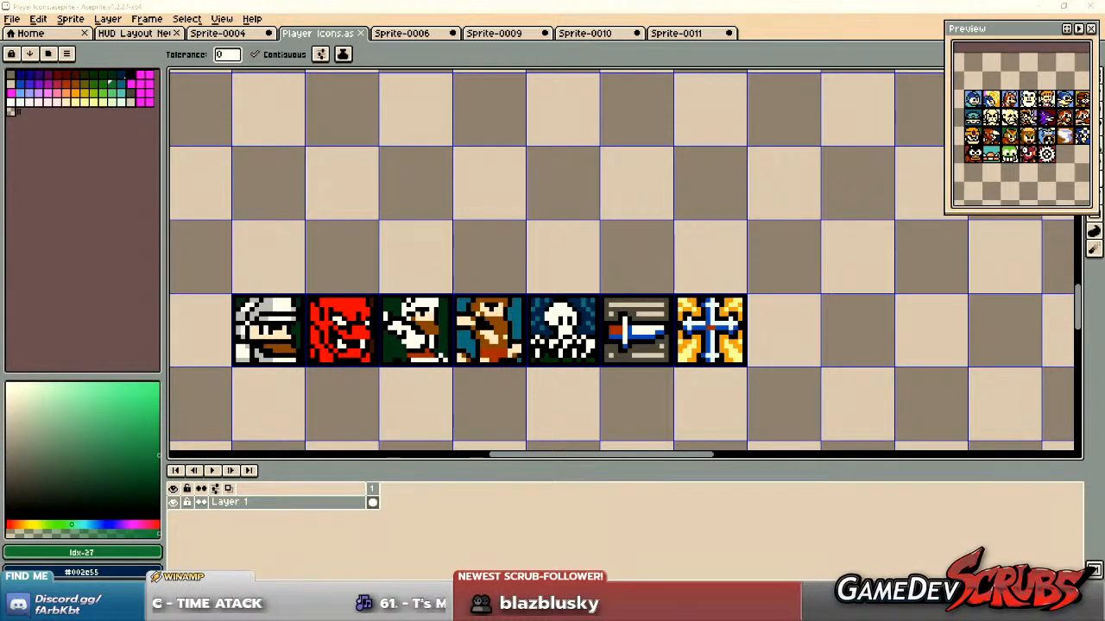
Paste the copied sheet of key, statue and item sprites, place it on empty canvas beyond the cross icon, and deselect it.
left_click_drag(520, 293, 492, 301)
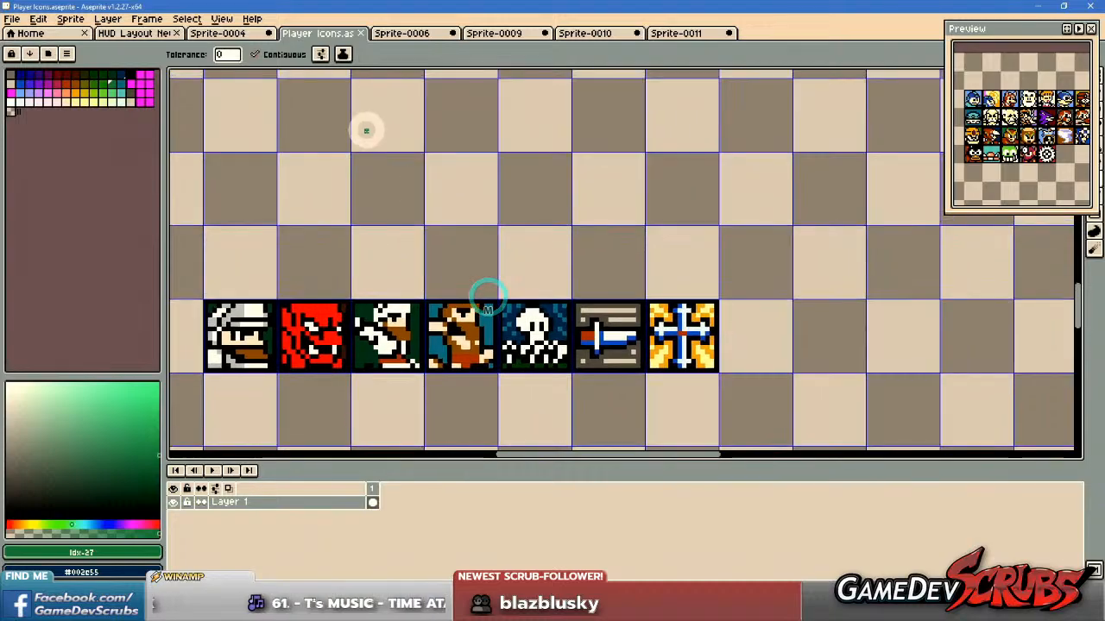
scroll(623, 232, "down", 2)
left_click_drag(595, 208, 468, 146)
scroll(520, 214, "down", 3)
key("ctrl+v")
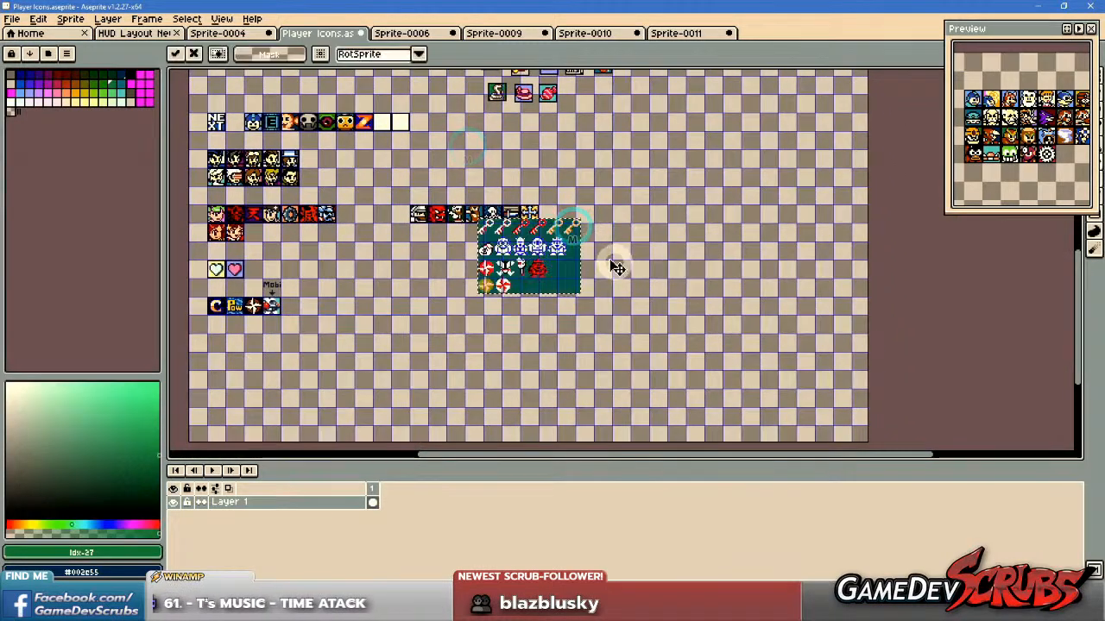
left_click_drag(548, 254, 703, 226)
key("ctrl+d")
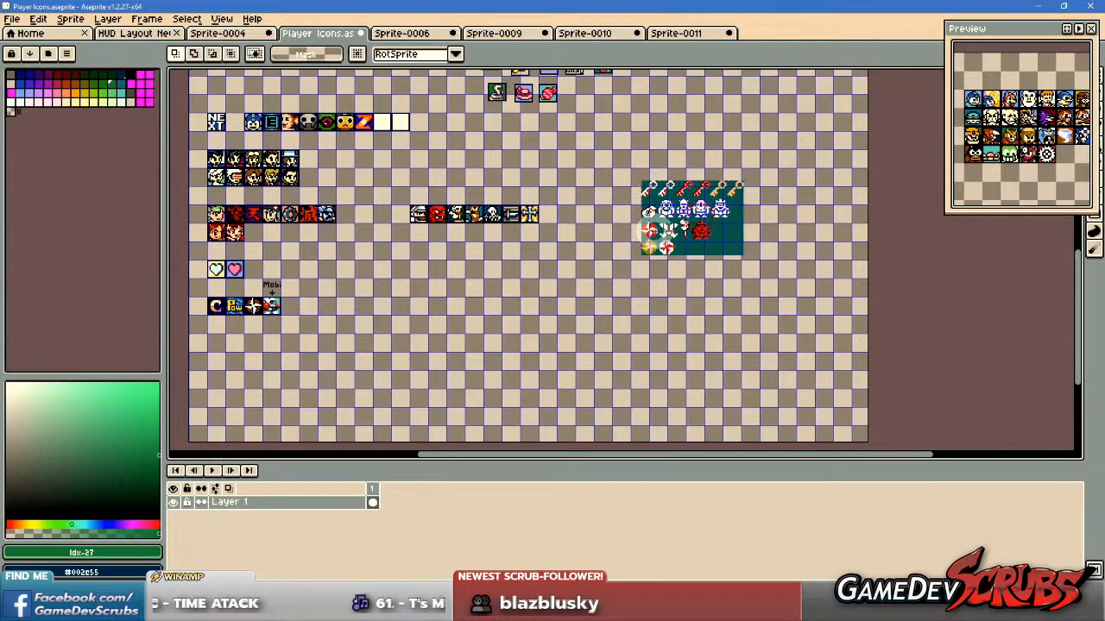
Select the black-and-white skull with crossed bones in the pasted sheet and move it to the empty area beside the cross icon.
scroll(653, 226, "up", 6)
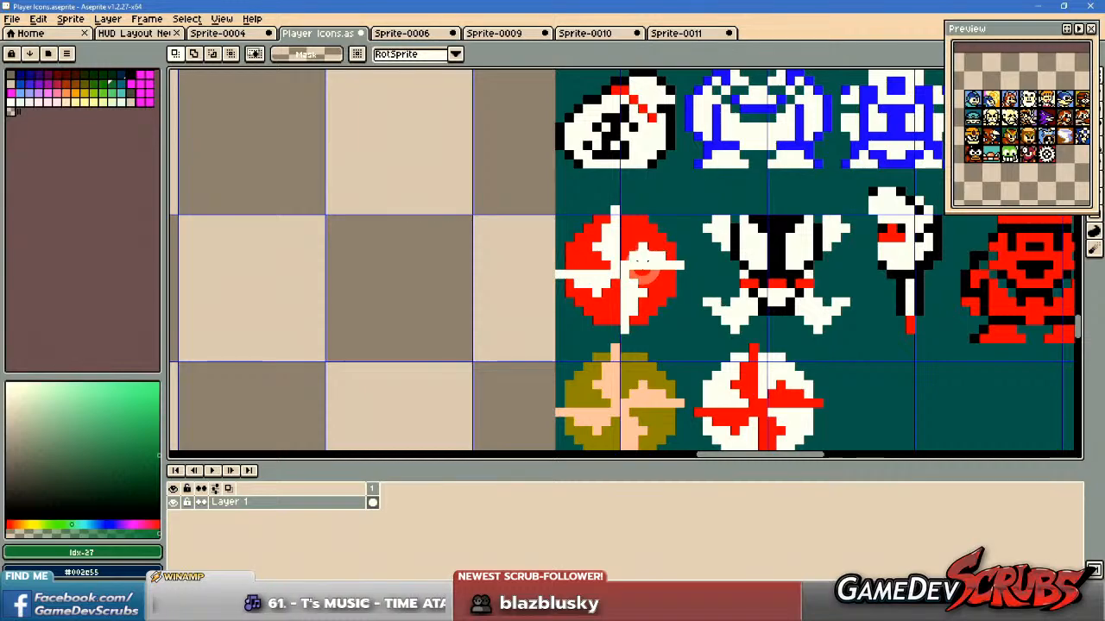
scroll(517, 300, "down", 3)
scroll(514, 302, "up", 1)
scroll(654, 306, "up", 1)
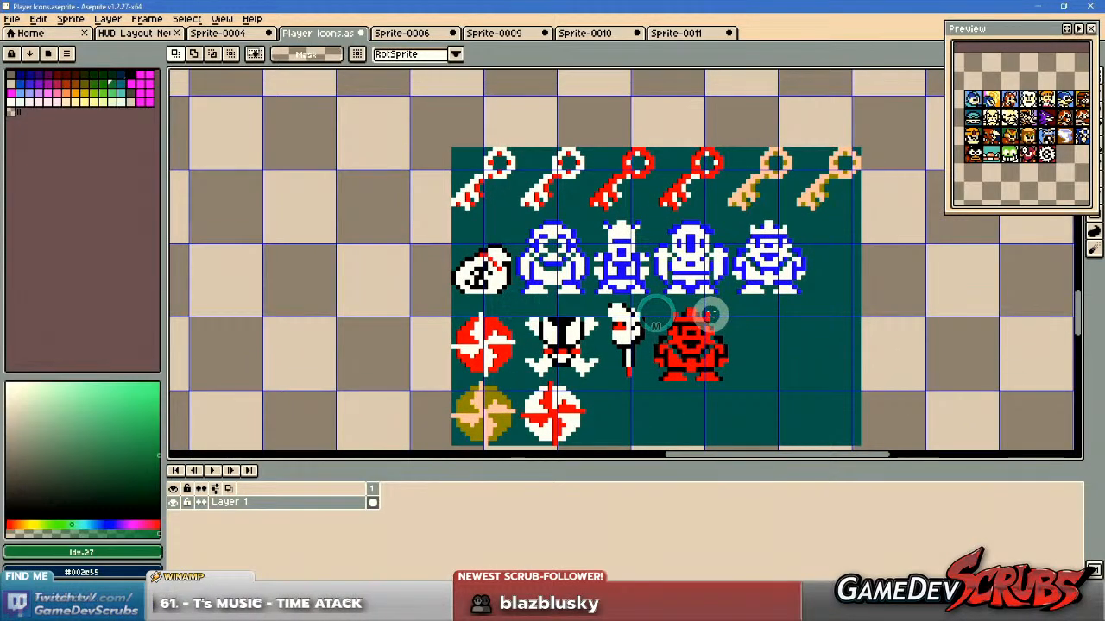
left_click_drag(705, 316, 712, 305)
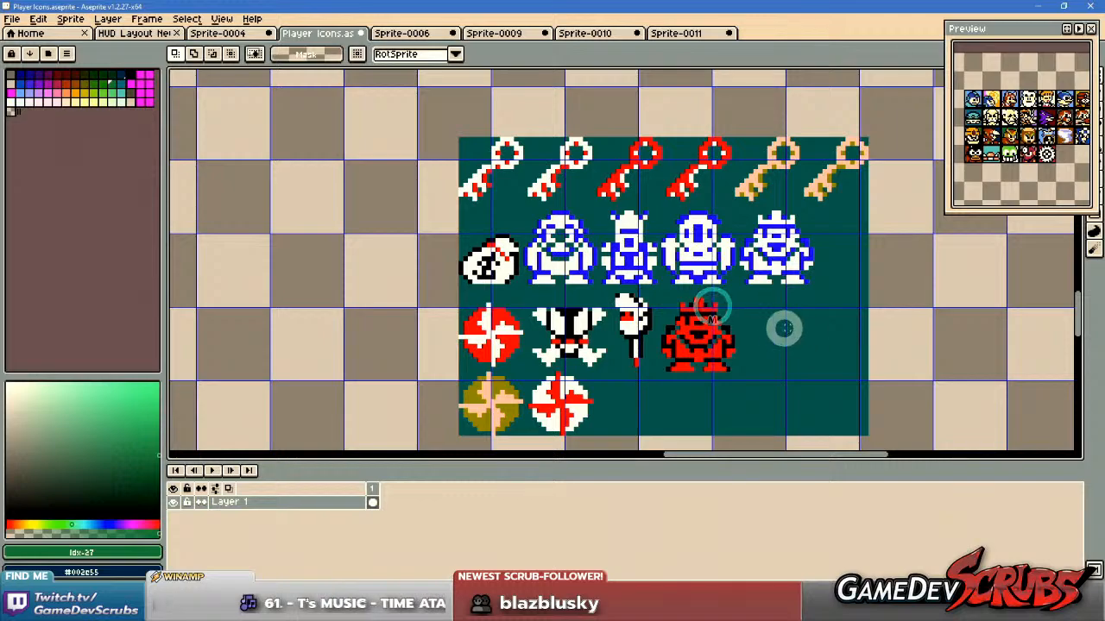
left_click_drag(777, 328, 783, 317)
scroll(615, 314, "up", 1)
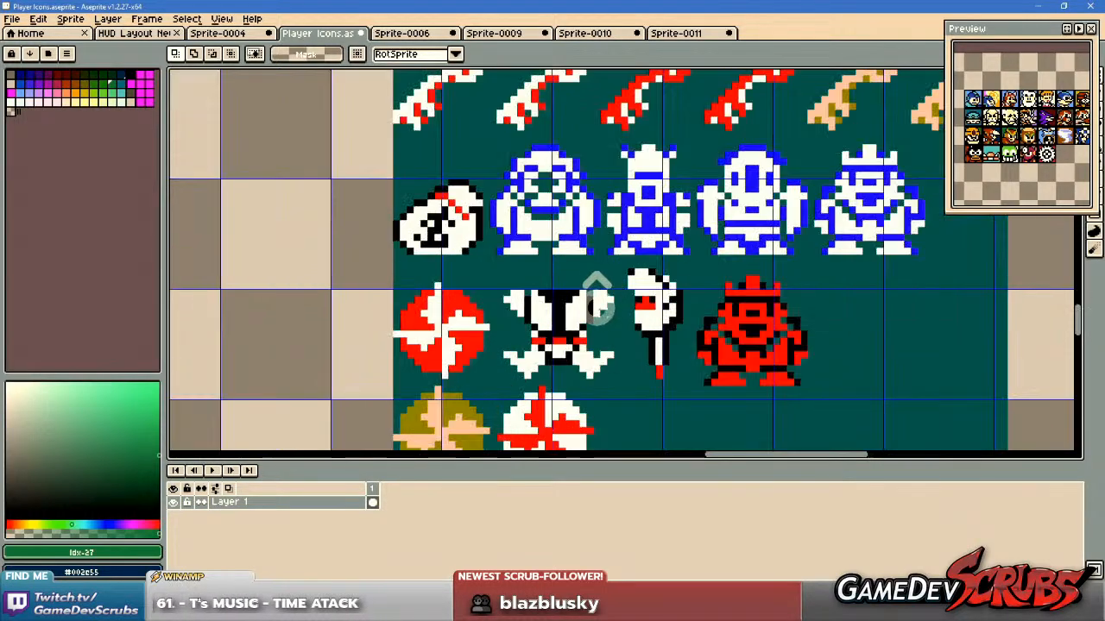
left_click_drag(490, 270, 435, 322)
scroll(552, 341, "down", 2)
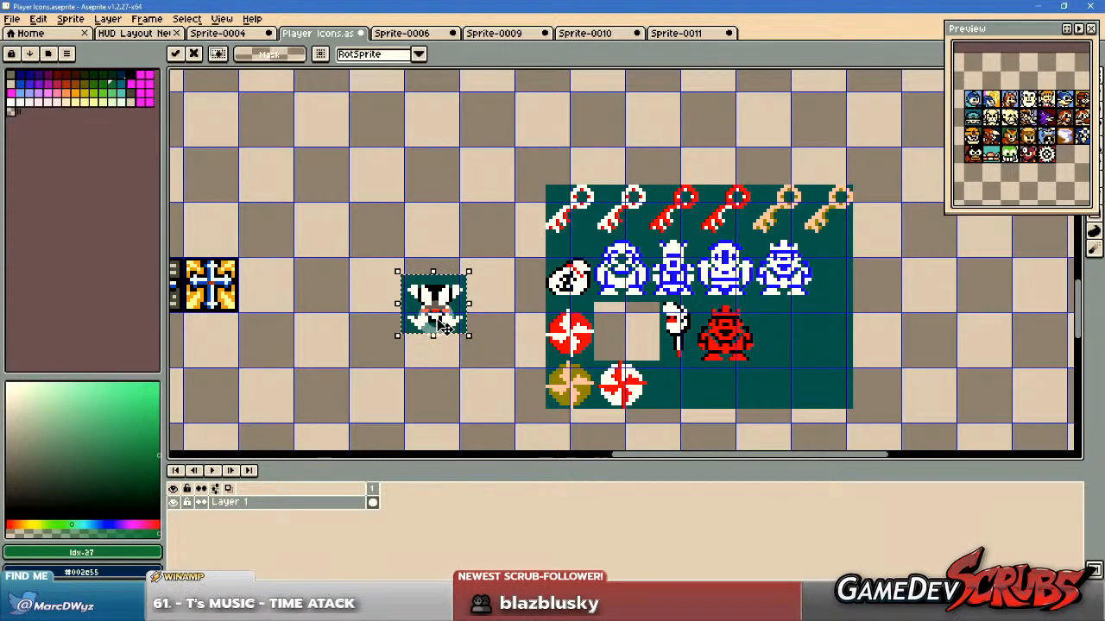
Clear the teal background around the skull to transparent with a non-contiguous Mask colour fill, and remove the selection.
key("g")
scroll(396, 313, "up", 2)
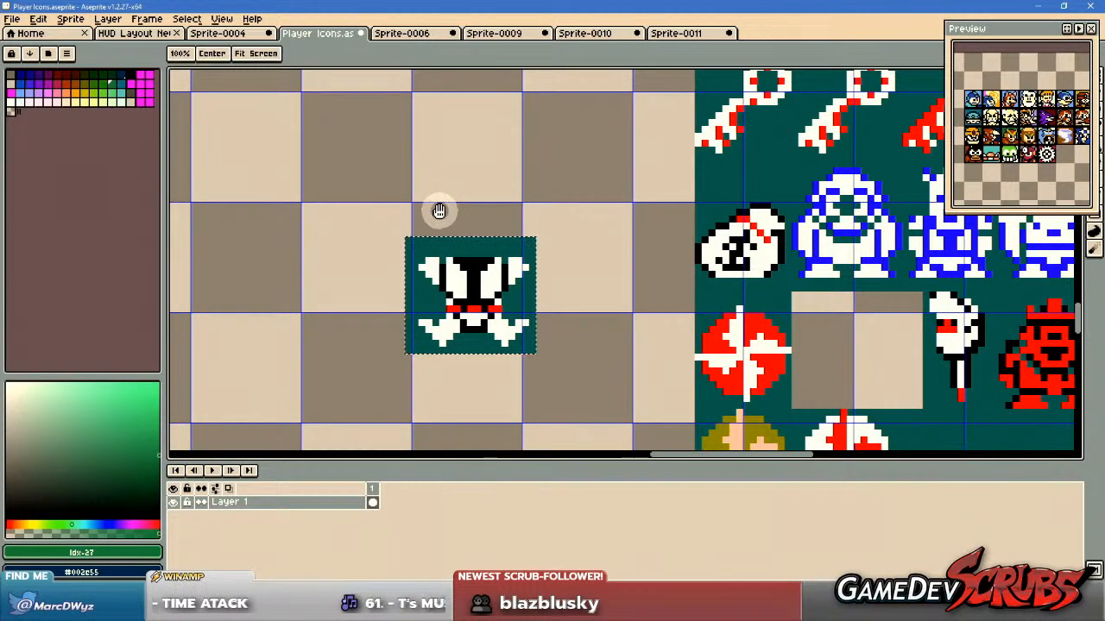
left_click(441, 213, "alt")
left_click(274, 57)
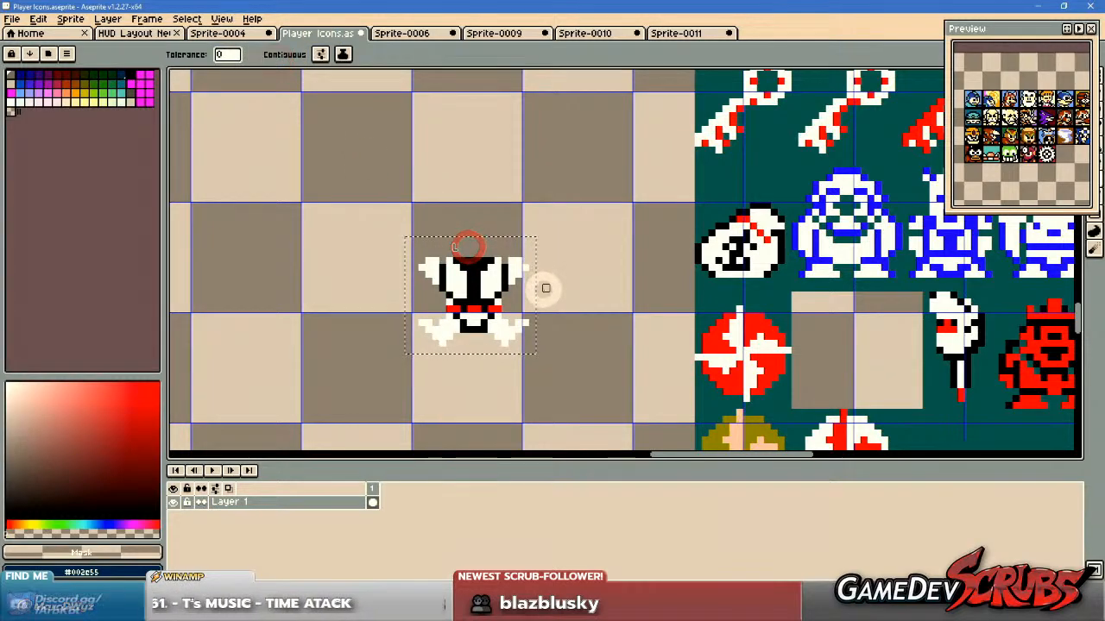
key("ctrl+d")
left_click_drag(526, 304, 576, 290)
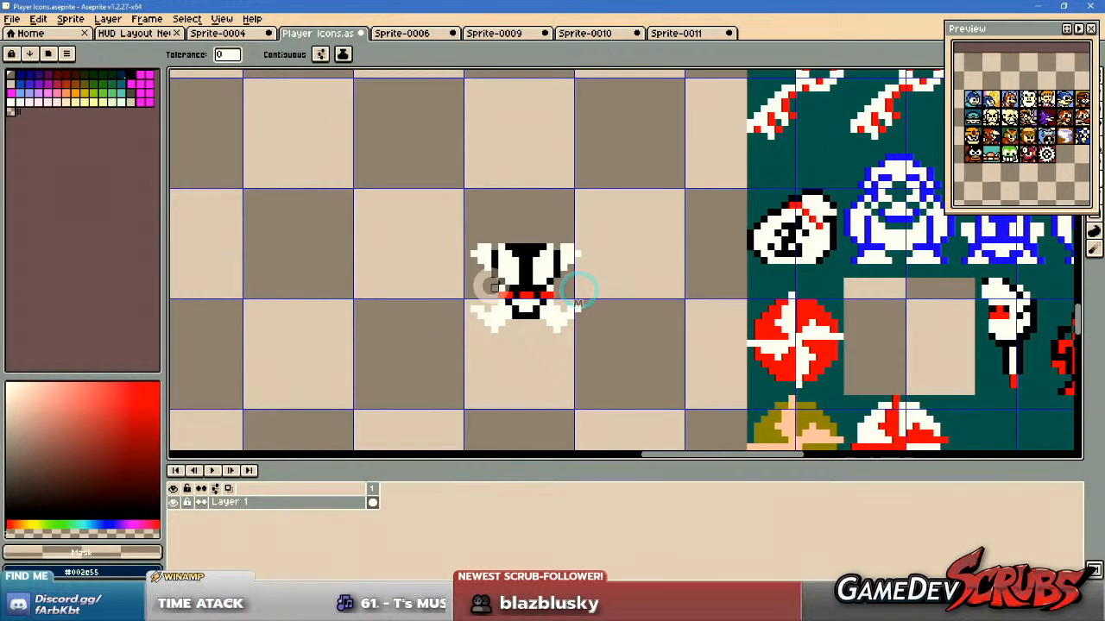
Select and copy the empty black-outlined icon frame beside the blue-helmeted character icon near the start of the sheet.
key("m")
scroll(488, 283, "down", 3)
left_click_drag(410, 287, 562, 285)
left_click_drag(470, 268, 721, 278)
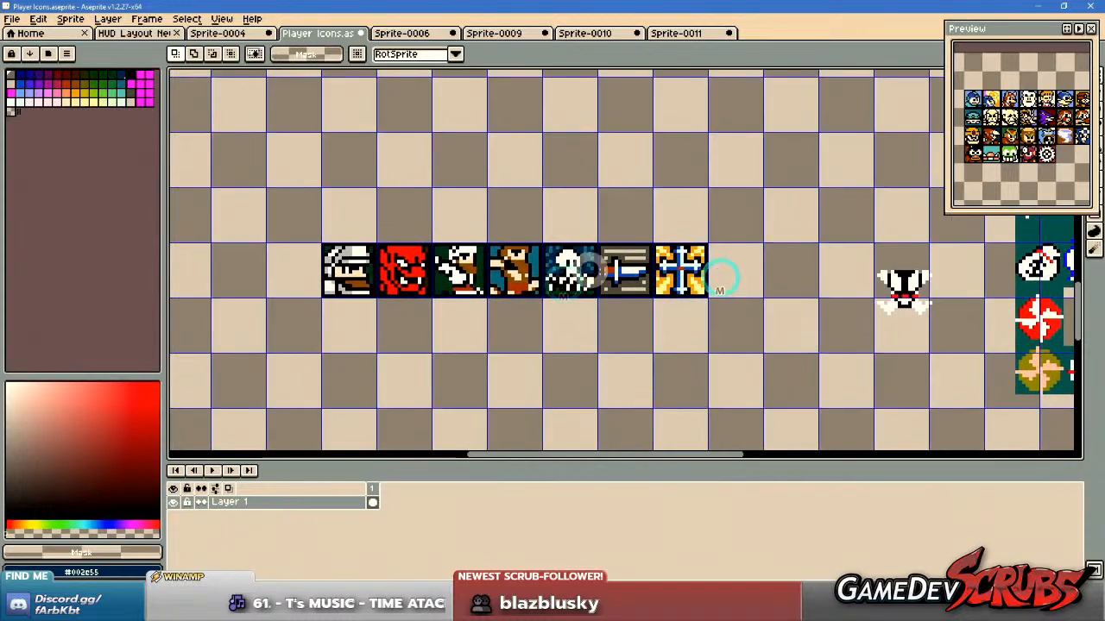
scroll(420, 260, "down", 1)
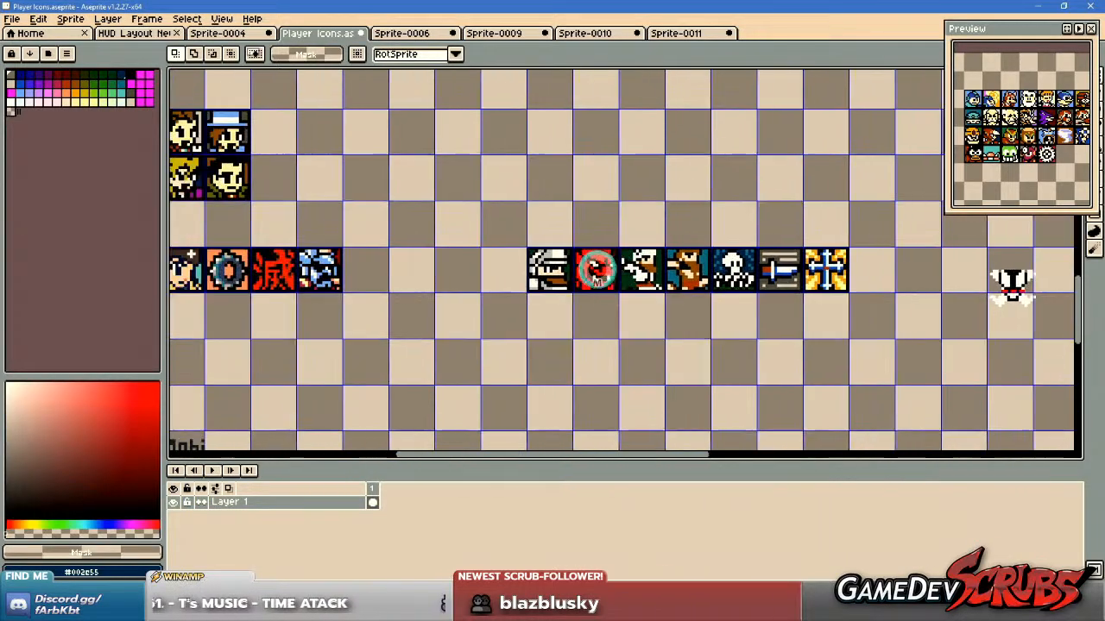
scroll(378, 264, "down", 2)
left_click_drag(566, 271, 492, 81)
left_click_drag(562, 233, 485, 440)
left_click_drag(411, 206, 445, 354)
scroll(329, 251, "up", 4)
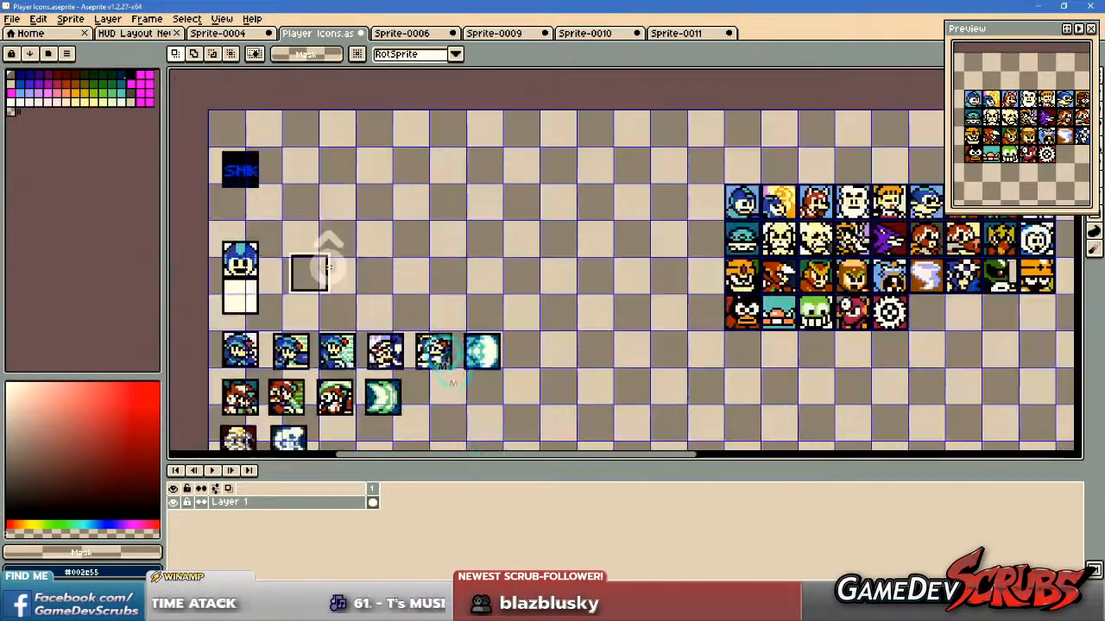
left_click_drag(233, 217, 362, 332)
Paste the empty icon frame over the skull, align it so the skull sits inside the black outline, and deselect it.
scroll(483, 341, "down", 8)
left_click_drag(626, 356, 639, 406)
scroll(494, 257, "up", 6)
scroll(636, 402, "up", 3)
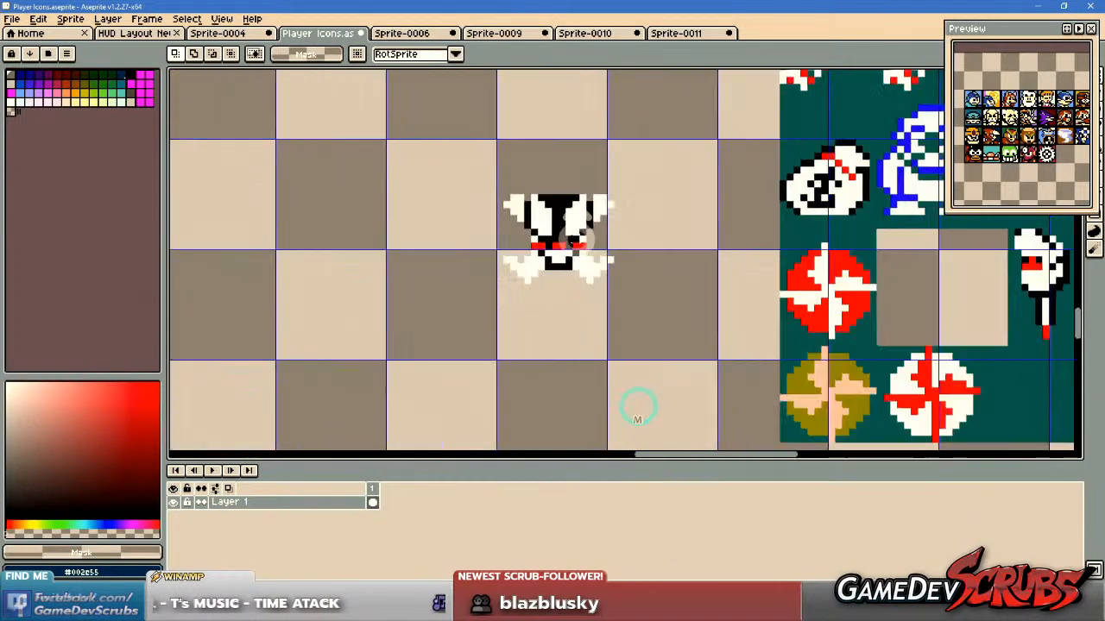
key("ctrl+v")
scroll(720, 252, "up", 1)
scroll(721, 252, "down", 1)
left_click_drag(710, 239, 695, 227)
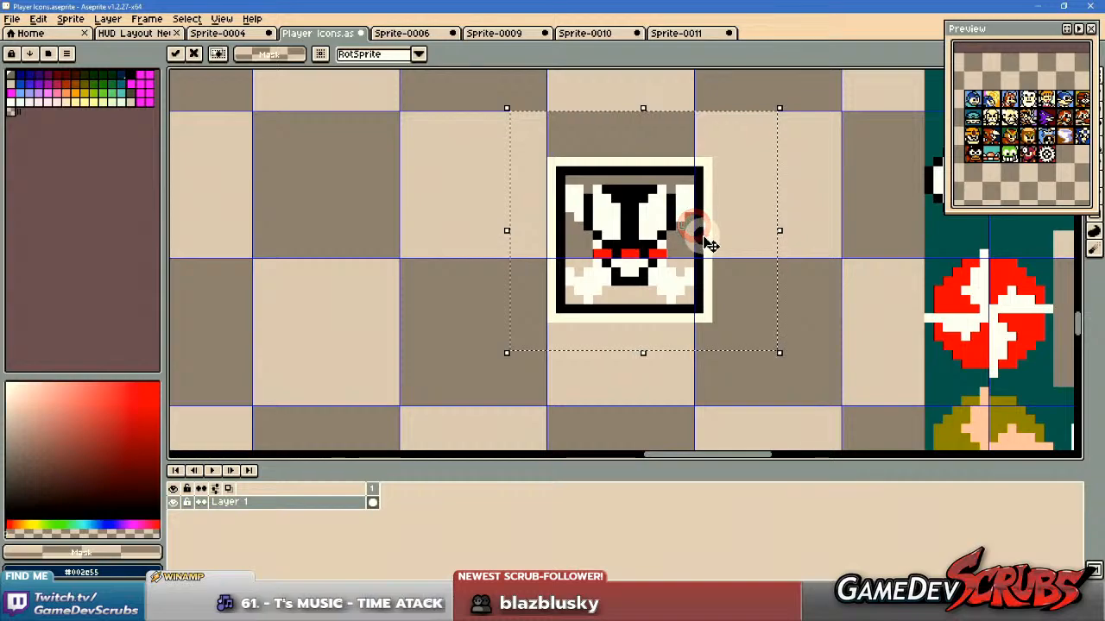
key("ctrl+d")
key("b")
scroll(671, 215, "up", 2)
left_click(572, 170, "alt")
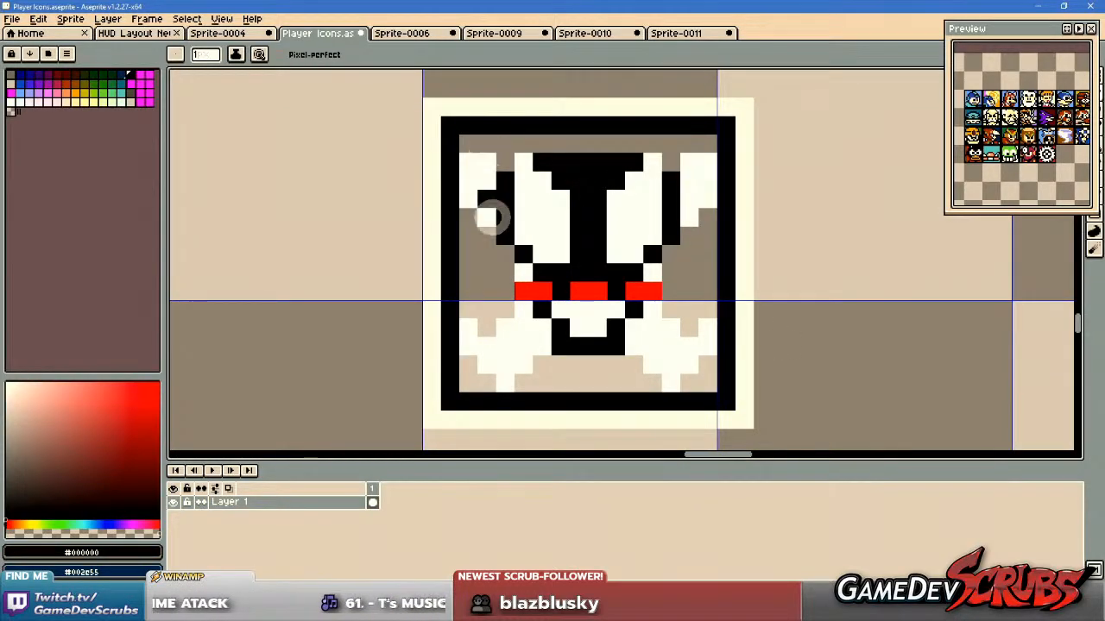
scroll(505, 309, "down", 1)
scroll(636, 308, "down", 2)
scroll(650, 298, "up", 1)
left_click_drag(650, 298, 710, 300)
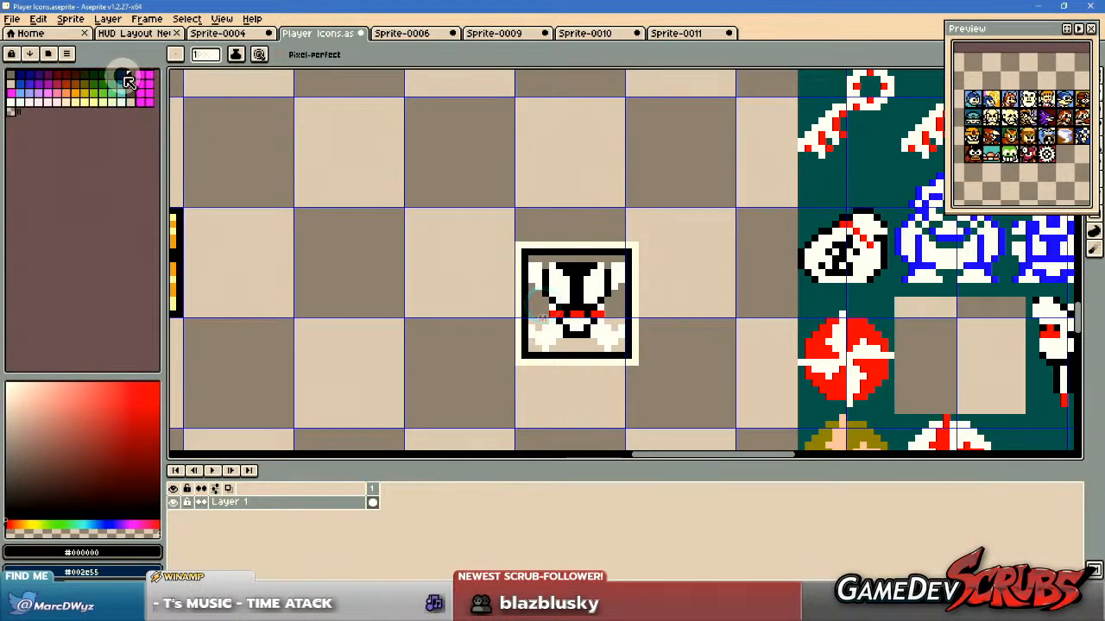
Fill the empty areas inside the skull icon's frame with dark navy, palette entry Idx-12, using a contiguous fill.
left_click(121, 75)
key("g")
scroll(559, 257, "up", 3)
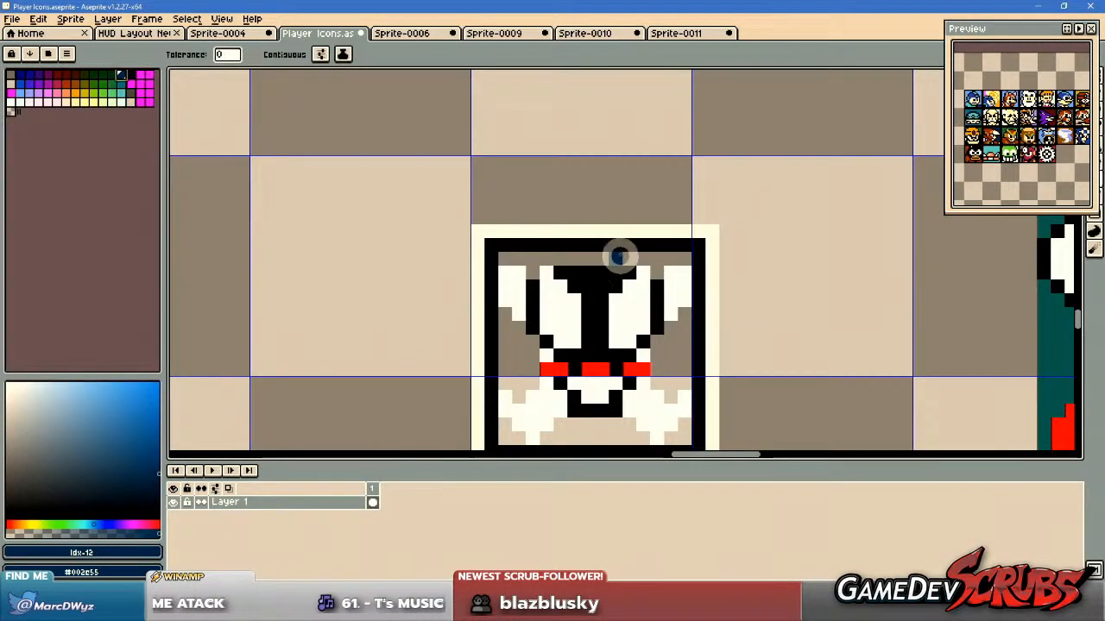
left_click_drag(656, 316, 592, 248)
left_click(283, 54)
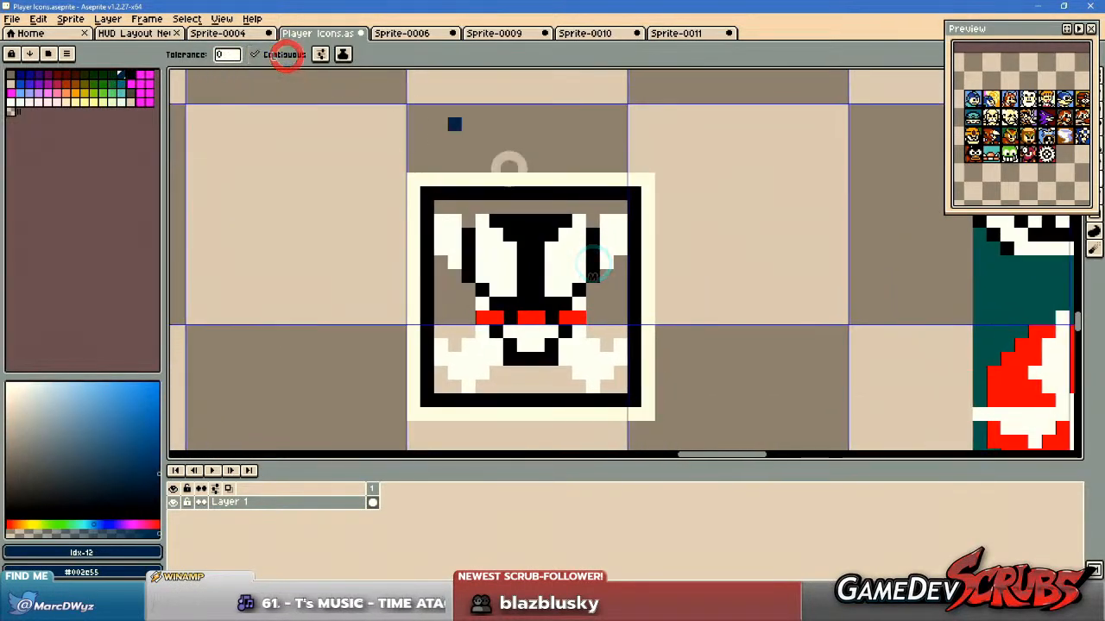
left_click(518, 204)
left_click(607, 281)
left_click(454, 296)
left_click(518, 375)
left_click(437, 385)
left_click(615, 388)
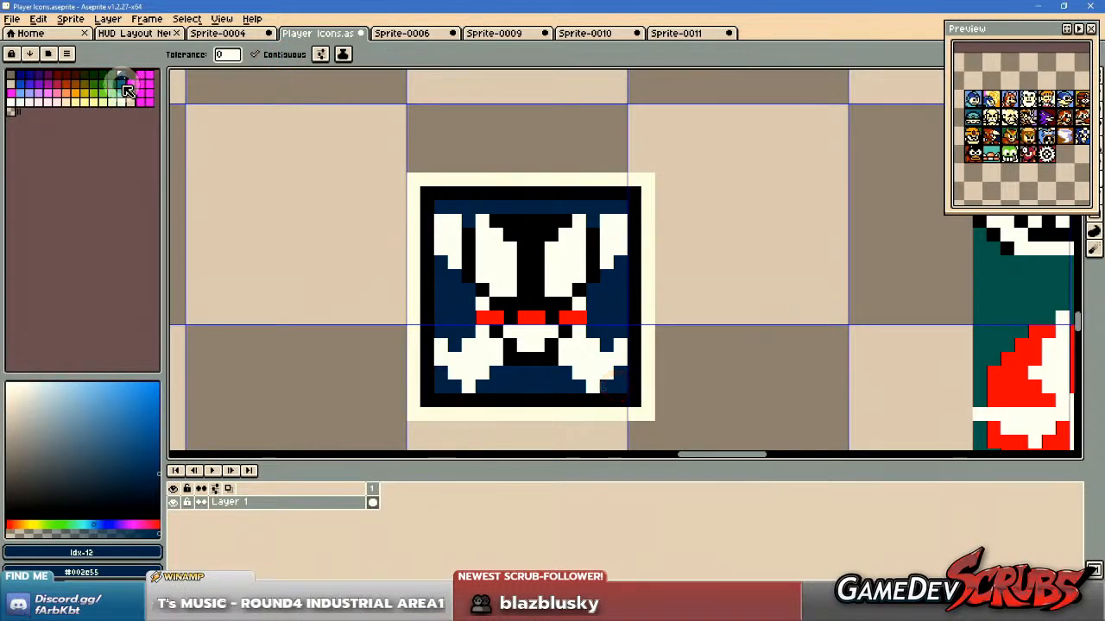
Refill the skull icon's background areas with teal, palette entry Idx-28.
left_click(121, 83)
left_click(447, 289)
left_click(455, 209)
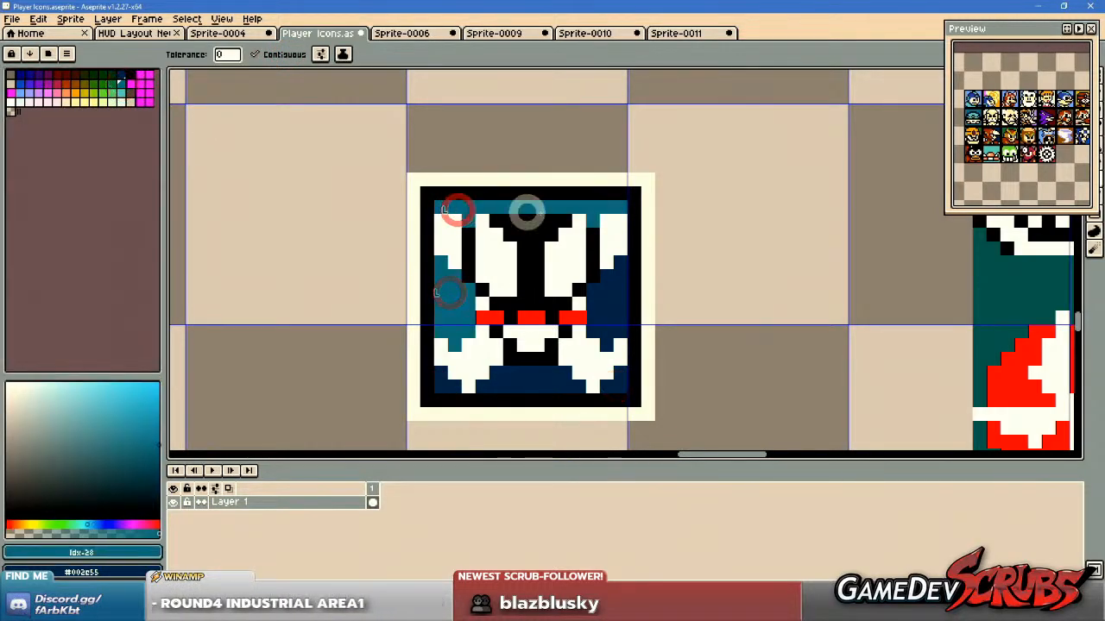
left_click(610, 282)
left_click(530, 381)
left_click(439, 385)
left_click(604, 387)
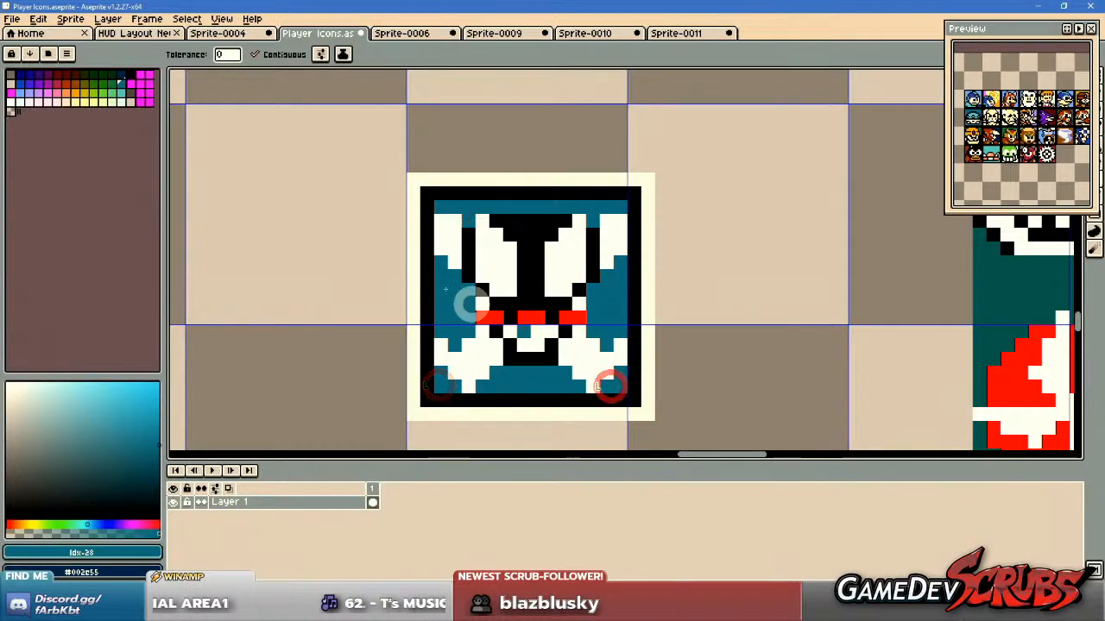
Recolour the skull icon's red band pixels with orange-brown, palette entry Idx-22, using a contiguous fill.
left_click(66, 84)
left_click(490, 317)
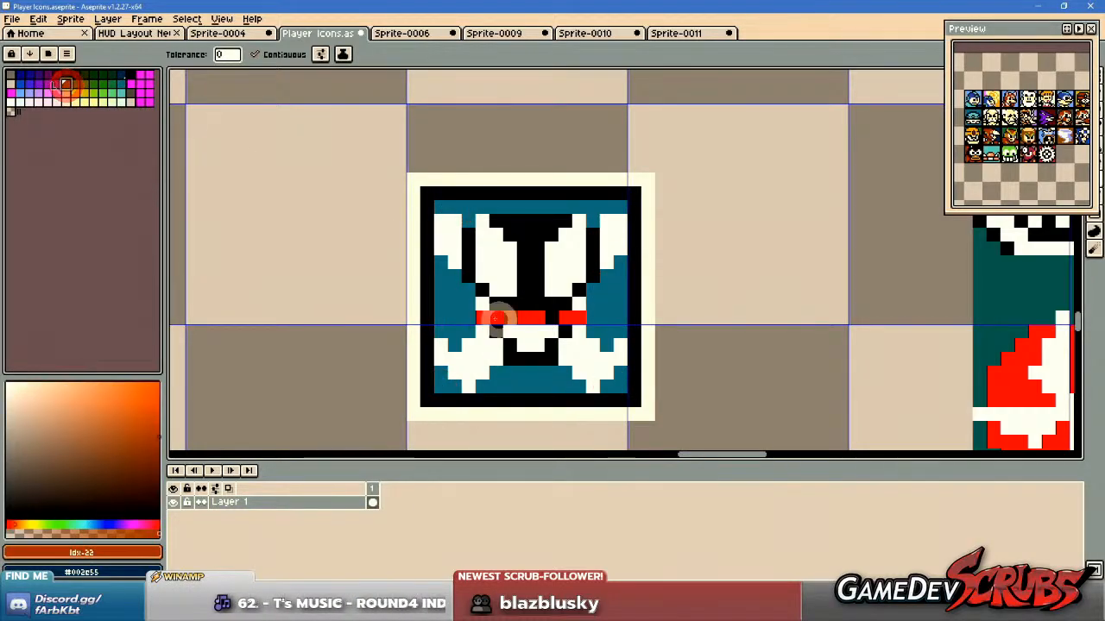
left_click(530, 317)
left_click(563, 318)
scroll(676, 343, "down", 2)
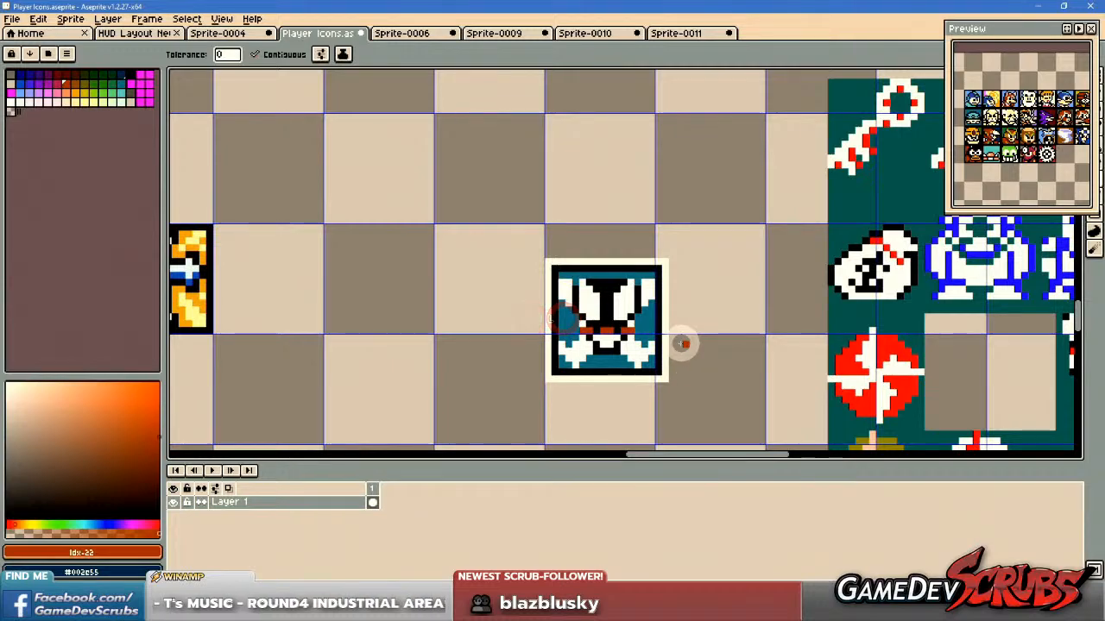
Move the framed skull icon, without its cream outline, into the grid cell directly after the gold-and-blue cross icon.
key("m")
scroll(680, 343, "down", 1)
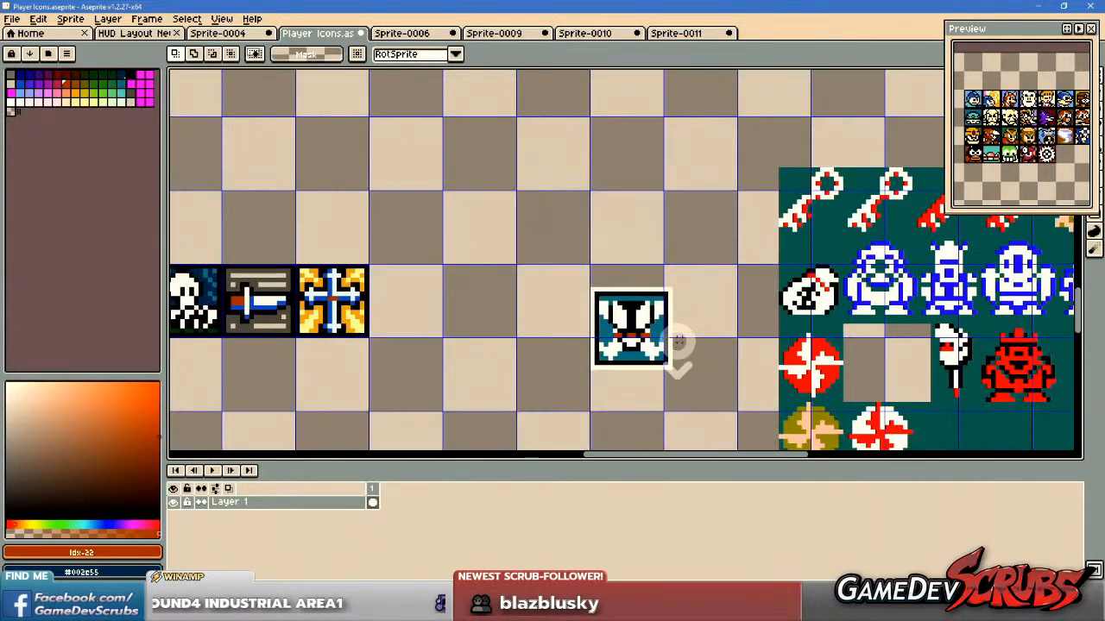
mouse_move(615, 294)
left_mouse_down()
mouse_move(661, 315)
mouse_move(650, 311)
mouse_move(732, 402)
left_mouse_up()
scroll(651, 296, "down", 1)
left_click_drag(589, 368, 719, 347)
mouse_move(830, 340)
left_mouse_down()
mouse_move(664, 318)
mouse_move(856, 307)
left_mouse_up()
scroll(615, 316, "up", 2)
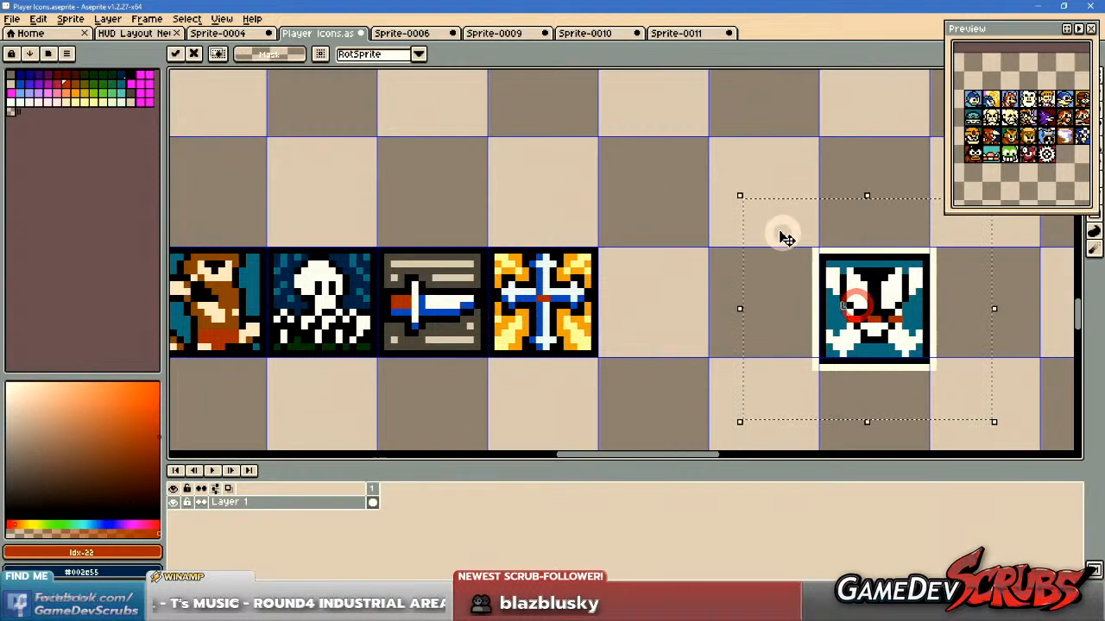
left_click(691, 189)
left_click_drag(823, 260, 923, 359)
left_click_drag(843, 350, 679, 353)
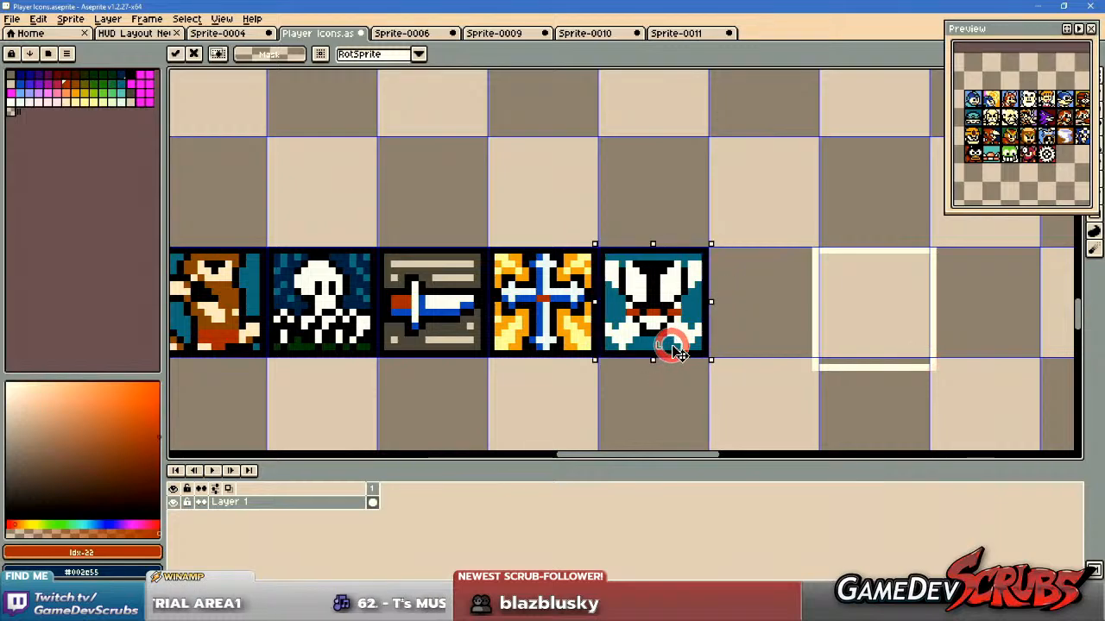
Delete the leftover cream outline beside the icon row and save the Player Icons sprite.
left_click_drag(761, 222, 964, 414)
key("Delete")
scroll(680, 349, "down", 3)
mouse_move(744, 373)
left_mouse_down()
mouse_move(572, 332)
mouse_move(566, 345)
left_mouse_up()
key("ctrl+s")
Select the whole pasted item sheet with the teal background and delete it.
scroll(709, 360, "down", 2)
scroll(639, 350, "up", 1)
scroll(748, 348, "up", 1)
left_click_drag(747, 348, 666, 333)
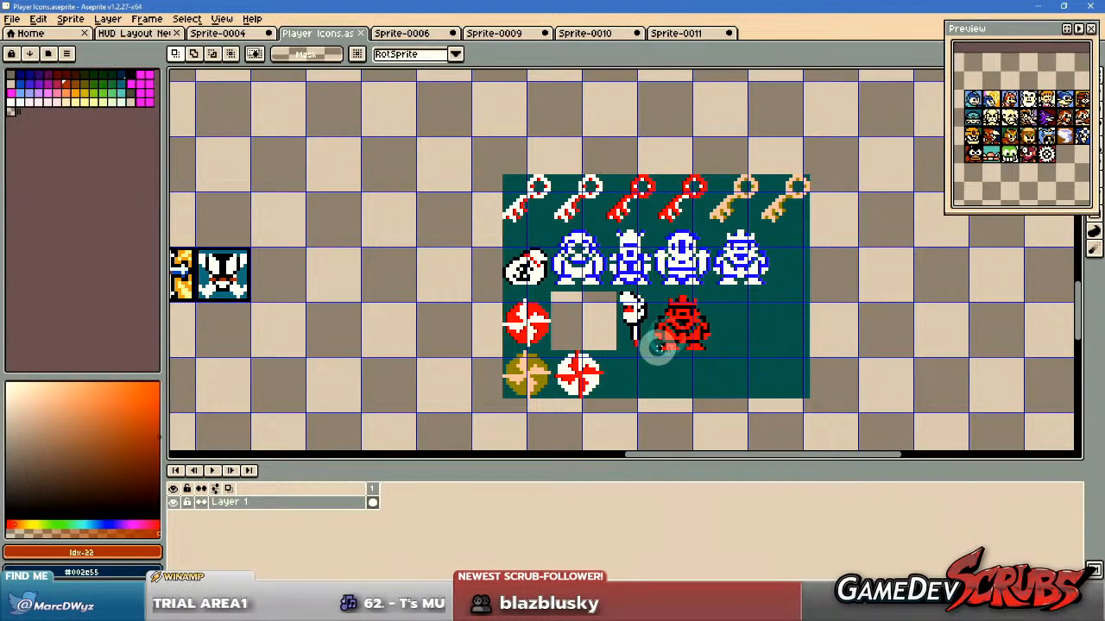
mouse_move(442, 151)
left_mouse_down()
mouse_move(917, 420)
mouse_move(917, 431)
left_mouse_up()
key("Delete")
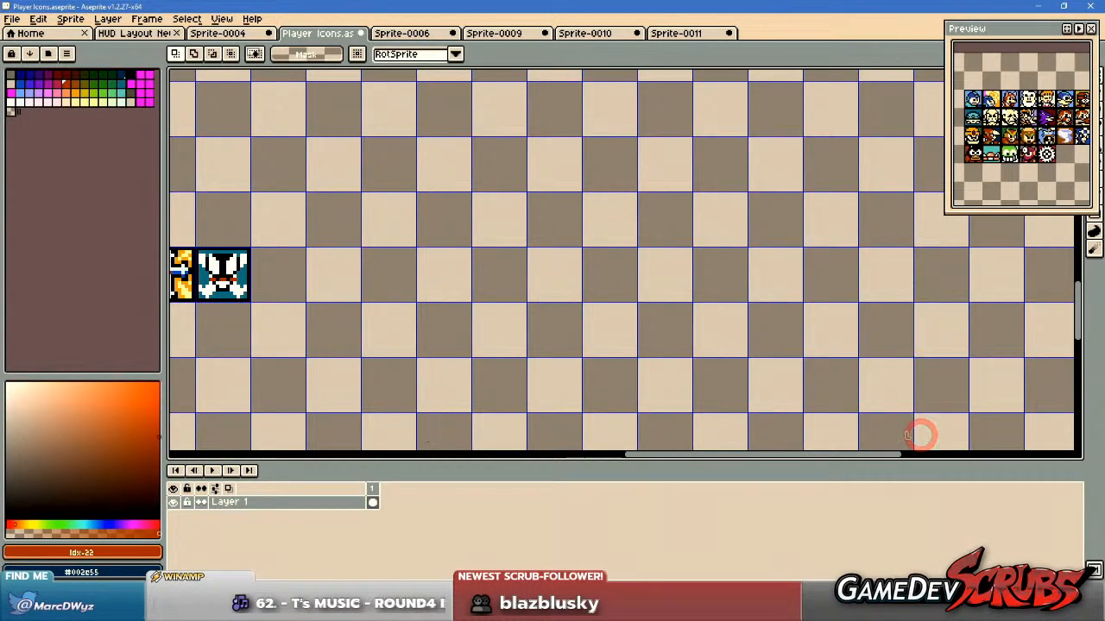
key("alt+Tab")
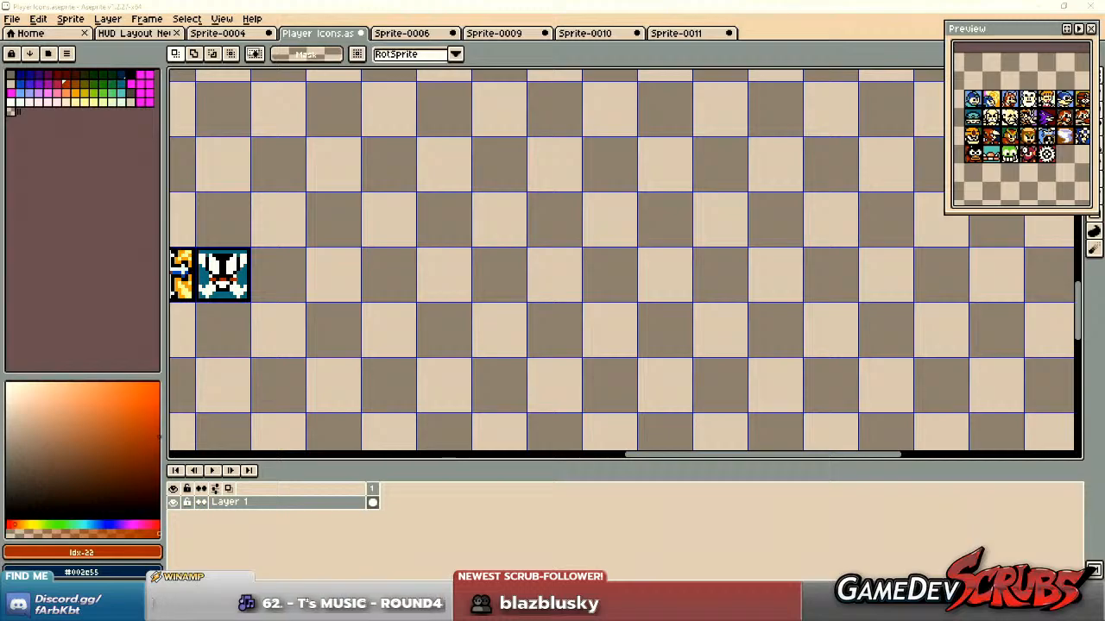
left_click_drag(832, 302, 777, 289)
key("ctrl+v")
scroll(623, 301, "down", 4)
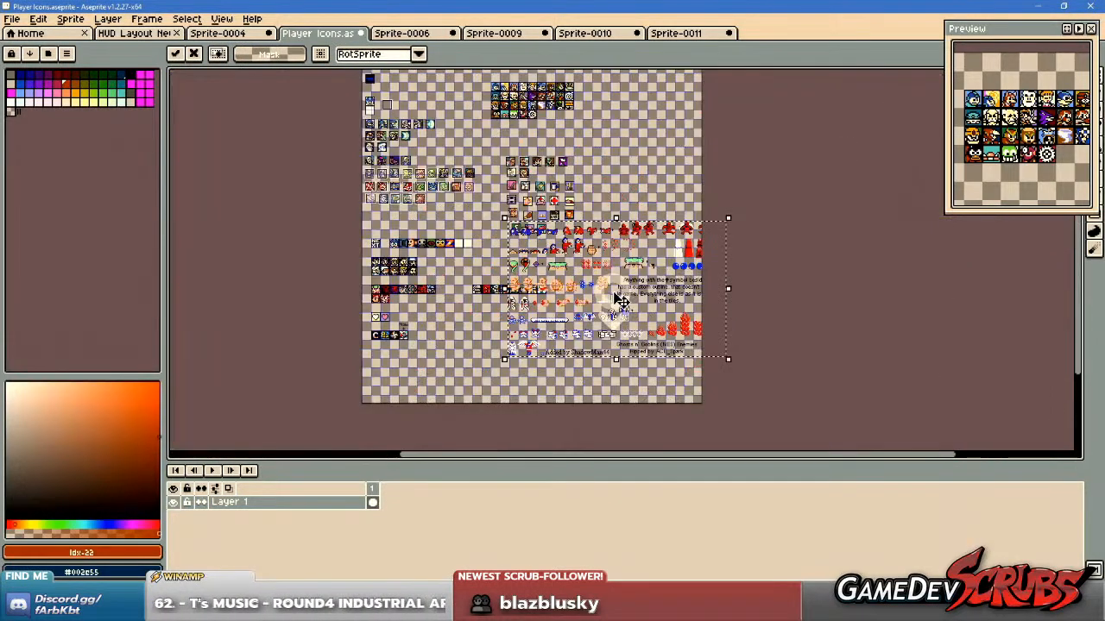
left_click_drag(598, 281, 576, 345)
key("Escape")
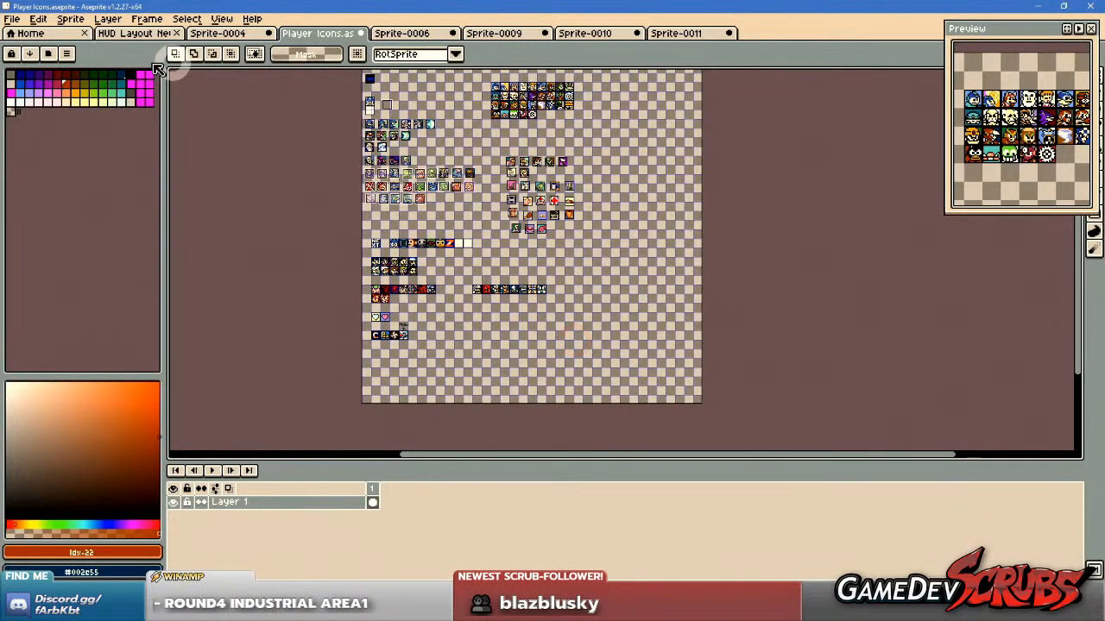
Create a new transparent RGBA sprite at the suggested size, paste the Ghosts n' Goblins enemy sheet into it, and deselect.
left_click(13, 18)
left_click(28, 36)
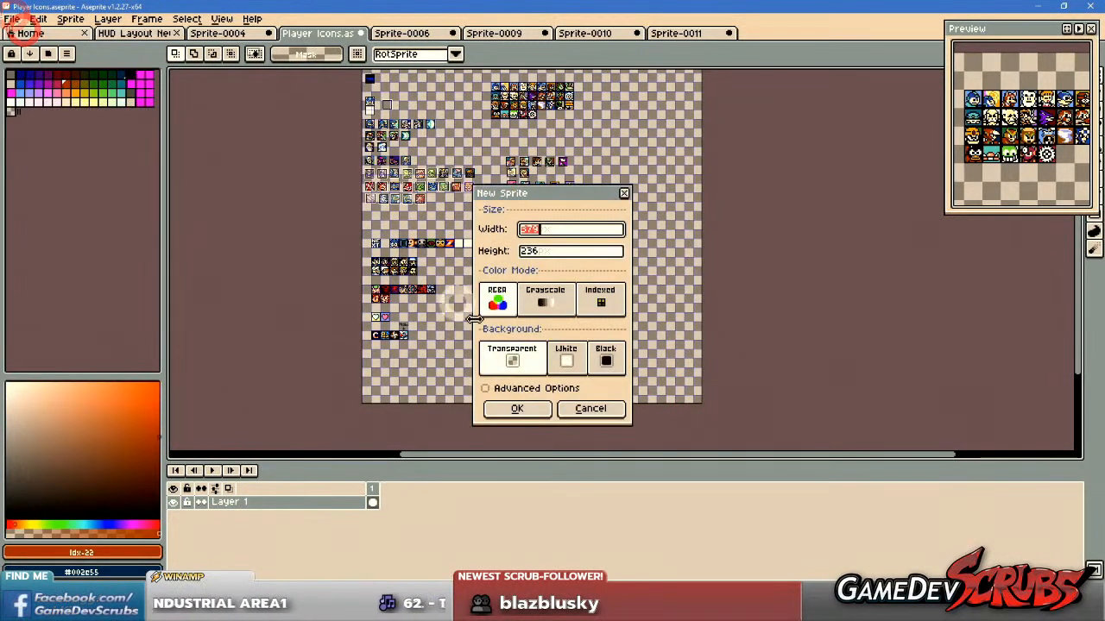
left_click(518, 403)
key("ctrl+v")
scroll(559, 274, "up", 3)
key("ctrl+d")
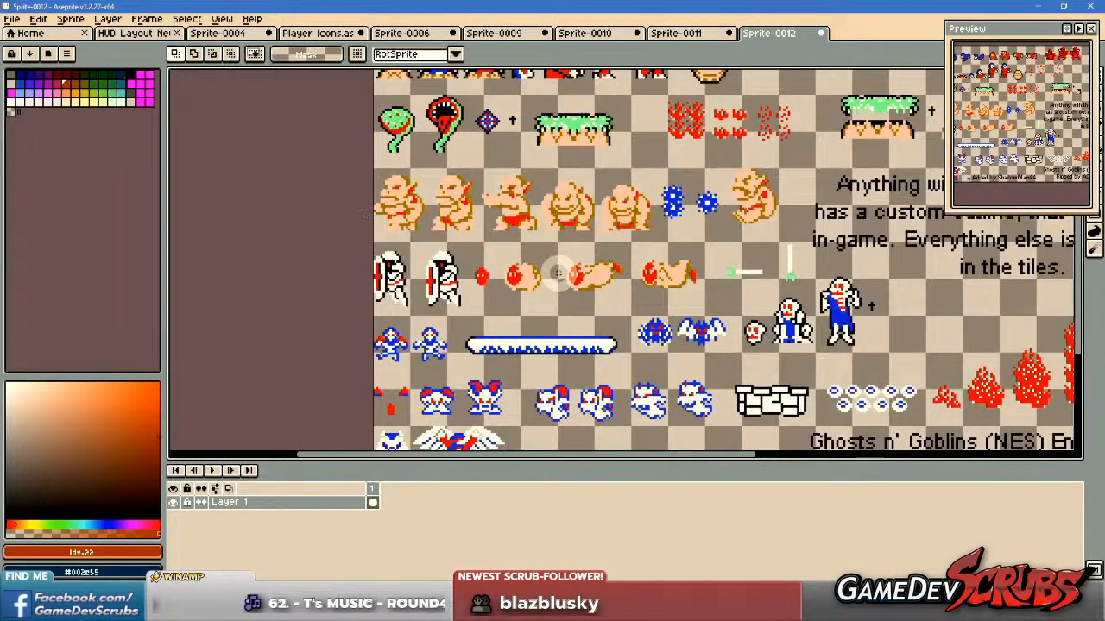
Examine the enemy sprites across the Ghosts n' Goblins sheet for icon candidates, marking out the row of red demons.
left_click_drag(588, 189, 582, 398)
left_click_drag(581, 322, 545, 380)
scroll(583, 313, "up", 1)
left_click_drag(583, 300, 388, 306)
left_click_drag(641, 315, 472, 308)
mouse_move(617, 295)
left_mouse_down()
mouse_move(606, 316)
mouse_move(585, 323)
left_mouse_up()
left_click_drag(446, 188, 932, 278)
left_click_drag(738, 385, 764, 310)
left_click_drag(372, 375, 722, 176)
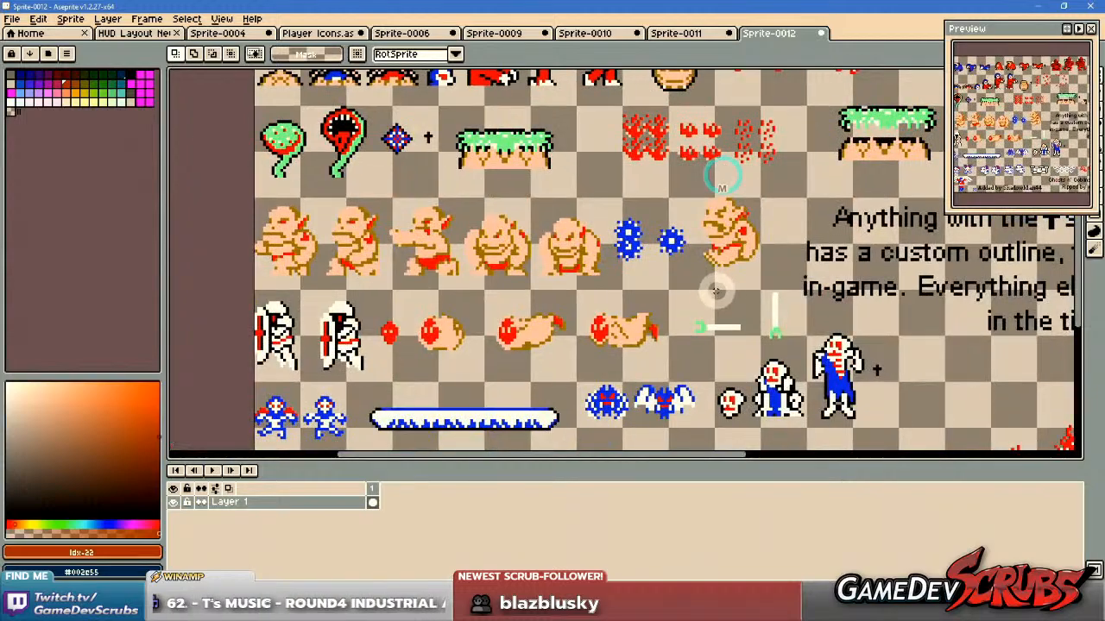
scroll(689, 313, "down", 1)
left_click_drag(689, 311, 675, 204)
left_click_drag(713, 244, 510, 250)
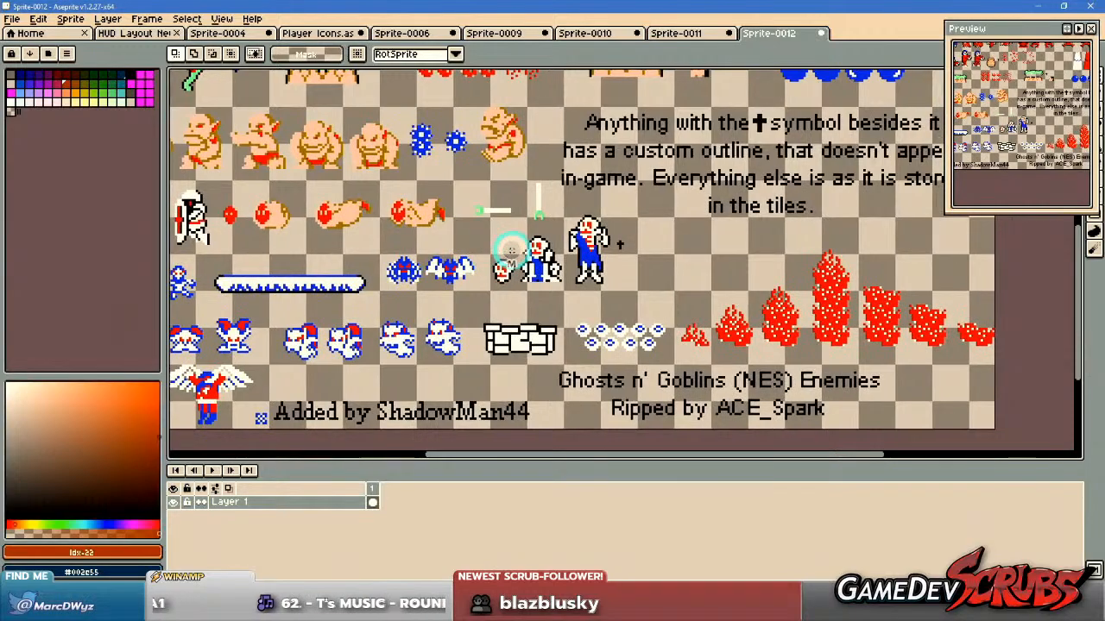
left_click_drag(628, 206, 609, 399)
left_click_drag(687, 236, 668, 289)
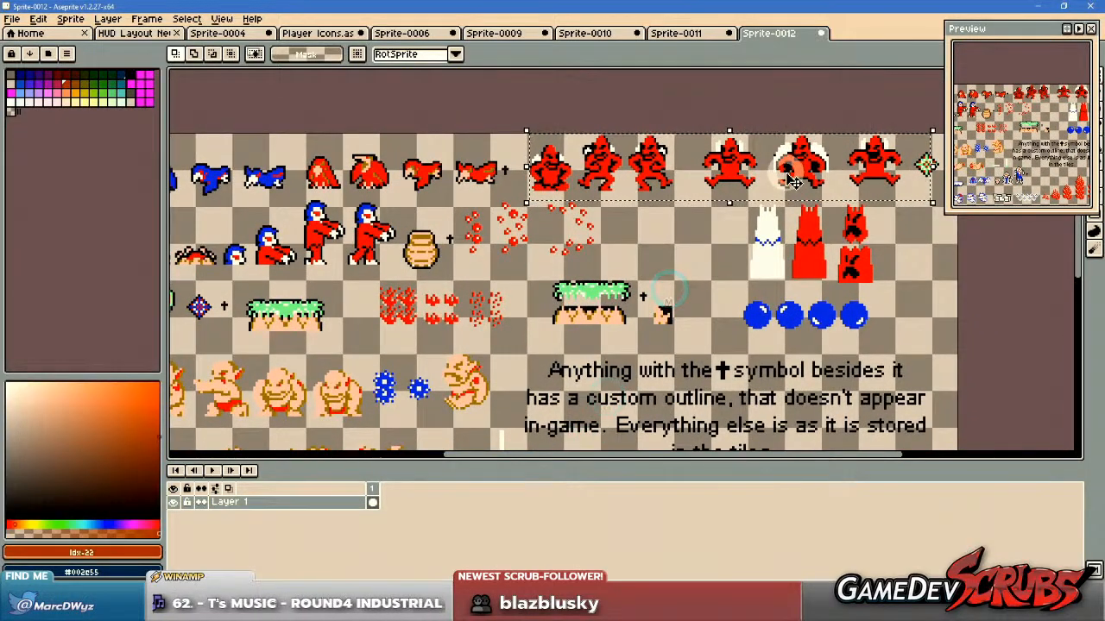
left_click_drag(457, 321, 604, 311)
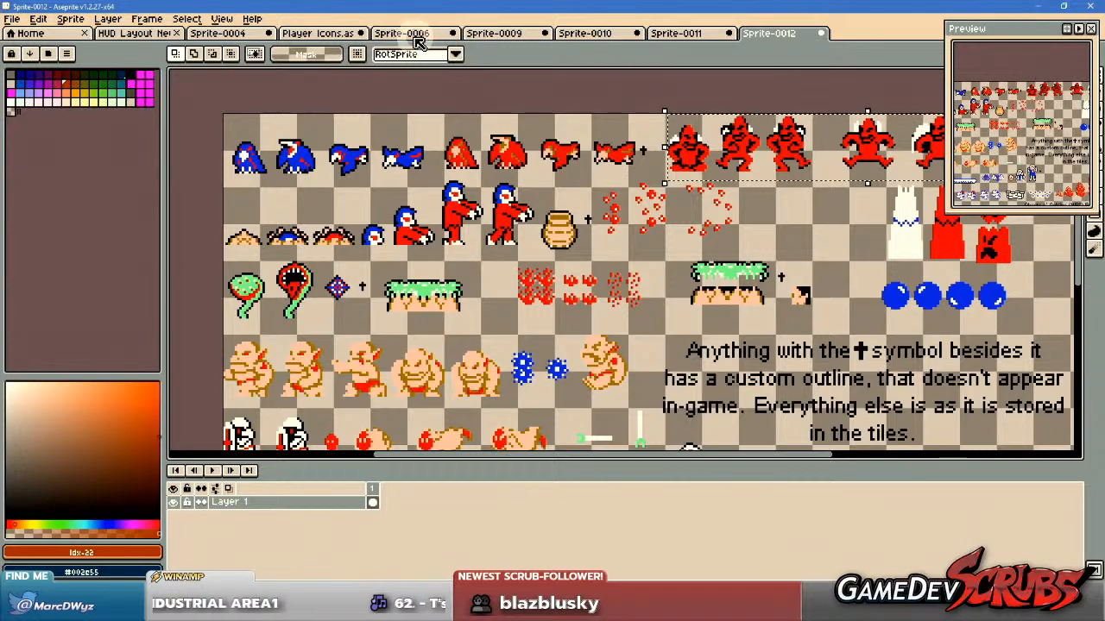
Inspect the rows of round win icons in the HUD Layout New Win Icons sprite.
left_click(135, 33)
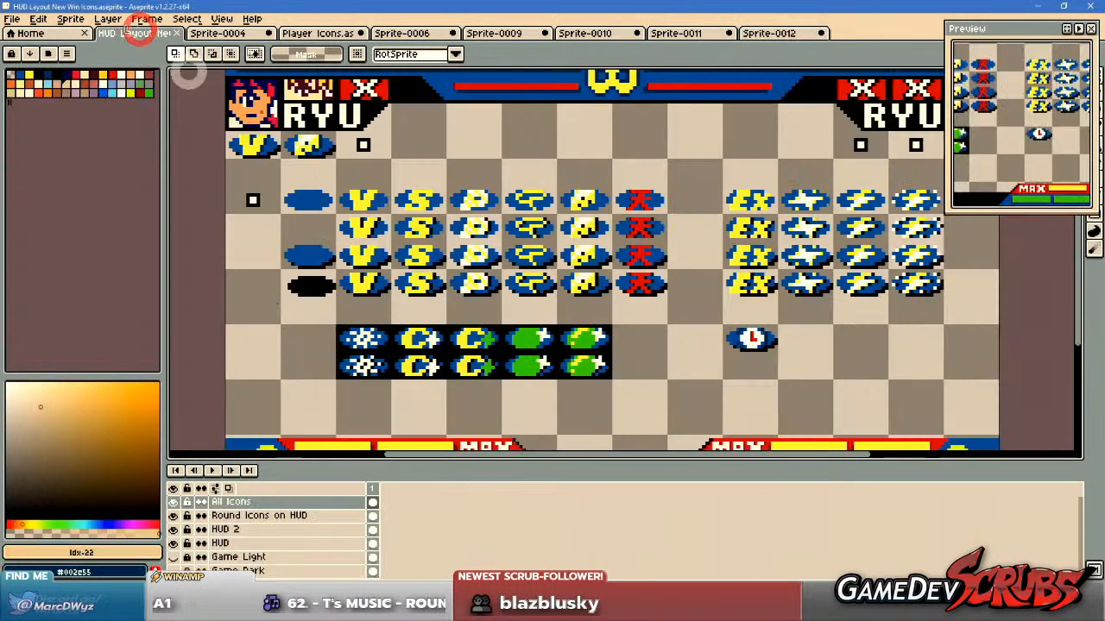
scroll(207, 172, "up", 3)
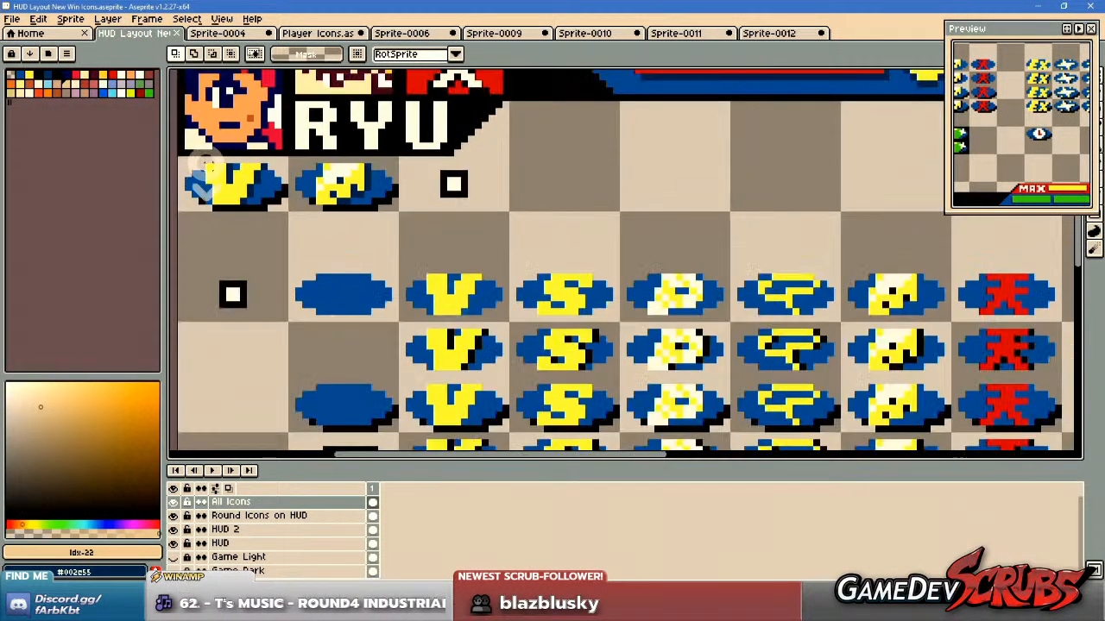
scroll(345, 181, "down", 1)
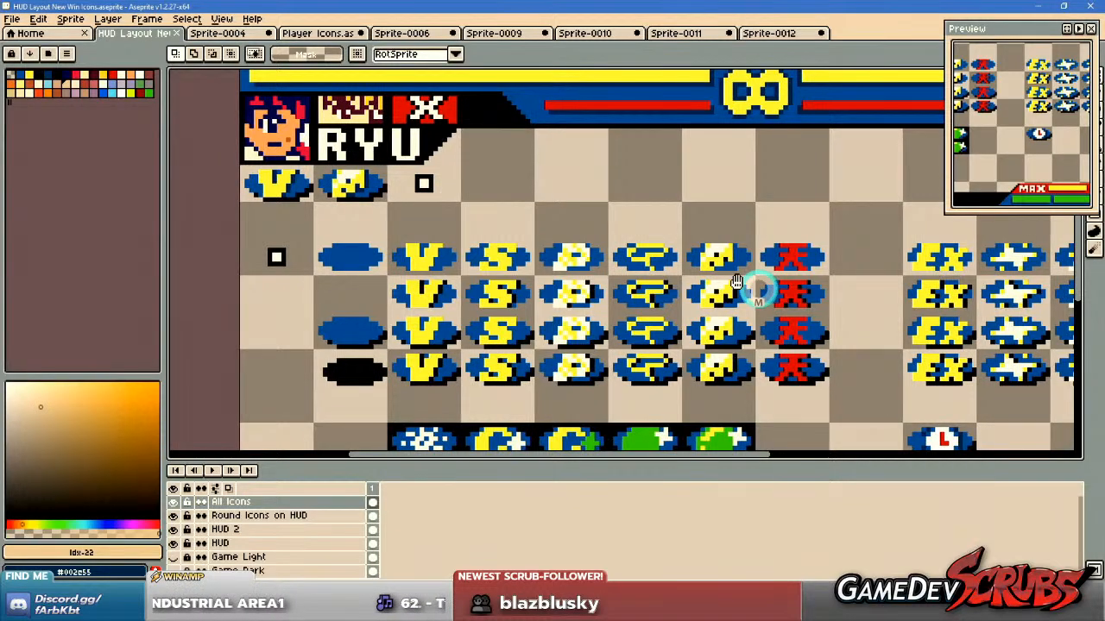
scroll(601, 260, "right", 3)
scroll(601, 260, "down", 1)
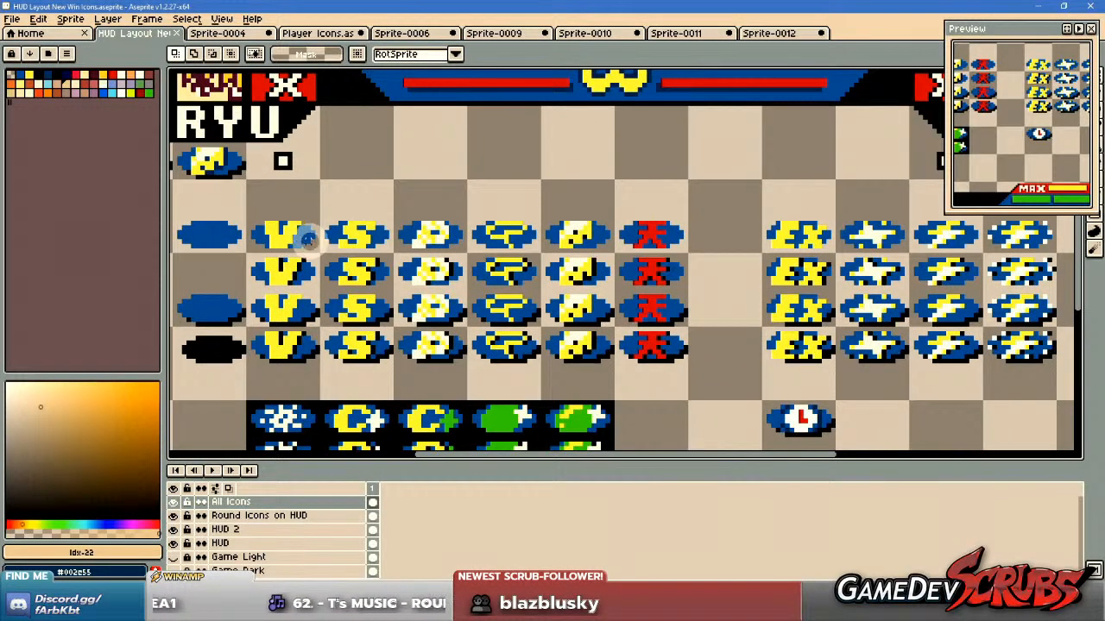
left_click_drag(520, 256, 635, 273)
scroll(454, 248, "up", 1)
left_click_drag(553, 274, 703, 250)
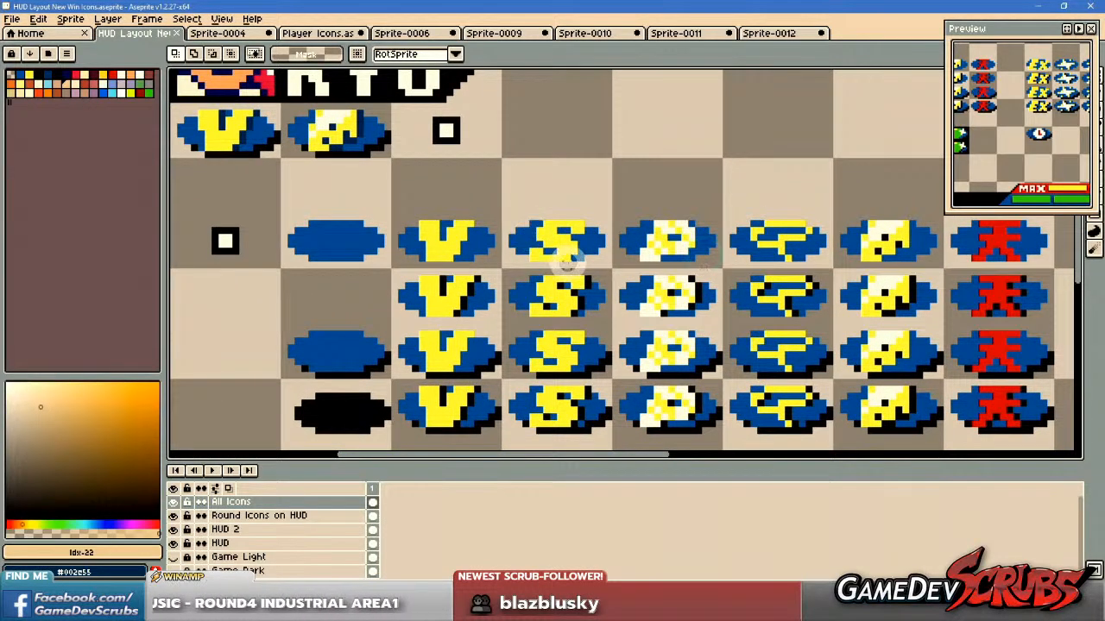
scroll(447, 244, "down", 1)
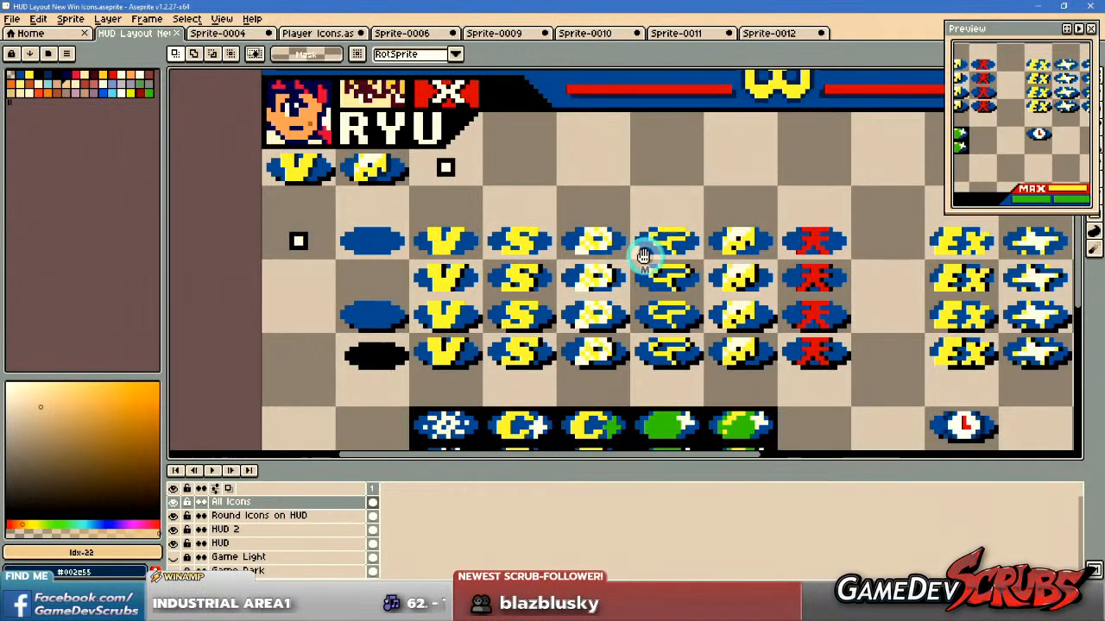
left_click_drag(645, 255, 440, 257)
scroll(611, 274, "up", 1)
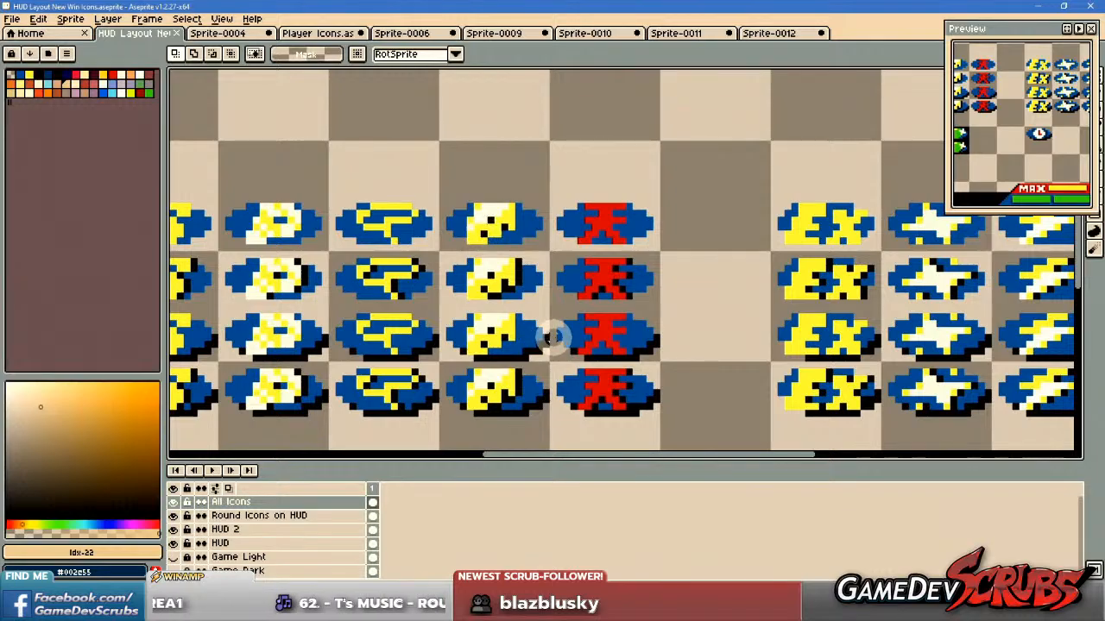
scroll(552, 337, "down", 1)
Review the existing character and item icon groups across the Player Icons sprite.
left_click(306, 35)
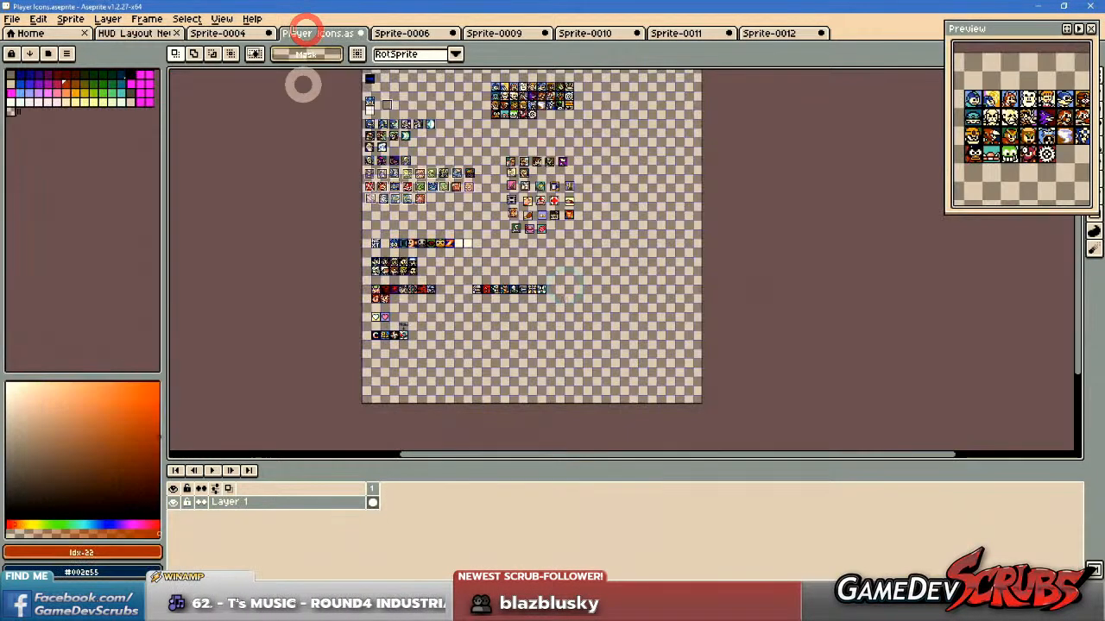
scroll(497, 251, "up", 4)
left_click_drag(362, 314, 766, 240)
left_click_drag(525, 326, 597, 241)
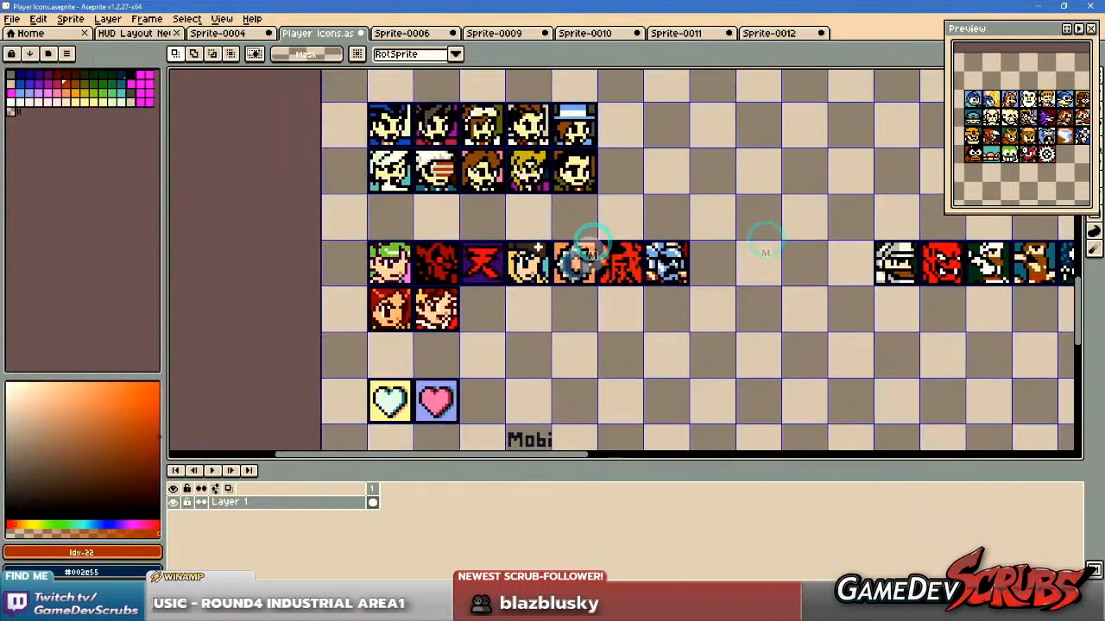
left_click_drag(662, 277, 426, 239)
left_click_drag(723, 244, 833, 304)
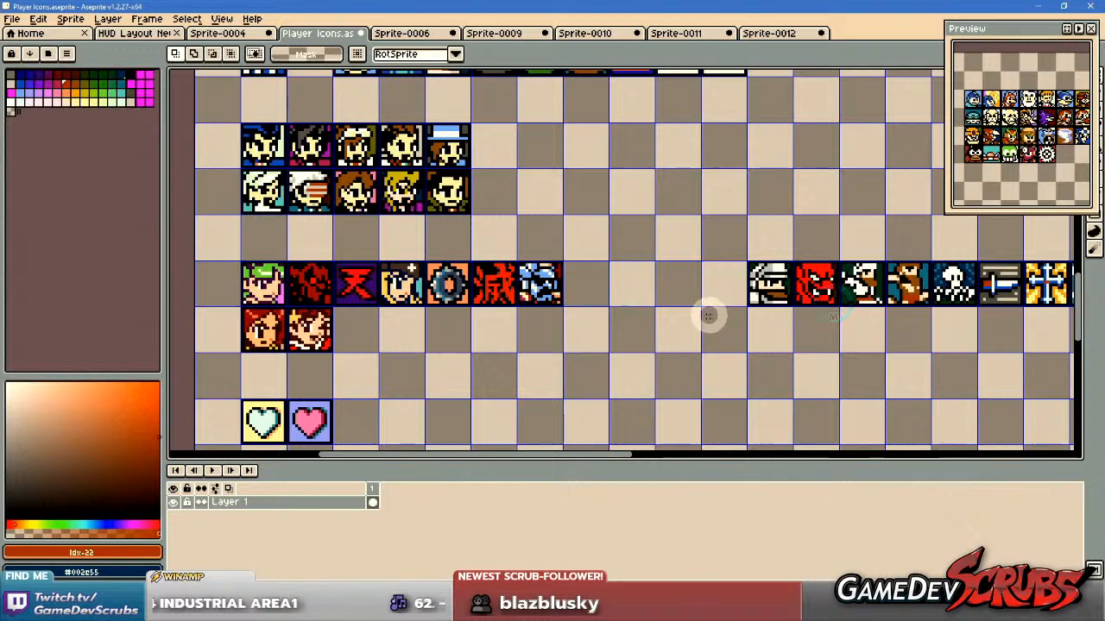
scroll(586, 244, "down", 3)
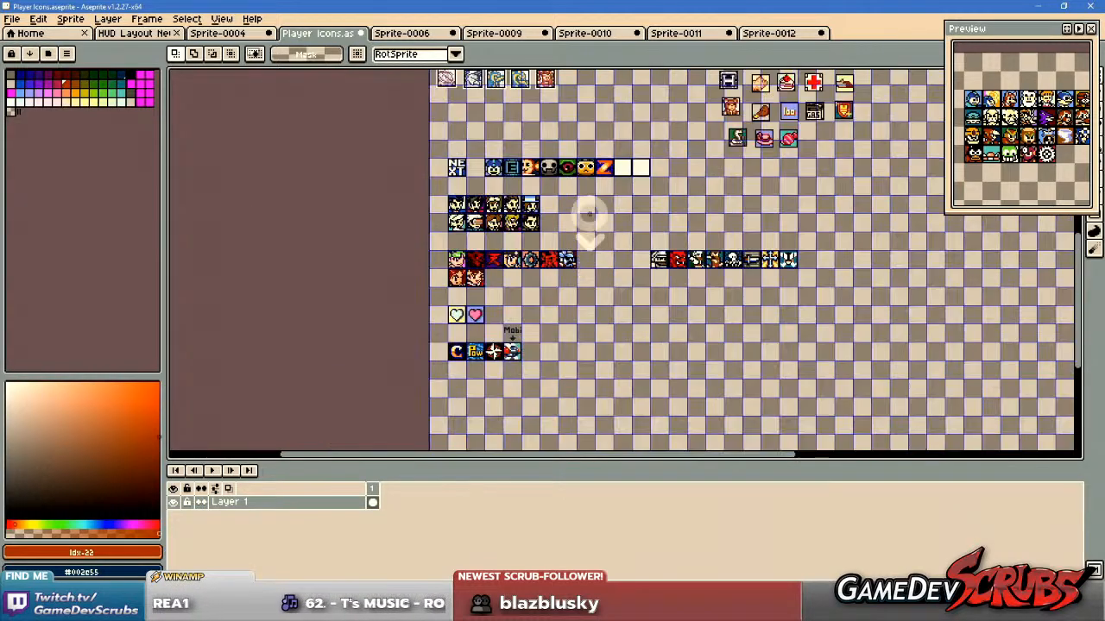
left_click_drag(597, 176, 613, 369)
left_click_drag(628, 120, 638, 305)
scroll(473, 196, "up", 3)
scroll(637, 304, "down", 2)
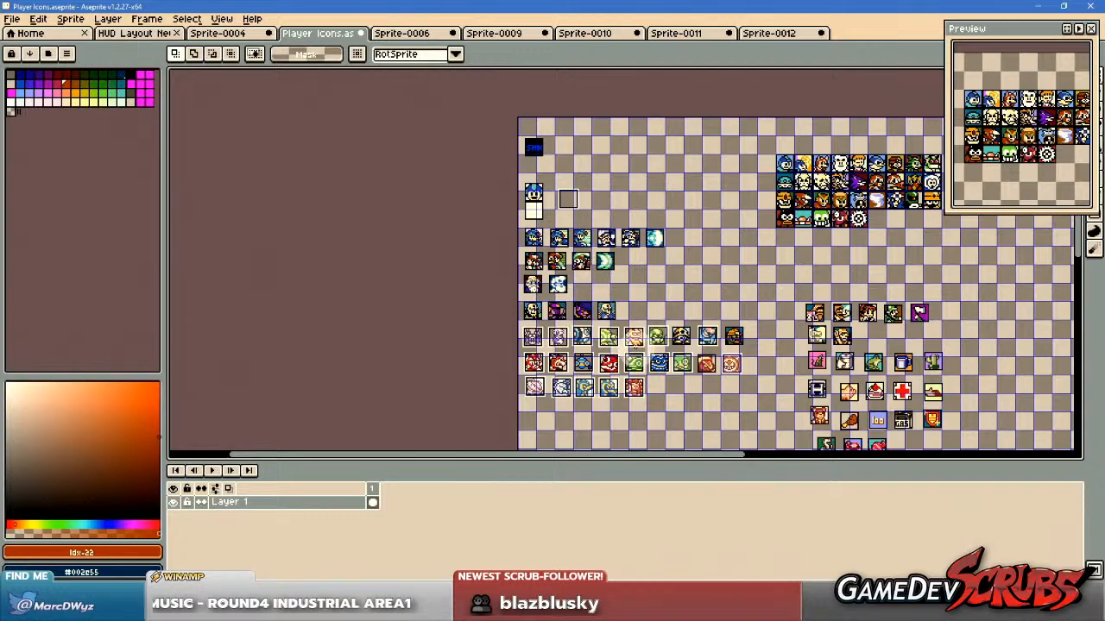
scroll(636, 349, "up", 3)
left_click_drag(632, 363, 470, 70)
left_click_drag(665, 282, 552, 77)
left_click_drag(690, 275, 557, 187)
left_click_drag(768, 274, 566, 263)
scroll(618, 252, "down", 2)
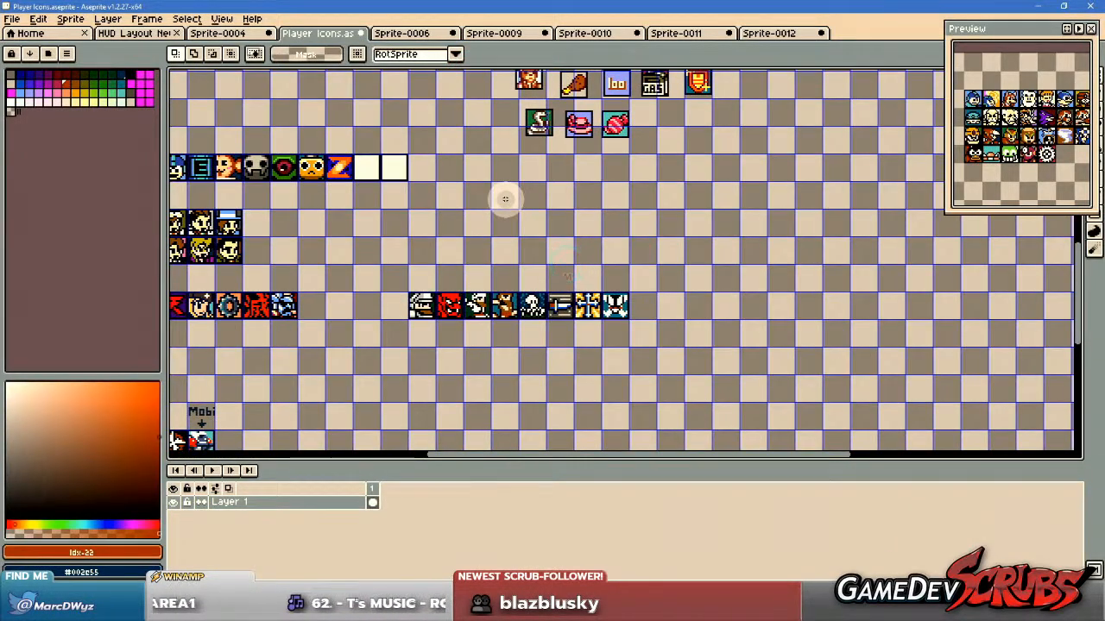
Open MotM Mockup.aseprite from the V2 folder inside the Versus menu folder.
left_click(12, 18)
left_click(24, 47)
left_click(110, 73)
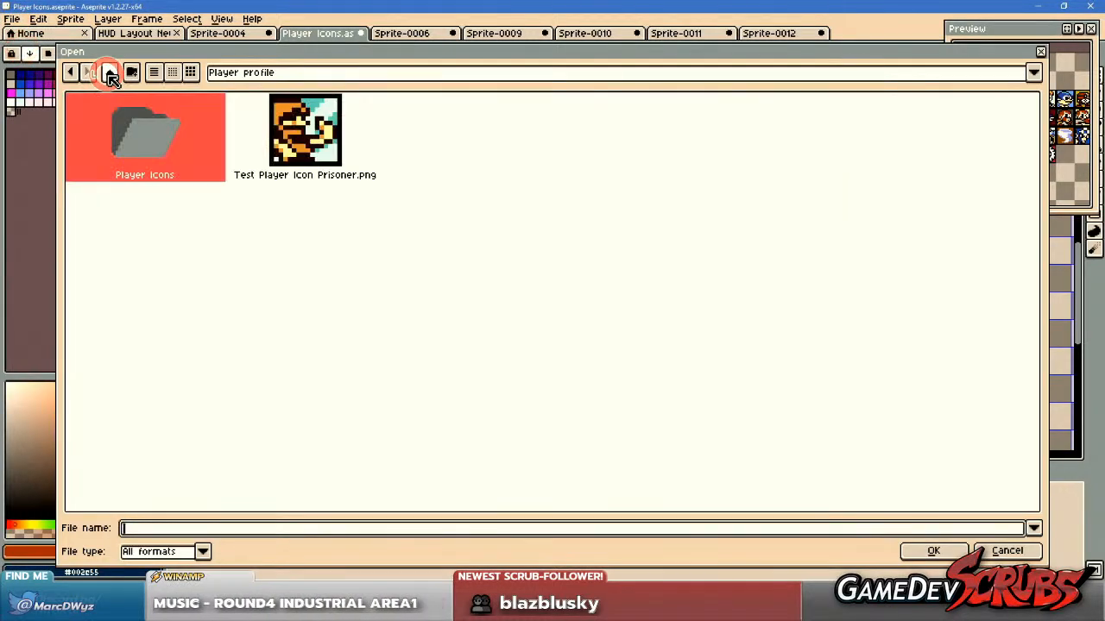
left_click(109, 74)
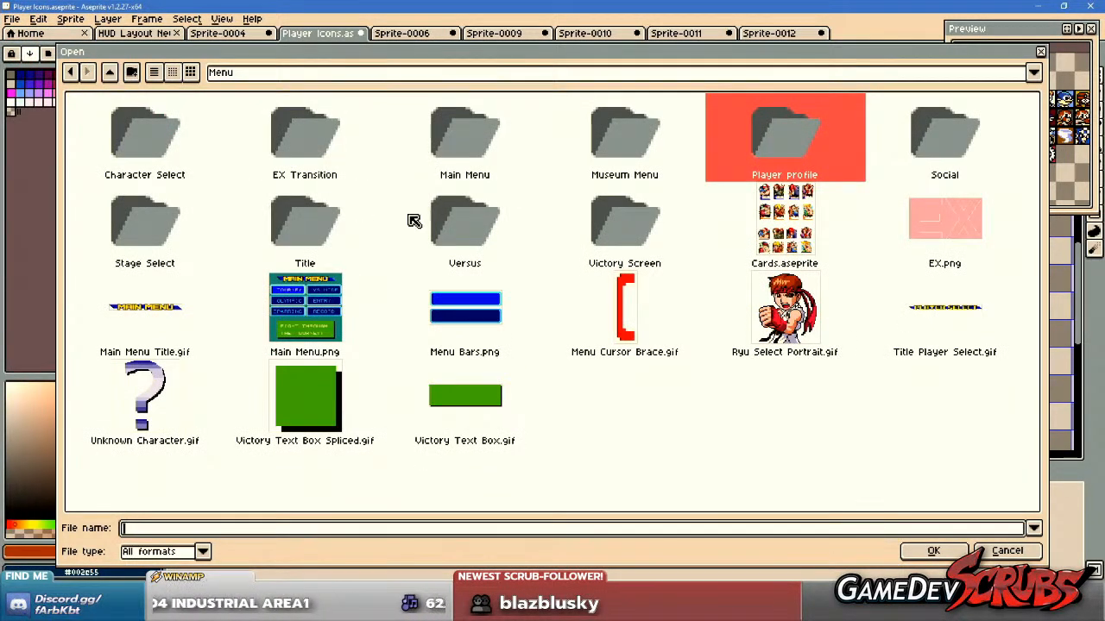
double_click(503, 227)
double_click(173, 153)
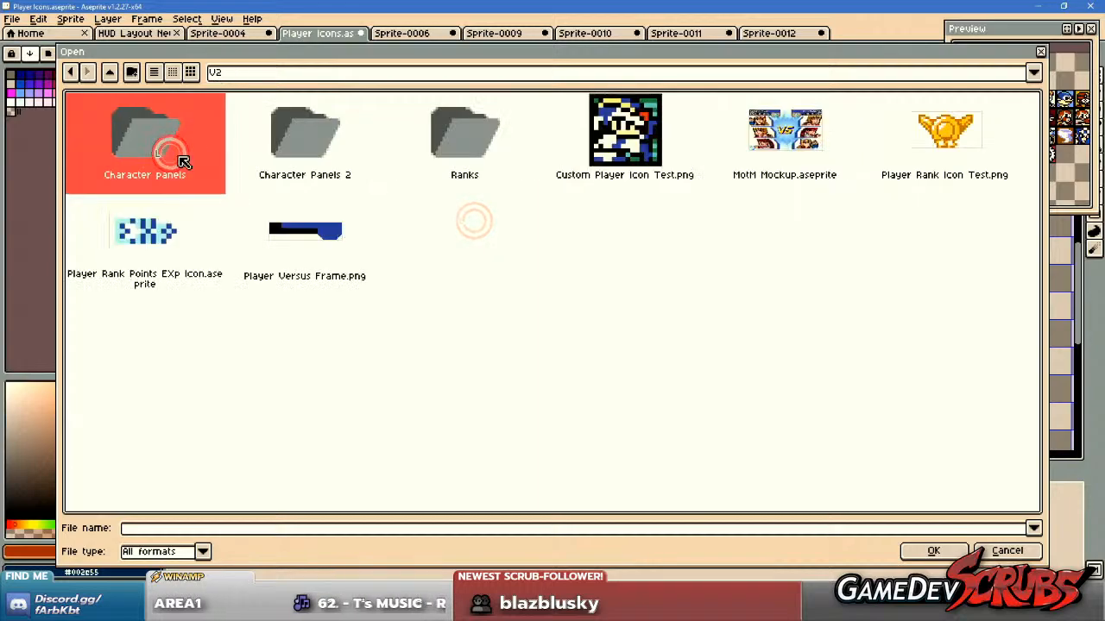
double_click(767, 135)
scroll(478, 228, "up", 3)
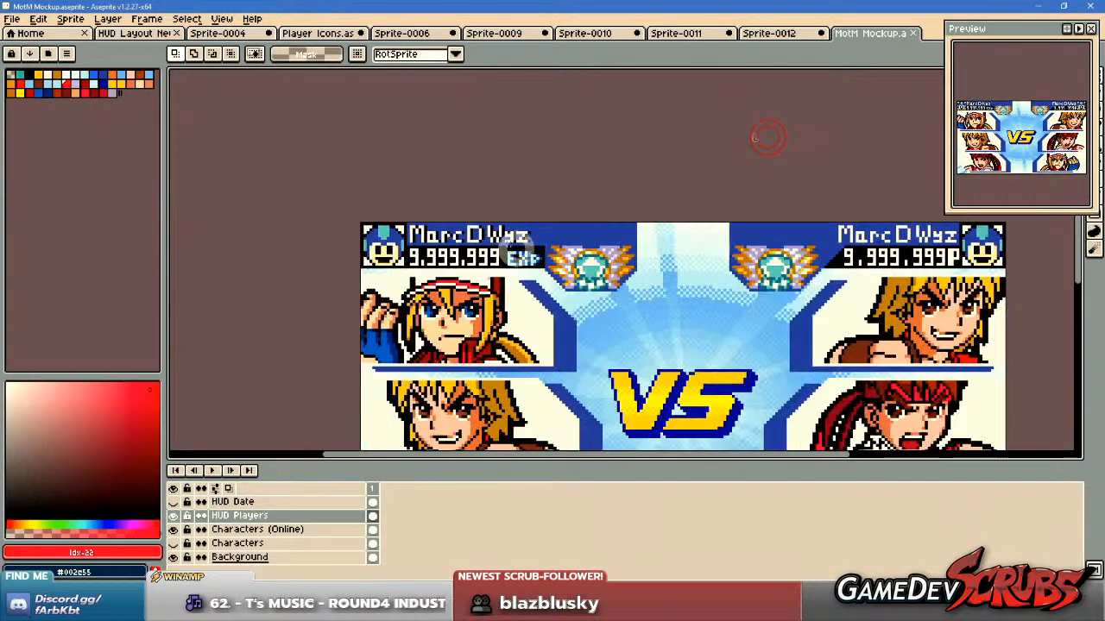
Examine the player icons and rank badges on the versus-screen mockup, close it, and return to the enemy sheet.
left_click_drag(305, 196, 385, 279)
left_click_drag(604, 310, 206, 278)
left_click_drag(636, 175, 758, 257)
left_click_drag(446, 302, 703, 300)
left_click_drag(540, 301, 608, 273)
scroll(665, 288, "down", 1)
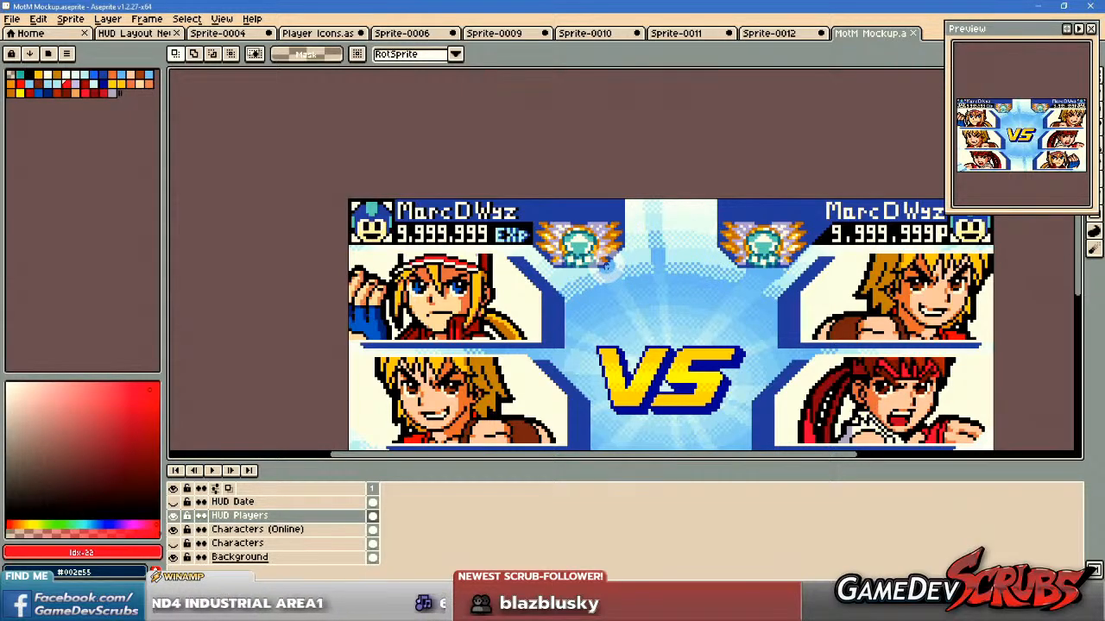
middle_click(872, 34)
left_click_drag(554, 223, 524, 122)
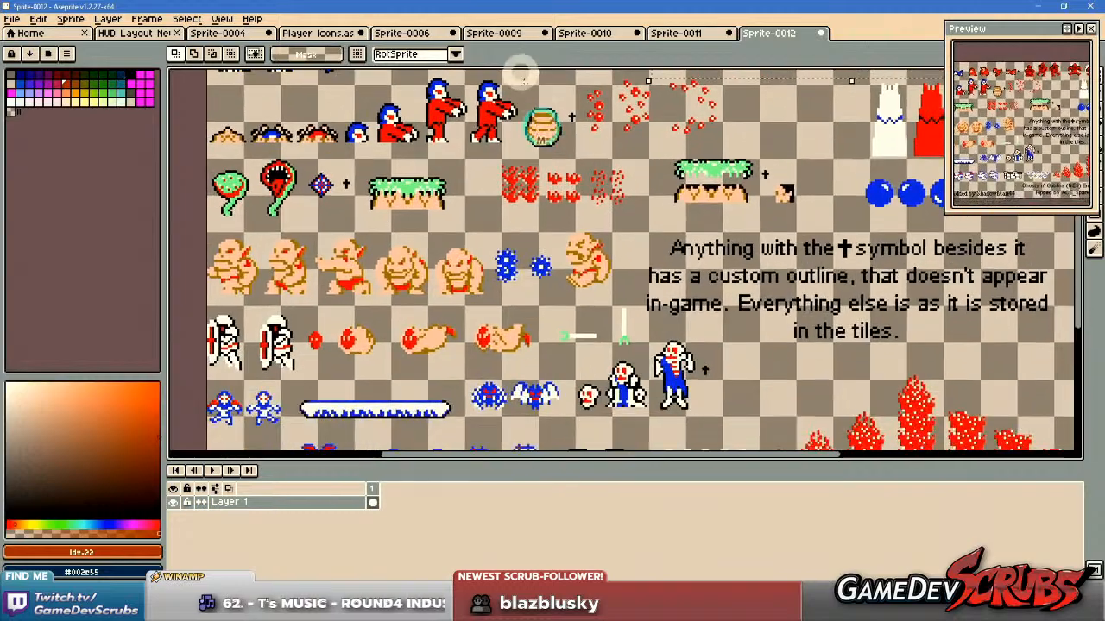
Examine the enemy rows of the Ghosts n' Goblins (NES) enemies sheet for further icon candidates.
left_click_drag(573, 240, 586, 164)
scroll(587, 168, "down", 3)
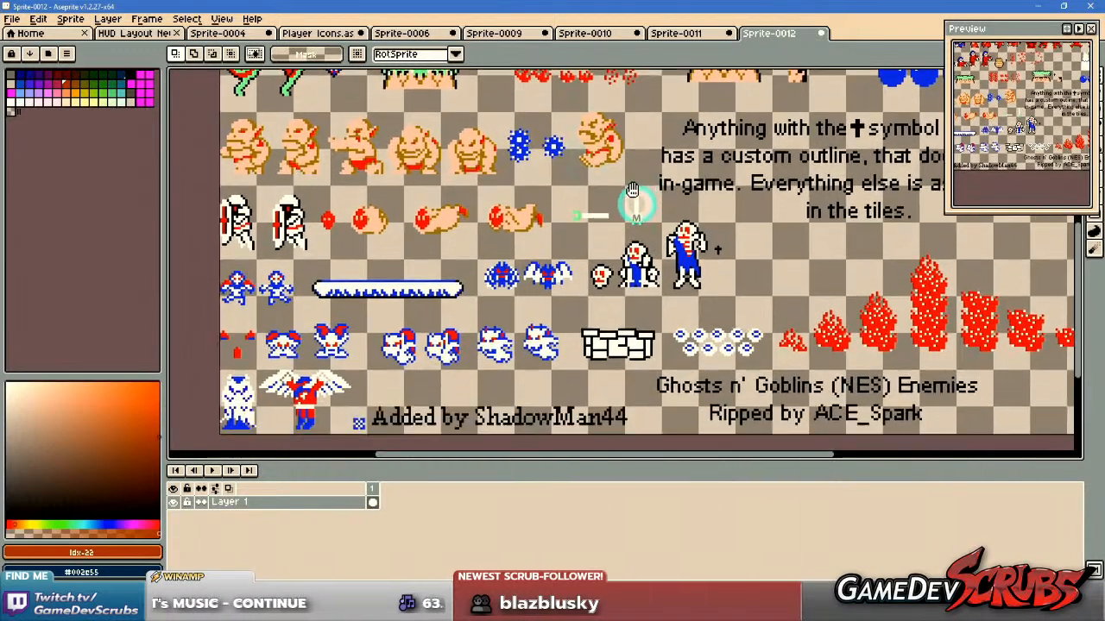
left_click_drag(635, 191, 642, 223)
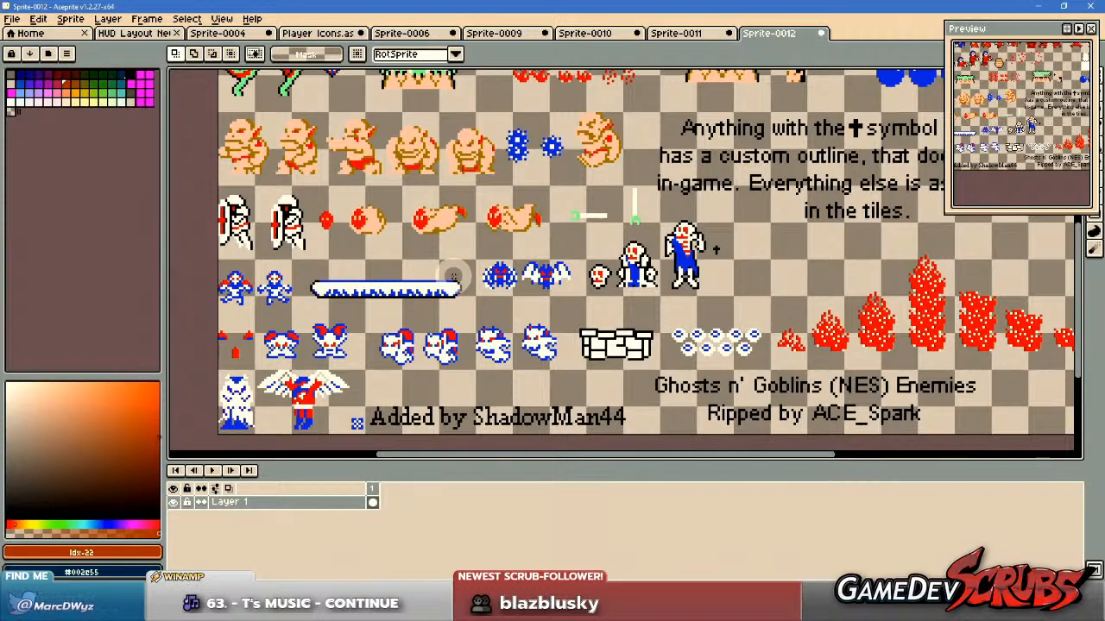
left_click_drag(647, 275, 572, 388)
left_click_drag(559, 304, 439, 368)
mouse_move(364, 334)
left_mouse_down()
mouse_move(722, 240)
mouse_move(710, 277)
left_mouse_up()
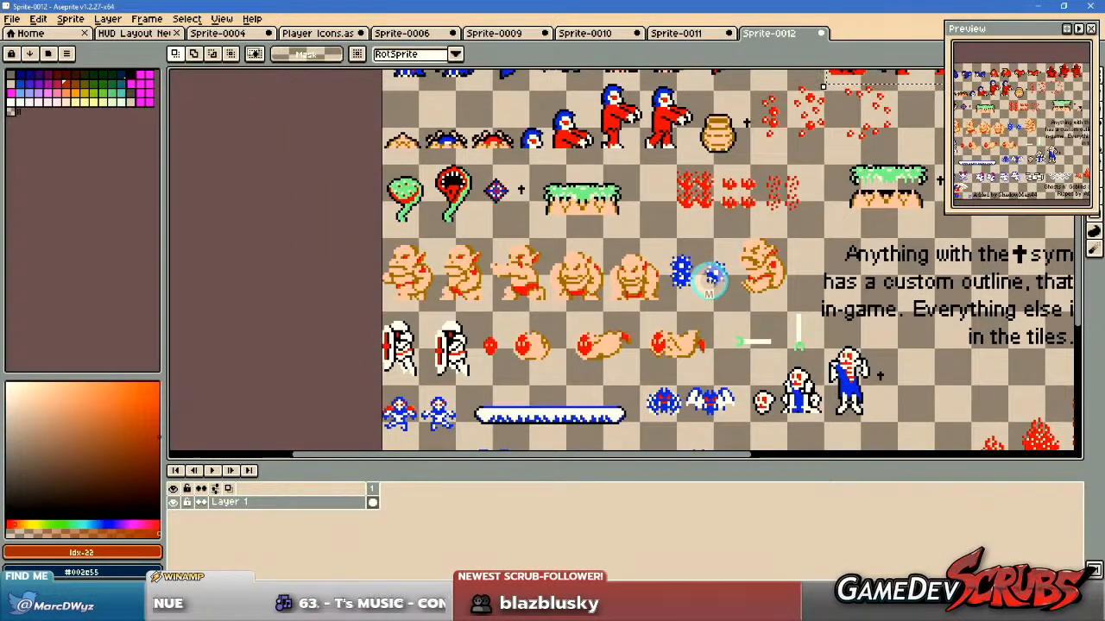
left_click_drag(370, 306, 482, 386)
left_click_drag(531, 383, 570, 258)
scroll(569, 257, "up", 1)
left_click_drag(445, 295, 578, 367)
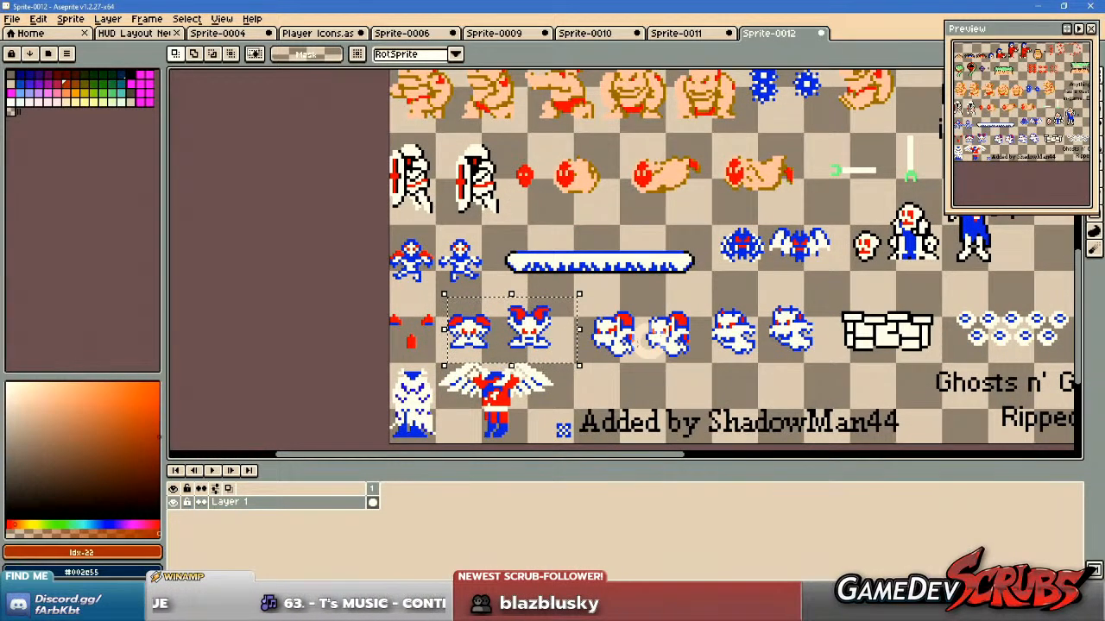
scroll(604, 311, "down", 3)
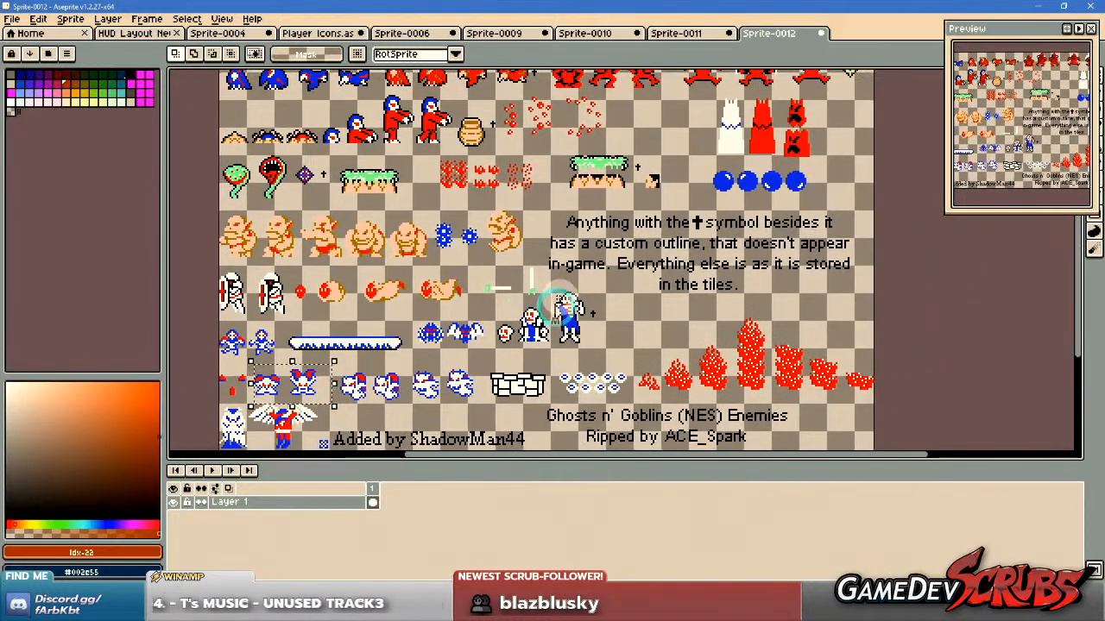
left_click_drag(560, 306, 605, 285)
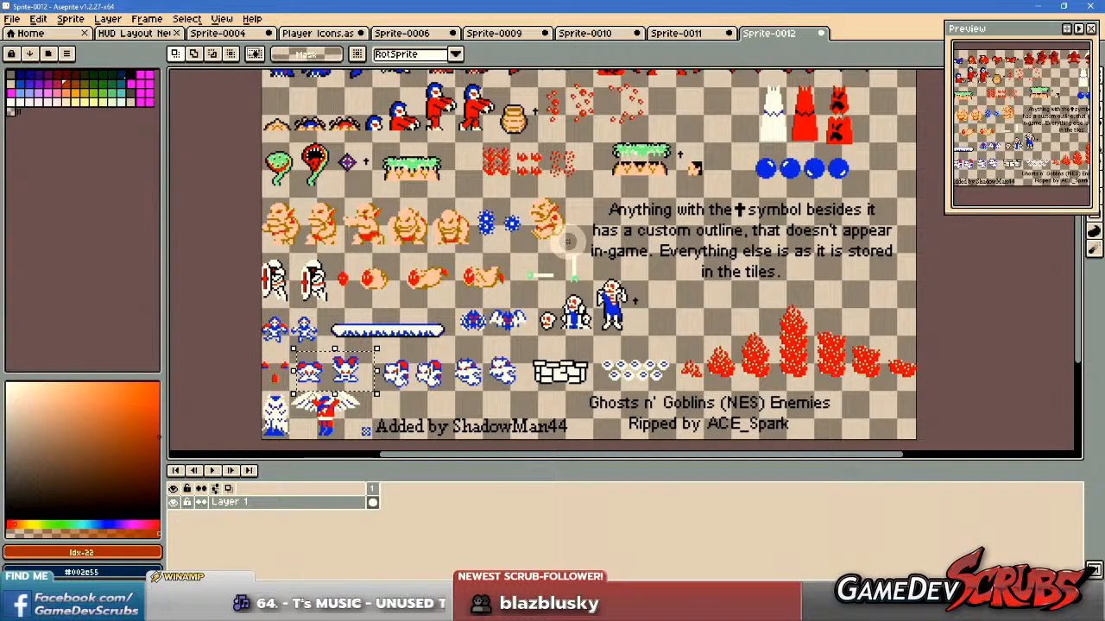
left_click_drag(514, 185, 561, 295)
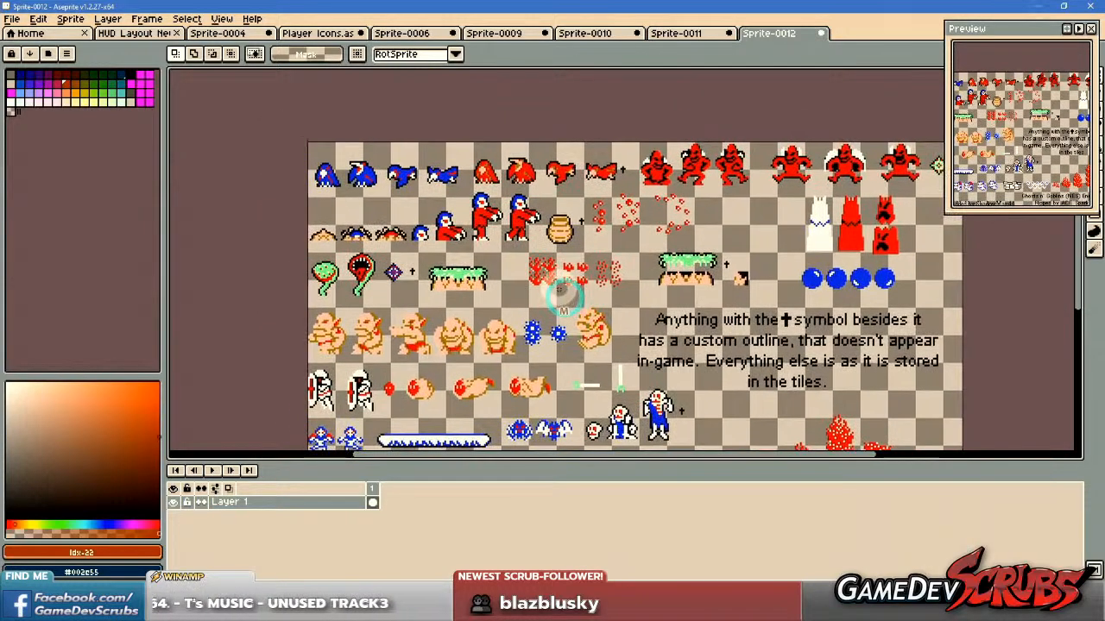
Select the head and torso of the second walking zombie as an icon candidate and compare it with the whole sheet.
scroll(483, 203, "up", 5)
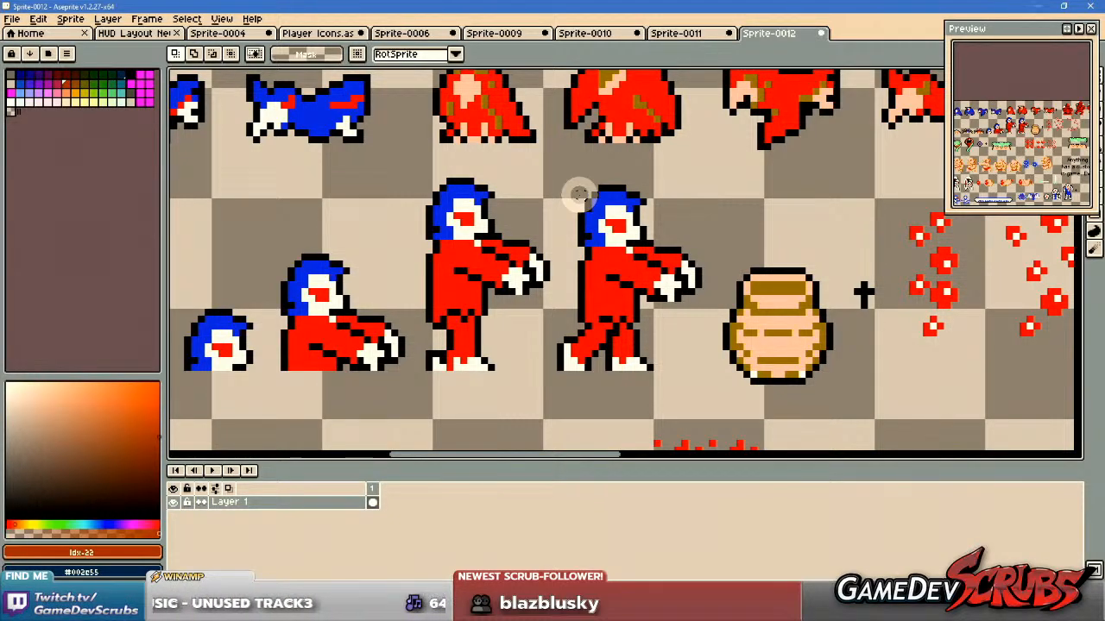
left_click_drag(568, 180, 710, 331)
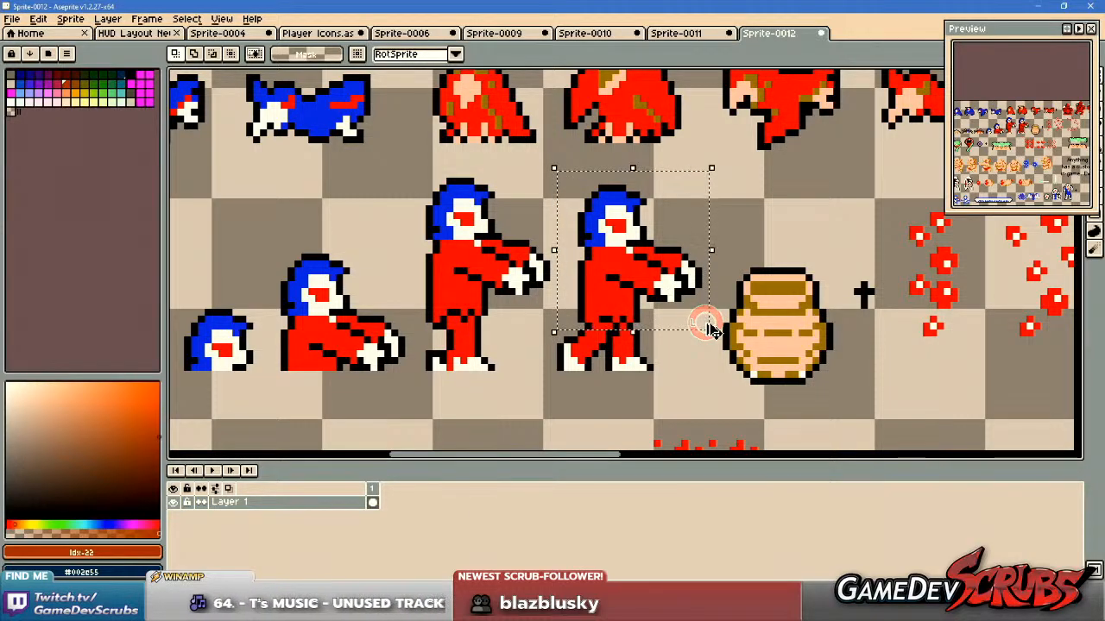
scroll(710, 331, "down", 1)
left_click_drag(683, 308, 539, 244)
scroll(624, 320, "down", 1)
mouse_move(567, 333)
left_mouse_down()
mouse_move(573, 290)
mouse_move(557, 316)
mouse_move(563, 191)
mouse_move(578, 347)
left_mouse_up()
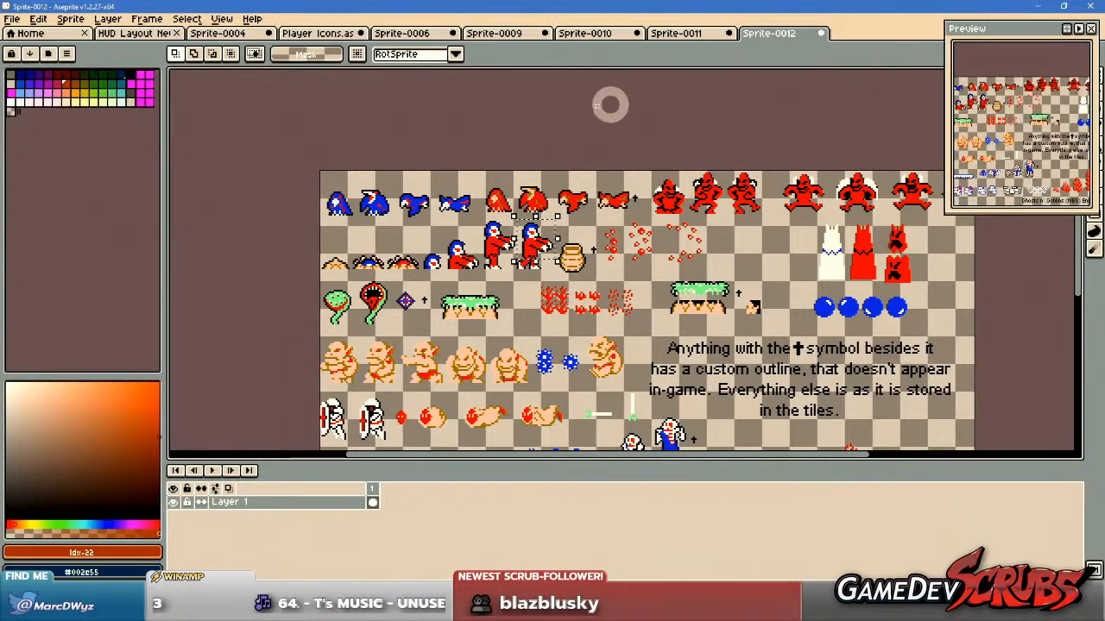
Close the Sprite-0011 knight sheet without saving its changes.
left_click(698, 35)
middle_click(690, 33)
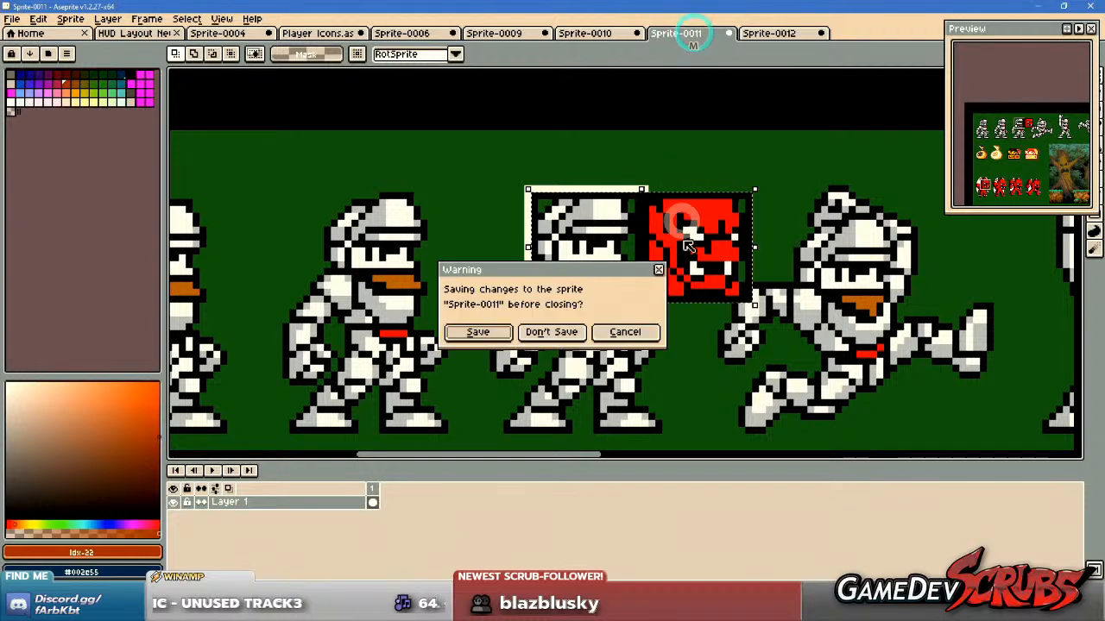
left_click(561, 328)
Review the remaining sprites on the Ghosts N' Goblins Arthur sheet and return to the enemies sheet.
left_click(592, 34)
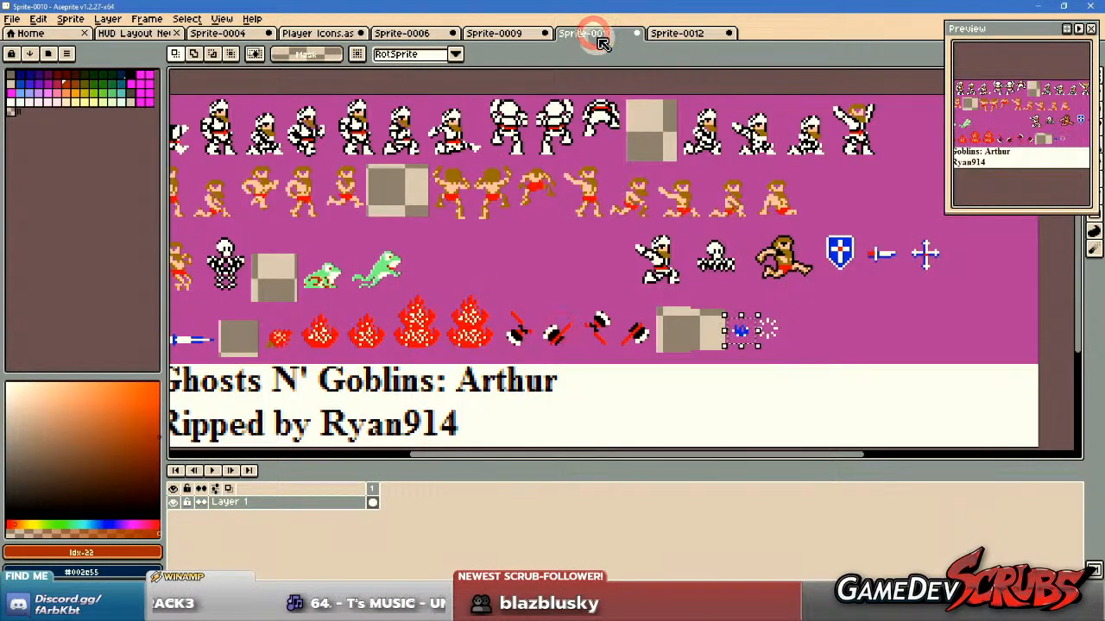
scroll(423, 232, "down", 1)
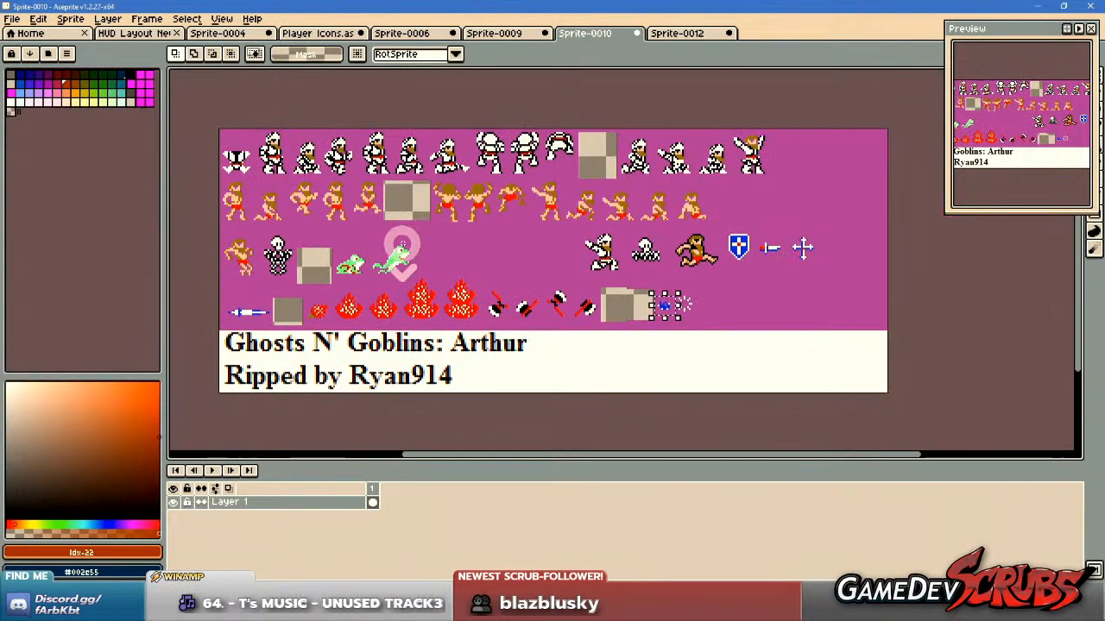
left_click_drag(402, 245, 438, 242)
scroll(432, 244, "up", 1)
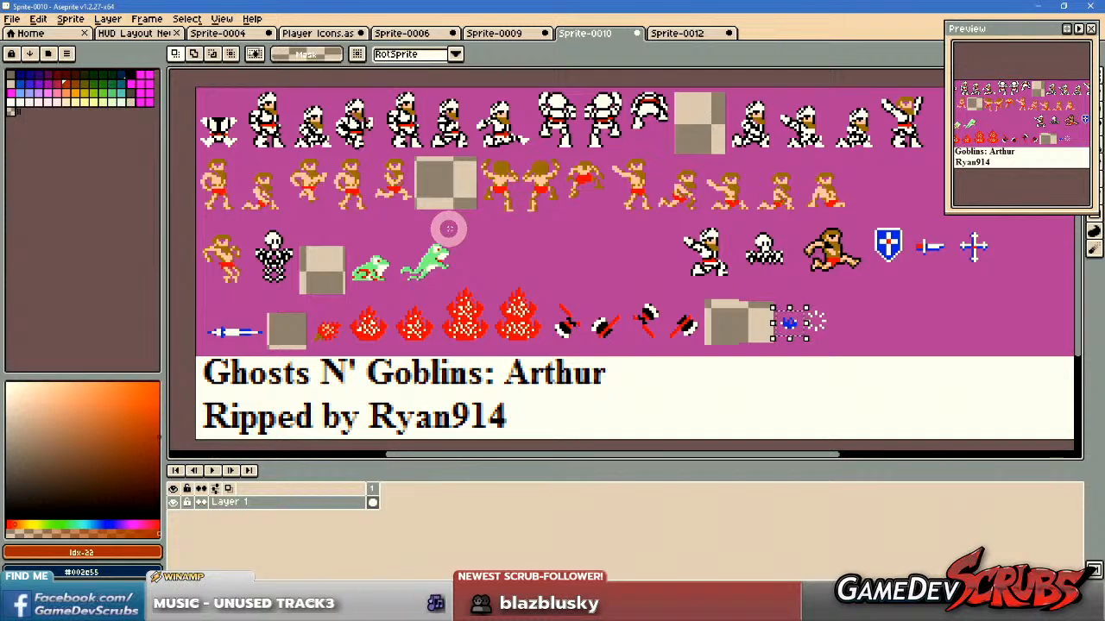
scroll(449, 229, "down", 1)
left_click(678, 33)
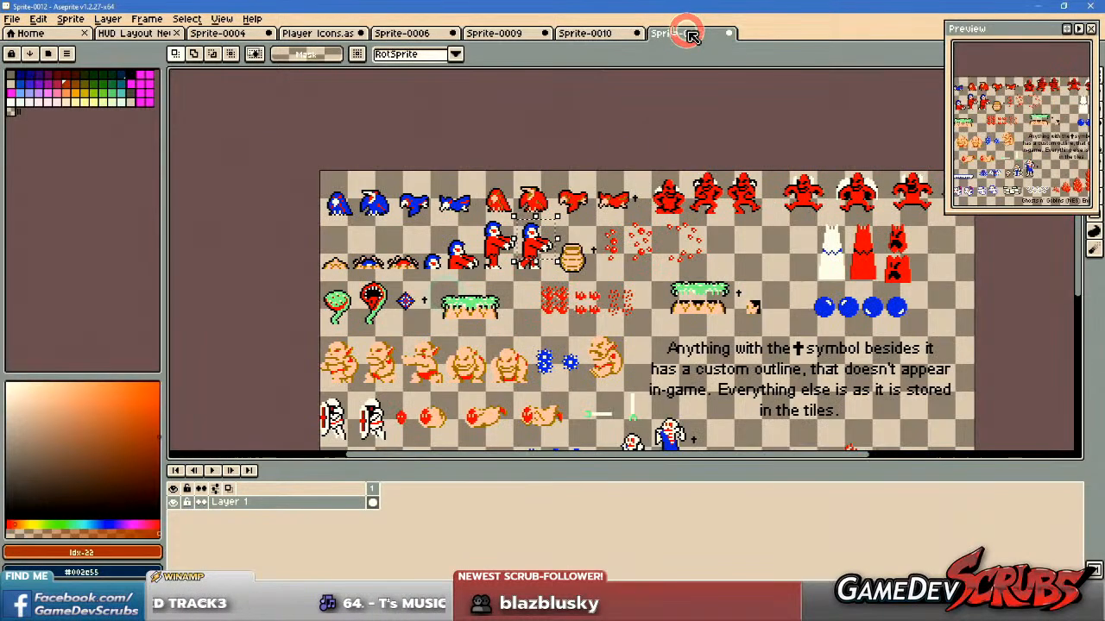
scroll(570, 242, "down", 2)
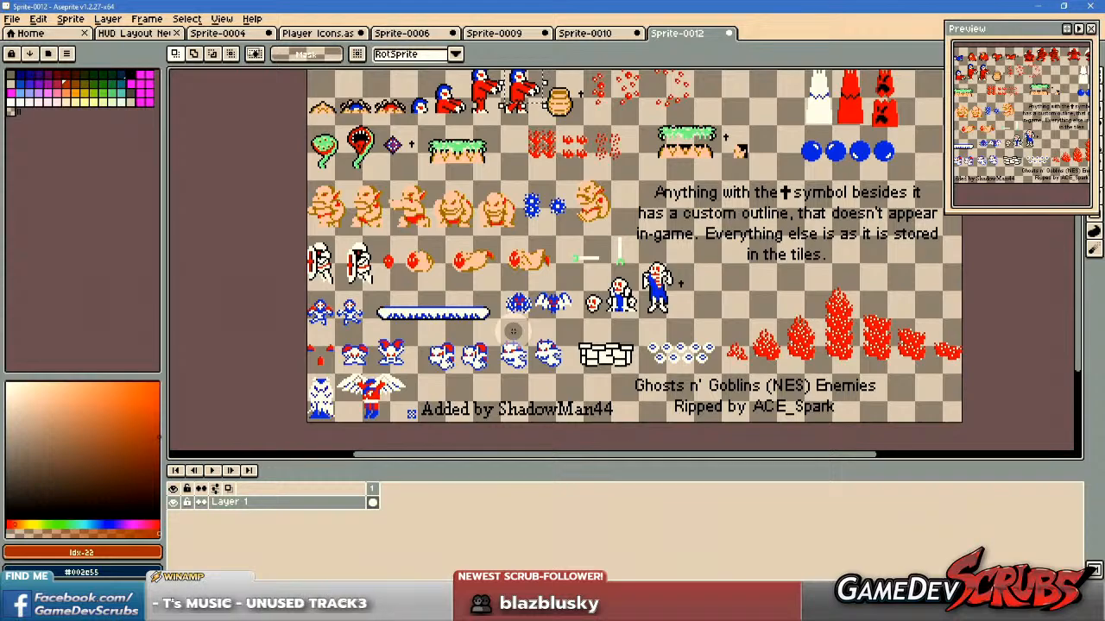
scroll(513, 330, "up", 1)
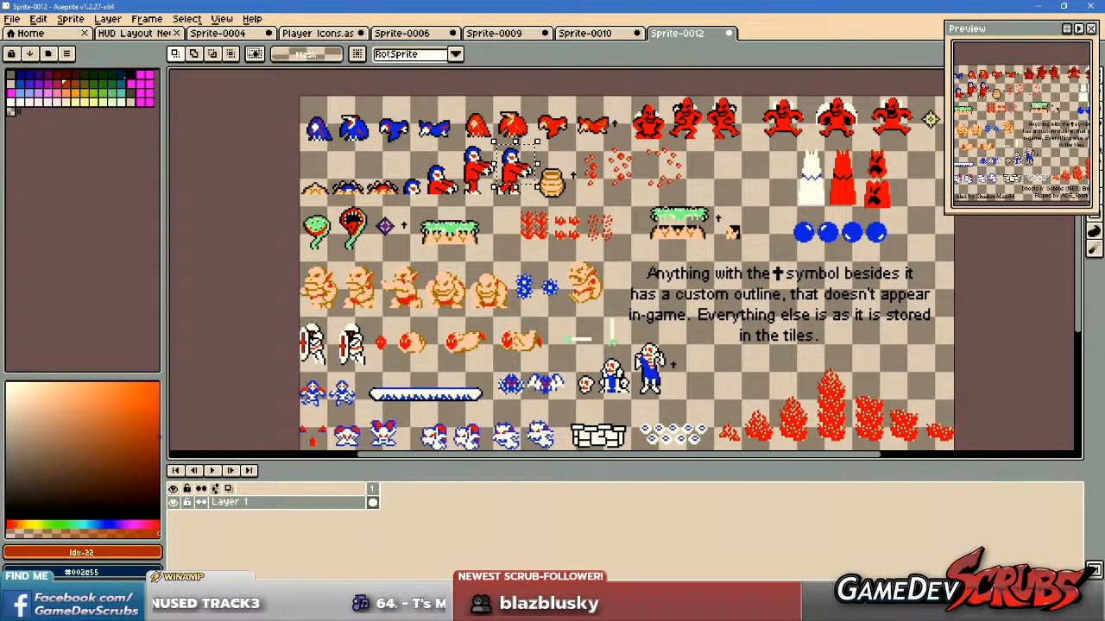
Create a new sprite, paste the Ghosts n' Goblins (NES) bosses sheet into it, and deselect.
key("alt+Tab")
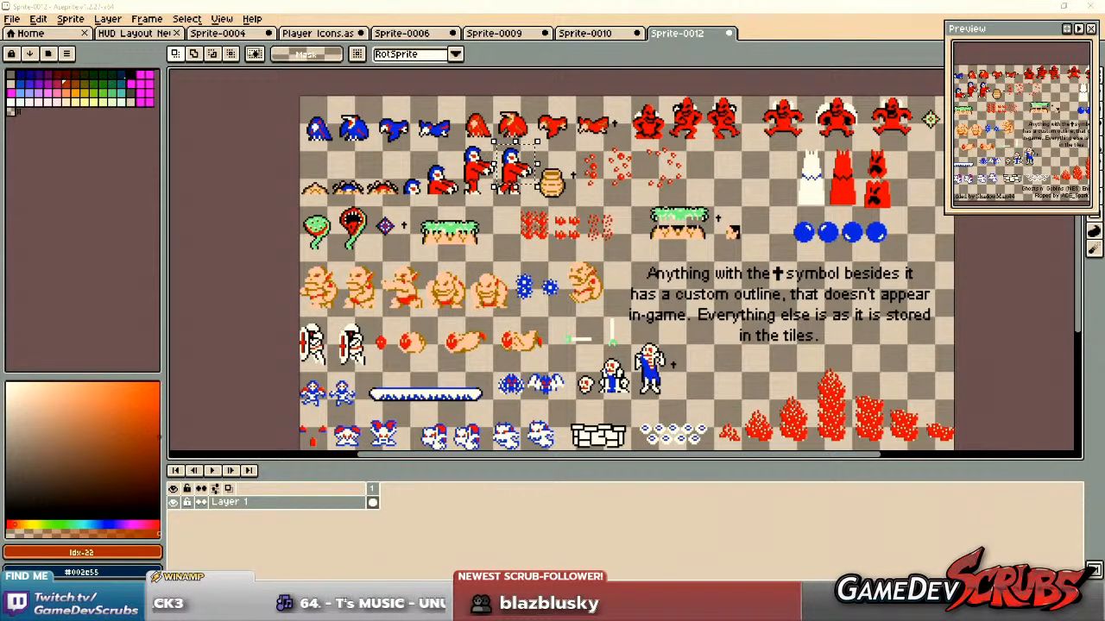
left_click(13, 18)
left_click(19, 31)
left_click(517, 408)
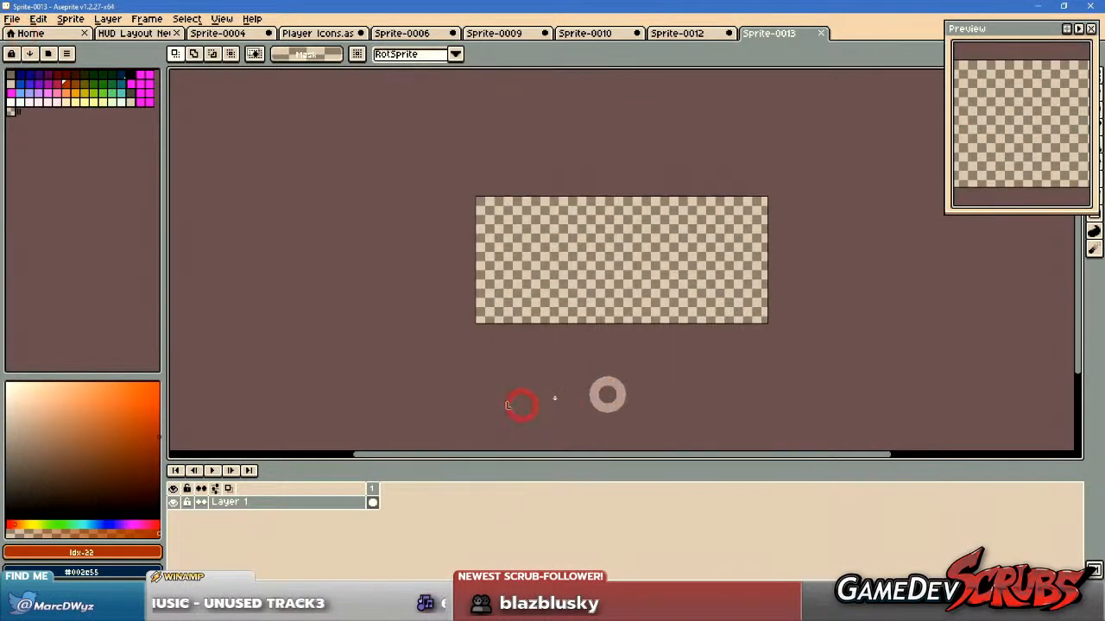
key("ctrl+v")
scroll(575, 268, "up", 2)
left_click_drag(575, 268, 589, 261)
key("ctrl+d")
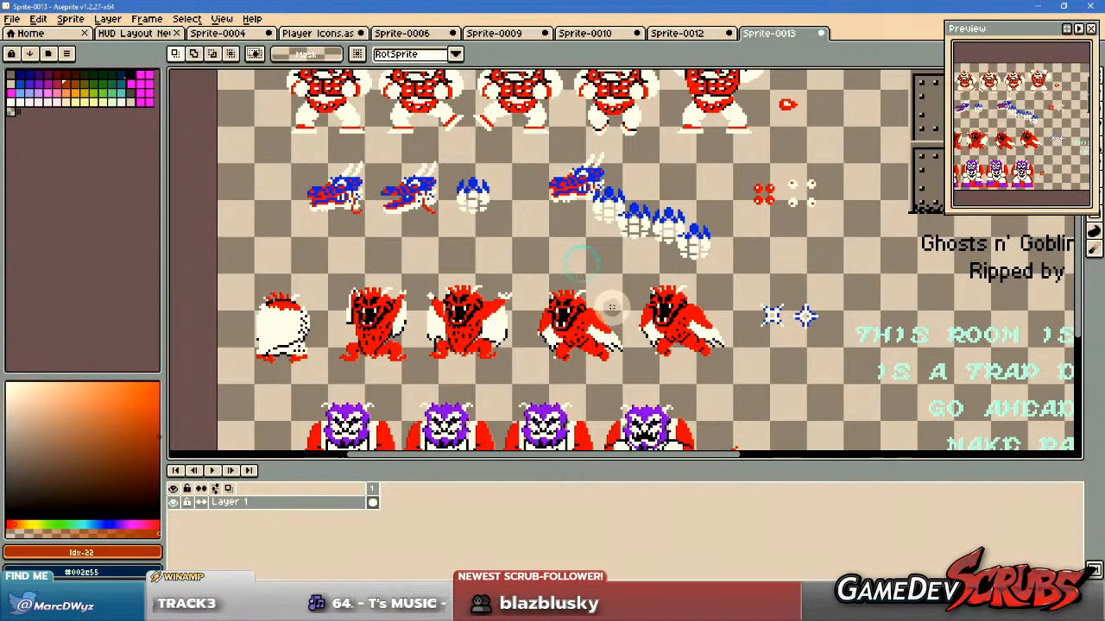
Examine the ogre, dragon, red devil and purple-haired demon rows on the bosses sheet for icon candidates.
left_click_drag(631, 302, 623, 296)
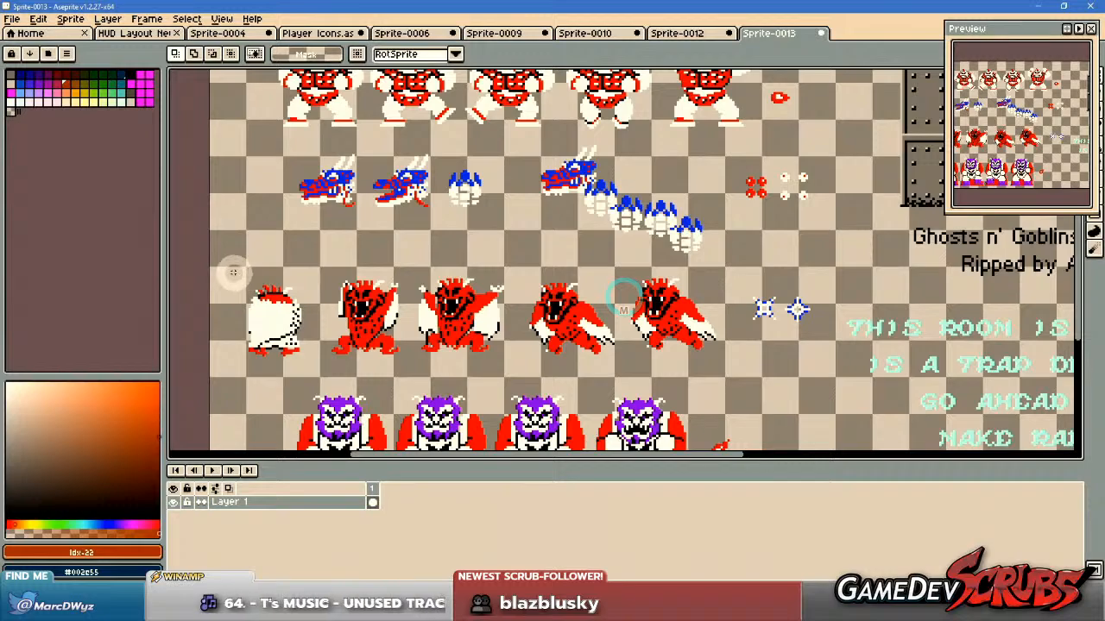
left_click_drag(228, 270, 673, 335)
scroll(730, 364, "down", 2)
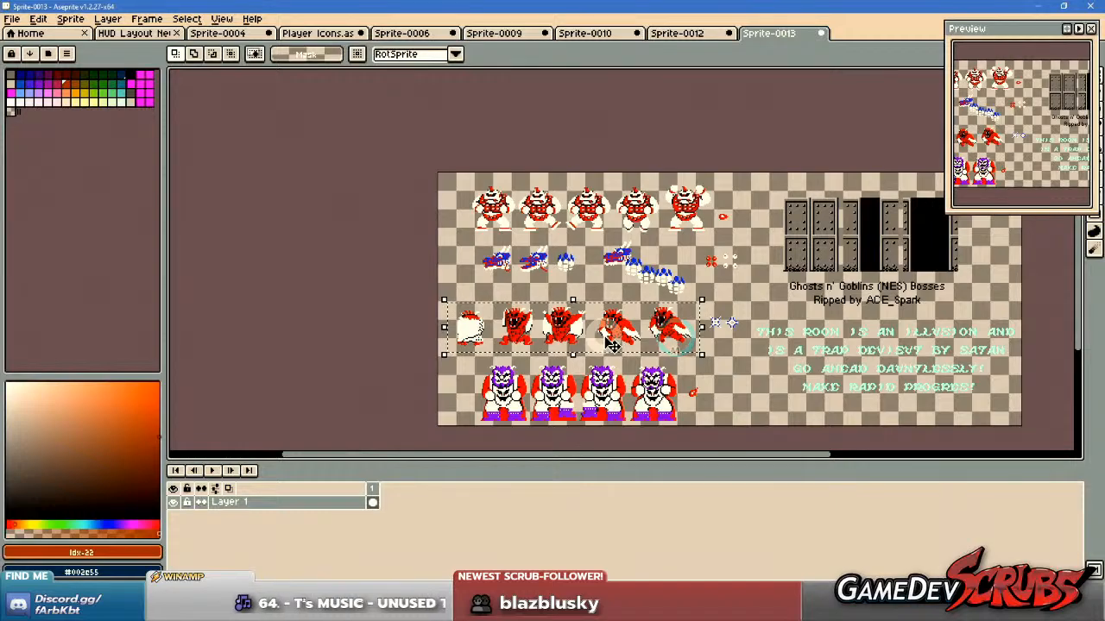
scroll(607, 342, "up", 1)
left_click_drag(615, 378, 615, 344)
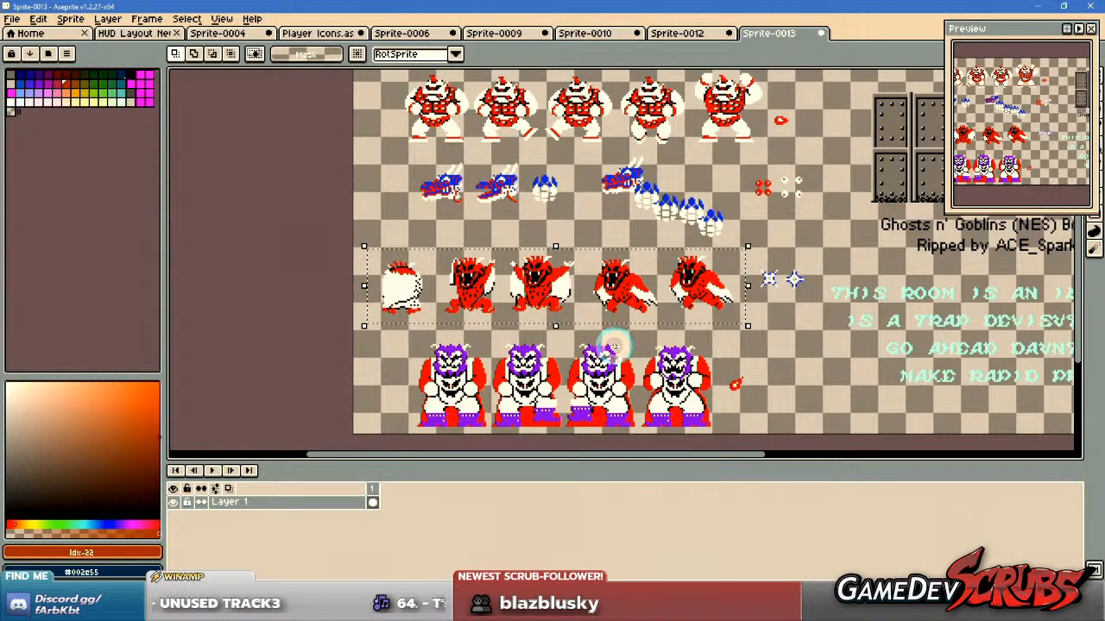
left_click_drag(403, 335, 597, 489)
left_click_drag(815, 218, 901, 185)
left_click_drag(437, 263, 816, 342)
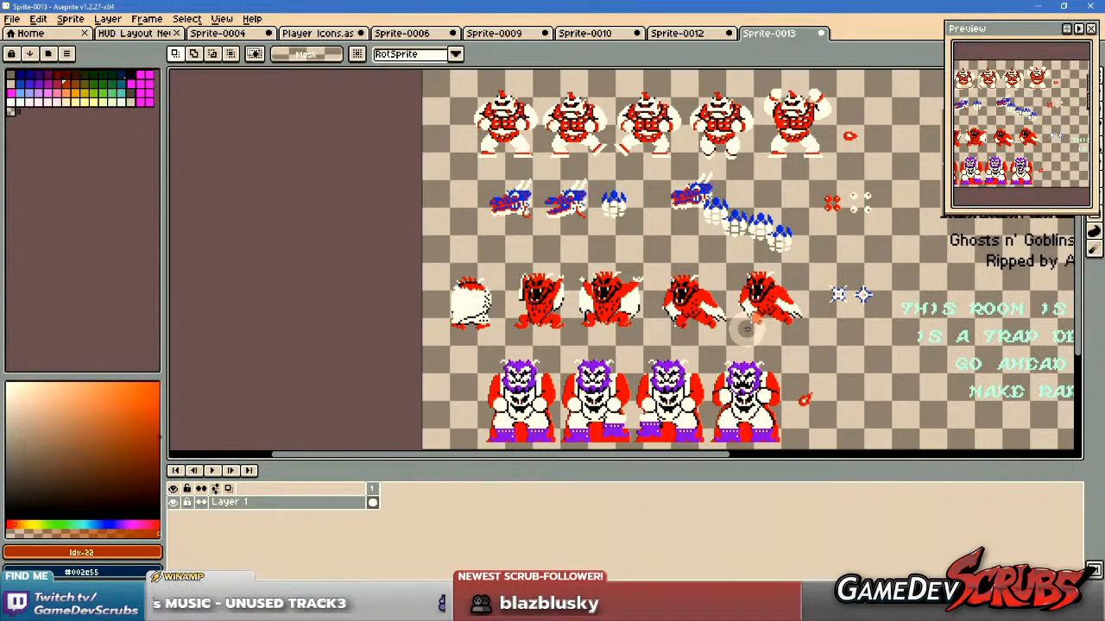
scroll(747, 328, "up", 1)
left_click_drag(769, 333, 768, 316)
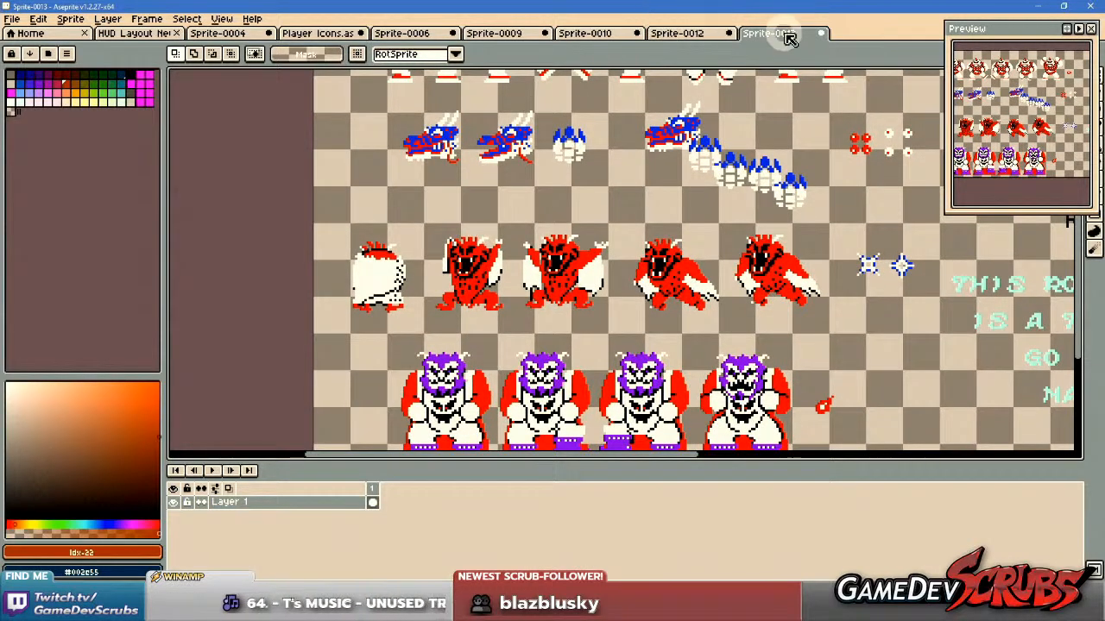
Return to the enemies sheet and select the whole second walking zombie beside the clay pot for copying.
left_click(660, 33)
left_click_drag(456, 324, 508, 233)
left_click_drag(377, 315, 464, 366)
left_click_drag(548, 355, 543, 382)
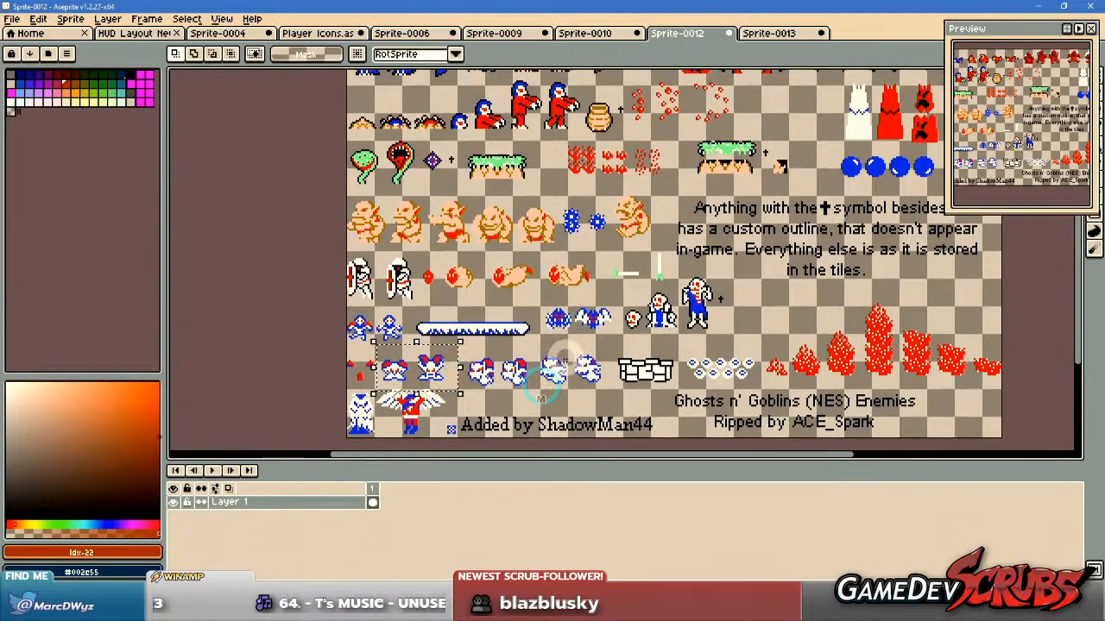
scroll(541, 197, "up", 4)
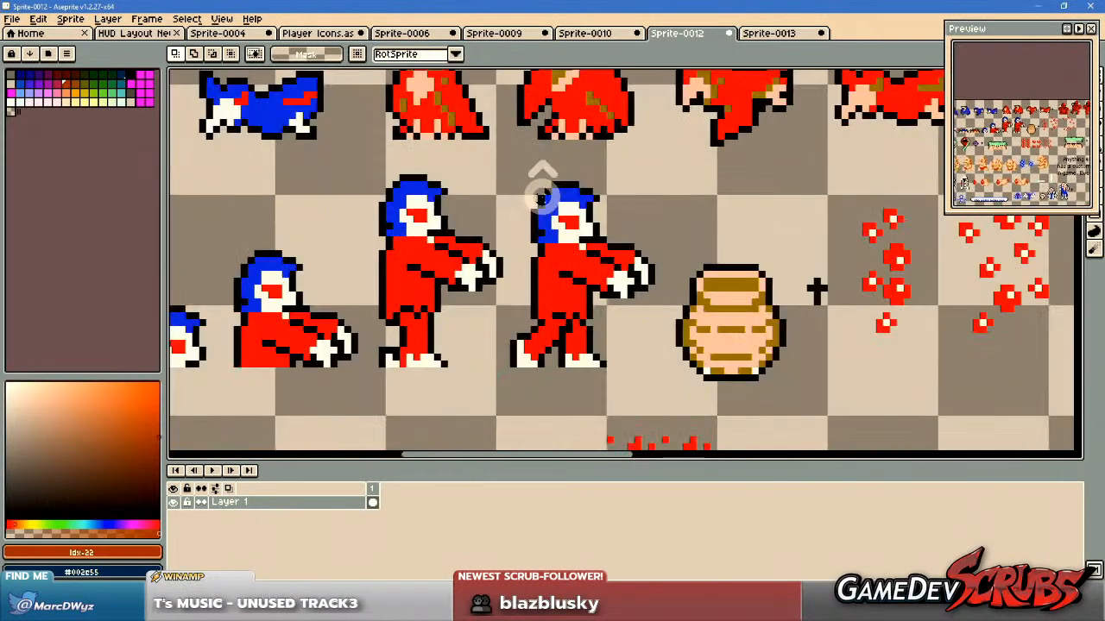
left_click_drag(493, 158, 670, 376)
left_click(438, 171)
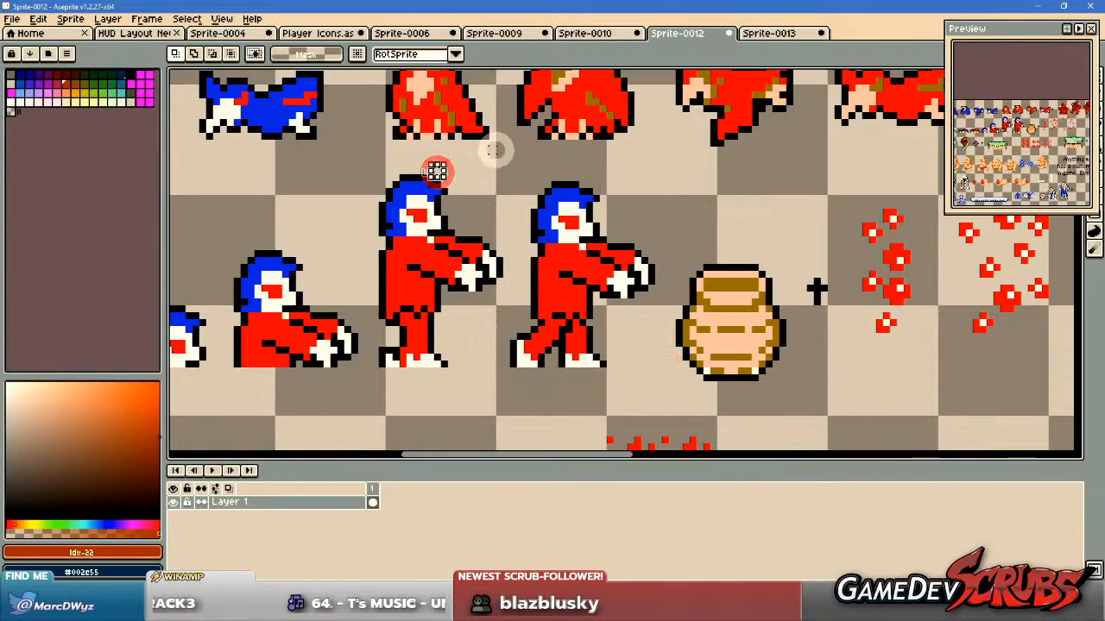
left_click_drag(506, 158, 663, 383)
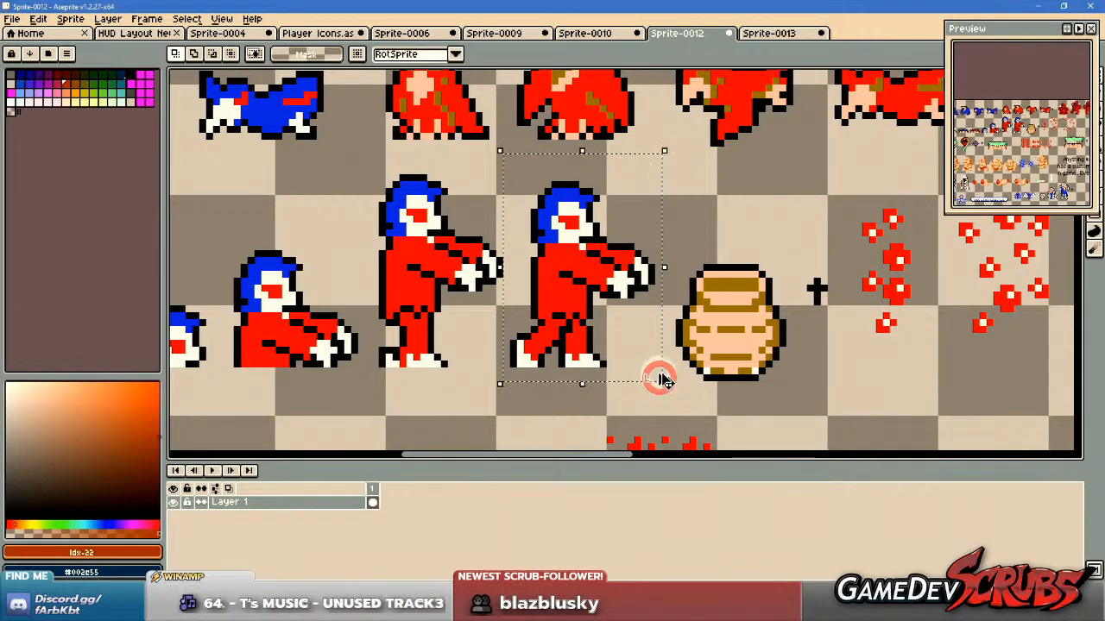
Paste the walking zombie into the Player Icons sprite, beyond the teal skull icon at the end of its row.
left_click(319, 33)
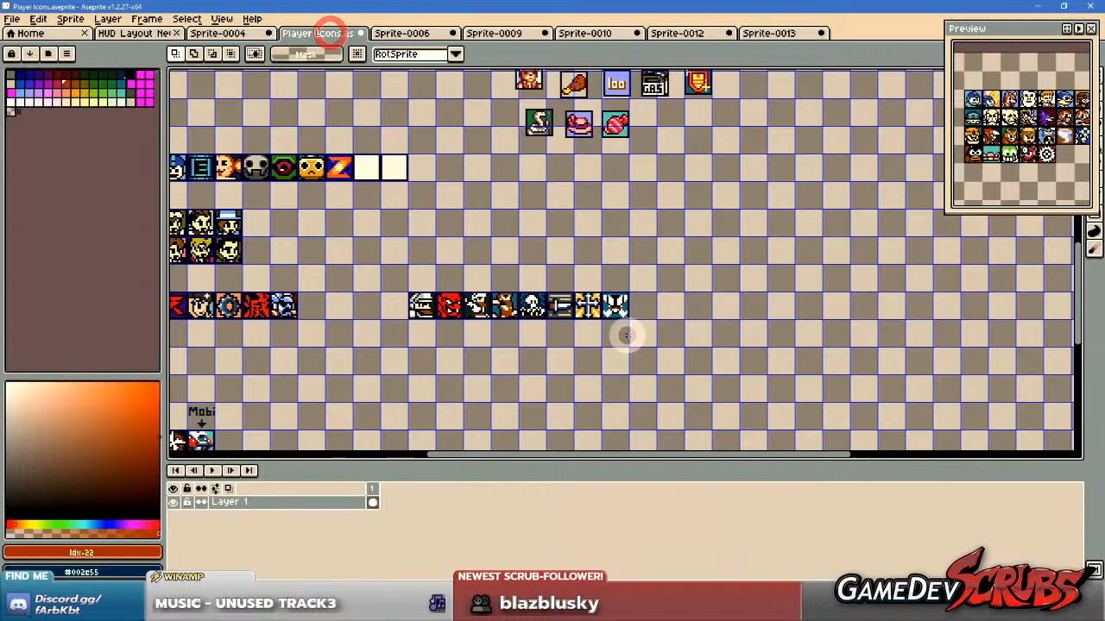
key("ctrl+v")
scroll(643, 293, "up", 3)
left_click_drag(654, 289, 718, 262)
left_click(616, 175)
Copy the empty icon frame with its black and white border and place a copy above the Ghosts n' Goblins icon row.
scroll(617, 175, "down", 2)
left_click_drag(616, 176, 1062, 391)
left_click_drag(612, 358, 723, 345)
scroll(667, 313, "down", 1)
scroll(661, 296, "down", 3)
left_click_drag(642, 233, 582, 207)
scroll(582, 207, "up", 4)
left_click_drag(474, 292, 568, 374)
left_click_drag(754, 385, 454, 78)
scroll(693, 284, "down", 4)
left_click_drag(784, 340, 666, 221)
scroll(650, 291, "up", 4)
key("ctrl+v")
left_click_drag(633, 256, 558, 256)
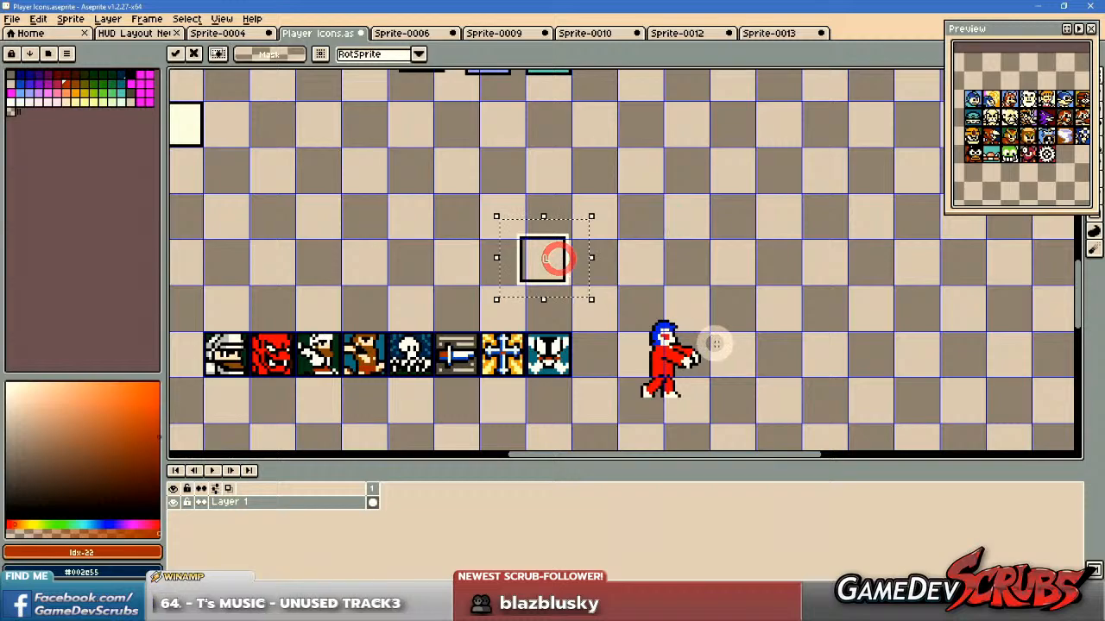
Paste the empty icon frame over the zombie's head and torso.
scroll(557, 257, "up", 2)
key("ctrl+v")
scroll(635, 255, "up", 1)
left_click_drag(661, 279, 653, 261)
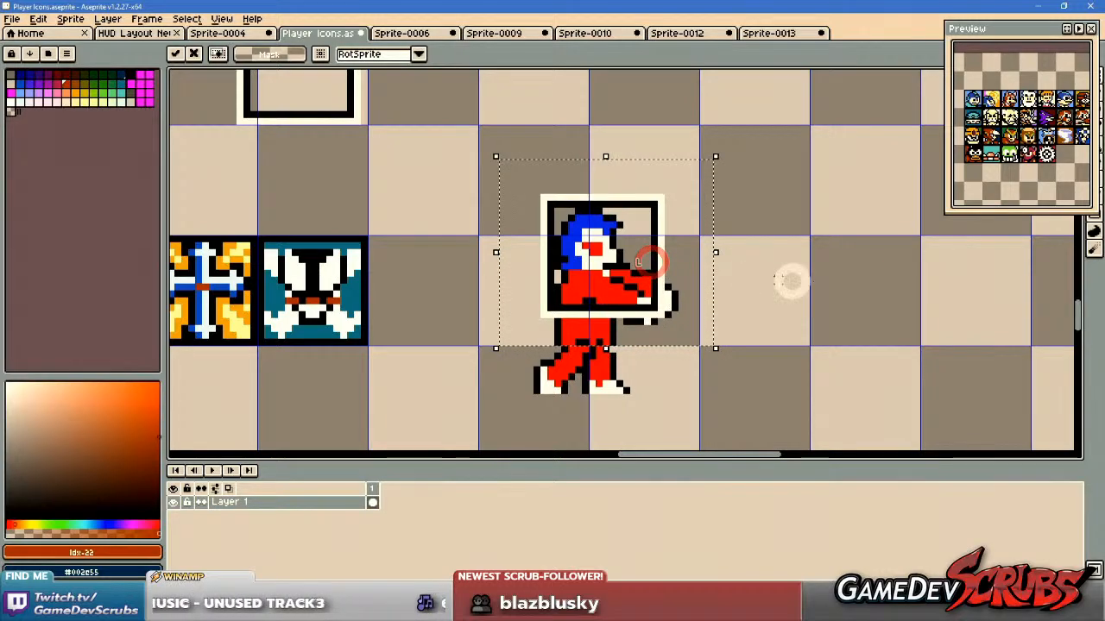
left_click(818, 281)
Try cutting out the framed zombie portrait and moving it clear of the body, and undo the framing and the move.
scroll(557, 223, "up", 1)
left_click_drag(547, 196, 685, 334)
scroll(772, 312, "down", 1)
left_click_drag(782, 312, 573, 313)
left_click_drag(460, 326, 811, 319)
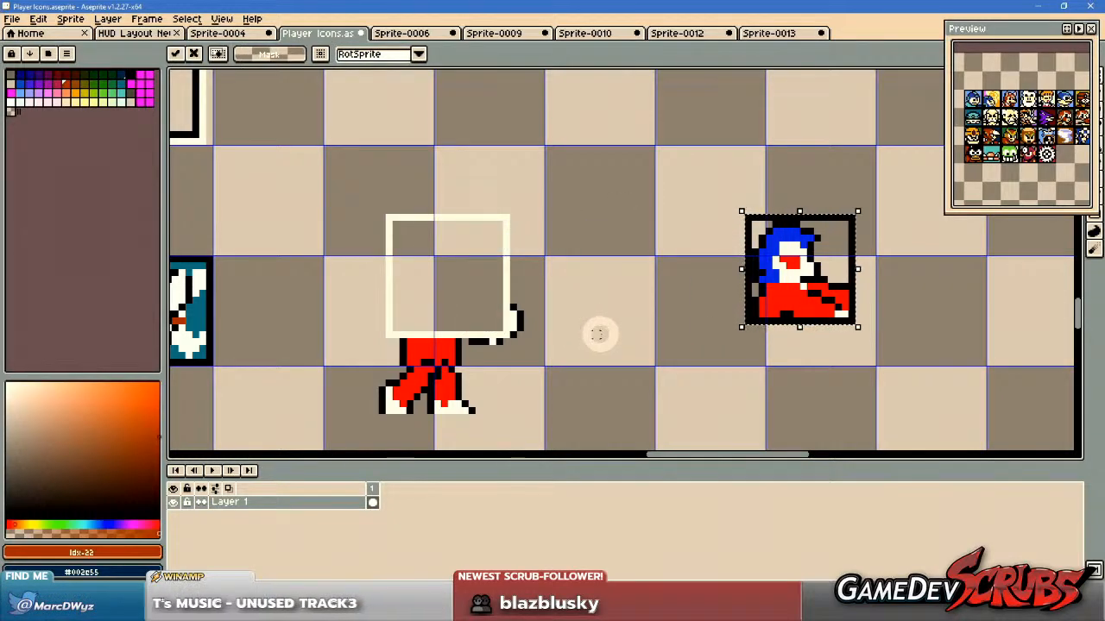
key("ctrl+z")
key("ctrl+z")
key("ctrl+z")
key("ctrl+z")
Reframe the zombie's head and torso with a pasted icon frame and move the framed portrait clear of the body.
left_click_drag(570, 306, 539, 345)
key("ctrl+v")
left_click(350, 186)
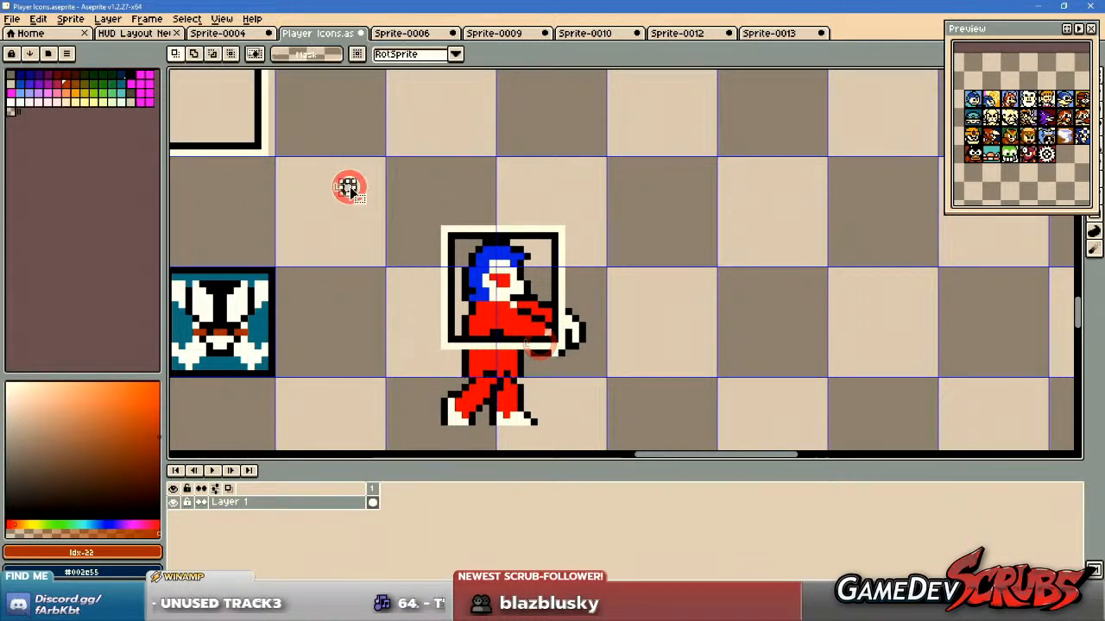
left_click(553, 331)
left_click_drag(587, 336, 891, 339)
Delete the leftover zombie body and frame edge, and place the zombie portrait directly beside the teal skull icon.
left_click_drag(365, 188, 639, 445)
key("Delete")
left_click_drag(693, 215, 945, 406)
mouse_move(845, 328)
left_mouse_down()
mouse_move(392, 348)
mouse_move(373, 367)
left_mouse_up()
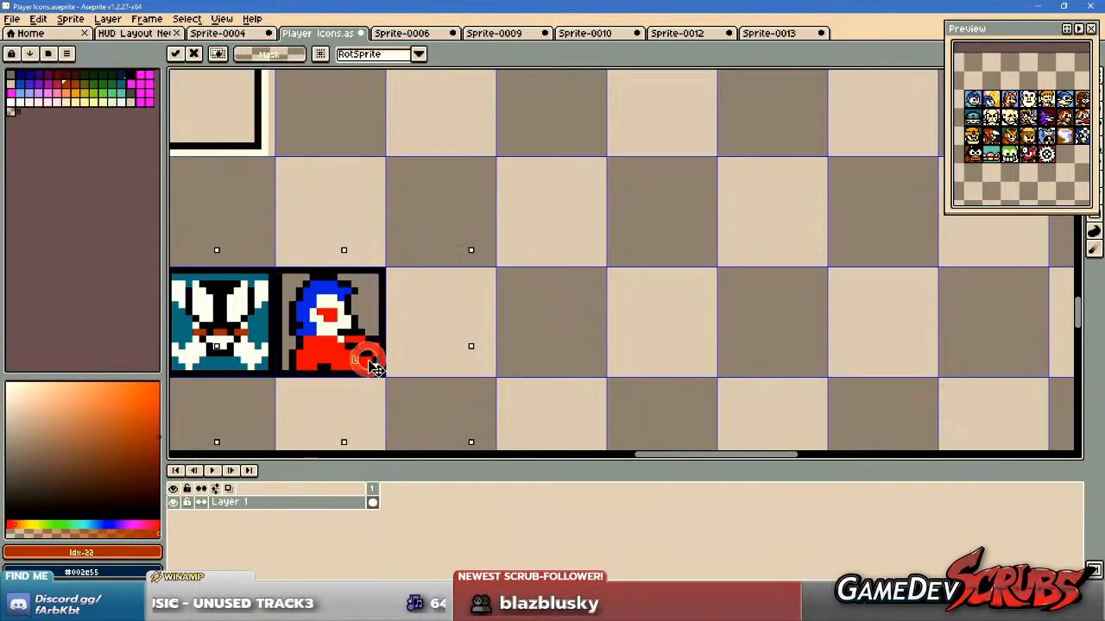
Select the zombie icon and recolor its torso with the brown-orange palette color Idx-22 and its hair with the violet-blue Idx-18.
scroll(380, 307, "up", 2)
left_click(377, 162)
left_click_drag(456, 256, 494, 194)
mouse_move(369, 169)
left_mouse_down()
mouse_move(584, 381)
mouse_move(575, 378)
left_mouse_up()
key("g")
key("i")
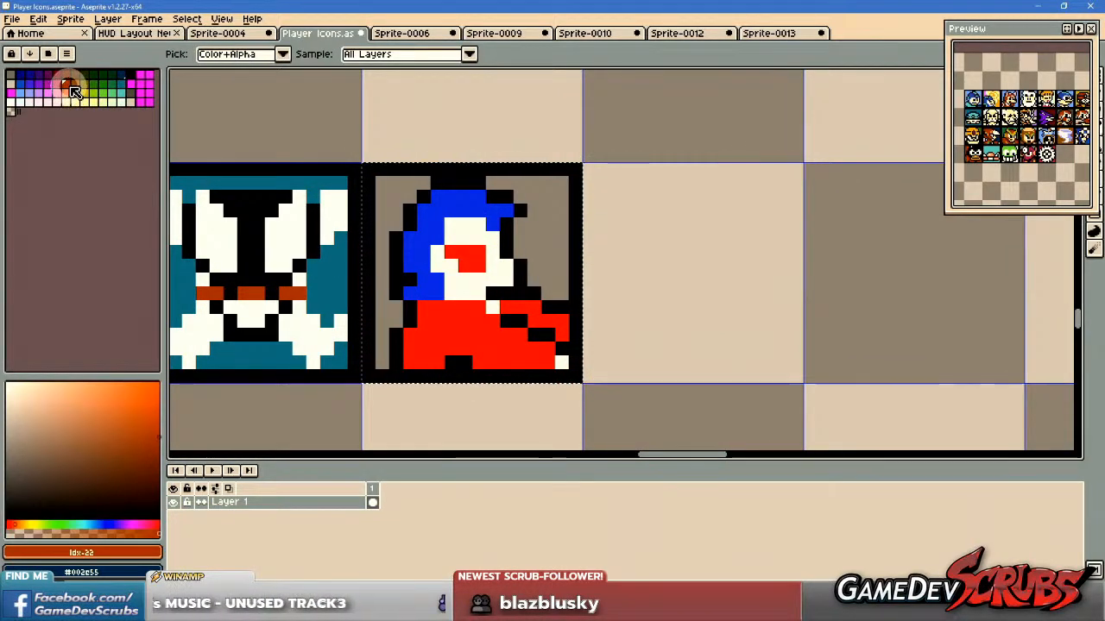
key("g")
left_click(451, 319)
left_click_drag(465, 321, 486, 369)
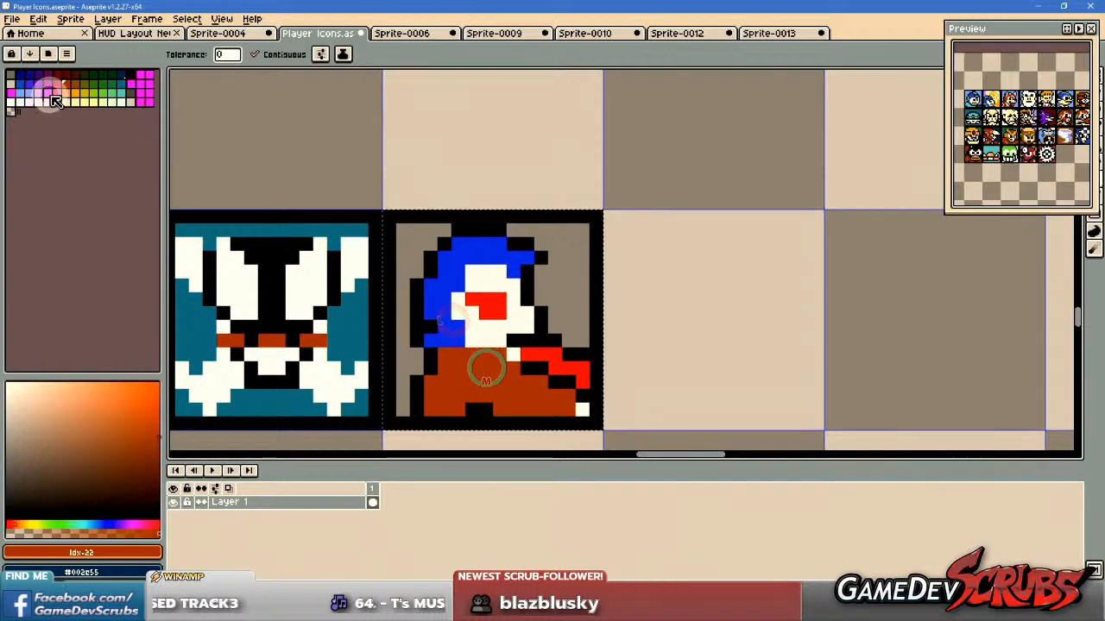
left_click(29, 82)
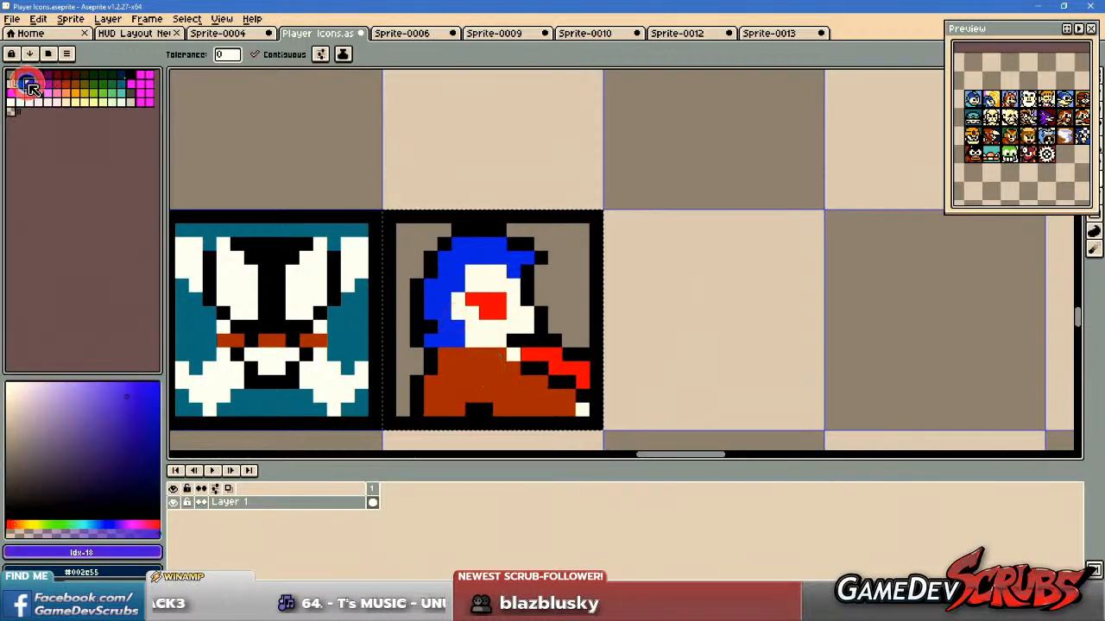
left_click(438, 283)
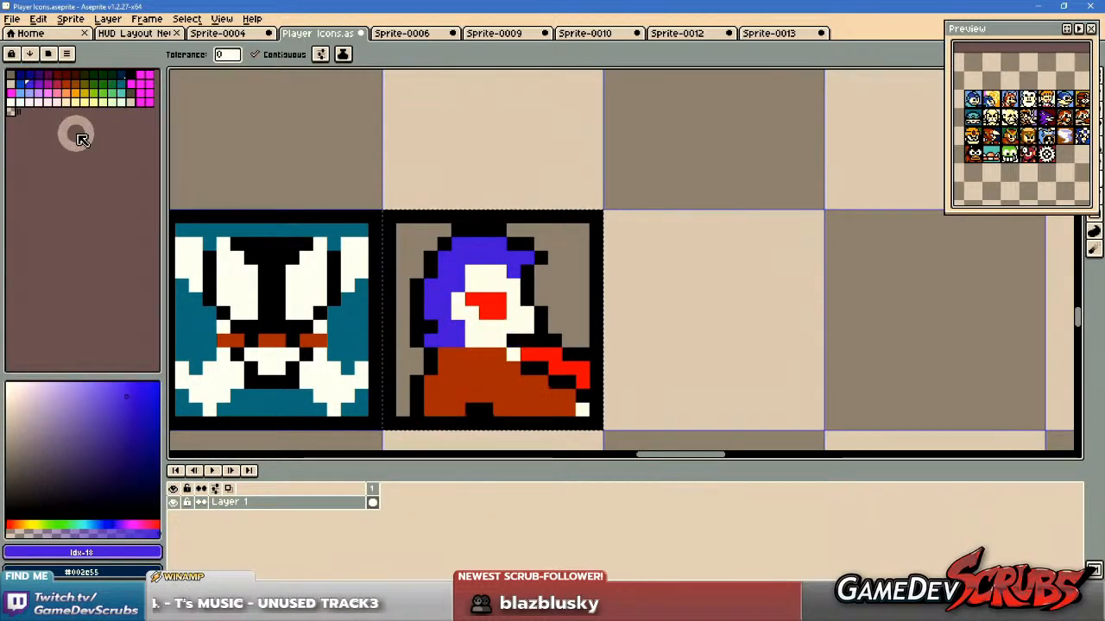
Try the brighter blue palette color Idx-17 on the zombie's hair and undo it.
left_click(19, 83)
left_click(443, 272)
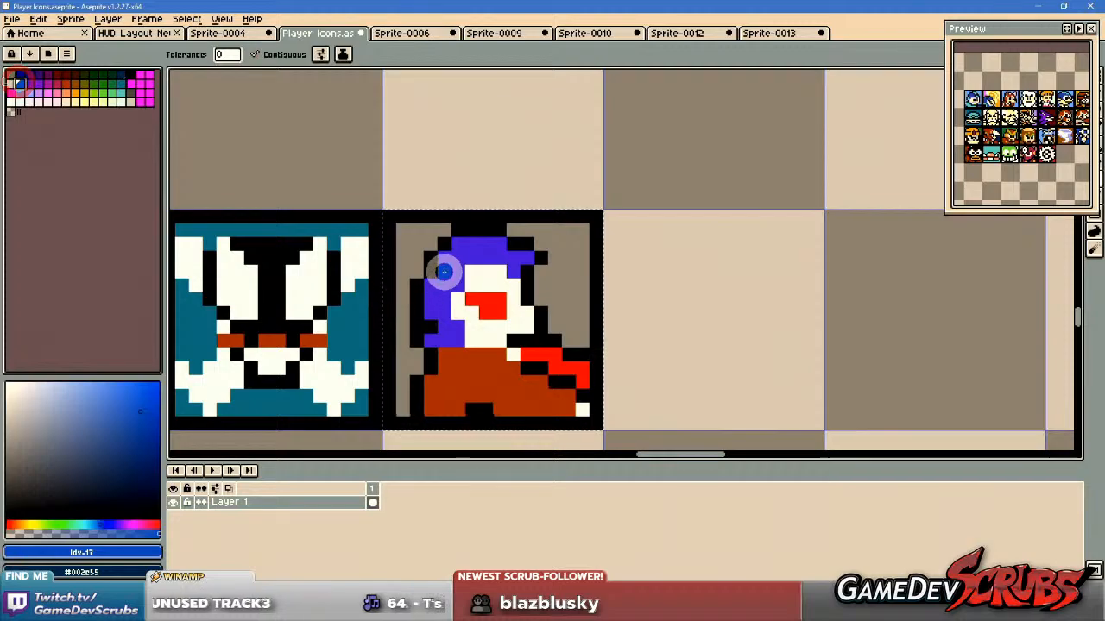
key("ctrl+z")
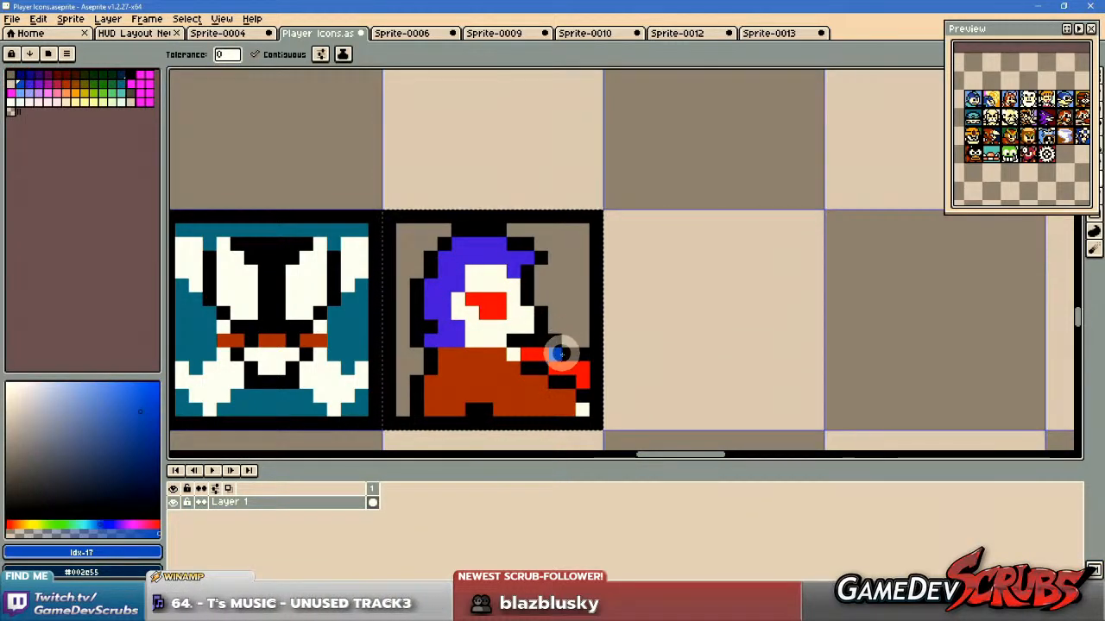
Recolor the zombie's red eye and outstretched arm with the brown-orange sampled from its torso.
left_click(490, 388, "alt")
left_click(495, 307)
scroll(623, 327, "down", 1)
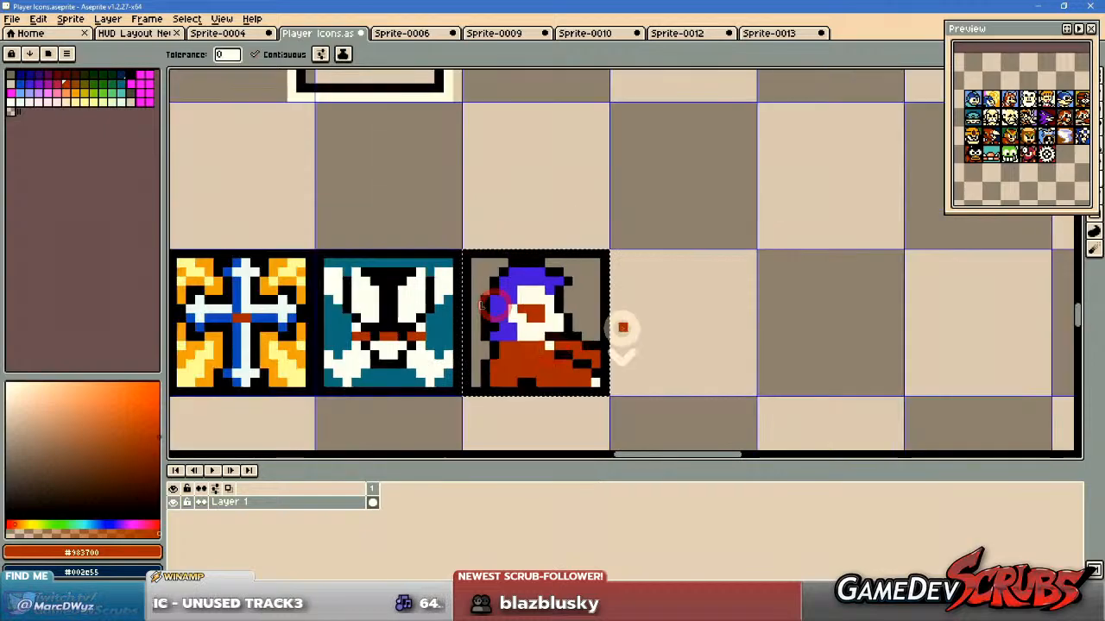
Try filling the zombie icon's background with the medium green palette color Idx-27 and undo it.
scroll(588, 320, "up", 1)
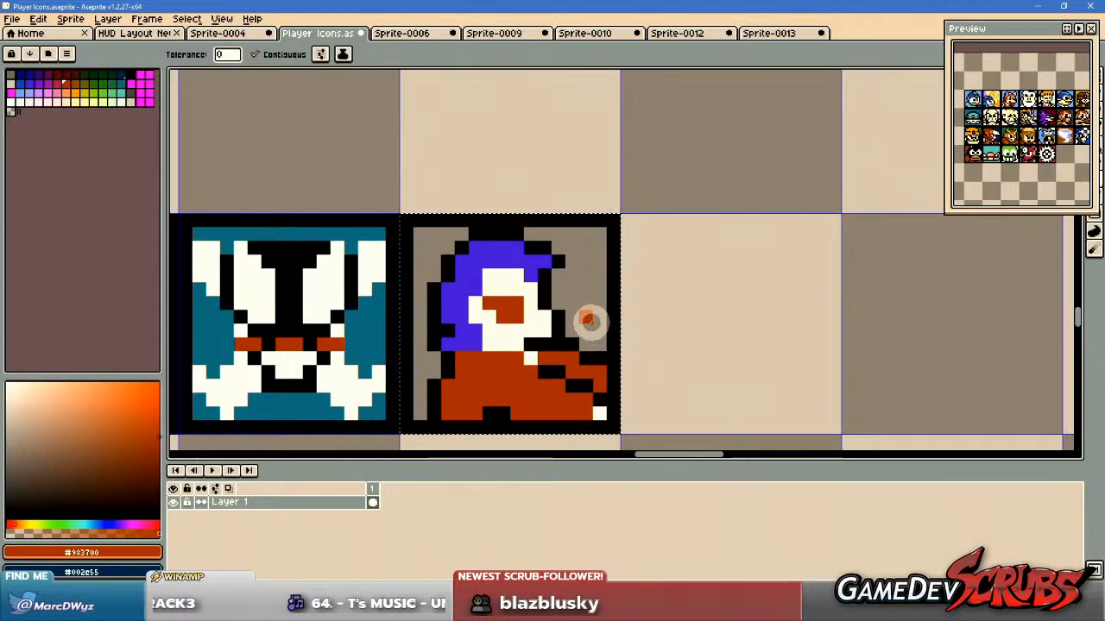
left_click_drag(592, 324, 546, 317)
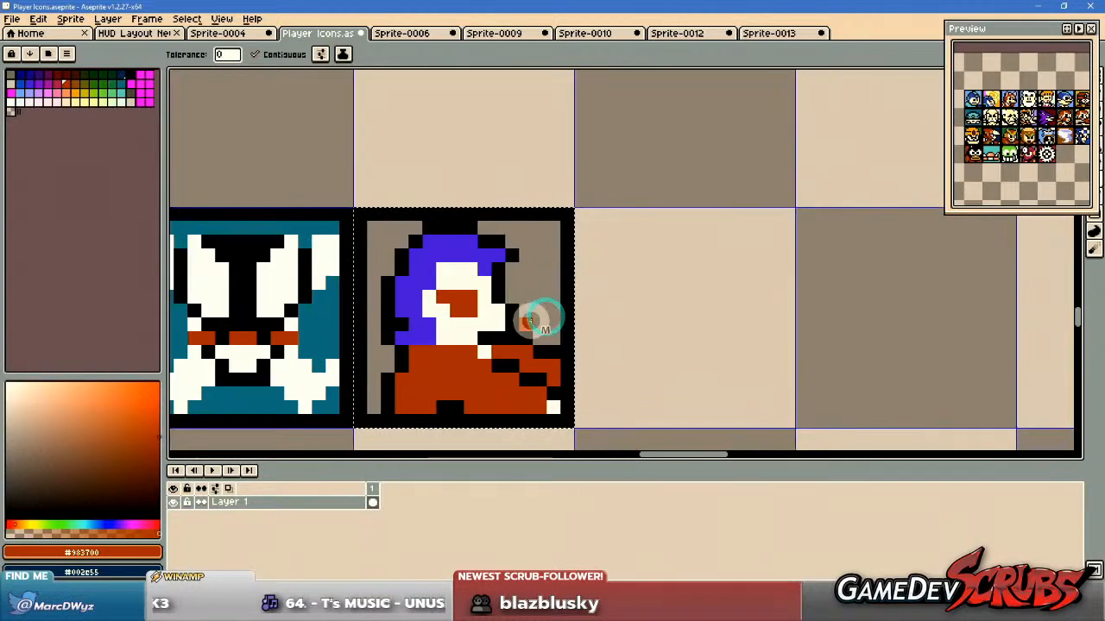
left_click(113, 86)
left_click(523, 271)
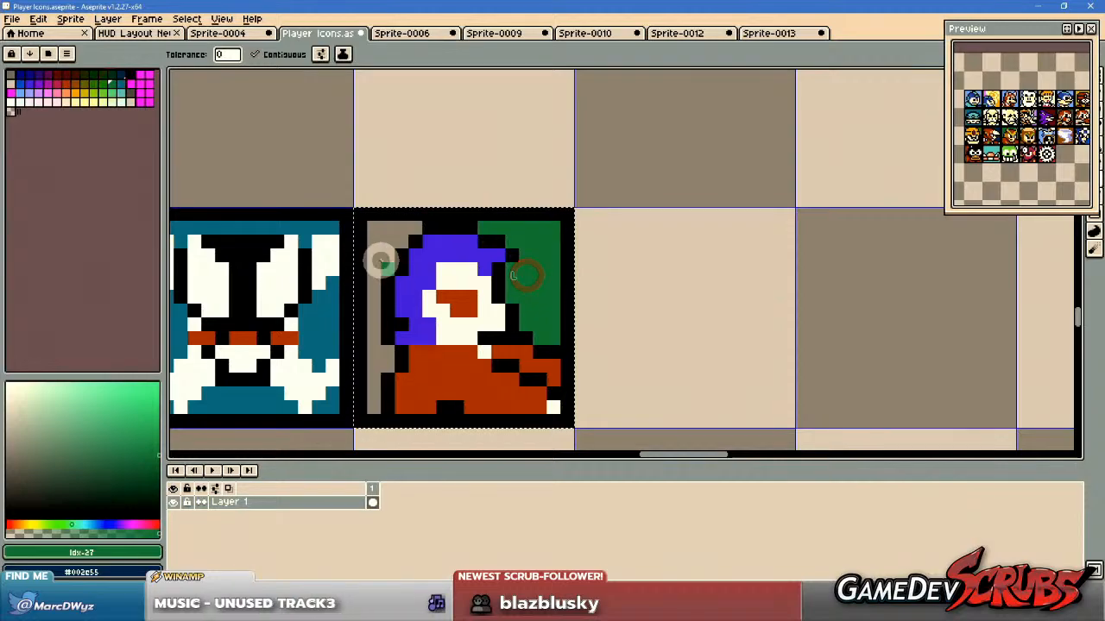
key("v")
key("ctrl+z")
Fill the zombie icon's background on both sides of the figure with the dark green palette color Idx-11 and clear the selection.
left_click(111, 76)
key("g")
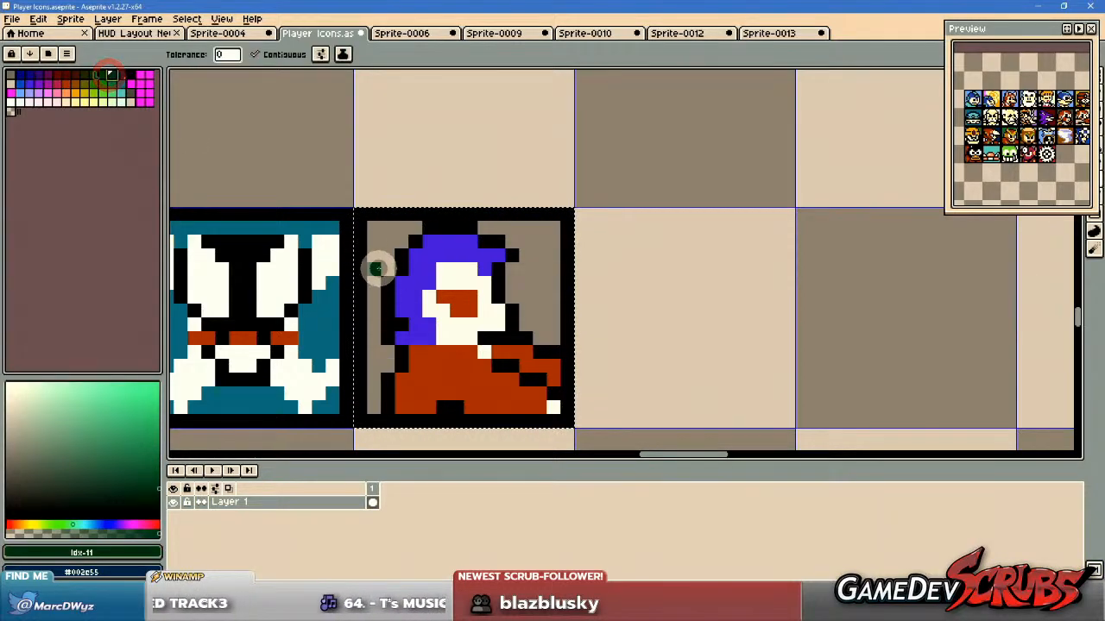
left_click(380, 261)
left_click(561, 273)
scroll(567, 320, "down", 1)
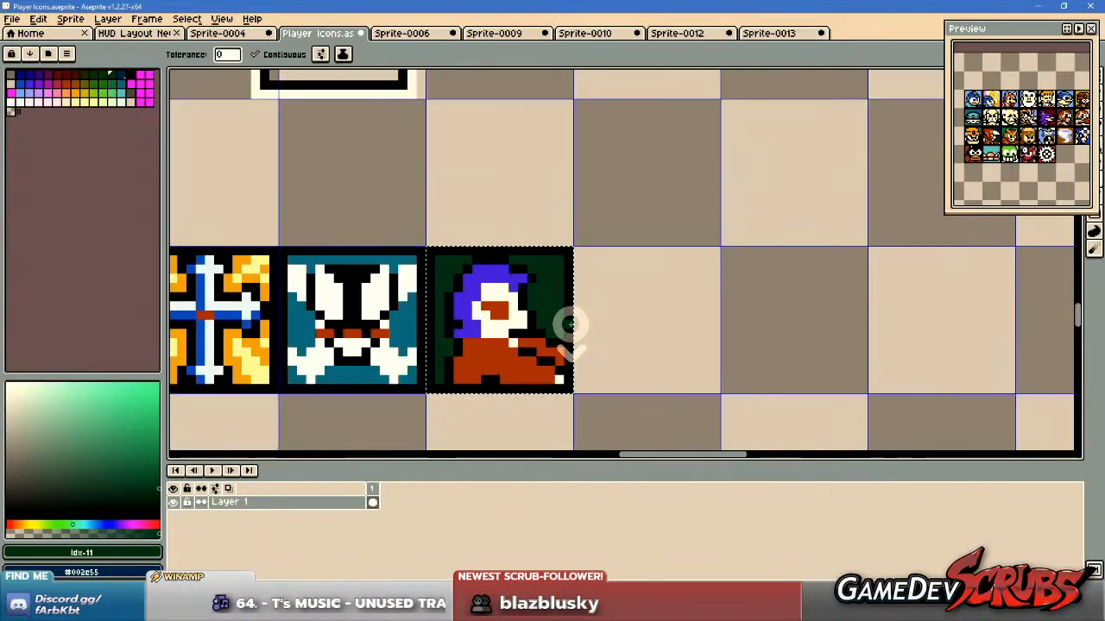
key("v")
key("g")
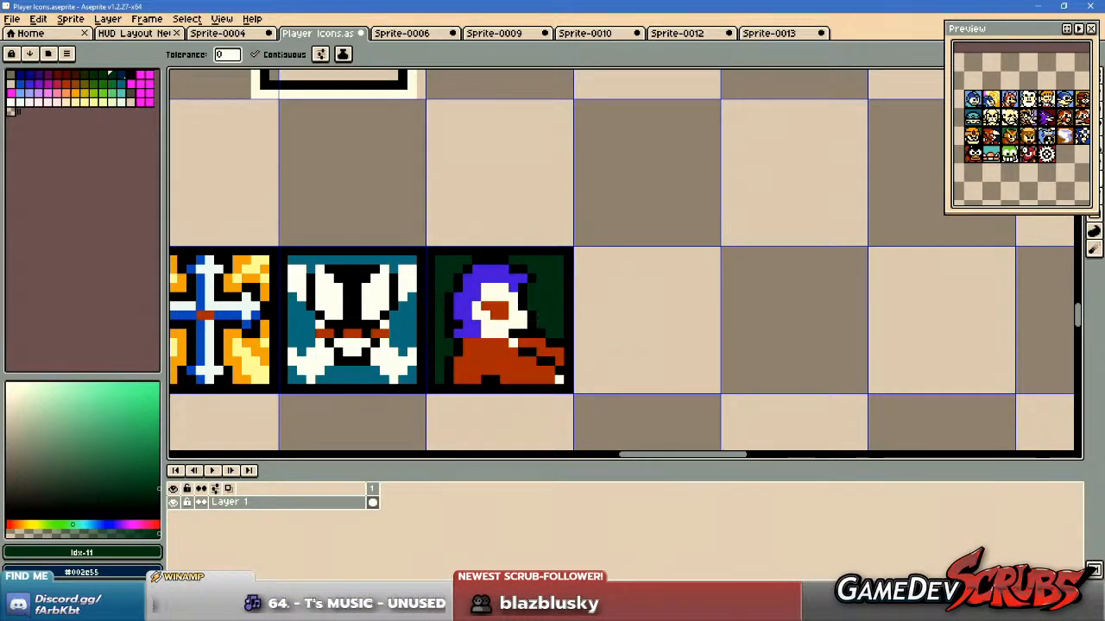
key("alt+Tab")
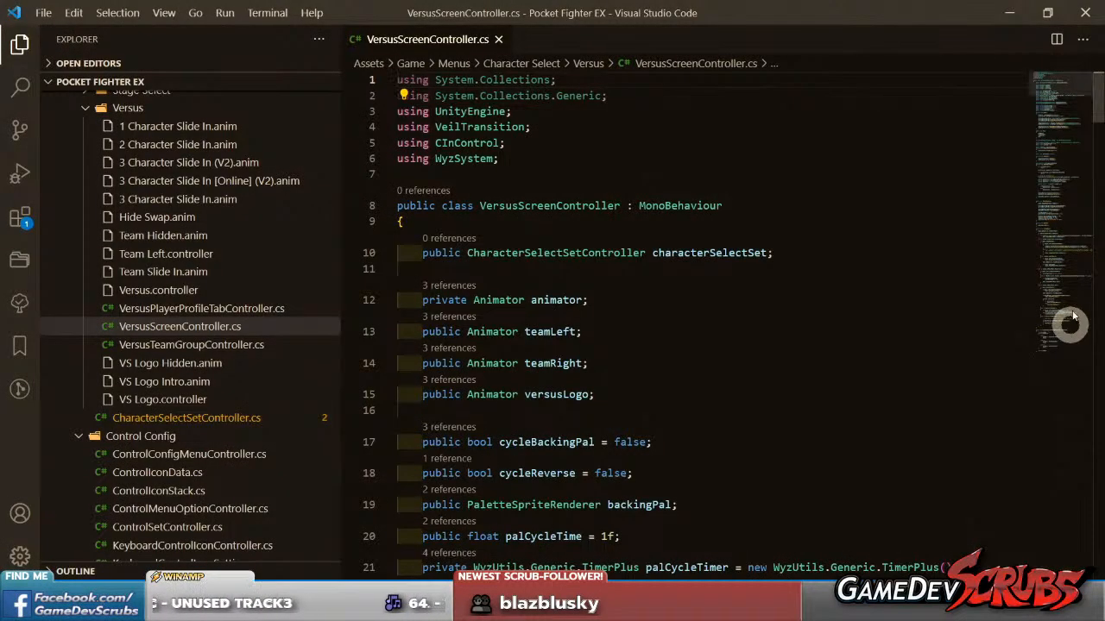
left_click(1000, 25)
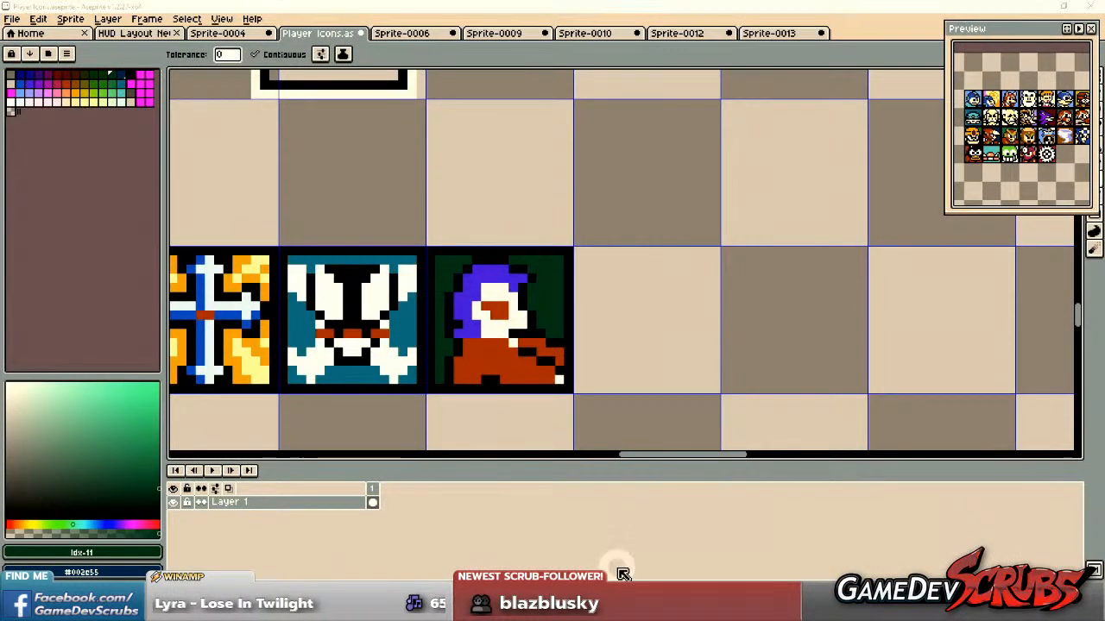
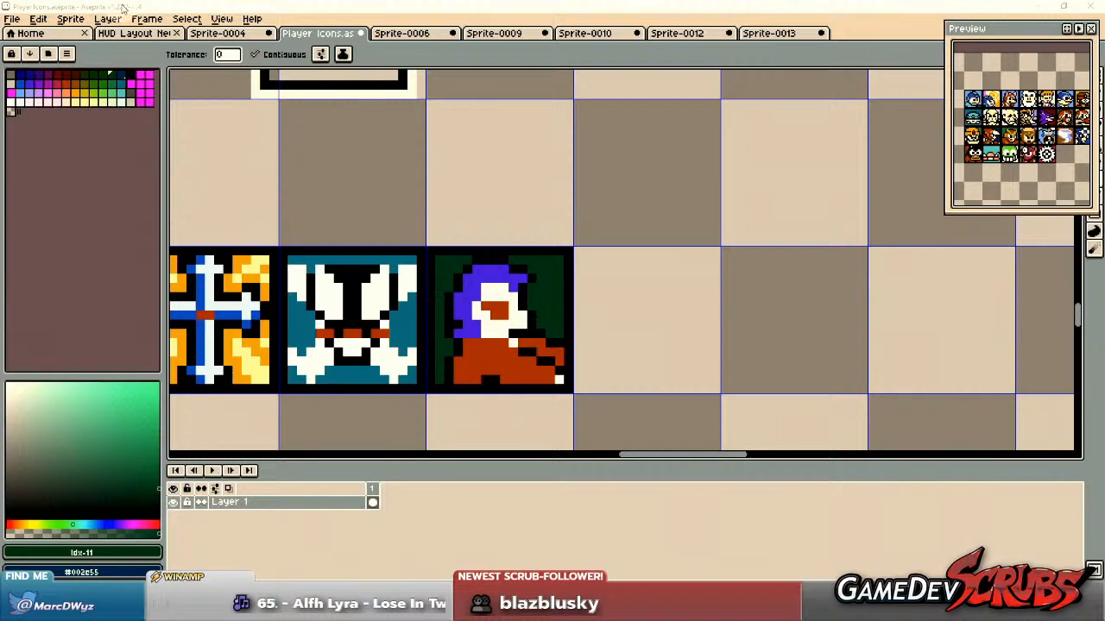
Paste the copied Ghouls 'n Ghosts Magician sheet into a new transparent 246 × 113 sprite, then close that sprite without saving.
left_click(12, 19)
left_click(34, 38)
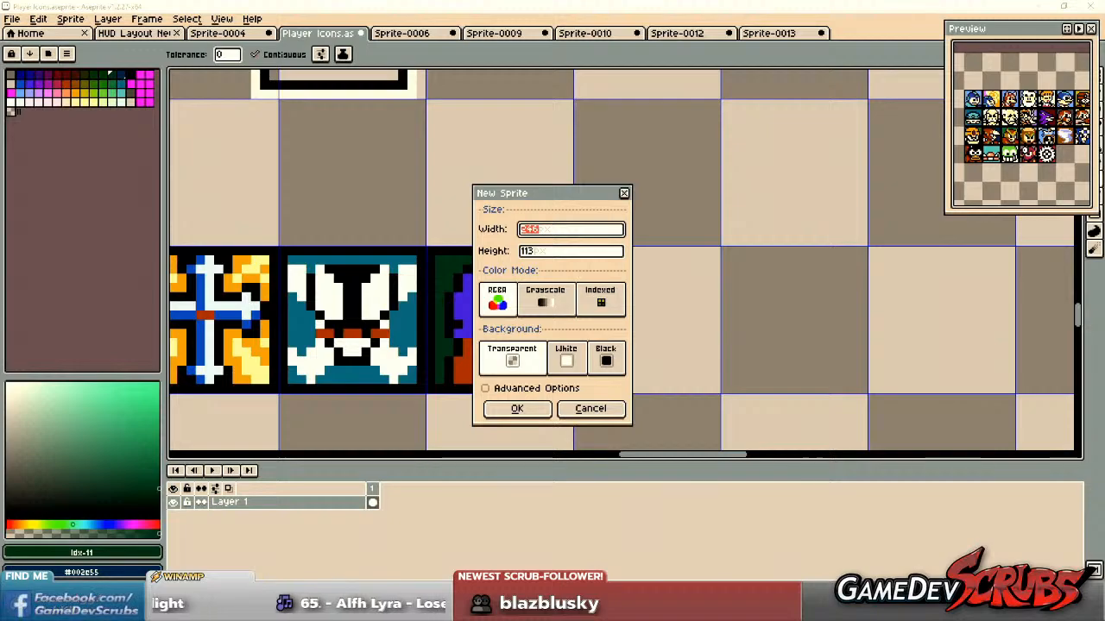
left_click(517, 409)
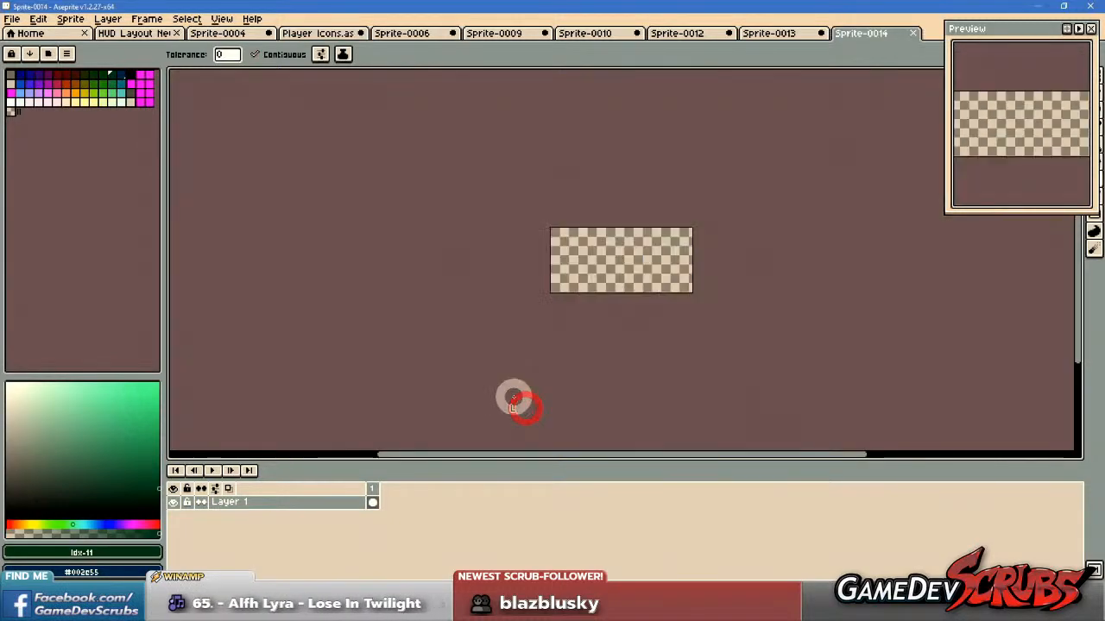
key("ctrl+v")
scroll(690, 251, "up", 3)
left_click_drag(694, 241, 485, 253)
key("ctrl+d")
scroll(489, 302, "down", 1)
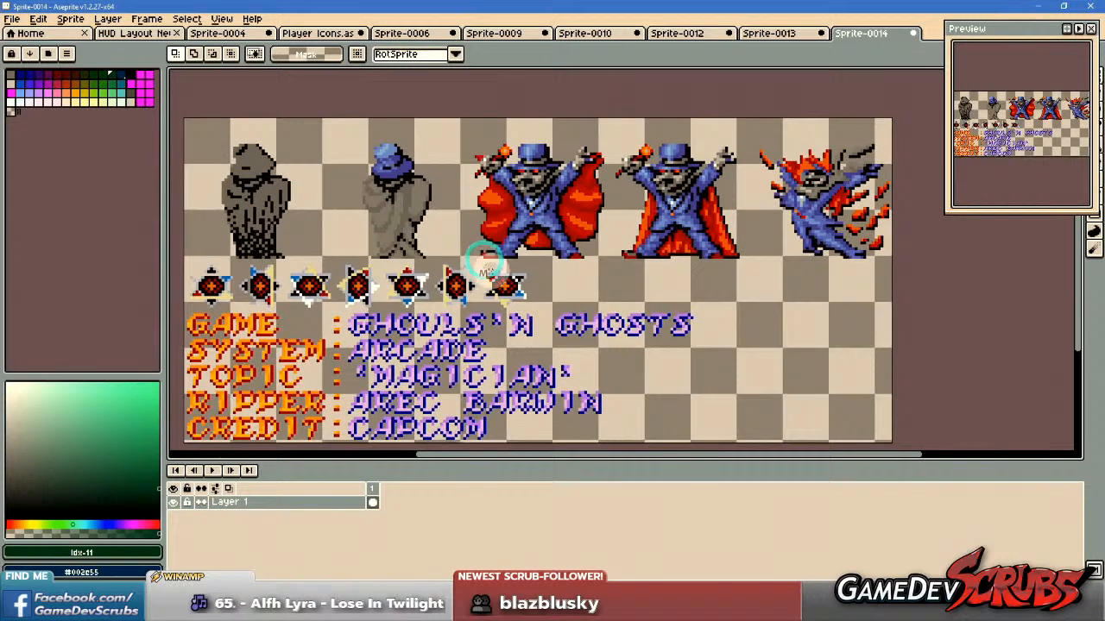
left_click(862, 35)
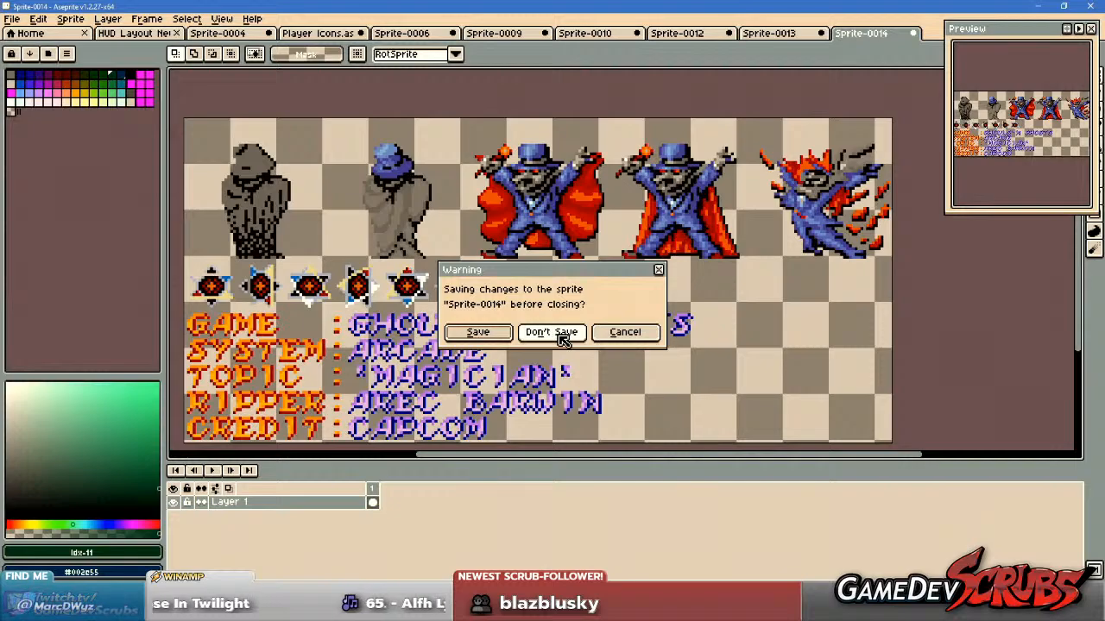
left_click(557, 333)
Examine the Ghosts n' Goblins boss sheet Sprite-0013 and the enemy sheet Sprite-0012 for further icon candidates.
scroll(556, 333, "down", 1)
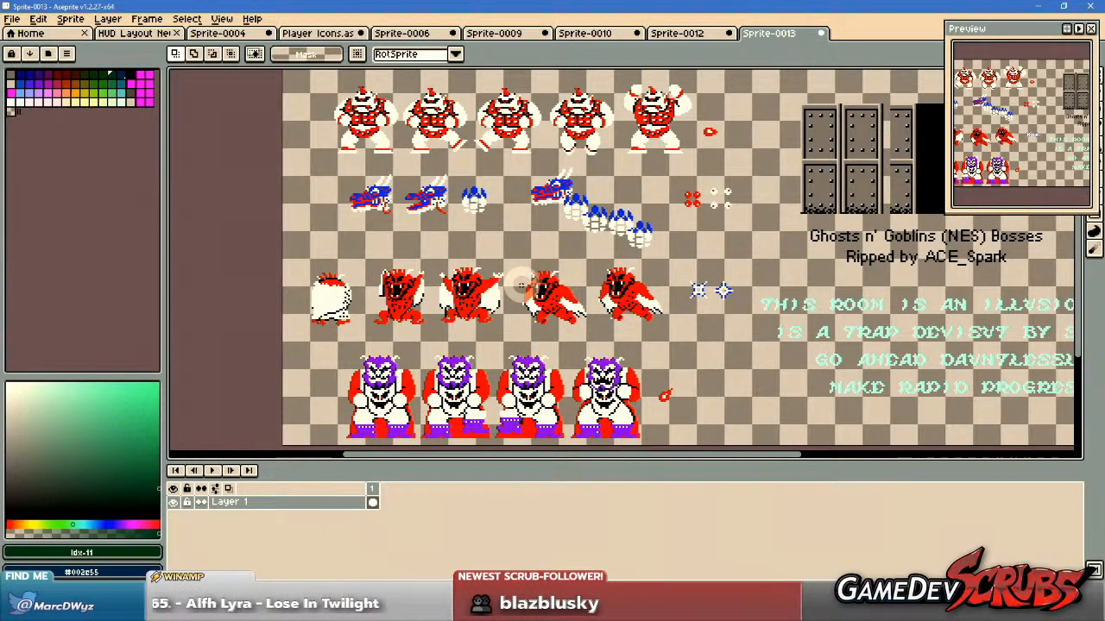
left_click_drag(596, 295, 516, 256)
scroll(513, 291, "down", 1)
scroll(504, 283, "up", 1)
left_click(686, 36)
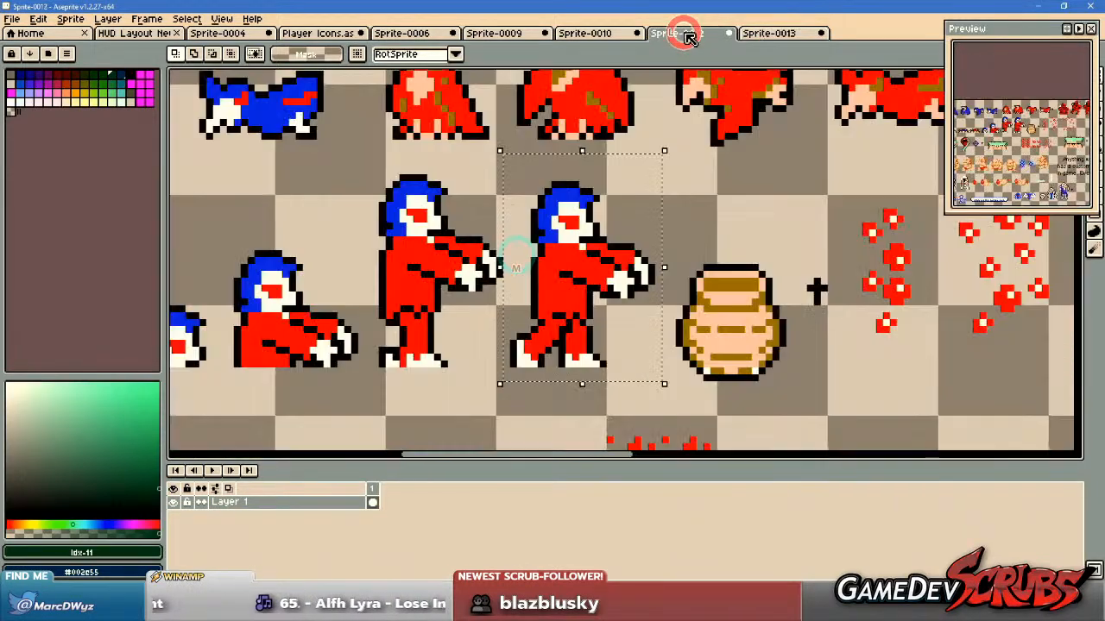
scroll(606, 195, "down", 4)
left_click_drag(664, 251, 551, 174)
scroll(563, 193, "down", 1)
left_click_drag(637, 202, 580, 167)
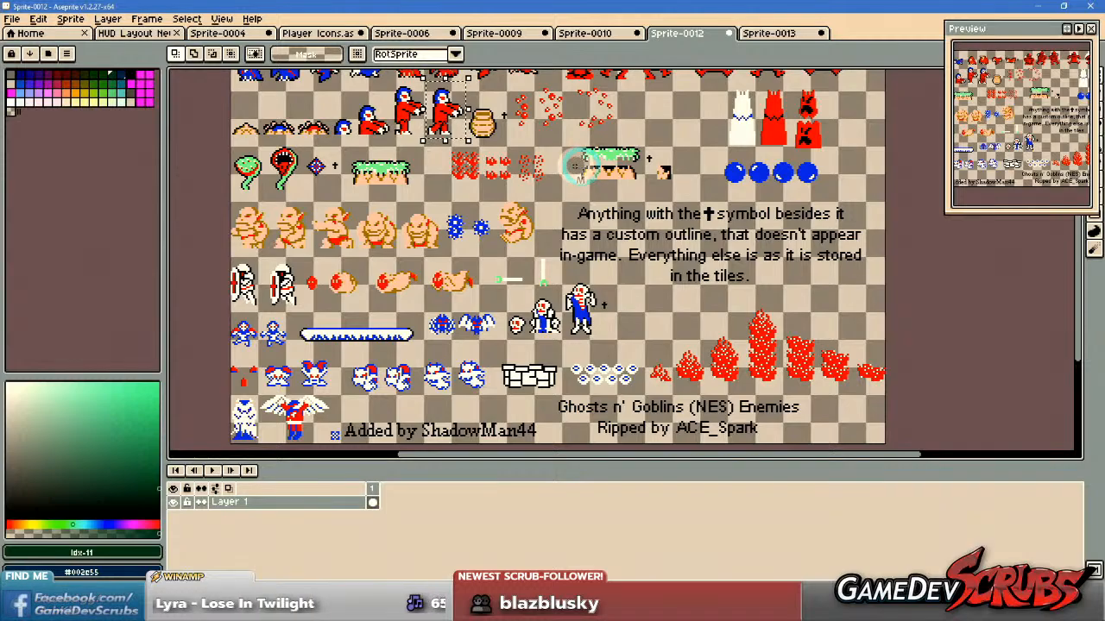
left_click_drag(629, 161, 657, 225)
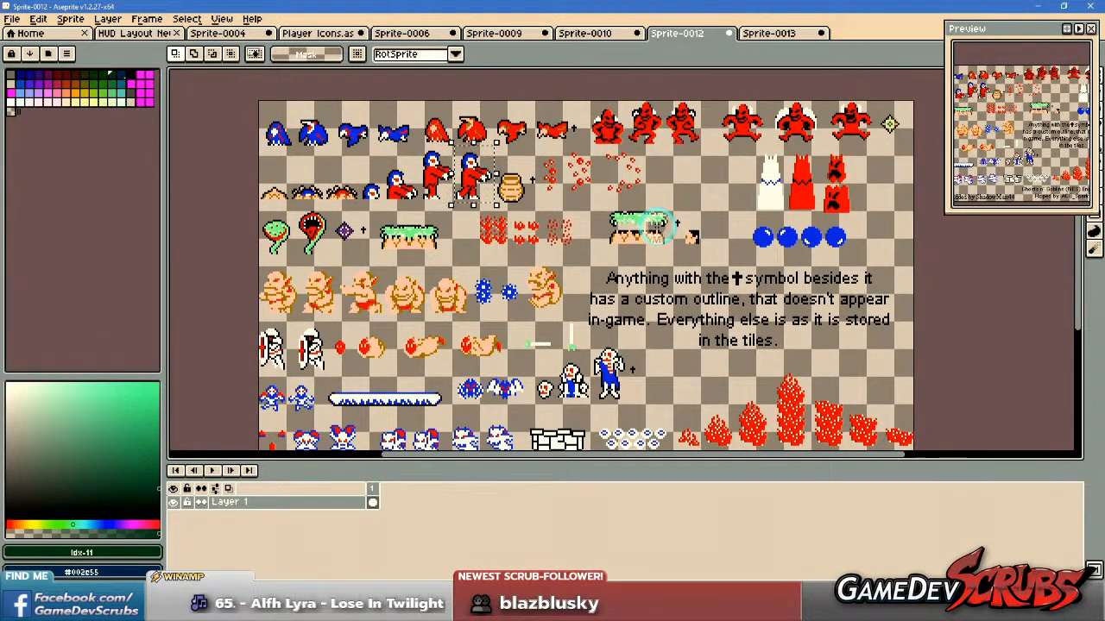
scroll(656, 221, "up", 1)
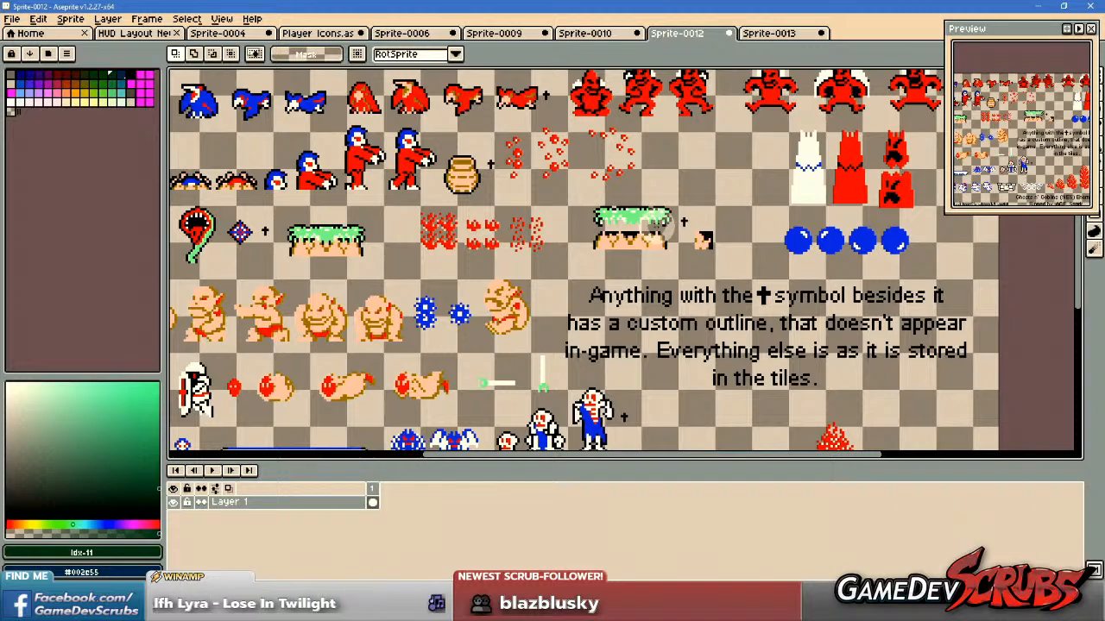
scroll(652, 229, "down", 2)
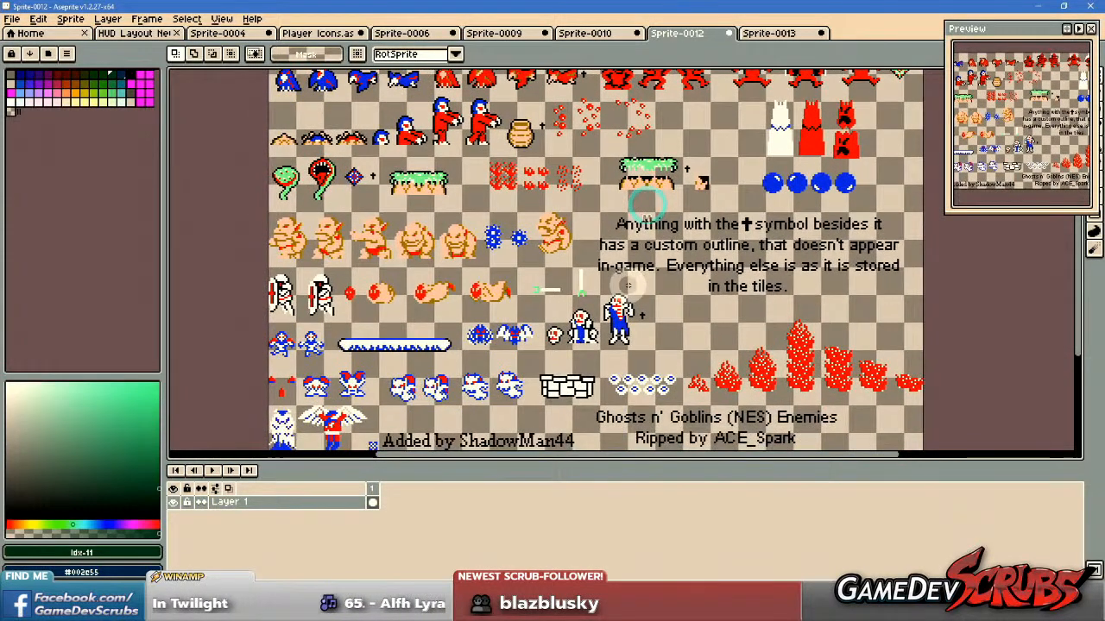
scroll(631, 255, "up", 1)
scroll(639, 255, "up", 1)
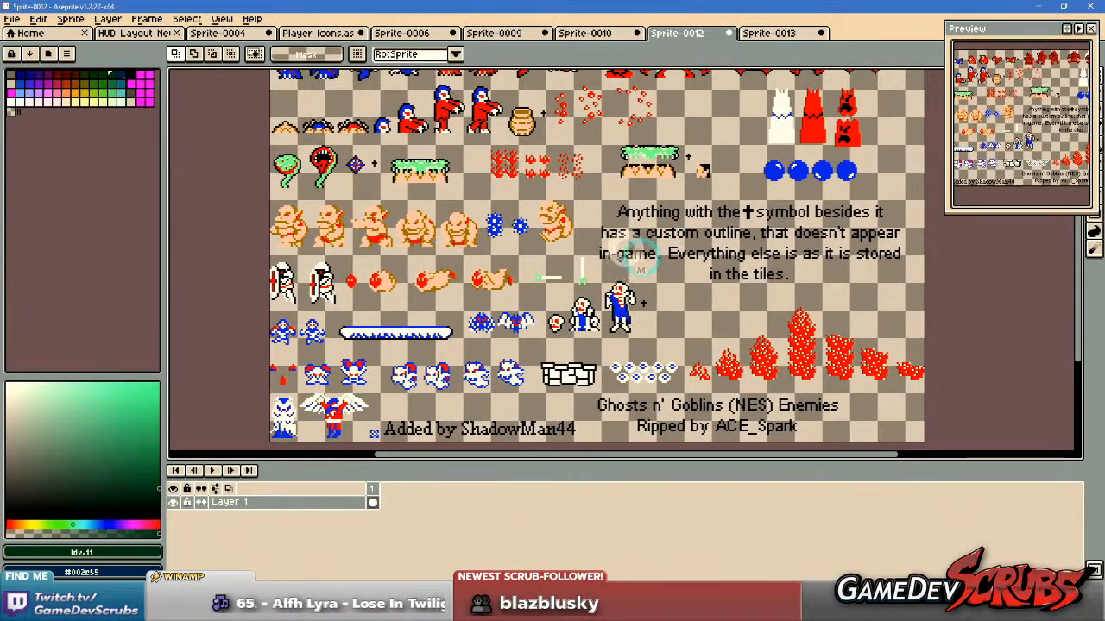
Close the Arthur sheet Sprite-0010 and the Mighty Final Fight boss sheet Sprite-0009 without saving either one.
left_click(597, 31)
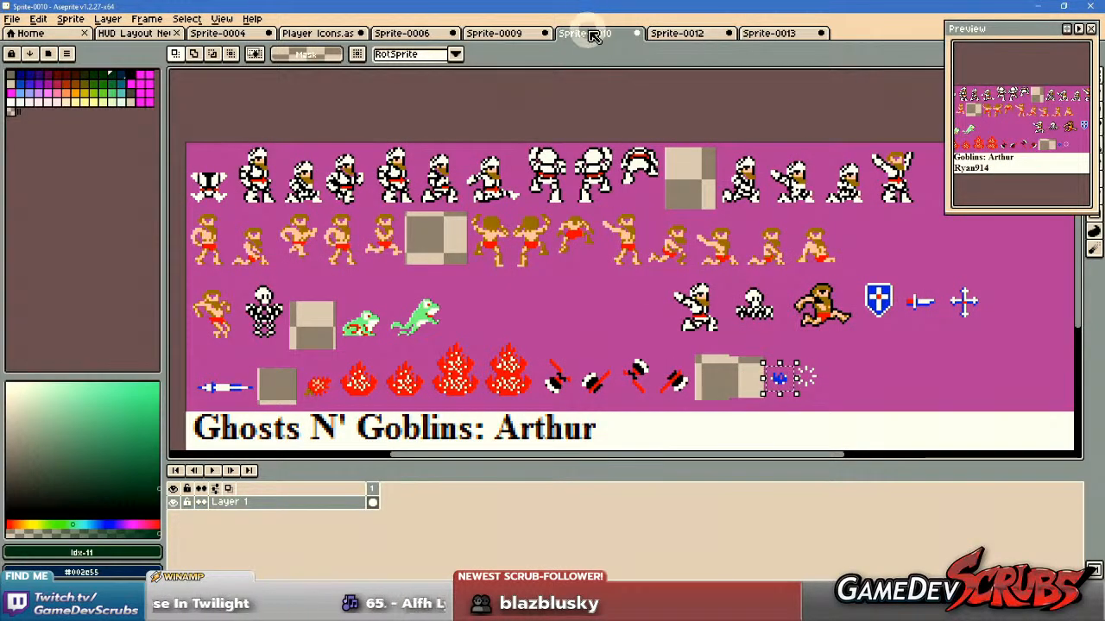
middle_click(592, 35)
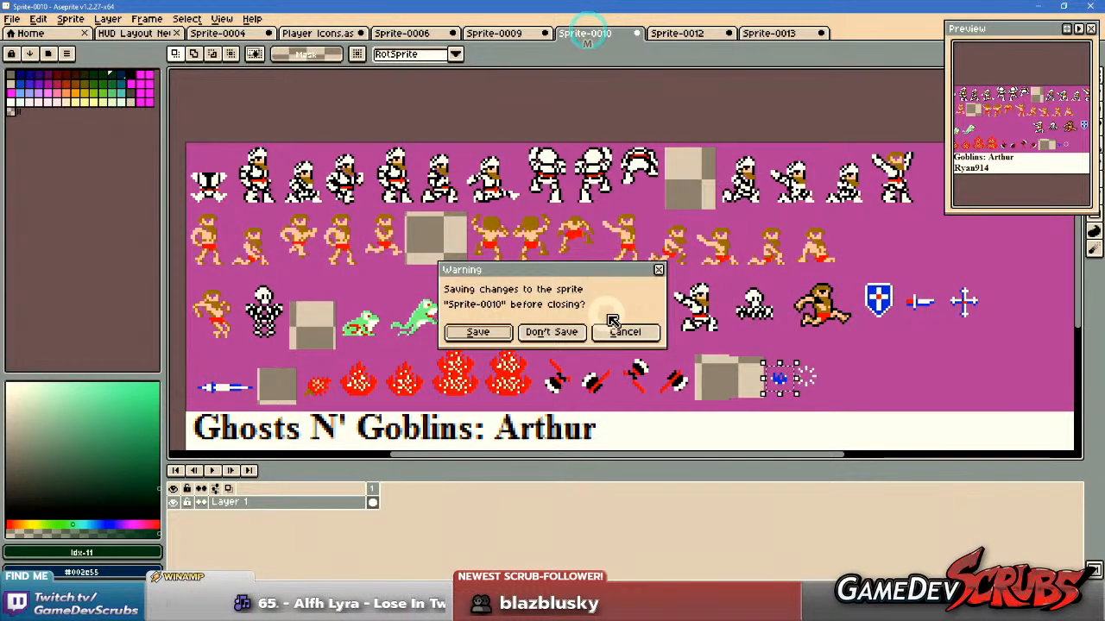
left_click(555, 331)
left_click(500, 33)
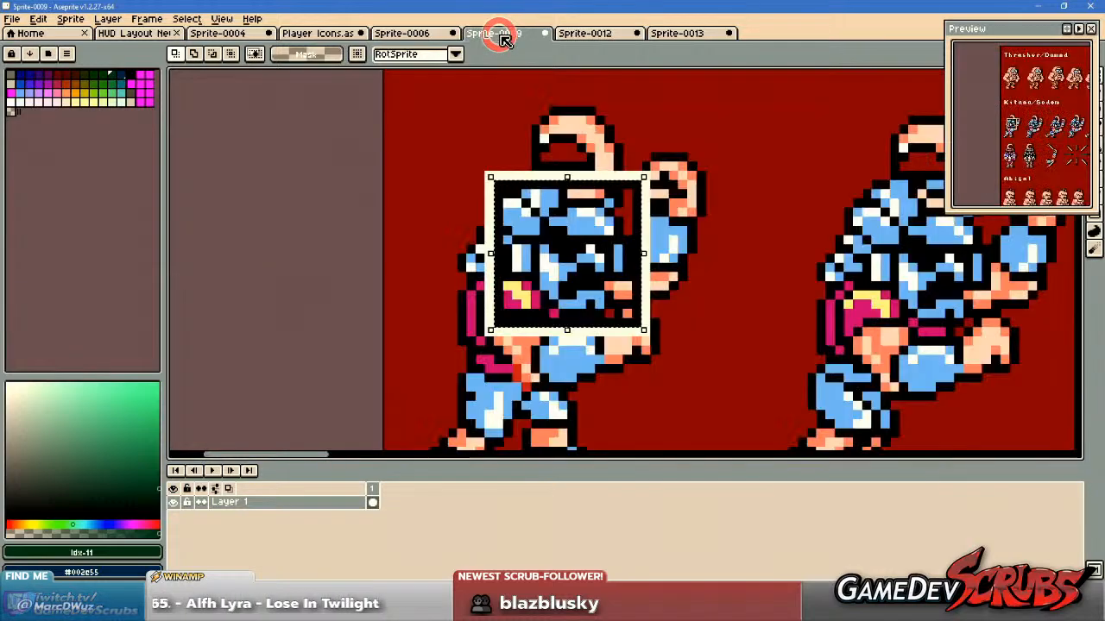
scroll(679, 185, "down", 2)
scroll(695, 185, "down", 3)
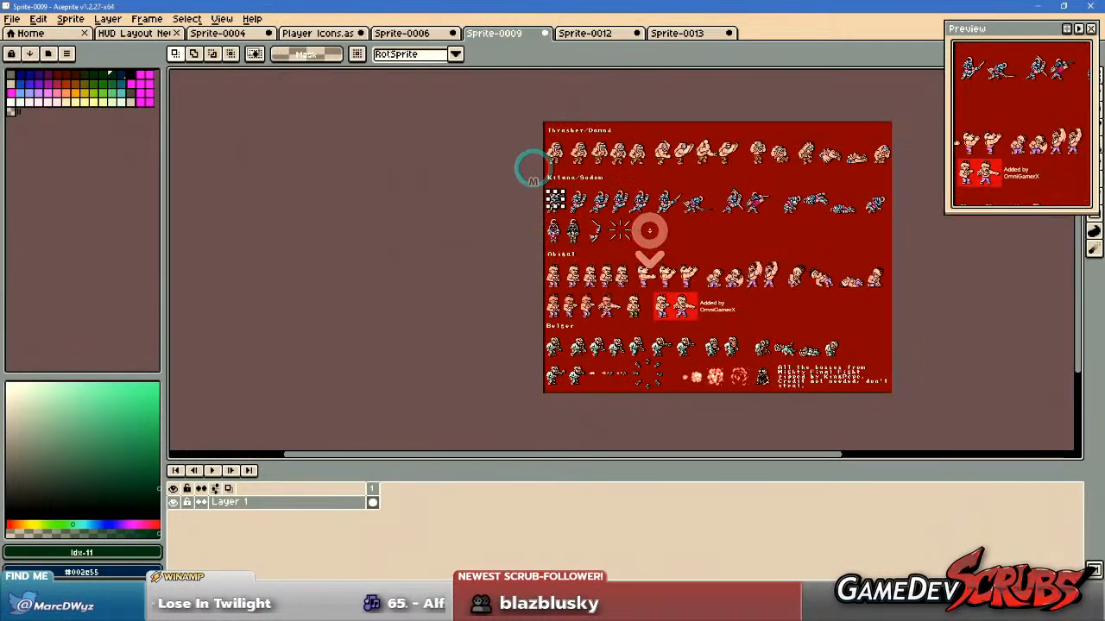
middle_click(501, 33)
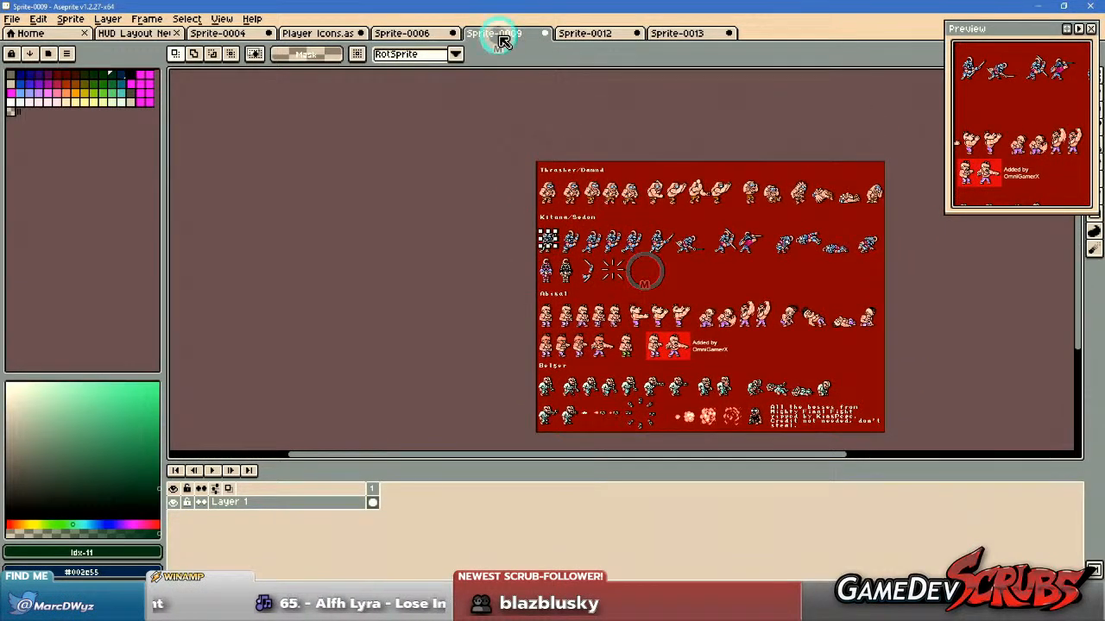
left_click(555, 328)
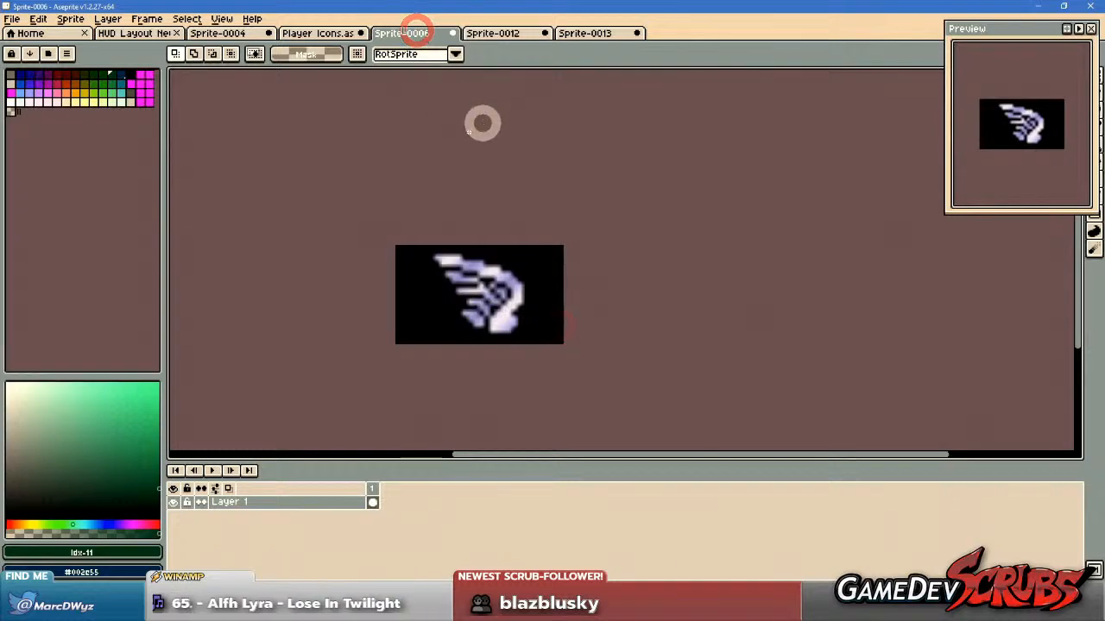
Look over the remaining reference sprites Sprite-0012, Sprite-0013 and Sprite-0006 once more for usable figures.
left_click(496, 33)
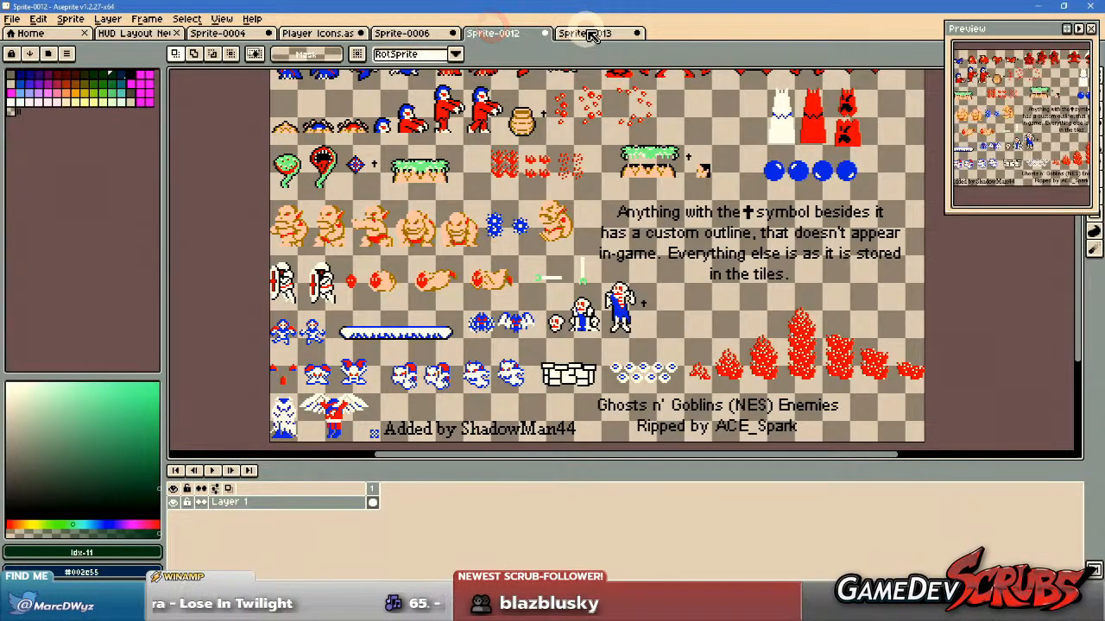
scroll(449, 211, "up", 3)
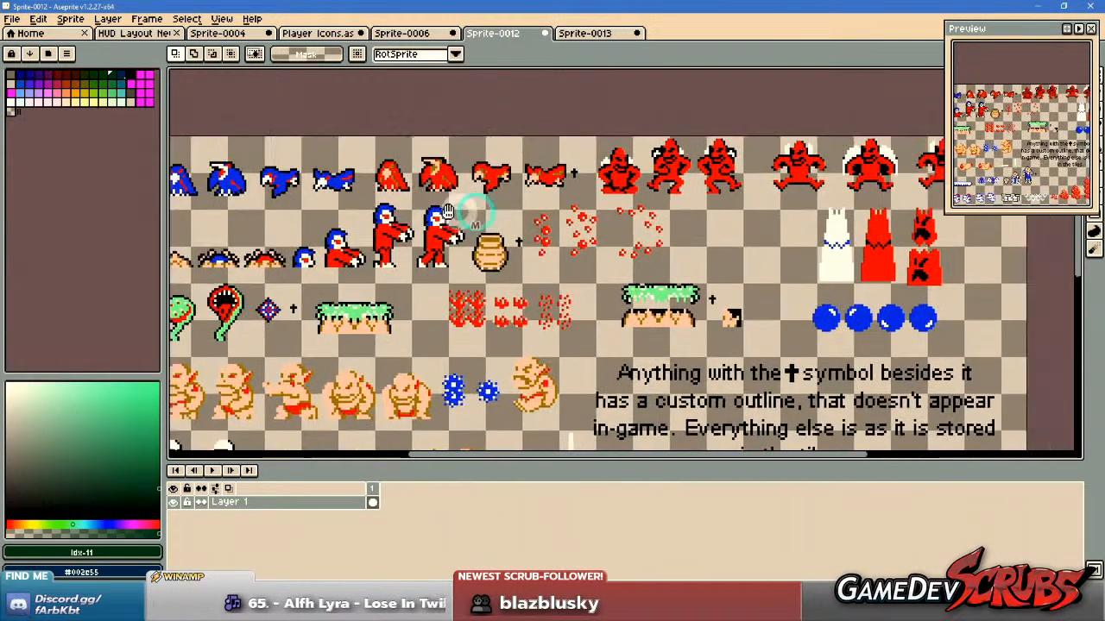
left_click_drag(448, 211, 552, 211)
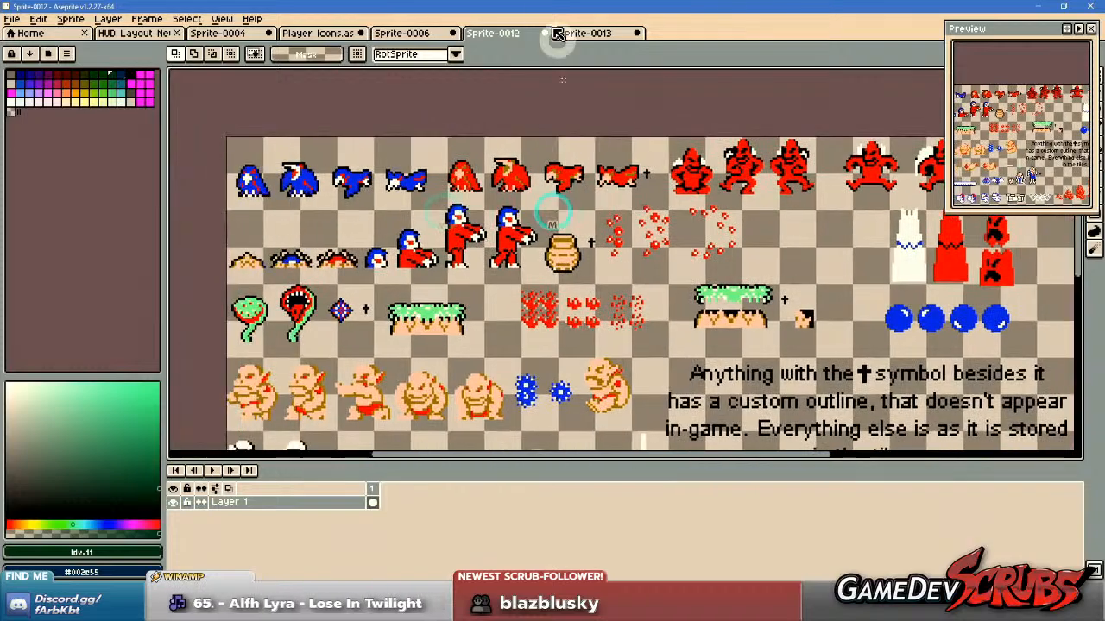
scroll(552, 210, "down", 1)
left_click_drag(581, 262, 582, 188)
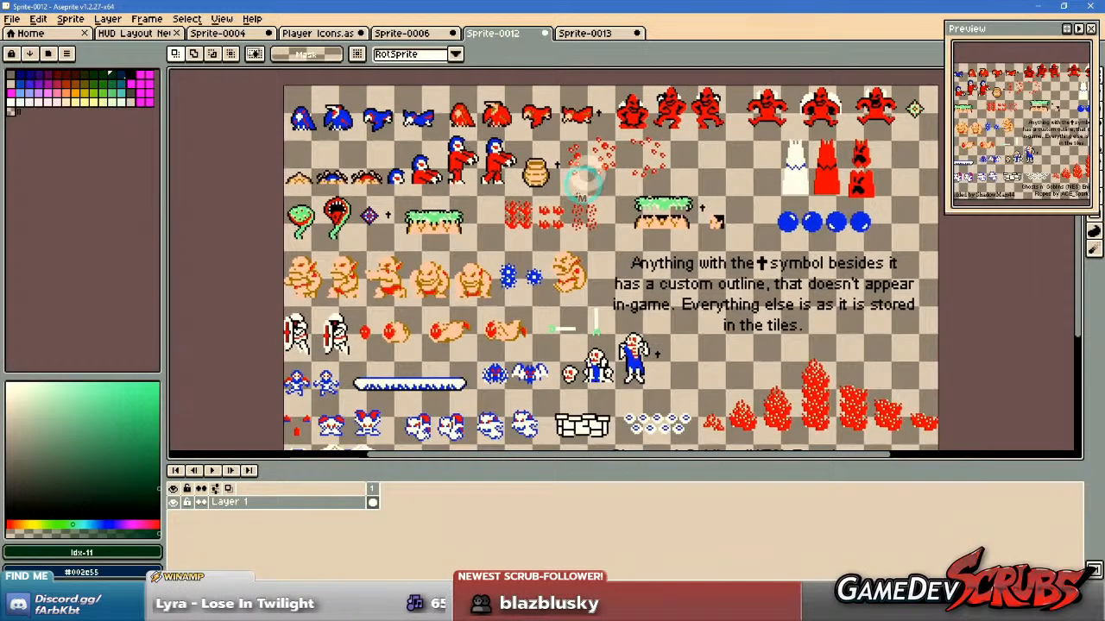
left_click(584, 32)
scroll(623, 216, "down", 3)
scroll(625, 251, "up", 3)
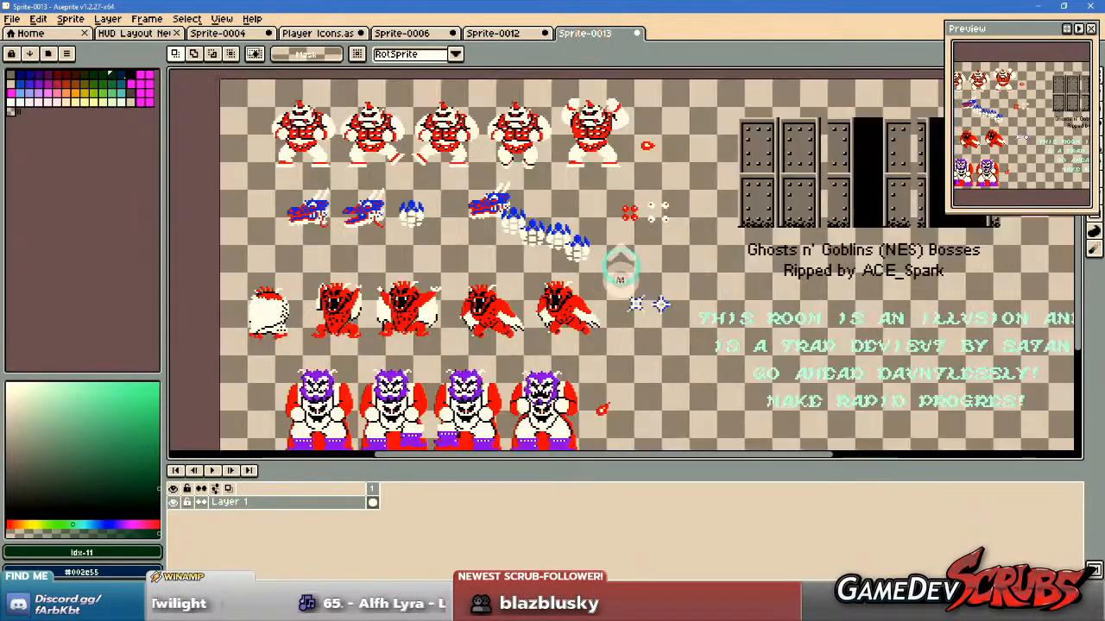
left_click(401, 32)
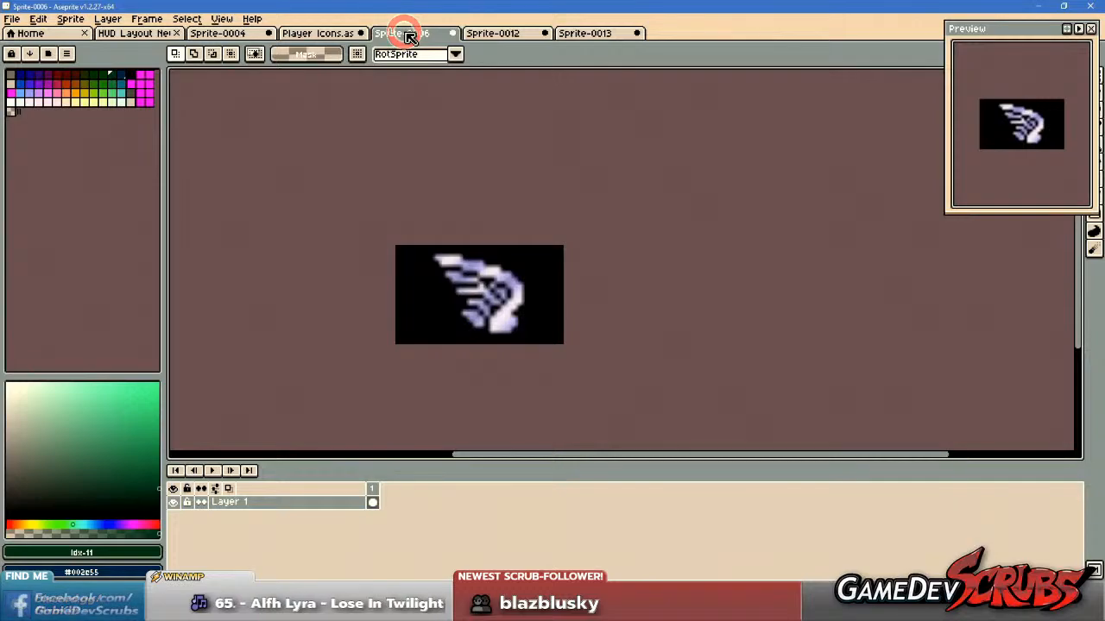
Return to the Player Icons sprite and save it with the finished Ghosts n' Goblins icon row.
left_click(323, 33)
scroll(468, 198, "down", 3)
scroll(624, 202, "up", 1)
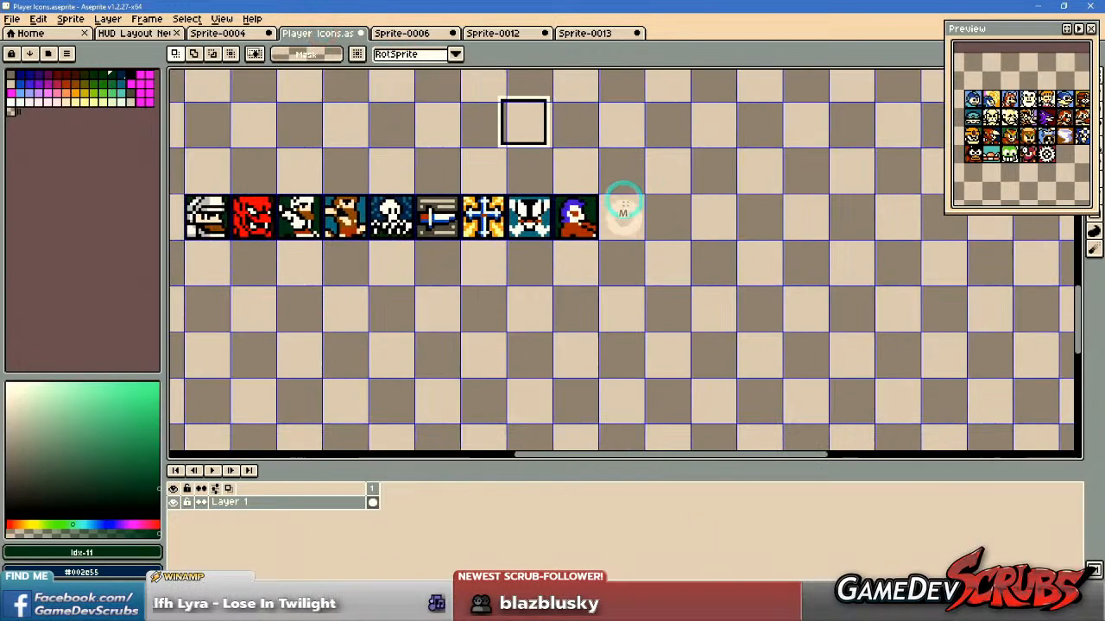
key("ctrl+s")
left_click_drag(611, 242, 738, 243)
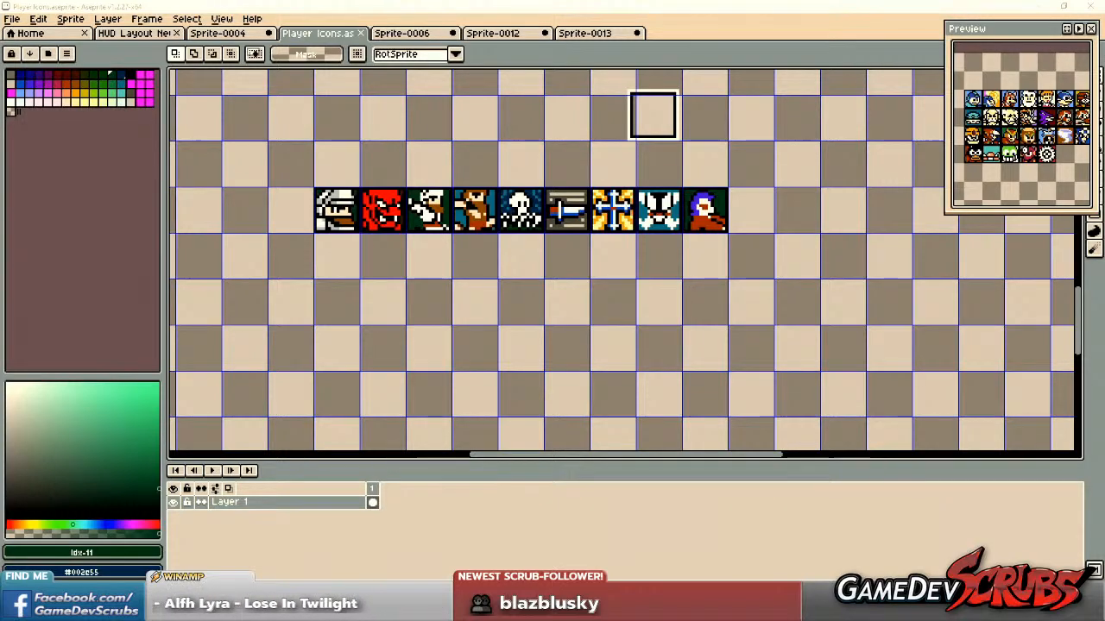
Switch to the browser, copy the Mighty Final Fight enemies sheet 38637.png as an image, and return to Aseprite.
key("alt+Tab")
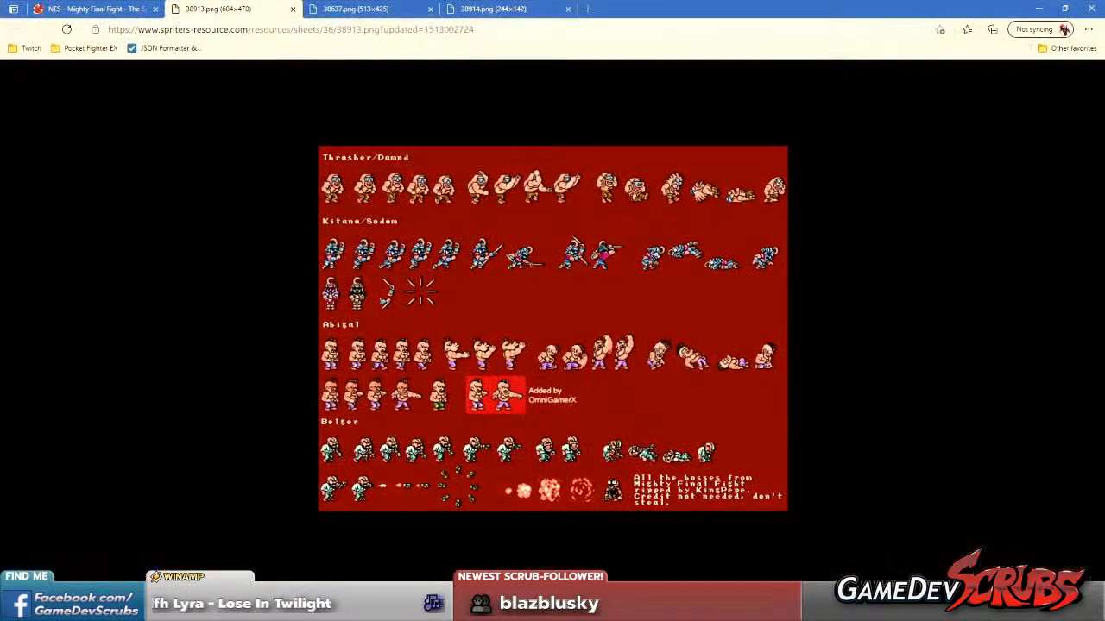
left_click(346, 9)
right_click(479, 352)
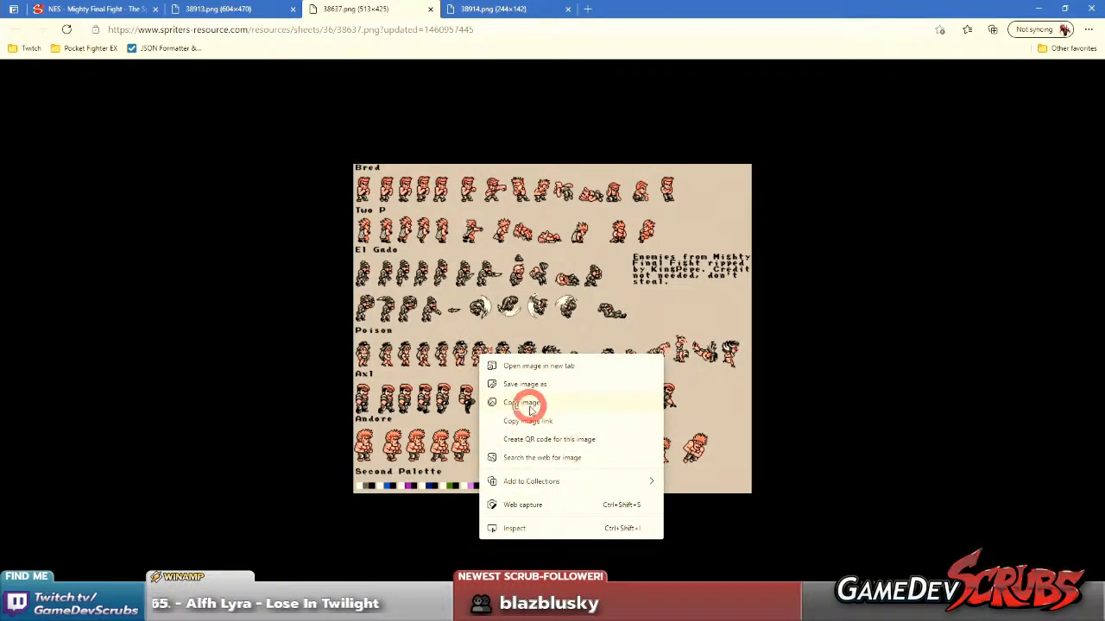
left_click(528, 403)
left_click(1040, 10)
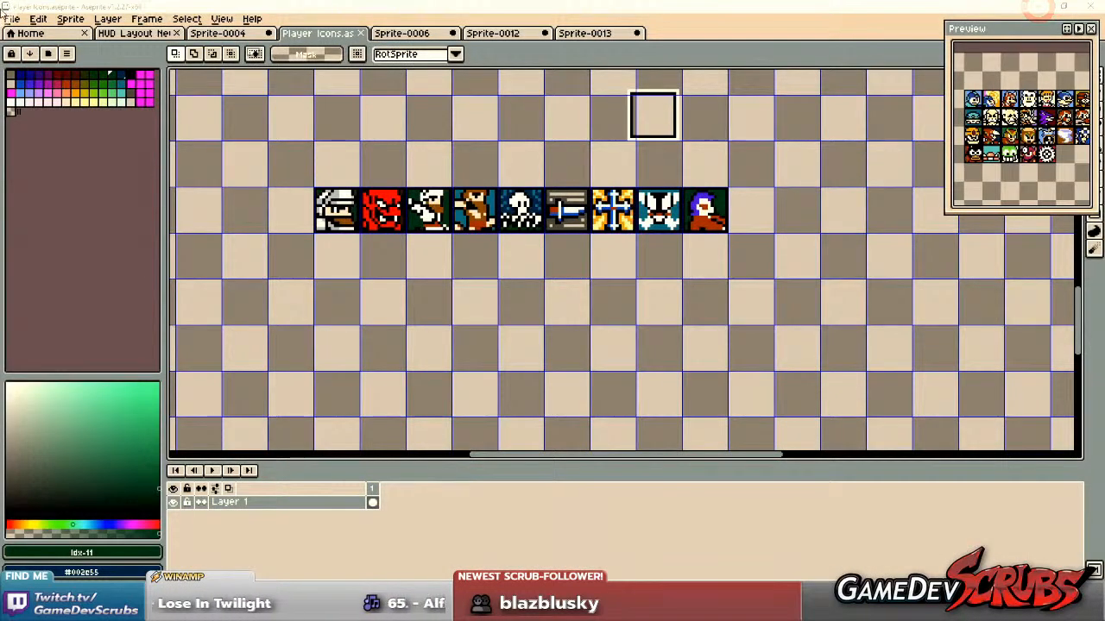
Create a transparent 513 × 425 RGBA sprite, paste the copied enemies sheet into it and clear the selection.
left_click(12, 18)
left_click(21, 37)
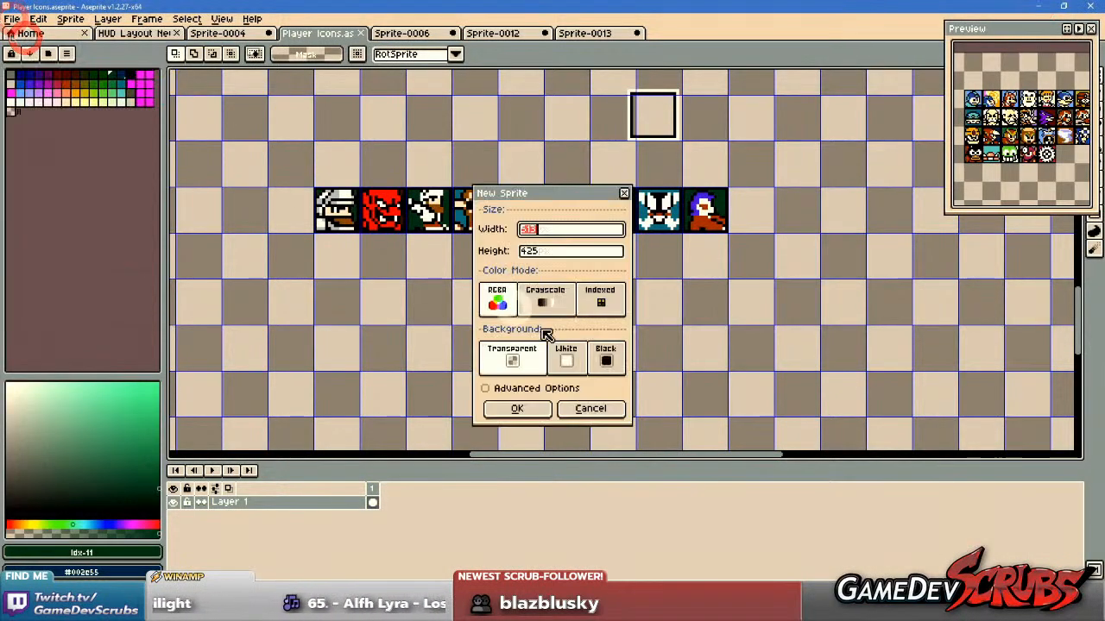
left_click(516, 409)
key("ctrl+v")
scroll(592, 364, "up", 3)
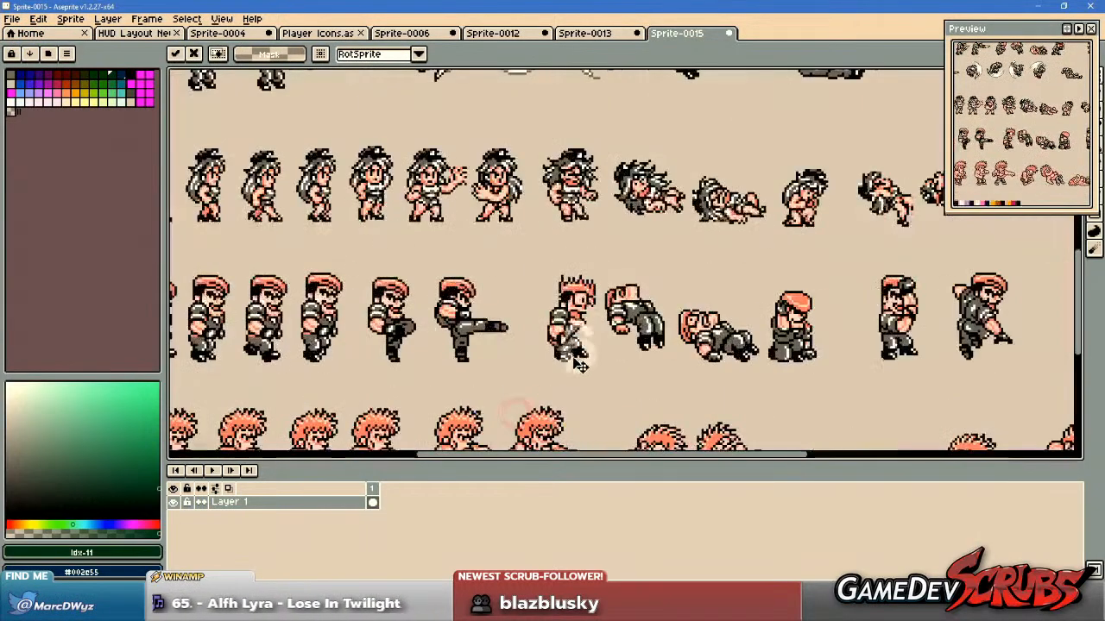
left_click_drag(545, 368, 711, 223)
key("ctrl+d")
Look over the Mighty Final Fight enemies sheet from the Andore row up to Bred and back for usable figures.
scroll(506, 264, "up", 1)
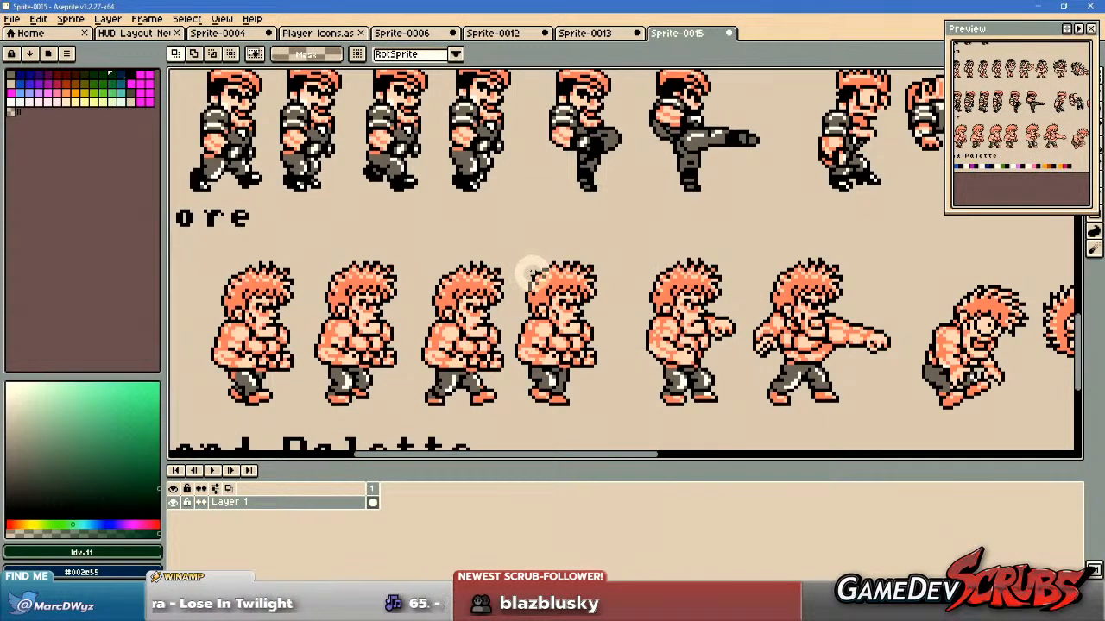
scroll(531, 270, "down", 1)
left_click_drag(530, 264, 561, 322)
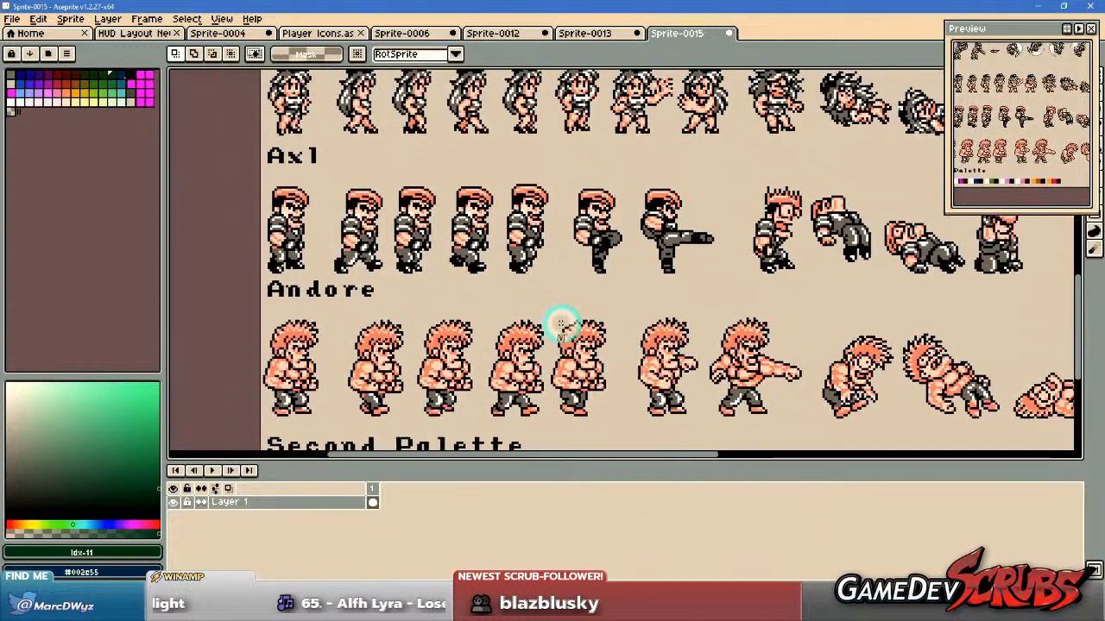
scroll(510, 333, "up", 1)
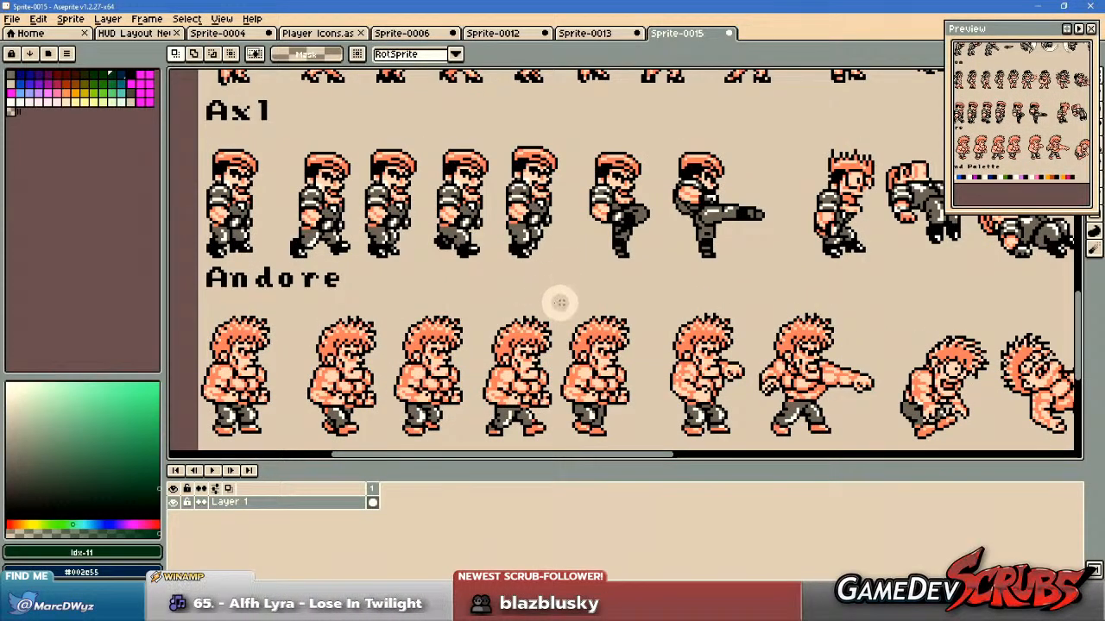
scroll(539, 298, "down", 1)
left_click_drag(585, 235, 584, 384)
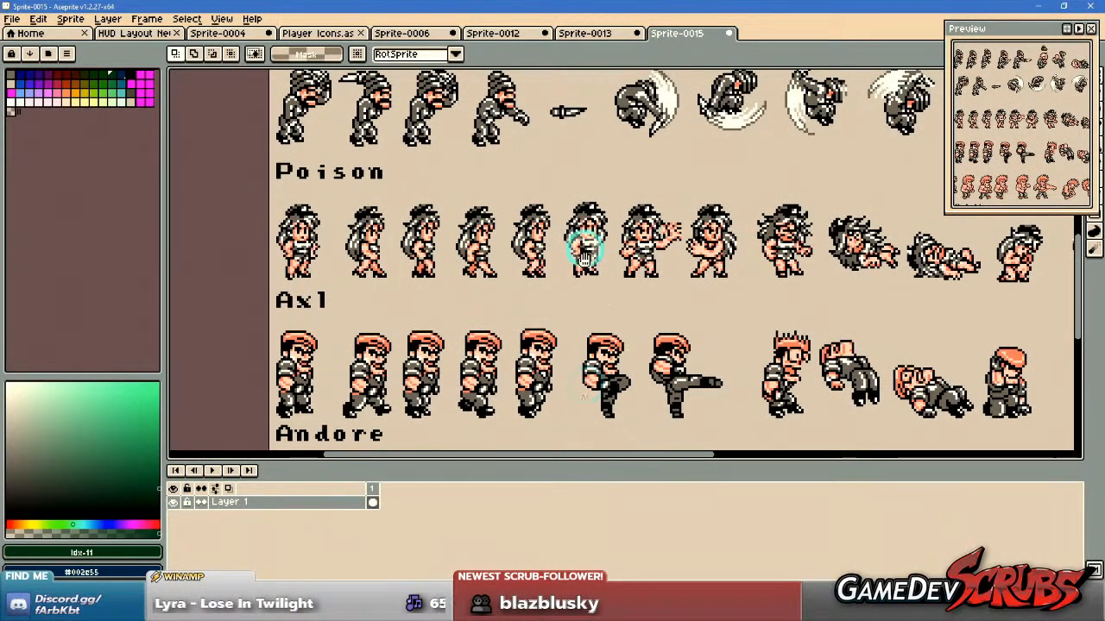
left_click_drag(583, 239, 598, 309)
scroll(596, 311, "up", 1)
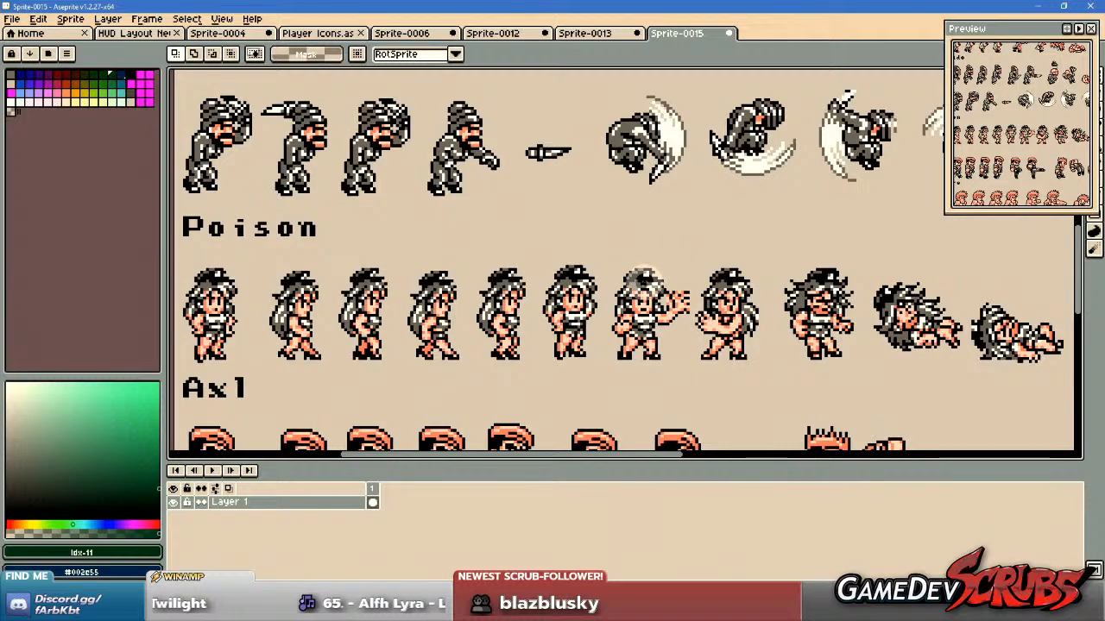
scroll(636, 246, "down", 1)
left_click_drag(636, 234, 653, 342)
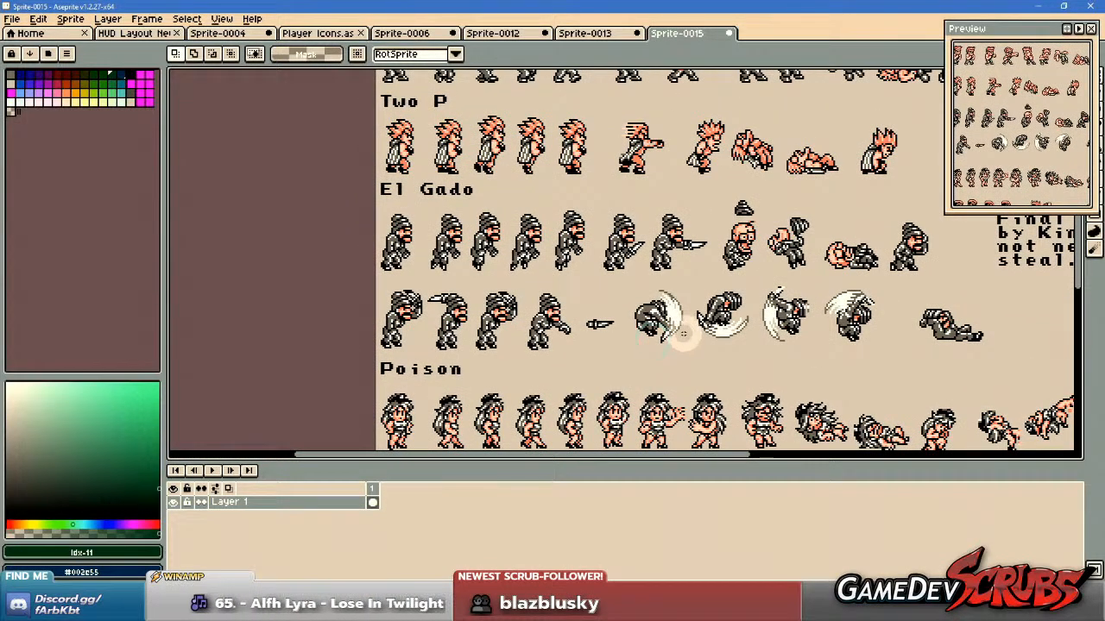
left_click_drag(599, 259, 621, 373)
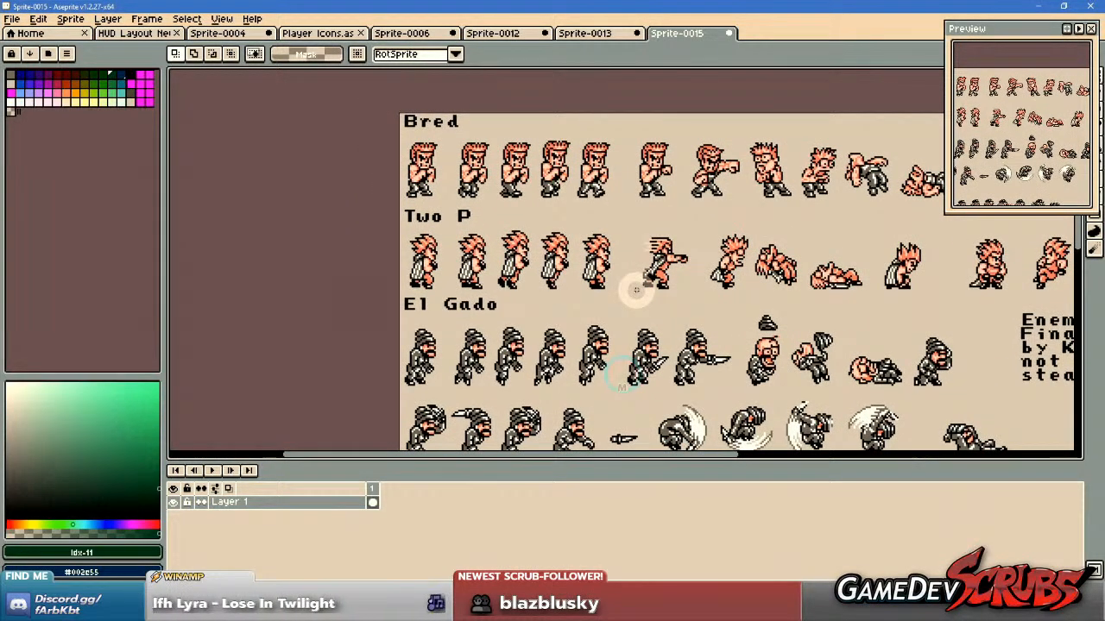
left_click_drag(599, 370, 598, 325)
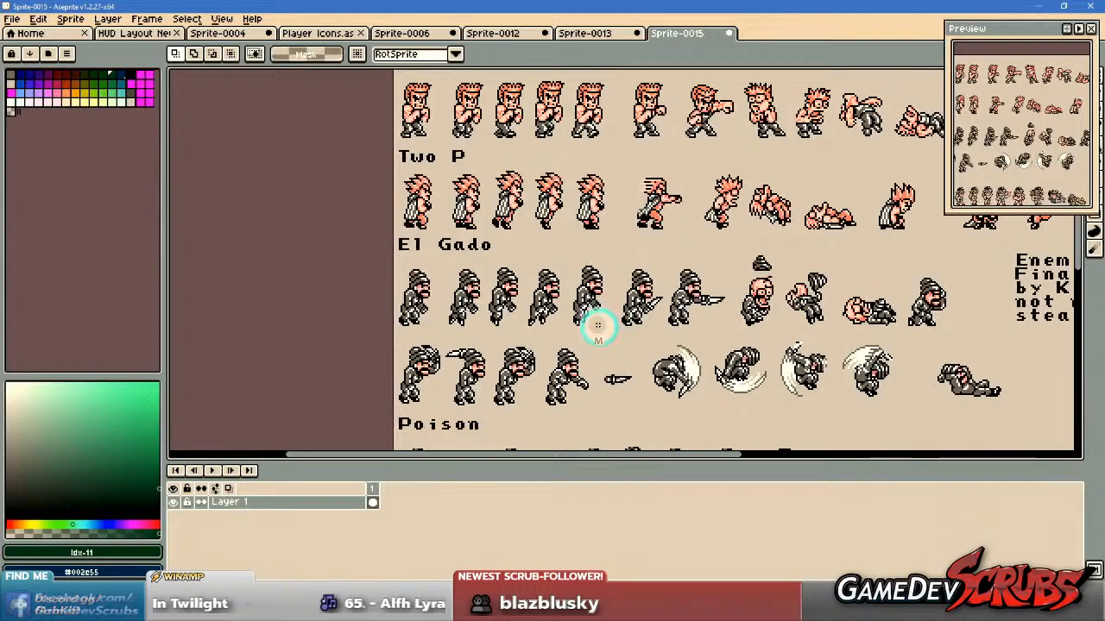
left_click_drag(654, 350, 663, 226)
left_click_drag(678, 395, 661, 198)
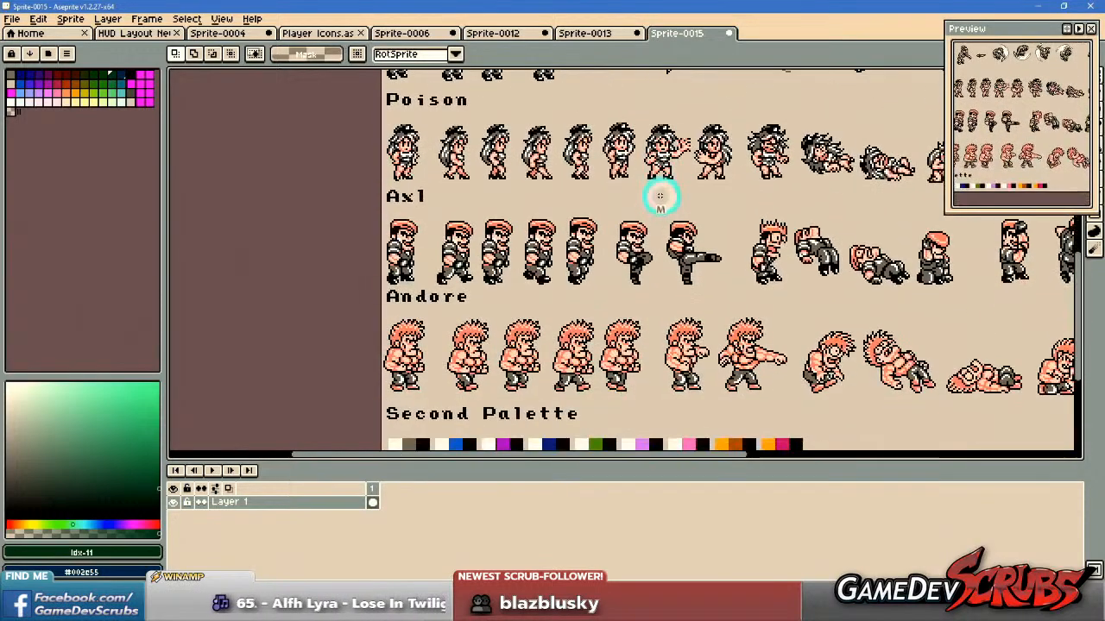
left_click_drag(660, 338, 626, 294)
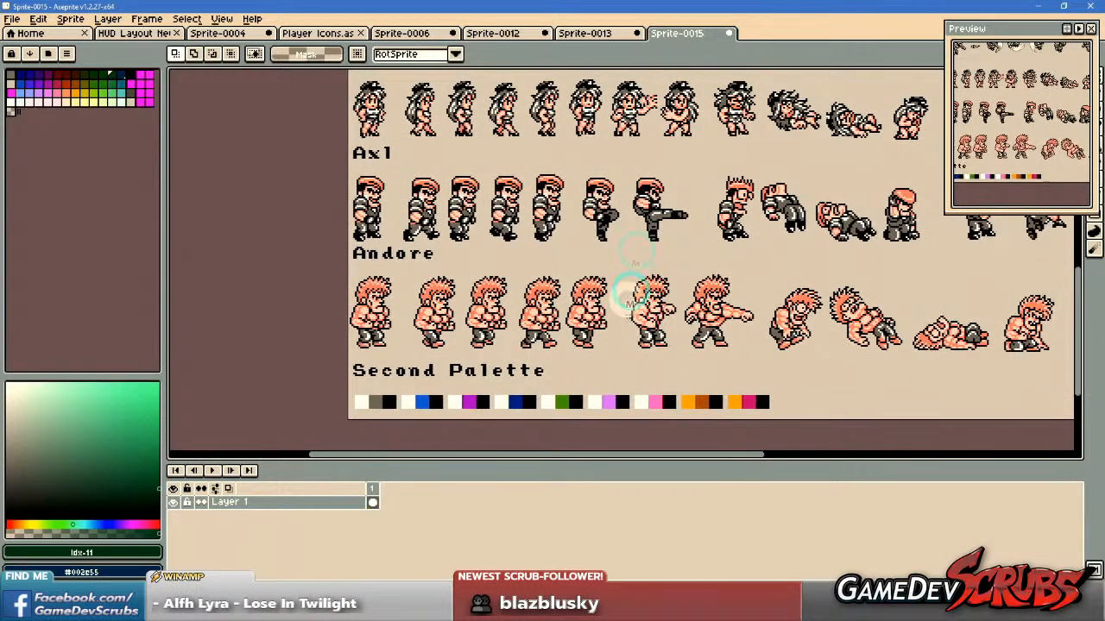
Close Sprite-0015 without saving, and copy the Ghosts 'n Goblins Introduction sheet as an image from The Spriters Resource in the browser.
middle_click(679, 34)
left_click(547, 334)
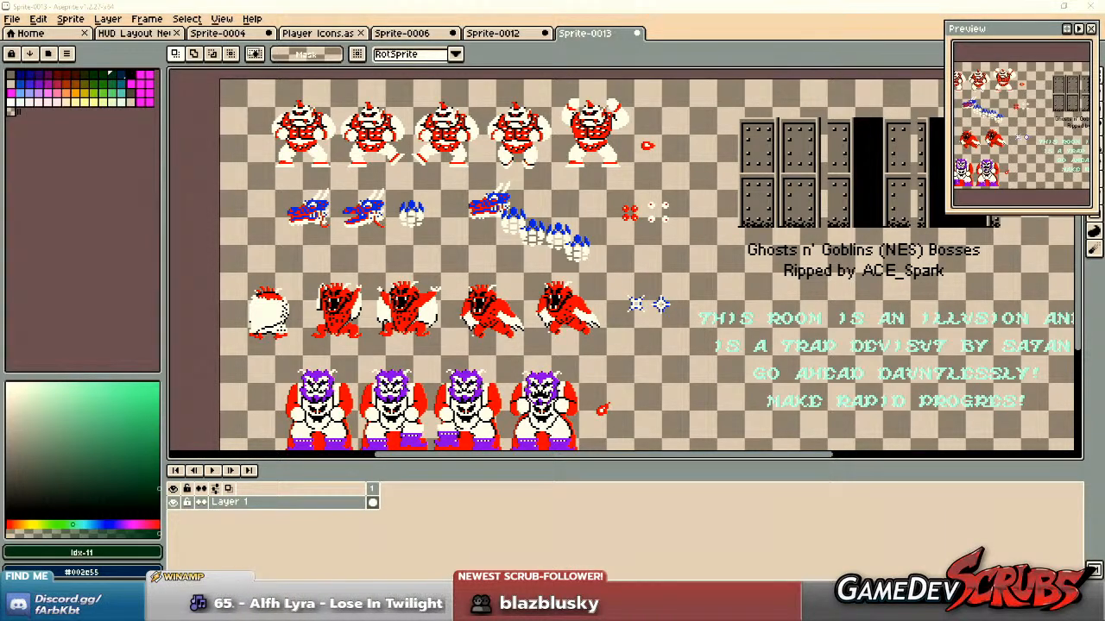
key("alt+Tab")
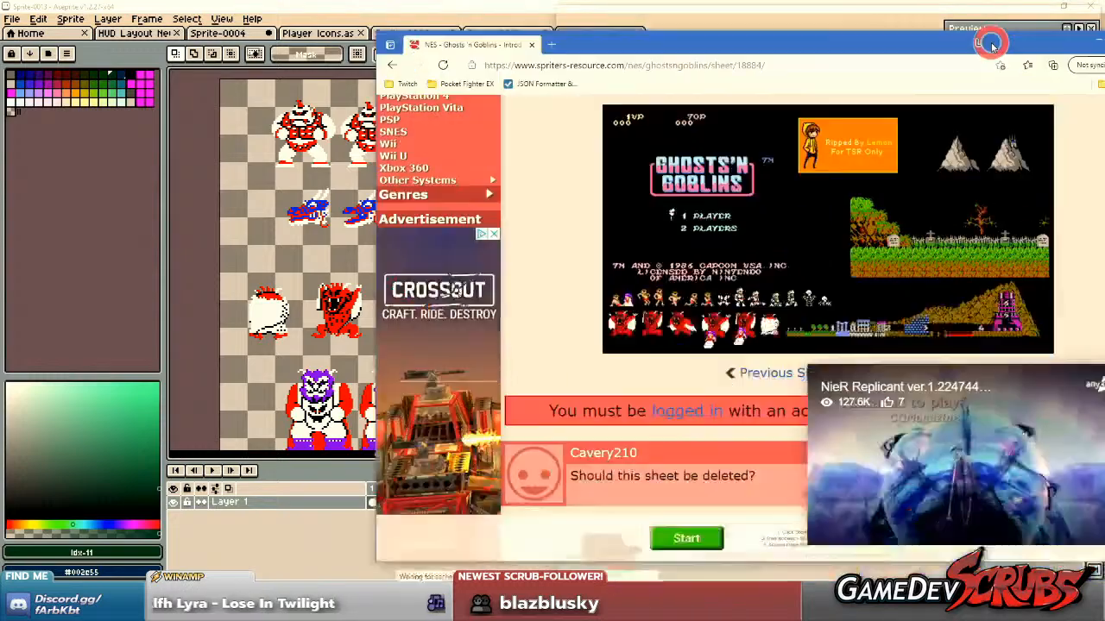
left_click(612, 165)
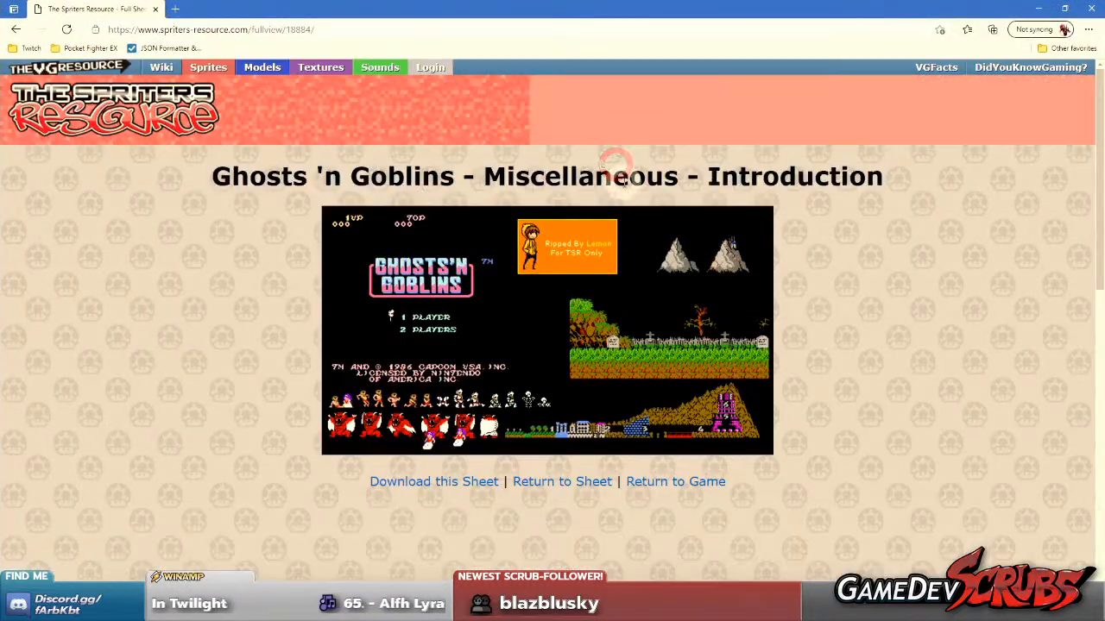
right_click(645, 291)
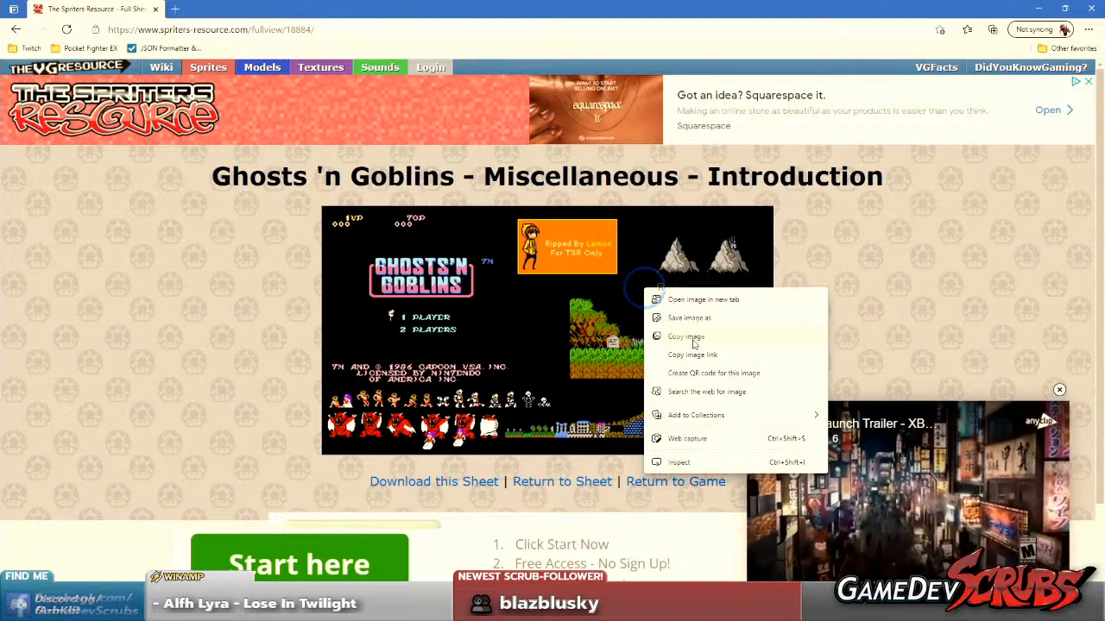
left_click(671, 336)
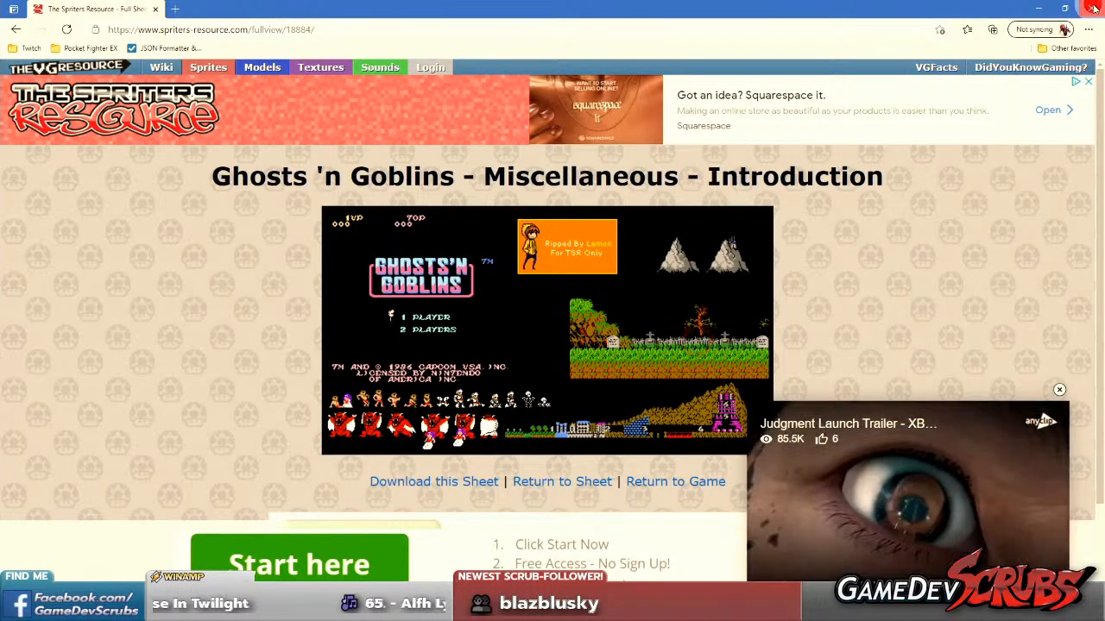
left_click(1036, 9)
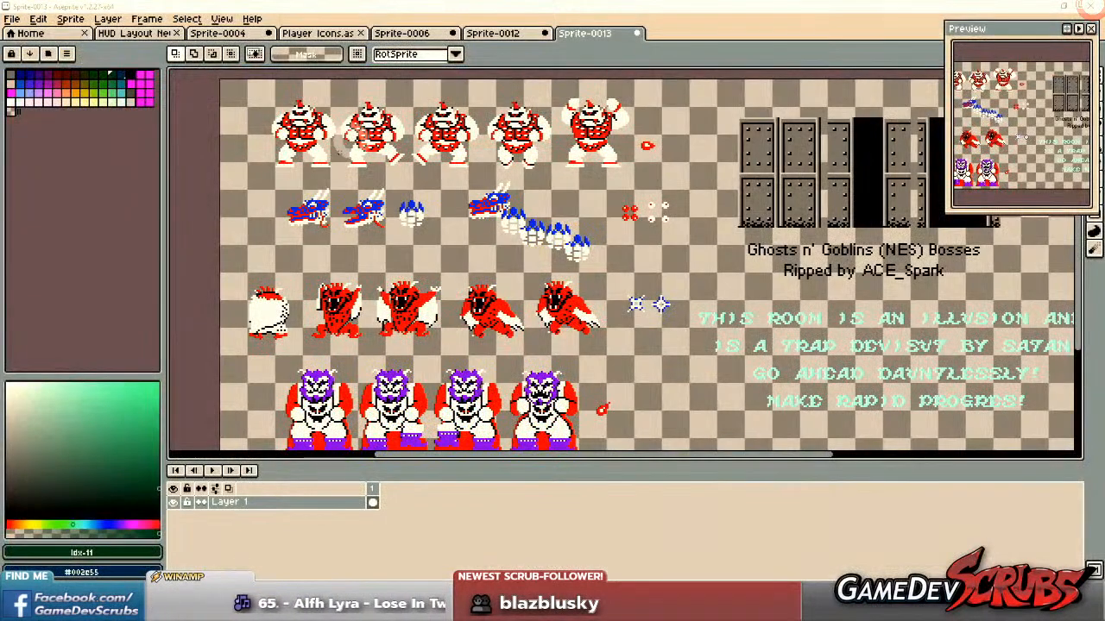
Create a transparent 581 × 321 RGBA sprite in Aseprite, paste the copied Introduction sheet into it and clear the selection.
left_click(12, 18)
left_click(22, 31)
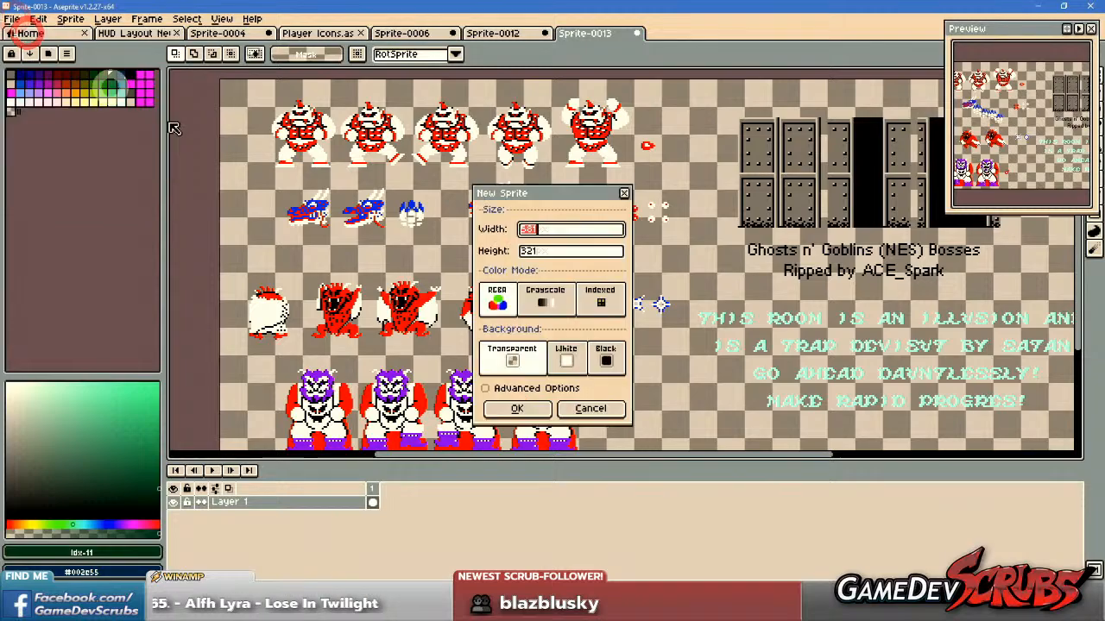
left_click(535, 411)
key("ctrl+v")
scroll(615, 283, "up", 4)
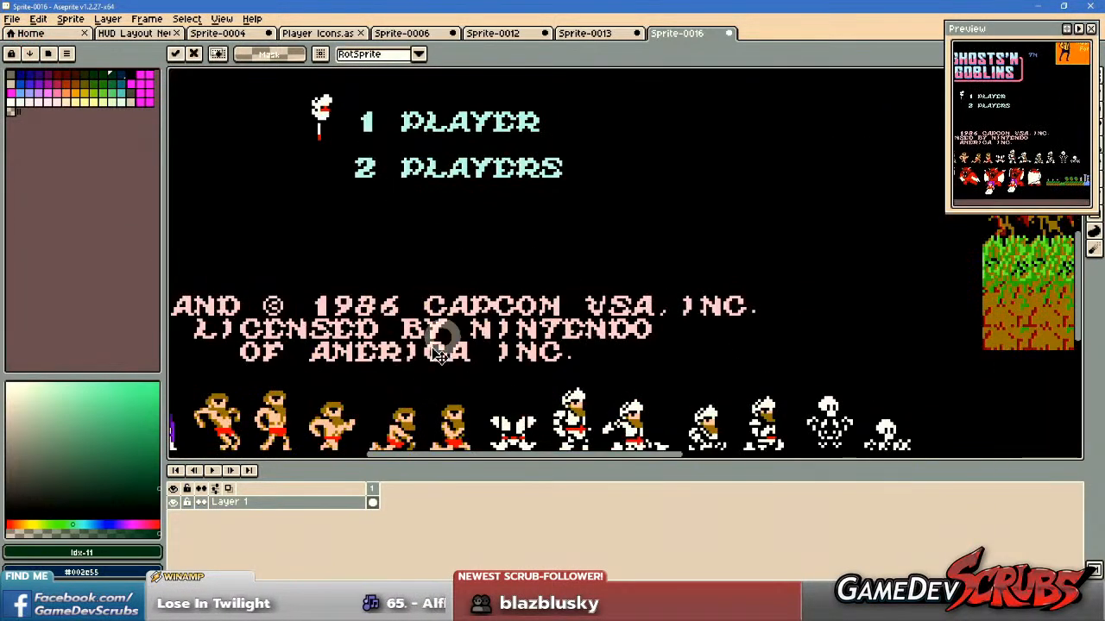
left_click_drag(436, 345, 730, 133)
scroll(574, 206, "up", 1)
key("ctrl+d")
Examine the Introduction sheet's character rows, red demons, stage map, graveyard and mountains for further icon material.
left_click_drag(511, 211, 323, 259)
left_click_drag(665, 240, 387, 256)
left_click_drag(456, 255, 315, 257)
scroll(676, 233, "down", 2)
scroll(737, 221, "down", 1)
left_click_drag(629, 229, 693, 242)
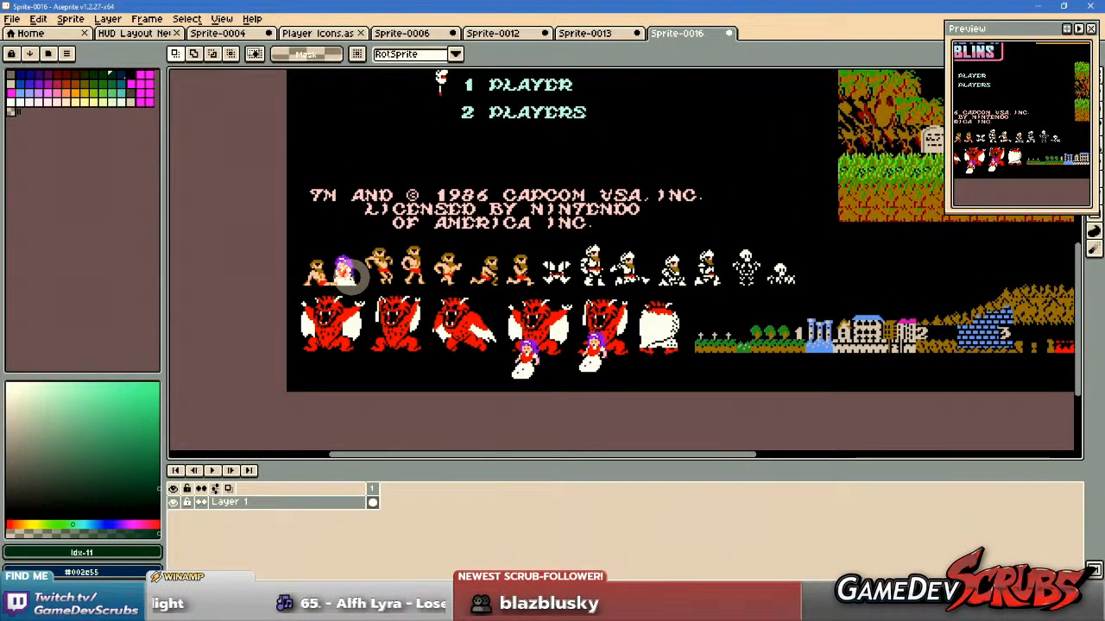
left_click_drag(561, 369, 544, 391)
left_click_drag(519, 354, 364, 383)
left_click_drag(766, 292, 414, 366)
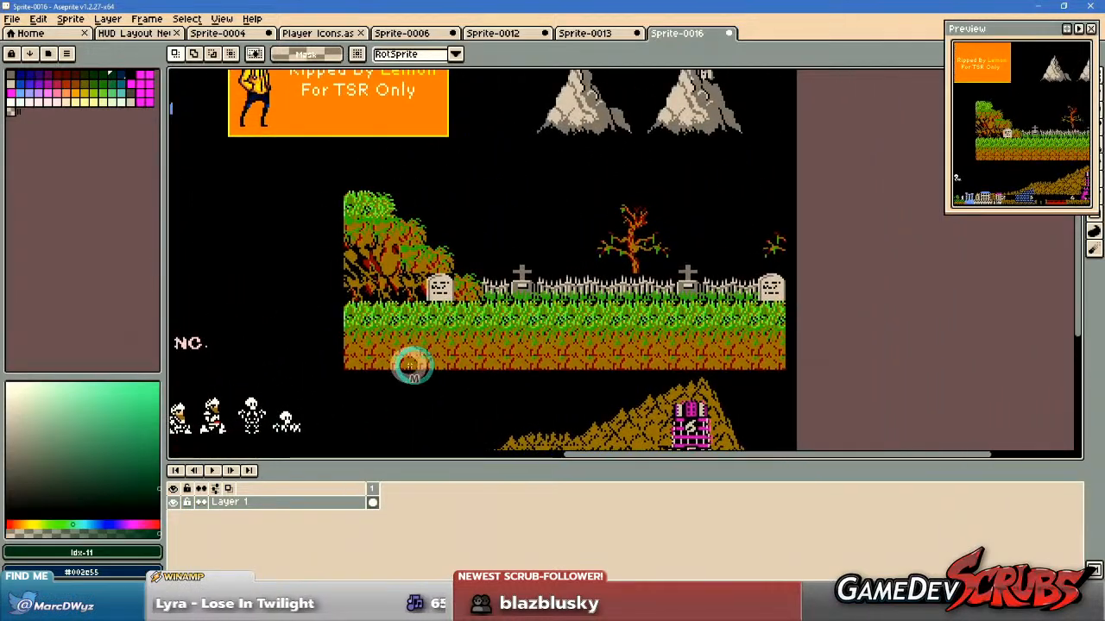
left_click_drag(584, 387, 640, 441)
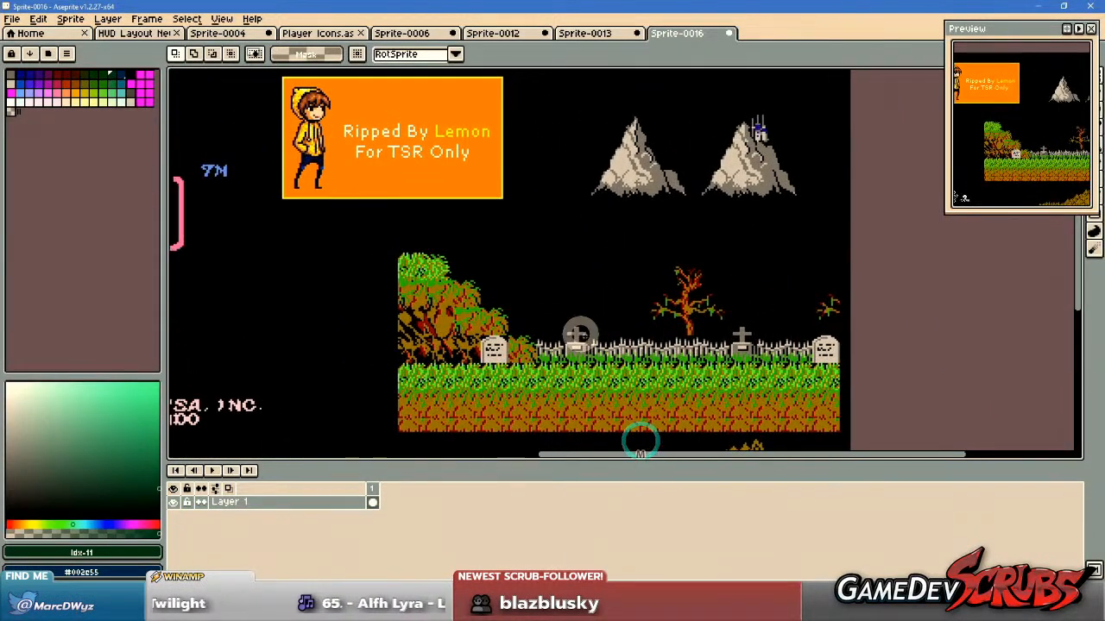
scroll(580, 334, "down", 1)
left_click_drag(529, 363, 658, 276)
left_click_drag(473, 304, 608, 297)
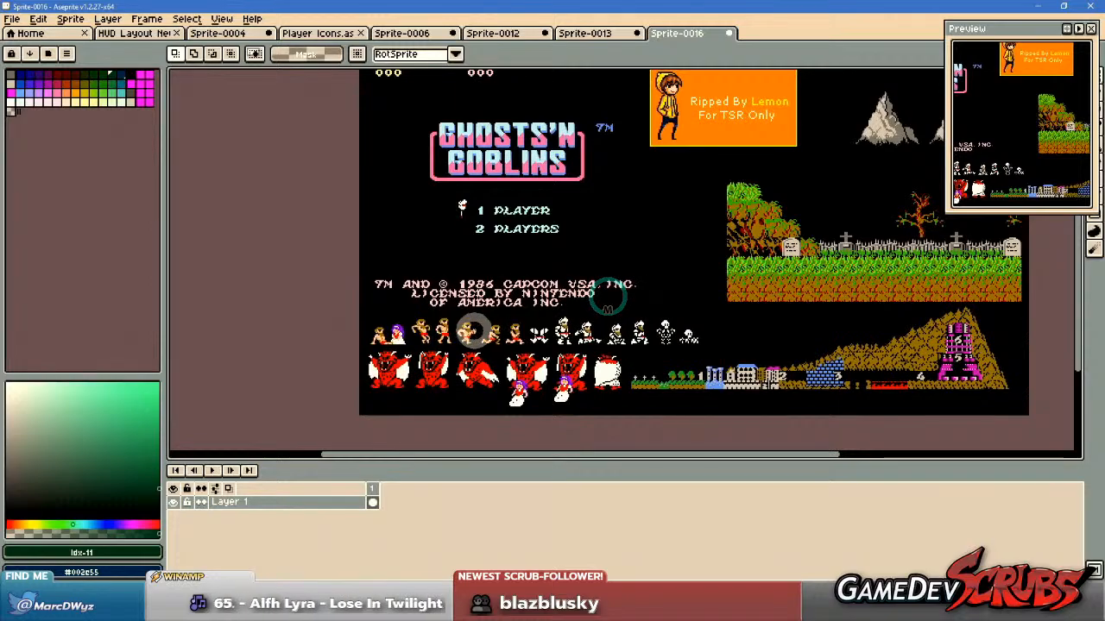
Copy the area around the seated bearded man and the purple-haired princess at the start of the character row.
scroll(607, 297, "up", 1)
scroll(622, 298, "up", 2)
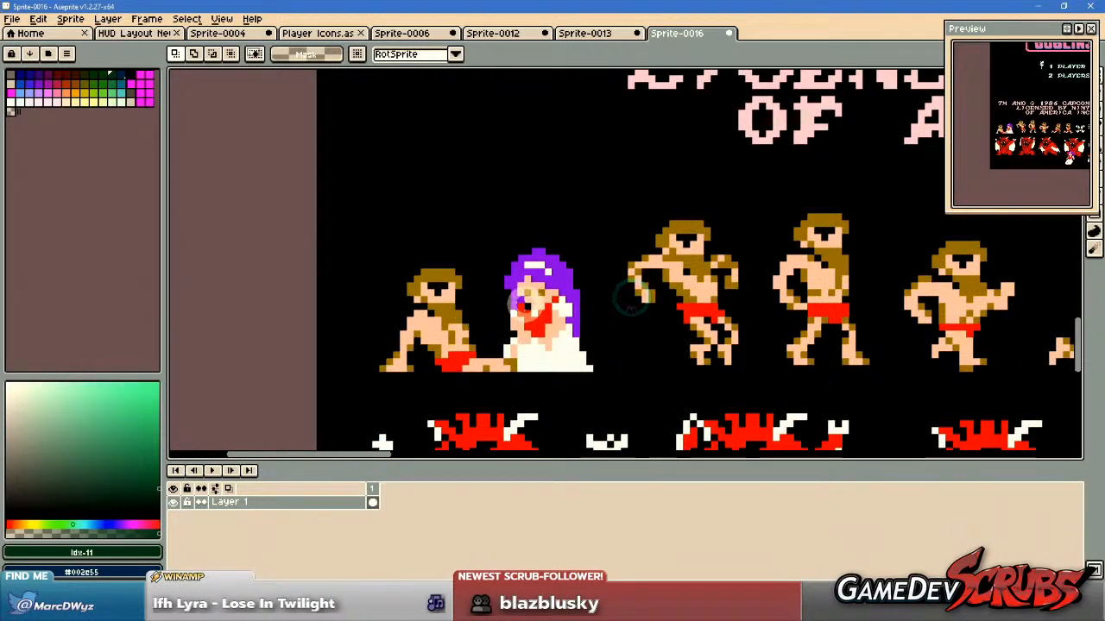
left_click_drag(391, 220, 685, 421)
left_click_drag(616, 291, 578, 316)
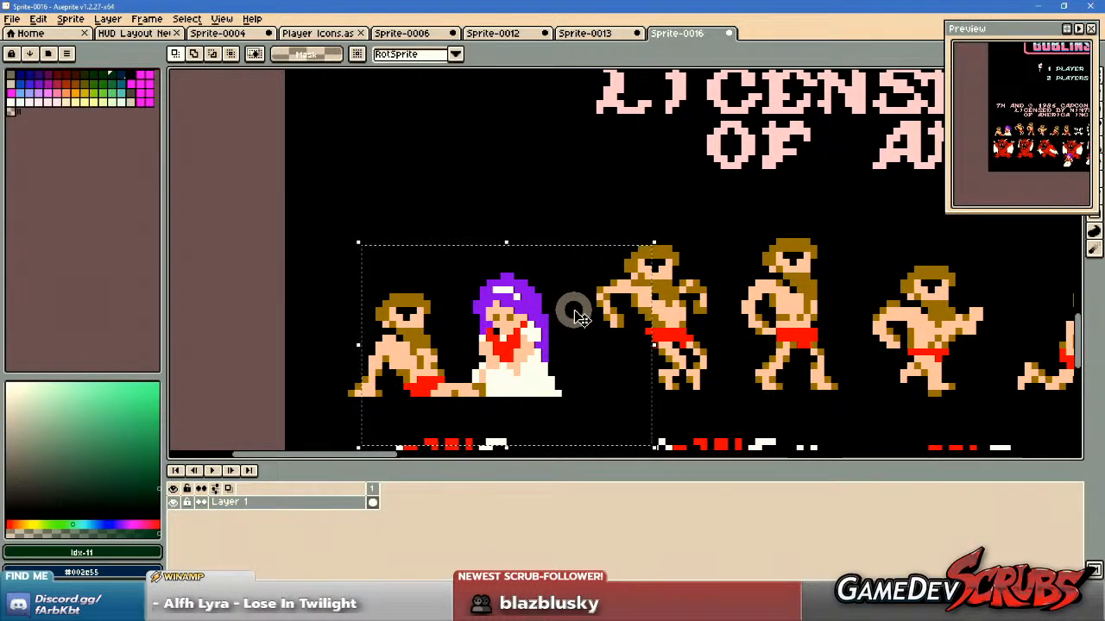
scroll(580, 317, "down", 1)
scroll(515, 316, "down", 1)
left_click_drag(531, 318, 469, 180)
scroll(468, 180, "down", 1)
left_click_drag(554, 240, 518, 304)
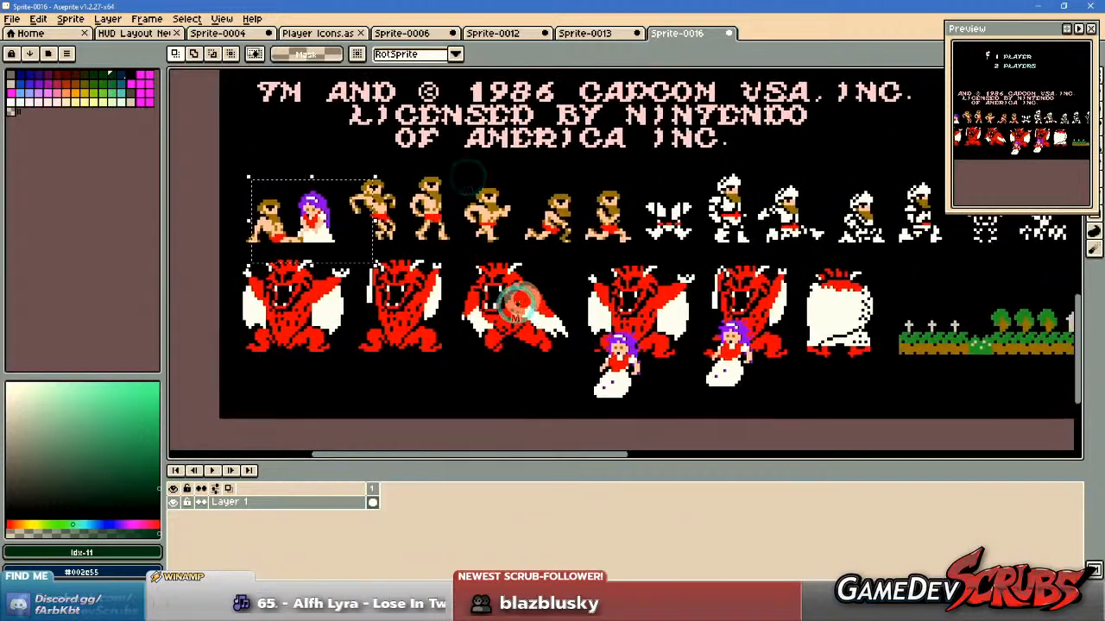
Check the bosses in Sprite-0013, and paste the copied princess clipping into Player Icons beneath the first icons of the Ghosts n' Goblins row.
left_click(583, 32)
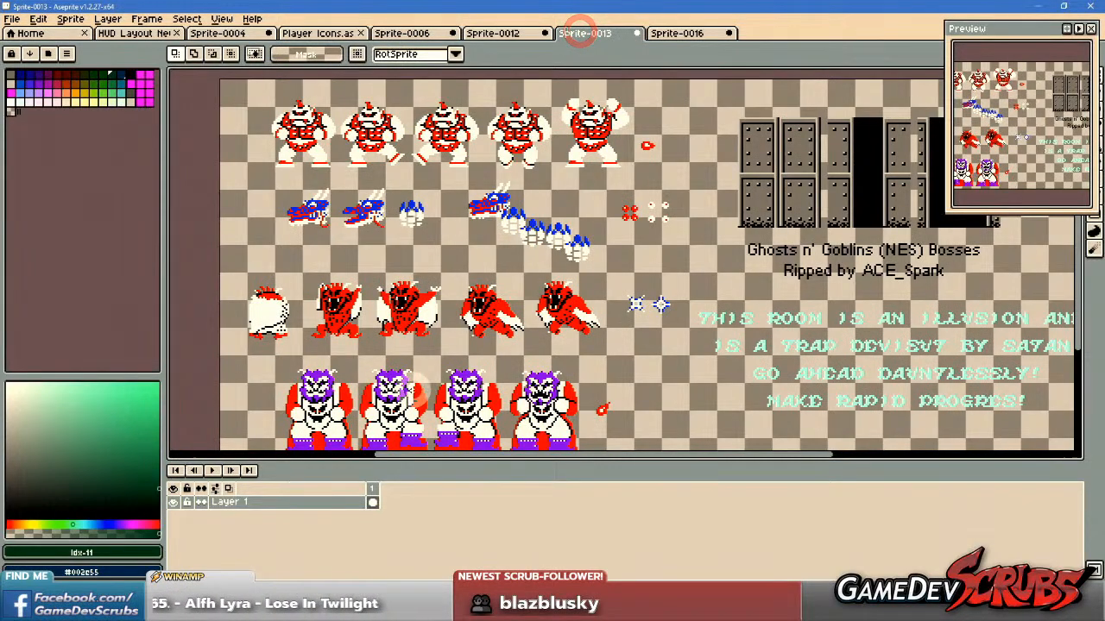
scroll(413, 397, "up", 2)
left_click_drag(412, 402, 473, 344)
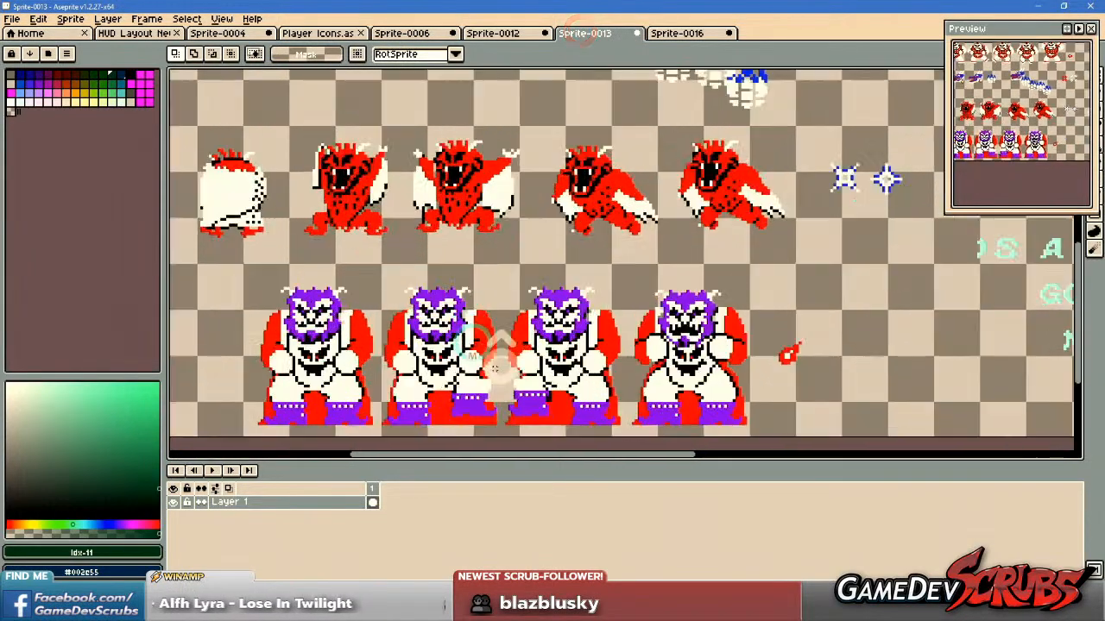
left_click(499, 36)
left_click(325, 32)
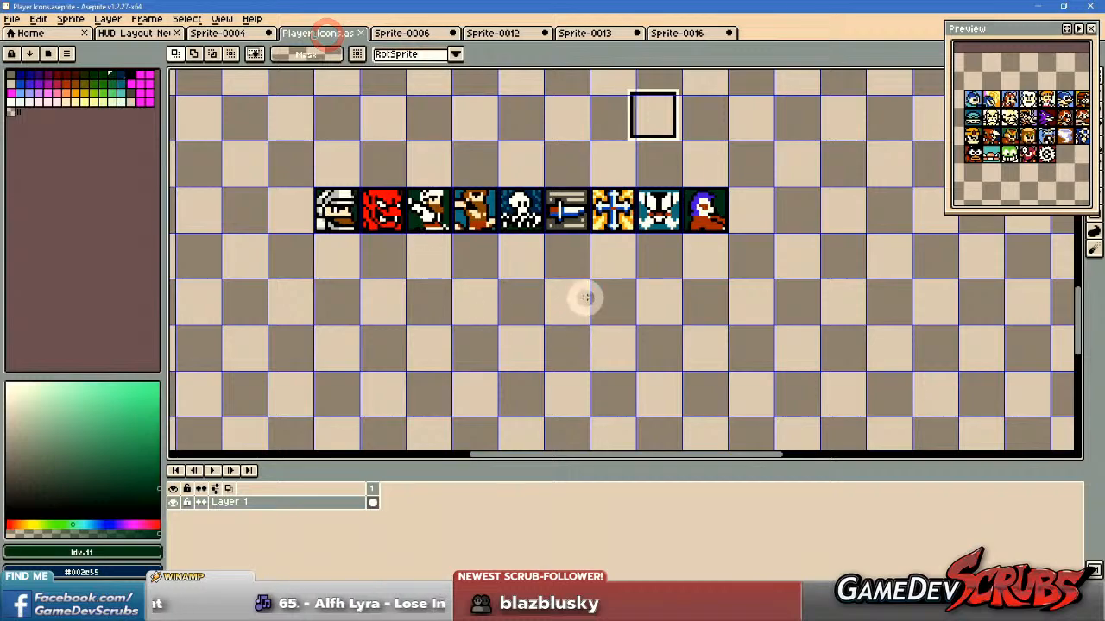
key("ctrl+v")
left_click_drag(604, 267, 370, 339)
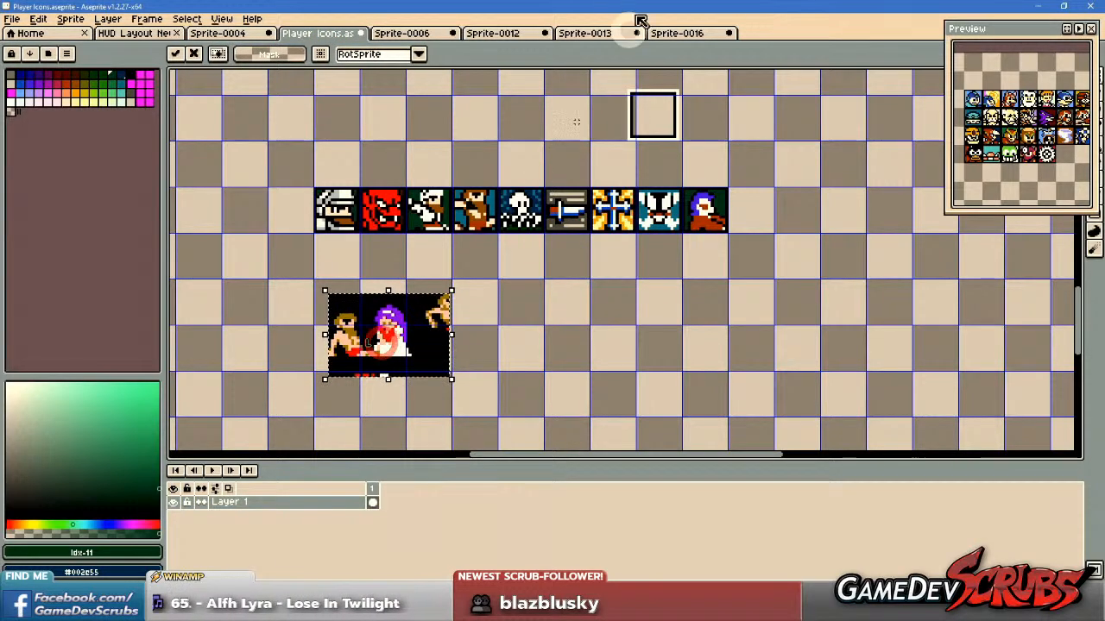
Copy the heads and upper bodies of the last two purple-bearded horned bosses in Sprite-0013.
left_click(492, 33)
left_click(420, 32)
left_click(493, 33)
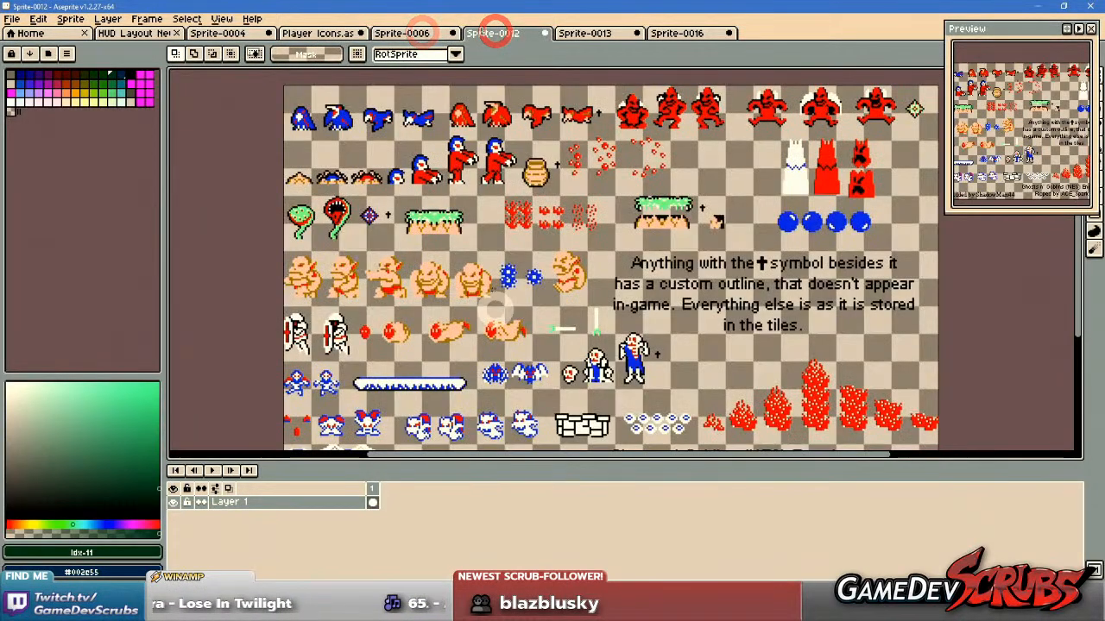
scroll(569, 168, "up", 2)
left_click(584, 32)
scroll(518, 259, "up", 2)
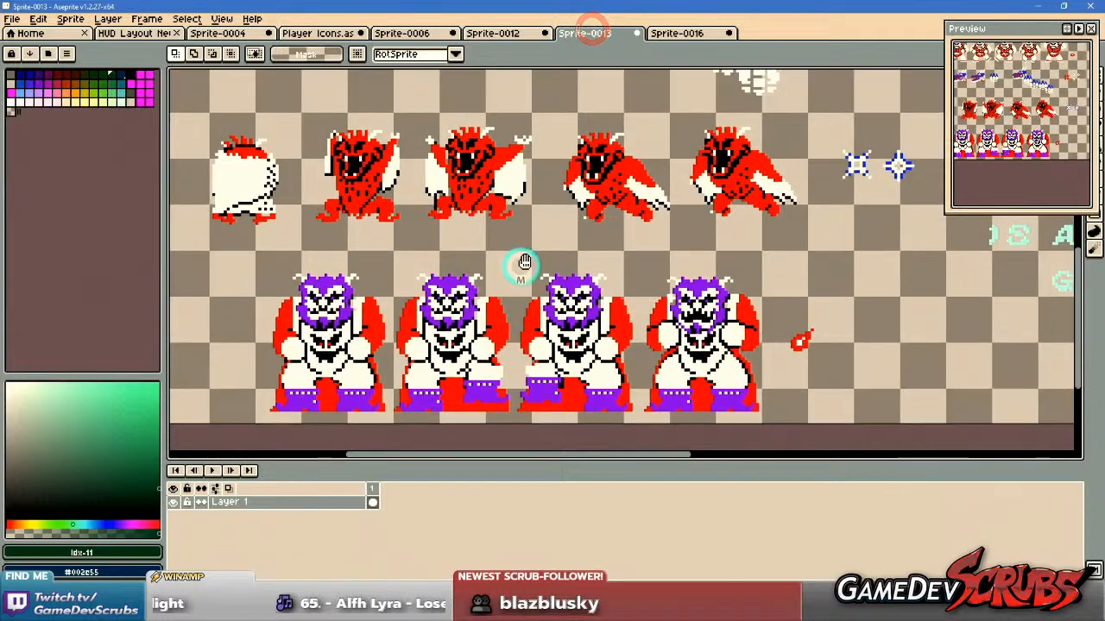
scroll(682, 255, "up", 1)
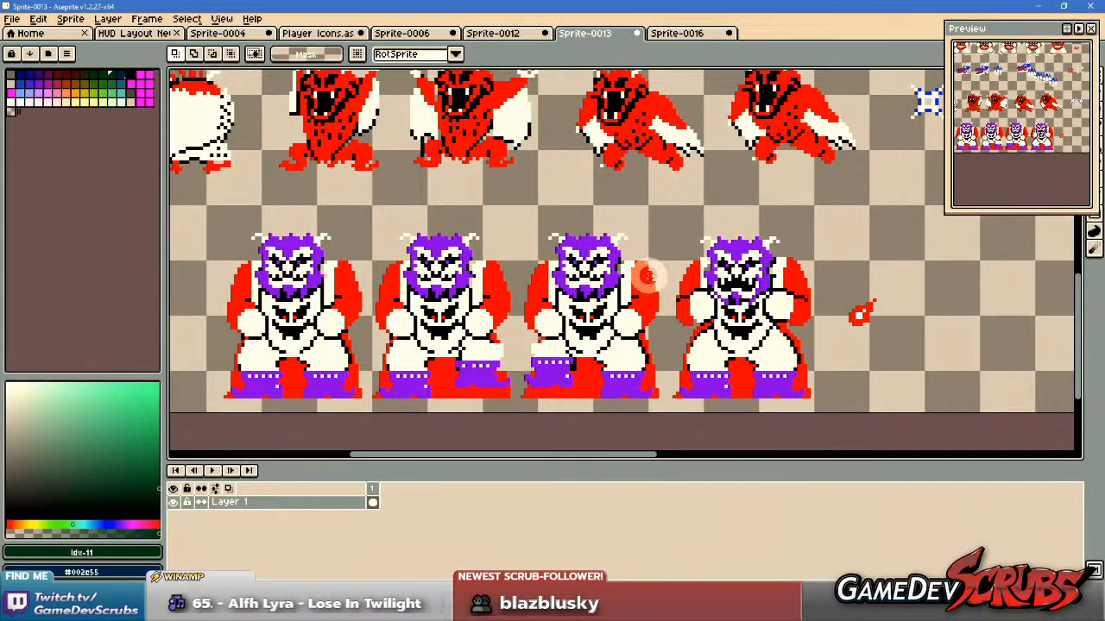
left_click_drag(524, 209, 805, 325)
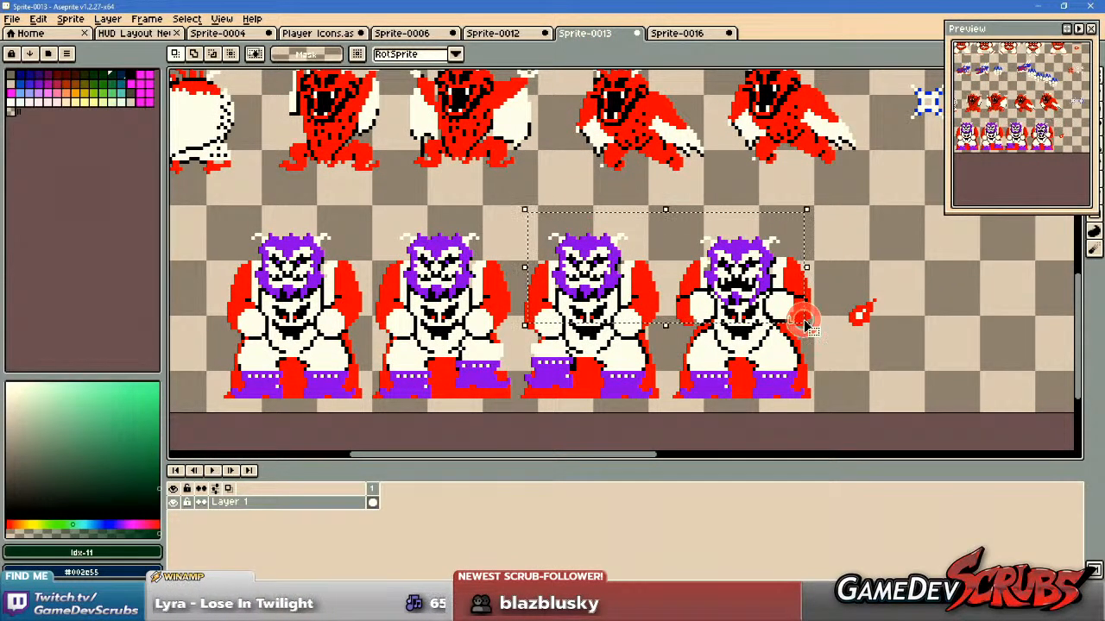
Paste the two horned boss busts into Player Icons, beside the princess clipping and beneath the Ghosts n' Goblins icon row.
left_click(412, 33)
left_click(319, 33)
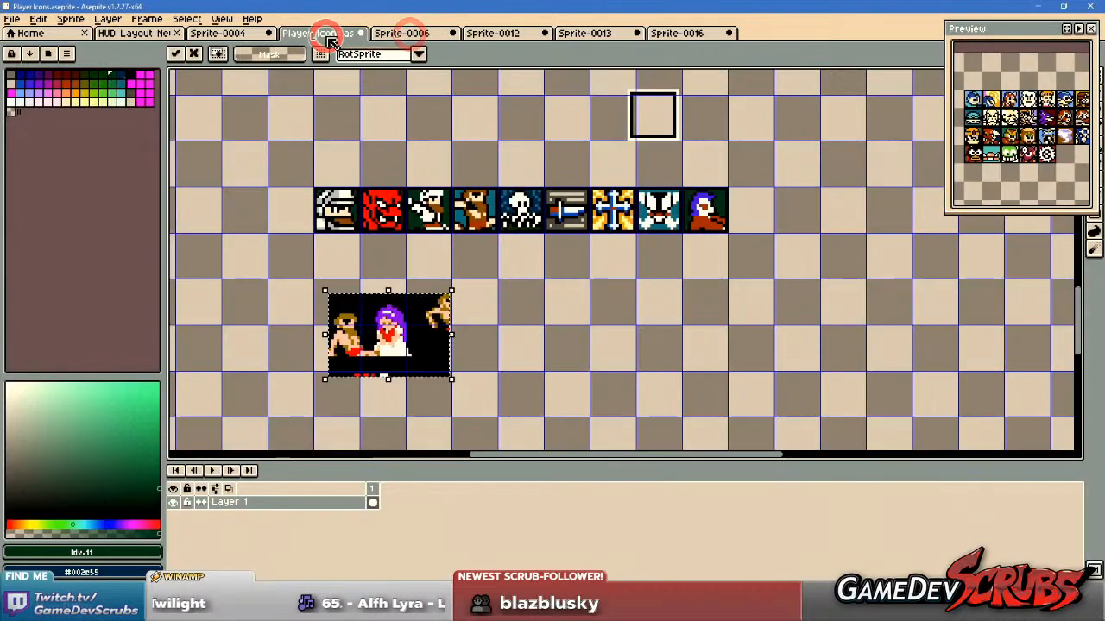
key("ctrl+v")
left_click_drag(295, 289, 677, 342)
scroll(589, 309, "up", 4)
scroll(602, 324, "down", 3)
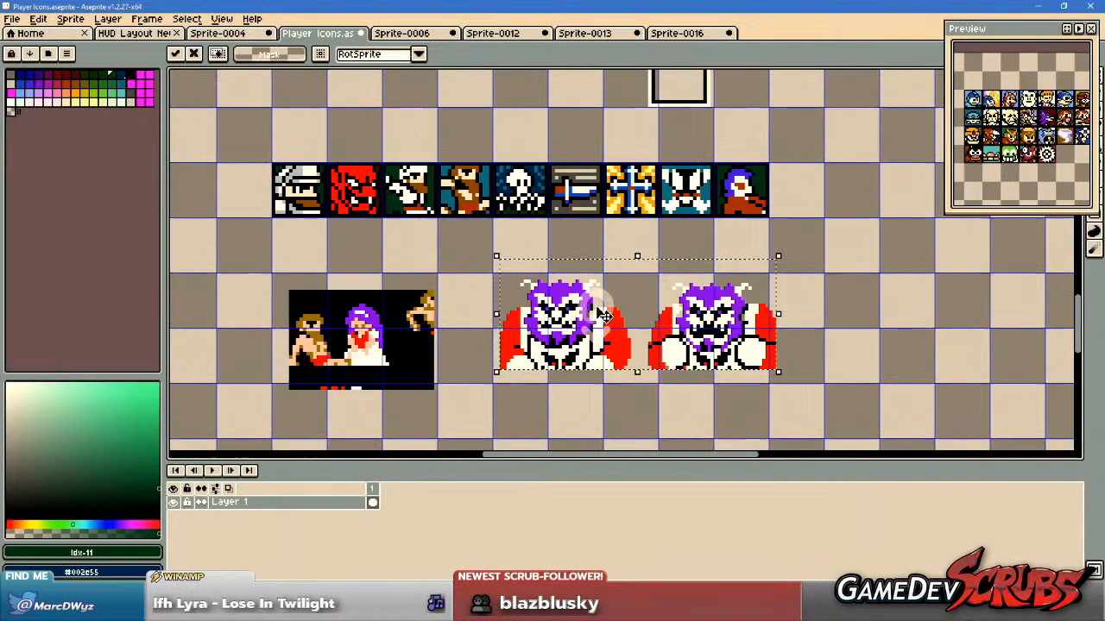
Move the two horned boss busts slightly lower beside the princess clipping, deselect them, and hide the grid.
mouse_move(621, 304)
left_mouse_down()
mouse_move(595, 320)
mouse_move(613, 323)
left_mouse_up()
key("ctrl+d")
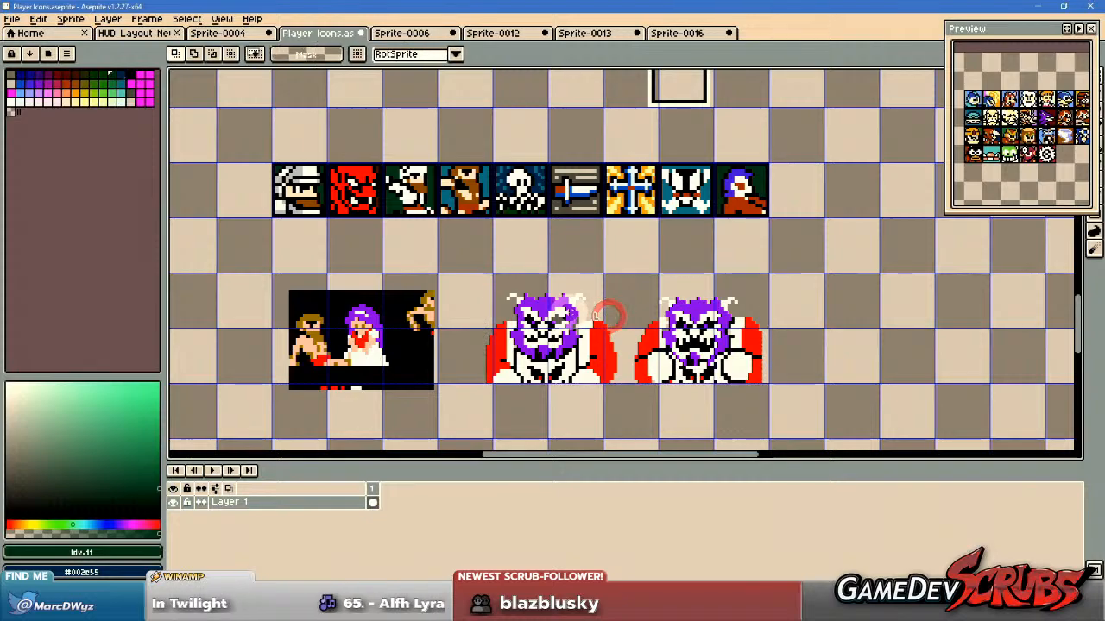
left_click_drag(484, 273, 545, 296)
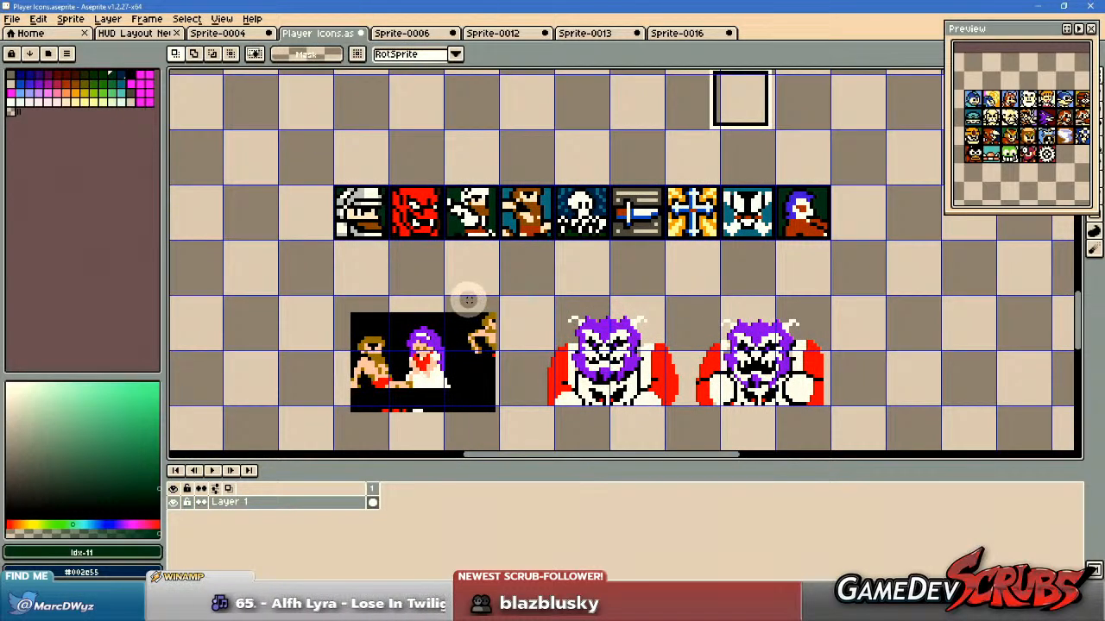
key("ctrl+apostrophe")
Copy the empty square icon frame above the row and paste it over the first horned boss's face.
left_click_drag(708, 160, 715, 210)
left_click_drag(689, 107, 803, 191)
key("ctrl+c")
key("ctrl+v")
left_click_drag(758, 149, 584, 316)
scroll(743, 226, "up", 1)
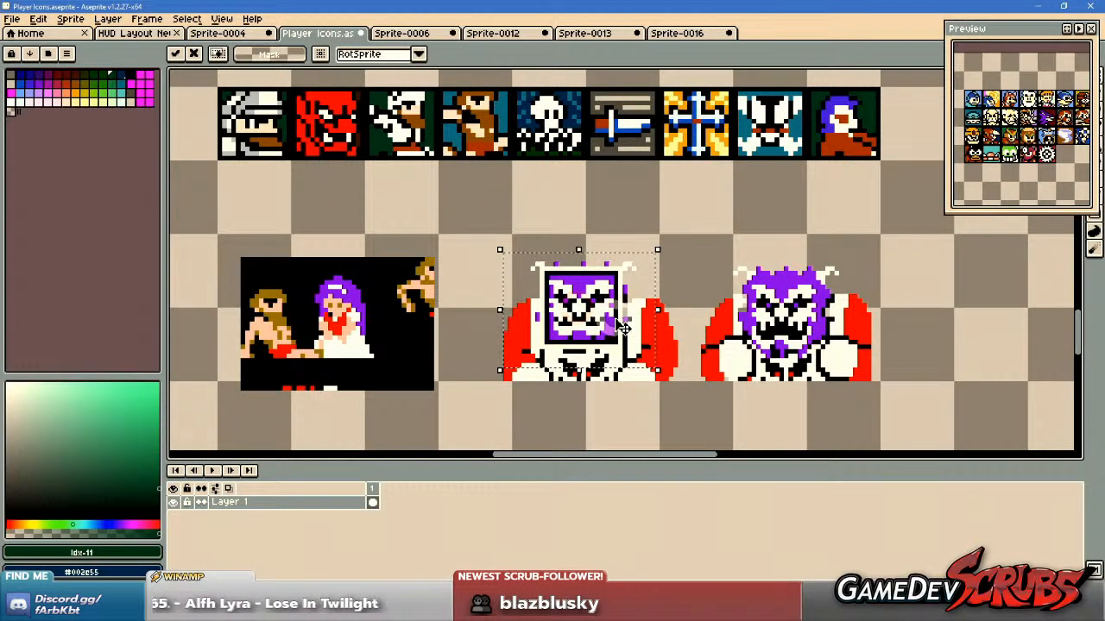
Compare the frame on the second boss's face, and settle it around the first boss's eyes, mouth and beard.
left_click_drag(627, 329, 824, 324)
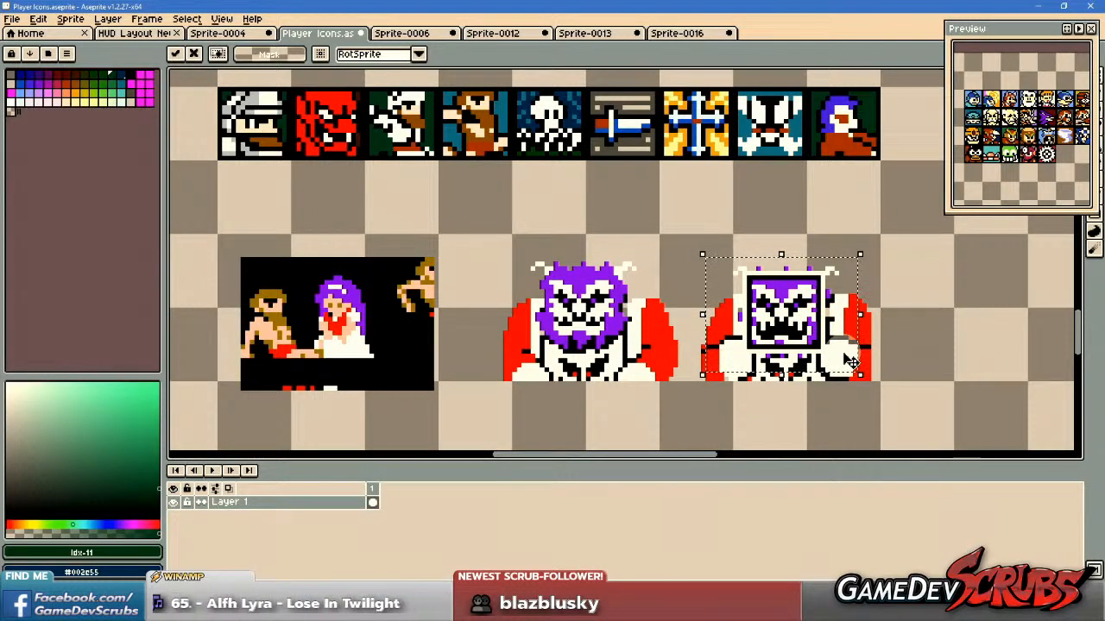
left_click_drag(827, 352, 614, 346)
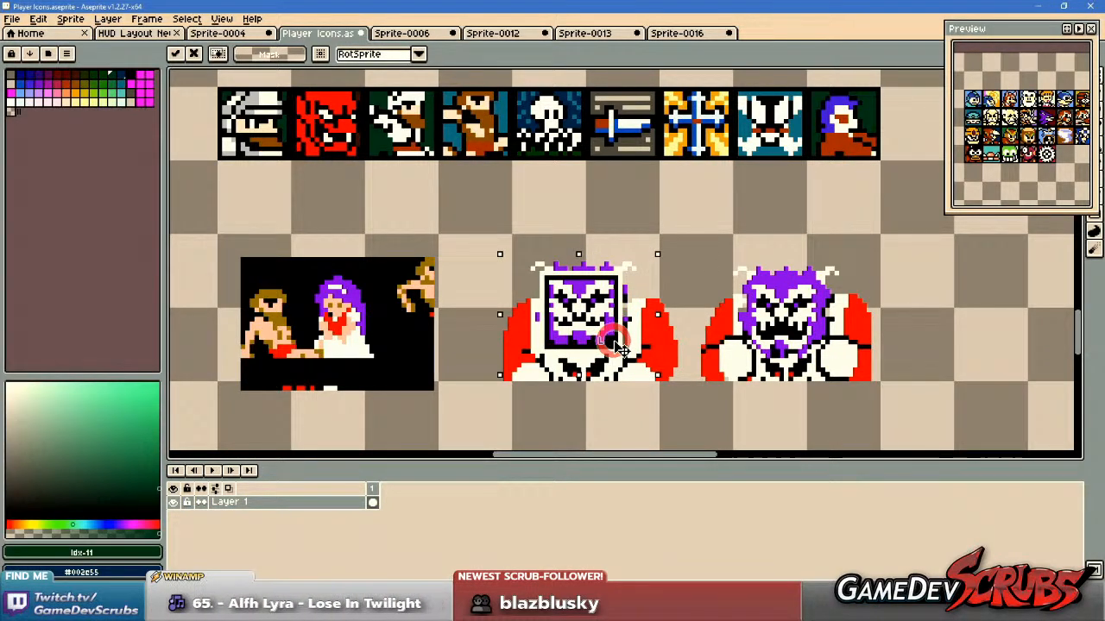
left_click_drag(617, 348, 620, 342)
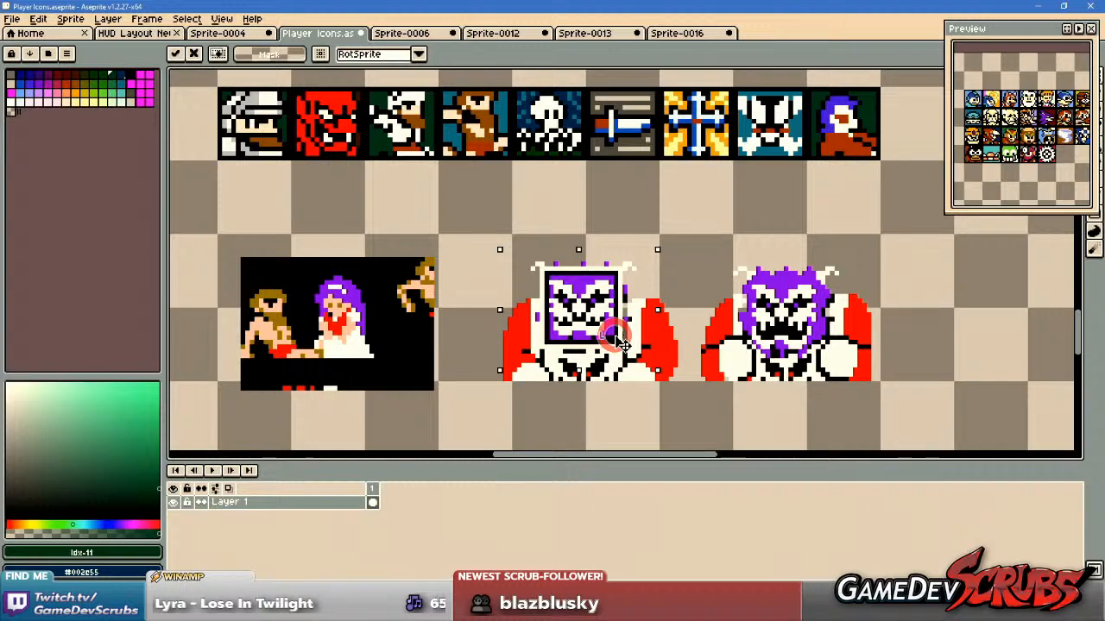
key("Down")
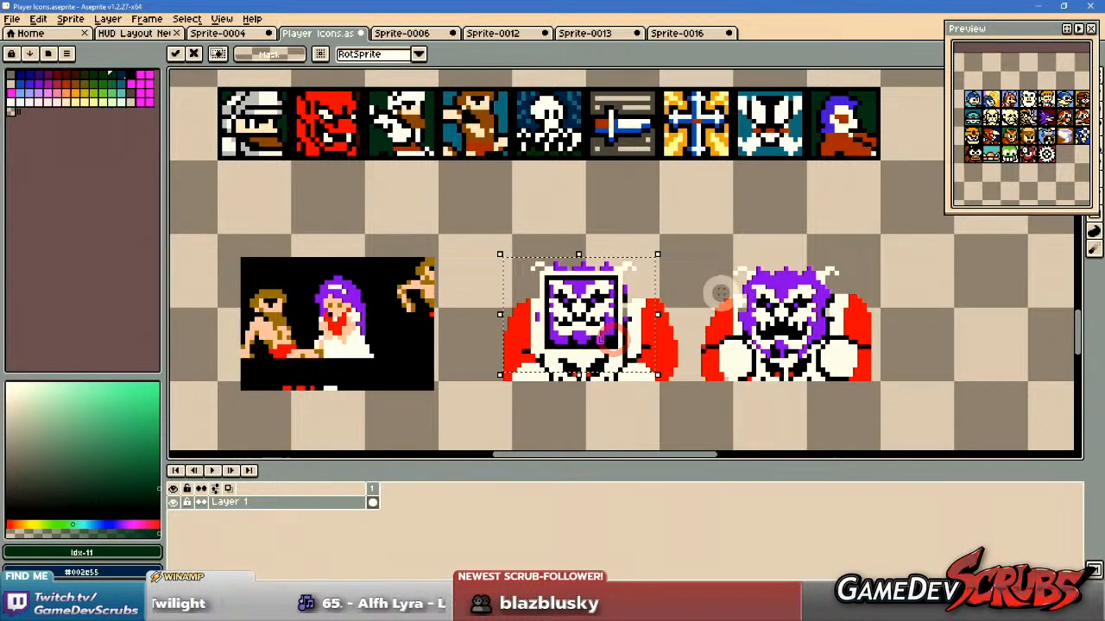
scroll(721, 294, "up", 1)
left_click(719, 202)
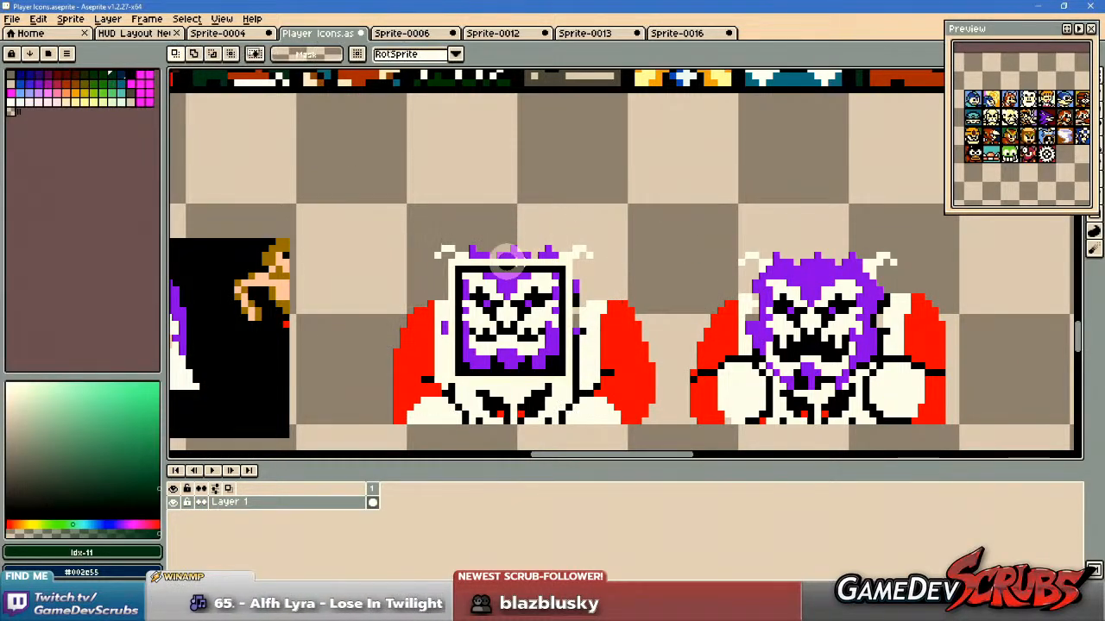
Move the framed boss face to the end of the Ghosts n' Goblins icon row, directly after the blue-hooded figure.
left_click_drag(458, 269, 552, 370)
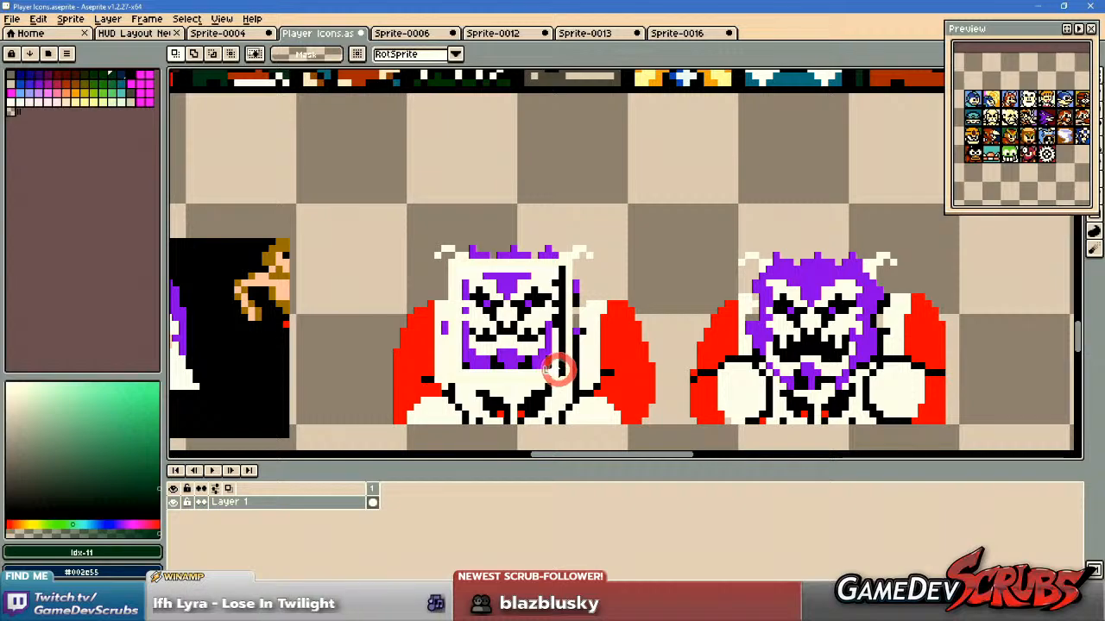
scroll(621, 291, "down", 2)
left_click_drag(577, 303, 786, 191)
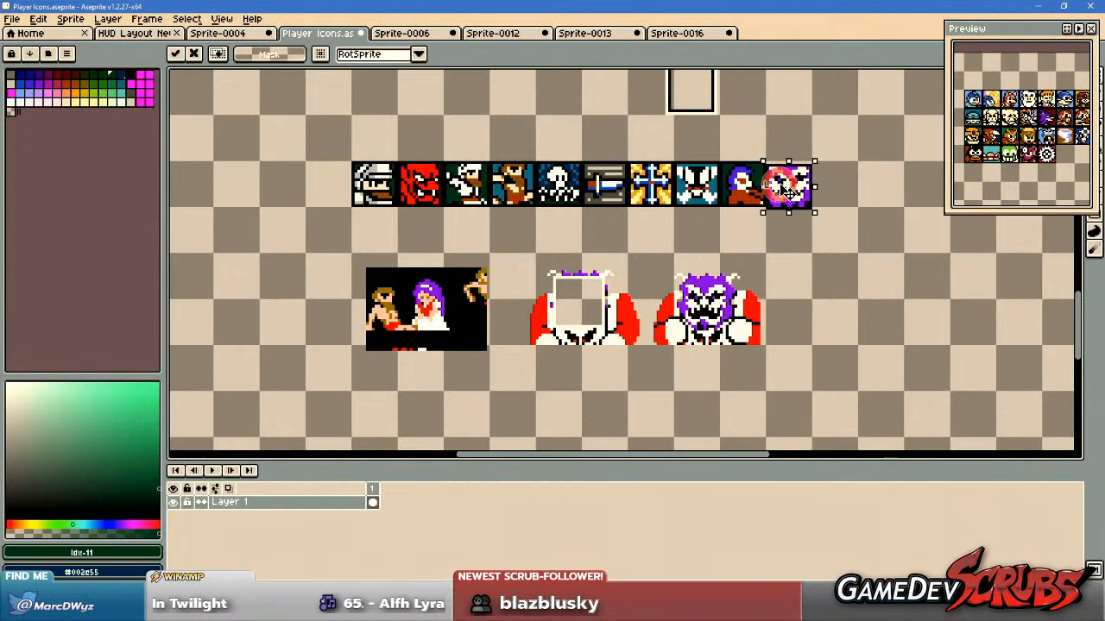
Recolour all purple areas of the horned boss icon with the darker purple at palette index 19, using a non-contiguous fill.
scroll(786, 191, "up", 4)
scroll(666, 240, "down", 1)
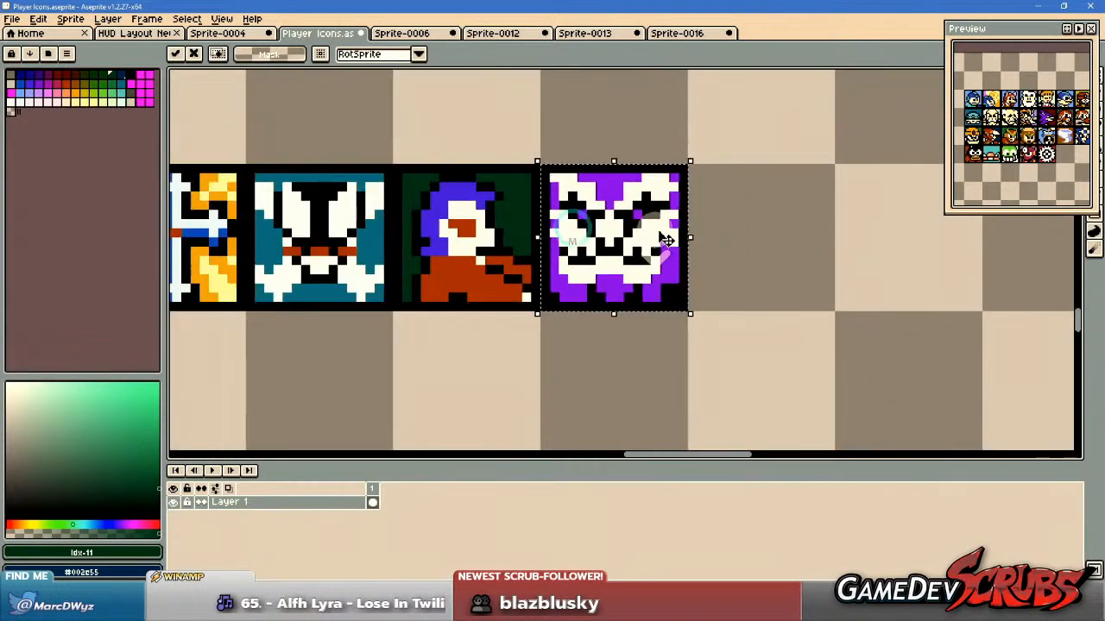
left_click_drag(662, 233, 560, 247)
scroll(520, 249, "up", 1)
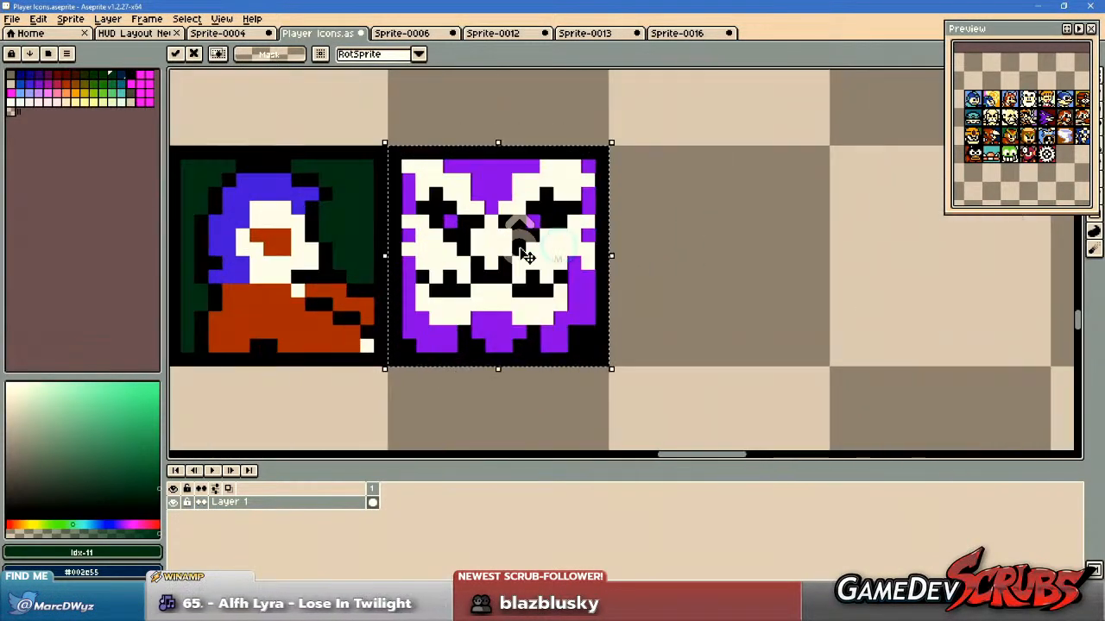
left_click(38, 83)
key("g")
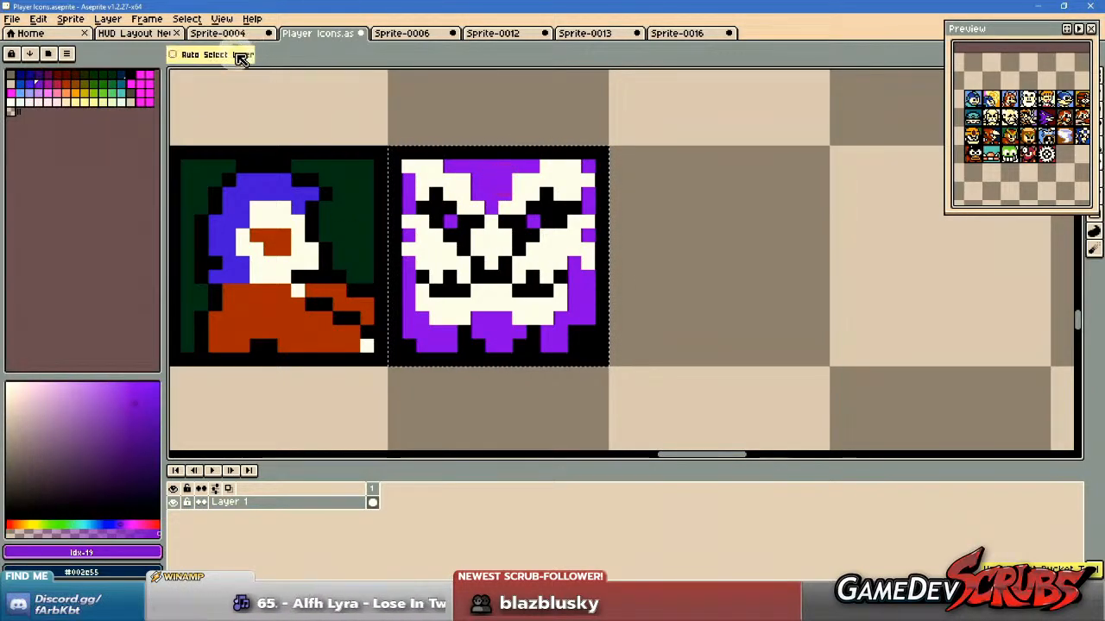
left_click(281, 51)
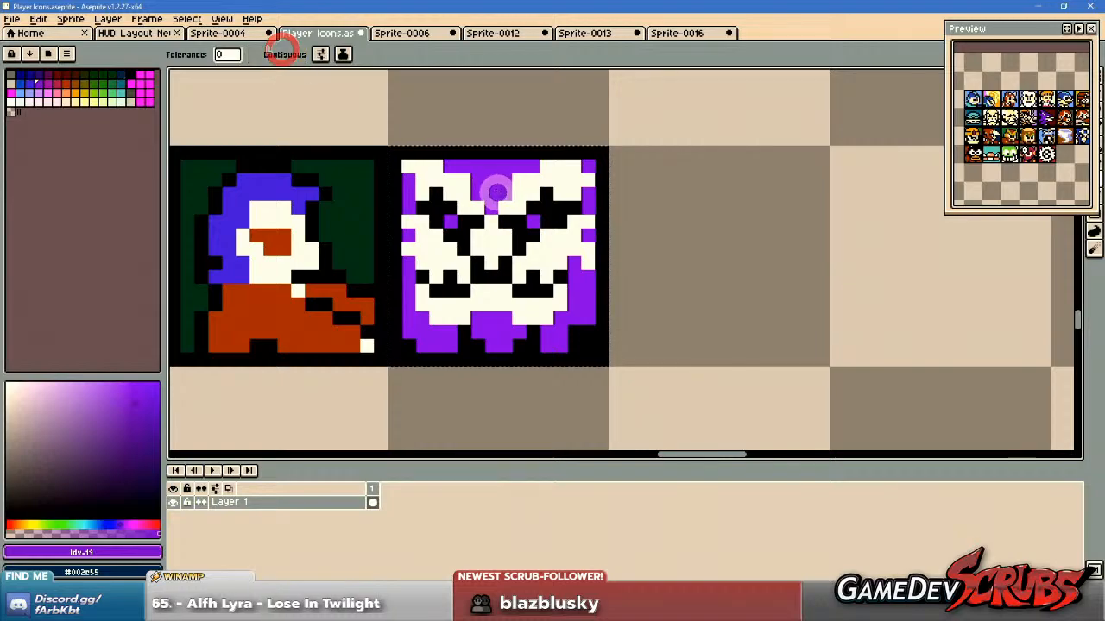
left_click_drag(552, 305, 562, 346)
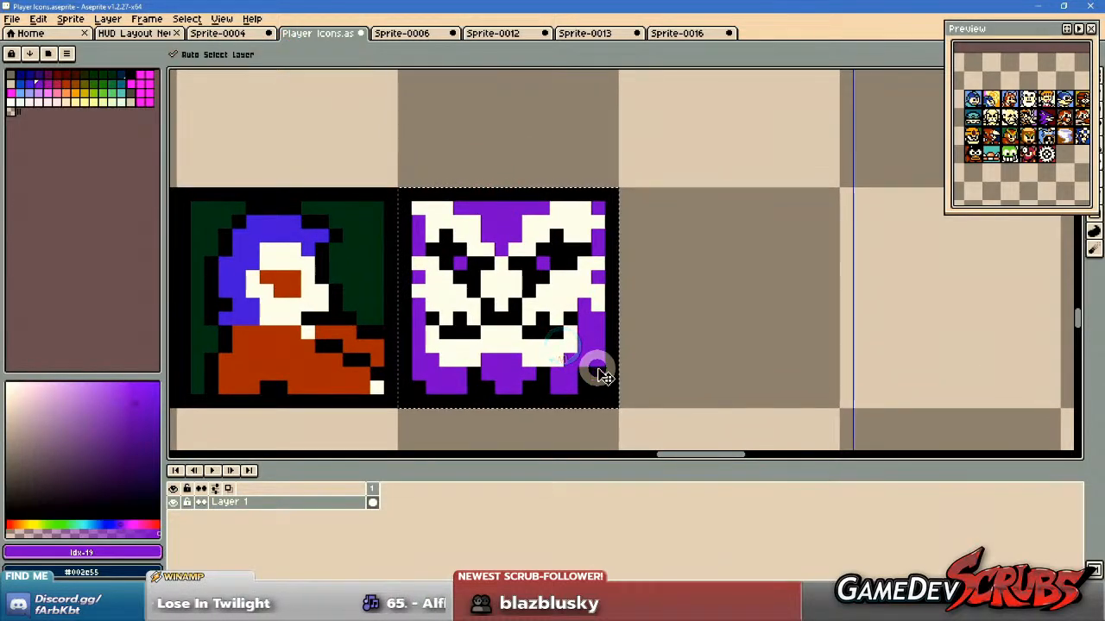
Delete the leftover remains of both horned boss busts beneath the icon row.
scroll(747, 221, "down", 5)
key("m")
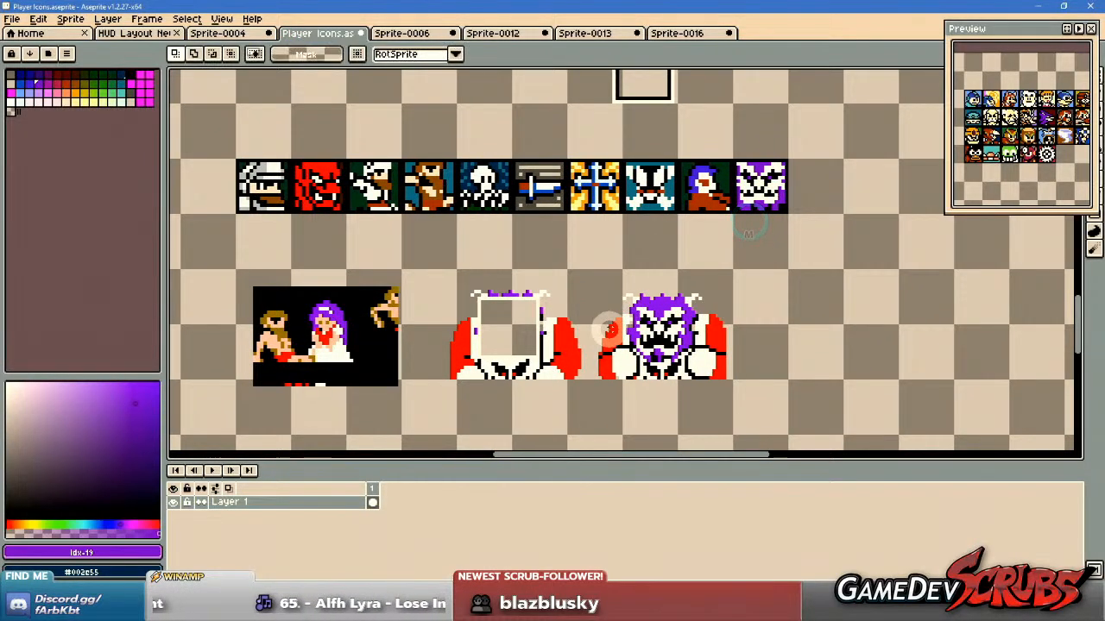
scroll(609, 329, "up", 1)
left_click_drag(385, 253, 865, 418)
key("Delete")
Place a copy of the empty square icon frame around the purple-haired princess in the clipping and deselect it.
left_click_drag(534, 365, 750, 369)
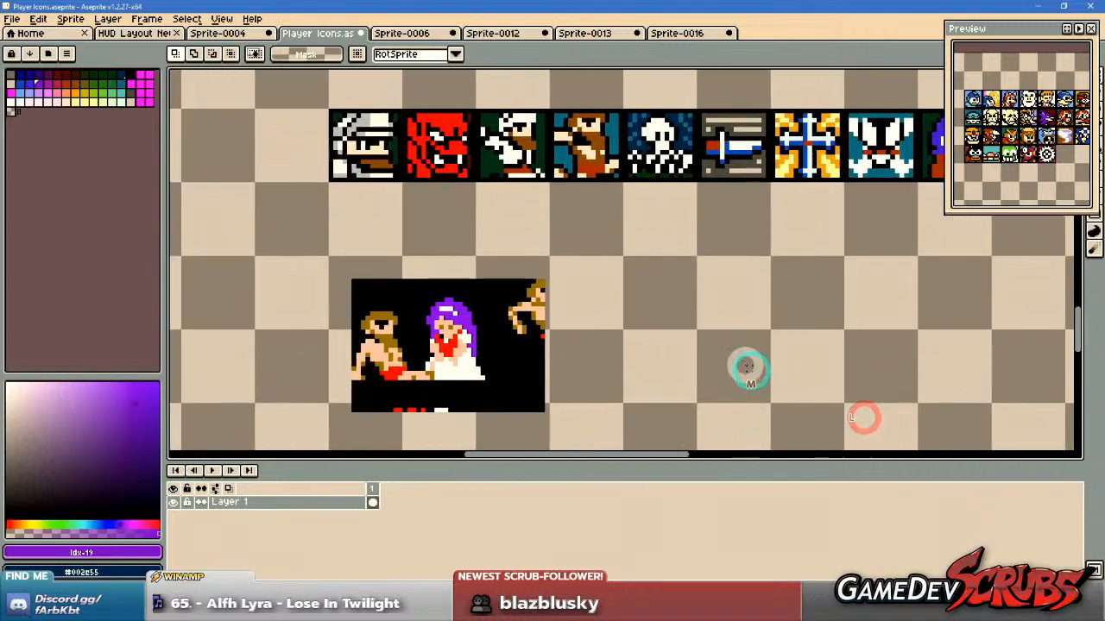
scroll(494, 349, "up", 1)
scroll(496, 344, "down", 2)
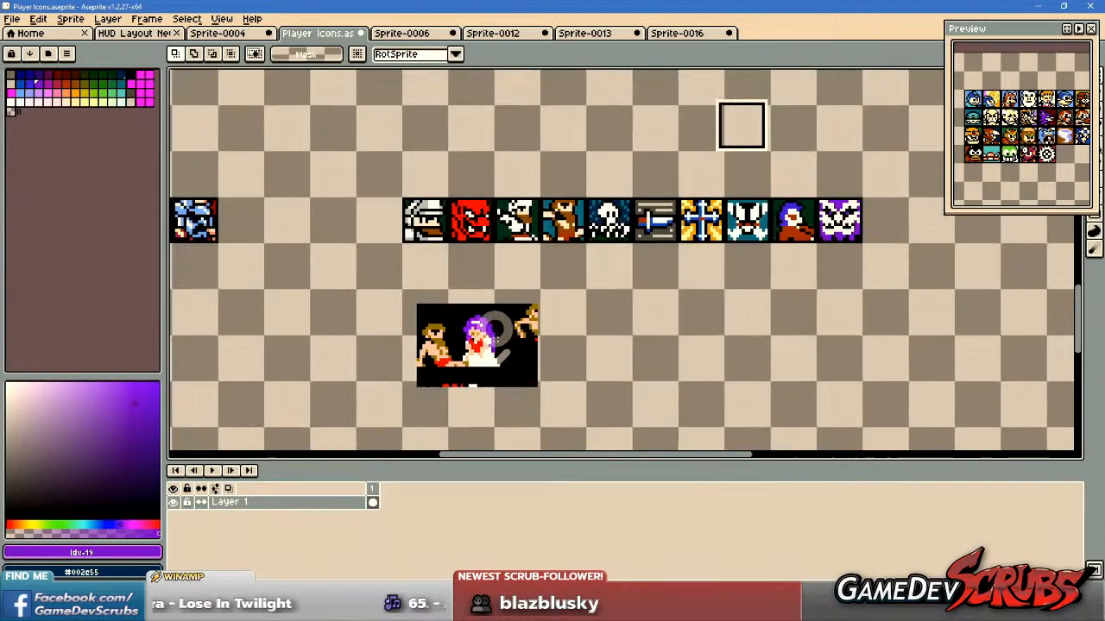
left_click_drag(686, 92, 799, 196)
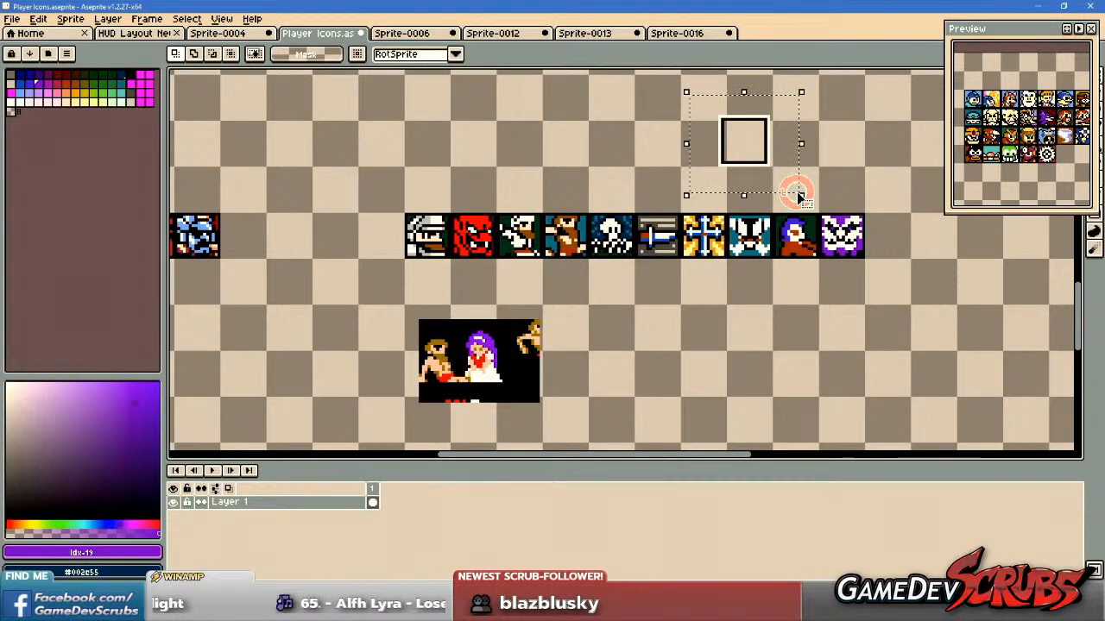
left_click_drag(724, 195, 488, 356)
scroll(479, 373, "up", 2)
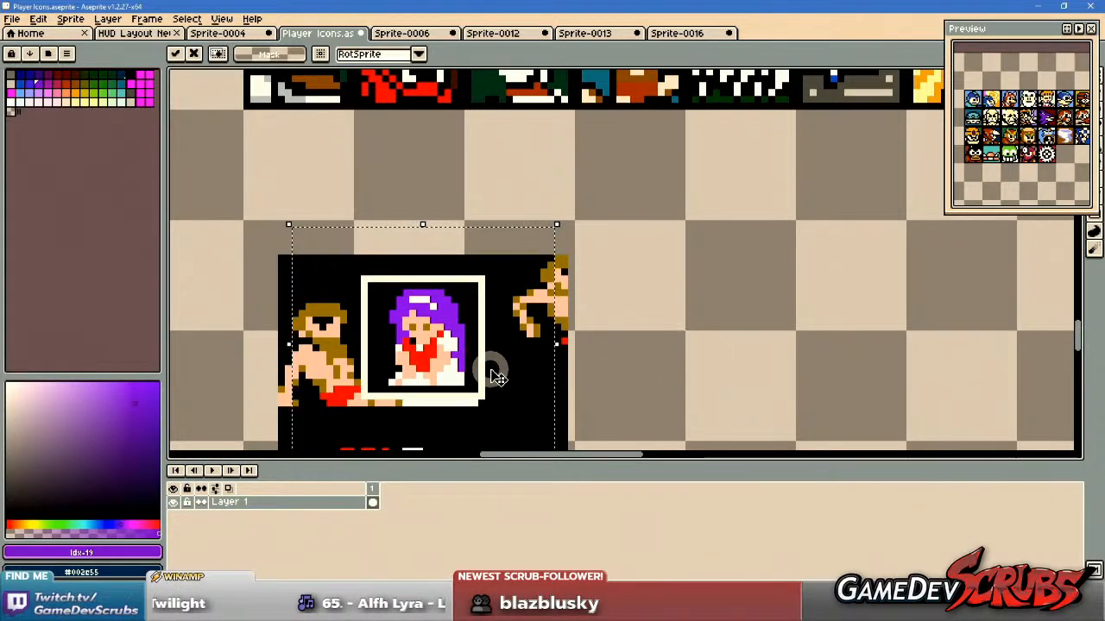
left_click_drag(488, 378, 489, 379)
left_click(756, 370)
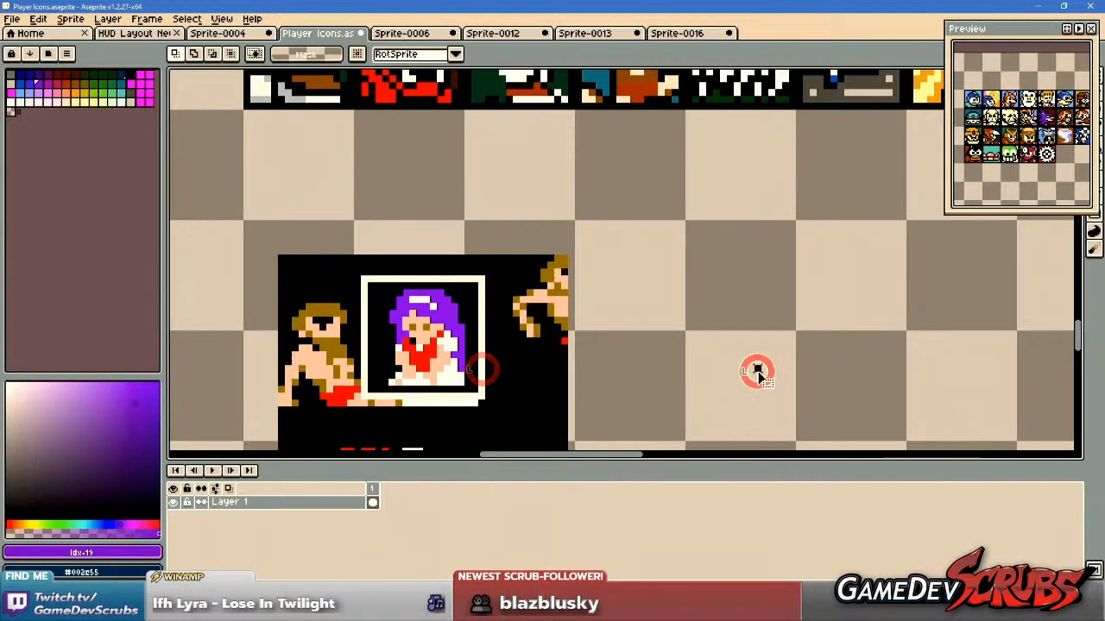
Move the framed princess to the end of the icon row, directly after the horned boss icon.
left_click_drag(371, 286, 533, 357)
scroll(870, 253, "down", 1)
scroll(505, 338, "down", 2)
scroll(792, 228, "up", 4)
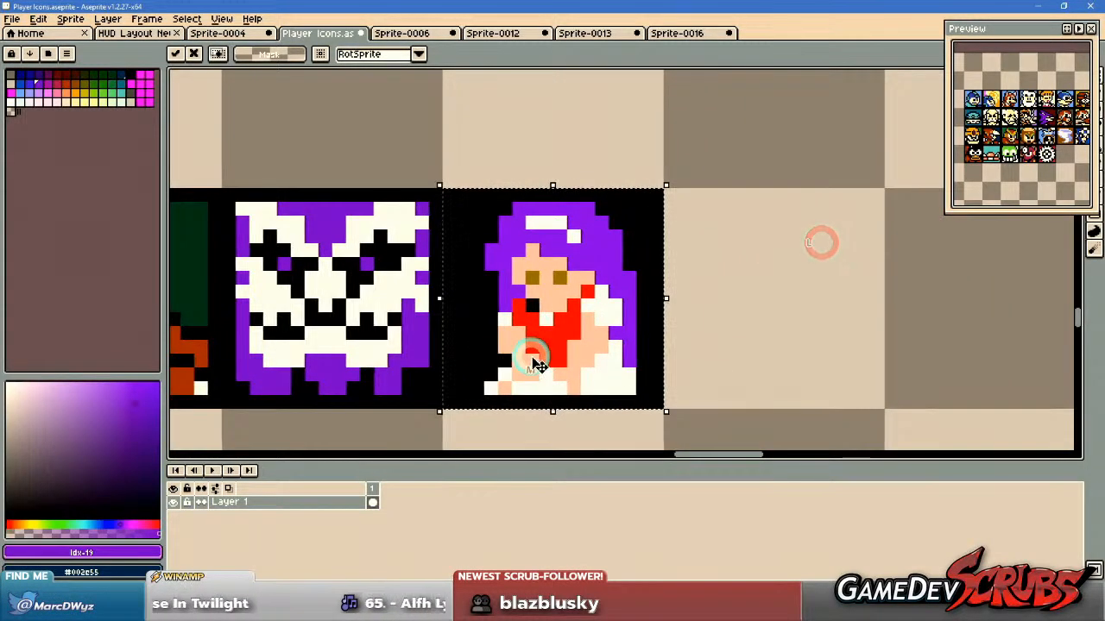
Fill the princess's hair with the purple sampled from the horned boss icon.
key("g")
left_click(337, 219, "alt")
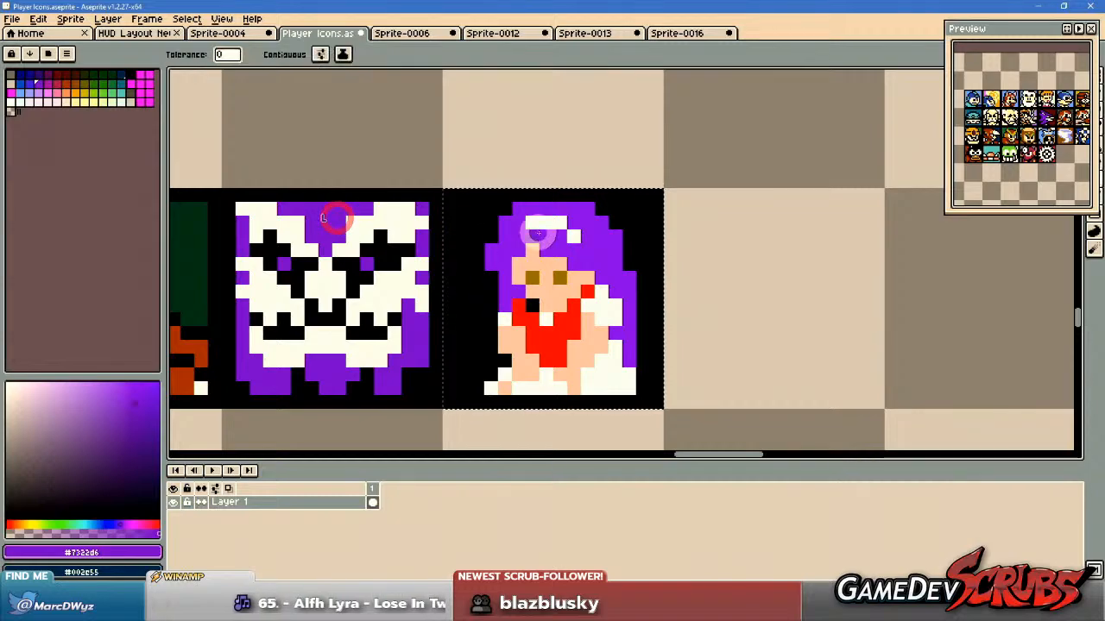
left_click(607, 255)
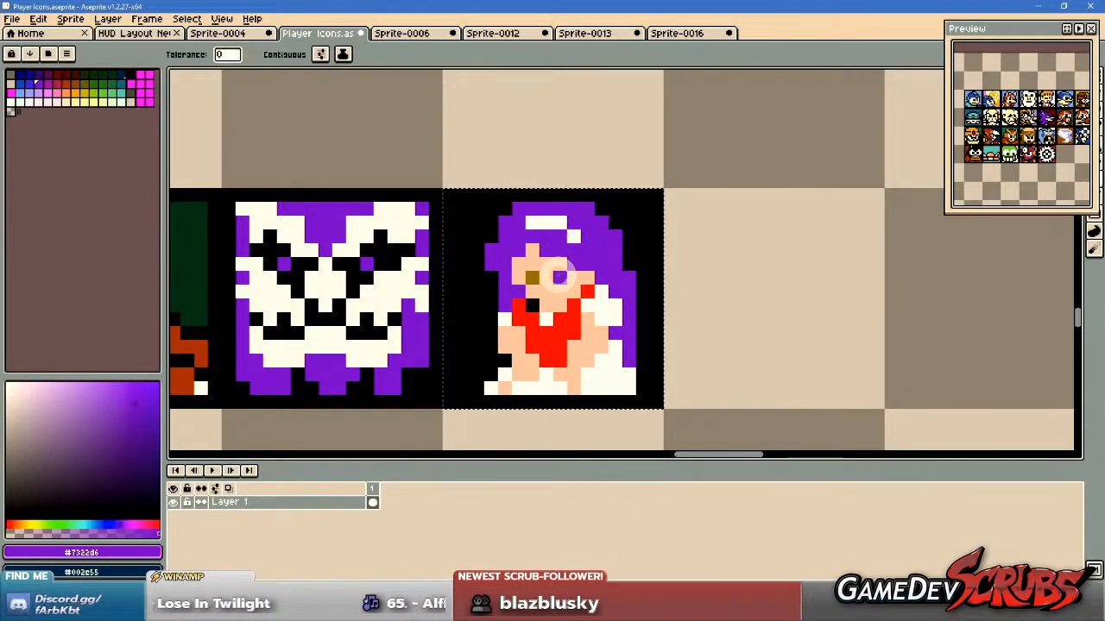
Sample the light skin tone from the bearded man's icon and fill the princess's skin with it.
scroll(458, 311, "down", 3)
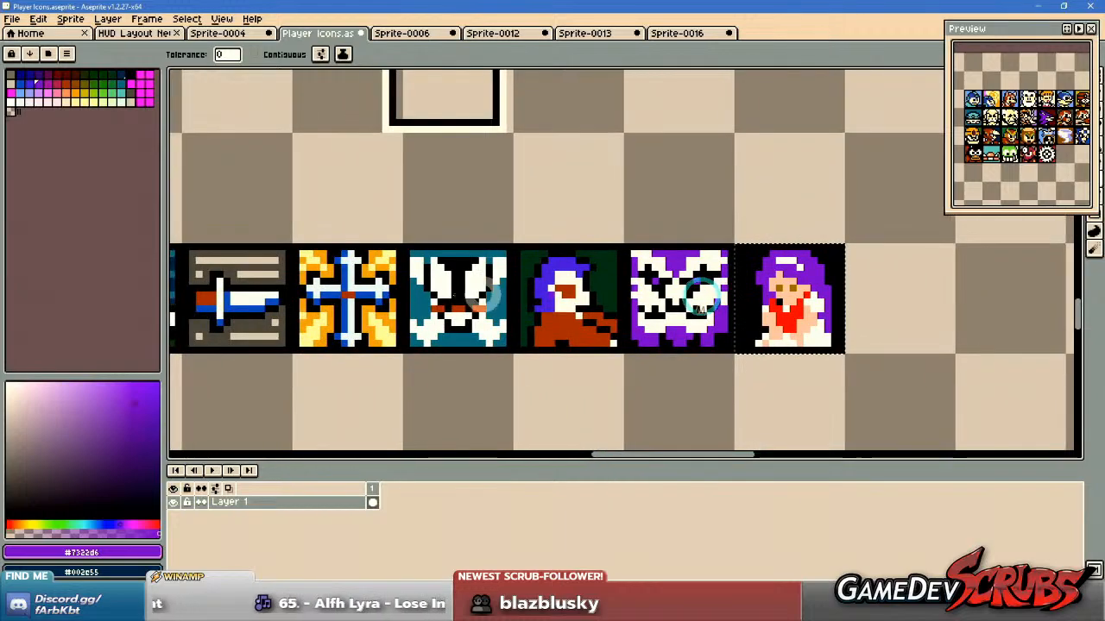
mouse_move(701, 298)
left_mouse_down()
mouse_move(893, 300)
mouse_move(684, 311)
left_mouse_up()
left_click(215, 305, "alt")
scroll(828, 302, "up", 3)
left_click_drag(879, 324, 1036, 309)
left_click_drag(621, 312, 969, 307)
left_click_drag(437, 296, 866, 297)
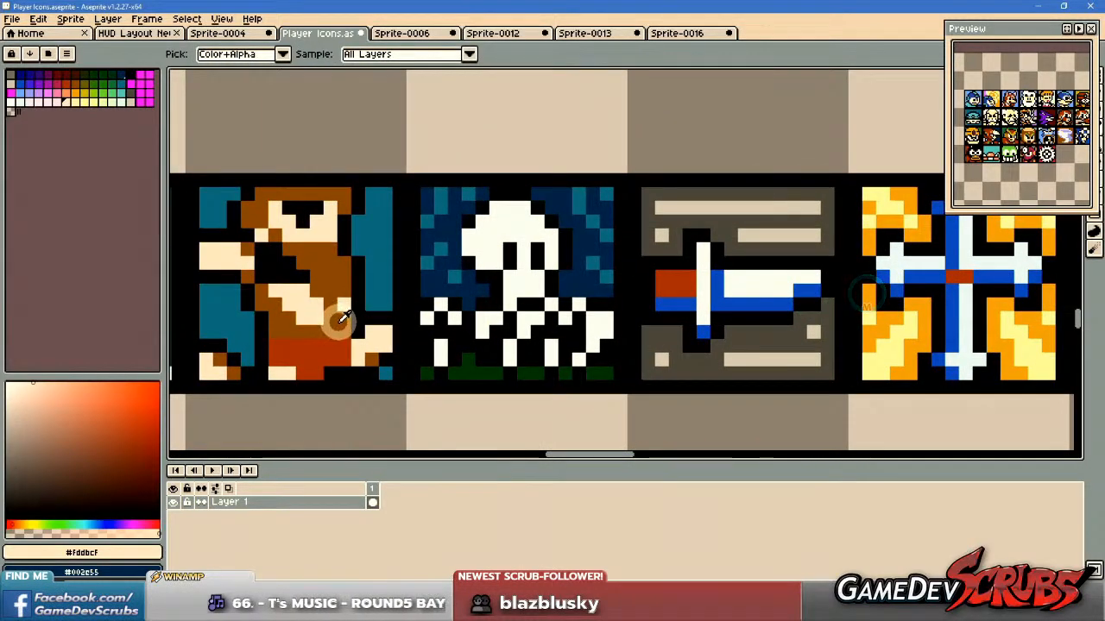
scroll(466, 309, "down", 3)
left_click_drag(544, 294, 360, 291)
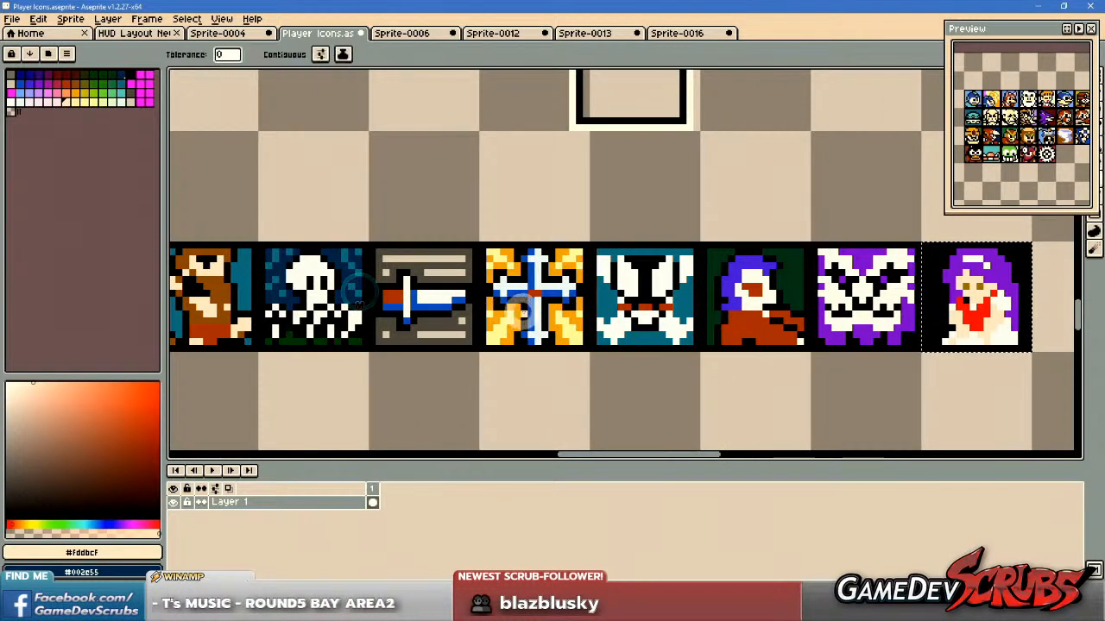
left_click_drag(521, 310, 155, 296)
Recolour the princess's eyes with the brown at palette index 23.
scroll(388, 296, "up", 1)
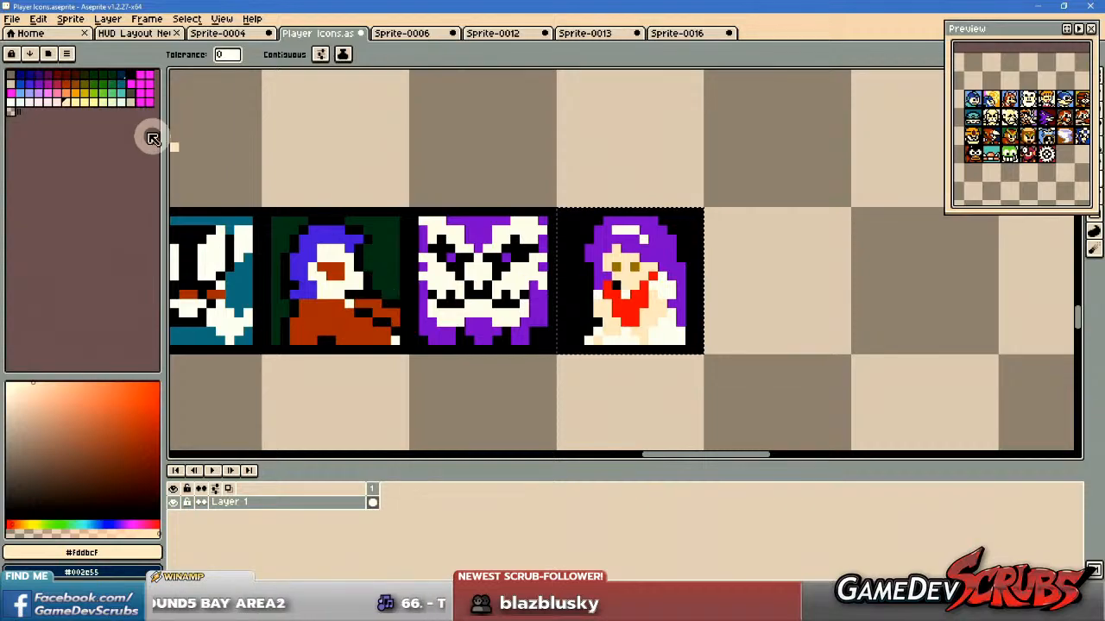
left_click(78, 82)
scroll(586, 259, "up", 2)
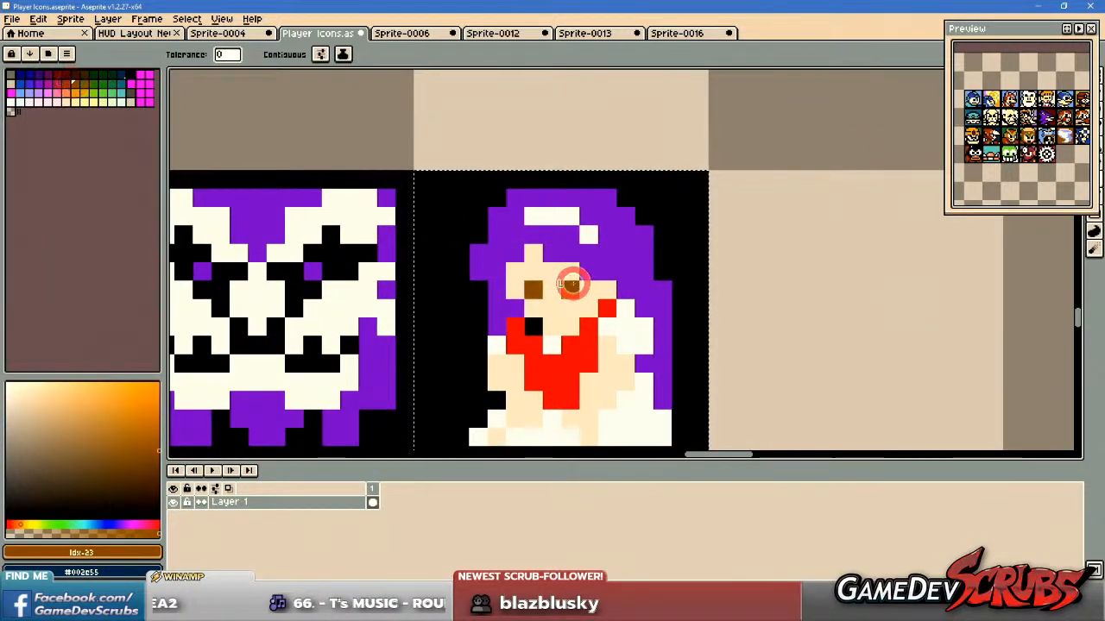
left_click_drag(717, 360, 890, 309)
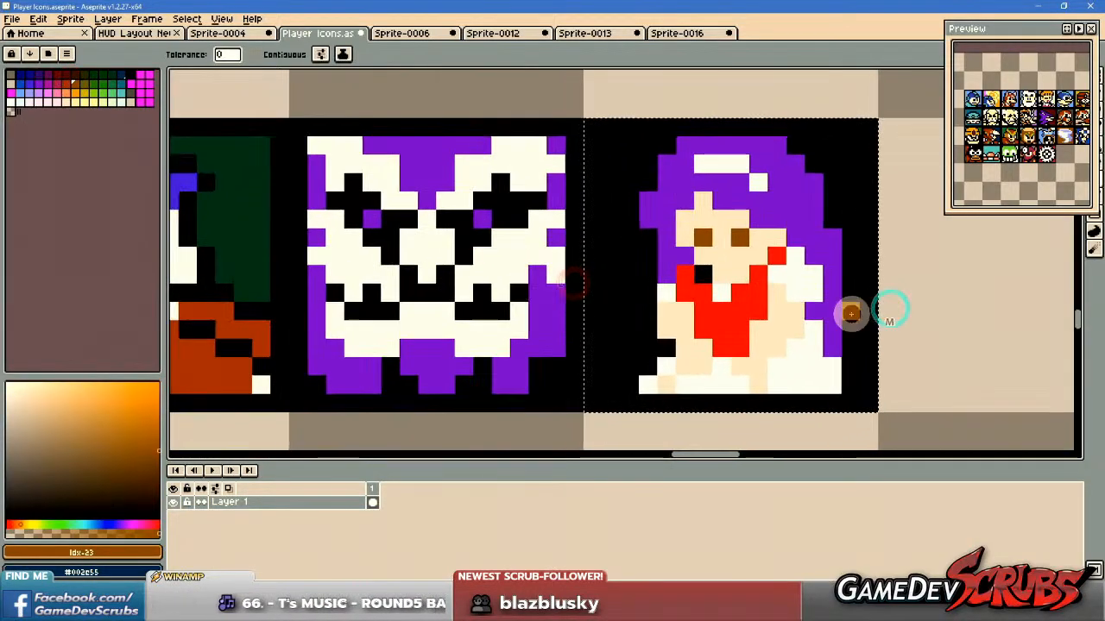
Try the light palette colours at indexes 53, 54, 55 and 56 as the princess's skin tone.
left_click(57, 103)
left_click(746, 260)
key("ctrl+z")
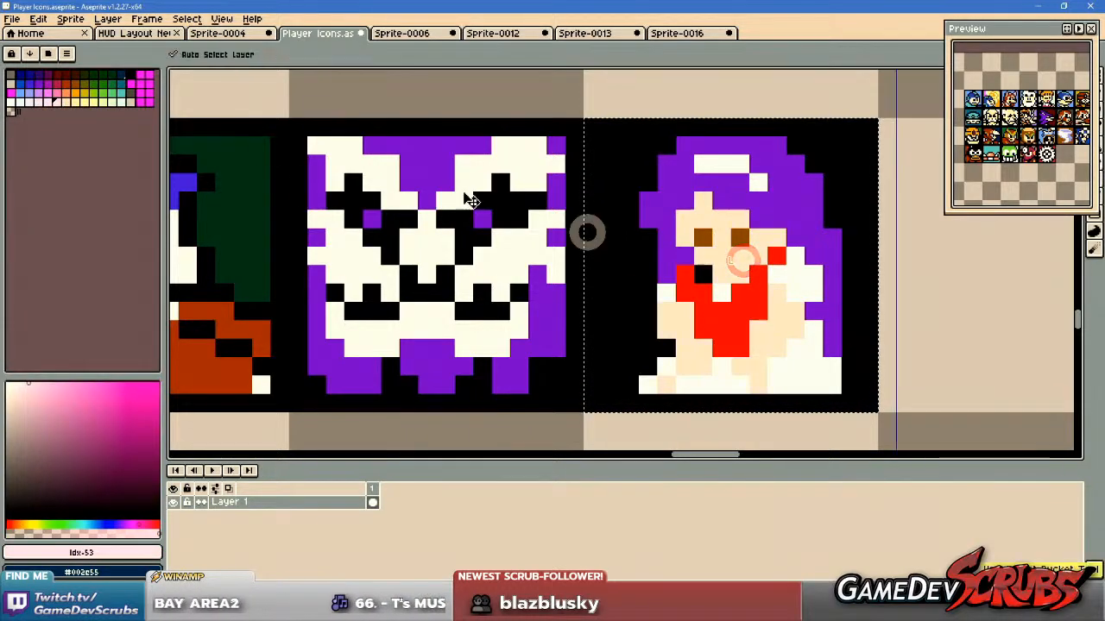
left_click(66, 104)
left_click(767, 331)
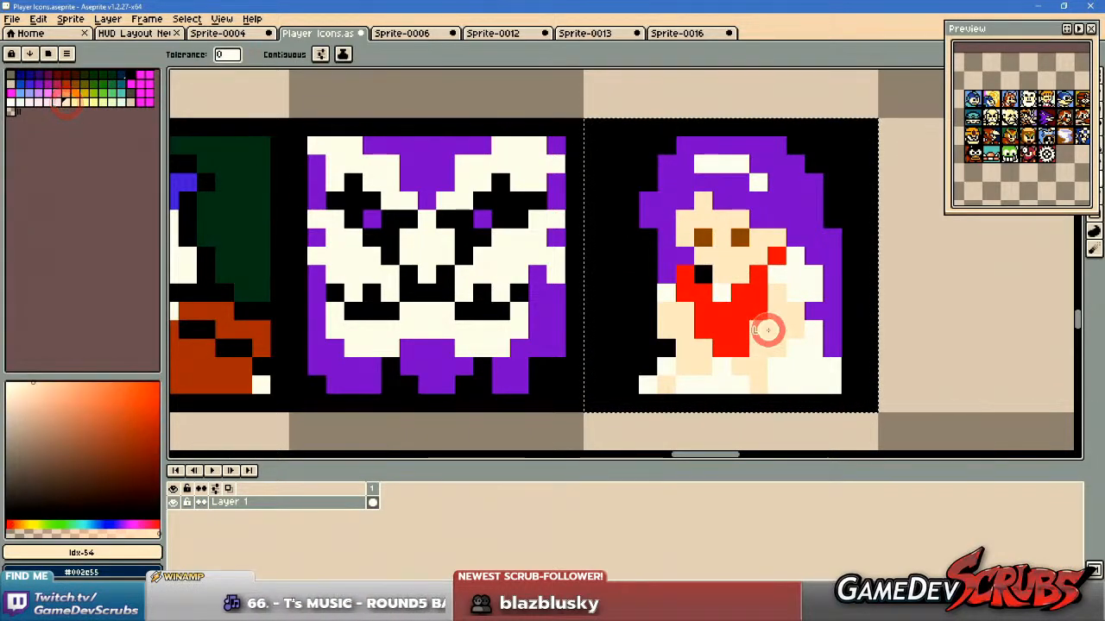
left_click_drag(834, 344, 818, 343)
left_click(72, 103)
left_click(765, 332)
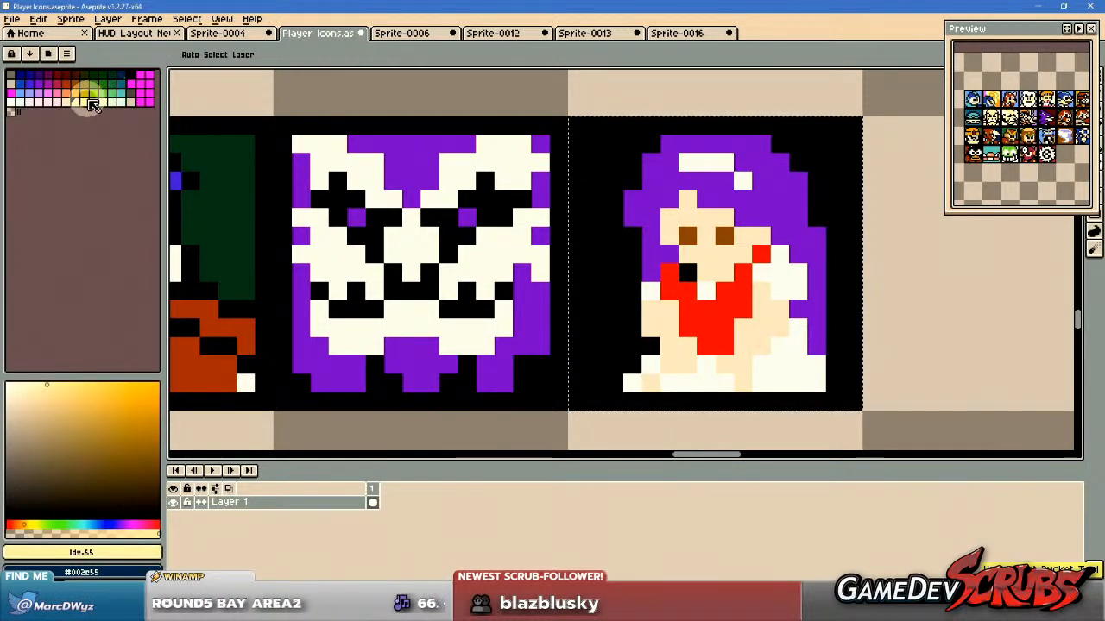
left_click(85, 101)
left_click(750, 319)
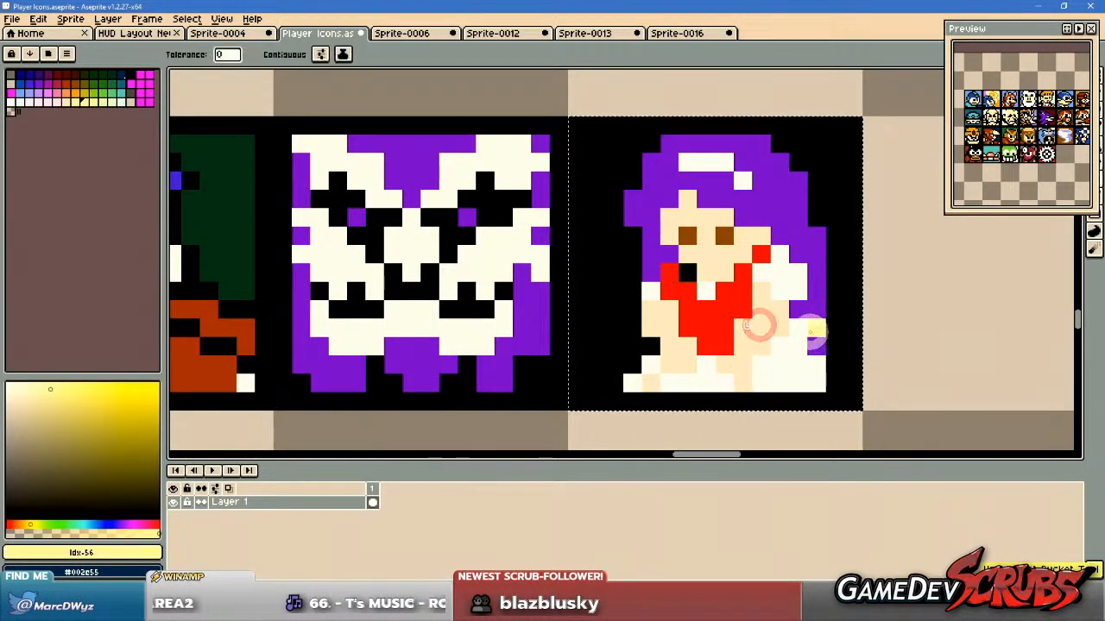
scroll(809, 328, "down", 1)
scroll(779, 321, "up", 1)
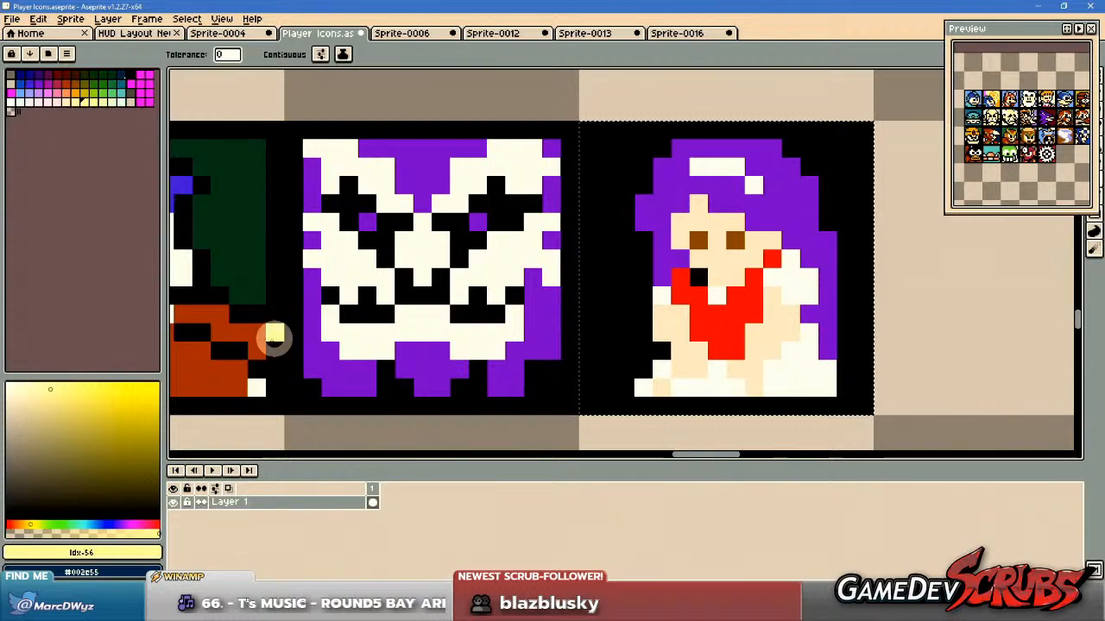
Try the brown-orange from the neighbouring cloaked figure and palette index 21 on the princess's red garment, restoring the red.
left_click(252, 344, "alt")
left_click(715, 327)
scroll(857, 302, "down", 1)
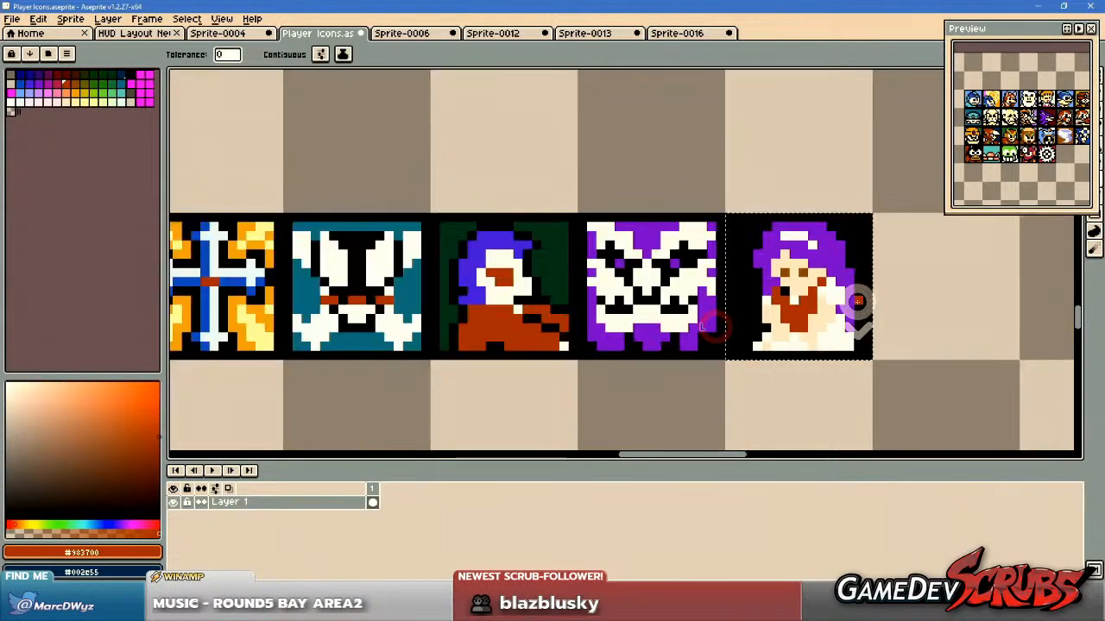
scroll(855, 300, "up", 1)
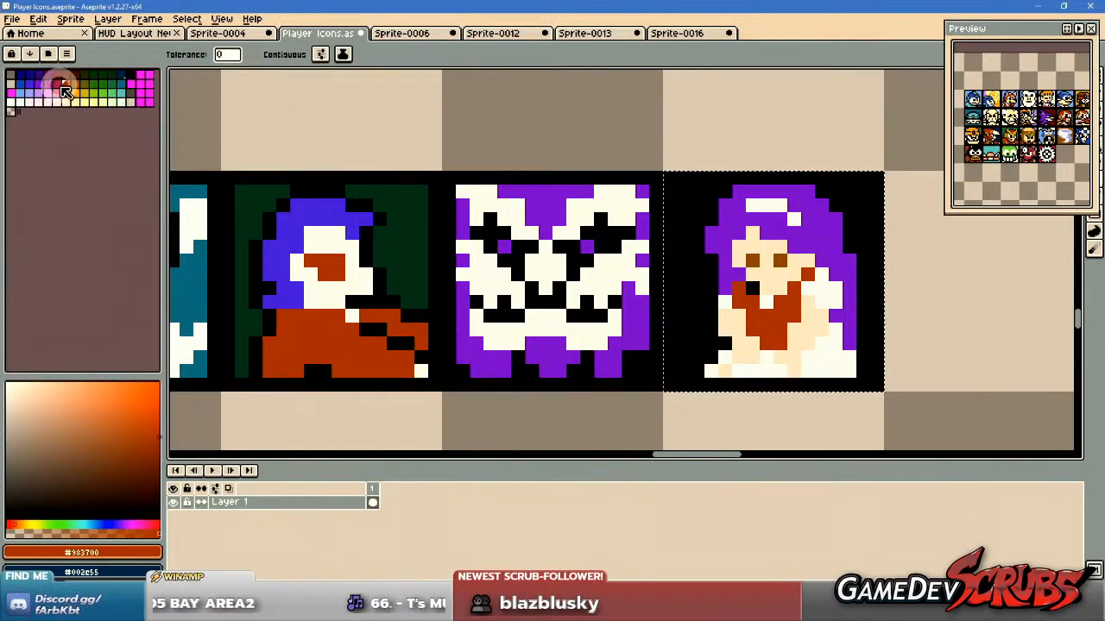
left_click(56, 84)
left_click(774, 323)
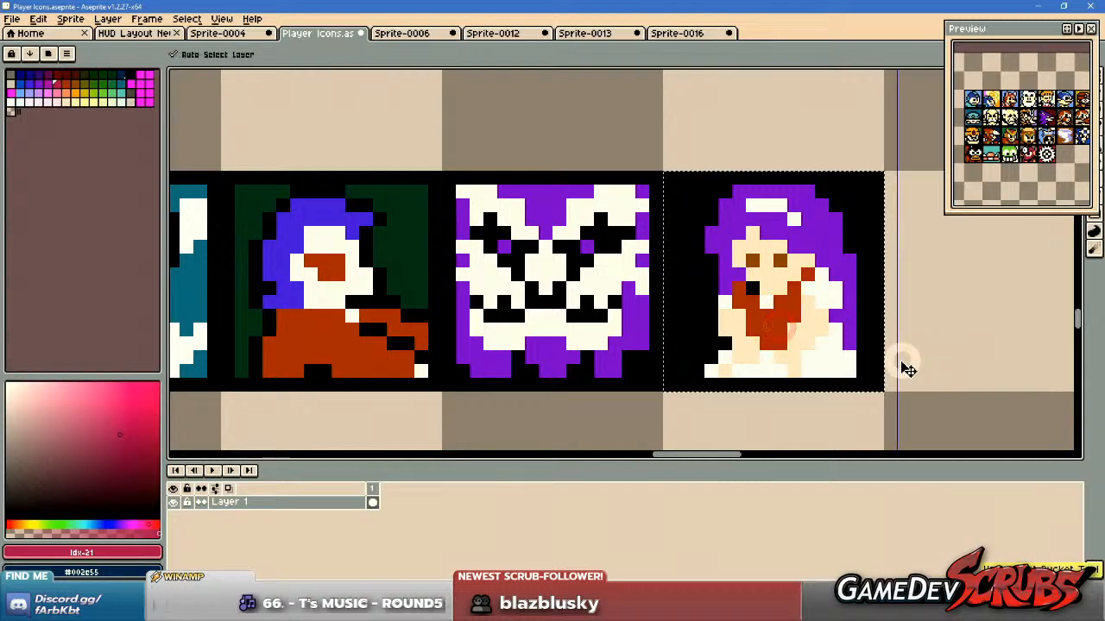
left_click(772, 320)
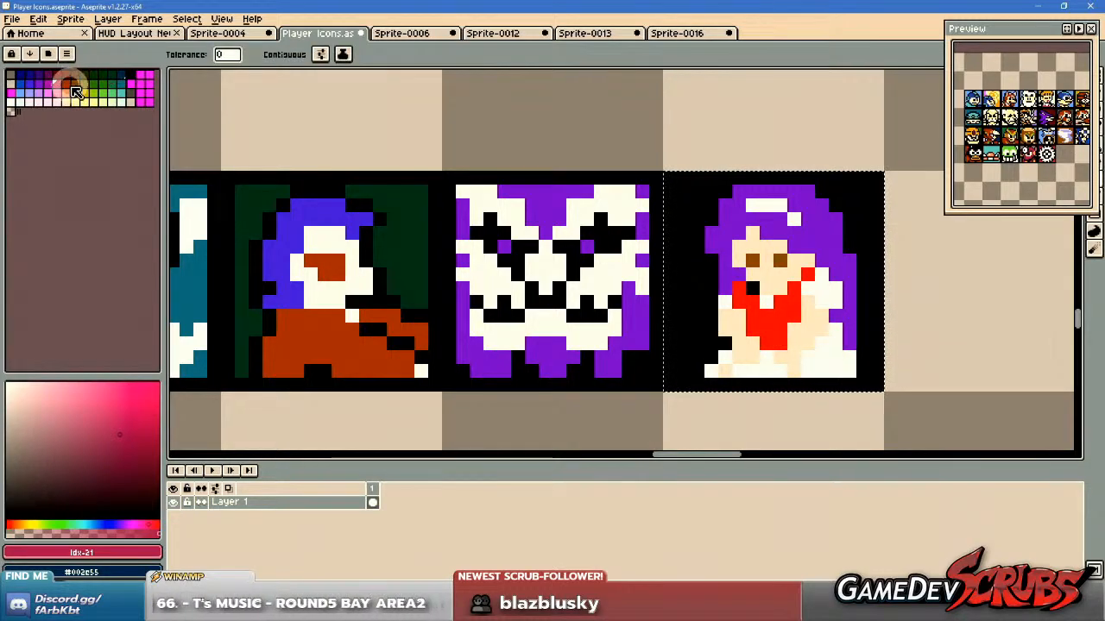
Fill the princess's red garment with the brown-orange at palette index 22 and deselect the icon.
left_click(65, 84)
left_click(777, 334)
scroll(865, 325, "down", 1)
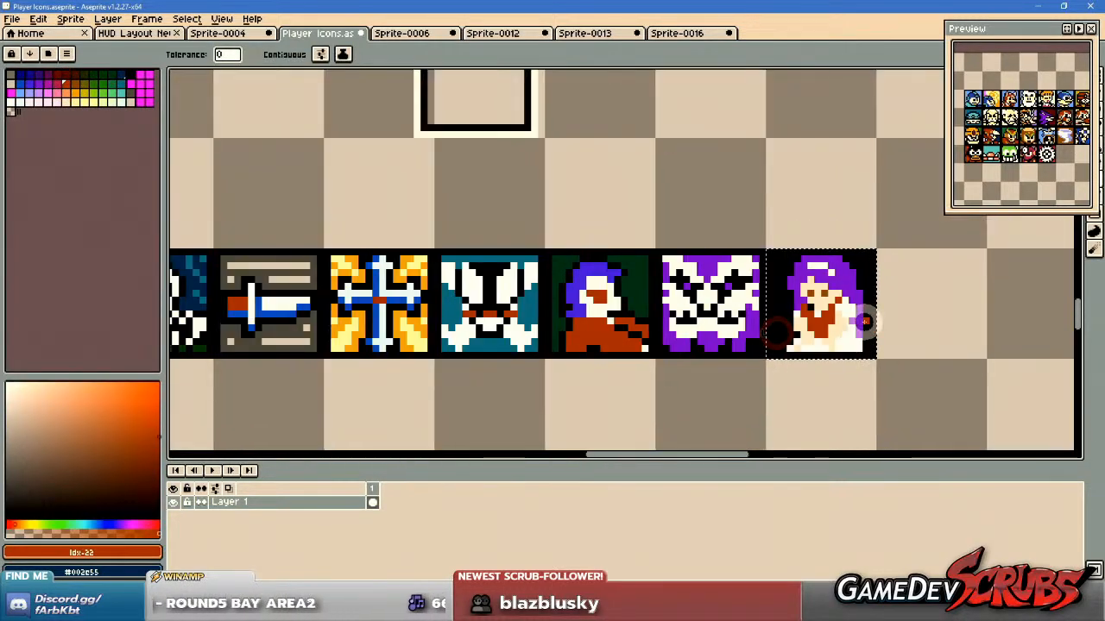
key("v")
left_click_drag(884, 326, 759, 337)
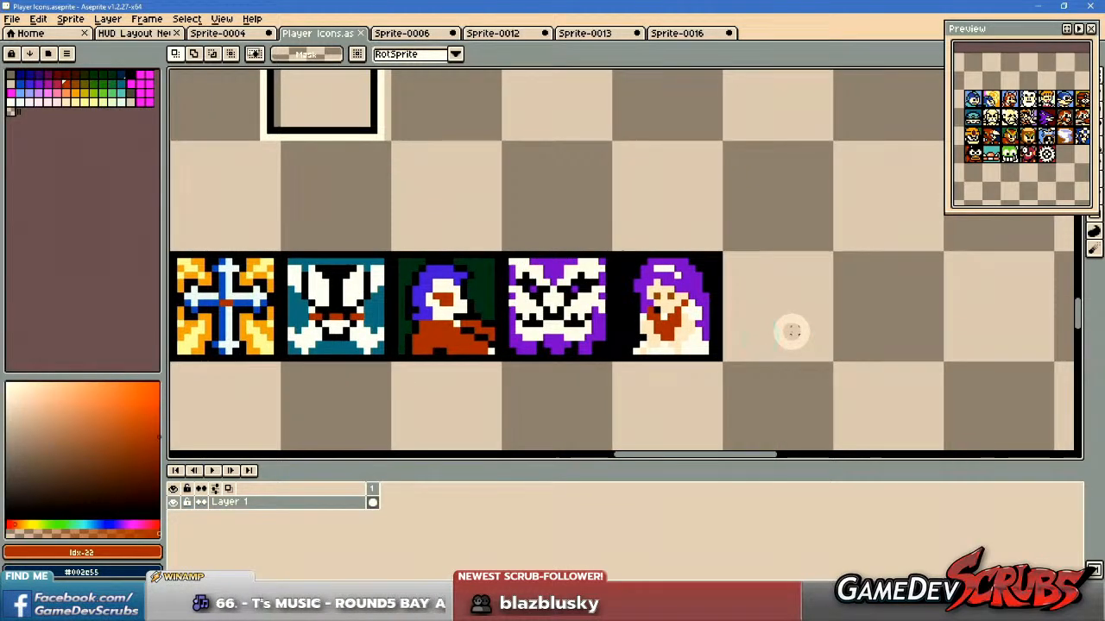
Paint the background beside the princess's left edge with the pink at palette index 36, keeping a black outline around her.
scroll(792, 332, "up", 2)
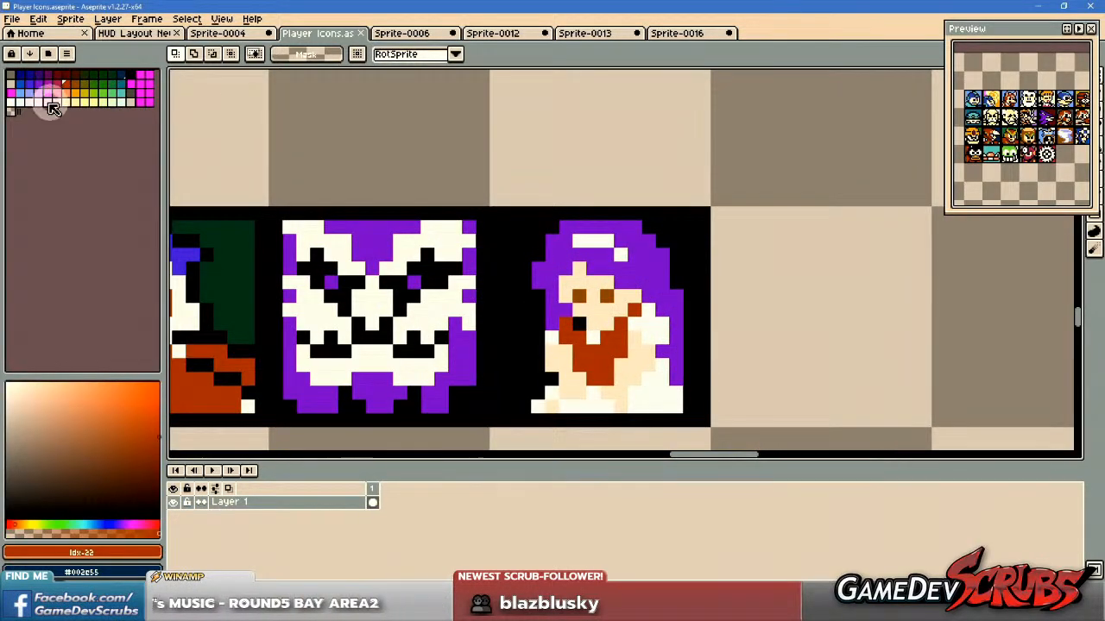
left_click(51, 93)
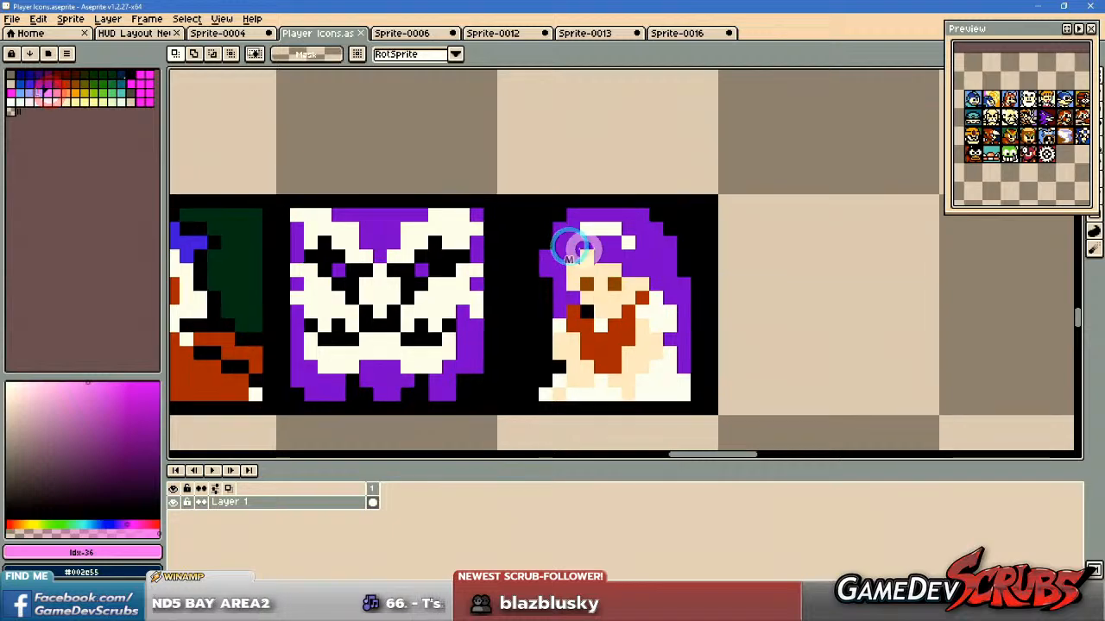
scroll(582, 247, "up", 1)
key("b")
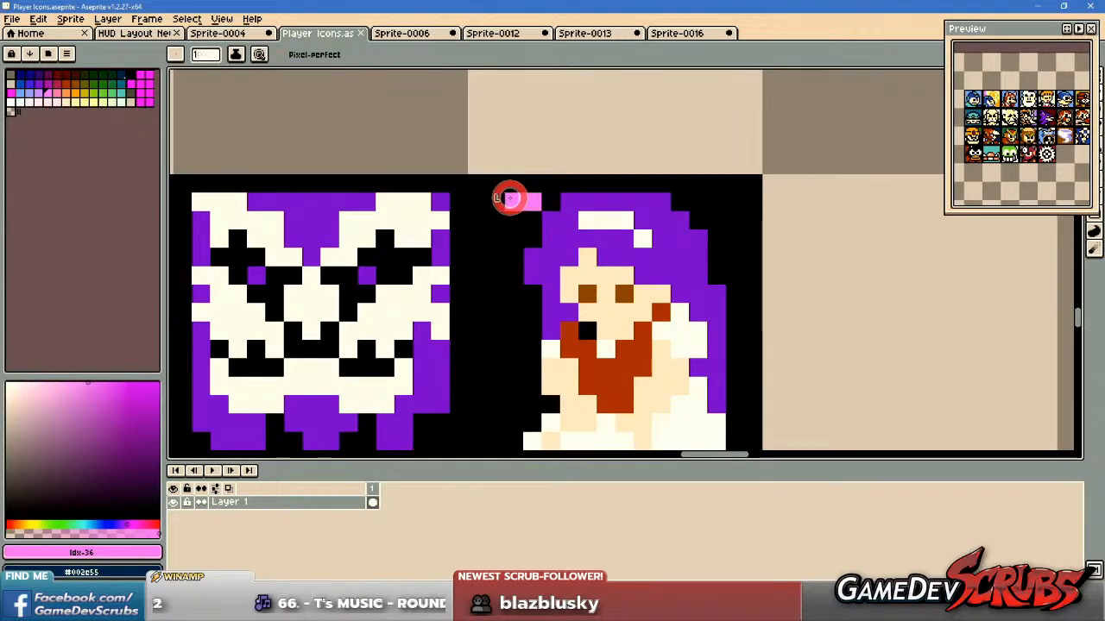
left_click_drag(581, 258, 572, 206)
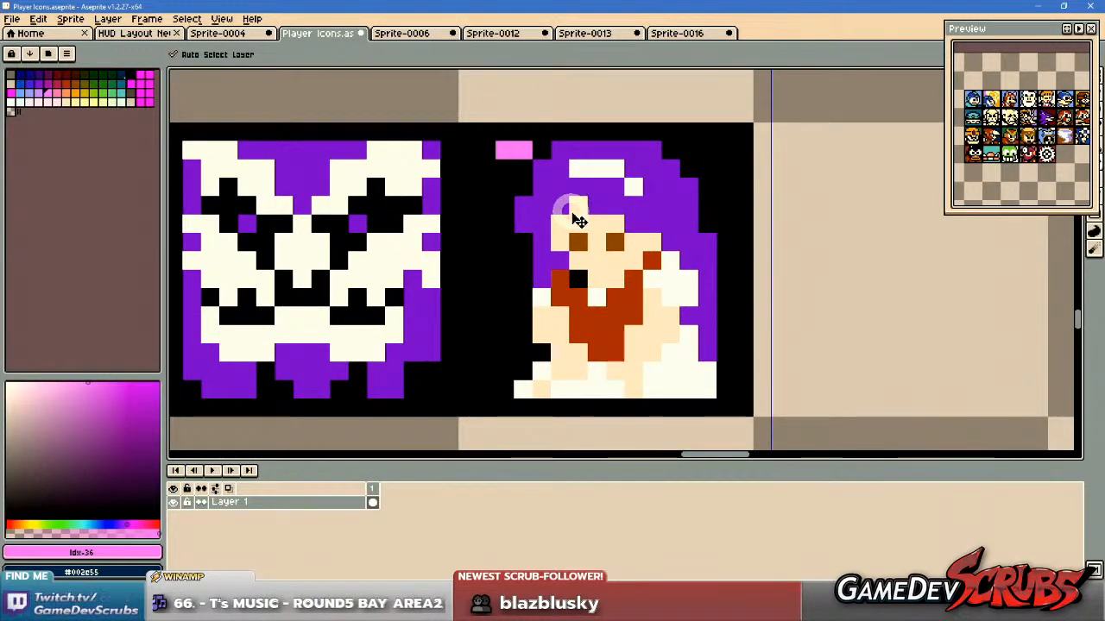
left_click_drag(480, 151, 481, 225)
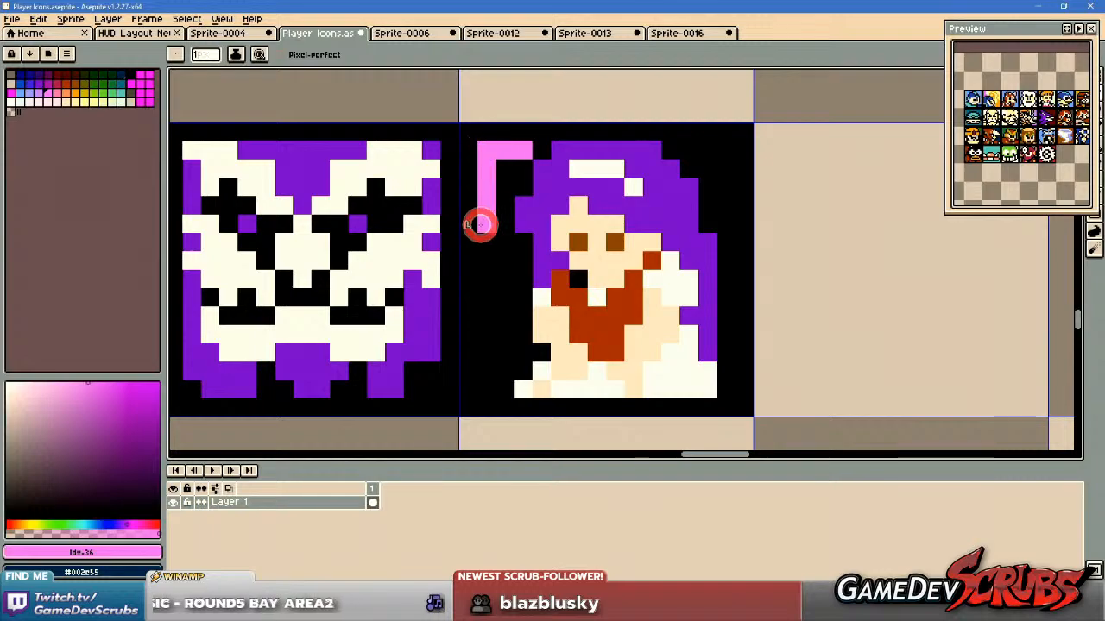
mouse_move(498, 182)
left_mouse_down()
mouse_move(488, 257)
mouse_move(488, 239)
mouse_move(502, 302)
left_mouse_up()
right_click(501, 240, "alt")
right_click(507, 266)
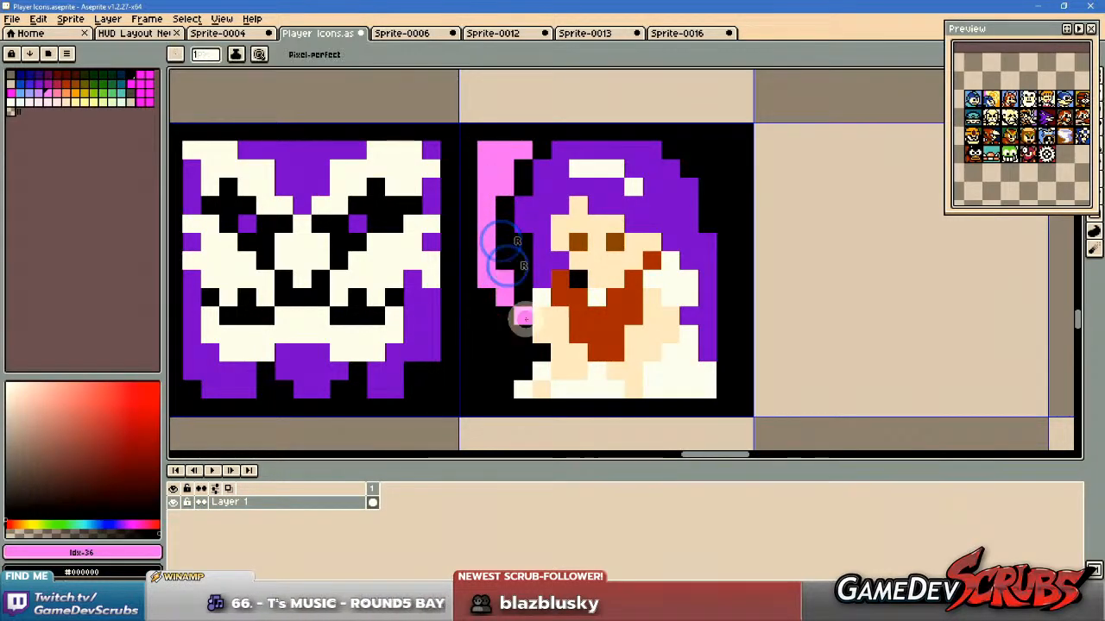
mouse_move(521, 288)
left_mouse_down()
mouse_move(526, 355)
mouse_move(492, 389)
mouse_move(493, 294)
left_mouse_up()
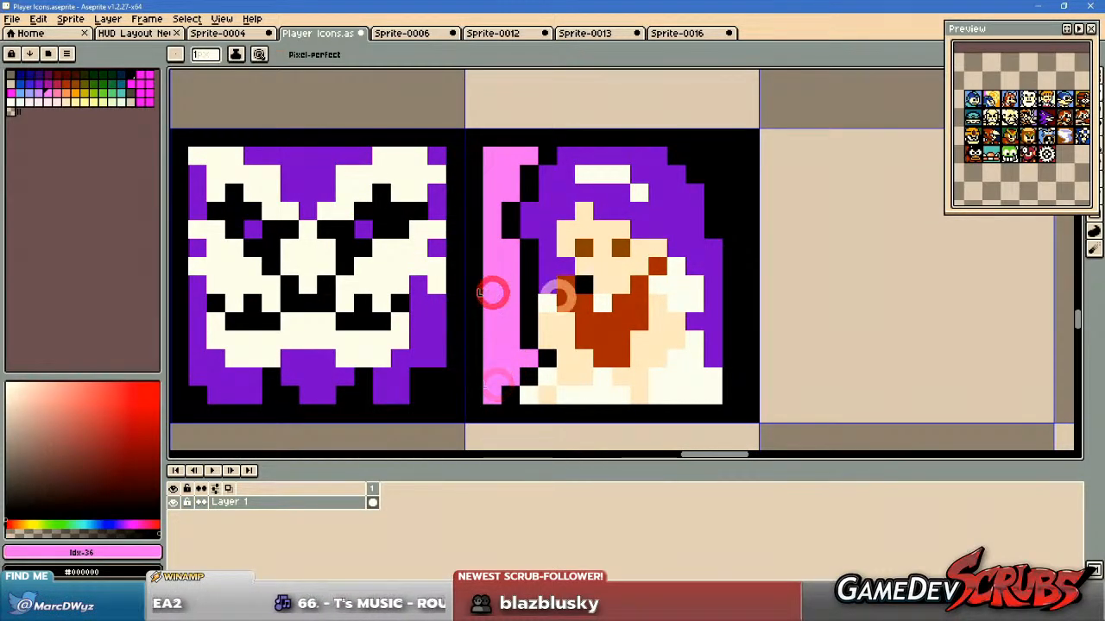
Paint the upper-right corner behind the princess's hair pink, leaving a black outline along the hair.
left_click_drag(651, 290, 624, 298)
mouse_move(664, 164)
left_mouse_down()
mouse_move(701, 165)
mouse_move(701, 182)
mouse_move(689, 178)
mouse_move(701, 185)
mouse_move(703, 230)
left_mouse_up()
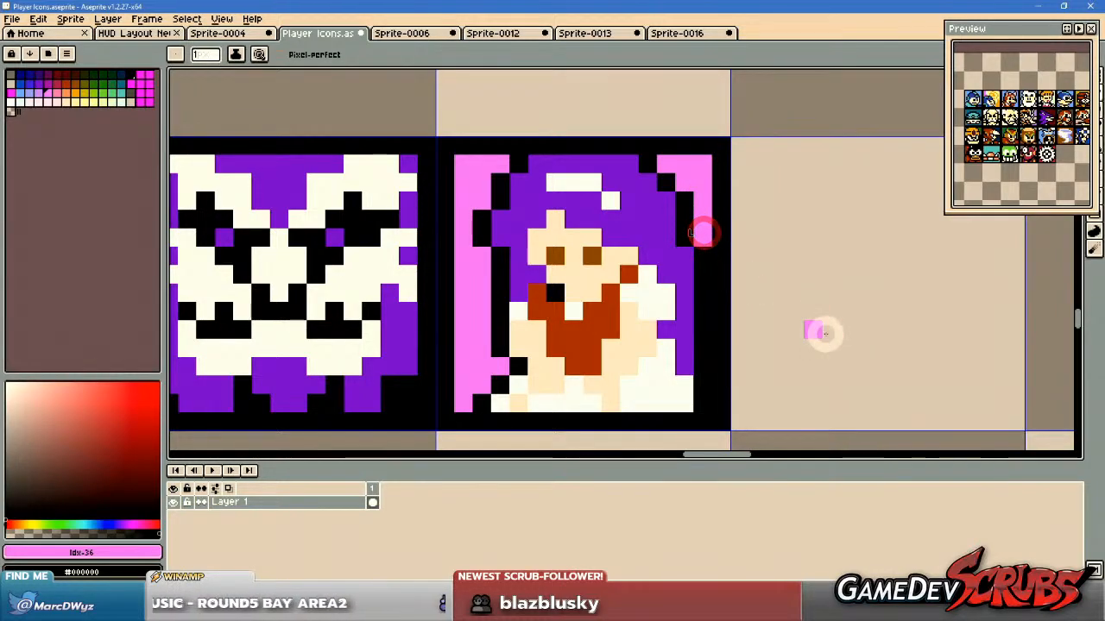
scroll(797, 328, "down", 1)
scroll(798, 328, "up", 1)
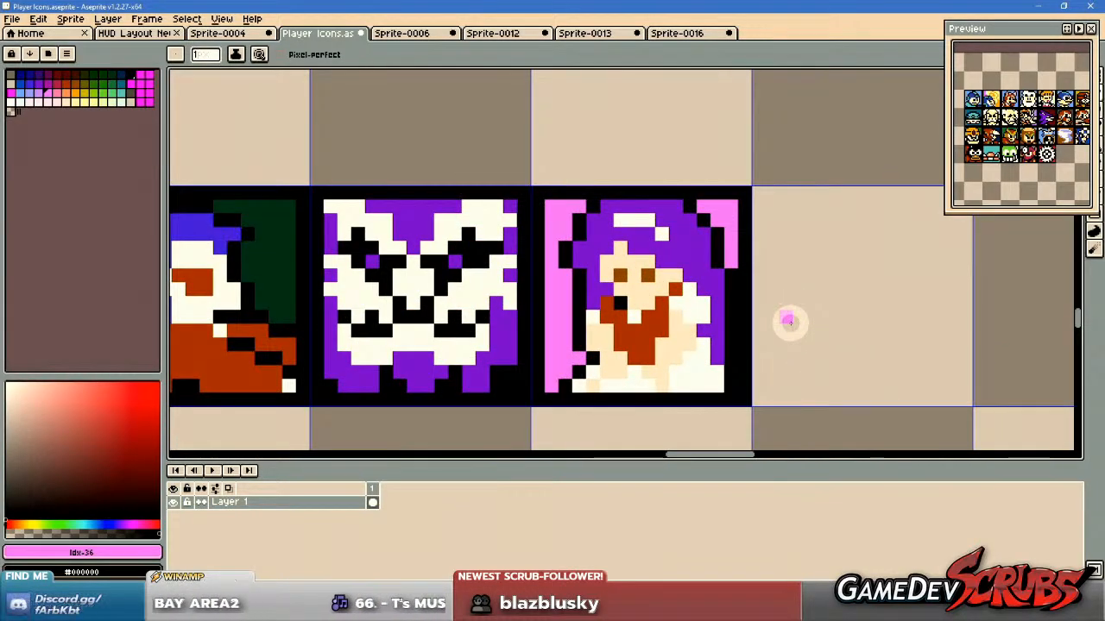
Shift the princess artwork one pixel left inside its icon frame and deselect it.
key("m")
mouse_move(565, 206)
left_mouse_down()
mouse_move(717, 390)
mouse_move(727, 388)
mouse_move(713, 383)
left_mouse_up()
key("ctrl+d")
key("b")
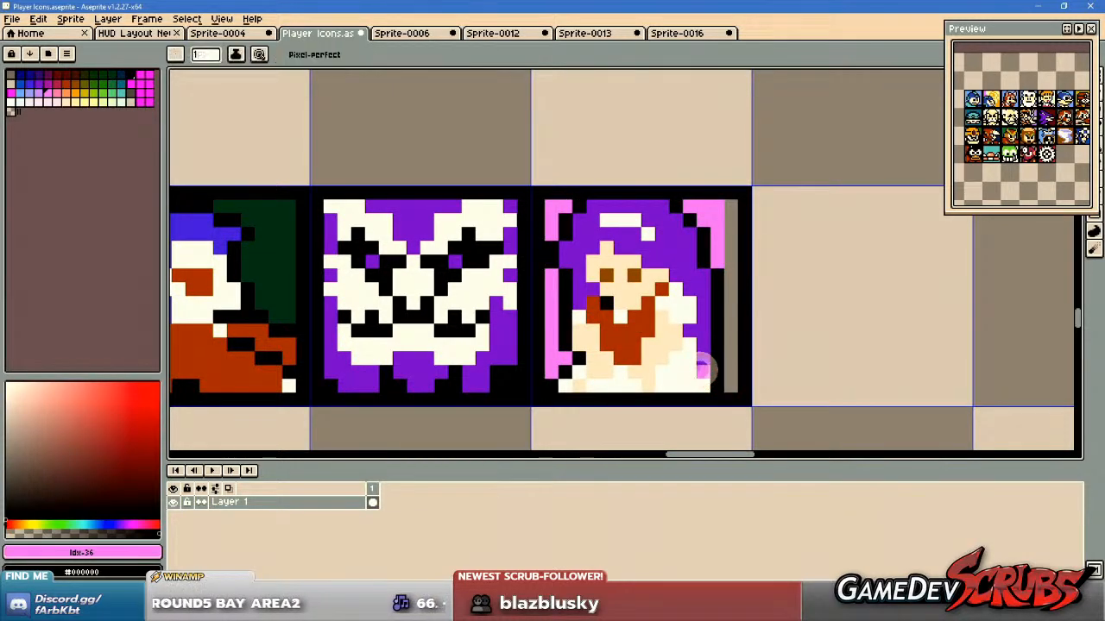
Paint a pink strip down the inner right edge of the princess icon, covering the gap beside her hair.
left_click(716, 223, "alt")
left_click(730, 207)
left_click(740, 383, "shift")
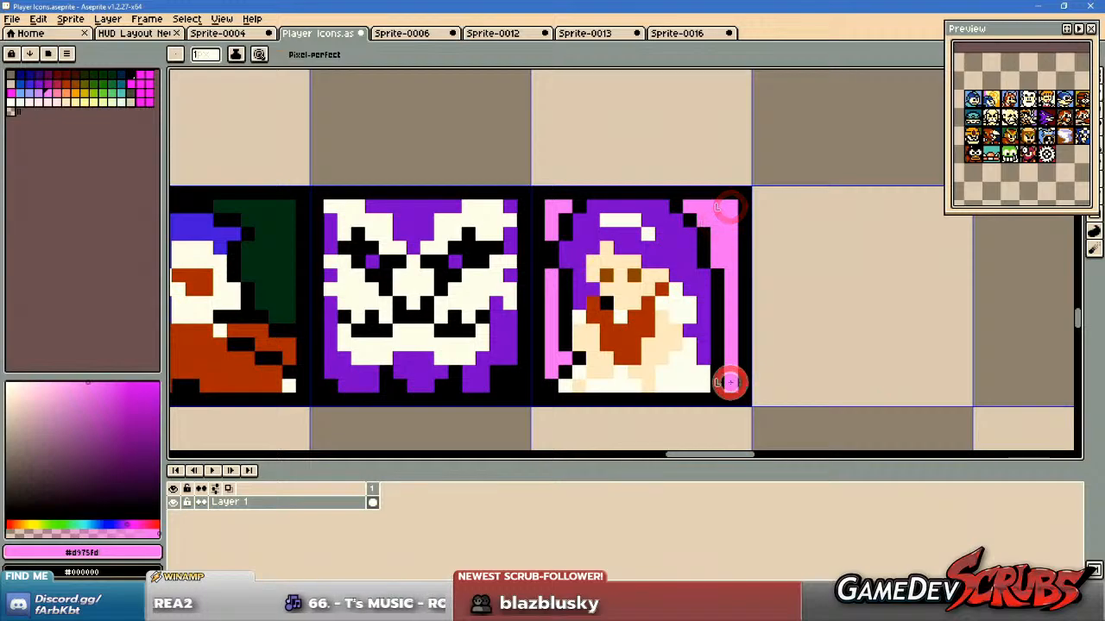
Extend the princess's white dress by one pixel at its lower-right corner and outline it in black.
scroll(809, 387, "down", 1)
scroll(804, 384, "up", 1)
scroll(805, 384, "up", 1)
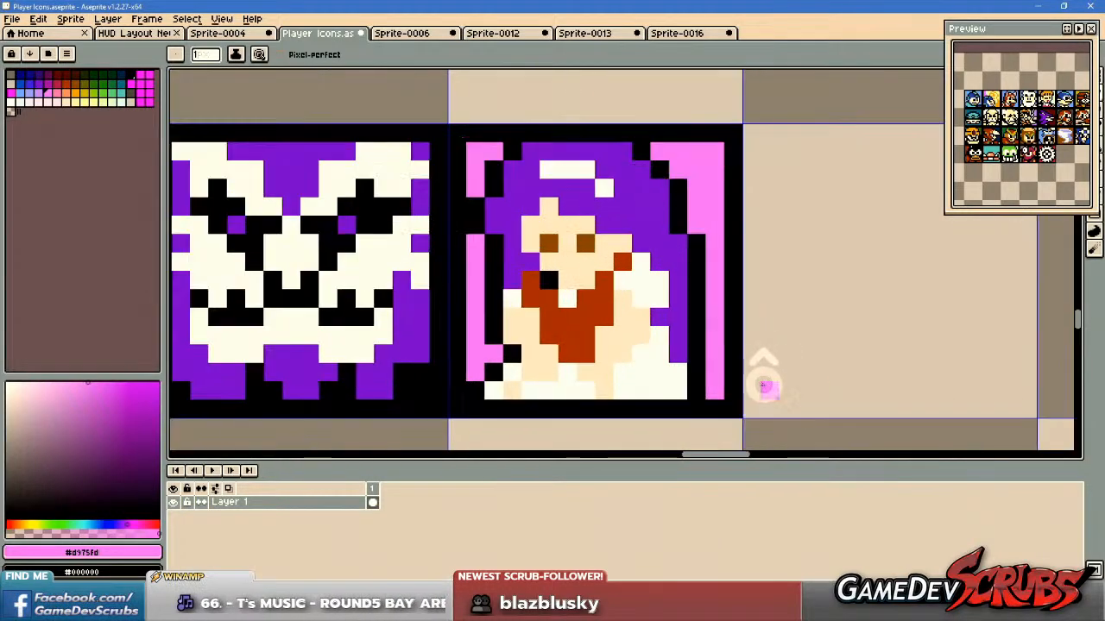
left_click(688, 366, "alt")
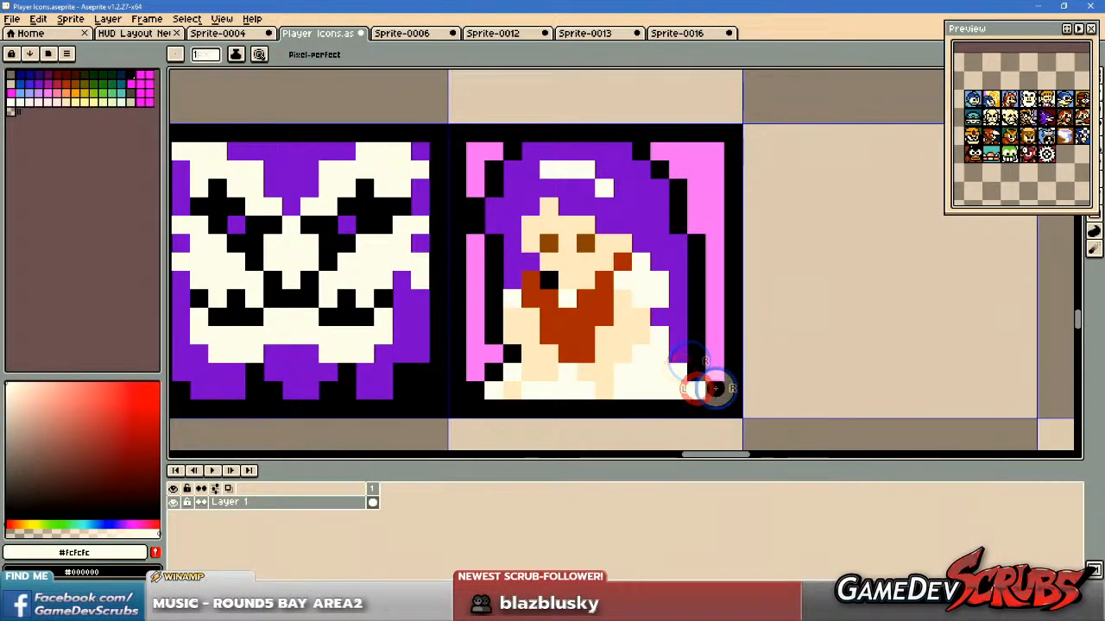
scroll(850, 399, "down", 1)
scroll(841, 396, "up", 2)
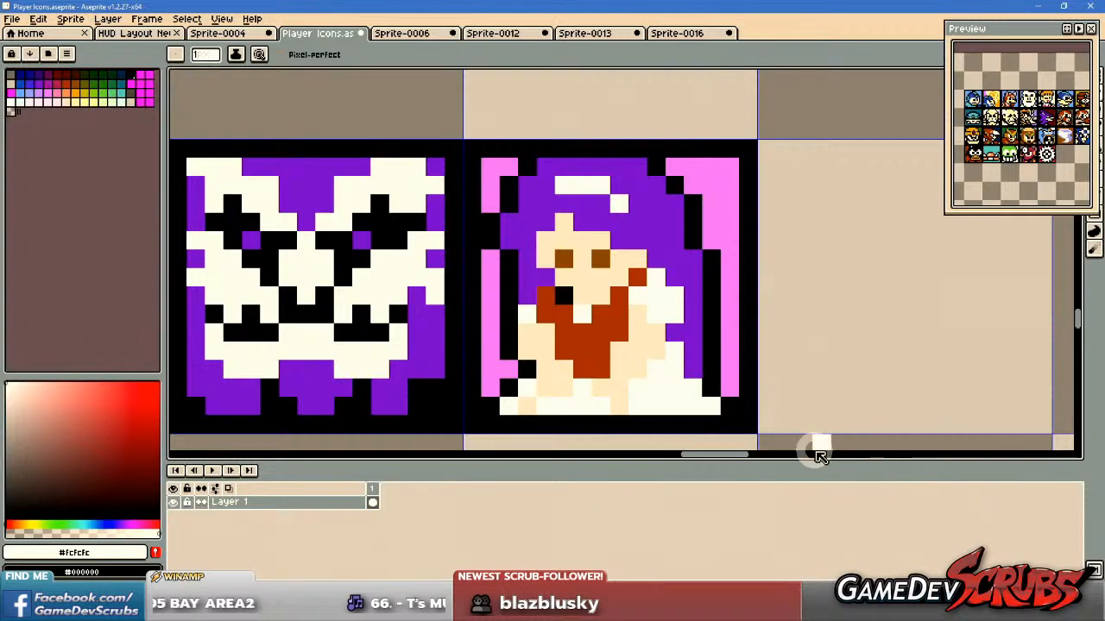
Select the reference artwork beneath the row of icons and delete it.
scroll(803, 403, "down", 2)
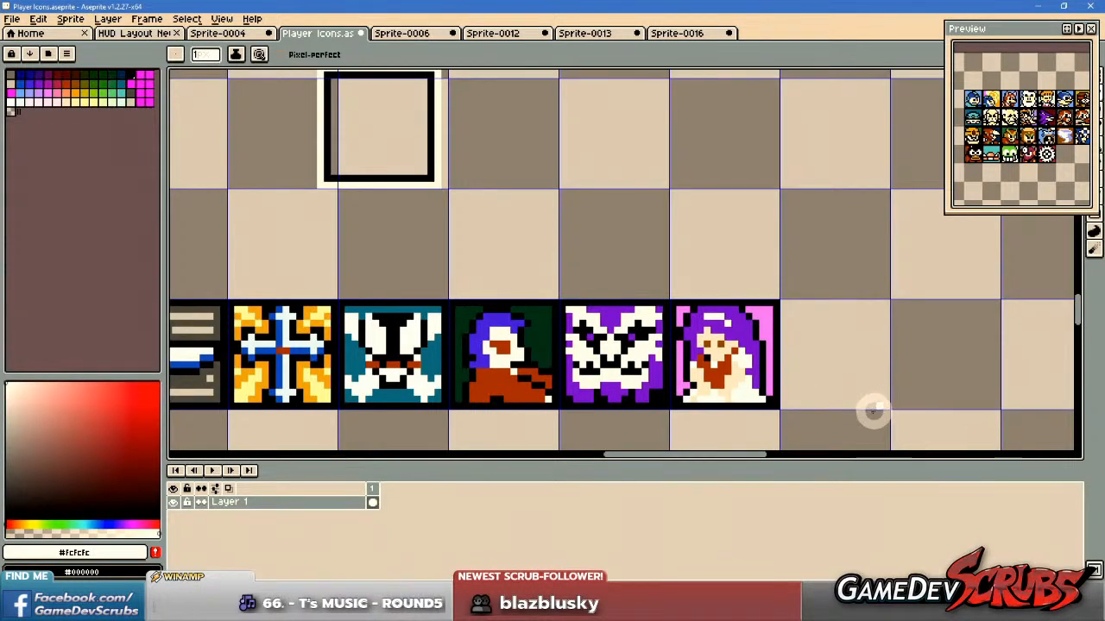
scroll(870, 412, "down", 2)
scroll(865, 419, "up", 2)
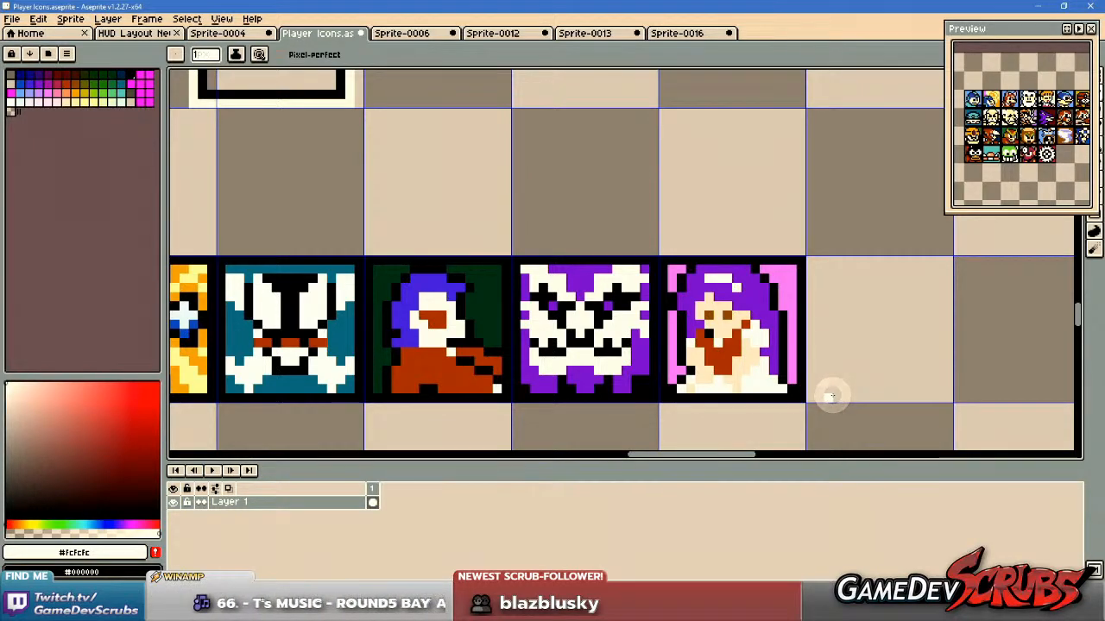
left_click_drag(856, 398, 846, 400)
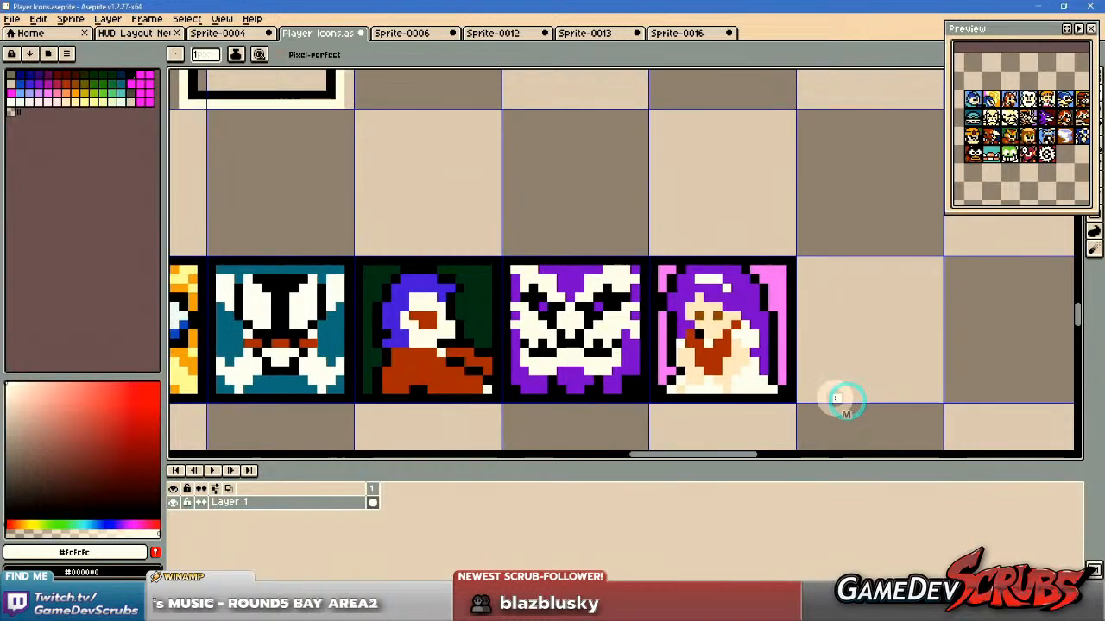
key("m")
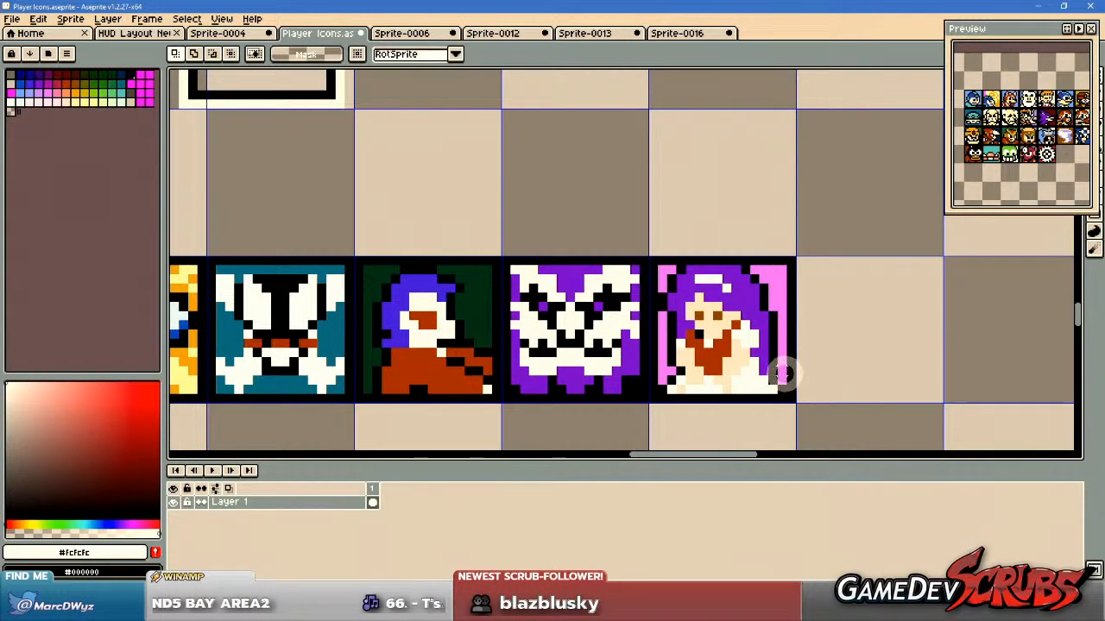
scroll(638, 351, "down", 4)
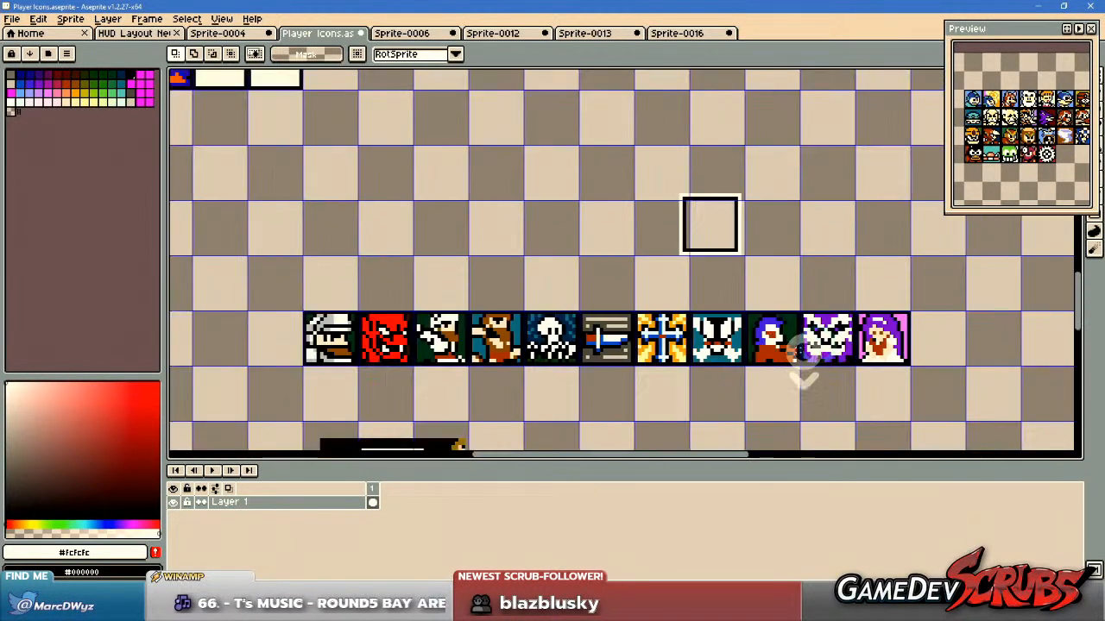
left_click_drag(802, 354, 763, 345)
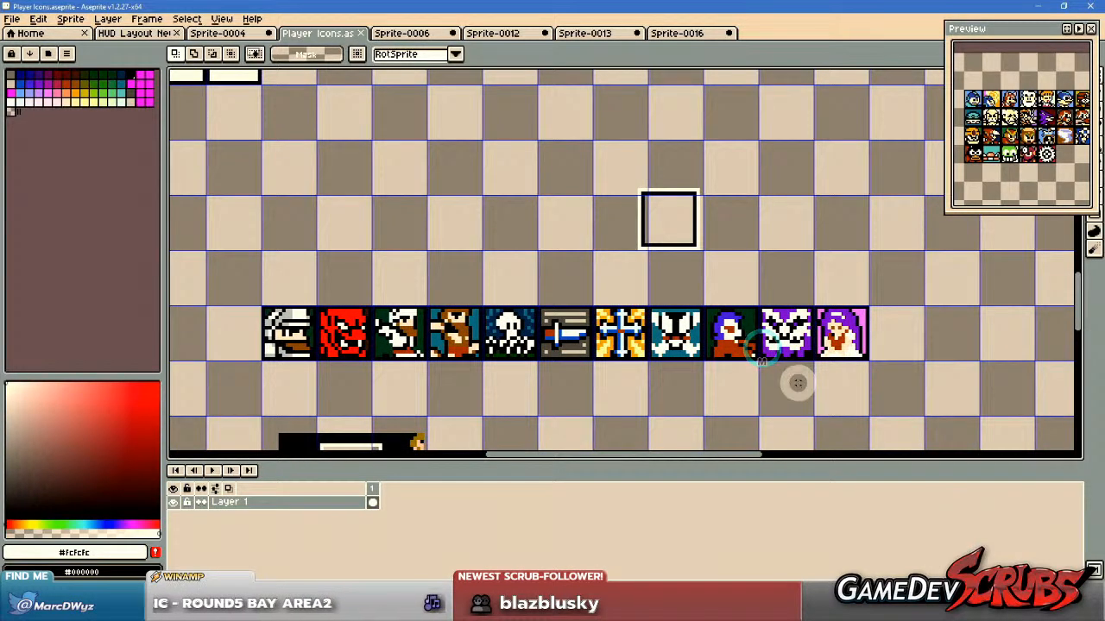
left_click_drag(772, 385, 772, 320)
left_click_drag(699, 393, 762, 319)
left_click_drag(284, 274, 587, 429)
key("Delete")
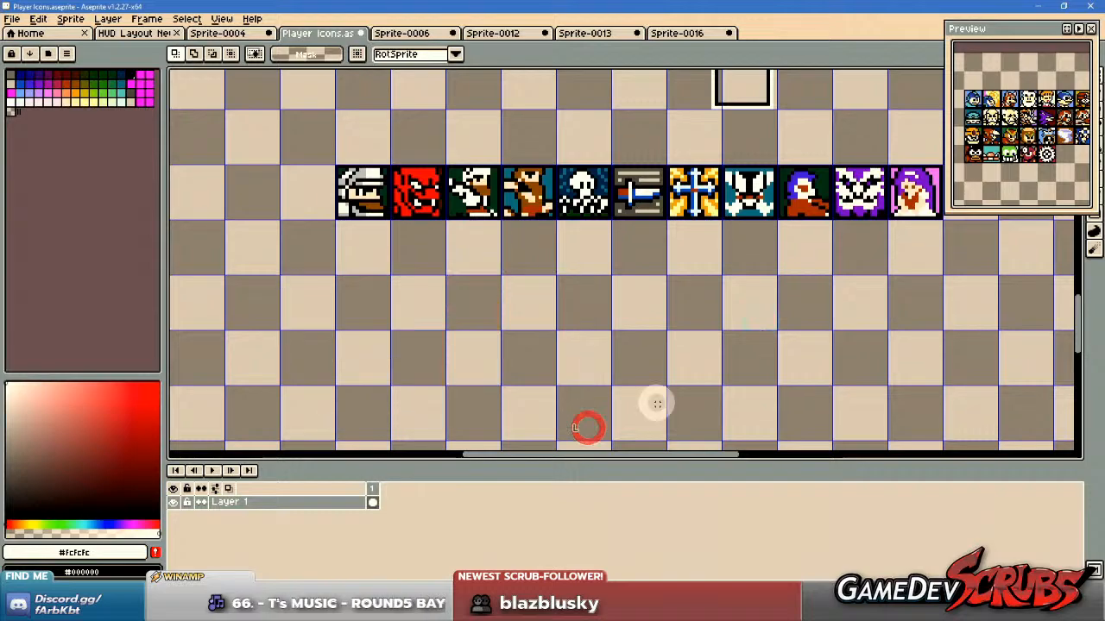
Check the finished row of Ghosts n' Goblins icons and save the Player Icons sprite.
left_click_drag(682, 345, 602, 394)
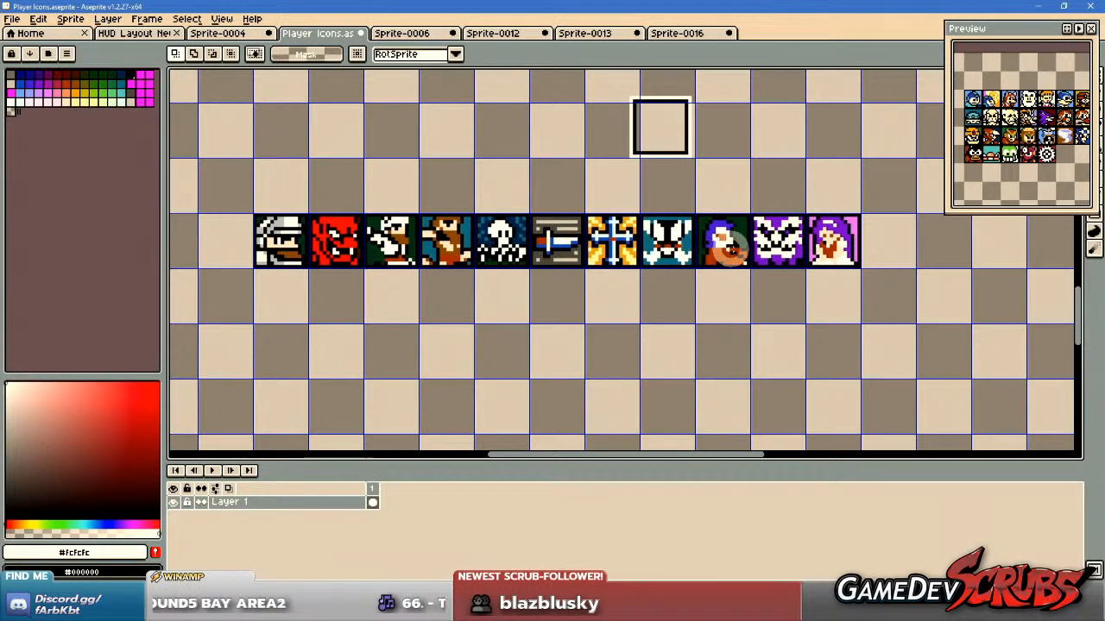
scroll(729, 247, "up", 1)
left_click_drag(703, 250, 770, 278)
scroll(770, 278, "down", 1)
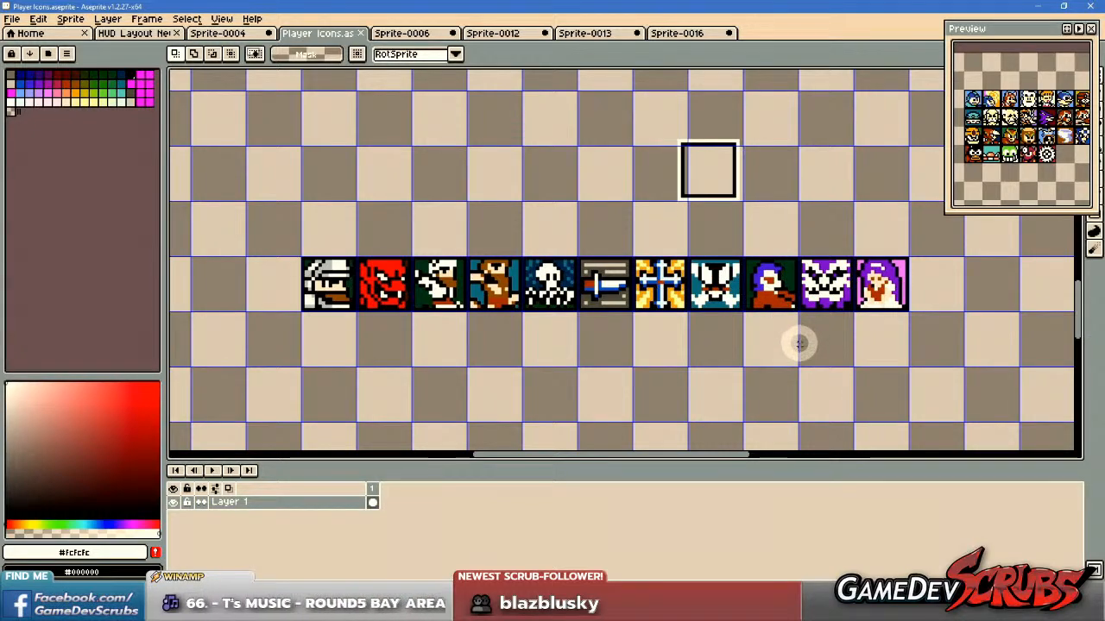
left_click_drag(750, 353, 742, 353)
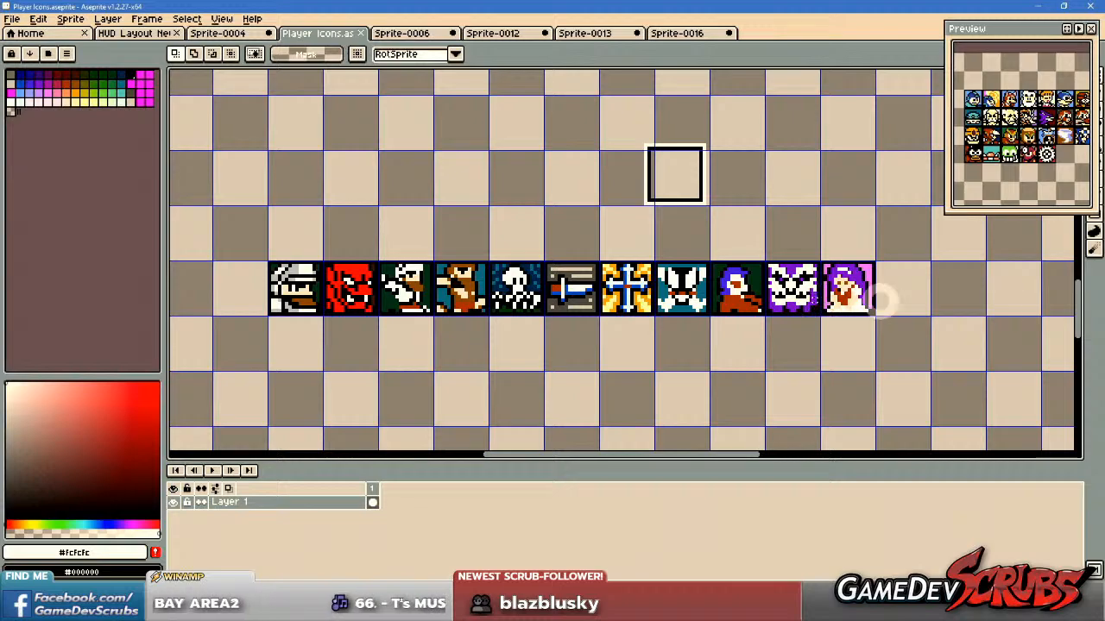
left_click_drag(508, 239, 526, 235)
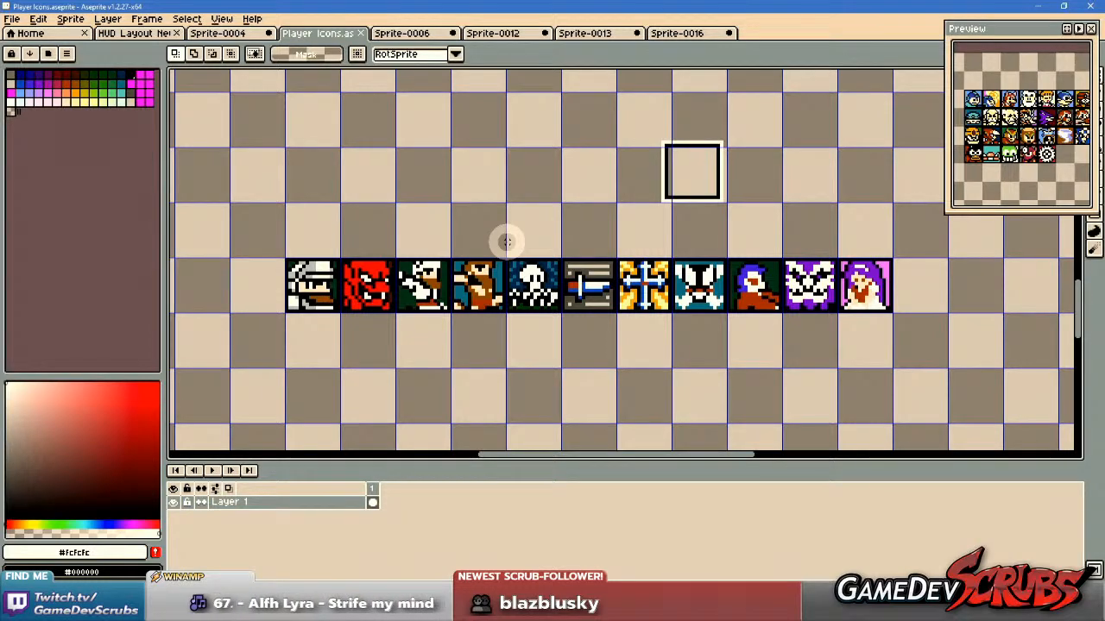
Switch to the HUD layout sprite and move the clock icon into the empty slot between the lowest red symbol and EX icons.
left_click(134, 33)
scroll(643, 341, "down", 1)
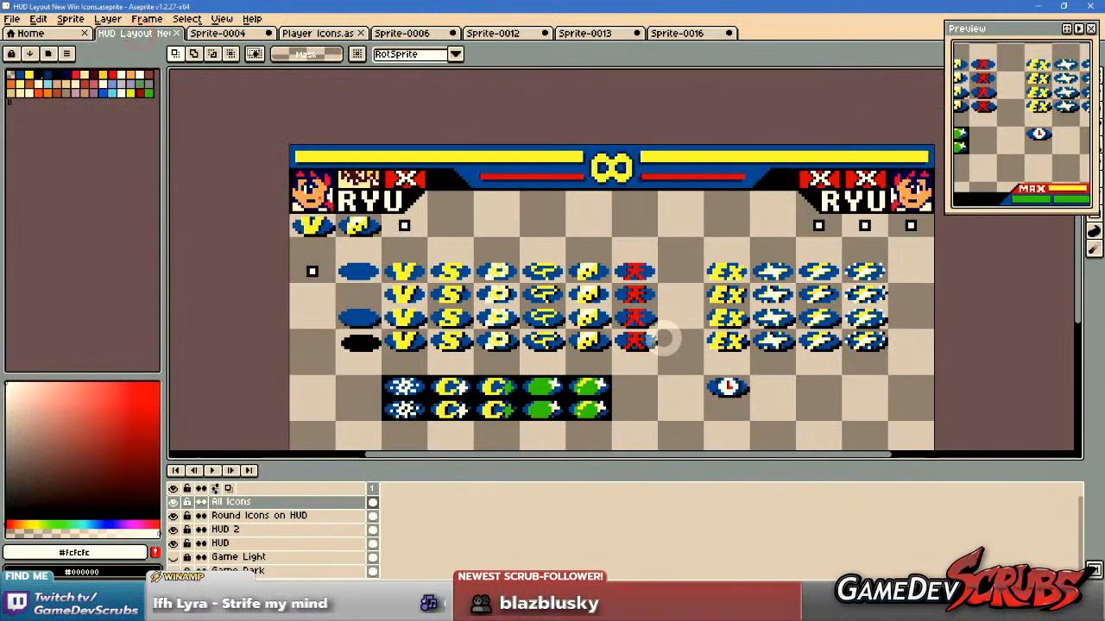
left_click_drag(643, 341, 591, 296)
scroll(634, 337, "up", 1)
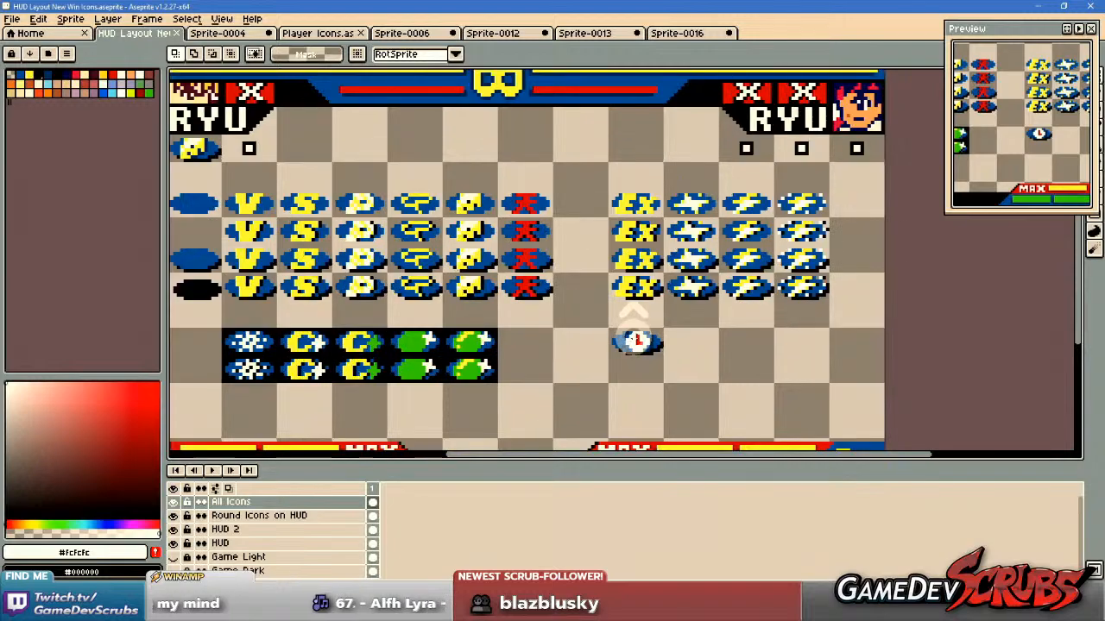
left_click_drag(588, 315, 717, 372)
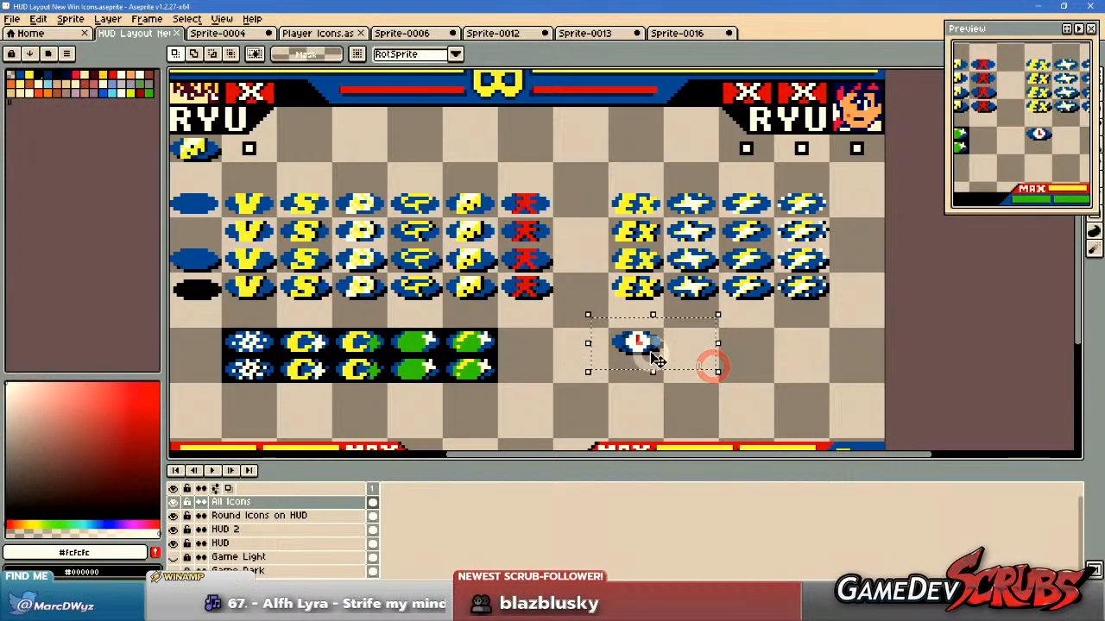
left_click_drag(595, 341, 686, 278)
scroll(682, 322, "up", 4)
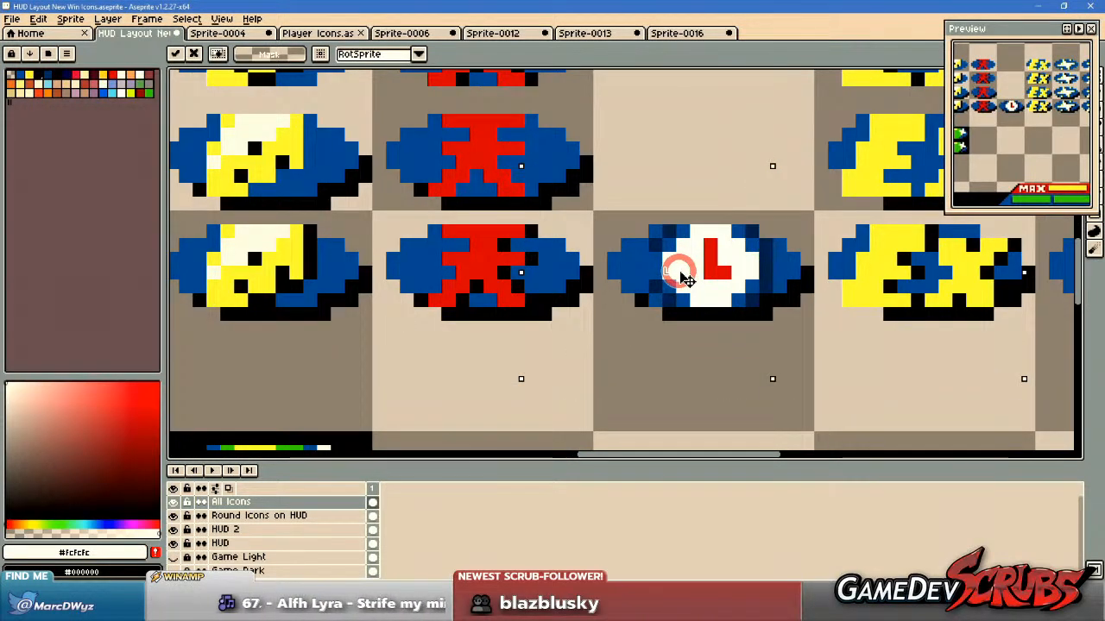
scroll(725, 300, "down", 4)
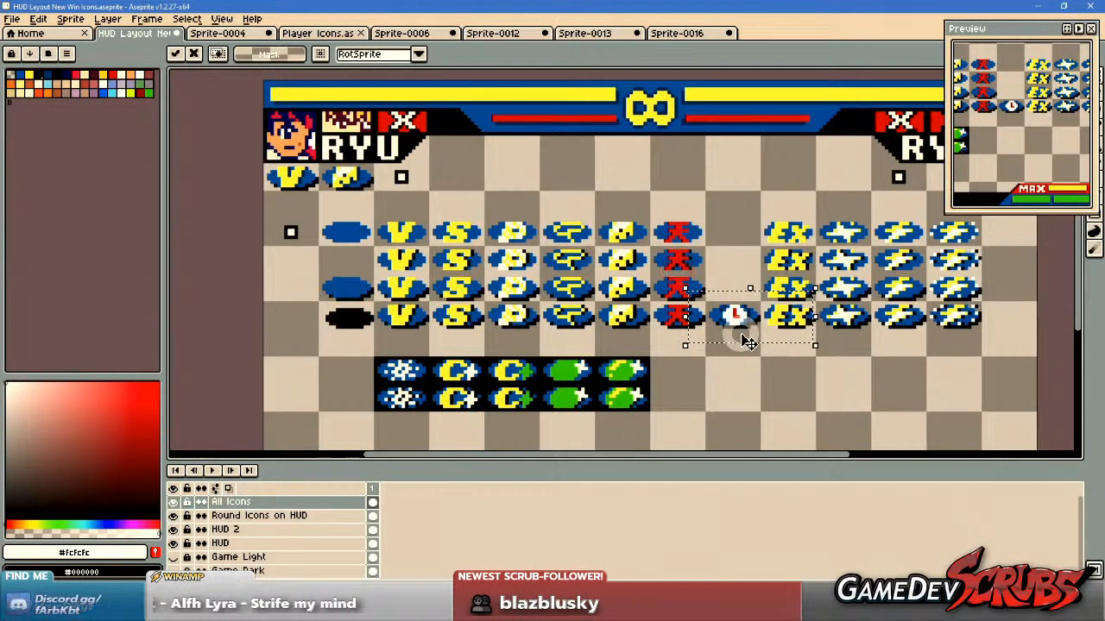
key("Return")
left_click_drag(734, 318, 764, 351)
Sample the navy #002b57 from the clock icon and recolor the black shadow pixels beside the lowest cheese icon with it.
scroll(717, 375, "up", 1)
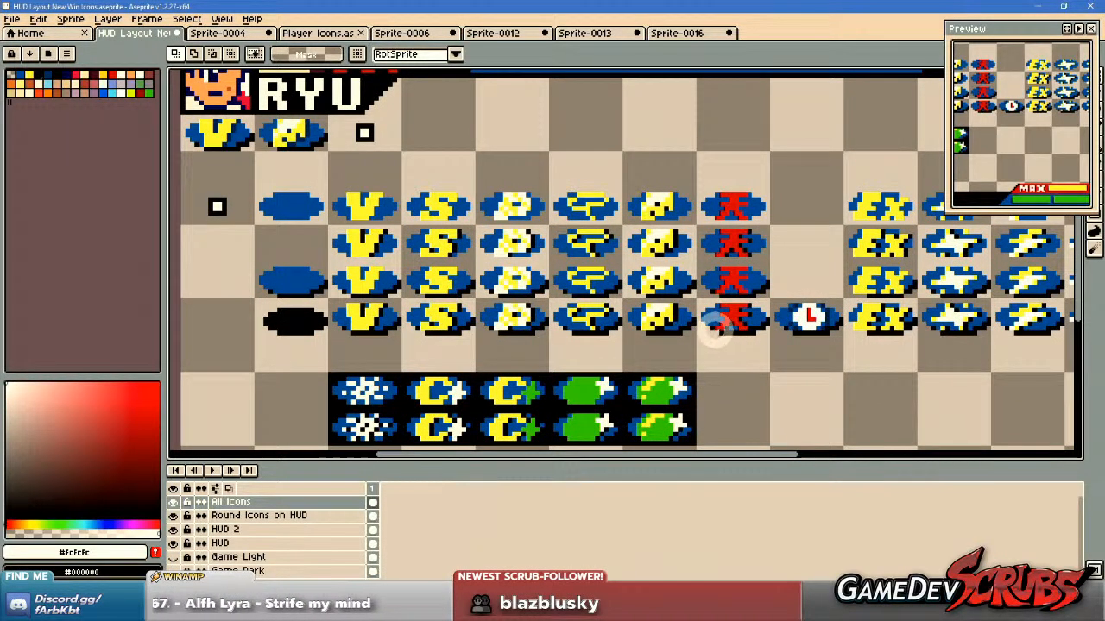
key("b")
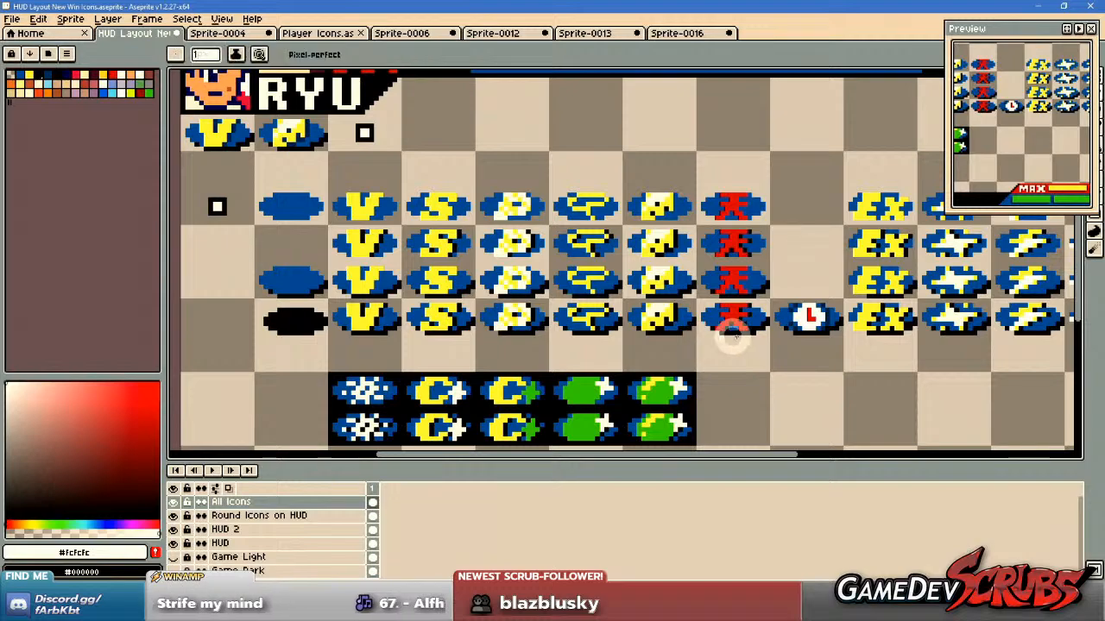
scroll(739, 337, "up", 4)
left_click(945, 228, "alt")
scroll(485, 238, "up", 1)
mouse_move(485, 238)
left_mouse_down()
mouse_move(485, 200)
mouse_move(483, 279)
left_mouse_up()
left_click(420, 288)
left_click_drag(400, 333, 370, 332)
left_click(349, 311)
left_click(363, 253)
scroll(346, 284, "down", 2)
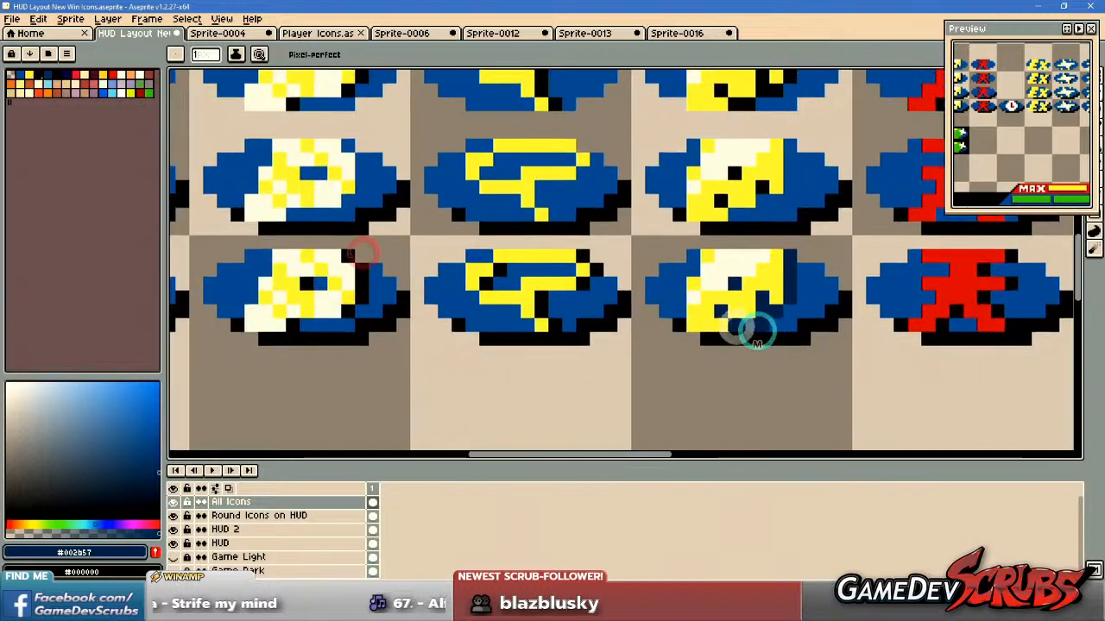
Recolor the black shadow pixels around the lowest T icon's lettering in navy.
scroll(547, 298, "up", 2)
left_click(528, 302)
left_click(557, 350)
left_click(616, 268)
left_click(643, 241)
left_click(617, 212)
left_click(446, 241)
left_click(423, 268)
left_click_drag(457, 345, 893, 372)
Recolor the black shadow pixels beside and inside the lowest white-and-yellow P icon in navy.
left_click(710, 263)
left_click(727, 285)
left_click(720, 313)
left_click(723, 336)
left_click(612, 309)
left_click_drag(594, 380, 707, 328)
left_click(713, 346)
left_click_drag(456, 334, 809, 347)
Recolor the black shadow pixels around the lowest S icon's lettering in navy.
left_click(709, 352)
left_click(732, 318)
left_click(734, 294)
left_click(716, 274)
left_click(762, 234)
left_click(604, 321)
left_click_drag(728, 354, 1073, 364)
Recolor the black shadow pixels inside and beside the lowest V icon's letter in navy.
left_click(821, 386)
left_click(853, 341)
left_click(868, 286)
left_click(902, 246)
left_click_drag(772, 250, 775, 296)
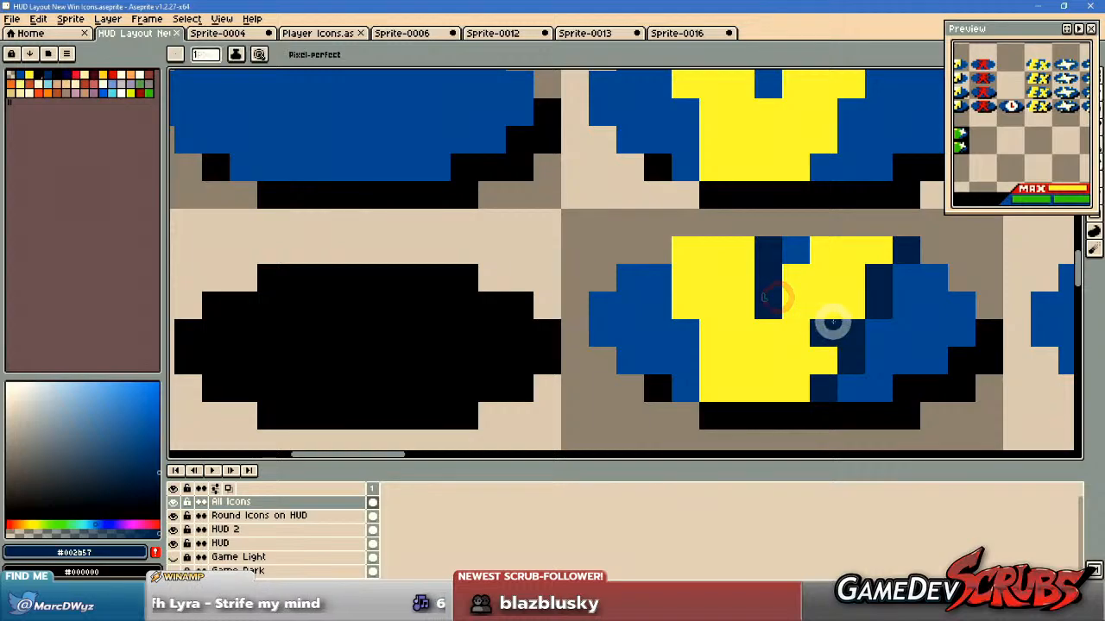
Look over the win icons in Sprite-0004 and copy the two cherry icons.
scroll(483, 303, "down", 6)
left_click(218, 33)
scroll(478, 190, "down", 1)
left_click_drag(474, 184, 550, 296)
scroll(521, 266, "up", 3)
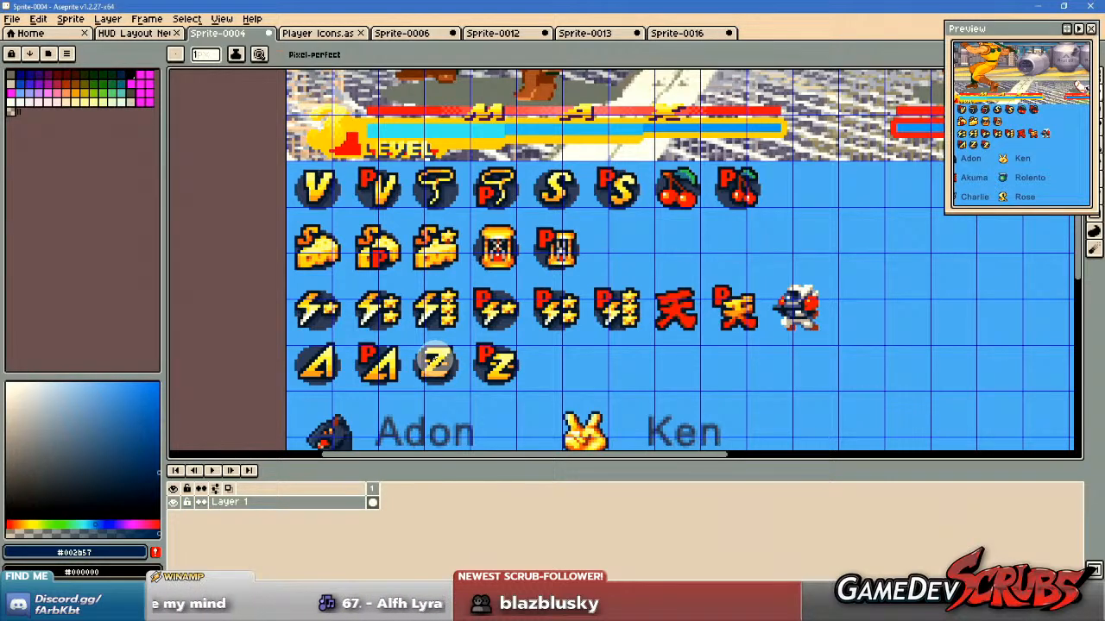
left_click_drag(632, 329, 644, 357)
scroll(694, 216, "up", 1)
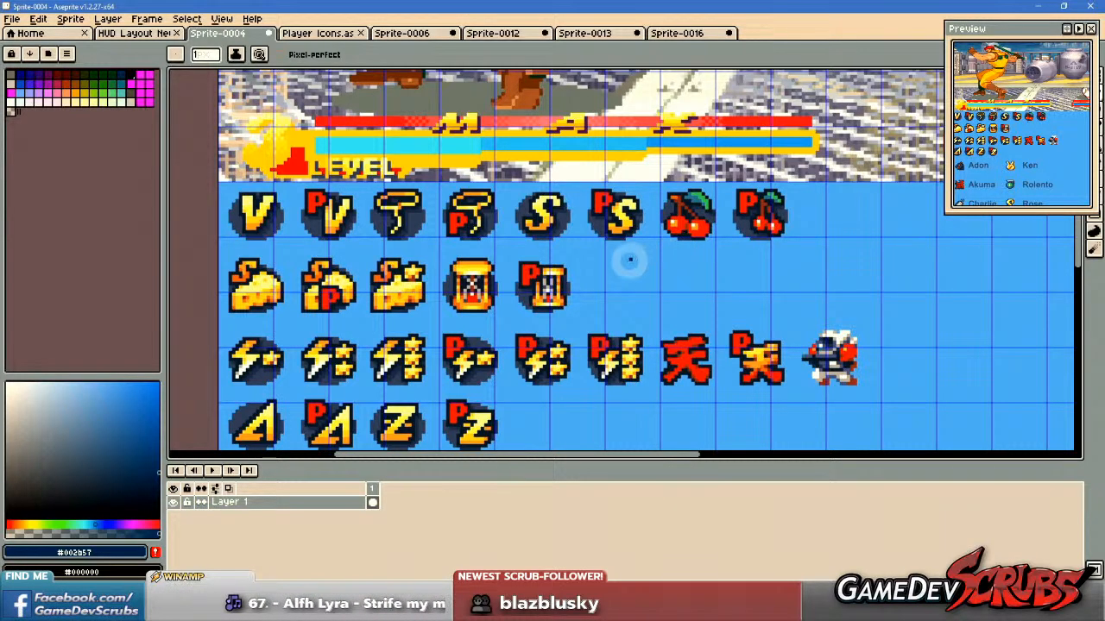
mouse_move(653, 261)
left_mouse_down()
mouse_move(669, 264)
mouse_move(631, 264)
left_mouse_up()
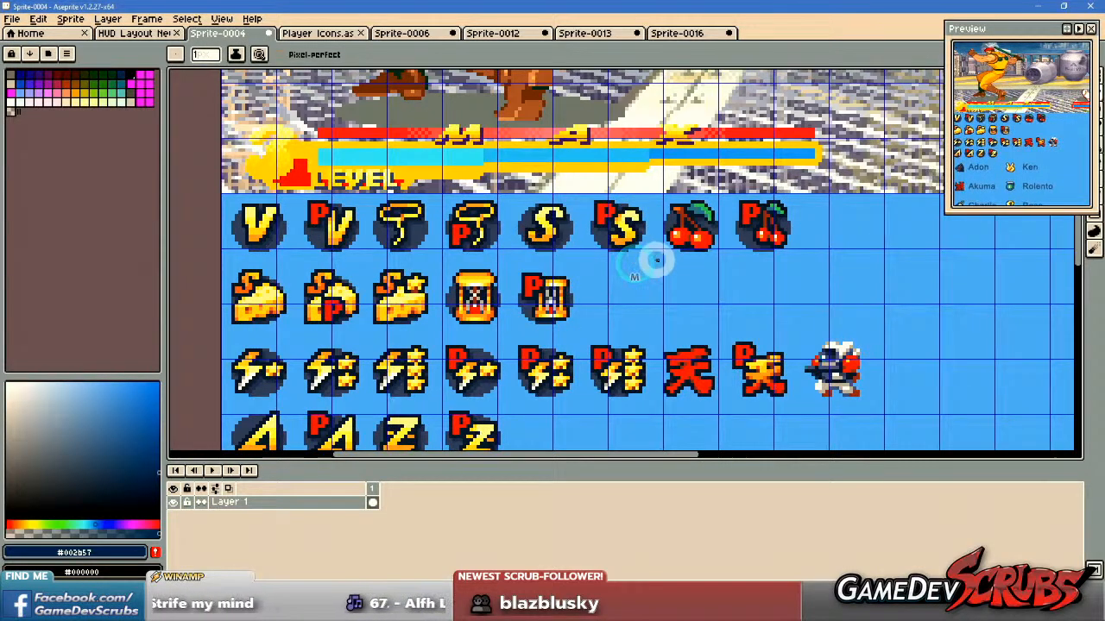
key("m")
left_click_drag(654, 196, 770, 245)
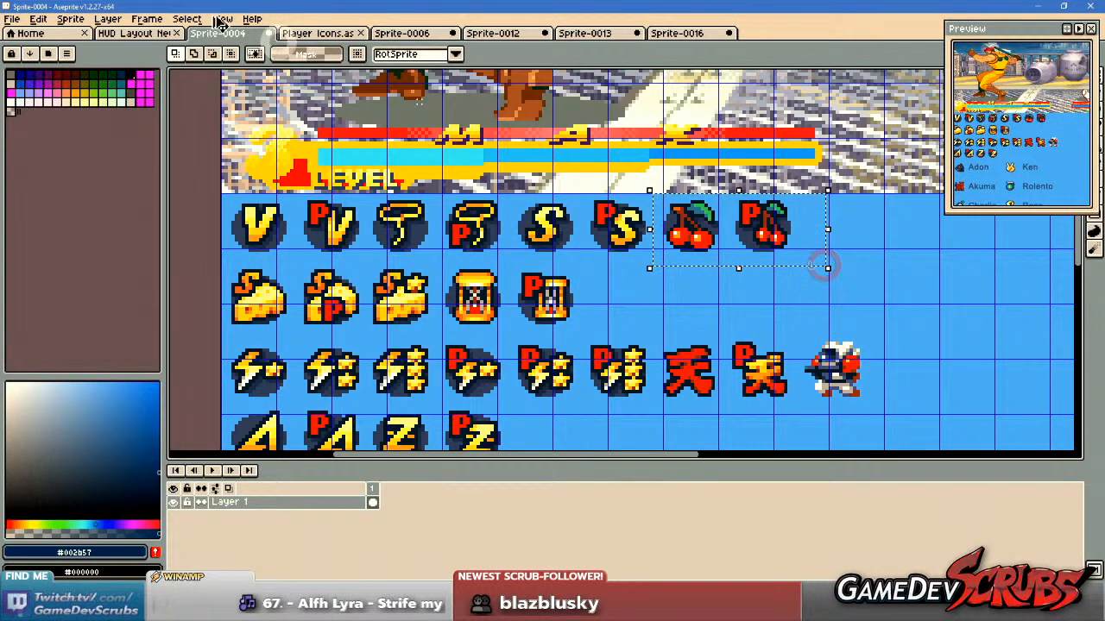
Paste the cherry icons into the HUD layout sprite as a reference in the empty area below the star and lightning icons.
left_click(153, 33)
left_click_drag(964, 377, 702, 305)
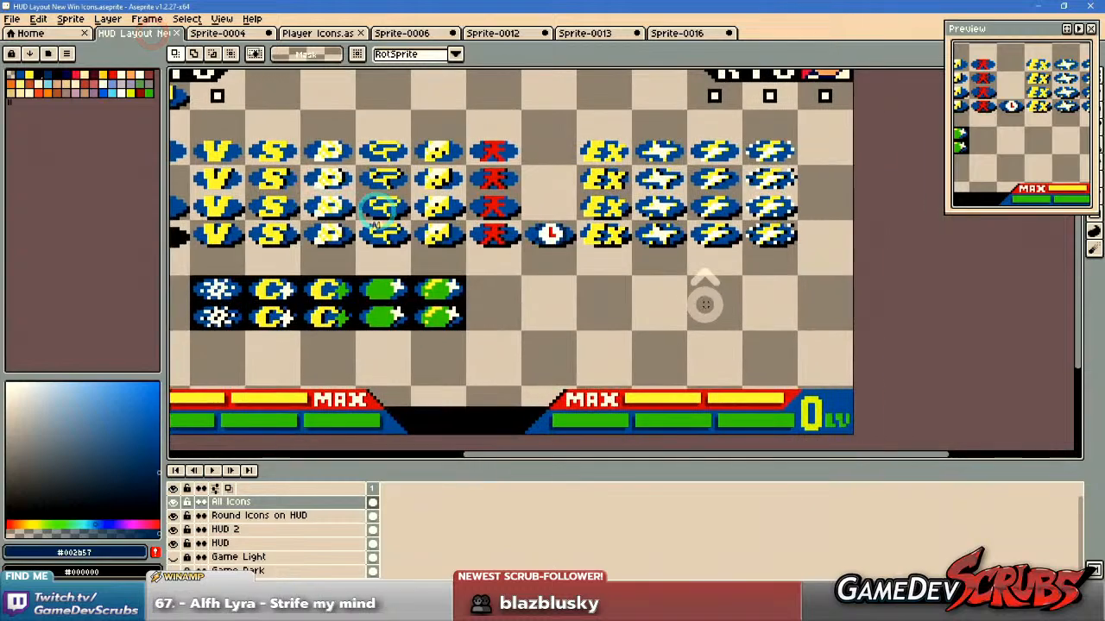
scroll(702, 308, "up", 1)
key("ctrl+v")
left_click_drag(605, 279, 788, 345)
key("Return")
Duplicate the blank blue oval with its black shadow and place the copy between the green icons and the cherry reference.
mouse_move(486, 291)
left_mouse_down()
mouse_move(657, 336)
mouse_move(620, 328)
left_mouse_up()
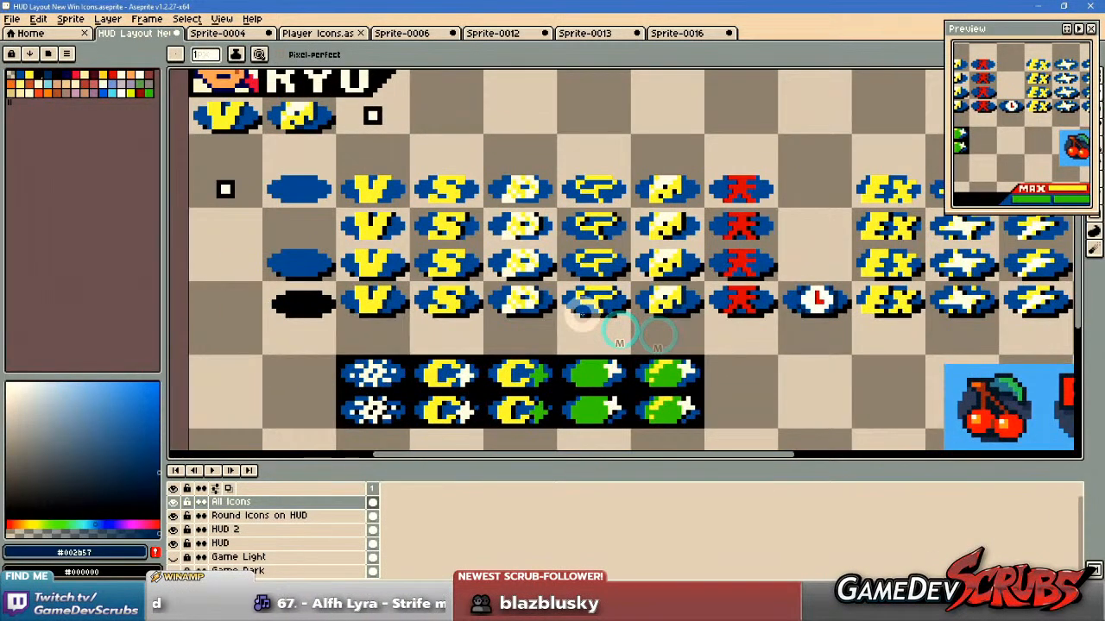
key("m")
left_click_drag(247, 239, 338, 285)
key("ctrl+c")
left_click_drag(697, 361, 540, 291)
key("ctrl+v")
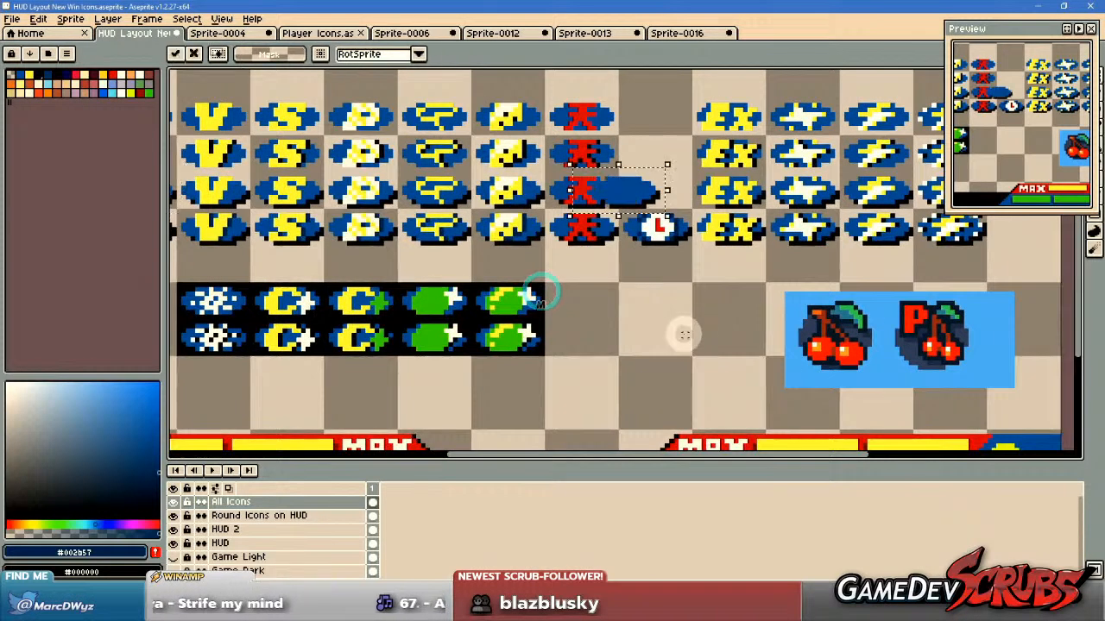
scroll(680, 316, "up", 1)
left_click_drag(566, 91, 619, 386)
left_click_drag(762, 382, 690, 359)
key("ctrl+d")
Sample red #FF3300 and brown #883322 from the cherry reference and paint a 3-by-3-pixel red block on the blank oval.
key("i")
left_click(897, 361)
right_click(896, 301)
key("b")
scroll(615, 322, "up", 1)
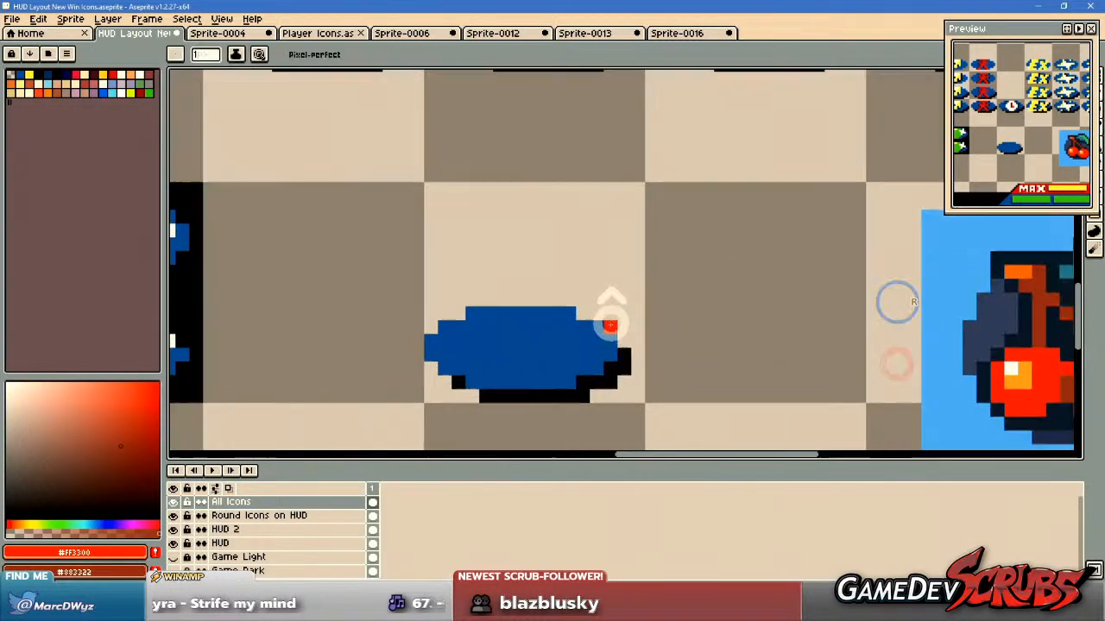
scroll(585, 339, "down", 1)
scroll(585, 339, "up", 1)
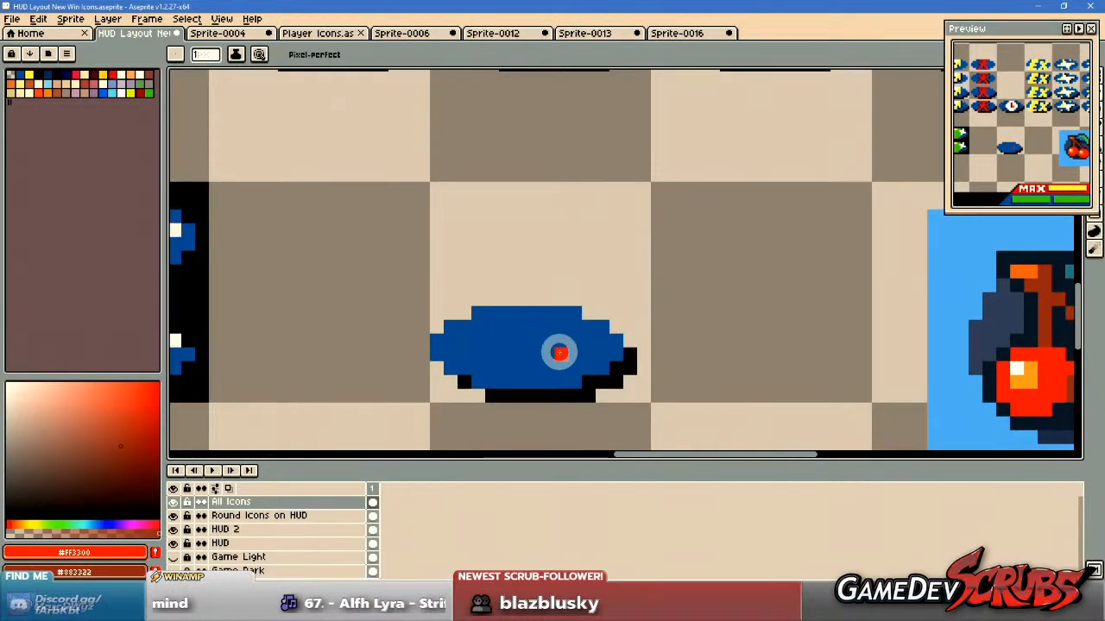
scroll(614, 346, "down", 1)
left_click_drag(631, 343, 572, 341)
scroll(552, 342, "up", 1)
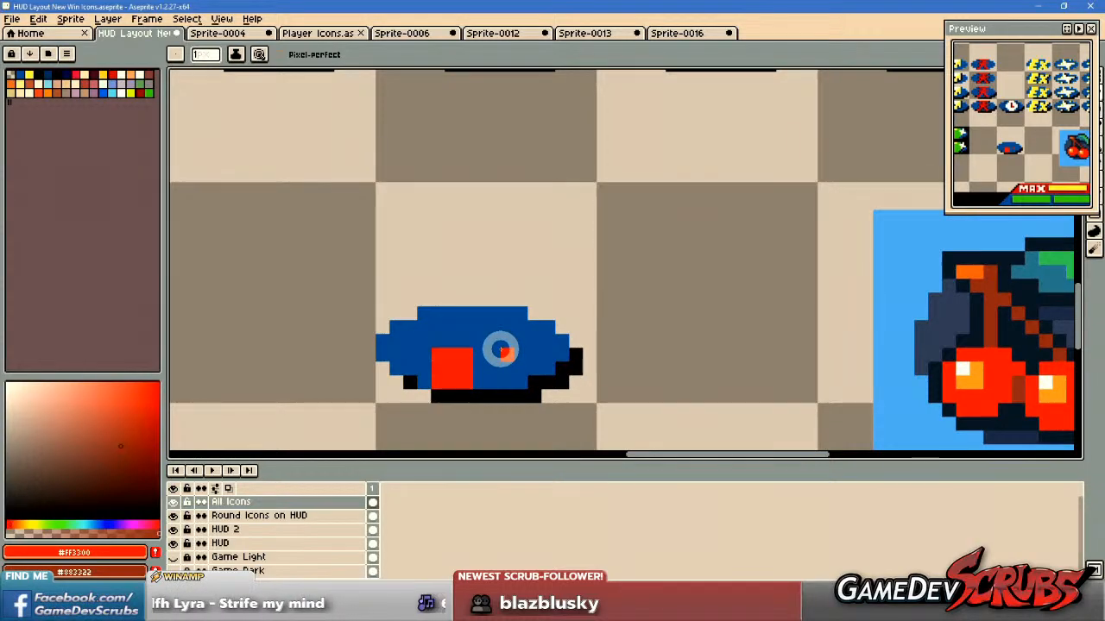
Round the red block into a cherry by adding red pixels to its sides and repainting its corners in the oval's blue.
left_click_drag(503, 349, 465, 341)
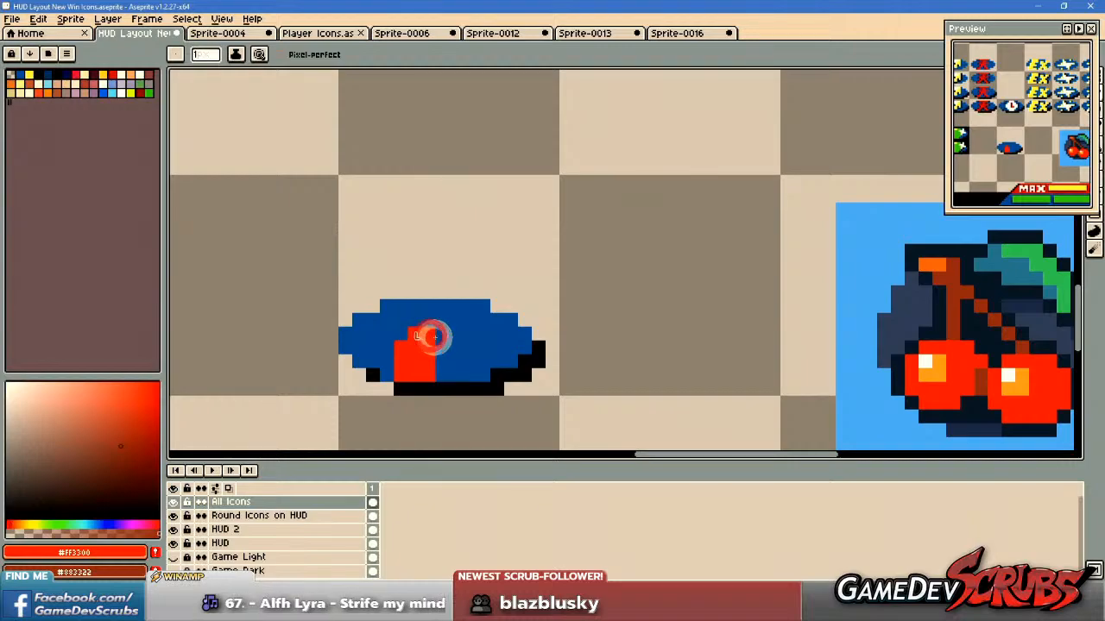
right_click(463, 360, "alt")
right_click(401, 373)
left_click(431, 354, "alt")
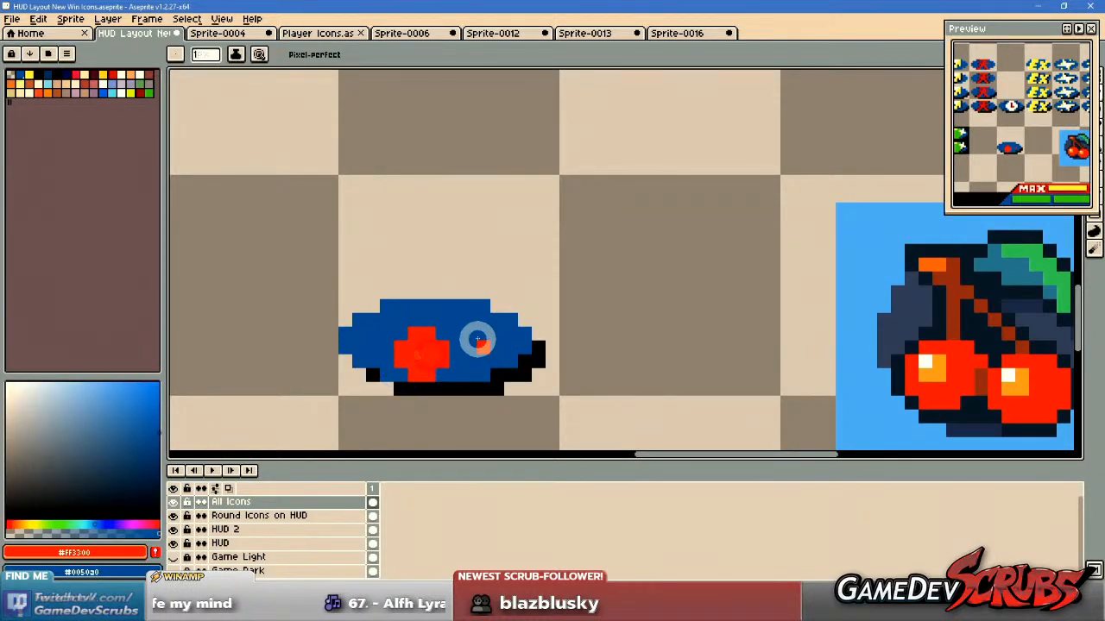
Paint a second red cherry of the same shape to the right of the first, separated by a thin blue gap.
left_click_drag(569, 355, 345, 338)
scroll(346, 337, "down", 1)
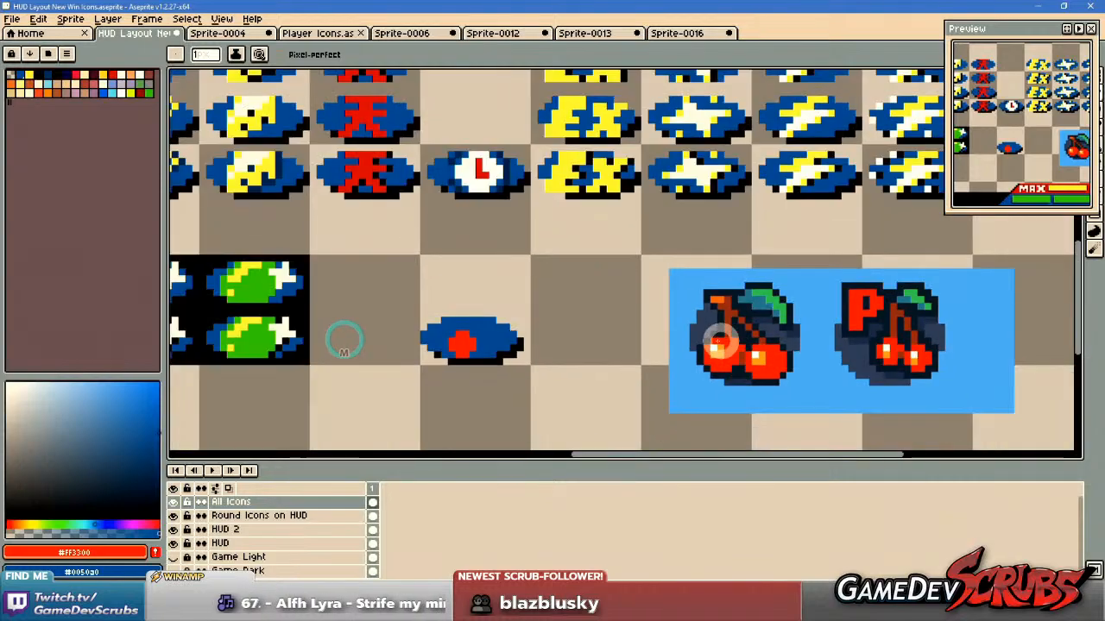
scroll(544, 352, "up", 3)
mouse_move(501, 353)
left_mouse_down()
mouse_move(661, 365)
mouse_move(503, 354)
left_mouse_up()
scroll(682, 363, "down", 2)
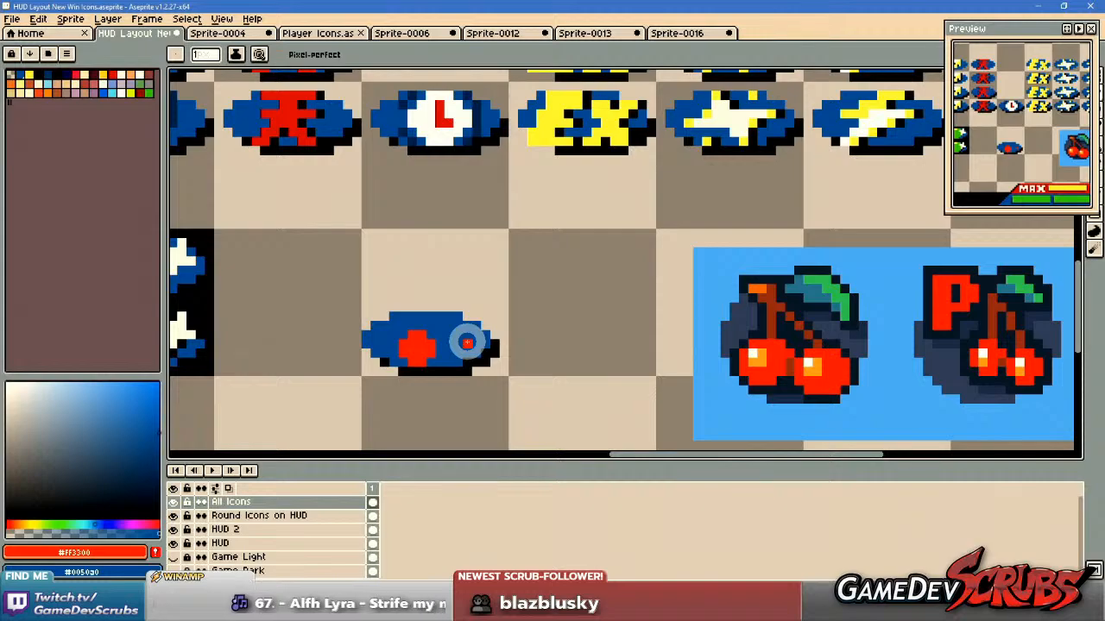
scroll(448, 345, "up", 1)
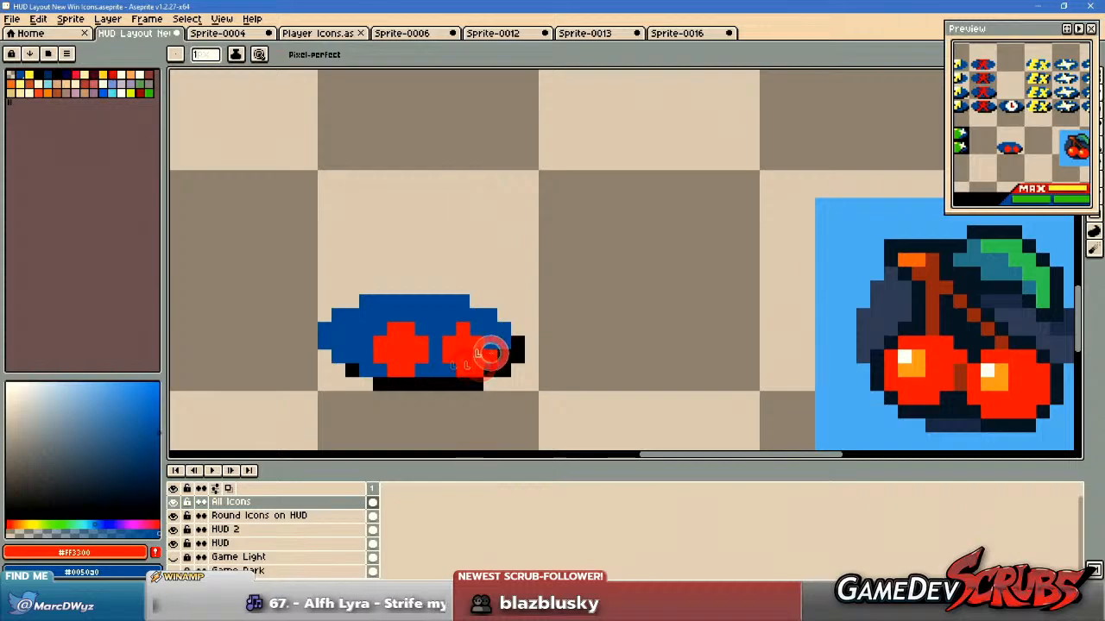
scroll(540, 367, "down", 1)
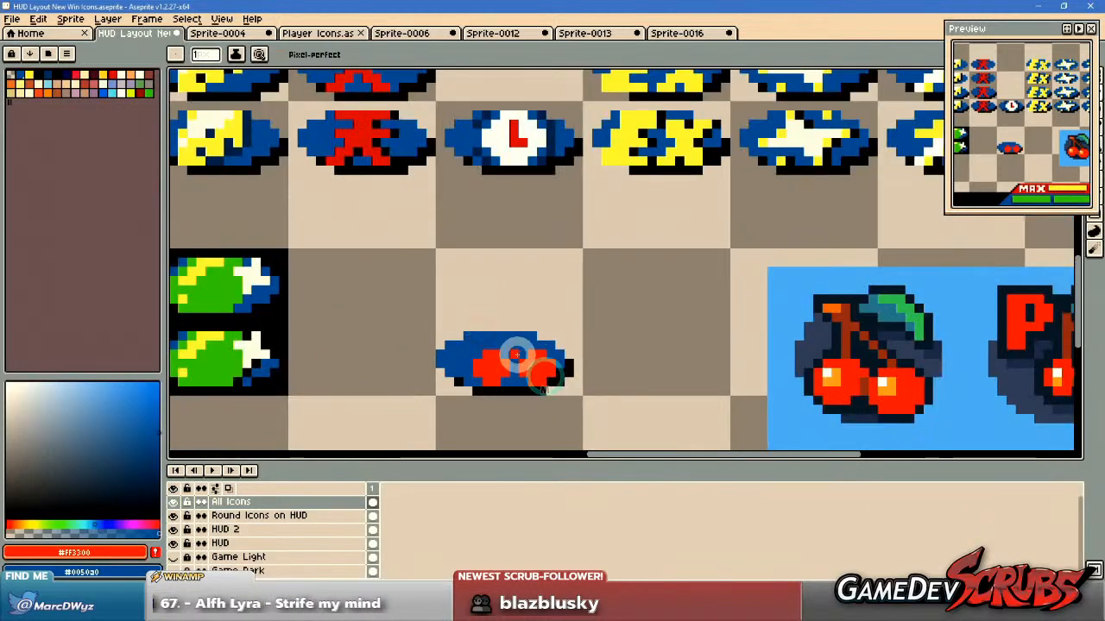
Try to raise the left cherry one pixel by adding red above it and repainting its lowest pixels blue.
scroll(522, 360, "up", 1)
left_click(464, 352)
left_click(486, 340)
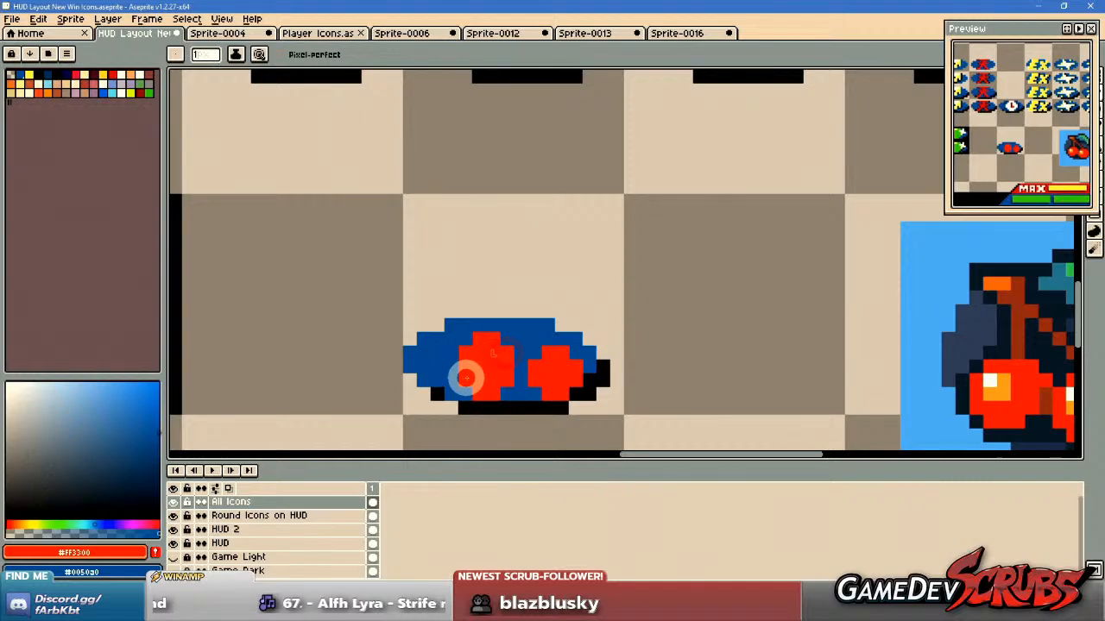
right_click(477, 392)
right_click(497, 394)
right_click(510, 382)
scroll(698, 363, "down", 1)
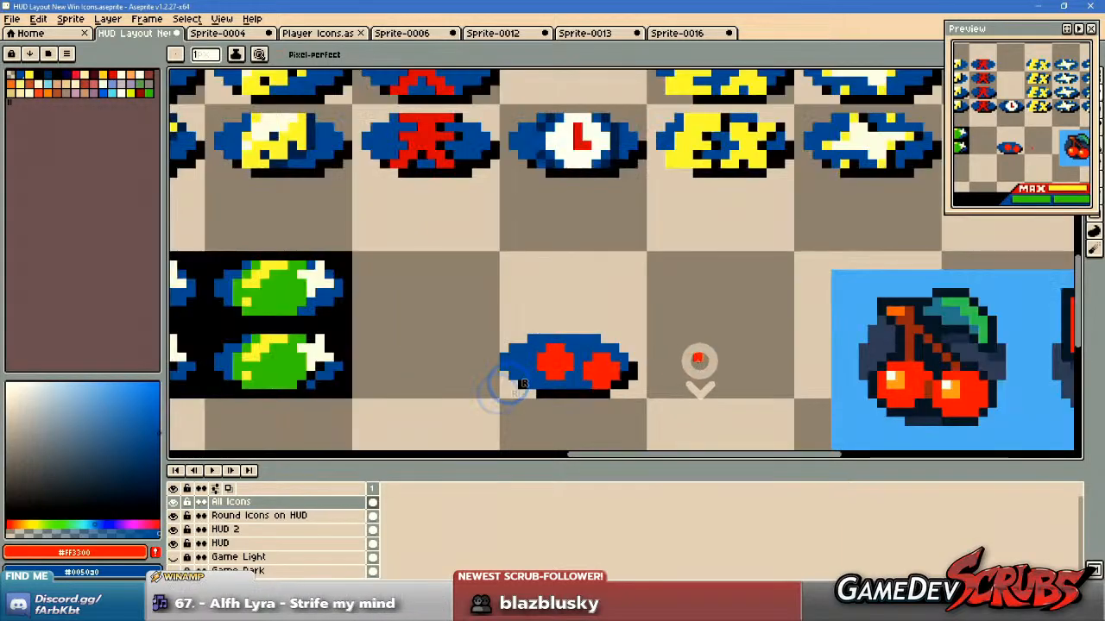
Try to paint a diagonal brown #883322 stem rising from the right cherry to the oval's upper edge.
left_click_drag(687, 362, 624, 362)
key("i")
left_click(856, 324)
key("b")
scroll(548, 332, "up", 1)
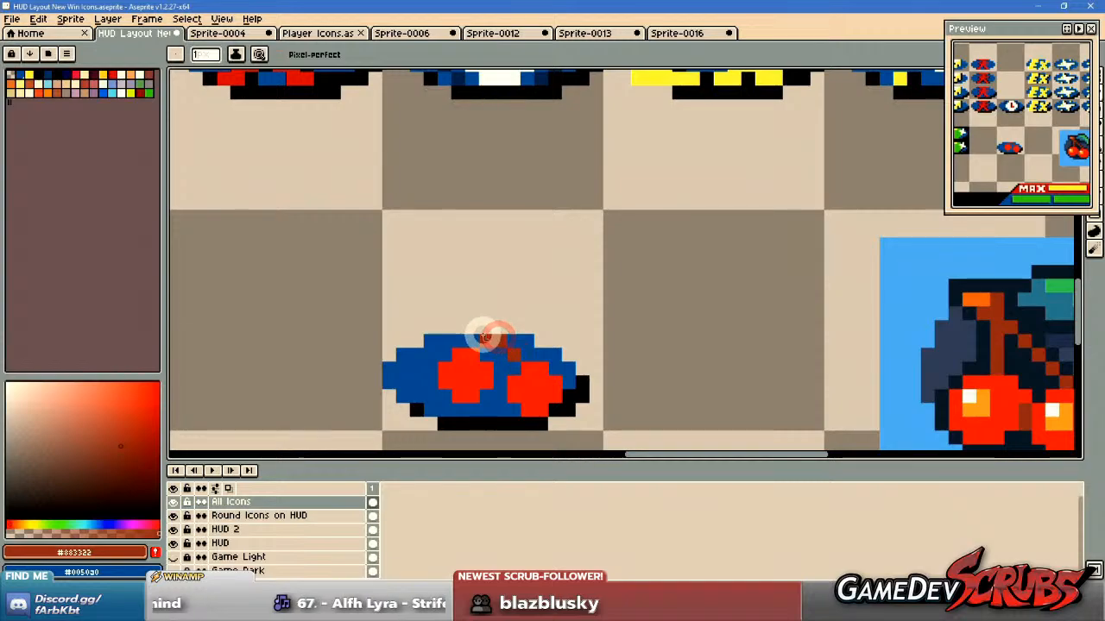
scroll(485, 337, "down", 1)
scroll(484, 345, "down", 1)
scroll(493, 327, "up", 2)
Show the grid over the canvas.
key("v")
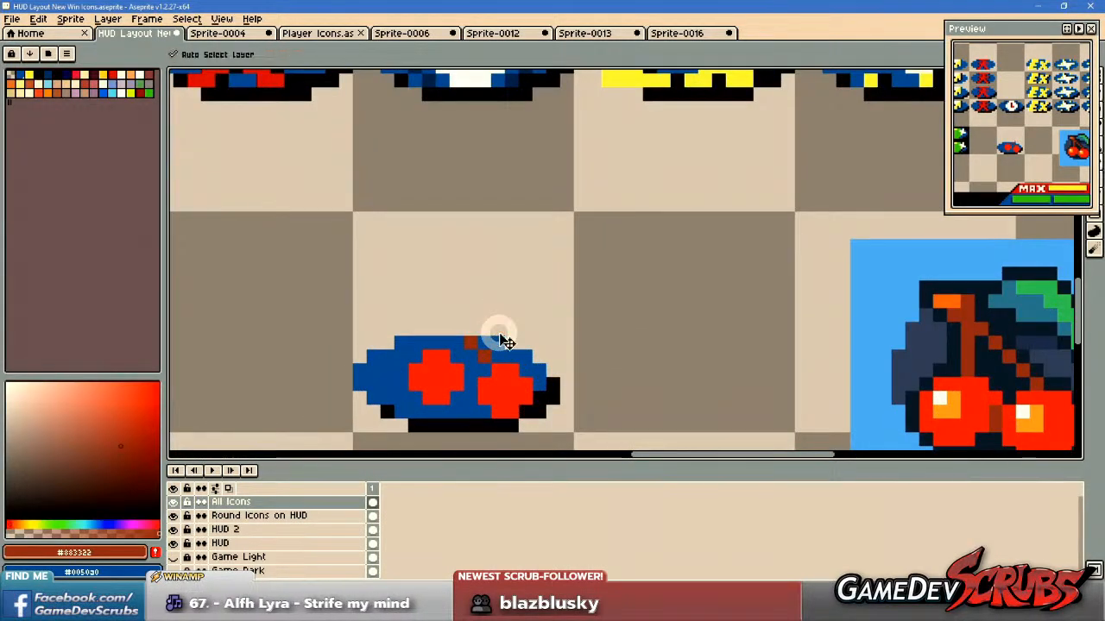
key("ctrl+apostrophe")
left_click(498, 332)
left_click_drag(487, 365, 513, 333)
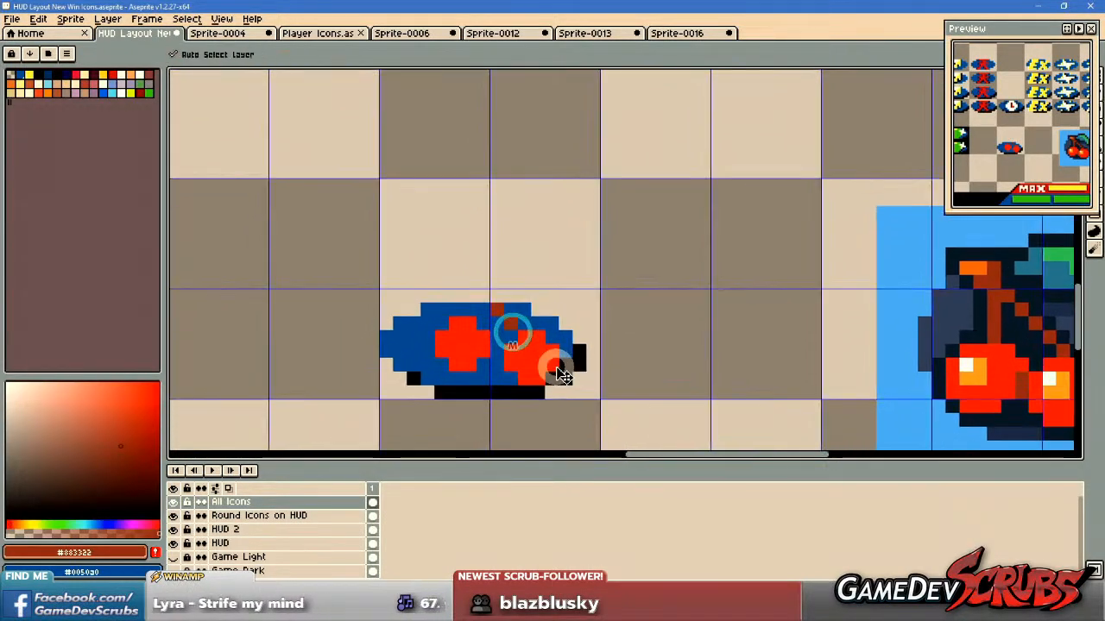
Undo the brown stem and the left cherry's upward shift.
key("ctrl+z")
key("ctrl+z")
key("ctrl+z")
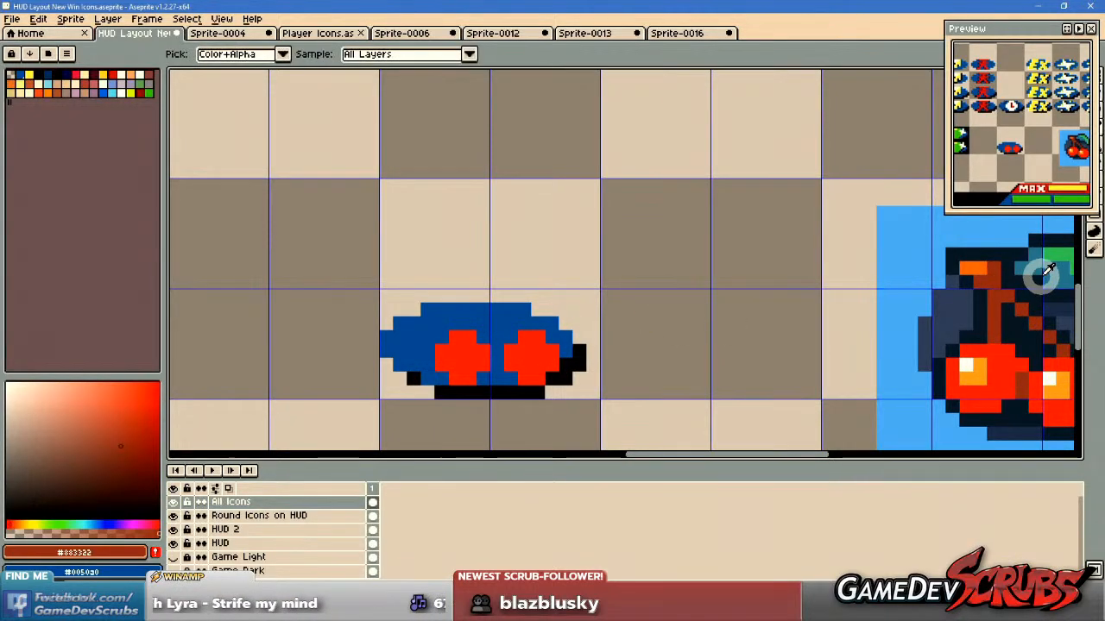
Sample the leaf green and stem brown from the reference and paint a green leaf along the oval's upper-right edge.
left_click(1055, 261, "alt")
right_click(994, 285, "alt")
scroll(508, 289, "up", 2)
mouse_move(475, 332)
left_mouse_down()
mouse_move(559, 333)
mouse_move(561, 345)
left_mouse_up()
Paint a brown #883322 stem beneath the leaf to the right cherry and along the oval's top edge above the left cherry.
right_click(509, 366)
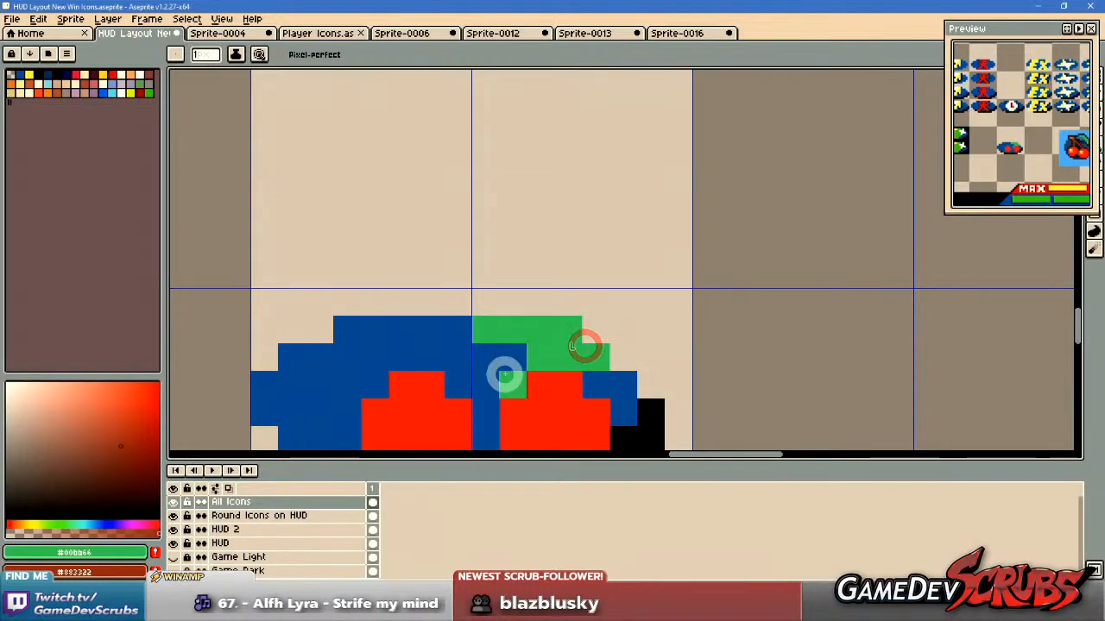
scroll(504, 371, "down", 1)
right_click(474, 340)
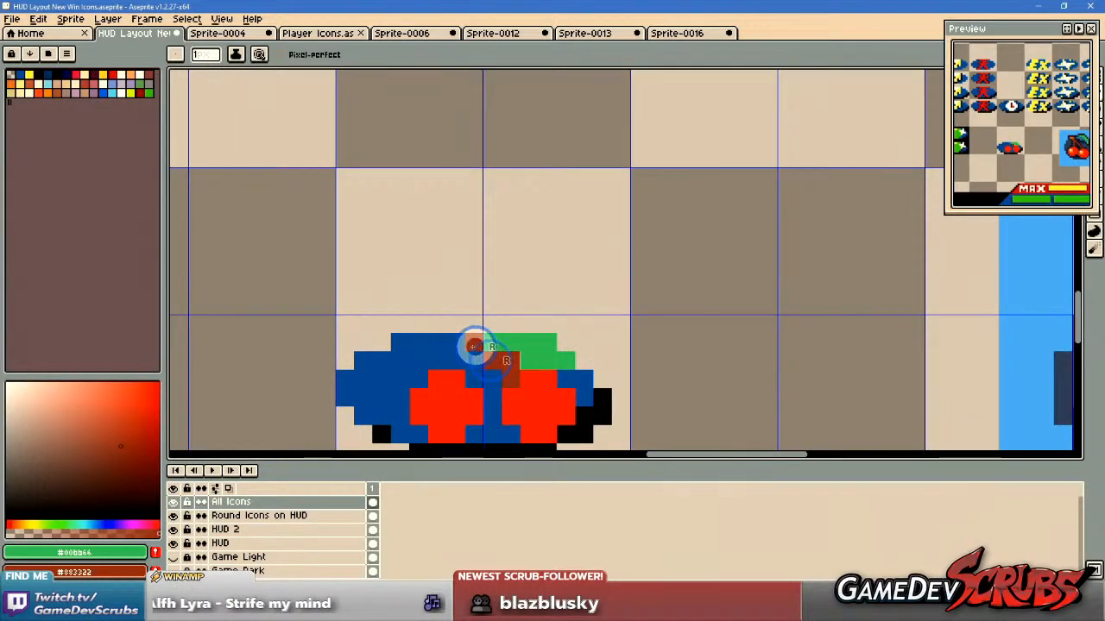
left_click_drag(416, 344, 456, 346)
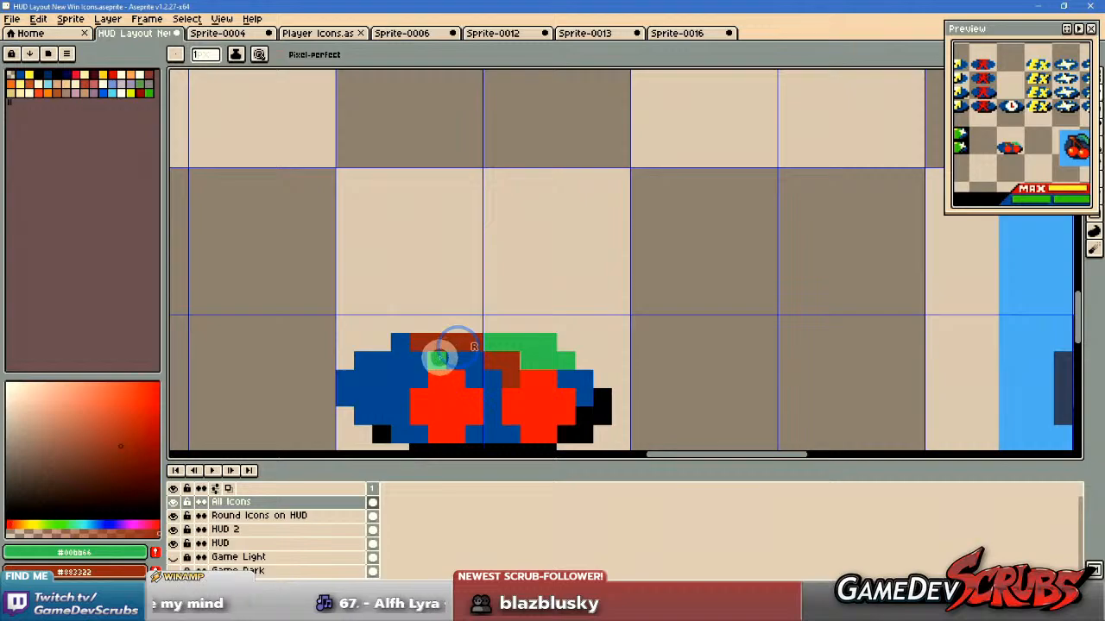
scroll(665, 377, "down", 1)
scroll(579, 371, "up", 1)
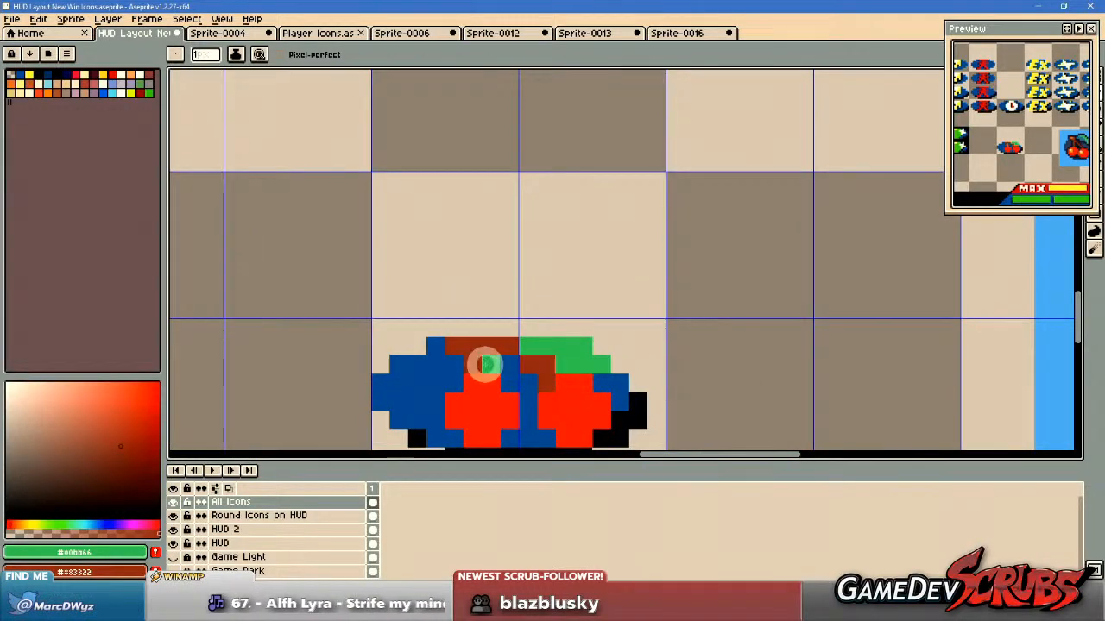
Sample the oval's blue #0050a0 and trim the left cherry's brown stem to a thinner shape, three pixels wide along the top edge.
scroll(671, 378, "down", 1)
scroll(600, 377, "up", 2)
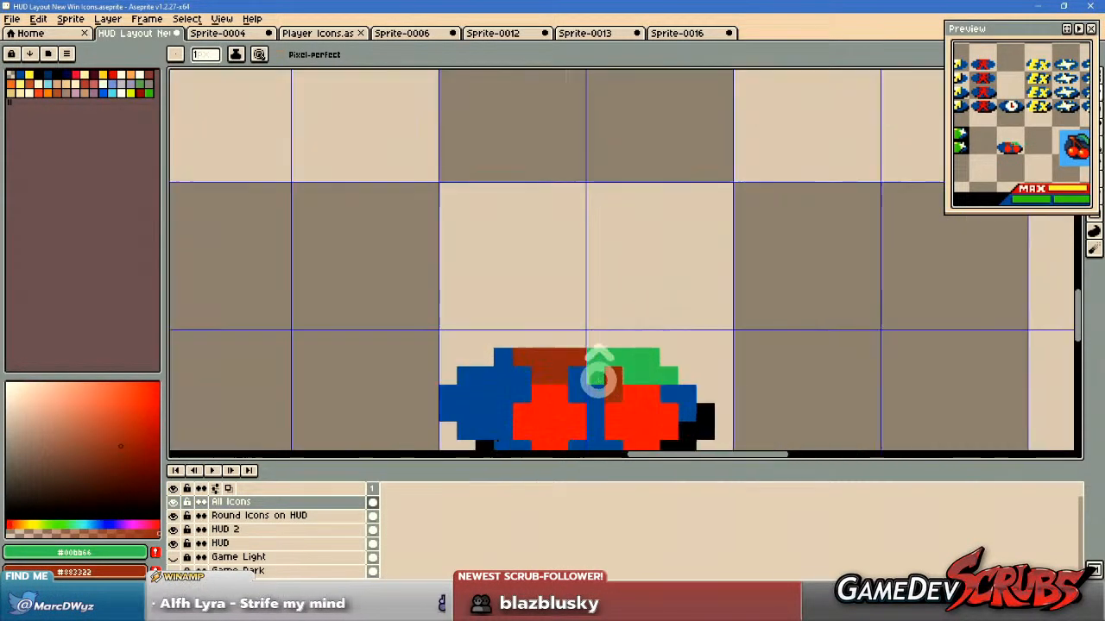
left_click_drag(604, 387, 611, 374)
left_click(517, 363, "alt")
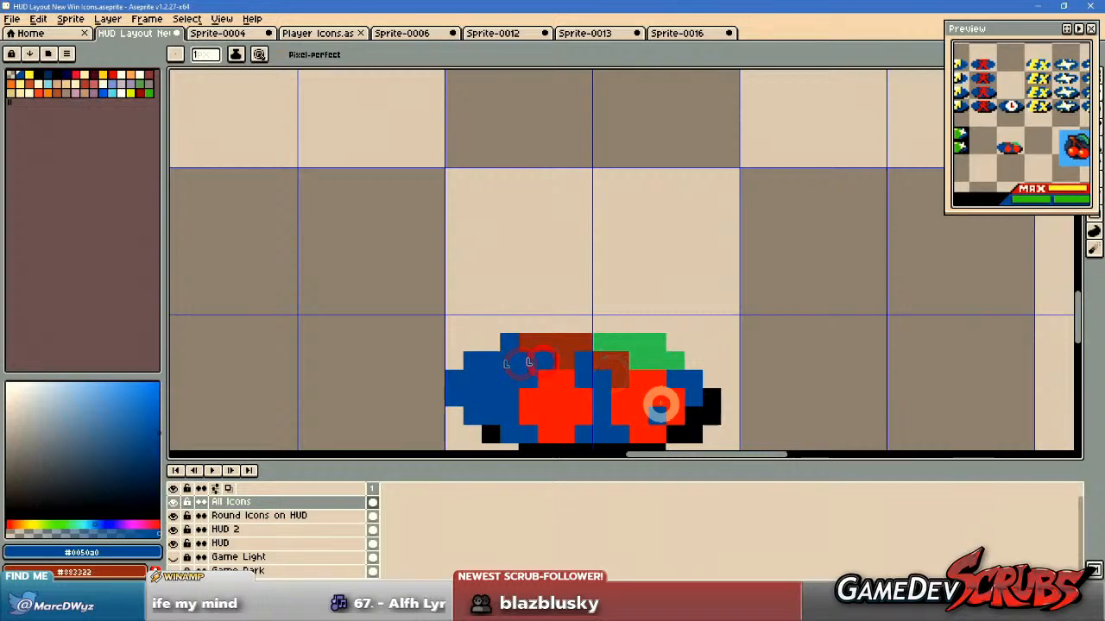
scroll(728, 393, "down", 2)
scroll(728, 395, "up", 2)
left_click(532, 345)
scroll(765, 394, "down", 2)
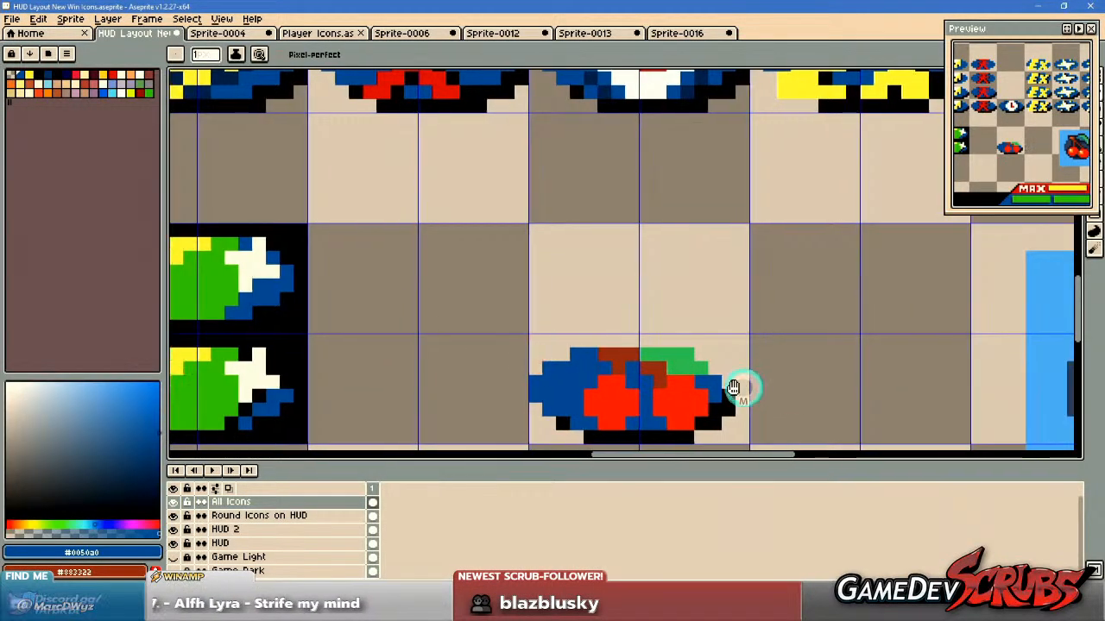
scroll(673, 380, "up", 2)
scroll(686, 388, "down", 1)
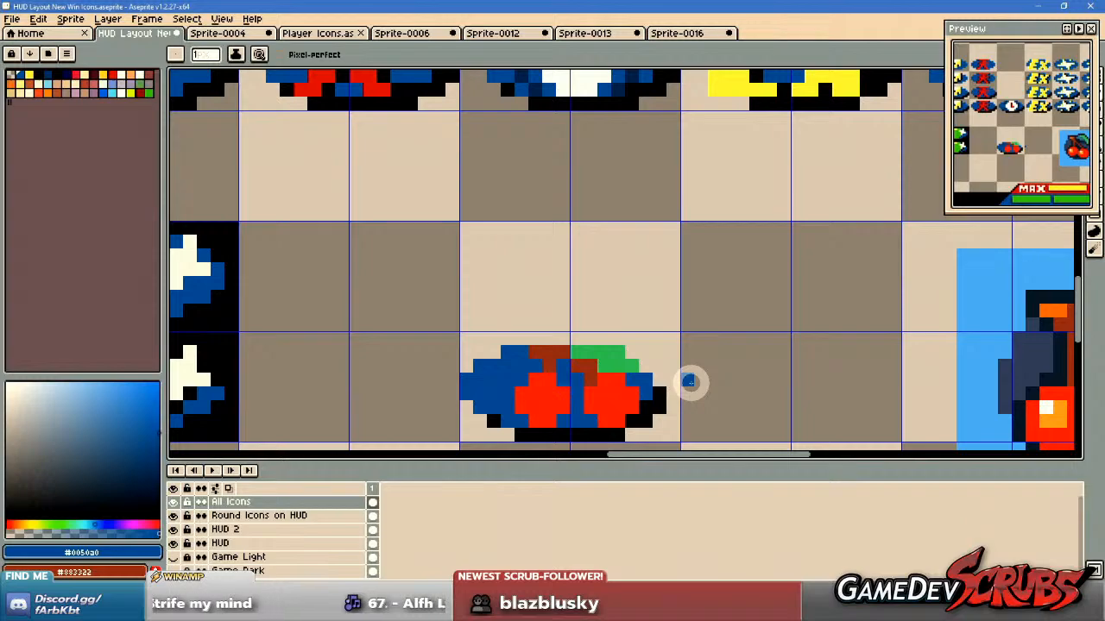
scroll(682, 380, "down", 1)
scroll(643, 381, "up", 1)
scroll(644, 382, "up", 1)
Select the cherries with their stems and leaf and move them one pixel left within the oval.
key("m")
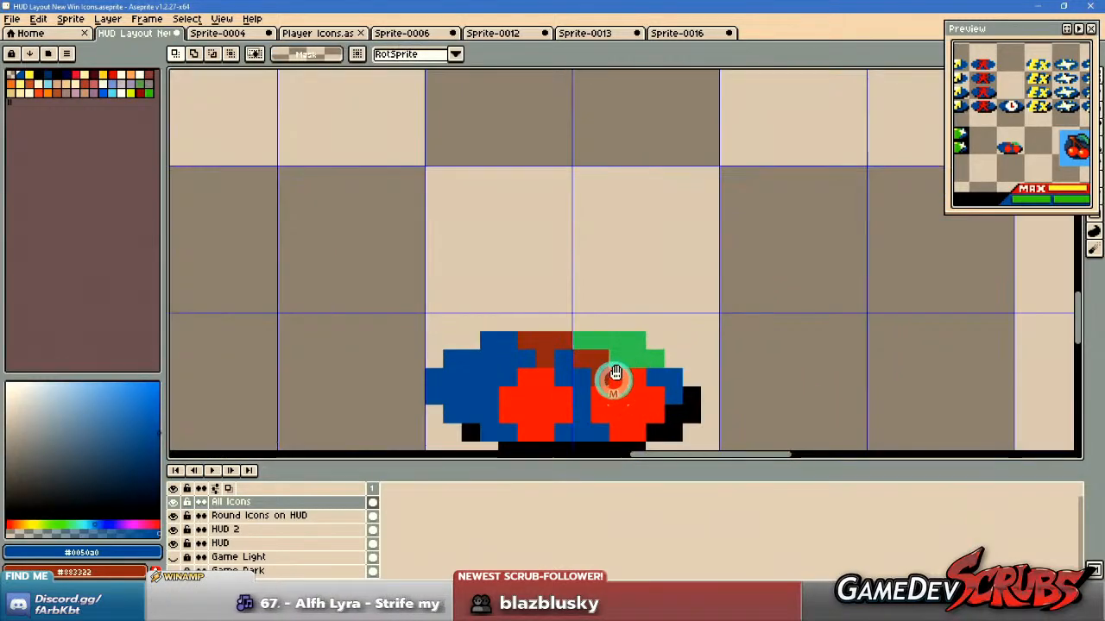
left_click_drag(612, 382, 633, 340)
left_click_drag(536, 307, 661, 394)
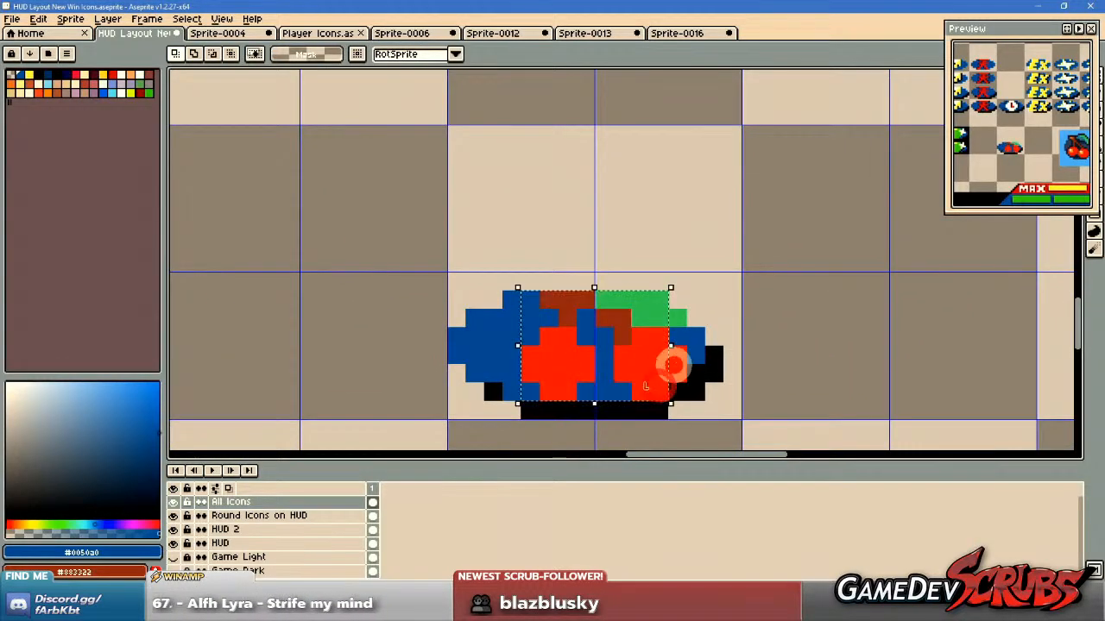
left_click_drag(673, 341, 634, 355)
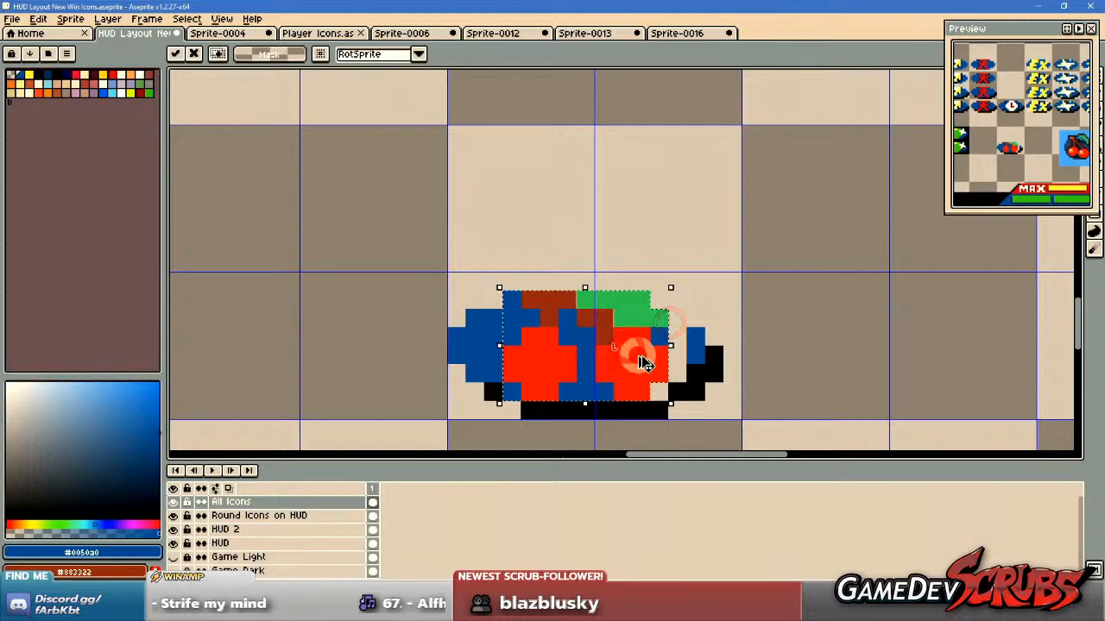
key("ctrl+d")
Fill the gap that the move left beside the right cherry with the oval's blue #0050a0.
key("b")
left_click(695, 338, "alt")
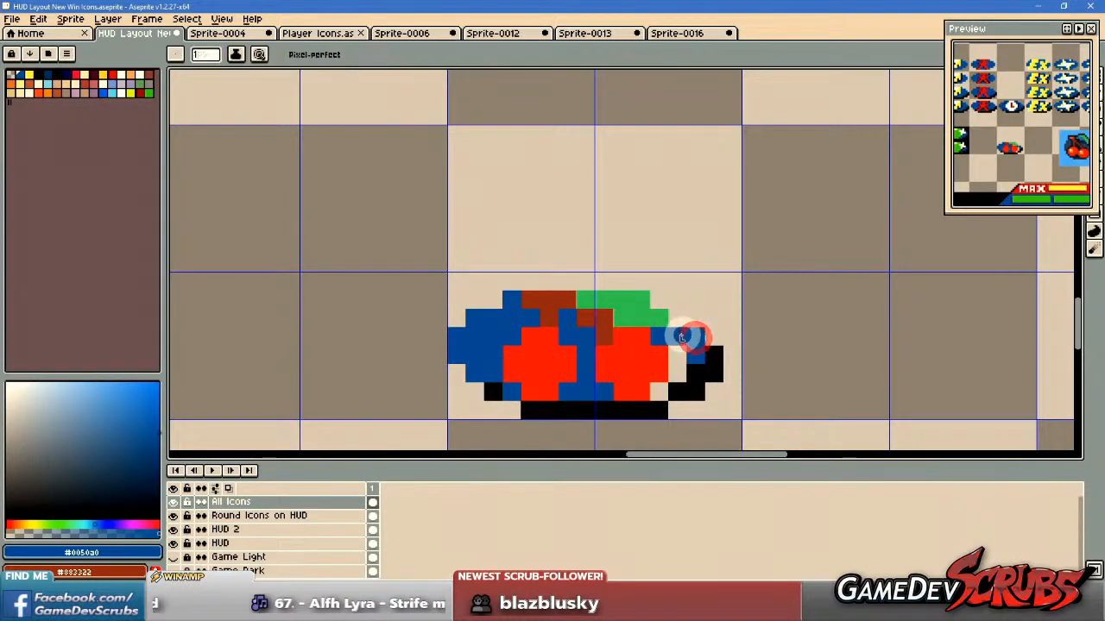
scroll(696, 362, "down", 2)
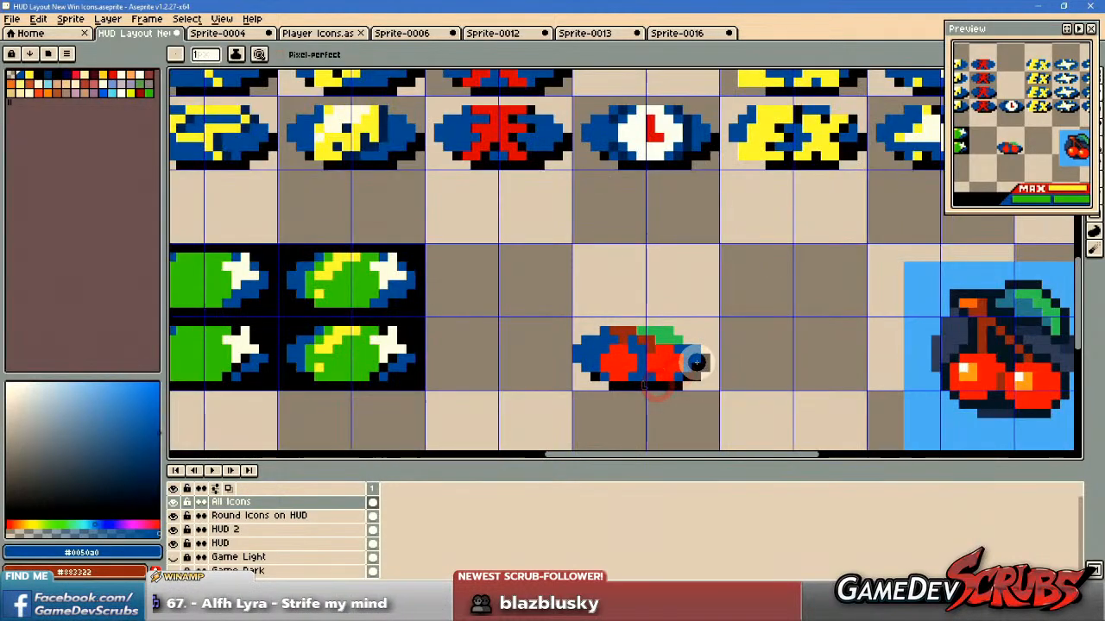
scroll(639, 358, "down", 2)
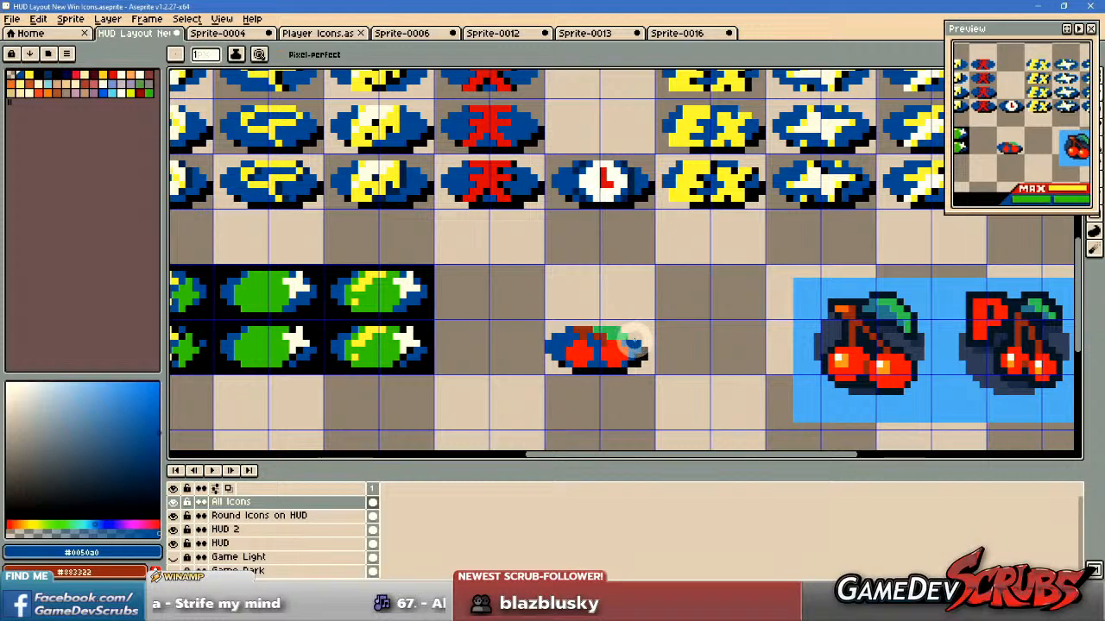
left_click_drag(604, 331, 705, 394)
Sample the red used in the existing win icons and fill both cherries with it.
left_click(523, 241, "alt")
scroll(668, 389, "up", 4)
key("g")
left_click(658, 361)
left_click(596, 358)
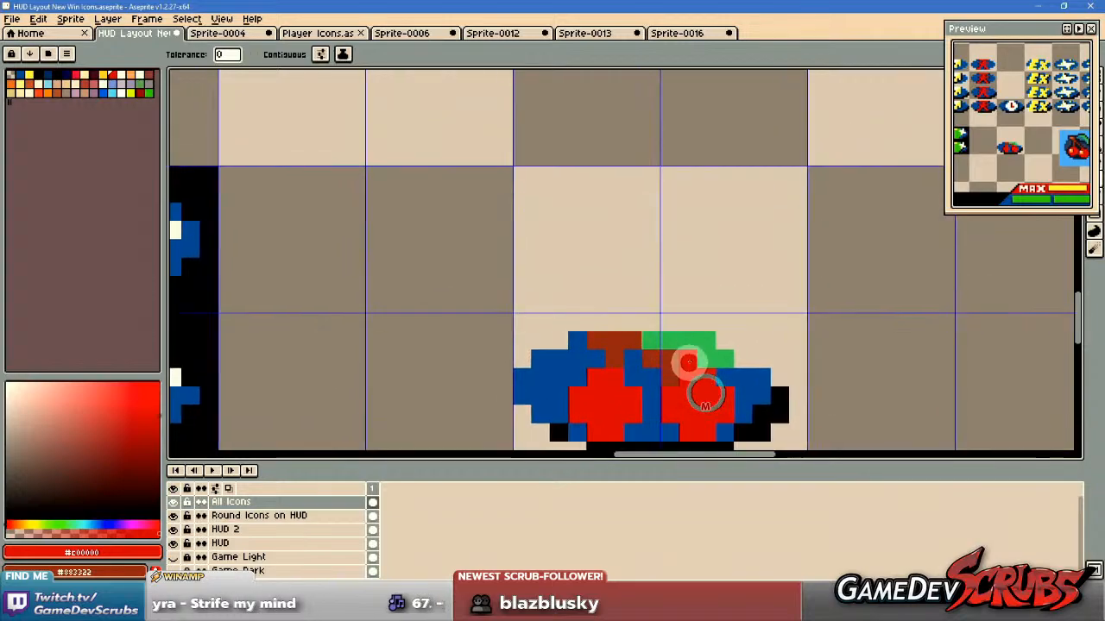
scroll(675, 309, "down", 3)
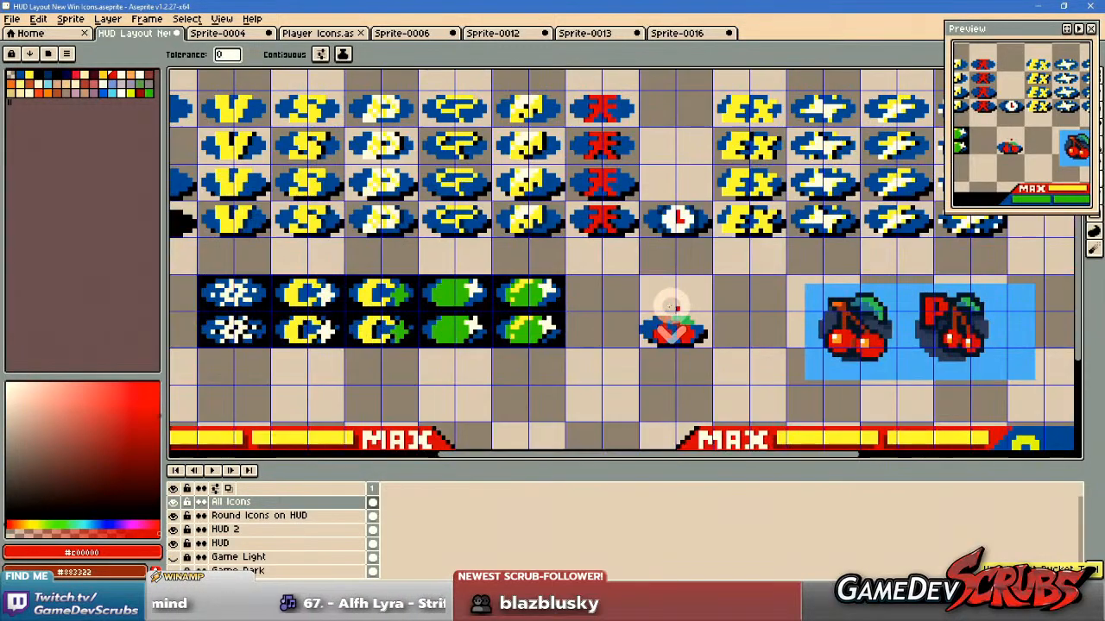
left_click_drag(658, 296, 662, 321)
Sample black from the existing icons and repaint both cherry stems with it.
scroll(654, 312, "up", 3)
key("i")
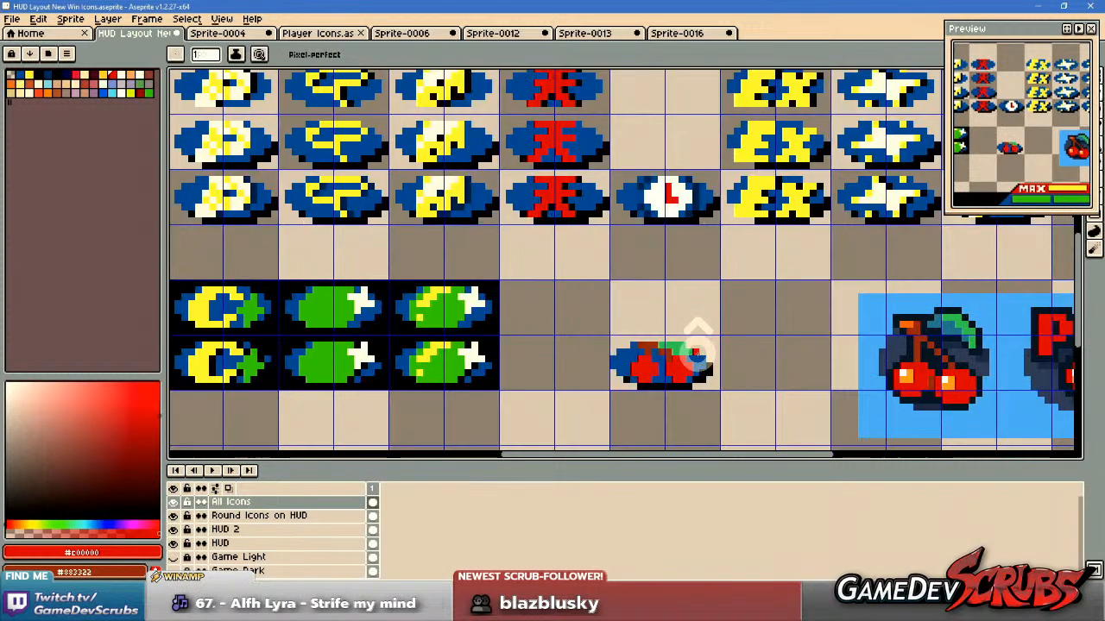
left_click(689, 177)
key("b")
scroll(641, 437, "up", 2)
left_click_drag(602, 249, 634, 248)
left_click(655, 261)
left_click(677, 271)
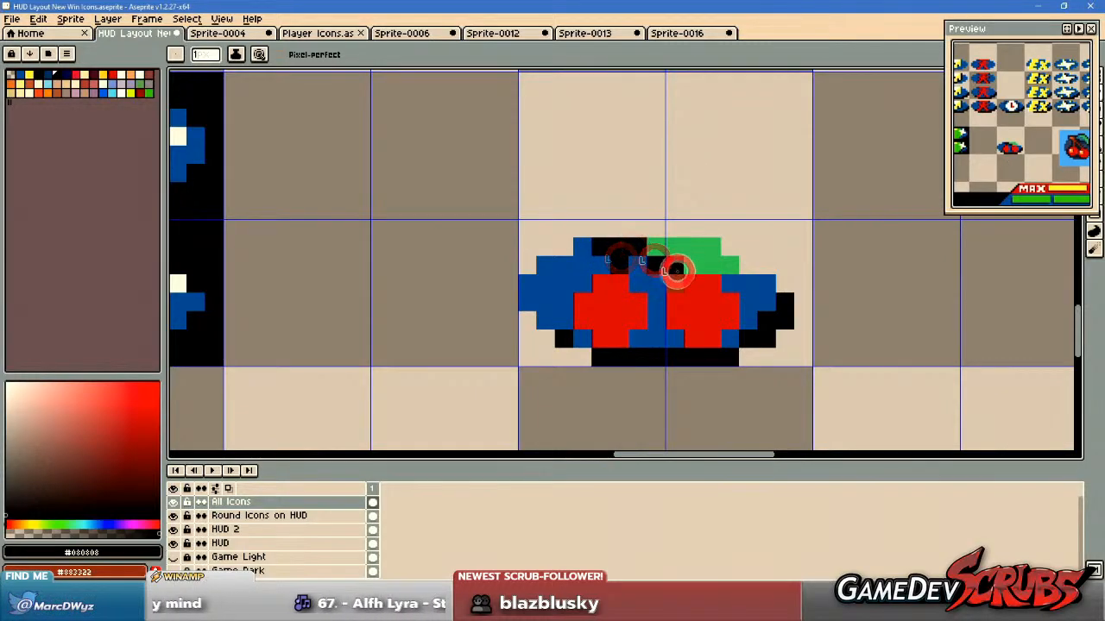
Sample the brighter green from the green icons and recolor the cherry's leaf with it.
scroll(676, 277, "down", 4)
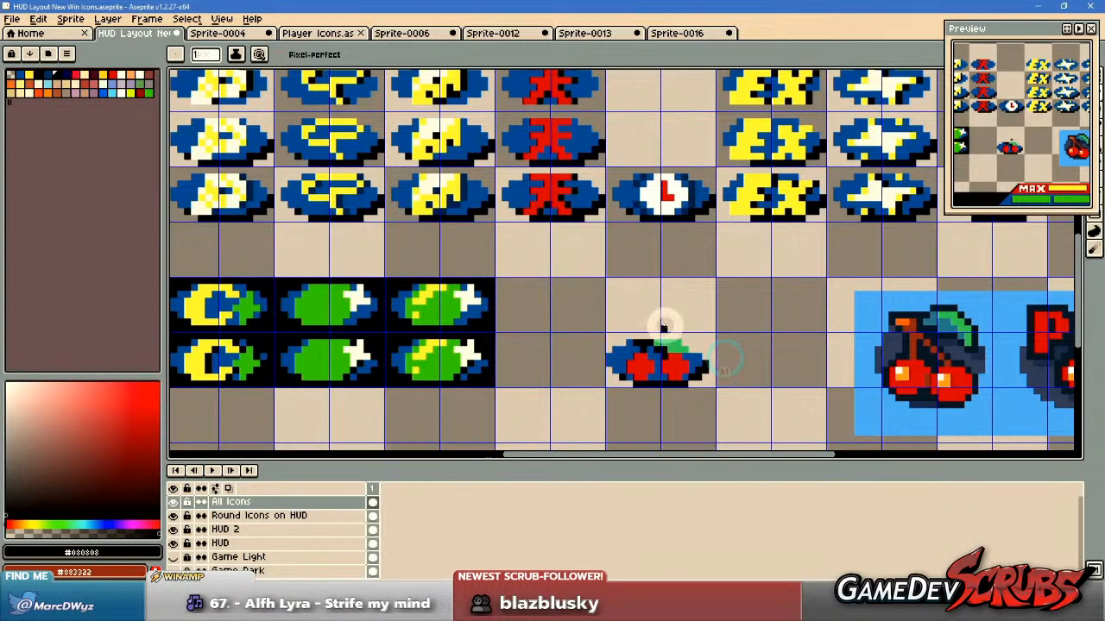
scroll(663, 327, "down", 2)
scroll(676, 343, "up", 2)
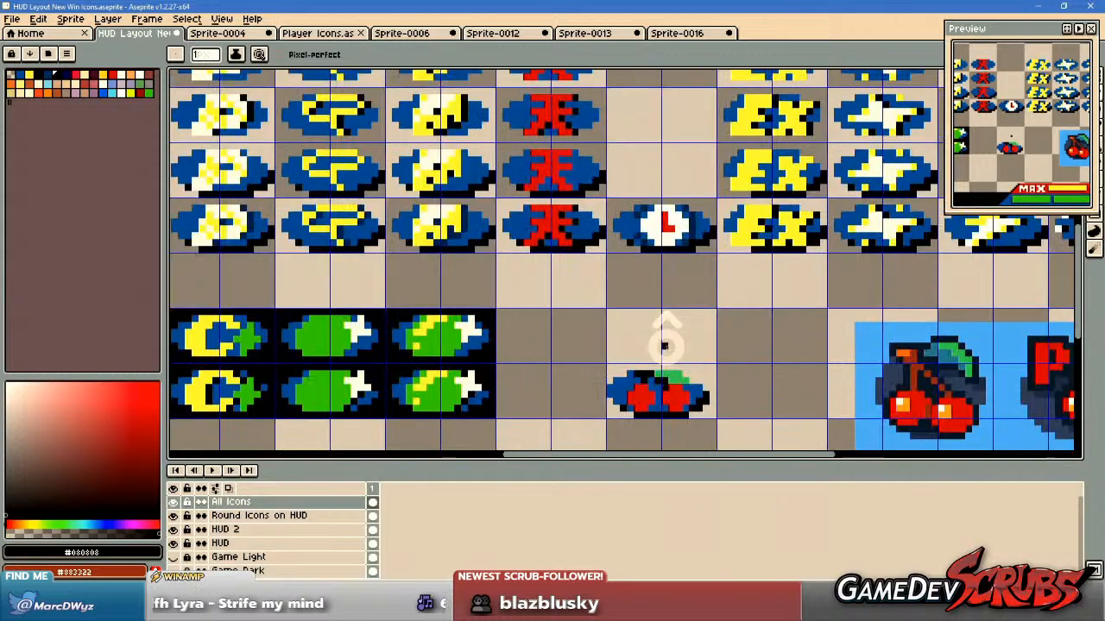
left_click(394, 333, "alt")
scroll(701, 384, "up", 1)
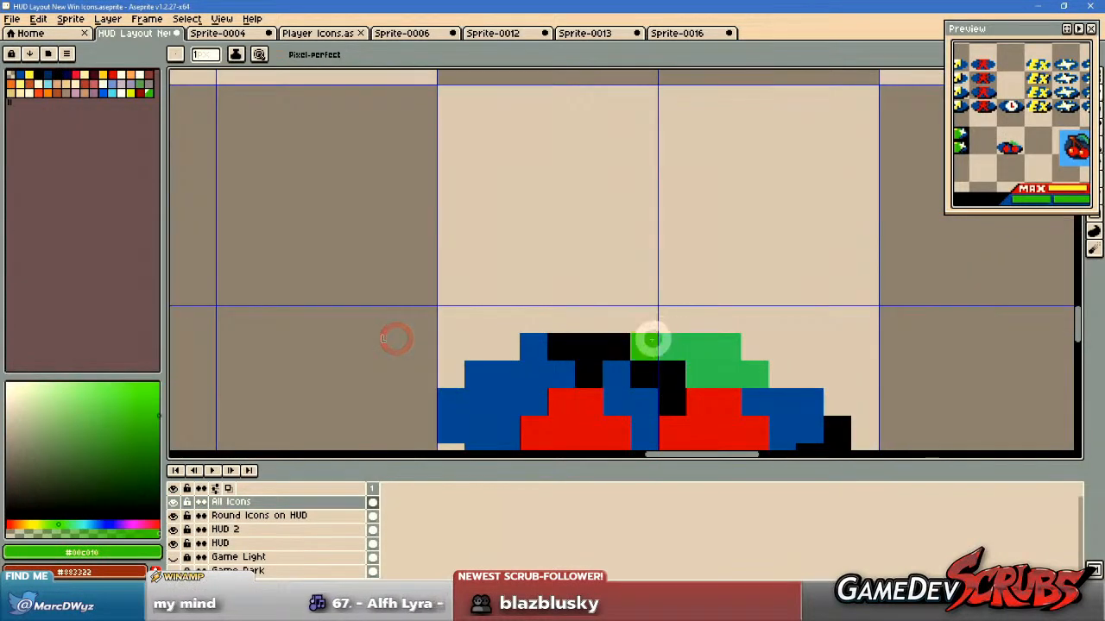
scroll(785, 345, "down", 4)
Sample dark blue #002b57 from the clock icon and paint shading pixels along the outer edges of the leaf and right cherry.
key("alt")
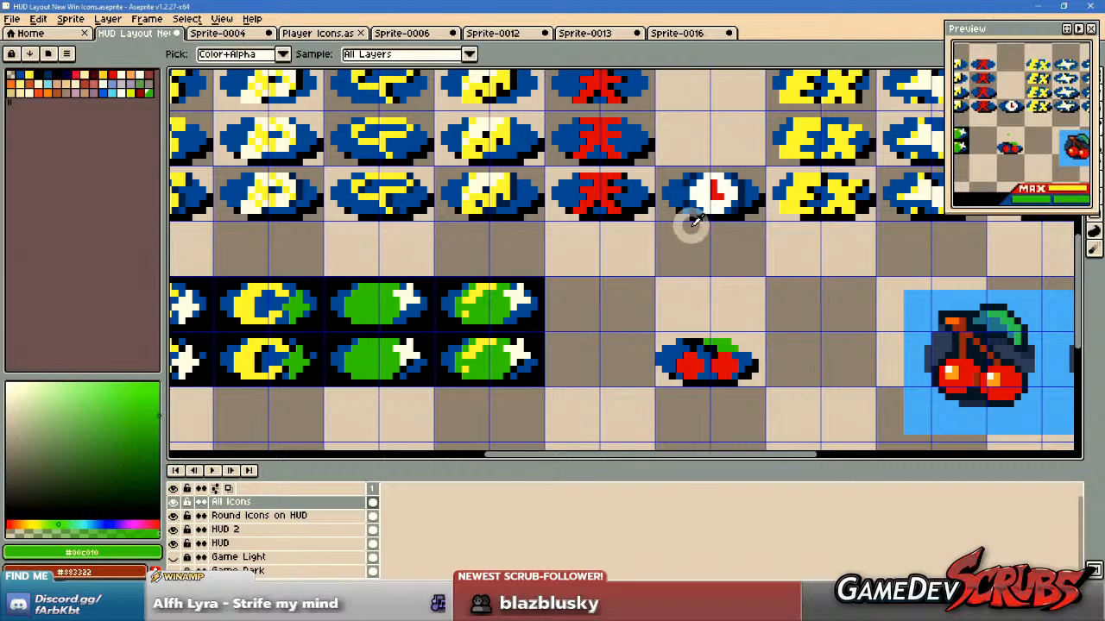
left_click(696, 206)
scroll(712, 345, "up", 4)
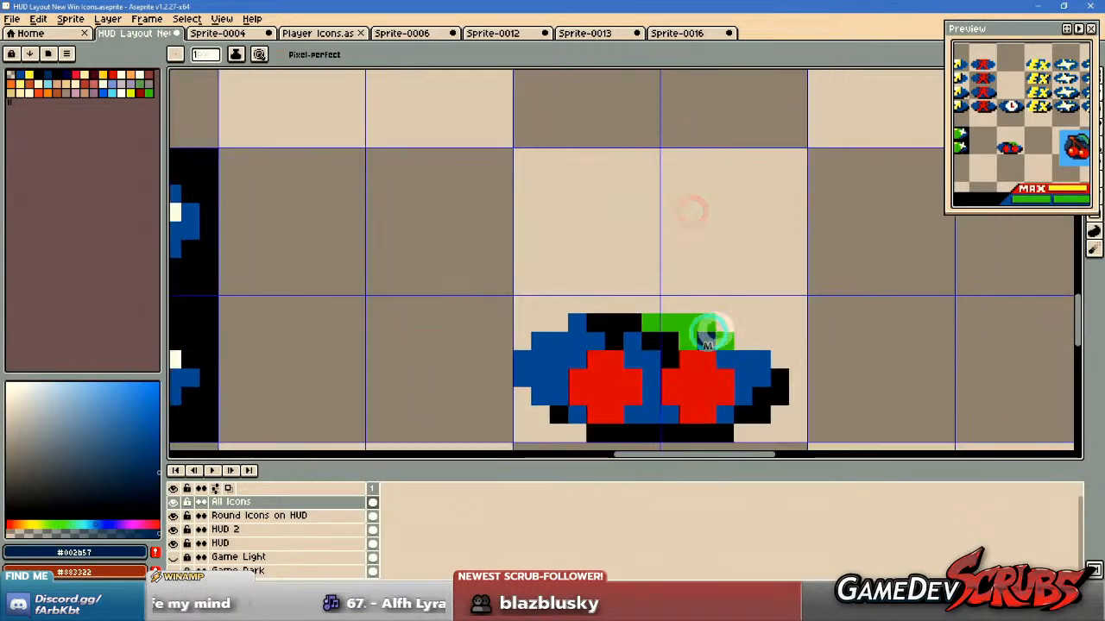
left_click(723, 322)
left_click(747, 343)
left_click_drag(736, 387, 745, 321)
left_click(740, 319)
left_click(763, 352)
left_click(740, 393)
Paint dark blue #002b57 shading between the two cherries, beside the stems and on the oval's upper-left corner pixel.
left_click(598, 395)
left_click_drag(624, 361, 624, 344)
left_click(598, 311)
left_click(521, 258)
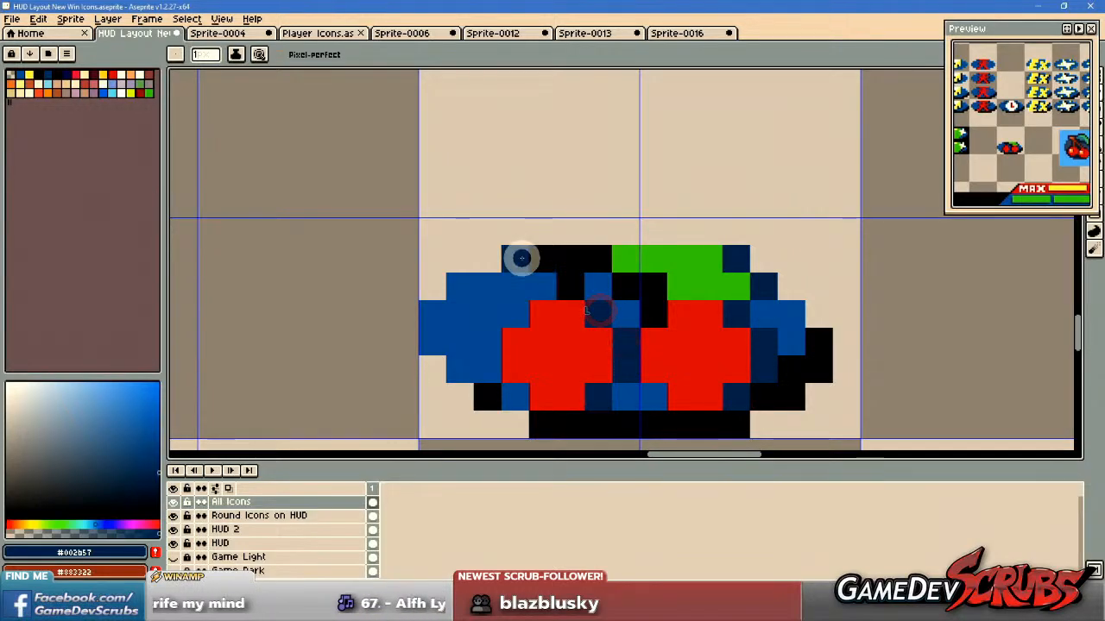
key("ctrl+z")
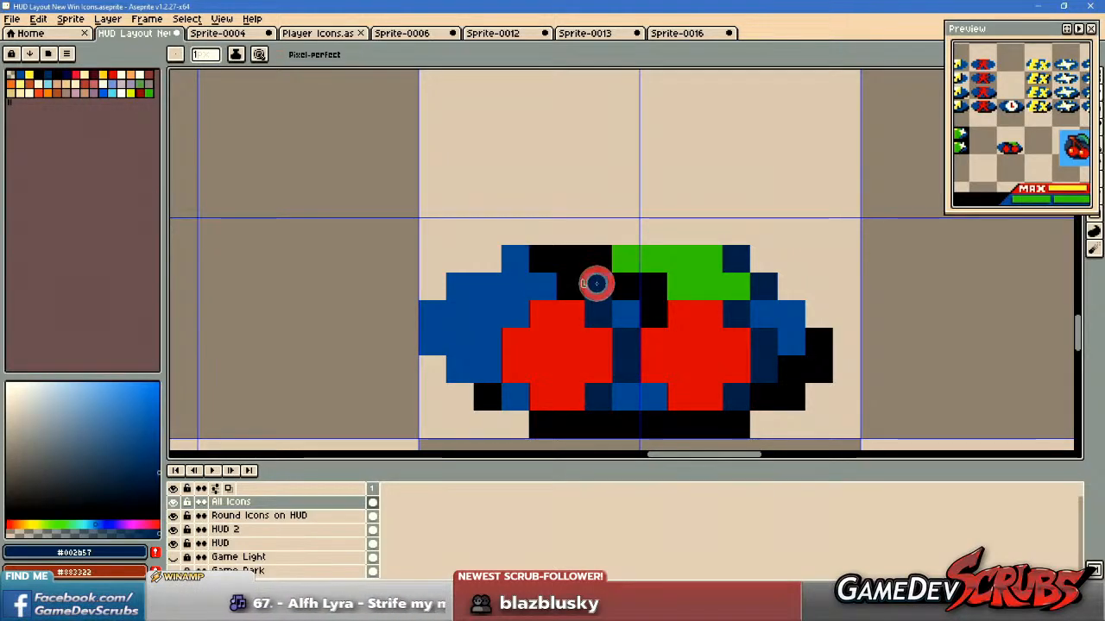
scroll(744, 350, "down", 2)
left_click_drag(746, 357, 760, 396)
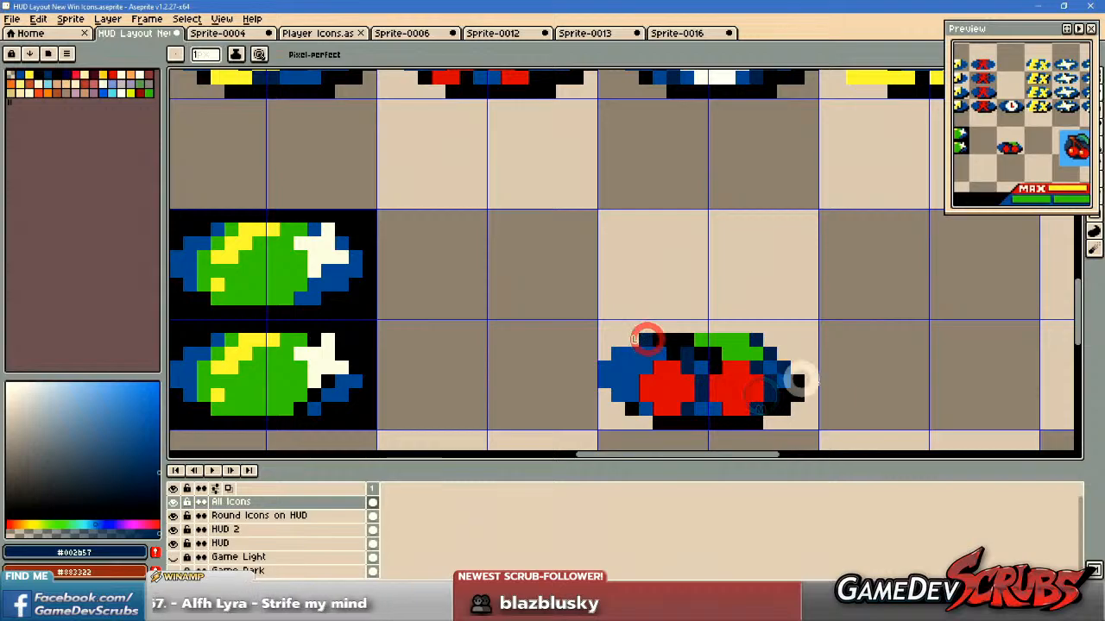
scroll(840, 384, "down", 2)
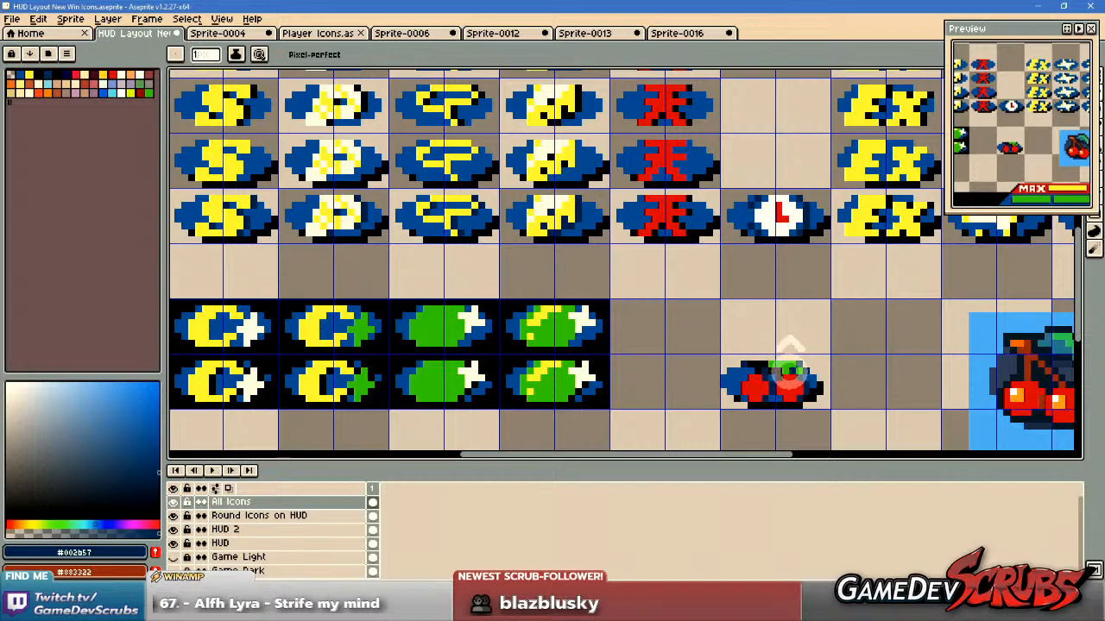
scroll(787, 372, "up", 3)
scroll(776, 354, "down", 3)
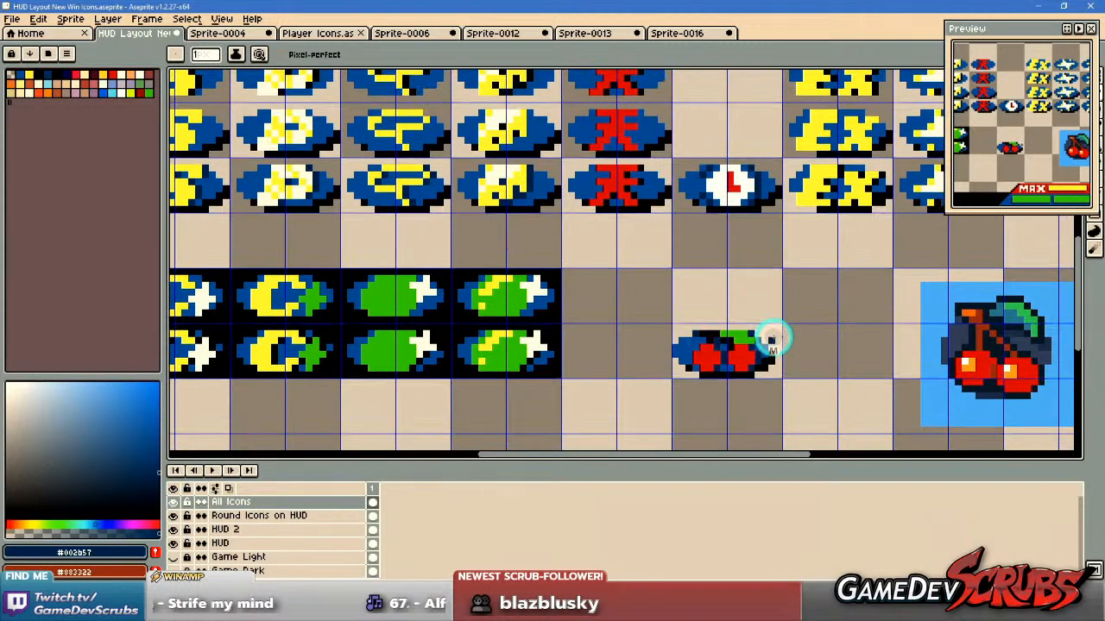
Sample white from the clock icon and add a one-pixel #ffffff highlight to each cherry.
scroll(763, 315, "up", 1)
left_click(720, 162, "alt")
left_click_drag(753, 245, 711, 235)
scroll(650, 360, "up", 1)
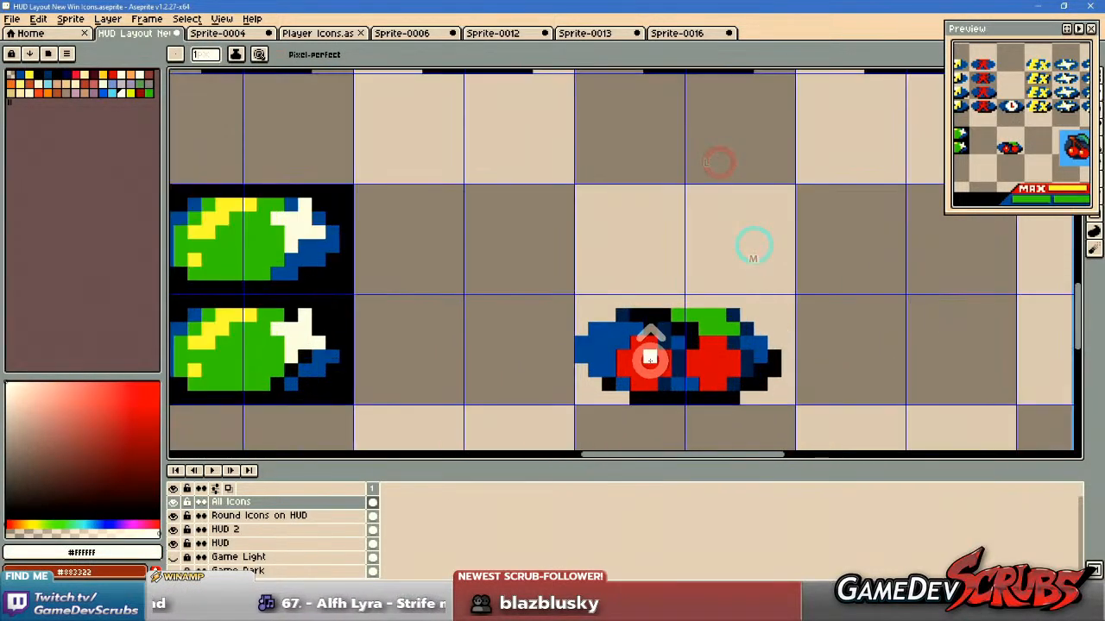
Examine the cherry icon beside the other win icons and the cherry reference at several zoom levels.
scroll(705, 356, "down", 4)
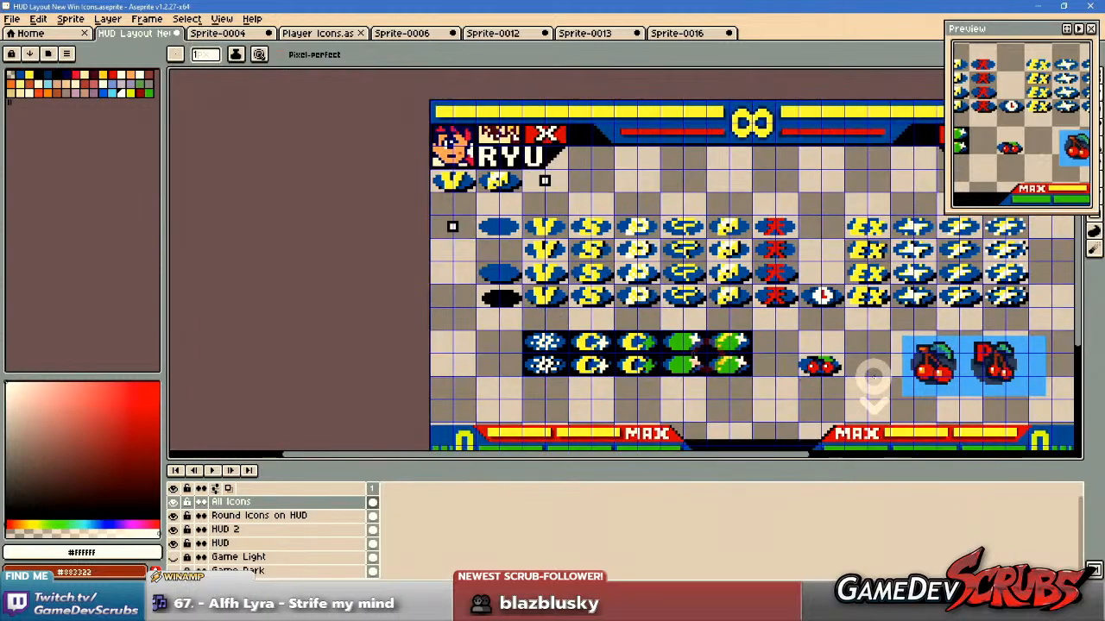
scroll(770, 375, "up", 1)
scroll(770, 376, "up", 2)
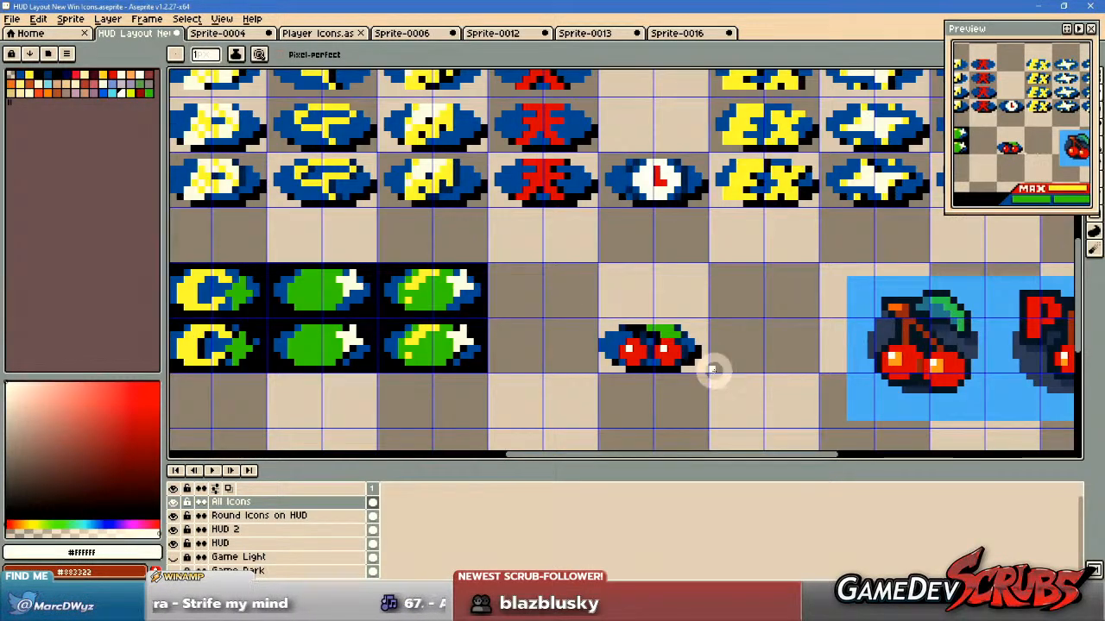
scroll(711, 371, "up", 2)
scroll(710, 370, "down", 4)
scroll(724, 373, "up", 3)
left_click_drag(715, 365, 756, 370)
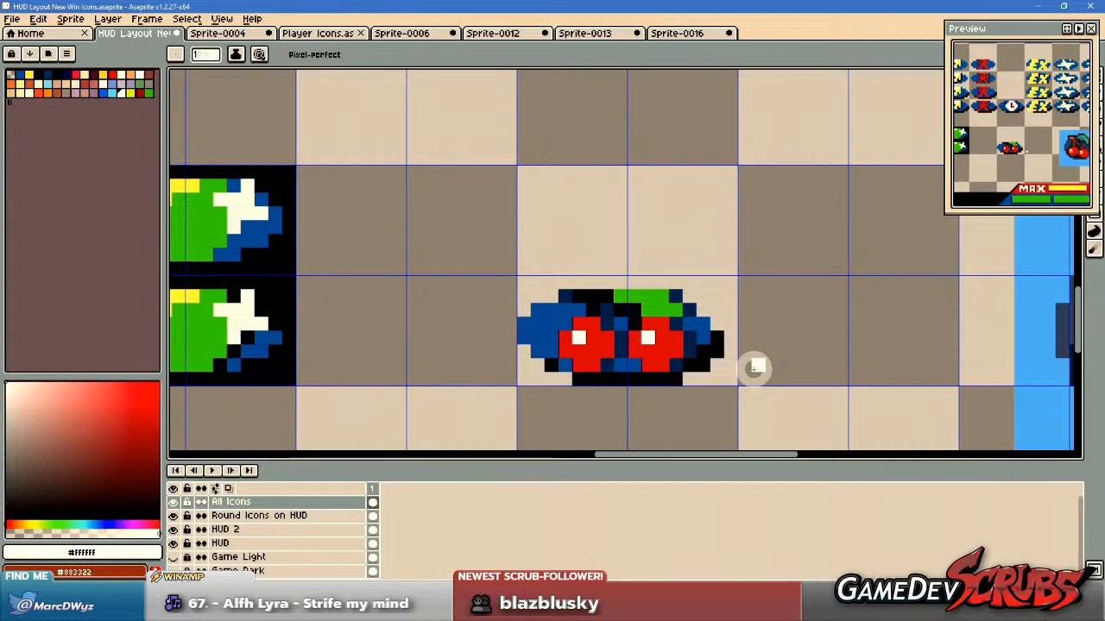
scroll(753, 369, "down", 5)
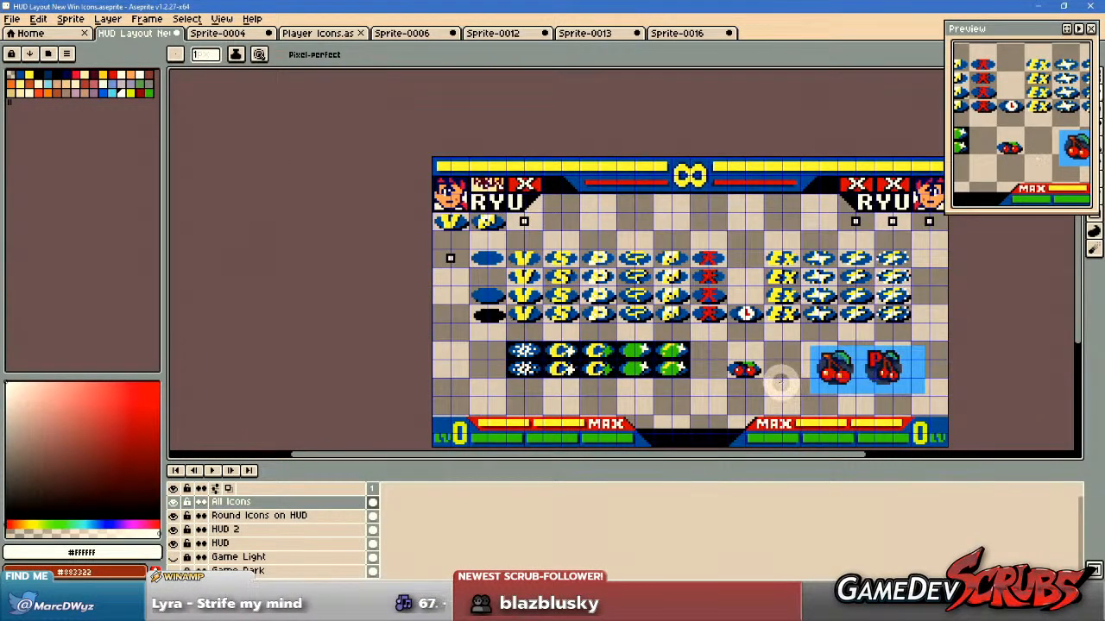
scroll(756, 383, "up", 3)
scroll(725, 308, "up", 1)
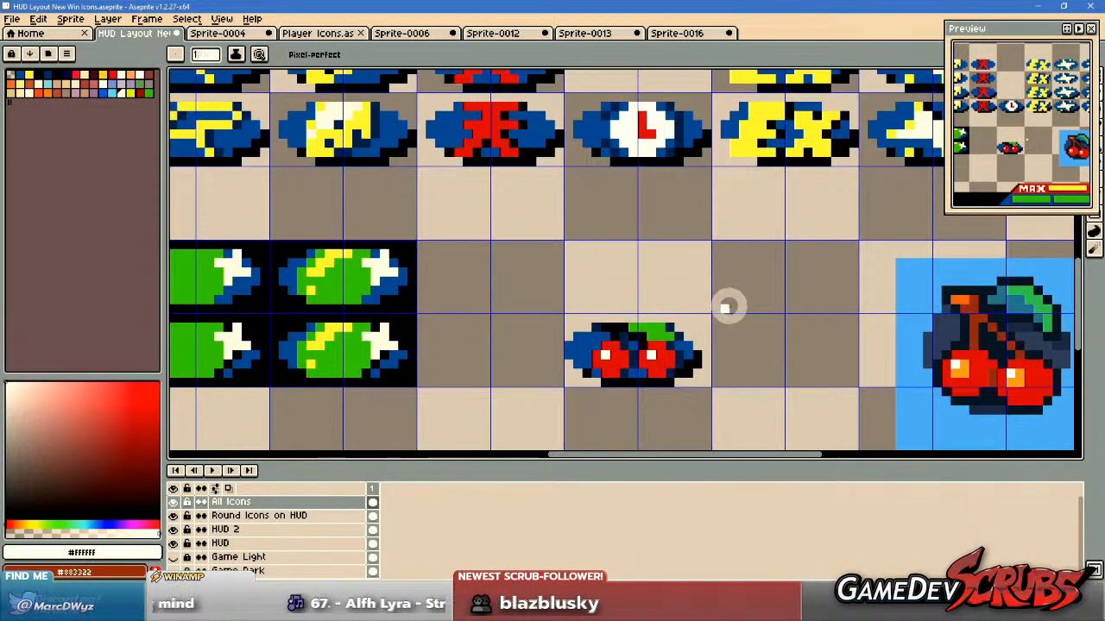
Select the right cherry together with the leaf, its stem and adjacent shading, and move them one pixel left.
scroll(658, 354, "up", 2)
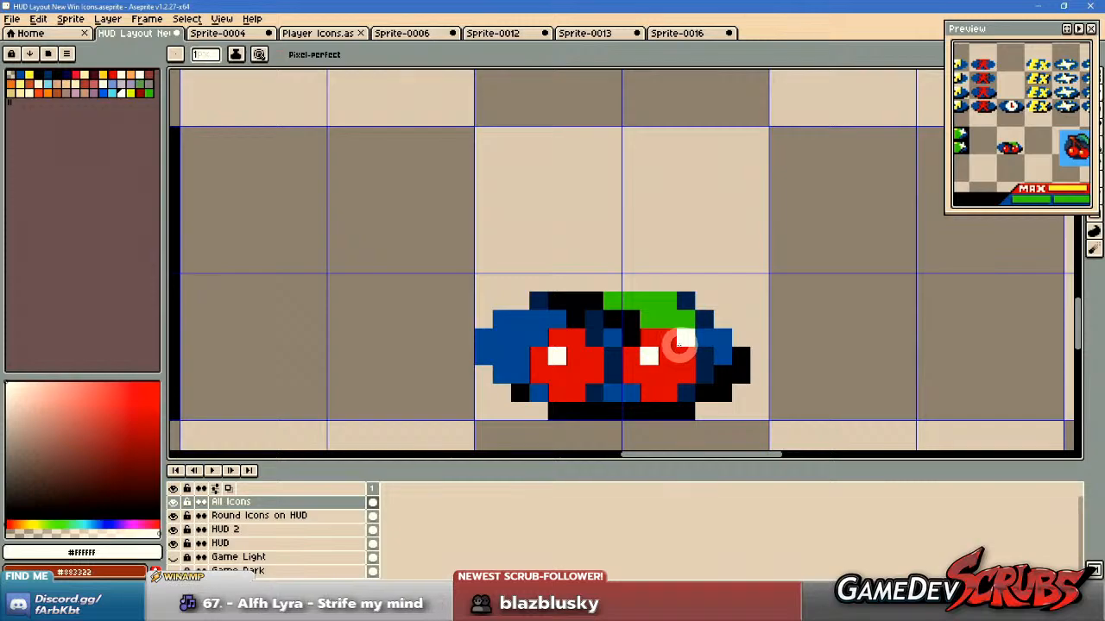
key("m")
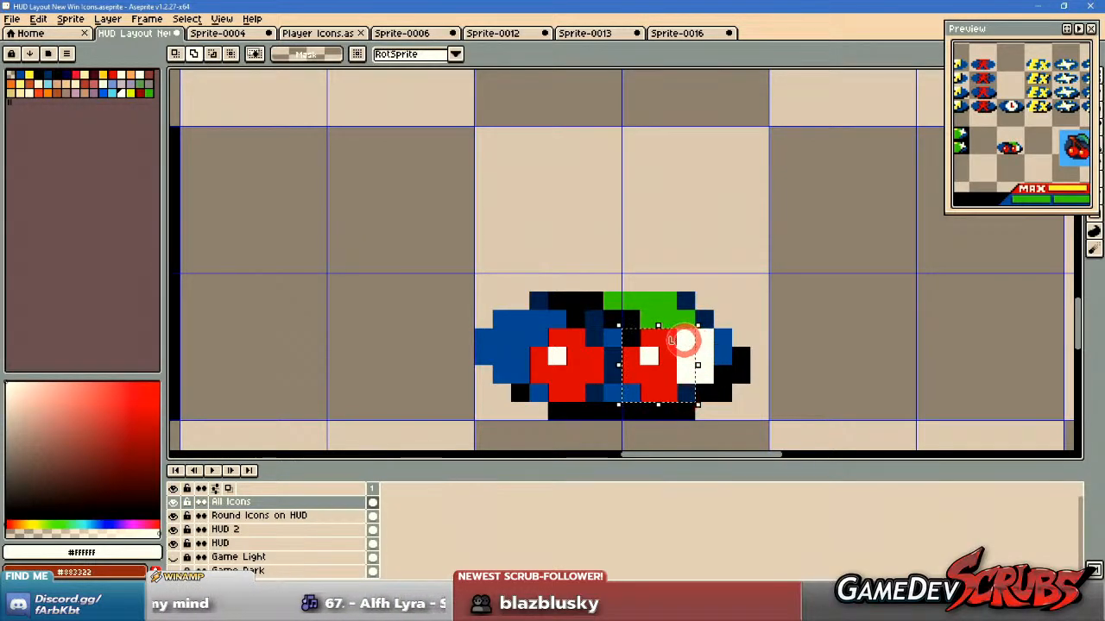
left_click_drag(673, 294, 704, 319)
left_click_drag(616, 305, 640, 318)
left_click(661, 362)
left_click_drag(666, 370, 660, 369)
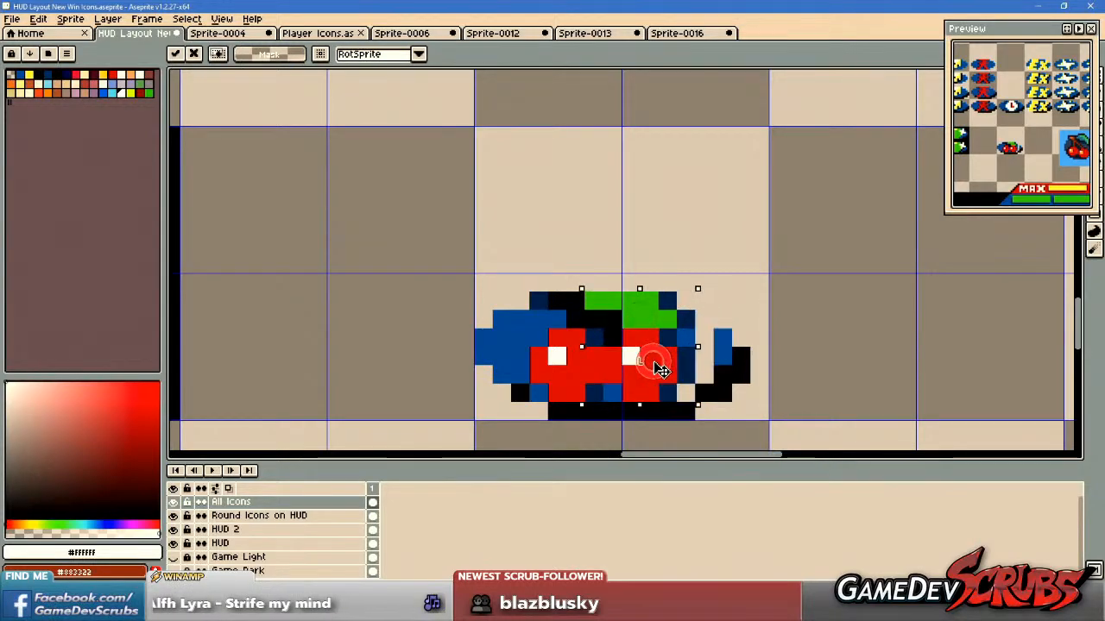
key("ctrl+d")
Sample dark blue #002b57 and repaint the separating pixels between the two cherries.
key("b")
left_click(593, 392, "alt")
left_click(612, 357)
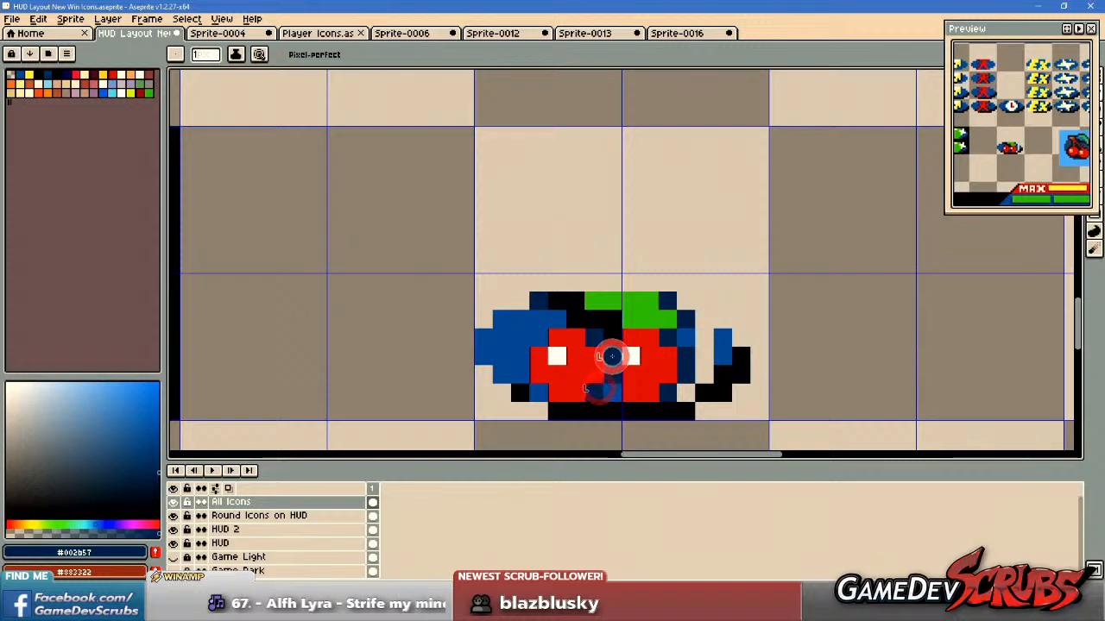
scroll(612, 357, "down", 3)
scroll(660, 370, "up", 3)
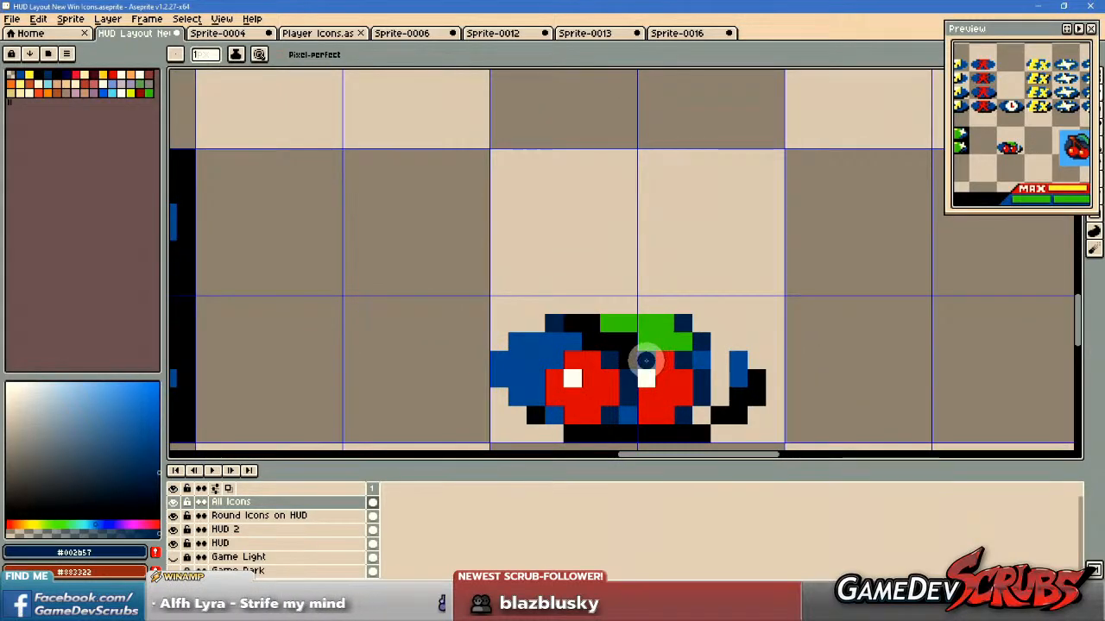
Sample blue #0050a0 and fill the empty gap in the oval beside the right cherry, including the pixel at its lower edge.
scroll(851, 409, "down", 3)
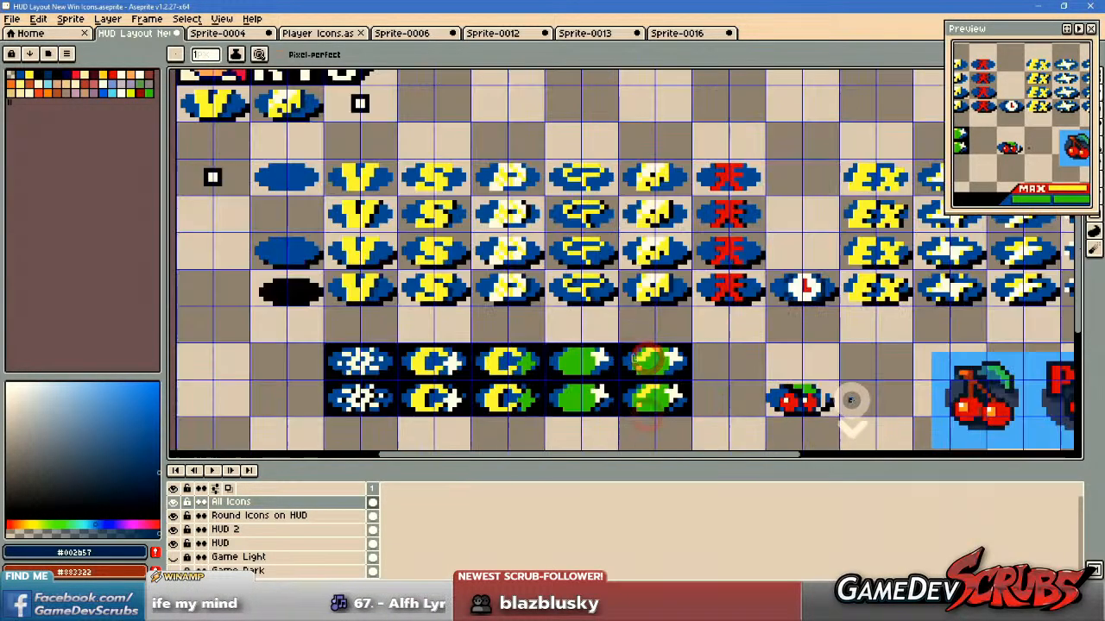
scroll(850, 419, "up", 2)
key("v")
key("b")
scroll(799, 410, "up", 2)
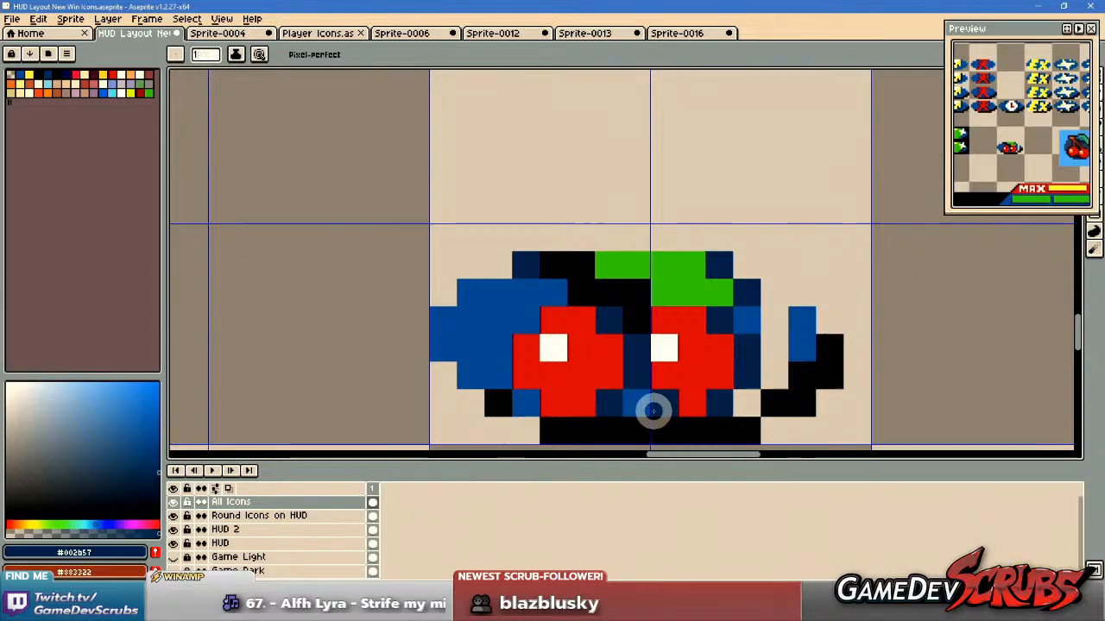
scroll(641, 399, "down", 2)
scroll(863, 390, "up", 2)
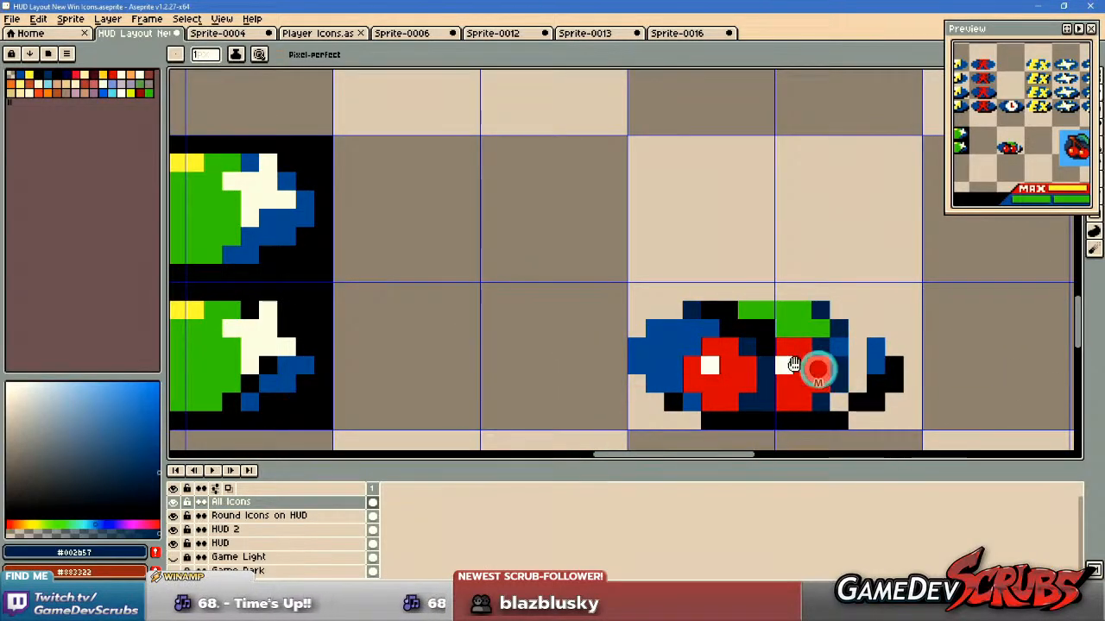
left_click_drag(831, 376, 708, 353)
scroll(773, 345, "up", 1)
left_click(738, 325, "alt")
left_click_drag(717, 311, 711, 365)
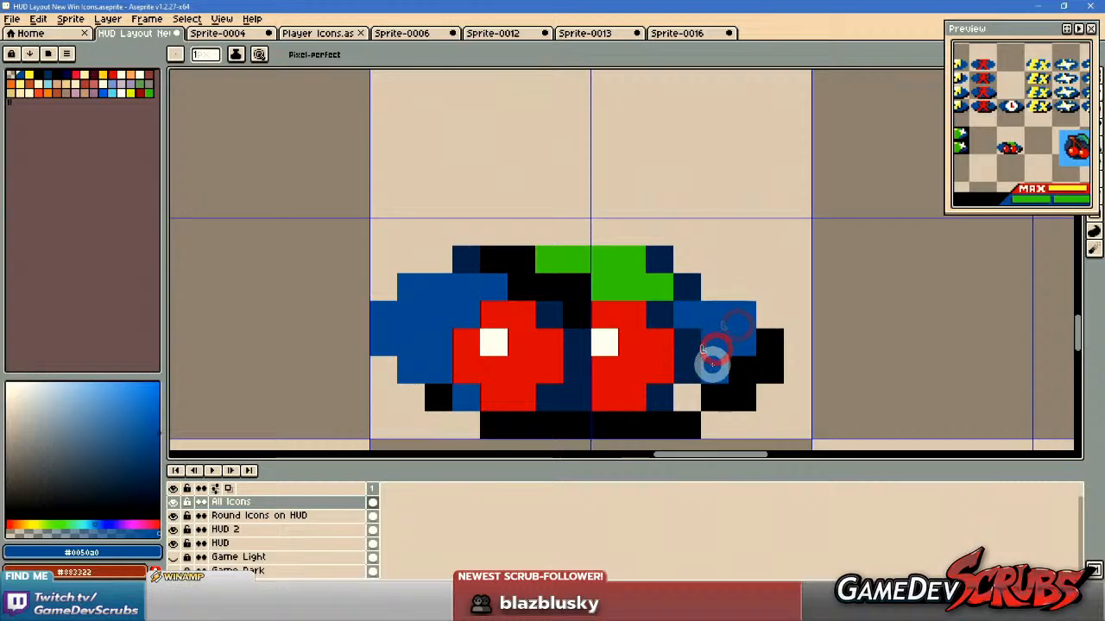
left_click(684, 396)
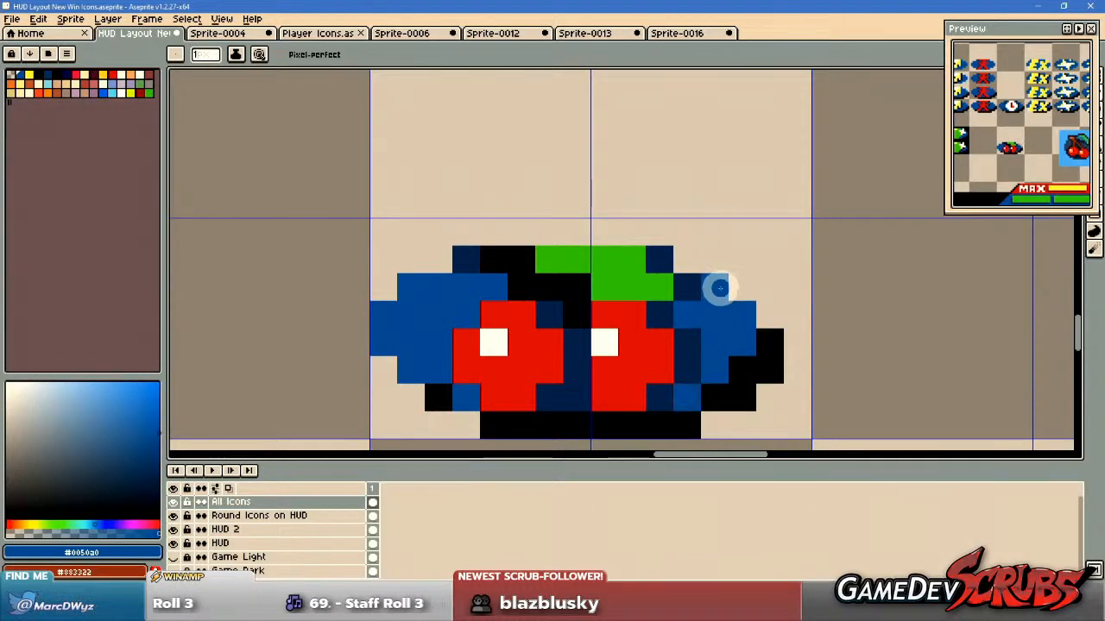
Round off the right cherry's lower-left corner with a dark blue #002b57 pixel.
scroll(759, 312, "down", 2)
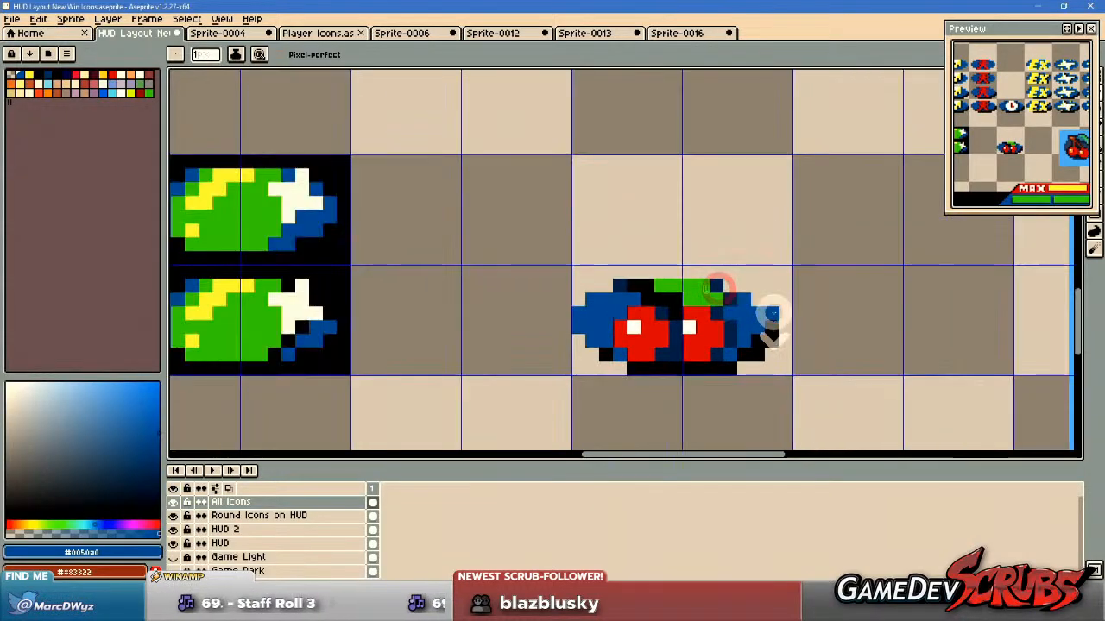
scroll(751, 311, "down", 3)
scroll(702, 308, "up", 3)
scroll(607, 358, "up", 2)
left_click(607, 357, "alt")
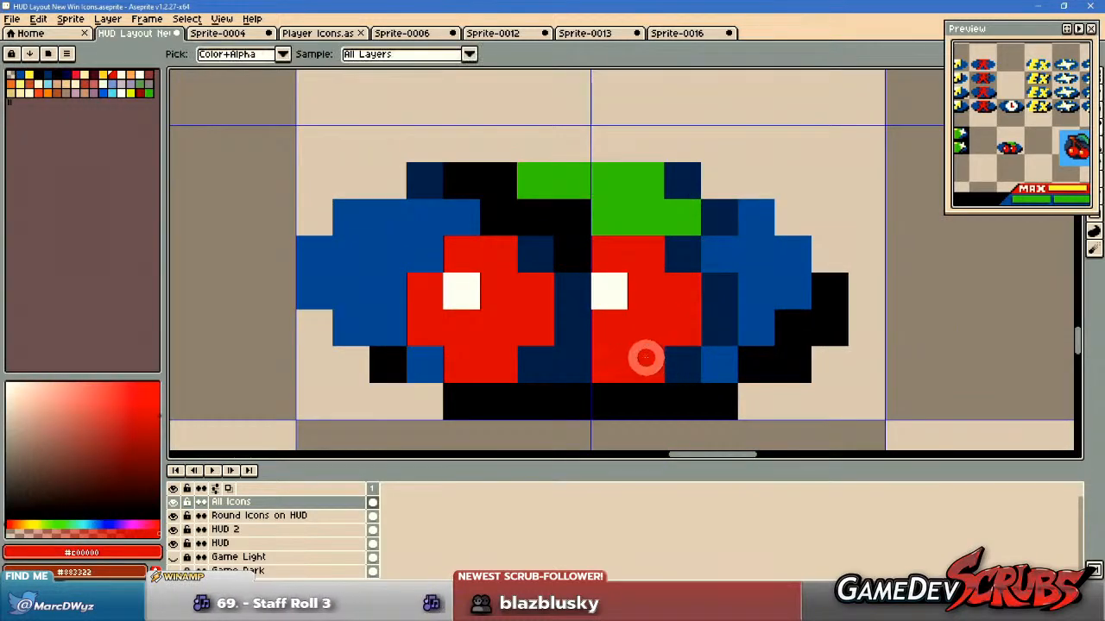
left_click_drag(646, 355, 761, 355)
right_click(803, 369, "alt")
scroll(855, 365, "down", 6)
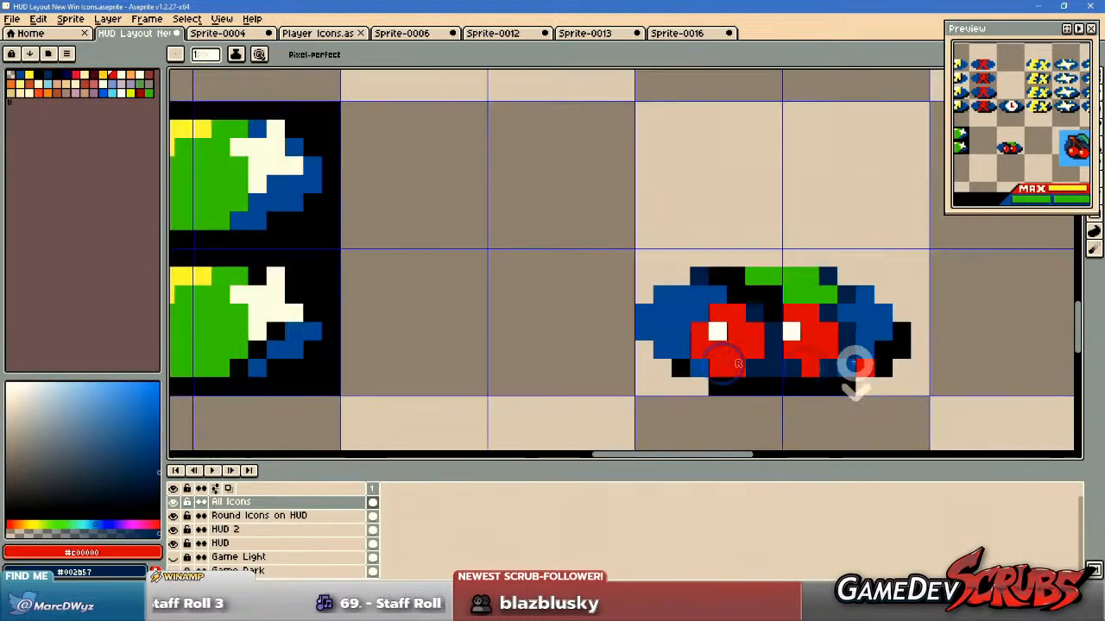
Examine the cherry icon beside the other win icons and the cherry reference at several zoom levels.
scroll(923, 370, "down", 1)
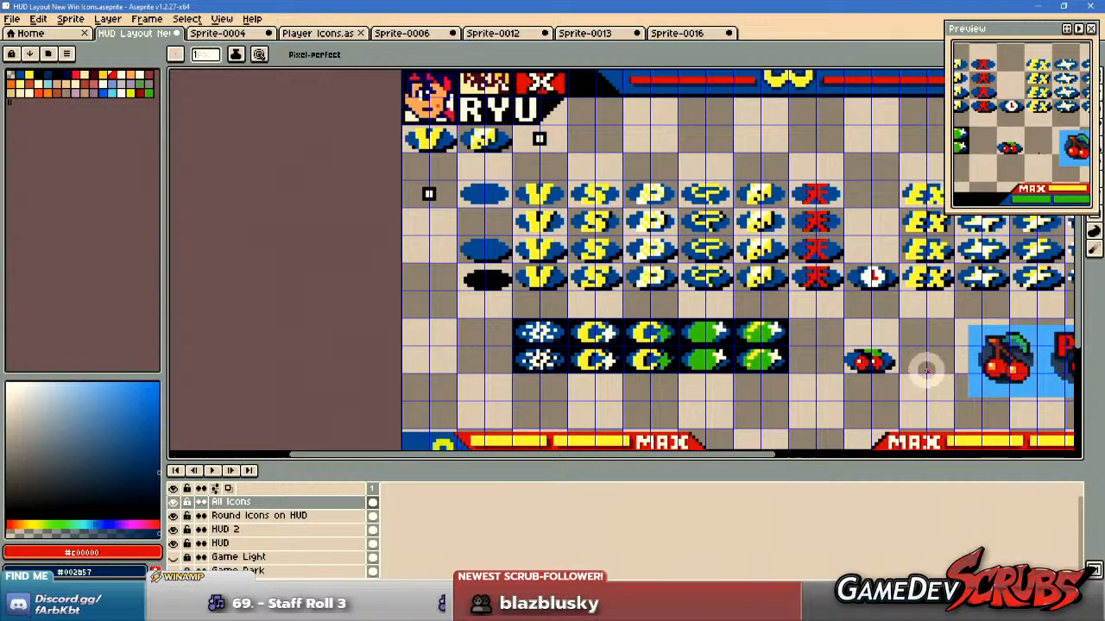
scroll(893, 367, "up", 5)
scroll(850, 376, "down", 3)
scroll(851, 373, "down", 3)
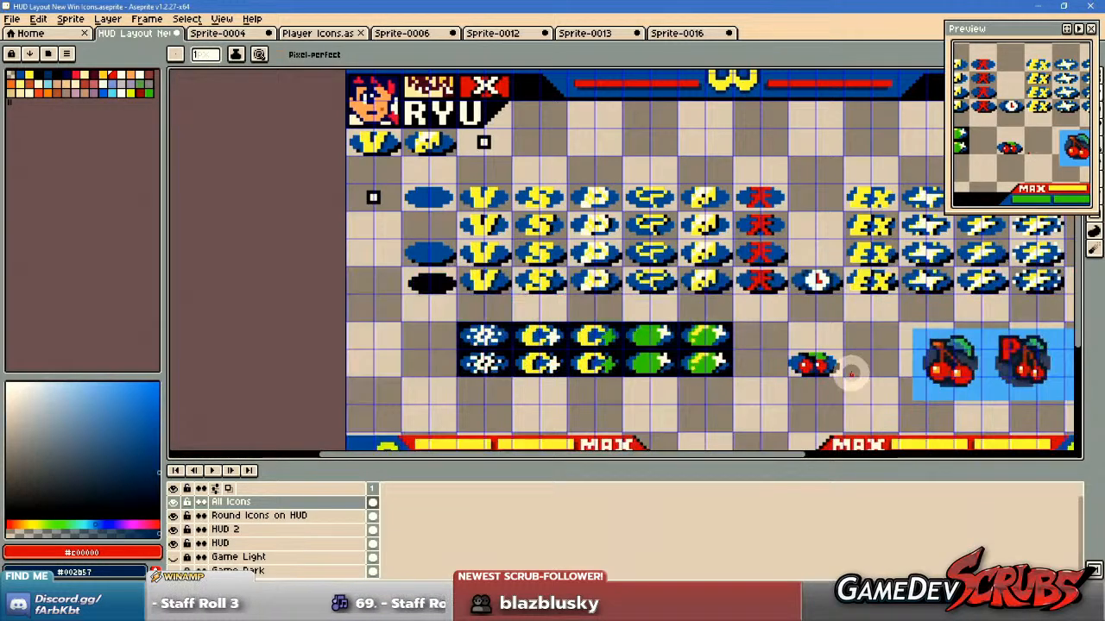
scroll(846, 371, "up", 4)
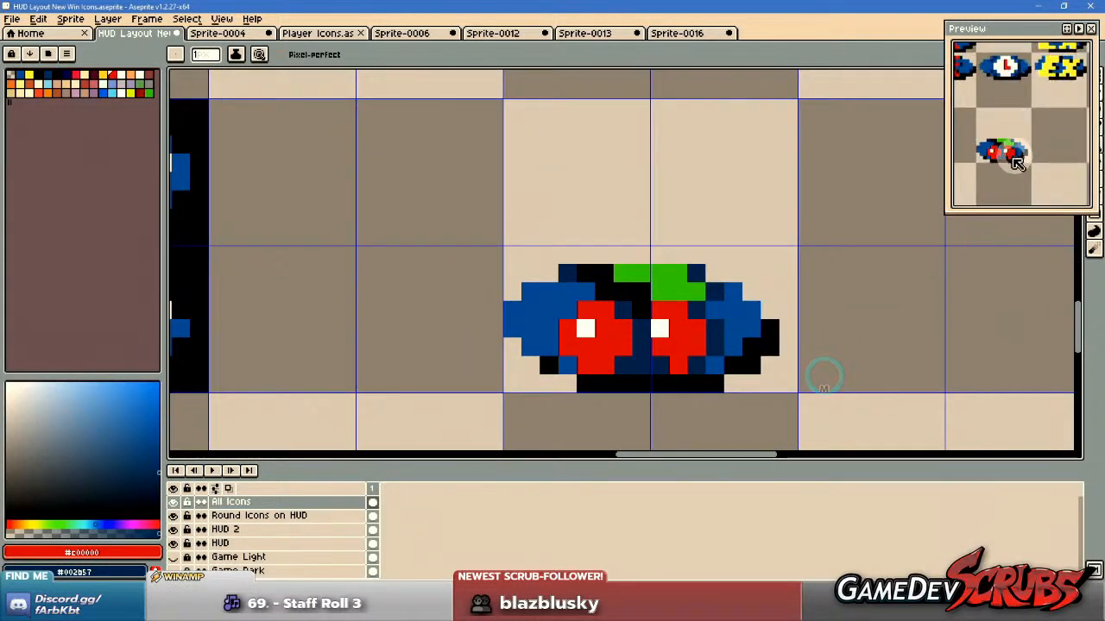
left_click_drag(706, 386, 728, 369)
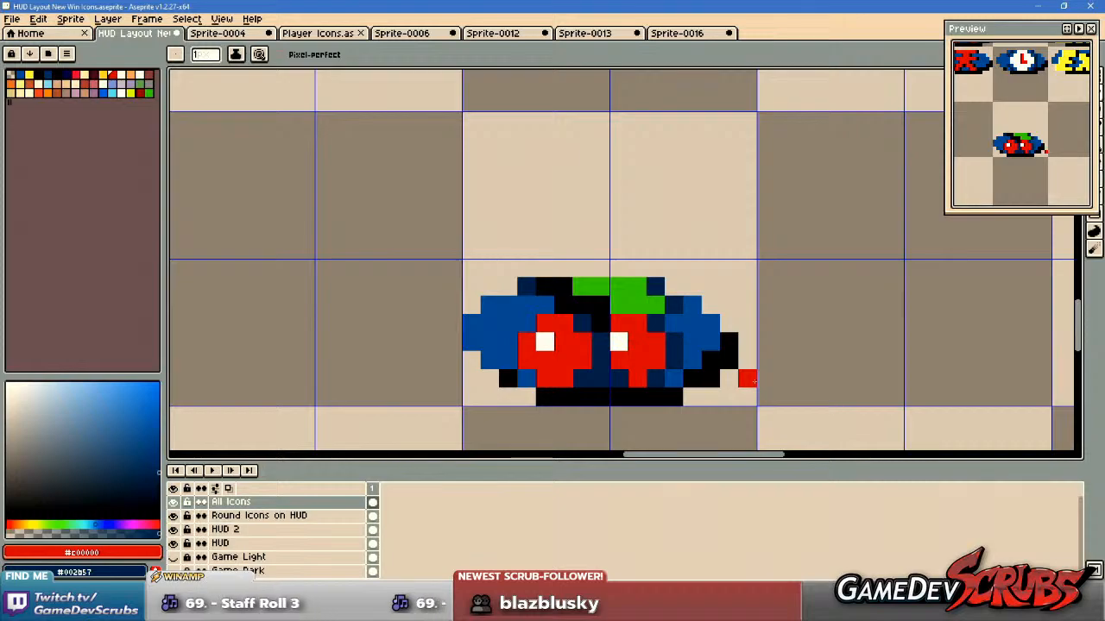
scroll(623, 367, "up", 1)
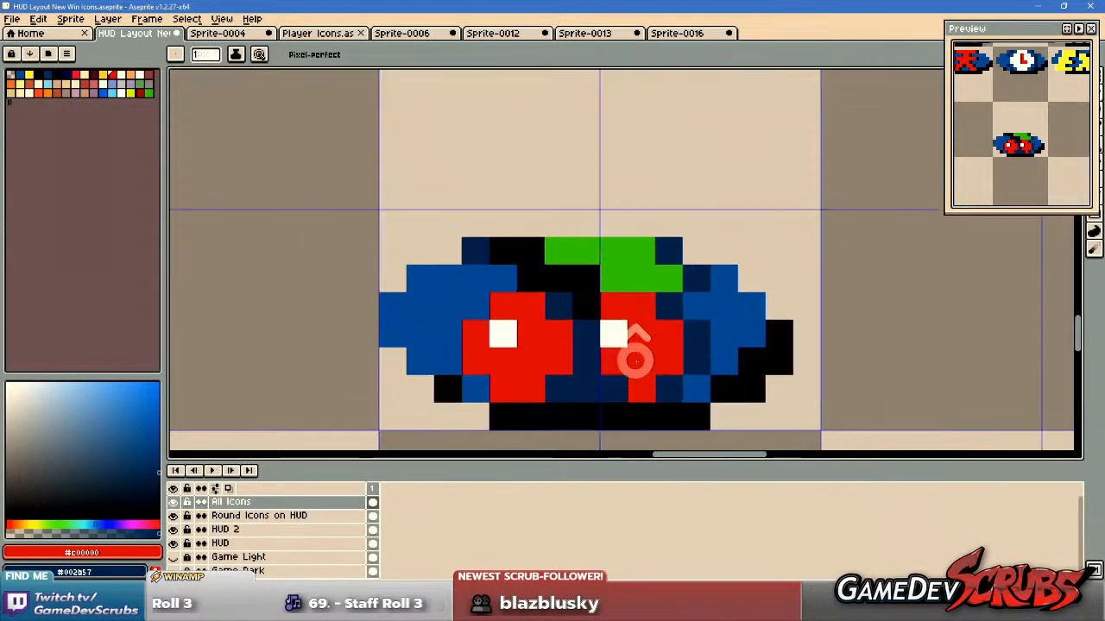
scroll(548, 328, "down", 2)
key("m")
scroll(583, 320, "down", 1)
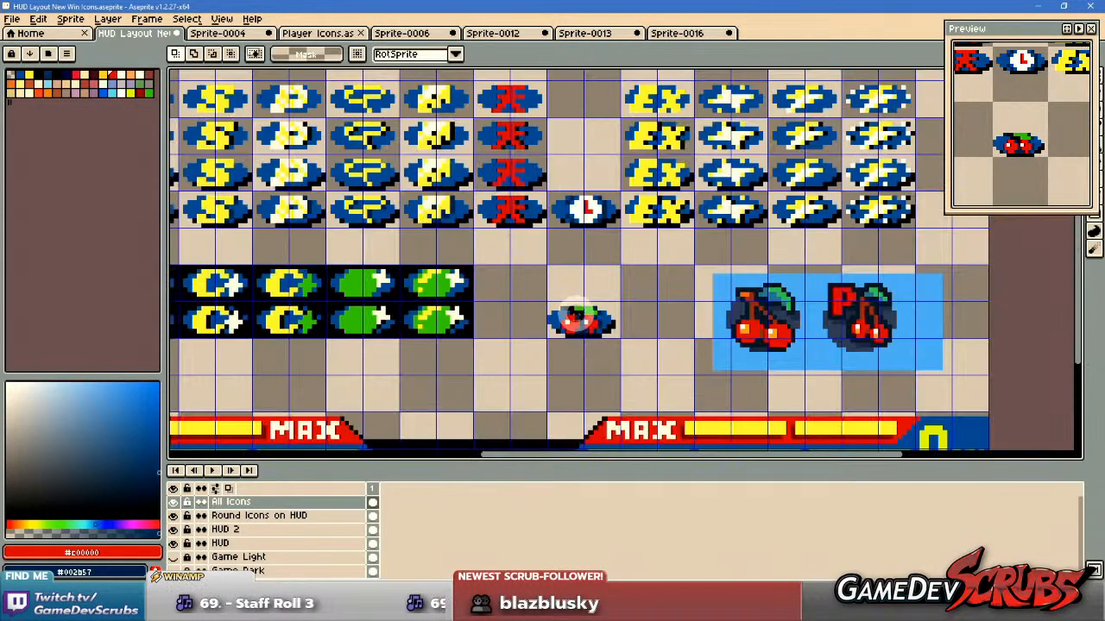
left_click_drag(526, 287, 631, 360)
scroll(523, 332, "down", 1)
left_click_drag(524, 336, 619, 361)
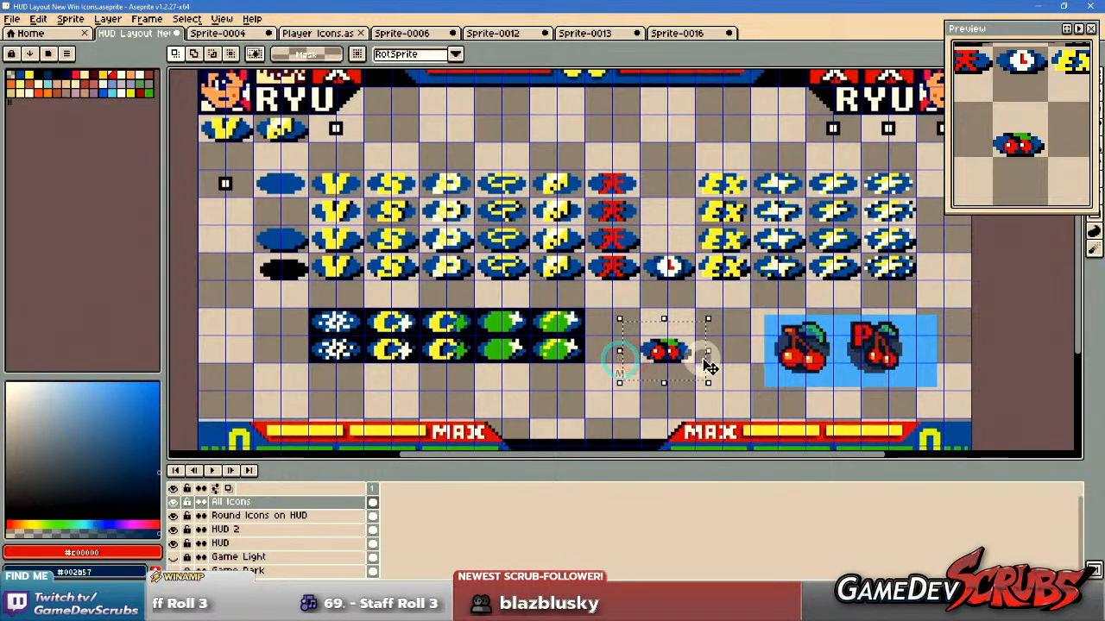
scroll(681, 354, "up", 3)
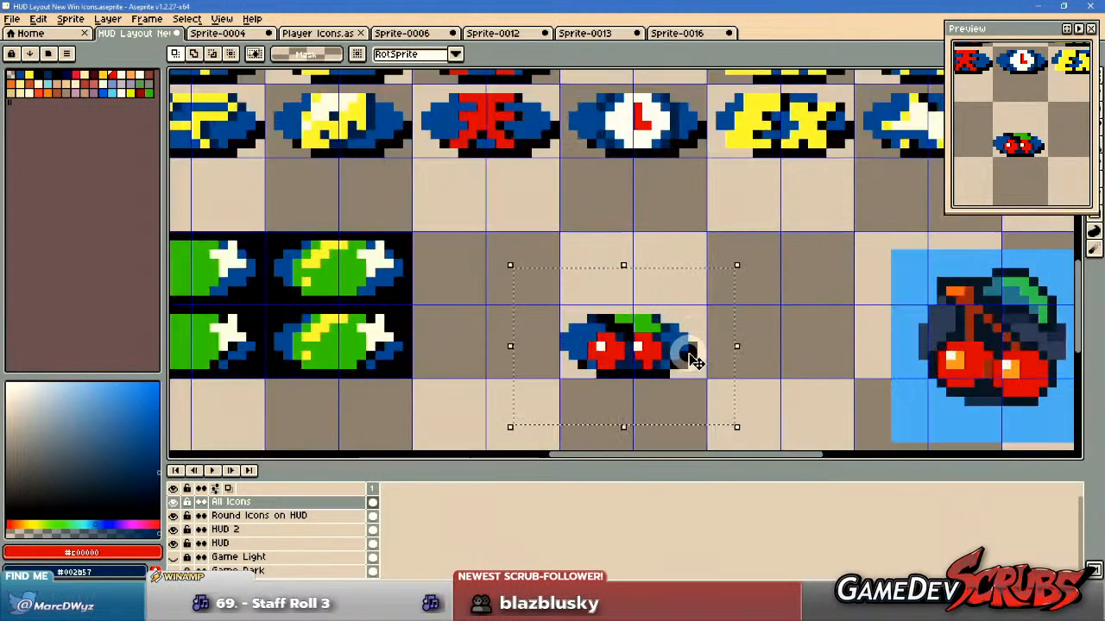
Sample dark blue #002b57 and shade the leaf's upper-left and lower-left end pixels on the cherry icon.
key("b")
scroll(643, 324, "up", 3)
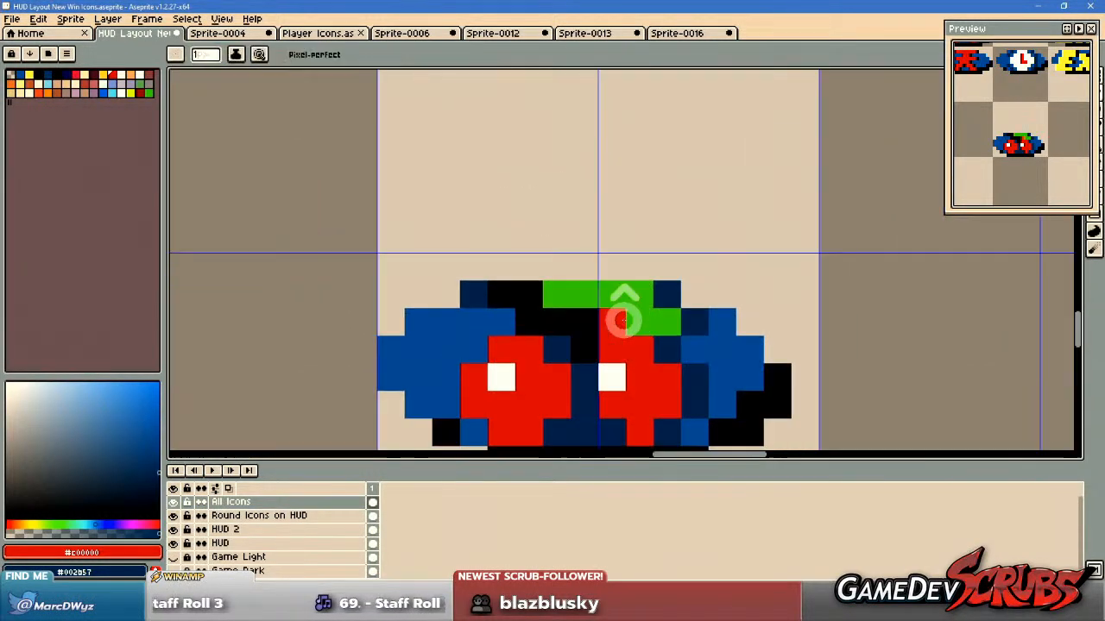
left_click(664, 290, "alt")
left_click_drag(607, 304, 555, 289)
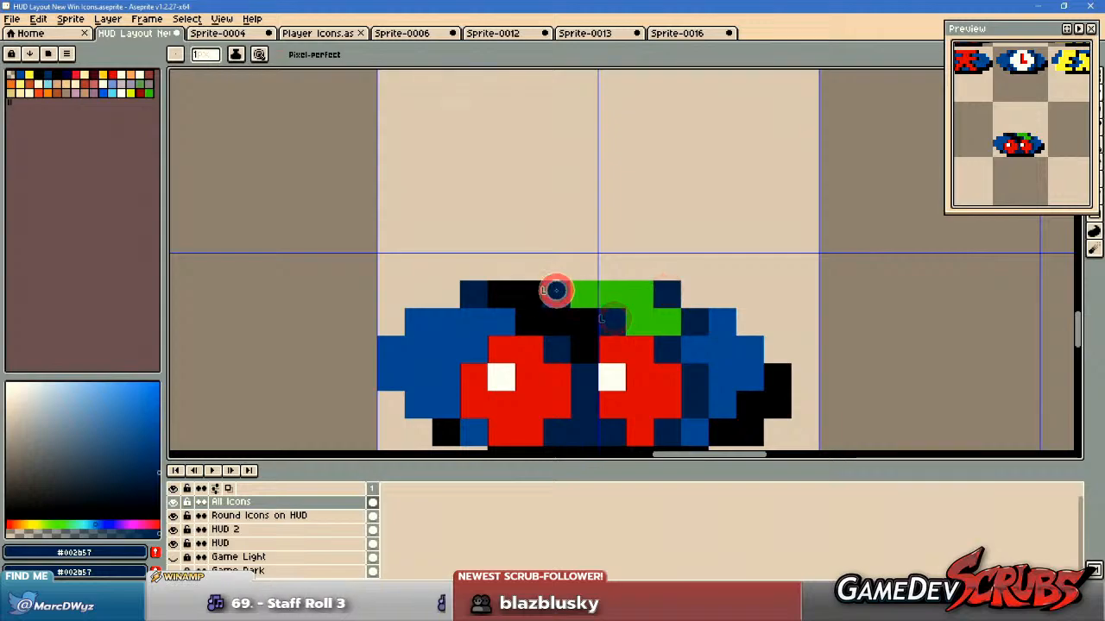
scroll(555, 288, "down", 4)
left_click_drag(814, 375, 673, 373)
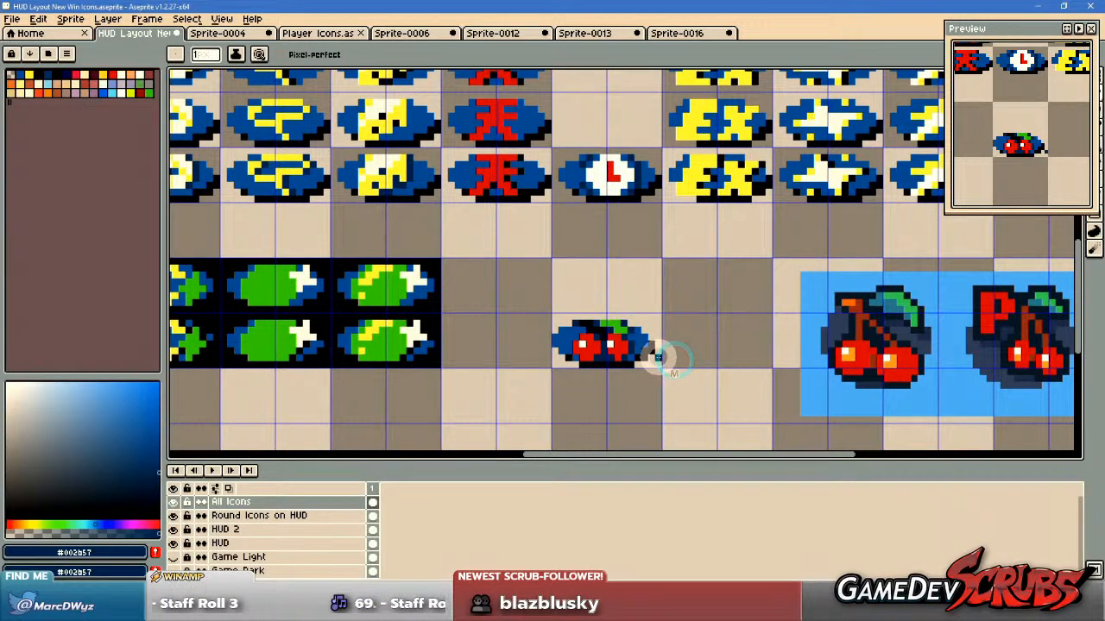
Try black on the pixel at the leaf's upper-left end.
scroll(643, 341, "up", 4)
left_click(585, 296, "alt")
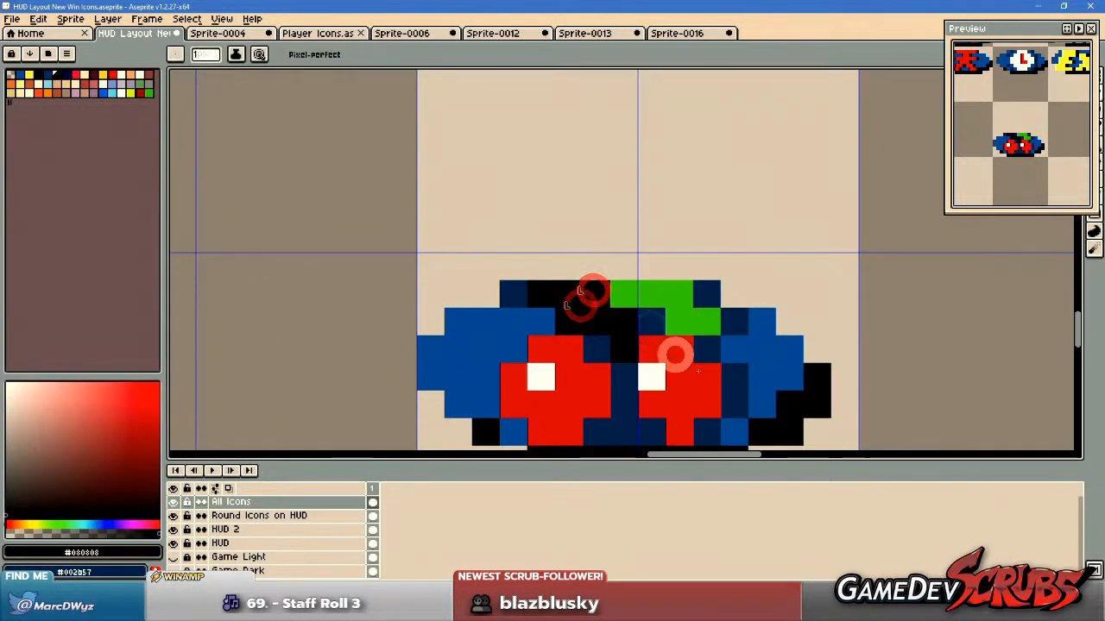
scroll(640, 335, "down", 2)
scroll(730, 378, "up", 2)
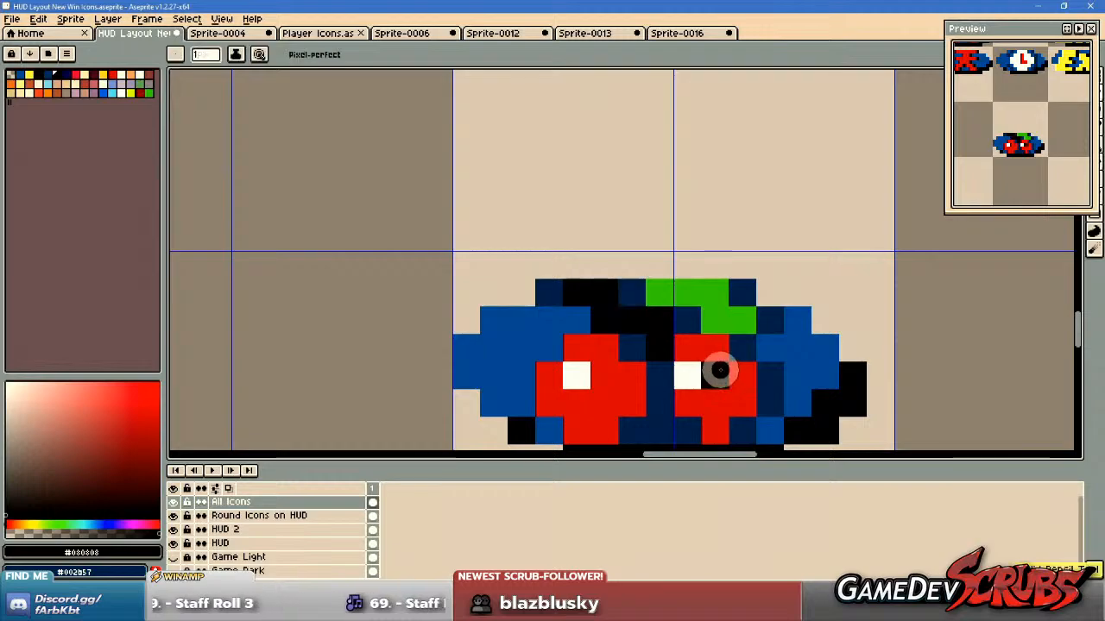
Compare the shaded cherry icon with the surrounding icon rows in the whole HUD layout.
scroll(824, 371, "down", 4)
left_click_drag(863, 378, 748, 379)
key("m")
scroll(748, 357, "down", 1)
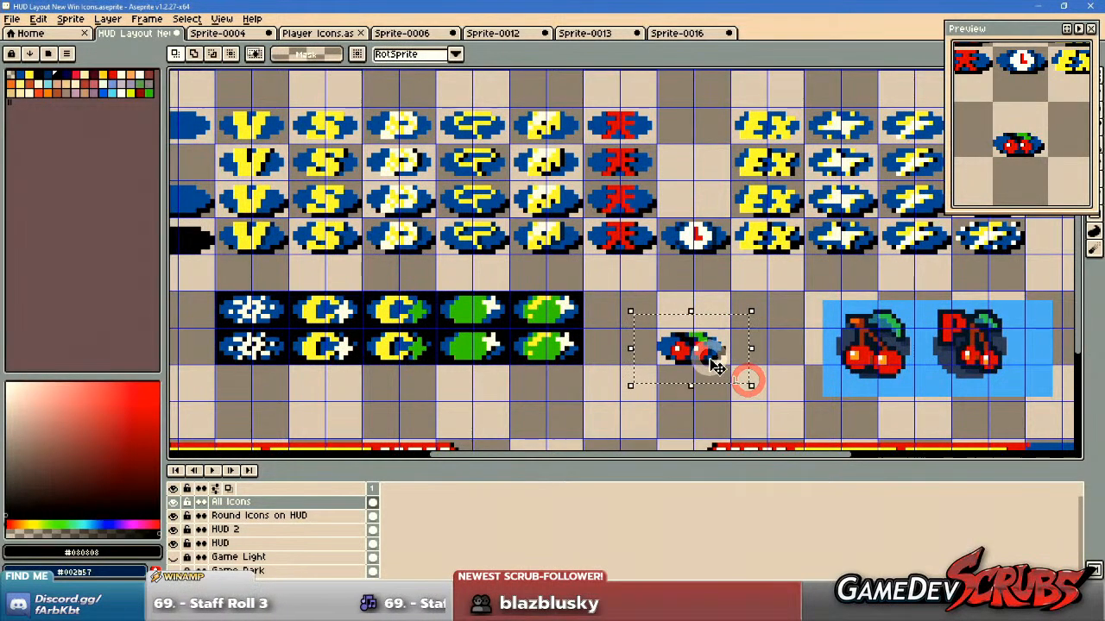
scroll(682, 360, "down", 1)
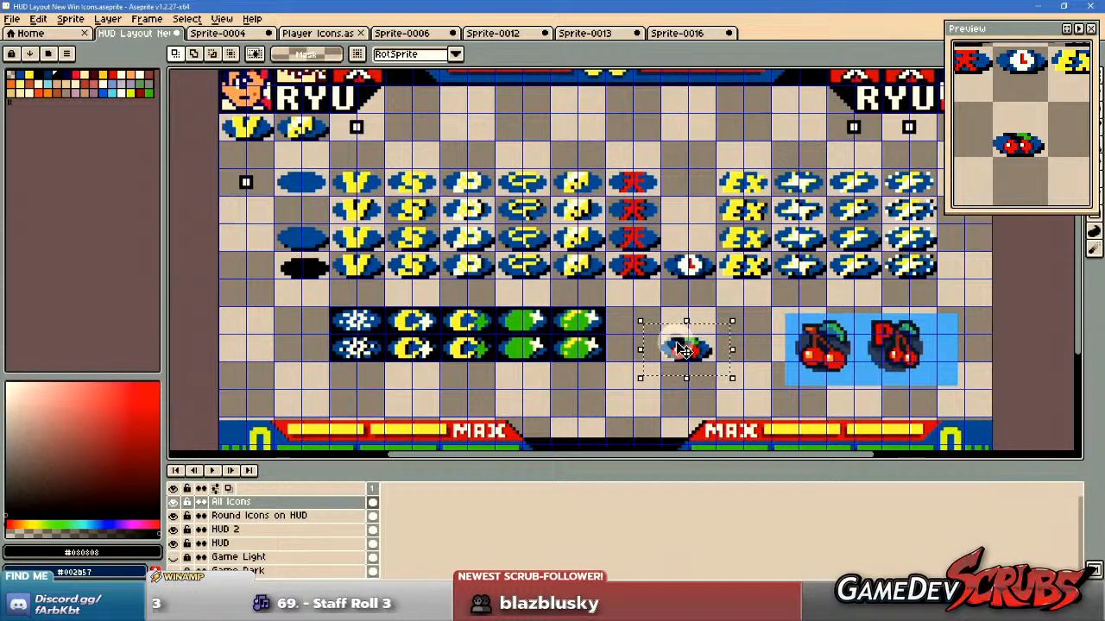
left_click_drag(677, 345, 745, 407)
scroll(567, 267, "up", 4)
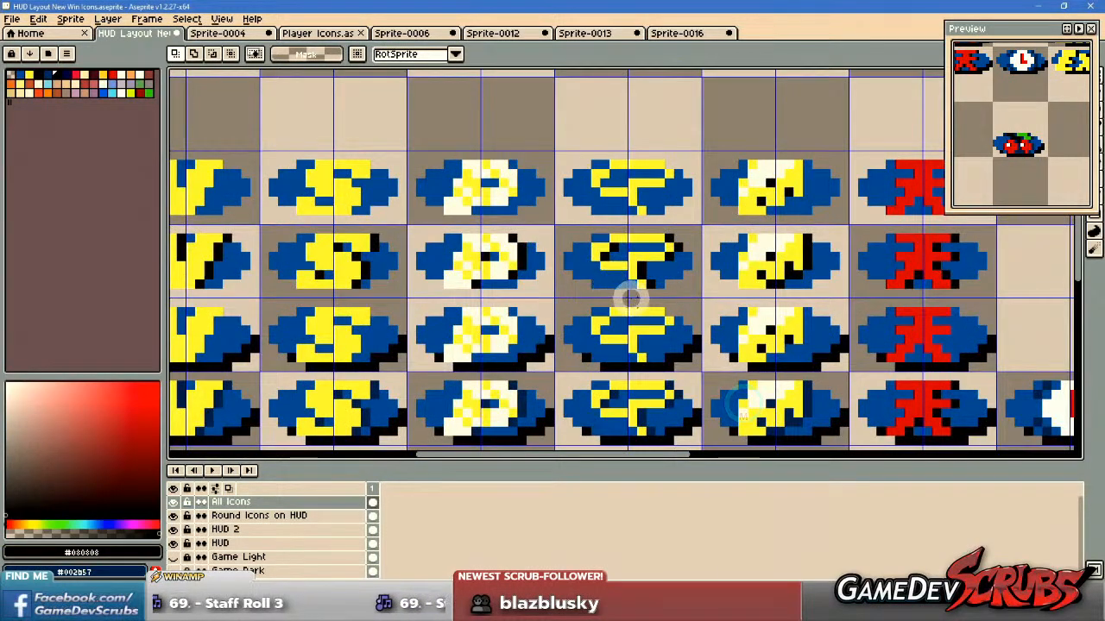
Delete the upper three rows of icon variants together with both blank blue ovals, keeping only the lowest icon row.
scroll(630, 296, "down", 1)
left_click_drag(544, 298, 714, 296)
left_click_drag(293, 191, 1038, 349)
key("Delete")
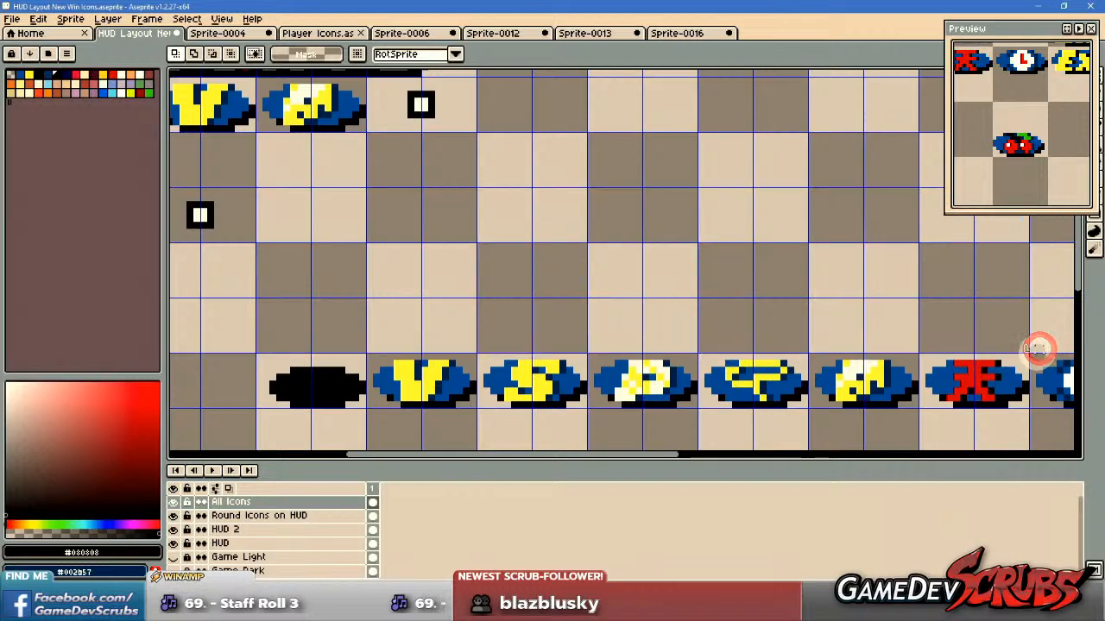
left_click_drag(671, 293, 381, 286)
scroll(381, 286, "down", 1)
left_click_drag(871, 285, 584, 286)
left_click_drag(514, 218, 895, 323)
key("Delete")
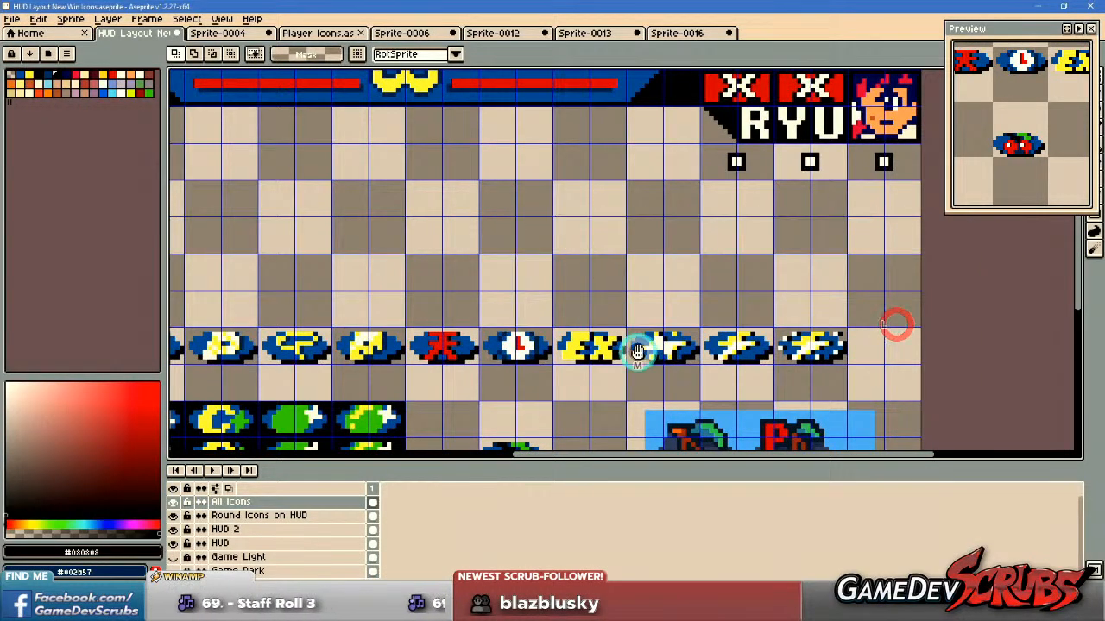
Undo the deletions of the upper icon rows and blank blue ovals.
left_click_drag(638, 354, 801, 308)
scroll(573, 304, "down", 1)
left_click_drag(295, 293, 884, 316)
key("ctrl+z")
key("ctrl+z")
key("ctrl+z")
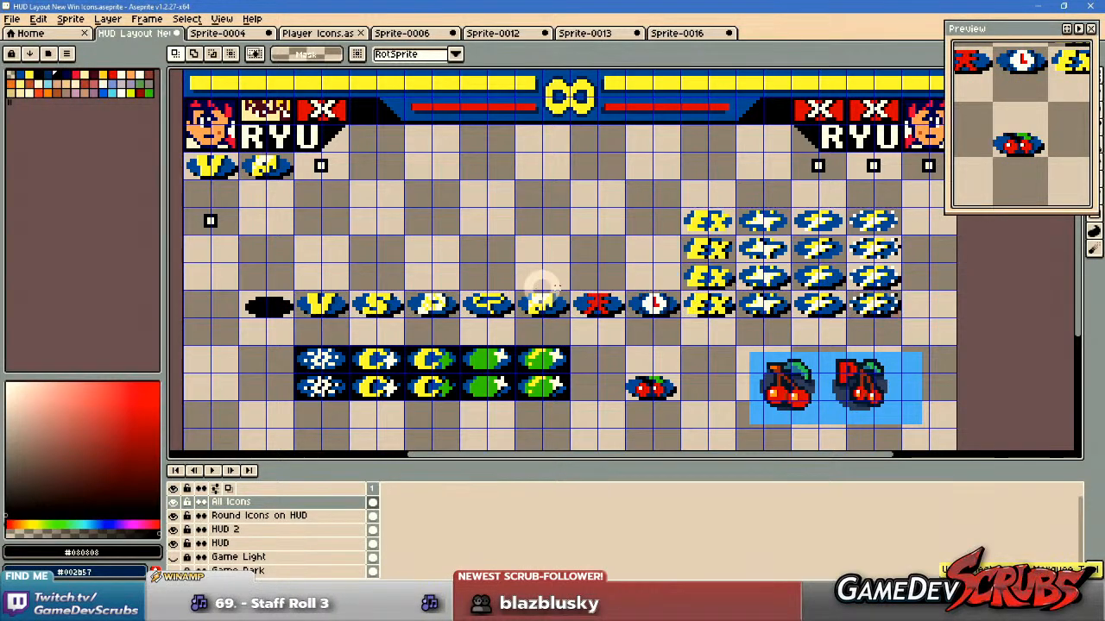
key("ctrl+z")
Delete the topmost blank blue oval and the upper three rows of icon variants from V through the red kanji.
scroll(212, 314, "up", 1)
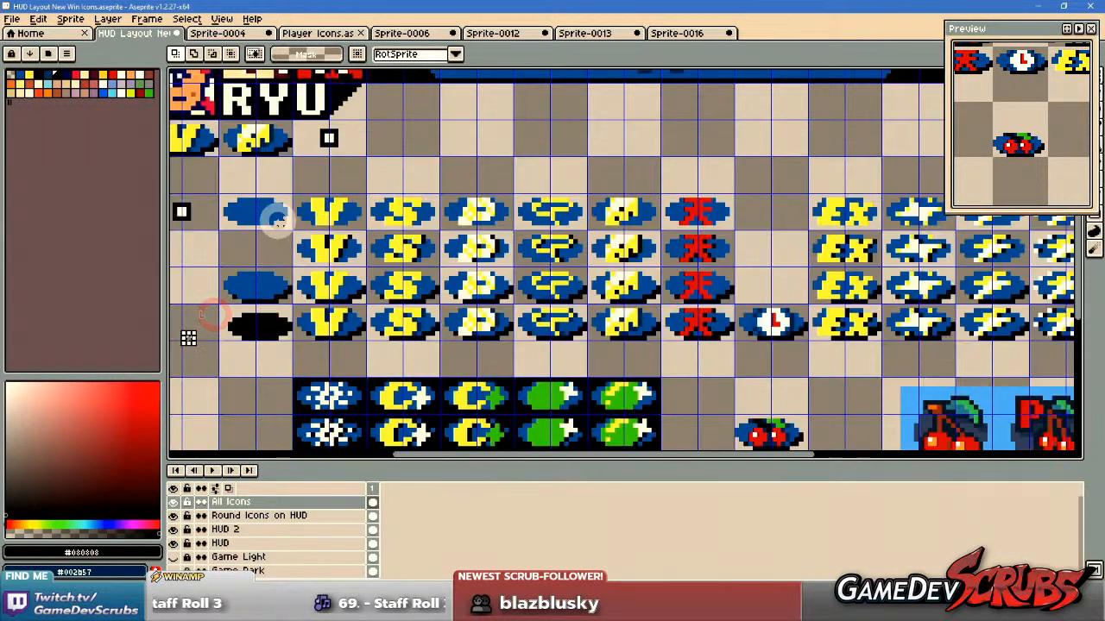
left_click_drag(223, 191, 291, 233)
key("Delete")
left_click_drag(294, 184, 808, 303)
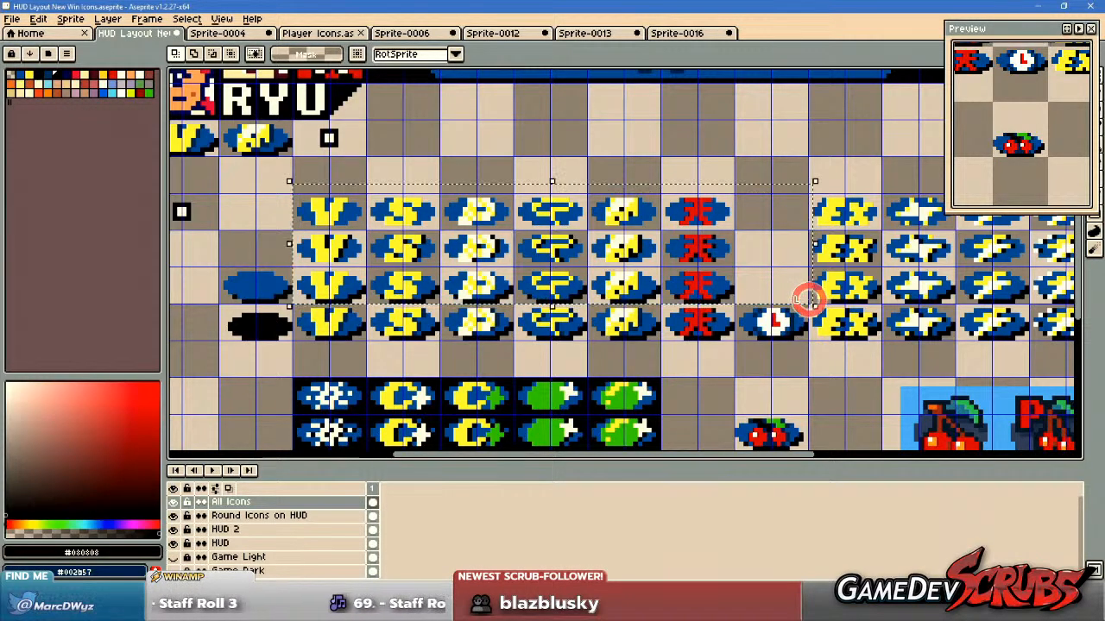
key("Delete")
Delete the upper three rows of the EX and star icon variants.
scroll(765, 316, "right", 4)
left_click_drag(488, 168, 910, 299)
key("Delete")
scroll(910, 298, "right", 5)
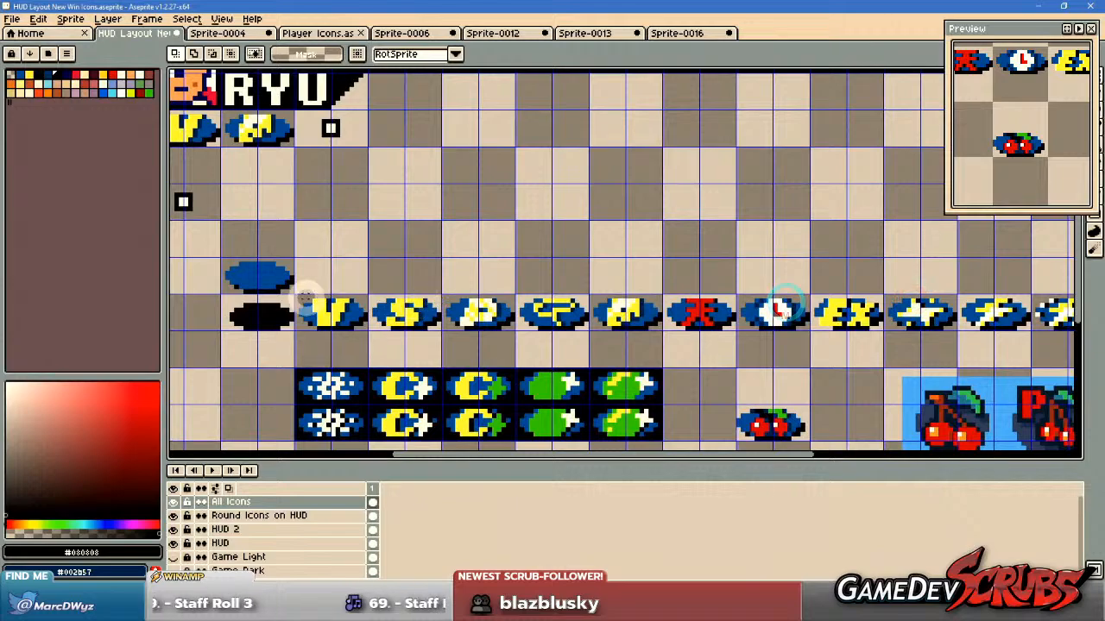
Select the blank blue and black ovals and move them down beside the snowflake and moon icons.
left_click_drag(296, 299, 454, 349)
left_click(306, 251)
left_click_drag(213, 253, 293, 337)
scroll(288, 329, "left", 3)
left_click_drag(486, 299, 454, 350)
left_click_drag(758, 287, 428, 318)
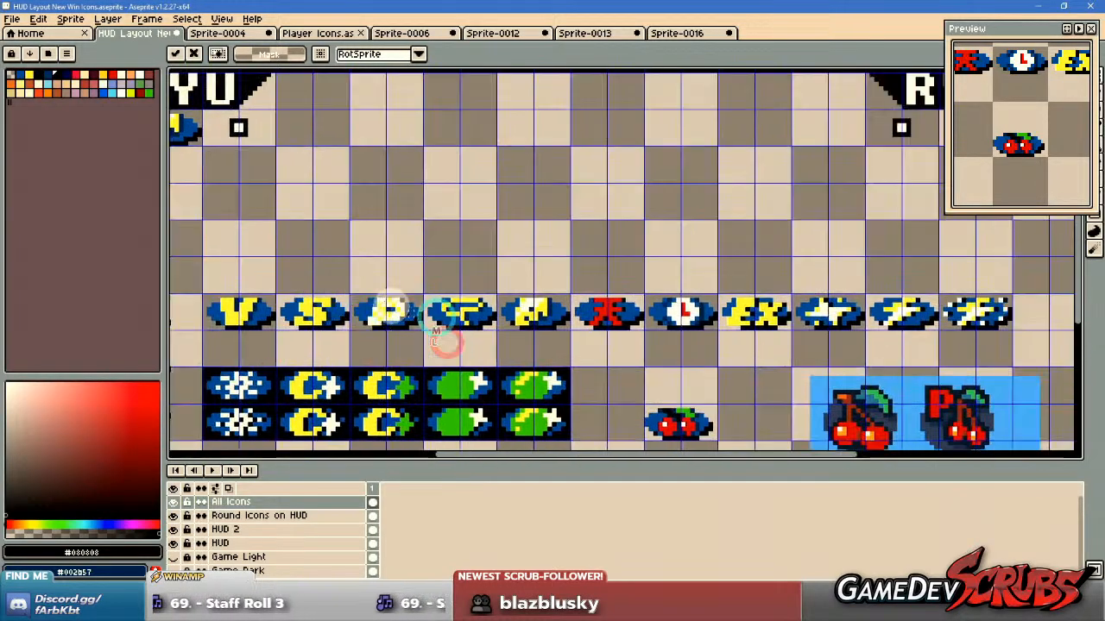
Select the remaining row of eleven win icons and move it up, just below the HUD's player names.
left_click_drag(203, 268, 1030, 340)
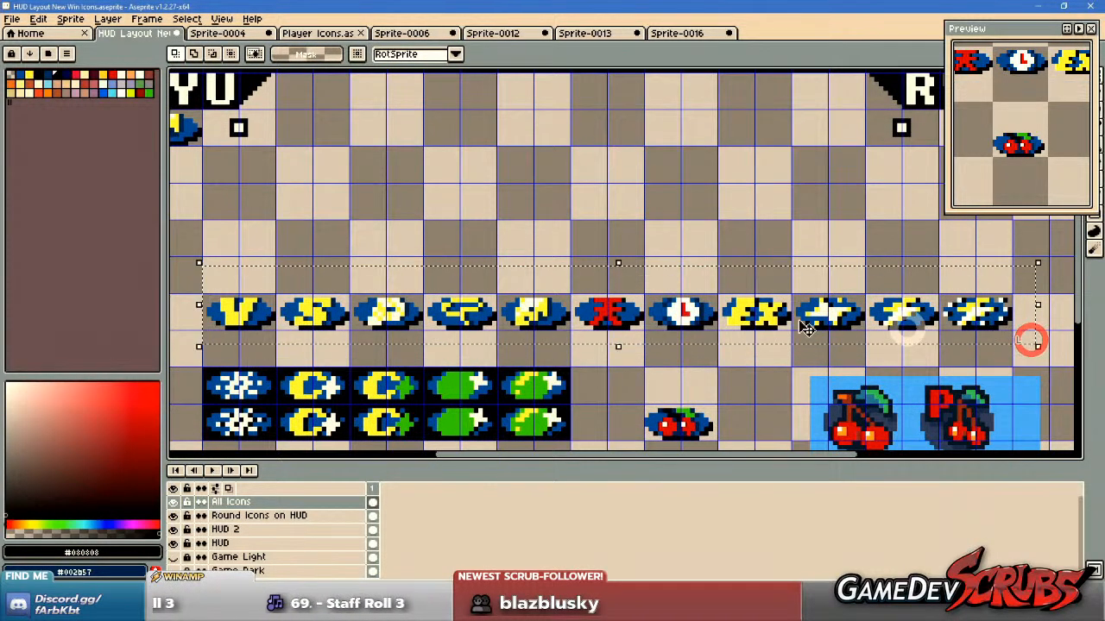
scroll(532, 285, "down", 2)
left_click_drag(466, 298, 440, 233)
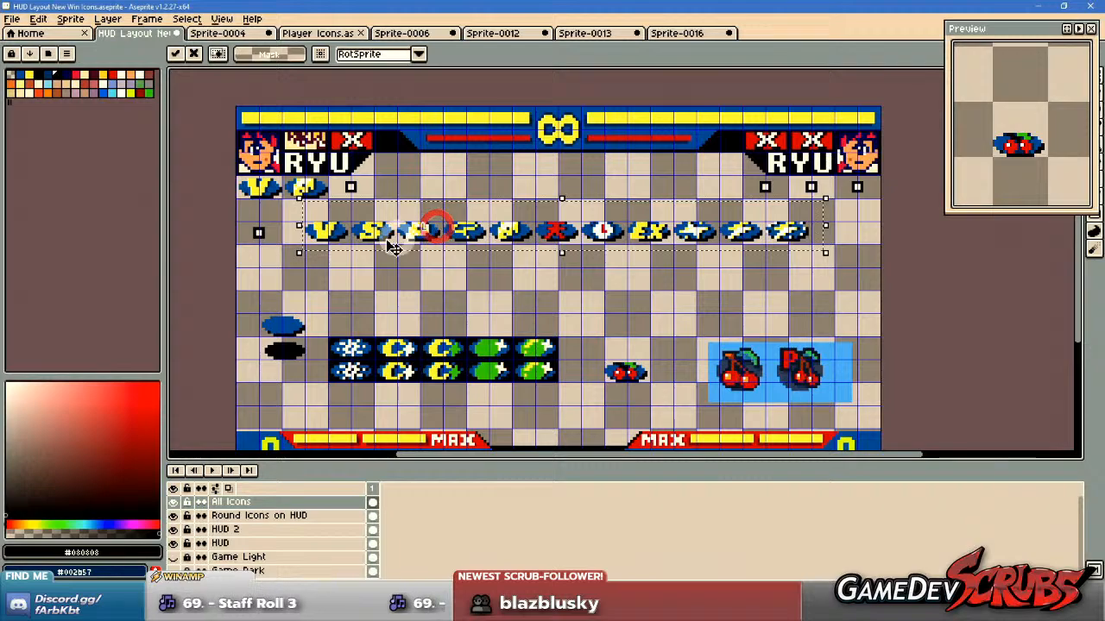
scroll(378, 236, "up", 5)
left_click_drag(364, 206, 616, 270)
left_click_drag(614, 253, 588, 254)
Sample the dark blue #002b57 from the S icon's shading and recolor the red kanji icon's black letter shading with it.
key("i")
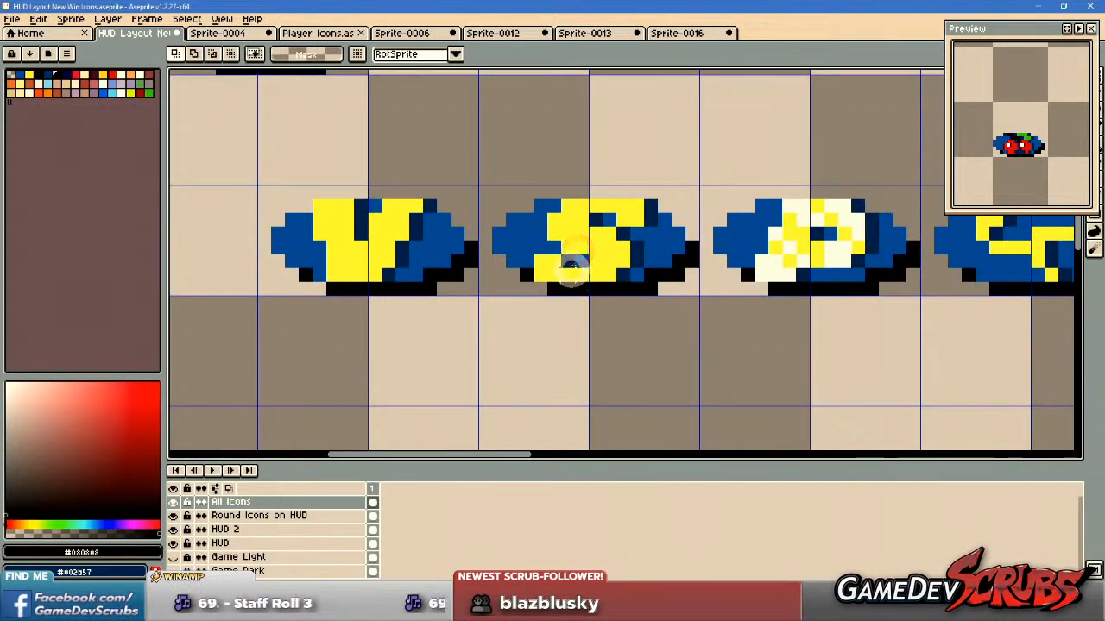
scroll(638, 219, "up", 1)
left_click(633, 258)
key("b")
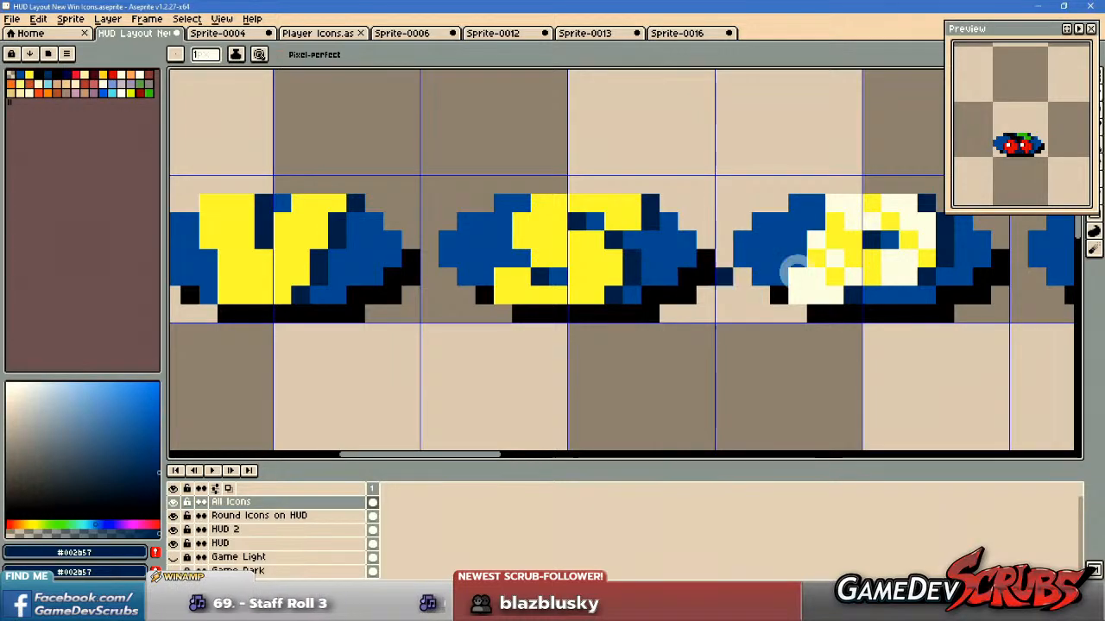
left_click_drag(935, 274, 647, 306)
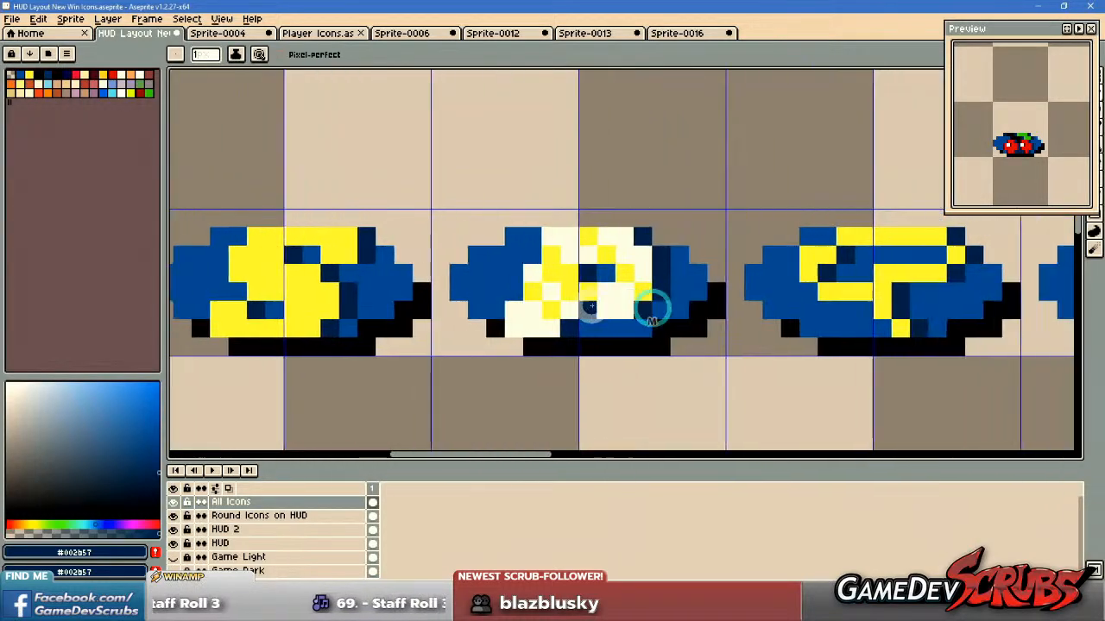
left_click_drag(938, 302, 653, 305)
left_click_drag(788, 307, 468, 311)
left_click_drag(687, 307, 421, 306)
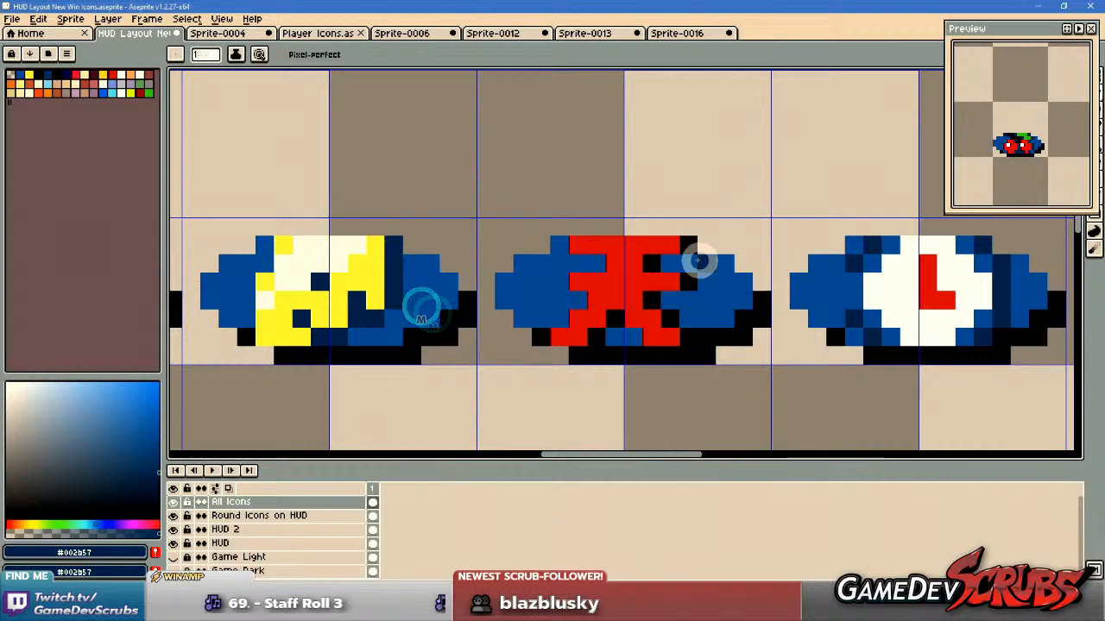
scroll(689, 261, "up", 1)
left_click(700, 241)
left_click(629, 264)
left_click(690, 293)
left_click(634, 323)
left_click(662, 349)
left_click(700, 381)
left_click(578, 354)
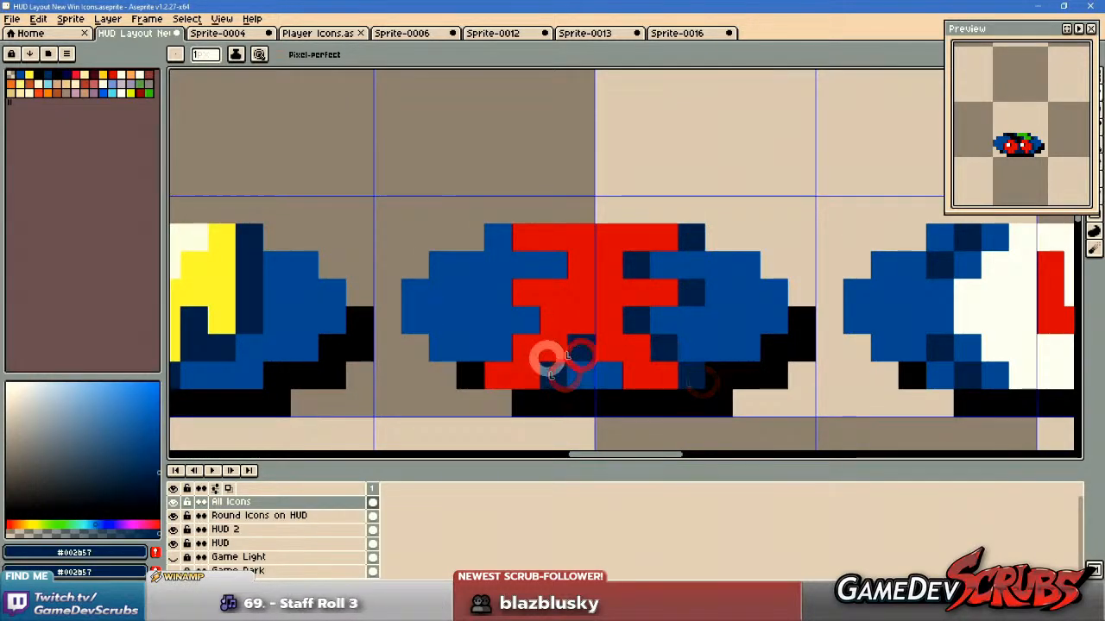
scroll(836, 327, "down", 1)
Repaint the black letter shading of the EX icon in dark blue, dismissing the error dialog that interrupts the work.
left_click_drag(837, 327, 525, 323)
left_click_drag(720, 318, 470, 321)
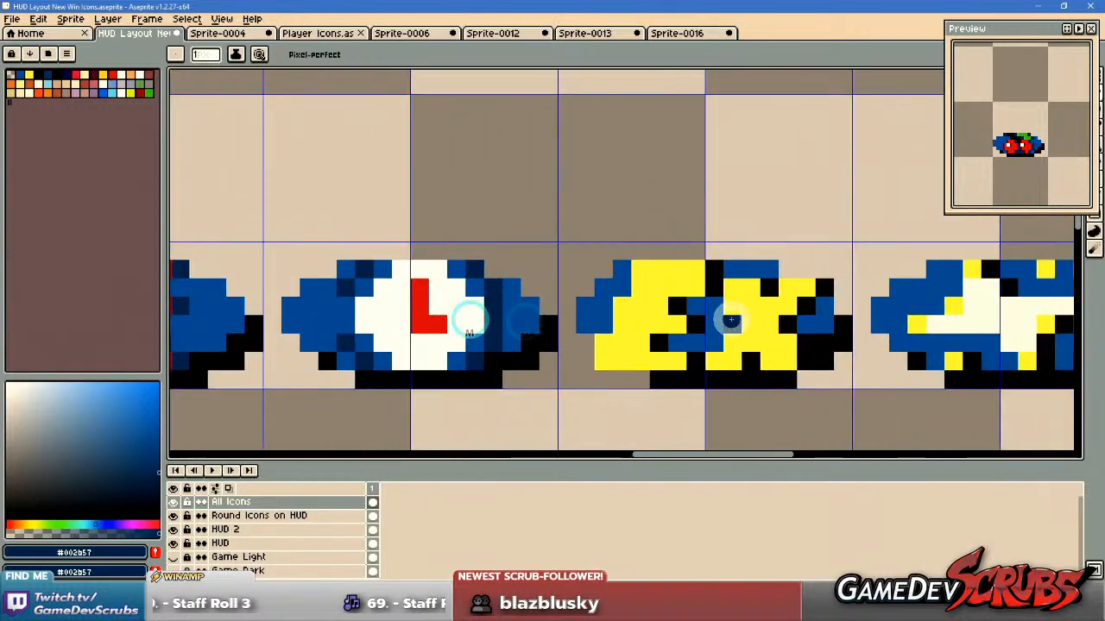
left_click(677, 302)
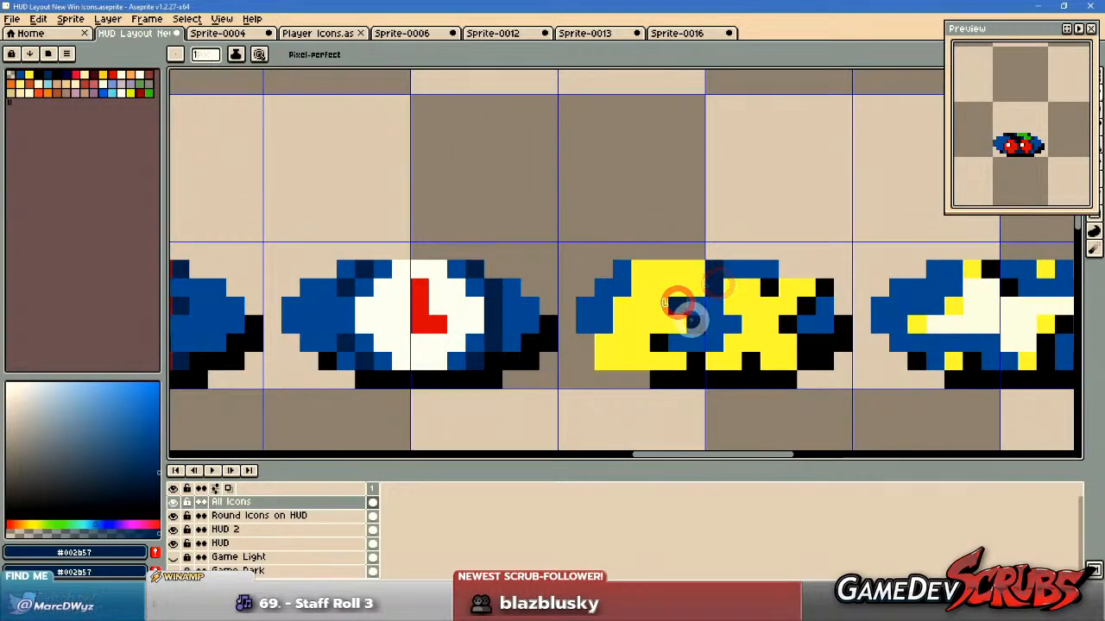
left_click(694, 364)
left_click_drag(791, 352, 668, 374)
scroll(649, 377, "up", 1)
left_click(616, 382)
left_click(700, 375)
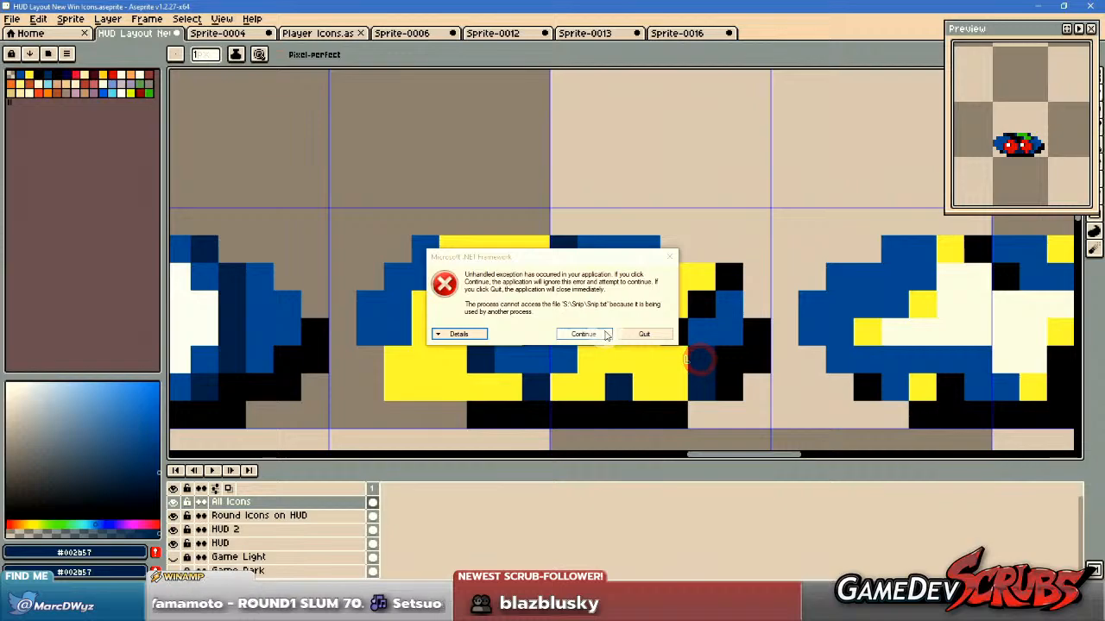
left_click(642, 334)
left_click(676, 333)
left_click(701, 305)
left_click(722, 278)
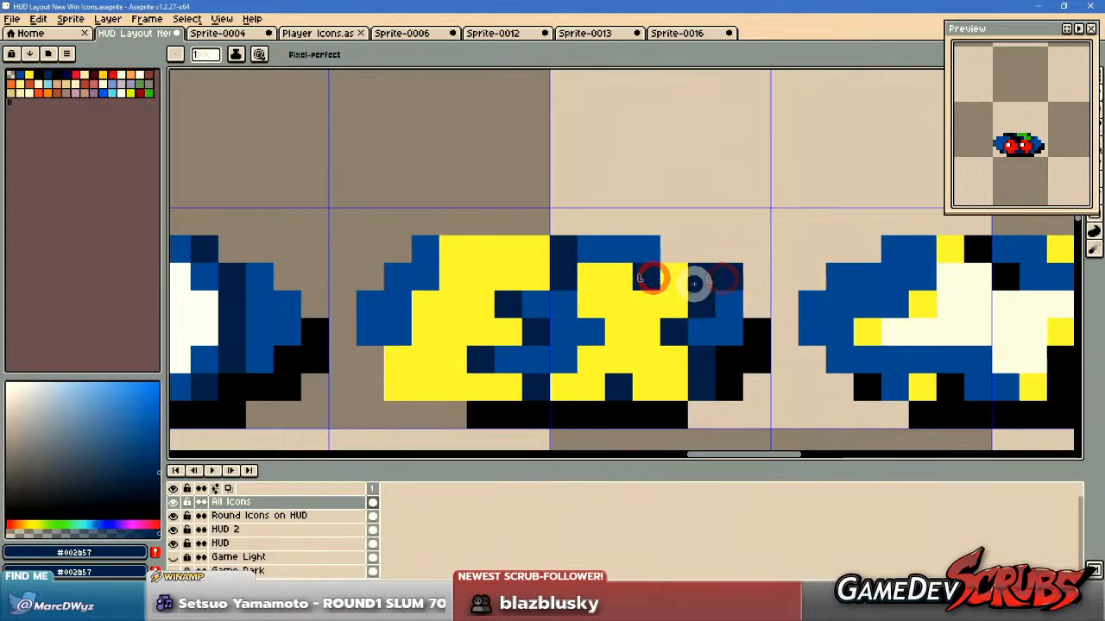
Repaint the black shading pixels around the star on the icon beside EX in dark blue.
left_click_drag(693, 283, 397, 273)
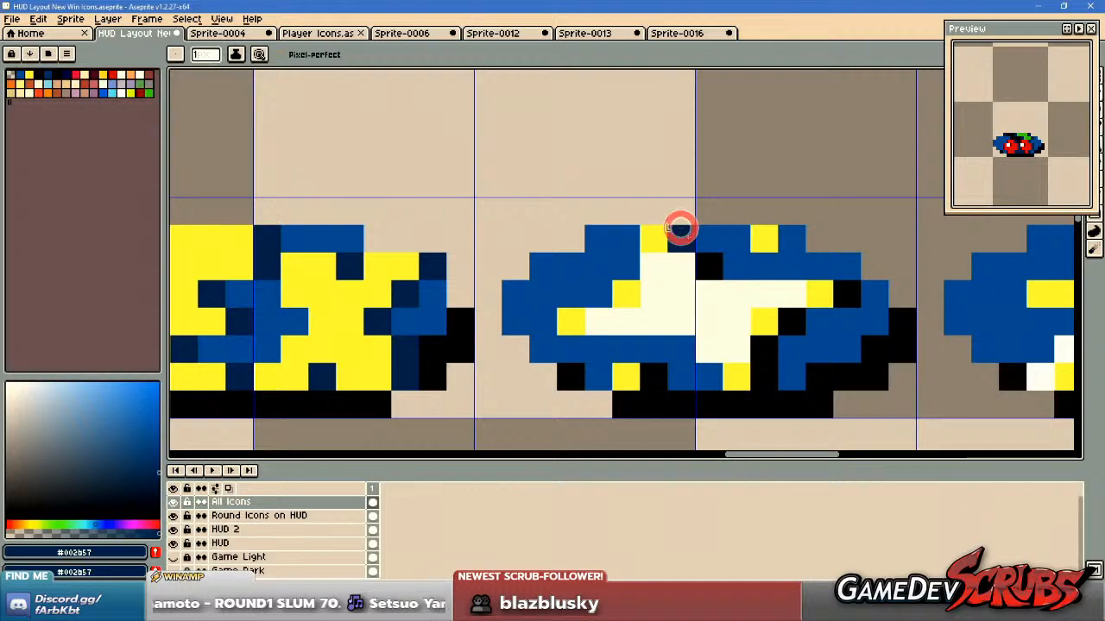
left_click(708, 265)
left_click(844, 291)
left_click(785, 337)
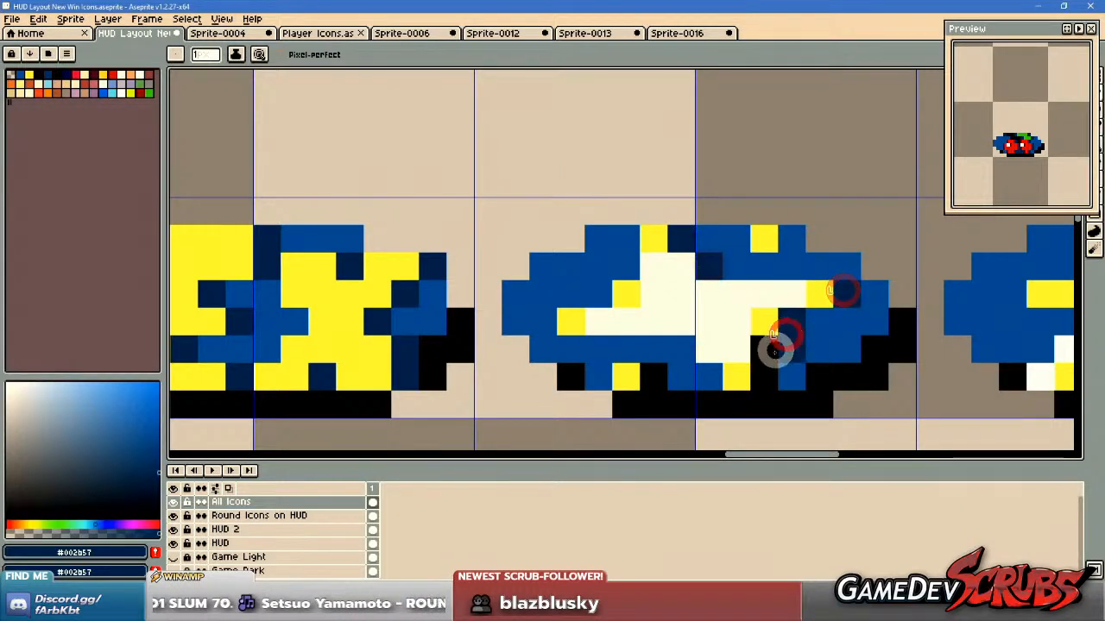
left_click(658, 382)
Repaint the black shading pixels around the plain lightning bolt icon in dark blue.
scroll(704, 351, "down", 2)
left_click_drag(721, 350, 341, 347)
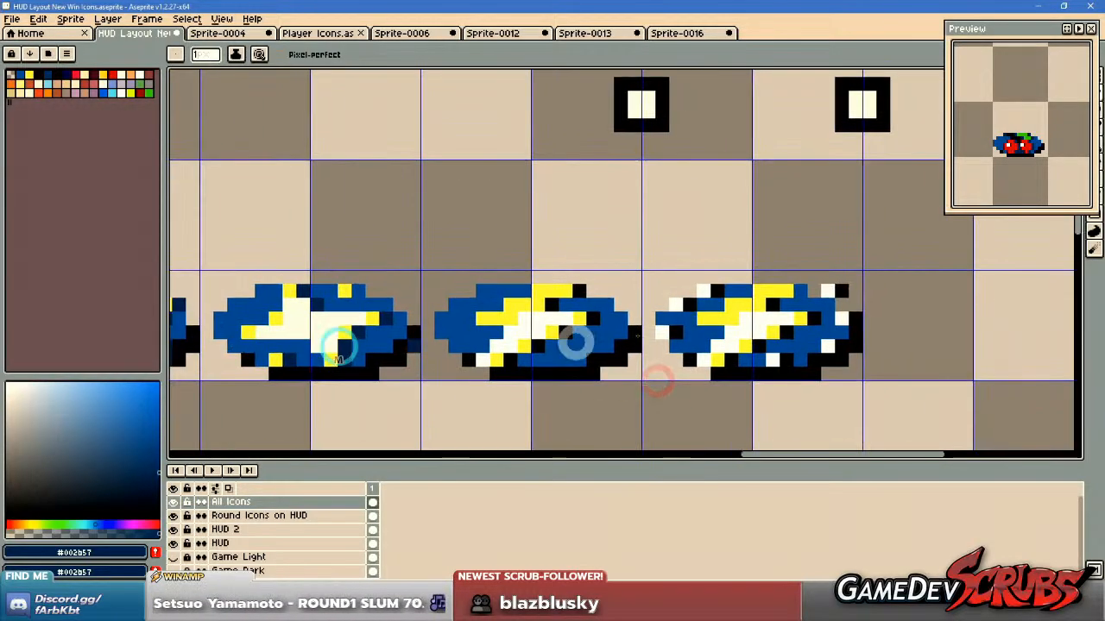
scroll(676, 327, "up", 1)
left_click(490, 353)
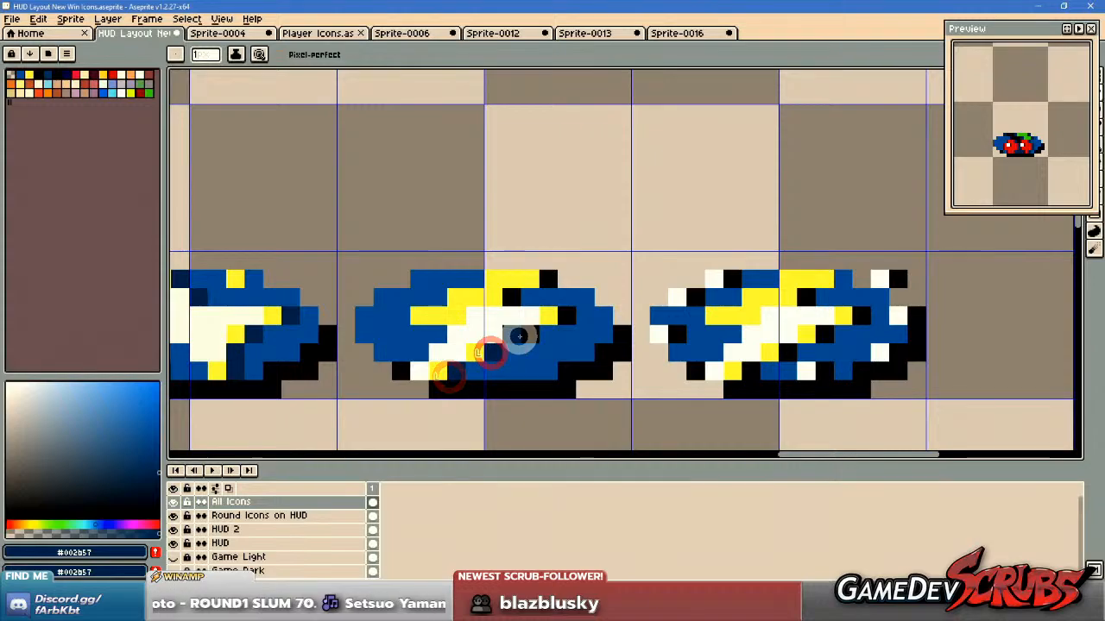
left_click(515, 296)
left_click(550, 280)
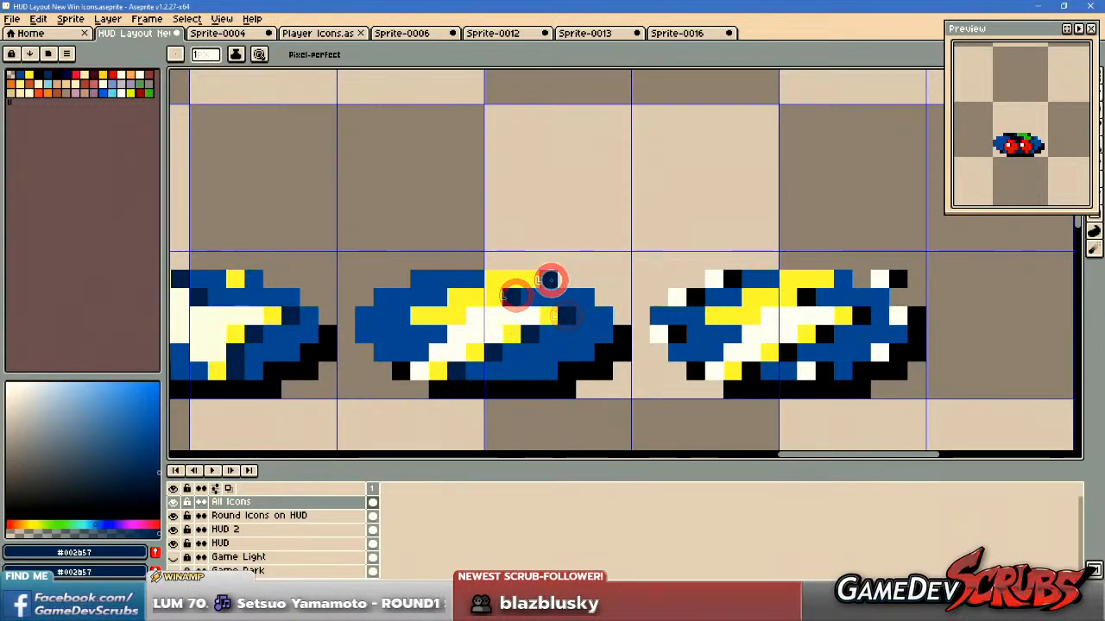
Repaint the black shading of the bolt and white sparks on the last icon of the row in dark blue.
left_click_drag(810, 305, 679, 308)
scroll(719, 316, "up", 1)
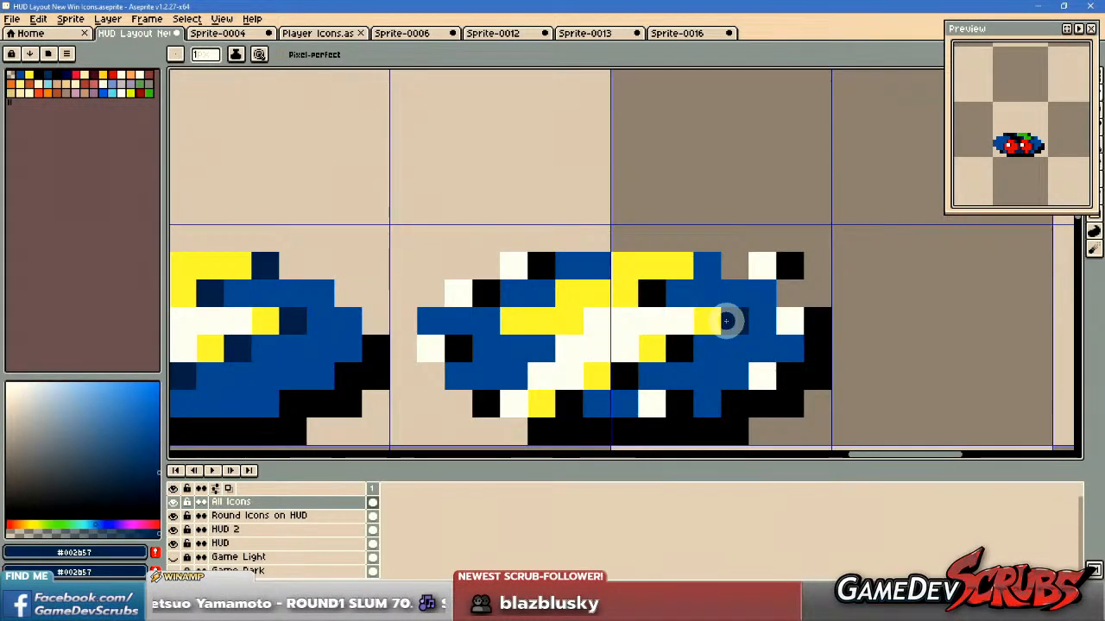
left_click(572, 402)
left_click(661, 299)
scroll(734, 310, "down", 1)
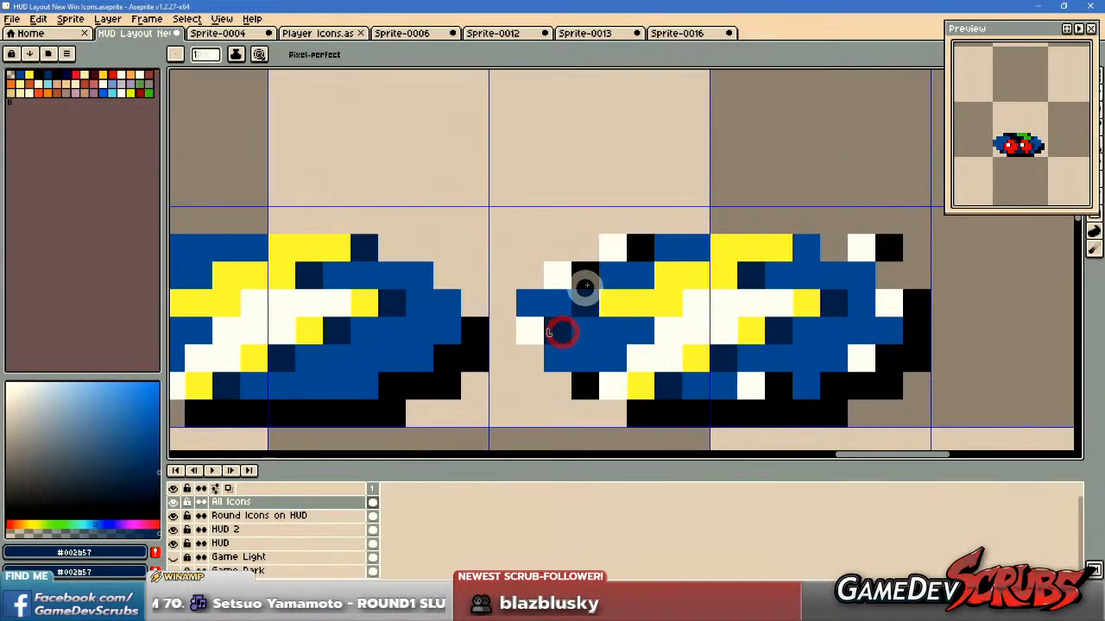
left_click(777, 386)
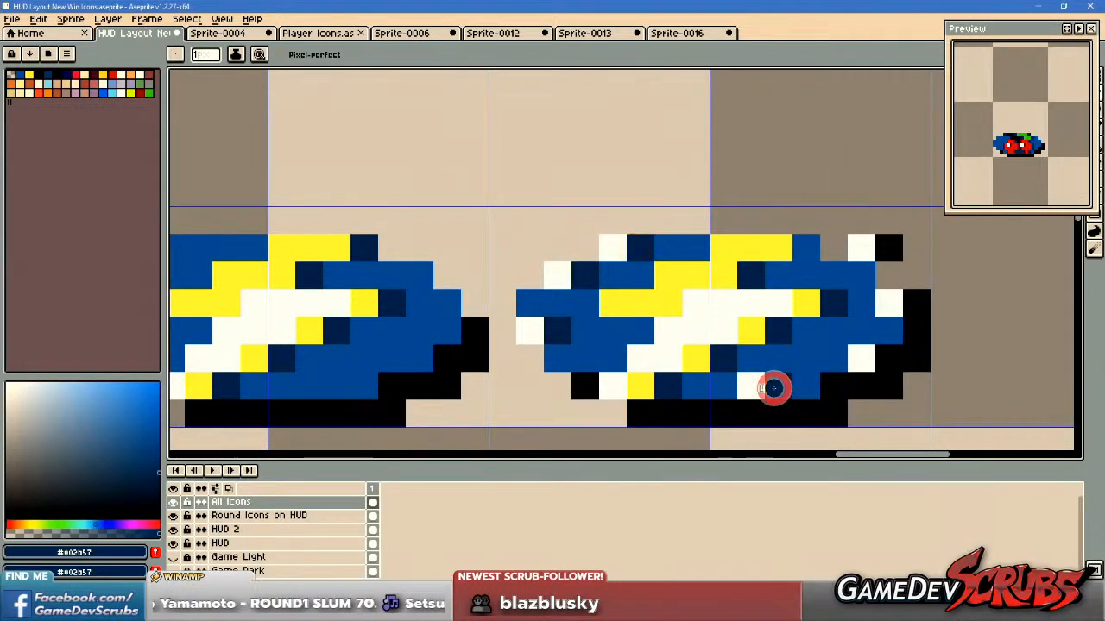
left_click(888, 361)
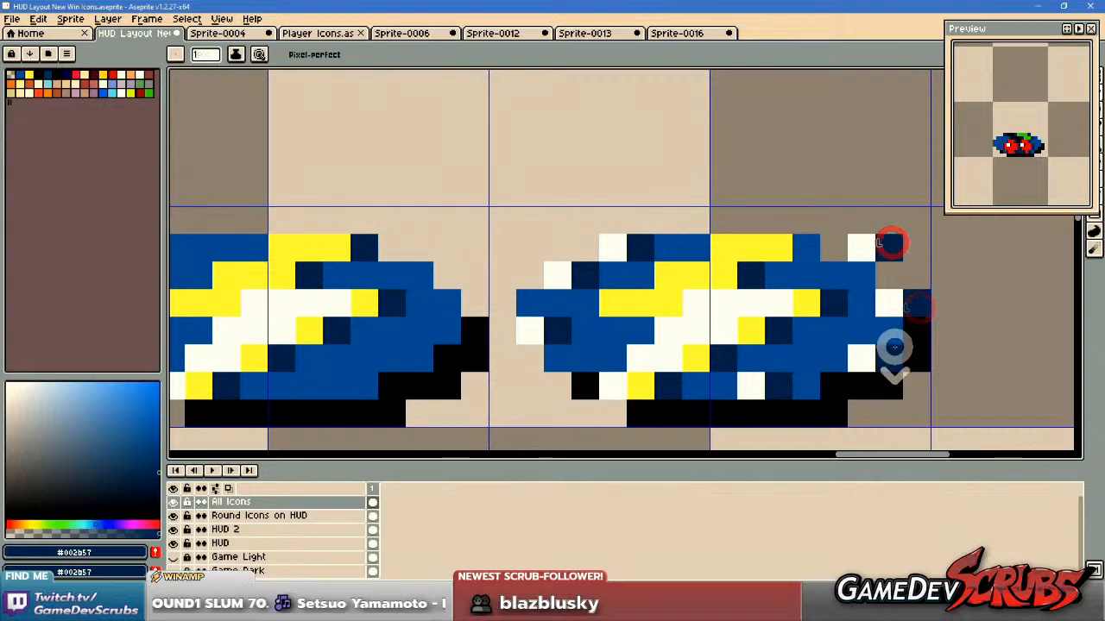
Examine the shading of the cherry, snowflake, moon and green icons in the lower part of the layout.
scroll(893, 347, "down", 5)
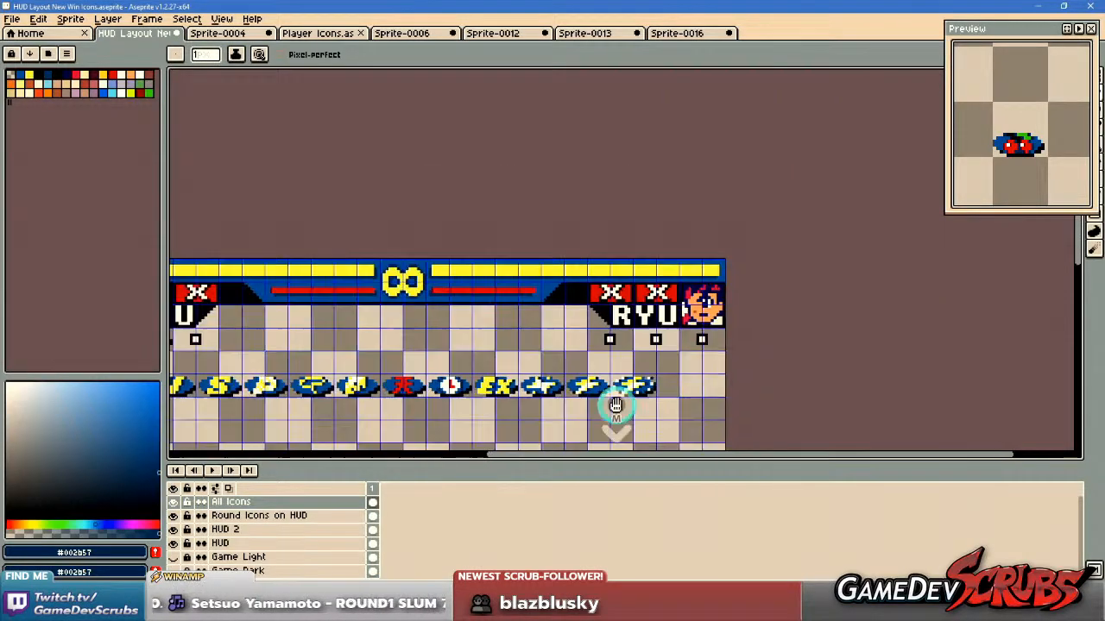
left_click_drag(615, 405, 726, 328)
left_click_drag(532, 331, 666, 402)
scroll(519, 266, "up", 7)
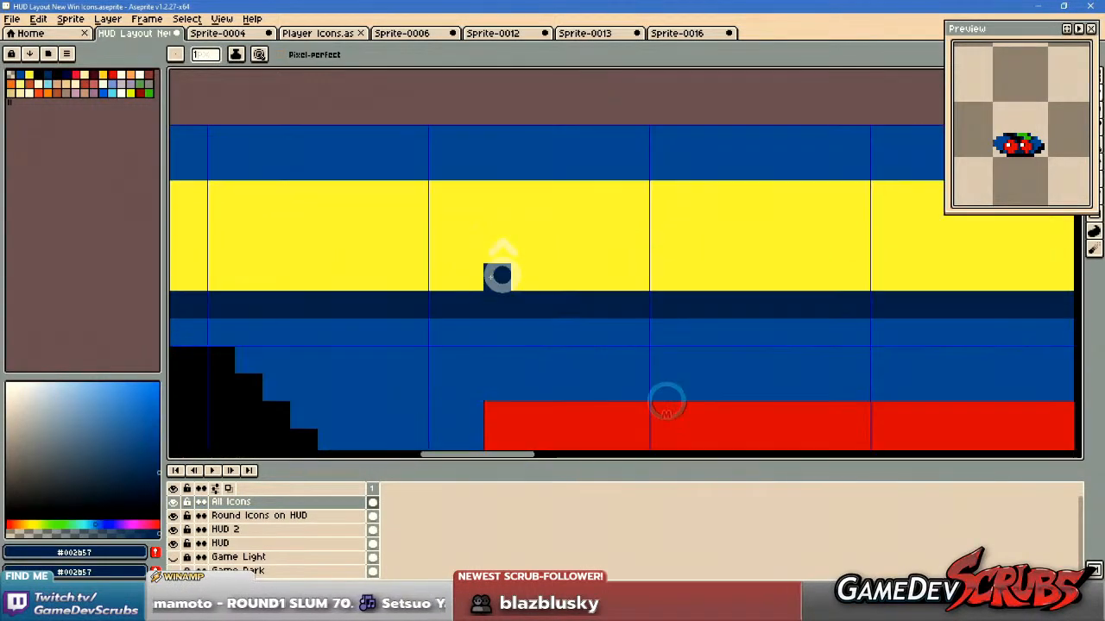
scroll(518, 292, "down", 2)
scroll(775, 341, "down", 2)
left_click_drag(734, 377, 541, 224)
left_click_drag(747, 340, 517, 211)
left_click_drag(829, 342, 676, 253)
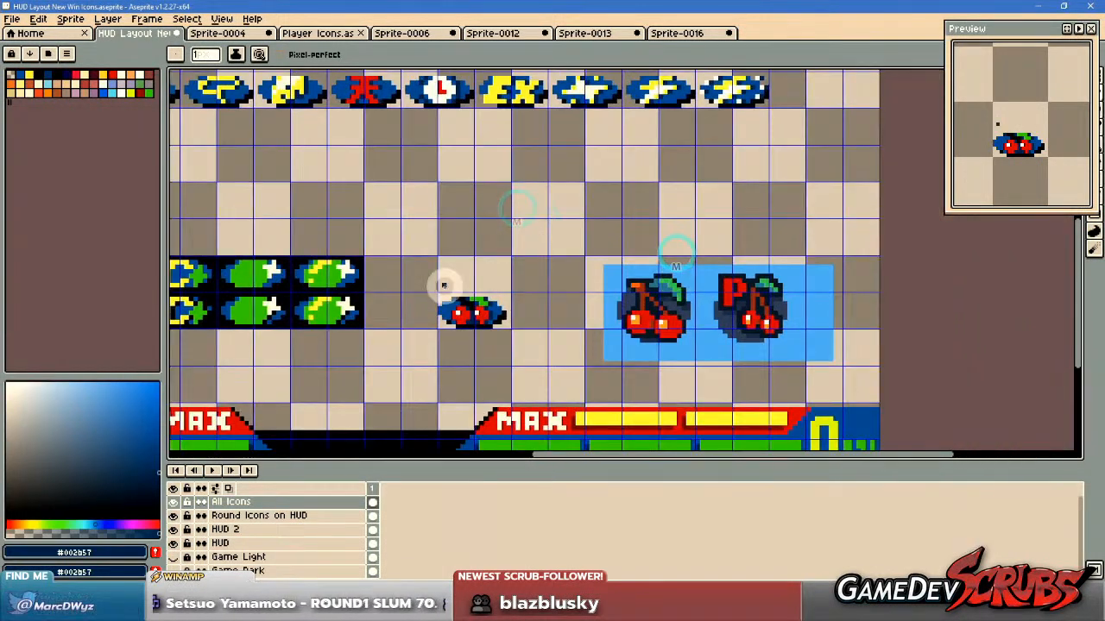
left_click_drag(458, 293, 580, 285)
scroll(578, 286, "up", 6)
scroll(518, 288, "down", 5)
left_click_drag(450, 281, 770, 277)
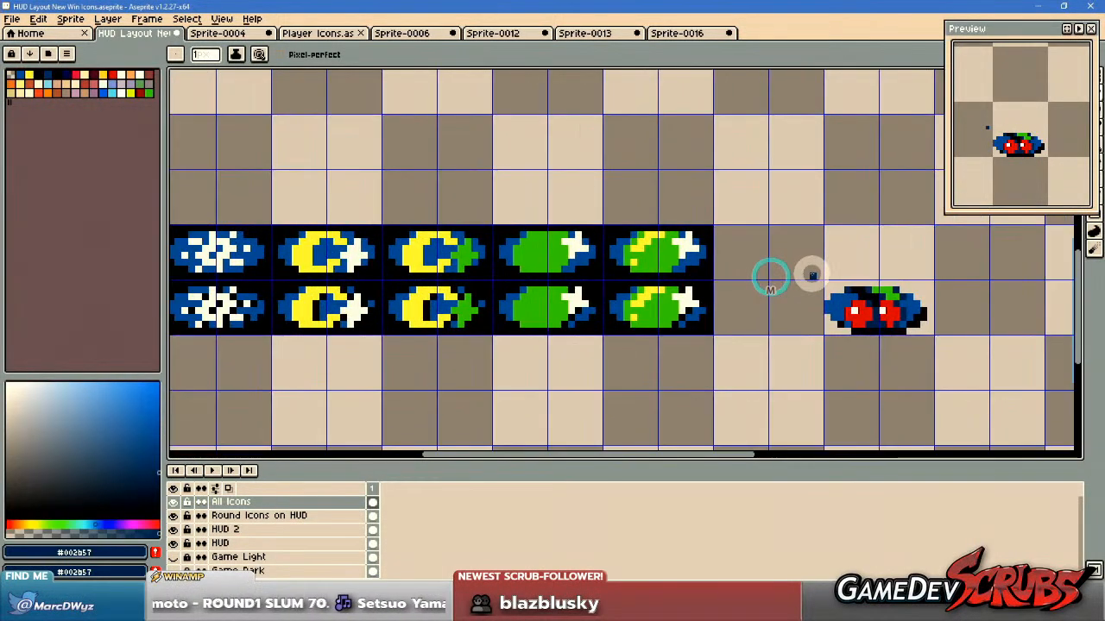
left_click_drag(596, 279, 772, 280)
scroll(673, 279, "up", 4)
scroll(703, 259, "down", 4)
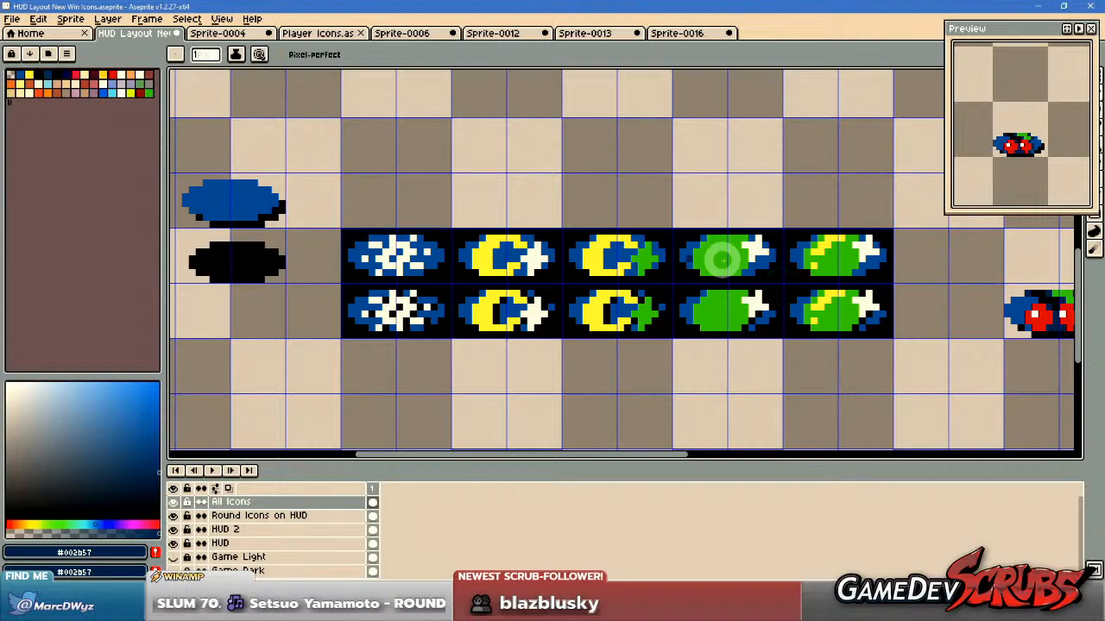
left_click_drag(868, 301, 661, 302)
Move the red kanji icon out of the main win icon row into the empty area below it.
key("m")
scroll(567, 320, "down", 1)
scroll(584, 289, "down", 2)
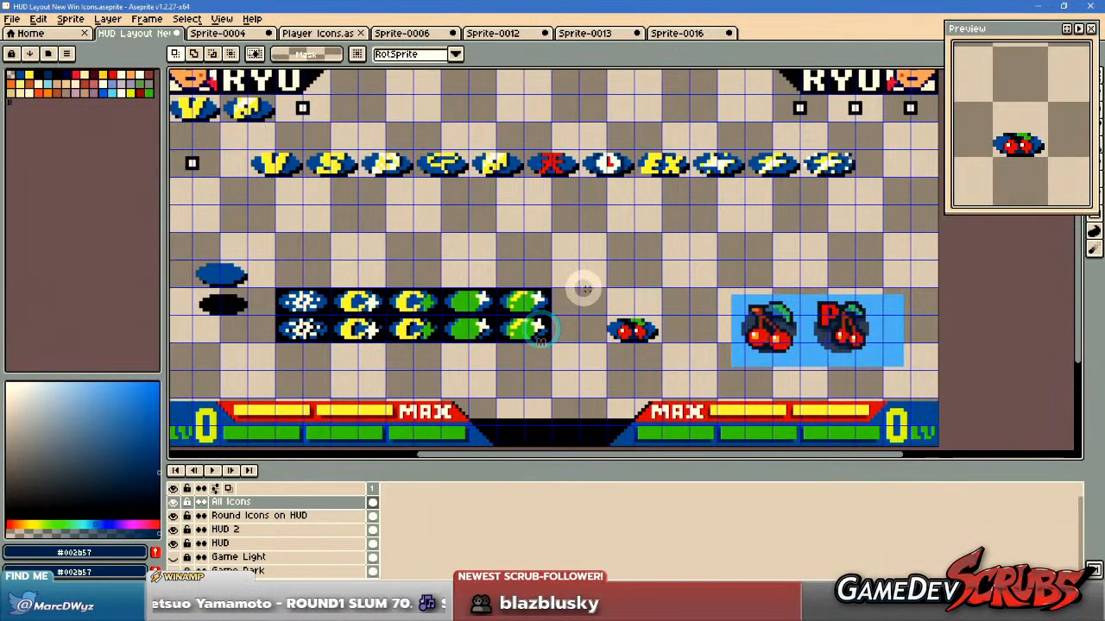
scroll(527, 151, "up", 2)
left_click_drag(586, 198, 589, 332)
scroll(652, 284, "down", 4)
Select the cherry icon and move it up directly beside the red kanji icon on the same grid row.
scroll(602, 335, "up", 3)
left_click_drag(793, 370, 695, 217)
left_click_drag(675, 303, 864, 450)
left_click_drag(771, 344, 664, 179)
scroll(680, 273, "up", 2)
left_click_drag(676, 259, 682, 269)
left_click(681, 269)
key("ctrl+d")
left_click_drag(750, 269, 740, 292)
scroll(741, 291, "down", 3)
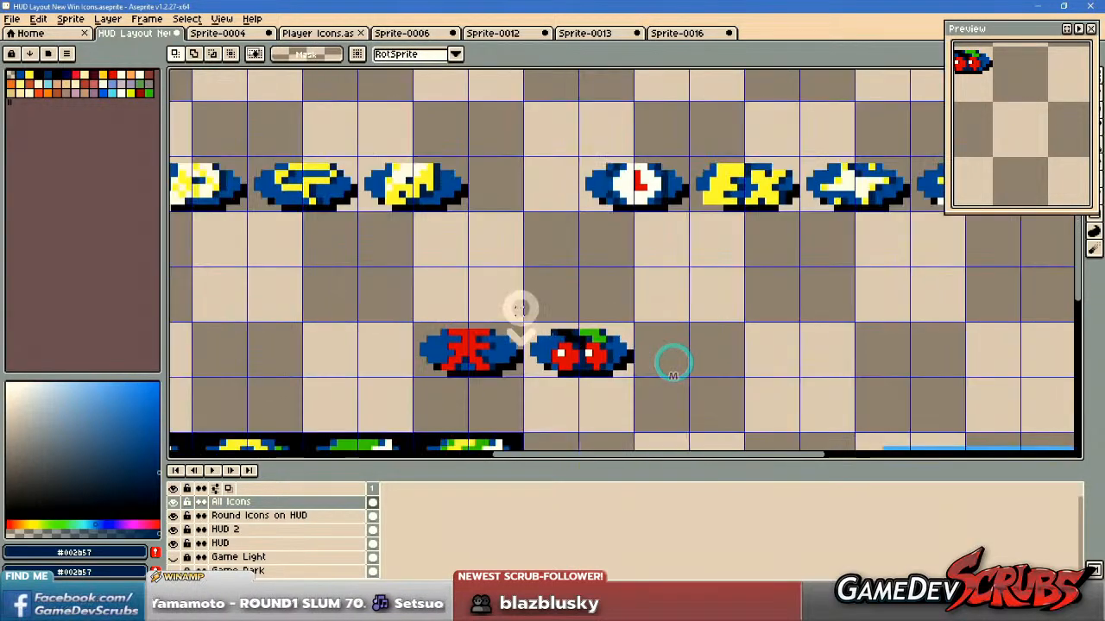
Move the kanji and cherry pair so they line up beneath the V and S icons, then save the sprite.
left_click_drag(432, 315, 690, 373)
left_click_drag(350, 316, 584, 340)
left_click_drag(763, 364, 390, 333)
scroll(413, 321, "up", 3)
key("ctrl+d")
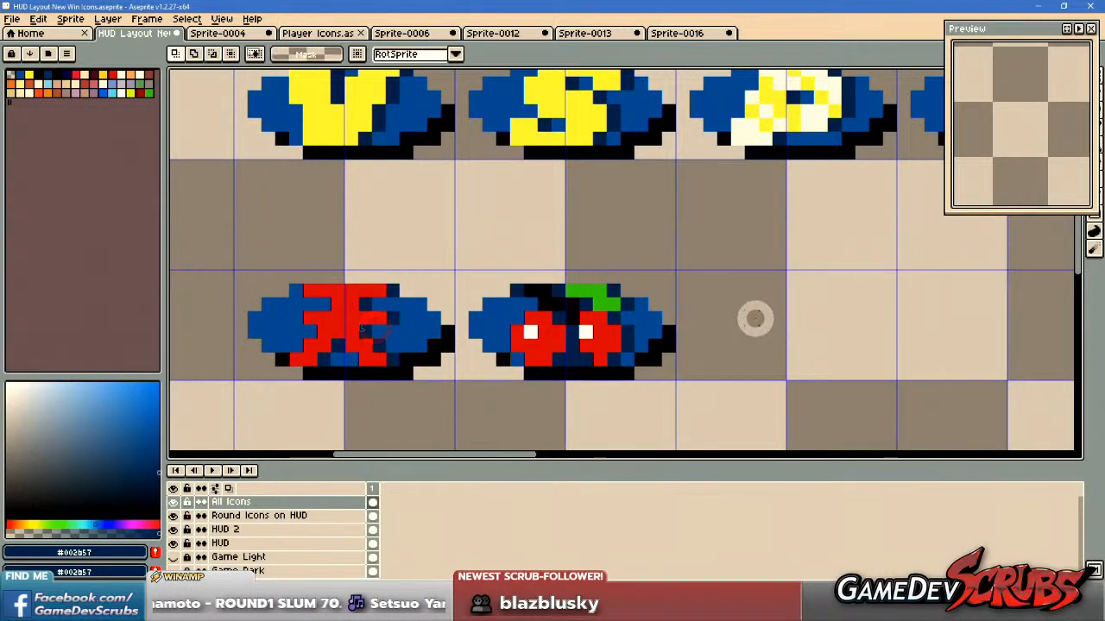
key("ctrl+s")
Select the five icons from the clock to the sparking bolt and move them left to close the gap in the row.
scroll(754, 317, "down", 3)
left_click_drag(723, 322, 369, 325)
left_click_drag(774, 307, 355, 239)
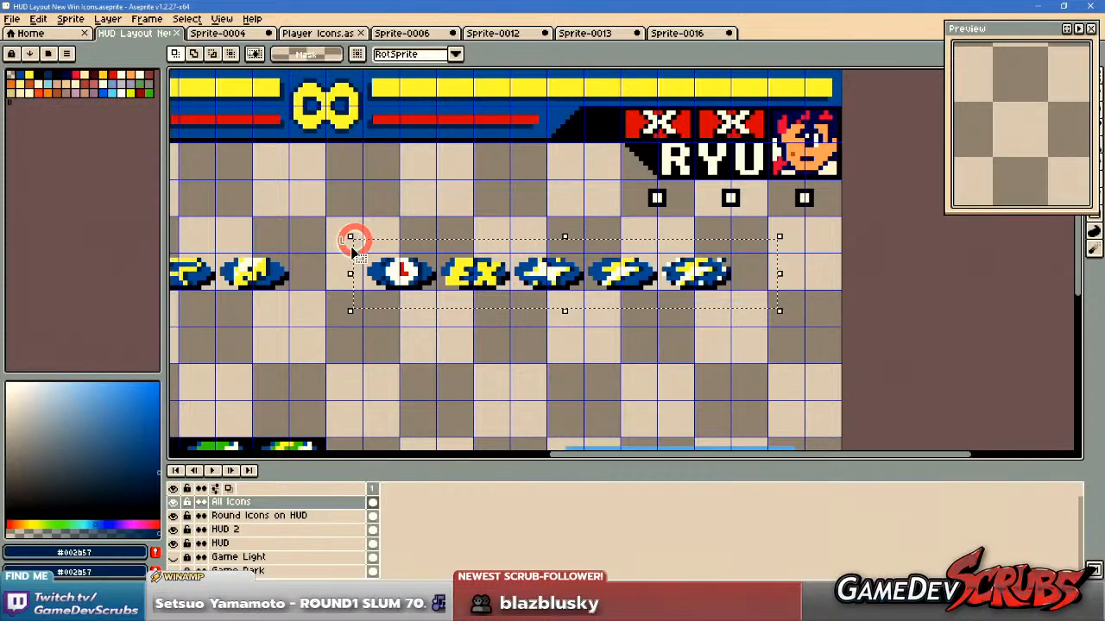
scroll(355, 242, "up", 3)
left_click_drag(481, 274, 333, 273)
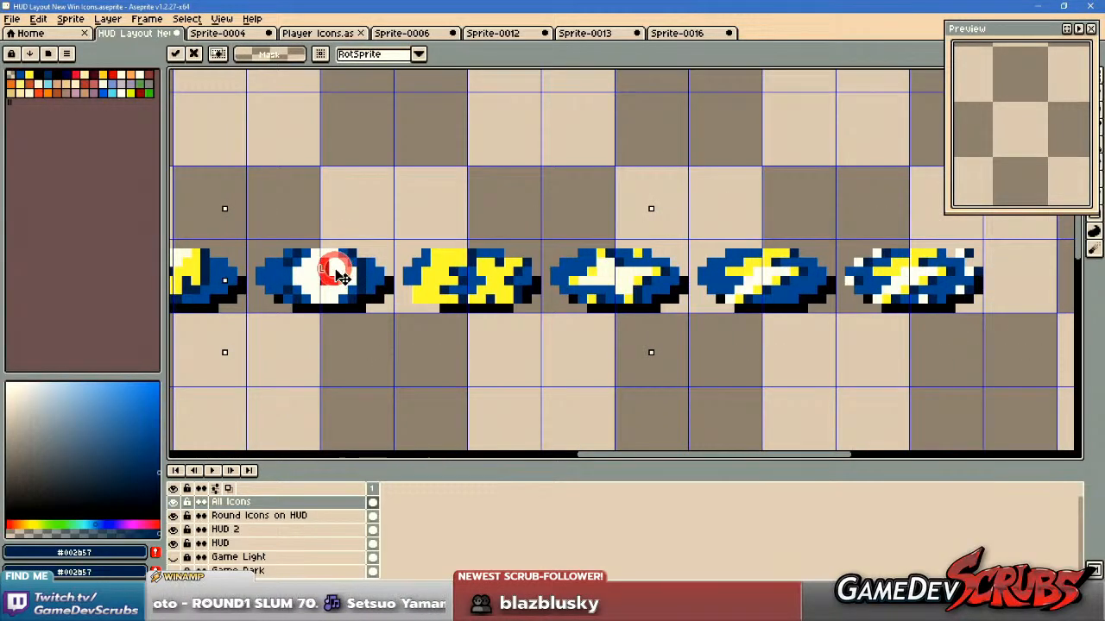
left_click(399, 331)
scroll(399, 330, "down", 4)
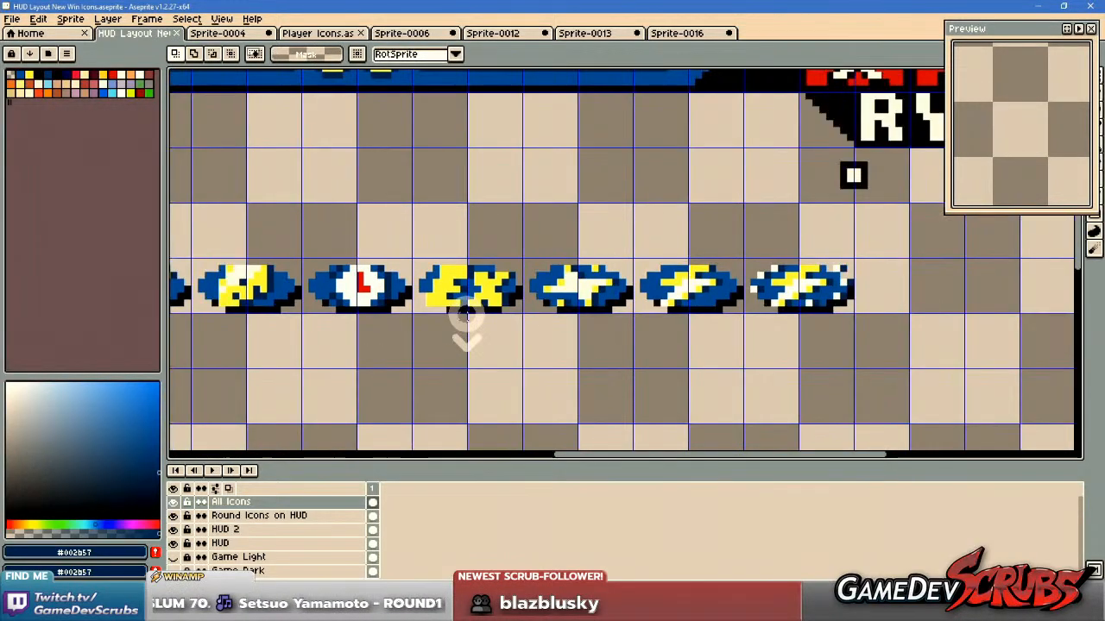
Select the light blue panel with the two reference cherry drawings and delete it.
left_click_drag(602, 322, 663, 289)
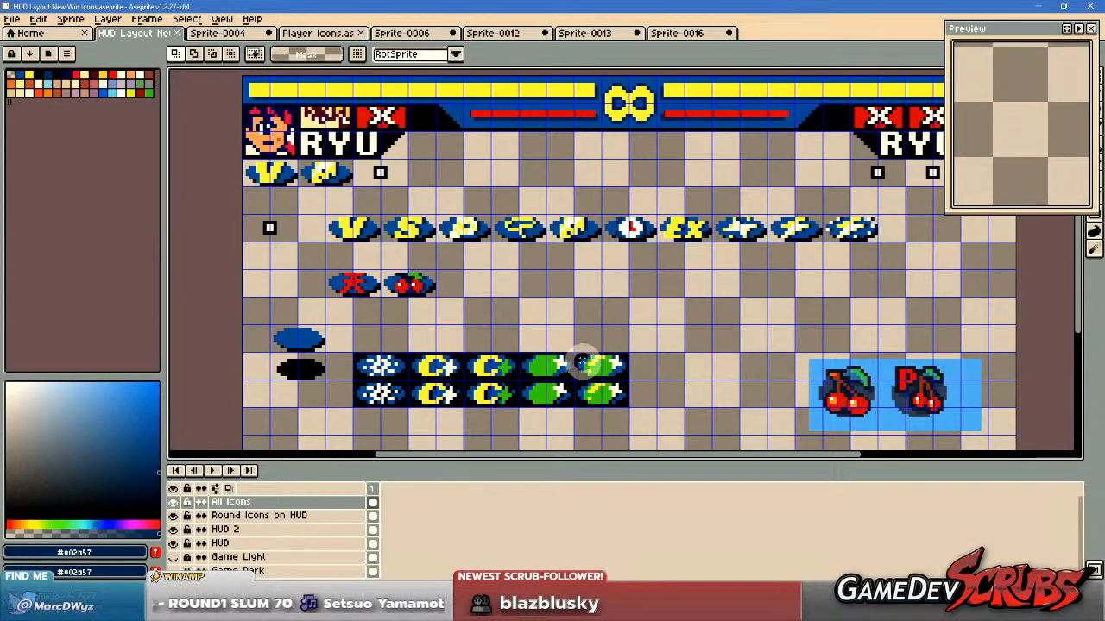
left_click_drag(899, 358, 789, 341)
left_click_drag(648, 306, 890, 432)
key("Delete")
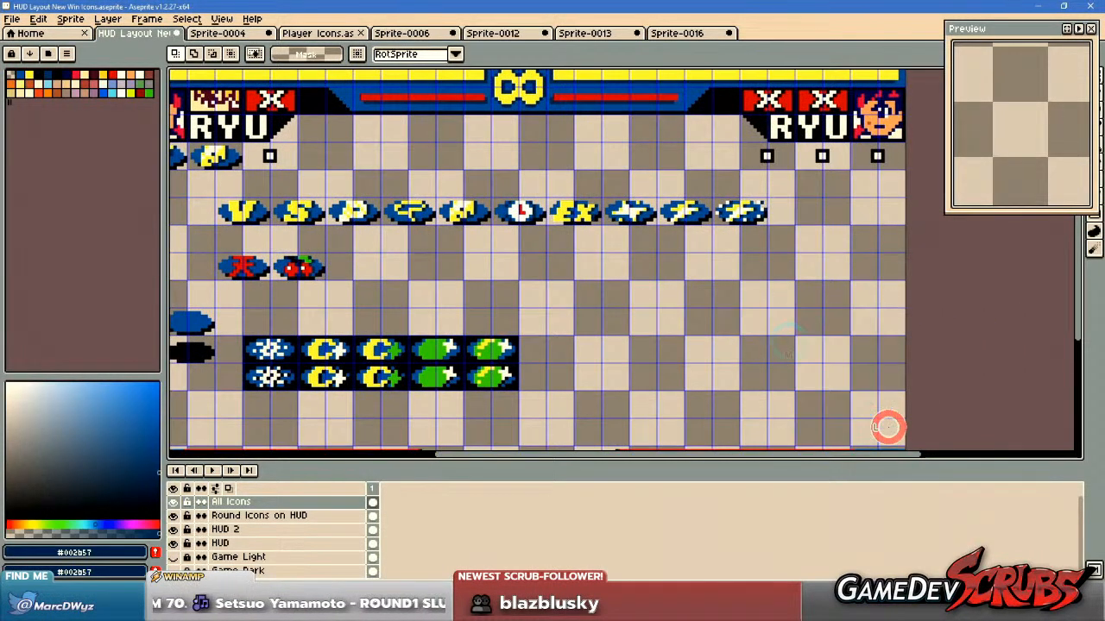
Review the whole HUD layout and the placement of the win icons beneath the player names.
scroll(381, 371, "down", 1)
left_click_drag(378, 371, 699, 371)
scroll(656, 319, "up", 3)
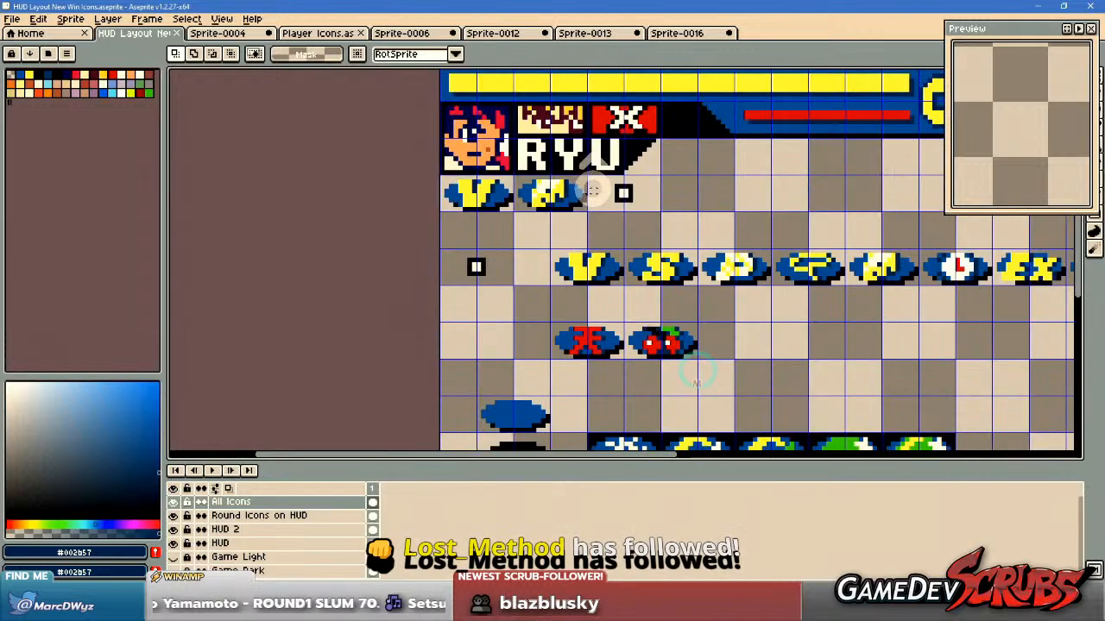
scroll(587, 308, "down", 2)
scroll(649, 297, "down", 3)
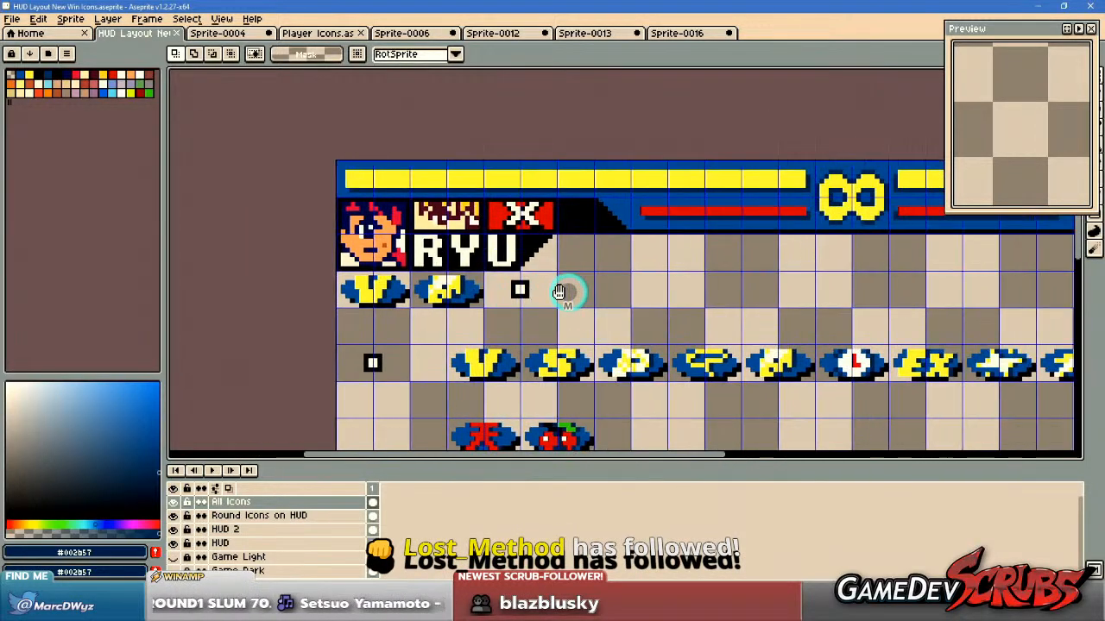
scroll(420, 263, "up", 3)
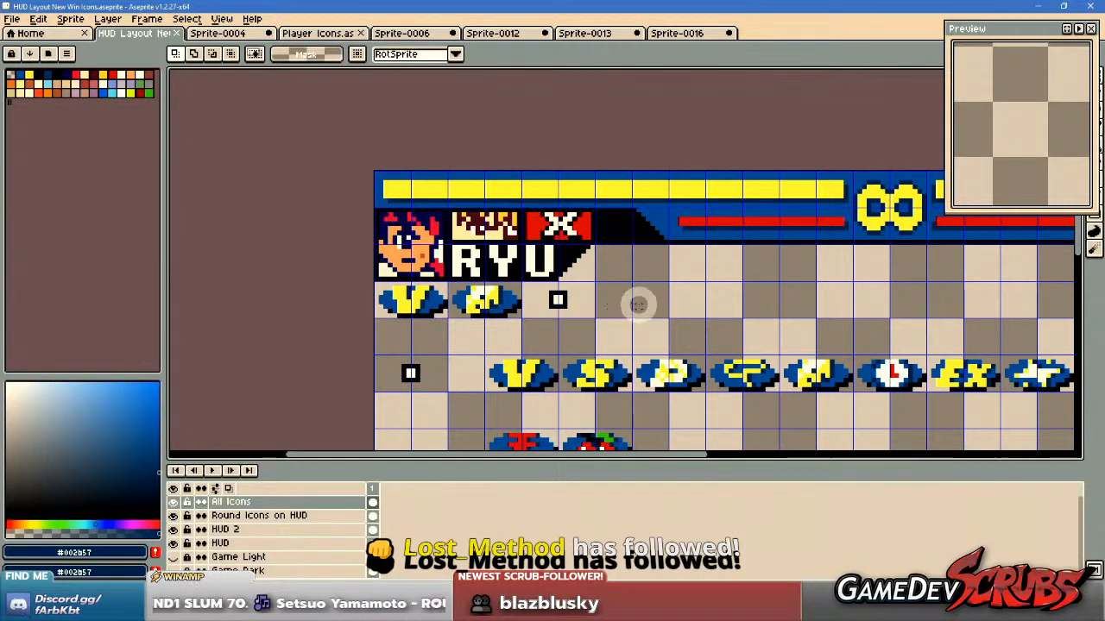
scroll(723, 294, "down", 2)
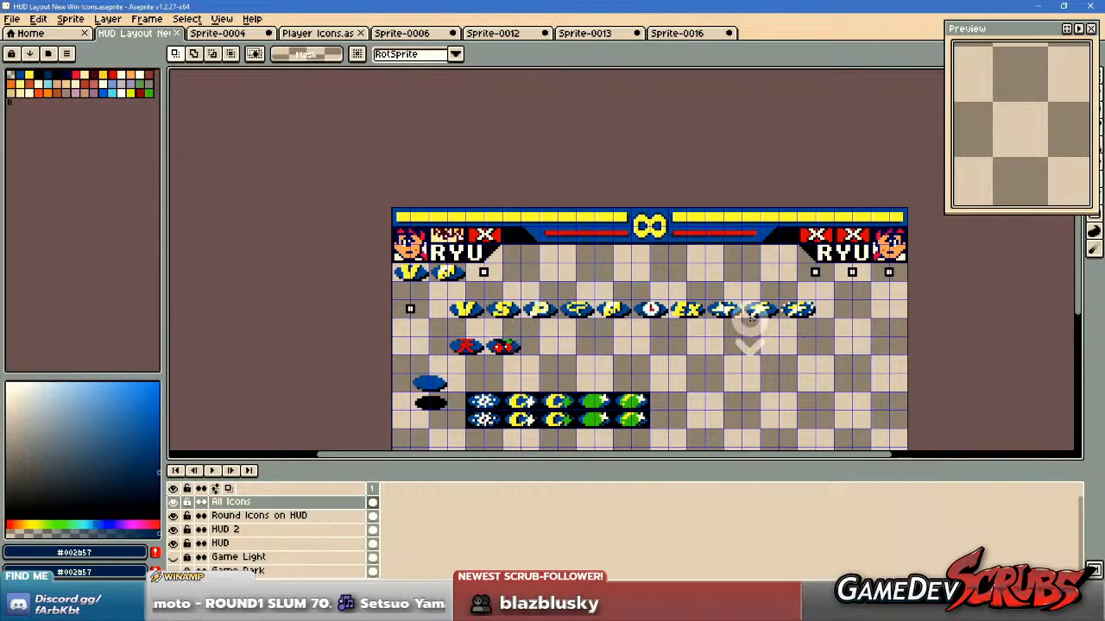
scroll(718, 287, "down", 1)
scroll(715, 288, "up", 1)
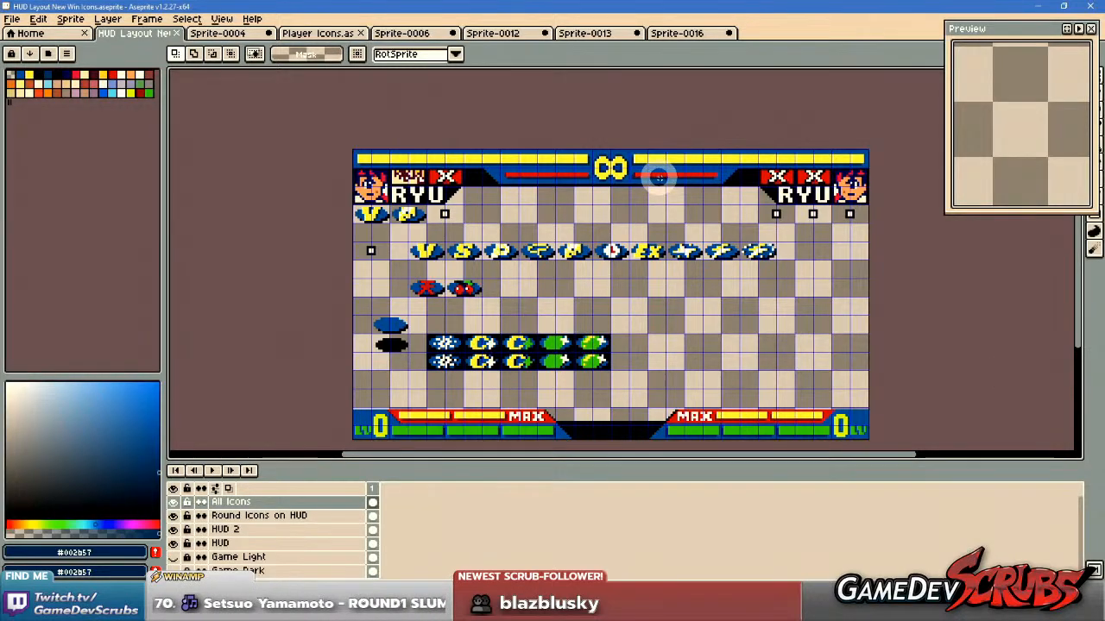
Save the HUD layout sprite with its rearranged win icons.
scroll(672, 215, "down", 1)
left_click_drag(671, 217, 672, 215)
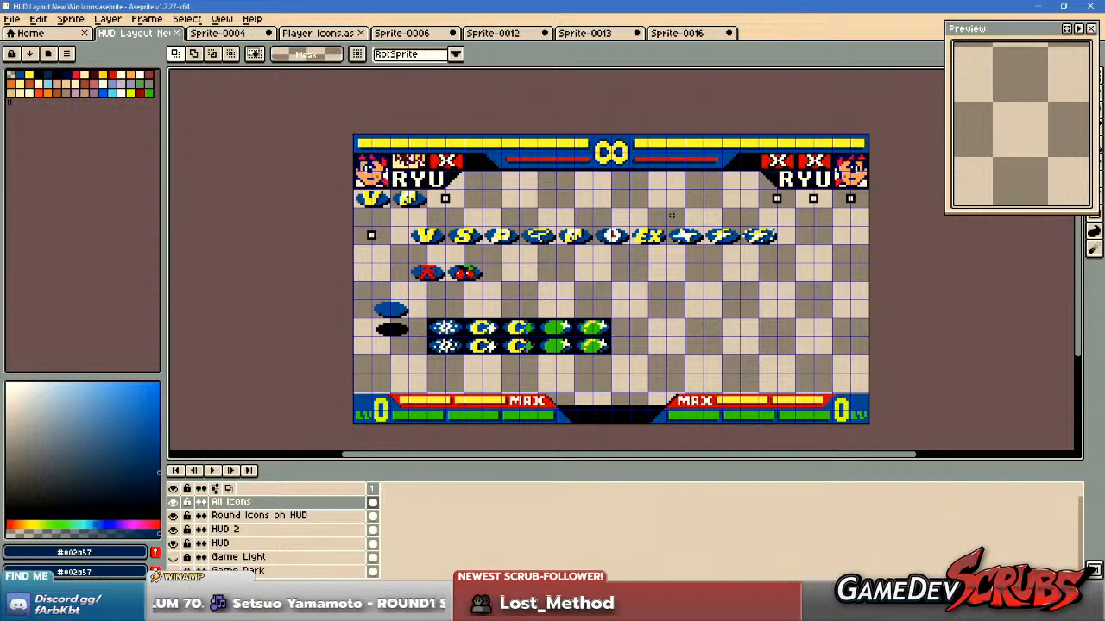
left_click_drag(793, 267, 785, 267)
key("ctrl+s")
Select the white star icon and move it to the end of the upper row of green moon icons, then save.
scroll(693, 235, "up", 2)
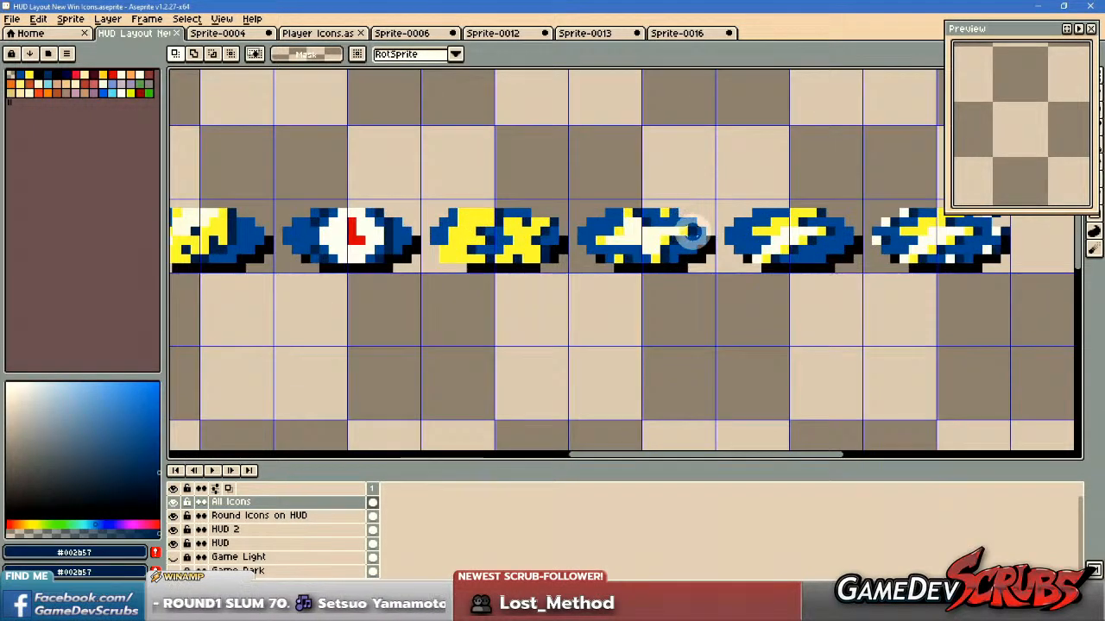
scroll(693, 235, "up", 1)
left_click_drag(697, 236, 681, 272)
scroll(608, 266, "down", 2)
scroll(581, 246, "up", 2)
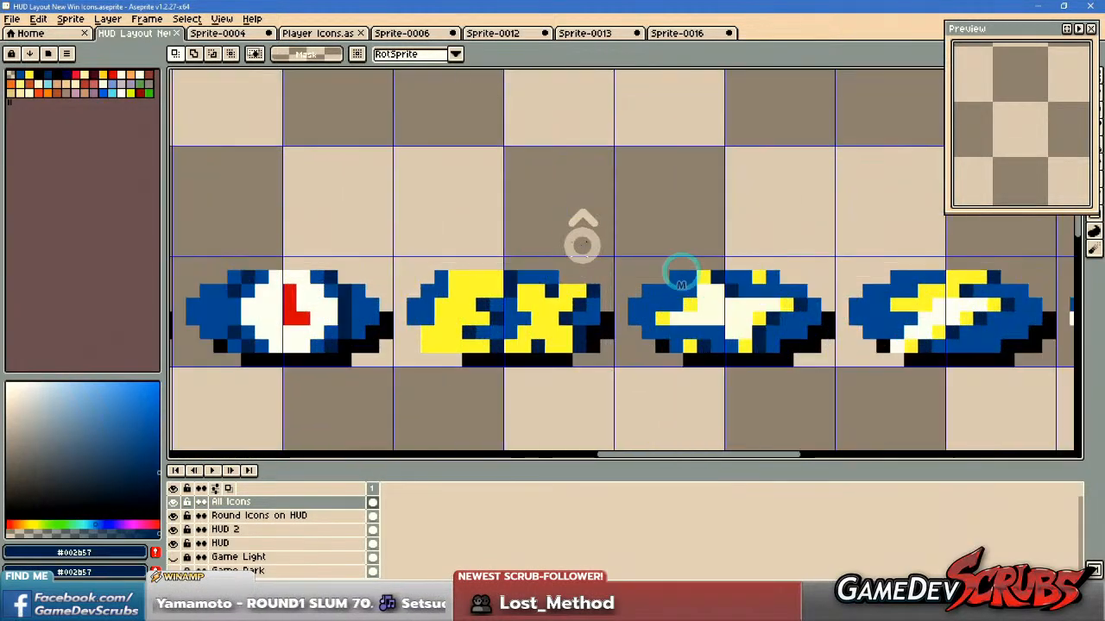
left_click_drag(616, 259, 822, 385)
scroll(703, 345, "down", 3)
left_click_drag(701, 345, 697, 262)
scroll(511, 322, "up", 5)
scroll(497, 331, "down", 5)
scroll(700, 400, "up", 5)
left_click_drag(714, 325, 638, 297)
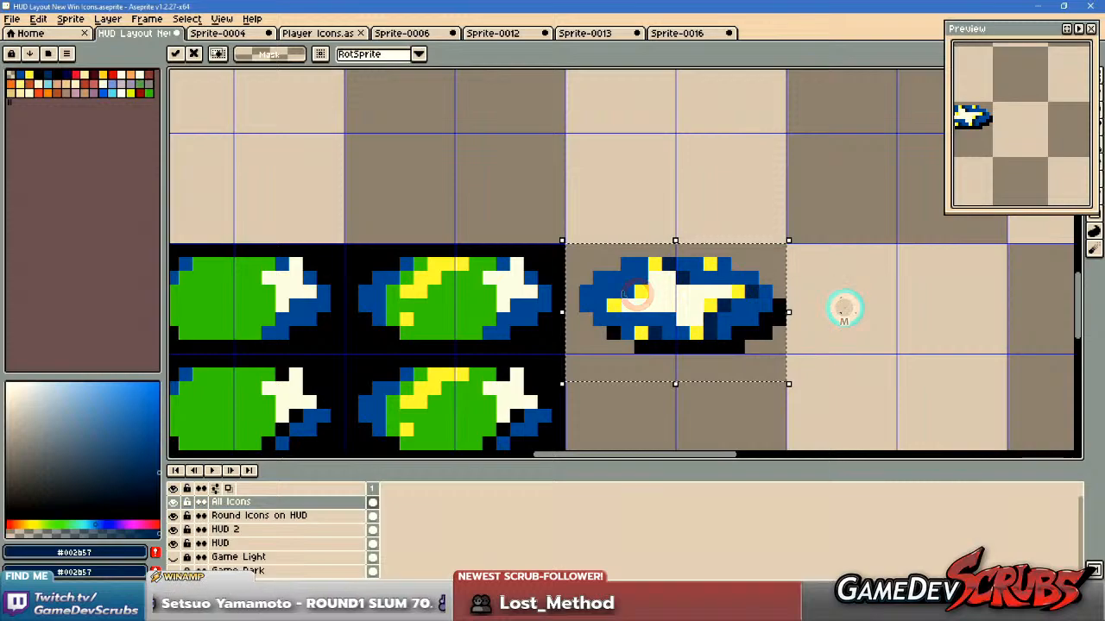
key("ctrl+s")
Select the two lightning bolt icons, move them left against the EX icon to close the gap, and save.
scroll(822, 239, "down", 5)
left_click_drag(823, 239, 598, 360)
scroll(639, 259, "up", 2)
left_click_drag(628, 240, 883, 313)
scroll(682, 294, "up", 2)
left_click_drag(664, 294, 399, 301)
key("ctrl+d")
key("ctrl+s")
Select the EX icon, move it down to sit directly right of the star icon, deselect it and save.
scroll(423, 264, "down", 6)
scroll(595, 284, "up", 1)
scroll(730, 271, "up", 3)
left_click_drag(747, 301, 509, 315)
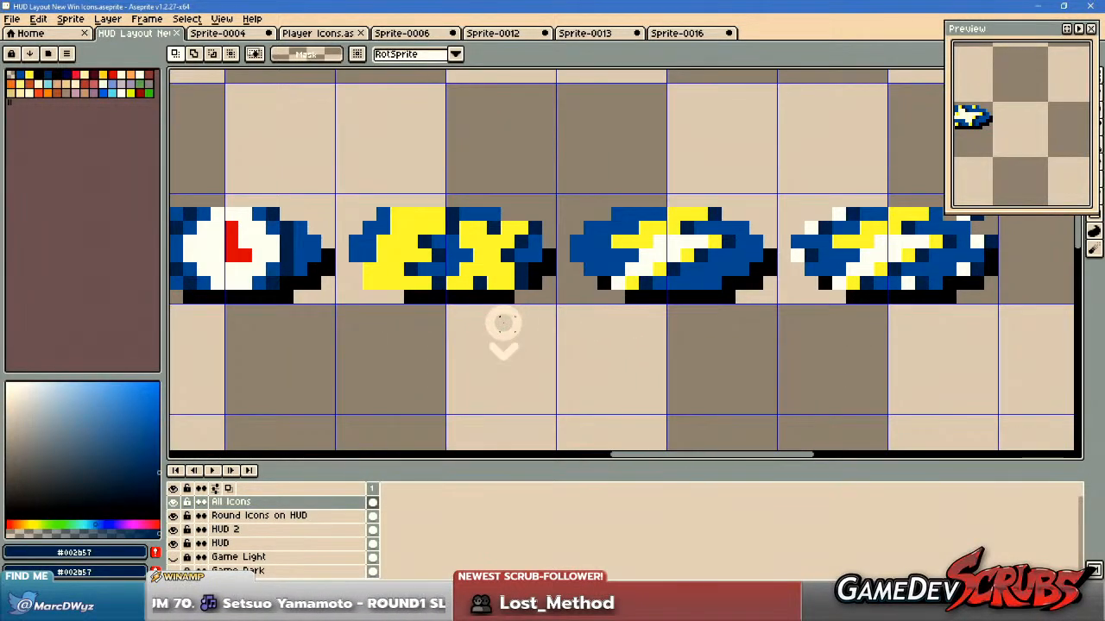
scroll(500, 320, "down", 3)
left_click_drag(481, 321, 621, 301)
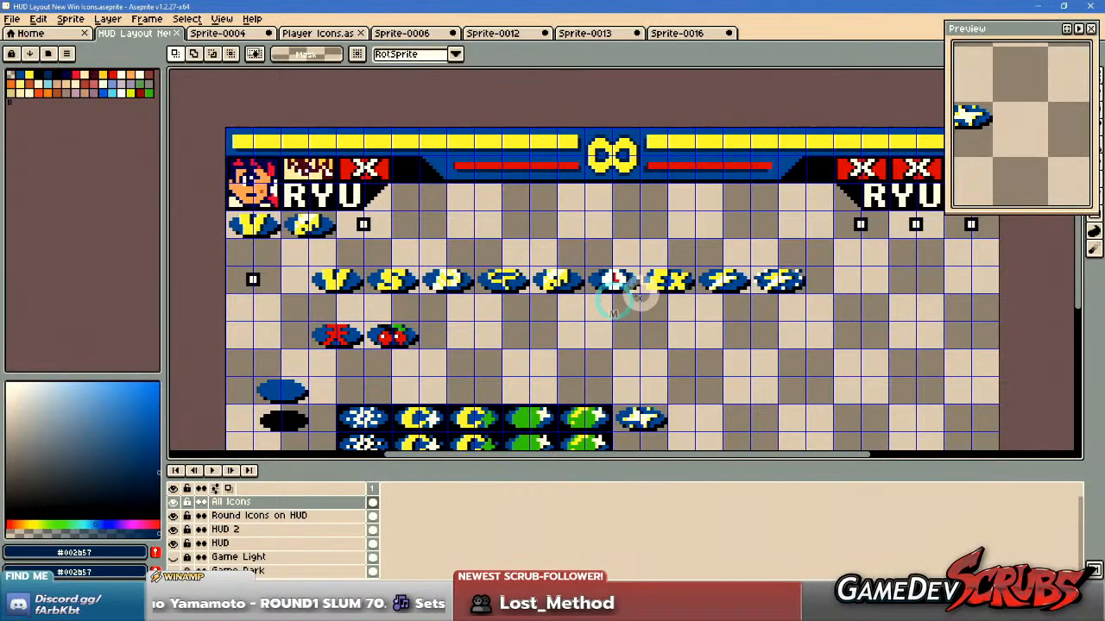
scroll(621, 301, "up", 3)
left_click_drag(633, 167, 921, 319)
scroll(792, 405, "down", 4)
left_click_drag(795, 407, 761, 264)
left_click_drag(744, 211, 757, 371)
scroll(742, 371, "up", 3)
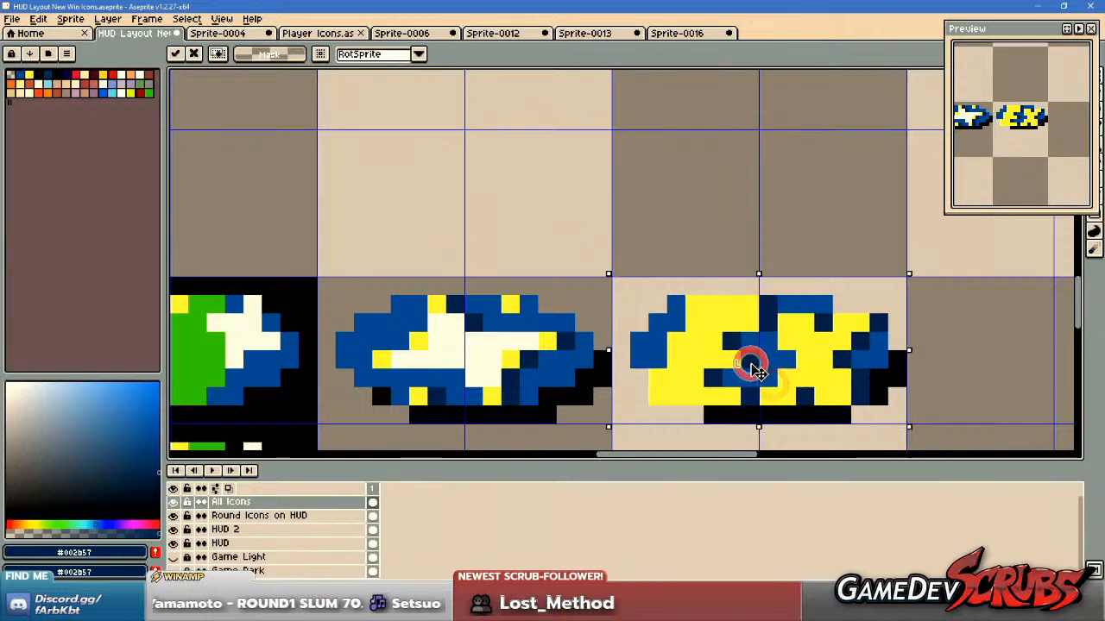
key("ctrl+d")
key("ctrl+s")
Examine the lower icon row and the kanji and cherry icons up close to judge their shading.
scroll(555, 312, "down", 4)
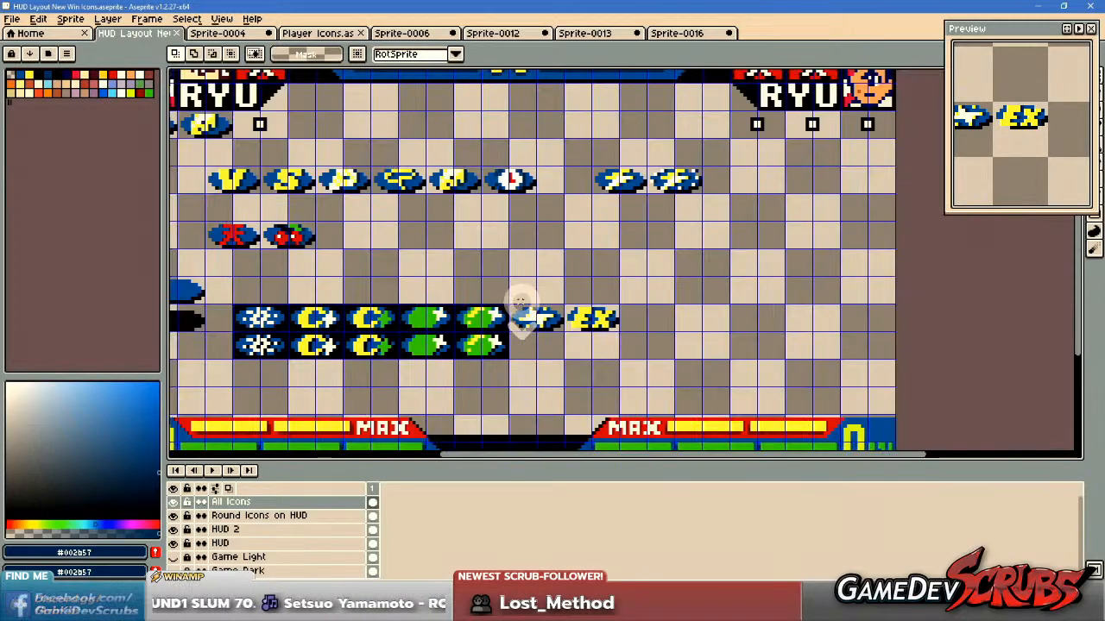
left_click_drag(518, 302, 625, 301)
scroll(591, 304, "up", 2)
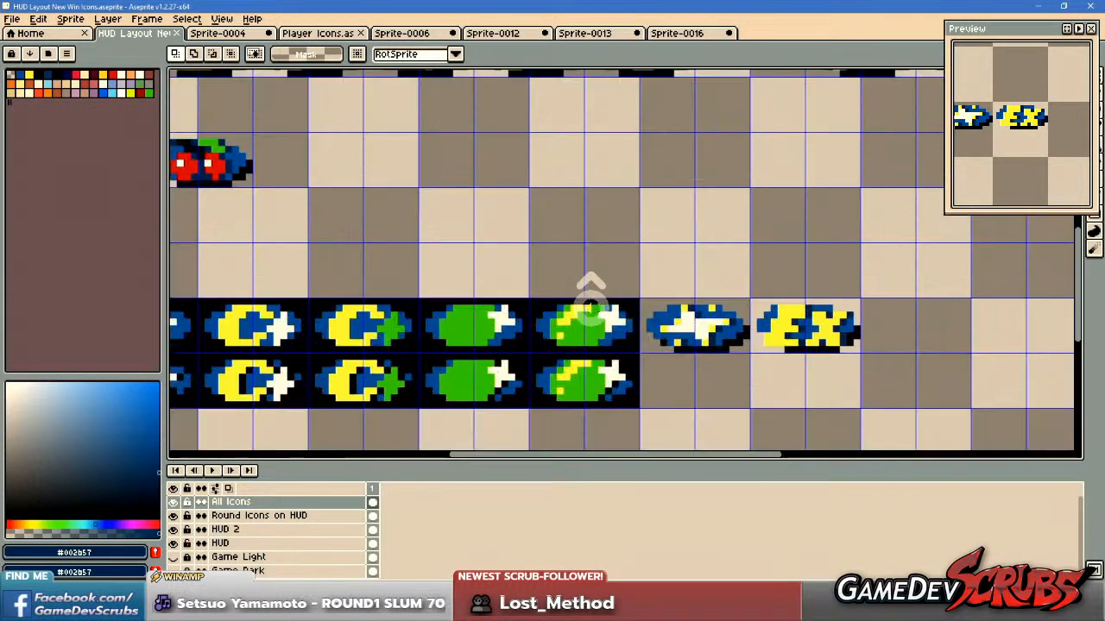
left_click_drag(564, 309, 567, 335)
scroll(619, 288, "down", 2)
left_click_drag(423, 293, 446, 305)
scroll(446, 305, "up", 2)
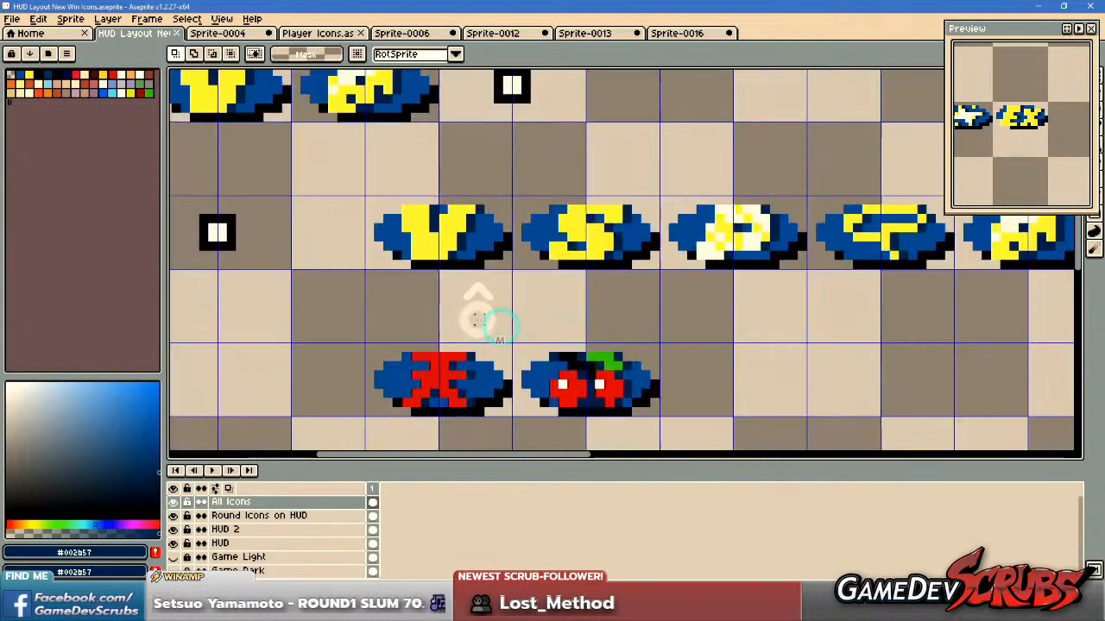
left_click_drag(372, 348, 493, 370)
scroll(483, 392, "up", 1)
scroll(480, 362, "up", 1)
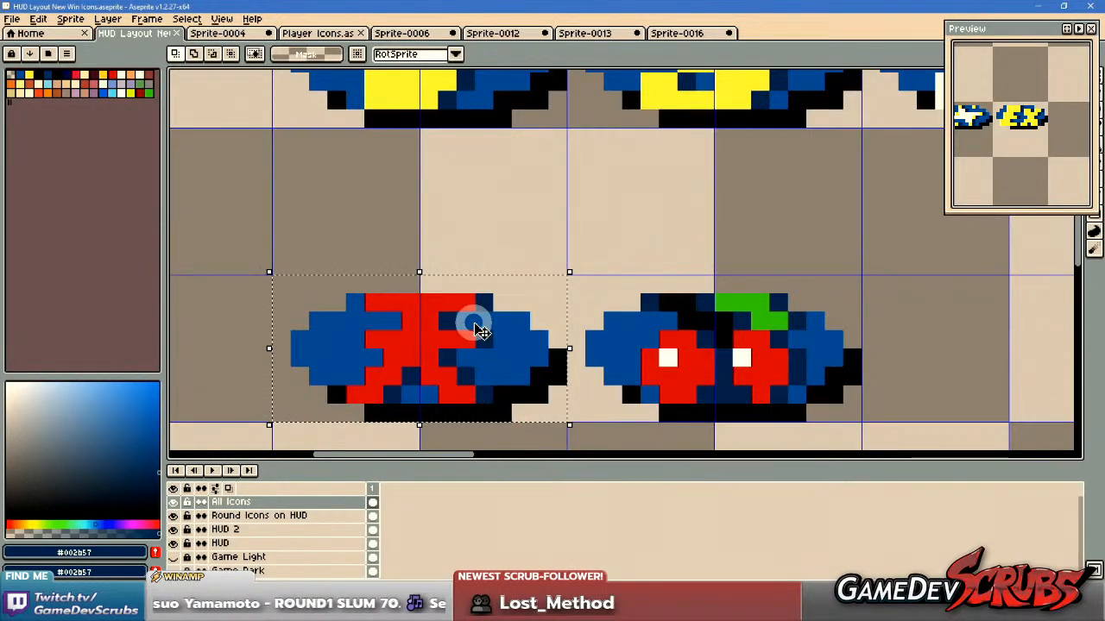
scroll(481, 332, "down", 2)
scroll(491, 345, "down", 4)
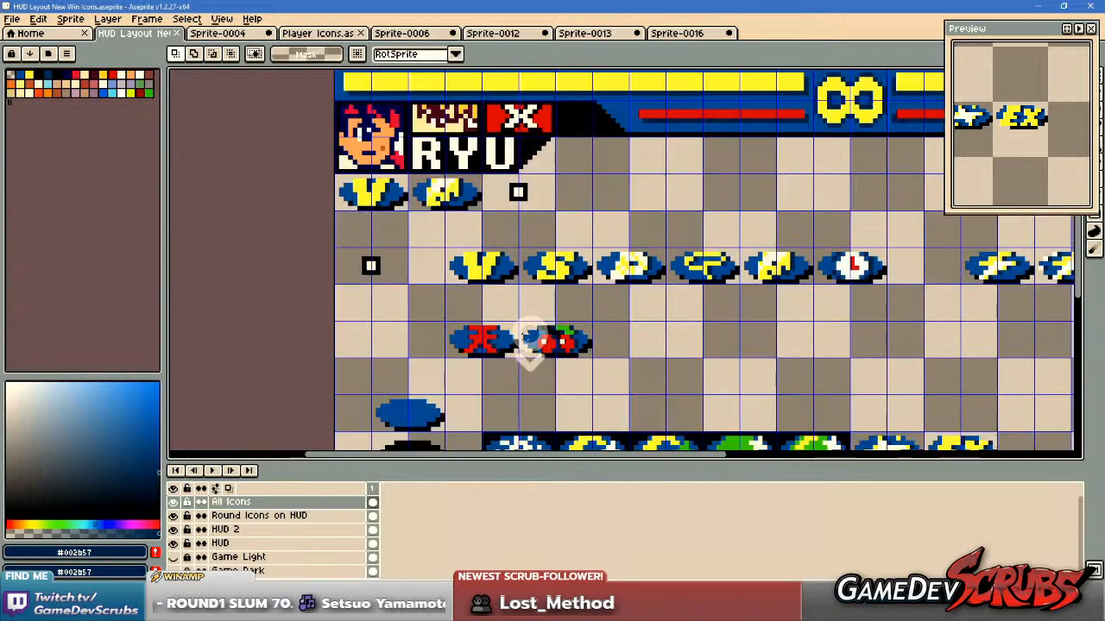
scroll(518, 337, "up", 5)
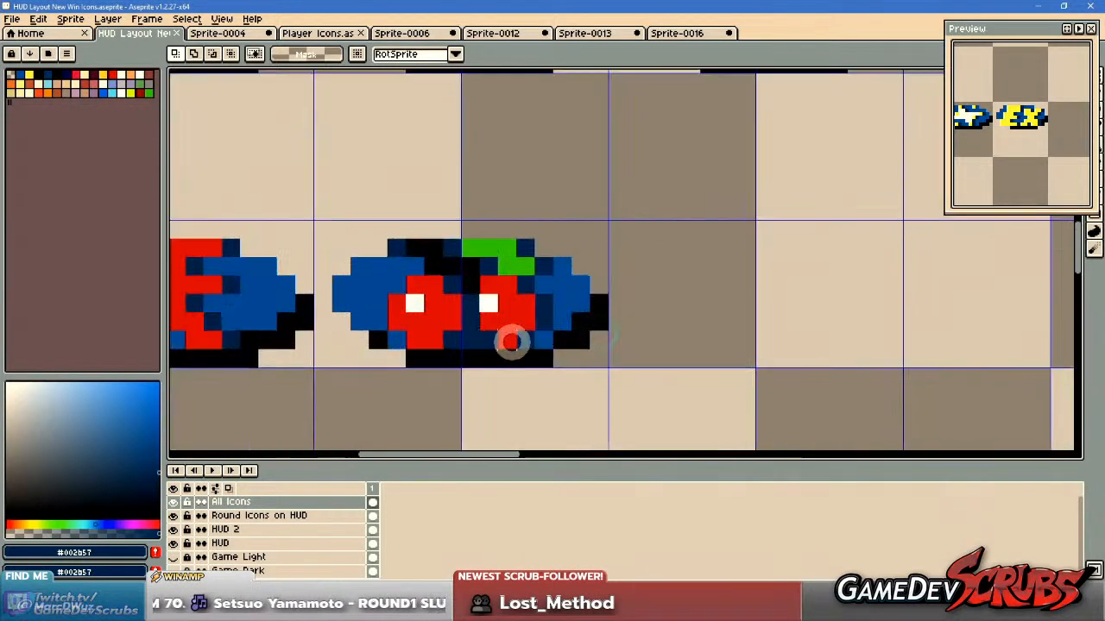
left_click_drag(478, 279, 499, 293)
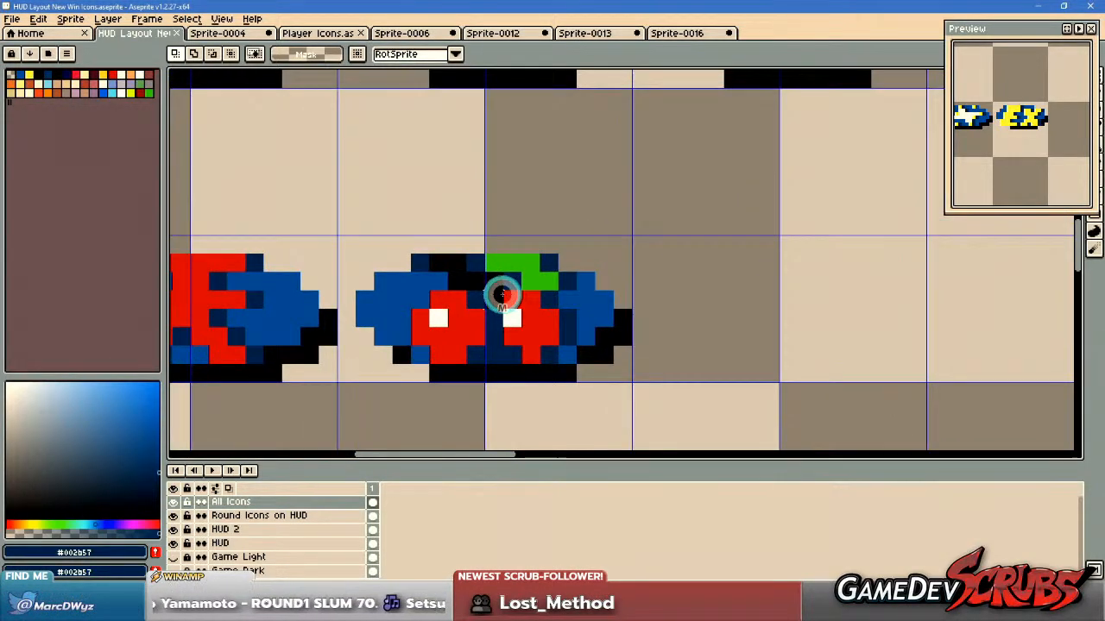
Try redrawing the cherry icon's stem with black and dark blue pixels, then undo the retouching.
scroll(499, 293, "up", 1)
key("b")
left_click(429, 269, "alt")
left_click(405, 268)
left_click(381, 248)
left_click_drag(464, 277, 487, 294)
right_click(485, 308, "alt")
right_click(447, 281)
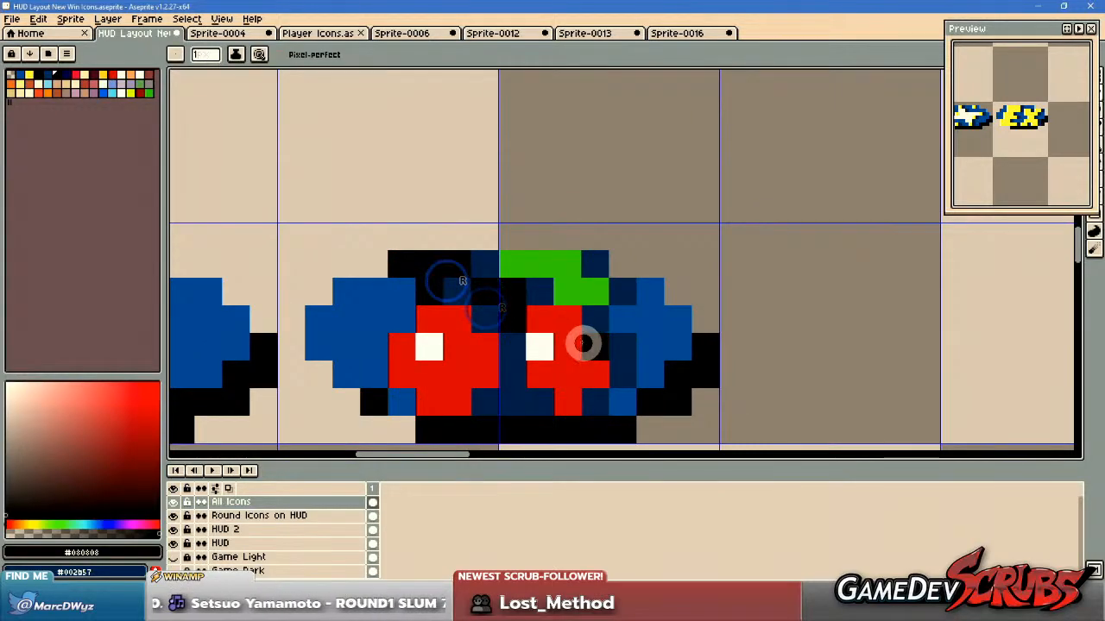
left_click_drag(560, 336, 586, 347)
left_click(532, 302, "alt")
left_click(509, 301)
scroll(636, 351, "down", 2)
scroll(634, 353, "up", 2)
key("ctrl+z")
left_click_drag(509, 275, 512, 289)
scroll(621, 350, "down", 2)
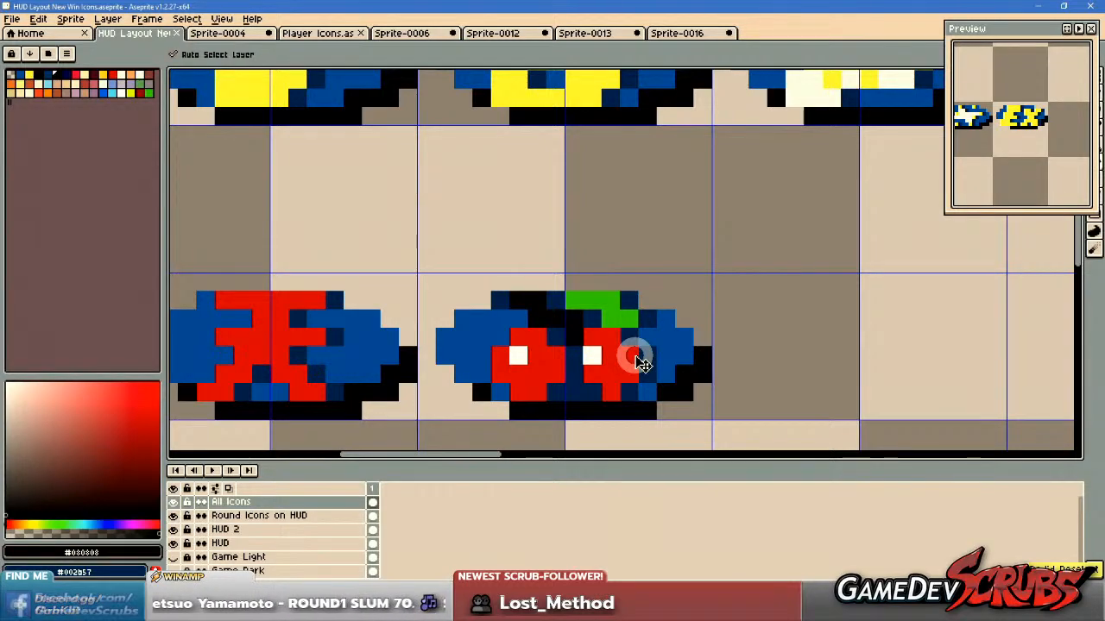
Look over the icon rows, then switch to the Pocket Fighter EX fight running in Unity.
scroll(634, 358, "down", 4)
left_click_drag(678, 338, 504, 332)
mouse_move(601, 338)
left_mouse_down()
mouse_move(591, 340)
mouse_move(579, 315)
left_mouse_up()
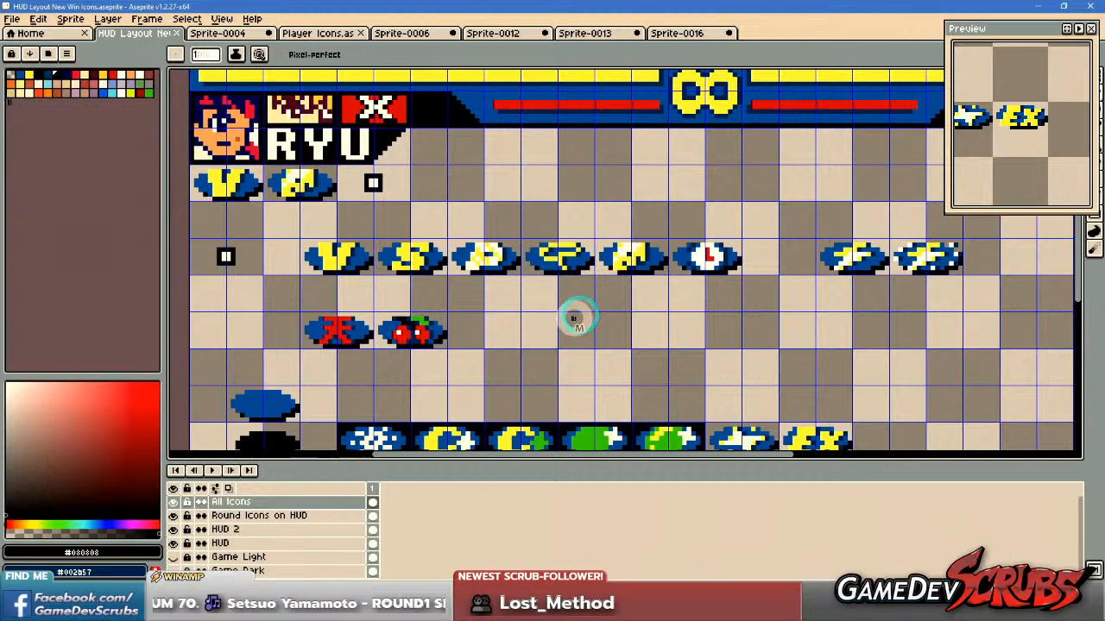
key("alt+Tab")
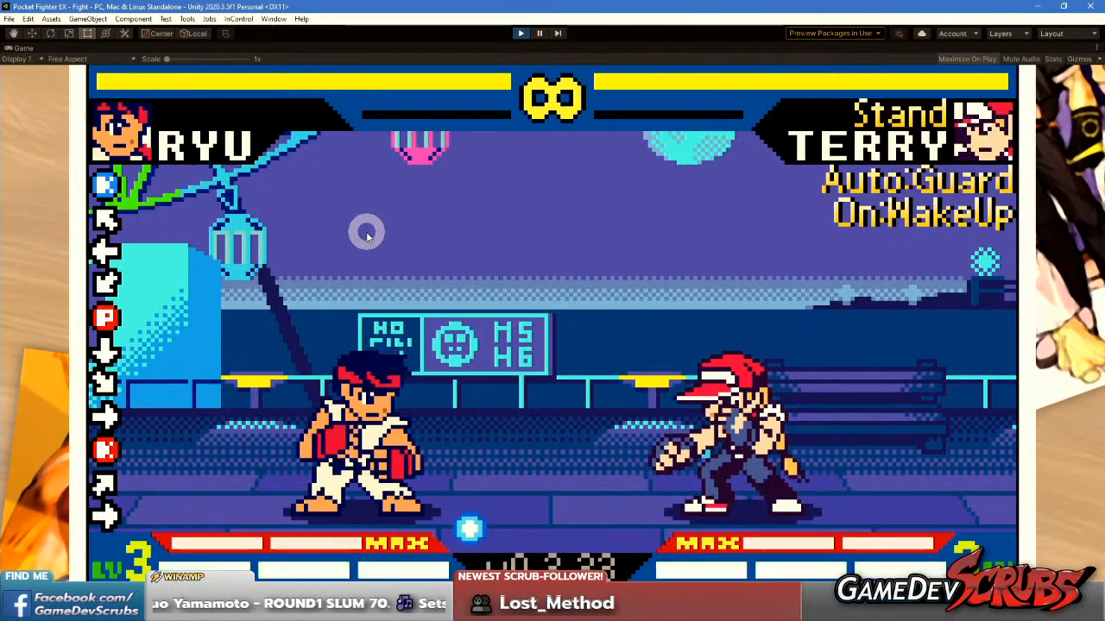